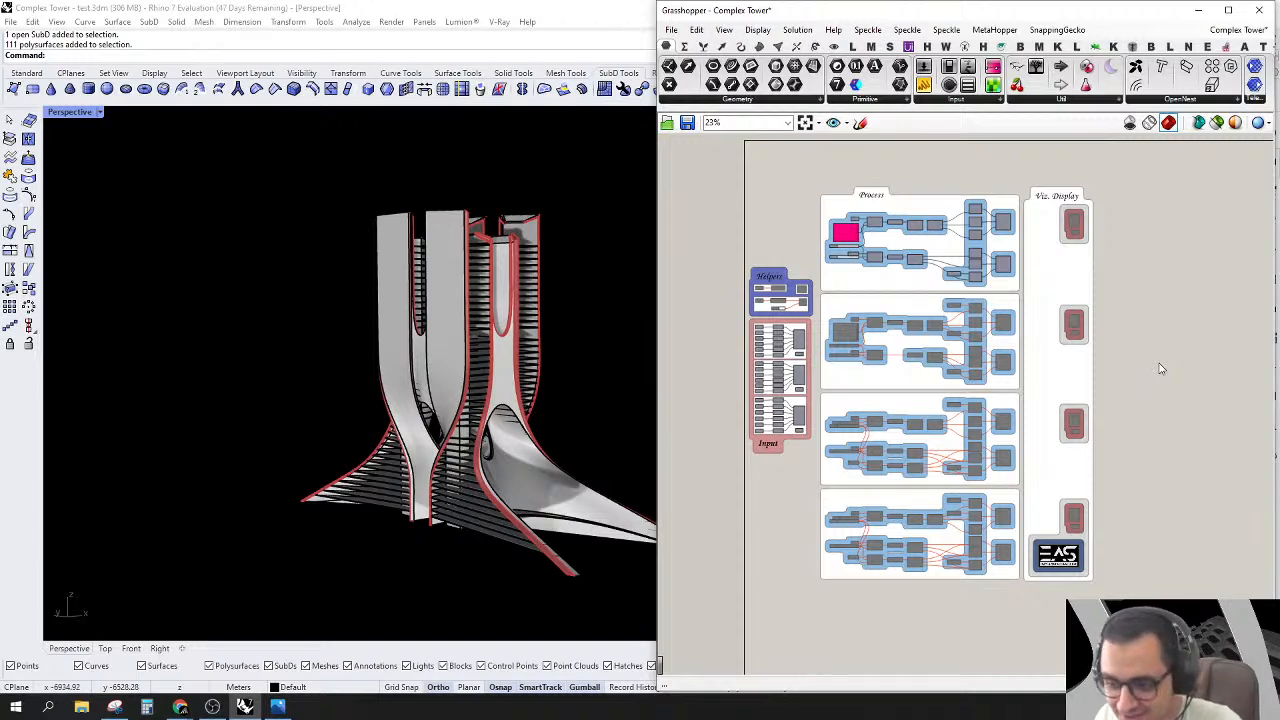
Step: Examine the tower's Grasshopper definition, from the Gene Pool inputs of the first Process group through to its output components
{"action": "right_click_drag", "start_coordinate": [1160, 369], "coordinate": [1101, 330]}
{"action": "right_click_drag", "start_coordinate": [1010, 381], "coordinate": [1032, 380]}
{"action": "right_click_drag", "start_coordinate": [894, 250], "coordinate": [923, 332]}
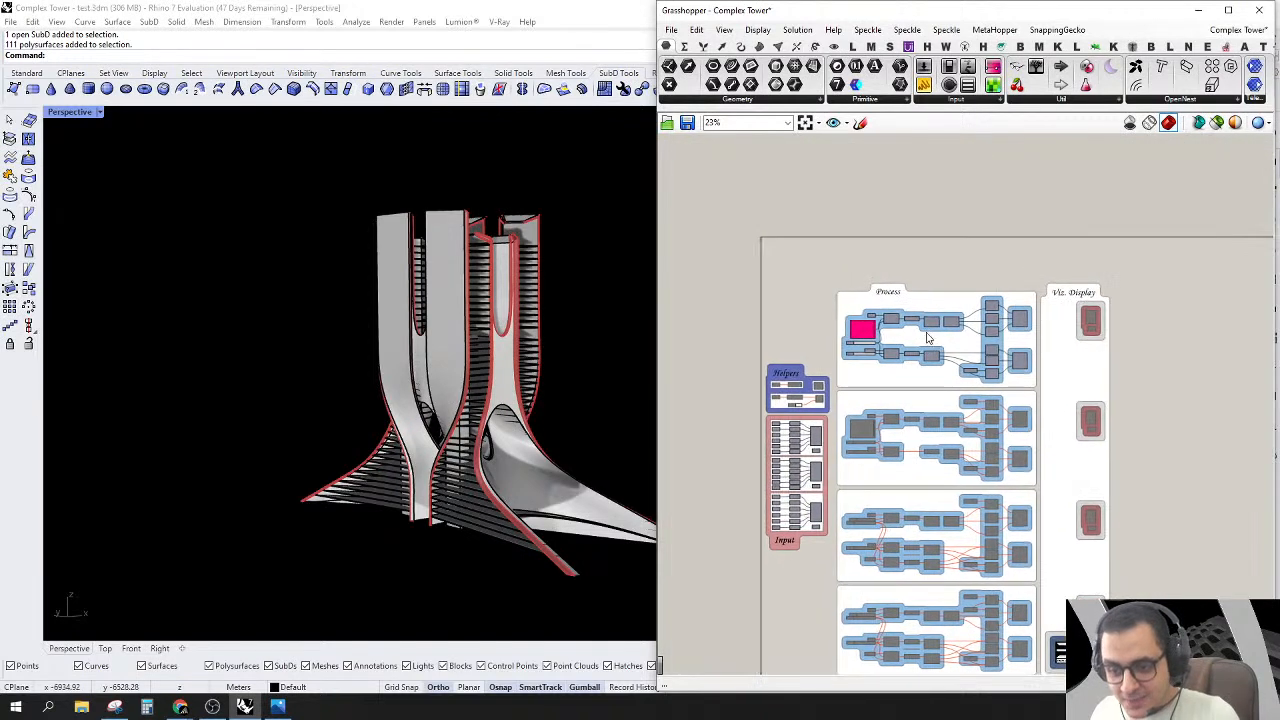
{"action": "scroll", "coordinate": [922, 330], "scroll_direction": "up", "scroll_amount": 3}
{"action": "scroll", "coordinate": [888, 305], "scroll_direction": "up", "scroll_amount": 3}
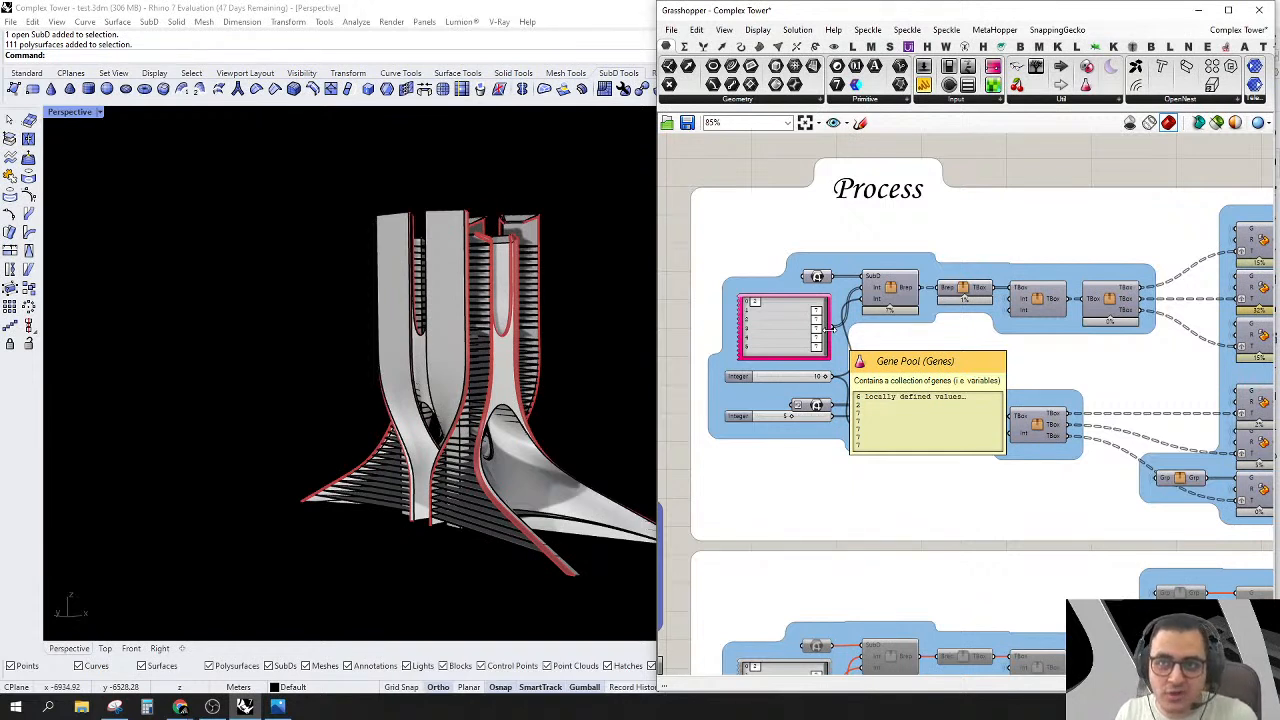
{"action": "scroll", "coordinate": [868, 310], "scroll_direction": "down", "scroll_amount": 4}
{"action": "scroll", "coordinate": [1010, 330], "scroll_direction": "up", "scroll_amount": 3}
{"action": "right_click_drag", "start_coordinate": [1148, 429], "coordinate": [1128, 369]}
Step: Collapse the Grasshopper window and show the SD-Gh sublayer of SubD Facade in the Rhino model
{"action": "scroll", "coordinate": [500, 290], "scroll_direction": "up", "scroll_amount": 5}
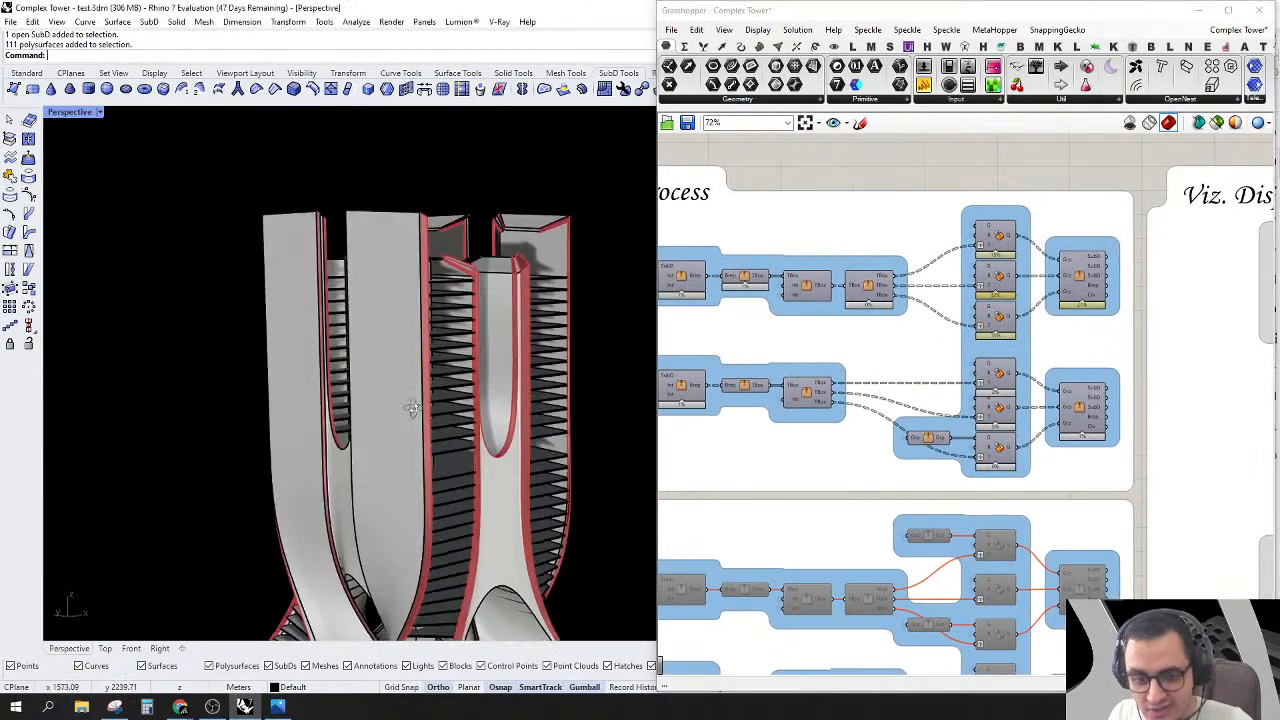
{"action": "right_click_drag", "start_coordinate": [411, 406], "coordinate": [424, 492]}
{"action": "double_click", "coordinate": [866, 8]}
{"action": "left_click", "coordinate": [1144, 213]}
{"action": "right_click", "coordinate": [1159, 227]}
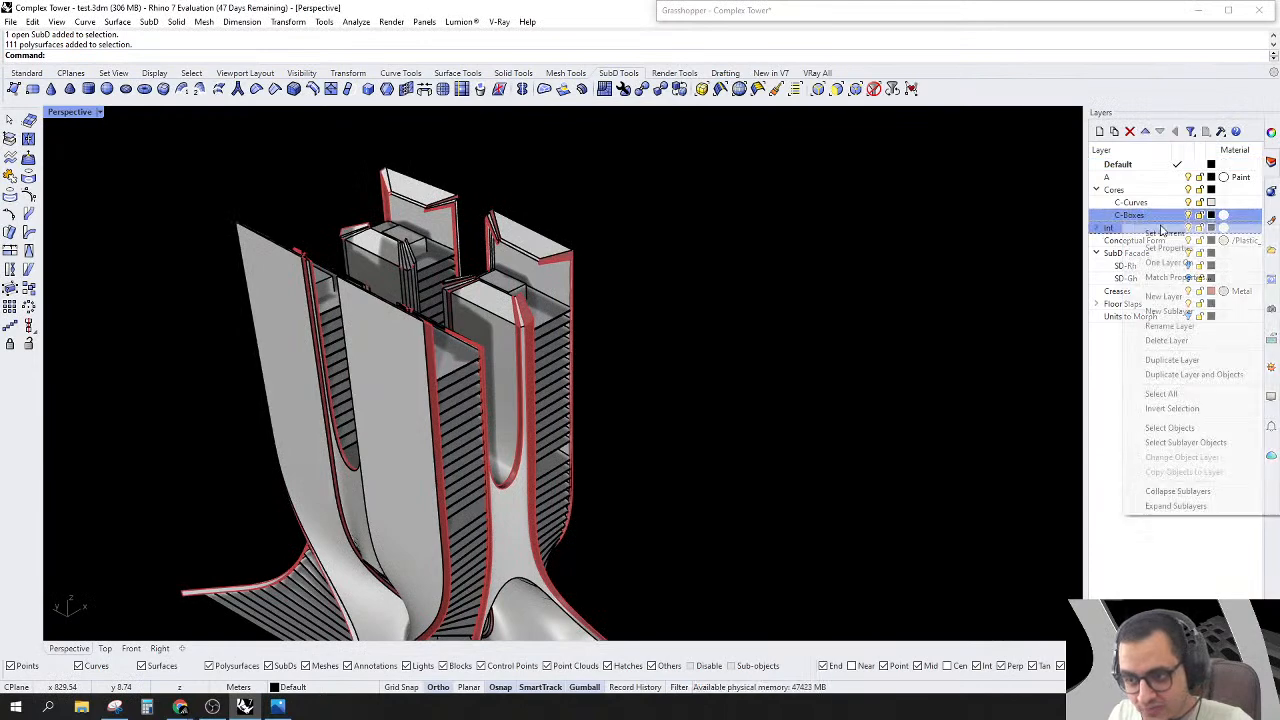
{"action": "key", "text": "Escape"}
{"action": "left_click", "coordinate": [1188, 279]}
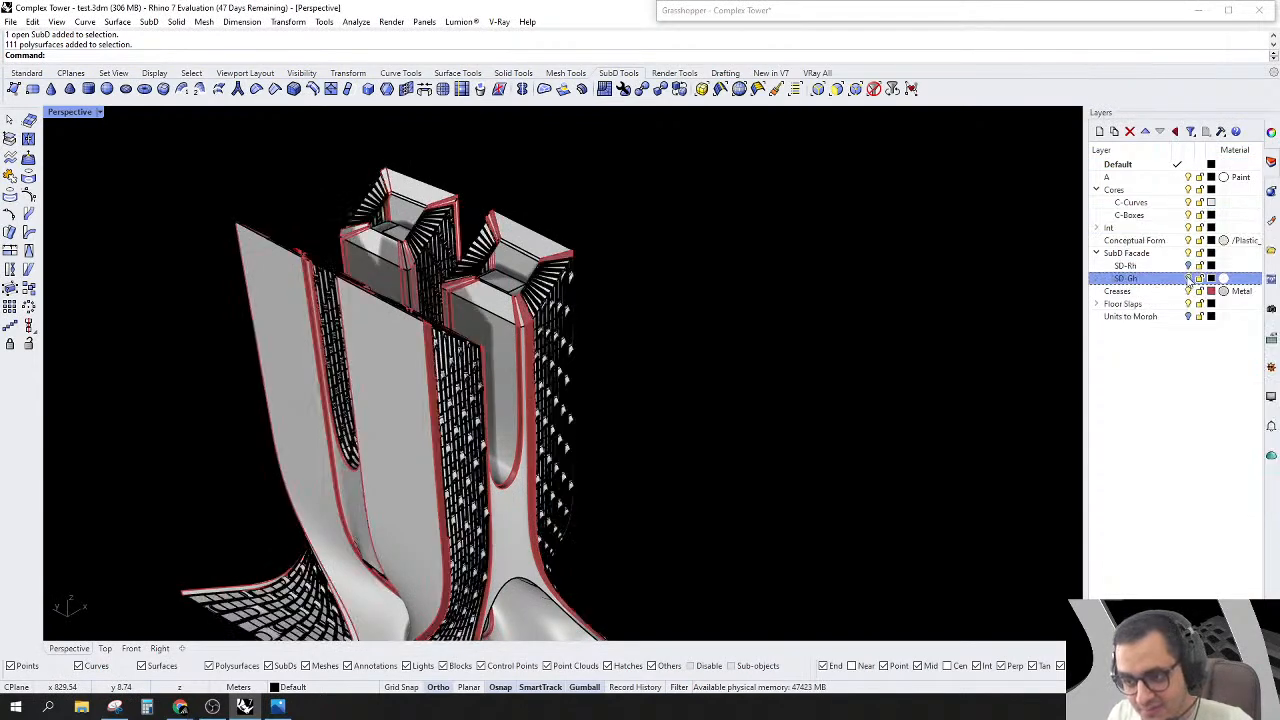
Step: Examine the slotted SubD facade panels up close around the tower tops and down the shafts
{"action": "scroll", "coordinate": [452, 338], "scroll_direction": "up", "scroll_amount": 2}
{"action": "right_click_drag", "start_coordinate": [452, 338], "coordinate": [338, 330]}
{"action": "scroll", "coordinate": [336, 328], "scroll_direction": "up", "scroll_amount": 3}
{"action": "scroll", "coordinate": [337, 328], "scroll_direction": "up", "scroll_amount": 6}
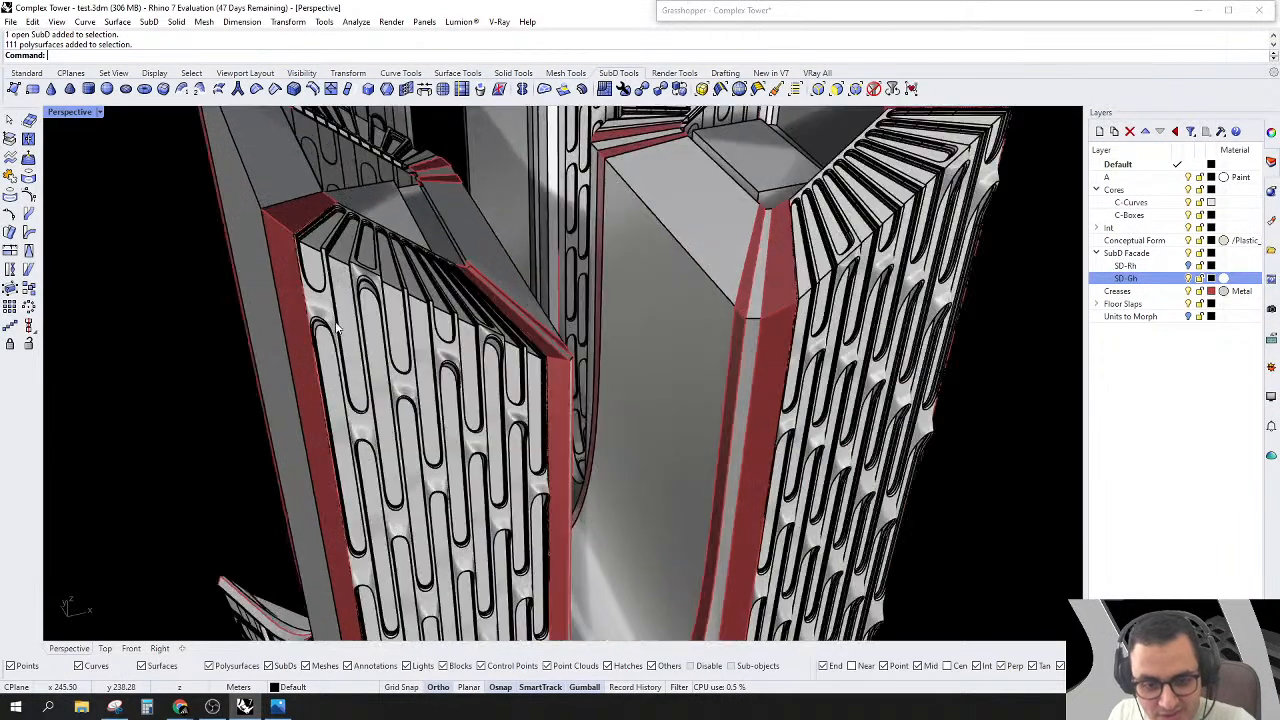
{"action": "scroll", "coordinate": [610, 316], "scroll_direction": "down", "scroll_amount": 15}
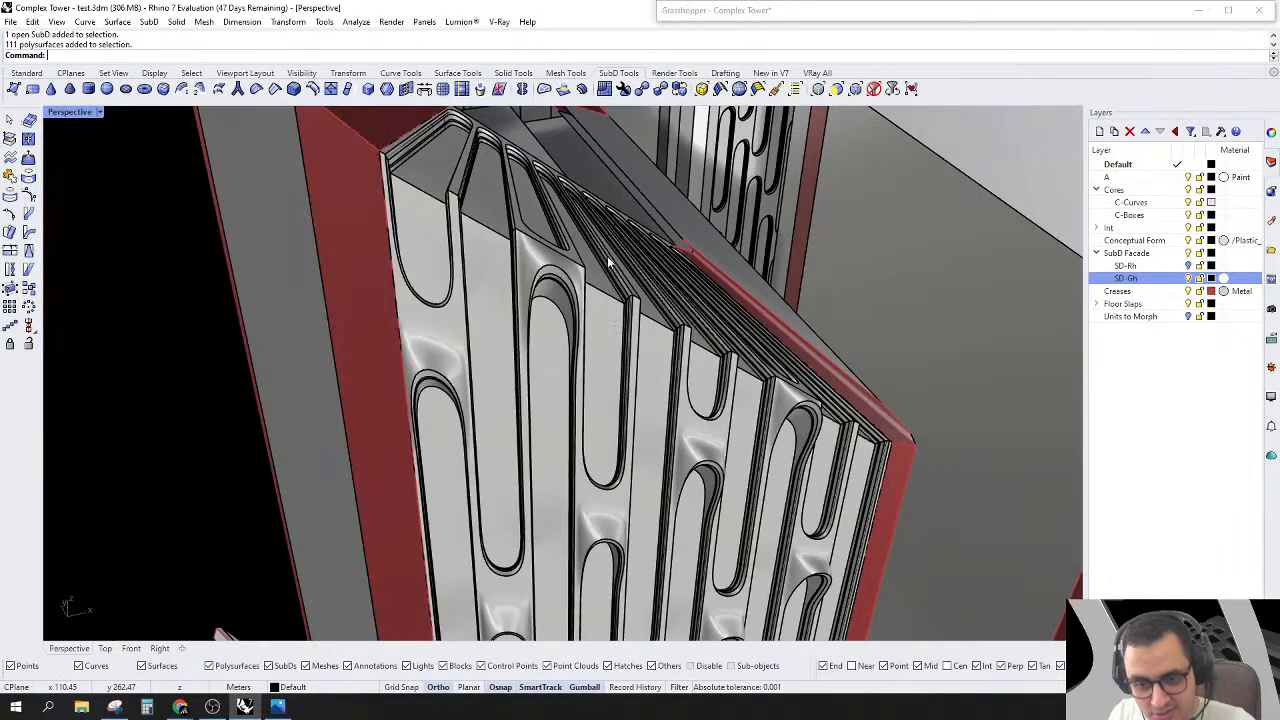
{"action": "scroll", "coordinate": [592, 440], "scroll_direction": "up", "scroll_amount": 2}
{"action": "scroll", "coordinate": [592, 439], "scroll_direction": "down", "scroll_amount": 8}
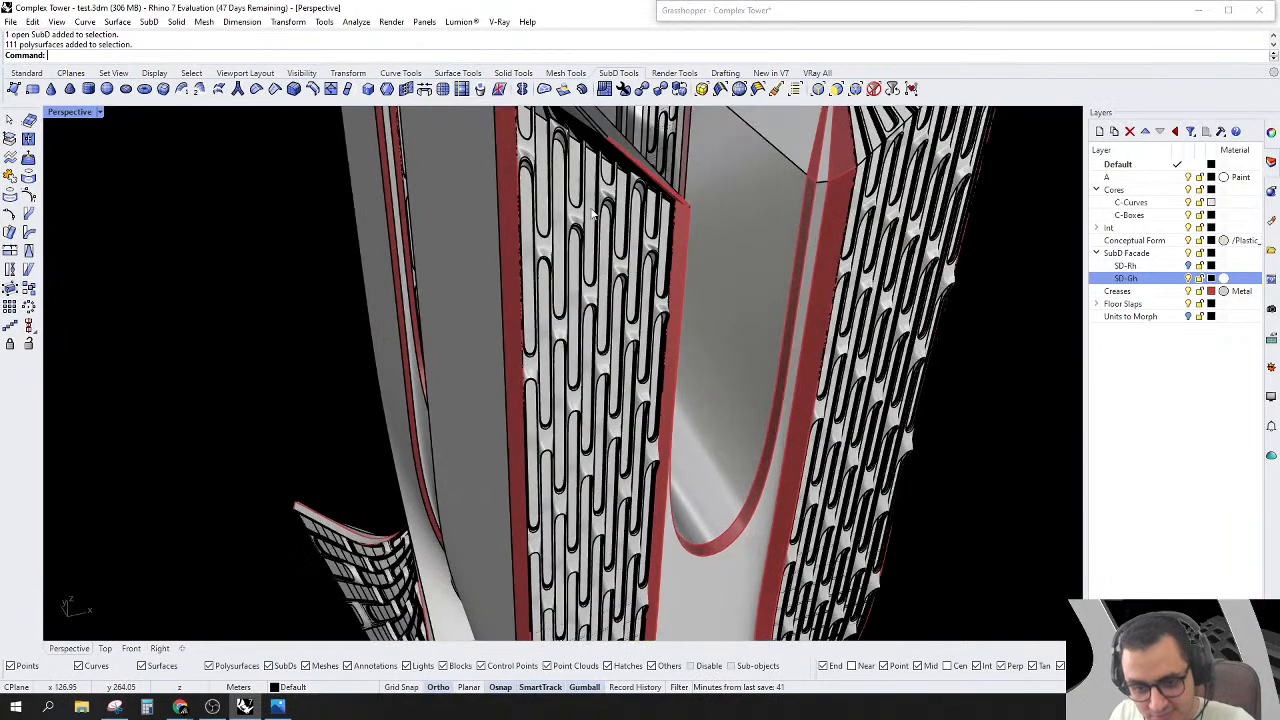
{"action": "scroll", "coordinate": [533, 536], "scroll_direction": "up", "scroll_amount": 4}
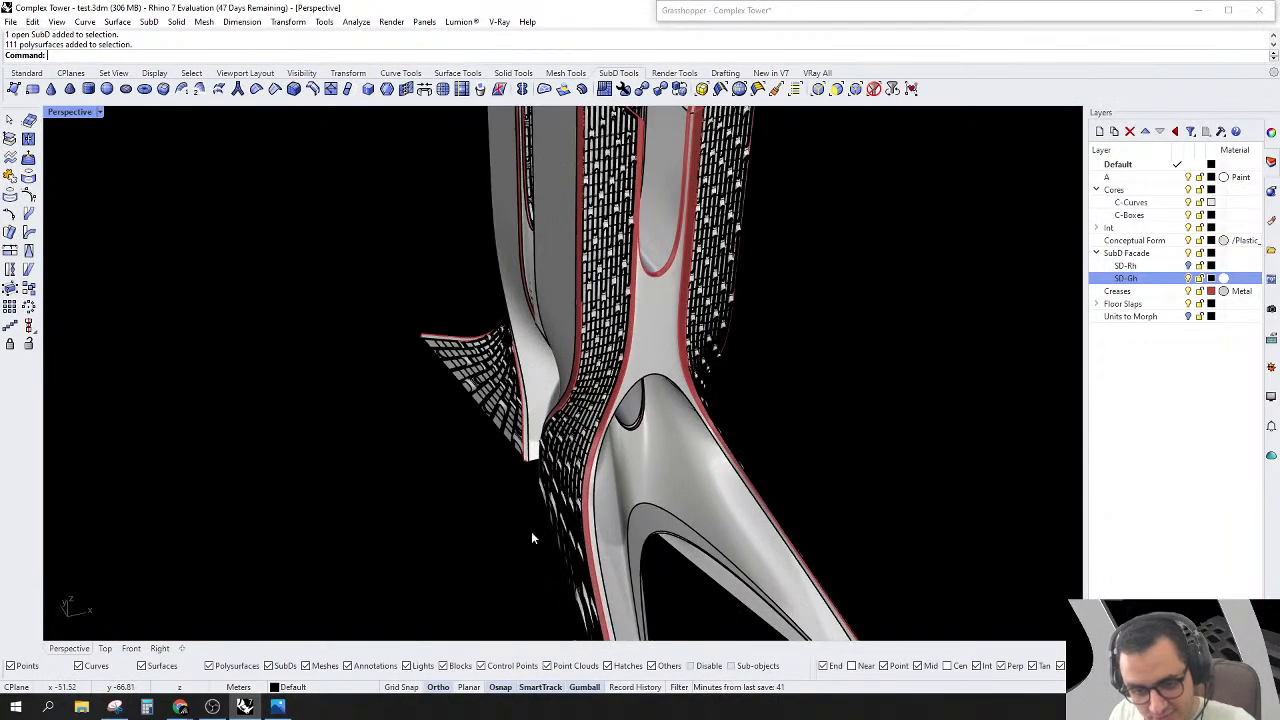
Step: Examine how the facade panels follow the flared base, and inspect the four towers from above and from the side
{"action": "right_click_drag", "start_coordinate": [534, 534], "coordinate": [816, 413]}
{"action": "scroll", "coordinate": [816, 413], "scroll_direction": "down", "scroll_amount": 2}
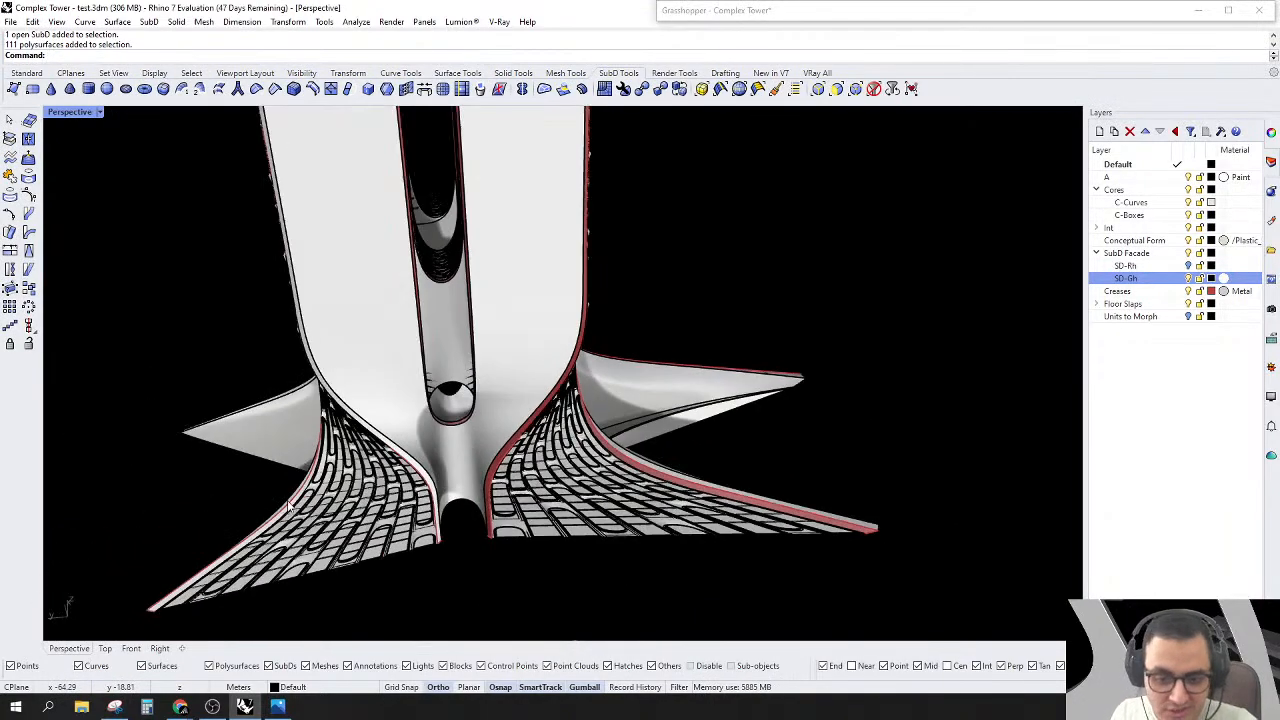
{"action": "scroll", "coordinate": [390, 515], "scroll_direction": "up", "scroll_amount": 2}
{"action": "scroll", "coordinate": [507, 556], "scroll_direction": "down", "scroll_amount": 1}
{"action": "right_click_drag", "start_coordinate": [510, 487], "coordinate": [577, 347]}
{"action": "scroll", "coordinate": [577, 347], "scroll_direction": "up", "scroll_amount": 5}
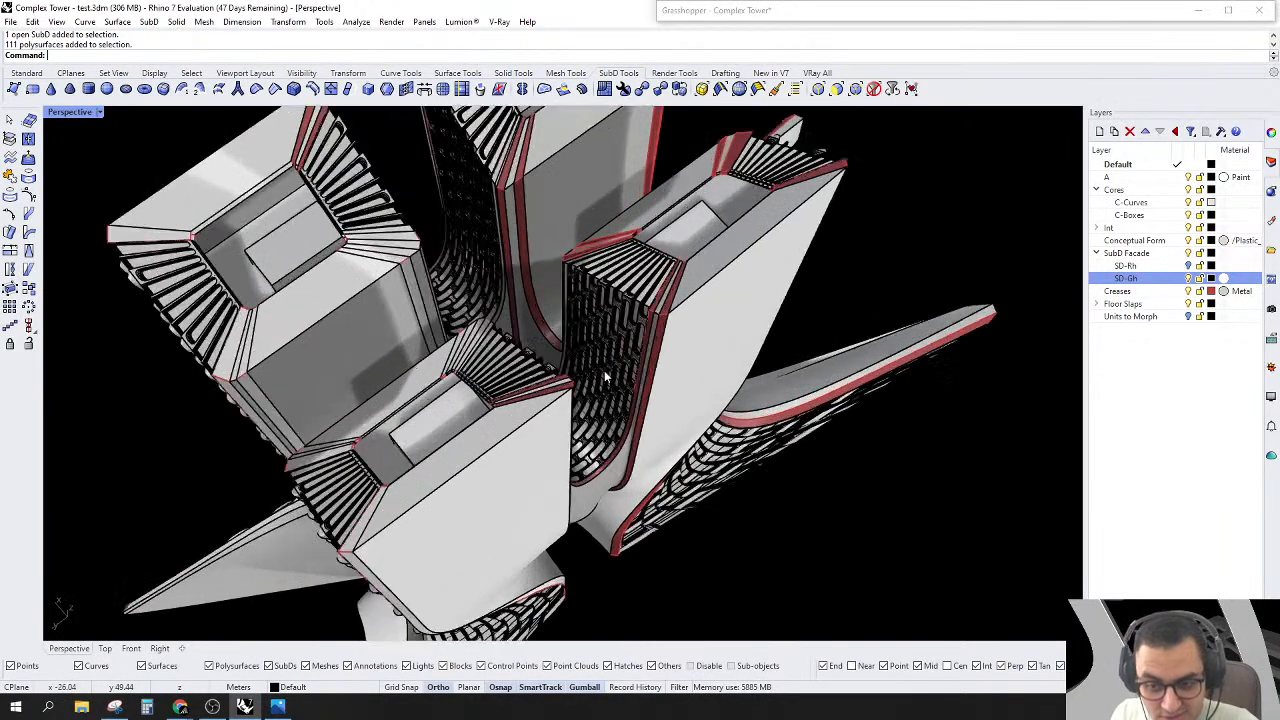
{"action": "right_click_drag", "start_coordinate": [695, 395], "coordinate": [654, 390]}
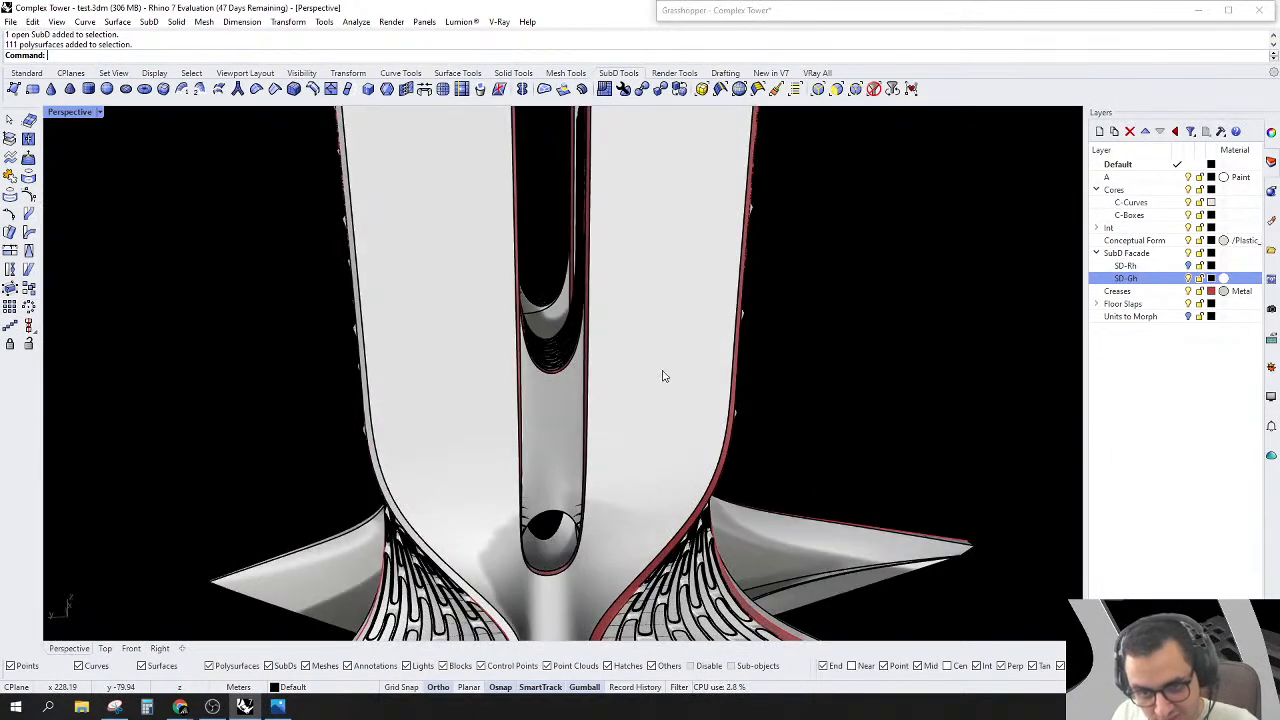
{"action": "scroll", "coordinate": [663, 400], "scroll_direction": "down", "scroll_amount": 5}
{"action": "right_click_drag", "start_coordinate": [680, 343], "coordinate": [640, 380]}
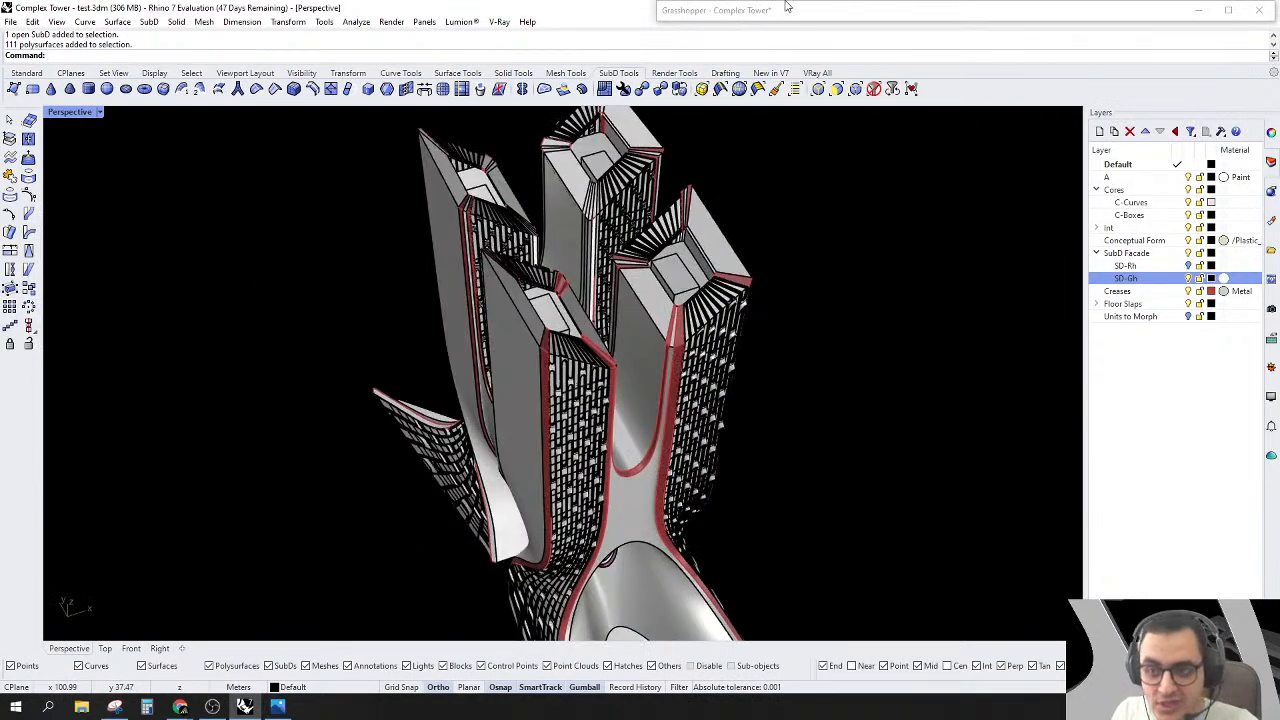
Step: Expand the Grasshopper window again and inspect the first module of the Input group, including its geometry containers and Box parameter
{"action": "left_click", "coordinate": [820, 14]}
{"action": "double_click", "coordinate": [822, 15]}
{"action": "right_click_drag", "start_coordinate": [776, 371], "coordinate": [965, 366]}
{"action": "scroll", "coordinate": [960, 306], "scroll_direction": "down", "scroll_amount": 2}
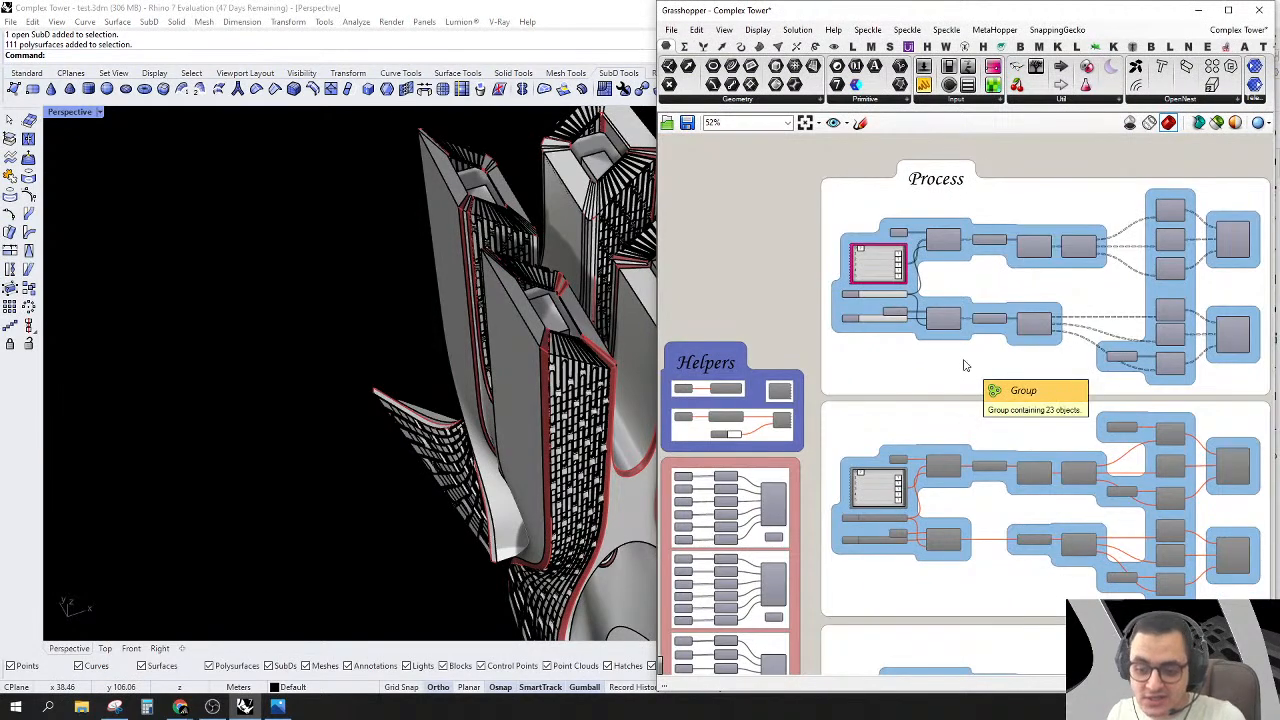
{"action": "scroll", "coordinate": [755, 500], "scroll_direction": "up", "scroll_amount": 4}
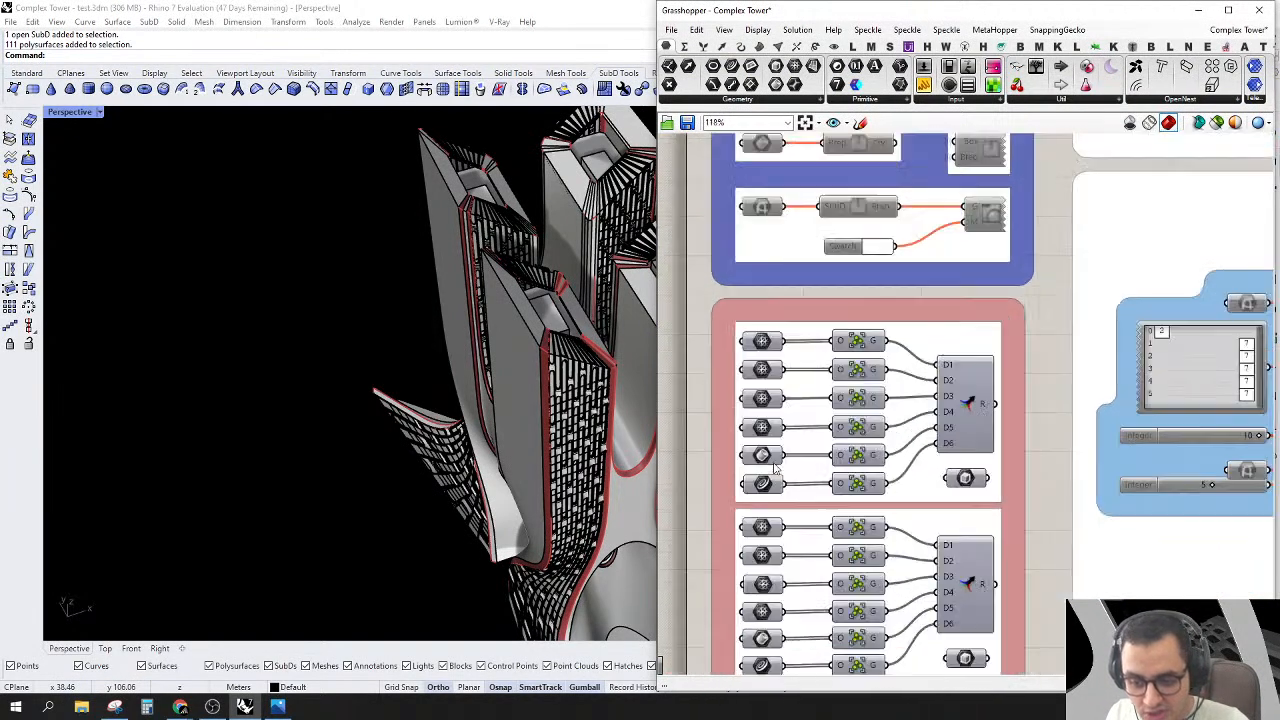
{"action": "right_click_drag", "start_coordinate": [760, 312], "coordinate": [778, 308]}
{"action": "left_click_drag", "start_coordinate": [694, 175], "coordinate": [1110, 448]}
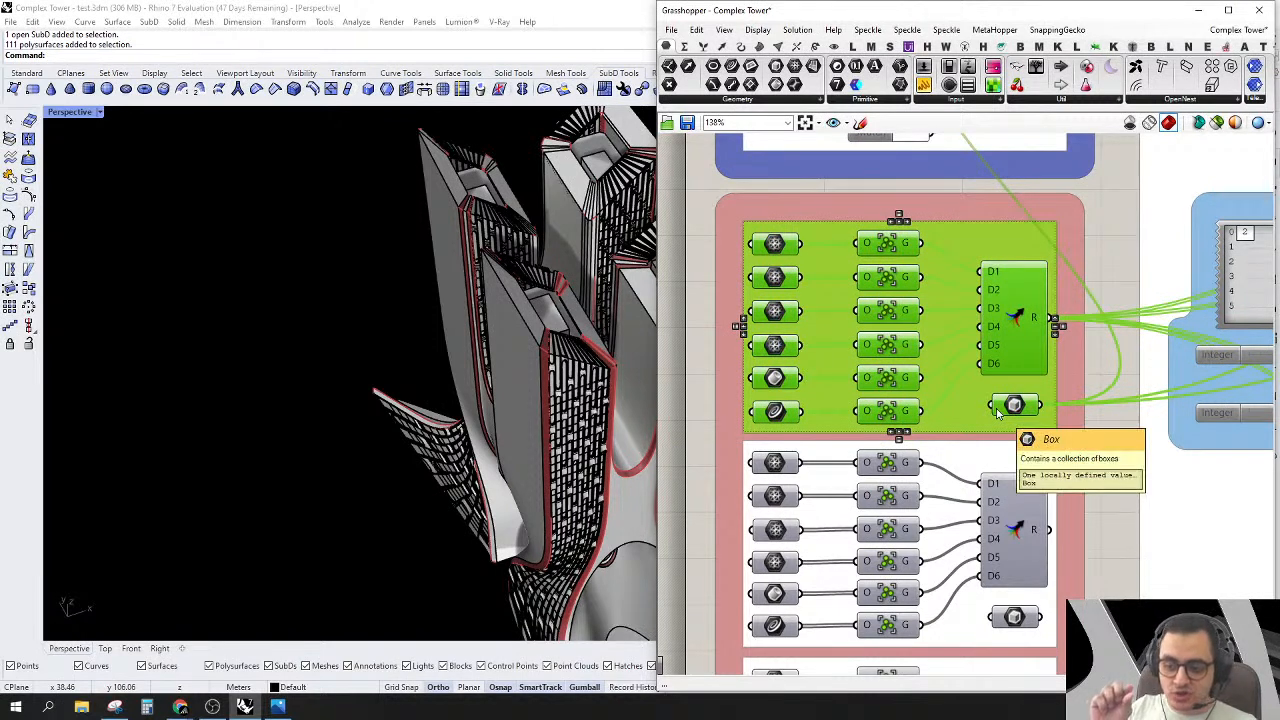
{"action": "left_click", "coordinate": [997, 412]}
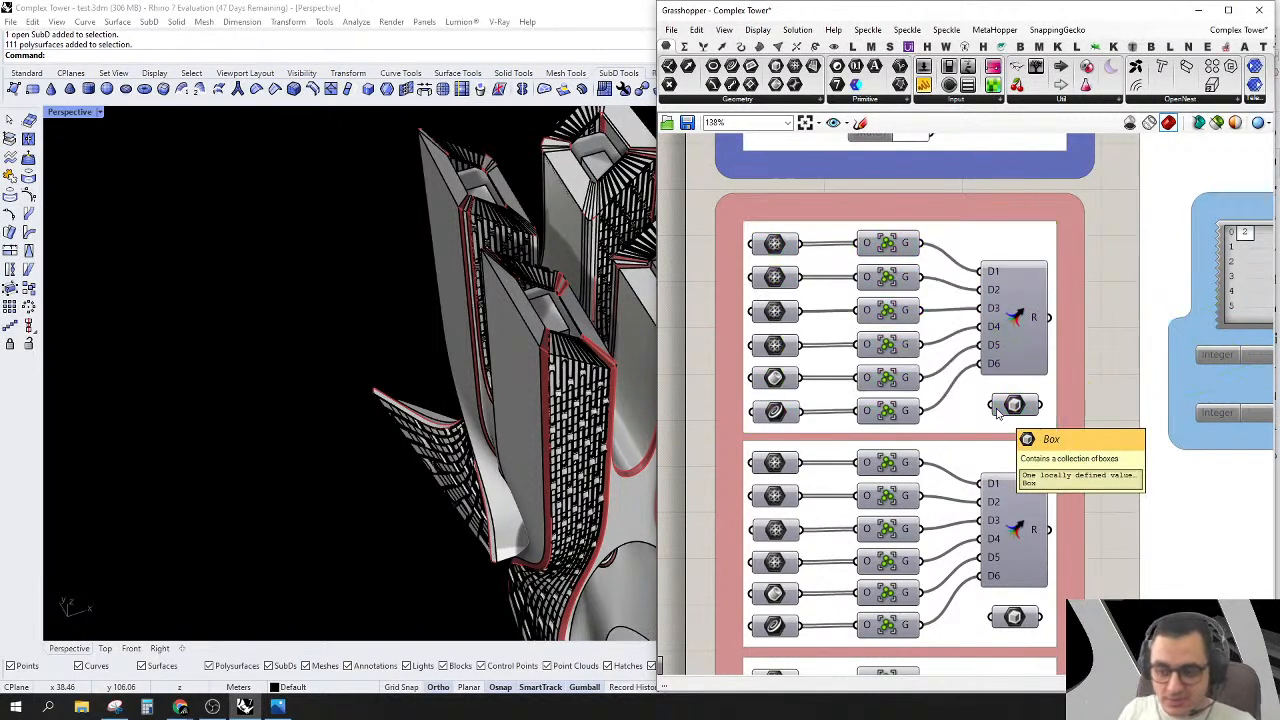
Step: Select the whole Input group to trace how its three modules connect to the Process groups
{"action": "scroll", "coordinate": [993, 400], "scroll_direction": "down", "scroll_amount": 5}
{"action": "right_click_drag", "start_coordinate": [925, 402], "coordinate": [786, 403]}
{"action": "scroll", "coordinate": [877, 304], "scroll_direction": "down", "scroll_amount": 4}
{"action": "right_click_drag", "start_coordinate": [895, 353], "coordinate": [898, 407]}
{"action": "scroll", "coordinate": [870, 400], "scroll_direction": "up", "scroll_amount": 3}
{"action": "left_click_drag", "start_coordinate": [792, 585], "coordinate": [940, 300]}
{"action": "mouse_move", "coordinate": [943, 398]}
{"action": "right_mouse_down"}
{"action": "mouse_move", "coordinate": [986, 421]}
{"action": "mouse_move", "coordinate": [932, 419]}
{"action": "right_mouse_up"}
{"action": "right_click_drag", "start_coordinate": [1066, 418], "coordinate": [977, 410]}
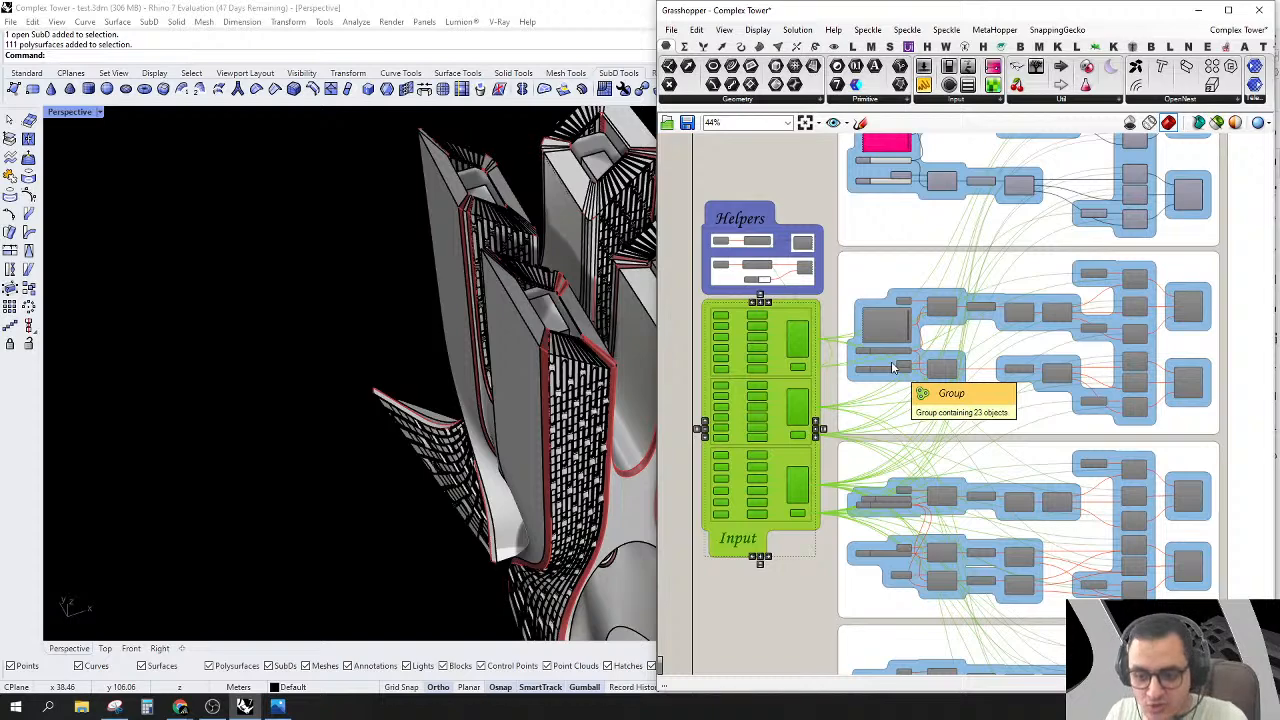
Step: Select the upper output component of the first Process group to trace its connections to Viz. Display
{"action": "scroll", "coordinate": [893, 368], "scroll_direction": "down", "scroll_amount": 2}
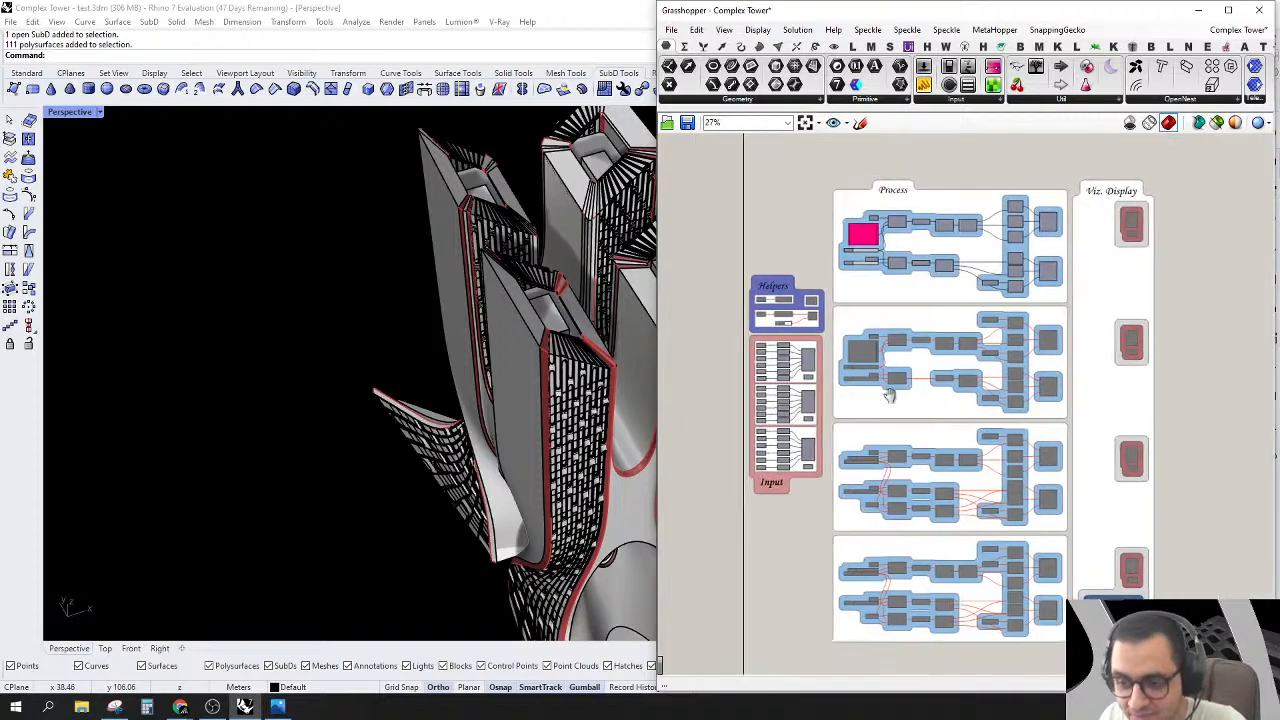
{"action": "scroll", "coordinate": [1078, 292], "scroll_direction": "up", "scroll_amount": 4}
{"action": "left_click", "coordinate": [1078, 292]}
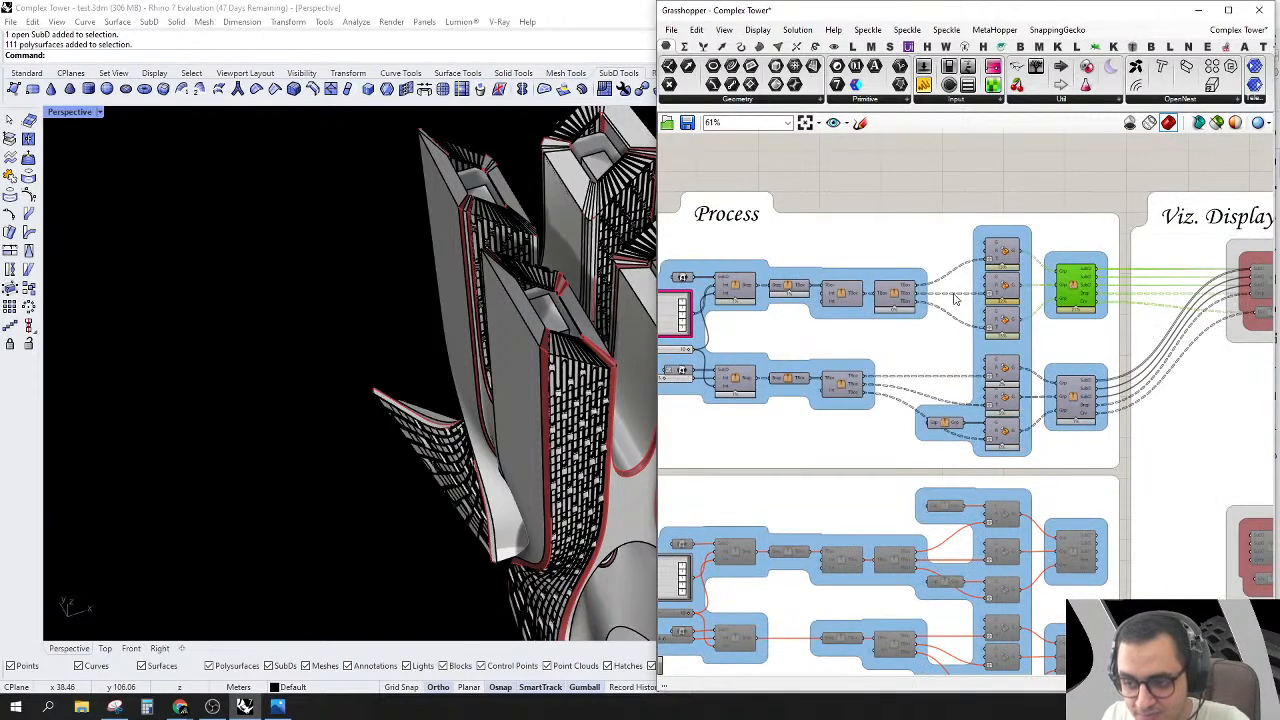
{"action": "scroll", "coordinate": [735, 184], "scroll_direction": "down", "scroll_amount": 2}
{"action": "scroll", "coordinate": [960, 180], "scroll_direction": "up", "scroll_amount": 3}
Step: Turn on the preview for the column of six components feeding the outputs of the first Process group
{"action": "left_click_drag", "start_coordinate": [894, 191], "coordinate": [903, 252]}
{"action": "right_click_drag", "start_coordinate": [889, 206], "coordinate": [953, 172]}
{"action": "left_click_drag", "start_coordinate": [906, 165], "coordinate": [1002, 492]}
{"action": "right_click", "coordinate": [906, 192]}
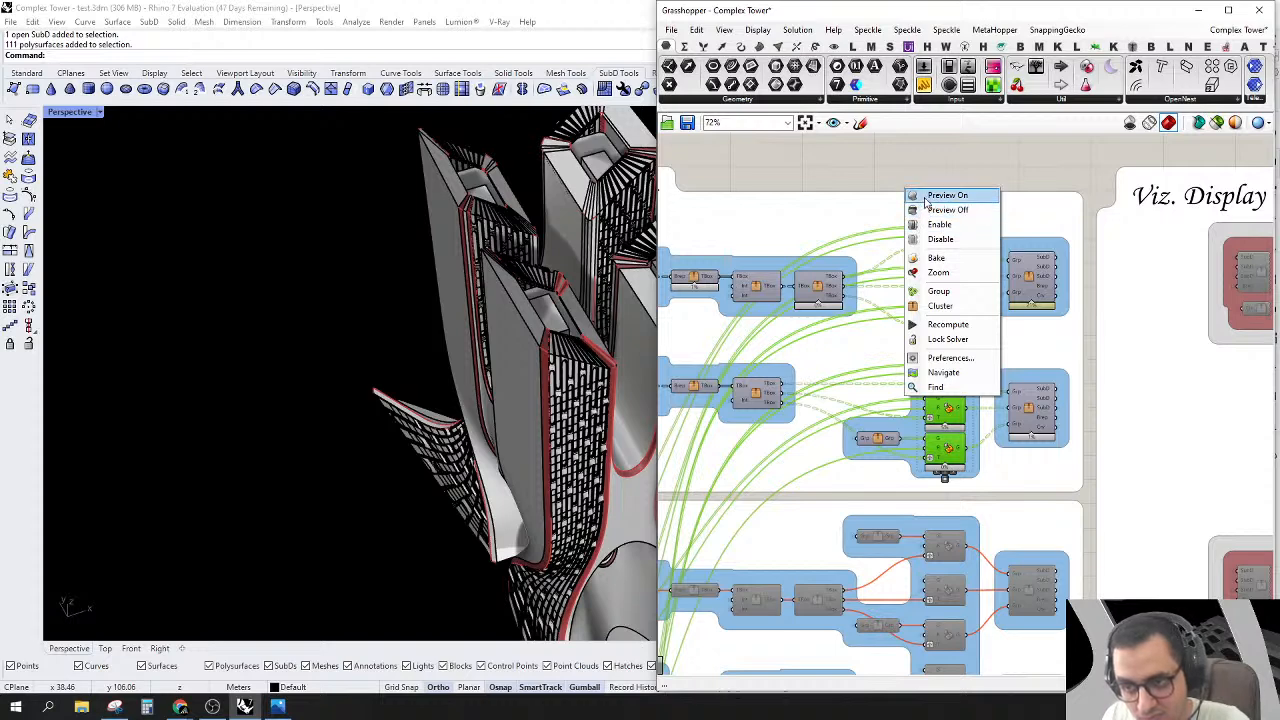
{"action": "left_click", "coordinate": [930, 196]}
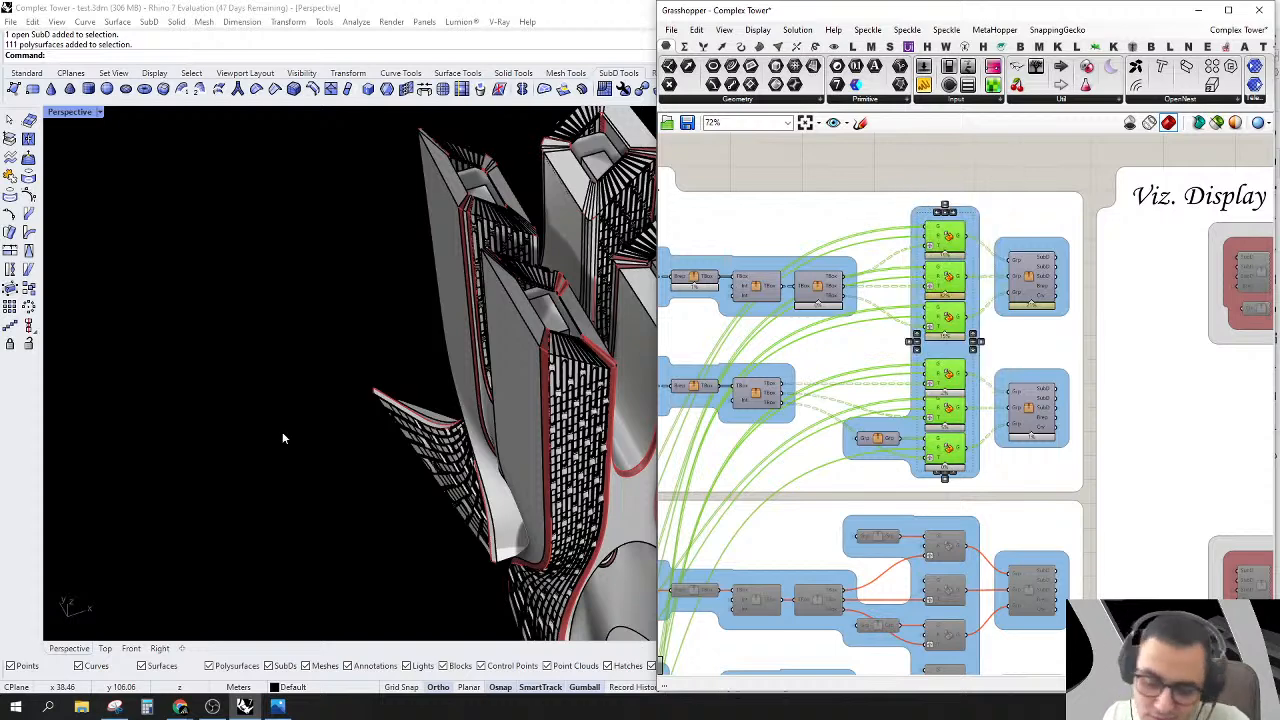
Step: Collapse the Grasshopper window and hide the SD-Gh layer so only the live preview represents the facade panels
{"action": "scroll", "coordinate": [592, 367], "scroll_direction": "up", "scroll_amount": 4}
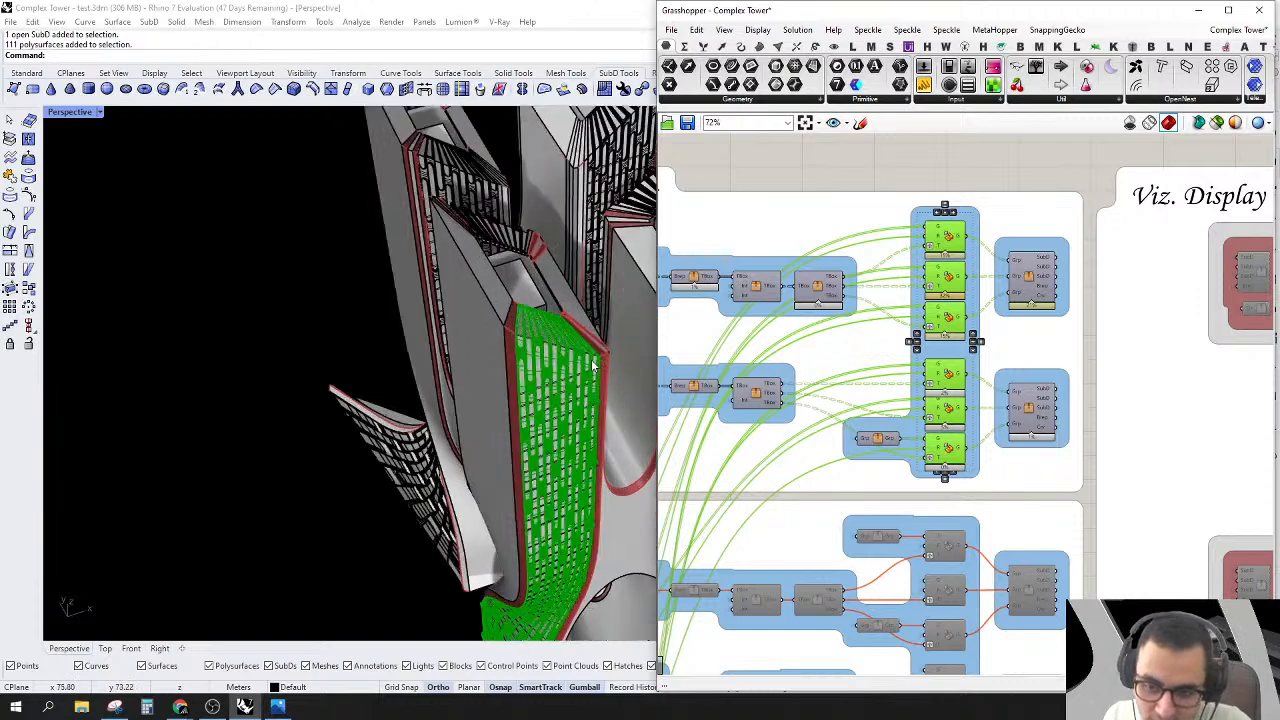
{"action": "double_click", "coordinate": [813, 15]}
{"action": "left_click", "coordinate": [1188, 279]}
Step: Examine the green panel preview on the tower's facade, and bring back the Grasshopper definition beside it
{"action": "scroll", "coordinate": [612, 337], "scroll_direction": "up", "scroll_amount": 10}
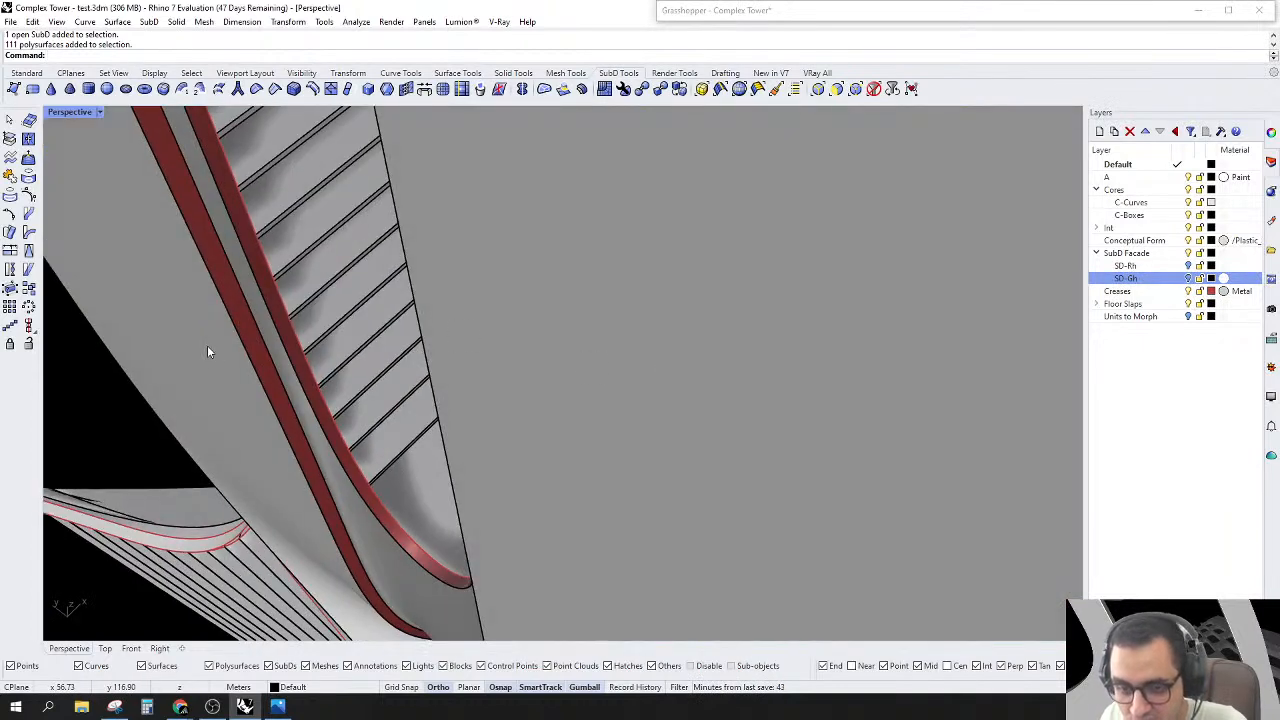
{"action": "scroll", "coordinate": [423, 370], "scroll_direction": "down", "scroll_amount": 10}
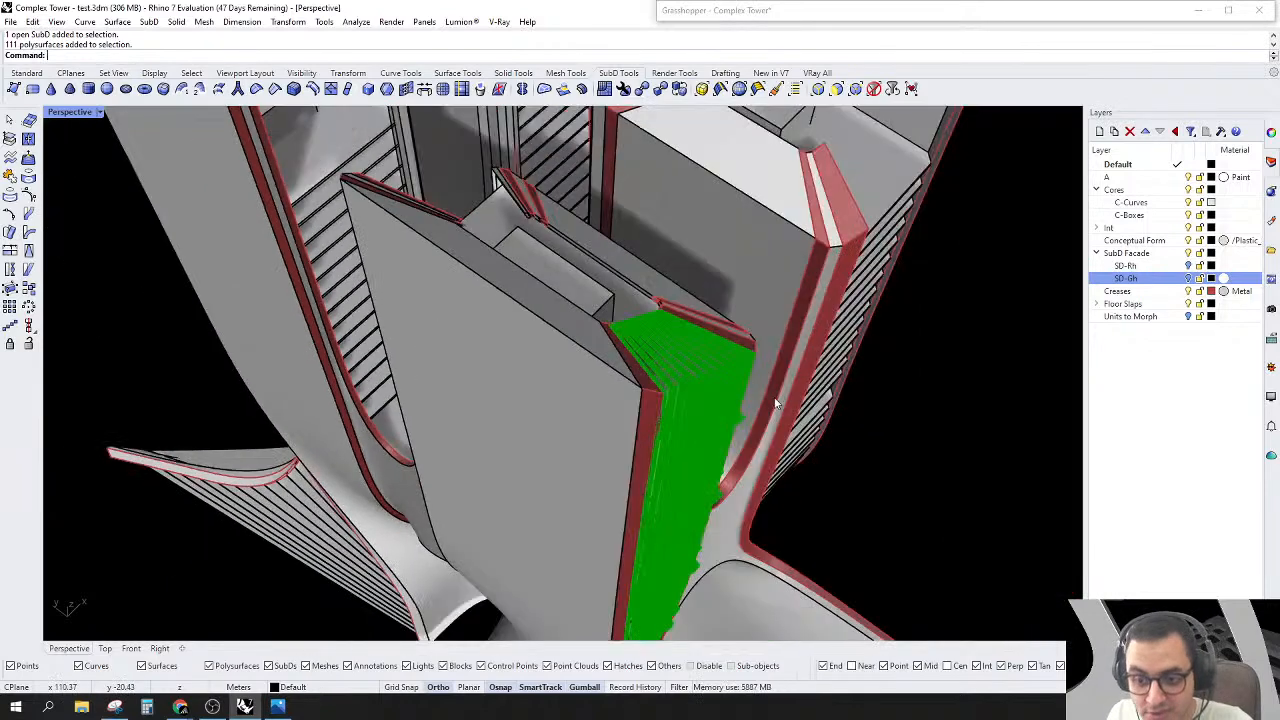
{"action": "scroll", "coordinate": [698, 378], "scroll_direction": "up", "scroll_amount": 6}
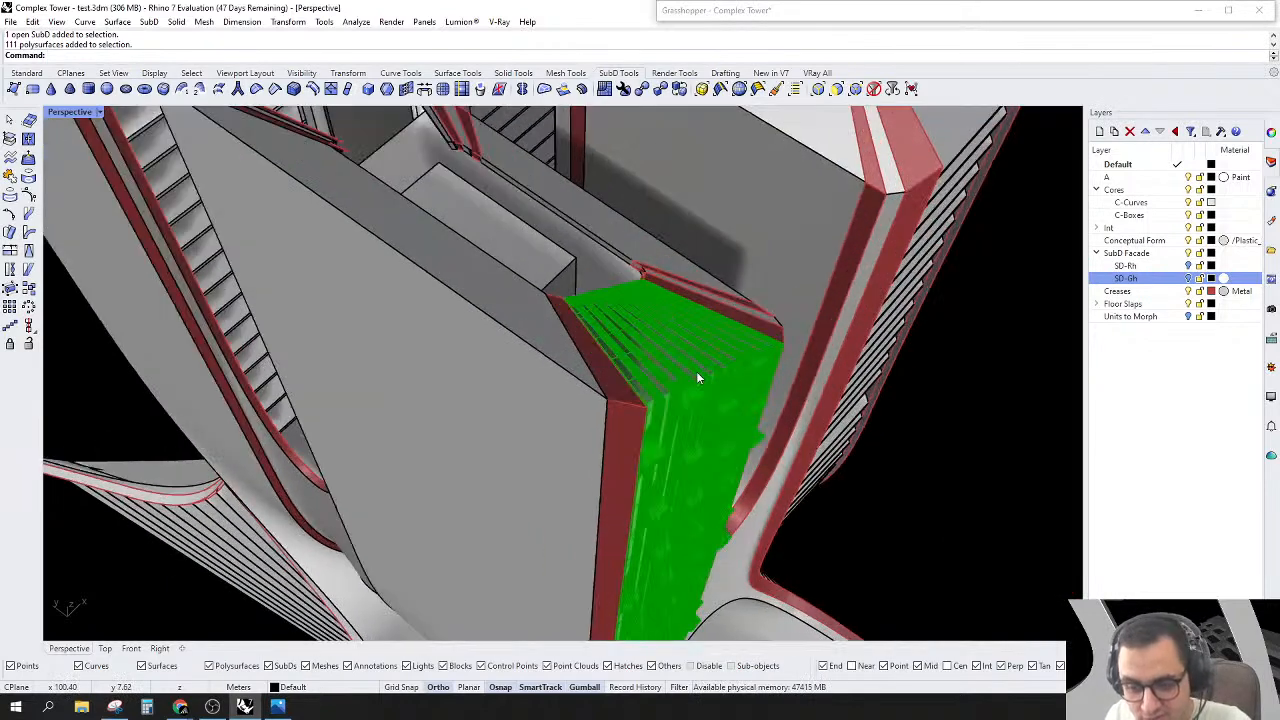
{"action": "scroll", "coordinate": [721, 385], "scroll_direction": "up", "scroll_amount": 2}
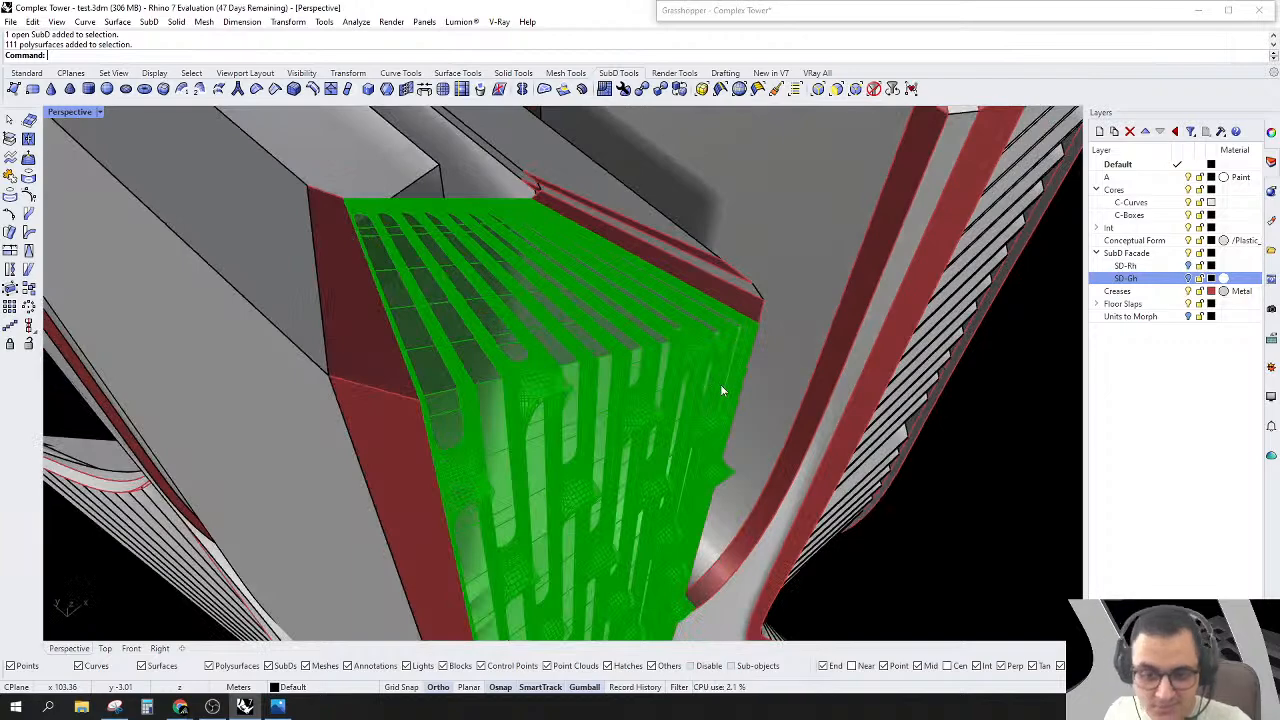
{"action": "double_click", "coordinate": [814, 14]}
{"action": "right_click_drag", "start_coordinate": [1050, 369], "coordinate": [1055, 392]}
{"action": "scroll", "coordinate": [1054, 392], "scroll_direction": "down", "scroll_amount": 5}
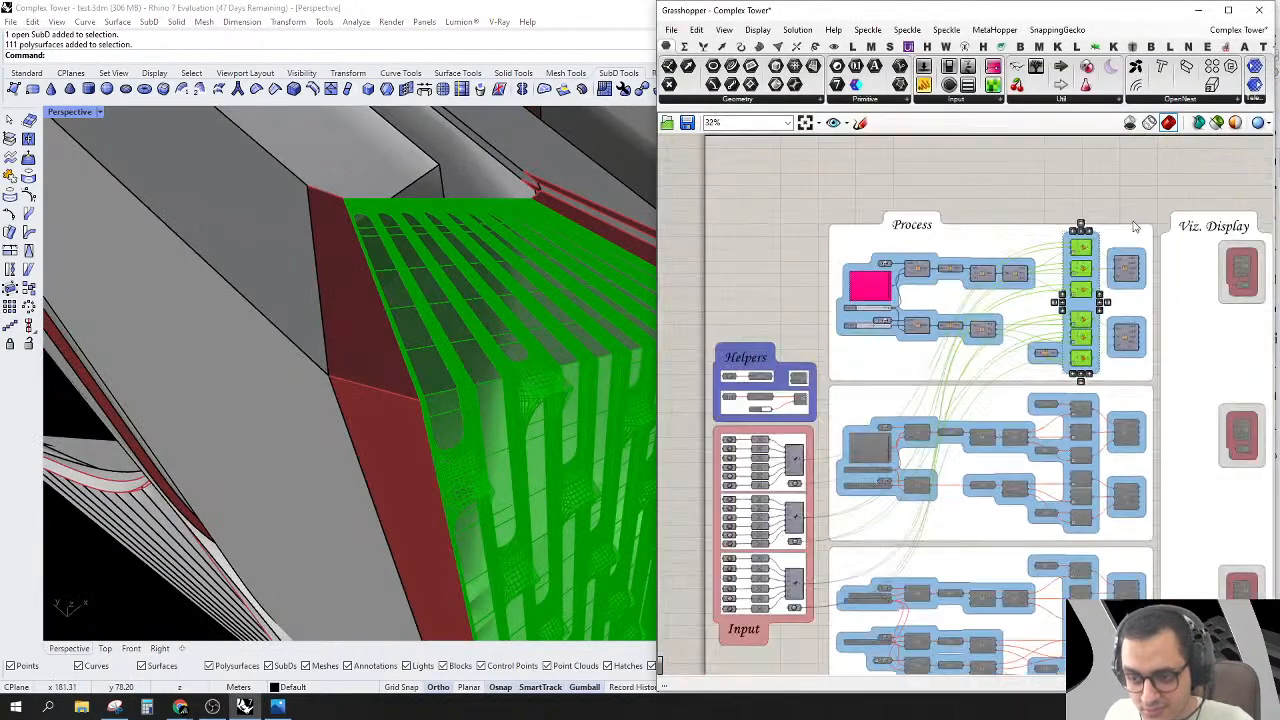
{"action": "scroll", "coordinate": [416, 180], "scroll_direction": "down", "scroll_amount": 3}
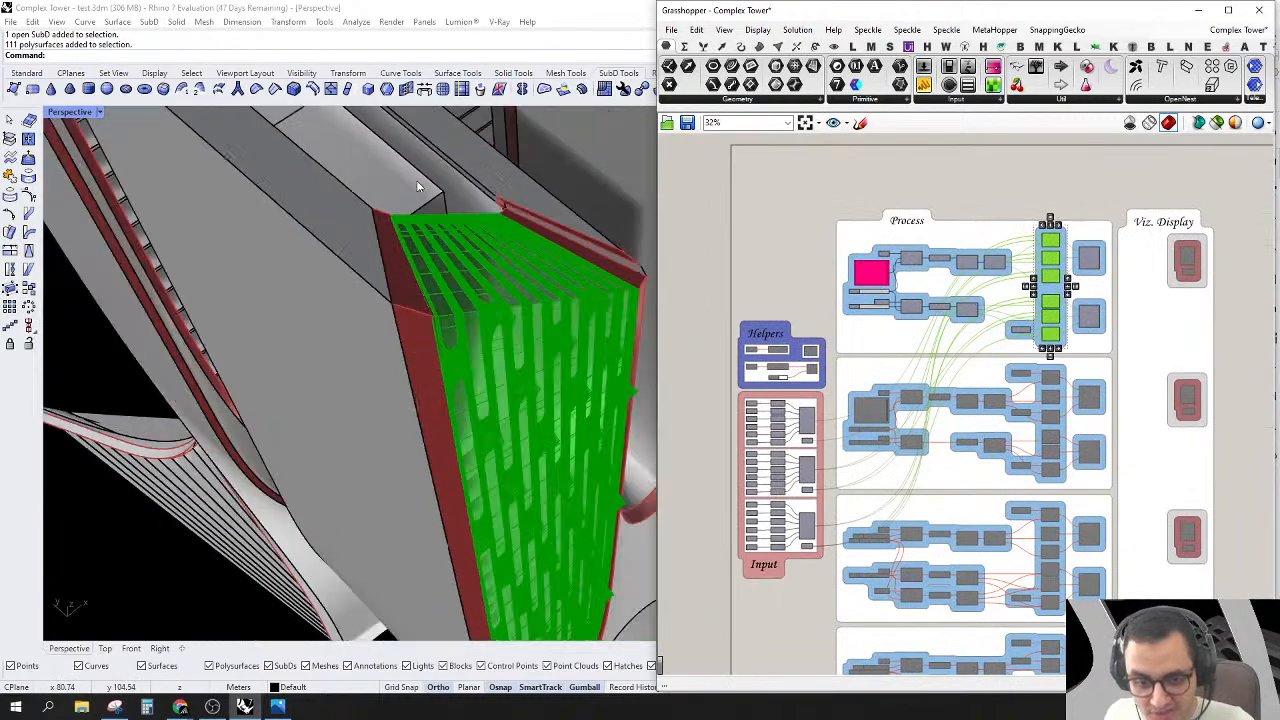
{"action": "right_click_drag", "start_coordinate": [563, 309], "coordinate": [487, 248]}
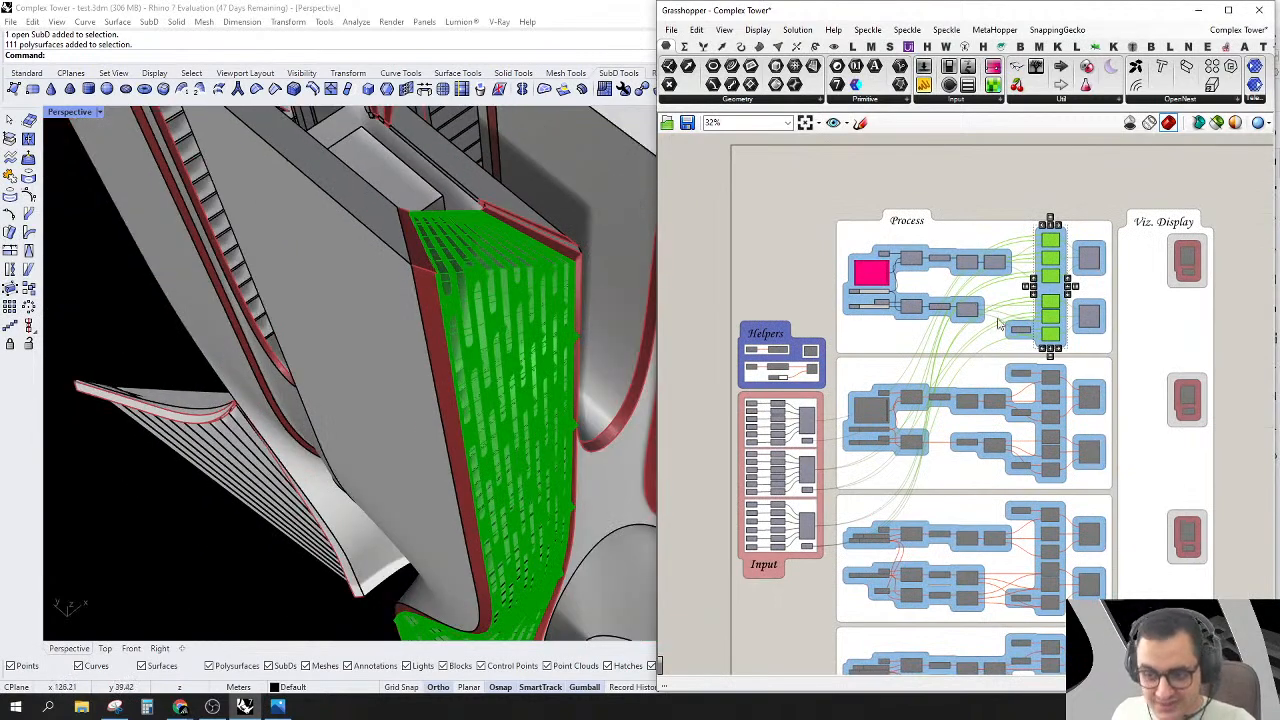
Step: Disable all components in the first Process group of the definition
{"action": "scroll", "coordinate": [1000, 323], "scroll_direction": "up", "scroll_amount": 4}
{"action": "scroll", "coordinate": [977, 264], "scroll_direction": "down", "scroll_amount": 3}
{"action": "mouse_move", "coordinate": [971, 368]}
{"action": "right_mouse_down"}
{"action": "mouse_move", "coordinate": [935, 346]}
{"action": "mouse_move", "coordinate": [967, 364]}
{"action": "right_mouse_up"}
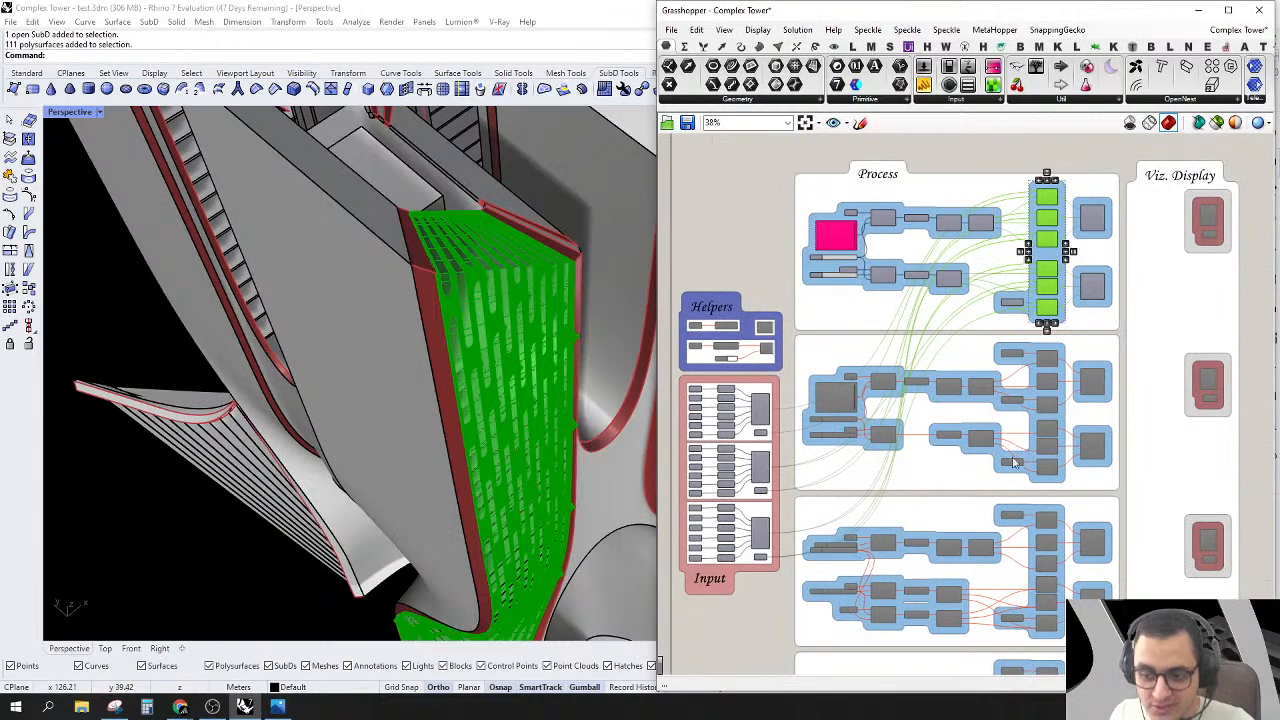
{"action": "right_click_drag", "start_coordinate": [1038, 442], "coordinate": [1027, 446]}
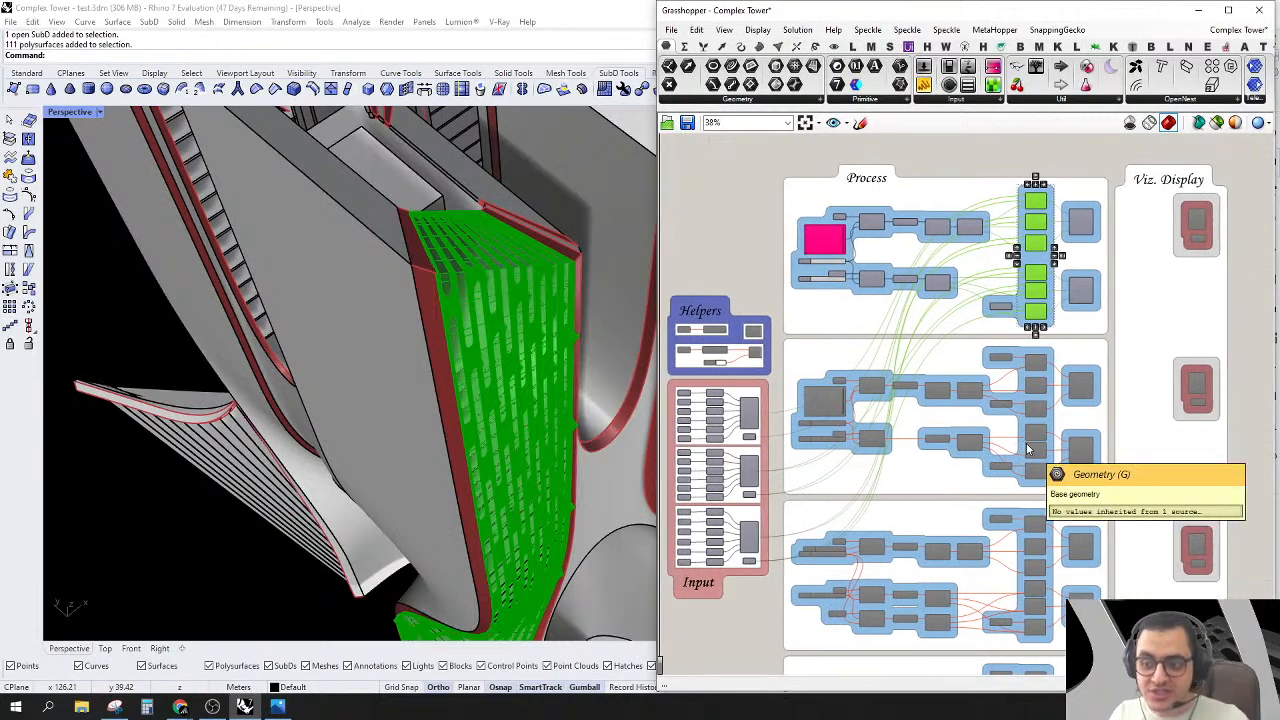
{"action": "right_click_drag", "start_coordinate": [986, 336], "coordinate": [926, 438]}
{"action": "right_click_drag", "start_coordinate": [817, 226], "coordinate": [877, 203]}
{"action": "mouse_move", "coordinate": [783, 201]}
{"action": "left_mouse_down"}
{"action": "mouse_move", "coordinate": [945, 389]}
{"action": "mouse_move", "coordinate": [1115, 421]}
{"action": "left_mouse_up"}
{"action": "right_click", "coordinate": [975, 212]}
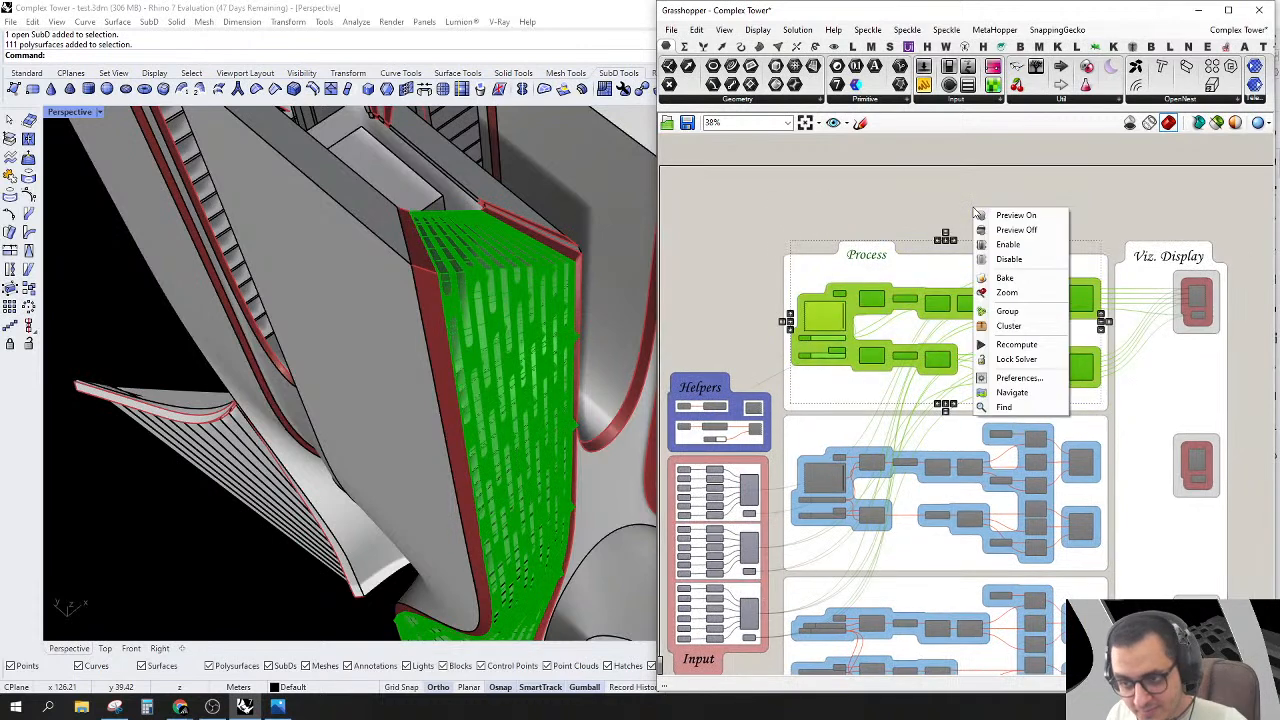
{"action": "left_click", "coordinate": [1008, 261]}
Step: Duplicate the entire first Process group and place the copy on the empty canvas beyond the Viz. Display group
{"action": "right_click_drag", "start_coordinate": [894, 214], "coordinate": [896, 257]}
{"action": "left_click_drag", "start_coordinate": [780, 196], "coordinate": [1147, 401]}
{"action": "right_click_drag", "start_coordinate": [1147, 401], "coordinate": [1072, 388]}
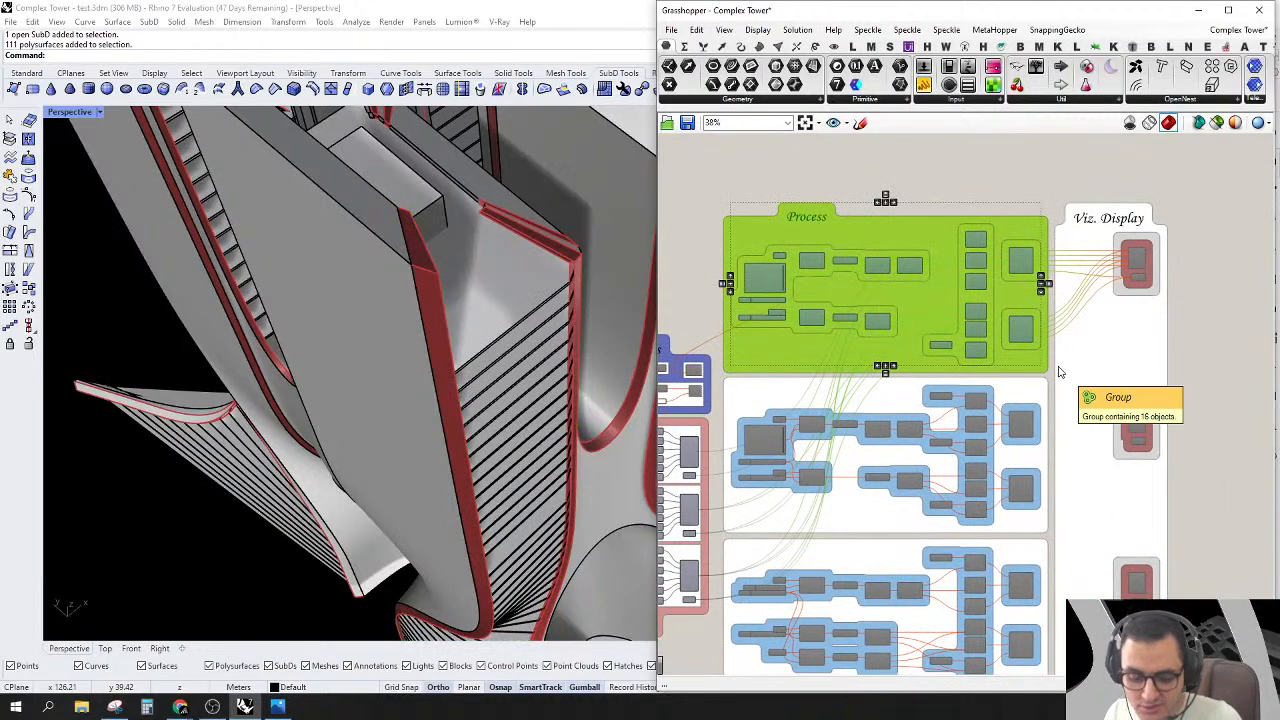
{"action": "key", "text": "ctrl+v"}
{"action": "scroll", "coordinate": [794, 270], "scroll_direction": "down", "scroll_amount": 2}
{"action": "left_click_drag", "start_coordinate": [779, 276], "coordinate": [1231, 319]}
{"action": "right_click_drag", "start_coordinate": [1183, 331], "coordinate": [1045, 362]}
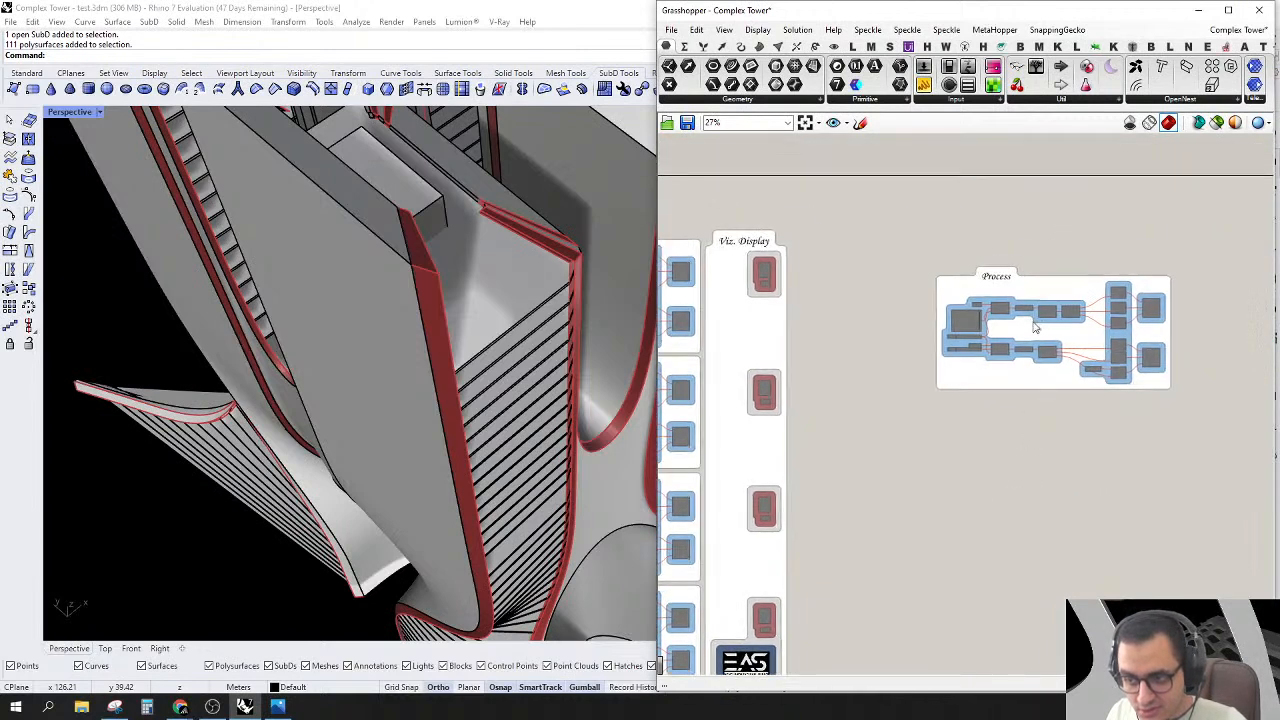
Step: Enable all components in the duplicated Process group and clear the selection
{"action": "scroll", "coordinate": [1035, 310], "scroll_direction": "up", "scroll_amount": 3}
{"action": "scroll", "coordinate": [1030, 302], "scroll_direction": "down", "scroll_amount": 2}
{"action": "right_click_drag", "start_coordinate": [1120, 400], "coordinate": [1045, 373]}
{"action": "left_click_drag", "start_coordinate": [819, 451], "coordinate": [1194, 217]}
{"action": "right_click", "coordinate": [1070, 174]}
{"action": "left_click", "coordinate": [1108, 211]}
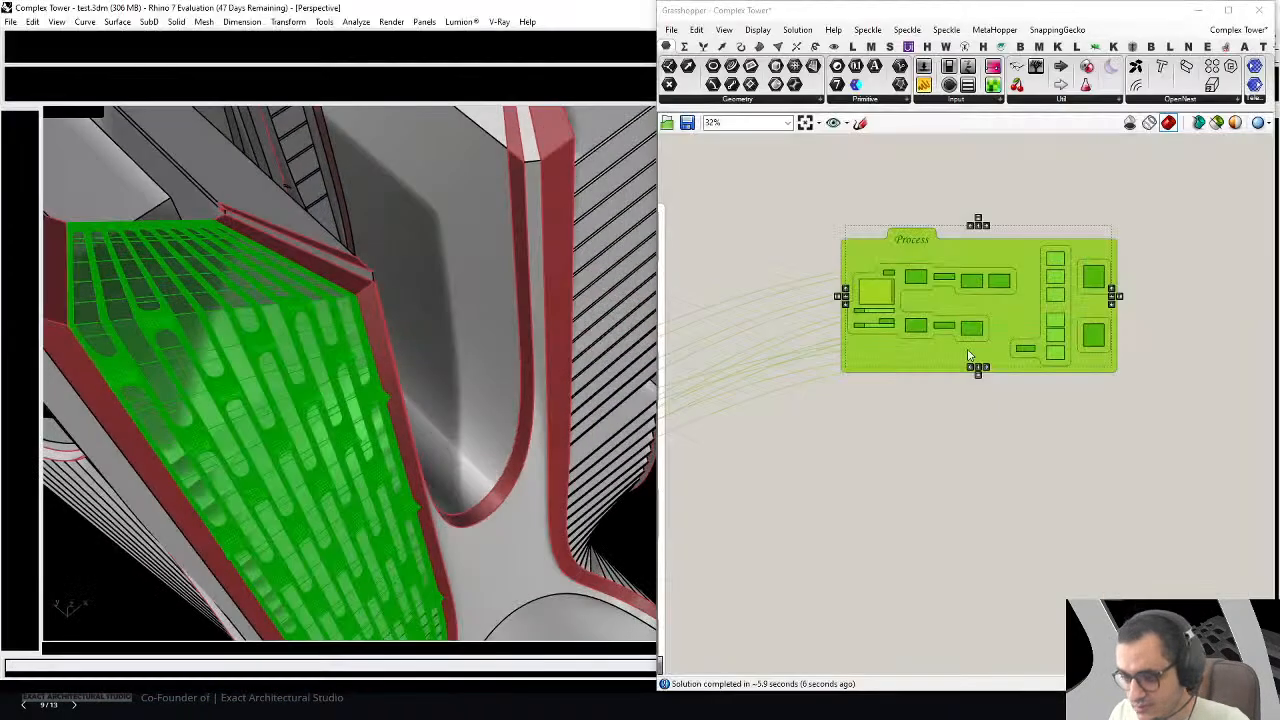
{"action": "scroll", "coordinate": [1125, 240], "scroll_direction": "up", "scroll_amount": 3}
{"action": "scroll", "coordinate": [1117, 309], "scroll_direction": "down", "scroll_amount": 4}
{"action": "left_click", "coordinate": [1214, 271]}
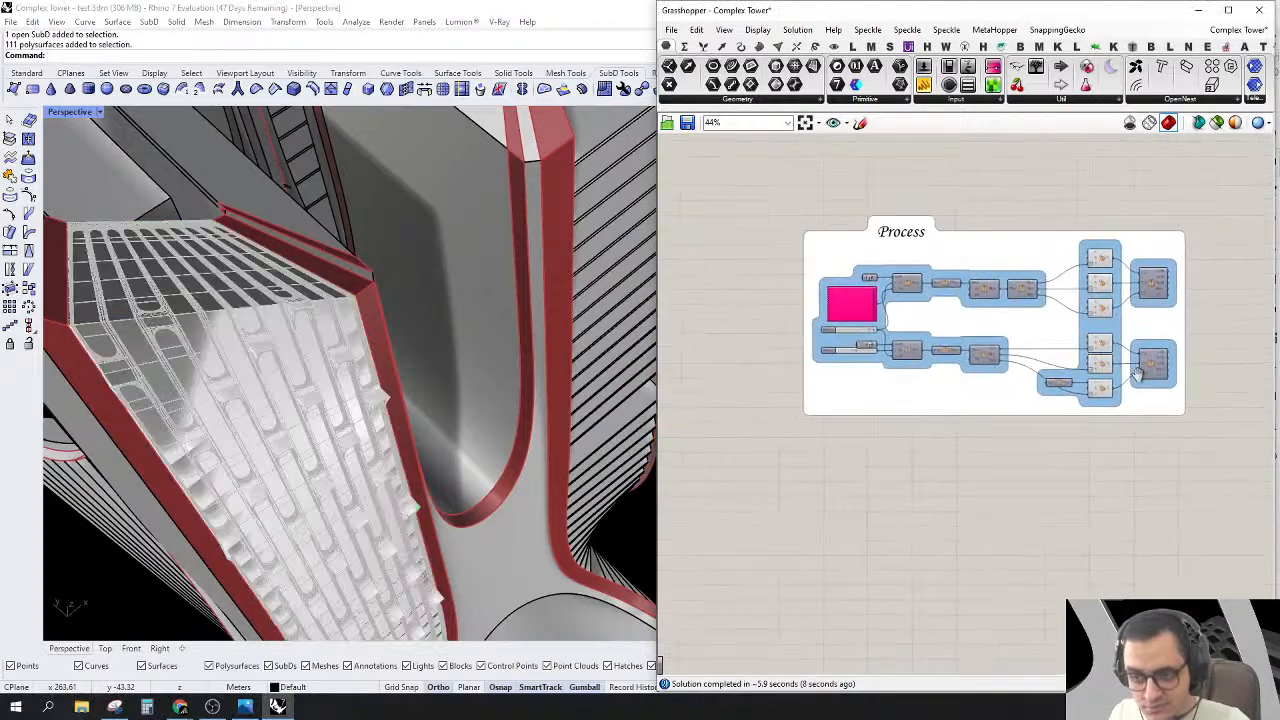
Step: Examine how the Input, Process and Viz. Display groups are arranged in relation to the duplicated Process group
{"action": "scroll", "coordinate": [1094, 379], "scroll_direction": "down", "scroll_amount": 4}
{"action": "right_click_drag", "start_coordinate": [844, 348], "coordinate": [1033, 348]}
{"action": "right_click_drag", "start_coordinate": [1001, 485], "coordinate": [957, 412]}
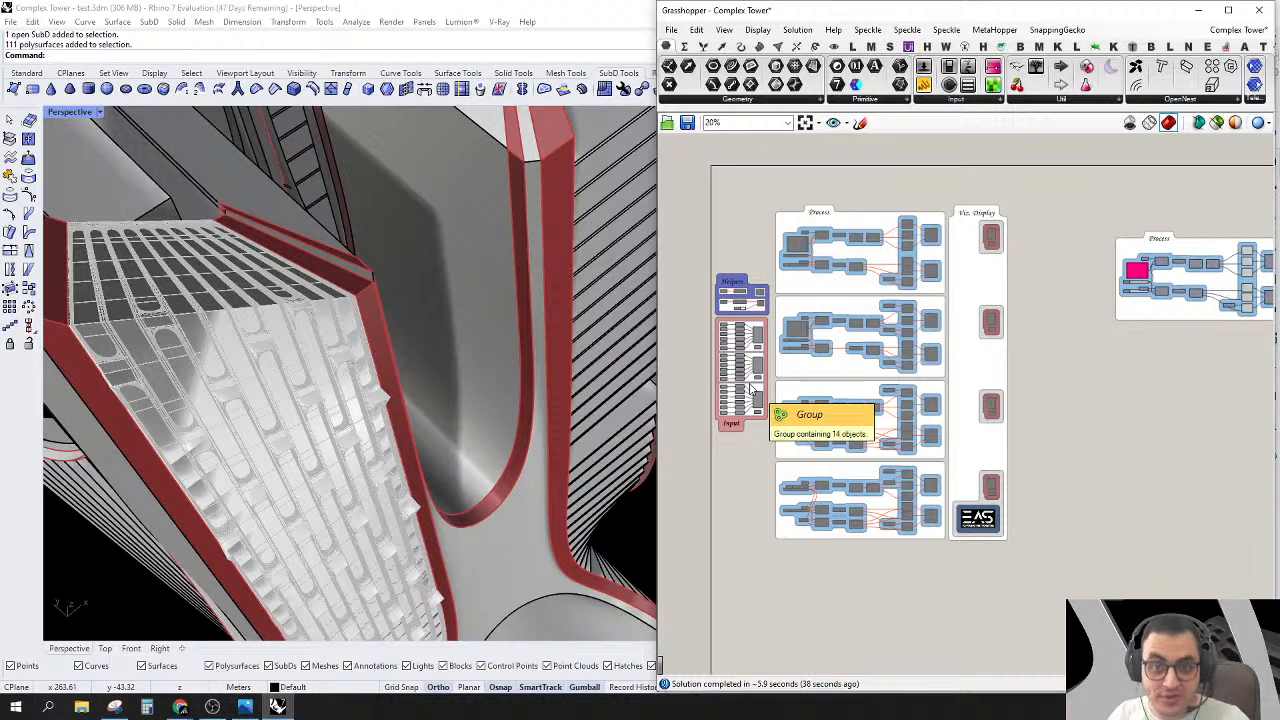
{"action": "right_click_drag", "start_coordinate": [1140, 492], "coordinate": [911, 543]}
{"action": "scroll", "coordinate": [1007, 338], "scroll_direction": "up", "scroll_amount": 2}
{"action": "scroll", "coordinate": [1007, 338], "scroll_direction": "up", "scroll_amount": 2}
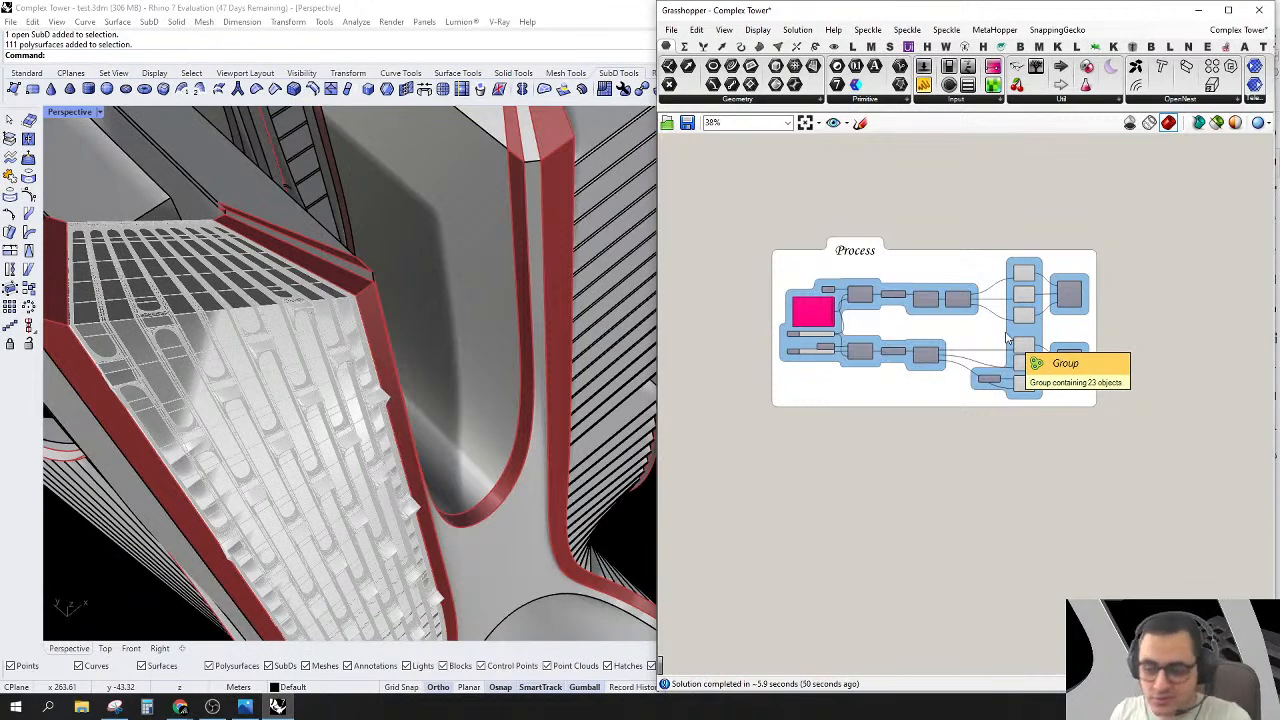
{"action": "scroll", "coordinate": [1007, 338], "scroll_direction": "up", "scroll_amount": 3}
{"action": "right_click_drag", "start_coordinate": [1054, 271], "coordinate": [1077, 338]}
{"action": "scroll", "coordinate": [1028, 323], "scroll_direction": "down", "scroll_amount": 2}
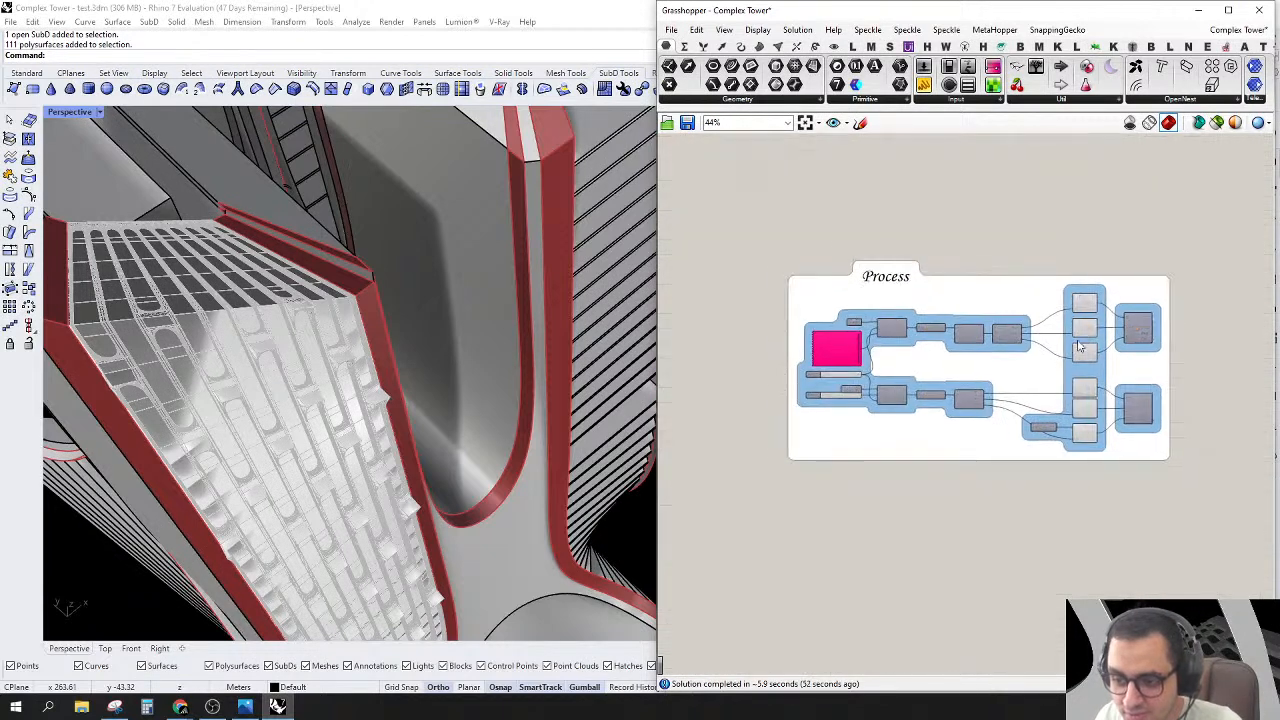
{"action": "scroll", "coordinate": [1109, 220], "scroll_direction": "down", "scroll_amount": 3}
Step: Collapse the Grasshopper window and show the SD-Rh layer while keeping SD-Gh off
{"action": "double_click", "coordinate": [820, 12]}
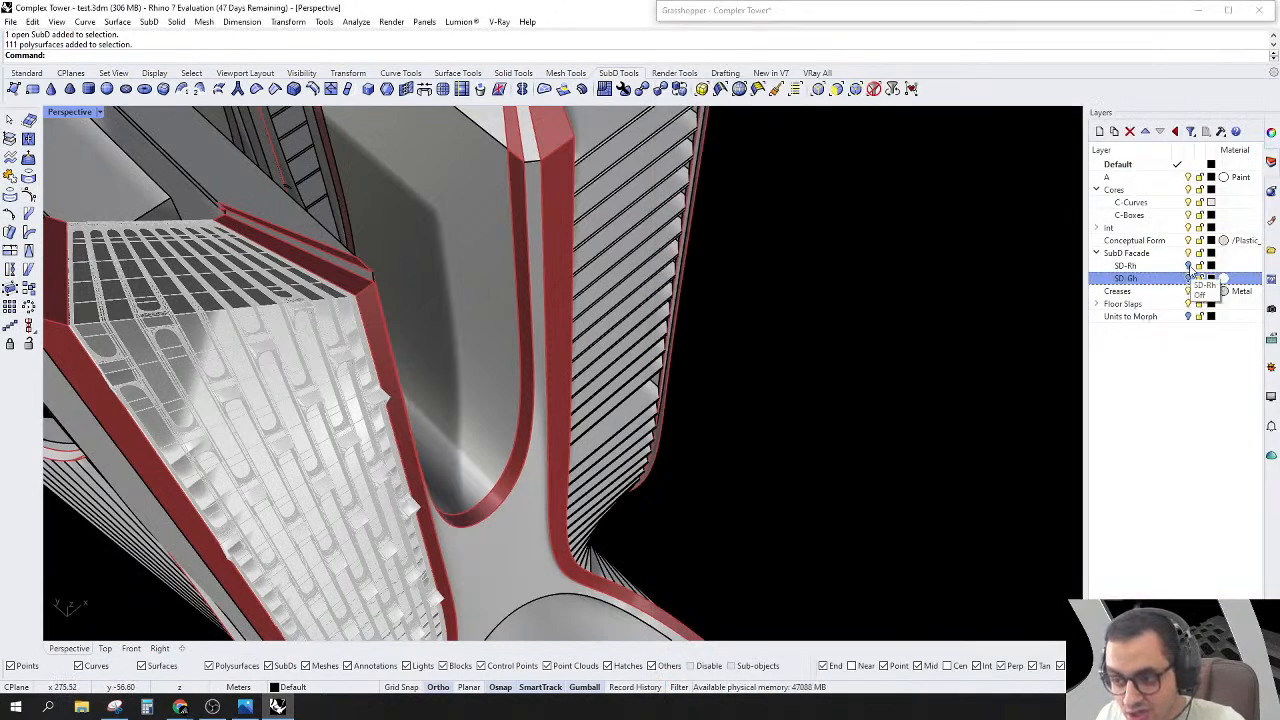
{"action": "left_click", "coordinate": [1188, 266]}
{"action": "left_click", "coordinate": [1188, 279]}
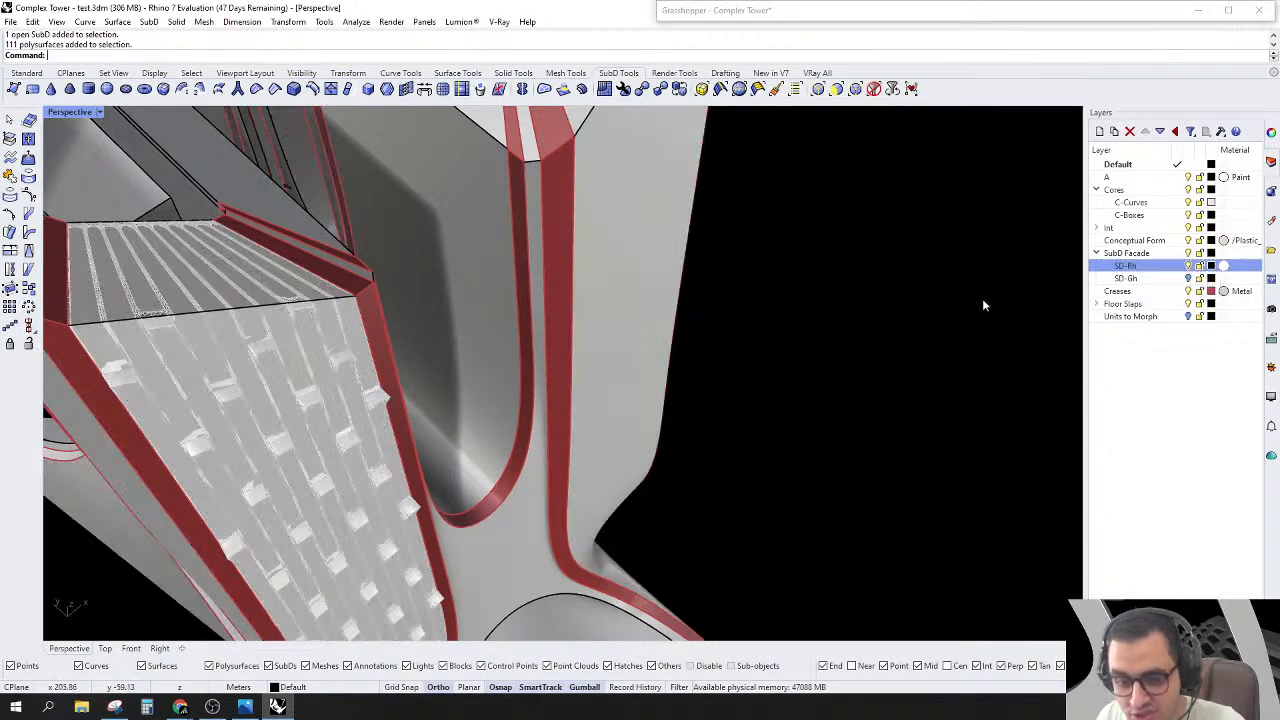
Step: Hide the tower's floor slab polysurfaces so the plain SubD facade surfaces are unobstructed
{"action": "scroll", "coordinate": [984, 306], "scroll_direction": "down", "scroll_amount": 3}
{"action": "mouse_move", "coordinate": [982, 298]}
{"action": "right_mouse_down"}
{"action": "mouse_move", "coordinate": [657, 420]}
{"action": "mouse_move", "coordinate": [668, 384]}
{"action": "mouse_move", "coordinate": [871, 380]}
{"action": "mouse_move", "coordinate": [816, 305]}
{"action": "right_mouse_up"}
{"action": "scroll", "coordinate": [817, 305], "scroll_direction": "down", "scroll_amount": 4}
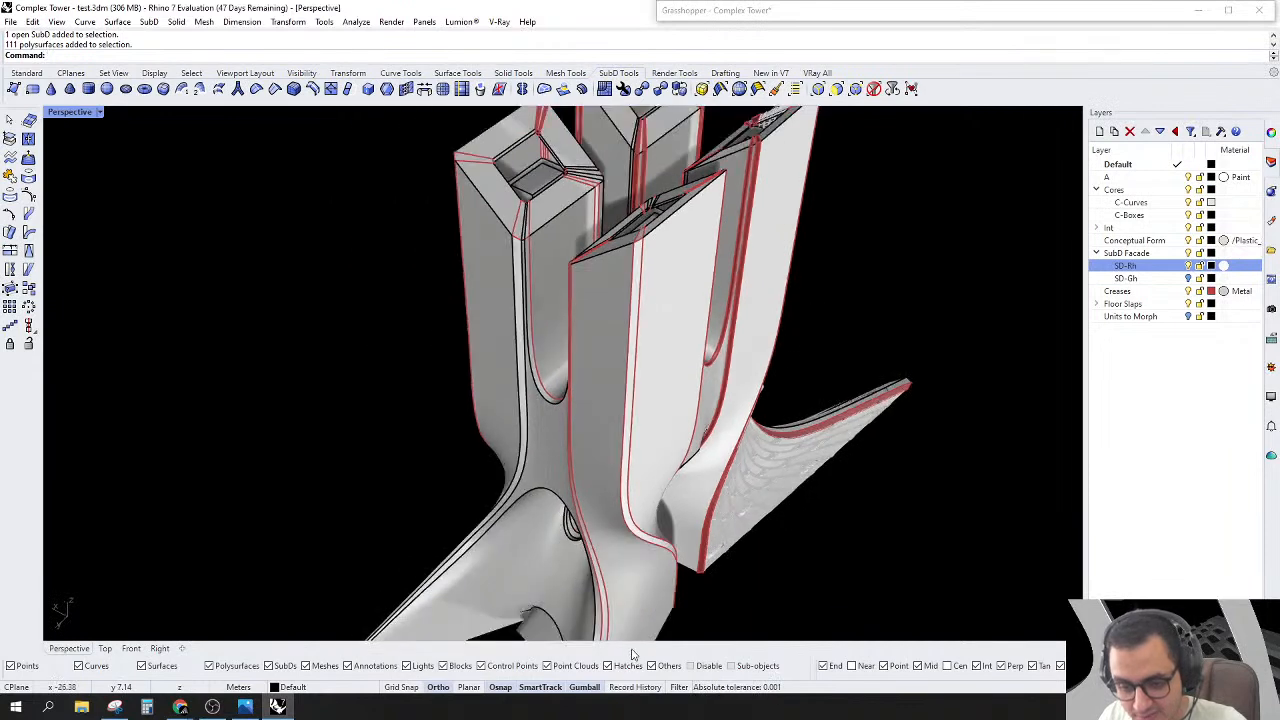
{"action": "scroll", "coordinate": [649, 601], "scroll_direction": "up", "scroll_amount": 2}
{"action": "left_click", "coordinate": [648, 598]}
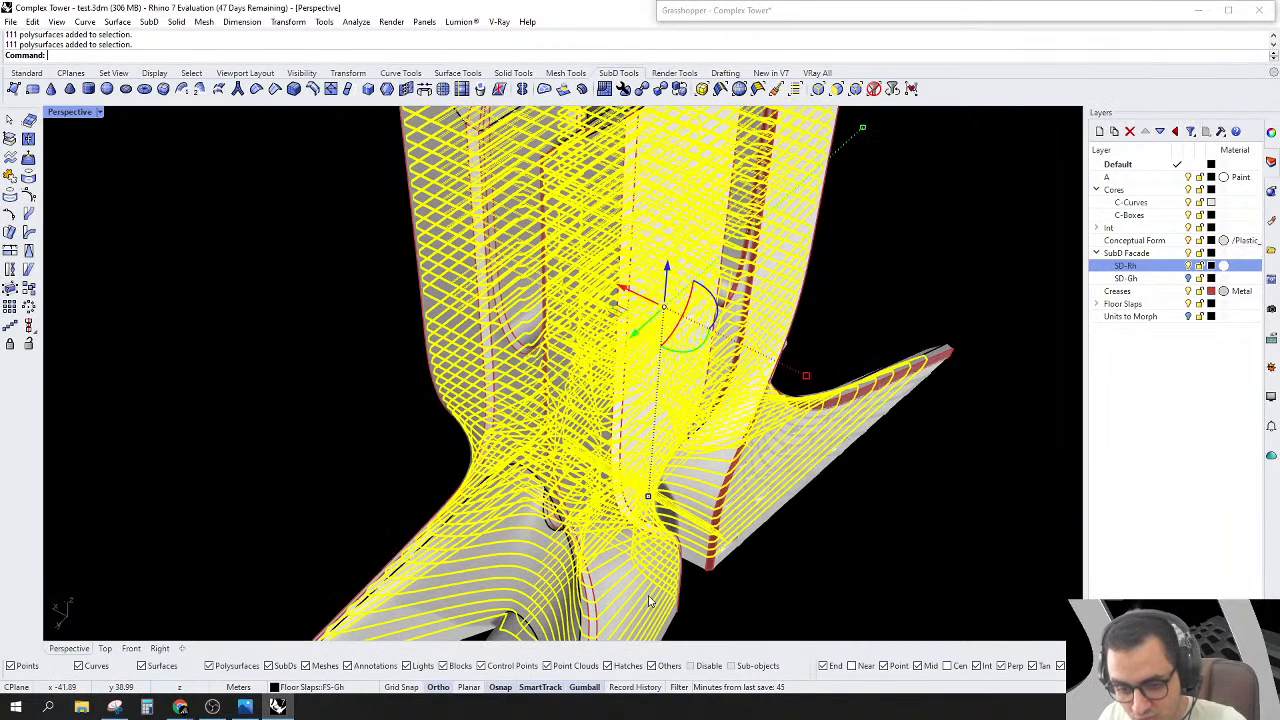
{"action": "type", "text": "Hide"}
{"action": "key", "text": "Return"}
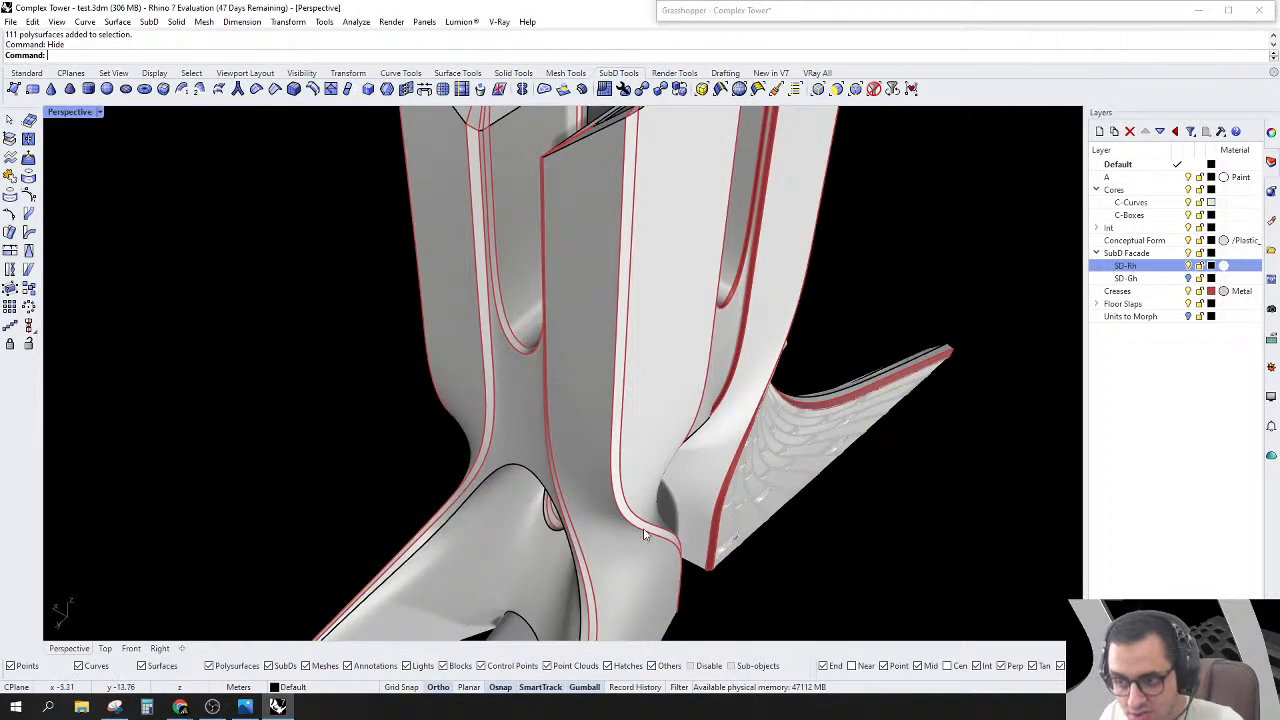
Step: Assign the two overlapping SubDs of the narrow front facade strip to the upper SubD parameter in the duplicated Process group
{"action": "left_click", "coordinate": [620, 608]}
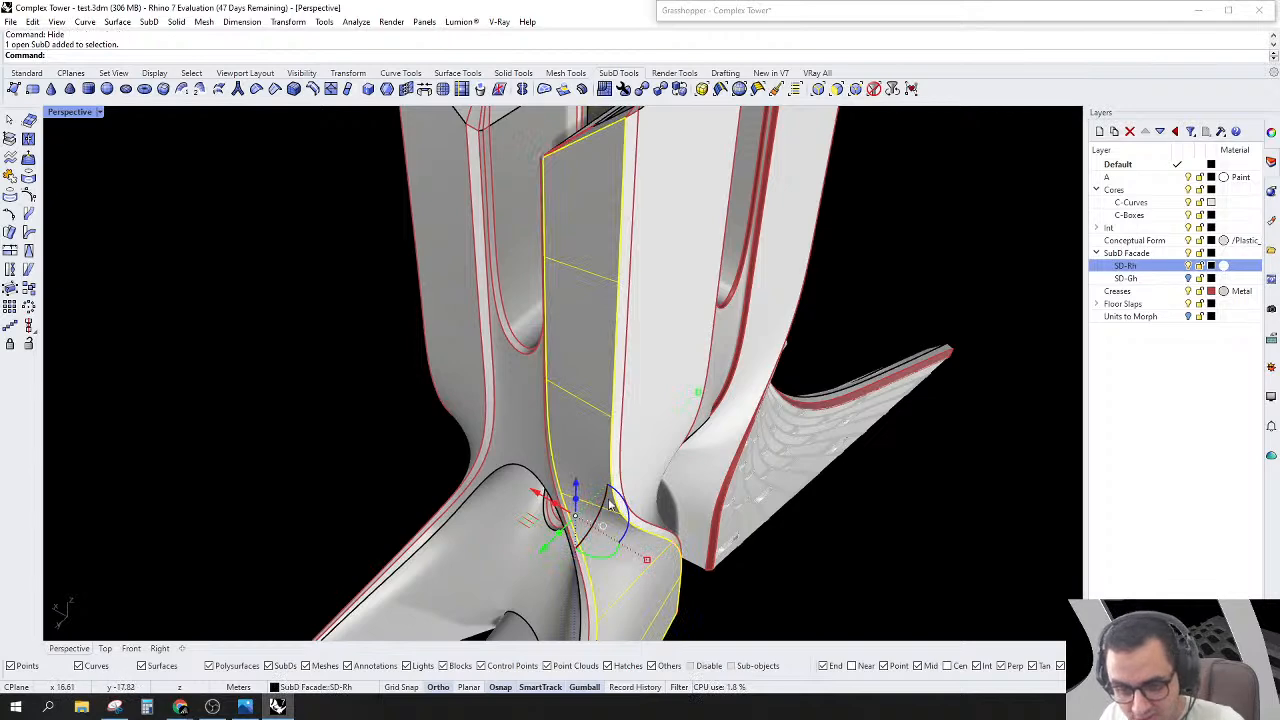
{"action": "left_click", "coordinate": [589, 453], "text": "shift"}
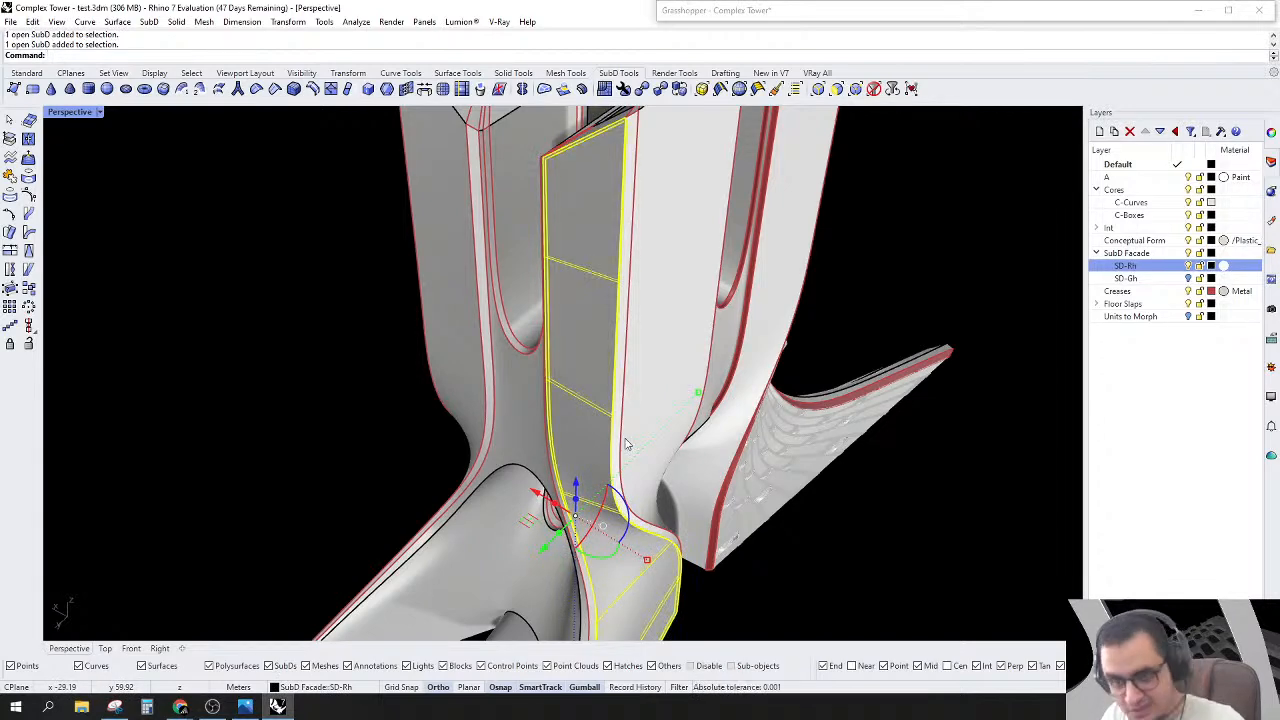
{"action": "left_click", "coordinate": [749, 10]}
{"action": "scroll", "coordinate": [843, 316], "scroll_direction": "up", "scroll_amount": 3}
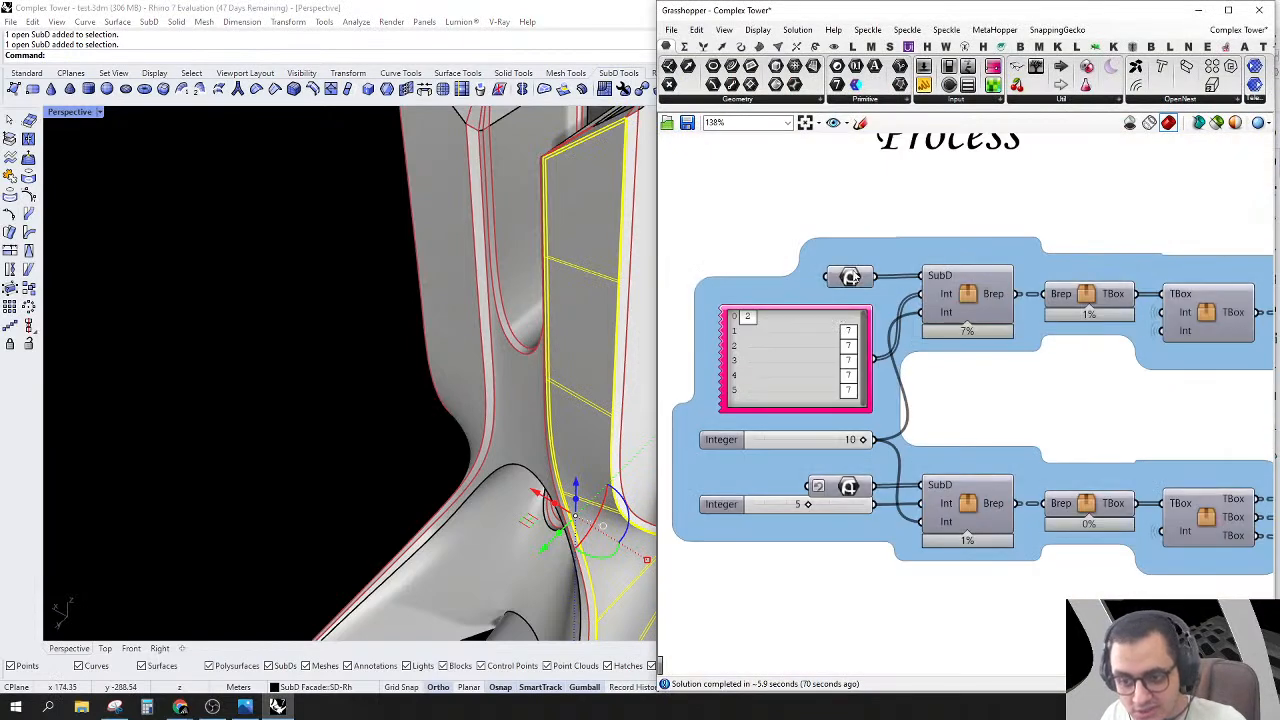
{"action": "right_click", "coordinate": [849, 277]}
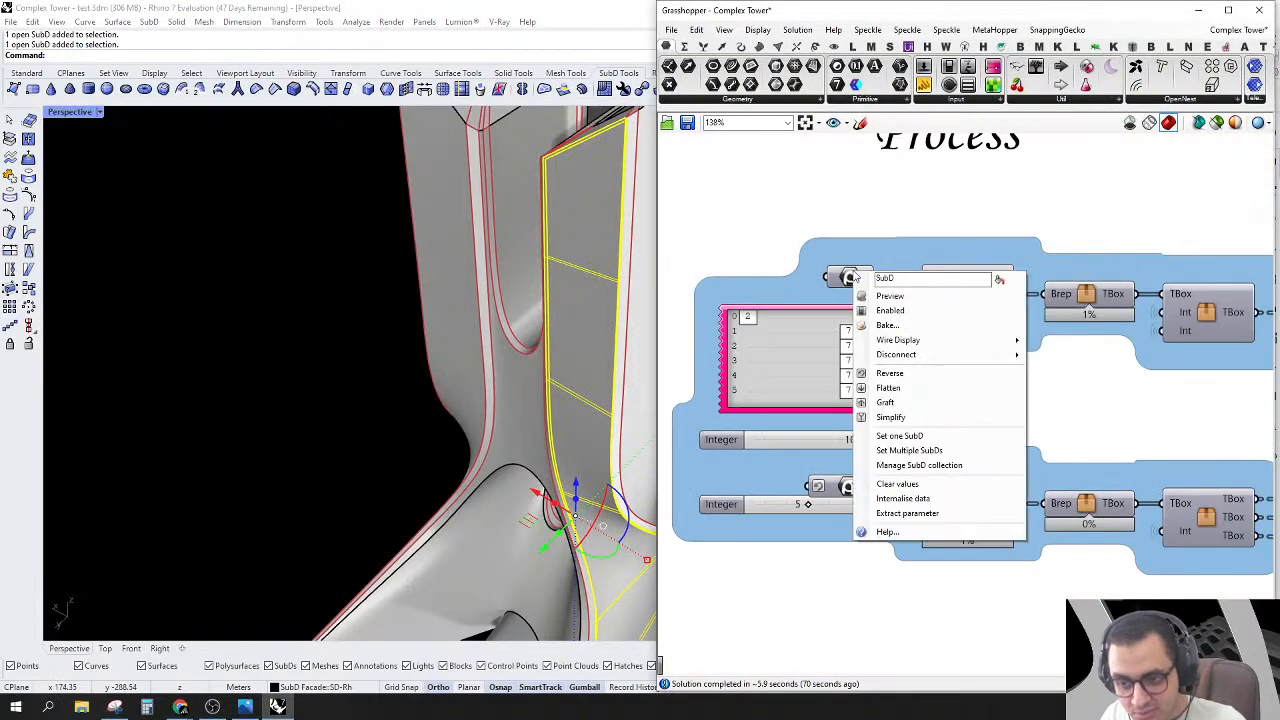
{"action": "left_click", "coordinate": [880, 451]}
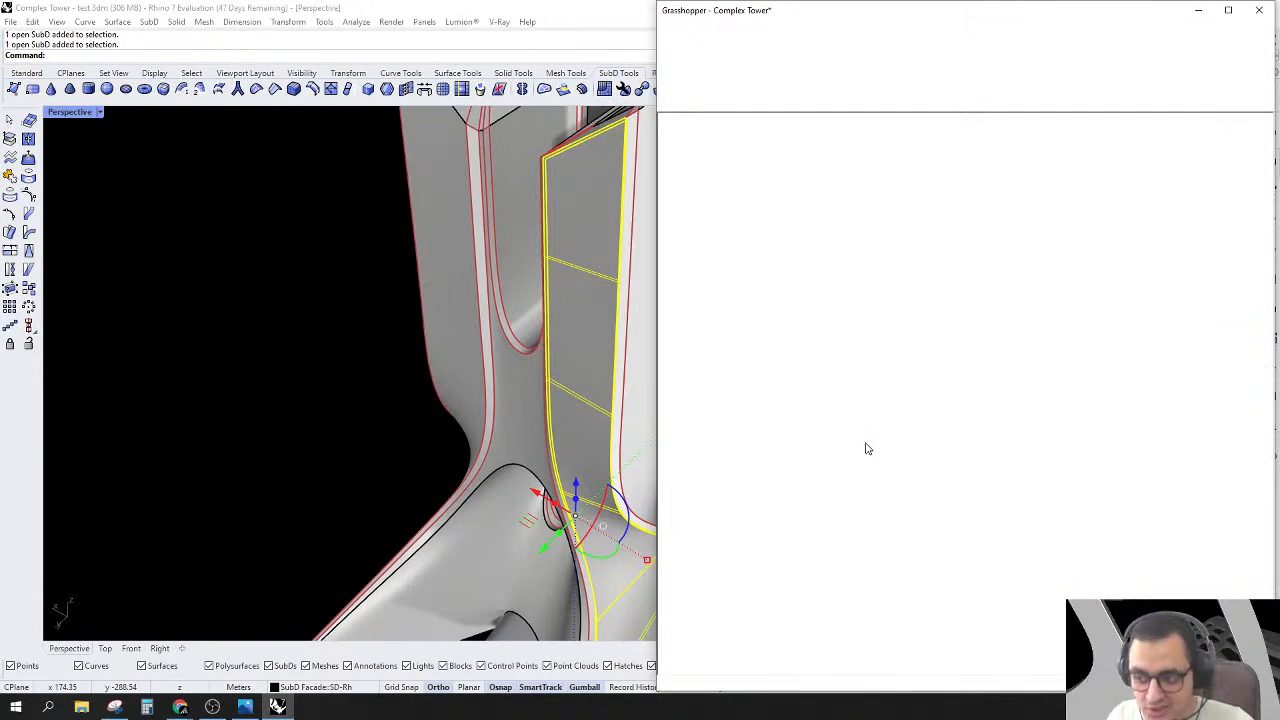
{"action": "key", "text": "Return"}
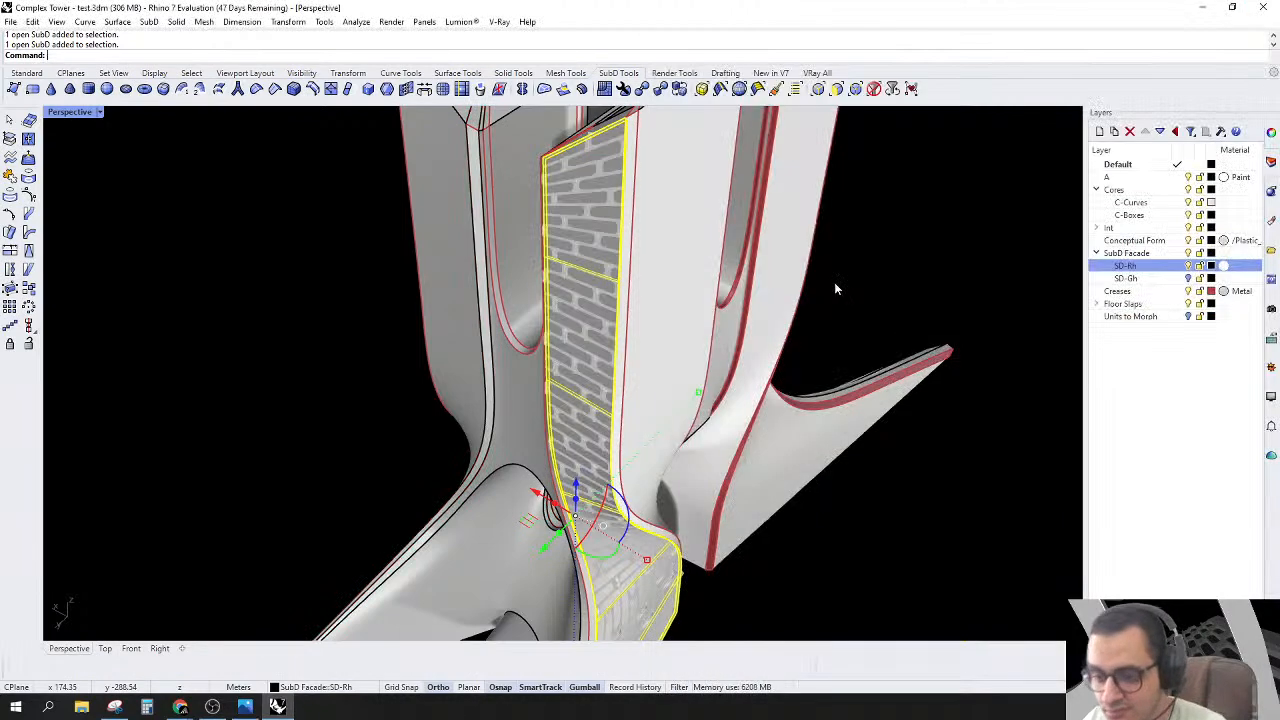
Step: Turn off the SD-Rh layer and hide all remaining Rhino objects, leaving only the Grasshopper preview
{"action": "left_click", "coordinate": [1189, 268]}
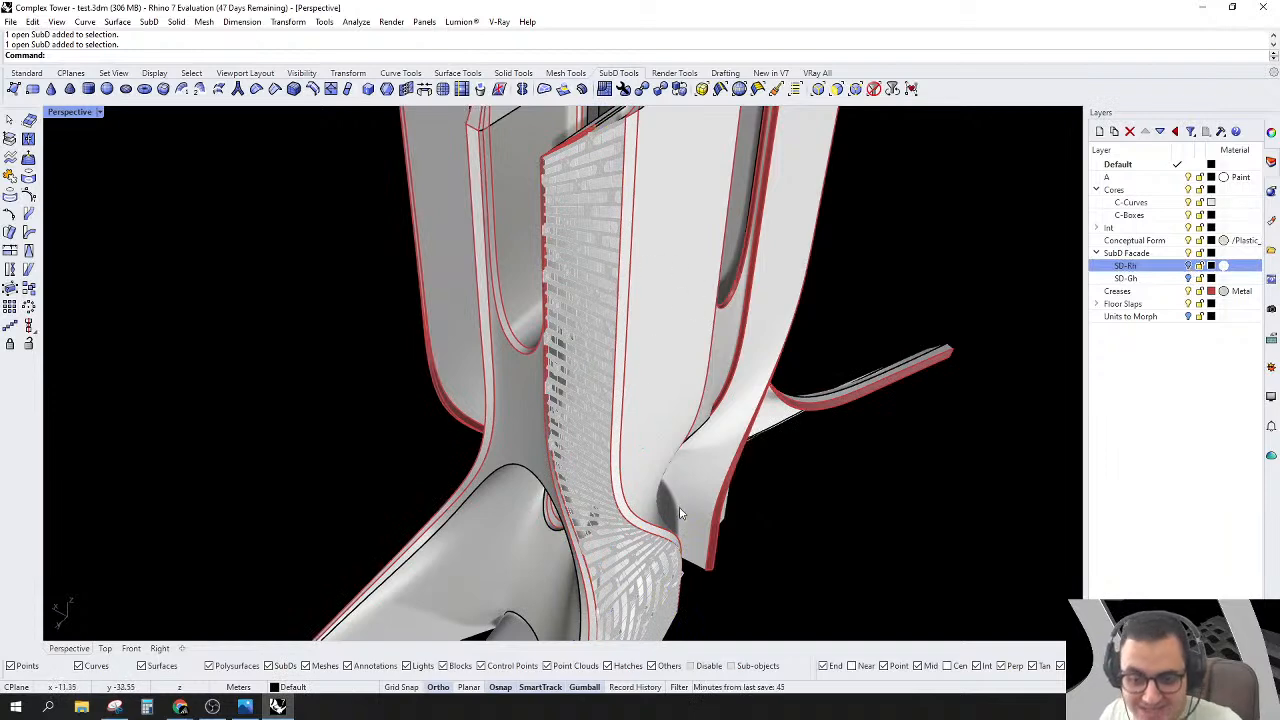
{"action": "right_click_drag", "start_coordinate": [662, 490], "coordinate": [658, 490]}
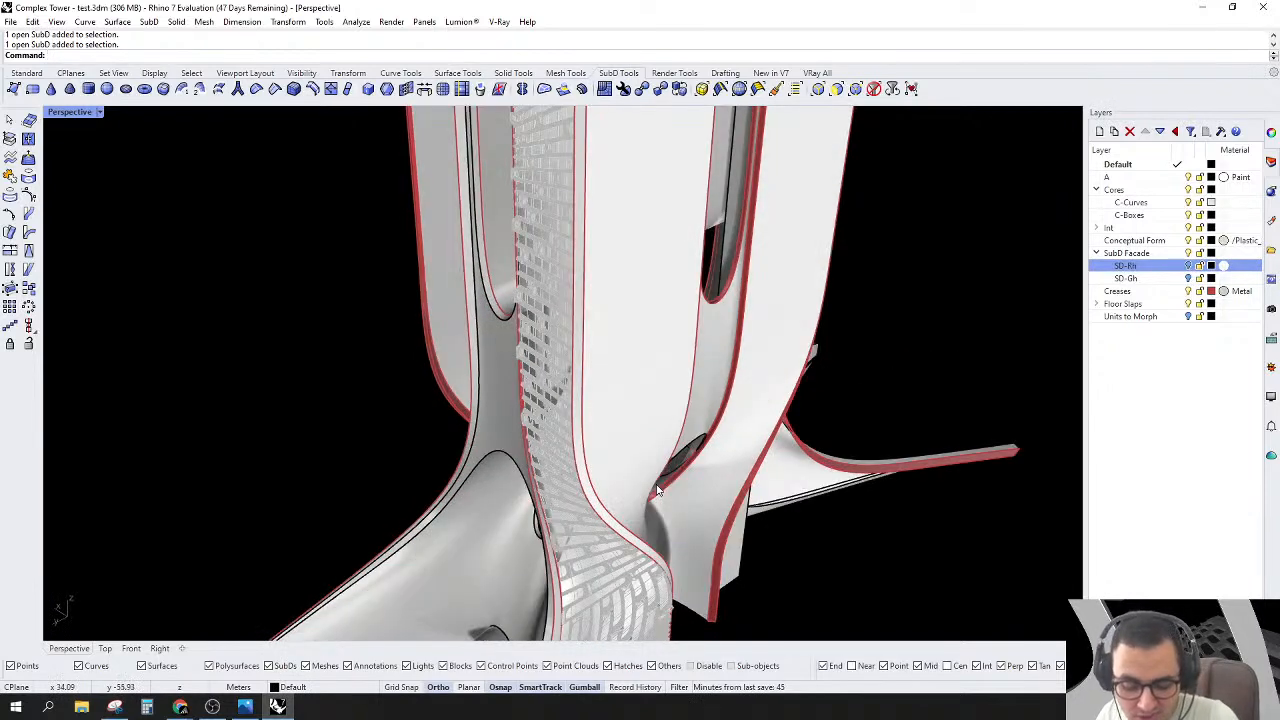
{"action": "key", "text": "ctrl+a"}
{"action": "type", "text": "H"}
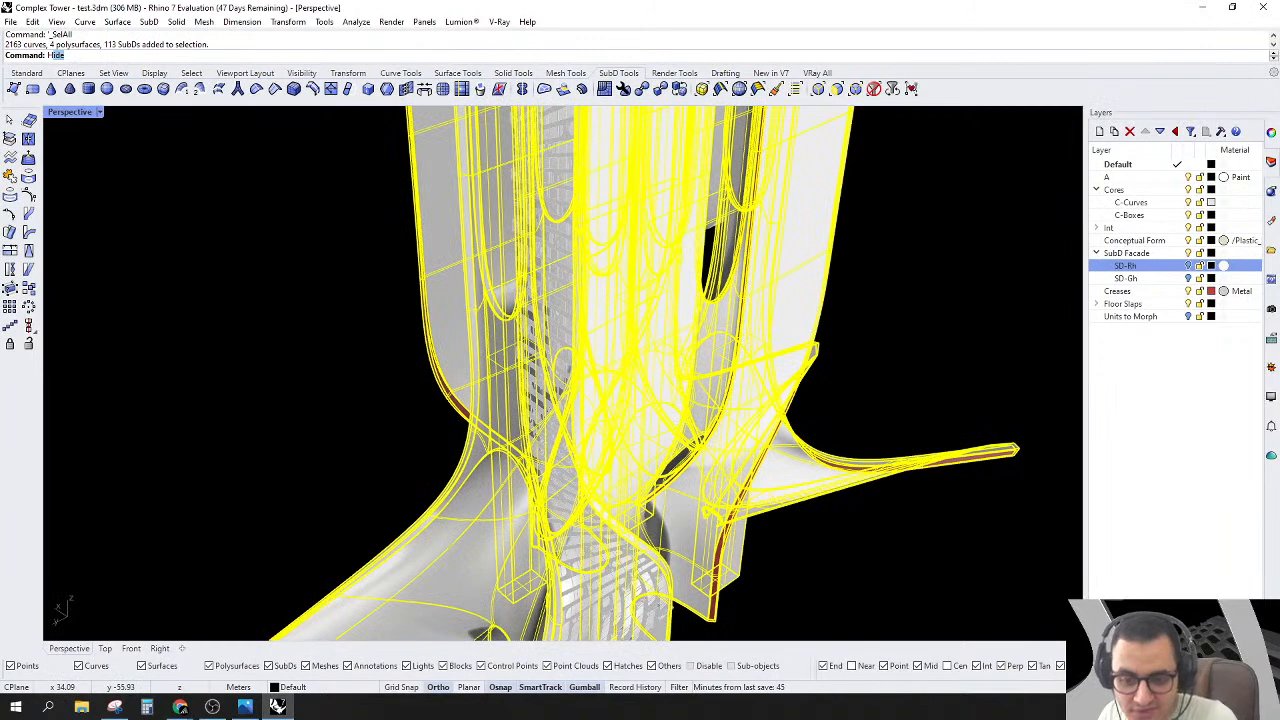
{"action": "key", "text": "Return"}
{"action": "right_click_drag", "start_coordinate": [660, 496], "coordinate": [605, 508]}
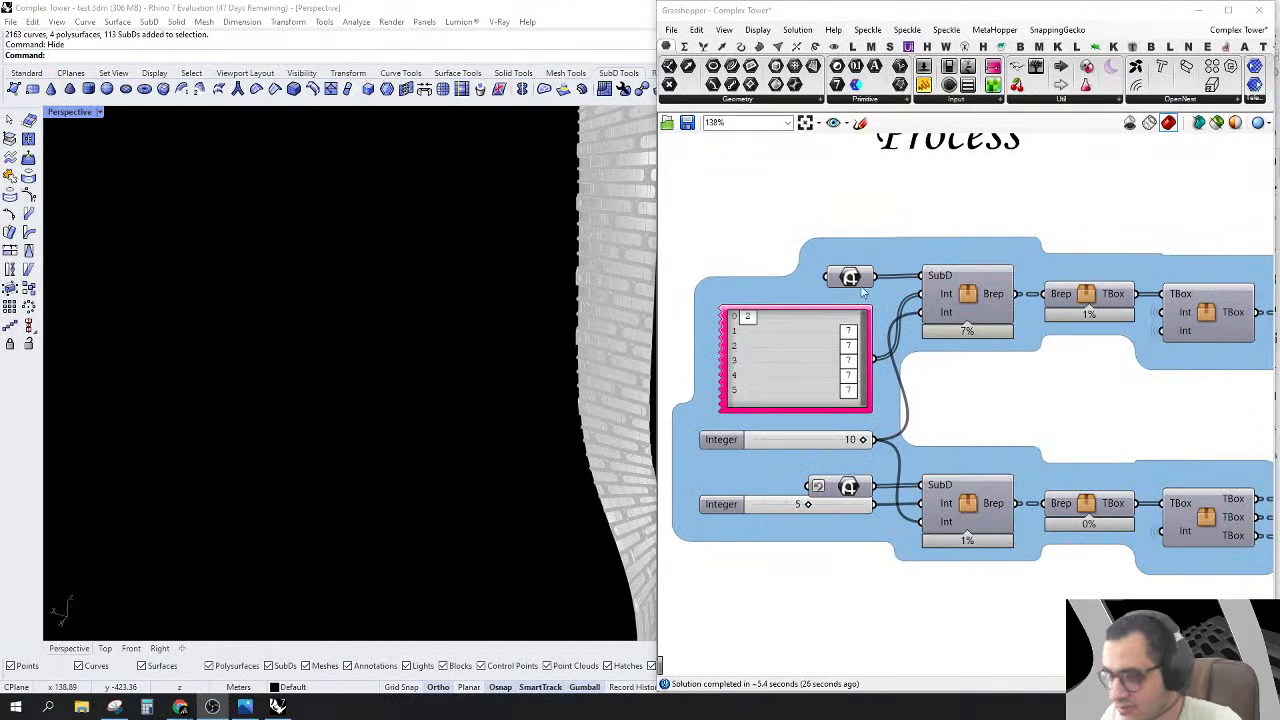
Step: Inspect the geometry that the first morph component of the duplicated group contributes to the facade strip
{"action": "scroll", "coordinate": [918, 347], "scroll_direction": "down", "scroll_amount": 5}
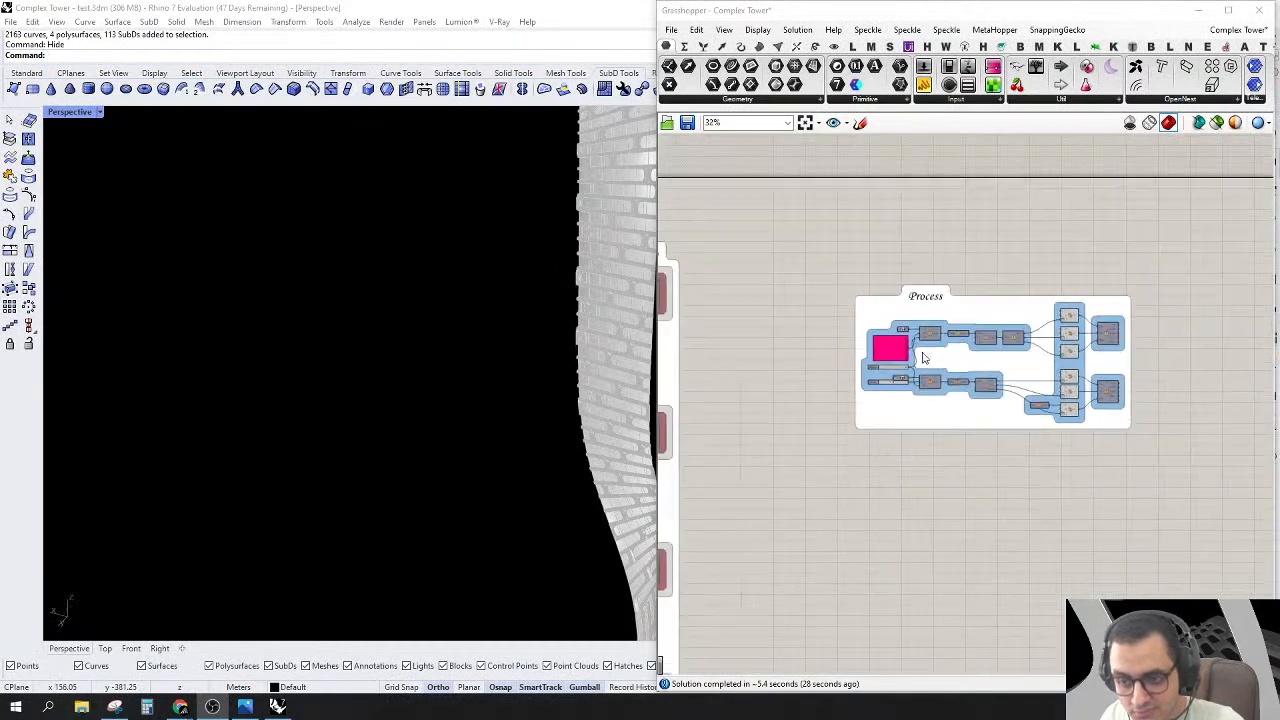
{"action": "right_click", "coordinate": [961, 381]}
{"action": "left_click", "coordinate": [801, 297]}
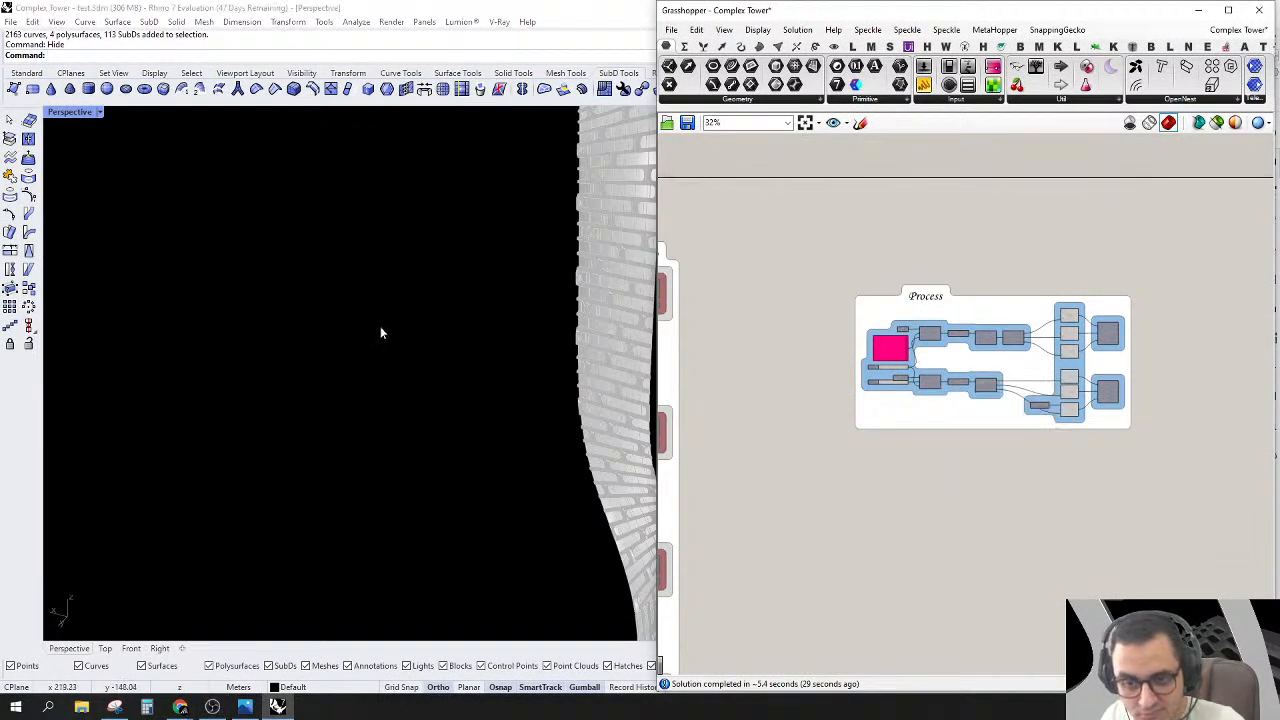
{"action": "scroll", "coordinate": [377, 328], "scroll_direction": "down", "scroll_amount": 5}
{"action": "scroll", "coordinate": [1159, 362], "scroll_direction": "up", "scroll_amount": 3}
{"action": "left_click", "coordinate": [977, 266]}
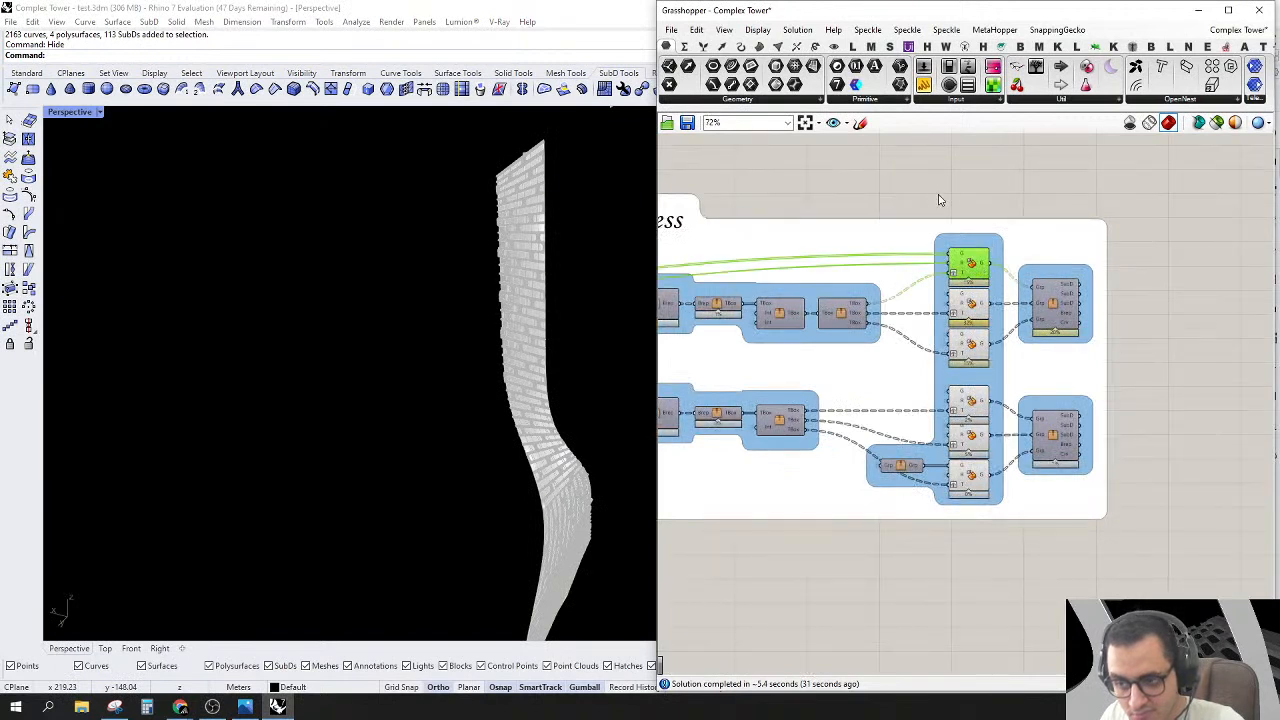
{"action": "right_click", "coordinate": [938, 200]}
{"action": "left_click", "coordinate": [969, 288]}
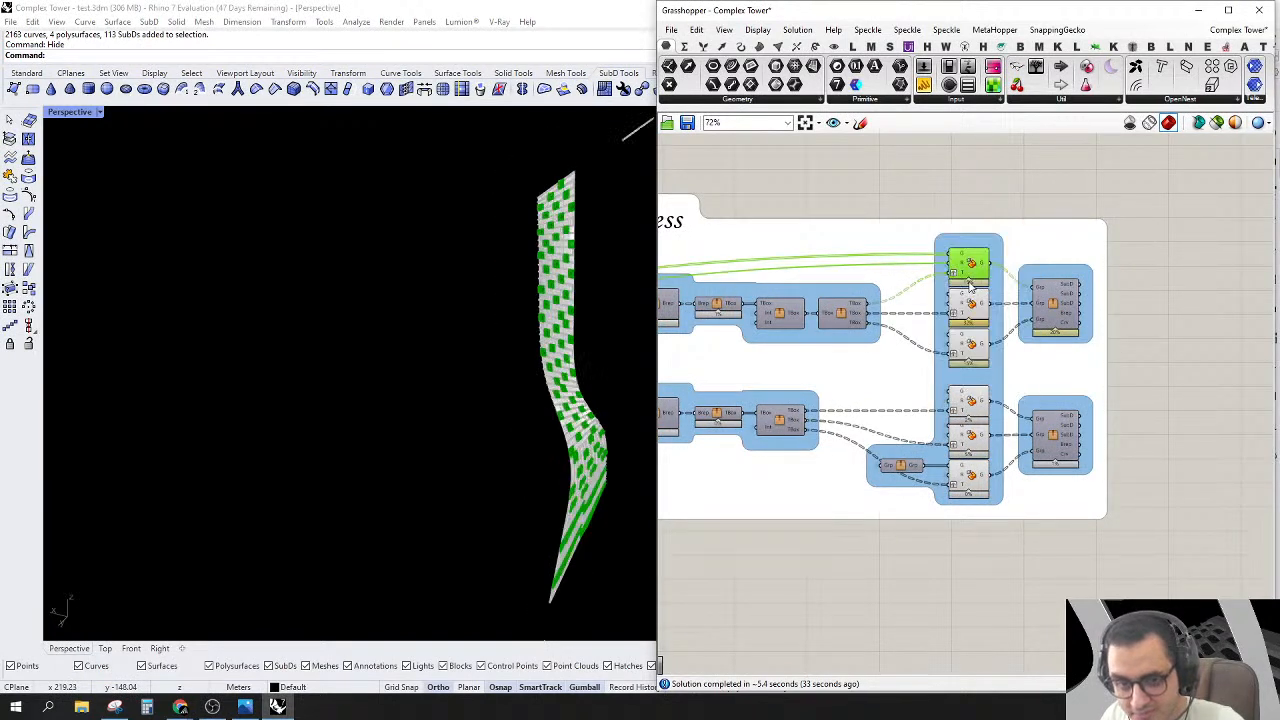
{"action": "left_click", "coordinate": [1015, 199]}
Step: Select the upper output cluster and inspect the facade panels up close near the strip's upper end
{"action": "left_click", "coordinate": [1056, 303]}
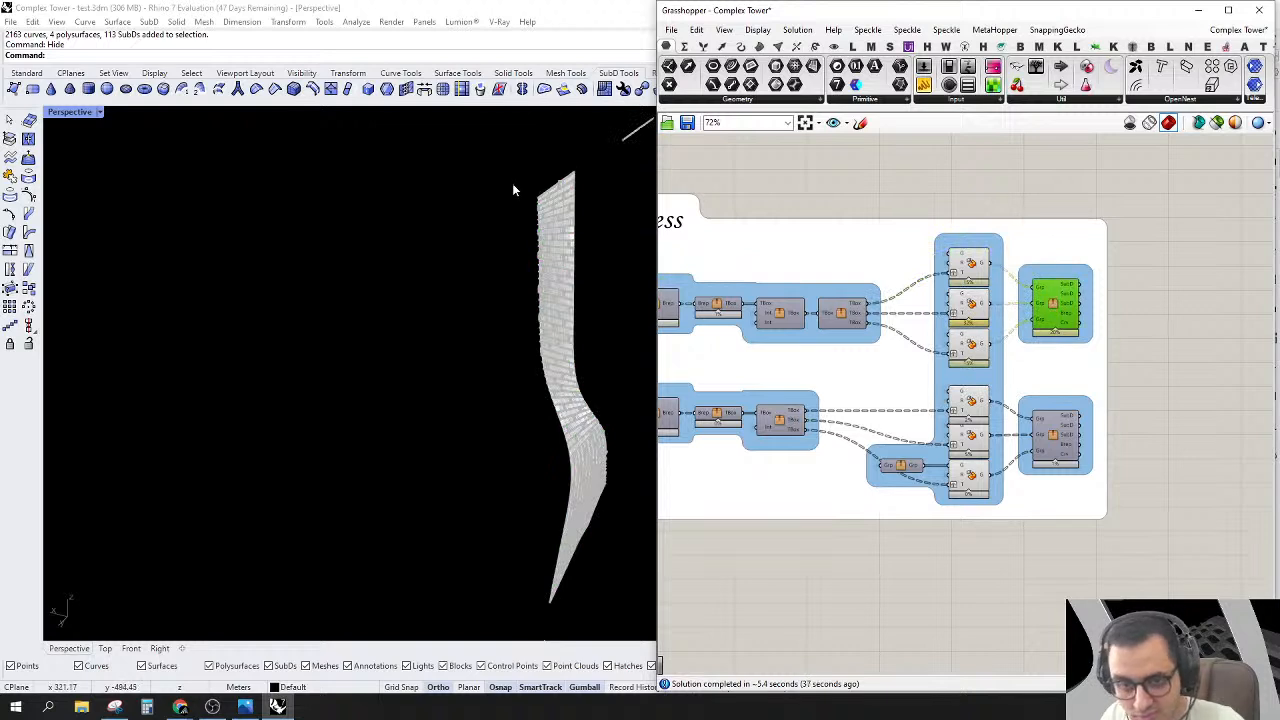
{"action": "right_click_drag", "start_coordinate": [512, 183], "coordinate": [545, 200]}
{"action": "scroll", "coordinate": [578, 214], "scroll_direction": "up", "scroll_amount": 8}
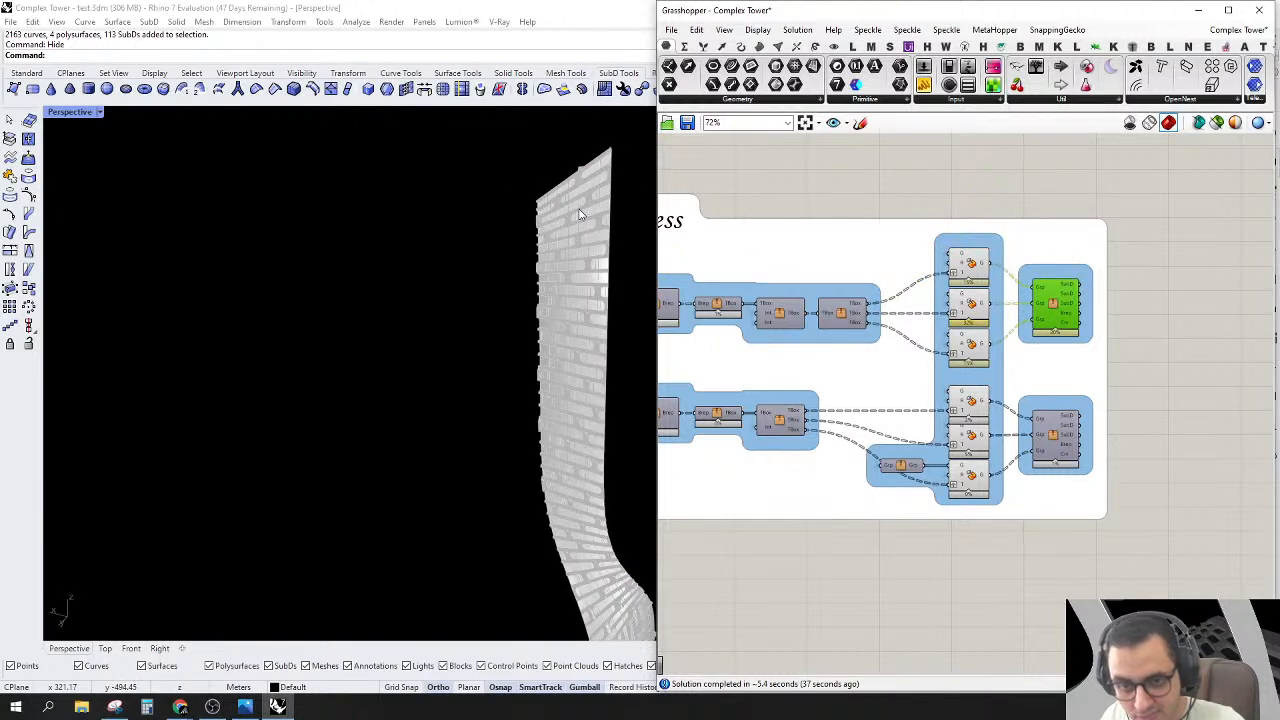
{"action": "scroll", "coordinate": [578, 214], "scroll_direction": "up", "scroll_amount": 3}
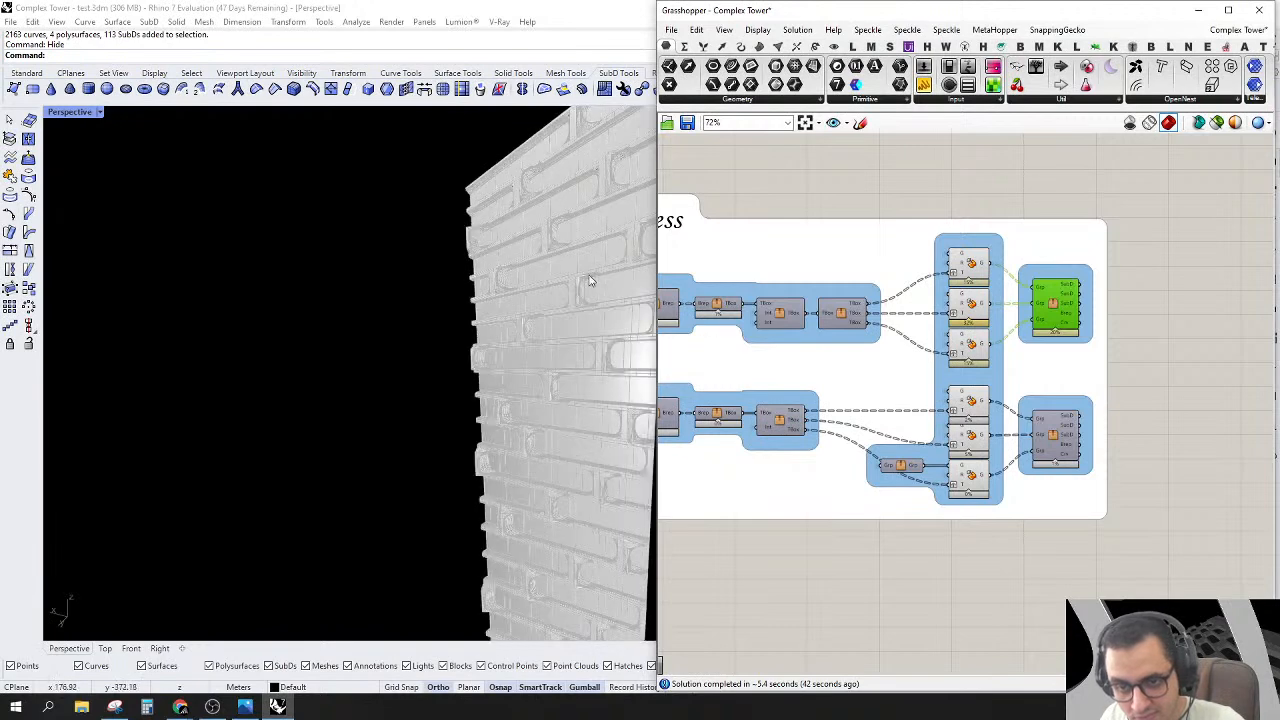
{"action": "scroll", "coordinate": [598, 295], "scroll_direction": "up", "scroll_amount": 4}
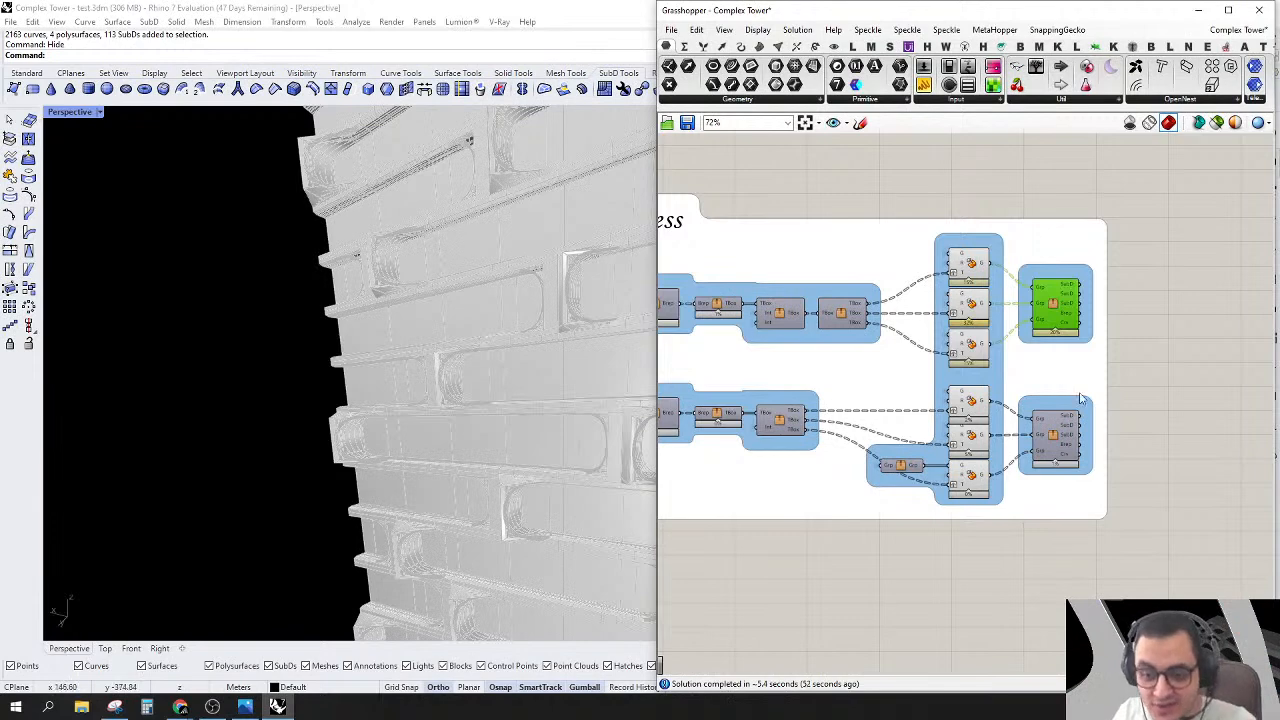
Step: Review the options available for the first SubD-to-Brep cluster in the upper row of the duplicated group
{"action": "scroll", "coordinate": [1220, 271], "scroll_direction": "down", "scroll_amount": 2}
{"action": "scroll", "coordinate": [922, 413], "scroll_direction": "up", "scroll_amount": 2}
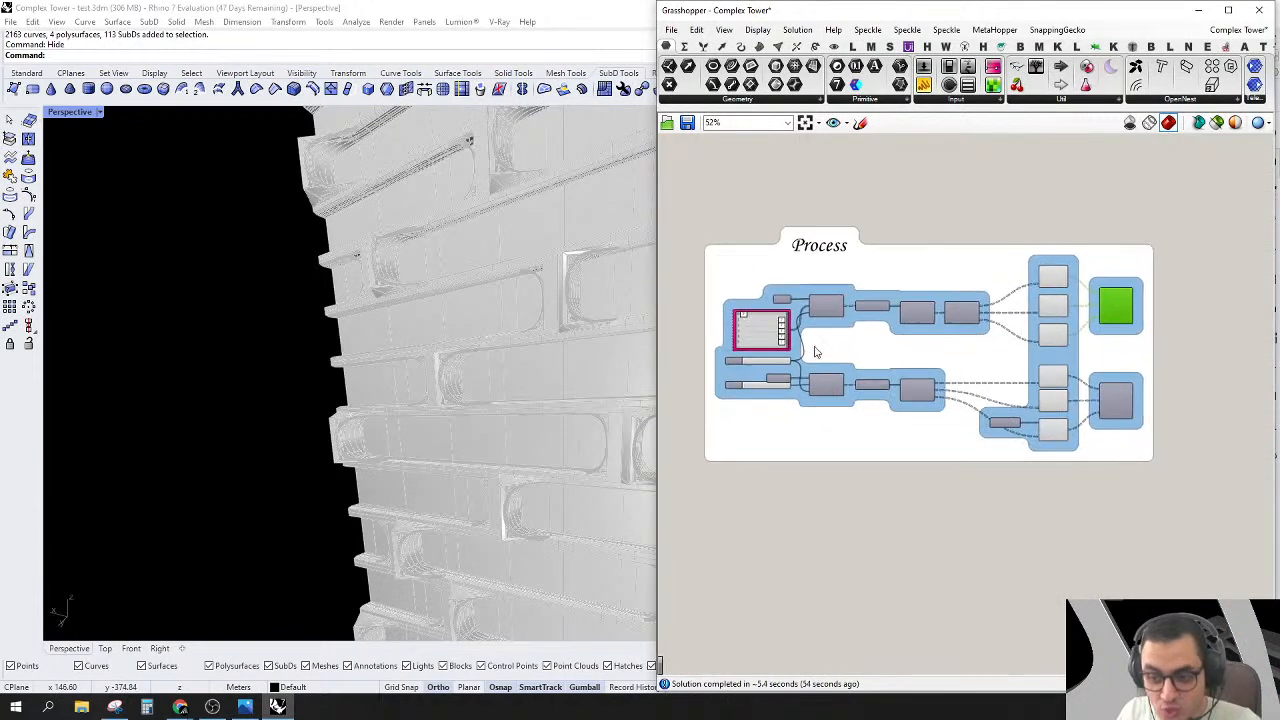
{"action": "right_click", "coordinate": [839, 303]}
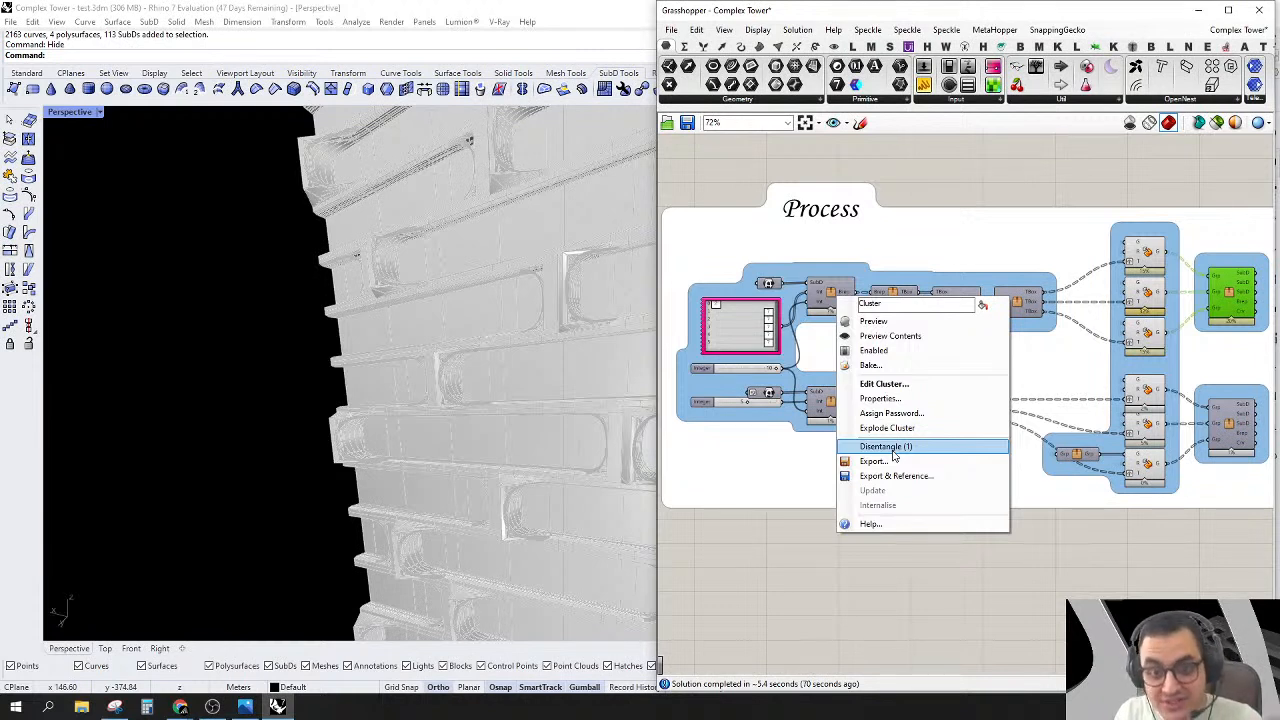
{"action": "left_click", "coordinate": [804, 665]}
Step: Disable the twisted-box sorting clusters, morph components and output clusters in both rows of the duplicated Process group
{"action": "right_click_drag", "start_coordinate": [943, 500], "coordinate": [908, 506]}
{"action": "scroll", "coordinate": [1050, 366], "scroll_direction": "down", "scroll_amount": 2}
{"action": "left_click_drag", "start_coordinate": [903, 168], "coordinate": [1233, 536]}
{"action": "right_click", "coordinate": [966, 199]}
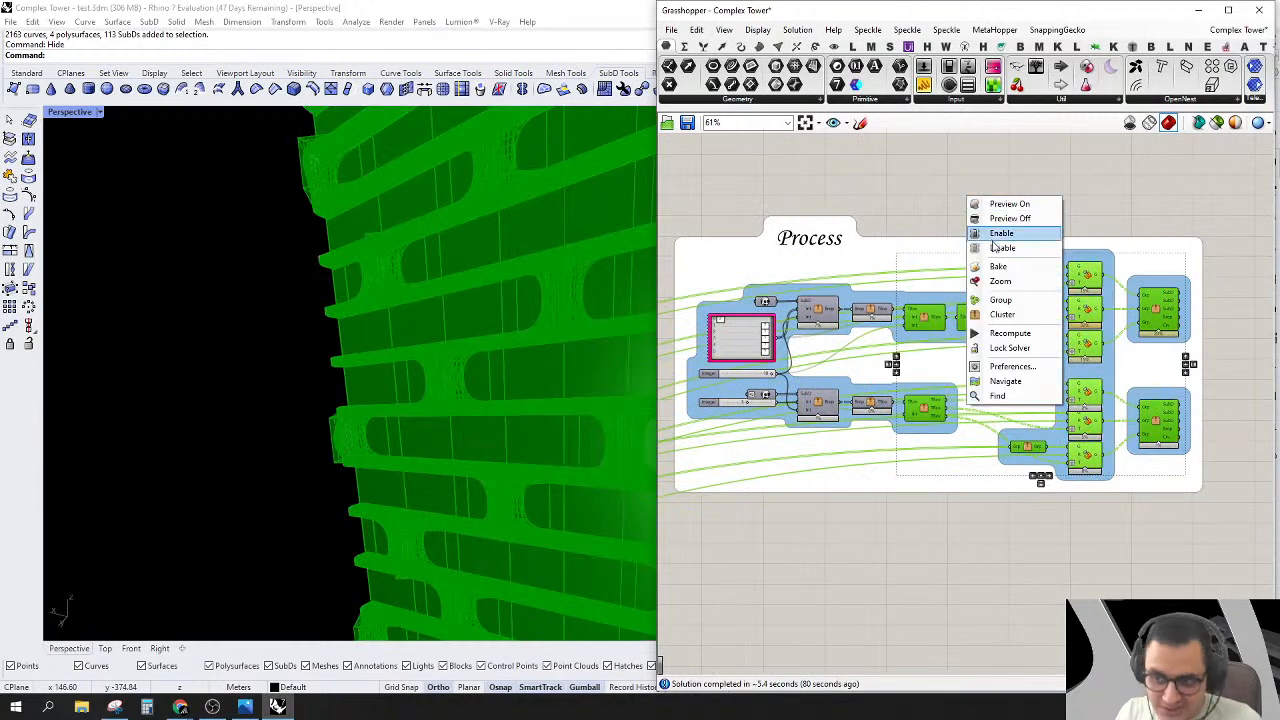
{"action": "left_click", "coordinate": [1000, 248]}
{"action": "left_click", "coordinate": [820, 194]}
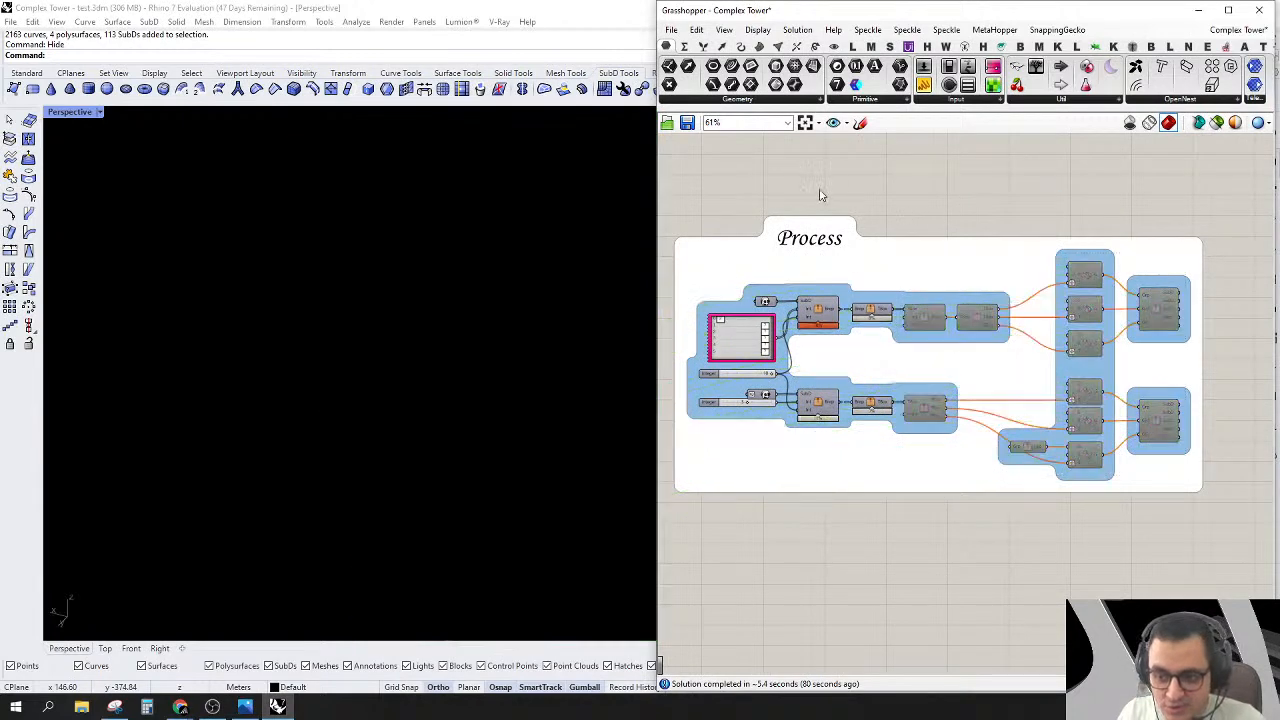
Step: Disable the Brep-to-TBox clusters in both rows, leaving only the SubD-to-Brep clusters active
{"action": "right_click_drag", "start_coordinate": [820, 194], "coordinate": [868, 210]}
{"action": "left_click_drag", "start_coordinate": [868, 210], "coordinate": [1043, 491]}
{"action": "right_click", "coordinate": [932, 147]}
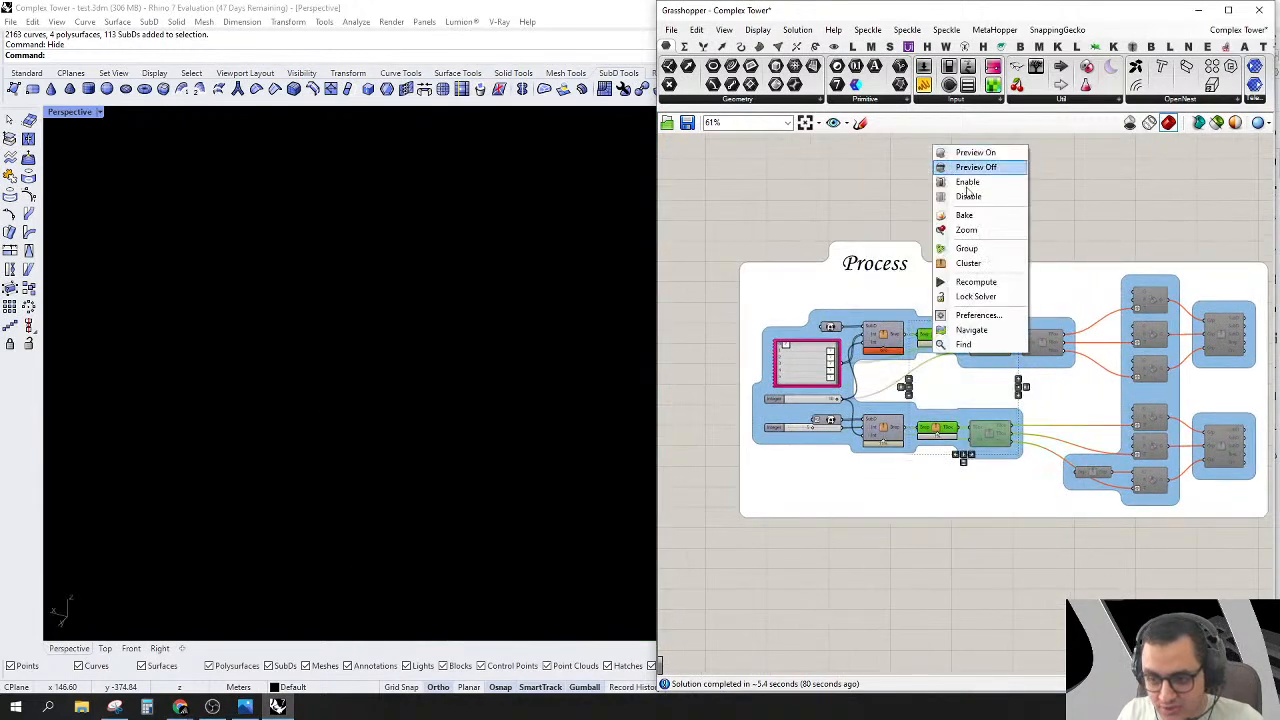
{"action": "left_click", "coordinate": [968, 198]}
Step: Open the upper row's SubD-to-Brep cluster for editing to expose its internal components
{"action": "left_click", "coordinate": [885, 338]}
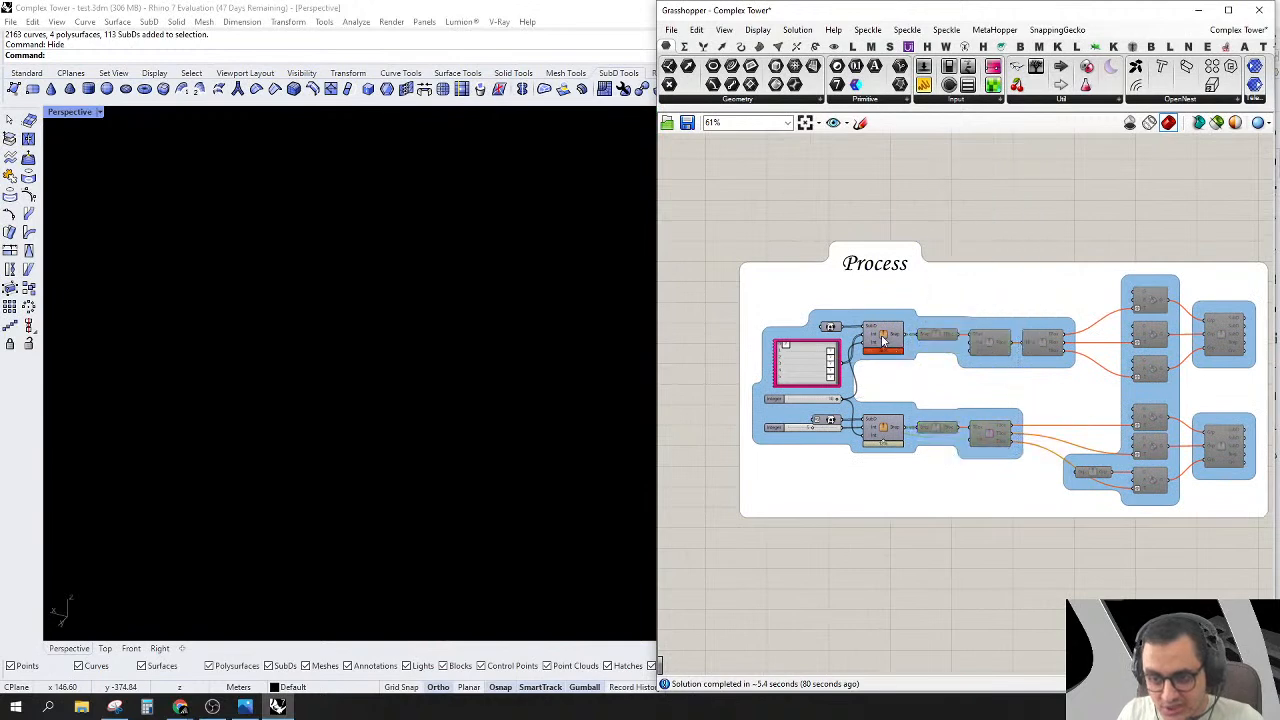
{"action": "double_click", "coordinate": [885, 338]}
{"action": "scroll", "coordinate": [1047, 428], "scroll_direction": "up", "scroll_amount": 2}
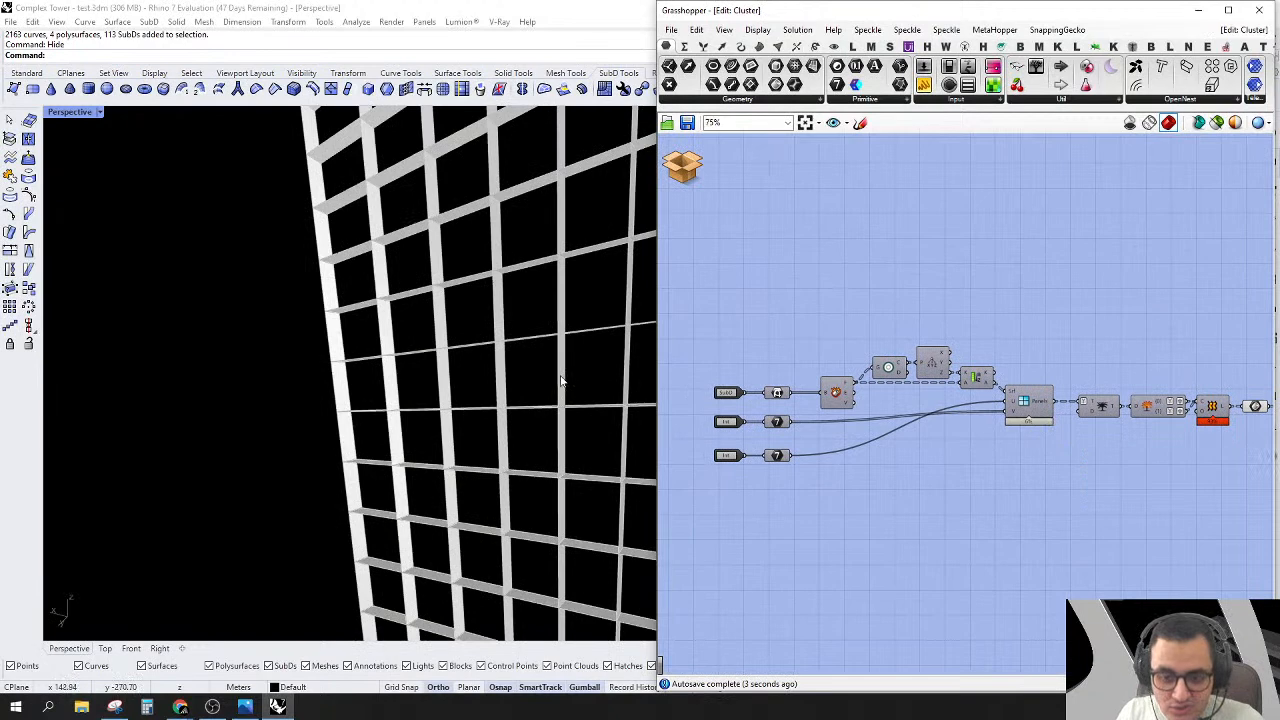
Step: Examine the panel grid along the facade strip in the perspective view, including its lower flared end
{"action": "scroll", "coordinate": [502, 278], "scroll_direction": "down", "scroll_amount": 5}
{"action": "scroll", "coordinate": [503, 278], "scroll_direction": "down", "scroll_amount": 6}
{"action": "scroll", "coordinate": [556, 534], "scroll_direction": "up", "scroll_amount": 4}
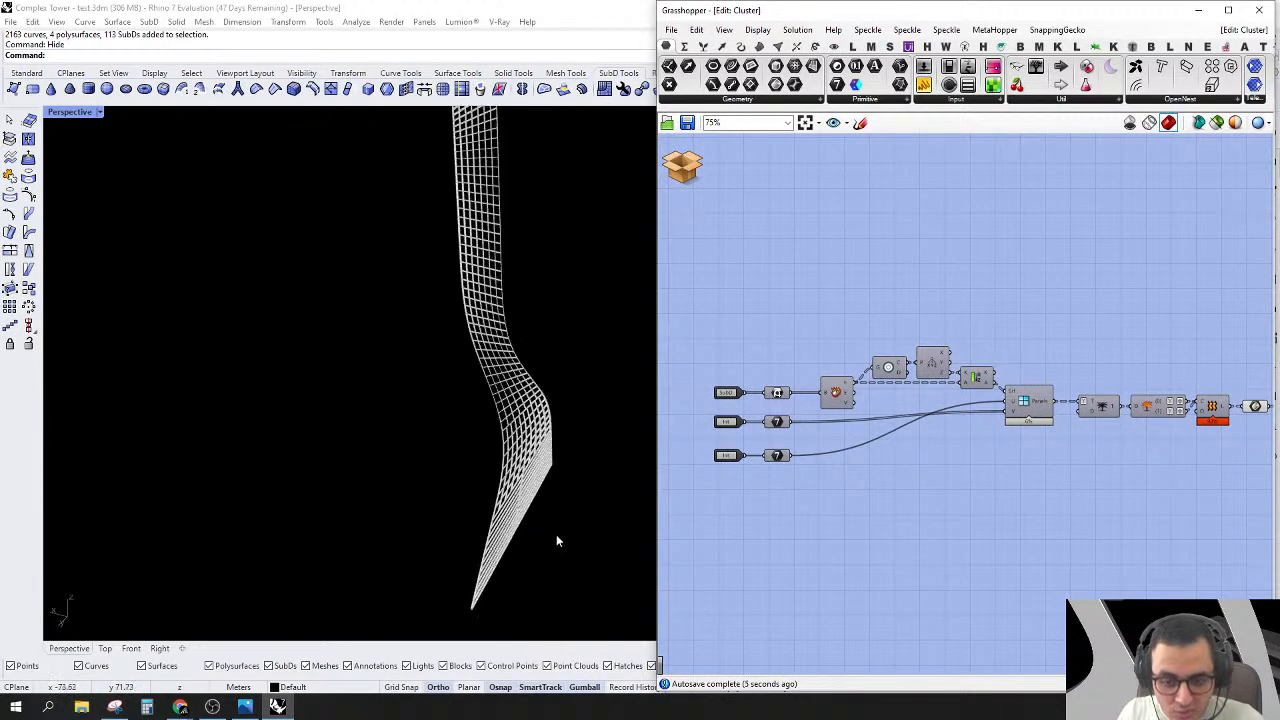
{"action": "right_click_drag", "start_coordinate": [556, 534], "coordinate": [508, 508]}
{"action": "scroll", "coordinate": [577, 532], "scroll_direction": "up", "scroll_amount": 2}
{"action": "scroll", "coordinate": [577, 535], "scroll_direction": "up", "scroll_amount": 3}
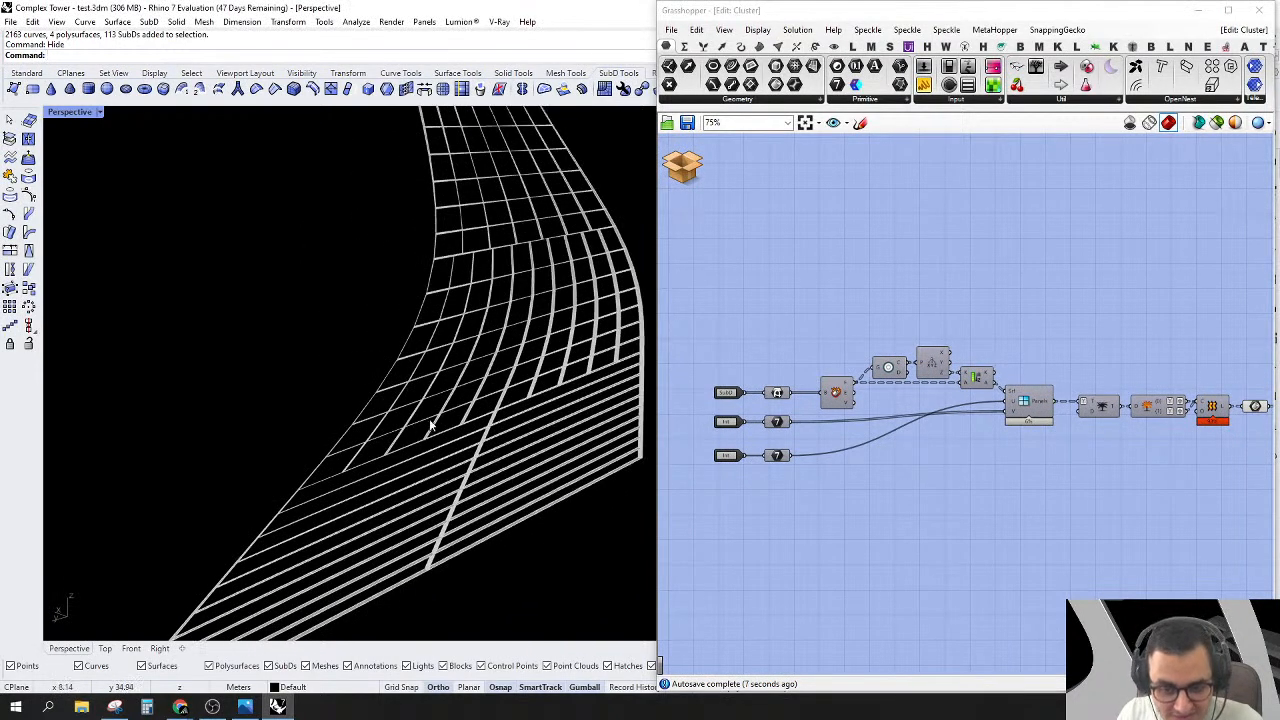
{"action": "scroll", "coordinate": [509, 523], "scroll_direction": "down", "scroll_amount": 5}
{"action": "right_click_drag", "start_coordinate": [939, 328], "coordinate": [984, 361]}
{"action": "double_click", "coordinate": [862, 311]}
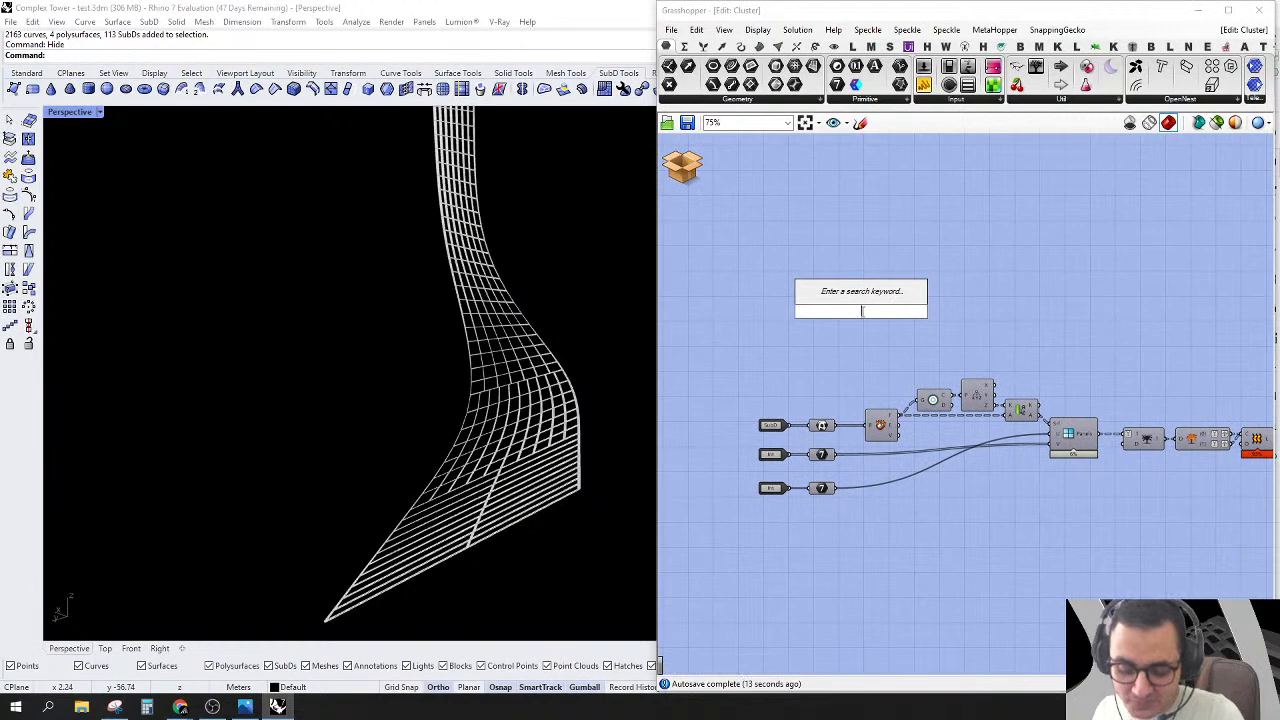
{"action": "type", "text": "dec"}
{"action": "key", "text": "Escape"}
Step: Add an Iso Curve component and feed its surface input with the faces from the Deconstruct Brep component
{"action": "right_click_drag", "start_coordinate": [1075, 321], "coordinate": [970, 316]}
{"action": "double_click", "coordinate": [896, 237]}
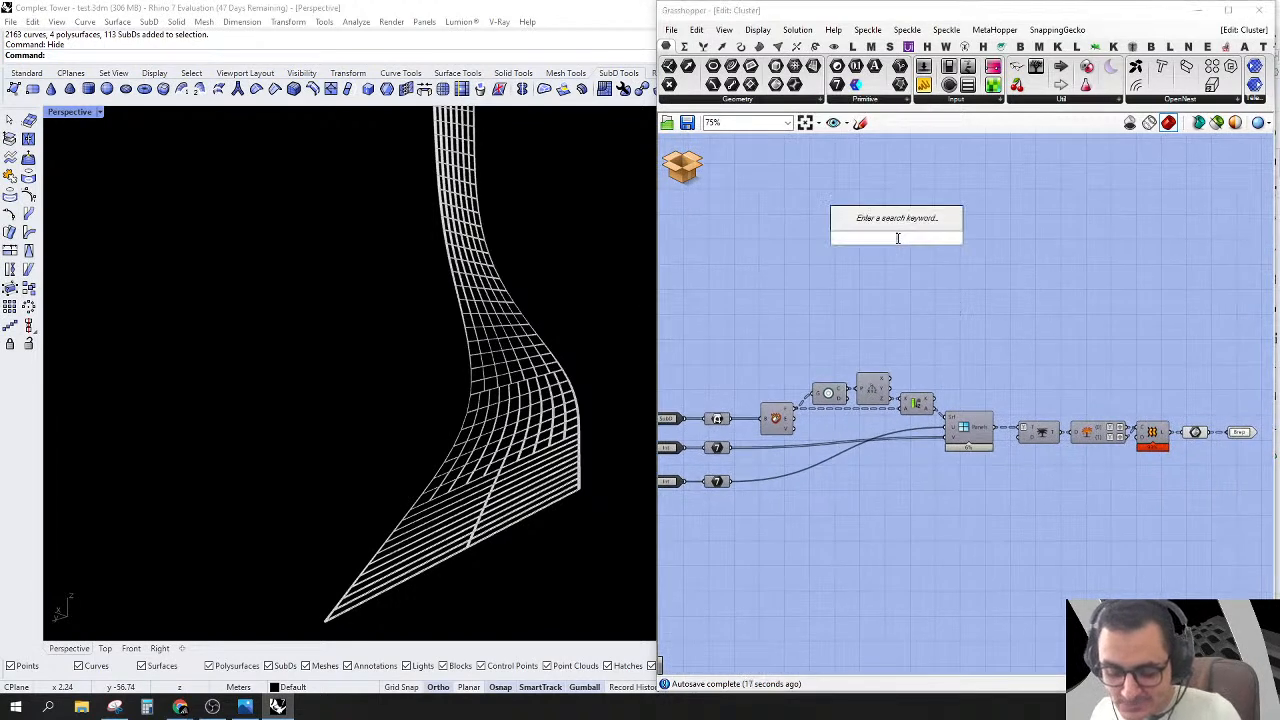
{"action": "type", "text": "iso"}
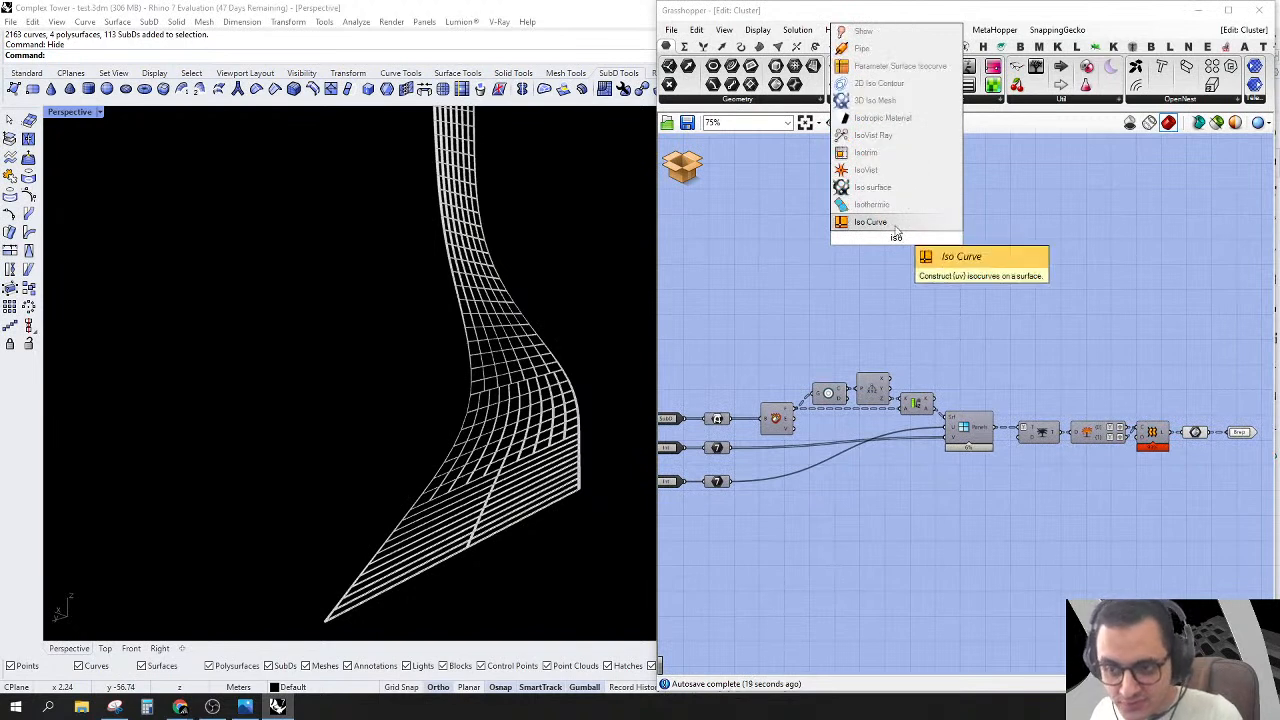
{"action": "left_click", "coordinate": [890, 224]}
{"action": "left_click_drag", "start_coordinate": [879, 234], "coordinate": [884, 136]}
{"action": "left_click_drag", "start_coordinate": [880, 234], "coordinate": [790, 416]}
Step: Add an MD Slider for the Iso Curve's uv input and reparameterize the component's surface input
{"action": "double_click", "coordinate": [790, 265]}
{"action": "type", "text": "md"}
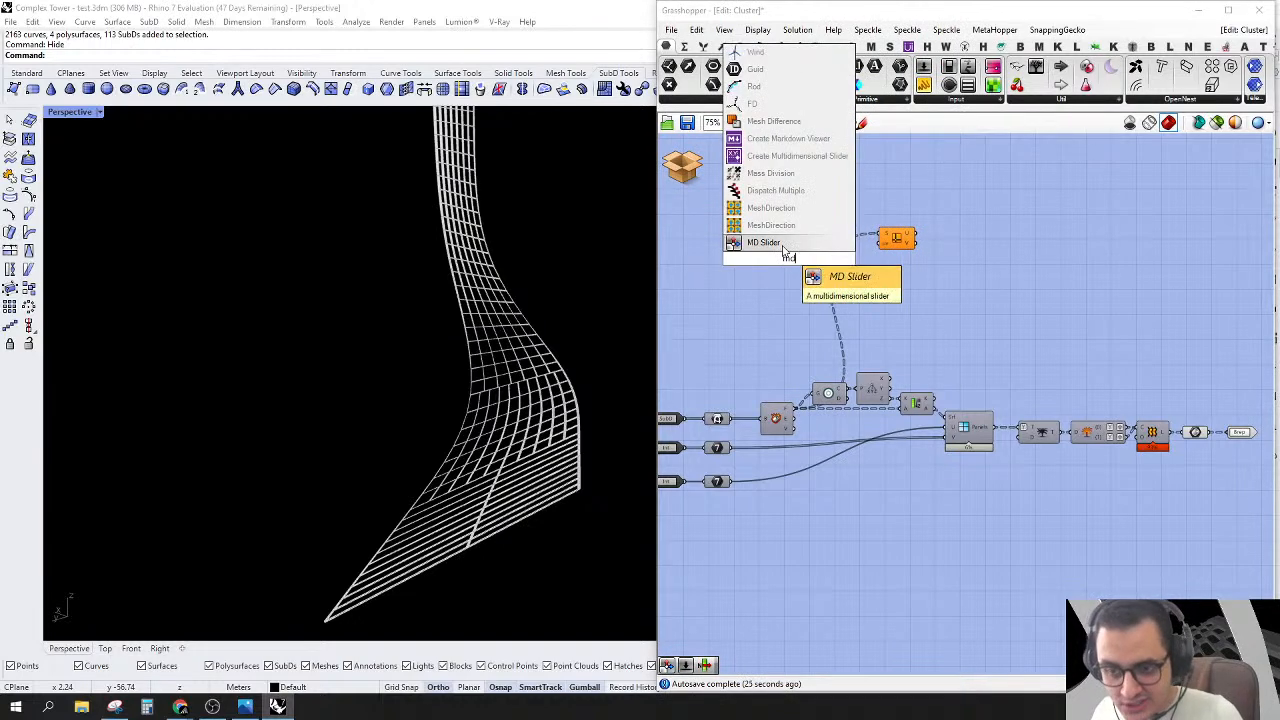
{"action": "left_click", "coordinate": [785, 244]}
{"action": "scroll", "coordinate": [897, 218], "scroll_direction": "up", "scroll_amount": 2}
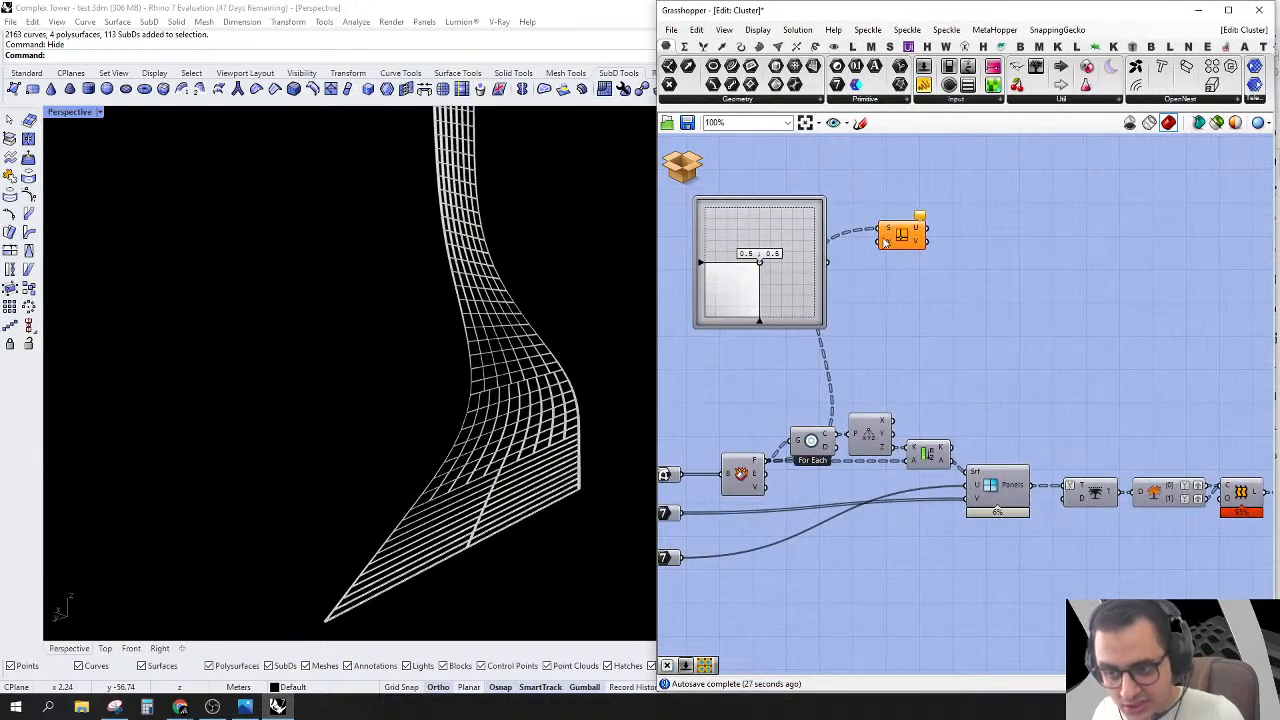
{"action": "right_click", "coordinate": [878, 225]}
{"action": "key", "text": "Escape"}
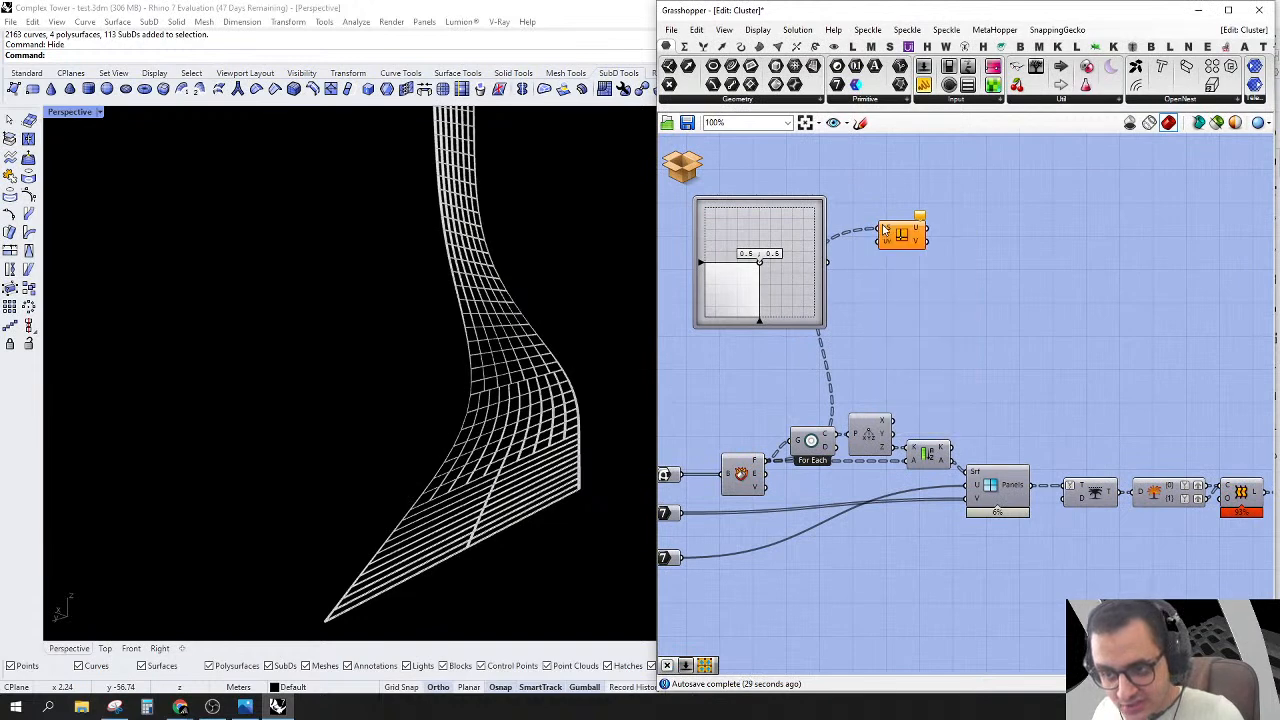
{"action": "right_click", "coordinate": [883, 226]}
{"action": "left_click", "coordinate": [901, 376]}
Step: Turn off the preview of the components downstream of Deconstruct Brep, from Area through to the cluster's output
{"action": "right_click_drag", "start_coordinate": [981, 339], "coordinate": [926, 328]}
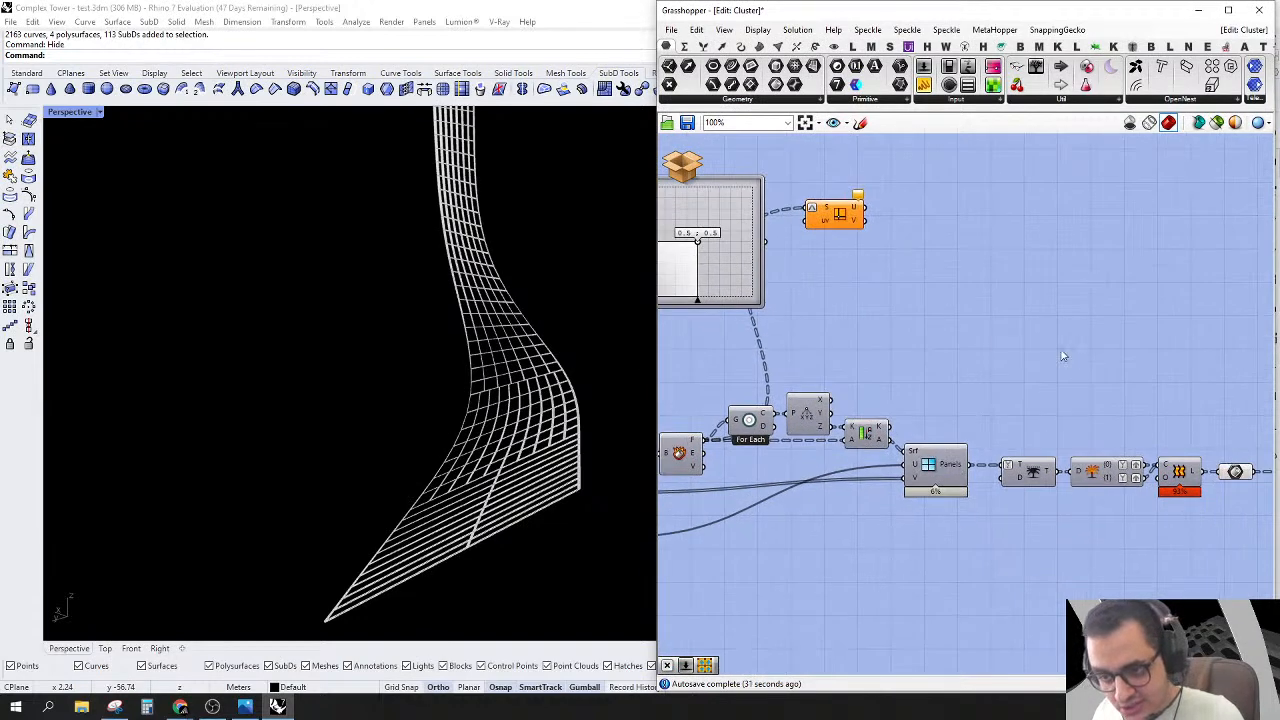
{"action": "scroll", "coordinate": [1070, 355], "scroll_direction": "down", "scroll_amount": 2}
{"action": "left_click_drag", "start_coordinate": [1199, 356], "coordinate": [769, 622]}
{"action": "right_click", "coordinate": [960, 308]}
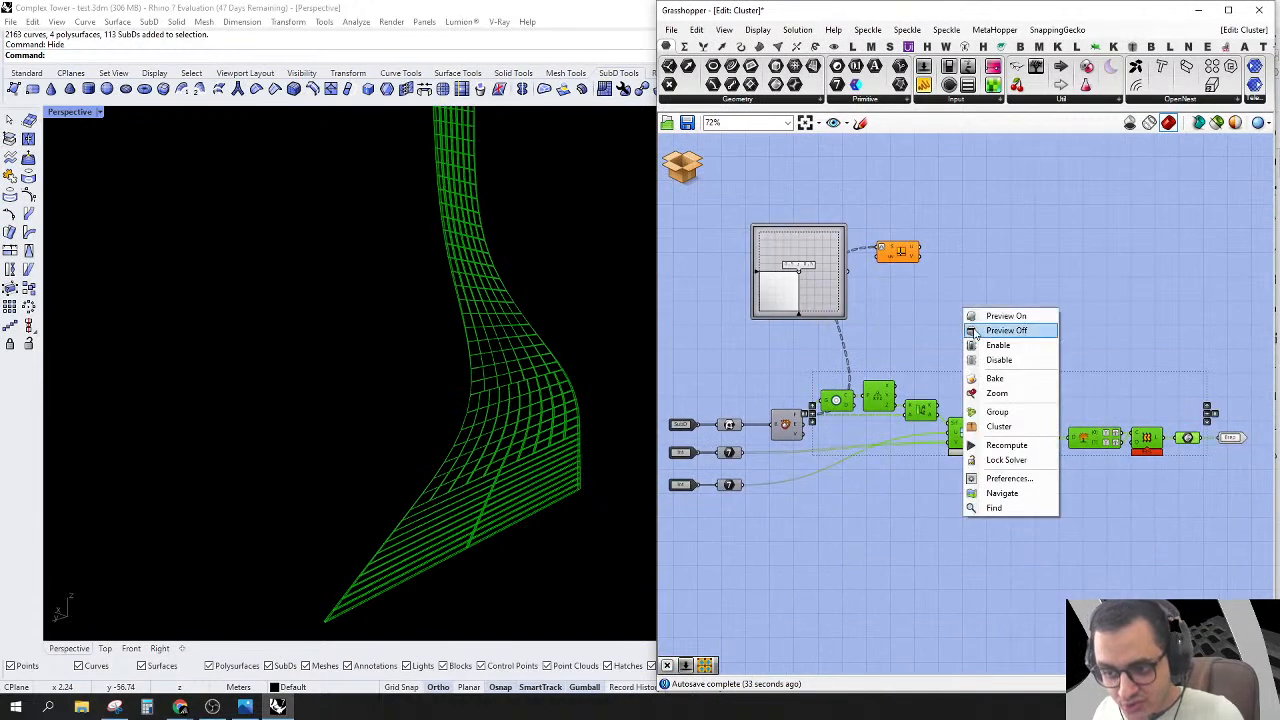
{"action": "left_click", "coordinate": [963, 329]}
Step: Hide the Iso Curve preview and display only its U isocurves through a connected Curve parameter
{"action": "scroll", "coordinate": [908, 331], "scroll_direction": "up", "scroll_amount": 3}
{"action": "left_click_drag", "start_coordinate": [1108, 273], "coordinate": [1085, 300]}
{"action": "scroll", "coordinate": [966, 322], "scroll_direction": "up", "scroll_amount": 1}
{"action": "right_click_drag", "start_coordinate": [964, 315], "coordinate": [795, 300]}
{"action": "left_click", "coordinate": [963, 198]}
{"action": "left_click_drag", "start_coordinate": [963, 198], "coordinate": [793, 330]}
{"action": "right_click", "coordinate": [972, 186]}
{"action": "left_click", "coordinate": [995, 198]}
{"action": "left_click", "coordinate": [1125, 165]}
{"action": "left_click_drag", "start_coordinate": [732, 66], "coordinate": [972, 273]}
{"action": "left_click_drag", "start_coordinate": [1100, 302], "coordinate": [1017, 273]}
Step: Turn on the preview of the input SubD parameter and compare the strip's faces with their U isocurve directions
{"action": "scroll", "coordinate": [1017, 273], "scroll_direction": "down", "scroll_amount": 3}
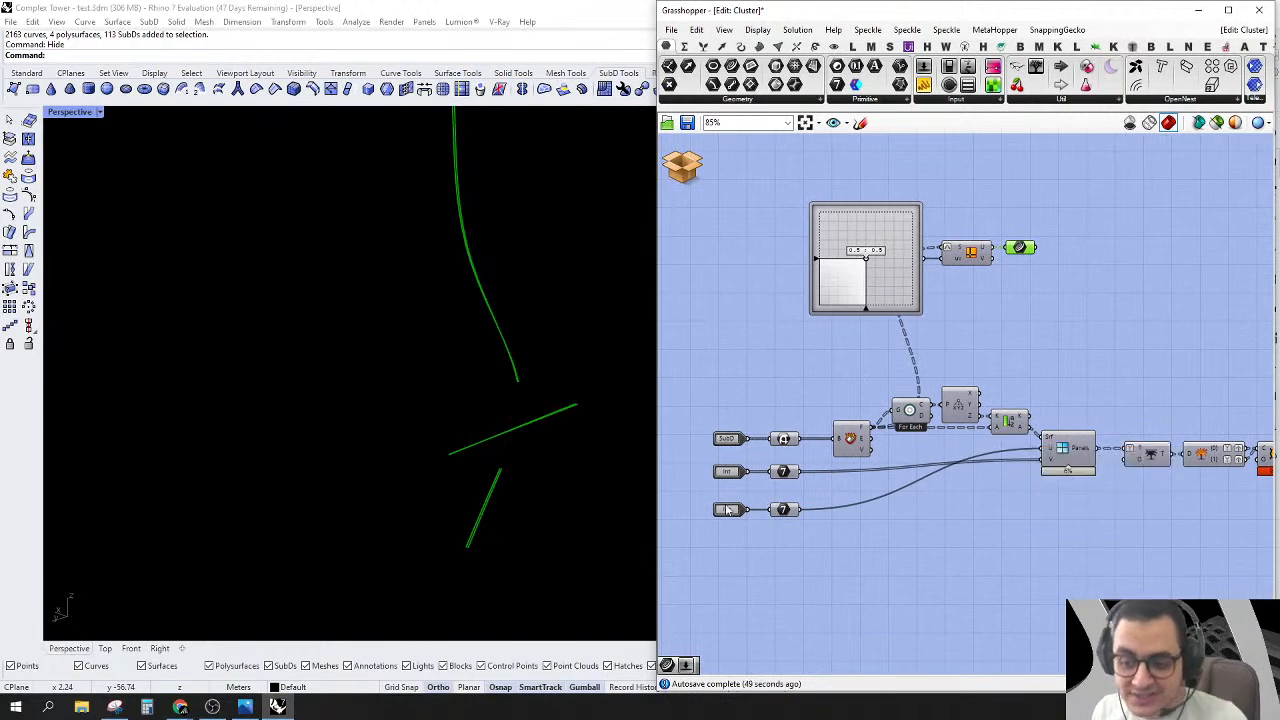
{"action": "right_click", "coordinate": [783, 450]}
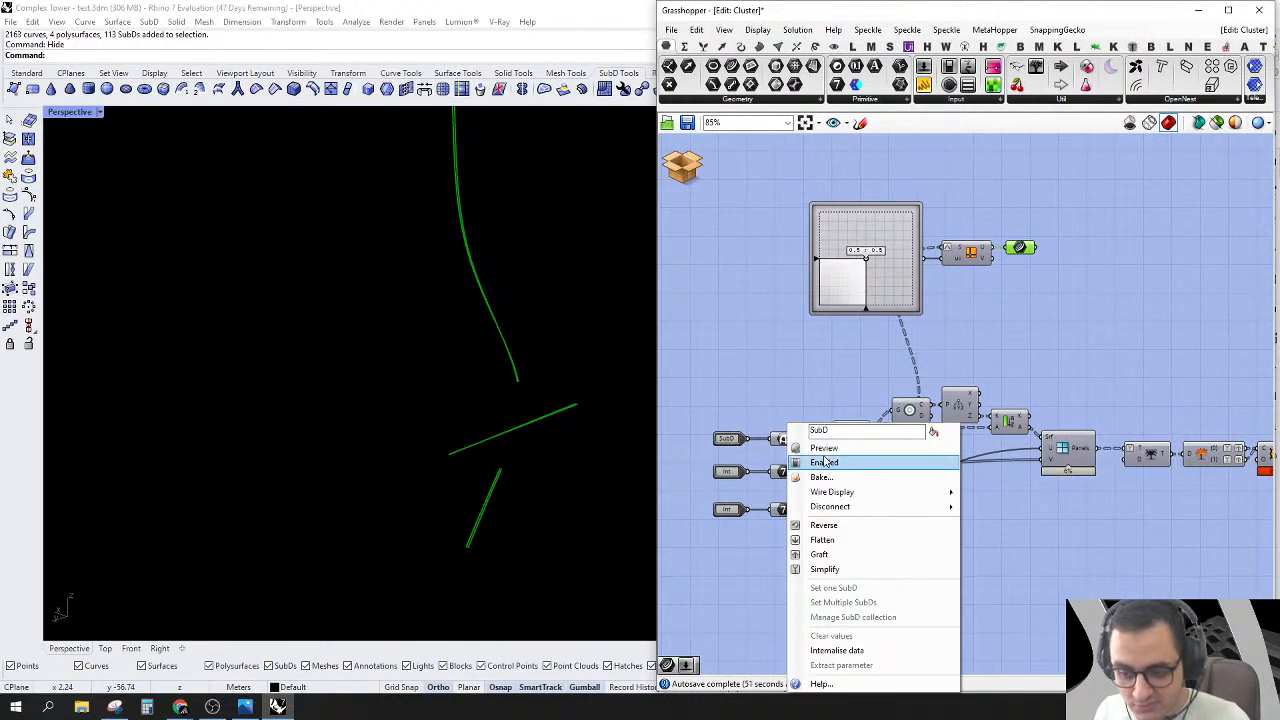
{"action": "left_click", "coordinate": [812, 457]}
{"action": "right_click_drag", "start_coordinate": [803, 357], "coordinate": [774, 353]}
{"action": "scroll", "coordinate": [463, 486], "scroll_direction": "down", "scroll_amount": 6}
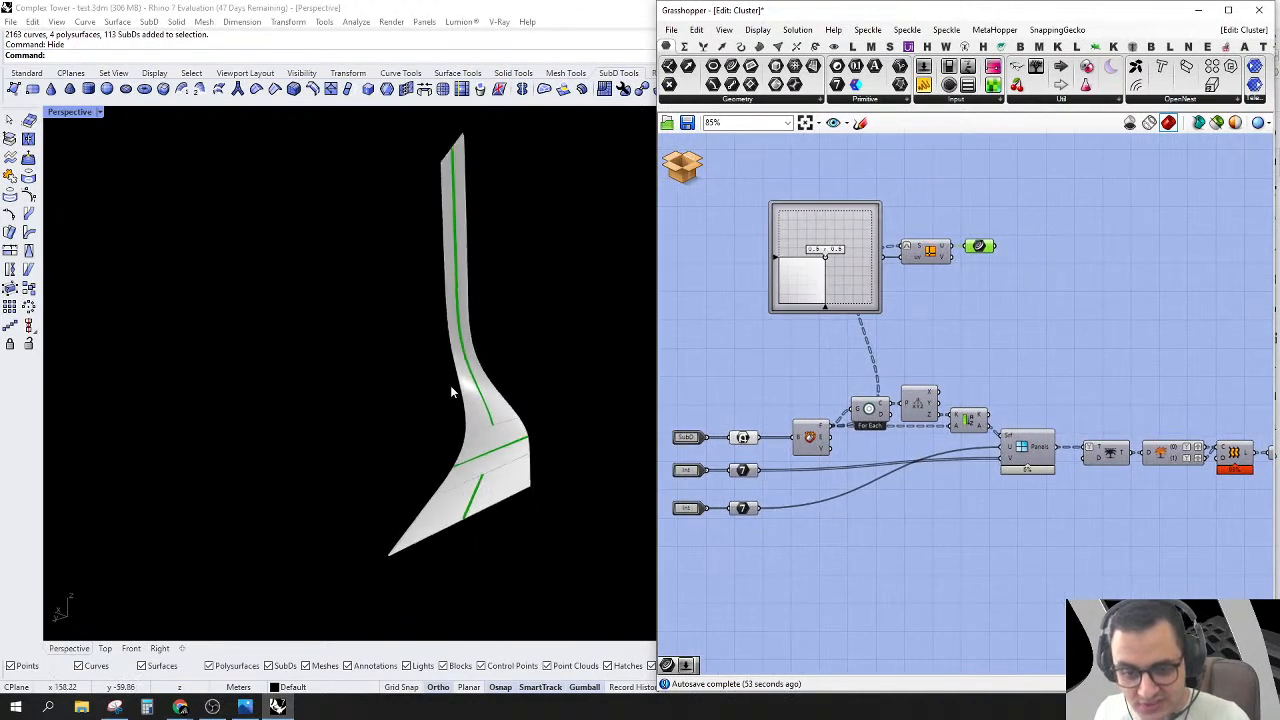
{"action": "scroll", "coordinate": [428, 187], "scroll_direction": "up", "scroll_amount": 2}
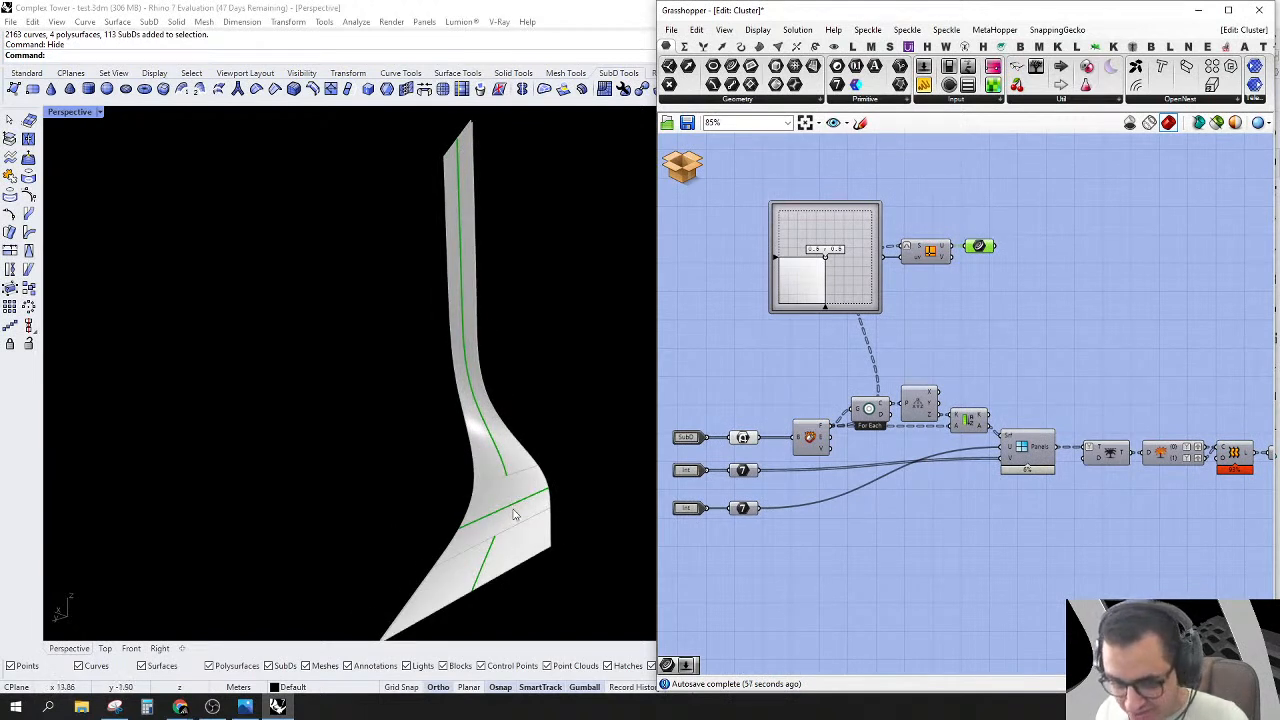
{"action": "scroll", "coordinate": [1020, 257], "scroll_direction": "up", "scroll_amount": 3}
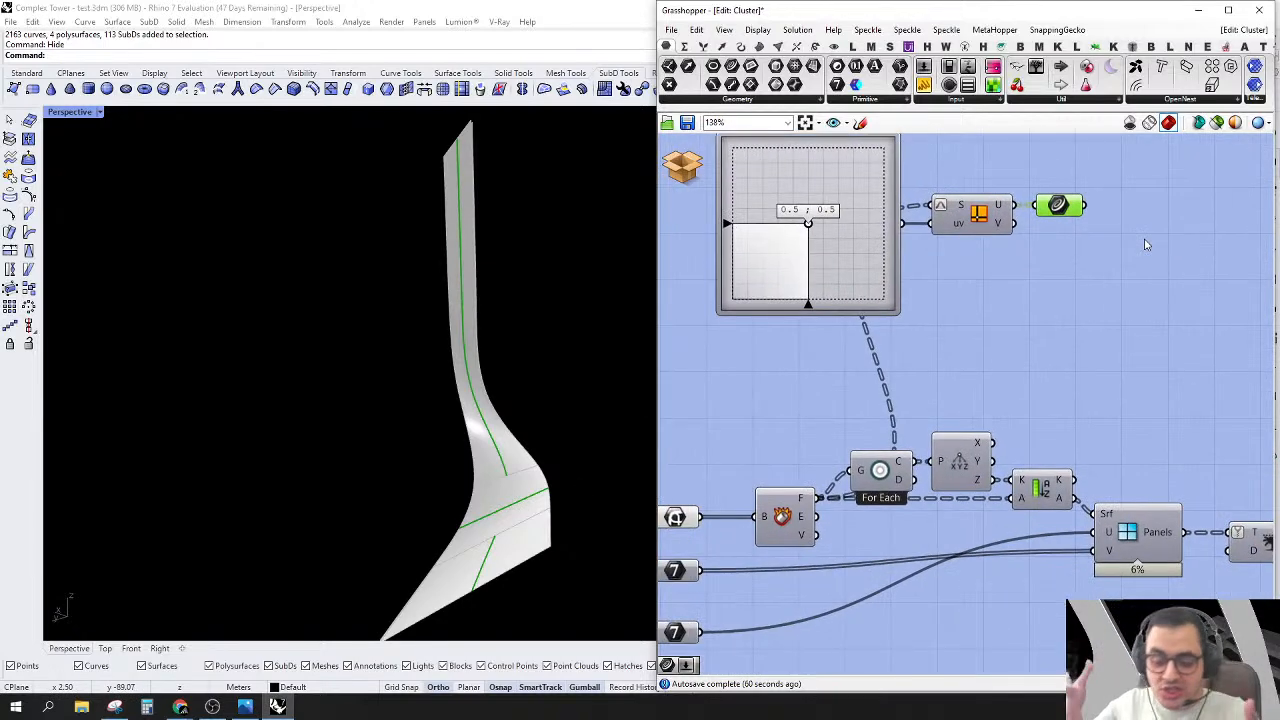
{"action": "scroll", "coordinate": [1147, 245], "scroll_direction": "down", "scroll_amount": 4}
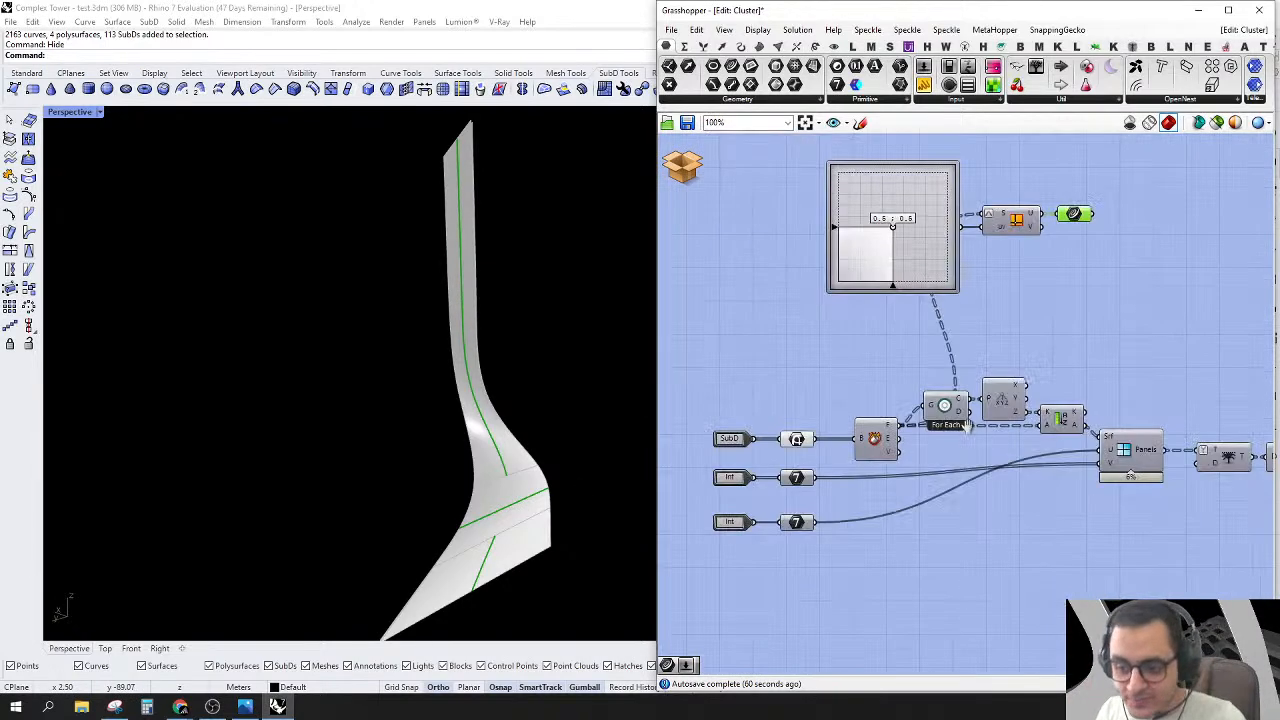
Step: Move the components downstream of Deconstruct Brep away from it to leave a gap for new components
{"action": "left_click_drag", "start_coordinate": [1240, 321], "coordinate": [724, 518]}
{"action": "left_click_drag", "start_coordinate": [788, 393], "coordinate": [1071, 393]}
{"action": "right_click_drag", "start_coordinate": [944, 345], "coordinate": [918, 357]}
{"action": "left_click", "coordinate": [888, 336]}
{"action": "left_click_drag", "start_coordinate": [1105, 385], "coordinate": [801, 386]}
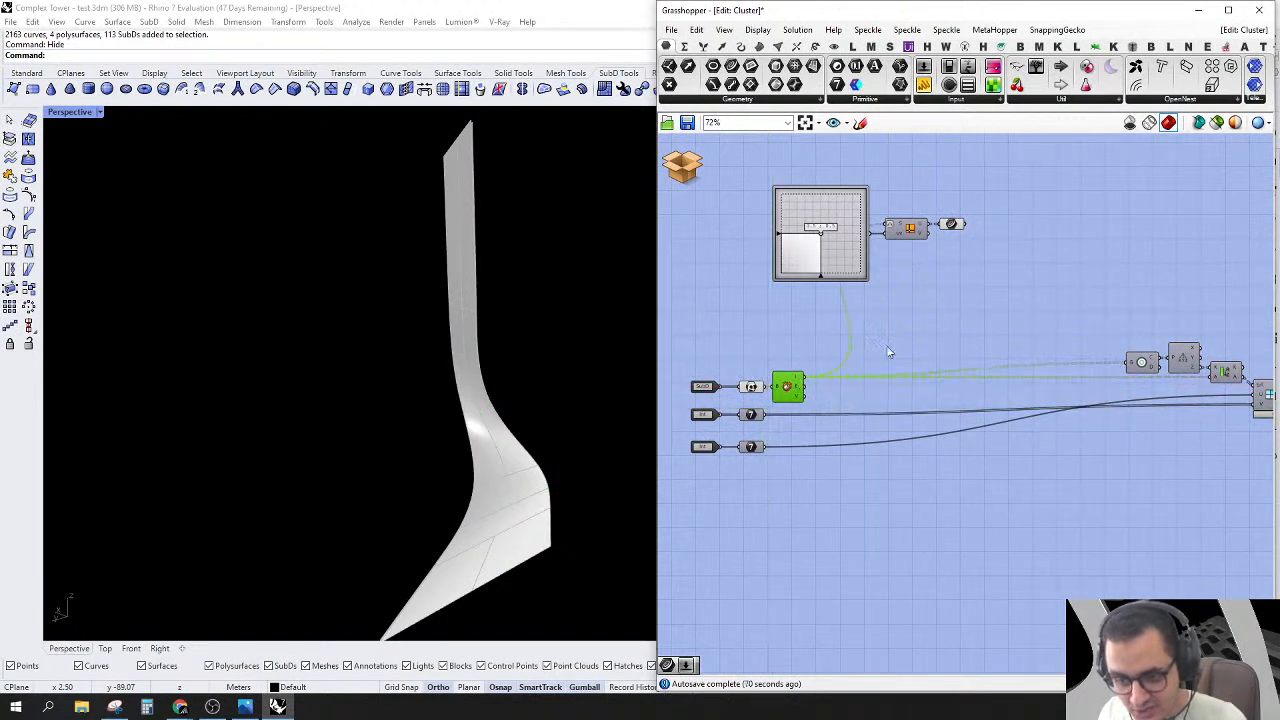
Step: Add a Brep Wireframe component fed by the Deconstruct Brep faces and inspect its wireframe output
{"action": "double_click", "coordinate": [912, 337]}
{"action": "type", "text": "ex"}
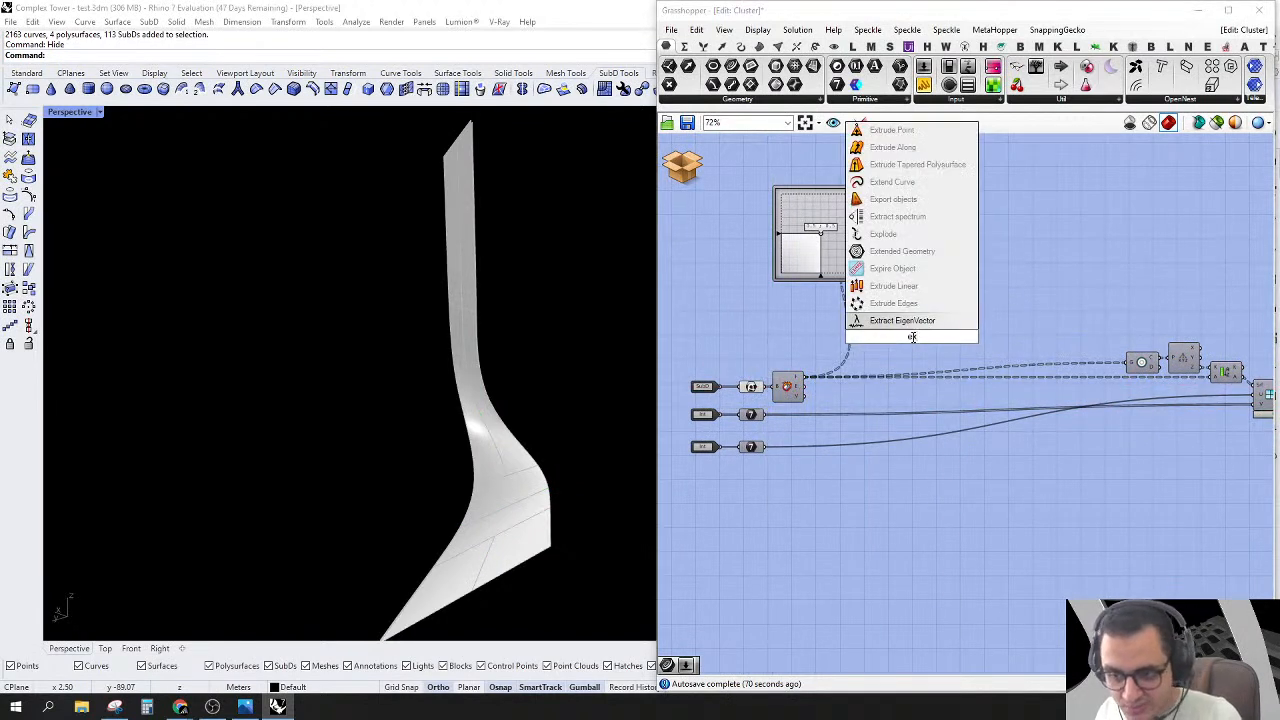
{"action": "key", "text": "BackSpace"}
{"action": "key", "text": "BackSpace"}
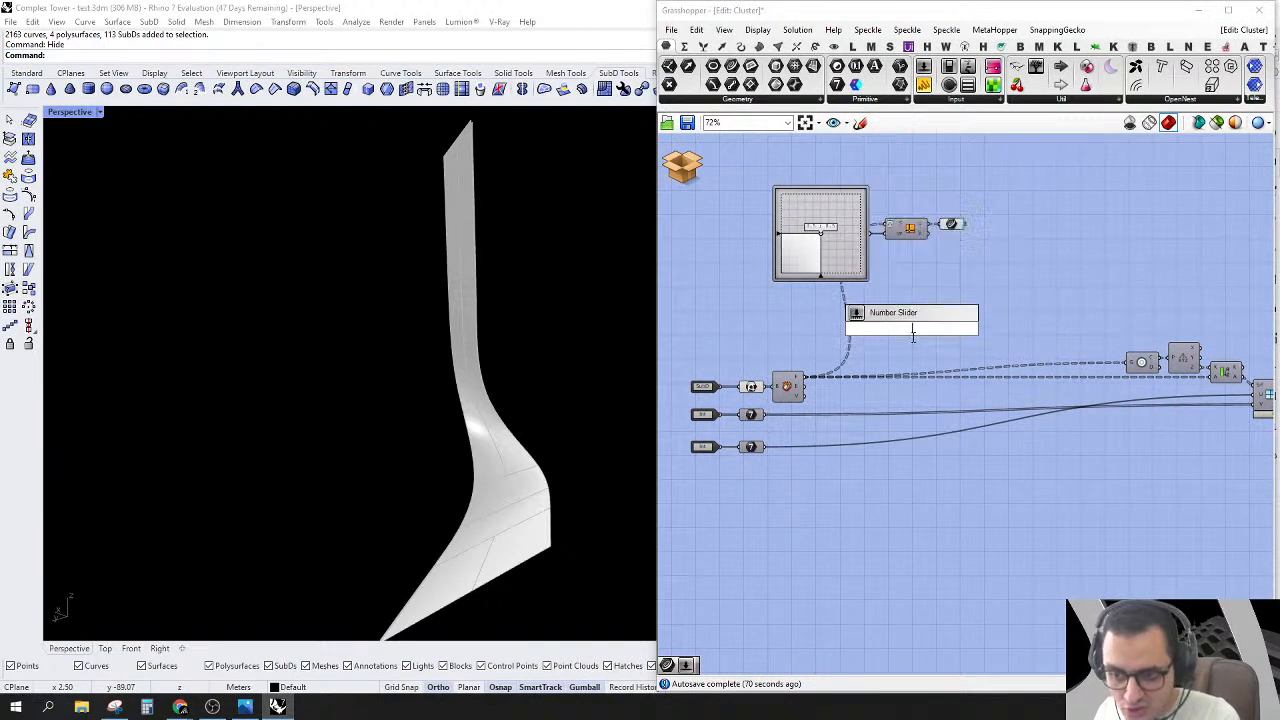
{"action": "type", "text": "wir"}
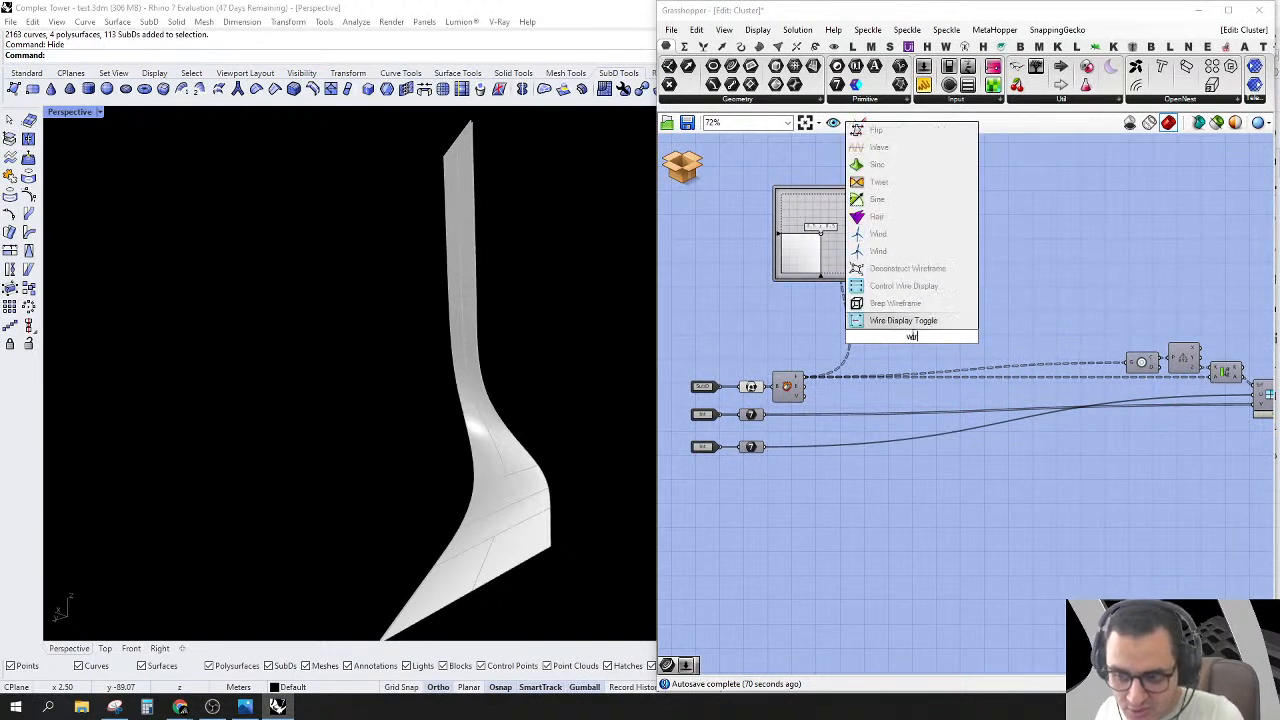
{"action": "left_click", "coordinate": [888, 304]}
{"action": "left_click_drag", "start_coordinate": [893, 338], "coordinate": [804, 380]}
{"action": "left_click_drag", "start_coordinate": [895, 340], "coordinate": [823, 386]}
{"action": "scroll", "coordinate": [853, 399], "scroll_direction": "up", "scroll_amount": 5}
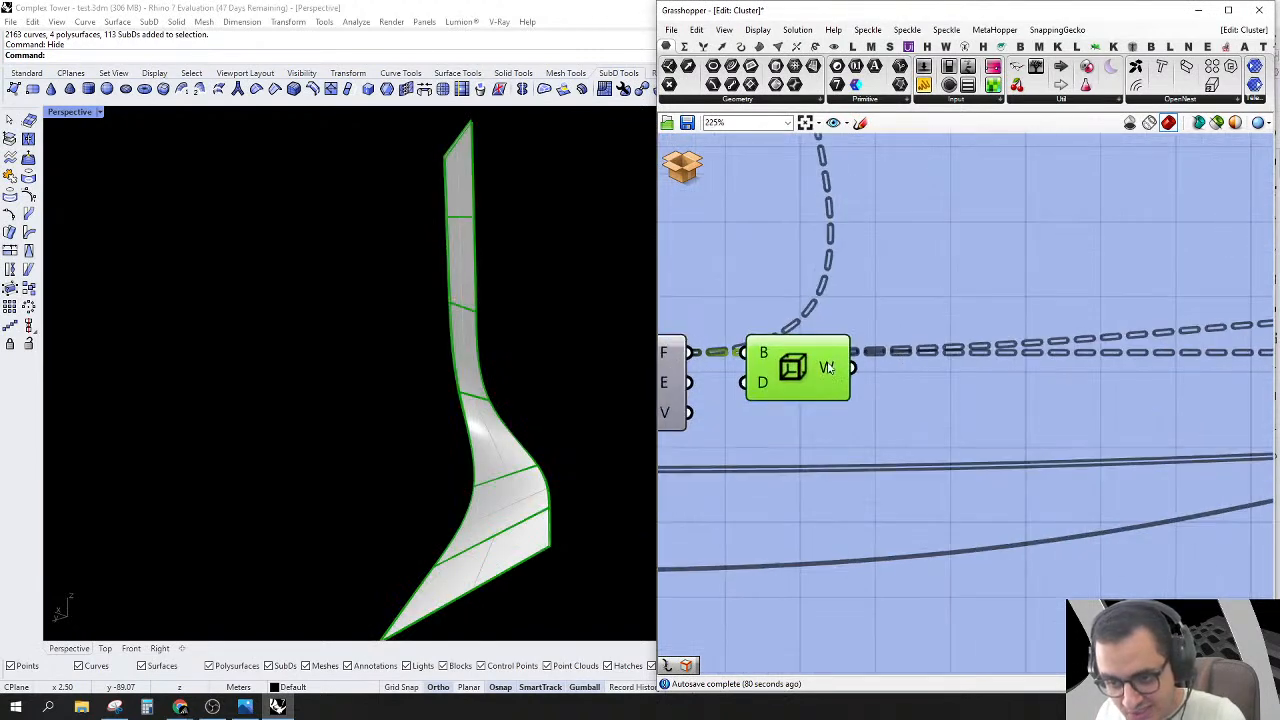
{"action": "mouse_move", "coordinate": [828, 367]}
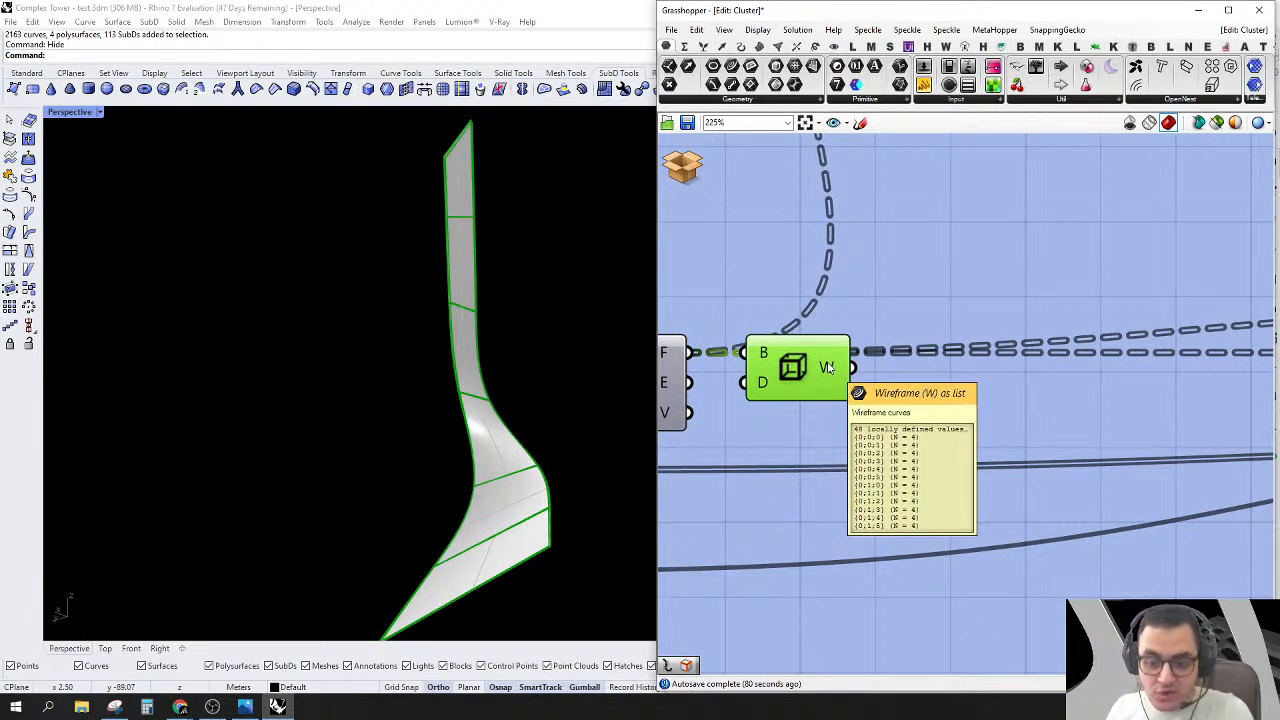
Step: Add a List Item component fed by the wireframe curves and give it an extra +1 output
{"action": "double_click", "coordinate": [922, 386]}
{"action": "type", "text": "li"}
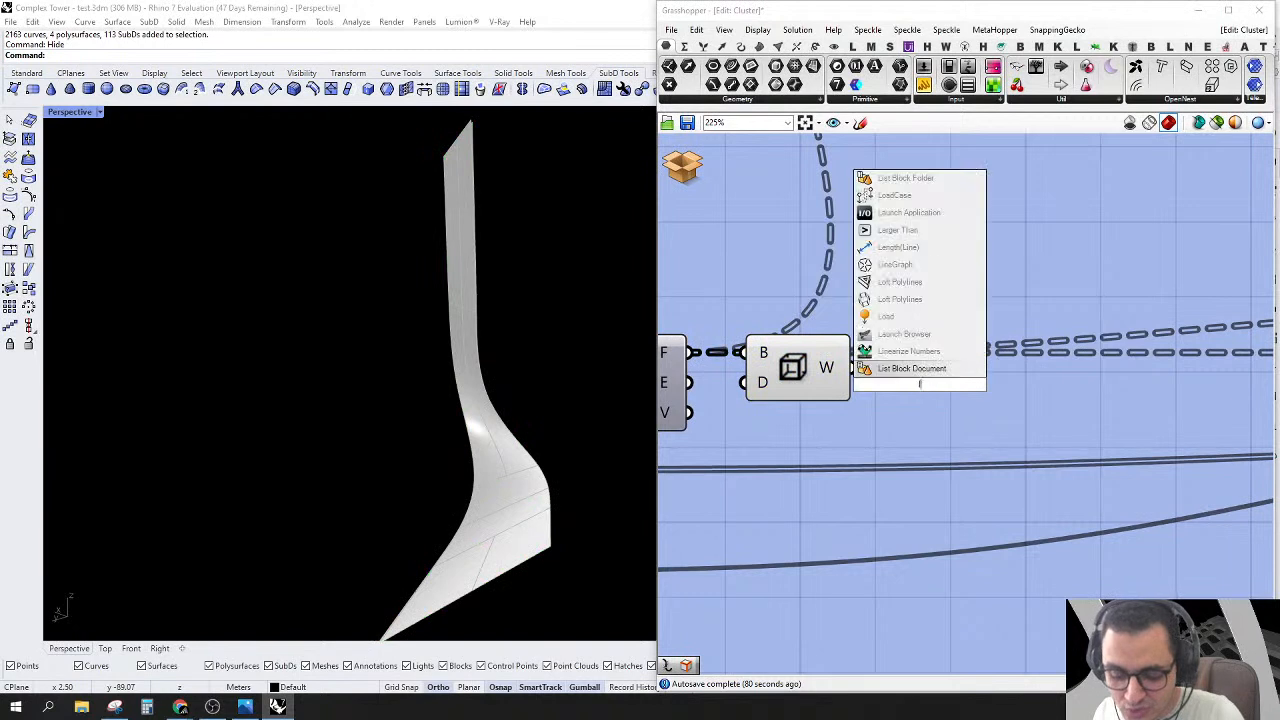
{"action": "type", "text": " i"}
{"action": "key", "text": "BackSpace"}
{"action": "key", "text": "BackSpace"}
{"action": "left_click", "coordinate": [914, 369]}
{"action": "left_click_drag", "start_coordinate": [851, 368], "coordinate": [867, 354]}
{"action": "left_click_drag", "start_coordinate": [918, 400], "coordinate": [931, 414]}
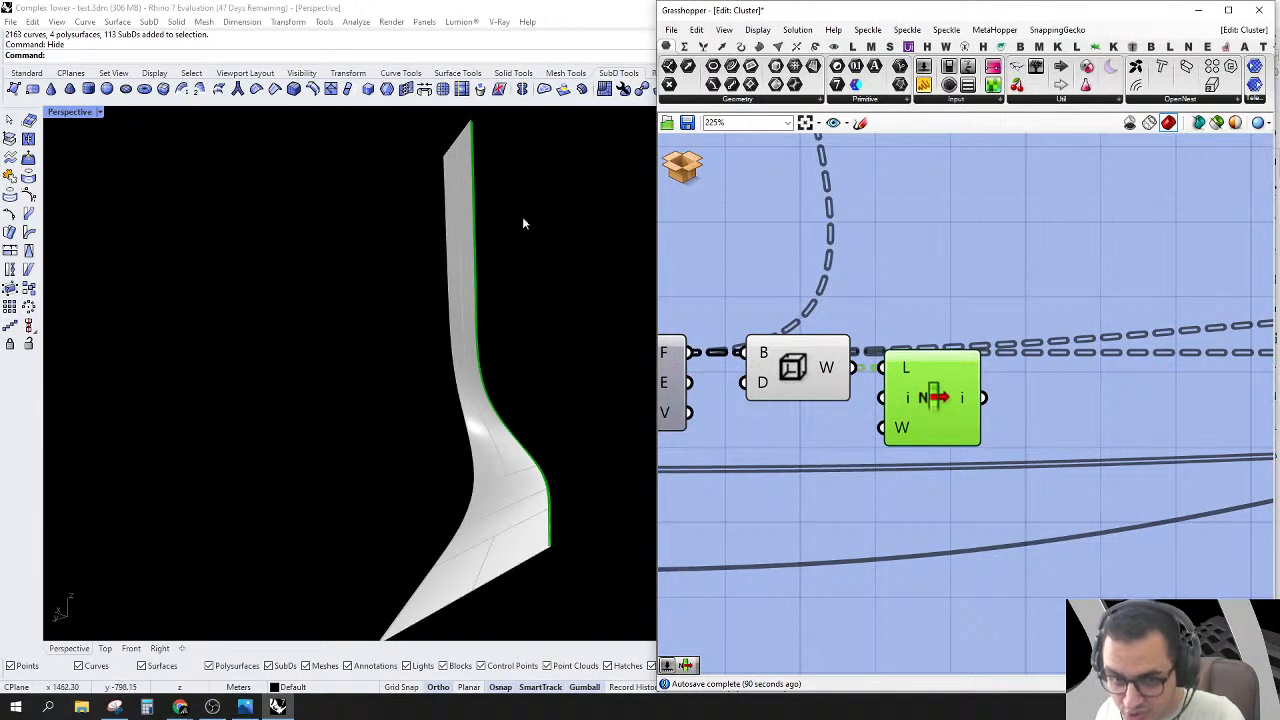
{"action": "scroll", "coordinate": [957, 434], "scroll_direction": "up", "scroll_amount": 3}
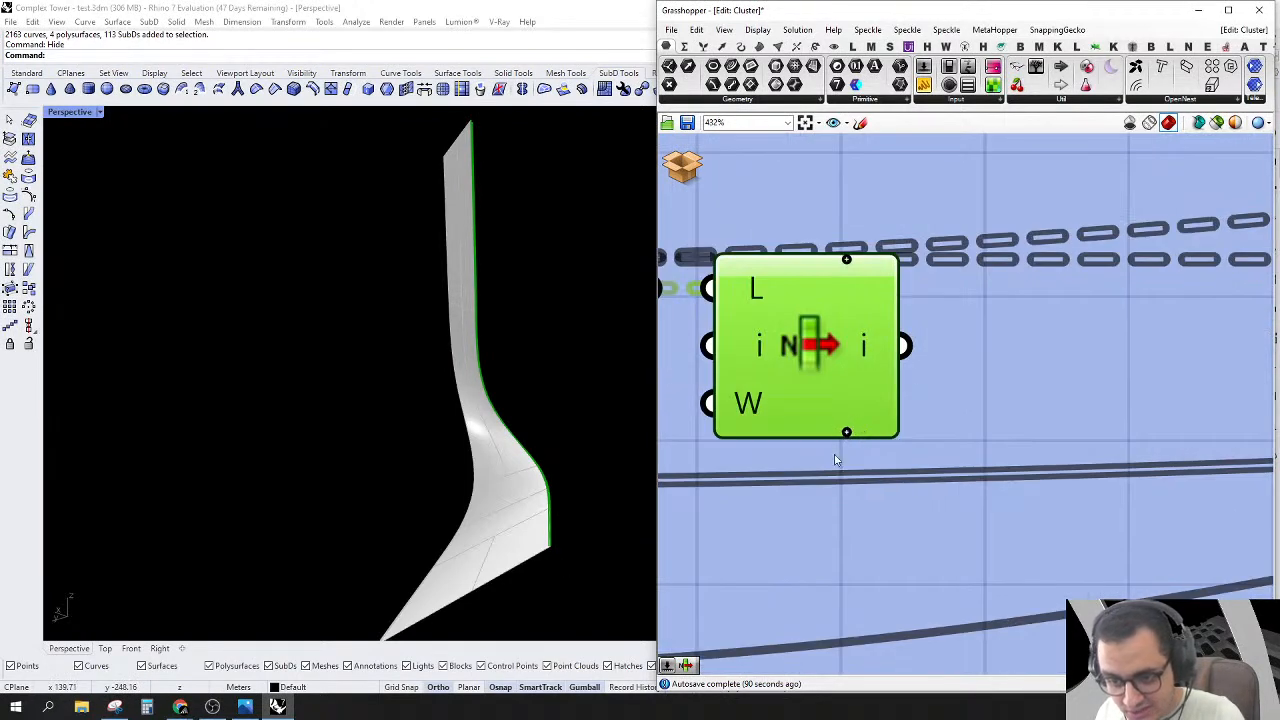
{"action": "left_click", "coordinate": [847, 433]}
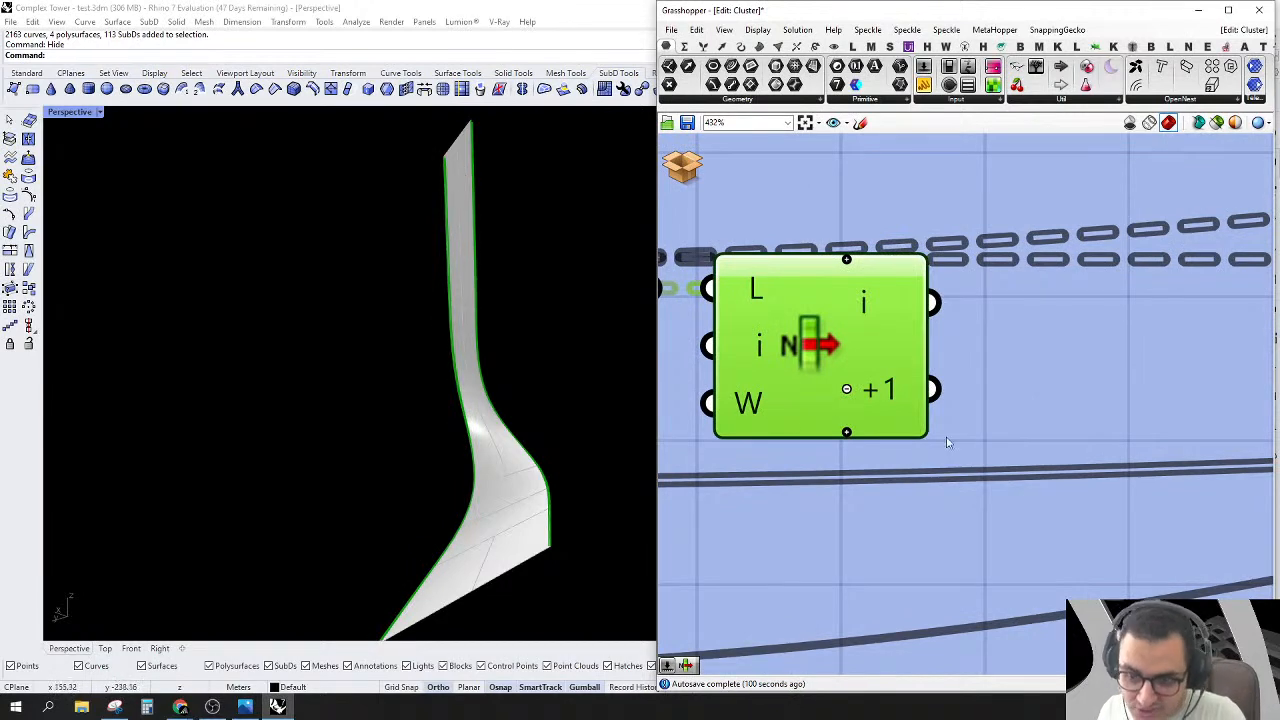
Step: Place a Loft component beyond the List Item component
{"action": "scroll", "coordinate": [966, 403], "scroll_direction": "down", "scroll_amount": 5}
{"action": "right_click_drag", "start_coordinate": [951, 417], "coordinate": [908, 406]}
{"action": "double_click", "coordinate": [950, 270]}
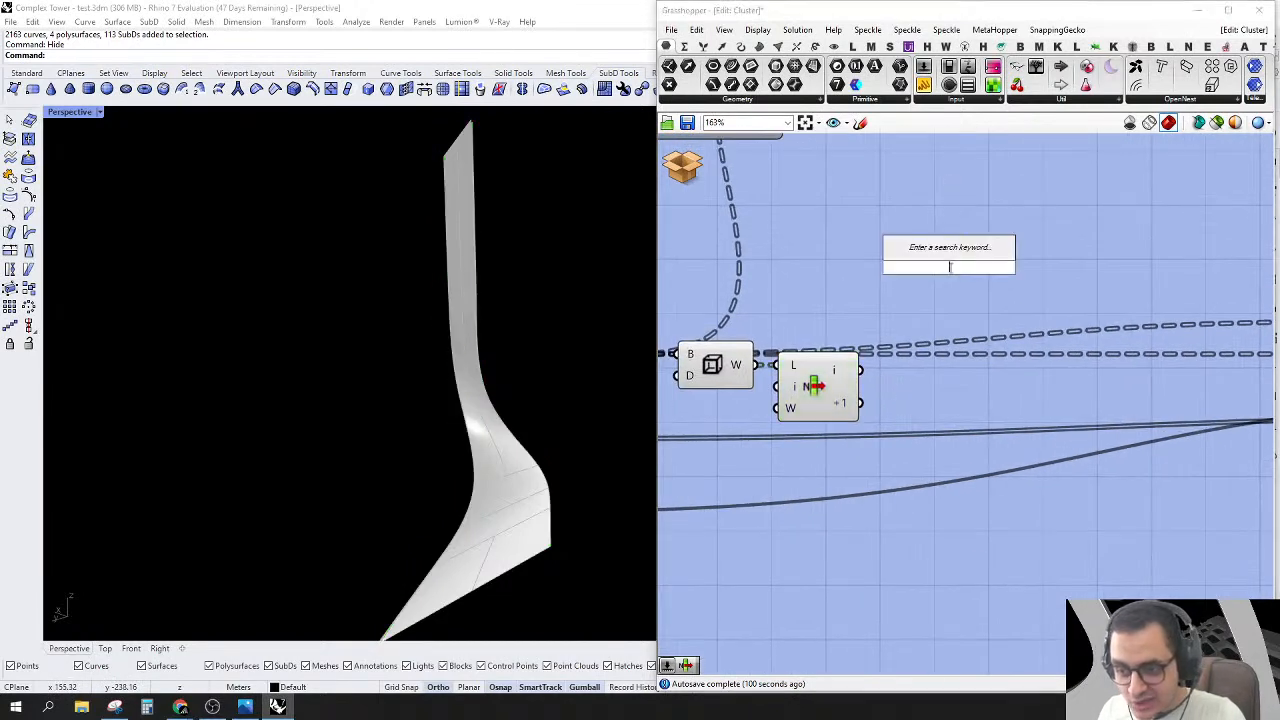
{"action": "type", "text": "loft"}
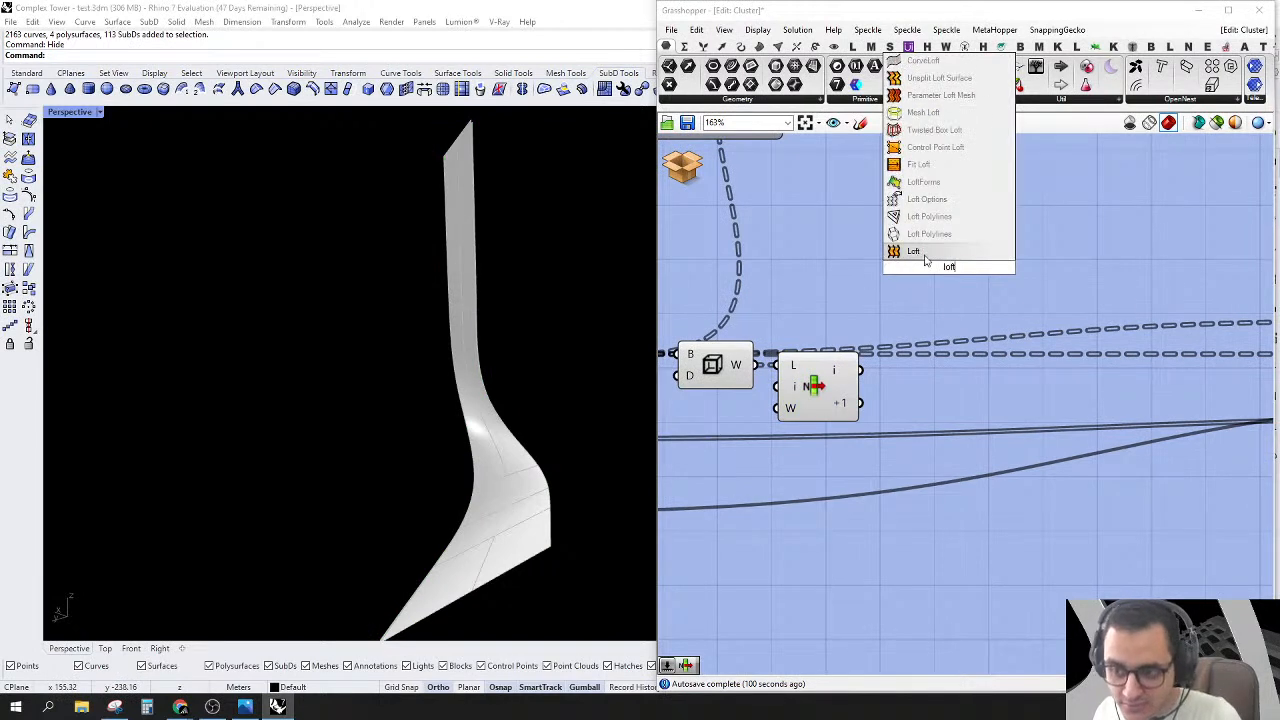
{"action": "key", "text": "Return"}
{"action": "left_click_drag", "start_coordinate": [948, 252], "coordinate": [1006, 264]}
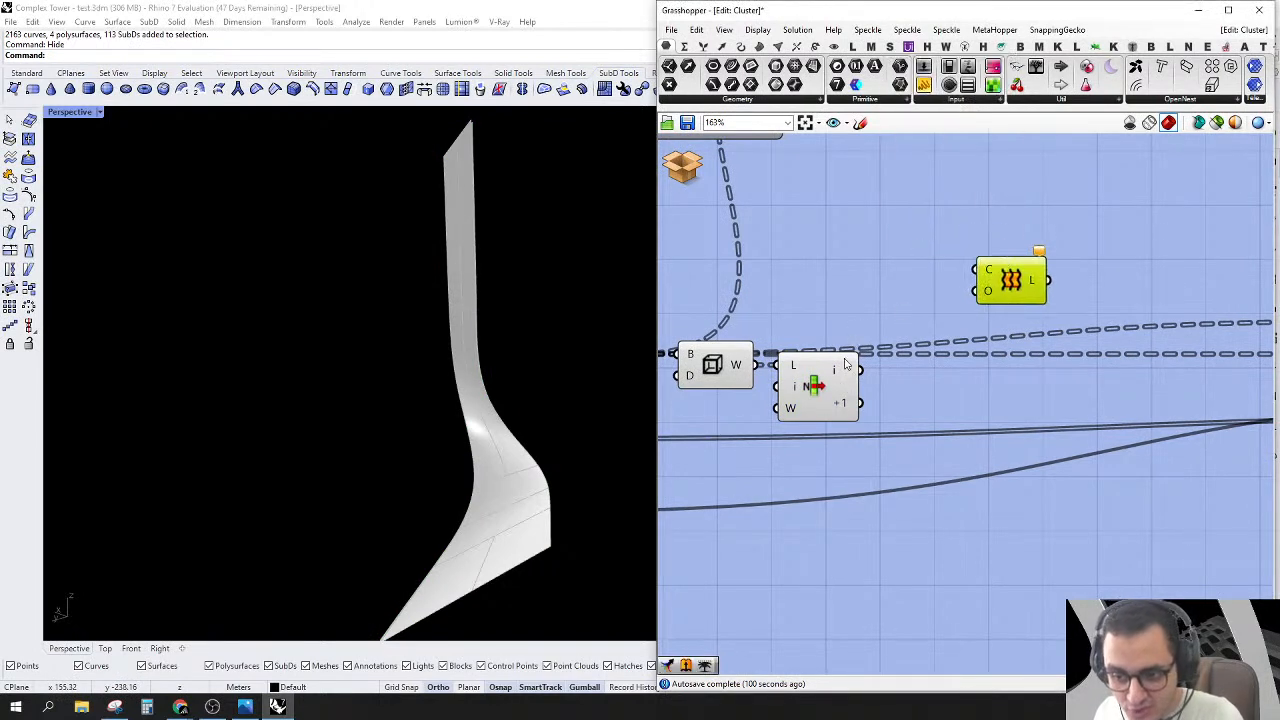
Step: Graft both the i and +1 outputs of the List Item component
{"action": "right_click", "coordinate": [843, 371]}
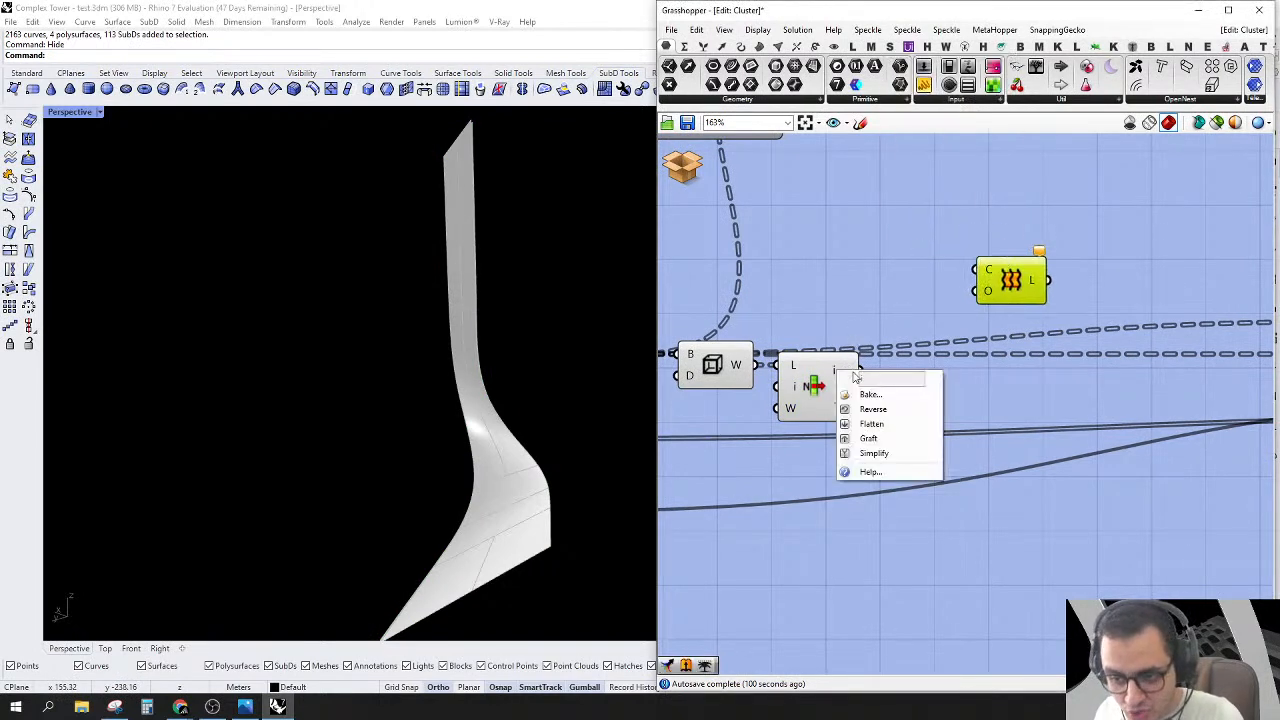
{"action": "left_click", "coordinate": [870, 439]}
{"action": "right_click", "coordinate": [872, 403]}
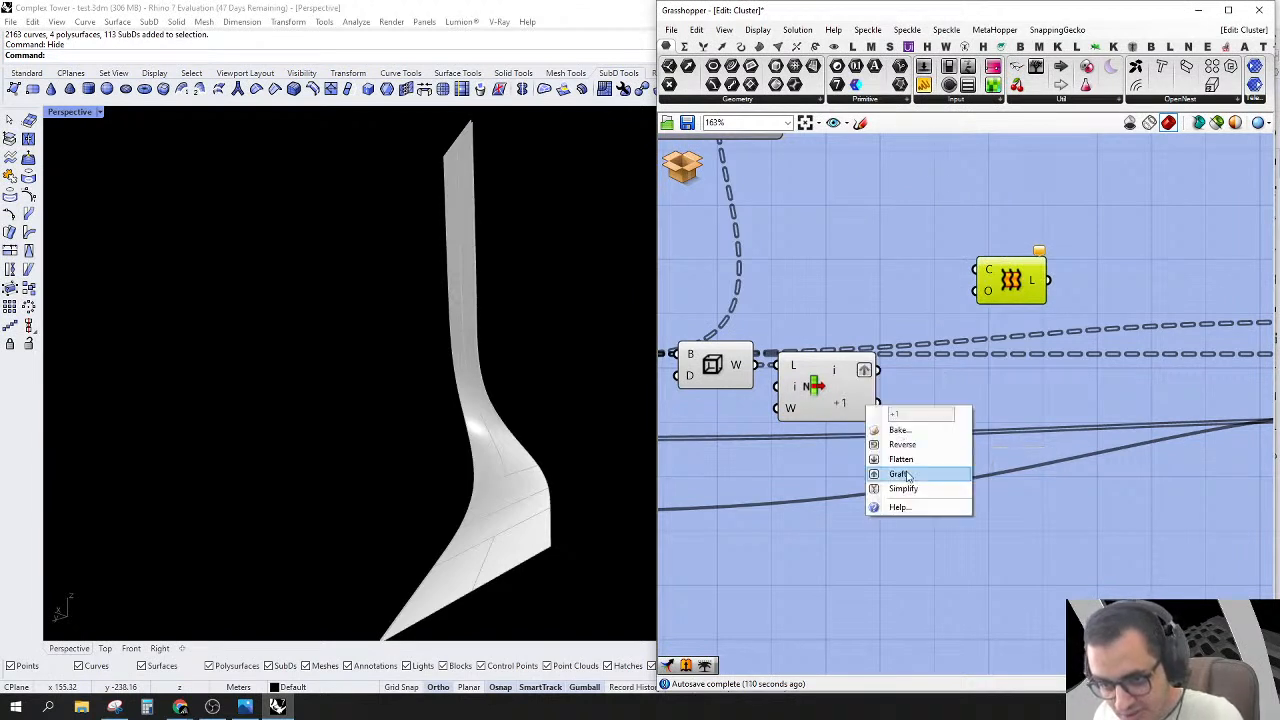
{"action": "left_click", "coordinate": [900, 476]}
Step: Add a Flip Curve component for the edge curves from the List Item's +1 output
{"action": "double_click", "coordinate": [945, 381]}
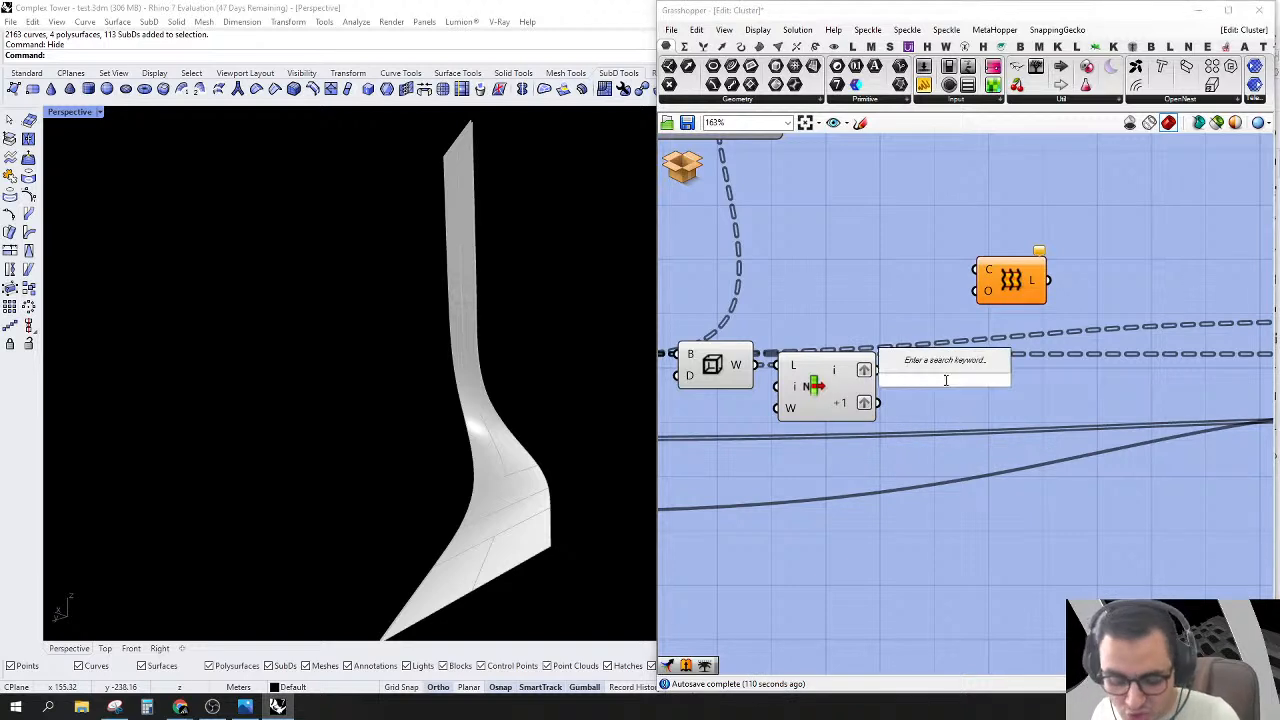
{"action": "type", "text": "flip"}
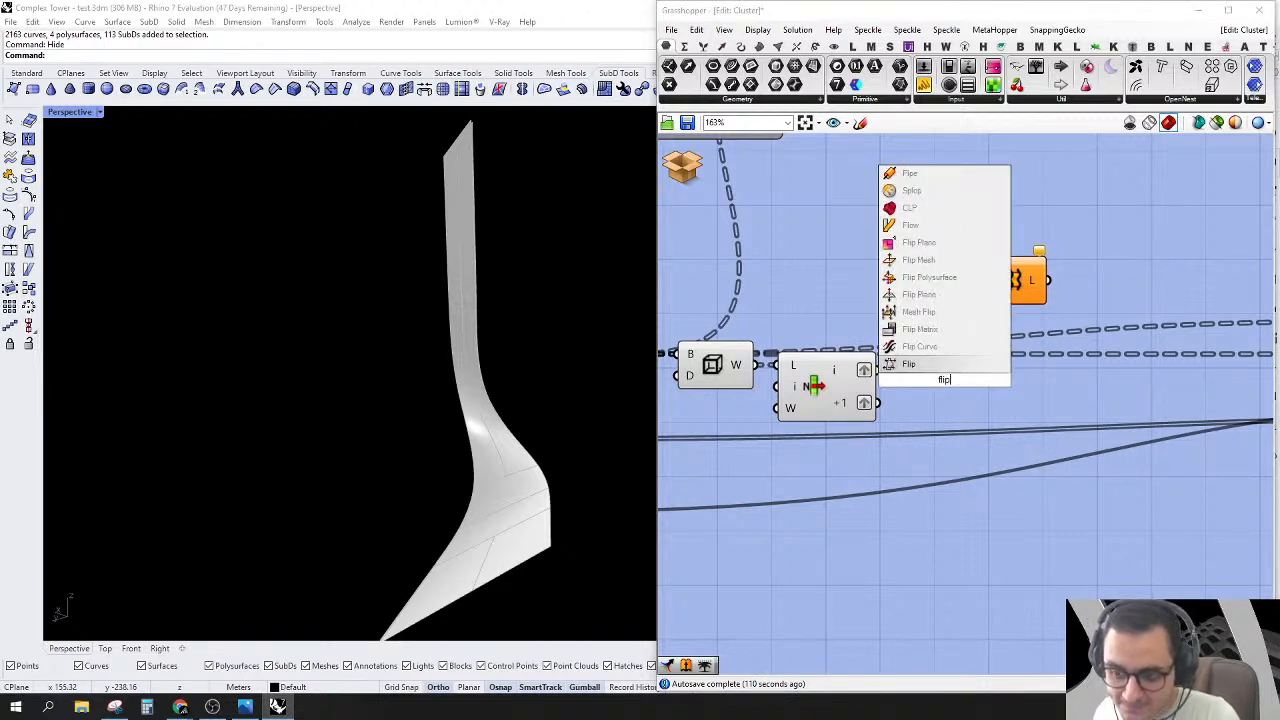
{"action": "left_click", "coordinate": [908, 364]}
{"action": "left_click_drag", "start_coordinate": [937, 393], "coordinate": [935, 427]}
{"action": "right_click_drag", "start_coordinate": [994, 374], "coordinate": [949, 387]}
{"action": "left_click_drag", "start_coordinate": [934, 416], "coordinate": [832, 384]}
Step: Loft the List Item's i curves with the flipped edge curves to rebuild the strip's faces
{"action": "left_click_drag", "start_coordinate": [972, 290], "coordinate": [995, 390]}
{"action": "scroll", "coordinate": [993, 388], "scroll_direction": "down", "scroll_amount": 5}
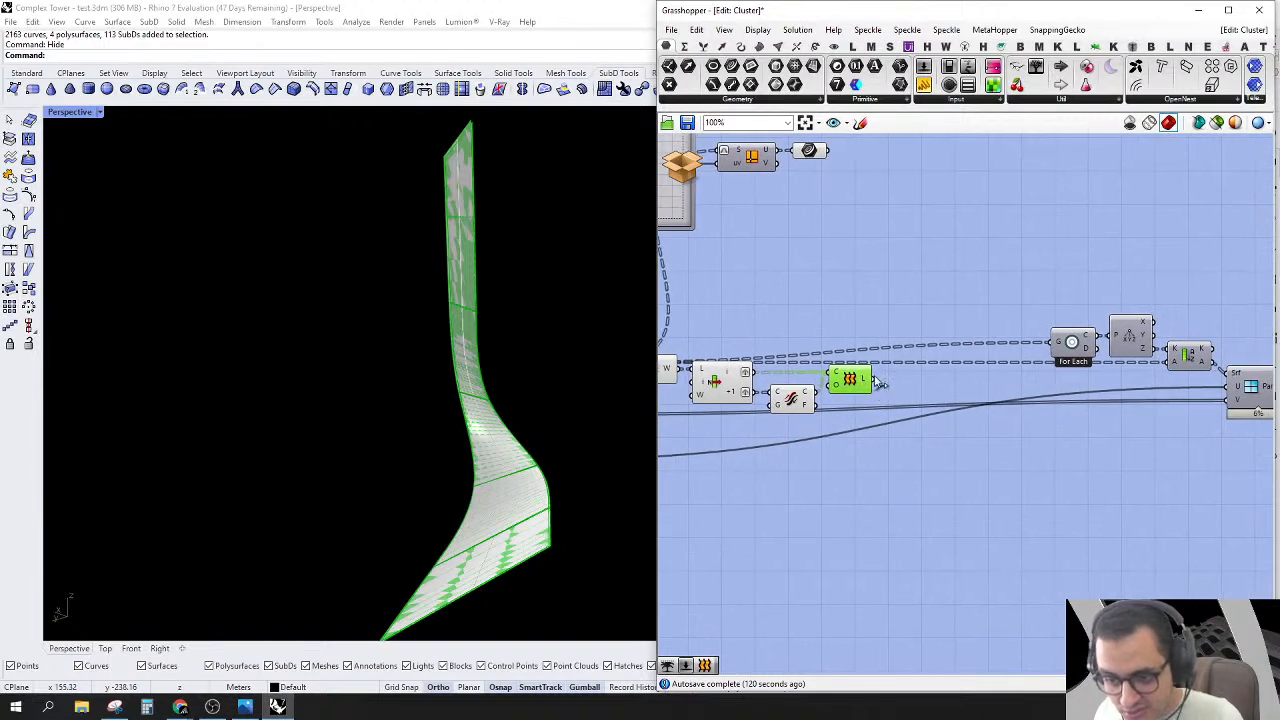
{"action": "right_click_drag", "start_coordinate": [977, 371], "coordinate": [954, 386]}
{"action": "right_click_drag", "start_coordinate": [814, 306], "coordinate": [969, 325]}
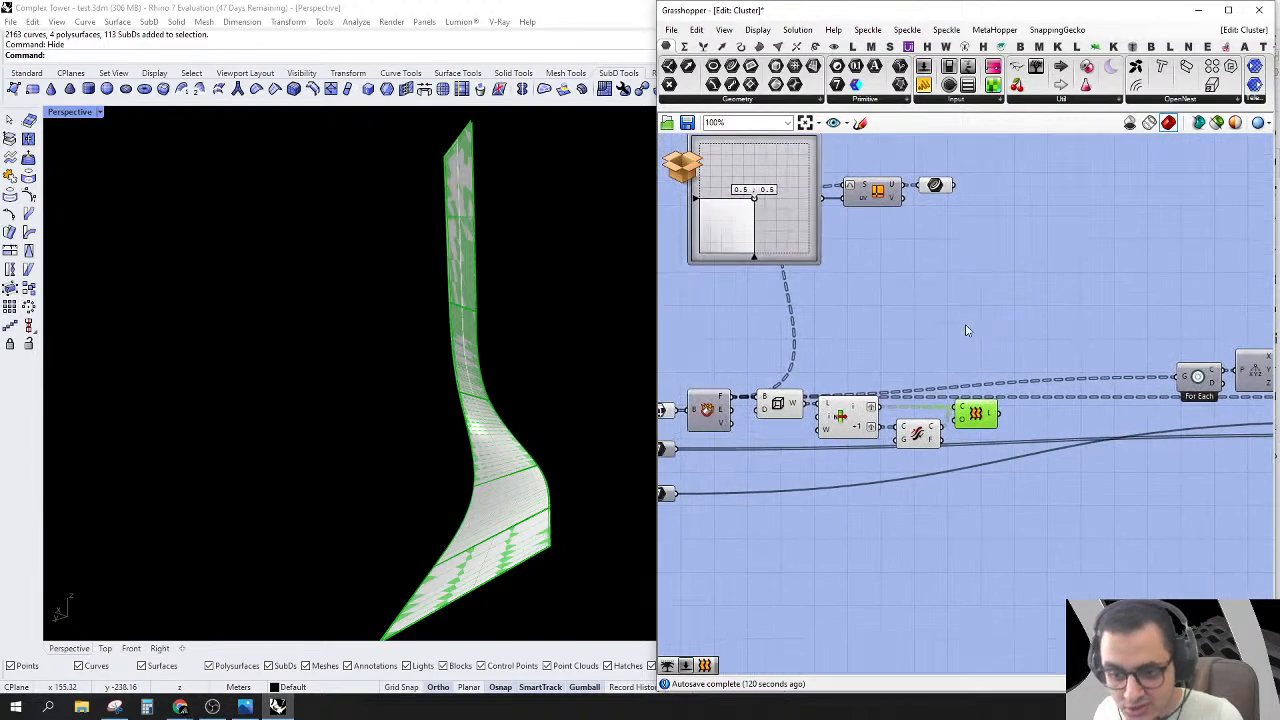
Step: Add a Param Viewer above the Loft component and compare the data structure of the exploded faces with the Loft output
{"action": "left_click_drag", "start_coordinate": [1036, 67], "coordinate": [731, 398]}
{"action": "scroll", "coordinate": [978, 340], "scroll_direction": "up", "scroll_amount": 1}
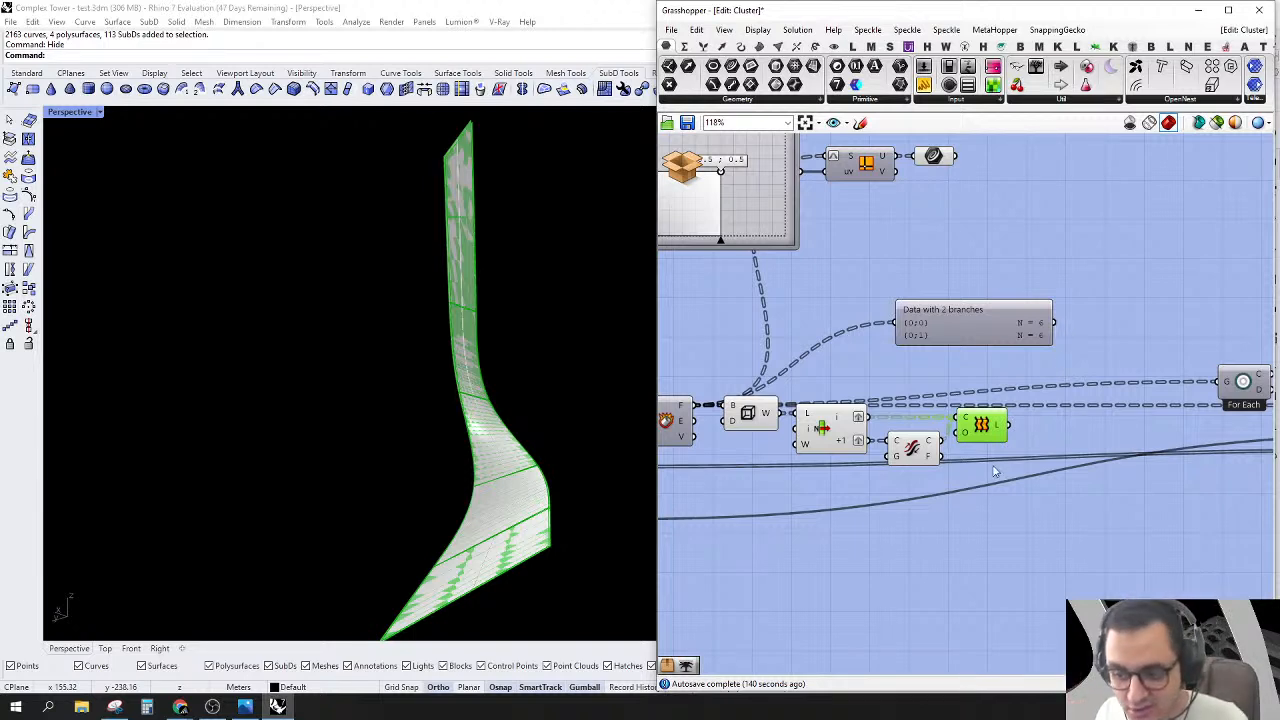
{"action": "left_click_drag", "start_coordinate": [1008, 427], "coordinate": [910, 338]}
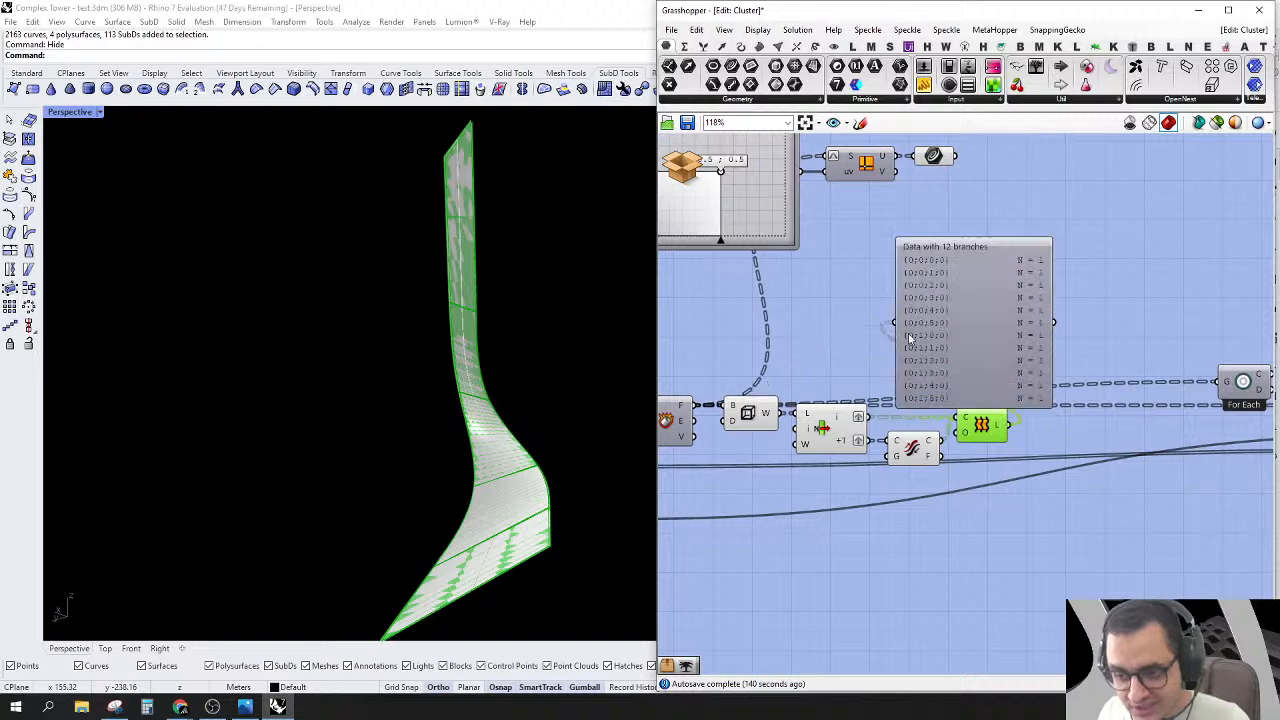
{"action": "left_click_drag", "start_coordinate": [990, 338], "coordinate": [1078, 283]}
Step: Place a Trim Tree component near the Loft component
{"action": "right_click_drag", "start_coordinate": [1071, 402], "coordinate": [1002, 407]}
{"action": "left_click", "coordinate": [1021, 601]}
{"action": "double_click", "coordinate": [1030, 517]}
{"action": "type", "text": "trim"}
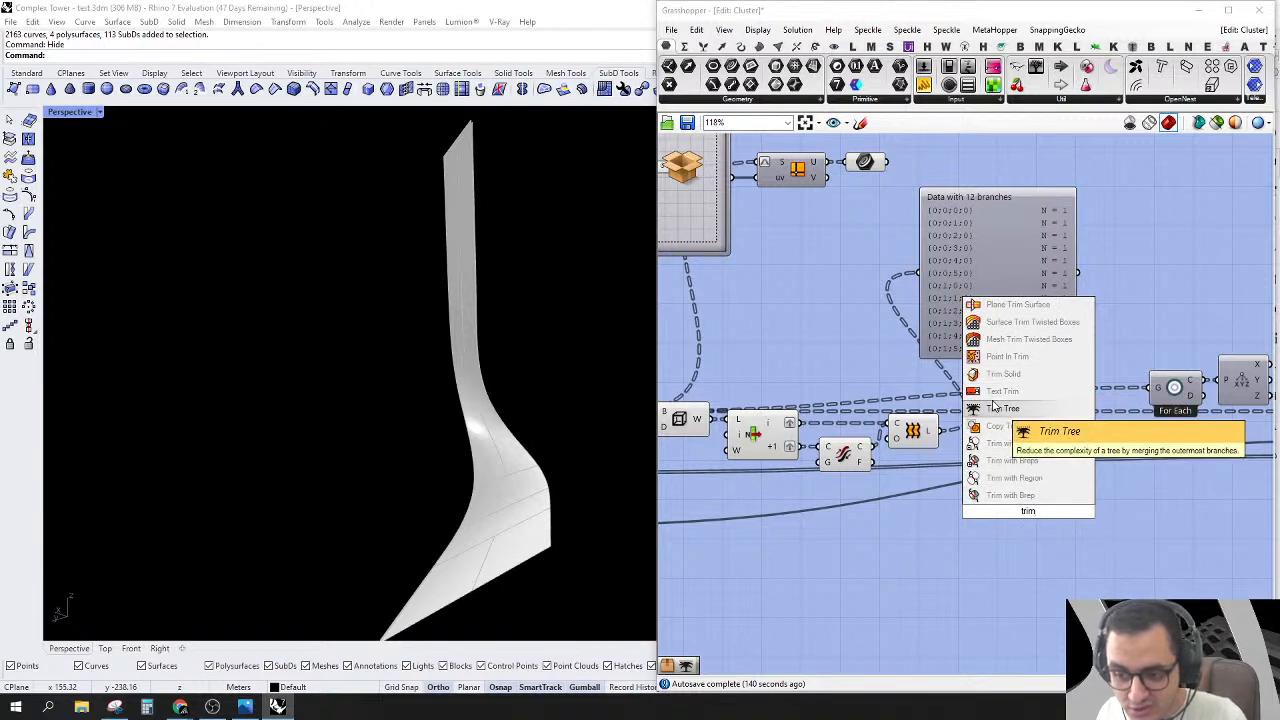
{"action": "left_click", "coordinate": [1002, 408]}
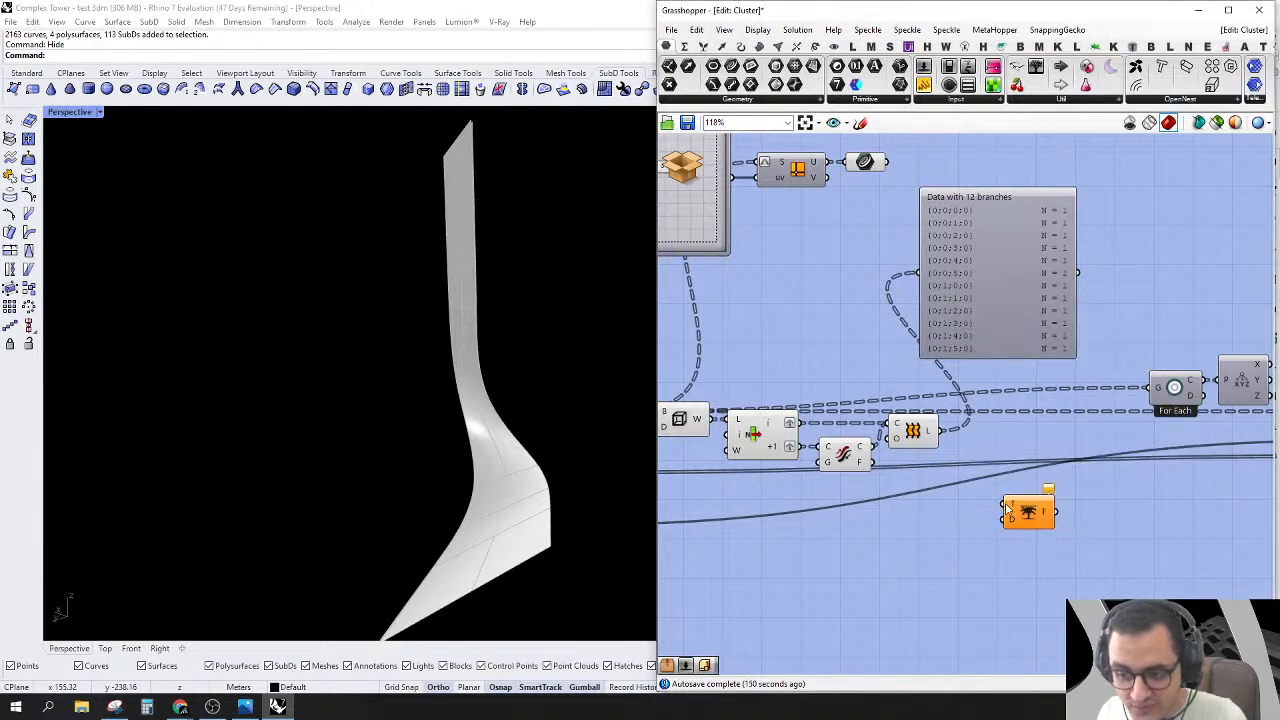
Step: Feed the Loft output into the Trim Tree's simplified T input and connect the trimmed result to the Param Viewer
{"action": "right_click", "coordinate": [1008, 512]}
{"action": "left_click", "coordinate": [1062, 570]}
{"action": "left_click_drag", "start_coordinate": [991, 504], "coordinate": [940, 438]}
{"action": "left_click_drag", "start_coordinate": [1030, 523], "coordinate": [915, 272]}
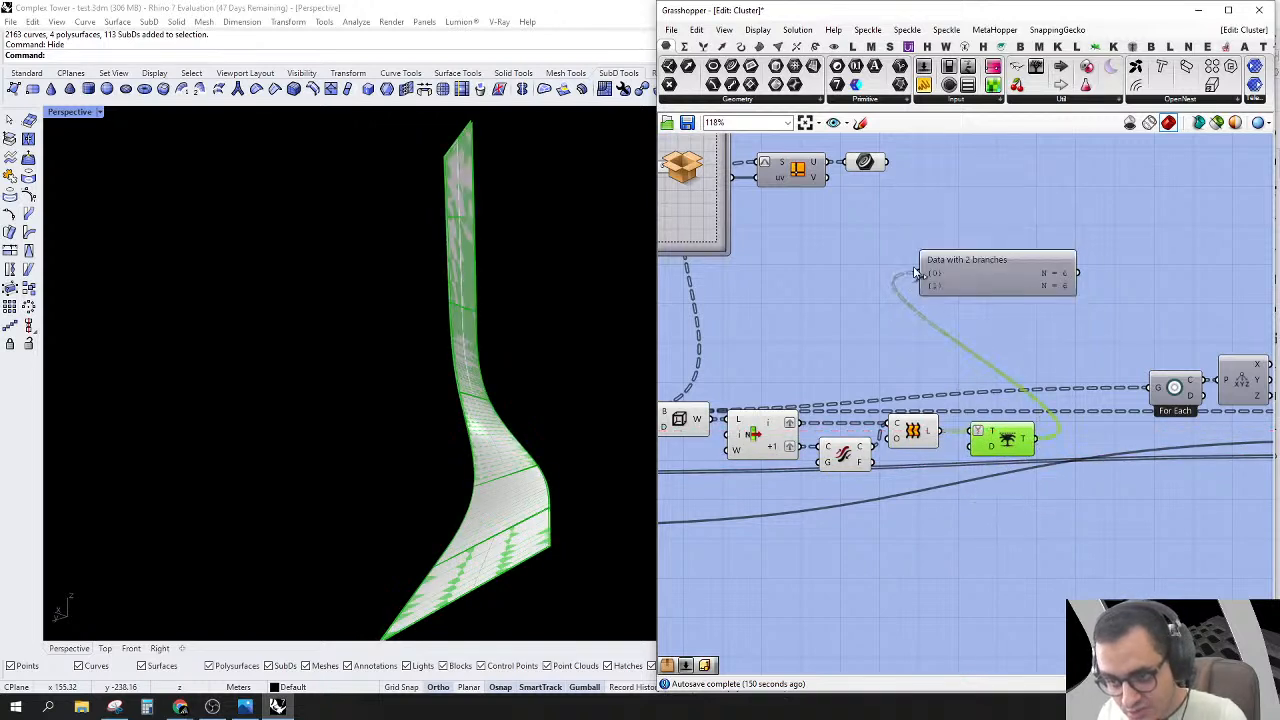
Step: Feed the trimmed lofted faces into the Area component and the Sort List's A input in place of the original exploded faces
{"action": "right_click_drag", "start_coordinate": [1034, 354], "coordinate": [1001, 369]}
{"action": "left_click_drag", "start_coordinate": [968, 463], "coordinate": [949, 463]}
{"action": "right_click_drag", "start_coordinate": [1188, 339], "coordinate": [1089, 308]}
{"action": "scroll", "coordinate": [1078, 335], "scroll_direction": "down", "scroll_amount": 1}
{"action": "scroll", "coordinate": [1068, 353], "scroll_direction": "up", "scroll_amount": 1}
{"action": "left_click_drag", "start_coordinate": [1020, 366], "coordinate": [1156, 390]}
{"action": "right_click_drag", "start_coordinate": [1145, 488], "coordinate": [922, 490]}
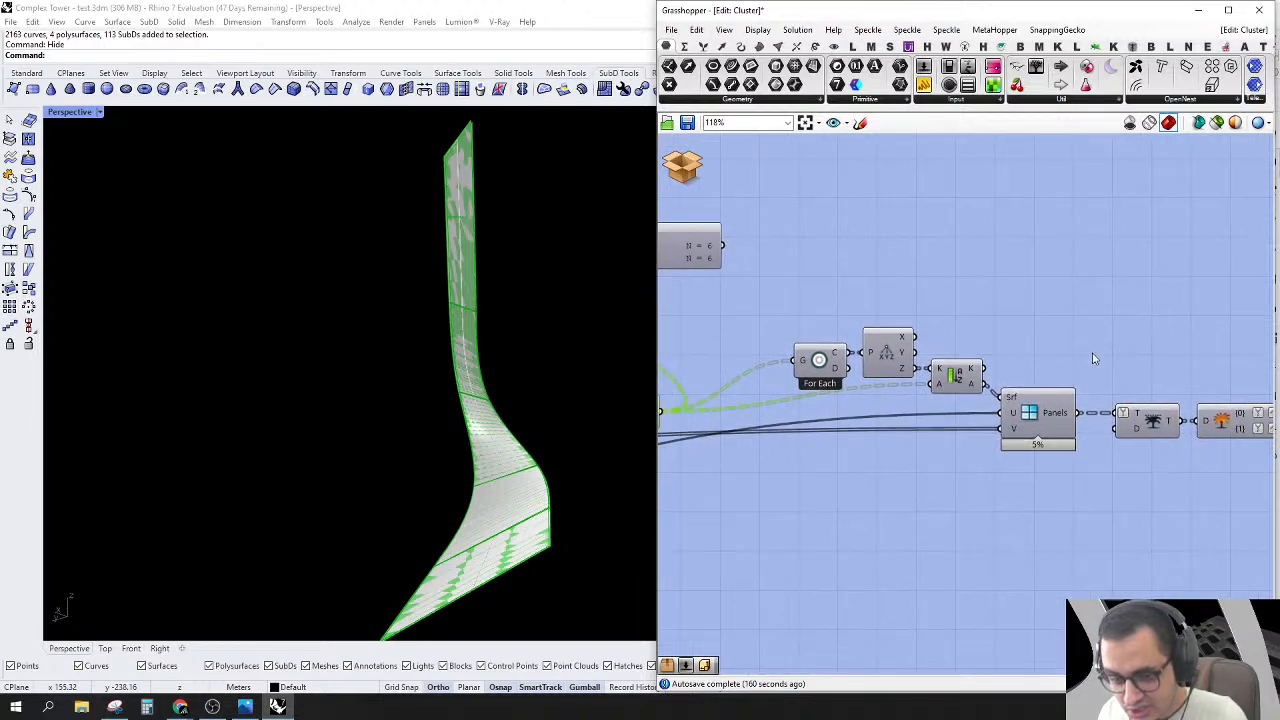
Step: Connect the Trim Tree output to the Iso Curve's surface input and preview the U and V isocurves to check the face directions
{"action": "right_click_drag", "start_coordinate": [1090, 363], "coordinate": [1150, 372]}
{"action": "scroll", "coordinate": [1120, 460], "scroll_direction": "down", "scroll_amount": 3}
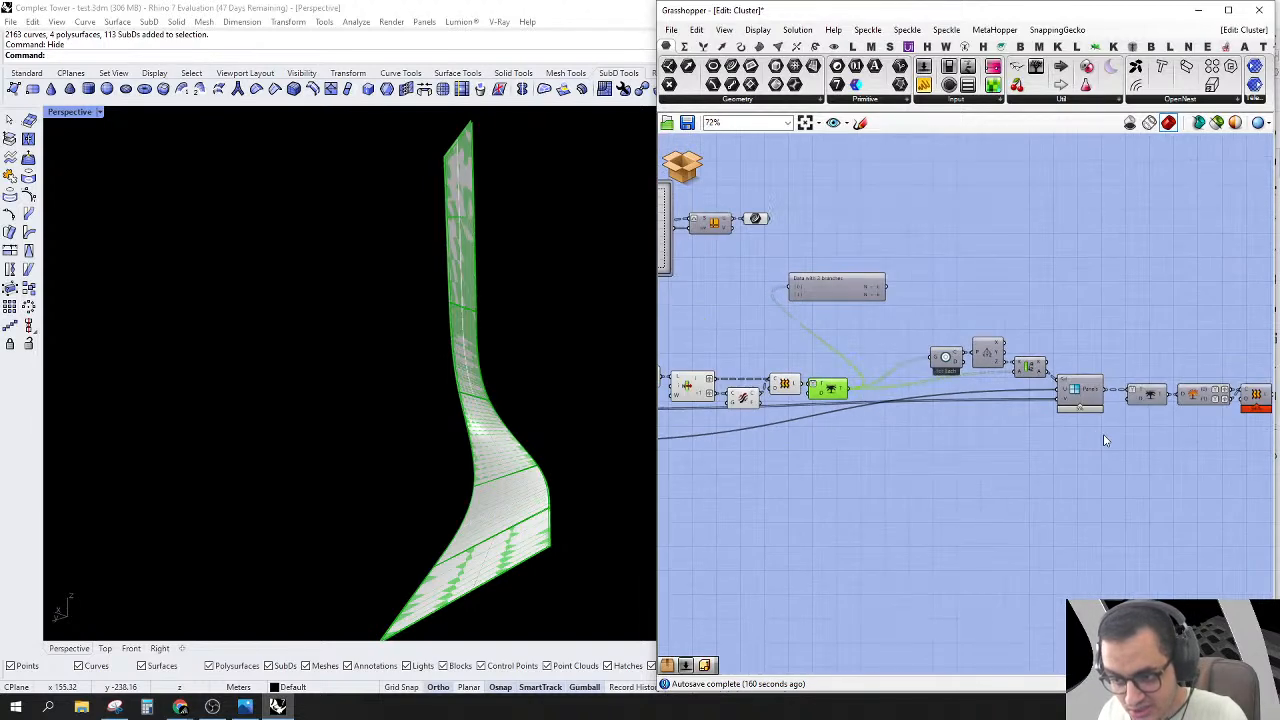
{"action": "left_click_drag", "start_coordinate": [952, 495], "coordinate": [667, 323]}
{"action": "right_click_drag", "start_coordinate": [713, 316], "coordinate": [818, 364]}
{"action": "left_click", "coordinate": [838, 353]}
{"action": "scroll", "coordinate": [845, 355], "scroll_direction": "up", "scroll_amount": 2}
{"action": "left_click_drag", "start_coordinate": [1001, 464], "coordinate": [794, 229]}
{"action": "left_click", "coordinate": [874, 230]}
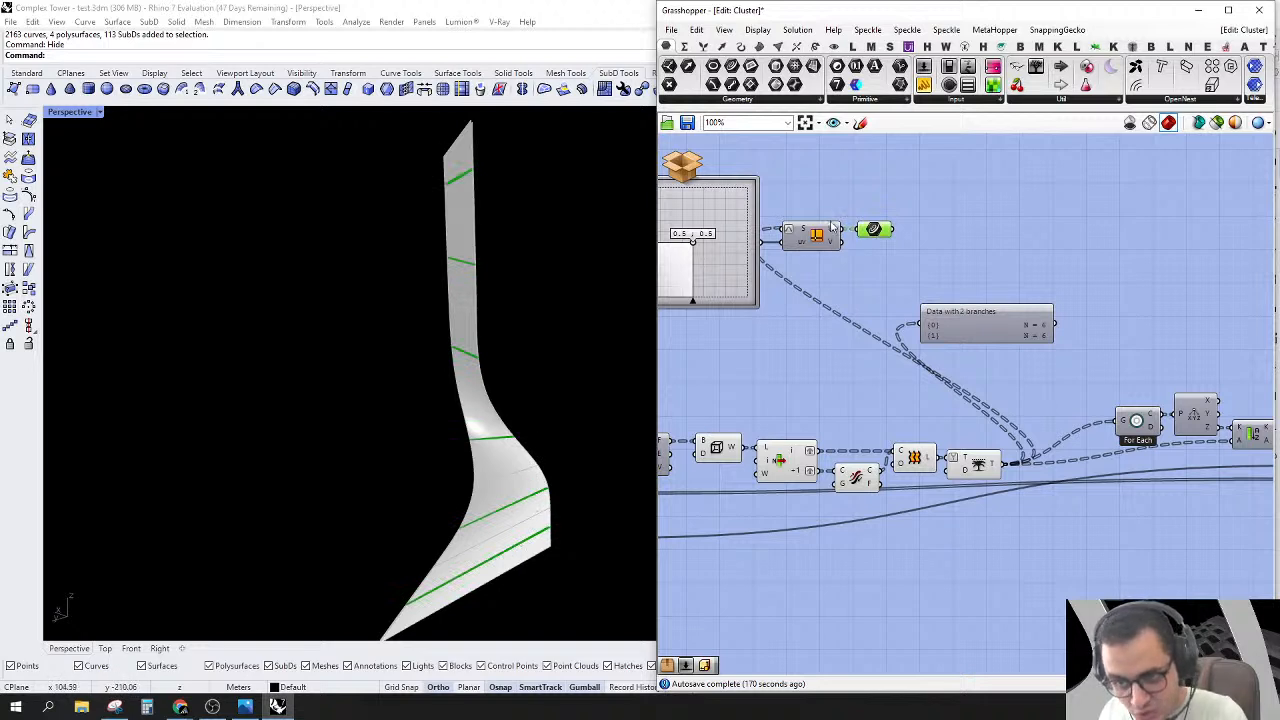
{"action": "left_click_drag", "start_coordinate": [846, 236], "coordinate": [841, 246]}
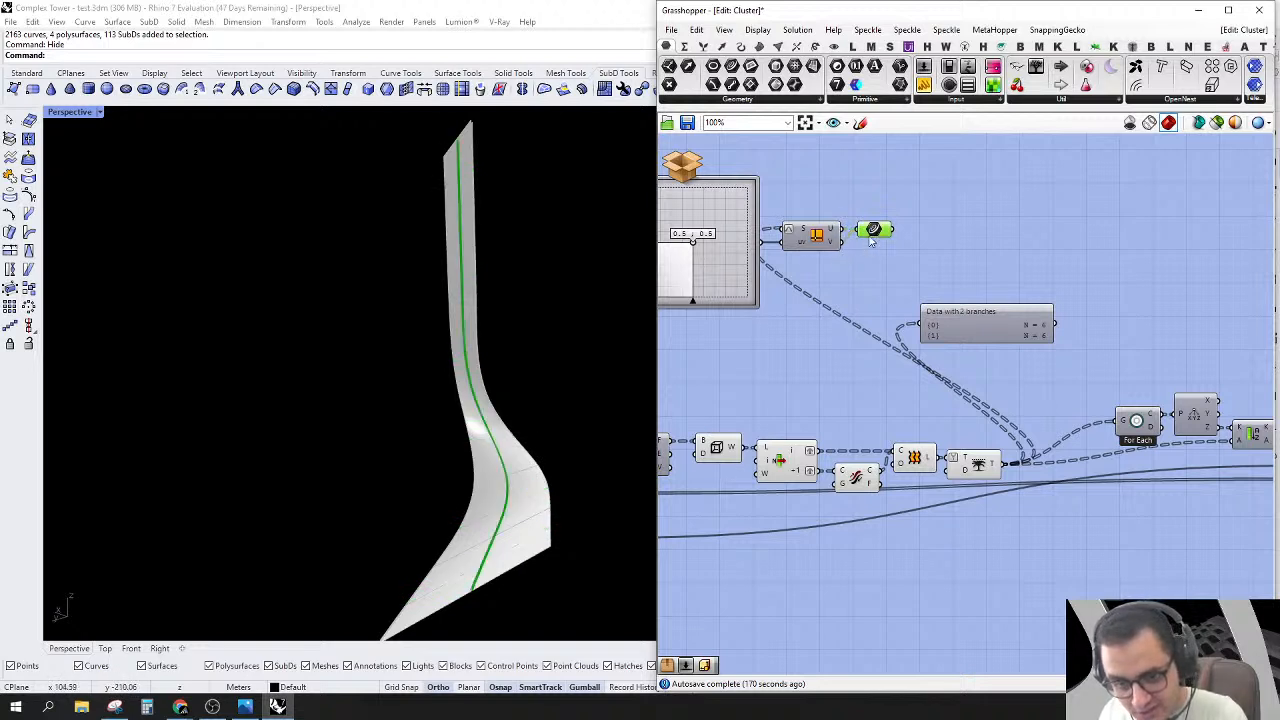
Step: Narrow the definition window and turn on the preview of the cluster's final Brep parameter
{"action": "right_click_drag", "start_coordinate": [1087, 380], "coordinate": [807, 303]}
{"action": "scroll", "coordinate": [1081, 299], "scroll_direction": "down", "scroll_amount": 1}
{"action": "right_click_drag", "start_coordinate": [1077, 387], "coordinate": [1049, 387]}
{"action": "right_click_drag", "start_coordinate": [931, 388], "coordinate": [963, 431]}
{"action": "scroll", "coordinate": [1052, 420], "scroll_direction": "down", "scroll_amount": 1}
{"action": "right_click_drag", "start_coordinate": [1198, 404], "coordinate": [1170, 396]}
{"action": "scroll", "coordinate": [1170, 392], "scroll_direction": "up", "scroll_amount": 2}
{"action": "left_click", "coordinate": [1209, 384]}
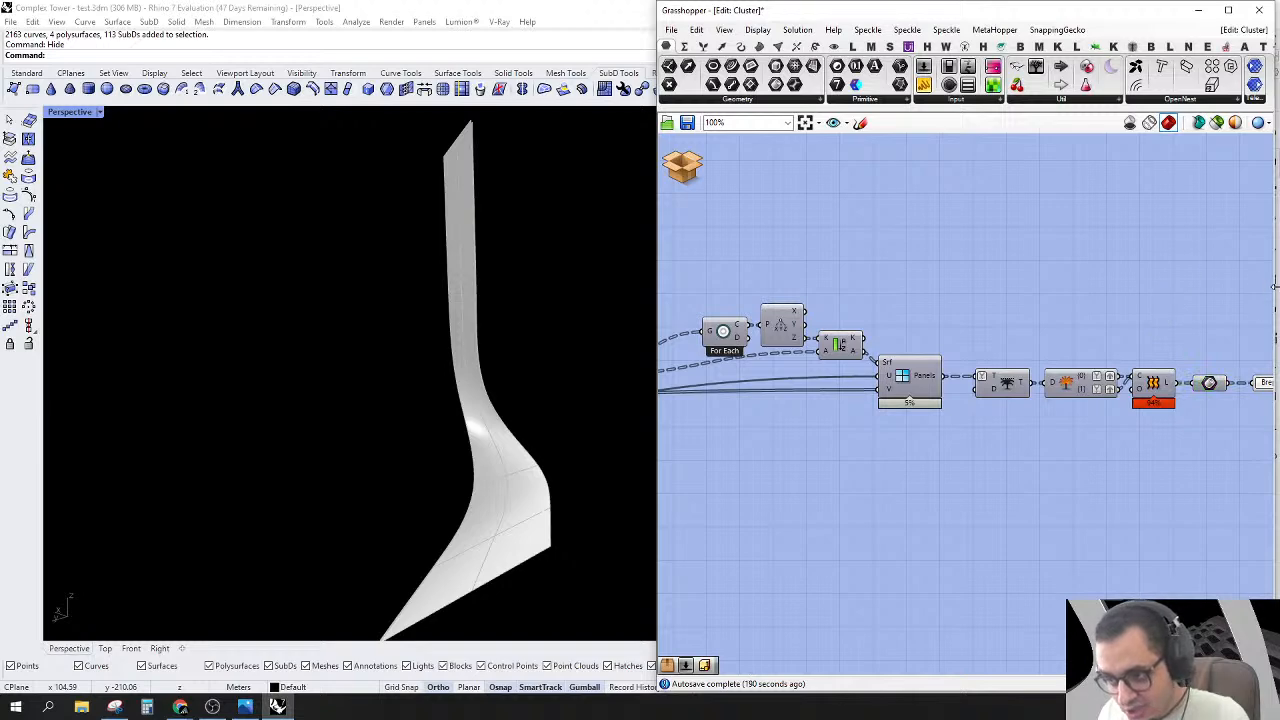
{"action": "left_click_drag", "start_coordinate": [1273, 297], "coordinate": [1202, 296]}
{"action": "scroll", "coordinate": [1160, 400], "scroll_direction": "down", "scroll_amount": 2}
{"action": "right_click_drag", "start_coordinate": [1172, 415], "coordinate": [1067, 418]}
{"action": "scroll", "coordinate": [998, 376], "scroll_direction": "up", "scroll_amount": 4}
{"action": "right_click", "coordinate": [1034, 398]}
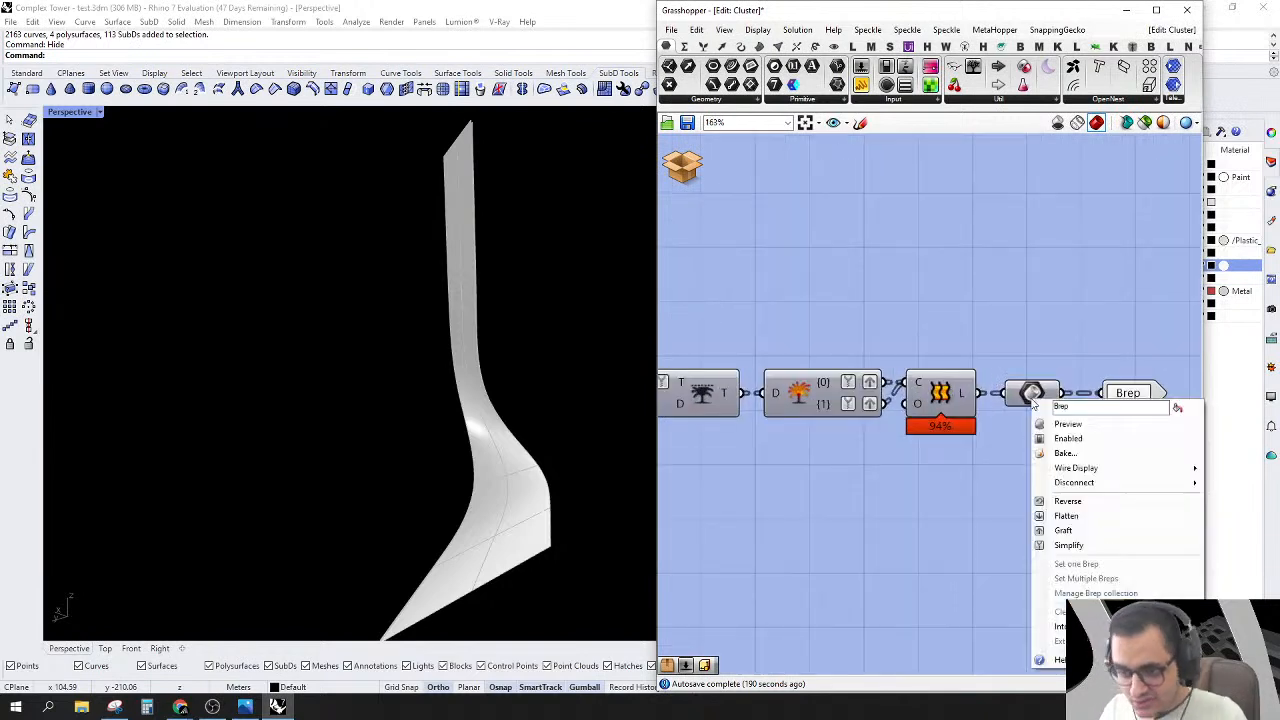
{"action": "left_click", "coordinate": [1070, 425]}
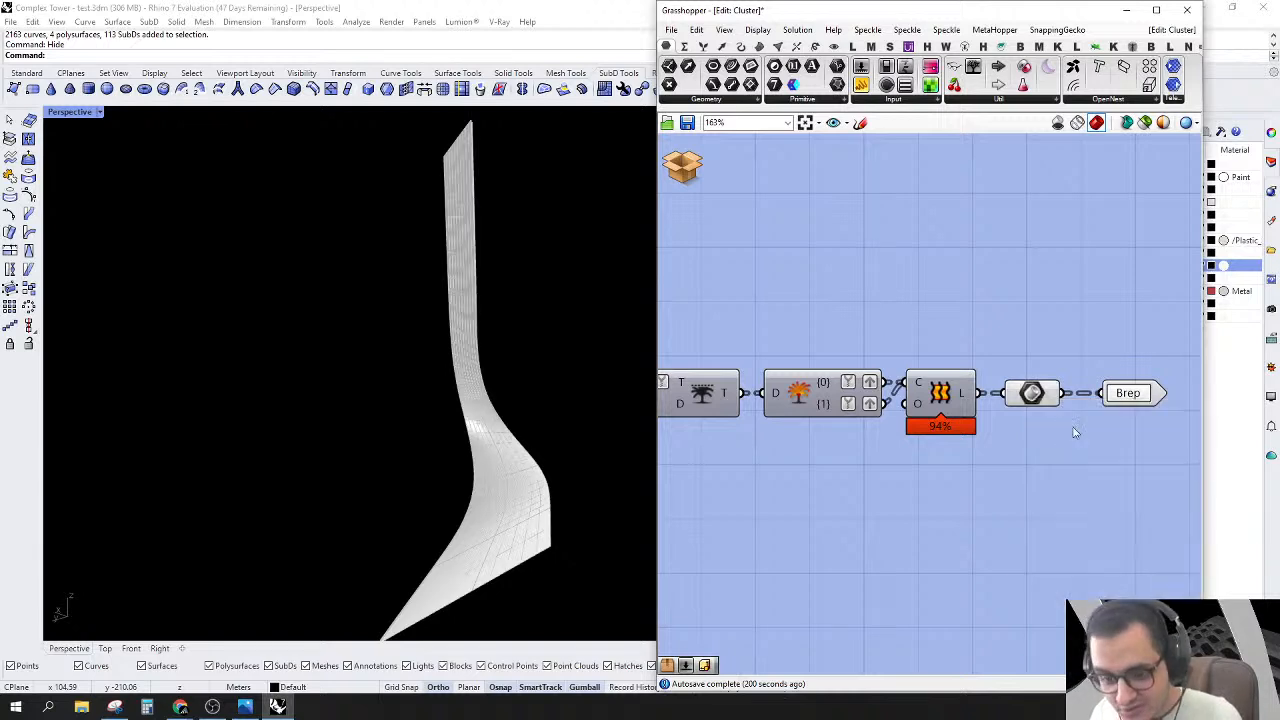
Step: Select the final Brep parameter and examine the panel grid along the strip in the Perspective viewport
{"action": "scroll", "coordinate": [458, 603], "scroll_direction": "up", "scroll_amount": 5}
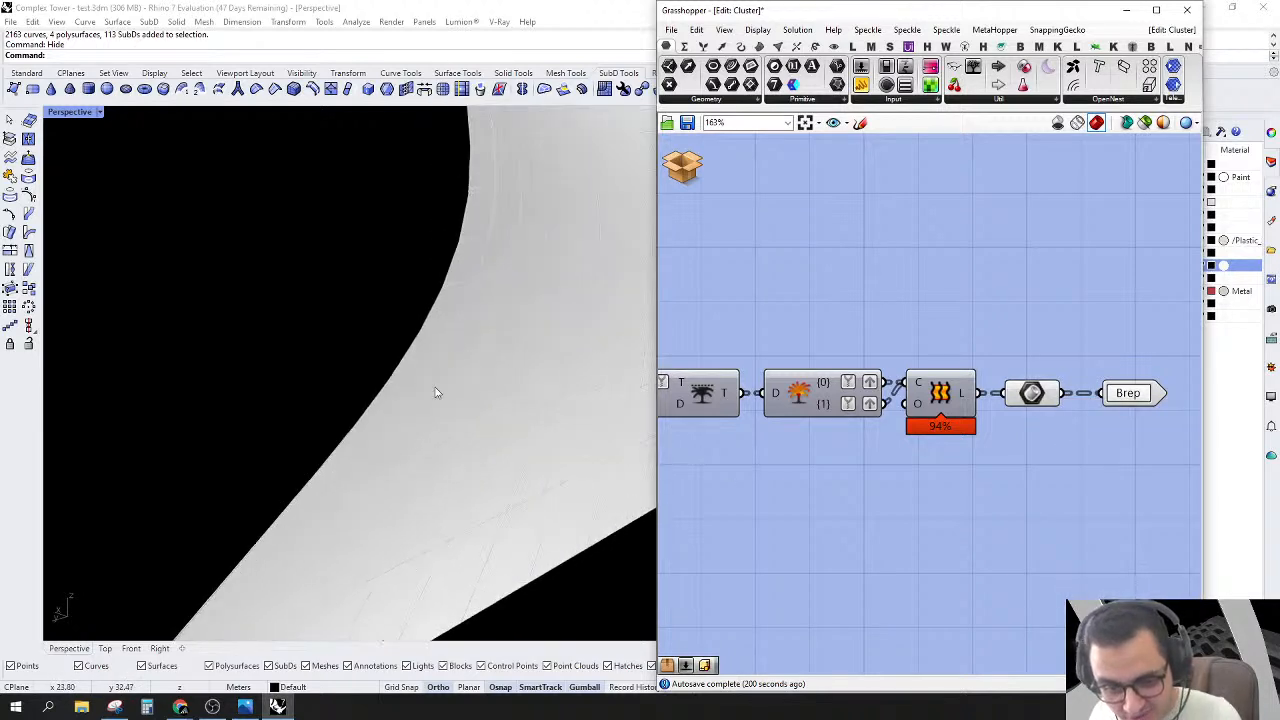
{"action": "left_click", "coordinate": [1036, 401]}
{"action": "scroll", "coordinate": [386, 498], "scroll_direction": "down", "scroll_amount": 5}
{"action": "right_click_drag", "start_coordinate": [386, 498], "coordinate": [421, 546]}
{"action": "scroll", "coordinate": [410, 538], "scroll_direction": "down", "scroll_amount": 6}
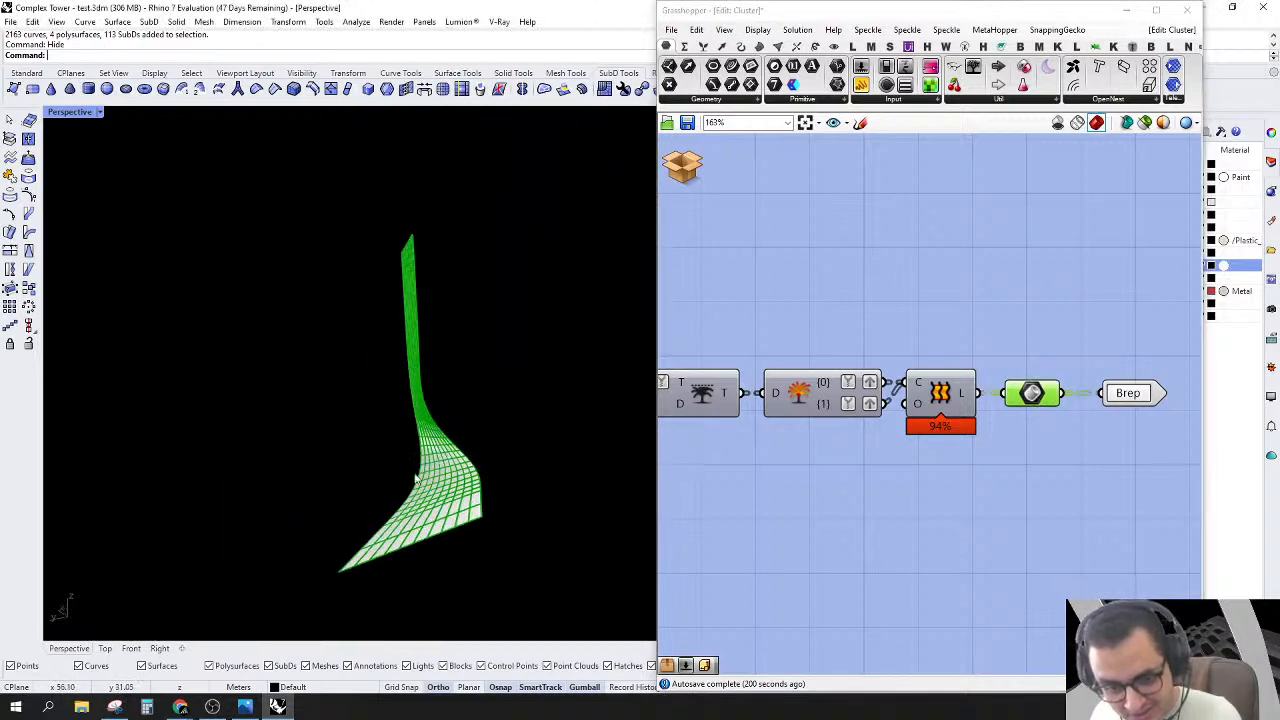
{"action": "scroll", "coordinate": [437, 340], "scroll_direction": "up", "scroll_amount": 8}
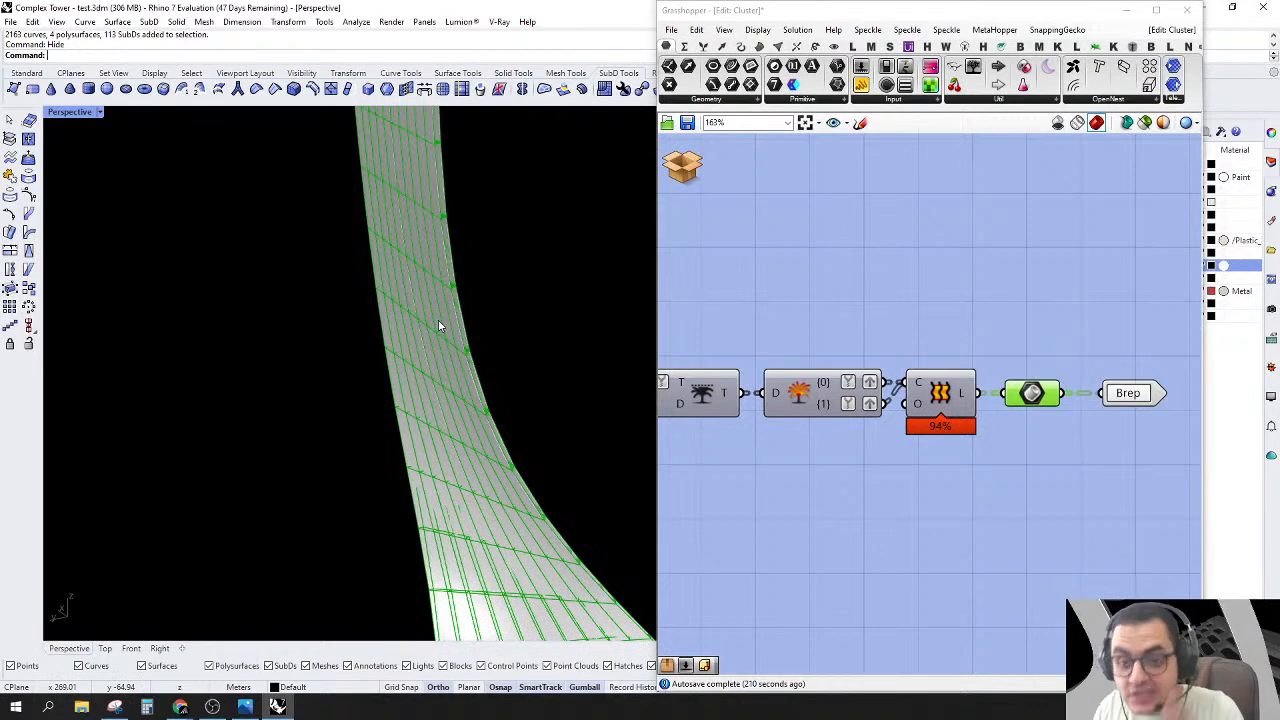
Step: Save the changes to the cluster and return to the parent definition's Process group
{"action": "left_click", "coordinate": [693, 166]}
{"action": "left_click", "coordinate": [727, 177]}
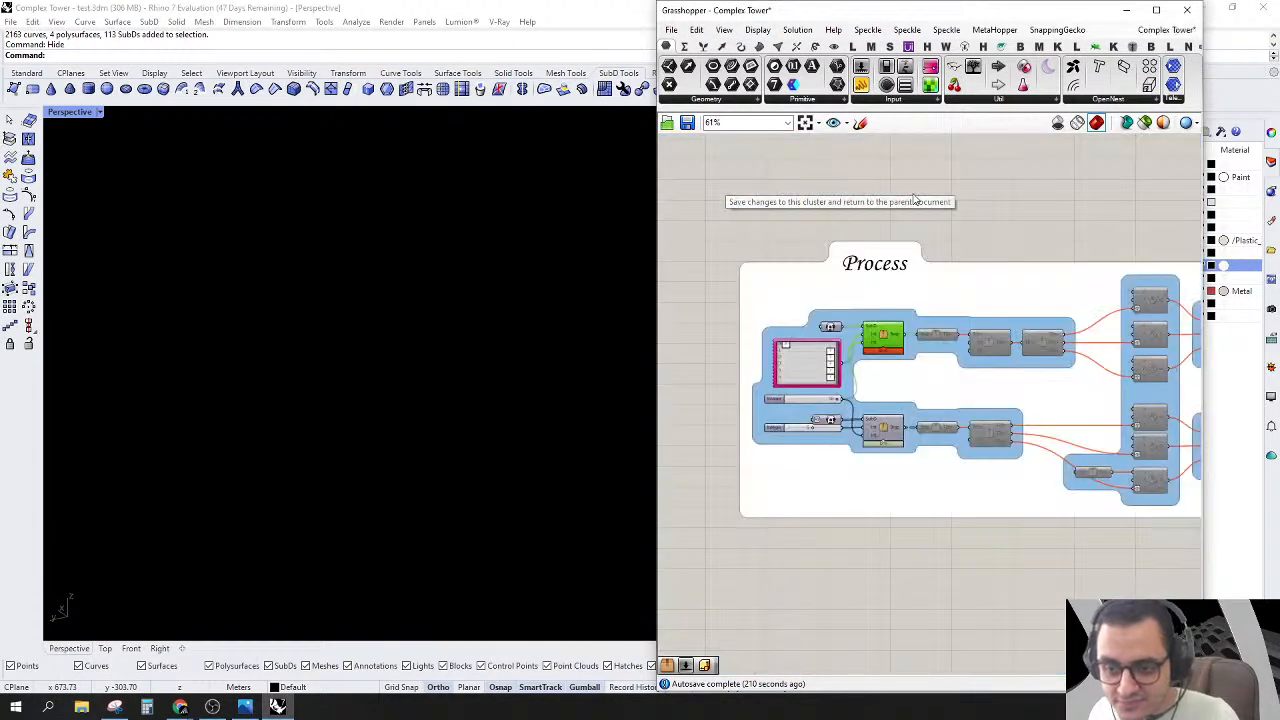
{"action": "scroll", "coordinate": [905, 265], "scroll_direction": "up", "scroll_amount": 4}
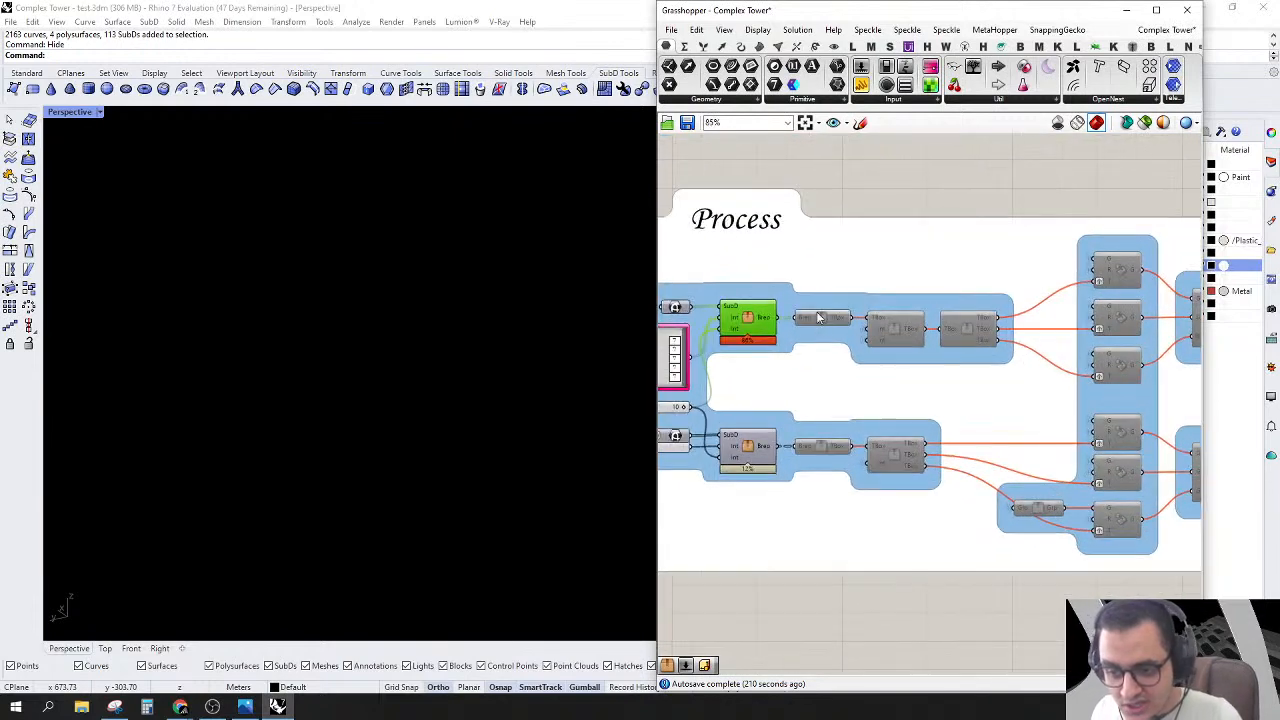
Step: Enable the cluster that converts the upper branch's Breps into twisted boxes
{"action": "right_click", "coordinate": [827, 323]}
{"action": "key", "text": "Escape"}
{"action": "left_click", "coordinate": [825, 318]}
{"action": "right_click", "coordinate": [825, 318]}
{"action": "left_click", "coordinate": [855, 382]}
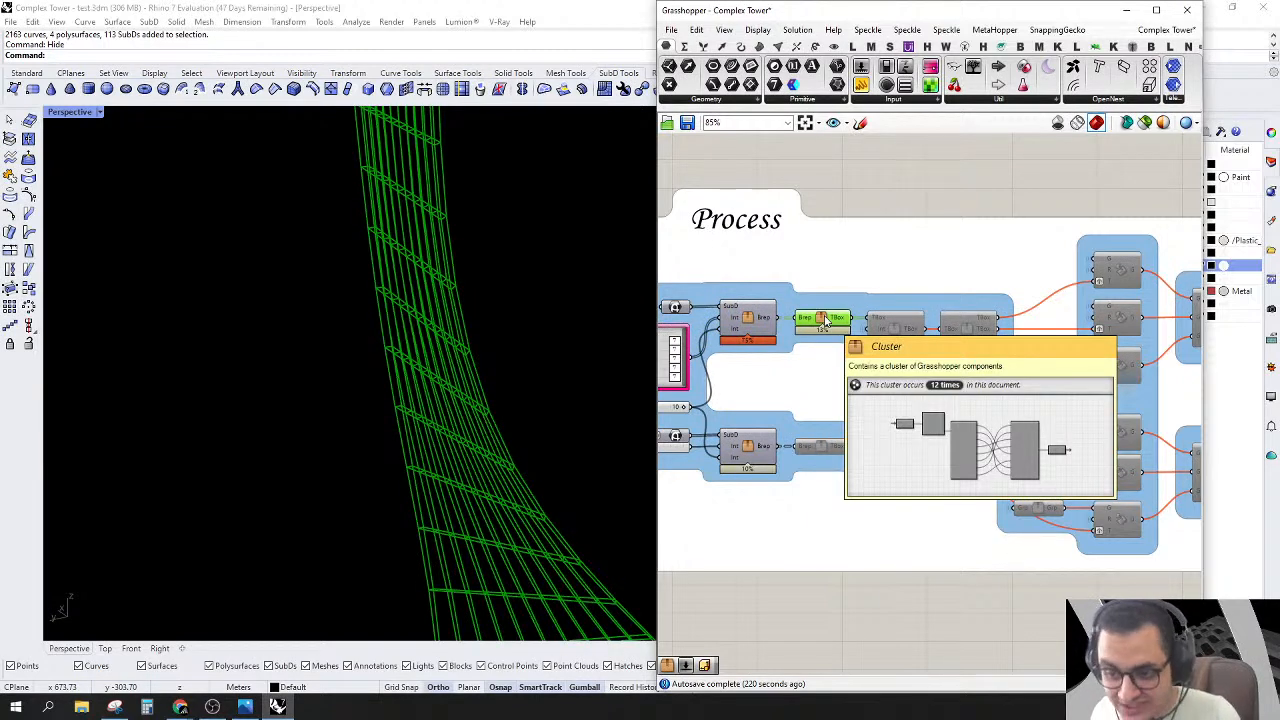
Step: Turn on the preview of the next upper-branch cluster, the one with TBox and Int inputs, and enable it
{"action": "right_click", "coordinate": [898, 332]}
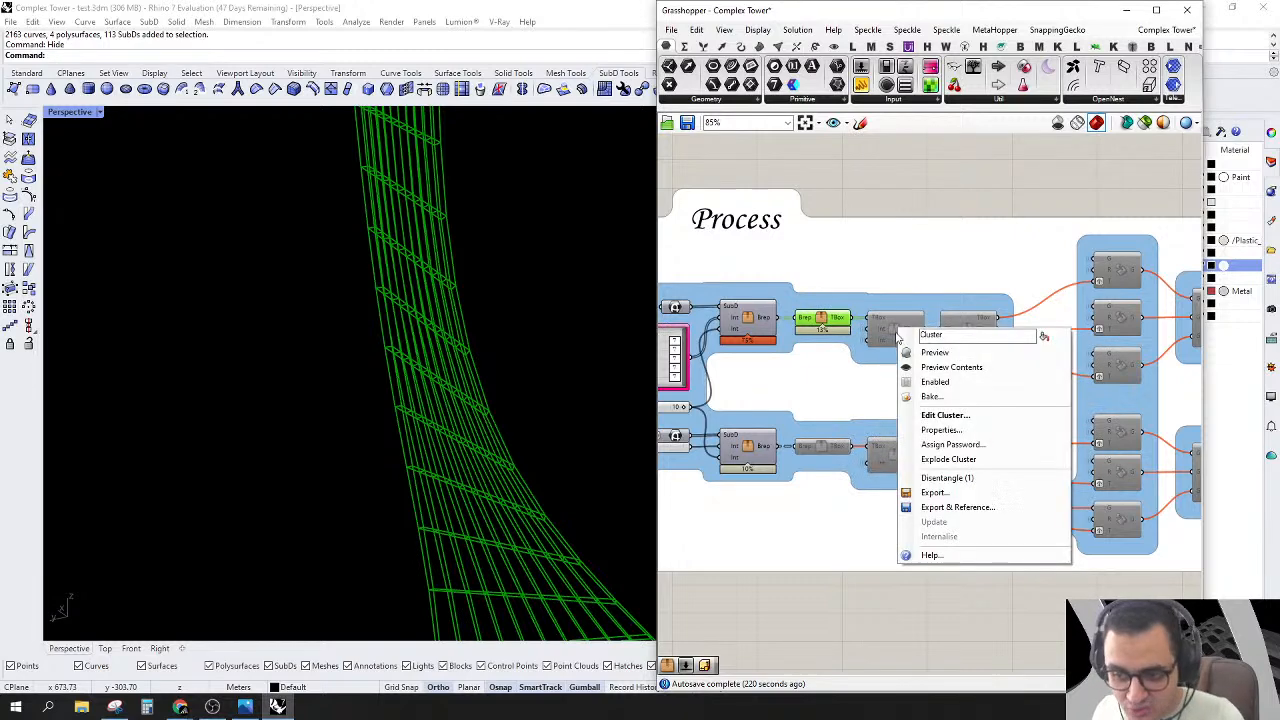
{"action": "left_click", "coordinate": [922, 352]}
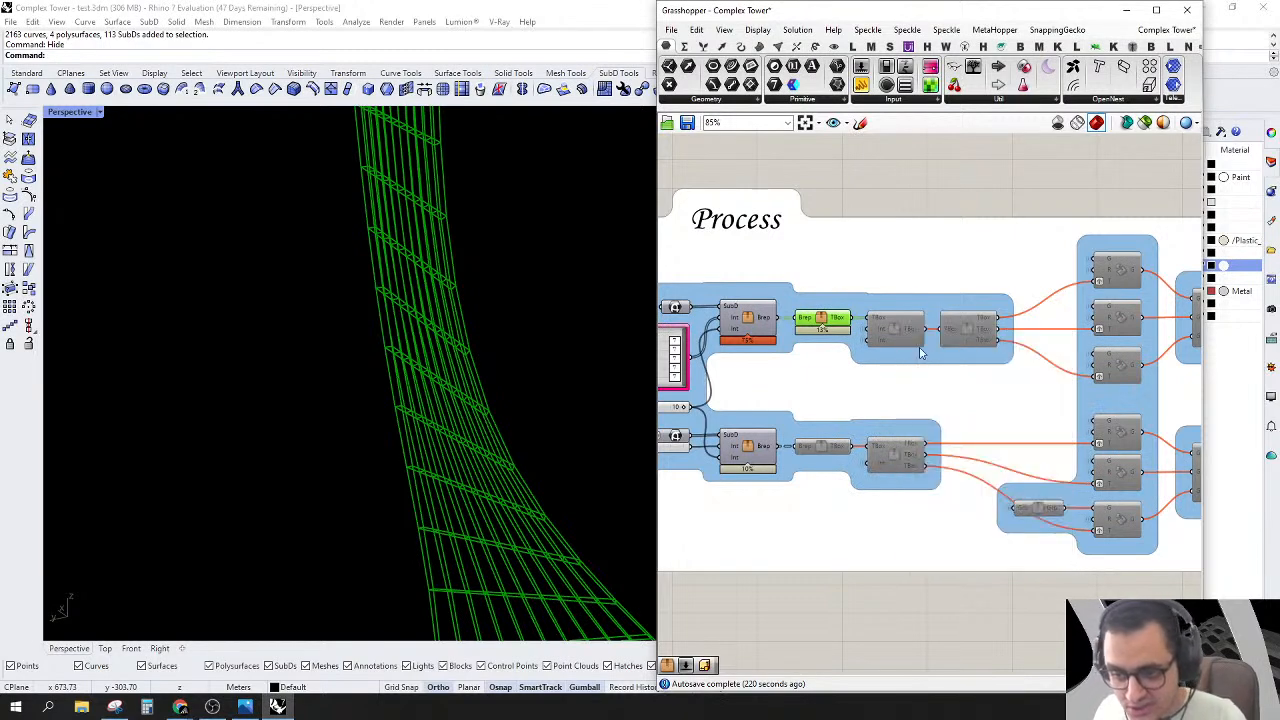
{"action": "right_click", "coordinate": [904, 336]}
{"action": "left_click", "coordinate": [930, 382]}
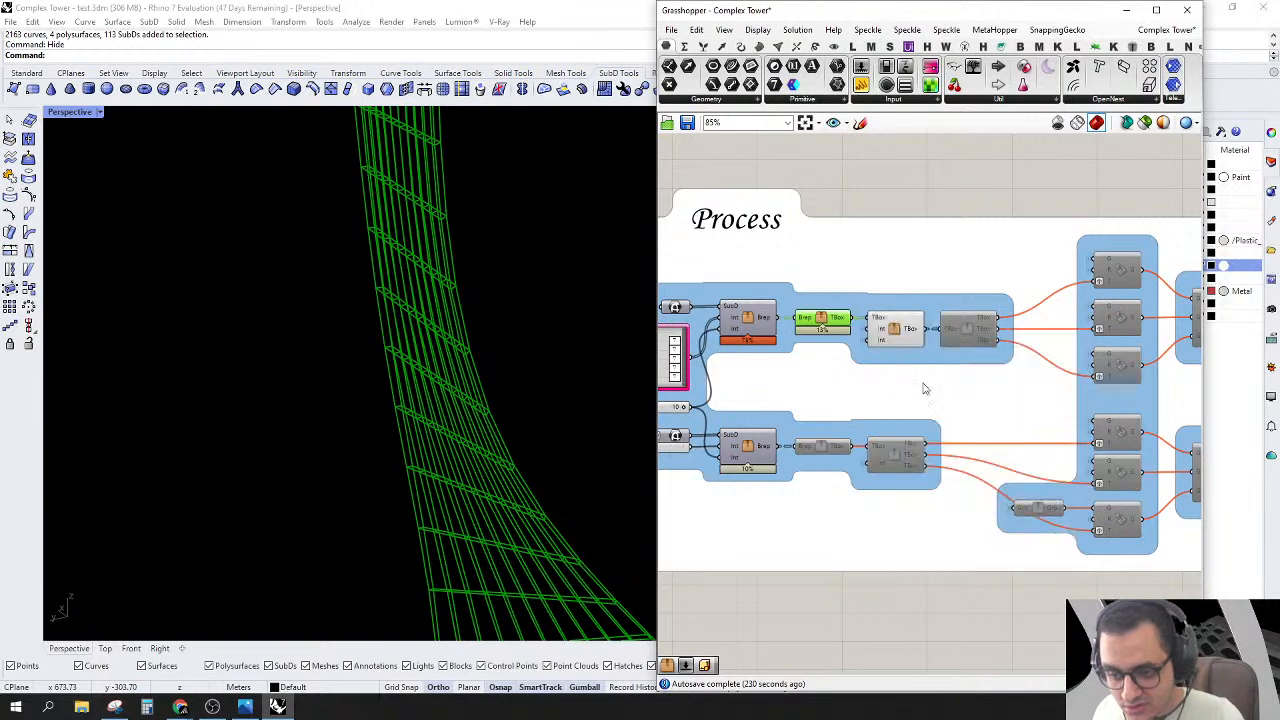
Step: Open the newly enabled cluster for editing and examine its final Twisted Box parameter
{"action": "double_click", "coordinate": [897, 334]}
{"action": "mouse_move", "coordinate": [1101, 346]}
{"action": "right_mouse_down"}
{"action": "mouse_move", "coordinate": [1059, 319]}
{"action": "mouse_move", "coordinate": [1094, 319]}
{"action": "mouse_move", "coordinate": [1060, 315]}
{"action": "mouse_move", "coordinate": [1105, 346]}
{"action": "right_mouse_up"}
{"action": "left_click", "coordinate": [1104, 388]}
{"action": "scroll", "coordinate": [1002, 322], "scroll_direction": "down", "scroll_amount": 2}
{"action": "scroll", "coordinate": [1088, 410], "scroll_direction": "up", "scroll_amount": 3}
{"action": "scroll", "coordinate": [1070, 406], "scroll_direction": "up", "scroll_amount": 4}
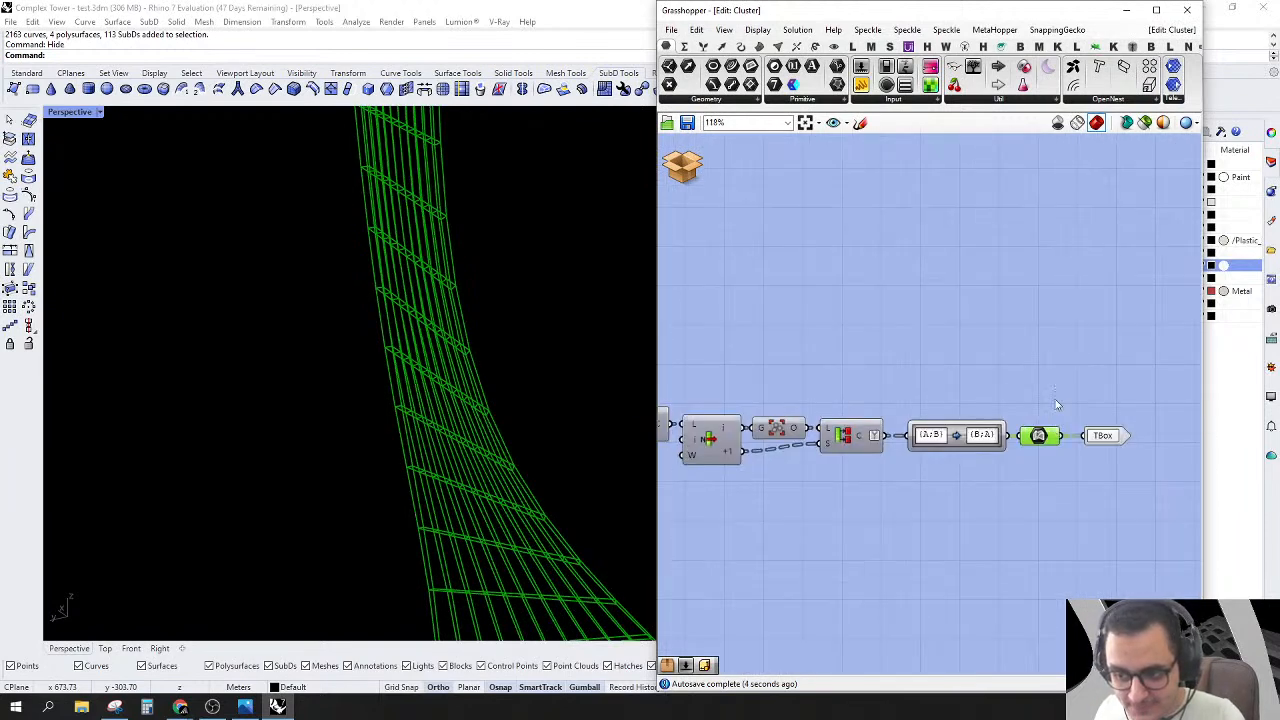
Step: Add a List Item component above the cluster output and connect the final Twisted Box parameter to its list input
{"action": "double_click", "coordinate": [1046, 341]}
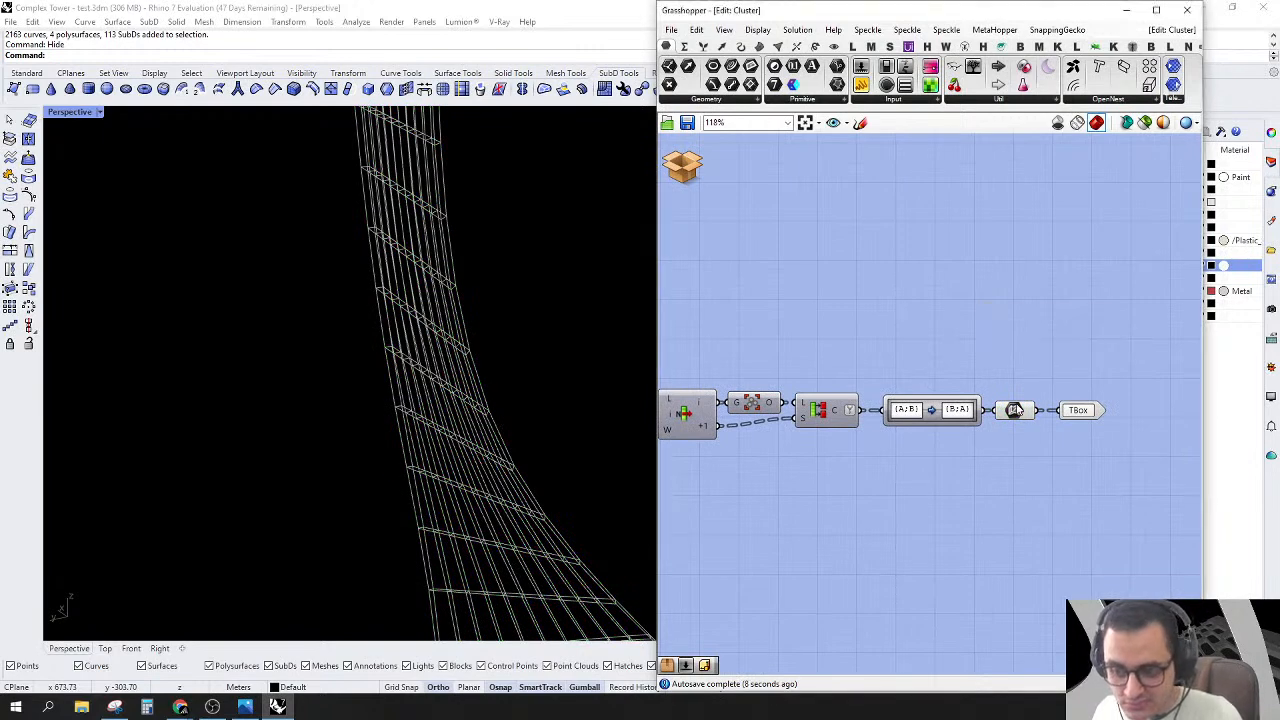
{"action": "mouse_move", "coordinate": [1015, 411]}
{"action": "double_click", "coordinate": [1054, 341]}
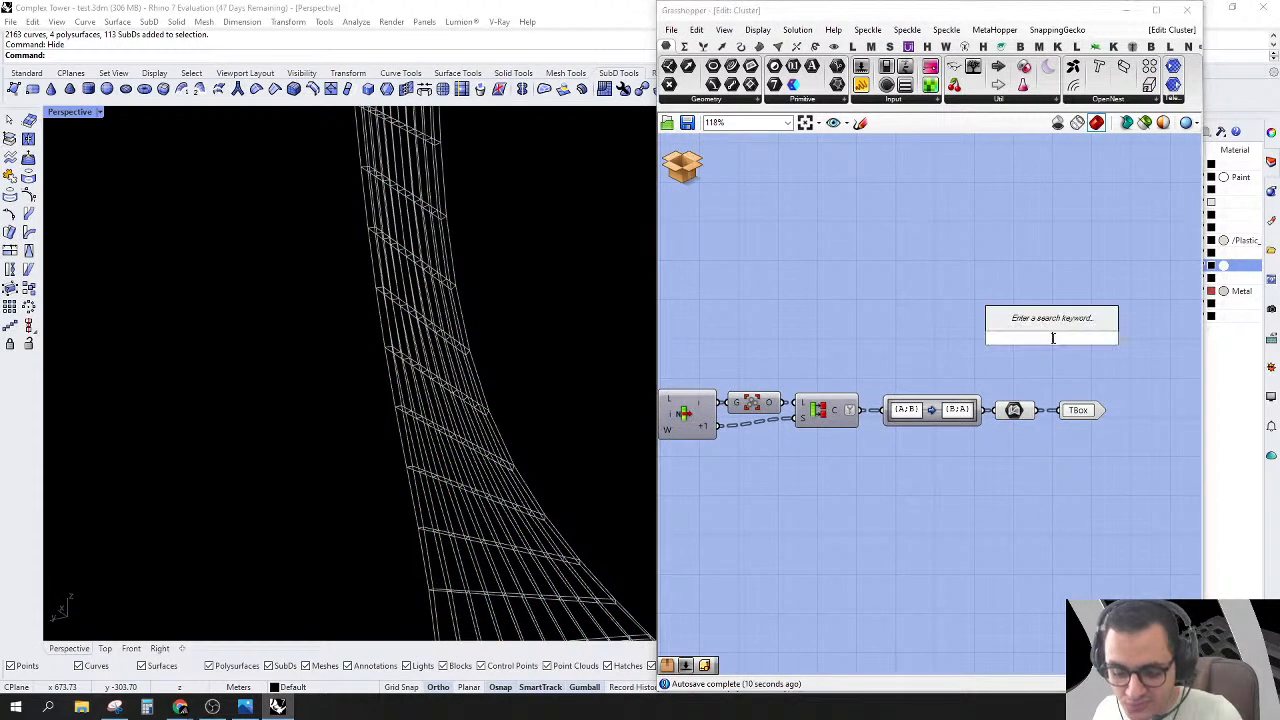
{"action": "type", "text": "li it"}
{"action": "left_click", "coordinate": [1054, 325]}
{"action": "left_click_drag", "start_coordinate": [1026, 323], "coordinate": [1037, 410]}
{"action": "left_click_drag", "start_coordinate": [1059, 341], "coordinate": [1112, 301]}
Step: Drive the List Item's index with an integer slider set to 1 and inspect which boxes it picks from each branch
{"action": "scroll", "coordinate": [460, 350], "scroll_direction": "down", "scroll_amount": 10}
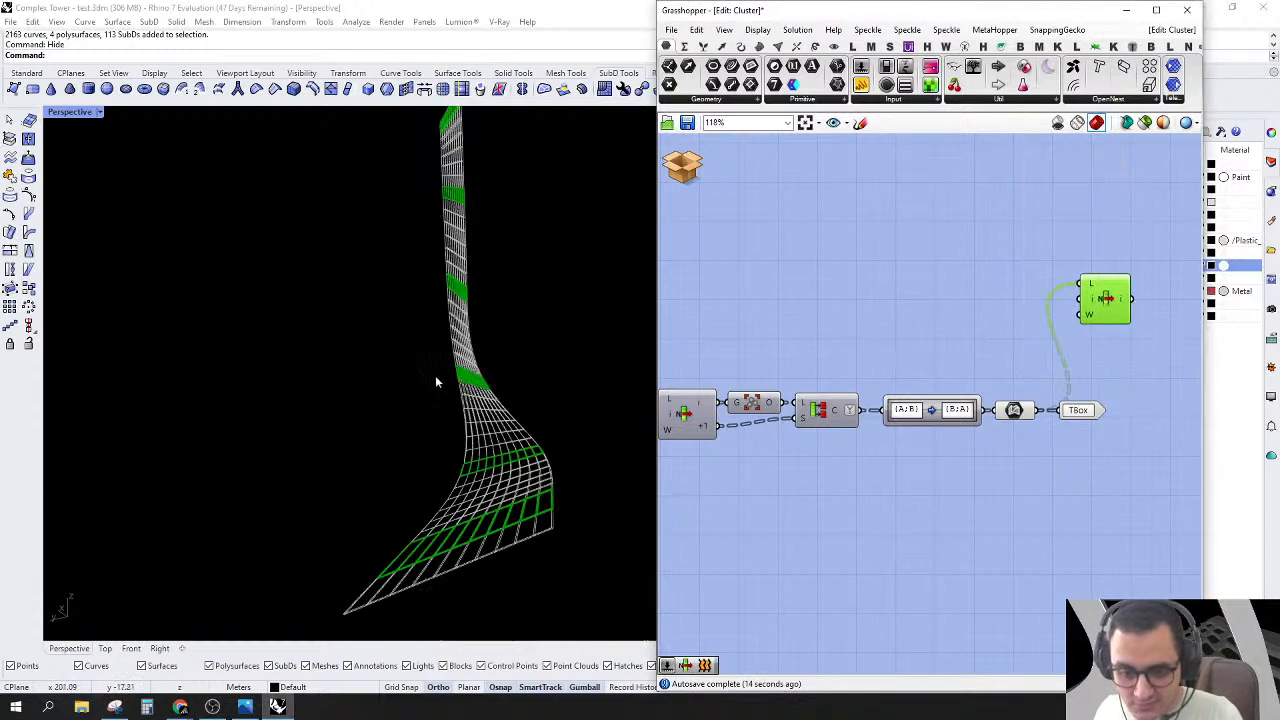
{"action": "right_click_drag", "start_coordinate": [509, 457], "coordinate": [488, 515]}
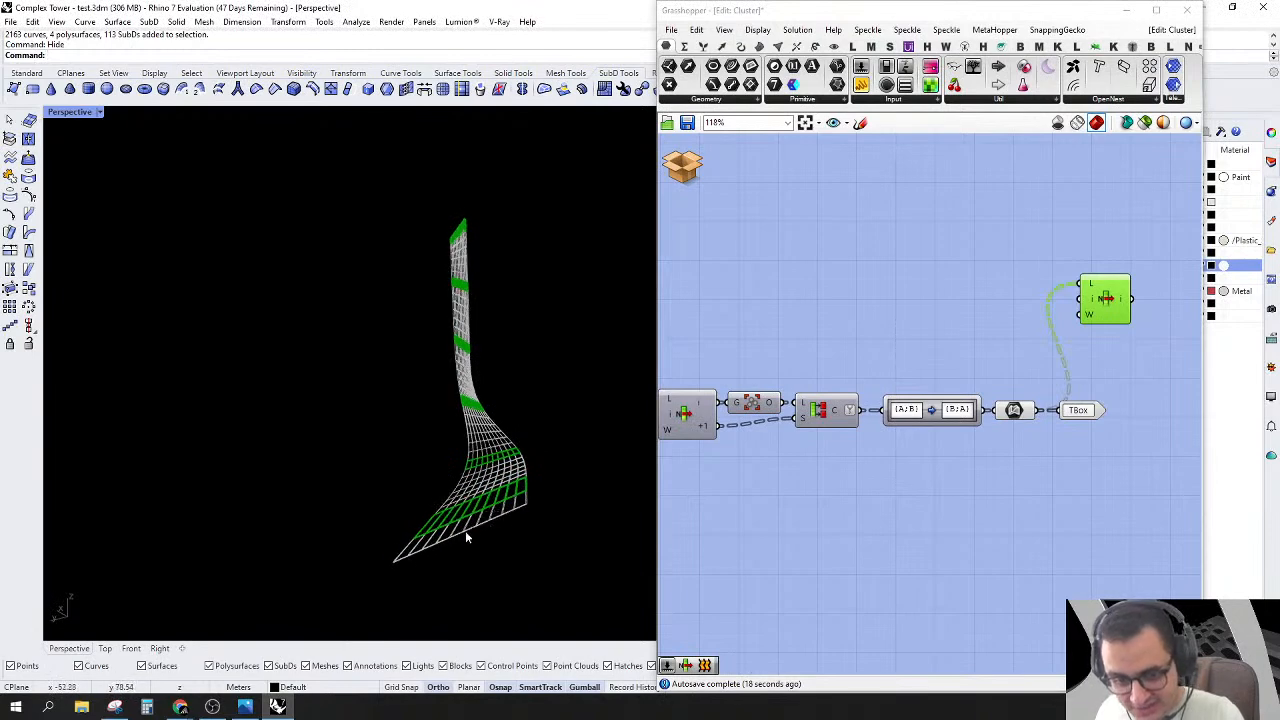
{"action": "scroll", "coordinate": [414, 557], "scroll_direction": "up", "scroll_amount": 3}
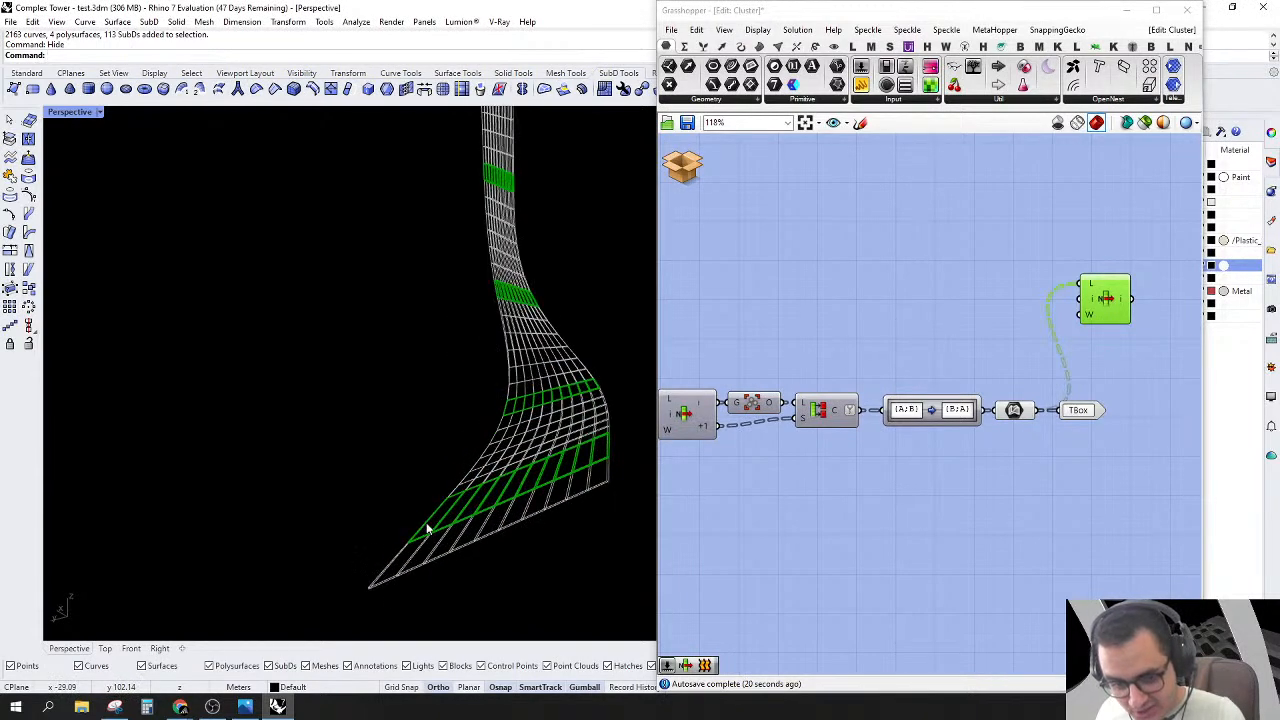
{"action": "double_click", "coordinate": [984, 330]}
{"action": "type", "text": "2"}
{"action": "key", "text": "Return"}
{"action": "left_click_drag", "start_coordinate": [1081, 301], "coordinate": [1105, 337]}
{"action": "scroll", "coordinate": [1012, 355], "scroll_direction": "up", "scroll_amount": 1}
{"action": "scroll", "coordinate": [1010, 355], "scroll_direction": "up", "scroll_amount": 2}
{"action": "mouse_move", "coordinate": [930, 315]}
{"action": "left_mouse_down"}
{"action": "mouse_move", "coordinate": [895, 320]}
{"action": "mouse_move", "coordinate": [928, 320]}
{"action": "left_mouse_up"}
{"action": "scroll", "coordinate": [440, 555], "scroll_direction": "up", "scroll_amount": 3}
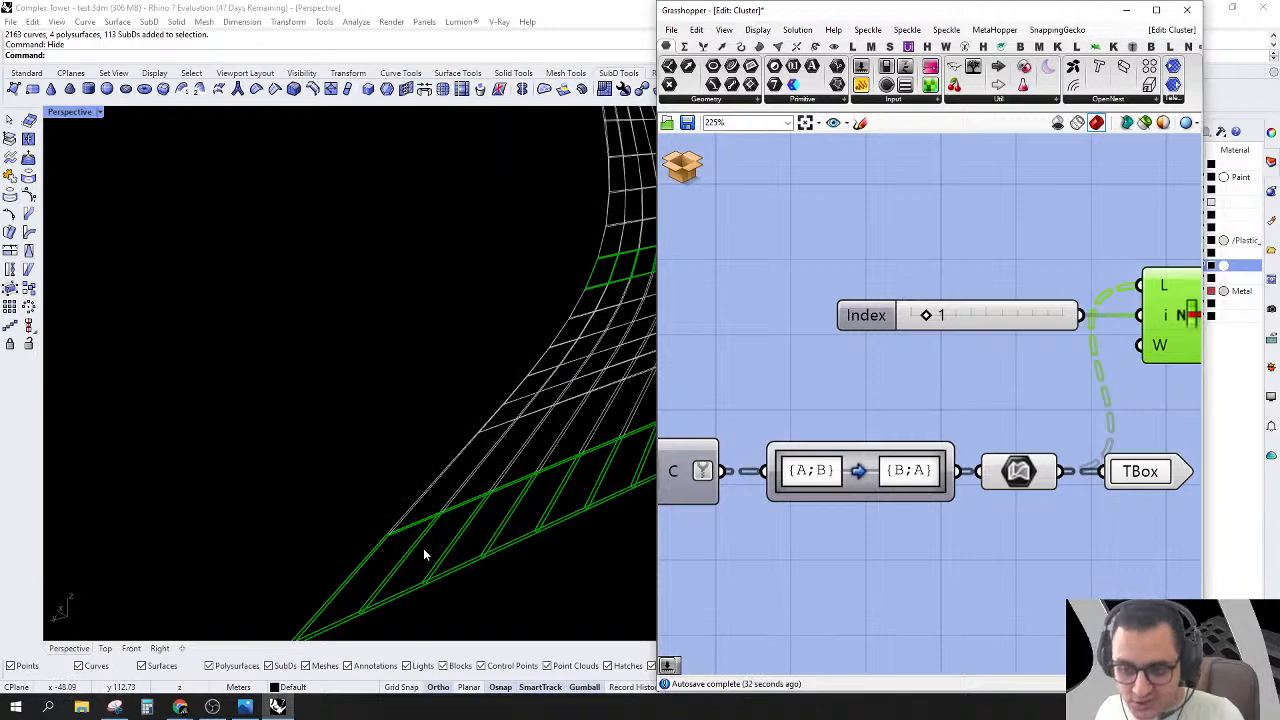
Step: Leave the cluster, discarding the List Item test, and return to the parent definition
{"action": "scroll", "coordinate": [1051, 347], "scroll_direction": "down", "scroll_amount": 3}
{"action": "left_click", "coordinate": [704, 171]}
{"action": "left_click", "coordinate": [718, 208]}
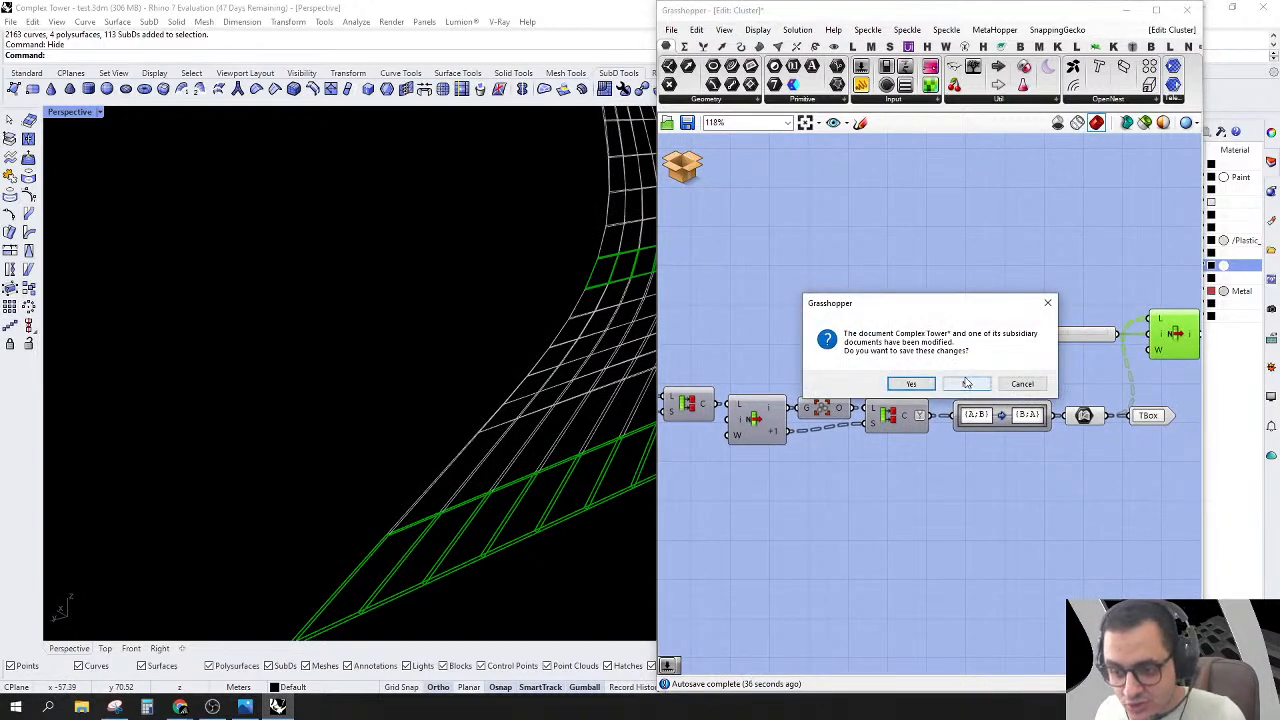
{"action": "left_click", "coordinate": [965, 384]}
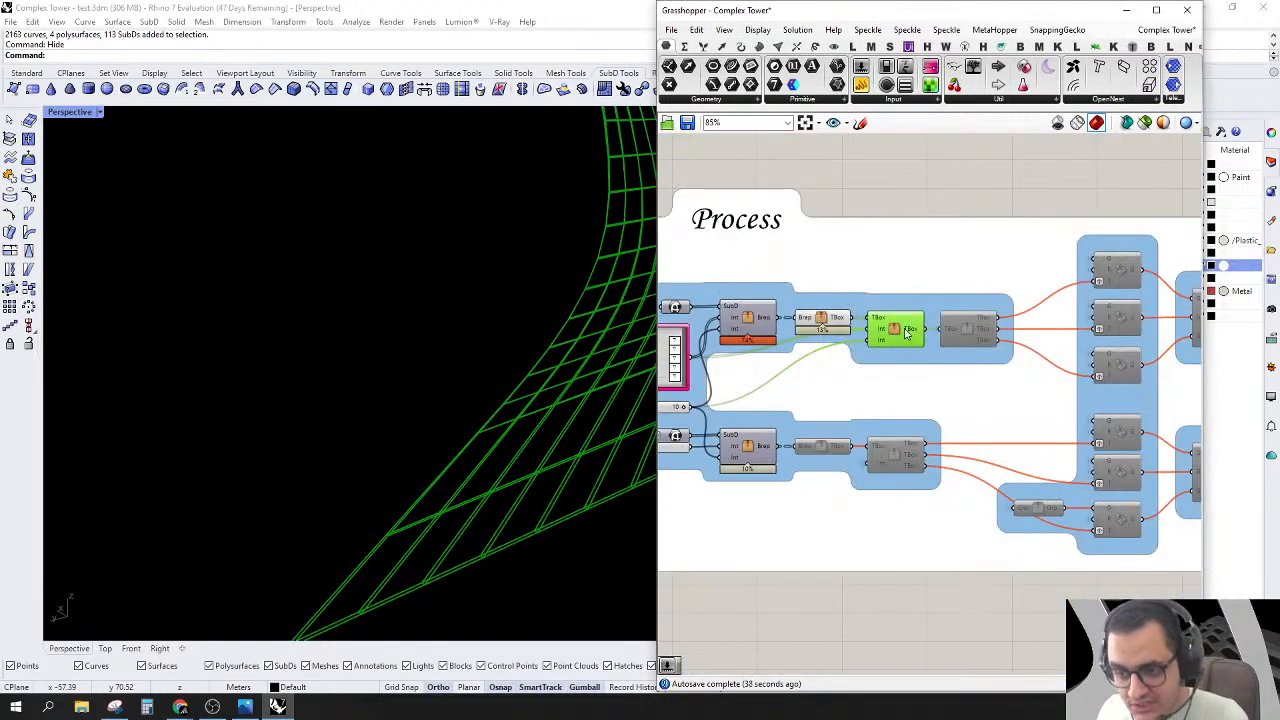
{"action": "right_click", "coordinate": [894, 327]}
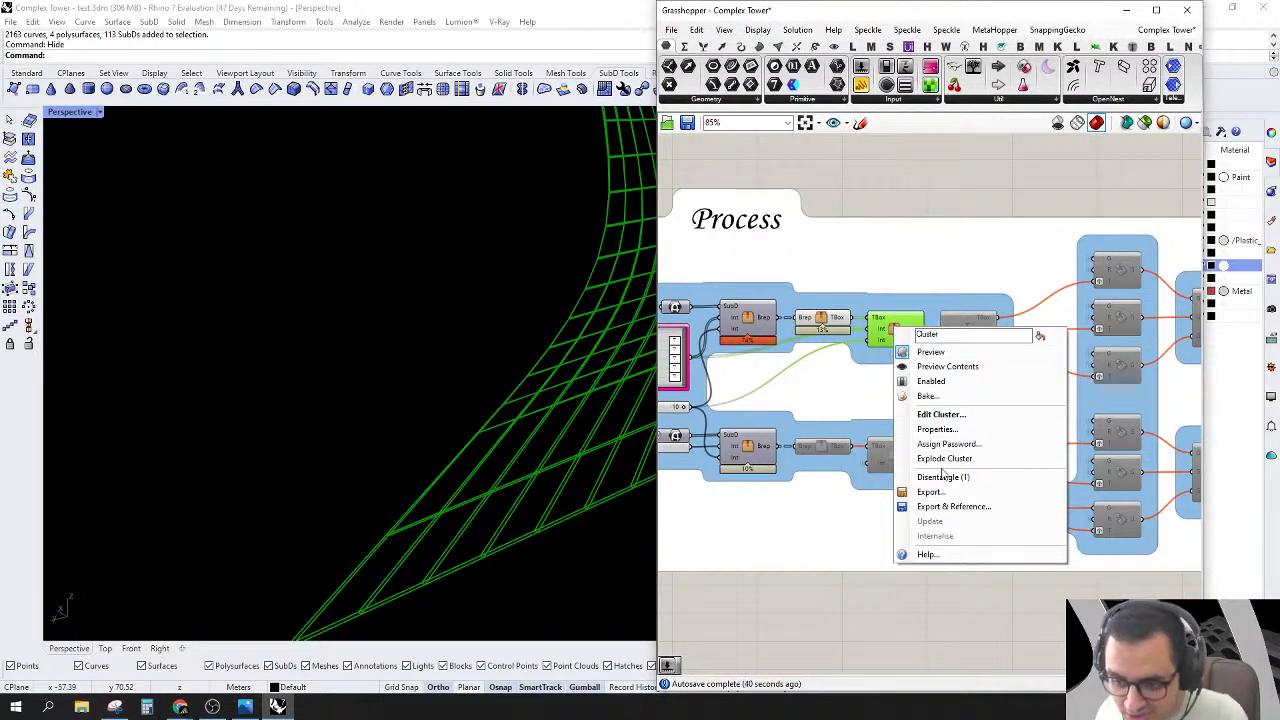
{"action": "left_click", "coordinate": [878, 255]}
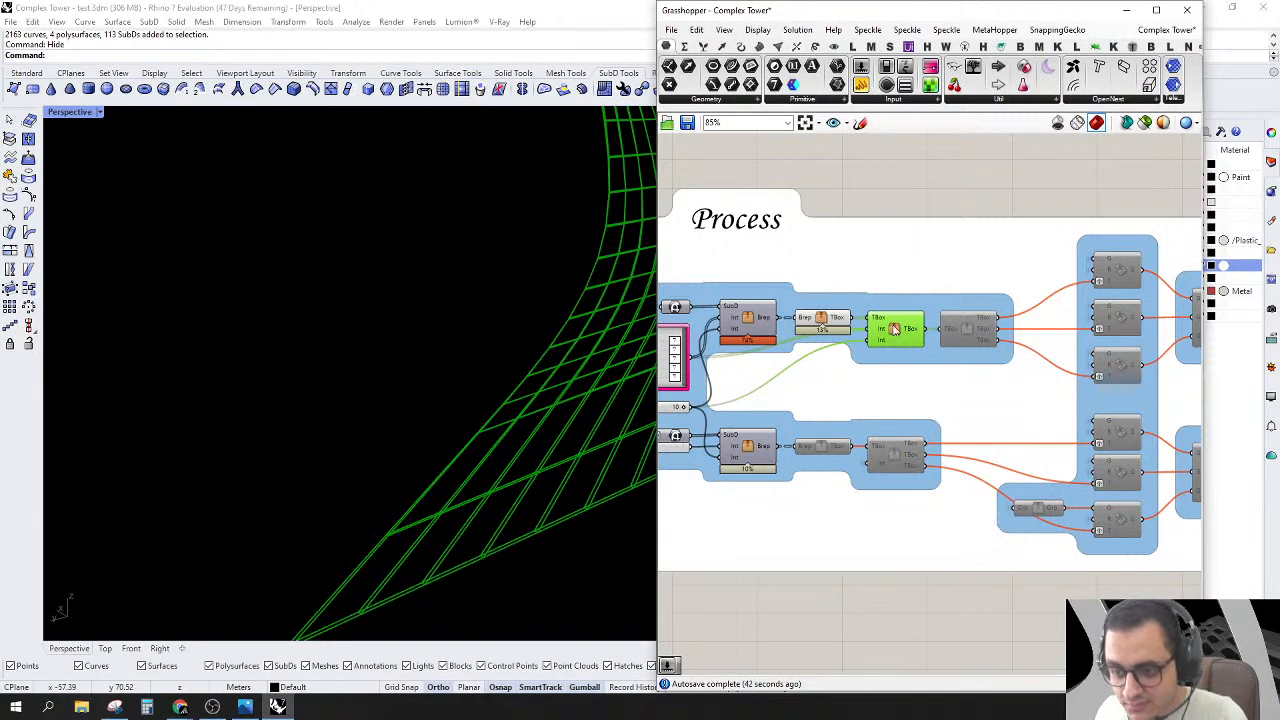
Step: Reopen the TBox cluster and apply an additional data option to the last Partition List's chunks output
{"action": "double_click", "coordinate": [894, 328]}
{"action": "right_click_drag", "start_coordinate": [894, 328], "coordinate": [1082, 329]}
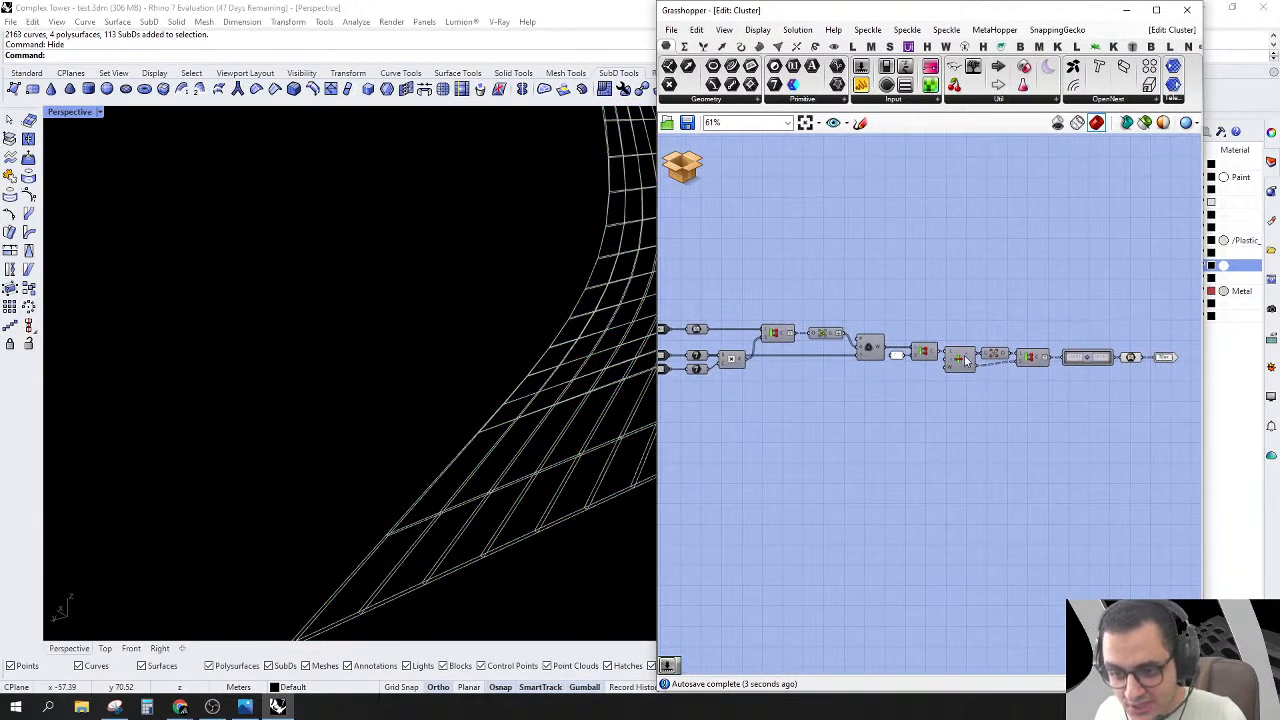
{"action": "scroll", "coordinate": [937, 367], "scroll_direction": "up", "scroll_amount": 3}
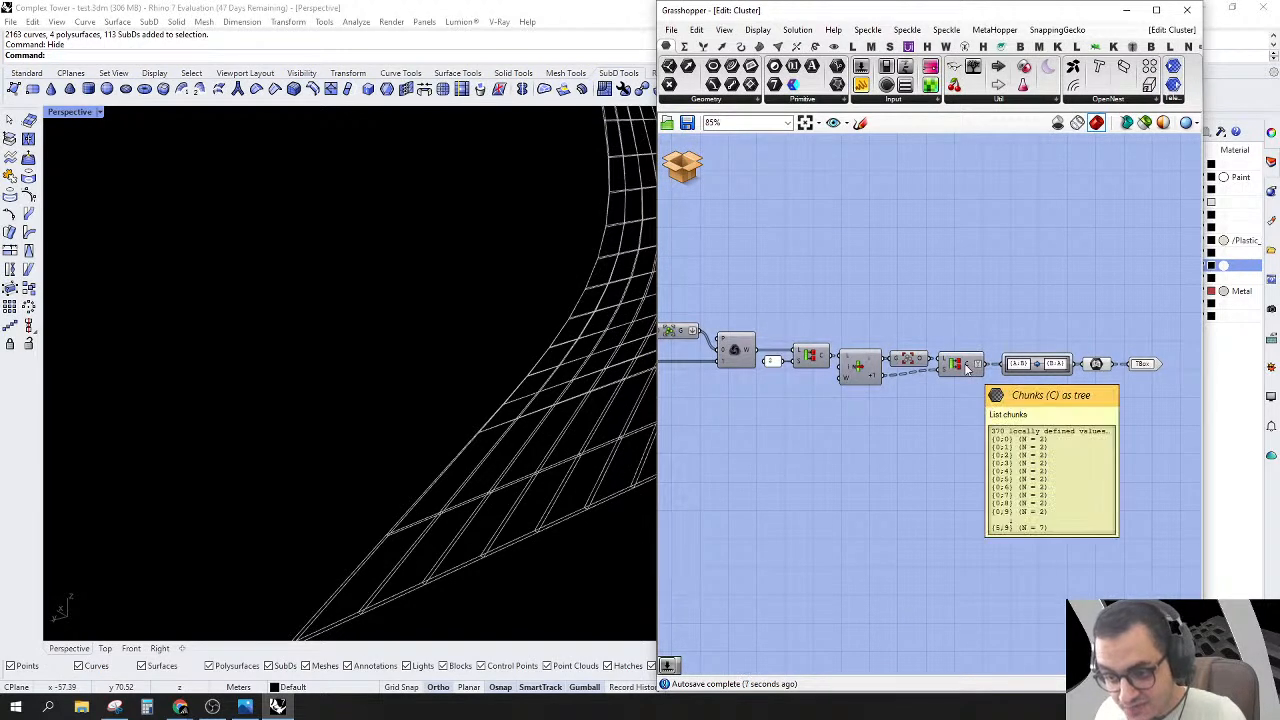
{"action": "right_click", "coordinate": [966, 369]}
{"action": "left_click", "coordinate": [985, 433]}
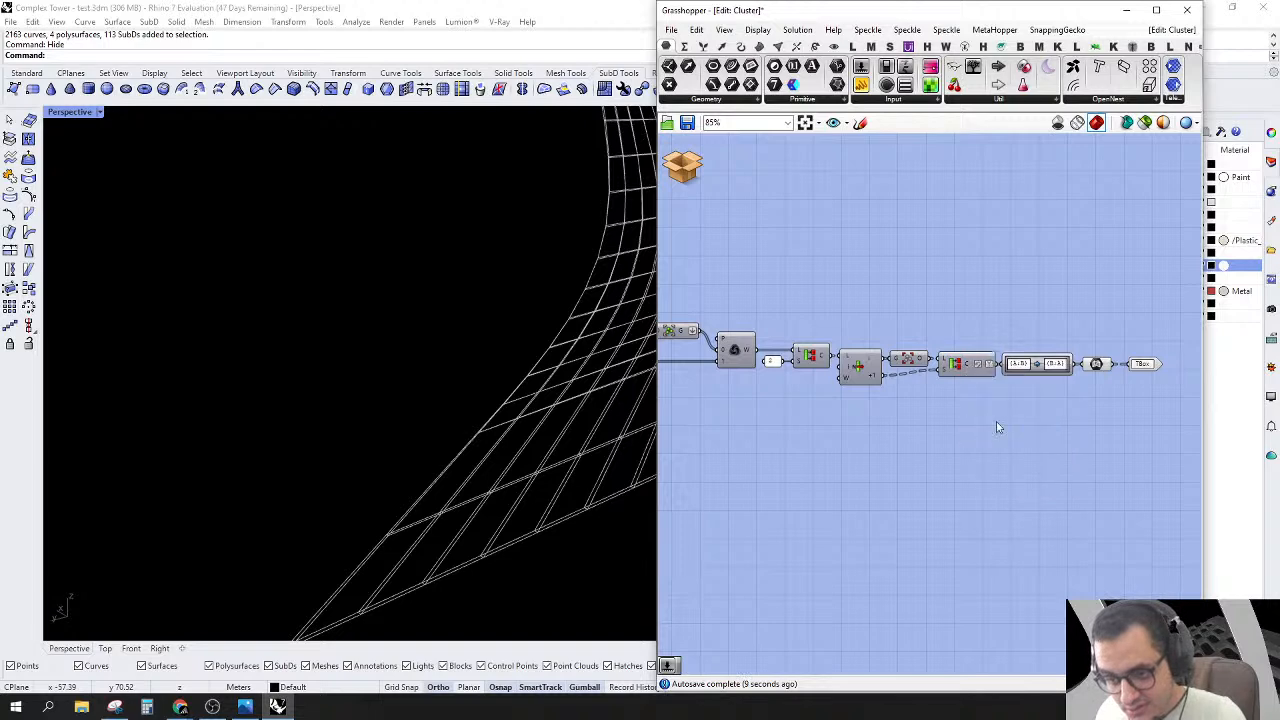
Step: Add a List Item fed by the final Twisted Box parameter and drive its index with an integer slider at 2
{"action": "double_click", "coordinate": [1021, 323]}
{"action": "type", "text": "list item"}
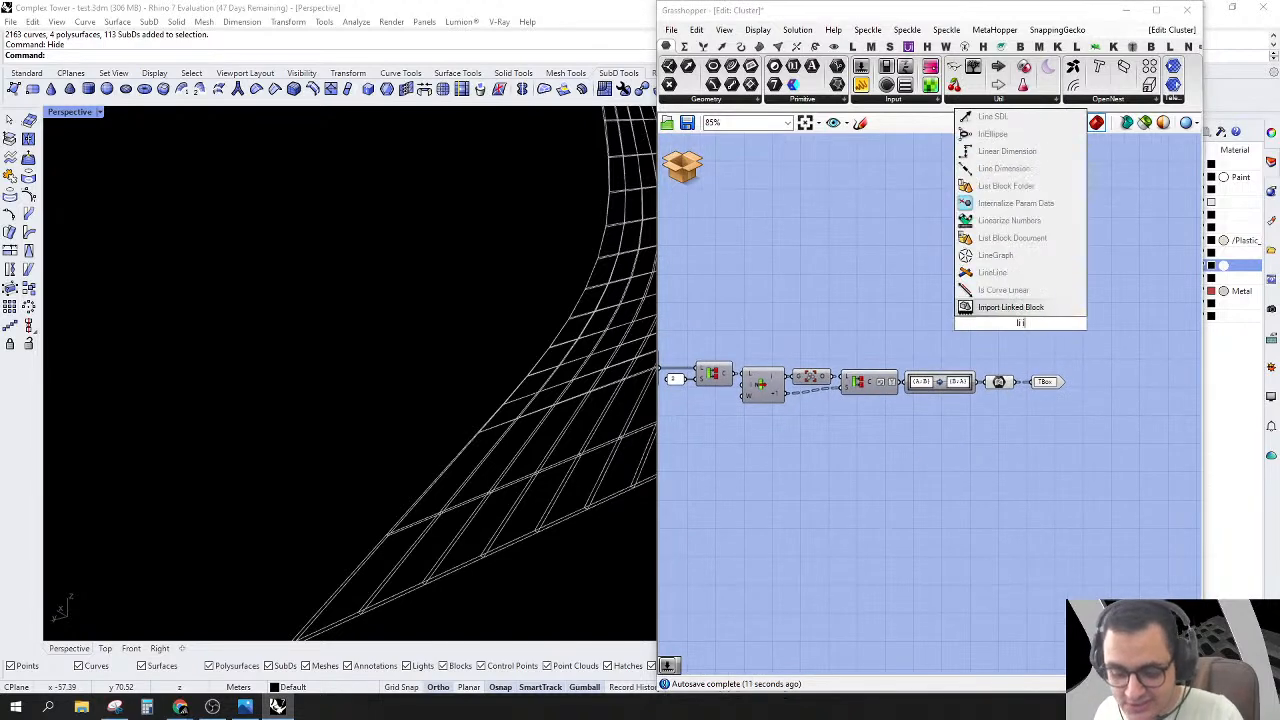
{"action": "key", "text": "Return"}
{"action": "left_click_drag", "start_coordinate": [1001, 312], "coordinate": [1057, 279]}
{"action": "left_click", "coordinate": [970, 316]}
{"action": "double_click", "coordinate": [969, 316]}
{"action": "type", "text": "number slider"}
{"action": "key", "text": "Return"}
{"action": "scroll", "coordinate": [988, 286], "scroll_direction": "up", "scroll_amount": 3}
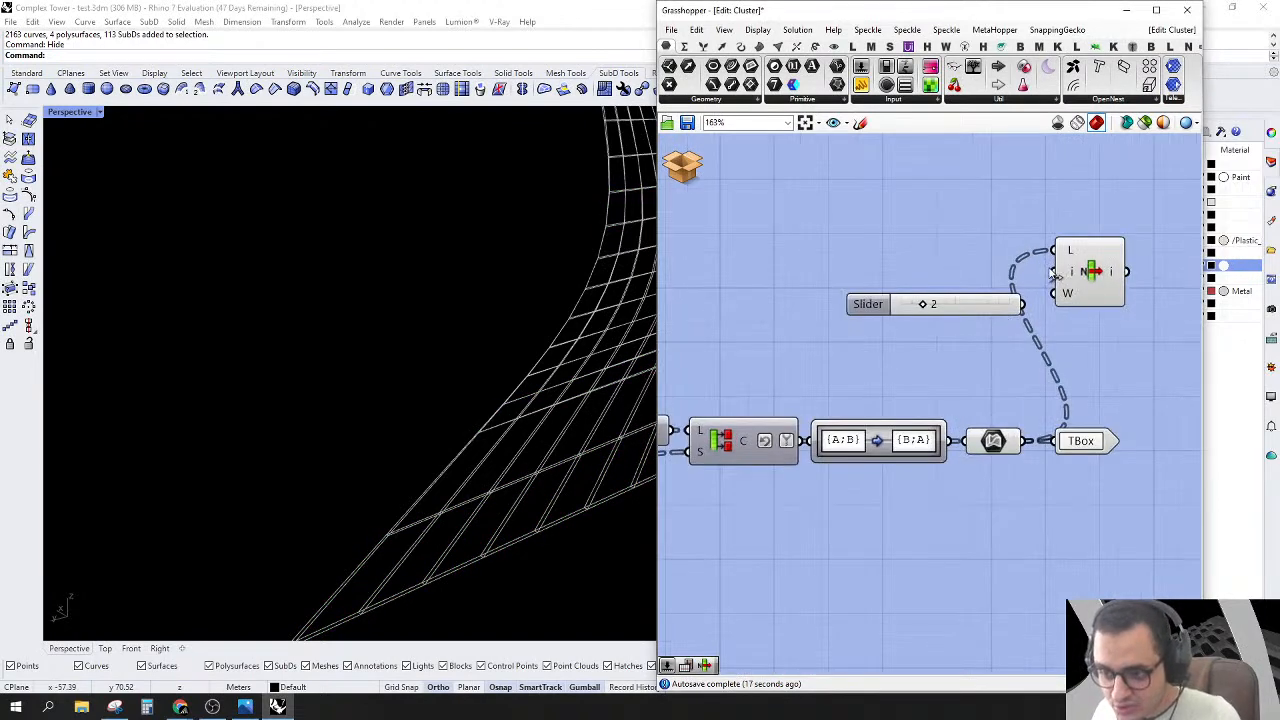
{"action": "left_click_drag", "start_coordinate": [1022, 304], "coordinate": [1093, 316]}
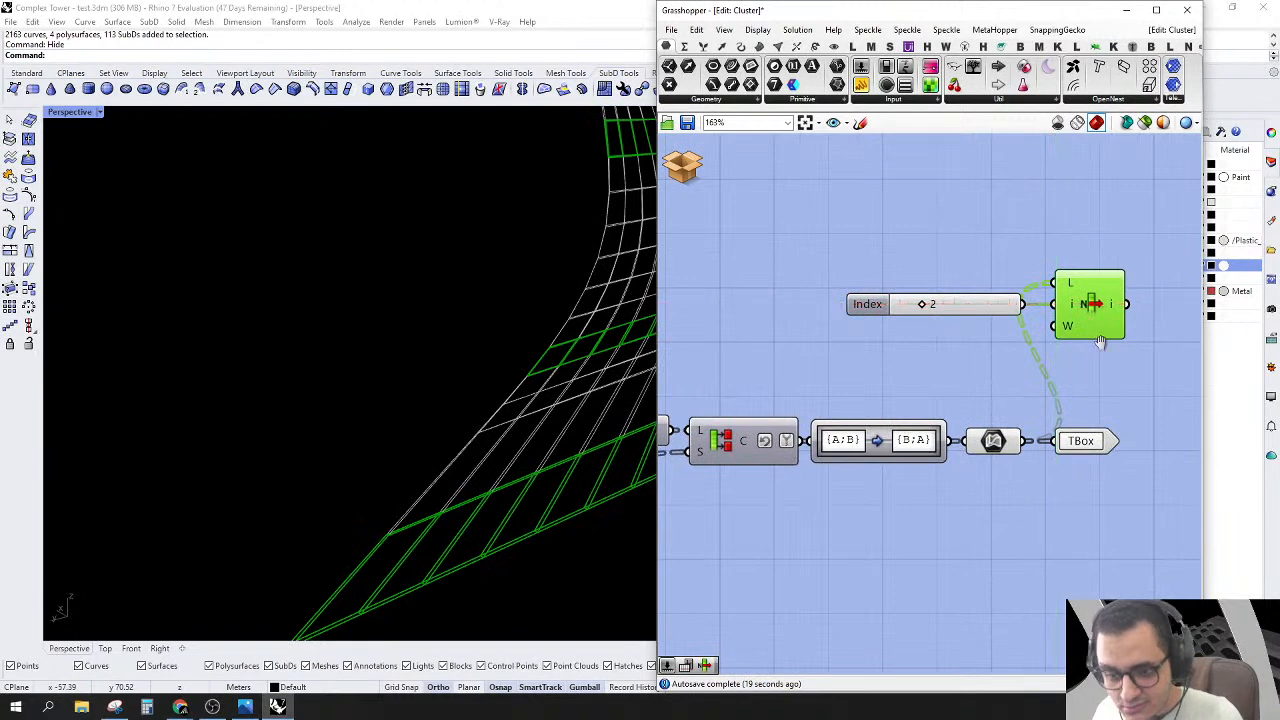
Step: Set the List Item's index to 0 and to 7, examining which facade rows each value picks
{"action": "right_click_drag", "start_coordinate": [1100, 342], "coordinate": [1071, 324]}
{"action": "scroll", "coordinate": [380, 399], "scroll_direction": "down", "scroll_amount": 5}
{"action": "scroll", "coordinate": [915, 306], "scroll_direction": "up", "scroll_amount": 3}
{"action": "left_click_drag", "start_coordinate": [880, 270], "coordinate": [843, 270]}
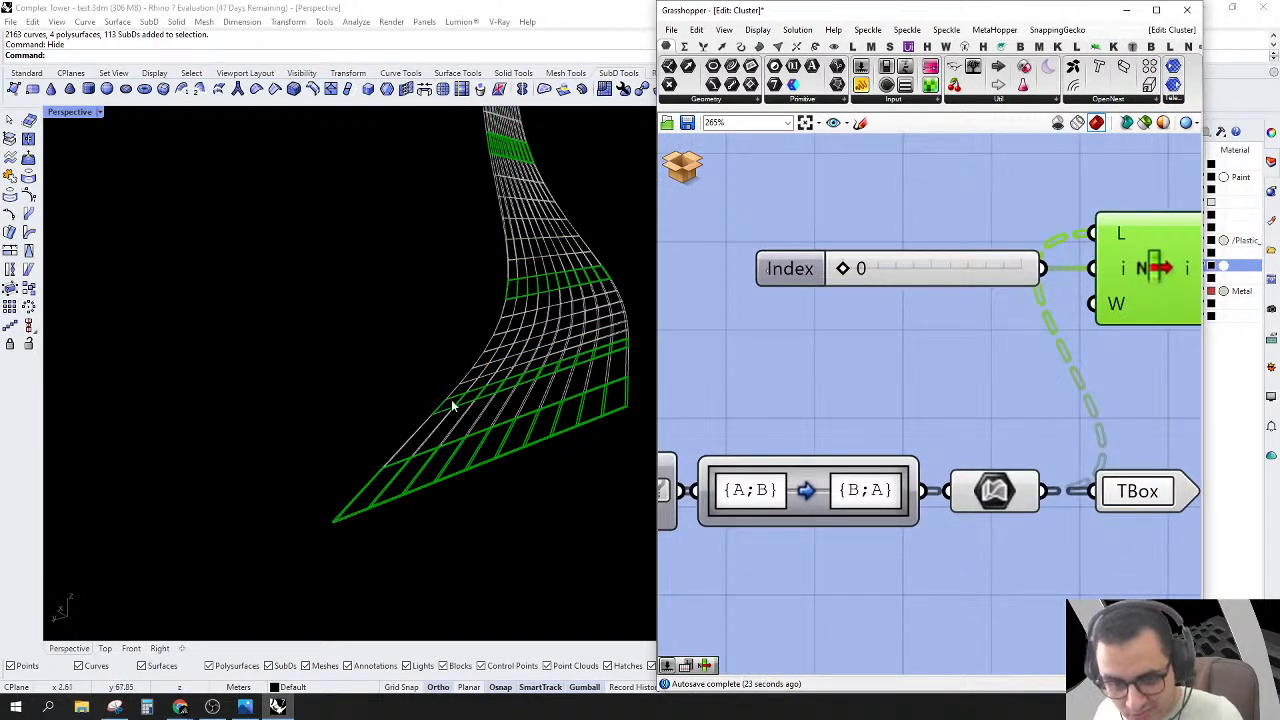
{"action": "right_click_drag", "start_coordinate": [546, 329], "coordinate": [566, 387]}
{"action": "left_click_drag", "start_coordinate": [845, 270], "coordinate": [967, 270]}
{"action": "scroll", "coordinate": [361, 528], "scroll_direction": "down", "scroll_amount": 5}
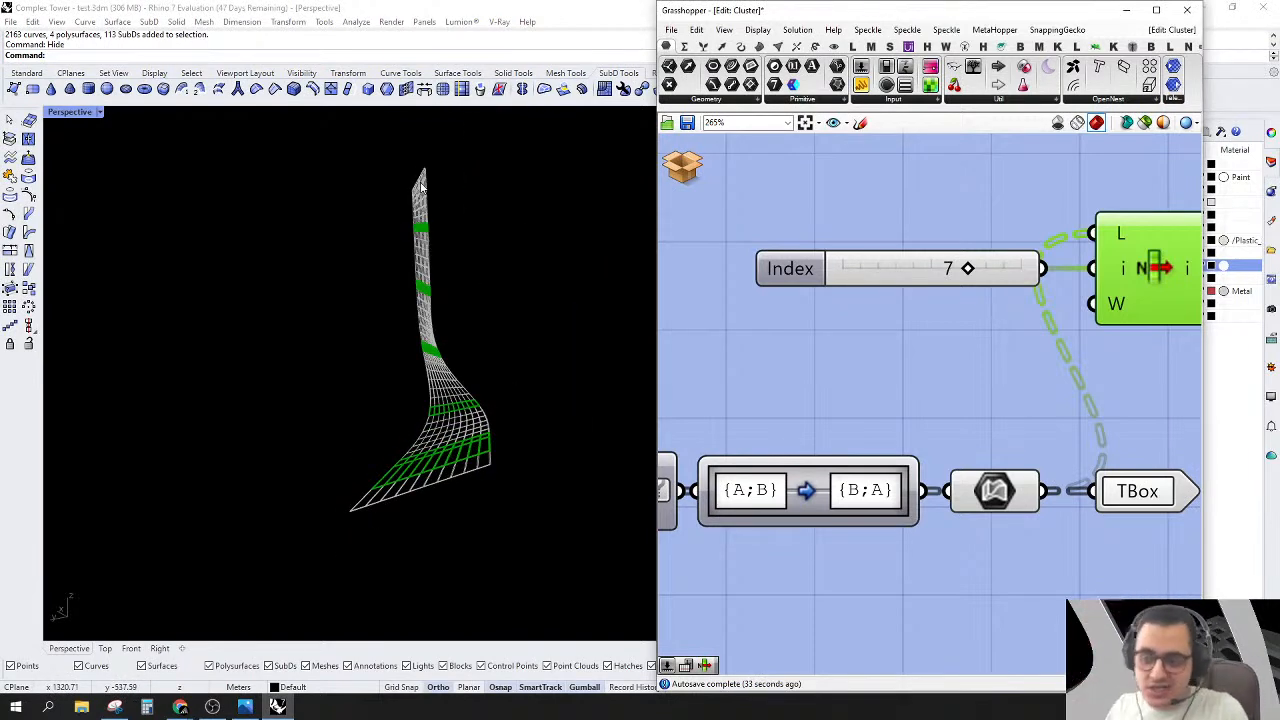
Step: Delete the List Item and its index slider, and close the TBox cluster with its changes saved
{"action": "right_click_drag", "start_coordinate": [877, 375], "coordinate": [782, 398]}
{"action": "left_click_drag", "start_coordinate": [1128, 408], "coordinate": [890, 212]}
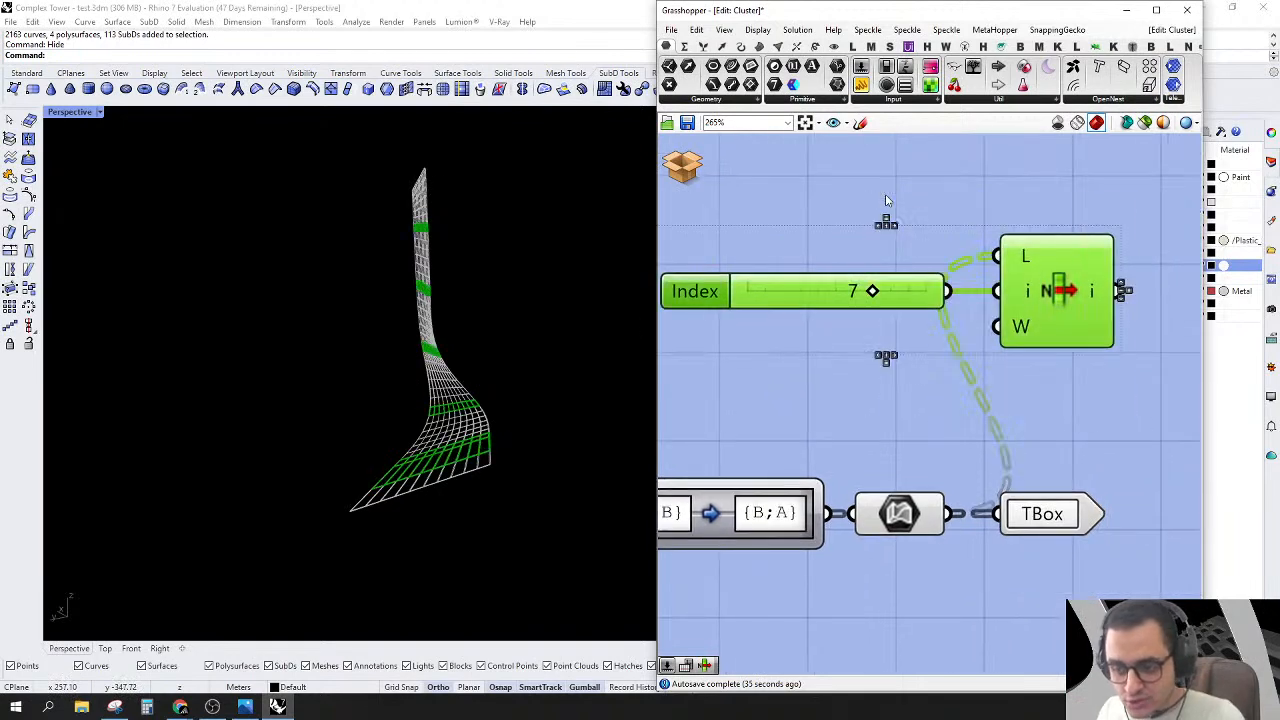
{"action": "key", "text": "Delete"}
{"action": "scroll", "coordinate": [778, 182], "scroll_direction": "down", "scroll_amount": 2}
{"action": "mouse_move", "coordinate": [683, 170]}
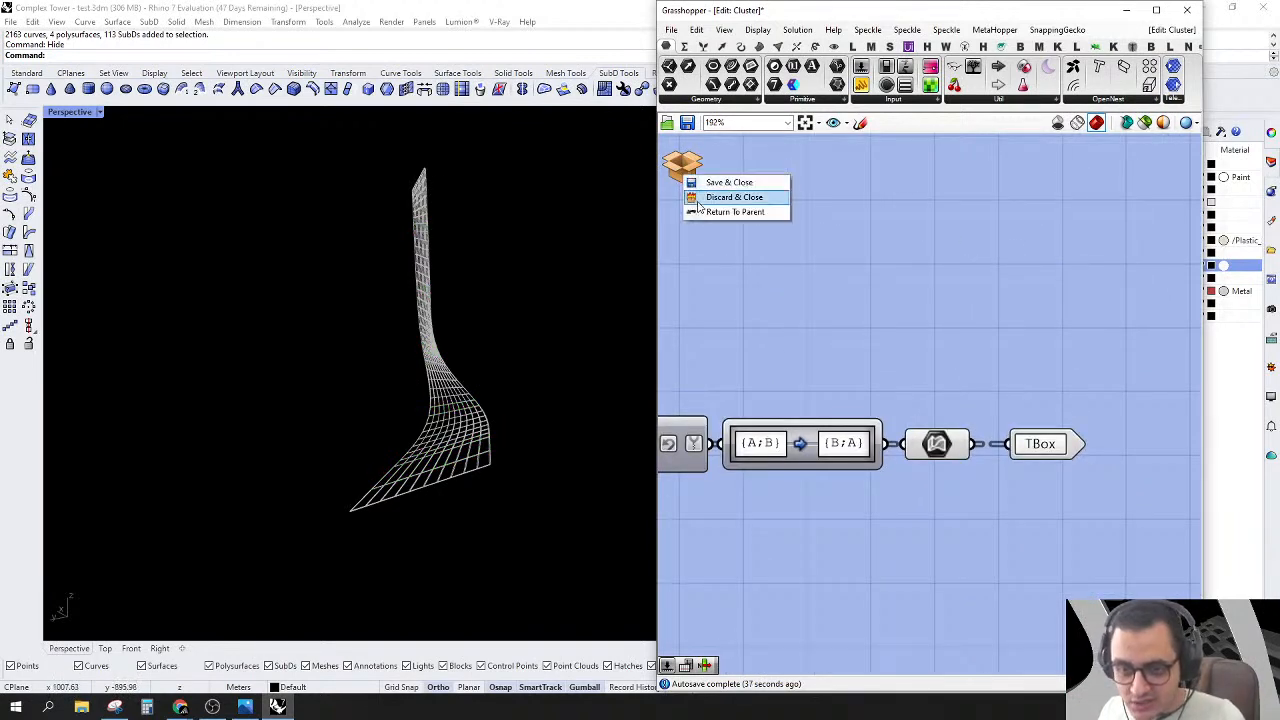
{"action": "left_click", "coordinate": [725, 180]}
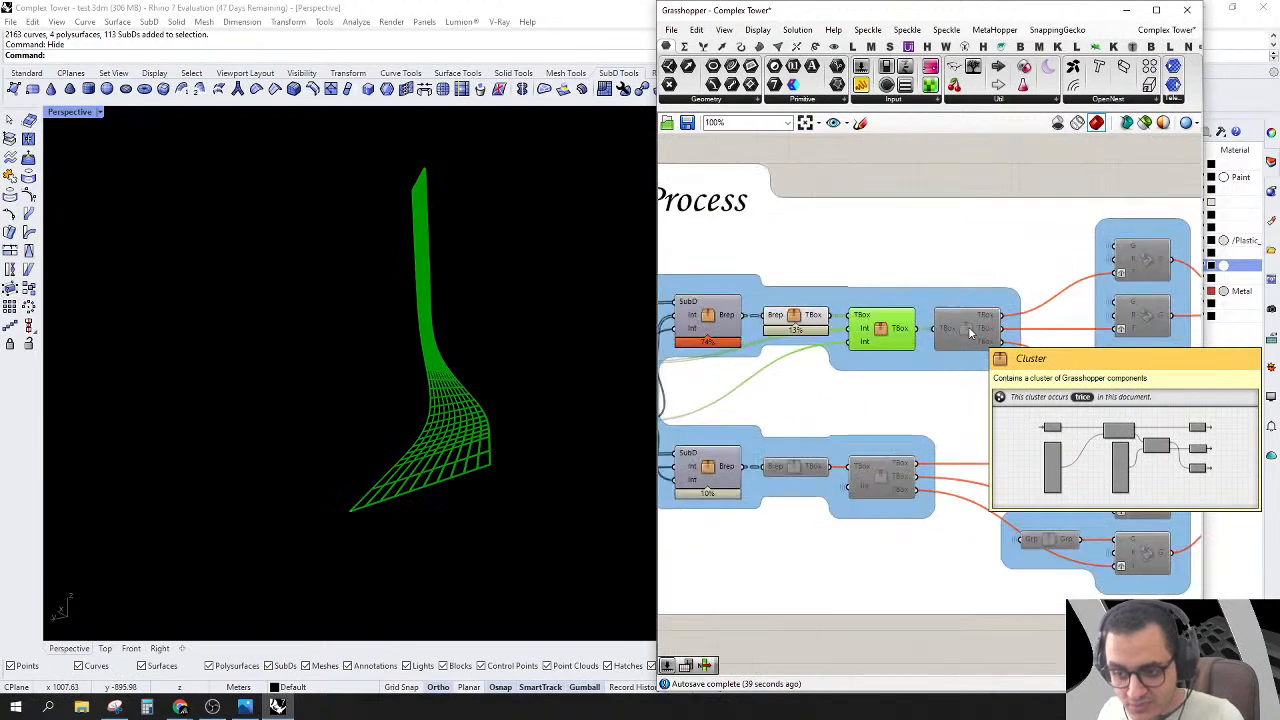
Step: Enable the three-output TBox cluster in the upper process row and open it for editing
{"action": "scroll", "coordinate": [968, 330], "scroll_direction": "up", "scroll_amount": 3}
{"action": "right_click", "coordinate": [968, 328]}
{"action": "left_click", "coordinate": [1005, 382]}
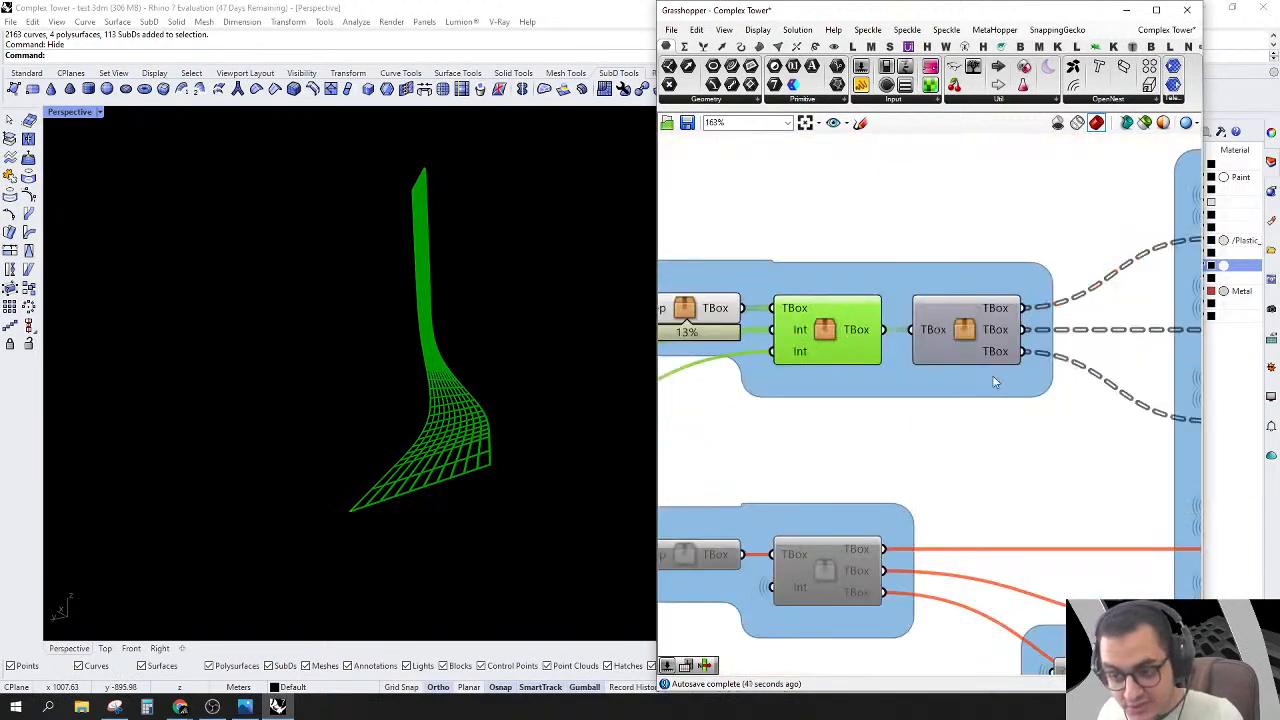
{"action": "left_click", "coordinate": [966, 330]}
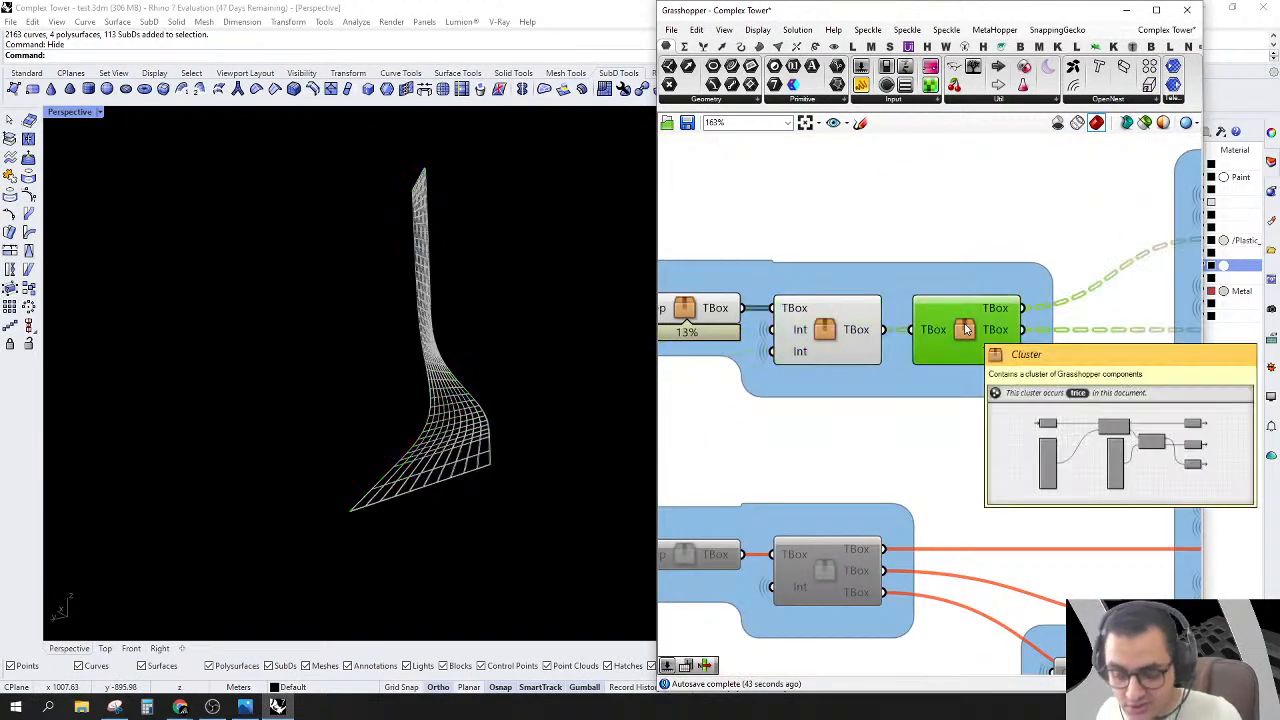
{"action": "double_click", "coordinate": [966, 330]}
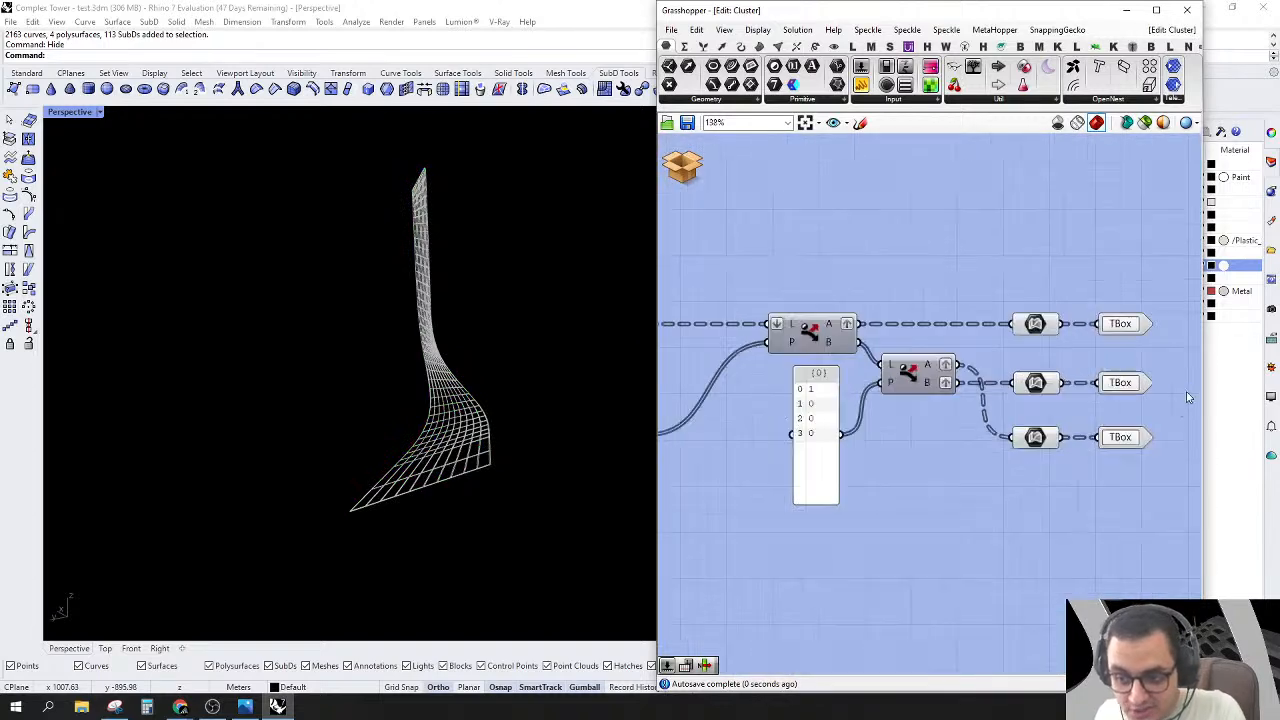
Step: Examine which facade cells each of the three Twisted Box outputs covers, alone and combined
{"action": "left_click", "coordinate": [1008, 314]}
{"action": "scroll", "coordinate": [477, 458], "scroll_direction": "up", "scroll_amount": 5}
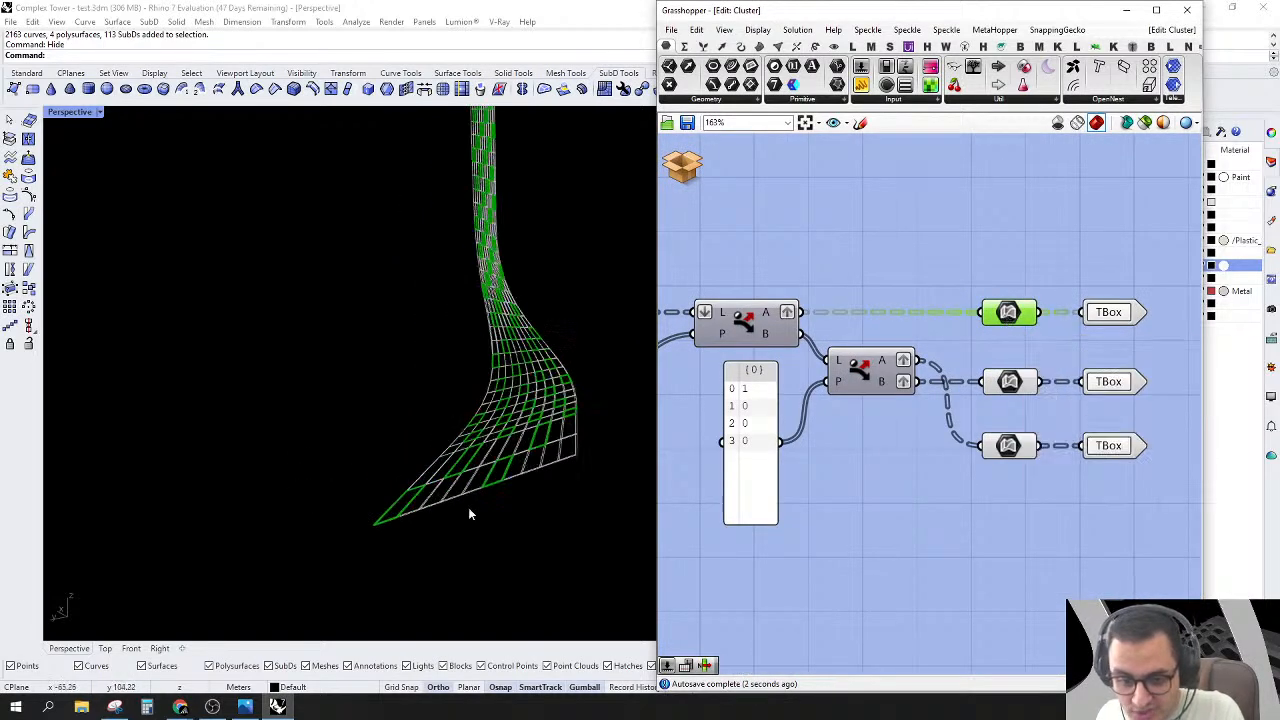
{"action": "scroll", "coordinate": [477, 457], "scroll_direction": "up", "scroll_amount": 4}
{"action": "scroll", "coordinate": [393, 502], "scroll_direction": "up", "scroll_amount": 3}
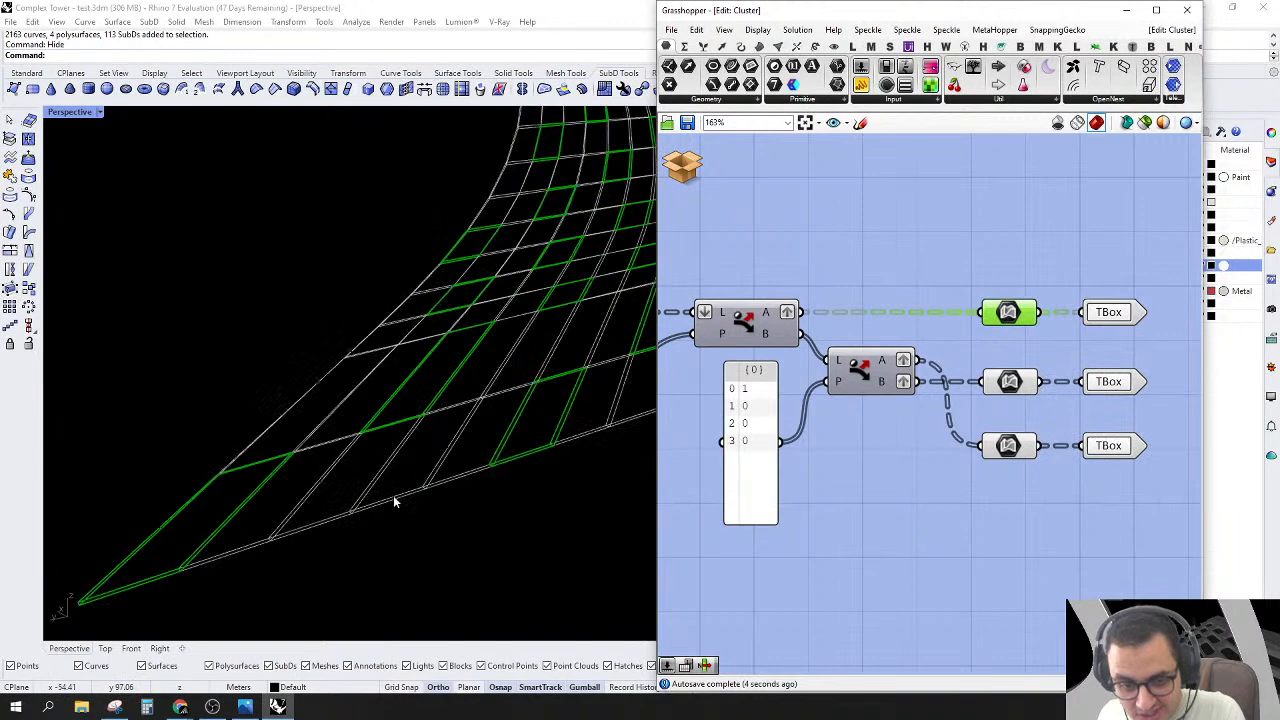
{"action": "mouse_move", "coordinate": [1013, 390]}
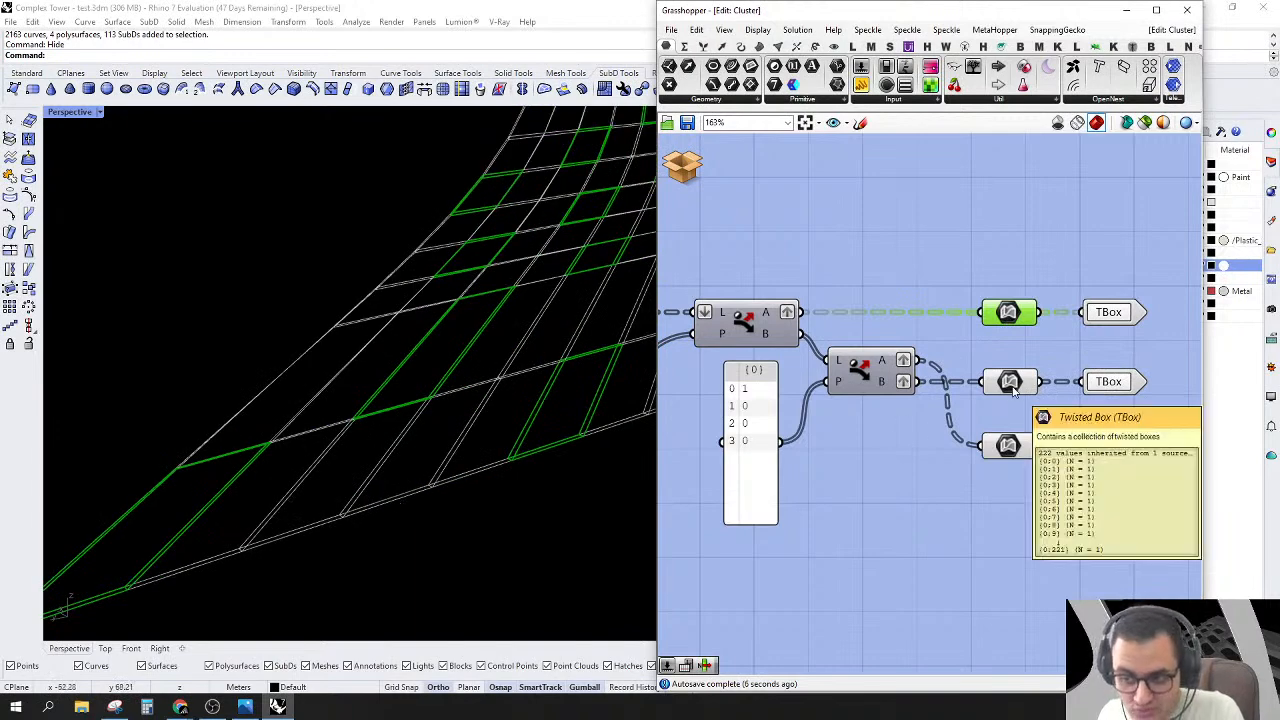
{"action": "left_click", "coordinate": [1010, 445], "text": "shift"}
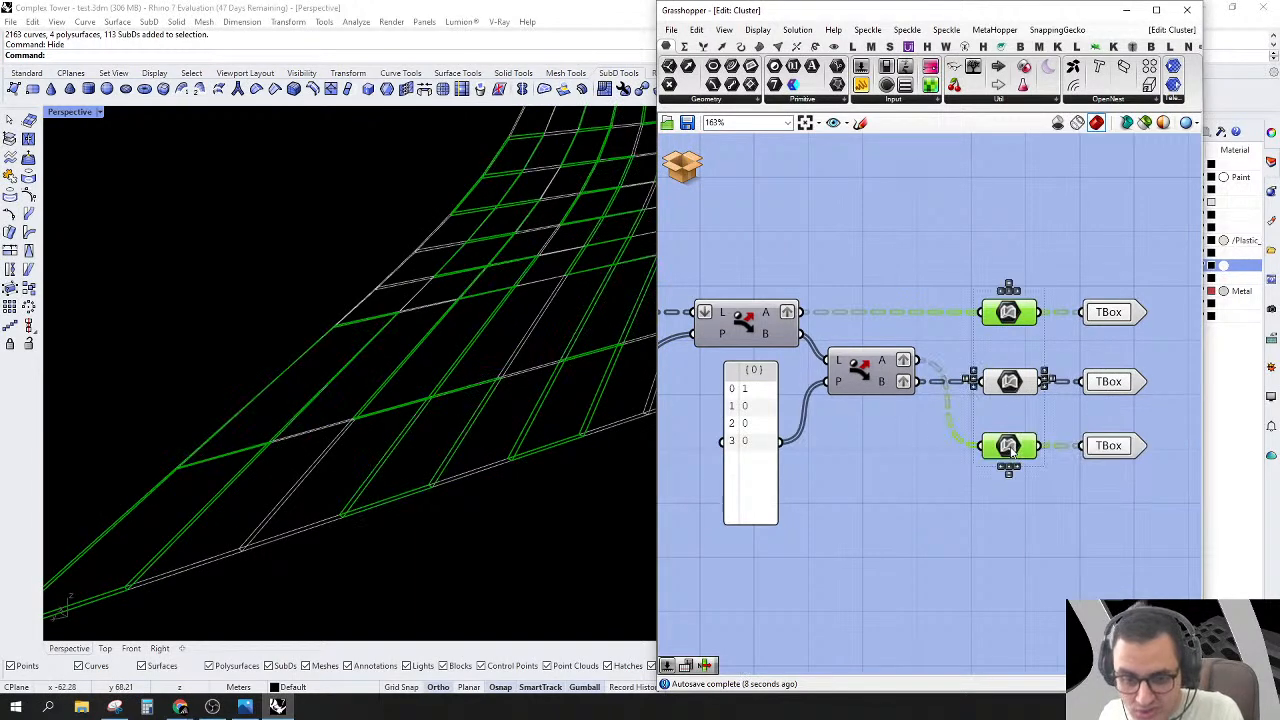
{"action": "scroll", "coordinate": [585, 367], "scroll_direction": "down", "scroll_amount": 5}
{"action": "scroll", "coordinate": [585, 367], "scroll_direction": "up", "scroll_amount": 3}
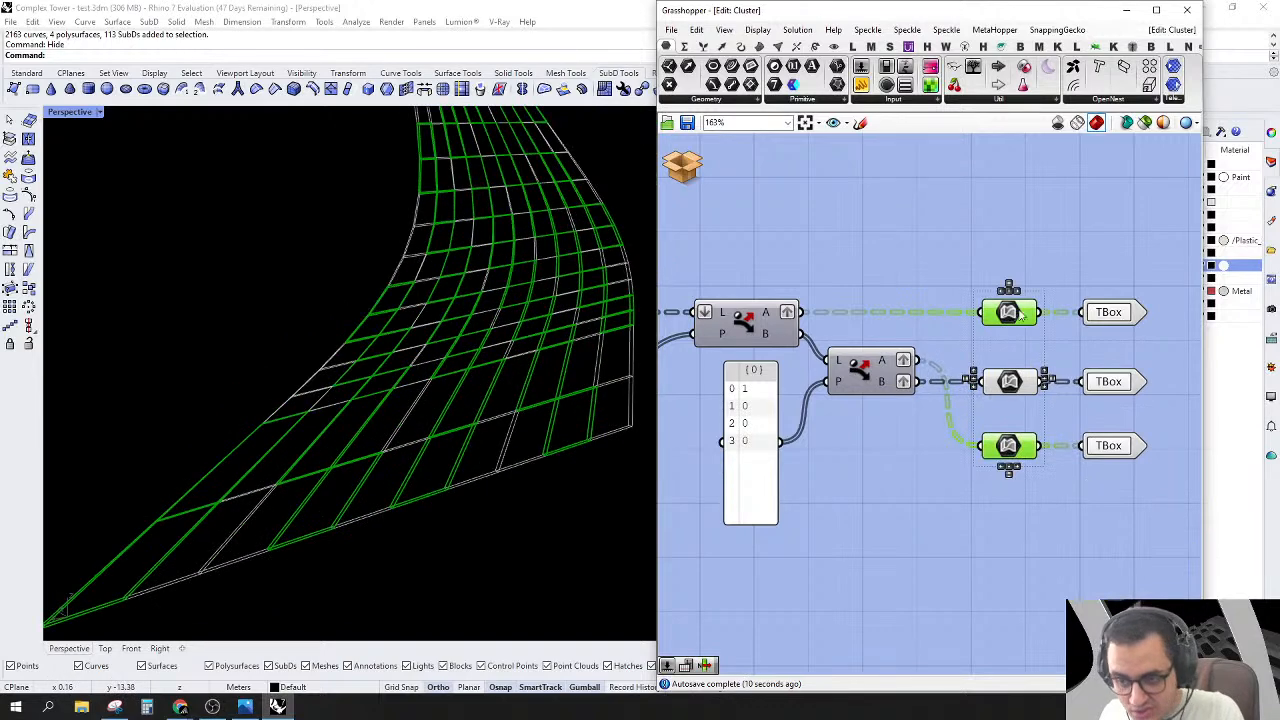
{"action": "left_click", "coordinate": [1014, 386], "text": "shift"}
{"action": "scroll", "coordinate": [480, 462], "scroll_direction": "down", "scroll_amount": 9}
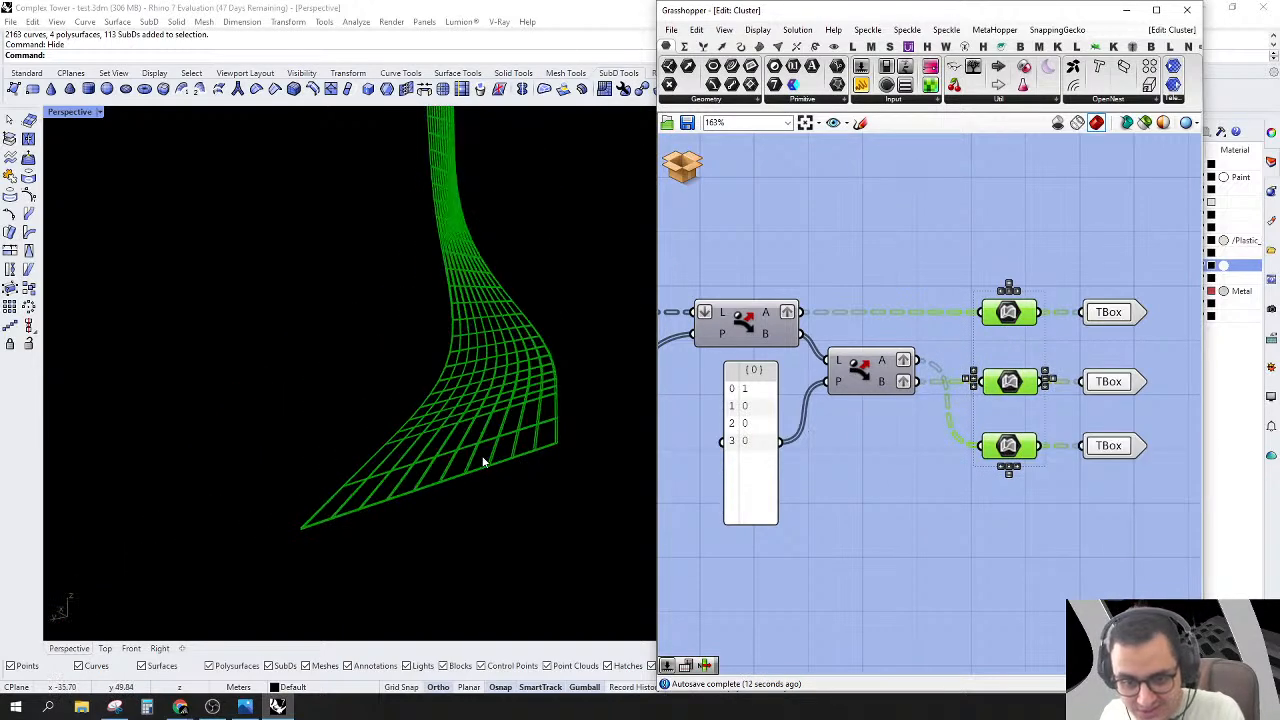
Step: Close the three-output cluster, discarding any edits, and return to the parent definition
{"action": "left_click", "coordinate": [681, 178]}
{"action": "left_click", "coordinate": [712, 200]}
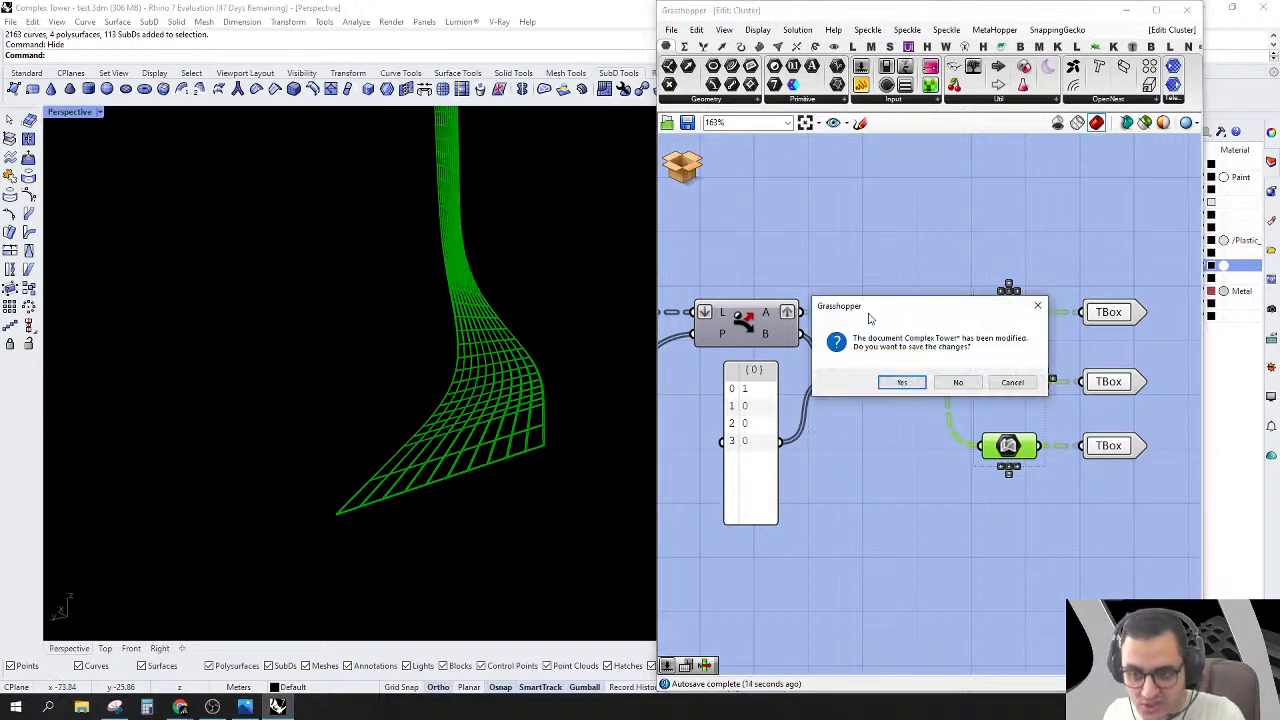
{"action": "left_click", "coordinate": [957, 383]}
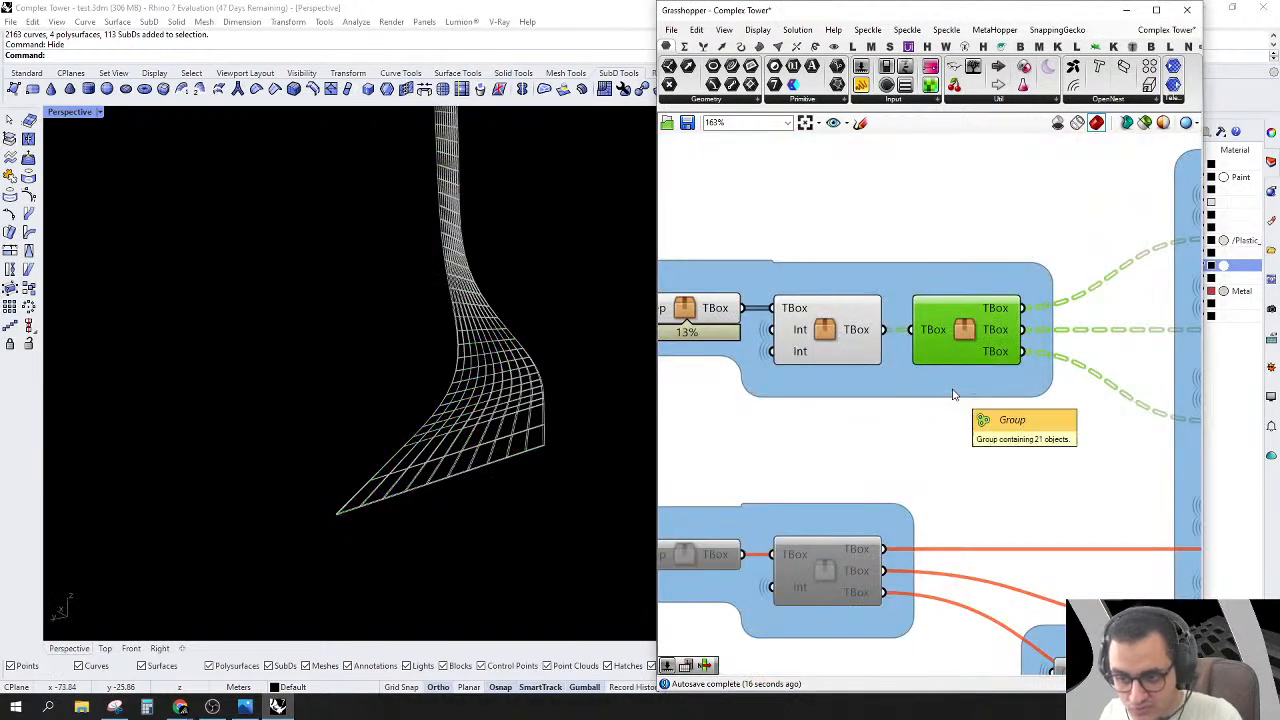
Step: Enable the topmost of the three upper Box Morph components and display its morphed panels on the facade
{"action": "left_click_drag", "start_coordinate": [929, 200], "coordinate": [1035, 408]}
{"action": "right_click", "coordinate": [975, 196]}
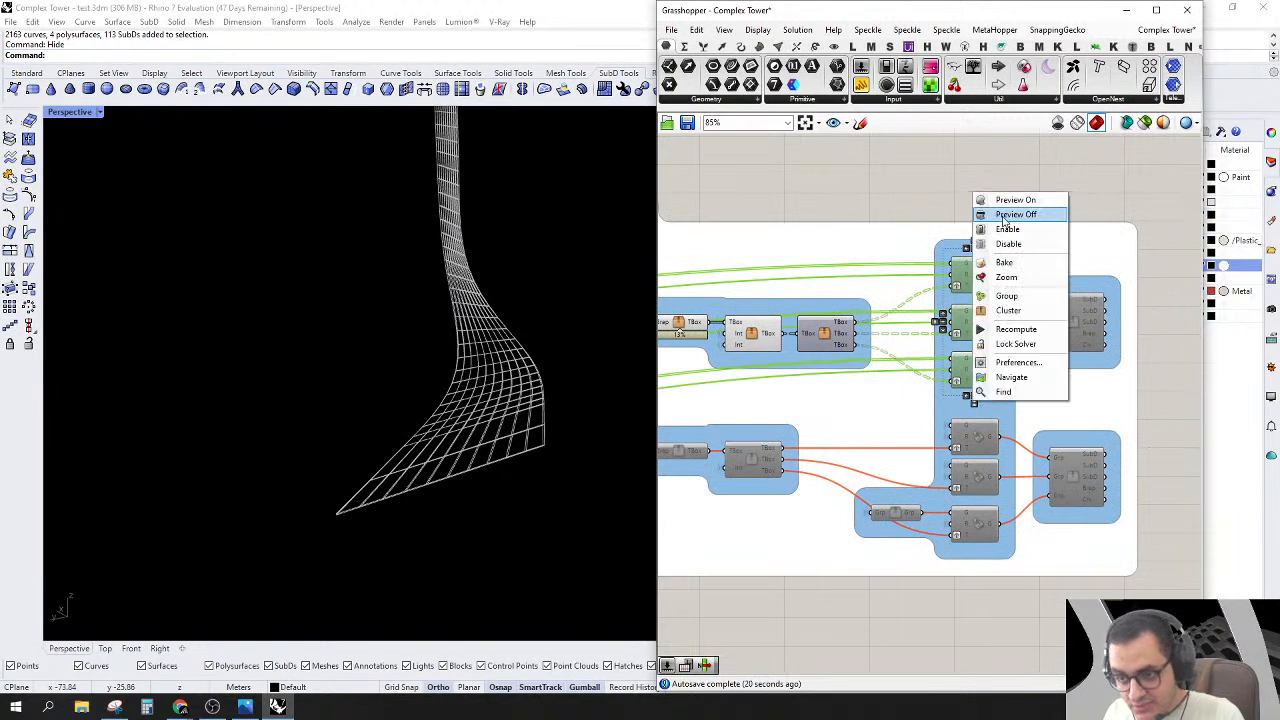
{"action": "left_click", "coordinate": [1005, 215]}
{"action": "left_click", "coordinate": [985, 287]}
{"action": "right_click", "coordinate": [982, 275]}
{"action": "left_click", "coordinate": [1015, 315]}
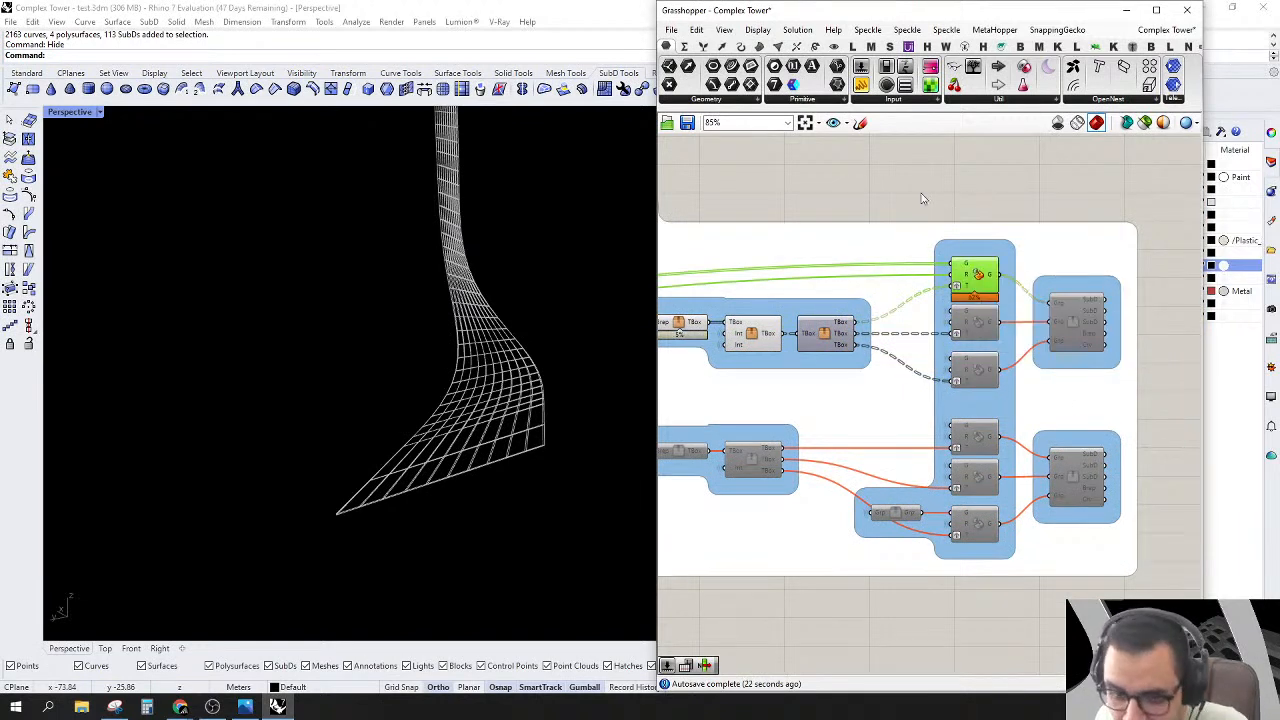
{"action": "scroll", "coordinate": [923, 198], "scroll_direction": "up", "scroll_amount": 2}
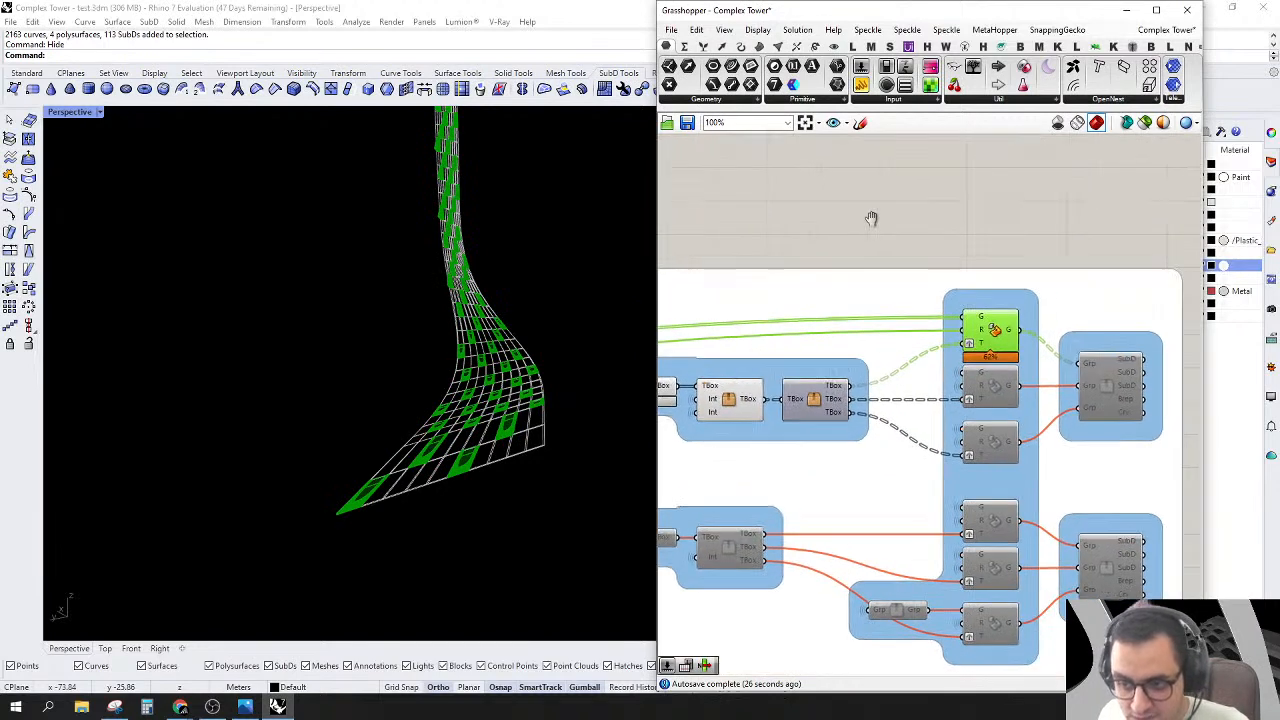
{"action": "left_click", "coordinate": [866, 202]}
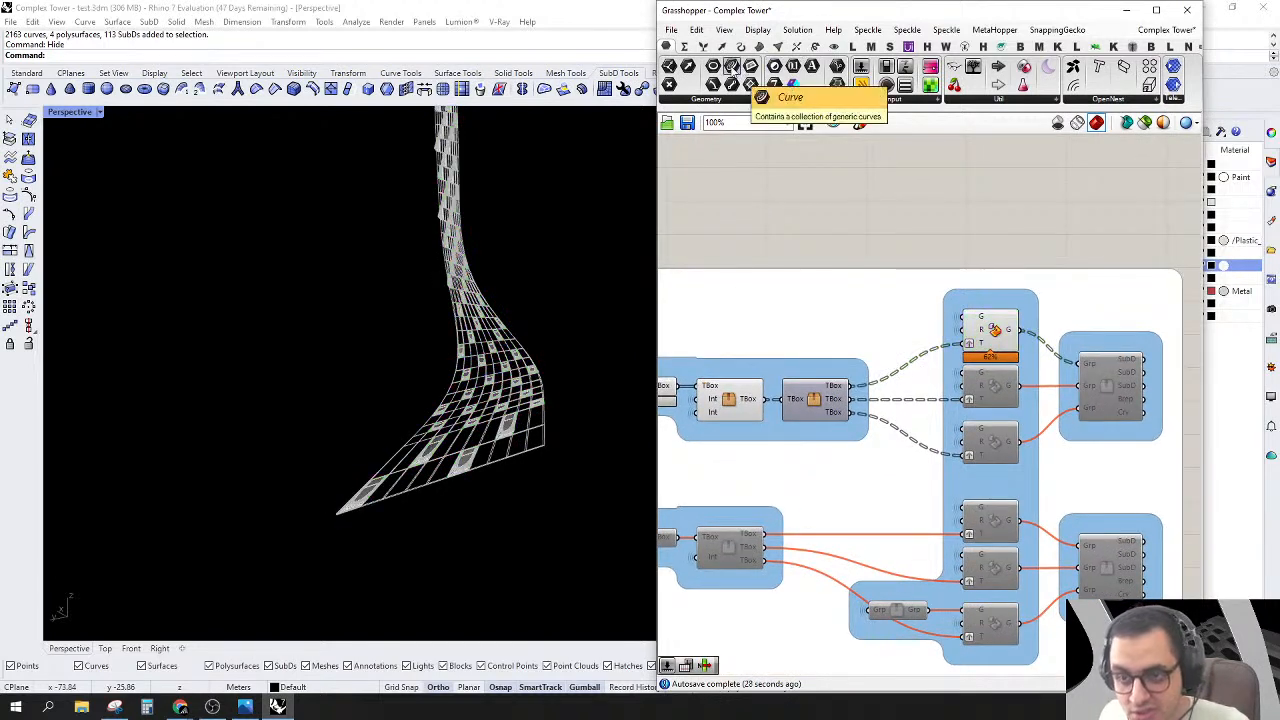
Step: Add two Twisted Box parameters above the process group, wire them to the three-output cluster and inspect their boxes against the morphed panels
{"action": "left_click", "coordinate": [744, 104]}
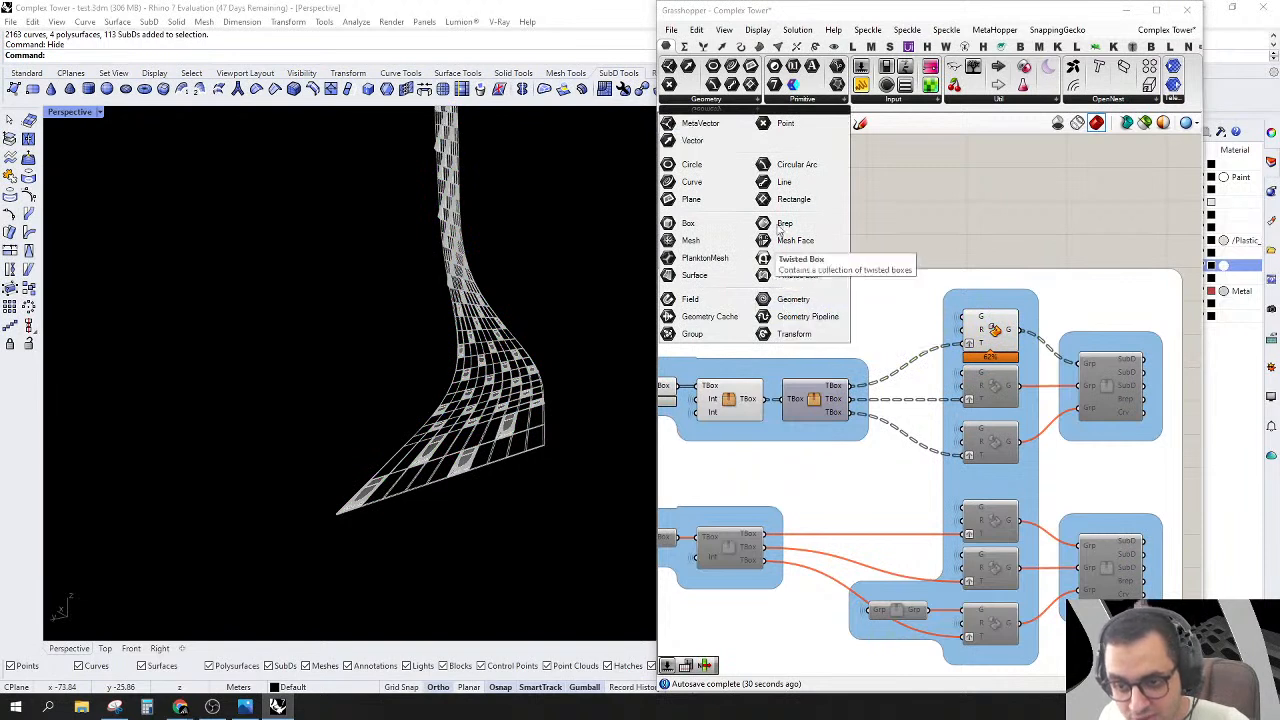
{"action": "left_click_drag", "start_coordinate": [792, 276], "coordinate": [850, 386]}
{"action": "left_click_drag", "start_coordinate": [1119, 153], "coordinate": [843, 432]}
{"action": "scroll", "coordinate": [926, 331], "scroll_direction": "up", "scroll_amount": 1}
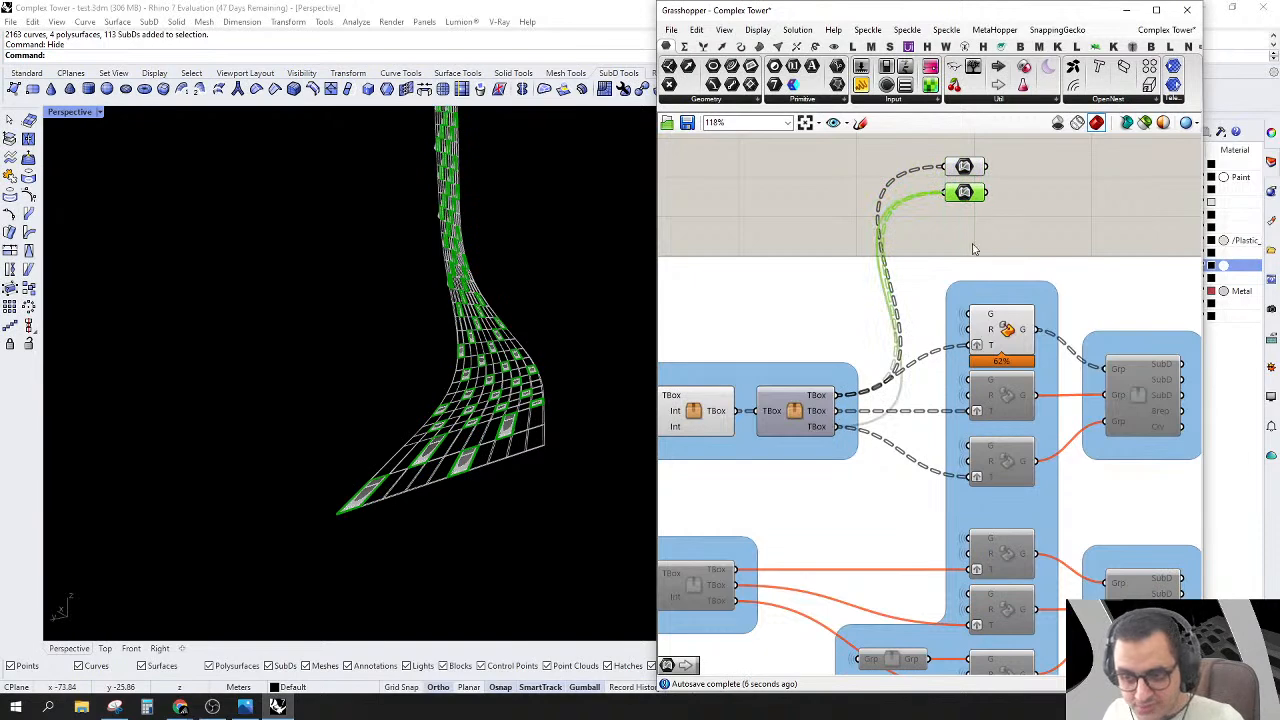
{"action": "scroll", "coordinate": [515, 437], "scroll_direction": "up", "scroll_amount": 4}
{"action": "scroll", "coordinate": [470, 450], "scroll_direction": "up", "scroll_amount": 8}
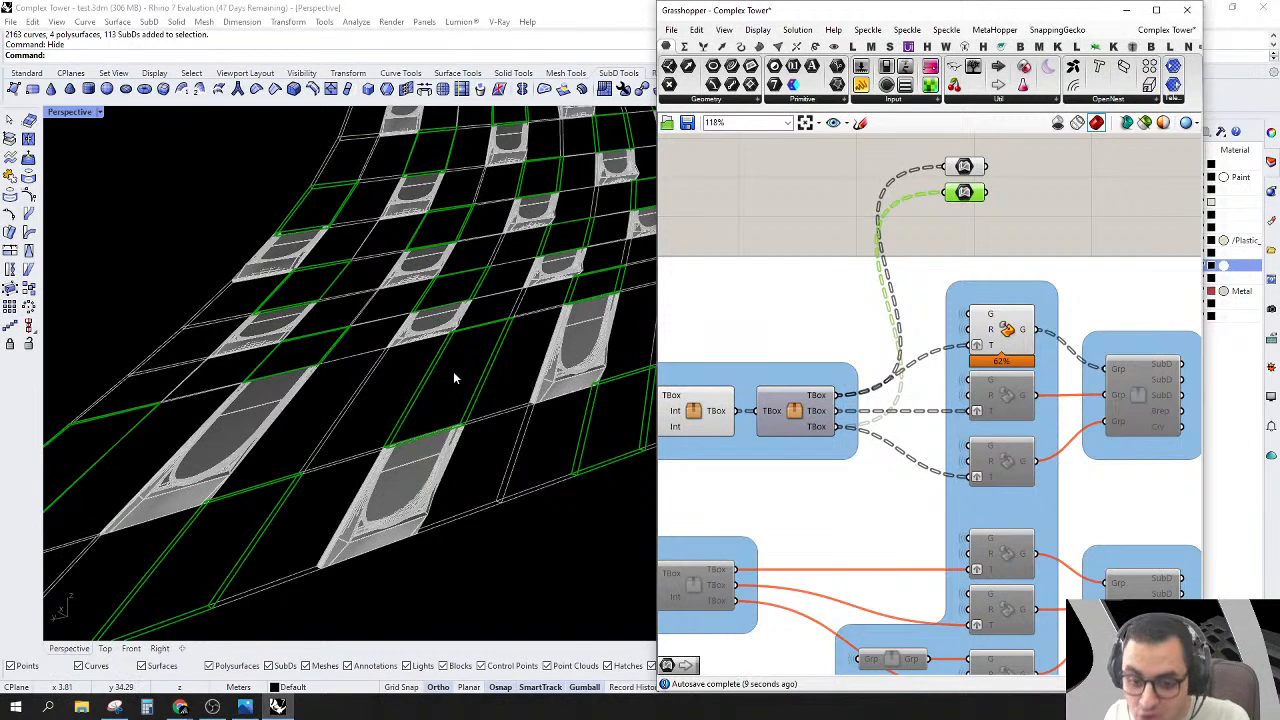
Step: Copy the Grp cluster that feeds the lower Box Morph and place the copy on empty canvas above the process groups
{"action": "scroll", "coordinate": [1047, 358], "scroll_direction": "down", "scroll_amount": 6}
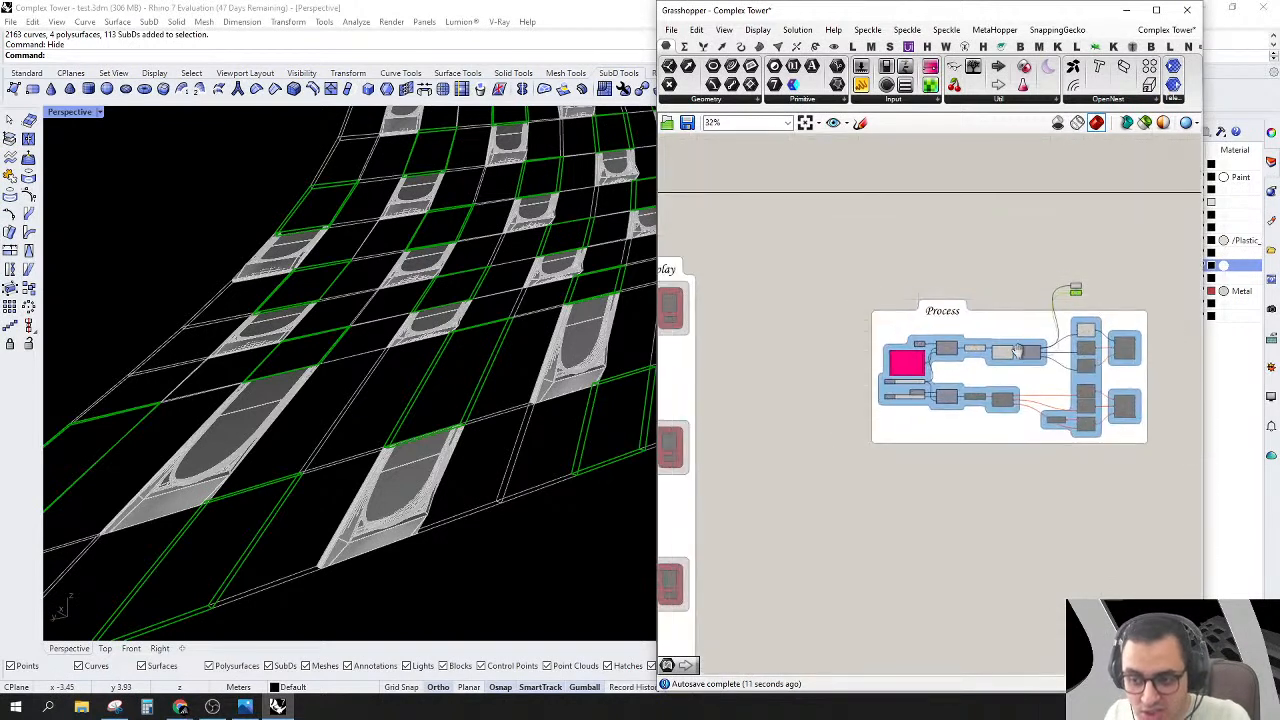
{"action": "right_click_drag", "start_coordinate": [1047, 358], "coordinate": [1250, 349]}
{"action": "right_click_drag", "start_coordinate": [849, 408], "coordinate": [986, 414]}
{"action": "scroll", "coordinate": [866, 360], "scroll_direction": "up", "scroll_amount": 5}
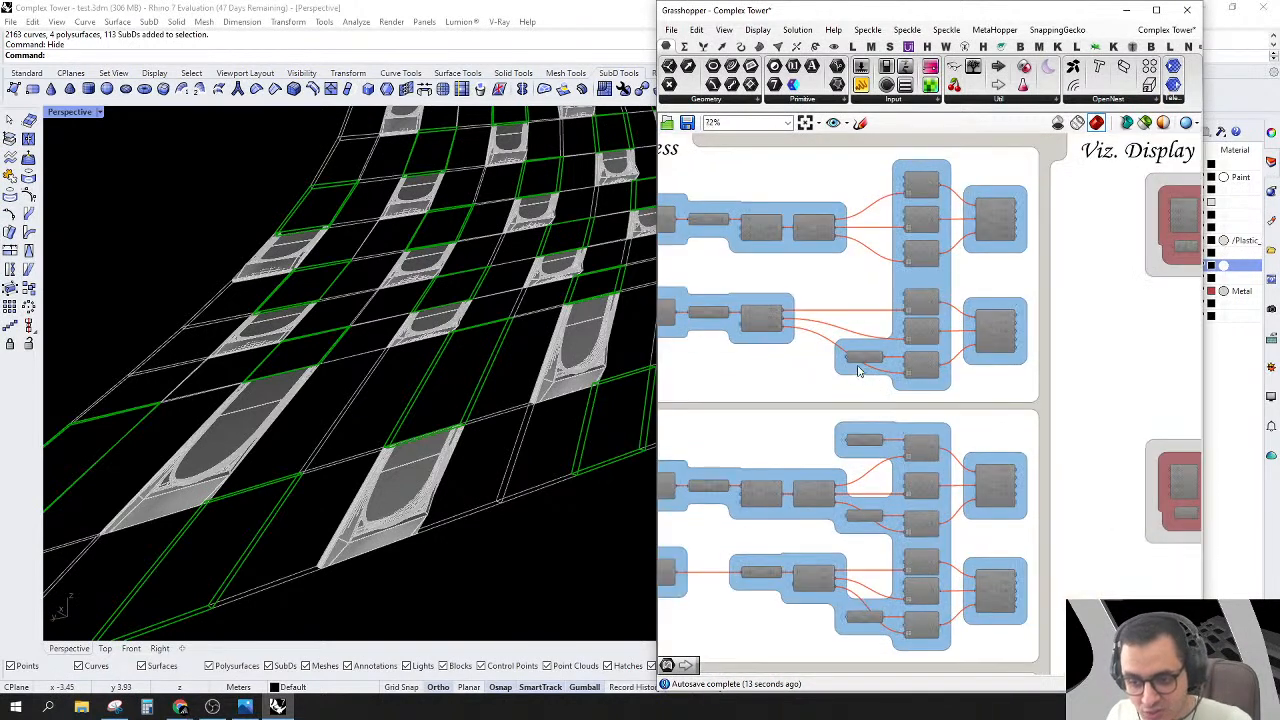
{"action": "left_click", "coordinate": [860, 357]}
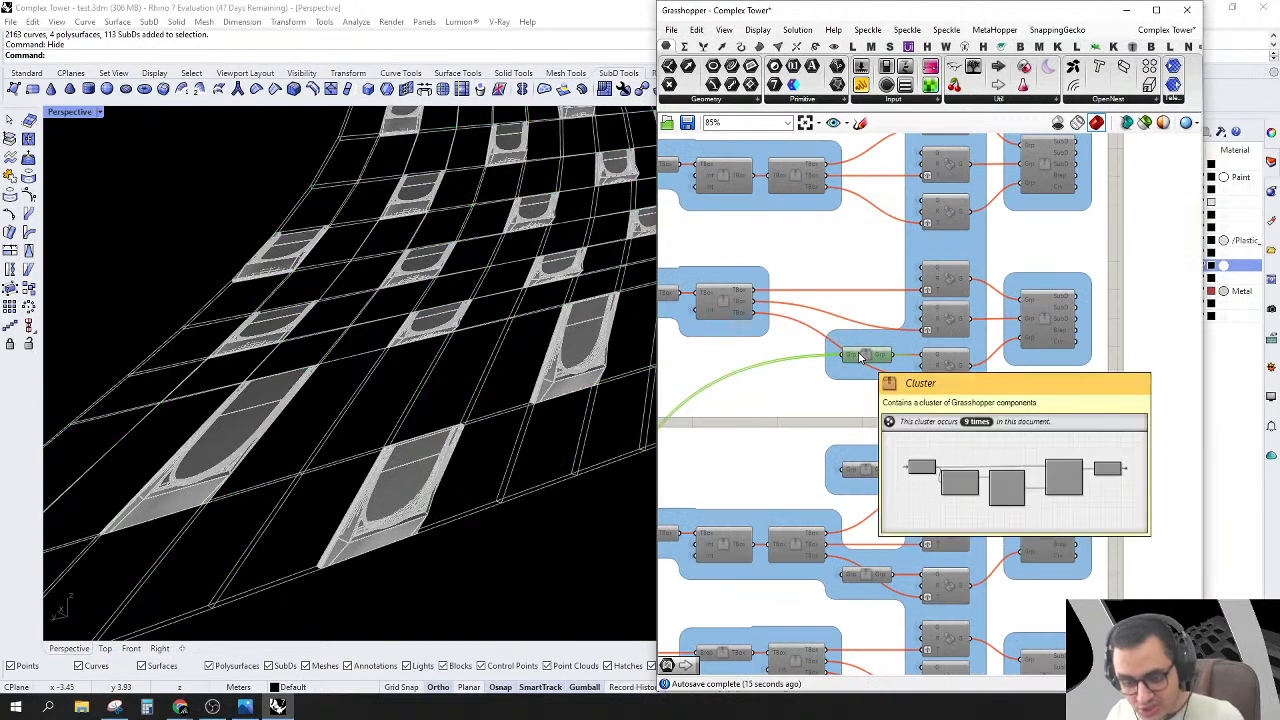
{"action": "scroll", "coordinate": [860, 357], "scroll_direction": "down", "scroll_amount": 3}
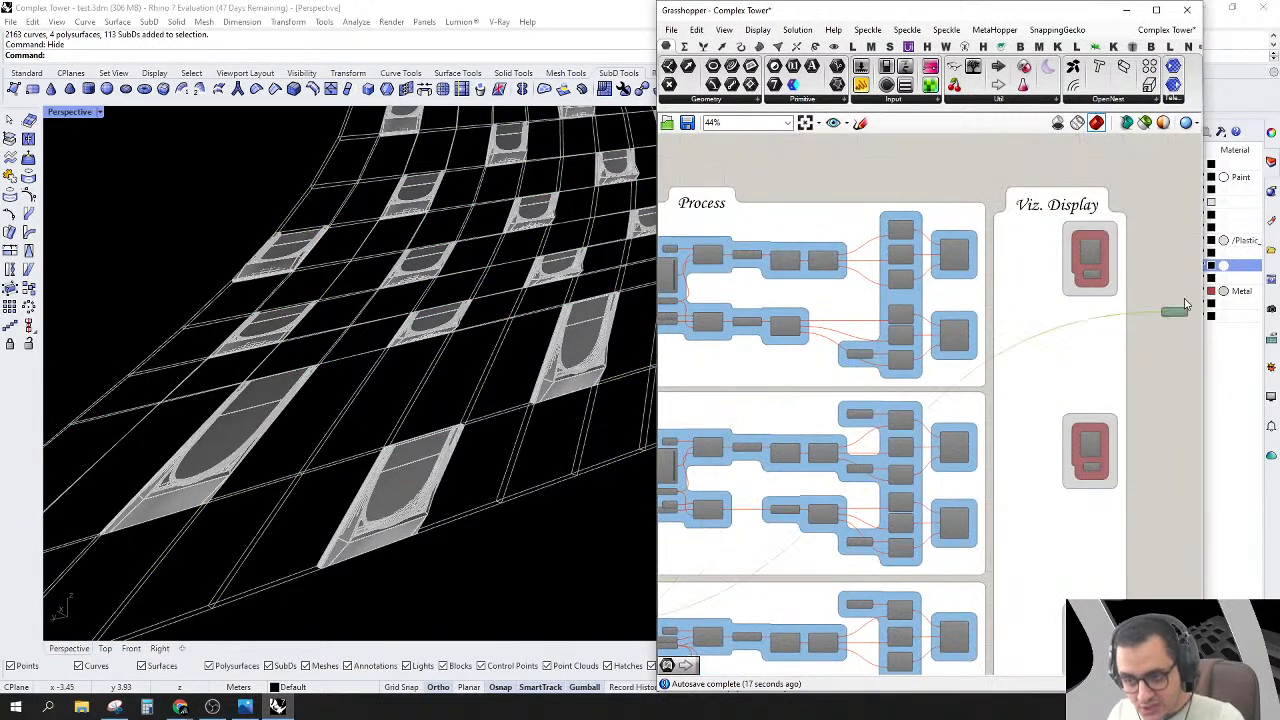
{"action": "right_click_drag", "start_coordinate": [1171, 309], "coordinate": [1011, 309]}
{"action": "left_click_drag", "start_coordinate": [1198, 254], "coordinate": [1045, 181]}
{"action": "right_click_drag", "start_coordinate": [986, 214], "coordinate": [634, 370]}
{"action": "scroll", "coordinate": [707, 345], "scroll_direction": "up", "scroll_amount": 1}
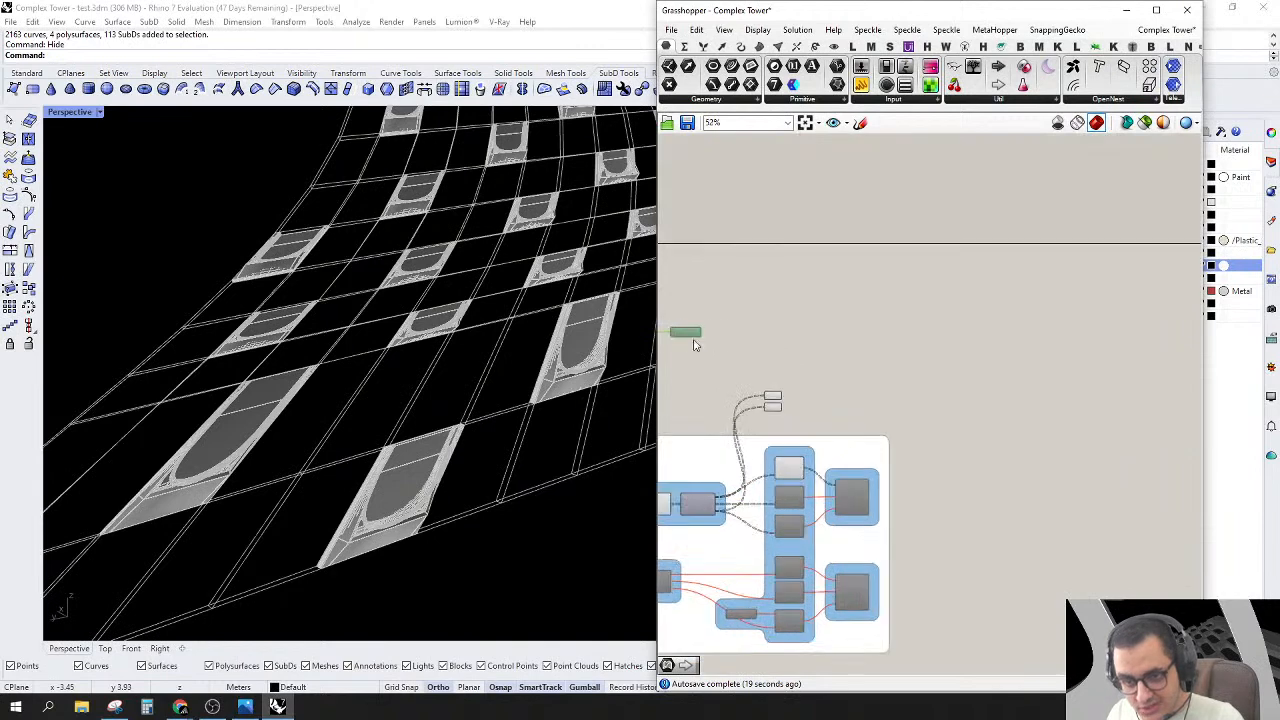
{"action": "left_click_drag", "start_coordinate": [680, 337], "coordinate": [1040, 356]}
Step: Explode the copied Grp cluster into its individual components
{"action": "right_click", "coordinate": [1040, 356]}
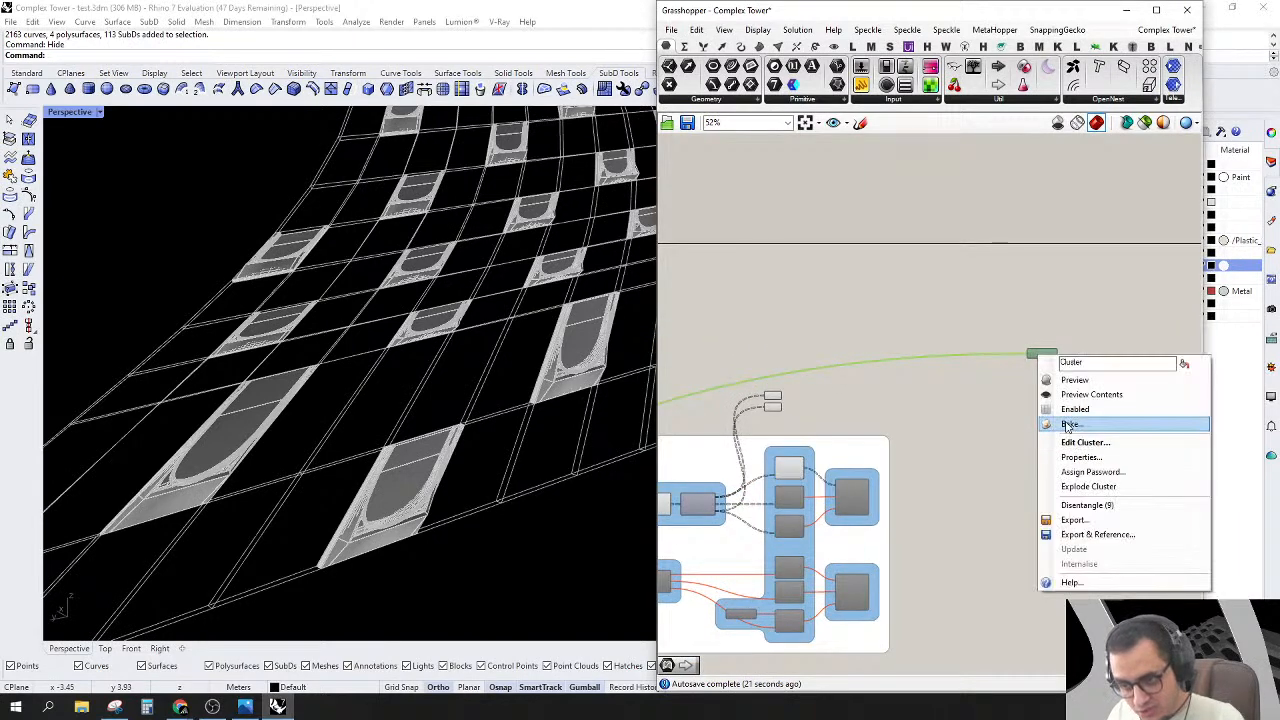
{"action": "left_click", "coordinate": [1086, 487]}
{"action": "scroll", "coordinate": [1040, 295], "scroll_direction": "up", "scroll_amount": 5}
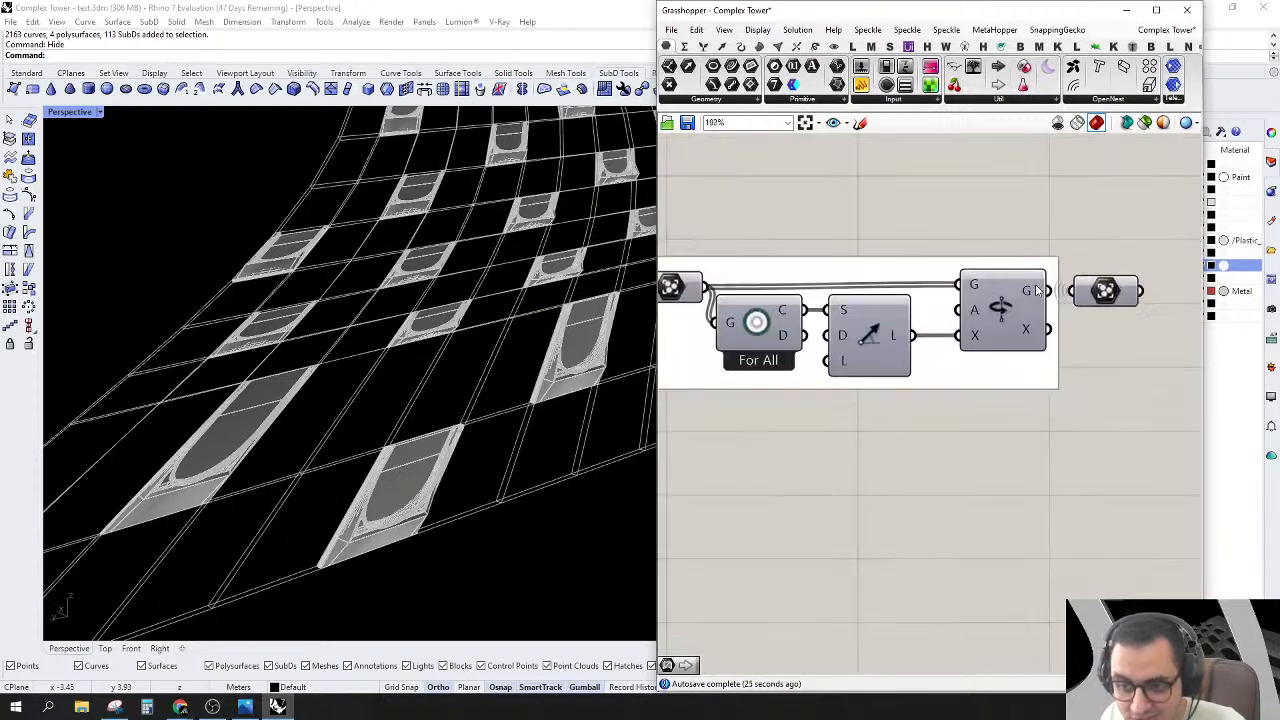
Step: Examine the exploded chain, from the Group parameter and For All component to the line and axis rotation
{"action": "right_click_drag", "start_coordinate": [1077, 330], "coordinate": [1184, 347]}
{"action": "left_click", "coordinate": [772, 305]}
{"action": "right_click_drag", "start_coordinate": [1015, 488], "coordinate": [954, 475]}
{"action": "right_click_drag", "start_coordinate": [824, 403], "coordinate": [836, 442]}
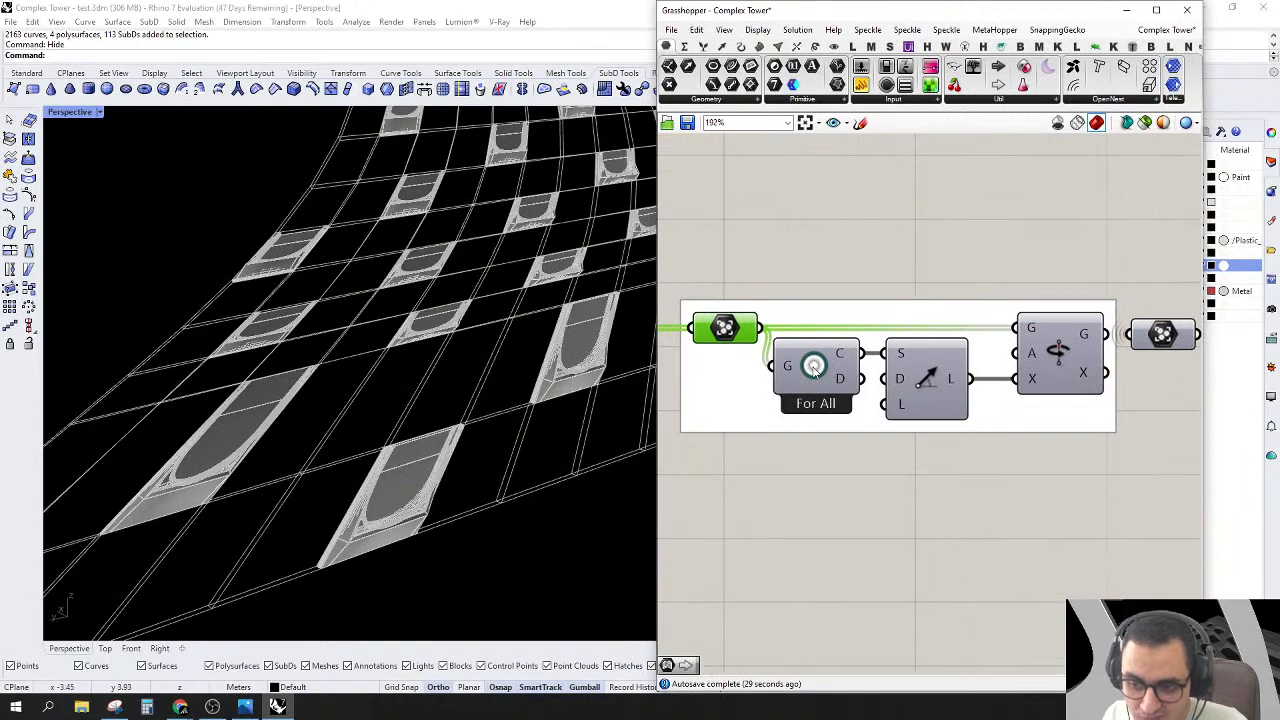
{"action": "right_click", "coordinate": [813, 369]}
{"action": "left_click", "coordinate": [851, 407]}
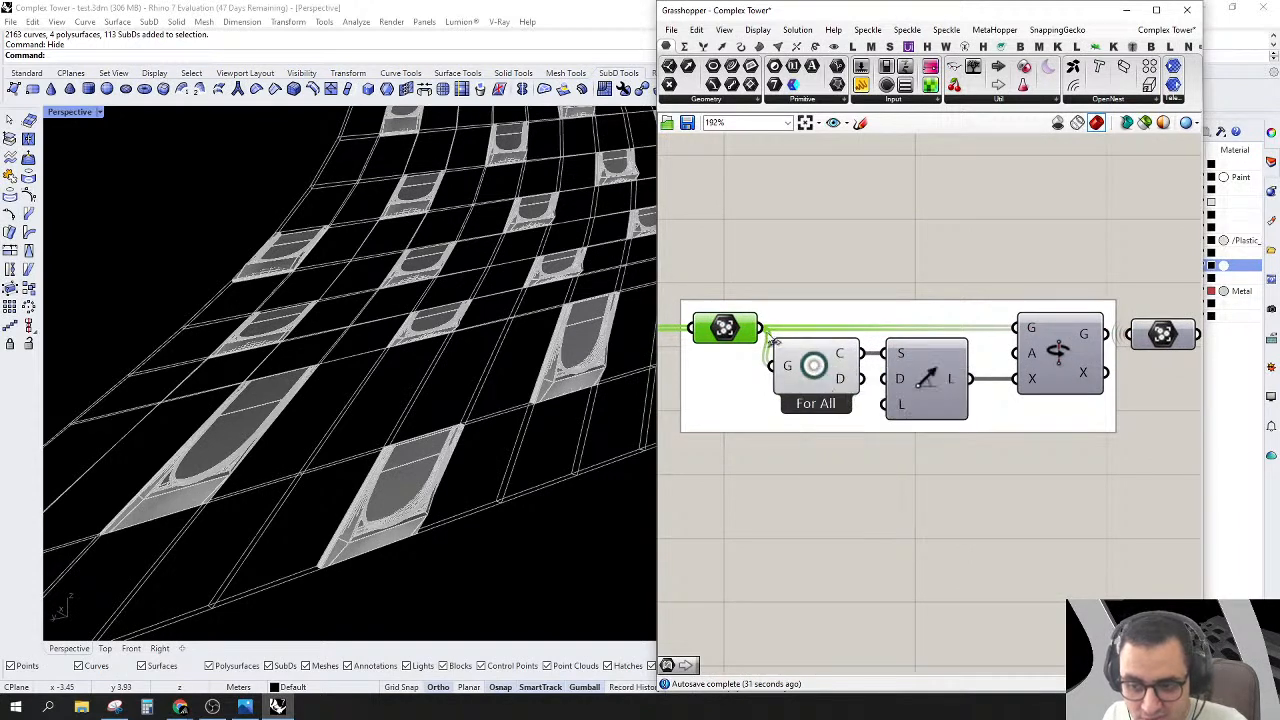
Step: Zoom the viewport to the first Group parameter's geometry, turn on its preview and inspect the panel
{"action": "right_click", "coordinate": [727, 327]}
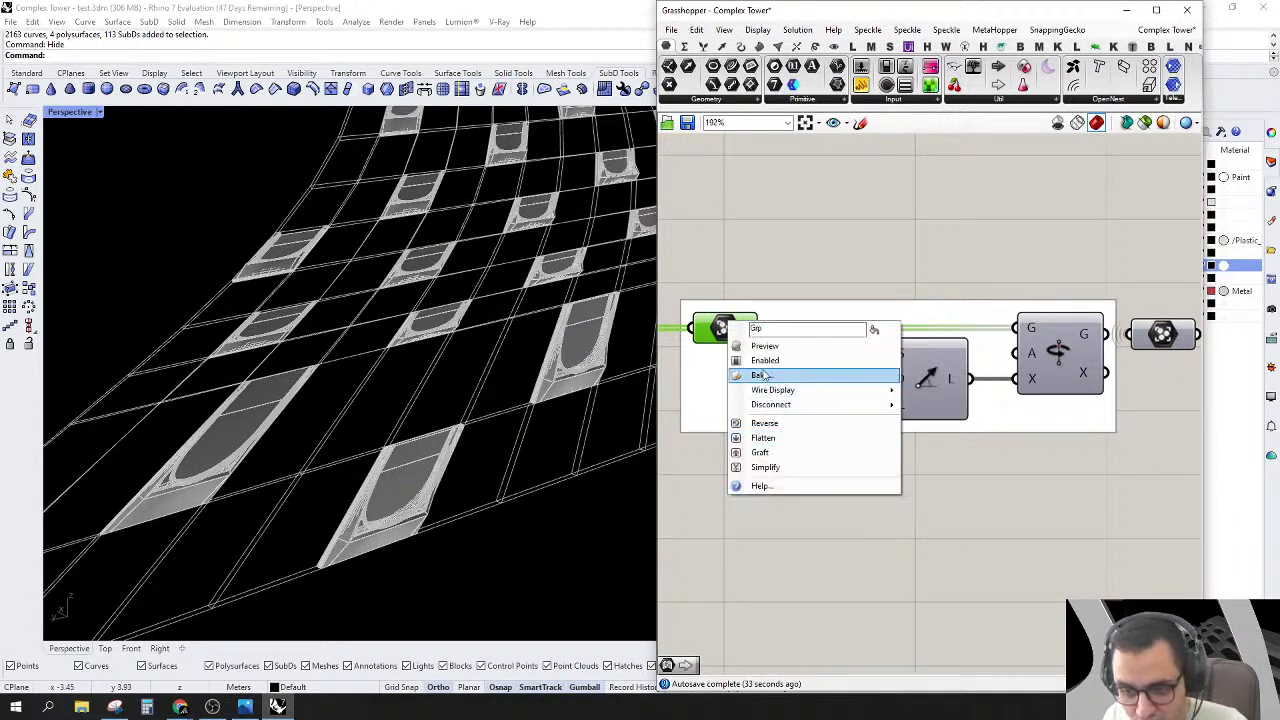
{"action": "left_click", "coordinate": [843, 263]}
{"action": "right_click", "coordinate": [765, 260]}
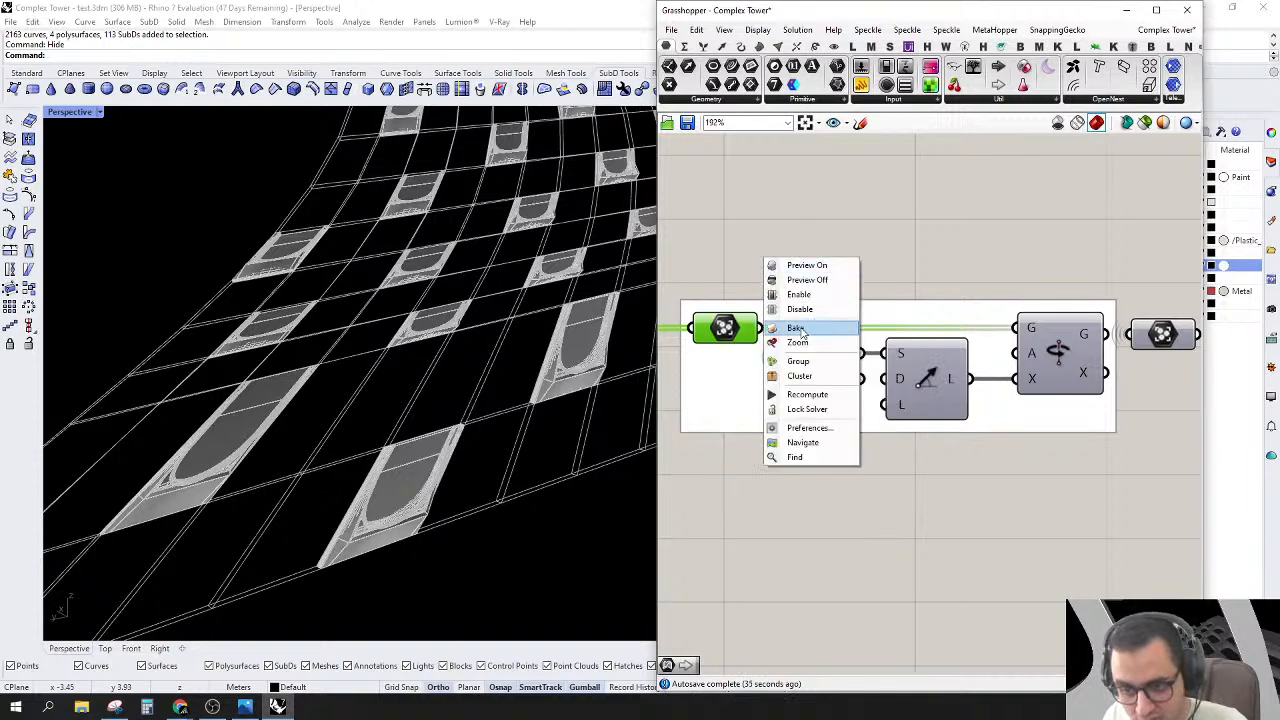
{"action": "left_click", "coordinate": [799, 343]}
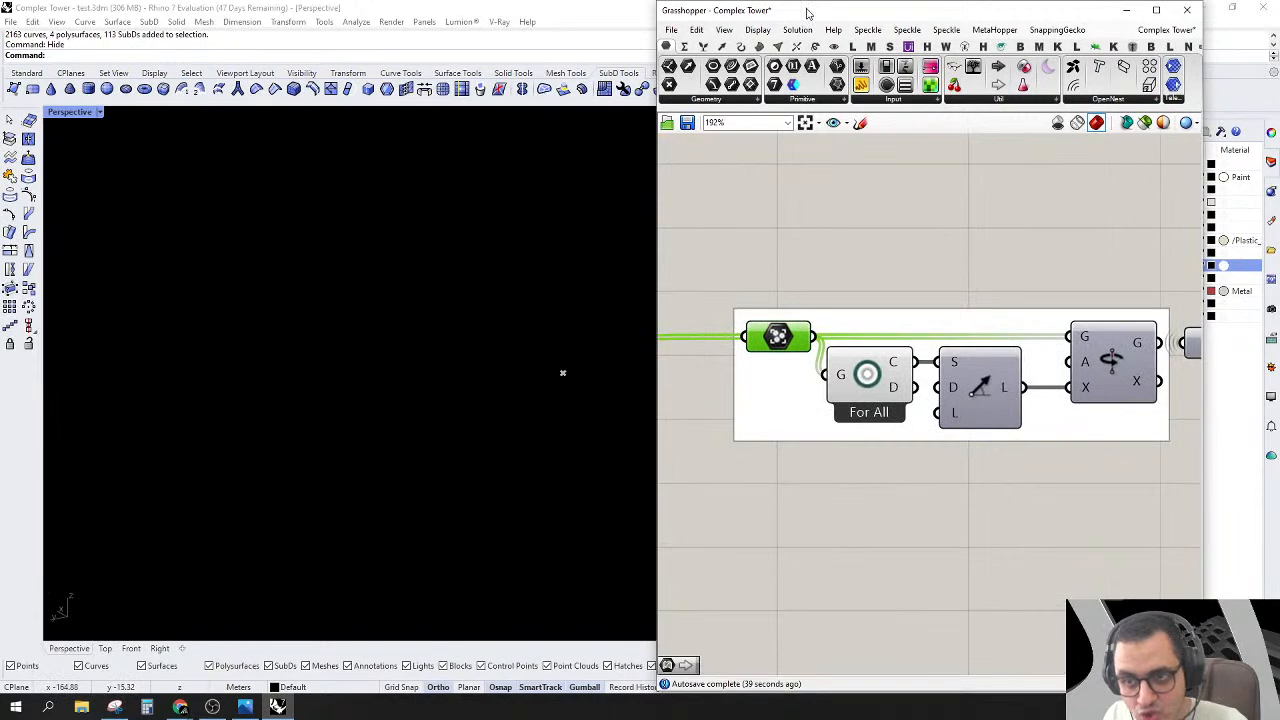
{"action": "right_click", "coordinate": [780, 335]}
{"action": "left_click", "coordinate": [805, 349]}
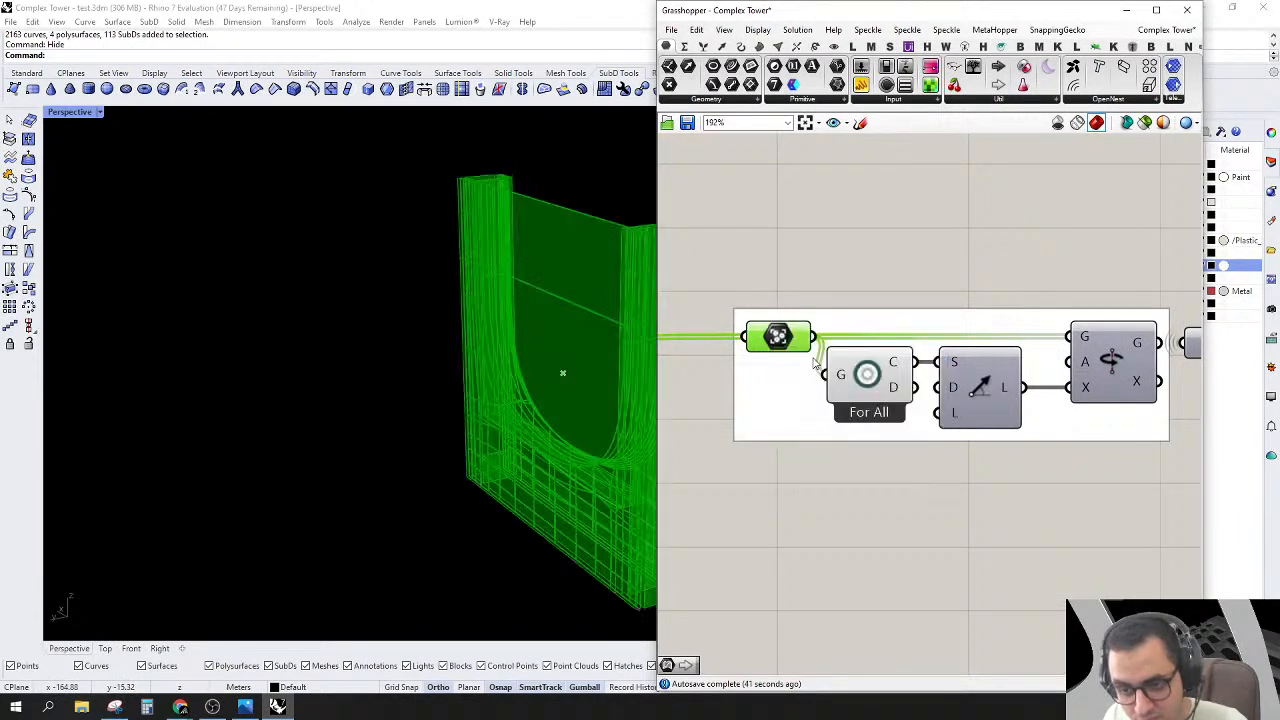
{"action": "scroll", "coordinate": [366, 391], "scroll_direction": "down", "scroll_amount": 3}
{"action": "right_click_drag", "start_coordinate": [368, 394], "coordinate": [368, 456]}
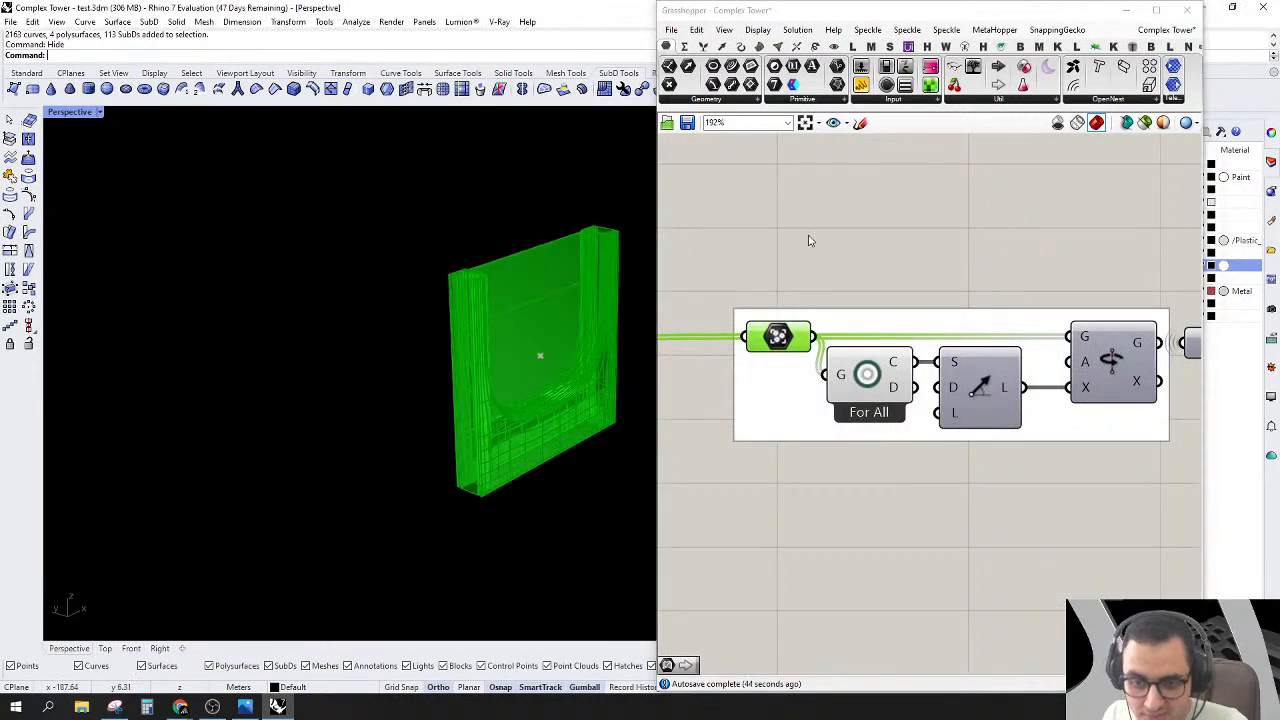
{"action": "left_click", "coordinate": [808, 240]}
{"action": "scroll", "coordinate": [603, 348], "scroll_direction": "up", "scroll_amount": 2}
{"action": "left_click", "coordinate": [785, 336]}
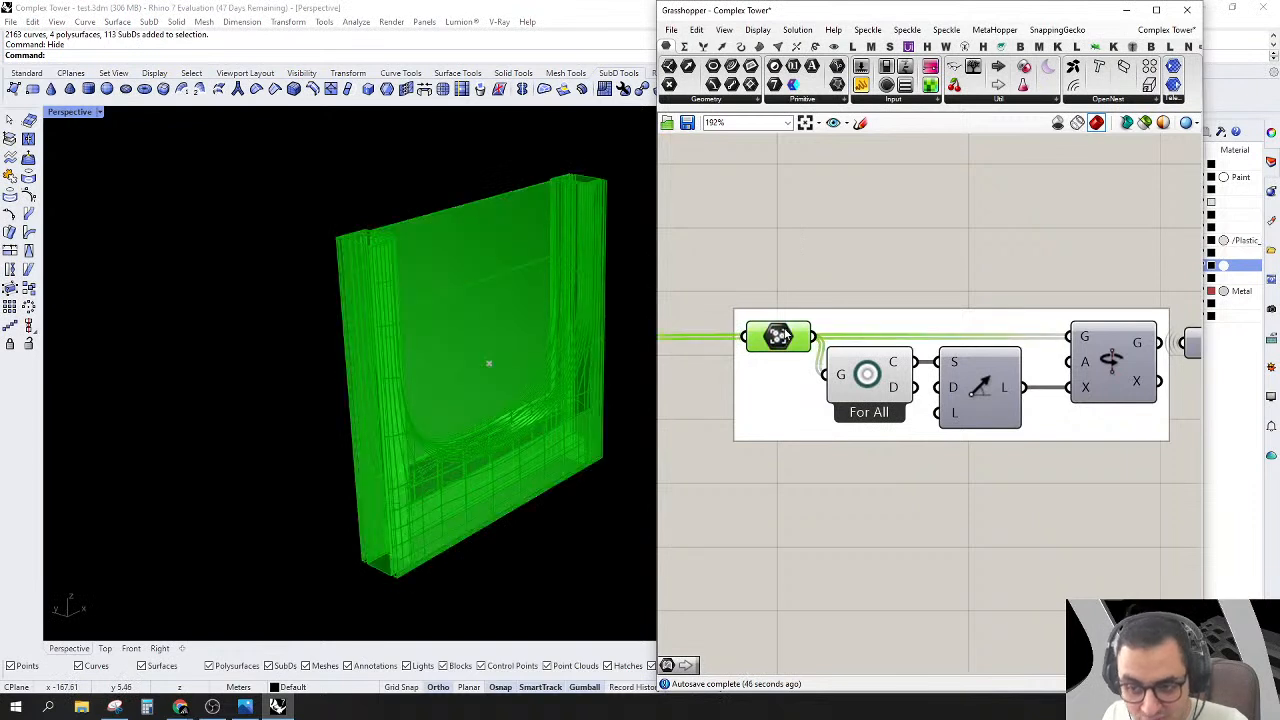
{"action": "right_click_drag", "start_coordinate": [822, 320], "coordinate": [766, 319]}
Step: Examine the Center component's point on the panel, its description and its For All and Spatial Center options
{"action": "left_click", "coordinate": [811, 375]}
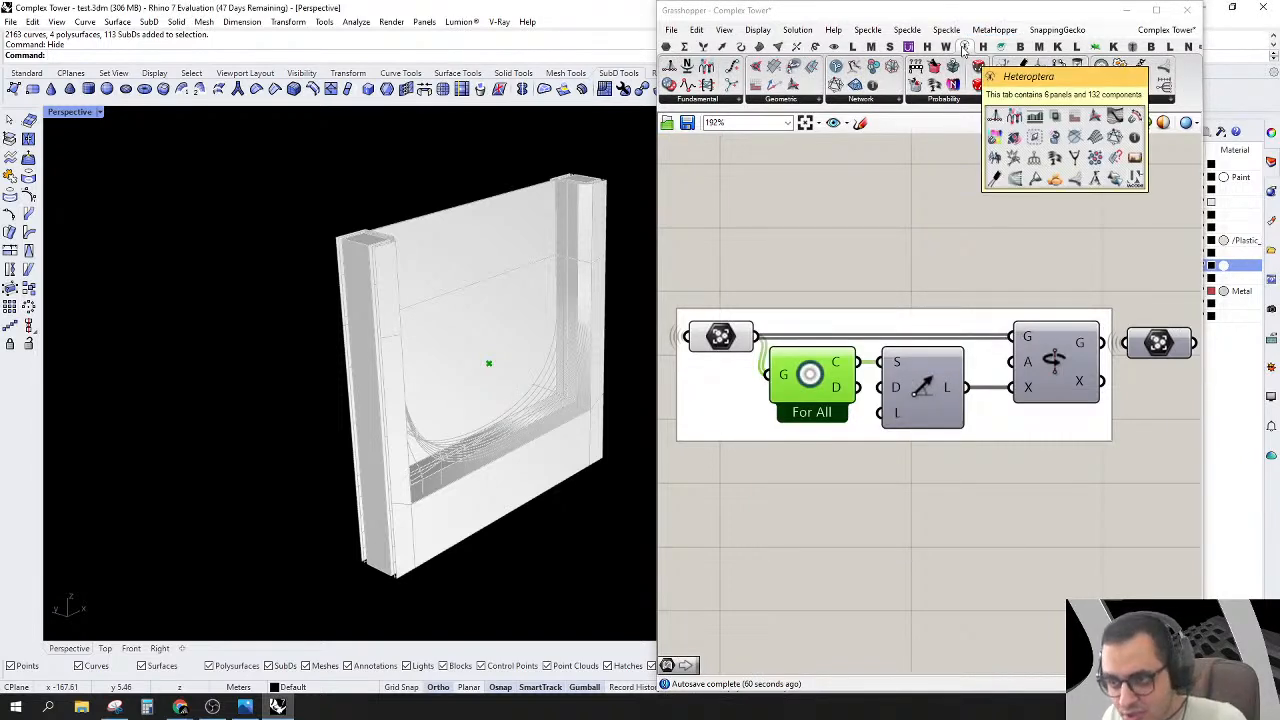
{"action": "left_click", "coordinate": [804, 283]}
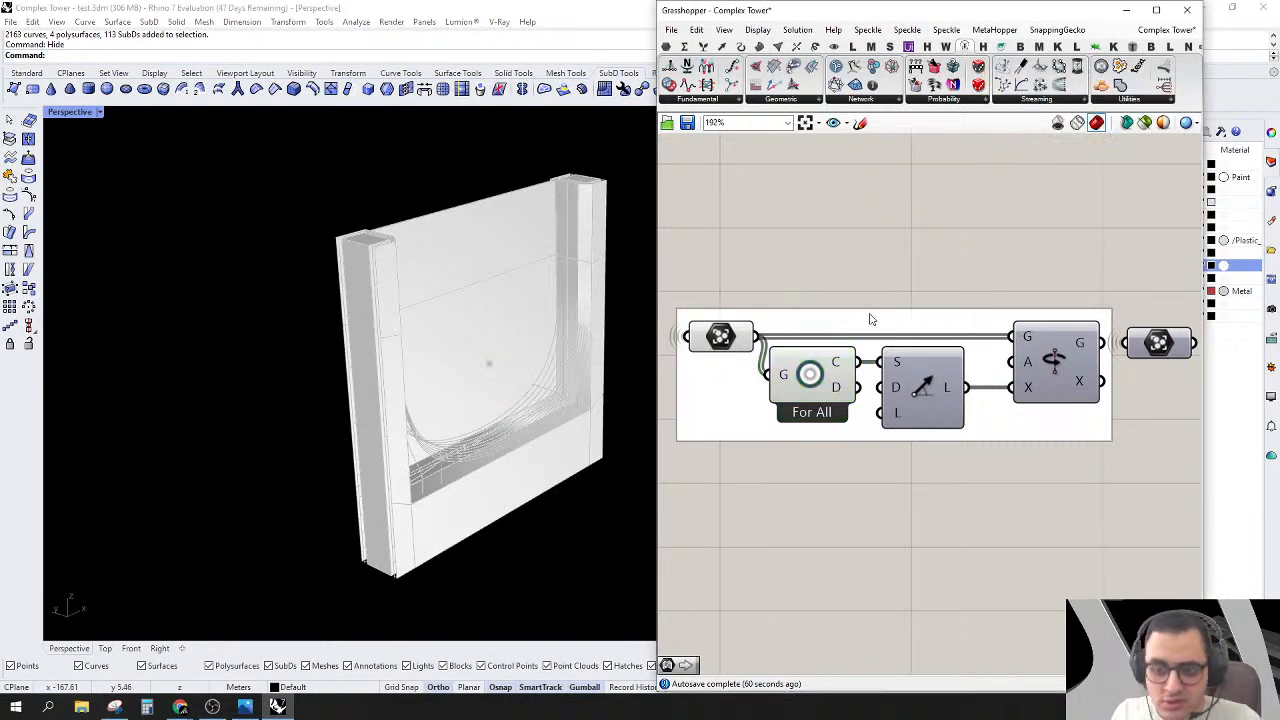
{"action": "right_click_drag", "start_coordinate": [871, 318], "coordinate": [881, 318]}
{"action": "left_click", "coordinate": [816, 381]}
{"action": "right_click", "coordinate": [818, 381]}
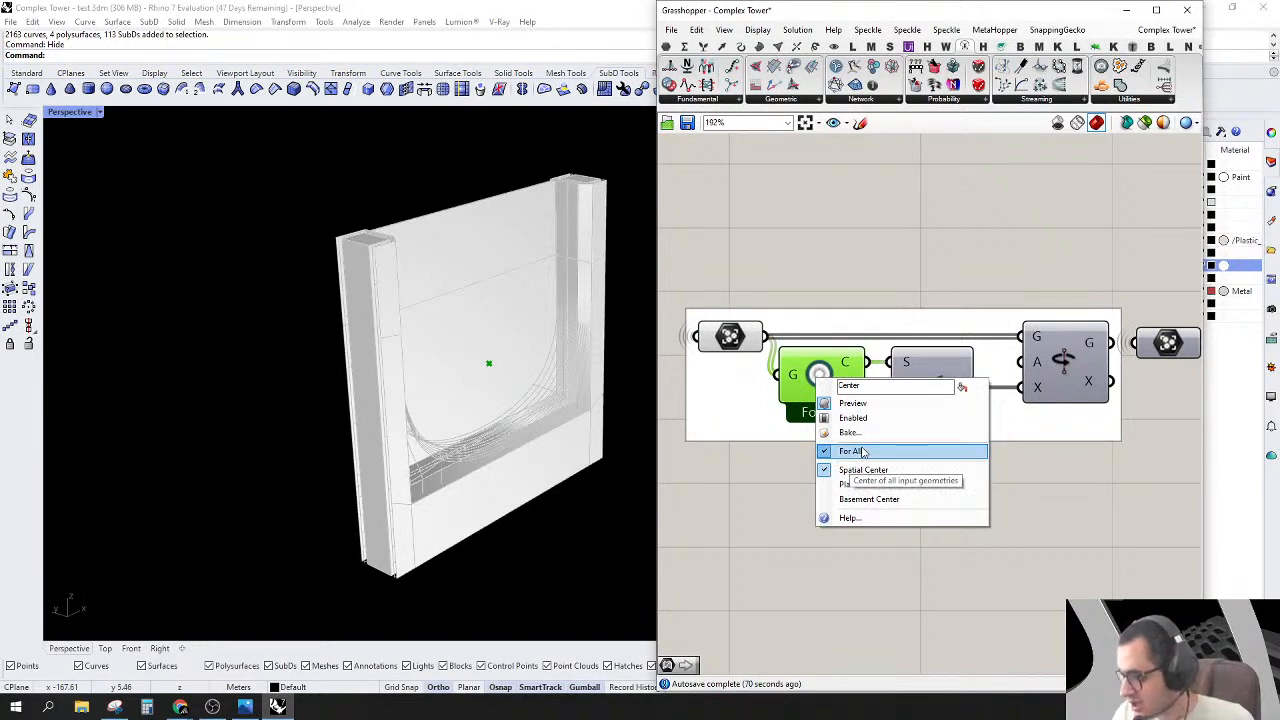
{"action": "left_click", "coordinate": [831, 273]}
{"action": "right_click_drag", "start_coordinate": [941, 320], "coordinate": [906, 331]}
{"action": "left_click", "coordinate": [803, 399]}
{"action": "right_click_drag", "start_coordinate": [755, 433], "coordinate": [773, 388]}
{"action": "mouse_move", "coordinate": [790, 388]}
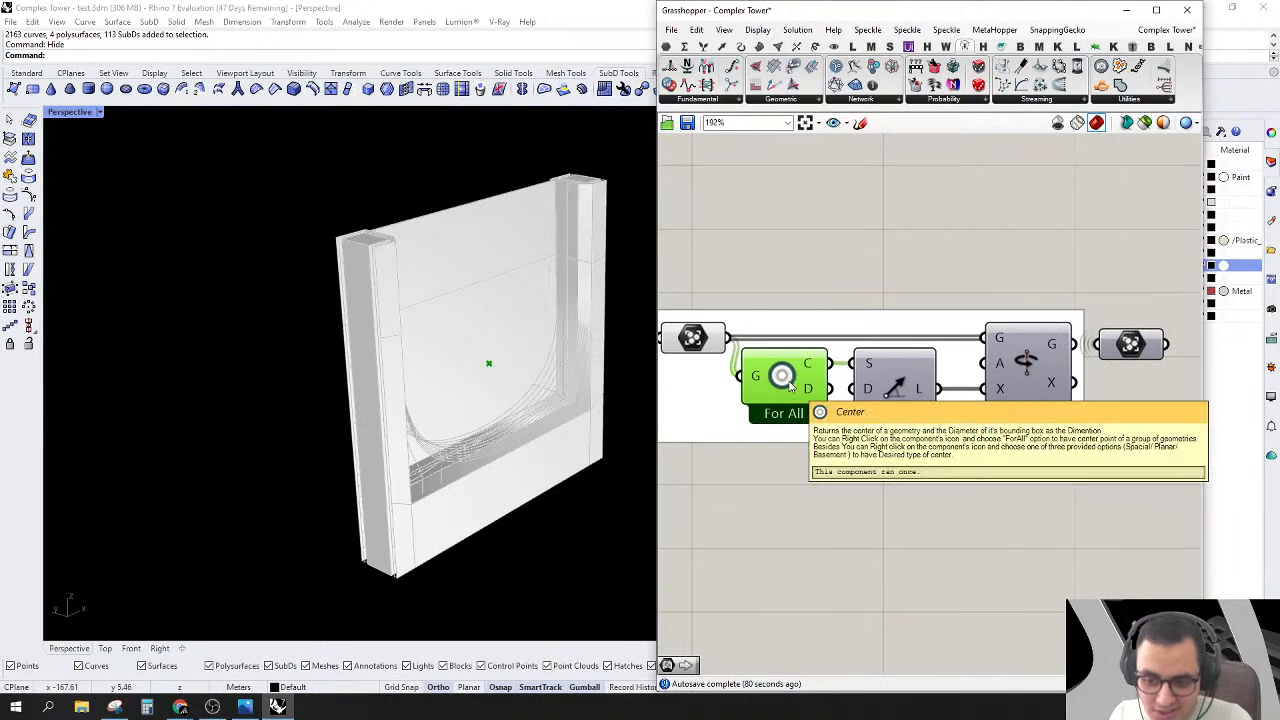
Step: Turn on the Line SDL component's preview and inspect its line, start input and direction input
{"action": "right_click", "coordinate": [902, 382]}
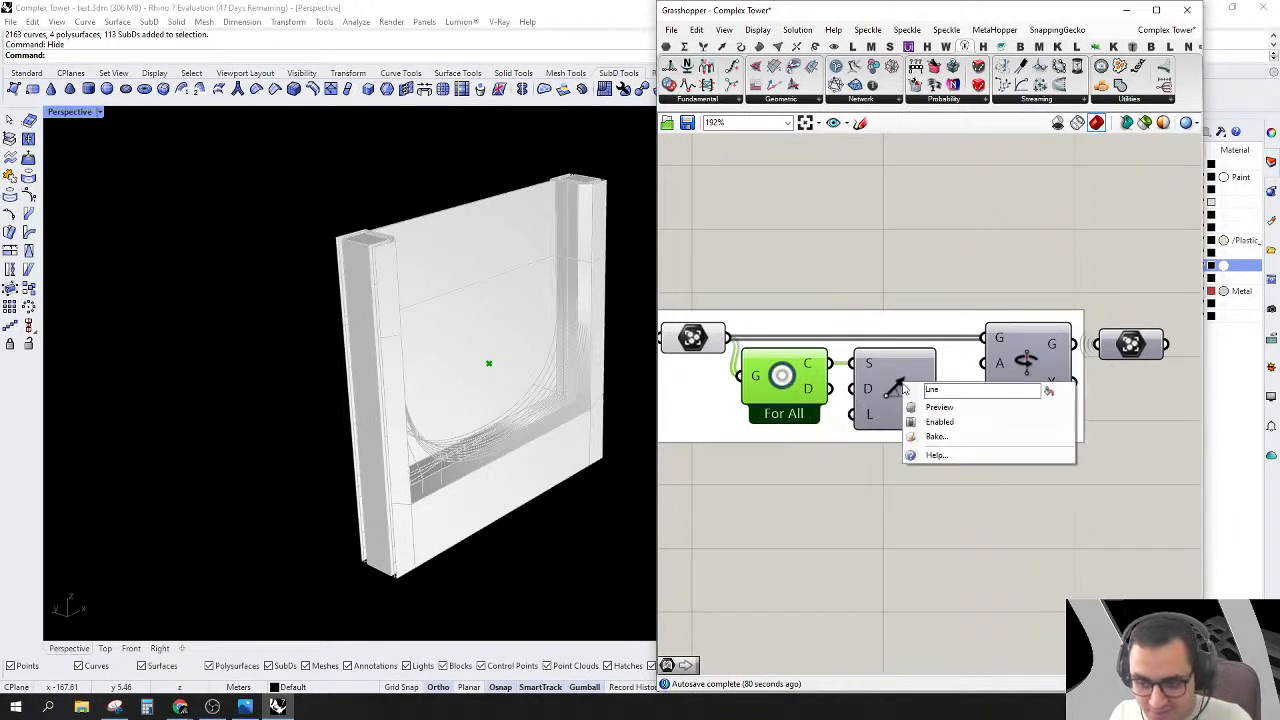
{"action": "left_click", "coordinate": [911, 403]}
{"action": "left_click", "coordinate": [911, 404]}
{"action": "right_click_drag", "start_coordinate": [912, 404], "coordinate": [884, 398]}
{"action": "mouse_move", "coordinate": [884, 396]}
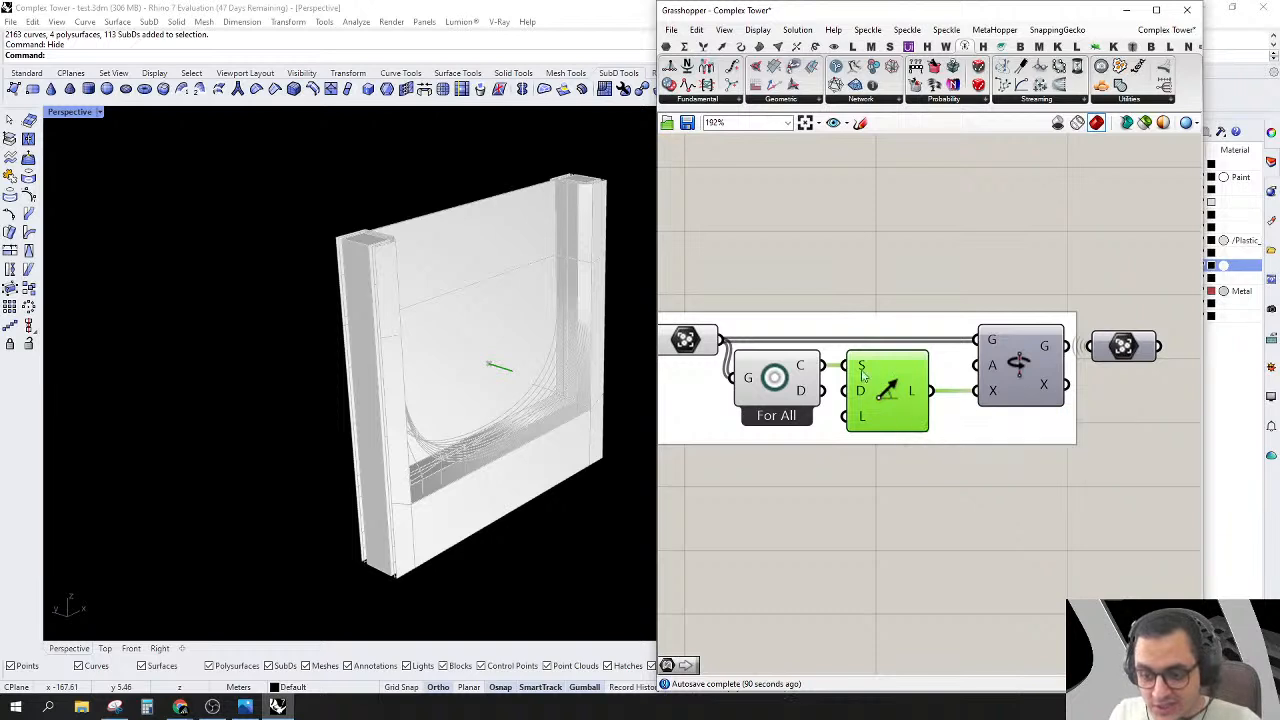
{"action": "mouse_move", "coordinate": [866, 370]}
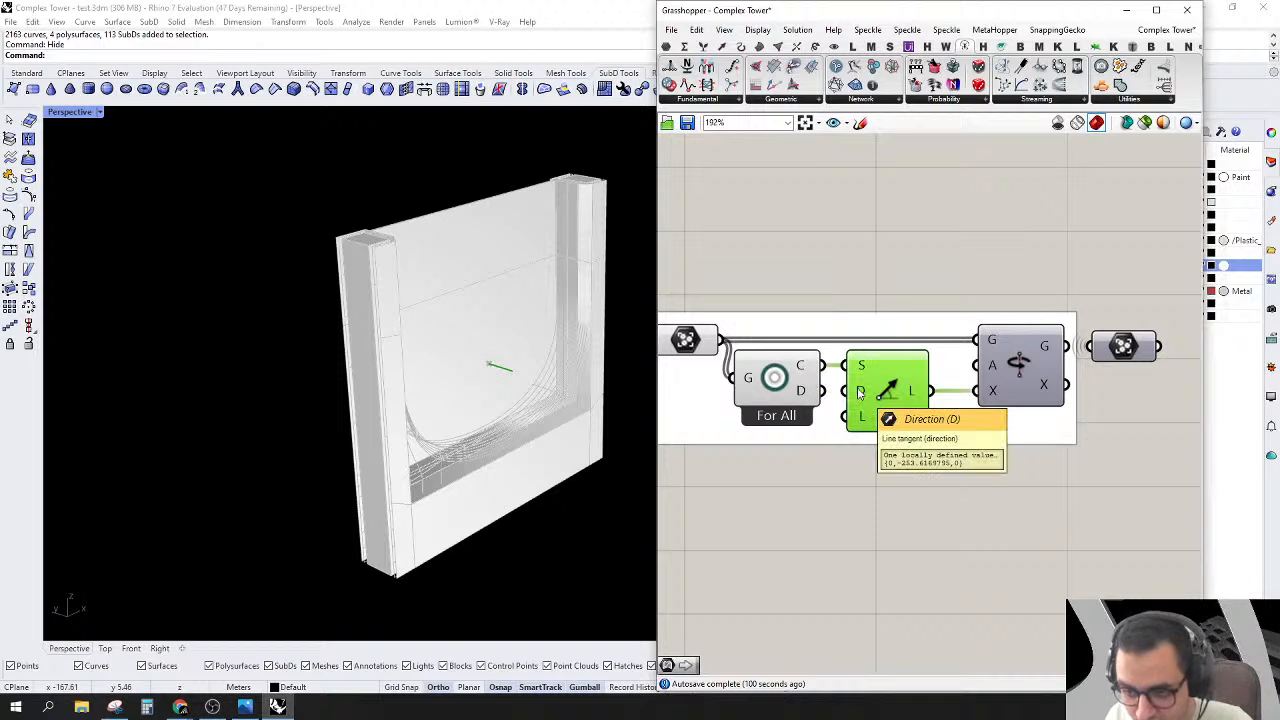
Step: Set one vector for the Line SDL's Direction input by picking its end point along the negative Y axis
{"action": "right_click", "coordinate": [860, 393]}
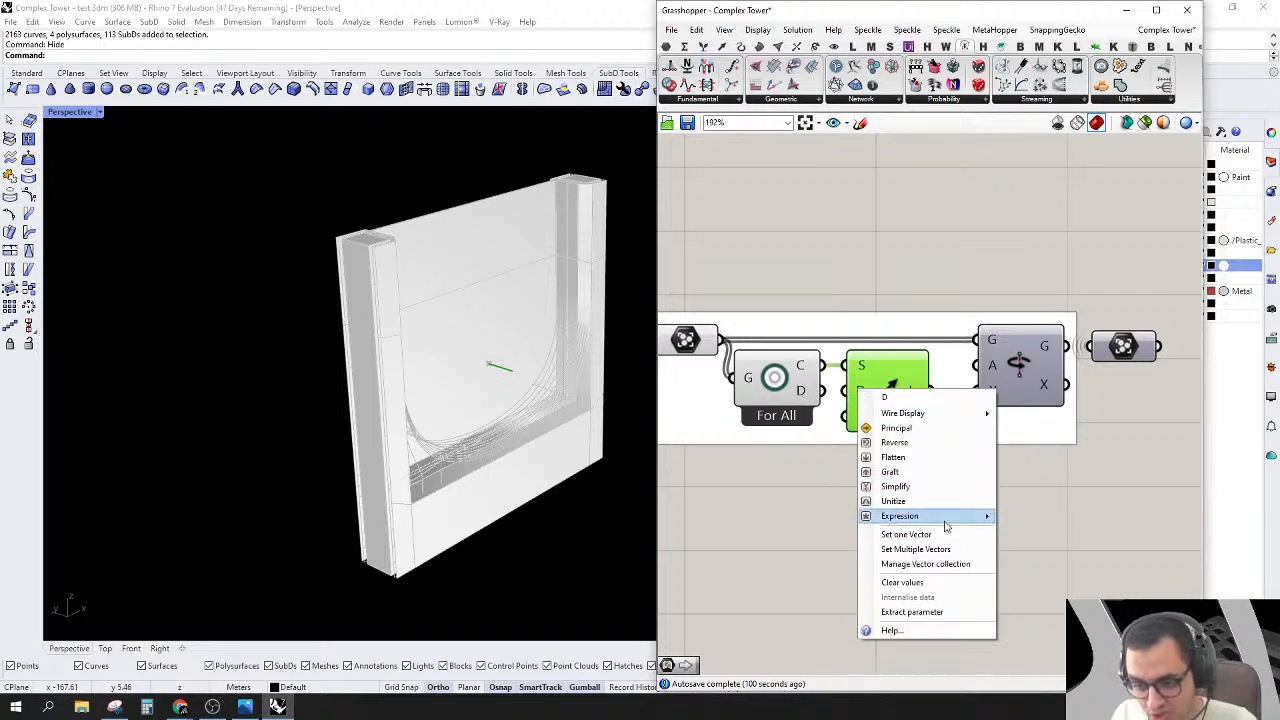
{"action": "mouse_move", "coordinate": [945, 525]}
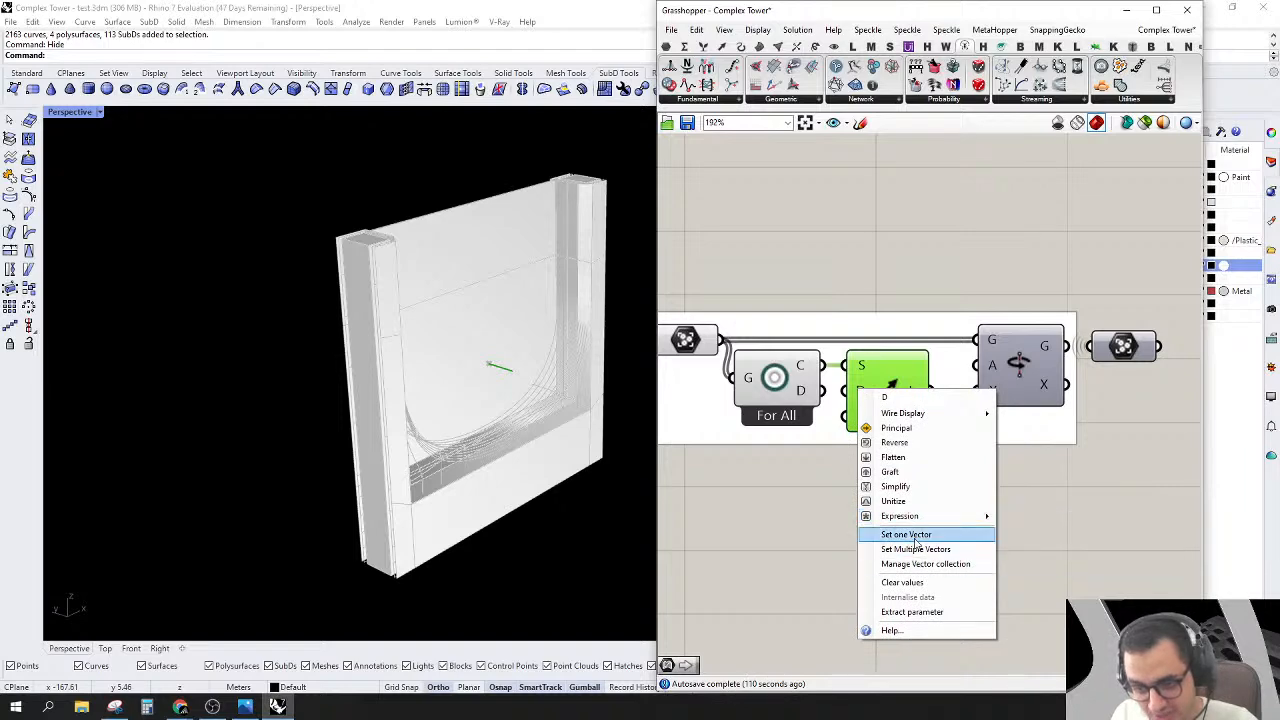
{"action": "left_click", "coordinate": [910, 534]}
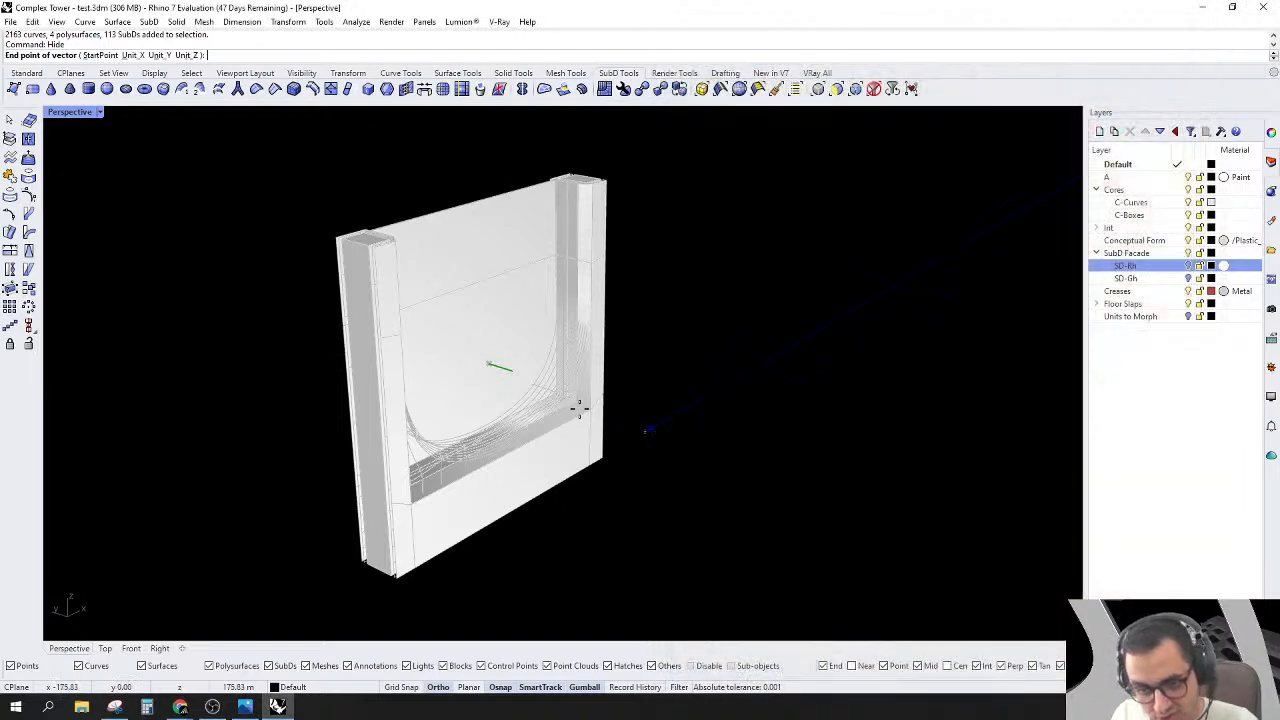
{"action": "scroll", "coordinate": [577, 410], "scroll_direction": "down", "scroll_amount": 10}
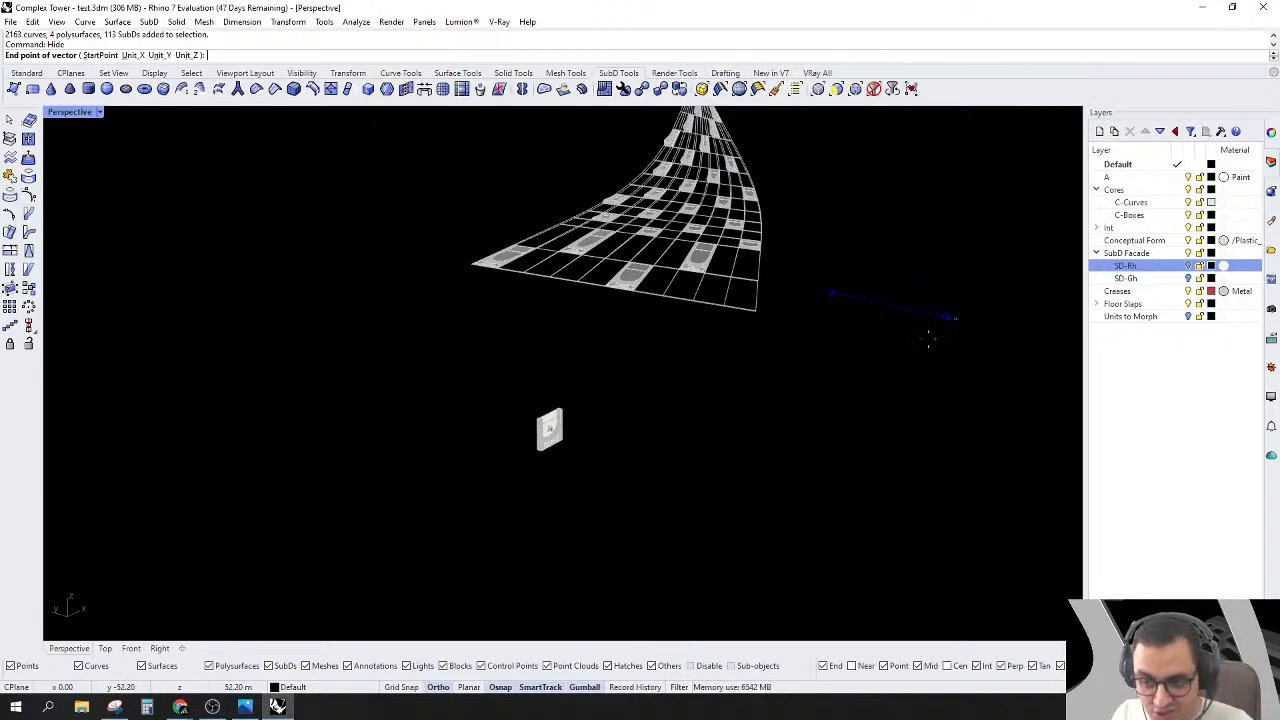
{"action": "left_click", "coordinate": [929, 345]}
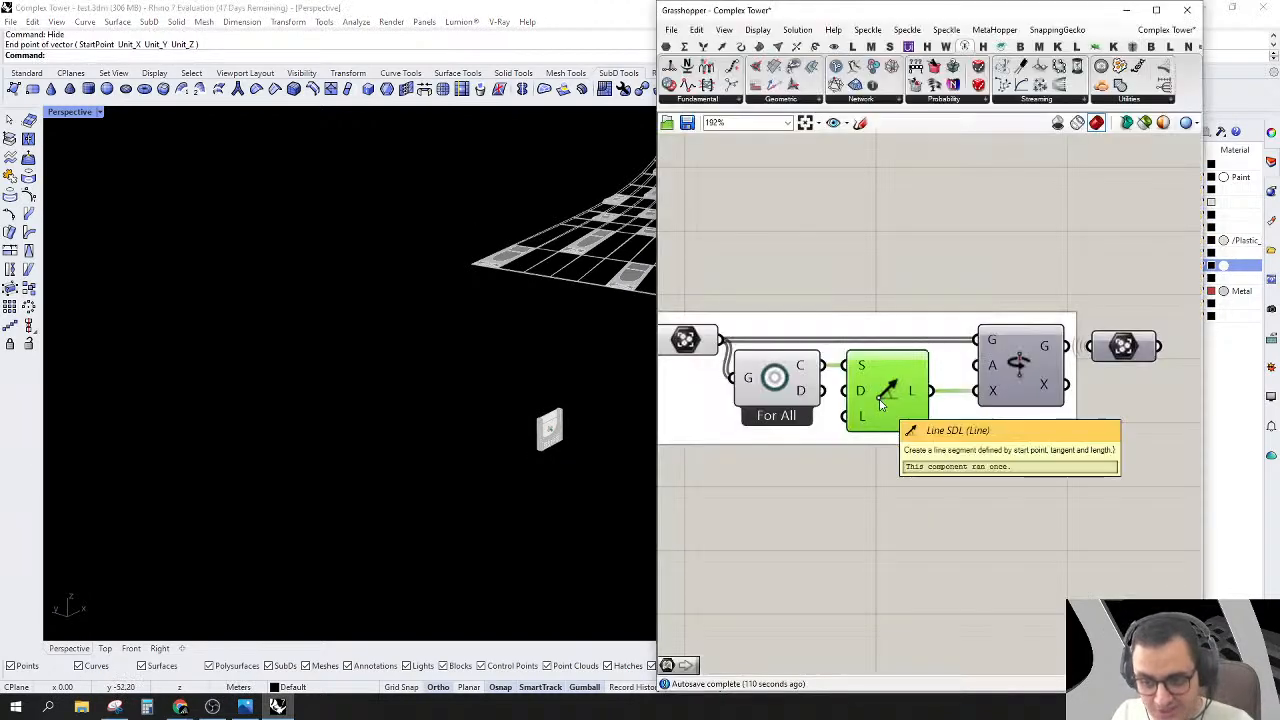
Step: Turn on the Rotate Axis component's preview and inspect the rotated panel through the output Group parameter
{"action": "scroll", "coordinate": [595, 420], "scroll_direction": "up", "scroll_amount": 18}
{"action": "right_click_drag", "start_coordinate": [1113, 363], "coordinate": [1178, 341]}
{"action": "left_click", "coordinate": [1078, 353]}
{"action": "right_click_drag", "start_coordinate": [1080, 350], "coordinate": [1024, 349]}
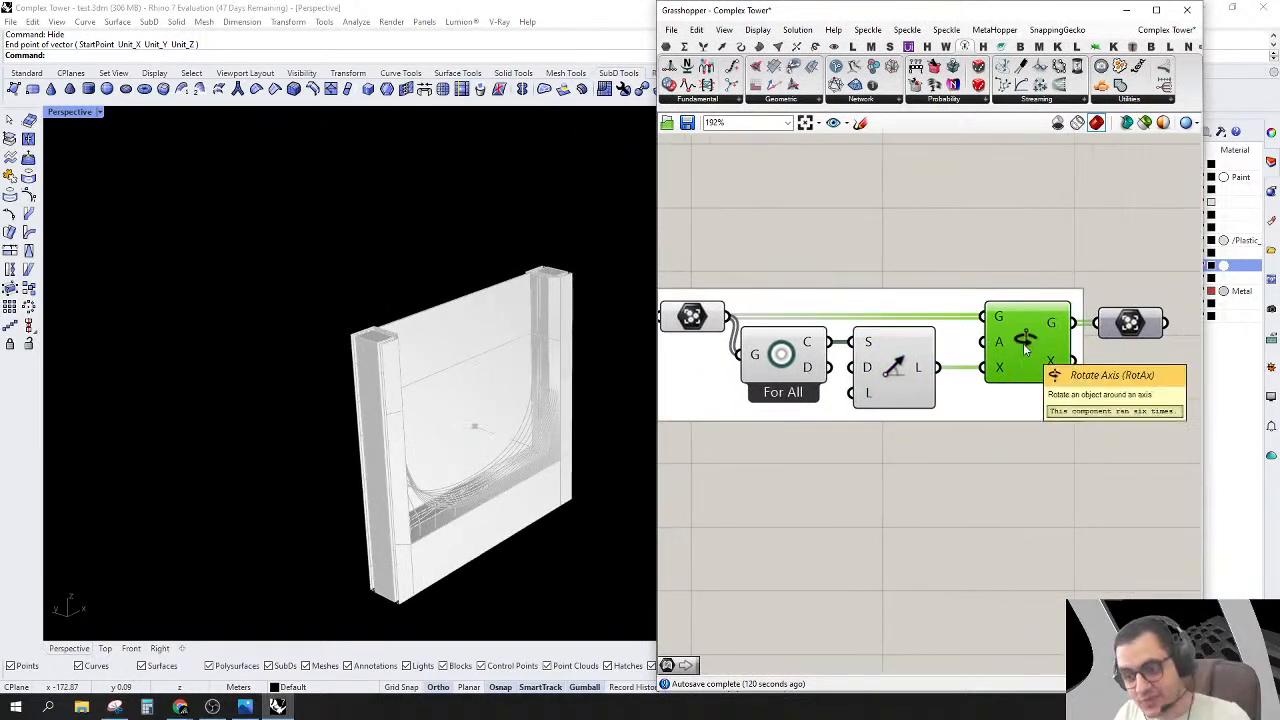
{"action": "right_click", "coordinate": [1030, 355]}
{"action": "left_click", "coordinate": [1050, 371]}
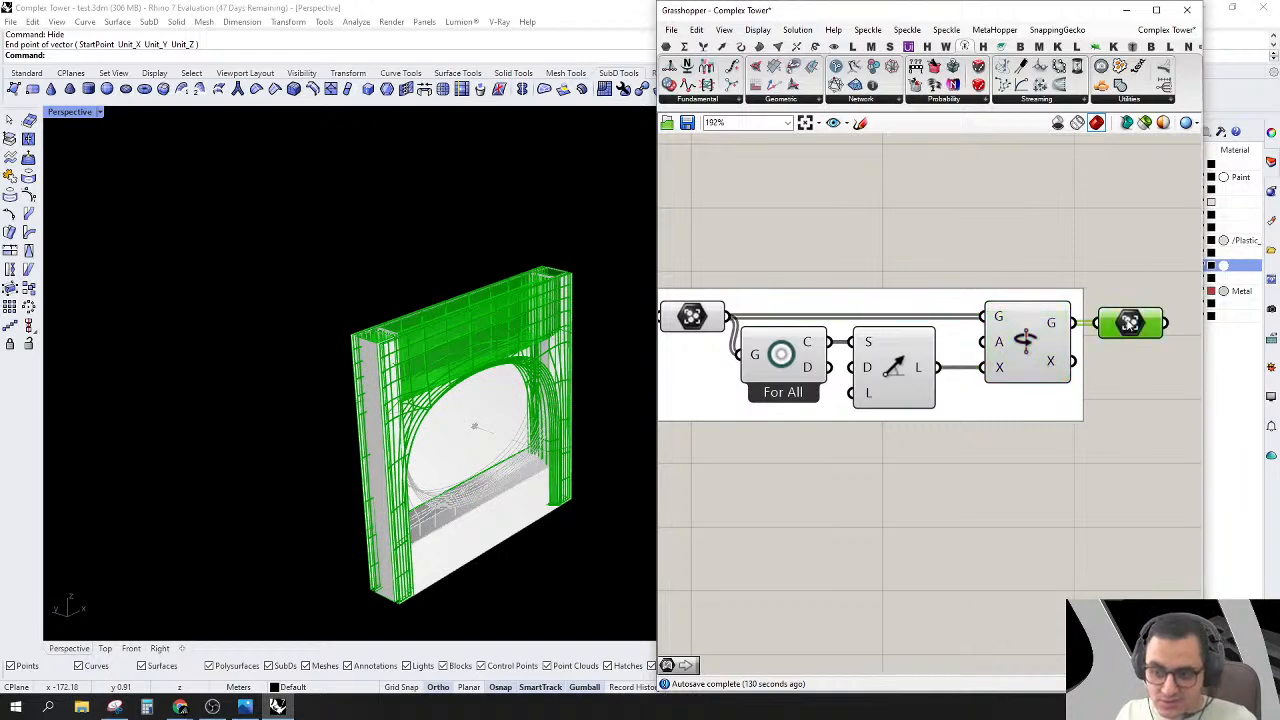
{"action": "left_click", "coordinate": [1128, 322]}
{"action": "scroll", "coordinate": [1120, 325], "scroll_direction": "down", "scroll_amount": 2}
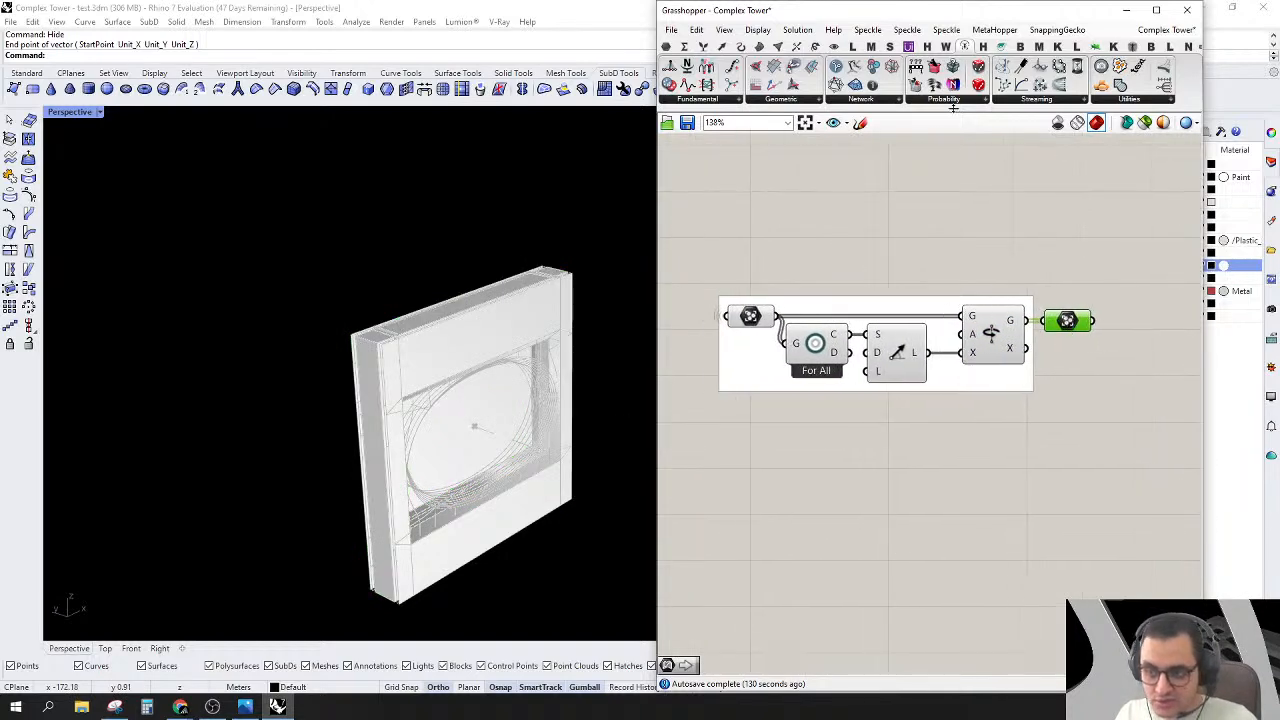
Step: Turn off the previews of the rotation chain and remove the white group around its components
{"action": "left_click_drag", "start_coordinate": [1018, 232], "coordinate": [741, 466]}
{"action": "right_click", "coordinate": [737, 228]}
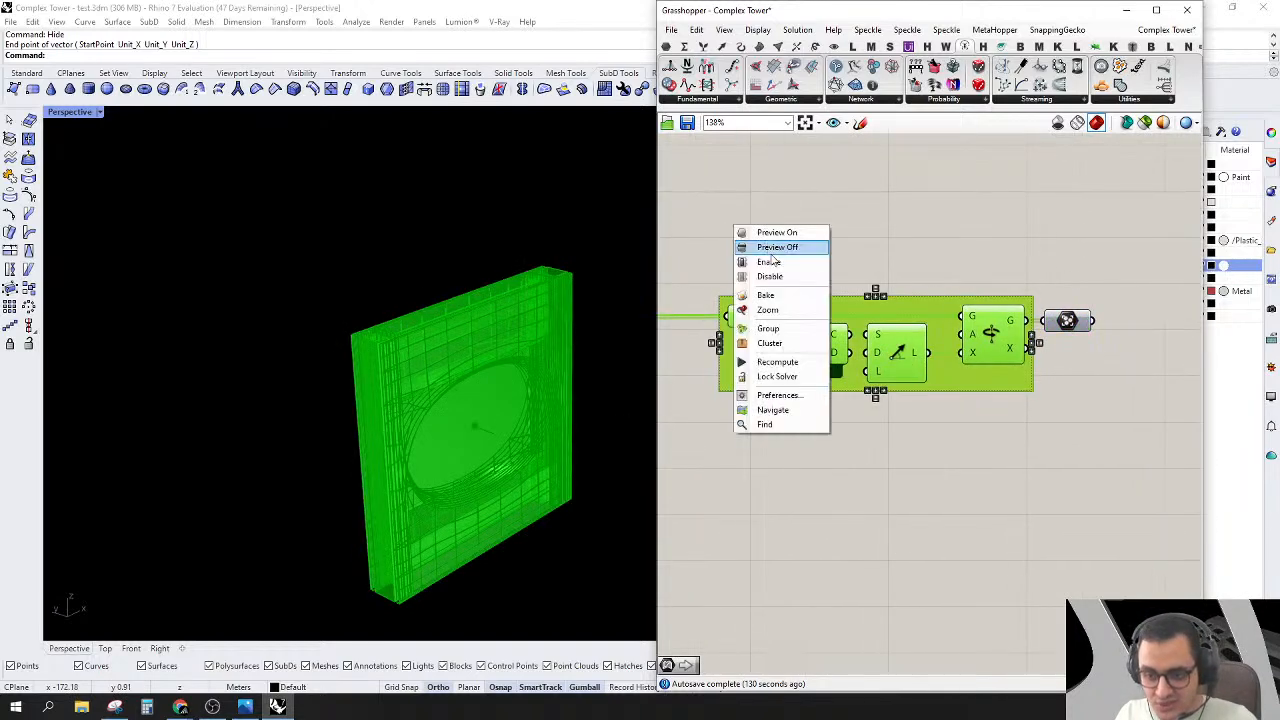
{"action": "left_click", "coordinate": [769, 249]}
{"action": "left_click", "coordinate": [954, 384]}
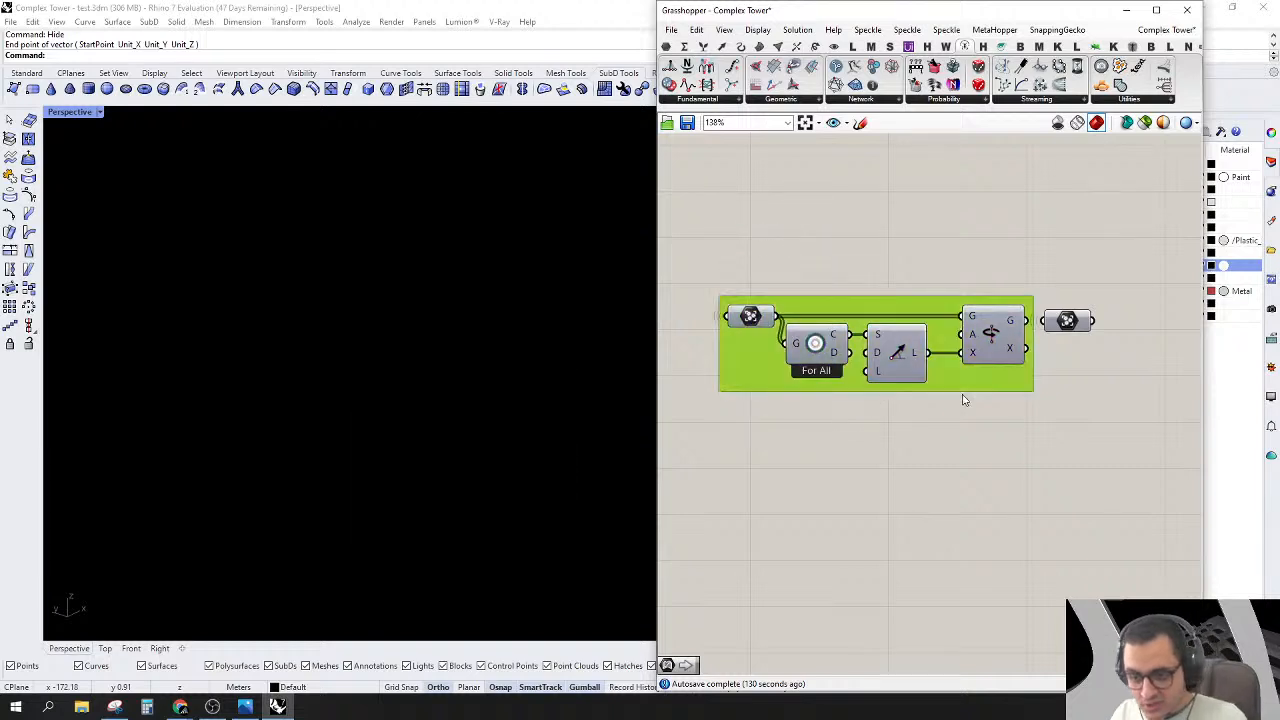
{"action": "right_click_drag", "start_coordinate": [980, 424], "coordinate": [945, 436]}
{"action": "key", "text": "Delete"}
Step: Make the hidden wire between Rotate Axis and the output Group parameter visible
{"action": "right_click", "coordinate": [1017, 334]}
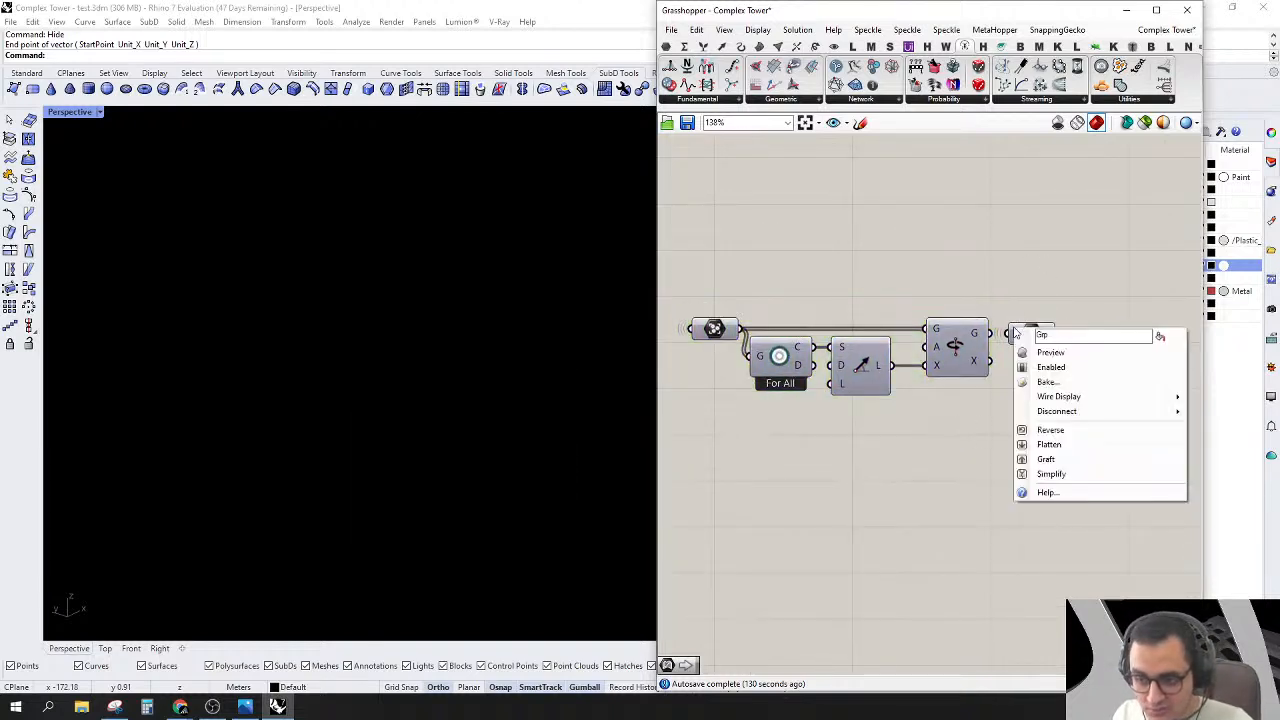
{"action": "mouse_move", "coordinate": [1085, 413]}
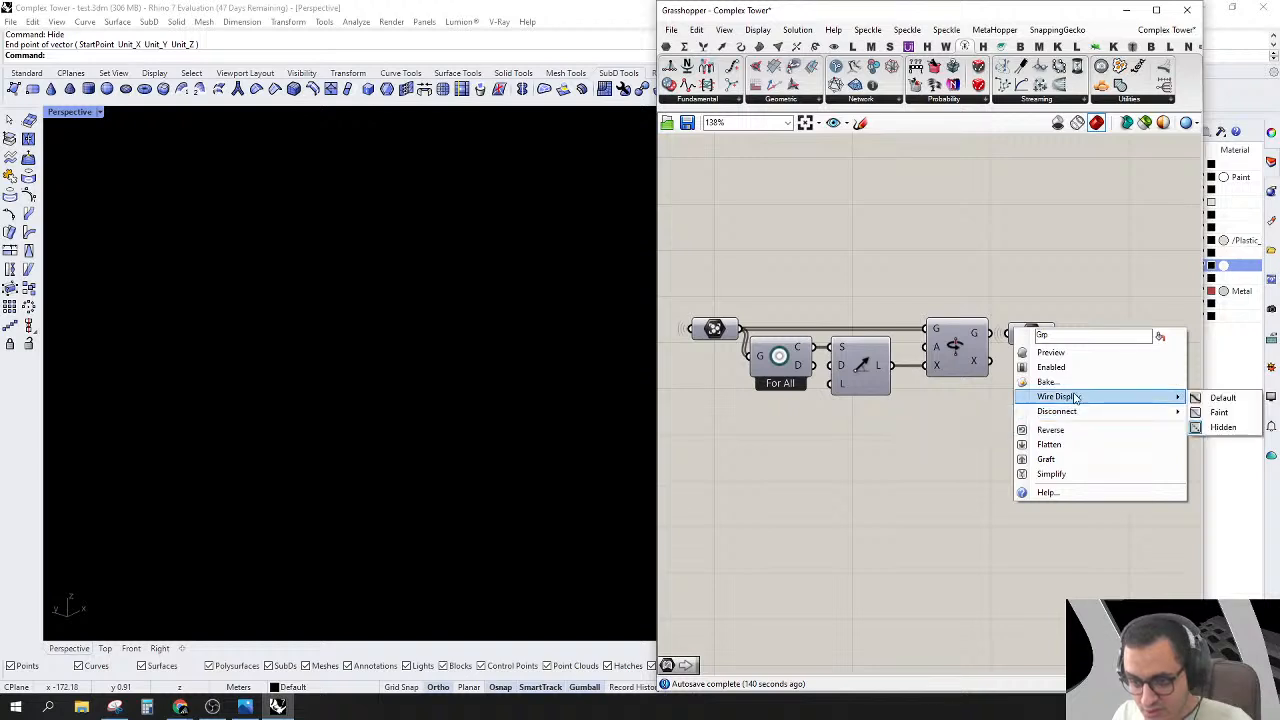
{"action": "left_click", "coordinate": [1238, 408]}
{"action": "right_click_drag", "start_coordinate": [997, 373], "coordinate": [1030, 371]}
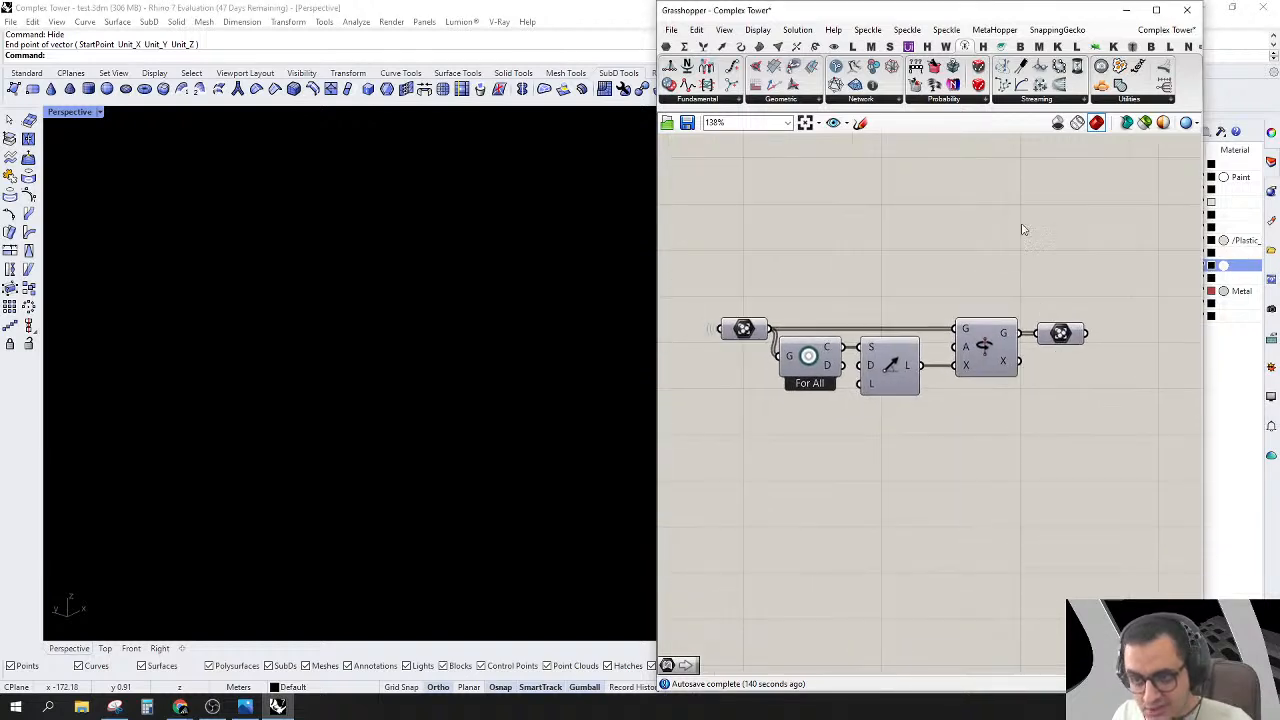
Step: Add a cluster input wired to the first Group parameter and a cluster output wired from the last one
{"action": "right_click_drag", "start_coordinate": [1034, 226], "coordinate": [1013, 235]}
{"action": "left_click", "coordinate": [1001, 46]}
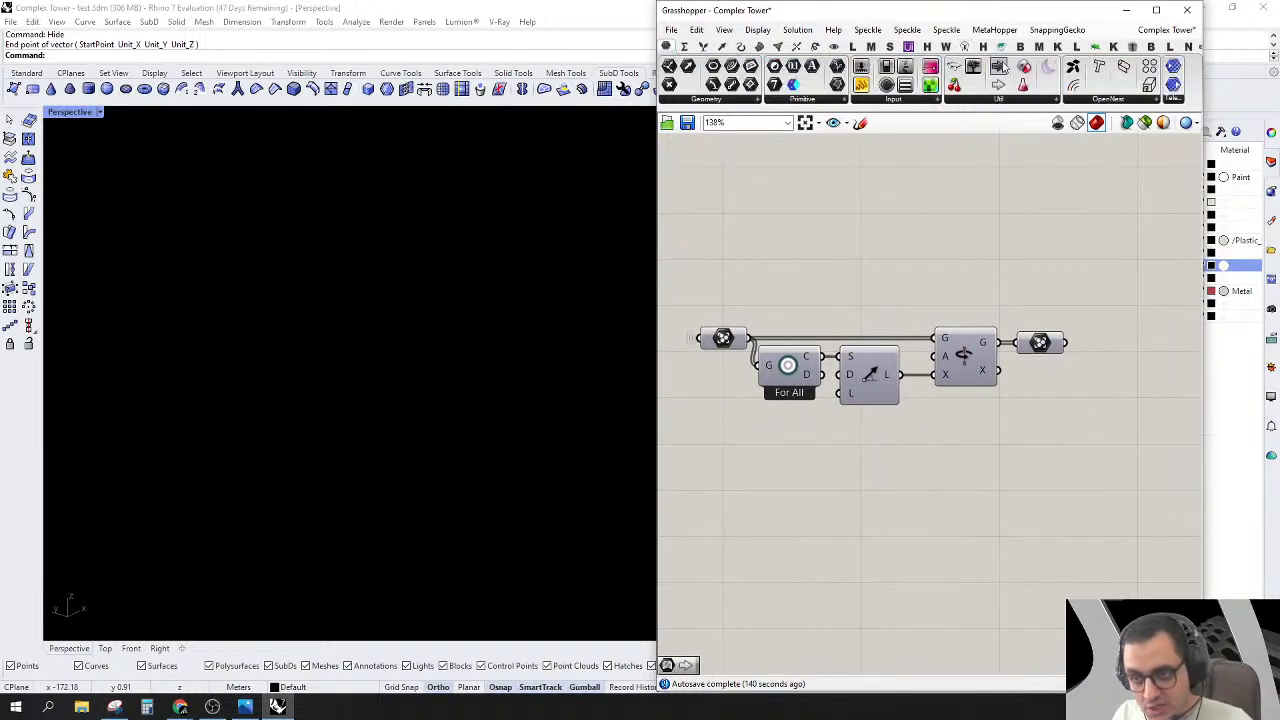
{"action": "left_click_drag", "start_coordinate": [999, 66], "coordinate": [797, 338]}
{"action": "left_click_drag", "start_coordinate": [716, 295], "coordinate": [750, 331]}
{"action": "right_click_drag", "start_coordinate": [989, 240], "coordinate": [923, 226]}
{"action": "left_click_drag", "start_coordinate": [998, 85], "coordinate": [1096, 328]}
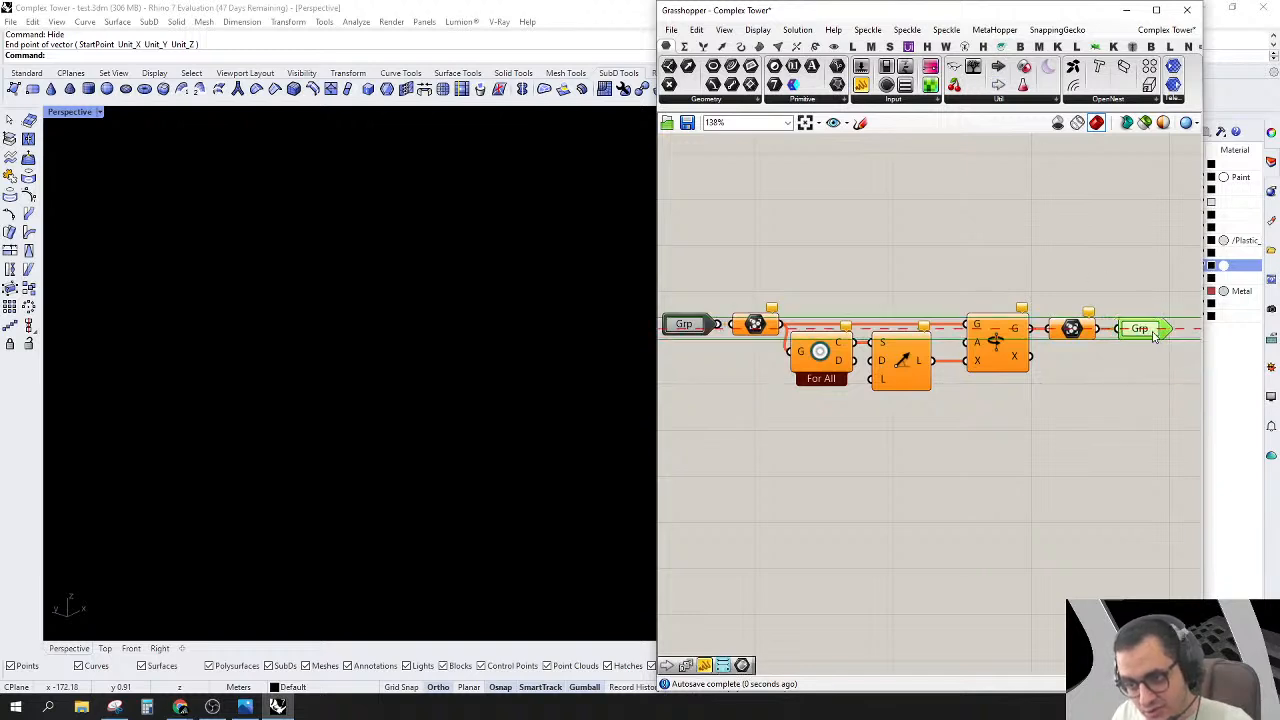
{"action": "scroll", "coordinate": [1088, 321], "scroll_direction": "up", "scroll_amount": 1}
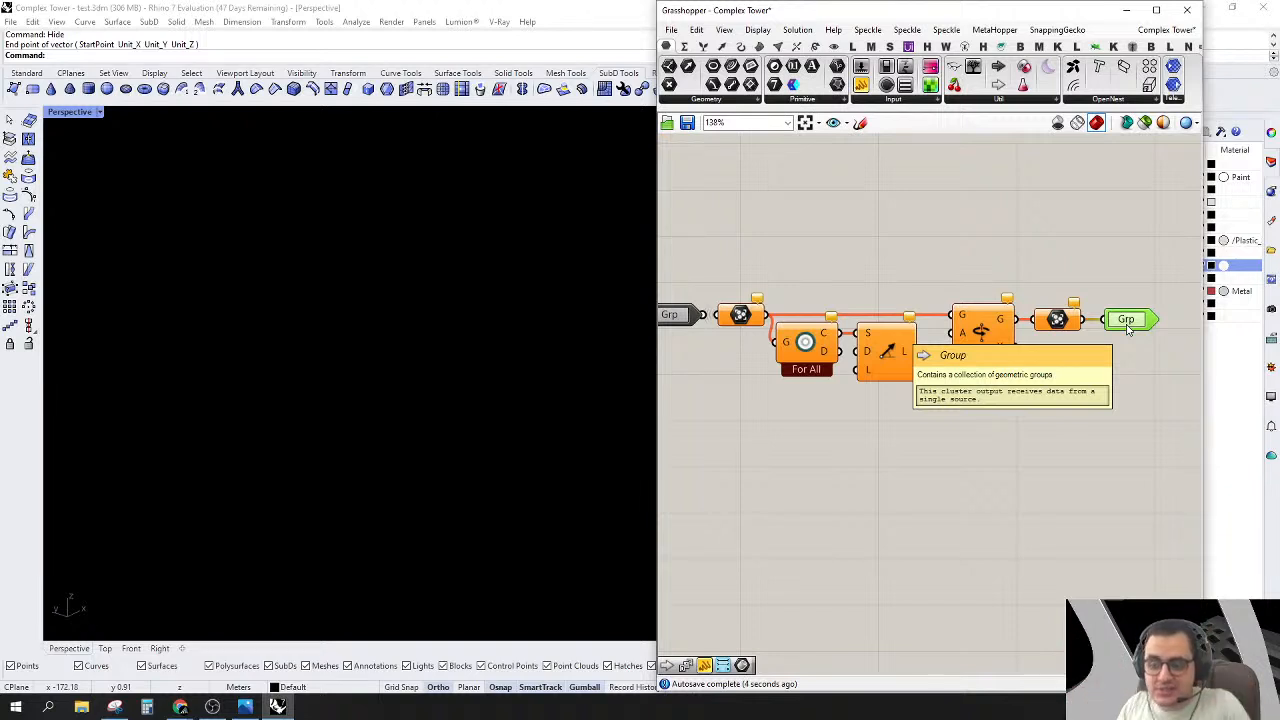
{"action": "left_click", "coordinate": [1128, 329]}
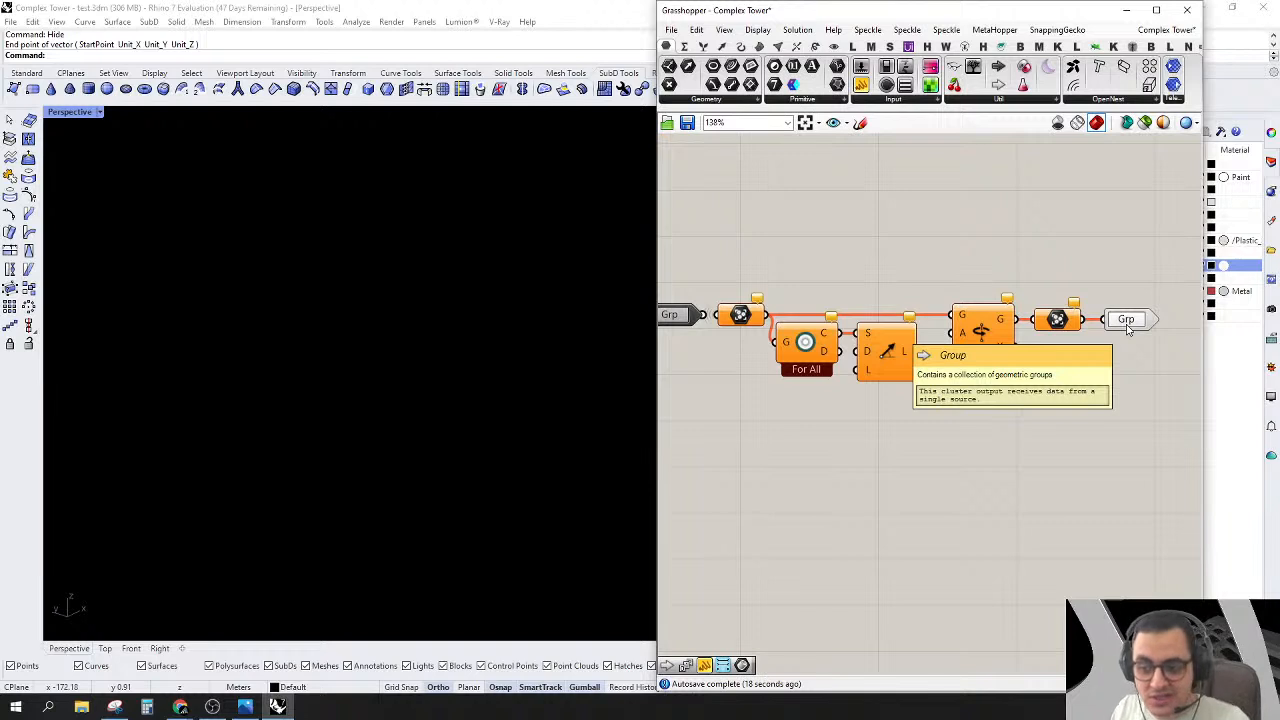
Step: Combine the whole rotation chain, including its Grp input and output, into a cluster
{"action": "scroll", "coordinate": [1127, 330], "scroll_direction": "down", "scroll_amount": 2}
{"action": "left_click_drag", "start_coordinate": [1168, 271], "coordinate": [763, 423]}
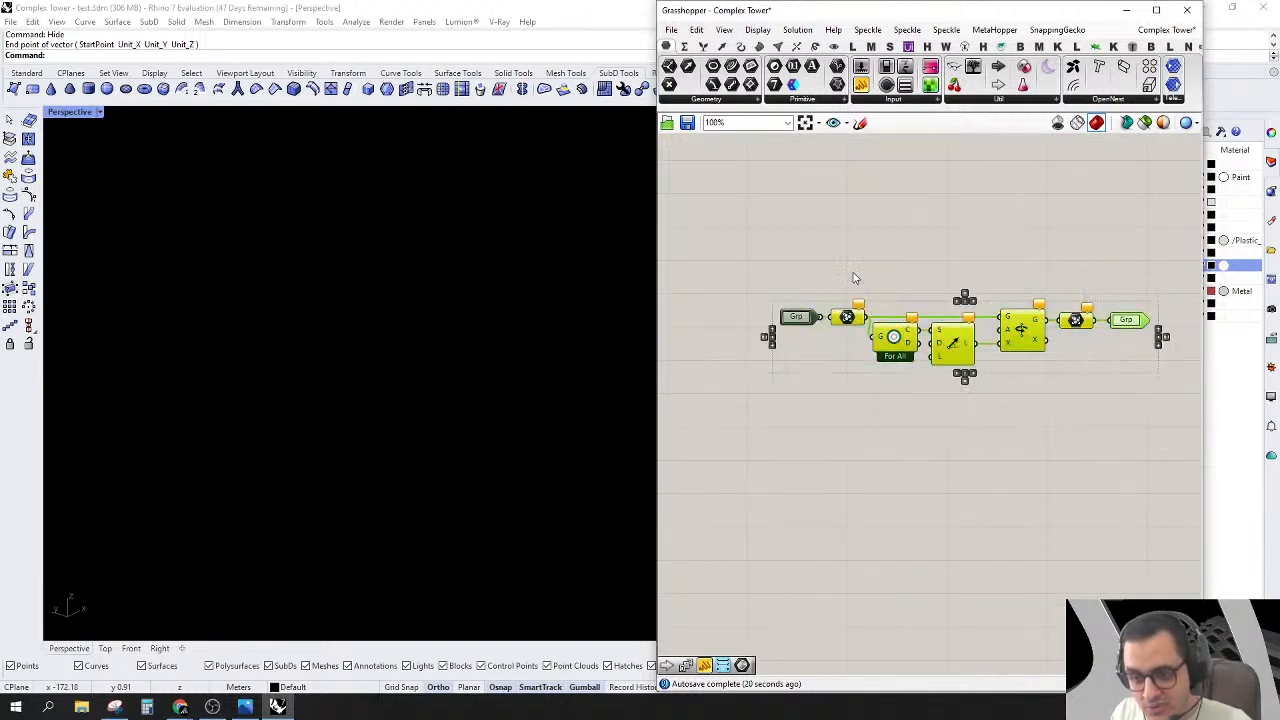
{"action": "right_click", "coordinate": [949, 241]}
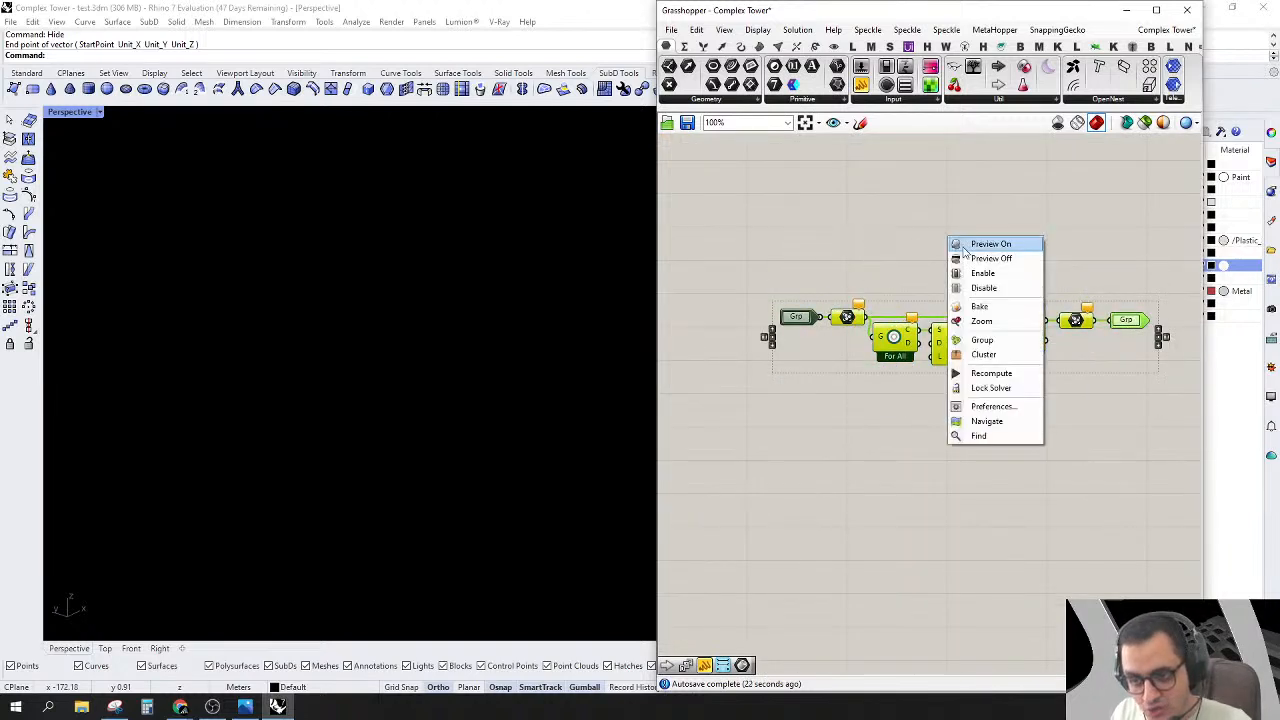
{"action": "left_click", "coordinate": [970, 355]}
Step: Move the new Grp cluster above the Process group, beside the two Twisted Box parameters
{"action": "scroll", "coordinate": [1055, 297], "scroll_direction": "down", "scroll_amount": 3}
{"action": "scroll", "coordinate": [1015, 309], "scroll_direction": "up", "scroll_amount": 2}
{"action": "left_click_drag", "start_coordinate": [1013, 312], "coordinate": [927, 359]}
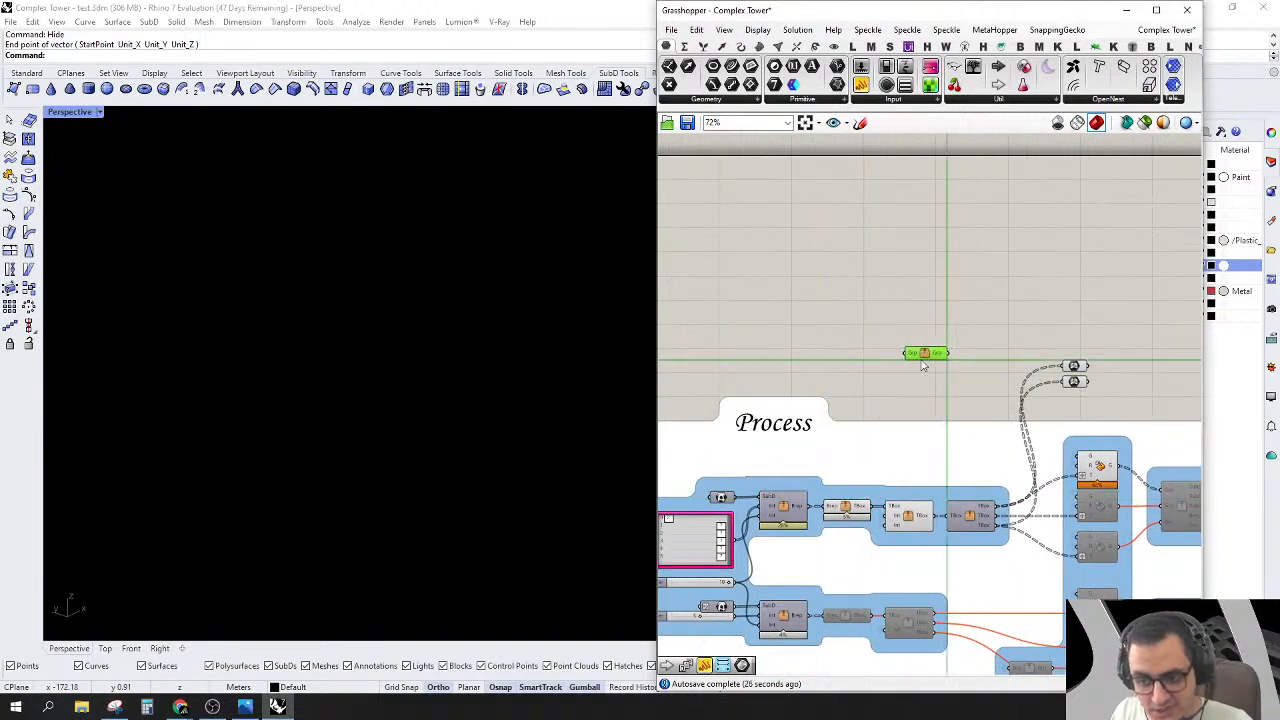
{"action": "right_click_drag", "start_coordinate": [953, 369], "coordinate": [910, 306]}
{"action": "scroll", "coordinate": [1033, 326], "scroll_direction": "up", "scroll_amount": 2}
{"action": "right_click_drag", "start_coordinate": [1042, 328], "coordinate": [1080, 298]}
{"action": "left_click_drag", "start_coordinate": [850, 250], "coordinate": [924, 250]}
{"action": "scroll", "coordinate": [913, 286], "scroll_direction": "down", "scroll_amount": 2}
{"action": "right_click_drag", "start_coordinate": [913, 286], "coordinate": [1014, 253]}
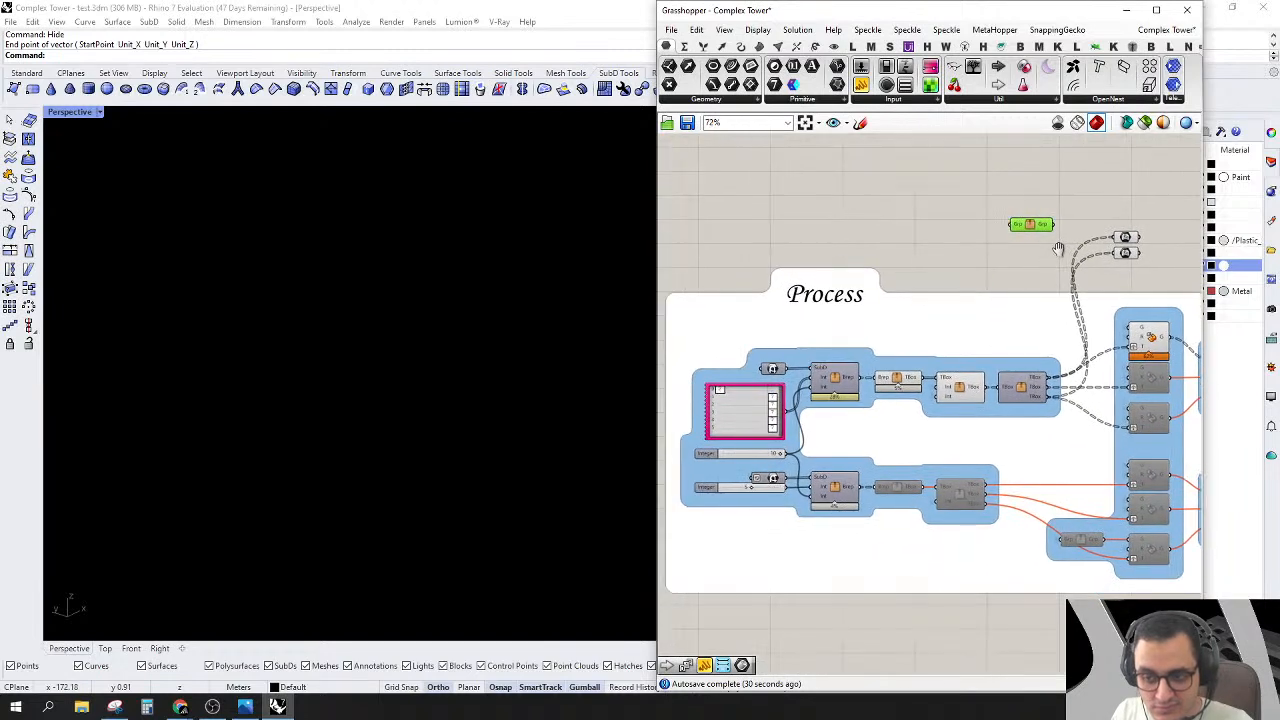
{"action": "scroll", "coordinate": [1040, 232], "scroll_direction": "down", "scroll_amount": 3}
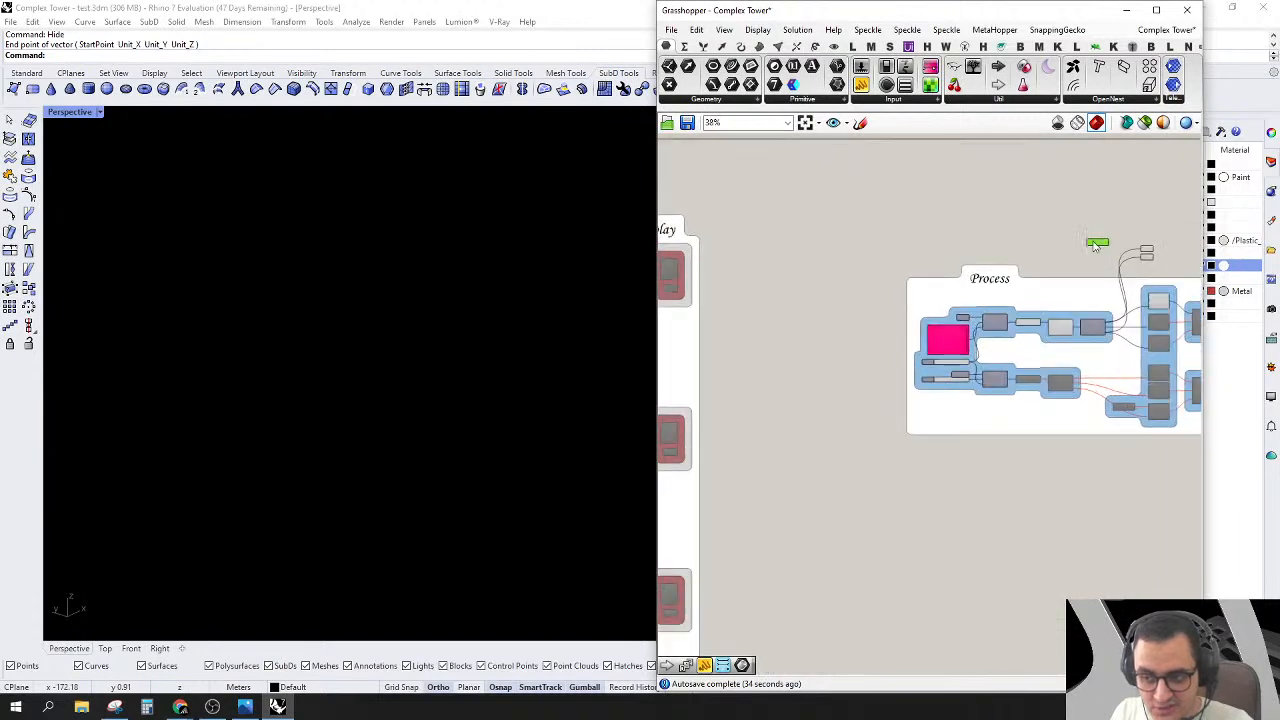
Step: Wire the Merge result into the Grp input of the new cluster above the Process group
{"action": "scroll", "coordinate": [1070, 244], "scroll_direction": "up", "scroll_amount": 2}
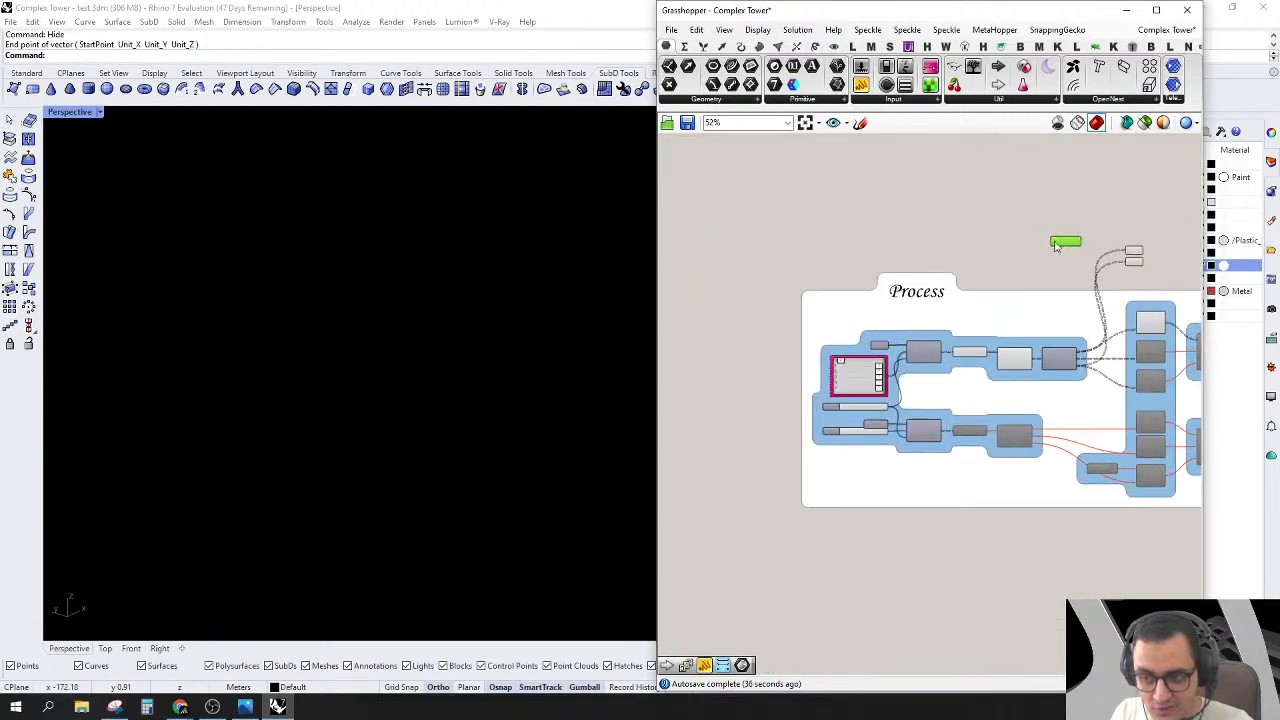
{"action": "left_click_drag", "start_coordinate": [1051, 244], "coordinate": [763, 559]}
{"action": "scroll", "coordinate": [757, 540], "scroll_direction": "down", "scroll_amount": 3}
{"action": "right_click_drag", "start_coordinate": [960, 365], "coordinate": [745, 308]}
{"action": "right_click_drag", "start_coordinate": [1097, 300], "coordinate": [803, 306]}
{"action": "scroll", "coordinate": [1037, 268], "scroll_direction": "up", "scroll_amount": 5}
{"action": "scroll", "coordinate": [1037, 268], "scroll_direction": "up", "scroll_amount": 2}
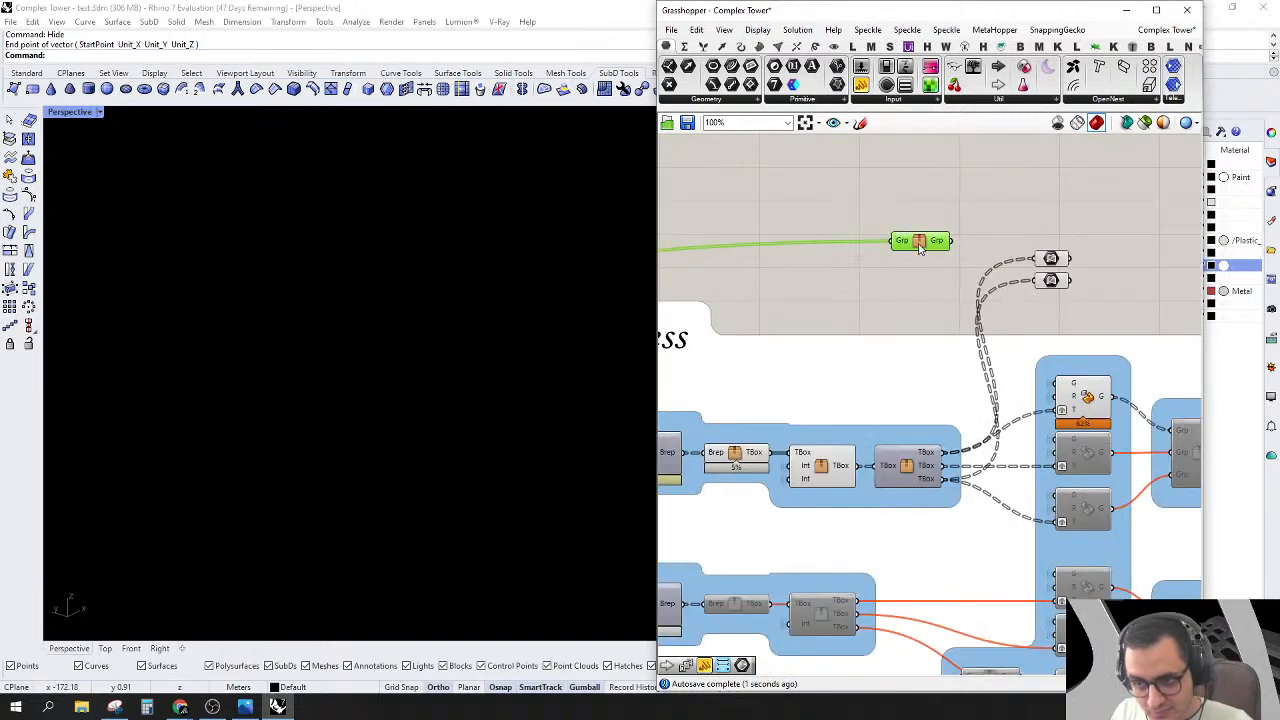
{"action": "right_click", "coordinate": [920, 194]}
{"action": "left_click", "coordinate": [954, 279]}
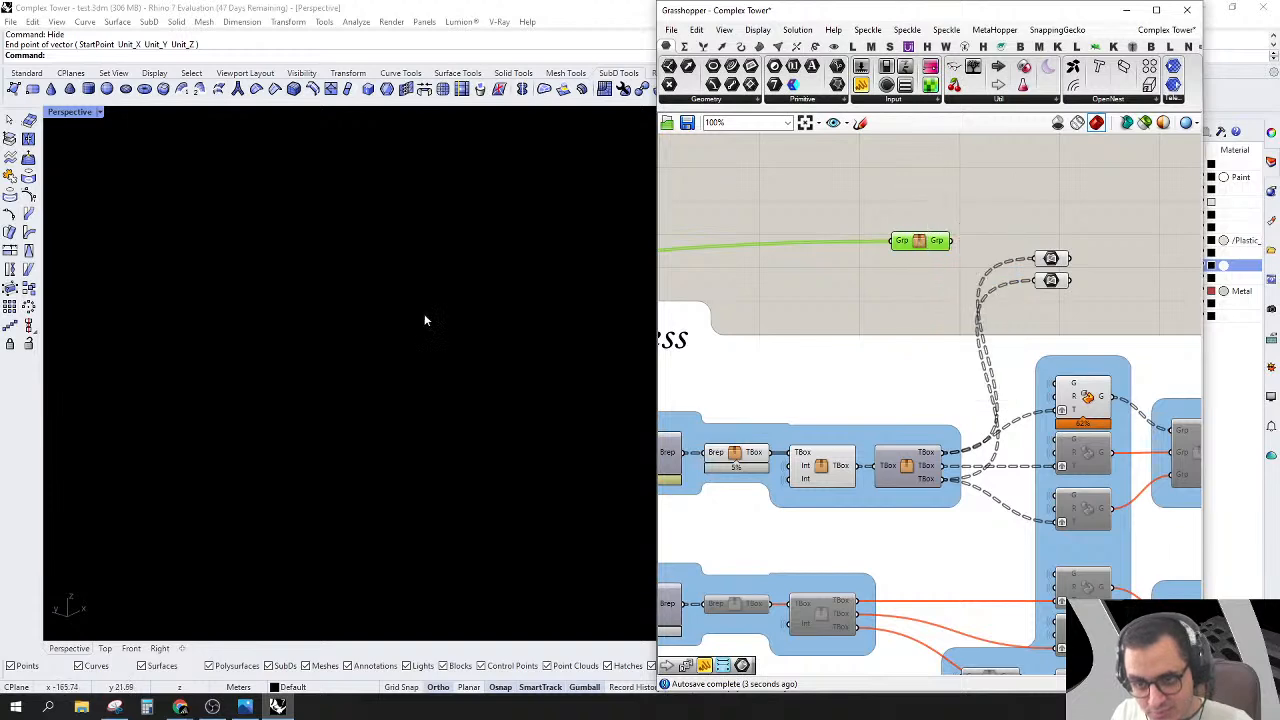
{"action": "right_click", "coordinate": [875, 197]}
{"action": "left_click", "coordinate": [846, 183]}
Step: Connect the Grp cluster's output to the G input of the first Box Morph
{"action": "left_click", "coordinate": [922, 244]}
{"action": "scroll", "coordinate": [925, 249], "scroll_direction": "down", "scroll_amount": 2}
{"action": "right_click_drag", "start_coordinate": [933, 280], "coordinate": [888, 265]}
{"action": "scroll", "coordinate": [888, 265], "scroll_direction": "up", "scroll_amount": 2}
{"action": "left_click", "coordinate": [1035, 373]}
{"action": "right_click_drag", "start_coordinate": [1035, 373], "coordinate": [1051, 413]}
{"action": "left_click_drag", "start_coordinate": [1019, 397], "coordinate": [911, 257], "text": "shift"}
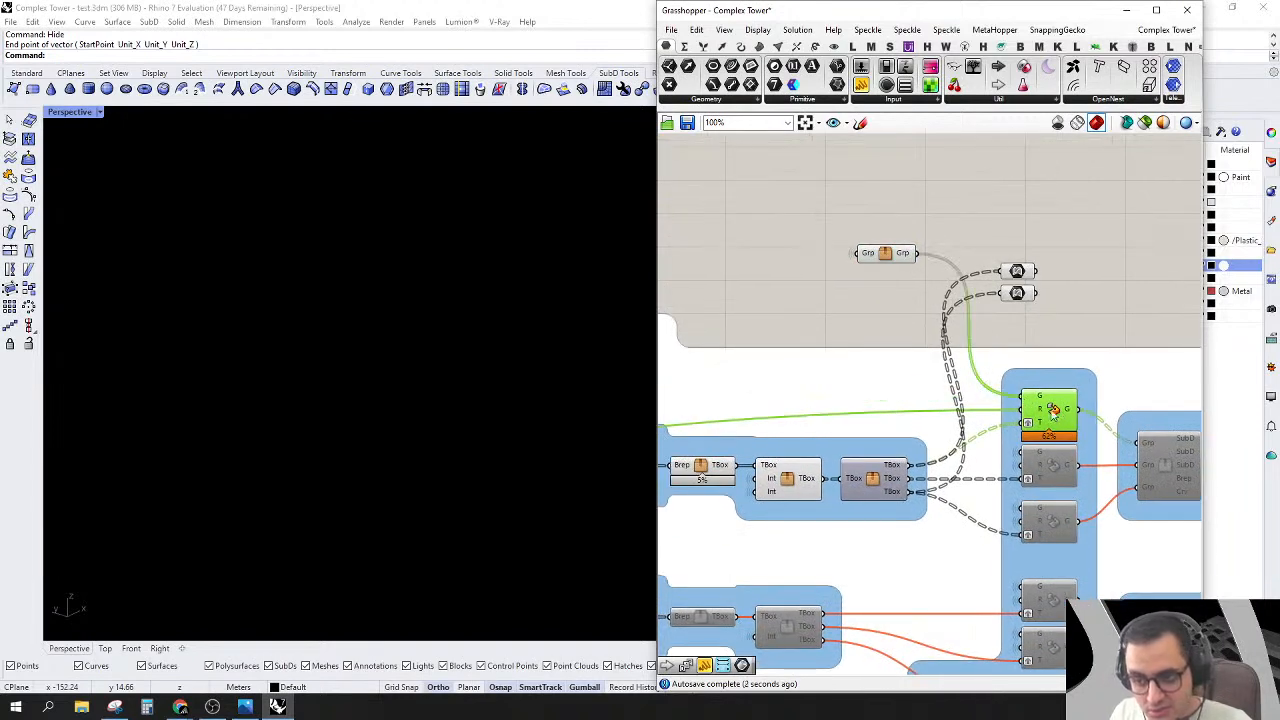
Step: Zoom the Rhino view to the first Box Morph's geometry and examine the orientation of its panels up close
{"action": "right_click", "coordinate": [1114, 204]}
{"action": "left_click", "coordinate": [1144, 270]}
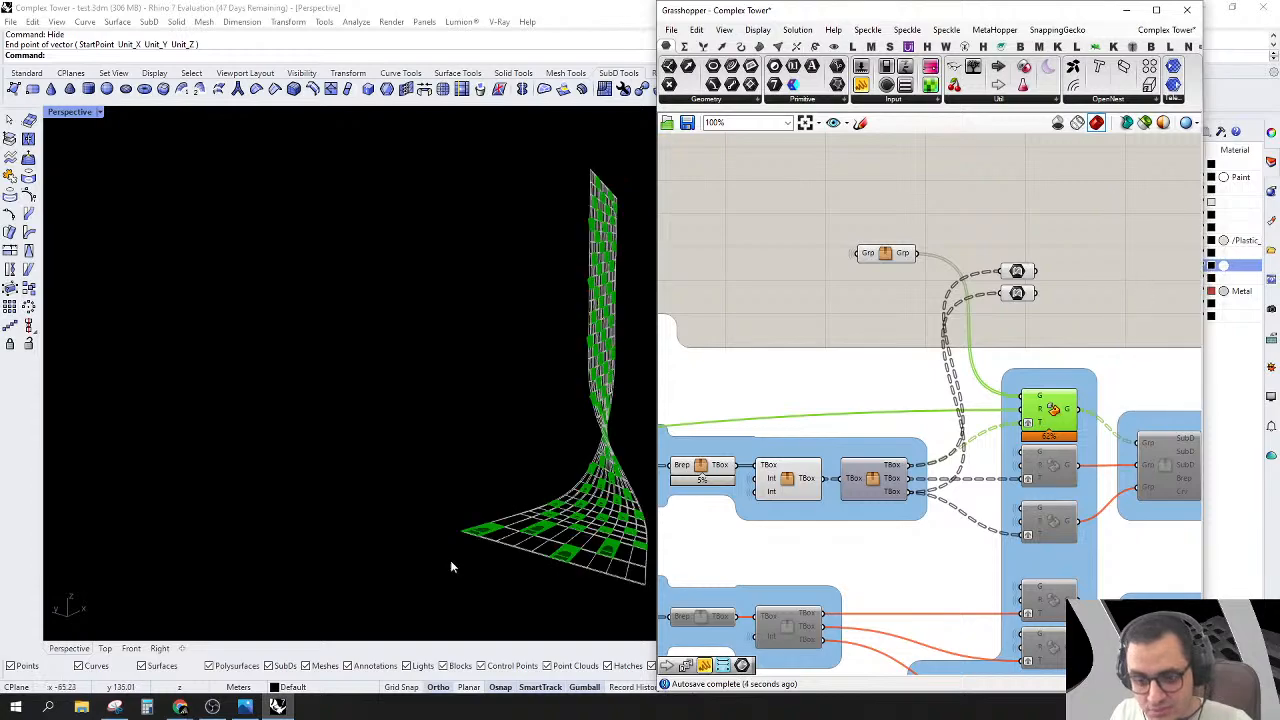
{"action": "scroll", "coordinate": [551, 523], "scroll_direction": "up", "scroll_amount": 10}
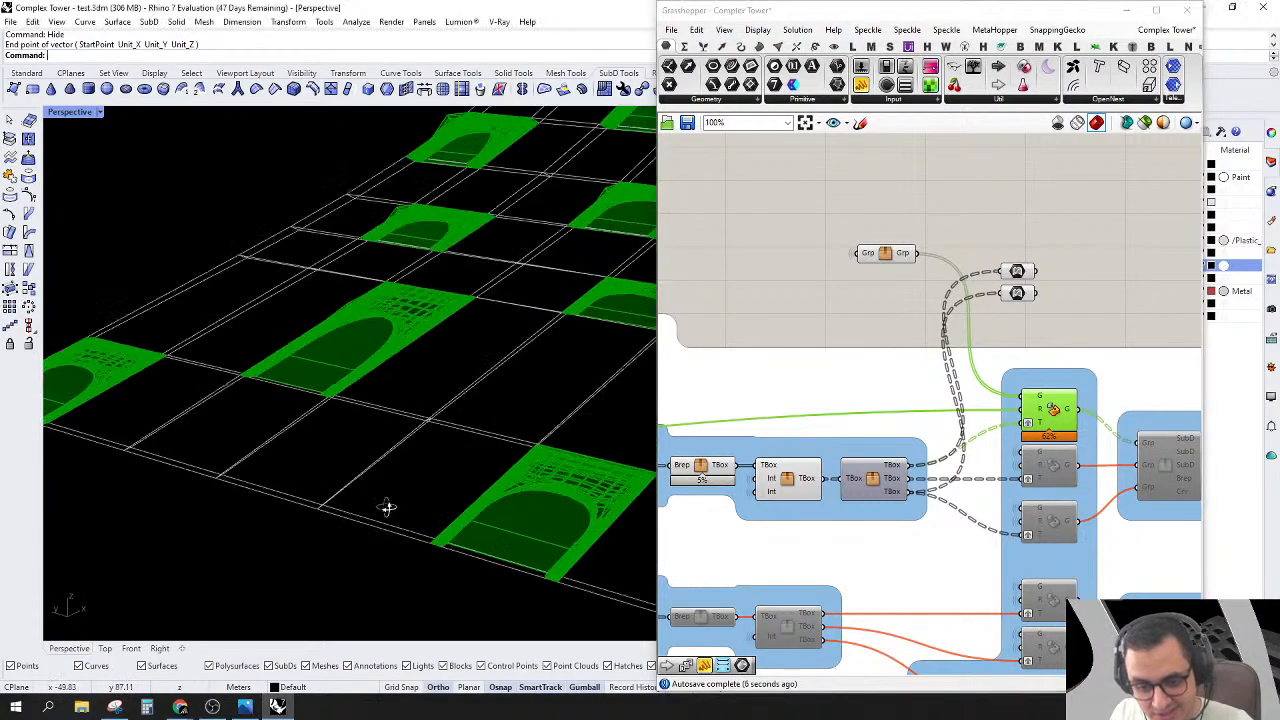
{"action": "right_click_drag", "start_coordinate": [513, 520], "coordinate": [517, 423]}
{"action": "scroll", "coordinate": [574, 329], "scroll_direction": "down", "scroll_amount": 8}
{"action": "right_click_drag", "start_coordinate": [403, 491], "coordinate": [455, 506]}
{"action": "scroll", "coordinate": [374, 551], "scroll_direction": "up", "scroll_amount": 7}
Step: Move the Grp cluster into the Process group, directly beside the first Box Morph
{"action": "right_click_drag", "start_coordinate": [904, 282], "coordinate": [926, 276]}
{"action": "left_click_drag", "start_coordinate": [897, 258], "coordinate": [971, 387]}
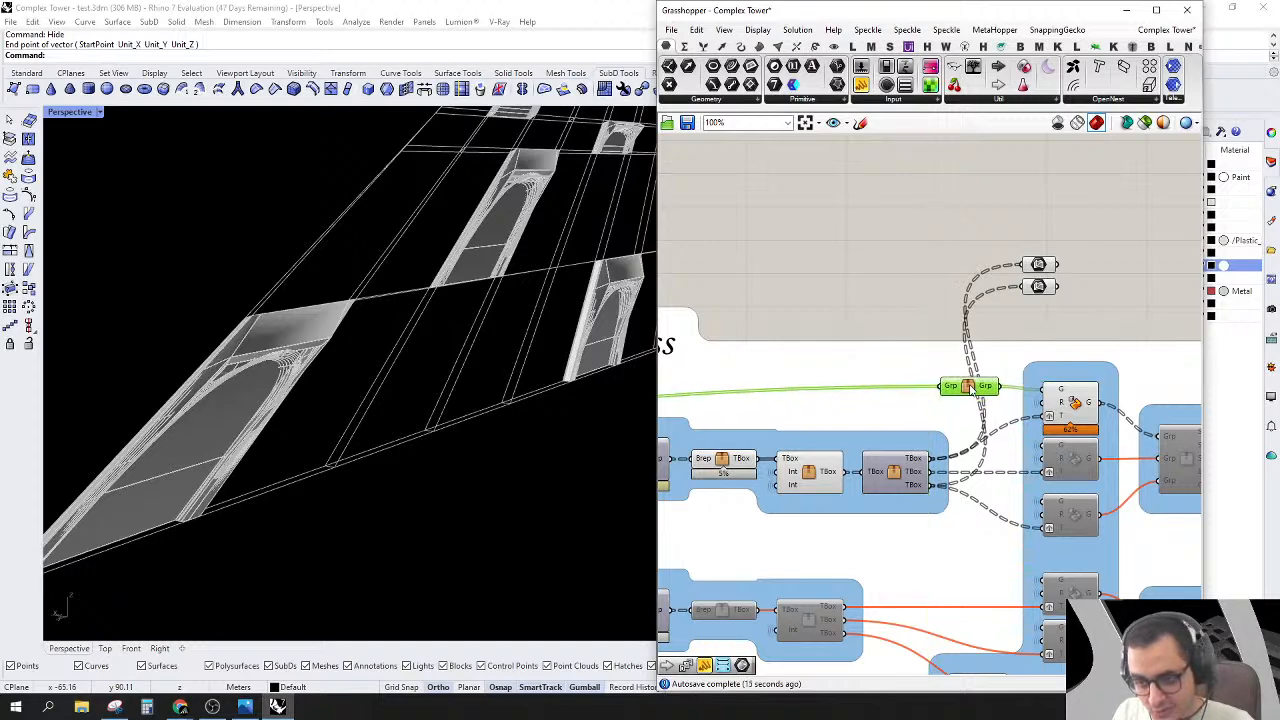
{"action": "left_click", "coordinate": [874, 259]}
{"action": "right_click_drag", "start_coordinate": [997, 281], "coordinate": [979, 272]}
{"action": "scroll", "coordinate": [1037, 404], "scroll_direction": "up", "scroll_amount": 3}
{"action": "left_click", "coordinate": [895, 364]}
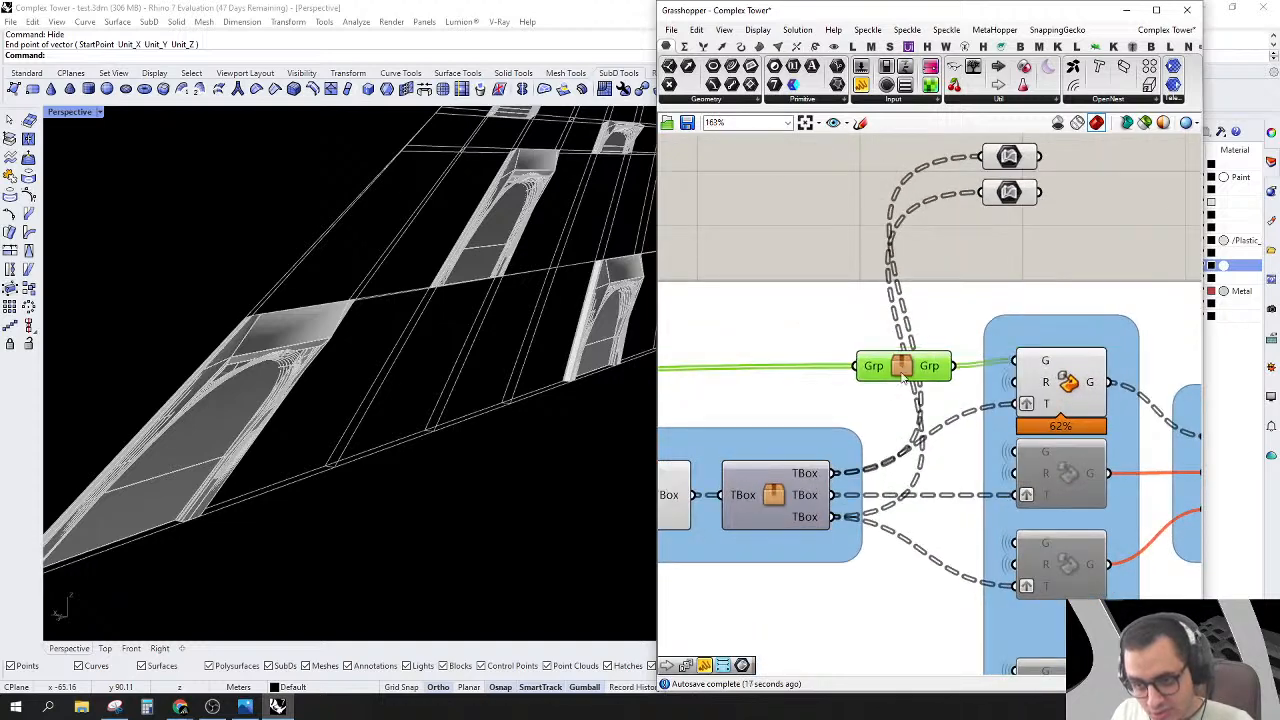
Step: Highlight the two Twisted Box parameters in turn to compare their target boxes on the facade
{"action": "left_click", "coordinate": [1005, 157]}
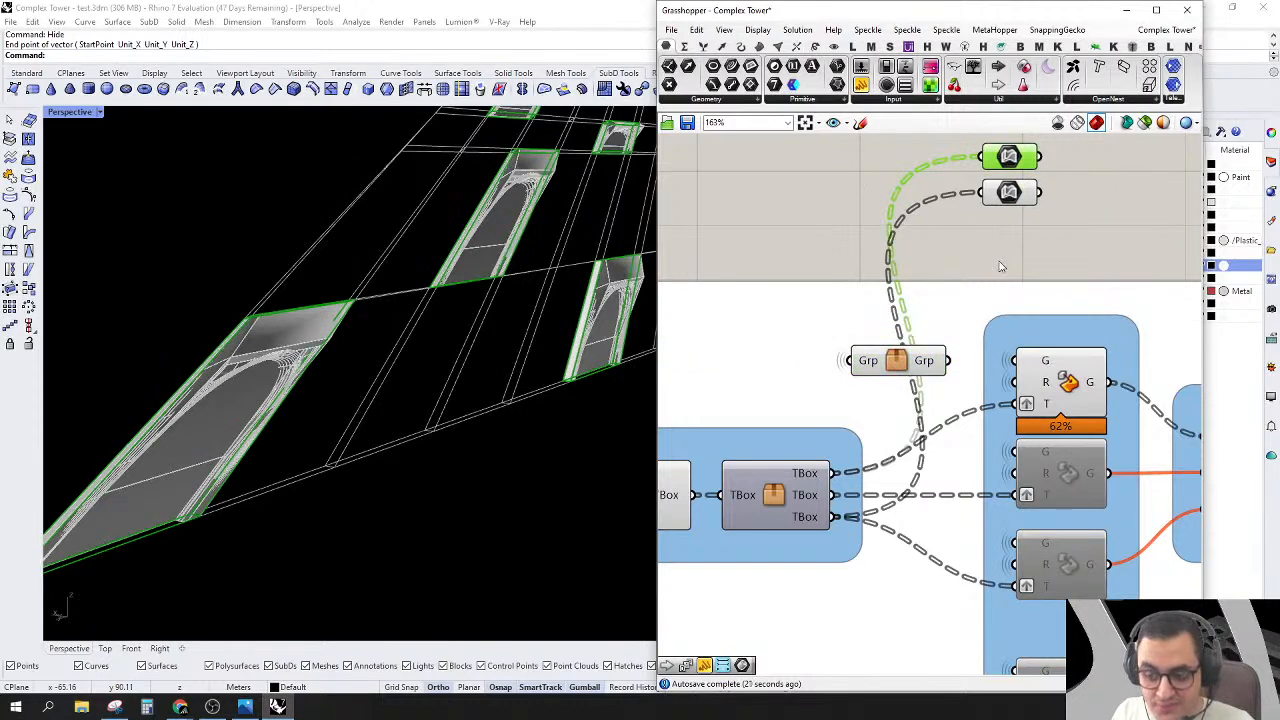
{"action": "left_click", "coordinate": [1008, 192]}
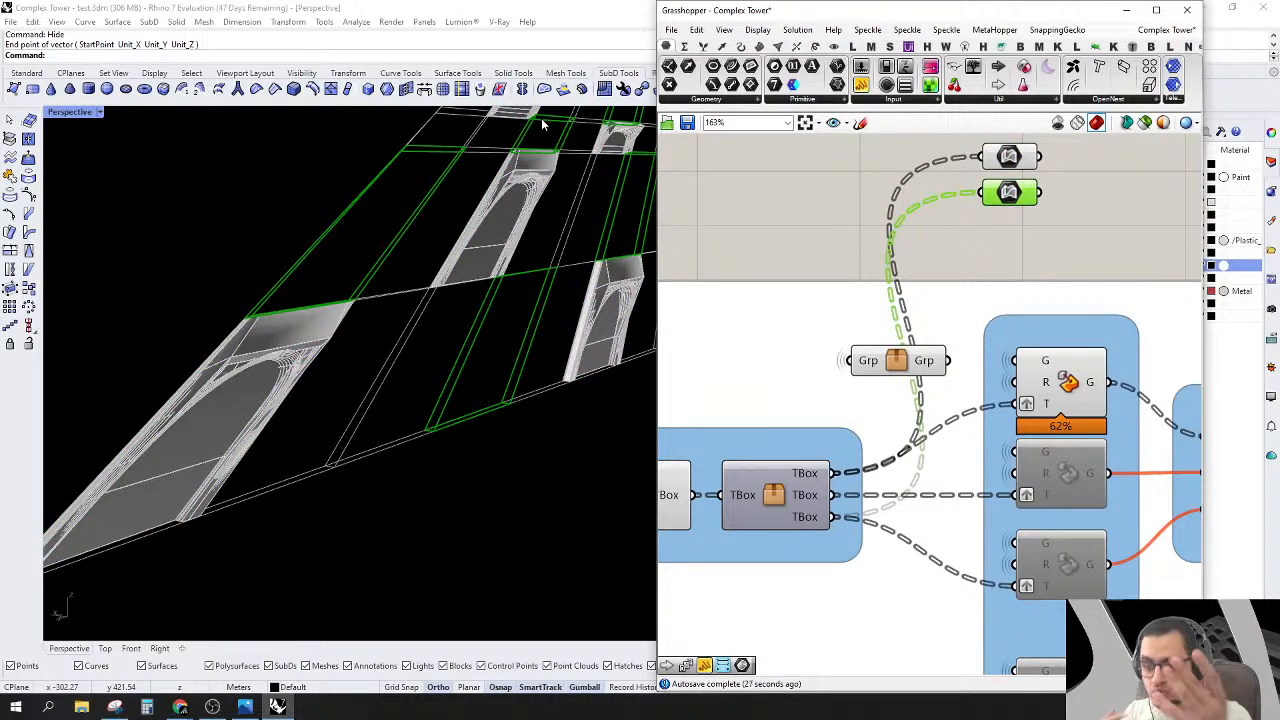
{"action": "left_click", "coordinate": [912, 356]}
Step: Enable the second and third Box Morph components of the upper branch
{"action": "scroll", "coordinate": [922, 251], "scroll_direction": "down", "scroll_amount": 4}
{"action": "scroll", "coordinate": [1127, 287], "scroll_direction": "up", "scroll_amount": 3}
{"action": "right_click_drag", "start_coordinate": [1097, 403], "coordinate": [1040, 400]}
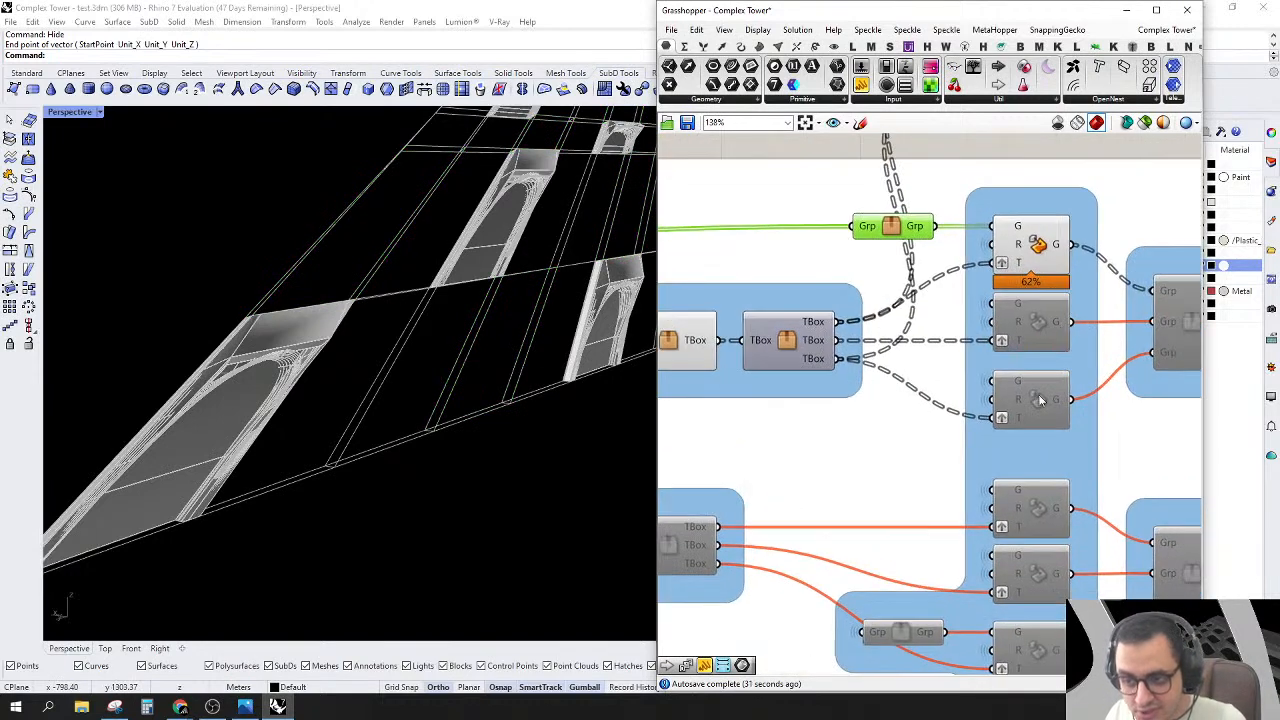
{"action": "left_click", "coordinate": [1038, 336]}
{"action": "right_click", "coordinate": [1039, 330]}
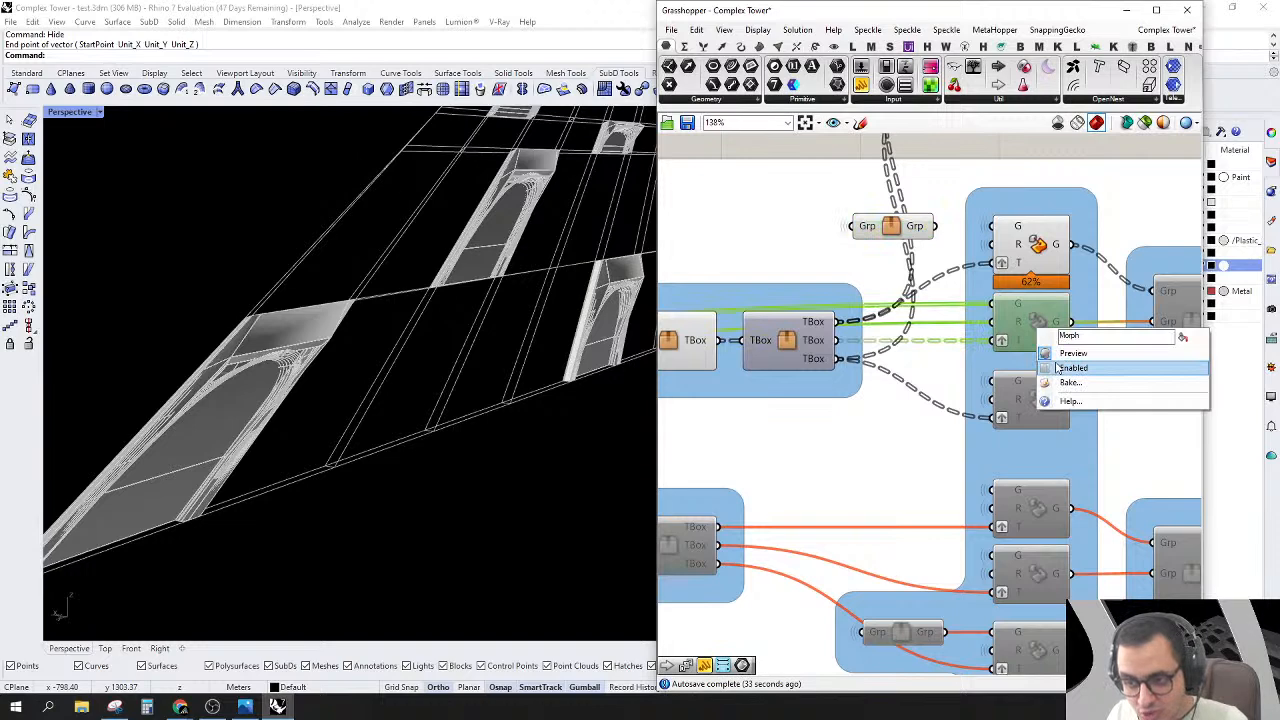
{"action": "left_click", "coordinate": [1058, 369]}
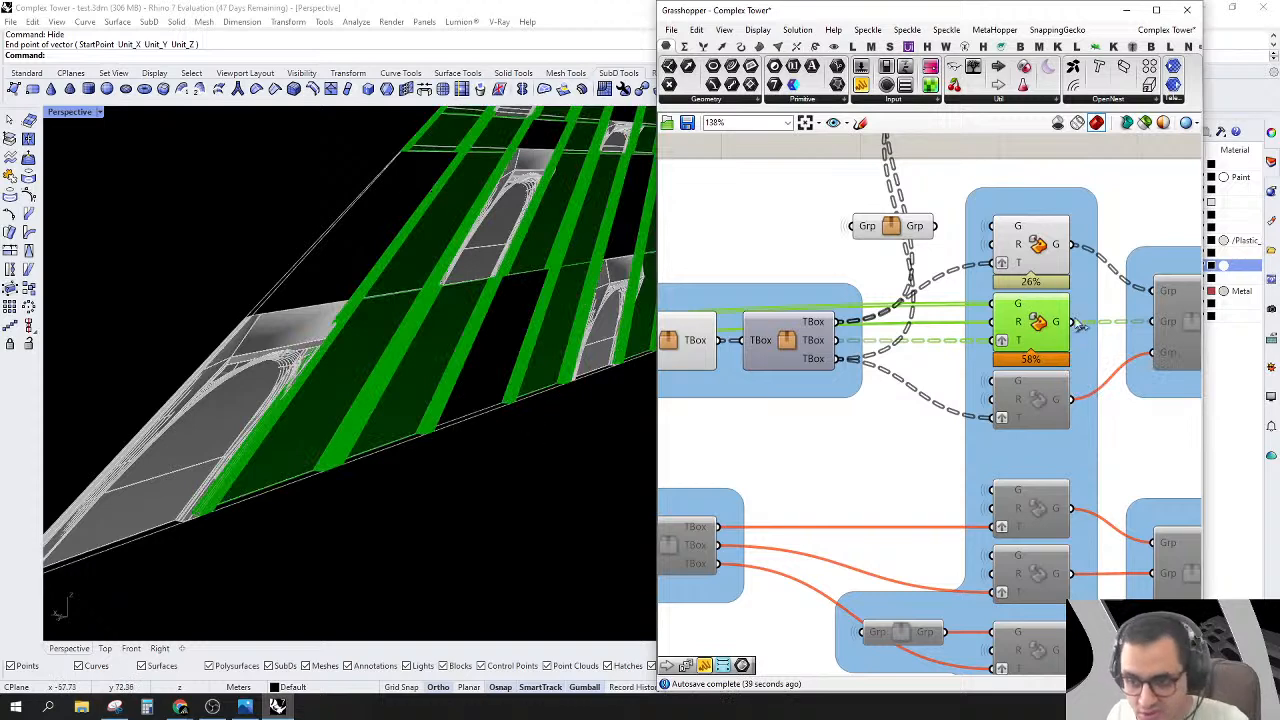
{"action": "left_click", "coordinate": [1043, 403]}
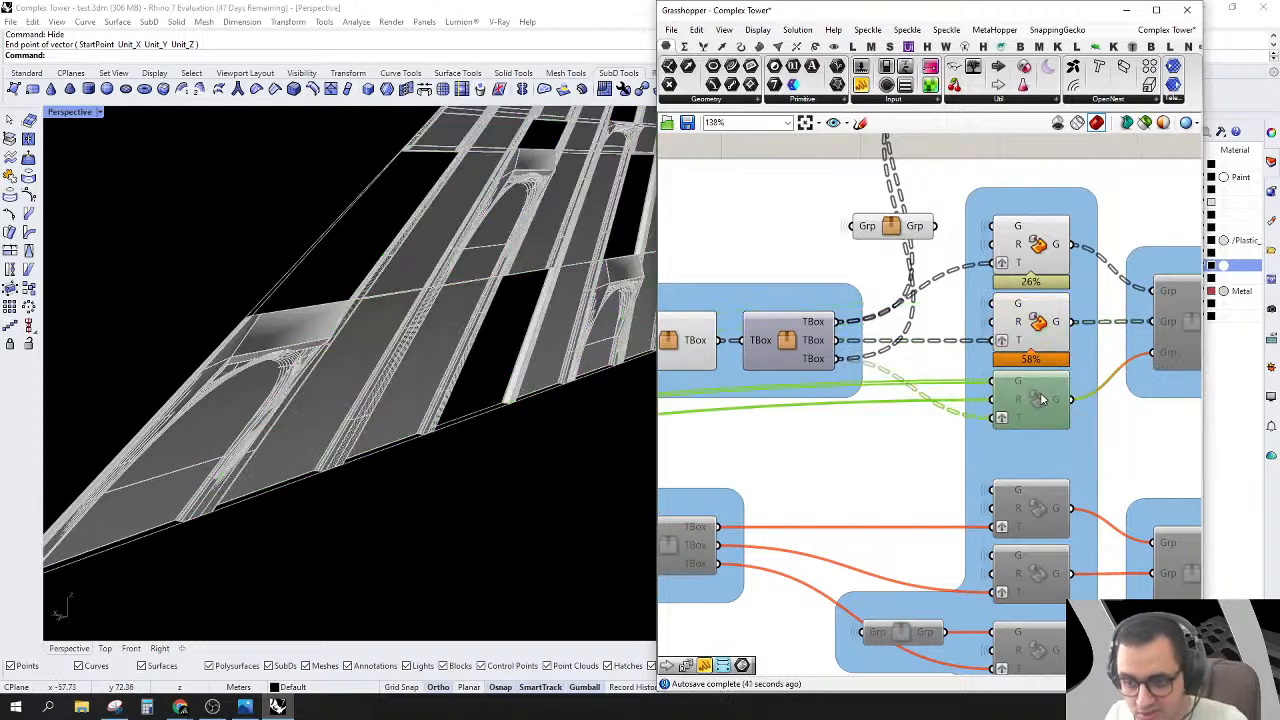
{"action": "right_click", "coordinate": [1045, 399]}
{"action": "left_click", "coordinate": [1077, 436]}
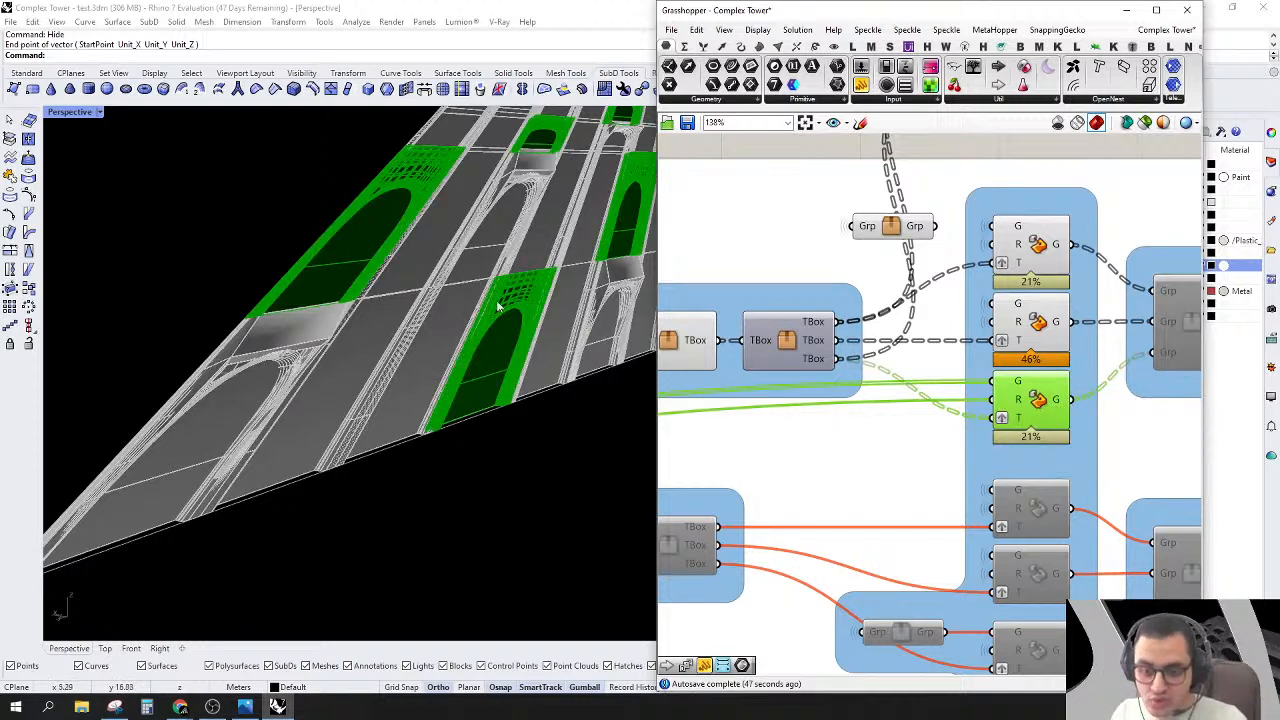
Step: Duplicate the Grp cluster beside the third Box Morph and disconnect the copy from Merge
{"action": "left_click", "coordinate": [893, 225]}
{"action": "right_click_drag", "start_coordinate": [902, 275], "coordinate": [948, 284]}
{"action": "key", "text": "ctrl+c"}
{"action": "key", "text": "ctrl+v"}
{"action": "left_click_drag", "start_coordinate": [940, 255], "coordinate": [931, 448]}
{"action": "right_click", "coordinate": [912, 440]}
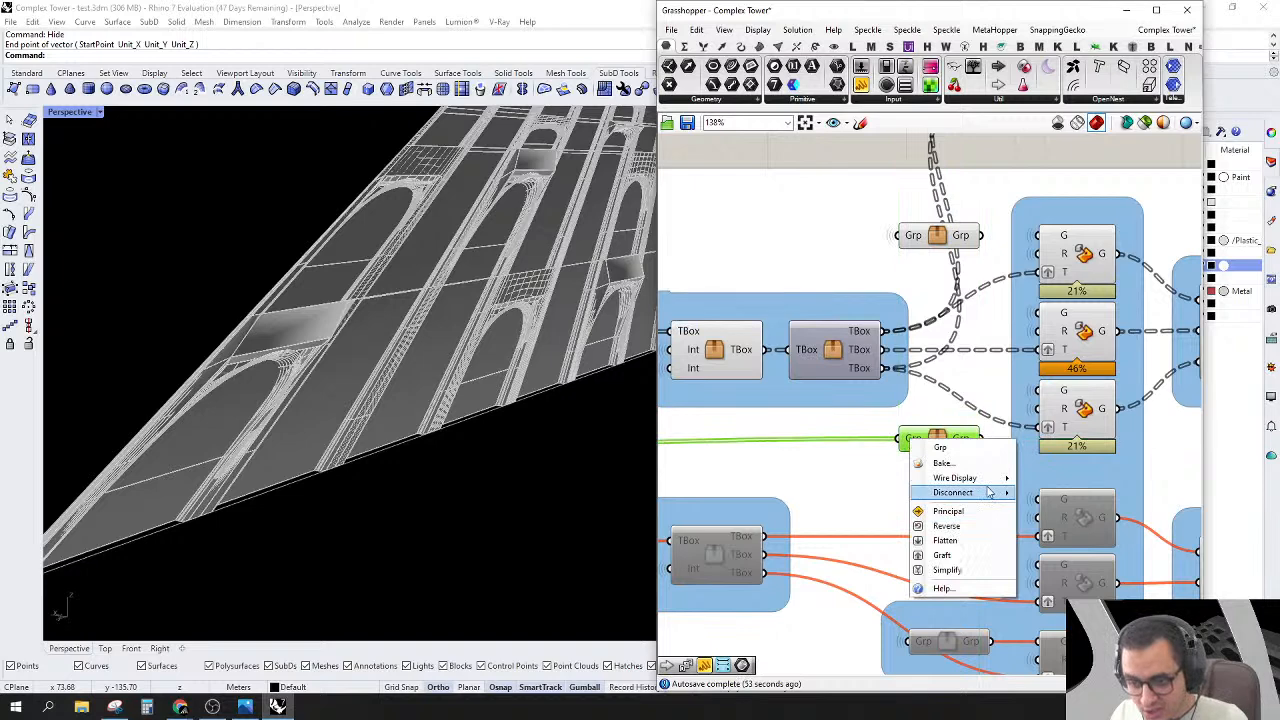
{"action": "mouse_move", "coordinate": [990, 479]}
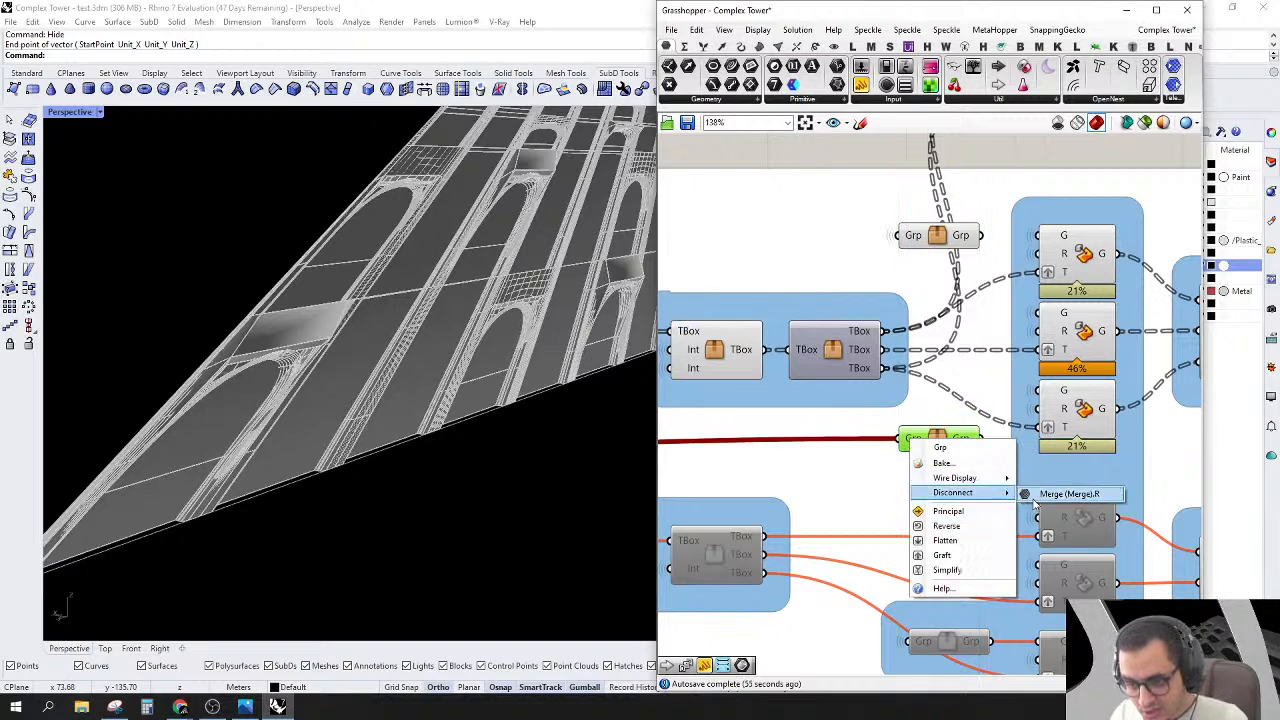
{"action": "left_click", "coordinate": [1040, 497]}
{"action": "right_click_drag", "start_coordinate": [946, 456], "coordinate": [976, 440]}
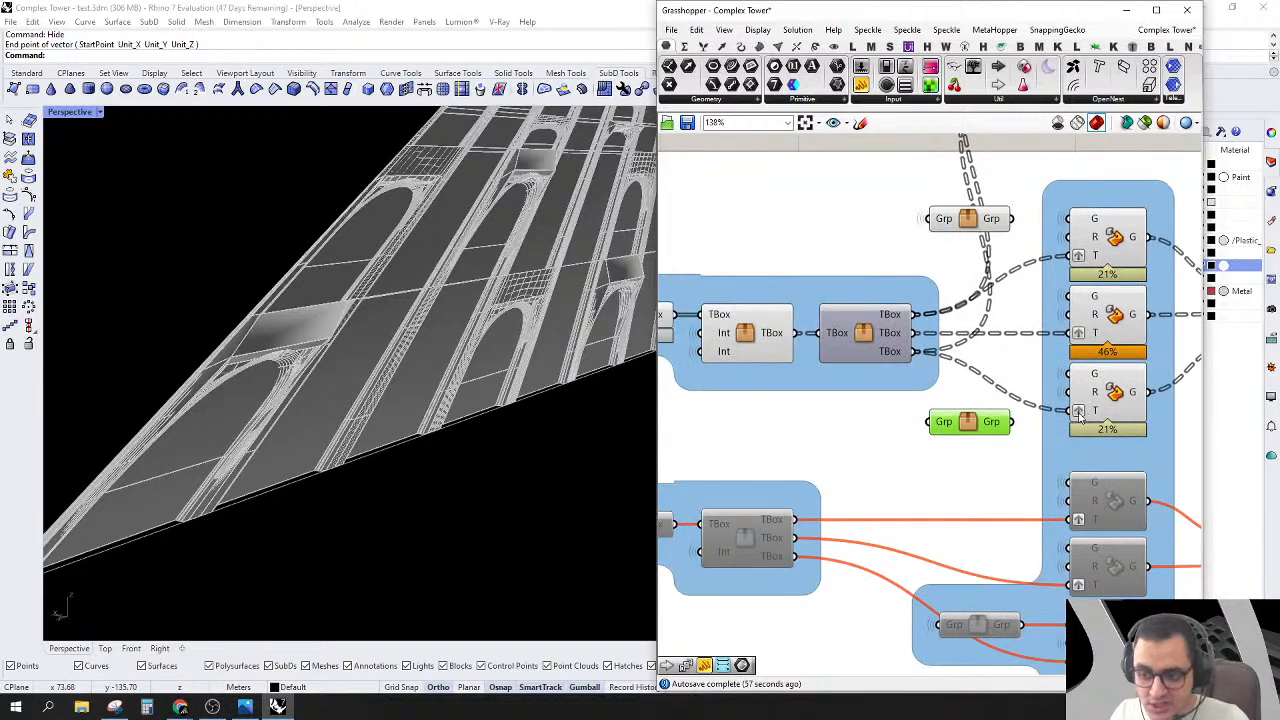
Step: Reroute the third Box Morph's G source through the copied Grp cluster and align the copy with that input
{"action": "left_click", "coordinate": [1080, 372]}
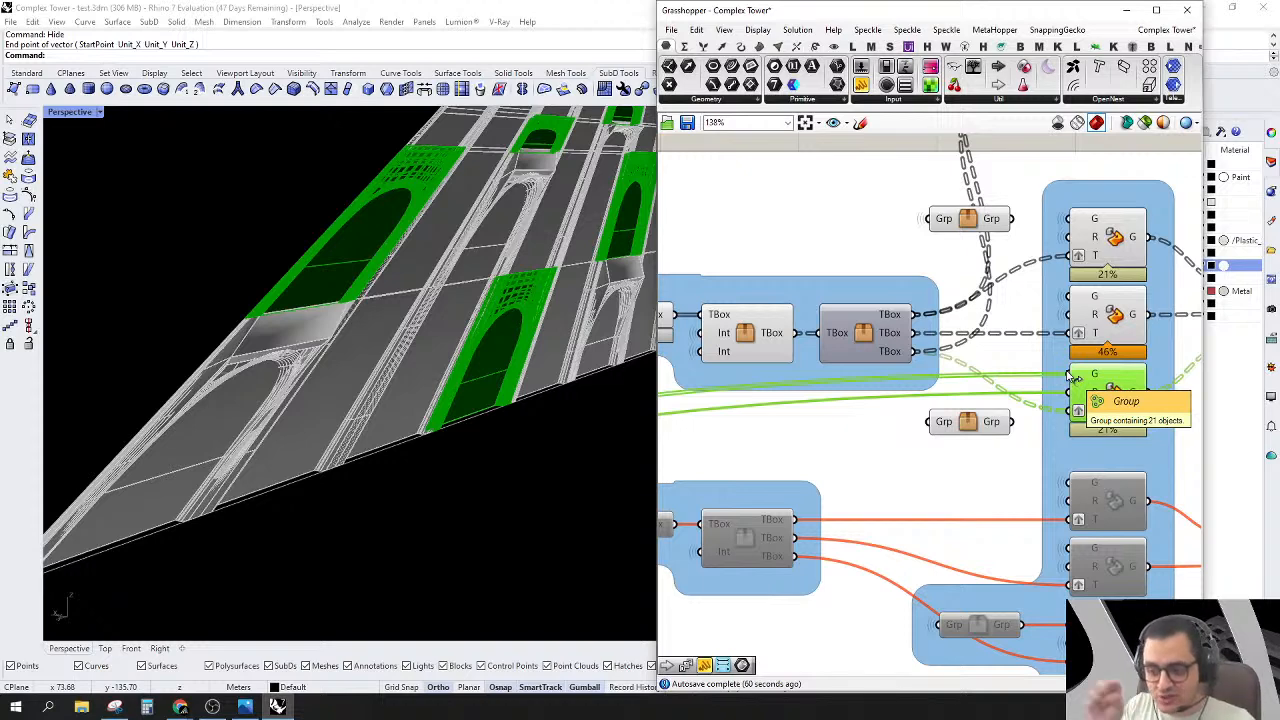
{"action": "left_click_drag", "start_coordinate": [1068, 378], "coordinate": [932, 422]}
{"action": "left_click_drag", "start_coordinate": [1013, 421], "coordinate": [1094, 378]}
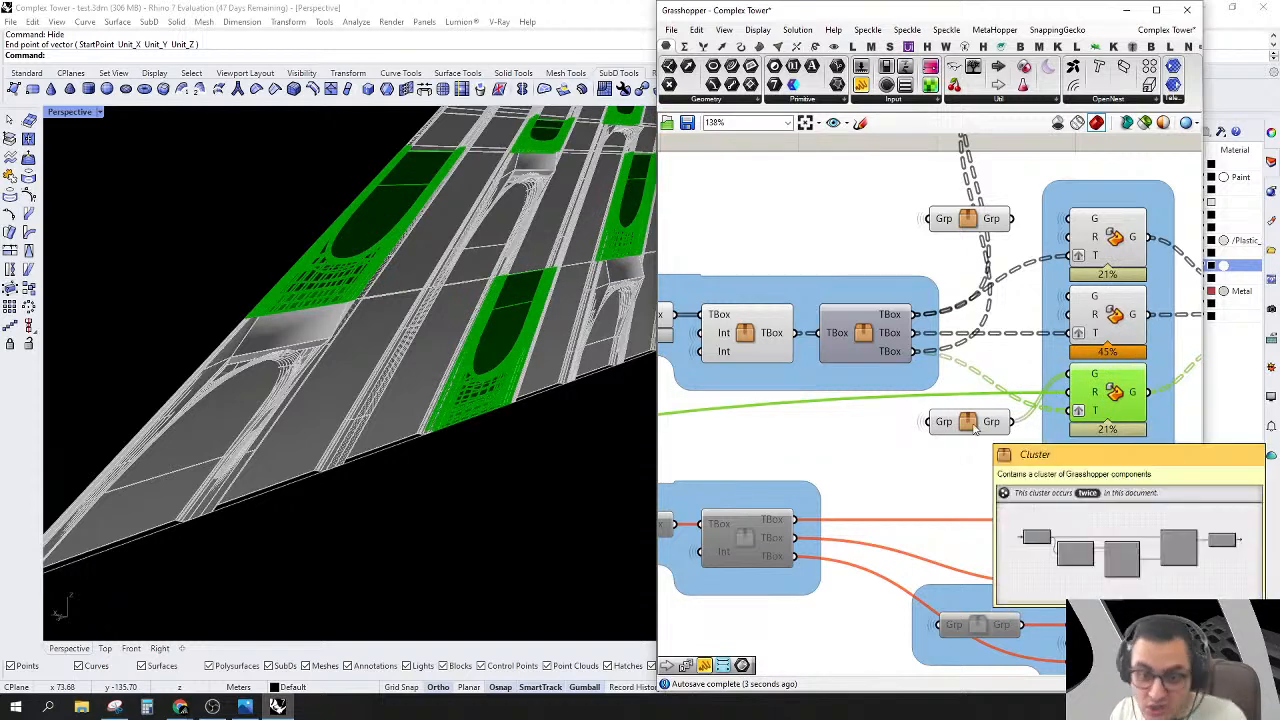
{"action": "left_click_drag", "start_coordinate": [983, 427], "coordinate": [979, 376]}
Step: Turn off the preview of both Grp rotation clusters
{"action": "scroll", "coordinate": [757, 320], "scroll_direction": "down", "scroll_amount": 3}
{"action": "left_click_drag", "start_coordinate": [821, 194], "coordinate": [949, 424]}
{"action": "right_click", "coordinate": [837, 203]}
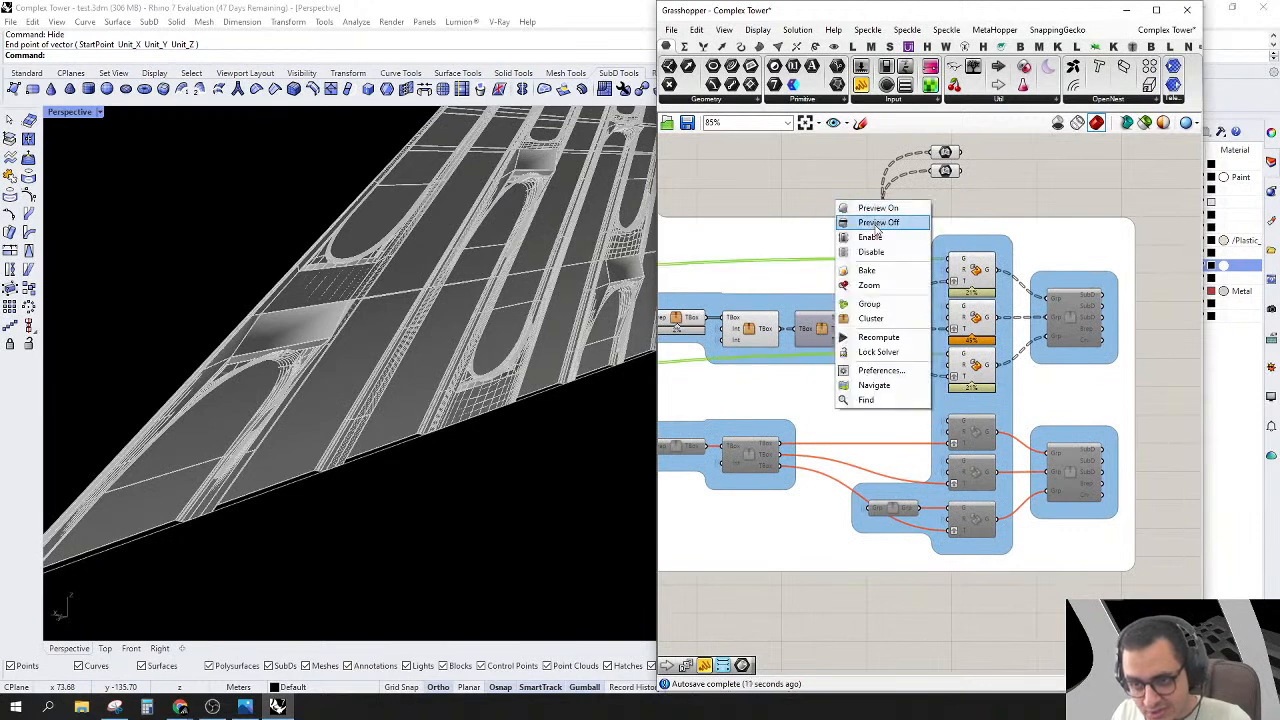
{"action": "left_click", "coordinate": [876, 223]}
Step: Turn off the preview of the upper branch's twisted-box clusters
{"action": "scroll", "coordinate": [740, 220], "scroll_direction": "down", "scroll_amount": 2}
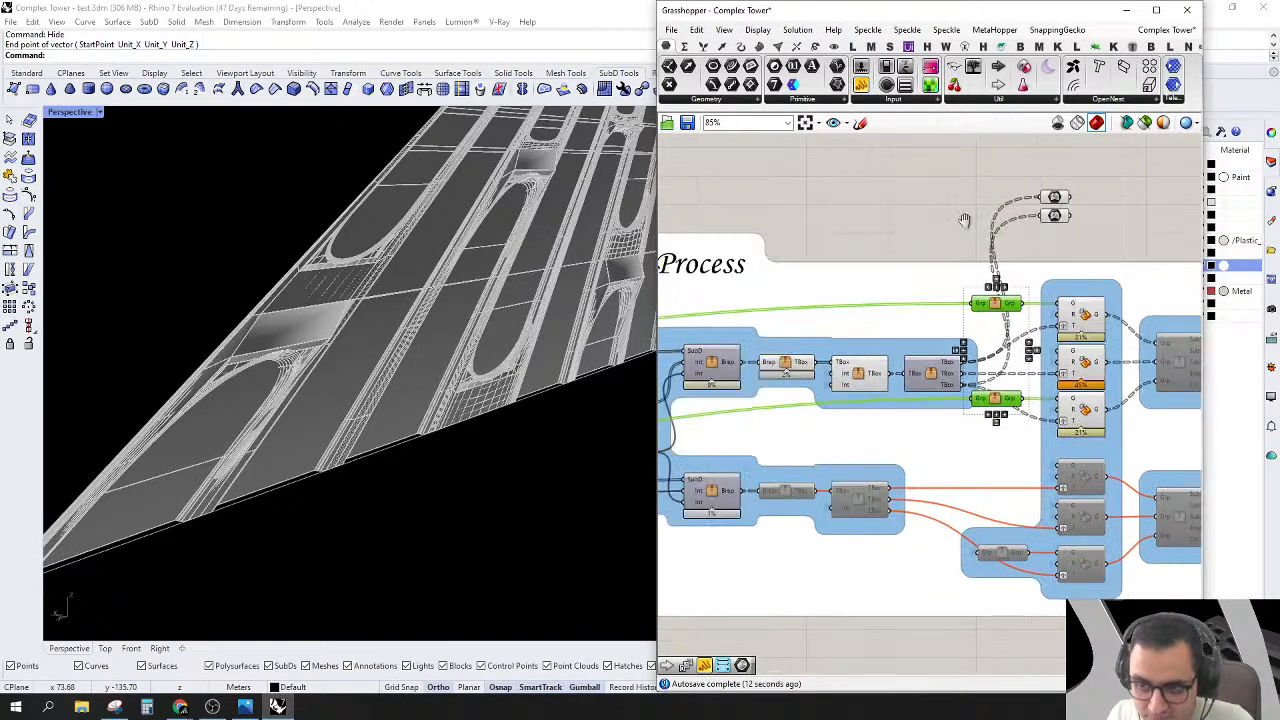
{"action": "left_click_drag", "start_coordinate": [726, 204], "coordinate": [928, 438]}
{"action": "right_click", "coordinate": [831, 206]}
{"action": "left_click", "coordinate": [900, 222]}
Step: Delete the two Twisted Box parameters above the Process group
{"action": "right_click_drag", "start_coordinate": [1000, 277], "coordinate": [957, 262]}
{"action": "left_click_drag", "start_coordinate": [931, 195], "coordinate": [794, 286]}
{"action": "right_click_drag", "start_coordinate": [820, 291], "coordinate": [911, 264]}
{"action": "key", "text": "Delete"}
Step: Turn off the preview of the three upper Box Morph components
{"action": "left_click_drag", "start_coordinate": [913, 253], "coordinate": [1005, 460]}
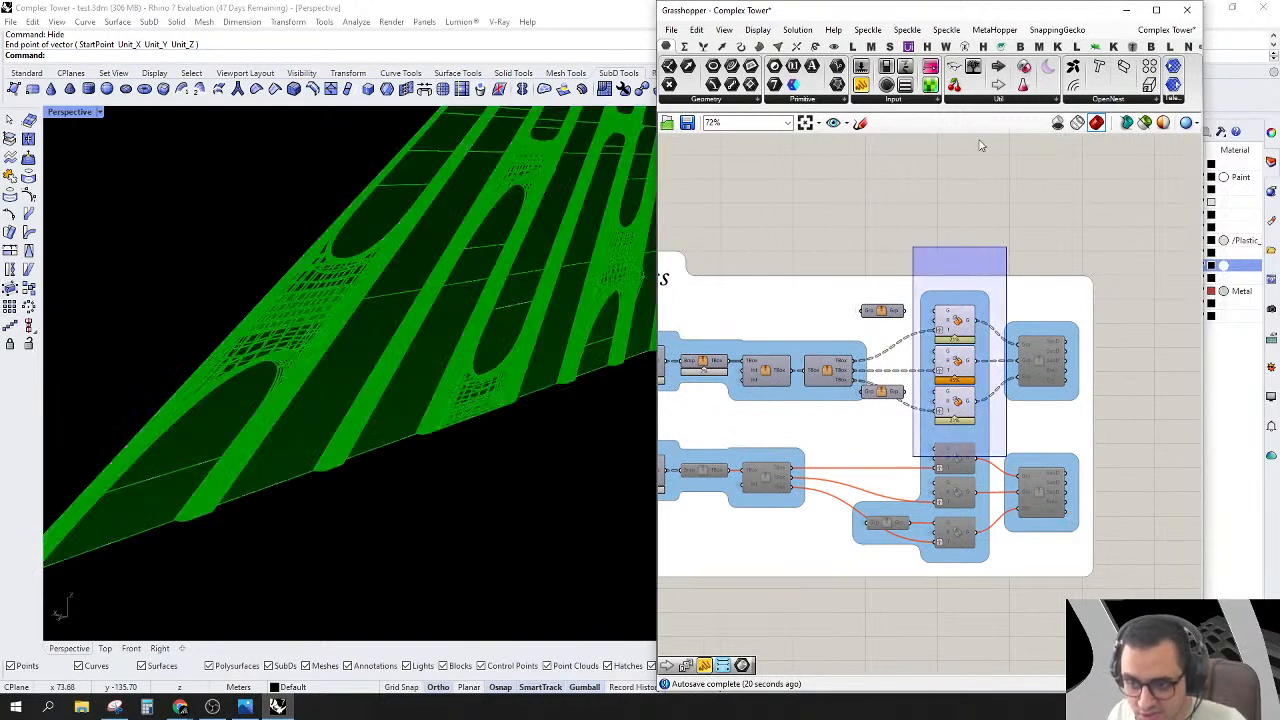
{"action": "right_click", "coordinate": [980, 141]}
{"action": "left_click", "coordinate": [1000, 163]}
Step: Enable the cluster that collects the three upper Box Morph results
{"action": "left_click", "coordinate": [1050, 355]}
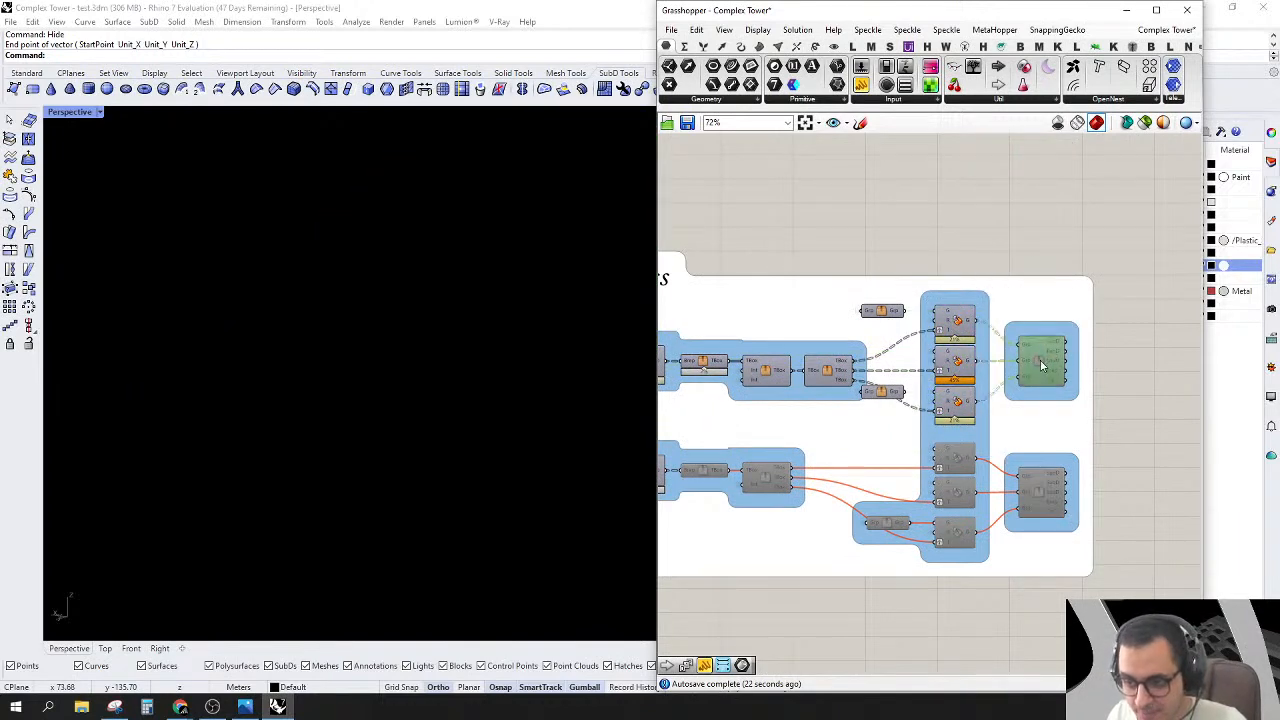
{"action": "right_click", "coordinate": [1053, 359]}
{"action": "left_click", "coordinate": [1090, 418]}
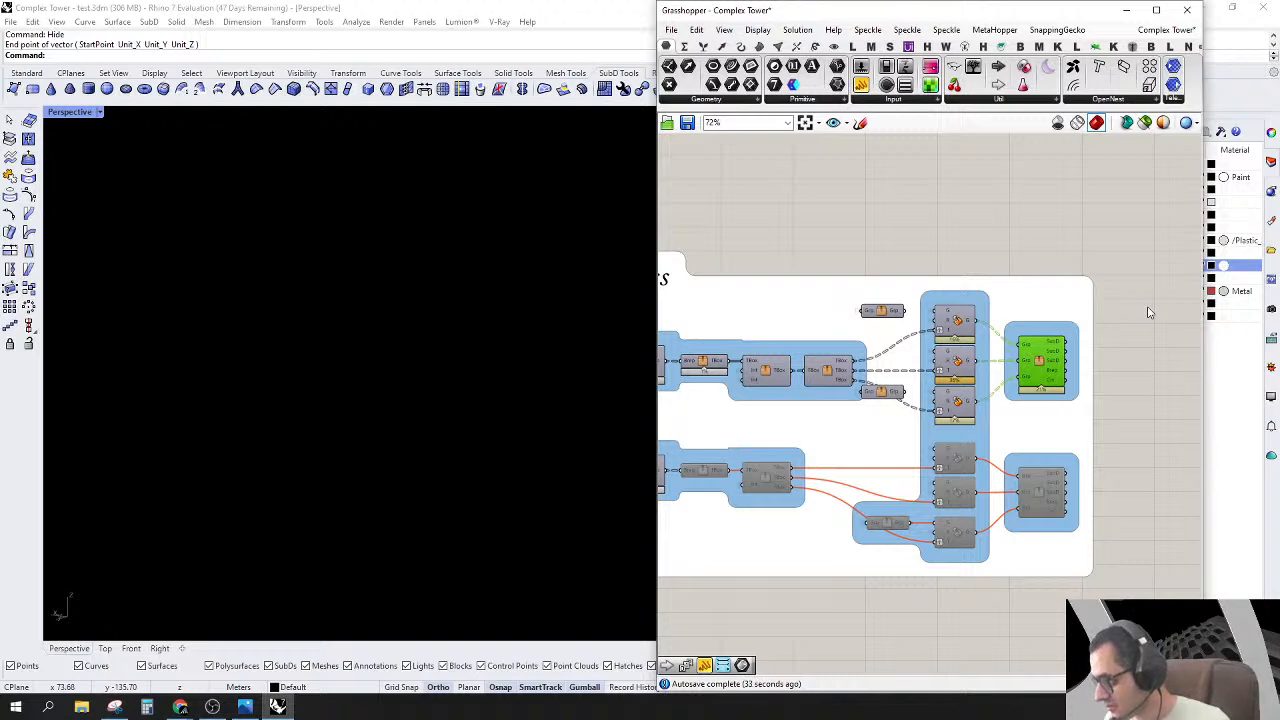
Step: Place a Bifocals component above the Box Morph group to label all components
{"action": "mouse_move", "coordinate": [881, 217]}
{"action": "right_mouse_down"}
{"action": "mouse_move", "coordinate": [911, 246]}
{"action": "mouse_move", "coordinate": [899, 216]}
{"action": "right_mouse_up"}
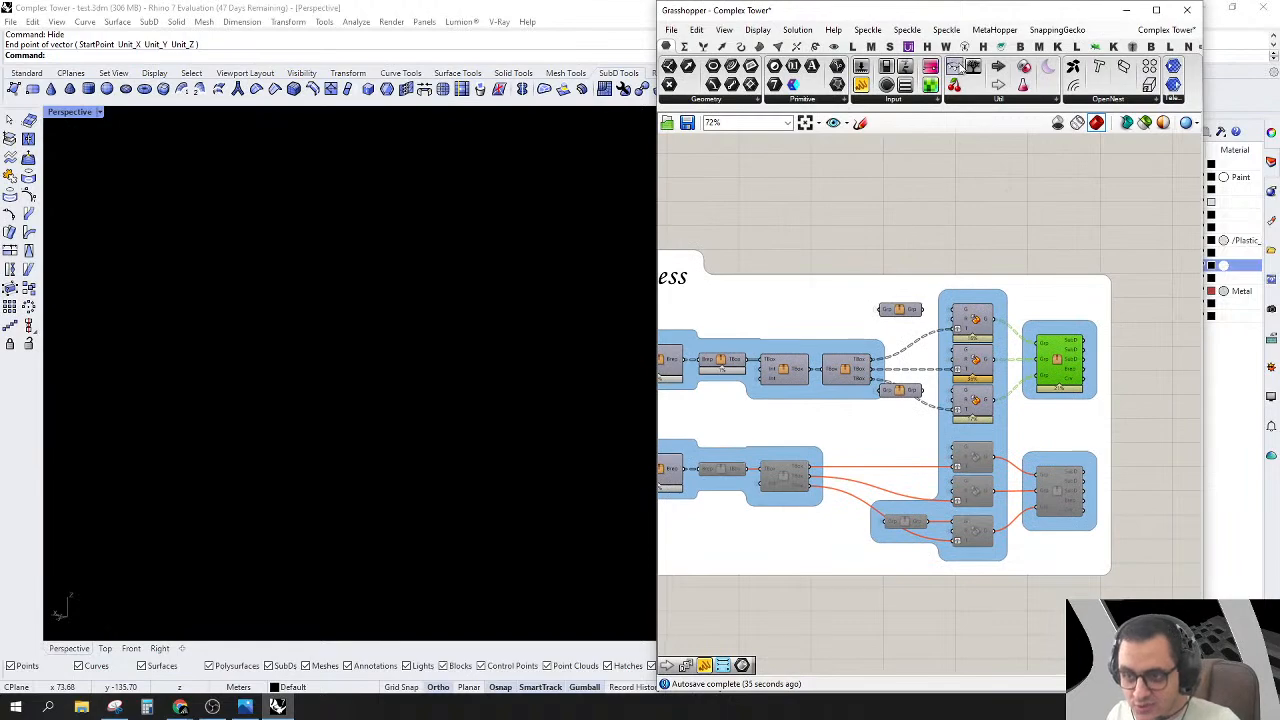
{"action": "scroll", "coordinate": [1008, 277], "scroll_direction": "up", "scroll_amount": 2}
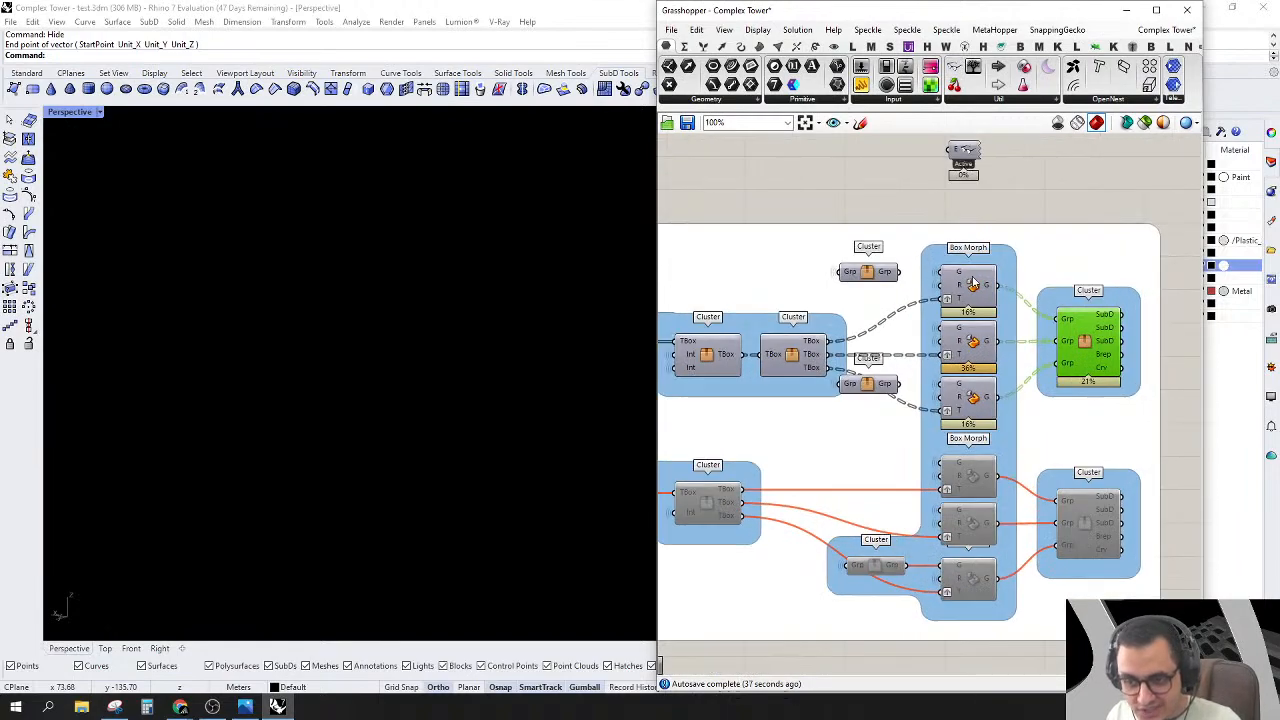
{"action": "right_click_drag", "start_coordinate": [1017, 318], "coordinate": [1027, 293]}
{"action": "right_click_drag", "start_coordinate": [1113, 217], "coordinate": [1030, 205]}
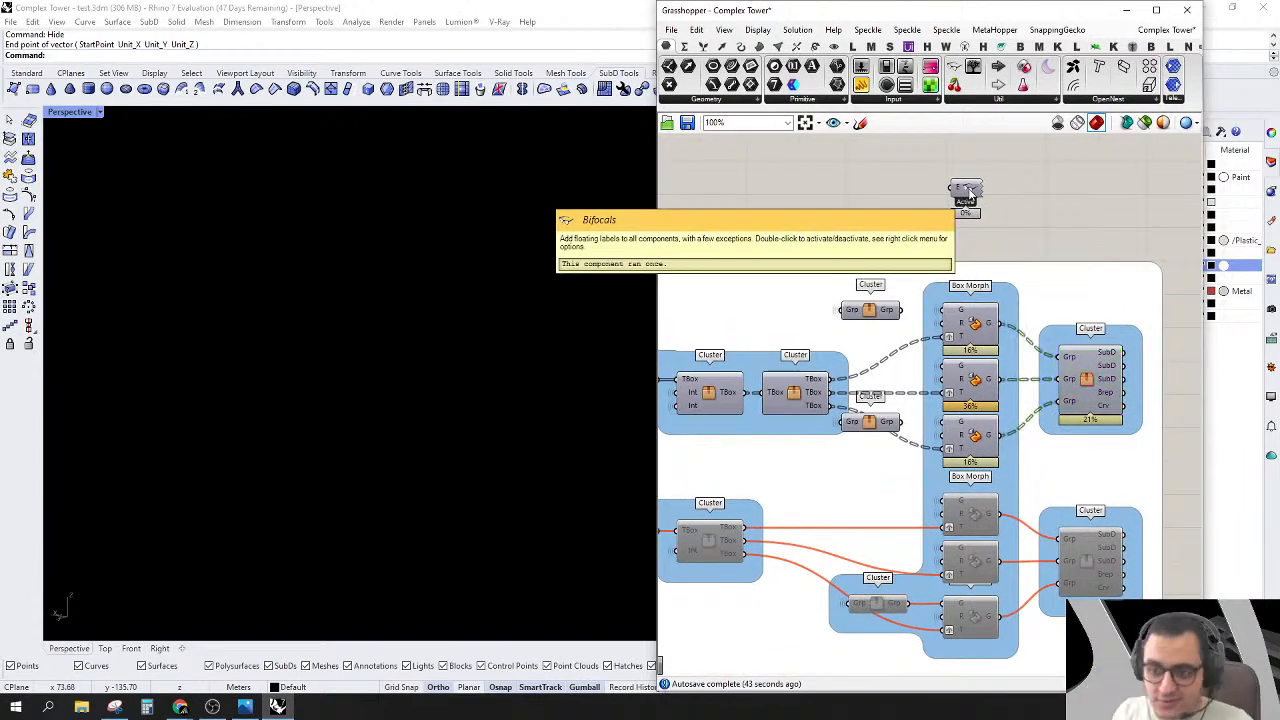
{"action": "left_click", "coordinate": [969, 192]}
{"action": "left_click_drag", "start_coordinate": [969, 192], "coordinate": [978, 208]}
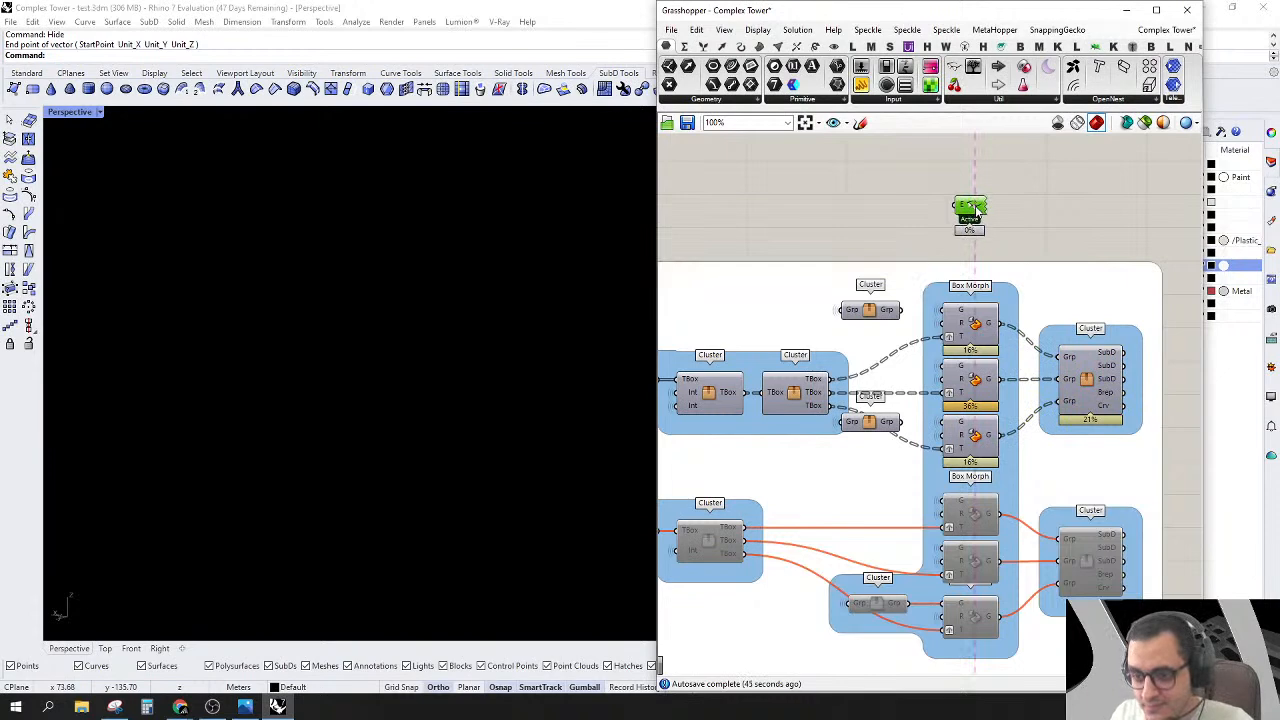
Step: Turn on the preview of the upper output cluster with the SubD, Brep and Crv outputs
{"action": "right_click_drag", "start_coordinate": [1085, 250], "coordinate": [1049, 222]}
{"action": "right_click_drag", "start_coordinate": [1065, 442], "coordinate": [1083, 400]}
{"action": "mouse_move", "coordinate": [1012, 472]}
{"action": "right_mouse_down"}
{"action": "mouse_move", "coordinate": [1086, 460]}
{"action": "mouse_move", "coordinate": [990, 466]}
{"action": "right_mouse_up"}
{"action": "scroll", "coordinate": [988, 466], "scroll_direction": "down", "scroll_amount": 3}
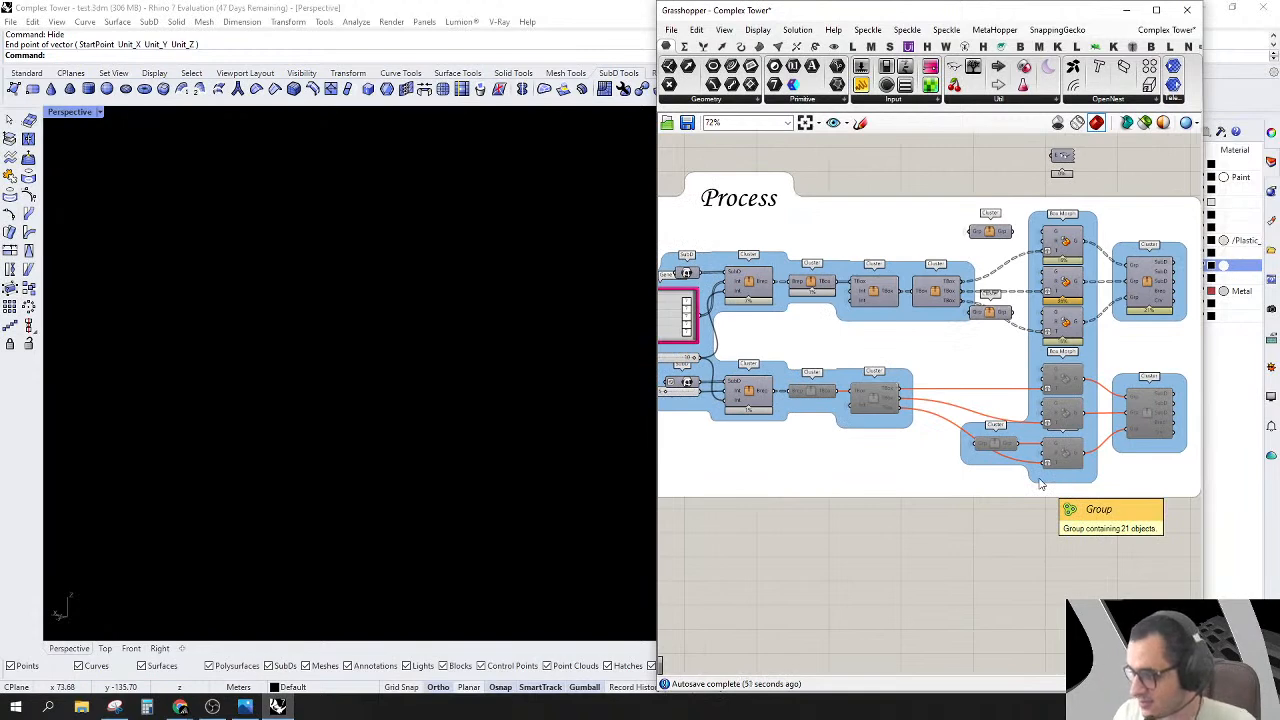
{"action": "scroll", "coordinate": [1037, 408], "scroll_direction": "up", "scroll_amount": 3}
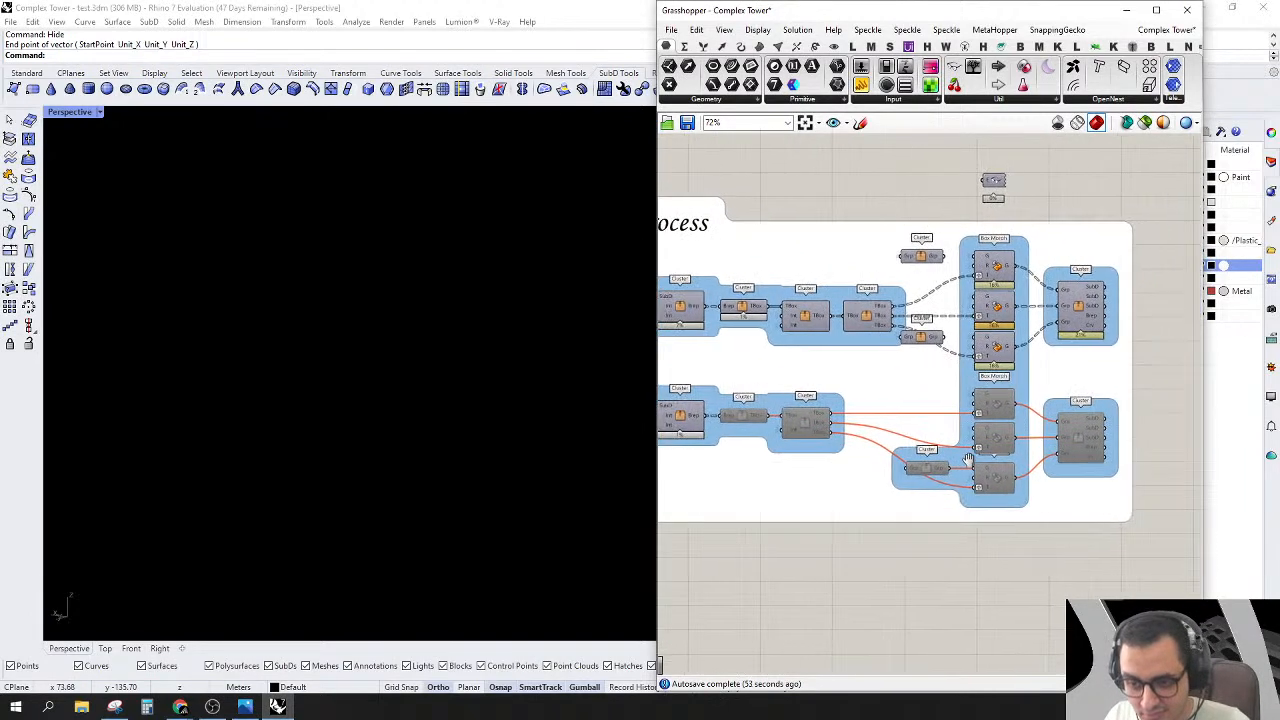
{"action": "scroll", "coordinate": [1020, 372], "scroll_direction": "down", "scroll_amount": 2}
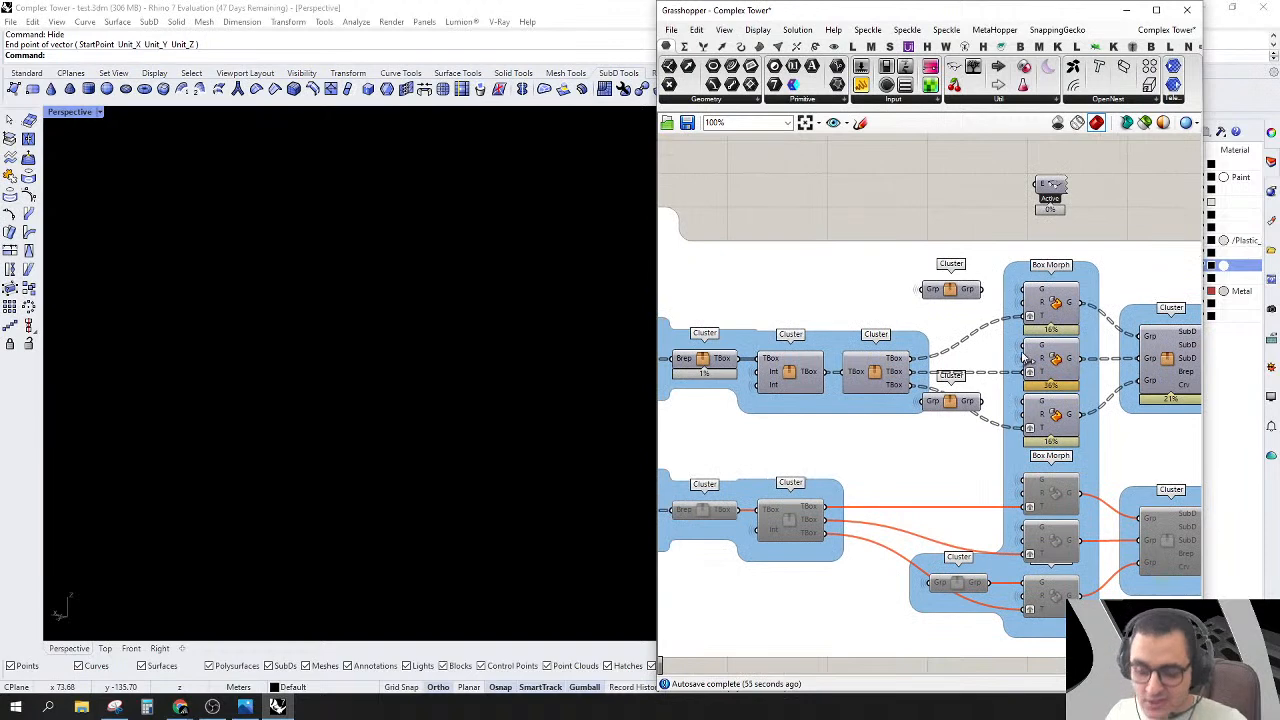
{"action": "right_click_drag", "start_coordinate": [1018, 371], "coordinate": [945, 374]}
{"action": "right_click", "coordinate": [922, 366]}
{"action": "left_click", "coordinate": [934, 362]}
{"action": "right_click", "coordinate": [933, 363]}
{"action": "left_click", "coordinate": [942, 386]}
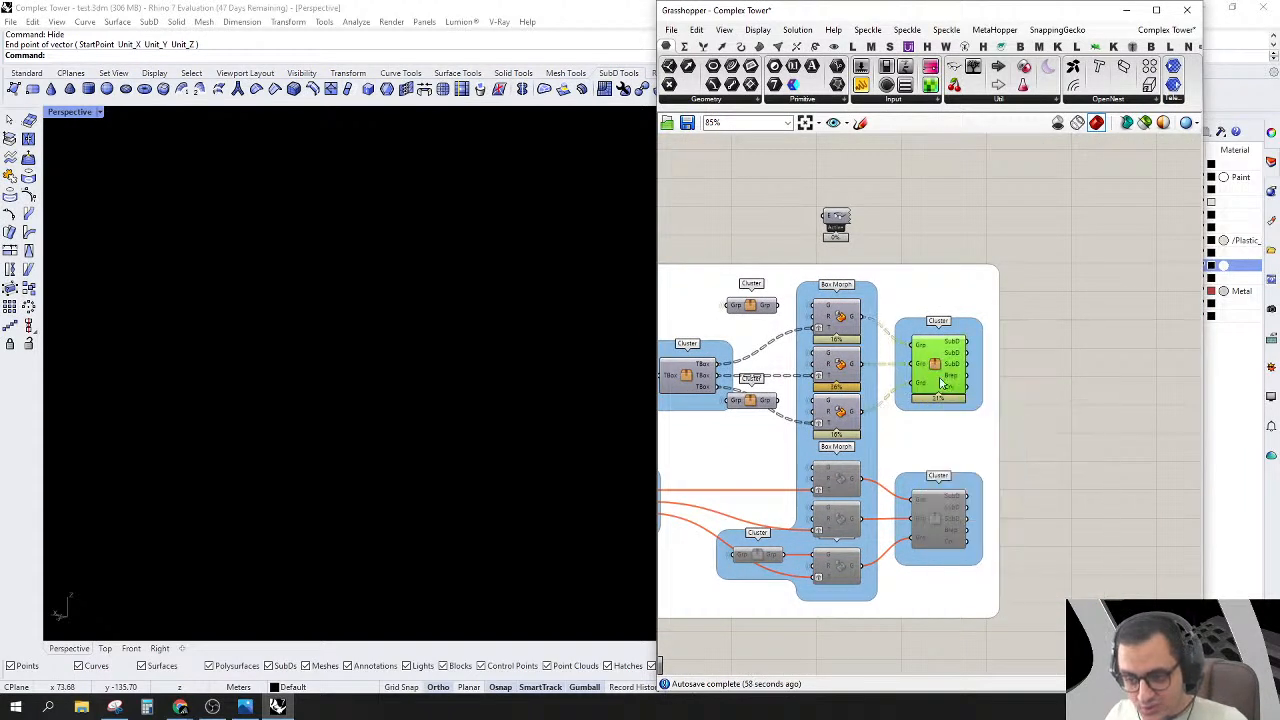
Step: Examine the previewed facade panels along the tower up close
{"action": "scroll", "coordinate": [414, 523], "scroll_direction": "down", "scroll_amount": 8}
{"action": "scroll", "coordinate": [414, 523], "scroll_direction": "down", "scroll_amount": 10}
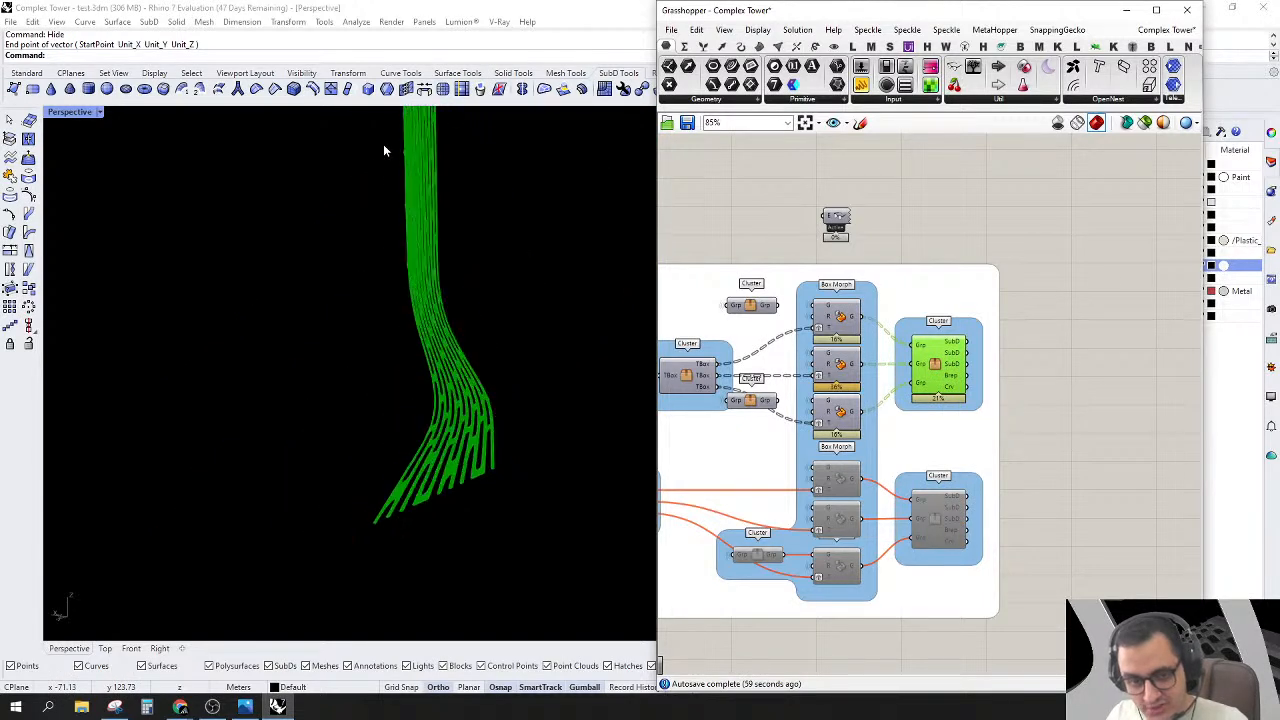
{"action": "scroll", "coordinate": [409, 157], "scroll_direction": "up", "scroll_amount": 10}
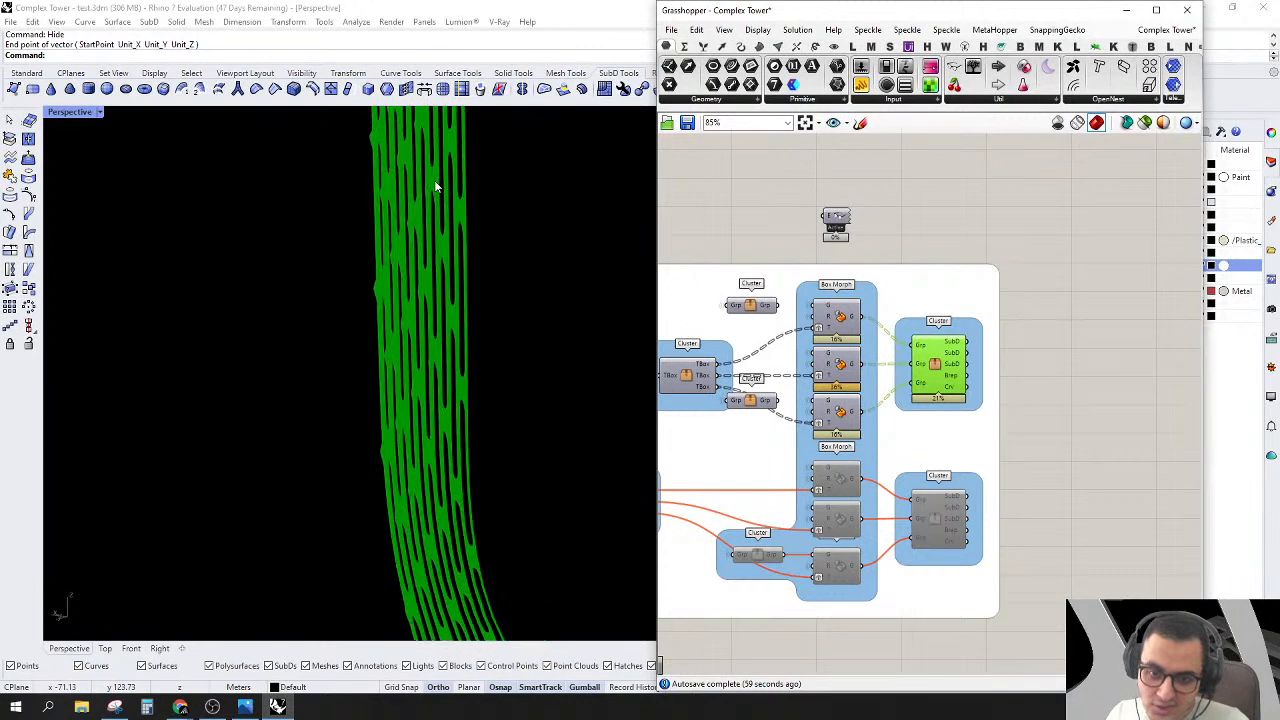
{"action": "scroll", "coordinate": [435, 186], "scroll_direction": "up", "scroll_amount": 2}
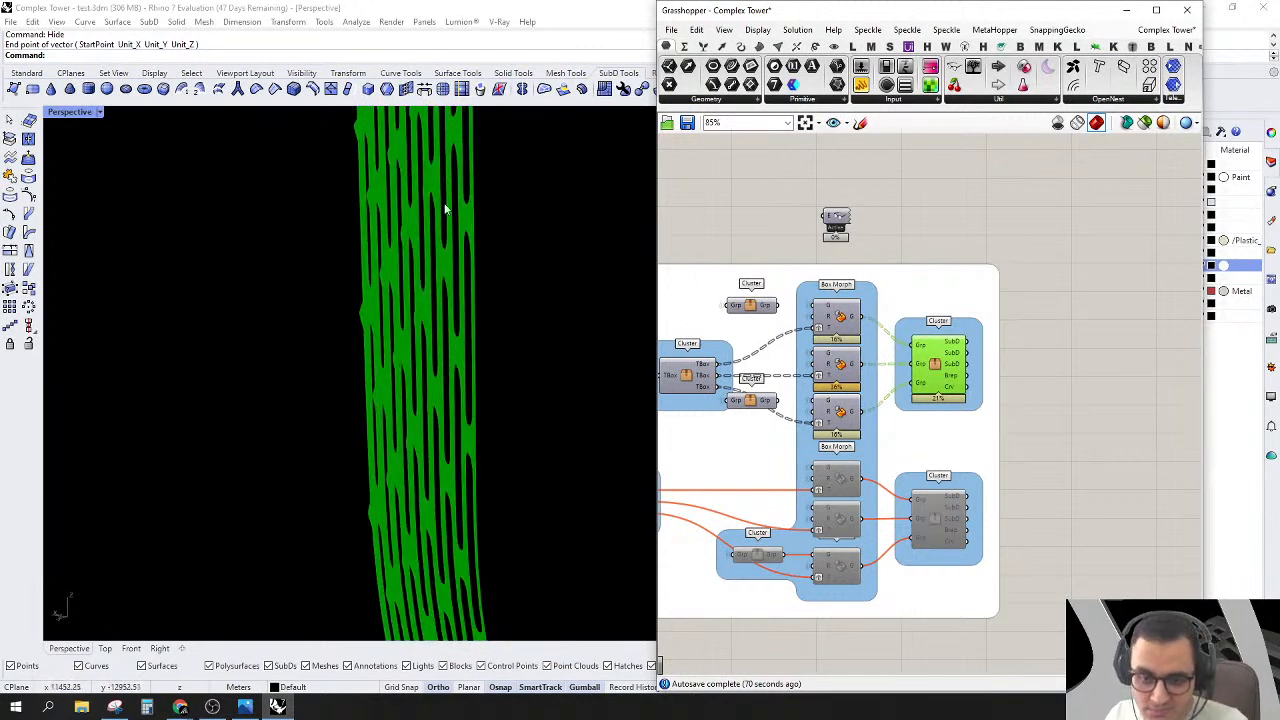
{"action": "scroll", "coordinate": [450, 208], "scroll_direction": "up", "scroll_amount": 6}
{"action": "scroll", "coordinate": [465, 215], "scroll_direction": "up", "scroll_amount": 2}
Step: Open the upper output cluster and inspect the geometry of its first two SubD output parameters
{"action": "left_click", "coordinate": [1029, 253]}
{"action": "left_click", "coordinate": [941, 367]}
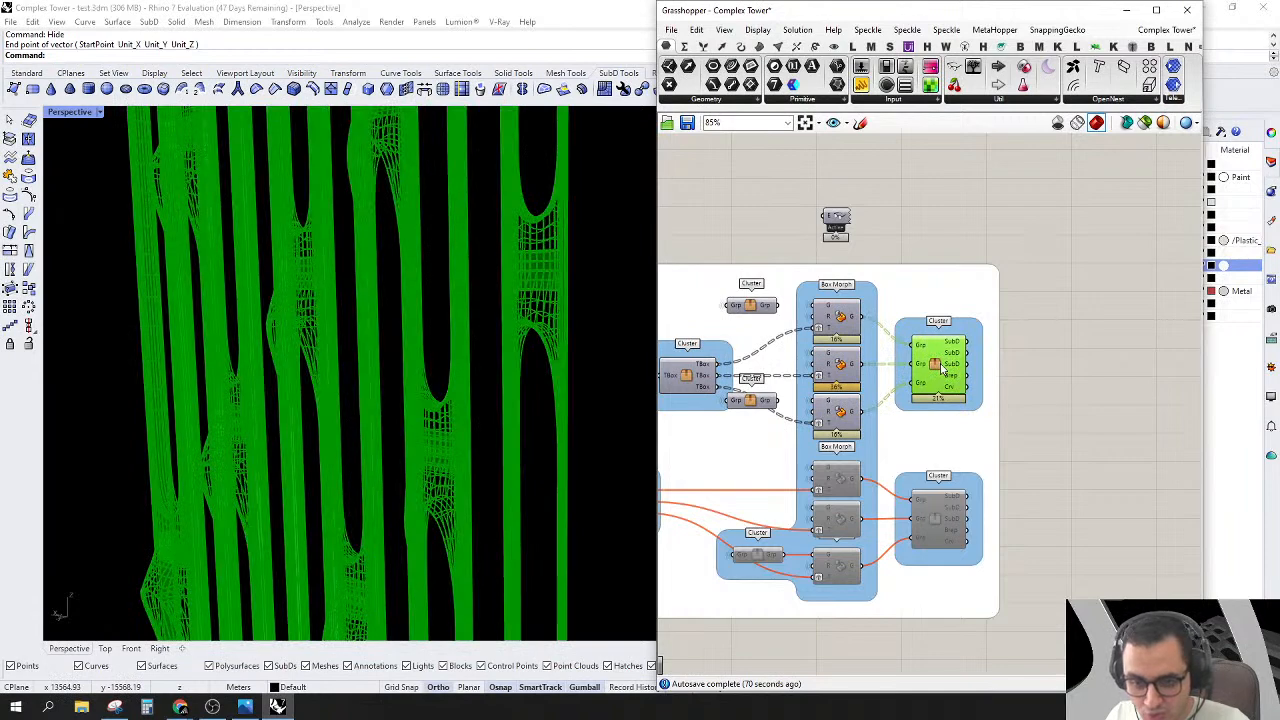
{"action": "double_click", "coordinate": [941, 367]}
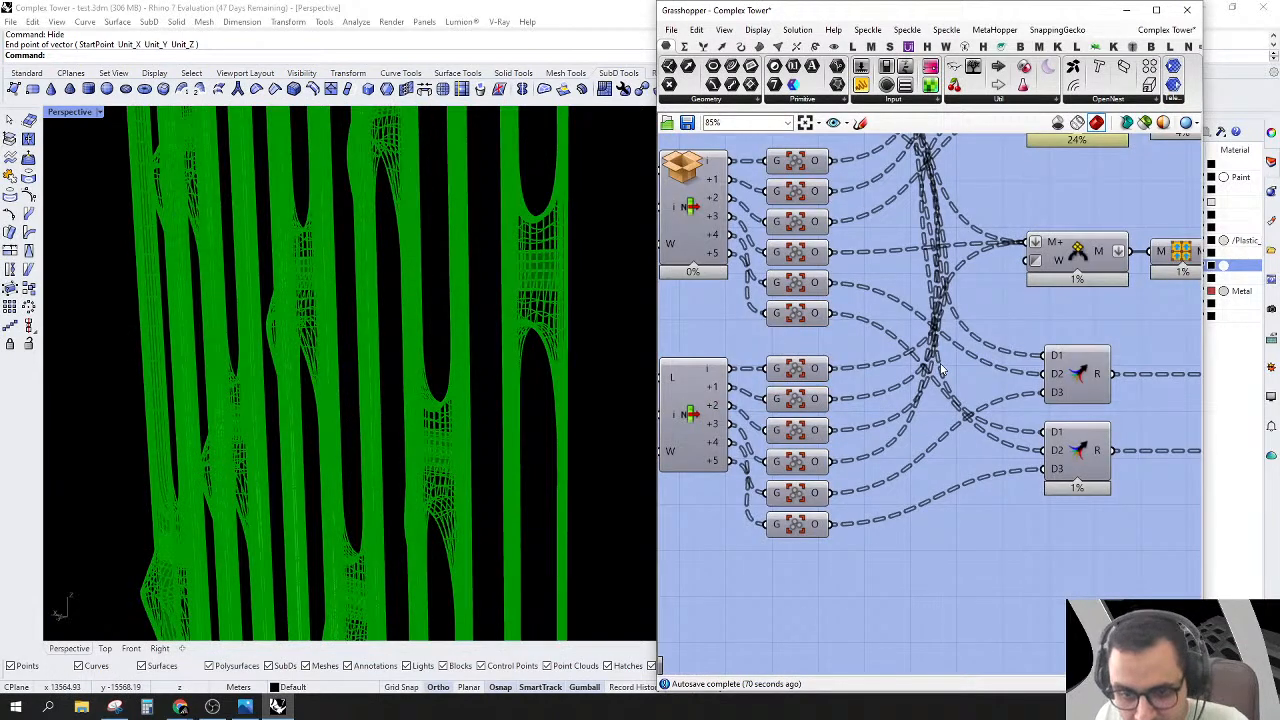
{"action": "scroll", "coordinate": [905, 413], "scroll_direction": "down", "scroll_amount": 3}
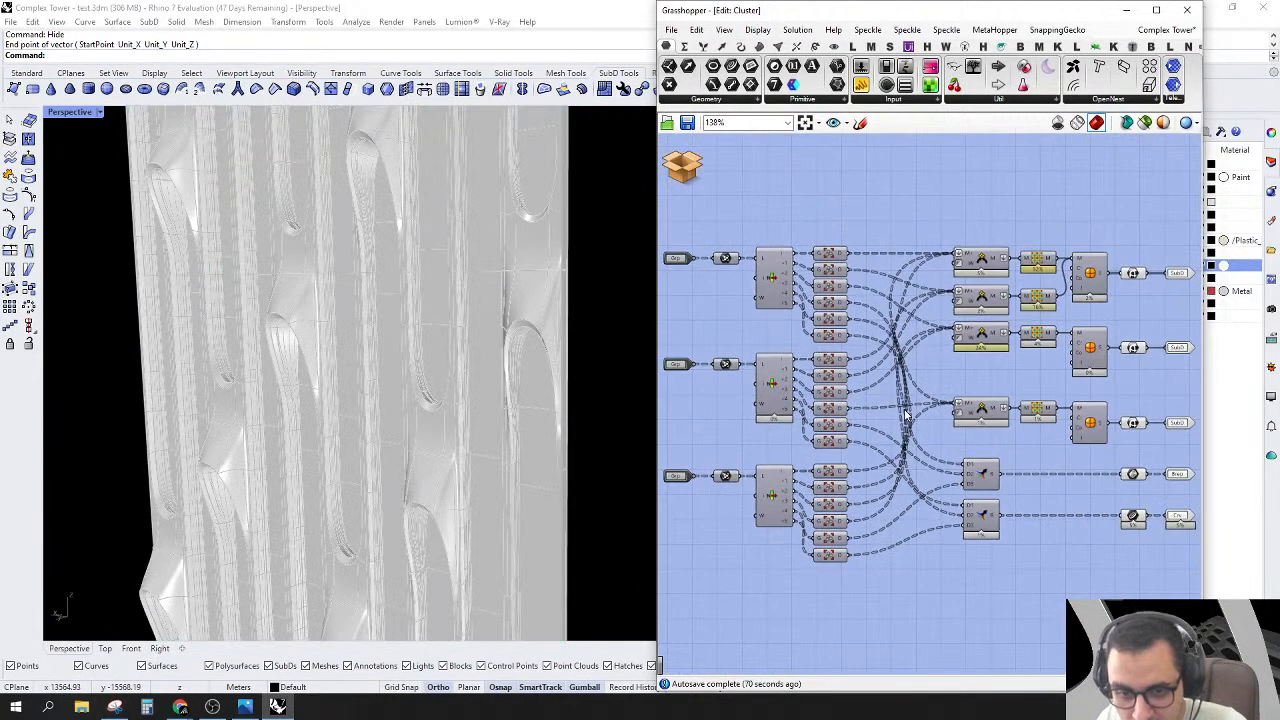
{"action": "left_click", "coordinate": [962, 272]}
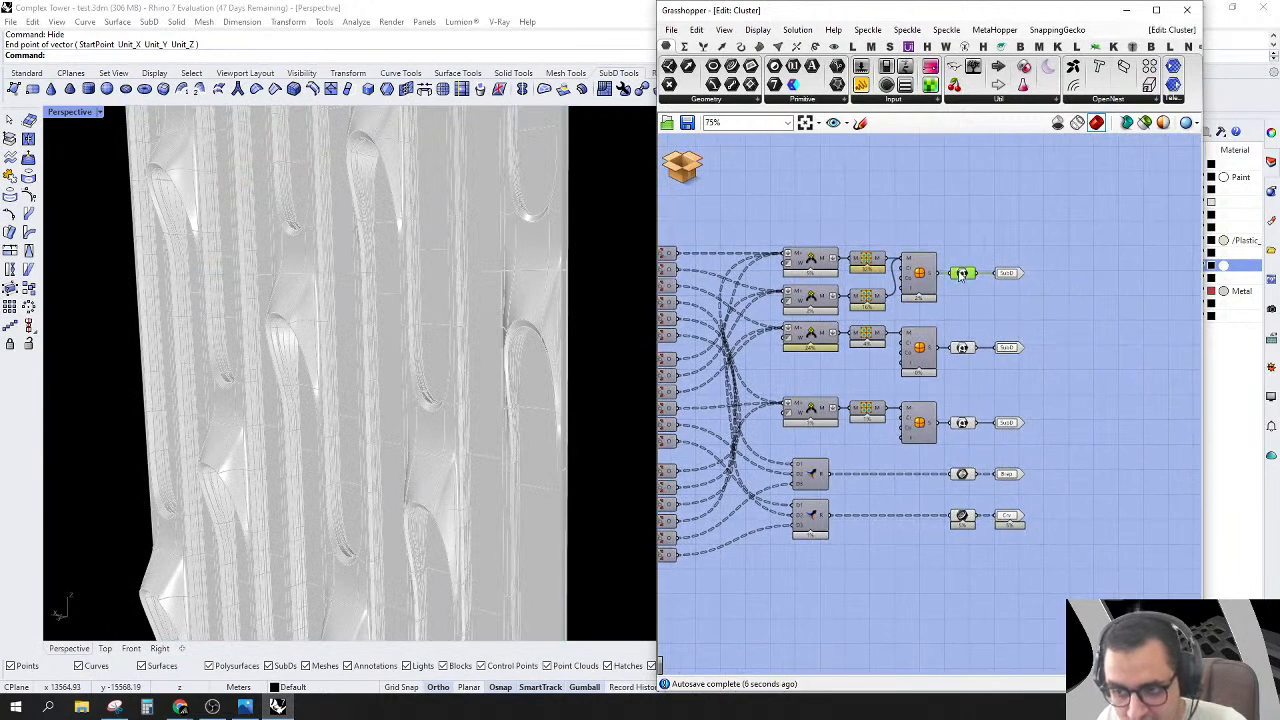
{"action": "left_click", "coordinate": [962, 347], "text": "shift"}
{"action": "left_click", "coordinate": [1018, 326]}
{"action": "left_click", "coordinate": [962, 347]}
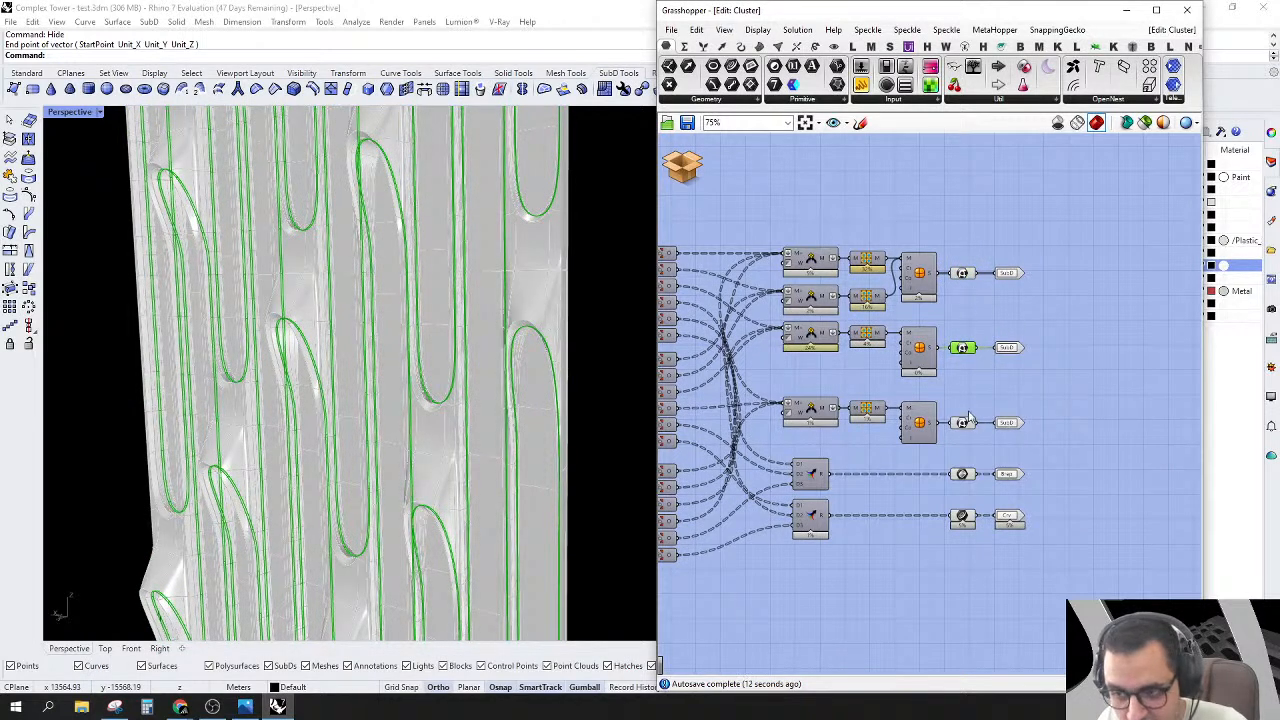
Step: Turn off the preview of all the cluster's output parameters and turn it back on for the first SubD
{"action": "left_click_drag", "start_coordinate": [1057, 580], "coordinate": [952, 214]}
{"action": "right_click", "coordinate": [958, 214]}
{"action": "left_click", "coordinate": [975, 236]}
{"action": "right_click", "coordinate": [963, 276]}
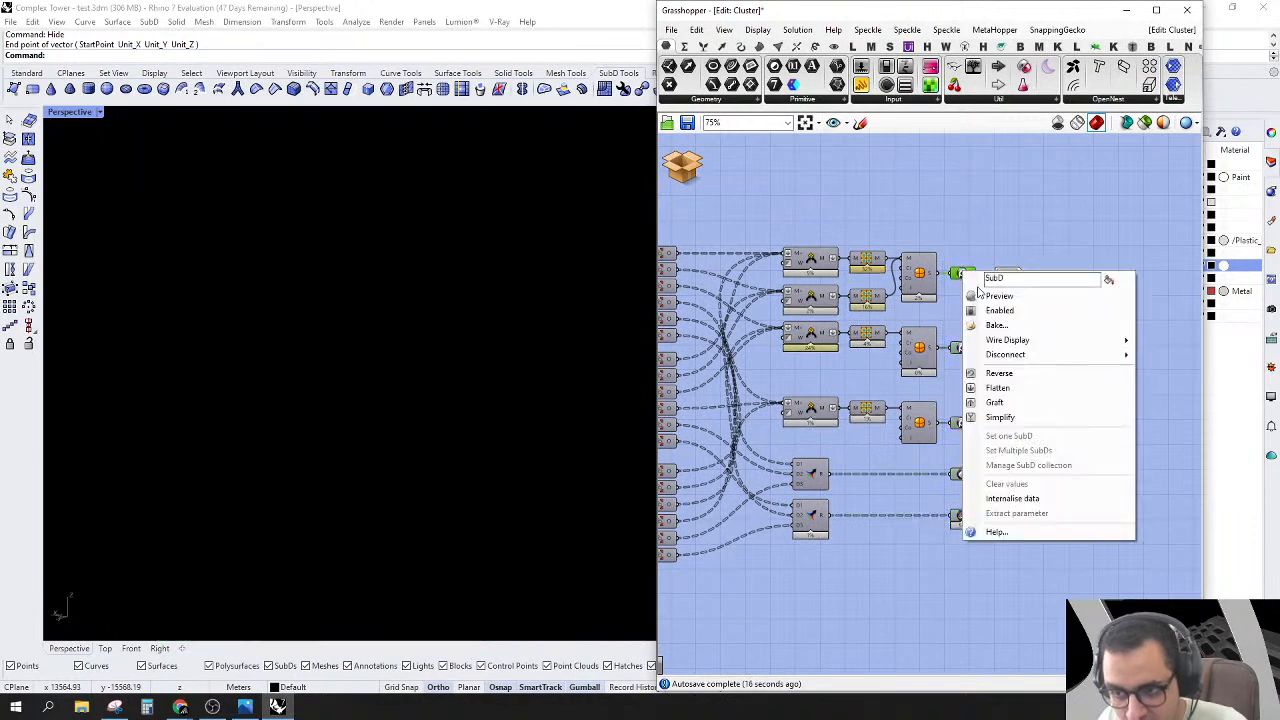
{"action": "left_click", "coordinate": [982, 300]}
{"action": "left_click", "coordinate": [968, 214]}
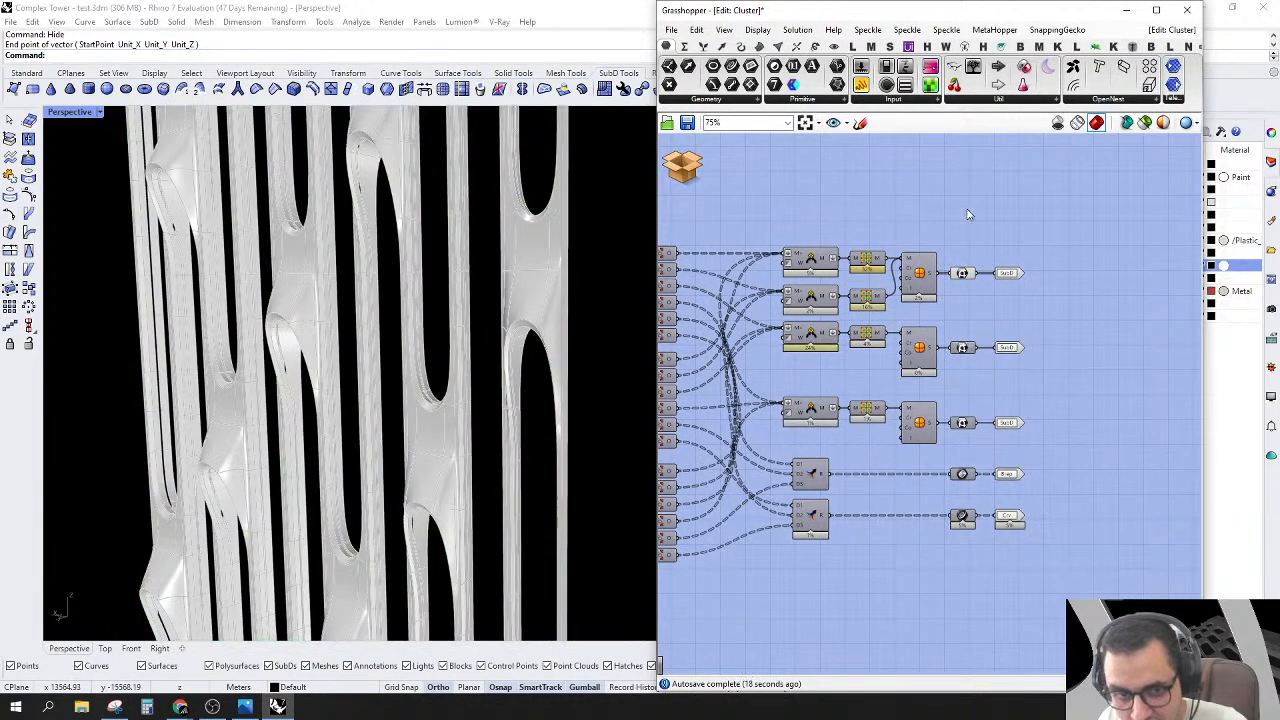
Step: Turn on the preview of the second and third SubD output parameters
{"action": "left_click", "coordinate": [962, 348]}
{"action": "right_click", "coordinate": [964, 345]}
{"action": "left_click", "coordinate": [990, 366]}
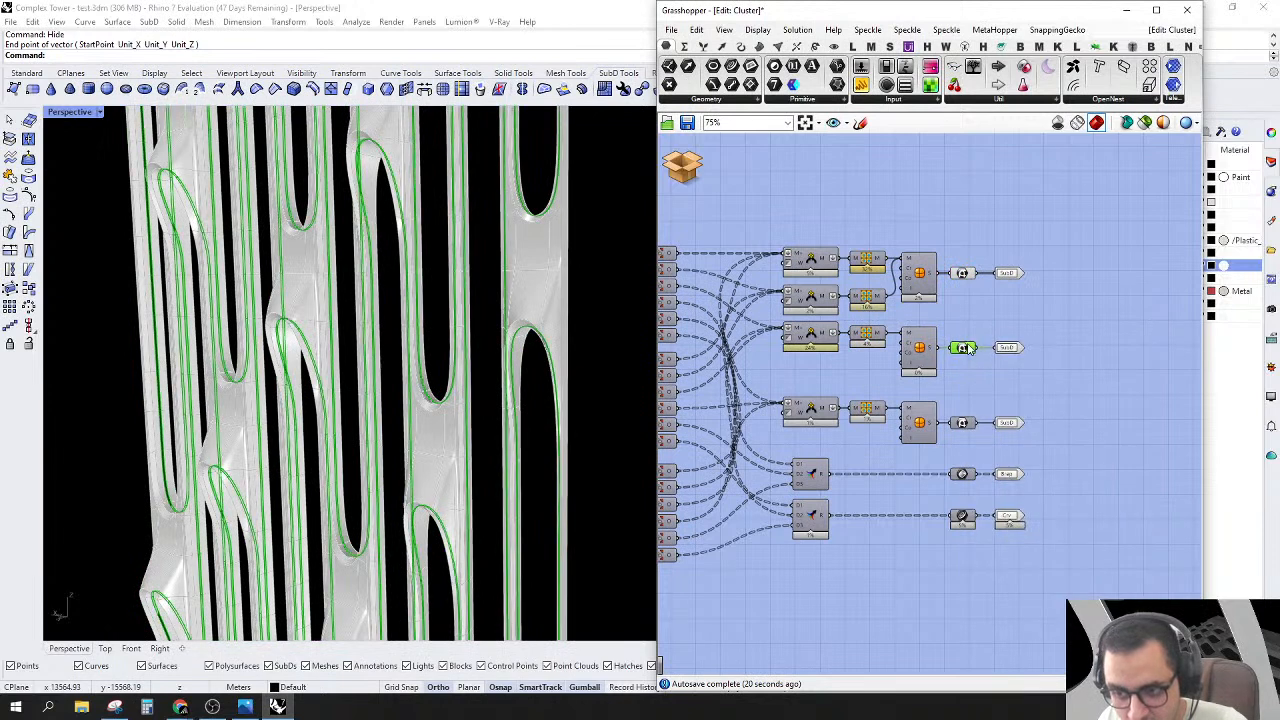
{"action": "left_click", "coordinate": [962, 422]}
{"action": "right_click", "coordinate": [968, 423]}
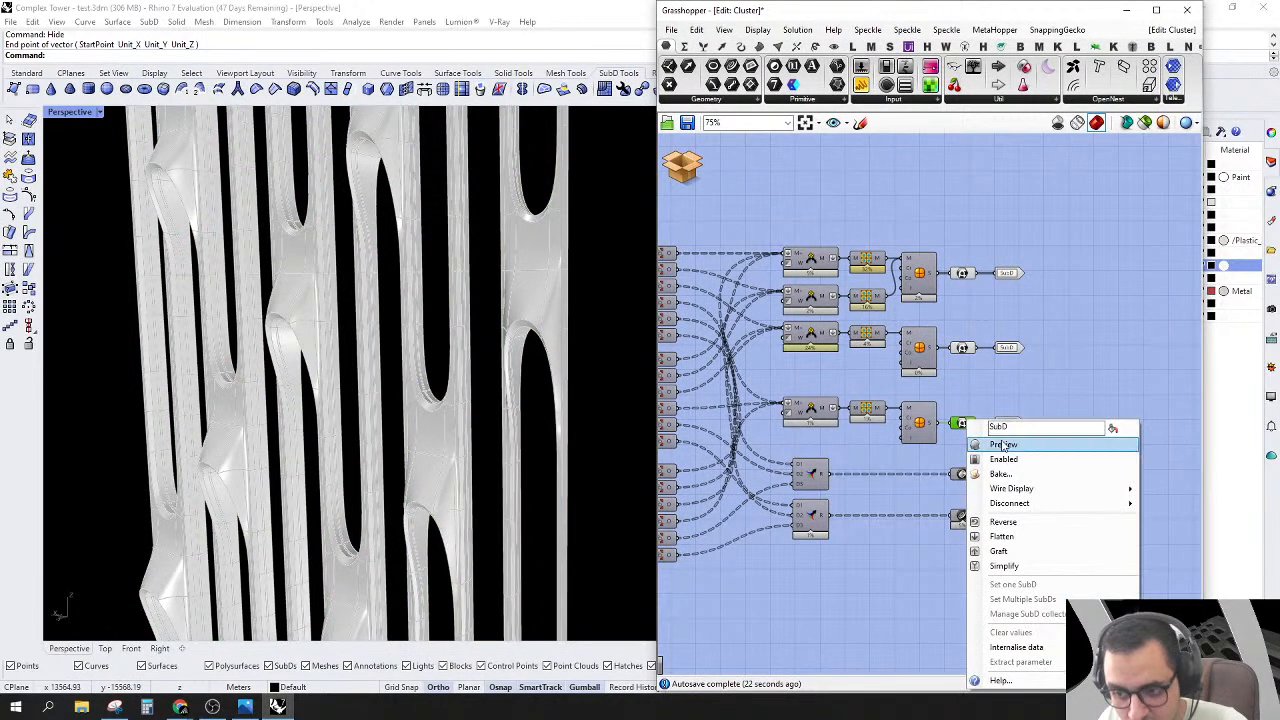
{"action": "left_click", "coordinate": [1004, 446]}
Step: Turn on the preview of the Brep and Crv output parameters
{"action": "right_click", "coordinate": [965, 474]}
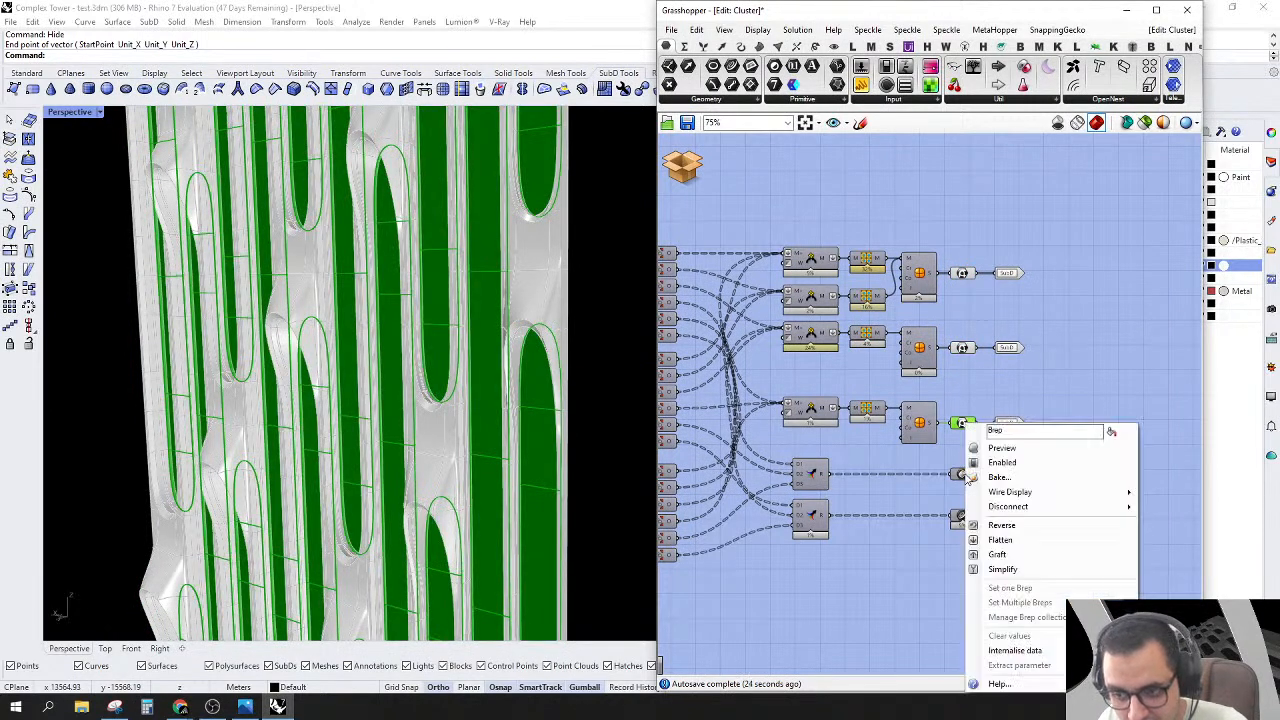
{"action": "left_click", "coordinate": [978, 448]}
{"action": "left_click", "coordinate": [965, 474]}
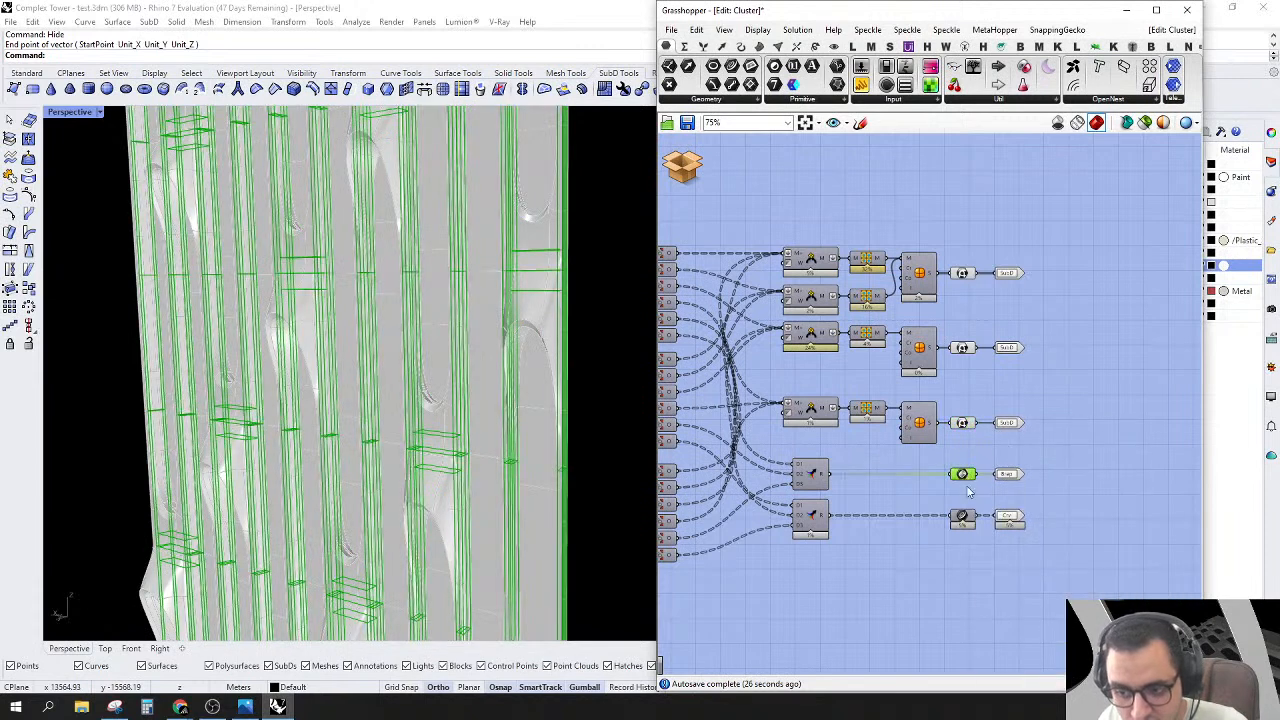
{"action": "left_click", "coordinate": [963, 517]}
{"action": "right_click", "coordinate": [963, 517]}
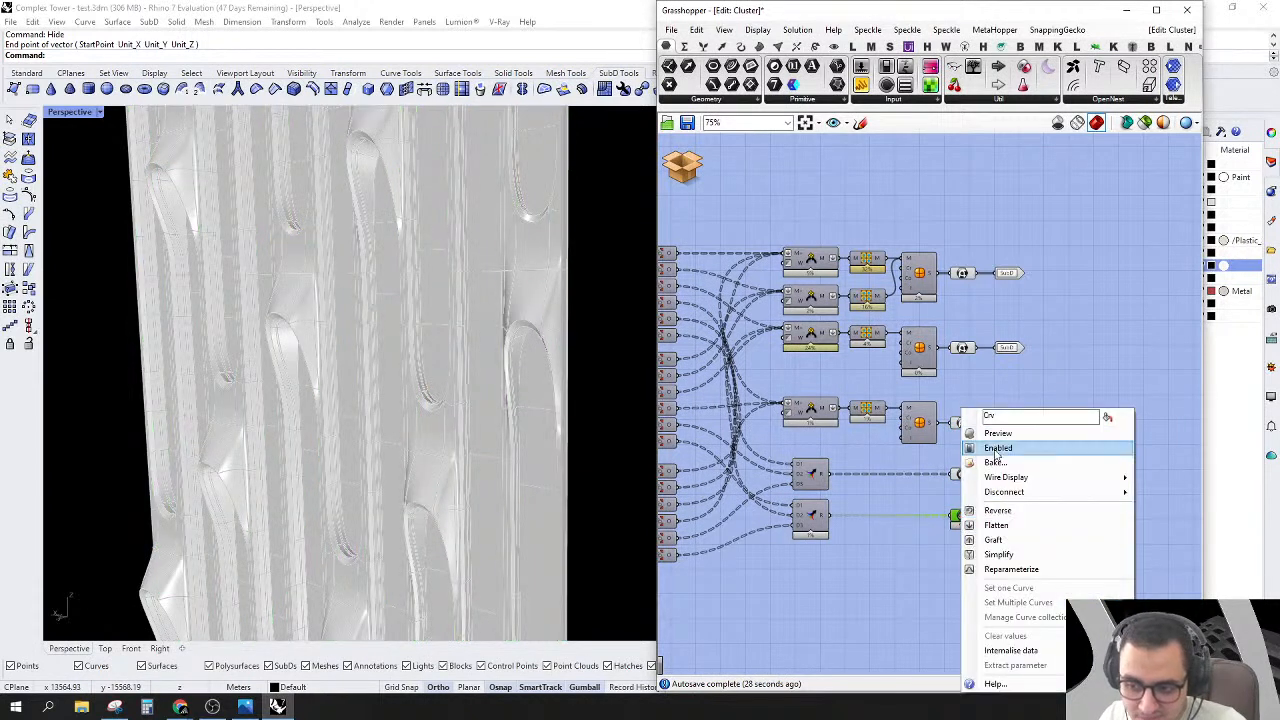
{"action": "left_click", "coordinate": [997, 439]}
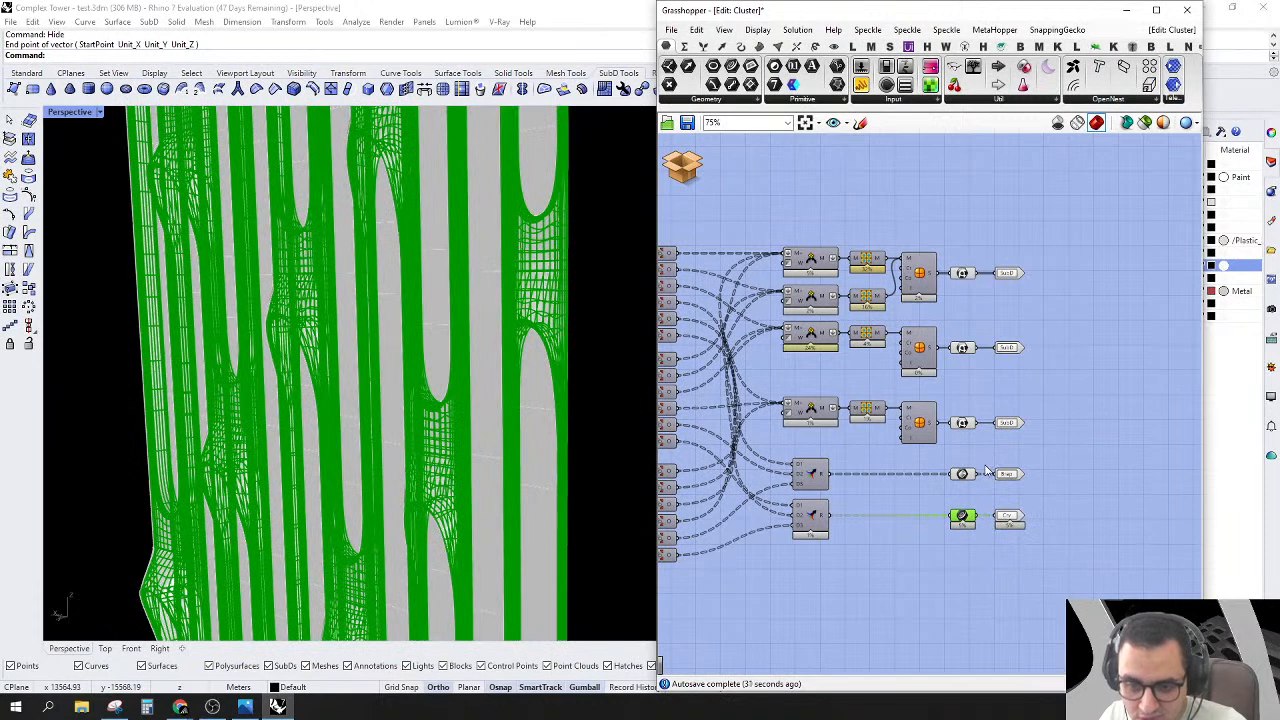
Step: Return from the output cluster to the parent document and clear the selection
{"action": "left_click", "coordinate": [938, 454]}
{"action": "left_click", "coordinate": [683, 168]}
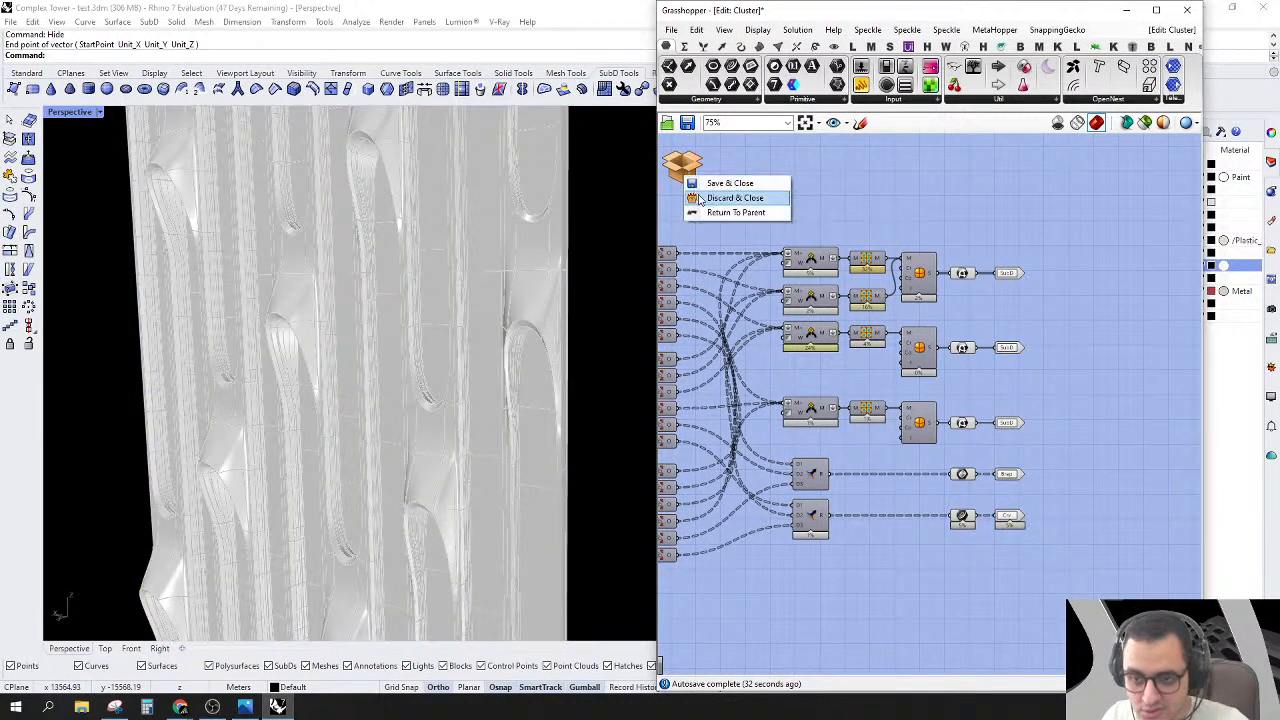
{"action": "left_click", "coordinate": [735, 215]}
{"action": "left_click", "coordinate": [970, 387]}
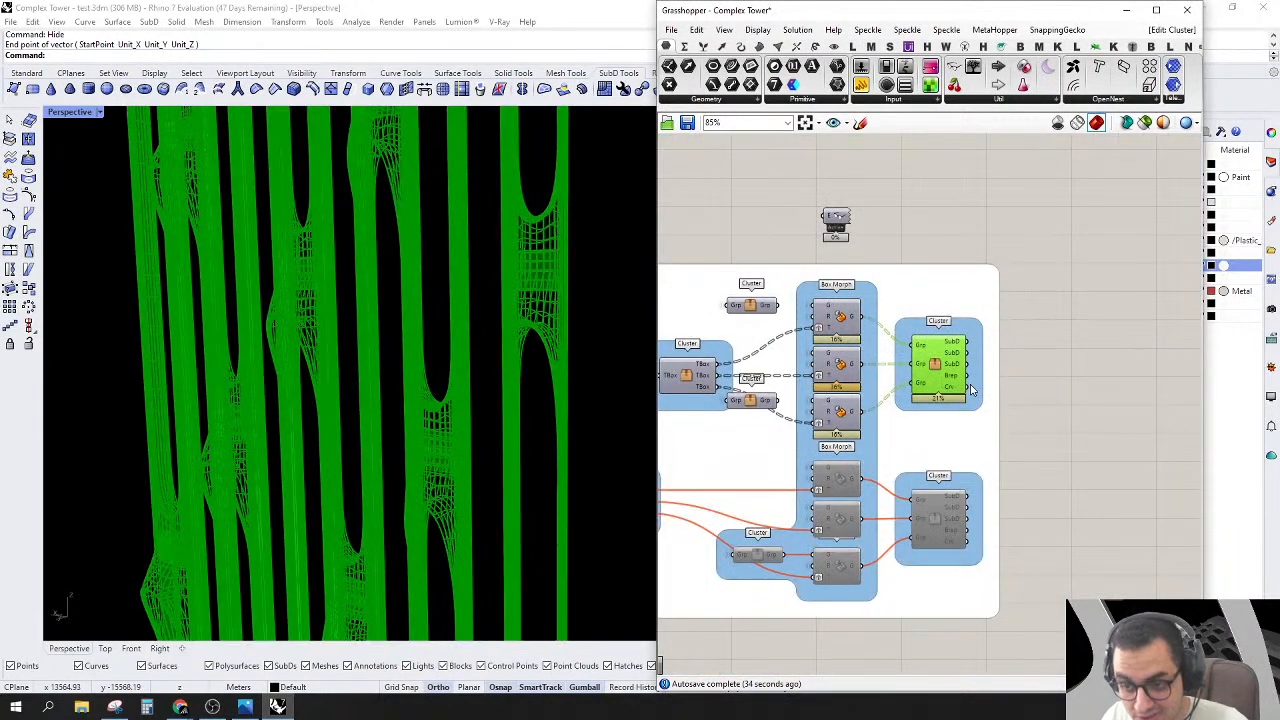
{"action": "left_click", "coordinate": [1062, 365]}
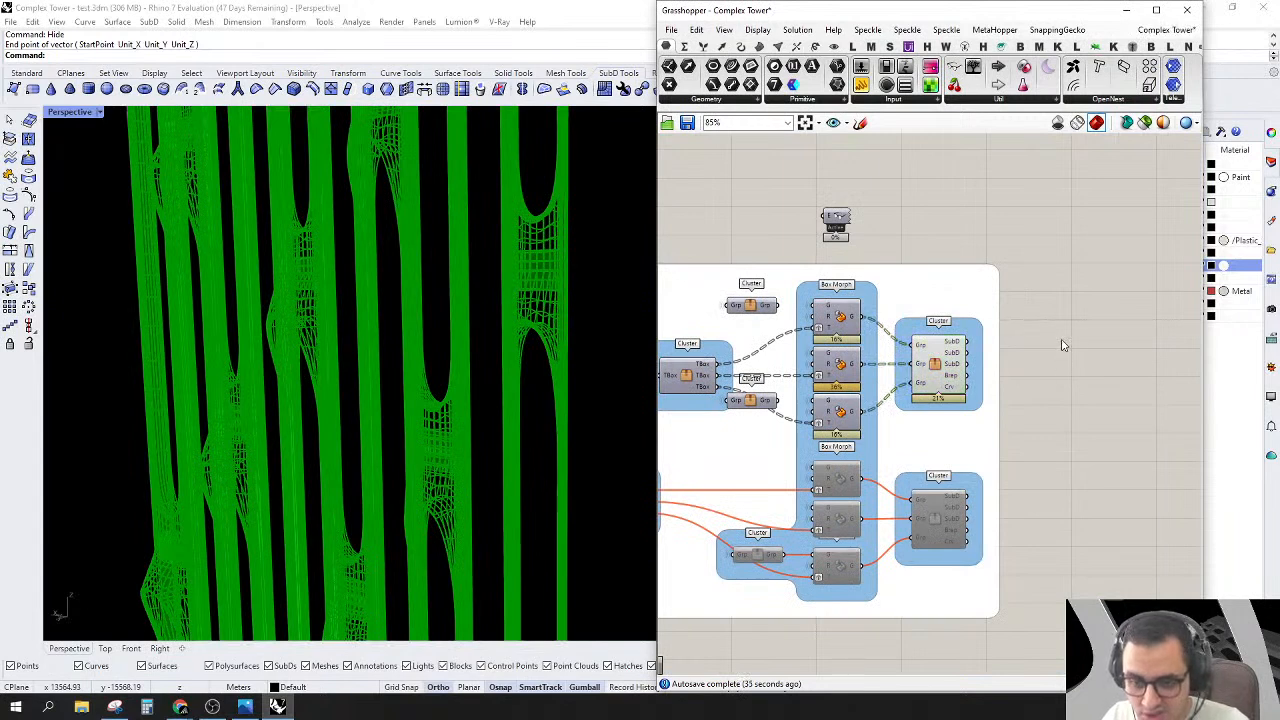
Step: Copy the two display clusters from the upper part of the Viz. Display group
{"action": "scroll", "coordinate": [1117, 379], "scroll_direction": "down", "scroll_amount": 6}
{"action": "scroll", "coordinate": [1081, 361], "scroll_direction": "up", "scroll_amount": 2}
{"action": "mouse_move", "coordinate": [1060, 413]}
{"action": "right_mouse_down"}
{"action": "mouse_move", "coordinate": [1054, 369]}
{"action": "mouse_move", "coordinate": [1077, 416]}
{"action": "right_mouse_up"}
{"action": "scroll", "coordinate": [1084, 379], "scroll_direction": "up", "scroll_amount": 1}
{"action": "right_click_drag", "start_coordinate": [1146, 370], "coordinate": [1088, 391]}
{"action": "scroll", "coordinate": [1095, 361], "scroll_direction": "down", "scroll_amount": 8}
{"action": "scroll", "coordinate": [850, 355], "scroll_direction": "up", "scroll_amount": 9}
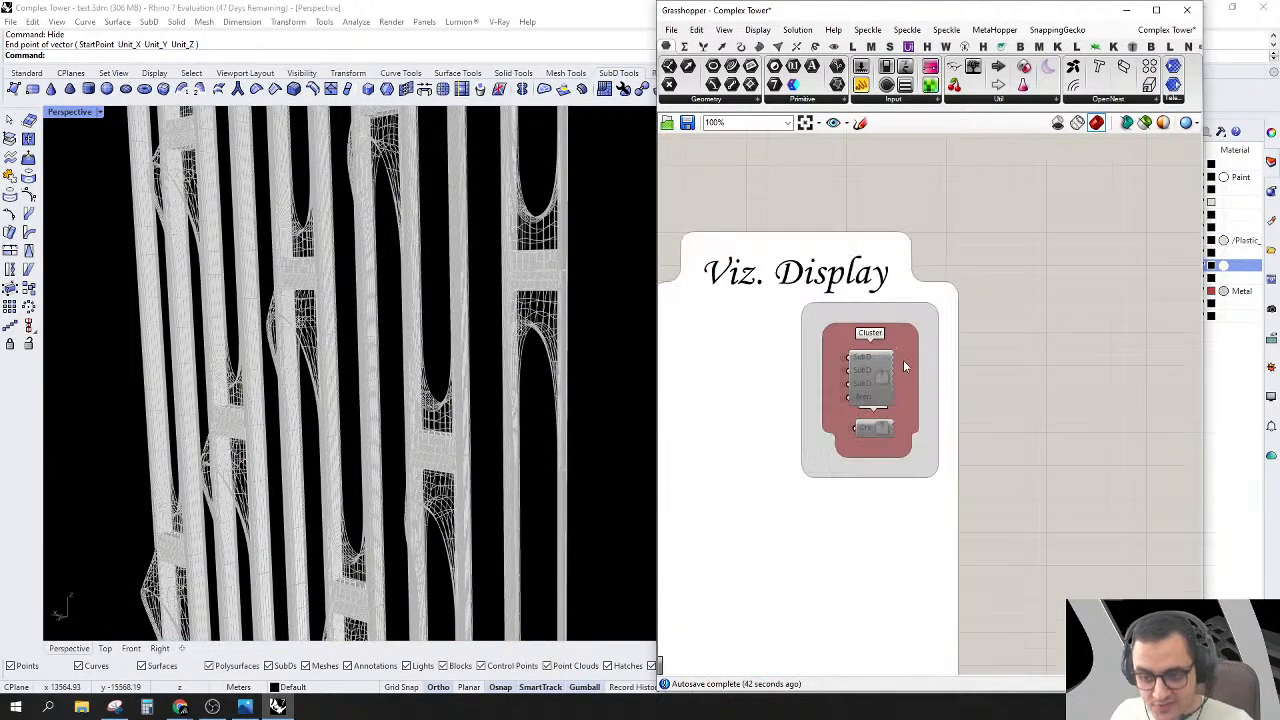
{"action": "scroll", "coordinate": [875, 435], "scroll_direction": "down", "scroll_amount": 3}
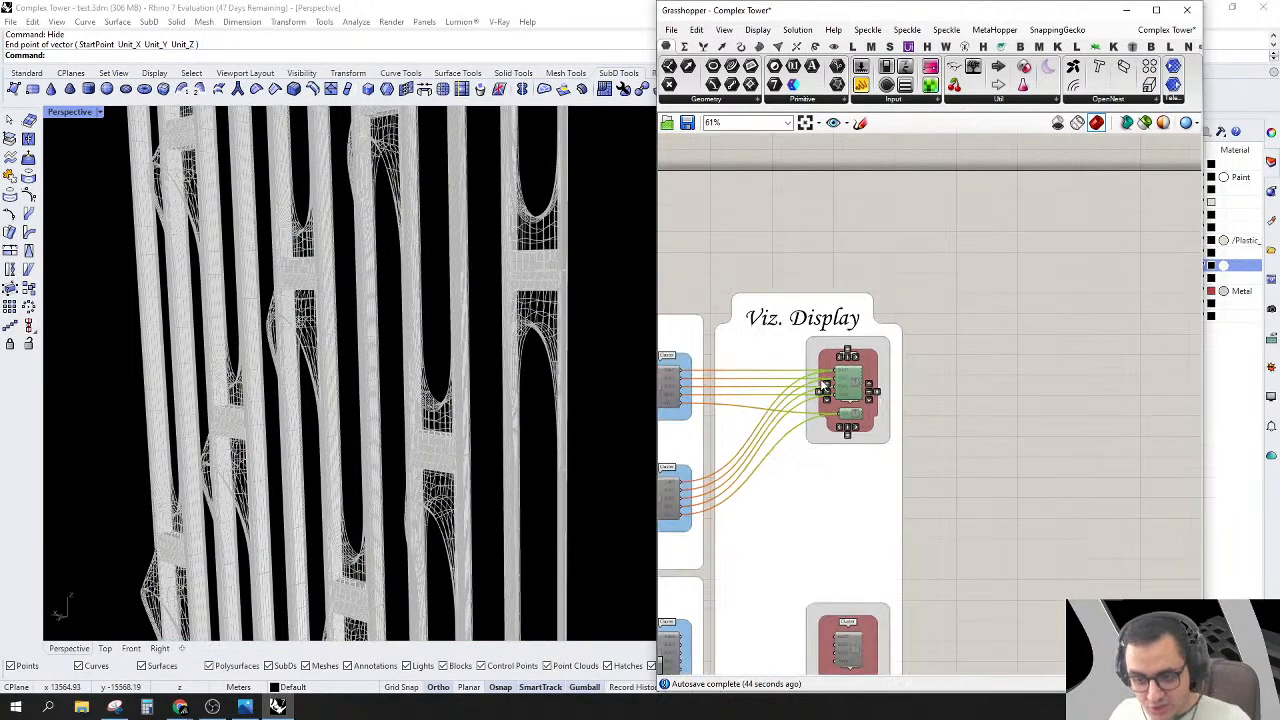
{"action": "scroll", "coordinate": [823, 385], "scroll_direction": "down", "scroll_amount": 3}
{"action": "scroll", "coordinate": [831, 387], "scroll_direction": "up", "scroll_amount": 1}
{"action": "left_click_drag", "start_coordinate": [831, 387], "coordinate": [804, 414]}
Step: Place the copied display clusters on the empty canvas beside the upper output cluster
{"action": "right_click_drag", "start_coordinate": [719, 465], "coordinate": [943, 386]}
{"action": "scroll", "coordinate": [1036, 401], "scroll_direction": "up", "scroll_amount": 3}
{"action": "left_click", "coordinate": [962, 411]}
{"action": "scroll", "coordinate": [962, 411], "scroll_direction": "up", "scroll_amount": 3}
{"action": "left_click_drag", "start_coordinate": [1086, 200], "coordinate": [982, 466]}
{"action": "left_click_drag", "start_coordinate": [1065, 349], "coordinate": [1000, 370]}
{"action": "left_click", "coordinate": [891, 297]}
{"action": "right_click_drag", "start_coordinate": [939, 323], "coordinate": [968, 322]}
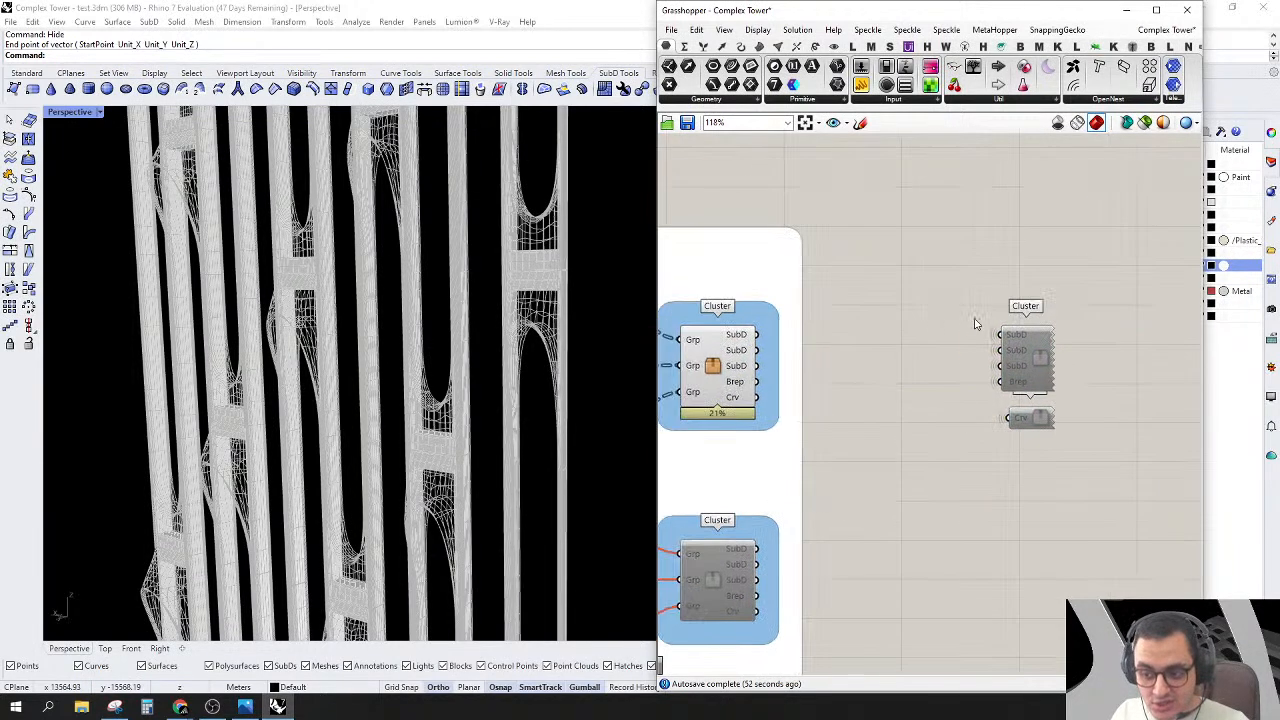
Step: Connect the upper output cluster's three SubD outputs and its Brep output to the matching display cluster inputs
{"action": "left_click_drag", "start_coordinate": [1000, 335], "coordinate": [750, 400]}
{"action": "left_click_drag", "start_coordinate": [1086, 446], "coordinate": [1063, 430]}
{"action": "left_click_drag", "start_coordinate": [1060, 284], "coordinate": [1058, 230]}
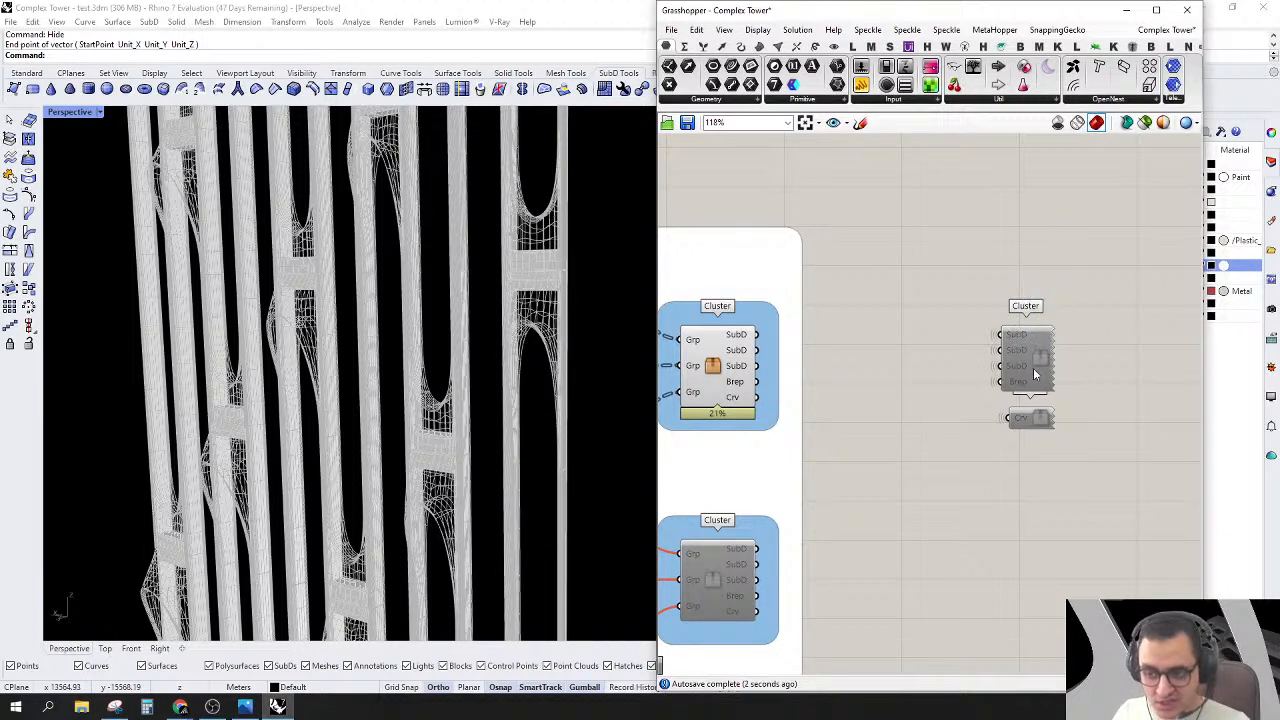
Step: Enable the connected display cluster and turn off the preview of the upper output cluster
{"action": "left_click", "coordinate": [1038, 366]}
{"action": "right_click", "coordinate": [1043, 368]}
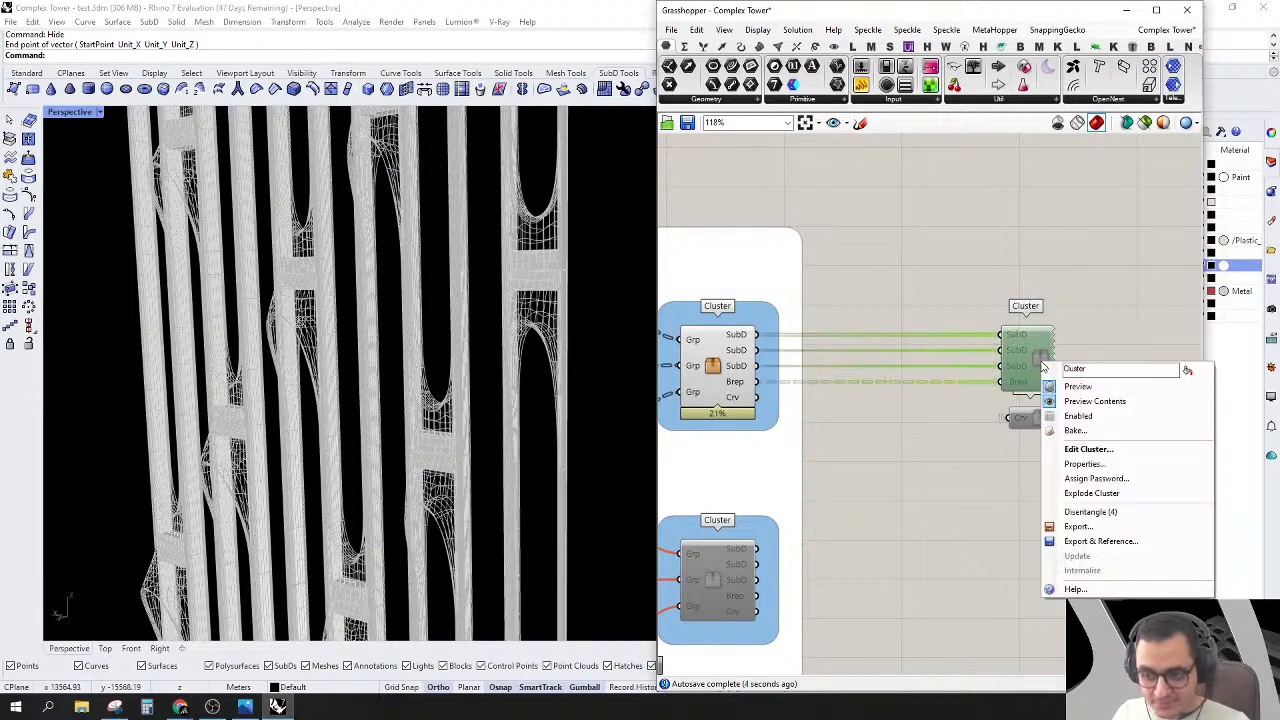
{"action": "left_click", "coordinate": [1089, 420]}
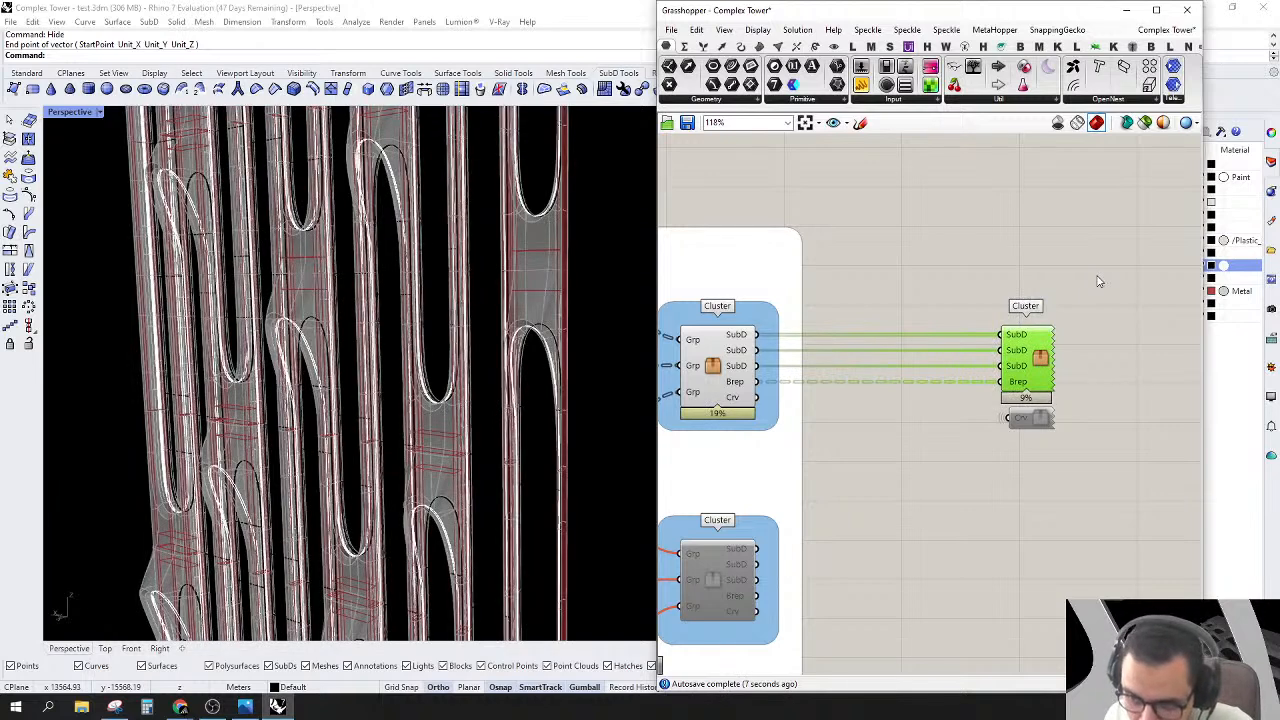
{"action": "right_click", "coordinate": [706, 372]}
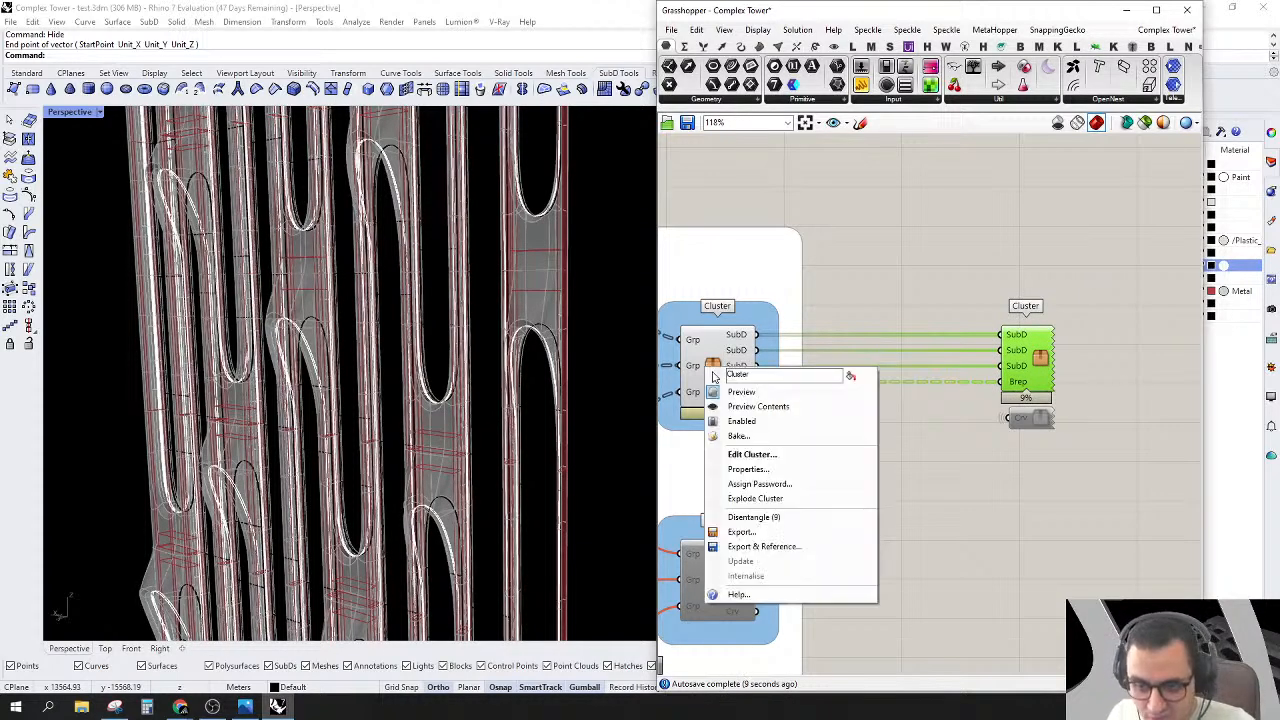
{"action": "left_click", "coordinate": [741, 391]}
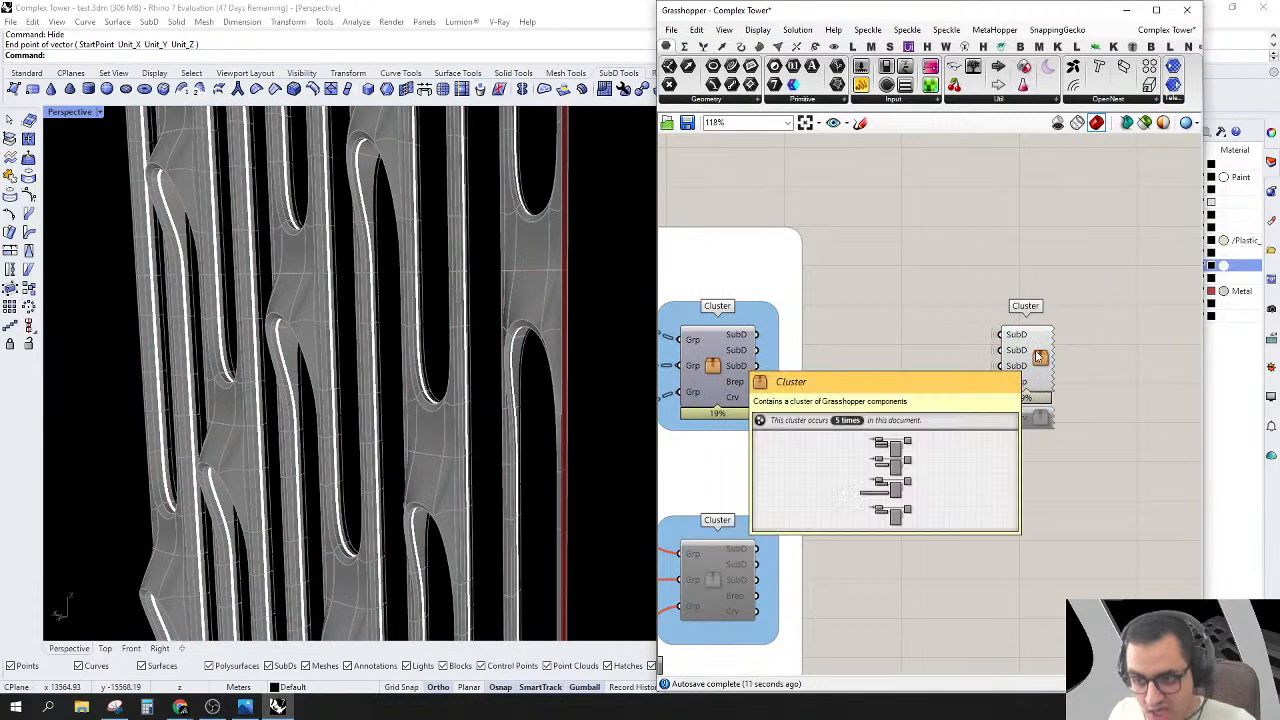
Step: Open the display cluster, examine its swatches, materials and custom previews, and close it discarding any changes
{"action": "double_click", "coordinate": [1040, 357]}
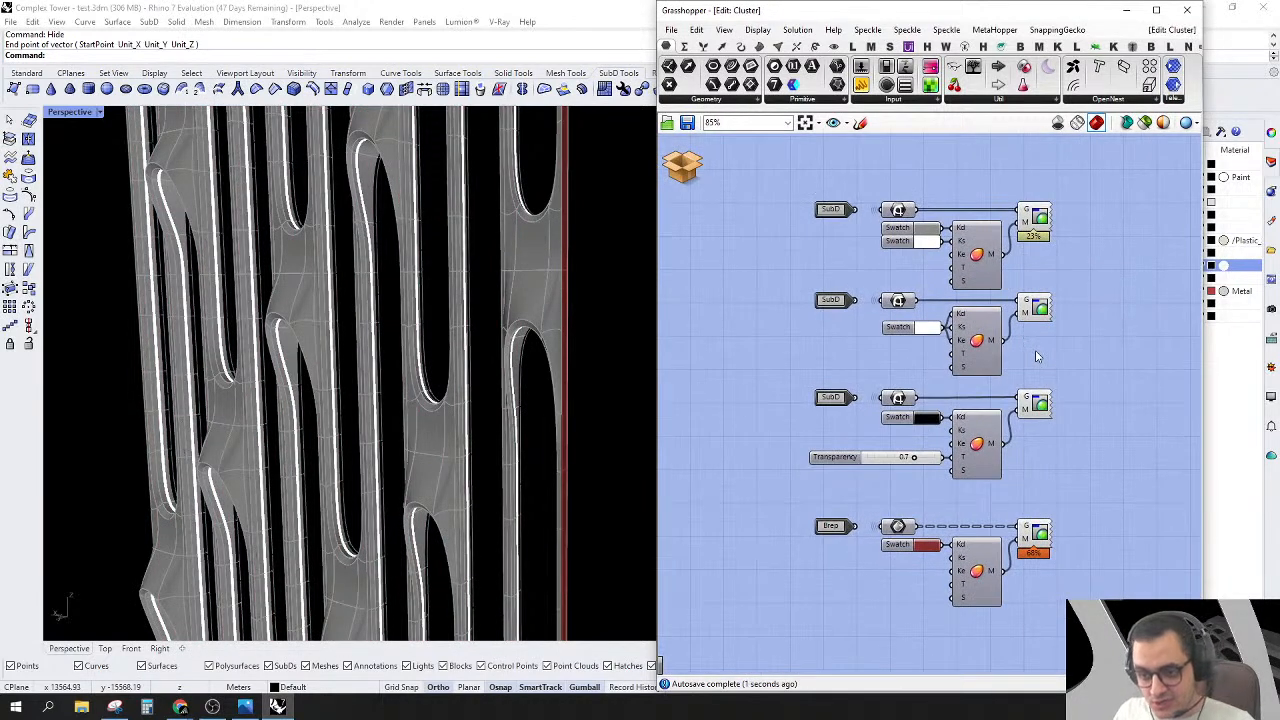
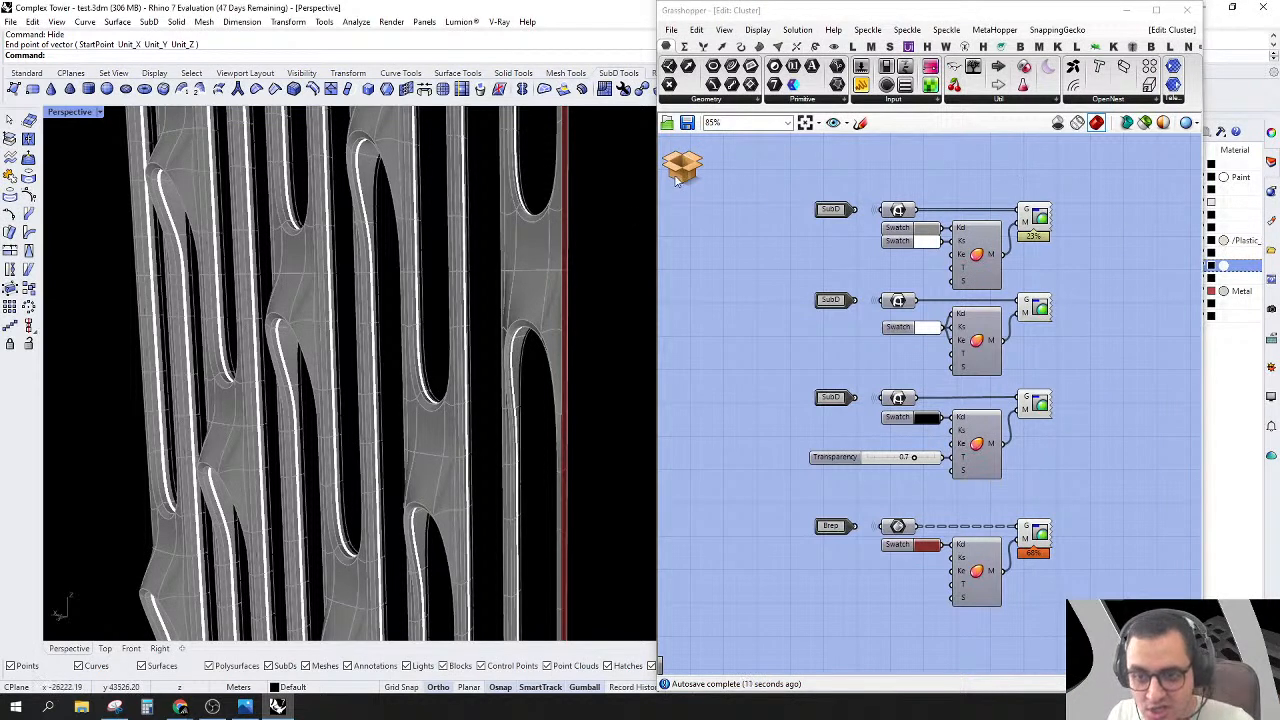
{"action": "left_click_drag", "start_coordinate": [1133, 187], "coordinate": [1012, 663]}
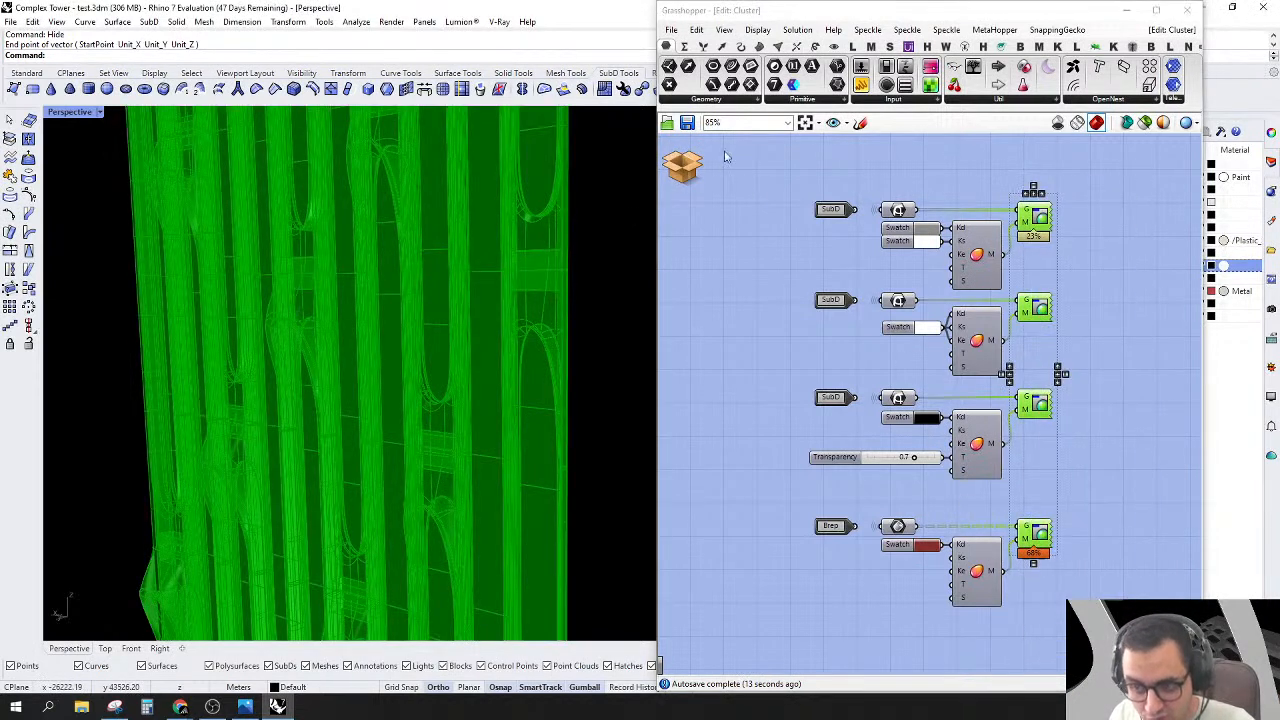
{"action": "mouse_move", "coordinate": [679, 175]}
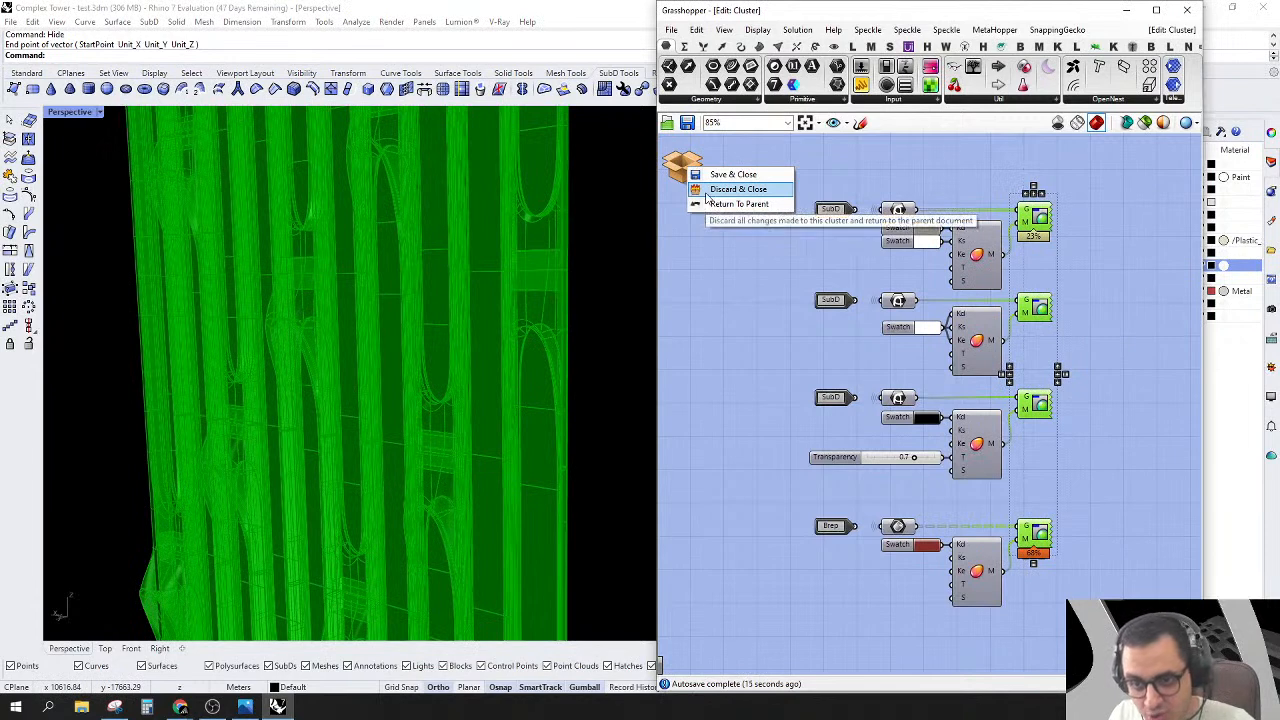
{"action": "left_click", "coordinate": [694, 339]}
{"action": "left_click_drag", "start_coordinate": [1081, 204], "coordinate": [1075, 383]}
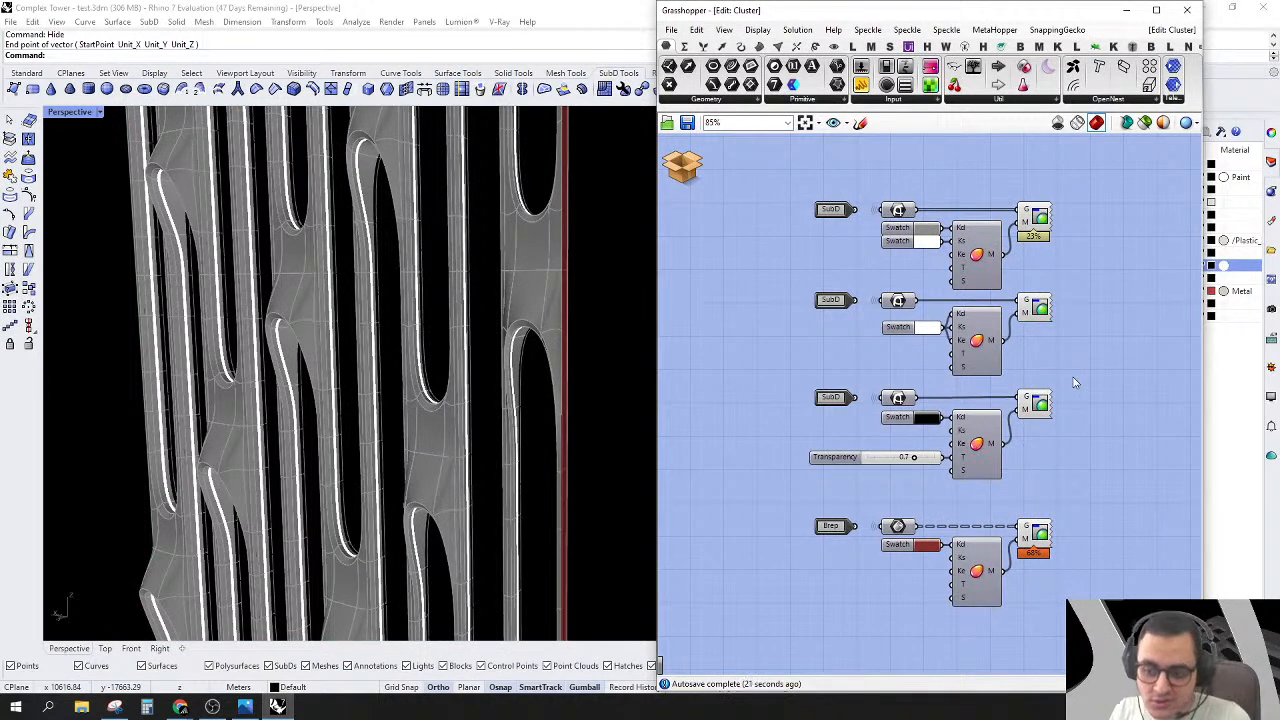
{"action": "mouse_move", "coordinate": [682, 168]}
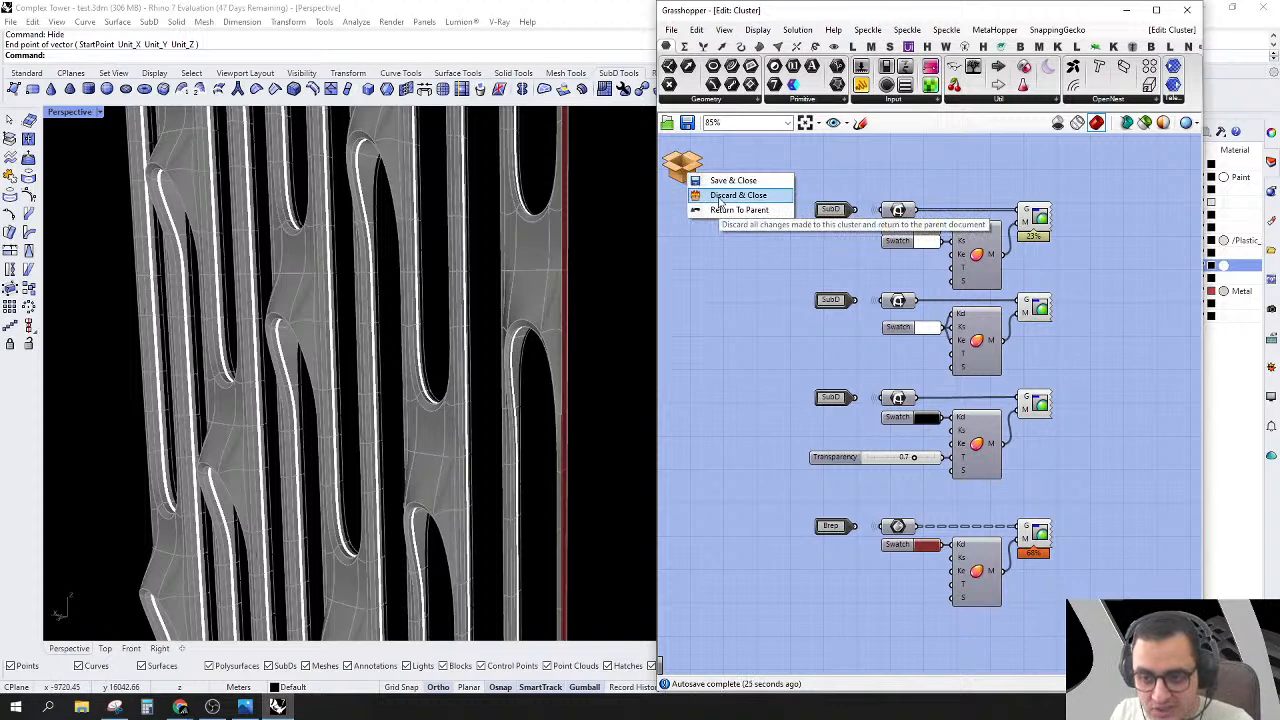
{"action": "left_click", "coordinate": [720, 198]}
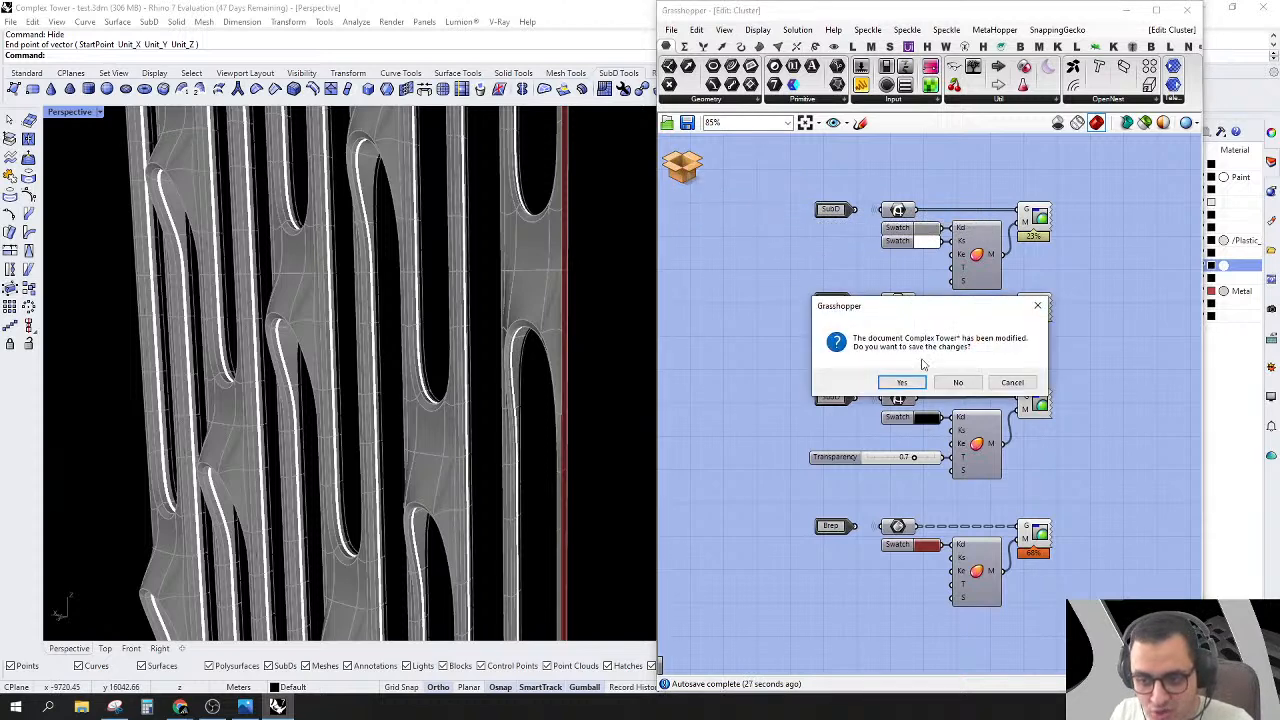
Step: Turn off the display cluster's Preview Contents option and turn it back on
{"action": "right_click_drag", "start_coordinate": [1119, 382], "coordinate": [1072, 347]}
{"action": "right_click", "coordinate": [1048, 338]}
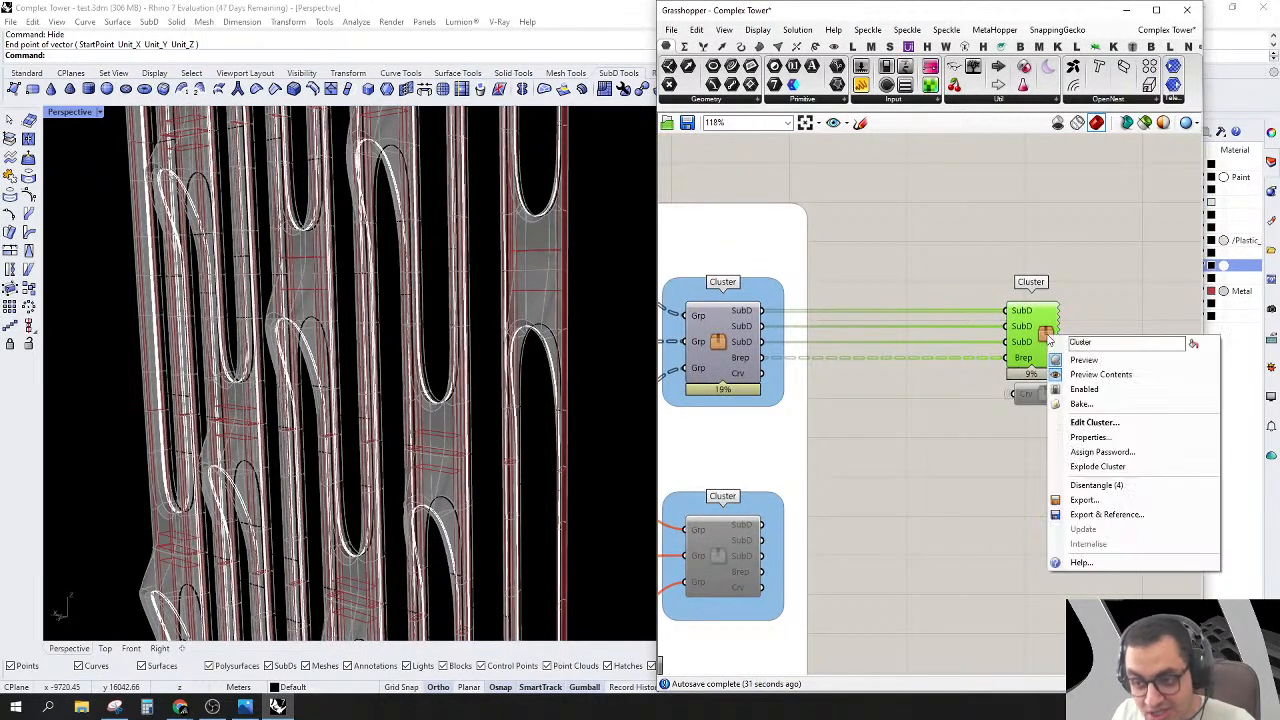
{"action": "left_click", "coordinate": [1100, 378]}
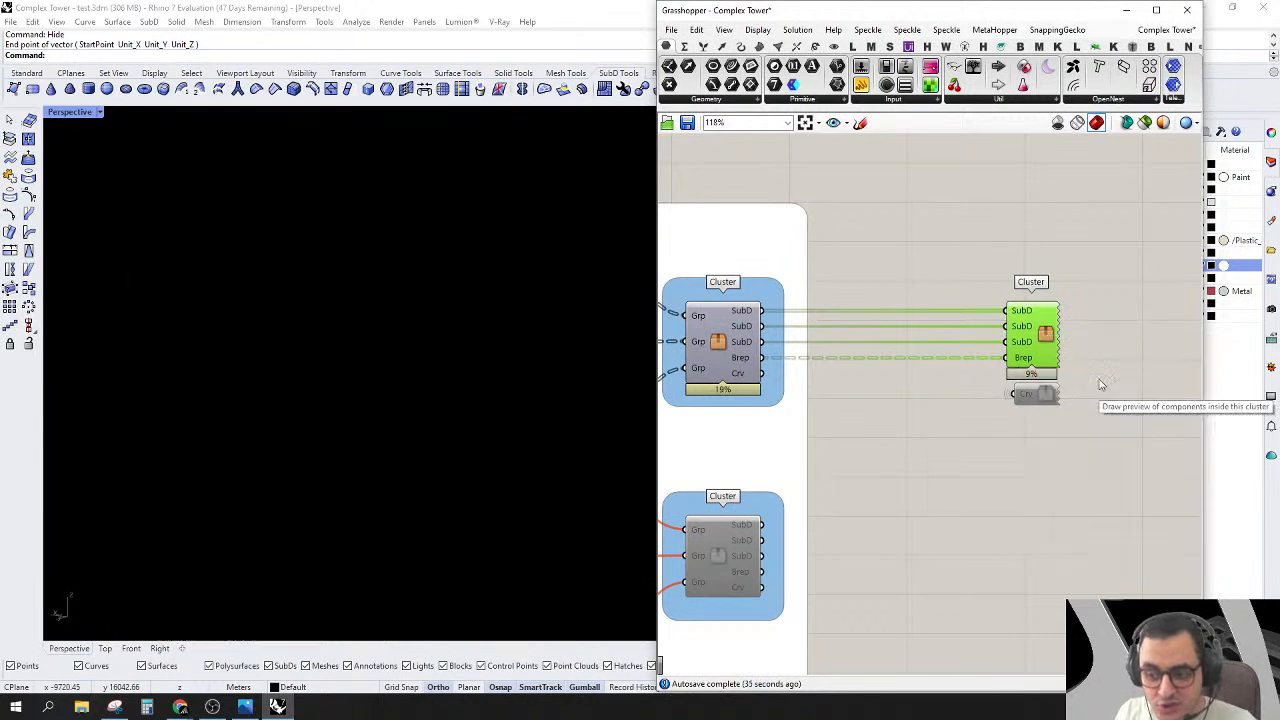
{"action": "left_click", "coordinate": [1100, 384]}
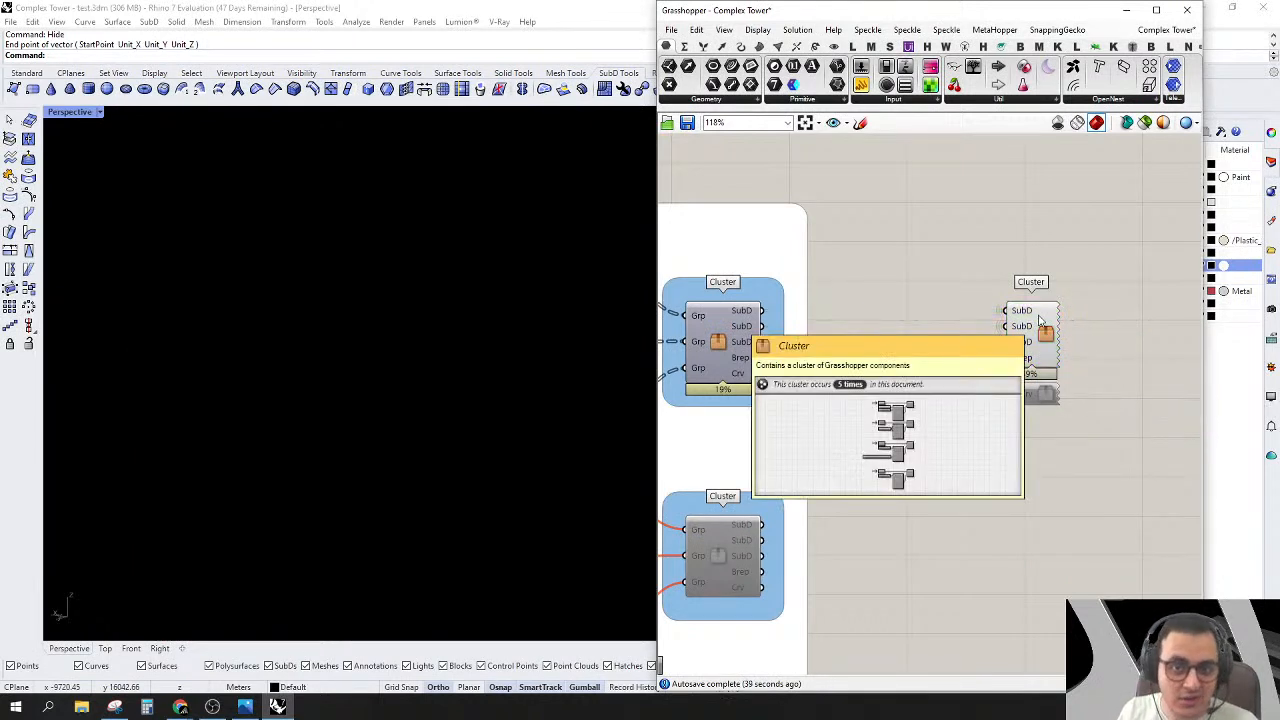
{"action": "right_click", "coordinate": [1062, 338]}
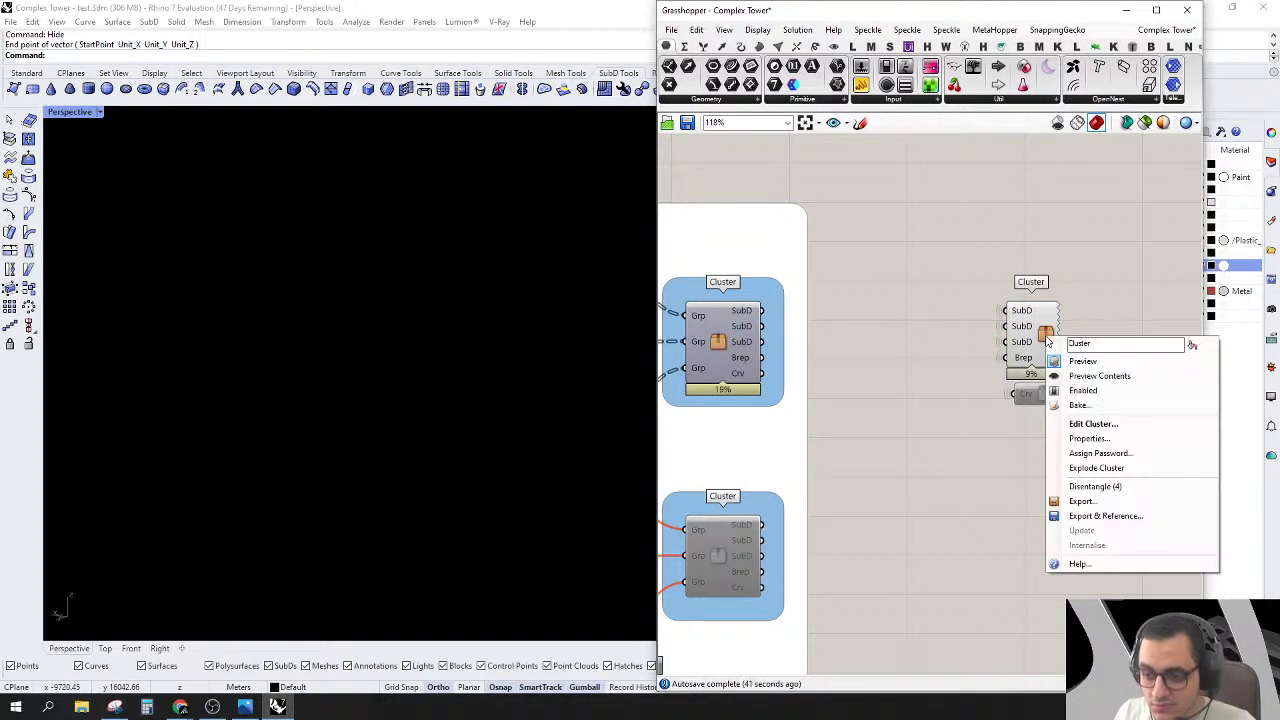
{"action": "left_click", "coordinate": [1070, 378]}
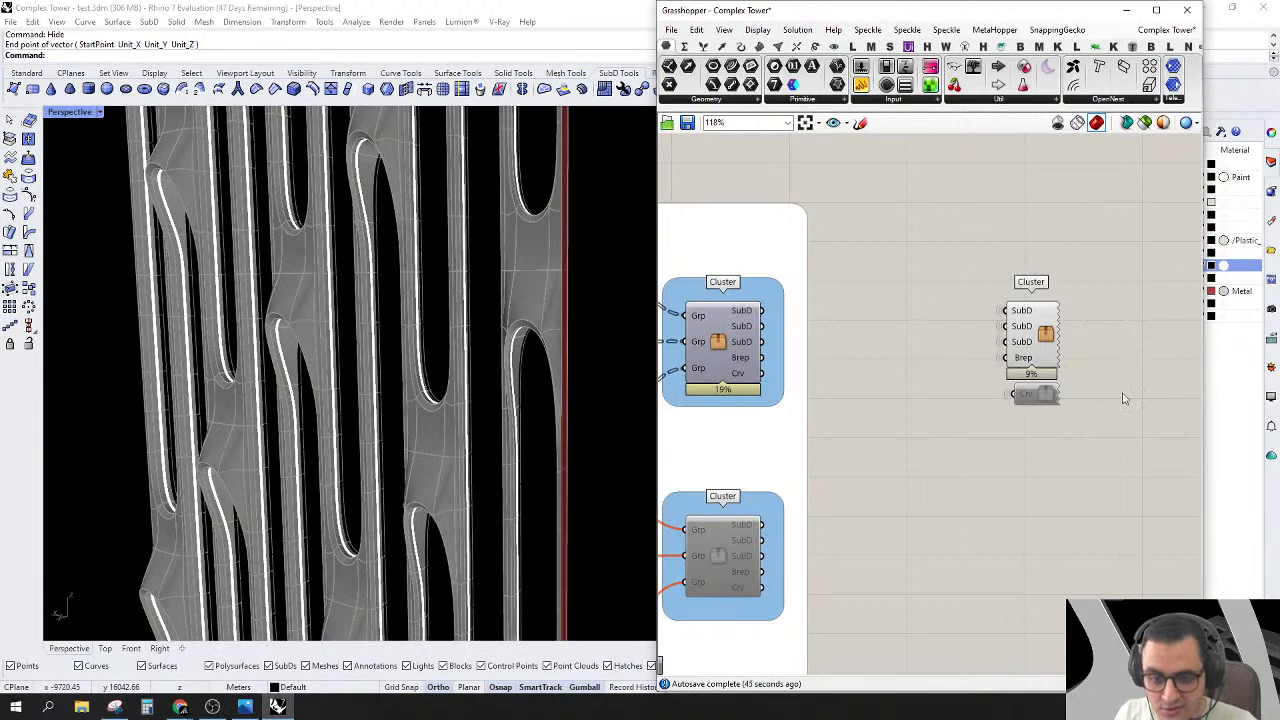
Step: Open the display cluster and bake its uppermost SubD custom preview with the default attributes
{"action": "scroll", "coordinate": [490, 450], "scroll_direction": "down", "scroll_amount": 6}
{"action": "mouse_move", "coordinate": [490, 450]}
{"action": "right_mouse_down"}
{"action": "mouse_move", "coordinate": [486, 214]}
{"action": "mouse_move", "coordinate": [486, 429]}
{"action": "mouse_move", "coordinate": [500, 428]}
{"action": "right_mouse_up"}
{"action": "right_click_drag", "start_coordinate": [354, 459], "coordinate": [357, 494]}
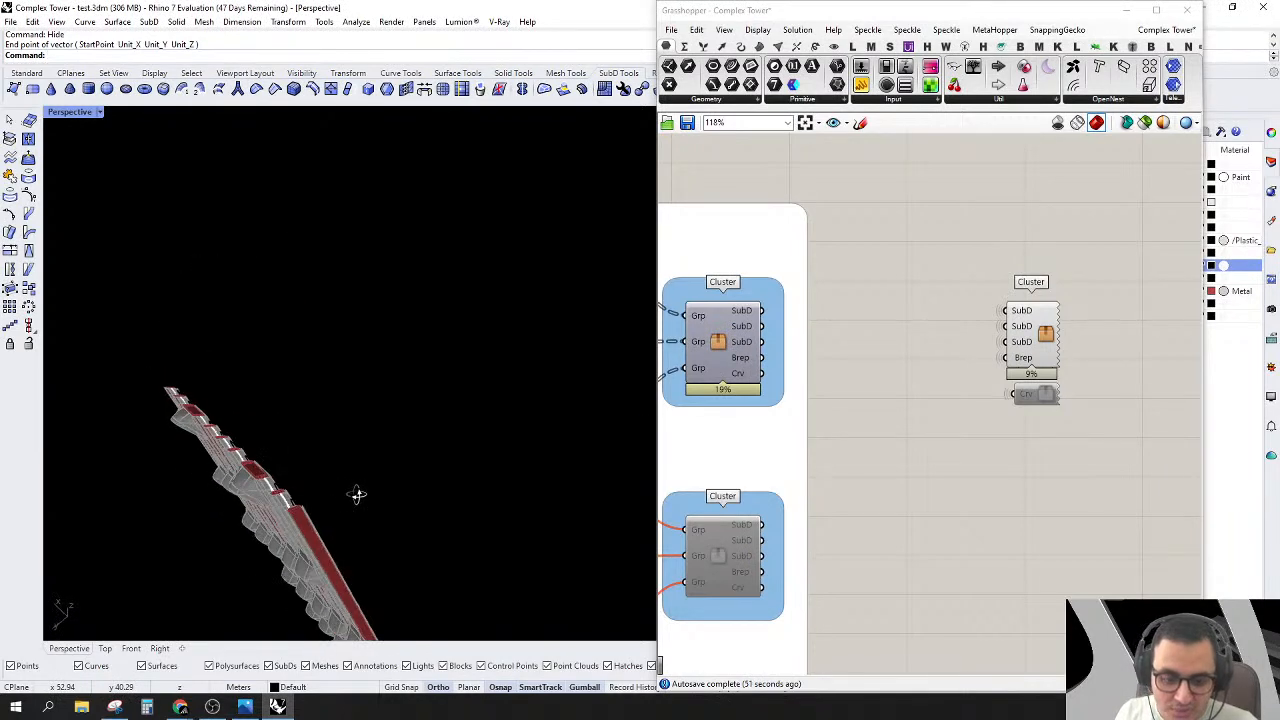
{"action": "double_click", "coordinate": [1045, 336]}
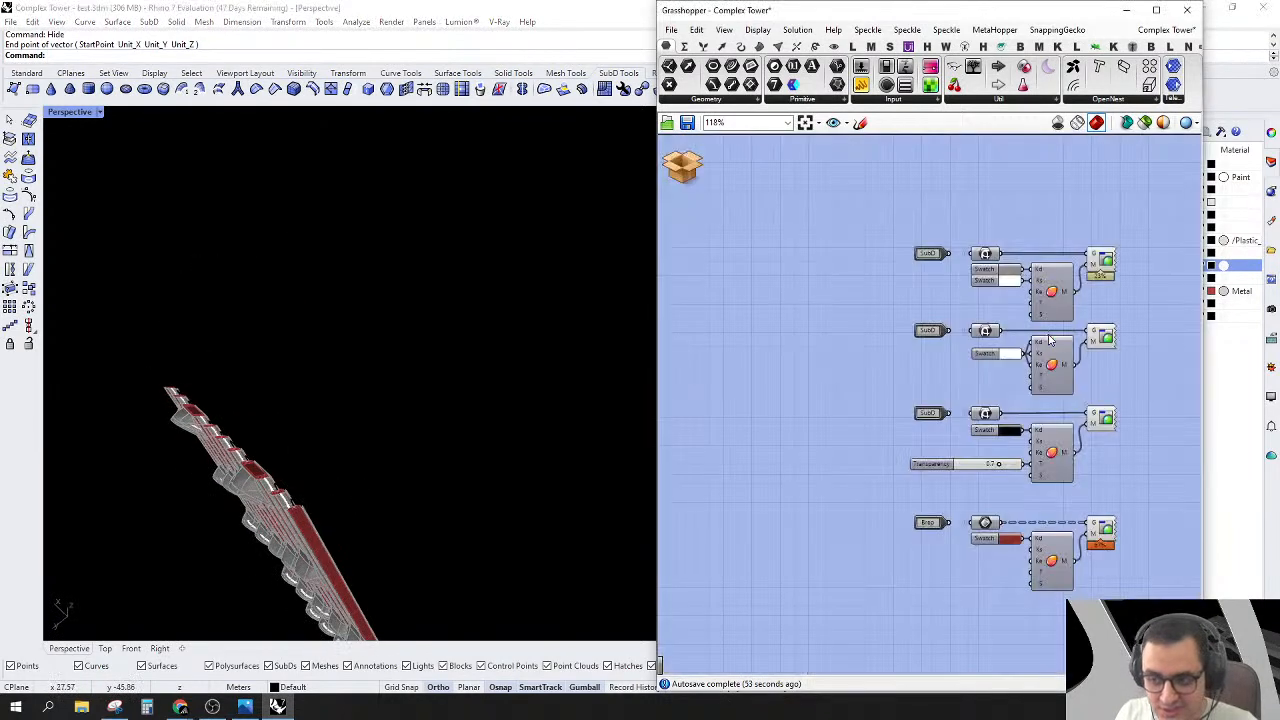
{"action": "left_click", "coordinate": [1046, 217]}
{"action": "right_click", "coordinate": [1047, 218]}
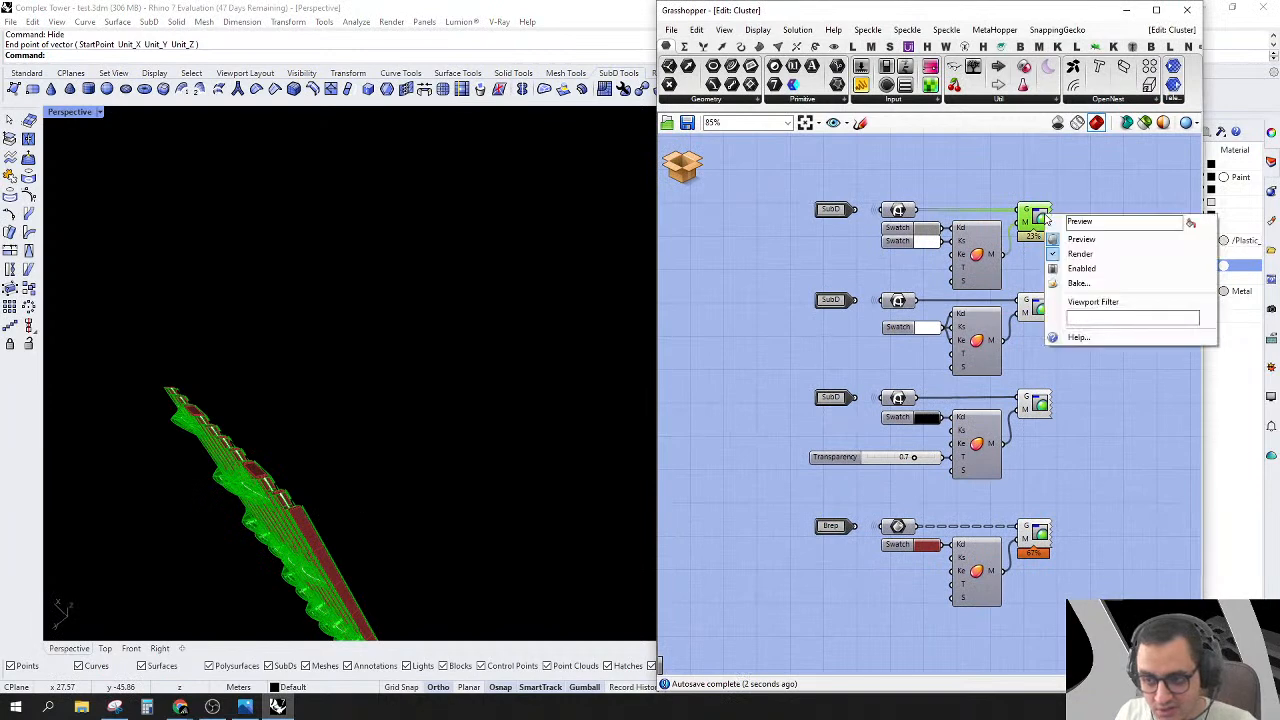
{"action": "left_click", "coordinate": [1077, 285]}
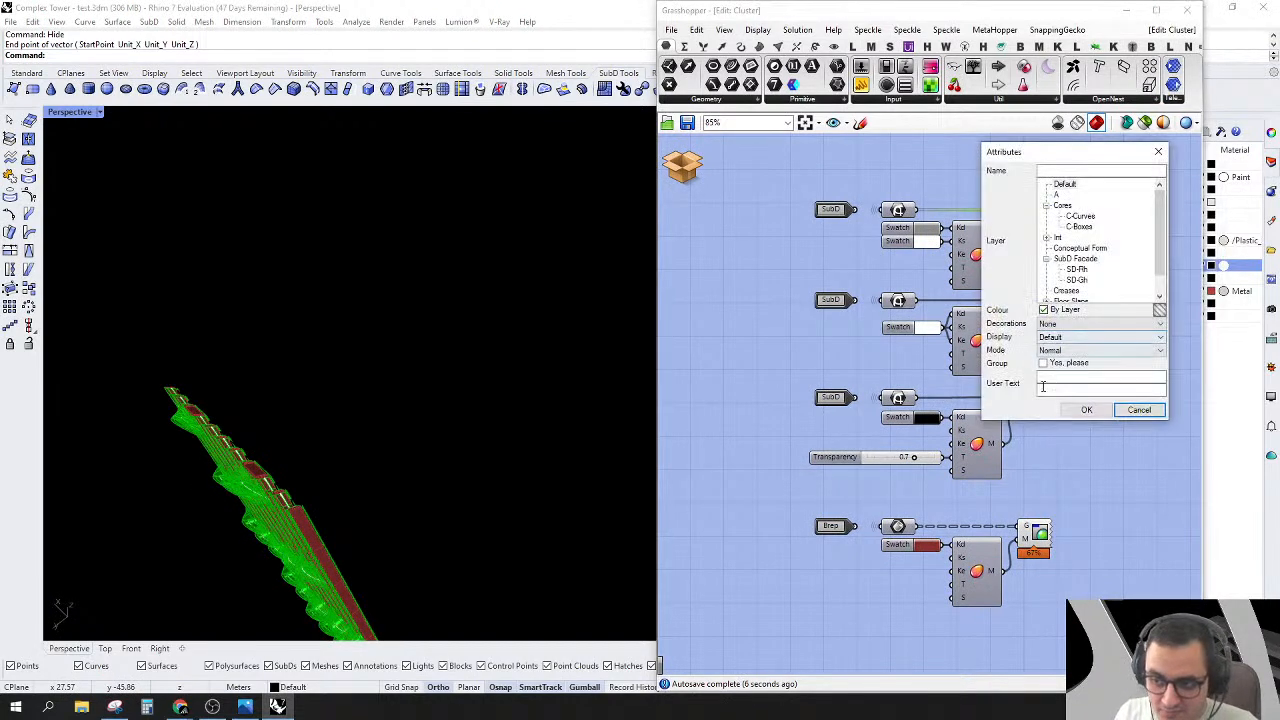
{"action": "left_click", "coordinate": [1087, 411]}
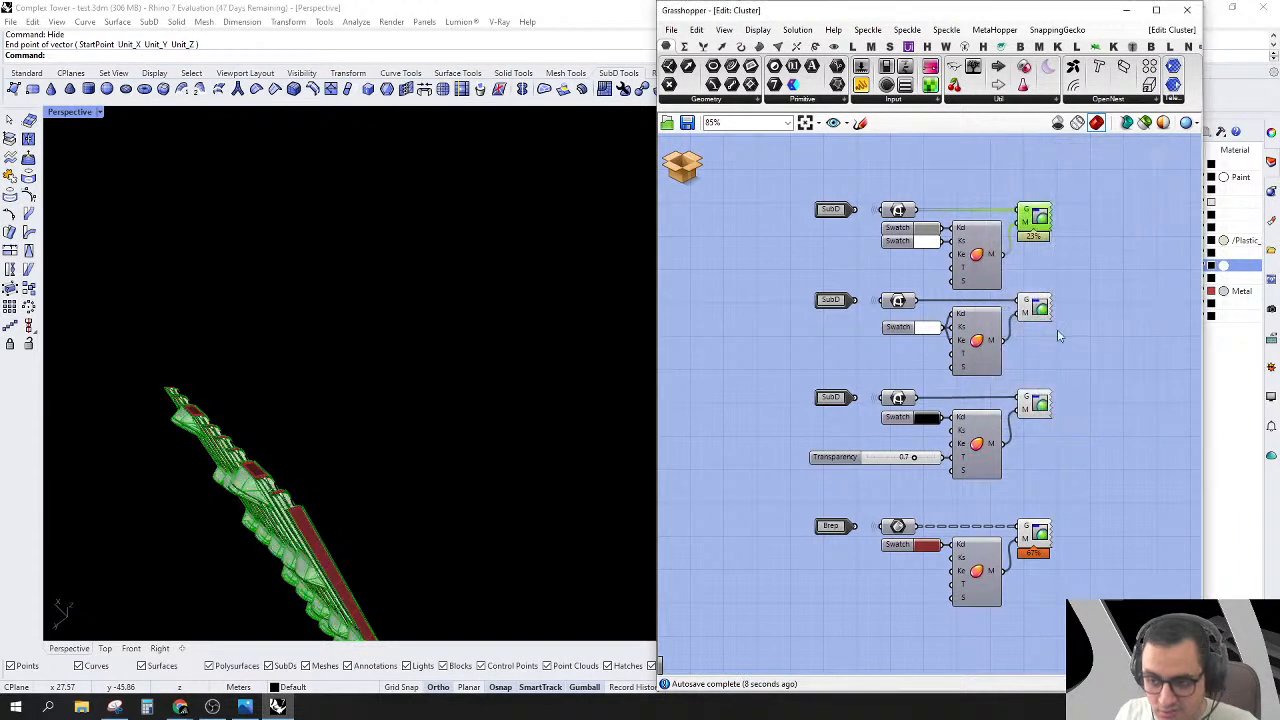
Step: Bake the second and third SubD custom previews, grouping the third one's baked geometry
{"action": "right_click", "coordinate": [1040, 304]}
{"action": "left_click", "coordinate": [1075, 368]}
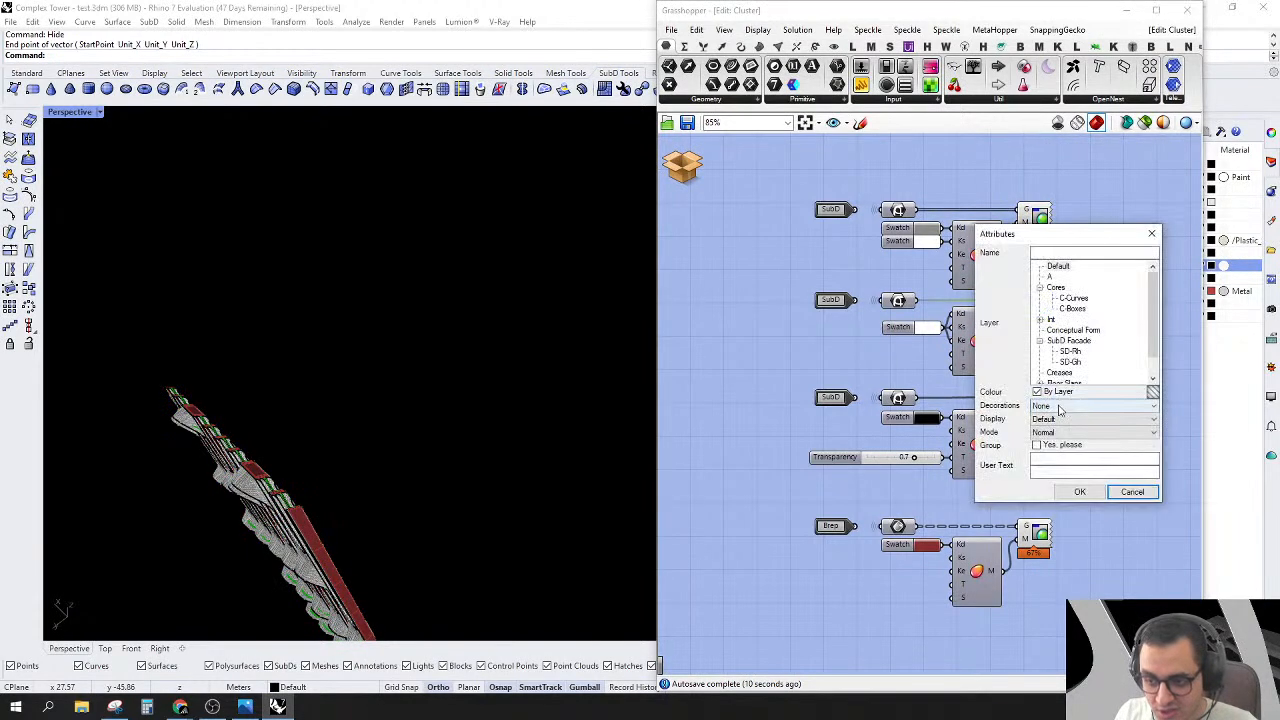
{"action": "key", "text": "Return"}
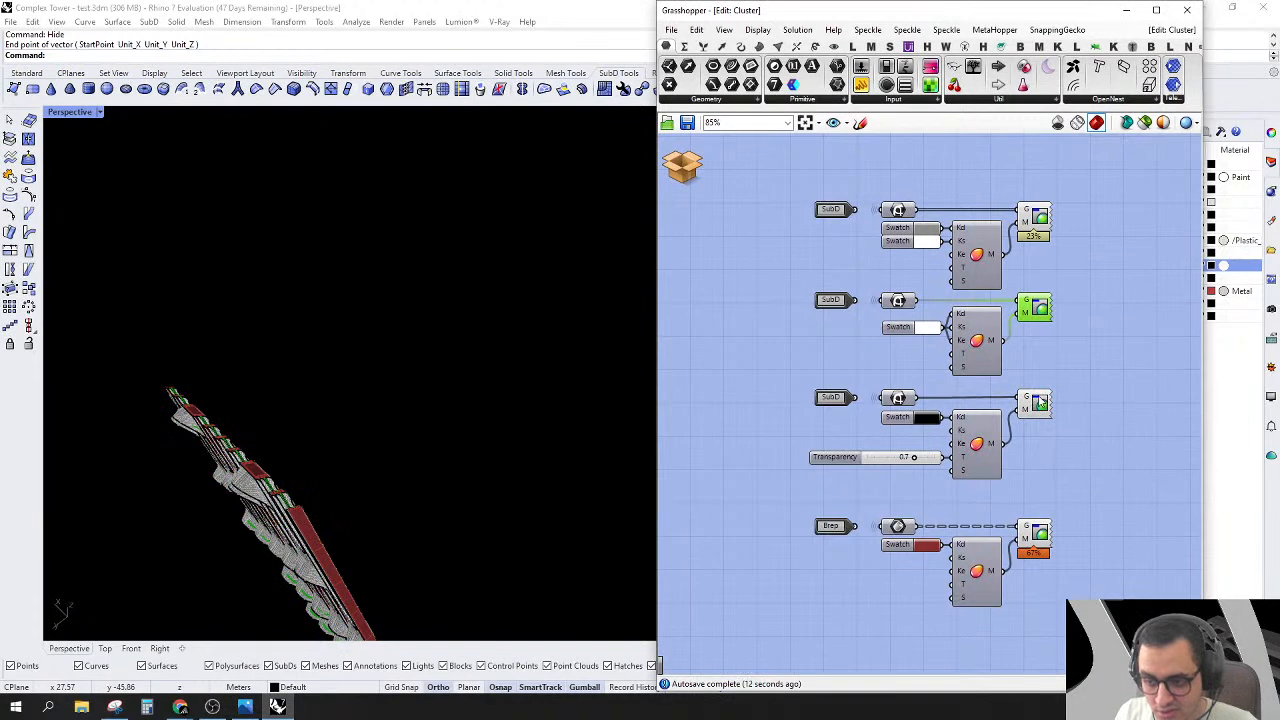
{"action": "right_click", "coordinate": [1040, 402]}
{"action": "left_click", "coordinate": [1075, 462]}
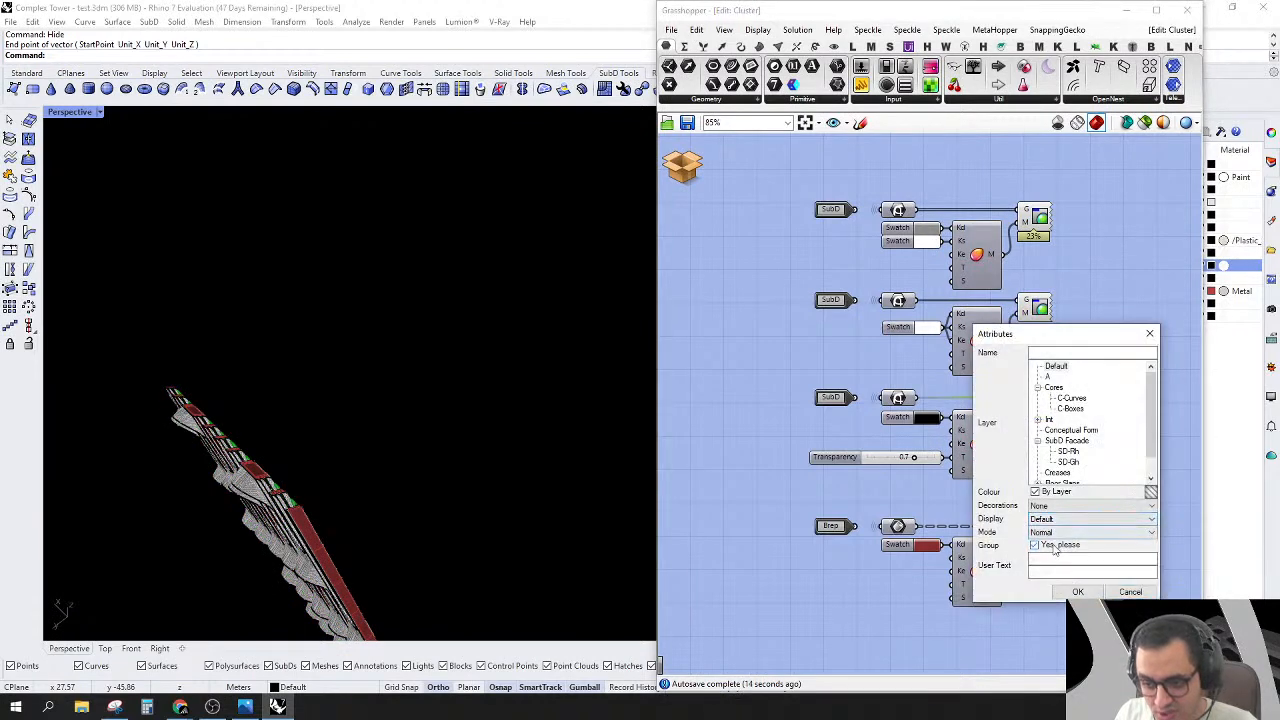
{"action": "left_click", "coordinate": [1078, 591]}
{"action": "scroll", "coordinate": [1100, 515], "scroll_direction": "up", "scroll_amount": 2}
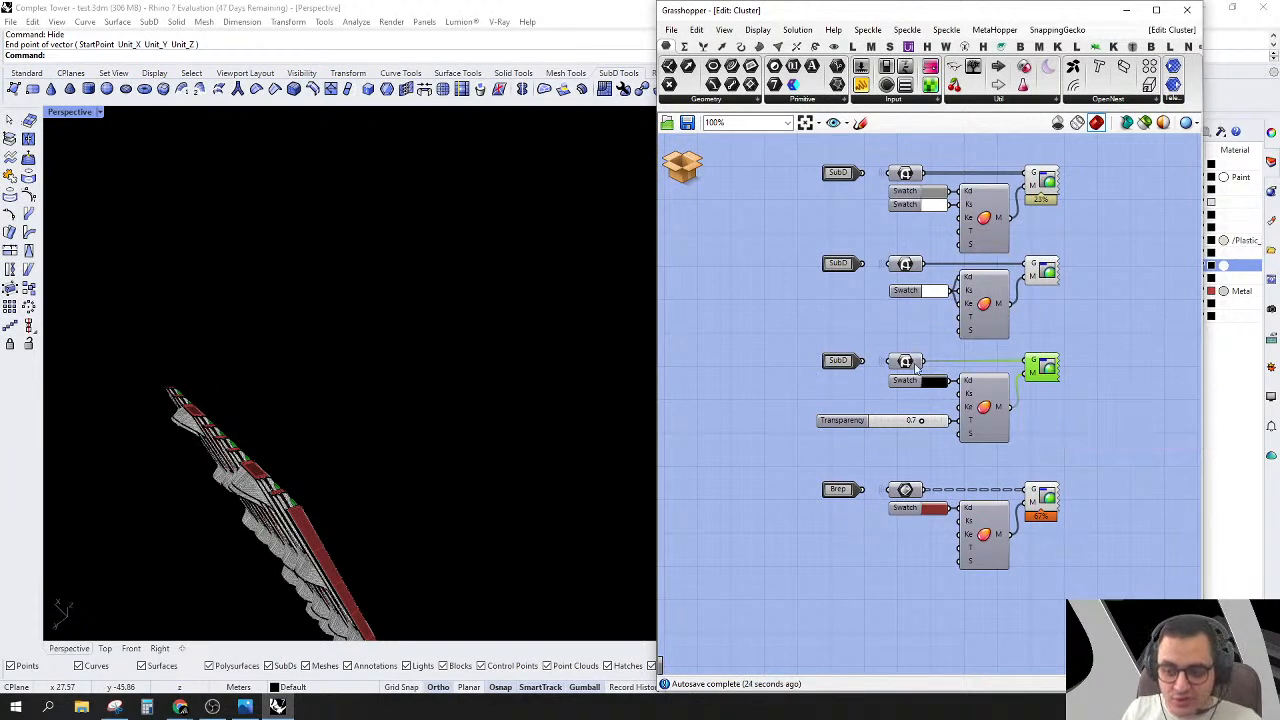
Step: Bake the Brep custom preview as a group and return to the parent definition without saving the cluster's changes
{"action": "left_click", "coordinate": [1038, 505]}
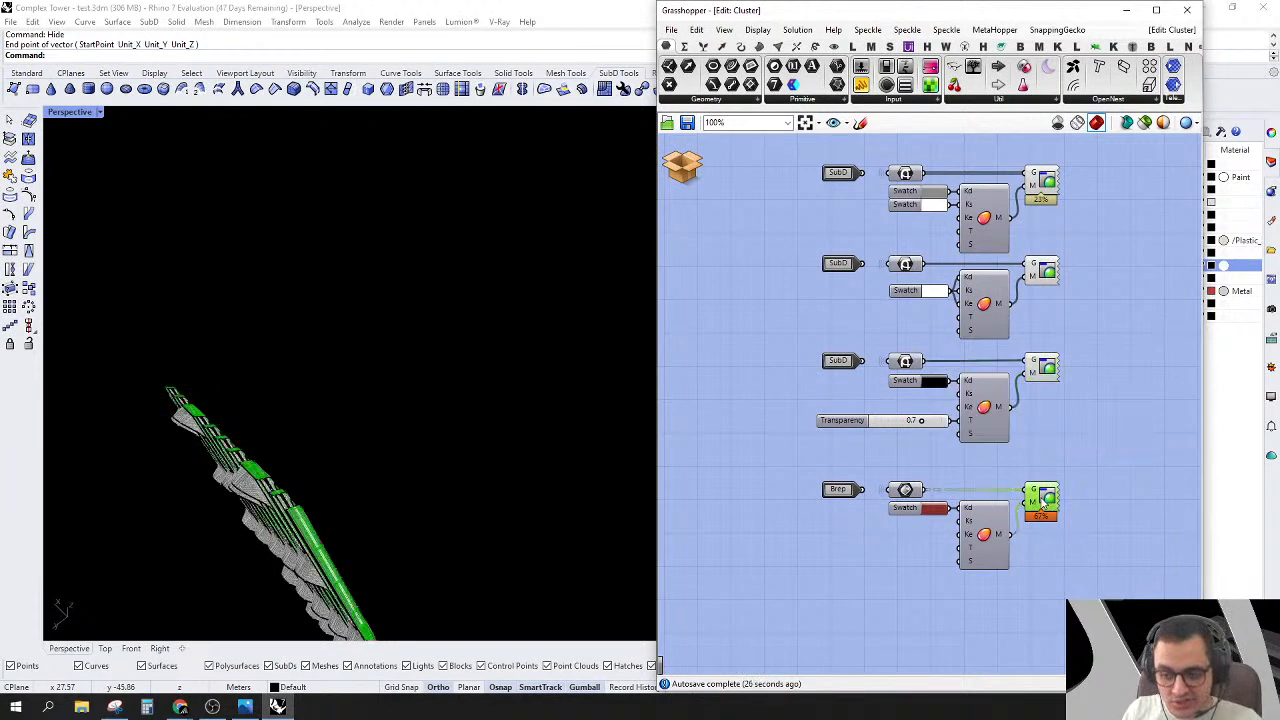
{"action": "right_click", "coordinate": [1041, 499]}
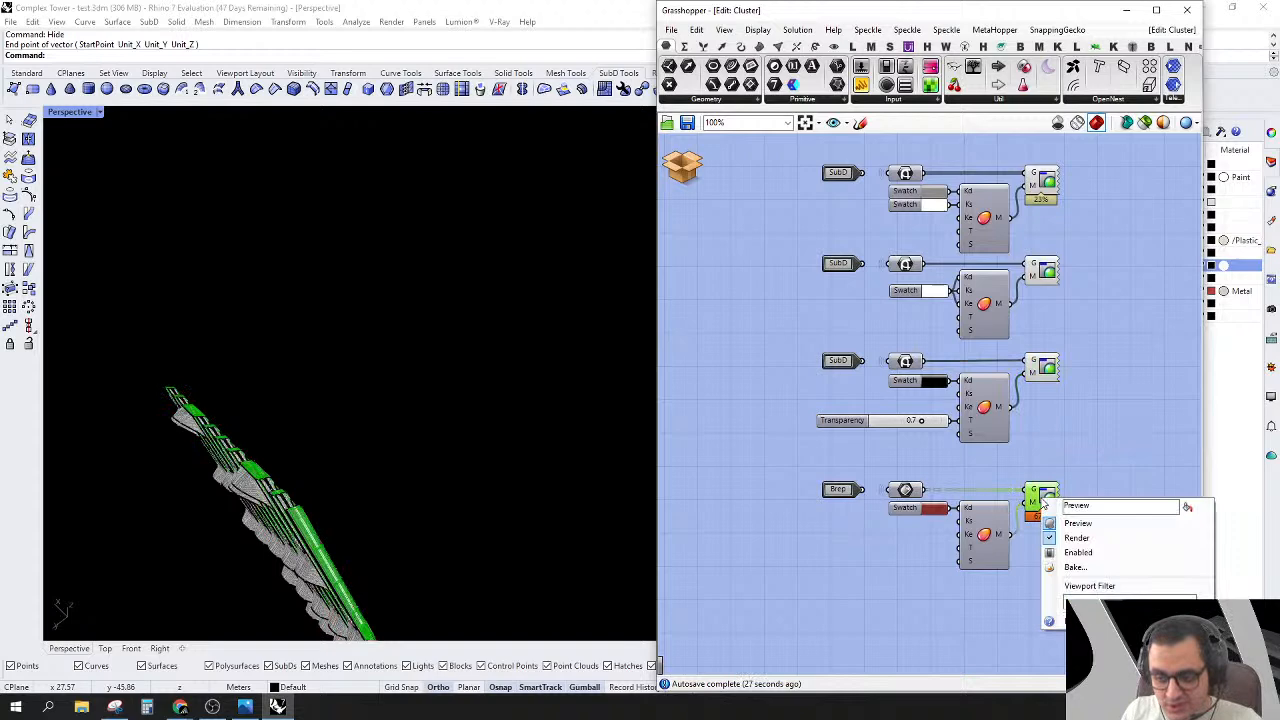
{"action": "left_click", "coordinate": [1075, 567]}
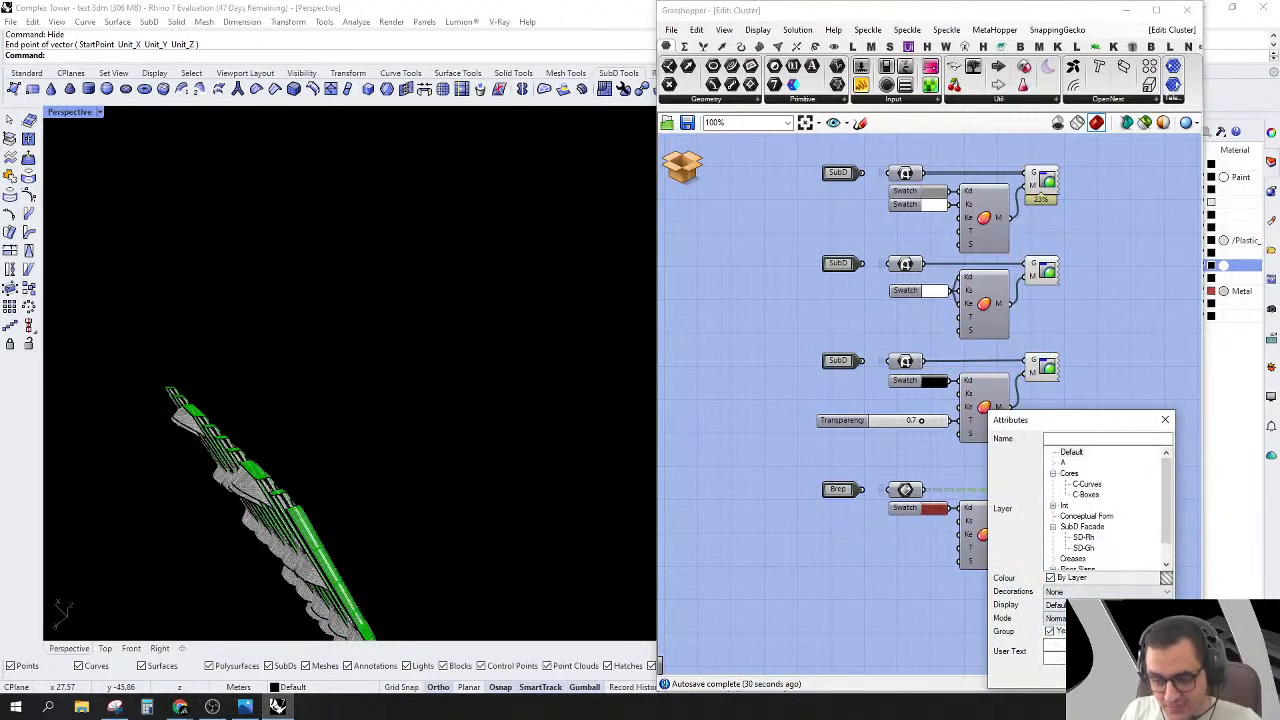
{"action": "left_click", "coordinate": [1095, 676]}
{"action": "left_click", "coordinate": [678, 170]}
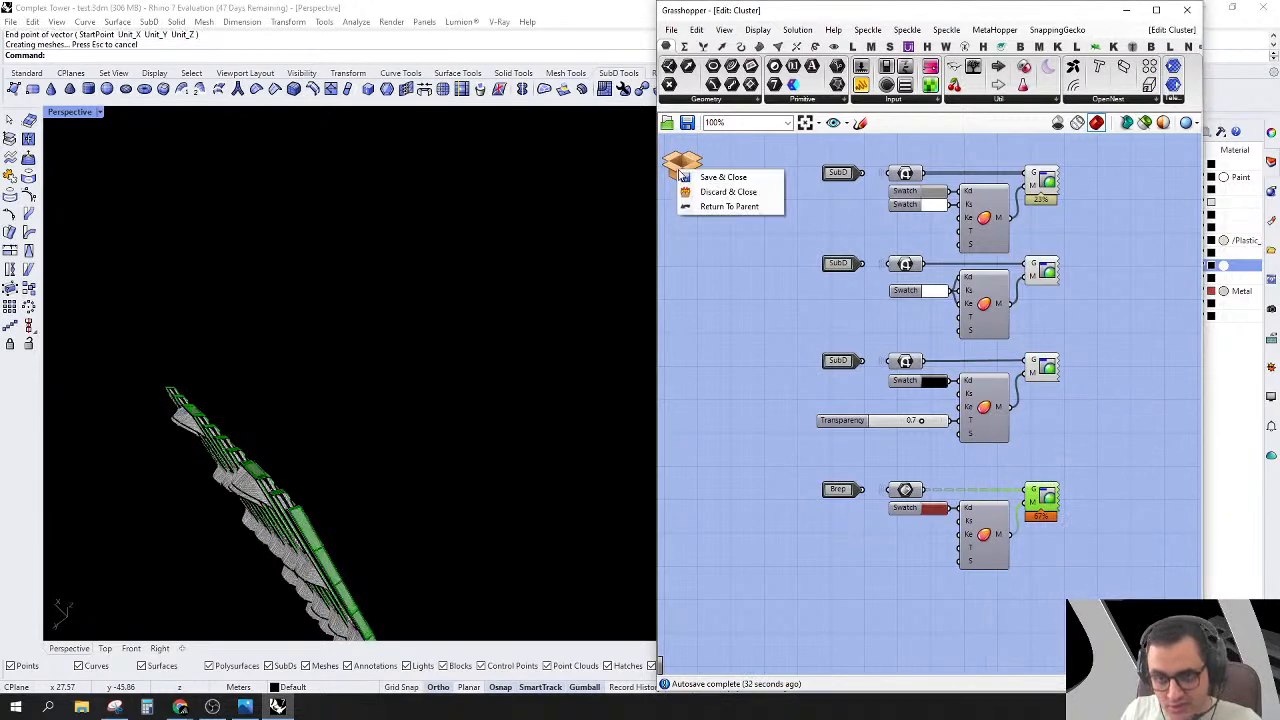
{"action": "left_click", "coordinate": [718, 206]}
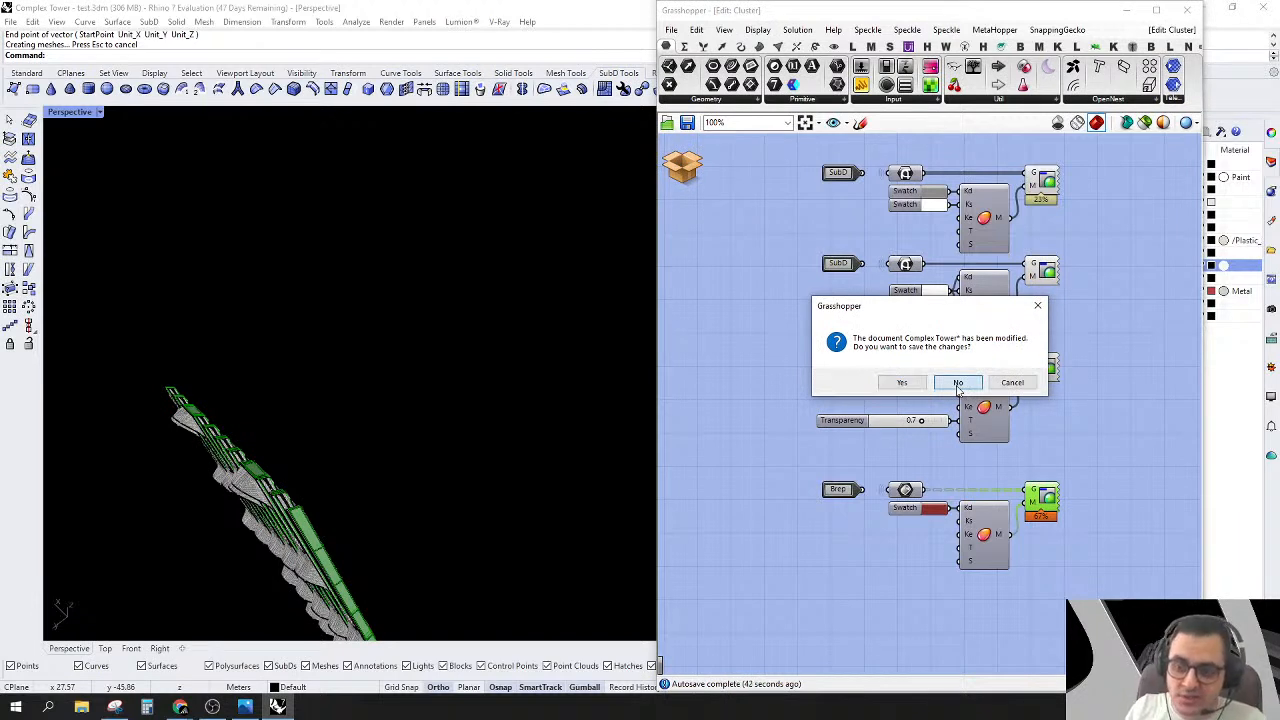
{"action": "left_click", "coordinate": [957, 383]}
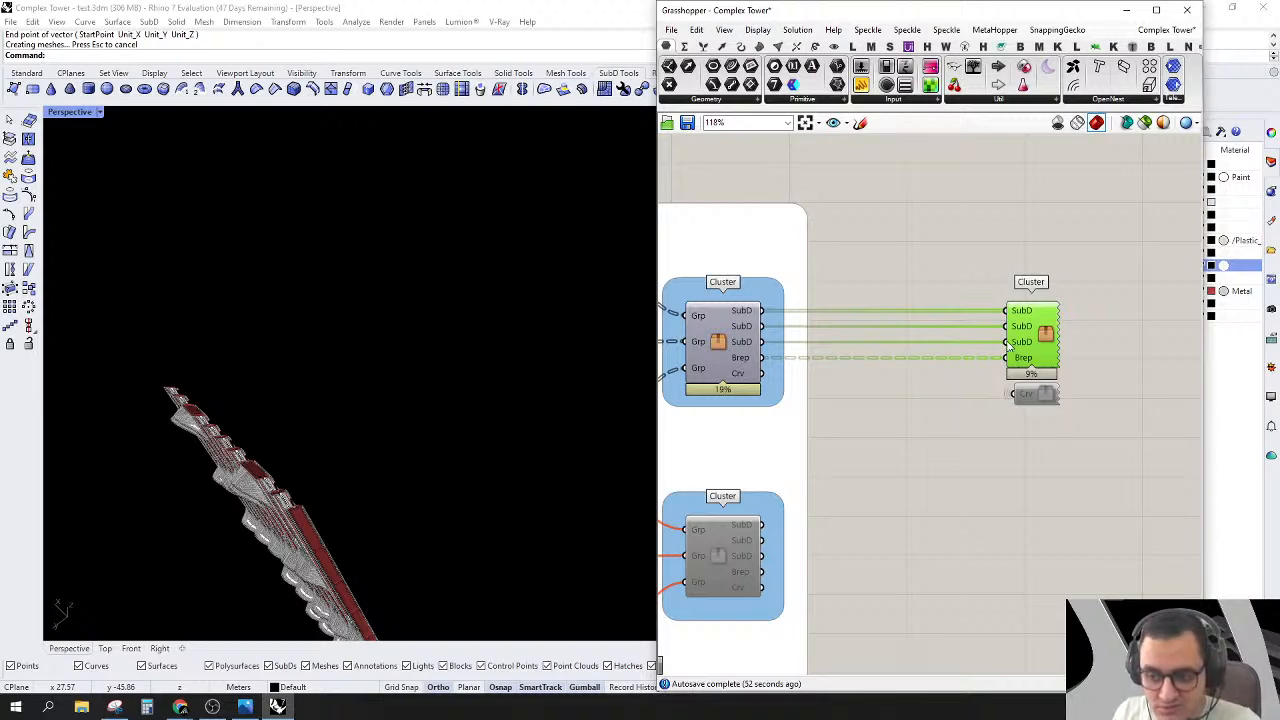
Step: Disable the display cluster connected to the upper output cluster
{"action": "scroll", "coordinate": [1010, 343], "scroll_direction": "down", "scroll_amount": 3}
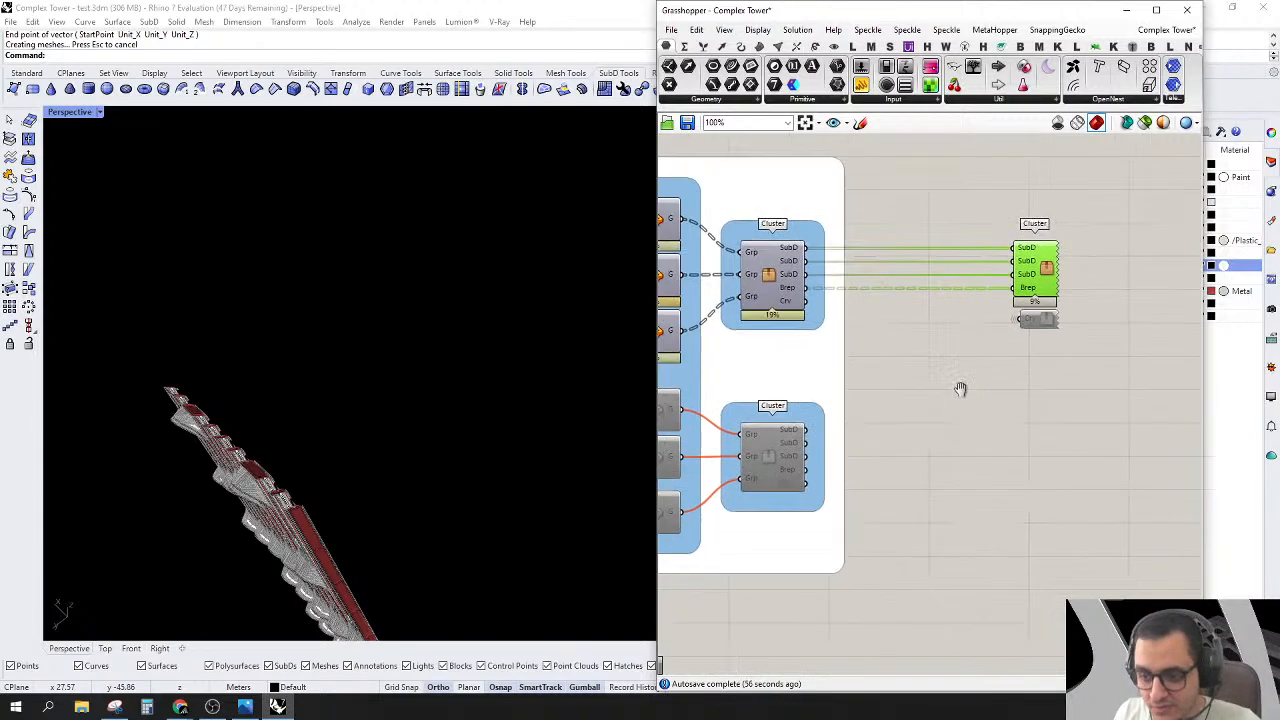
{"action": "mouse_move", "coordinate": [1052, 385]}
{"action": "right_mouse_down"}
{"action": "mouse_move", "coordinate": [1083, 374]}
{"action": "mouse_move", "coordinate": [1037, 369]}
{"action": "mouse_move", "coordinate": [1055, 371]}
{"action": "right_mouse_up"}
{"action": "right_click_drag", "start_coordinate": [956, 446], "coordinate": [1023, 401]}
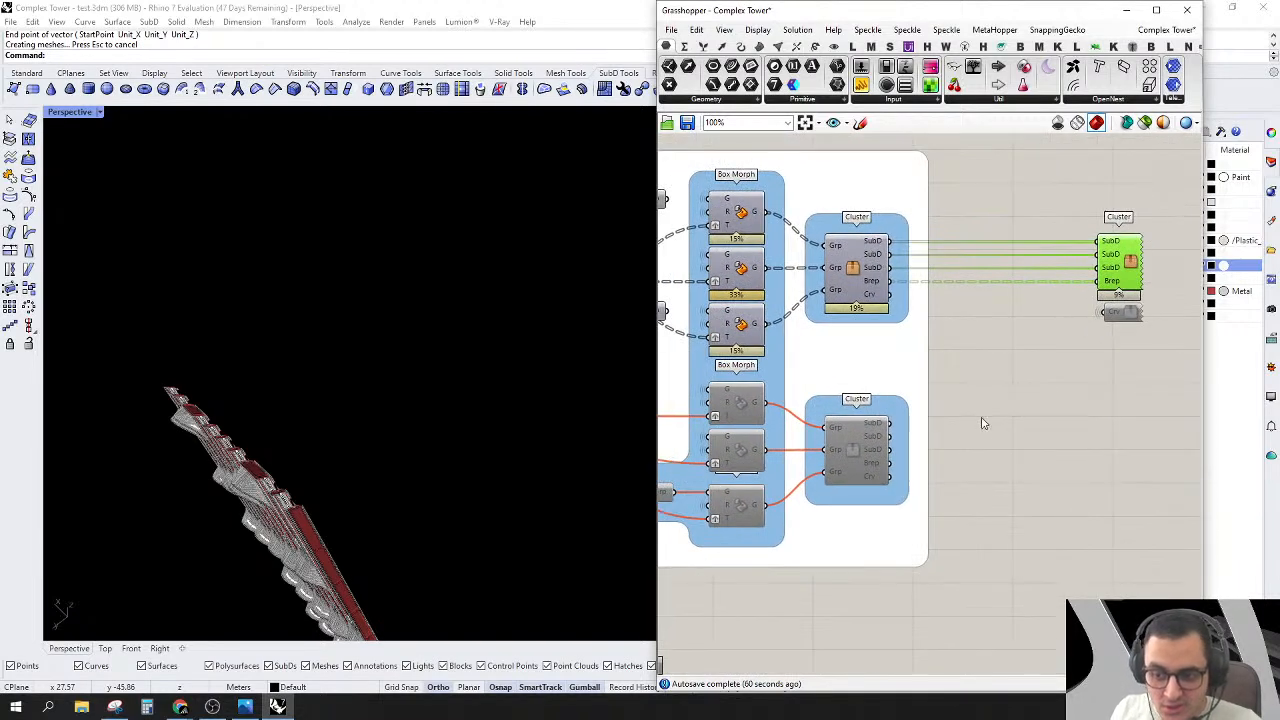
{"action": "scroll", "coordinate": [1010, 412], "scroll_direction": "down", "scroll_amount": 3}
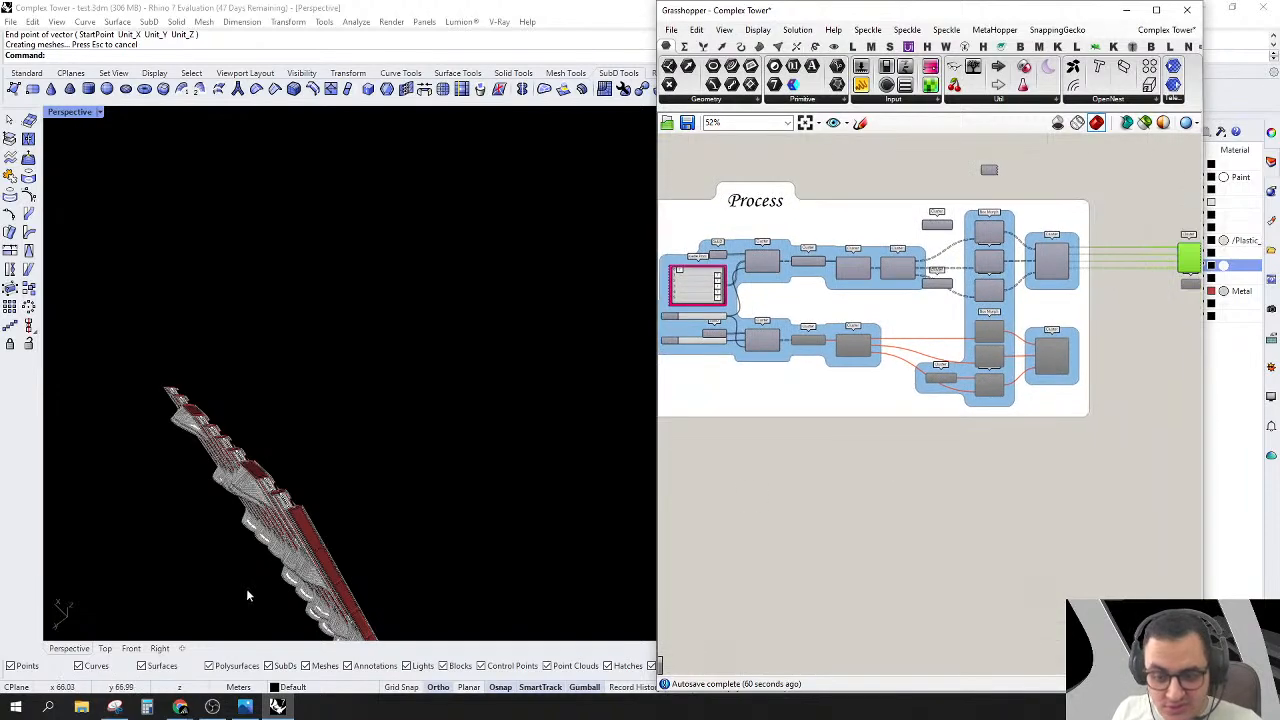
{"action": "scroll", "coordinate": [265, 575], "scroll_direction": "up", "scroll_amount": 10}
{"action": "scroll", "coordinate": [388, 393], "scroll_direction": "down", "scroll_amount": 5}
{"action": "scroll", "coordinate": [1000, 200], "scroll_direction": "up", "scroll_amount": 5}
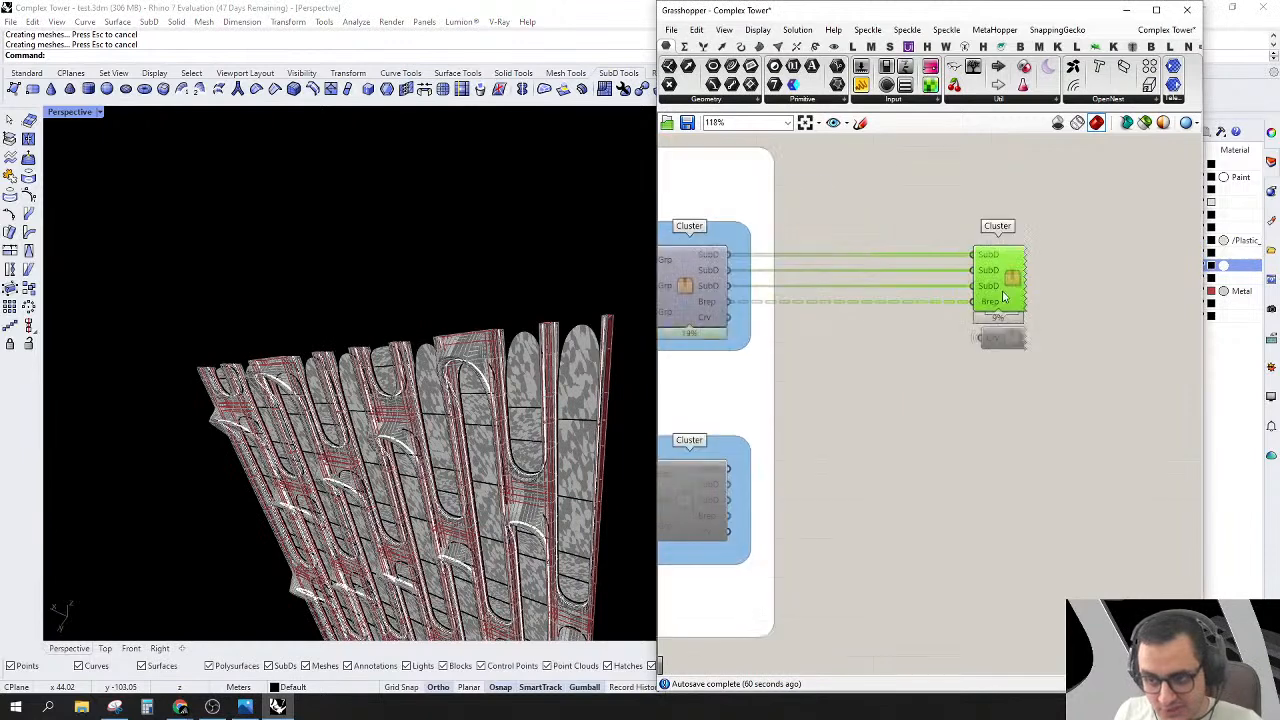
{"action": "right_click", "coordinate": [1000, 293]}
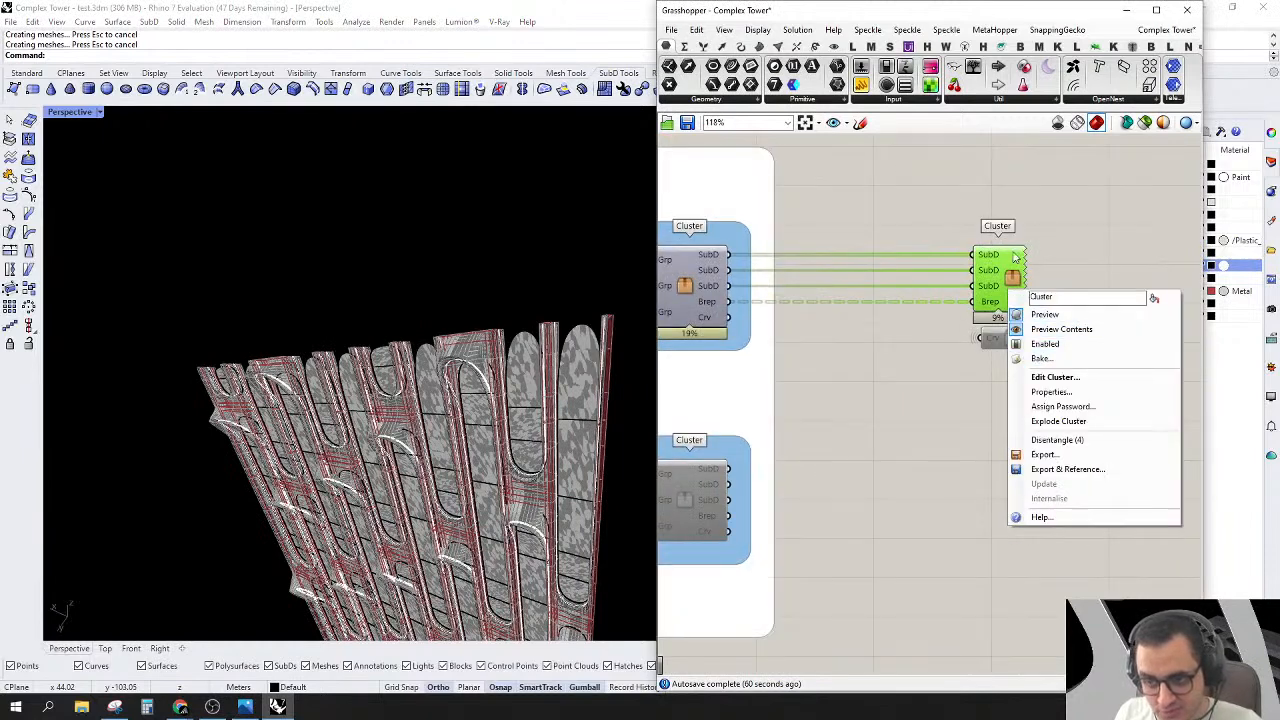
{"action": "left_click", "coordinate": [1045, 343]}
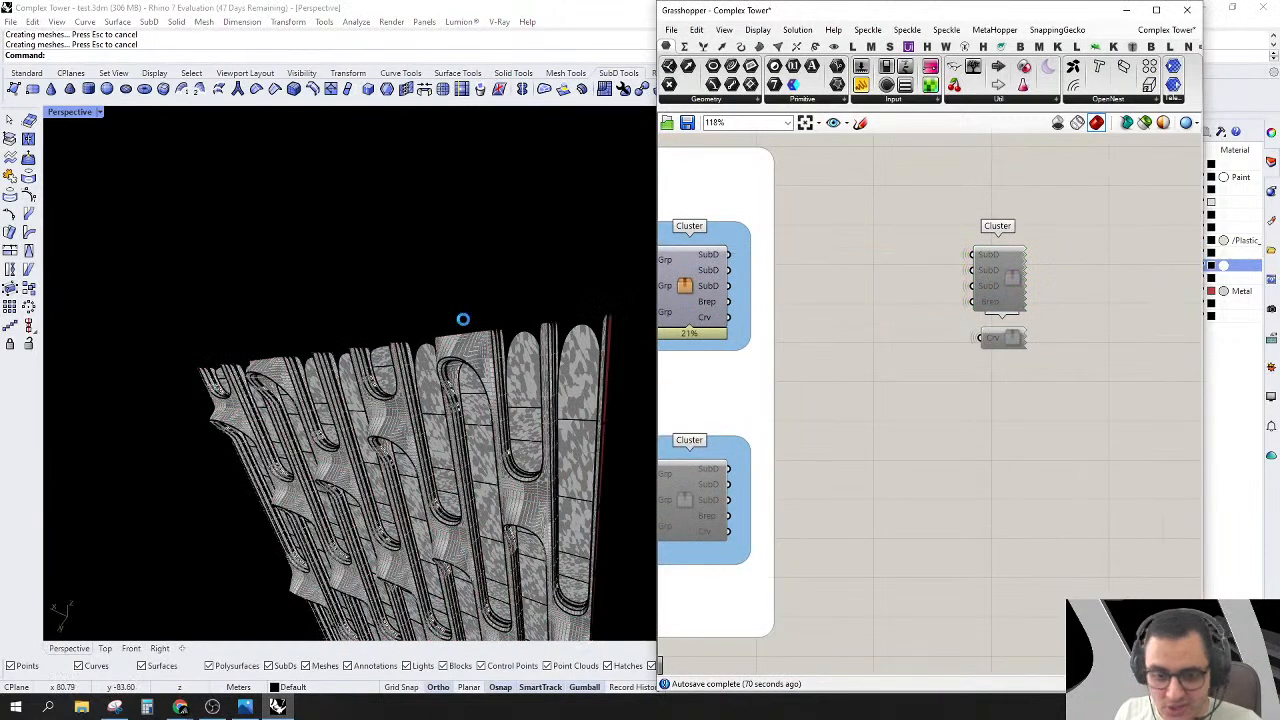
Step: Examine the baked facade panels in the Perspective view, switching the display mode to Rendered and back to Shaded
{"action": "scroll", "coordinate": [445, 395], "scroll_direction": "down", "scroll_amount": 3}
{"action": "scroll", "coordinate": [445, 395], "scroll_direction": "up", "scroll_amount": 5}
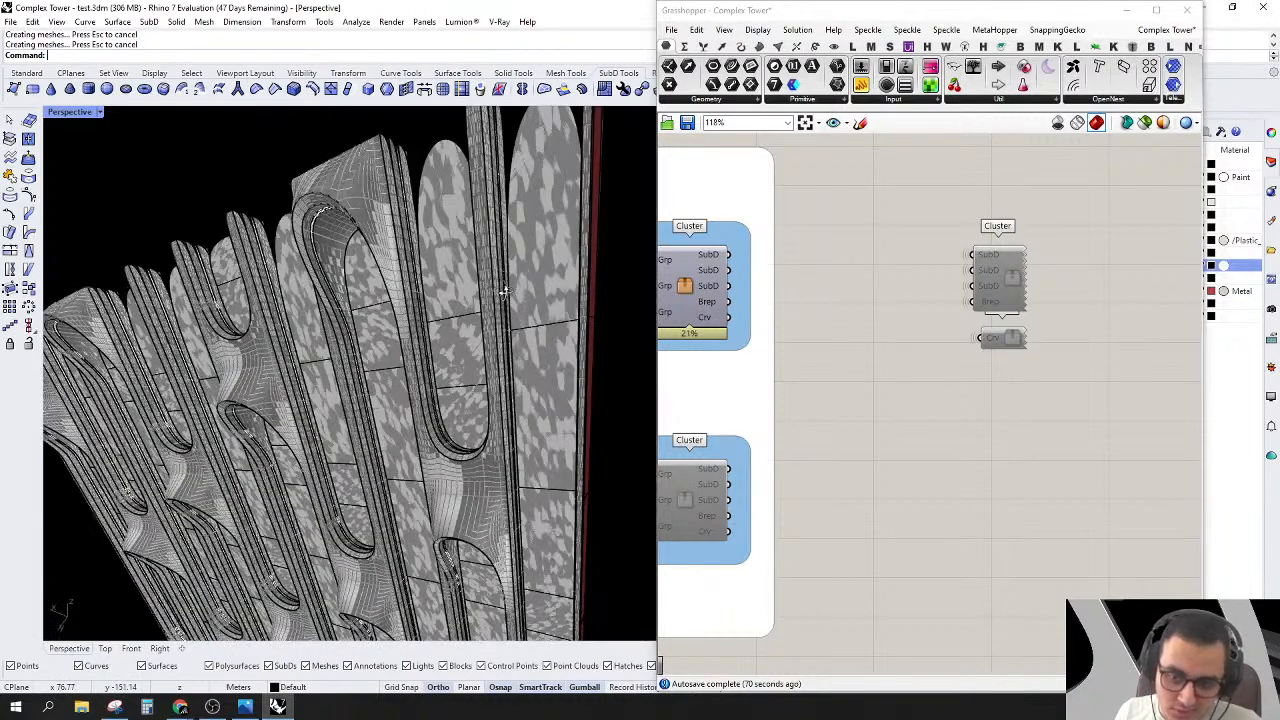
{"action": "right_click_drag", "start_coordinate": [942, 322], "coordinate": [953, 352]}
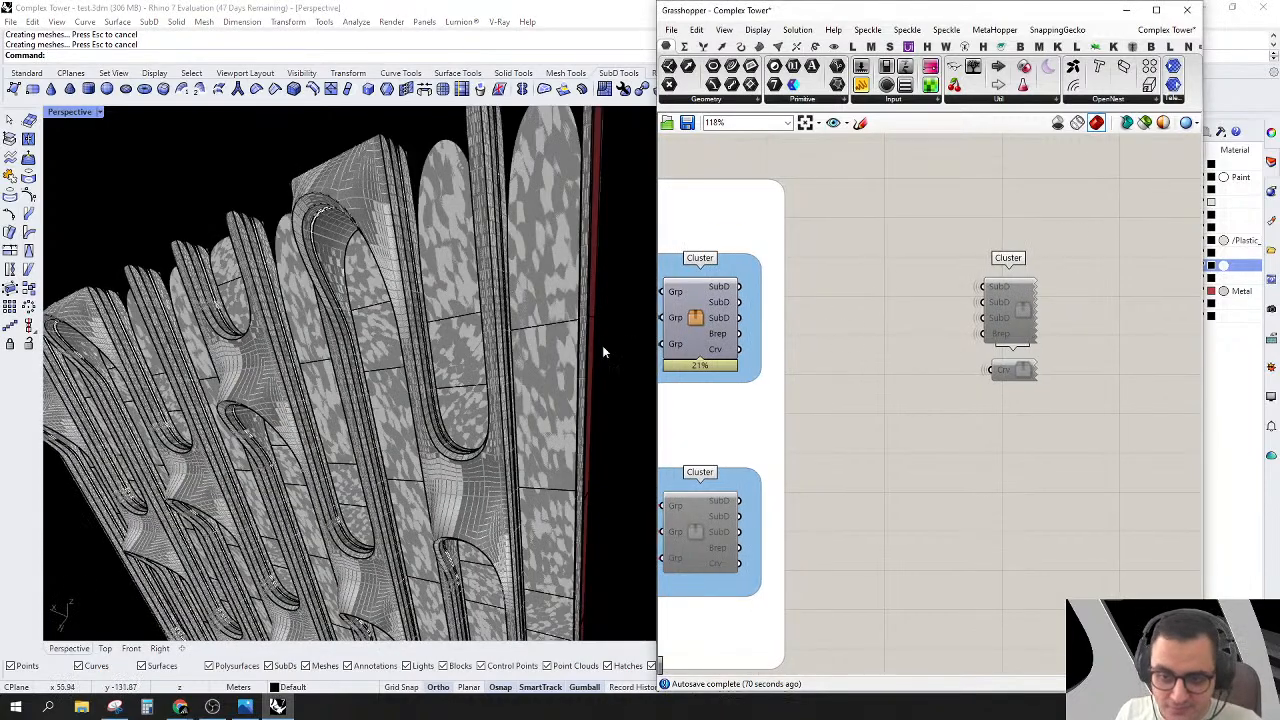
{"action": "scroll", "coordinate": [925, 322], "scroll_direction": "down", "scroll_amount": 3}
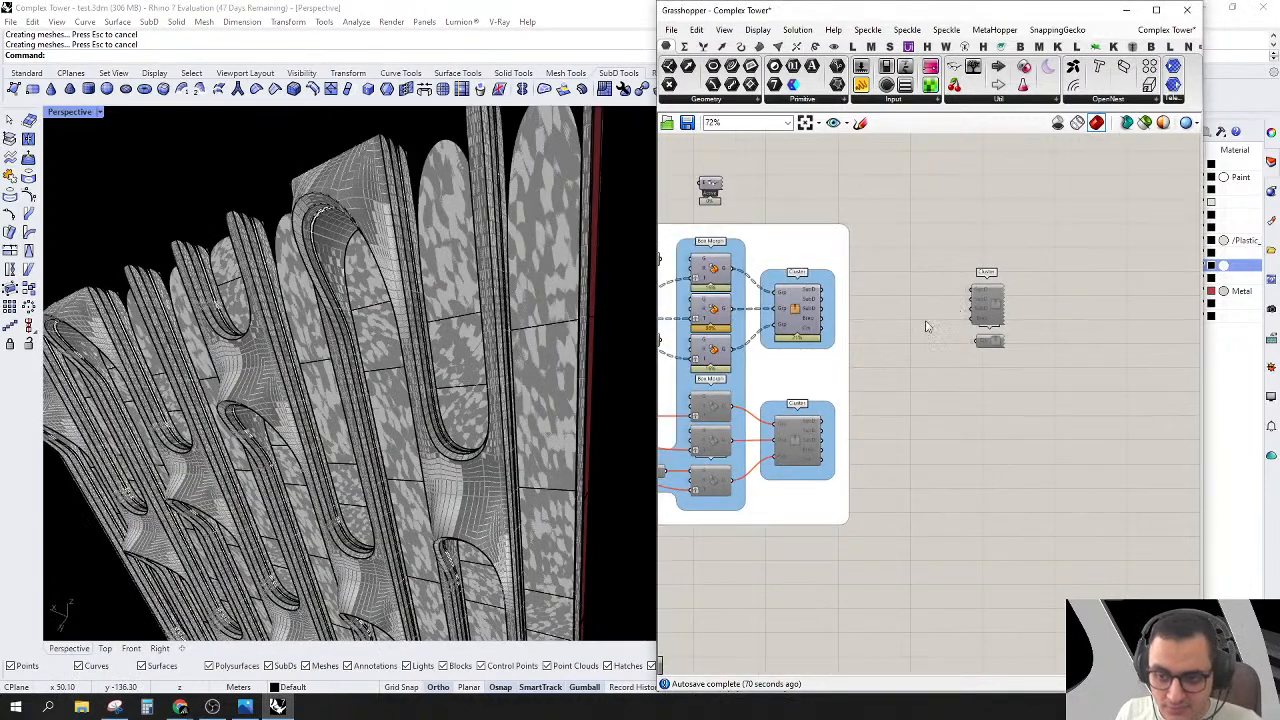
{"action": "left_click", "coordinate": [99, 112]}
{"action": "left_click", "coordinate": [88, 194]}
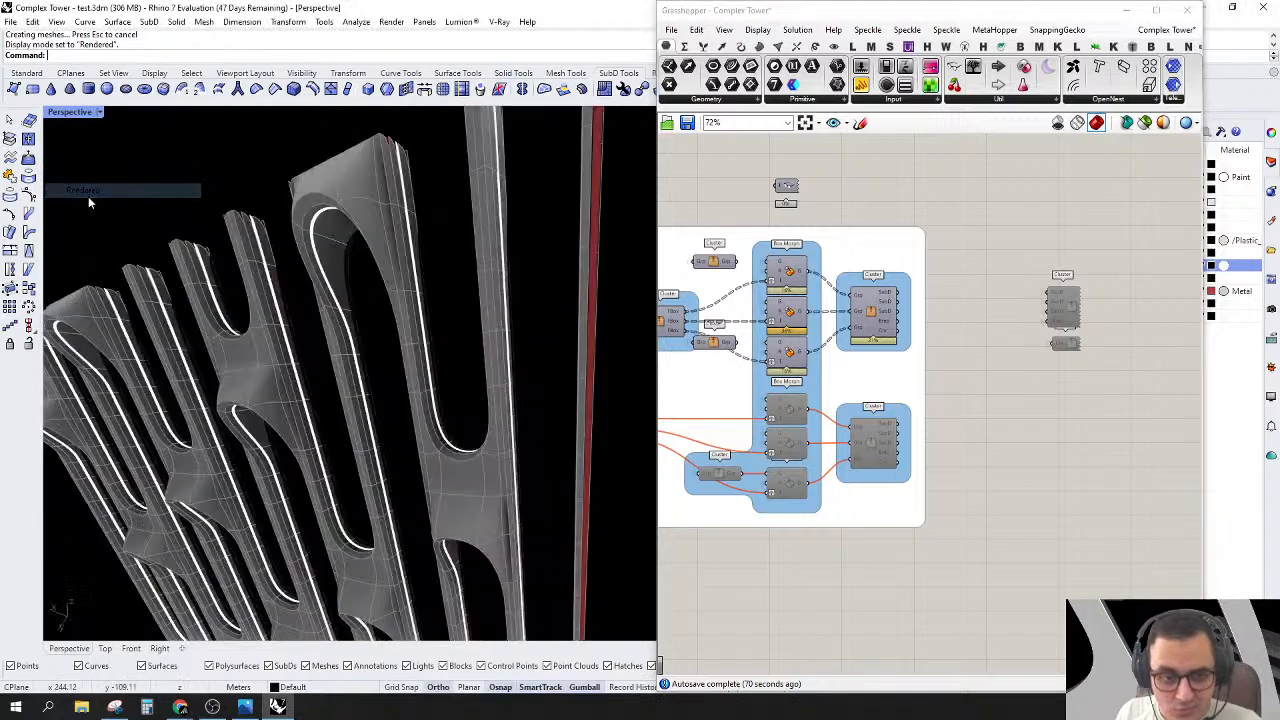
{"action": "left_click", "coordinate": [99, 113]}
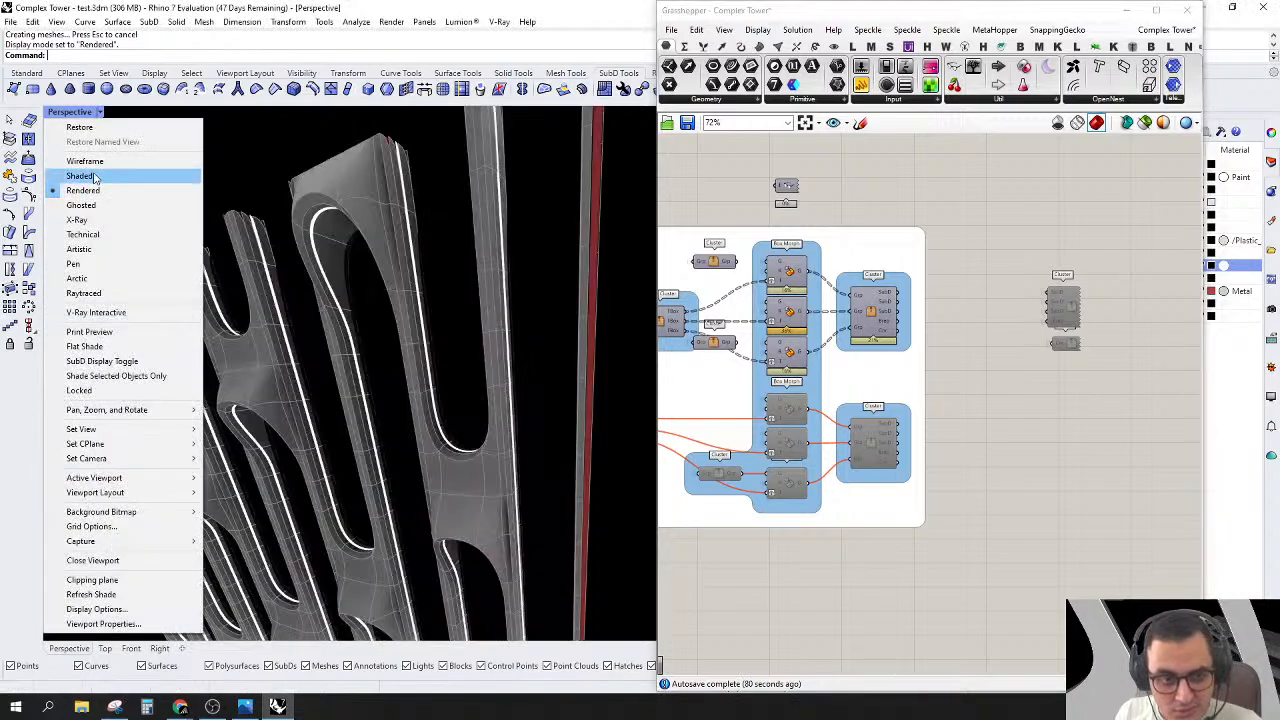
{"action": "left_click", "coordinate": [88, 177]}
{"action": "right_click_drag", "start_coordinate": [956, 390], "coordinate": [964, 357]}
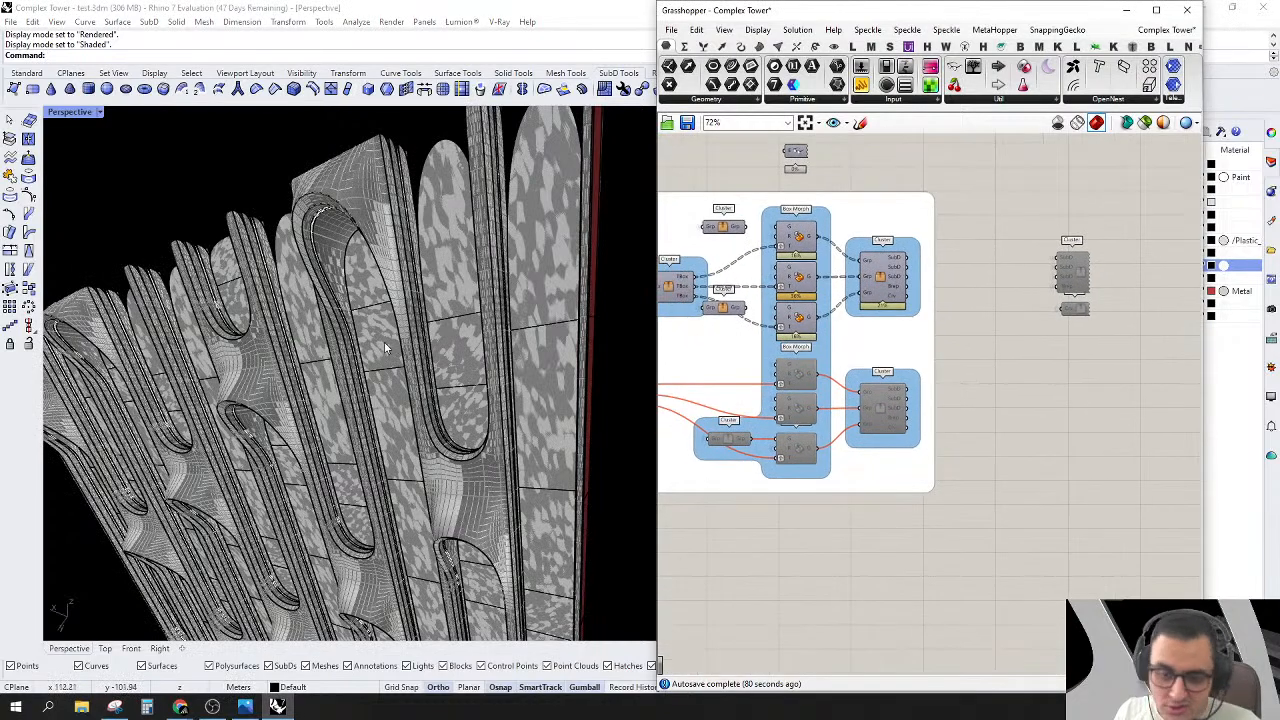
{"action": "scroll", "coordinate": [350, 350], "scroll_direction": "down", "scroll_amount": 10}
{"action": "right_click_drag", "start_coordinate": [360, 420], "coordinate": [376, 362]}
{"action": "scroll", "coordinate": [376, 362], "scroll_direction": "up", "scroll_amount": 10}
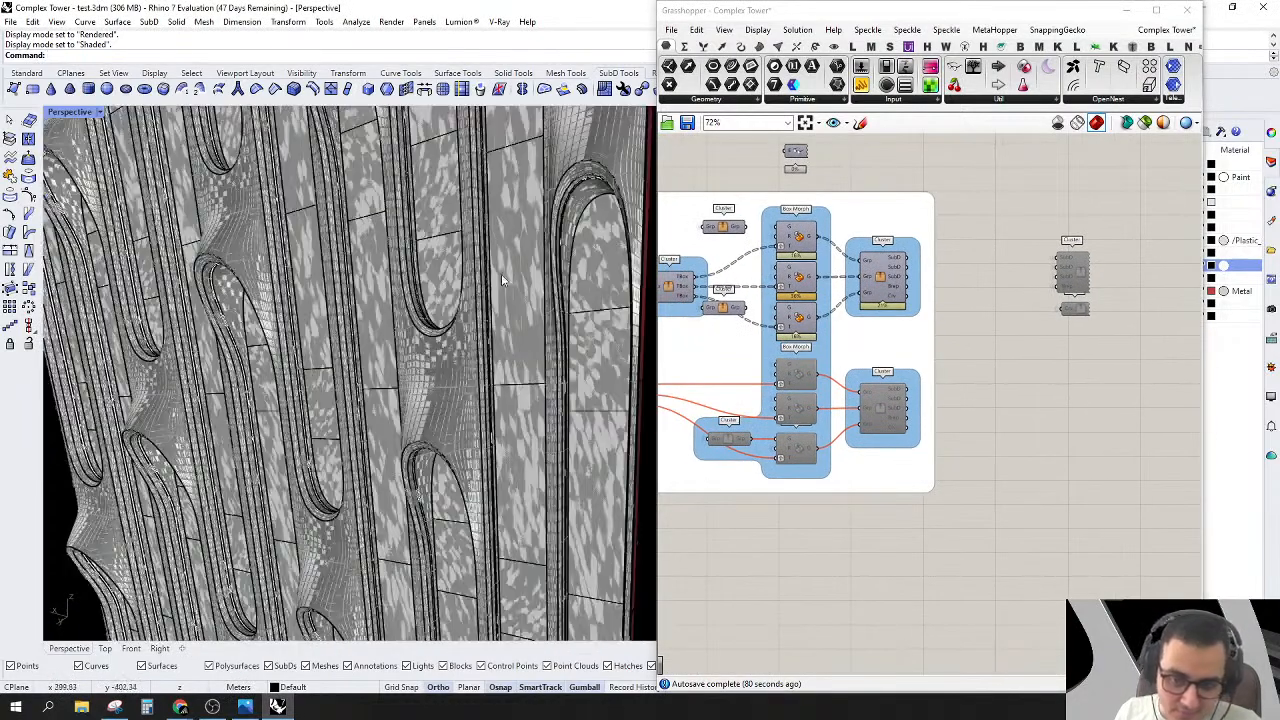
{"action": "right_click_drag", "start_coordinate": [1028, 212], "coordinate": [1008, 243]}
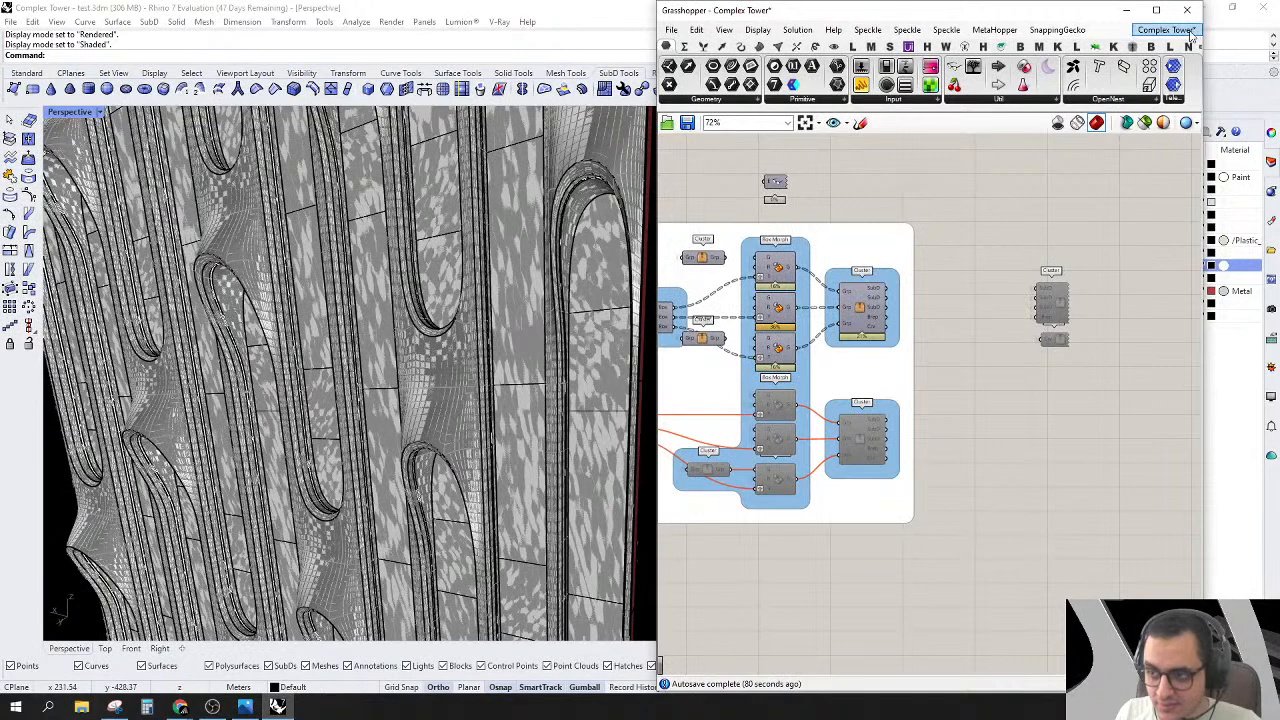
Step: Save the Complex Tower definition
{"action": "scroll", "coordinate": [1050, 300], "scroll_direction": "down", "scroll_amount": 8}
{"action": "right_click_drag", "start_coordinate": [993, 370], "coordinate": [917, 369]}
{"action": "left_click", "coordinate": [1180, 31]}
{"action": "left_click", "coordinate": [1242, 50]}
{"action": "left_click", "coordinate": [1129, 113]}
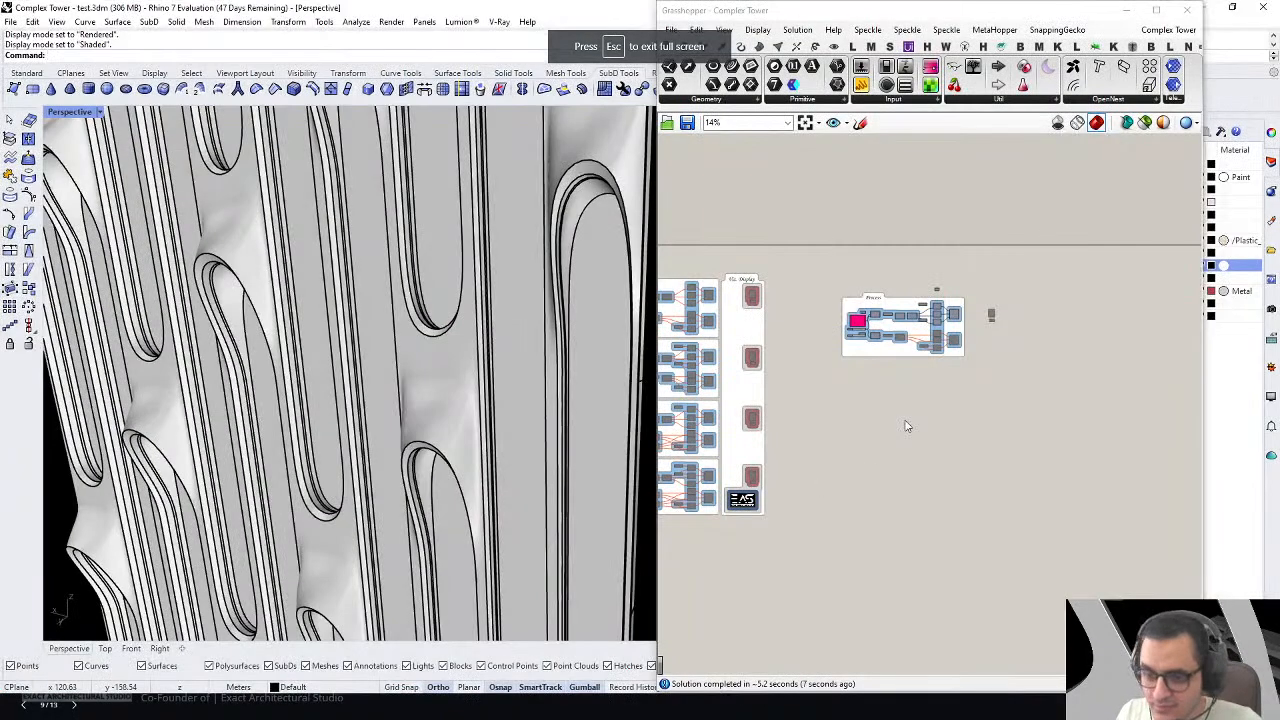
Step: Examine the Process group's cluster chains, from the SubD inputs through the twisted boxes to the Box Morph components and output clusters
{"action": "scroll", "coordinate": [946, 414], "scroll_direction": "up", "scroll_amount": 8}
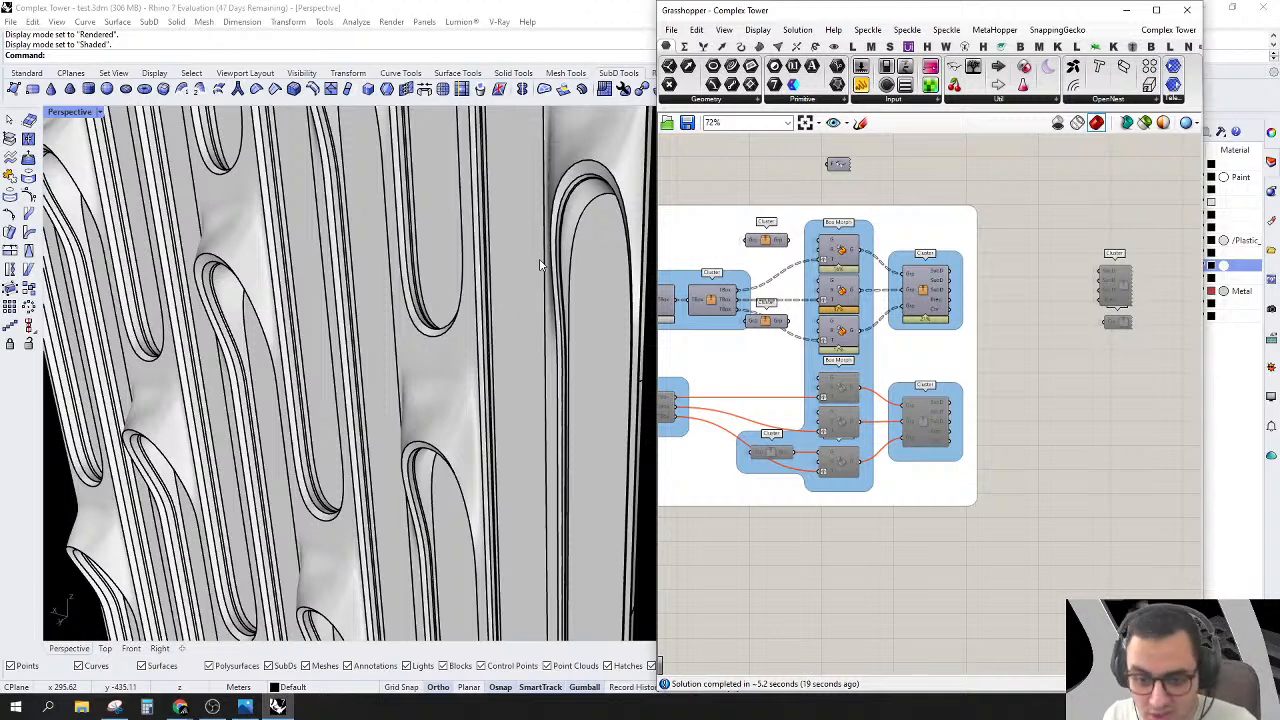
{"action": "right_click_drag", "start_coordinate": [1076, 220], "coordinate": [1063, 263]}
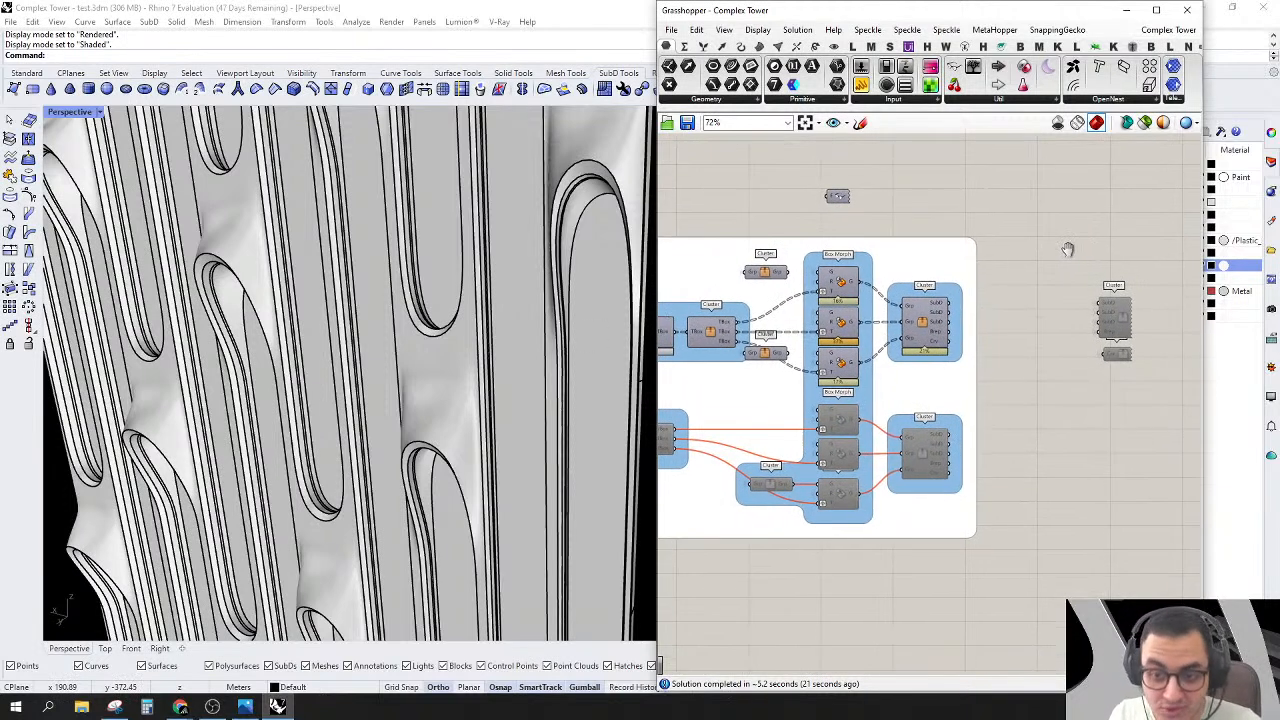
{"action": "right_click_drag", "start_coordinate": [1031, 323], "coordinate": [1083, 319]}
{"action": "right_click_drag", "start_coordinate": [954, 355], "coordinate": [883, 331]}
{"action": "scroll", "coordinate": [875, 338], "scroll_direction": "down", "scroll_amount": 2}
{"action": "scroll", "coordinate": [900, 330], "scroll_direction": "up", "scroll_amount": 3}
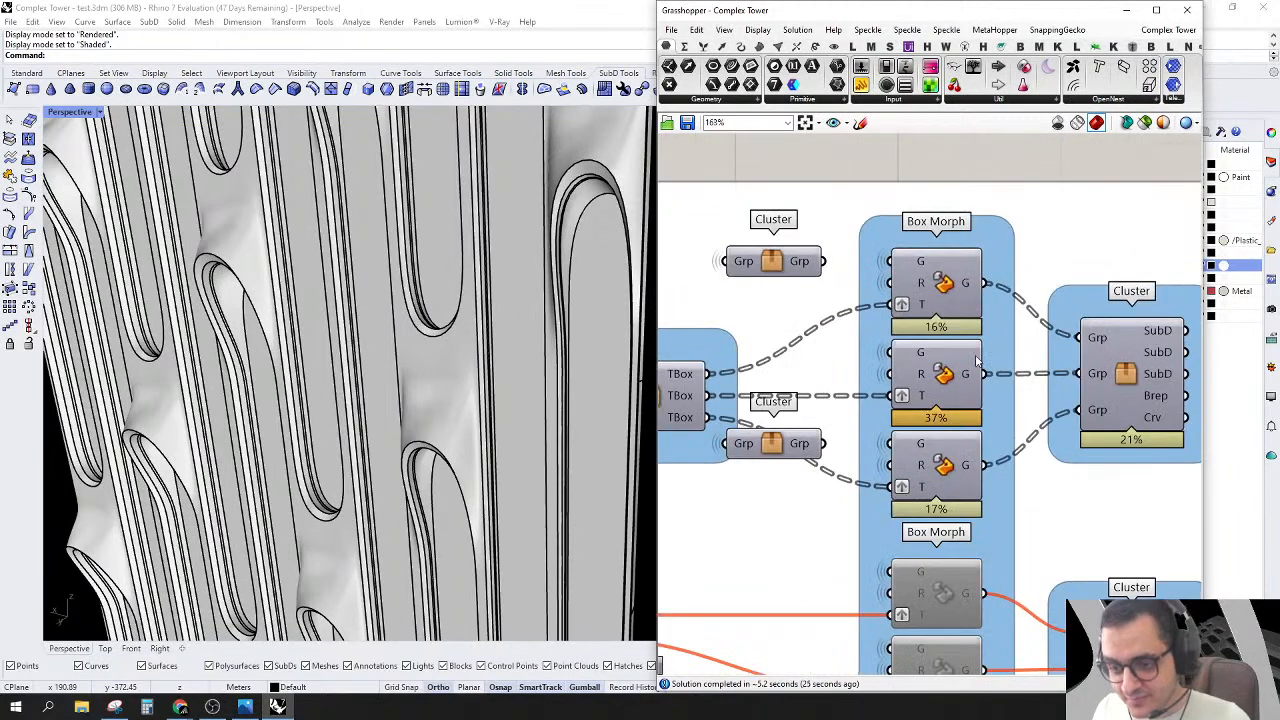
{"action": "scroll", "coordinate": [1000, 330], "scroll_direction": "down", "scroll_amount": 4}
{"action": "scroll", "coordinate": [960, 360], "scroll_direction": "down", "scroll_amount": 3}
{"action": "scroll", "coordinate": [834, 440], "scroll_direction": "up", "scroll_amount": 4}
{"action": "right_click_drag", "start_coordinate": [634, 466], "coordinate": [722, 481]}
{"action": "right_click_drag", "start_coordinate": [722, 481], "coordinate": [774, 491]}
{"action": "scroll", "coordinate": [774, 491], "scroll_direction": "up", "scroll_amount": 1}
{"action": "scroll", "coordinate": [423, 385], "scroll_direction": "down", "scroll_amount": 5}
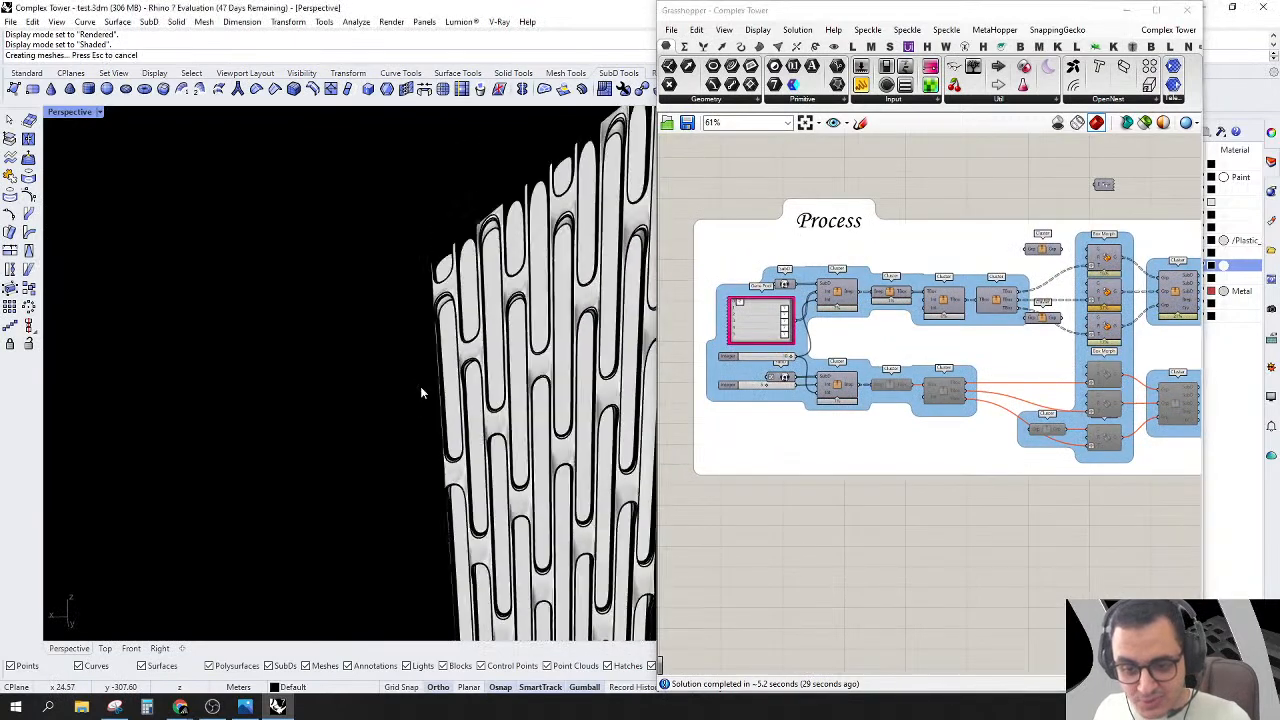
Step: Show the SD-Rh layer and select the two overlapping open SubDs capping the tower's top
{"action": "right_click_drag", "start_coordinate": [530, 238], "coordinate": [512, 368]}
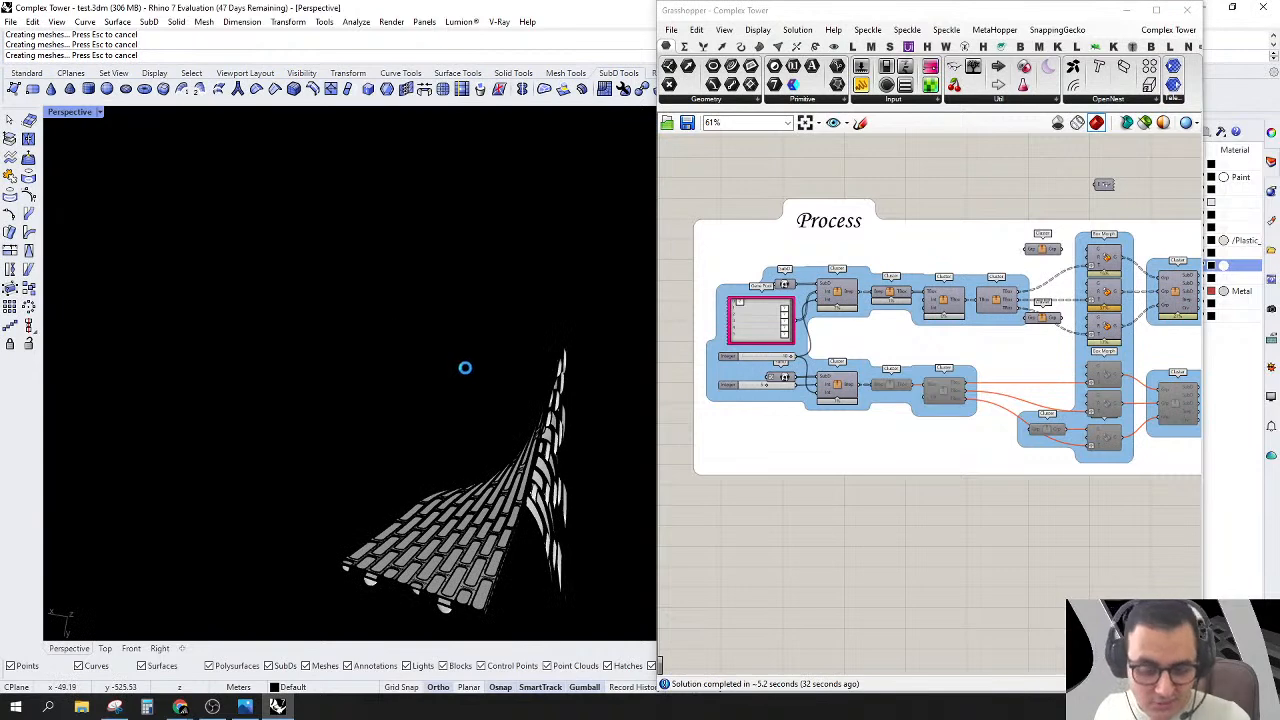
{"action": "right_click_drag", "start_coordinate": [480, 483], "coordinate": [482, 383]}
{"action": "scroll", "coordinate": [746, 377], "scroll_direction": "up", "scroll_amount": 3}
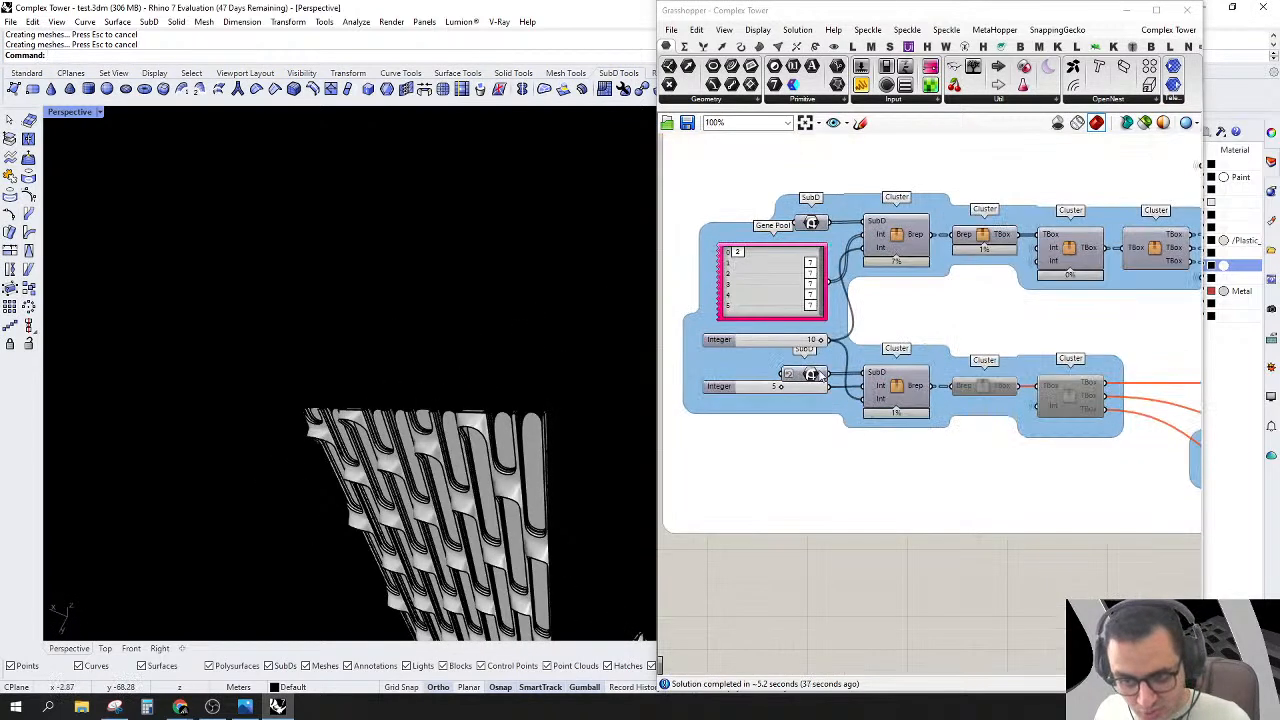
{"action": "right_click", "coordinate": [812, 372]}
{"action": "key", "text": "Escape"}
{"action": "left_click", "coordinate": [811, 374]}
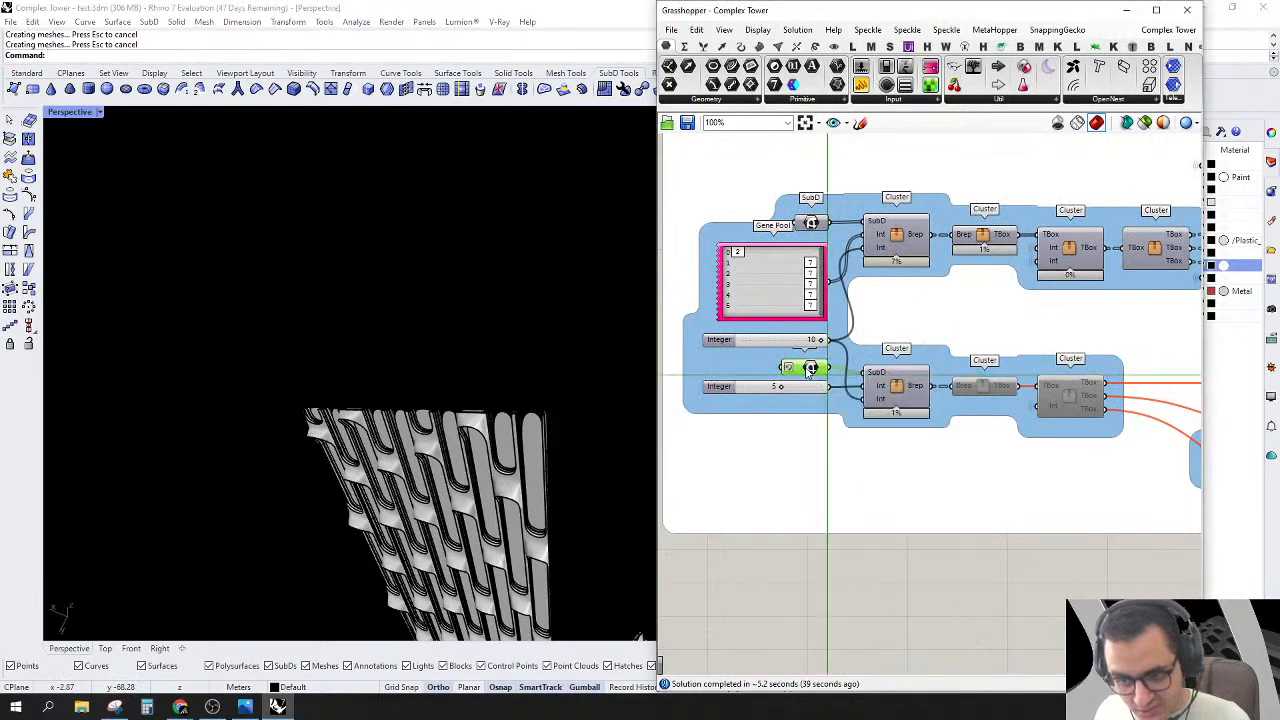
{"action": "double_click", "coordinate": [784, 12]}
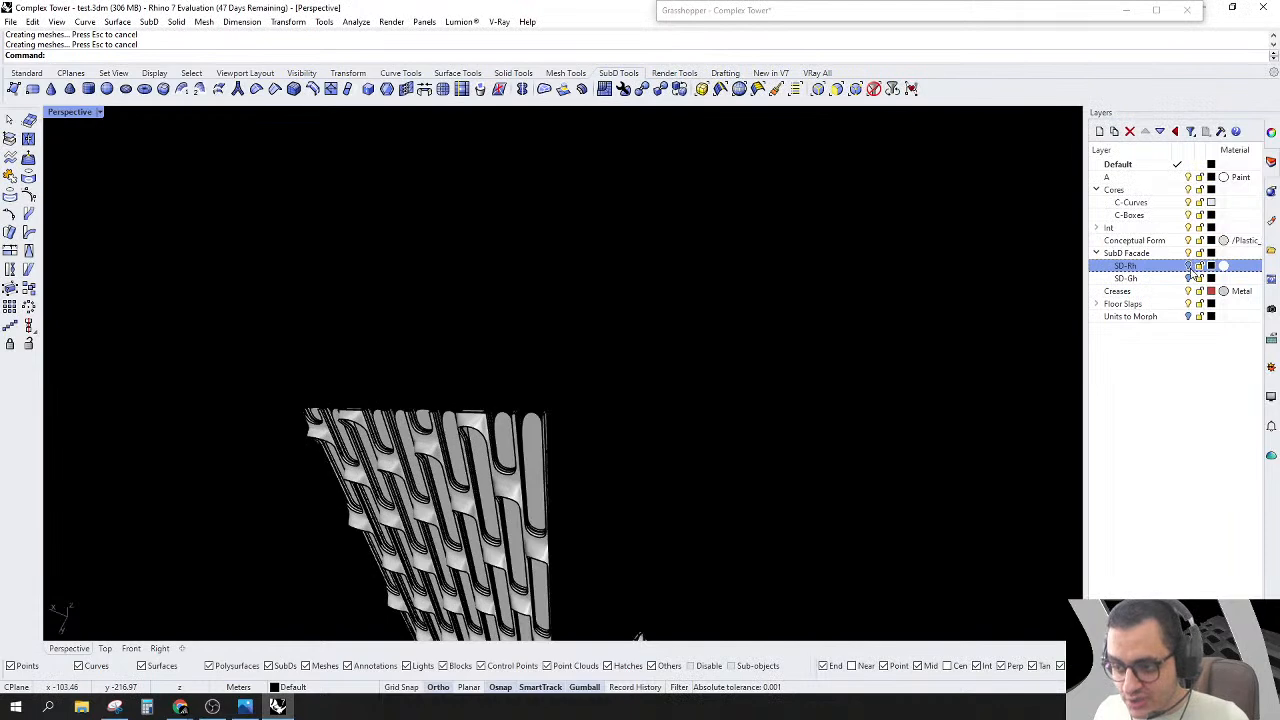
{"action": "left_click", "coordinate": [1188, 267]}
{"action": "right_click_drag", "start_coordinate": [766, 357], "coordinate": [561, 410]}
{"action": "scroll", "coordinate": [503, 364], "scroll_direction": "up", "scroll_amount": 5}
{"action": "left_click", "coordinate": [510, 322]}
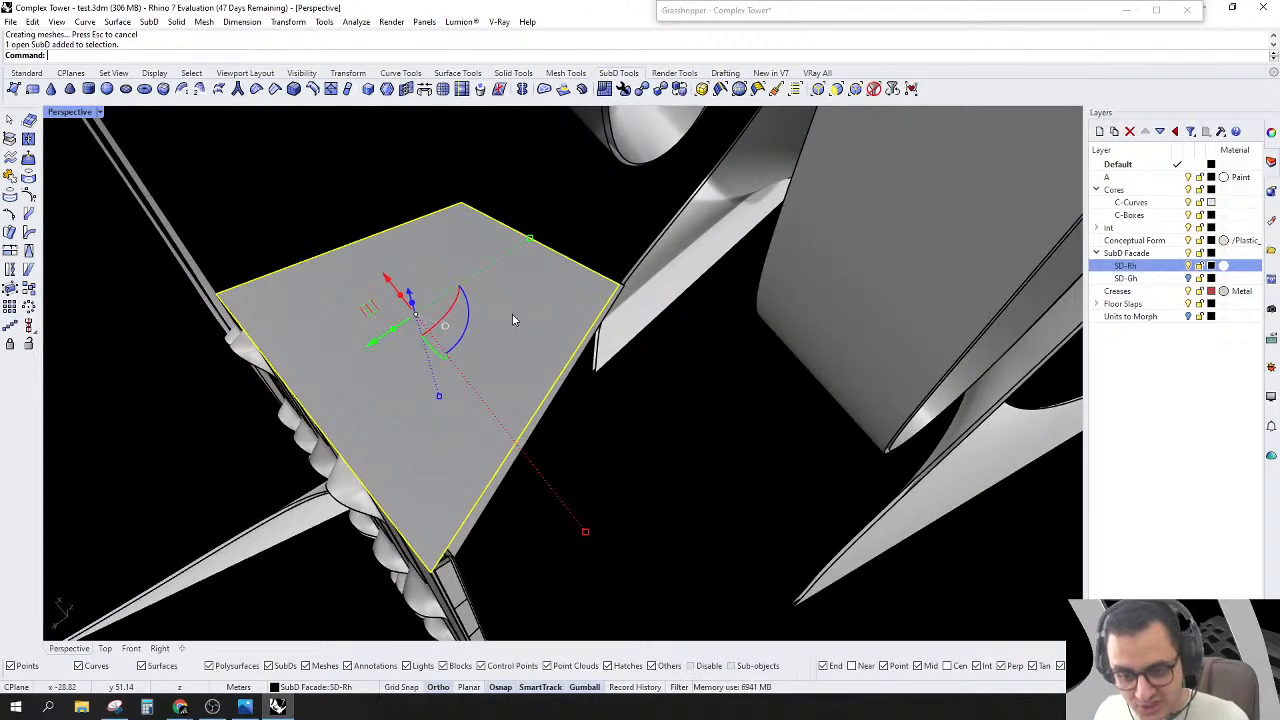
{"action": "left_click", "coordinate": [512, 318], "text": "shift"}
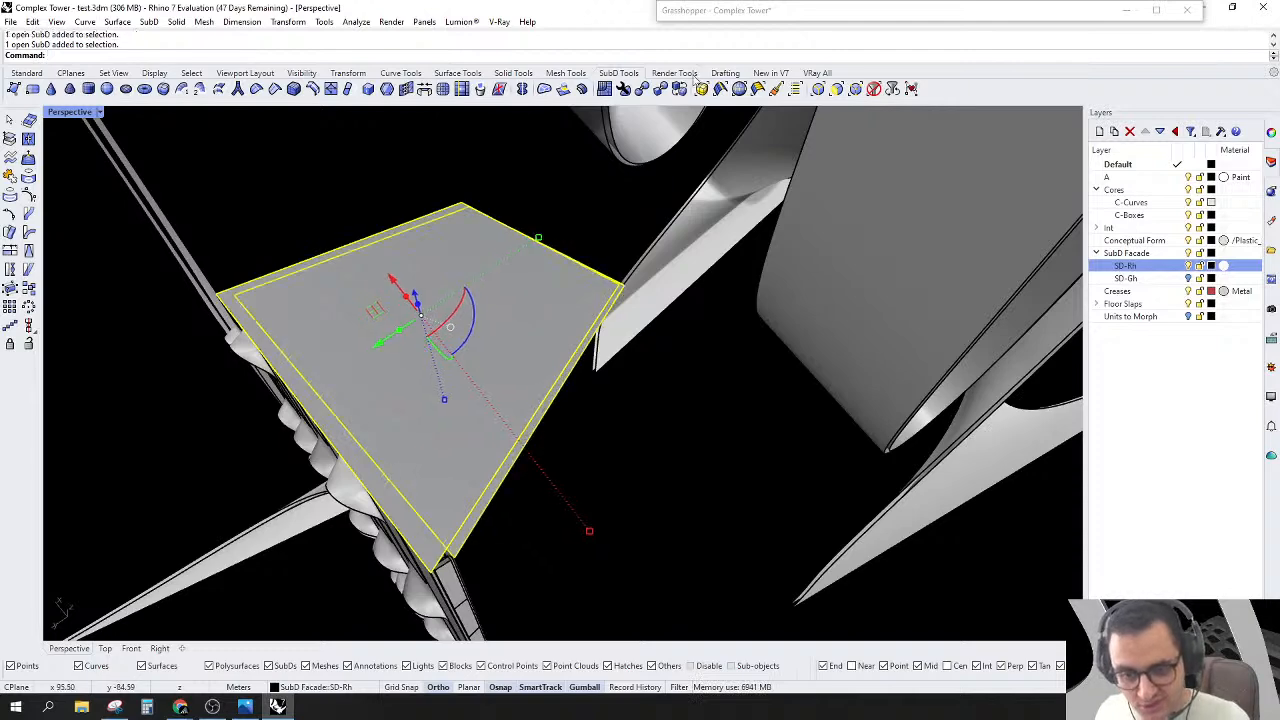
Step: Assign the two selected SubDs to the lower SubD parameter as multiple SubDs and turn off its Reverse option
{"action": "double_click", "coordinate": [756, 12]}
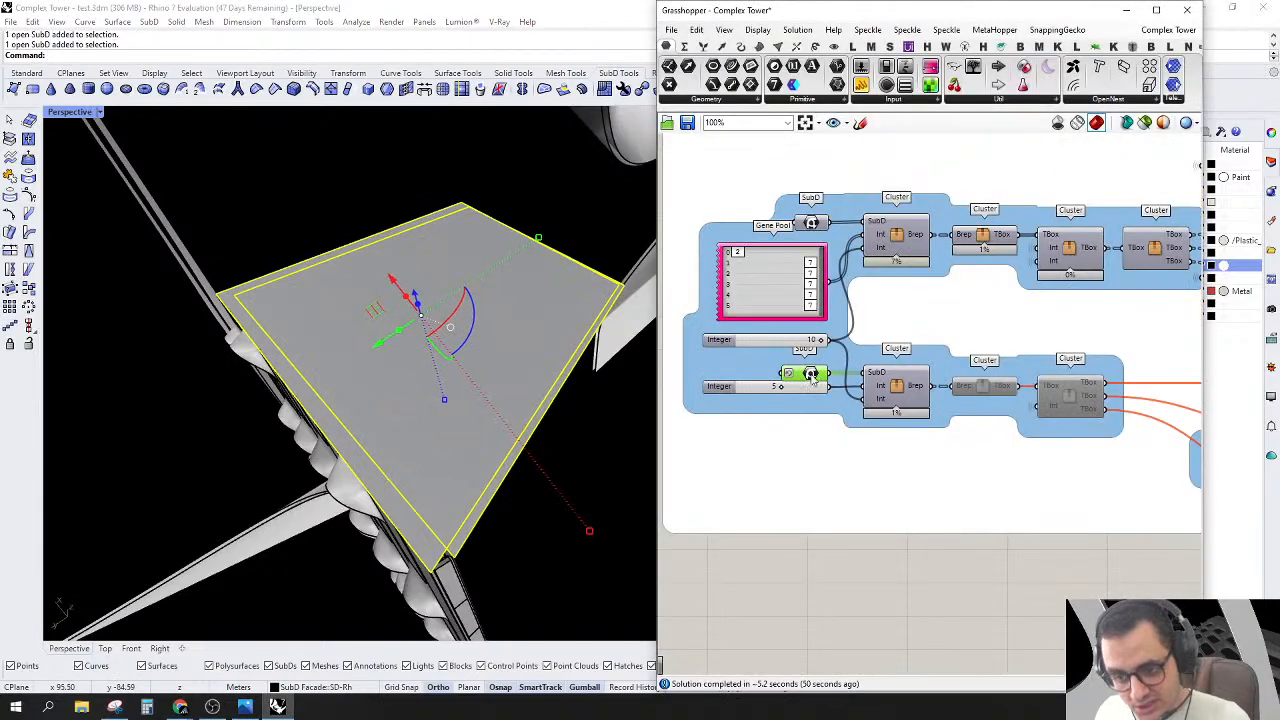
{"action": "right_click", "coordinate": [812, 377]}
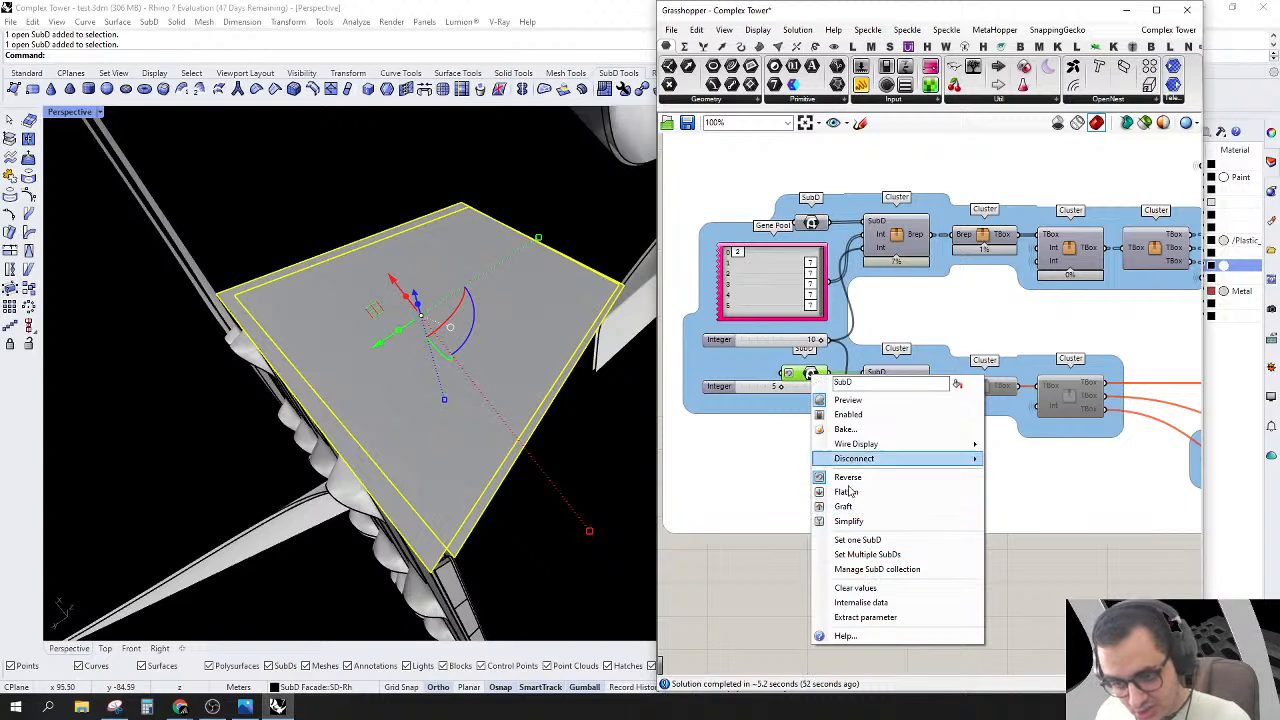
{"action": "left_click", "coordinate": [849, 556]}
{"action": "right_click", "coordinate": [789, 377]}
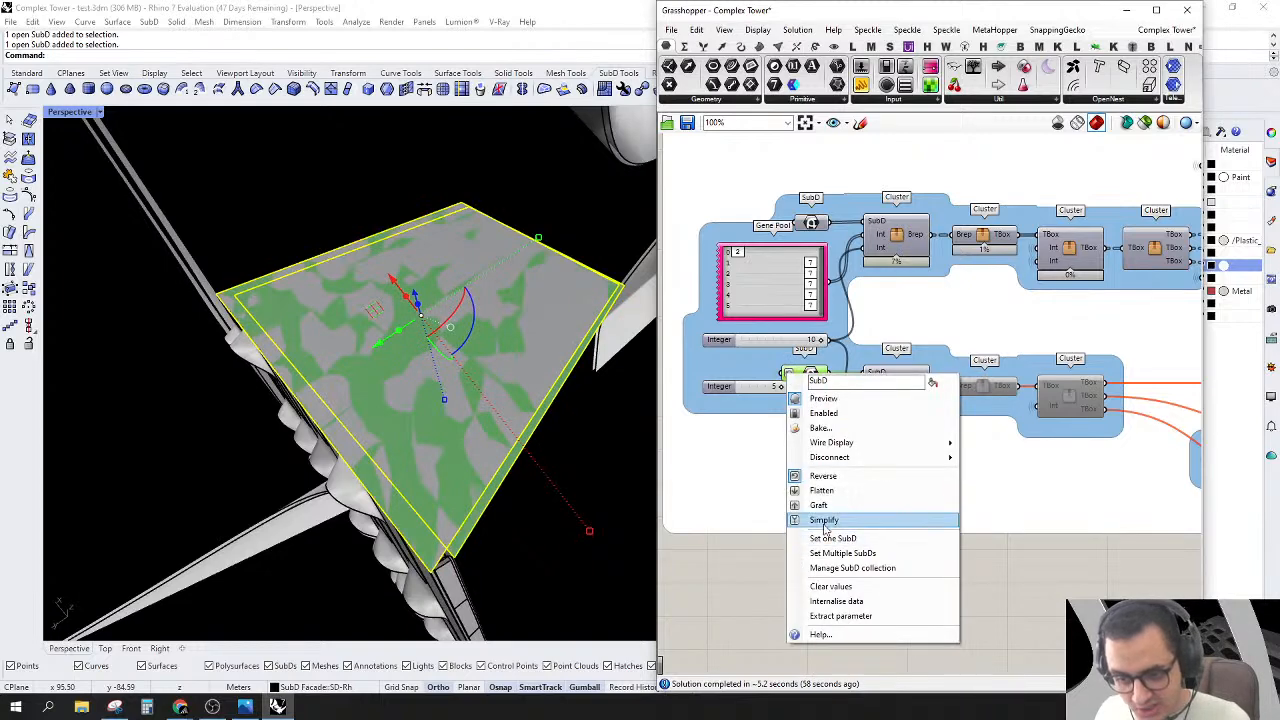
{"action": "left_click", "coordinate": [803, 479]}
Step: Open the lower chain's first cluster and inspect its Deconstruct Brep output on the roof SubDs
{"action": "scroll", "coordinate": [807, 410], "scroll_direction": "down", "scroll_amount": 2}
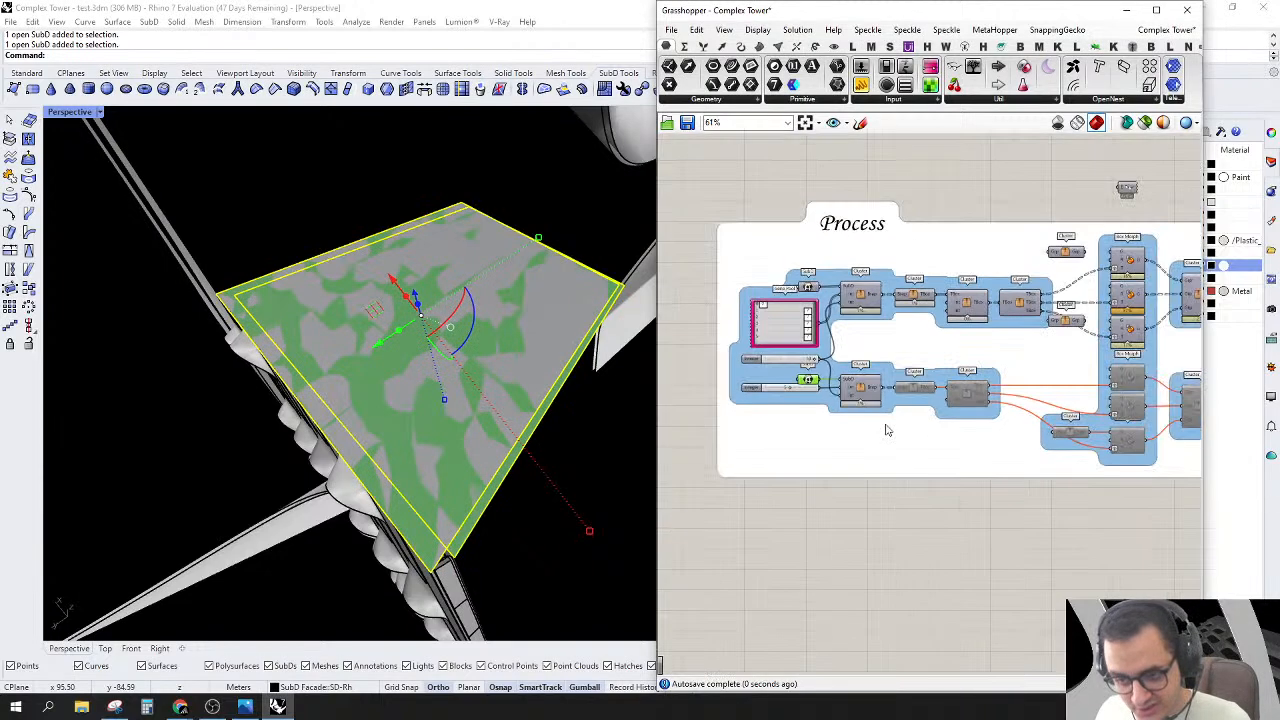
{"action": "scroll", "coordinate": [940, 423], "scroll_direction": "up", "scroll_amount": 2}
{"action": "double_click", "coordinate": [817, 403]}
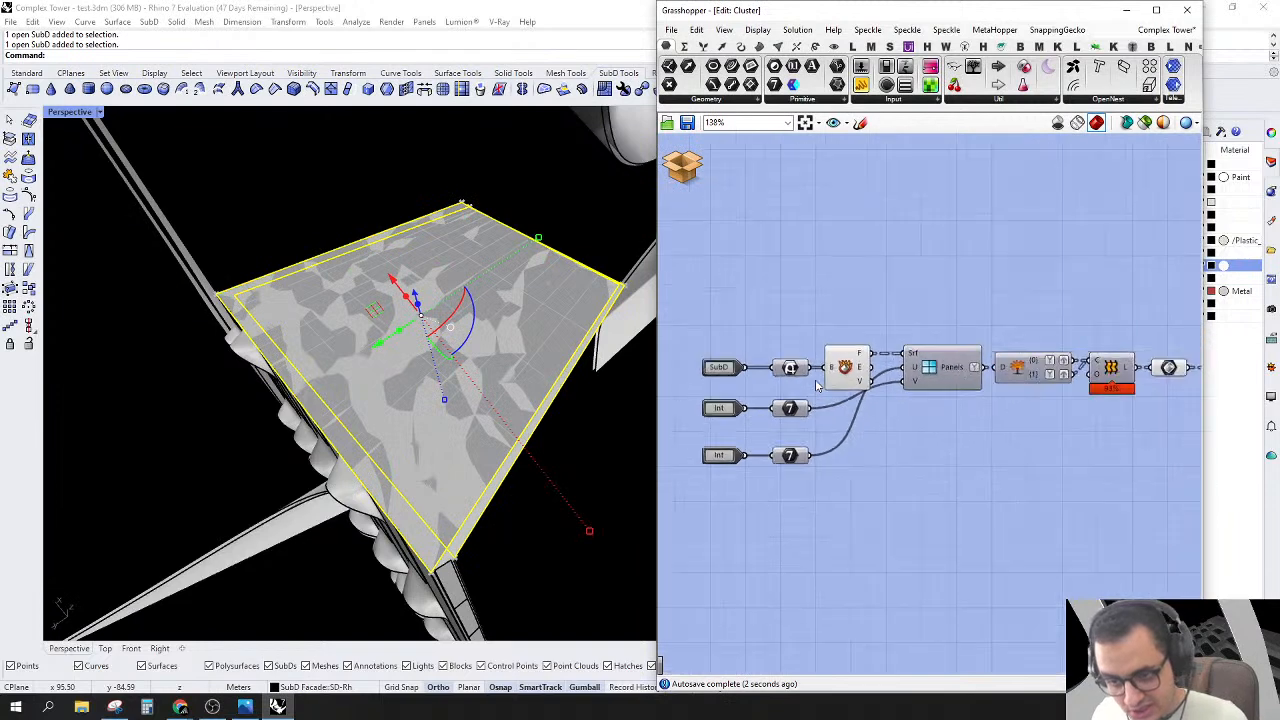
{"action": "left_click", "coordinate": [817, 383]}
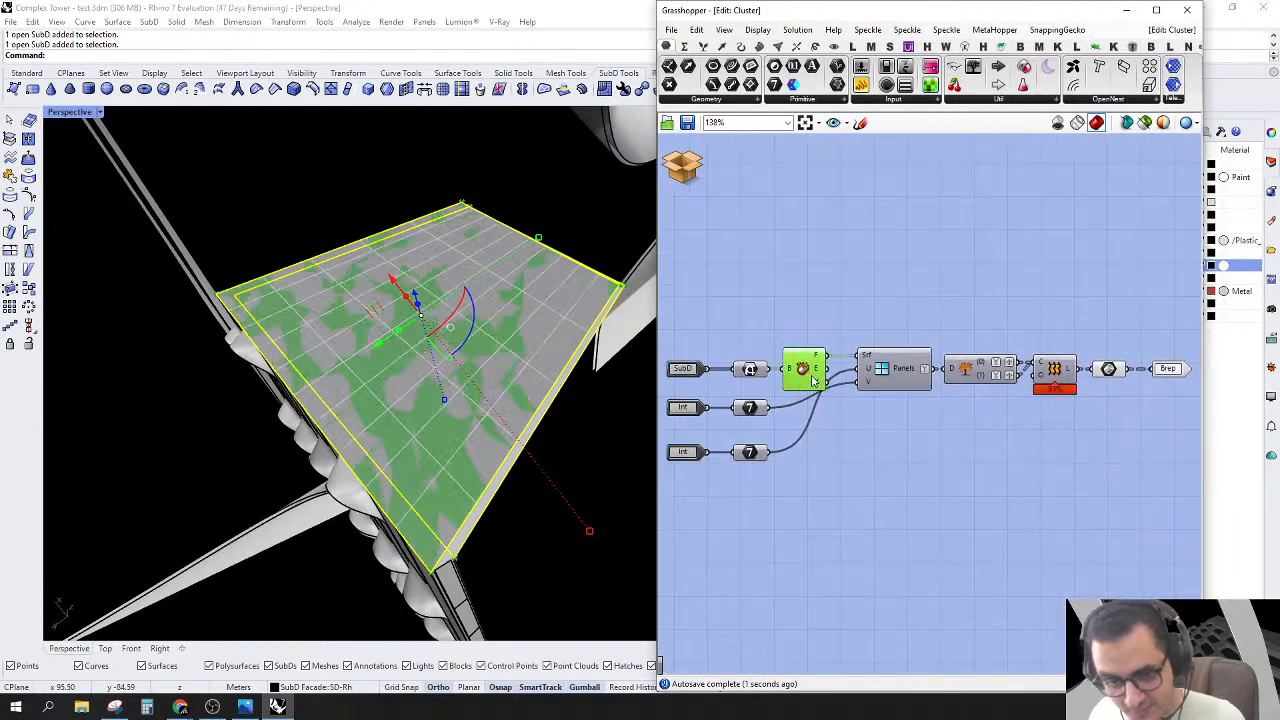
{"action": "left_click", "coordinate": [683, 165]}
{"action": "left_click", "coordinate": [903, 263]}
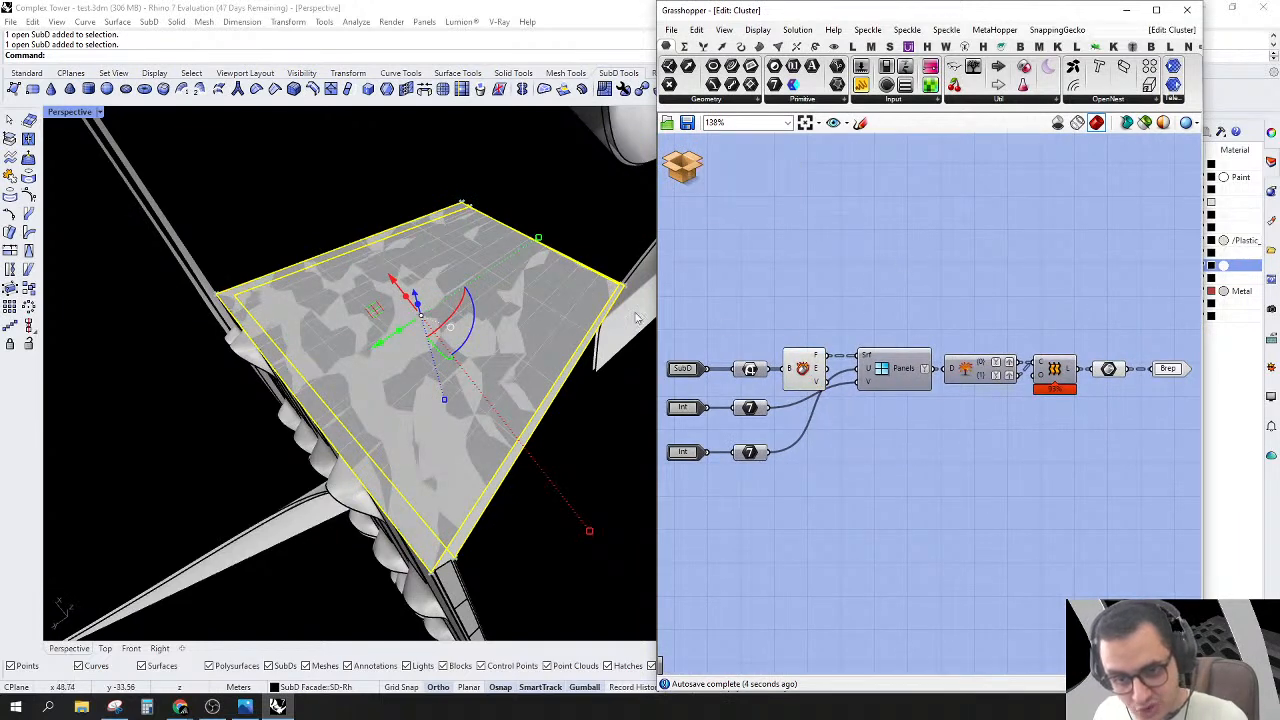
{"action": "right_click_drag", "start_coordinate": [821, 240], "coordinate": [857, 247]}
Step: Deselect the roof SubDs and hide the SD-Rh layer
{"action": "left_click", "coordinate": [575, 147]}
{"action": "left_click", "coordinate": [778, 12]}
{"action": "double_click", "coordinate": [778, 16]}
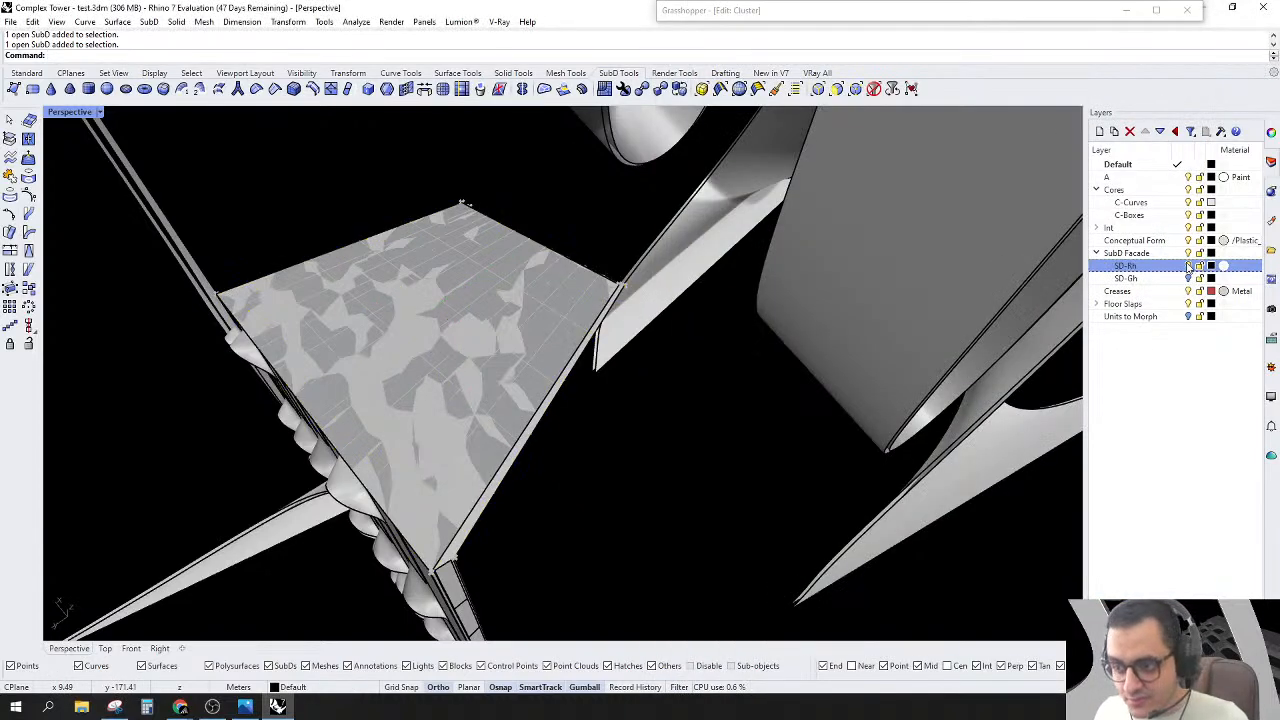
{"action": "left_click", "coordinate": [1188, 266]}
{"action": "double_click", "coordinate": [770, 10]}
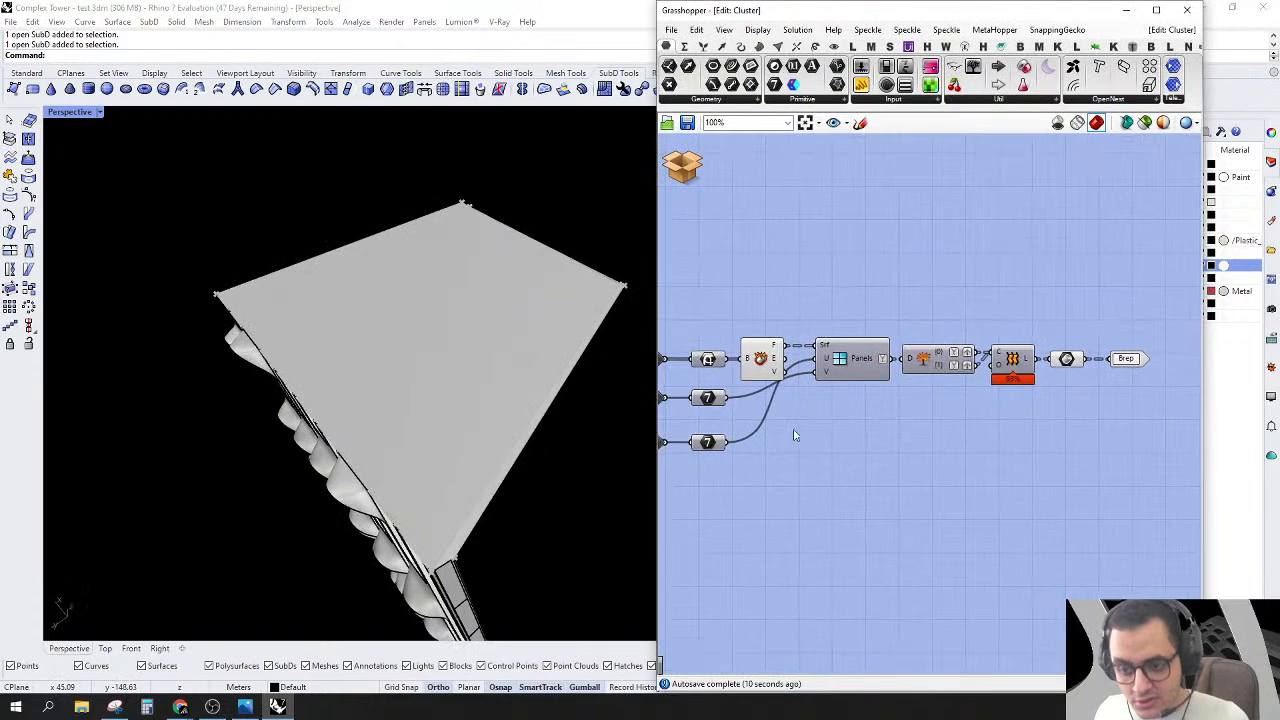
Step: Examine the Deconstruct Brep preview on the roof, and return to the parent definition without saving changes
{"action": "left_click", "coordinate": [762, 362]}
{"action": "right_click_drag", "start_coordinate": [378, 508], "coordinate": [415, 218]}
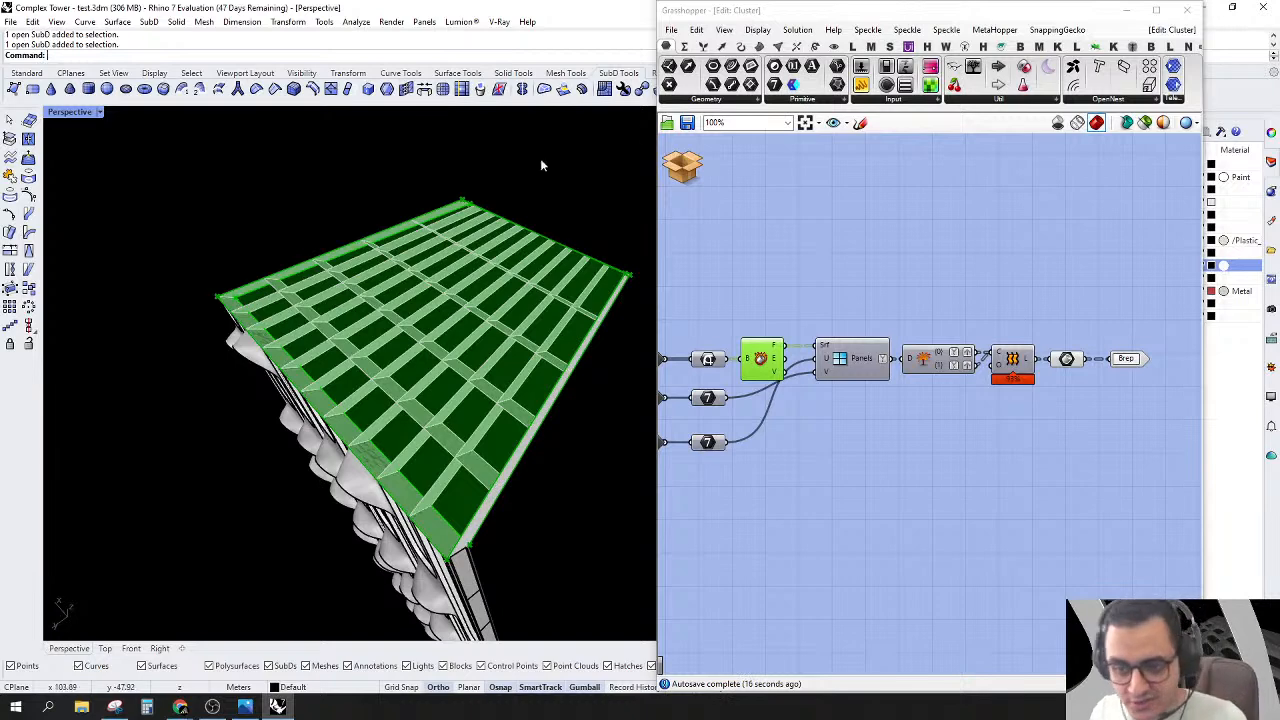
{"action": "left_click", "coordinate": [675, 161]}
{"action": "left_click", "coordinate": [697, 181]}
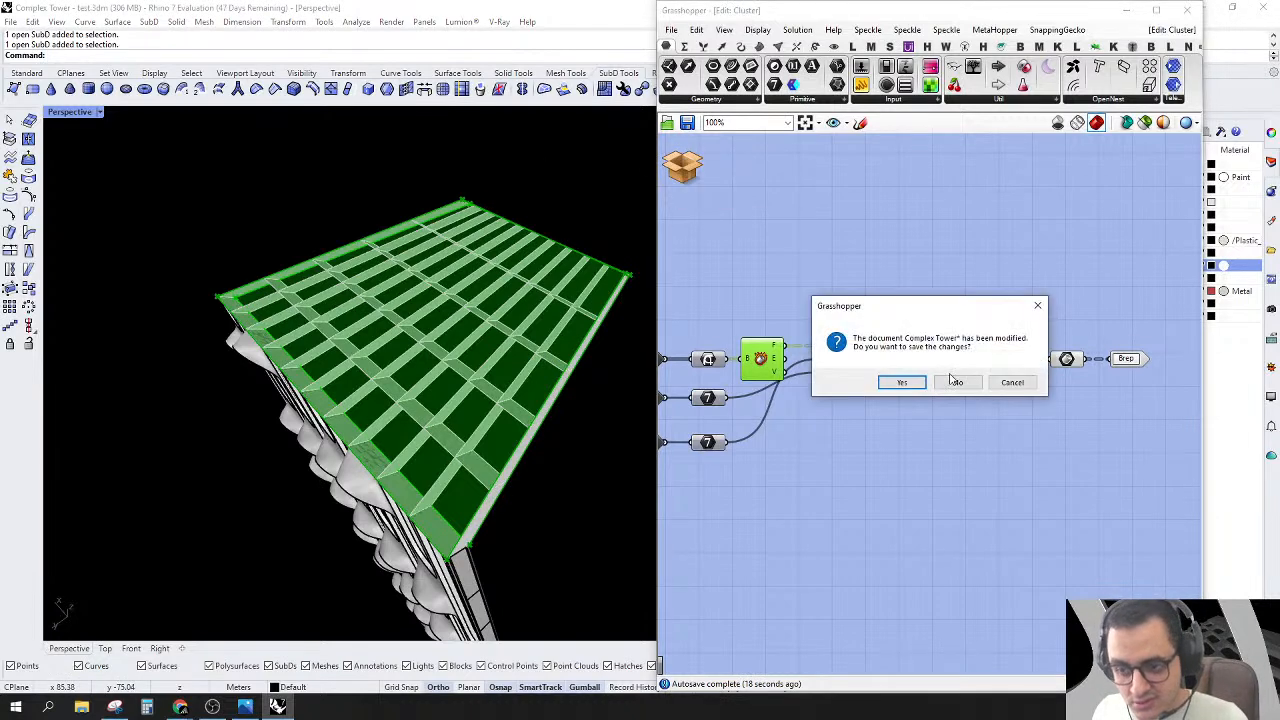
{"action": "left_click", "coordinate": [959, 385]}
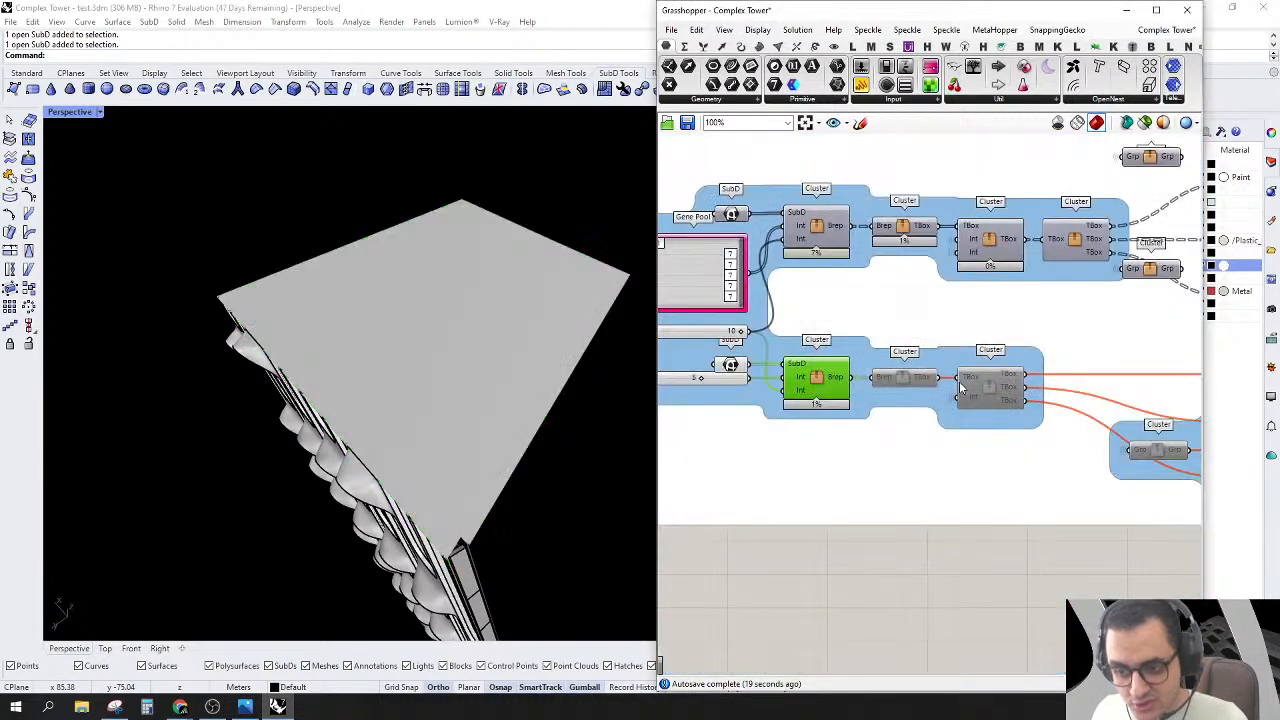
Step: Enable the lower chain's twisted box cluster and the three-output TBox cluster after it
{"action": "right_click", "coordinate": [906, 378]}
{"action": "left_click", "coordinate": [966, 443]}
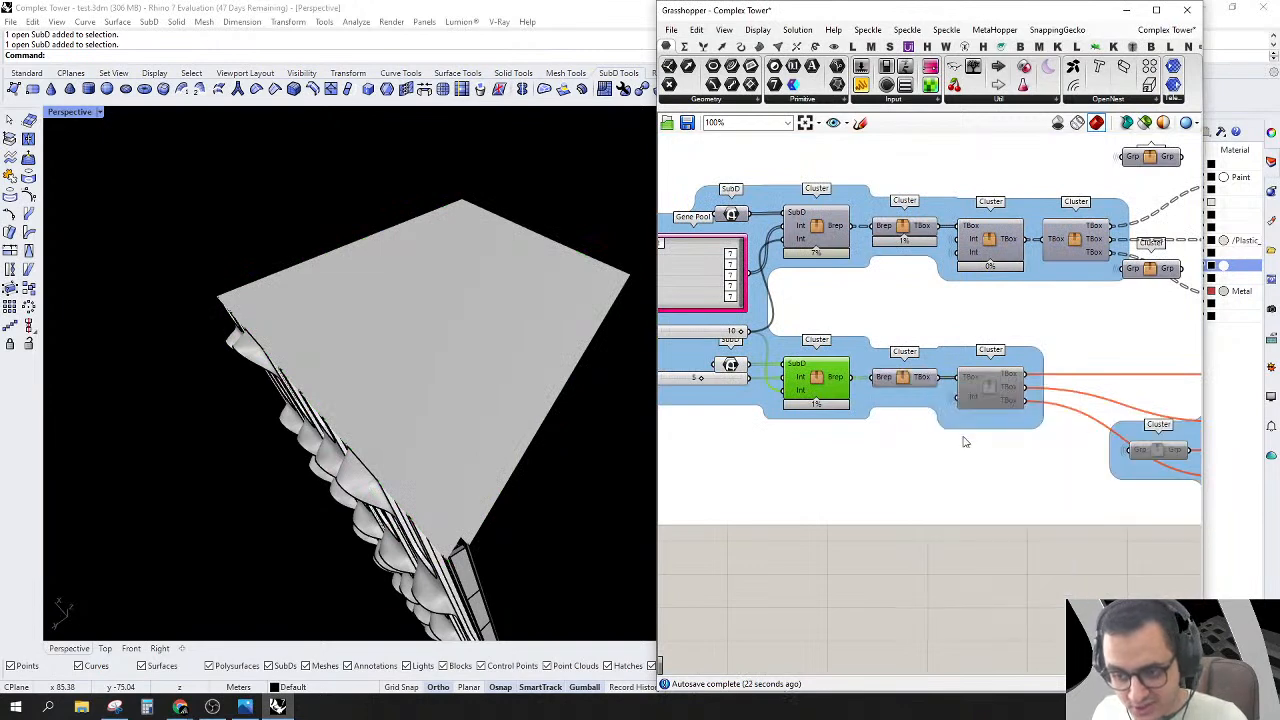
{"action": "right_click", "coordinate": [988, 390]}
{"action": "left_click", "coordinate": [1015, 440]}
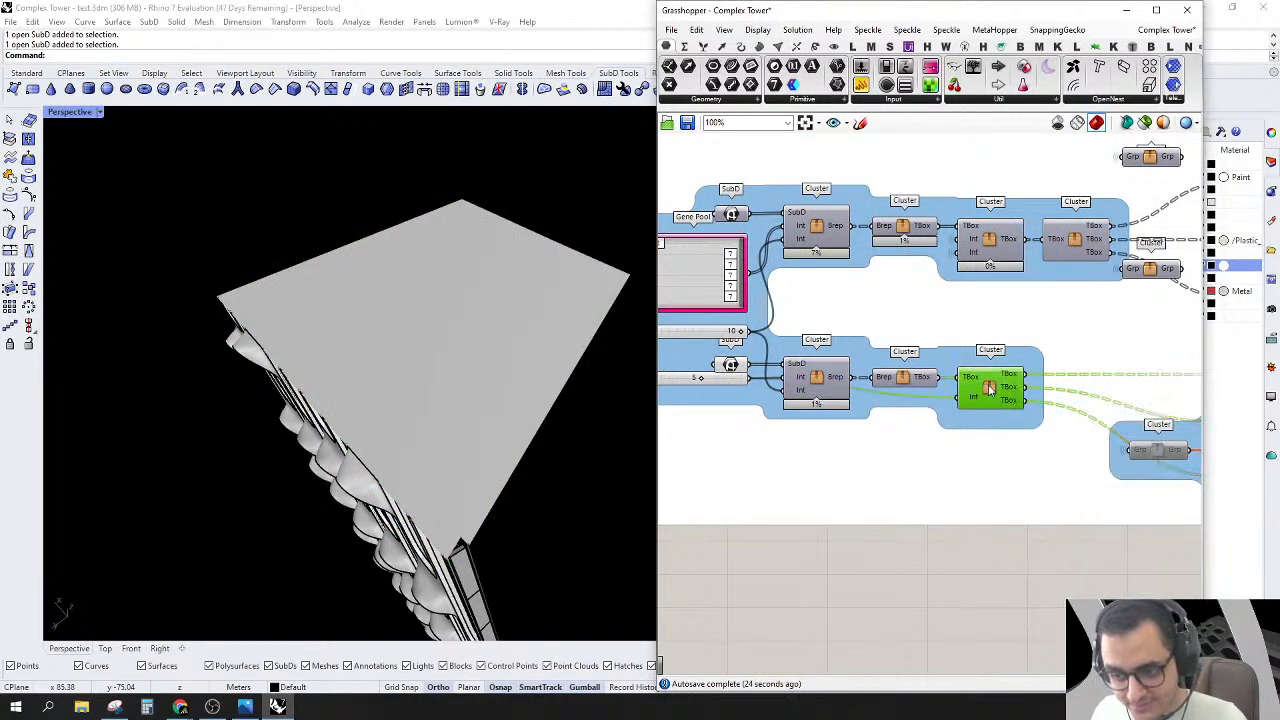
Step: Open the lower three-output TBox cluster and compare its first and second twisted box outputs on the roof with the facade panels
{"action": "double_click", "coordinate": [988, 390]}
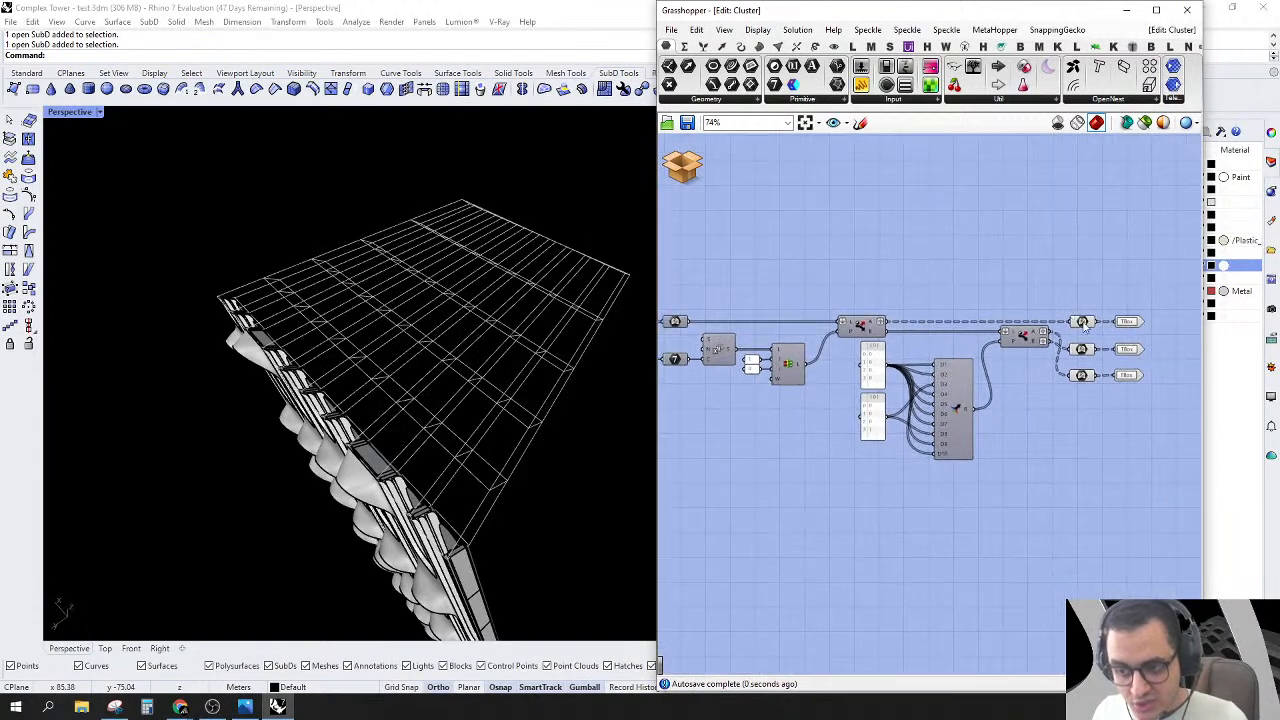
{"action": "left_click", "coordinate": [1081, 322]}
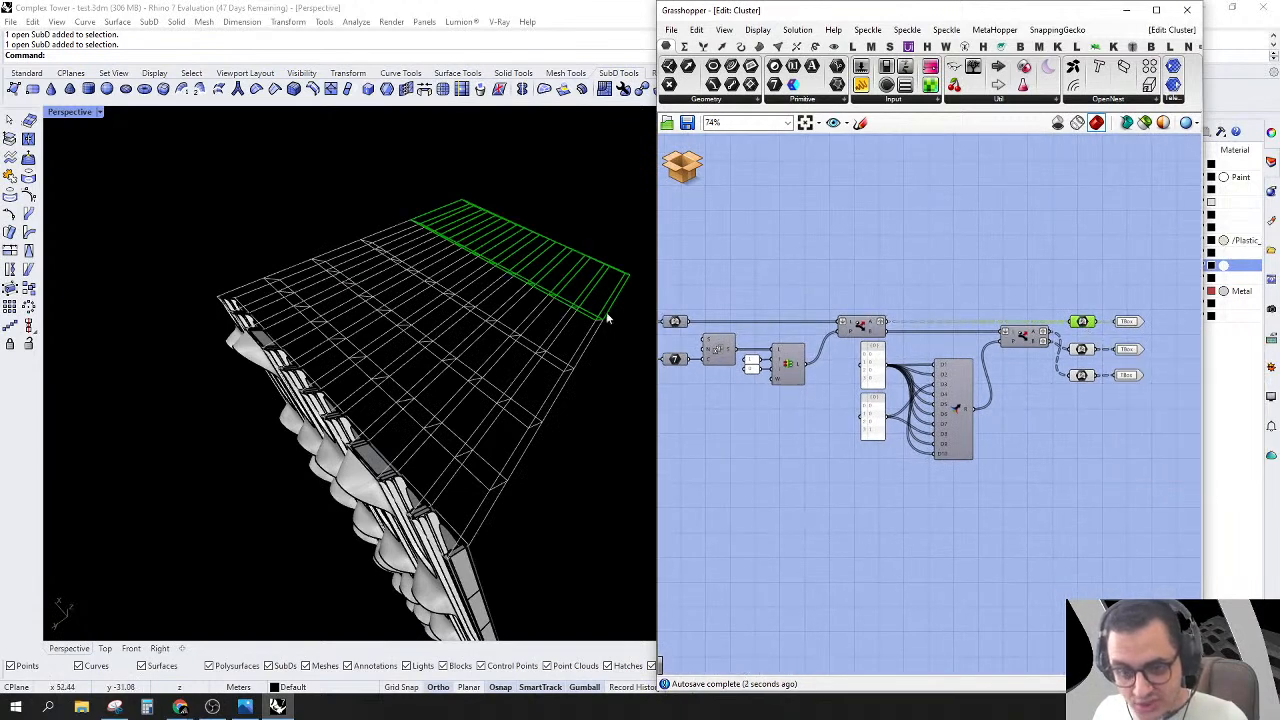
{"action": "left_click", "coordinate": [1084, 350]}
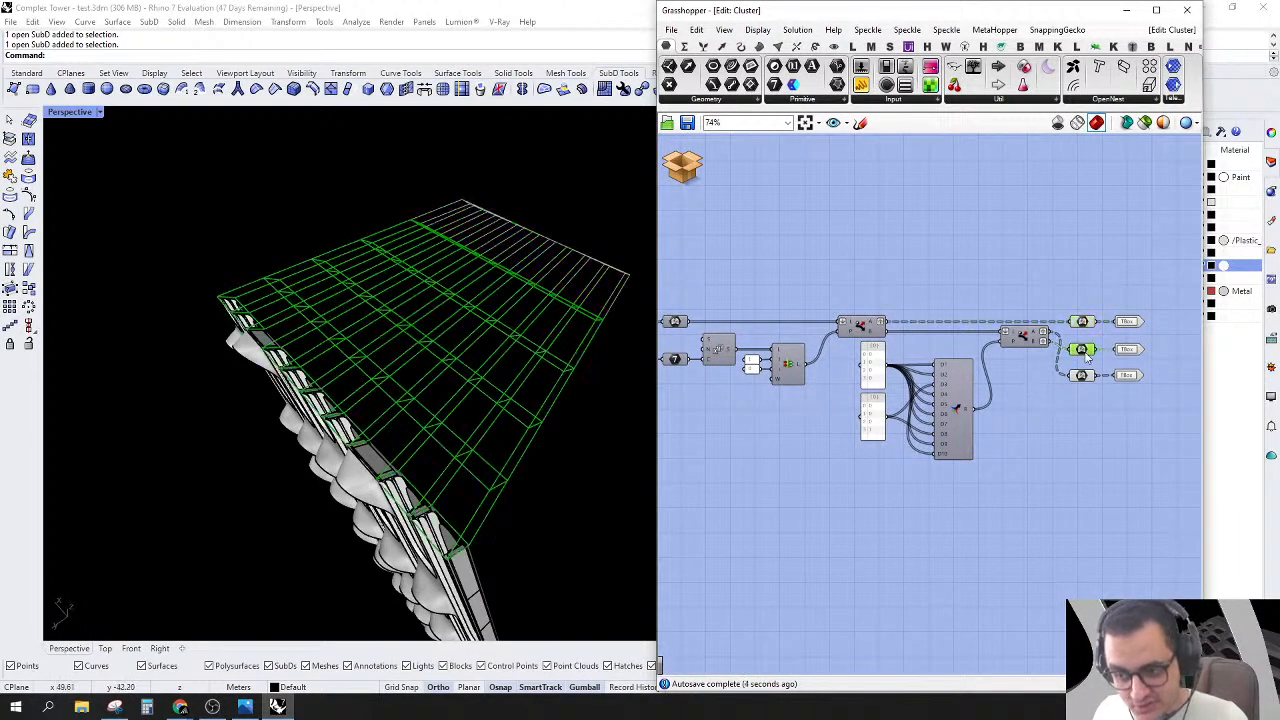
{"action": "right_click_drag", "start_coordinate": [391, 461], "coordinate": [531, 504]}
{"action": "scroll", "coordinate": [505, 510], "scroll_direction": "up", "scroll_amount": 3}
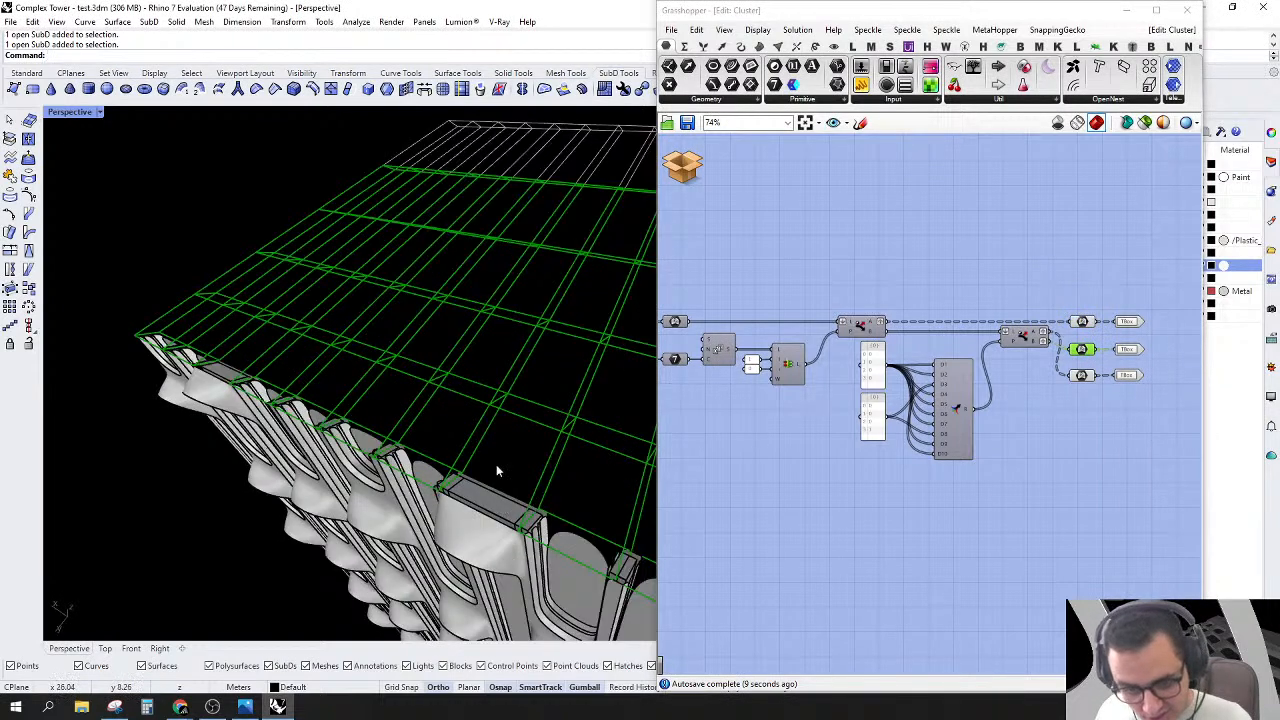
{"action": "scroll", "coordinate": [496, 470], "scroll_direction": "down", "scroll_amount": 3}
{"action": "scroll", "coordinate": [470, 498], "scroll_direction": "up", "scroll_amount": 3}
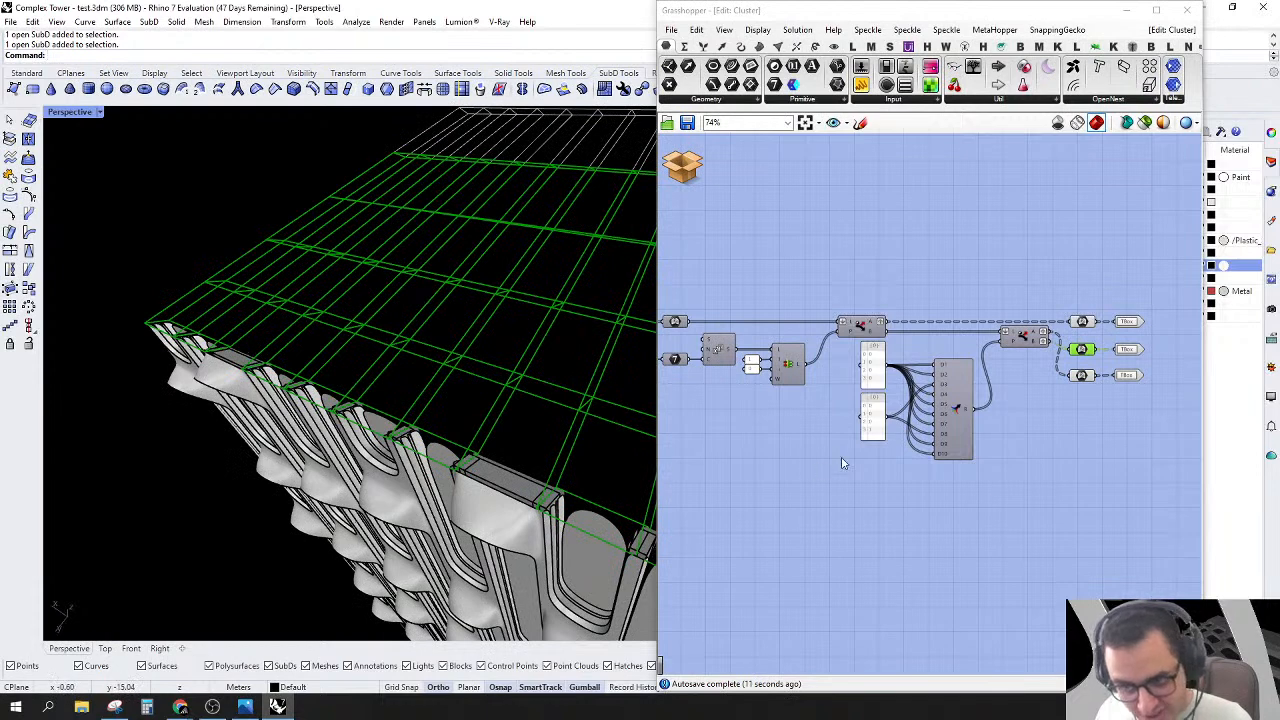
Step: Inspect the dispatch pattern and the third twisted box output against the facade panels, and return to the parent definition without saving changes
{"action": "scroll", "coordinate": [860, 463], "scroll_direction": "up", "scroll_amount": 1}
{"action": "left_click_drag", "start_coordinate": [1023, 523], "coordinate": [845, 316]}
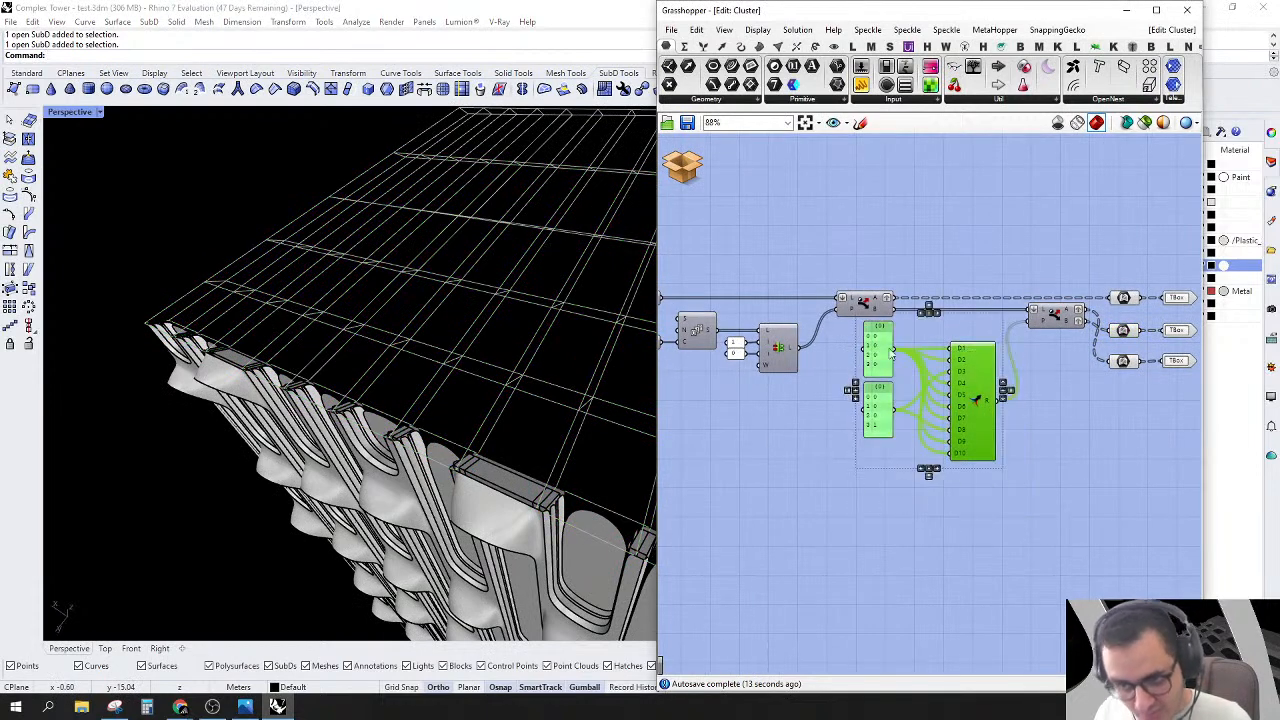
{"action": "left_click", "coordinate": [1123, 363]}
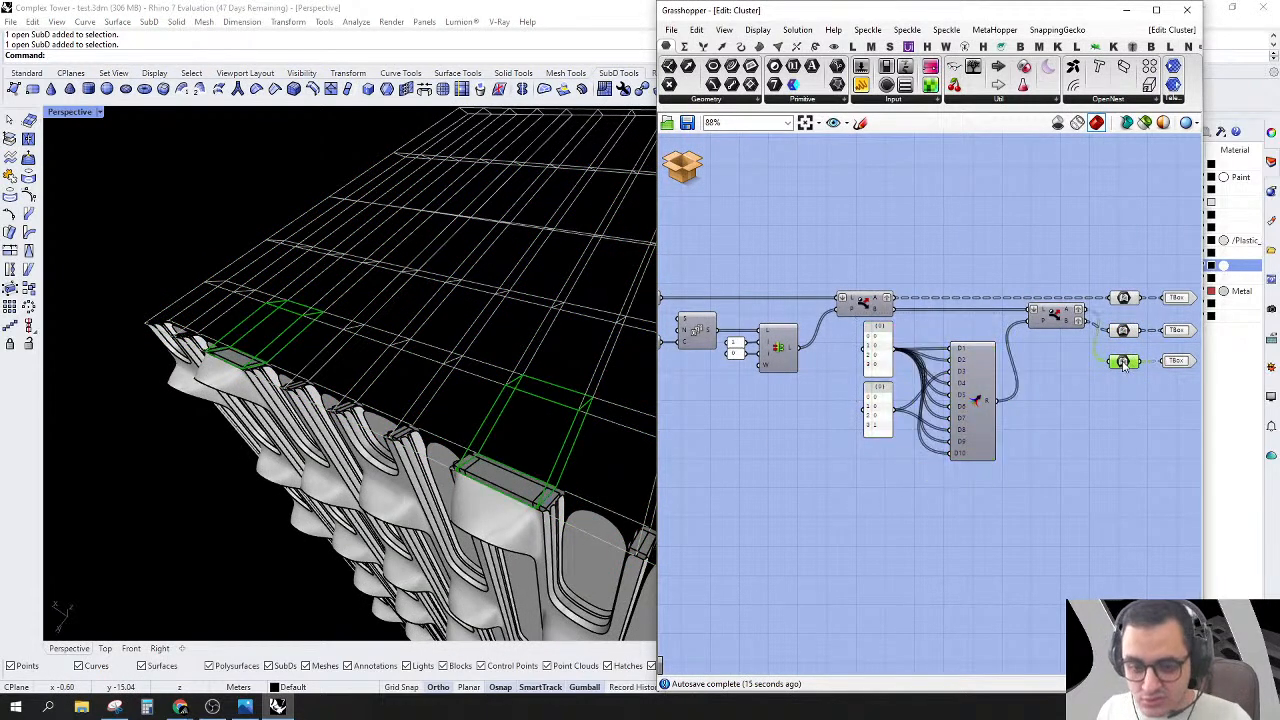
{"action": "right_click_drag", "start_coordinate": [570, 500], "coordinate": [583, 184]}
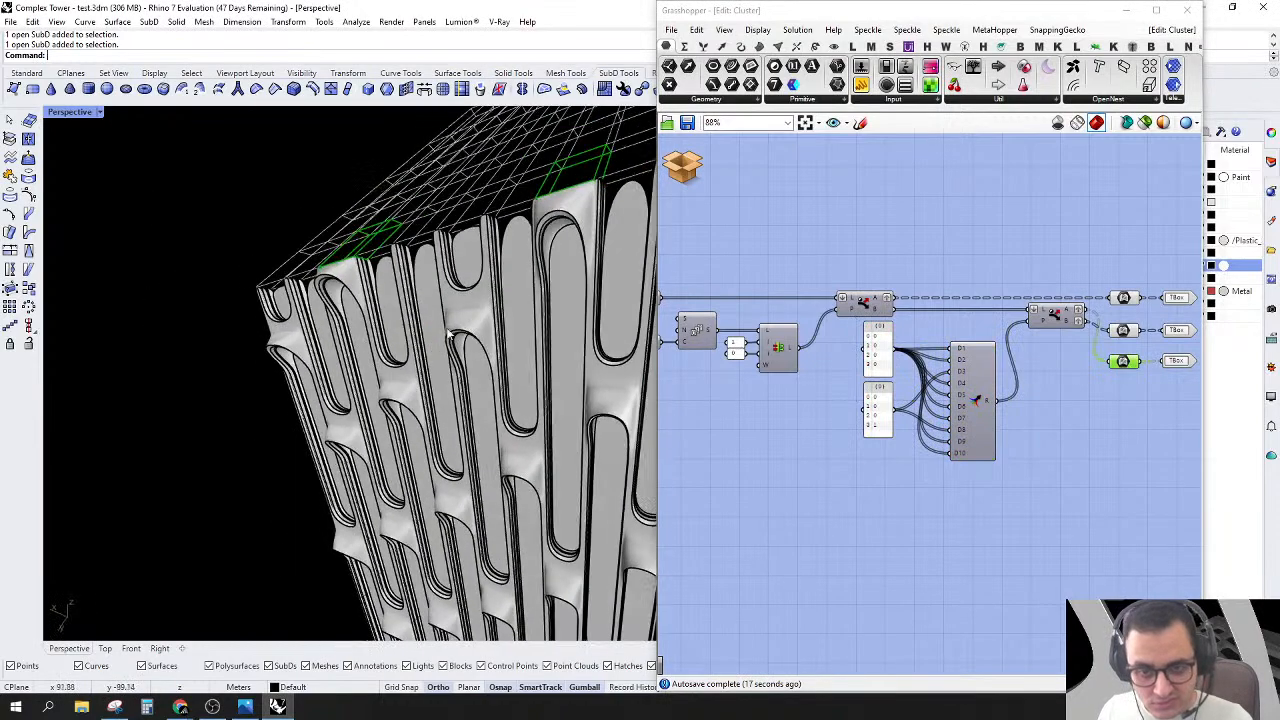
{"action": "scroll", "coordinate": [584, 180], "scroll_direction": "up", "scroll_amount": 1}
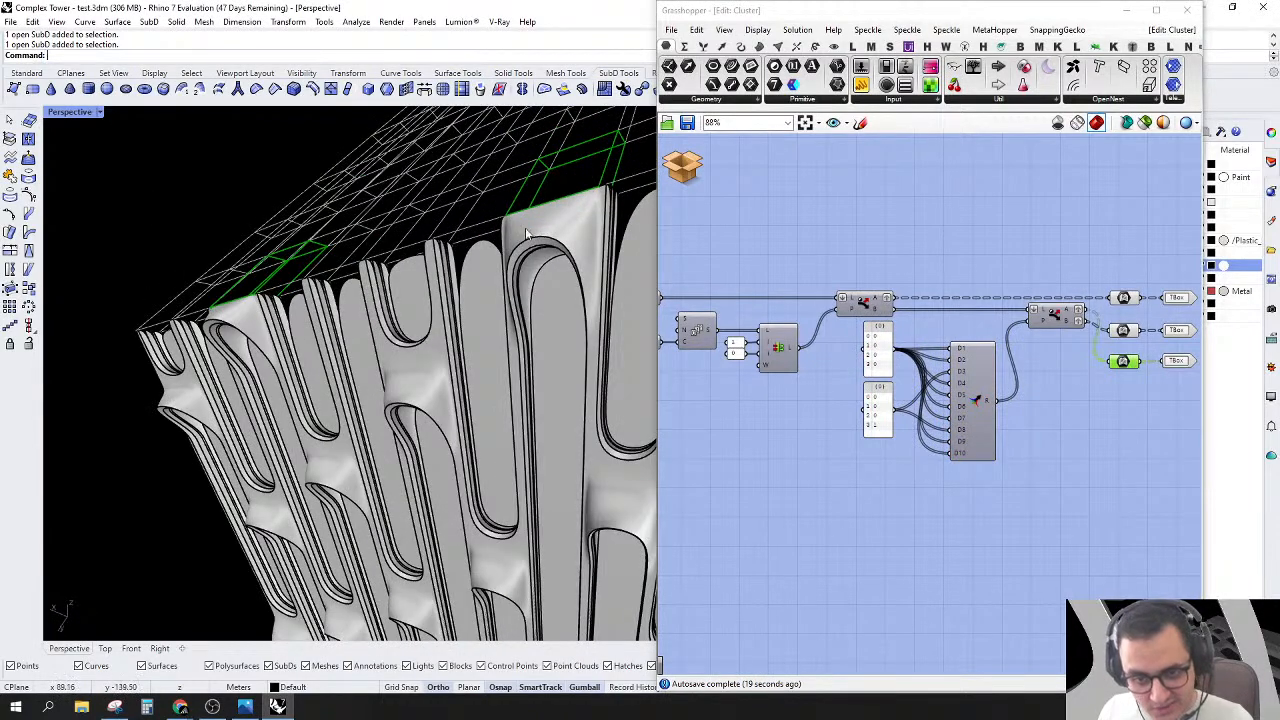
{"action": "right_click_drag", "start_coordinate": [257, 285], "coordinate": [170, 318]}
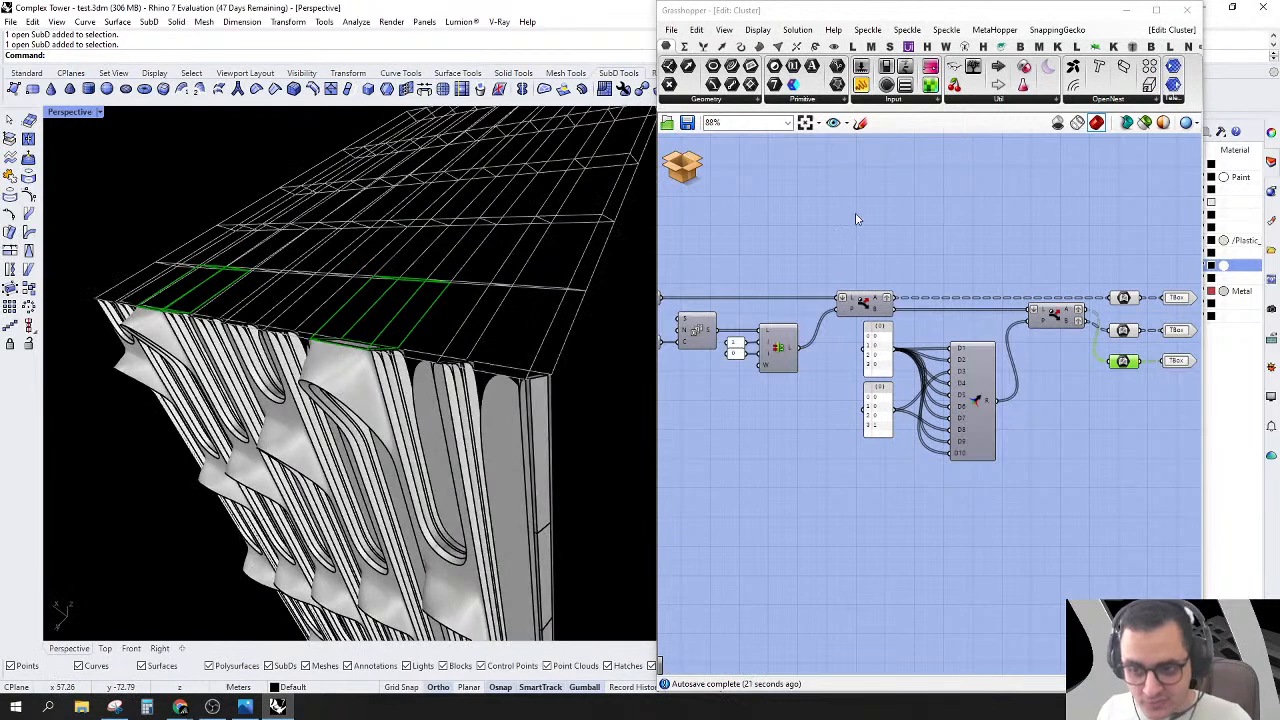
{"action": "left_click", "coordinate": [685, 168]}
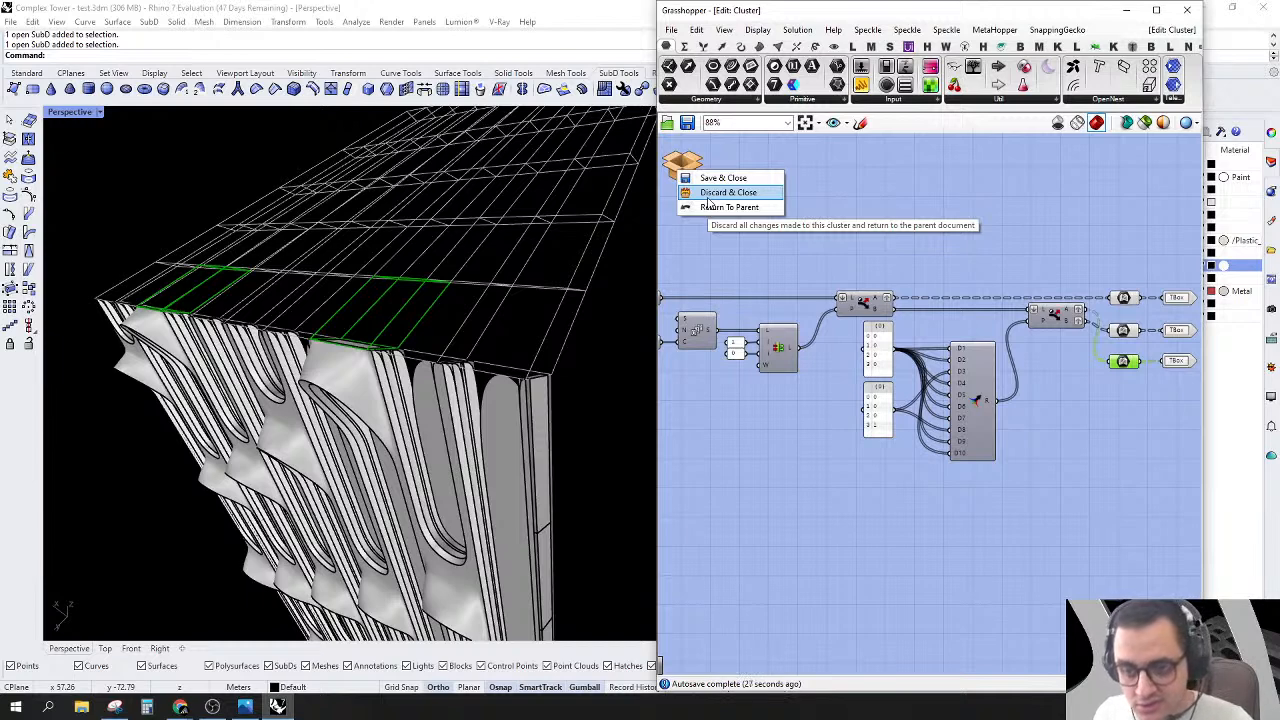
{"action": "left_click", "coordinate": [710, 195]}
{"action": "left_click", "coordinate": [958, 382]}
Step: Enable the three Box Morph components in the lower roof chain
{"action": "scroll", "coordinate": [910, 423], "scroll_direction": "down", "scroll_amount": 2}
{"action": "scroll", "coordinate": [910, 423], "scroll_direction": "up", "scroll_amount": 2}
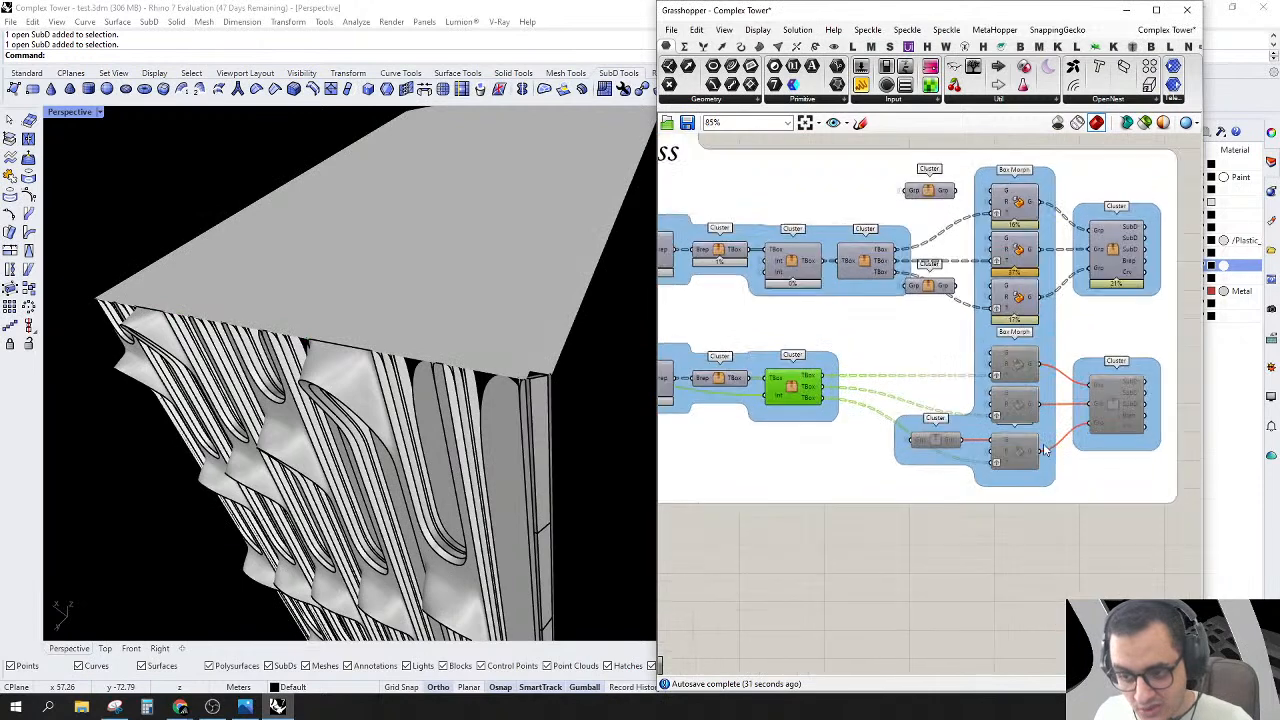
{"action": "right_click", "coordinate": [958, 360]}
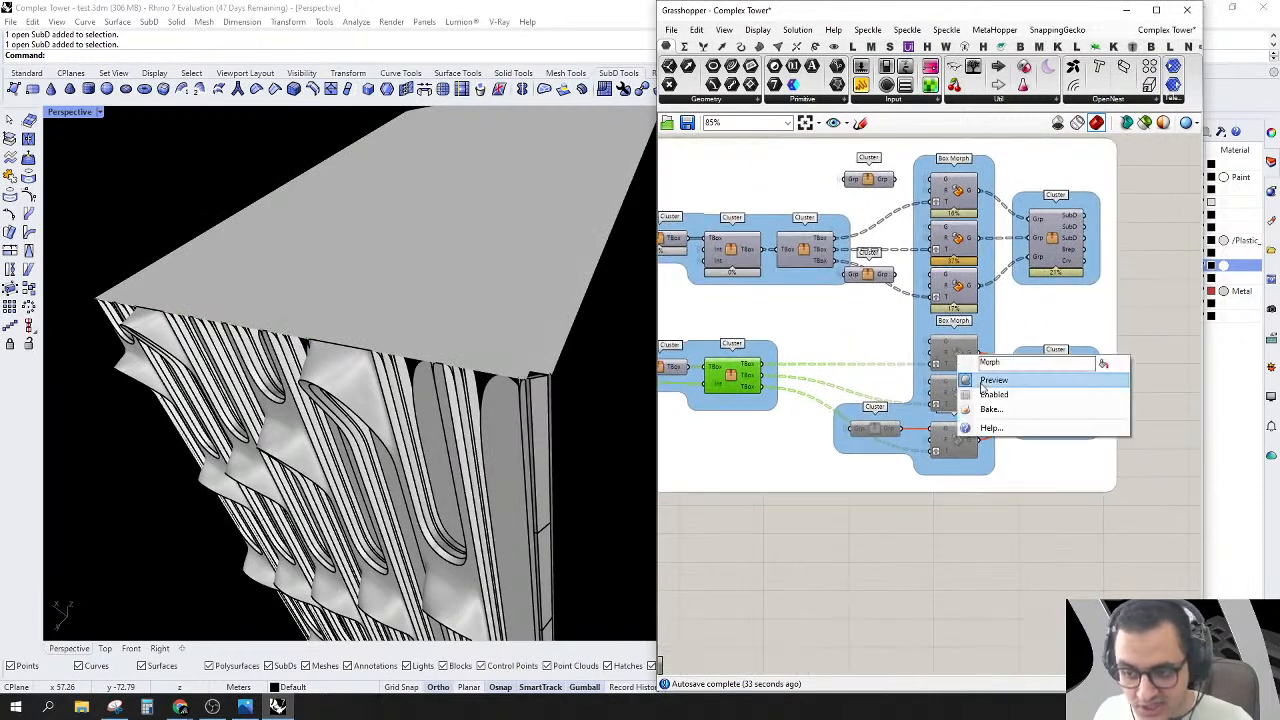
{"action": "left_click", "coordinate": [992, 385]}
{"action": "right_click_drag", "start_coordinate": [590, 384], "coordinate": [422, 326]}
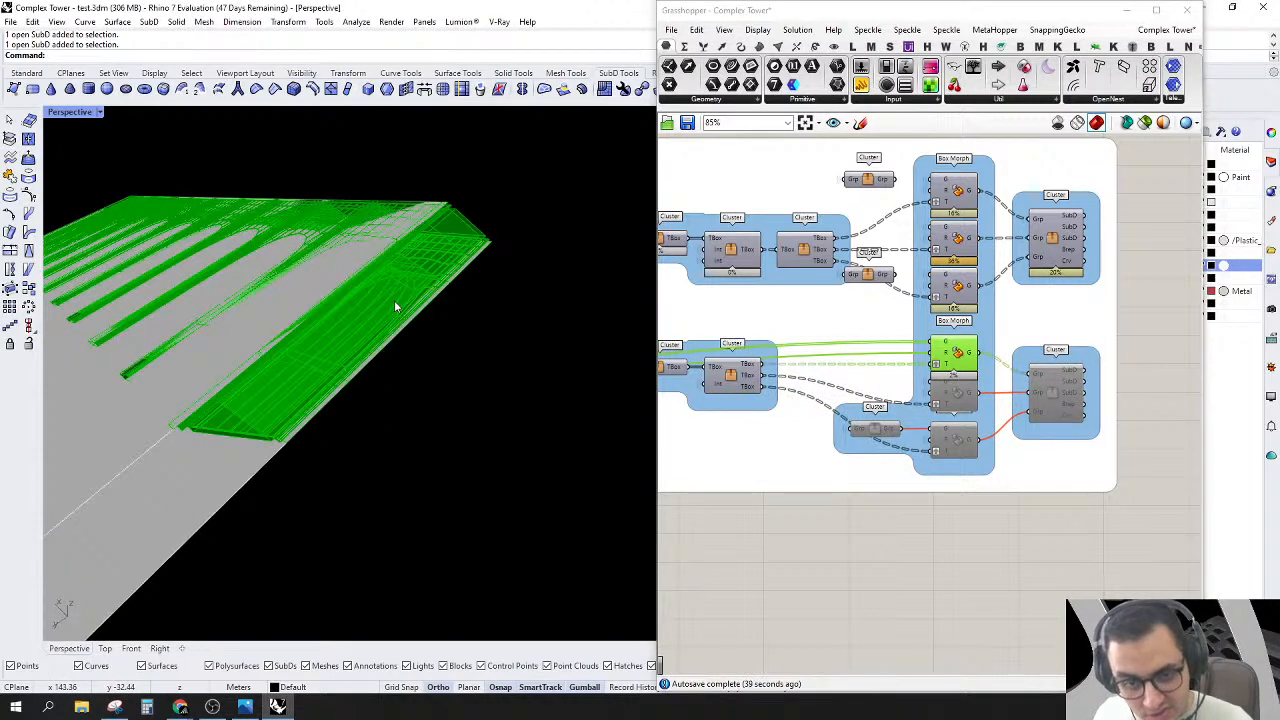
{"action": "right_click", "coordinate": [963, 398]}
{"action": "left_click", "coordinate": [953, 438]}
{"action": "right_click", "coordinate": [957, 438]}
{"action": "left_click", "coordinate": [978, 483]}
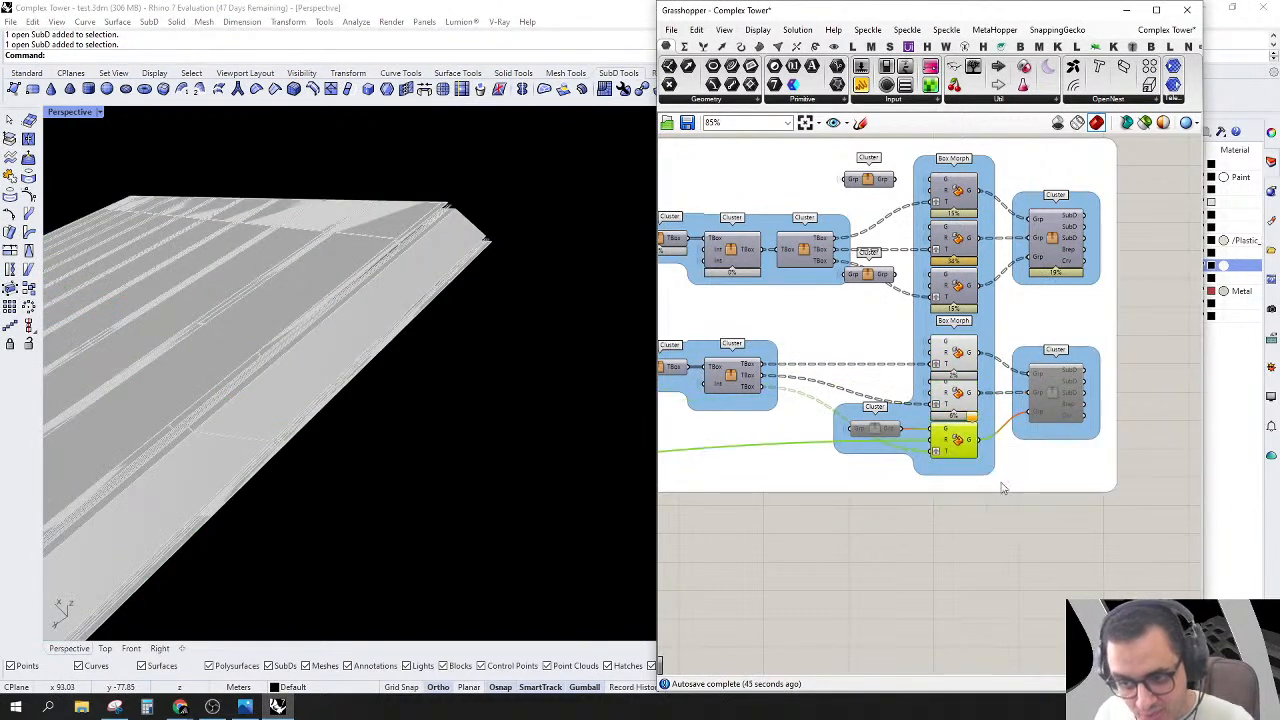
Step: Enable the geometry cluster that feeds the third lower Box Morph
{"action": "right_click_drag", "start_coordinate": [1052, 412], "coordinate": [1124, 410]}
{"action": "right_click", "coordinate": [944, 430]}
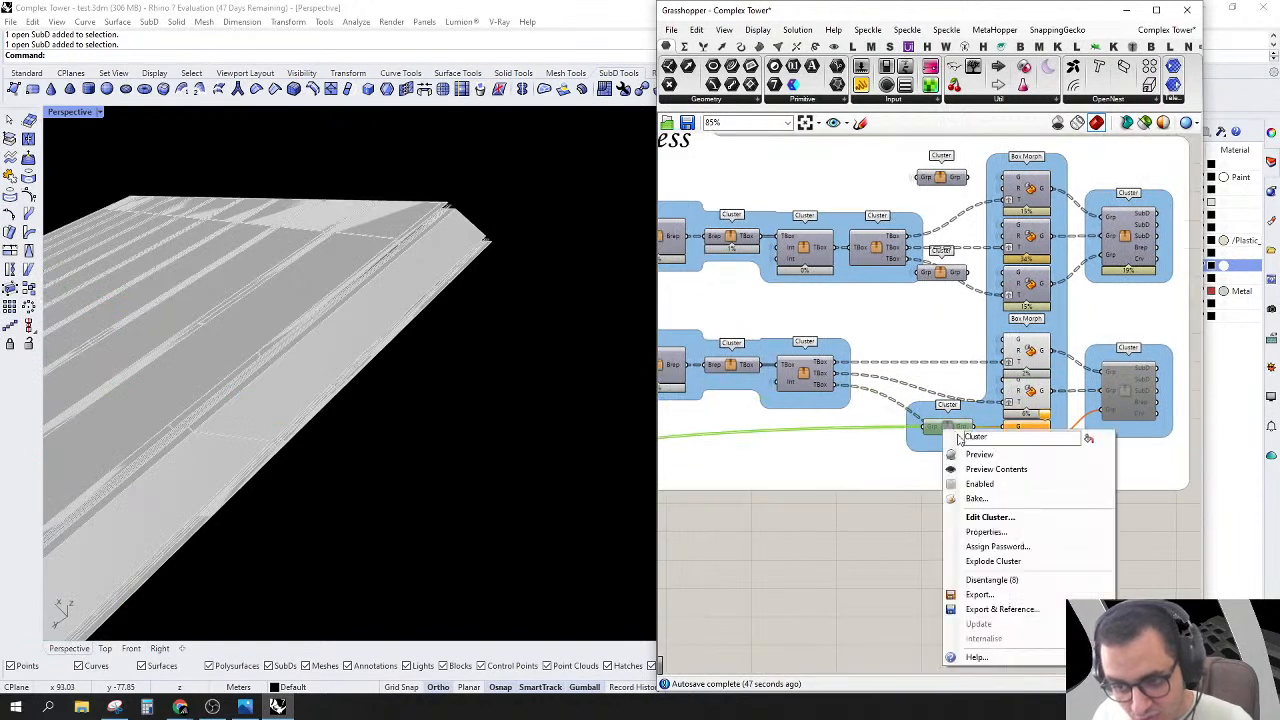
{"action": "left_click", "coordinate": [978, 483]}
{"action": "right_click_drag", "start_coordinate": [970, 407], "coordinate": [1018, 385]}
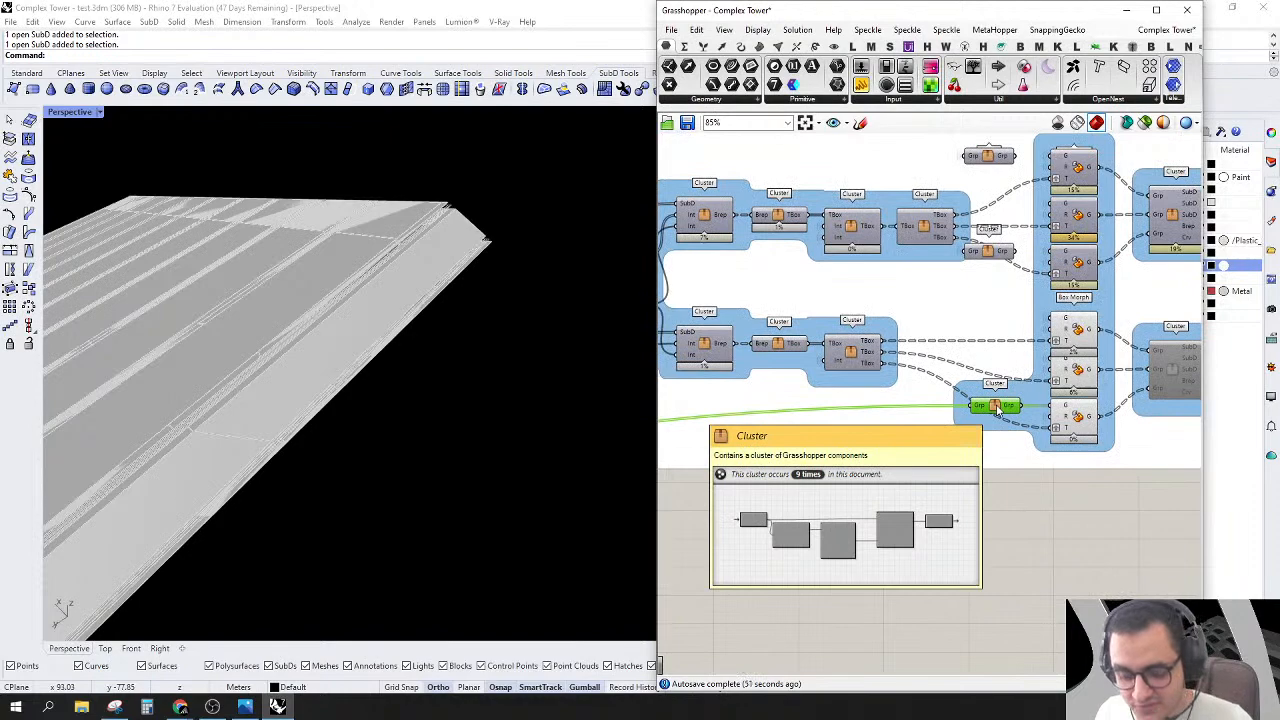
Step: Examine the first lower Box Morph's panels across the tower's roof from several angles
{"action": "scroll", "coordinate": [996, 408], "scroll_direction": "down", "scroll_amount": 2}
{"action": "right_click_drag", "start_coordinate": [1054, 481], "coordinate": [951, 515]}
{"action": "scroll", "coordinate": [937, 404], "scroll_direction": "up", "scroll_amount": 1}
{"action": "left_click", "coordinate": [953, 375]}
{"action": "right_click_drag", "start_coordinate": [440, 400], "coordinate": [572, 460]}
{"action": "scroll", "coordinate": [540, 458], "scroll_direction": "down", "scroll_amount": 4}
{"action": "scroll", "coordinate": [498, 452], "scroll_direction": "down", "scroll_amount": 6}
{"action": "right_click_drag", "start_coordinate": [497, 450], "coordinate": [428, 183]}
{"action": "scroll", "coordinate": [427, 184], "scroll_direction": "up", "scroll_amount": 6}
{"action": "scroll", "coordinate": [378, 241], "scroll_direction": "up", "scroll_amount": 3}
{"action": "right_click_drag", "start_coordinate": [905, 478], "coordinate": [833, 456]}
Step: Turn off the preview of the three lower Box Morphs and the cluster they feed
{"action": "left_click_drag", "start_coordinate": [851, 510], "coordinate": [940, 320]}
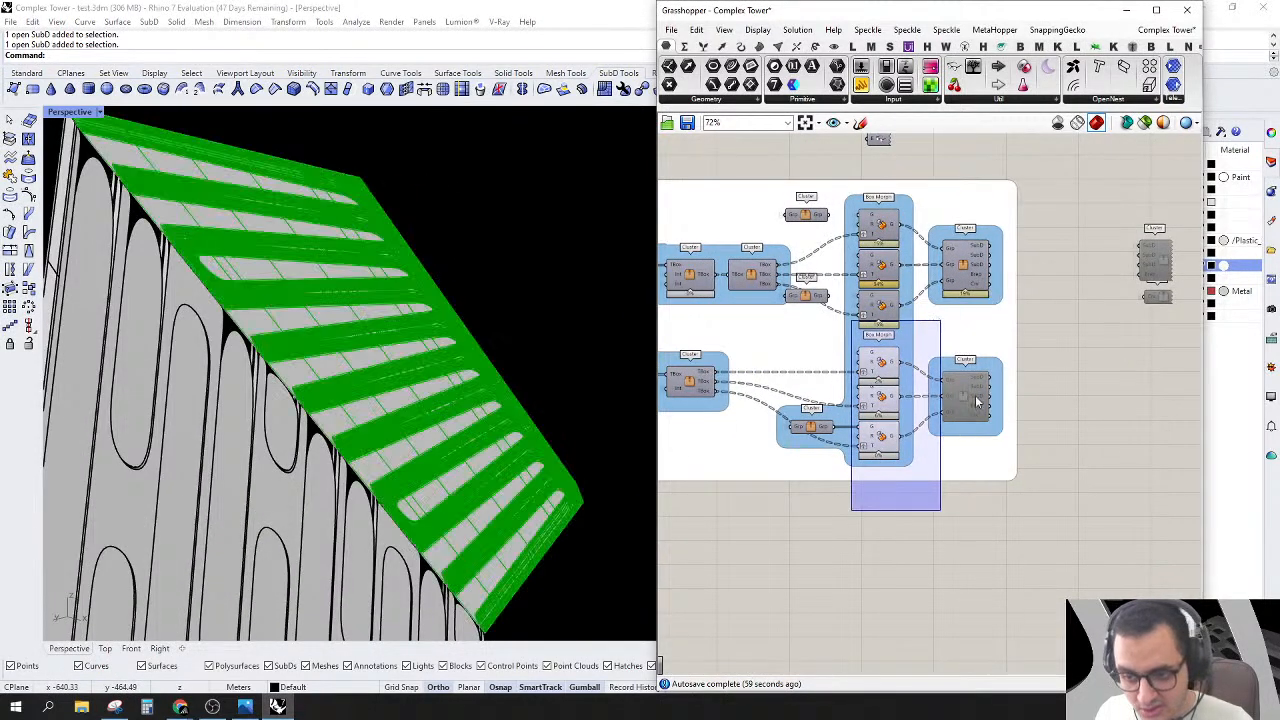
{"action": "middle_click", "coordinate": [1085, 315]}
{"action": "left_click", "coordinate": [1100, 340]}
{"action": "left_click", "coordinate": [1098, 345]}
{"action": "left_click", "coordinate": [962, 401]}
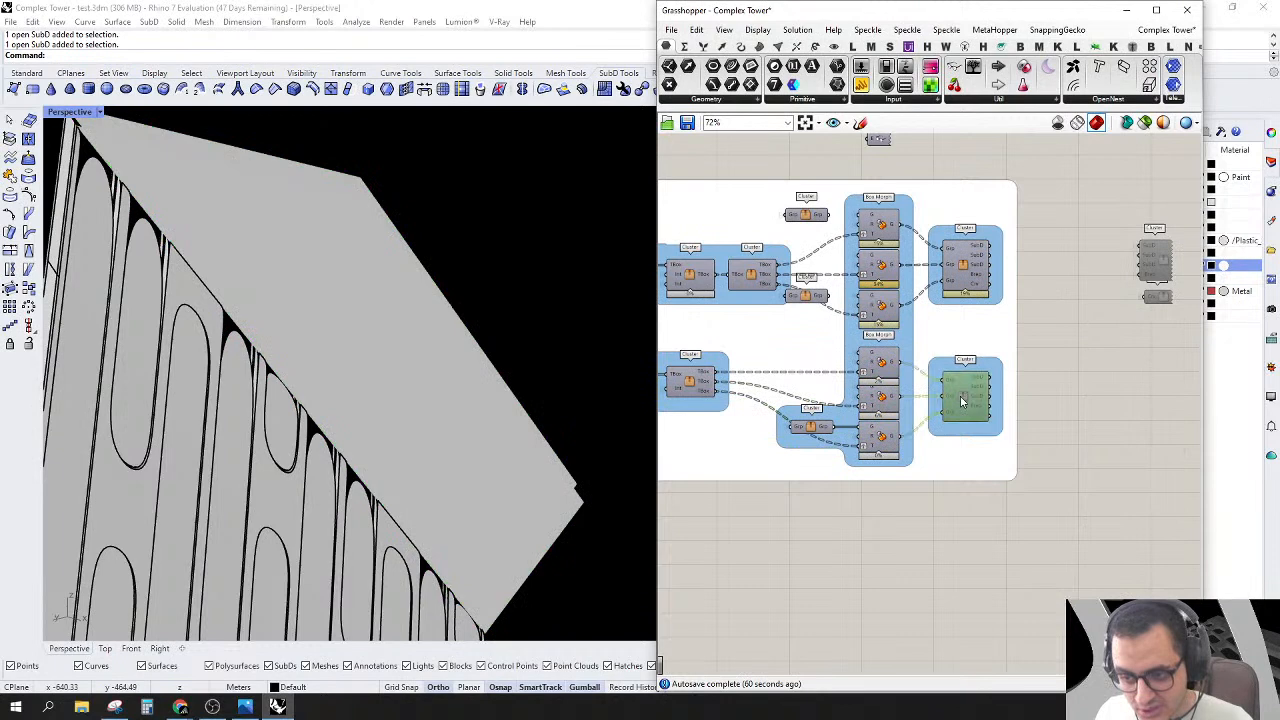
{"action": "right_click", "coordinate": [962, 401]}
{"action": "left_click", "coordinate": [988, 435]}
Step: Duplicate the two disabled clusters at the chain's end below the originals and wire the lower cluster's outputs into the copied display cluster
{"action": "right_click_drag", "start_coordinate": [1054, 339], "coordinate": [951, 317]}
{"action": "left_click_drag", "start_coordinate": [1060, 348], "coordinate": [986, 189]}
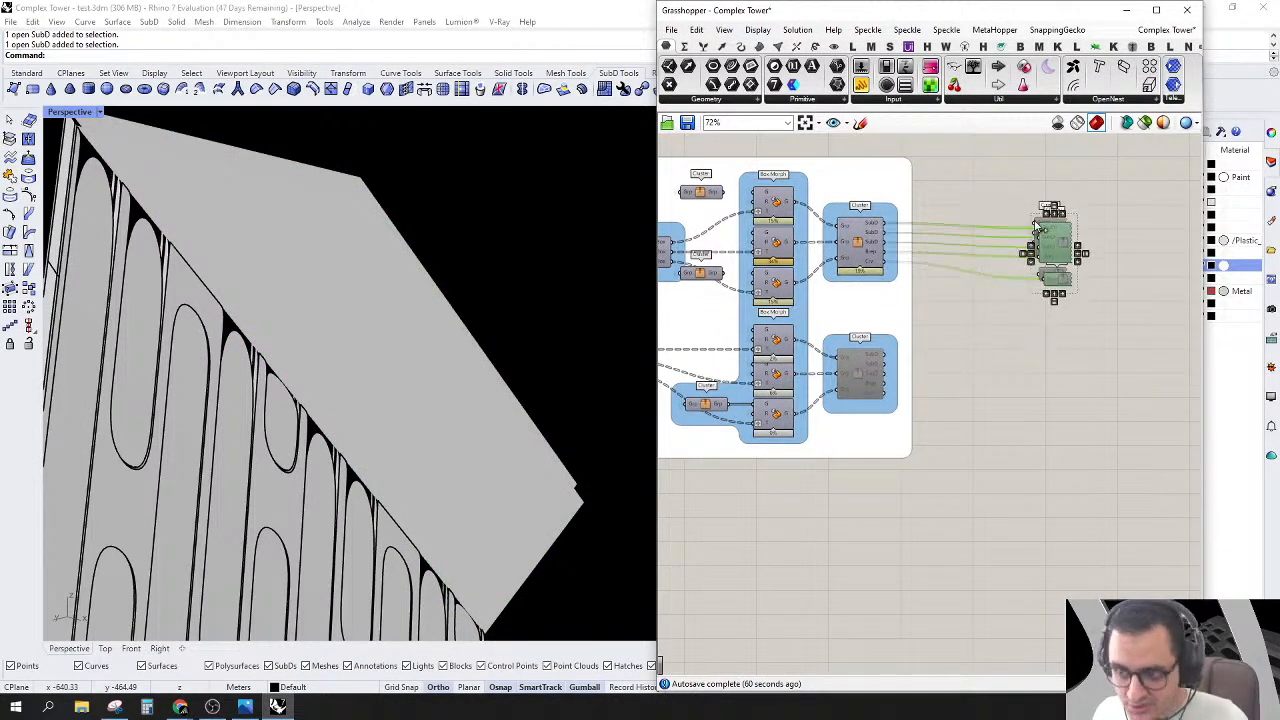
{"action": "left_click_drag", "start_coordinate": [1050, 252], "coordinate": [1050, 345], "text": "alt"}
{"action": "left_click", "coordinate": [1018, 341]}
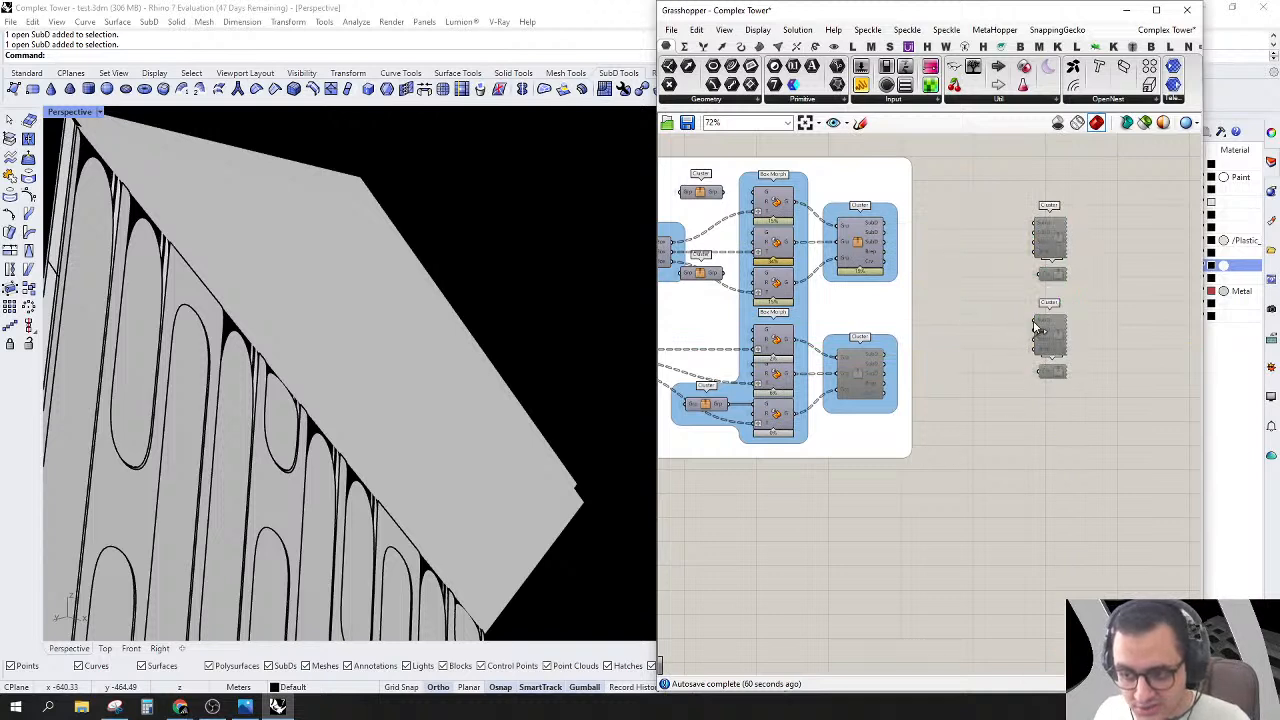
{"action": "left_click_drag", "start_coordinate": [886, 363], "coordinate": [1037, 350]}
{"action": "key", "text": "ctrl+z"}
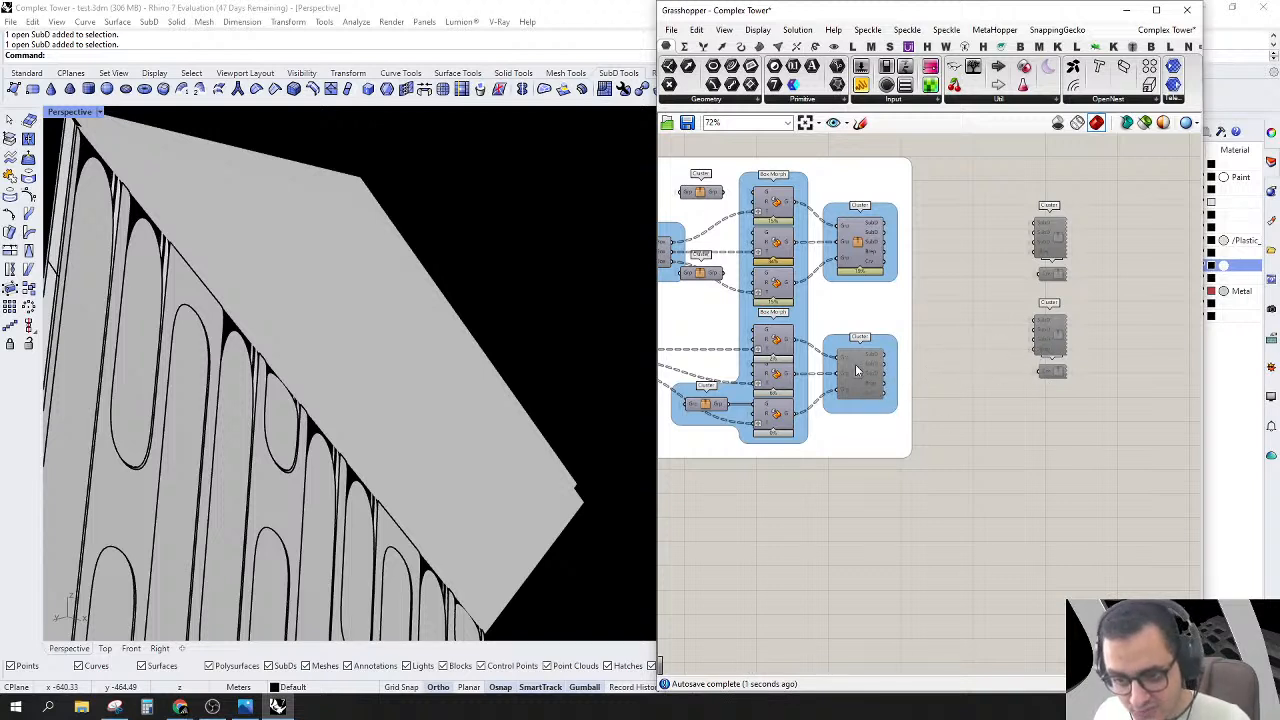
Step: Enable the cluster after the lower Box Morphs and the copied display cluster it feeds
{"action": "right_click", "coordinate": [856, 370]}
{"action": "left_click", "coordinate": [900, 417]}
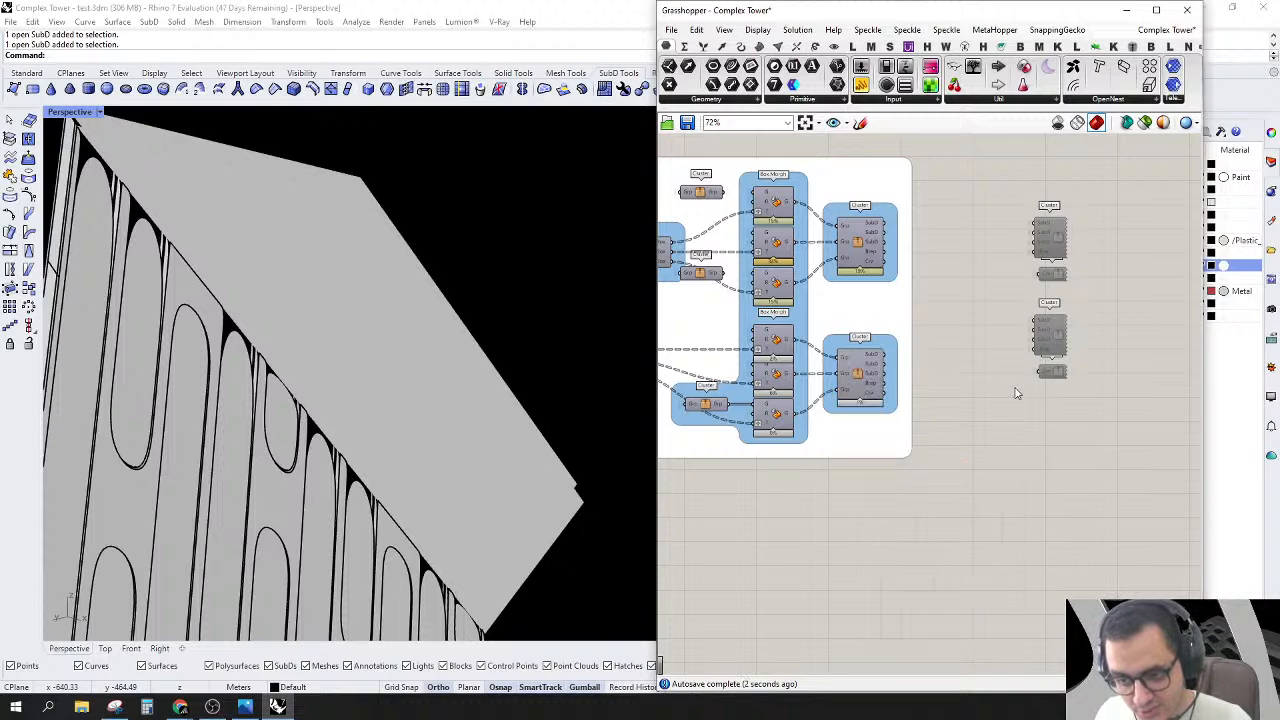
{"action": "right_click", "coordinate": [1056, 332]}
{"action": "left_click", "coordinate": [1073, 390]}
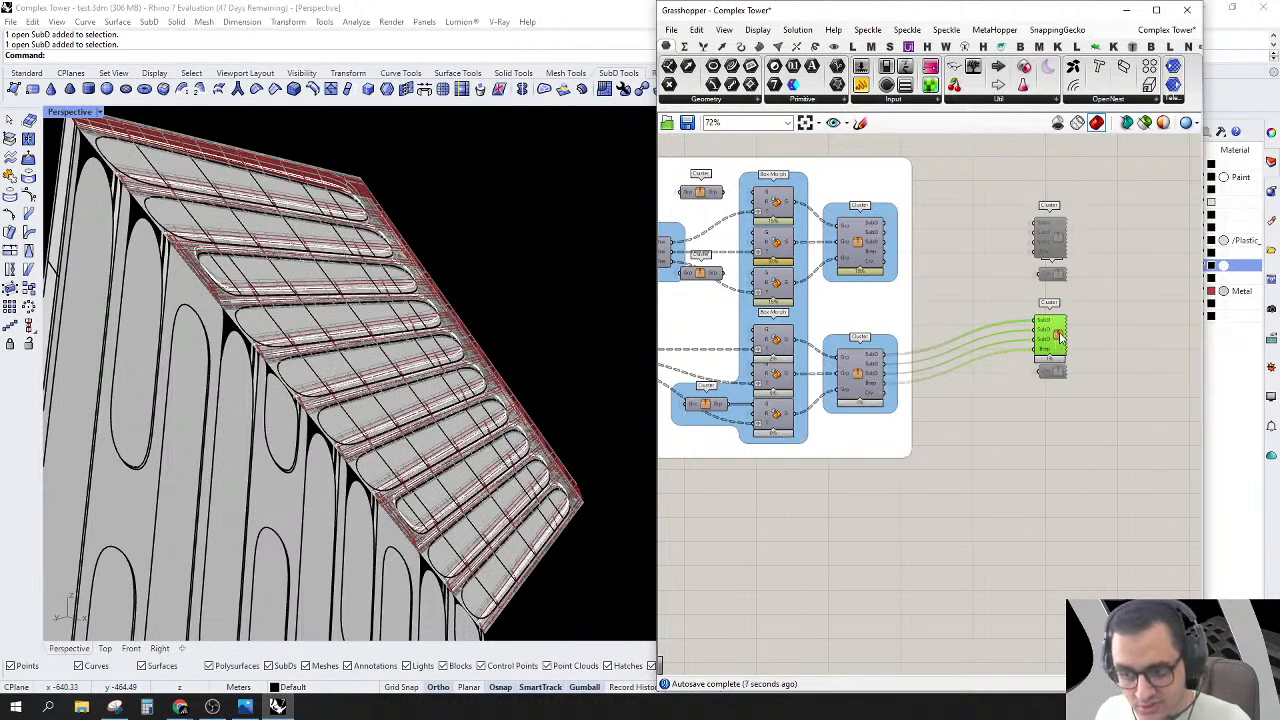
Step: Open the copied display cluster and examine how the roof panels' material previews meet the facade panels at the roof edge
{"action": "double_click", "coordinate": [1060, 338]}
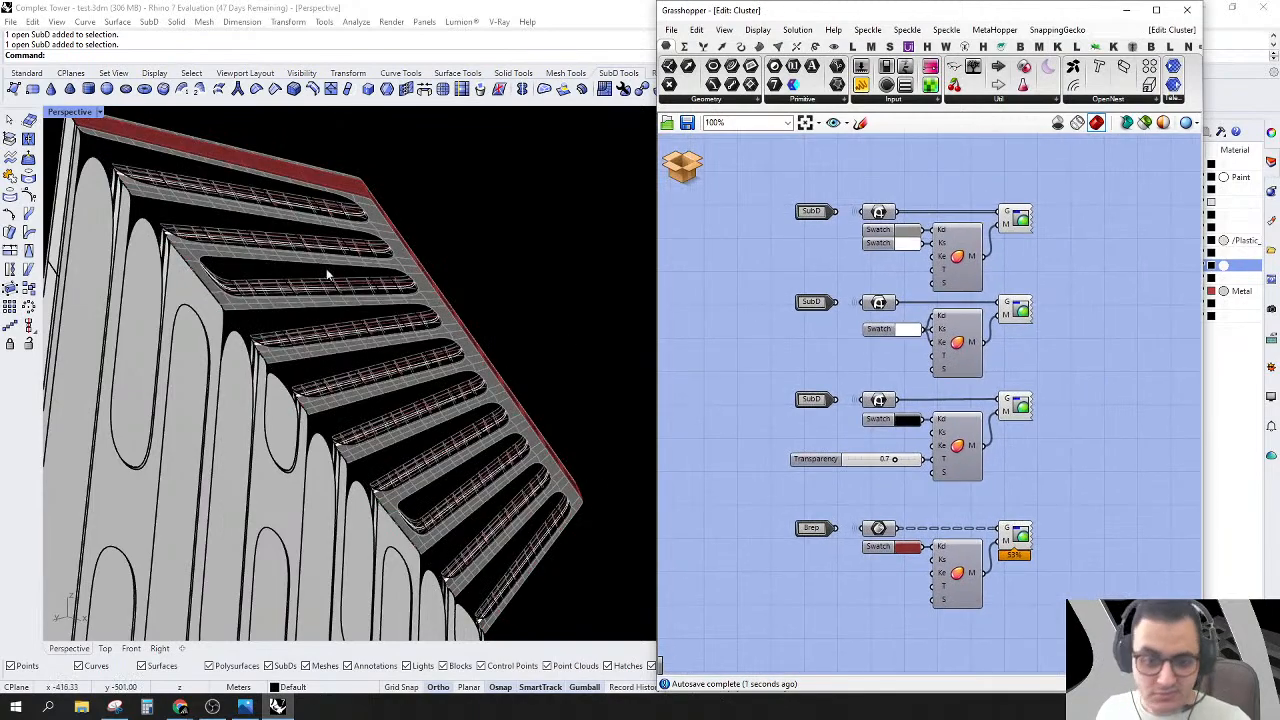
{"action": "right_click_drag", "start_coordinate": [309, 266], "coordinate": [572, 384]}
{"action": "right_click_drag", "start_coordinate": [477, 334], "coordinate": [450, 490]}
{"action": "scroll", "coordinate": [352, 458], "scroll_direction": "up", "scroll_amount": 7}
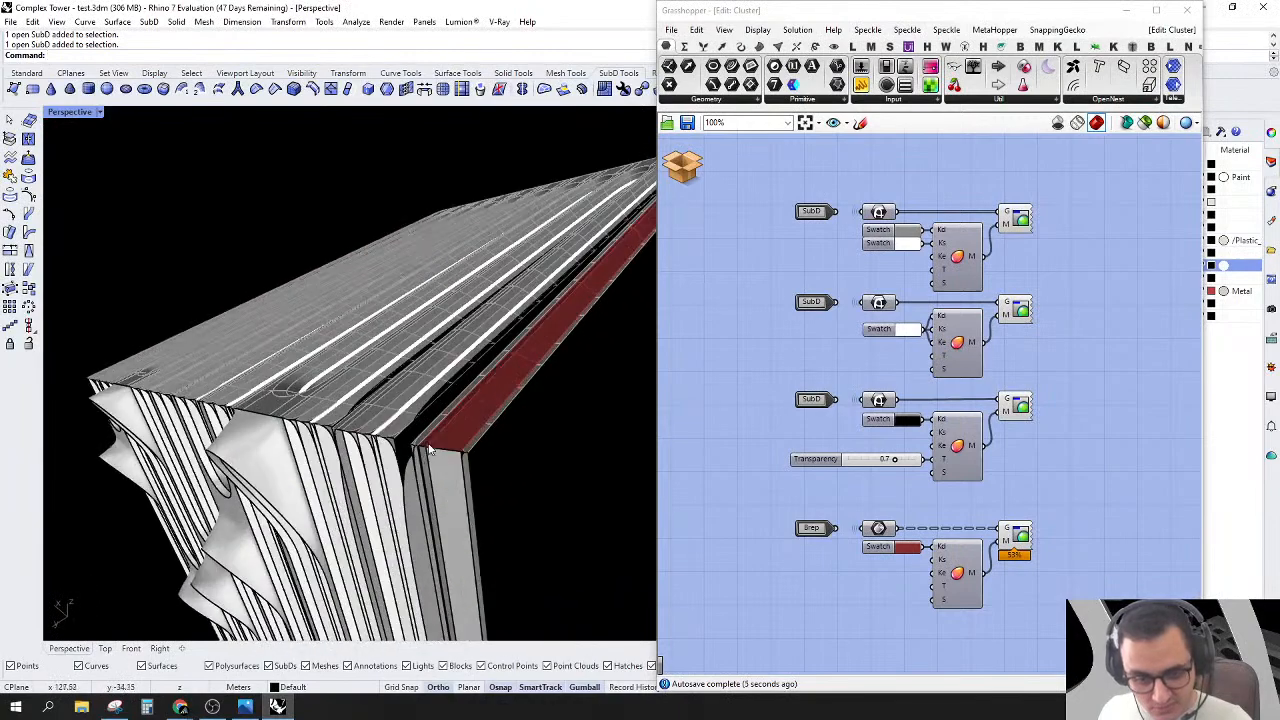
{"action": "scroll", "coordinate": [352, 458], "scroll_direction": "up", "scroll_amount": 3}
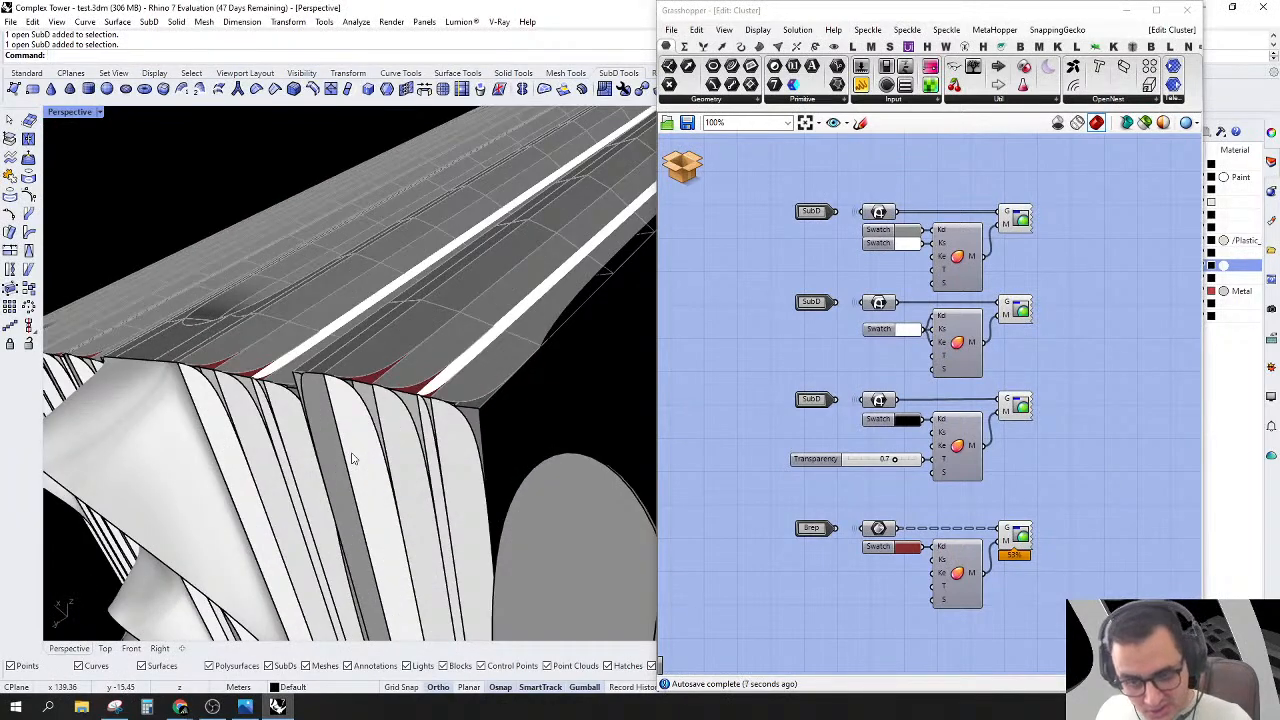
{"action": "right_click_drag", "start_coordinate": [445, 449], "coordinate": [420, 443]}
{"action": "scroll", "coordinate": [349, 391], "scroll_direction": "down", "scroll_amount": 5}
{"action": "right_click_drag", "start_coordinate": [349, 391], "coordinate": [379, 446]}
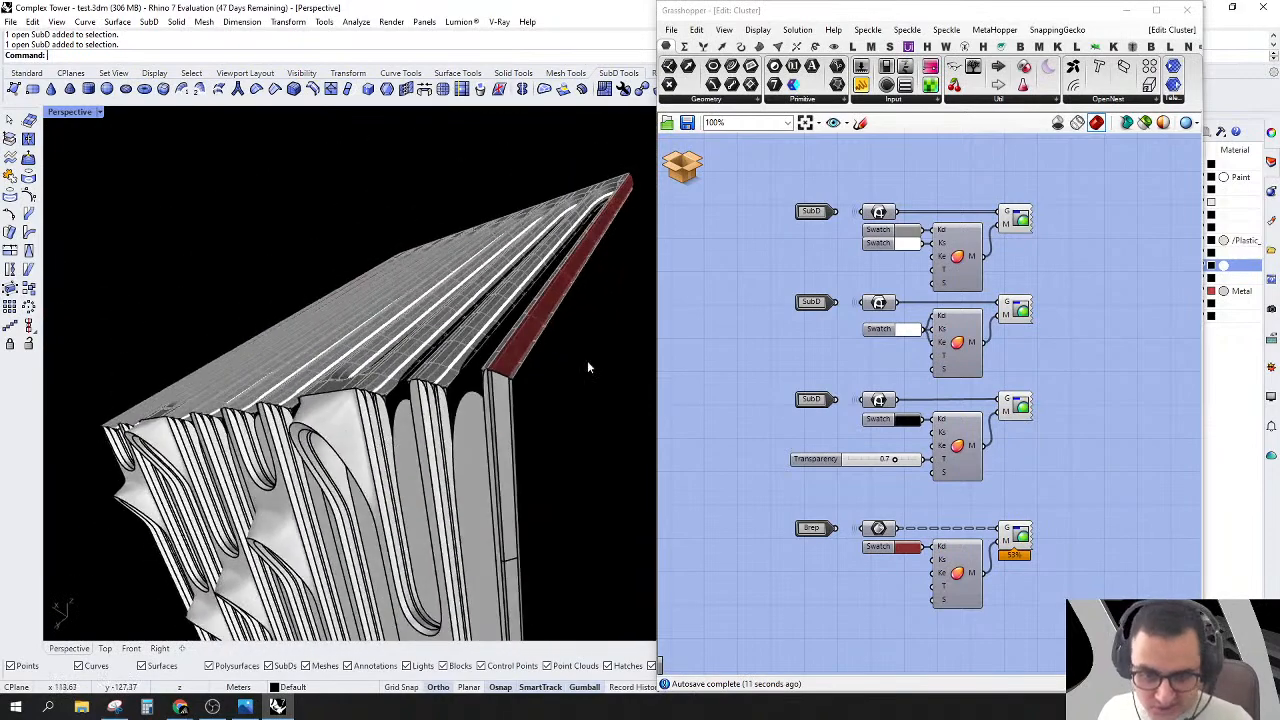
{"action": "scroll", "coordinate": [587, 362], "scroll_direction": "up", "scroll_amount": 4}
{"action": "scroll", "coordinate": [466, 384], "scroll_direction": "up", "scroll_amount": 4}
{"action": "scroll", "coordinate": [469, 405], "scroll_direction": "up", "scroll_amount": 3}
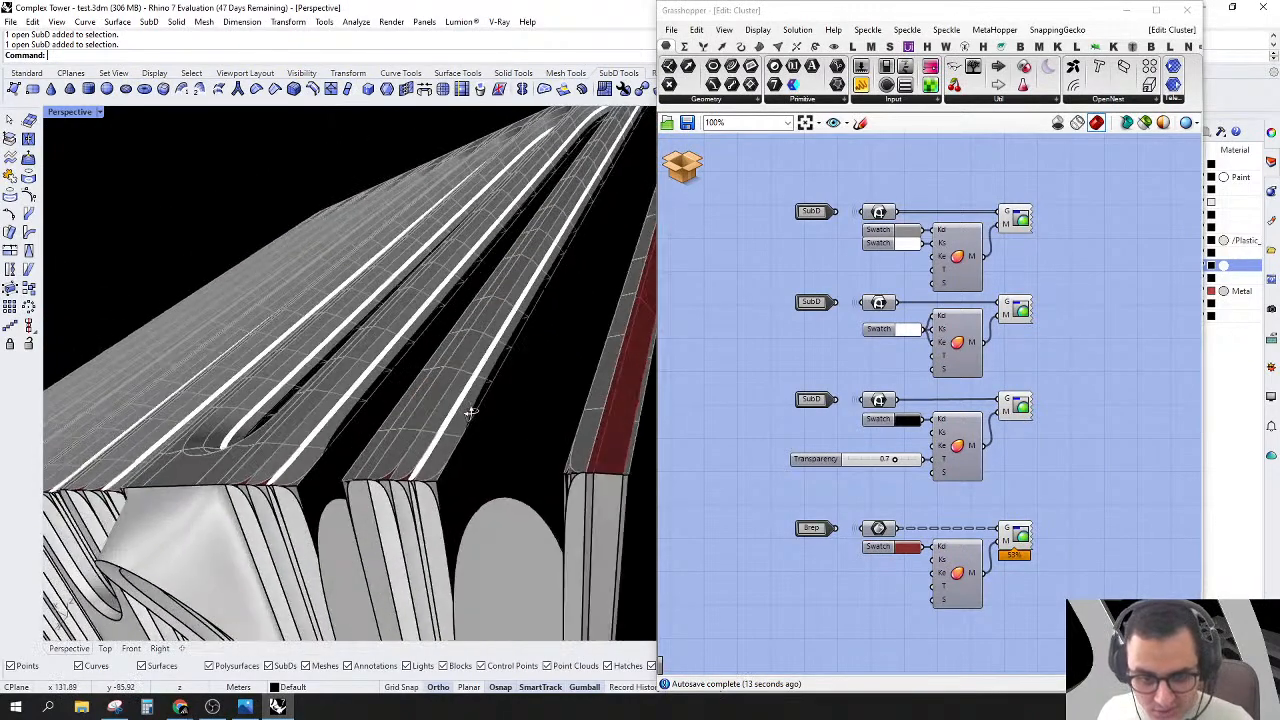
{"action": "scroll", "coordinate": [491, 470], "scroll_direction": "up", "scroll_amount": 3}
{"action": "scroll", "coordinate": [488, 439], "scroll_direction": "down", "scroll_amount": 5}
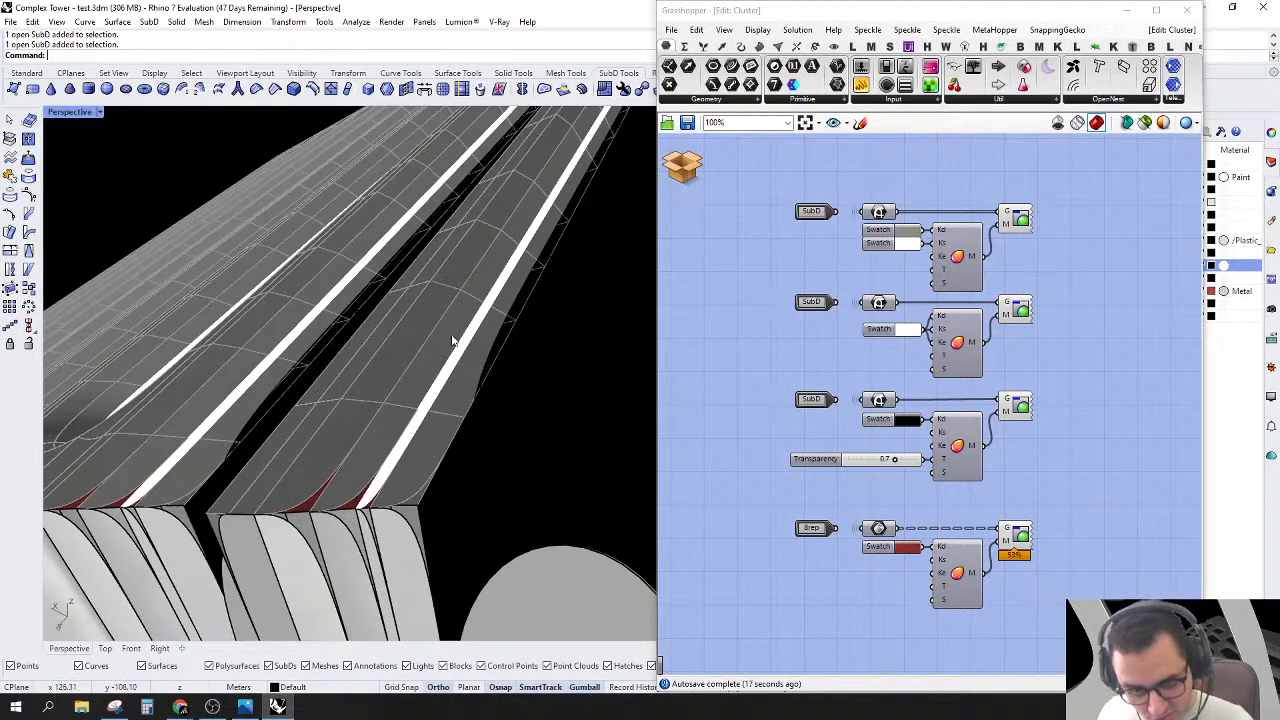
{"action": "right_click_drag", "start_coordinate": [381, 475], "coordinate": [499, 460]}
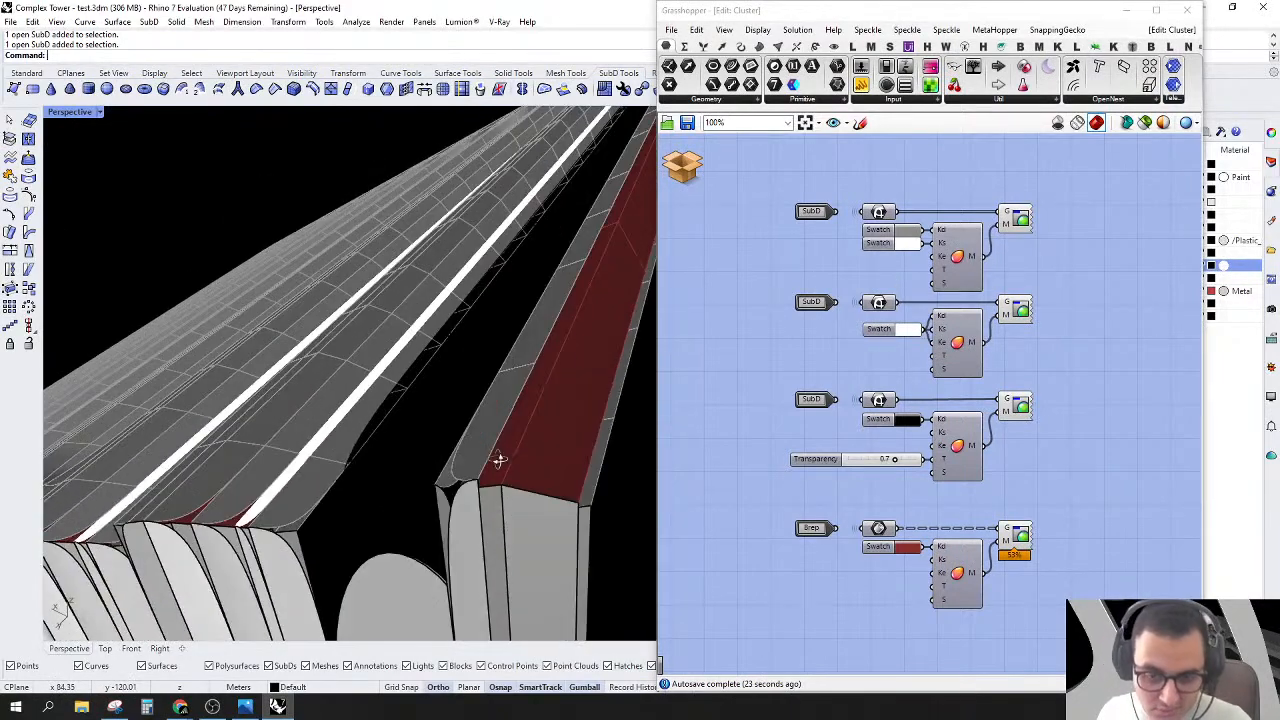
Step: Bake the first SubD custom preview of the roof panels as a group
{"action": "left_click", "coordinate": [1019, 219]}
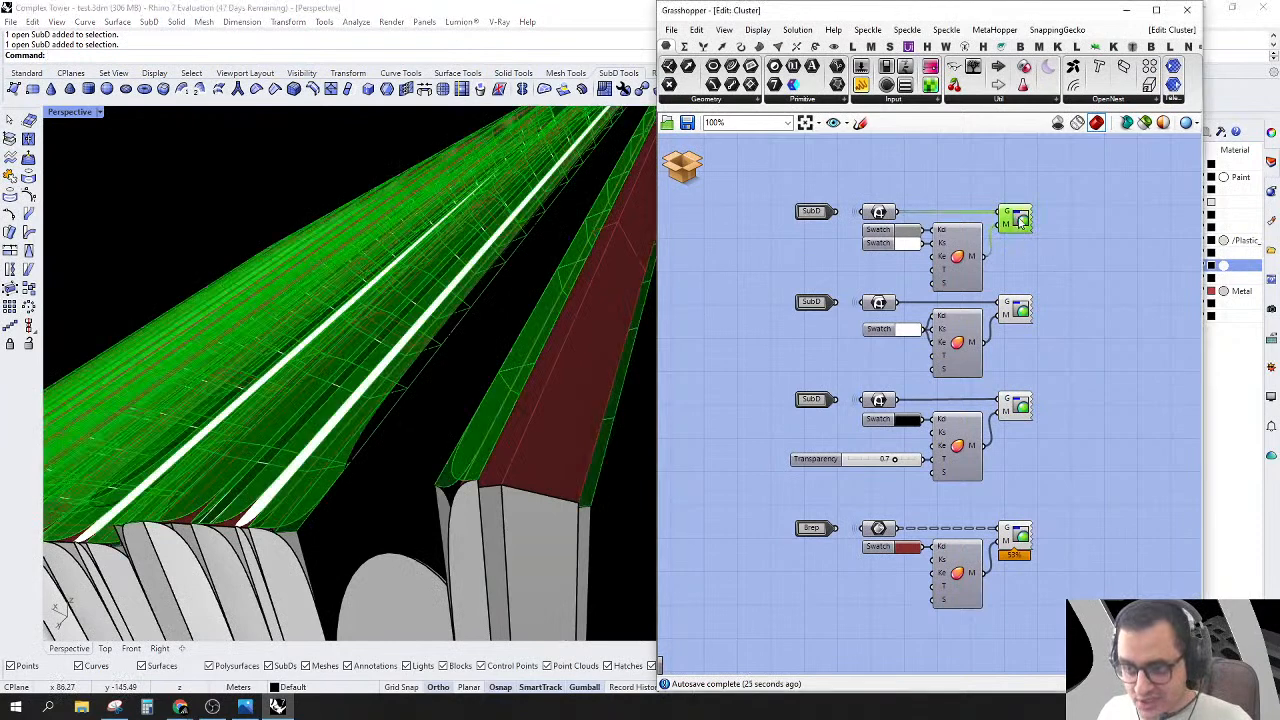
{"action": "right_click", "coordinate": [1019, 218]}
{"action": "left_click", "coordinate": [1045, 292]}
{"action": "left_click", "coordinate": [1013, 372]}
{"action": "left_click", "coordinate": [1060, 419]}
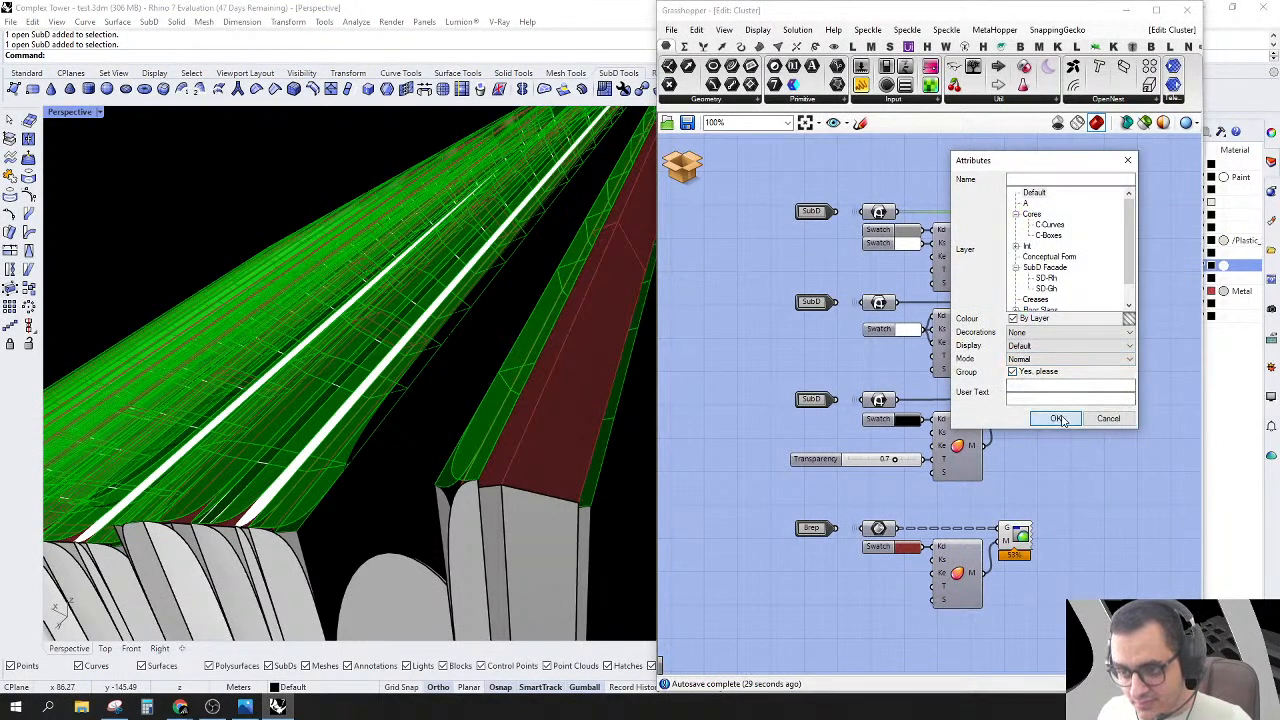
Step: Bake the second and third SubD custom previews of the roof panels
{"action": "left_click", "coordinate": [1016, 311]}
{"action": "right_click", "coordinate": [1017, 309]}
{"action": "left_click", "coordinate": [1049, 372]}
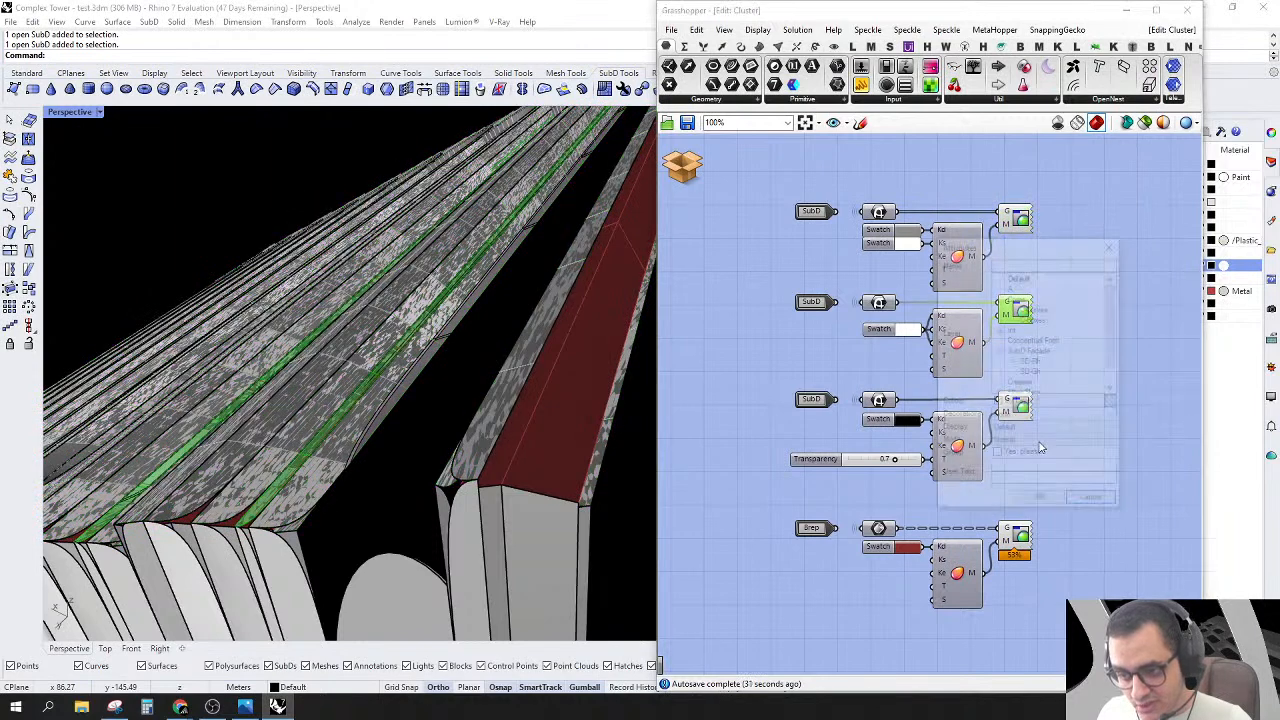
{"action": "left_click", "coordinate": [1038, 502]}
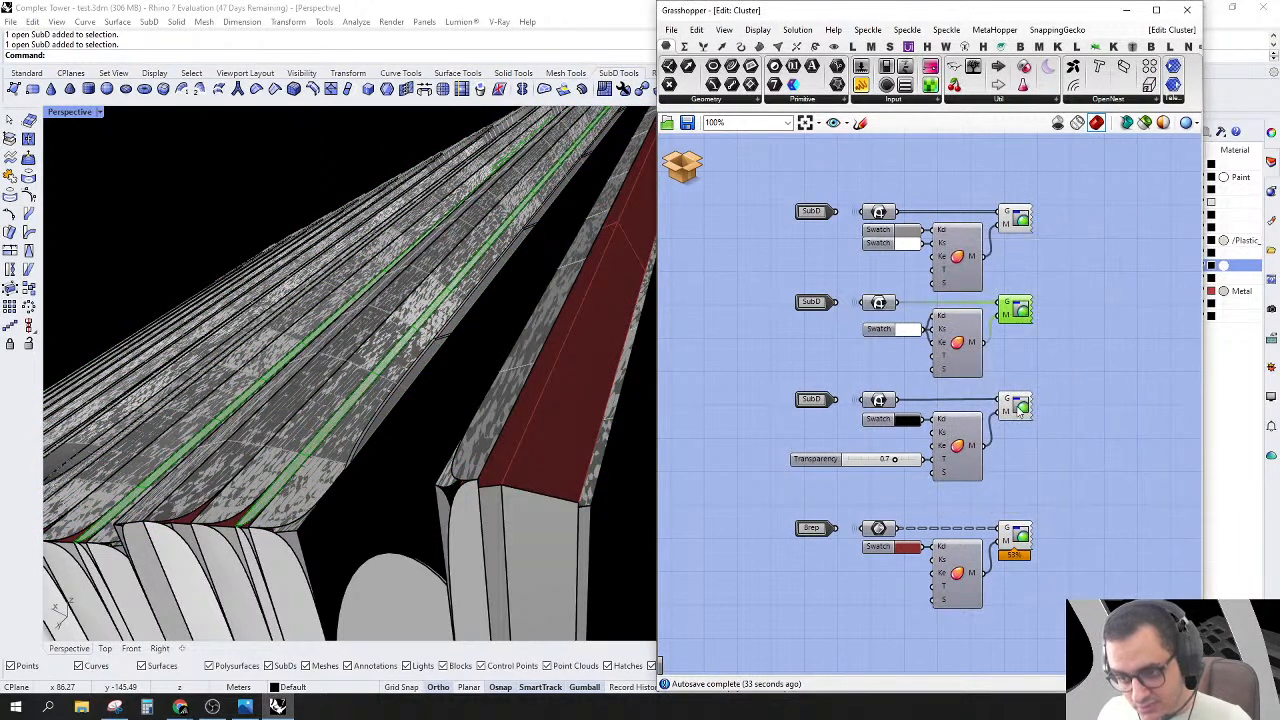
{"action": "right_click", "coordinate": [1016, 406]}
{"action": "left_click", "coordinate": [1048, 477]}
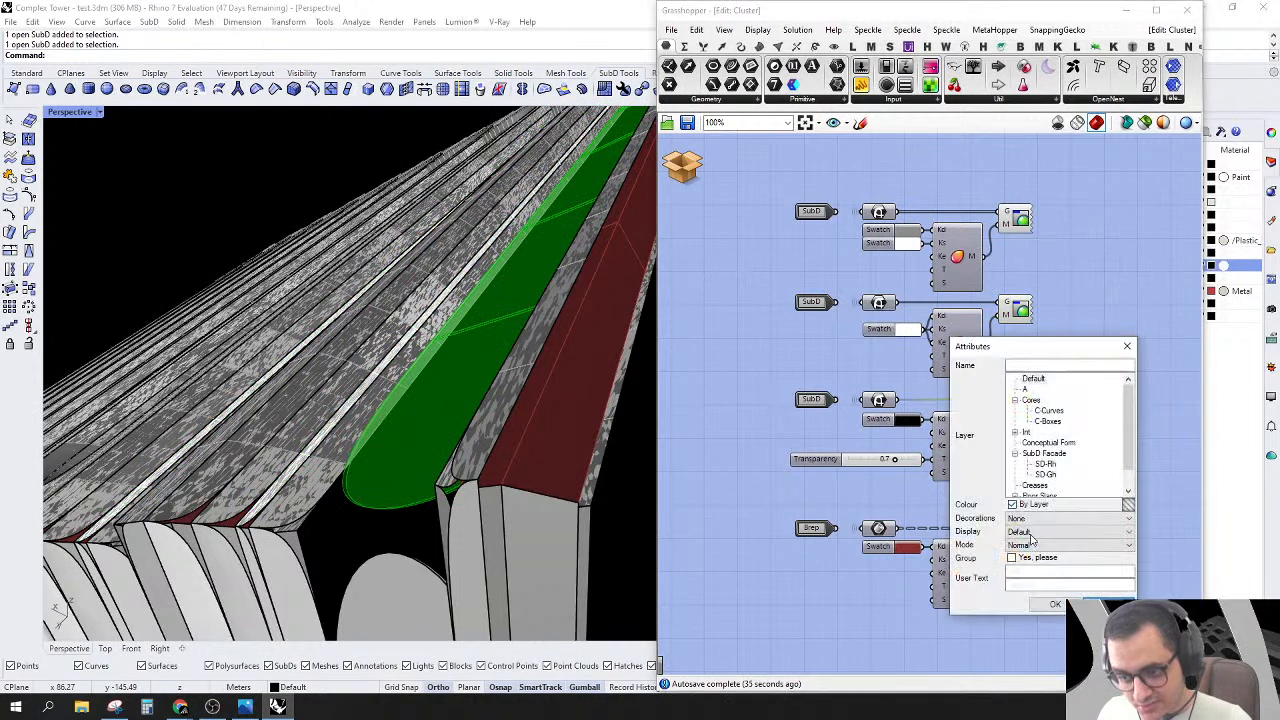
{"action": "left_click", "coordinate": [1055, 605]}
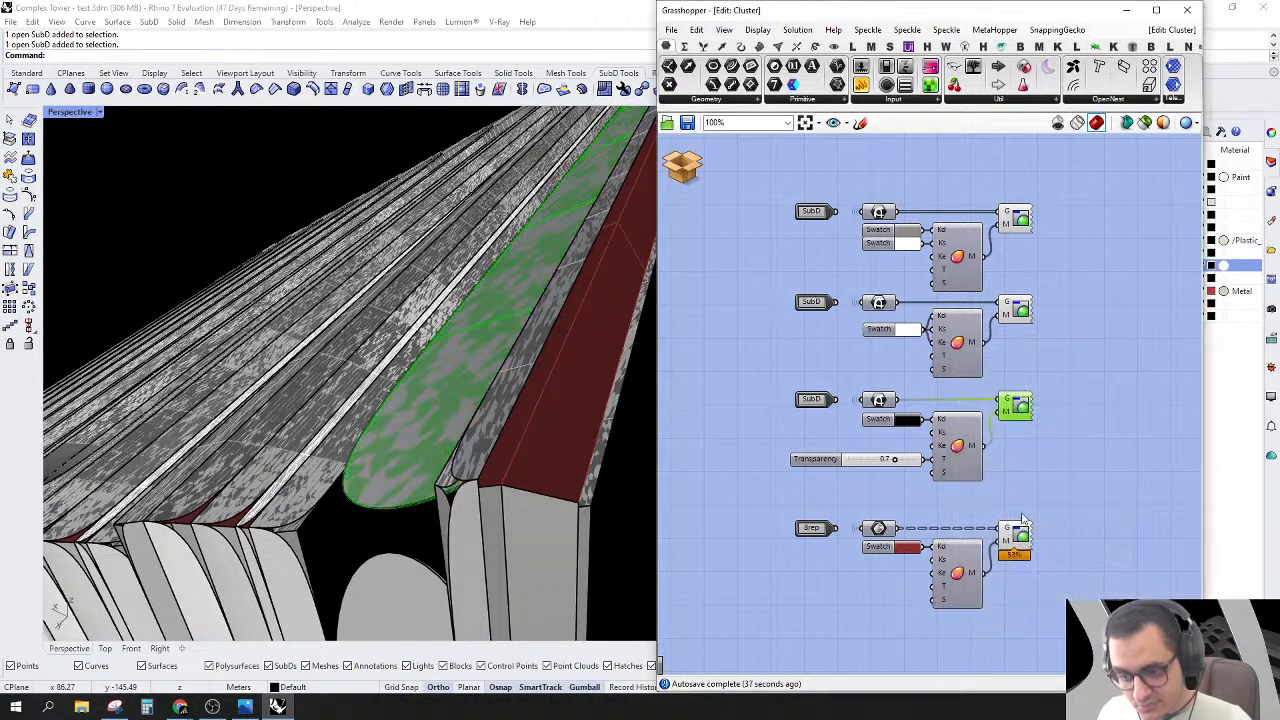
Step: Bake the Brep custom preview of the roof panels that uses the red swatch
{"action": "right_click", "coordinate": [1015, 532]}
{"action": "left_click", "coordinate": [1047, 603]}
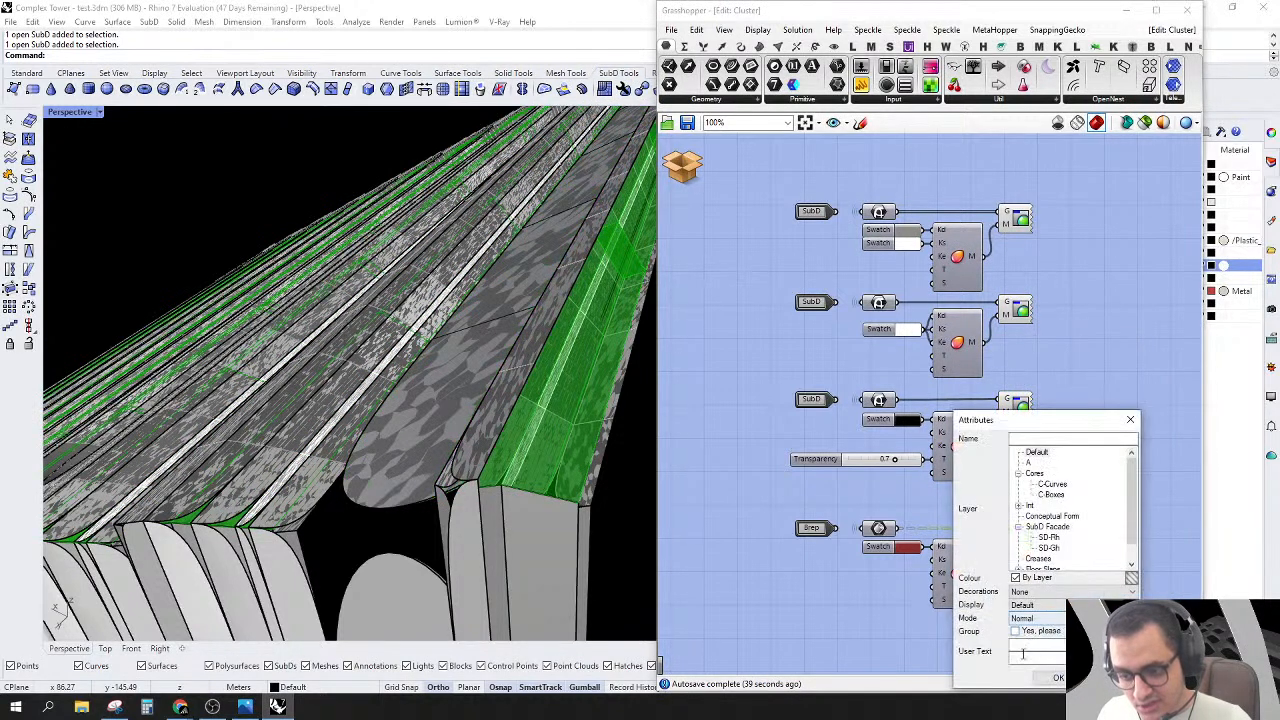
{"action": "left_click", "coordinate": [1040, 682]}
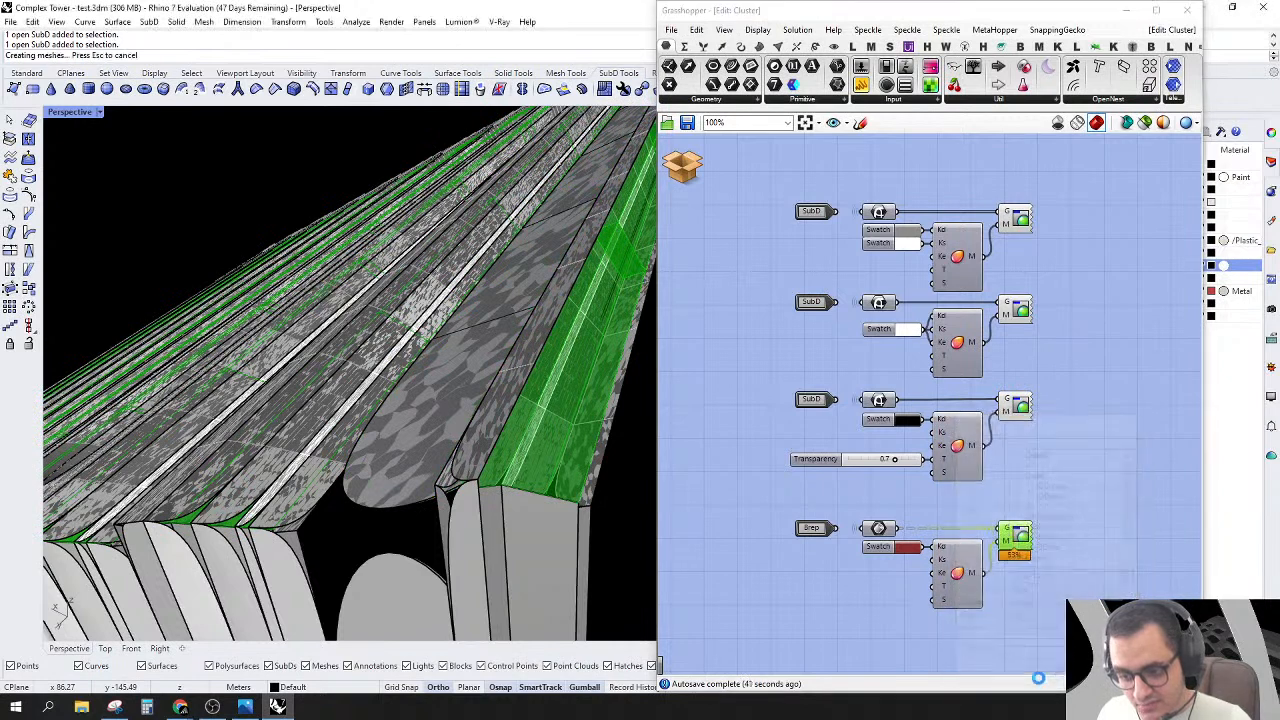
Step: Leave the copied display cluster without saving its changes and disable it
{"action": "left_click", "coordinate": [683, 170]}
{"action": "left_click", "coordinate": [703, 190]}
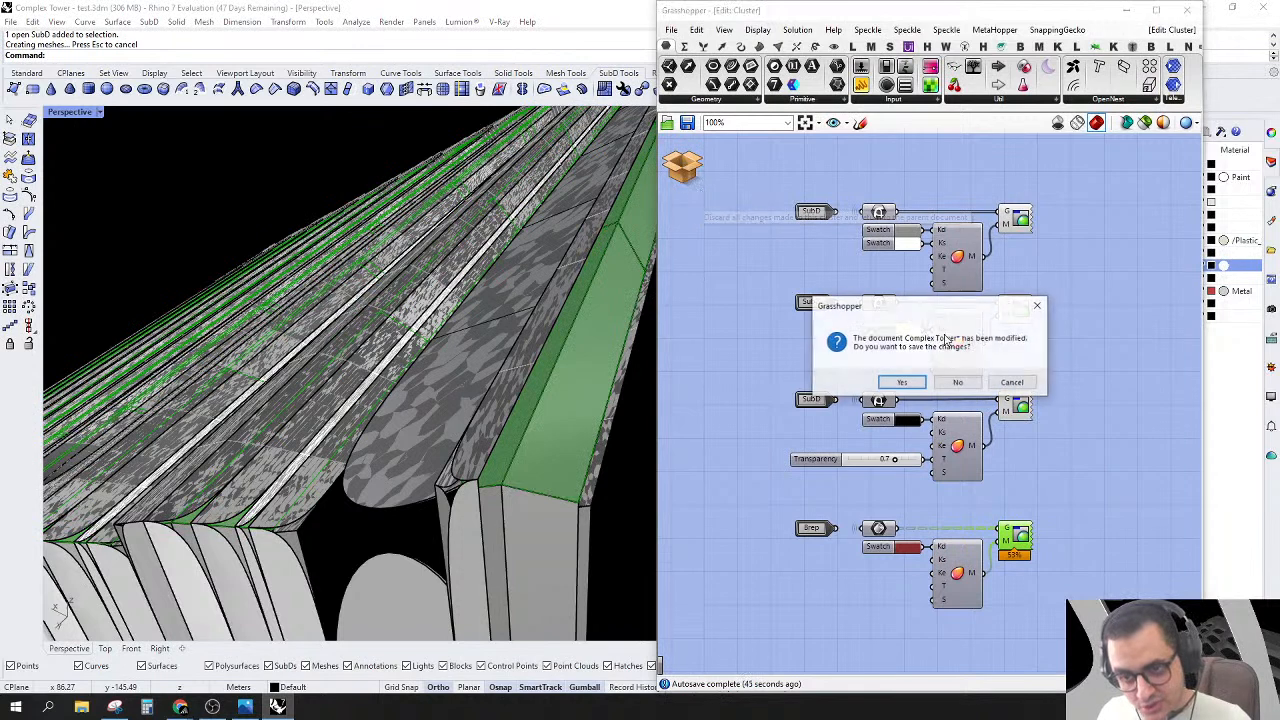
{"action": "left_click", "coordinate": [958, 381]}
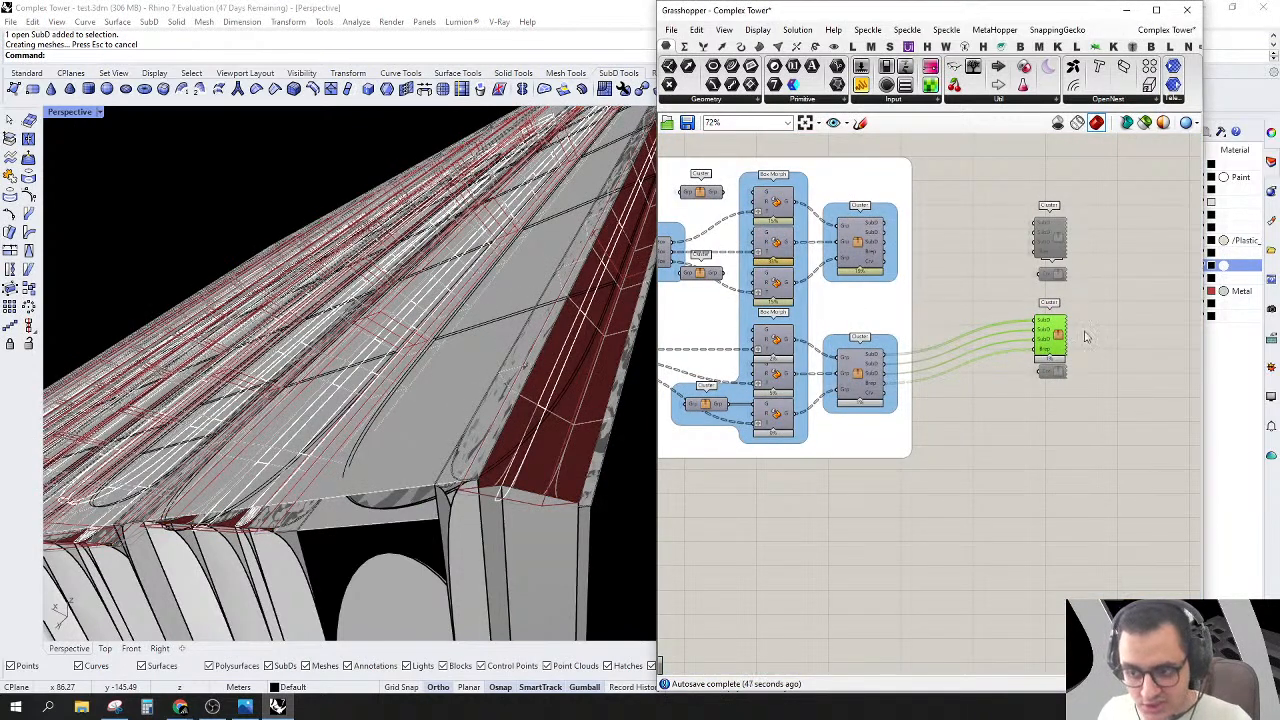
{"action": "right_click", "coordinate": [1120, 347]}
{"action": "left_click", "coordinate": [1138, 395]}
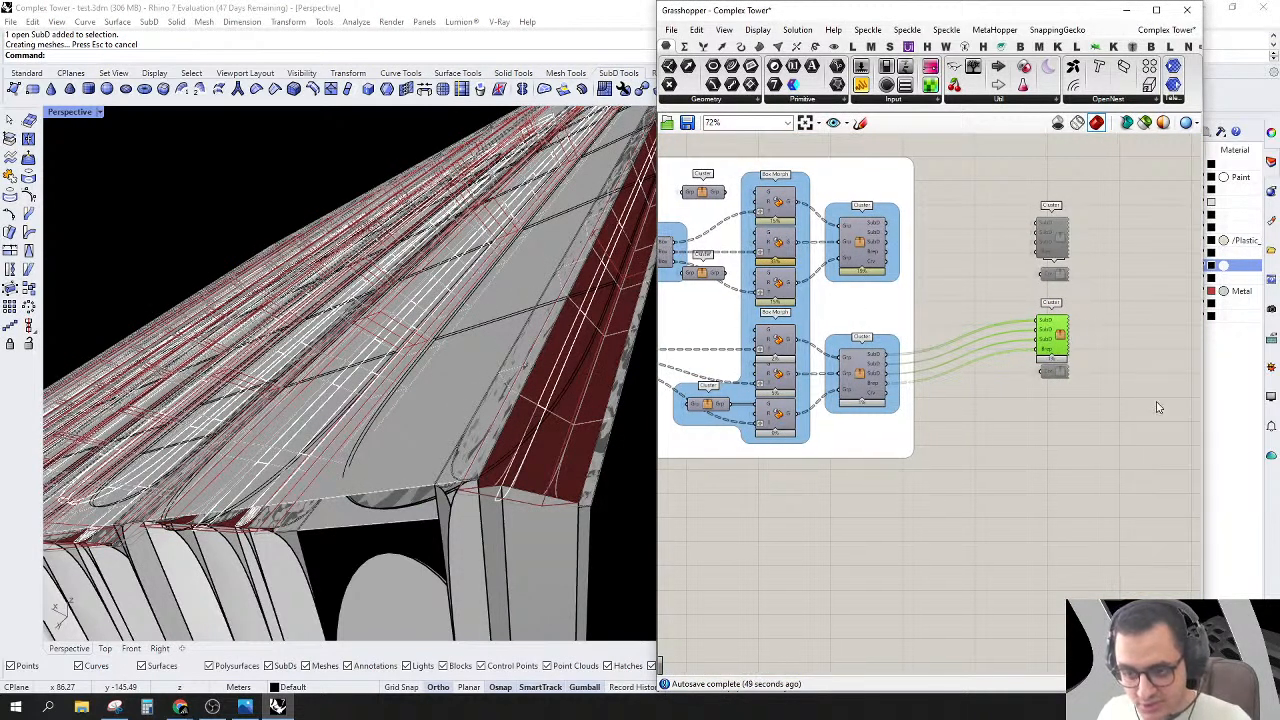
Step: Examine the baked roof panels and how they meet the facade panels along the tower's roof edge
{"action": "scroll", "coordinate": [589, 314], "scroll_direction": "down", "scroll_amount": 10}
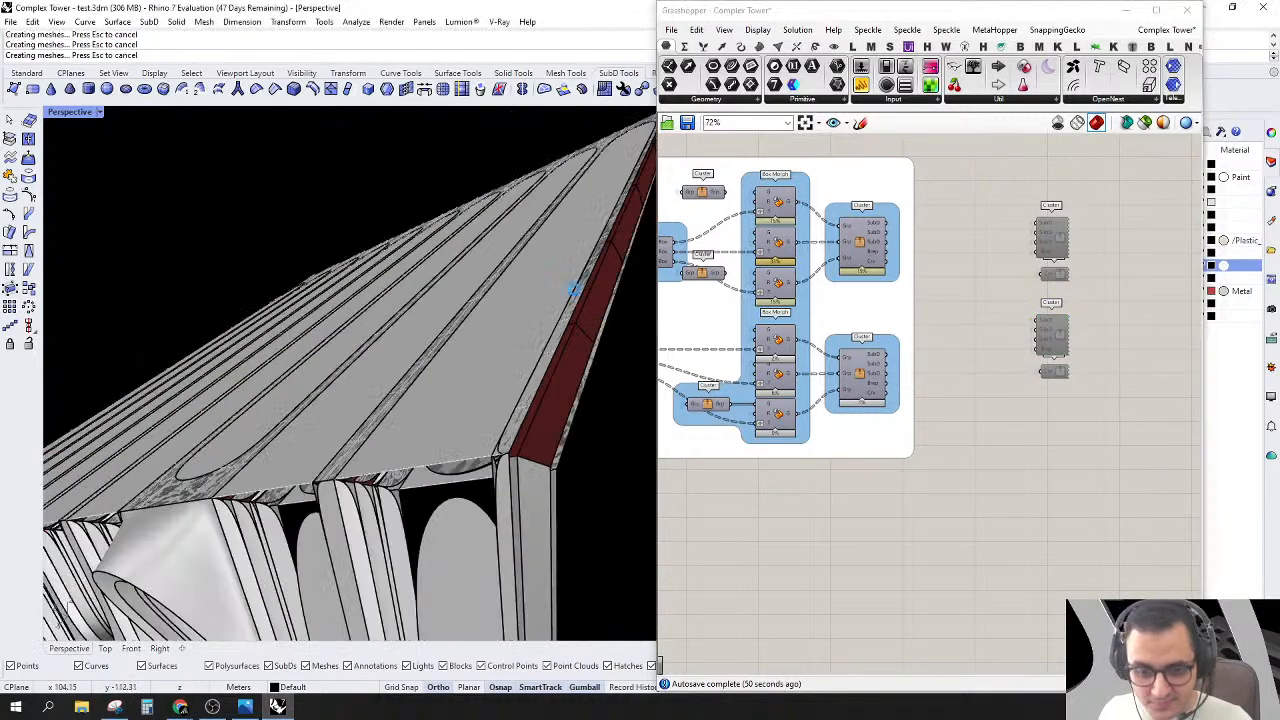
{"action": "scroll", "coordinate": [499, 305], "scroll_direction": "up", "scroll_amount": 6}
{"action": "left_click", "coordinate": [500, 306]}
{"action": "key", "text": "Escape"}
{"action": "scroll", "coordinate": [535, 331], "scroll_direction": "up", "scroll_amount": 7}
{"action": "left_click", "coordinate": [533, 331]}
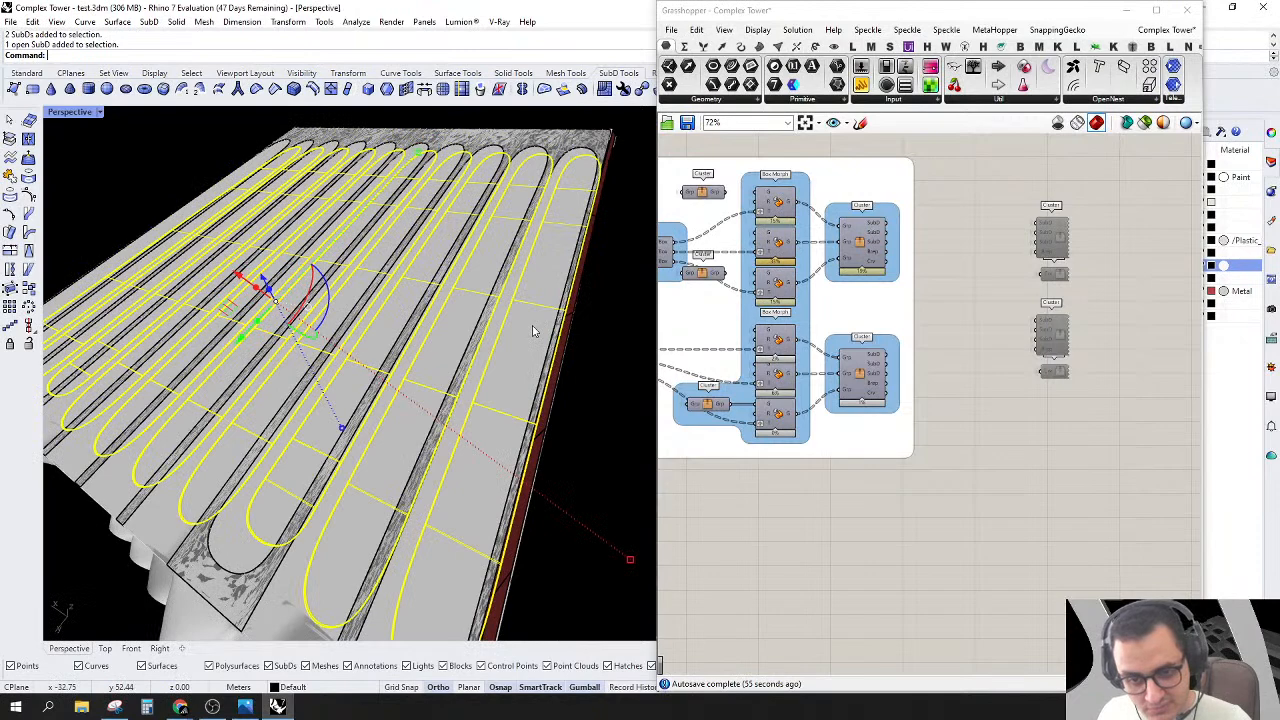
{"action": "scroll", "coordinate": [533, 330], "scroll_direction": "down", "scroll_amount": 4}
{"action": "key", "text": "Escape"}
{"action": "right_click_drag", "start_coordinate": [480, 466], "coordinate": [477, 449]}
{"action": "scroll", "coordinate": [735, 330], "scroll_direction": "up", "scroll_amount": 6}
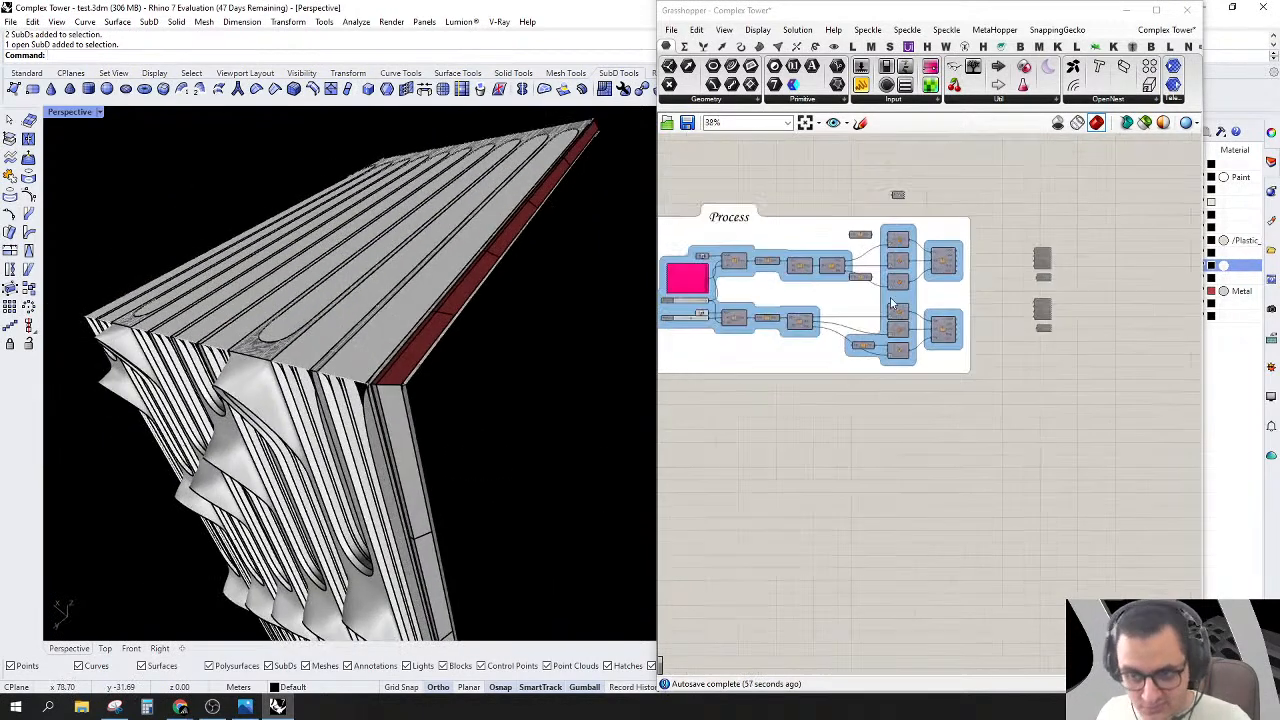
Step: Turn off the preview of the cluster feeding the lower Process branch and examine the roof corner from the side
{"action": "right_click", "coordinate": [736, 327]}
{"action": "left_click", "coordinate": [771, 353]}
{"action": "scroll", "coordinate": [577, 346], "scroll_direction": "down", "scroll_amount": 5}
{"action": "right_click_drag", "start_coordinate": [567, 352], "coordinate": [444, 272]}
{"action": "scroll", "coordinate": [434, 278], "scroll_direction": "up", "scroll_amount": 2}
{"action": "right_click_drag", "start_coordinate": [1063, 223], "coordinate": [684, 217]}
{"action": "scroll", "coordinate": [846, 325], "scroll_direction": "down", "scroll_amount": 4}
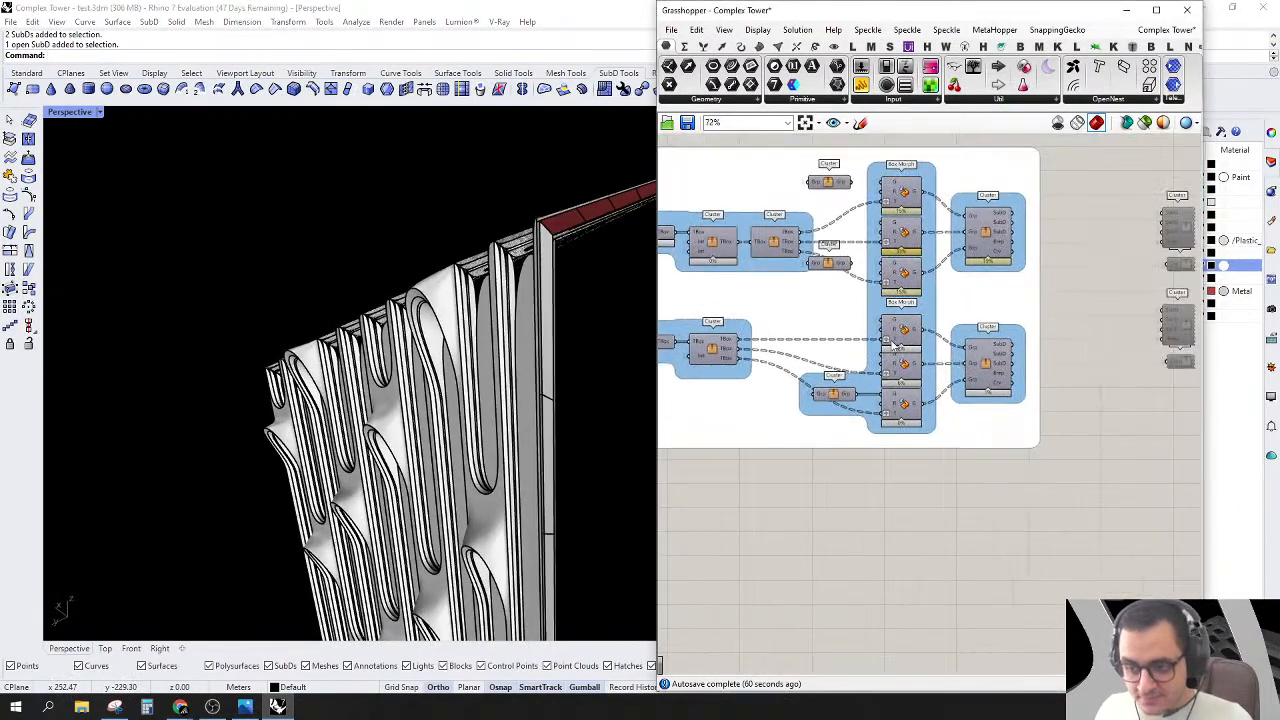
{"action": "right_click", "coordinate": [976, 346]}
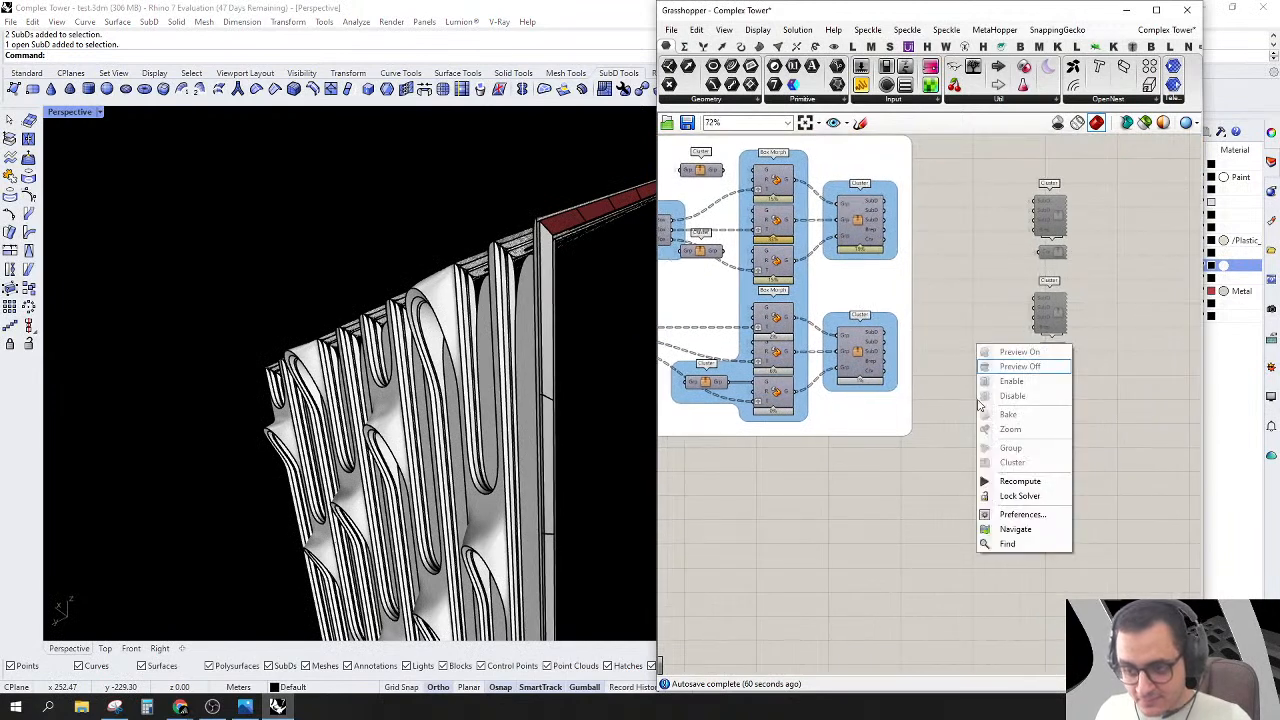
Step: Toggle the Grasshopper solver lock on and off, and recompute the tower definition
{"action": "left_click", "coordinate": [1022, 498]}
{"action": "right_click", "coordinate": [1012, 430]}
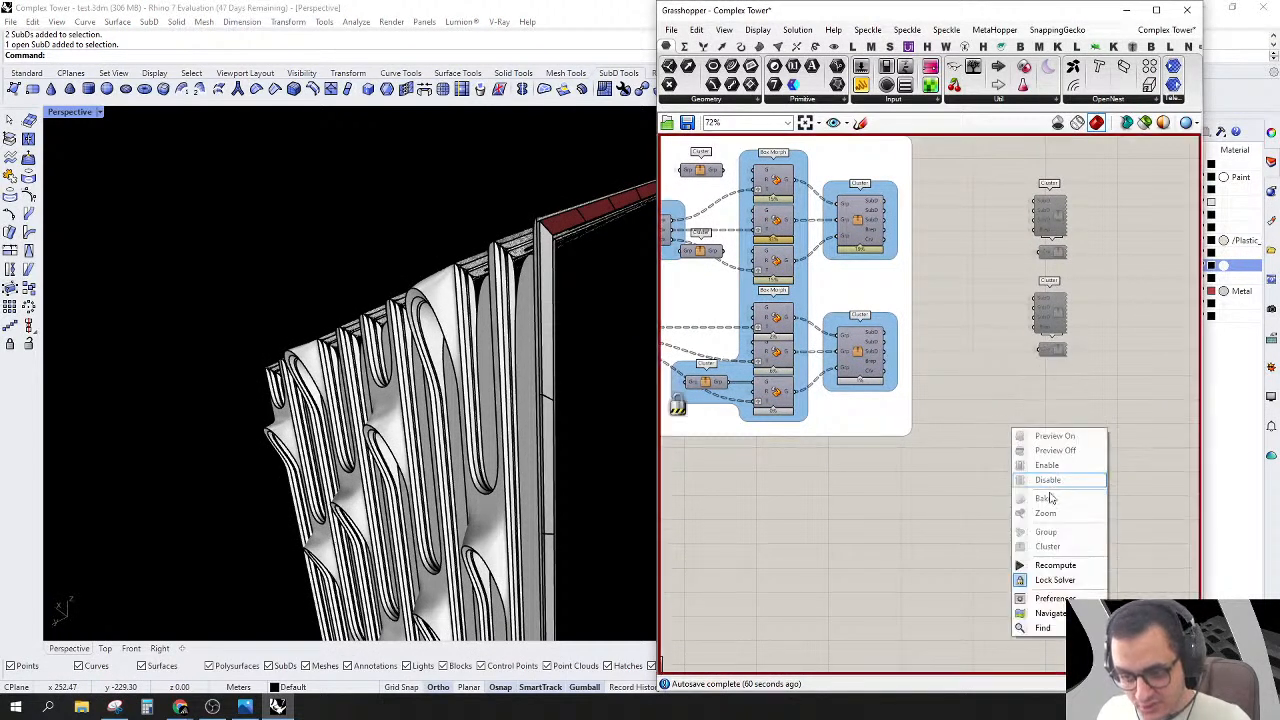
{"action": "left_click", "coordinate": [1040, 566]}
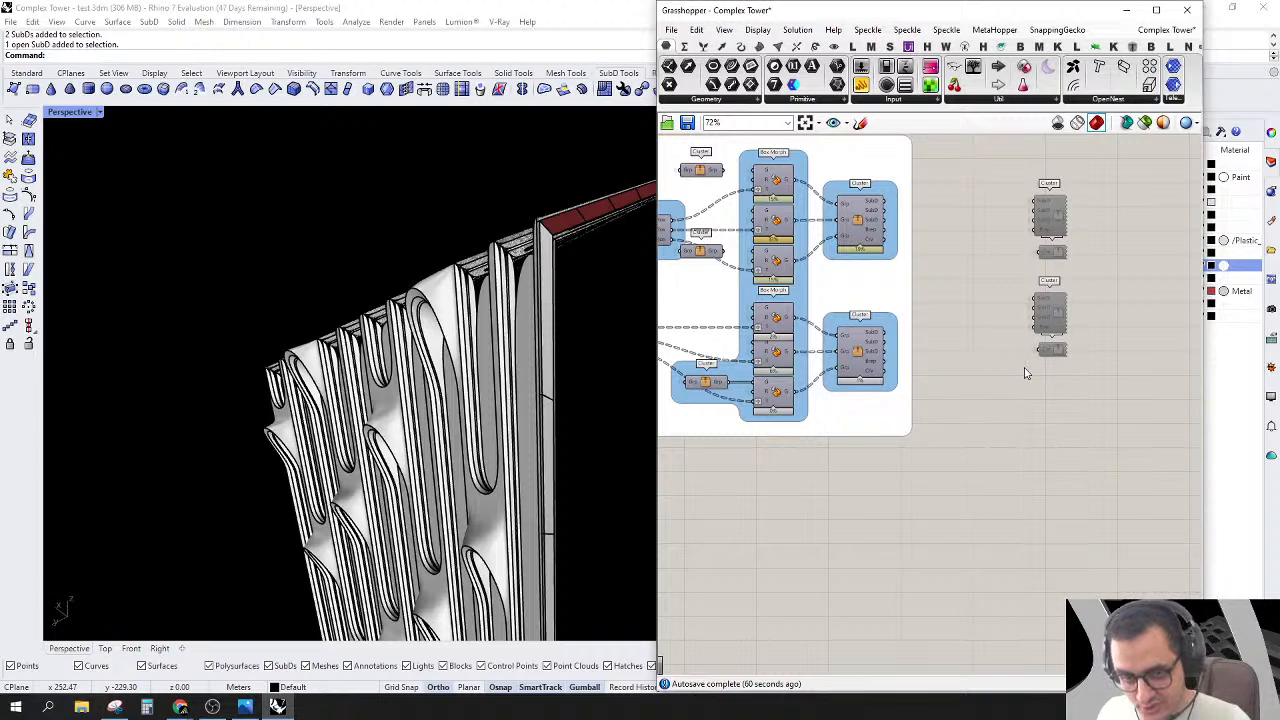
{"action": "scroll", "coordinate": [545, 207], "scroll_direction": "up", "scroll_amount": 3}
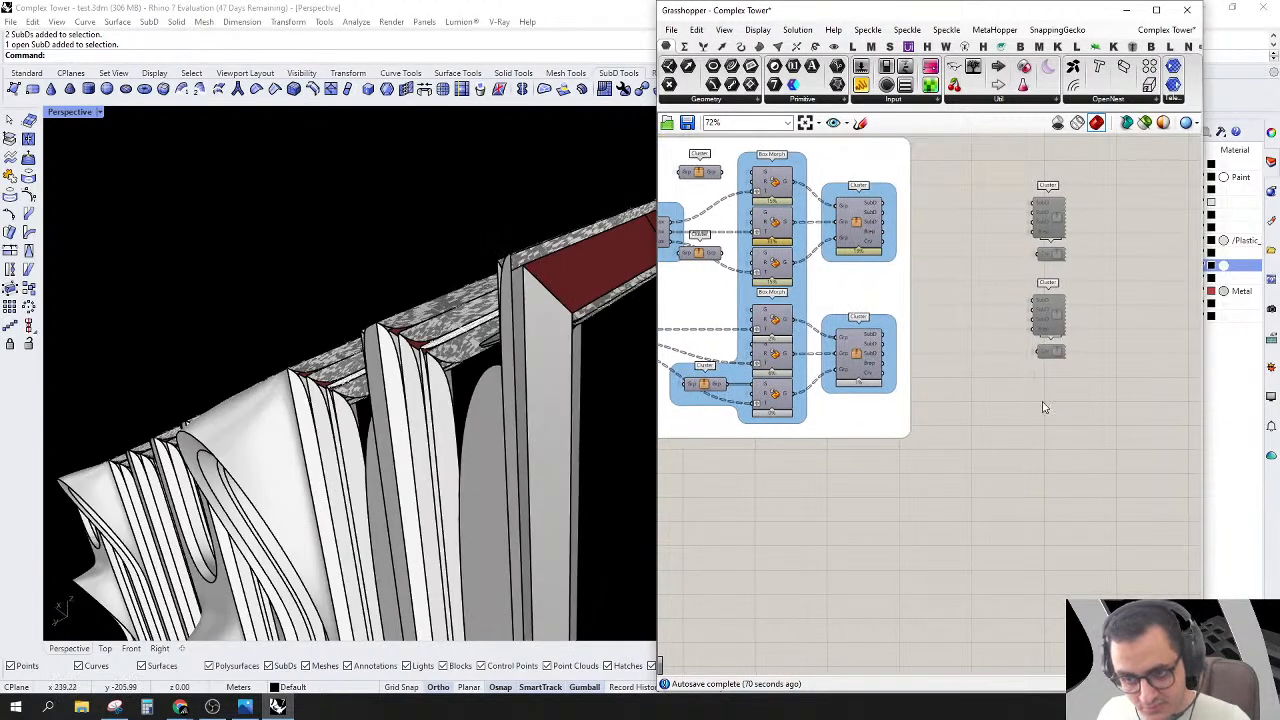
{"action": "right_click", "coordinate": [1022, 462]}
{"action": "left_click", "coordinate": [1035, 590]}
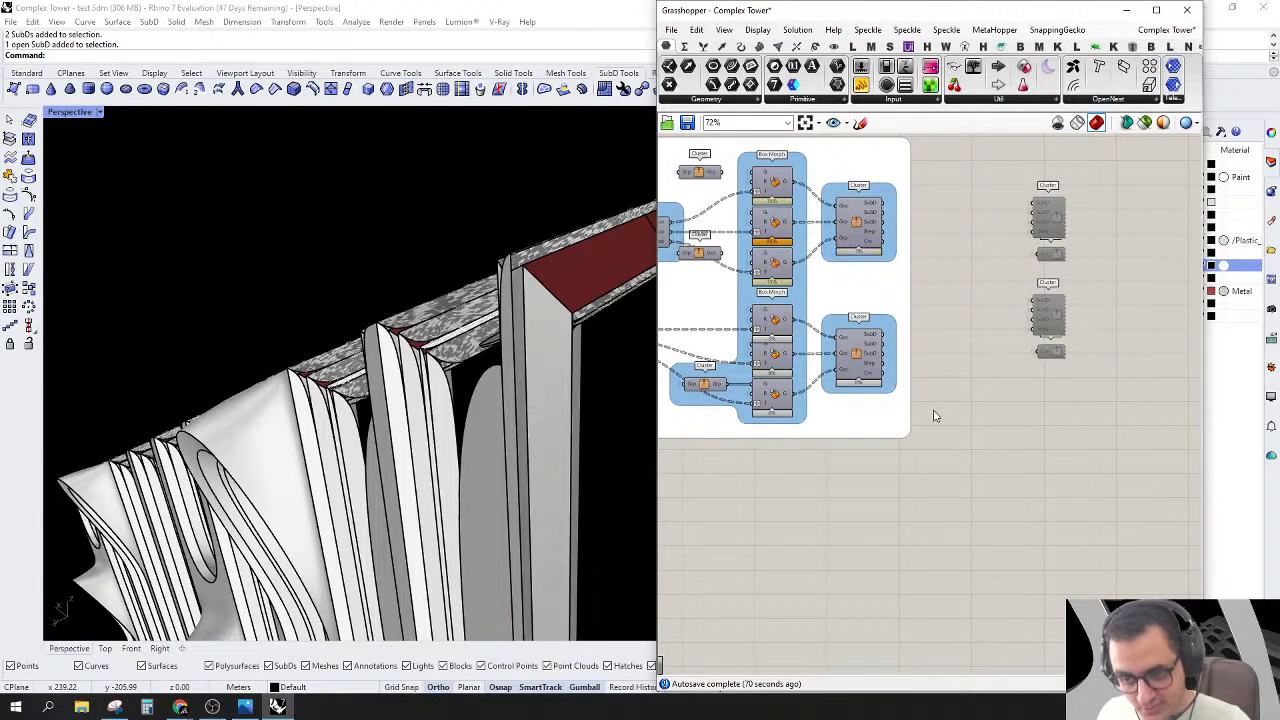
Step: Close the Complex Tower definition in Grasshopper, saving its changes
{"action": "scroll", "coordinate": [935, 416], "scroll_direction": "up", "scroll_amount": 2}
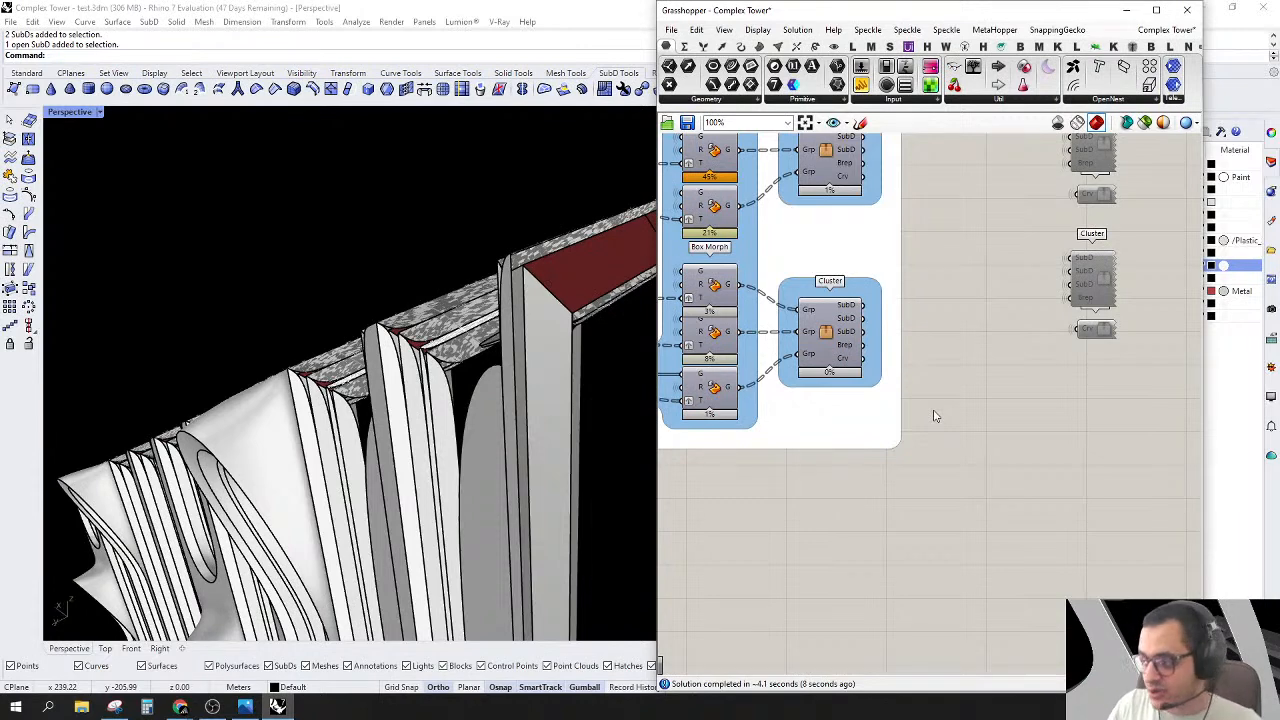
{"action": "scroll", "coordinate": [935, 416], "scroll_direction": "down", "scroll_amount": 2}
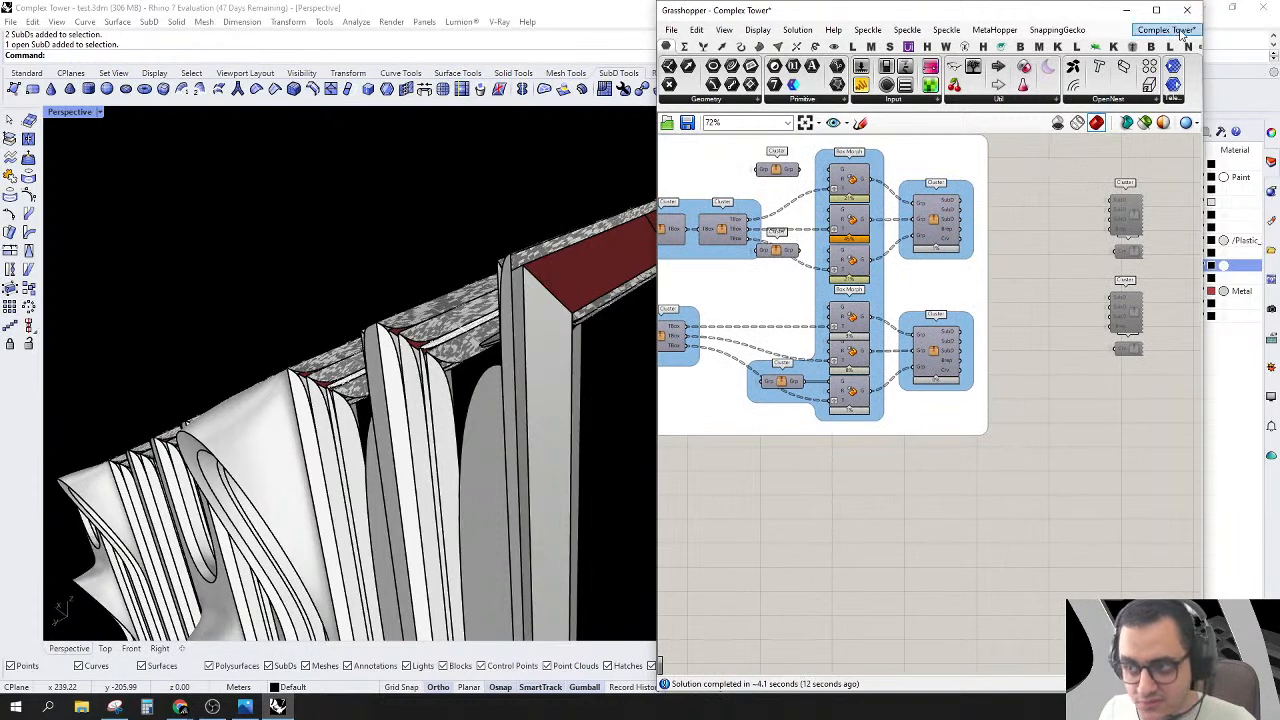
{"action": "left_click", "coordinate": [1166, 30]}
{"action": "left_click", "coordinate": [1236, 49]}
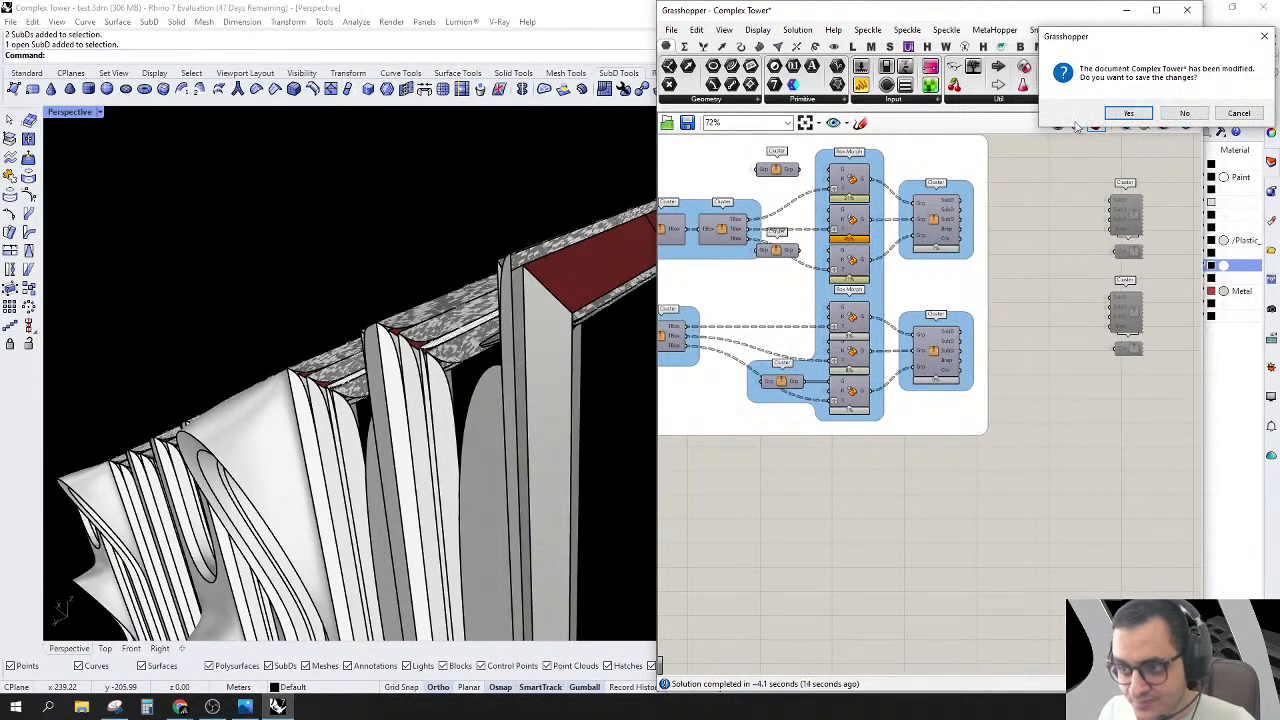
{"action": "left_click", "coordinate": [1128, 114]}
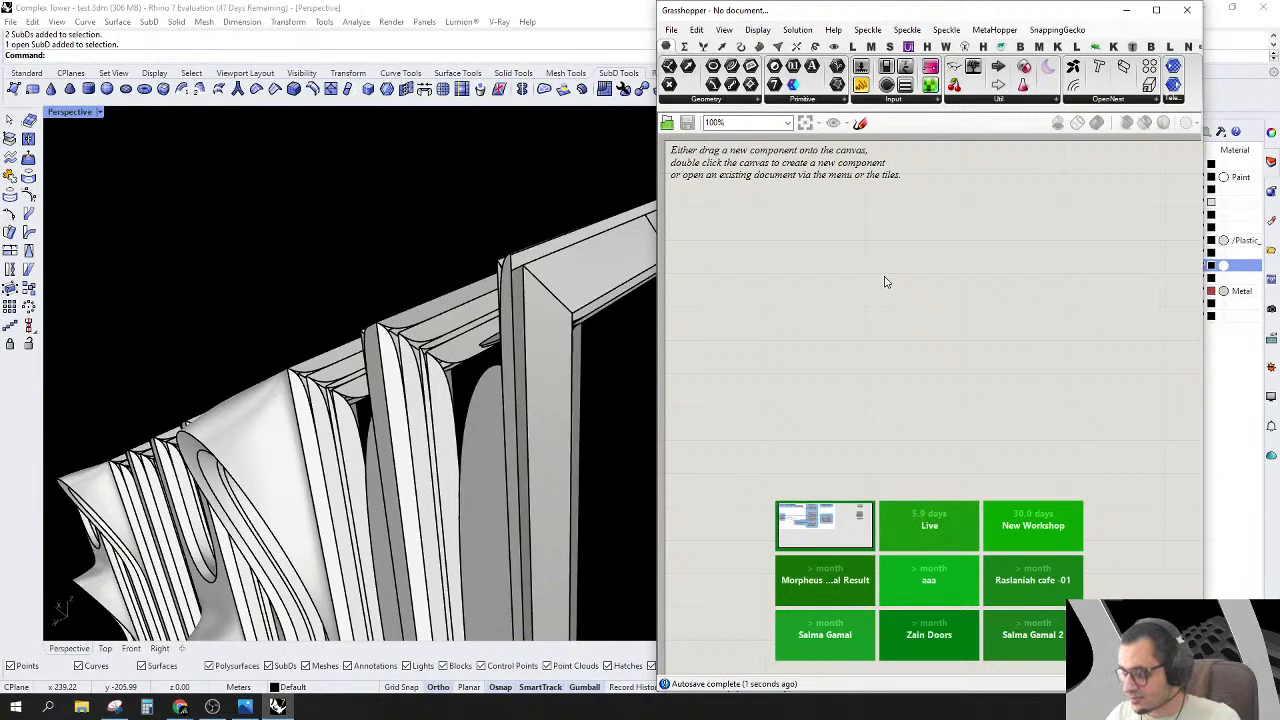
Step: Examine the tower's upper facade corner, checking how the frames and infill panels meet along the folded edge
{"action": "scroll", "coordinate": [730, 291], "scroll_direction": "down", "scroll_amount": 5}
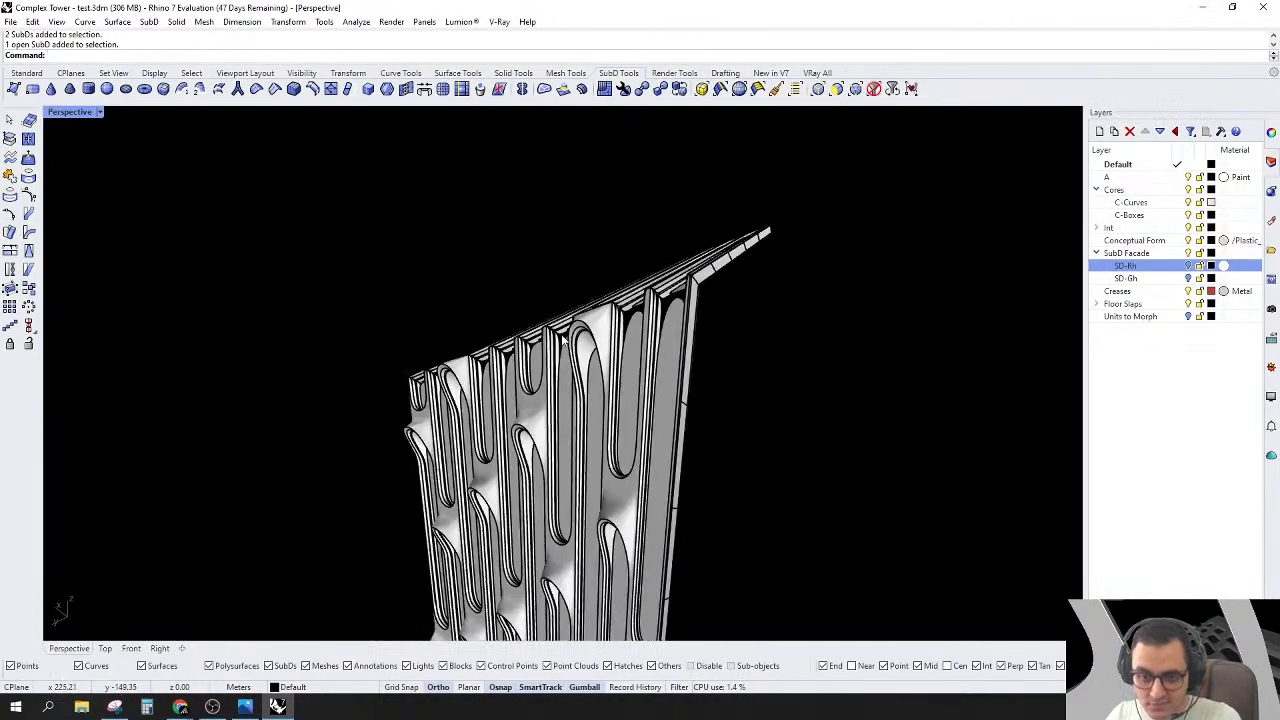
{"action": "right_click_drag", "start_coordinate": [565, 343], "coordinate": [652, 375]}
{"action": "right_click_drag", "start_coordinate": [678, 393], "coordinate": [710, 280]}
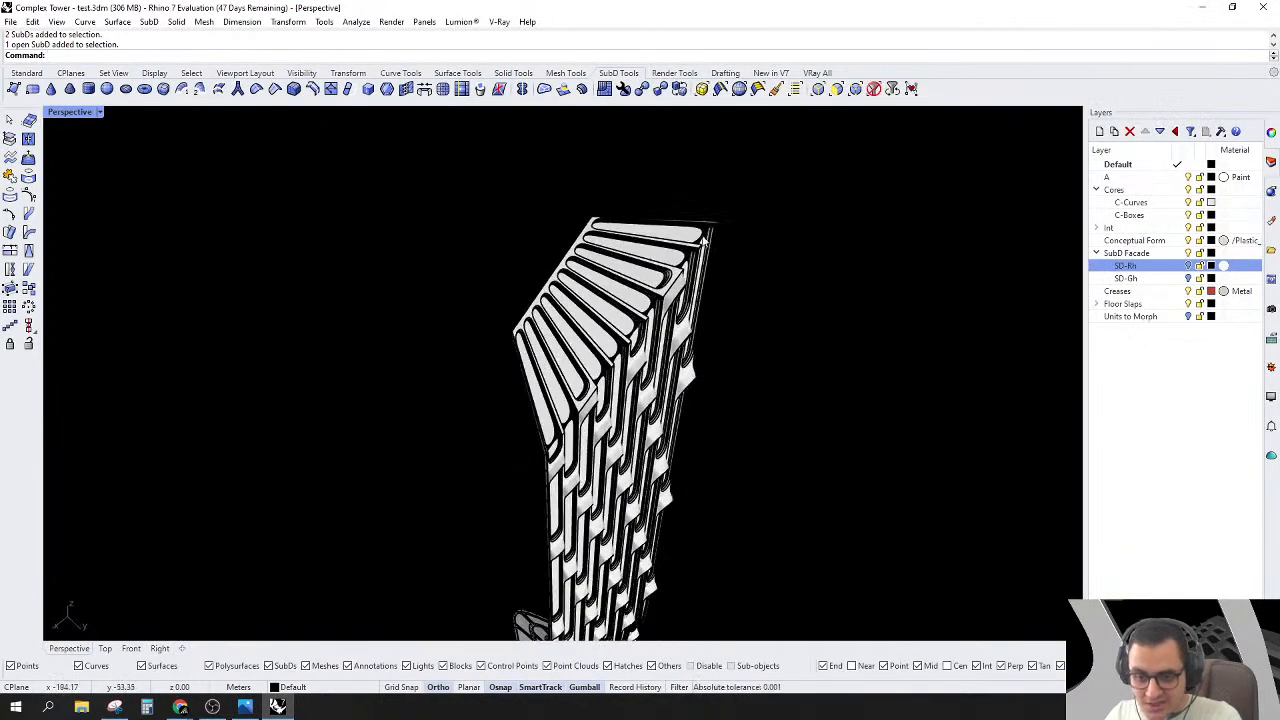
{"action": "scroll", "coordinate": [706, 225], "scroll_direction": "up", "scroll_amount": 13}
{"action": "right_click_drag", "start_coordinate": [814, 268], "coordinate": [716, 304]}
{"action": "scroll", "coordinate": [716, 306], "scroll_direction": "down", "scroll_amount": 9}
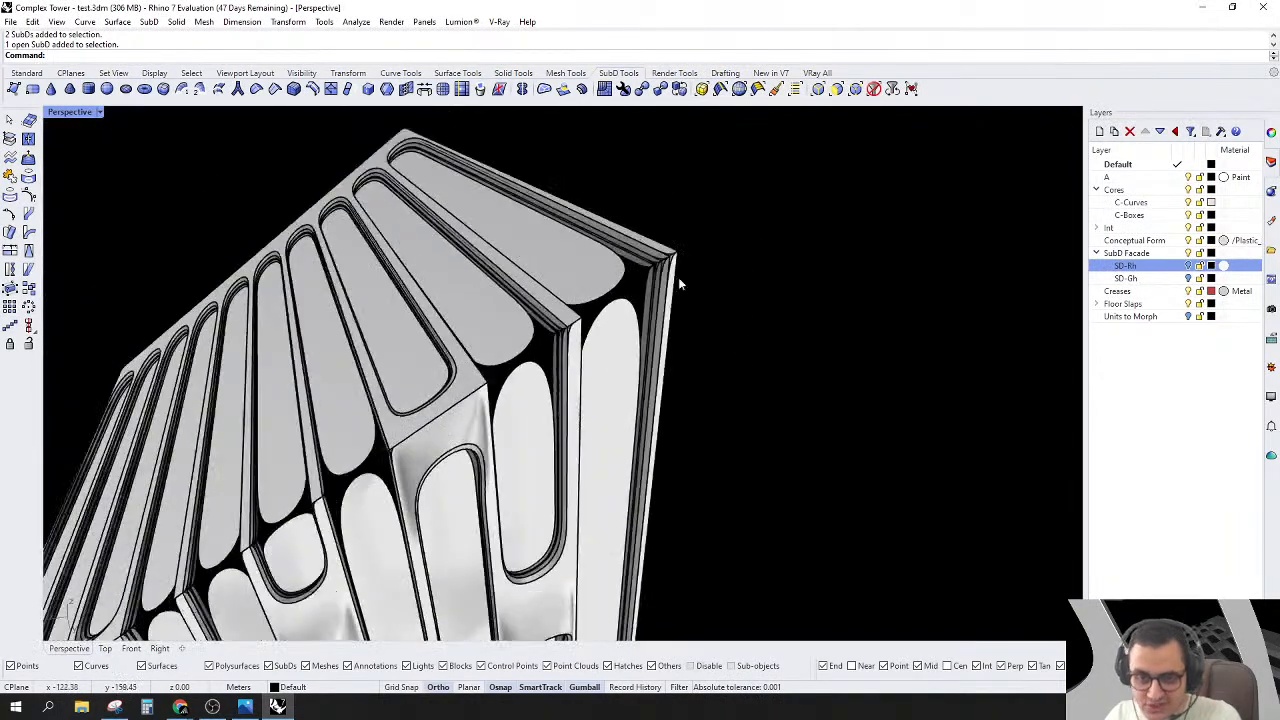
{"action": "scroll", "coordinate": [614, 290], "scroll_direction": "up", "scroll_amount": 9}
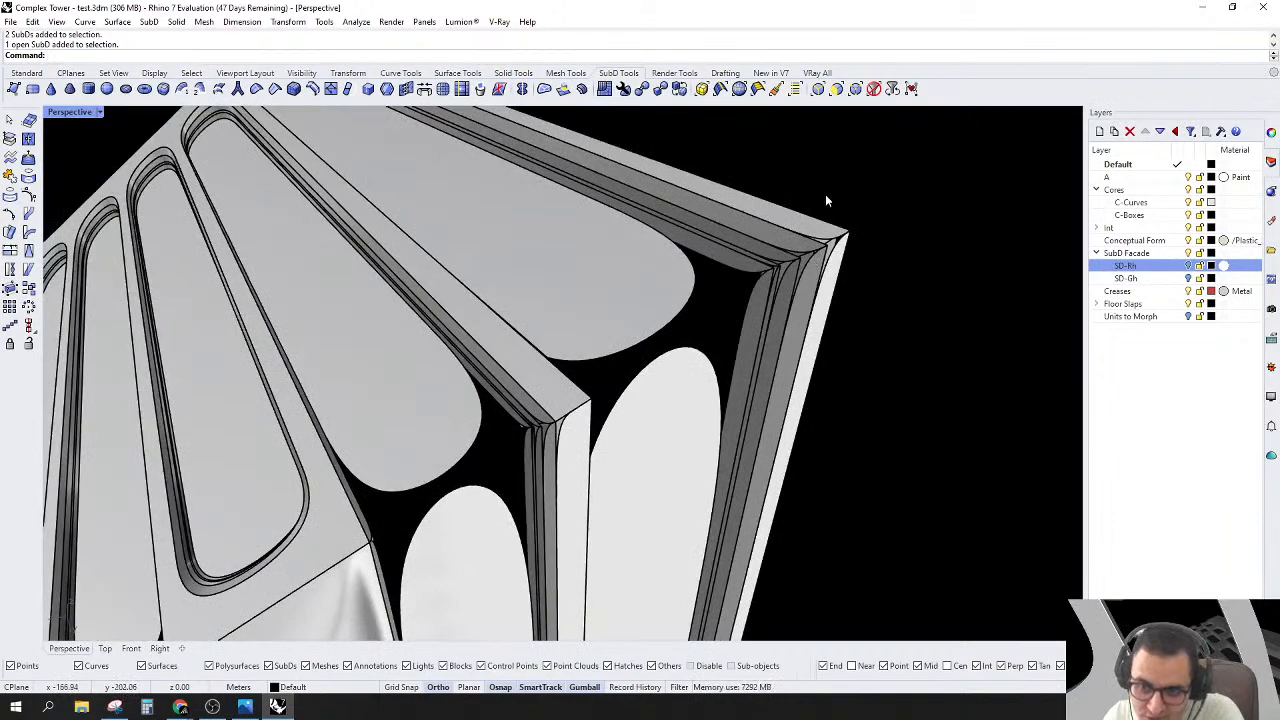
{"action": "scroll", "coordinate": [824, 206], "scroll_direction": "down", "scroll_amount": 8}
{"action": "right_click_drag", "start_coordinate": [824, 206], "coordinate": [720, 360]}
Step: Select all the tower geometry and move it -500 m along the X axis, then clear the selection
{"action": "key", "text": "ctrl+a"}
{"action": "scroll", "coordinate": [360, 421], "scroll_direction": "down", "scroll_amount": 7}
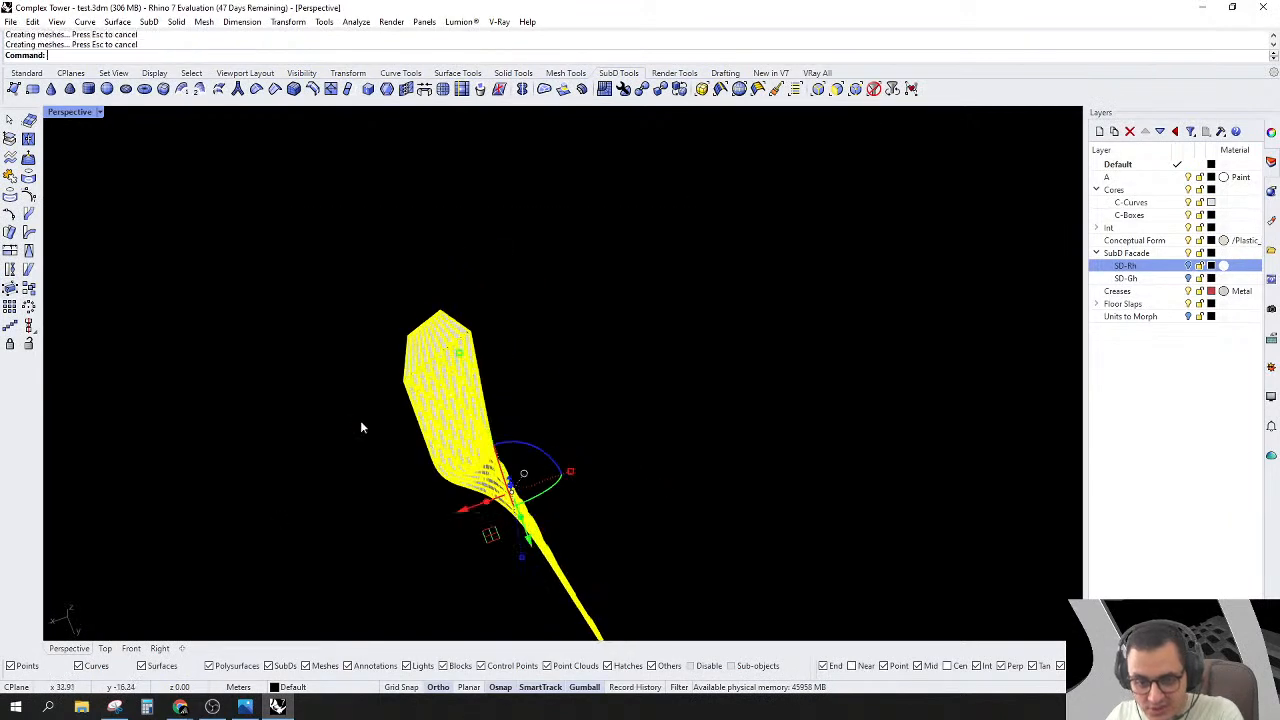
{"action": "right_click_drag", "start_coordinate": [601, 497], "coordinate": [575, 498]}
{"action": "left_click", "coordinate": [400, 471]}
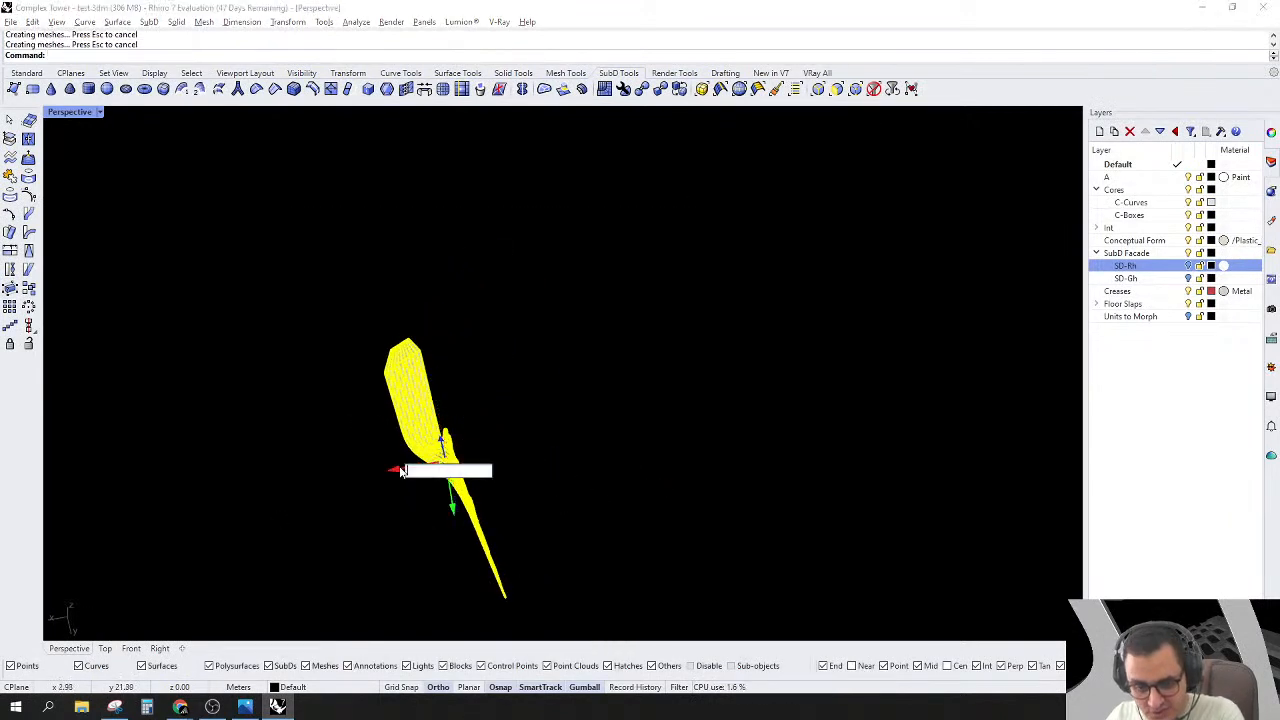
{"action": "type", "text": "-500"}
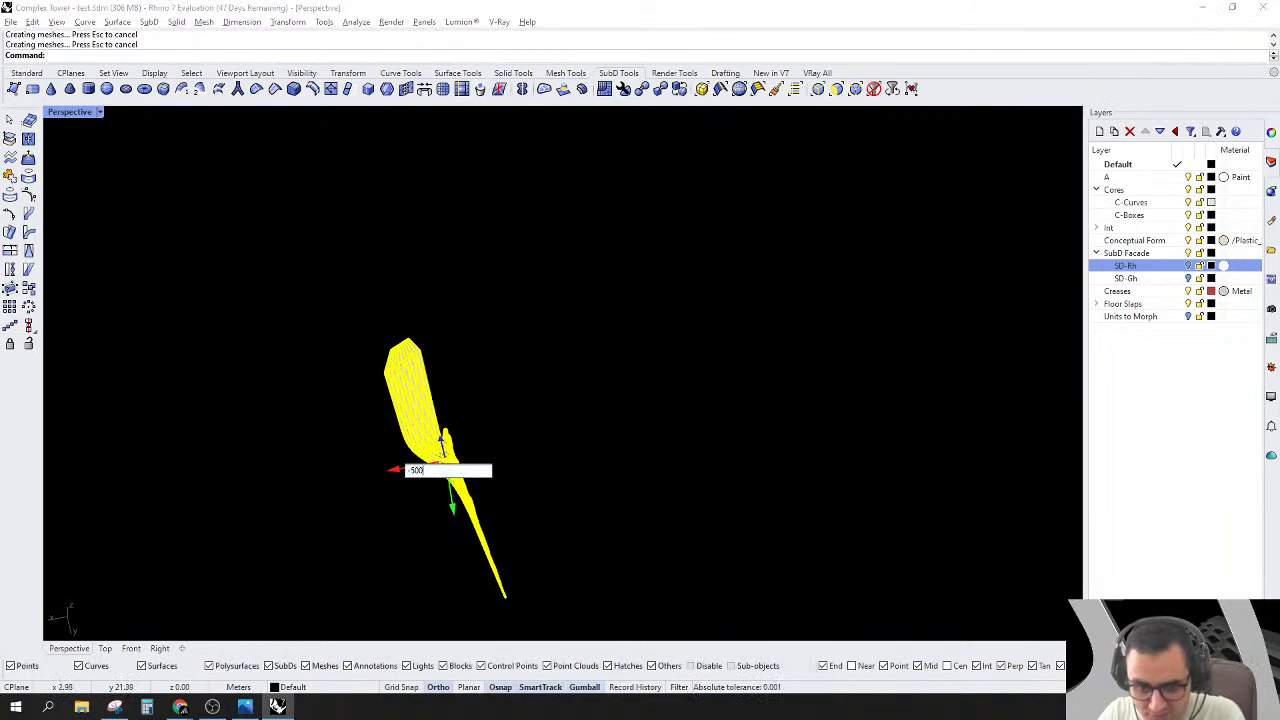
{"action": "key", "text": "Return"}
{"action": "key", "text": "Escape"}
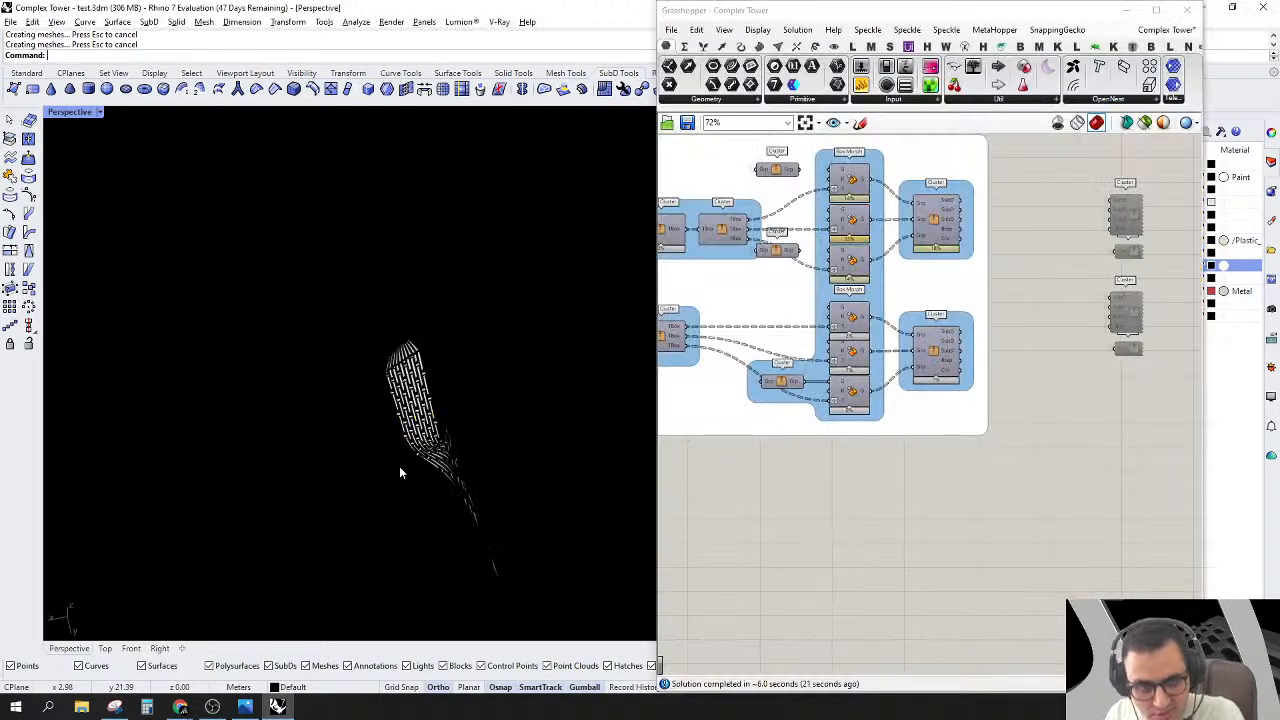
Step: Collapse the Grasshopper window and delete the SubDs and polysurfaces left at the tower's original location
{"action": "double_click", "coordinate": [700, 10]}
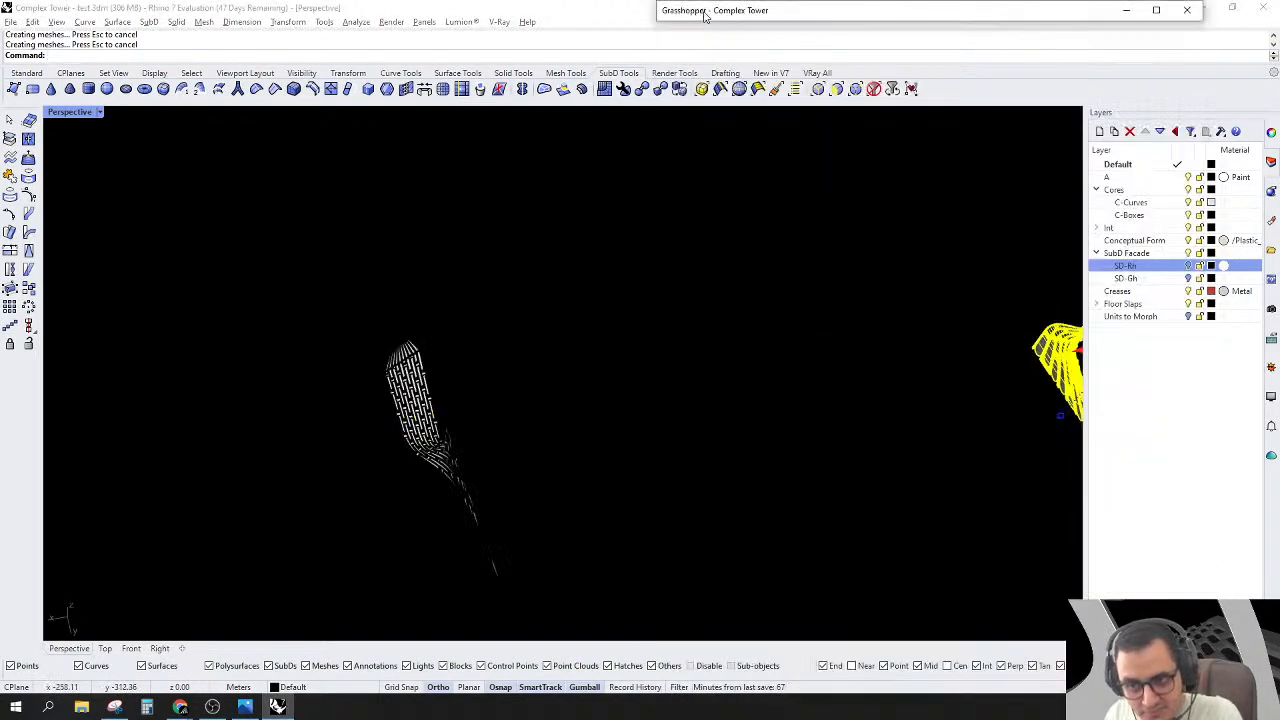
{"action": "scroll", "coordinate": [587, 414], "scroll_direction": "down", "scroll_amount": 2}
{"action": "left_click_drag", "start_coordinate": [600, 330], "coordinate": [361, 554]}
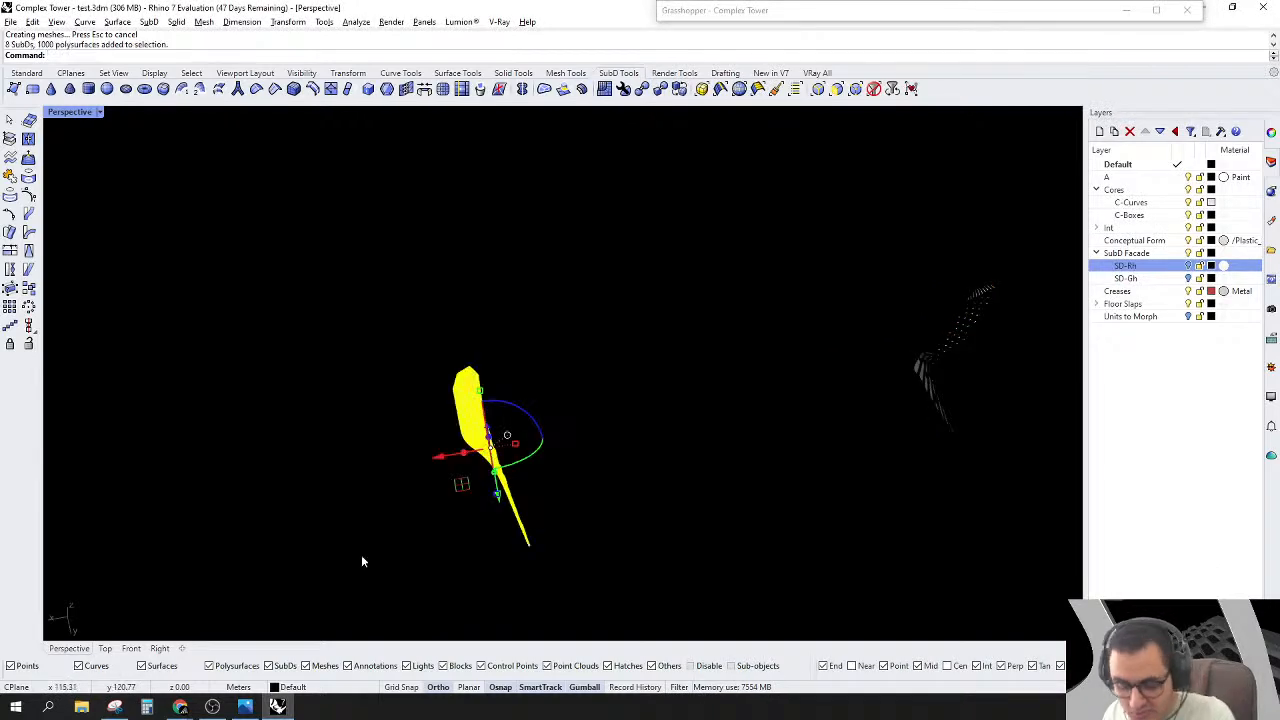
{"action": "key", "text": "Delete"}
{"action": "scroll", "coordinate": [780, 401], "scroll_direction": "down", "scroll_amount": 8}
{"action": "scroll", "coordinate": [867, 297], "scroll_direction": "up", "scroll_amount": 15}
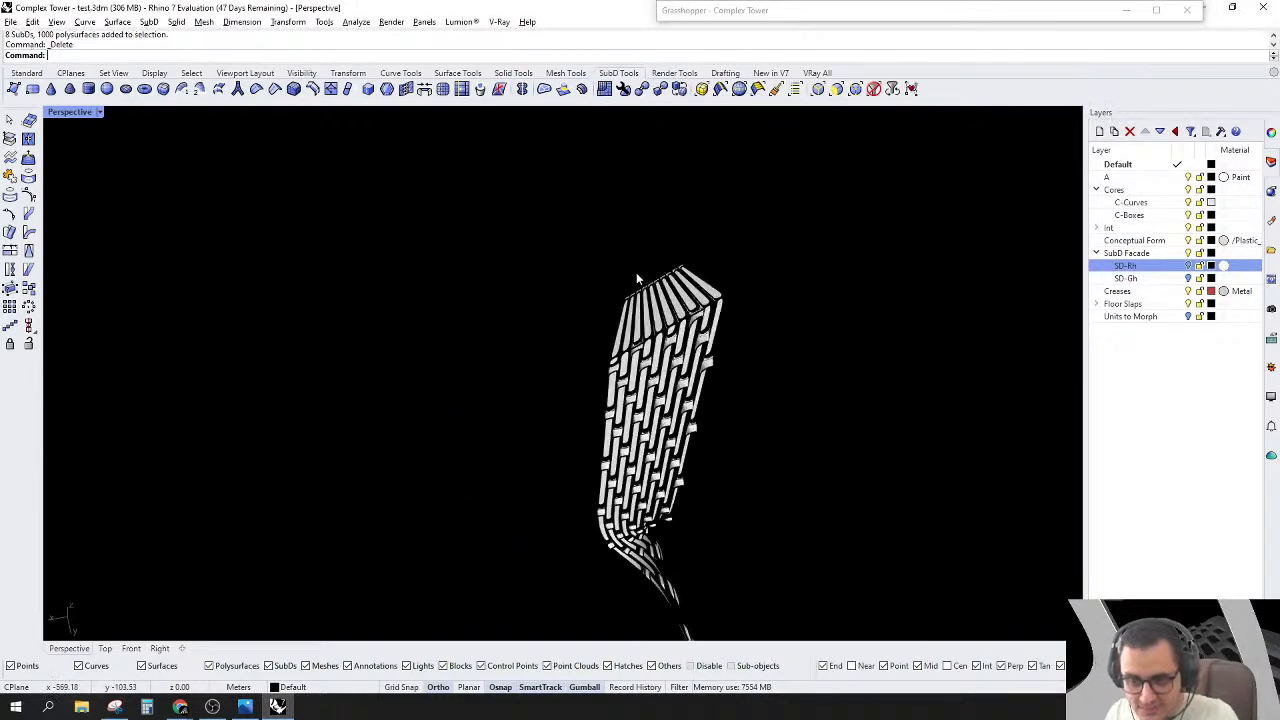
Step: Select the roof and side facade panel SubDs and move them 100 m along the X axis
{"action": "scroll", "coordinate": [719, 313], "scroll_direction": "up", "scroll_amount": 3}
{"action": "left_click", "coordinate": [700, 330]}
{"action": "left_click", "coordinate": [608, 612]}
{"action": "scroll", "coordinate": [608, 614], "scroll_direction": "down", "scroll_amount": 6}
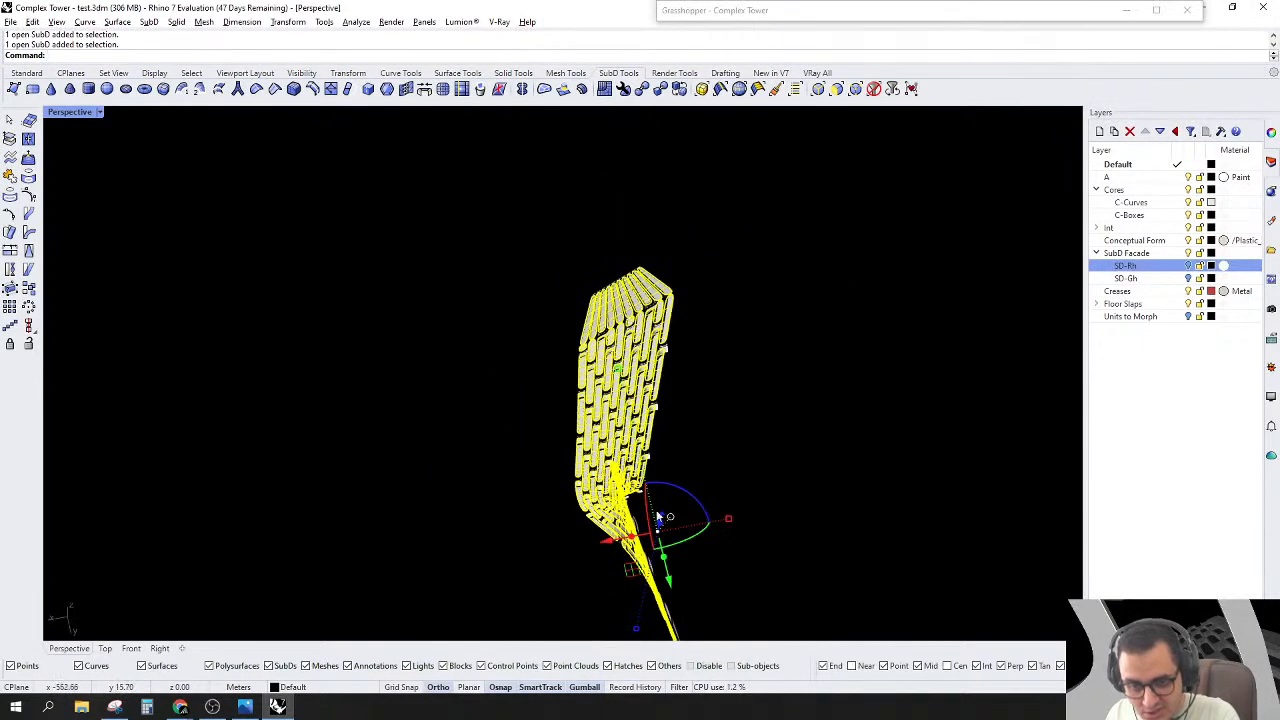
{"action": "left_click", "coordinate": [607, 541]}
{"action": "type", "text": "100"}
{"action": "key", "text": "Return"}
Step: Switch the facade panel SubDs to flat display and clear the selection
{"action": "scroll", "coordinate": [370, 361], "scroll_direction": "down", "scroll_amount": 1}
{"action": "scroll", "coordinate": [292, 357], "scroll_direction": "up", "scroll_amount": 6}
{"action": "right_click_drag", "start_coordinate": [710, 383], "coordinate": [821, 262]}
{"action": "key", "text": "Tab"}
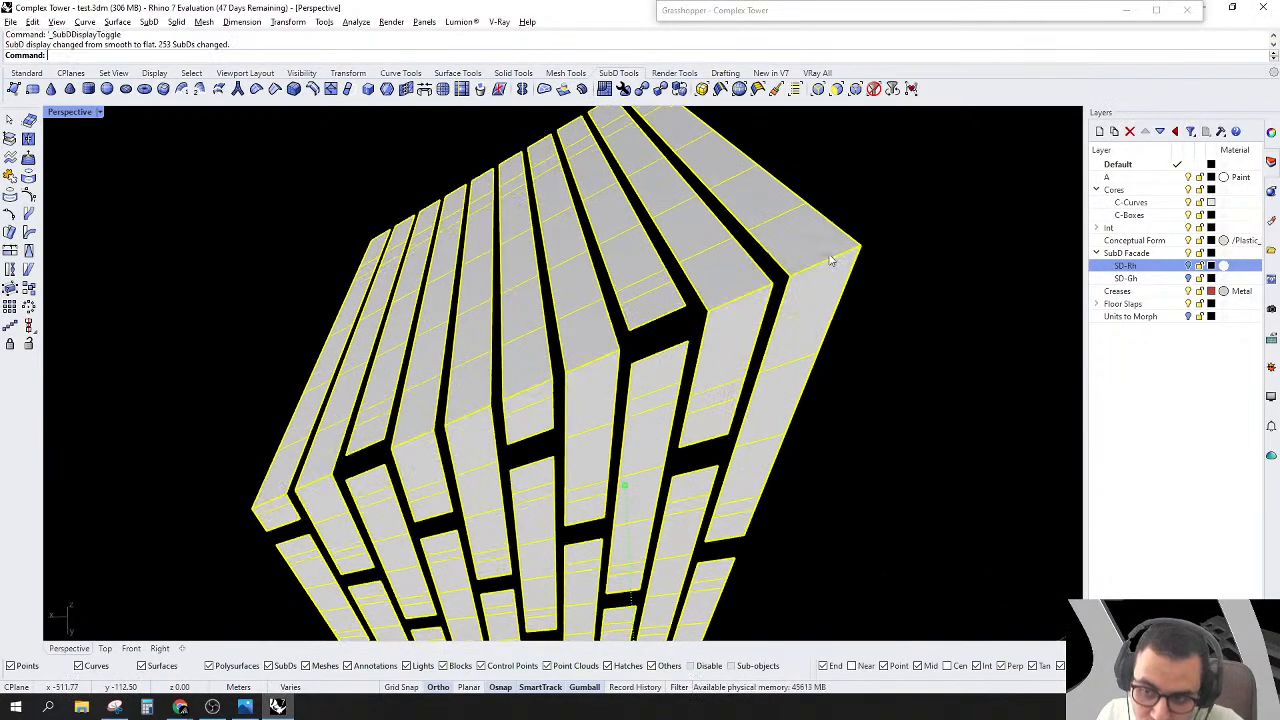
{"action": "left_click_drag", "start_coordinate": [877, 232], "coordinate": [955, 258]}
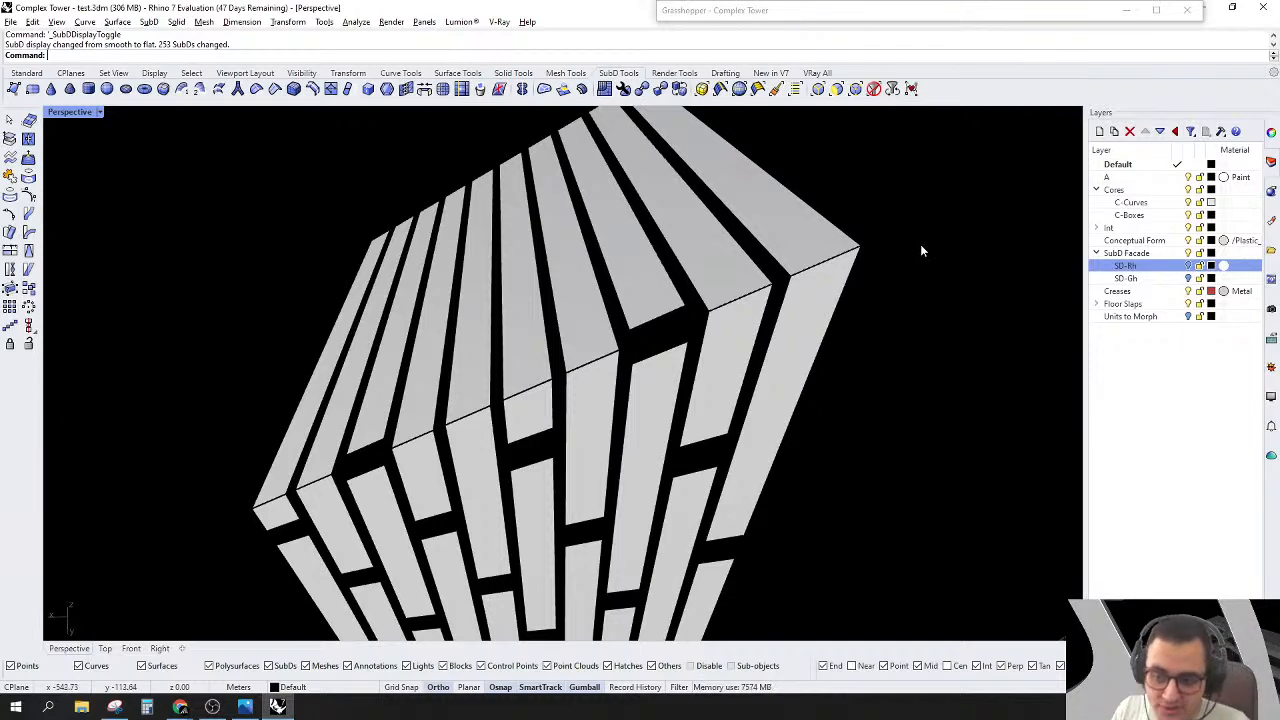
{"action": "left_click", "coordinate": [814, 231]}
{"action": "left_click", "coordinate": [813, 327], "text": "shift"}
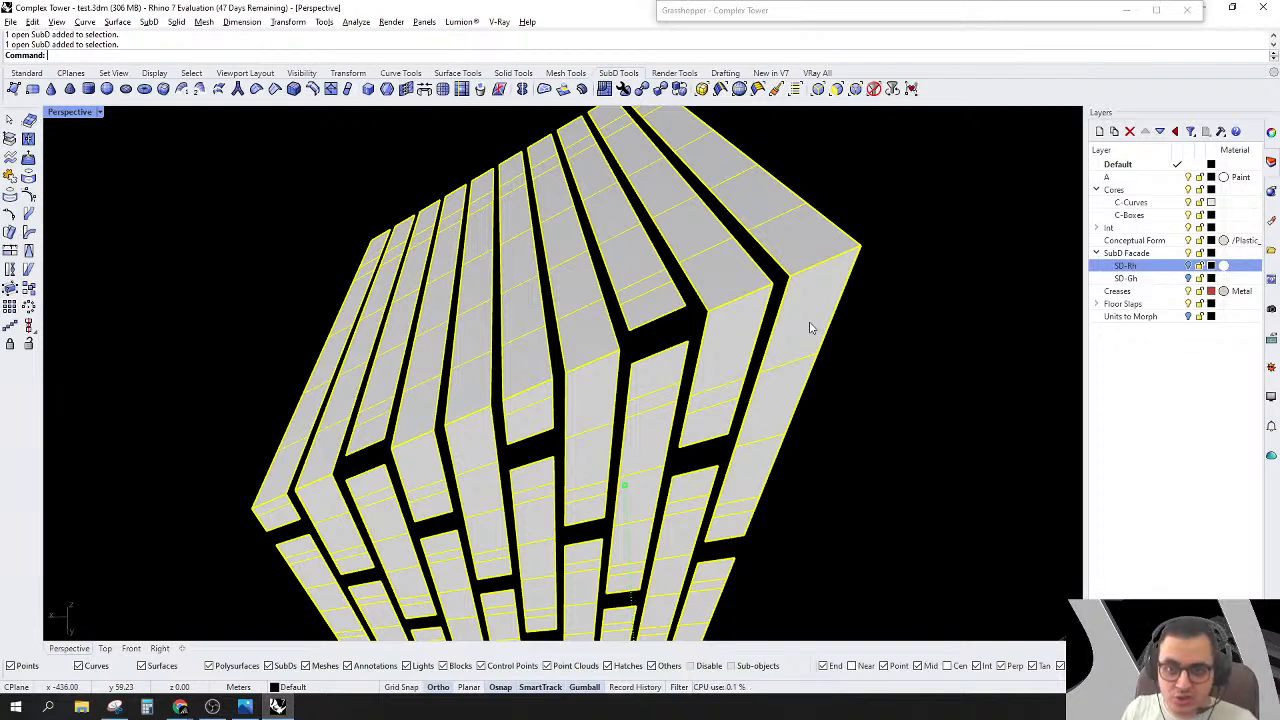
{"action": "key", "text": "Escape"}
Step: Turn on SubD wires in the Perspective viewport's display settings to reveal the panel subdivisions
{"action": "mouse_move", "coordinate": [794, 329]}
{"action": "right_mouse_down"}
{"action": "mouse_move", "coordinate": [757, 340]}
{"action": "mouse_move", "coordinate": [794, 351]}
{"action": "mouse_move", "coordinate": [783, 348]}
{"action": "right_mouse_up"}
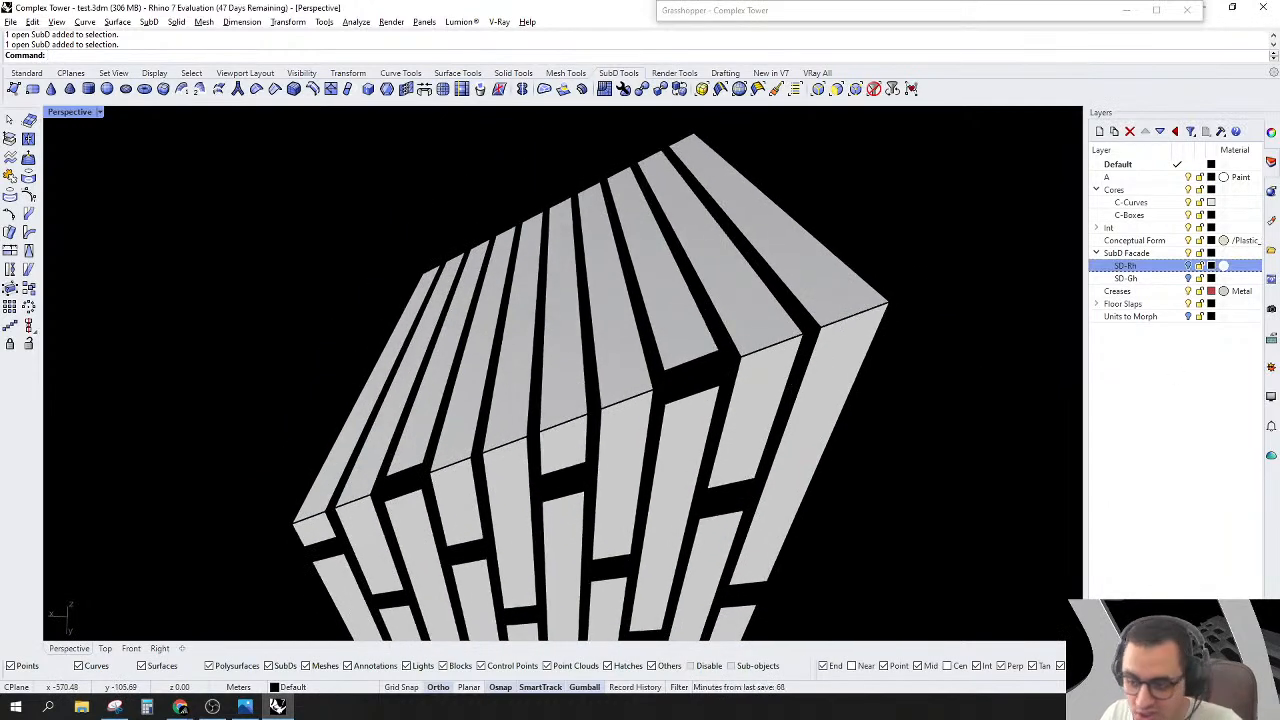
{"action": "left_click", "coordinate": [1270, 398]}
{"action": "left_click", "coordinate": [1182, 302]}
{"action": "right_click_drag", "start_coordinate": [661, 344], "coordinate": [609, 494]}
{"action": "scroll", "coordinate": [600, 496], "scroll_direction": "down", "scroll_amount": 3}
{"action": "scroll", "coordinate": [500, 514], "scroll_direction": "up", "scroll_amount": 7}
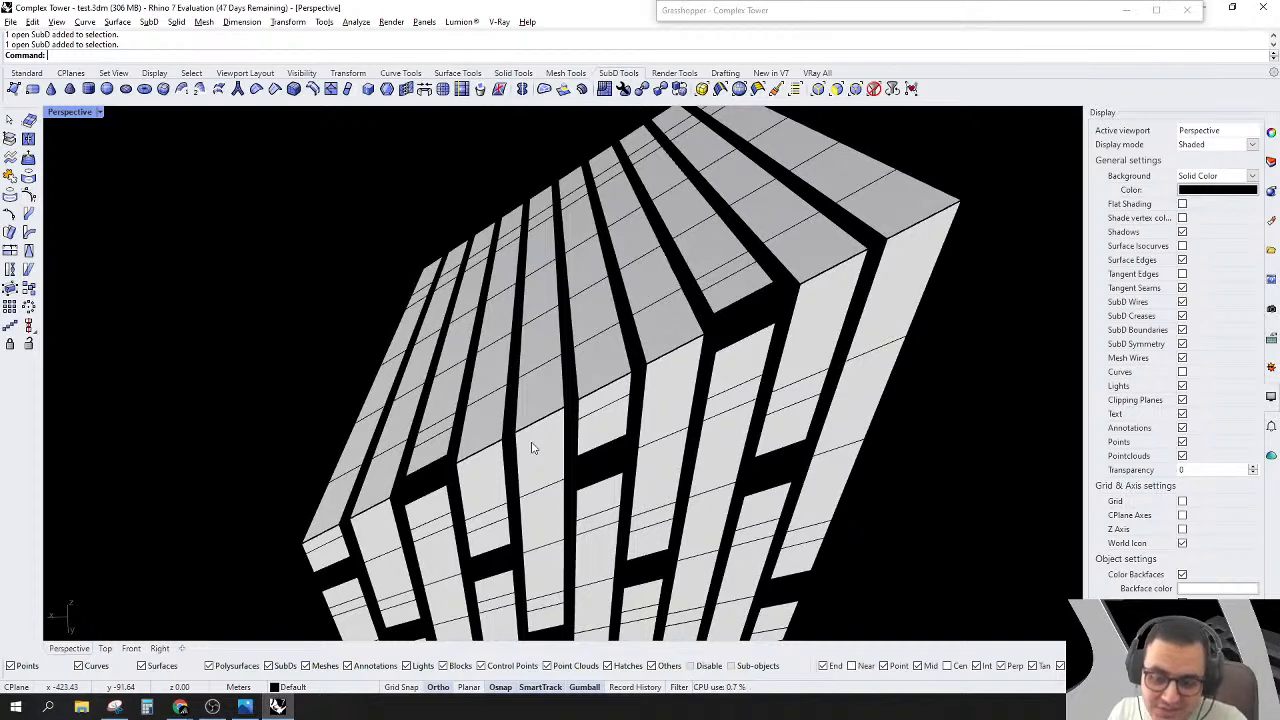
Step: Try selecting the outer corner's SubD vertices with the vertex filter in smooth display, then return to flat display
{"action": "key", "text": "Tab"}
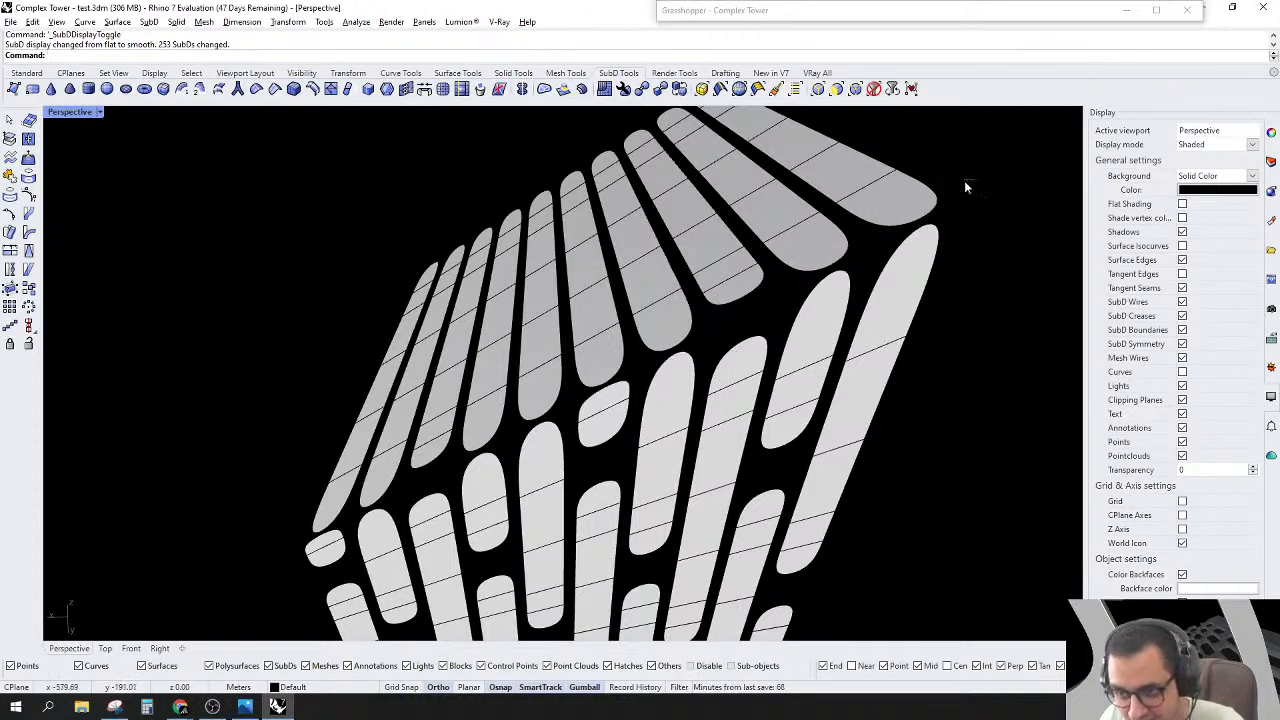
{"action": "left_click", "coordinate": [855, 88]}
{"action": "left_click_drag", "start_coordinate": [914, 172], "coordinate": [993, 265]}
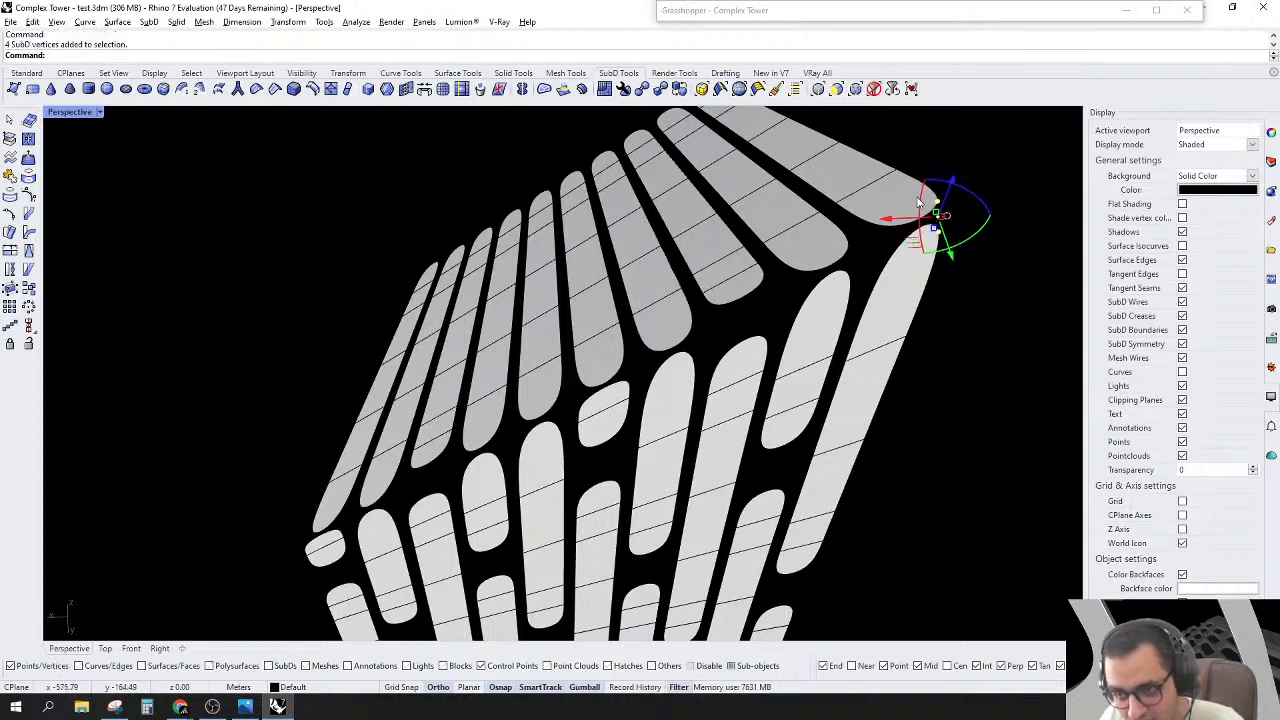
{"action": "left_click", "coordinate": [1034, 220]}
{"action": "key", "text": "Tab"}
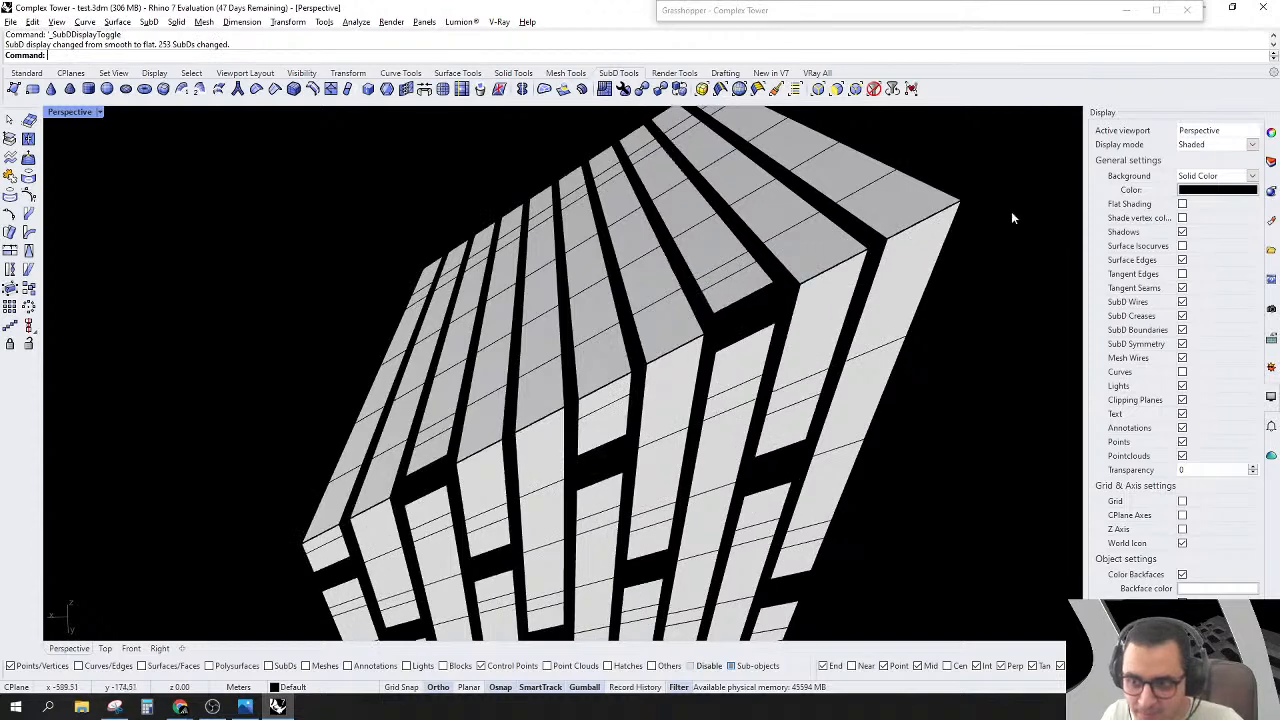
Step: Restrict selection to vertices and start a brush selection with a brush width of 20
{"action": "left_click", "coordinate": [855, 88]}
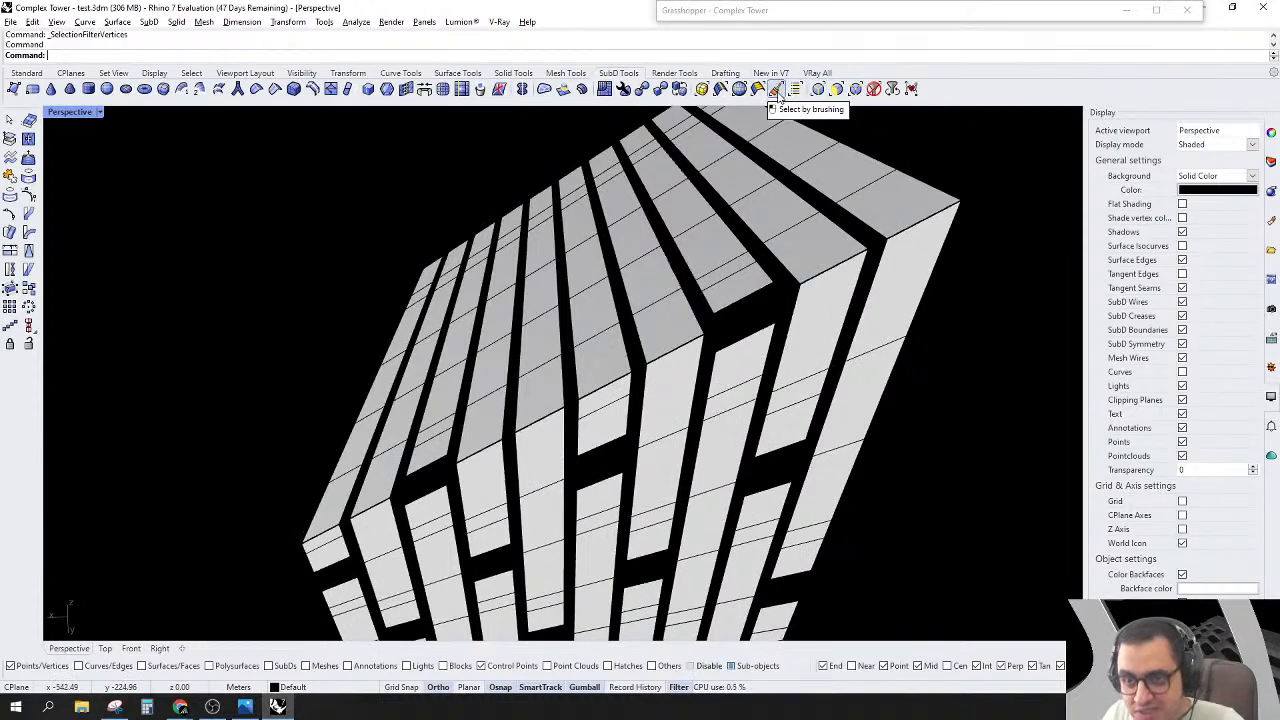
{"action": "left_click", "coordinate": [777, 89]}
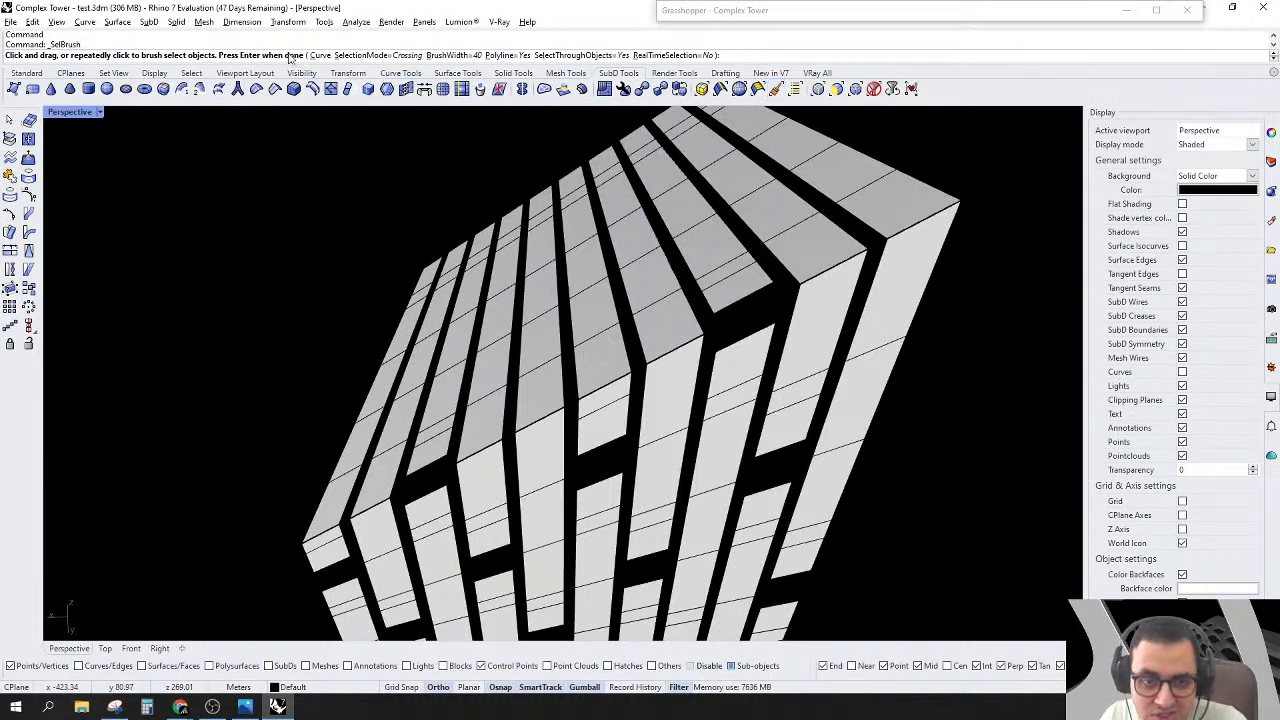
{"action": "left_click", "coordinate": [470, 56]}
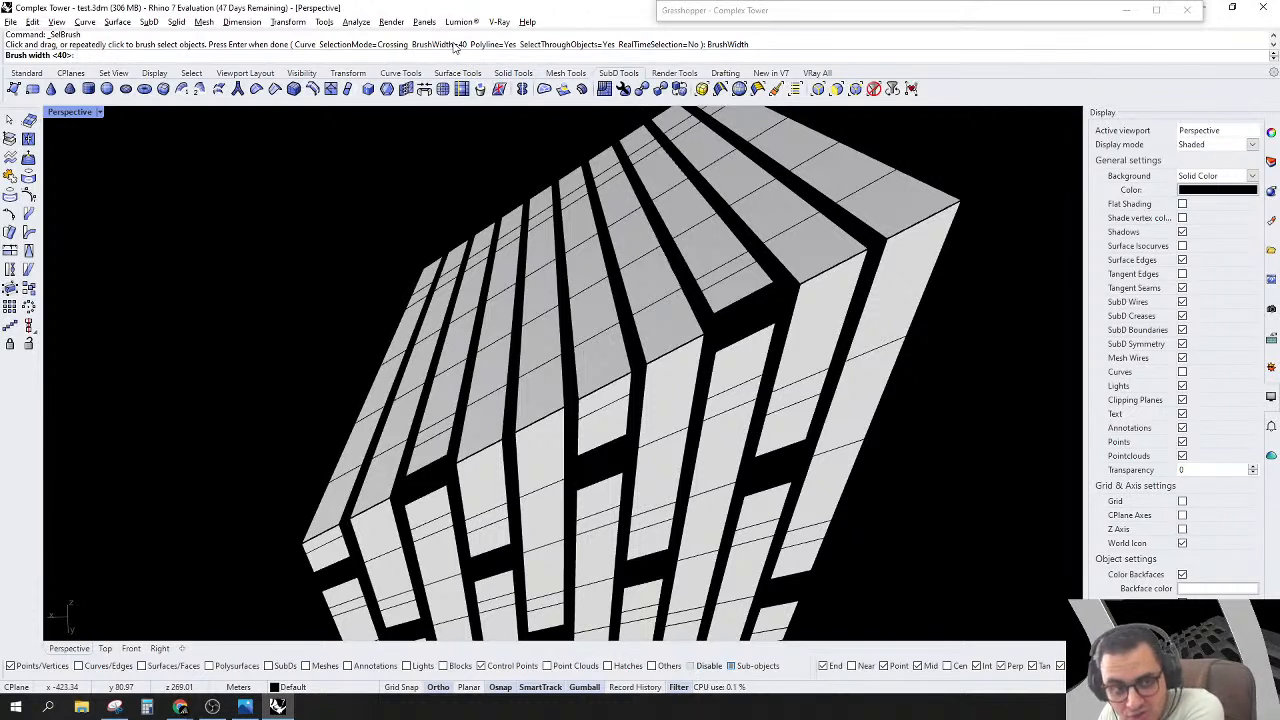
{"action": "key", "text": "BackSpace"}
{"action": "key", "text": "BackSpace"}
{"action": "key", "text": "BackSpace"}
{"action": "type", "text": "20"}
{"action": "key", "text": "Return"}
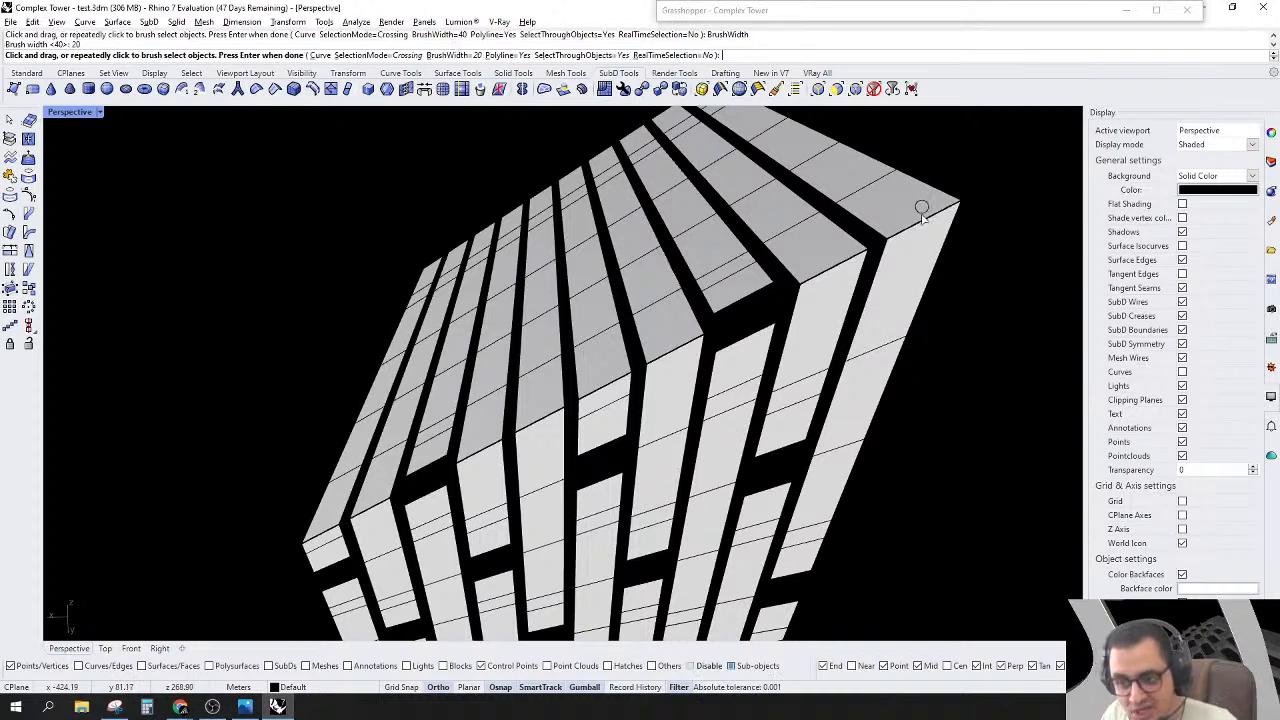
Step: Brush along the folded edge between the top and side panels to select all SubD vertices on it
{"action": "mouse_move", "coordinate": [976, 191]}
{"action": "left_mouse_down"}
{"action": "mouse_move", "coordinate": [296, 547]}
{"action": "mouse_move", "coordinate": [265, 525]}
{"action": "left_mouse_up"}
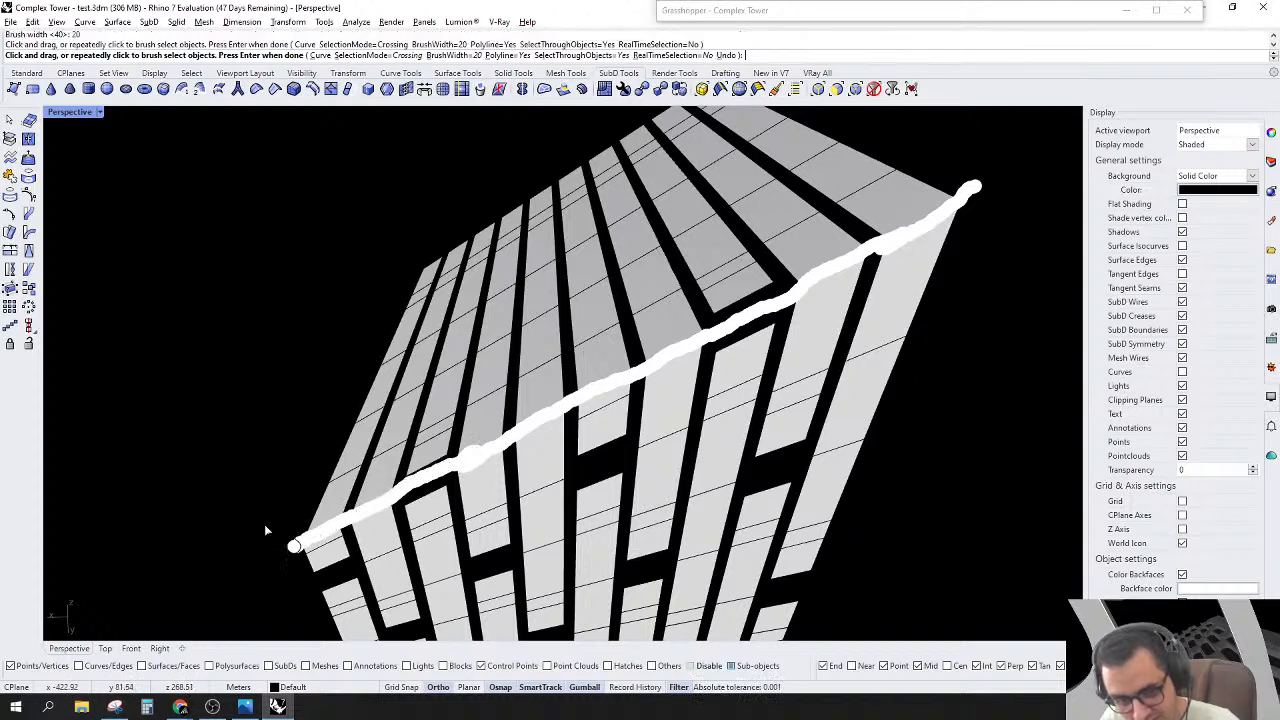
{"action": "key", "text": "Return"}
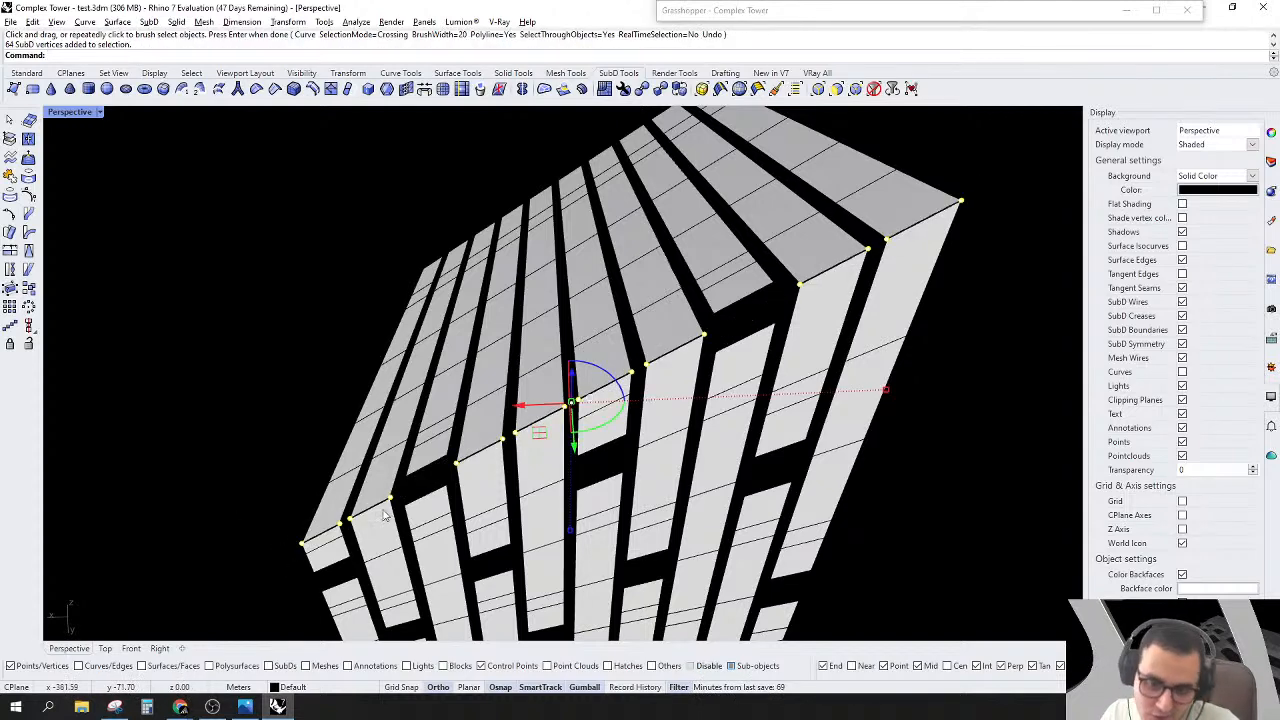
{"action": "scroll", "coordinate": [418, 491], "scroll_direction": "up", "scroll_amount": 4}
{"action": "scroll", "coordinate": [418, 491], "scroll_direction": "down", "scroll_amount": 4}
{"action": "scroll", "coordinate": [419, 492], "scroll_direction": "down", "scroll_amount": 2}
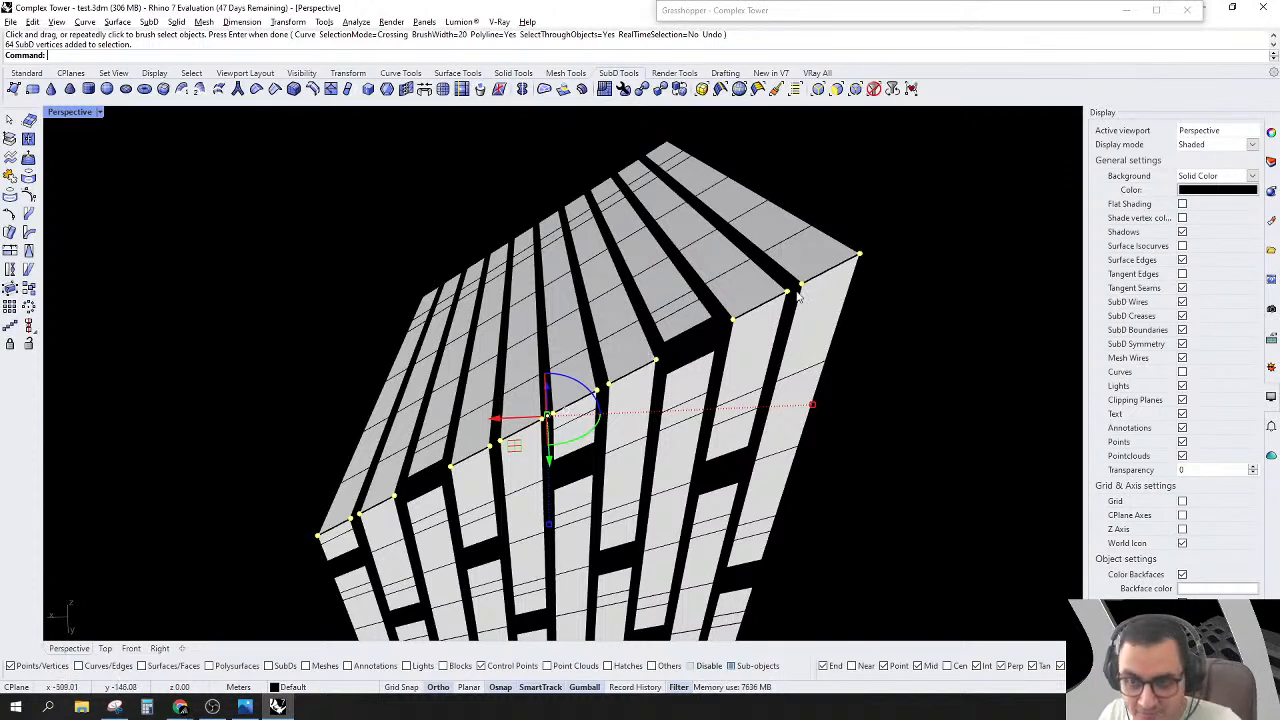
Step: Crease the selected SubD vertices along the folded top edge and switch the panels to smooth display
{"action": "left_click", "coordinate": [274, 89]}
{"action": "key", "text": "Escape"}
{"action": "key", "text": "Tab"}
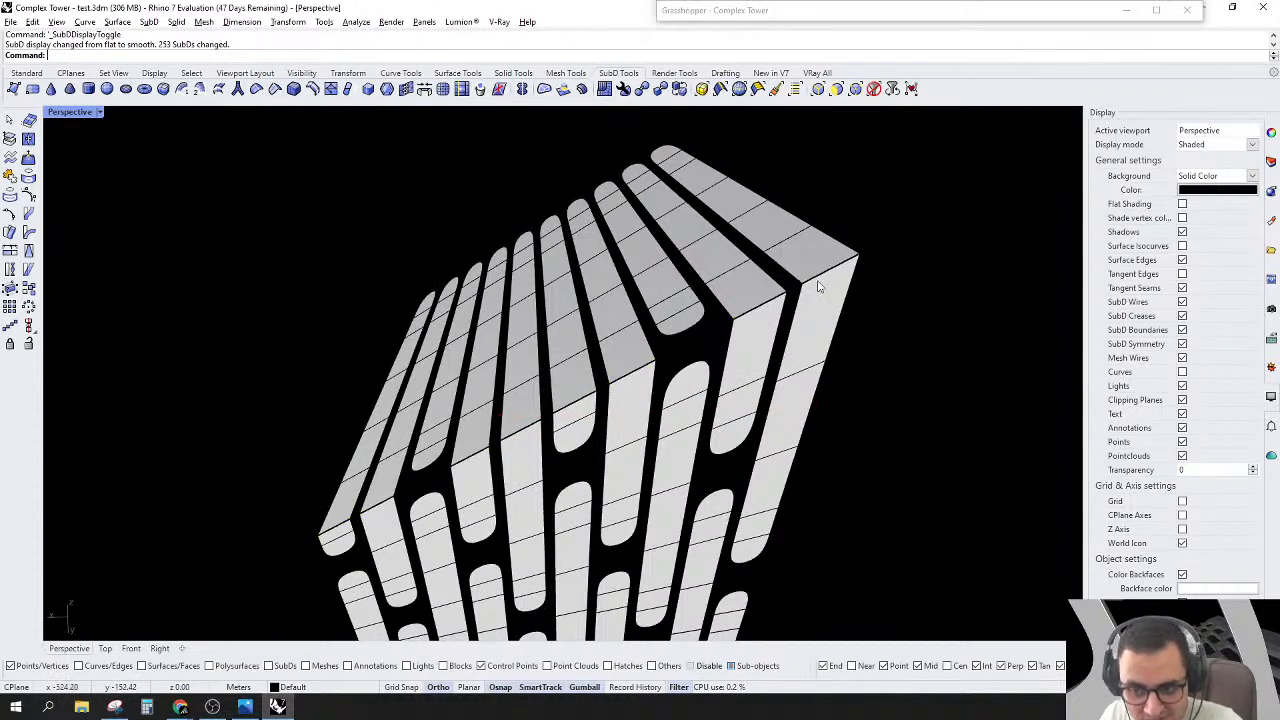
{"action": "scroll", "coordinate": [660, 340], "scroll_direction": "down", "scroll_amount": 9}
{"action": "right_click_drag", "start_coordinate": [628, 276], "coordinate": [662, 563]}
{"action": "scroll", "coordinate": [664, 562], "scroll_direction": "down", "scroll_amount": 2}
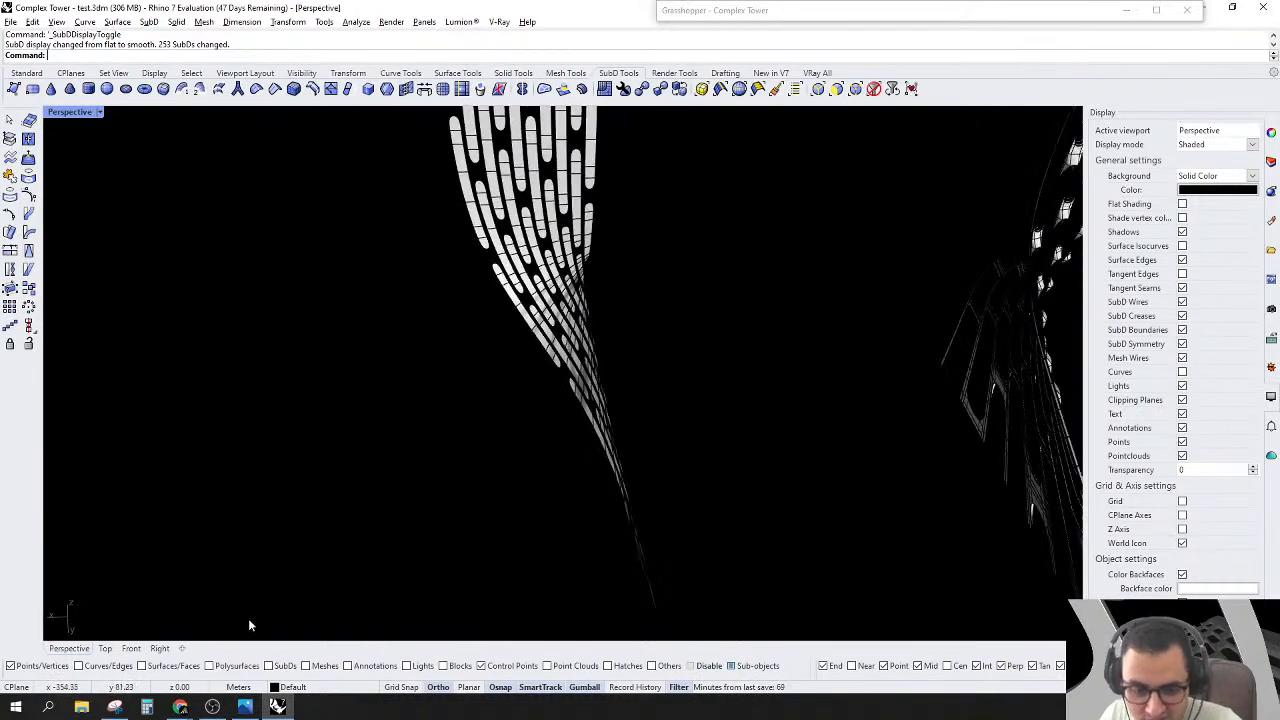
Step: Show the base of the facade panels in the Front view and switch the SubDs to flat display
{"action": "left_click", "coordinate": [131, 648]}
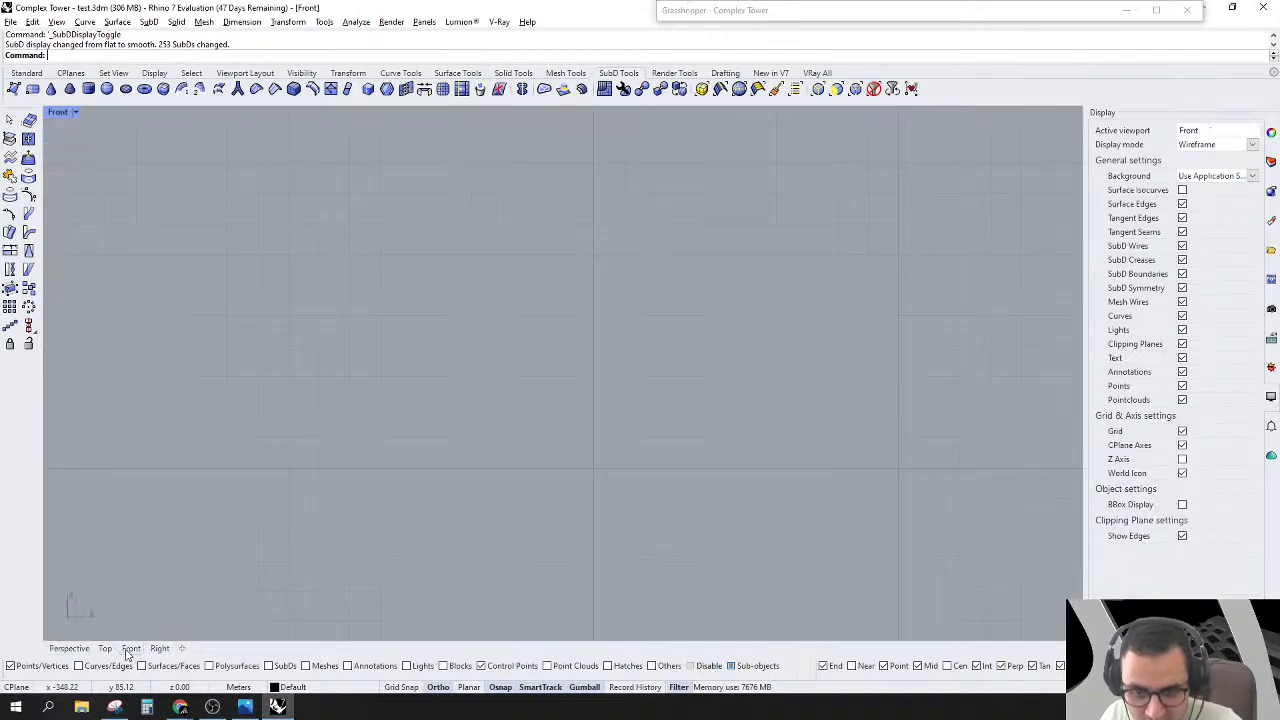
{"action": "scroll", "coordinate": [523, 400], "scroll_direction": "down", "scroll_amount": 4}
{"action": "scroll", "coordinate": [311, 374], "scroll_direction": "up", "scroll_amount": 2}
{"action": "scroll", "coordinate": [669, 397], "scroll_direction": "up", "scroll_amount": 2}
{"action": "scroll", "coordinate": [346, 463], "scroll_direction": "up", "scroll_amount": 3}
{"action": "scroll", "coordinate": [513, 440], "scroll_direction": "up", "scroll_amount": 2}
{"action": "scroll", "coordinate": [513, 440], "scroll_direction": "up", "scroll_amount": 3}
{"action": "scroll", "coordinate": [832, 400], "scroll_direction": "down", "scroll_amount": 6}
{"action": "scroll", "coordinate": [448, 404], "scroll_direction": "up", "scroll_amount": 9}
{"action": "scroll", "coordinate": [245, 450], "scroll_direction": "down", "scroll_amount": 10}
{"action": "scroll", "coordinate": [720, 438], "scroll_direction": "up", "scroll_amount": 9}
{"action": "scroll", "coordinate": [175, 465], "scroll_direction": "up", "scroll_amount": 3}
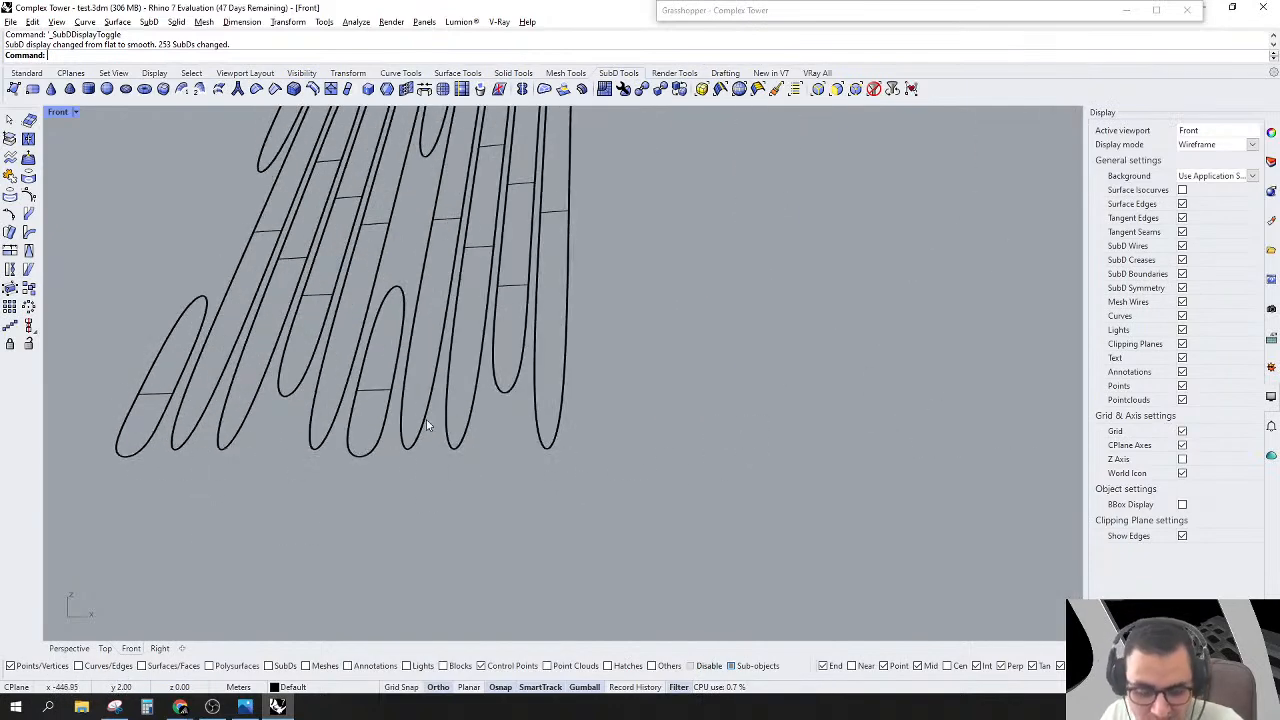
{"action": "key", "text": "Tab"}
{"action": "scroll", "coordinate": [804, 401], "scroll_direction": "down", "scroll_amount": 2}
{"action": "scroll", "coordinate": [307, 493], "scroll_direction": "up", "scroll_amount": 2}
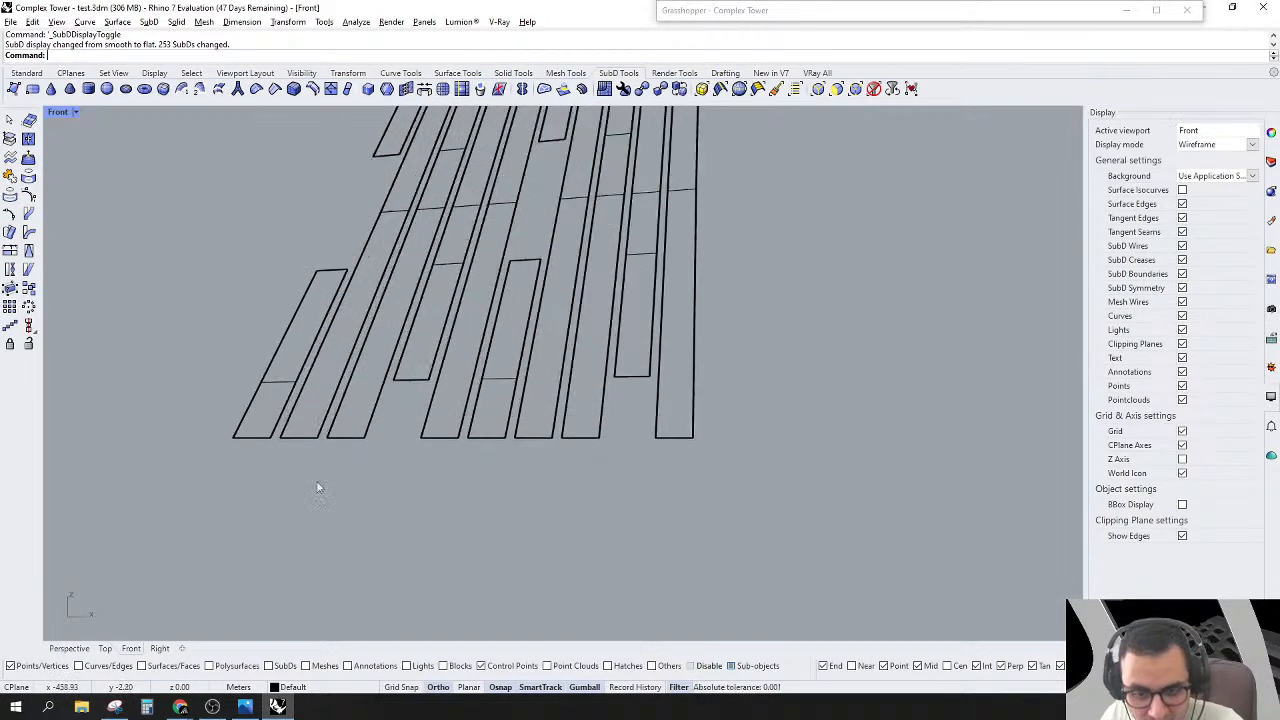
Step: Crease all SubD vertices along the panels' bottom edge and return to smooth display
{"action": "left_click_drag", "start_coordinate": [160, 512], "coordinate": [840, 418]}
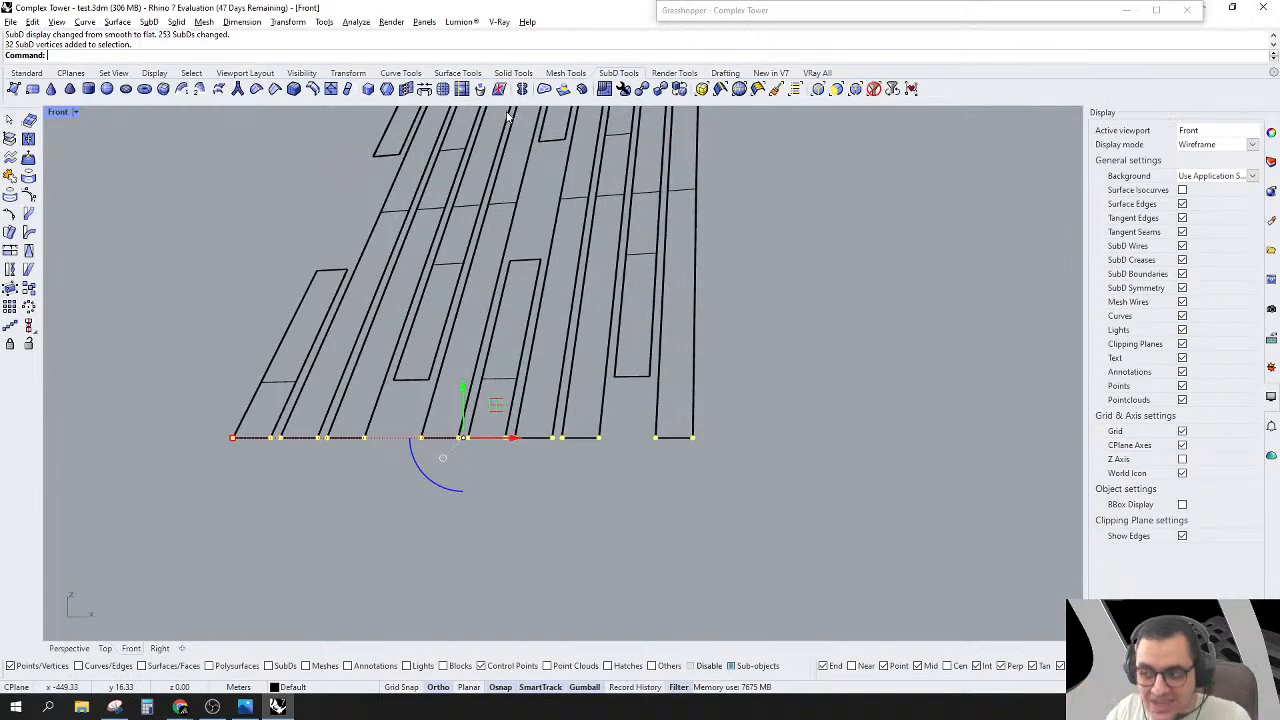
{"action": "left_click", "coordinate": [275, 88]}
{"action": "key", "text": "Tab"}
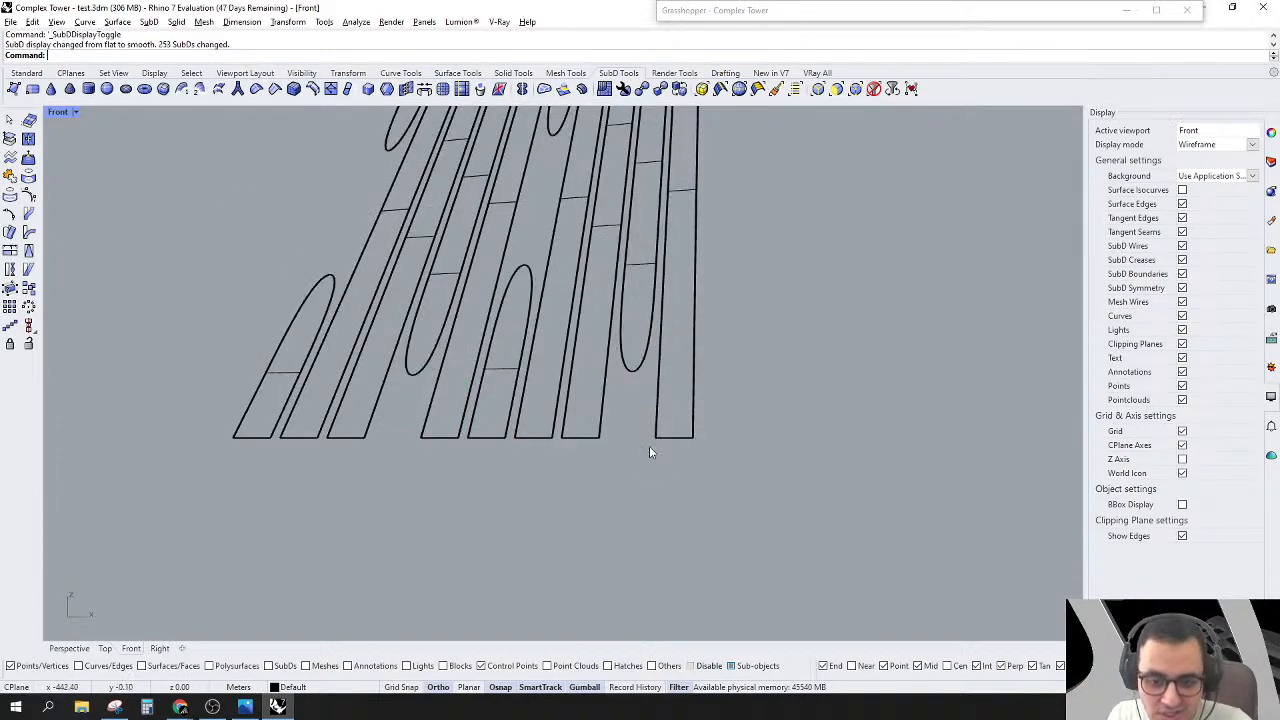
Step: Turn off the vertex selection filter so that whole objects can be selected again
{"action": "scroll", "coordinate": [601, 409], "scroll_direction": "down", "scroll_amount": 2}
{"action": "left_click", "coordinate": [632, 241]}
{"action": "left_click", "coordinate": [717, 188]}
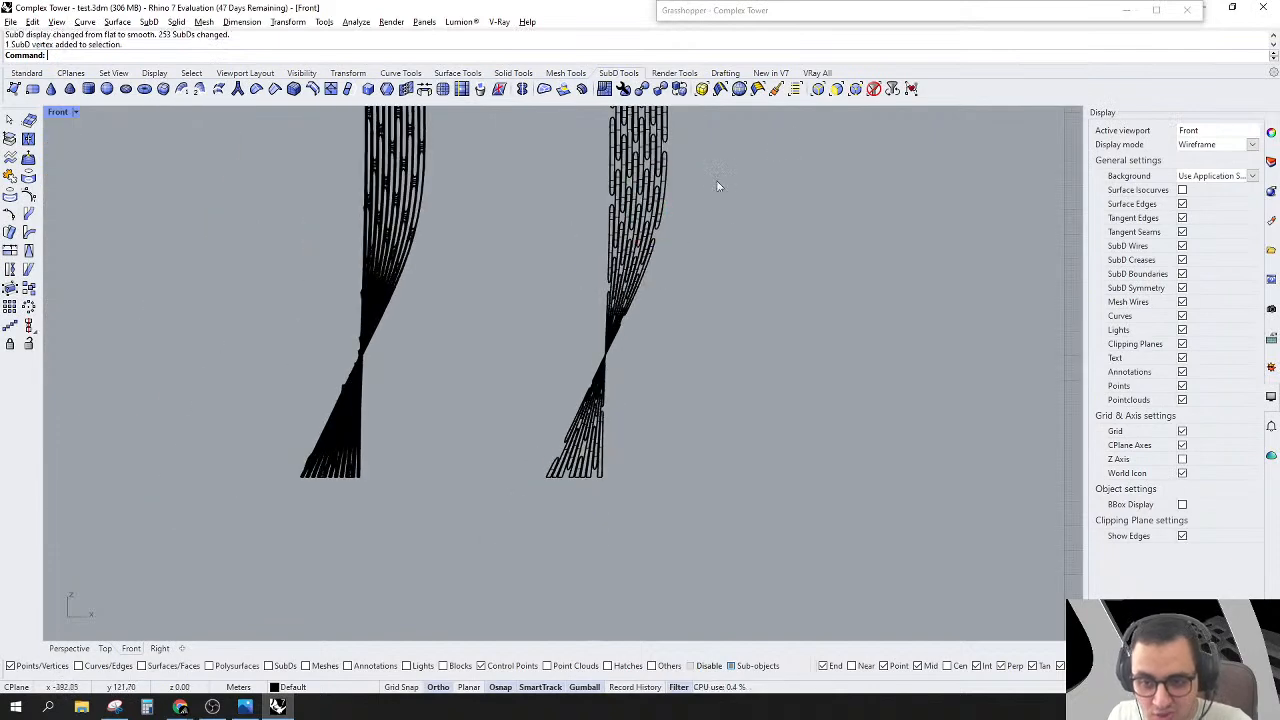
{"action": "left_click", "coordinate": [873, 88]}
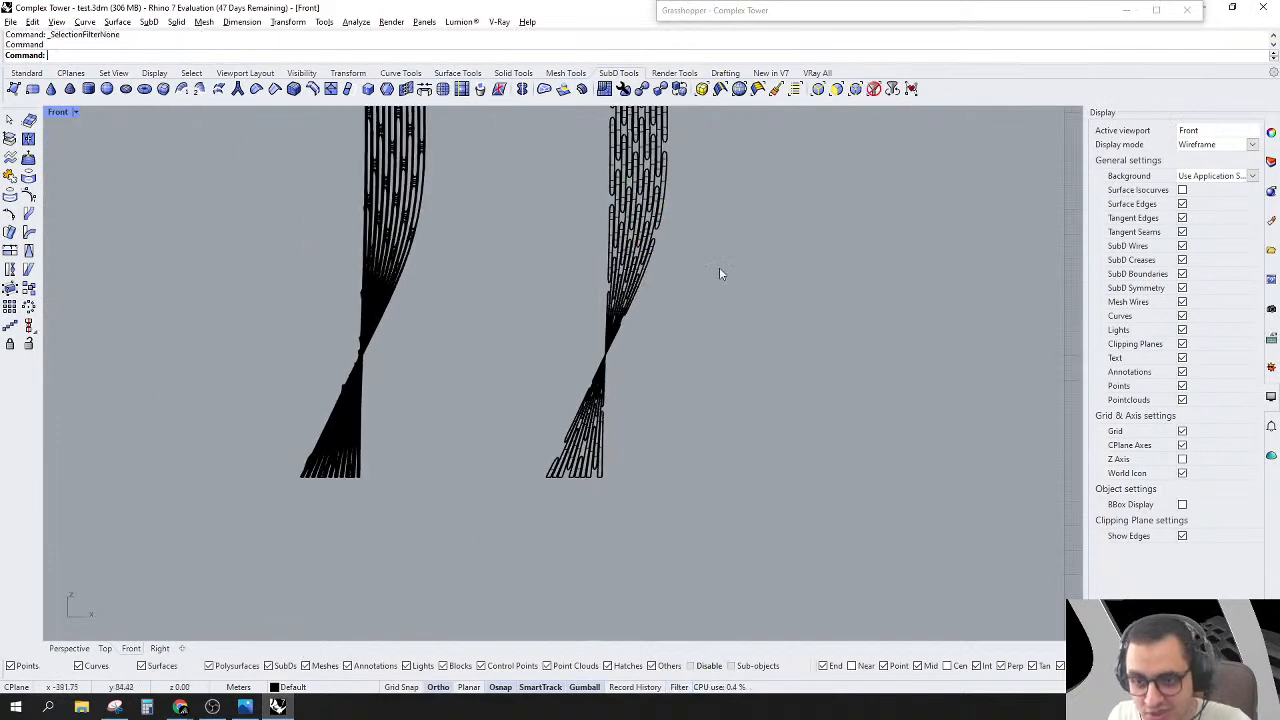
Step: Move the side panels in the negative X direction onto the tower frame, and return to the Perspective view
{"action": "left_click", "coordinate": [668, 246]}
{"action": "left_click", "coordinate": [657, 177]}
{"action": "type", "text": "-"}
{"action": "key", "text": "Return"}
{"action": "key", "text": "Escape"}
{"action": "left_click", "coordinate": [77, 648]}
Step: Select the two frame groups that meet at the tower's folded top edge
{"action": "scroll", "coordinate": [346, 428], "scroll_direction": "down", "scroll_amount": 8}
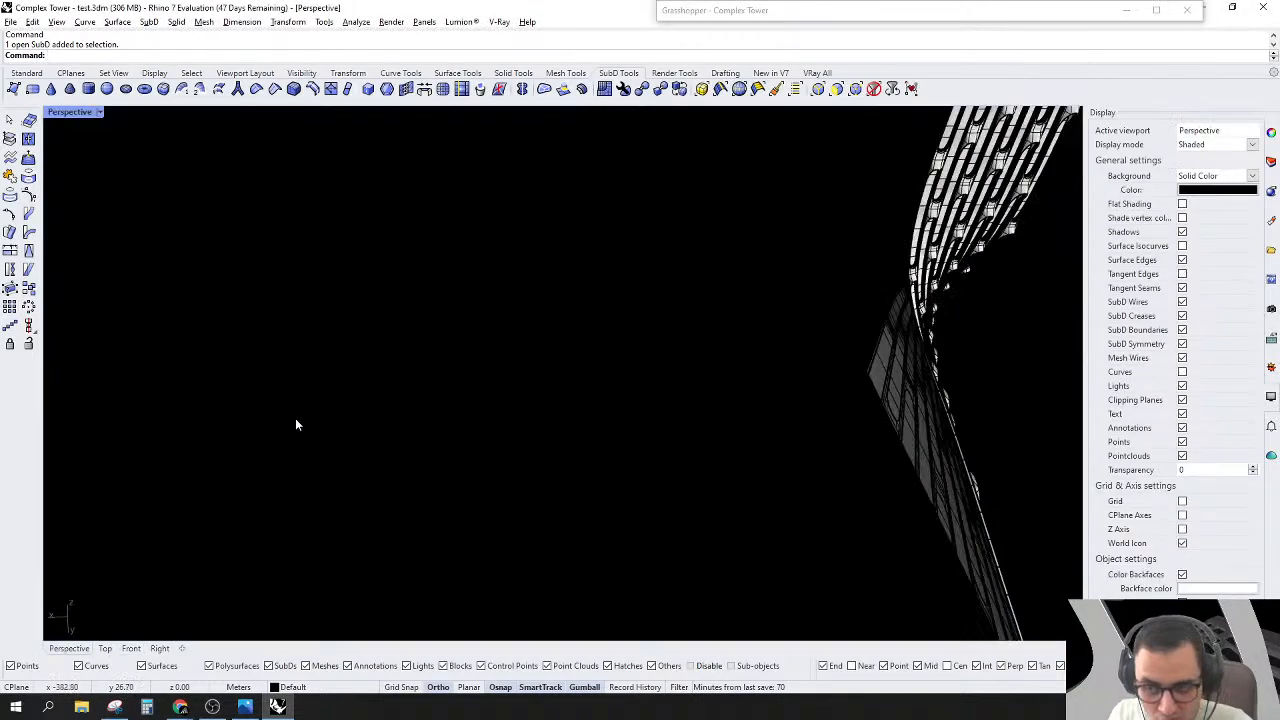
{"action": "right_click_drag", "start_coordinate": [406, 577], "coordinate": [513, 400]}
{"action": "scroll", "coordinate": [513, 400], "scroll_direction": "up", "scroll_amount": 10}
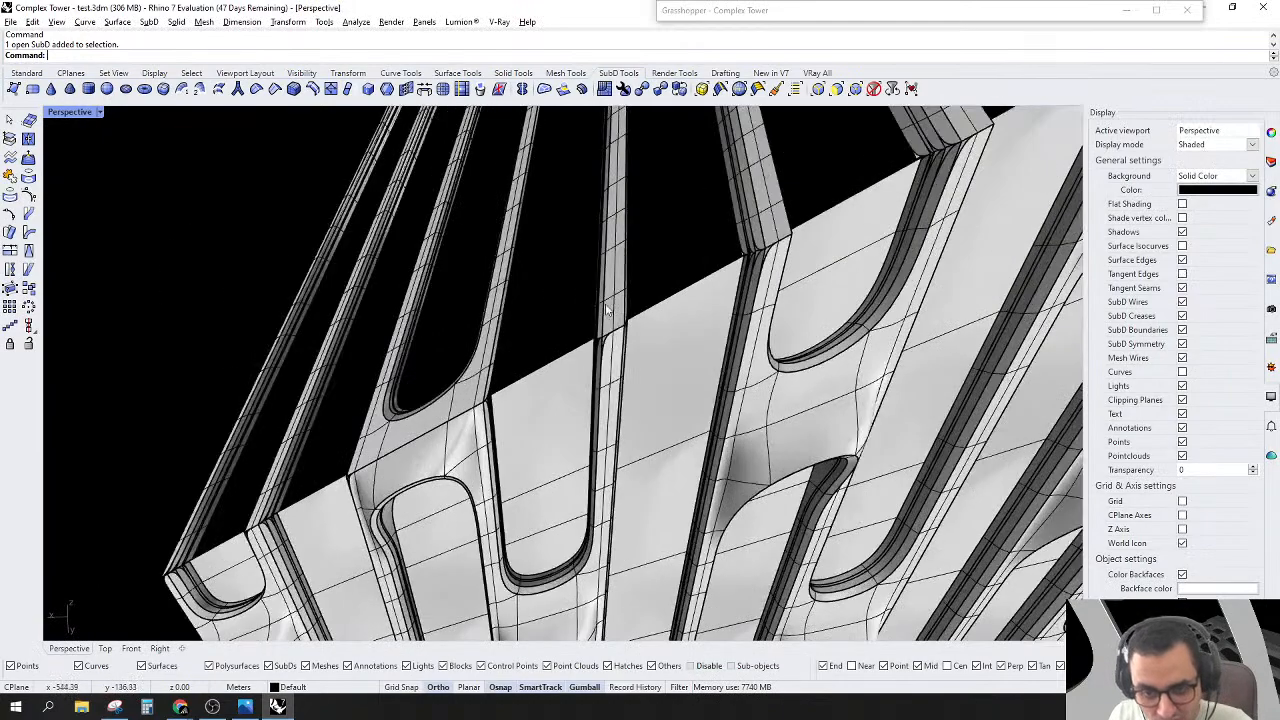
{"action": "left_click", "coordinate": [607, 310]}
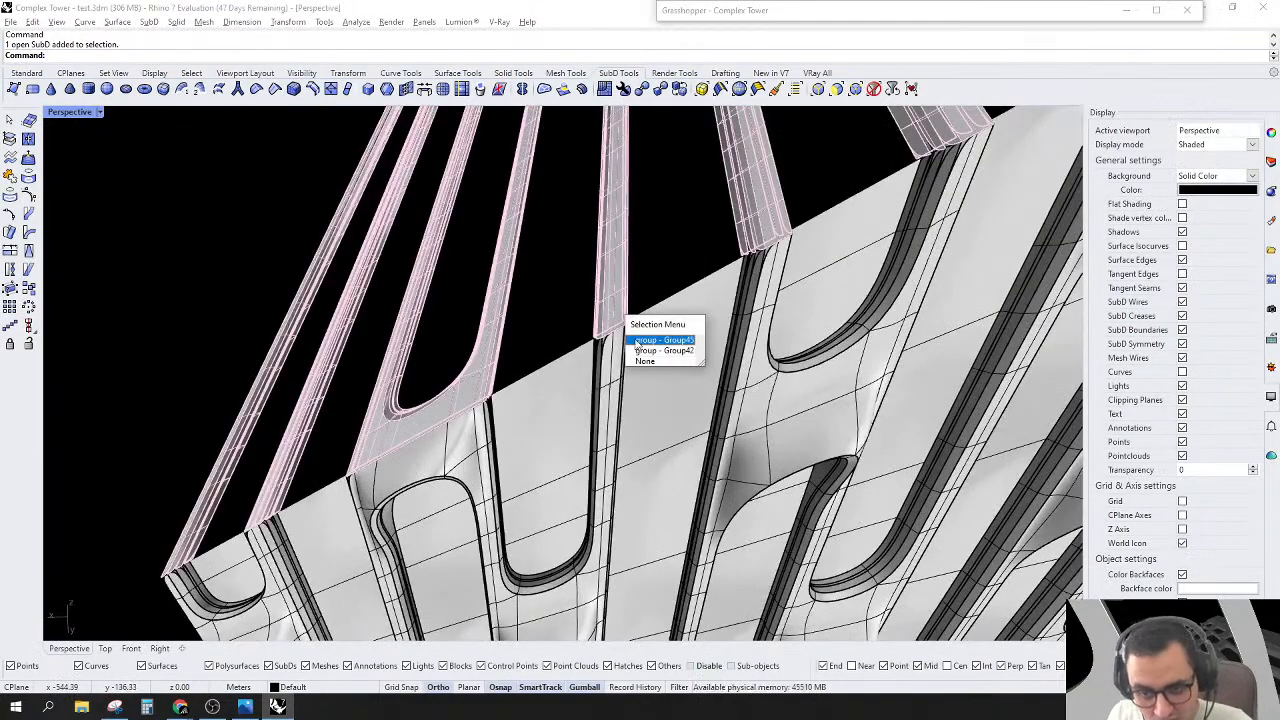
{"action": "left_click", "coordinate": [645, 344]}
{"action": "left_click", "coordinate": [613, 355], "text": "shift"}
{"action": "scroll", "coordinate": [613, 355], "scroll_direction": "down", "scroll_amount": 10}
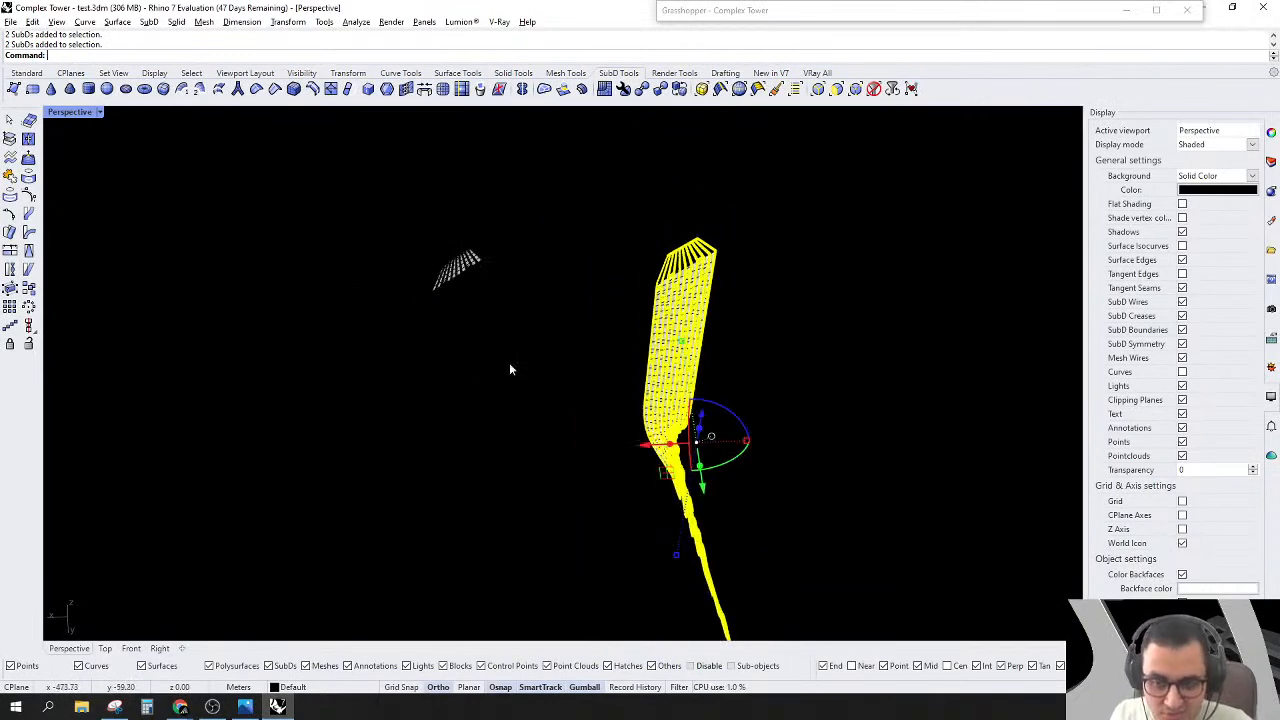
Step: Move the leftover top panels along X onto the tower frame beside the side panels
{"action": "scroll", "coordinate": [440, 284], "scroll_direction": "up", "scroll_amount": 10}
{"action": "left_click", "coordinate": [513, 242]}
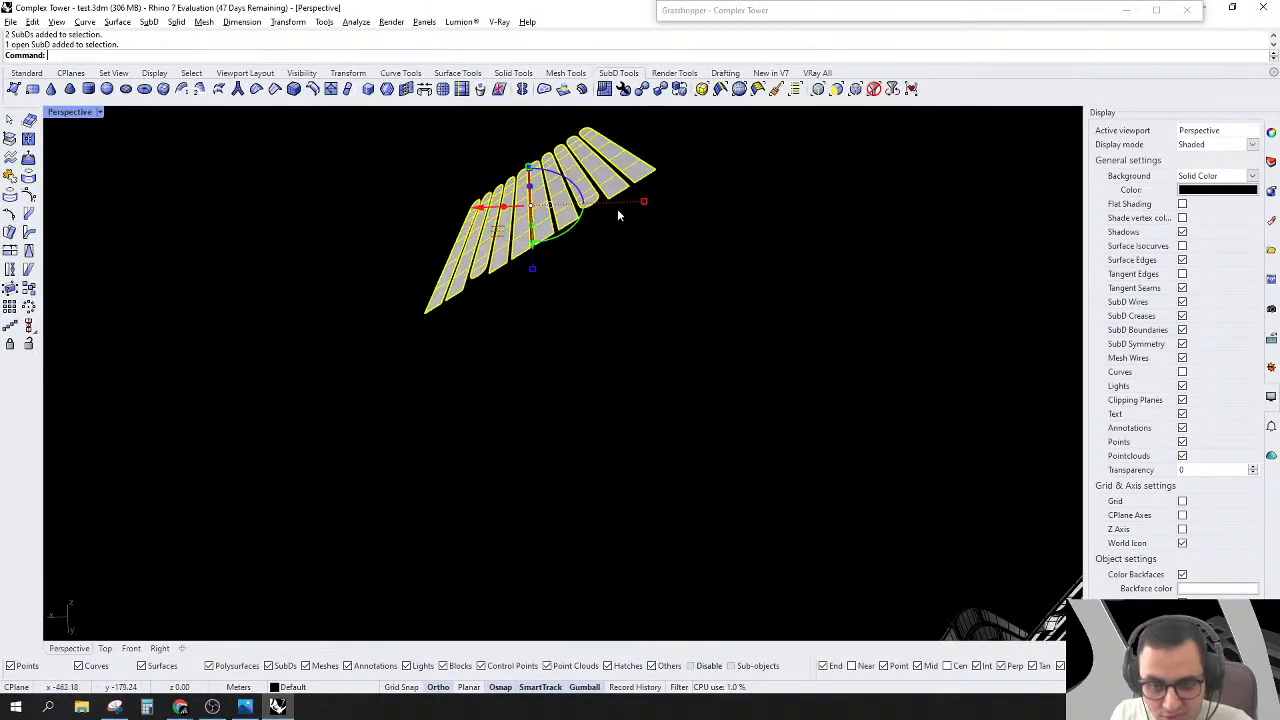
{"action": "left_click", "coordinate": [480, 209]}
{"action": "key", "text": "Return"}
{"action": "scroll", "coordinate": [480, 210], "scroll_direction": "down", "scroll_amount": 3}
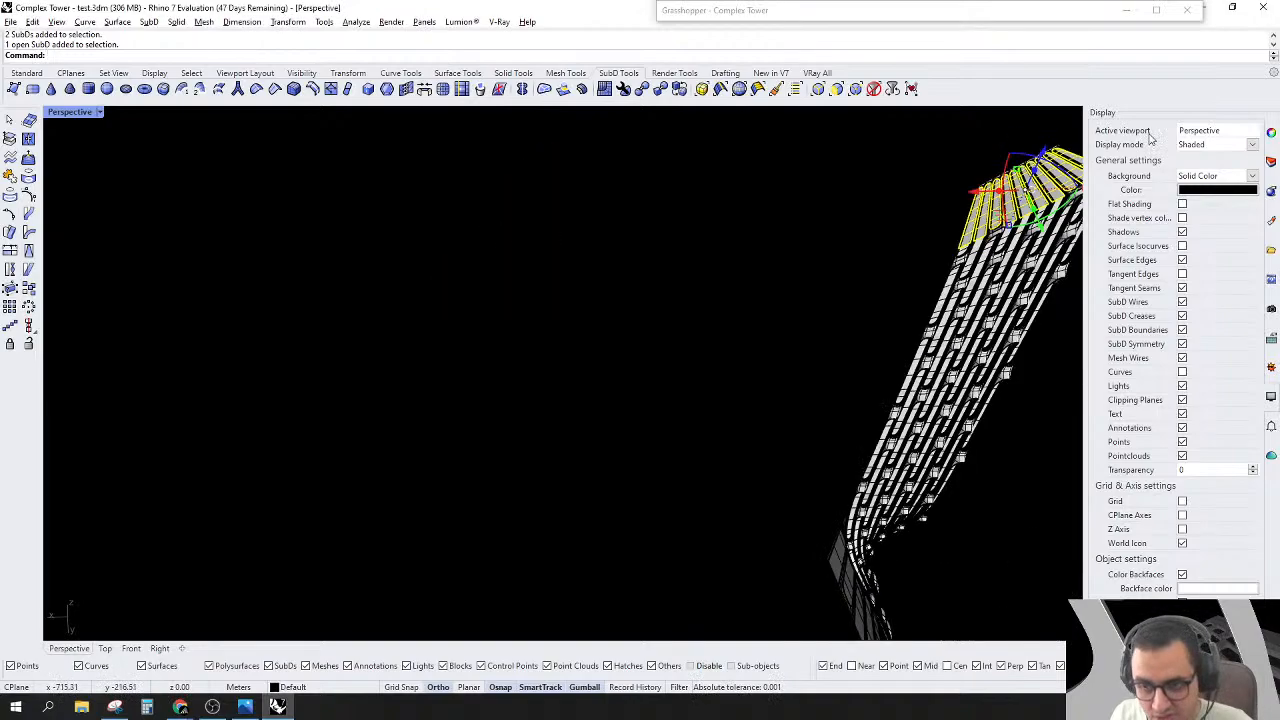
Step: Select both frame groups at the folded edge and move them 100 along X, away from the panels
{"action": "scroll", "coordinate": [1000, 180], "scroll_direction": "up", "scroll_amount": 10}
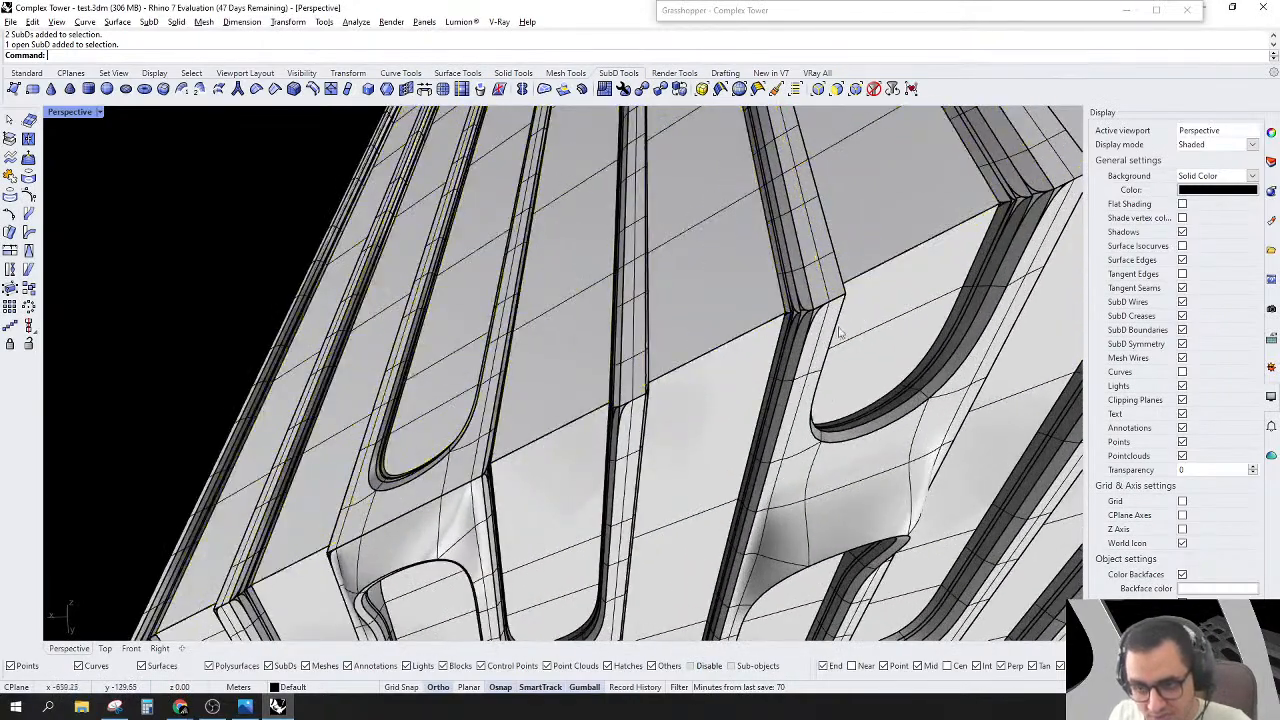
{"action": "left_click", "coordinate": [805, 307]}
{"action": "left_click", "coordinate": [840, 334]}
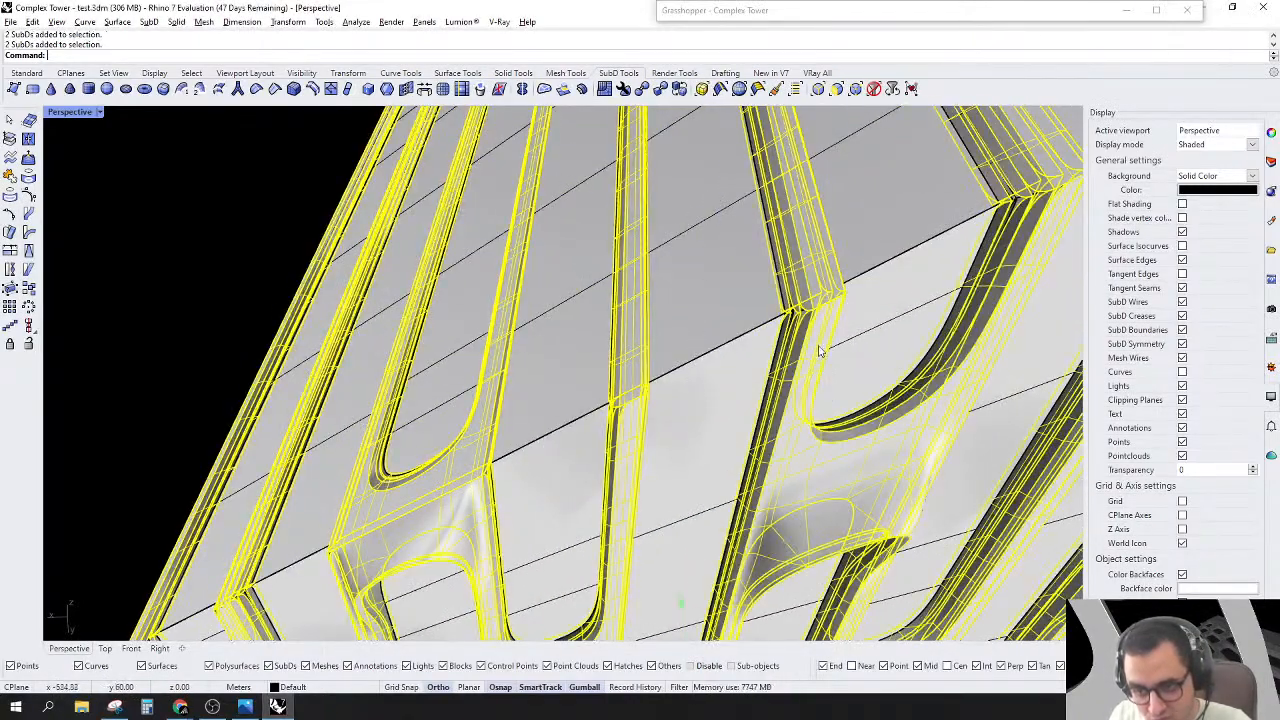
{"action": "scroll", "coordinate": [743, 278], "scroll_direction": "down", "scroll_amount": 5}
{"action": "scroll", "coordinate": [660, 330], "scroll_direction": "down", "scroll_amount": 6}
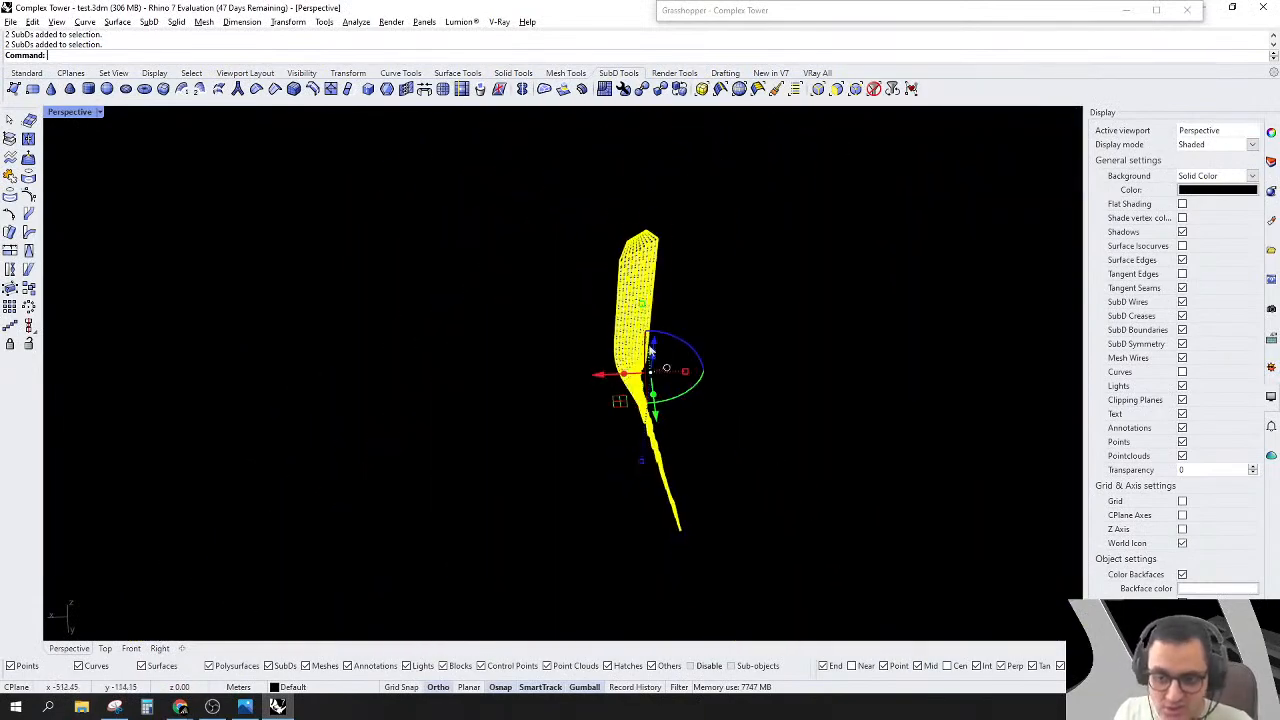
{"action": "left_click", "coordinate": [603, 379]}
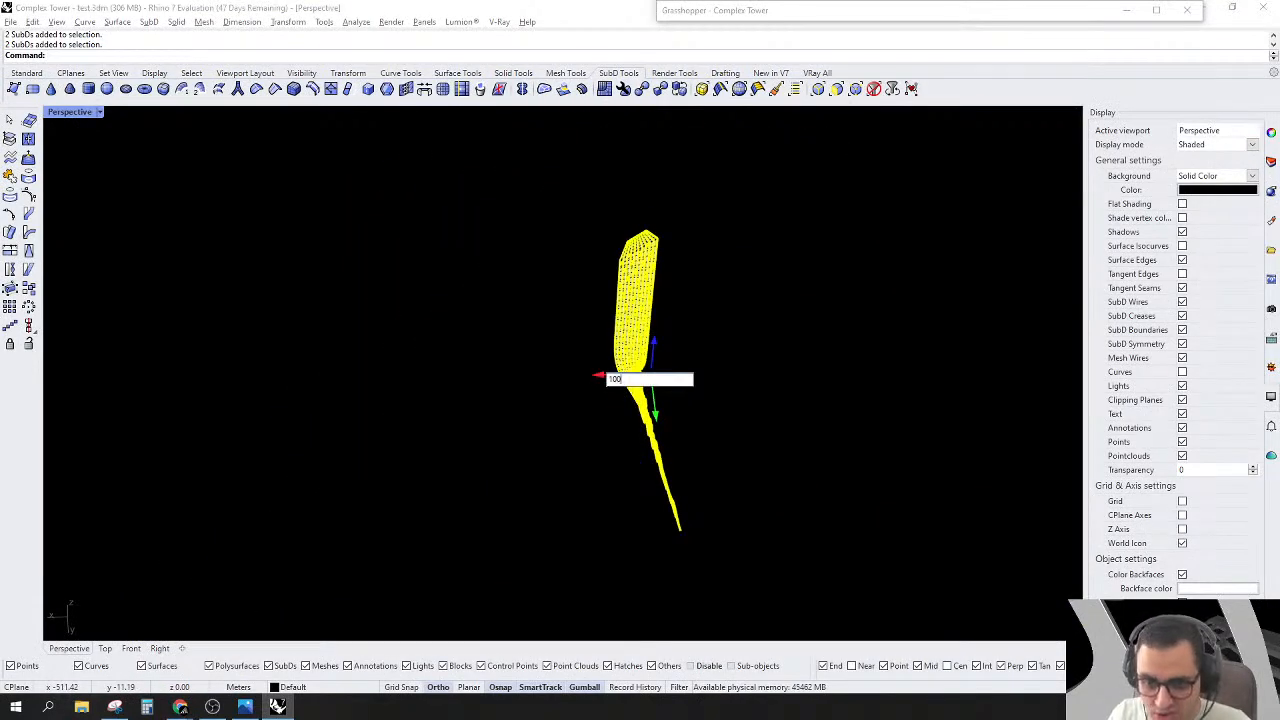
{"action": "key", "text": "Return"}
{"action": "left_click", "coordinate": [416, 176]}
Step: Show the frame SubDs in flat display and set the Perspective viewport to Ghosted mode
{"action": "scroll", "coordinate": [416, 176], "scroll_direction": "up", "scroll_amount": 10}
{"action": "right_click_drag", "start_coordinate": [605, 275], "coordinate": [628, 395]}
{"action": "scroll", "coordinate": [642, 314], "scroll_direction": "up", "scroll_amount": 7}
{"action": "right_click_drag", "start_coordinate": [734, 171], "coordinate": [640, 300]}
{"action": "scroll", "coordinate": [597, 374], "scroll_direction": "down", "scroll_amount": 5}
{"action": "scroll", "coordinate": [600, 374], "scroll_direction": "up", "scroll_amount": 6}
{"action": "right_click_drag", "start_coordinate": [602, 376], "coordinate": [606, 450]}
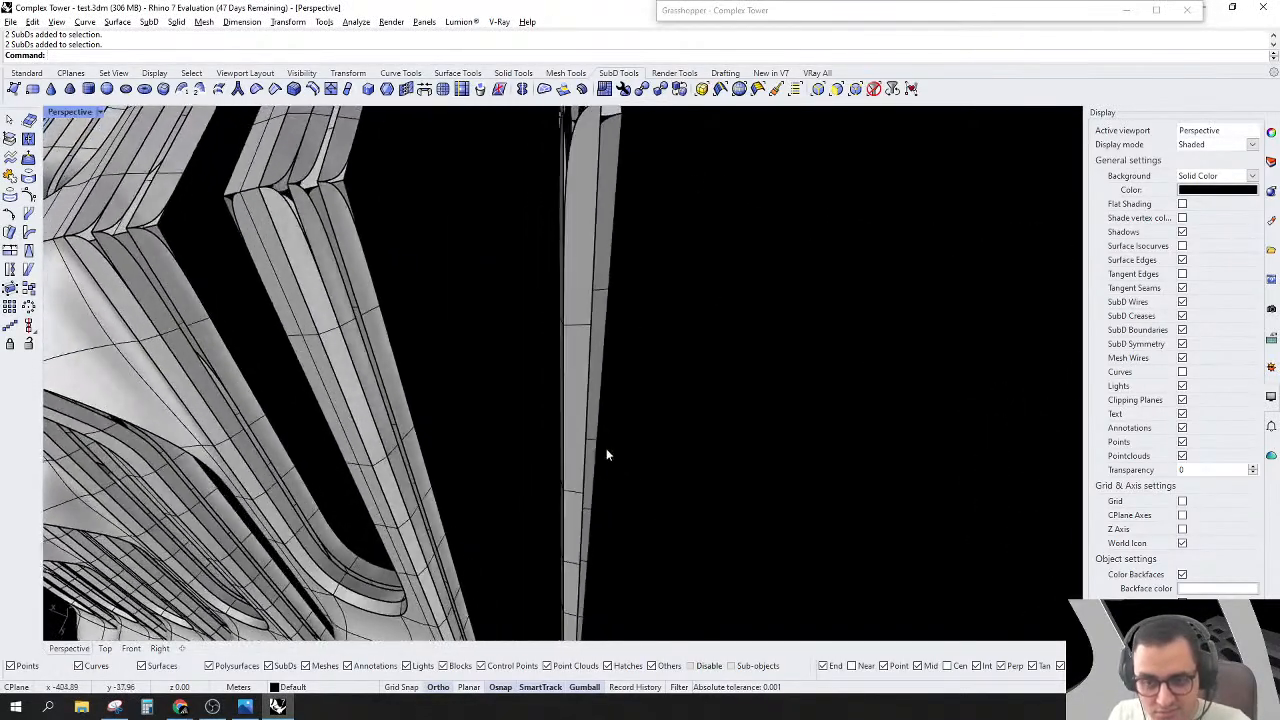
{"action": "scroll", "coordinate": [607, 455], "scroll_direction": "down", "scroll_amount": 2}
{"action": "key", "text": "Tab"}
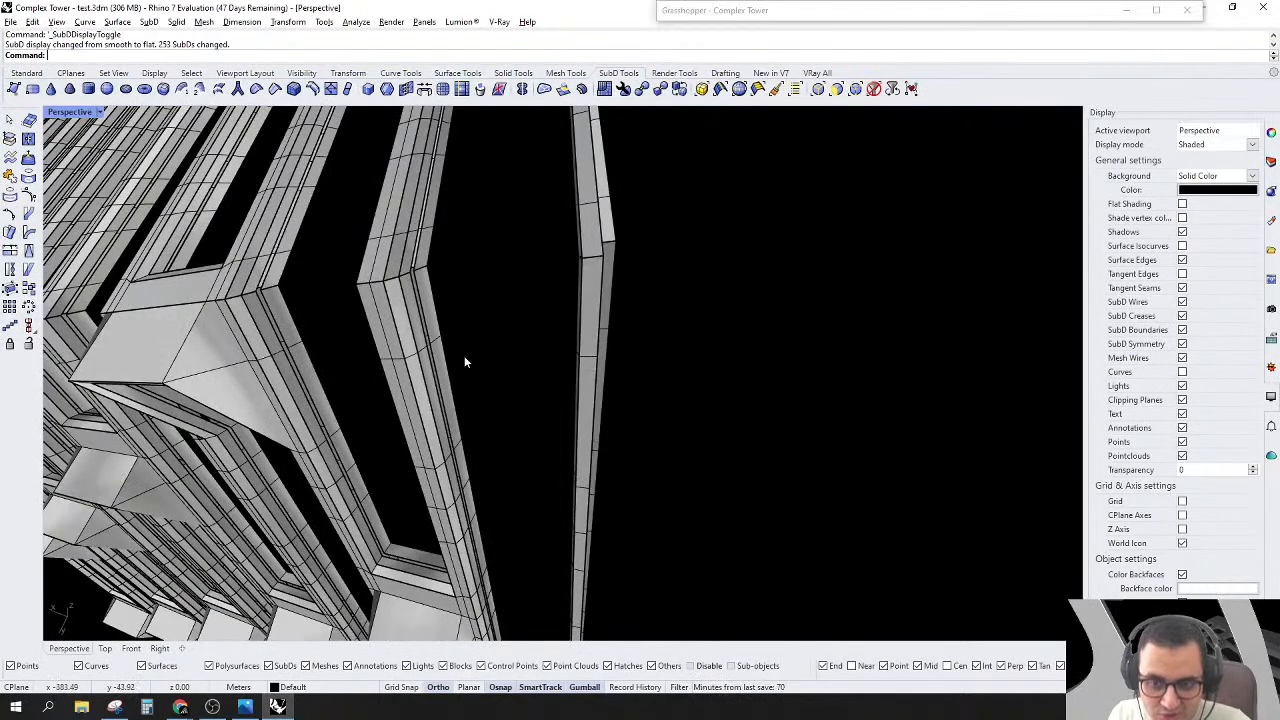
{"action": "left_click", "coordinate": [100, 113]}
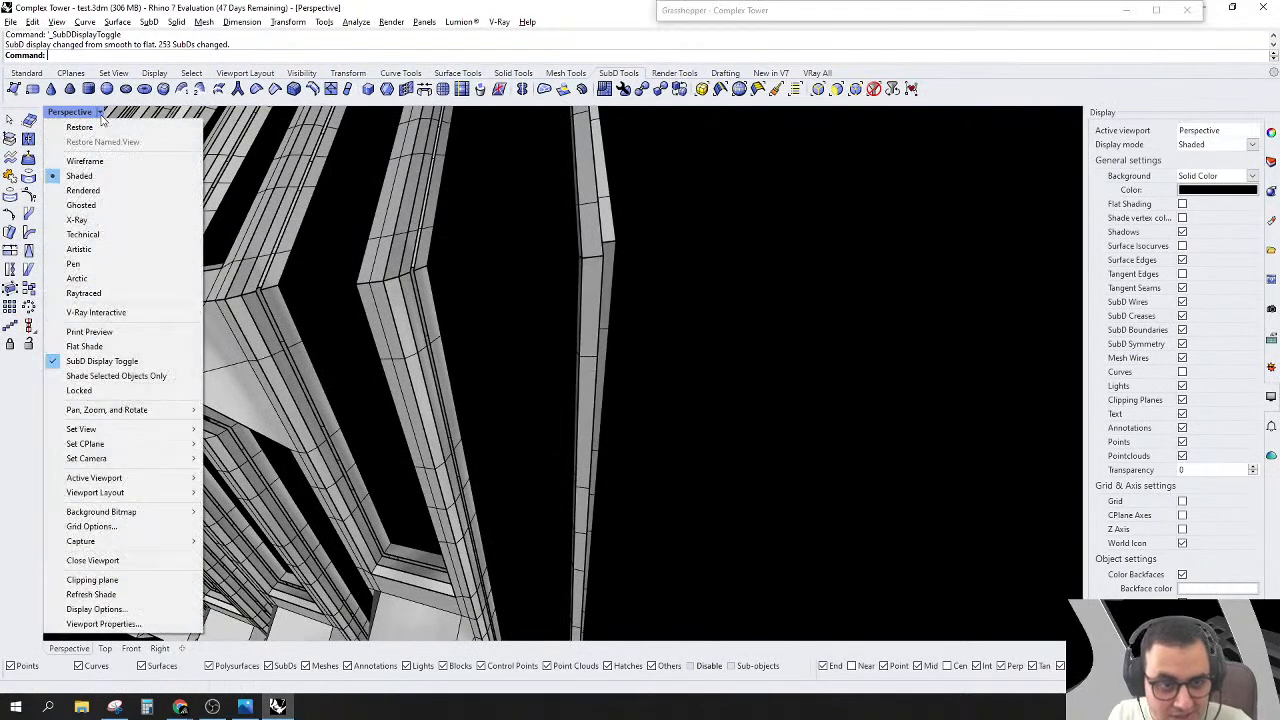
{"action": "left_click", "coordinate": [95, 208]}
Step: Restrict selection to vertices and crease the outer frame bar's vertices on the folded edge
{"action": "scroll", "coordinate": [364, 283], "scroll_direction": "up", "scroll_amount": 5}
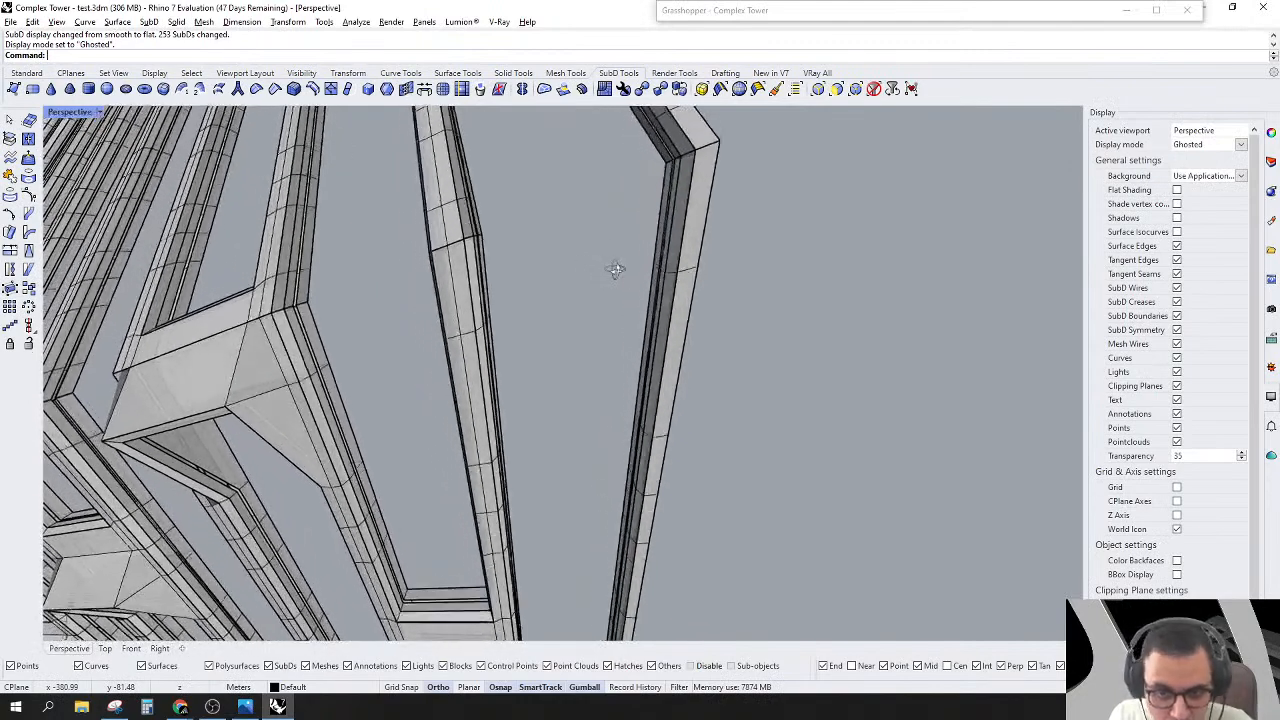
{"action": "scroll", "coordinate": [530, 272], "scroll_direction": "up", "scroll_amount": 6}
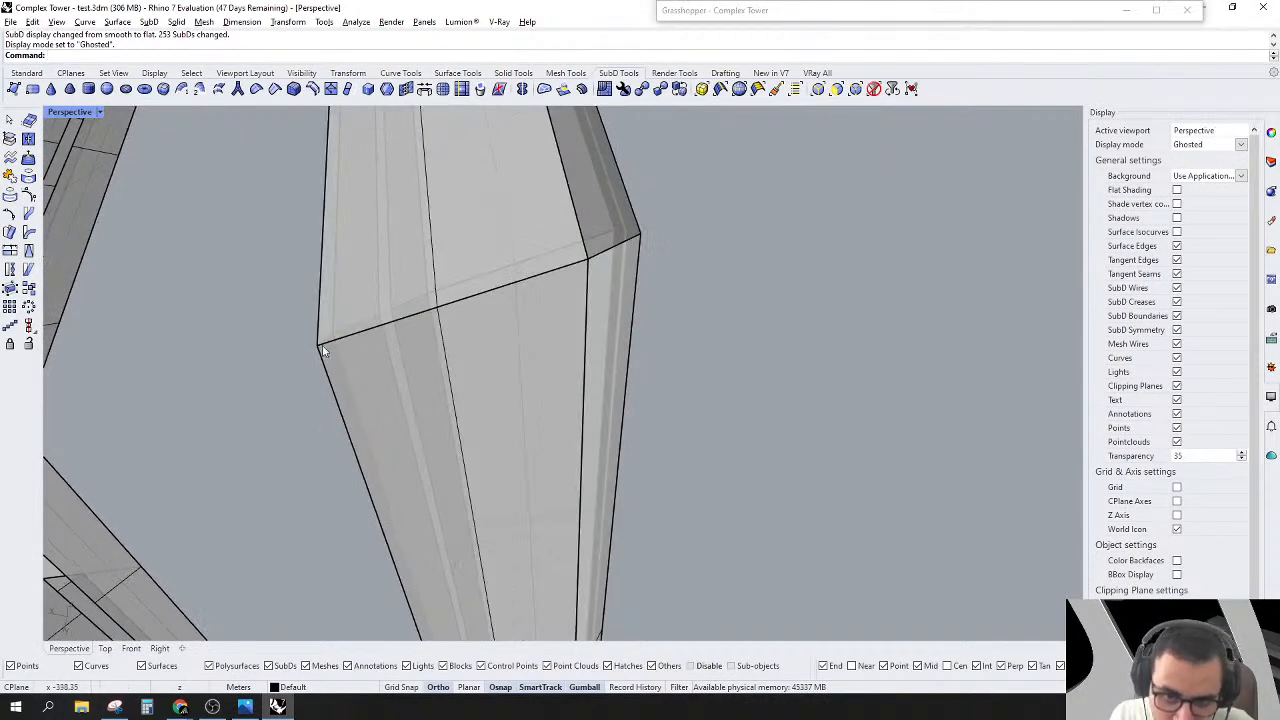
{"action": "scroll", "coordinate": [364, 337], "scroll_direction": "down", "scroll_amount": 6}
{"action": "right_click_drag", "start_coordinate": [460, 335], "coordinate": [448, 323]}
{"action": "scroll", "coordinate": [484, 247], "scroll_direction": "up", "scroll_amount": 5}
{"action": "right_click_drag", "start_coordinate": [530, 280], "coordinate": [532, 281]}
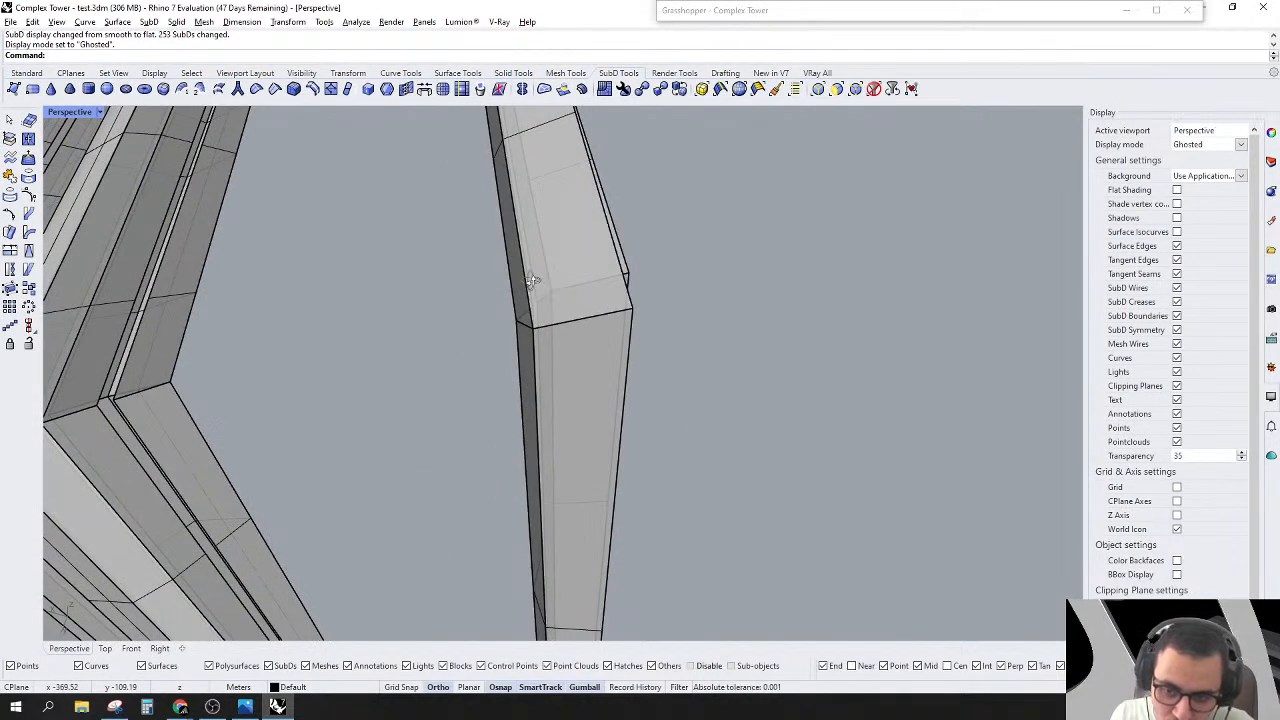
{"action": "left_click", "coordinate": [837, 89]}
{"action": "left_click_drag", "start_coordinate": [421, 264], "coordinate": [729, 348]}
{"action": "left_click", "coordinate": [275, 89]}
Step: Window-select the fold vertices across the narrow frame bar and crease them
{"action": "right_click_drag", "start_coordinate": [560, 340], "coordinate": [727, 338]}
{"action": "key", "text": "Escape"}
{"action": "left_click_drag", "start_coordinate": [449, 236], "coordinate": [808, 322]}
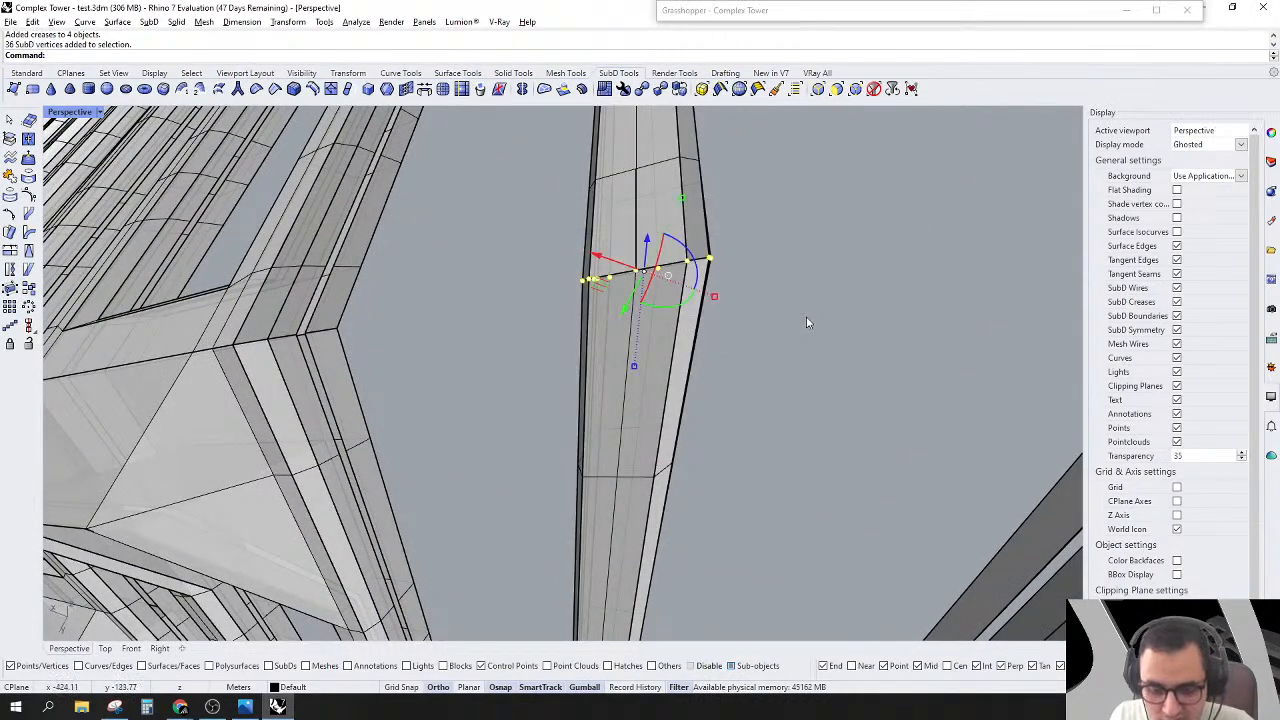
{"action": "right_click", "coordinate": [808, 322]}
Step: Crease the outer corner vertices of the wide frame junction on the folded edge and switch to smooth display
{"action": "scroll", "coordinate": [808, 322], "scroll_direction": "down", "scroll_amount": 6}
{"action": "right_click_drag", "start_coordinate": [545, 372], "coordinate": [577, 364]}
{"action": "scroll", "coordinate": [577, 364], "scroll_direction": "up", "scroll_amount": 6}
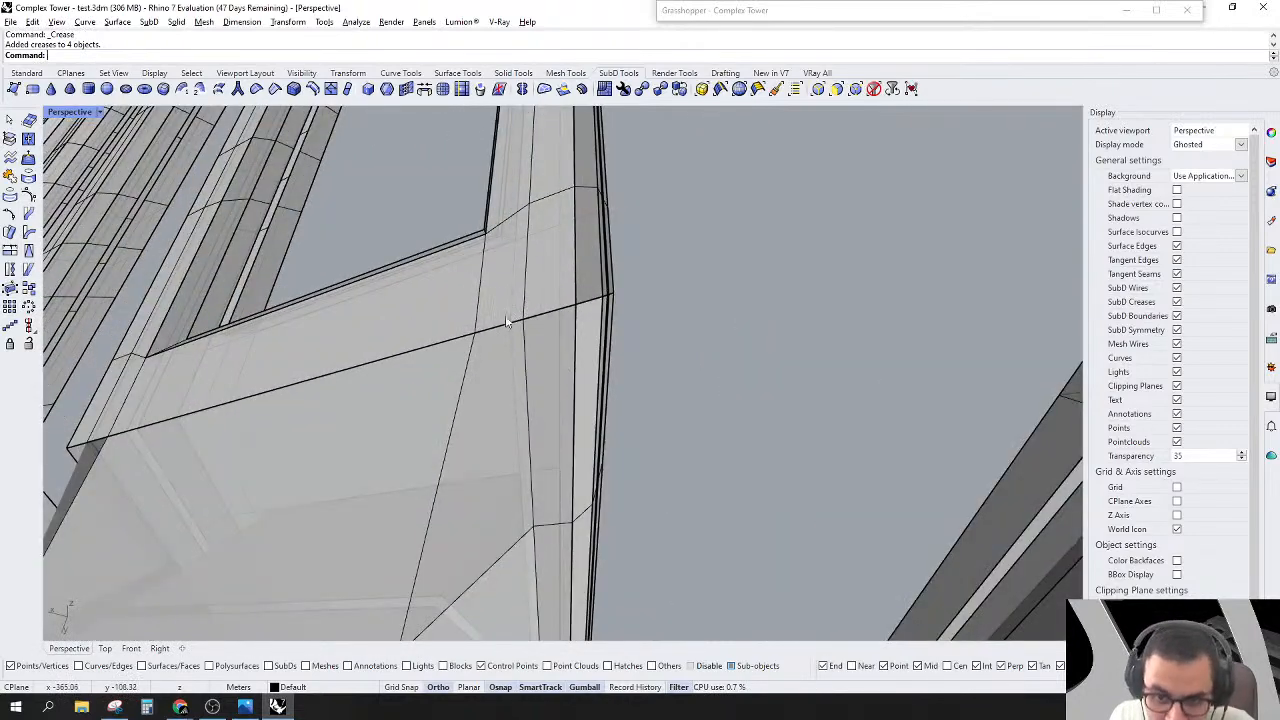
{"action": "right_click_drag", "start_coordinate": [537, 319], "coordinate": [567, 330]}
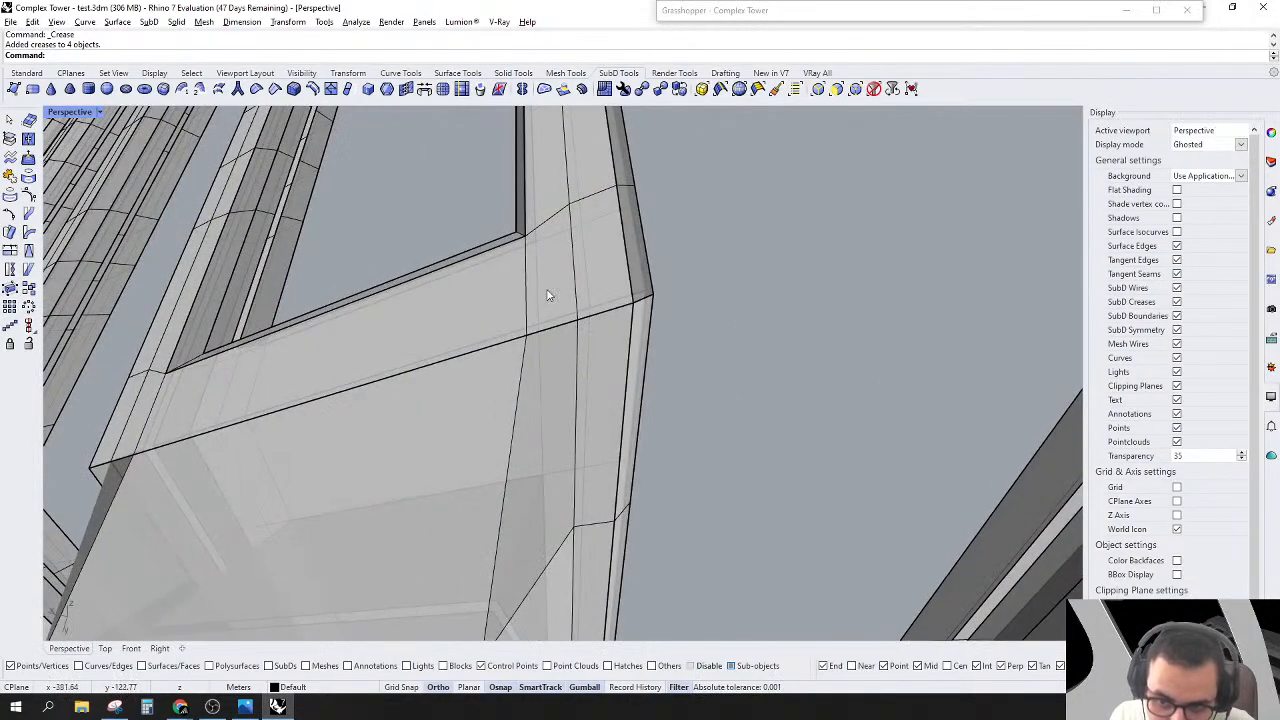
{"action": "left_click_drag", "start_coordinate": [601, 351], "coordinate": [605, 351]}
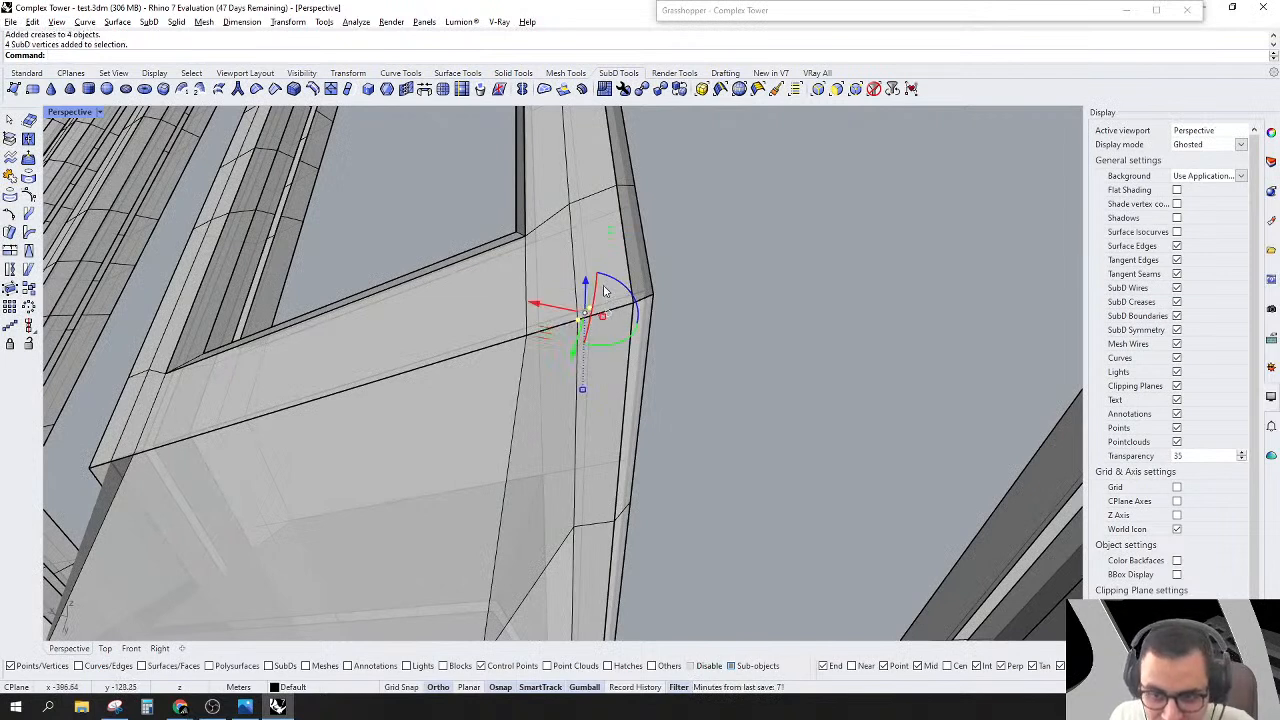
{"action": "key", "text": "Escape"}
{"action": "left_click_drag", "start_coordinate": [572, 291], "coordinate": [761, 352]}
{"action": "left_click", "coordinate": [278, 94]}
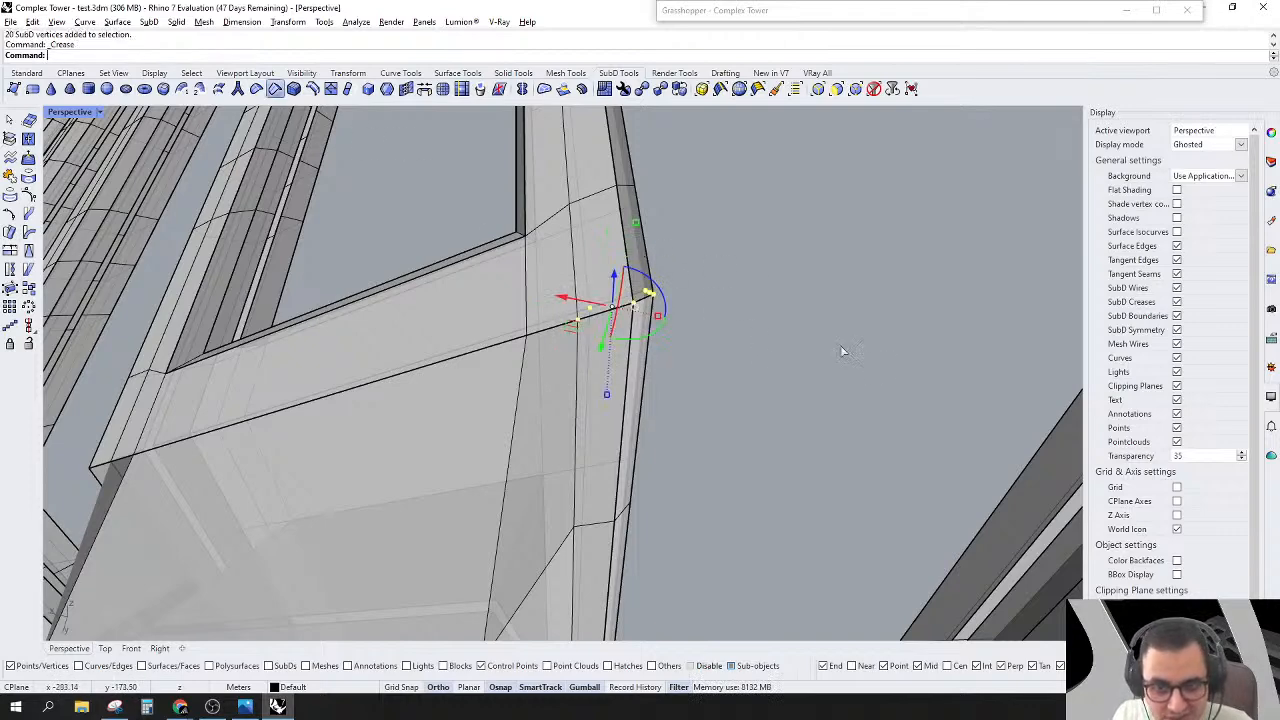
{"action": "key", "text": "Tab"}
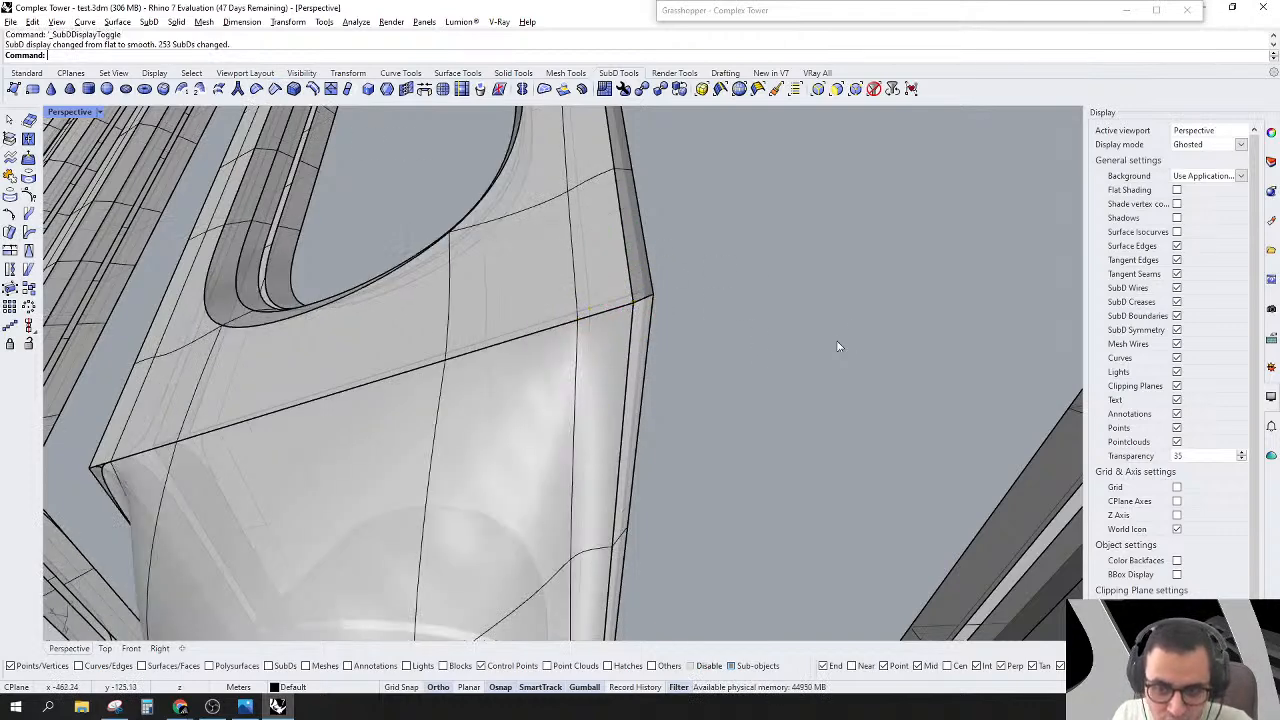
Step: Reapply the crease to the junction's outer corner vertices and crease the neighbouring inner vertices on the fold
{"action": "left_click_drag", "start_coordinate": [618, 334], "coordinate": [621, 337]}
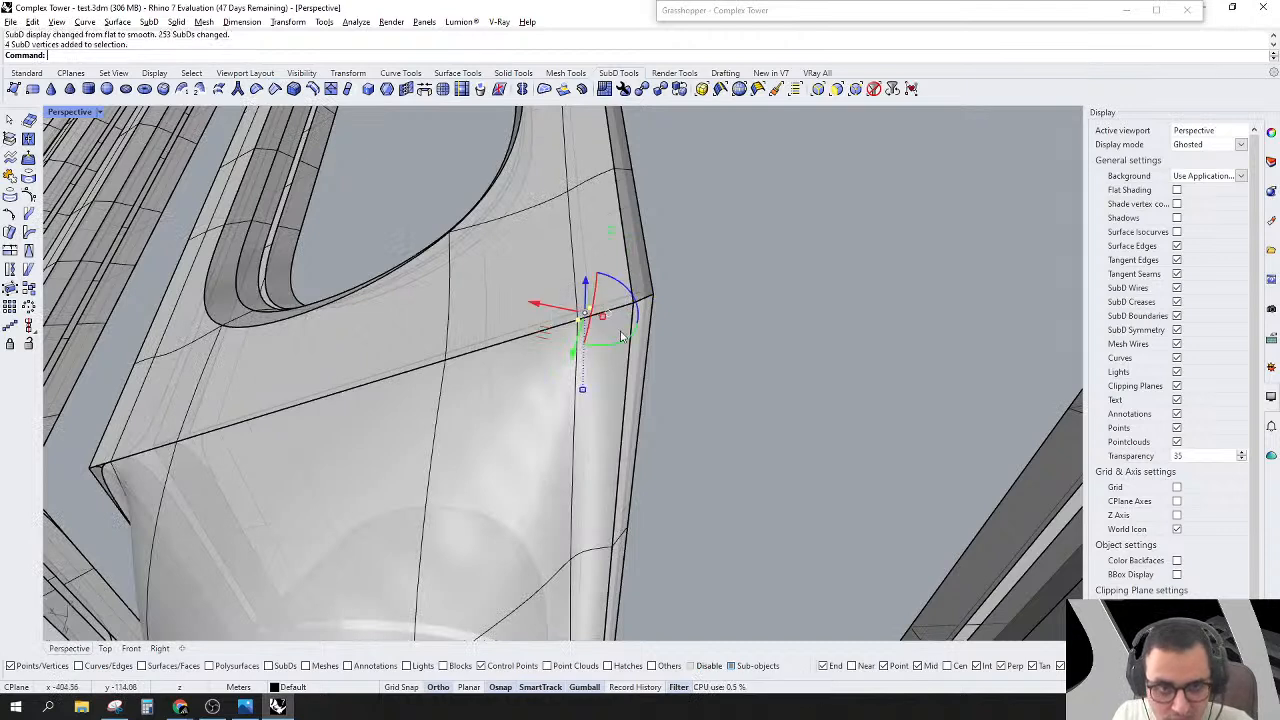
{"action": "left_click_drag", "start_coordinate": [537, 274], "coordinate": [771, 369]}
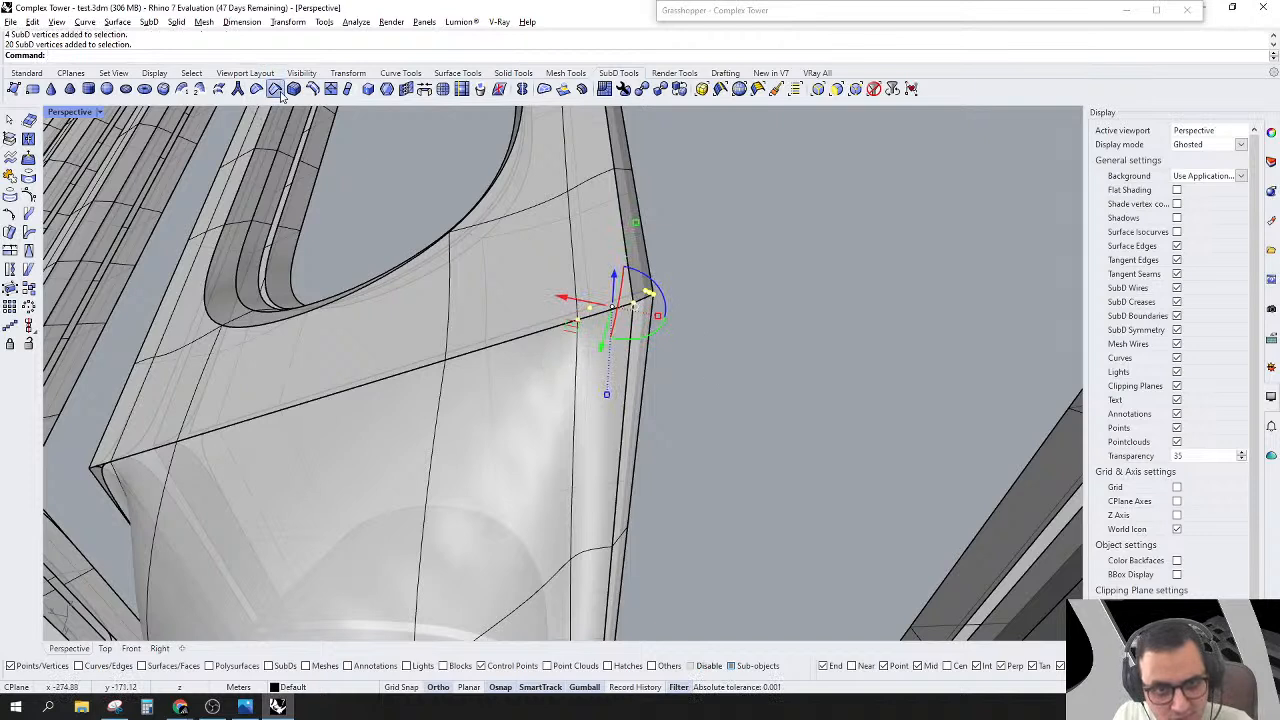
{"action": "left_click_drag", "start_coordinate": [414, 330], "coordinate": [547, 380]}
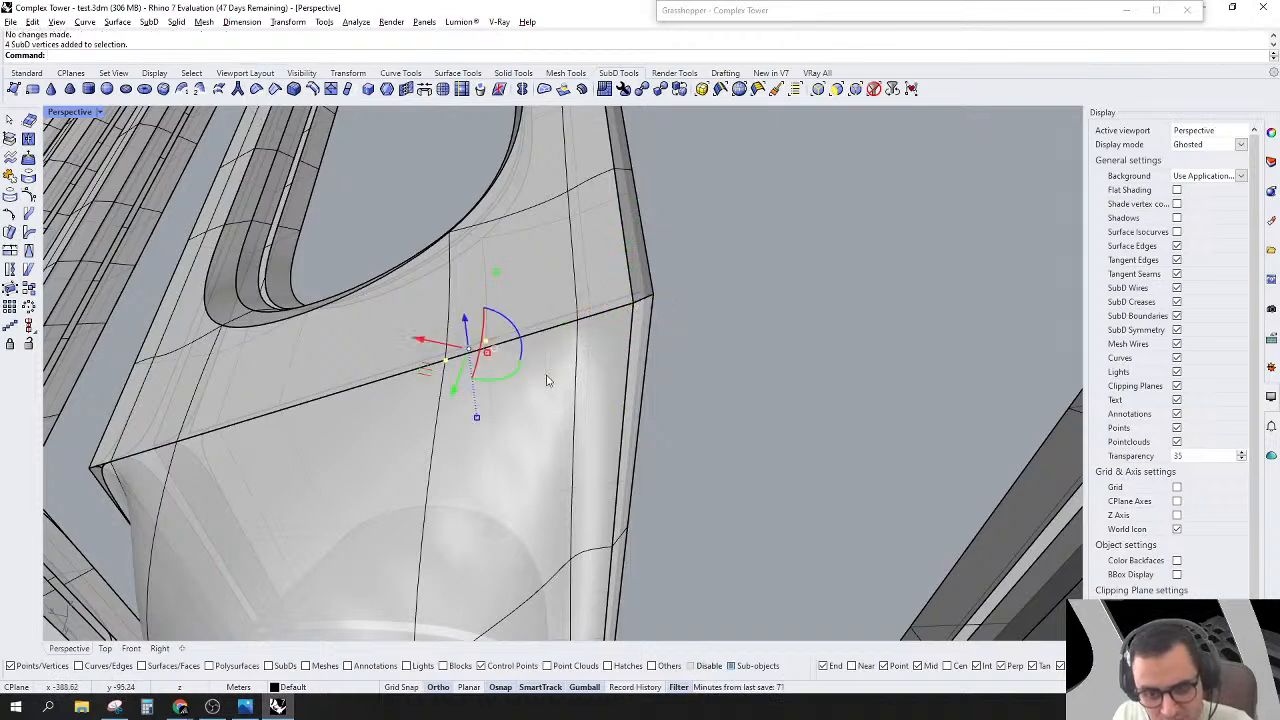
{"action": "left_click", "coordinate": [275, 89]}
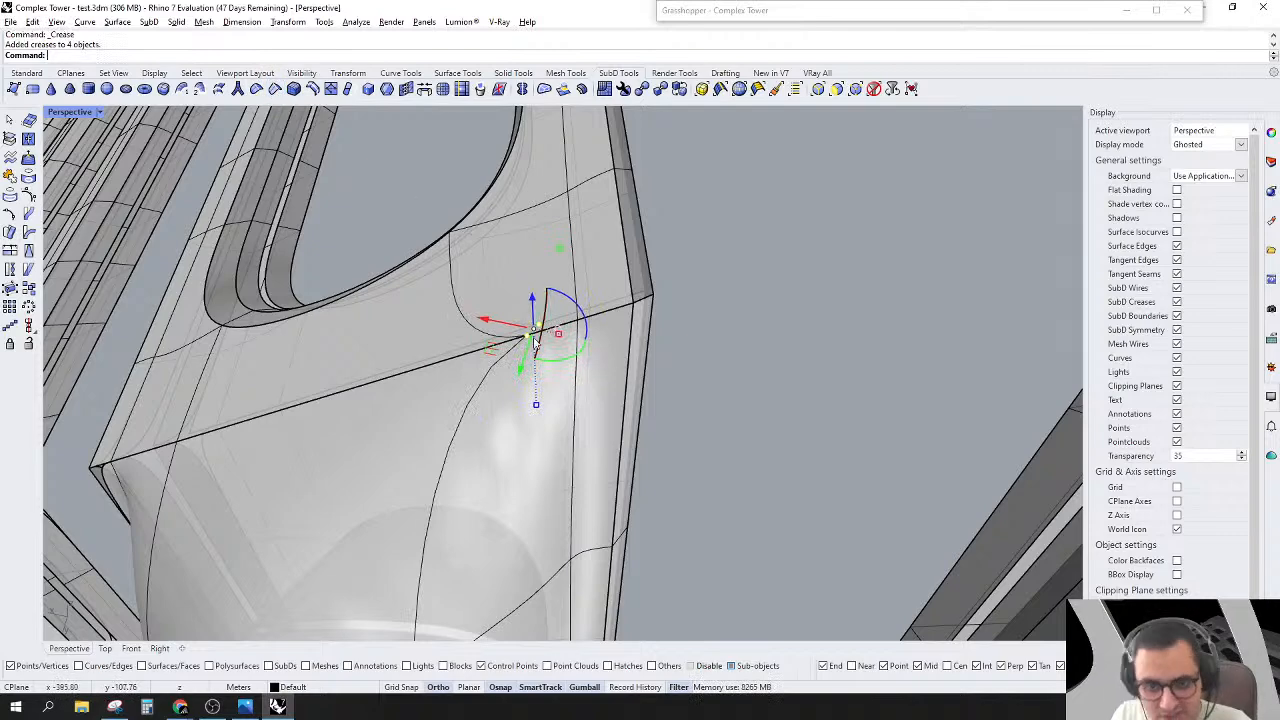
Step: Undo the last crease applied to the wide junction's inner fold vertices
{"action": "scroll", "coordinate": [546, 326], "scroll_direction": "down", "scroll_amount": 6}
{"action": "scroll", "coordinate": [511, 363], "scroll_direction": "up", "scroll_amount": 9}
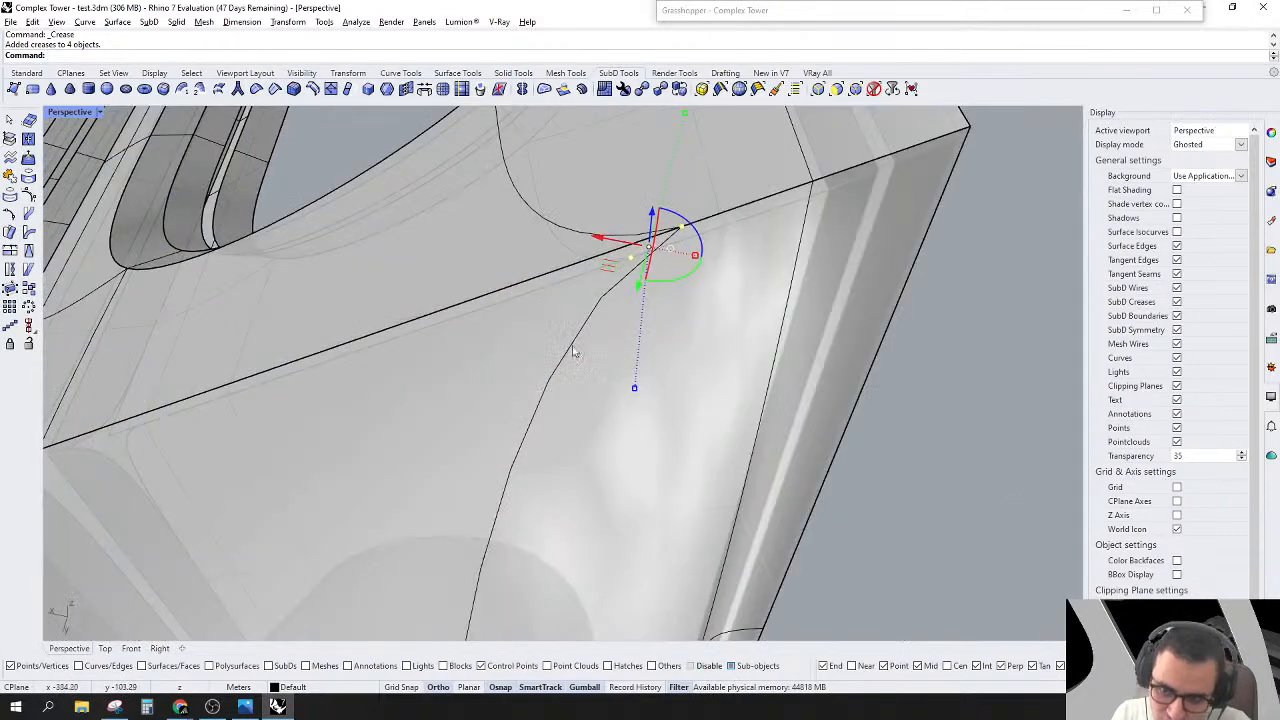
{"action": "scroll", "coordinate": [532, 310], "scroll_direction": "down", "scroll_amount": 7}
{"action": "scroll", "coordinate": [529, 240], "scroll_direction": "up", "scroll_amount": 3}
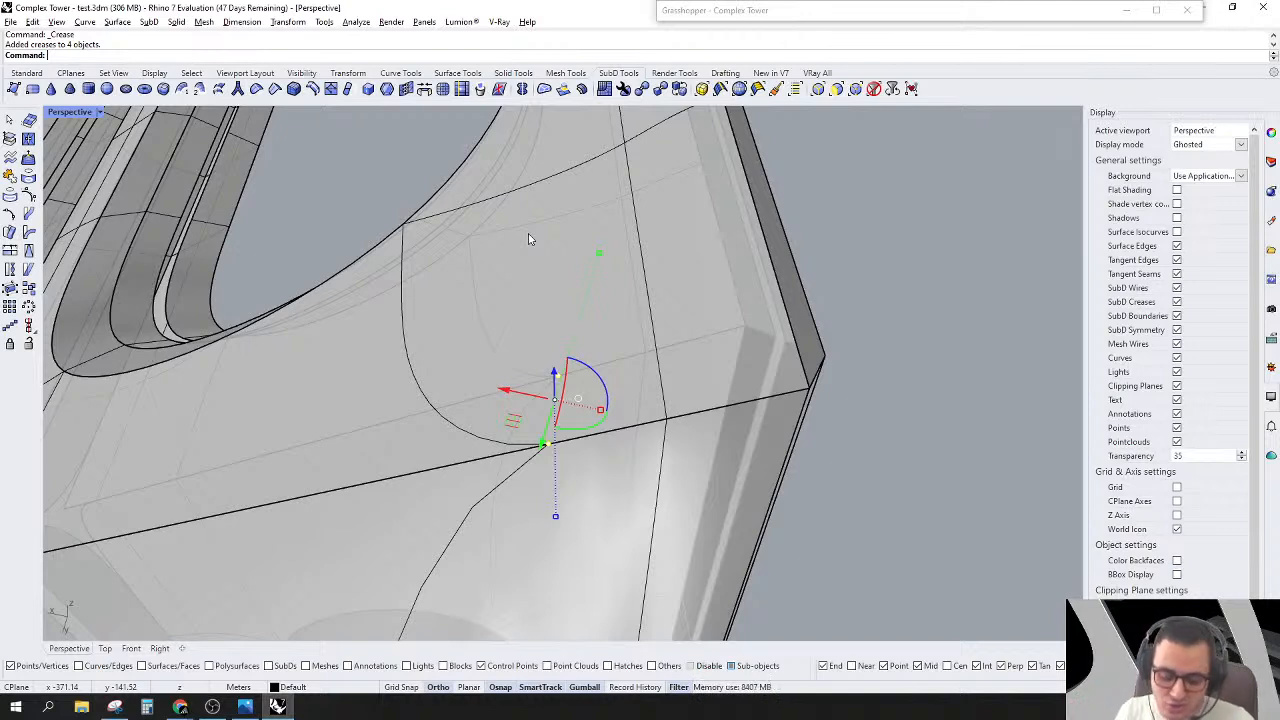
{"action": "key", "text": "ctrl+z"}
{"action": "scroll", "coordinate": [508, 320], "scroll_direction": "down", "scroll_amount": 5}
{"action": "scroll", "coordinate": [555, 308], "scroll_direction": "up", "scroll_amount": 3}
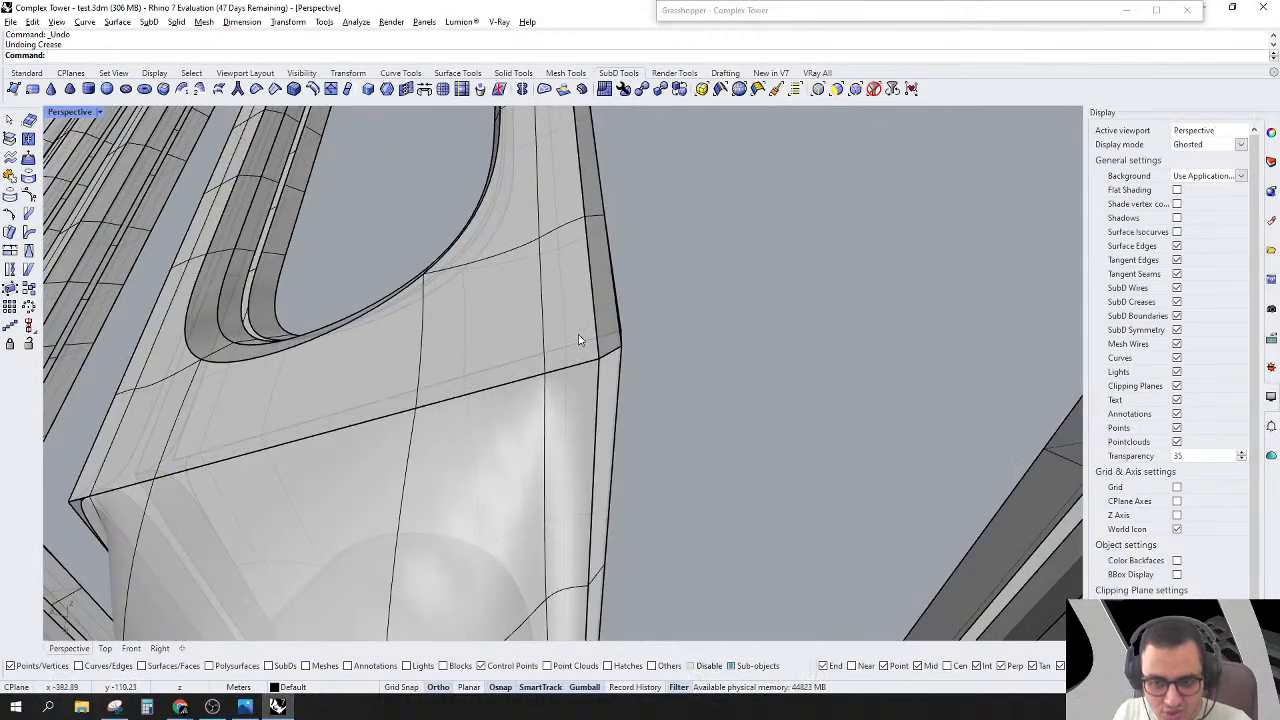
Step: Try to crease the window-selected outer corner vertices of the wide junction on the folded edge
{"action": "scroll", "coordinate": [573, 340], "scroll_direction": "up", "scroll_amount": 5}
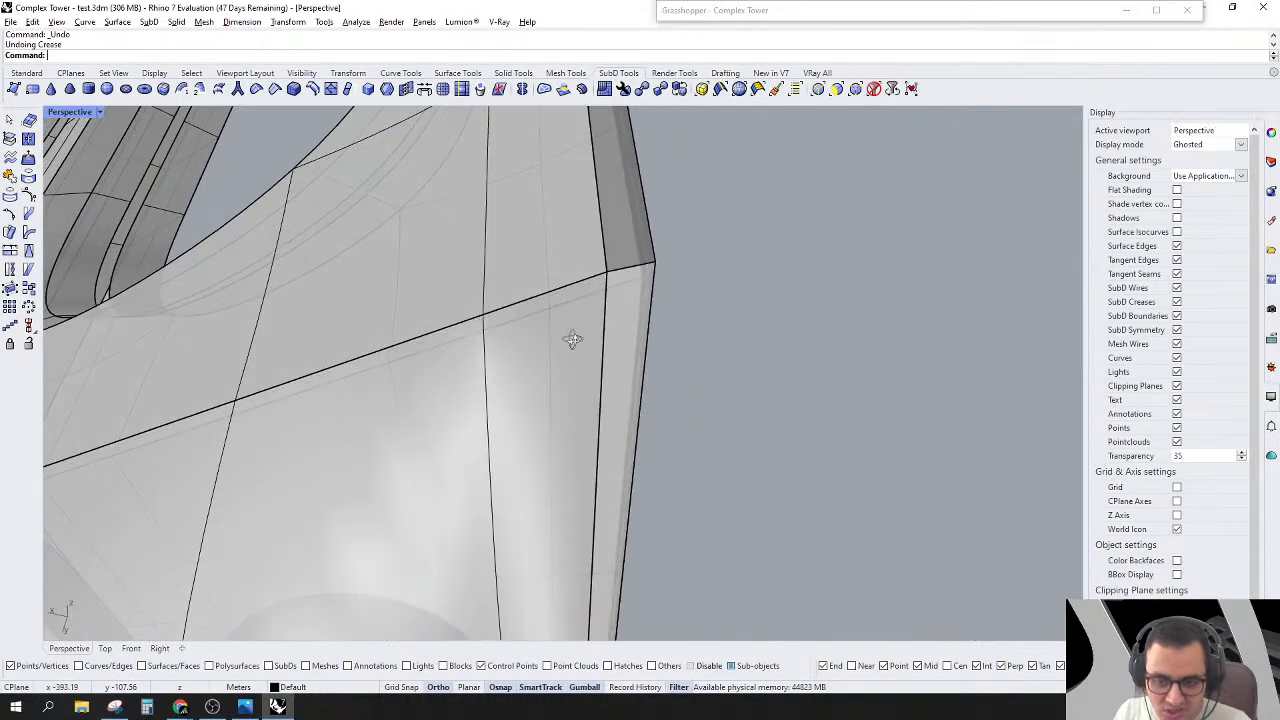
{"action": "left_click_drag", "start_coordinate": [634, 285], "coordinate": [752, 354]}
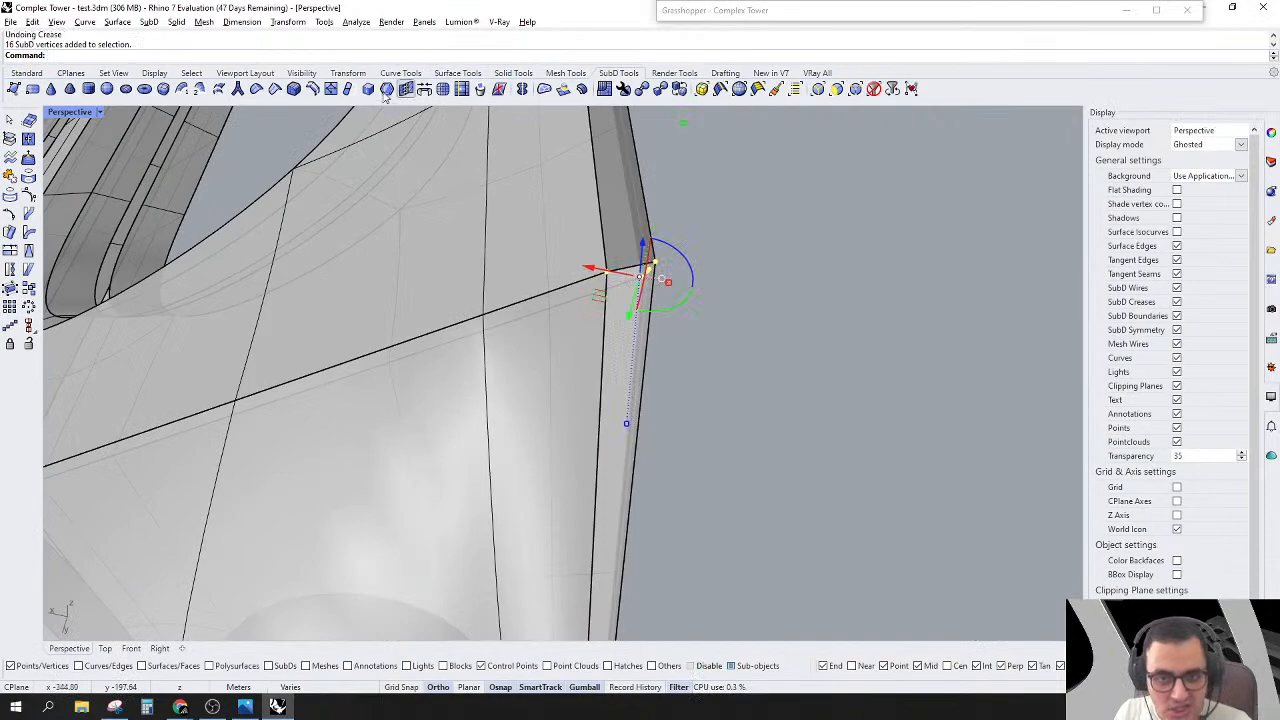
{"action": "left_click", "coordinate": [275, 88]}
{"action": "scroll", "coordinate": [567, 410], "scroll_direction": "down", "scroll_amount": 4}
{"action": "scroll", "coordinate": [527, 368], "scroll_direction": "up", "scroll_amount": 3}
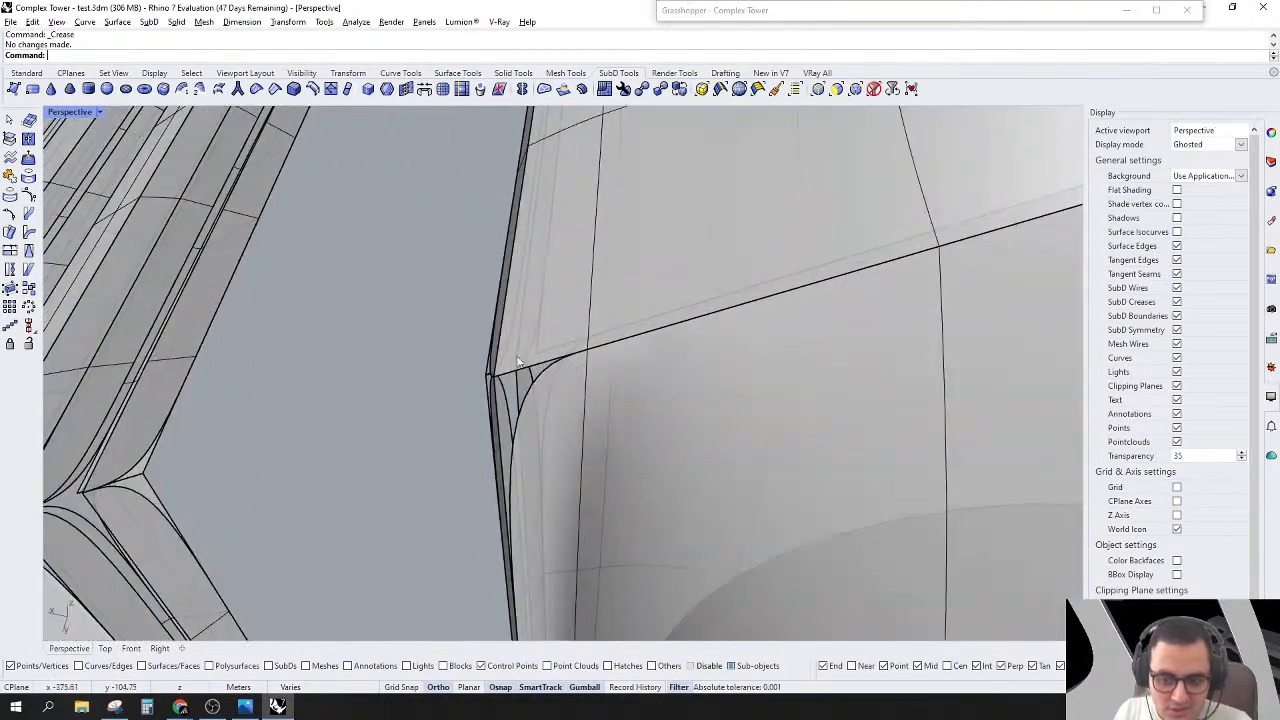
Step: Switch the SubDs to flat display and crease the vertices at the junction's opposite outer corner on the fold
{"action": "left_click_drag", "start_coordinate": [461, 347], "coordinate": [320, 430]}
{"action": "right_click_drag", "start_coordinate": [320, 430], "coordinate": [440, 440]}
{"action": "key", "text": "Tab"}
{"action": "left_click_drag", "start_coordinate": [480, 188], "coordinate": [601, 366]}
{"action": "right_click_drag", "start_coordinate": [565, 147], "coordinate": [557, 388]}
{"action": "left_click", "coordinate": [290, 89]}
{"action": "scroll", "coordinate": [957, 328], "scroll_direction": "down", "scroll_amount": 4}
Step: Window-select the fold vertices across the neighbouring frame bar, adding the missed ones, and crease them
{"action": "right_click_drag", "start_coordinate": [643, 393], "coordinate": [428, 436]}
{"action": "left_click_drag", "start_coordinate": [168, 478], "coordinate": [548, 536]}
{"action": "right_click_drag", "start_coordinate": [548, 536], "coordinate": [723, 358]}
{"action": "scroll", "coordinate": [449, 387], "scroll_direction": "up", "scroll_amount": 5}
{"action": "right_click_drag", "start_coordinate": [449, 387], "coordinate": [421, 333]}
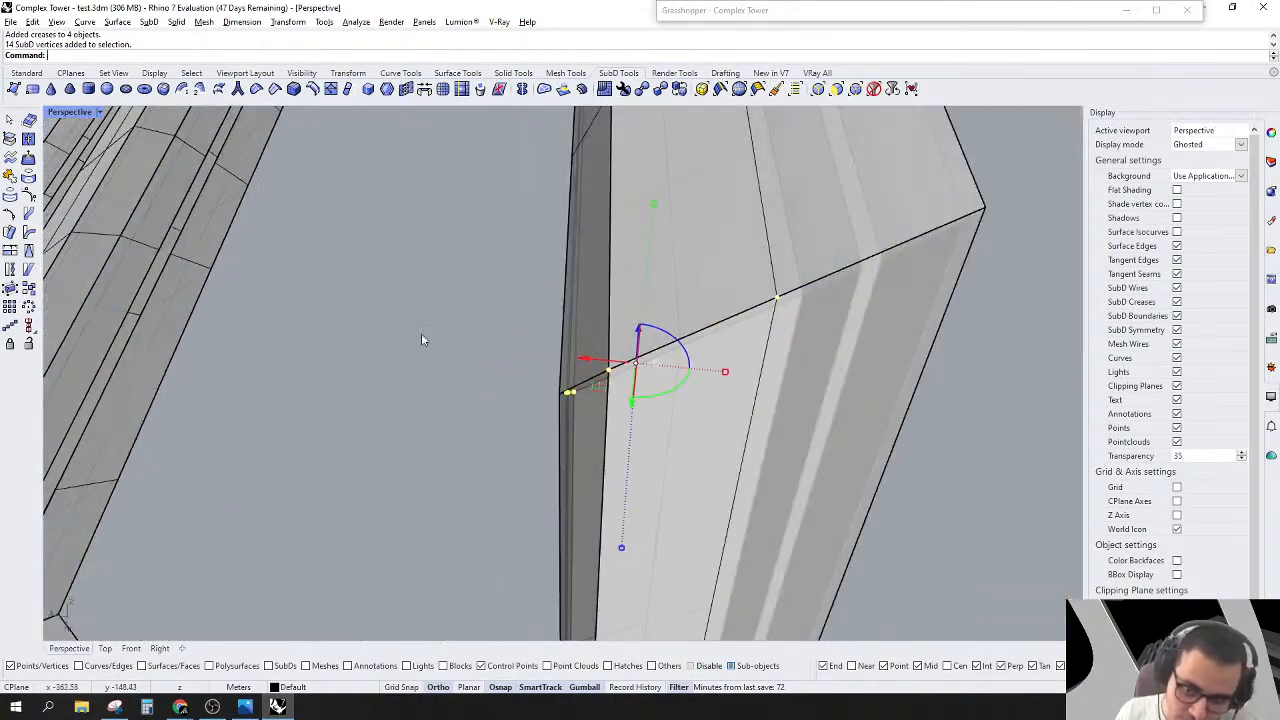
{"action": "scroll", "coordinate": [421, 333], "scroll_direction": "down", "scroll_amount": 3}
{"action": "left_click_drag", "start_coordinate": [360, 284], "coordinate": [836, 373]}
{"action": "left_click_drag", "start_coordinate": [645, 273], "coordinate": [814, 357], "text": "shift"}
{"action": "left_click", "coordinate": [311, 89]}
Step: Window-select the fold vertices across the next two narrow frame bars
{"action": "right_click_drag", "start_coordinate": [905, 405], "coordinate": [783, 243]}
{"action": "scroll", "coordinate": [370, 472], "scroll_direction": "up", "scroll_amount": 3}
{"action": "right_click_drag", "start_coordinate": [370, 472], "coordinate": [561, 455]}
{"action": "scroll", "coordinate": [417, 443], "scroll_direction": "up", "scroll_amount": 6}
{"action": "left_click_drag", "start_coordinate": [757, 485], "coordinate": [281, 350]}
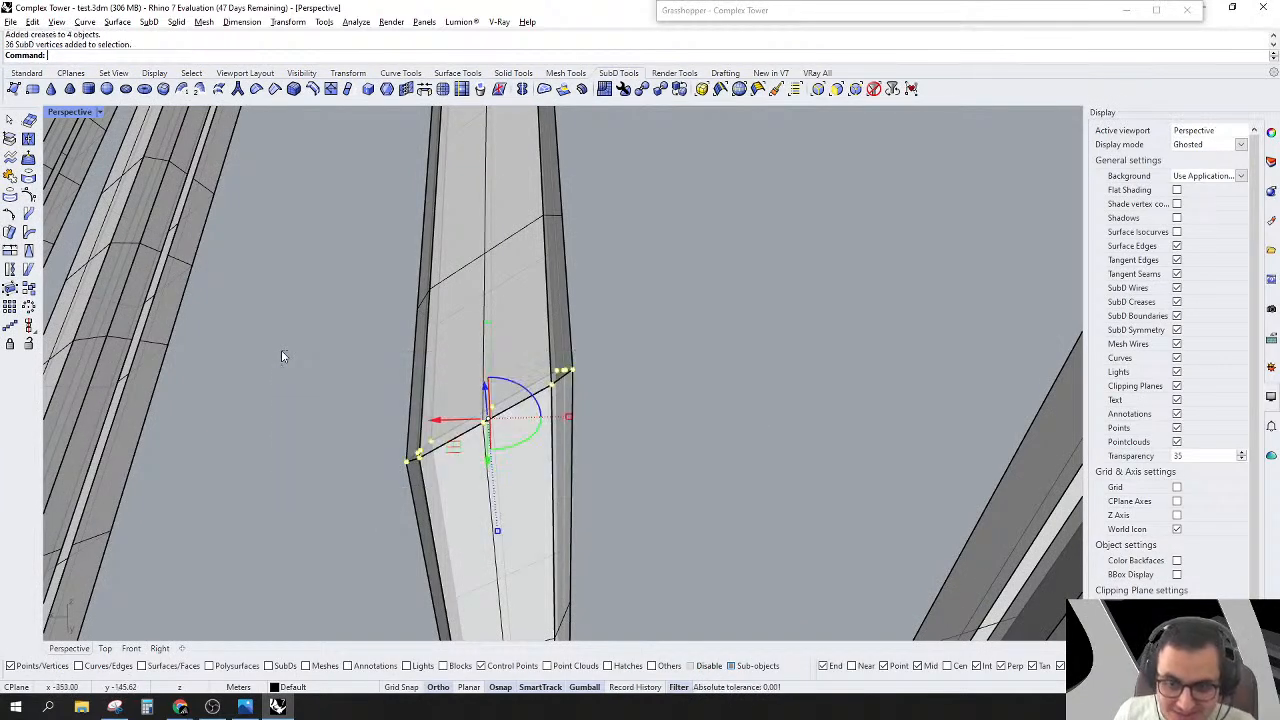
{"action": "scroll", "coordinate": [720, 297], "scroll_direction": "down", "scroll_amount": 6}
{"action": "scroll", "coordinate": [660, 322], "scroll_direction": "up", "scroll_amount": 5}
{"action": "left_click", "coordinate": [333, 495]}
{"action": "right_click_drag", "start_coordinate": [333, 495], "coordinate": [524, 436]}
{"action": "left_click_drag", "start_coordinate": [468, 440], "coordinate": [805, 269]}
Step: Add the next wide junction's corner vertices on both ends of its fold to the selection
{"action": "scroll", "coordinate": [864, 306], "scroll_direction": "down", "scroll_amount": 5}
{"action": "scroll", "coordinate": [660, 290], "scroll_direction": "up", "scroll_amount": 6}
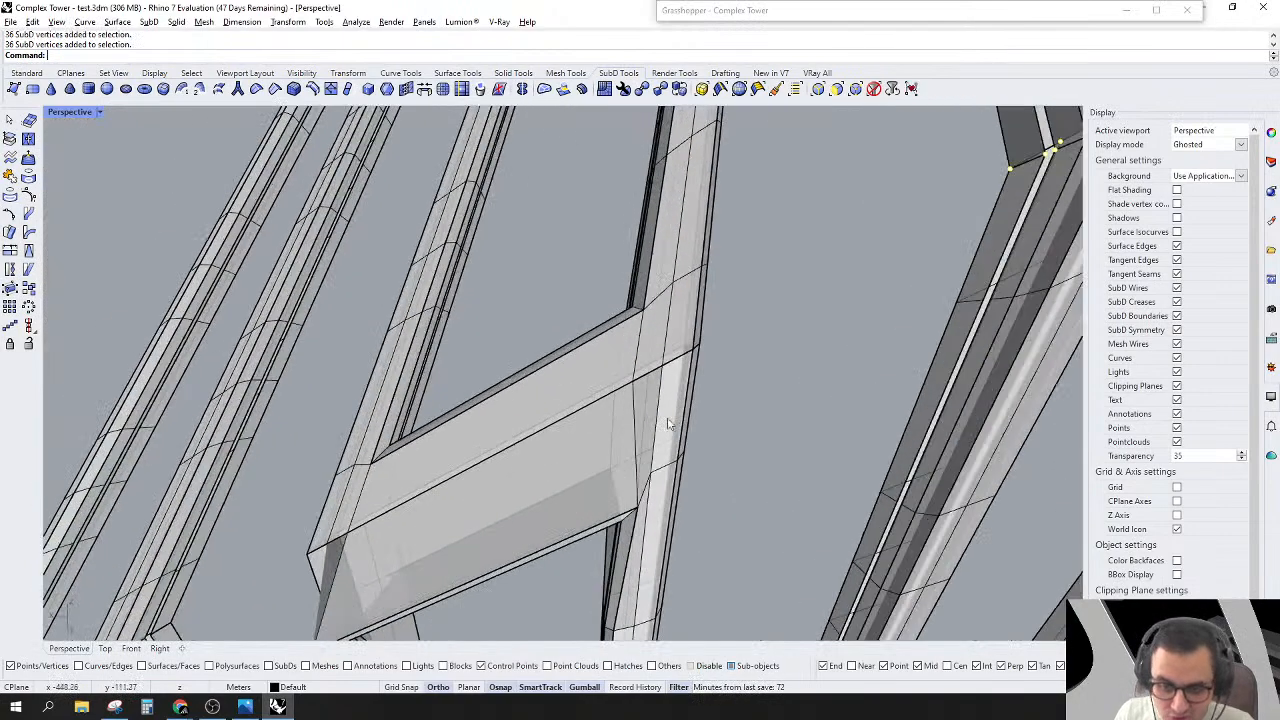
{"action": "left_click_drag", "start_coordinate": [656, 270], "coordinate": [812, 359]}
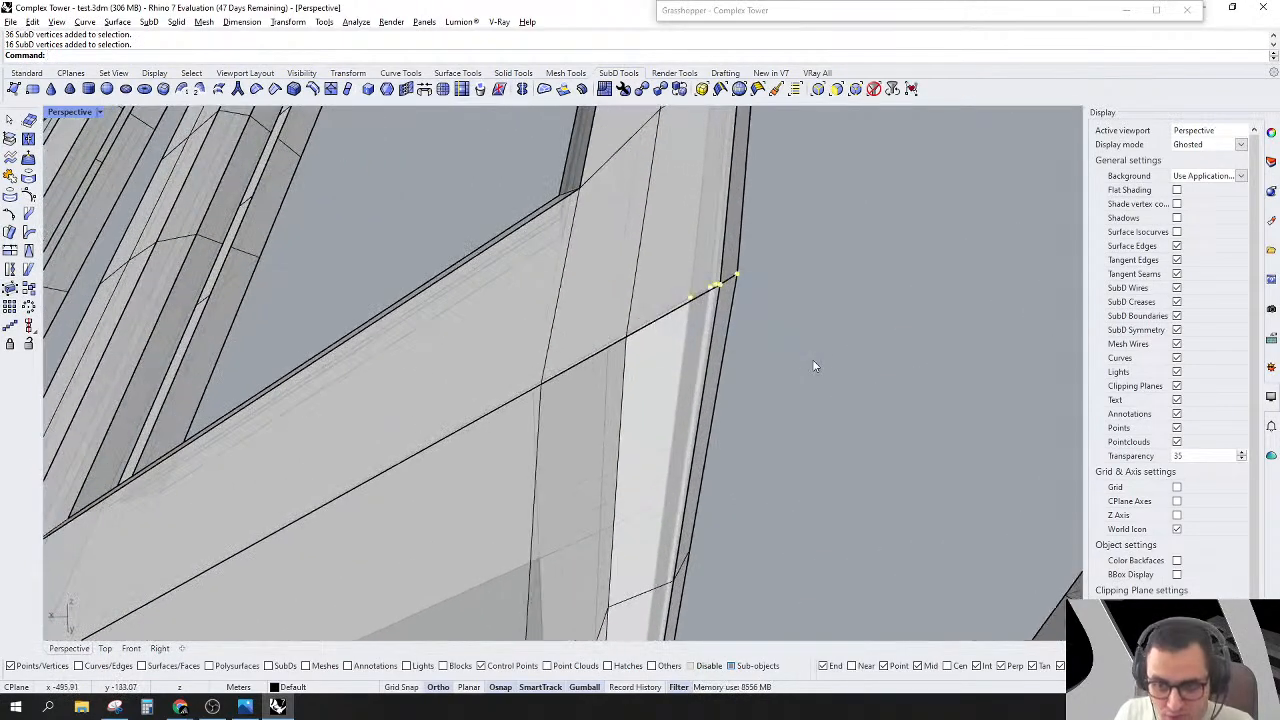
{"action": "scroll", "coordinate": [859, 320], "scroll_direction": "down", "scroll_amount": 8}
{"action": "scroll", "coordinate": [480, 503], "scroll_direction": "up", "scroll_amount": 8}
{"action": "left_click_drag", "start_coordinate": [525, 349], "coordinate": [789, 288], "text": "shift"}
Step: Add the outermost bars' fold vertices to the selection, crease all selected vertices and clear the selection
{"action": "scroll", "coordinate": [800, 290], "scroll_direction": "down", "scroll_amount": 8}
{"action": "scroll", "coordinate": [660, 385], "scroll_direction": "up", "scroll_amount": 8}
{"action": "scroll", "coordinate": [853, 304], "scroll_direction": "down", "scroll_amount": 8}
{"action": "scroll", "coordinate": [465, 497], "scroll_direction": "up", "scroll_amount": 8}
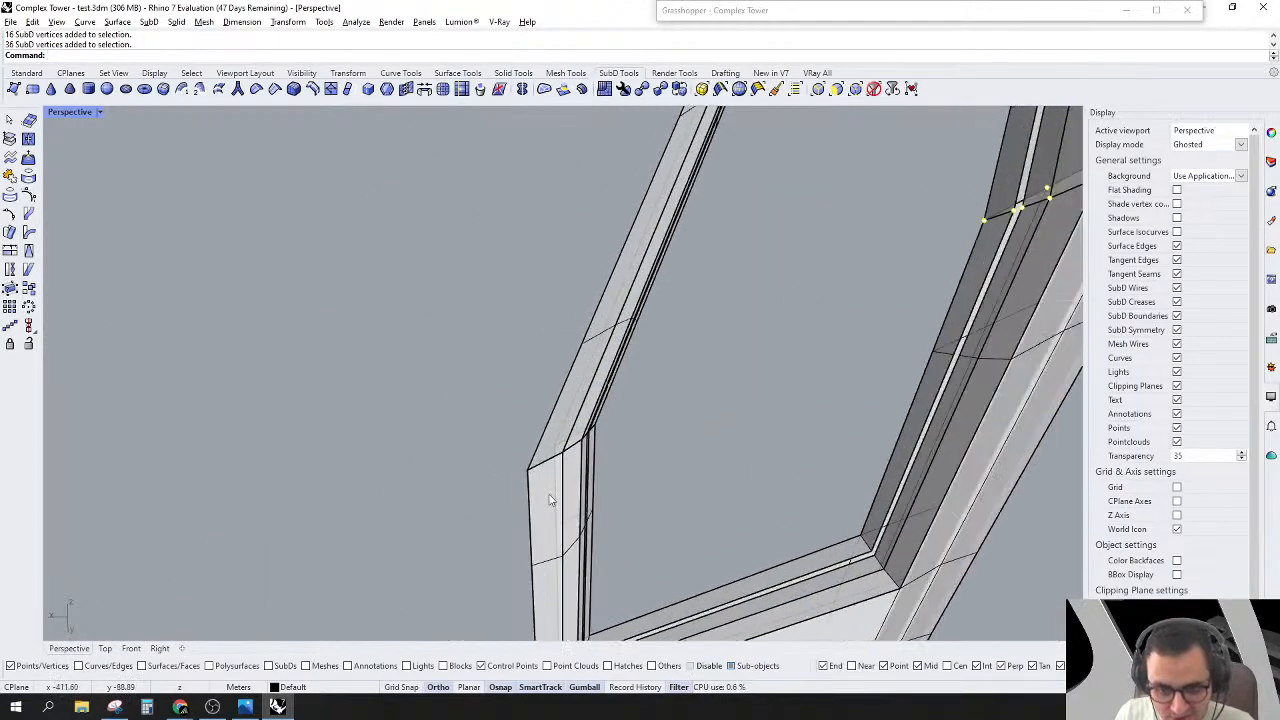
{"action": "scroll", "coordinate": [465, 497], "scroll_direction": "up", "scroll_amount": 3}
{"action": "left_click_drag", "start_coordinate": [451, 506], "coordinate": [724, 371], "text": "shift"}
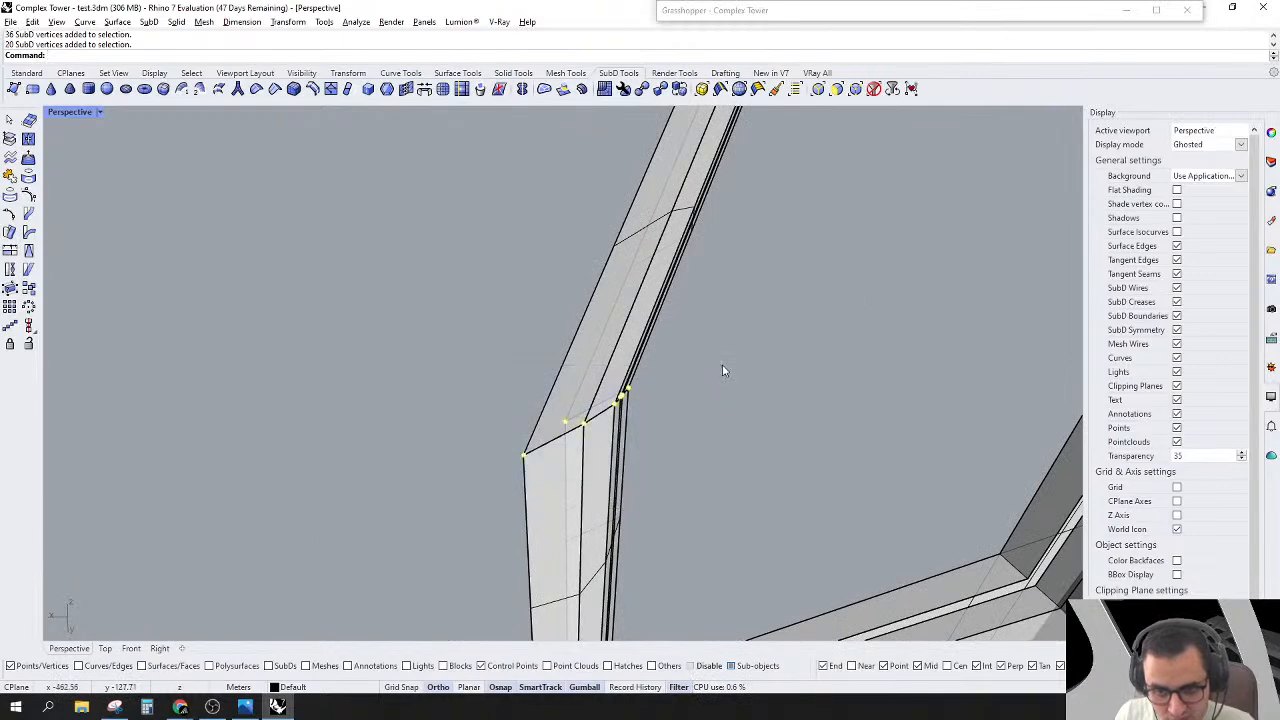
{"action": "left_click", "coordinate": [275, 89]}
{"action": "scroll", "coordinate": [494, 380], "scroll_direction": "down", "scroll_amount": 5}
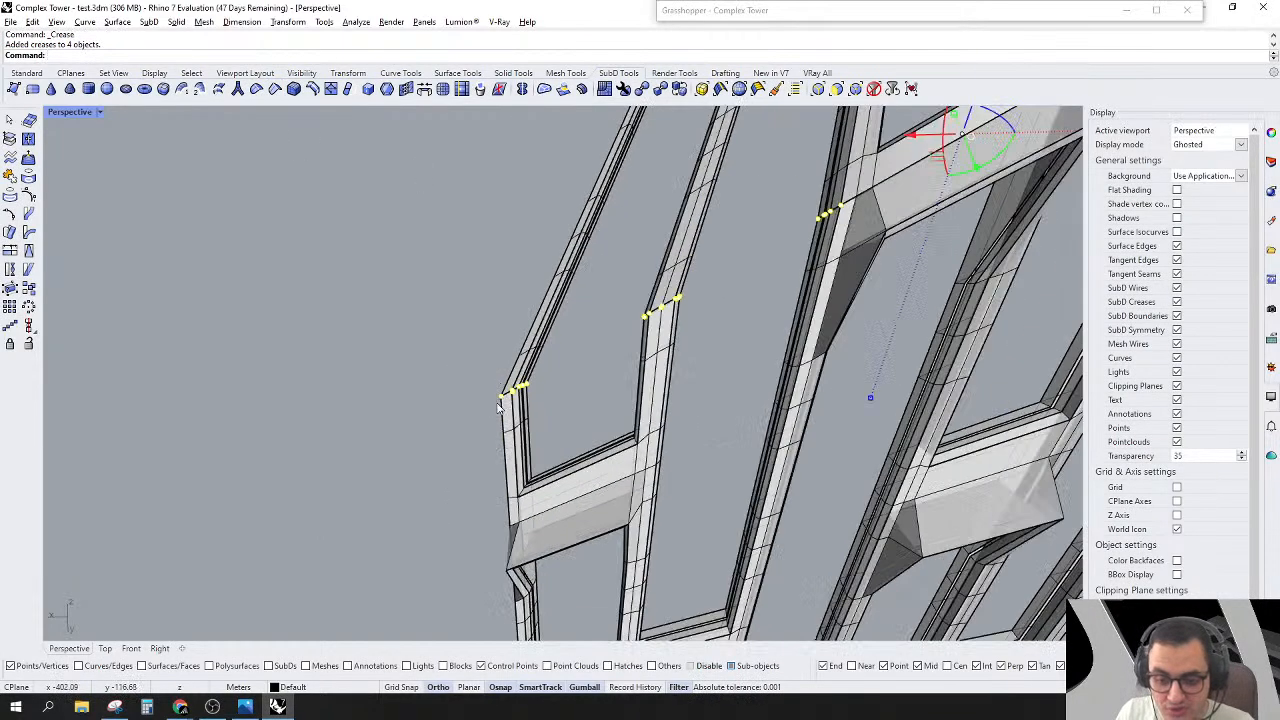
{"action": "scroll", "coordinate": [497, 404], "scroll_direction": "down", "scroll_amount": 4}
{"action": "scroll", "coordinate": [500, 408], "scroll_direction": "down", "scroll_amount": 3}
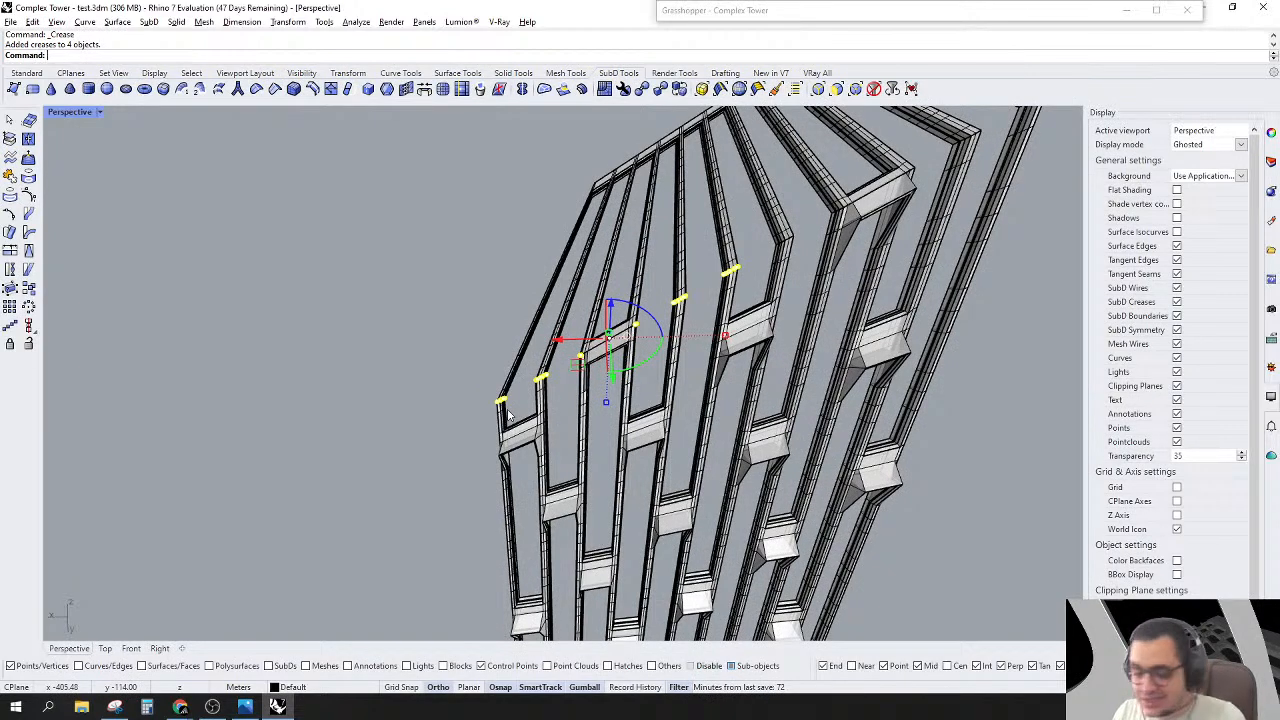
{"action": "scroll", "coordinate": [730, 260], "scroll_direction": "up", "scroll_amount": 6}
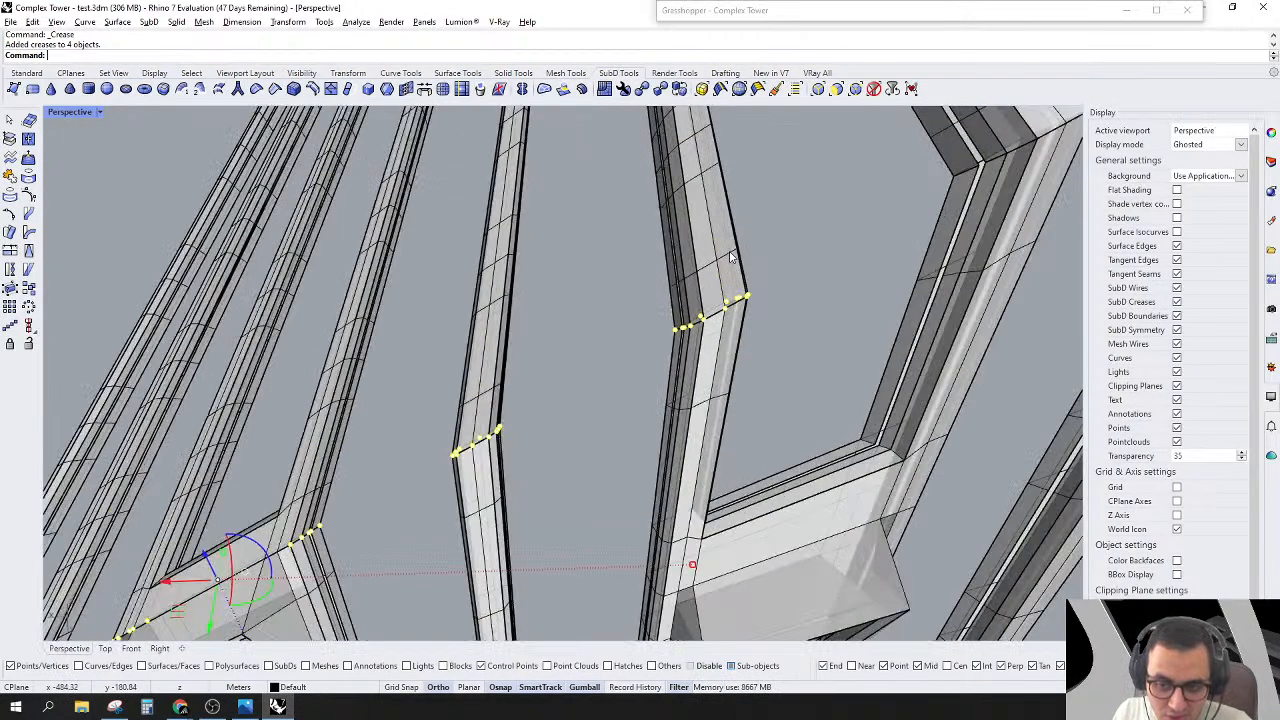
{"action": "scroll", "coordinate": [730, 258], "scroll_direction": "down", "scroll_amount": 4}
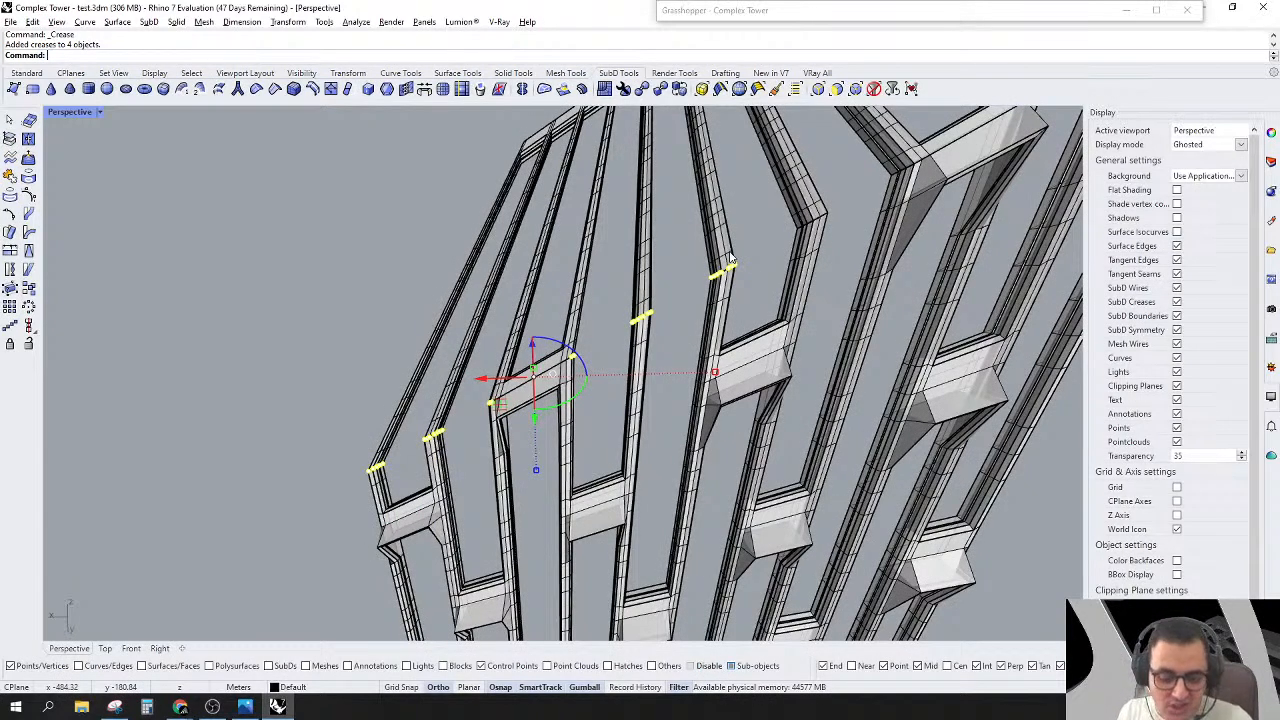
{"action": "key", "text": "Escape"}
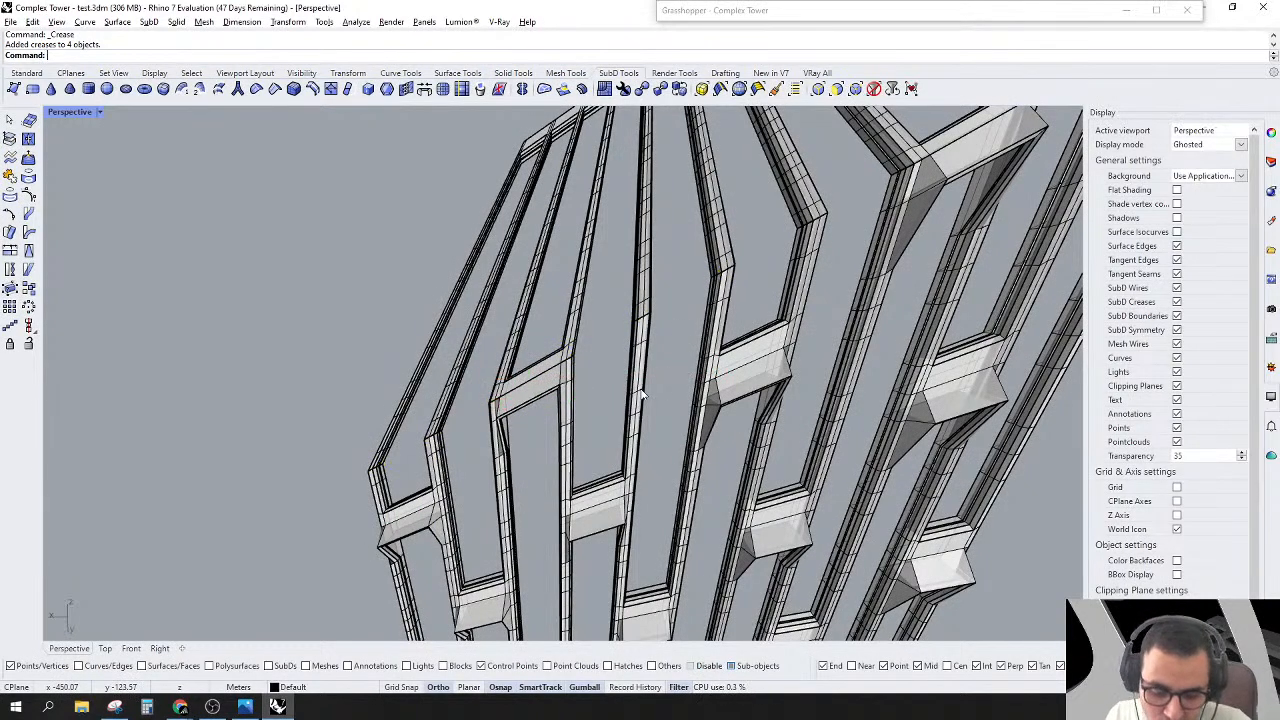
Step: Examine the frame bars' fold edges in smooth SubD display for corners that still need creasing
{"action": "key", "text": "Tab"}
{"action": "right_click_drag", "start_coordinate": [641, 394], "coordinate": [590, 415]}
{"action": "scroll", "coordinate": [688, 308], "scroll_direction": "up", "scroll_amount": 5}
{"action": "scroll", "coordinate": [590, 415], "scroll_direction": "down", "scroll_amount": 5}
{"action": "scroll", "coordinate": [607, 190], "scroll_direction": "up", "scroll_amount": 6}
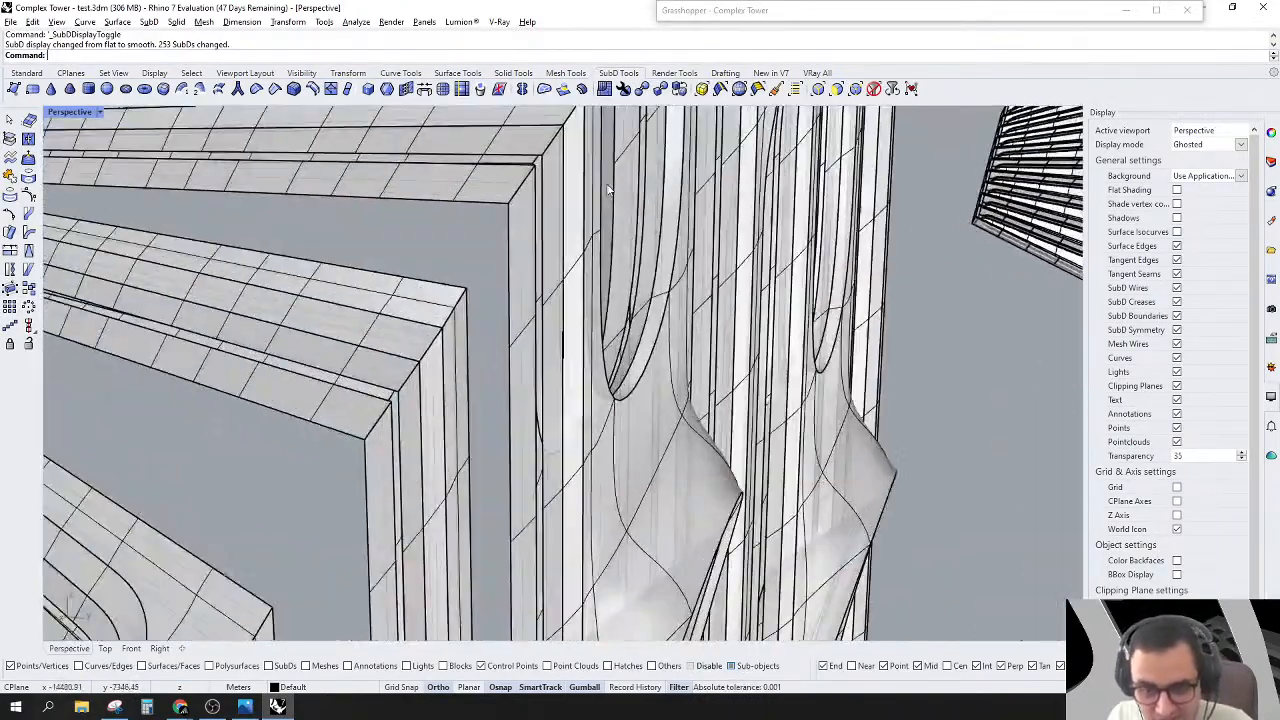
{"action": "scroll", "coordinate": [488, 242], "scroll_direction": "up", "scroll_amount": 5}
{"action": "scroll", "coordinate": [451, 459], "scroll_direction": "down", "scroll_amount": 5}
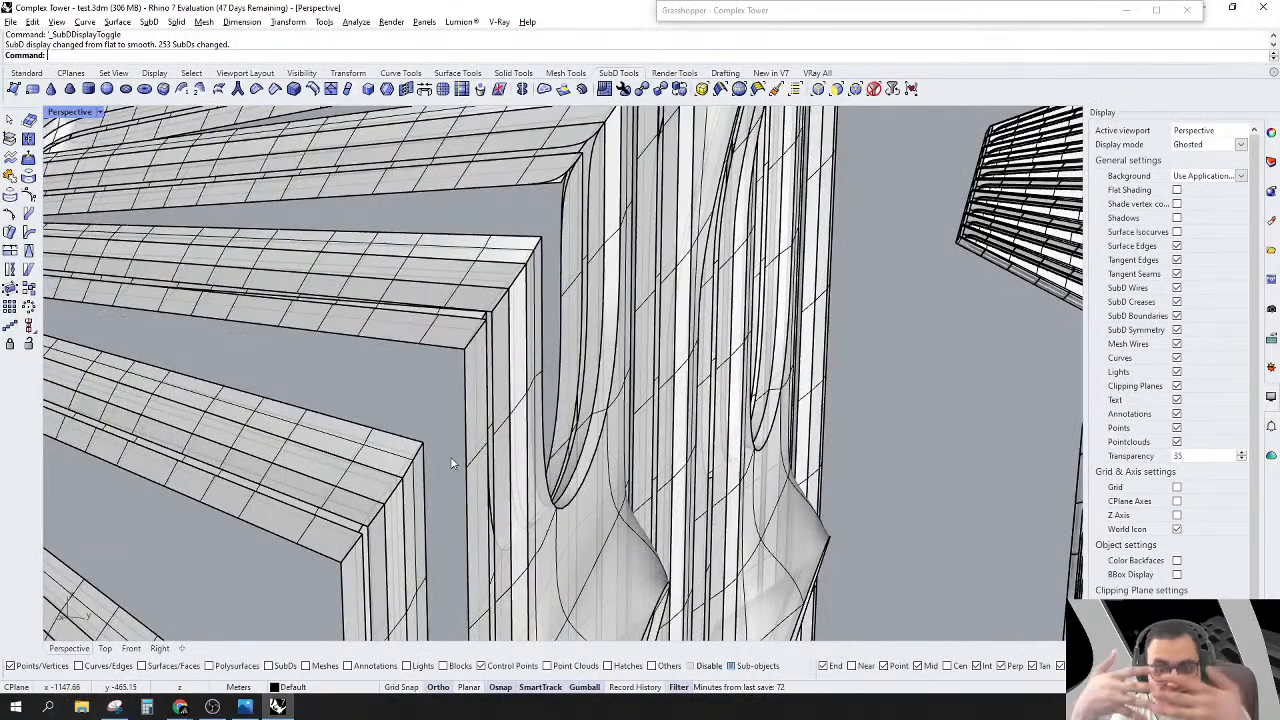
{"action": "right_click_drag", "start_coordinate": [523, 206], "coordinate": [390, 375]}
{"action": "scroll", "coordinate": [390, 375], "scroll_direction": "down", "scroll_amount": 5}
{"action": "scroll", "coordinate": [521, 233], "scroll_direction": "up", "scroll_amount": 8}
{"action": "right_click_drag", "start_coordinate": [521, 235], "coordinate": [425, 447]}
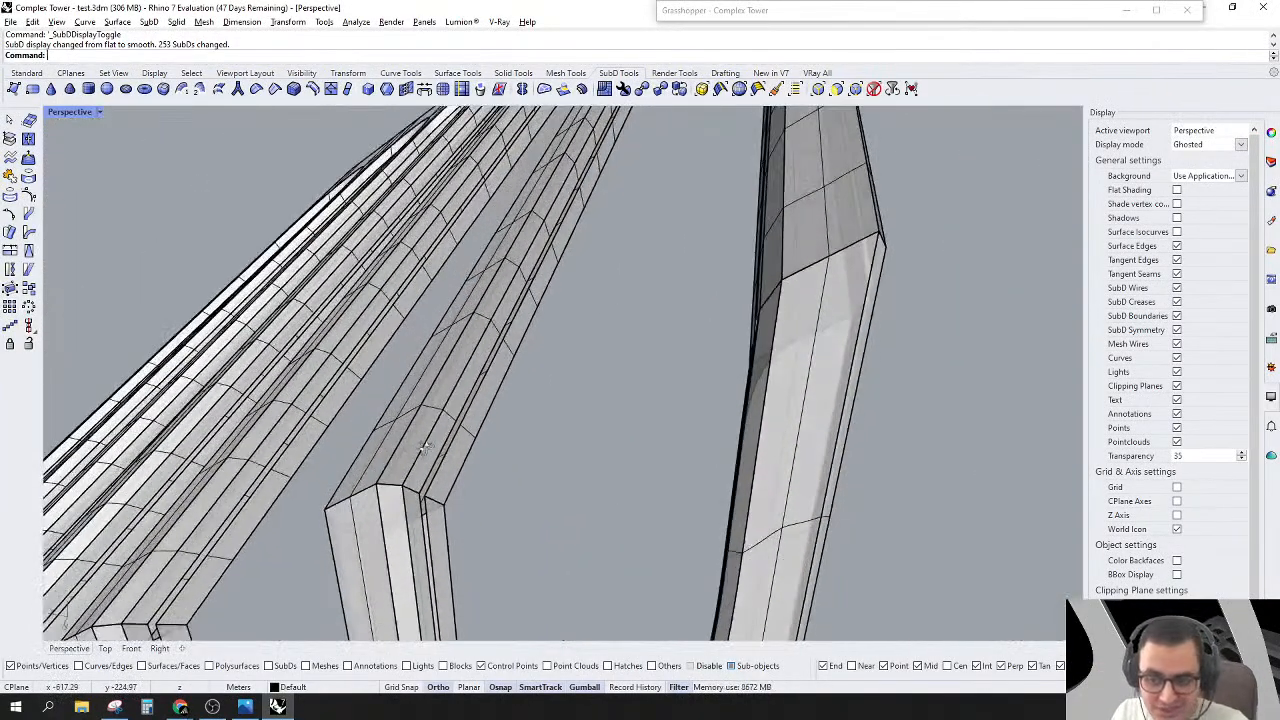
{"action": "scroll", "coordinate": [894, 245], "scroll_direction": "up", "scroll_amount": 3}
{"action": "right_click_drag", "start_coordinate": [894, 245], "coordinate": [736, 318]}
{"action": "scroll", "coordinate": [573, 340], "scroll_direction": "down", "scroll_amount": 3}
Step: Crease the missed vertices at the narrow bar's inner corner in flat display and return to smooth display
{"action": "key", "text": "Tab"}
{"action": "left_click_drag", "start_coordinate": [594, 234], "coordinate": [701, 350]}
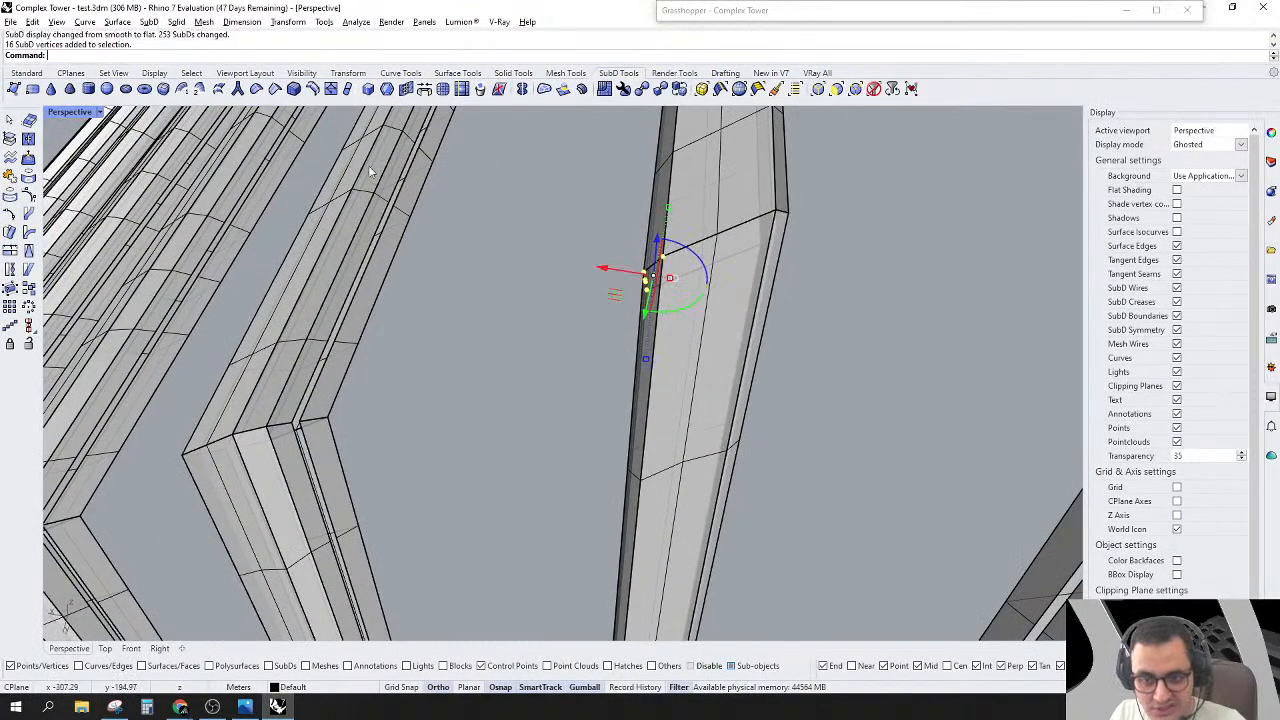
{"action": "left_click", "coordinate": [278, 91]}
{"action": "right_click_drag", "start_coordinate": [579, 367], "coordinate": [725, 404]}
{"action": "key", "text": "Tab"}
{"action": "scroll", "coordinate": [488, 394], "scroll_direction": "down", "scroll_amount": 3}
{"action": "left_click", "coordinate": [600, 416]}
Step: Select the rounded upper end corners of the tower's edge frame and crease their vertices
{"action": "scroll", "coordinate": [600, 416], "scroll_direction": "down", "scroll_amount": 5}
{"action": "scroll", "coordinate": [735, 388], "scroll_direction": "up", "scroll_amount": 6}
{"action": "scroll", "coordinate": [719, 194], "scroll_direction": "down", "scroll_amount": 8}
{"action": "right_click_drag", "start_coordinate": [719, 194], "coordinate": [726, 394]}
{"action": "scroll", "coordinate": [477, 223], "scroll_direction": "up", "scroll_amount": 6}
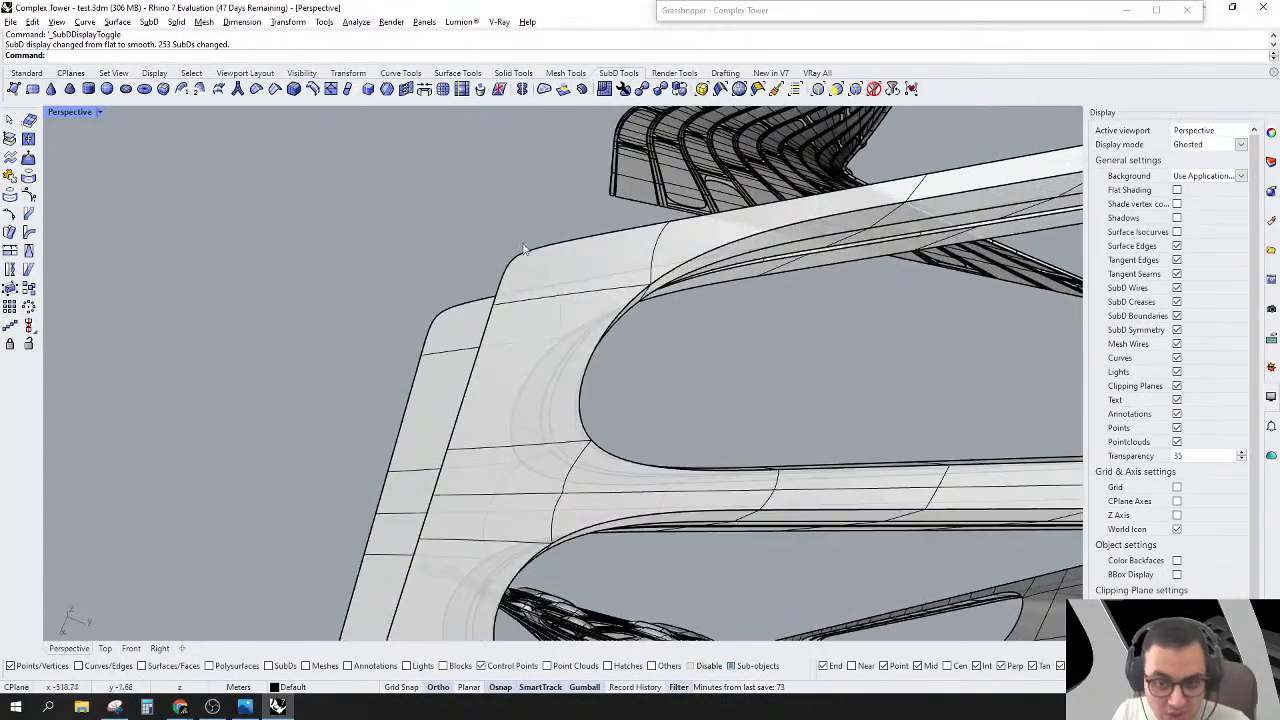
{"action": "left_click", "coordinate": [530, 250]}
{"action": "left_click_drag", "start_coordinate": [384, 272], "coordinate": [472, 314], "text": "shift"}
{"action": "left_click", "coordinate": [275, 89]}
Step: Select both outer vertices at the edge frame's bend in flat display and return to smooth display
{"action": "scroll", "coordinate": [500, 225], "scroll_direction": "down", "scroll_amount": 7}
{"action": "right_click_drag", "start_coordinate": [500, 240], "coordinate": [502, 420]}
{"action": "scroll", "coordinate": [502, 443], "scroll_direction": "up", "scroll_amount": 5}
{"action": "scroll", "coordinate": [440, 410], "scroll_direction": "up", "scroll_amount": 5}
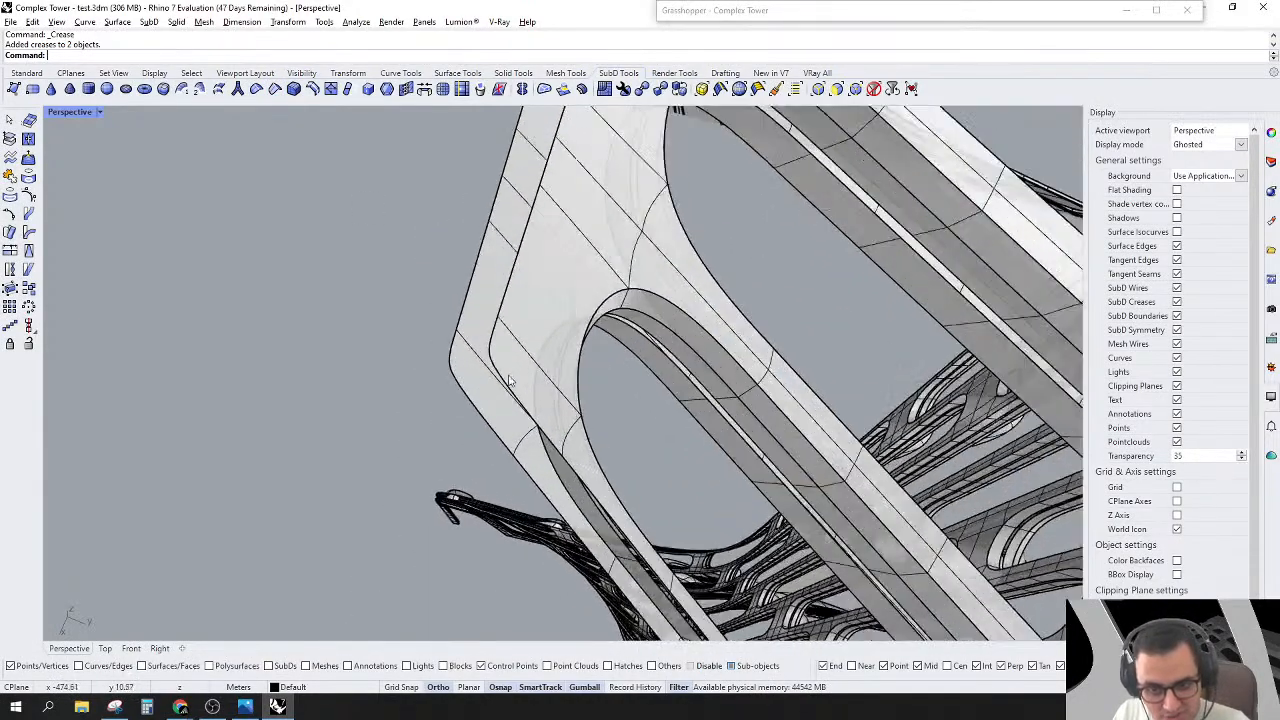
{"action": "key", "text": "Tab"}
{"action": "scroll", "coordinate": [486, 382], "scroll_direction": "up", "scroll_amount": 3}
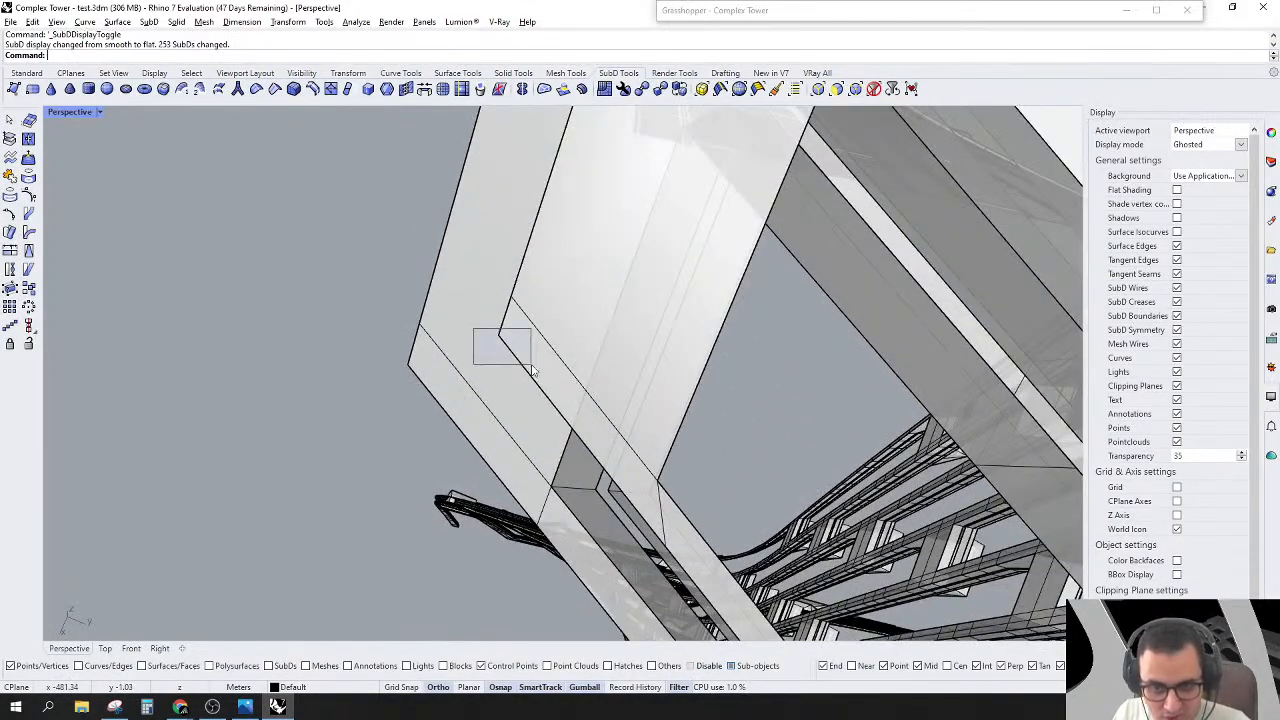
{"action": "left_click_drag", "start_coordinate": [533, 370], "coordinate": [534, 371]}
{"action": "left_click_drag", "start_coordinate": [343, 357], "coordinate": [432, 405], "text": "shift"}
{"action": "key", "text": "Tab"}
{"action": "scroll", "coordinate": [528, 387], "scroll_direction": "down", "scroll_amount": 5}
Step: Examine the bottom ends of the tower's bars at the base in the Front view
{"action": "right_click_drag", "start_coordinate": [528, 387], "coordinate": [402, 461]}
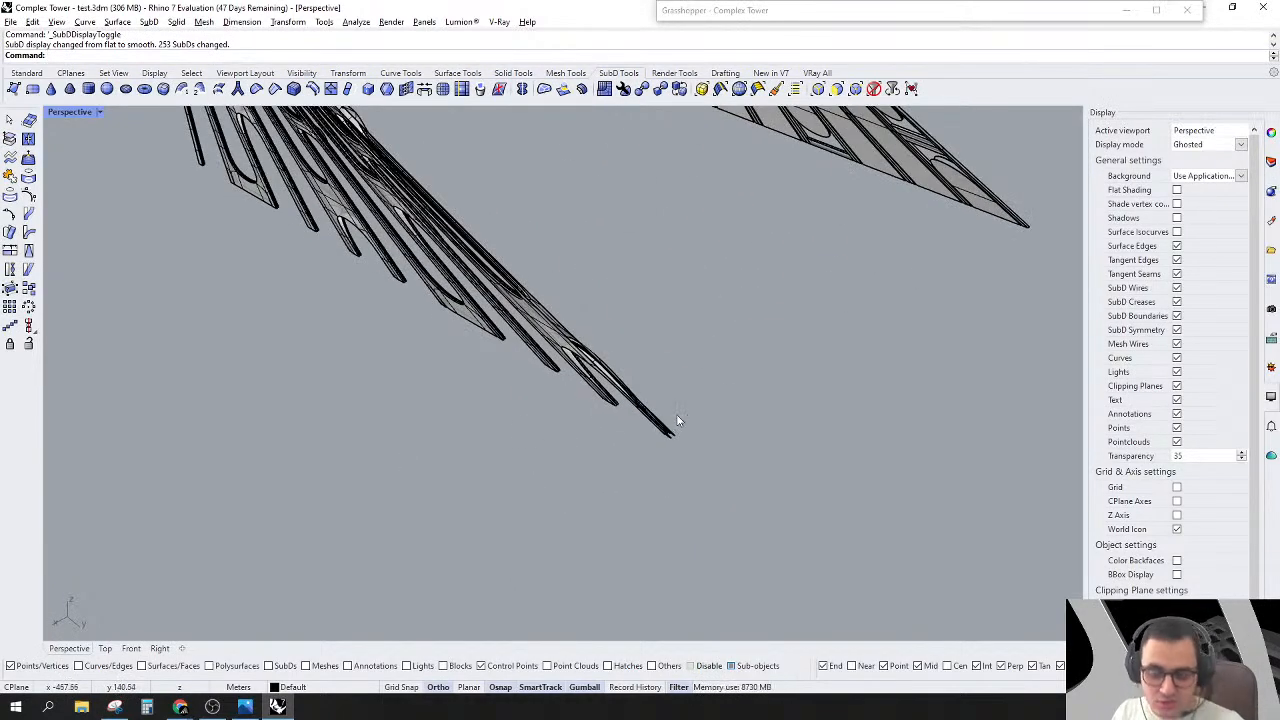
{"action": "left_click", "coordinate": [131, 648]}
{"action": "scroll", "coordinate": [503, 494], "scroll_direction": "up", "scroll_amount": 5}
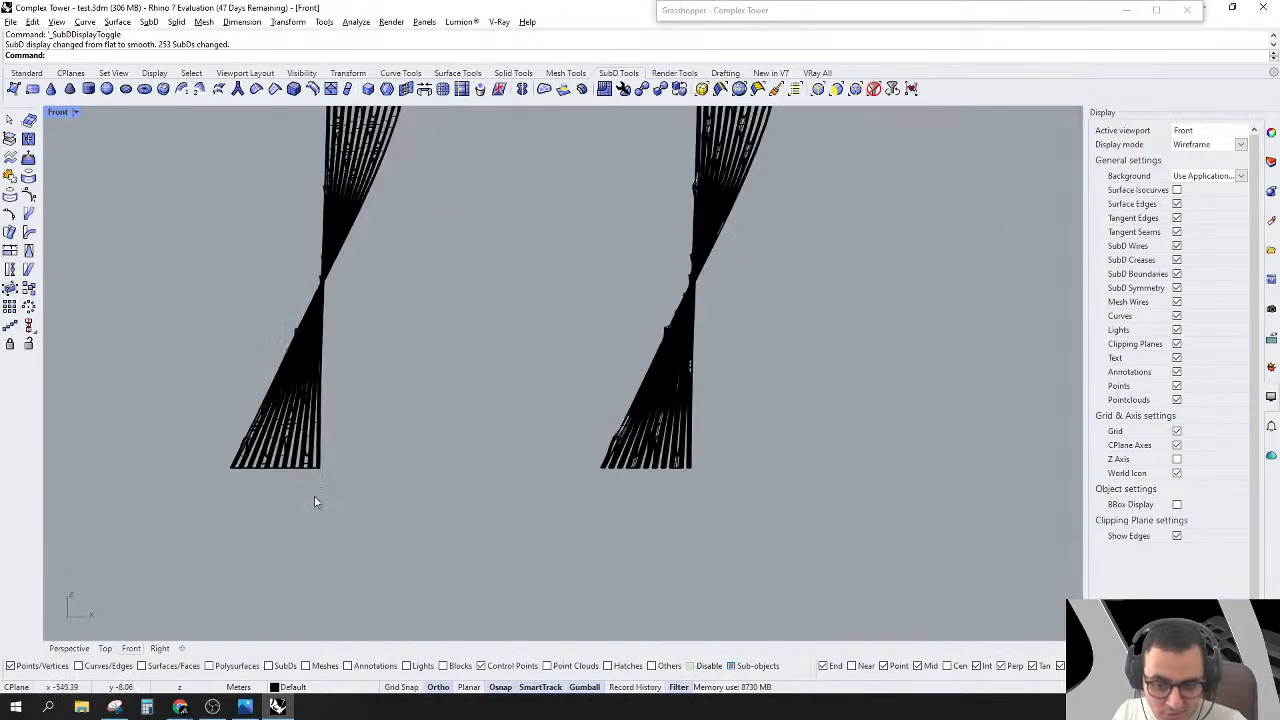
{"action": "scroll", "coordinate": [136, 462], "scroll_direction": "up", "scroll_amount": 8}
{"action": "scroll", "coordinate": [136, 462], "scroll_direction": "down", "scroll_amount": 12}
{"action": "scroll", "coordinate": [192, 456], "scroll_direction": "up", "scroll_amount": 8}
{"action": "scroll", "coordinate": [192, 456], "scroll_direction": "down", "scroll_amount": 8}
{"action": "scroll", "coordinate": [192, 456], "scroll_direction": "down", "scroll_amount": 6}
{"action": "scroll", "coordinate": [688, 428], "scroll_direction": "up", "scroll_amount": 16}
{"action": "scroll", "coordinate": [850, 512], "scroll_direction": "up", "scroll_amount": 3}
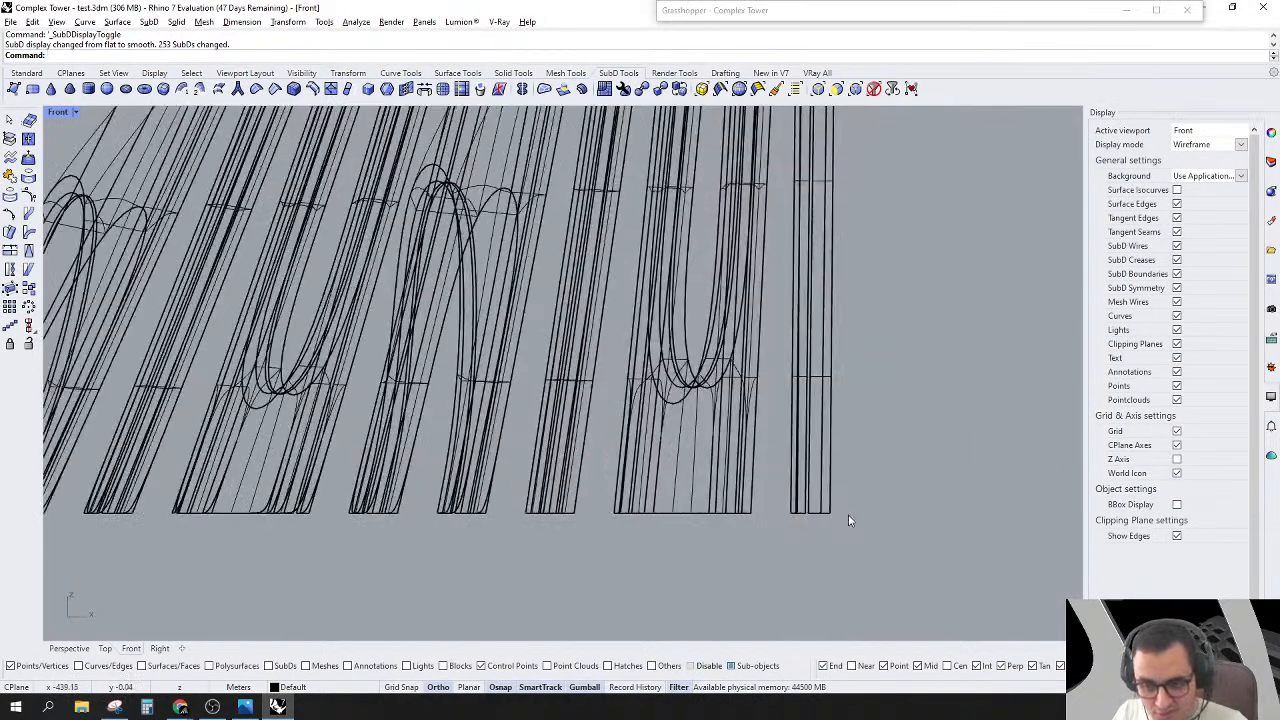
Step: Return to the Perspective view, switch the SubDs to flat display and window-select the end bar's base vertices
{"action": "left_click", "coordinate": [78, 648]}
{"action": "scroll", "coordinate": [637, 418], "scroll_direction": "down", "scroll_amount": 2}
{"action": "right_click_drag", "start_coordinate": [640, 422], "coordinate": [784, 390]}
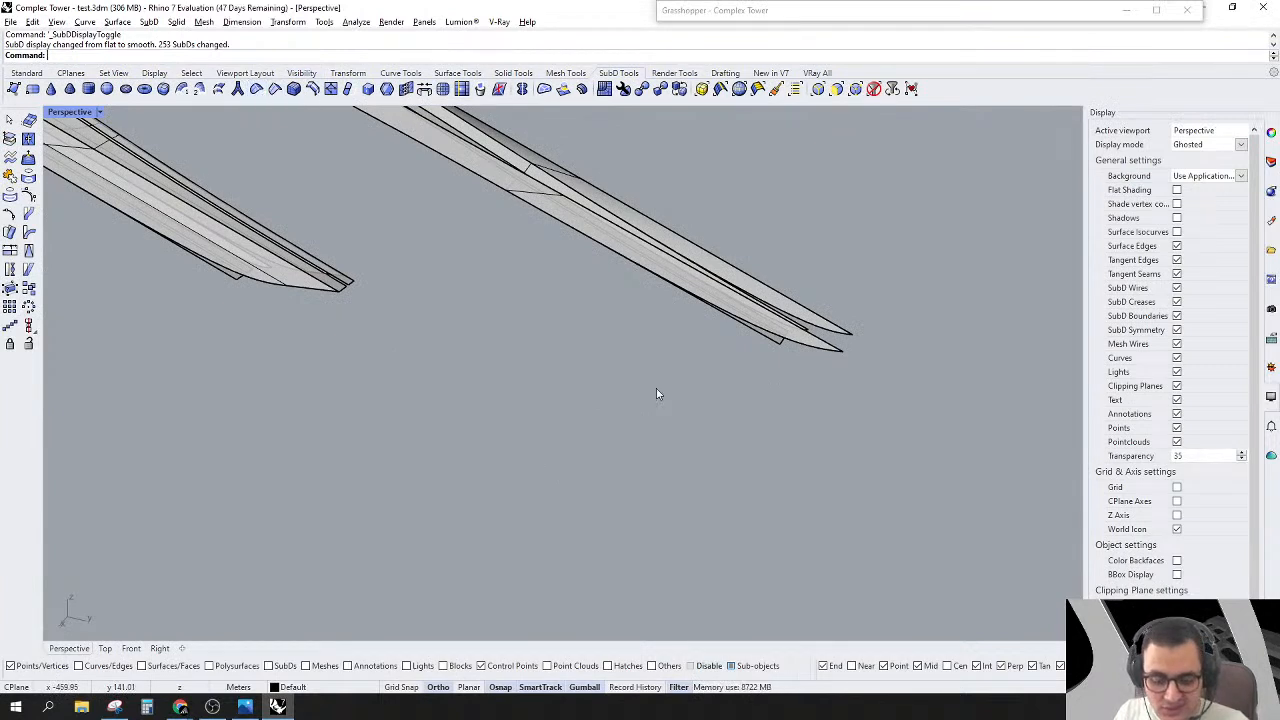
{"action": "key", "text": "Tab"}
{"action": "left_click_drag", "start_coordinate": [770, 416], "coordinate": [918, 289]}
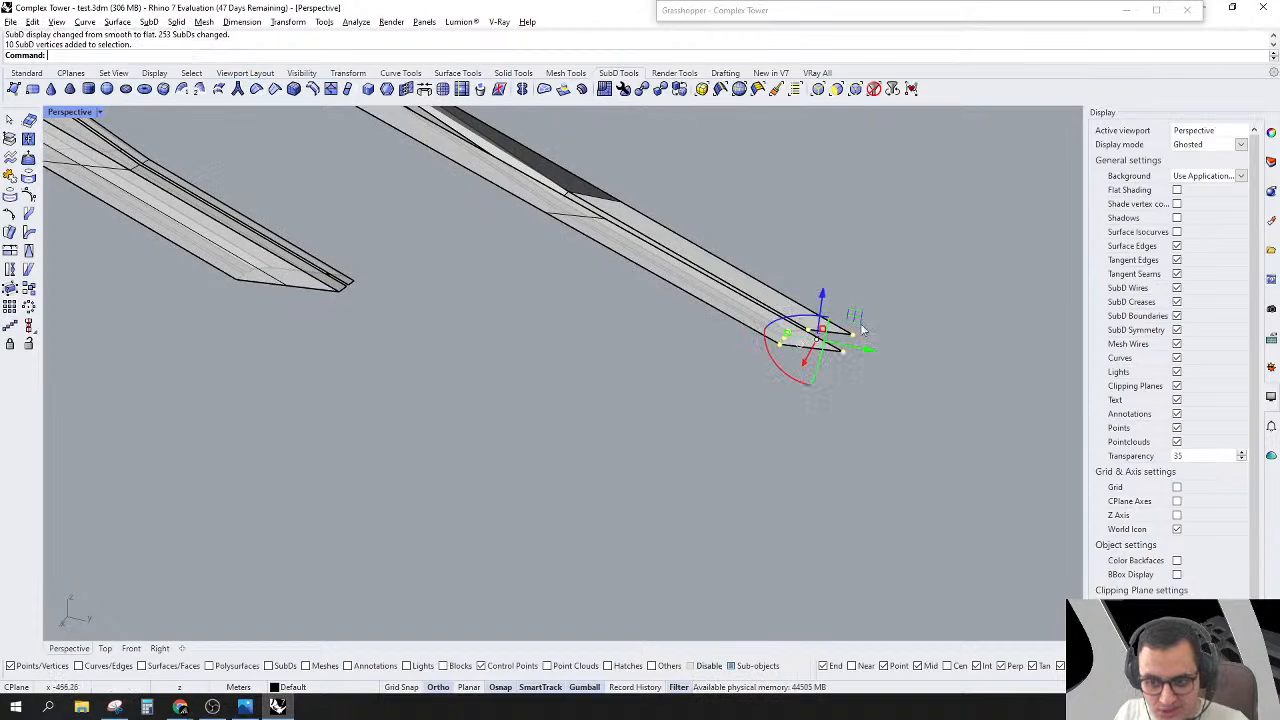
{"action": "scroll", "coordinate": [918, 290], "scroll_direction": "up", "scroll_amount": 5}
{"action": "right_click_drag", "start_coordinate": [843, 318], "coordinate": [557, 360]}
{"action": "scroll", "coordinate": [962, 405], "scroll_direction": "up", "scroll_amount": 5}
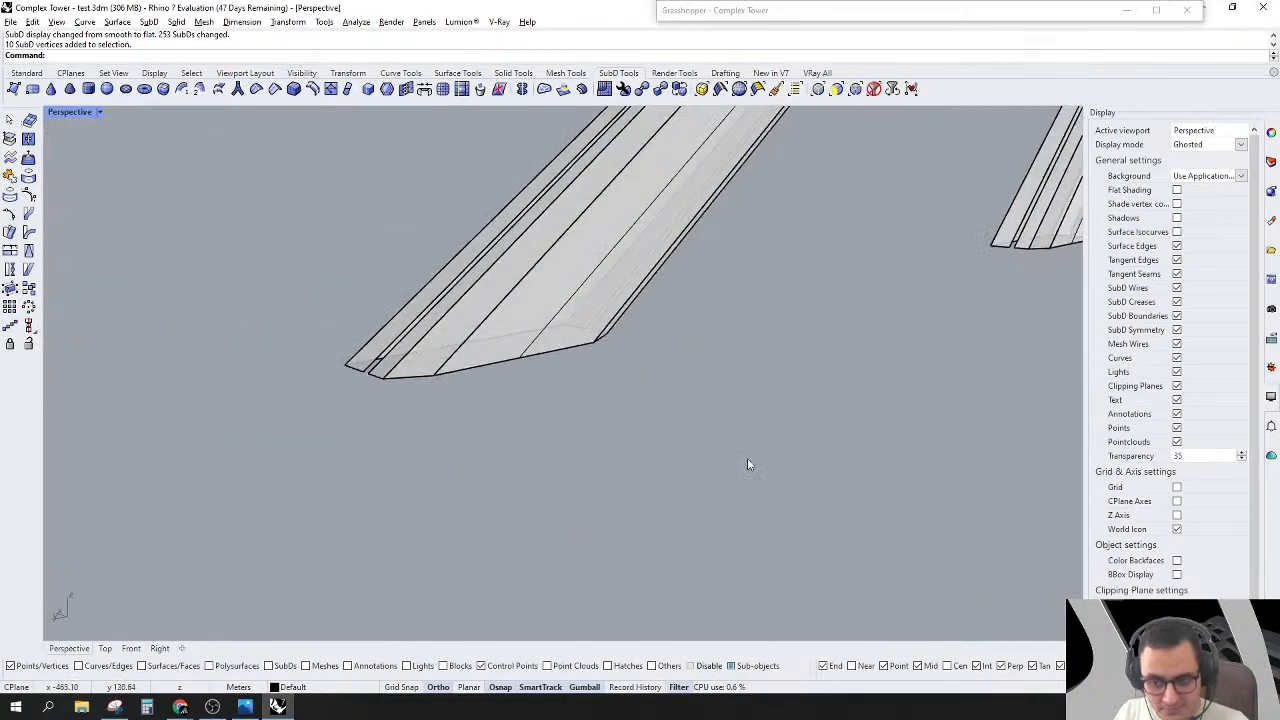
Step: Window-select the base vertices of both legs of the tower's end frame
{"action": "right_click_drag", "start_coordinate": [962, 405], "coordinate": [576, 428]}
{"action": "left_click_drag", "start_coordinate": [465, 311], "coordinate": [658, 549]}
{"action": "left_click_drag", "start_coordinate": [722, 489], "coordinate": [957, 349]}
{"action": "scroll", "coordinate": [465, 348], "scroll_direction": "down", "scroll_amount": 10}
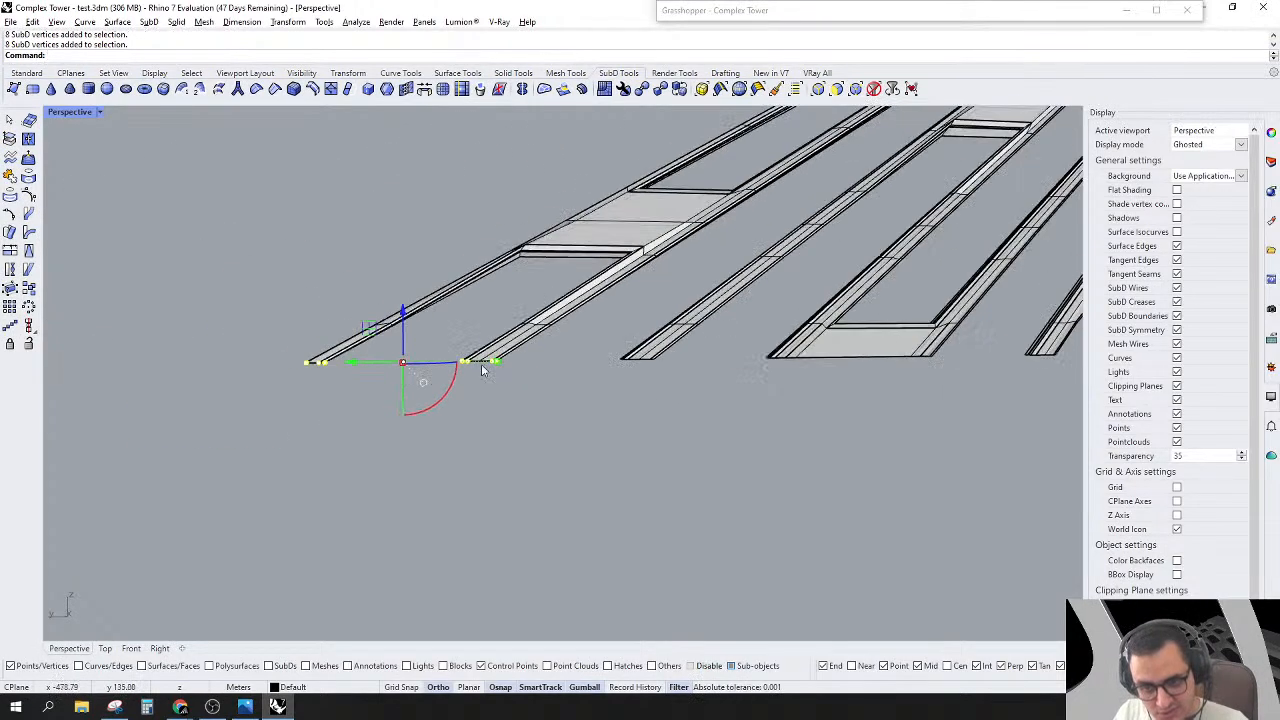
Step: Add the base vertices of the adjacent single bar and the wide frame's near corner to the selection
{"action": "scroll", "coordinate": [600, 348], "scroll_direction": "up", "scroll_amount": 7}
{"action": "scroll", "coordinate": [187, 540], "scroll_direction": "up", "scroll_amount": 3}
{"action": "left_click_drag", "start_coordinate": [186, 537], "coordinate": [733, 366], "text": "shift"}
{"action": "scroll", "coordinate": [281, 430], "scroll_direction": "down", "scroll_amount": 8}
{"action": "scroll", "coordinate": [931, 420], "scroll_direction": "up", "scroll_amount": 6}
{"action": "scroll", "coordinate": [400, 438], "scroll_direction": "up", "scroll_amount": 3}
{"action": "left_click_drag", "start_coordinate": [286, 277], "coordinate": [464, 469], "text": "shift"}
{"action": "scroll", "coordinate": [516, 405], "scroll_direction": "down", "scroll_amount": 6}
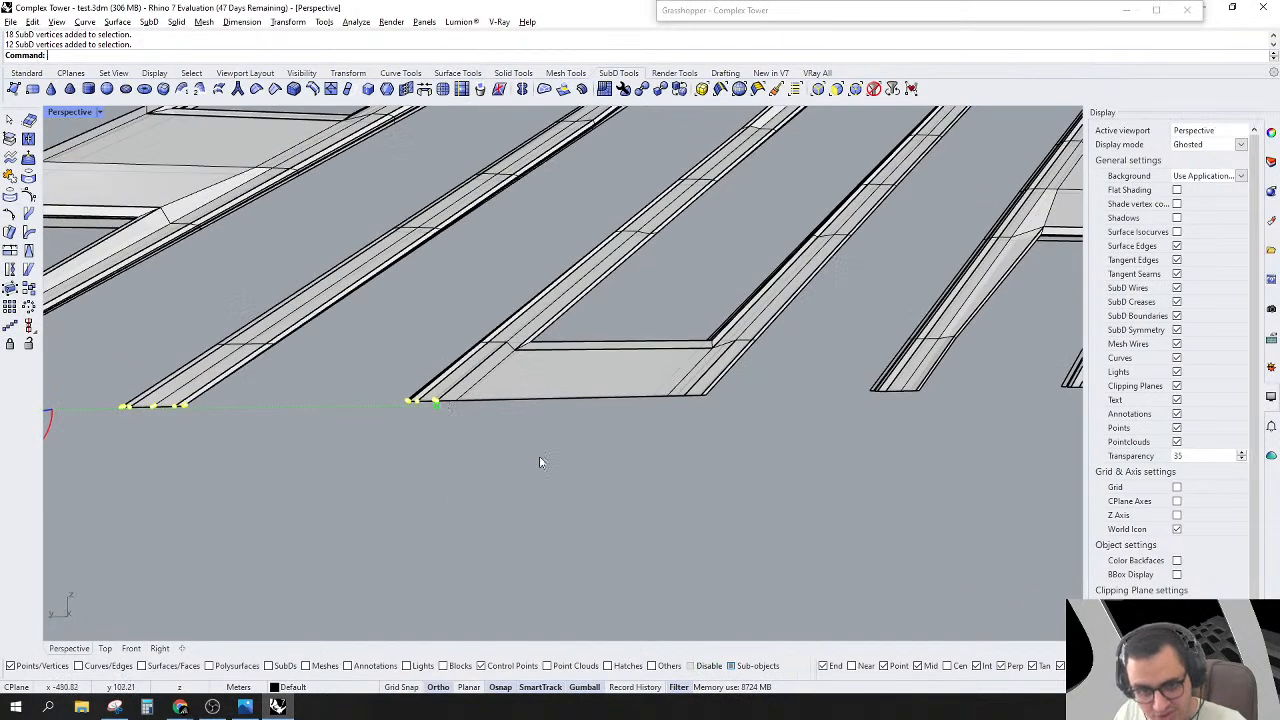
Step: Add the base vertices of the wide frame's far corner and the following single bar to the selection
{"action": "scroll", "coordinate": [886, 363], "scroll_direction": "up", "scroll_amount": 6}
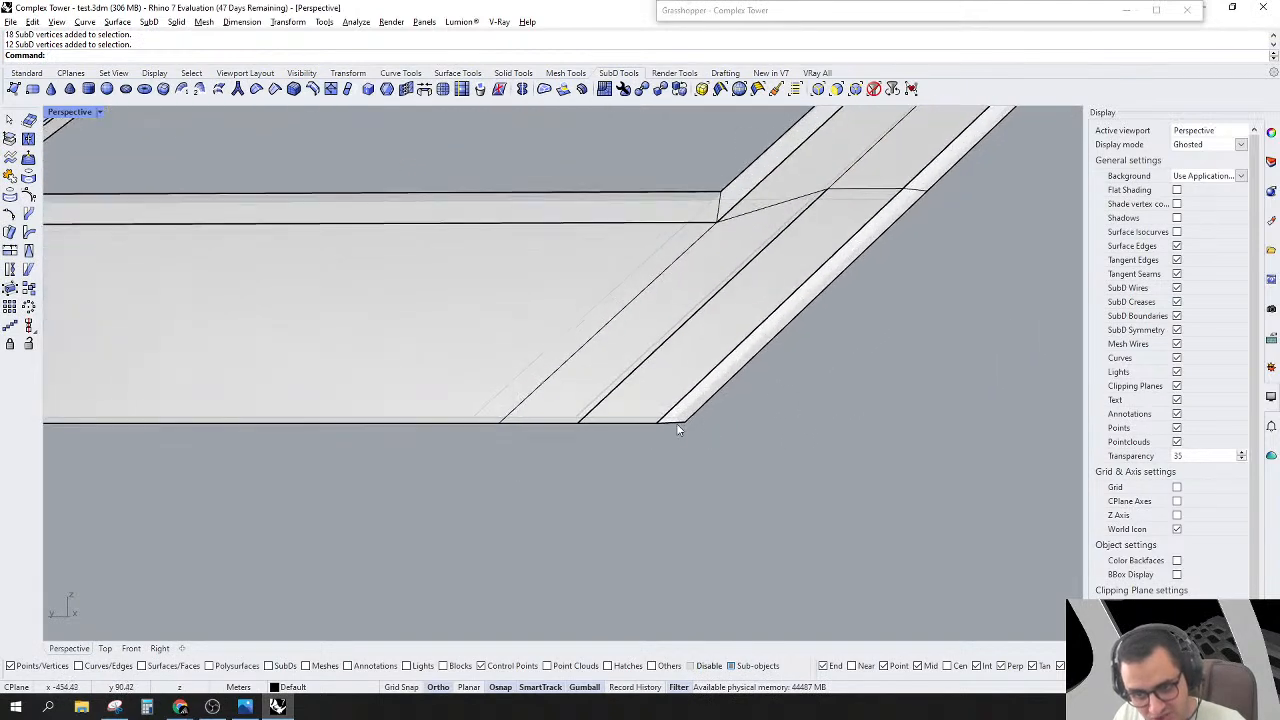
{"action": "left_click_drag", "start_coordinate": [550, 476], "coordinate": [786, 381], "text": "shift"}
{"action": "scroll", "coordinate": [786, 395], "scroll_direction": "down", "scroll_amount": 5}
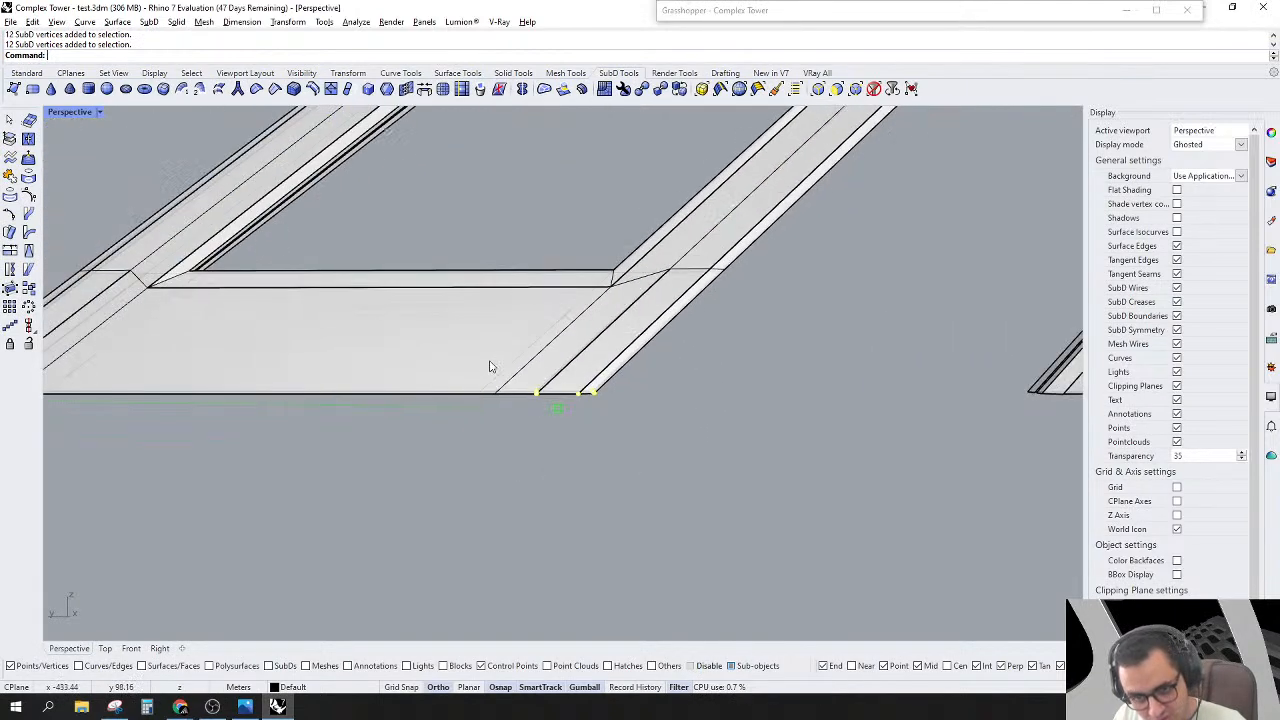
{"action": "scroll", "coordinate": [786, 408], "scroll_direction": "up", "scroll_amount": 3}
{"action": "left_click_drag", "start_coordinate": [450, 424], "coordinate": [733, 342], "text": "shift"}
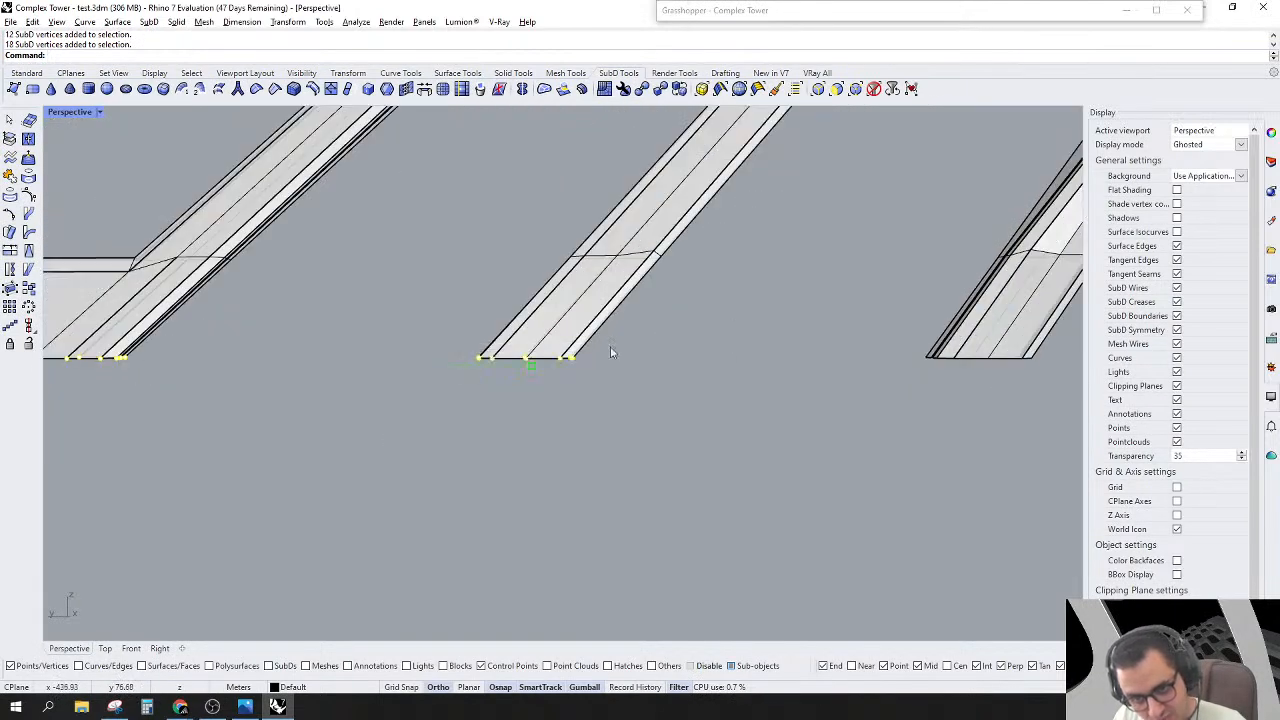
Step: Add the base vertices of the next single bars and the following wide frame's near corner to the selection
{"action": "scroll", "coordinate": [733, 342], "scroll_direction": "up", "scroll_amount": 1}
{"action": "left_click_drag", "start_coordinate": [425, 375], "coordinate": [732, 294], "text": "shift"}
{"action": "scroll", "coordinate": [335, 350], "scroll_direction": "down", "scroll_amount": 5}
{"action": "scroll", "coordinate": [850, 292], "scroll_direction": "up", "scroll_amount": 7}
{"action": "left_click_drag", "start_coordinate": [368, 465], "coordinate": [900, 342], "text": "shift"}
{"action": "scroll", "coordinate": [330, 343], "scroll_direction": "down", "scroll_amount": 4}
{"action": "scroll", "coordinate": [797, 323], "scroll_direction": "up", "scroll_amount": 4}
{"action": "scroll", "coordinate": [115, 515], "scroll_direction": "up", "scroll_amount": 2}
{"action": "left_click_drag", "start_coordinate": [122, 533], "coordinate": [334, 342], "text": "shift"}
{"action": "scroll", "coordinate": [305, 393], "scroll_direction": "down", "scroll_amount": 3}
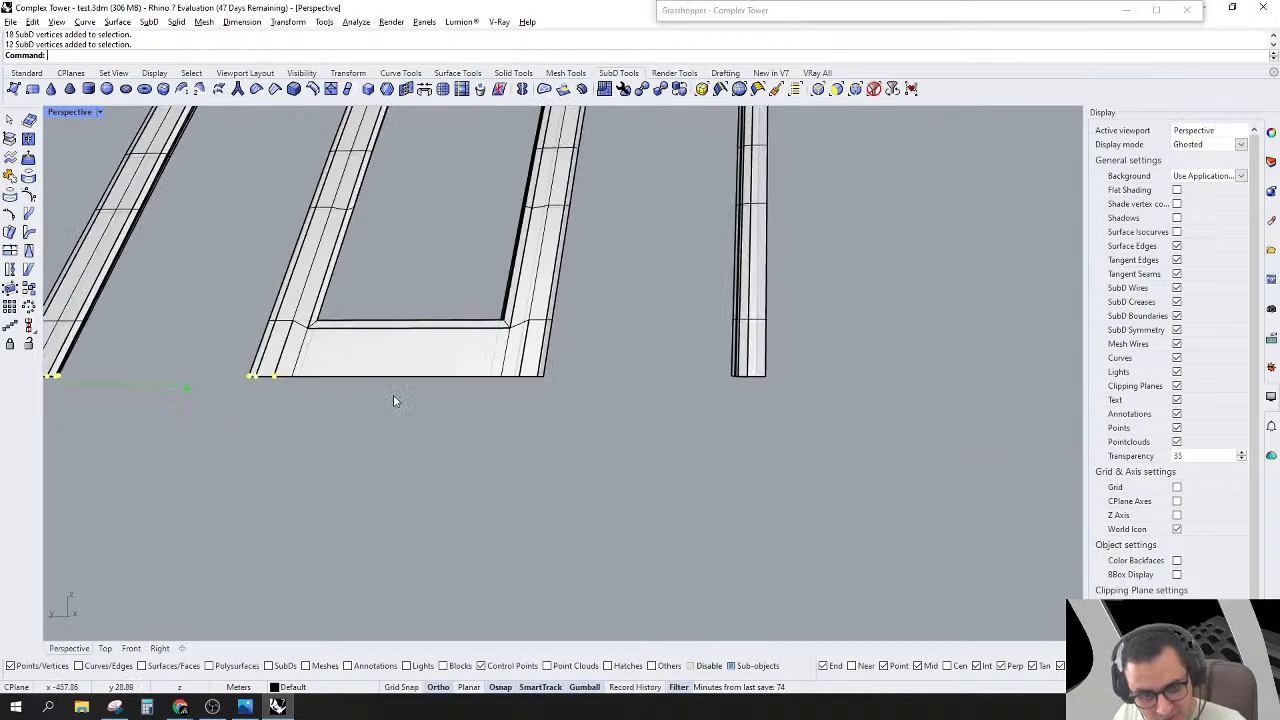
Step: Add the base vertices of the wide frame's far corner and the last single bar, and crease the selected vertices
{"action": "scroll", "coordinate": [577, 345], "scroll_direction": "up", "scroll_amount": 7}
{"action": "scroll", "coordinate": [388, 421], "scroll_direction": "up", "scroll_amount": 2}
{"action": "left_click_drag", "start_coordinate": [388, 421], "coordinate": [609, 312], "text": "shift"}
{"action": "scroll", "coordinate": [458, 362], "scroll_direction": "down", "scroll_amount": 4}
{"action": "scroll", "coordinate": [850, 342], "scroll_direction": "up", "scroll_amount": 6}
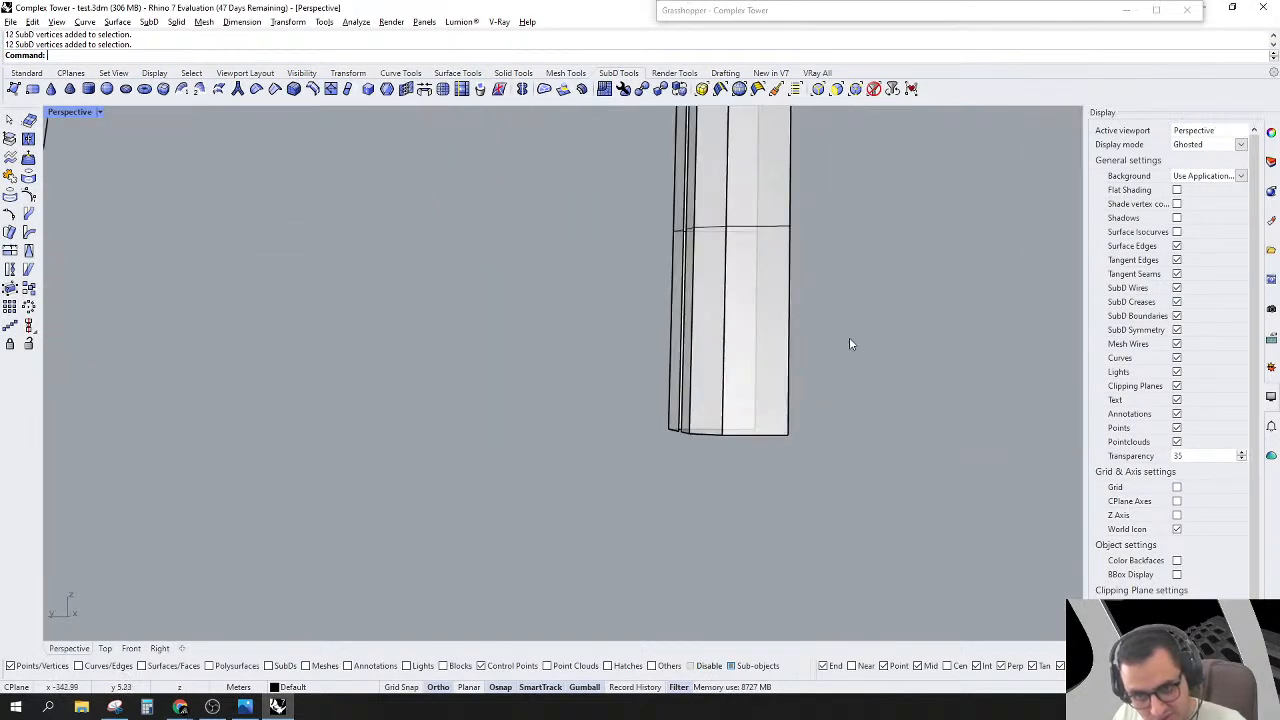
{"action": "scroll", "coordinate": [774, 426], "scroll_direction": "down", "scroll_amount": 5}
{"action": "scroll", "coordinate": [757, 506], "scroll_direction": "up", "scroll_amount": 6}
{"action": "left_click", "coordinate": [293, 88]}
{"action": "left_click", "coordinate": [362, 438]}
Step: Switch the SubDs to smooth display and examine the creased base corners of the wide frame
{"action": "scroll", "coordinate": [362, 438], "scroll_direction": "up", "scroll_amount": 2}
{"action": "right_click_drag", "start_coordinate": [641, 451], "coordinate": [676, 442]}
{"action": "scroll", "coordinate": [741, 368], "scroll_direction": "up", "scroll_amount": 9}
{"action": "right_click_drag", "start_coordinate": [722, 393], "coordinate": [665, 398]}
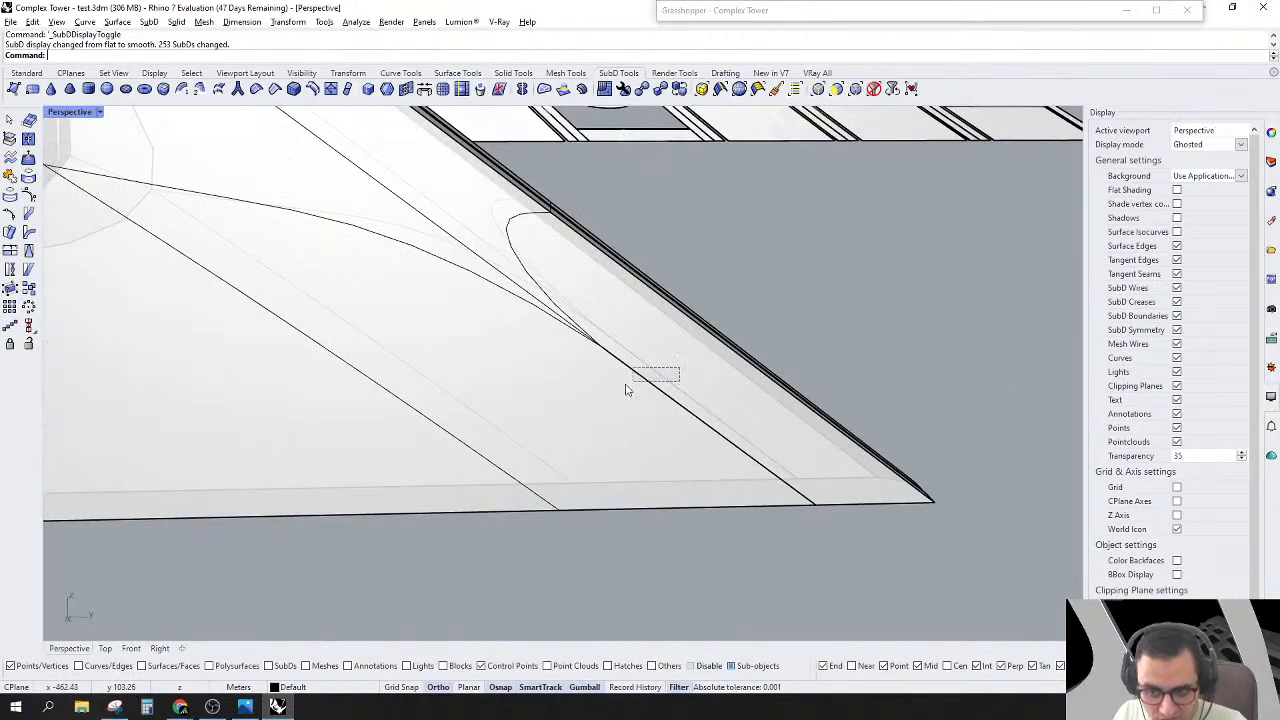
{"action": "right_click_drag", "start_coordinate": [726, 460], "coordinate": [494, 456]}
{"action": "scroll", "coordinate": [440, 454], "scroll_direction": "up", "scroll_amount": 9}
{"action": "scroll", "coordinate": [607, 369], "scroll_direction": "down", "scroll_amount": 9}
{"action": "scroll", "coordinate": [1054, 368], "scroll_direction": "up", "scroll_amount": 3}
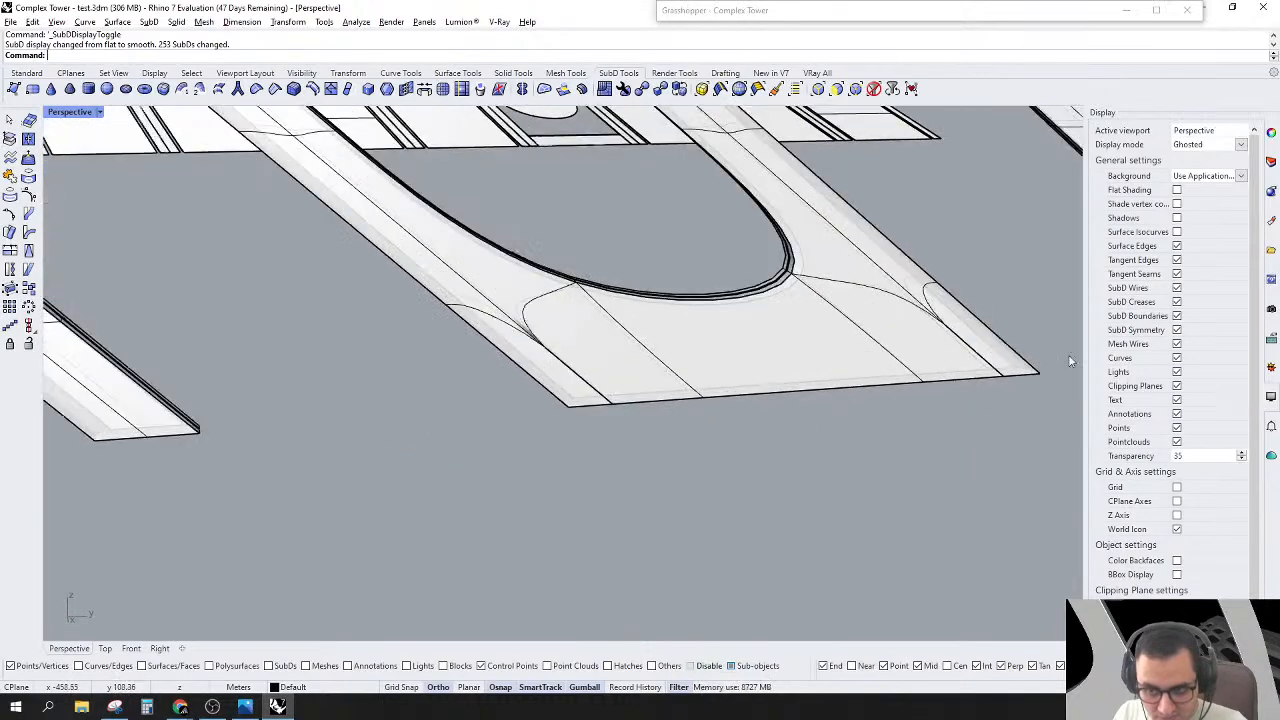
{"action": "scroll", "coordinate": [1055, 367], "scroll_direction": "up", "scroll_amount": 4}
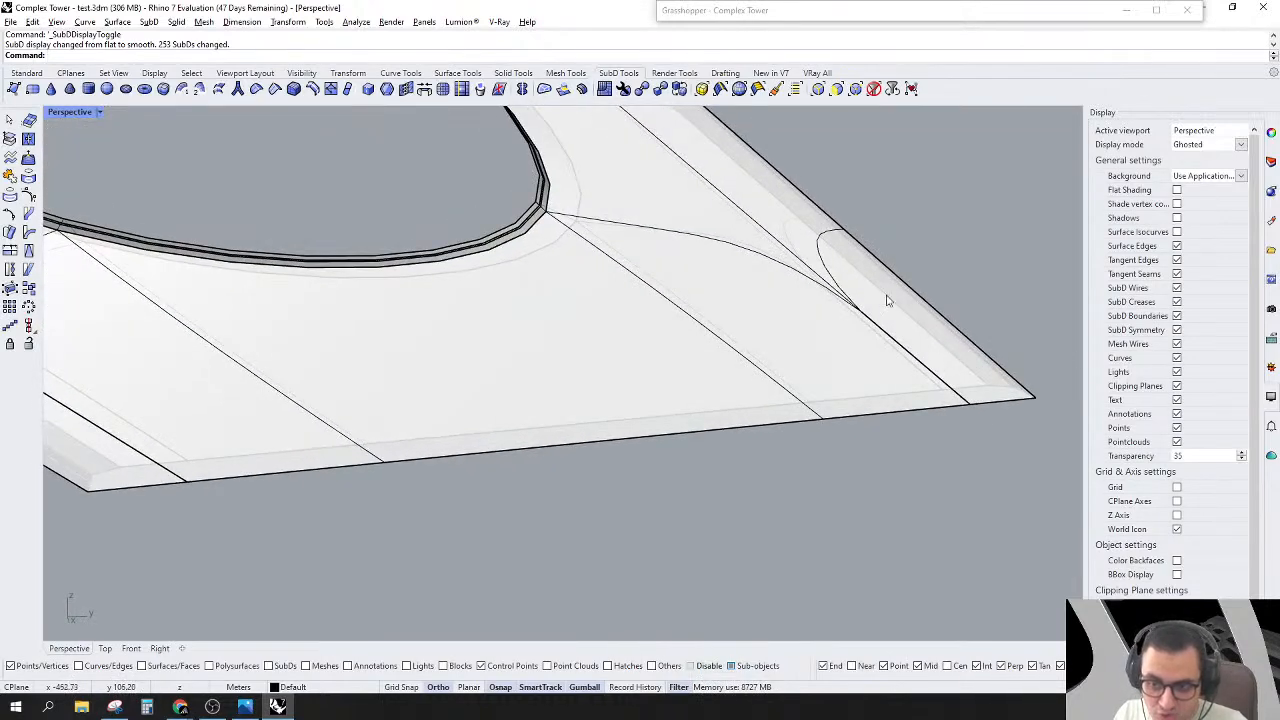
Step: Delete the front and back SubD faces beside the leg at the wide frame's base corner
{"action": "left_click", "coordinate": [742, 333]}
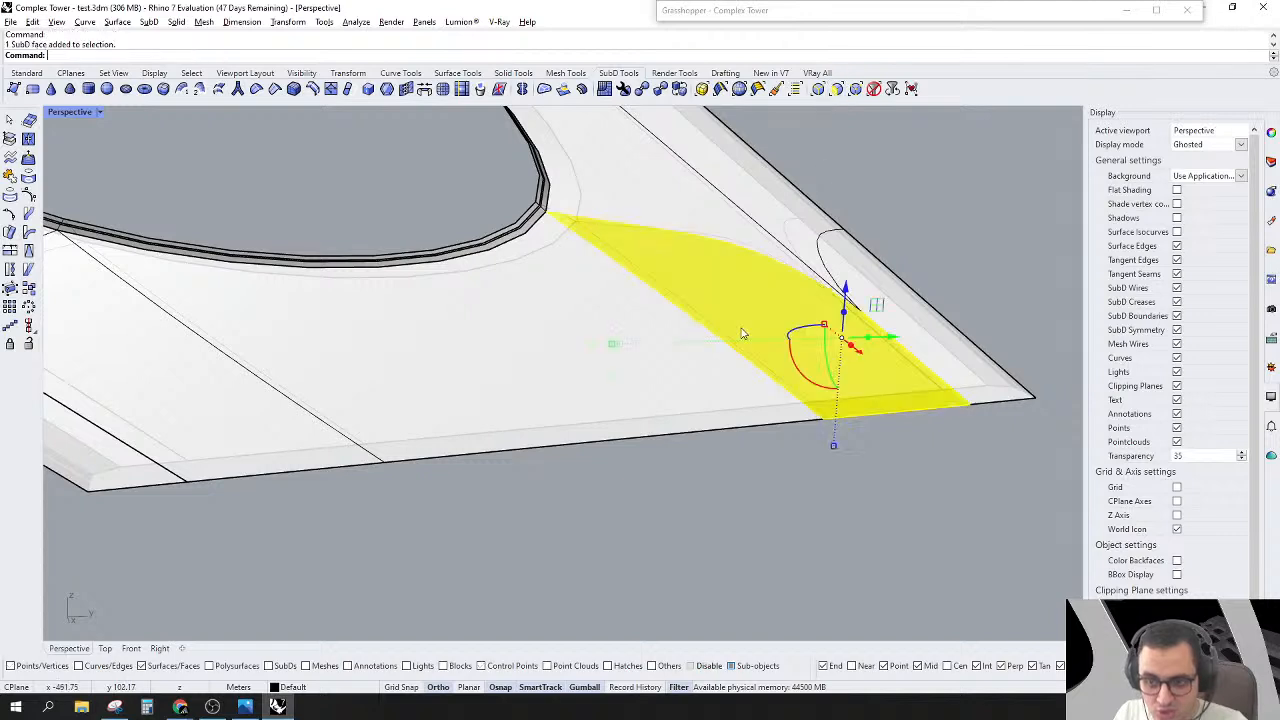
{"action": "left_click", "coordinate": [746, 311]}
{"action": "left_click", "coordinate": [773, 326]}
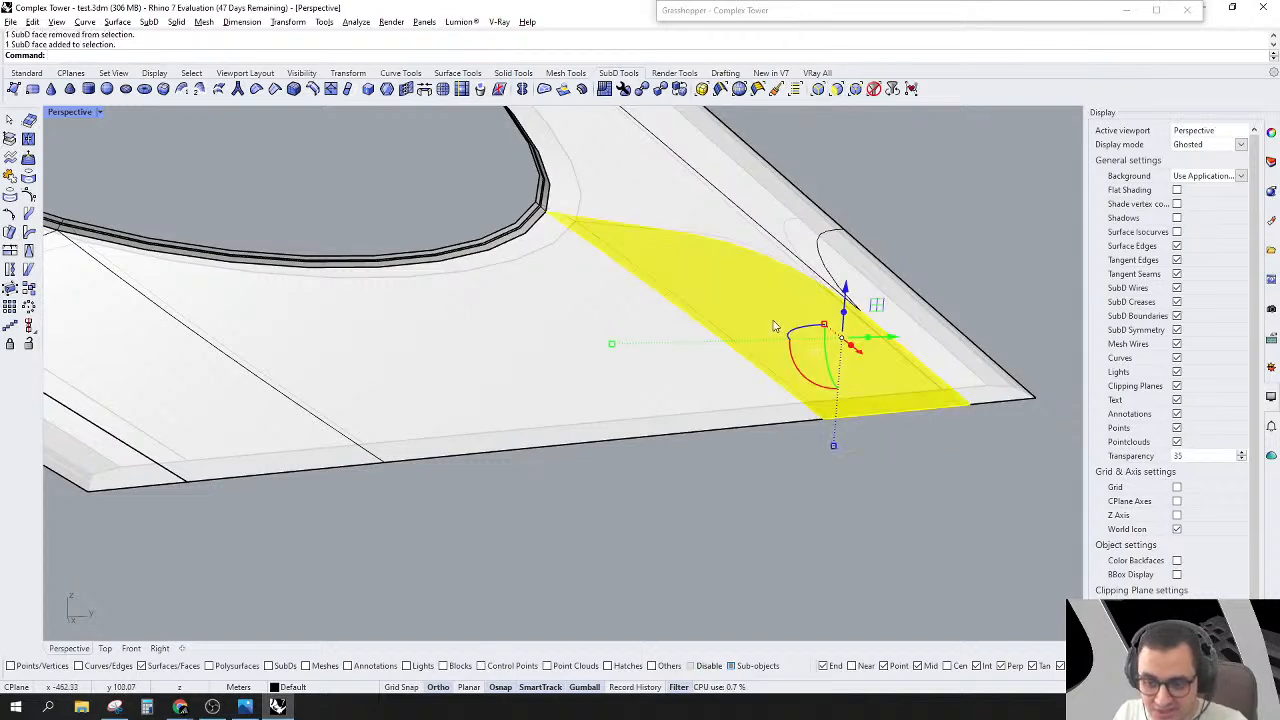
{"action": "left_click", "coordinate": [773, 326]}
{"action": "left_click", "coordinate": [771, 323]}
{"action": "left_click", "coordinate": [823, 328]}
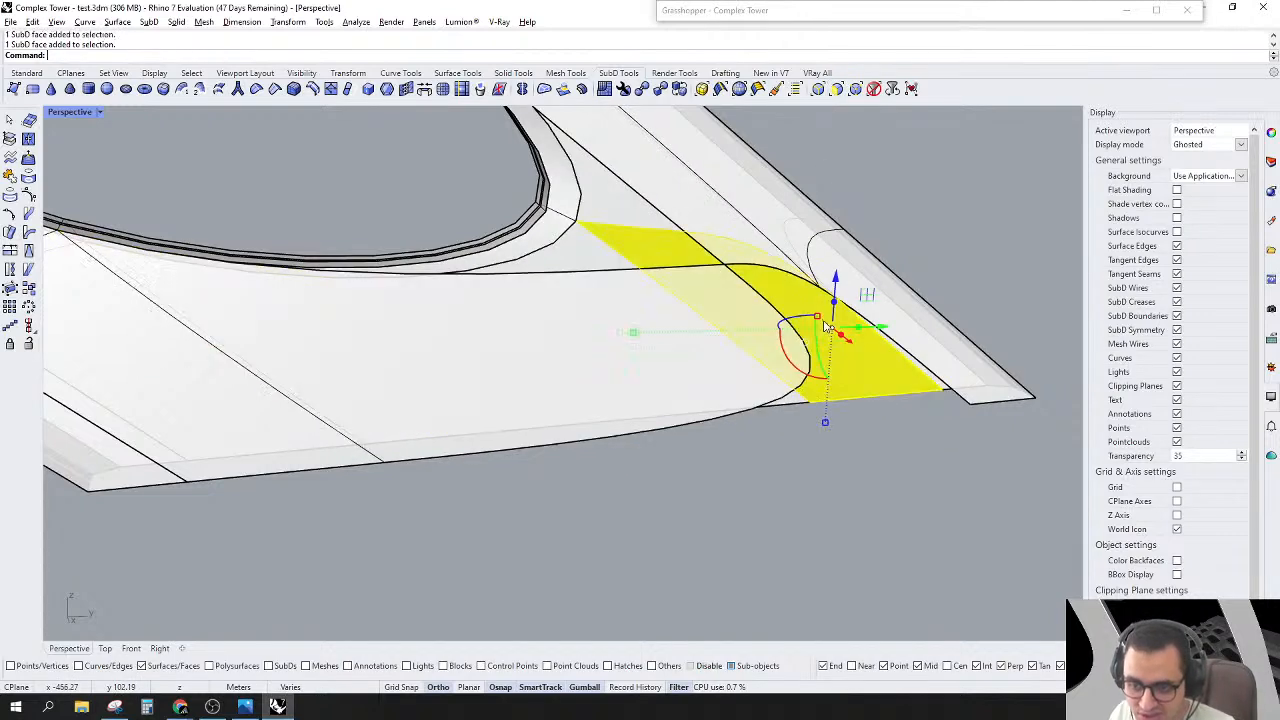
{"action": "key", "text": "Delete"}
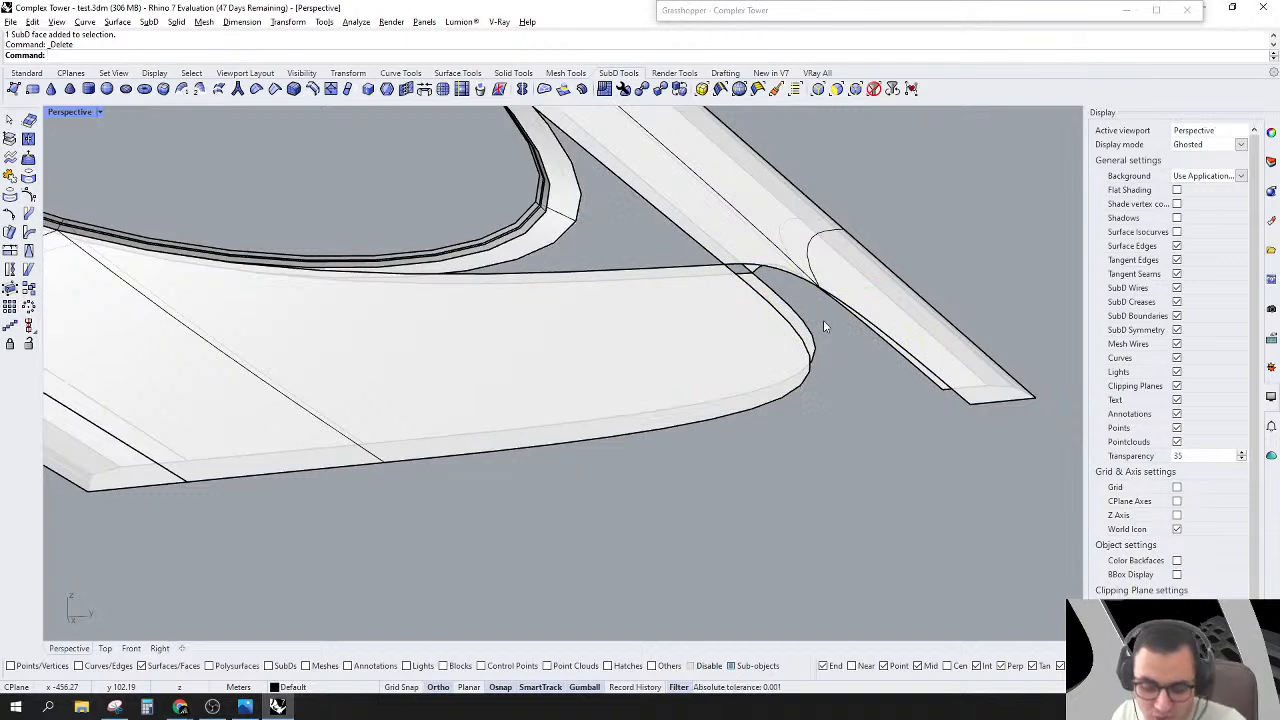
Step: In flat display, bridge the two open front edges at that corner with 1 joined segment and return to smooth display
{"action": "key", "text": "Tab"}
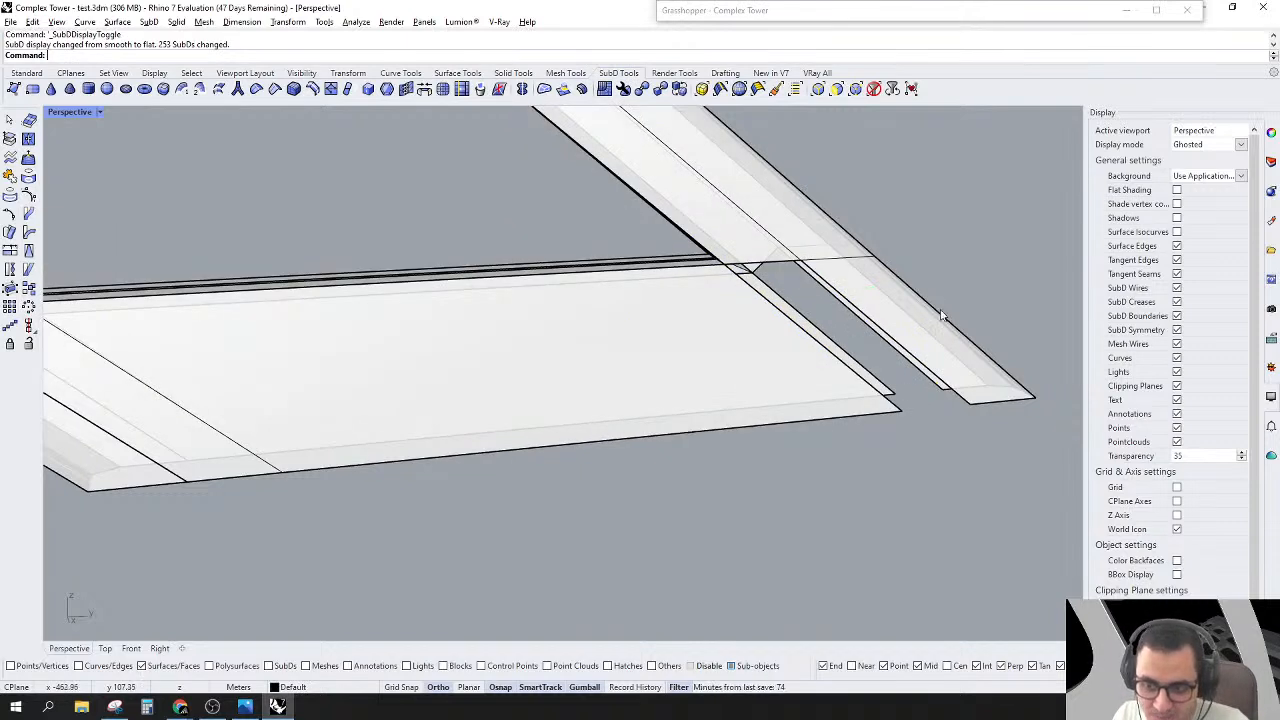
{"action": "left_click", "coordinate": [819, 92]}
{"action": "left_click", "coordinate": [899, 351]}
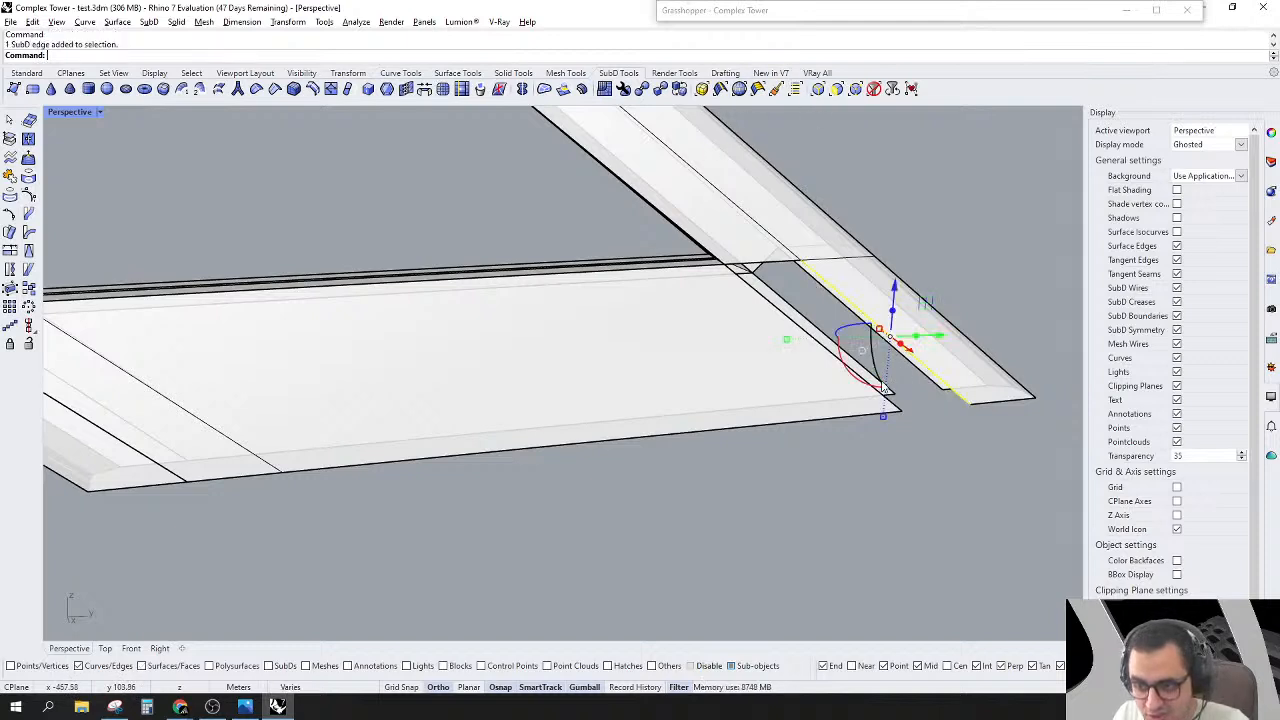
{"action": "left_click", "coordinate": [816, 349], "text": "shift"}
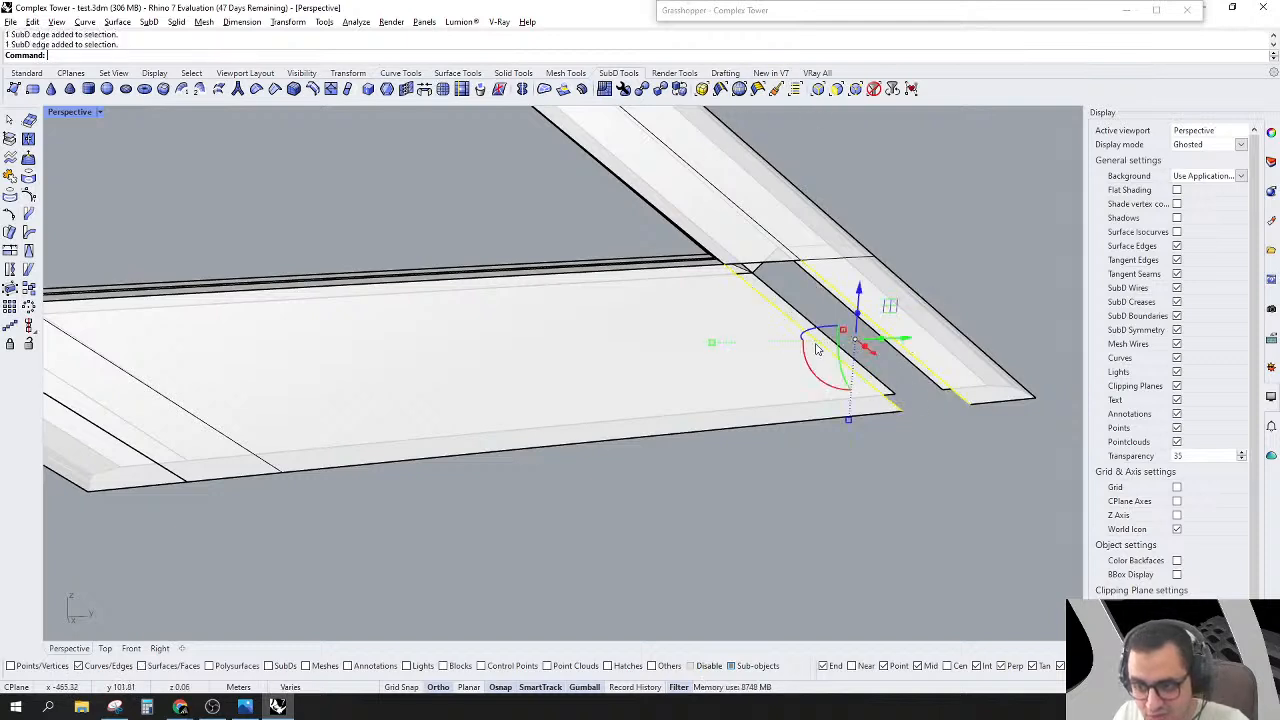
{"action": "left_click", "coordinate": [424, 90]}
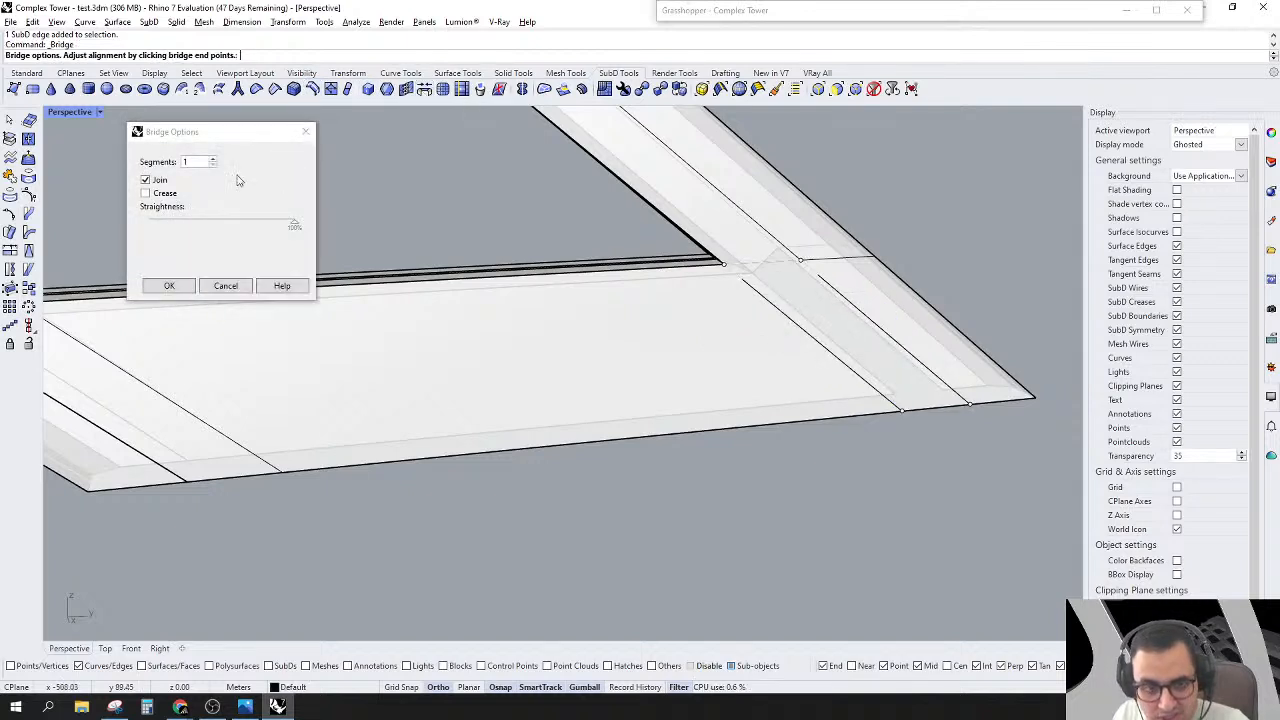
{"action": "left_click", "coordinate": [184, 290]}
{"action": "key", "text": "Tab"}
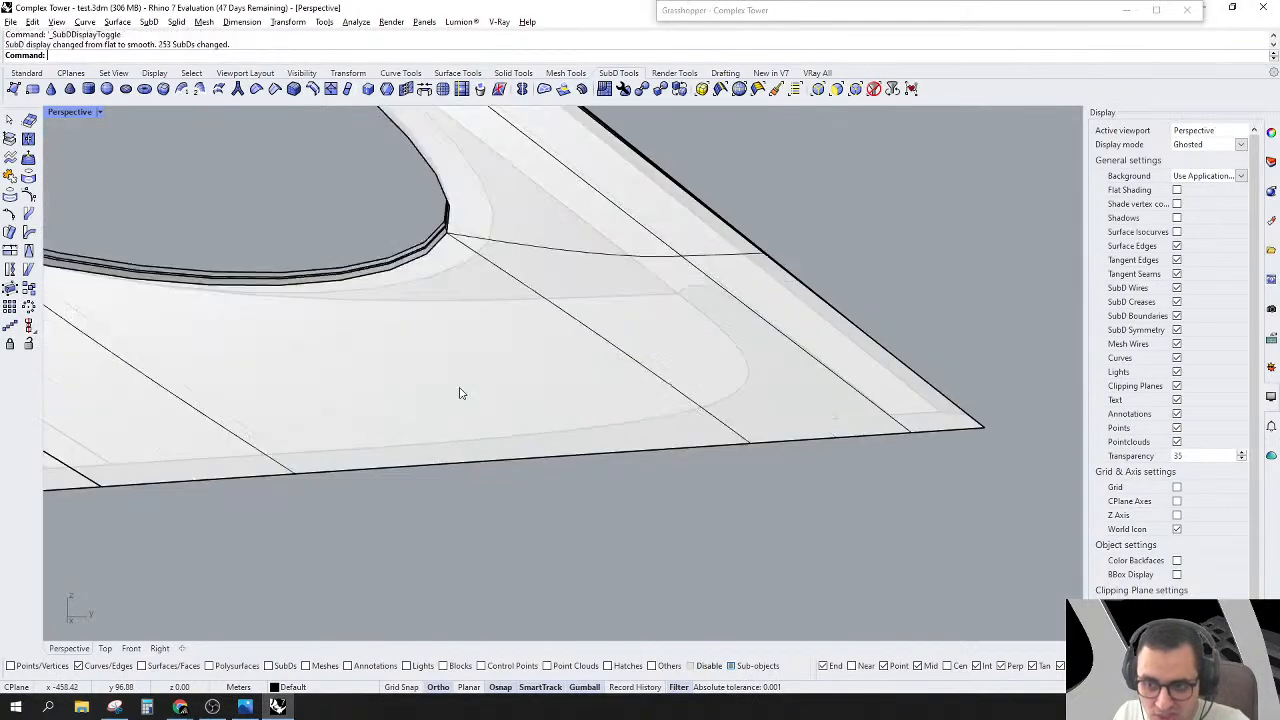
Step: Bridge the two open edges on the back of the same corner in flat display and check it in smooth display
{"action": "scroll", "coordinate": [634, 290], "scroll_direction": "down", "scroll_amount": 6}
{"action": "right_click_drag", "start_coordinate": [651, 320], "coordinate": [417, 323]}
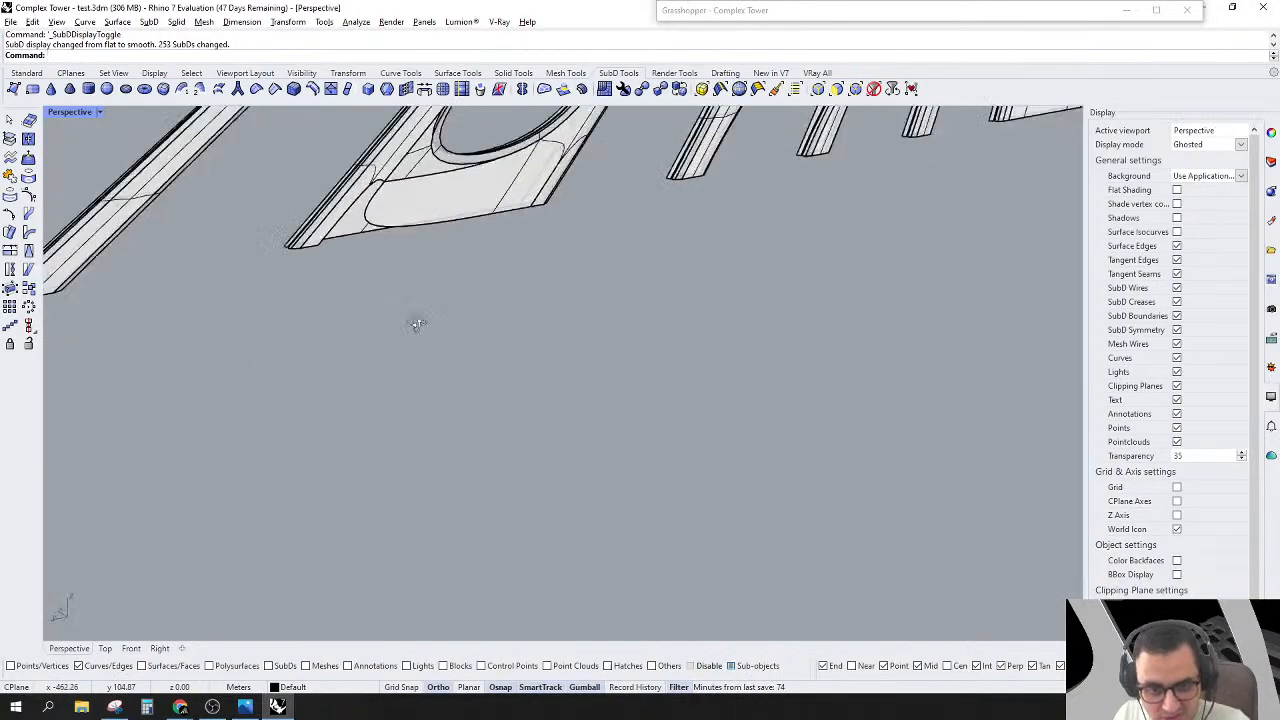
{"action": "scroll", "coordinate": [324, 208], "scroll_direction": "up", "scroll_amount": 6}
{"action": "scroll", "coordinate": [398, 255], "scroll_direction": "up", "scroll_amount": 3}
{"action": "key", "text": "Tab"}
{"action": "left_click", "coordinate": [358, 264]}
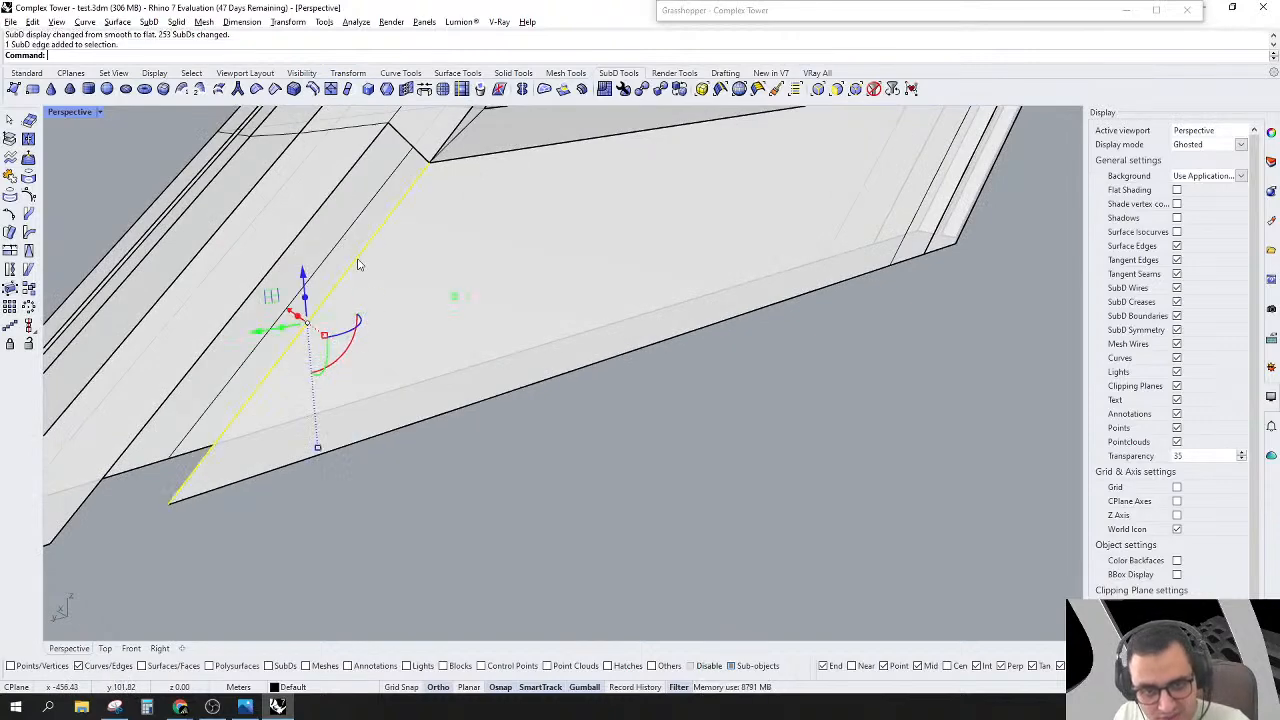
{"action": "left_click", "coordinate": [297, 243], "text": "shift"}
{"action": "left_click", "coordinate": [424, 88]}
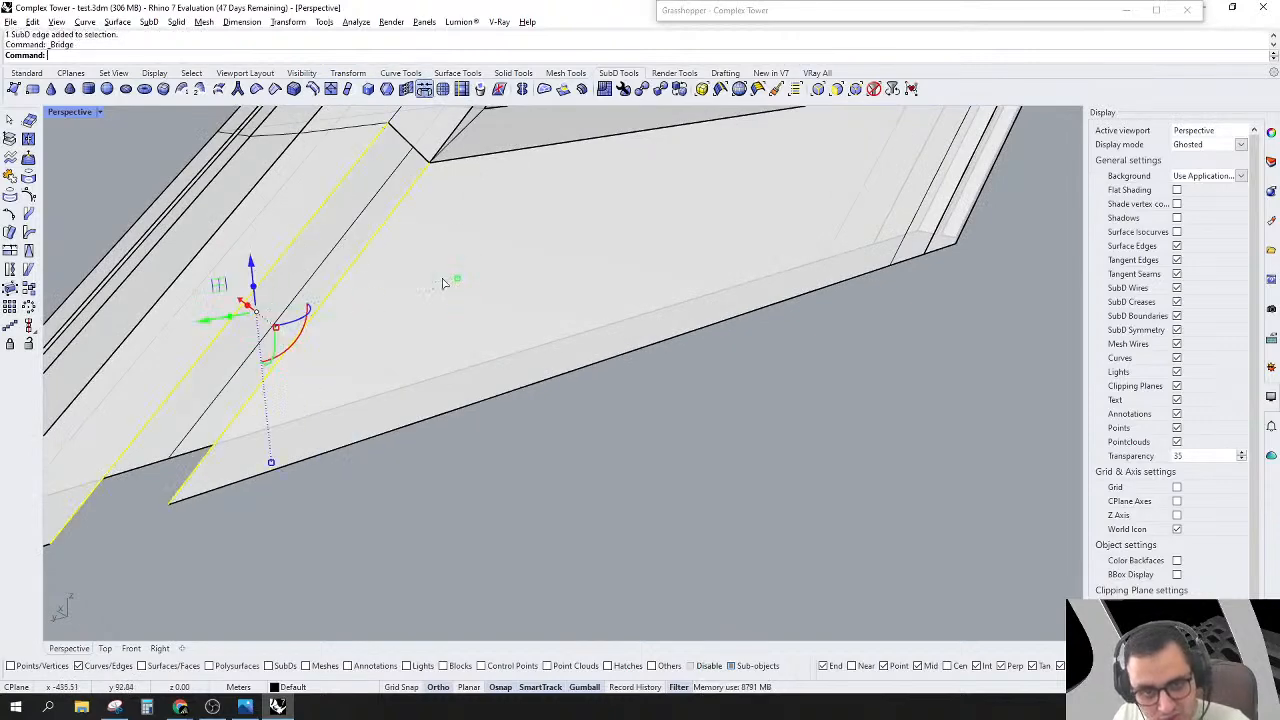
{"action": "key", "text": "Return"}
{"action": "scroll", "coordinate": [437, 292], "scroll_direction": "down", "scroll_amount": 5}
{"action": "key", "text": "Tab"}
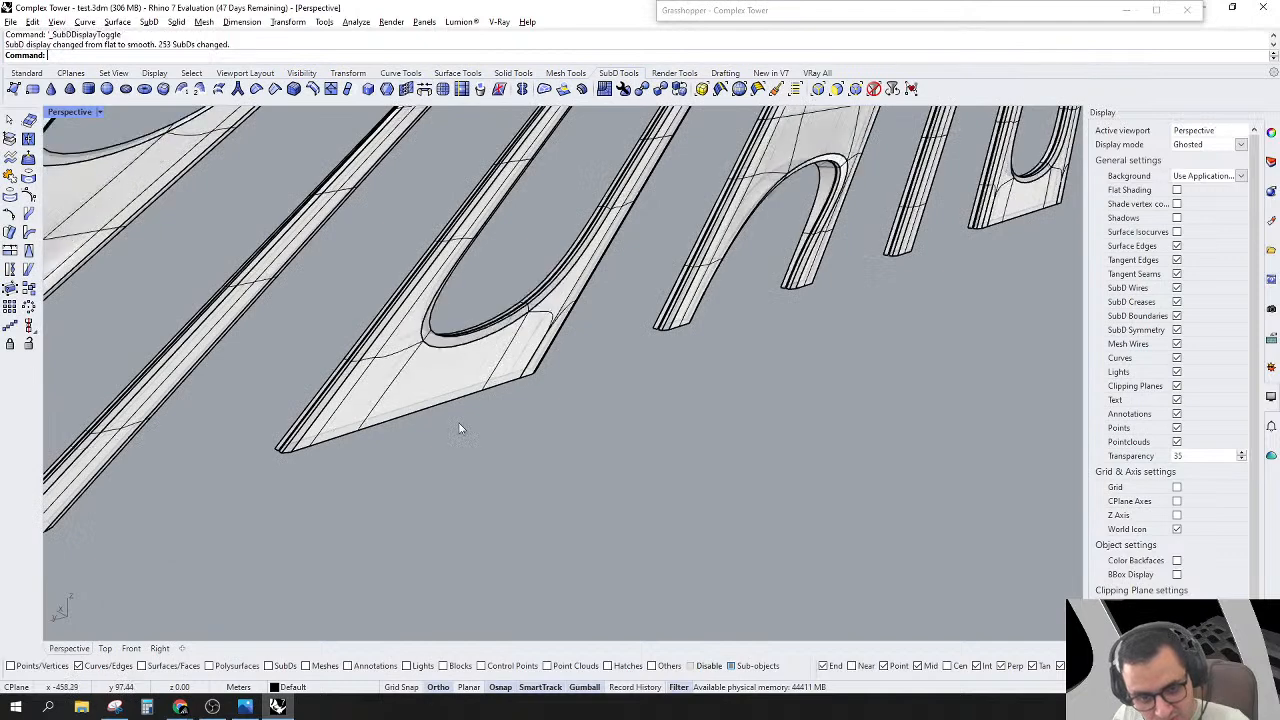
Step: In flat display, select and delete the front and back SubD faces at the same frame's opposite base corner
{"action": "key", "text": "Tab"}
{"action": "scroll", "coordinate": [444, 333], "scroll_direction": "up", "scroll_amount": 3}
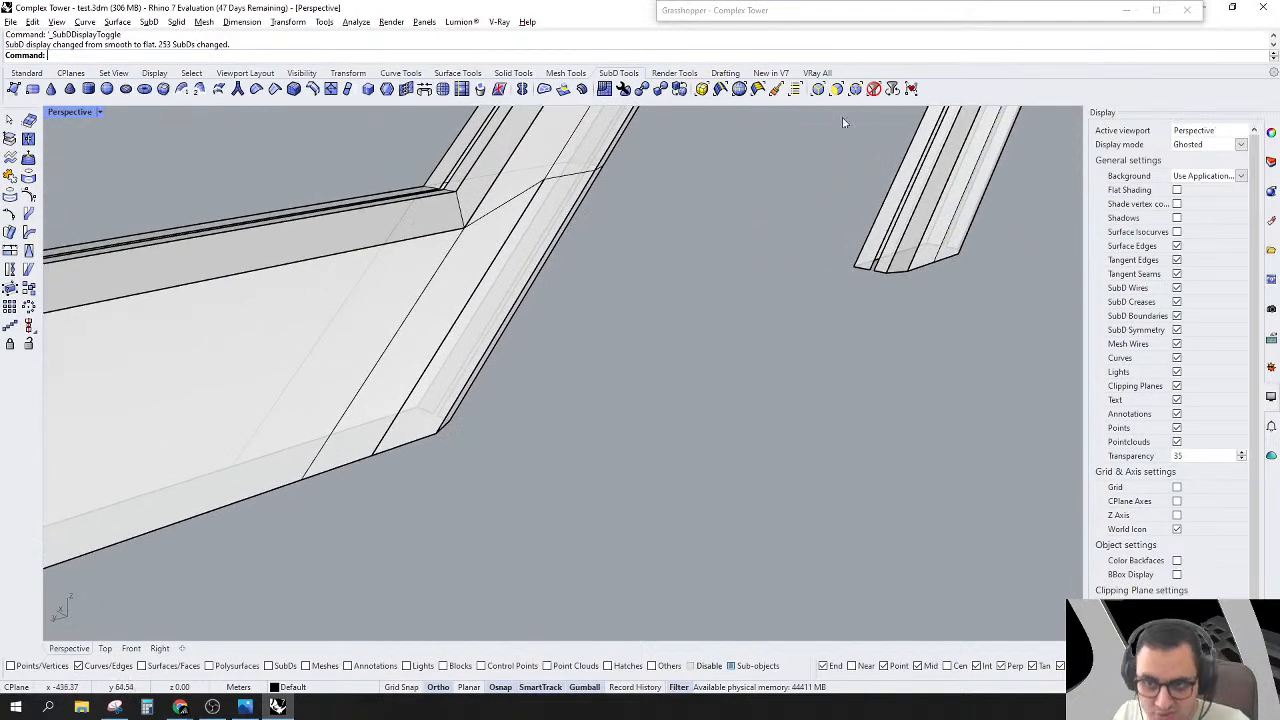
{"action": "left_click", "coordinate": [836, 88]}
{"action": "left_click", "coordinate": [445, 335]}
{"action": "left_click", "coordinate": [342, 435]}
{"action": "right_click_drag", "start_coordinate": [340, 436], "coordinate": [400, 461]}
{"action": "scroll", "coordinate": [888, 316], "scroll_direction": "down", "scroll_amount": 6}
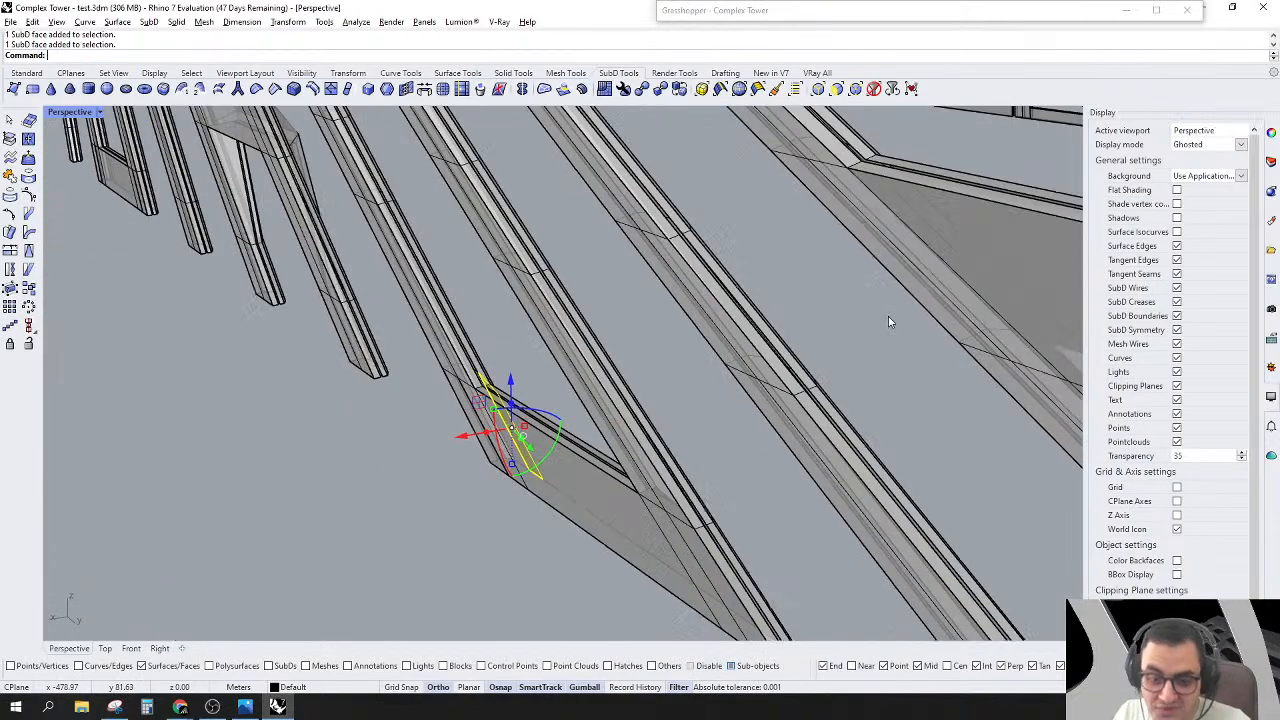
{"action": "right_click_drag", "start_coordinate": [510, 472], "coordinate": [718, 430]}
{"action": "scroll", "coordinate": [572, 472], "scroll_direction": "up", "scroll_amount": 7}
{"action": "scroll", "coordinate": [611, 451], "scroll_direction": "down", "scroll_amount": 5}
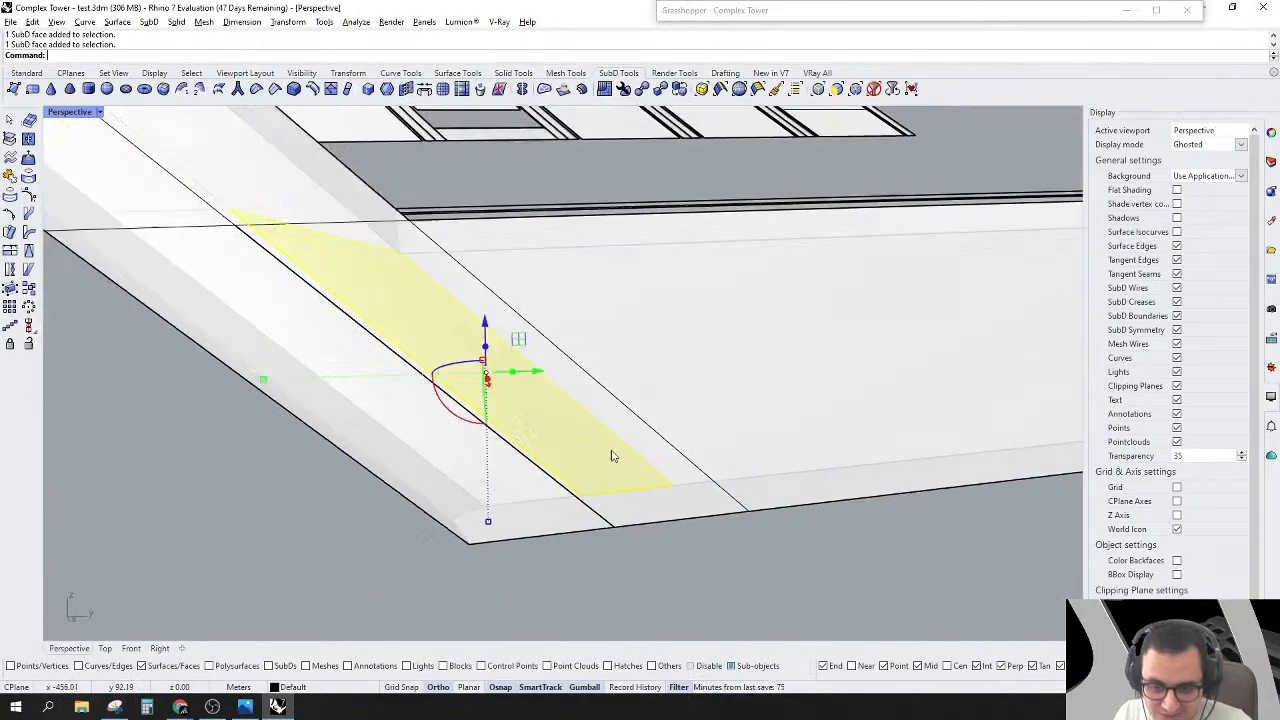
{"action": "left_click", "coordinate": [611, 451]}
{"action": "left_click", "coordinate": [665, 496]}
{"action": "scroll", "coordinate": [625, 488], "scroll_direction": "up", "scroll_amount": 3}
{"action": "left_click", "coordinate": [630, 490]}
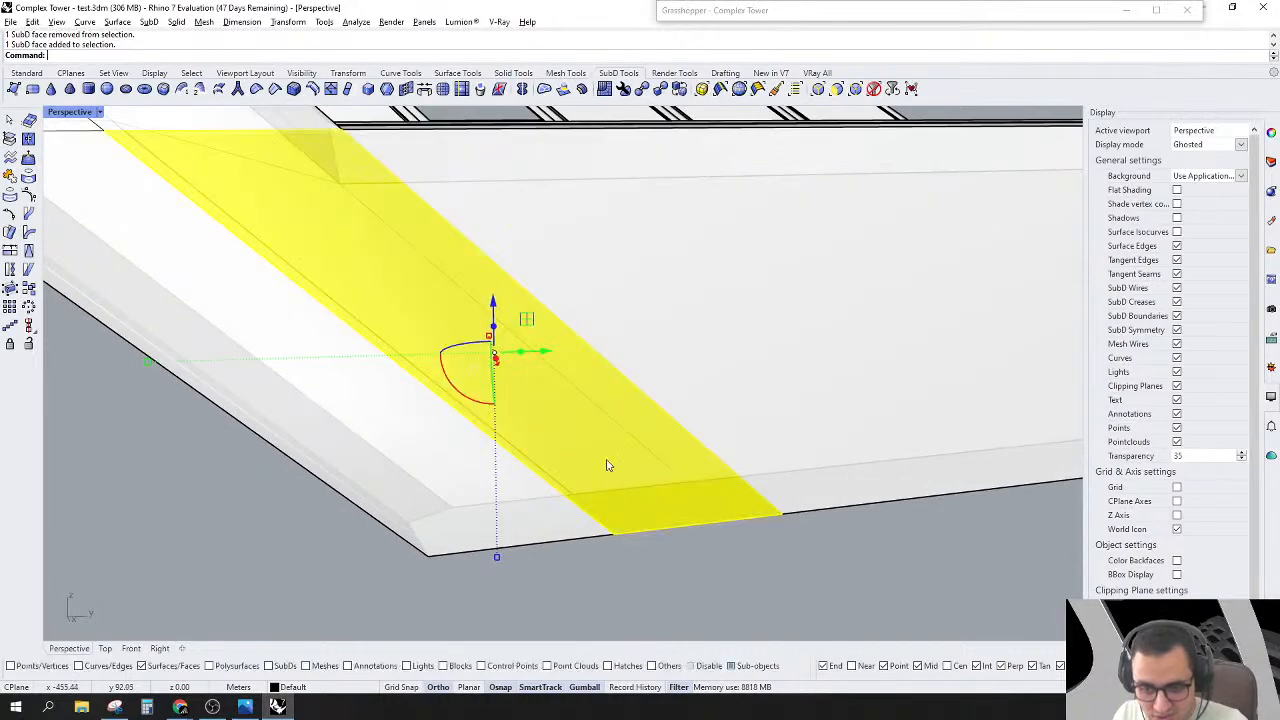
{"action": "key", "text": "Delete"}
{"action": "left_click", "coordinate": [623, 491]}
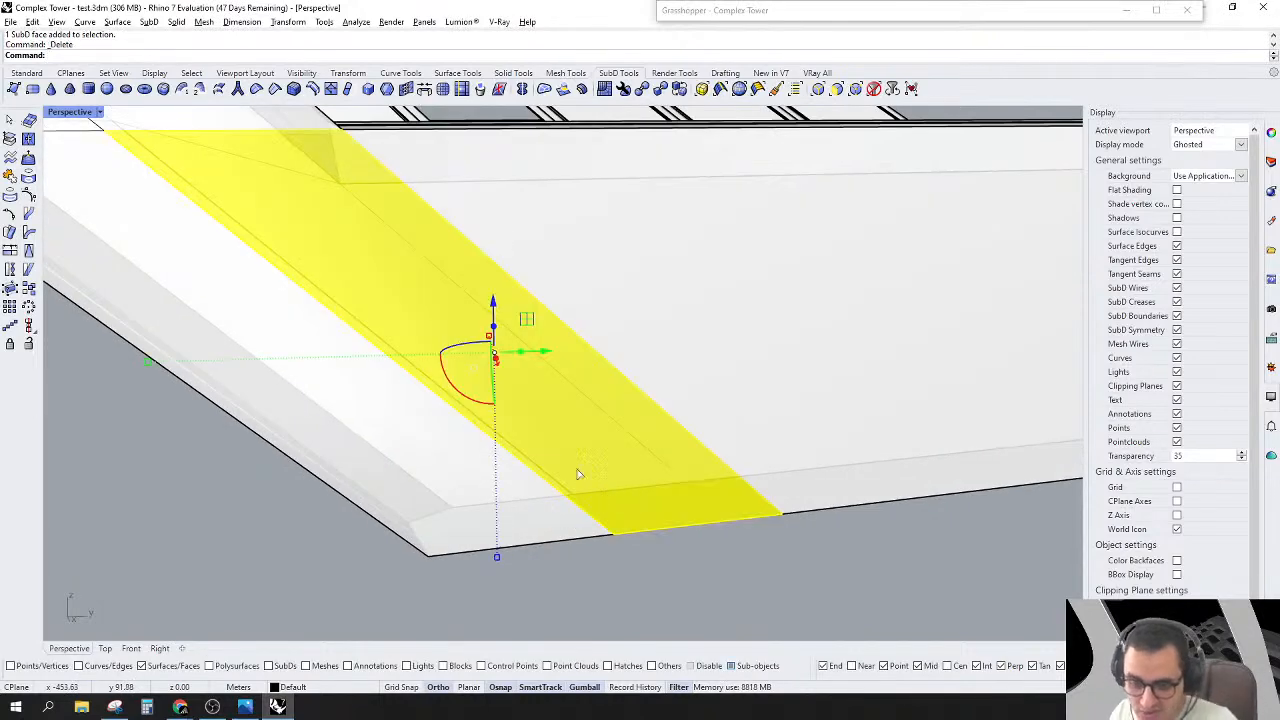
{"action": "left_click", "coordinate": [578, 476]}
{"action": "key", "text": "Delete"}
Step: Bridge the open front edge pair and the back edge pair at the frame's opposite base corner
{"action": "right_click_drag", "start_coordinate": [582, 390], "coordinate": [562, 372]}
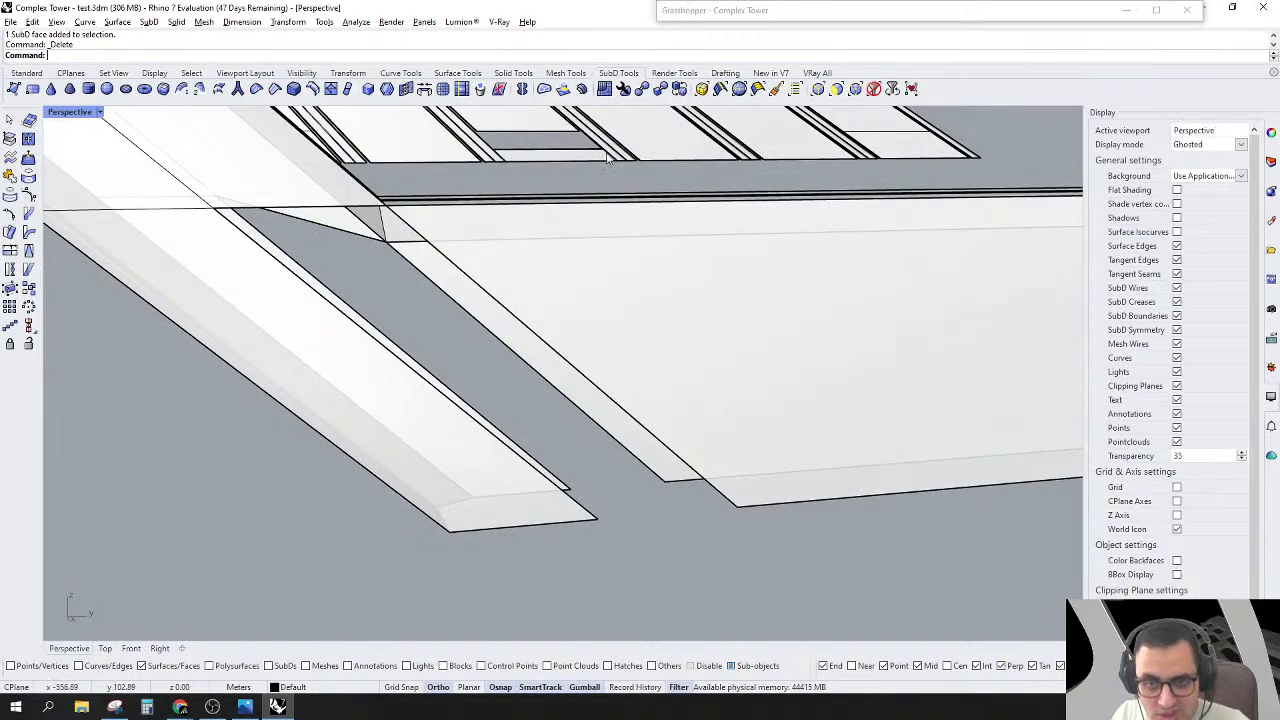
{"action": "left_click", "coordinate": [819, 90]}
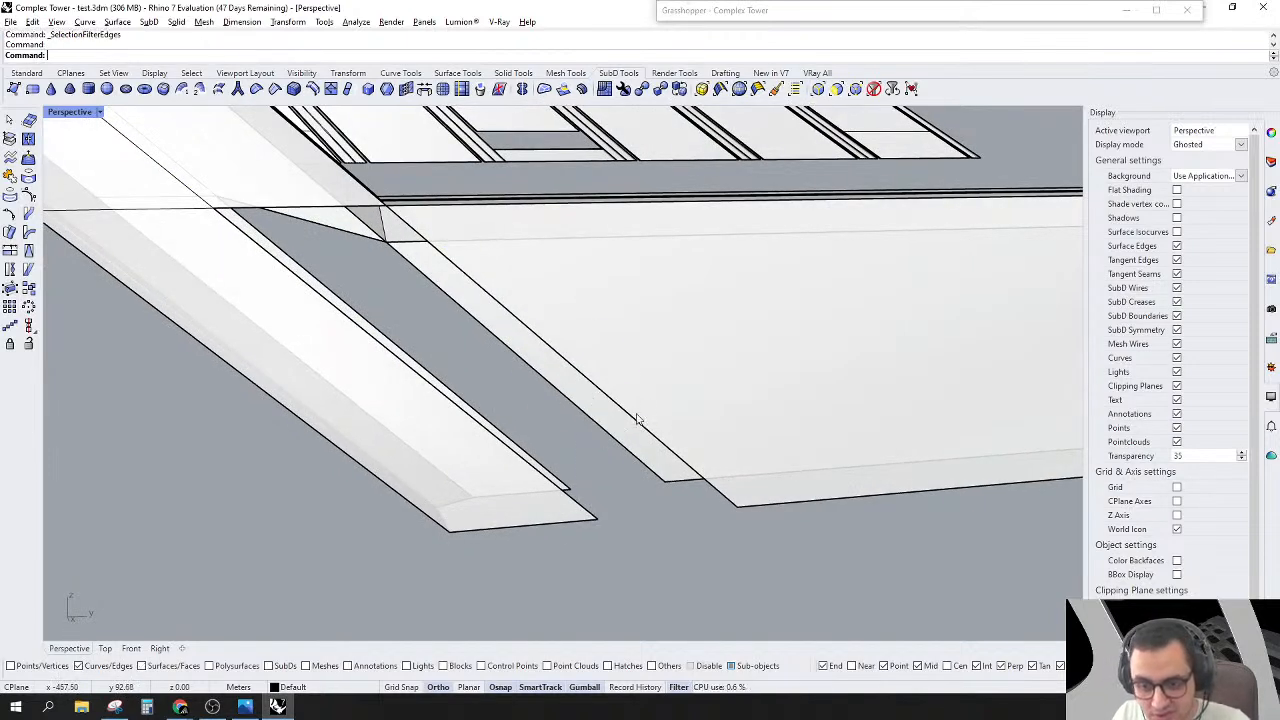
{"action": "left_click", "coordinate": [636, 418]}
{"action": "left_click", "coordinate": [533, 466], "text": "shift"}
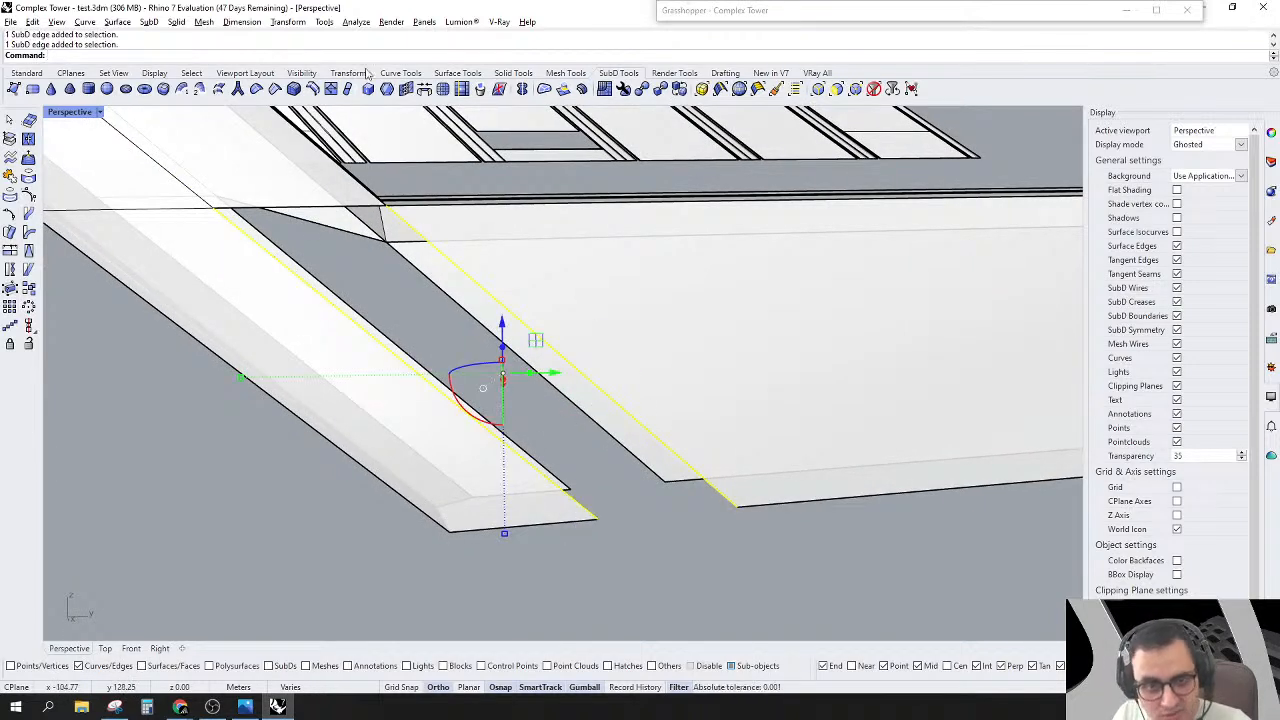
{"action": "left_click", "coordinate": [424, 88]}
{"action": "key", "text": "Return"}
{"action": "left_click", "coordinate": [465, 315]}
{"action": "left_click", "coordinate": [374, 335], "text": "shift"}
{"action": "key", "text": "Return"}
Step: In smooth display, window-select and delete the front and back SubD faces at both base corners of the other wide frame
{"action": "scroll", "coordinate": [655, 295], "scroll_direction": "down", "scroll_amount": 10}
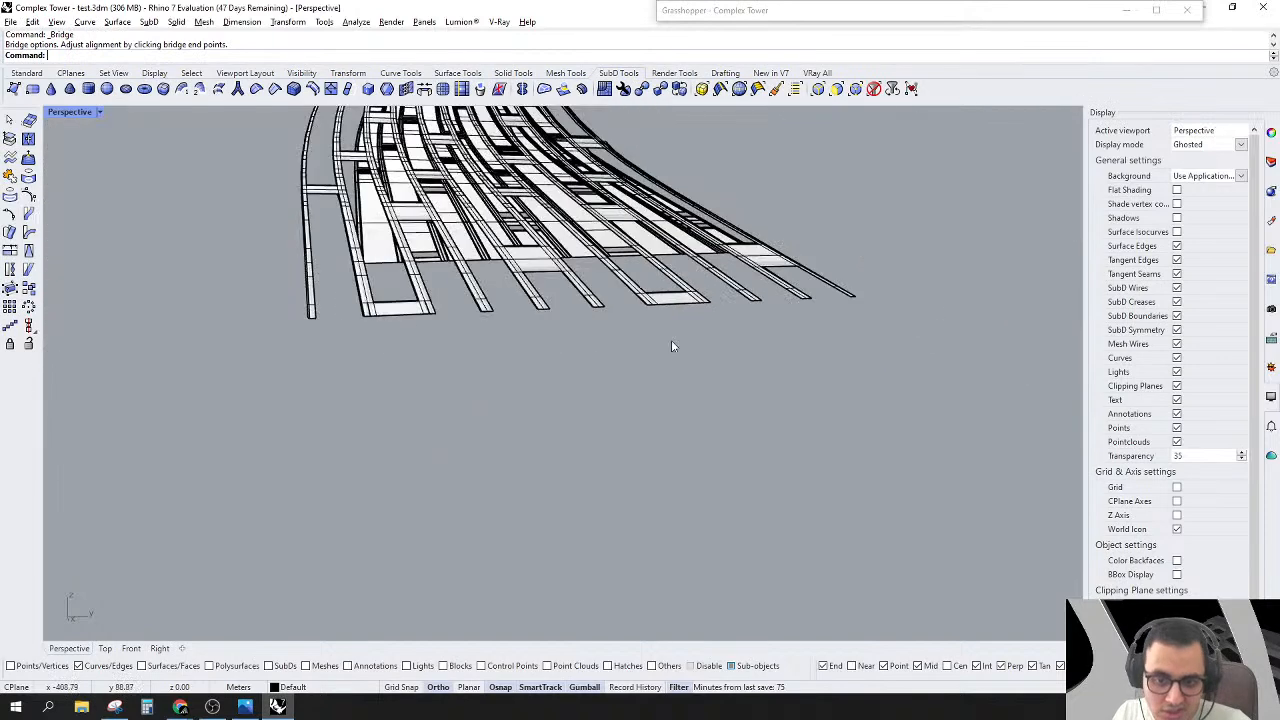
{"action": "key", "text": "Tab"}
{"action": "scroll", "coordinate": [700, 330], "scroll_direction": "up", "scroll_amount": 10}
{"action": "left_click_drag", "start_coordinate": [814, 482], "coordinate": [727, 352]}
{"action": "key", "text": "Escape"}
{"action": "left_click", "coordinate": [836, 90]}
{"action": "left_click_drag", "start_coordinate": [764, 550], "coordinate": [708, 351]}
{"action": "scroll", "coordinate": [816, 386], "scroll_direction": "down", "scroll_amount": 9}
{"action": "scroll", "coordinate": [630, 396], "scroll_direction": "up", "scroll_amount": 9}
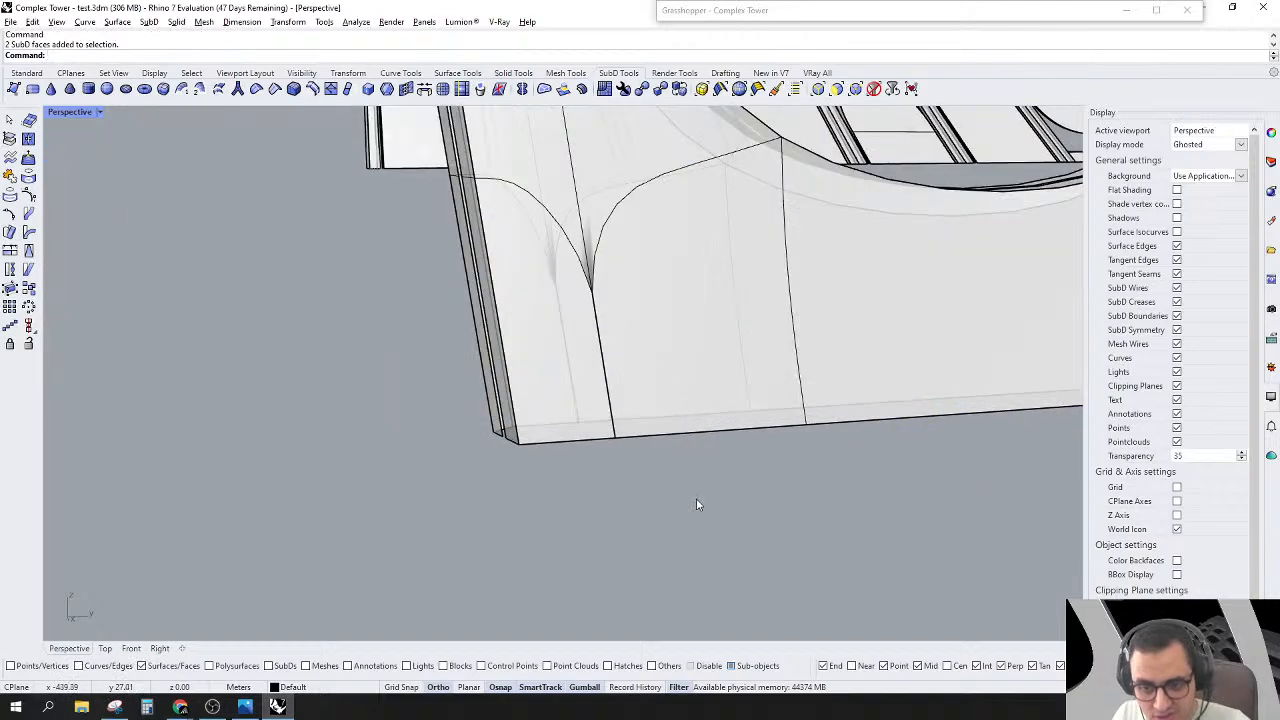
{"action": "key", "text": "Delete"}
Step: Bridge the open SubD edges at that frame's far base corner to reconnect the base panel to the leg
{"action": "scroll", "coordinate": [437, 414], "scroll_direction": "down", "scroll_amount": 5}
{"action": "scroll", "coordinate": [689, 395], "scroll_direction": "down", "scroll_amount": 2}
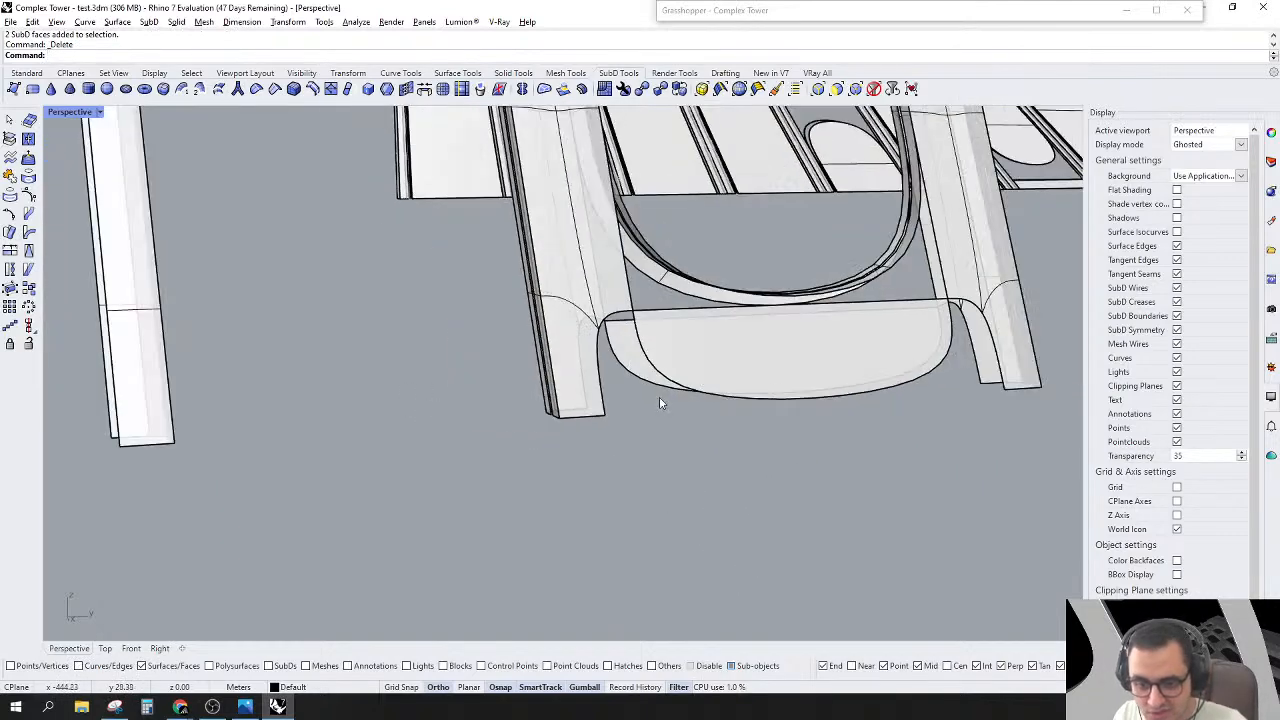
{"action": "scroll", "coordinate": [689, 395], "scroll_direction": "up", "scroll_amount": 5}
{"action": "left_click", "coordinate": [898, 342]}
{"action": "key", "text": "Escape"}
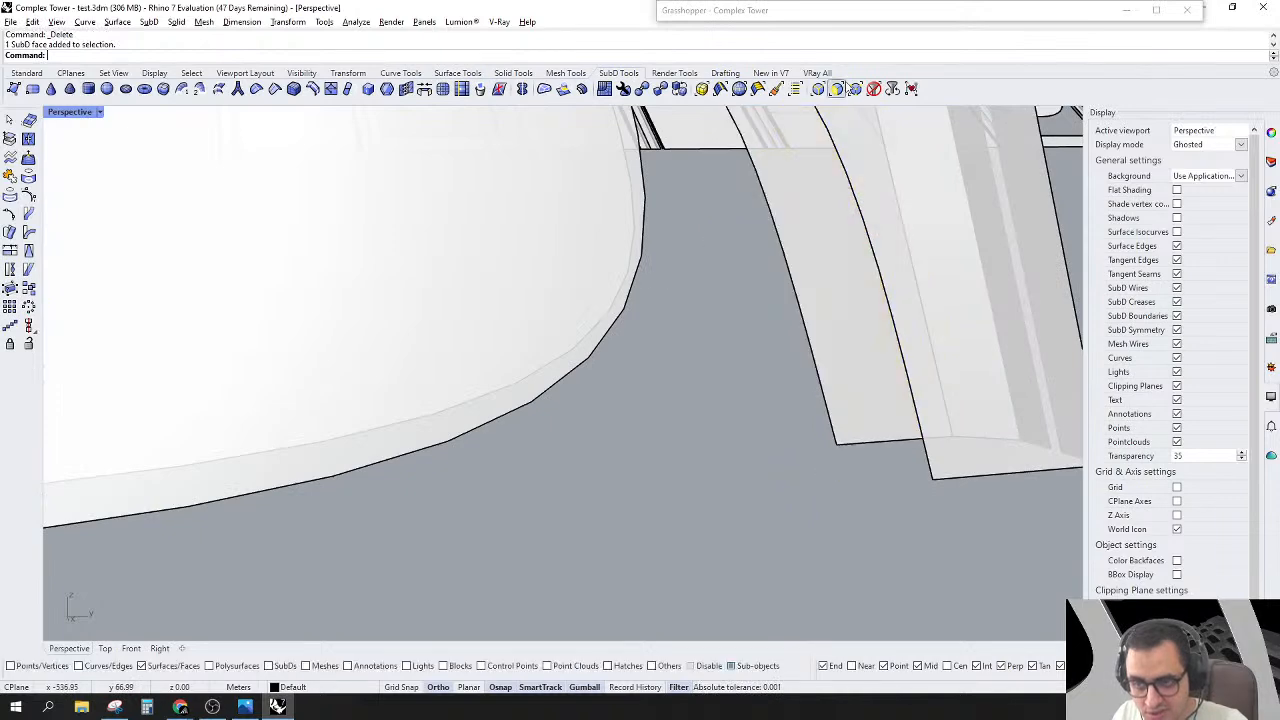
{"action": "left_click", "coordinate": [818, 88]}
{"action": "left_click", "coordinate": [886, 299]}
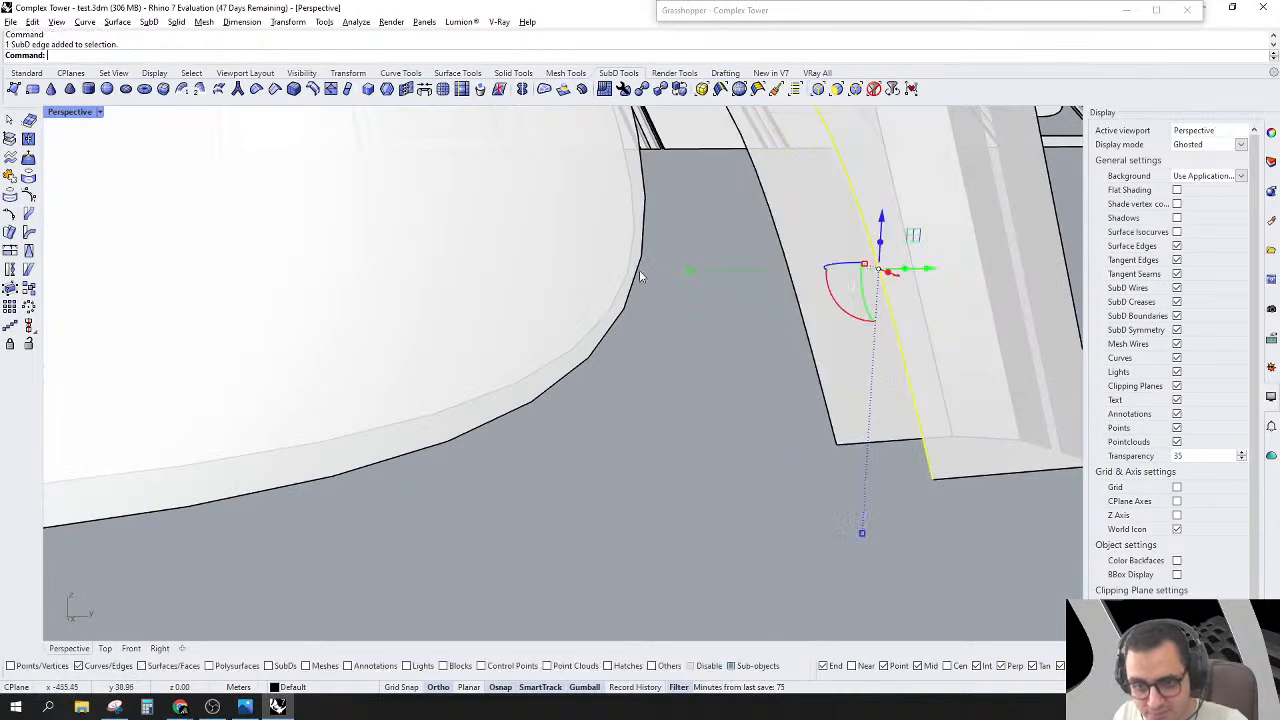
{"action": "left_click", "coordinate": [641, 277], "text": "shift"}
{"action": "scroll", "coordinate": [698, 454], "scroll_direction": "down", "scroll_amount": 5}
{"action": "scroll", "coordinate": [703, 413], "scroll_direction": "up", "scroll_amount": 4}
{"action": "left_click", "coordinate": [426, 88]}
{"action": "left_click", "coordinate": [743, 392]}
{"action": "key", "text": "Return"}
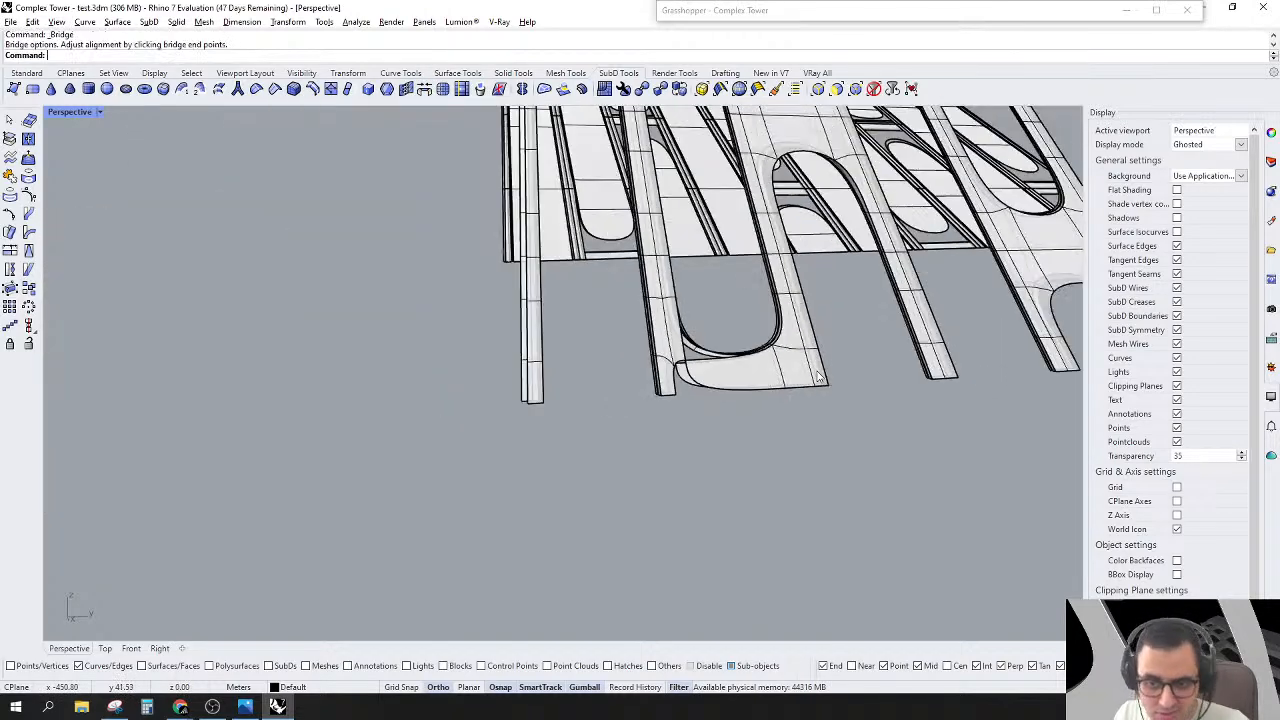
Step: Bridge the open front edge pair and the back edge pair at that frame's near base corner
{"action": "scroll", "coordinate": [818, 377], "scroll_direction": "up", "scroll_amount": 5}
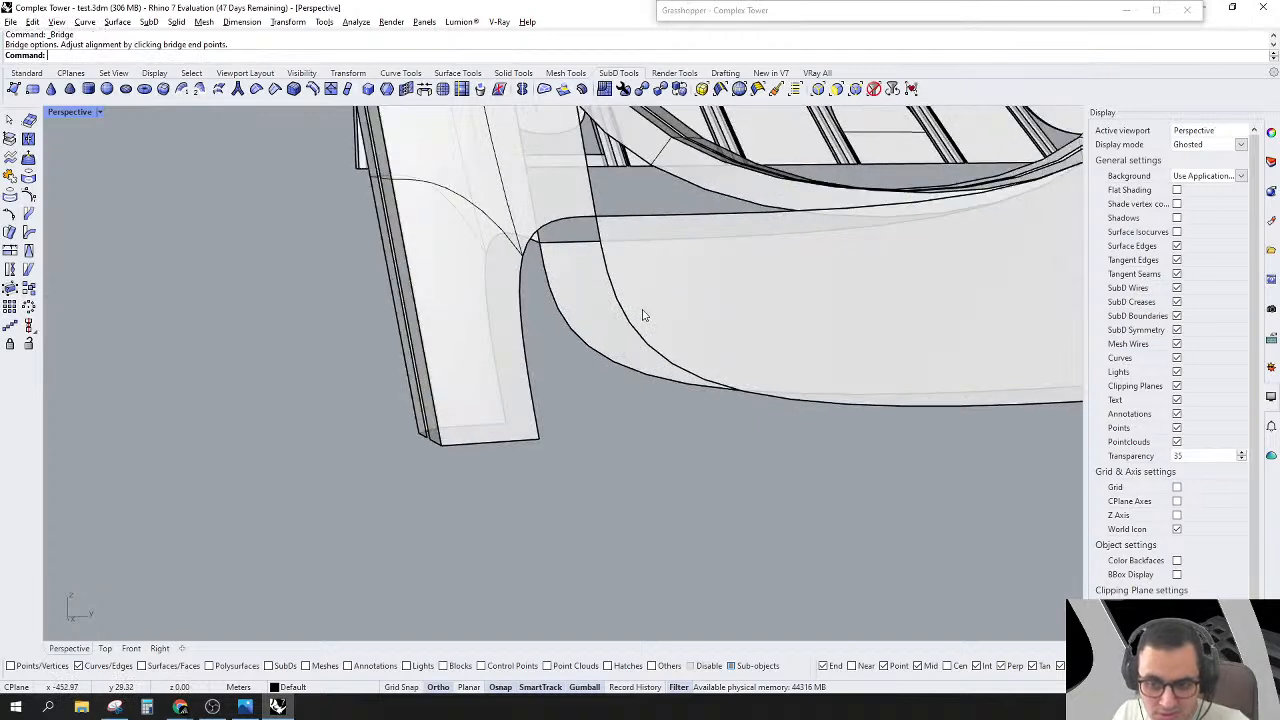
{"action": "left_click", "coordinate": [614, 321]}
{"action": "left_click", "coordinate": [524, 357], "text": "shift"}
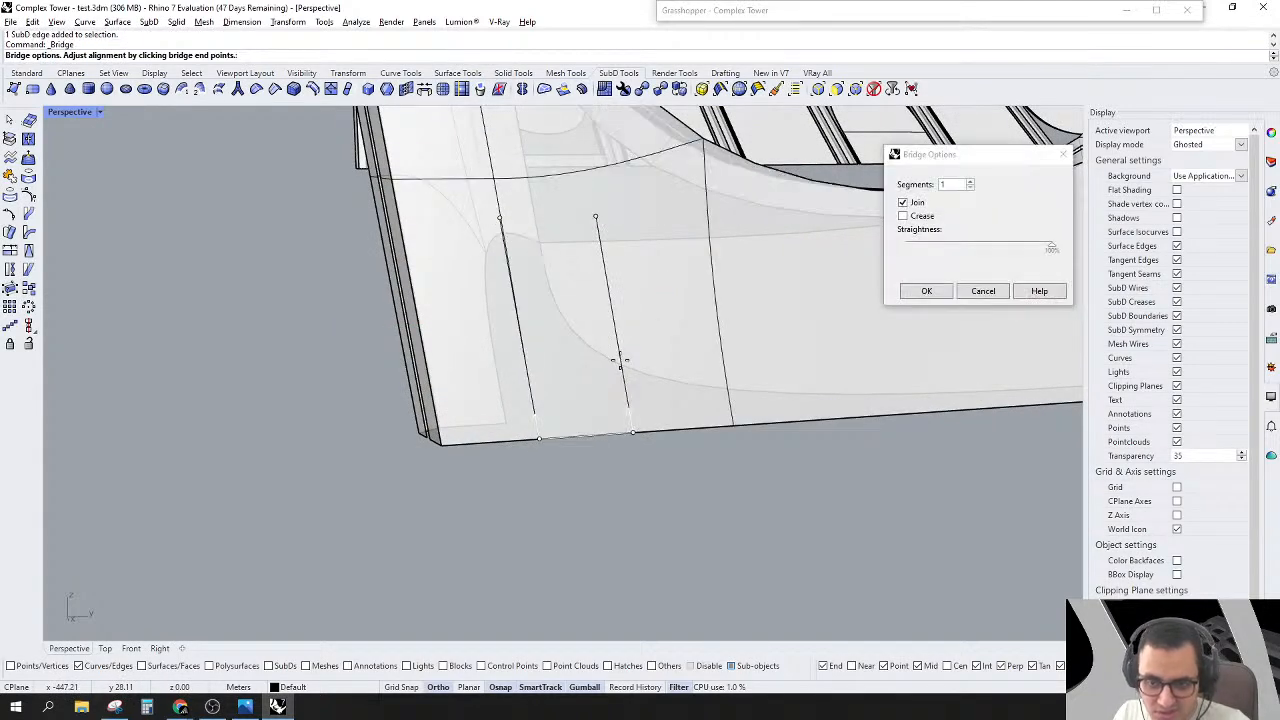
{"action": "key", "text": "Escape"}
{"action": "left_click", "coordinate": [569, 337]}
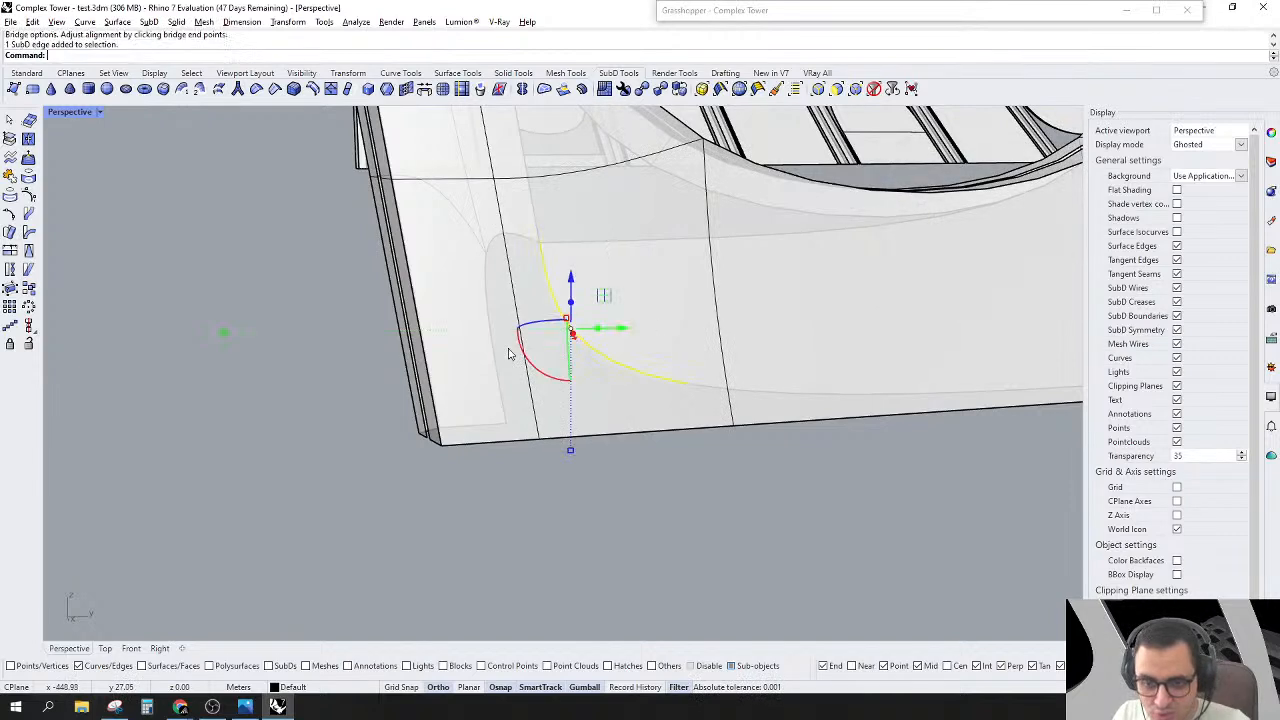
{"action": "left_click", "coordinate": [490, 358], "text": "shift"}
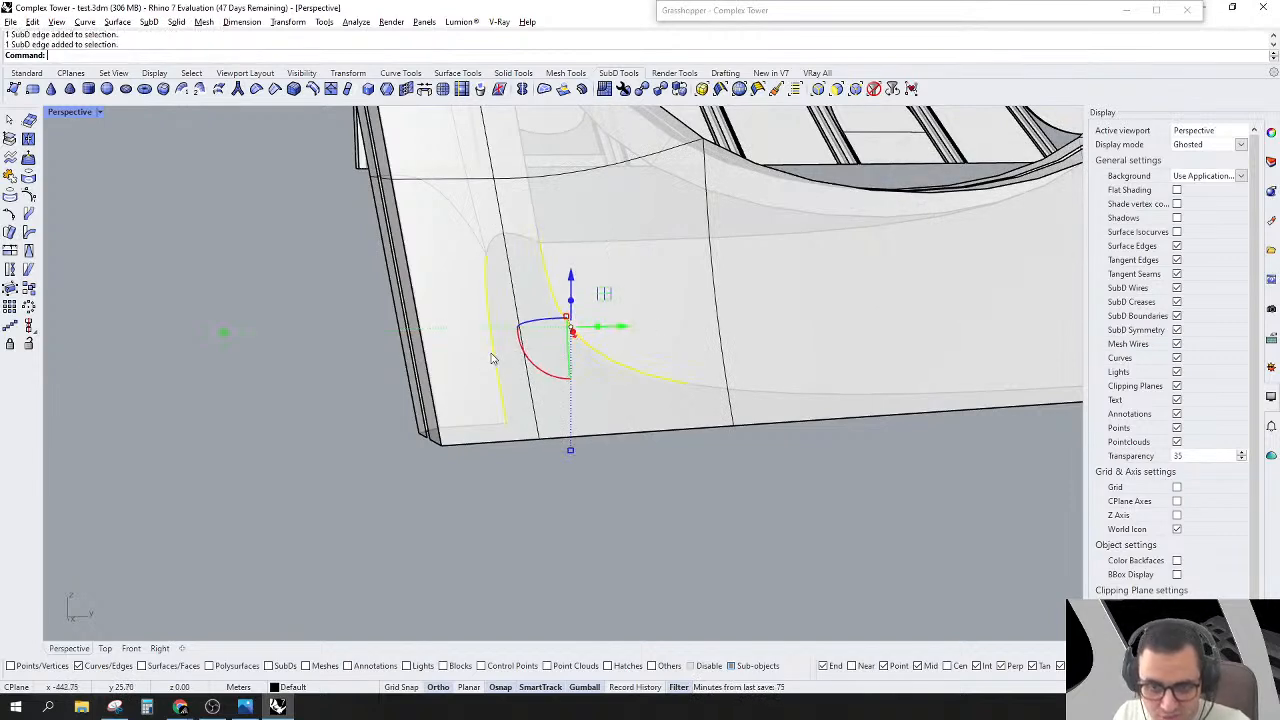
{"action": "key", "text": "space"}
{"action": "key", "text": "space"}
{"action": "scroll", "coordinate": [606, 438], "scroll_direction": "down", "scroll_amount": 10}
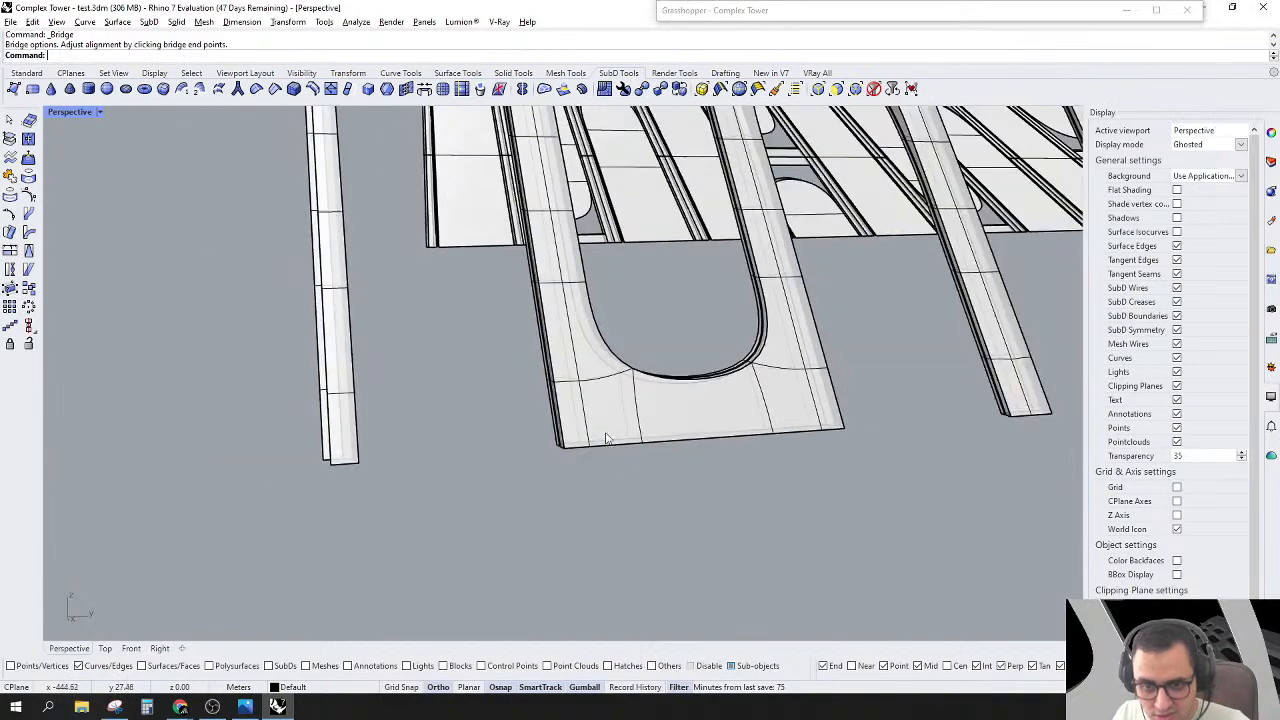
Step: Examine the frame SubDs around the distorted bends at the tower's upper corners
{"action": "scroll", "coordinate": [606, 438], "scroll_direction": "down", "scroll_amount": 10}
{"action": "right_click_drag", "start_coordinate": [657, 391], "coordinate": [686, 385]}
{"action": "scroll", "coordinate": [620, 88], "scroll_direction": "up", "scroll_amount": 4}
{"action": "scroll", "coordinate": [659, 283], "scroll_direction": "up", "scroll_amount": 10}
{"action": "scroll", "coordinate": [659, 283], "scroll_direction": "down", "scroll_amount": 10}
{"action": "scroll", "coordinate": [706, 286], "scroll_direction": "up", "scroll_amount": 10}
{"action": "left_click", "coordinate": [766, 350]}
{"action": "key", "text": "Escape"}
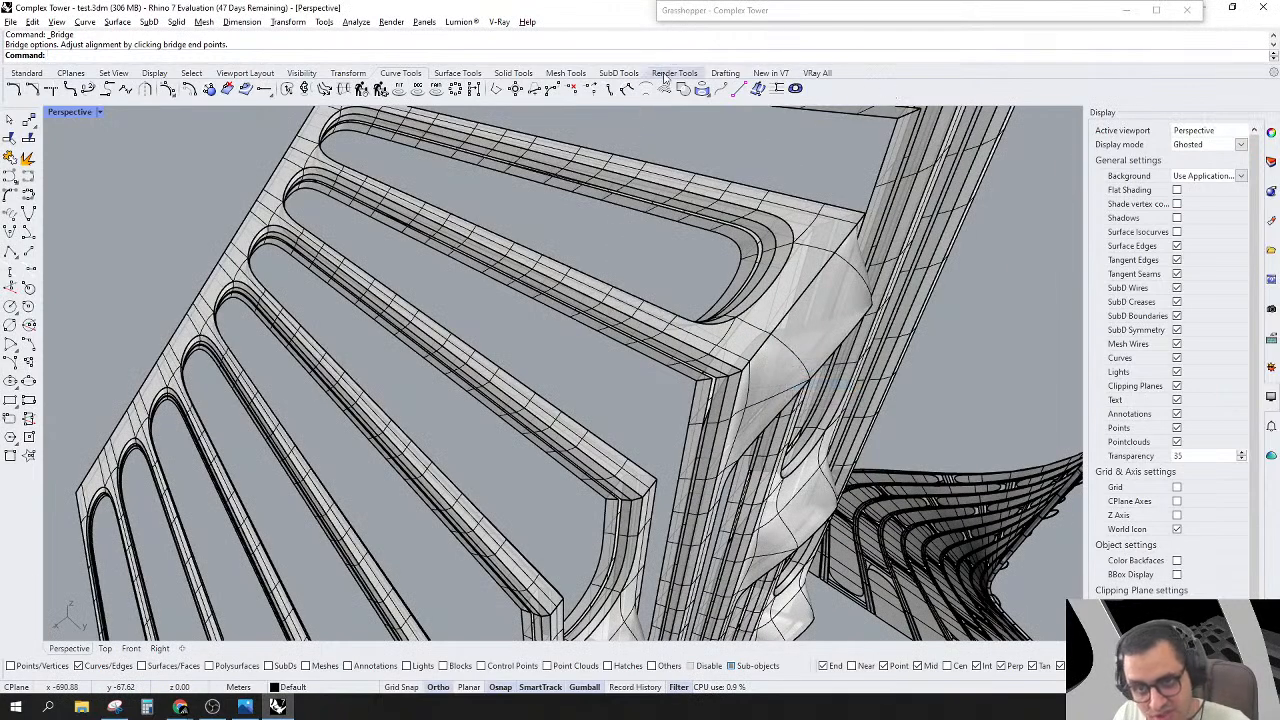
{"action": "left_click", "coordinate": [618, 73]}
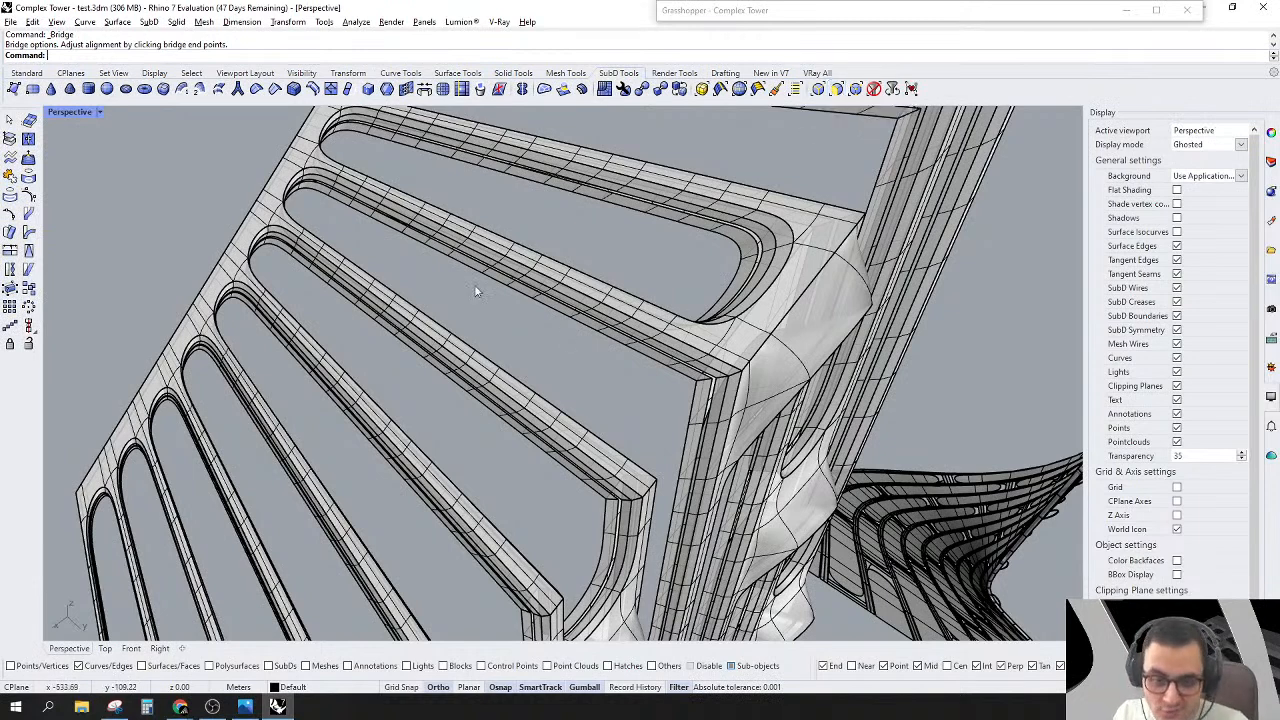
{"action": "scroll", "coordinate": [590, 312], "scroll_direction": "down", "scroll_amount": 10}
{"action": "right_click_drag", "start_coordinate": [611, 327], "coordinate": [538, 313]}
{"action": "scroll", "coordinate": [522, 286], "scroll_direction": "up", "scroll_amount": 10}
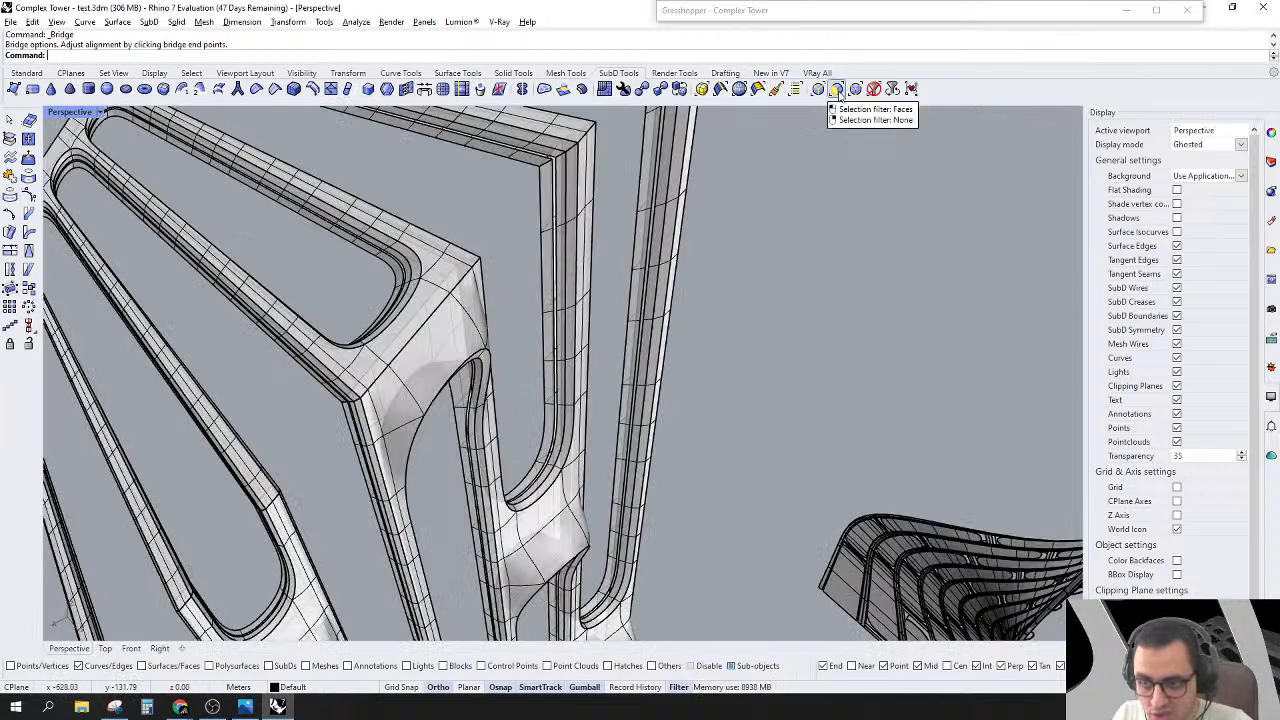
Step: Clear the sub-object selection filter, select the thick frame SubD groups, and move them -1000 along the X axis
{"action": "left_click", "coordinate": [874, 89]}
{"action": "scroll", "coordinate": [602, 252], "scroll_direction": "down", "scroll_amount": 12}
{"action": "scroll", "coordinate": [602, 250], "scroll_direction": "up", "scroll_amount": 4}
{"action": "left_click", "coordinate": [571, 280]}
{"action": "left_click", "coordinate": [519, 257], "text": "shift"}
{"action": "right_click_drag", "start_coordinate": [531, 314], "coordinate": [581, 480]}
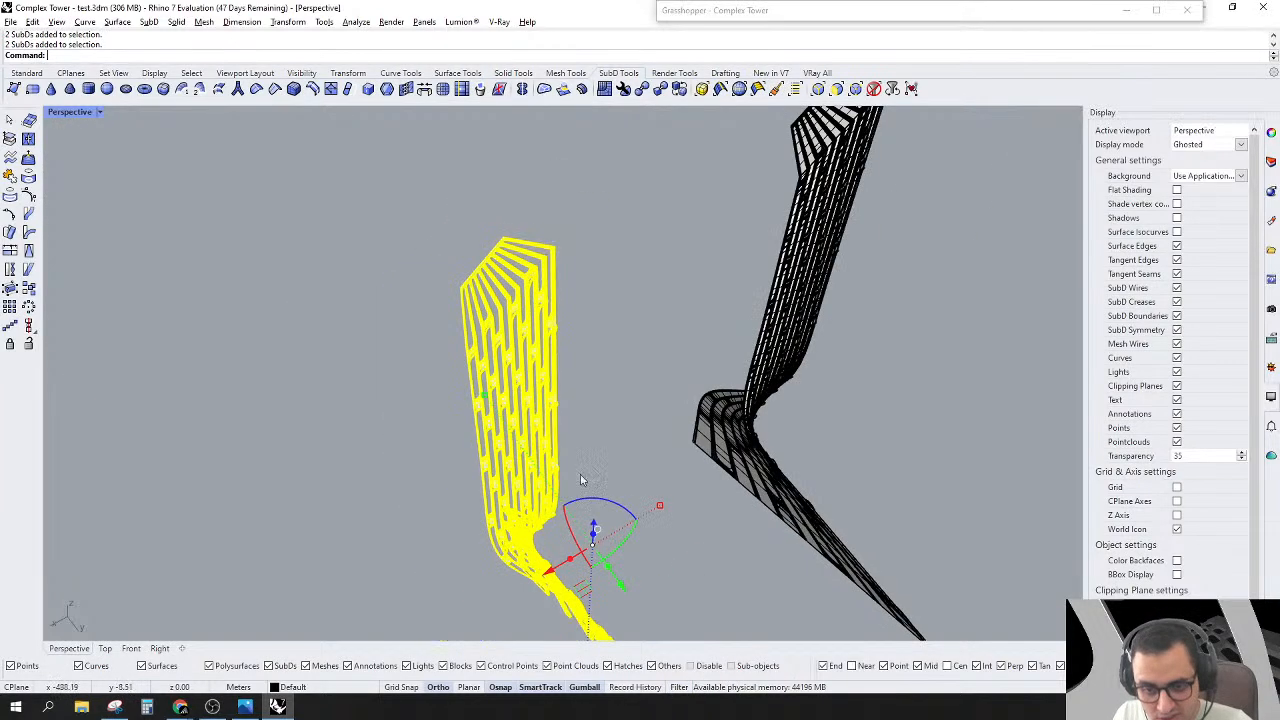
{"action": "left_click", "coordinate": [558, 576]}
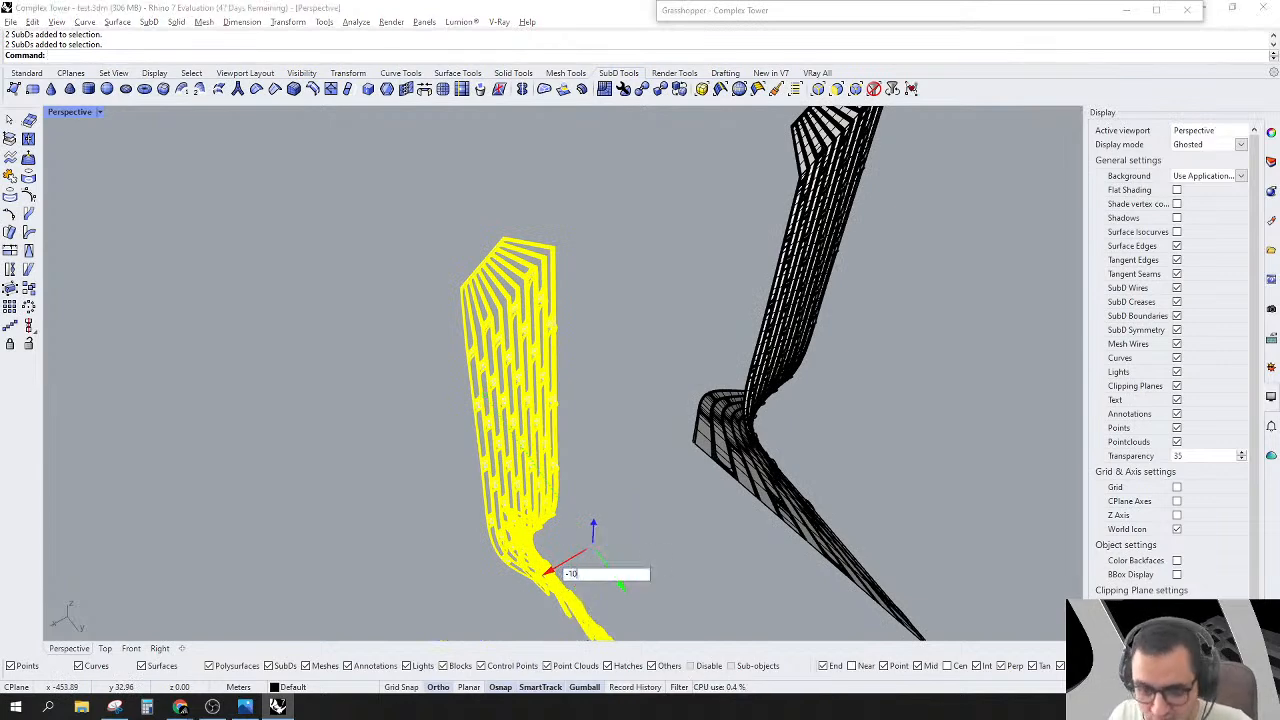
{"action": "type", "text": "-1000"}
{"action": "key", "text": "Return"}
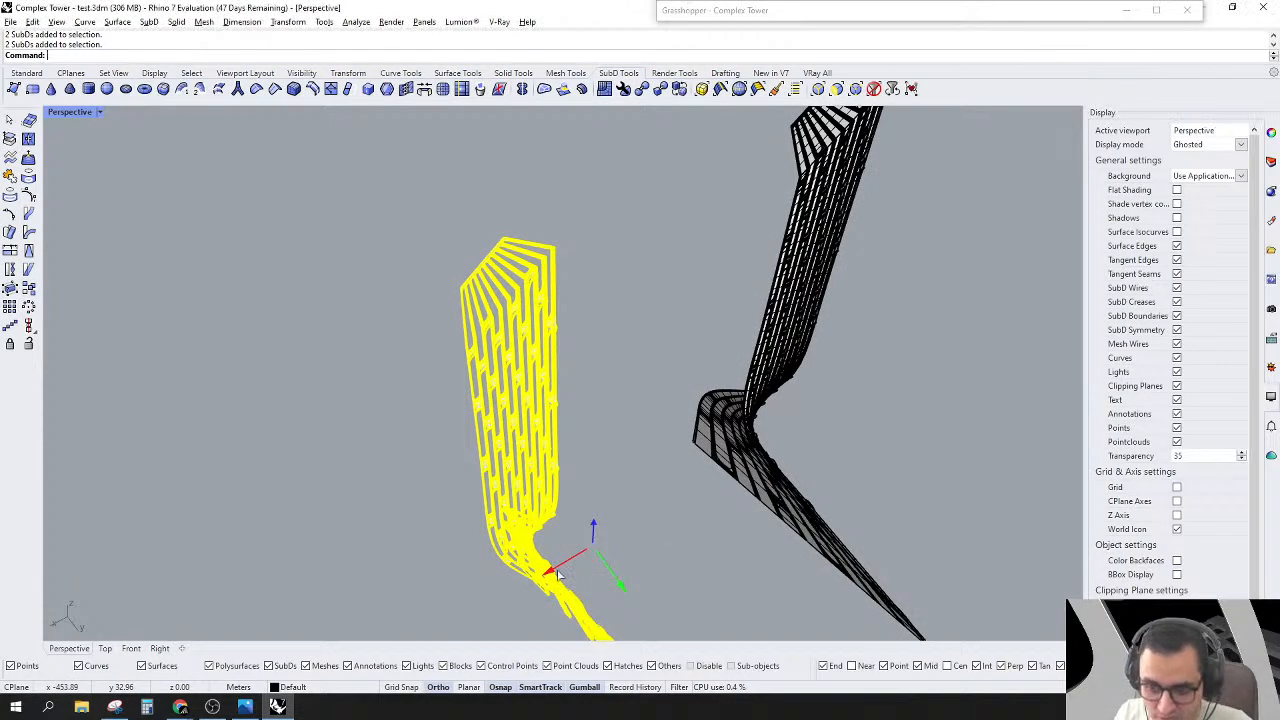
Step: Select the two groups of thin open SubD strips, Group48 and its neighbour, and move them along the X axis clear of the tower
{"action": "scroll", "coordinate": [738, 278], "scroll_direction": "up", "scroll_amount": 5}
{"action": "scroll", "coordinate": [738, 278], "scroll_direction": "down", "scroll_amount": 5}
{"action": "right_click_drag", "start_coordinate": [828, 120], "coordinate": [728, 256], "text": "shift"}
{"action": "scroll", "coordinate": [727, 248], "scroll_direction": "up", "scroll_amount": 8}
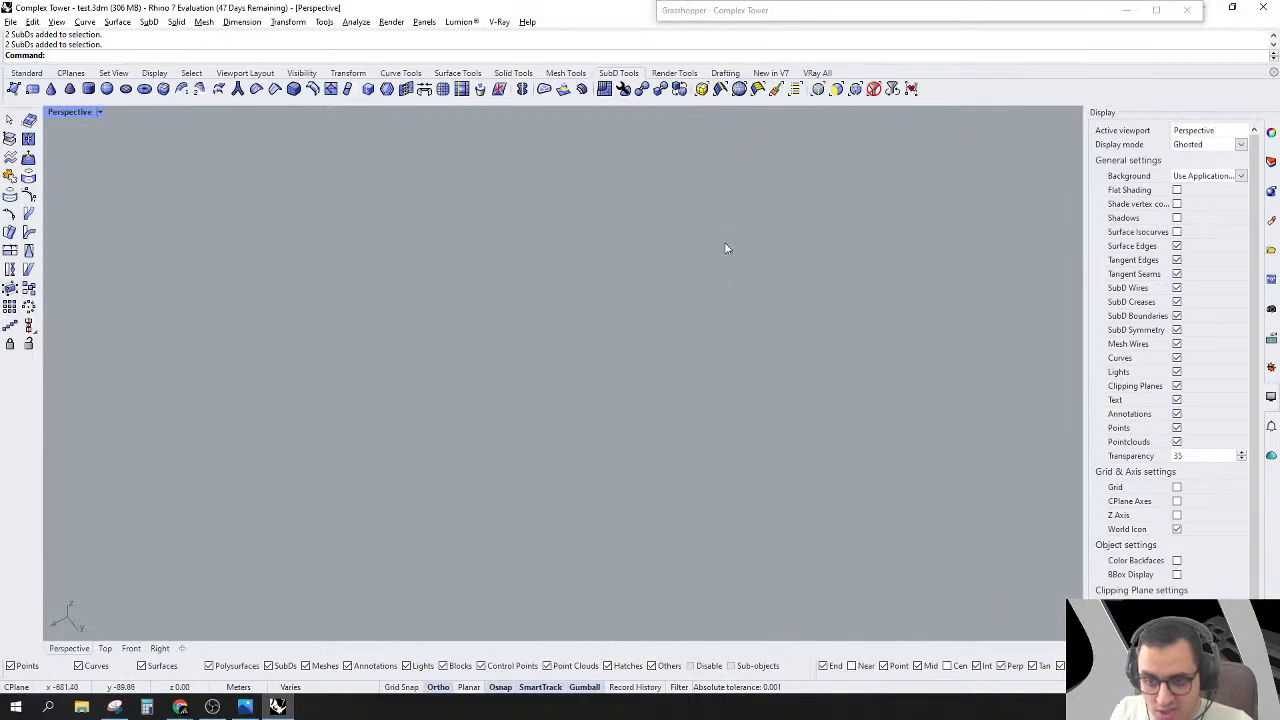
{"action": "key", "text": "Escape"}
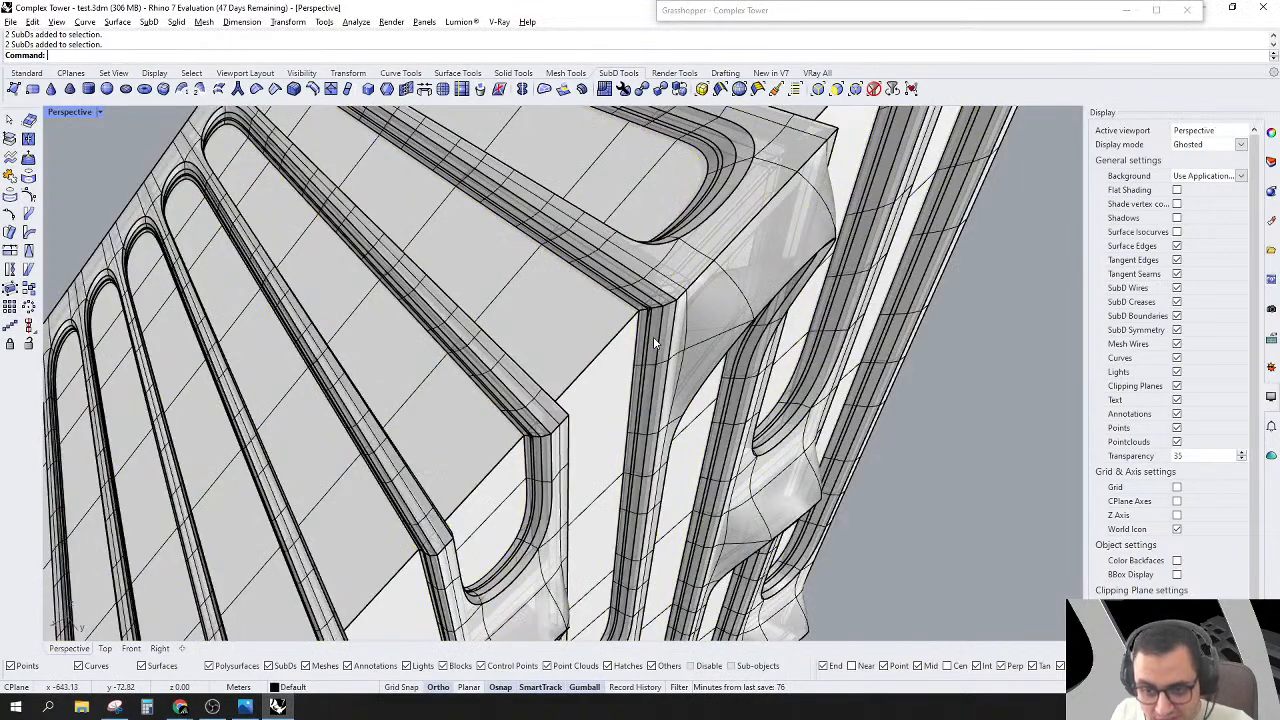
{"action": "left_click", "coordinate": [645, 334]}
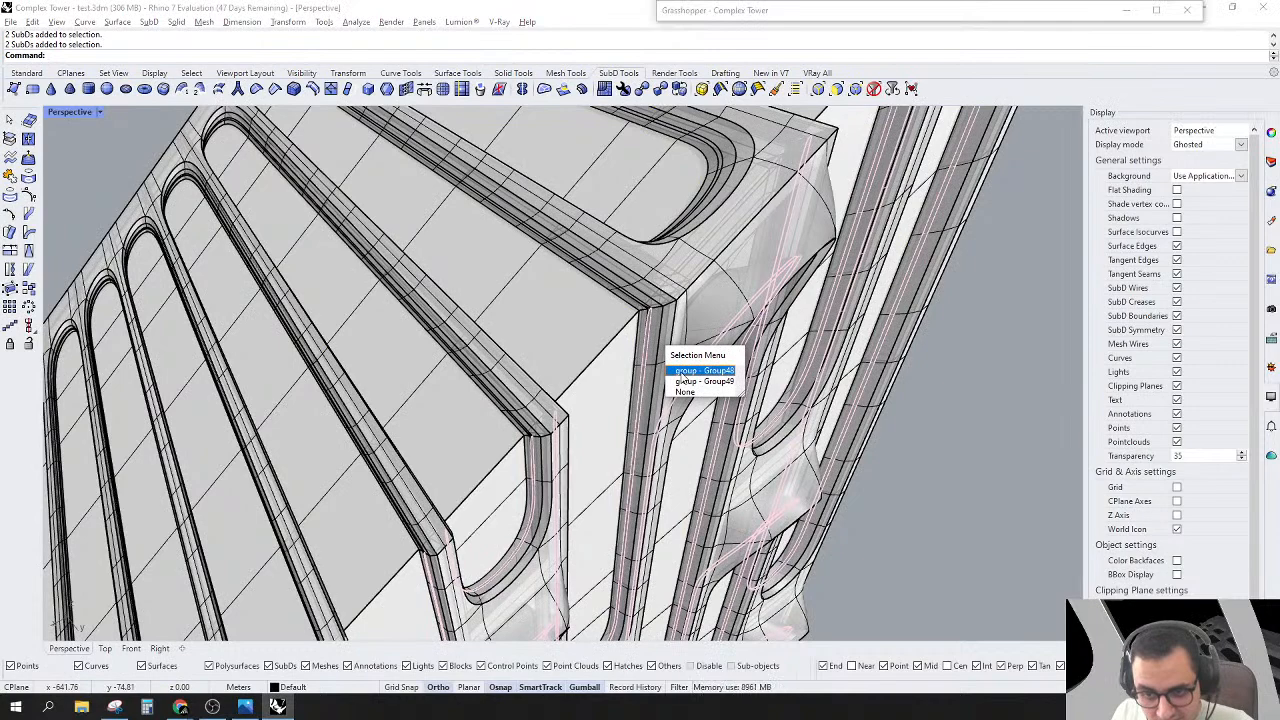
{"action": "left_click", "coordinate": [681, 372]}
{"action": "left_click", "coordinate": [643, 307], "text": "shift"}
{"action": "left_click", "coordinate": [682, 338]}
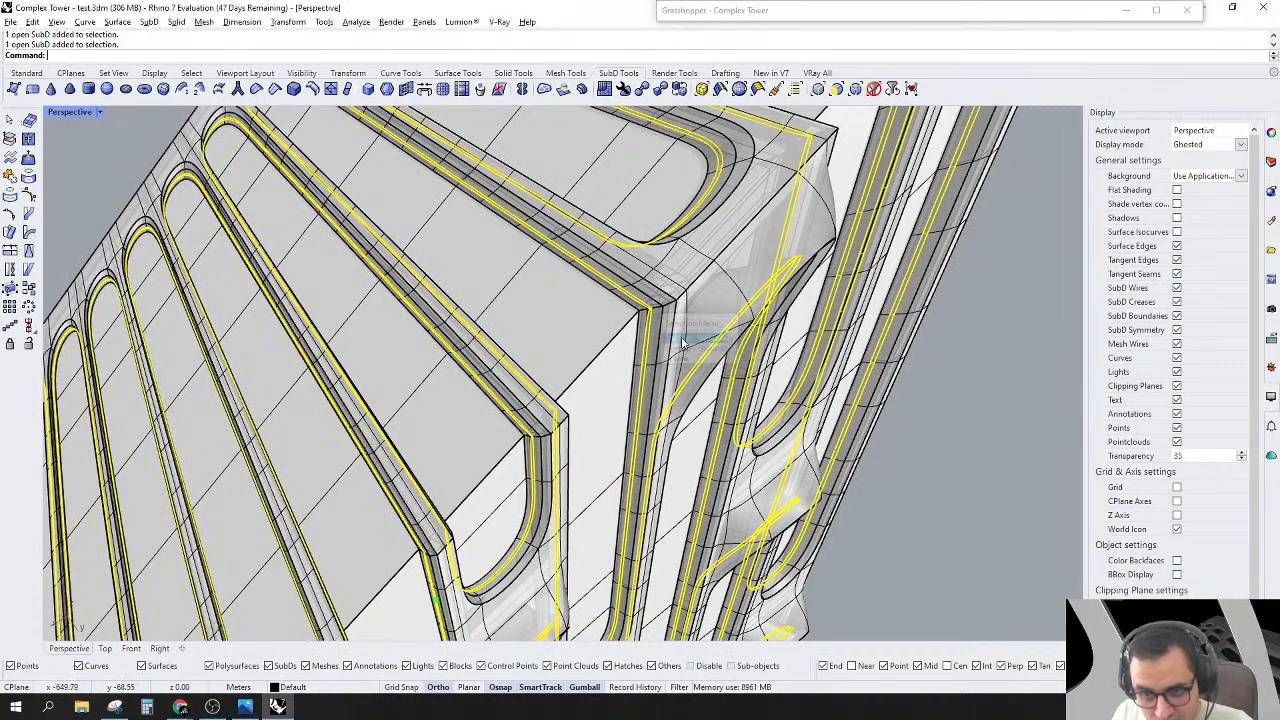
{"action": "scroll", "coordinate": [672, 300], "scroll_direction": "down", "scroll_amount": 12}
{"action": "right_click_drag", "start_coordinate": [672, 300], "coordinate": [655, 300]}
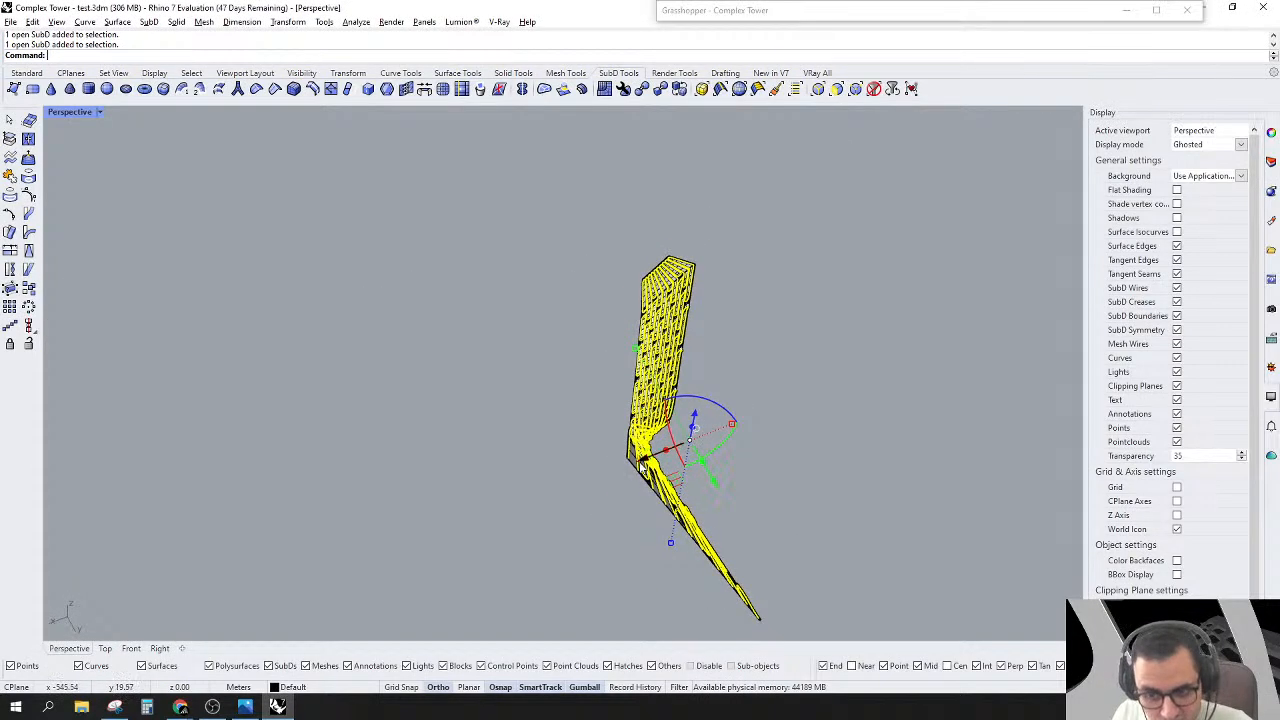
{"action": "left_click", "coordinate": [641, 466]}
{"action": "type", "text": "100"}
{"action": "key", "text": "Return"}
{"action": "key", "text": "Escape"}
Step: Switch the SubD display to flat for the isolated thin strips
{"action": "scroll", "coordinate": [443, 283], "scroll_direction": "up", "scroll_amount": 12}
{"action": "scroll", "coordinate": [458, 540], "scroll_direction": "up", "scroll_amount": 5}
{"action": "scroll", "coordinate": [400, 500], "scroll_direction": "down", "scroll_amount": 8}
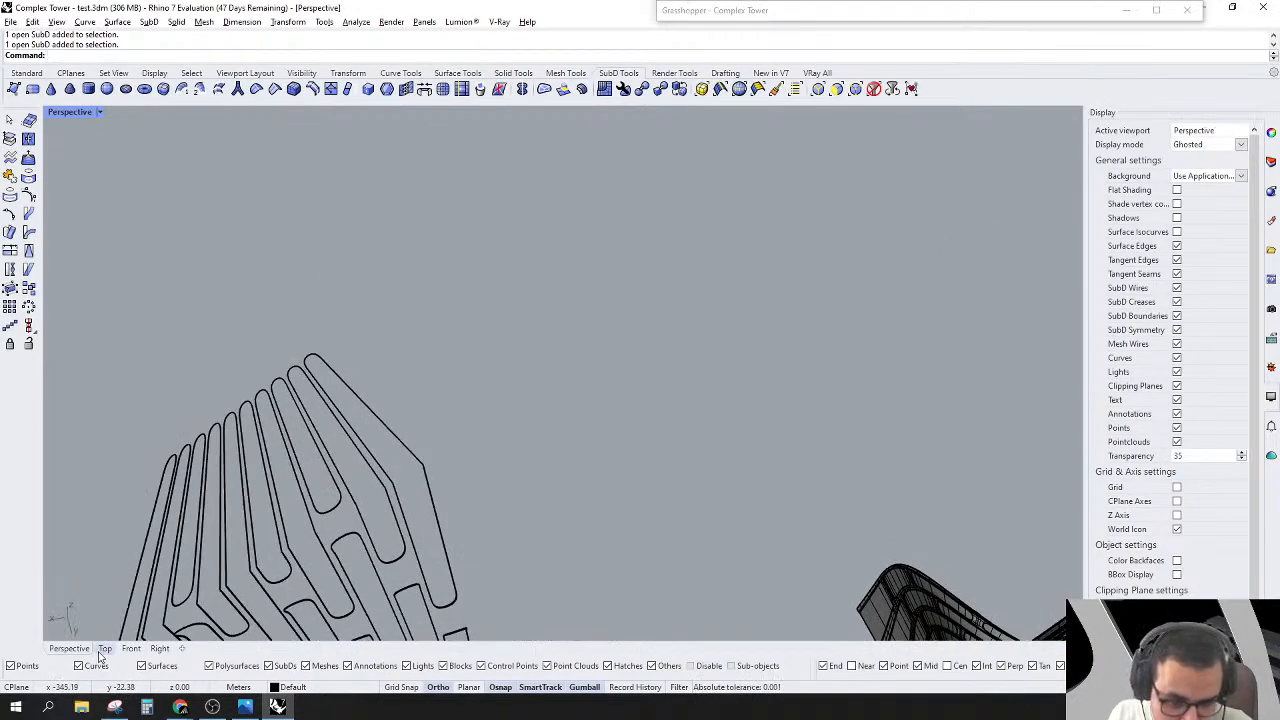
{"action": "scroll", "coordinate": [480, 409], "scroll_direction": "down", "scroll_amount": 4}
{"action": "scroll", "coordinate": [345, 486], "scroll_direction": "up", "scroll_amount": 8}
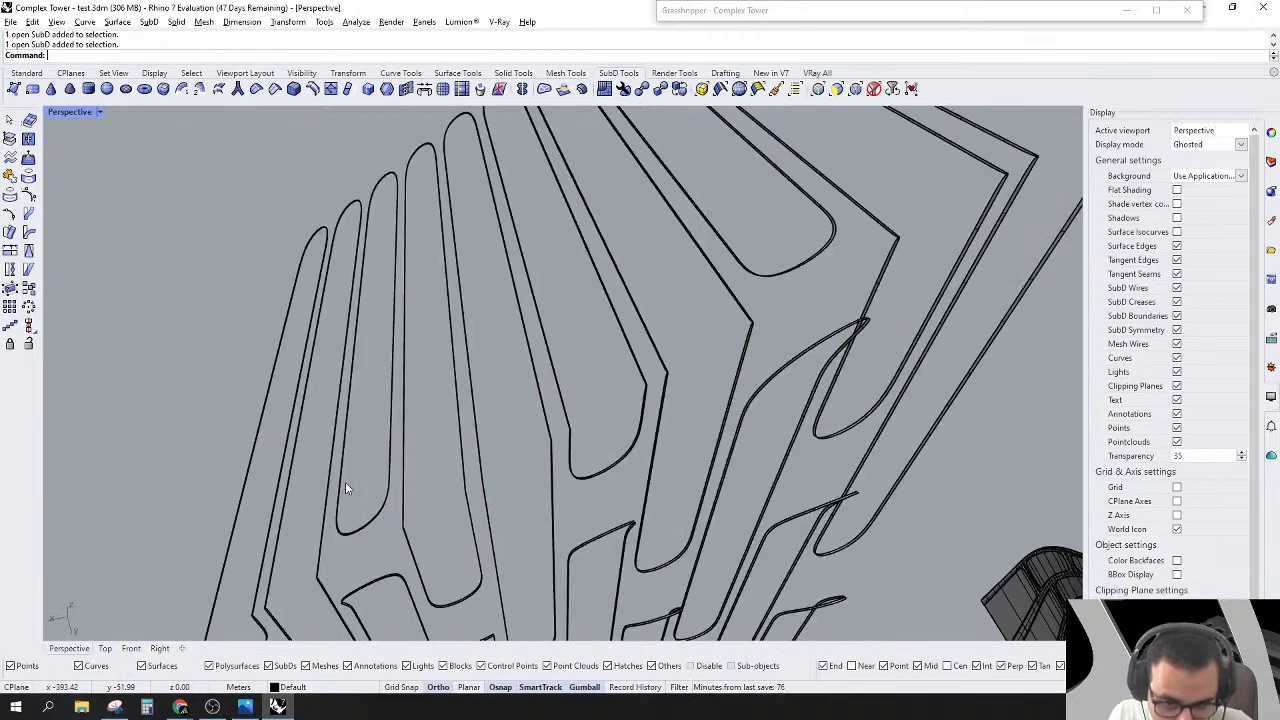
{"action": "scroll", "coordinate": [345, 482], "scroll_direction": "down", "scroll_amount": 5}
{"action": "scroll", "coordinate": [366, 439], "scroll_direction": "up", "scroll_amount": 6}
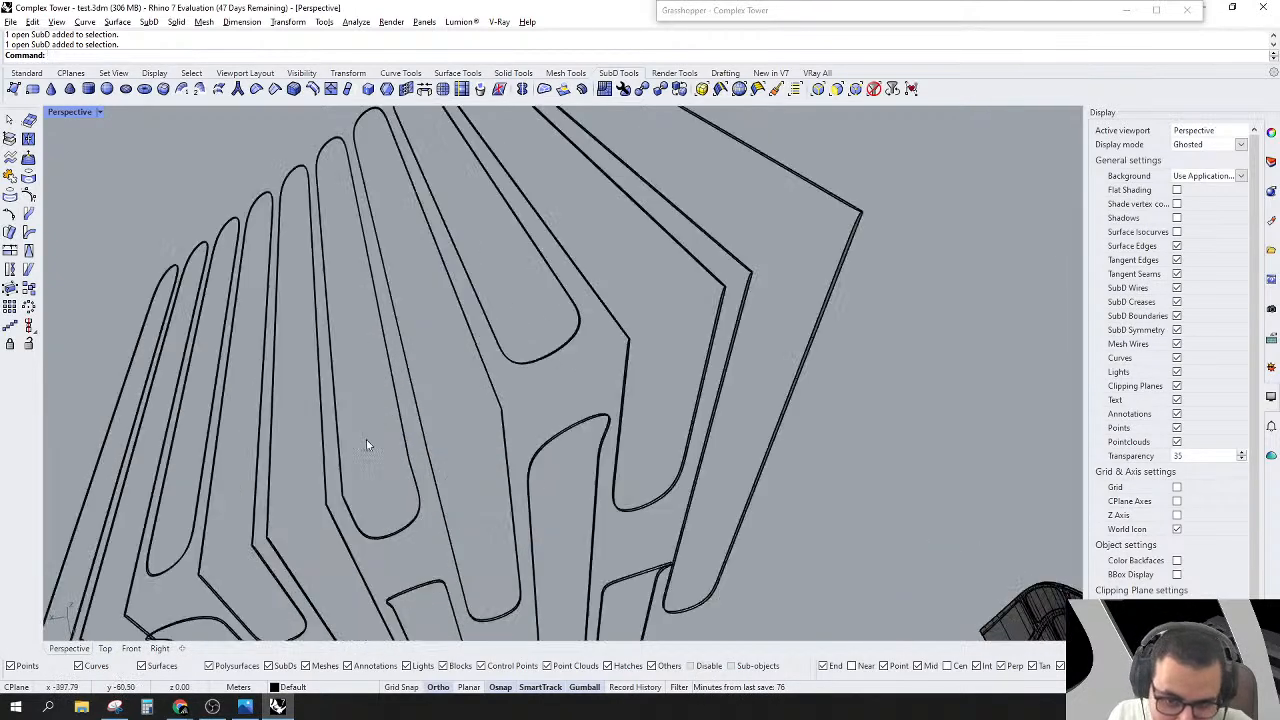
{"action": "left_click", "coordinate": [856, 89]}
Step: Limit selection to vertices and brush-select the strip vertices along the whole upper bend line
{"action": "scroll", "coordinate": [869, 277], "scroll_direction": "down", "scroll_amount": 3}
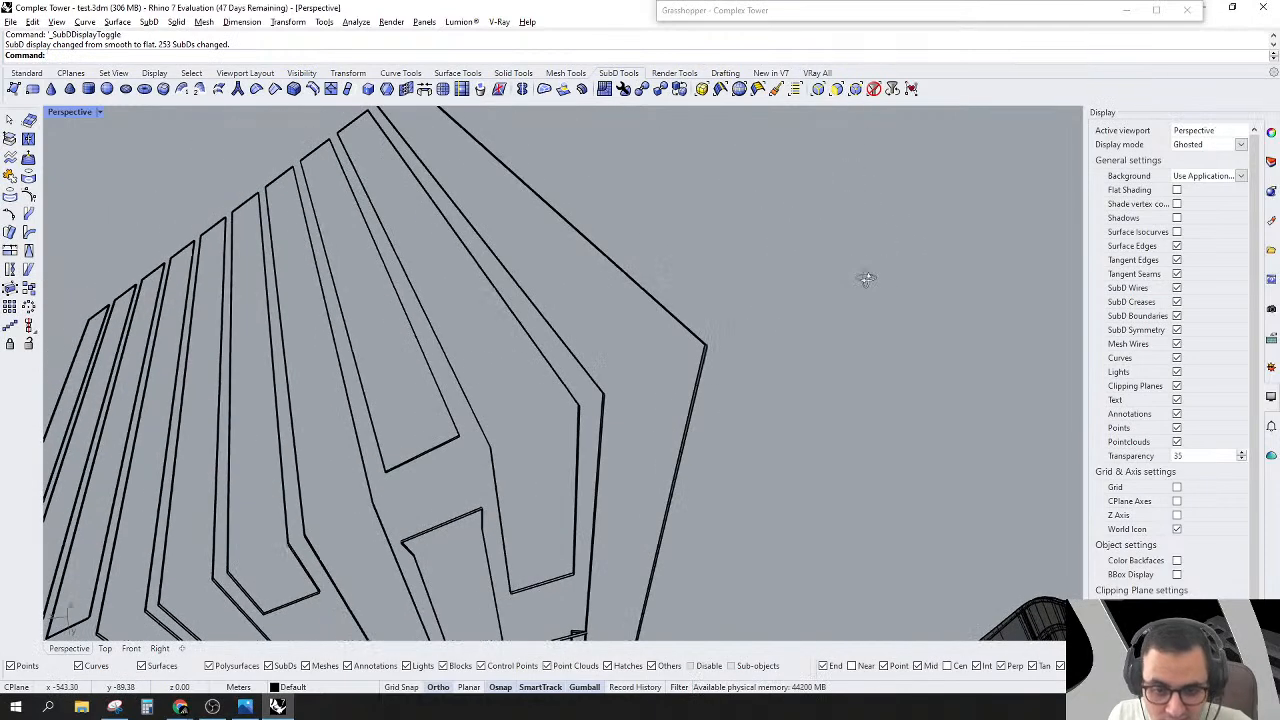
{"action": "right_click_drag", "start_coordinate": [866, 280], "coordinate": [615, 357]}
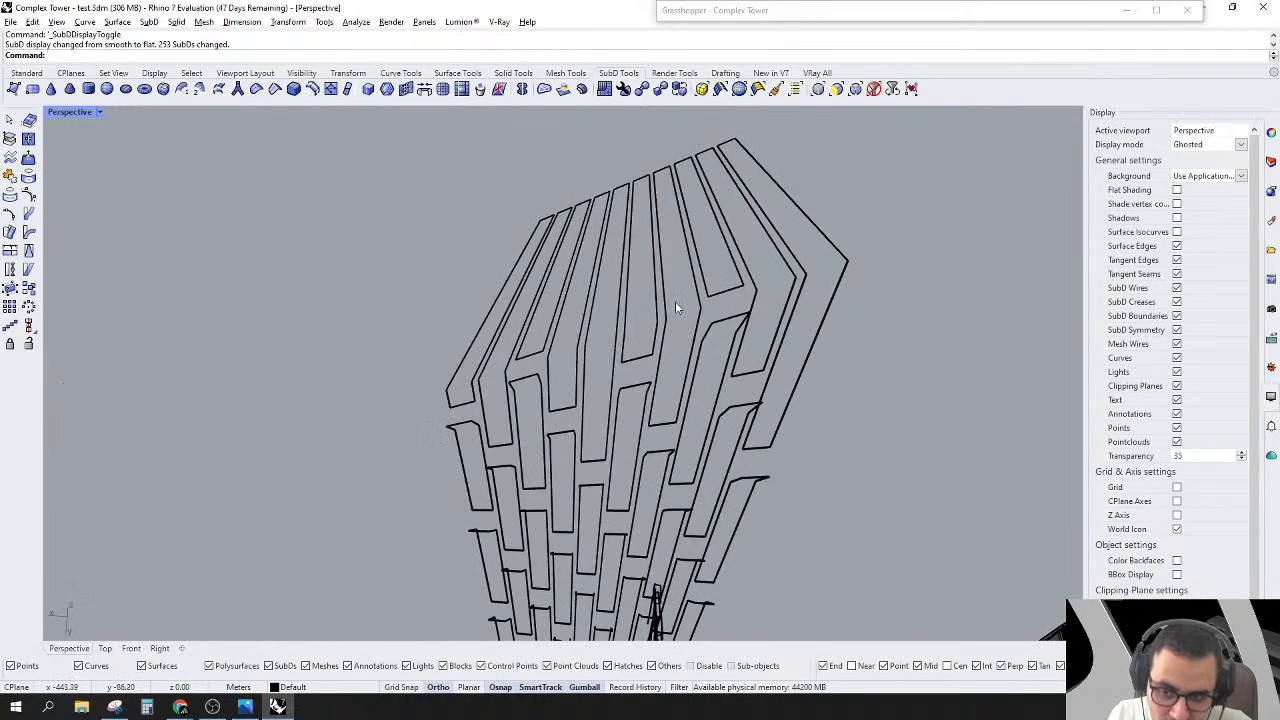
{"action": "scroll", "coordinate": [675, 305], "scroll_direction": "up", "scroll_amount": 3}
{"action": "scroll", "coordinate": [600, 380], "scroll_direction": "up", "scroll_amount": 2}
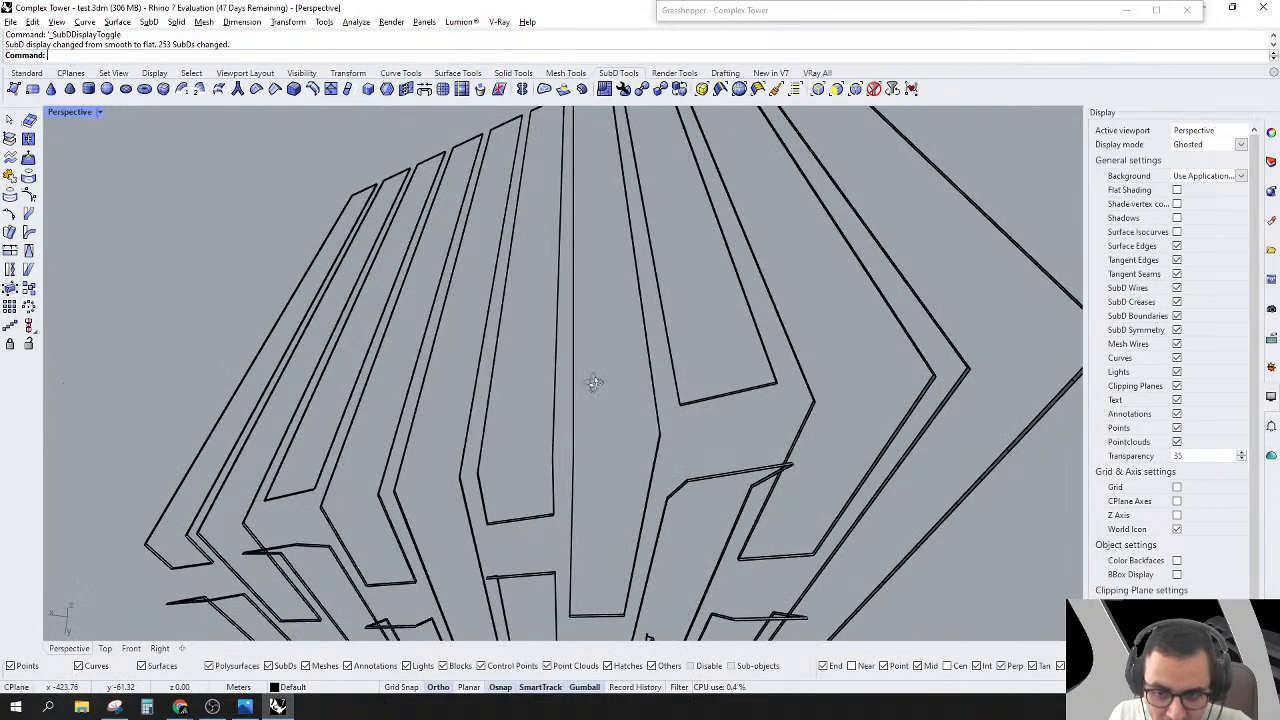
{"action": "scroll", "coordinate": [593, 382], "scroll_direction": "down", "scroll_amount": 2}
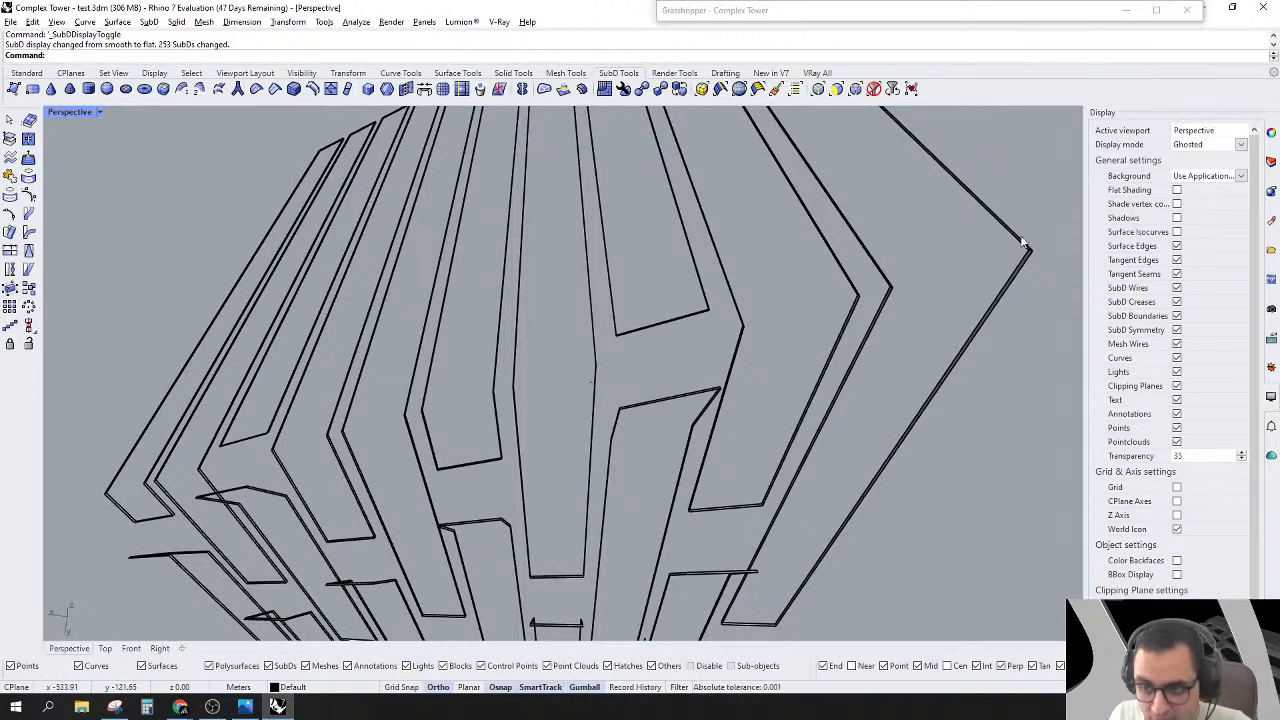
{"action": "left_click", "coordinate": [873, 89]}
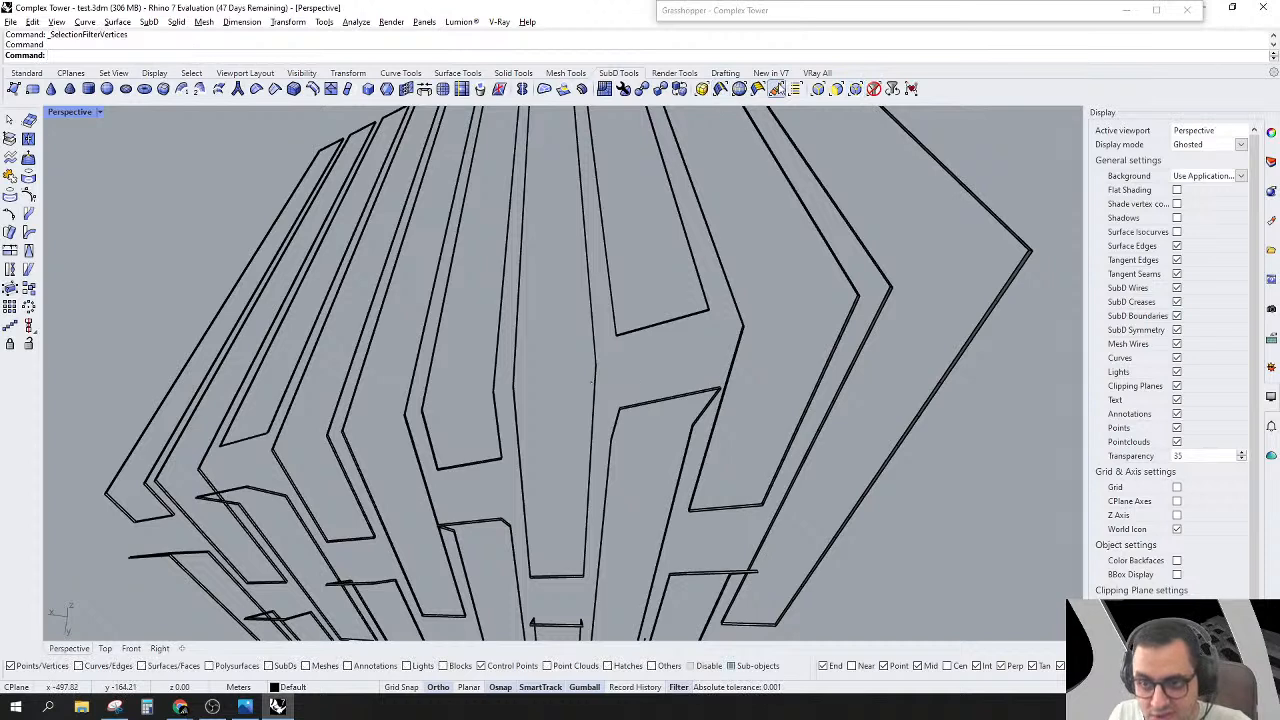
{"action": "left_click", "coordinate": [776, 90]}
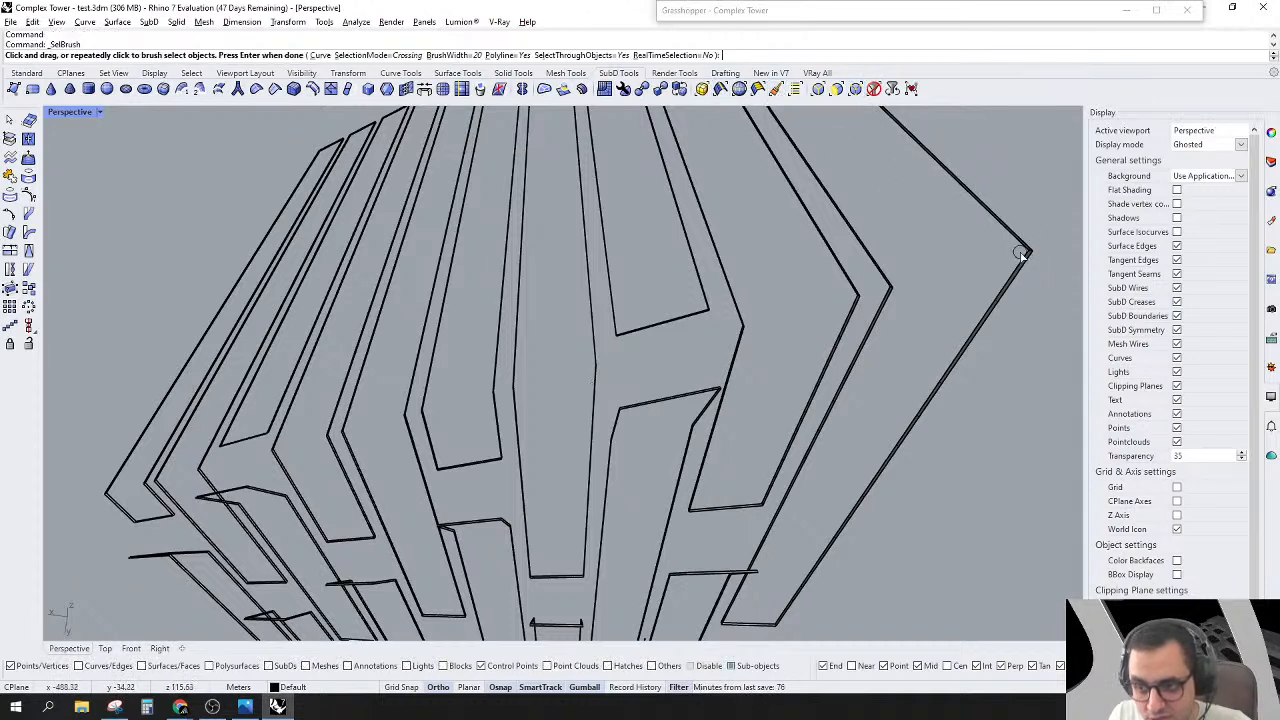
{"action": "left_click_drag", "start_coordinate": [1044, 253], "coordinate": [933, 274]}
{"action": "left_click_drag", "start_coordinate": [851, 294], "coordinate": [418, 413]}
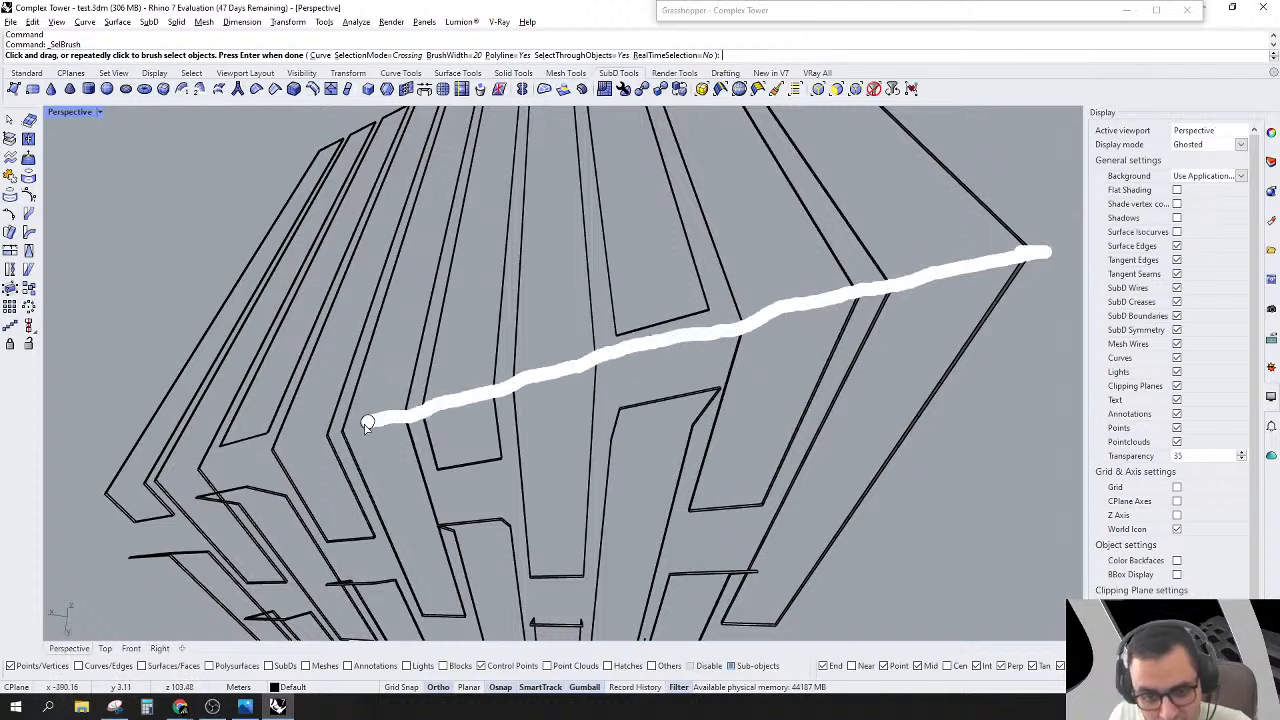
{"action": "left_click_drag", "start_coordinate": [194, 472], "coordinate": [92, 492]}
{"action": "key", "text": "Return"}
Step: Check the brushed vertices along the strips' bend line and crease them
{"action": "scroll", "coordinate": [119, 524], "scroll_direction": "up", "scroll_amount": 6}
{"action": "scroll", "coordinate": [268, 495], "scroll_direction": "down", "scroll_amount": 2}
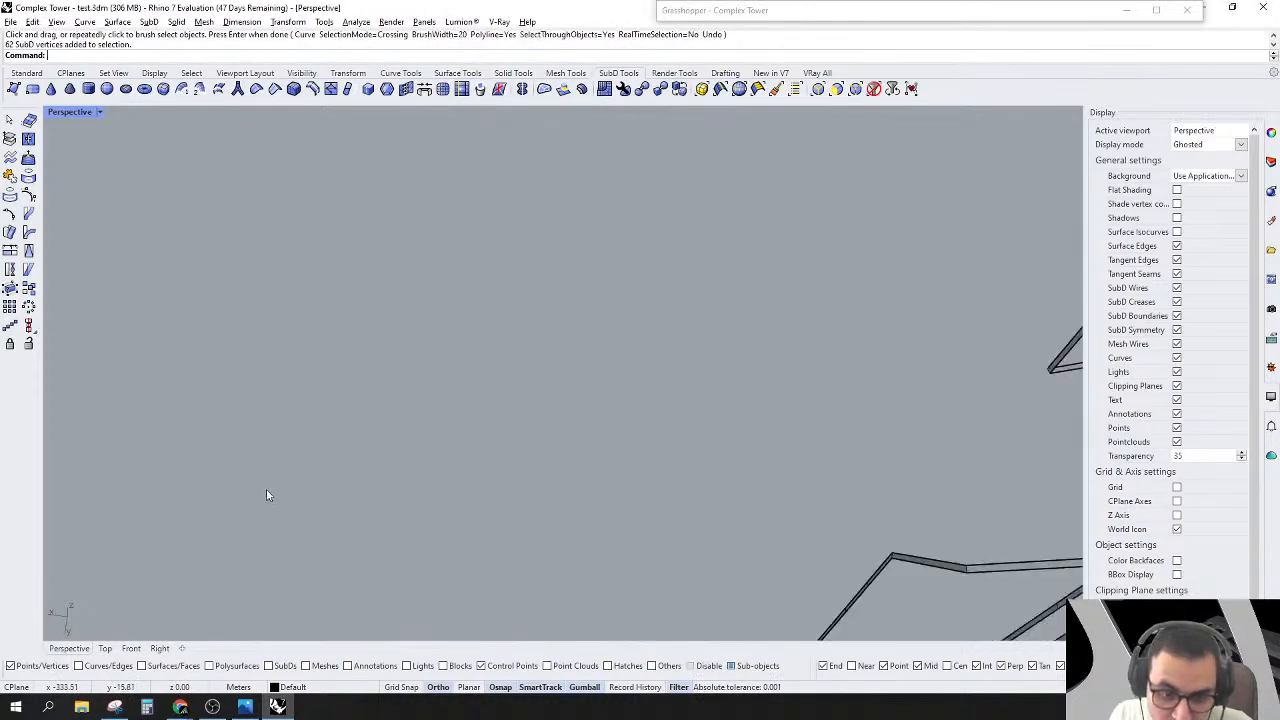
{"action": "scroll", "coordinate": [290, 470], "scroll_direction": "down", "scroll_amount": 3}
{"action": "scroll", "coordinate": [535, 423], "scroll_direction": "down", "scroll_amount": 10}
{"action": "scroll", "coordinate": [318, 403], "scroll_direction": "down", "scroll_amount": 8}
{"action": "scroll", "coordinate": [333, 403], "scroll_direction": "up", "scroll_amount": 8}
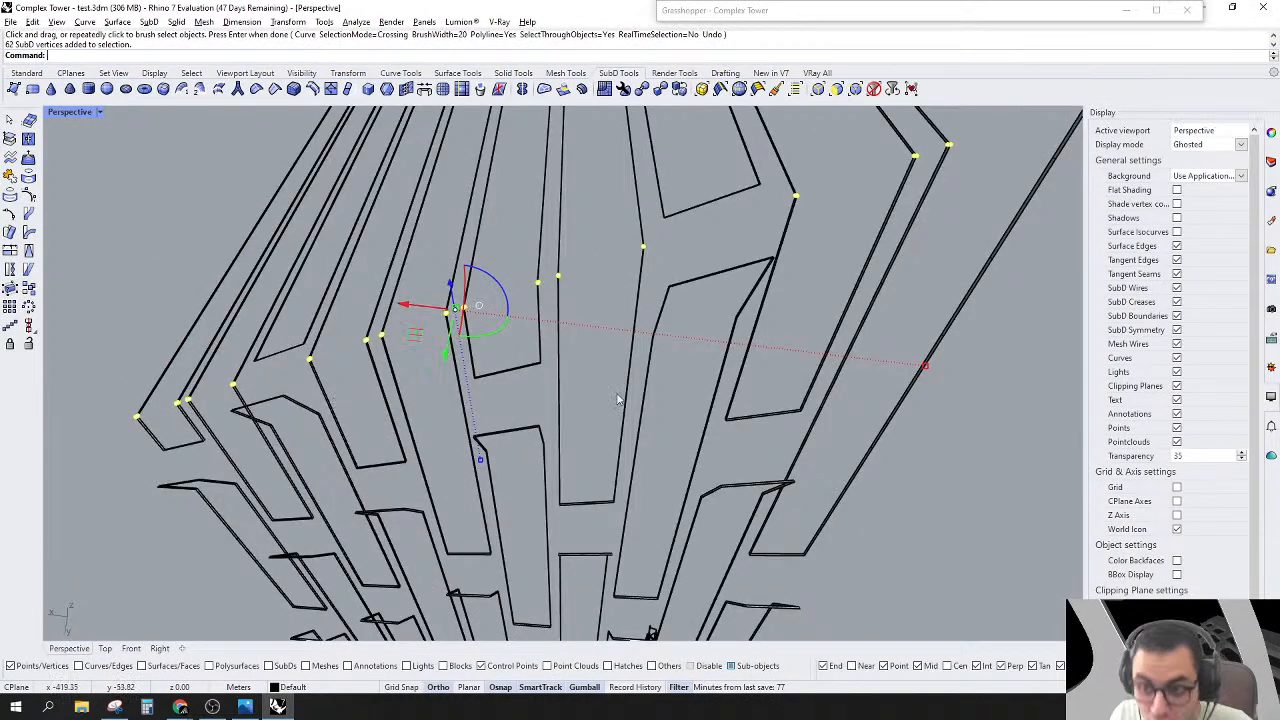
{"action": "scroll", "coordinate": [652, 391], "scroll_direction": "down", "scroll_amount": 8}
{"action": "scroll", "coordinate": [636, 384], "scroll_direction": "up", "scroll_amount": 9}
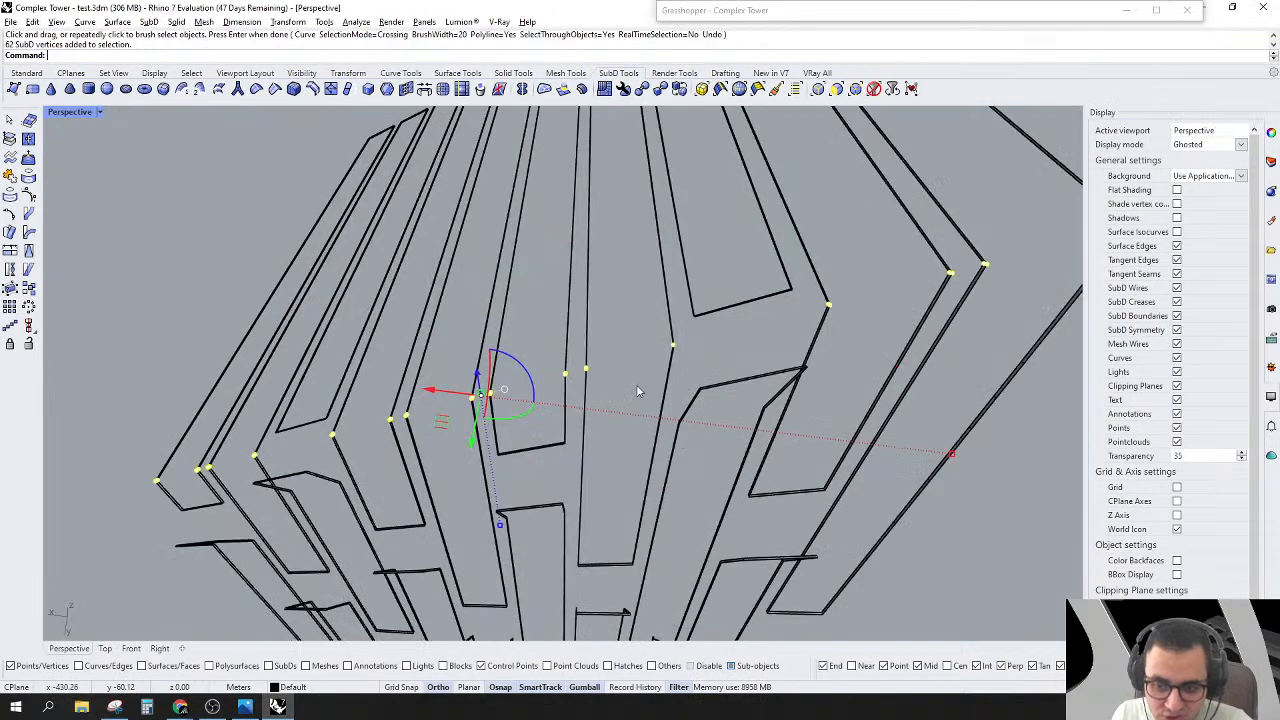
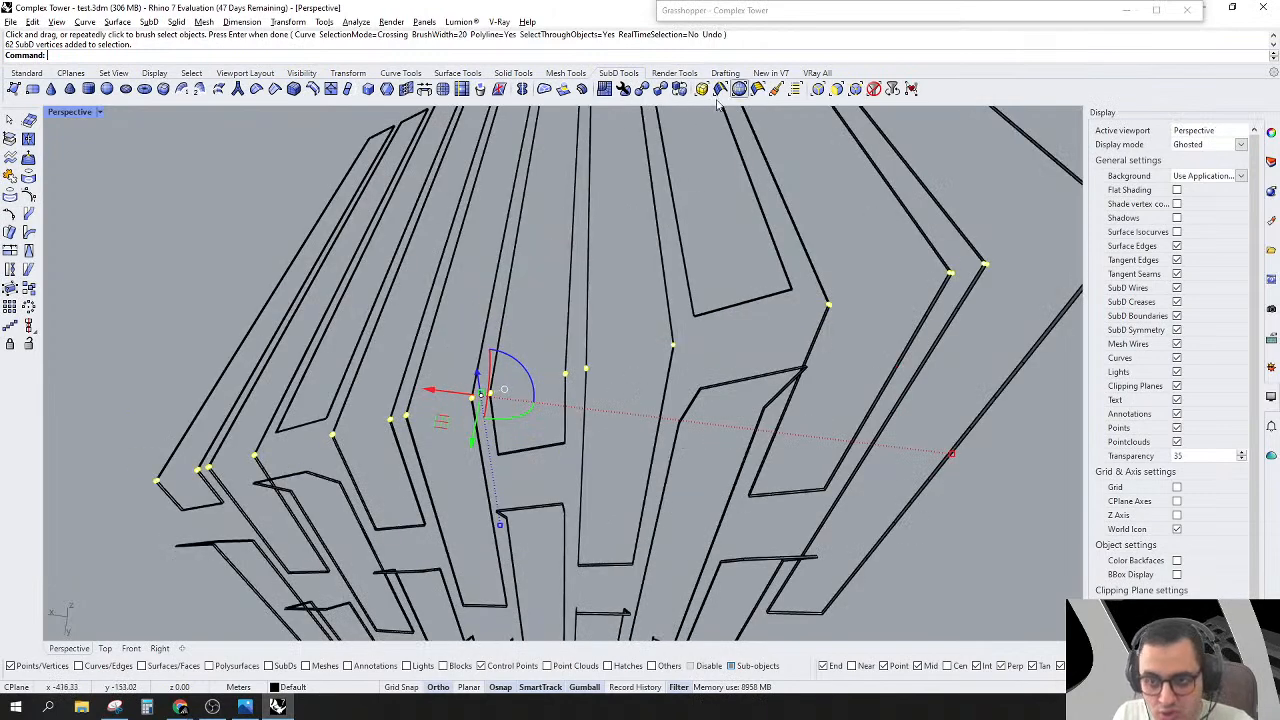
{"action": "left_click", "coordinate": [276, 92]}
Step: Return the SubDs to smooth display, clear the selection, and inspect the creased upper bends
{"action": "right_click_drag", "start_coordinate": [597, 433], "coordinate": [651, 434]}
{"action": "scroll", "coordinate": [469, 341], "scroll_direction": "down", "scroll_amount": 8}
{"action": "scroll", "coordinate": [671, 262], "scroll_direction": "up", "scroll_amount": 6}
{"action": "right_click_drag", "start_coordinate": [671, 262], "coordinate": [346, 394]}
{"action": "scroll", "coordinate": [363, 408], "scroll_direction": "up", "scroll_amount": 5}
{"action": "key", "text": "Tab"}
{"action": "scroll", "coordinate": [325, 460], "scroll_direction": "down", "scroll_amount": 4}
{"action": "left_click", "coordinate": [325, 460]}
{"action": "scroll", "coordinate": [528, 263], "scroll_direction": "up", "scroll_amount": 6}
{"action": "scroll", "coordinate": [521, 333], "scroll_direction": "down", "scroll_amount": 3}
{"action": "scroll", "coordinate": [461, 354], "scroll_direction": "up", "scroll_amount": 3}
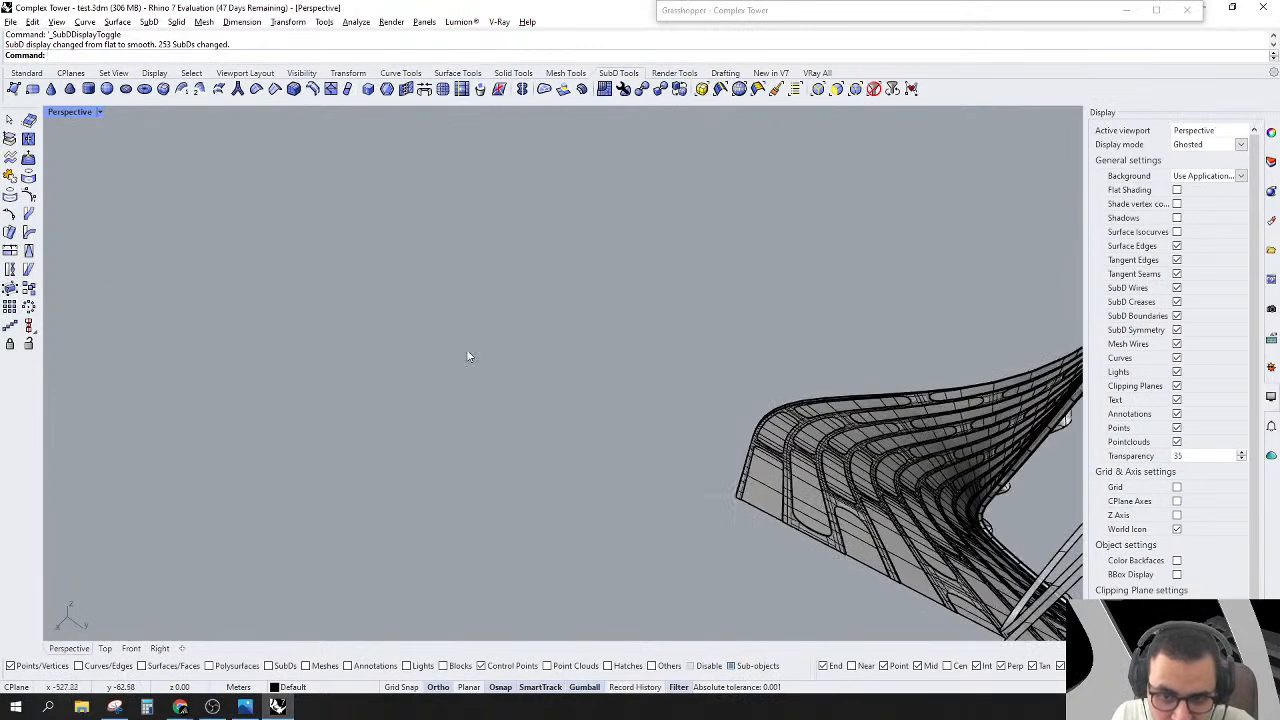
{"action": "scroll", "coordinate": [415, 395], "scroll_direction": "down", "scroll_amount": 3}
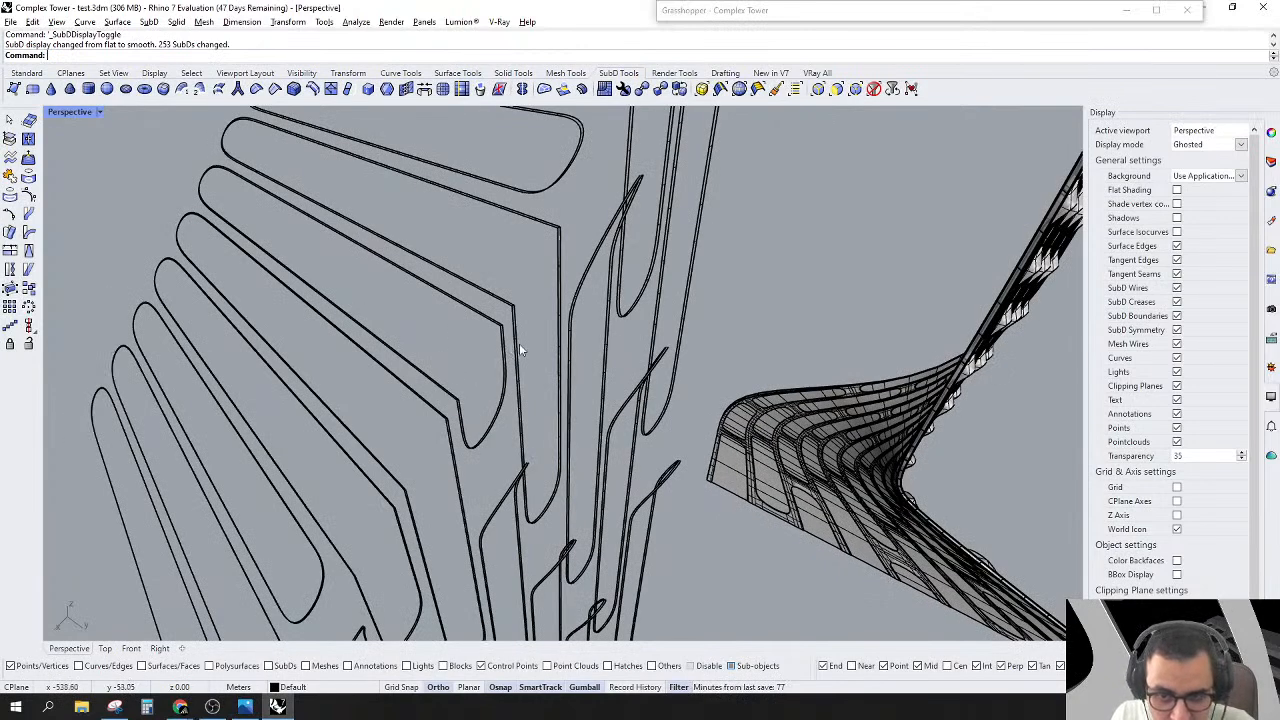
Step: Select the strip vertices around one upper bend corner and zoom to the selection to check its creases
{"action": "left_click_drag", "start_coordinate": [541, 310], "coordinate": [531, 297]}
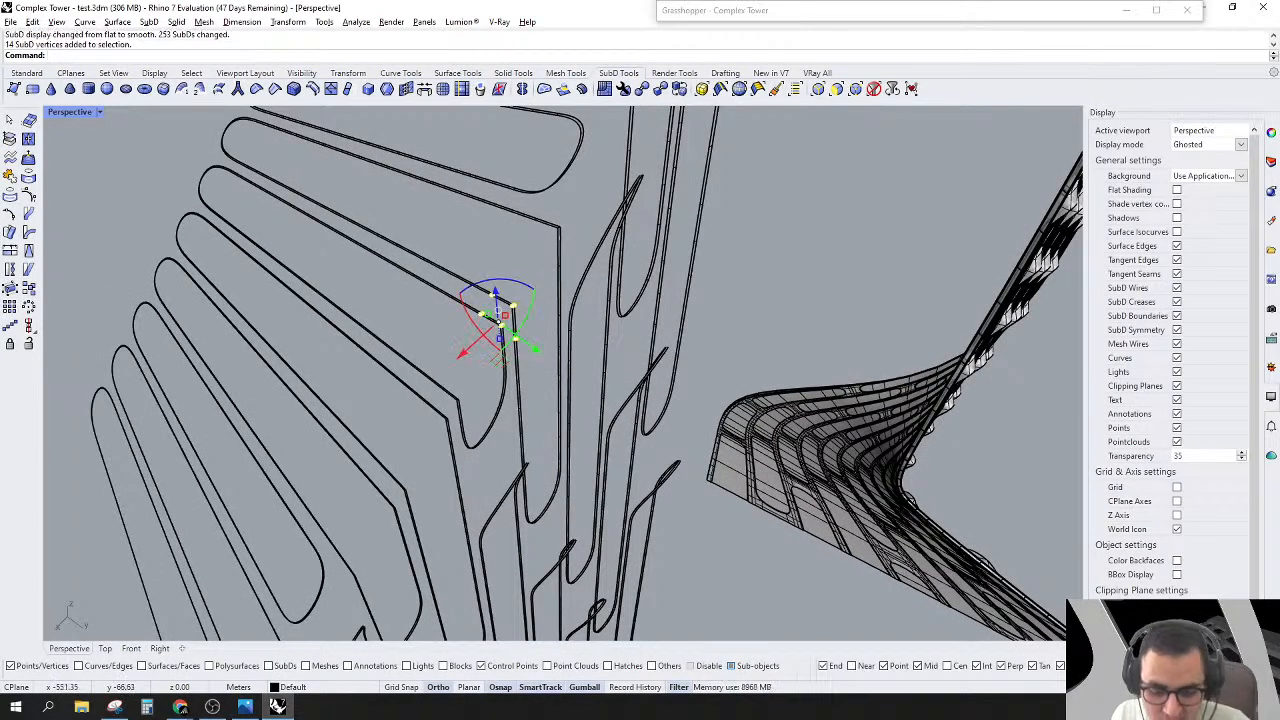
{"action": "key", "text": "Return"}
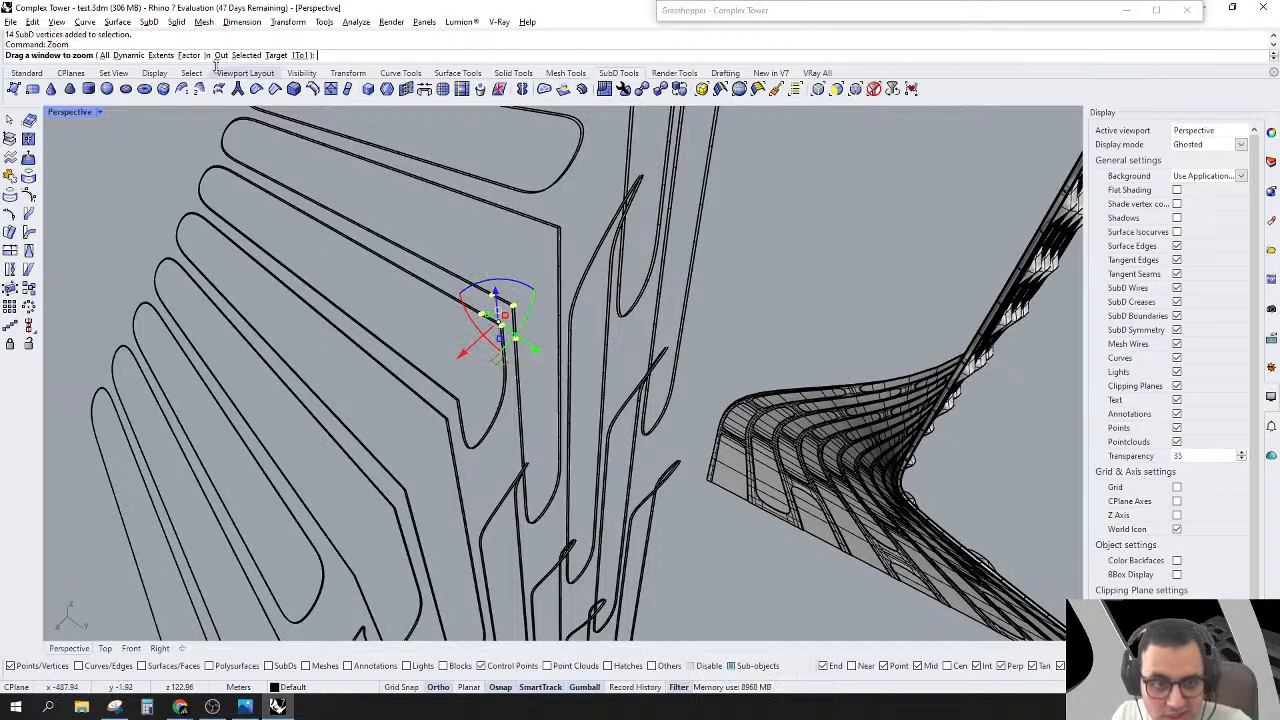
{"action": "left_click", "coordinate": [246, 55]}
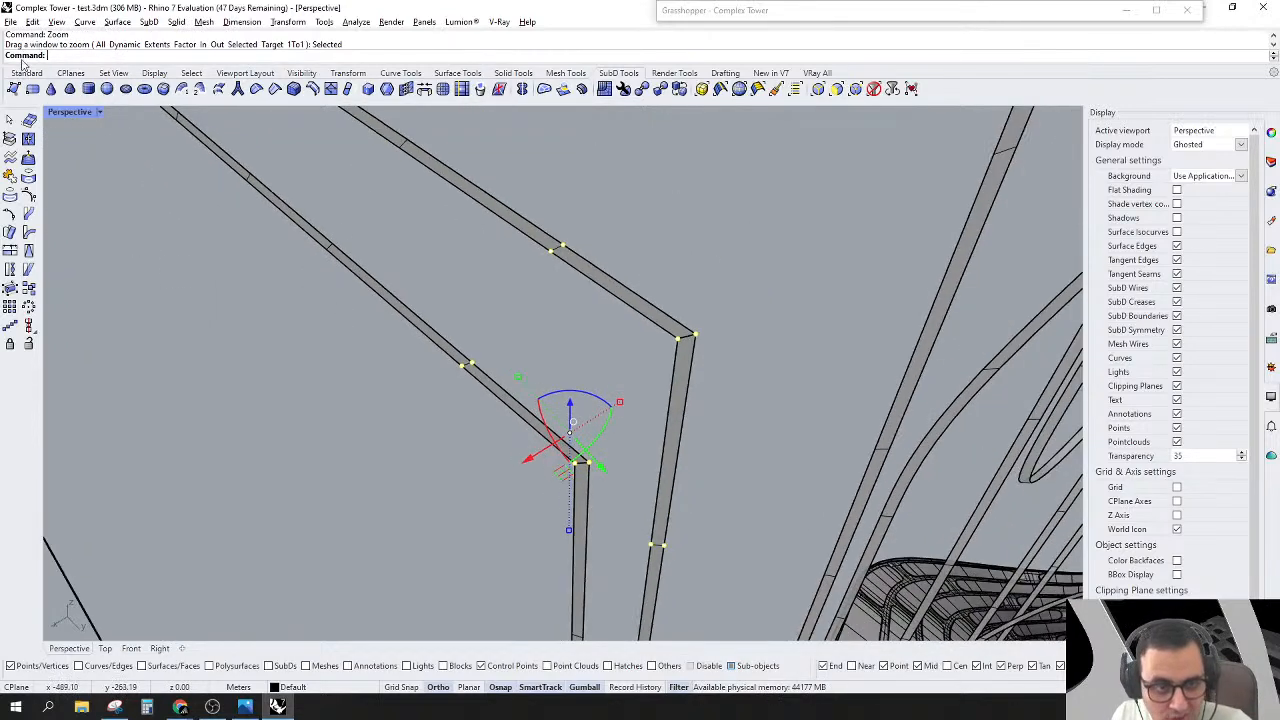
{"action": "left_click", "coordinate": [26, 73]}
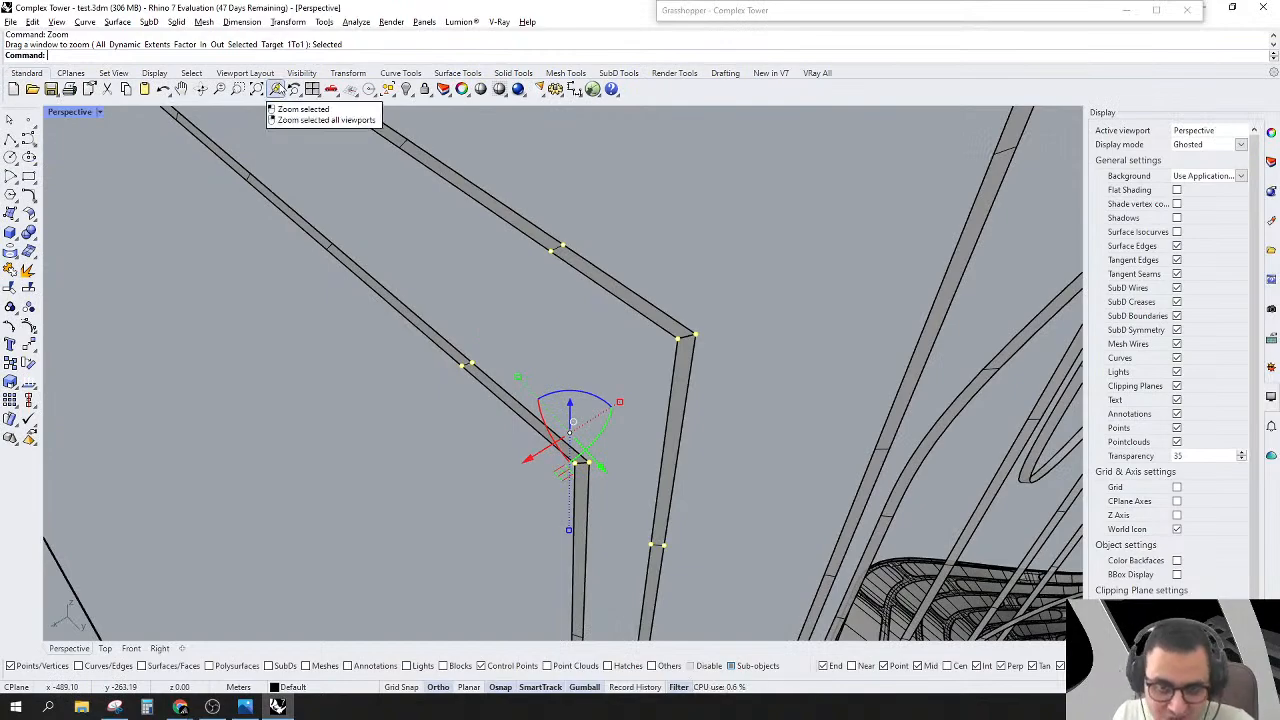
{"action": "left_click", "coordinate": [277, 89]}
{"action": "scroll", "coordinate": [550, 420], "scroll_direction": "up", "scroll_amount": 2}
{"action": "scroll", "coordinate": [606, 369], "scroll_direction": "down", "scroll_amount": 10}
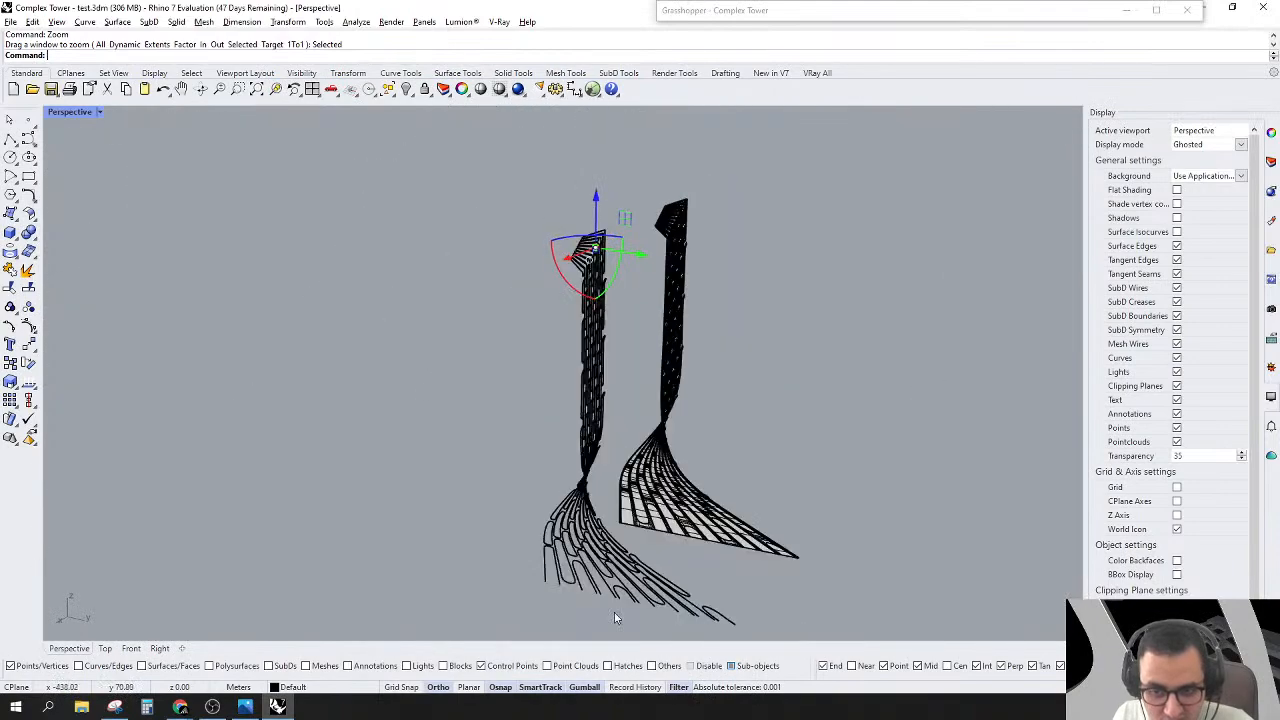
Step: Examine the isolated strips and the neighbouring frame panel from several angles, from the base to the upper bends
{"action": "scroll", "coordinate": [483, 538], "scroll_direction": "up", "scroll_amount": 10}
{"action": "scroll", "coordinate": [372, 527], "scroll_direction": "up", "scroll_amount": 1}
{"action": "right_click_drag", "start_coordinate": [641, 482], "coordinate": [571, 463]}
{"action": "scroll", "coordinate": [442, 412], "scroll_direction": "down", "scroll_amount": 5}
{"action": "scroll", "coordinate": [839, 577], "scroll_direction": "up", "scroll_amount": 7}
{"action": "right_click_drag", "start_coordinate": [399, 225], "coordinate": [525, 338]}
{"action": "scroll", "coordinate": [525, 338], "scroll_direction": "down", "scroll_amount": 5}
{"action": "scroll", "coordinate": [890, 479], "scroll_direction": "up", "scroll_amount": 3}
{"action": "scroll", "coordinate": [246, 298], "scroll_direction": "down", "scroll_amount": 6}
{"action": "scroll", "coordinate": [540, 390], "scroll_direction": "up", "scroll_amount": 6}
{"action": "scroll", "coordinate": [320, 300], "scroll_direction": "down", "scroll_amount": 5}
{"action": "scroll", "coordinate": [403, 280], "scroll_direction": "up", "scroll_amount": 4}
{"action": "scroll", "coordinate": [371, 271], "scroll_direction": "down", "scroll_amount": 7}
{"action": "right_click_drag", "start_coordinate": [713, 358], "coordinate": [671, 380]}
{"action": "scroll", "coordinate": [631, 461], "scroll_direction": "down", "scroll_amount": 13}
{"action": "right_click_drag", "start_coordinate": [643, 337], "coordinate": [662, 306]}
{"action": "scroll", "coordinate": [695, 314], "scroll_direction": "up", "scroll_amount": 10}
{"action": "scroll", "coordinate": [643, 267], "scroll_direction": "down", "scroll_amount": 8}
Step: Remove the vertex-only selection limit and move the isolated strip SubDs along the X axis back into the frame panel
{"action": "left_click", "coordinate": [634, 74]}
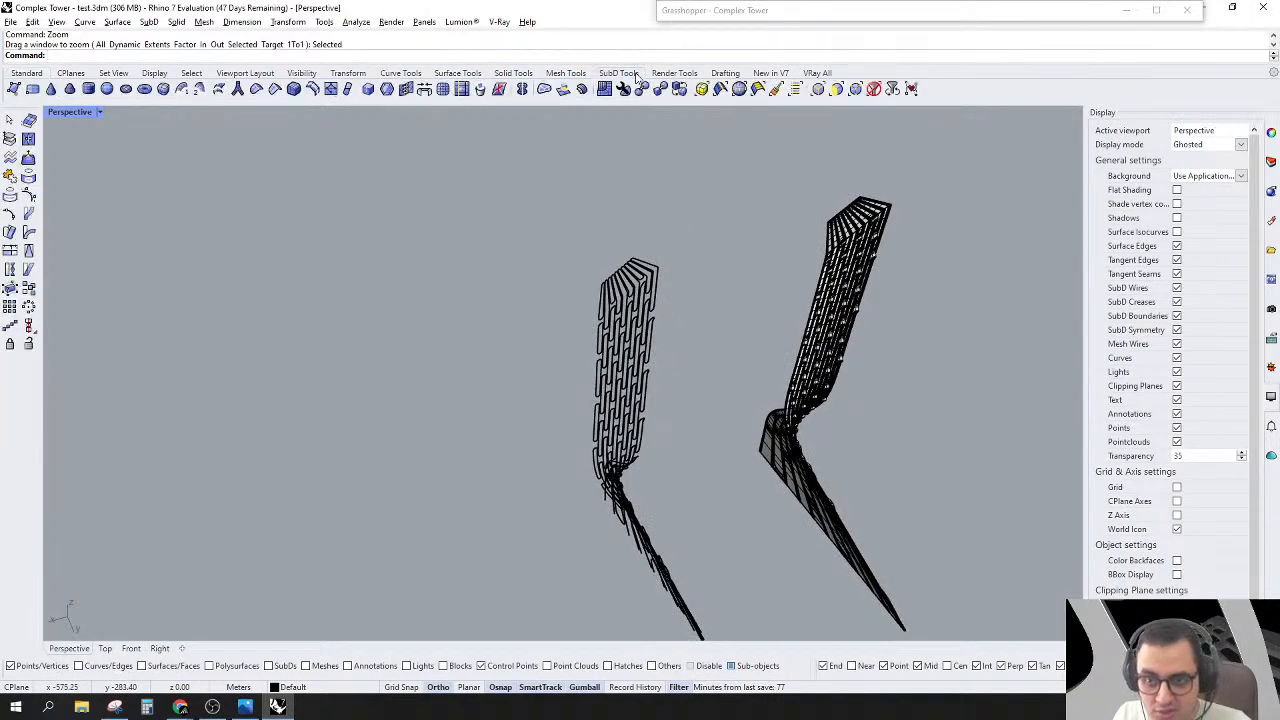
{"action": "left_click", "coordinate": [875, 90]}
{"action": "left_click_drag", "start_coordinate": [835, 172], "coordinate": [770, 150]}
{"action": "left_click_drag", "start_coordinate": [535, 414], "coordinate": [689, 305]}
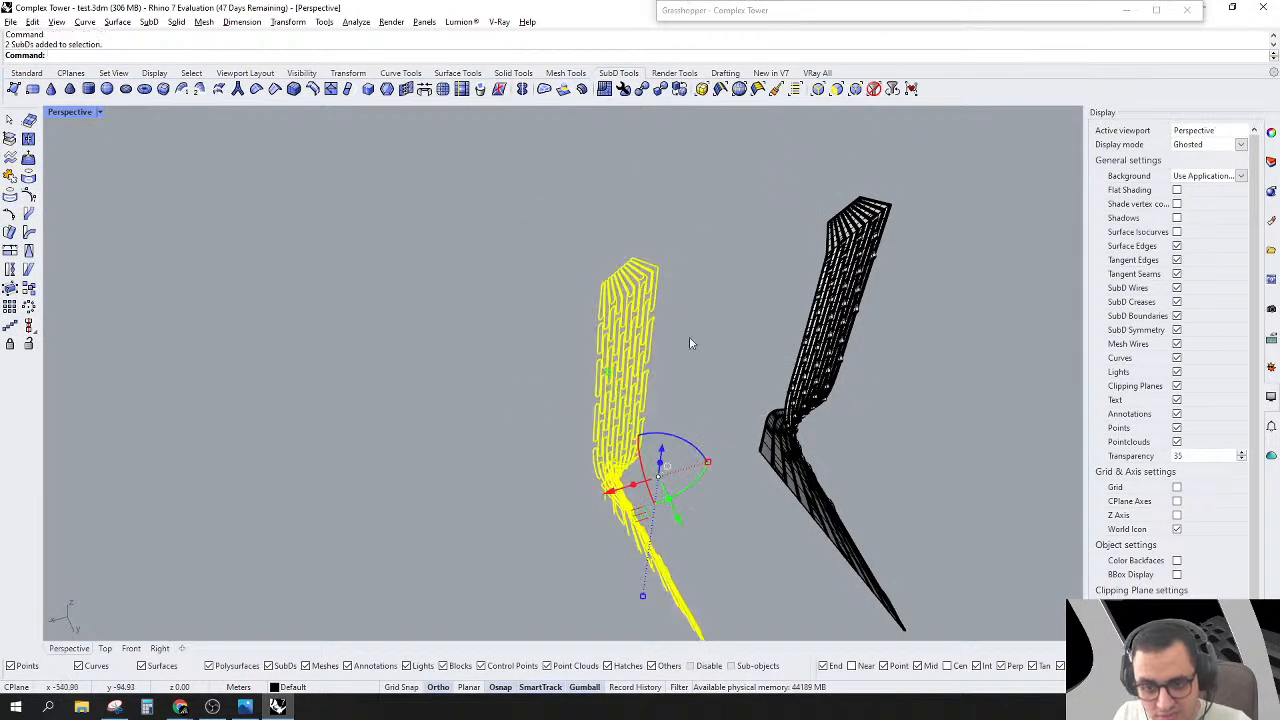
{"action": "left_click", "coordinate": [608, 497]}
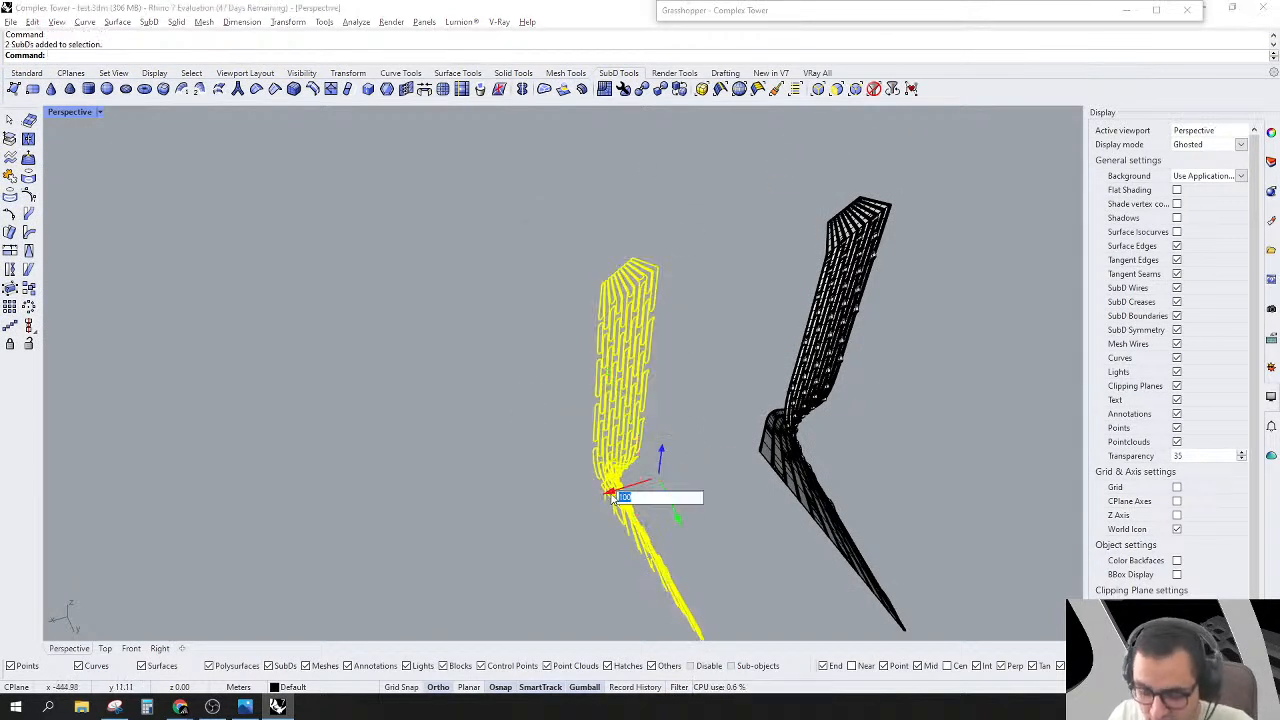
{"action": "key", "text": "Return"}
{"action": "key", "text": "Escape"}
Step: Set the Perspective viewport to the Rendered display mode
{"action": "scroll", "coordinate": [612, 490], "scroll_direction": "down", "scroll_amount": 5}
{"action": "scroll", "coordinate": [708, 362], "scroll_direction": "up", "scroll_amount": 9}
{"action": "scroll", "coordinate": [905, 179], "scroll_direction": "up", "scroll_amount": 9}
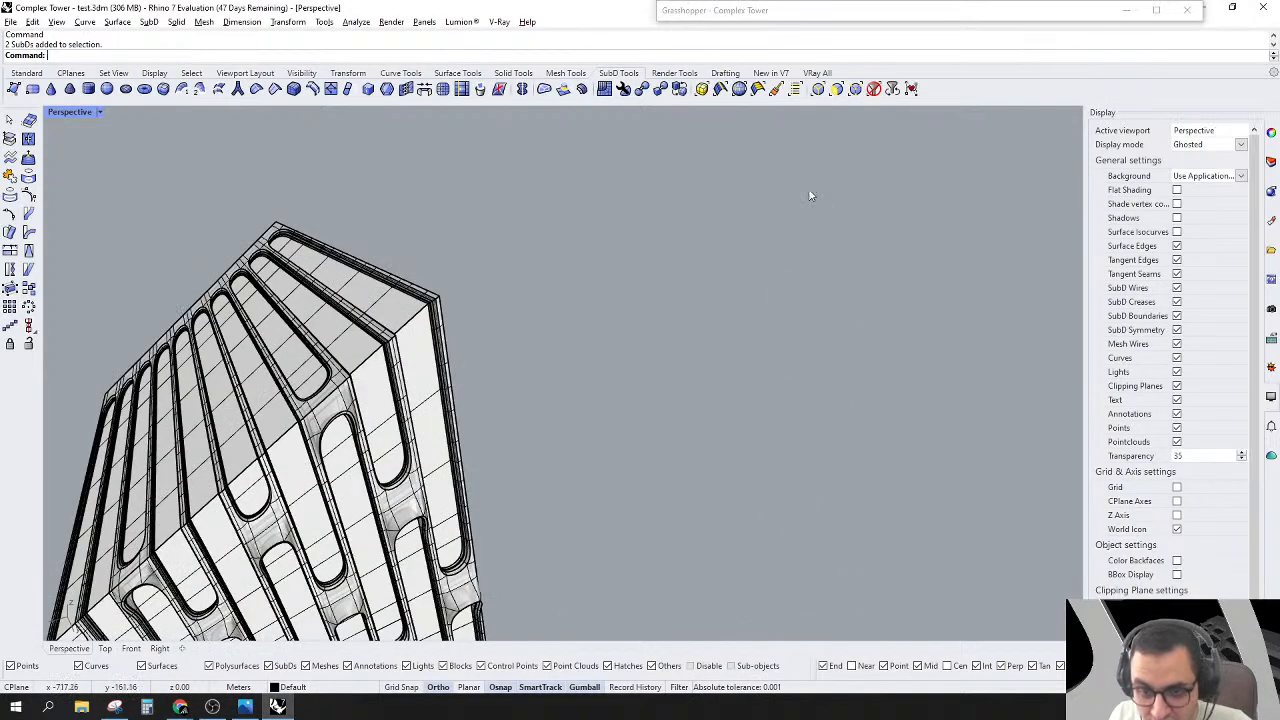
{"action": "scroll", "coordinate": [808, 205], "scroll_direction": "down", "scroll_amount": 8}
{"action": "right_click_drag", "start_coordinate": [798, 239], "coordinate": [758, 232]}
{"action": "left_click", "coordinate": [100, 112]}
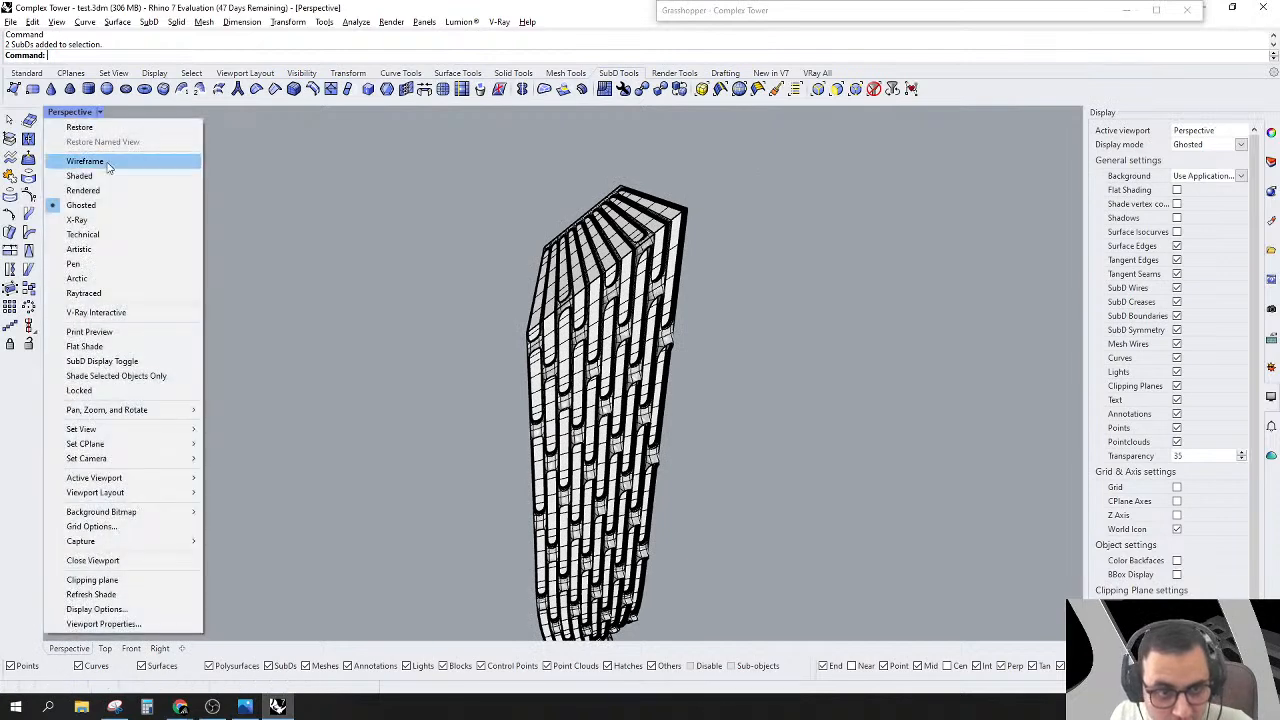
{"action": "left_click", "coordinate": [102, 175]}
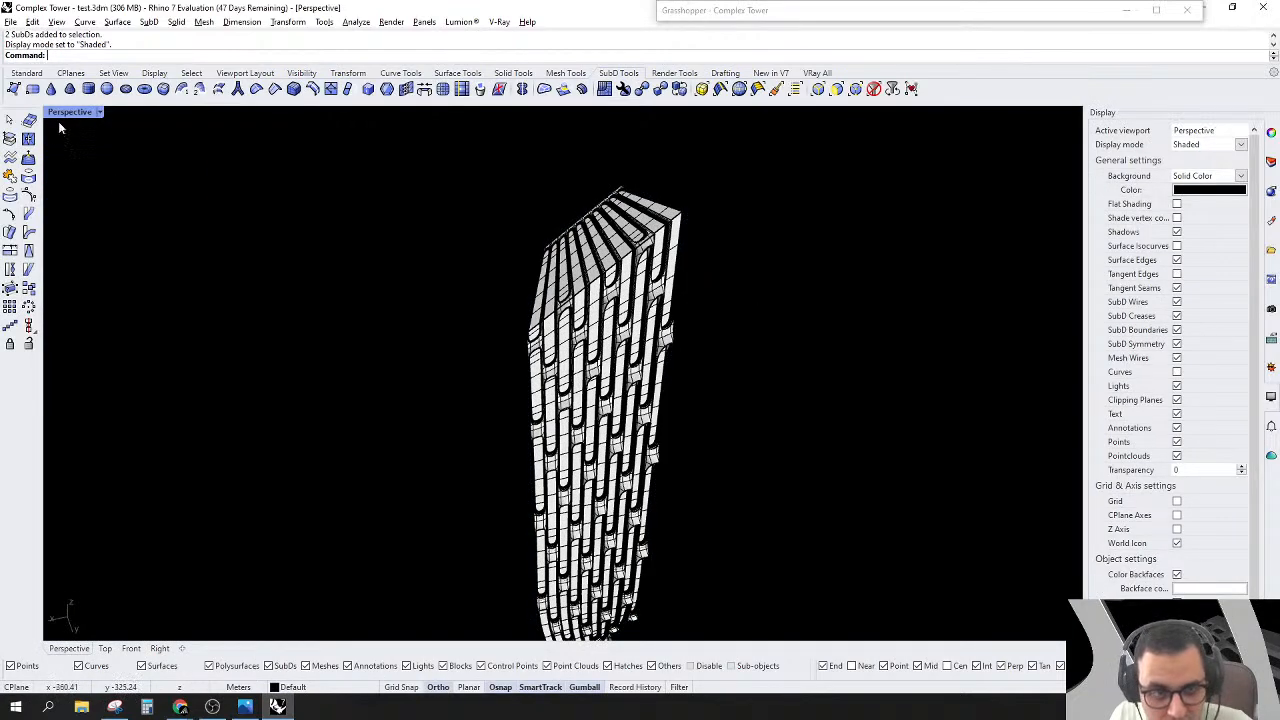
{"action": "left_click", "coordinate": [100, 113]}
{"action": "left_click", "coordinate": [101, 189]}
Step: Examine the rendered panel's upper bends and side edge, and check the separate Process group in Grasshopper
{"action": "mouse_move", "coordinate": [668, 388]}
{"action": "right_mouse_down"}
{"action": "mouse_move", "coordinate": [796, 342]}
{"action": "mouse_move", "coordinate": [866, 267]}
{"action": "mouse_move", "coordinate": [847, 226]}
{"action": "mouse_move", "coordinate": [720, 358]}
{"action": "right_mouse_up"}
{"action": "scroll", "coordinate": [847, 224], "scroll_direction": "up", "scroll_amount": 6}
{"action": "scroll", "coordinate": [720, 358], "scroll_direction": "down", "scroll_amount": 5}
{"action": "right_click_drag", "start_coordinate": [629, 377], "coordinate": [645, 355]}
{"action": "scroll", "coordinate": [757, 177], "scroll_direction": "up", "scroll_amount": 5}
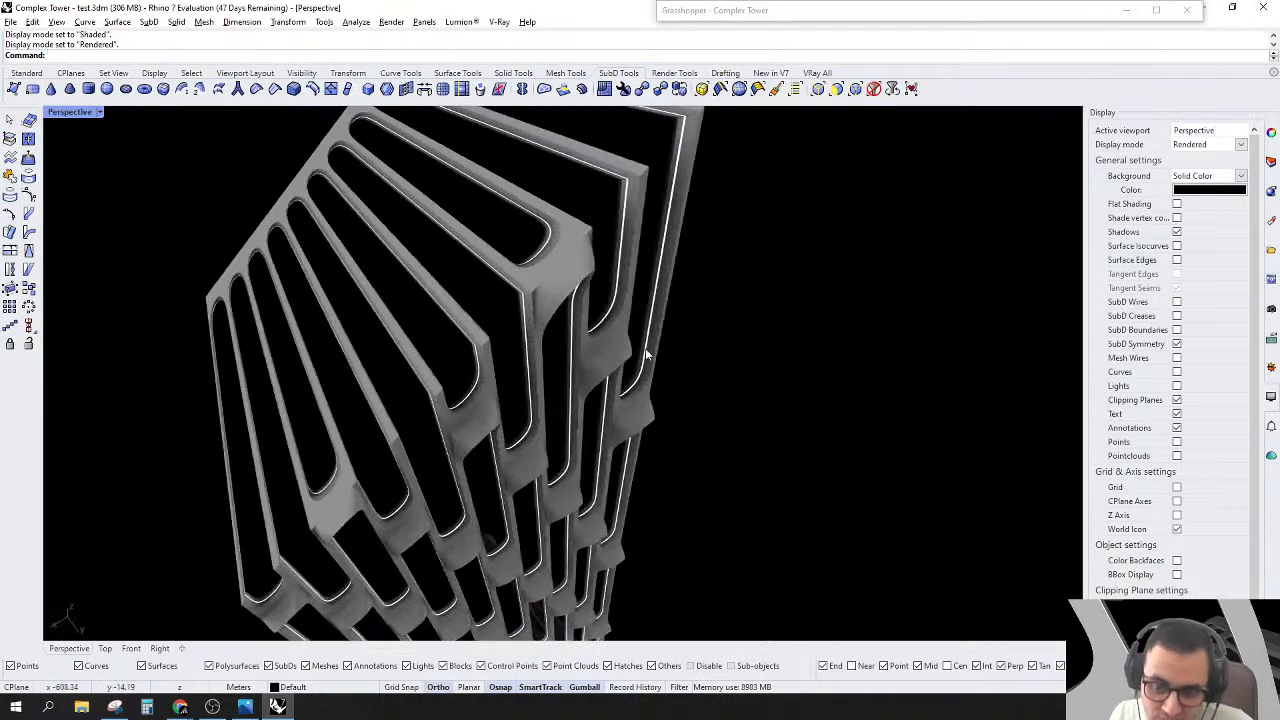
{"action": "scroll", "coordinate": [728, 389], "scroll_direction": "down", "scroll_amount": 5}
{"action": "right_click_drag", "start_coordinate": [507, 329], "coordinate": [523, 290]}
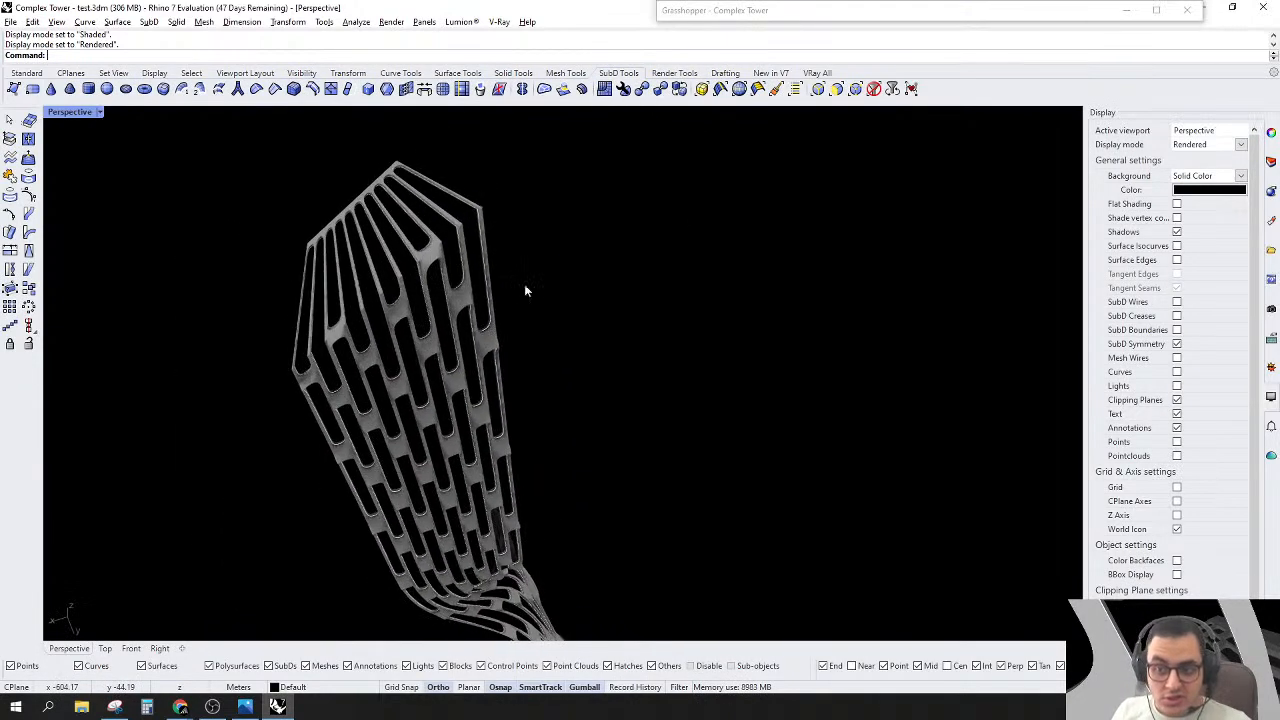
{"action": "double_click", "coordinate": [918, 14]}
{"action": "scroll", "coordinate": [986, 309], "scroll_direction": "down", "scroll_amount": 3}
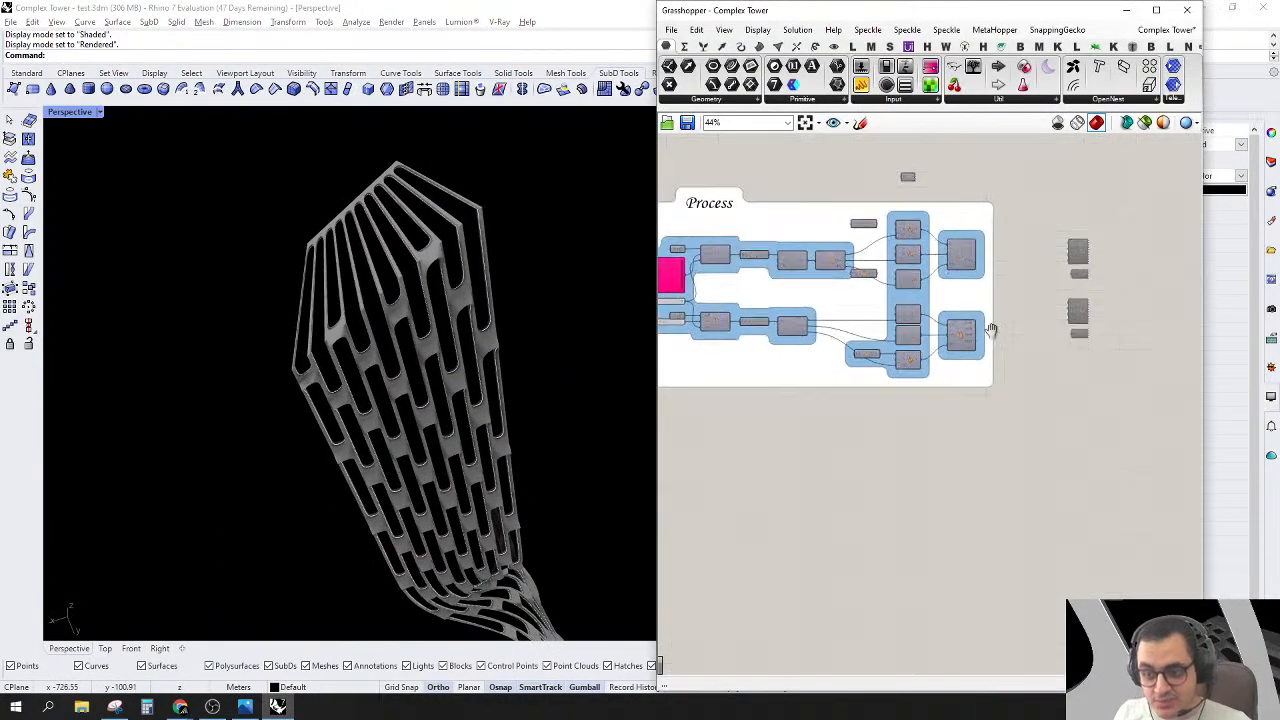
{"action": "right_click_drag", "start_coordinate": [986, 334], "coordinate": [1083, 348]}
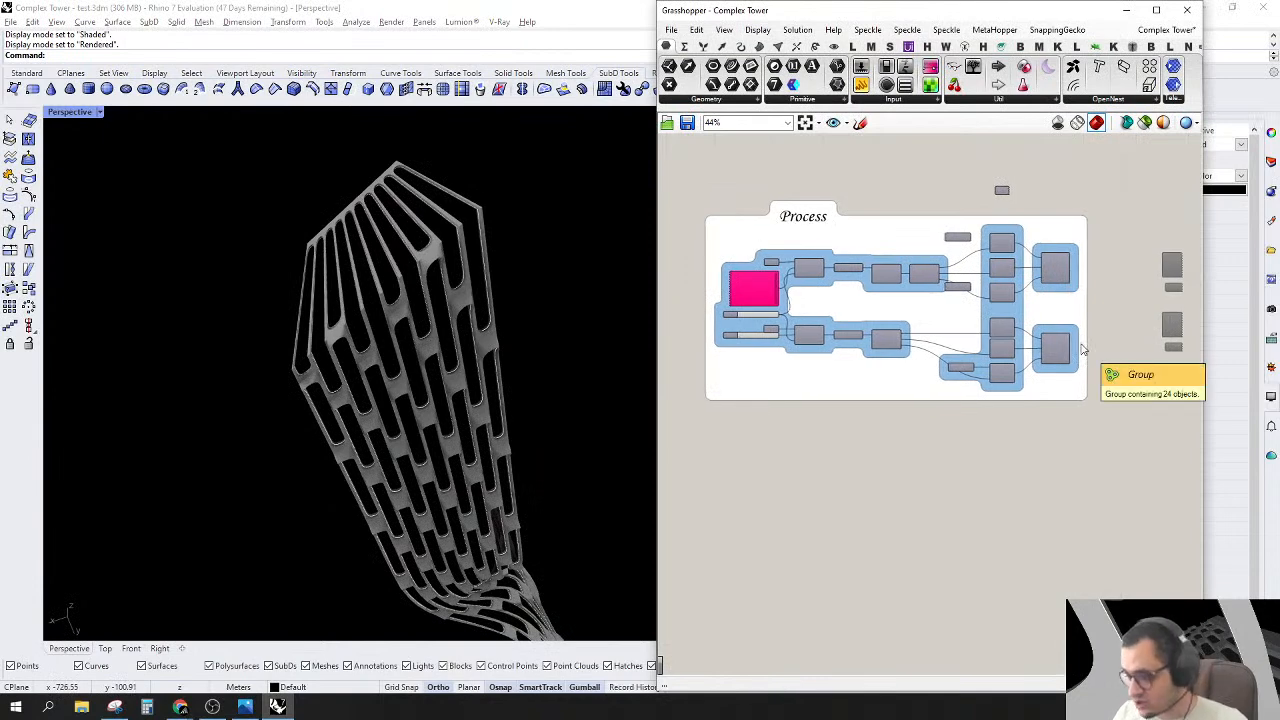
{"action": "mouse_move", "coordinate": [440, 440]}
{"action": "right_mouse_down"}
{"action": "mouse_move", "coordinate": [476, 432]}
{"action": "mouse_move", "coordinate": [430, 425]}
{"action": "mouse_move", "coordinate": [387, 446]}
{"action": "mouse_move", "coordinate": [392, 273]}
{"action": "mouse_move", "coordinate": [542, 392]}
{"action": "mouse_move", "coordinate": [500, 409]}
{"action": "mouse_move", "coordinate": [543, 400]}
{"action": "mouse_move", "coordinate": [548, 430]}
{"action": "mouse_move", "coordinate": [544, 338]}
{"action": "mouse_move", "coordinate": [510, 248]}
{"action": "right_mouse_up"}
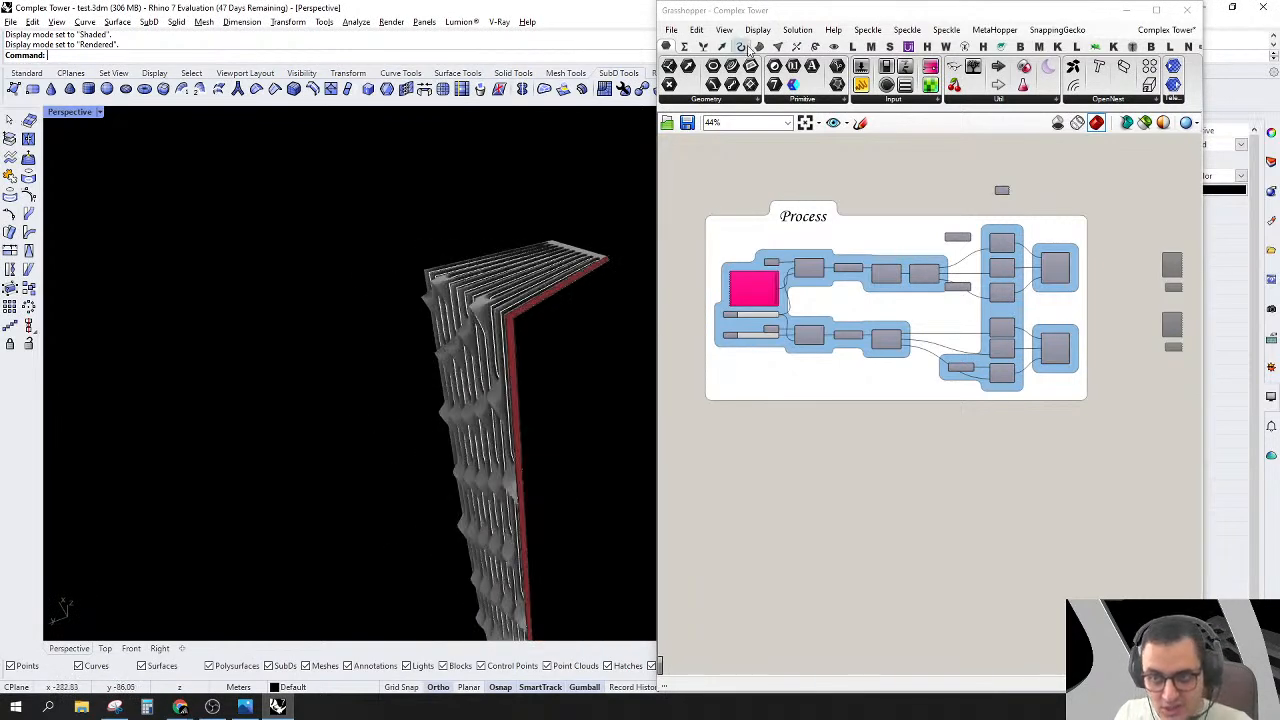
{"action": "double_click", "coordinate": [762, 12]}
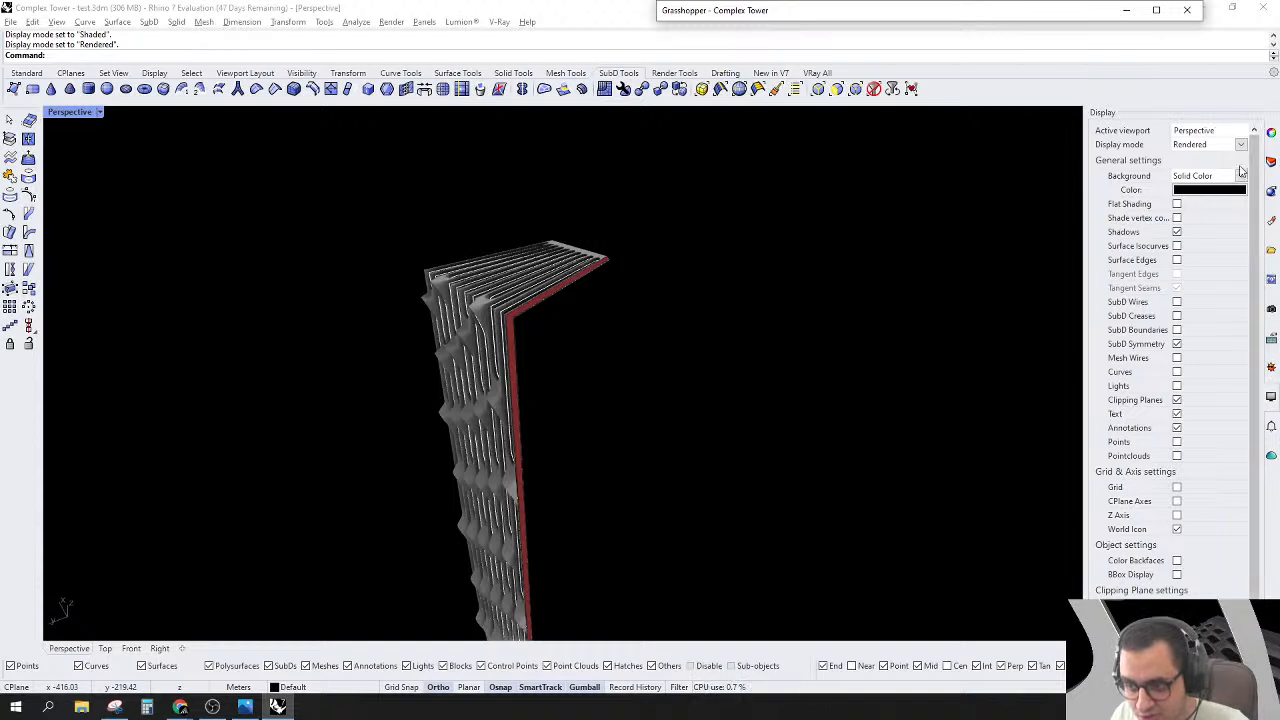
Step: Turn on the SD-Gh layer under SubD Facade
{"action": "left_click", "coordinate": [1271, 163]}
{"action": "left_click", "coordinate": [1188, 278]}
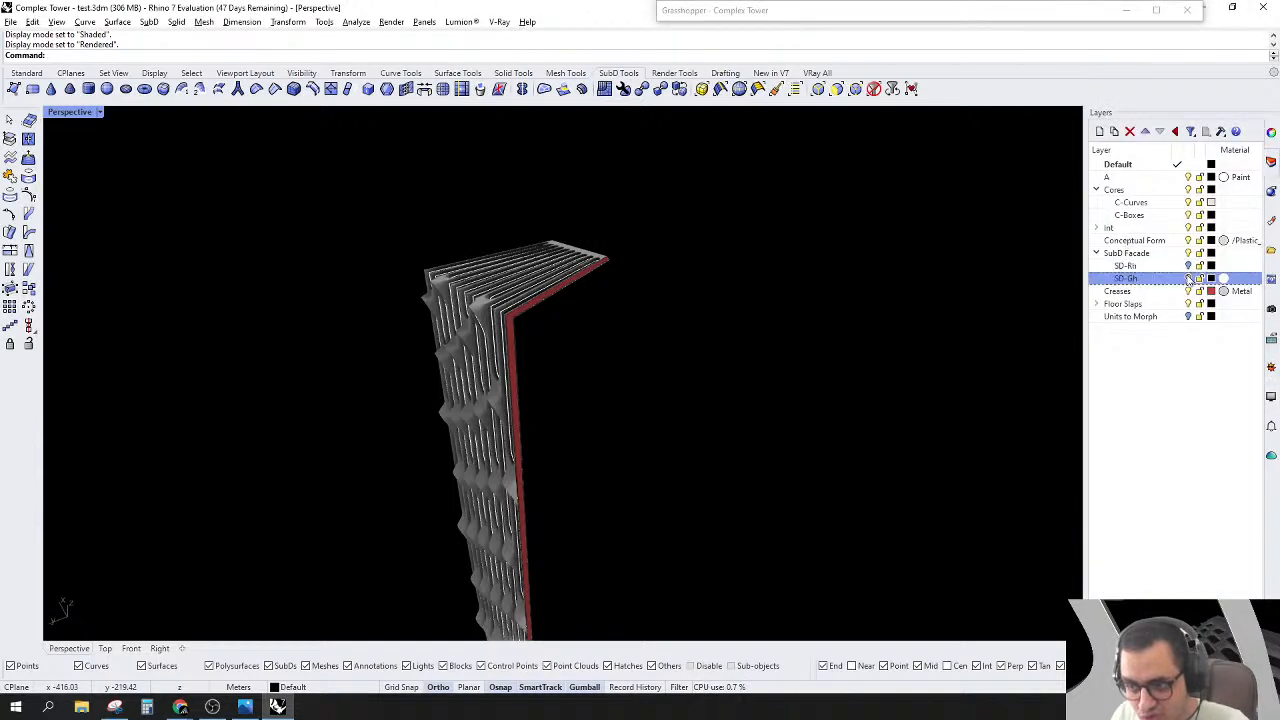
{"action": "scroll", "coordinate": [831, 342], "scroll_direction": "down", "scroll_amount": 6}
{"action": "scroll", "coordinate": [516, 260], "scroll_direction": "down", "scroll_amount": 13}
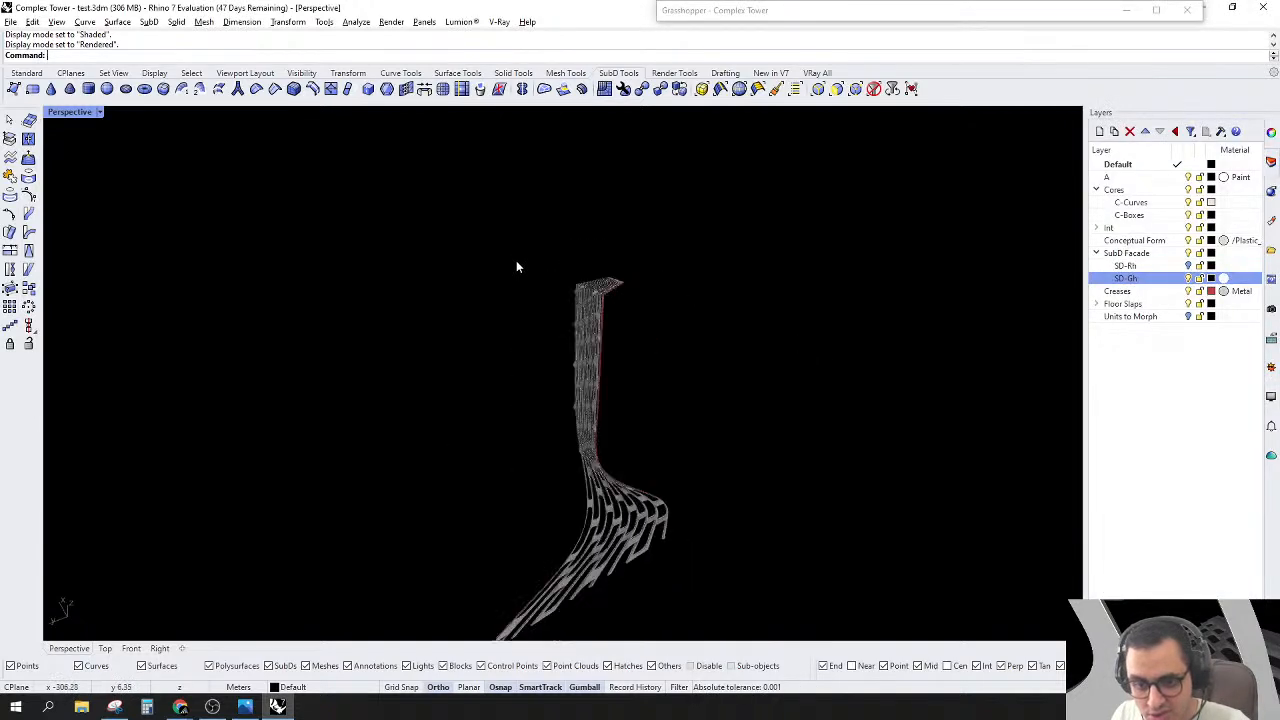
{"action": "scroll", "coordinate": [739, 450], "scroll_direction": "down", "scroll_amount": 4}
{"action": "scroll", "coordinate": [598, 250], "scroll_direction": "up", "scroll_amount": 4}
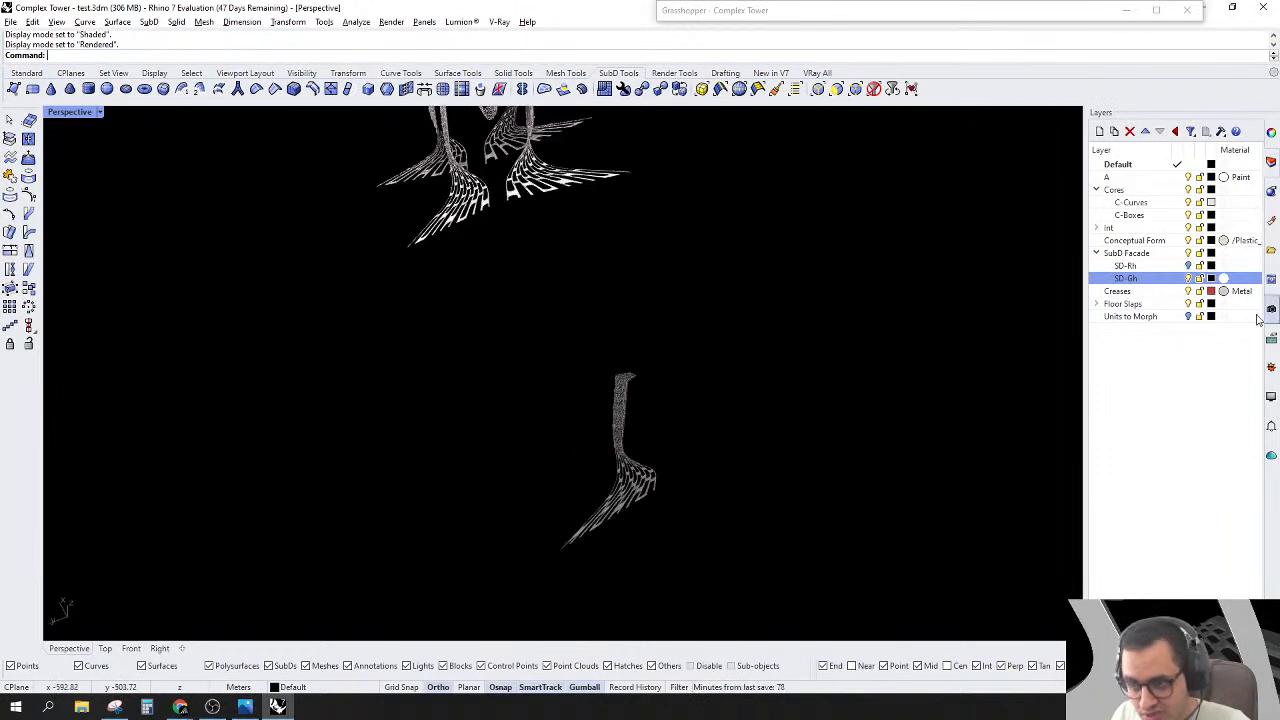
Step: Select all objects on the SD-Gh layer, zoom to them, and inspect the complete facade
{"action": "right_click", "coordinate": [1153, 281]}
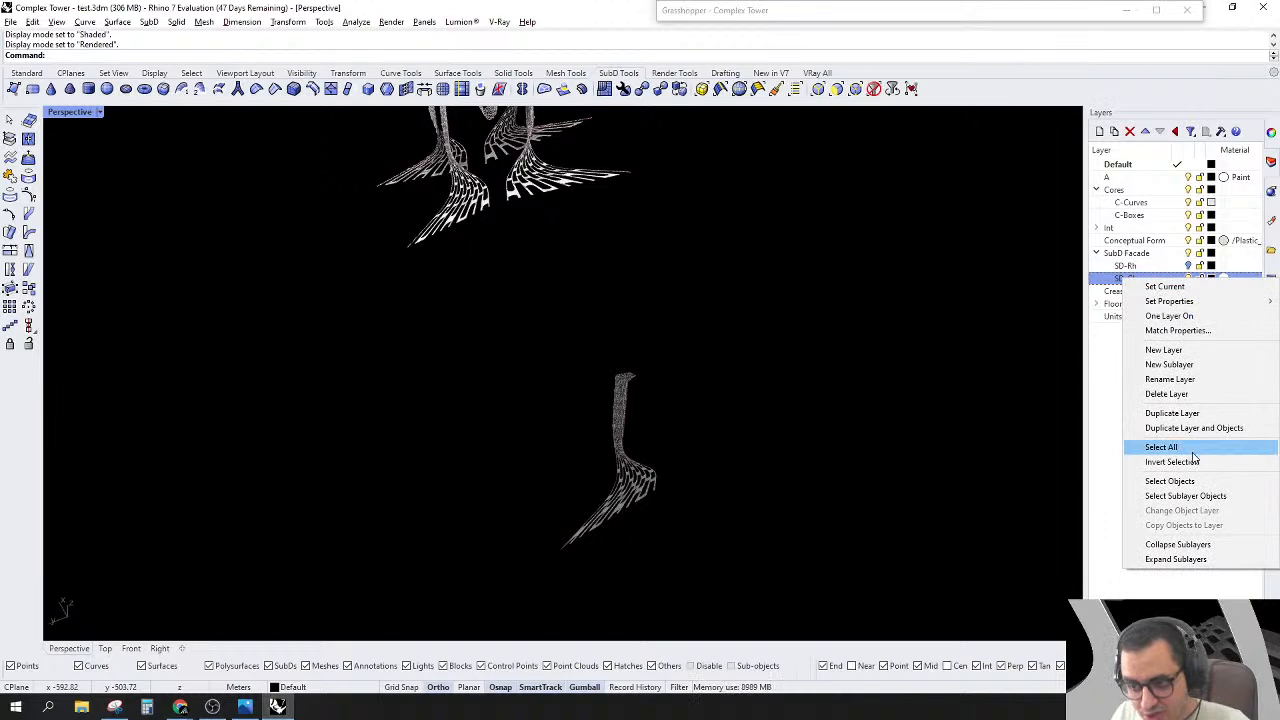
{"action": "left_click", "coordinate": [1185, 481]}
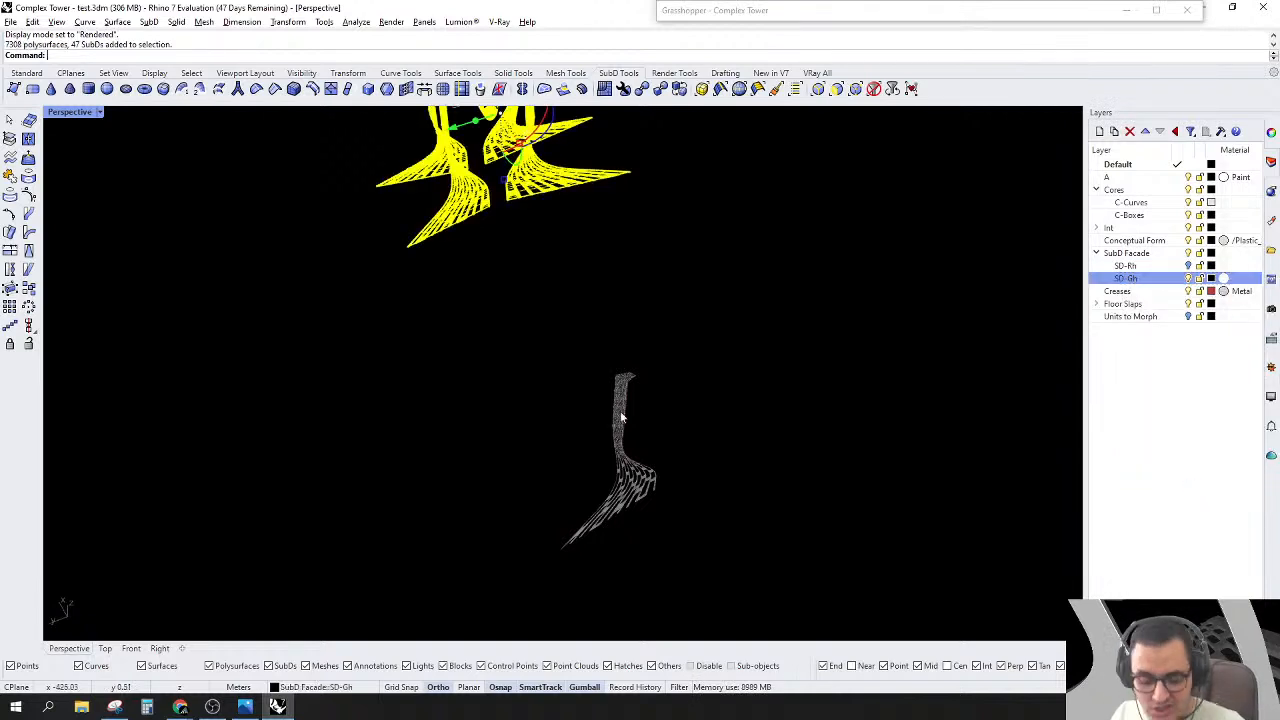
{"action": "left_click", "coordinate": [27, 74]}
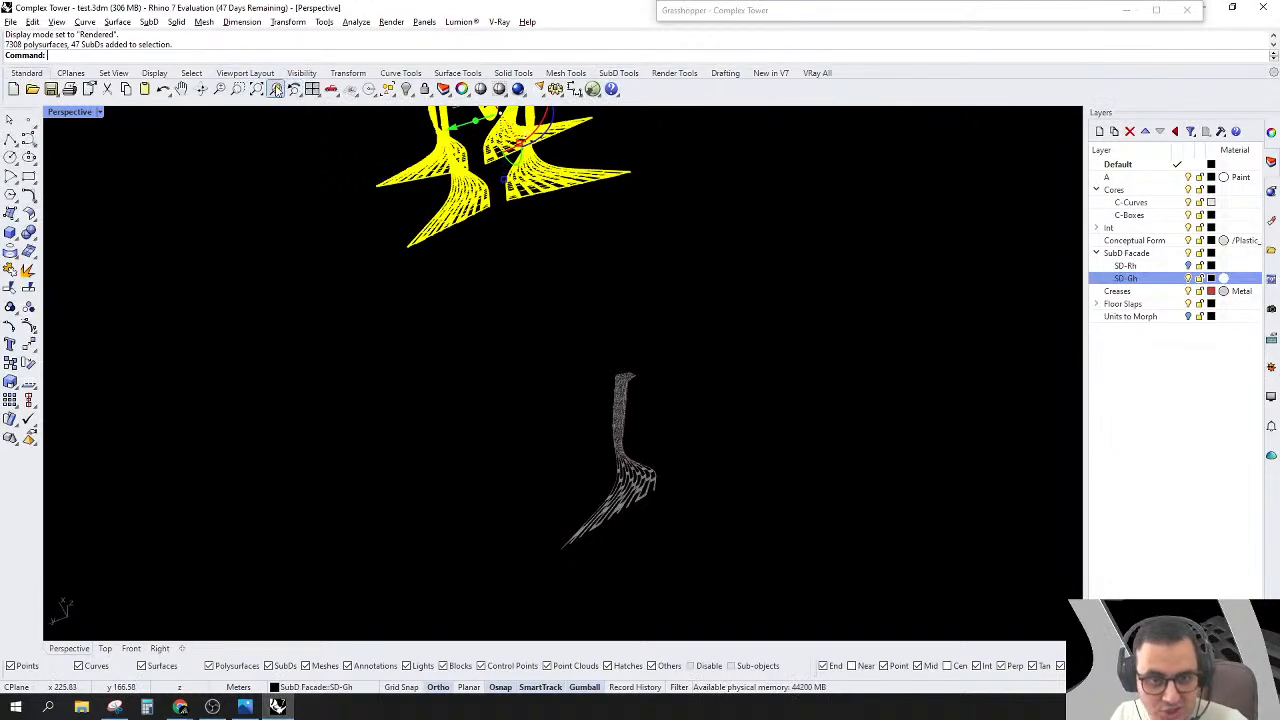
{"action": "left_click", "coordinate": [275, 89]}
{"action": "right_click_drag", "start_coordinate": [642, 438], "coordinate": [713, 555]}
{"action": "left_click", "coordinate": [713, 555]}
{"action": "scroll", "coordinate": [497, 526], "scroll_direction": "up", "scroll_amount": 2}
{"action": "scroll", "coordinate": [496, 531], "scroll_direction": "up", "scroll_amount": 6}
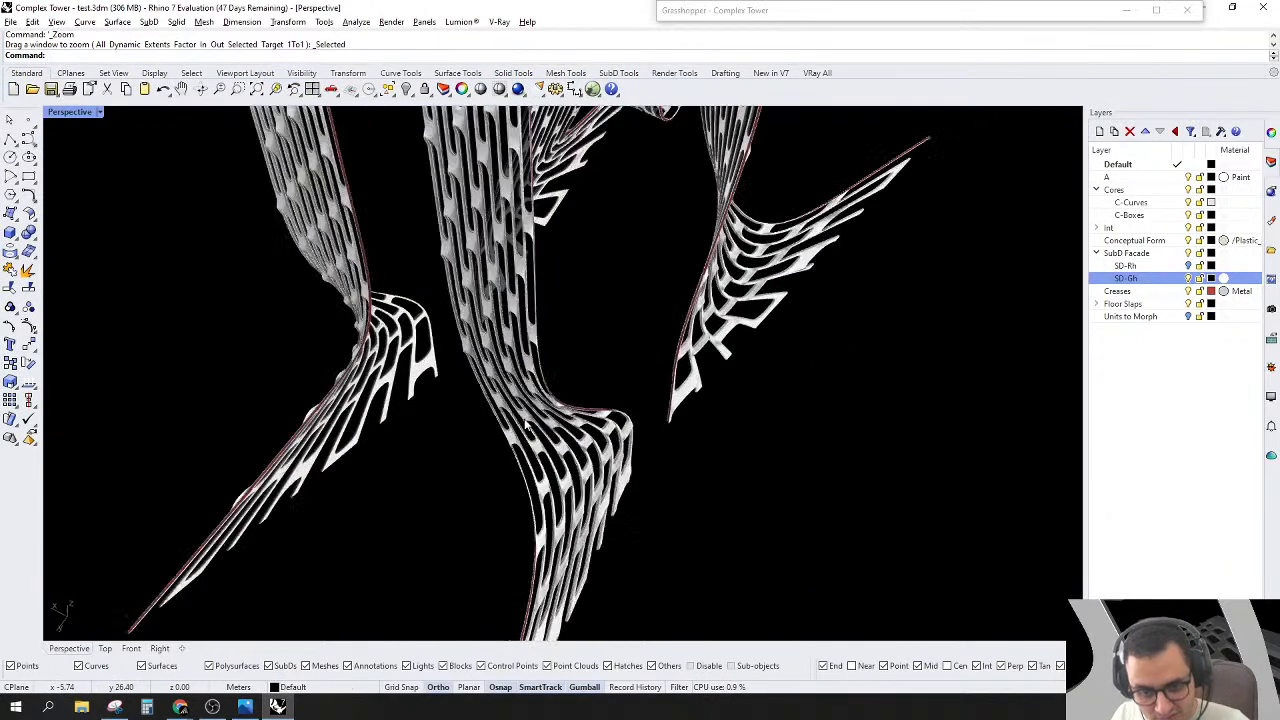
{"action": "scroll", "coordinate": [507, 243], "scroll_direction": "down", "scroll_amount": 8}
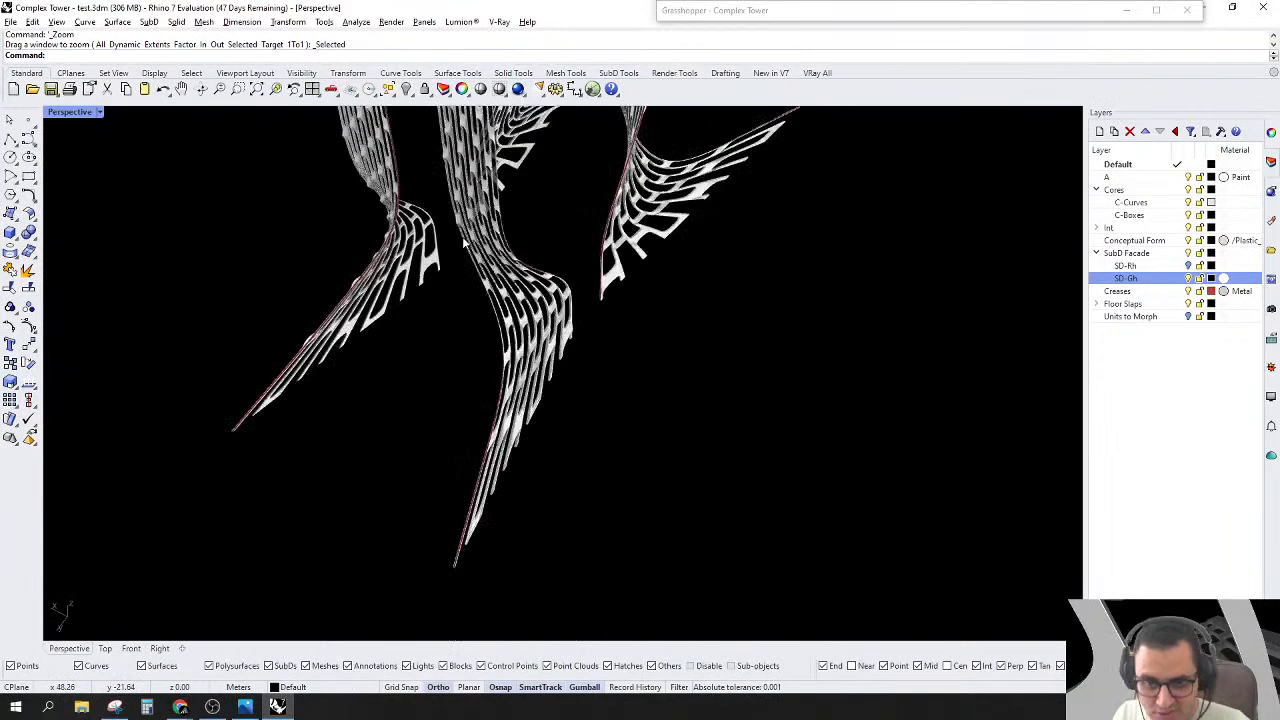
{"action": "scroll", "coordinate": [777, 332], "scroll_direction": "up", "scroll_amount": 1}
Step: Delete the separate test panel standing away from the main tower facade
{"action": "left_click_drag", "start_coordinate": [891, 270], "coordinate": [720, 551]}
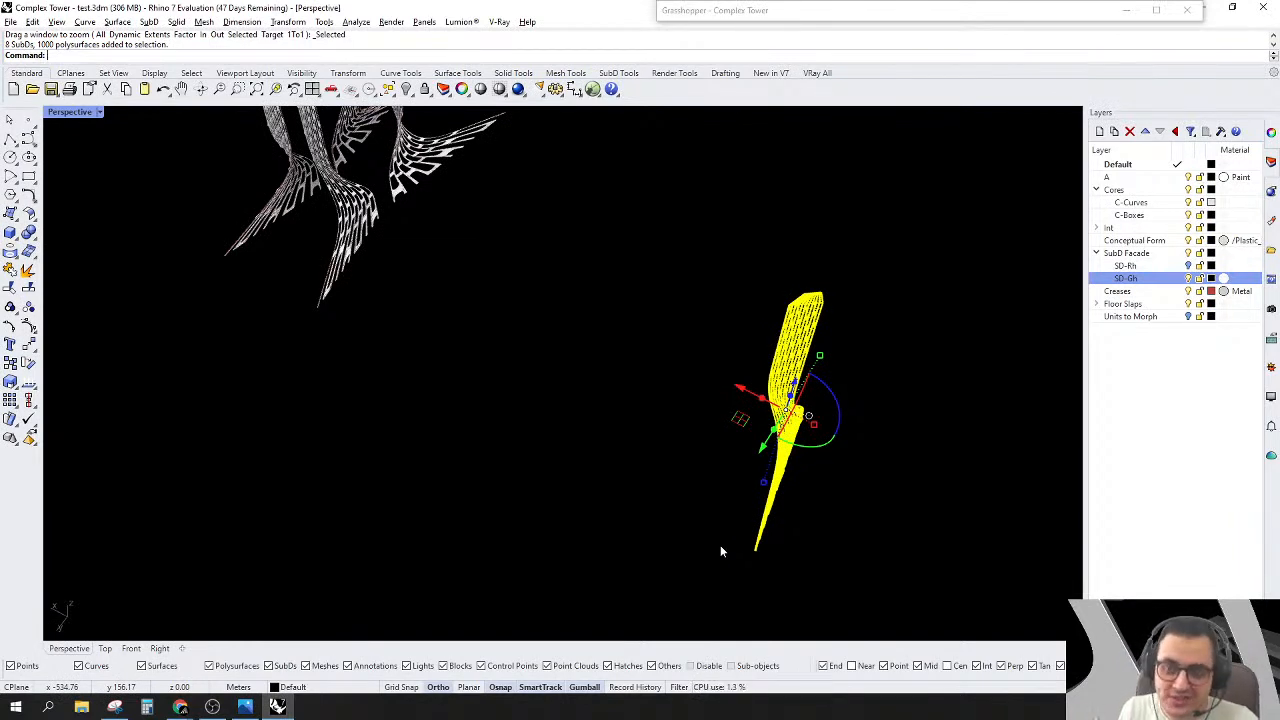
{"action": "key", "text": "Delete"}
{"action": "right_click_drag", "start_coordinate": [680, 575], "coordinate": [468, 240]}
{"action": "scroll", "coordinate": [468, 240], "scroll_direction": "up", "scroll_amount": 8}
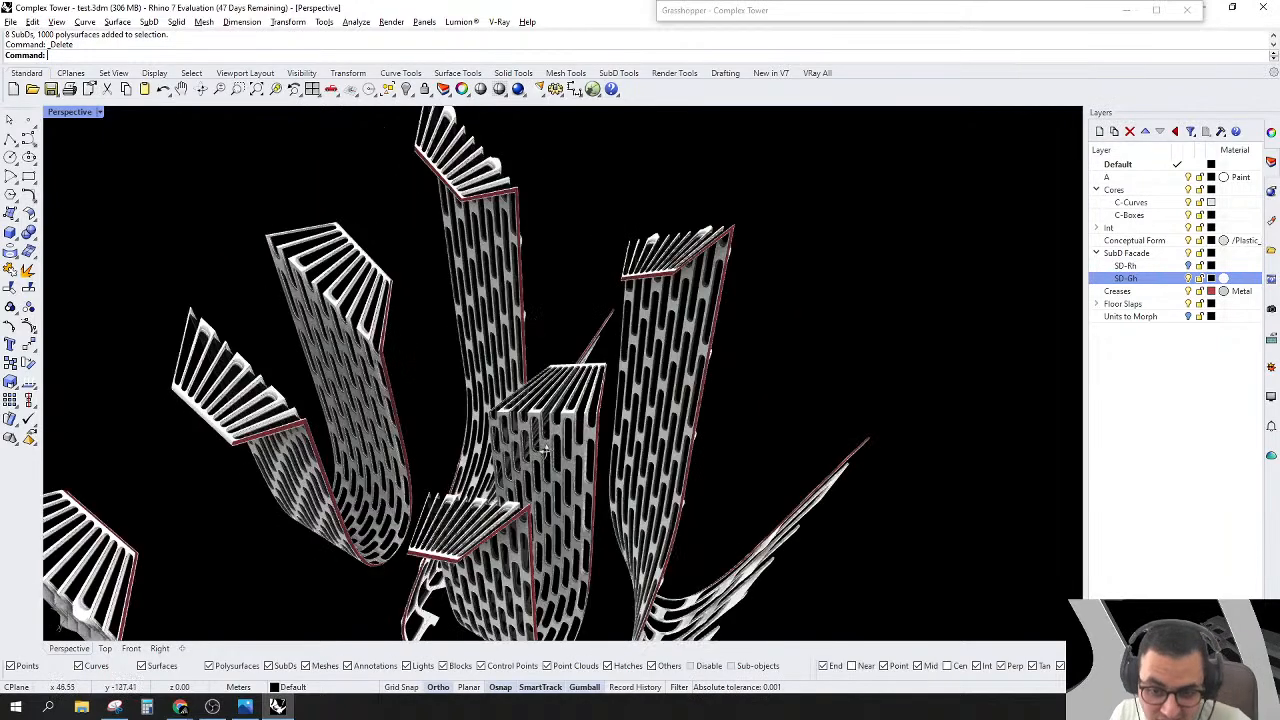
{"action": "scroll", "coordinate": [643, 160], "scroll_direction": "down", "scroll_amount": 4}
{"action": "scroll", "coordinate": [532, 432], "scroll_direction": "up", "scroll_amount": 4}
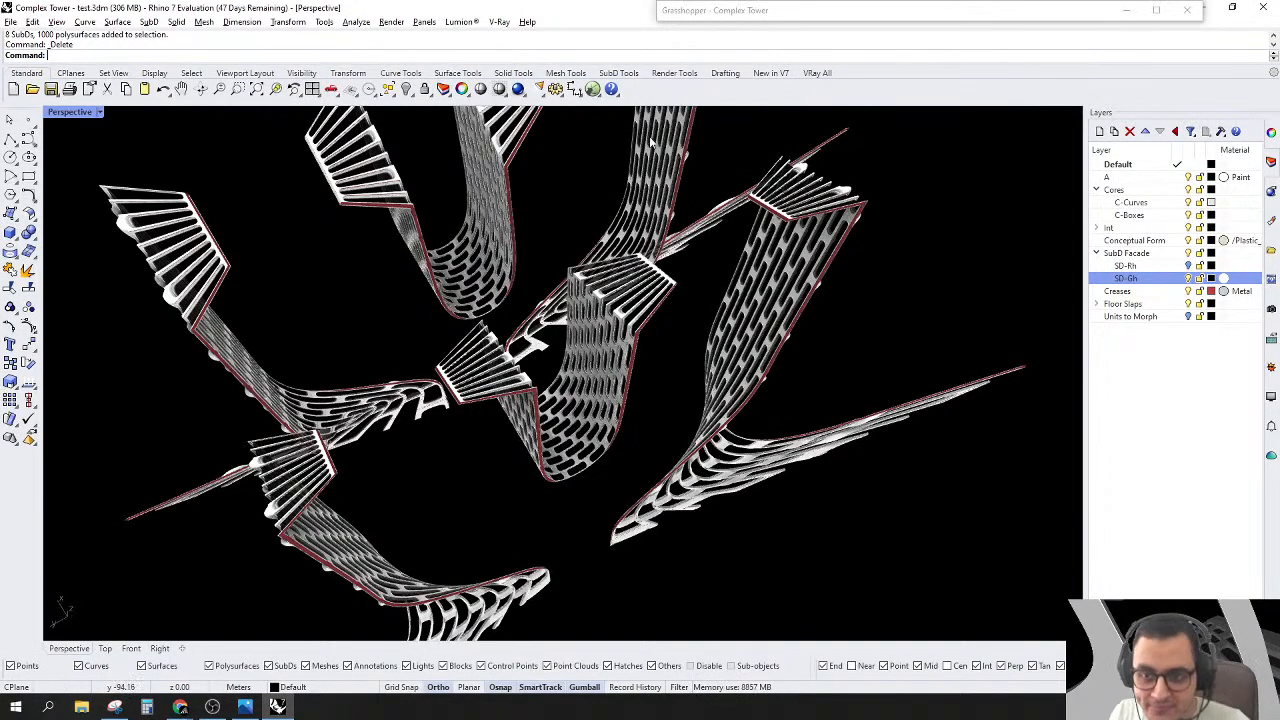
Step: Open the Grasshopper definition and disable the separate Process group with its attached output components
{"action": "double_click", "coordinate": [789, 7]}
{"action": "scroll", "coordinate": [900, 300], "scroll_direction": "down", "scroll_amount": 5}
{"action": "scroll", "coordinate": [961, 322], "scroll_direction": "up", "scroll_amount": 2}
{"action": "right_click_drag", "start_coordinate": [963, 325], "coordinate": [1166, 338]}
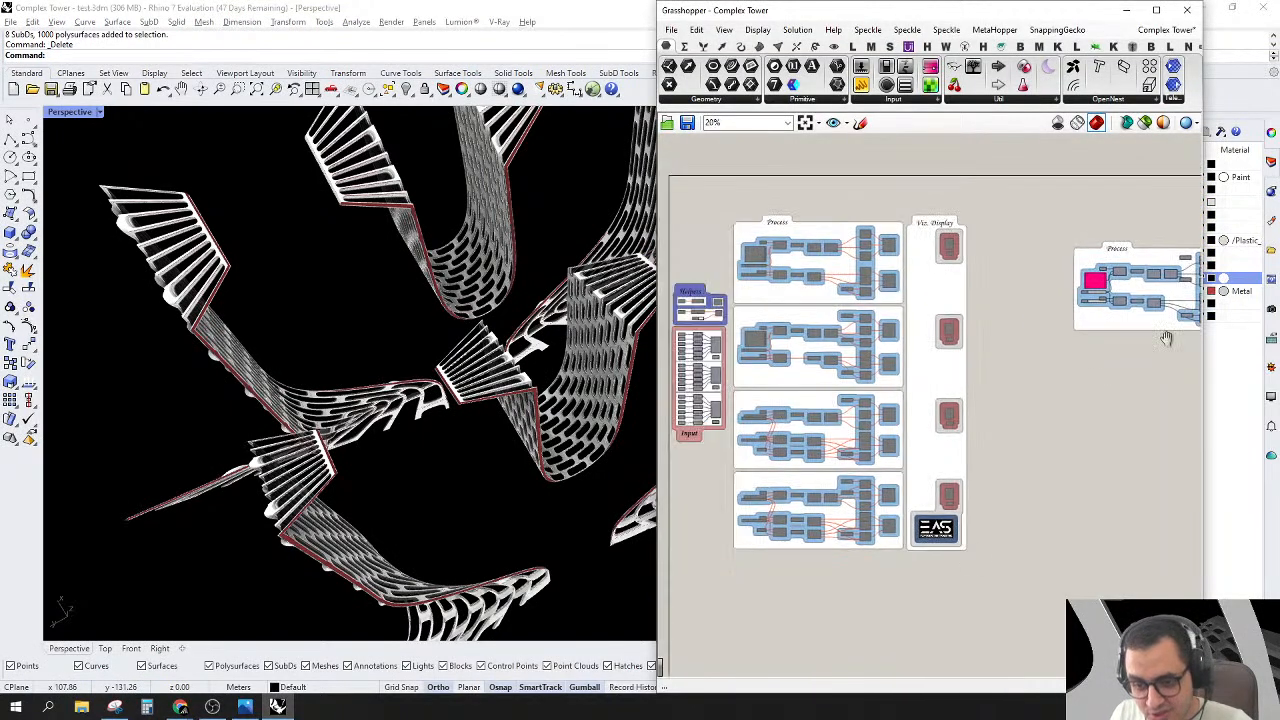
{"action": "scroll", "coordinate": [810, 335], "scroll_direction": "up", "scroll_amount": 3}
{"action": "scroll", "coordinate": [873, 320], "scroll_direction": "down", "scroll_amount": 2}
{"action": "right_click_drag", "start_coordinate": [954, 334], "coordinate": [697, 358]}
{"action": "left_click_drag", "start_coordinate": [1166, 192], "coordinate": [822, 428]}
{"action": "right_click", "coordinate": [917, 198]}
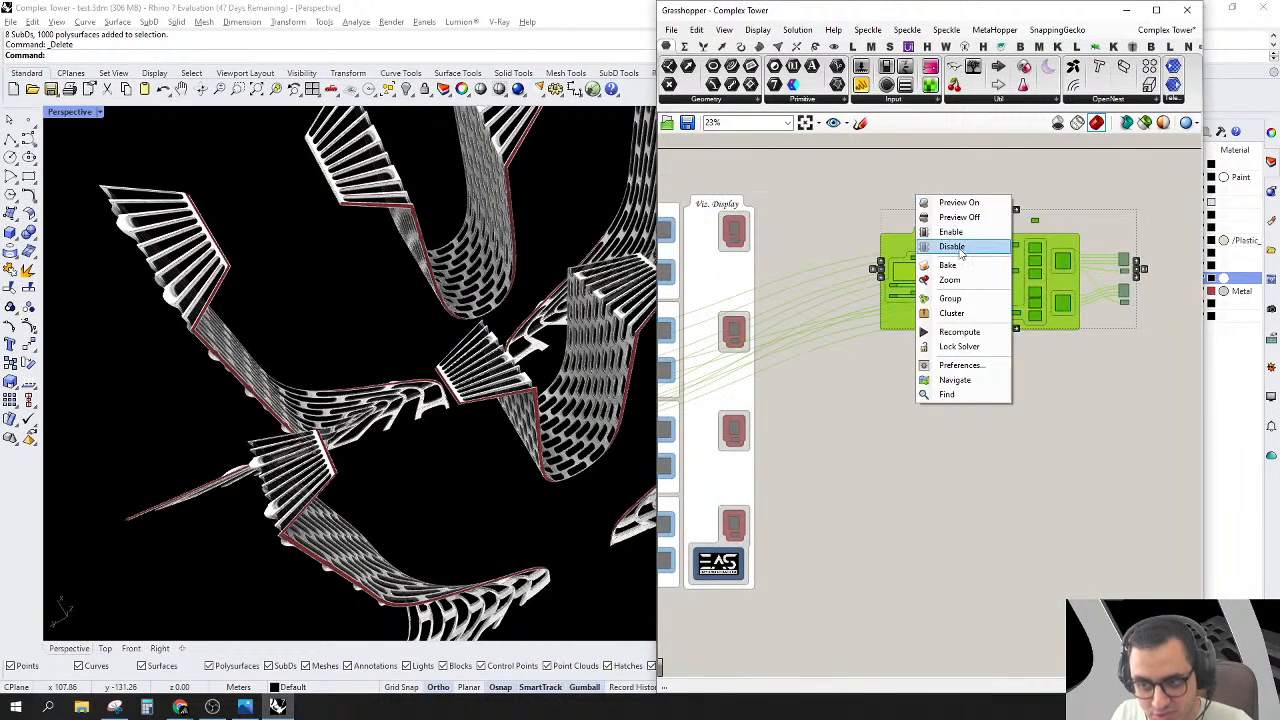
{"action": "left_click", "coordinate": [960, 255]}
Step: Compare the separate Process group with the four stacked Process groups on the Grasshopper canvas
{"action": "scroll", "coordinate": [920, 183], "scroll_direction": "down", "scroll_amount": 2}
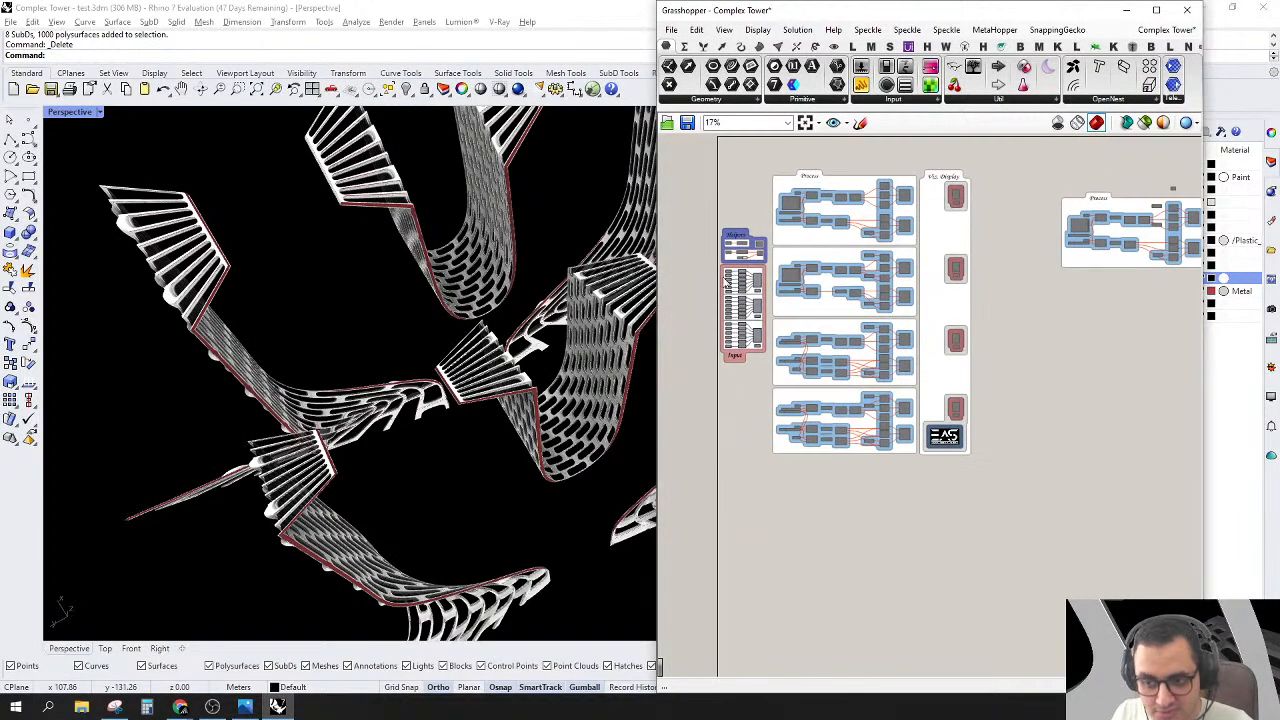
{"action": "scroll", "coordinate": [808, 288], "scroll_direction": "up", "scroll_amount": 2}
{"action": "right_click_drag", "start_coordinate": [968, 335], "coordinate": [674, 409]}
{"action": "right_click_drag", "start_coordinate": [1030, 310], "coordinate": [981, 338]}
{"action": "scroll", "coordinate": [1002, 313], "scroll_direction": "up", "scroll_amount": 2}
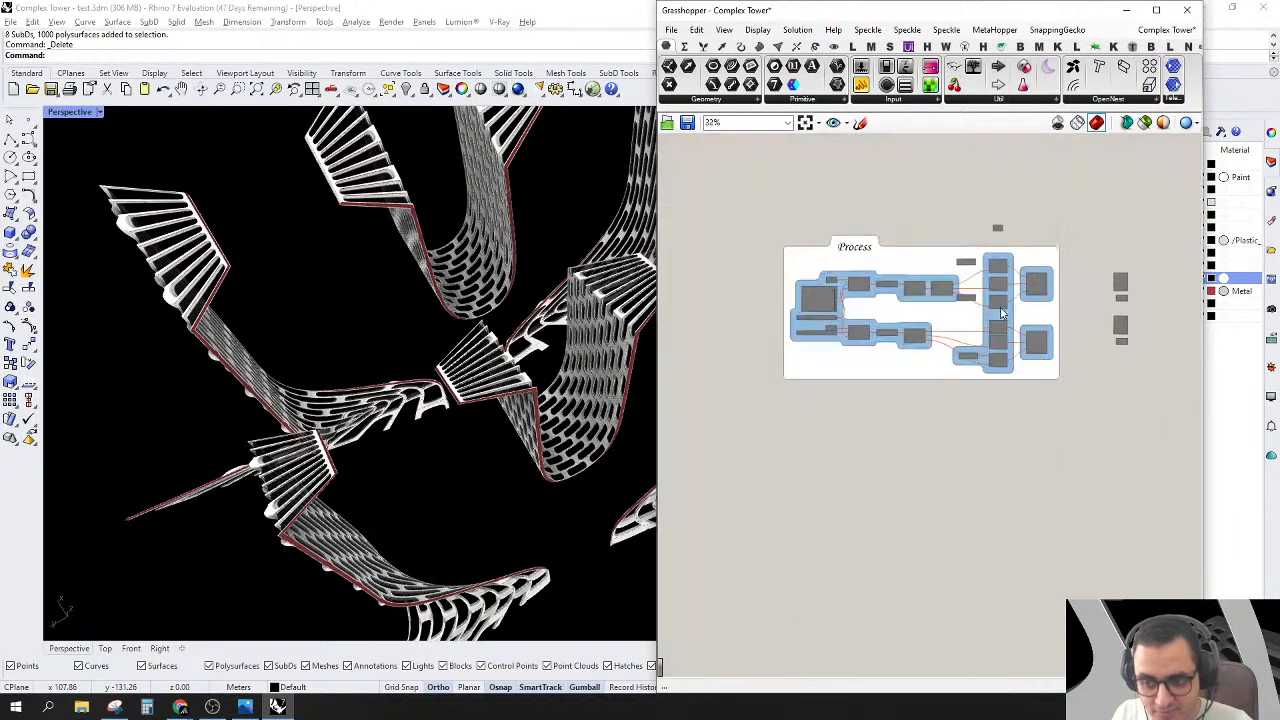
{"action": "scroll", "coordinate": [1003, 313], "scroll_direction": "up", "scroll_amount": 2}
{"action": "scroll", "coordinate": [860, 325], "scroll_direction": "down", "scroll_amount": 2}
{"action": "right_click_drag", "start_coordinate": [899, 288], "coordinate": [1012, 223]}
{"action": "scroll", "coordinate": [984, 292], "scroll_direction": "down", "scroll_amount": 5}
{"action": "right_click_drag", "start_coordinate": [978, 345], "coordinate": [880, 342]}
{"action": "scroll", "coordinate": [917, 284], "scroll_direction": "up", "scroll_amount": 5}
{"action": "right_click_drag", "start_coordinate": [879, 260], "coordinate": [988, 279]}
{"action": "scroll", "coordinate": [1049, 281], "scroll_direction": "down", "scroll_amount": 4}
{"action": "right_click_drag", "start_coordinate": [770, 232], "coordinate": [868, 264]}
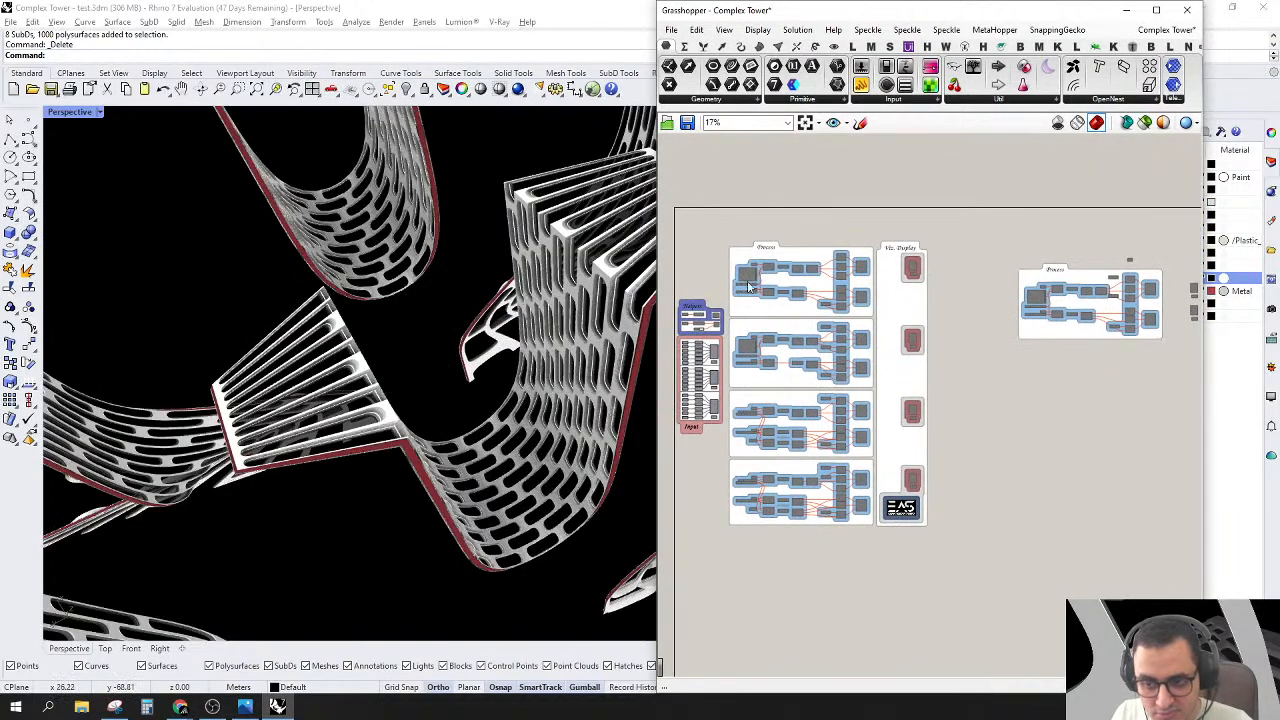
Step: Select only the components inside the top stacked Process group, leaving out the linked Helpers component
{"action": "scroll", "coordinate": [943, 200], "scroll_direction": "up", "scroll_amount": 4}
{"action": "left_click_drag", "start_coordinate": [1010, 183], "coordinate": [702, 371]}
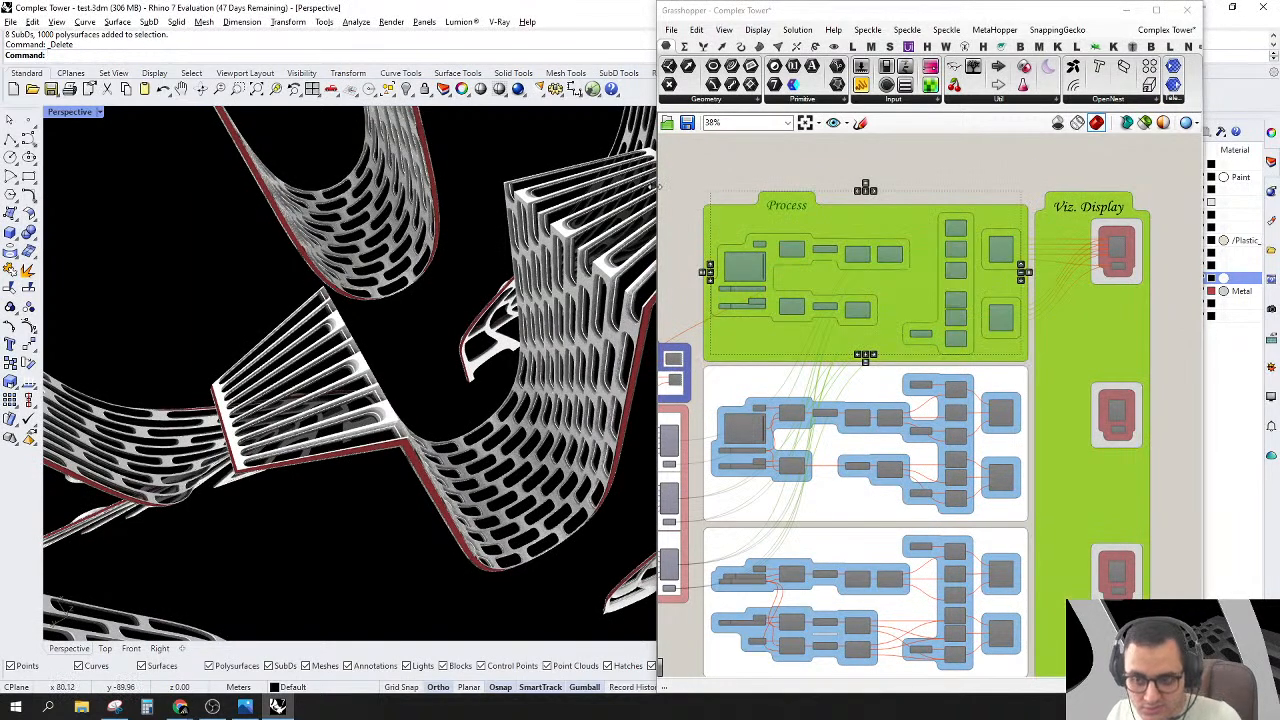
{"action": "left_click", "coordinate": [717, 206]}
{"action": "left_click_drag", "start_coordinate": [664, 197], "coordinate": [1034, 374]}
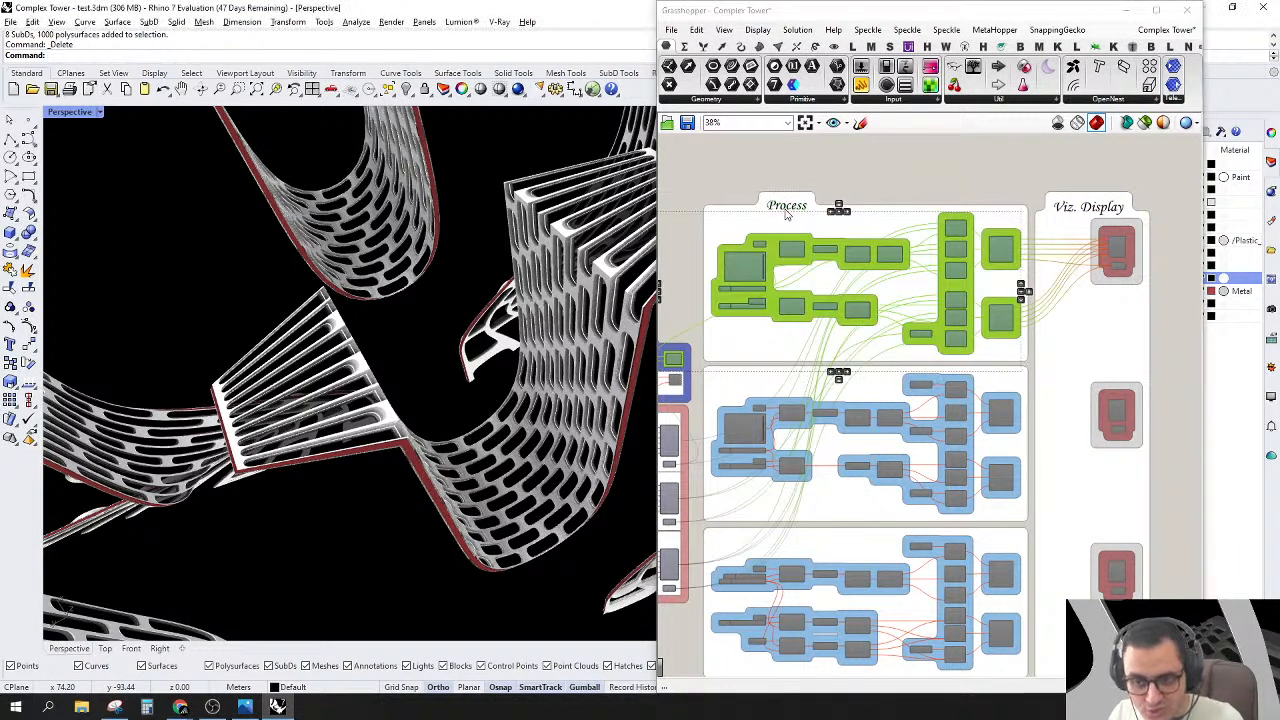
{"action": "right_click_drag", "start_coordinate": [705, 337], "coordinate": [944, 342]}
{"action": "left_click_drag", "start_coordinate": [834, 297], "coordinate": [937, 376], "text": "ctrl"}
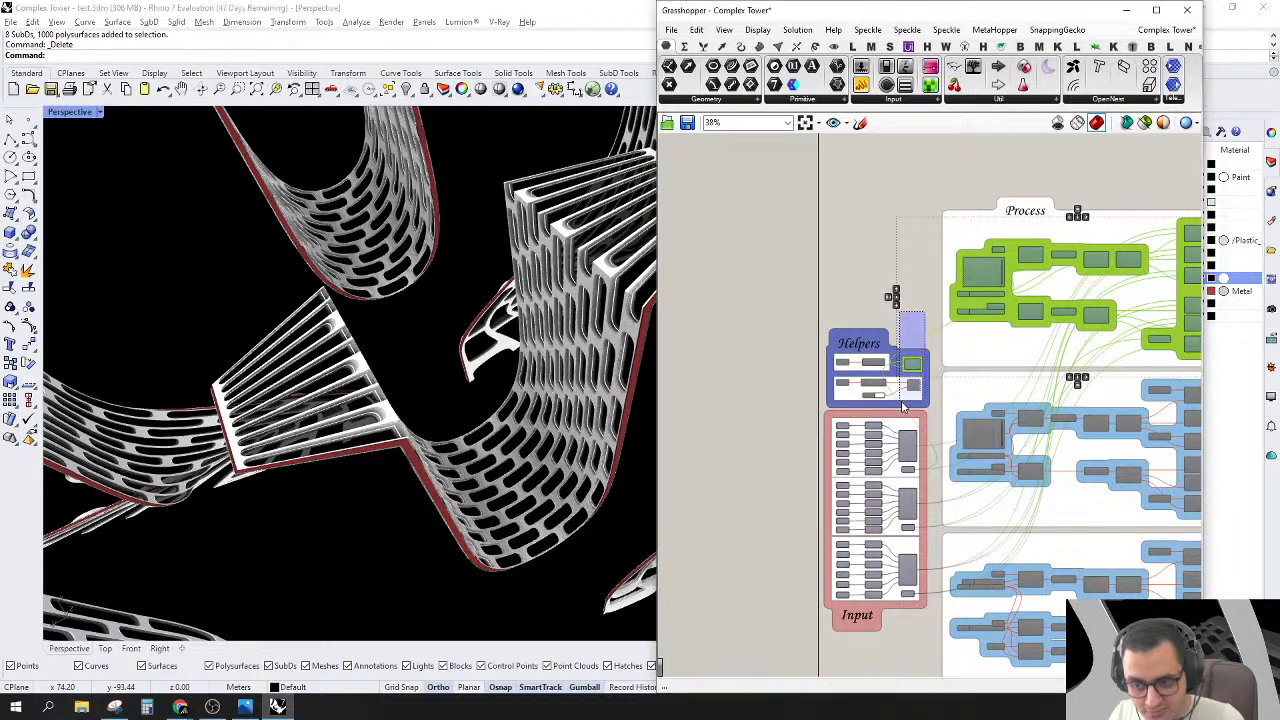
{"action": "right_click_drag", "start_coordinate": [1040, 288], "coordinate": [850, 323]}
{"action": "key", "text": "ctrl+c"}
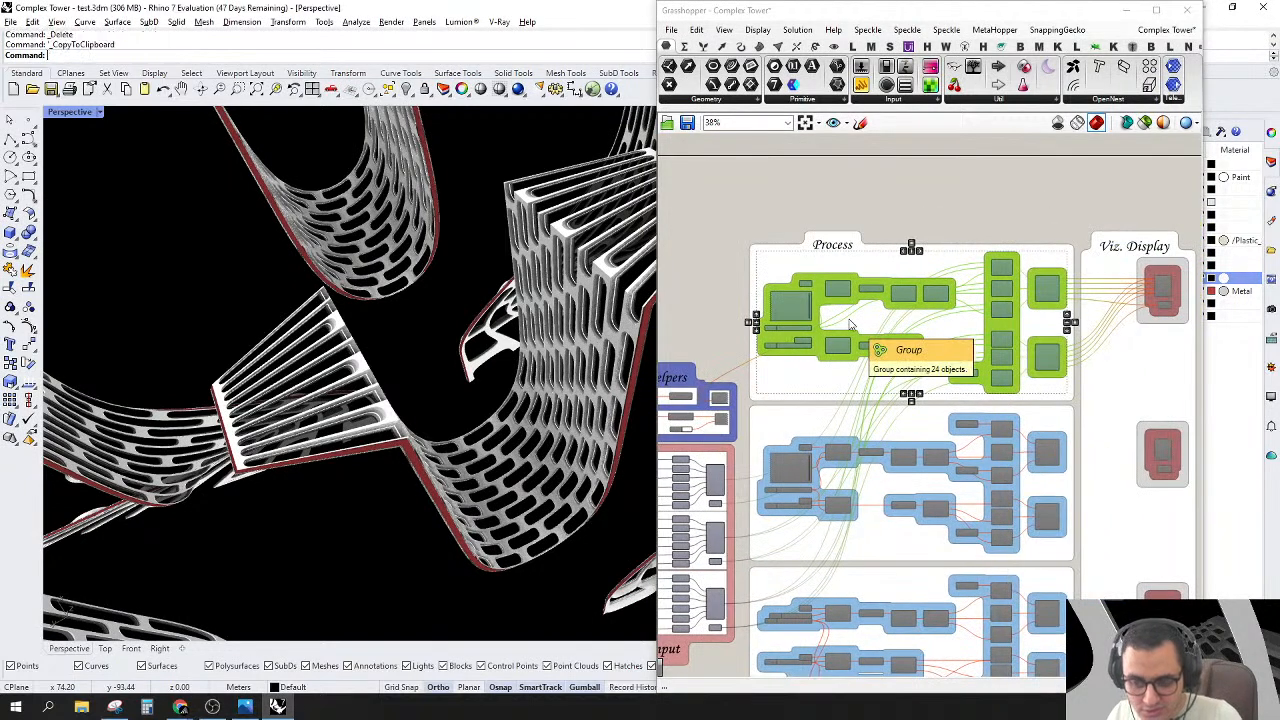
{"action": "key", "text": "ctrl+v"}
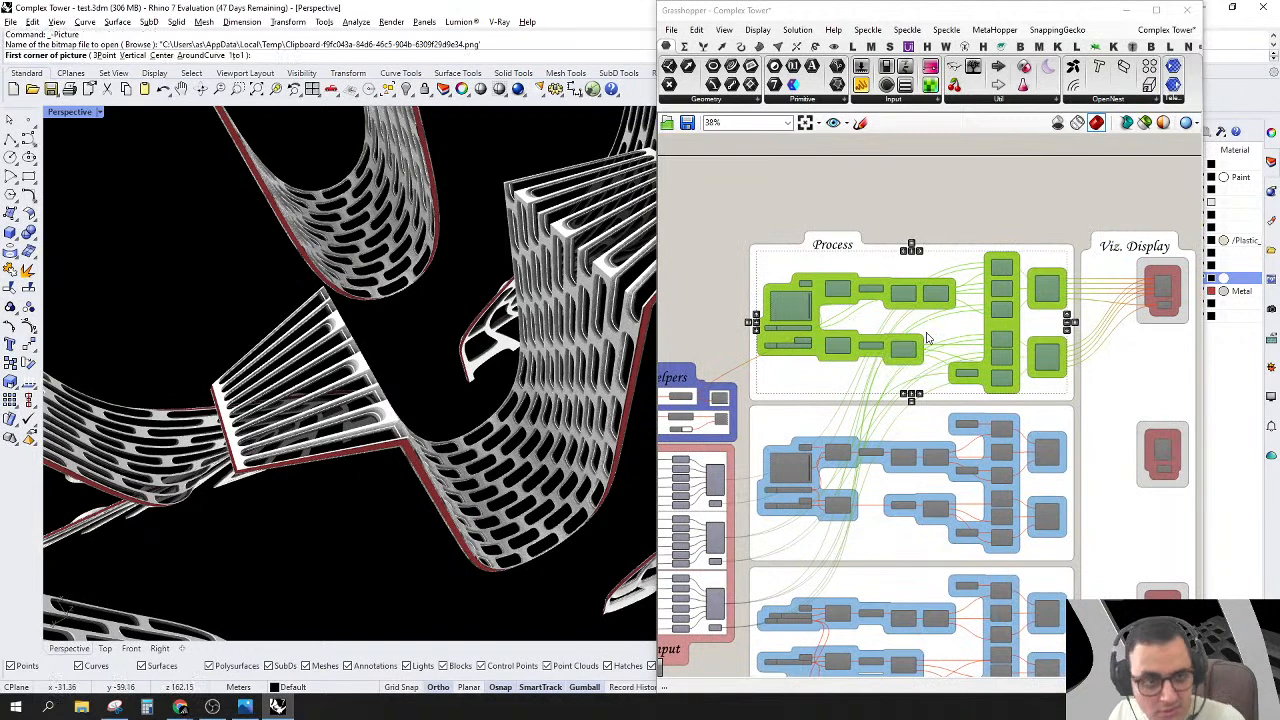
{"action": "key", "text": "Escape"}
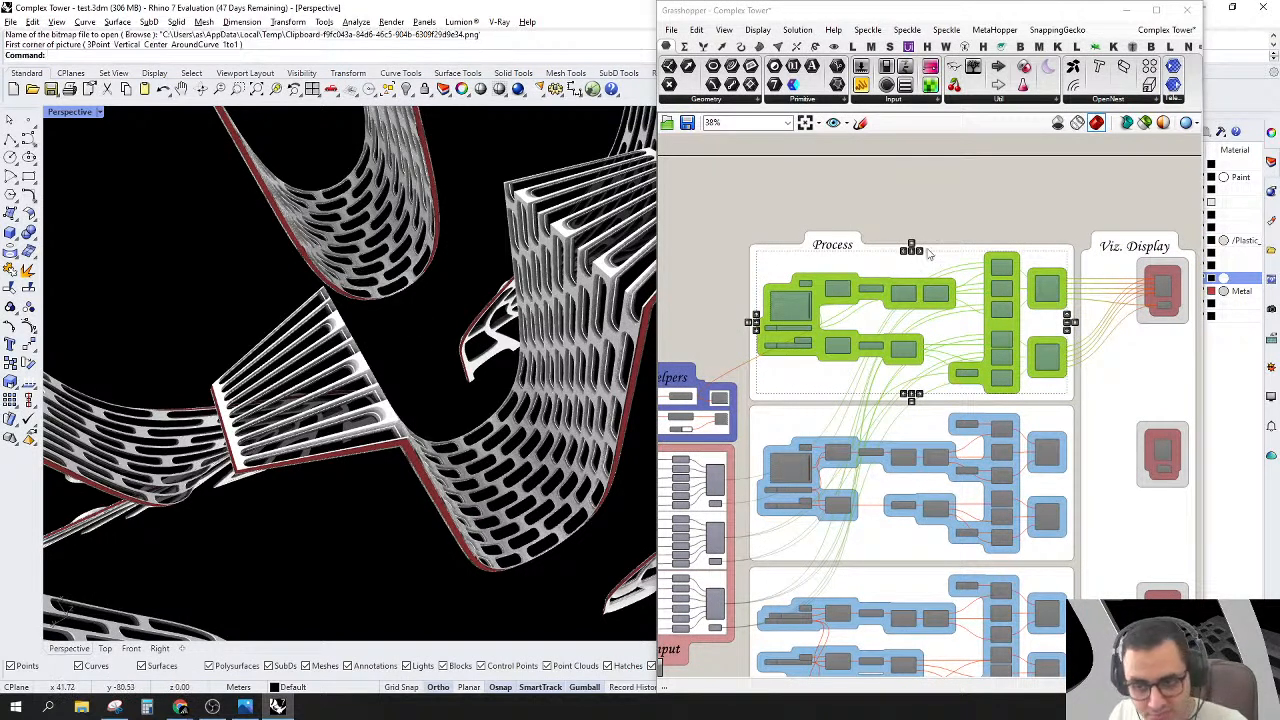
{"action": "right_click_drag", "start_coordinate": [928, 254], "coordinate": [840, 235]}
{"action": "key", "text": "ctrl+v"}
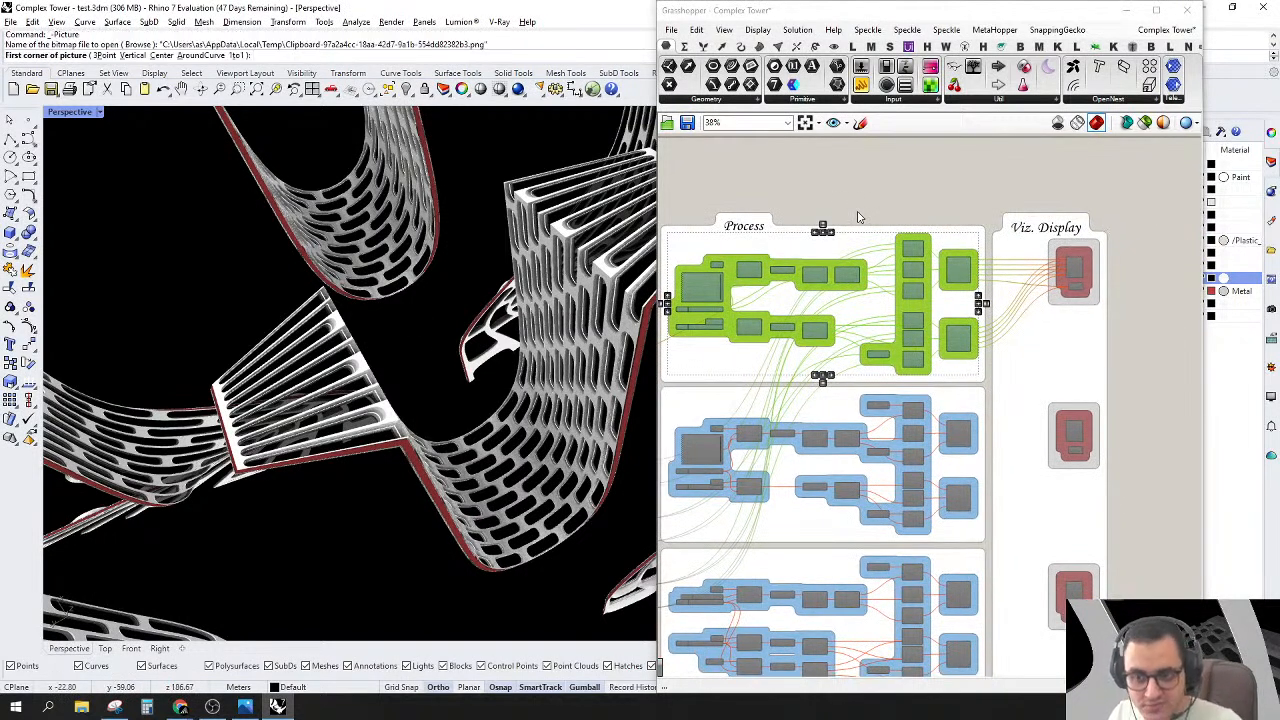
{"action": "right_click_drag", "start_coordinate": [858, 217], "coordinate": [888, 219]}
{"action": "key", "text": "Escape"}
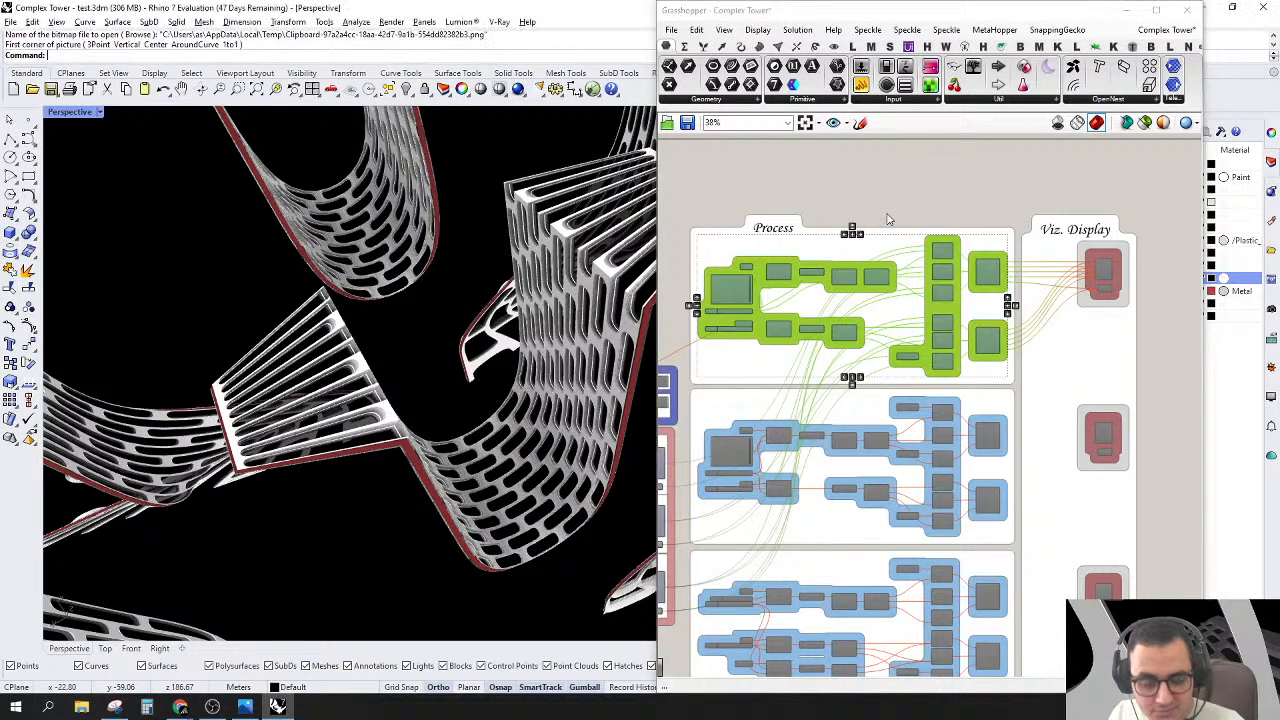
Step: Duplicate the selected top Process components and place the copy just below the separate Process group
{"action": "right_click", "coordinate": [873, 281]}
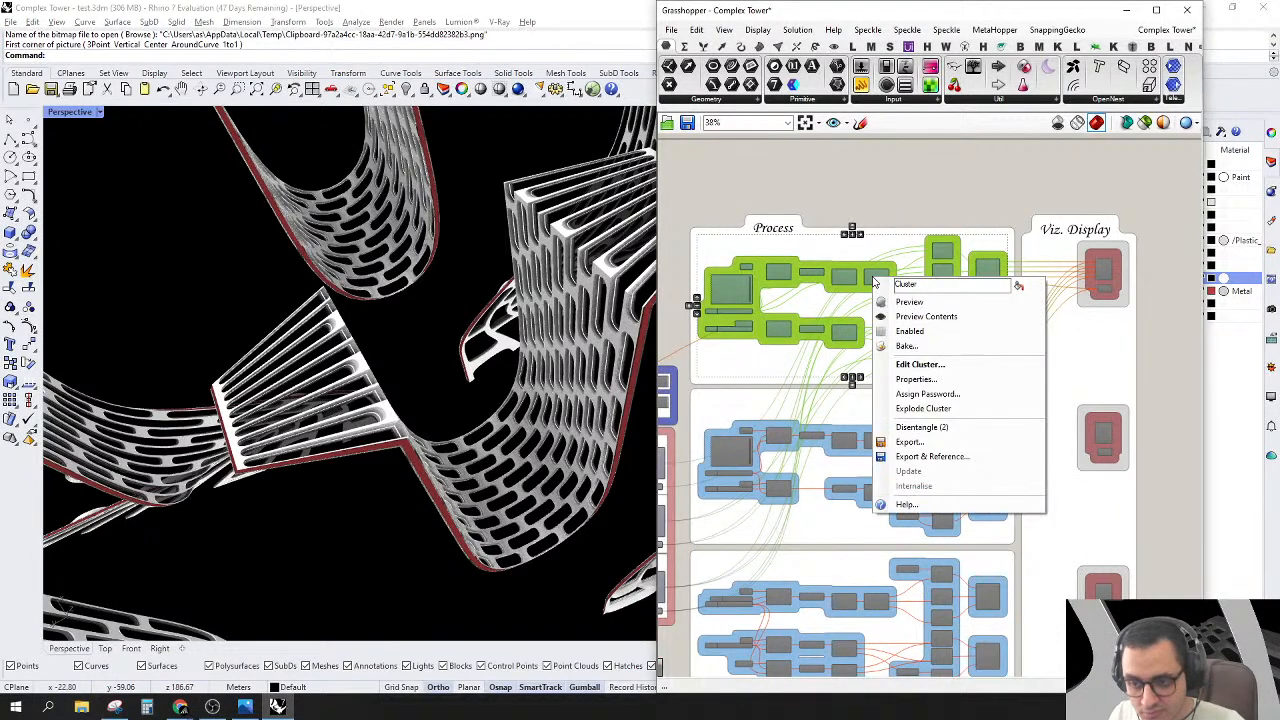
{"action": "left_click", "coordinate": [697, 31]}
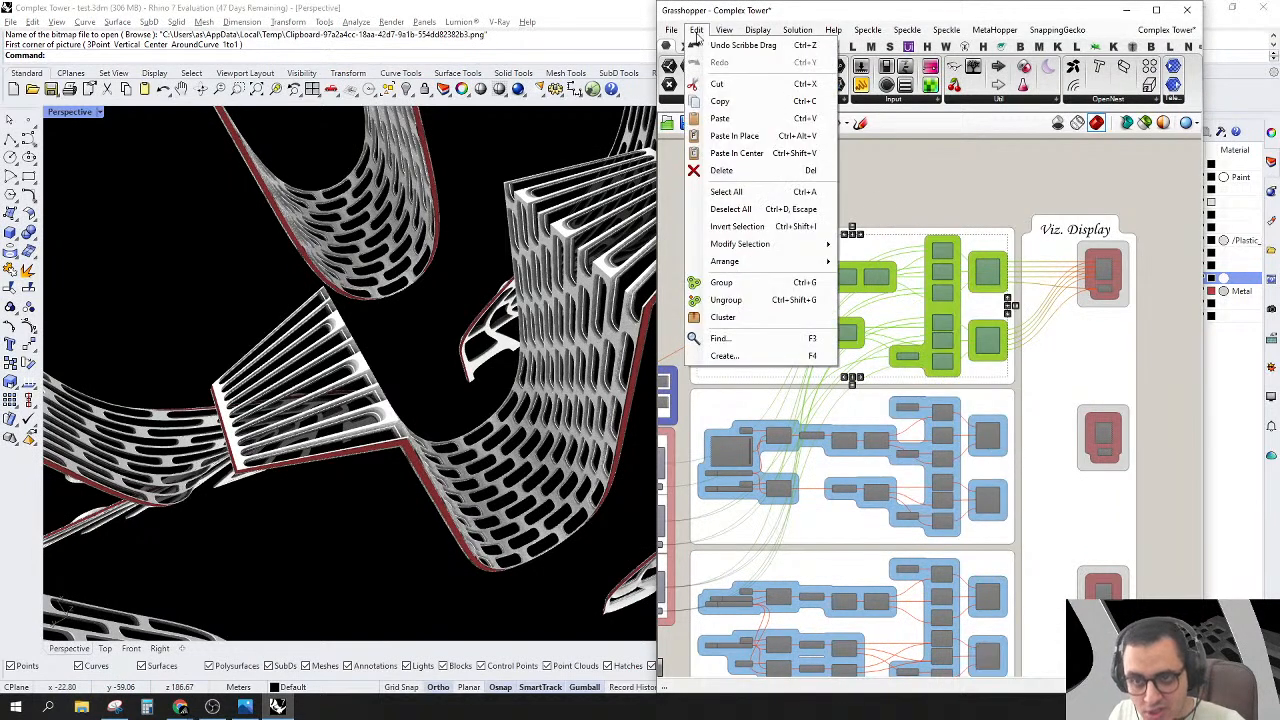
{"action": "left_click", "coordinate": [721, 101]}
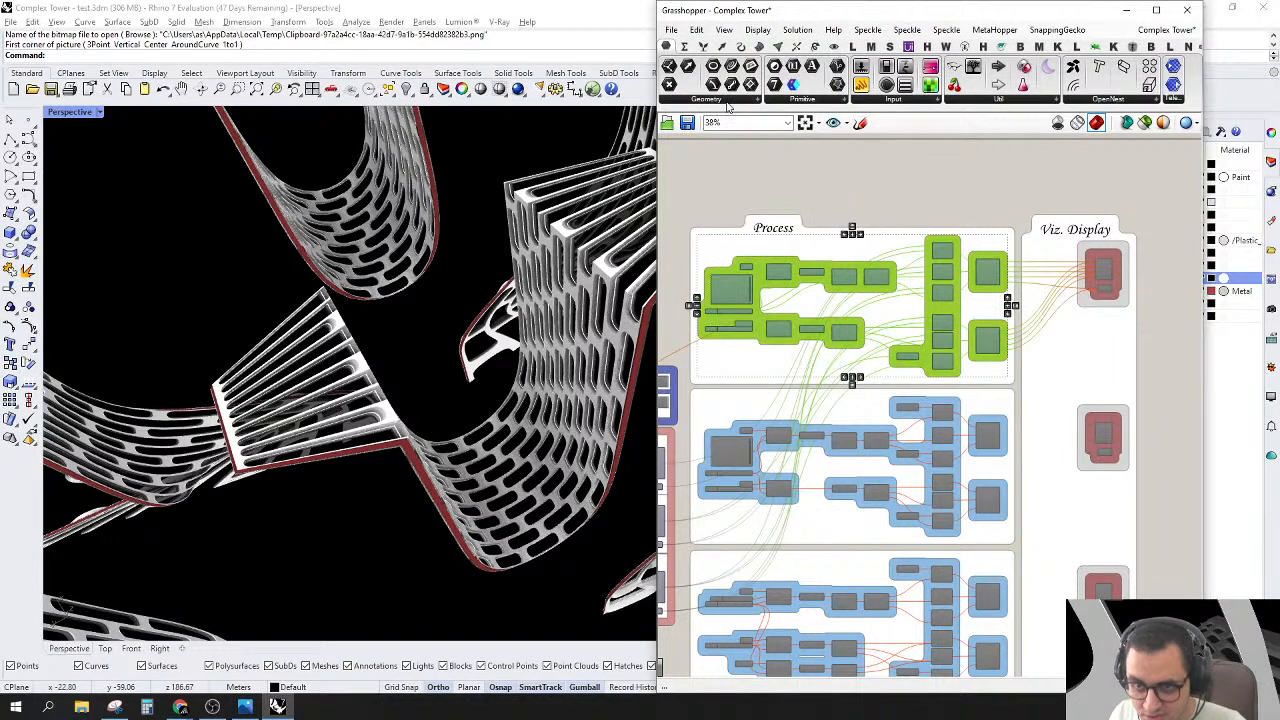
{"action": "left_click", "coordinate": [697, 30]}
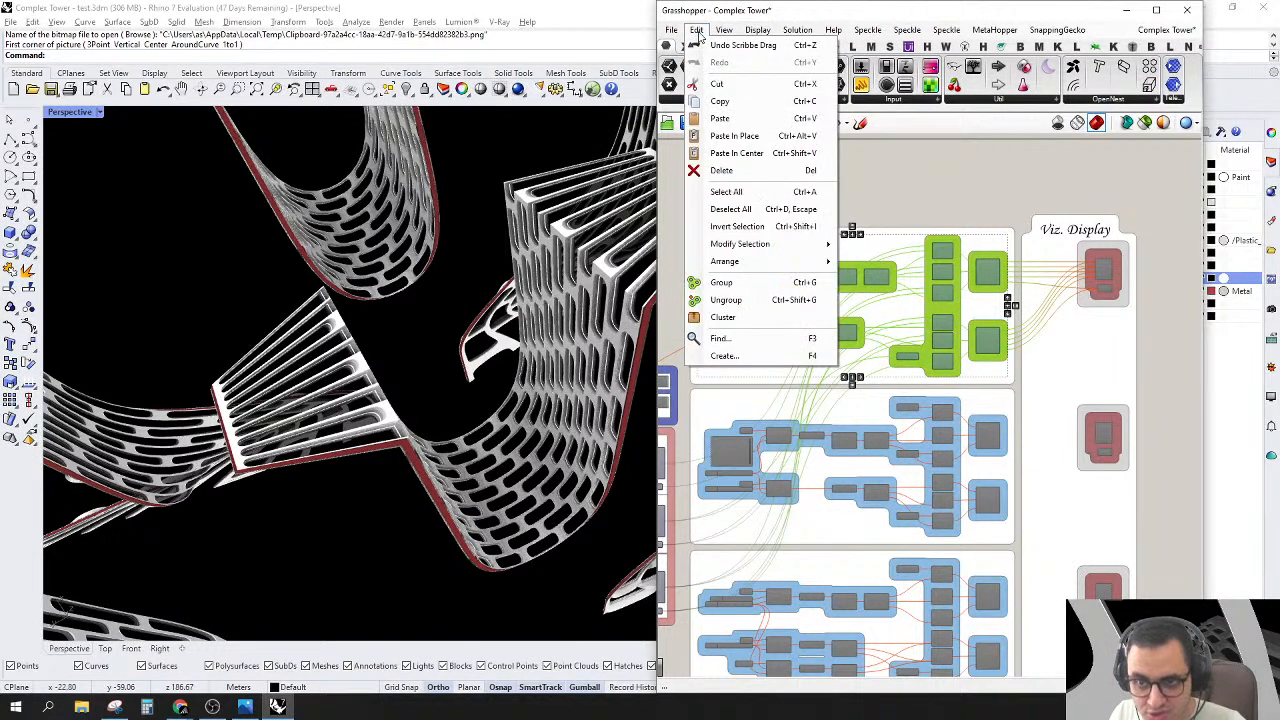
{"action": "left_click", "coordinate": [735, 153]}
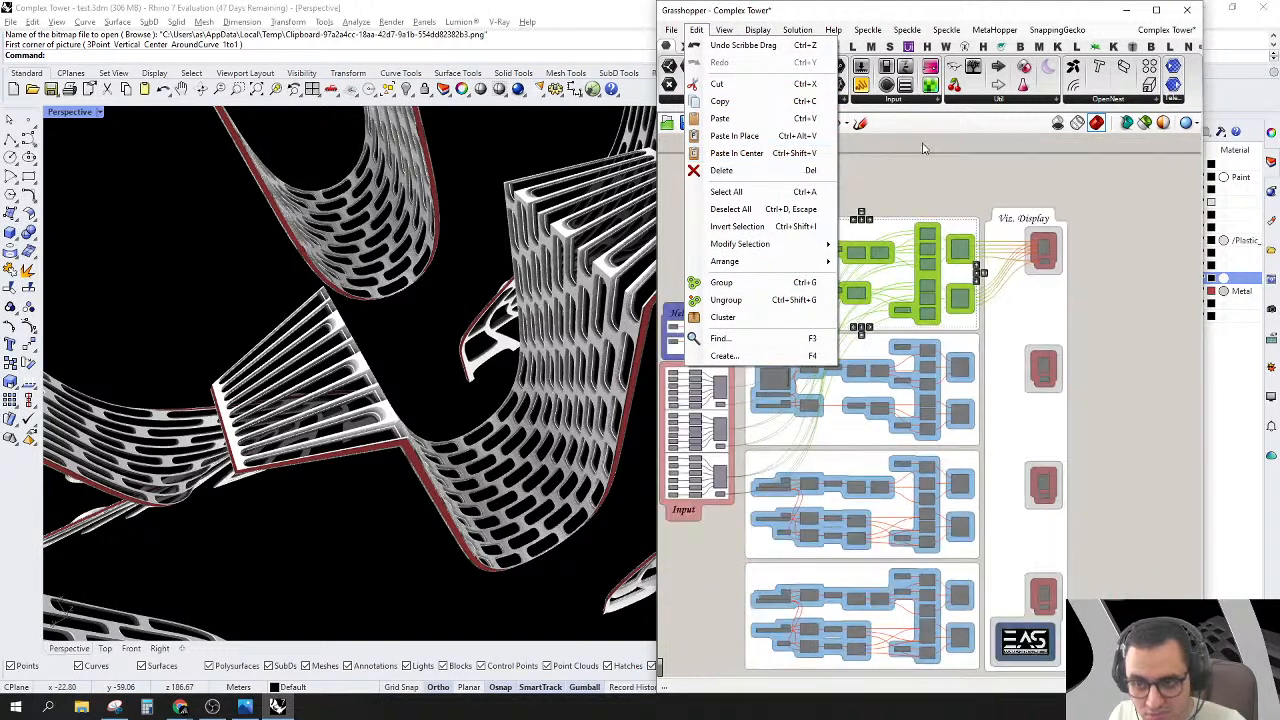
{"action": "right_click_drag", "start_coordinate": [1038, 220], "coordinate": [783, 246]}
{"action": "right_click_drag", "start_coordinate": [1157, 452], "coordinate": [960, 249]}
{"action": "left_click", "coordinate": [697, 30]}
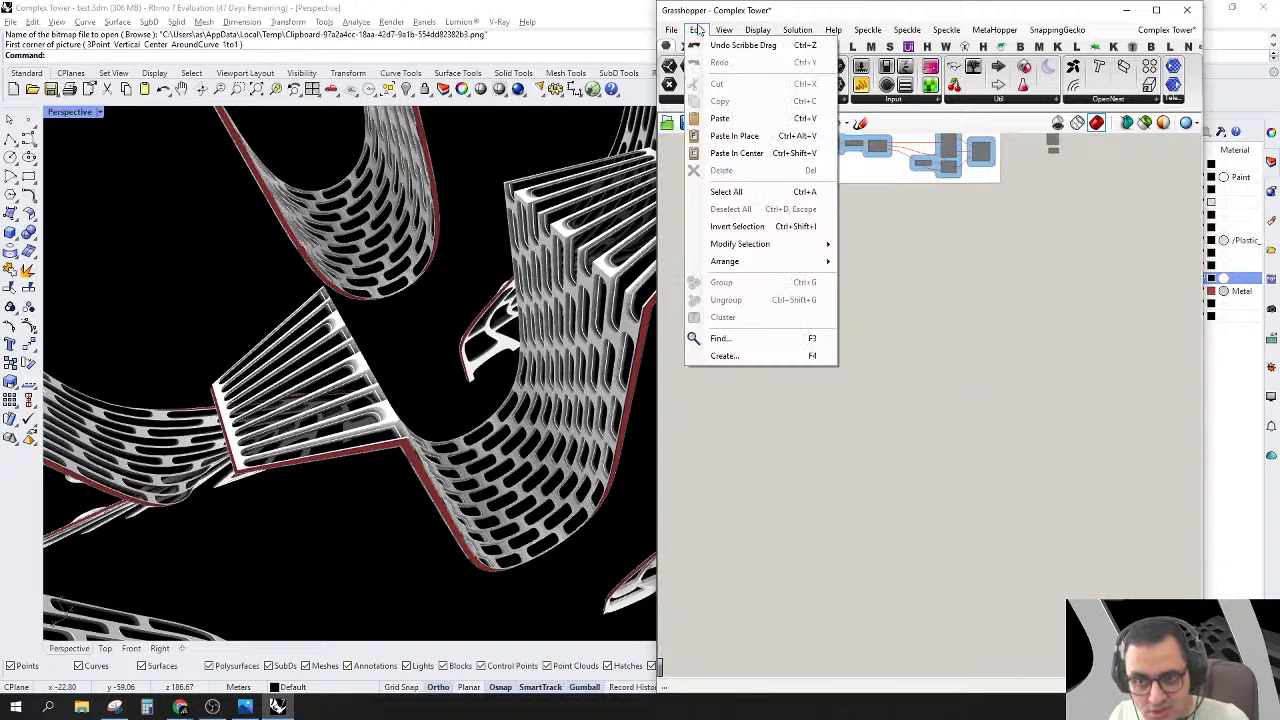
{"action": "left_click", "coordinate": [736, 152]}
{"action": "right_click_drag", "start_coordinate": [1060, 366], "coordinate": [1021, 480]}
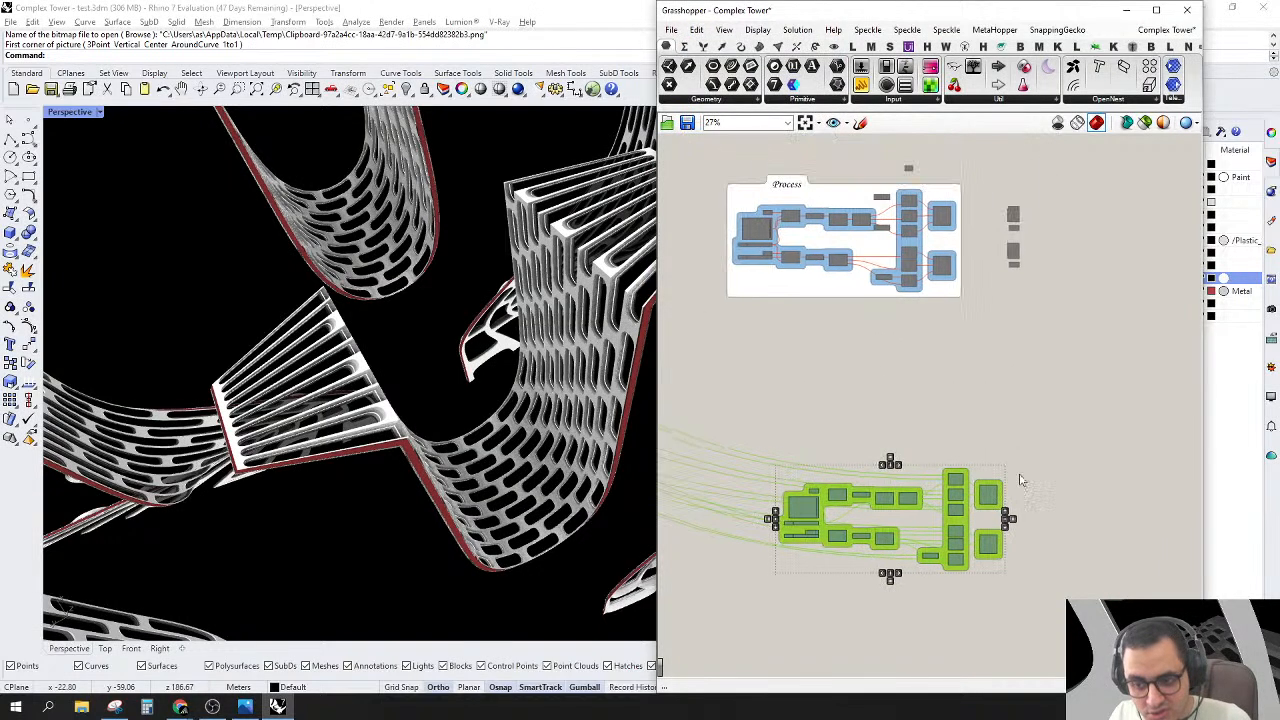
{"action": "left_click_drag", "start_coordinate": [800, 508], "coordinate": [755, 376]}
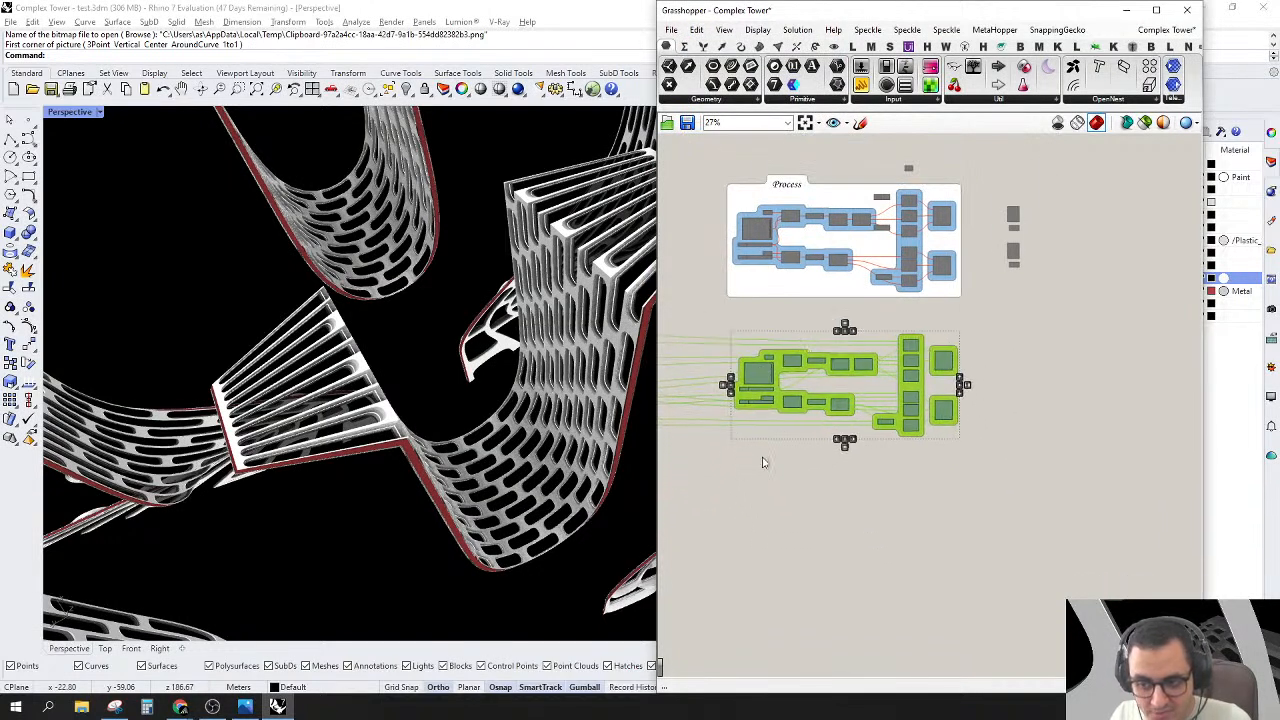
Step: Enable all components of the duplicated Process definition
{"action": "right_click_drag", "start_coordinate": [765, 463], "coordinate": [928, 472]}
{"action": "left_click", "coordinate": [940, 495]}
{"action": "right_click_drag", "start_coordinate": [1005, 405], "coordinate": [937, 401]}
{"action": "left_click_drag", "start_coordinate": [1107, 325], "coordinate": [716, 522]}
{"action": "right_click", "coordinate": [965, 438]}
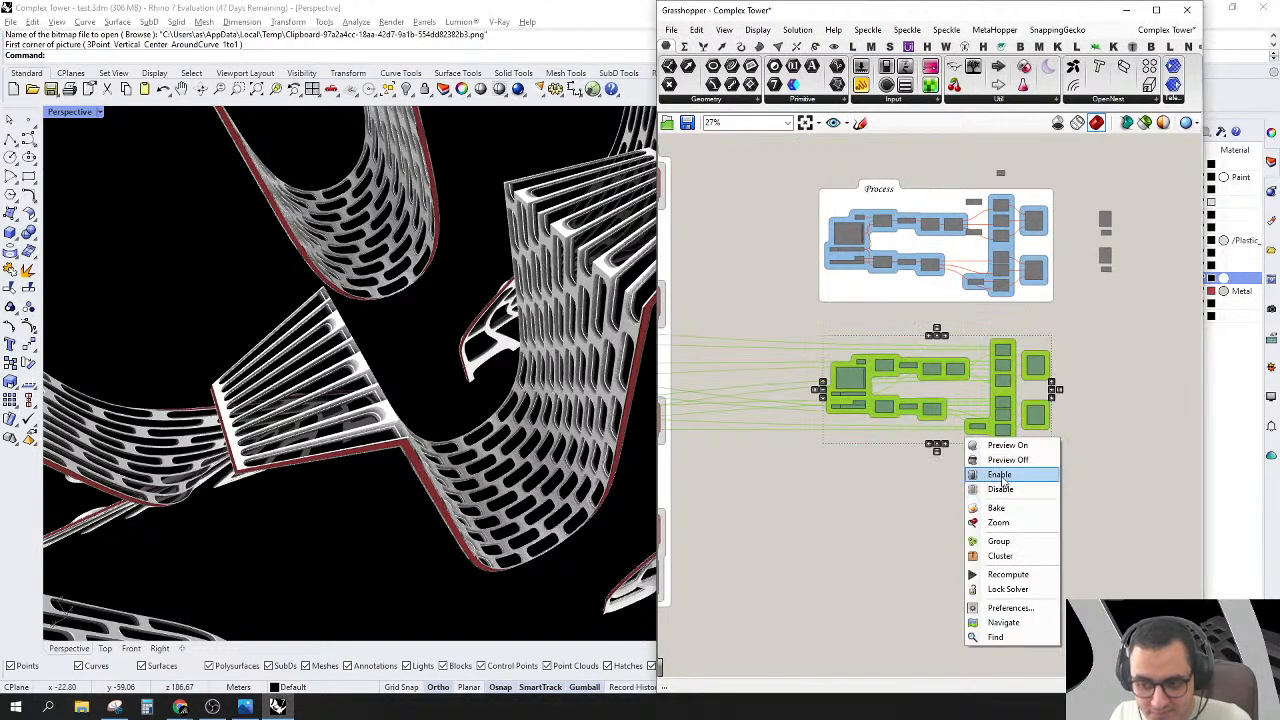
{"action": "left_click", "coordinate": [1001, 475]}
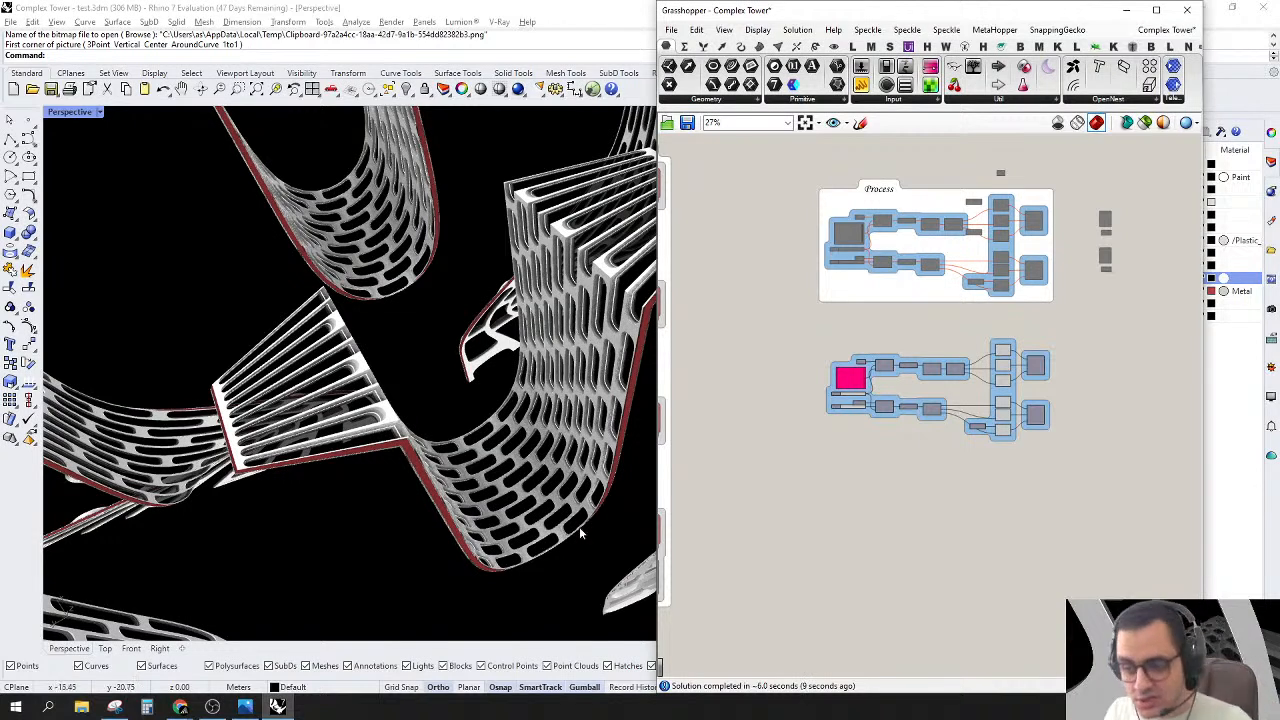
Step: Examine the perforated facade's curved bends and openings up close alongside the duplicated Process components
{"action": "scroll", "coordinate": [1013, 395], "scroll_direction": "up", "scroll_amount": 6}
{"action": "scroll", "coordinate": [978, 316], "scroll_direction": "down", "scroll_amount": 7}
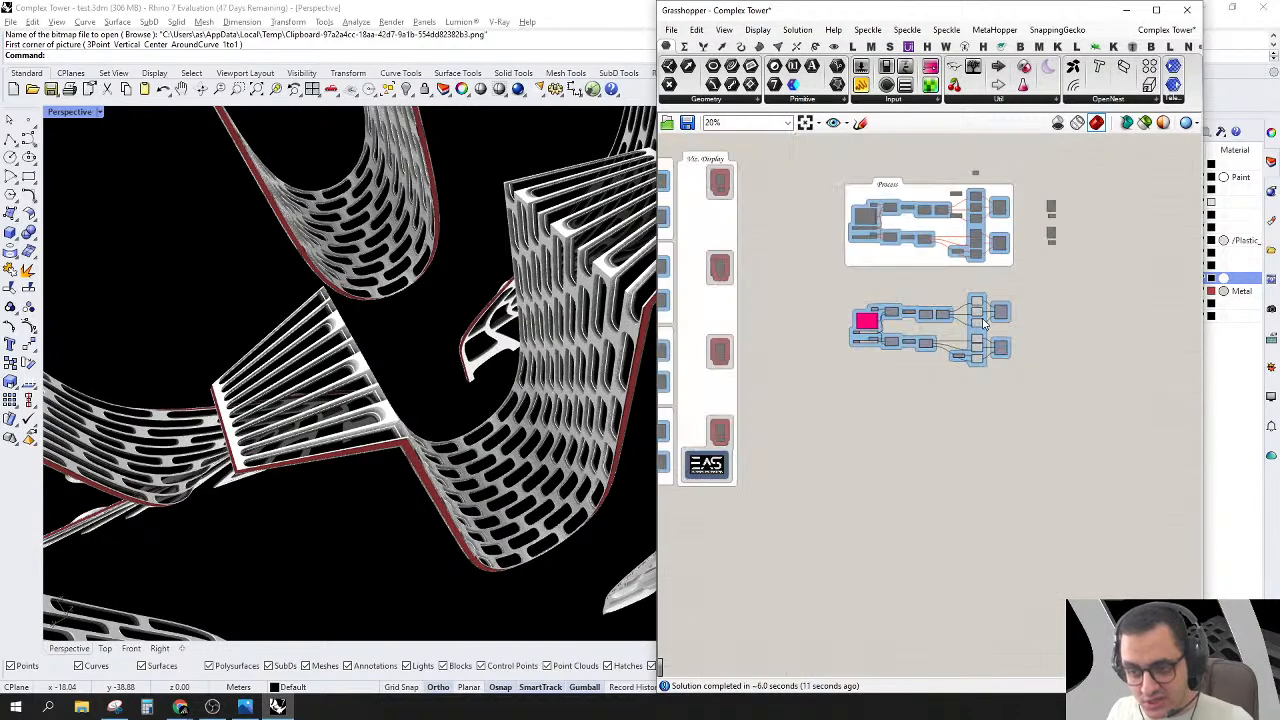
{"action": "scroll", "coordinate": [593, 495], "scroll_direction": "up", "scroll_amount": 4}
{"action": "right_click_drag", "start_coordinate": [593, 495], "coordinate": [590, 354]}
{"action": "scroll", "coordinate": [601, 352], "scroll_direction": "down", "scroll_amount": 3}
{"action": "scroll", "coordinate": [589, 354], "scroll_direction": "up", "scroll_amount": 5}
{"action": "scroll", "coordinate": [588, 354], "scroll_direction": "down", "scroll_amount": 1}
{"action": "scroll", "coordinate": [588, 354], "scroll_direction": "up", "scroll_amount": 1}
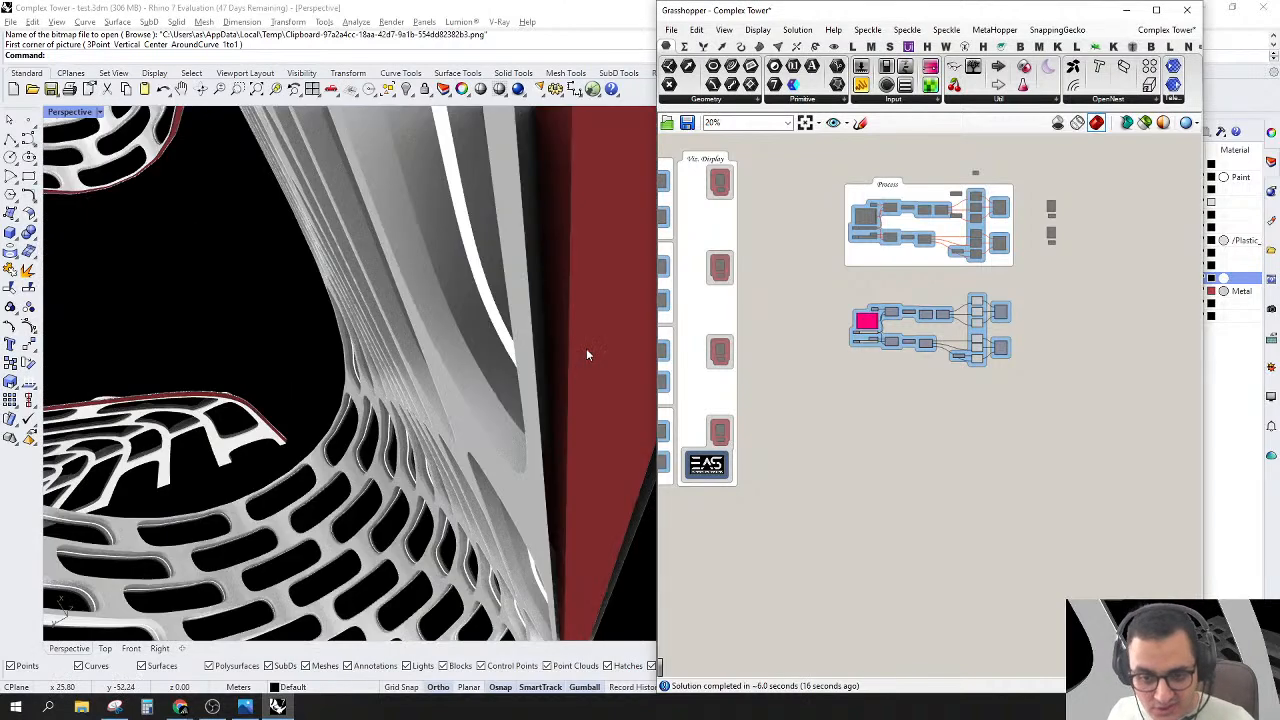
{"action": "scroll", "coordinate": [587, 354], "scroll_direction": "down", "scroll_amount": 5}
{"action": "scroll", "coordinate": [484, 564], "scroll_direction": "up", "scroll_amount": 4}
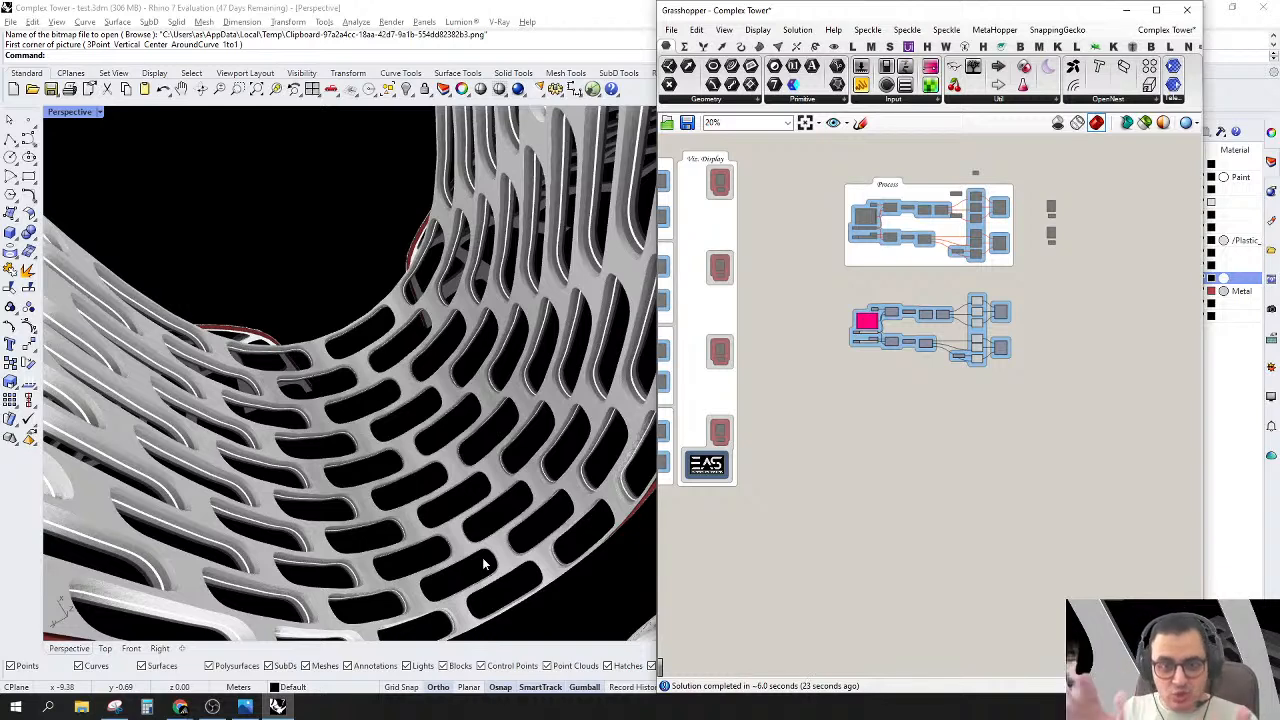
{"action": "scroll", "coordinate": [930, 330], "scroll_direction": "up", "scroll_amount": 5}
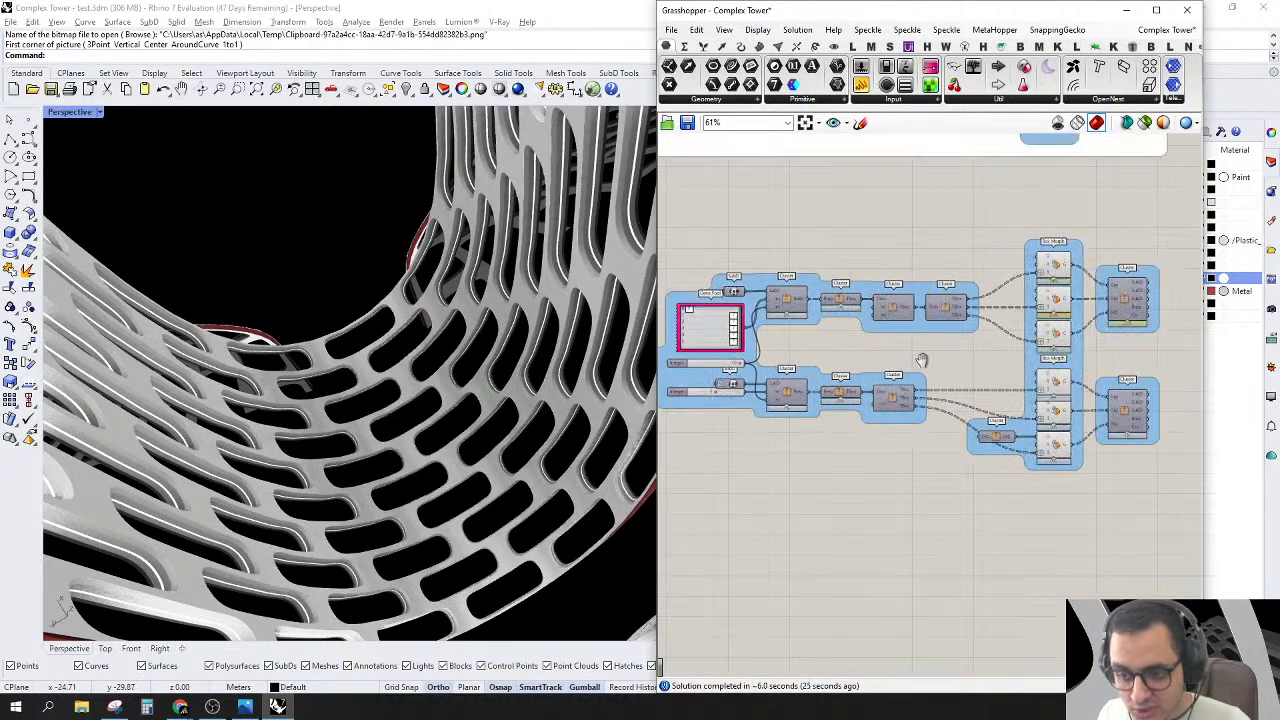
{"action": "scroll", "coordinate": [425, 455], "scroll_direction": "down", "scroll_amount": 6}
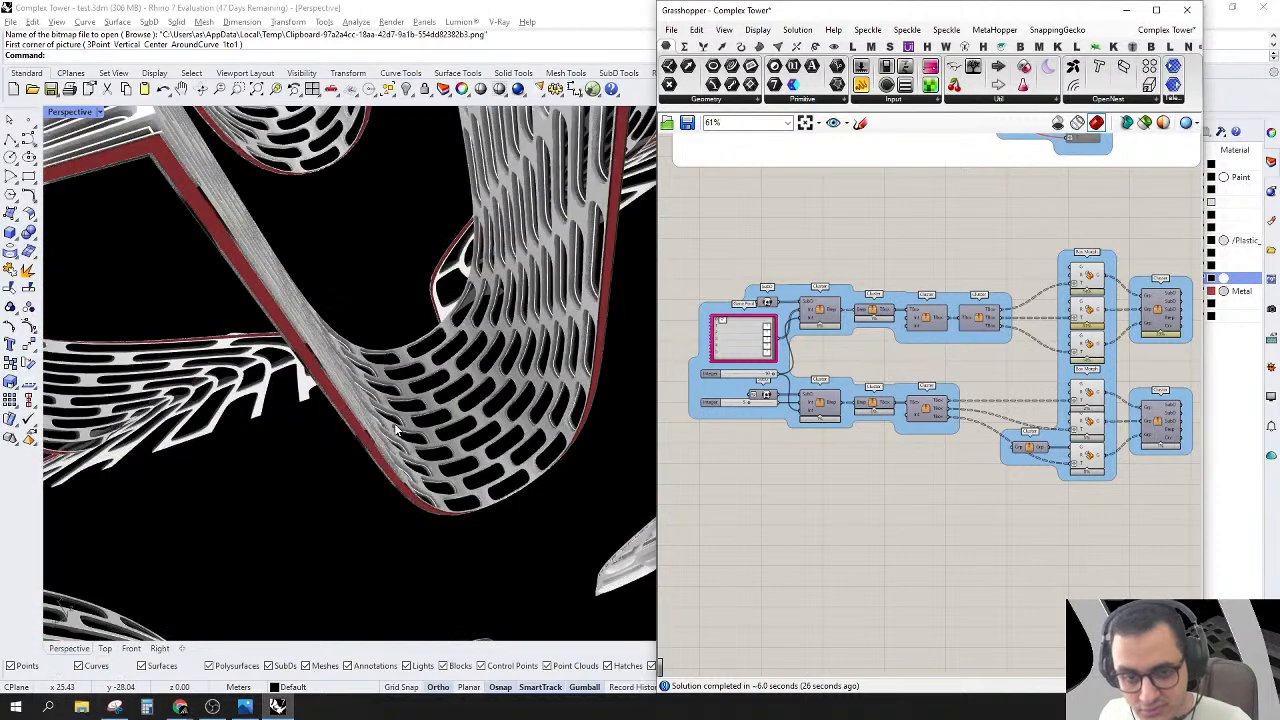
{"action": "right_click_drag", "start_coordinate": [426, 455], "coordinate": [427, 490]}
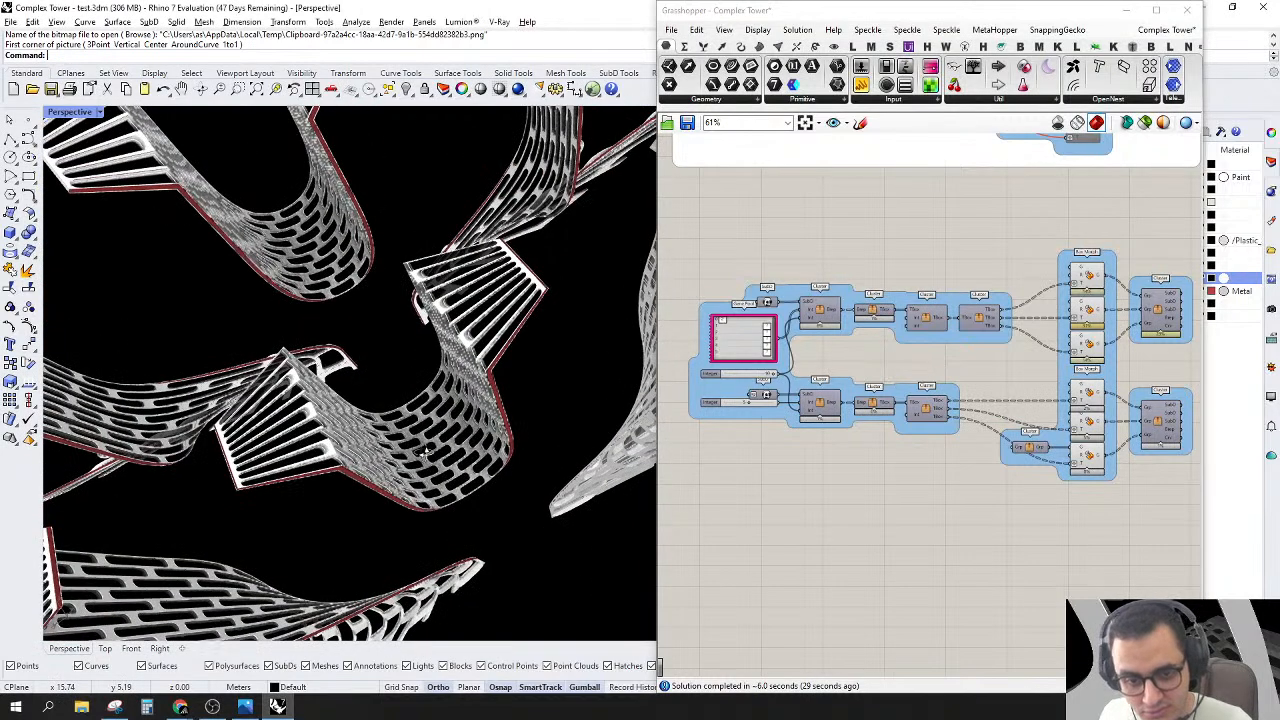
Step: Switch to Rhino, hide the SD-Gh layer and show the SD-Rh layer
{"action": "double_click", "coordinate": [940, 12]}
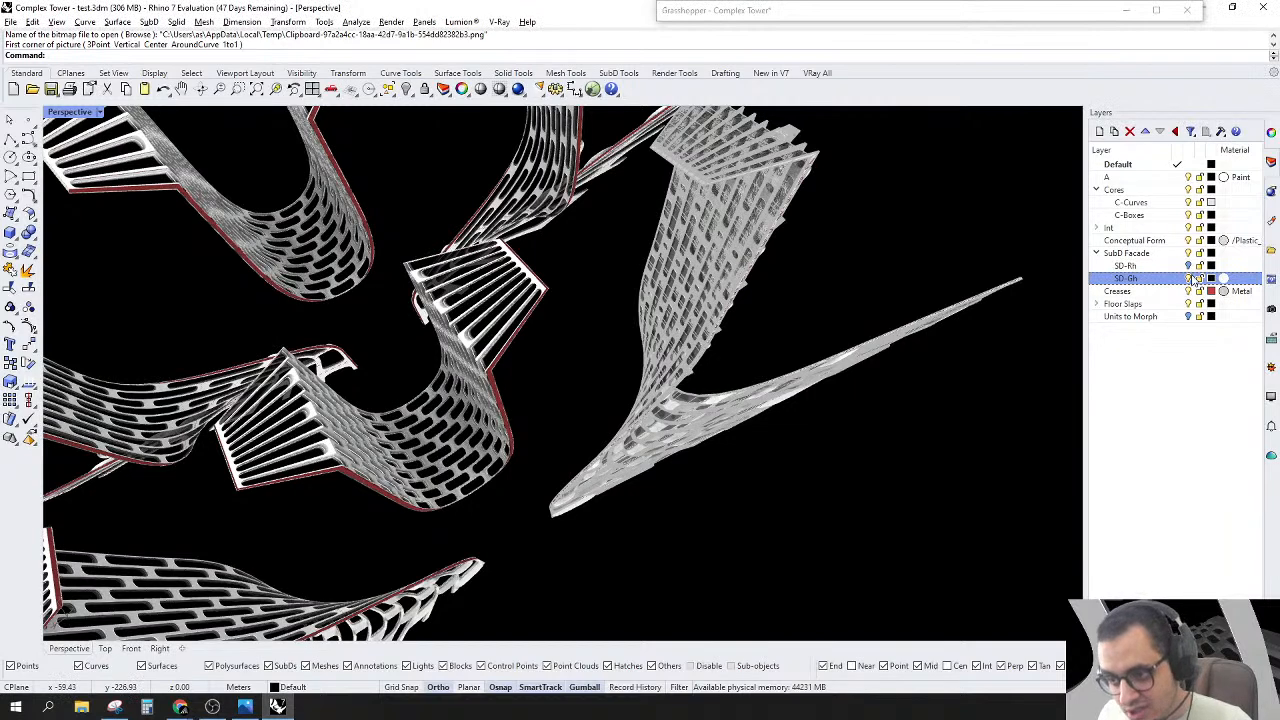
{"action": "left_click", "coordinate": [1189, 278]}
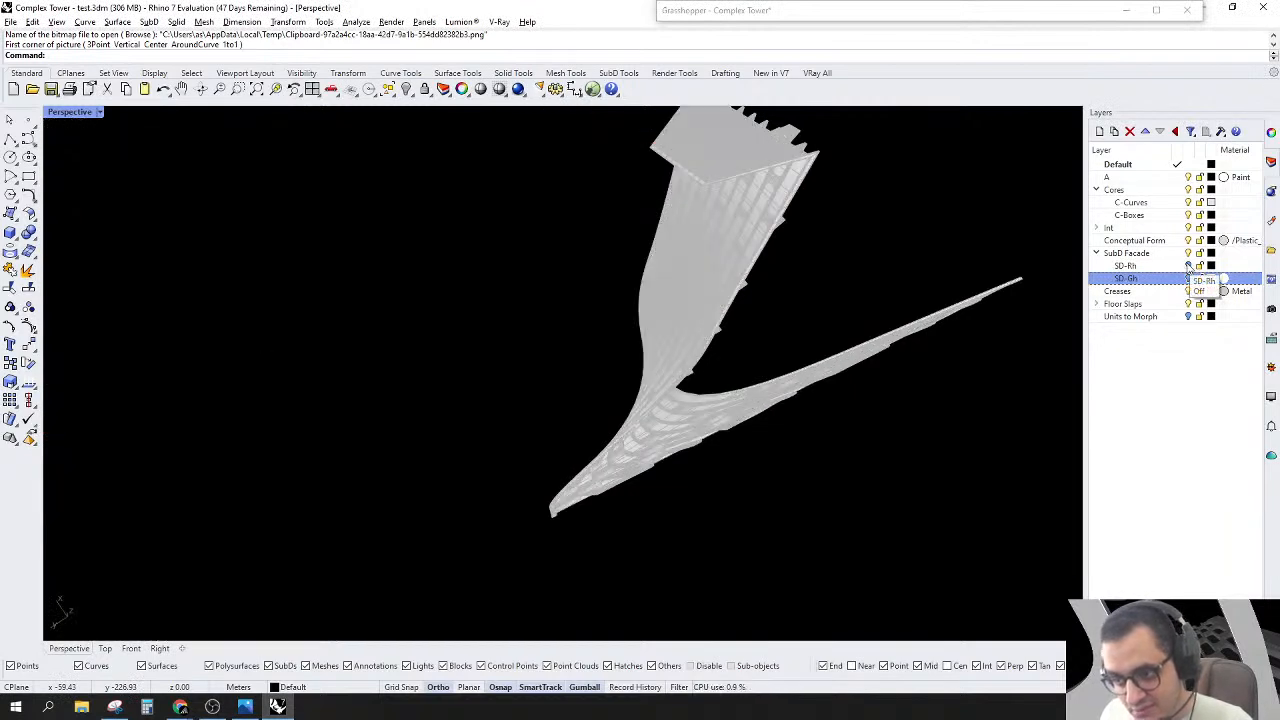
{"action": "left_click", "coordinate": [1188, 266]}
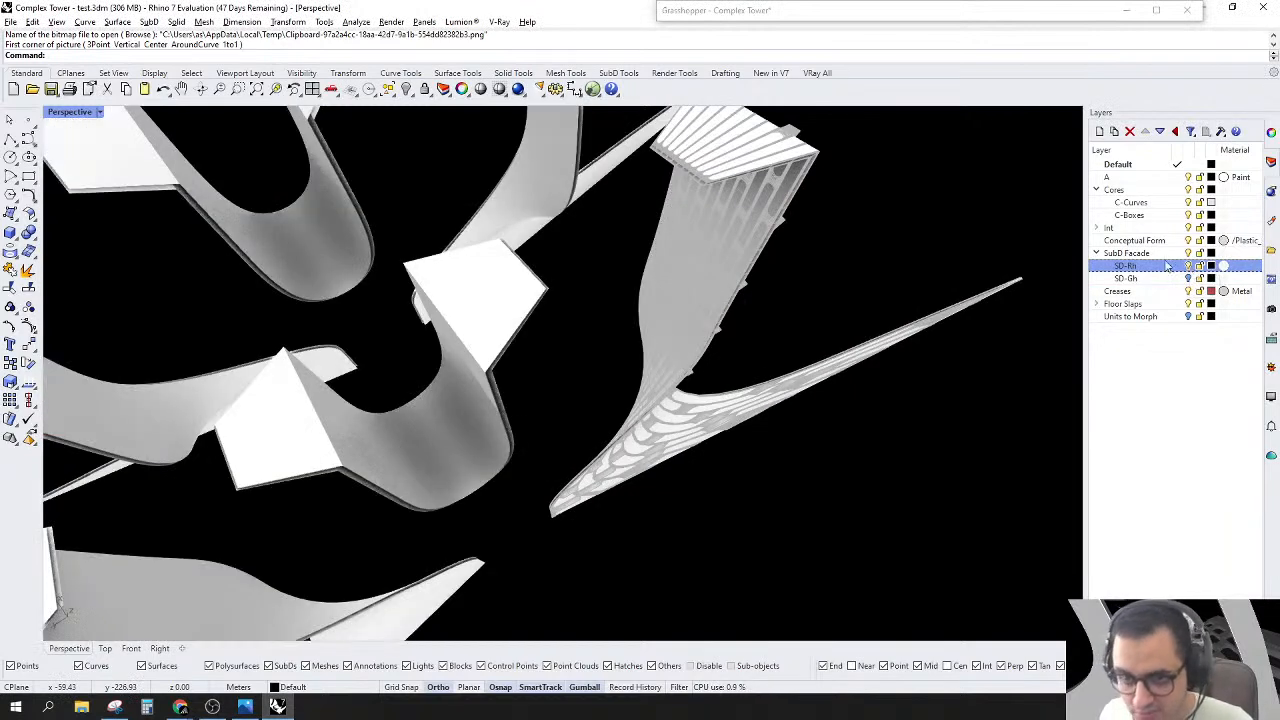
Step: Return to Grasshopper and turn off the preview of the duplicate's Box Morph components and output clusters
{"action": "double_click", "coordinate": [959, 20]}
{"action": "scroll", "coordinate": [953, 386], "scroll_direction": "down", "scroll_amount": 3}
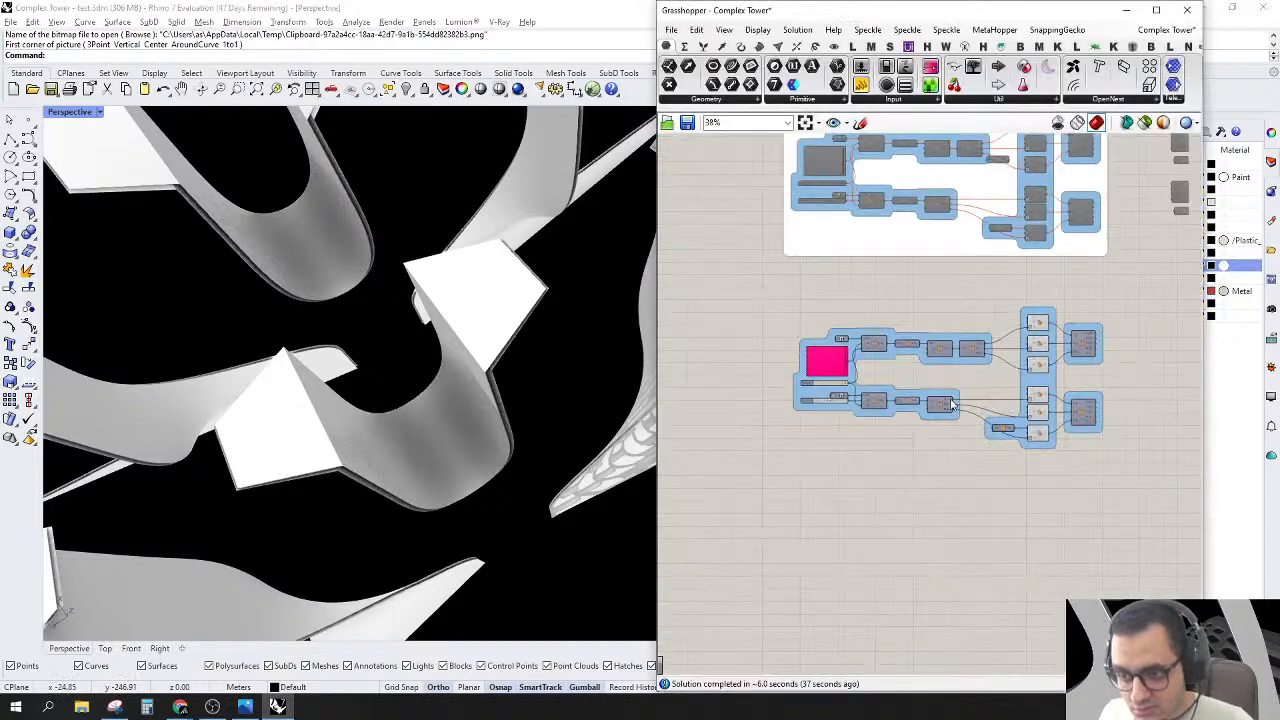
{"action": "right_click_drag", "start_coordinate": [953, 388], "coordinate": [873, 413]}
{"action": "scroll", "coordinate": [996, 372], "scroll_direction": "down", "scroll_amount": 5}
{"action": "right_click_drag", "start_coordinate": [996, 372], "coordinate": [991, 432]}
{"action": "scroll", "coordinate": [991, 432], "scroll_direction": "up", "scroll_amount": 2}
{"action": "left_click_drag", "start_coordinate": [938, 536], "coordinate": [1010, 398]}
{"action": "right_click", "coordinate": [1001, 367]}
{"action": "right_click", "coordinate": [1075, 364]}
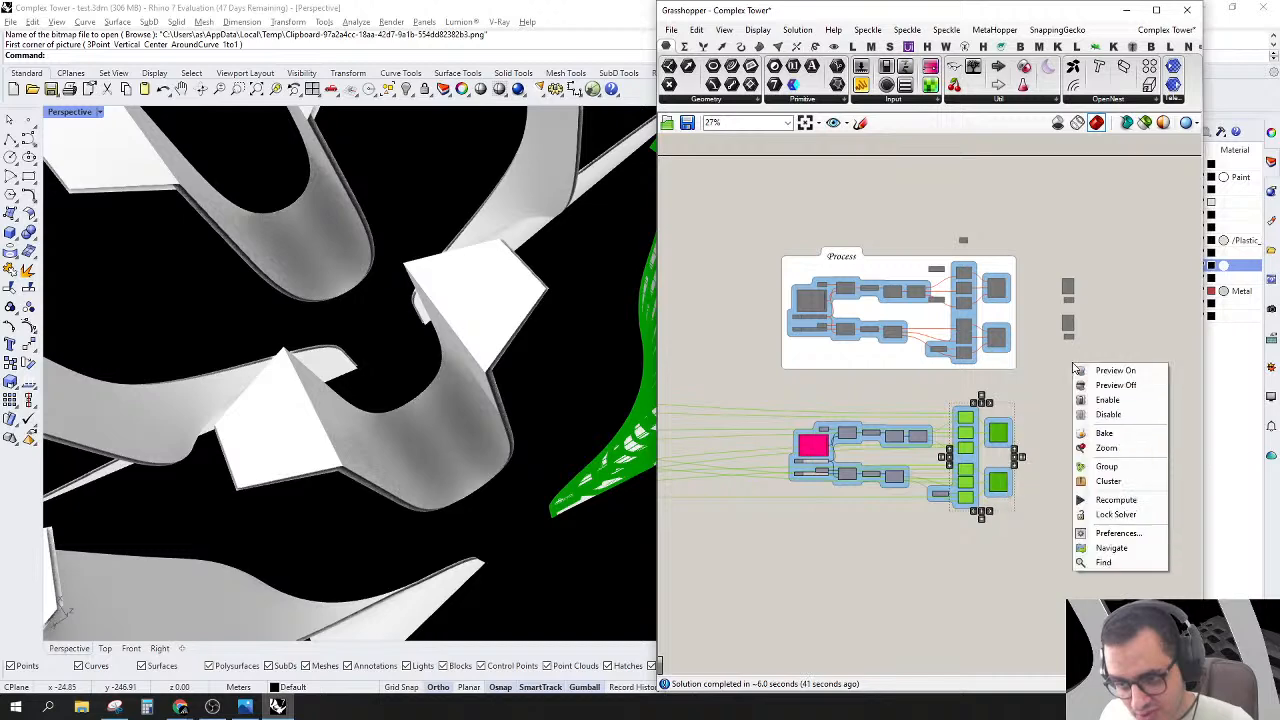
{"action": "left_click", "coordinate": [1112, 387]}
{"action": "left_click", "coordinate": [1094, 394]}
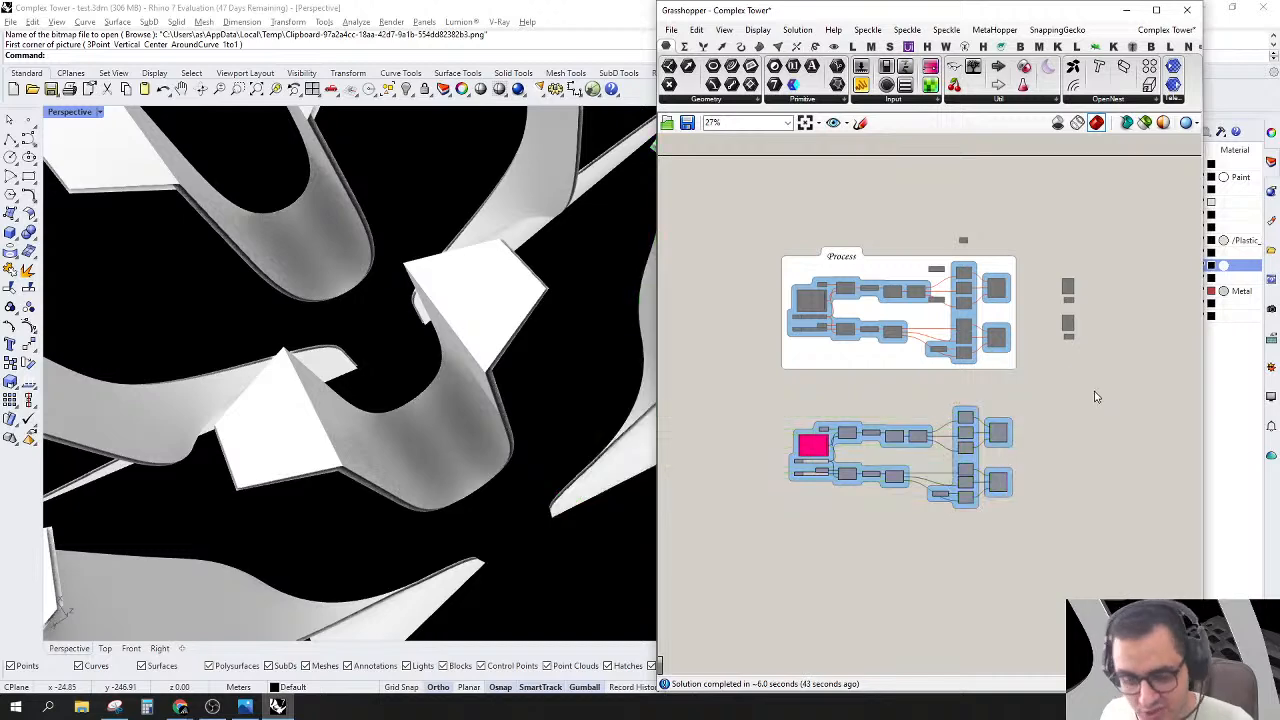
Step: Disable the duplicate's downstream components, from the Brep-to-TBox clusters through to the output clusters
{"action": "scroll", "coordinate": [1094, 394], "scroll_direction": "down", "scroll_amount": 1}
{"action": "scroll", "coordinate": [1094, 394], "scroll_direction": "up", "scroll_amount": 3}
{"action": "left_click_drag", "start_coordinate": [1130, 320], "coordinate": [850, 584]}
{"action": "right_click", "coordinate": [860, 304]}
{"action": "left_click", "coordinate": [893, 353]}
Step: Select the curved SD-Rh facade piece between the two flat white panels and set it as multiple SubDs in the duplicate's upper SubD parameter
{"action": "scroll", "coordinate": [968, 366], "scroll_direction": "down", "scroll_amount": 2}
{"action": "scroll", "coordinate": [950, 368], "scroll_direction": "up", "scroll_amount": 3}
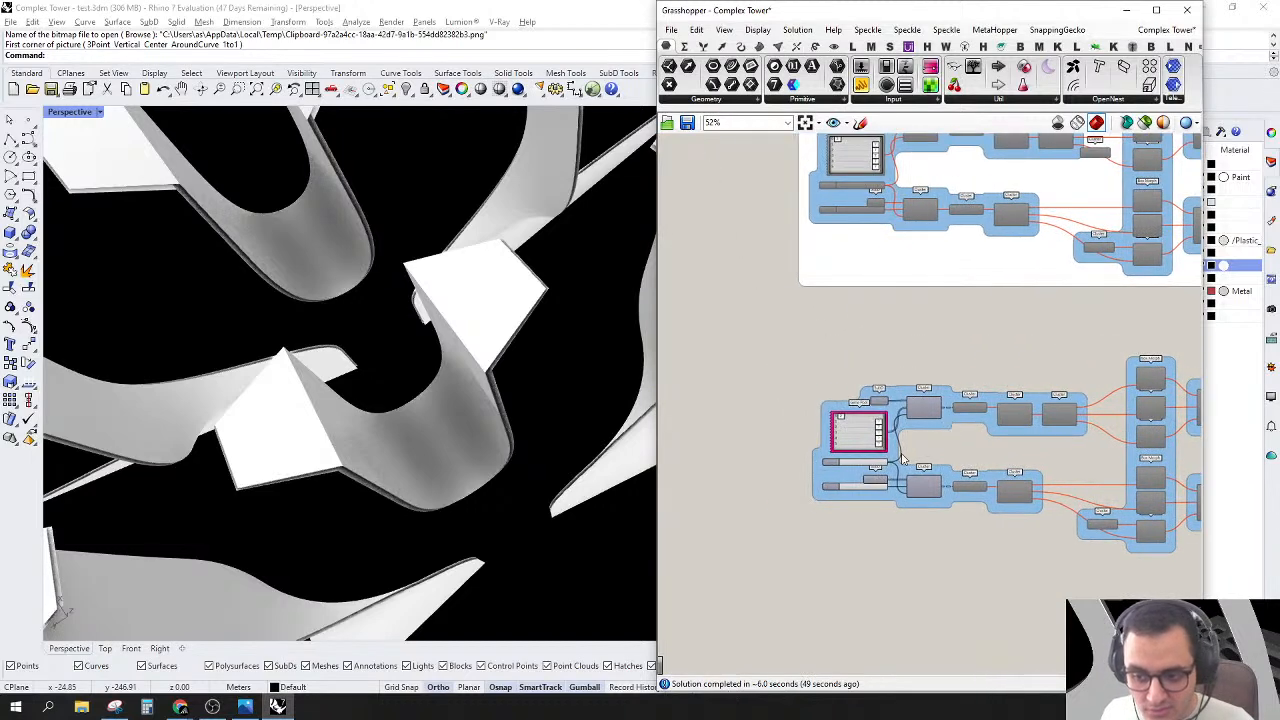
{"action": "scroll", "coordinate": [835, 454], "scroll_direction": "up", "scroll_amount": 3}
{"action": "scroll", "coordinate": [835, 454], "scroll_direction": "up", "scroll_amount": 3}
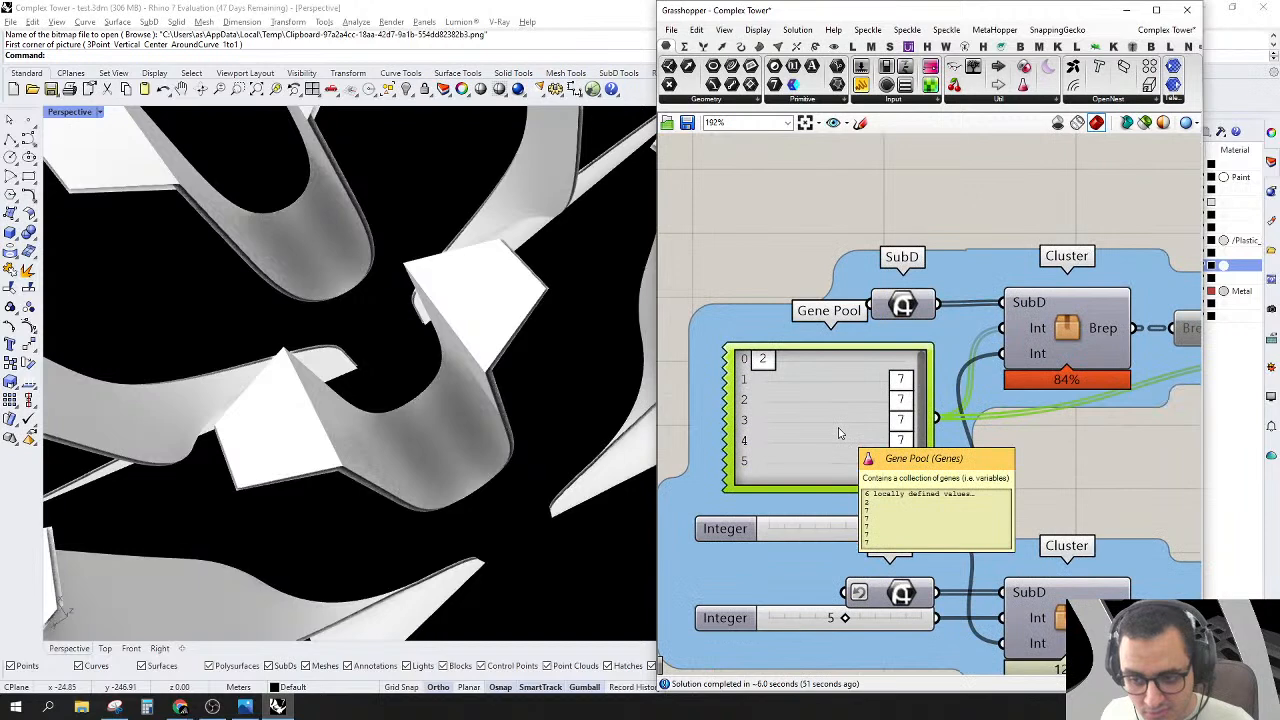
{"action": "scroll", "coordinate": [805, 388], "scroll_direction": "down", "scroll_amount": 2}
{"action": "right_click_drag", "start_coordinate": [556, 300], "coordinate": [529, 351]}
{"action": "left_click", "coordinate": [529, 351]}
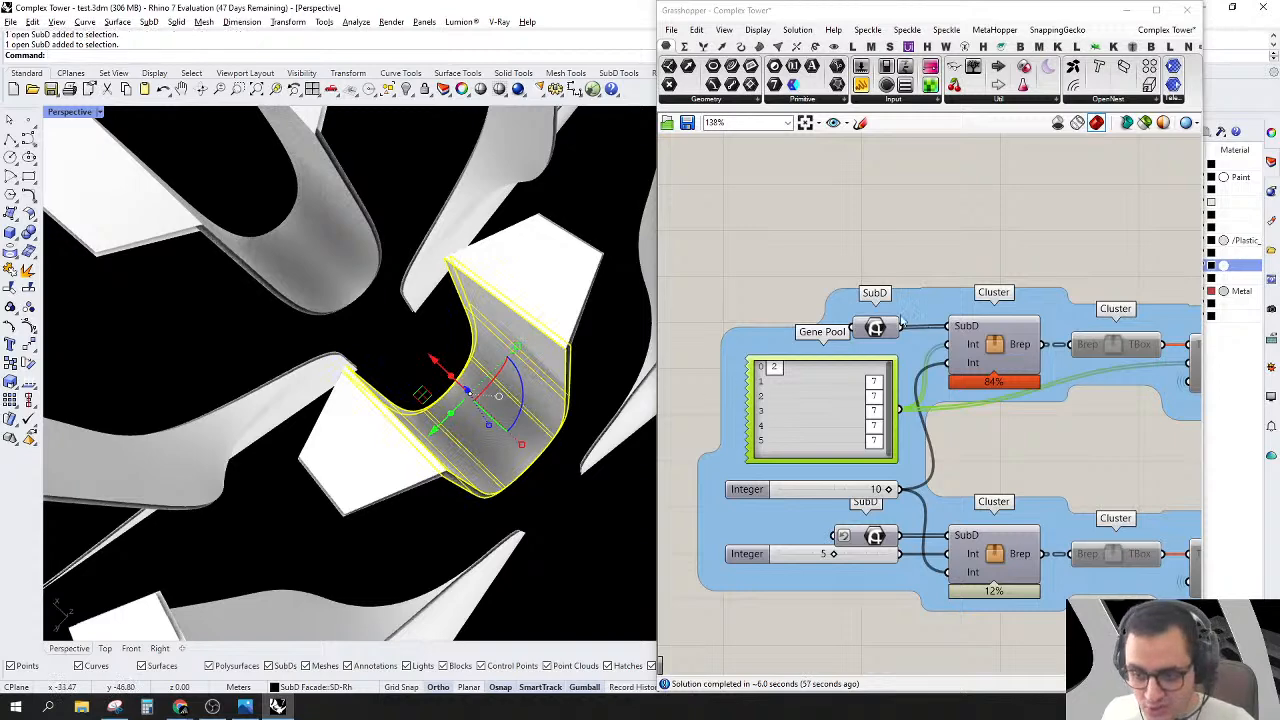
{"action": "right_click", "coordinate": [875, 330]}
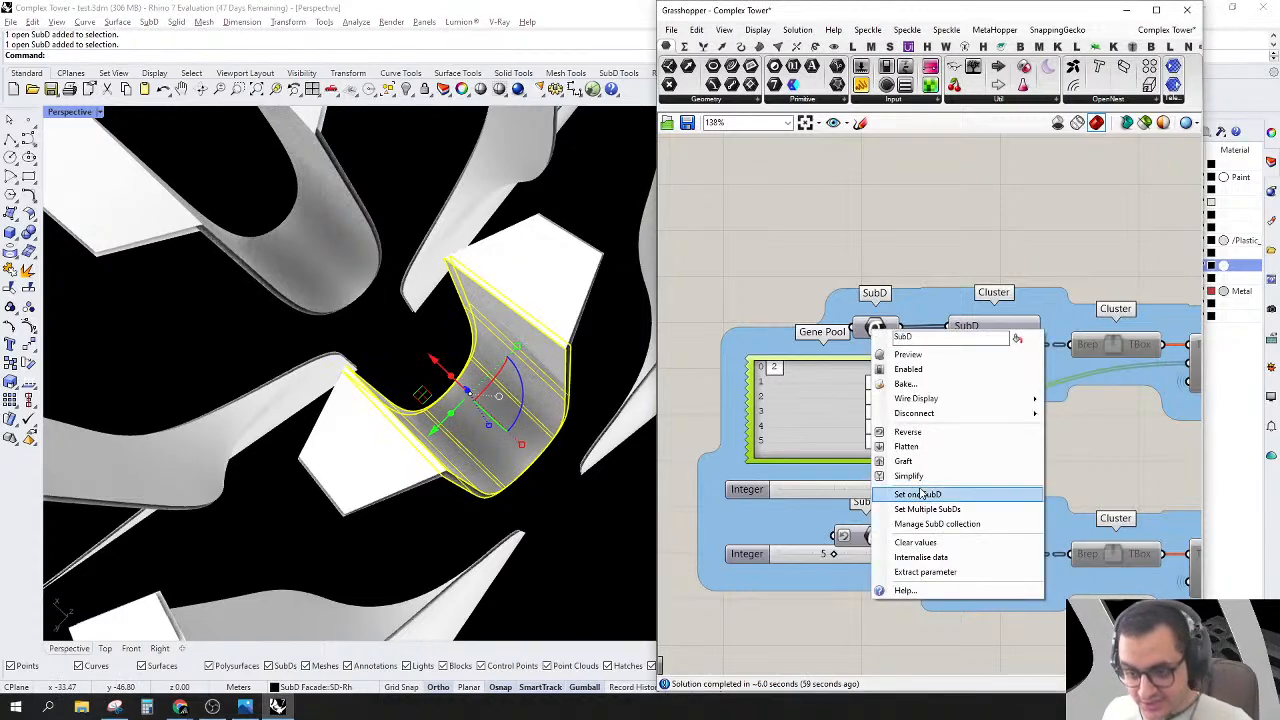
{"action": "left_click", "coordinate": [921, 509]}
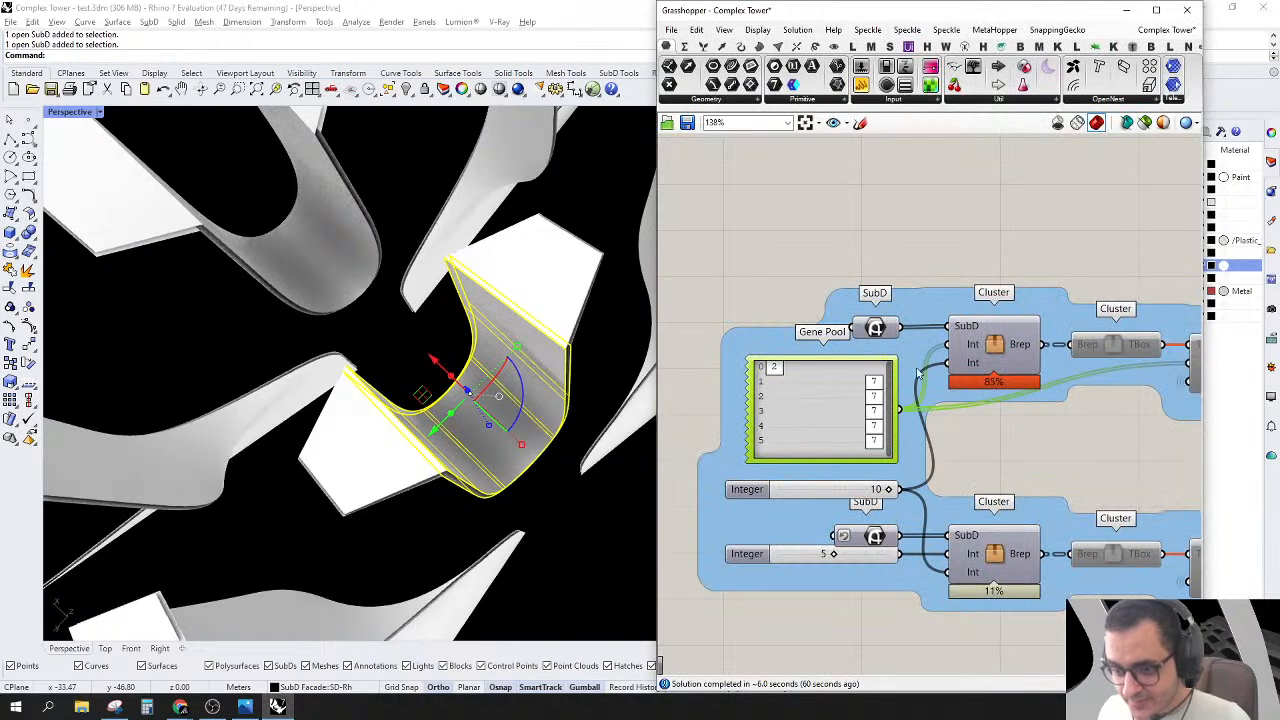
Step: Open the duplicate's upper SubD-to-Brep cluster, examine its components and close it without keeping changes
{"action": "right_click_drag", "start_coordinate": [913, 370], "coordinate": [863, 350]}
{"action": "left_click", "coordinate": [928, 320]}
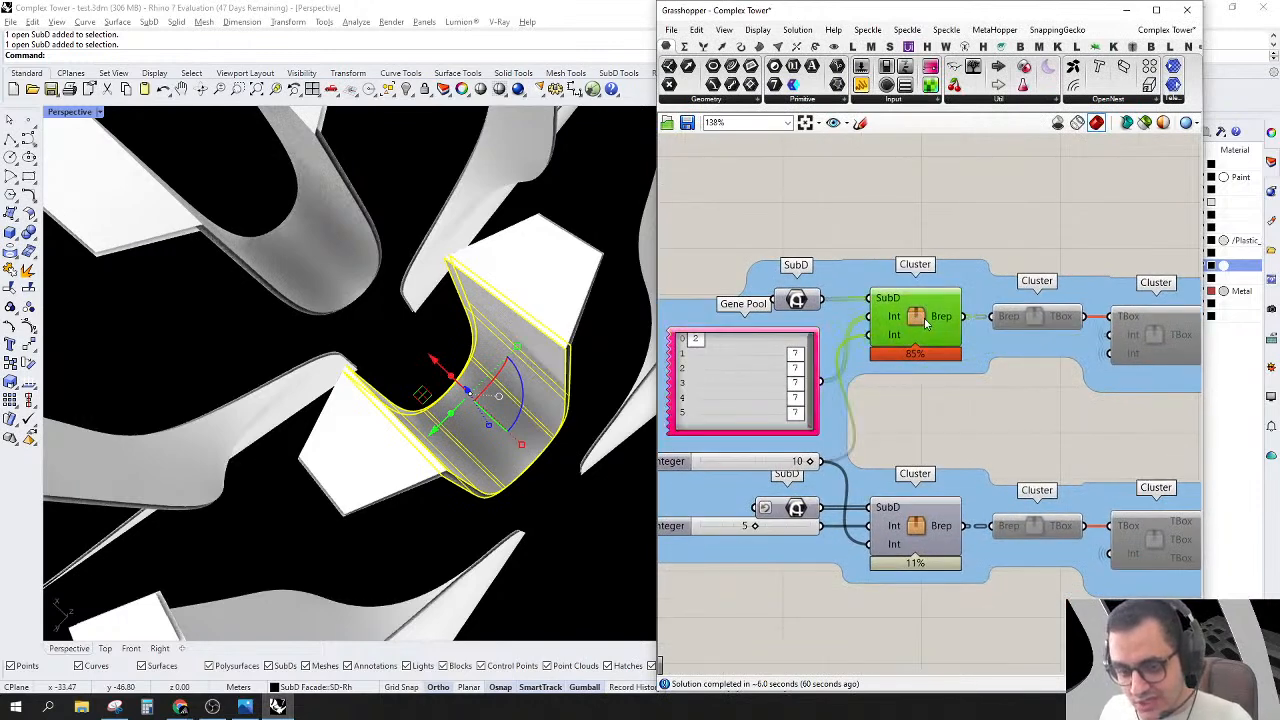
{"action": "double_click", "coordinate": [926, 320]}
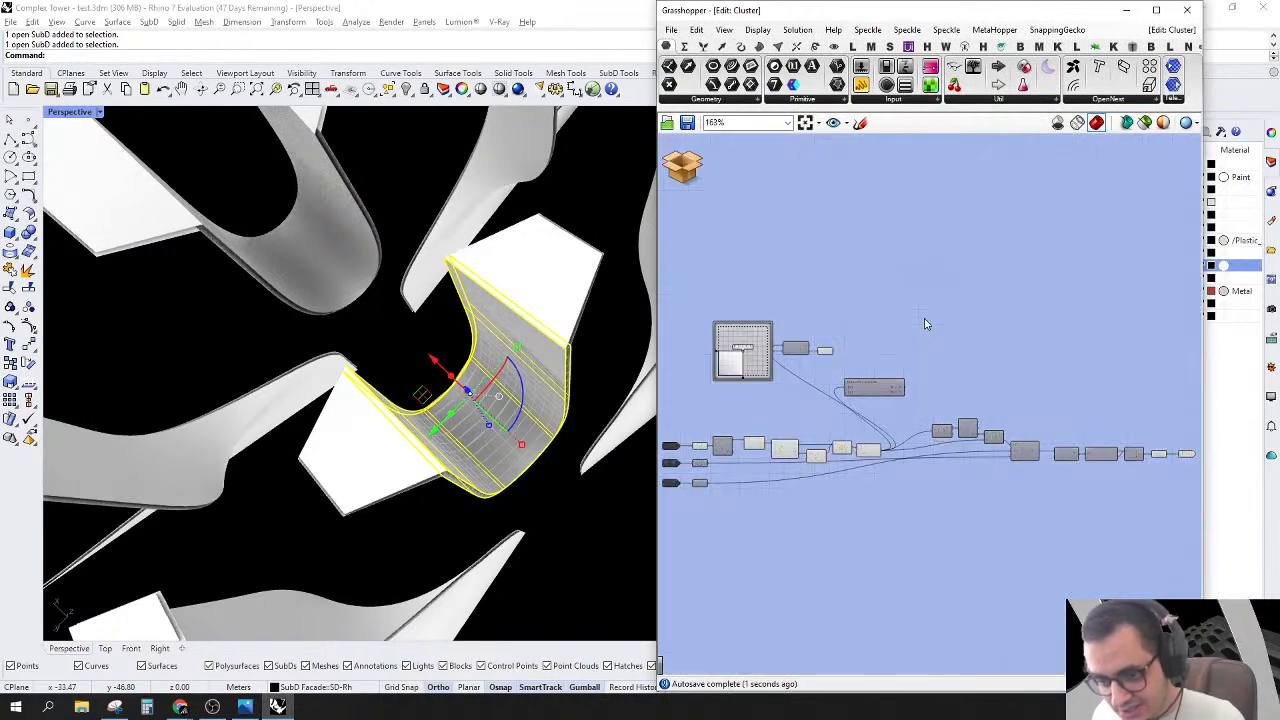
{"action": "right_click_drag", "start_coordinate": [808, 434], "coordinate": [796, 337]}
{"action": "scroll", "coordinate": [767, 389], "scroll_direction": "up", "scroll_amount": 4}
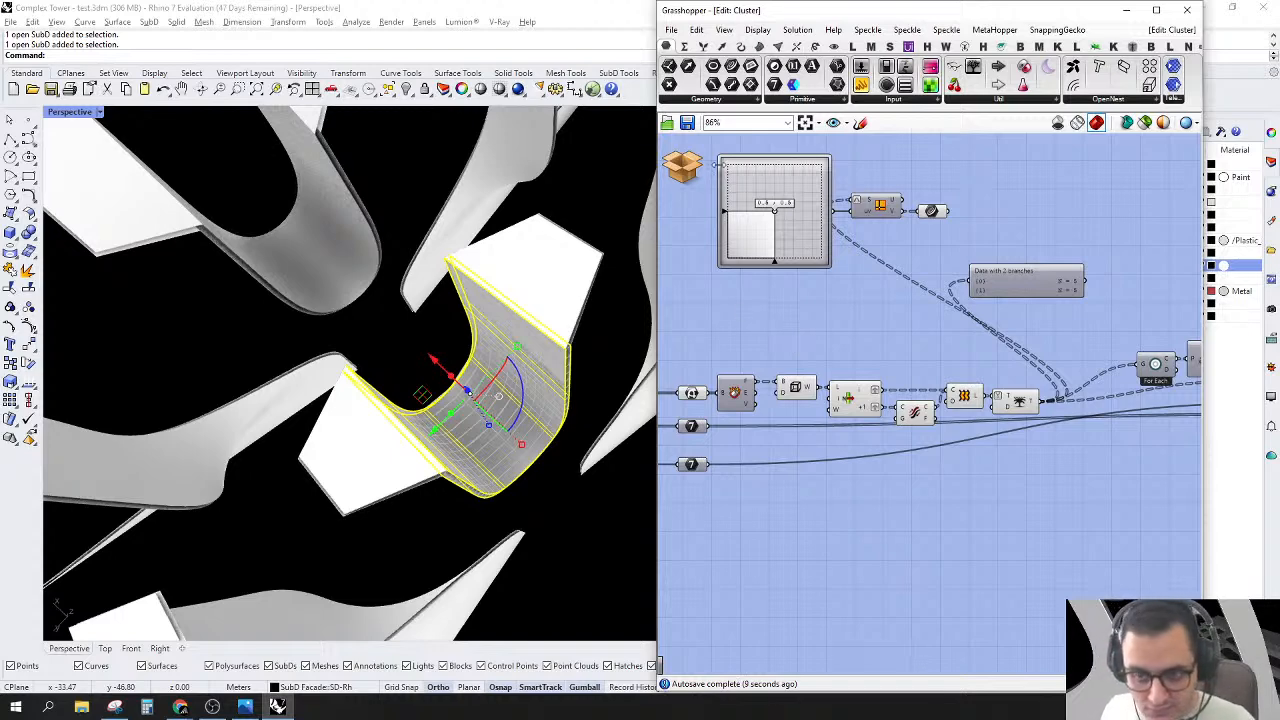
{"action": "left_click", "coordinate": [684, 171]}
{"action": "left_click", "coordinate": [714, 195]}
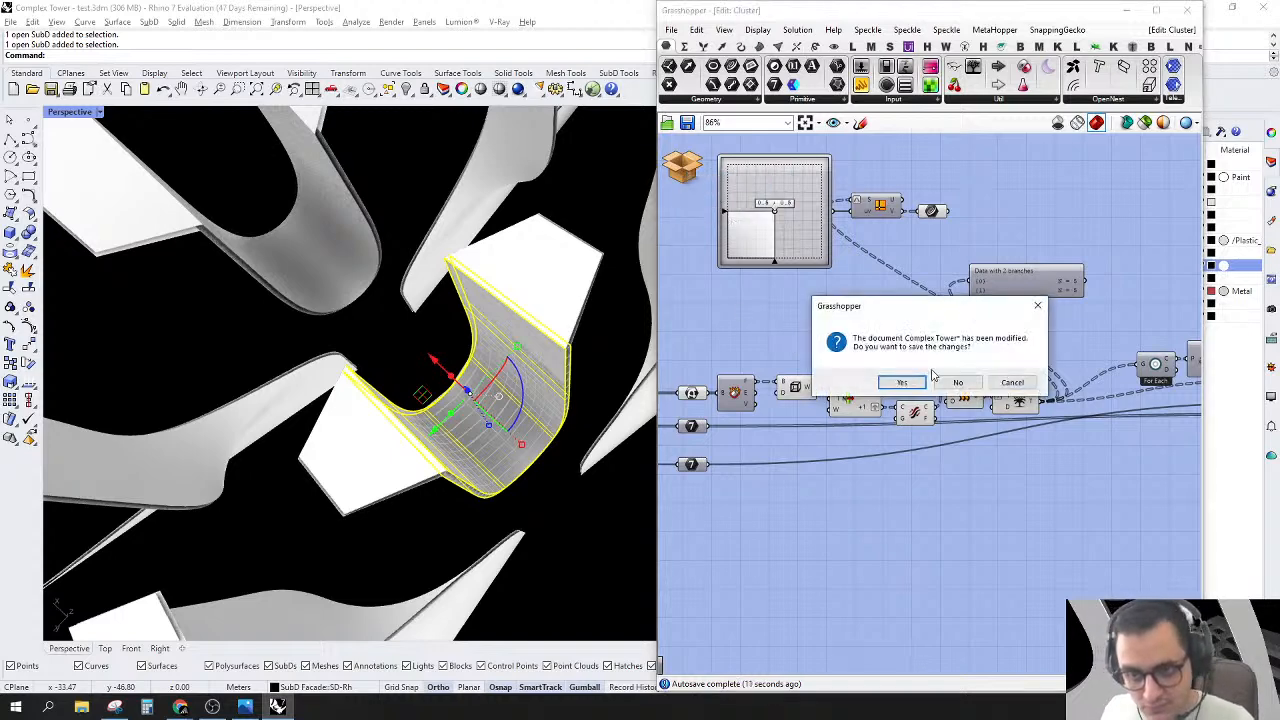
{"action": "left_click", "coordinate": [957, 382]}
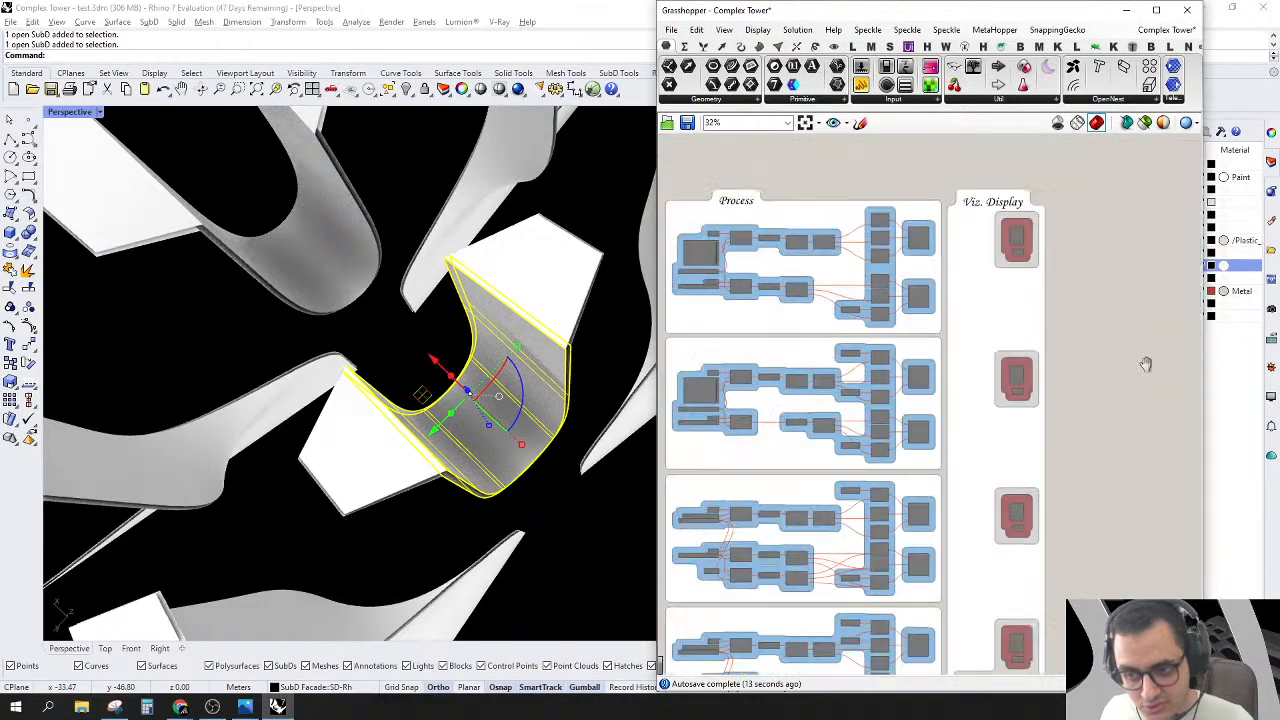
Step: Open the upper SubD-to-Brep cluster of the first Process definition, examine its inputs and component chain, and close it without keeping changes
{"action": "right_click_drag", "start_coordinate": [1146, 364], "coordinate": [1198, 372]}
{"action": "scroll", "coordinate": [894, 286], "scroll_direction": "up", "scroll_amount": 7}
{"action": "double_click", "coordinate": [1039, 261]}
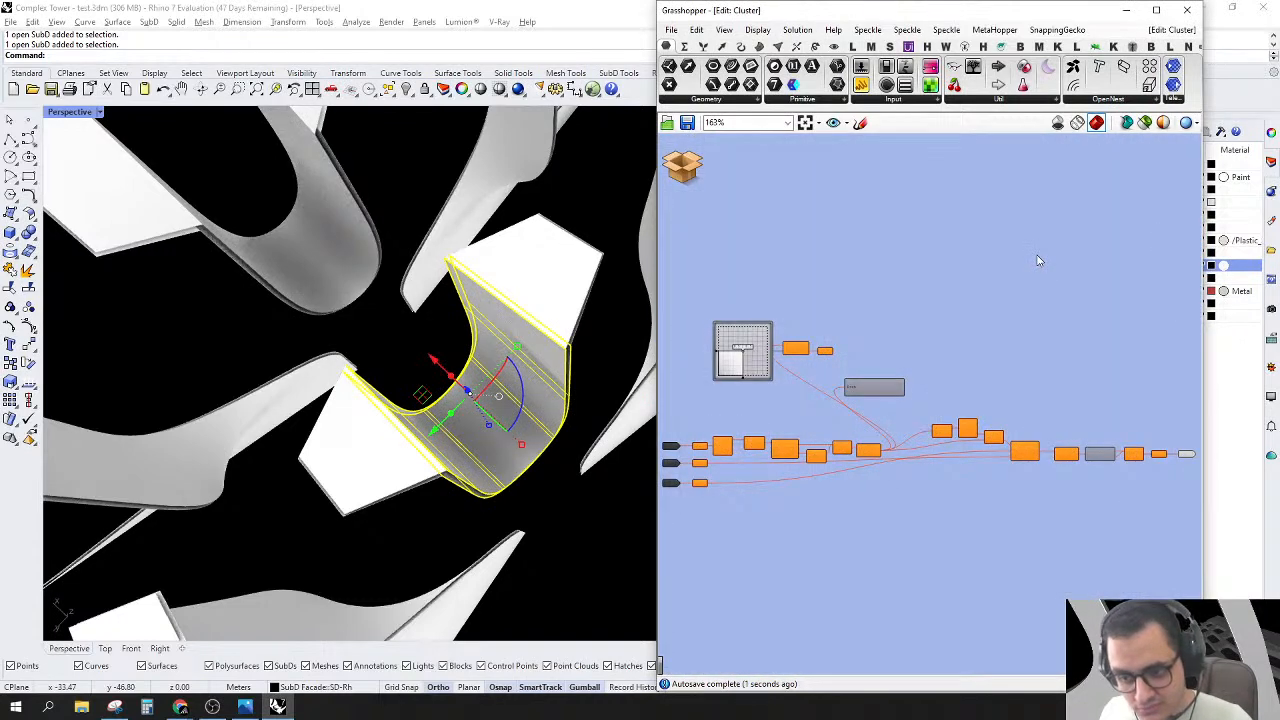
{"action": "scroll", "coordinate": [817, 416], "scroll_direction": "up", "scroll_amount": 3}
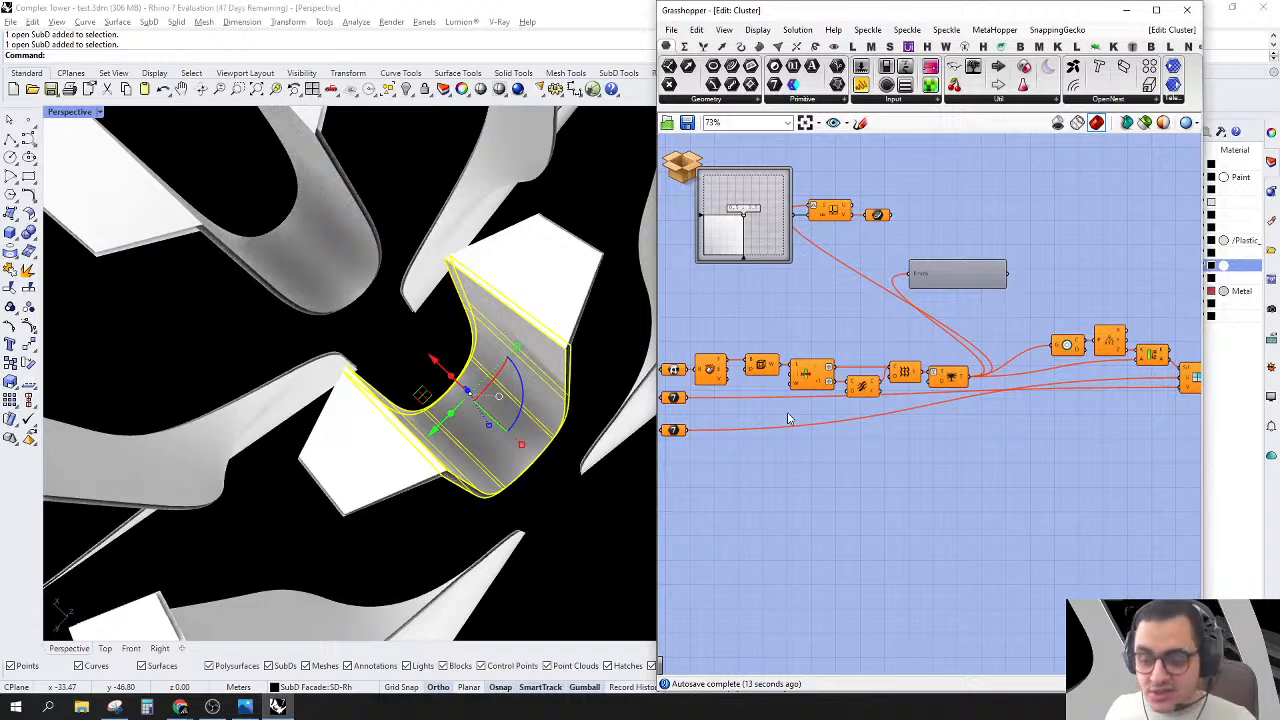
{"action": "left_click", "coordinate": [690, 167]}
{"action": "left_click", "coordinate": [904, 236]}
{"action": "right_click_drag", "start_coordinate": [1020, 261], "coordinate": [1071, 301]}
{"action": "left_click_drag", "start_coordinate": [1036, 226], "coordinate": [891, 152]}
{"action": "left_click", "coordinate": [688, 166]}
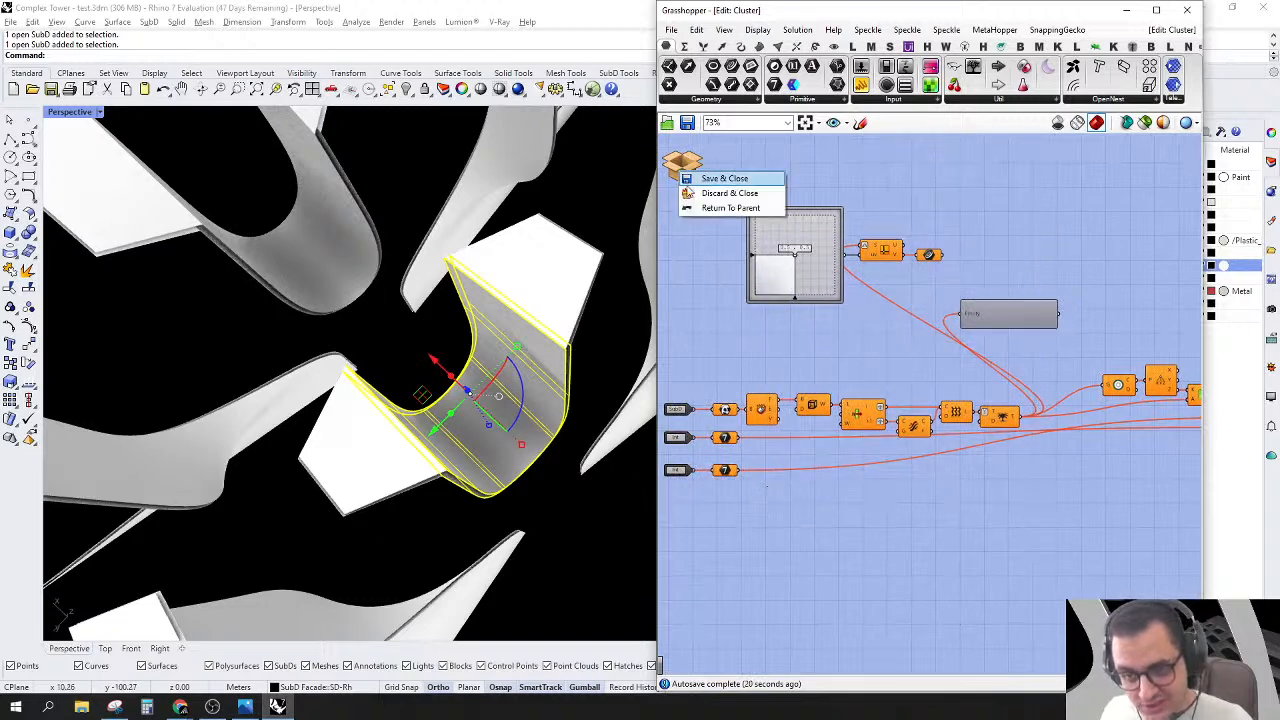
{"action": "left_click", "coordinate": [714, 193]}
{"action": "left_click", "coordinate": [962, 382]}
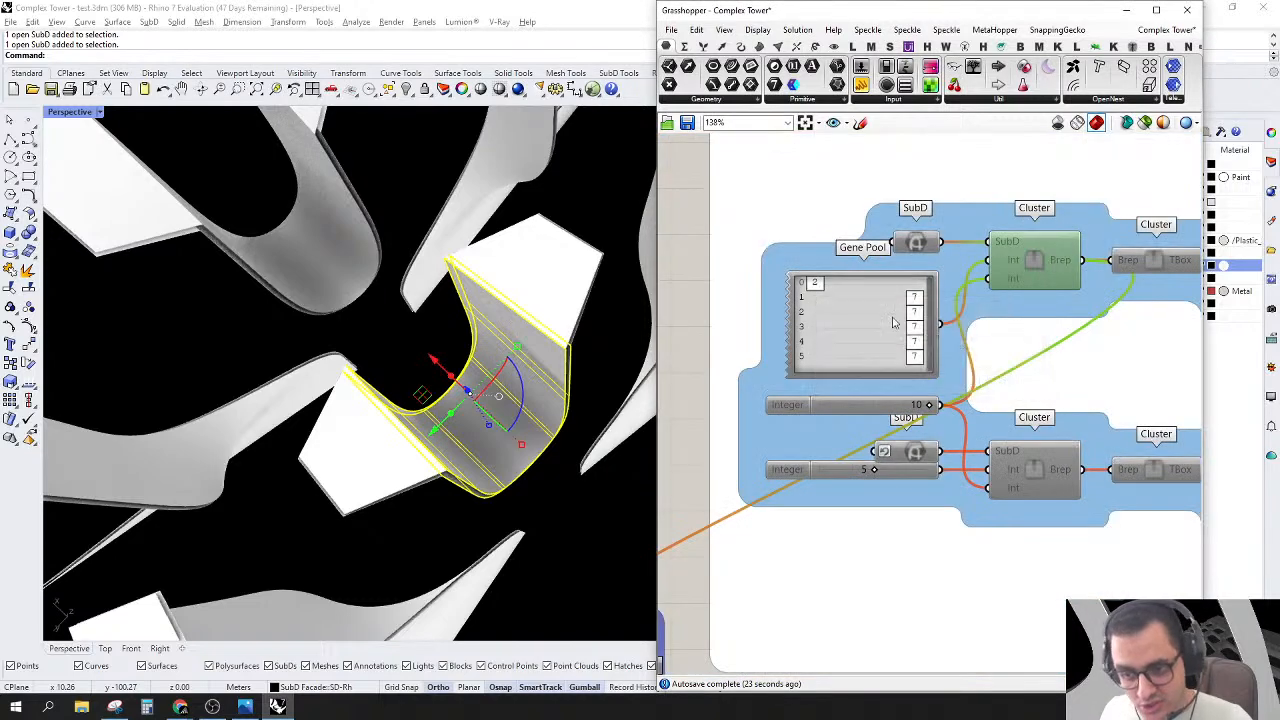
Step: Try to disentangle the first Process definition's upper SubD-to-Brep cluster, and reopen, save and close it
{"action": "right_click", "coordinate": [937, 378]}
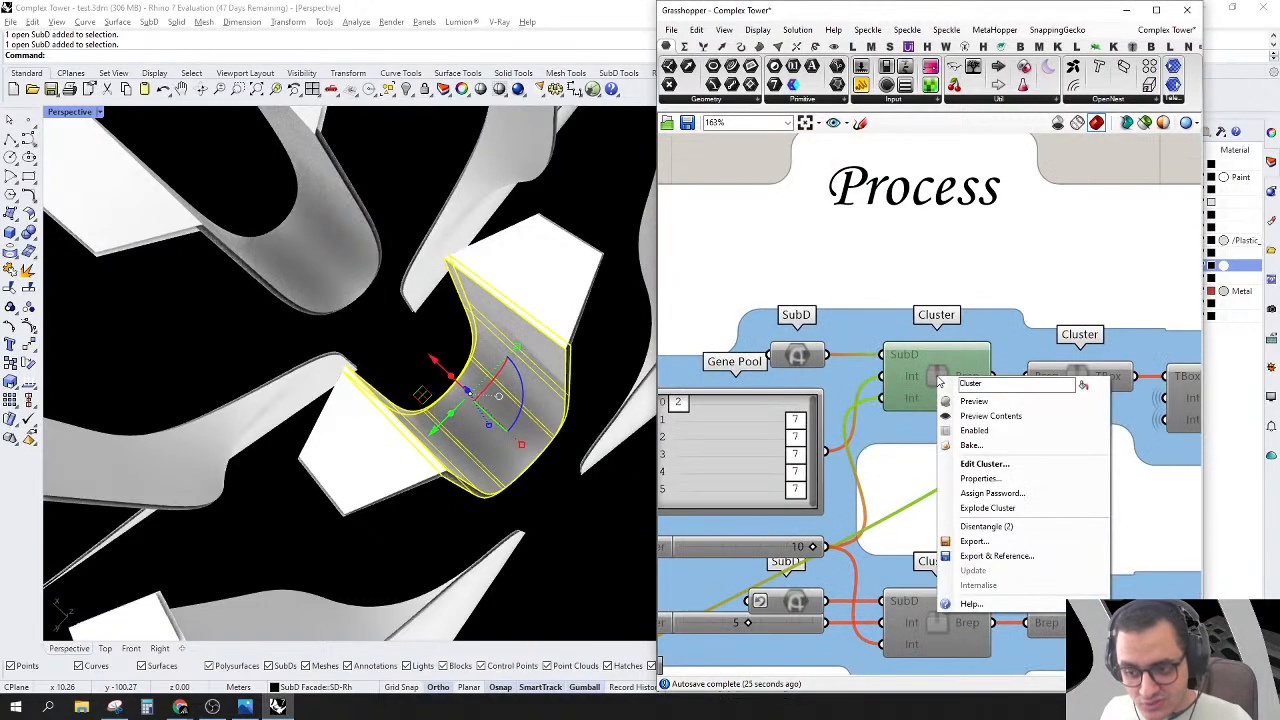
{"action": "left_click", "coordinate": [1002, 527]}
{"action": "double_click", "coordinate": [940, 373]}
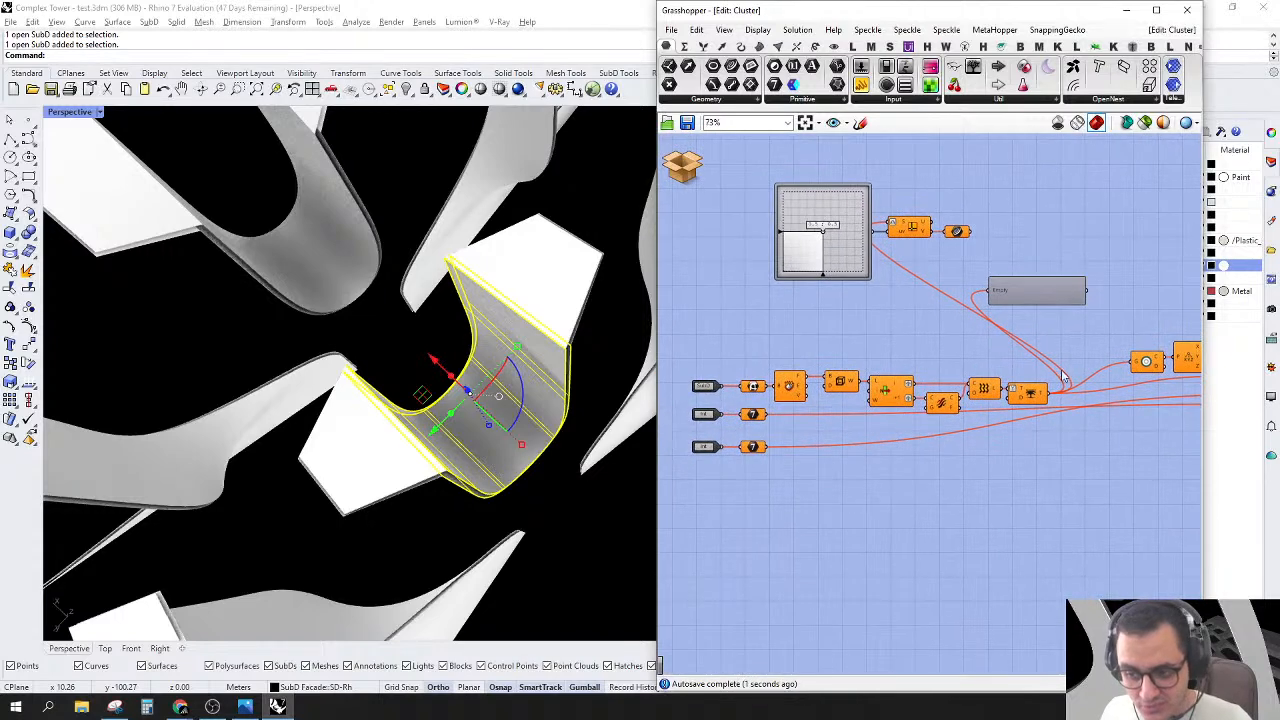
{"action": "left_click", "coordinate": [685, 163]}
{"action": "left_click", "coordinate": [720, 174]}
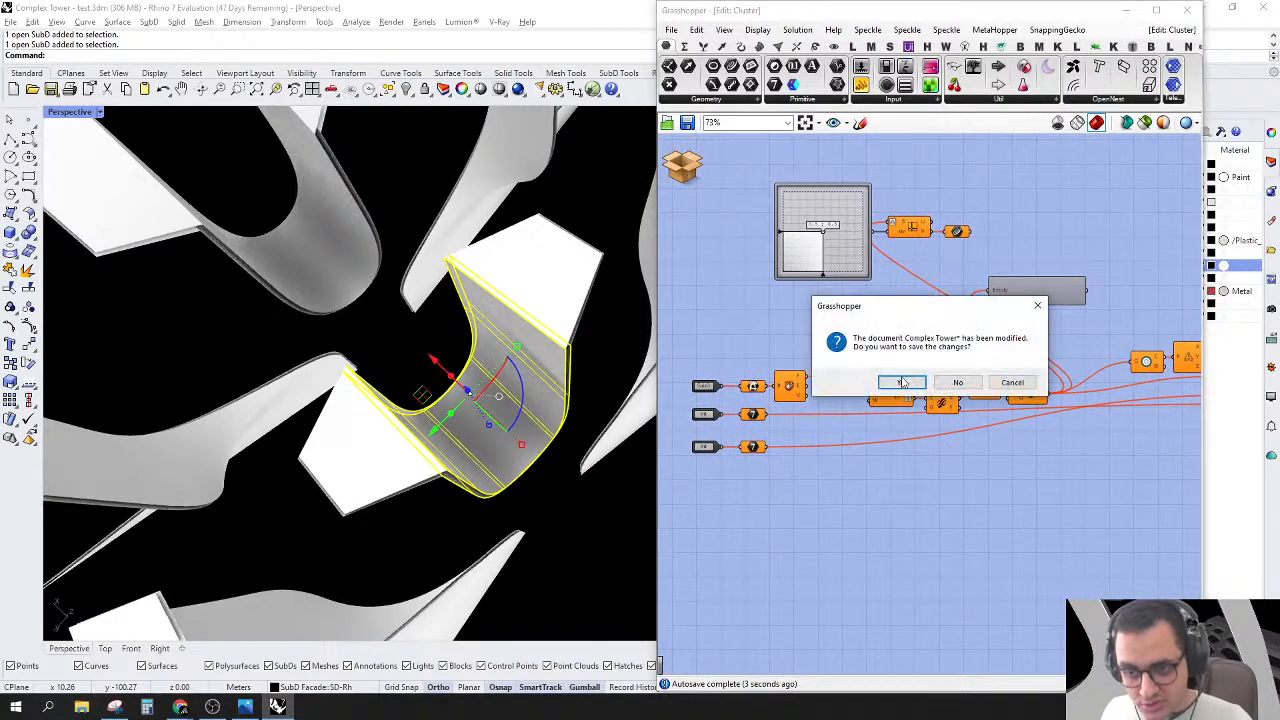
{"action": "left_click", "coordinate": [902, 383]}
{"action": "scroll", "coordinate": [803, 293], "scroll_direction": "down", "scroll_amount": 3}
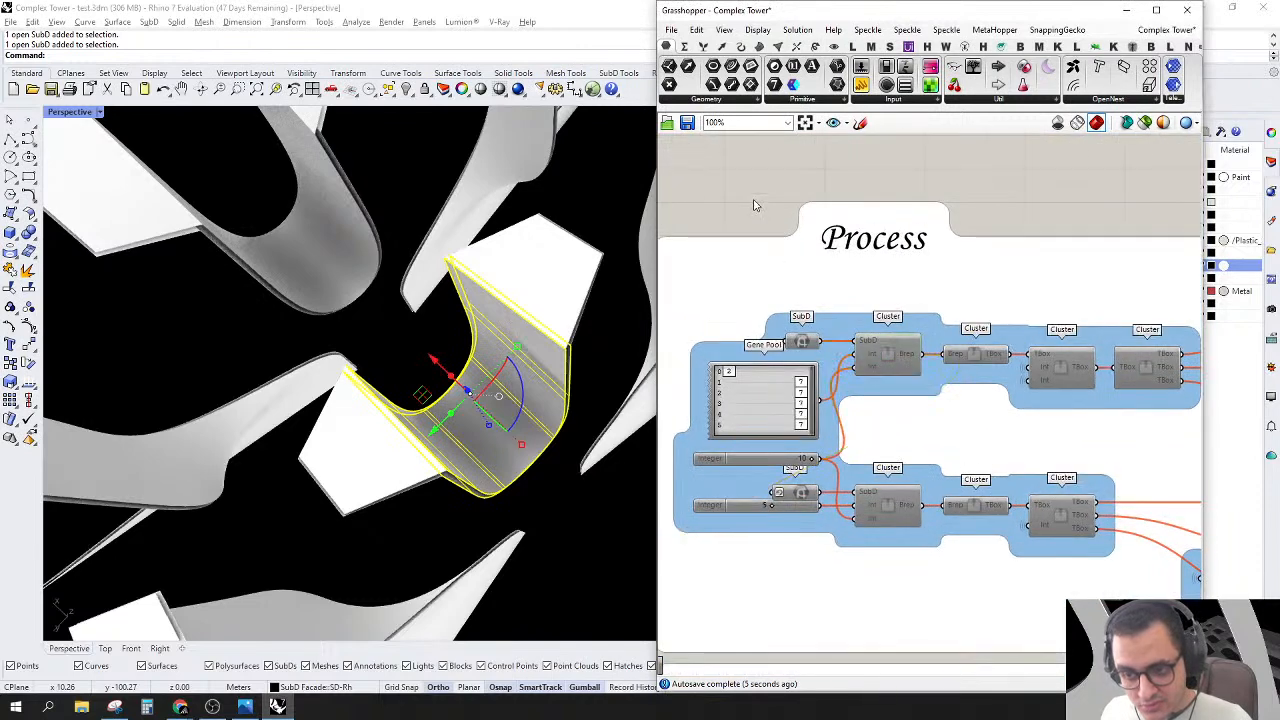
{"action": "right_click", "coordinate": [891, 356]}
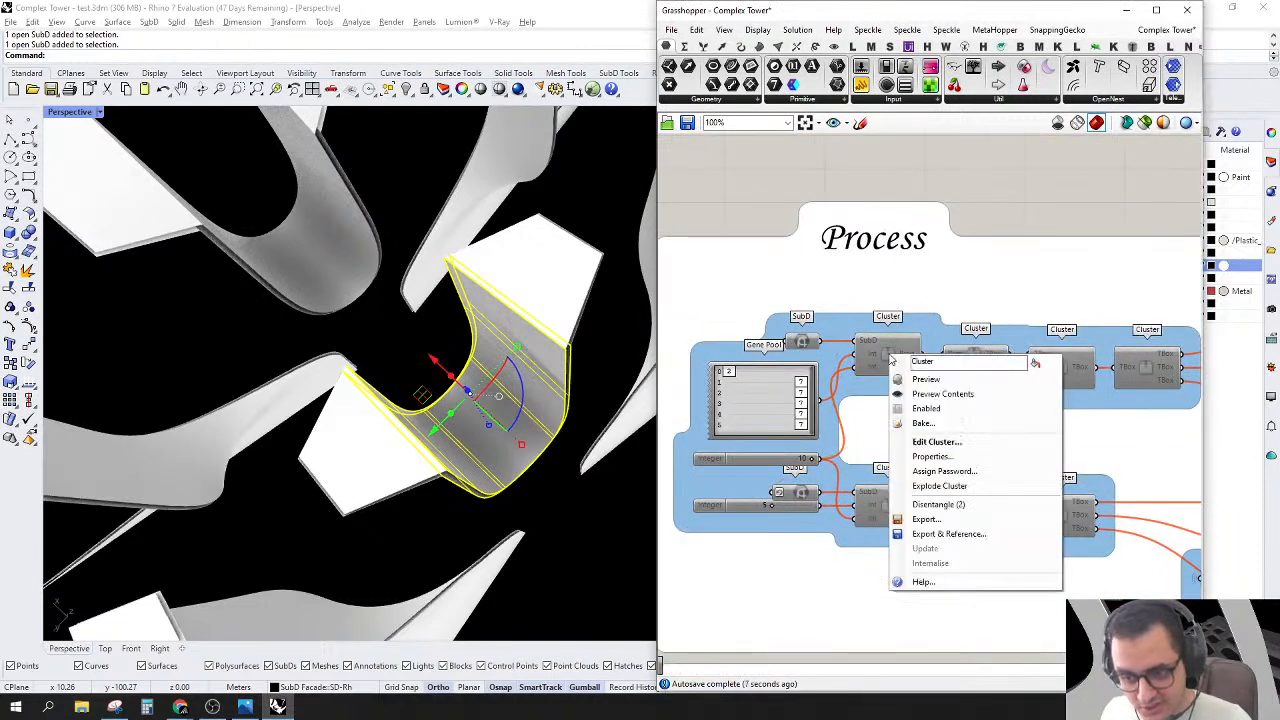
{"action": "left_click", "coordinate": [760, 176]}
Step: Disentangle the upper SubD-to-Brep cluster in the separate Process copy above the duplicate
{"action": "scroll", "coordinate": [762, 168], "scroll_direction": "down", "scroll_amount": 6}
{"action": "right_click_drag", "start_coordinate": [1155, 372], "coordinate": [690, 366]}
{"action": "scroll", "coordinate": [760, 300], "scroll_direction": "up", "scroll_amount": 2}
{"action": "key", "text": "alt+Tab"}
{"action": "scroll", "coordinate": [853, 344], "scroll_direction": "up", "scroll_amount": 2}
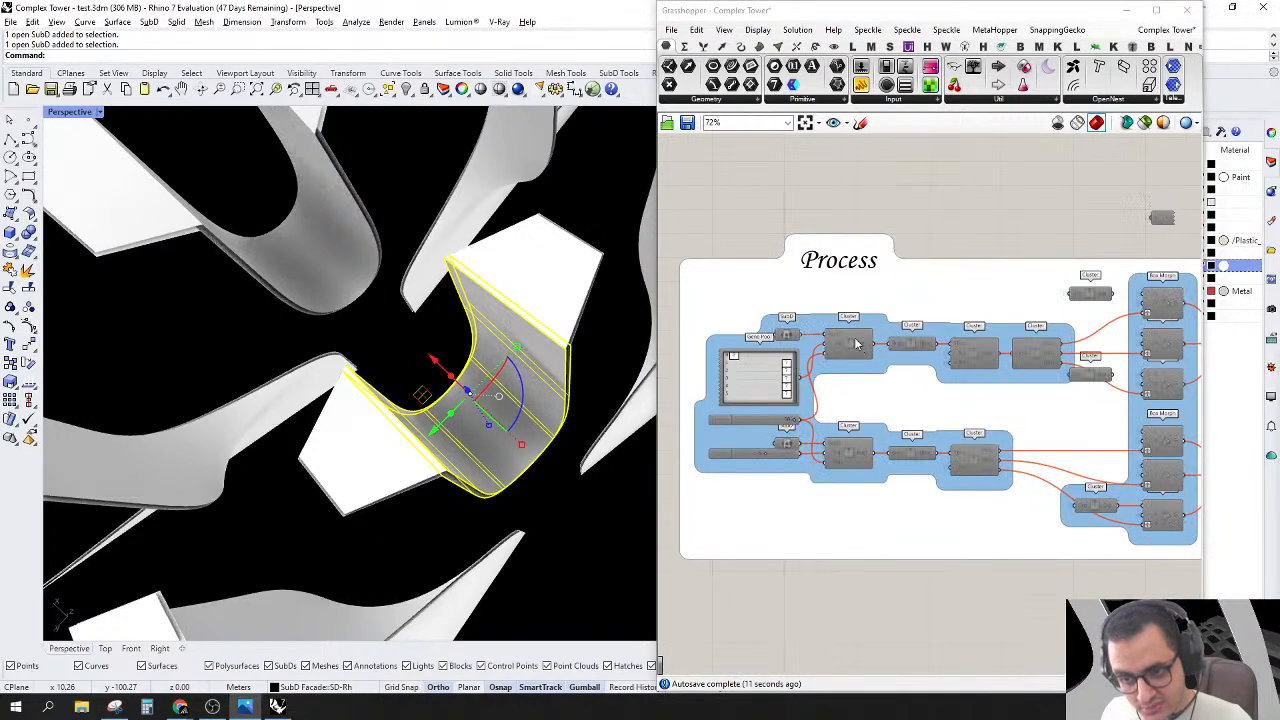
{"action": "right_click", "coordinate": [853, 340]}
{"action": "left_click", "coordinate": [1100, 345]}
Step: Open the first Process definition's upper SubD-to-Brep cluster and delete the five components between Deconstruct Brep and the bounding-box component
{"action": "scroll", "coordinate": [1112, 343], "scroll_direction": "down", "scroll_amount": 3}
{"action": "right_click_drag", "start_coordinate": [790, 355], "coordinate": [1190, 368]}
{"action": "scroll", "coordinate": [946, 370], "scroll_direction": "up", "scroll_amount": 5}
{"action": "left_click", "coordinate": [958, 272]}
{"action": "right_click", "coordinate": [958, 272]}
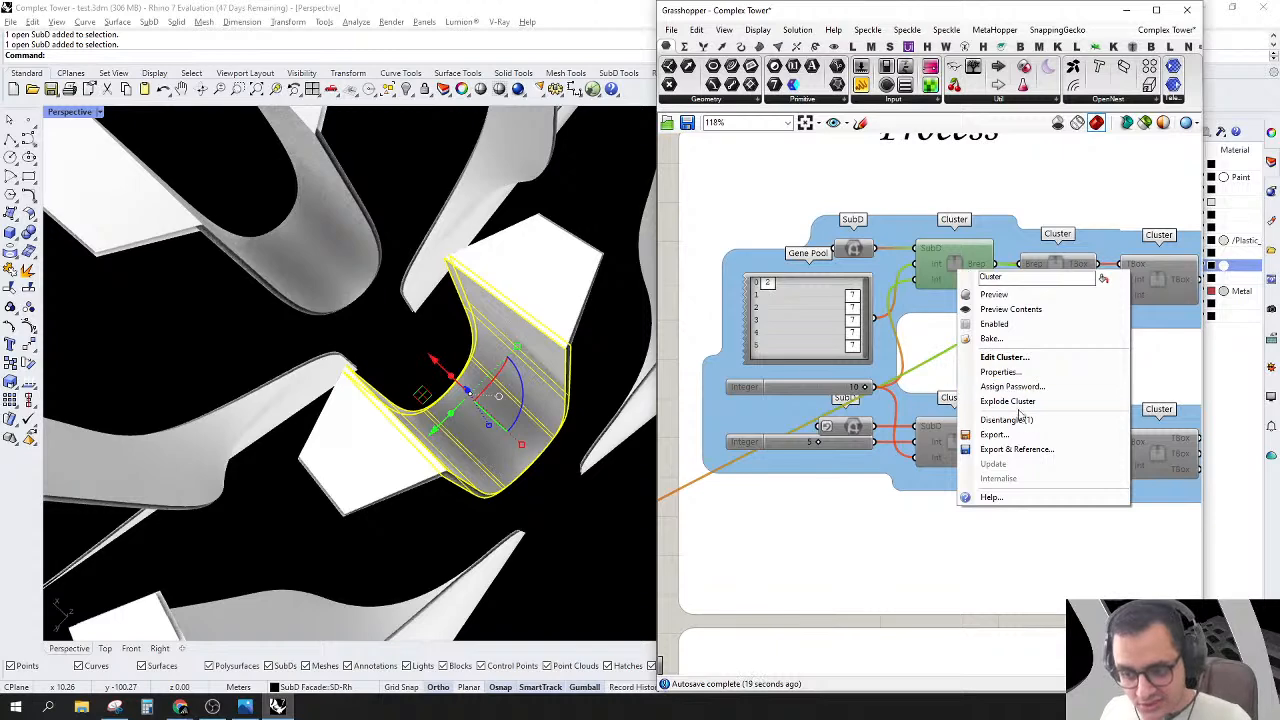
{"action": "left_click", "coordinate": [955, 264]}
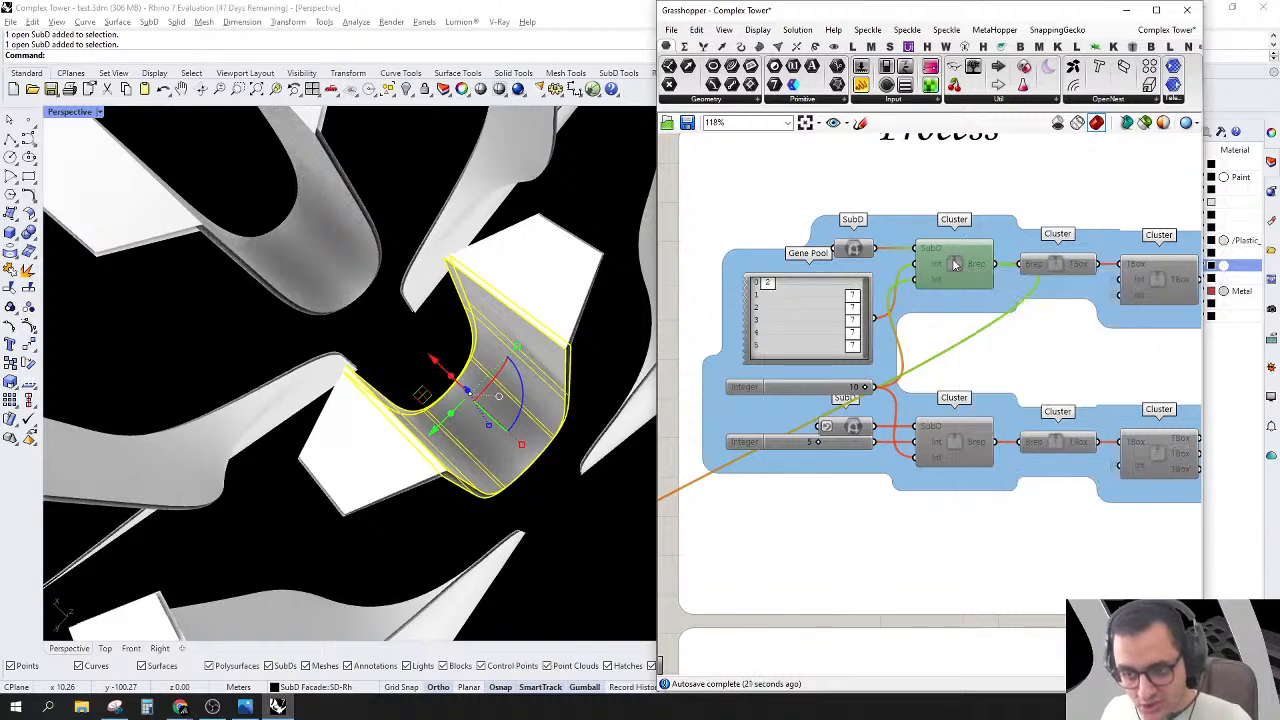
{"action": "double_click", "coordinate": [955, 264]}
{"action": "scroll", "coordinate": [920, 403], "scroll_direction": "up", "scroll_amount": 3}
{"action": "left_click_drag", "start_coordinate": [1098, 427], "coordinate": [814, 320]}
{"action": "right_click_drag", "start_coordinate": [814, 320], "coordinate": [802, 348]}
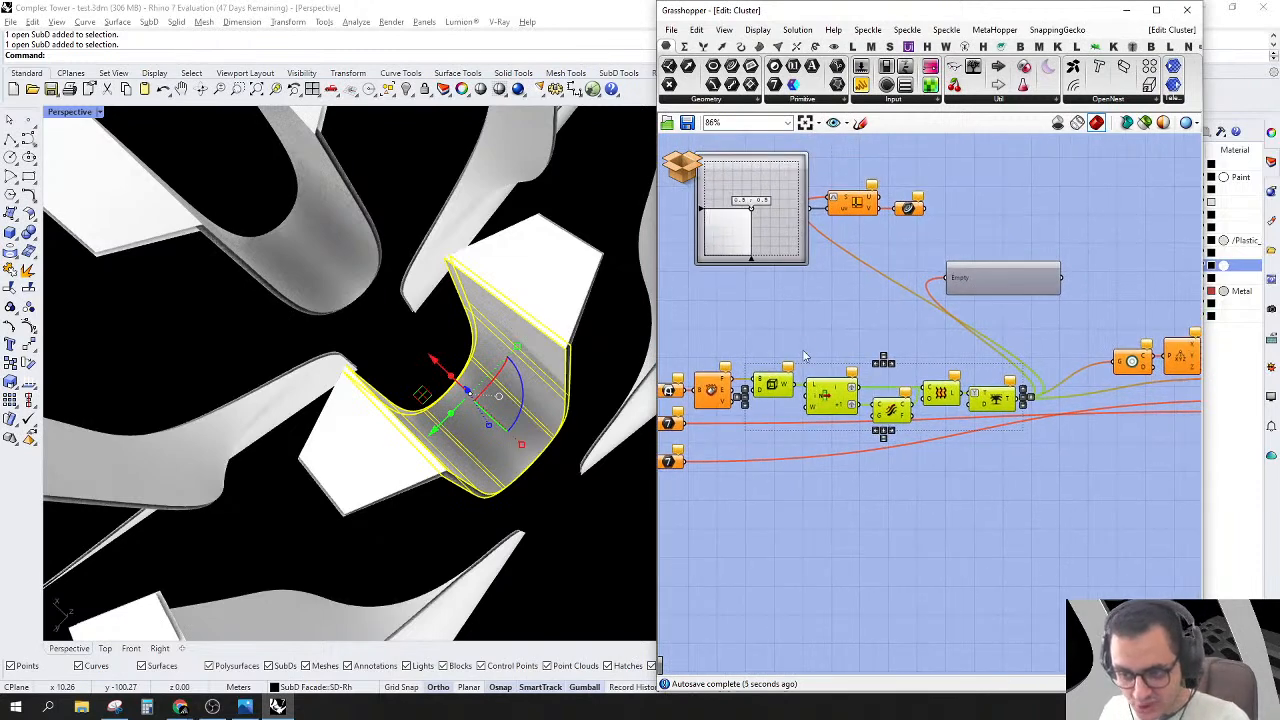
{"action": "key", "text": "Delete"}
Step: Connect Deconstruct Brep's faces to the bounding-box and sorting components, and move the cluster's input components closer to them
{"action": "right_click_drag", "start_coordinate": [1007, 381], "coordinate": [980, 378]}
{"action": "mouse_move", "coordinate": [1088, 359]}
{"action": "left_mouse_down"}
{"action": "mouse_move", "coordinate": [706, 376]}
{"action": "mouse_move", "coordinate": [1273, 411]}
{"action": "mouse_move", "coordinate": [1080, 386]}
{"action": "mouse_move", "coordinate": [1085, 376]}
{"action": "left_mouse_up"}
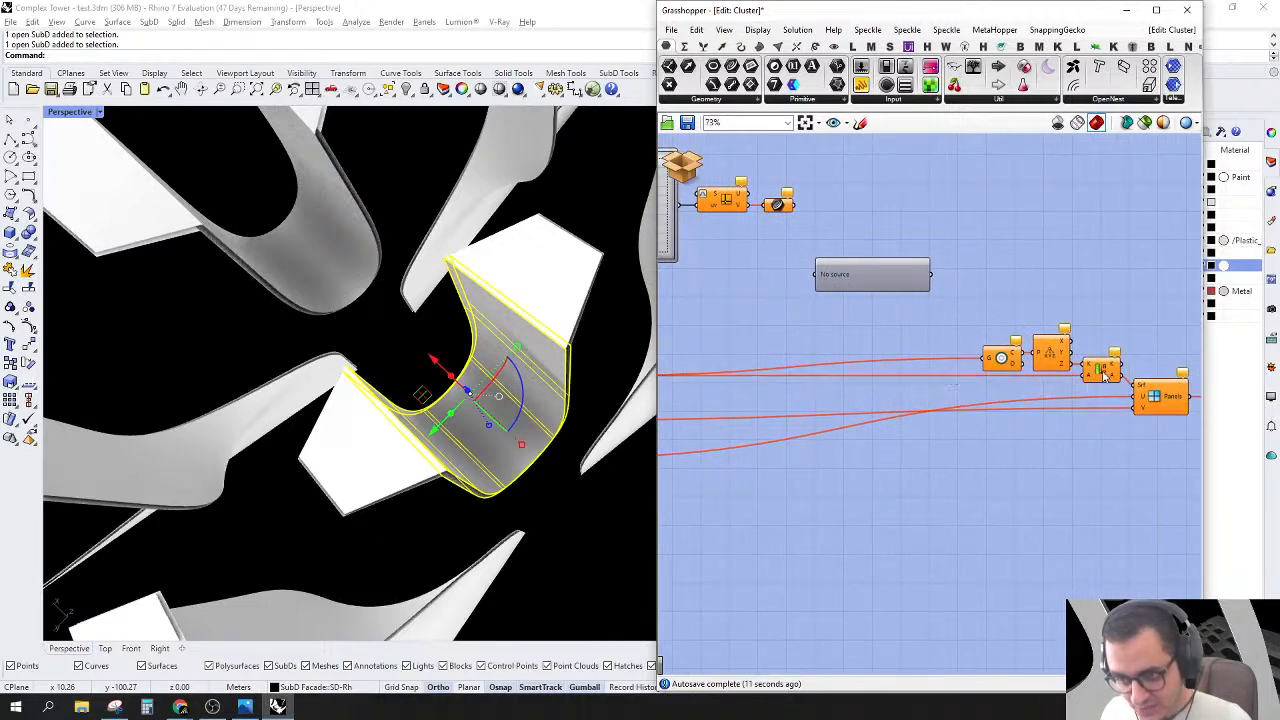
{"action": "scroll", "coordinate": [960, 373], "scroll_direction": "down", "scroll_amount": 2}
{"action": "right_click_drag", "start_coordinate": [812, 385], "coordinate": [923, 383]}
{"action": "left_click_drag", "start_coordinate": [848, 331], "coordinate": [641, 516]}
{"action": "left_click_drag", "start_coordinate": [798, 388], "coordinate": [1051, 388]}
Step: Delete the unused MD slider, its evaluation and curve components and the panel, and save and close the cluster
{"action": "right_click_drag", "start_coordinate": [1081, 208], "coordinate": [997, 233]}
{"action": "left_click_drag", "start_coordinate": [997, 231], "coordinate": [686, 347]}
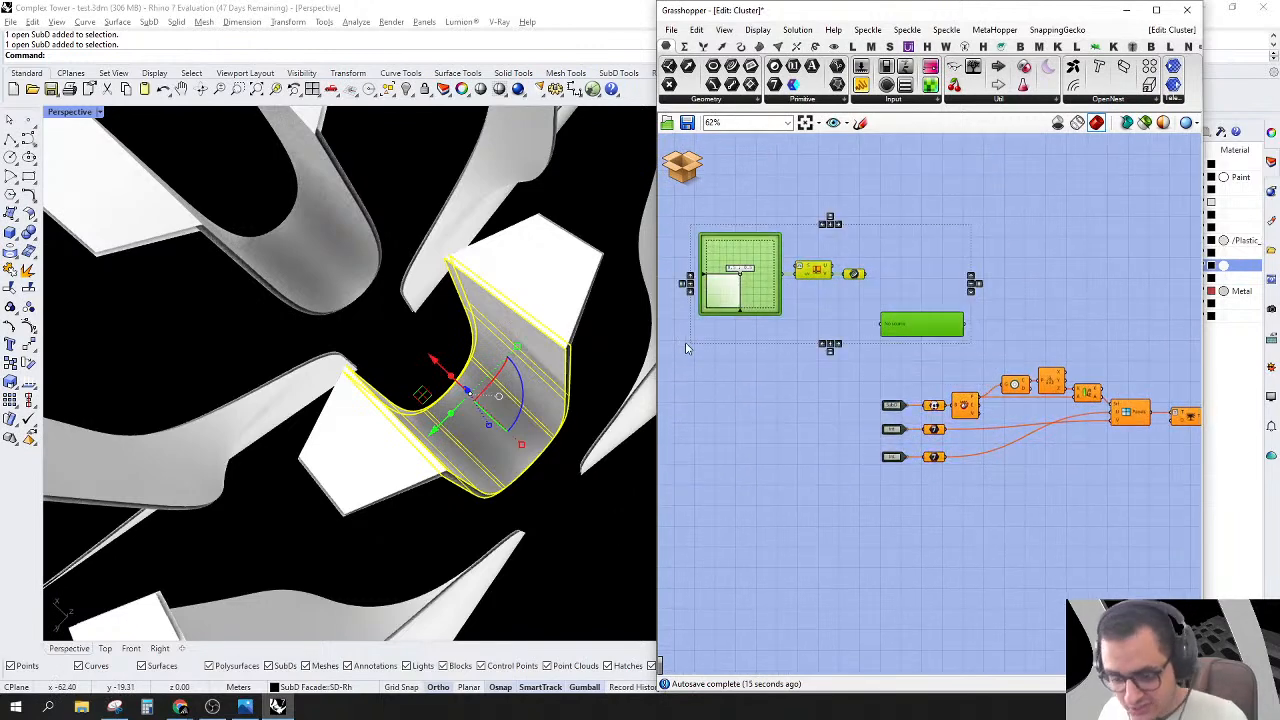
{"action": "key", "text": "Delete"}
{"action": "right_click_drag", "start_coordinate": [1010, 255], "coordinate": [867, 249]}
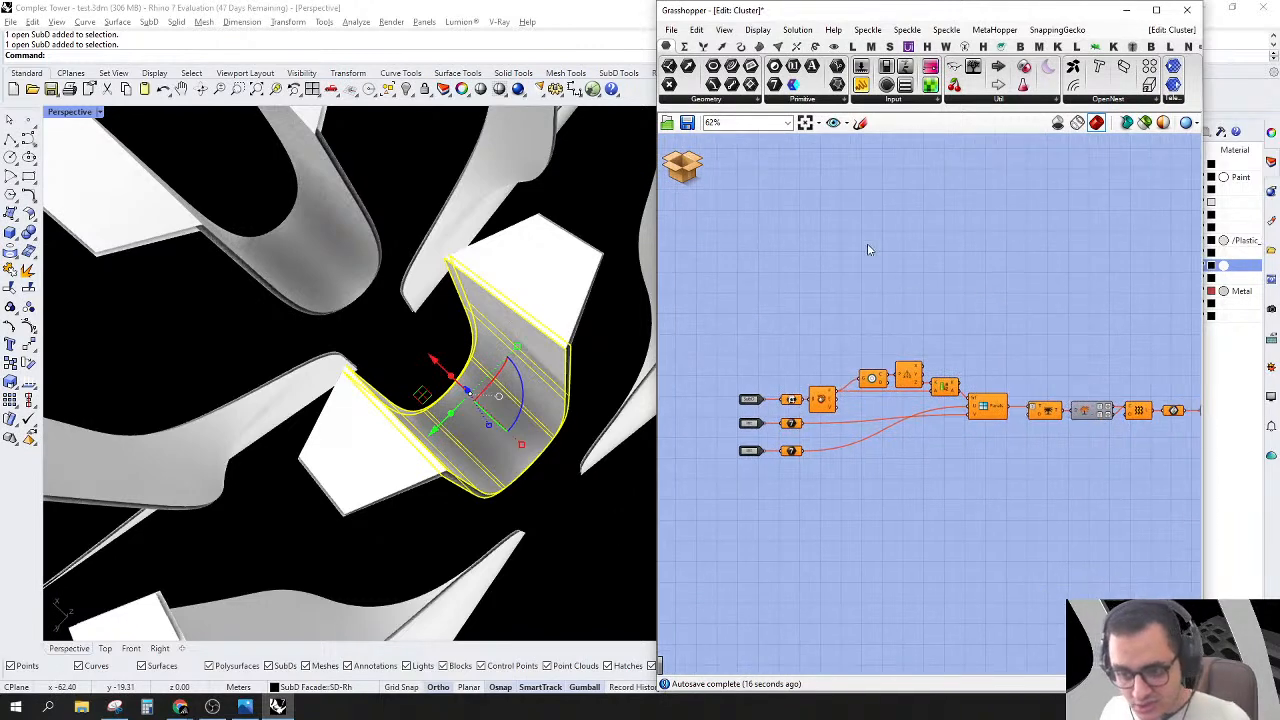
{"action": "left_click", "coordinate": [682, 168]}
{"action": "left_click", "coordinate": [700, 175]}
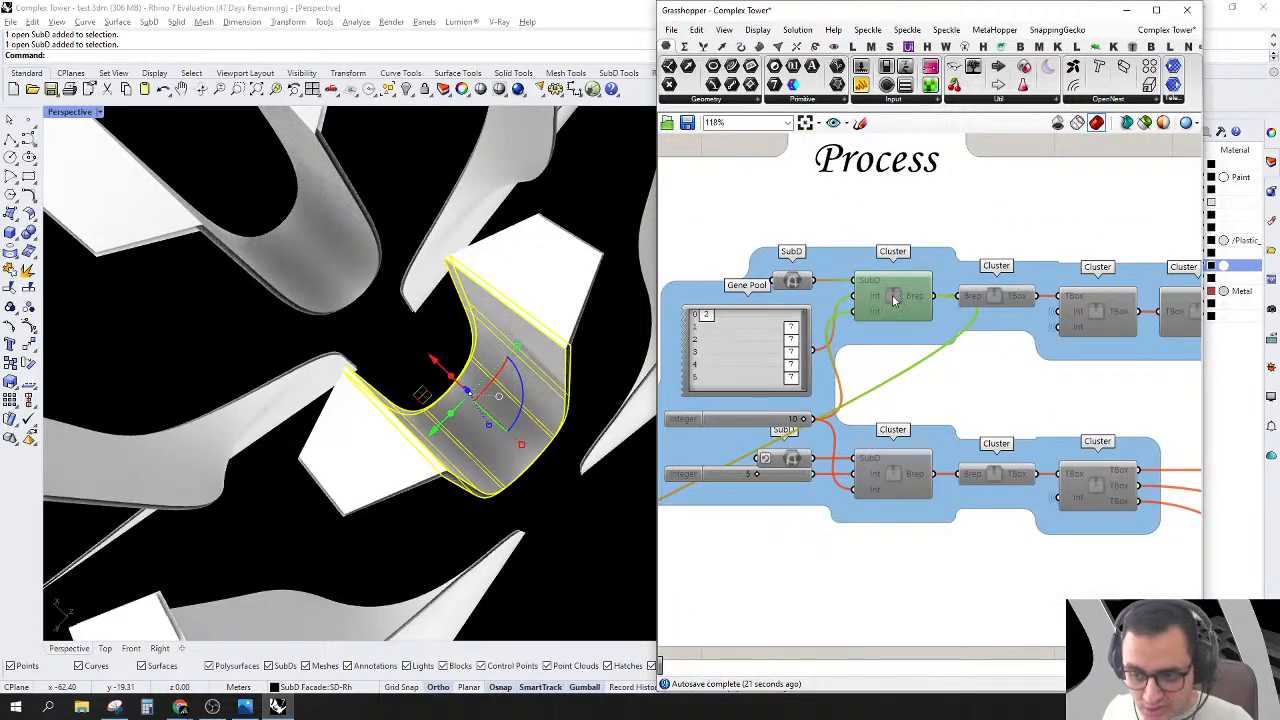
Step: Open the duplicate's upper SubD-to-Brep cluster, check whether it carries the same edits and close it discarding the changes
{"action": "scroll", "coordinate": [895, 300], "scroll_direction": "down", "scroll_amount": 6}
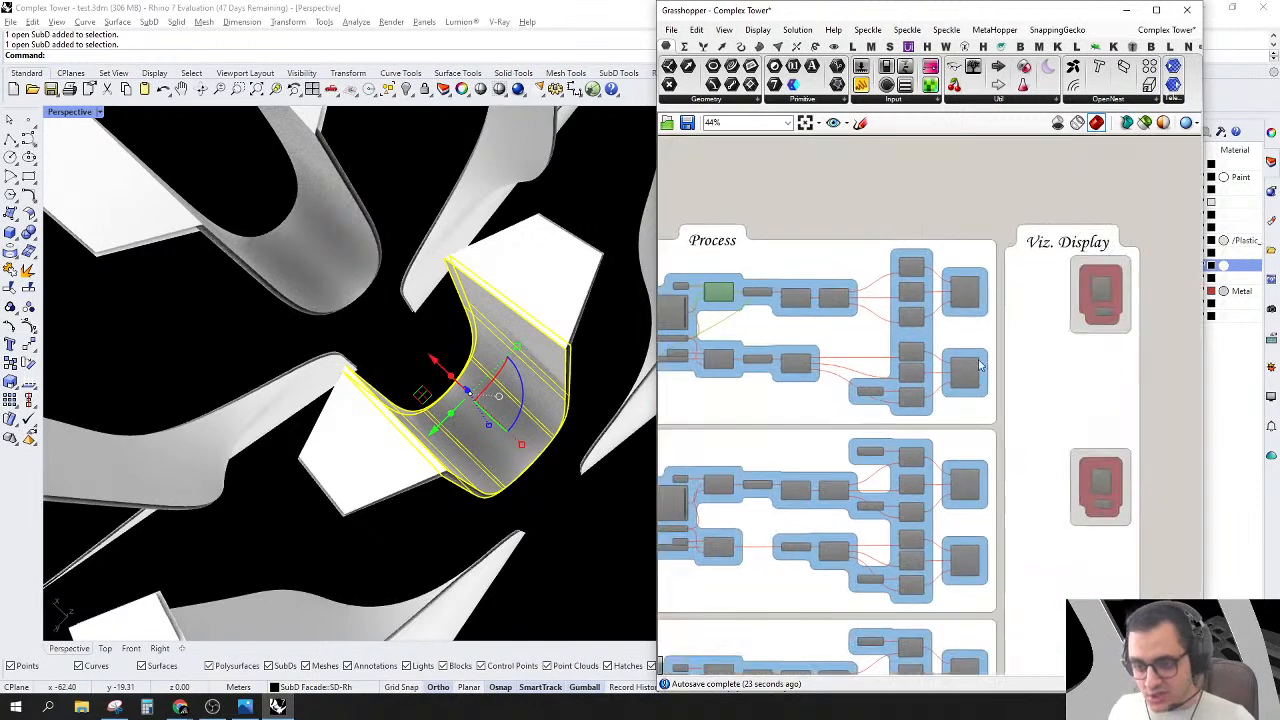
{"action": "right_click_drag", "start_coordinate": [1010, 390], "coordinate": [927, 400]}
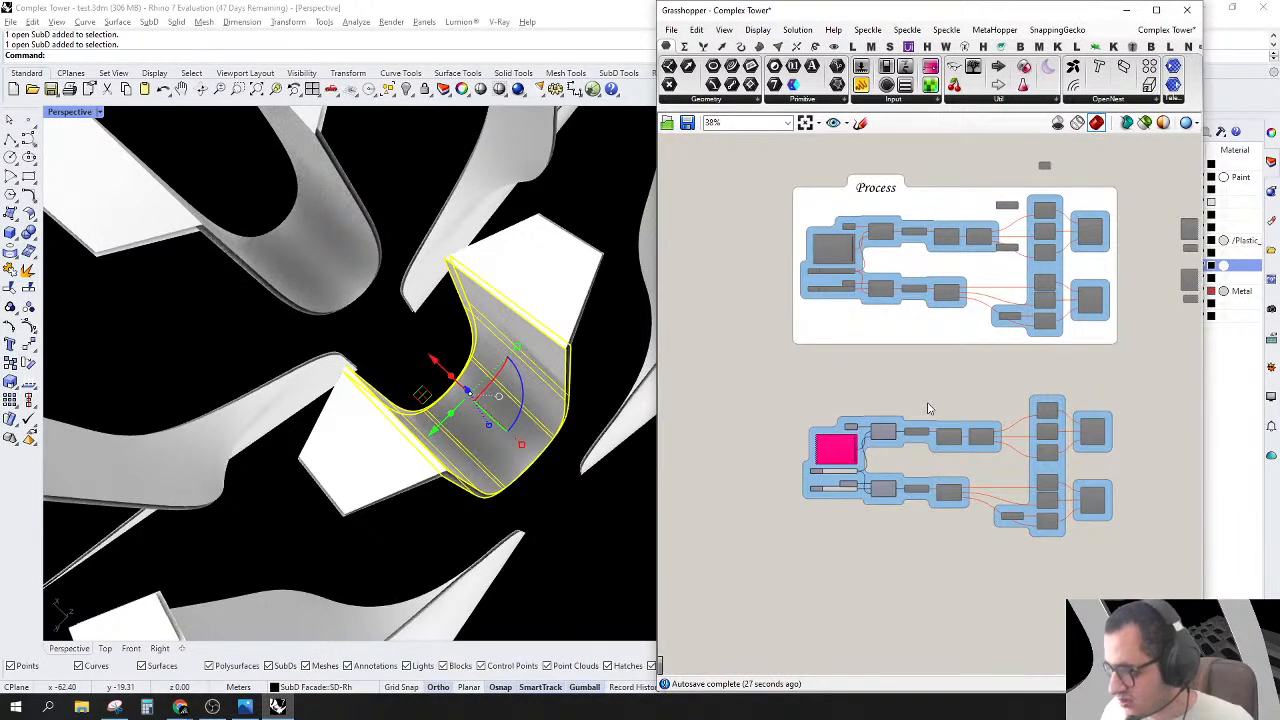
{"action": "right_click_drag", "start_coordinate": [912, 407], "coordinate": [802, 395]}
{"action": "right_click_drag", "start_coordinate": [905, 382], "coordinate": [933, 375]}
{"action": "scroll", "coordinate": [826, 487], "scroll_direction": "up", "scroll_amount": 3}
{"action": "right_click_drag", "start_coordinate": [824, 486], "coordinate": [845, 491]}
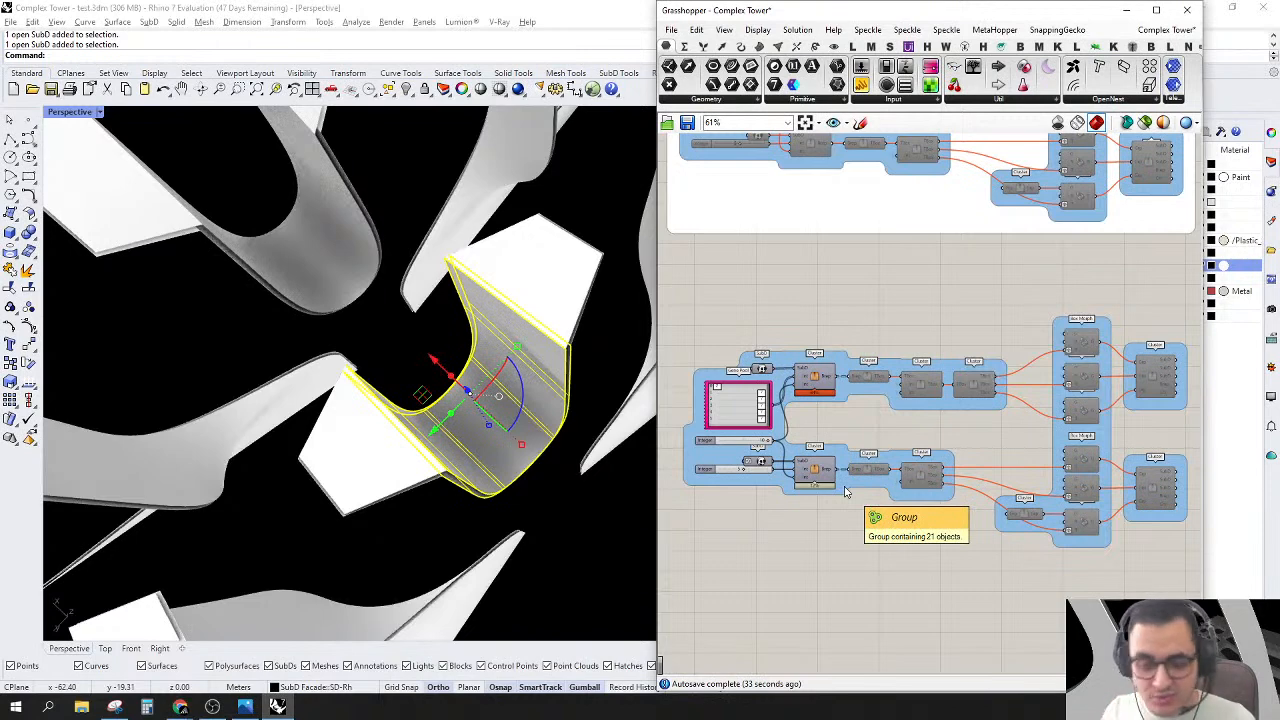
{"action": "right_click_drag", "start_coordinate": [879, 461], "coordinate": [863, 493]}
{"action": "right_click_drag", "start_coordinate": [881, 403], "coordinate": [828, 376]}
{"action": "scroll", "coordinate": [828, 376], "scroll_direction": "up", "scroll_amount": 2}
{"action": "left_click", "coordinate": [820, 376]}
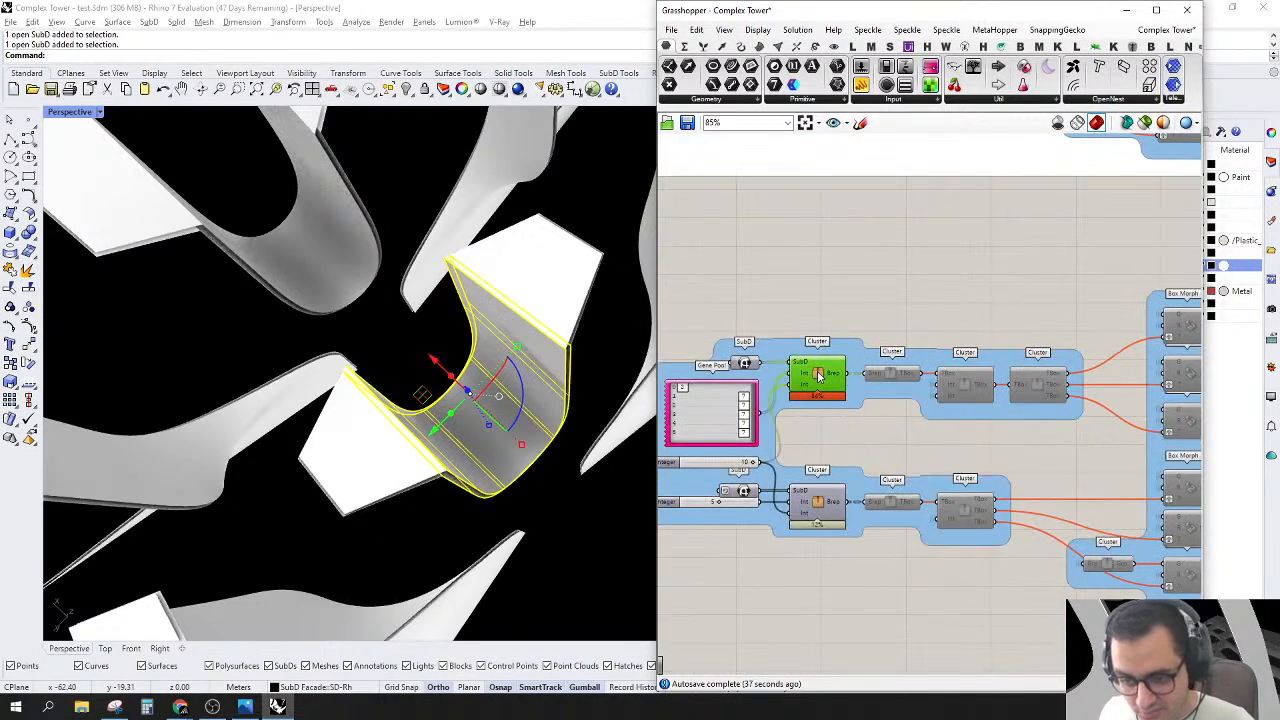
{"action": "double_click", "coordinate": [820, 376]}
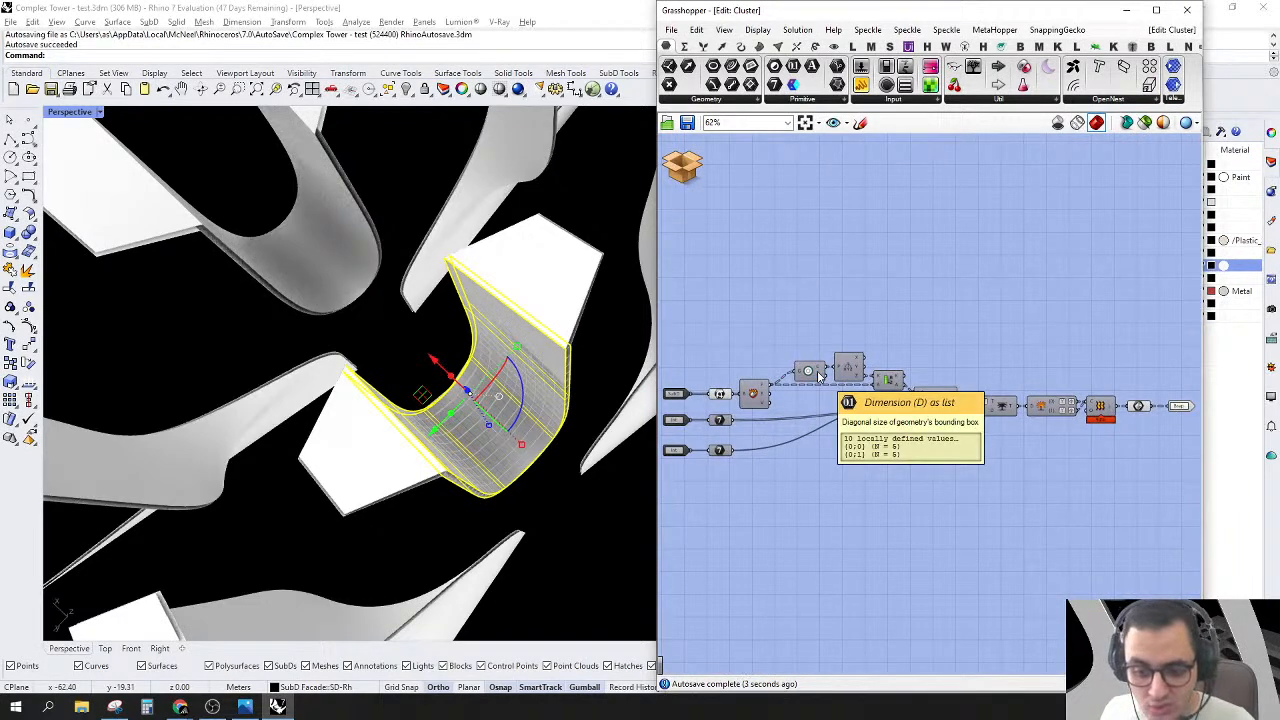
{"action": "left_click", "coordinate": [683, 165]}
{"action": "left_click", "coordinate": [720, 166]}
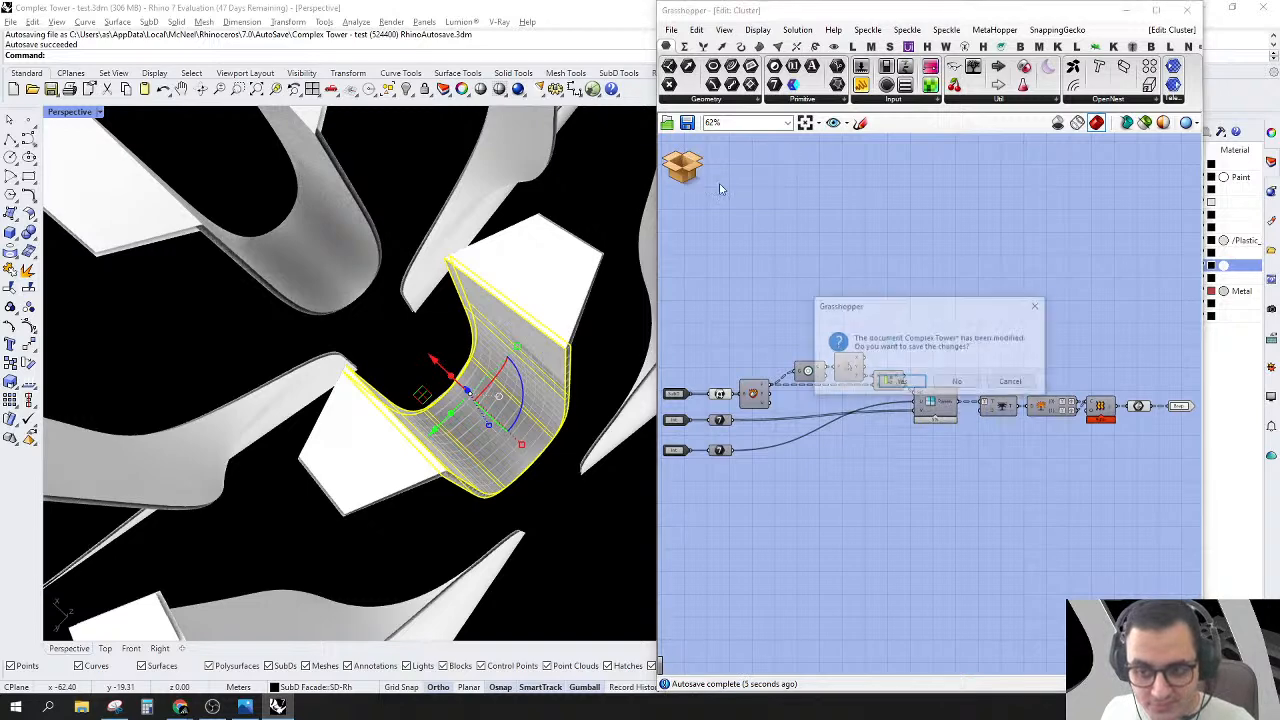
{"action": "left_click", "coordinate": [964, 387]}
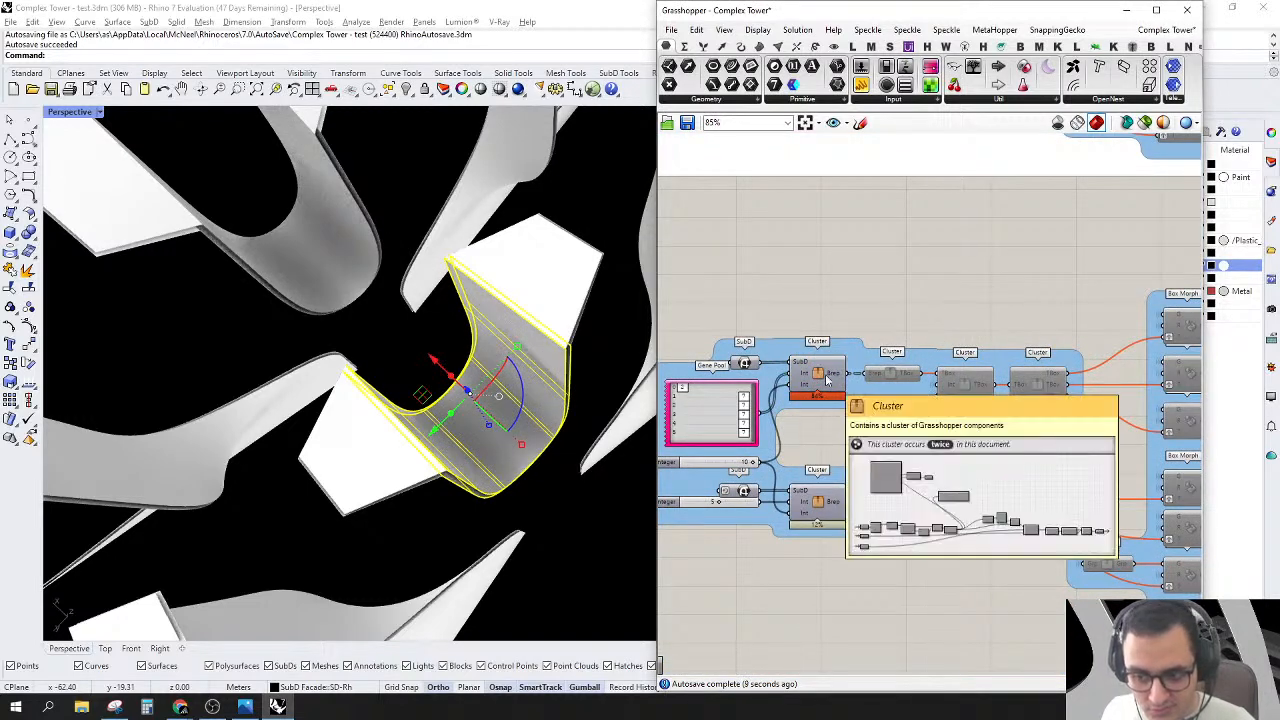
Step: Compare the cluster in the first Process definition, and disentangle the duplicate's upper SubD-to-Brep cluster
{"action": "scroll", "coordinate": [1006, 405], "scroll_direction": "down", "scroll_amount": 6}
{"action": "right_click_drag", "start_coordinate": [832, 350], "coordinate": [1064, 389]}
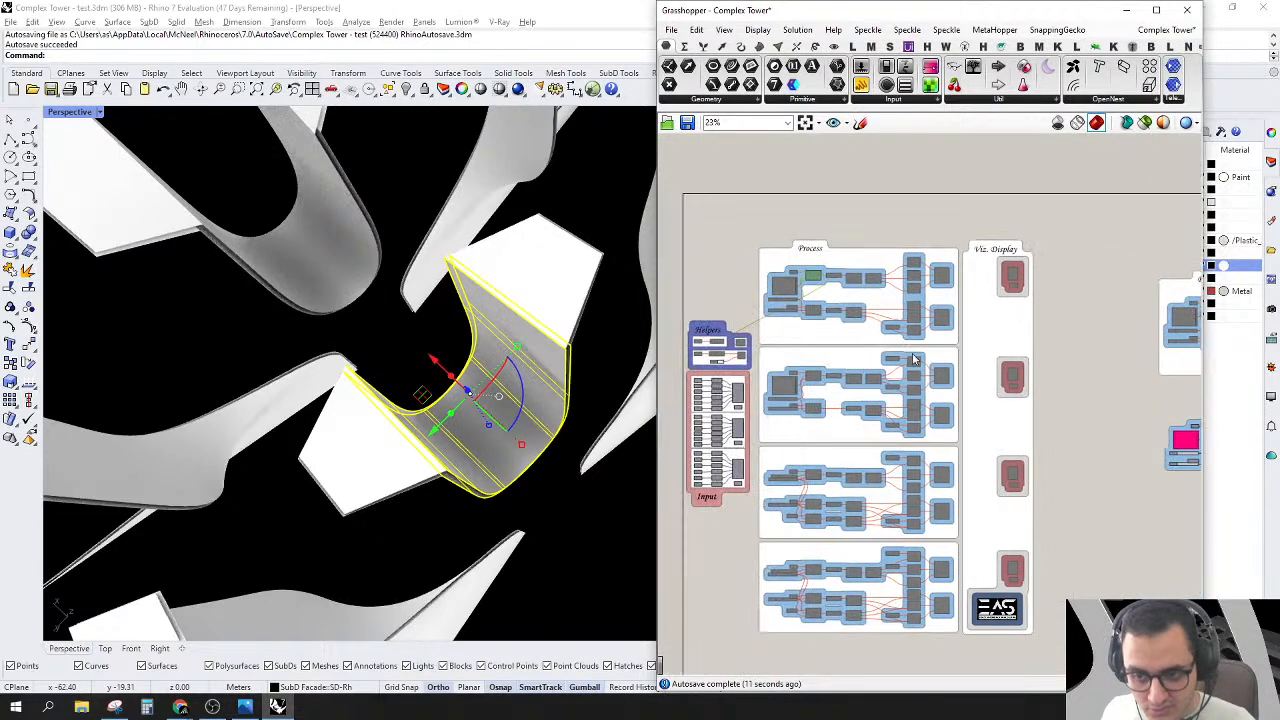
{"action": "scroll", "coordinate": [806, 276], "scroll_direction": "up", "scroll_amount": 5}
{"action": "scroll", "coordinate": [789, 233], "scroll_direction": "up", "scroll_amount": 1}
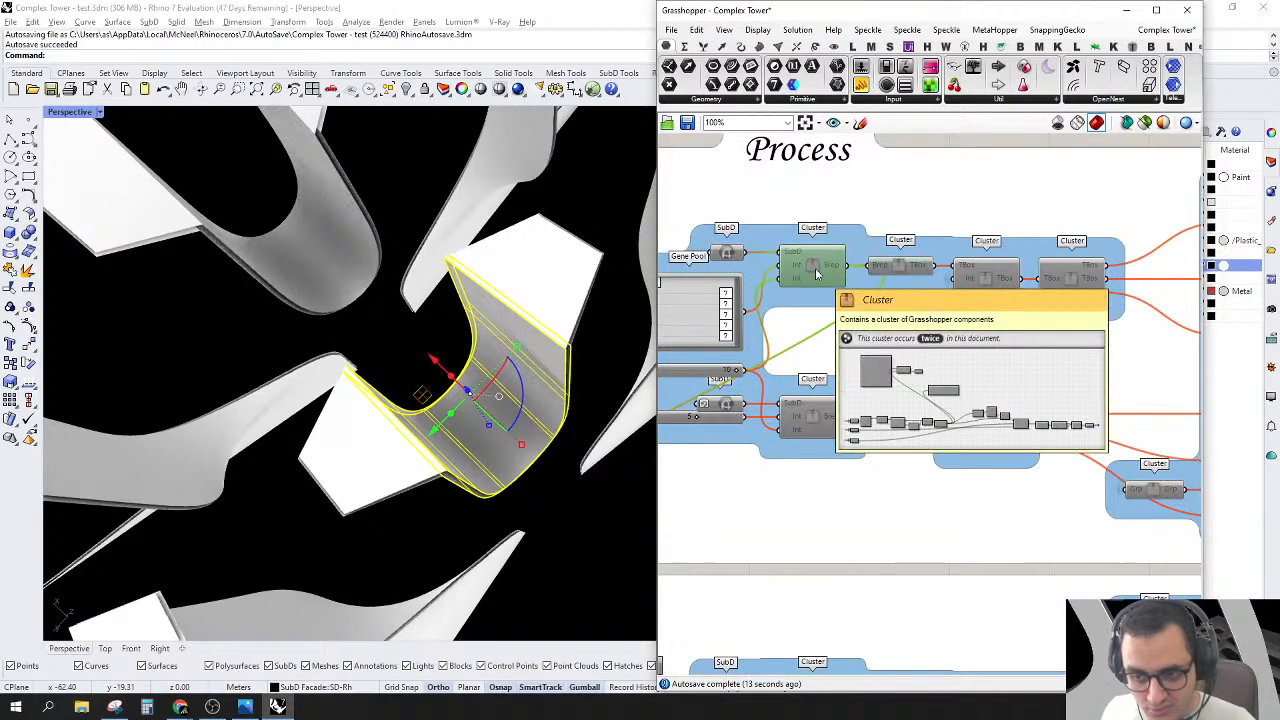
{"action": "scroll", "coordinate": [798, 301], "scroll_direction": "down", "scroll_amount": 7}
{"action": "right_click_drag", "start_coordinate": [1000, 500], "coordinate": [846, 377]}
{"action": "right_click_drag", "start_coordinate": [1057, 486], "coordinate": [906, 429]}
{"action": "scroll", "coordinate": [906, 429], "scroll_direction": "up", "scroll_amount": 5}
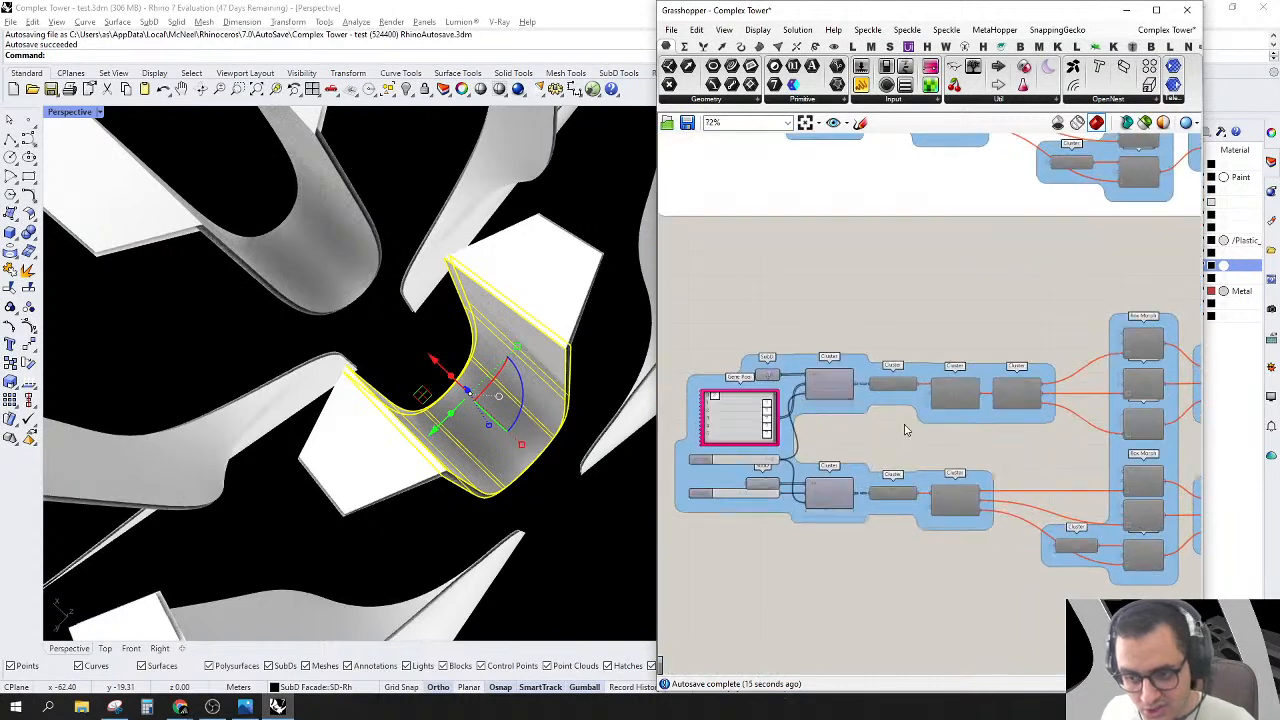
{"action": "right_click", "coordinate": [828, 388]}
{"action": "left_click", "coordinate": [871, 537]}
Step: Open the first Process definition's upper SubD-to-Brep cluster and delete the MD slider, its evaluation components, the panel and the chain following Deconstruct Brep
{"action": "scroll", "coordinate": [890, 480], "scroll_direction": "down", "scroll_amount": 5}
{"action": "right_click_drag", "start_coordinate": [695, 440], "coordinate": [1250, 519]}
{"action": "scroll", "coordinate": [857, 292], "scroll_direction": "up", "scroll_amount": 5}
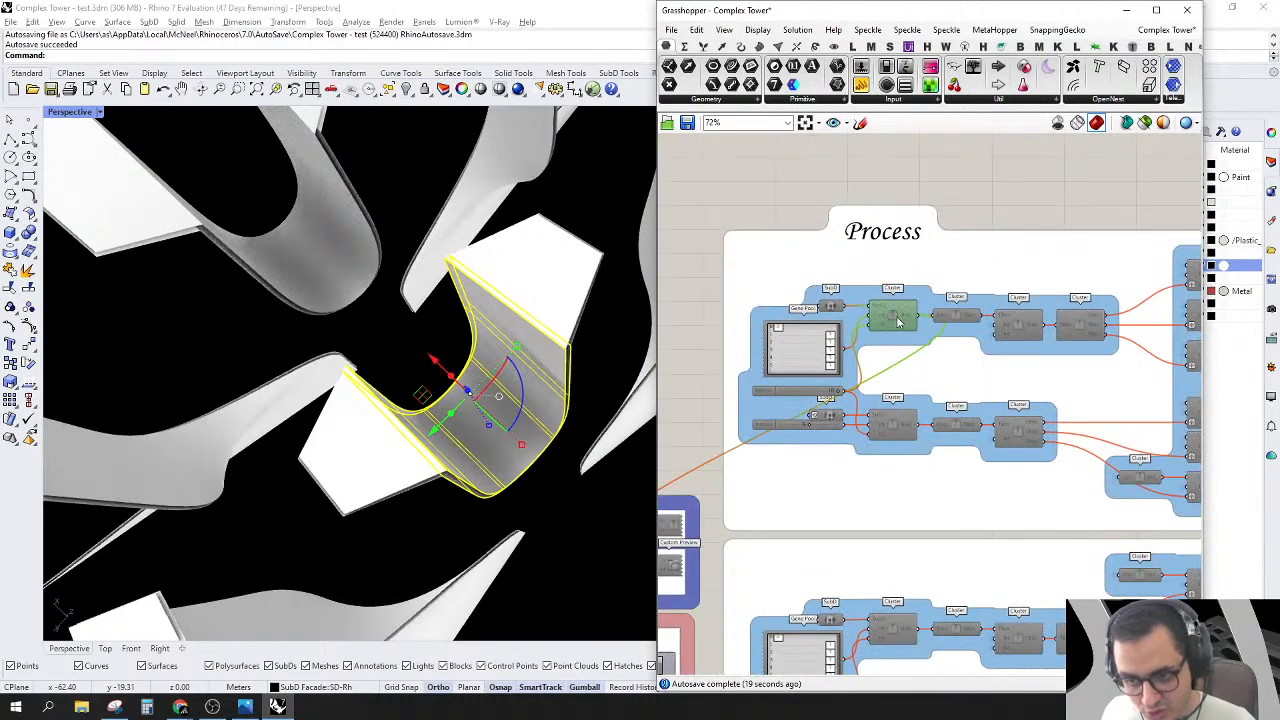
{"action": "right_click", "coordinate": [898, 321]}
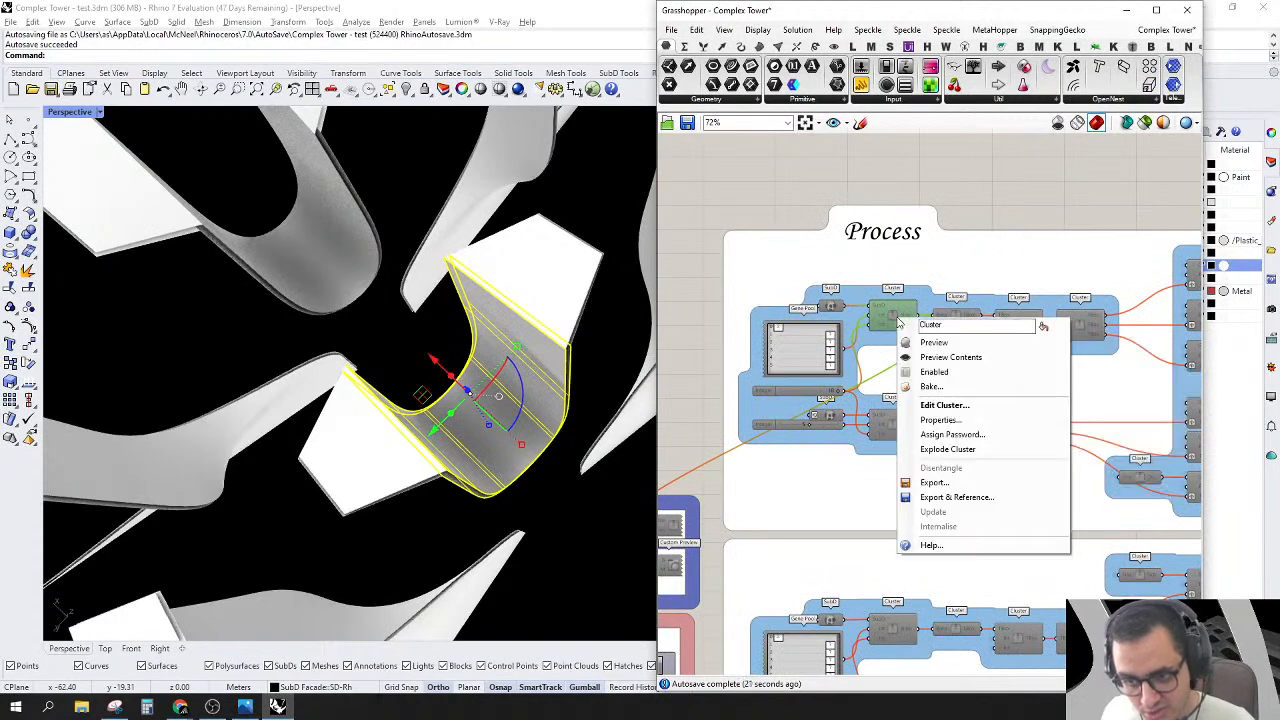
{"action": "left_click", "coordinate": [944, 405]}
{"action": "scroll", "coordinate": [1087, 377], "scroll_direction": "up", "scroll_amount": 4}
{"action": "left_click_drag", "start_coordinate": [972, 192], "coordinate": [720, 560]}
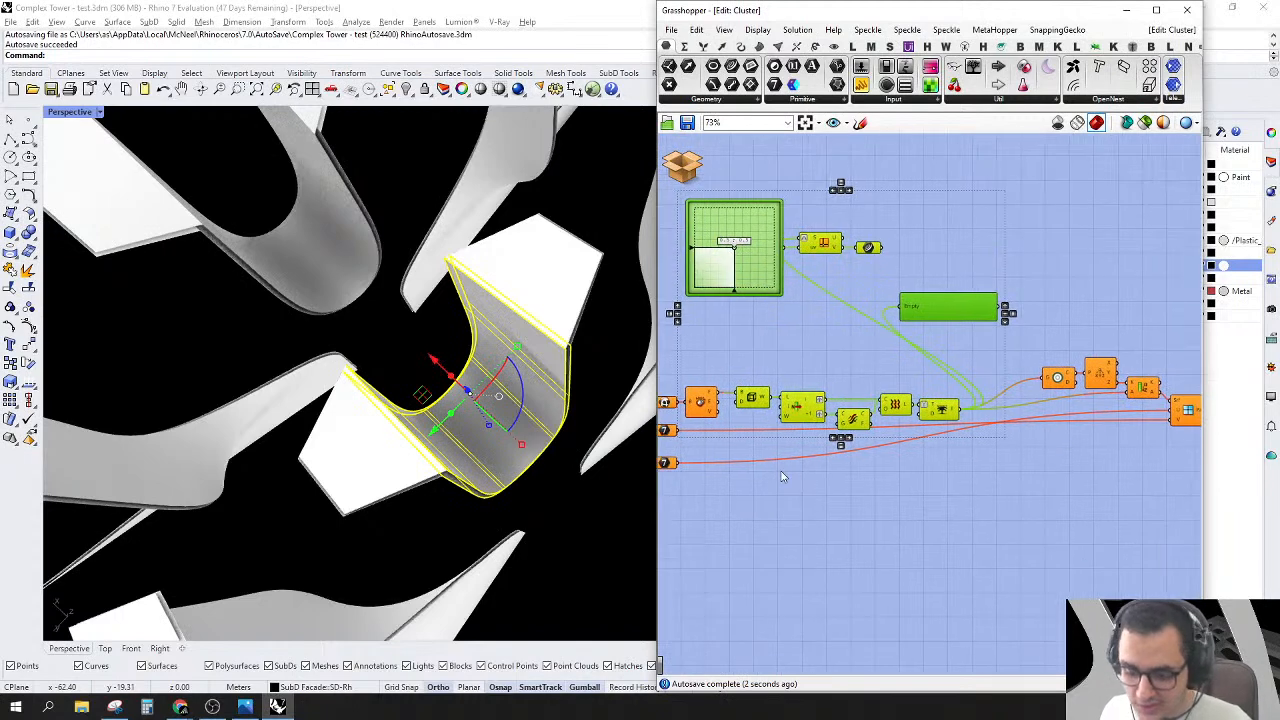
{"action": "key", "text": "Delete"}
Step: Move the input components and Deconstruct Brep closer to the sorting components, connect the faces output to them, and close the cluster
{"action": "left_click_drag", "start_coordinate": [796, 314], "coordinate": [650, 521]}
{"action": "right_click_drag", "start_coordinate": [870, 330], "coordinate": [938, 335]}
{"action": "left_click_drag", "start_coordinate": [938, 336], "coordinate": [700, 546]}
{"action": "left_click_drag", "start_coordinate": [750, 410], "coordinate": [1022, 410]}
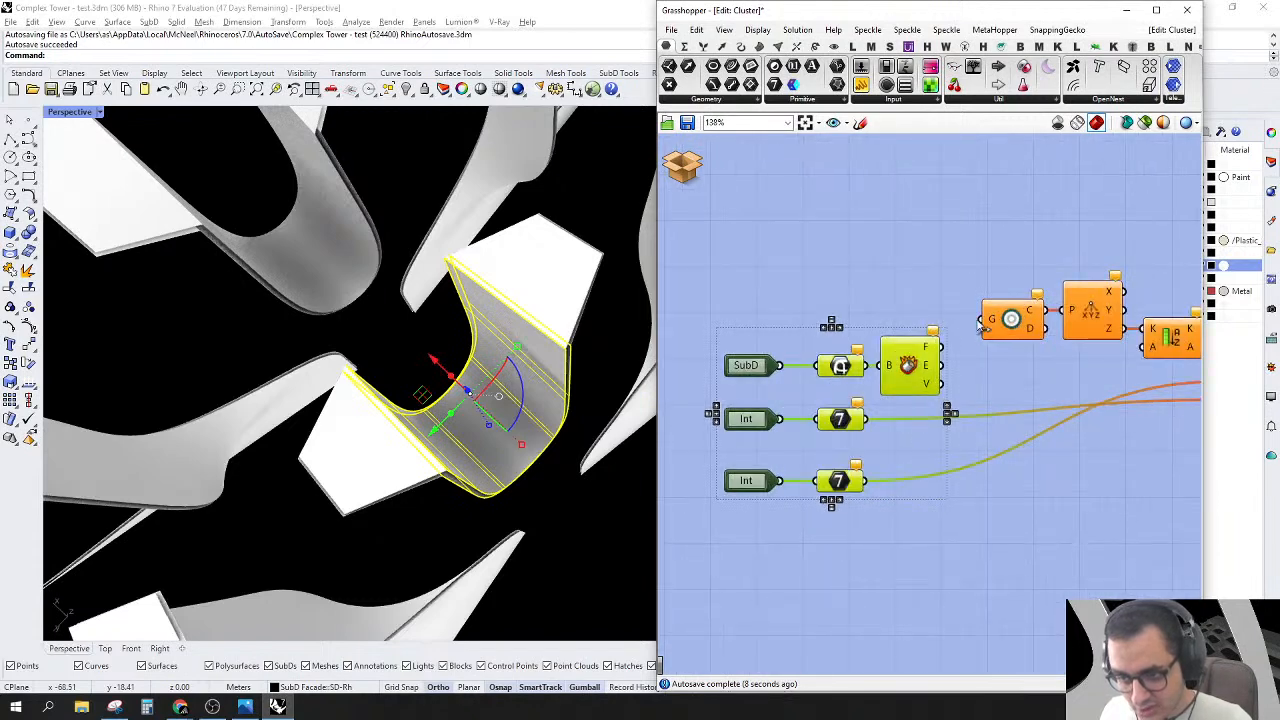
{"action": "right_click_drag", "start_coordinate": [945, 393], "coordinate": [780, 415]}
{"action": "left_click_drag", "start_coordinate": [780, 369], "coordinate": [987, 371]}
{"action": "left_click", "coordinate": [994, 284]}
{"action": "left_click", "coordinate": [695, 172]}
{"action": "left_click", "coordinate": [715, 205]}
Step: Open the duplicate's upper SubD-to-Brep cluster to inspect it, and close it discarding the changes
{"action": "scroll", "coordinate": [875, 378], "scroll_direction": "down", "scroll_amount": 5}
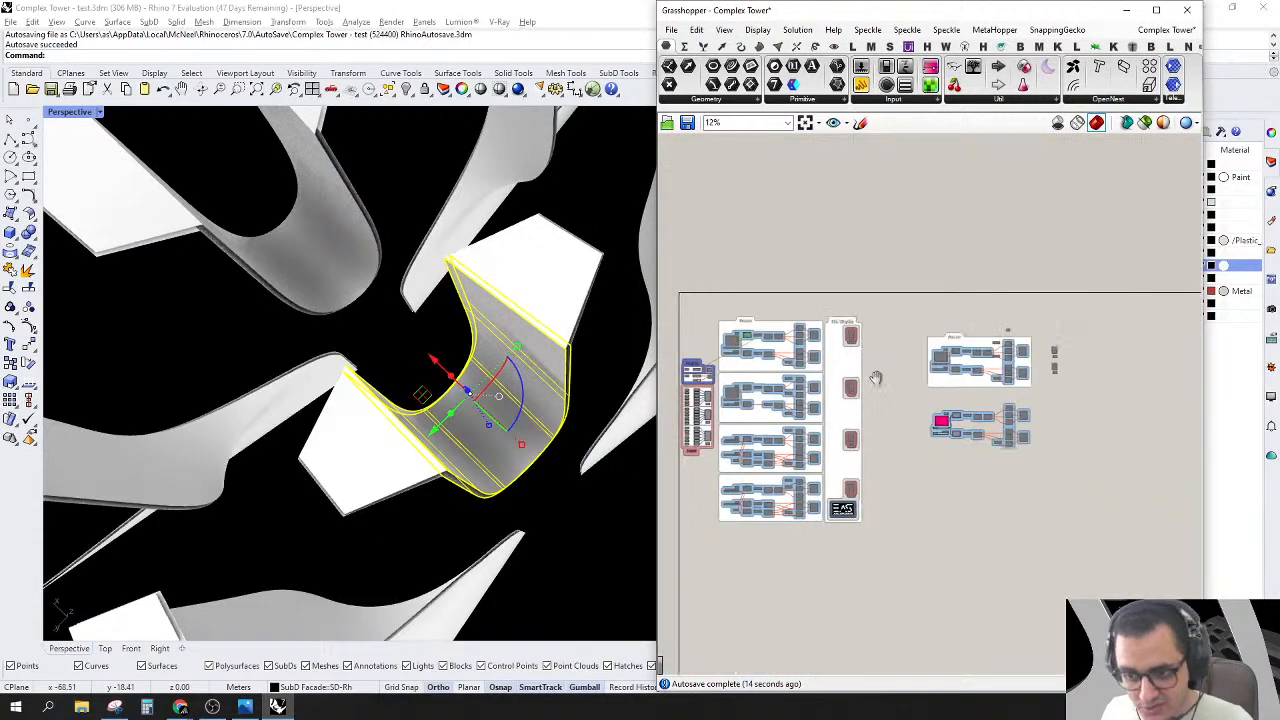
{"action": "scroll", "coordinate": [875, 378], "scroll_direction": "up", "scroll_amount": 6}
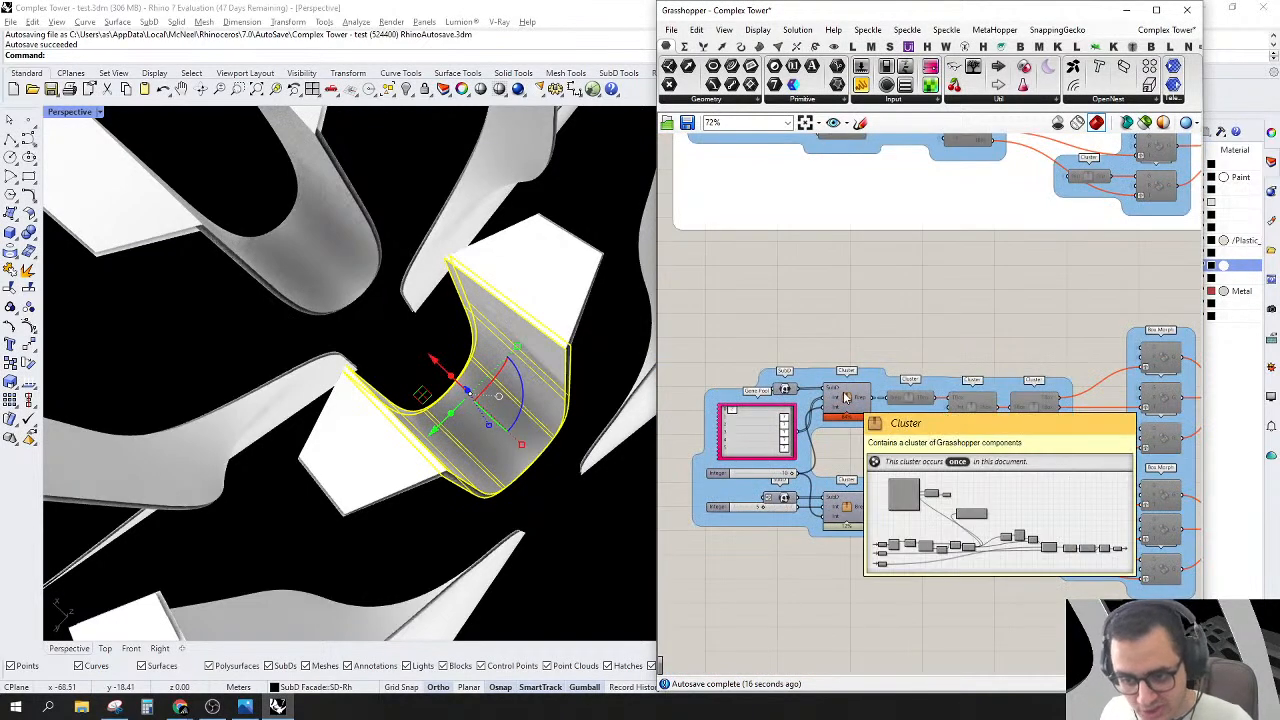
{"action": "left_click", "coordinate": [848, 401]}
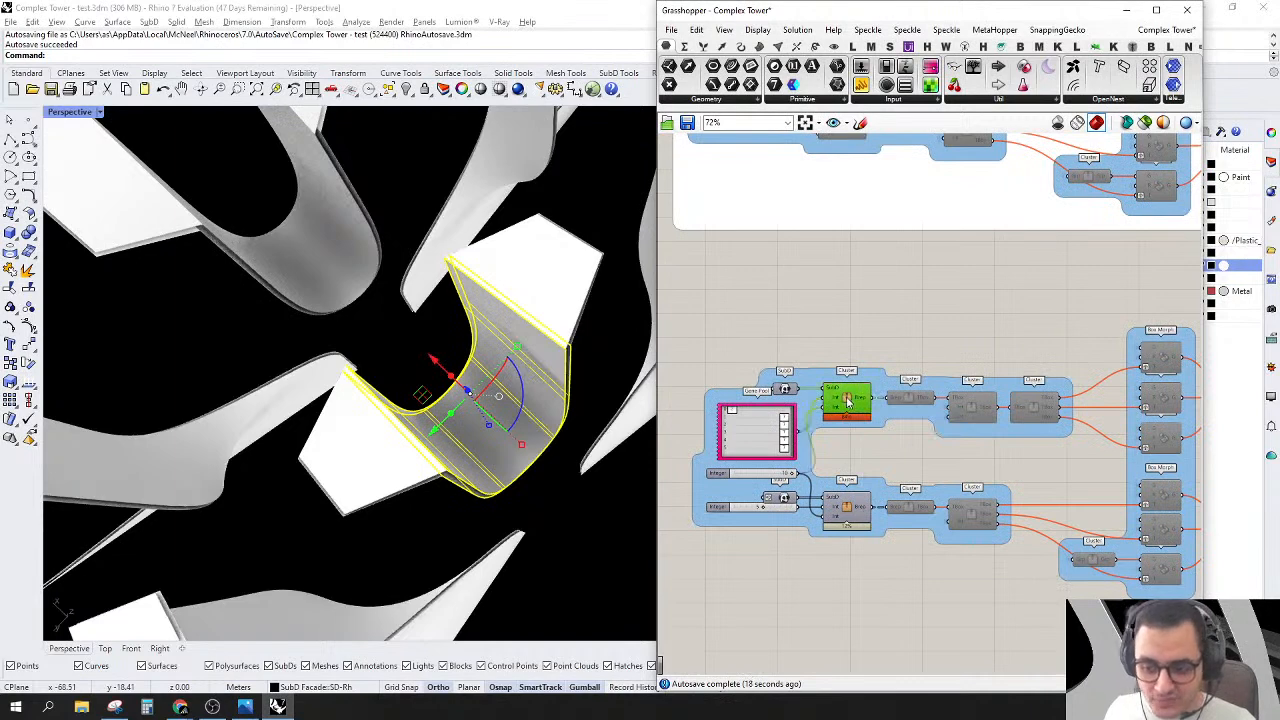
{"action": "double_click", "coordinate": [848, 401]}
{"action": "left_click", "coordinate": [683, 170]}
{"action": "left_click", "coordinate": [700, 192]}
{"action": "left_click", "coordinate": [957, 382]}
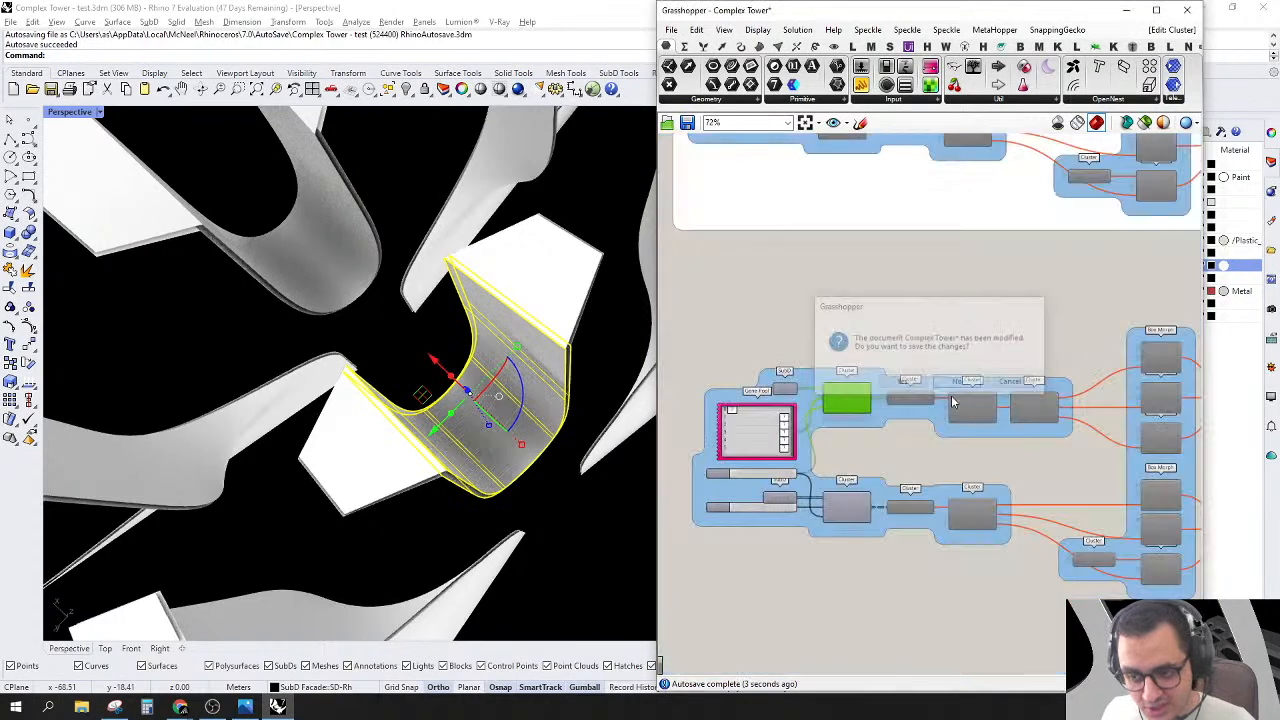
Step: Add an integer slider with value 7 and connect it to the first Int input of the upper SubD-to-Brep cluster
{"action": "scroll", "coordinate": [819, 415], "scroll_direction": "up", "scroll_amount": 3}
{"action": "right_click_drag", "start_coordinate": [819, 415], "coordinate": [804, 401]}
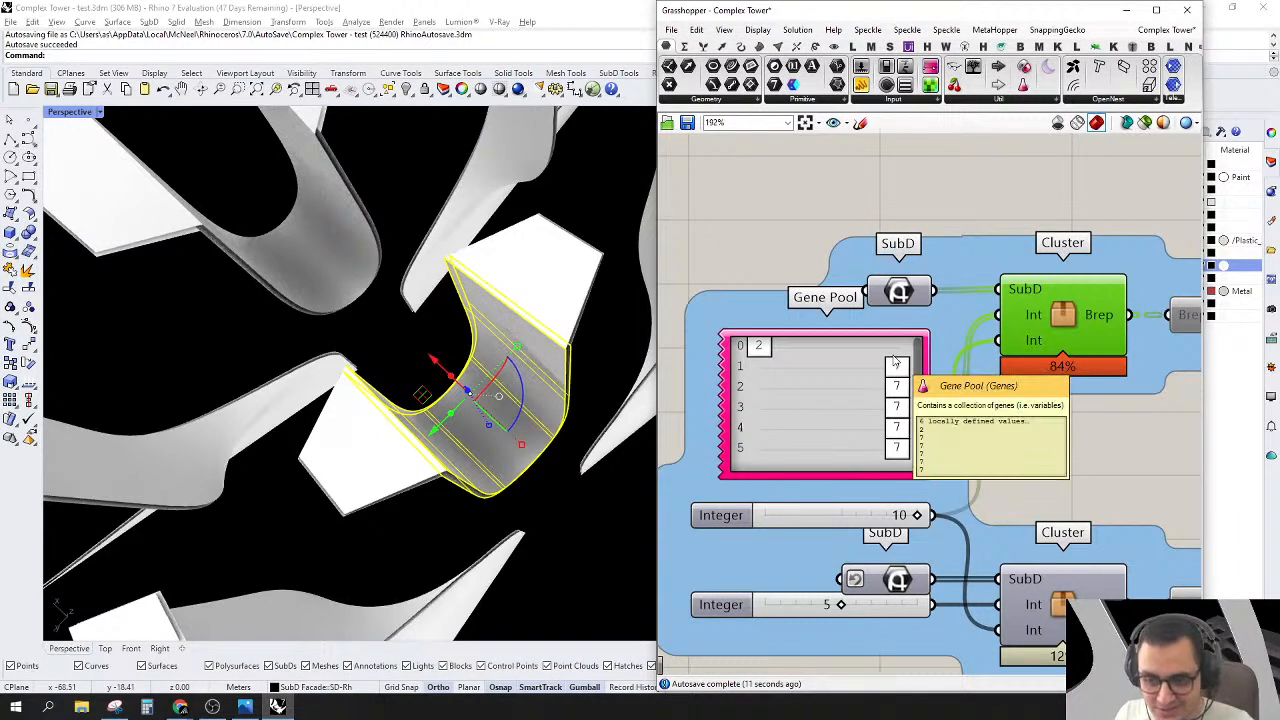
{"action": "right_click_drag", "start_coordinate": [827, 417], "coordinate": [881, 418]}
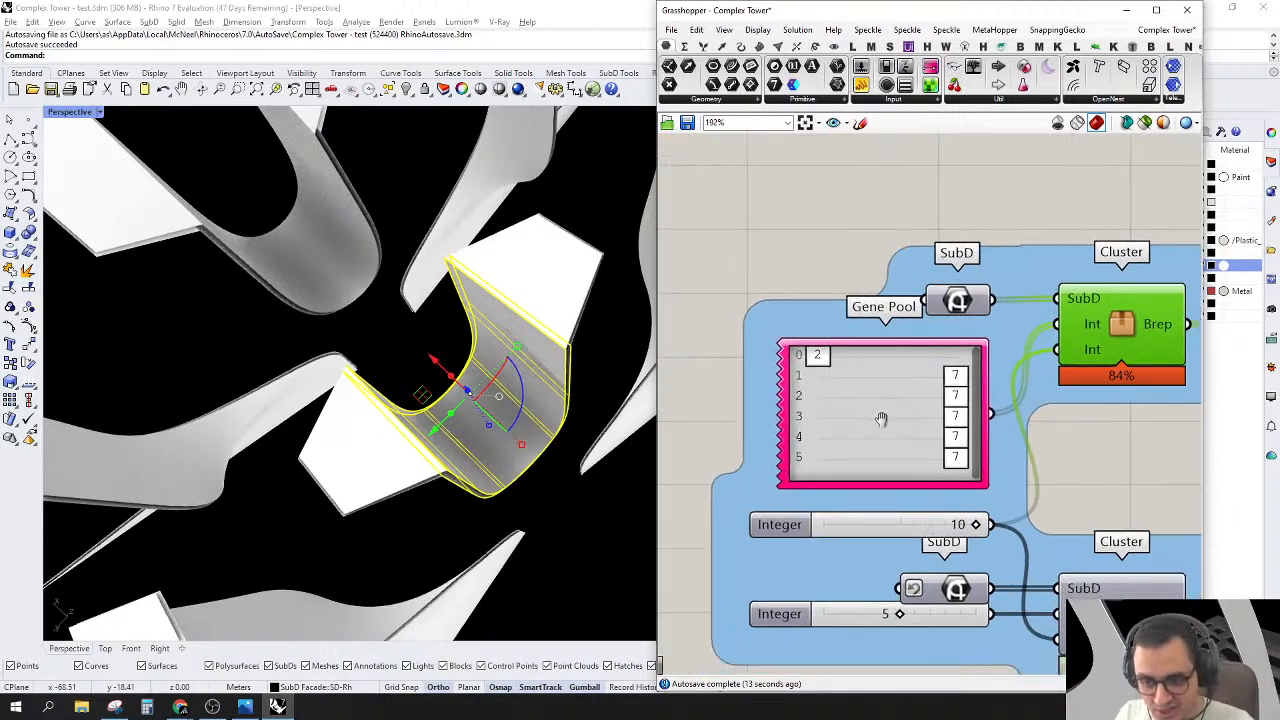
{"action": "double_click", "coordinate": [812, 260]}
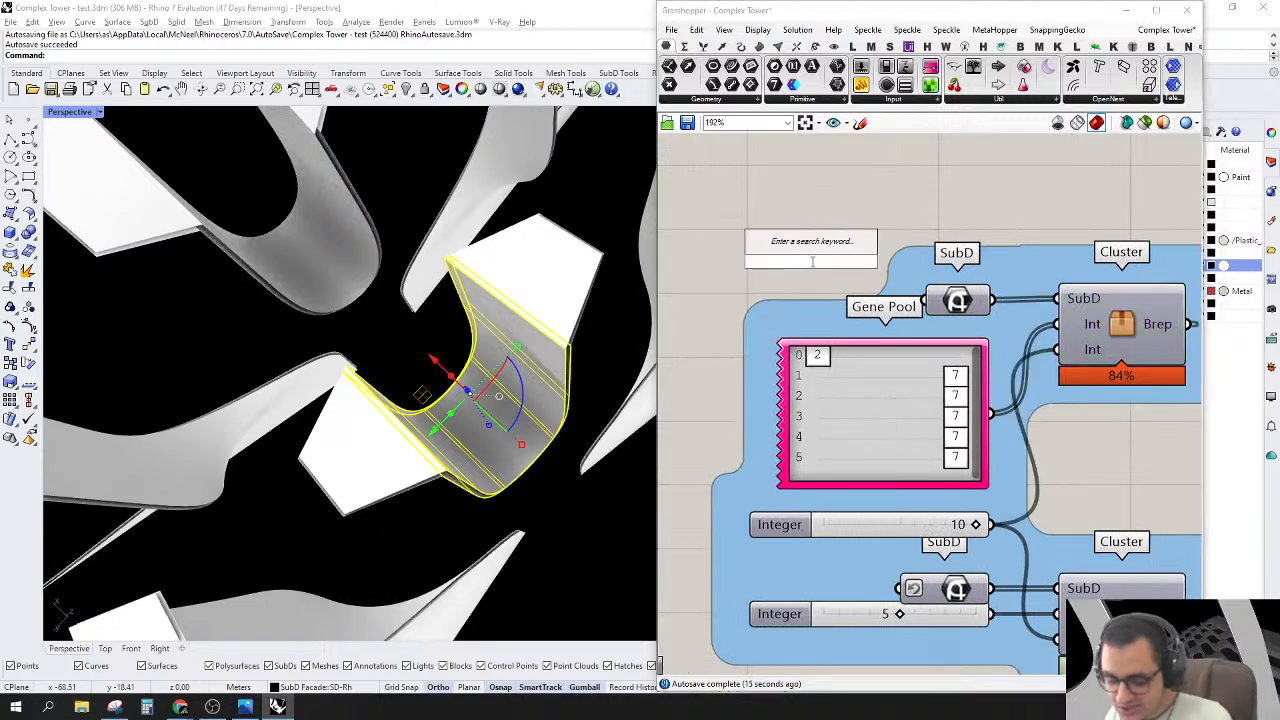
{"action": "type", "text": "7"}
{"action": "key", "text": "Return"}
{"action": "left_click_drag", "start_coordinate": [915, 261], "coordinate": [1050, 328]}
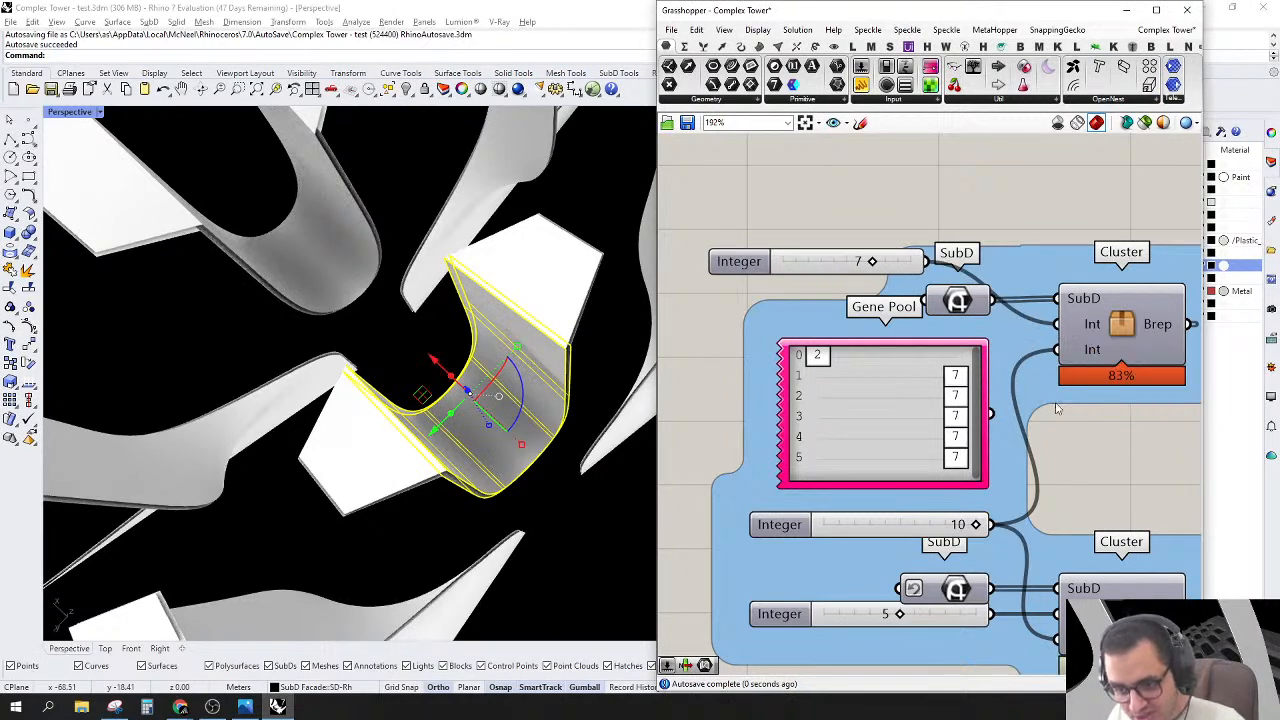
Step: Connect the 7 slider to the Int input of the TBox cluster and delete the Gene Pool
{"action": "right_click_drag", "start_coordinate": [1078, 342], "coordinate": [1035, 328]}
{"action": "left_click", "coordinate": [853, 433]}
{"action": "scroll", "coordinate": [816, 412], "scroll_direction": "down", "scroll_amount": 3}
{"action": "right_click_drag", "start_coordinate": [1040, 396], "coordinate": [958, 378]}
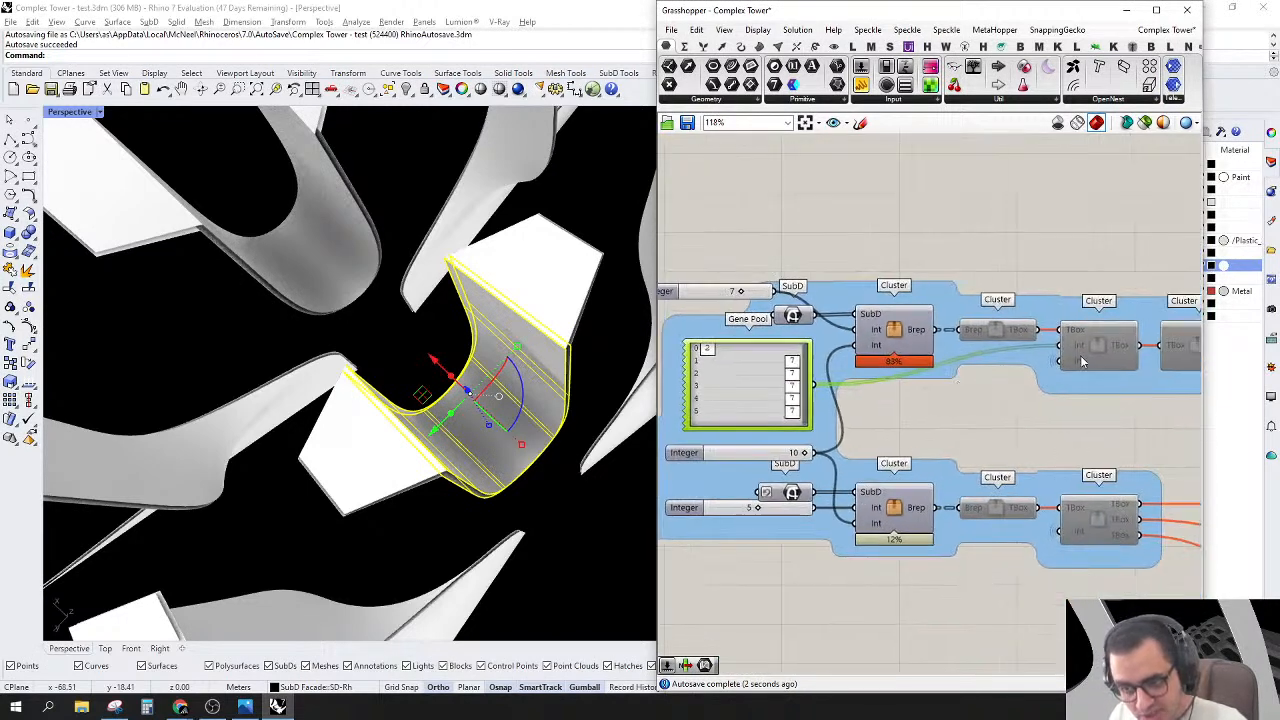
{"action": "scroll", "coordinate": [1079, 358], "scroll_direction": "up", "scroll_amount": 1}
{"action": "left_click_drag", "start_coordinate": [1056, 343], "coordinate": [707, 287]}
{"action": "right_click_drag", "start_coordinate": [804, 369], "coordinate": [828, 373]}
{"action": "right_click_drag", "start_coordinate": [682, 421], "coordinate": [770, 421]}
{"action": "key", "text": "Delete"}
Step: Move the 7 slider below the upper SubD parameter and add it to the SubD group and the surrounding blue group
{"action": "left_click_drag", "start_coordinate": [768, 287], "coordinate": [817, 349]}
{"action": "right_click", "coordinate": [855, 331]}
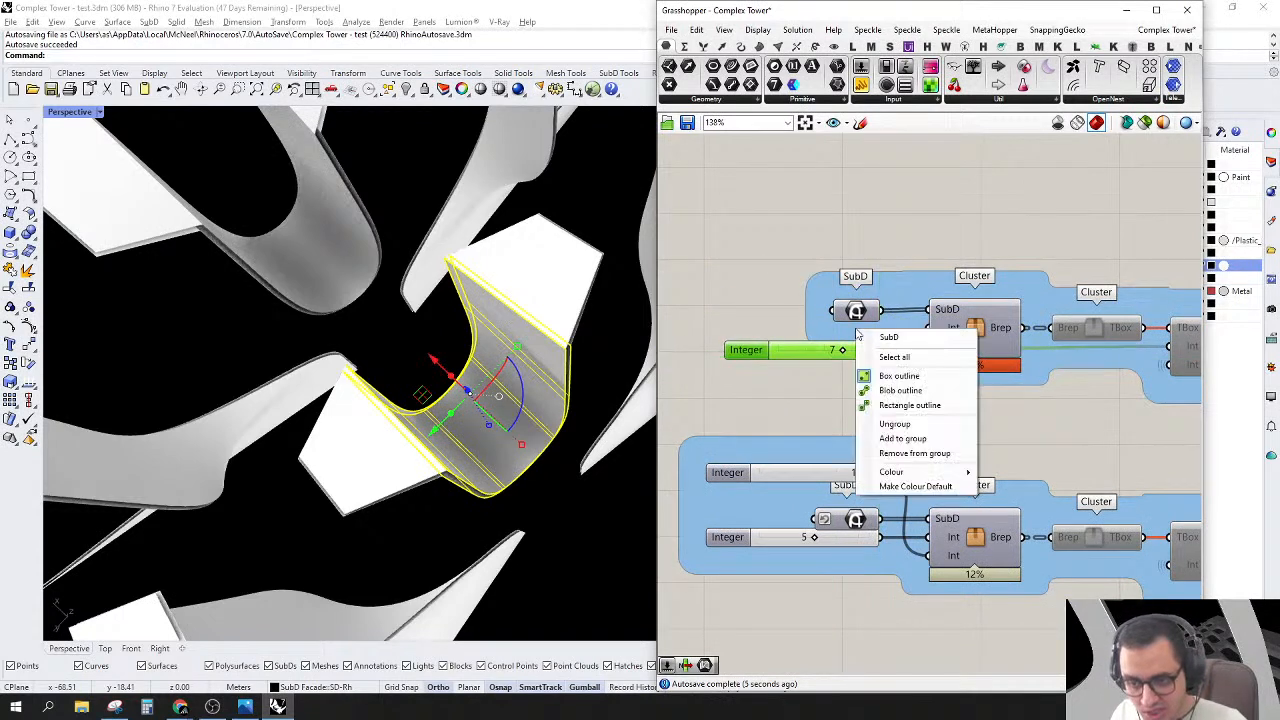
{"action": "left_click", "coordinate": [928, 451]}
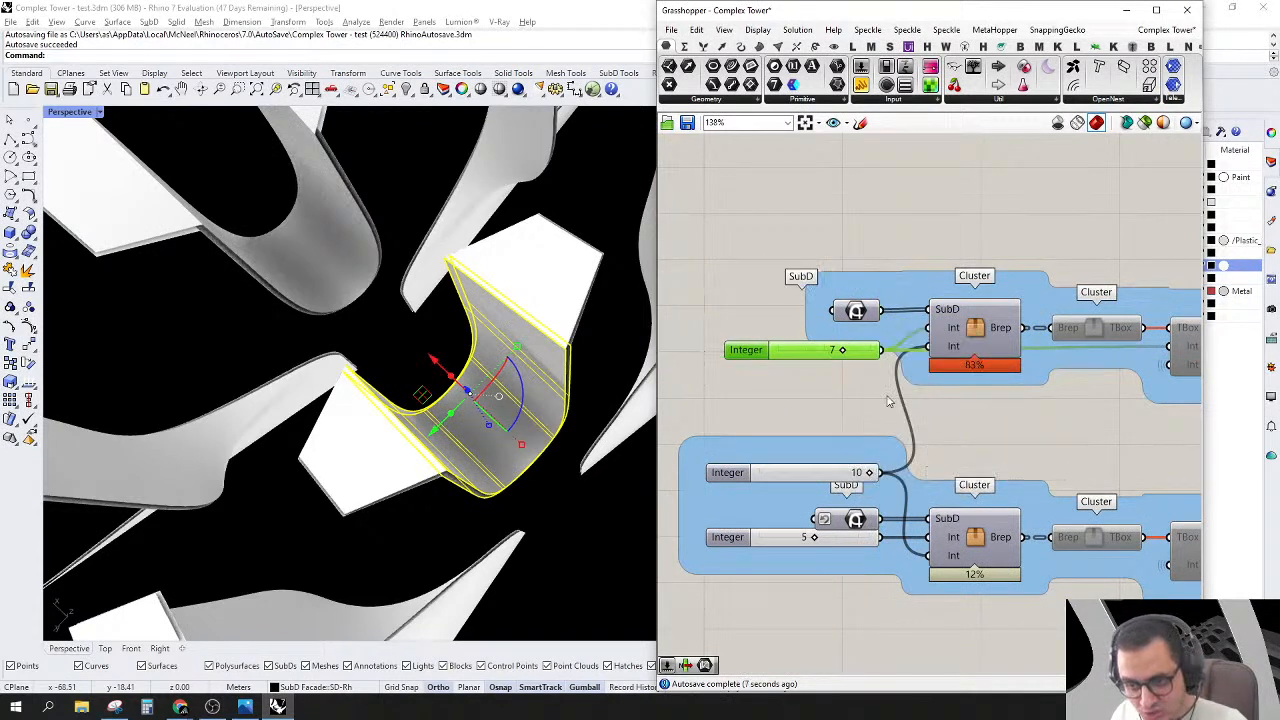
{"action": "left_click", "coordinate": [810, 395]}
{"action": "scroll", "coordinate": [850, 420], "scroll_direction": "up", "scroll_amount": 2}
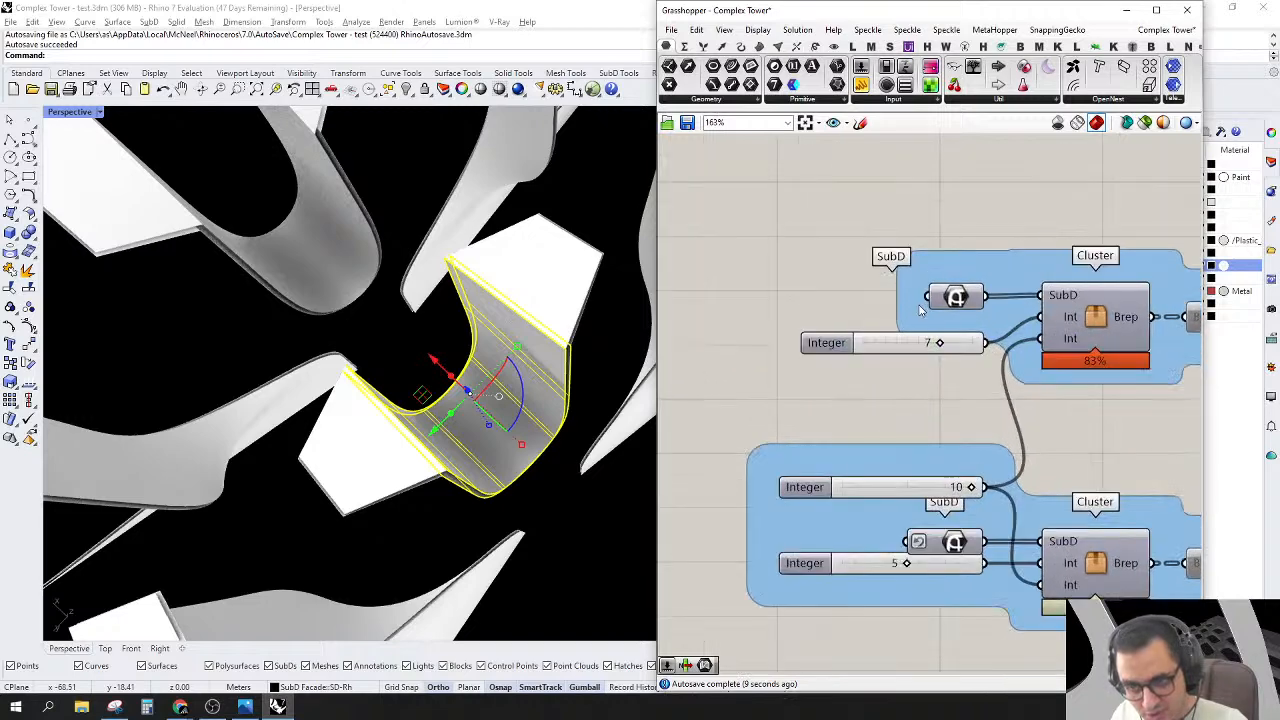
{"action": "left_click", "coordinate": [888, 346]}
{"action": "right_click", "coordinate": [914, 317]}
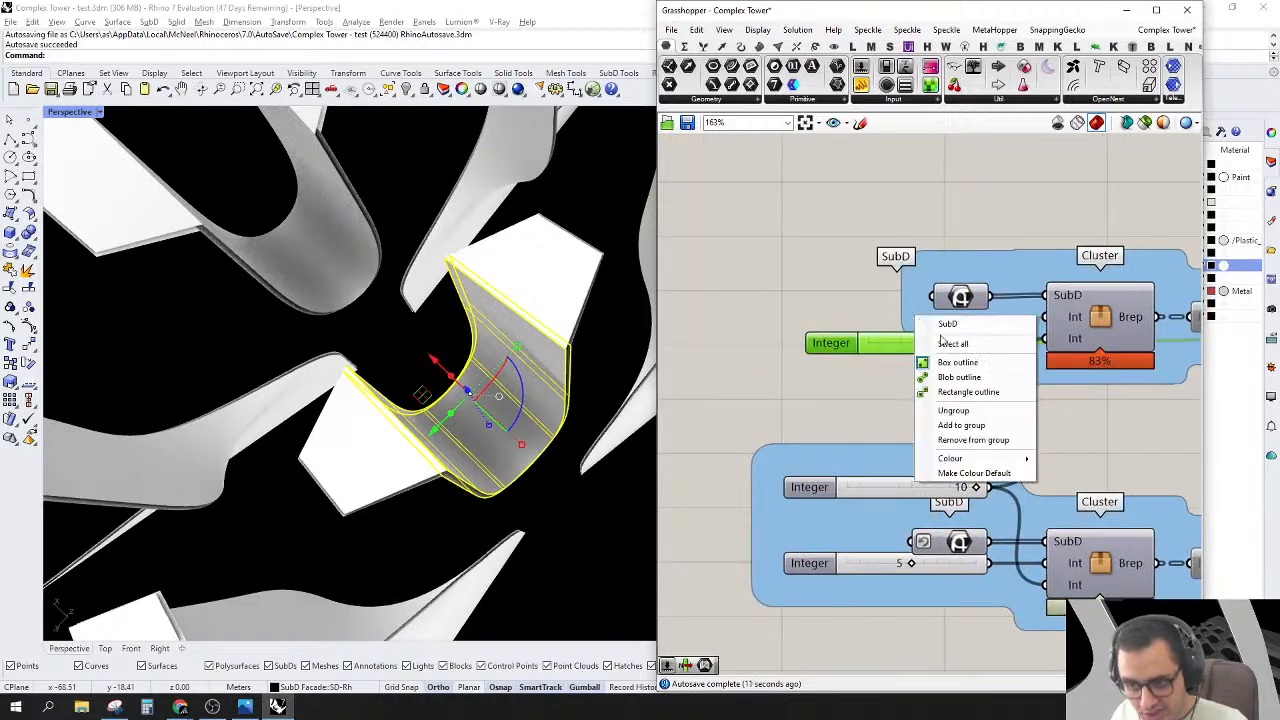
{"action": "left_click", "coordinate": [970, 426]}
{"action": "scroll", "coordinate": [943, 392], "scroll_direction": "down", "scroll_amount": 3}
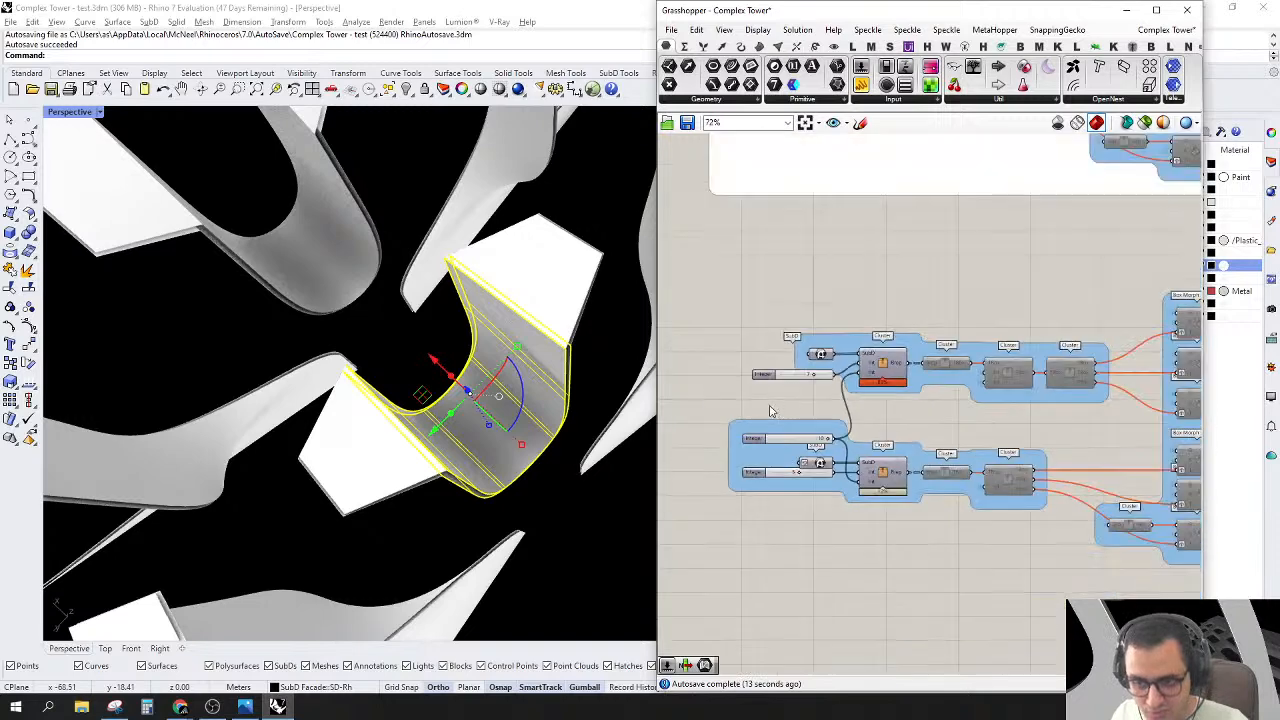
{"action": "scroll", "coordinate": [750, 434], "scroll_direction": "up", "scroll_amount": 2}
{"action": "right_click", "coordinate": [736, 446]}
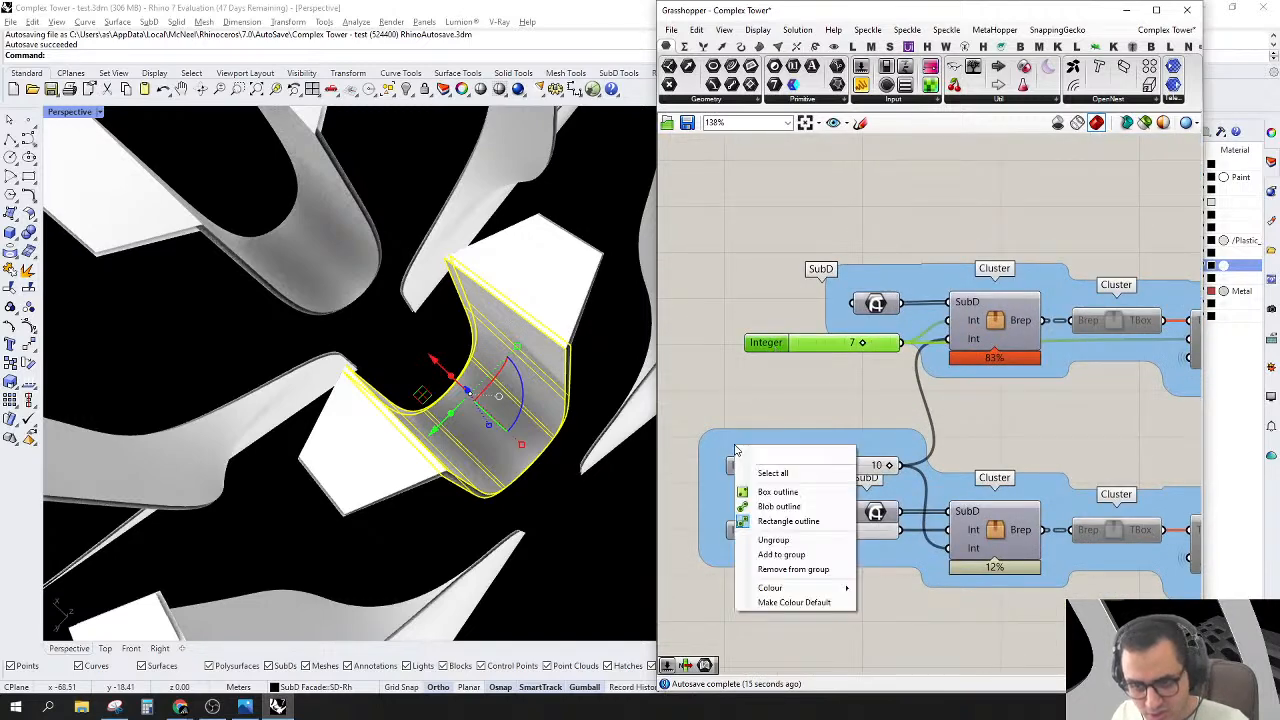
{"action": "left_click", "coordinate": [787, 555]}
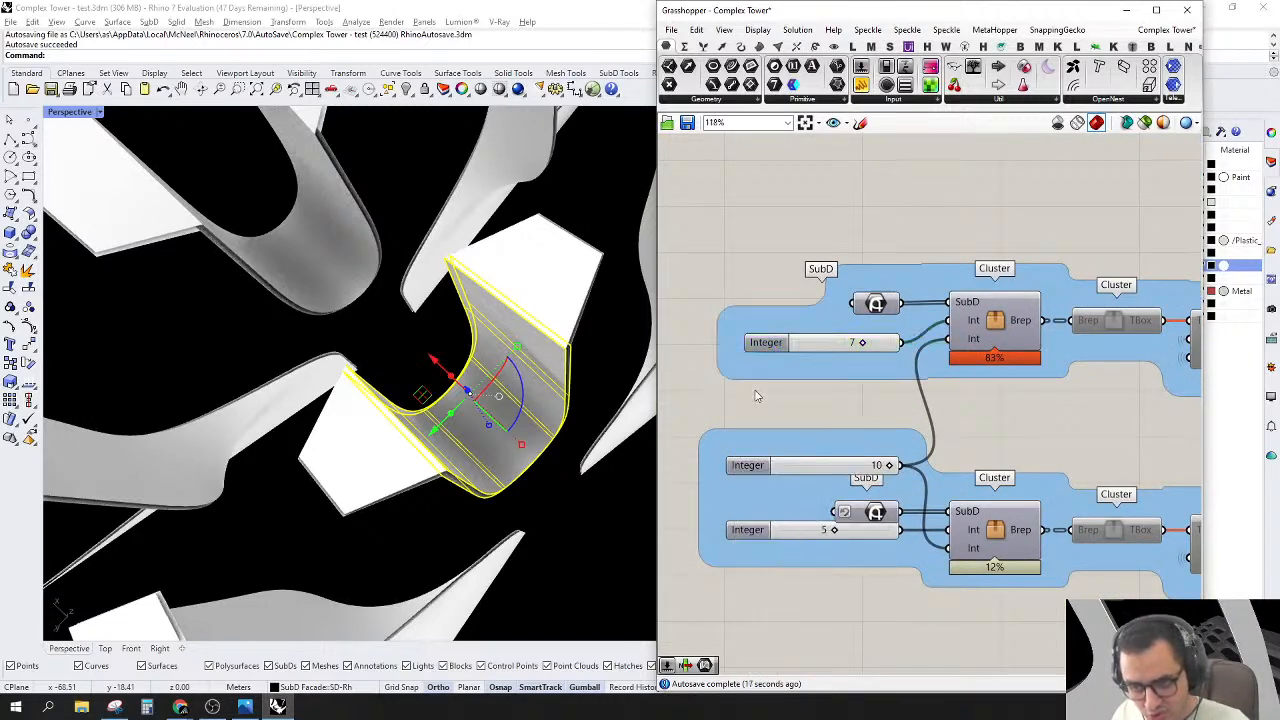
Step: Open the duplicate's upper SubD-to-Brep cluster and examine its output Brep panels on the facade piece from several angles
{"action": "scroll", "coordinate": [830, 385], "scroll_direction": "down", "scroll_amount": 4}
{"action": "scroll", "coordinate": [832, 386], "scroll_direction": "up", "scroll_amount": 2}
{"action": "left_click", "coordinate": [831, 376]}
{"action": "double_click", "coordinate": [831, 372]}
{"action": "scroll", "coordinate": [1037, 405], "scroll_direction": "down", "scroll_amount": 2}
{"action": "scroll", "coordinate": [1037, 405], "scroll_direction": "up", "scroll_amount": 3}
{"action": "left_click", "coordinate": [1133, 400]}
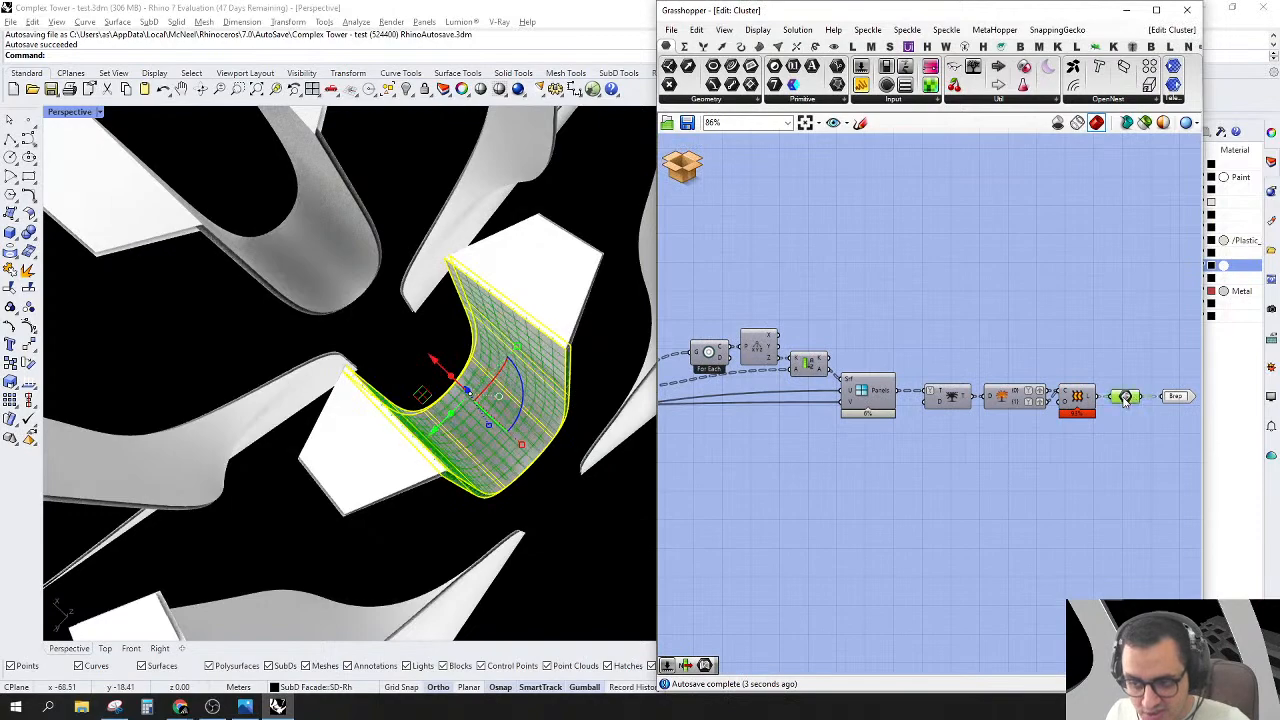
{"action": "scroll", "coordinate": [425, 445], "scroll_direction": "up", "scroll_amount": 5}
{"action": "right_click_drag", "start_coordinate": [425, 445], "coordinate": [526, 442]}
{"action": "scroll", "coordinate": [451, 441], "scroll_direction": "down", "scroll_amount": 4}
{"action": "scroll", "coordinate": [535, 234], "scroll_direction": "up", "scroll_amount": 4}
{"action": "scroll", "coordinate": [526, 442], "scroll_direction": "down", "scroll_amount": 4}
{"action": "right_click_drag", "start_coordinate": [562, 372], "coordinate": [520, 312]}
{"action": "scroll", "coordinate": [516, 364], "scroll_direction": "up", "scroll_amount": 4}
{"action": "right_click_drag", "start_coordinate": [516, 364], "coordinate": [486, 431]}
{"action": "key", "text": "Escape"}
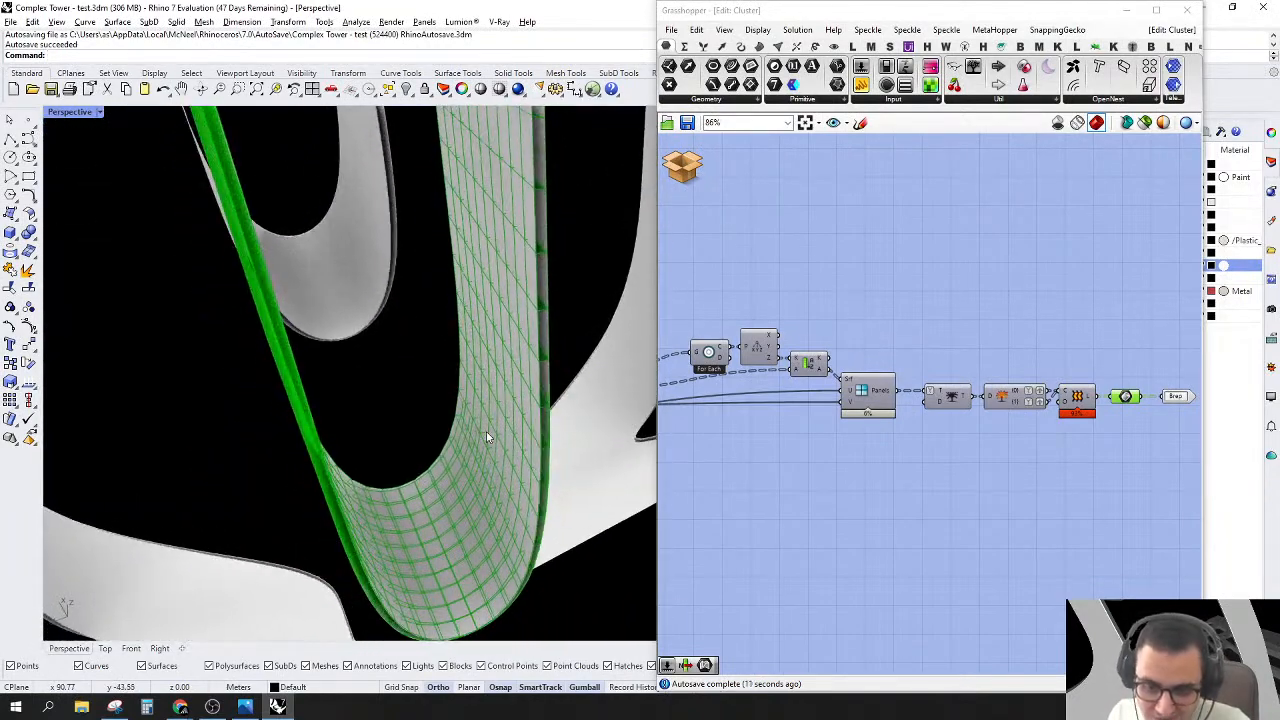
Step: Add a List Item component inside the cluster and connect the output Brep to its list input
{"action": "left_click", "coordinate": [928, 424]}
{"action": "right_click_drag", "start_coordinate": [928, 424], "coordinate": [900, 468]}
{"action": "left_click", "coordinate": [1130, 320]}
{"action": "double_click", "coordinate": [1130, 320]}
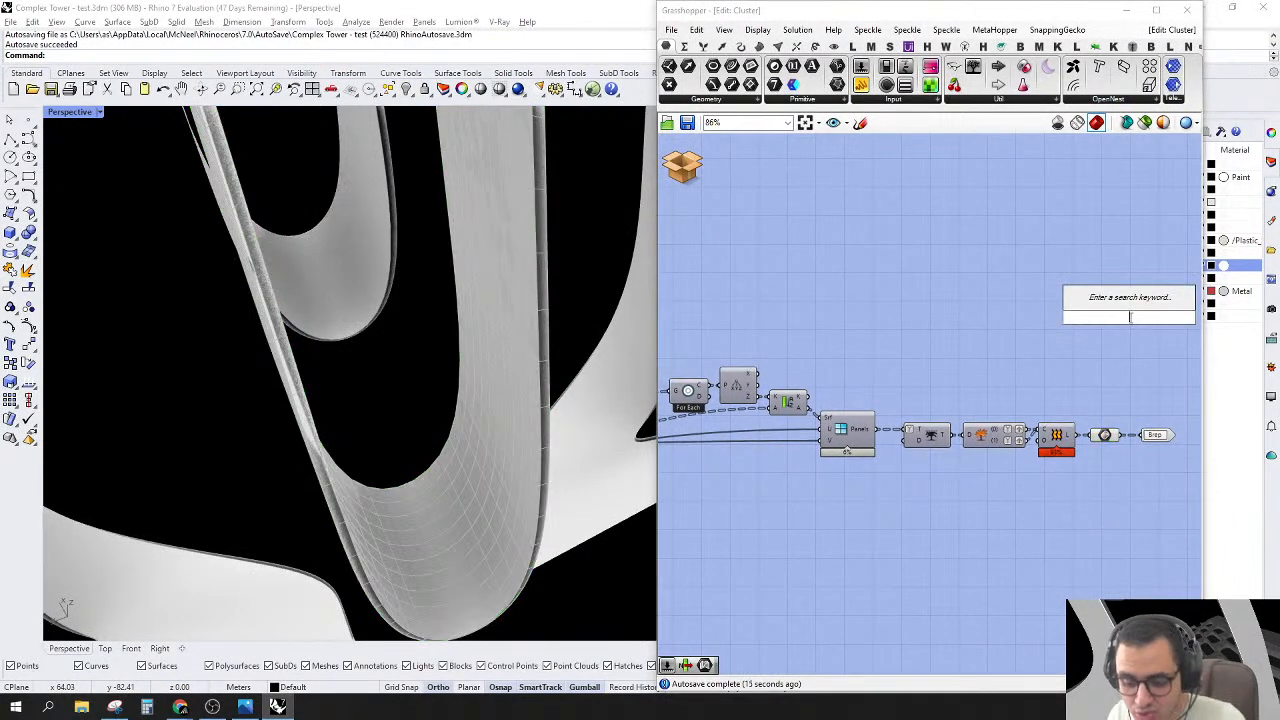
{"action": "type", "text": "li it"}
{"action": "key", "text": "Return"}
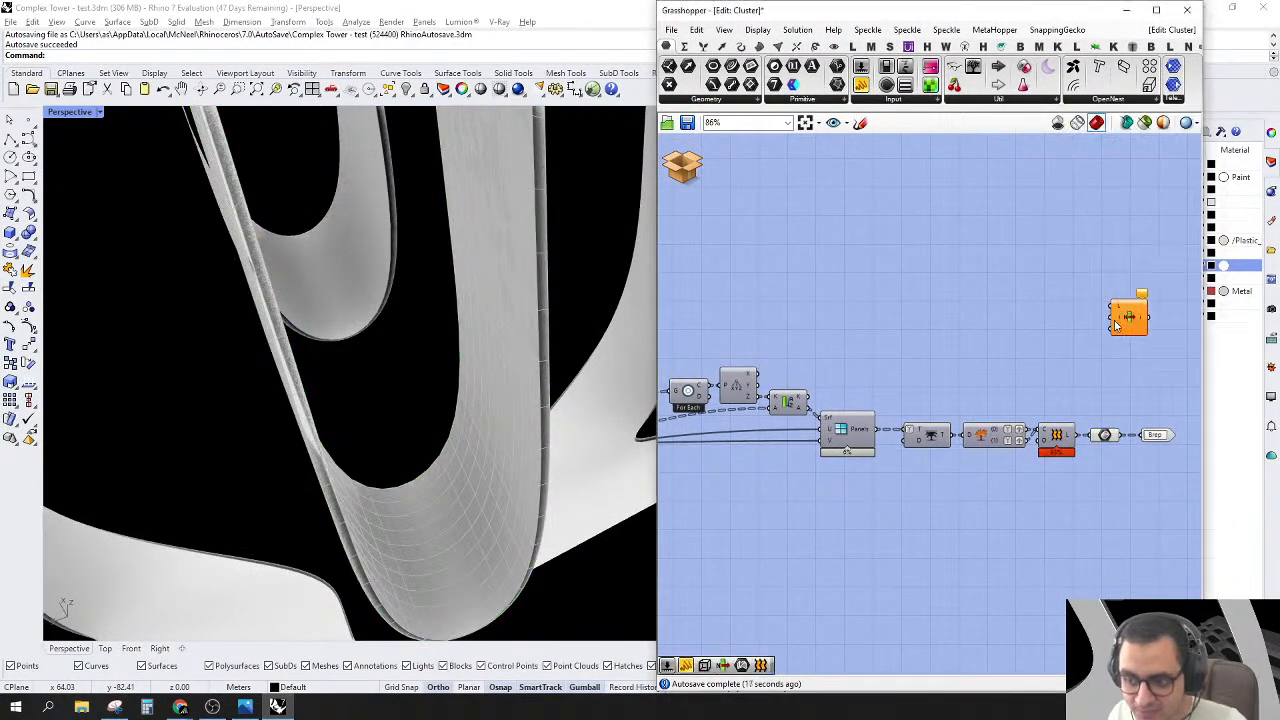
{"action": "left_click_drag", "start_coordinate": [1115, 316], "coordinate": [1160, 434]}
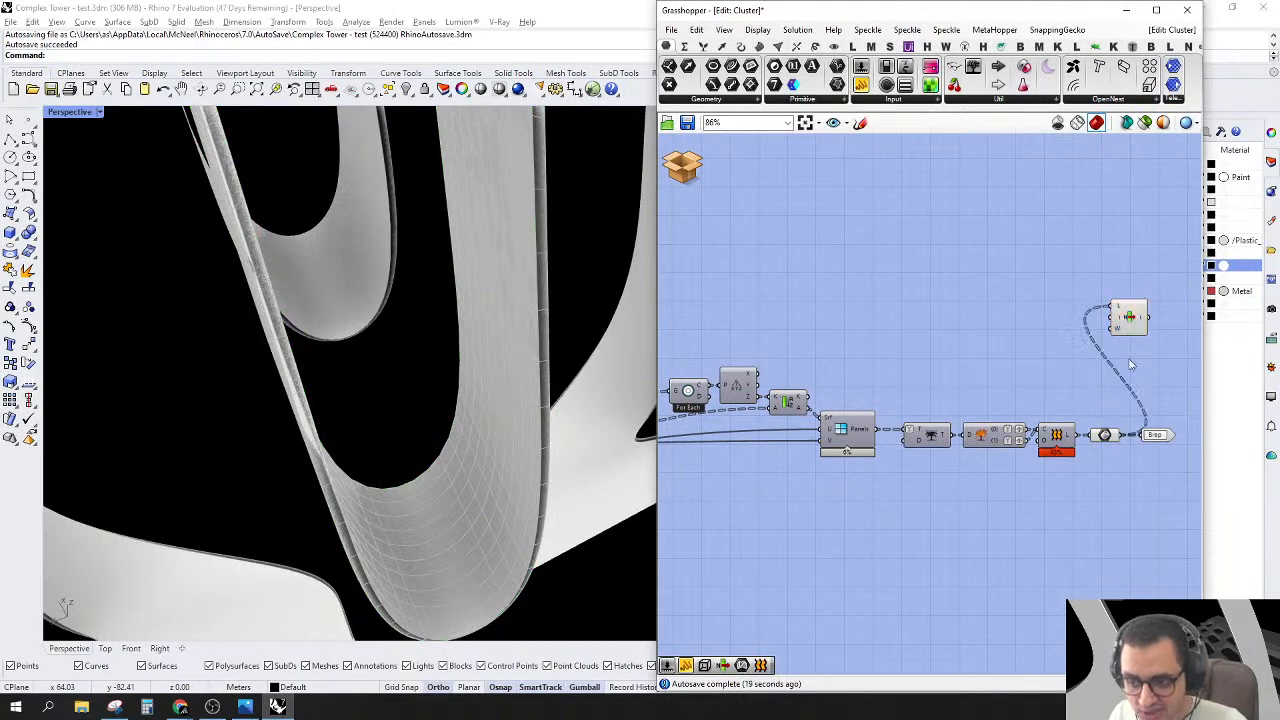
{"action": "left_click_drag", "start_coordinate": [1127, 326], "coordinate": [1135, 326]}
{"action": "scroll", "coordinate": [1030, 333], "scroll_direction": "up", "scroll_amount": 2}
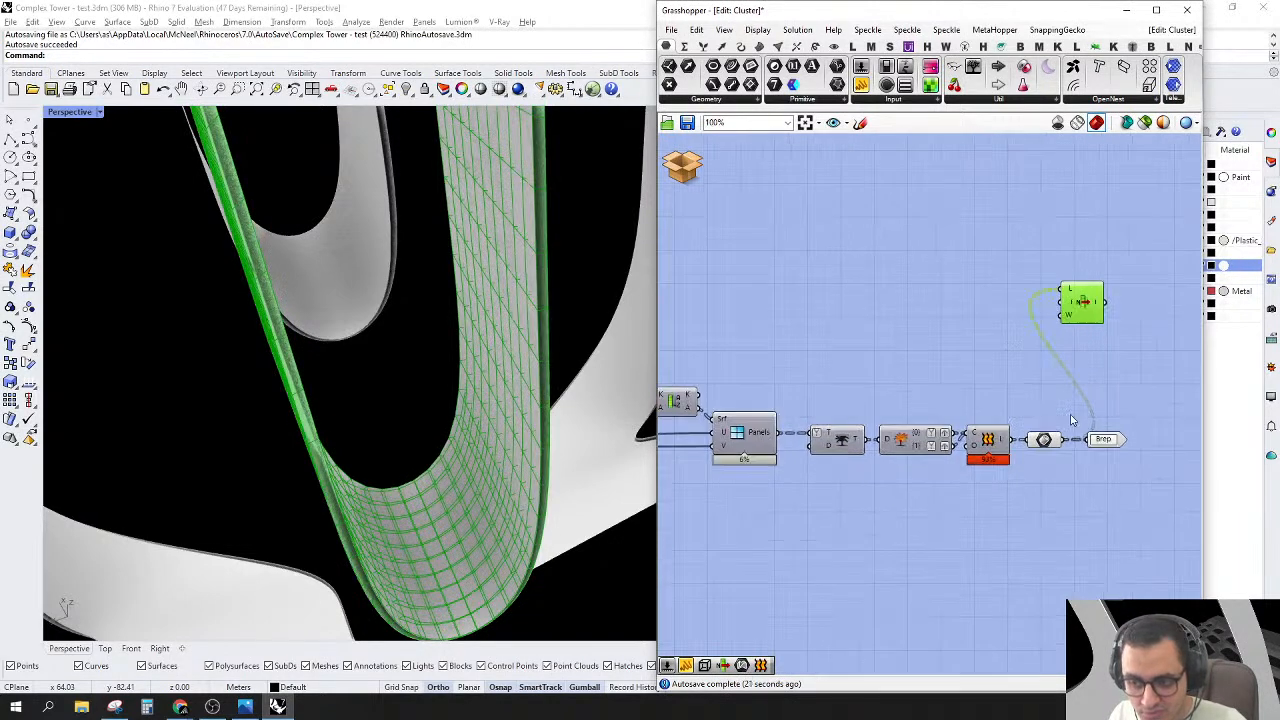
Step: Reconnect List Item's list input to the Panels output of the panelling component
{"action": "mouse_move", "coordinate": [994, 449]}
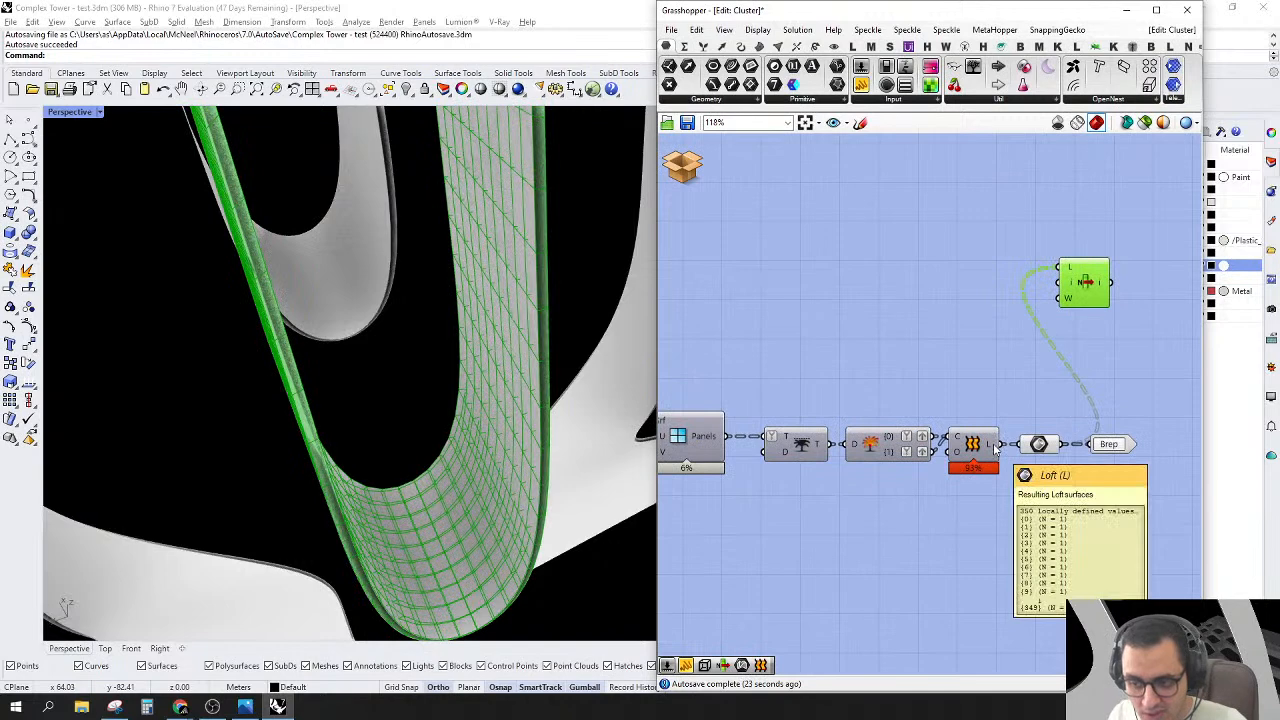
{"action": "scroll", "coordinate": [1038, 339], "scroll_direction": "down", "scroll_amount": 3}
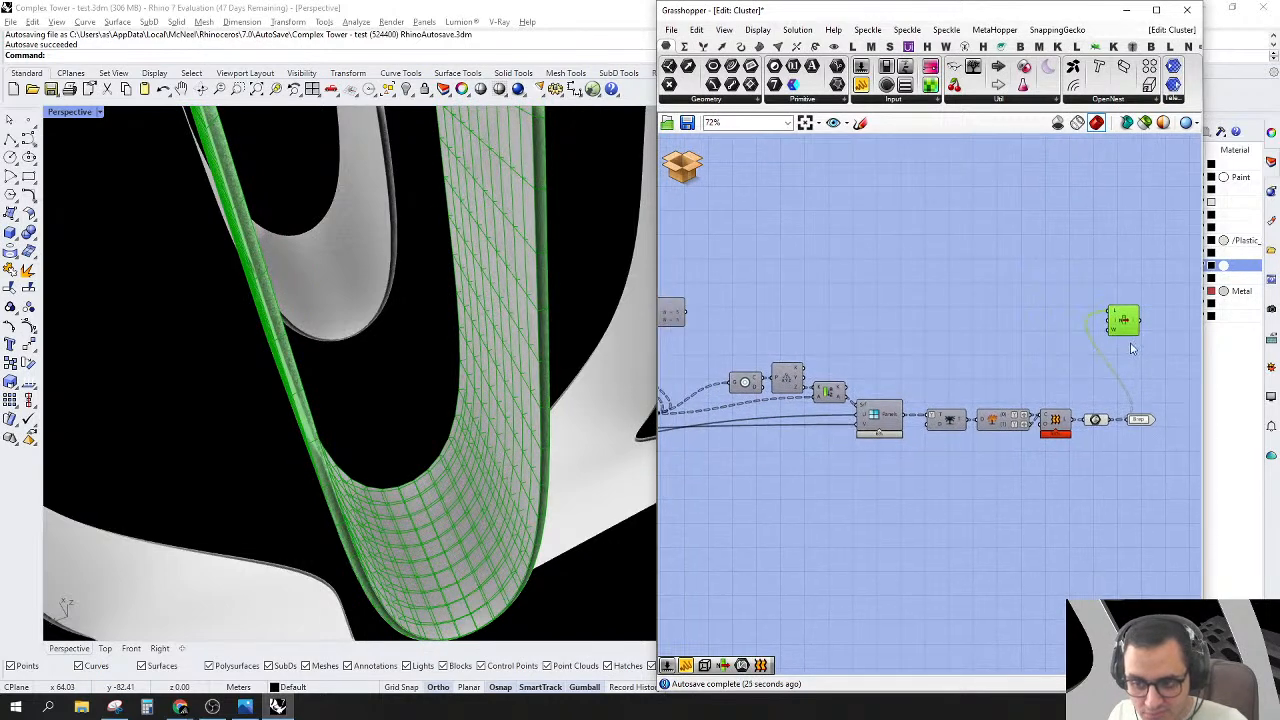
{"action": "left_click_drag", "start_coordinate": [1136, 328], "coordinate": [1137, 329]}
{"action": "right_click_drag", "start_coordinate": [1123, 343], "coordinate": [1051, 343]}
{"action": "scroll", "coordinate": [1088, 344], "scroll_direction": "down", "scroll_amount": 4}
{"action": "right_click_drag", "start_coordinate": [989, 375], "coordinate": [1007, 403]}
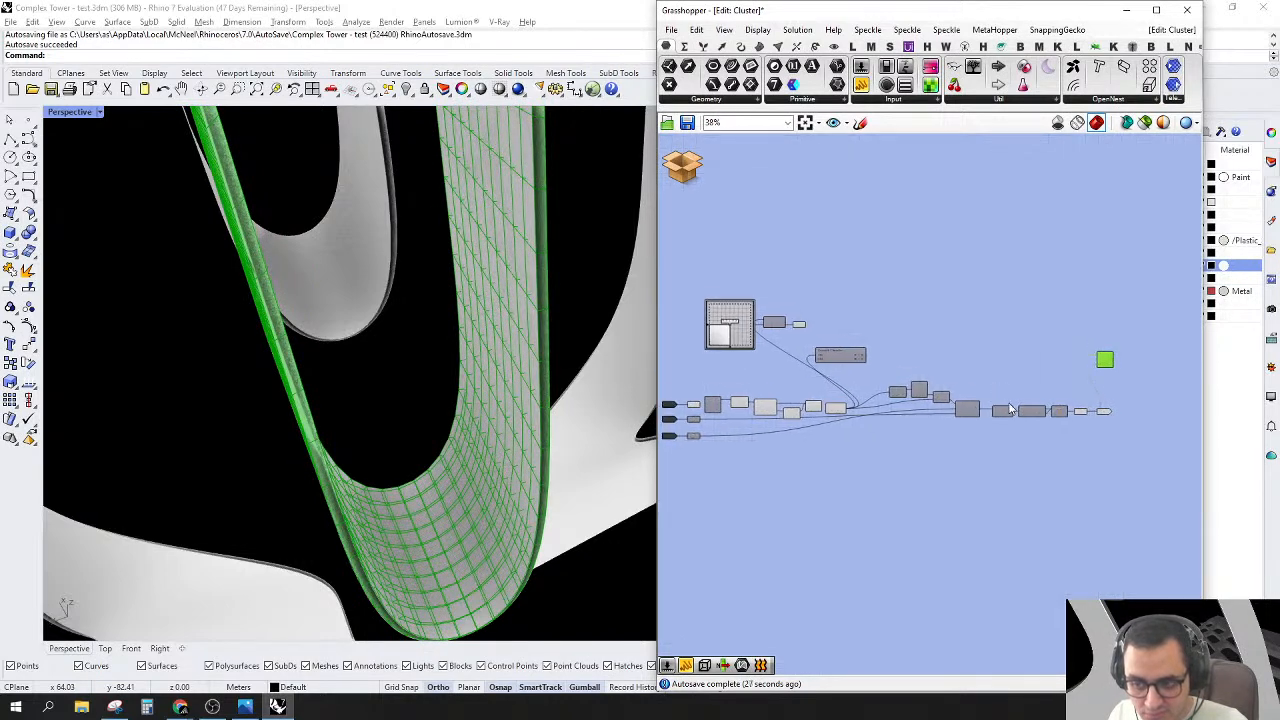
{"action": "scroll", "coordinate": [1006, 402], "scroll_direction": "up", "scroll_amount": 4}
{"action": "mouse_move", "coordinate": [938, 419]}
{"action": "left_click_drag", "start_coordinate": [946, 419], "coordinate": [983, 355]}
{"action": "right_click_drag", "start_coordinate": [934, 322], "coordinate": [944, 331]}
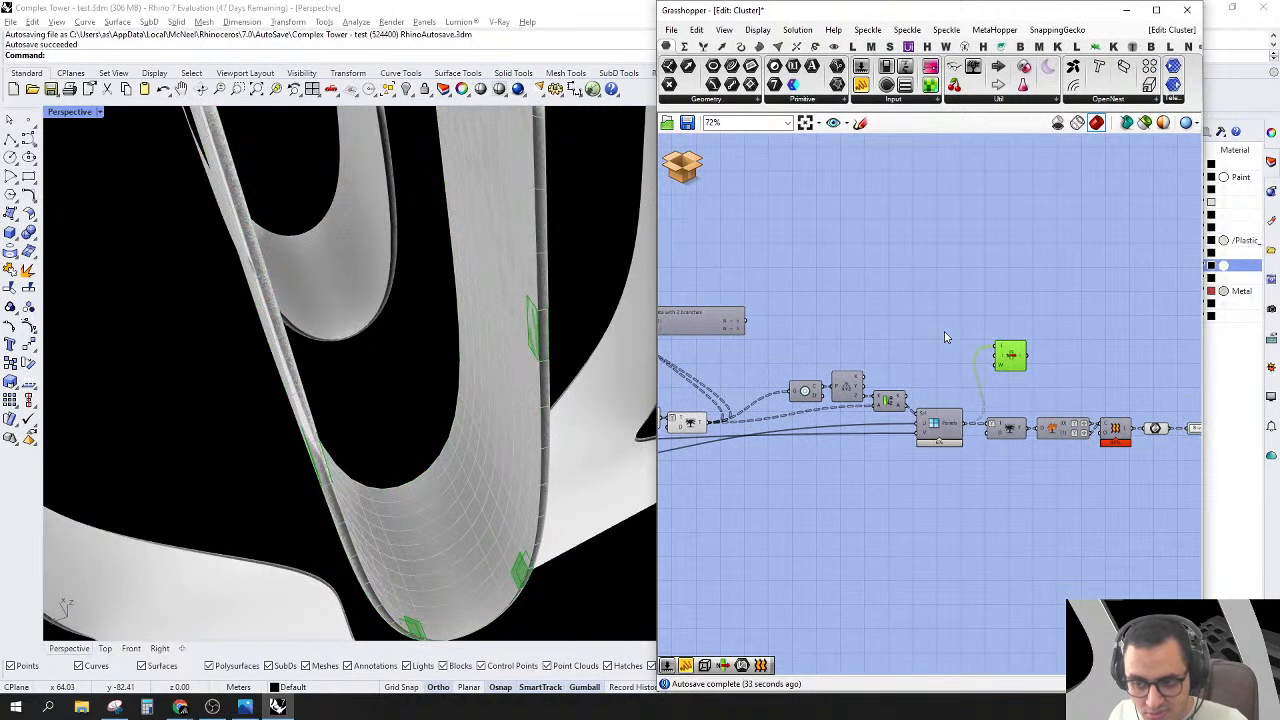
Step: Add a number slider from the value 12 and connect it to List Item's index input
{"action": "double_click", "coordinate": [944, 331]}
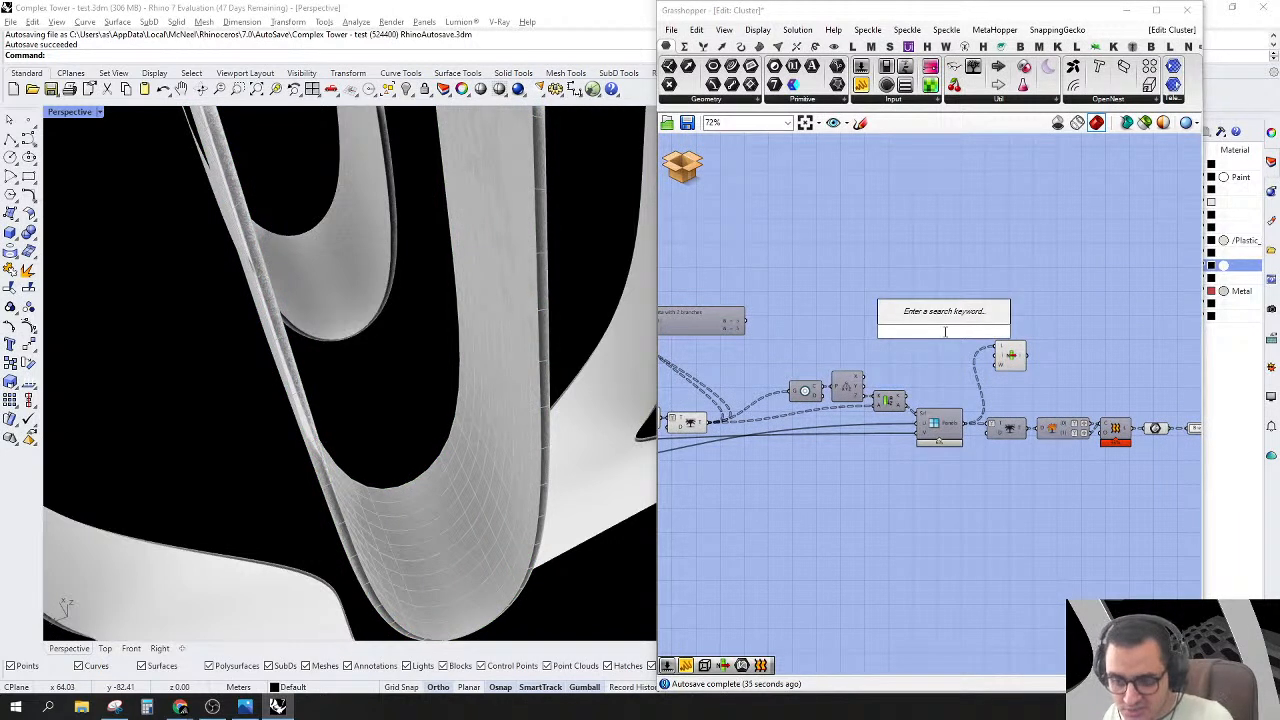
{"action": "type", "text": "l"}
{"action": "key", "text": "BackSpace"}
{"action": "type", "text": "12"}
{"action": "key", "text": "Return"}
{"action": "scroll", "coordinate": [1003, 362], "scroll_direction": "up", "scroll_amount": 2}
{"action": "left_click_drag", "start_coordinate": [991, 354], "coordinate": [965, 350]}
Step: Set the Index slider to 0 and check the picked panels on the facade piece
{"action": "scroll", "coordinate": [921, 348], "scroll_direction": "up", "scroll_amount": 4}
{"action": "left_click_drag", "start_coordinate": [886, 357], "coordinate": [870, 357]}
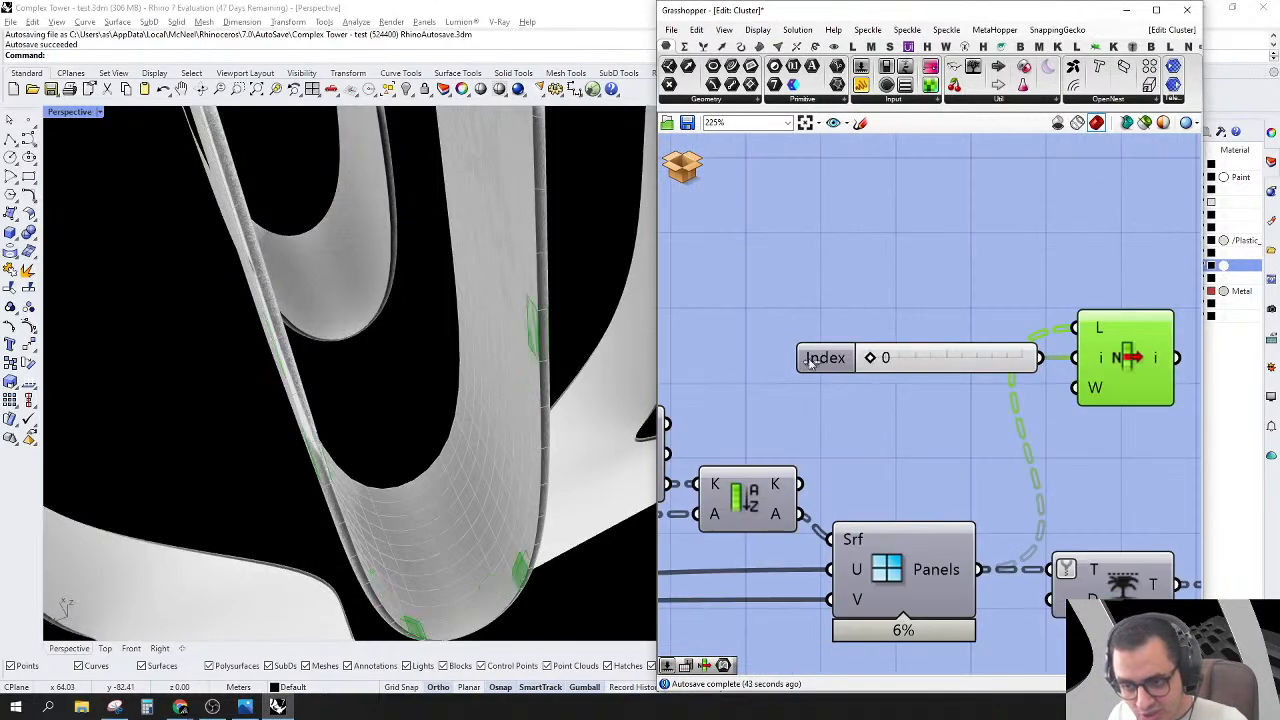
{"action": "scroll", "coordinate": [461, 453], "scroll_direction": "down", "scroll_amount": 4}
{"action": "scroll", "coordinate": [490, 435], "scroll_direction": "up", "scroll_amount": 4}
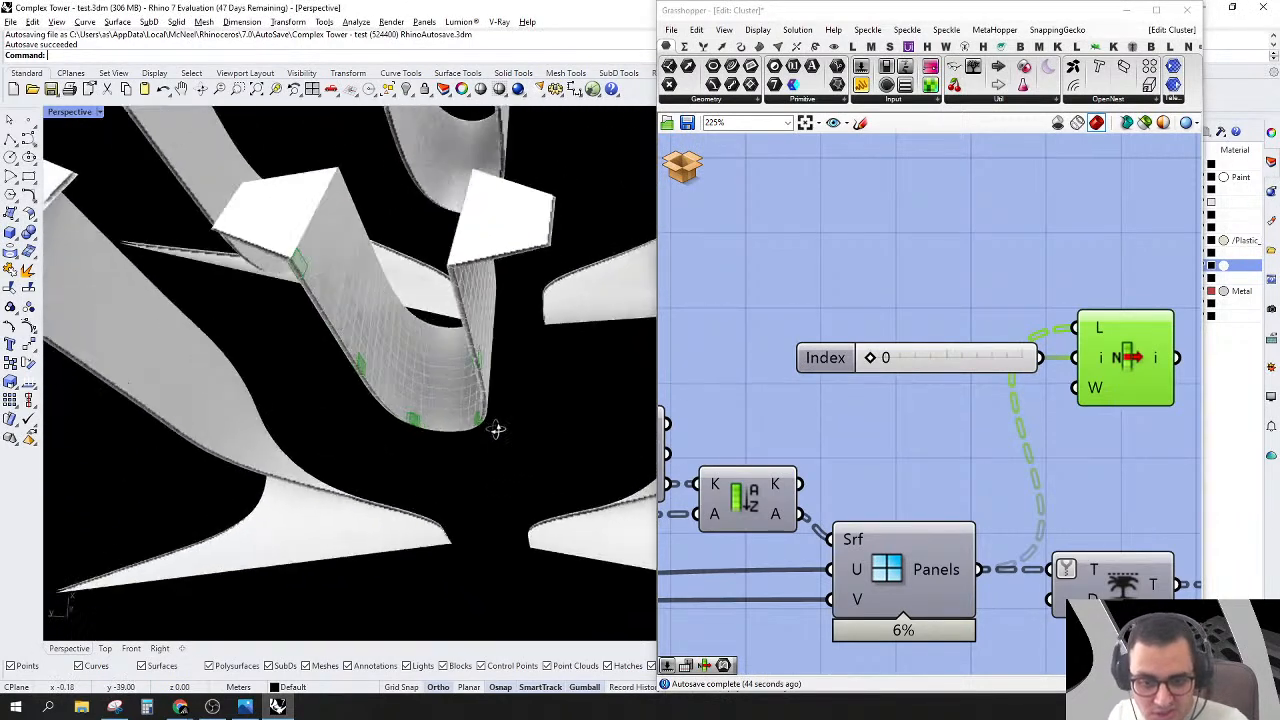
{"action": "scroll", "coordinate": [932, 380], "scroll_direction": "up", "scroll_amount": 2}
Step: Delete the List Item component and its Index slider from the cluster
{"action": "left_click", "coordinate": [844, 352]}
{"action": "left_click_drag", "start_coordinate": [844, 352], "coordinate": [692, 426]}
{"action": "scroll", "coordinate": [858, 364], "scroll_direction": "down", "scroll_amount": 3}
{"action": "left_click_drag", "start_coordinate": [1086, 260], "coordinate": [878, 418]}
{"action": "right_click_drag", "start_coordinate": [879, 420], "coordinate": [935, 393]}
{"action": "key", "text": "Delete"}
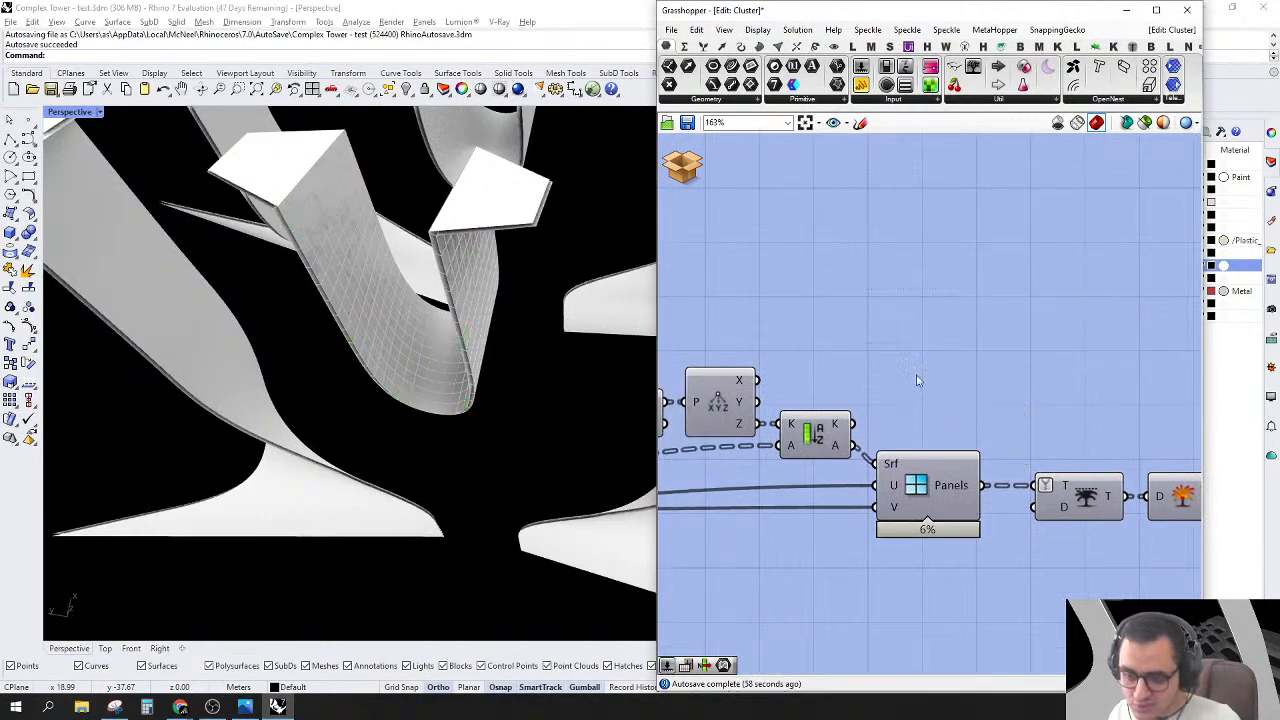
Step: Close the open cluster and return to the main definition, discarding the cluster's changes
{"action": "left_click", "coordinate": [679, 163]}
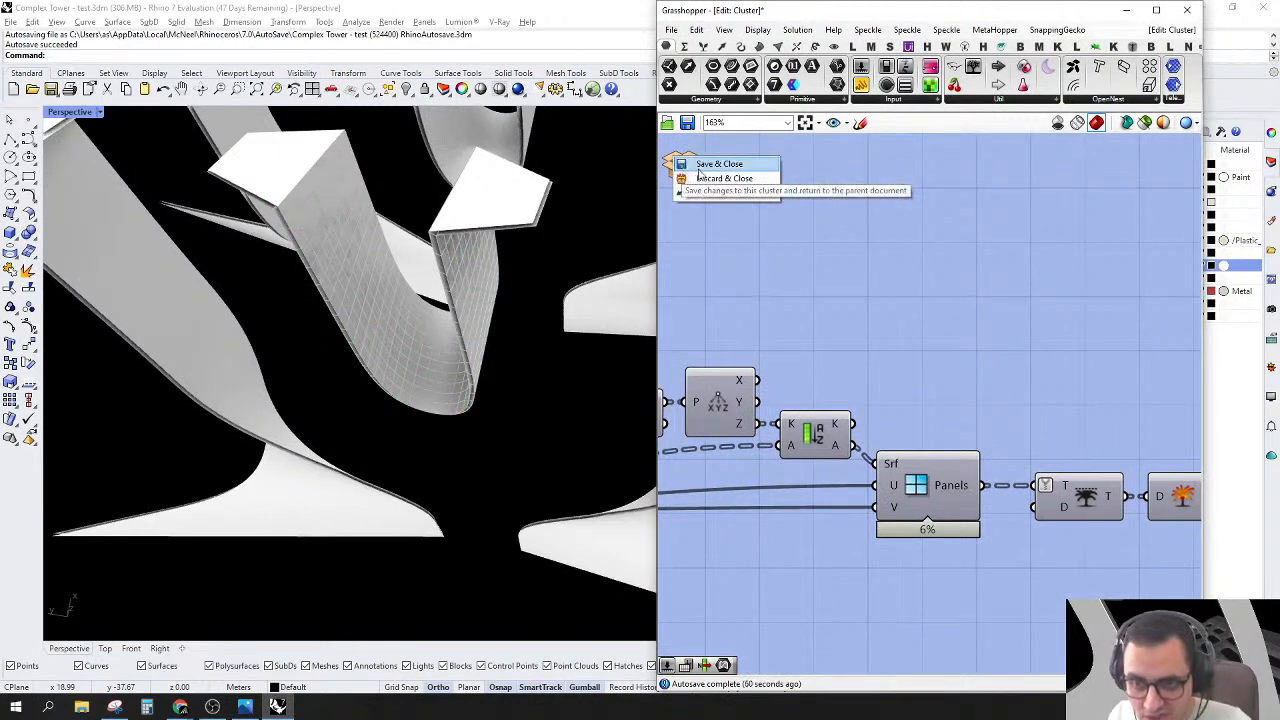
{"action": "left_click", "coordinate": [715, 179]}
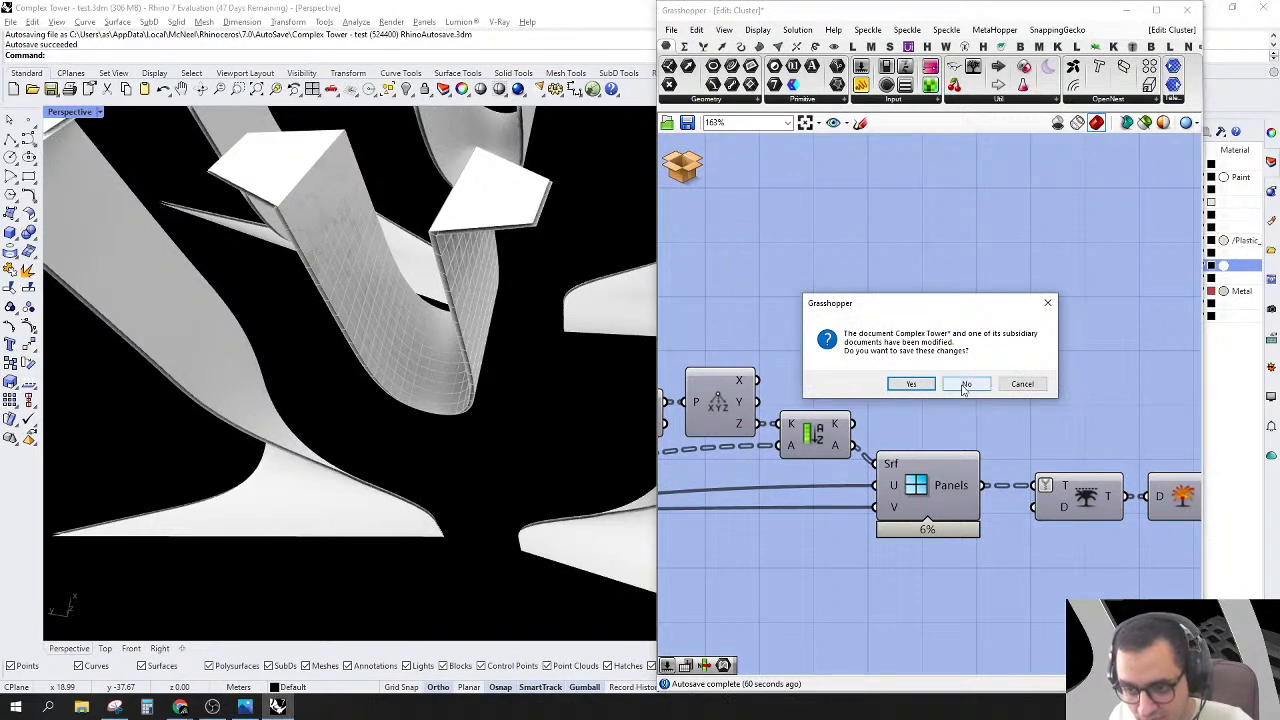
{"action": "left_click", "coordinate": [964, 386]}
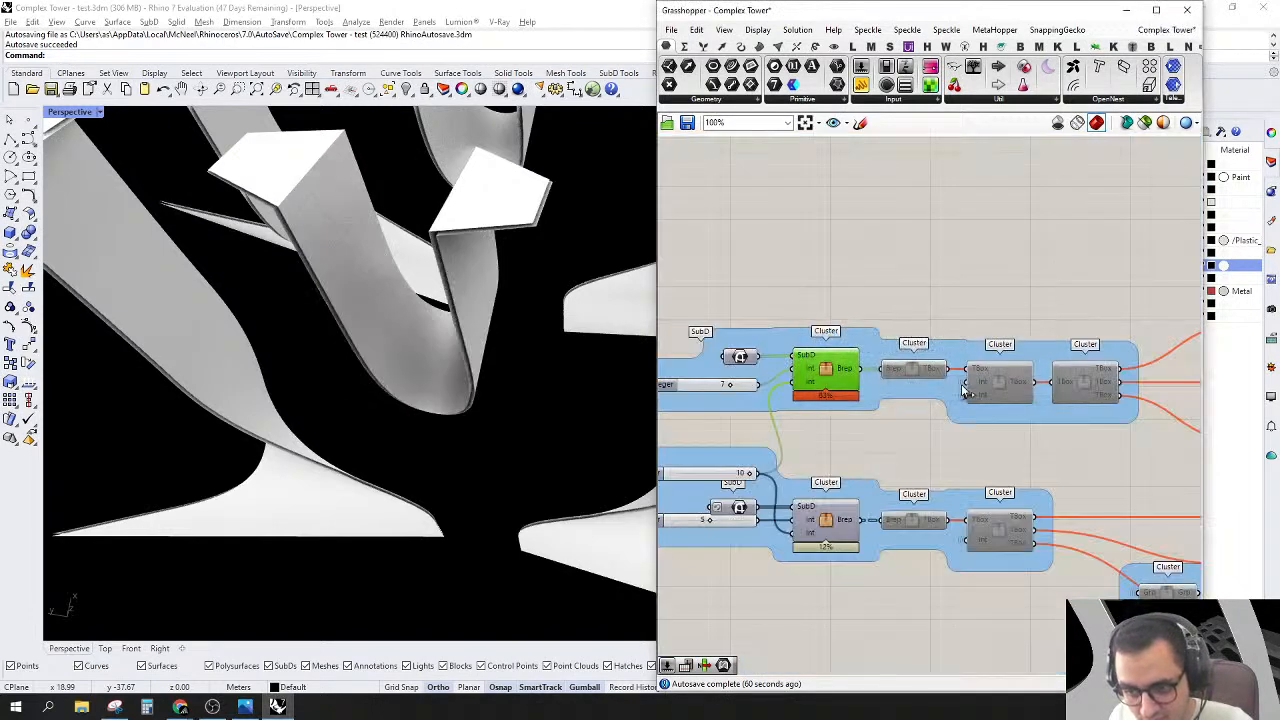
Step: Enable the Brep-to-TBox cluster and the following TBox cluster with two Int inputs in the upper row
{"action": "right_click", "coordinate": [930, 383]}
{"action": "left_click", "coordinate": [965, 433]}
{"action": "right_click_drag", "start_coordinate": [1011, 331], "coordinate": [912, 300]}
{"action": "right_click", "coordinate": [944, 356]}
{"action": "left_click", "coordinate": [978, 410]}
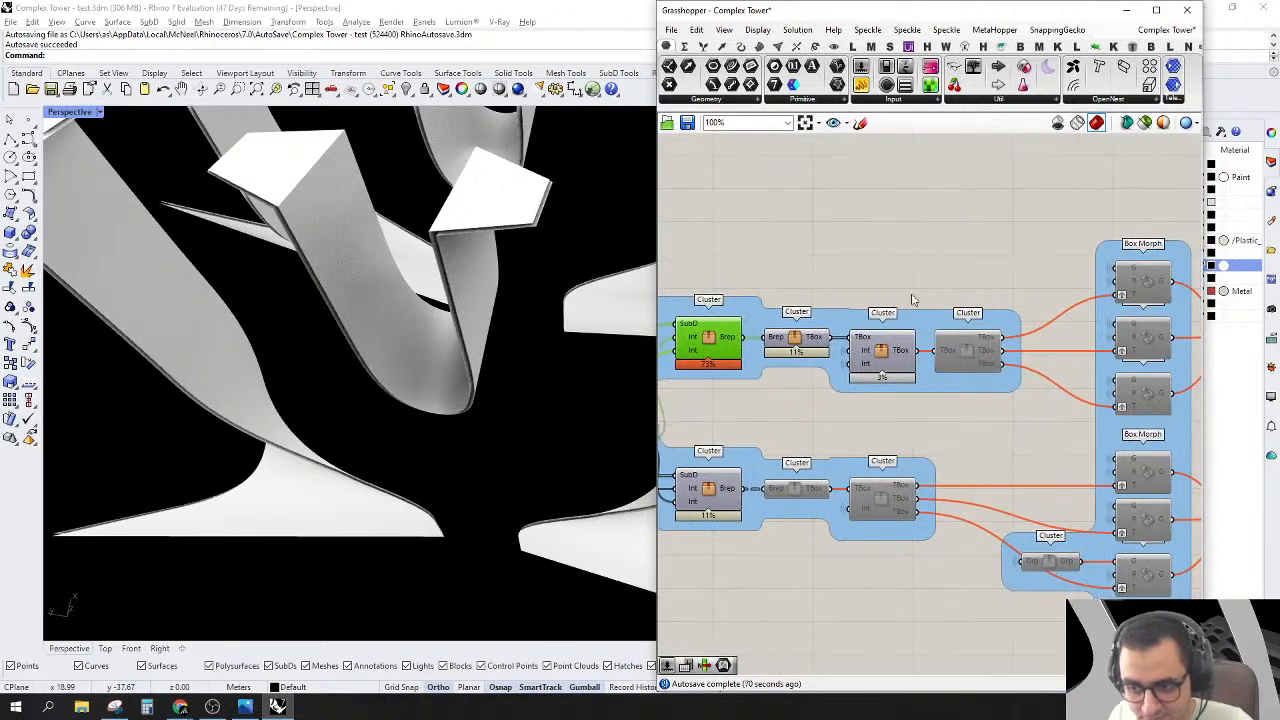
Step: Inspect the component chain inside the TBox cluster with two Int inputs, and close it without saving
{"action": "left_click", "coordinate": [881, 355]}
{"action": "double_click", "coordinate": [881, 354]}
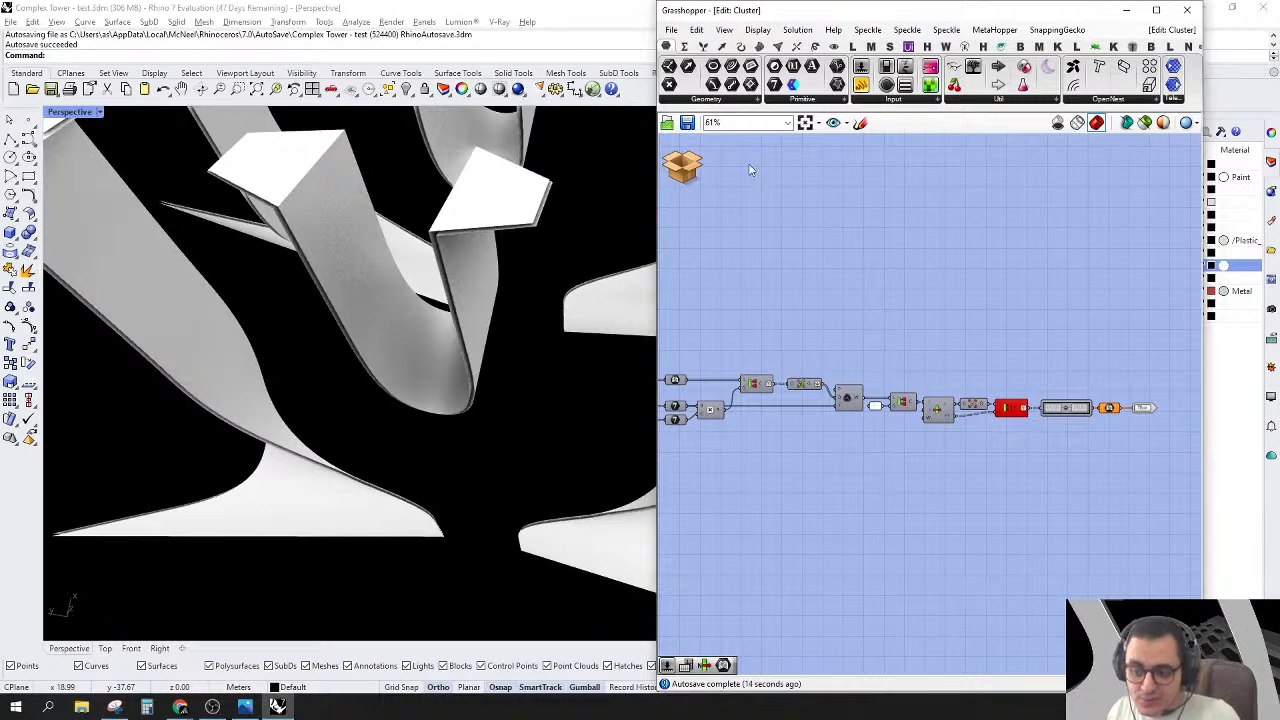
{"action": "left_click", "coordinate": [687, 176]}
{"action": "left_click", "coordinate": [711, 198]}
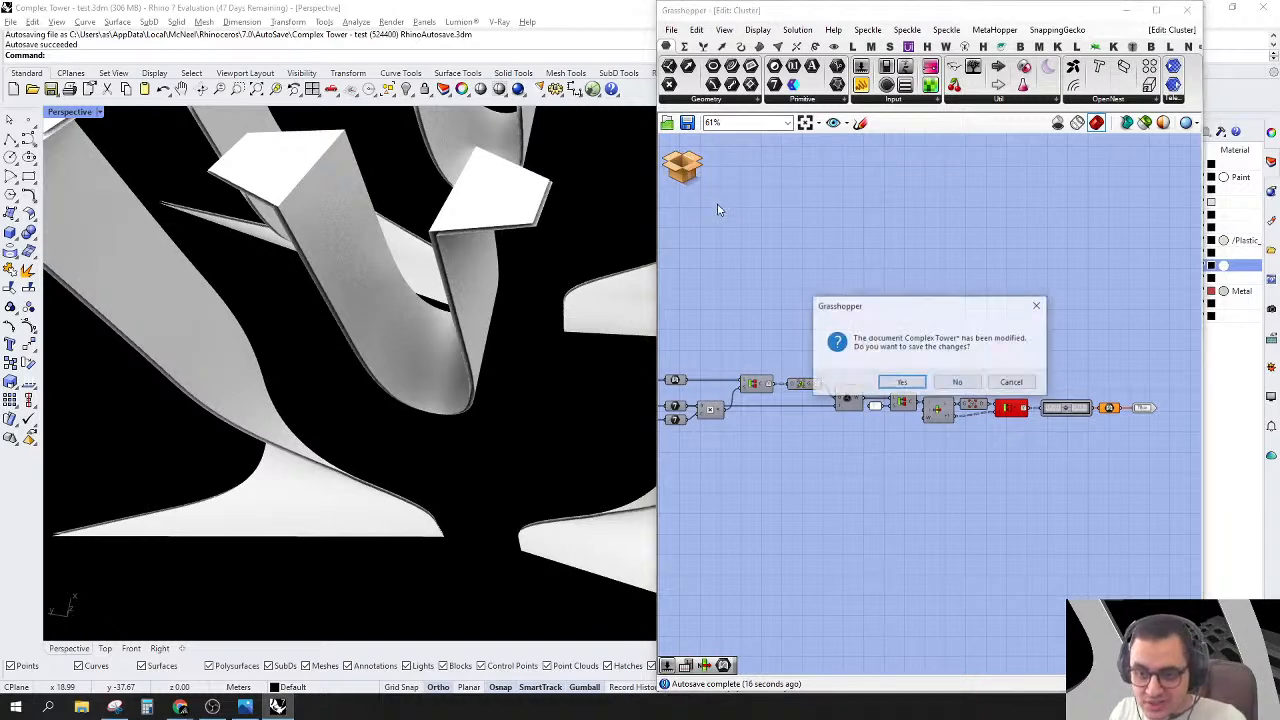
{"action": "left_click", "coordinate": [958, 381]}
Step: Disentangle the upper TBox cluster with two Int inputs from its linked copy and verify that it is independent
{"action": "right_click", "coordinate": [873, 346]}
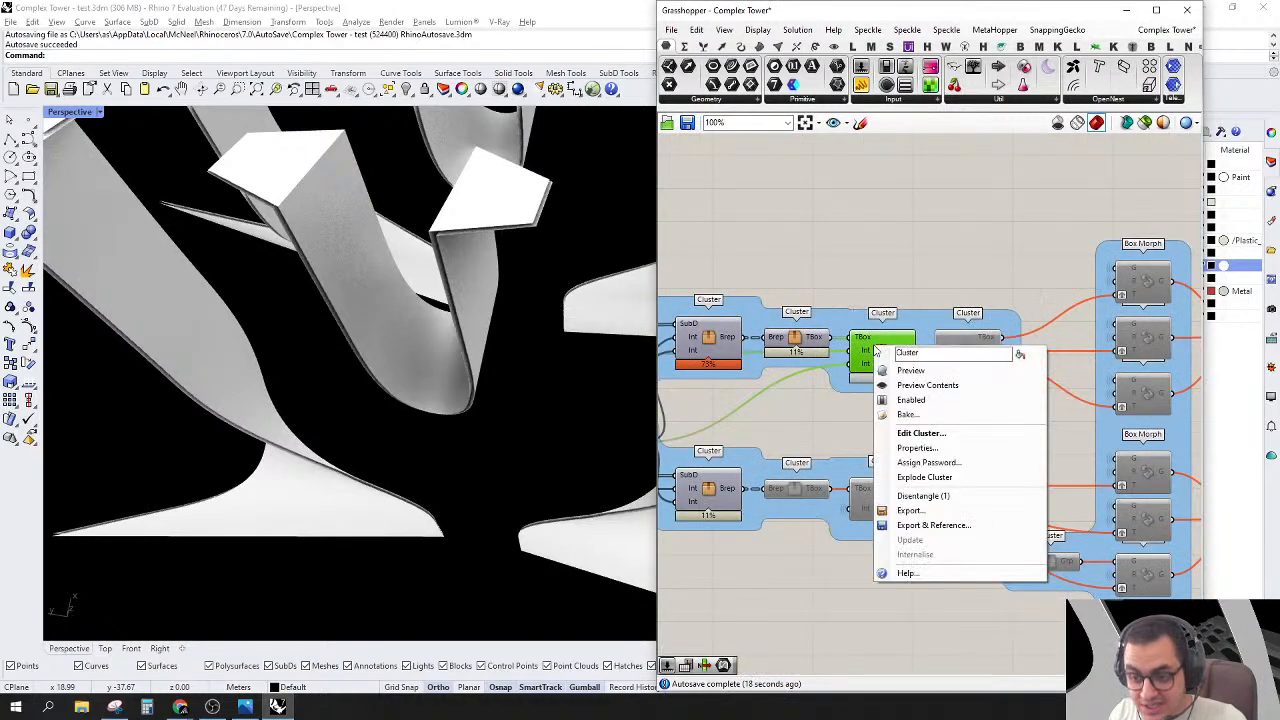
{"action": "left_click", "coordinate": [919, 497]}
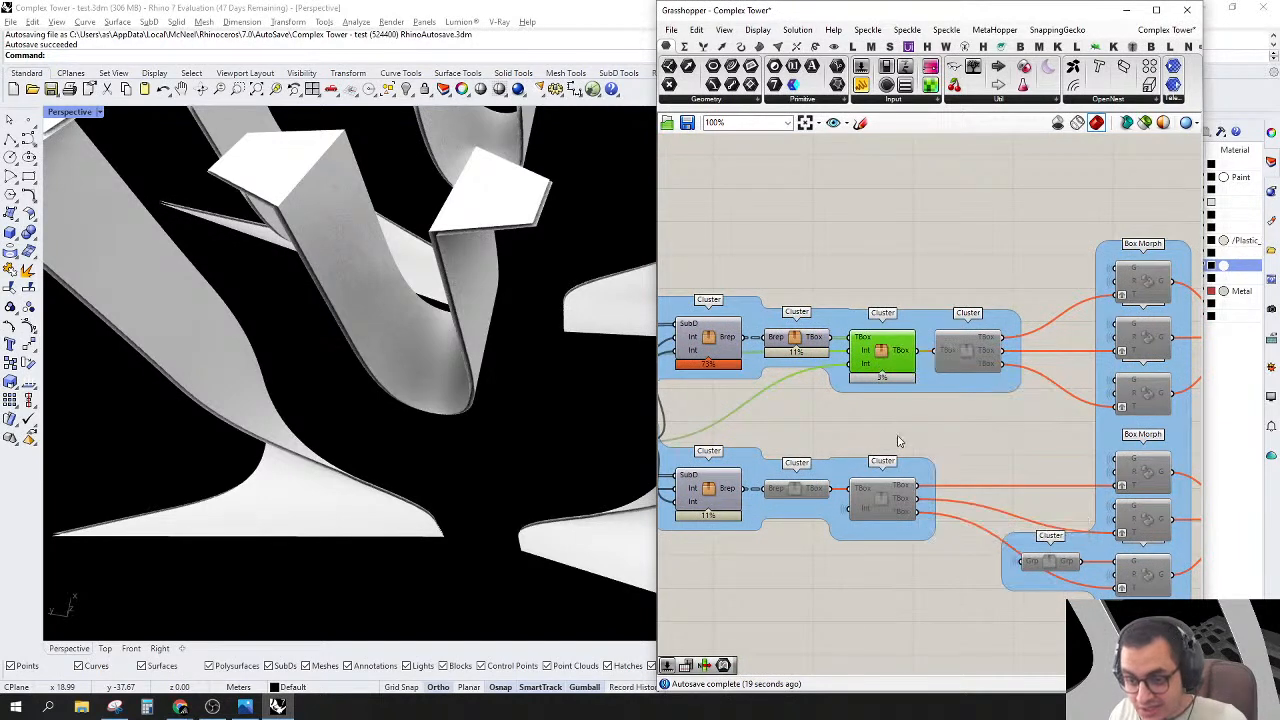
{"action": "double_click", "coordinate": [880, 350]}
{"action": "left_click", "coordinate": [684, 166]}
{"action": "left_click", "coordinate": [722, 190]}
{"action": "left_click", "coordinate": [966, 386]}
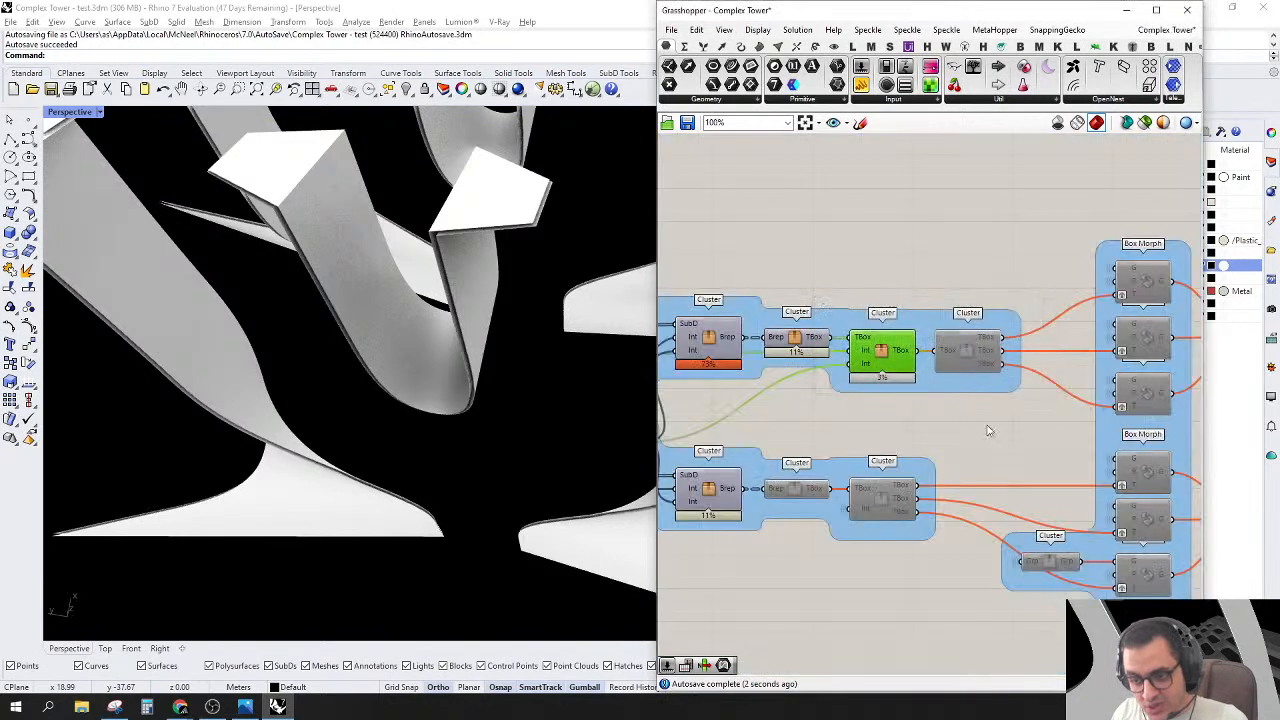
{"action": "right_click", "coordinate": [884, 356]}
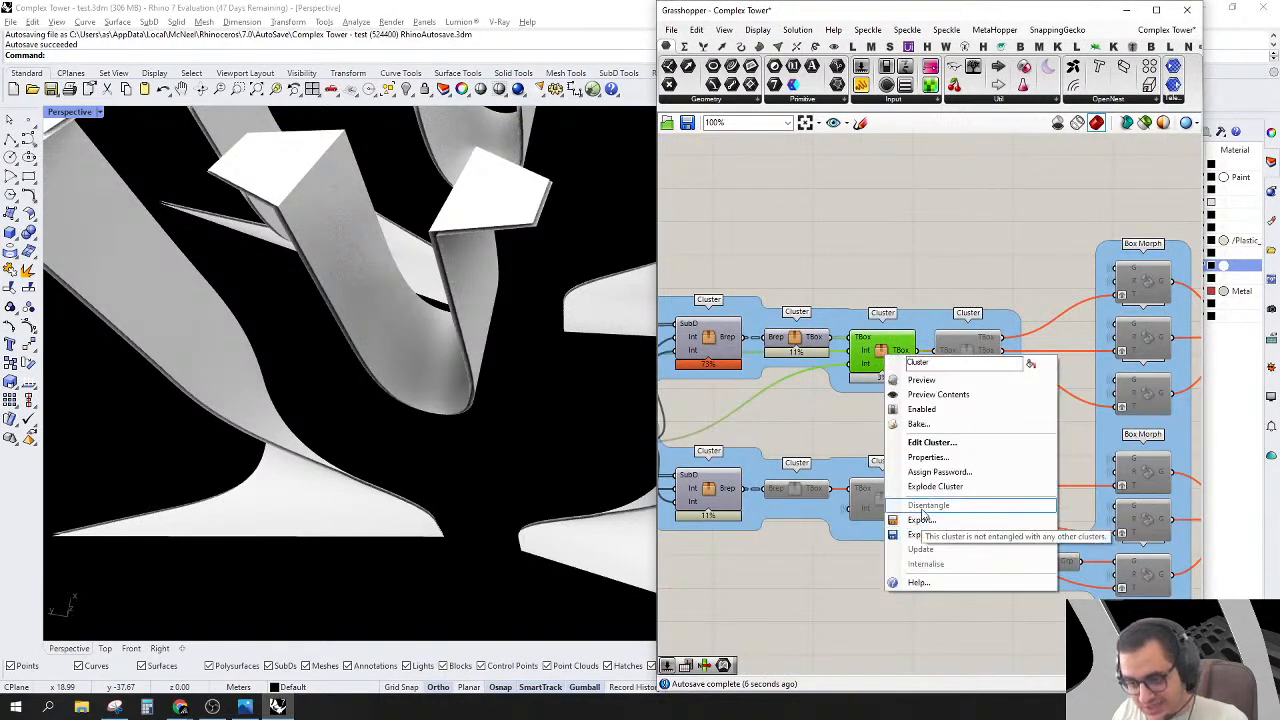
{"action": "left_click", "coordinate": [857, 416]}
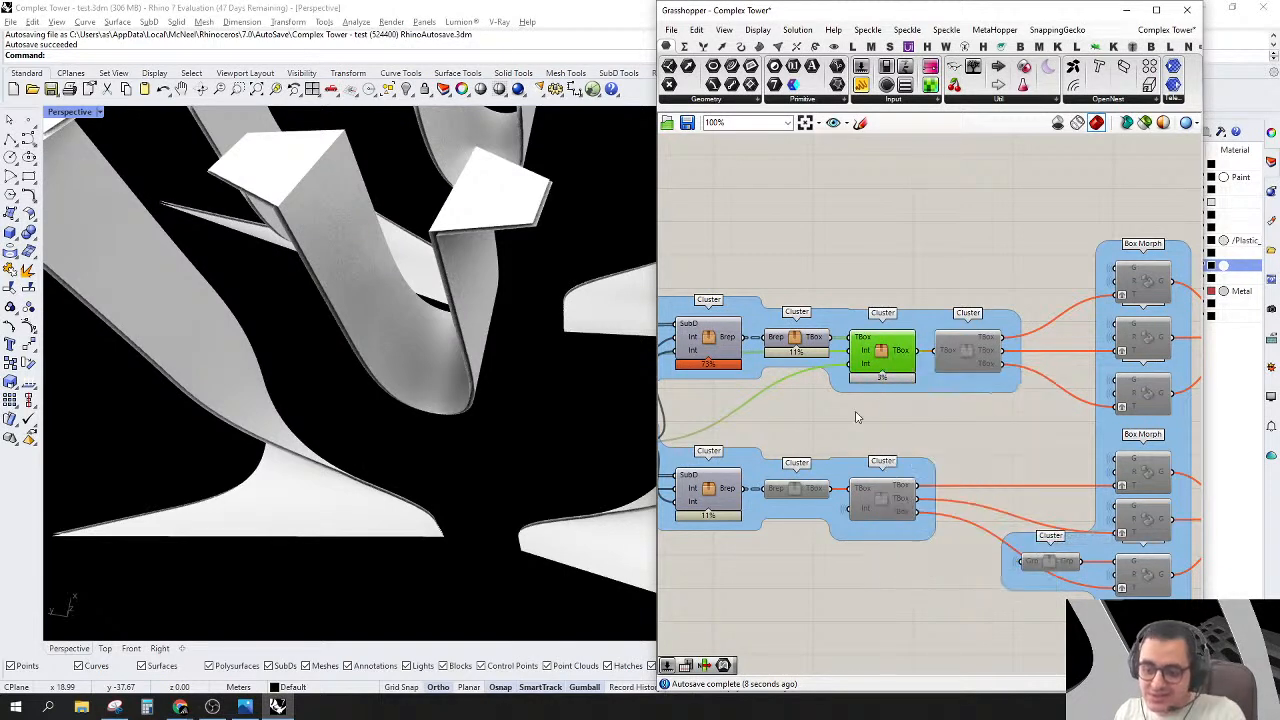
Step: Open the disentangled TBox cluster and examine the data coming out of its Partition List and Weave components
{"action": "double_click", "coordinate": [884, 349]}
{"action": "scroll", "coordinate": [884, 352], "scroll_direction": "up", "scroll_amount": 3}
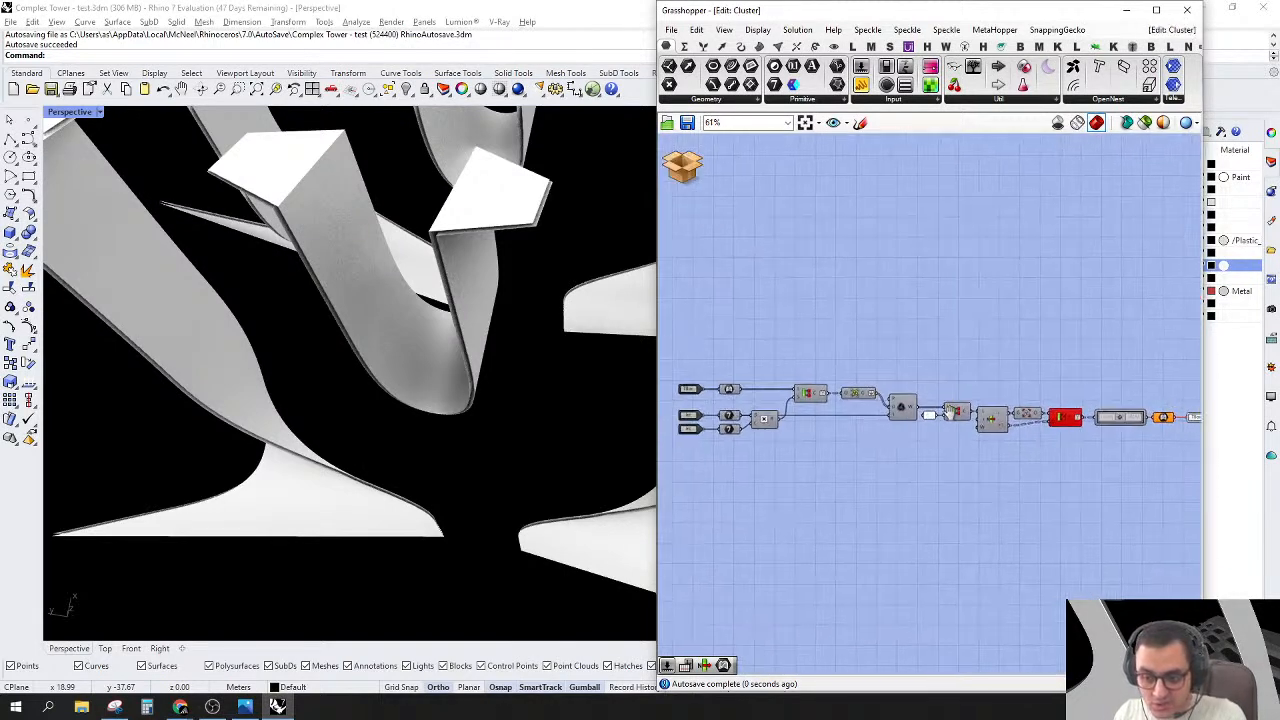
{"action": "left_click", "coordinate": [1024, 368]}
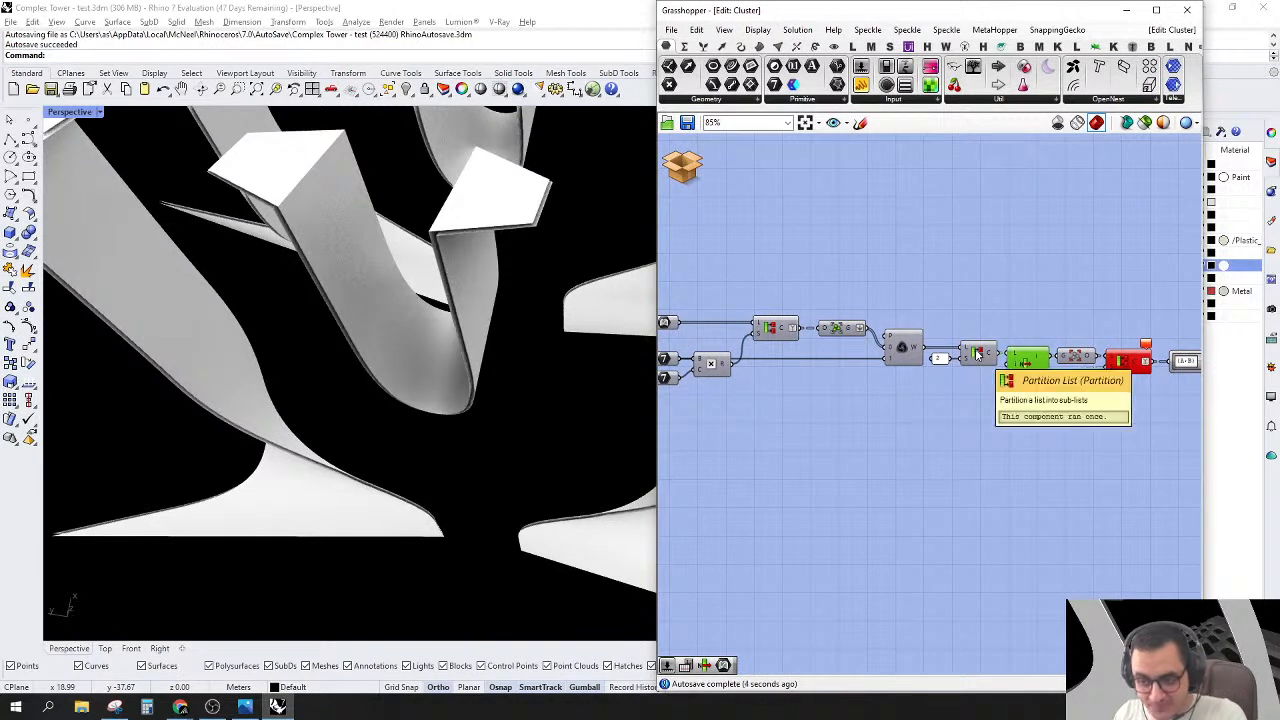
{"action": "mouse_move", "coordinate": [990, 357]}
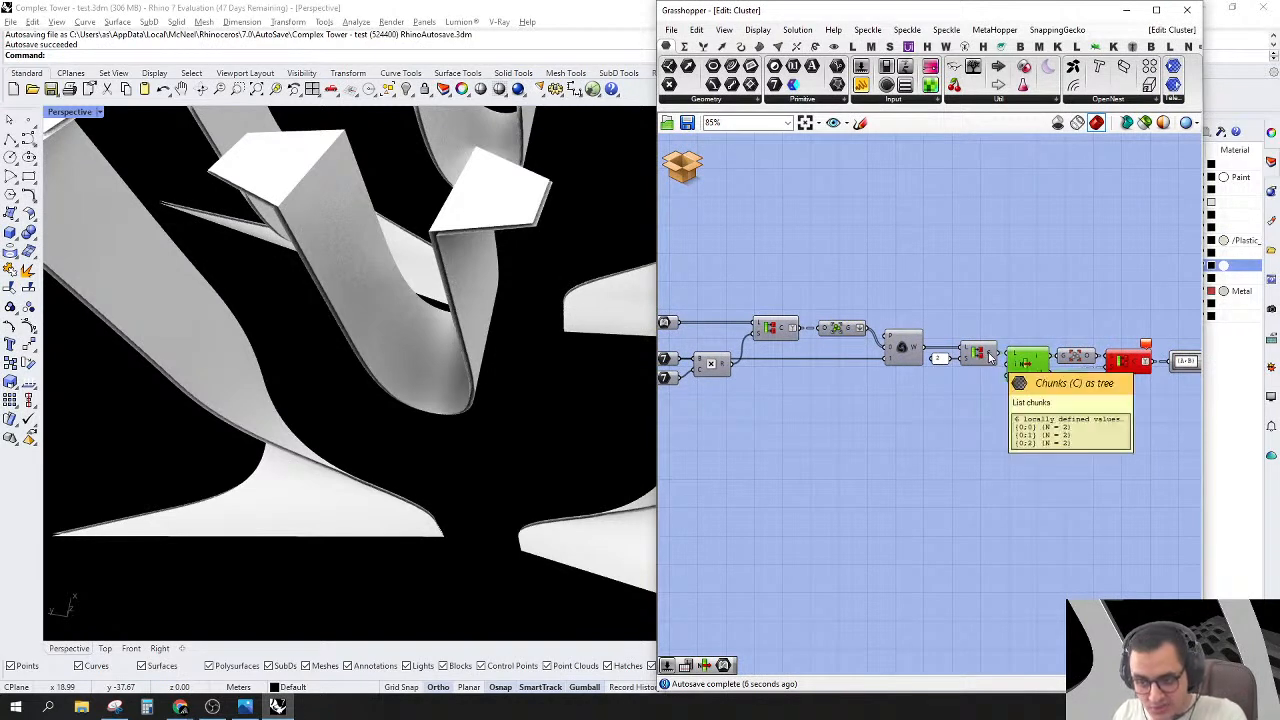
{"action": "scroll", "coordinate": [960, 360], "scroll_direction": "up", "scroll_amount": 3}
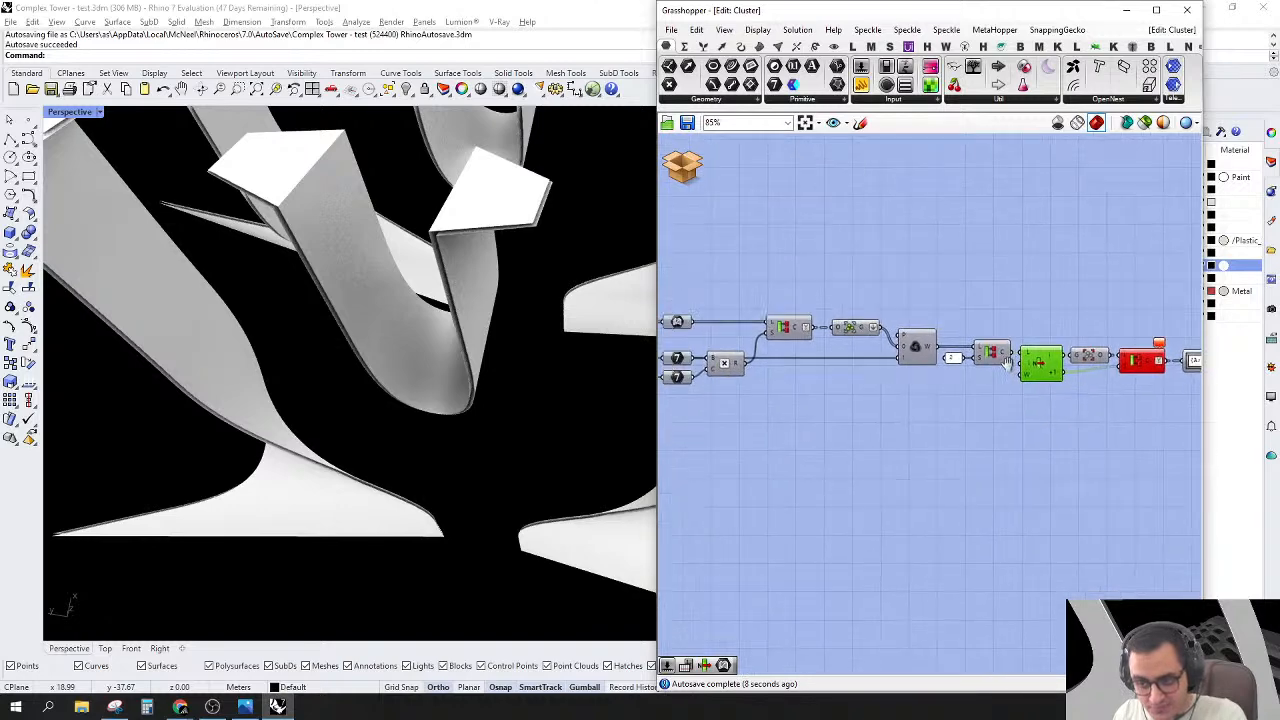
{"action": "mouse_move", "coordinate": [916, 342]}
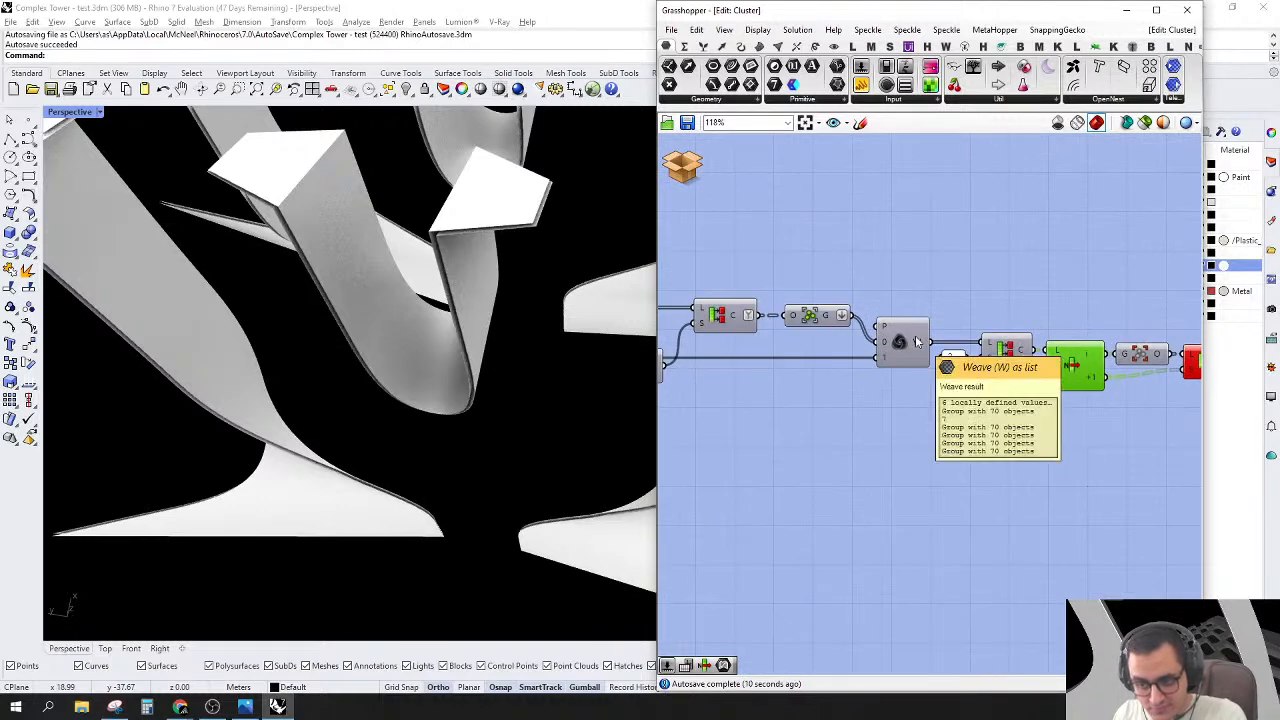
Step: Attach a Panel to Weave's output and enlarge it to read the full woven list
{"action": "left_click_drag", "start_coordinate": [862, 84], "coordinate": [930, 343]}
{"action": "scroll", "coordinate": [1037, 280], "scroll_direction": "up", "scroll_amount": 3}
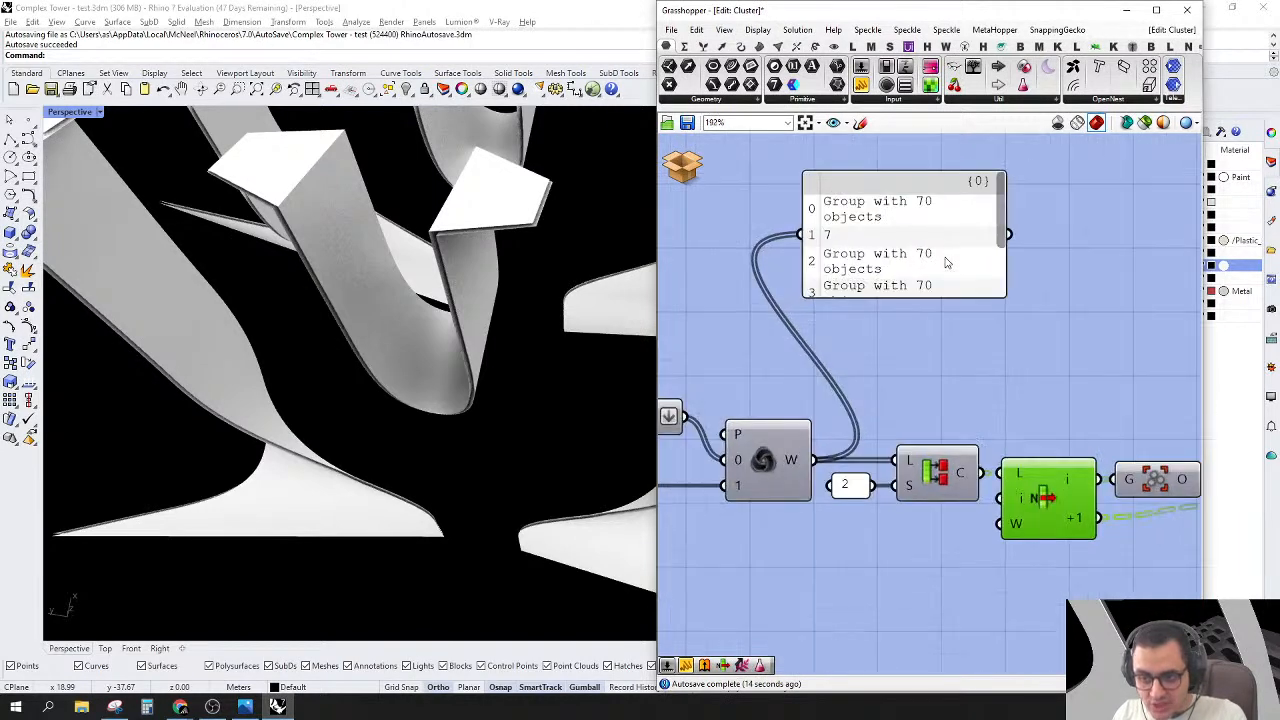
{"action": "left_click_drag", "start_coordinate": [1002, 291], "coordinate": [1148, 315]}
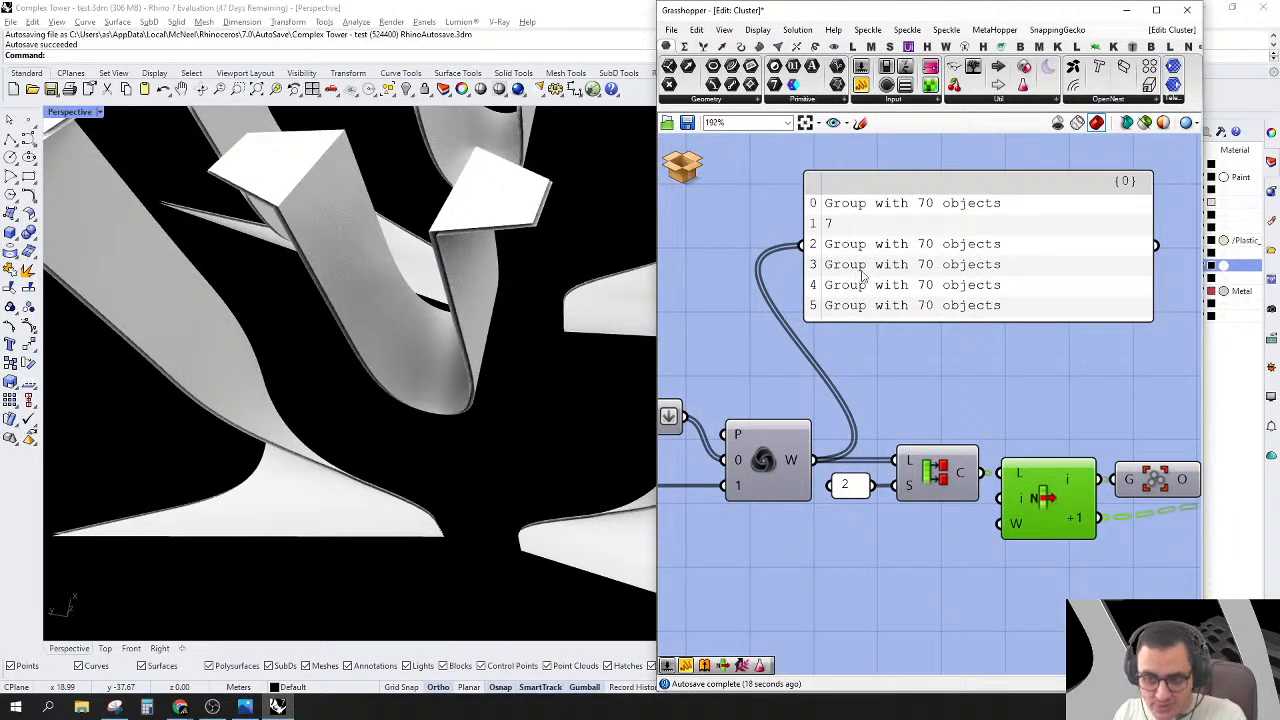
{"action": "scroll", "coordinate": [882, 316], "scroll_direction": "down", "scroll_amount": 4}
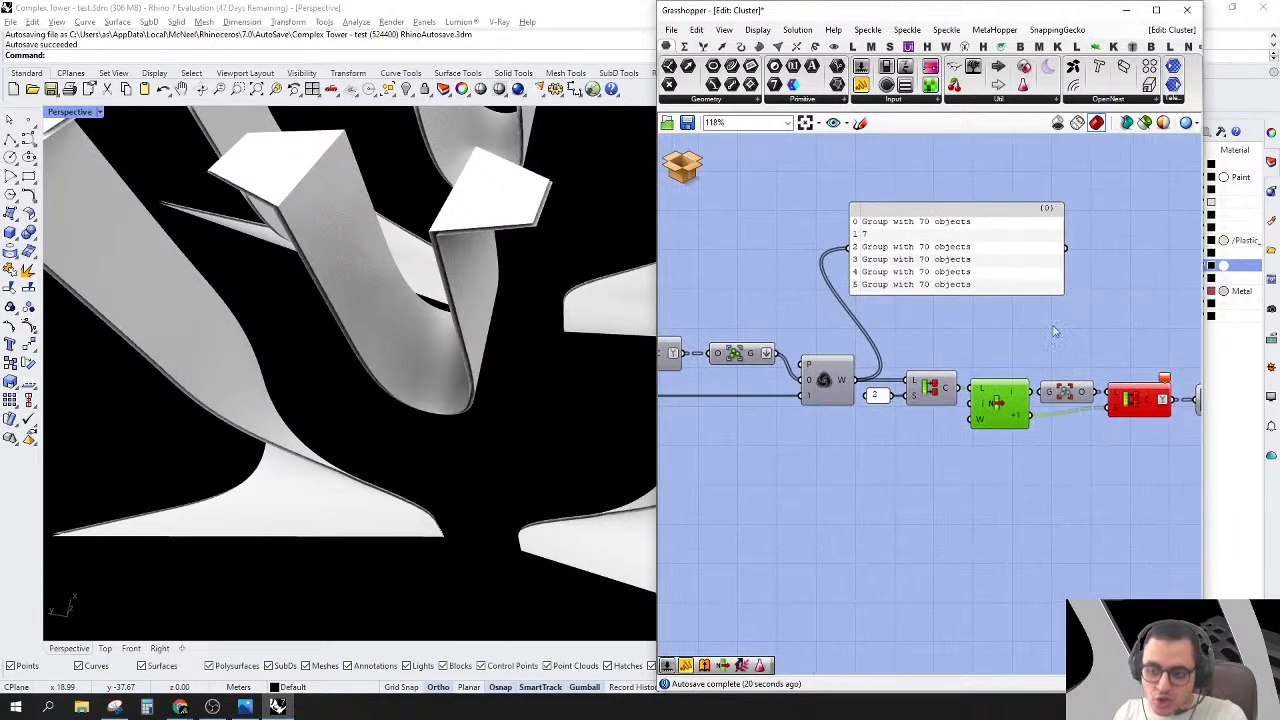
{"action": "scroll", "coordinate": [1052, 336], "scroll_direction": "down", "scroll_amount": 1}
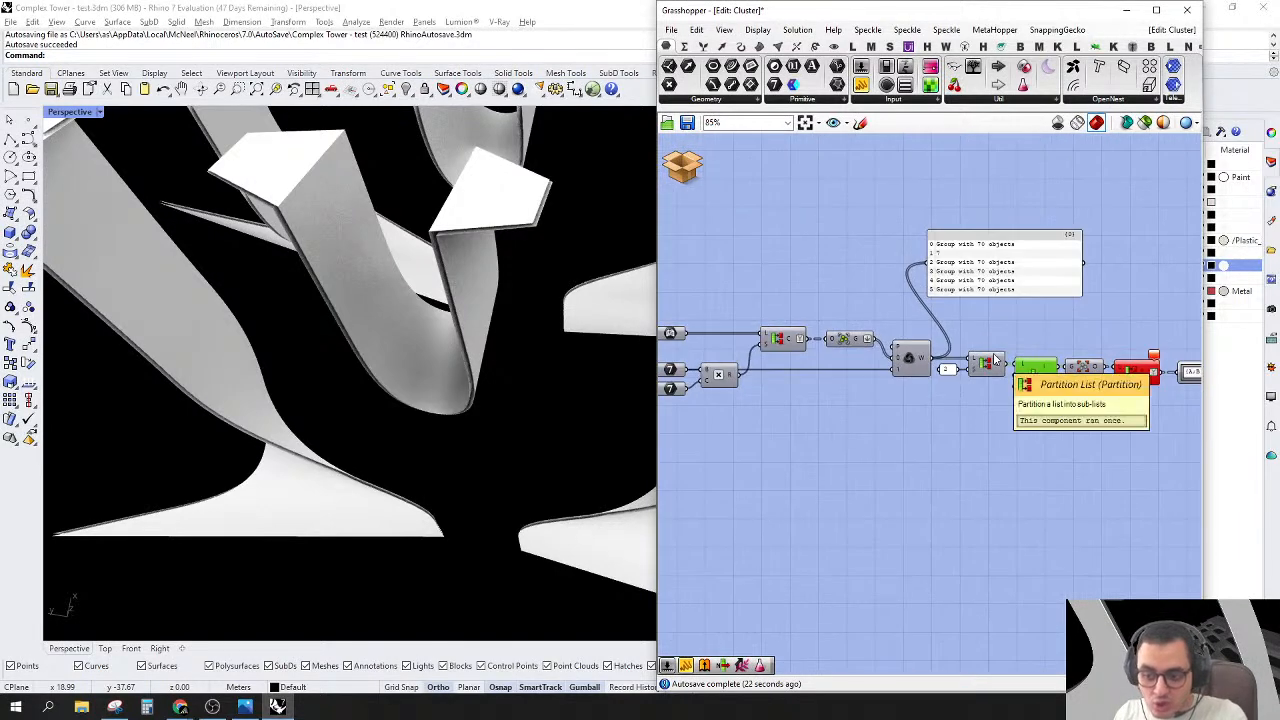
Step: Add a Cross Reference component and connect Group's output to A and the first integer parameter to B
{"action": "double_click", "coordinate": [857, 512]}
{"action": "type", "text": "cros"}
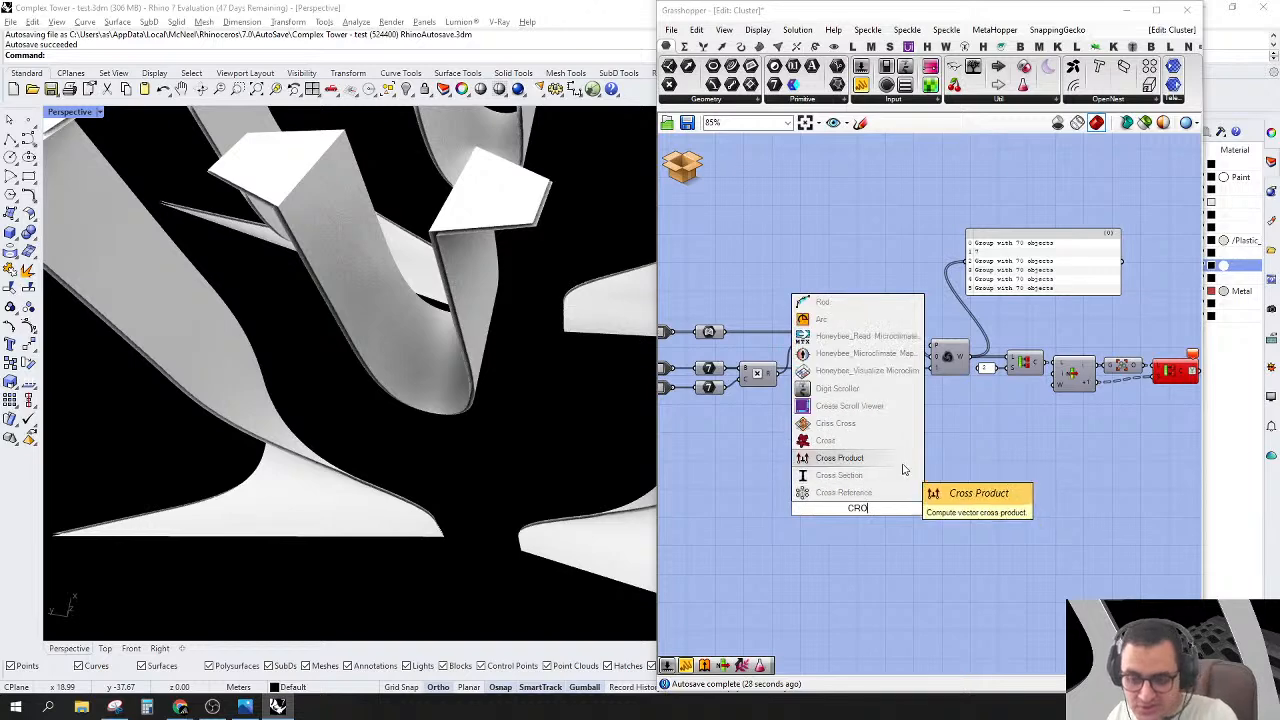
{"action": "left_click", "coordinate": [853, 495]}
{"action": "left_click_drag", "start_coordinate": [842, 507], "coordinate": [914, 429]}
{"action": "scroll", "coordinate": [917, 380], "scroll_direction": "up", "scroll_amount": 1}
{"action": "left_click_drag", "start_coordinate": [905, 330], "coordinate": [765, 372]}
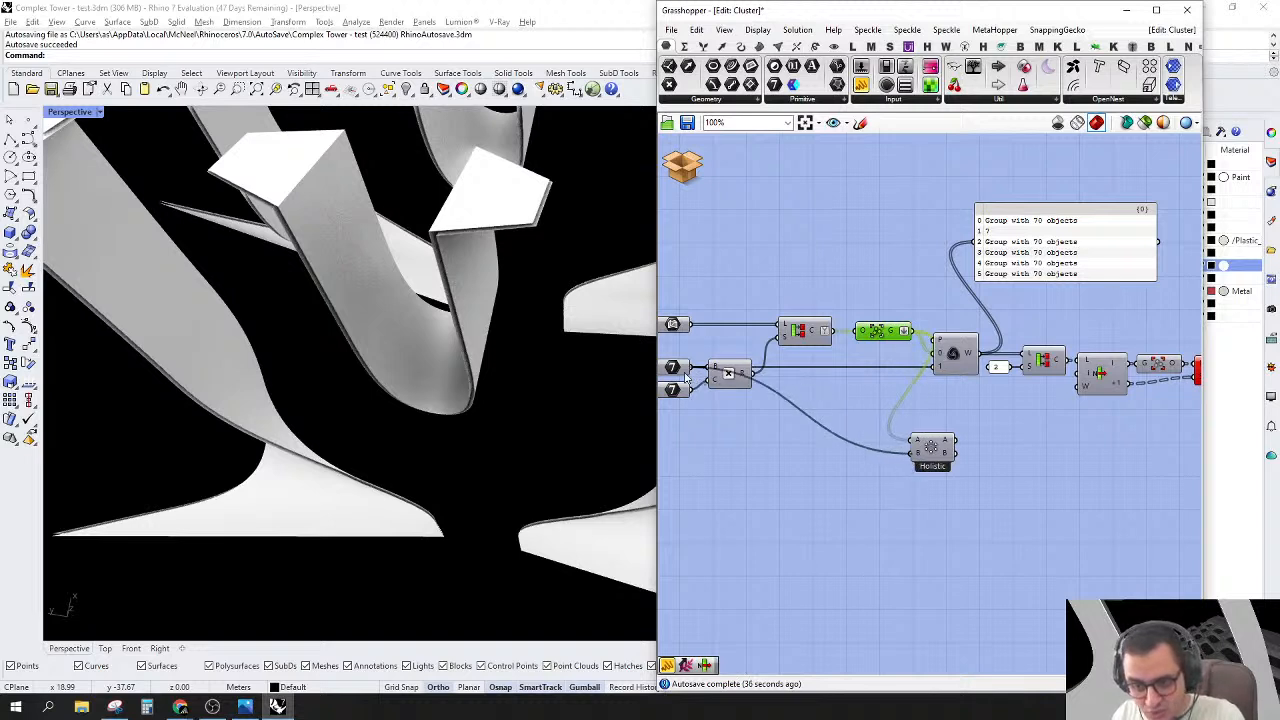
Step: Connect Cross Reference's A and B outputs to Weave's 0 and 1 inputs, and its B output to the Panel
{"action": "left_click_drag", "start_coordinate": [920, 457], "coordinate": [972, 241]}
{"action": "left_click_drag", "start_coordinate": [876, 440], "coordinate": [966, 253]}
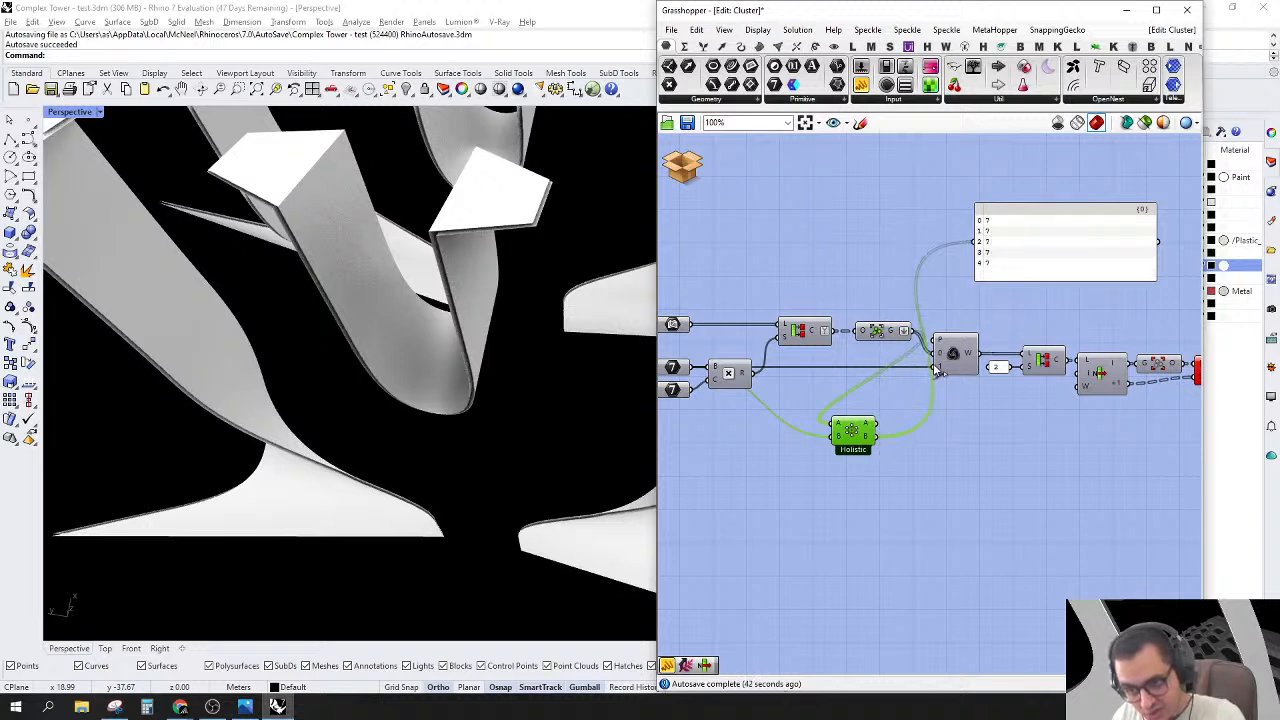
{"action": "left_click_drag", "start_coordinate": [868, 447], "coordinate": [904, 390]}
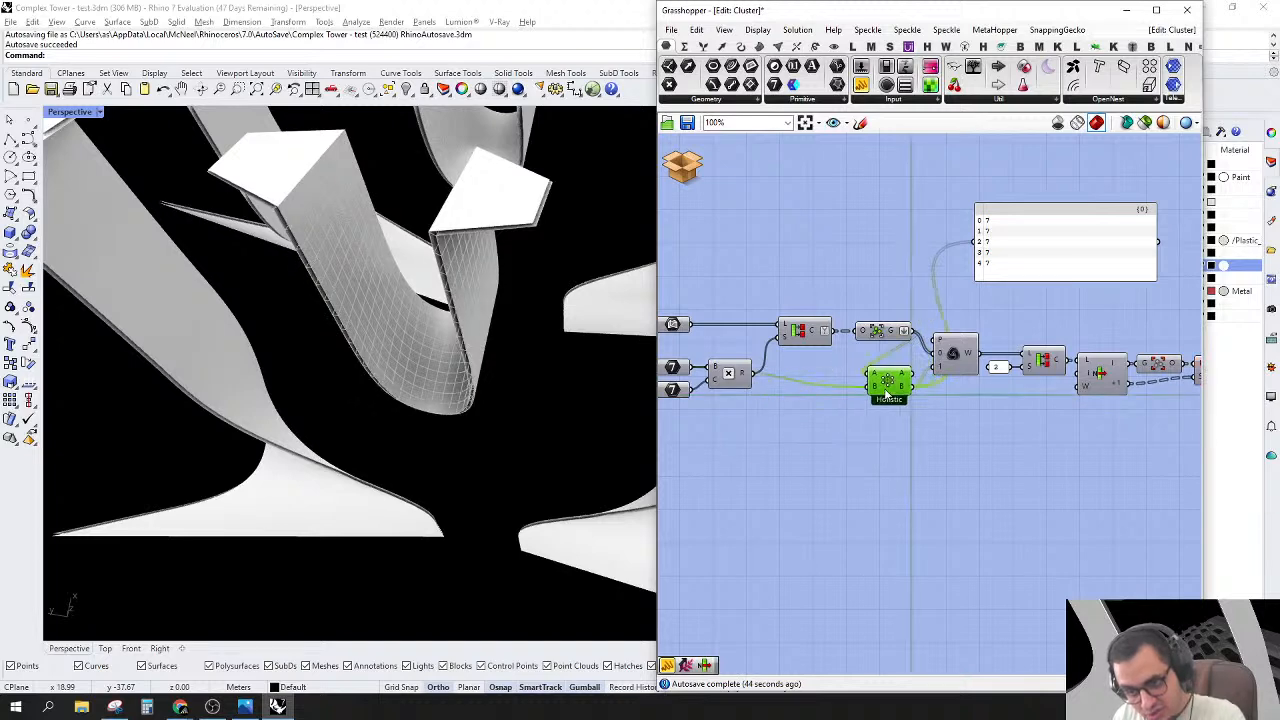
Step: Make room in front of Weave and align Cross Reference between the Group and Weave components
{"action": "scroll", "coordinate": [917, 357], "scroll_direction": "up", "scroll_amount": 3}
{"action": "scroll", "coordinate": [936, 380], "scroll_direction": "down", "scroll_amount": 3}
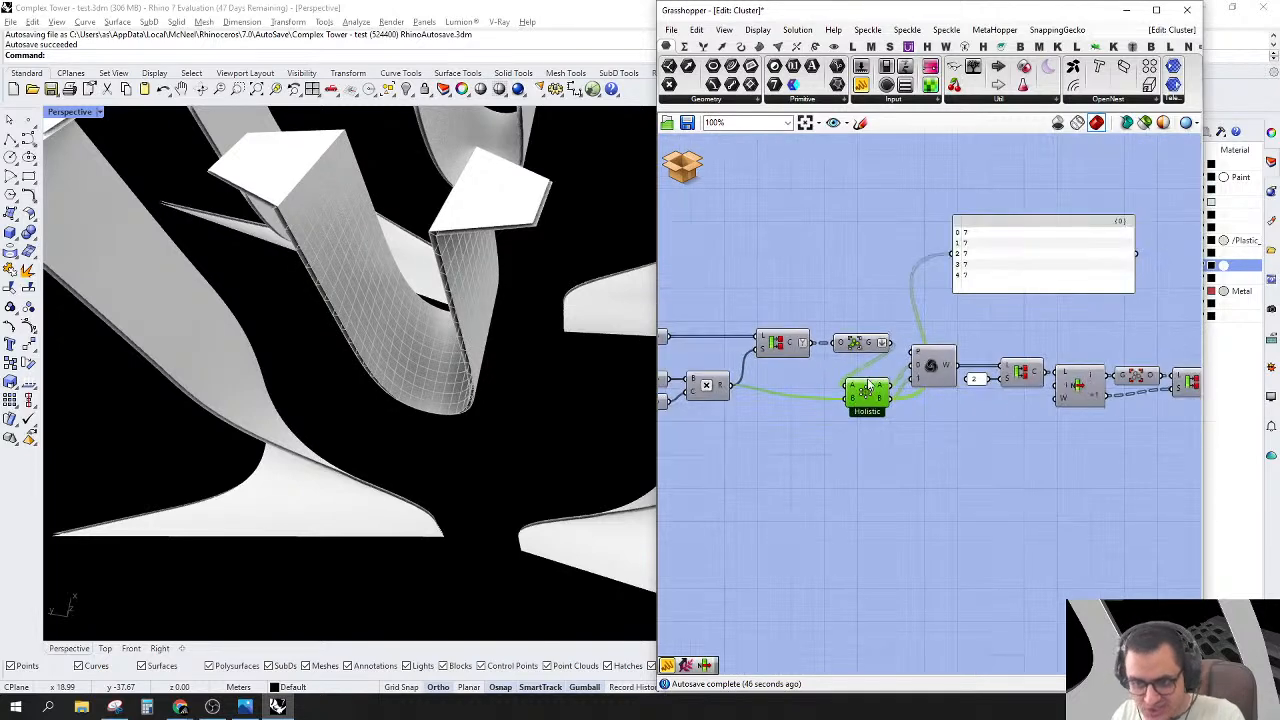
{"action": "scroll", "coordinate": [937, 441], "scroll_direction": "up", "scroll_amount": 2}
{"action": "left_click_drag", "start_coordinate": [927, 432], "coordinate": [1008, 437], "text": "alt"}
{"action": "left_click_drag", "start_coordinate": [874, 414], "coordinate": [968, 384]}
{"action": "right_click_drag", "start_coordinate": [984, 459], "coordinate": [915, 477]}
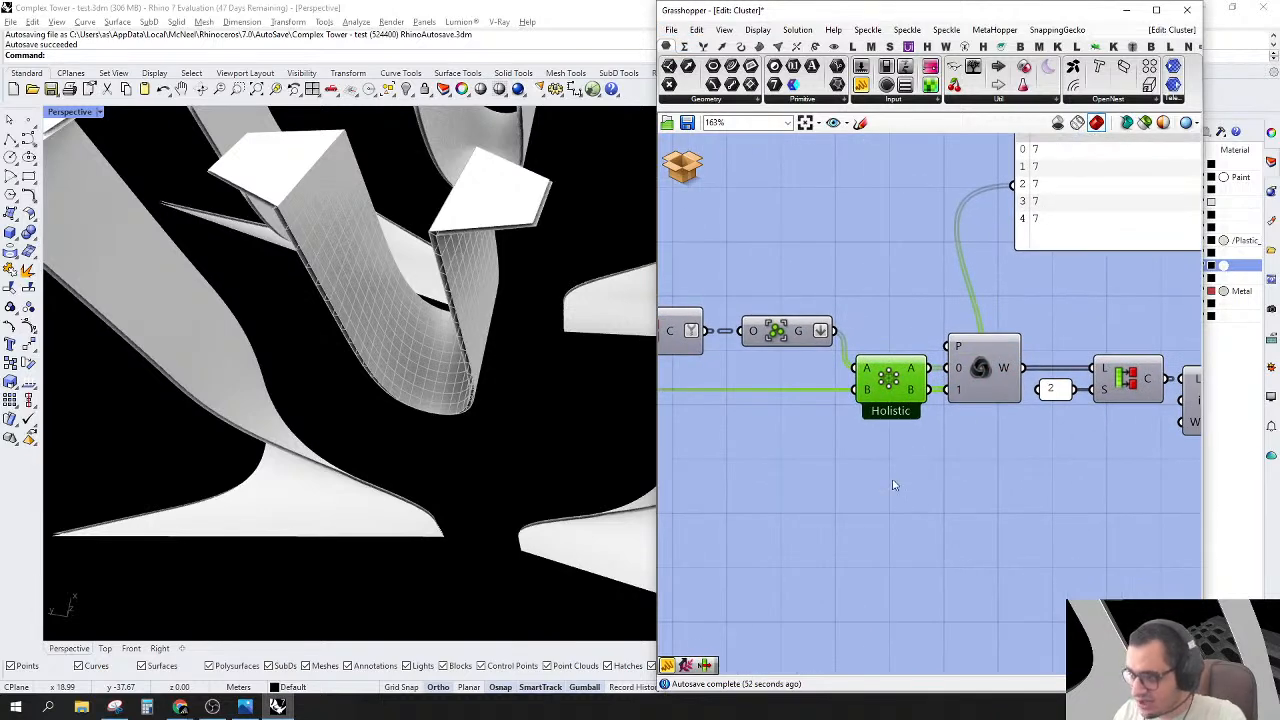
Step: Select the Twisted Box parameter before the cluster output to check its boxes and data structure
{"action": "scroll", "coordinate": [900, 440], "scroll_direction": "down", "scroll_amount": 5}
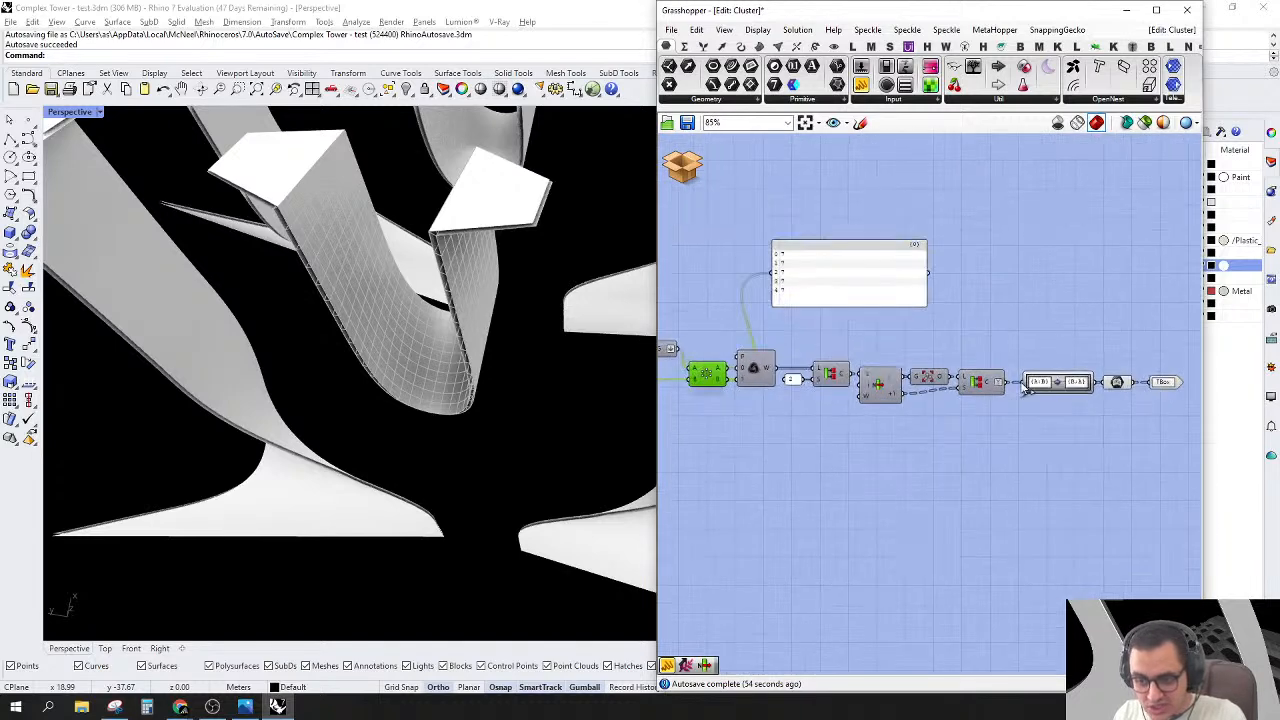
{"action": "scroll", "coordinate": [1075, 380], "scroll_direction": "up", "scroll_amount": 1}
{"action": "left_click", "coordinate": [1126, 383]}
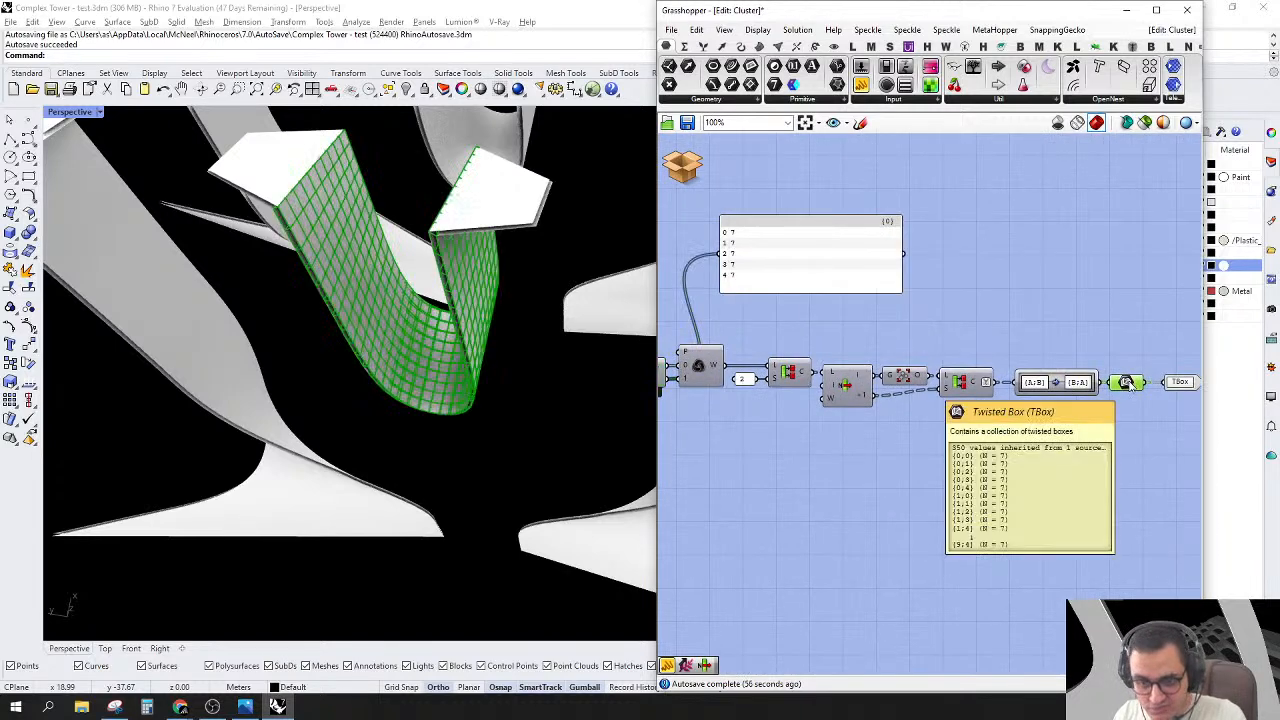
Step: Delete the Panel from the cluster, and save and close the cluster
{"action": "left_click", "coordinate": [712, 282]}
{"action": "key", "text": "Delete"}
{"action": "scroll", "coordinate": [920, 306], "scroll_direction": "down", "scroll_amount": 2}
{"action": "right_click_drag", "start_coordinate": [916, 432], "coordinate": [1037, 444]}
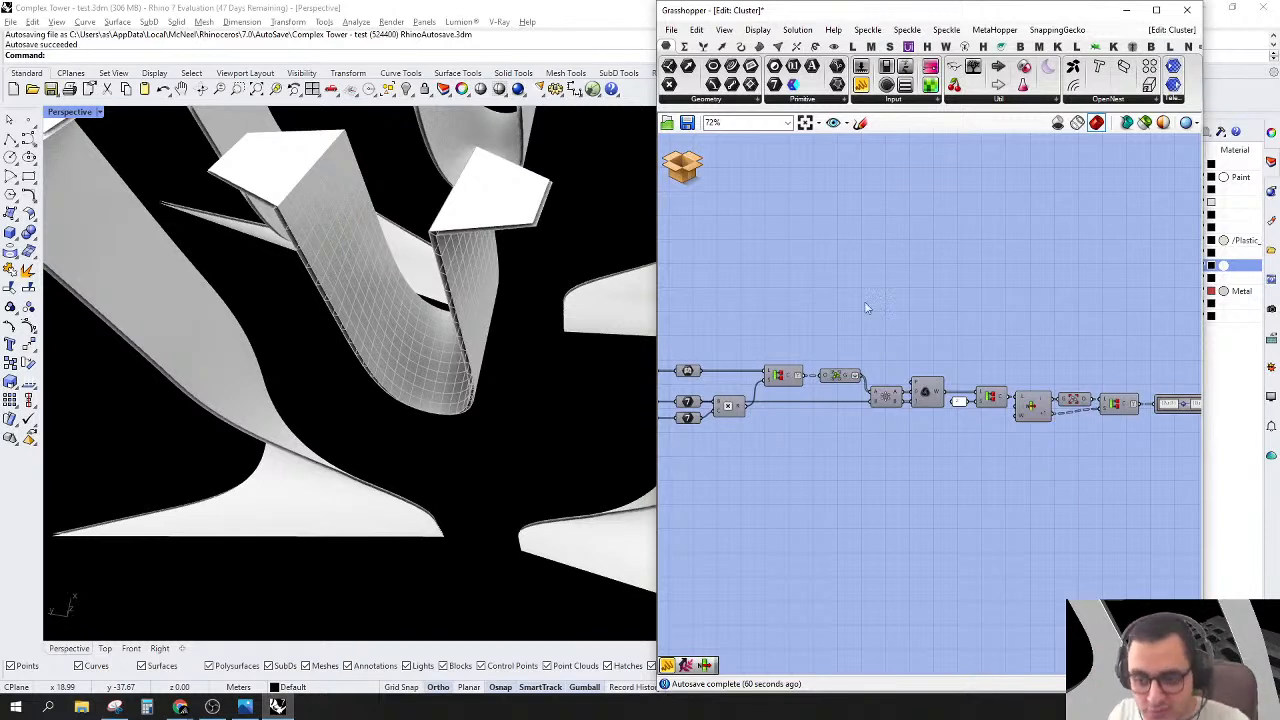
{"action": "left_click", "coordinate": [682, 168]}
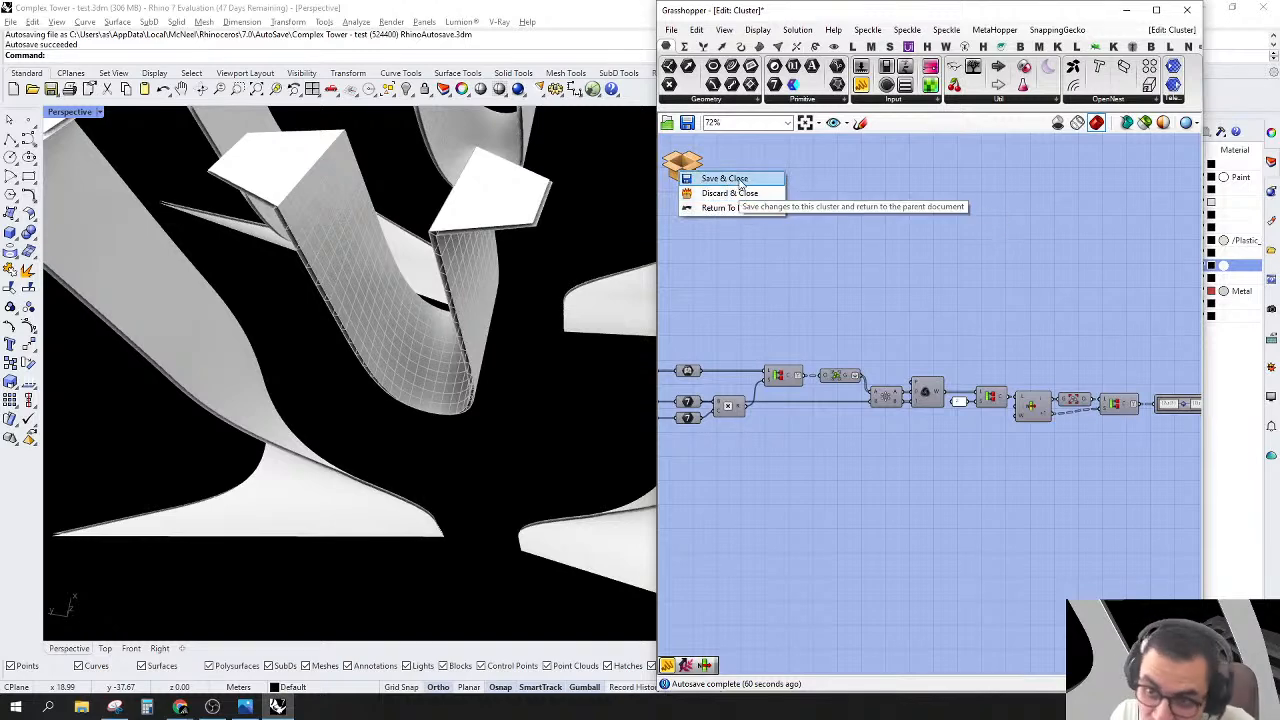
{"action": "left_click", "coordinate": [741, 180]}
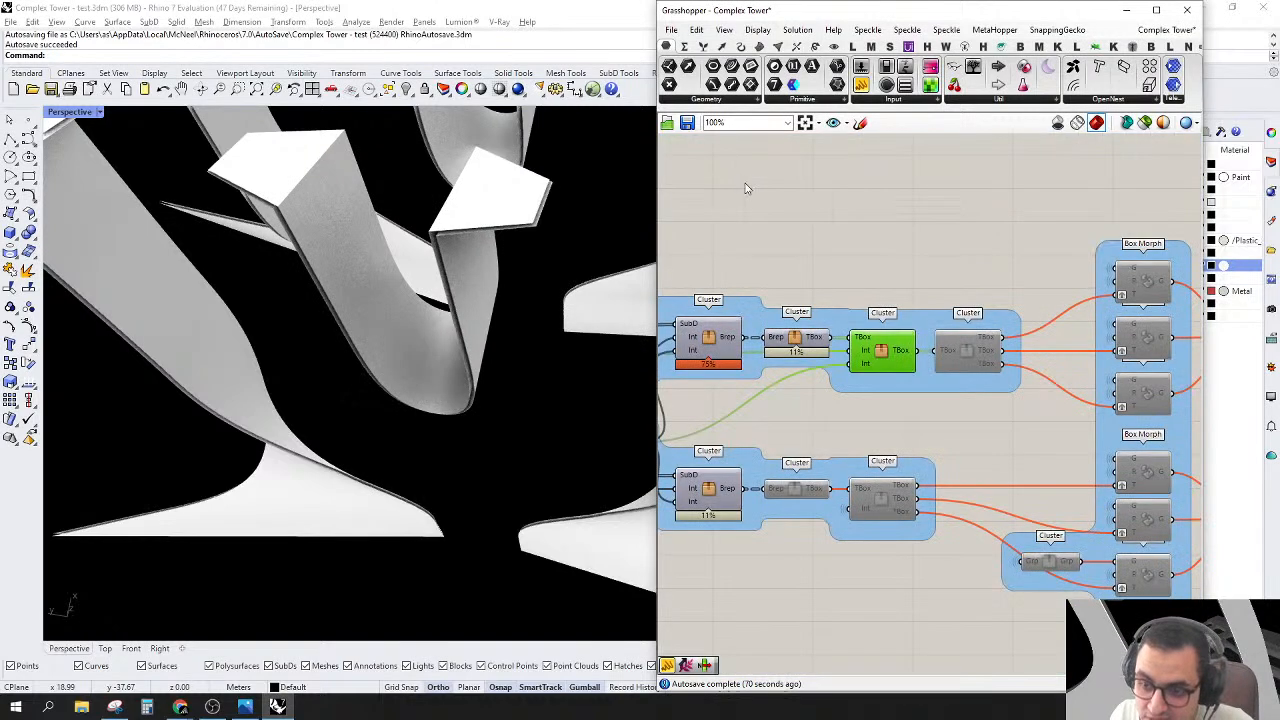
Step: Enable the upper row's last cluster, which feeds its three TBox outputs to the Box Morph components
{"action": "right_click", "coordinate": [968, 350]}
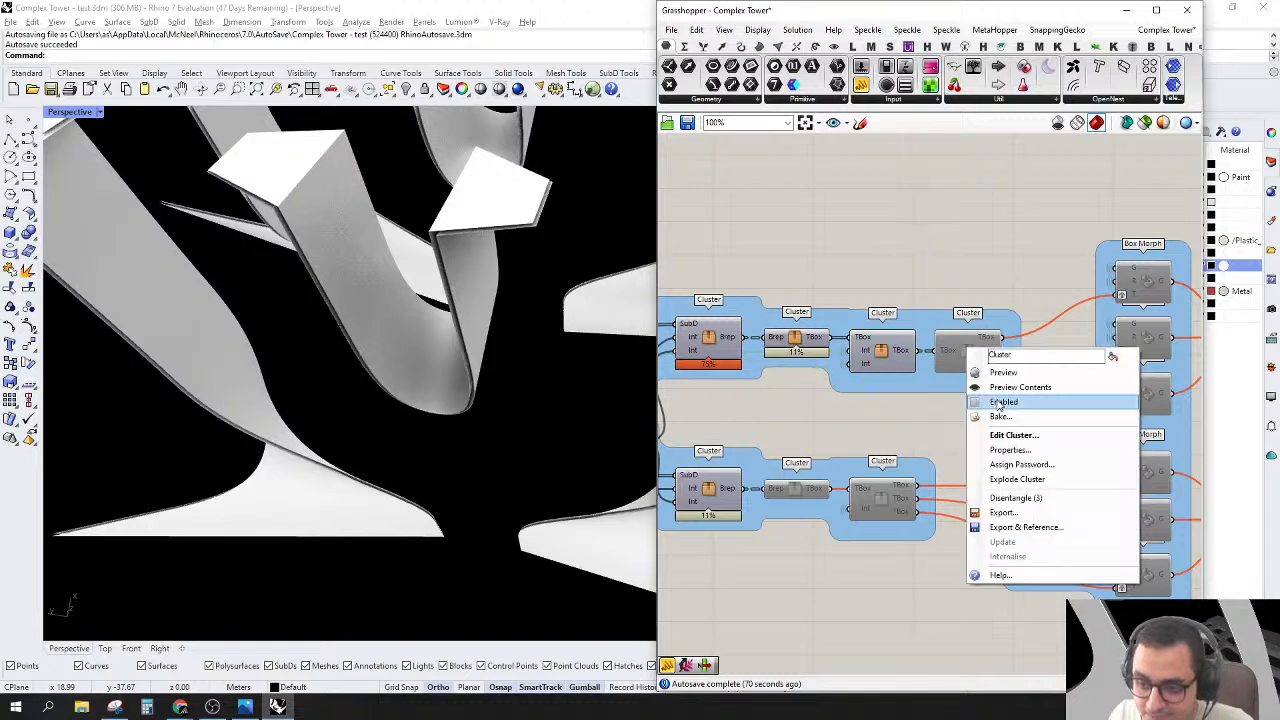
{"action": "left_click", "coordinate": [990, 399]}
{"action": "right_click_drag", "start_coordinate": [1035, 289], "coordinate": [947, 278]}
Step: Open the three-output TBox cluster and select all three Twisted Box parameters to check their coverage of the facade piece
{"action": "double_click", "coordinate": [887, 350]}
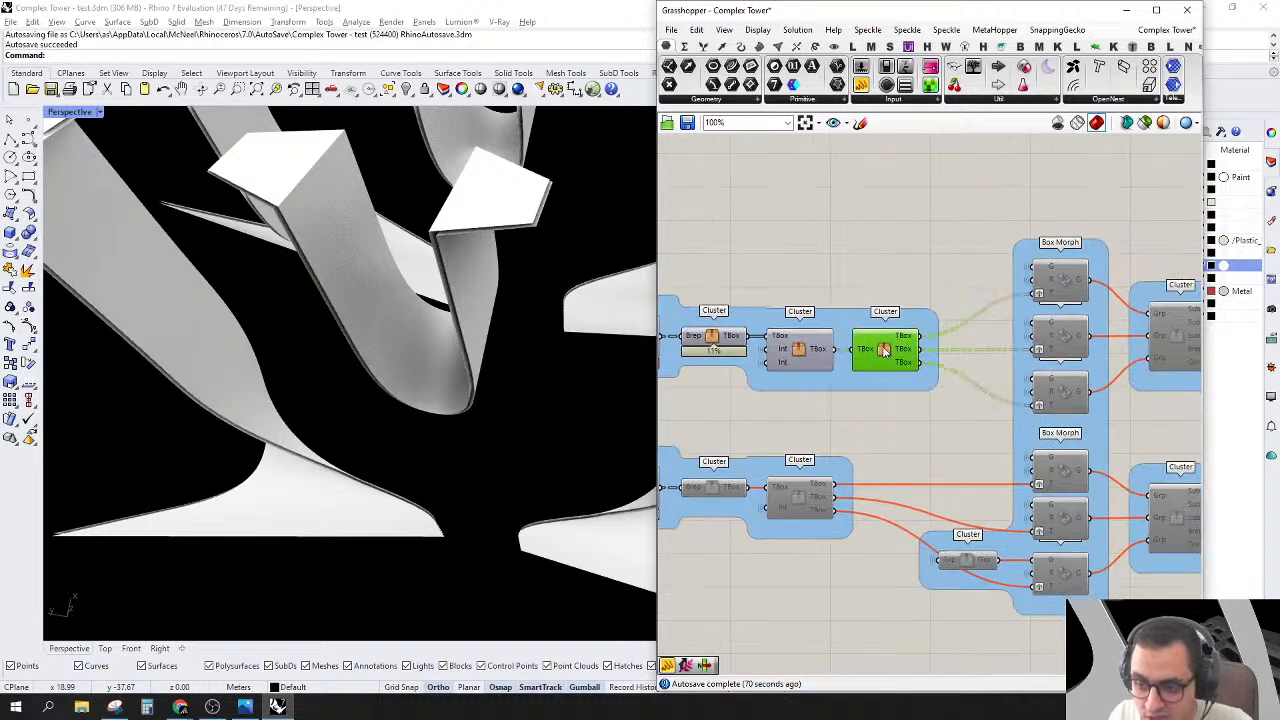
{"action": "scroll", "coordinate": [1047, 355], "scroll_direction": "up", "scroll_amount": 2}
{"action": "left_click", "coordinate": [1097, 350]}
{"action": "right_click_drag", "start_coordinate": [544, 378], "coordinate": [543, 360]}
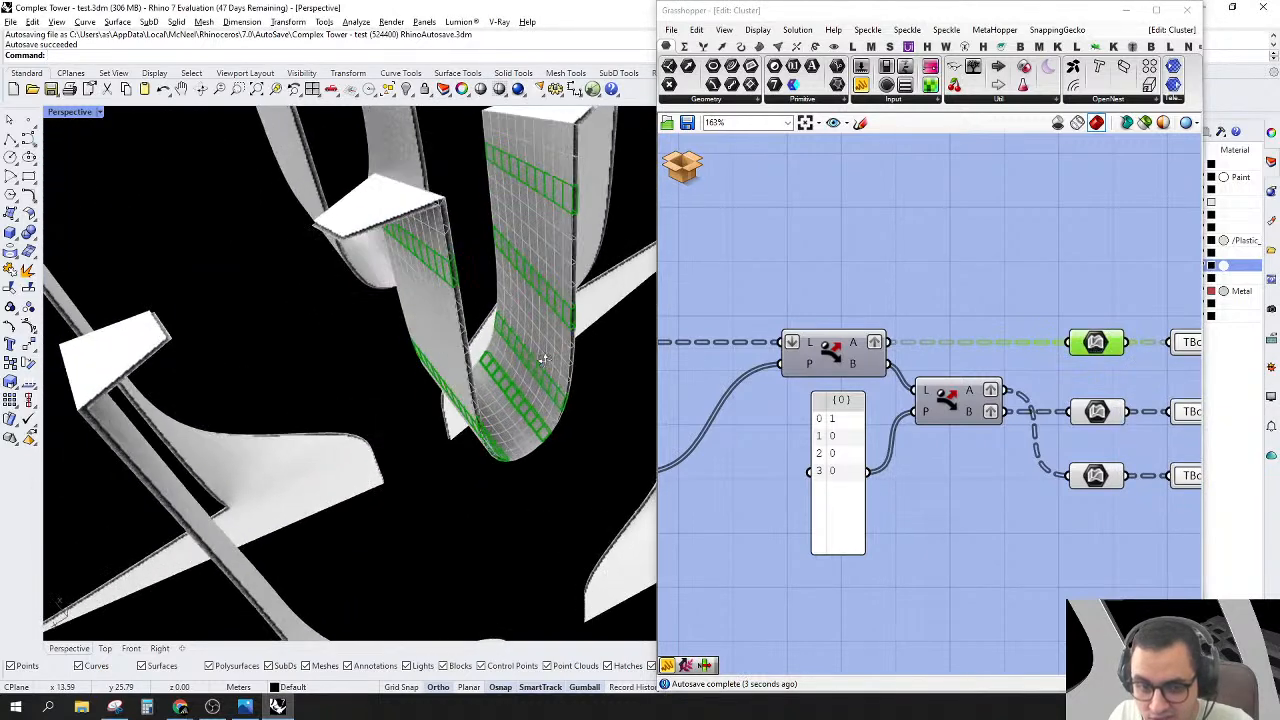
{"action": "left_click", "coordinate": [1100, 414], "text": "shift"}
{"action": "left_click", "coordinate": [1098, 480], "text": "shift"}
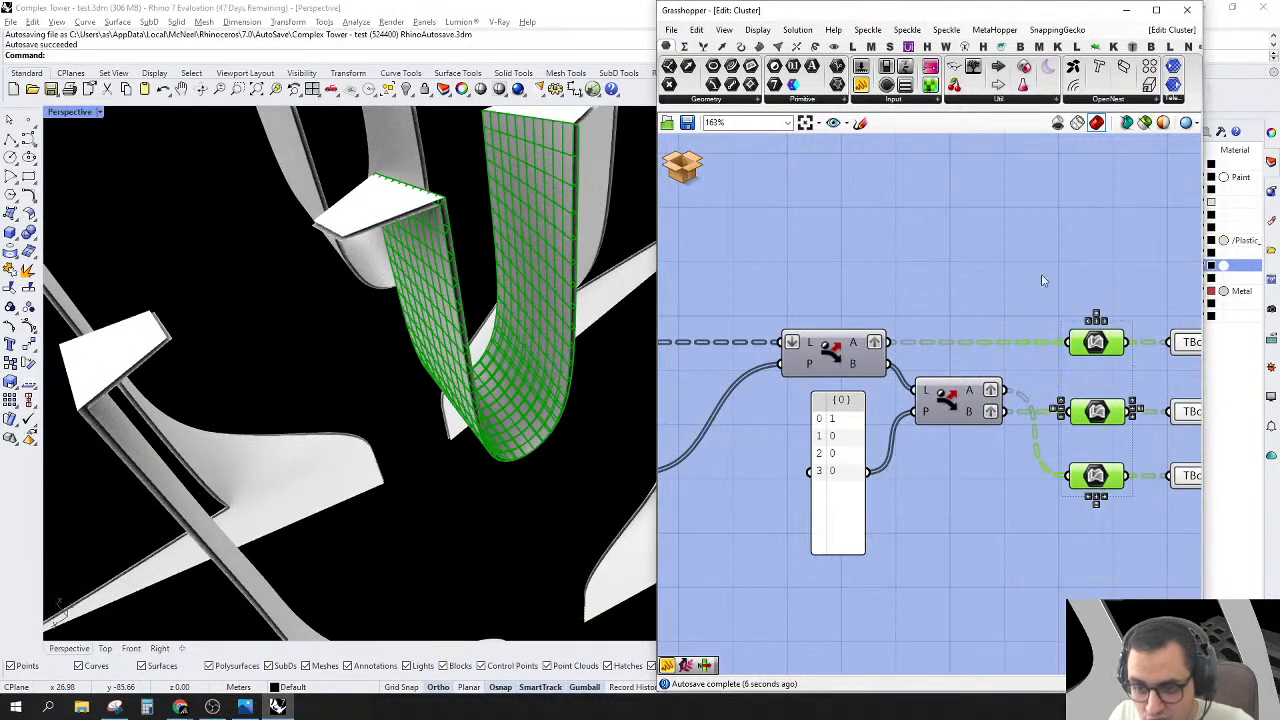
Step: Inspect the first Twisted Box parameter's distribution on the facade piece and the first dispatch pattern panel driving it
{"action": "left_click", "coordinate": [1057, 299]}
{"action": "left_click", "coordinate": [1096, 343]}
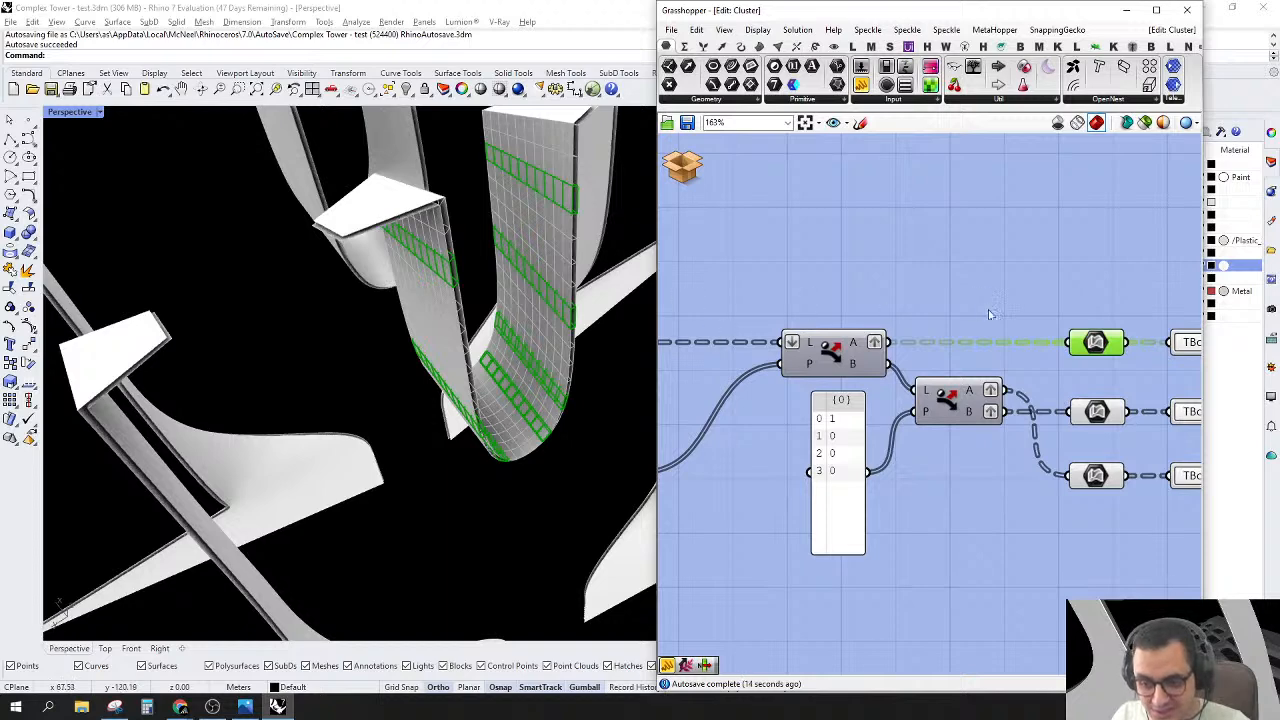
{"action": "right_click_drag", "start_coordinate": [970, 310], "coordinate": [1077, 245]}
{"action": "scroll", "coordinate": [812, 420], "scroll_direction": "down", "scroll_amount": 1}
{"action": "scroll", "coordinate": [812, 420], "scroll_direction": "up", "scroll_amount": 1}
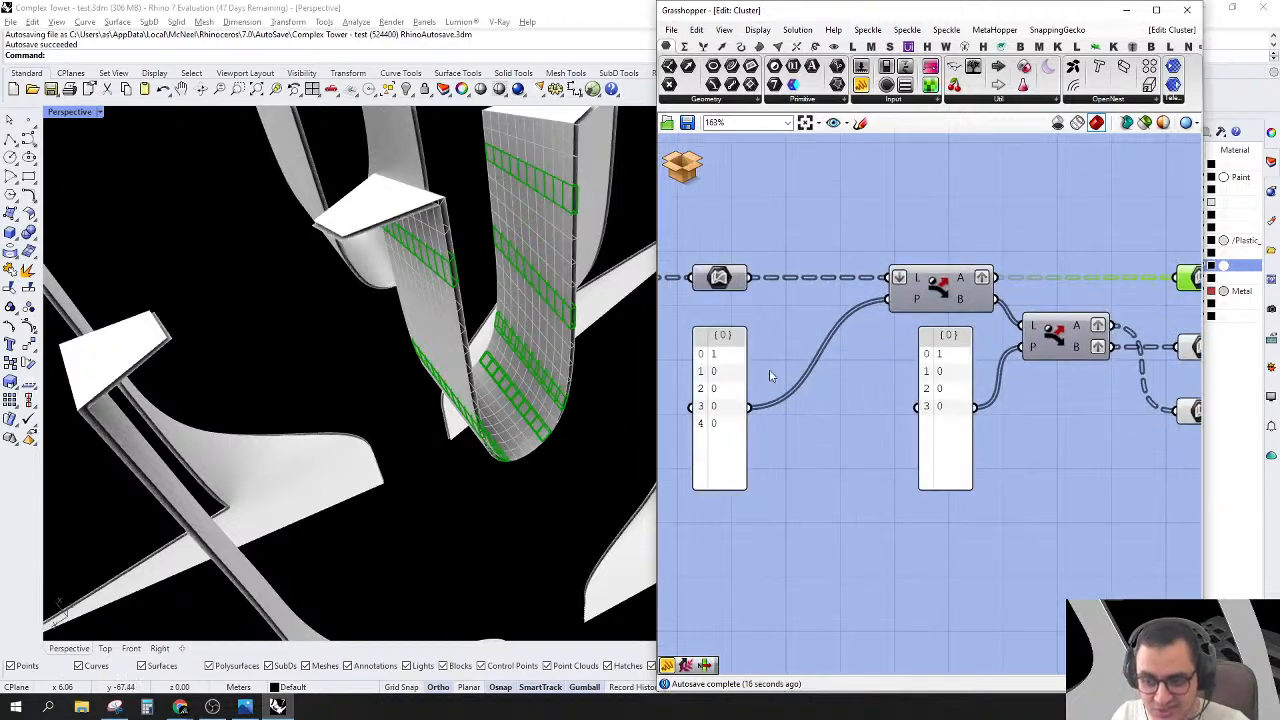
{"action": "double_click", "coordinate": [712, 432]}
{"action": "left_click", "coordinate": [671, 394]}
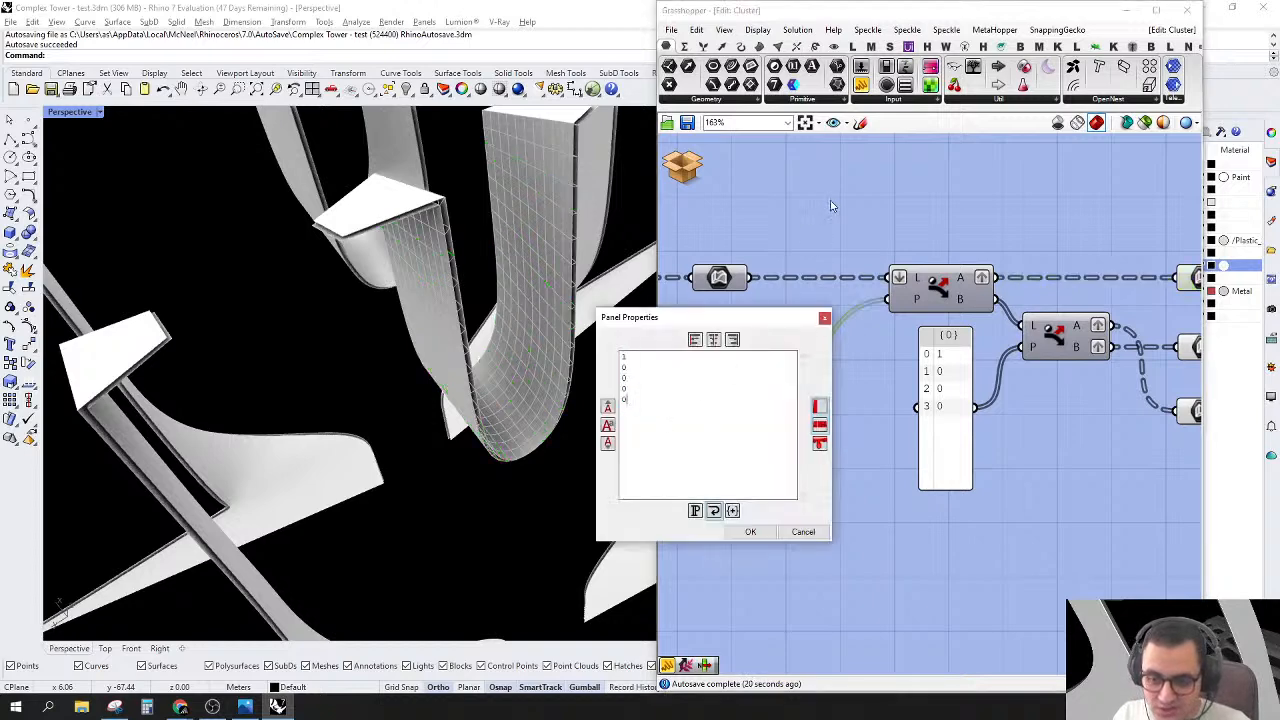
{"action": "left_click", "coordinate": [825, 318]}
Step: Leave the cluster without saving, disentangle it from its copies in the document, and reopen it for editing
{"action": "left_click", "coordinate": [686, 158]}
{"action": "left_click", "coordinate": [694, 178]}
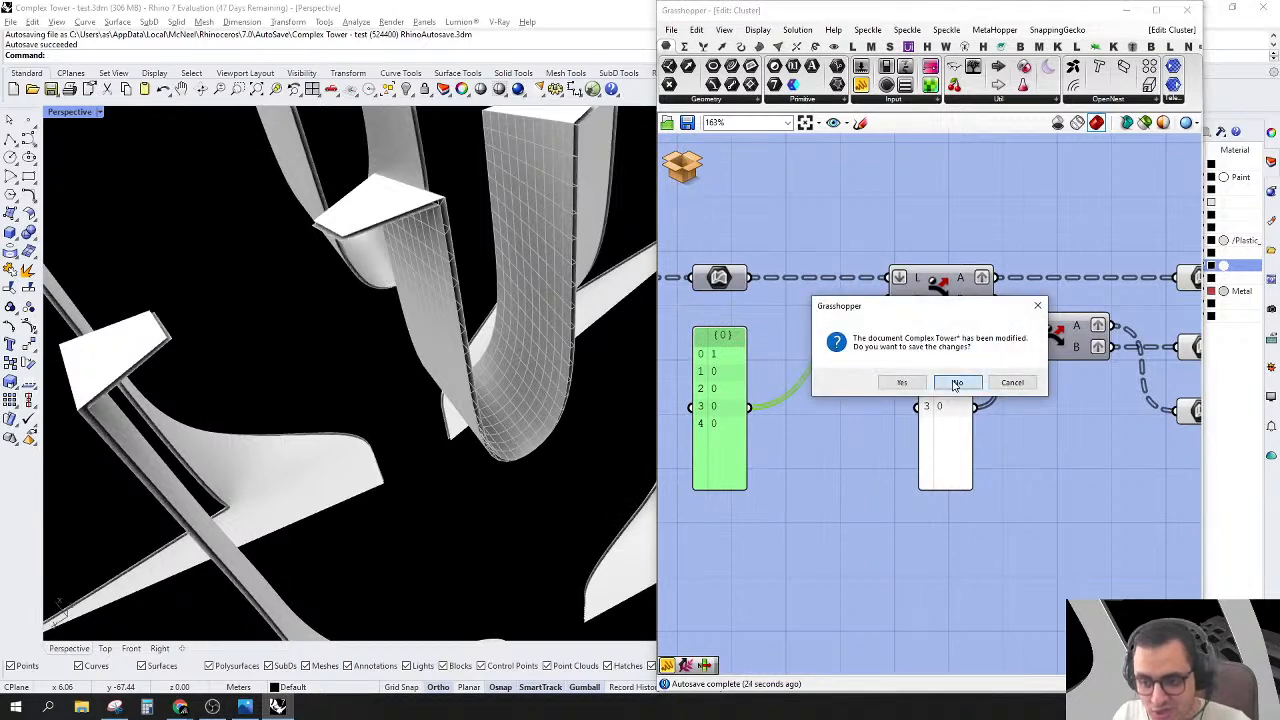
{"action": "left_click", "coordinate": [957, 382]}
{"action": "right_click", "coordinate": [886, 350]}
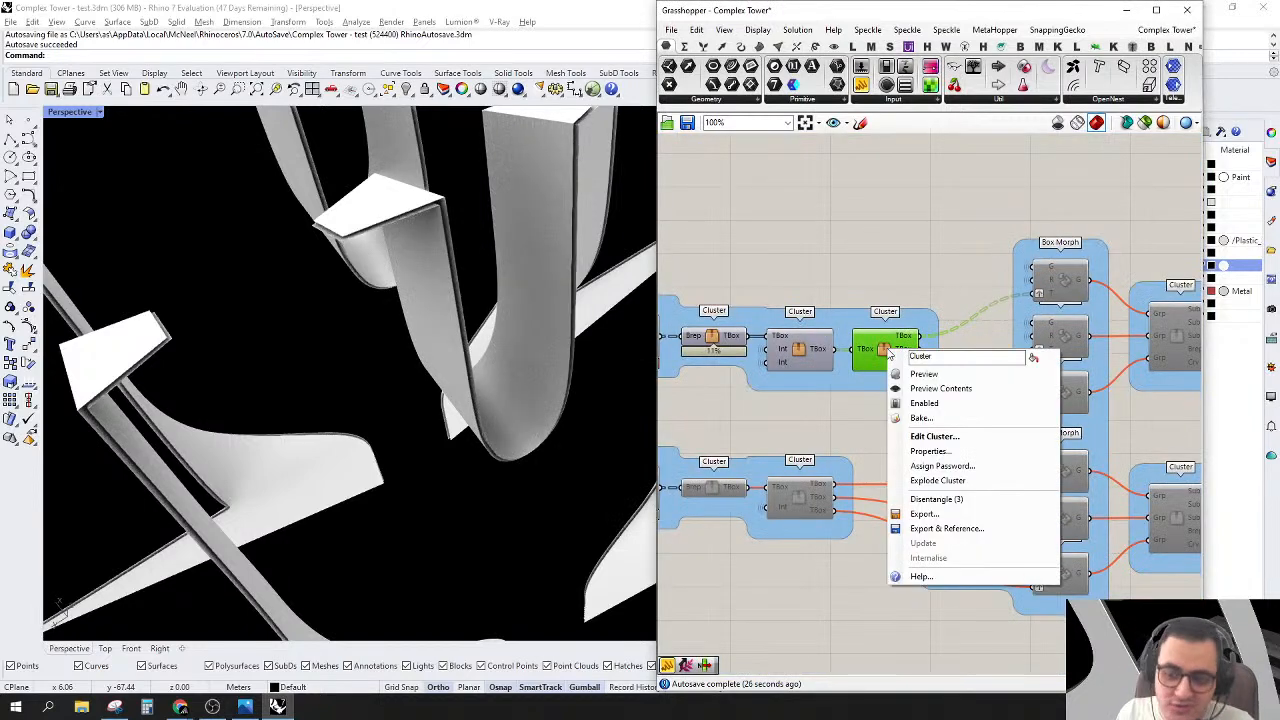
{"action": "left_click", "coordinate": [930, 499]}
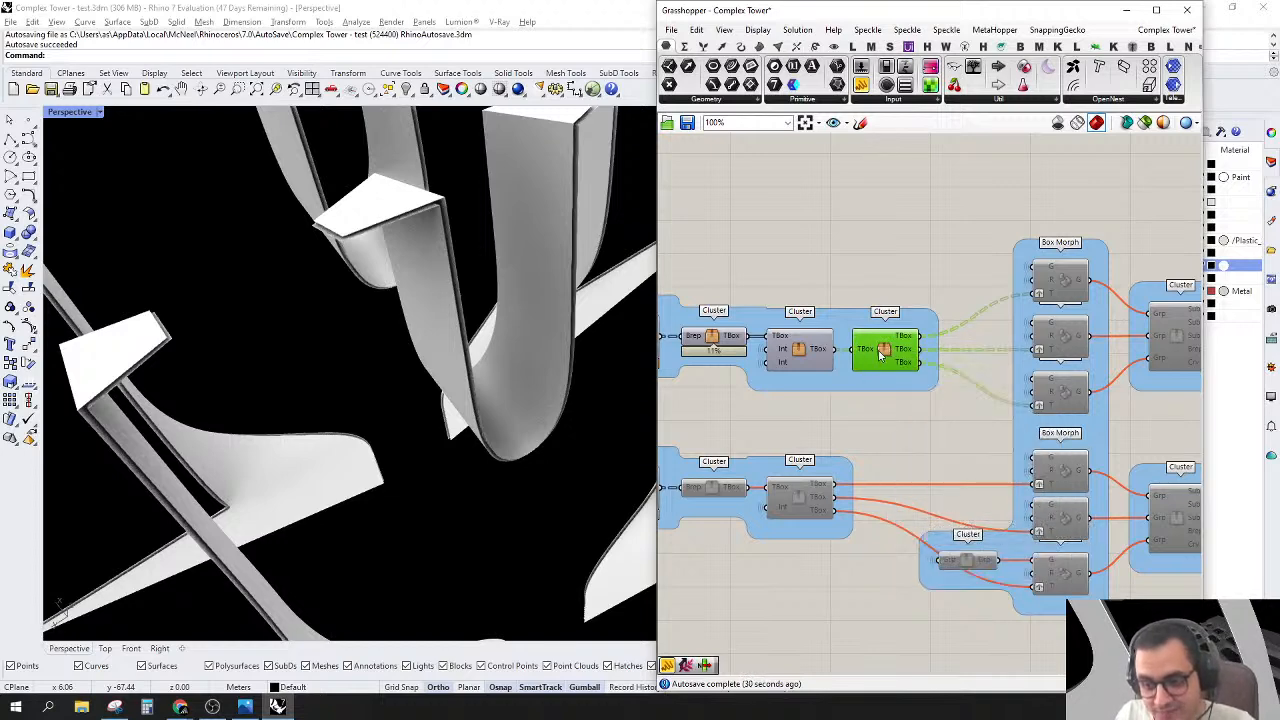
{"action": "double_click", "coordinate": [882, 352]}
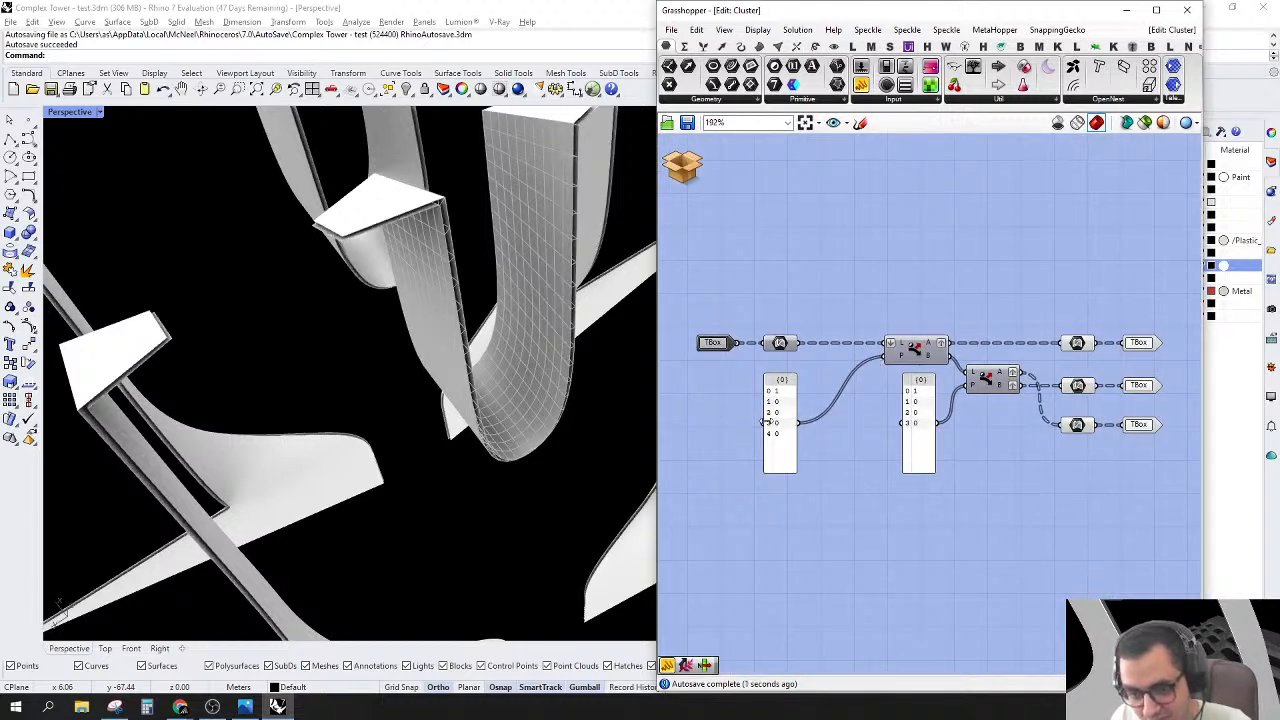
Step: Try pattern 1, 0, 0, 0, 0, 0 on the first Dispatch and 1, 0, 0, 0, 0 on the second, checking the first and third outputs
{"action": "double_click", "coordinate": [768, 422]}
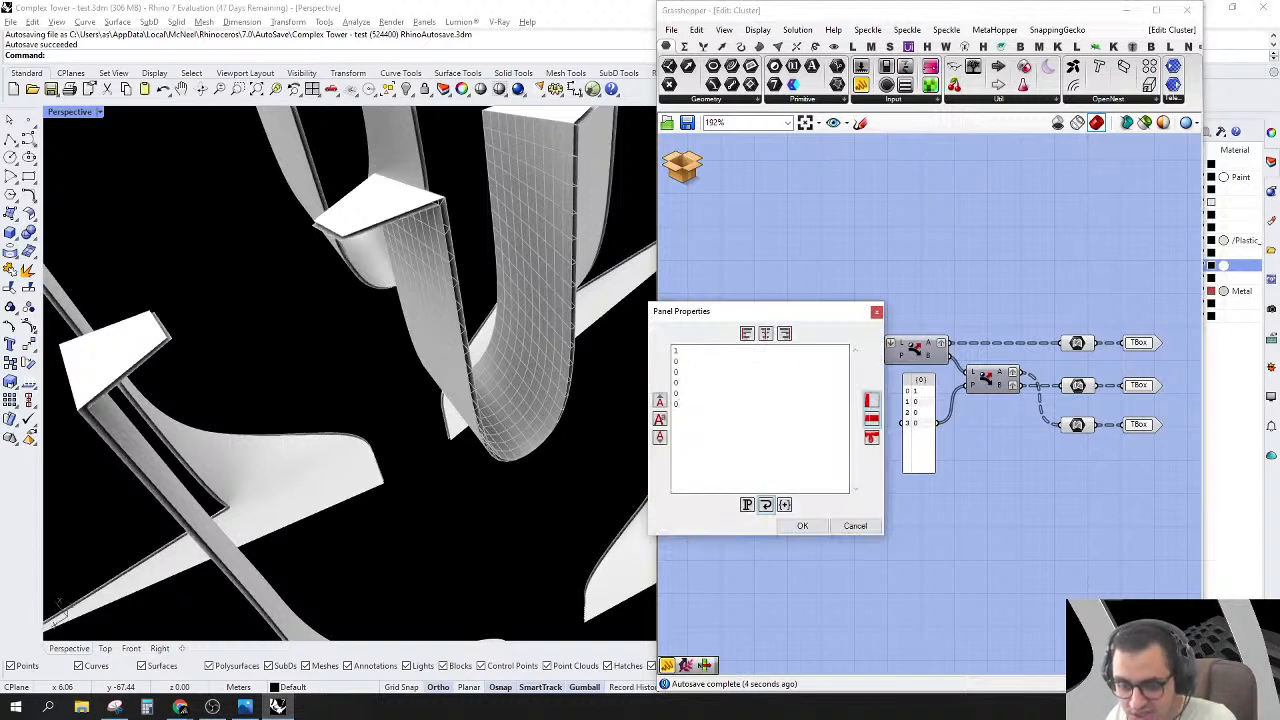
{"action": "left_click", "coordinate": [802, 525]}
{"action": "double_click", "coordinate": [914, 400]}
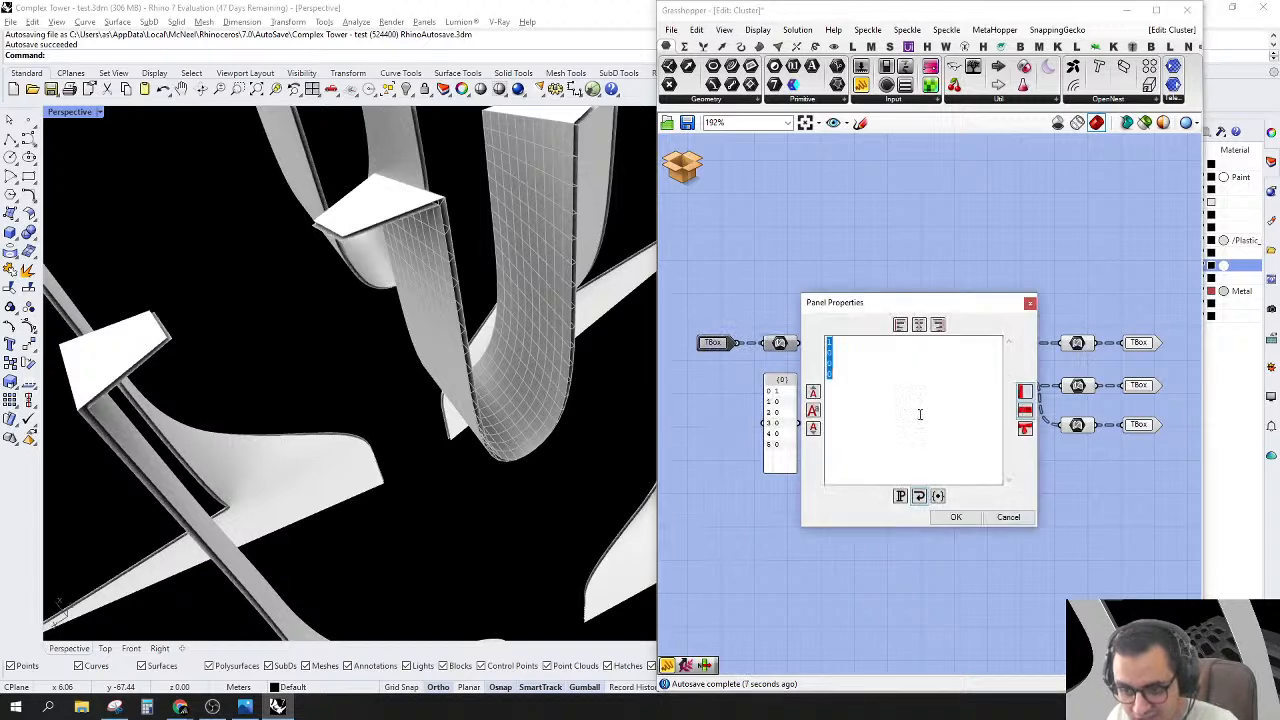
{"action": "left_click", "coordinate": [956, 517]}
{"action": "left_click", "coordinate": [1078, 343]}
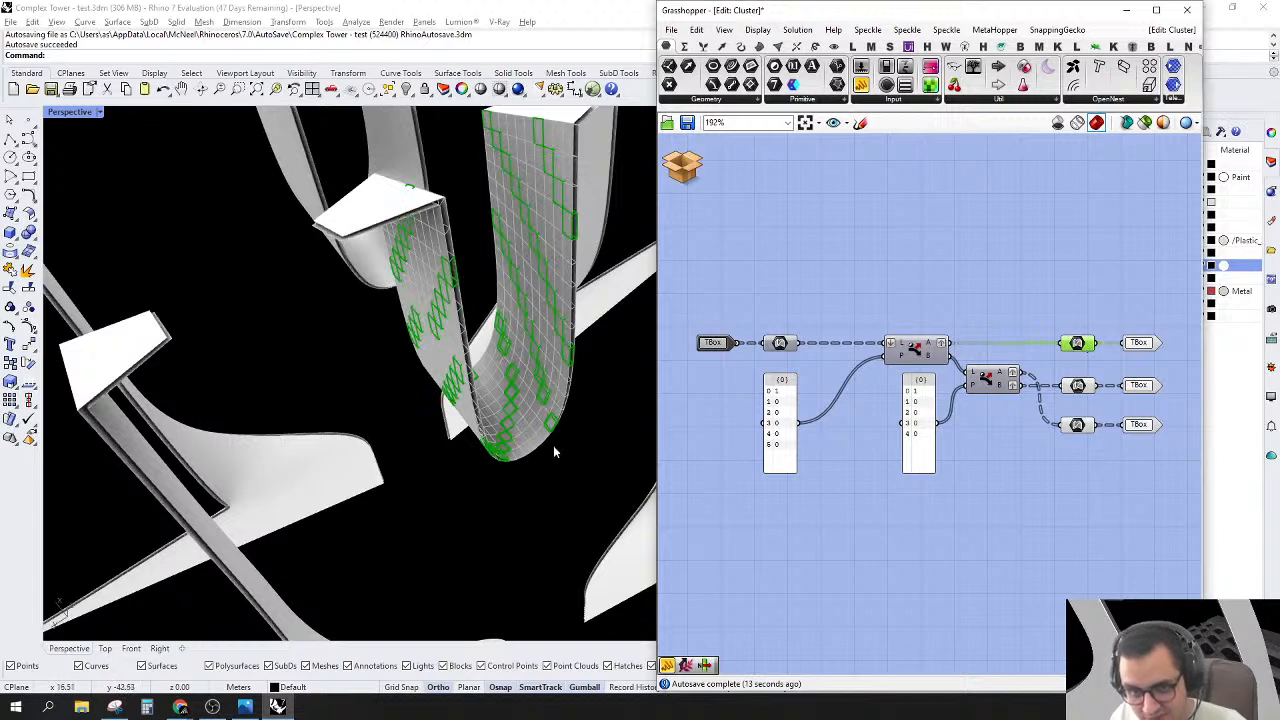
{"action": "left_click", "coordinate": [1078, 426], "text": "shift"}
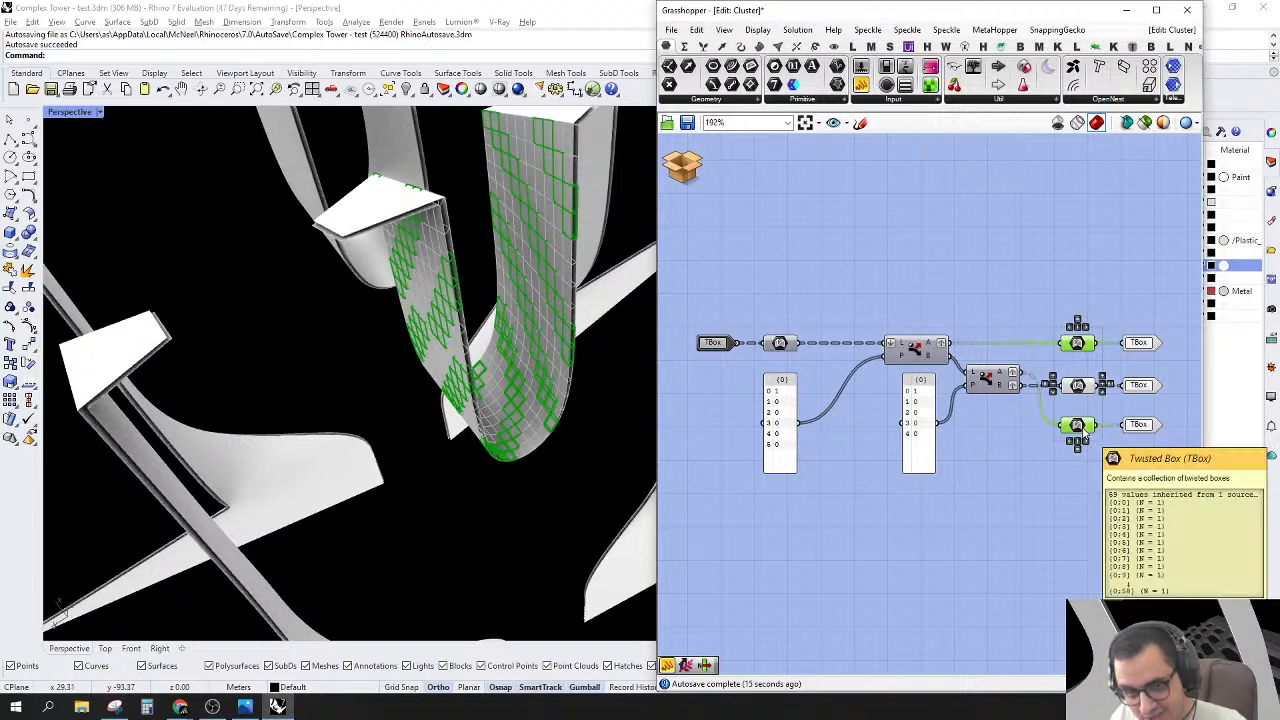
Step: Set the first Dispatch pattern panel to 1, 0, 0, 0 without a trailing empty line
{"action": "double_click", "coordinate": [778, 434]}
{"action": "left_click", "coordinate": [708, 423]}
{"action": "left_click_drag", "start_coordinate": [684, 413], "coordinate": [674, 404]}
{"action": "key", "text": "BackSpace"}
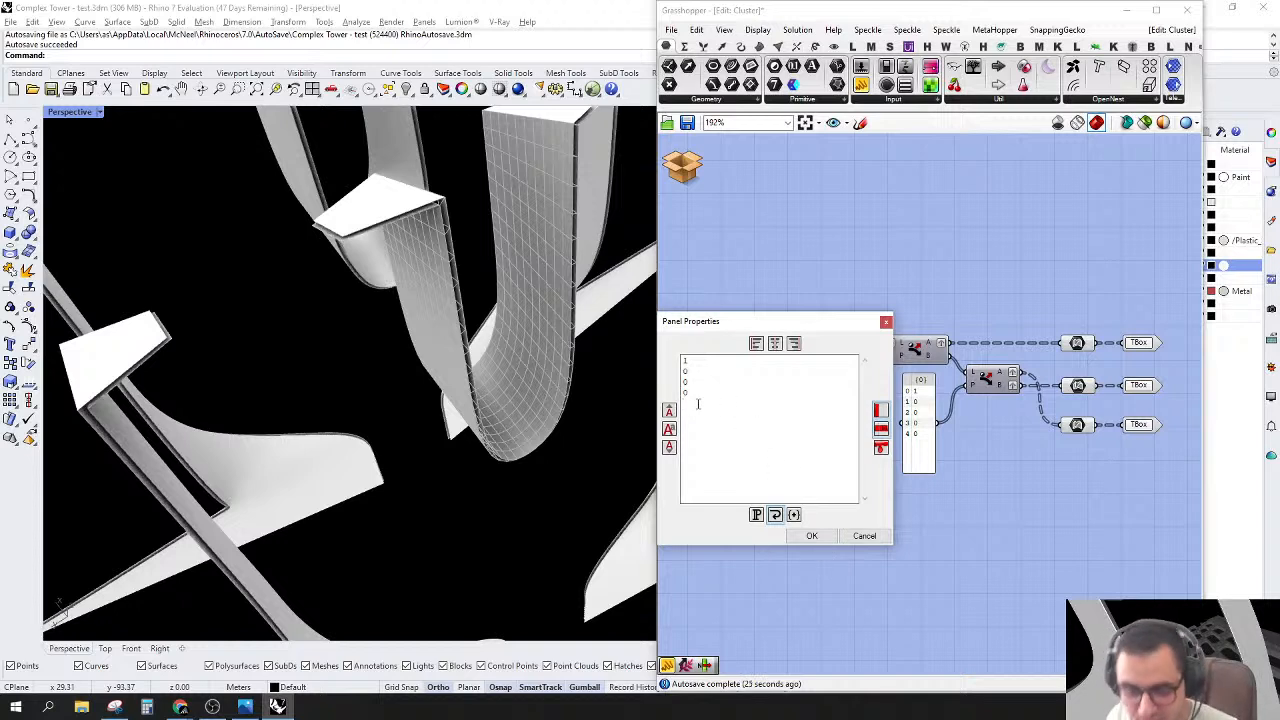
{"action": "left_click", "coordinate": [812, 536]}
{"action": "scroll", "coordinate": [766, 440], "scroll_direction": "up", "scroll_amount": 2}
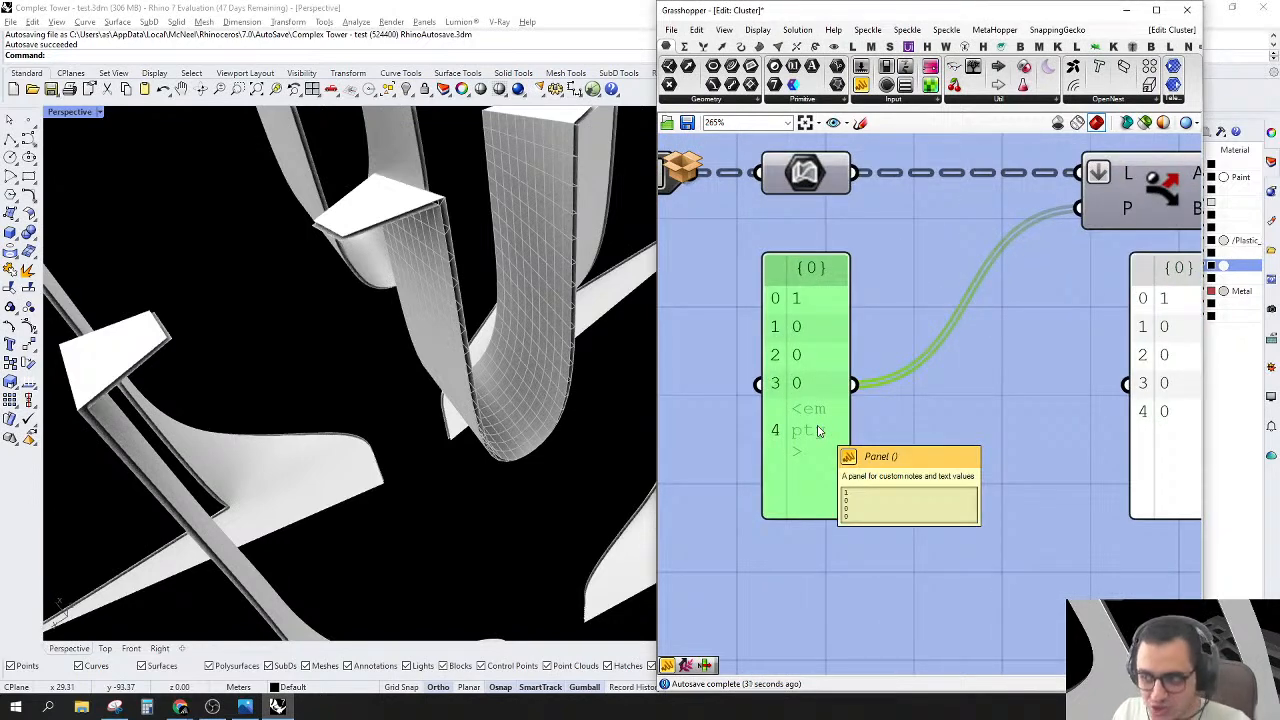
{"action": "double_click", "coordinate": [806, 430]}
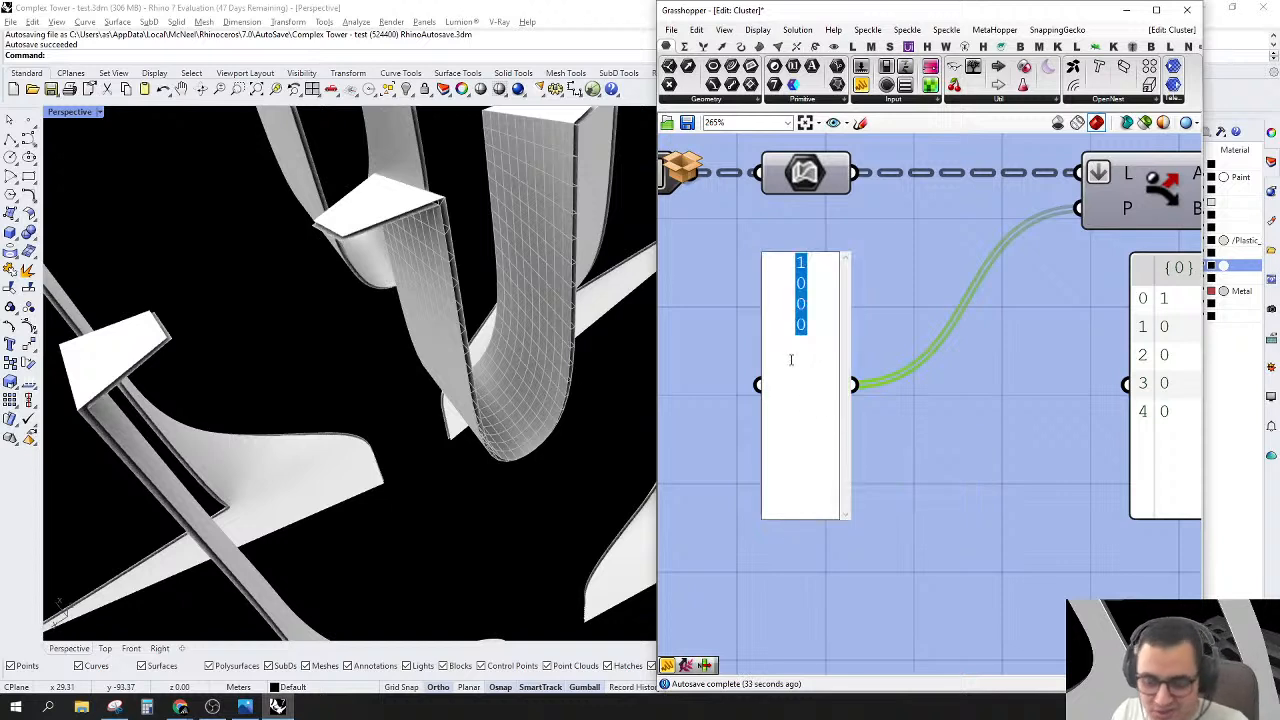
{"action": "key", "text": "BackSpace"}
{"action": "key", "text": "ctrl+z"}
{"action": "left_click", "coordinate": [808, 347]}
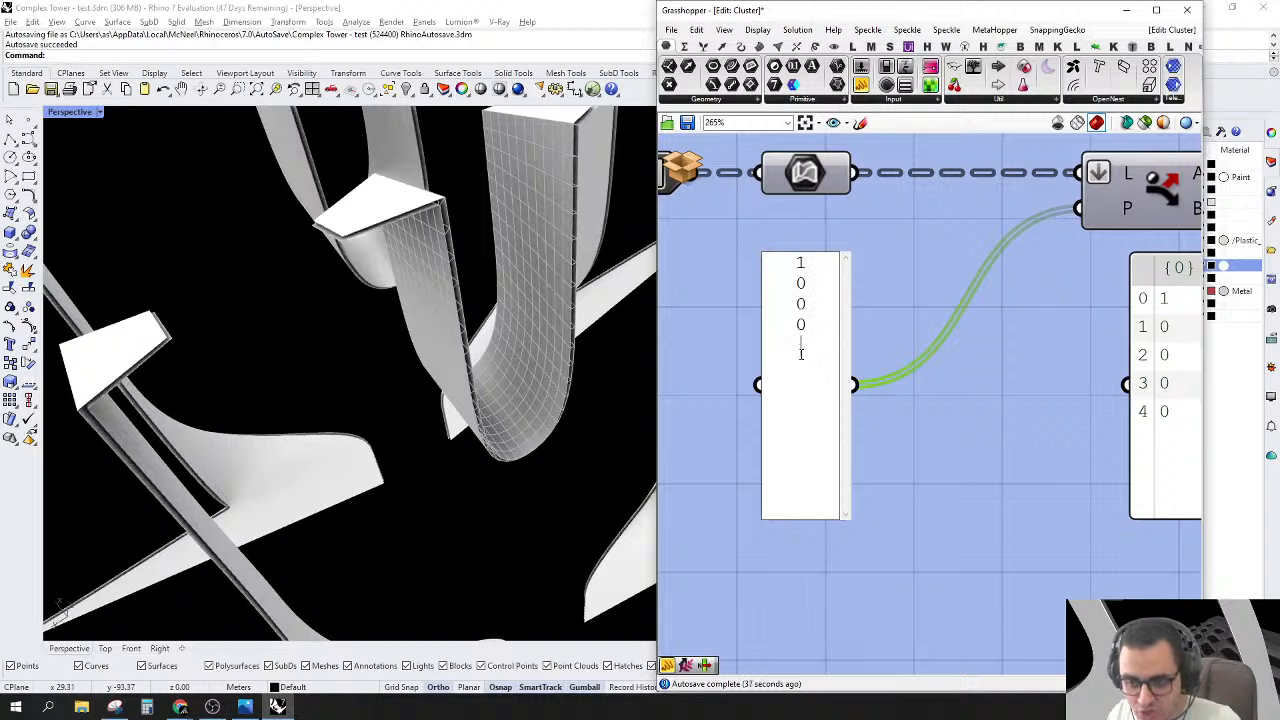
{"action": "left_click", "coordinate": [1036, 502]}
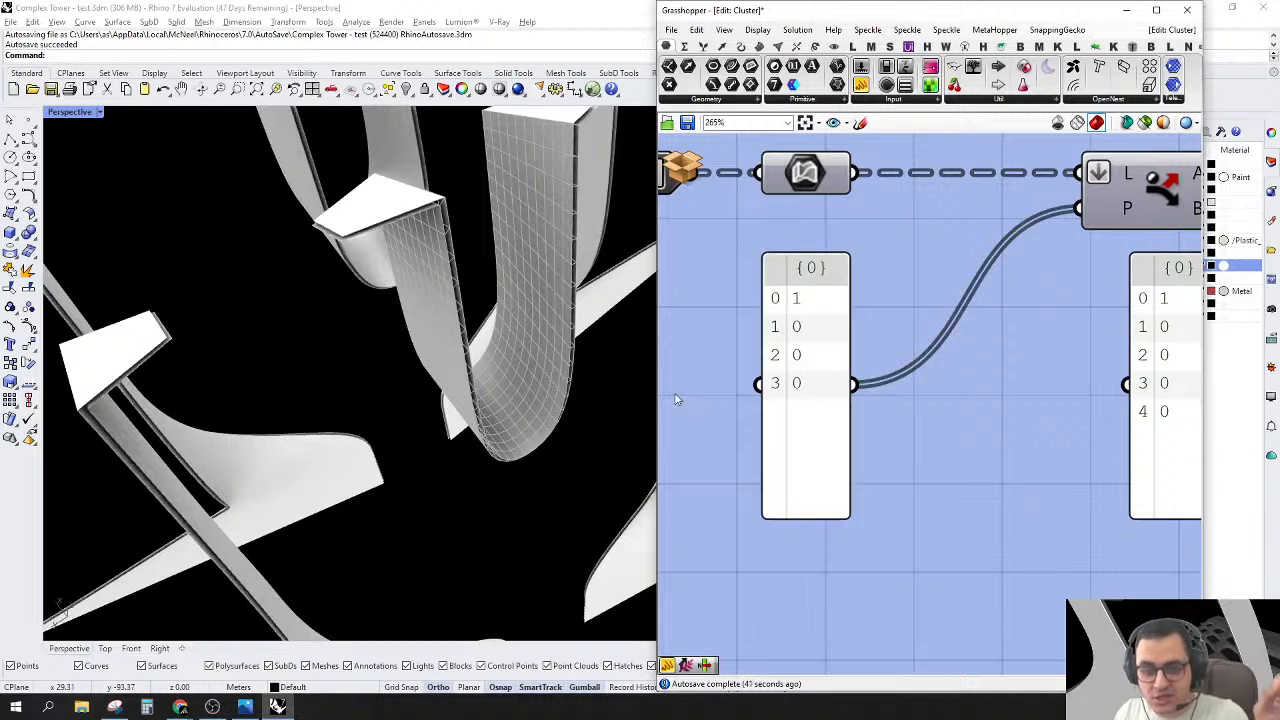
Step: Shorten the second Dispatch pattern panel to 1, 0, 0
{"action": "scroll", "coordinate": [675, 398], "scroll_direction": "down", "scroll_amount": 3}
{"action": "double_click", "coordinate": [975, 404]}
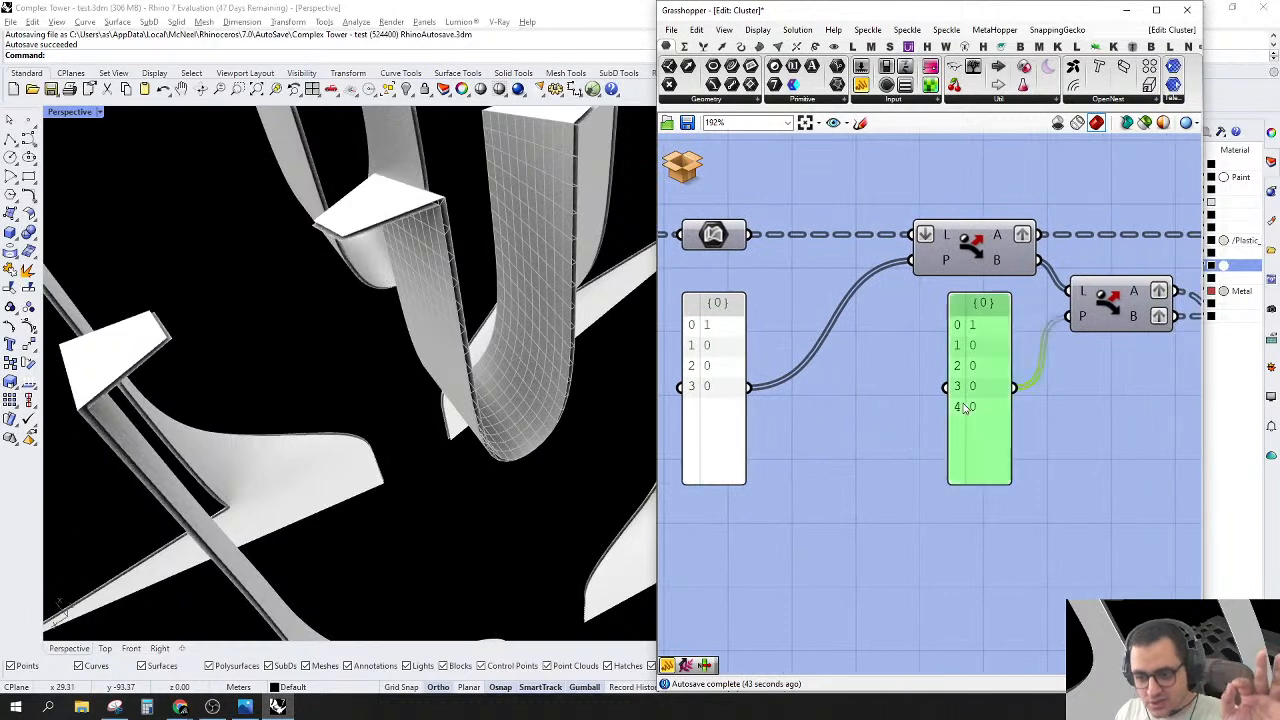
{"action": "left_click_drag", "start_coordinate": [915, 397], "coordinate": [854, 361]}
{"action": "key", "text": "BackSpace"}
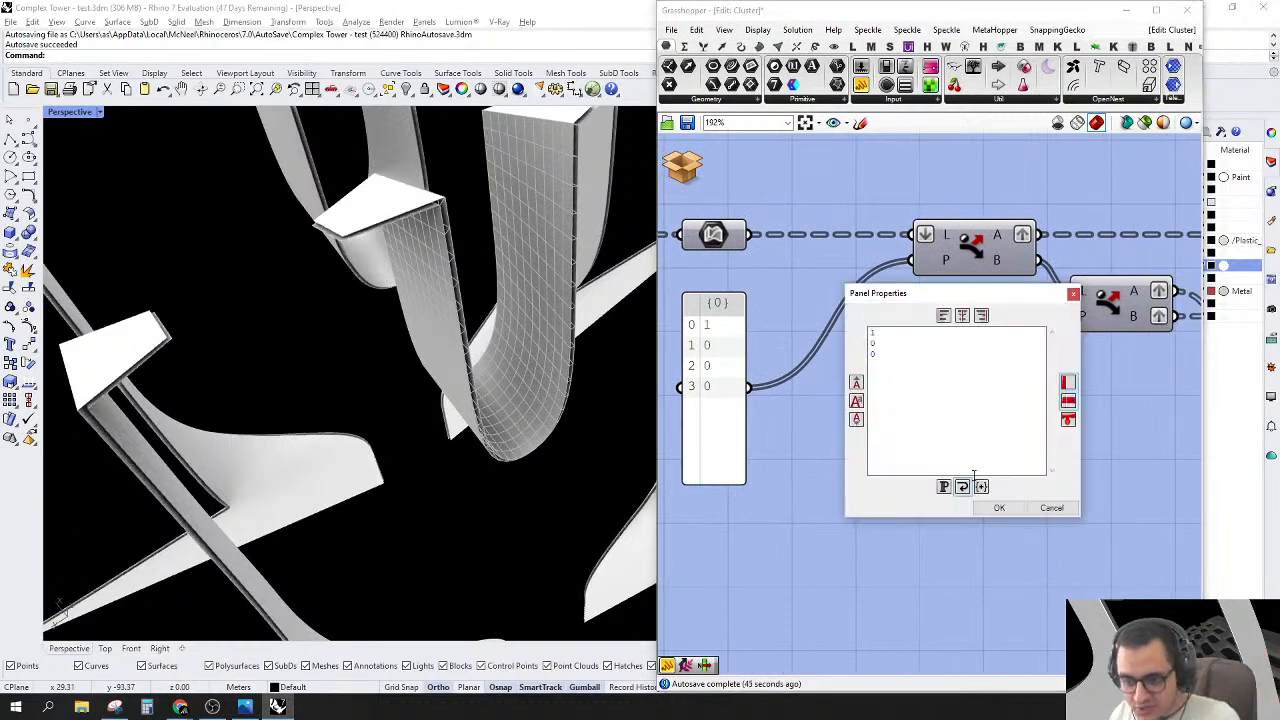
{"action": "left_click", "coordinate": [992, 508]}
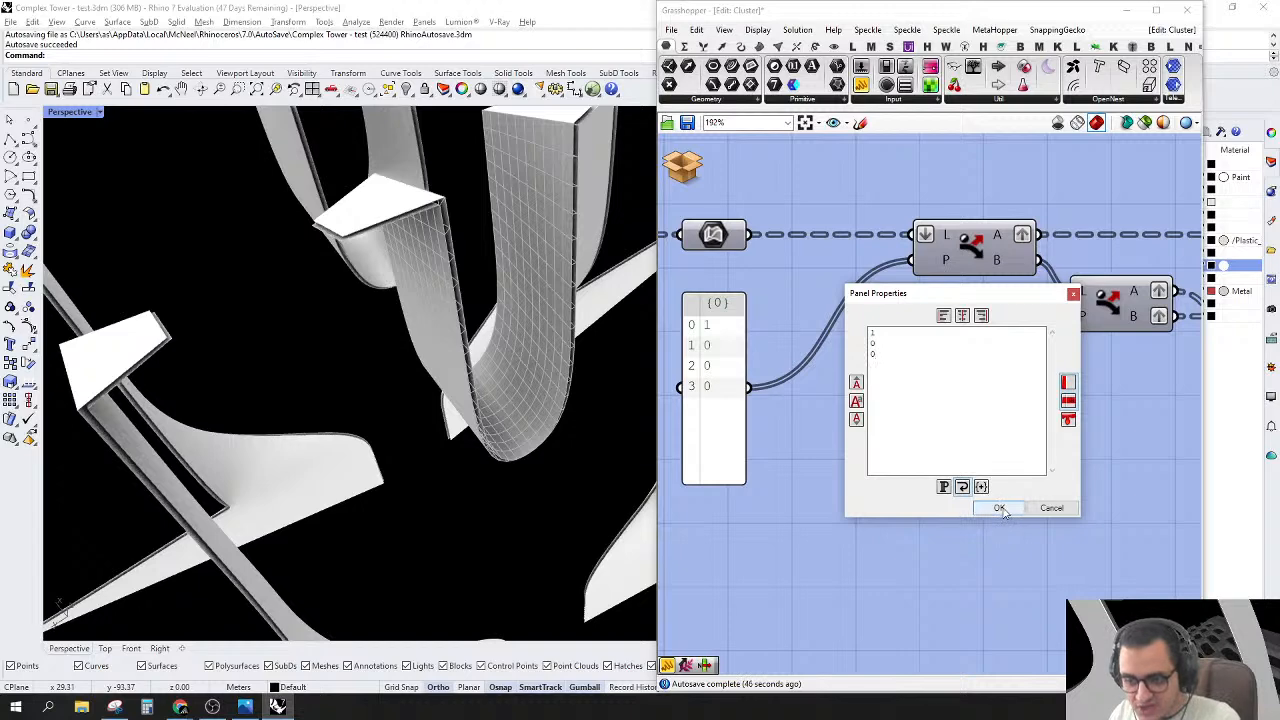
Step: Check the coverage of all three Twisted Box parameters on the facade piece, and save and close the cluster
{"action": "scroll", "coordinate": [994, 517], "scroll_direction": "down", "scroll_amount": 4}
{"action": "left_click", "coordinate": [1045, 318]}
{"action": "left_click", "coordinate": [1040, 325]}
{"action": "left_click", "coordinate": [1038, 407], "text": "shift"}
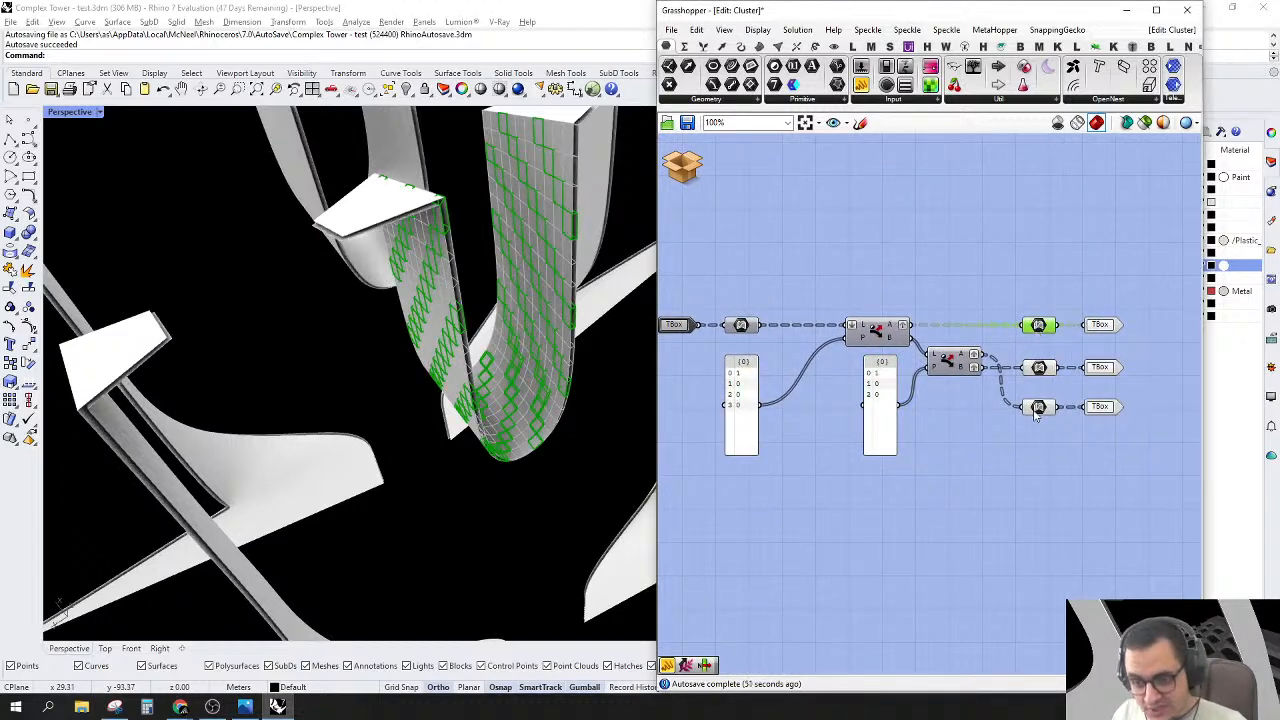
{"action": "left_click", "coordinate": [1040, 368], "text": "shift"}
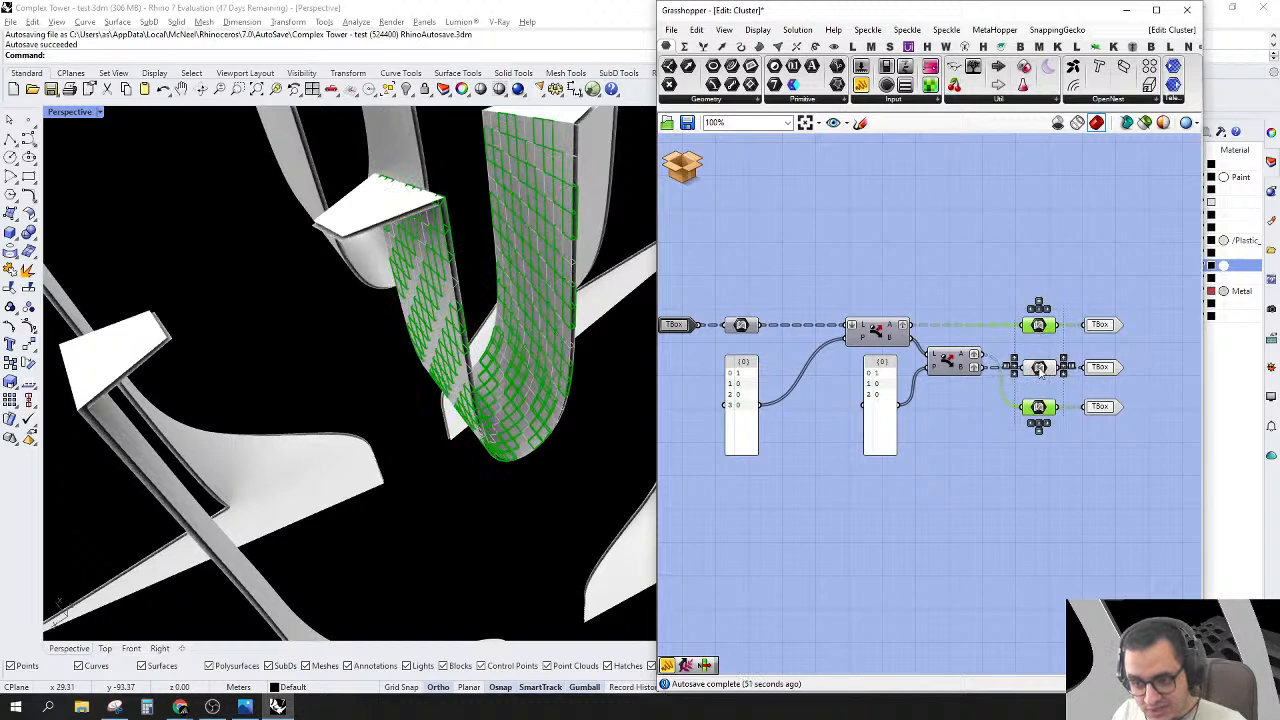
{"action": "left_click", "coordinate": [1014, 486]}
{"action": "left_click", "coordinate": [699, 181]}
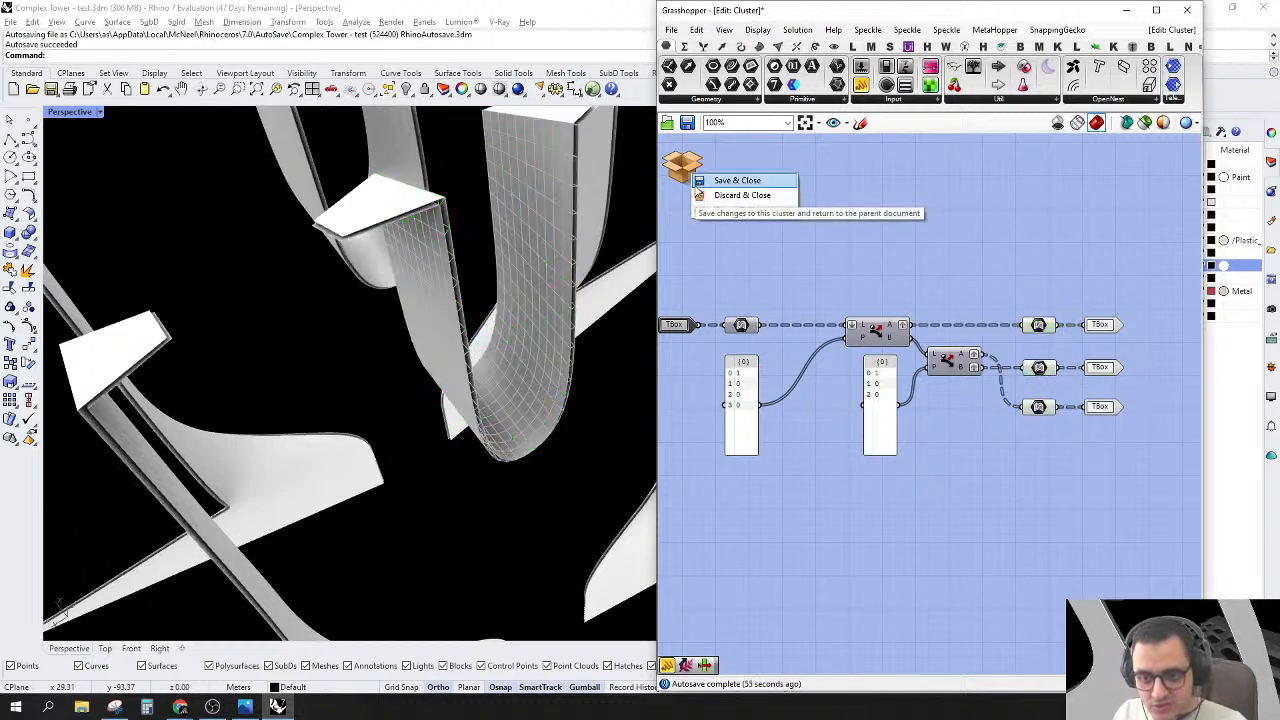
{"action": "left_click", "coordinate": [700, 180]}
Step: Enable the upper row's three Box Morph components fed by the edited cluster
{"action": "left_click_drag", "start_coordinate": [826, 230], "coordinate": [1010, 470]}
{"action": "right_click", "coordinate": [966, 207]}
{"action": "left_click", "coordinate": [1000, 240]}
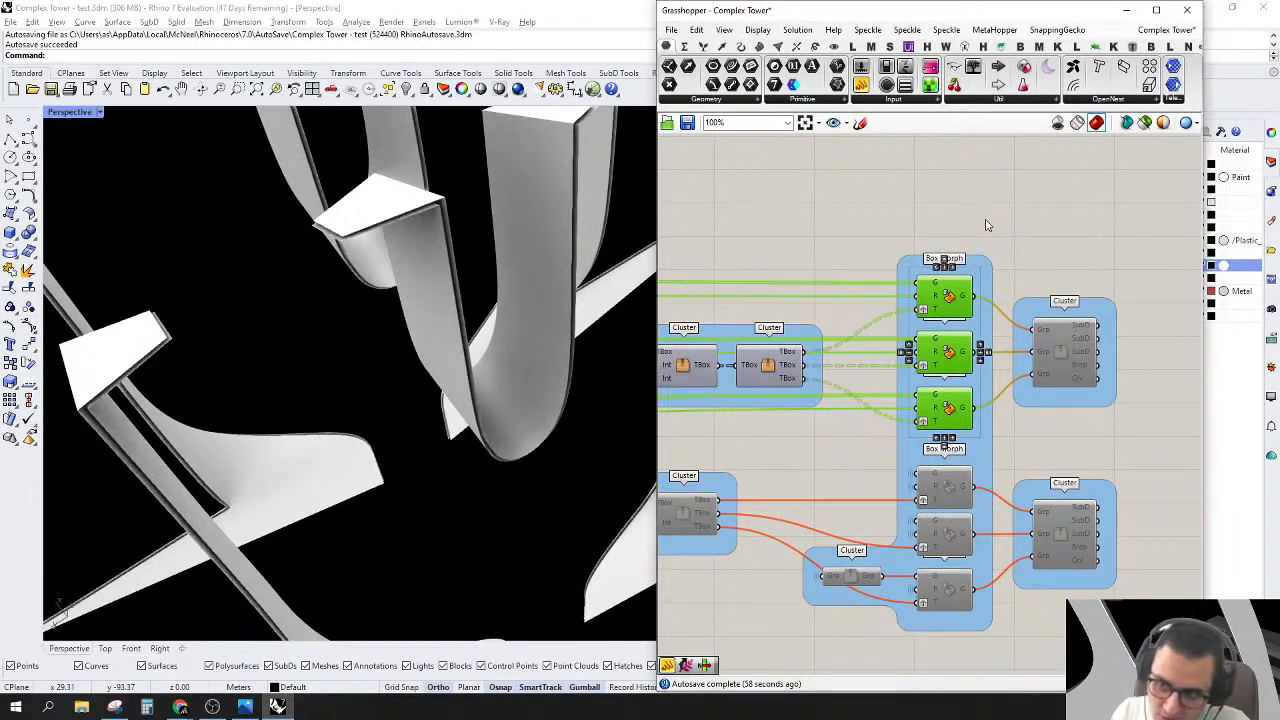
{"action": "left_click", "coordinate": [987, 225]}
Step: Select the first and third Box Morph components and examine up close how their morphed modules meet on the facade
{"action": "left_click", "coordinate": [947, 308]}
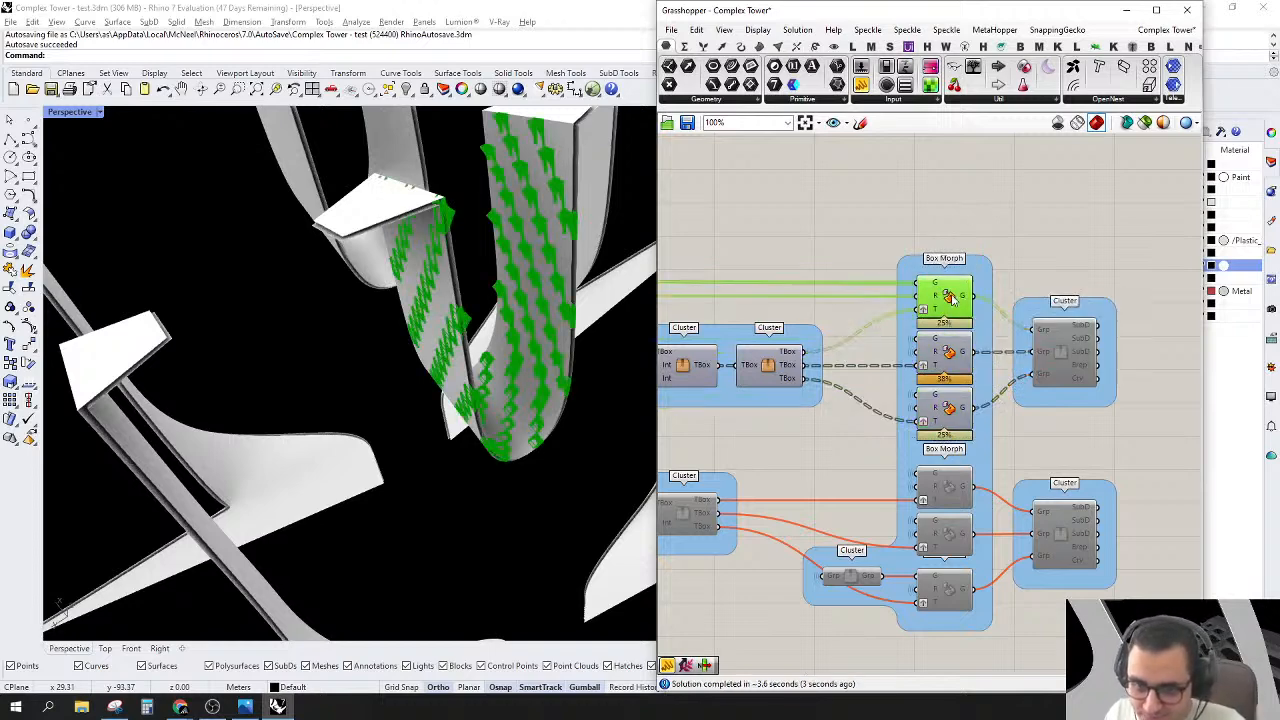
{"action": "scroll", "coordinate": [549, 124], "scroll_direction": "up", "scroll_amount": 5}
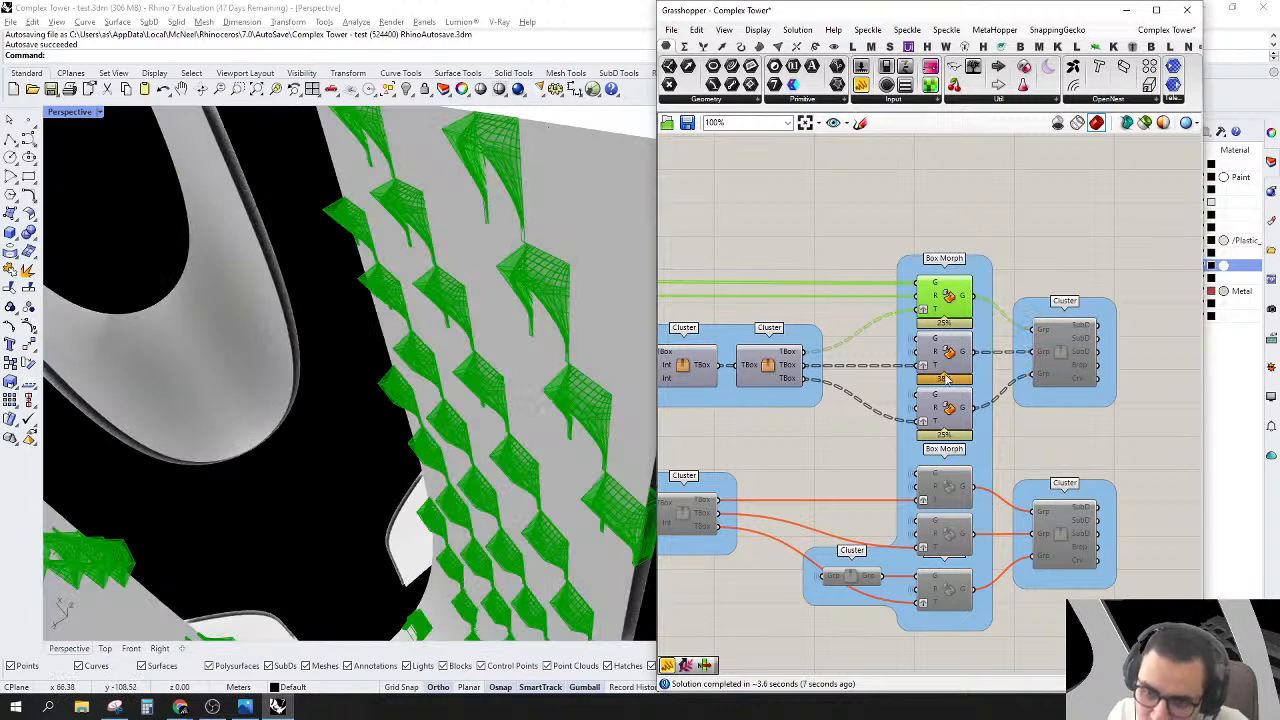
{"action": "left_click", "coordinate": [955, 412]}
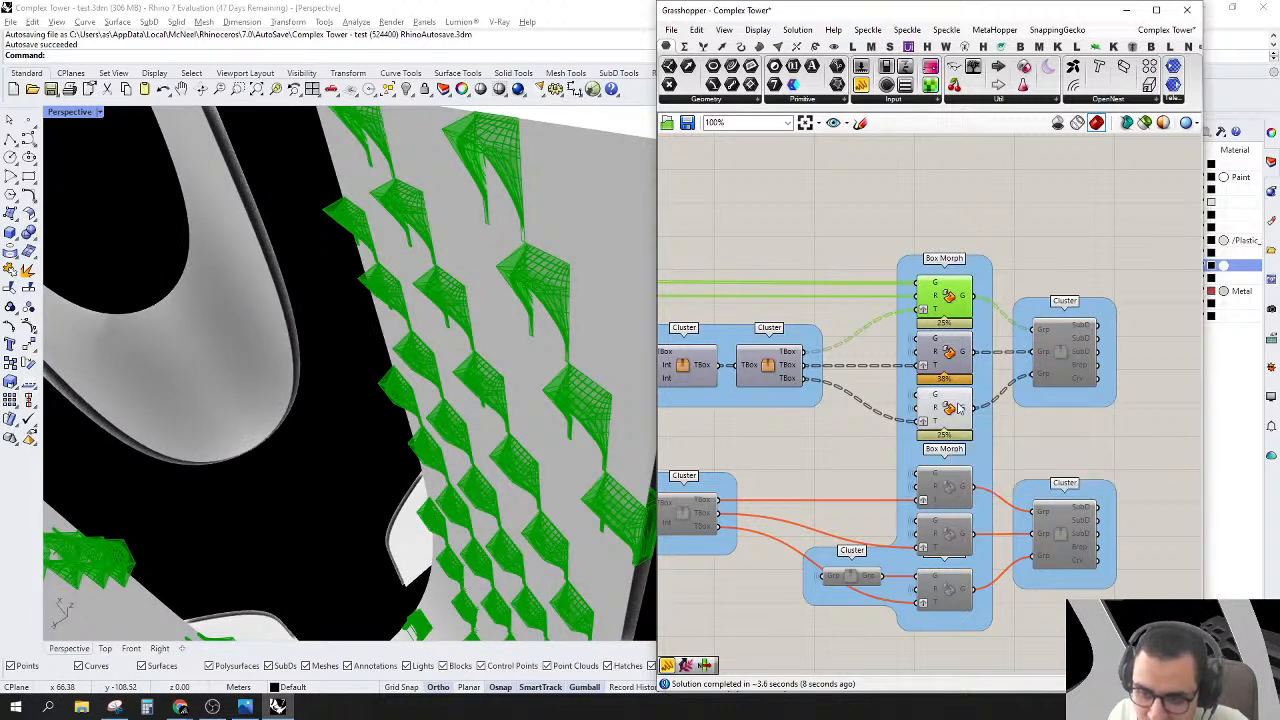
{"action": "left_click", "coordinate": [948, 295], "text": "shift"}
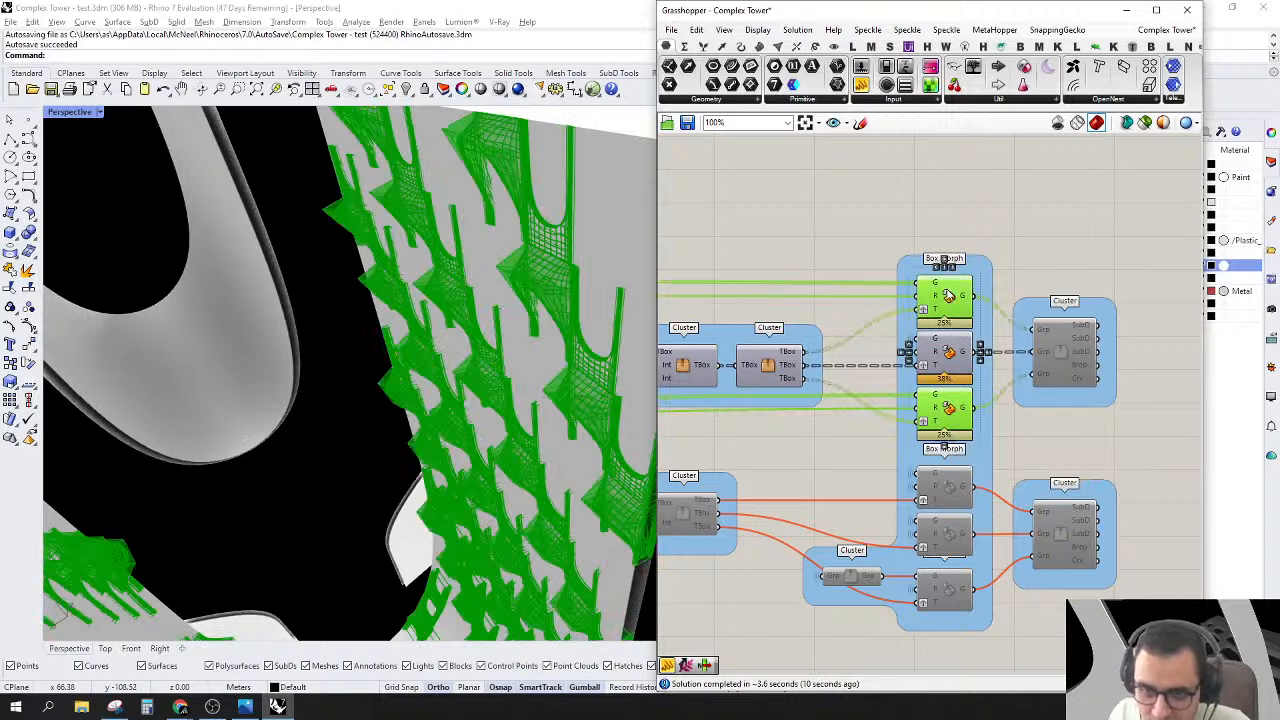
{"action": "right_click_drag", "start_coordinate": [499, 547], "coordinate": [610, 217]}
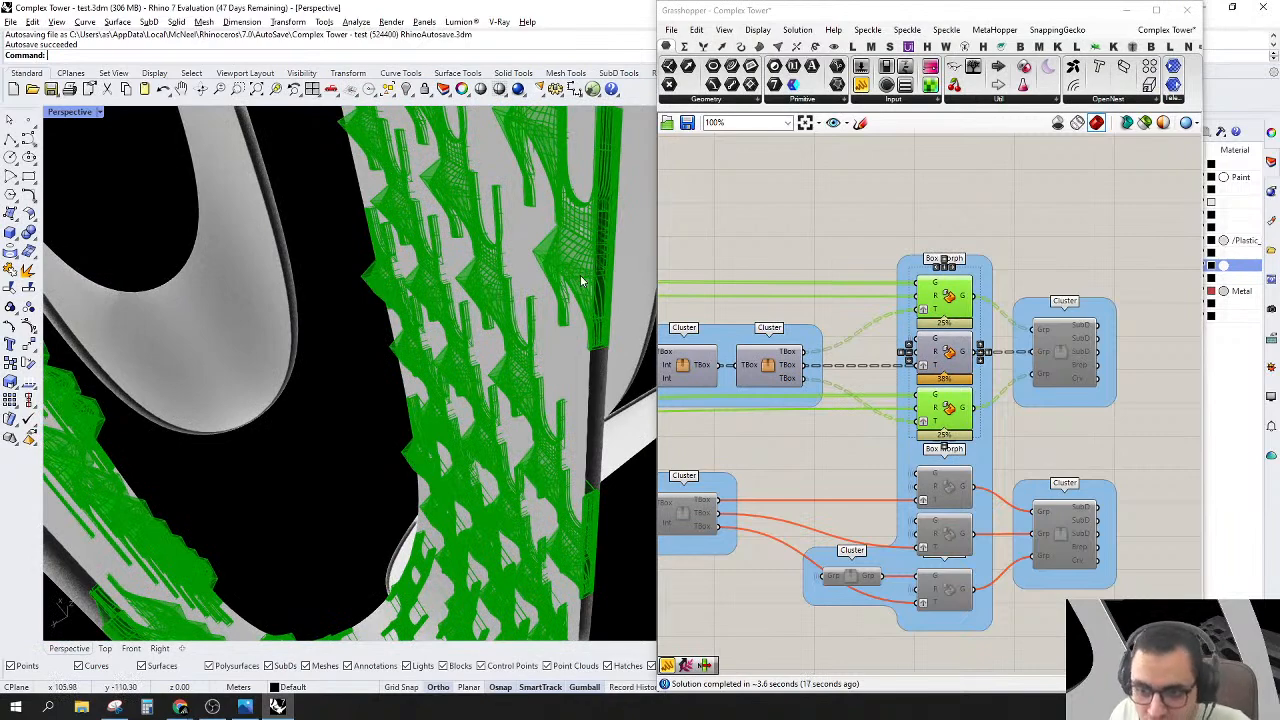
Step: Copy the Grp cluster from the original definition's lower row and paste it above the duplicated upper row, beside its Box Morph components
{"action": "scroll", "coordinate": [1137, 392], "scroll_direction": "down", "scroll_amount": 3}
{"action": "scroll", "coordinate": [954, 176], "scroll_direction": "up", "scroll_amount": 2}
{"action": "right_click_drag", "start_coordinate": [954, 176], "coordinate": [941, 224]}
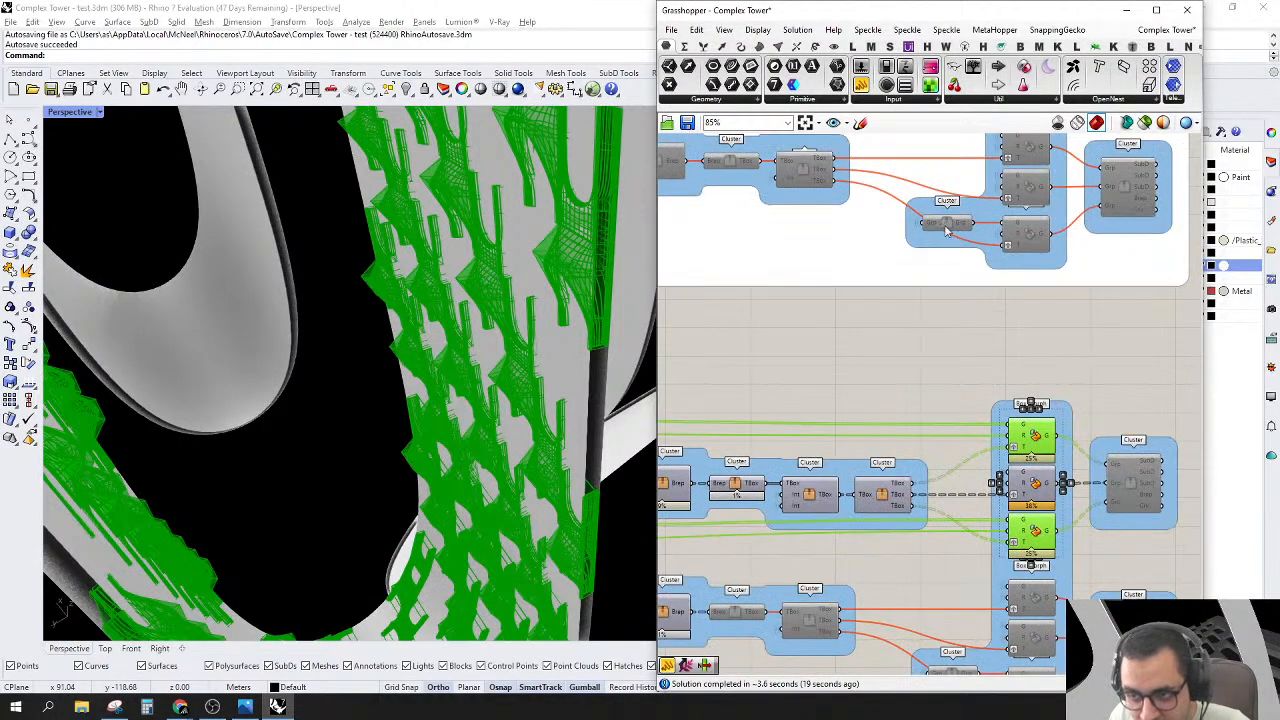
{"action": "left_click", "coordinate": [941, 224]}
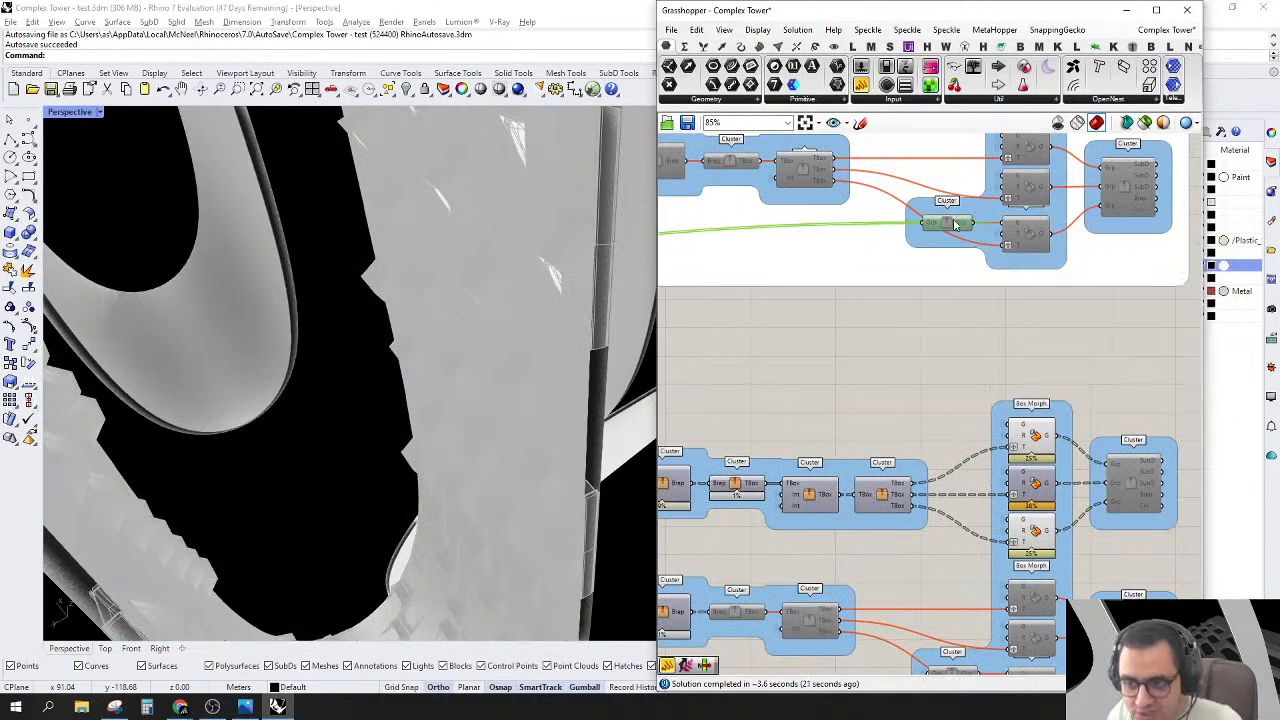
{"action": "scroll", "coordinate": [950, 229], "scroll_direction": "up", "scroll_amount": 2}
{"action": "scroll", "coordinate": [950, 229], "scroll_direction": "down", "scroll_amount": 2}
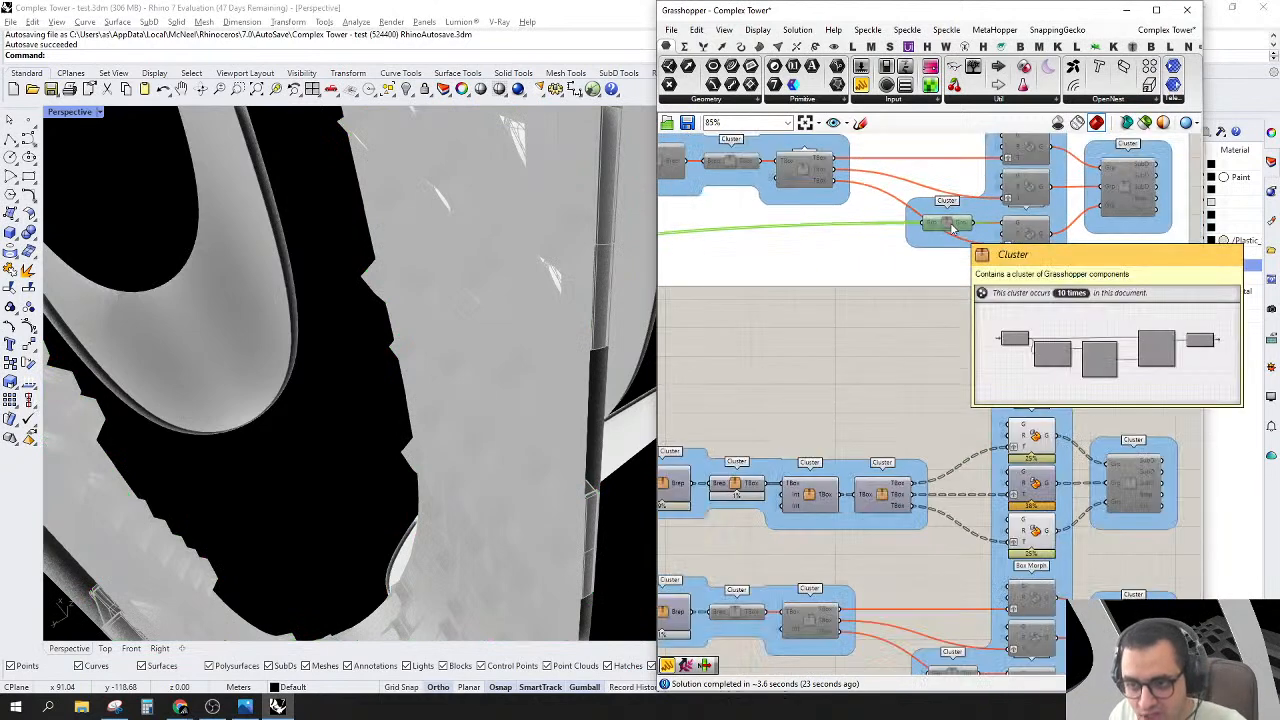
{"action": "right_click_drag", "start_coordinate": [926, 232], "coordinate": [931, 212]}
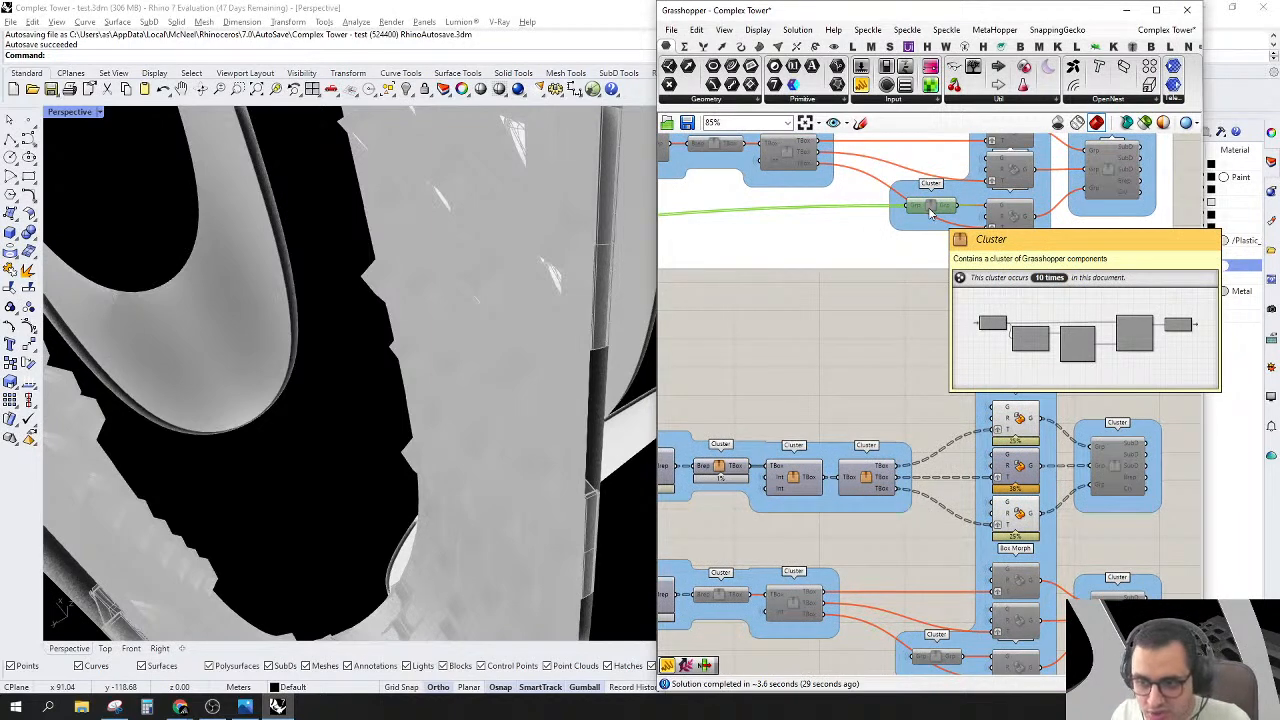
{"action": "left_click", "coordinate": [696, 29]}
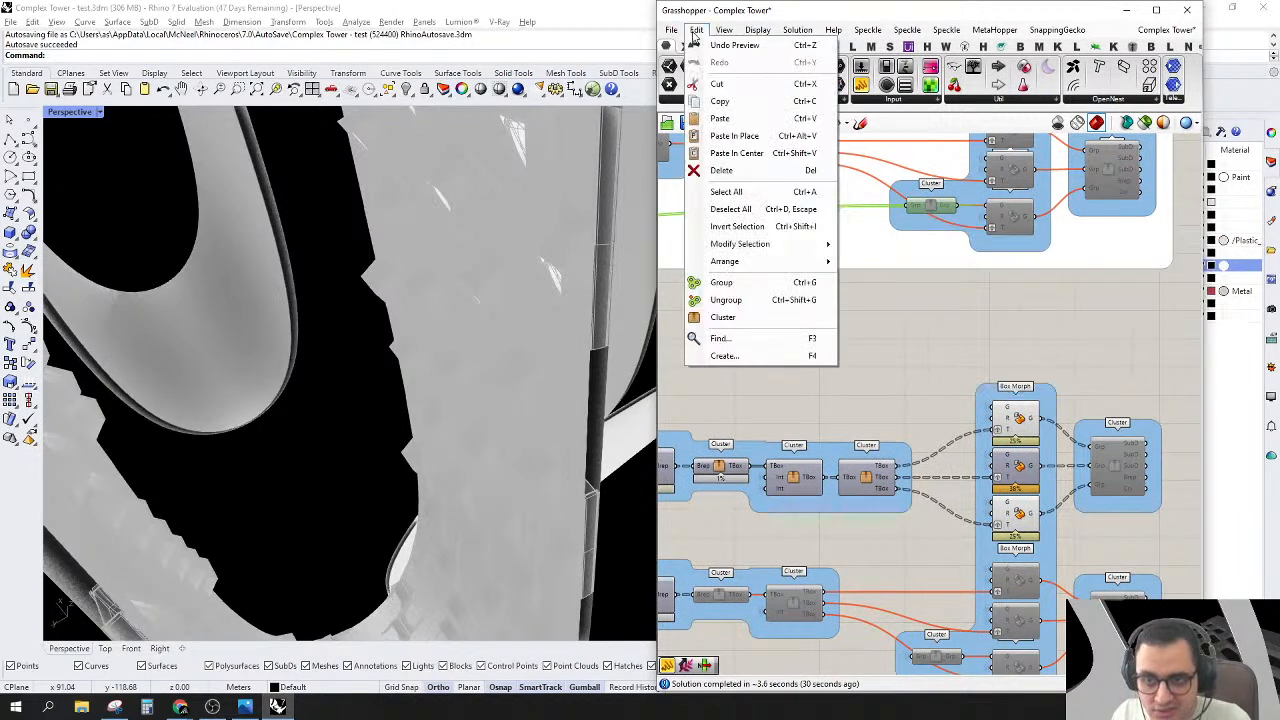
{"action": "left_click", "coordinate": [715, 104]}
{"action": "left_click", "coordinate": [885, 353]}
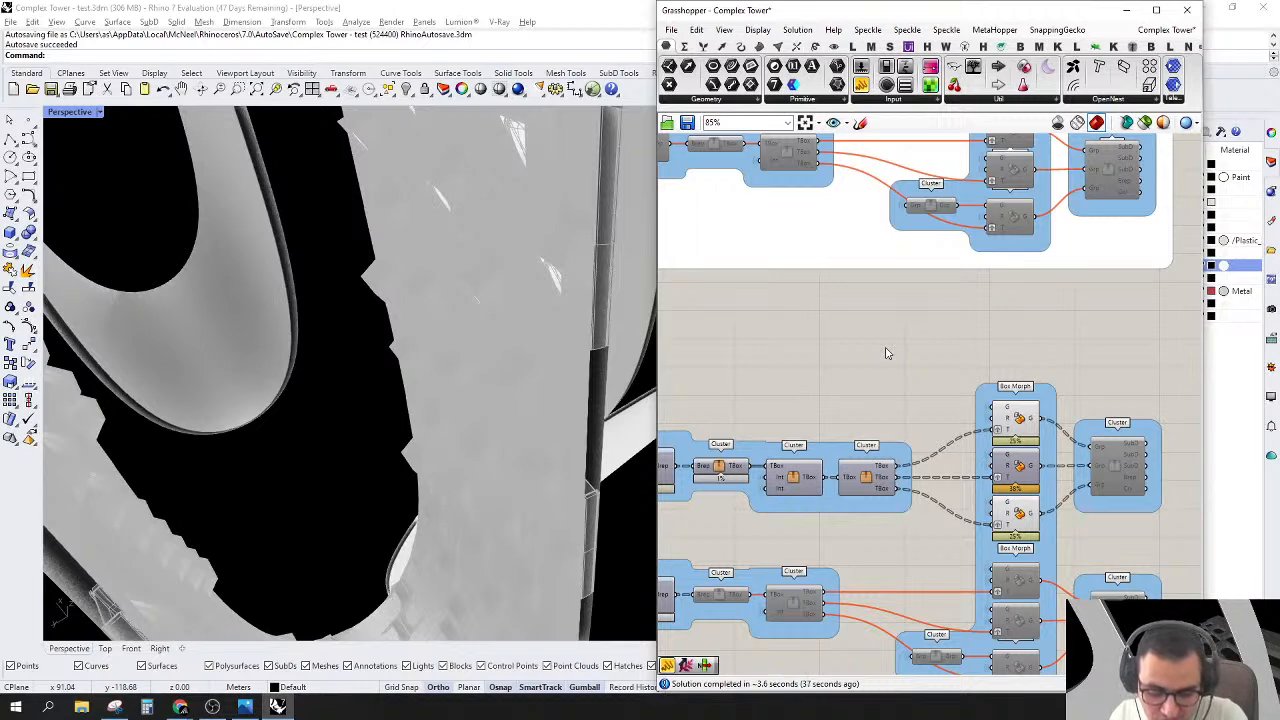
{"action": "key", "text": "ctrl+v"}
{"action": "right_click_drag", "start_coordinate": [952, 378], "coordinate": [924, 334]}
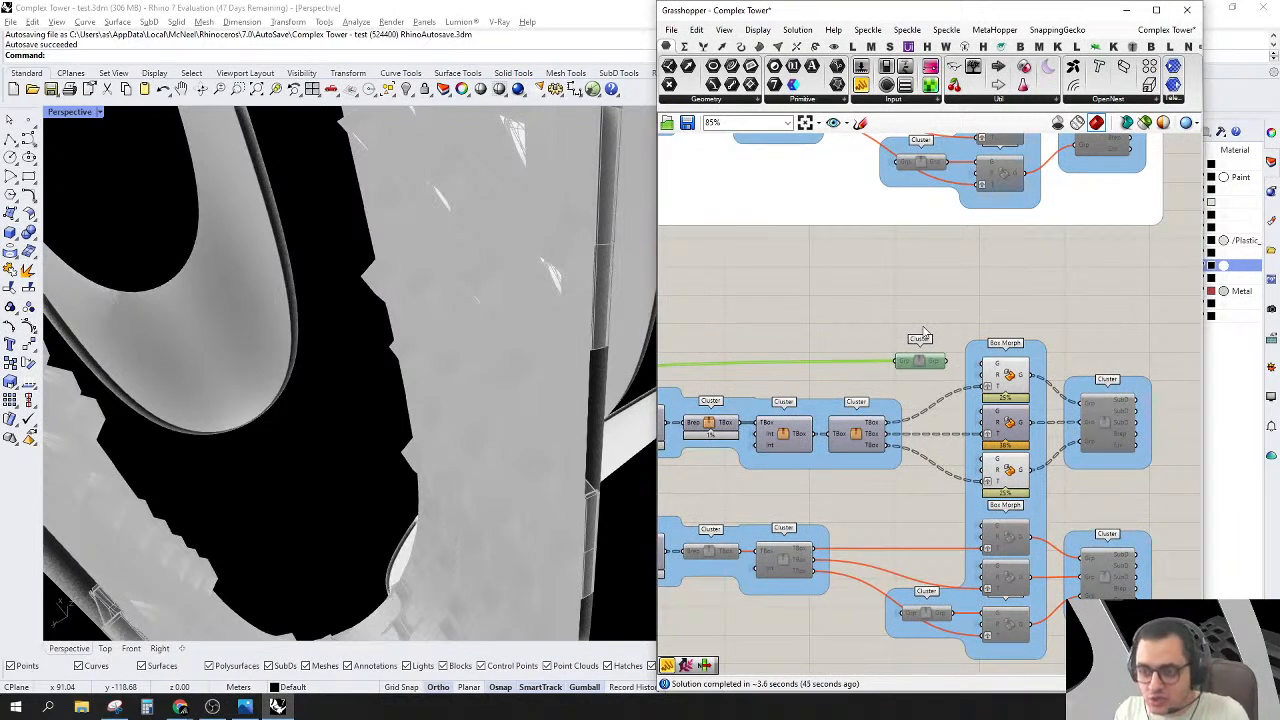
Step: Look over the original Process groups, and check the modules of the duplicated upper row's first Box Morph on the facade
{"action": "scroll", "coordinate": [999, 280], "scroll_direction": "down", "scroll_amount": 5}
{"action": "scroll", "coordinate": [966, 345], "scroll_direction": "up", "scroll_amount": 5}
{"action": "scroll", "coordinate": [966, 347], "scroll_direction": "down", "scroll_amount": 6}
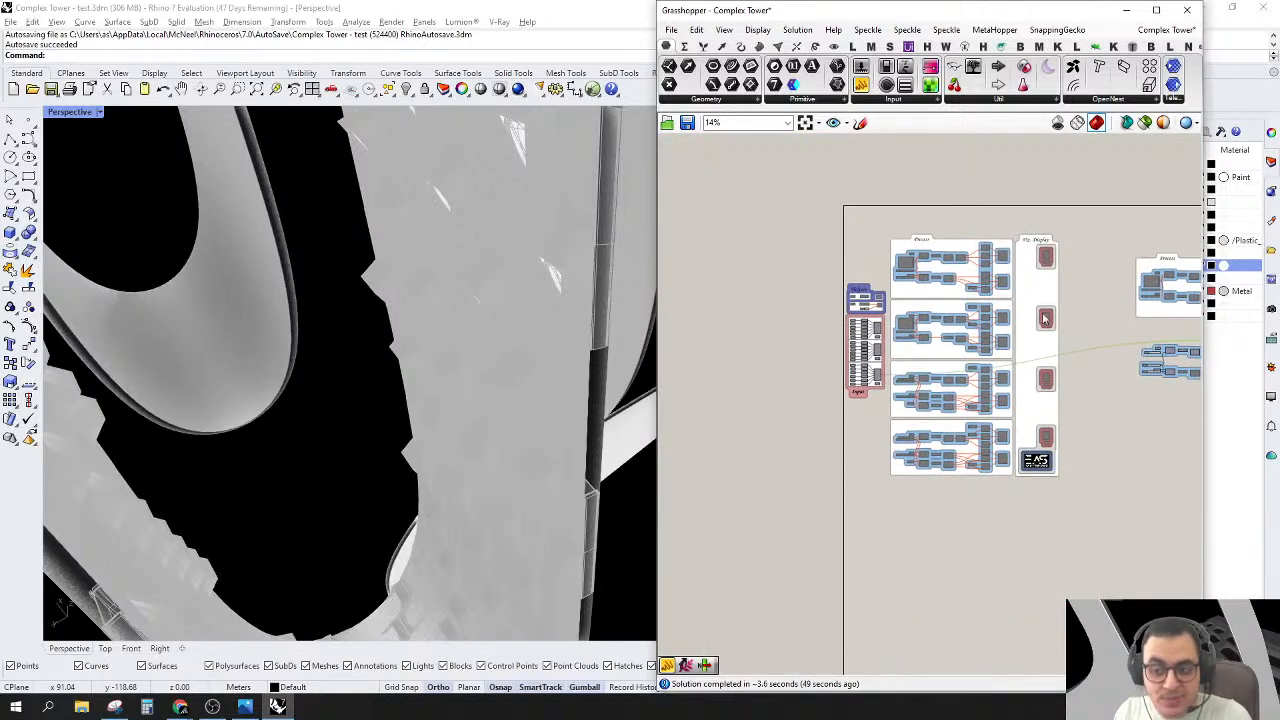
{"action": "scroll", "coordinate": [903, 265], "scroll_direction": "up", "scroll_amount": 2}
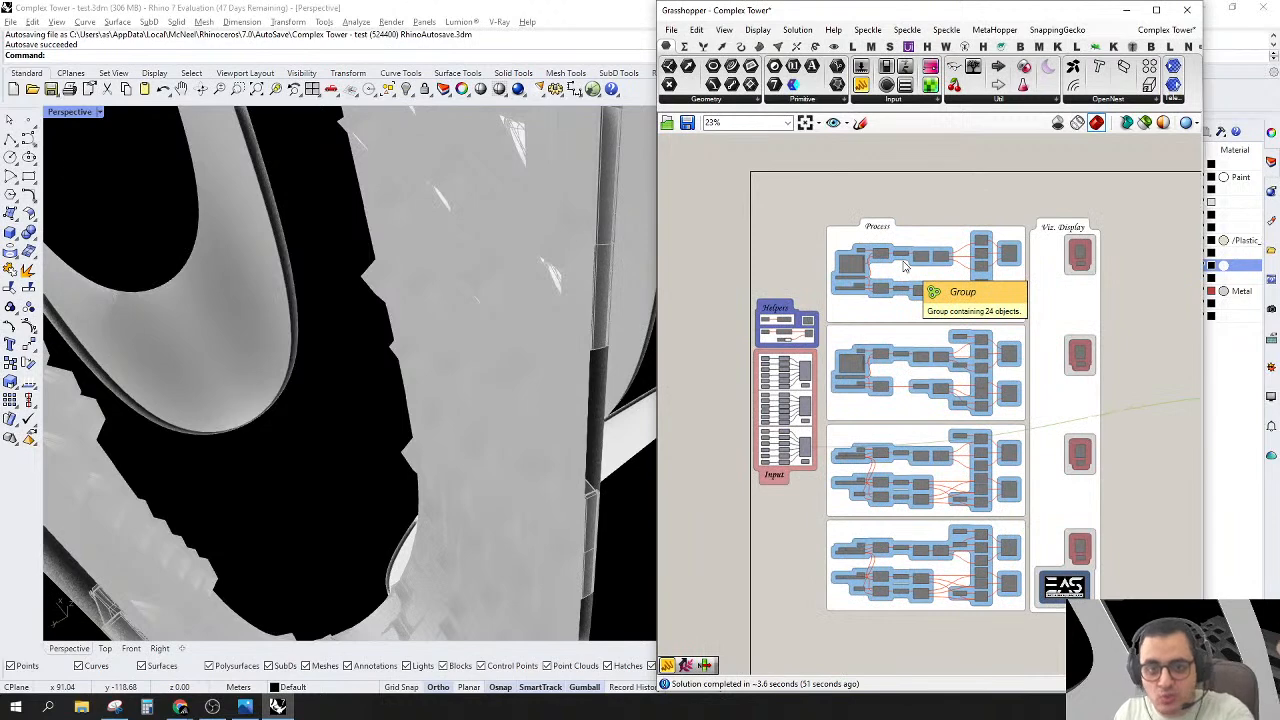
{"action": "scroll", "coordinate": [1077, 252], "scroll_direction": "up", "scroll_amount": 4}
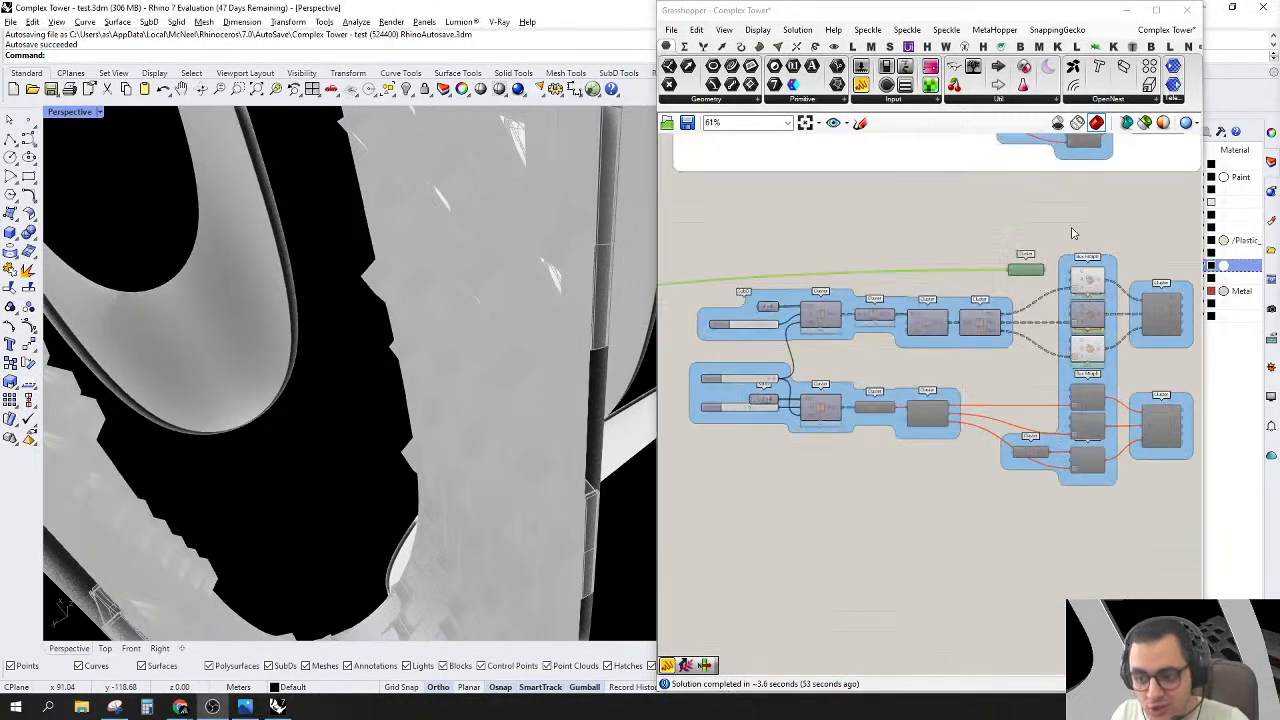
{"action": "scroll", "coordinate": [1077, 252], "scroll_direction": "up", "scroll_amount": 3}
{"action": "left_click", "coordinate": [1068, 308]}
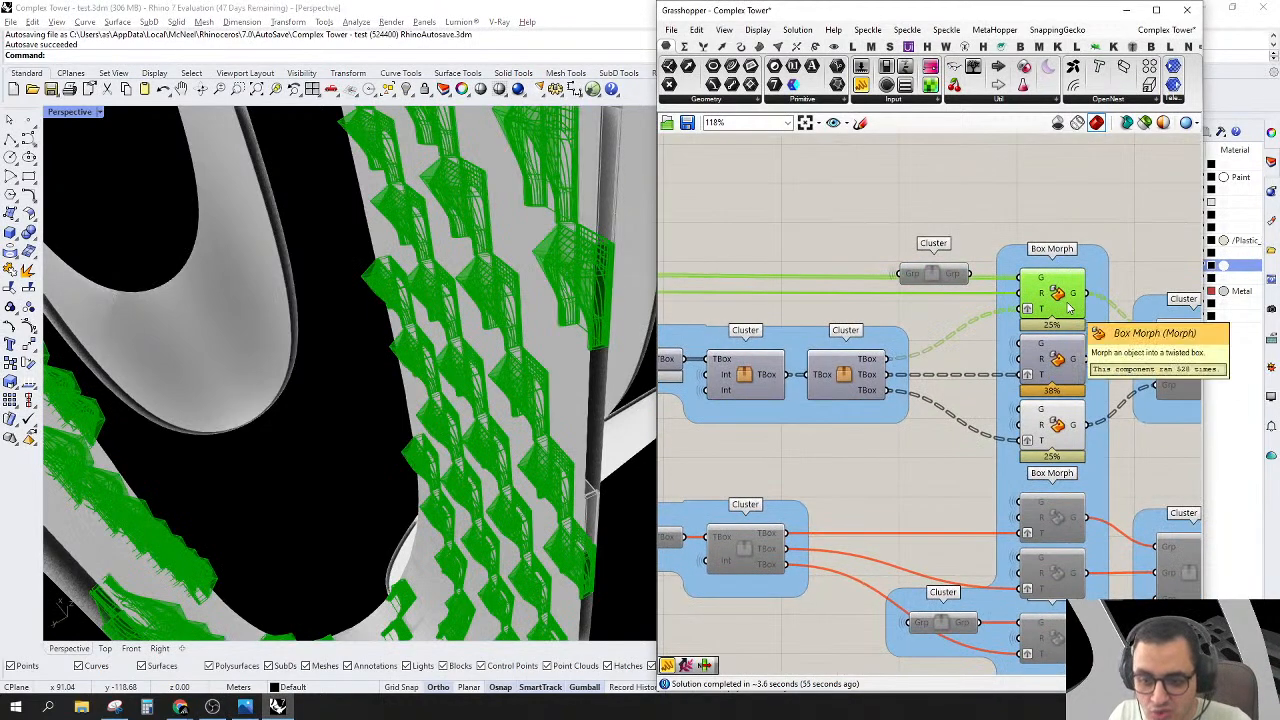
Step: Duplicate the upper row's third Box Morph component with its input connections and place the copy above the pasted Grp cluster
{"action": "left_click", "coordinate": [1062, 425]}
{"action": "right_click_drag", "start_coordinate": [1062, 425], "coordinate": [1098, 437]}
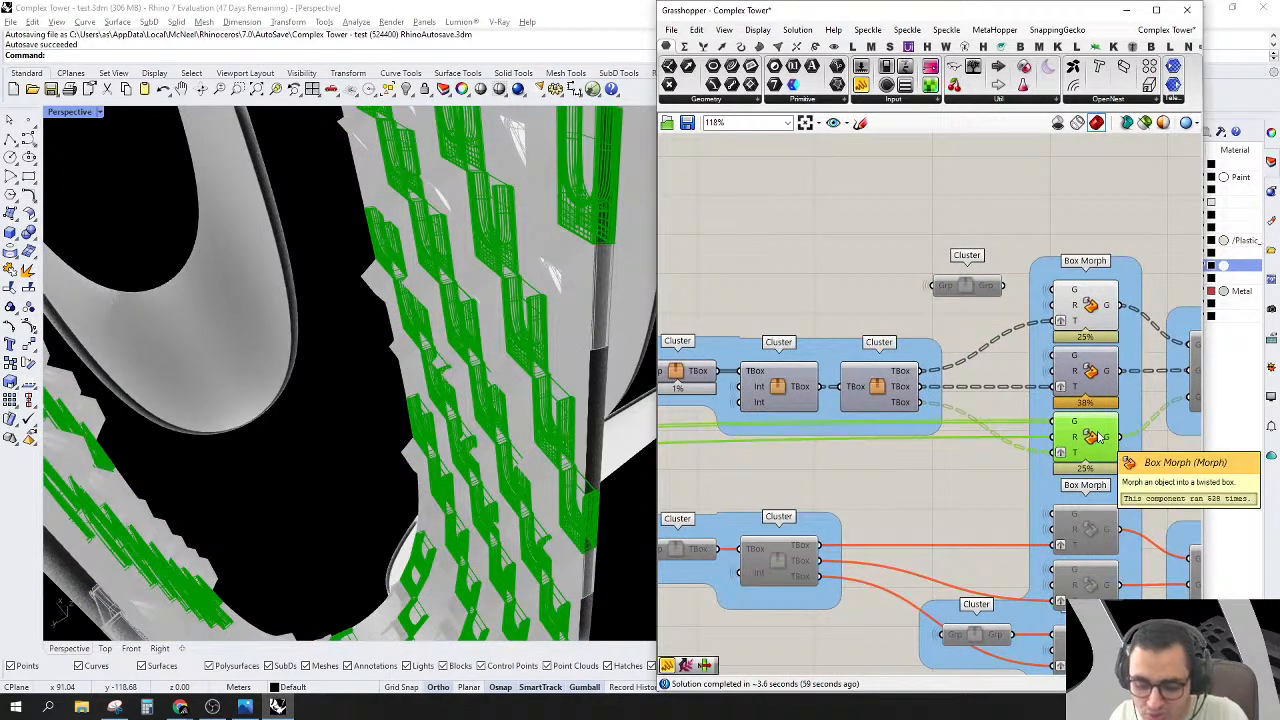
{"action": "left_click_drag", "start_coordinate": [1090, 438], "coordinate": [1097, 444]}
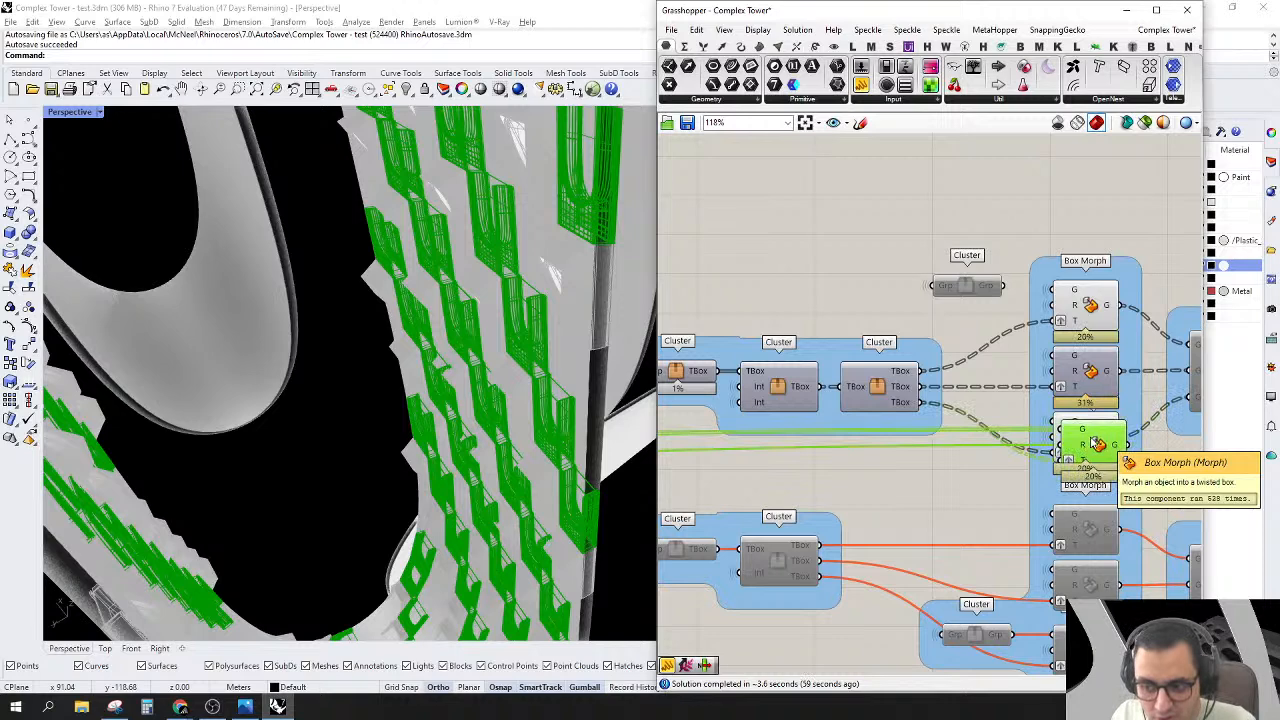
{"action": "left_click_drag", "start_coordinate": [983, 187], "coordinate": [982, 189], "text": "alt"}
Step: Disconnect the Merge source from the pasted cluster's Grp input, and move the copied Box Morph's geometry wire to that input
{"action": "right_click_drag", "start_coordinate": [937, 294], "coordinate": [953, 320]}
{"action": "right_click", "coordinate": [955, 314]}
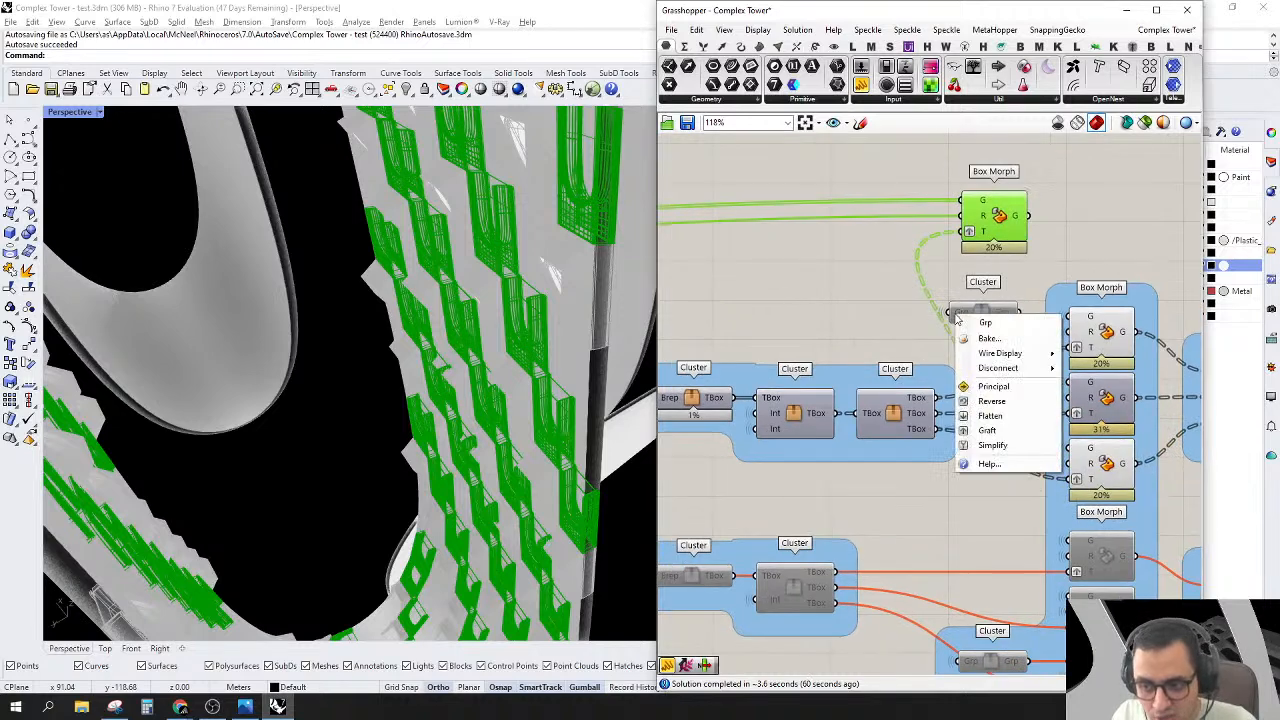
{"action": "mouse_move", "coordinate": [1018, 368]}
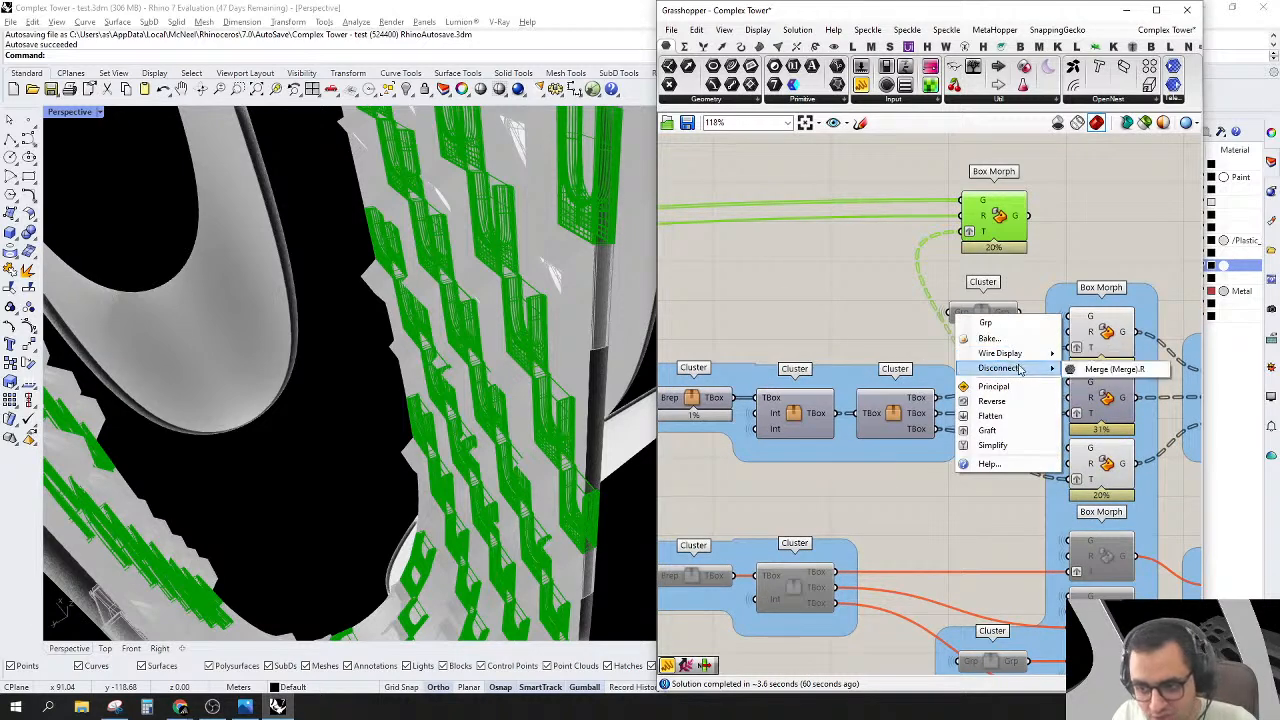
{"action": "left_click", "coordinate": [1106, 370]}
{"action": "left_click", "coordinate": [970, 226]}
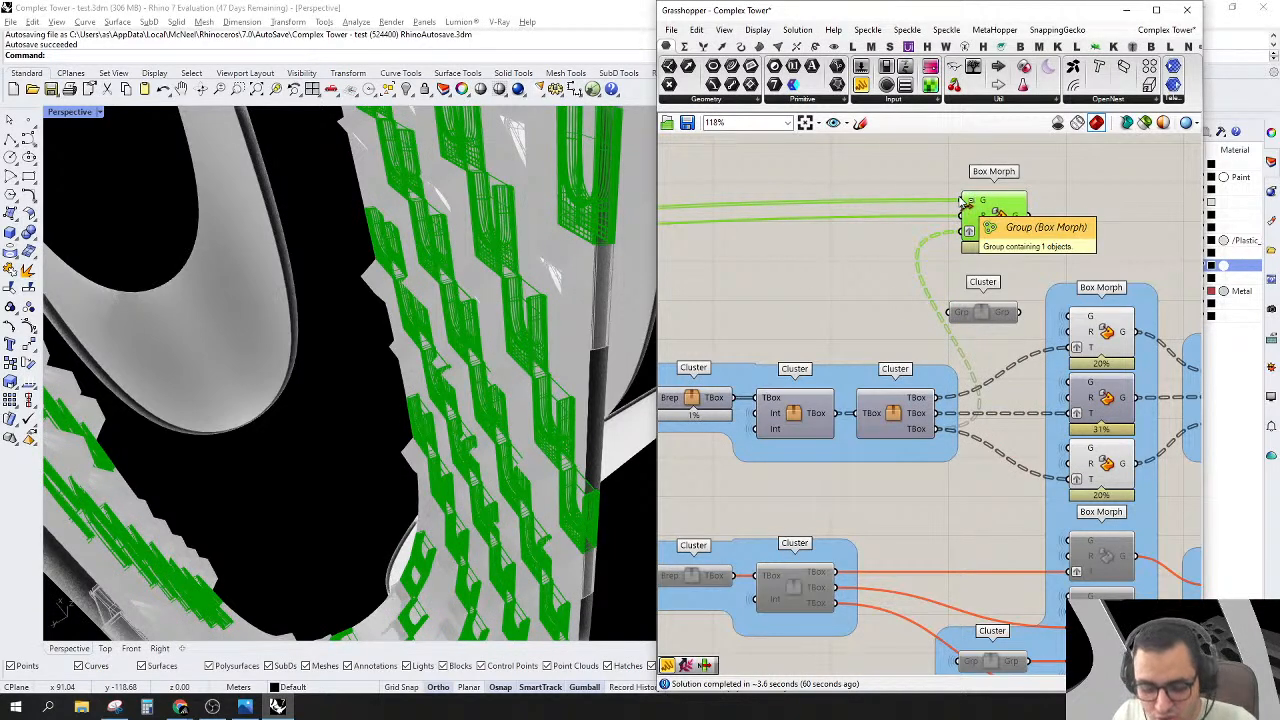
{"action": "left_click_drag", "start_coordinate": [962, 202], "coordinate": [946, 316], "text": "ctrl+shift"}
{"action": "right_click_drag", "start_coordinate": [1001, 228], "coordinate": [979, 218]}
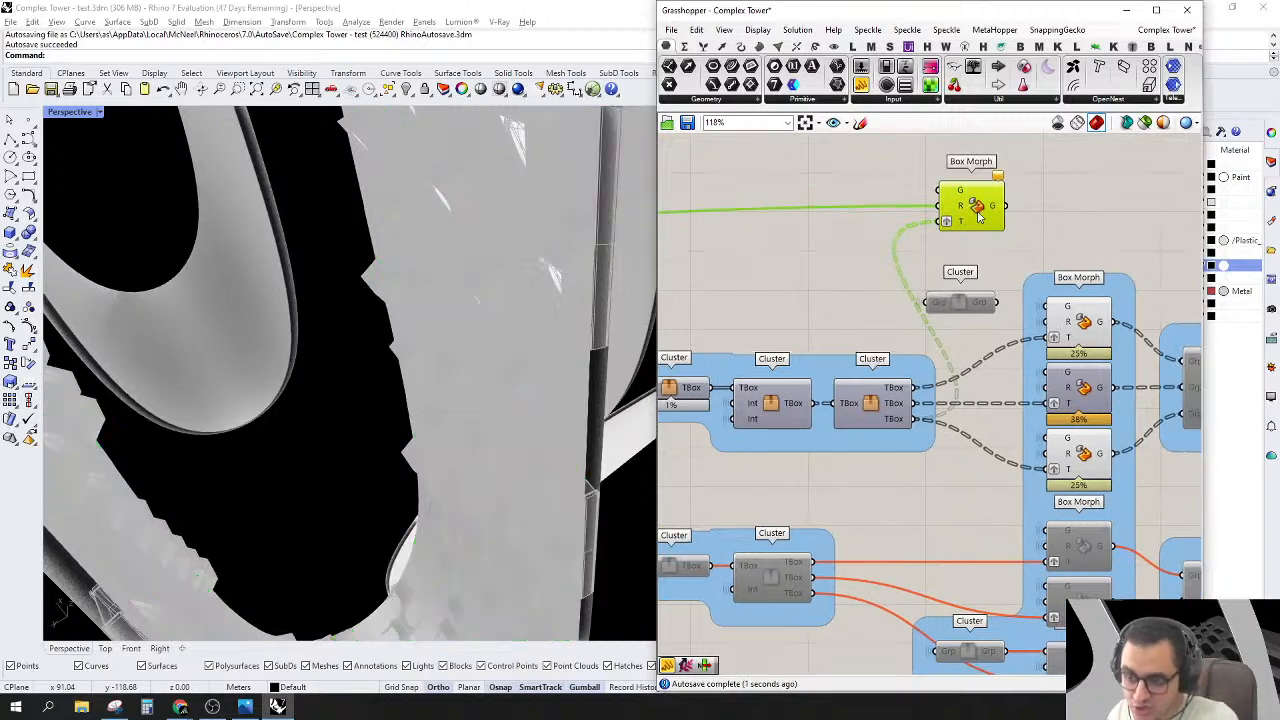
Step: Delete the spare Box Morph and feed the first Box Morph's geometry input from the standalone group Cluster, with that Cluster enabled
{"action": "key", "text": "Delete"}
{"action": "left_click_drag", "start_coordinate": [960, 302], "coordinate": [945, 308]}
{"action": "left_click", "coordinate": [1078, 335]}
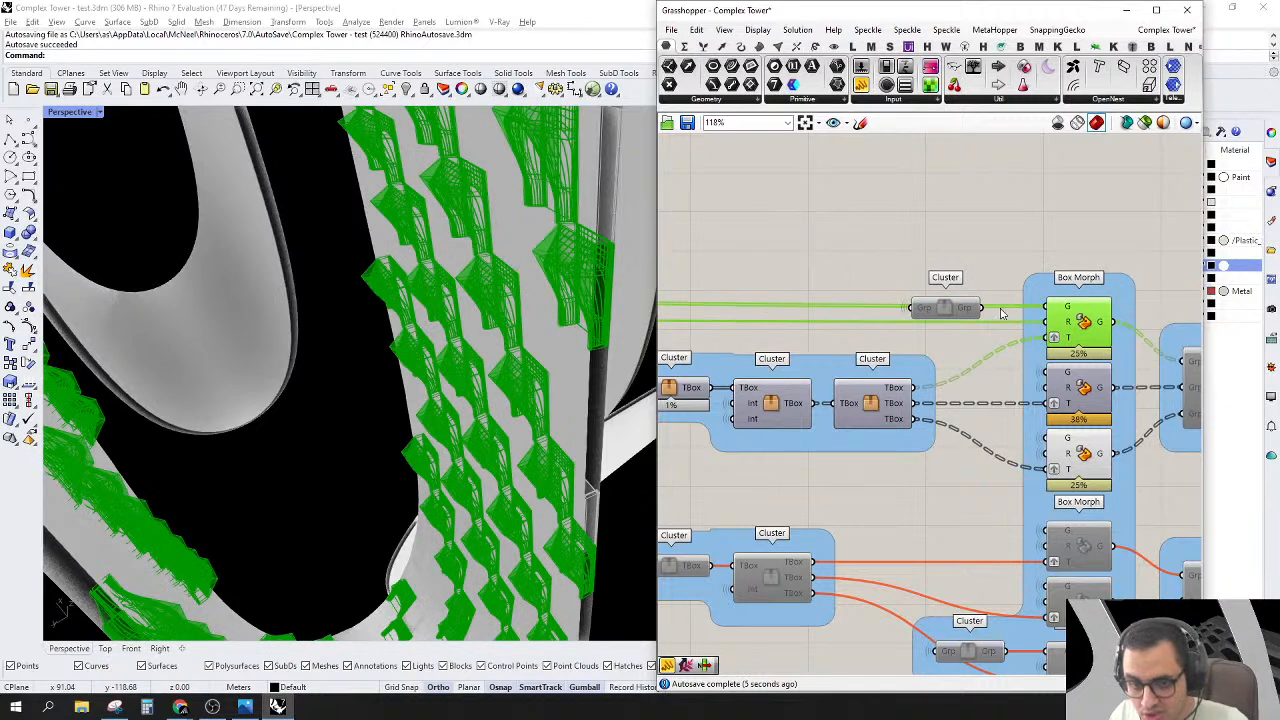
{"action": "left_click_drag", "start_coordinate": [982, 308], "coordinate": [1056, 307]}
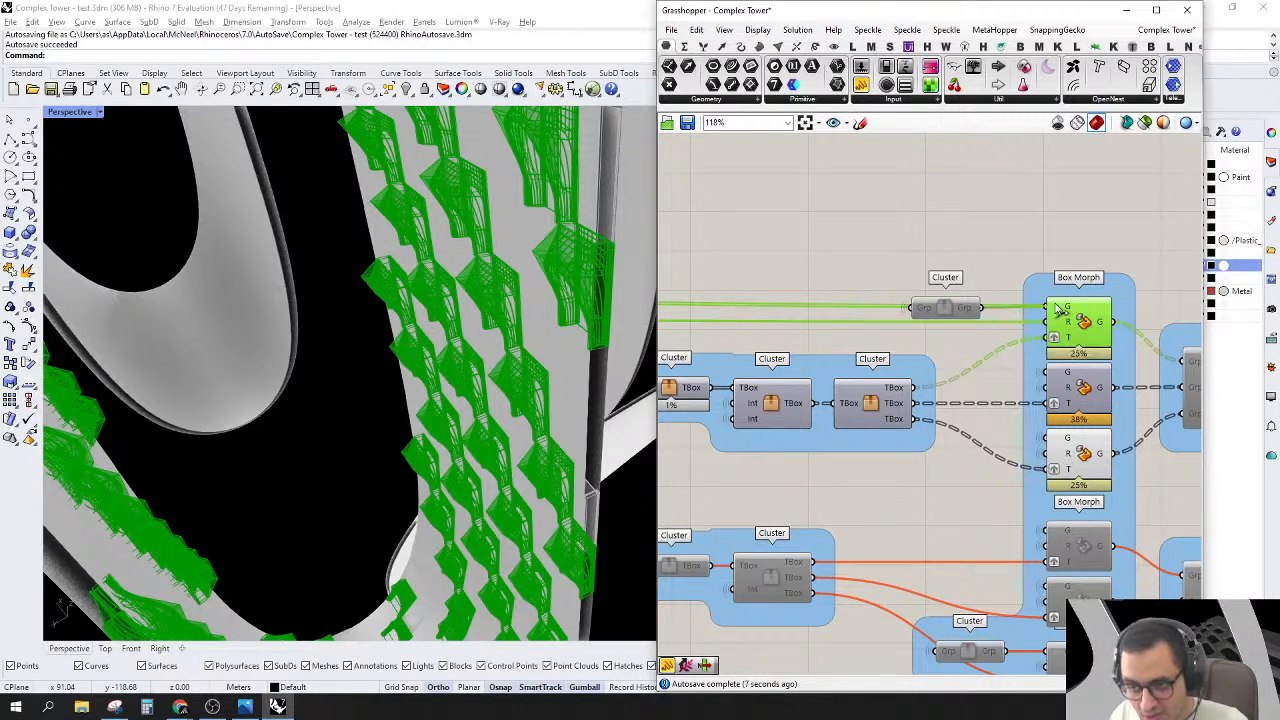
{"action": "right_click", "coordinate": [955, 311]}
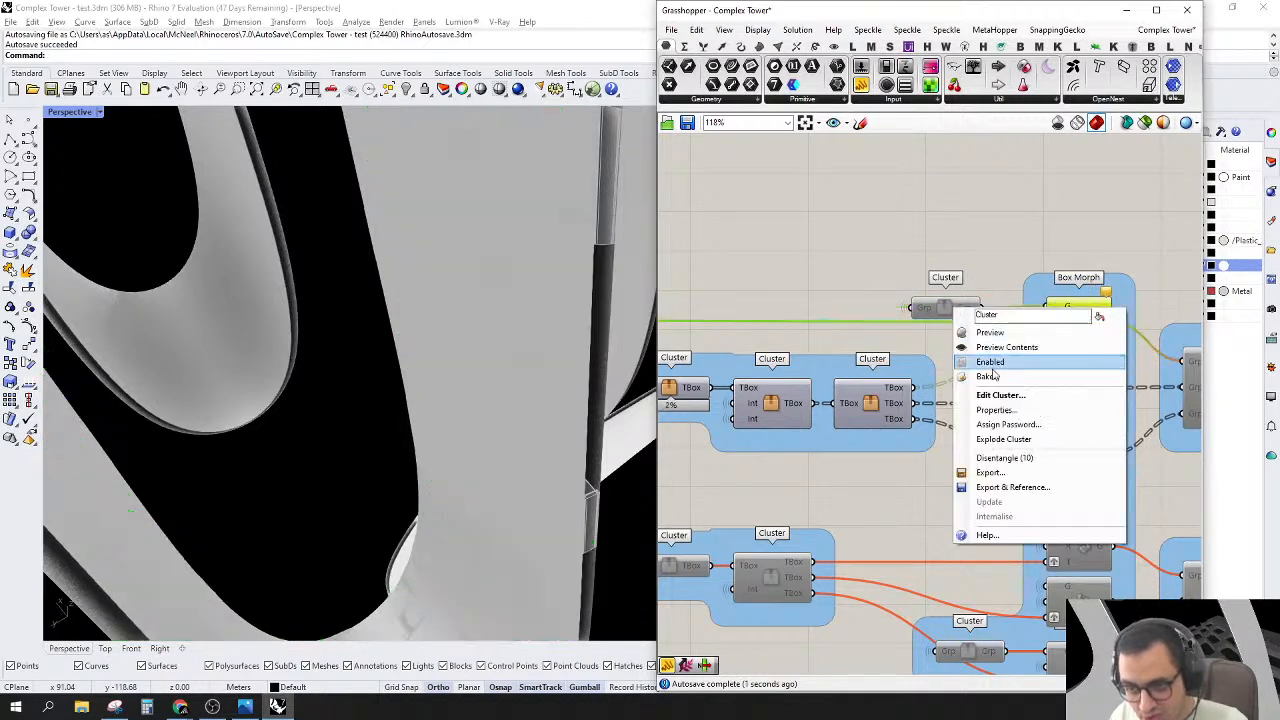
{"action": "left_click", "coordinate": [989, 362]}
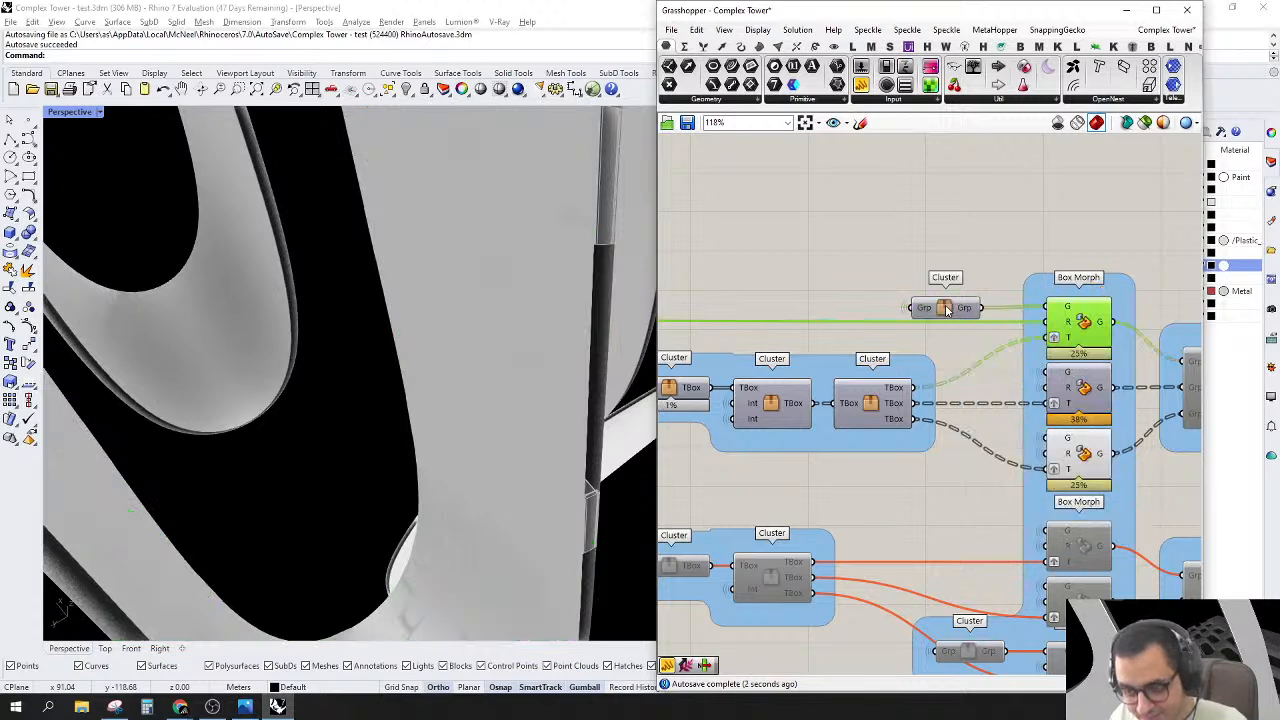
Step: Preview the first and third Box Morph results together and examine how their facade modules meet on the tower
{"action": "left_click", "coordinate": [1089, 460], "text": "shift"}
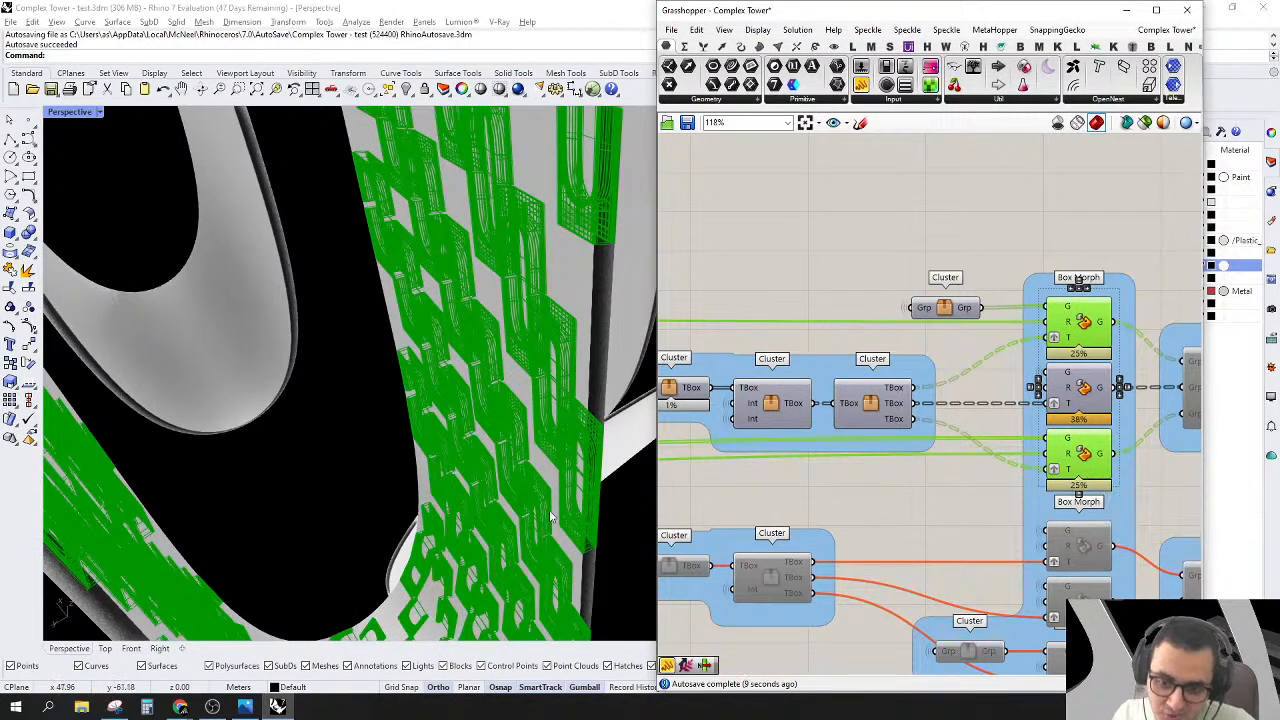
{"action": "right_click_drag", "start_coordinate": [490, 500], "coordinate": [567, 508]}
{"action": "scroll", "coordinate": [645, 366], "scroll_direction": "up", "scroll_amount": 8}
{"action": "scroll", "coordinate": [645, 366], "scroll_direction": "down", "scroll_amount": 4}
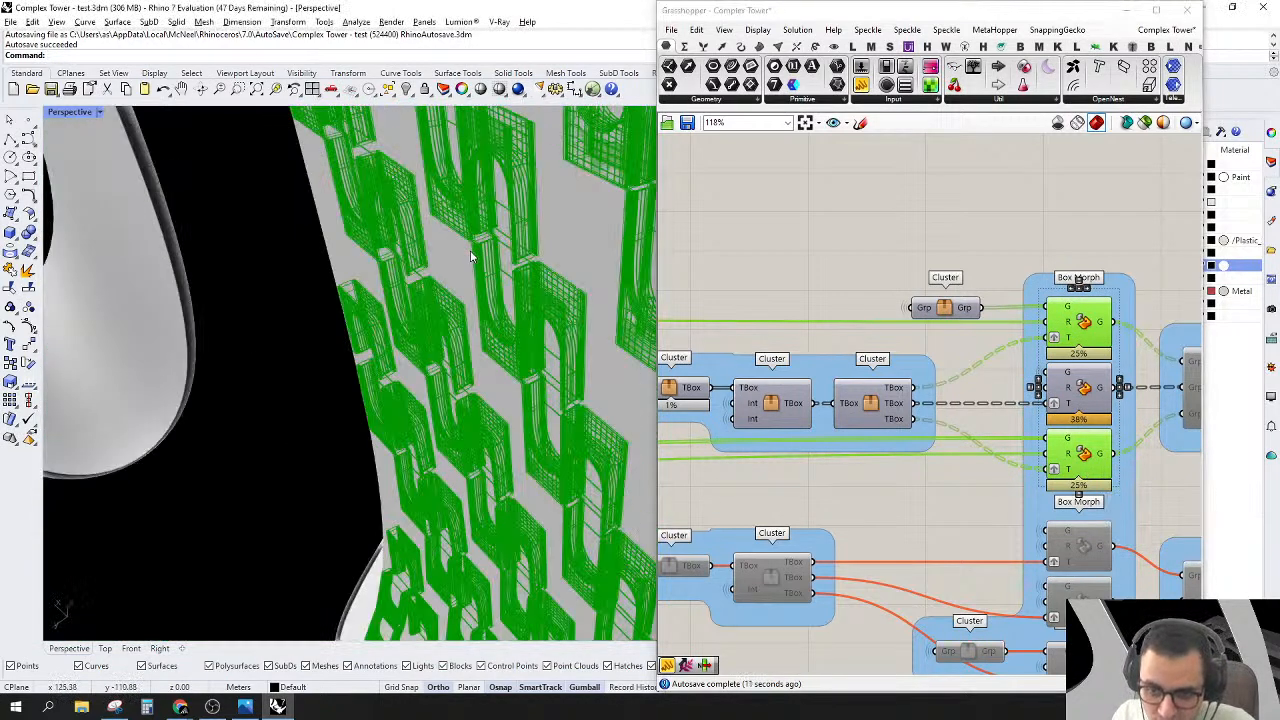
{"action": "scroll", "coordinate": [985, 285], "scroll_direction": "down", "scroll_amount": 1}
{"action": "right_click_drag", "start_coordinate": [1009, 275], "coordinate": [994, 260]}
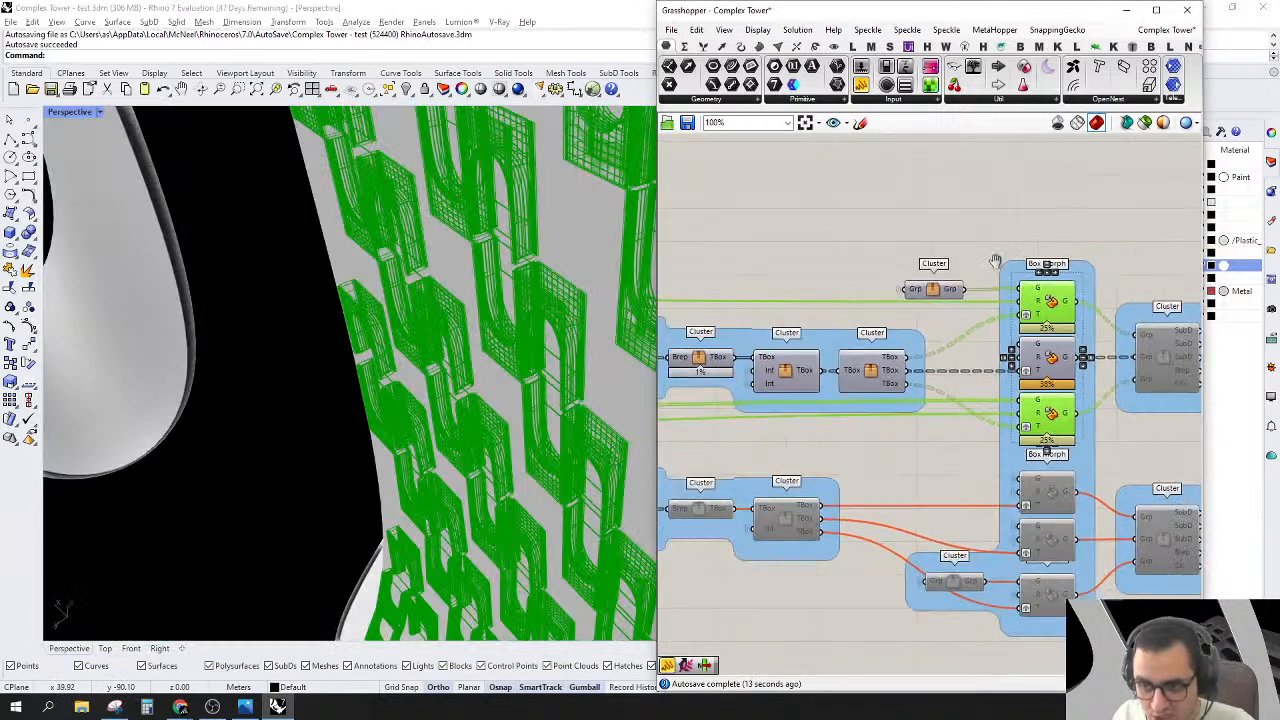
{"action": "scroll", "coordinate": [978, 297], "scroll_direction": "up", "scroll_amount": 1}
Step: Trace where the standalone group Cluster above the twisted-box chain gets its input from
{"action": "left_click", "coordinate": [913, 289]}
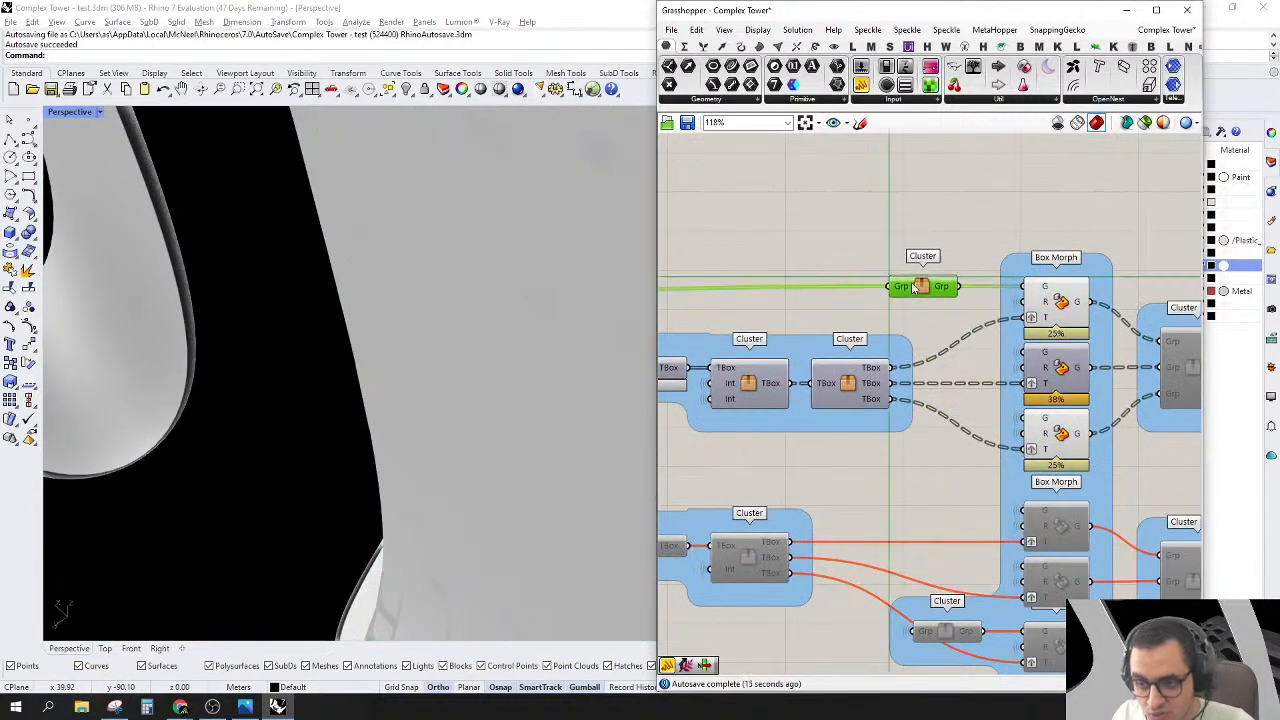
{"action": "scroll", "coordinate": [1035, 280], "scroll_direction": "down", "scroll_amount": 2}
{"action": "scroll", "coordinate": [1035, 280], "scroll_direction": "down", "scroll_amount": 5}
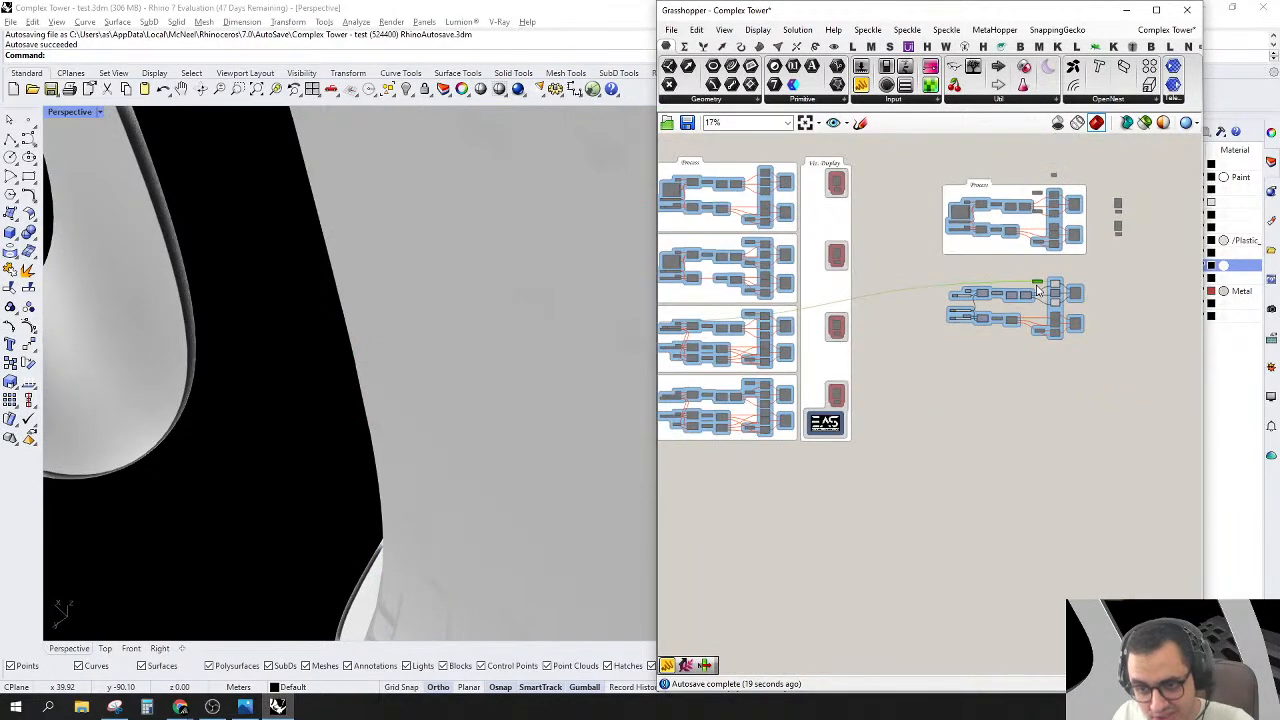
{"action": "scroll", "coordinate": [1037, 290], "scroll_direction": "up", "scroll_amount": 5}
{"action": "left_click", "coordinate": [1083, 181]}
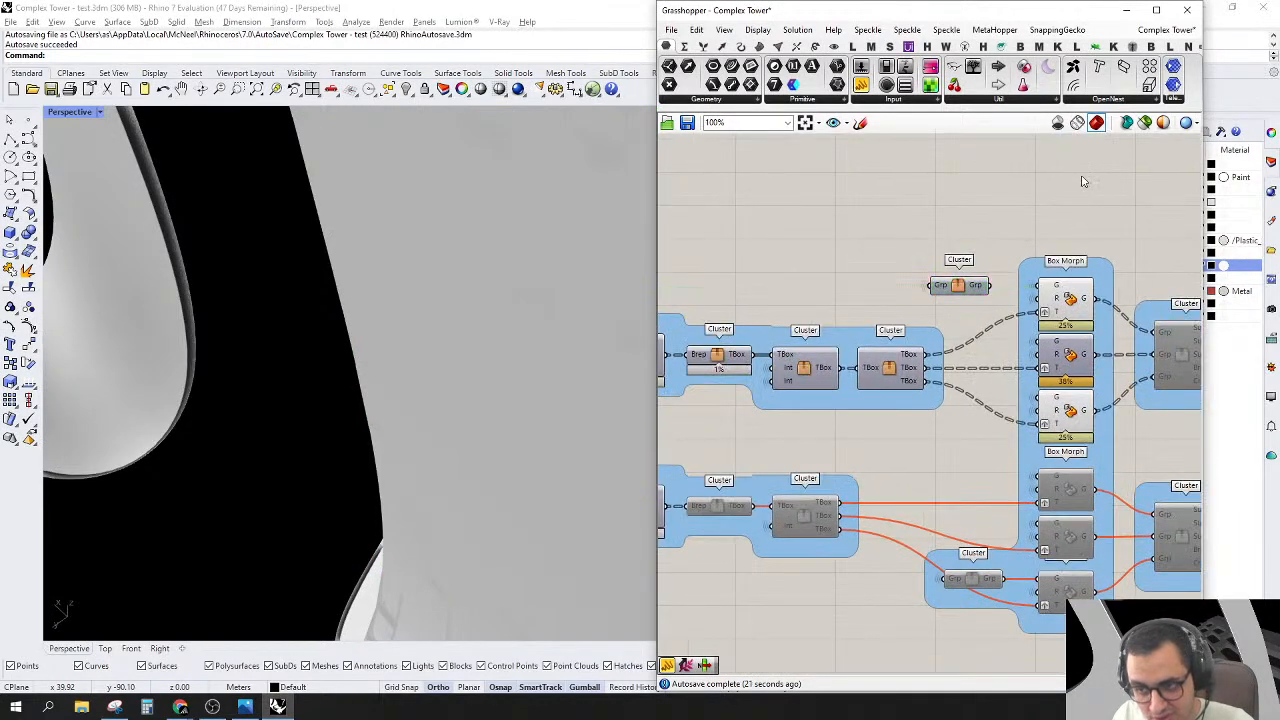
{"action": "scroll", "coordinate": [1093, 360], "scroll_direction": "down", "scroll_amount": 2}
Step: Compare the third Box Morph's modules with the first one's, separately and combined, to check which end faces which
{"action": "left_click", "coordinate": [1075, 393]}
{"action": "scroll", "coordinate": [916, 441], "scroll_direction": "up", "scroll_amount": 3}
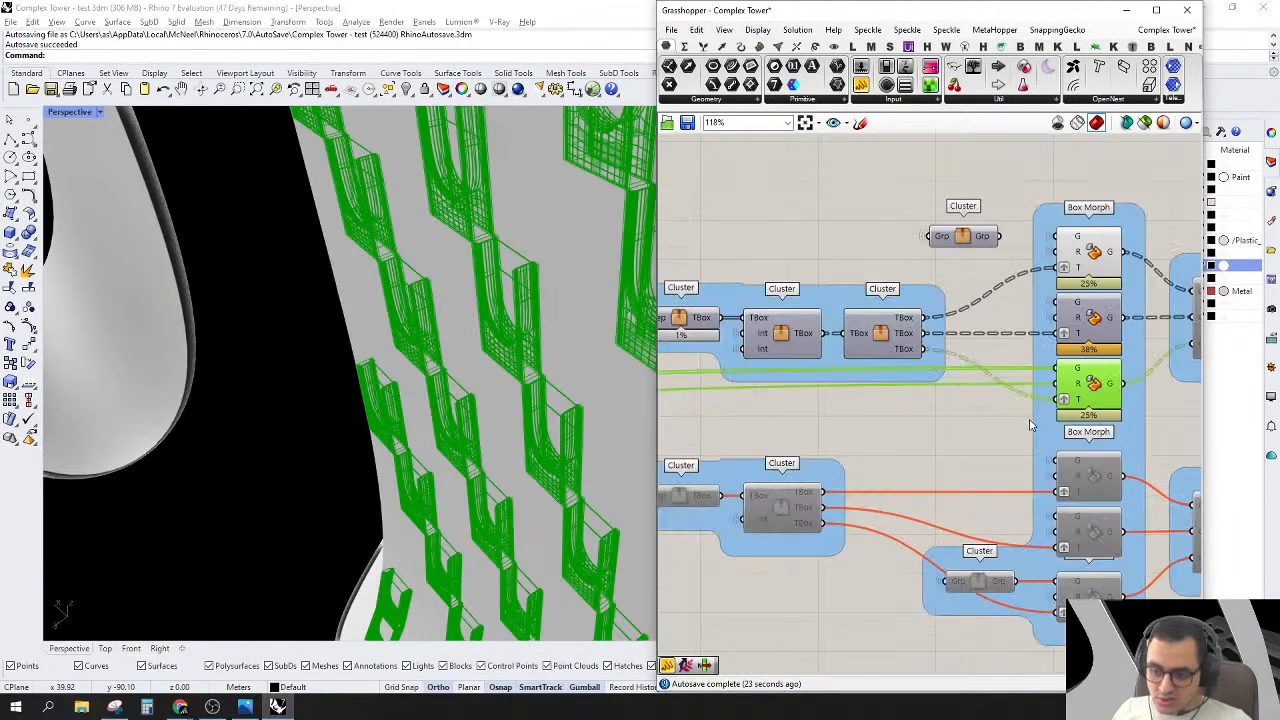
{"action": "scroll", "coordinate": [916, 441], "scroll_direction": "up", "scroll_amount": 2}
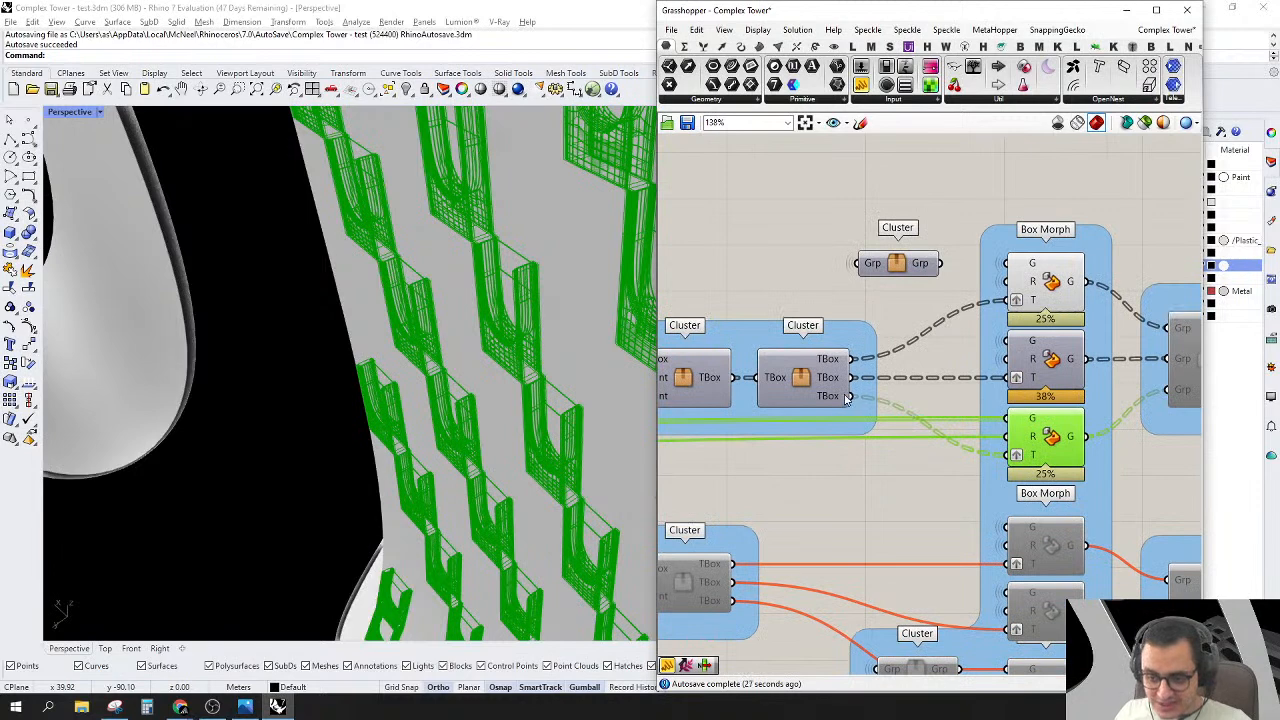
{"action": "left_click", "coordinate": [1080, 285]}
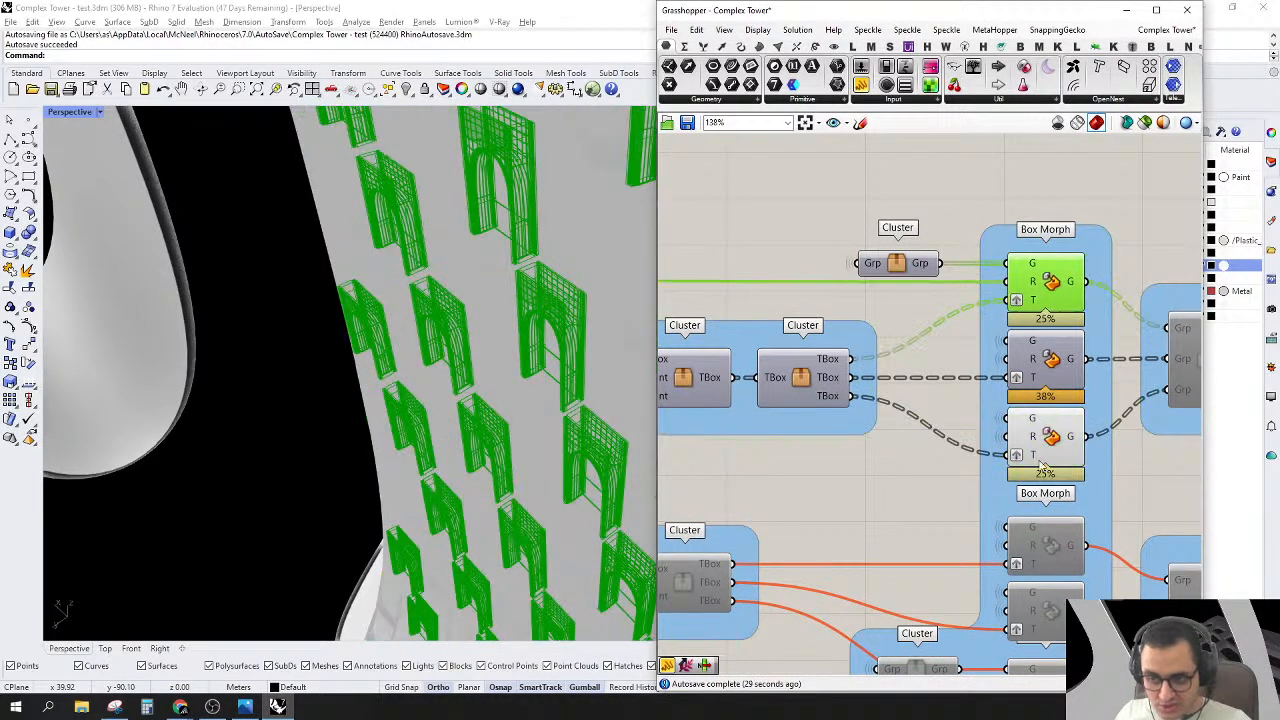
{"action": "left_click", "coordinate": [1048, 450], "text": "shift"}
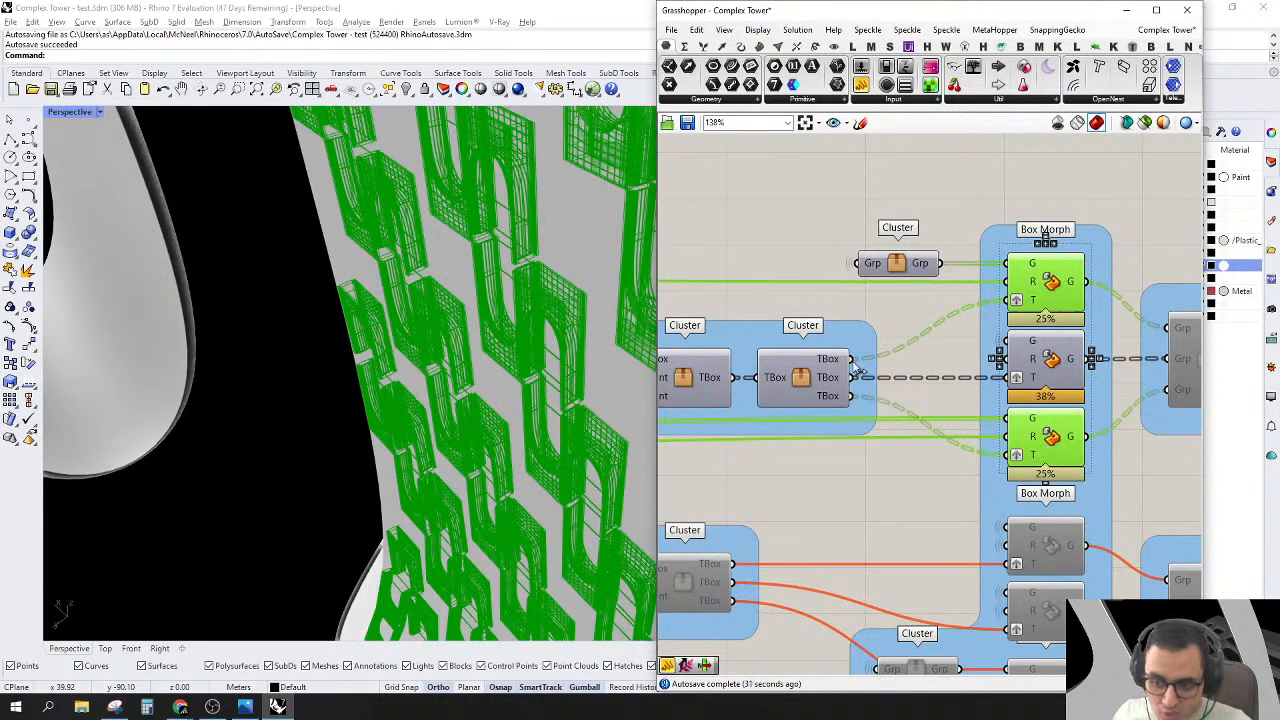
Step: Swap the wiring so the Cluster's first TBox output drives the third Box Morph and its third TBox output the first
{"action": "mouse_move", "coordinate": [838, 368]}
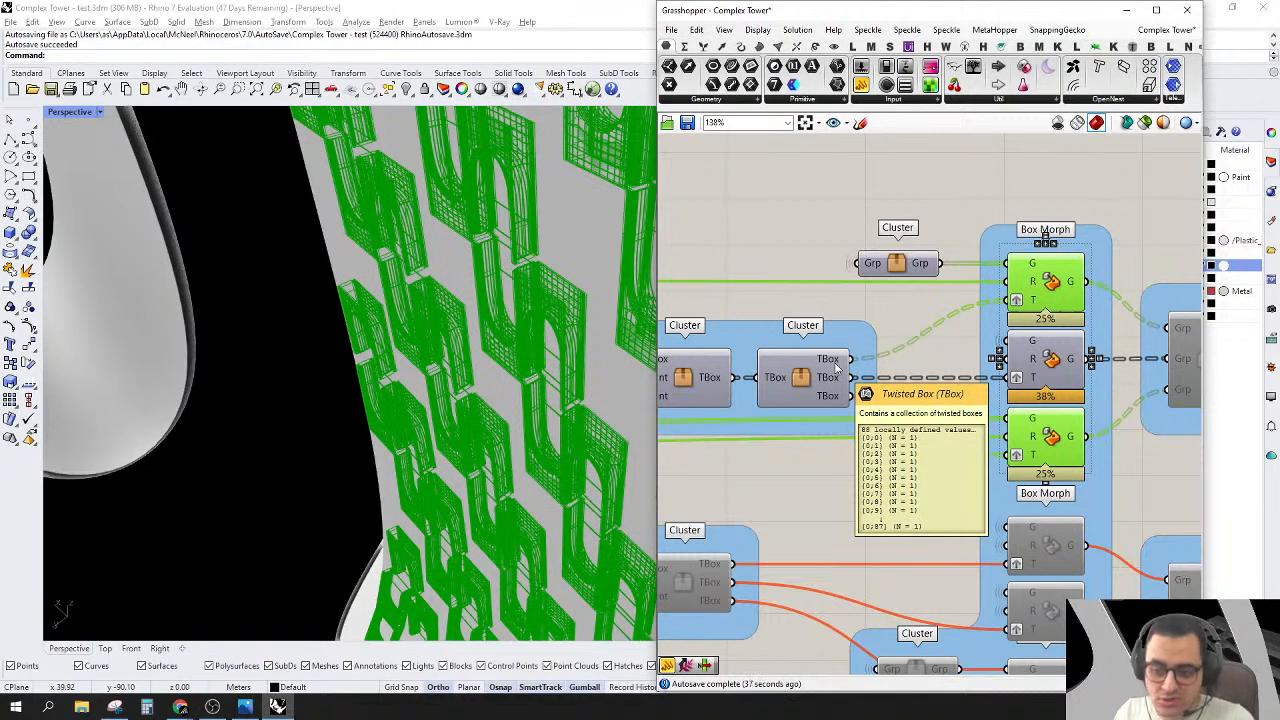
{"action": "left_click_drag", "start_coordinate": [848, 362], "coordinate": [1017, 457]}
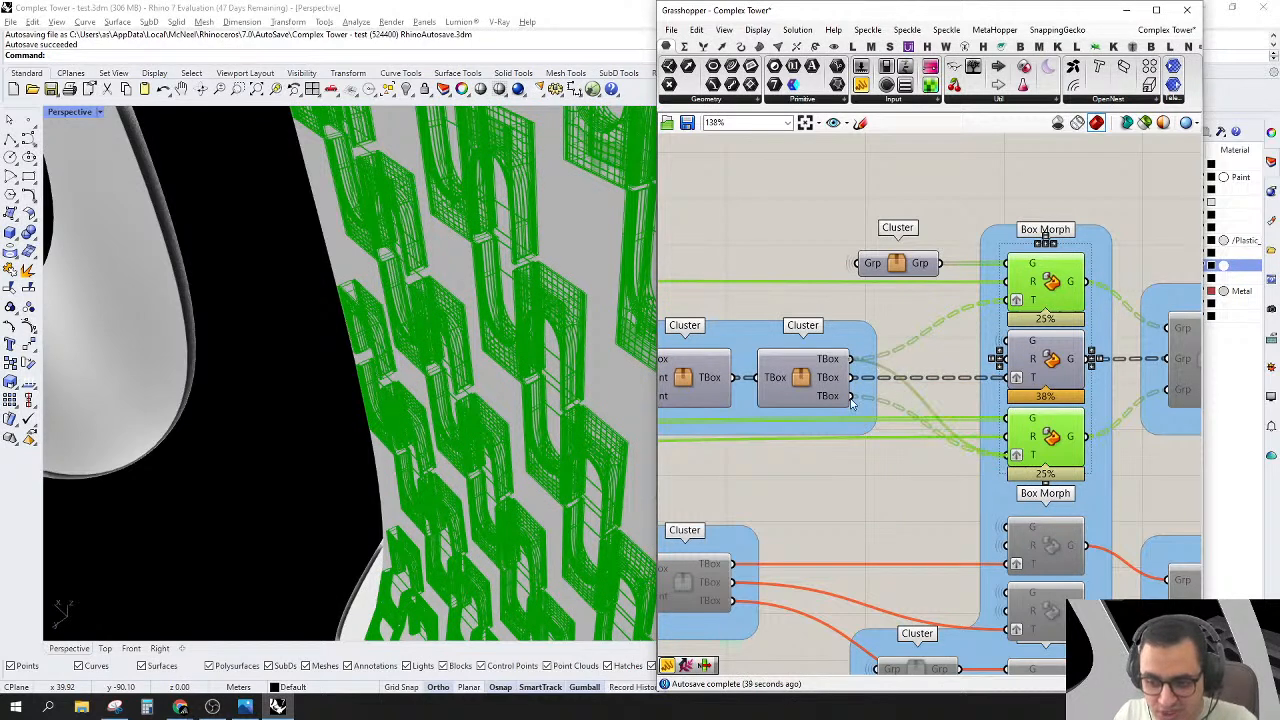
{"action": "left_click_drag", "start_coordinate": [851, 397], "coordinate": [1012, 305]}
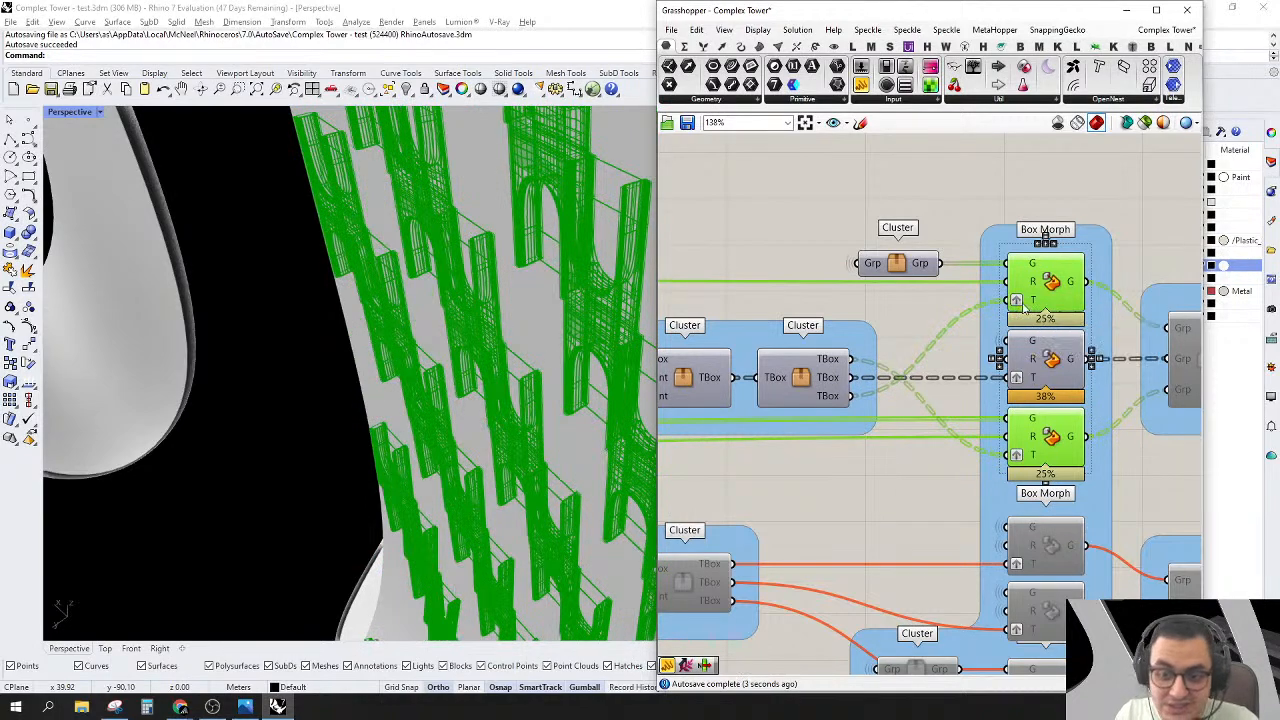
{"action": "scroll", "coordinate": [608, 322], "scroll_direction": "up", "scroll_amount": 4}
{"action": "right_click_drag", "start_coordinate": [608, 322], "coordinate": [420, 320]}
{"action": "scroll", "coordinate": [343, 302], "scroll_direction": "down", "scroll_amount": 6}
{"action": "scroll", "coordinate": [409, 283], "scroll_direction": "down", "scroll_amount": 2}
{"action": "scroll", "coordinate": [409, 283], "scroll_direction": "up", "scroll_amount": 5}
{"action": "right_click_drag", "start_coordinate": [1163, 465], "coordinate": [1145, 440]}
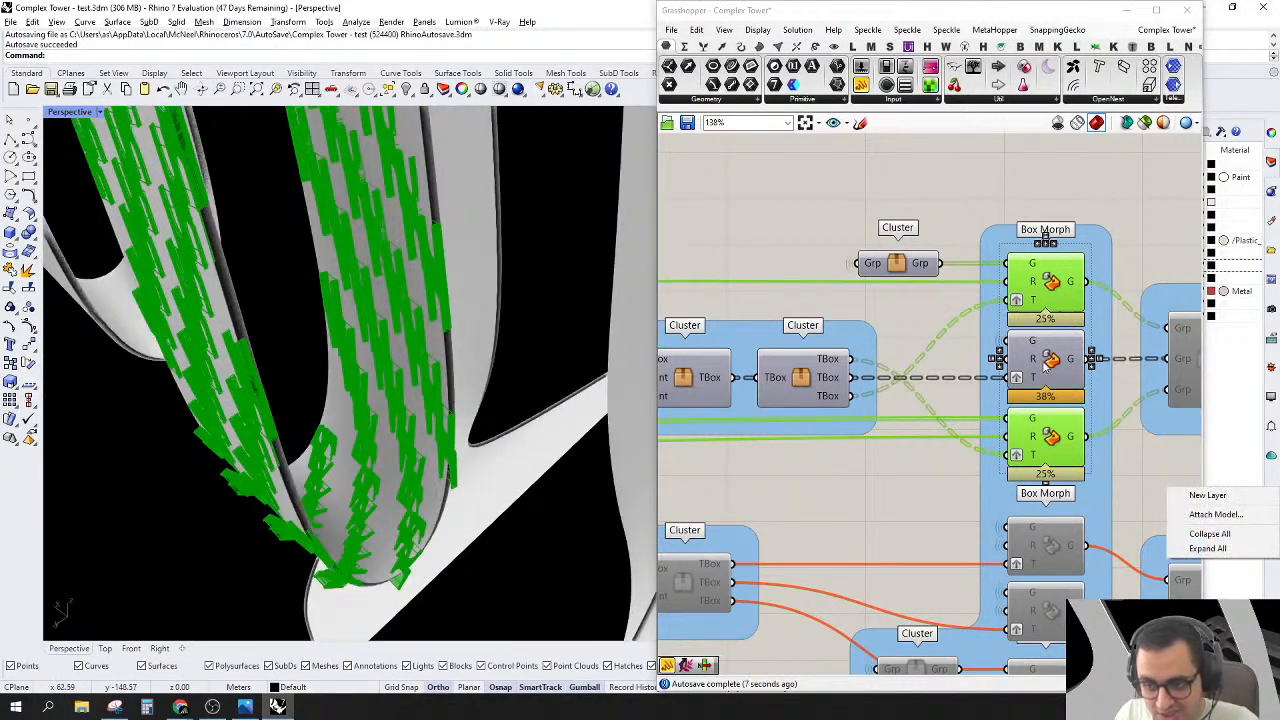
Step: Turn on the preview of the middle Box Morph and inspect its modules on the tower surface
{"action": "left_click", "coordinate": [1046, 360]}
{"action": "right_click", "coordinate": [1054, 358]}
{"action": "left_click", "coordinate": [1069, 381]}
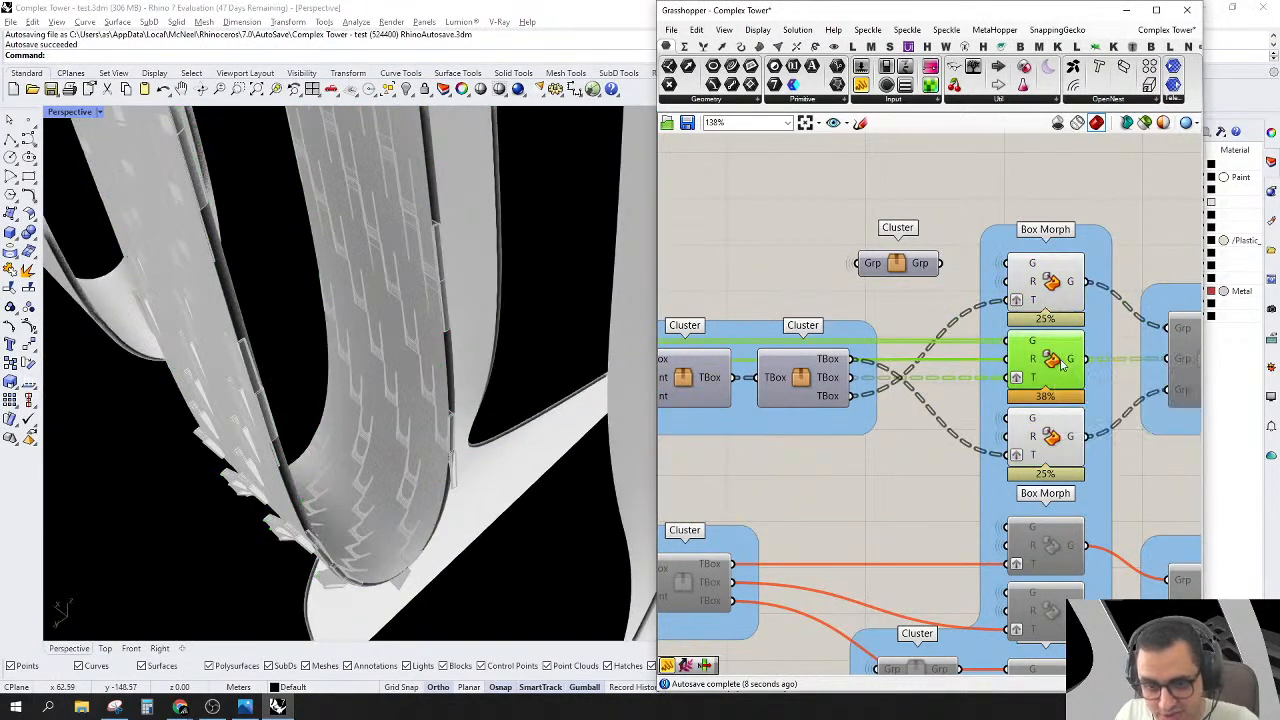
{"action": "scroll", "coordinate": [365, 311], "scroll_direction": "down", "scroll_amount": 4}
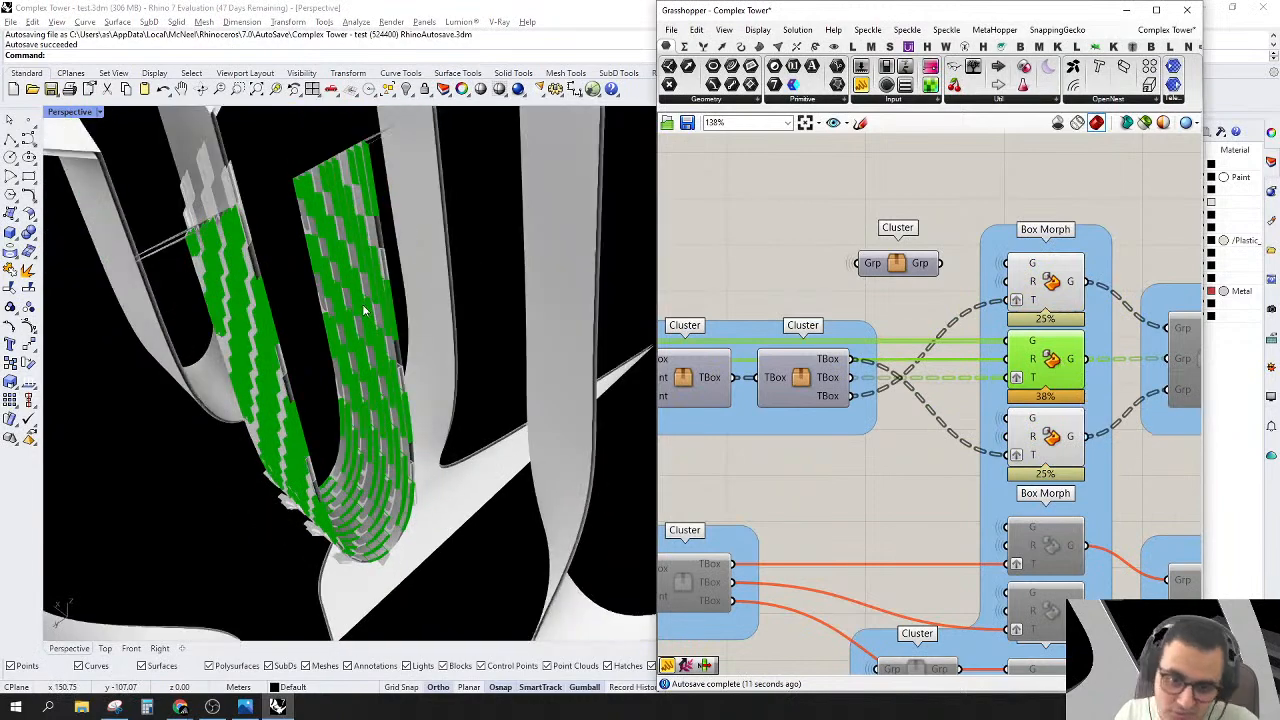
{"action": "scroll", "coordinate": [365, 311], "scroll_direction": "up", "scroll_amount": 6}
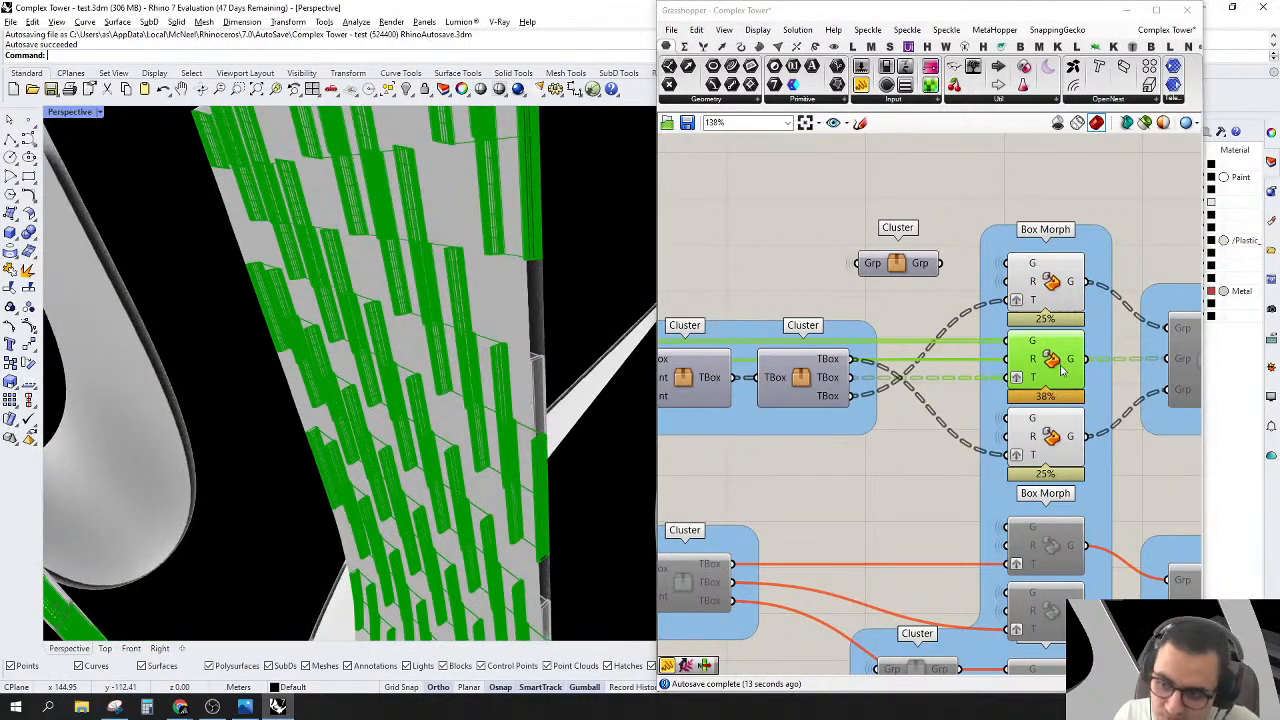
Step: Check how the modules of all three upper Box Morphs line up, highlighting them together and in turn
{"action": "left_click", "coordinate": [955, 190]}
{"action": "scroll", "coordinate": [960, 200], "scroll_direction": "down", "scroll_amount": 2}
{"action": "left_click_drag", "start_coordinate": [932, 195], "coordinate": [1098, 457]}
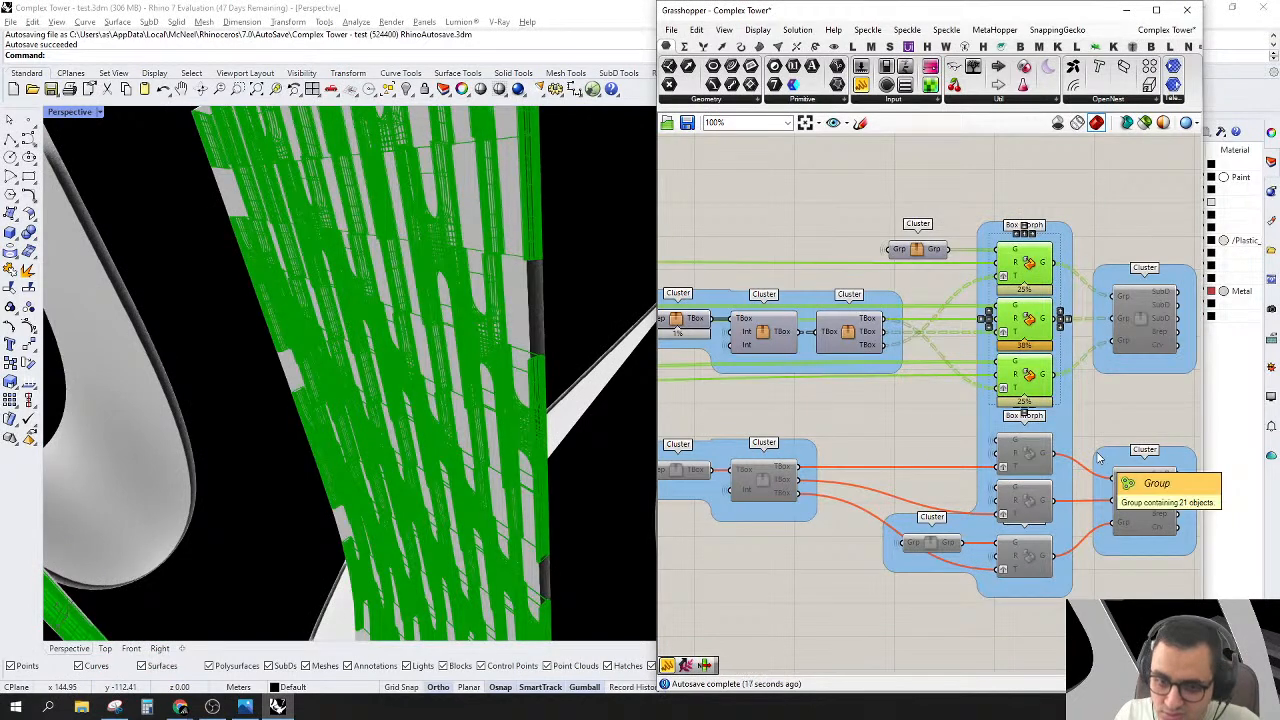
{"action": "right_click_drag", "start_coordinate": [566, 343], "coordinate": [604, 331]}
{"action": "left_click", "coordinate": [920, 421]}
{"action": "right_click_drag", "start_coordinate": [913, 393], "coordinate": [886, 415]}
{"action": "left_click", "coordinate": [1008, 289]}
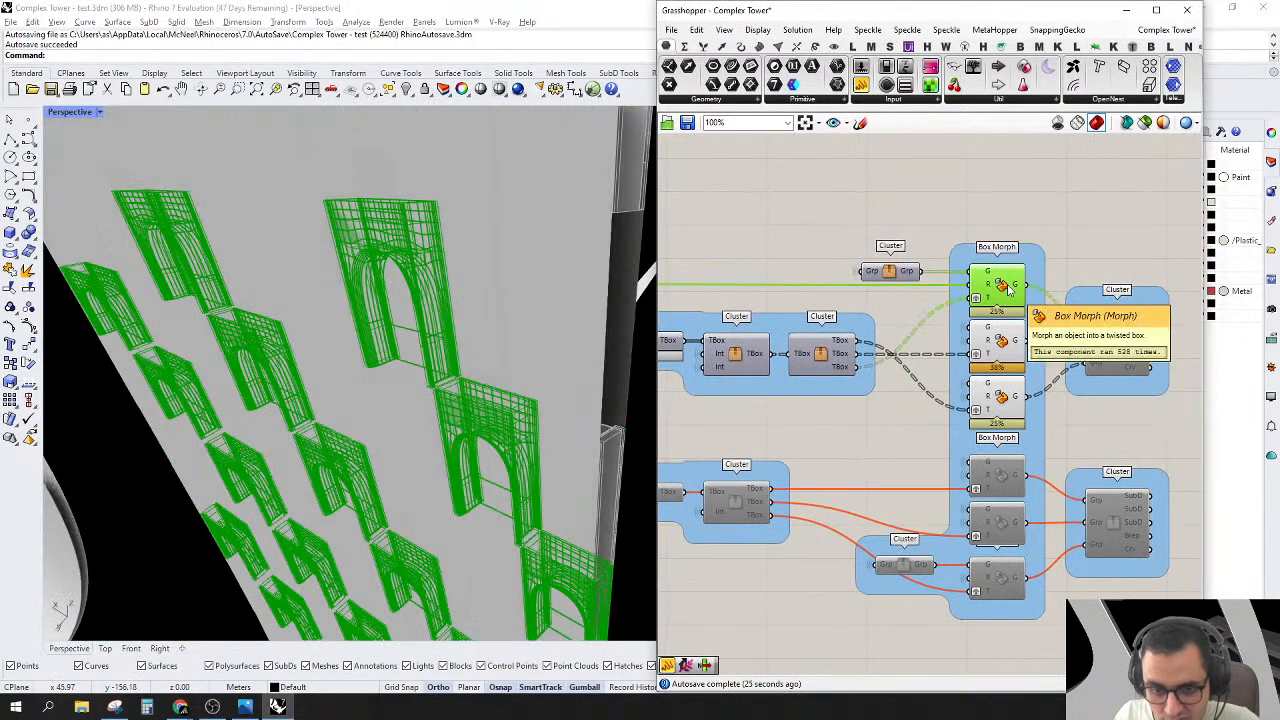
{"action": "left_click", "coordinate": [997, 398], "text": "shift"}
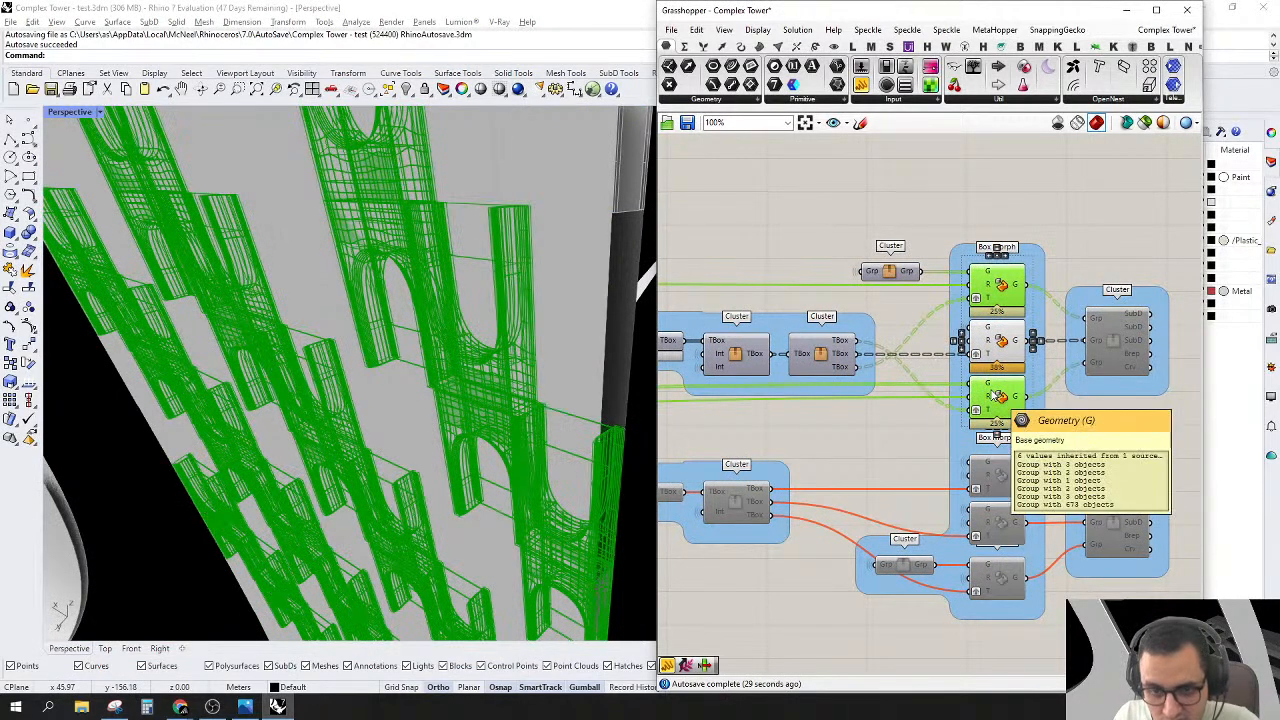
{"action": "left_click", "coordinate": [998, 345]}
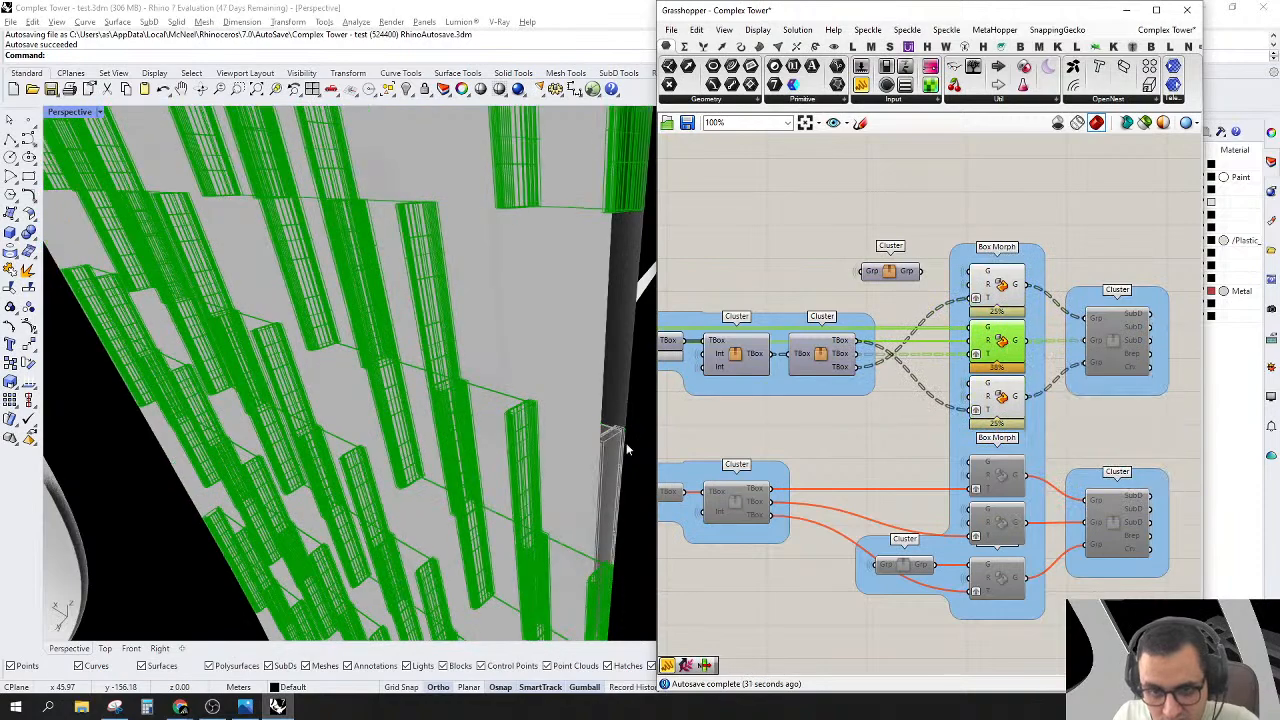
Step: Examine the middle Box Morph's modules along the whole tower strip, including its upper ends and the bottom curve
{"action": "scroll", "coordinate": [430, 487], "scroll_direction": "down", "scroll_amount": 10}
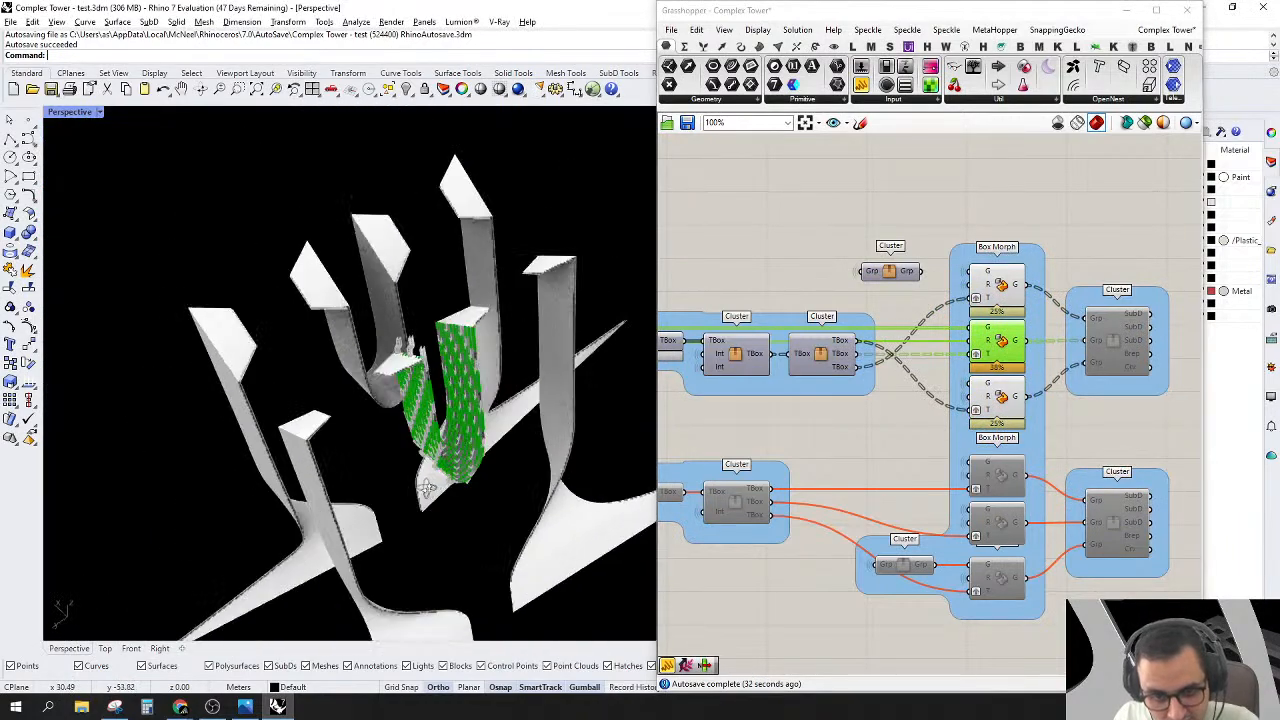
{"action": "scroll", "coordinate": [430, 487], "scroll_direction": "up", "scroll_amount": 15}
{"action": "right_click_drag", "start_coordinate": [468, 336], "coordinate": [426, 334]}
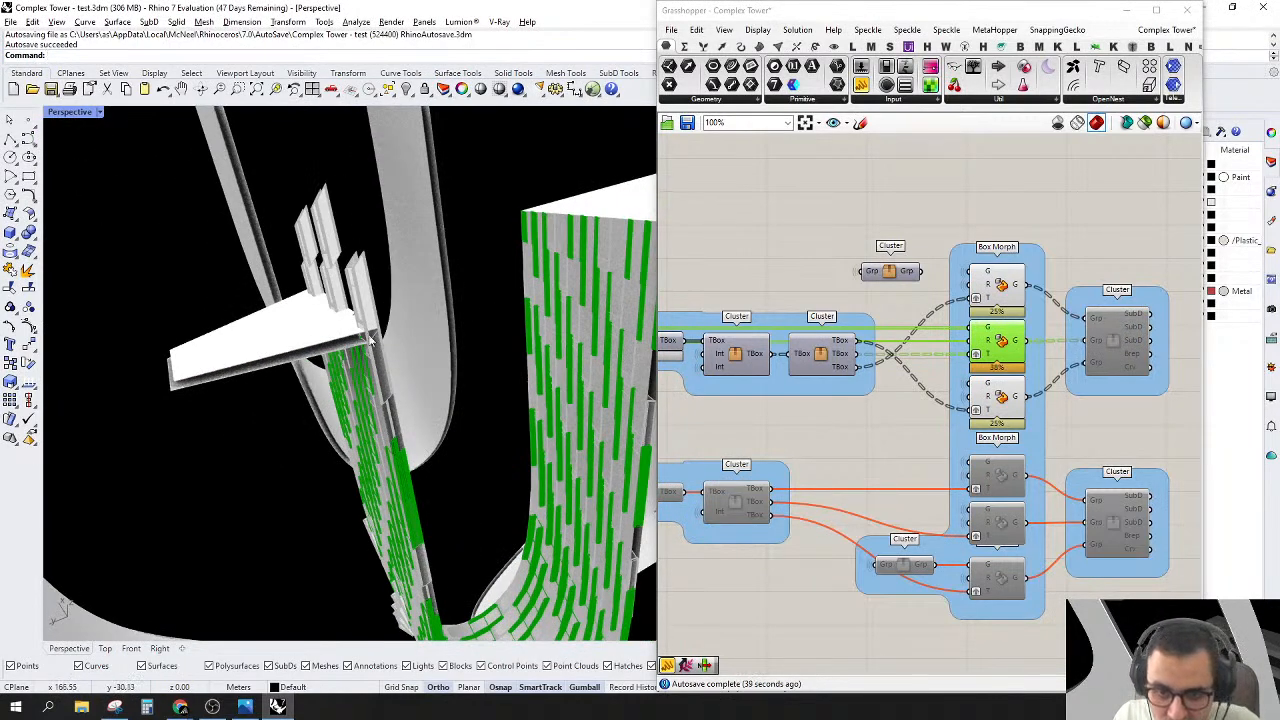
{"action": "scroll", "coordinate": [410, 298], "scroll_direction": "down", "scroll_amount": 6}
{"action": "right_click_drag", "start_coordinate": [600, 432], "coordinate": [556, 322]}
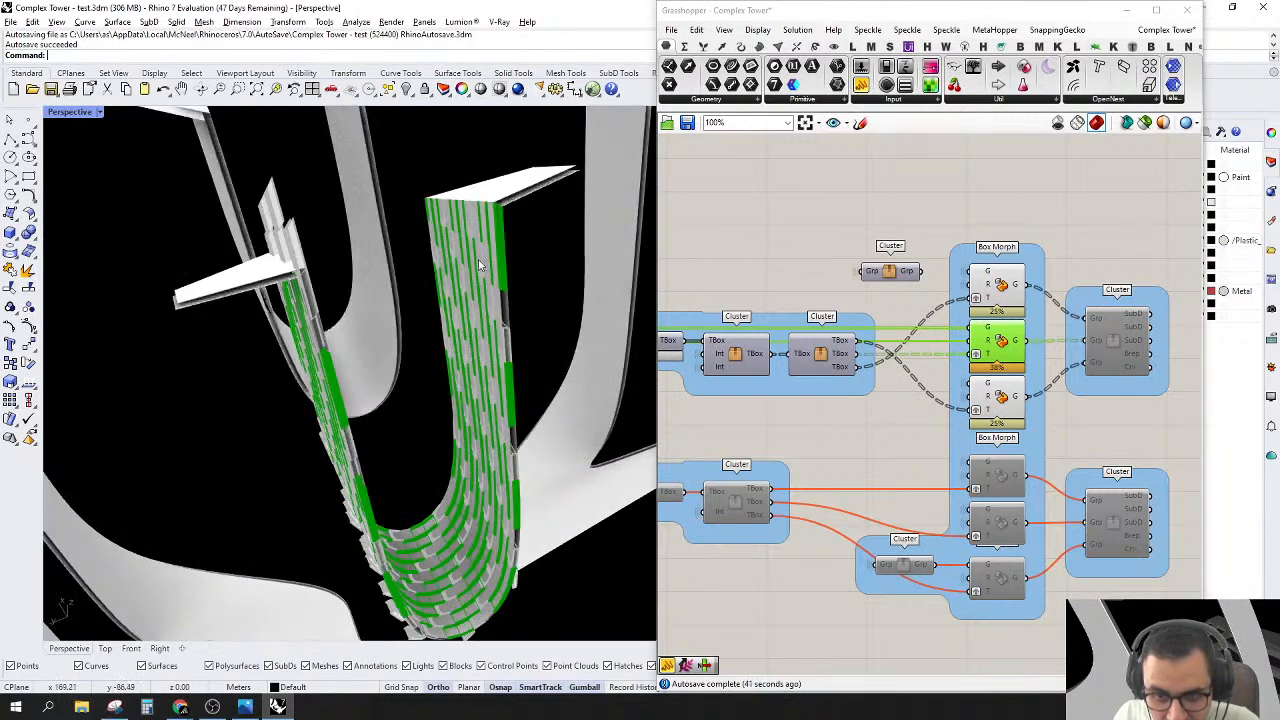
{"action": "scroll", "coordinate": [478, 259], "scroll_direction": "up", "scroll_amount": 7}
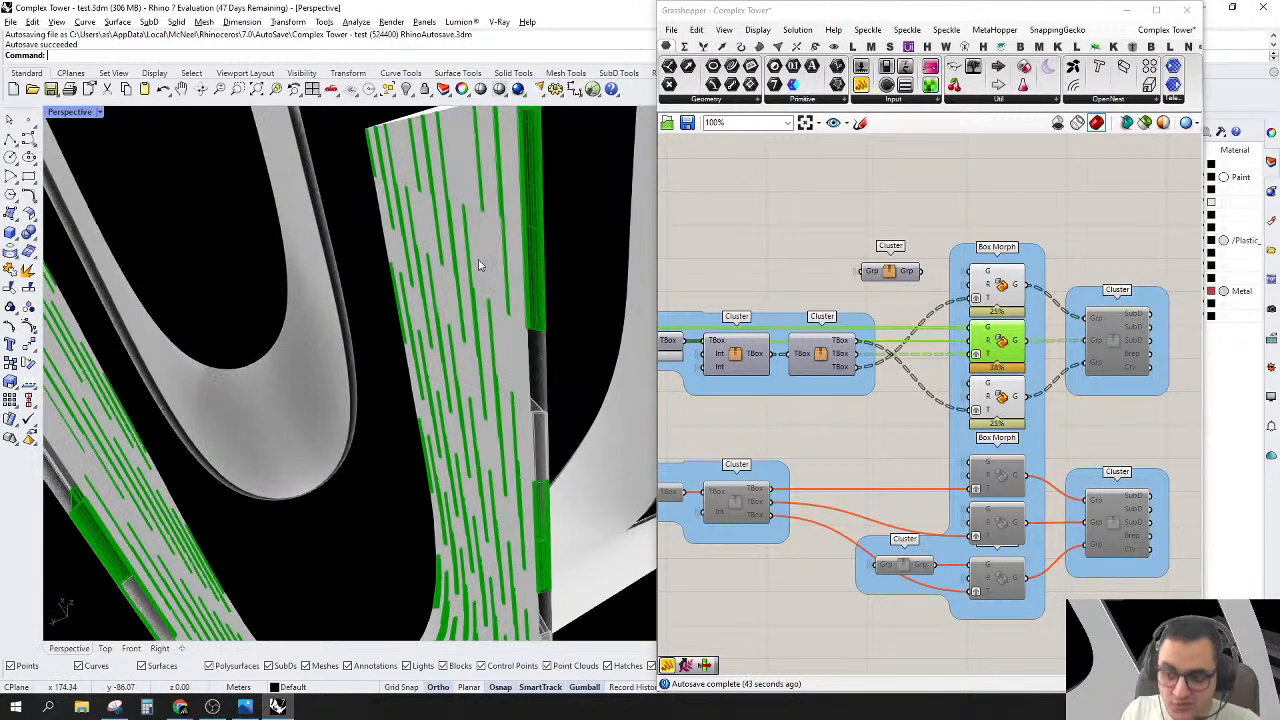
Step: Add a Twisted Box parameter above the Box Morphs and connect it to the Cluster's first TBox output
{"action": "left_click", "coordinate": [704, 259]}
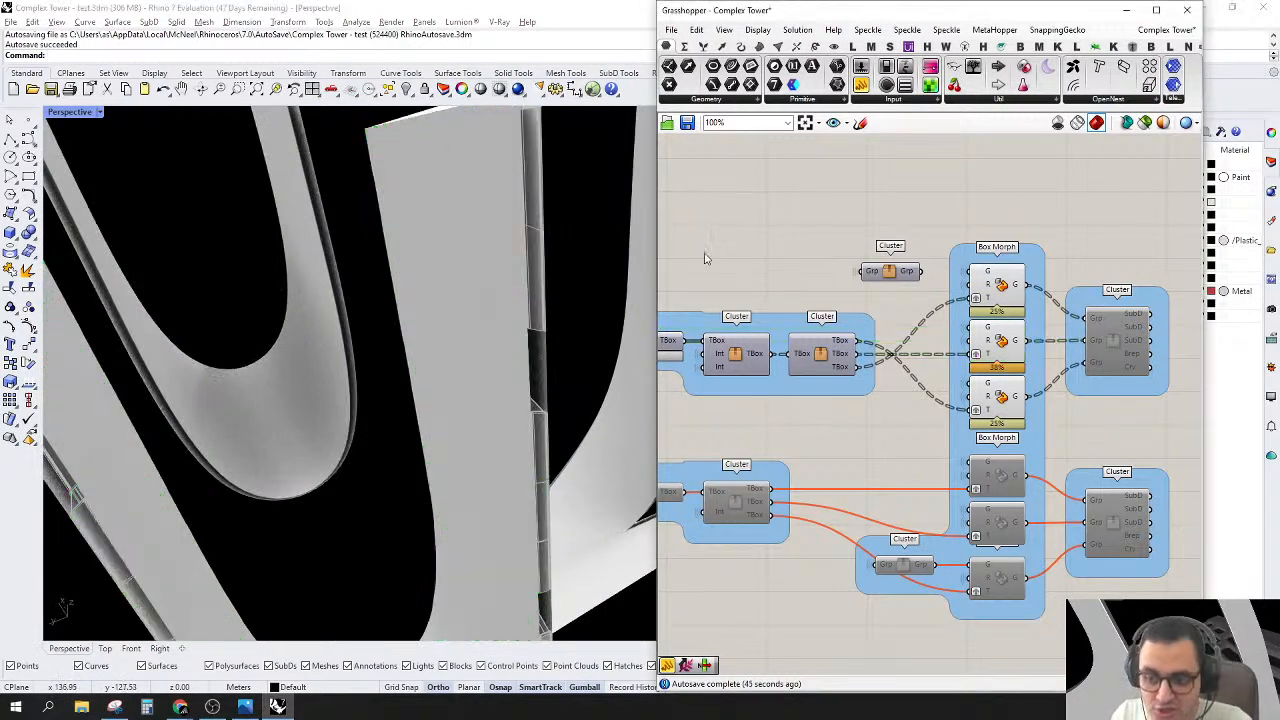
{"action": "left_click", "coordinate": [727, 102]}
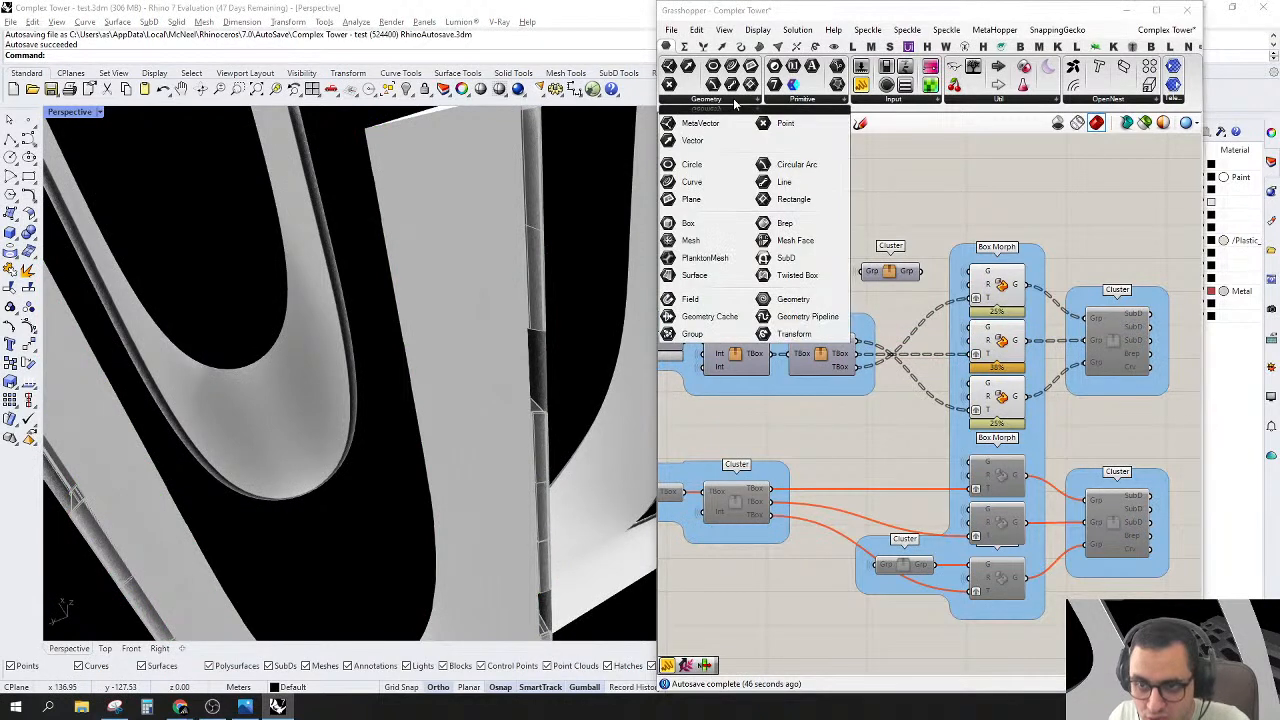
{"action": "left_click", "coordinate": [797, 275]}
{"action": "left_click", "coordinate": [936, 186]}
{"action": "left_click_drag", "start_coordinate": [921, 188], "coordinate": [872, 341]}
{"action": "left_click_drag", "start_coordinate": [939, 190], "coordinate": [953, 193]}
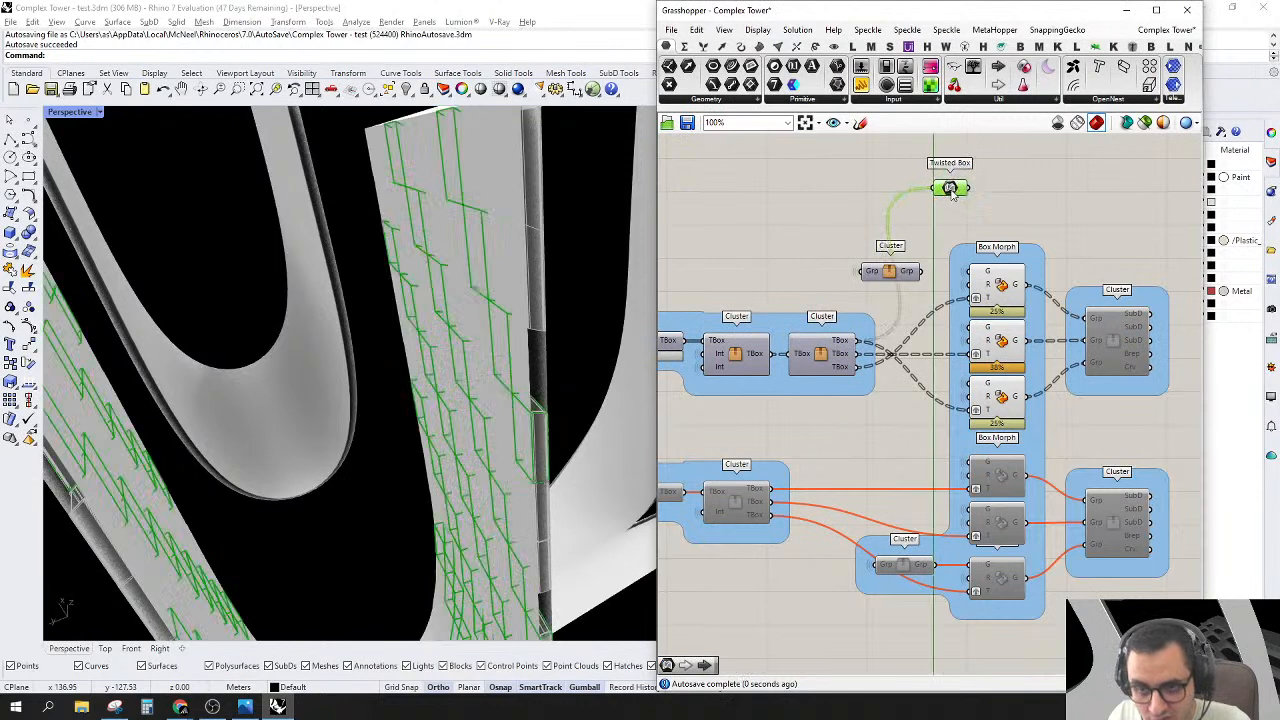
Step: Check the first Box Morph's module placement on the strip against the first set of twisted boxes
{"action": "left_click", "coordinate": [1028, 294]}
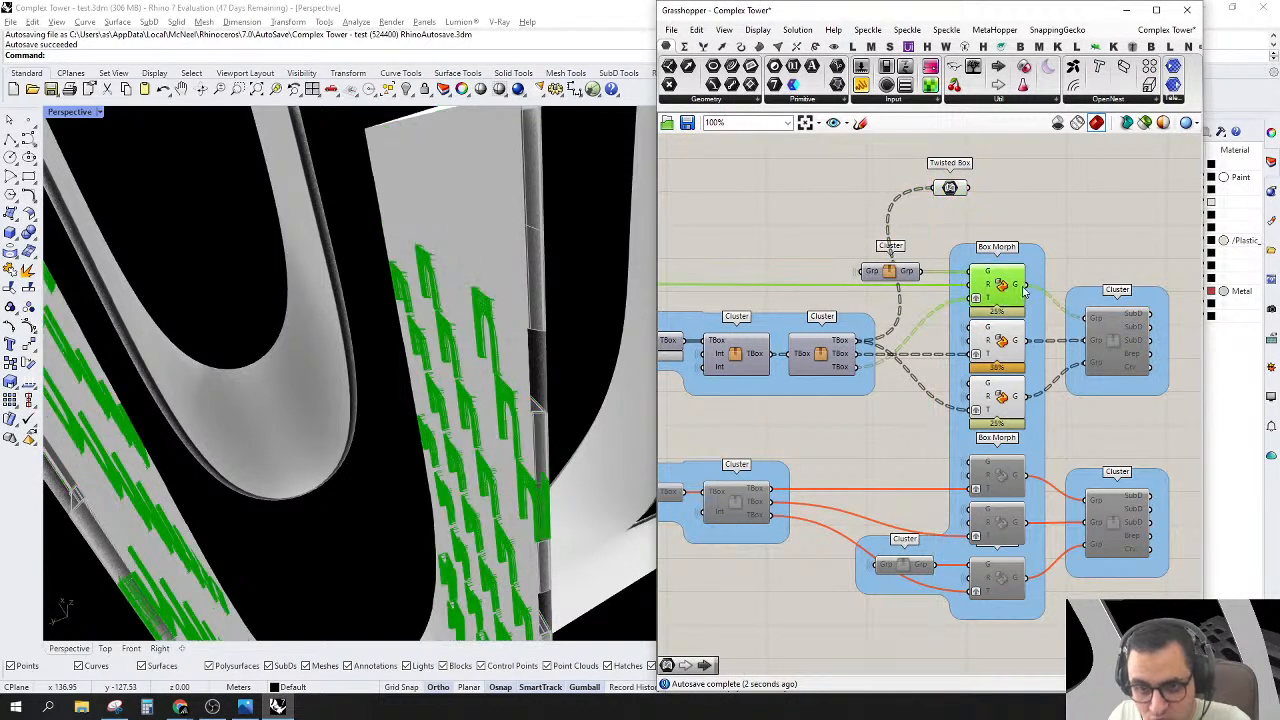
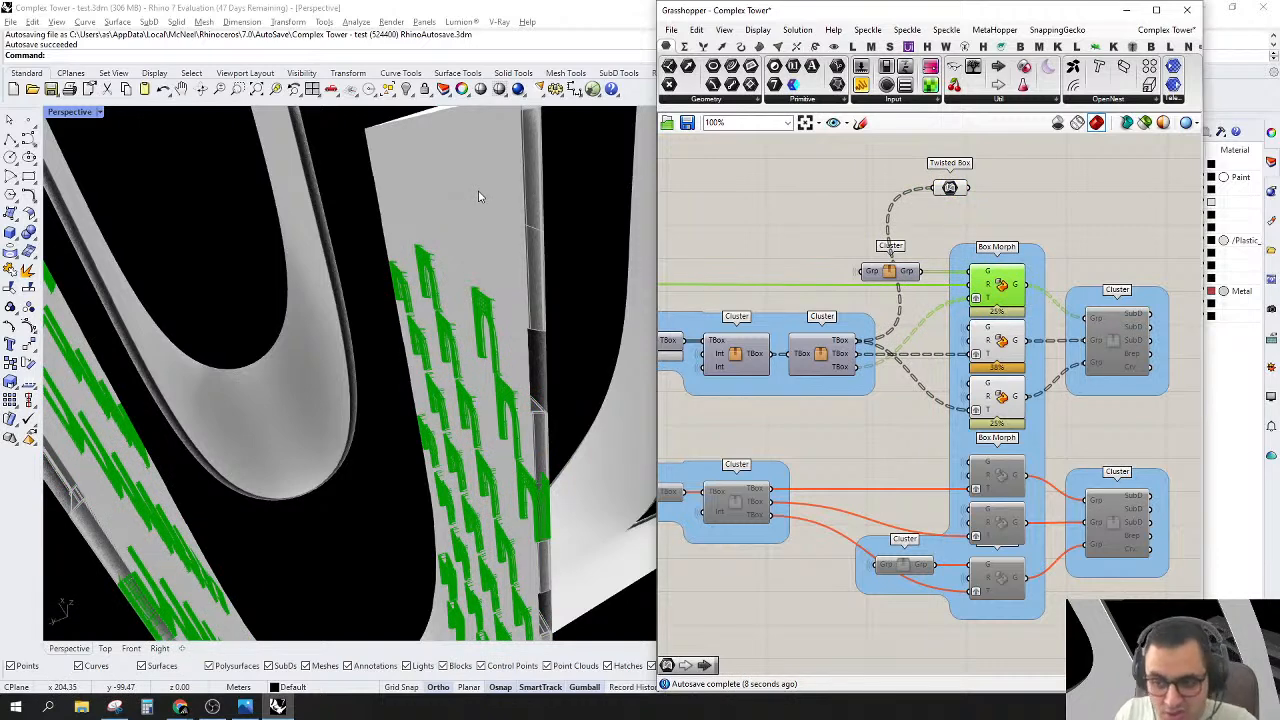
{"action": "left_click", "coordinate": [780, 274]}
{"action": "right_click_drag", "start_coordinate": [875, 255], "coordinate": [987, 250]}
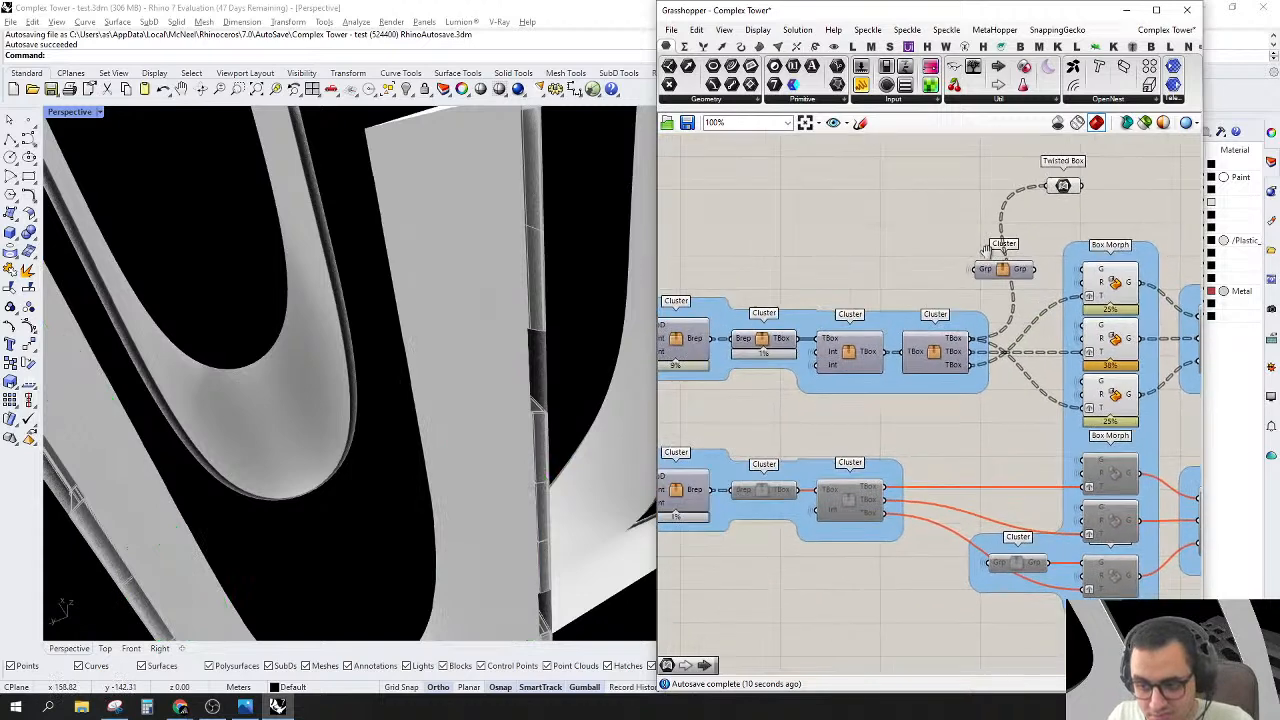
Step: Connect the Cluster's first TBox output to the first Box Morph's T input and its third TBox output to the third's
{"action": "left_click", "coordinate": [1127, 298]}
{"action": "left_click_drag", "start_coordinate": [1087, 297], "coordinate": [961, 346]}
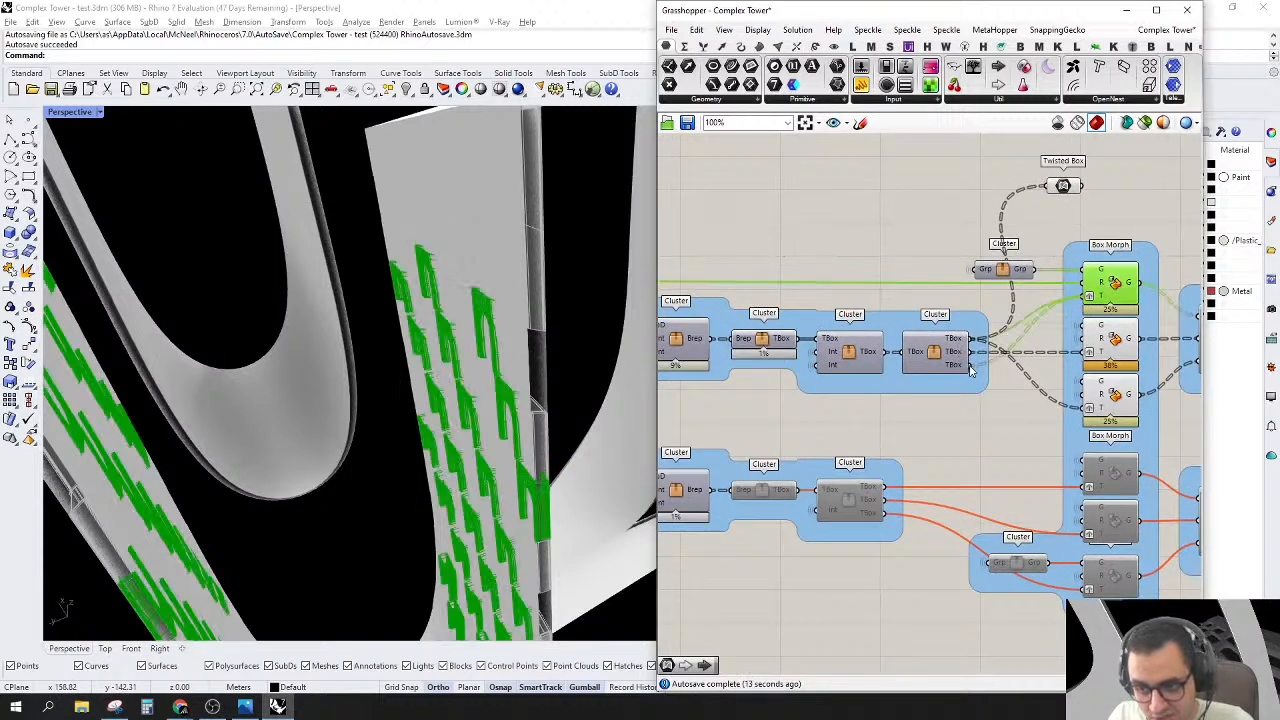
{"action": "left_click_drag", "start_coordinate": [1064, 414], "coordinate": [1089, 409]}
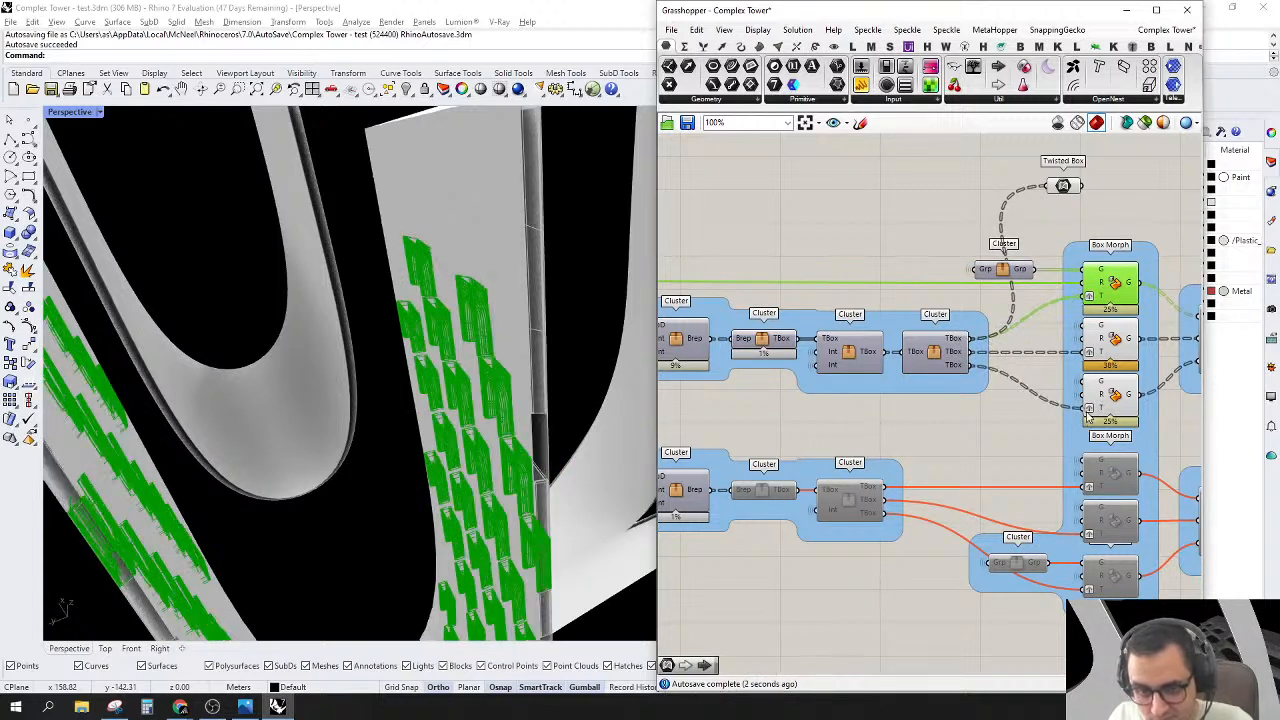
Step: Check the module placement of the first and third Box Morphs along the tower strip and its upper ends
{"action": "left_click", "coordinate": [1140, 246]}
{"action": "left_click", "coordinate": [1110, 290]}
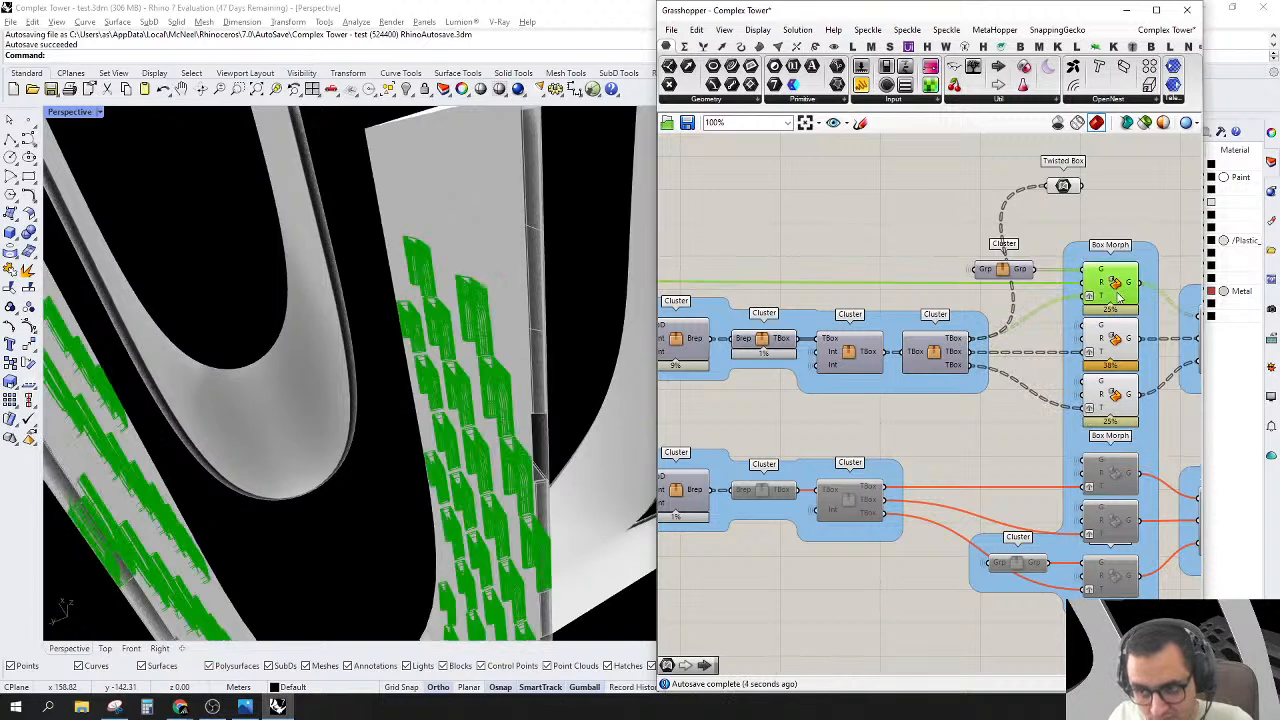
{"action": "right_click_drag", "start_coordinate": [1097, 321], "coordinate": [1065, 311]}
{"action": "left_click", "coordinate": [1080, 390]}
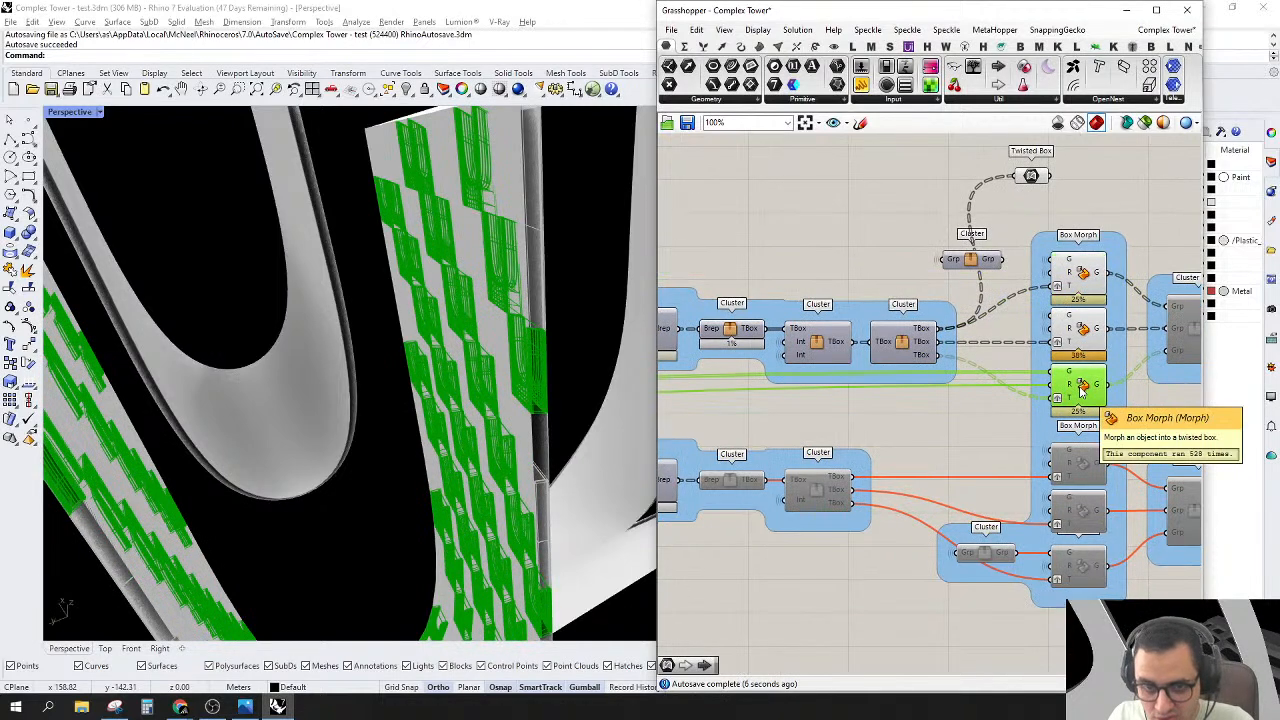
{"action": "scroll", "coordinate": [603, 306], "scroll_direction": "down", "scroll_amount": 3}
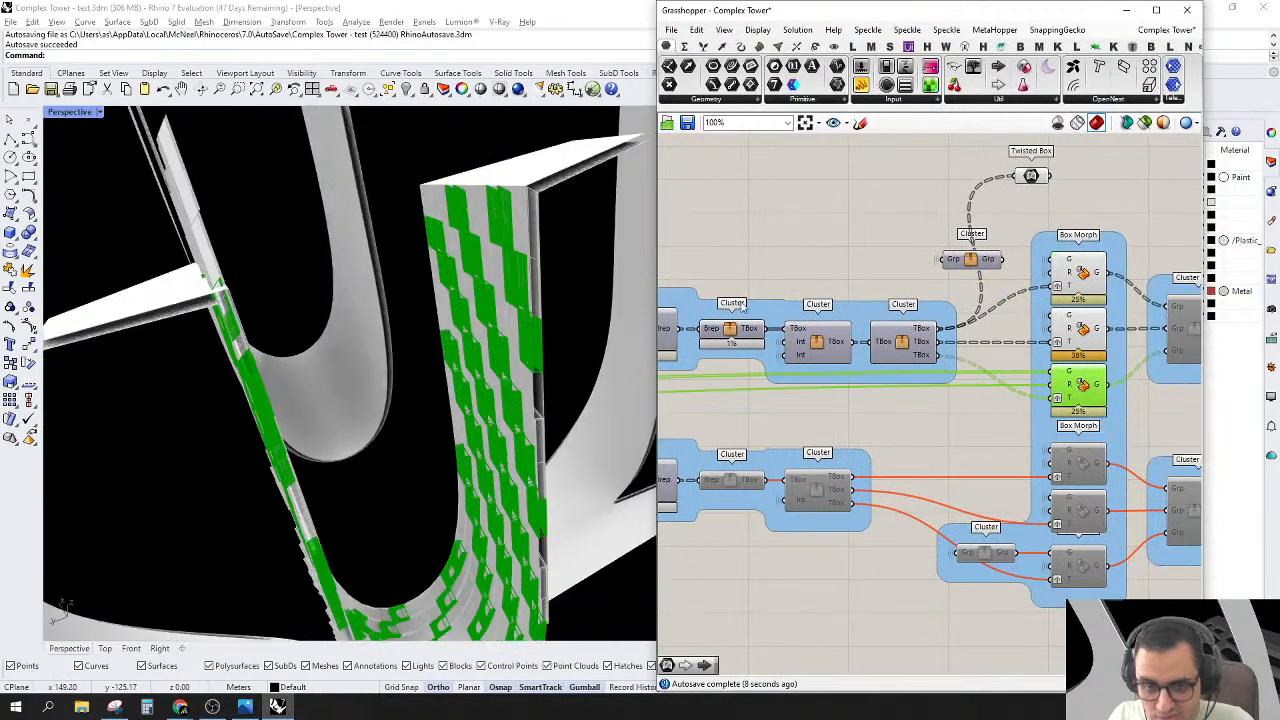
{"action": "left_click", "coordinate": [1090, 286]}
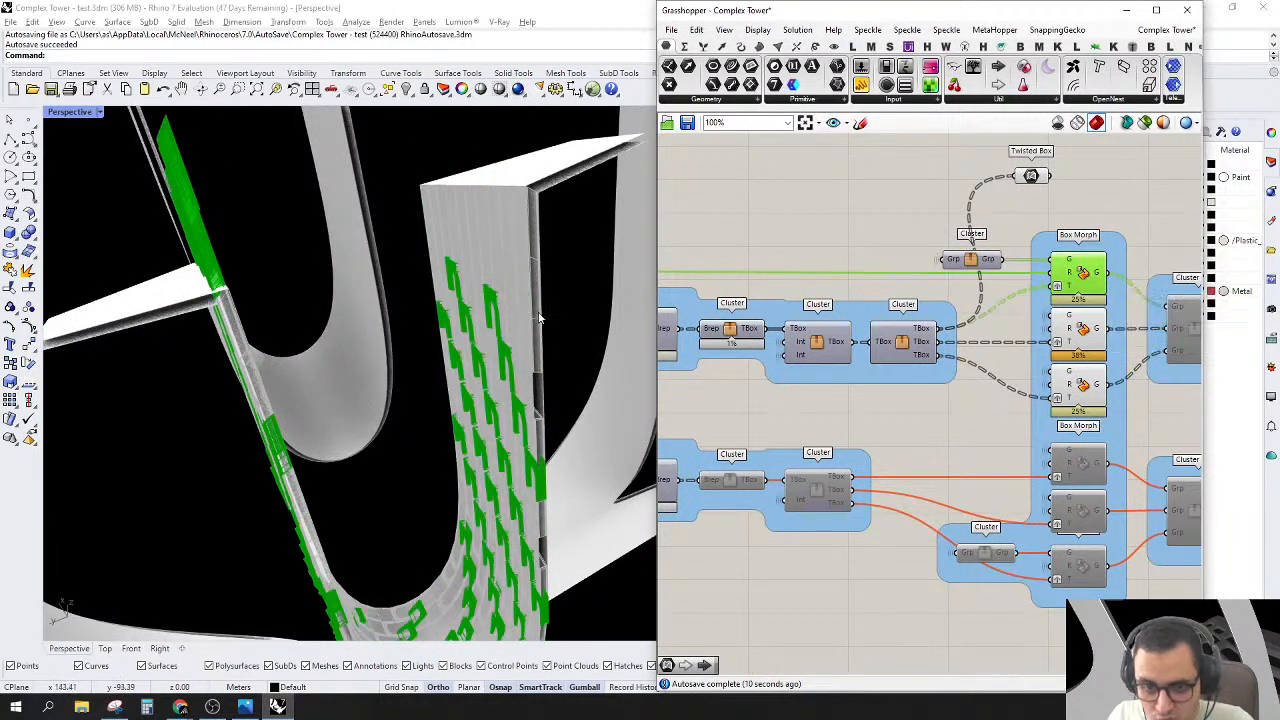
{"action": "right_click_drag", "start_coordinate": [352, 425], "coordinate": [600, 265]}
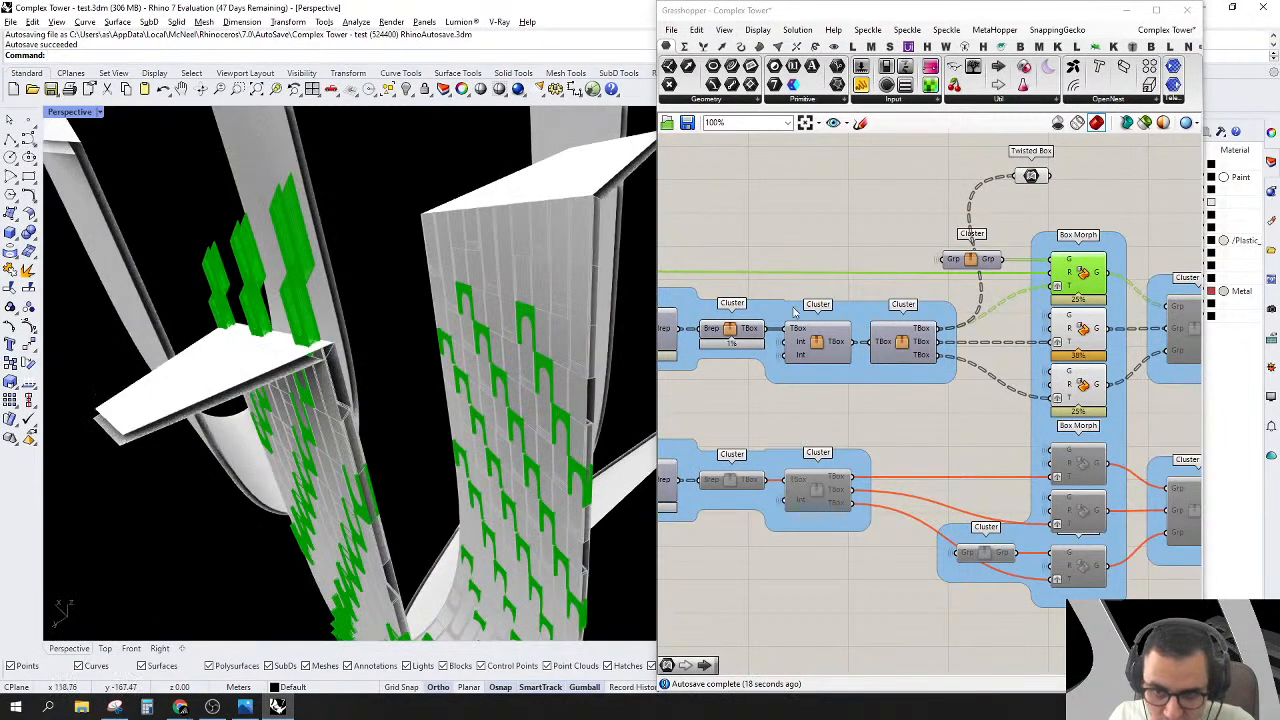
Step: Compare the first and third Box Morphs' modules and inspect the Grp cluster that feeds the first one's geometry
{"action": "right_click_drag", "start_coordinate": [689, 291], "coordinate": [692, 316]}
{"action": "left_click", "coordinate": [963, 287]}
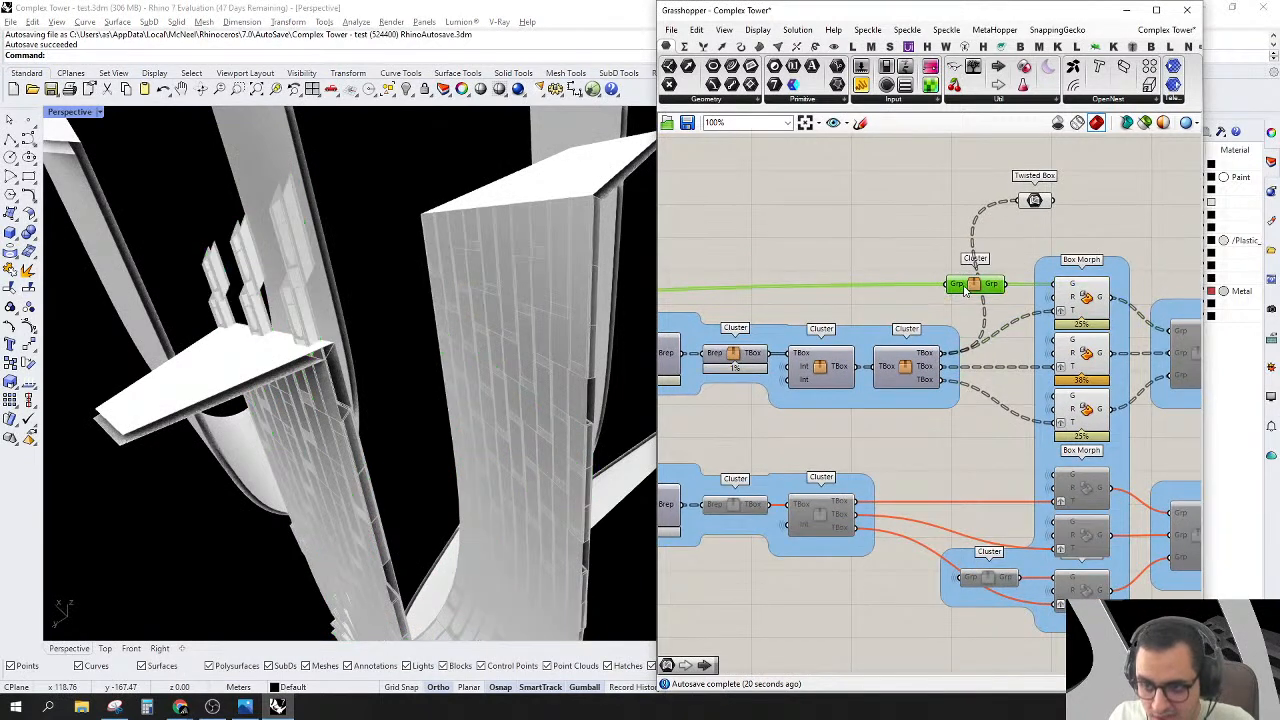
{"action": "right_click_drag", "start_coordinate": [972, 289], "coordinate": [994, 280]}
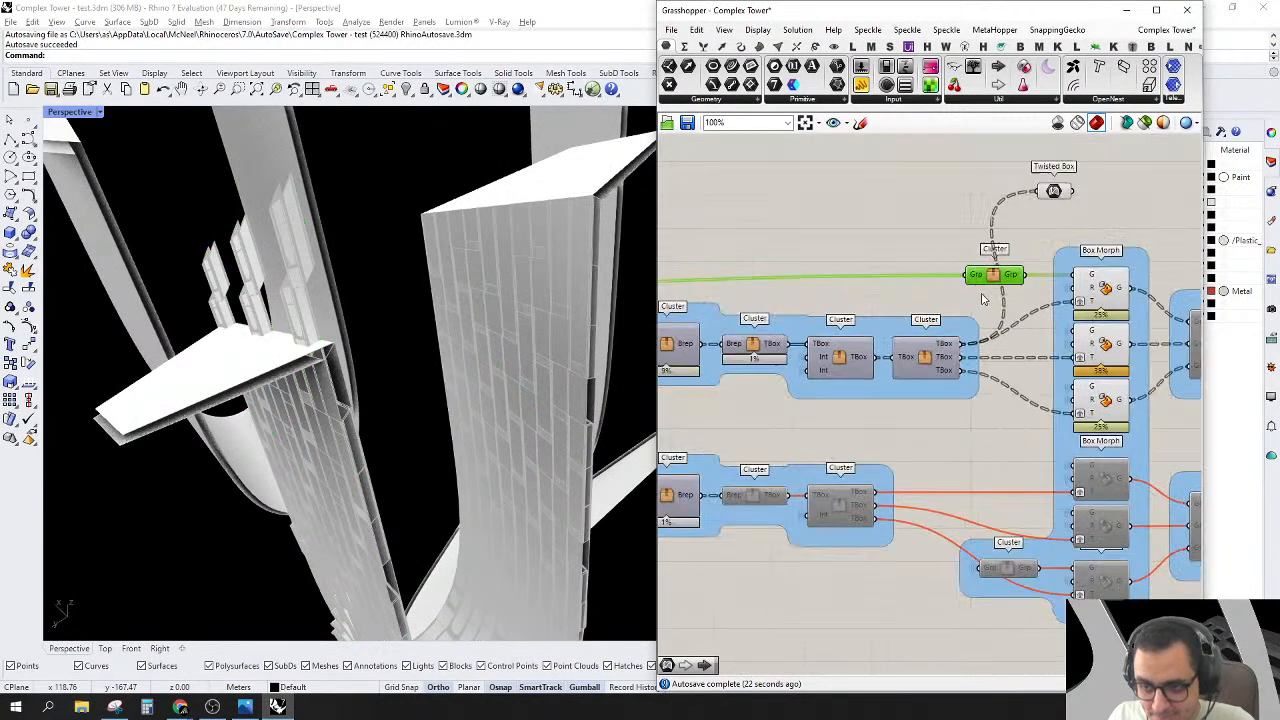
{"action": "left_click", "coordinate": [1092, 289]}
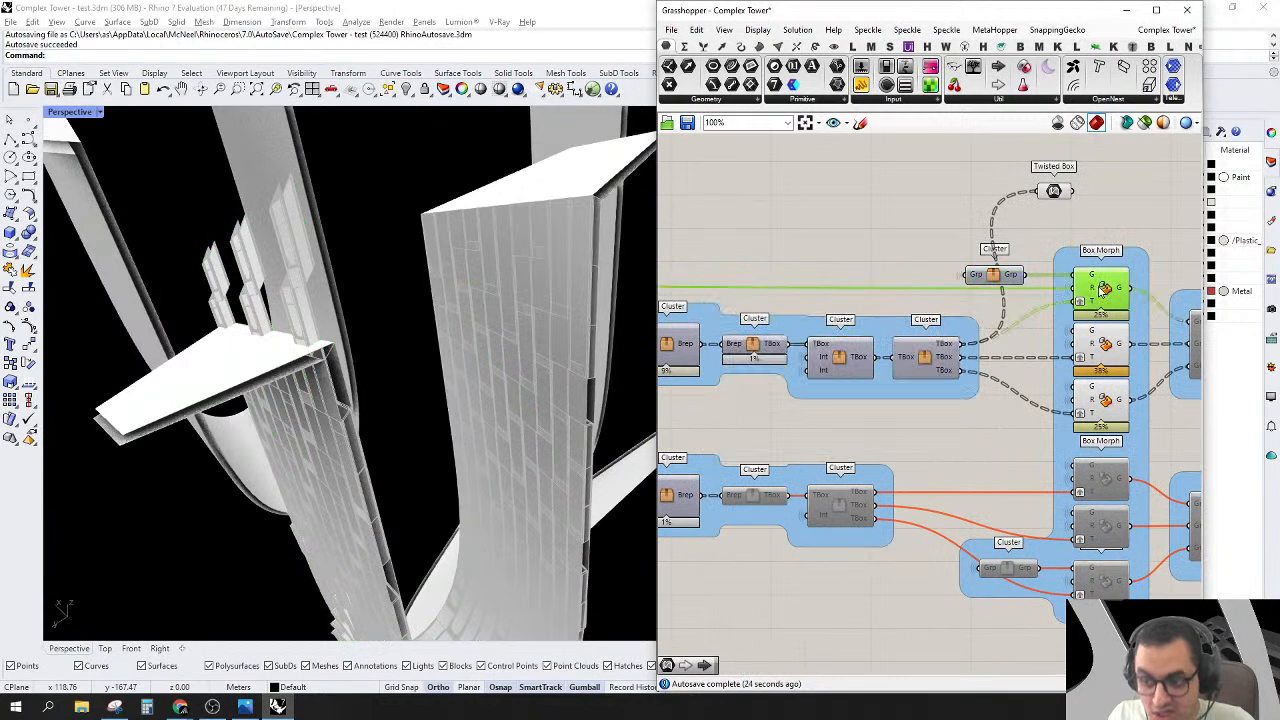
{"action": "left_click", "coordinate": [1115, 400]}
{"action": "scroll", "coordinate": [1120, 400], "scroll_direction": "up", "scroll_amount": 2}
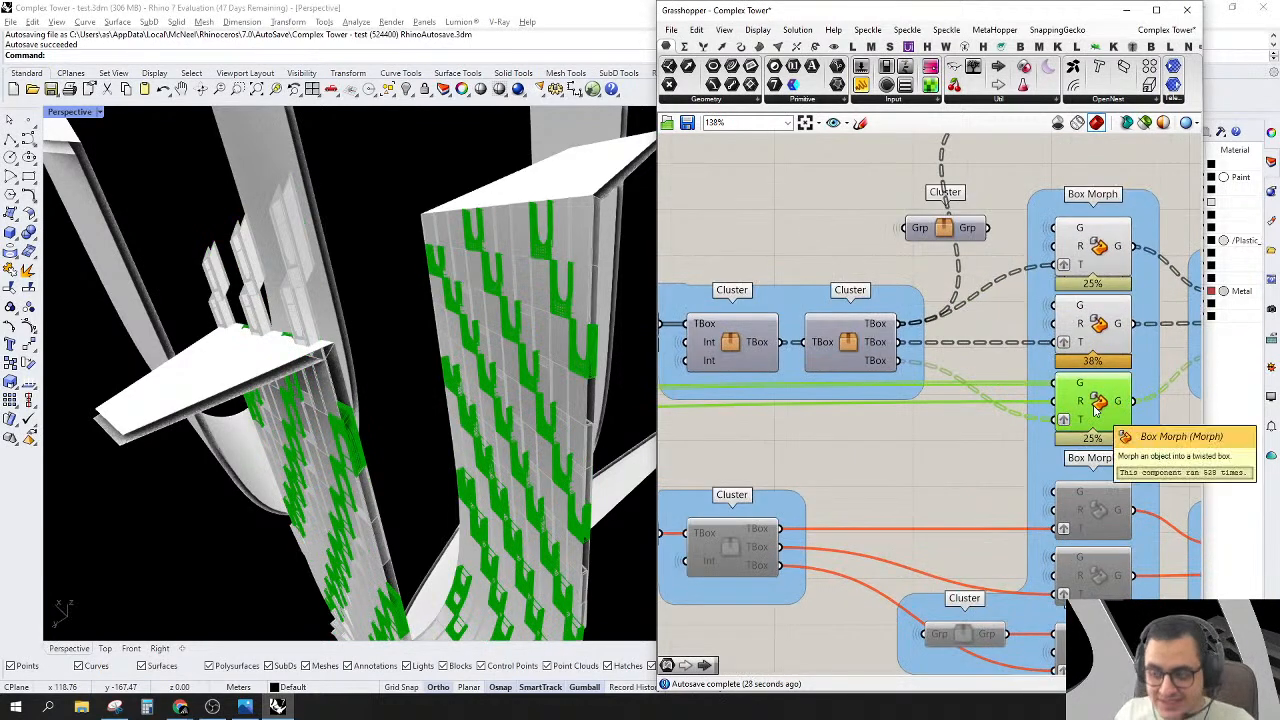
{"action": "left_click", "coordinate": [1097, 245]}
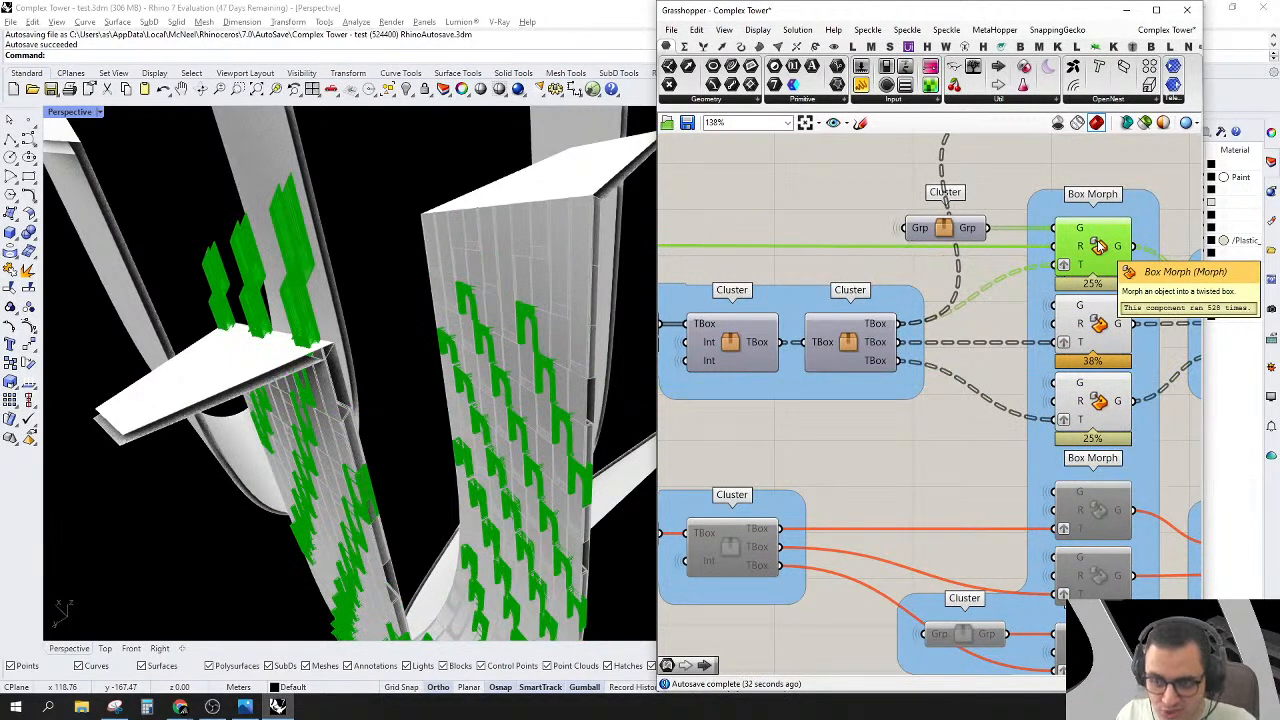
{"action": "left_click", "coordinate": [943, 236]}
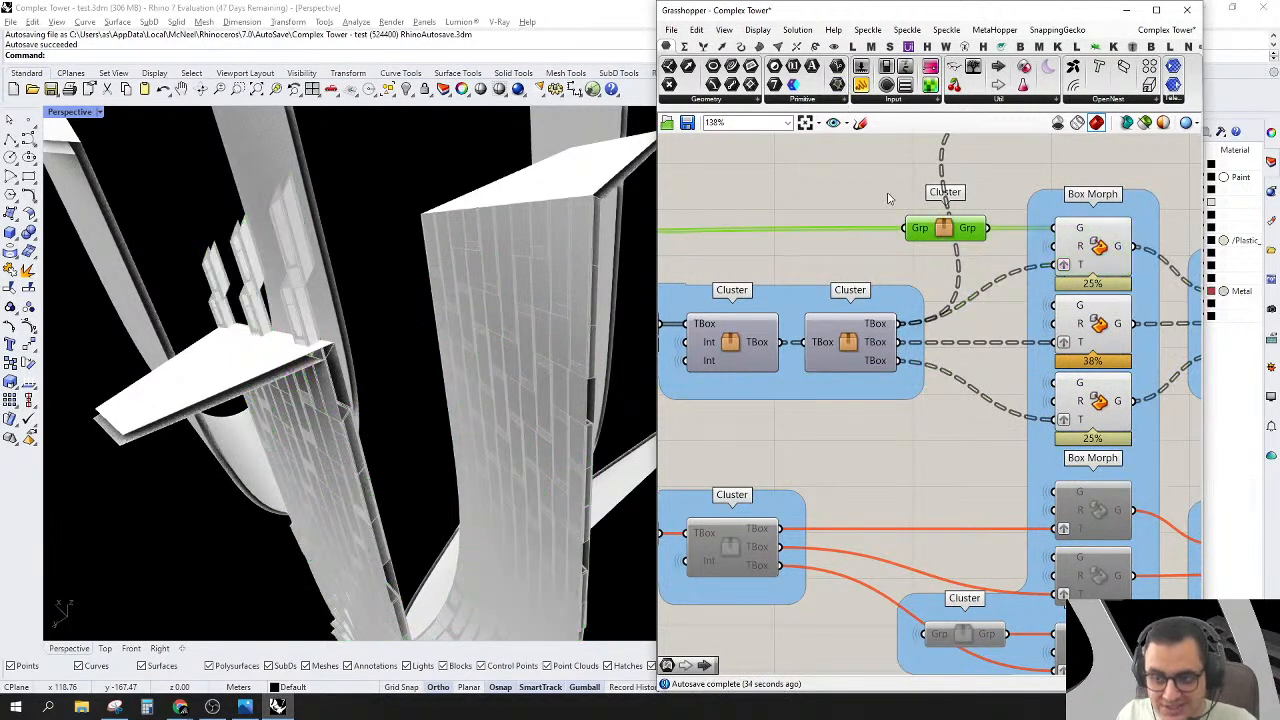
{"action": "left_click", "coordinate": [1097, 405], "text": "shift"}
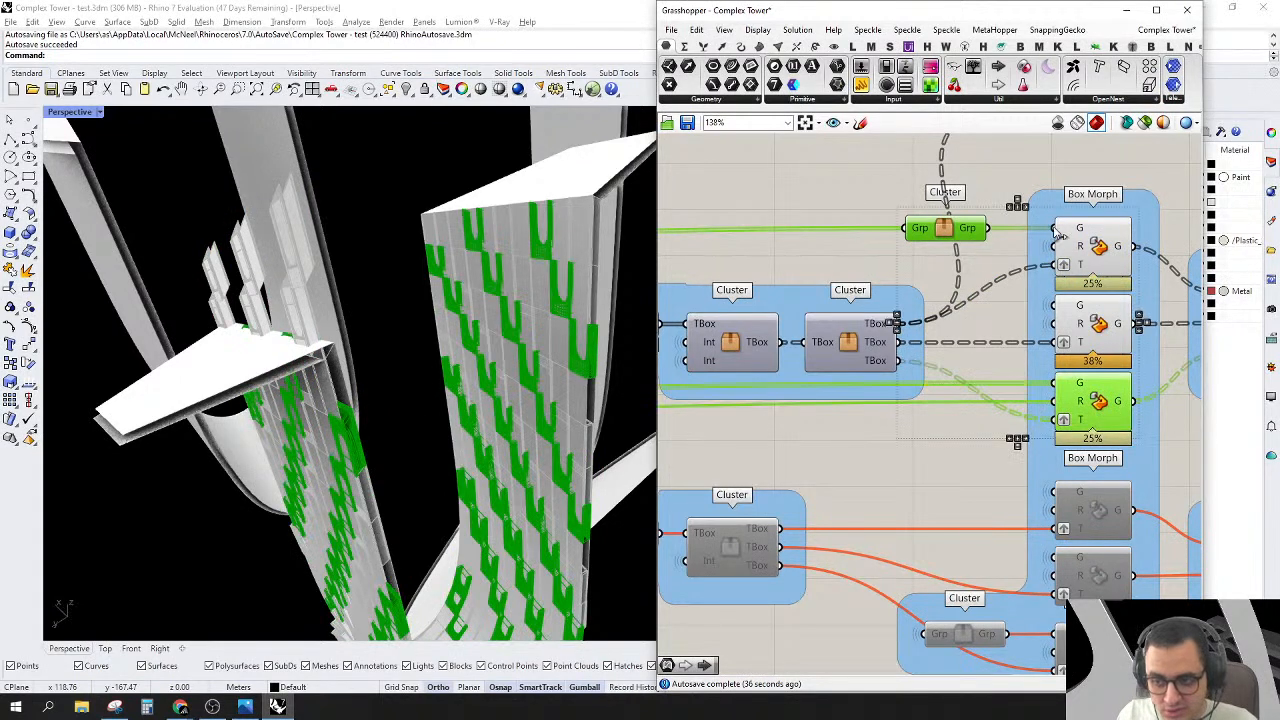
{"action": "left_click", "coordinate": [1087, 251]}
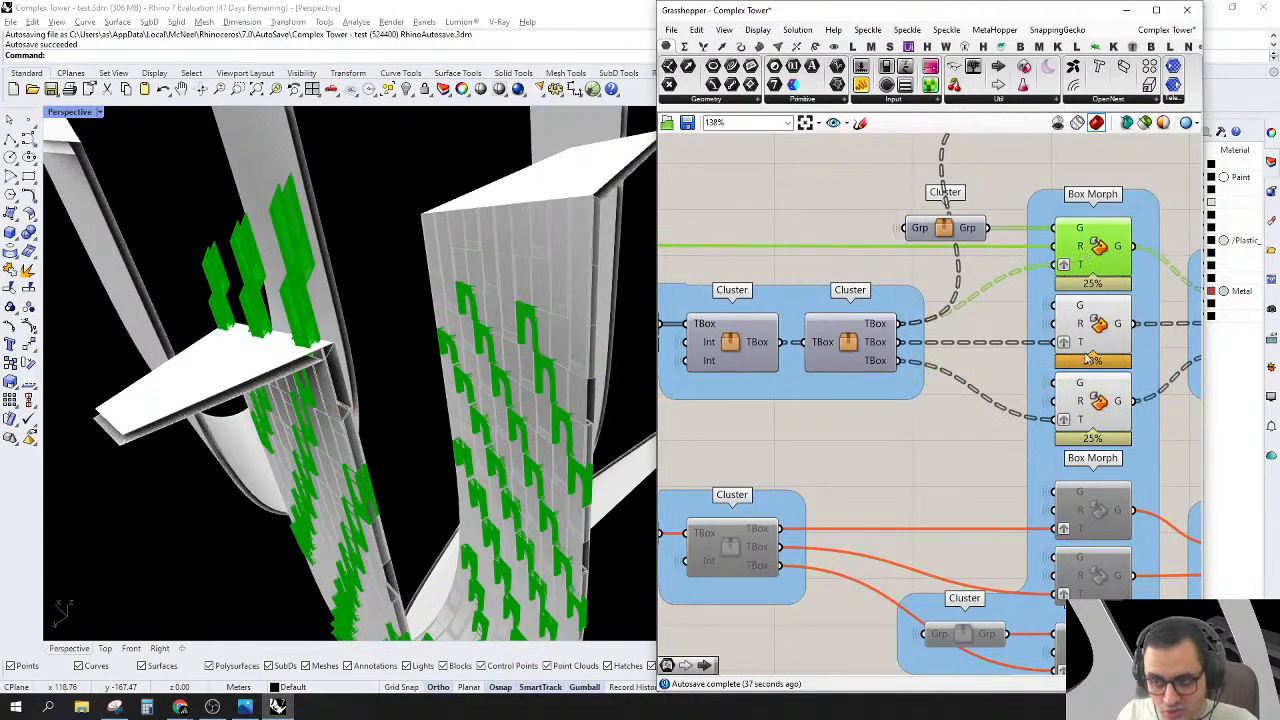
{"action": "left_click", "coordinate": [1097, 403], "text": "shift"}
{"action": "scroll", "coordinate": [1033, 263], "scroll_direction": "down", "scroll_amount": 2}
{"action": "scroll", "coordinate": [1033, 263], "scroll_direction": "up", "scroll_amount": 2}
{"action": "left_click", "coordinate": [1033, 263]}
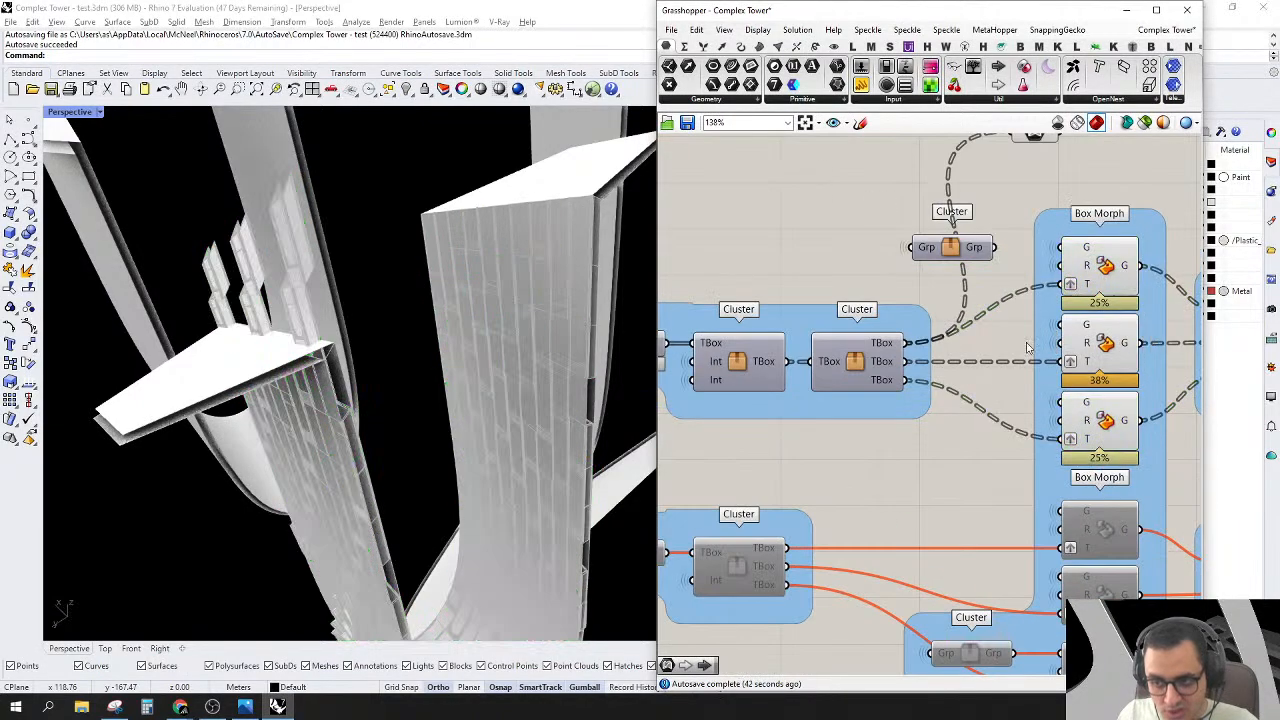
Step: Rewire the Grp cluster above the first Box Morph to take its input from the geometry parameter below the Merge component
{"action": "left_click", "coordinate": [953, 245]}
{"action": "scroll", "coordinate": [970, 247], "scroll_direction": "down", "scroll_amount": 9}
{"action": "right_click_drag", "start_coordinate": [672, 300], "coordinate": [893, 290]}
{"action": "scroll", "coordinate": [891, 289], "scroll_direction": "up", "scroll_amount": 8}
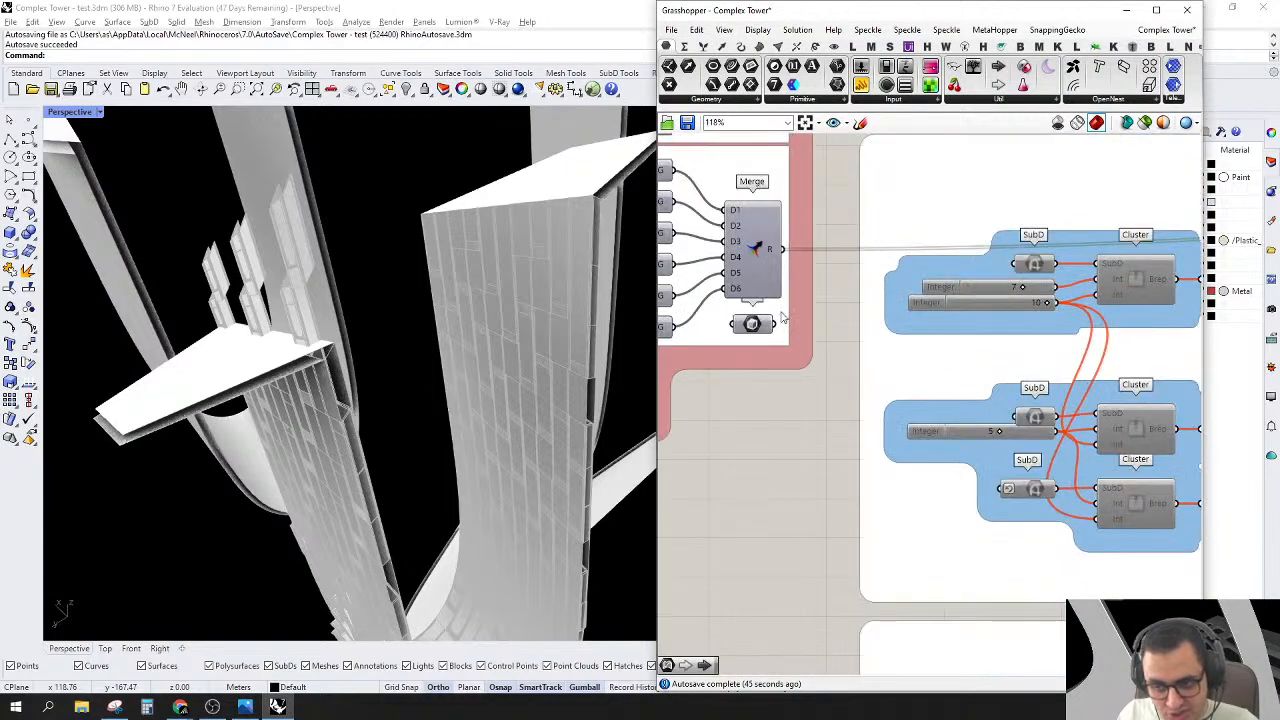
{"action": "scroll", "coordinate": [775, 333], "scroll_direction": "down", "scroll_amount": 9}
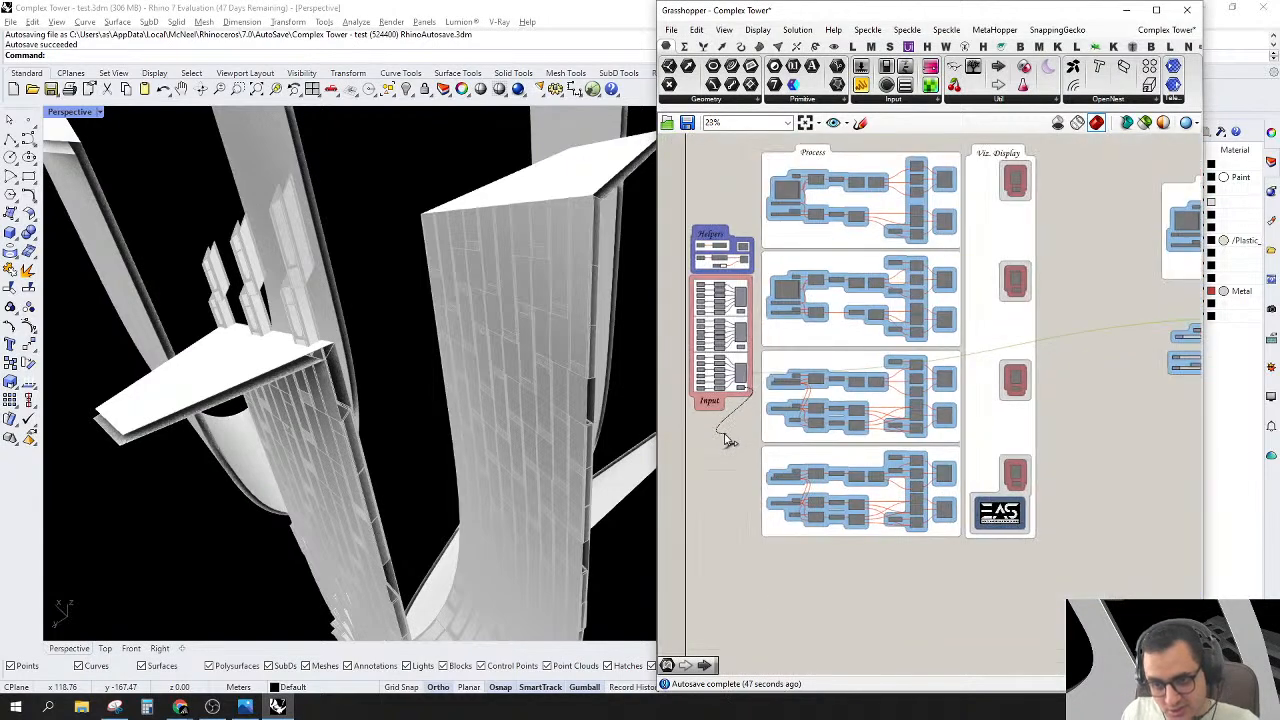
{"action": "scroll", "coordinate": [1180, 316], "scroll_direction": "up", "scroll_amount": 3}
{"action": "scroll", "coordinate": [1075, 397], "scroll_direction": "up", "scroll_amount": 5}
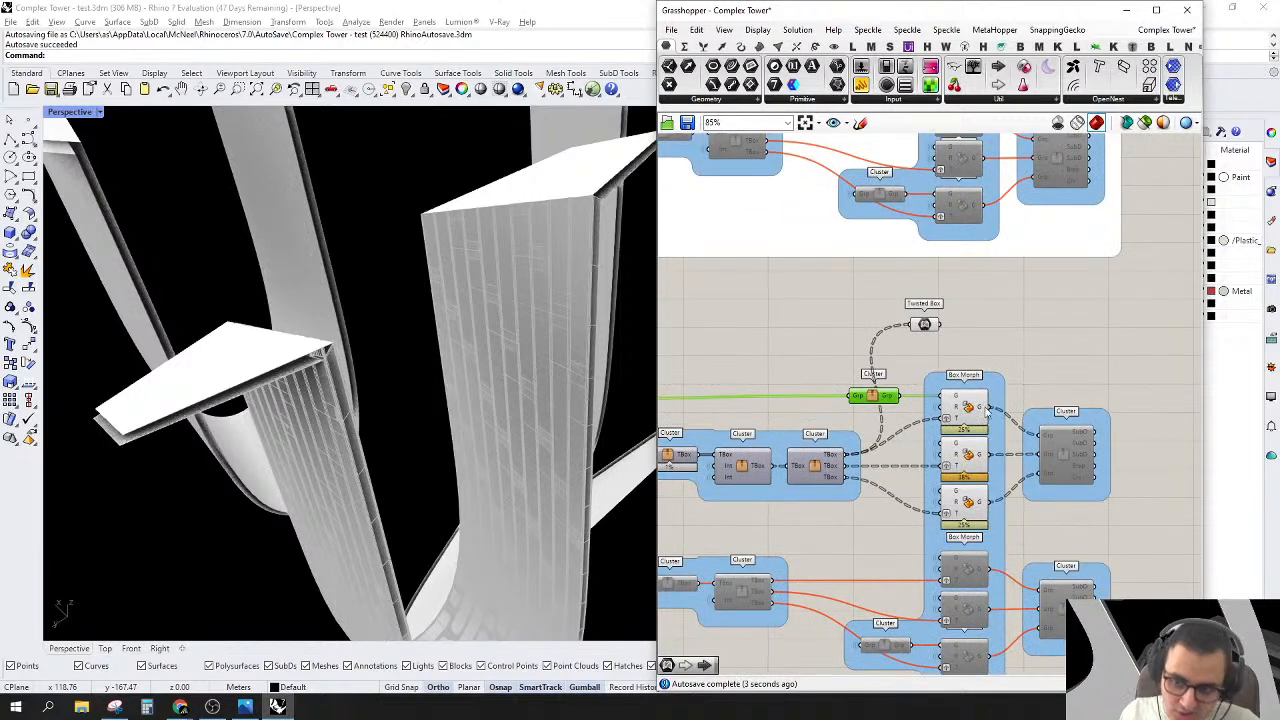
Step: Check the three upper Box Morphs' modules together on the tower strip, up close and from a distance
{"action": "right_click_drag", "start_coordinate": [983, 400], "coordinate": [1024, 281]}
{"action": "left_click_drag", "start_coordinate": [962, 244], "coordinate": [1047, 440]}
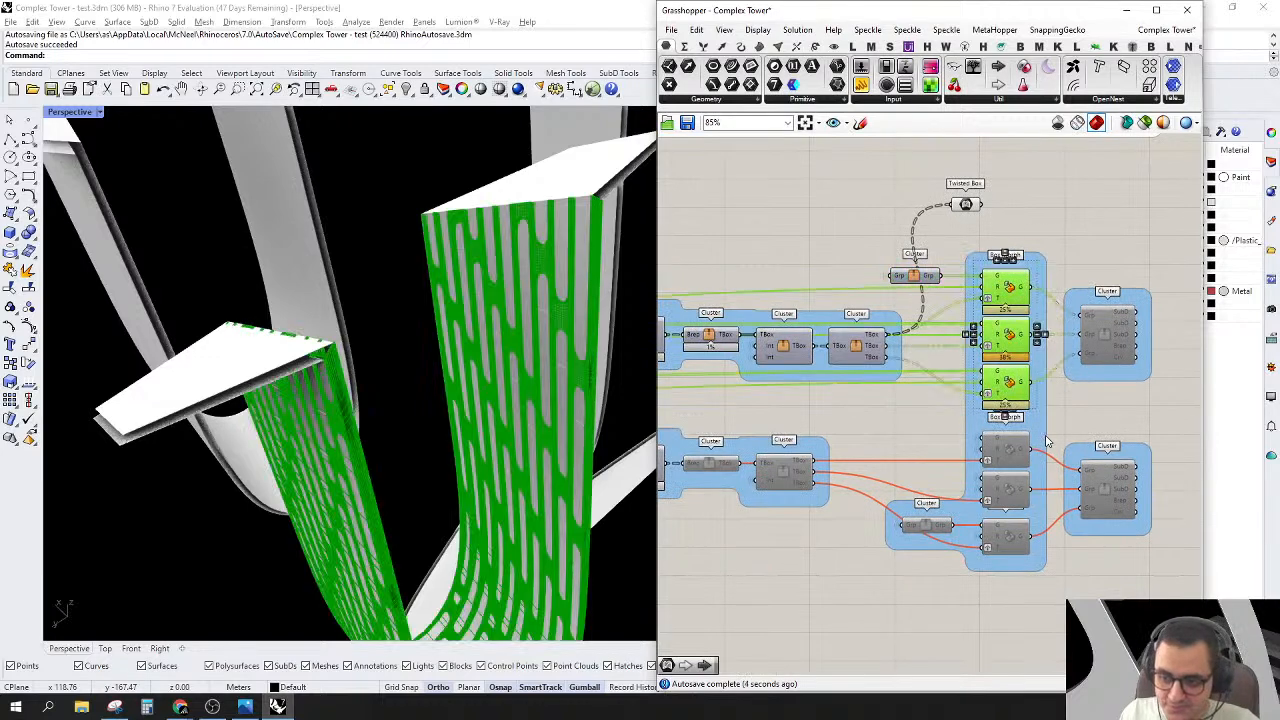
{"action": "scroll", "coordinate": [487, 252], "scroll_direction": "up", "scroll_amount": 6}
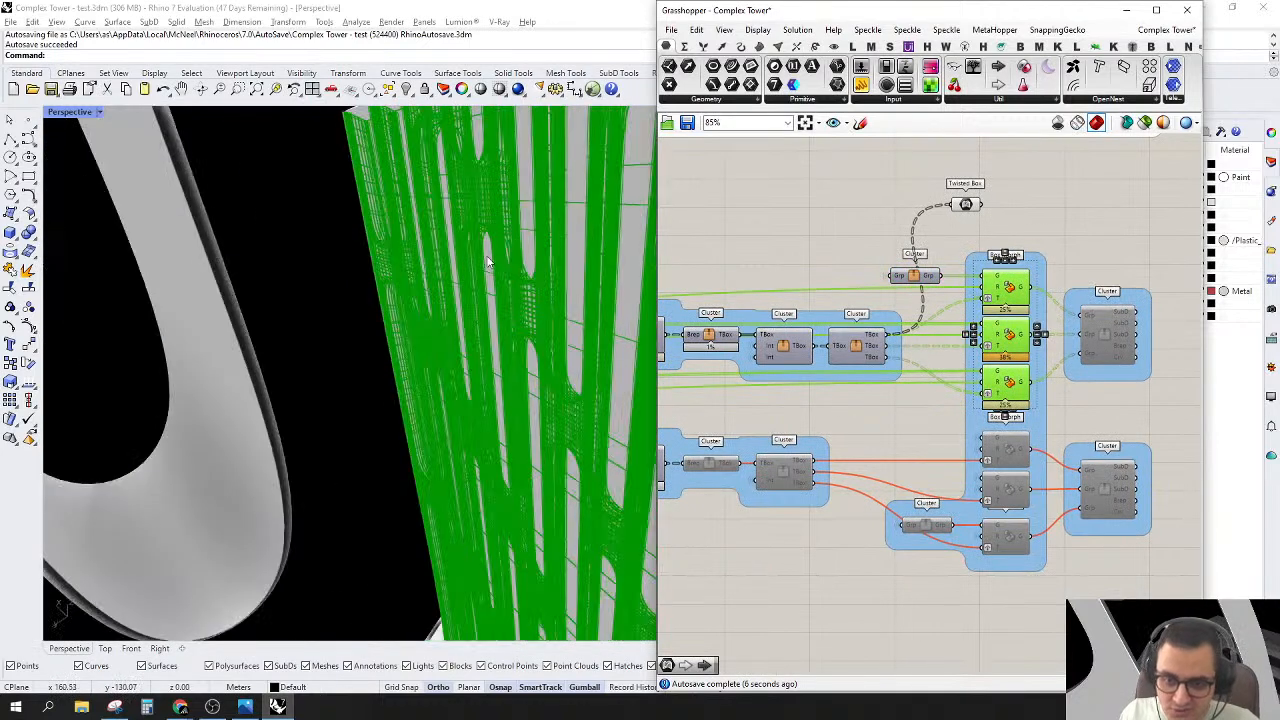
{"action": "scroll", "coordinate": [487, 252], "scroll_direction": "down", "scroll_amount": 6}
{"action": "scroll", "coordinate": [941, 224], "scroll_direction": "up", "scroll_amount": 1}
Step: Delete the Twisted Box parameter above the Box Morphs
{"action": "left_click", "coordinate": [941, 224]}
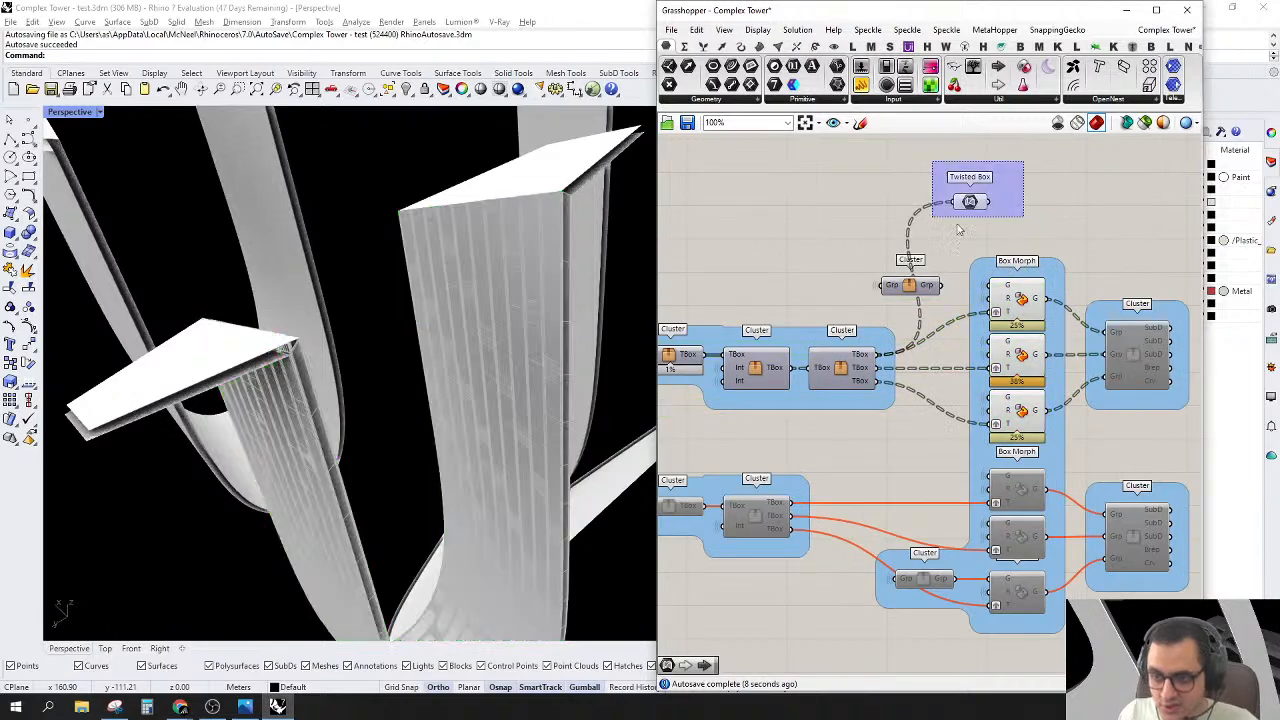
{"action": "left_click_drag", "start_coordinate": [941, 219], "coordinate": [943, 221]}
{"action": "right_click_drag", "start_coordinate": [970, 236], "coordinate": [903, 234]}
{"action": "key", "text": "Delete"}
Step: Turn off the viewport preview of the three upper Box Morph components
{"action": "left_click_drag", "start_coordinate": [859, 241], "coordinate": [1023, 524]}
{"action": "right_click", "coordinate": [1003, 242]}
{"action": "left_click", "coordinate": [1021, 264]}
{"action": "left_click", "coordinate": [1097, 281]}
{"action": "right_click_drag", "start_coordinate": [1099, 282], "coordinate": [1027, 253]}
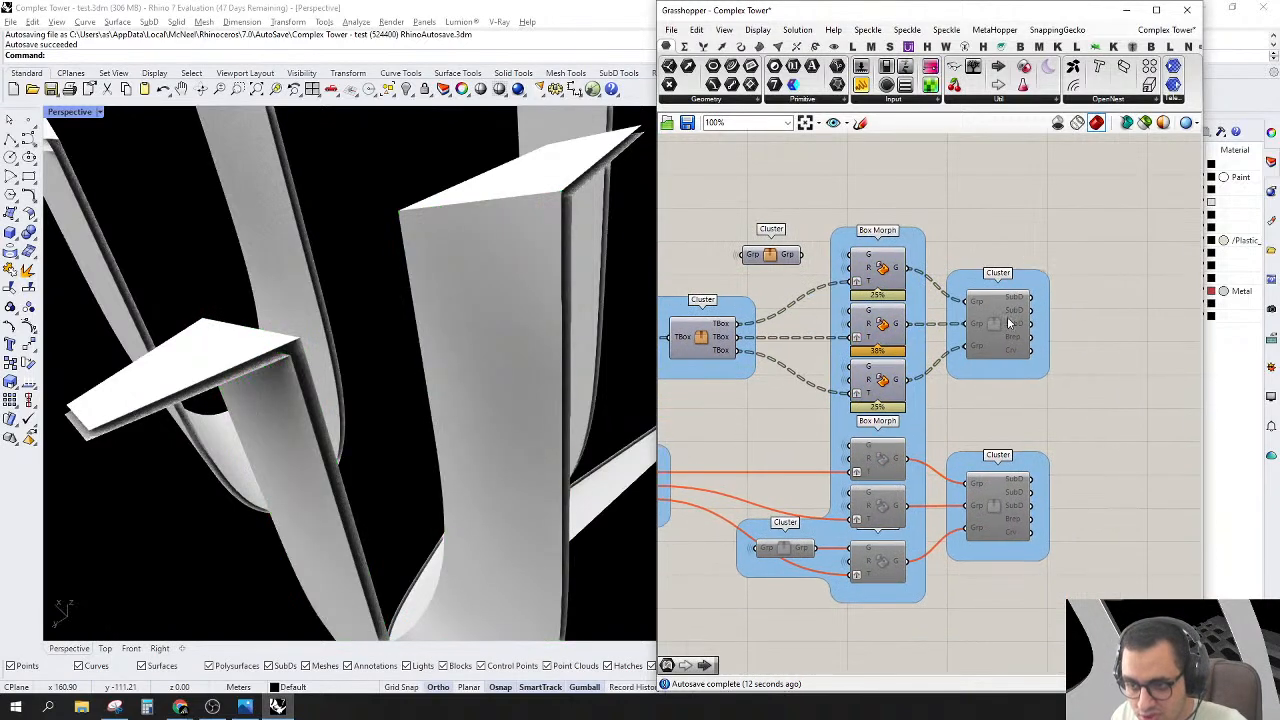
Step: Hide the SD-Rh layer in Rhino and return to the Grasshopper definition
{"action": "right_click", "coordinate": [990, 318]}
{"action": "left_click", "coordinate": [1023, 371]}
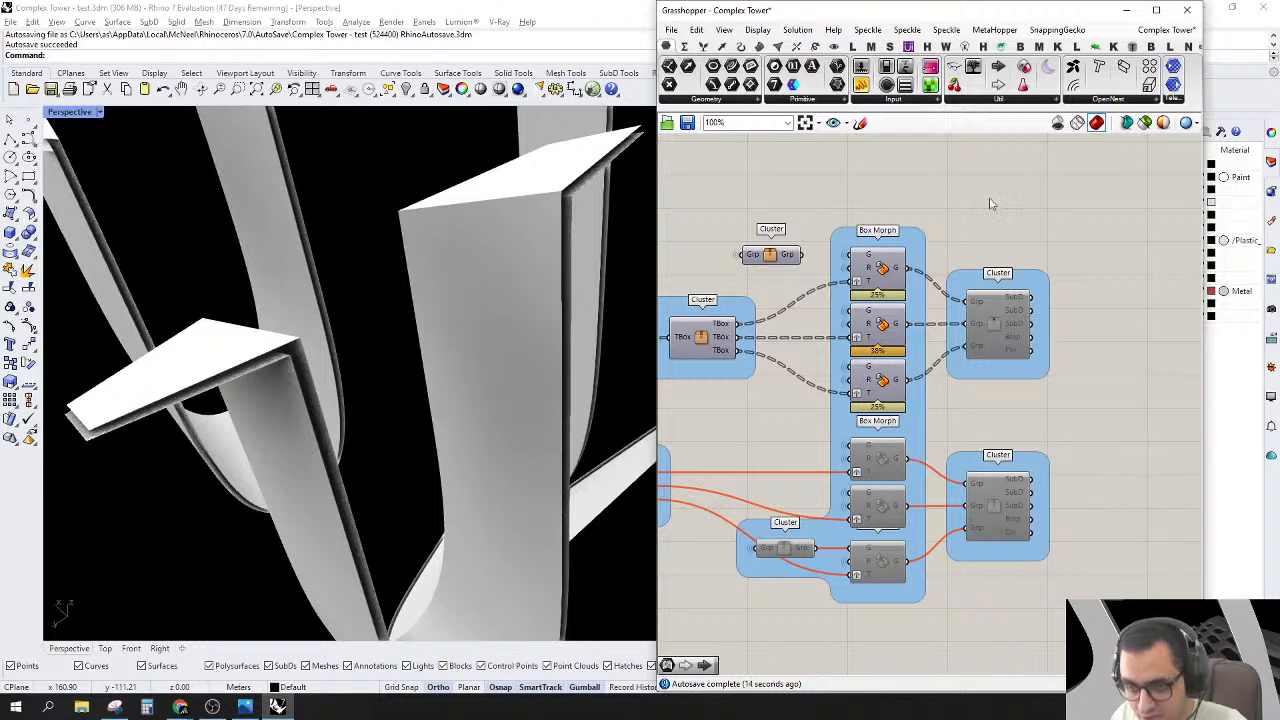
{"action": "double_click", "coordinate": [921, 16]}
{"action": "left_click", "coordinate": [1188, 265]}
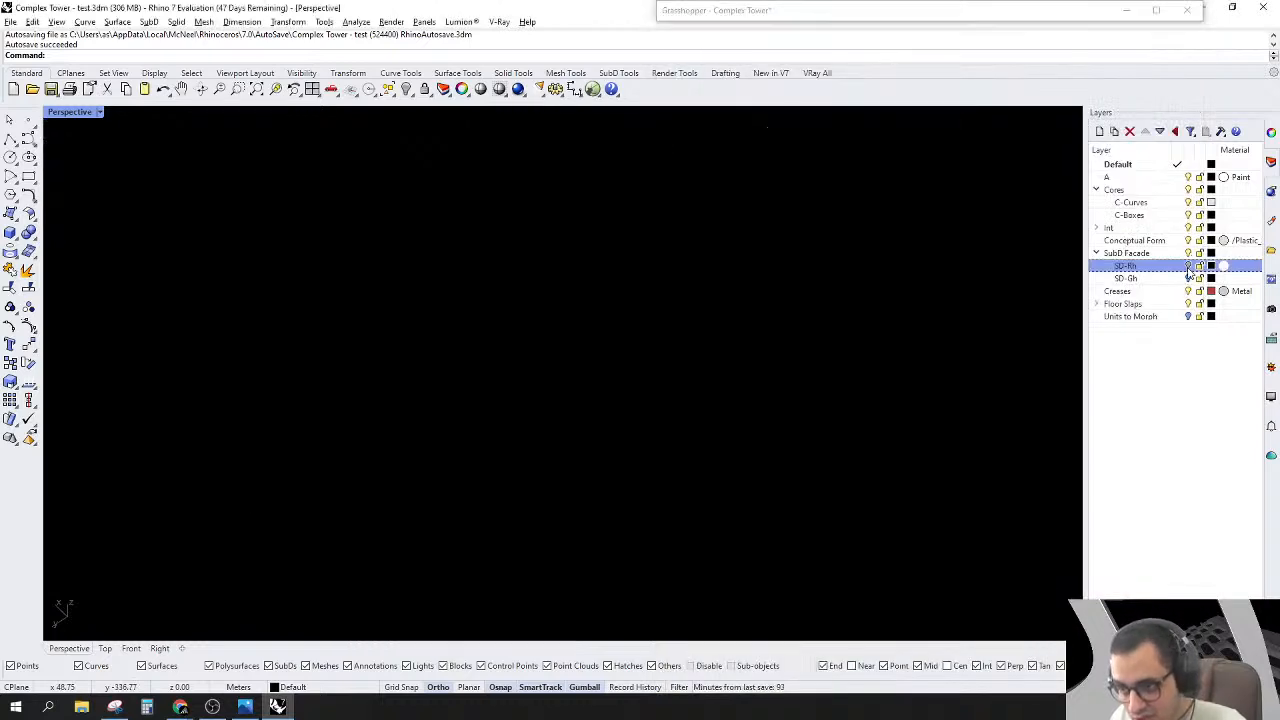
{"action": "double_click", "coordinate": [1041, 12]}
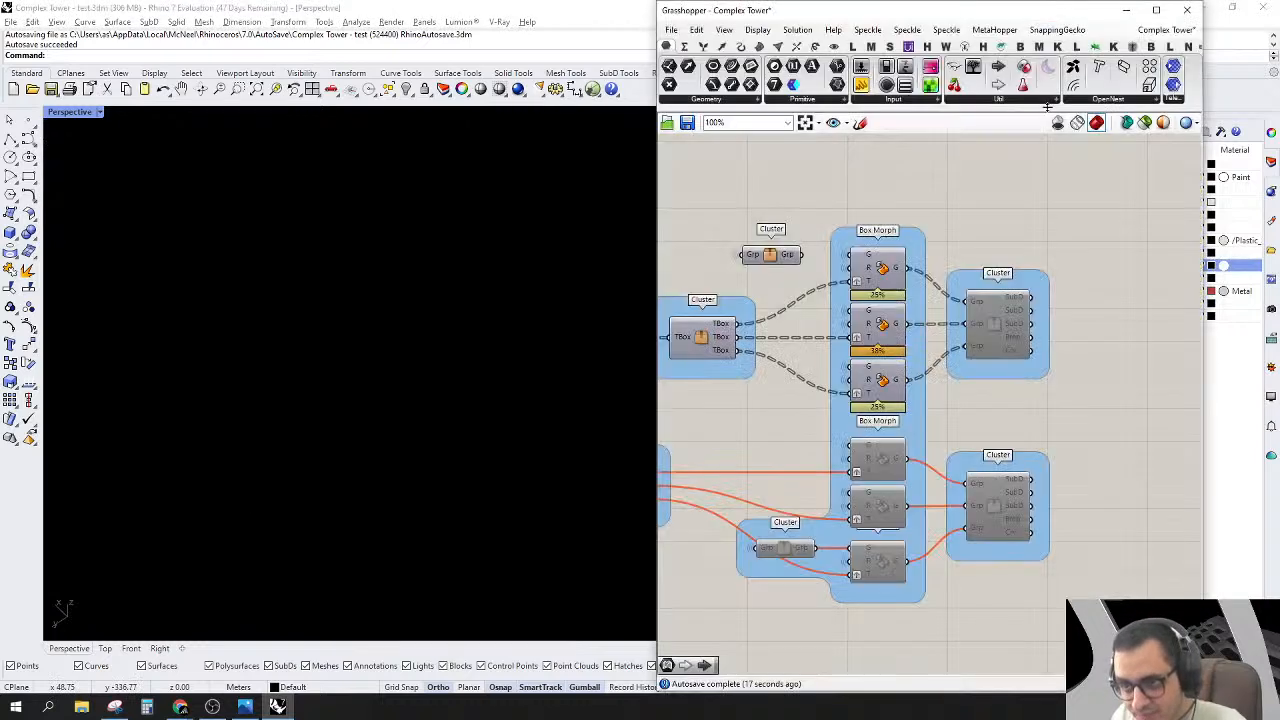
Step: Enable the Cluster that receives the three upper Box Morphs' outputs
{"action": "right_click", "coordinate": [993, 320]}
{"action": "left_click", "coordinate": [1112, 368]}
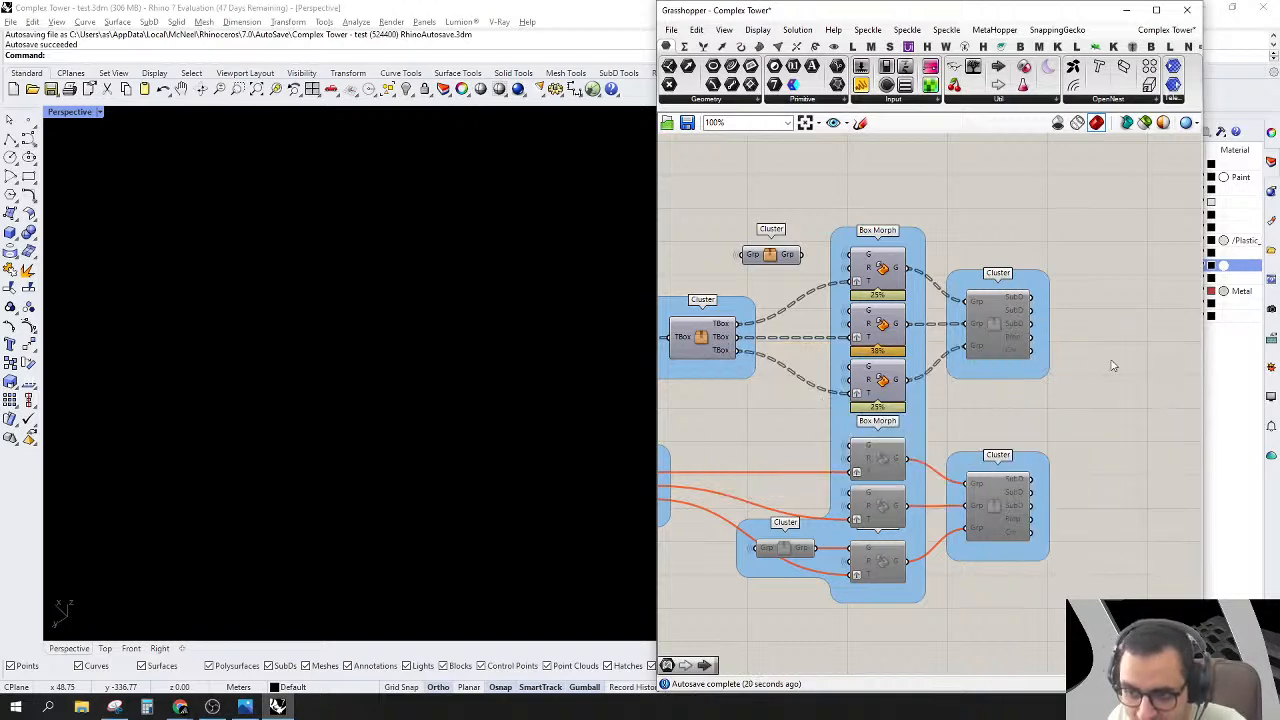
{"action": "right_click_drag", "start_coordinate": [1113, 366], "coordinate": [906, 489]}
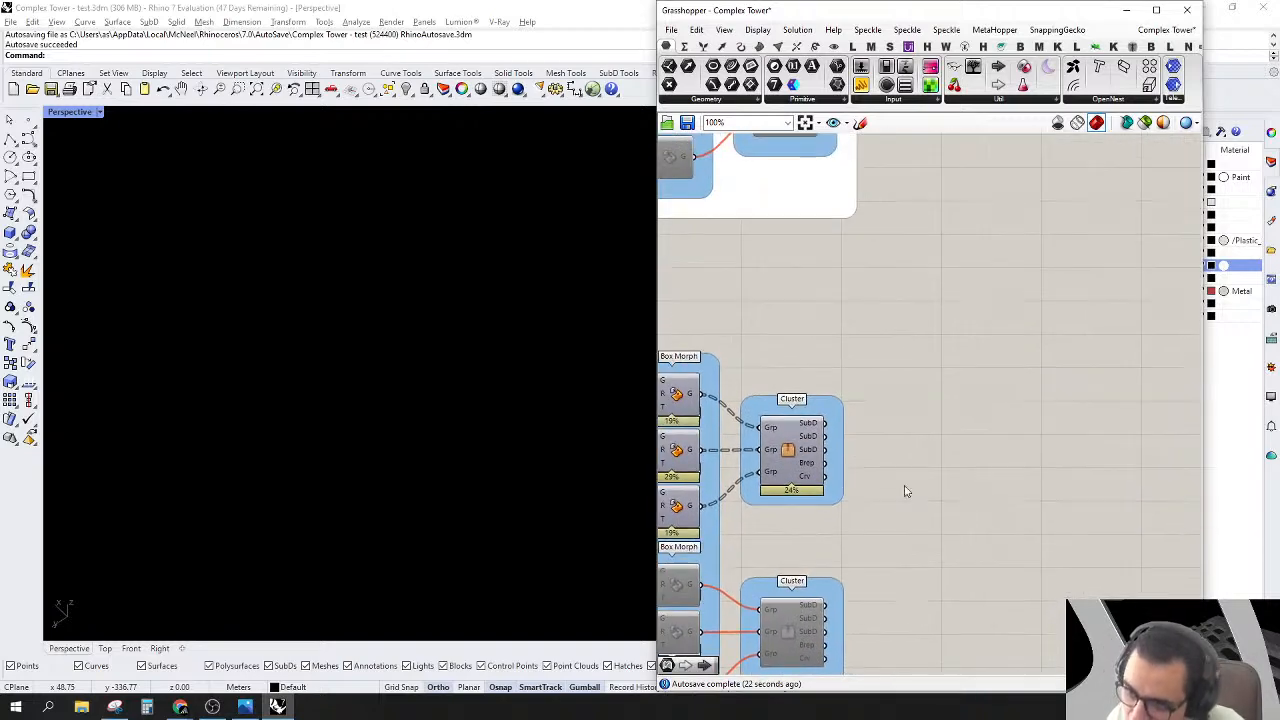
Step: Copy the display cluster from beside the framed definition above and place the copy near the newly enabled Cluster
{"action": "scroll", "coordinate": [980, 385], "scroll_direction": "down", "scroll_amount": 2}
{"action": "right_click_drag", "start_coordinate": [949, 231], "coordinate": [968, 385]}
{"action": "scroll", "coordinate": [1087, 212], "scroll_direction": "up", "scroll_amount": 2}
{"action": "left_click_drag", "start_coordinate": [1087, 198], "coordinate": [950, 326]}
{"action": "right_click_drag", "start_coordinate": [900, 348], "coordinate": [914, 287]}
{"action": "left_click", "coordinate": [965, 347]}
{"action": "left_click", "coordinate": [1051, 178]}
{"action": "scroll", "coordinate": [1051, 178], "scroll_direction": "down", "scroll_amount": 4}
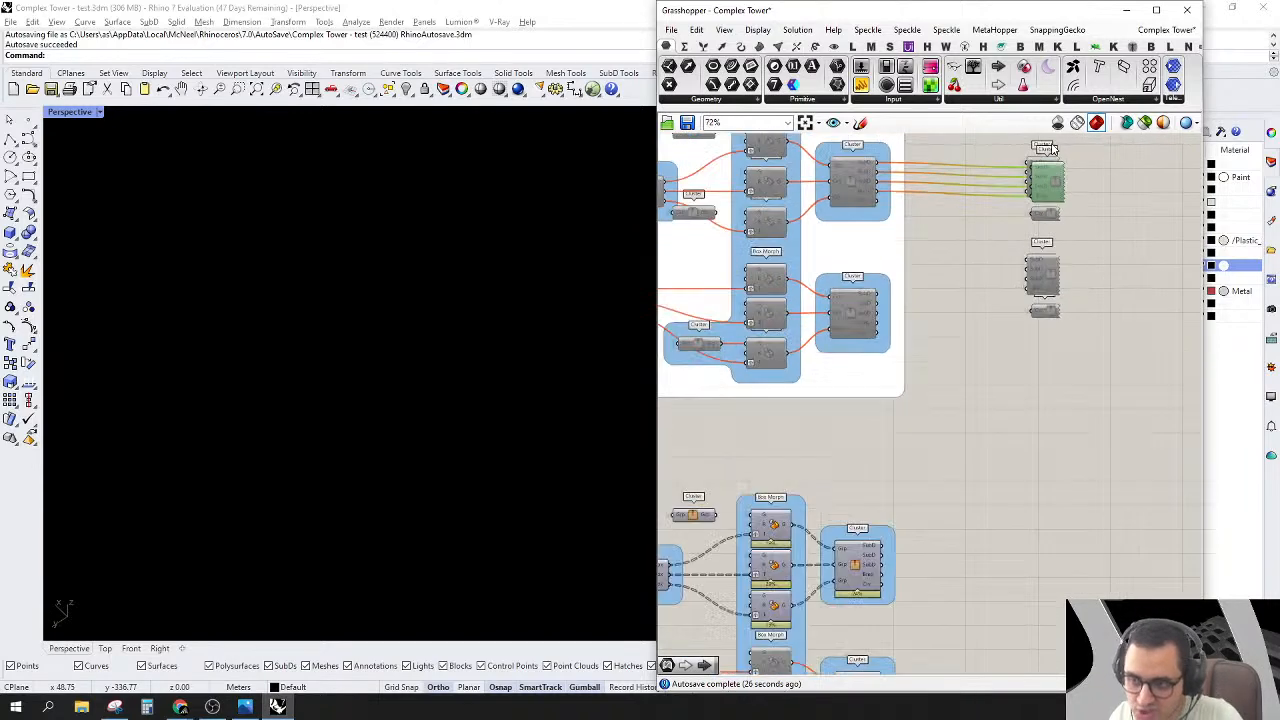
{"action": "left_click_drag", "start_coordinate": [1055, 177], "coordinate": [1024, 394], "text": "alt"}
Step: Position the copied display cluster beside the enabled Cluster, with its three SubD inputs and Brep input wired to the matching outputs
{"action": "scroll", "coordinate": [1022, 405], "scroll_direction": "up", "scroll_amount": 5}
{"action": "scroll", "coordinate": [1089, 365], "scroll_direction": "up", "scroll_amount": 3}
{"action": "left_click_drag", "start_coordinate": [1033, 253], "coordinate": [1010, 448]}
Step: Open the copied display cluster to inspect its material preview components, and return to the main definition
{"action": "right_click", "coordinate": [1010, 457]}
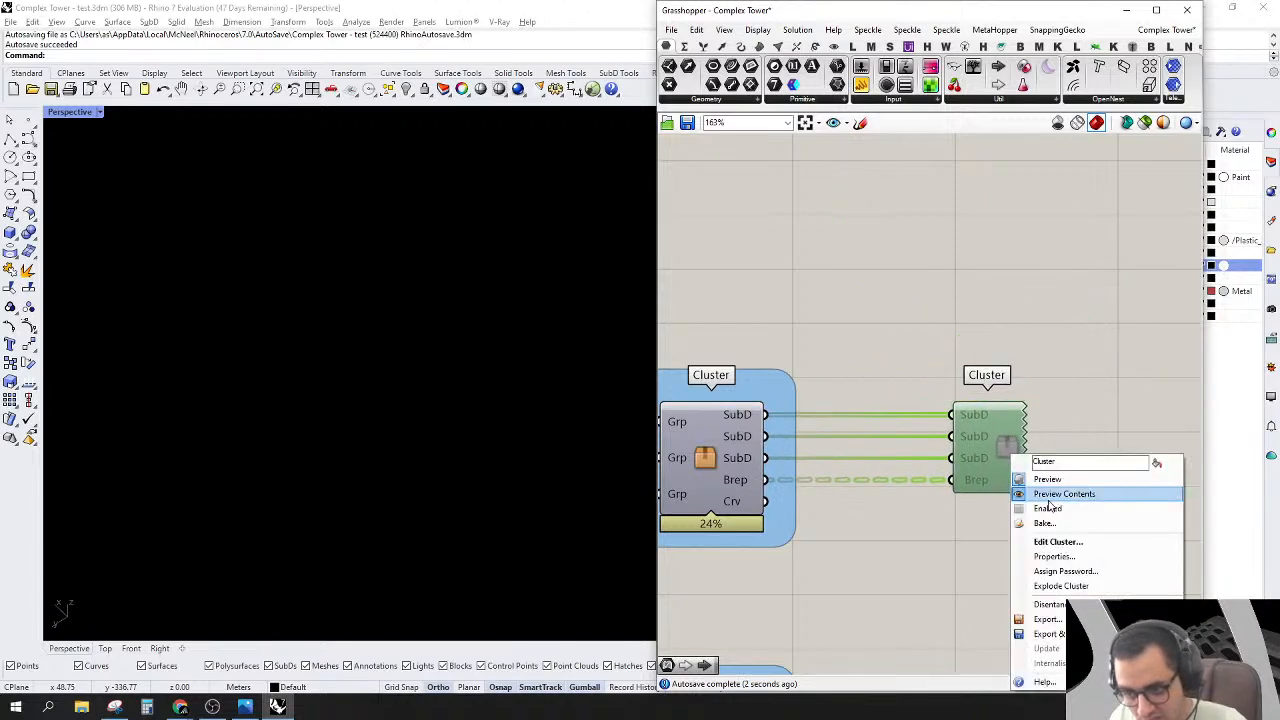
{"action": "left_click", "coordinate": [1047, 498]}
{"action": "double_click", "coordinate": [1010, 450]}
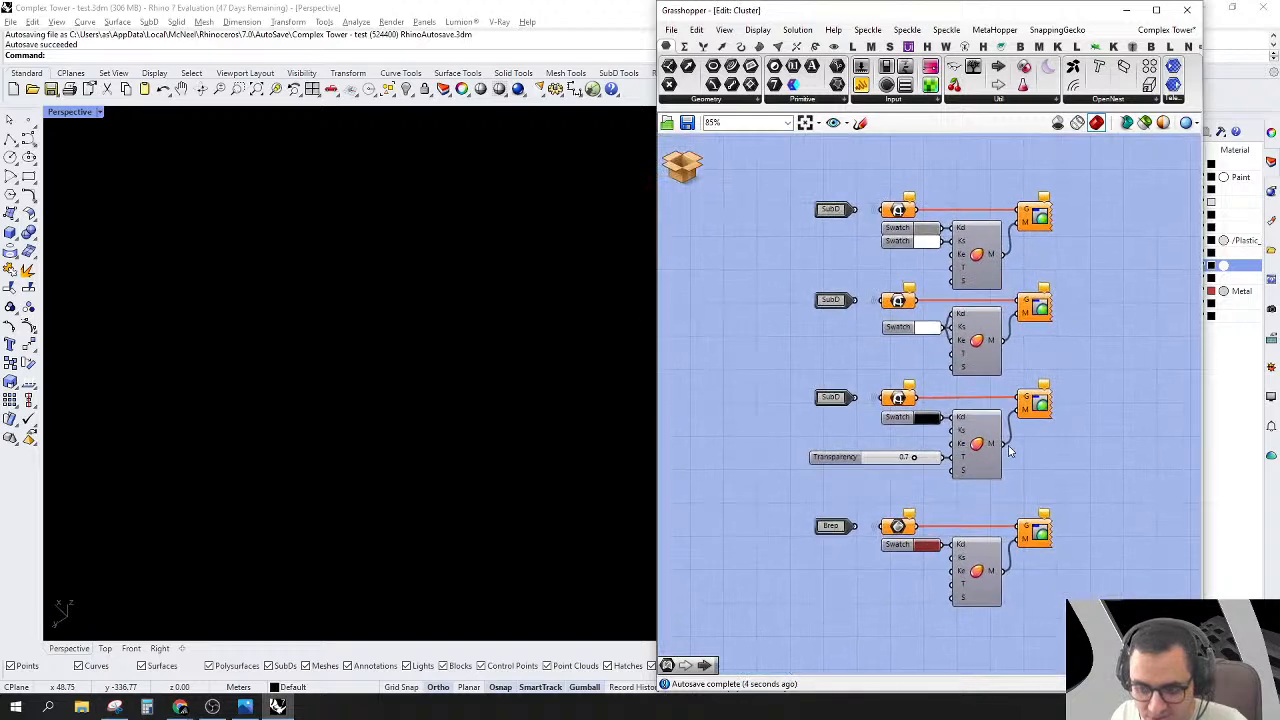
{"action": "left_click", "coordinate": [683, 162]}
{"action": "left_click", "coordinate": [720, 193]}
{"action": "left_click", "coordinate": [983, 374]}
Step: Enable the copied display cluster
{"action": "right_click", "coordinate": [990, 438]}
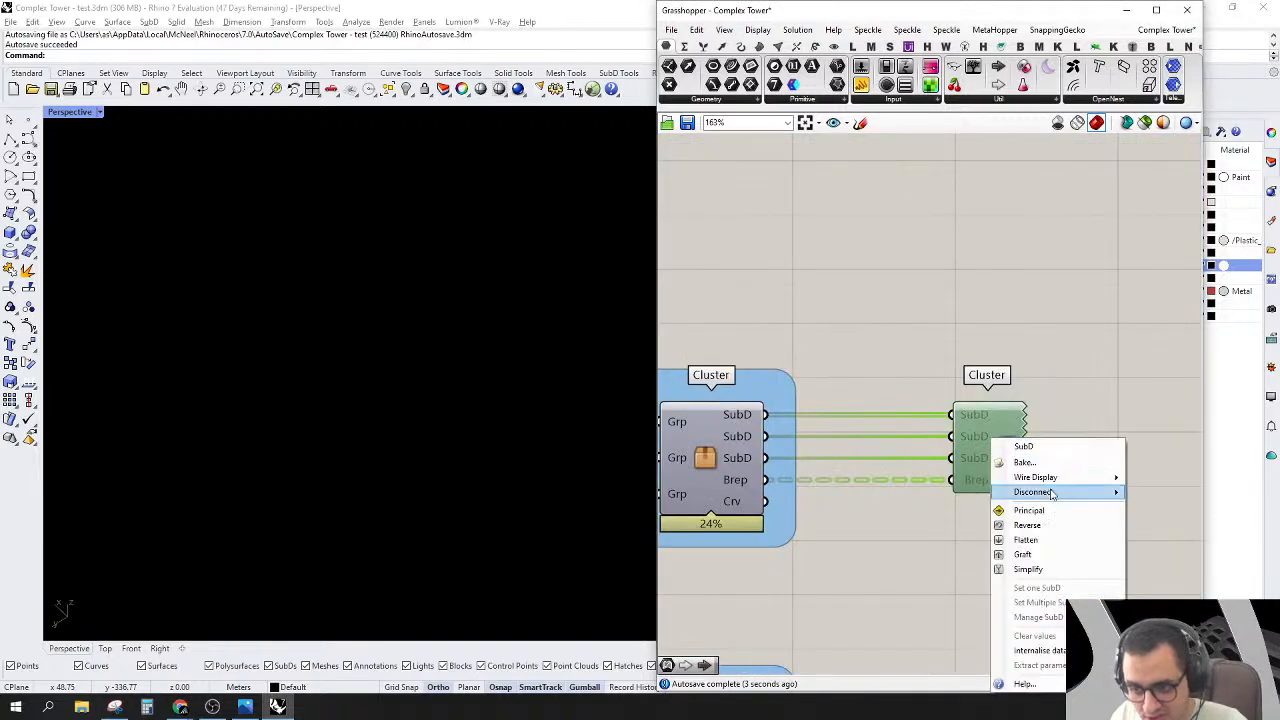
{"action": "right_click", "coordinate": [1000, 427]}
{"action": "left_click", "coordinate": [1032, 482]}
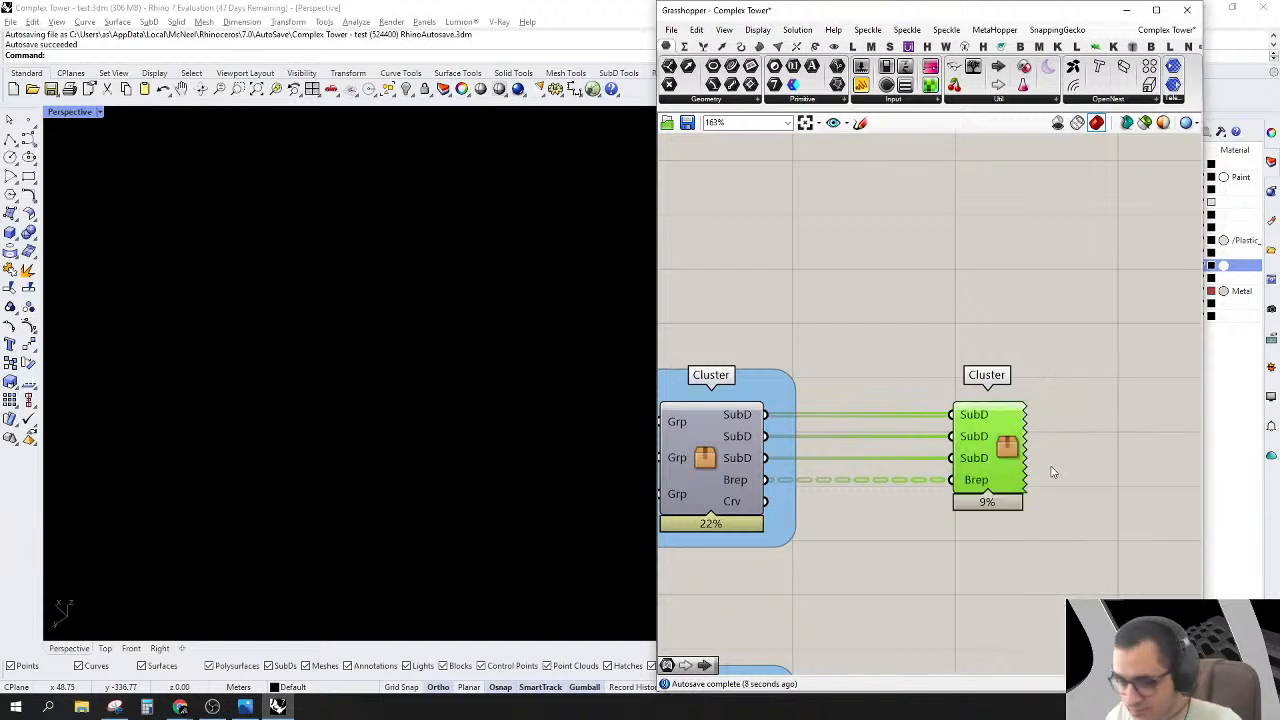
Step: Open the display cluster for editing and examine the previewed facade modules along the curved strip
{"action": "double_click", "coordinate": [975, 412]}
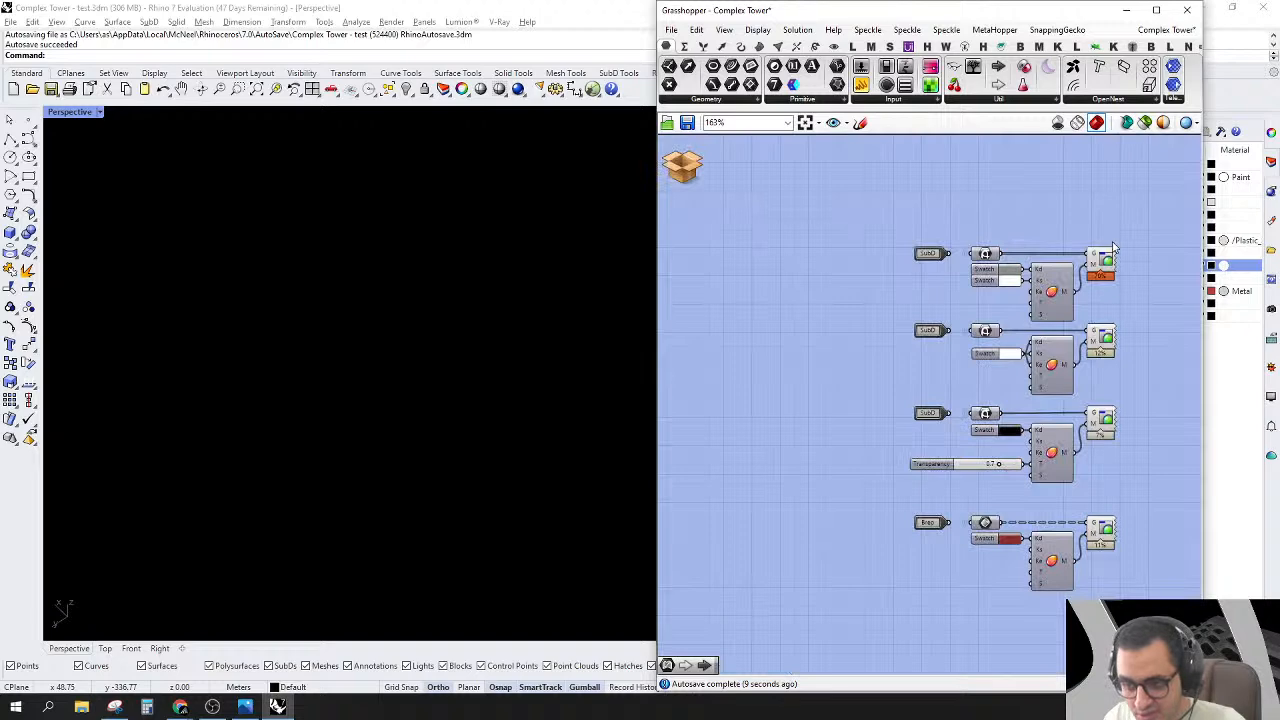
{"action": "right_click_drag", "start_coordinate": [405, 420], "coordinate": [417, 386]}
{"action": "scroll", "coordinate": [503, 221], "scroll_direction": "down", "scroll_amount": 5}
{"action": "scroll", "coordinate": [515, 408], "scroll_direction": "up", "scroll_amount": 3}
{"action": "scroll", "coordinate": [487, 412], "scroll_direction": "up", "scroll_amount": 3}
{"action": "right_click_drag", "start_coordinate": [485, 412], "coordinate": [519, 440]}
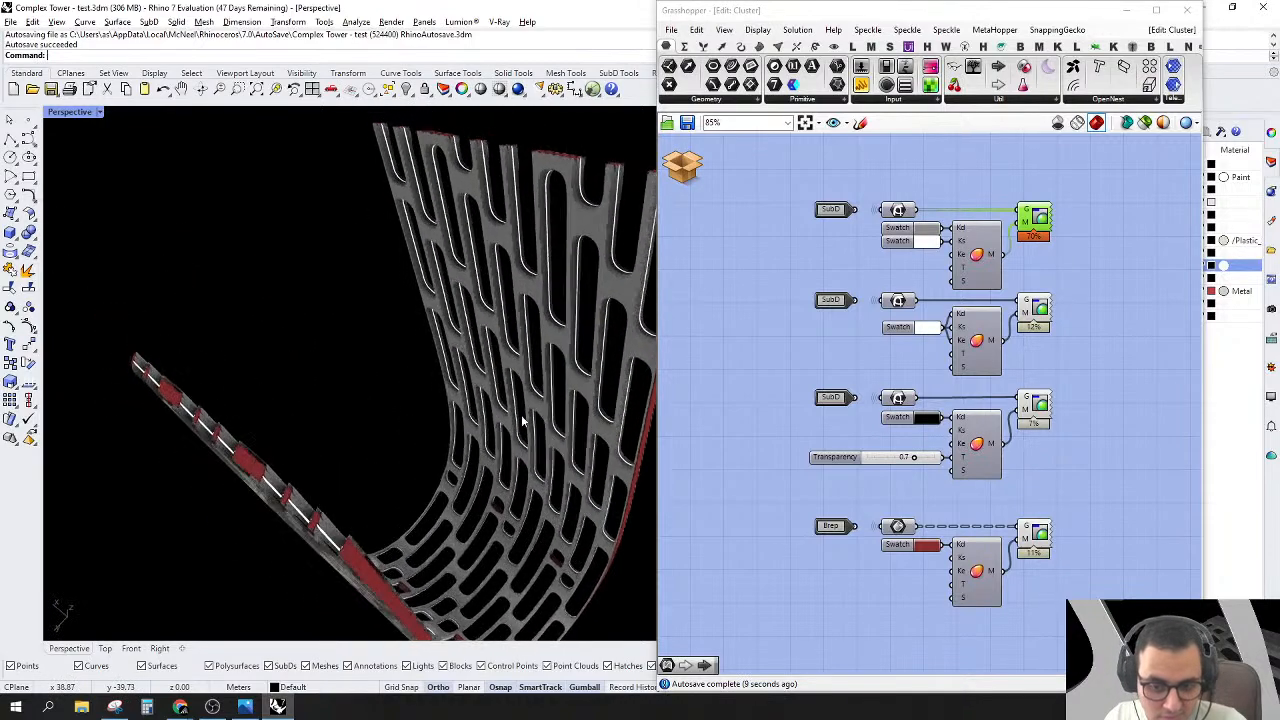
Step: Examine the mapped facade openings along the curved strip up close, and leave the display cluster without saving changes
{"action": "scroll", "coordinate": [564, 575], "scroll_direction": "up", "scroll_amount": 12}
{"action": "scroll", "coordinate": [563, 575], "scroll_direction": "down", "scroll_amount": 10}
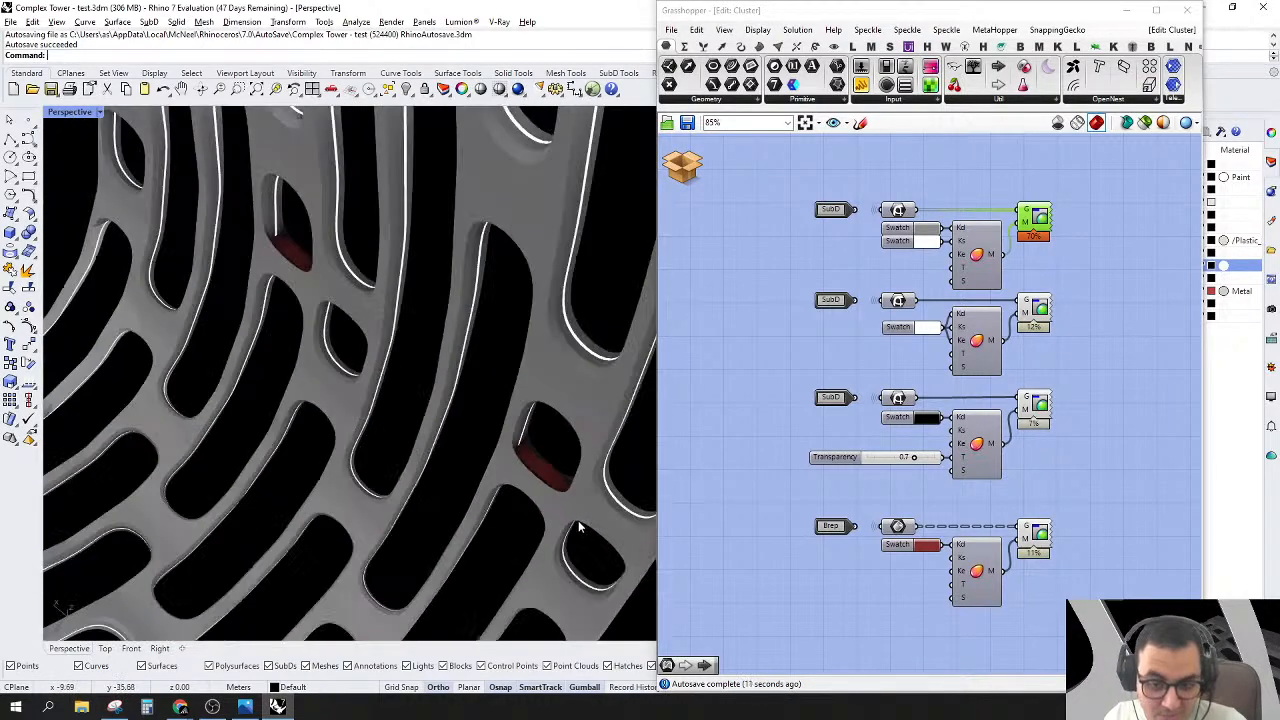
{"action": "right_click_drag", "start_coordinate": [571, 534], "coordinate": [504, 527]}
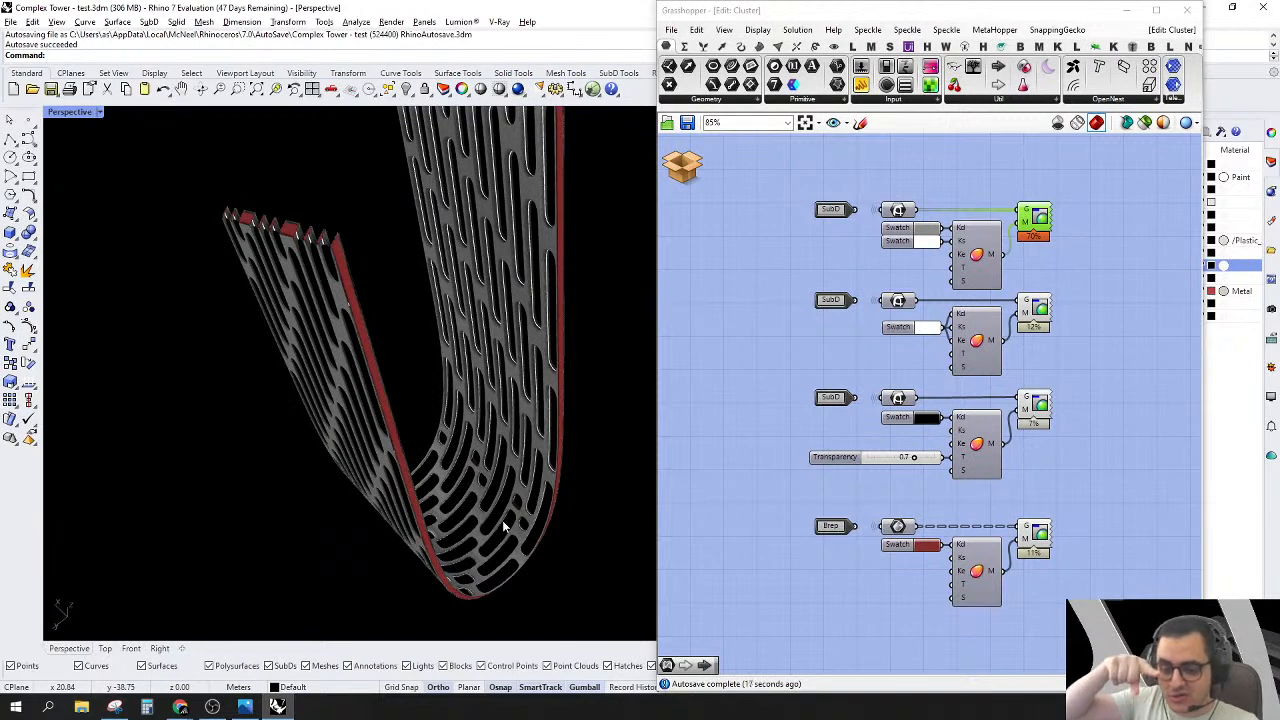
{"action": "left_click", "coordinate": [685, 168]}
{"action": "left_click", "coordinate": [711, 207]}
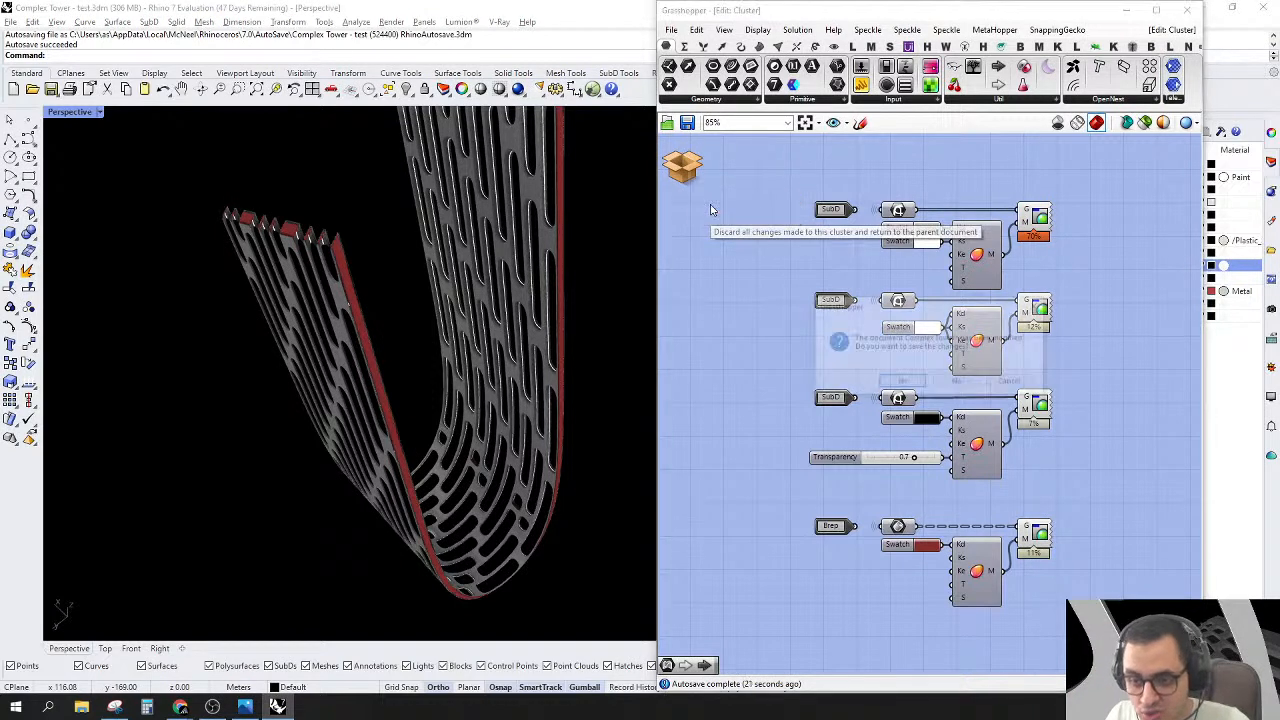
{"action": "left_click", "coordinate": [958, 383]}
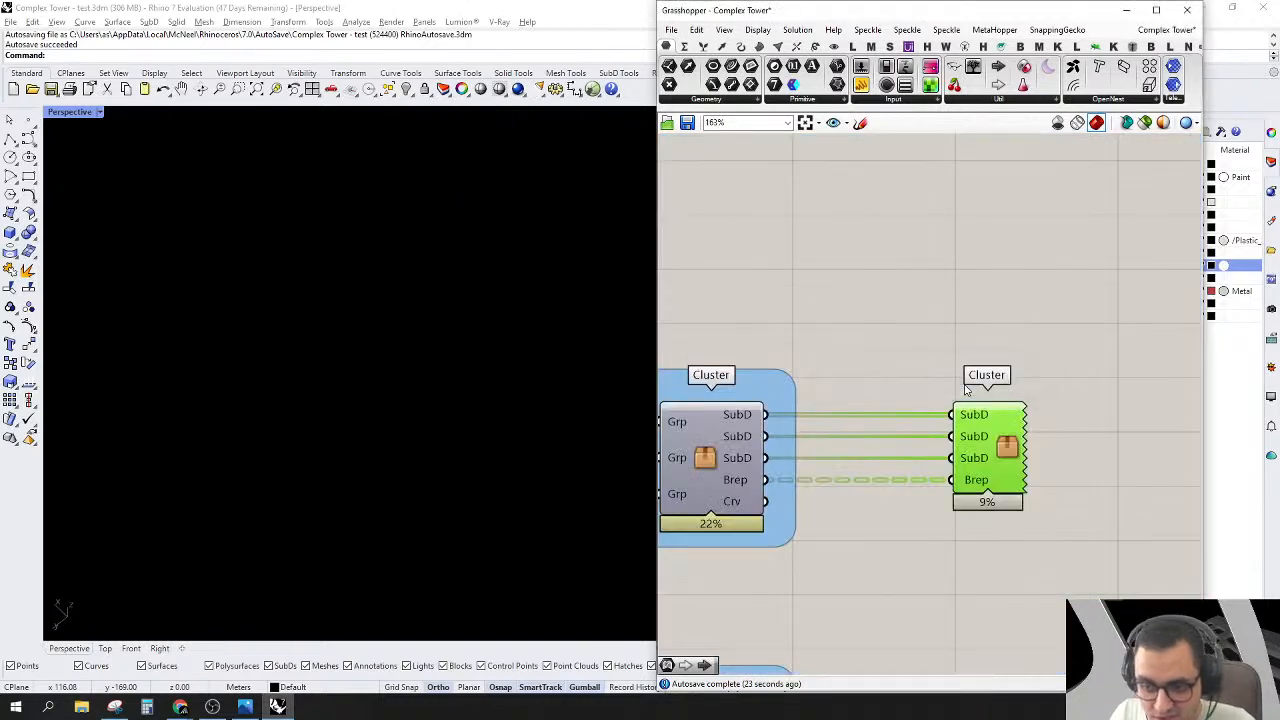
Step: Disable the copied display cluster
{"action": "right_click", "coordinate": [1008, 414]}
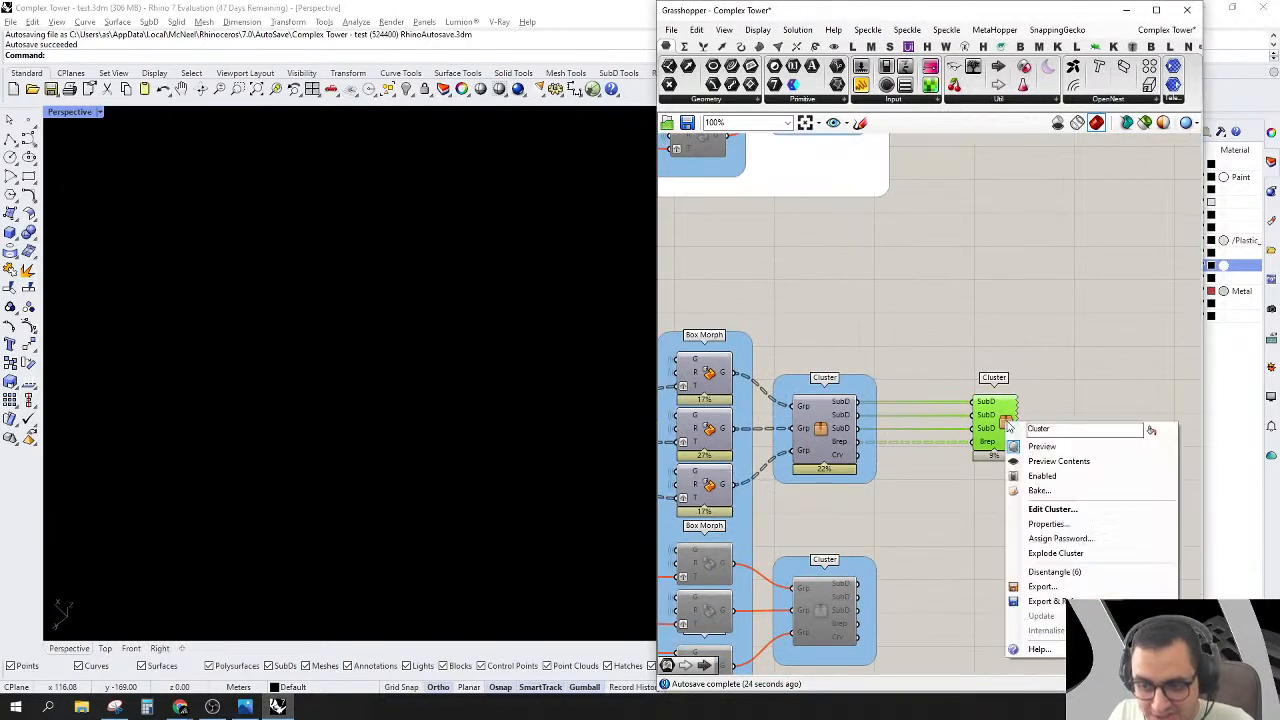
{"action": "left_click", "coordinate": [1040, 480]}
{"action": "right_click_drag", "start_coordinate": [1031, 466], "coordinate": [1147, 464]}
Step: Open the cluster with one TBox and two Int inputs in the upper chain for editing
{"action": "right_click_drag", "start_coordinate": [721, 504], "coordinate": [974, 488]}
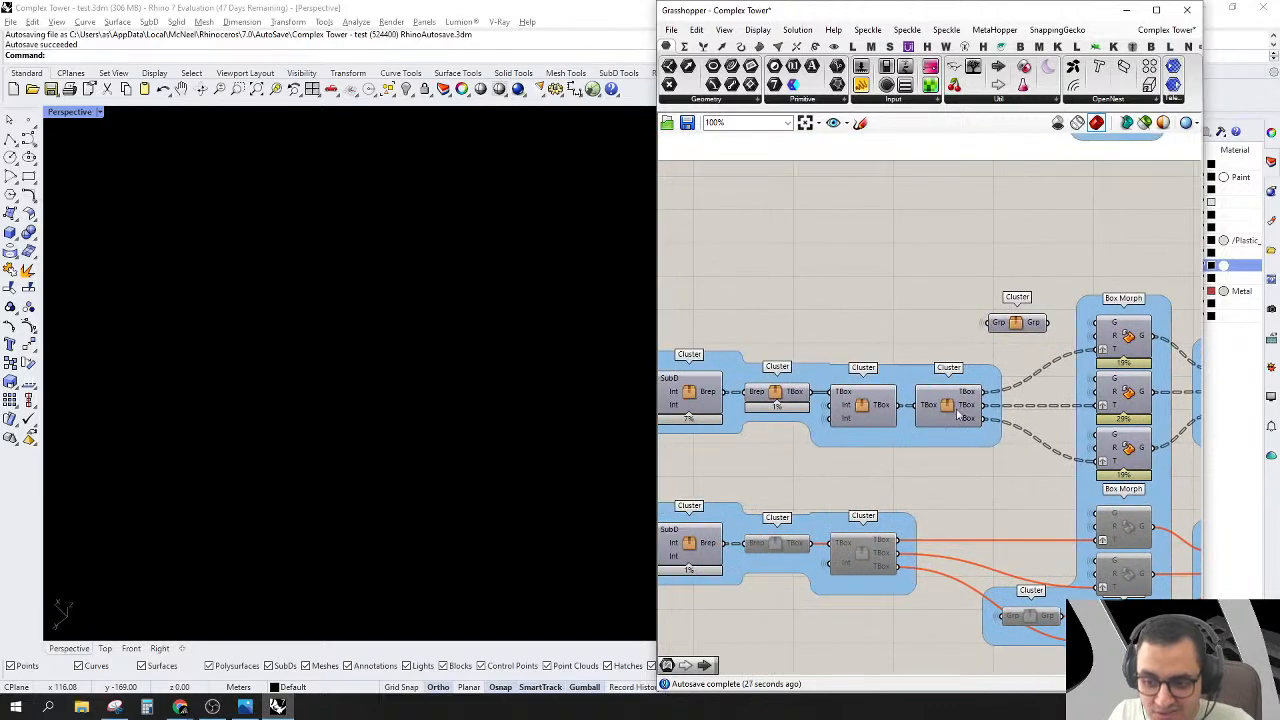
{"action": "double_click", "coordinate": [863, 407]}
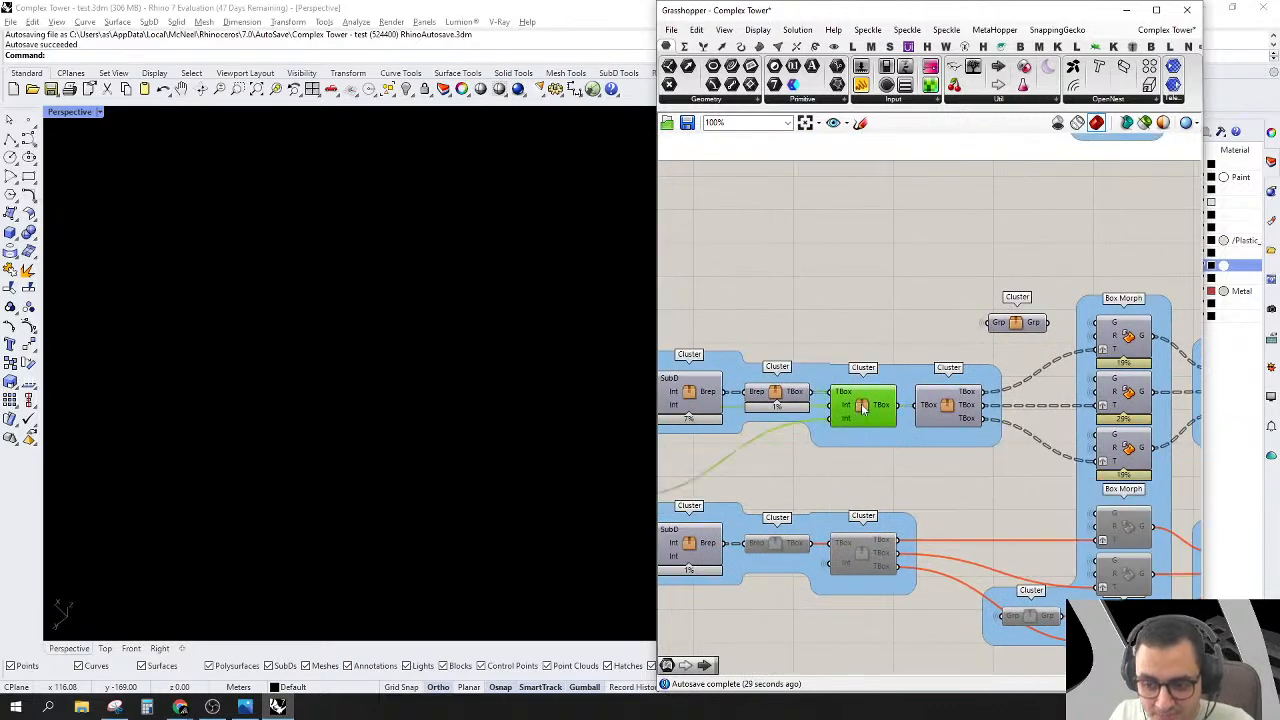
{"action": "scroll", "coordinate": [922, 392], "scroll_direction": "up", "scroll_amount": 3}
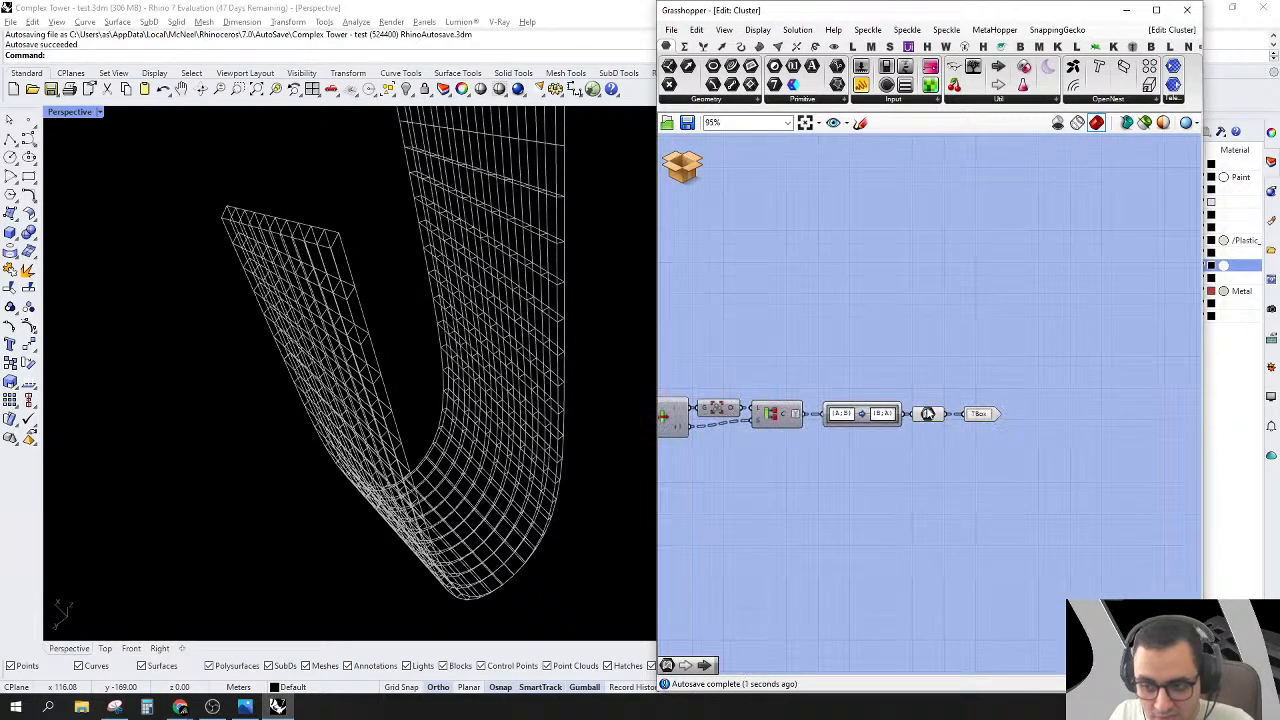
{"action": "double_click", "coordinate": [966, 305]}
{"action": "type", "text": "list"}
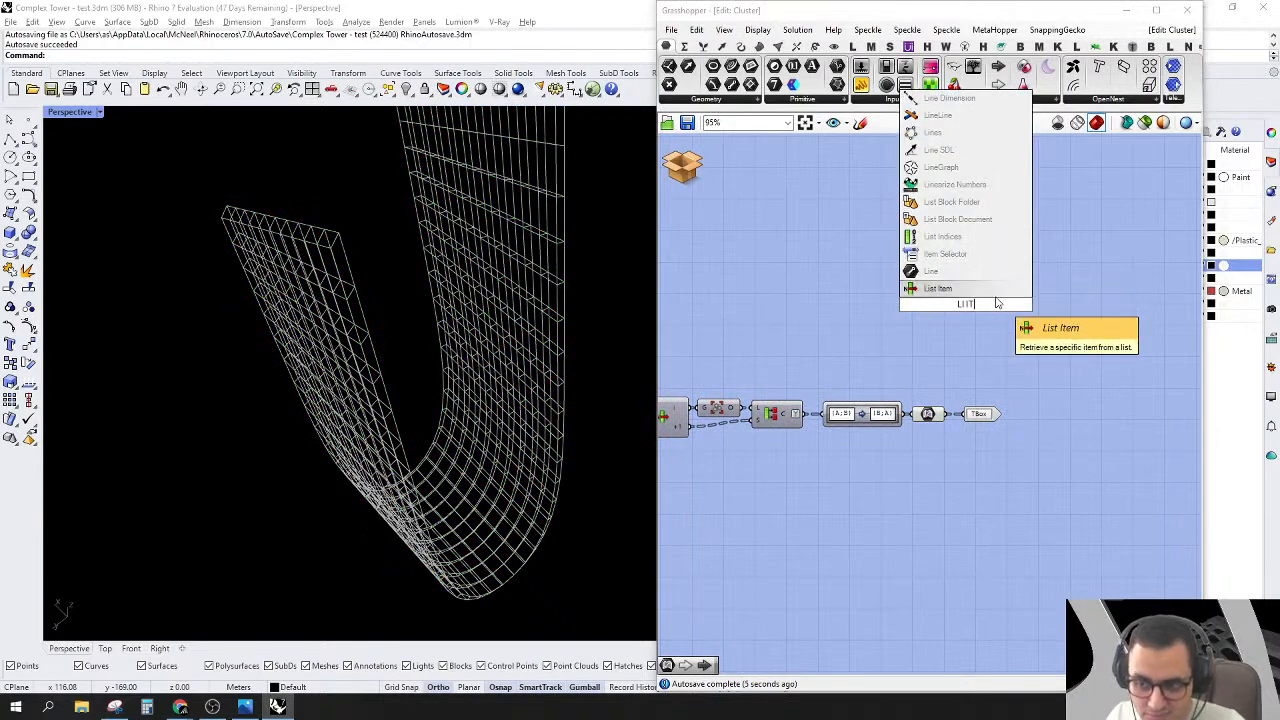
{"action": "left_click", "coordinate": [975, 289]}
{"action": "left_click_drag", "start_coordinate": [965, 309], "coordinate": [1008, 313]}
{"action": "scroll", "coordinate": [1080, 298], "scroll_direction": "down", "scroll_amount": 4}
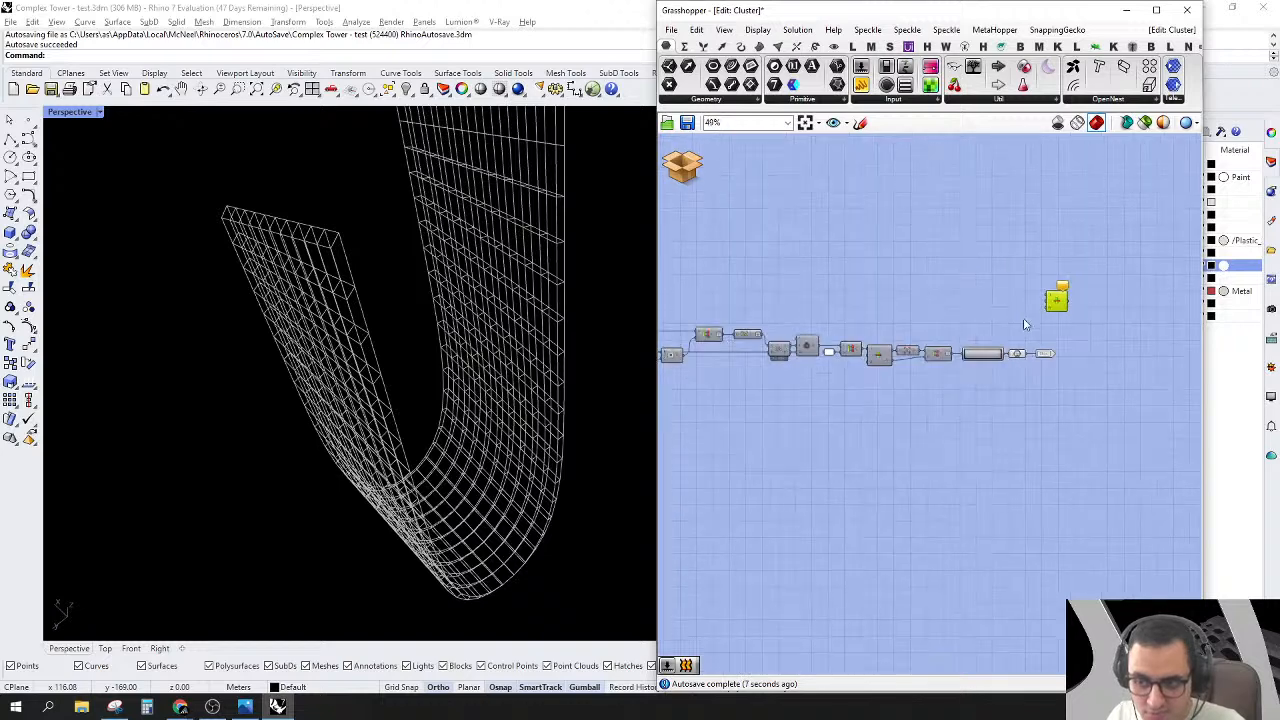
{"action": "key", "text": "Delete"}
{"action": "key", "text": "ctrl+z"}
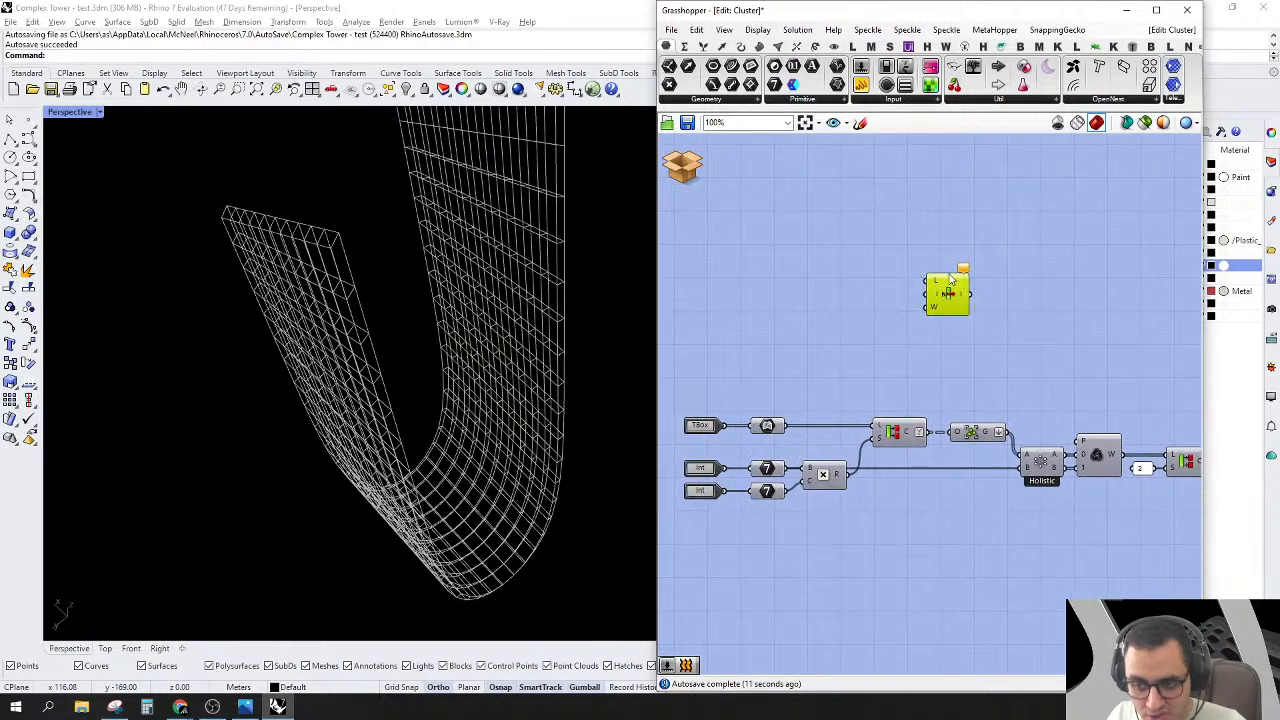
{"action": "left_click_drag", "start_coordinate": [930, 287], "coordinate": [816, 384]}
{"action": "left_click_drag", "start_coordinate": [1030, 246], "coordinate": [910, 345]}
{"action": "key", "text": "Delete"}
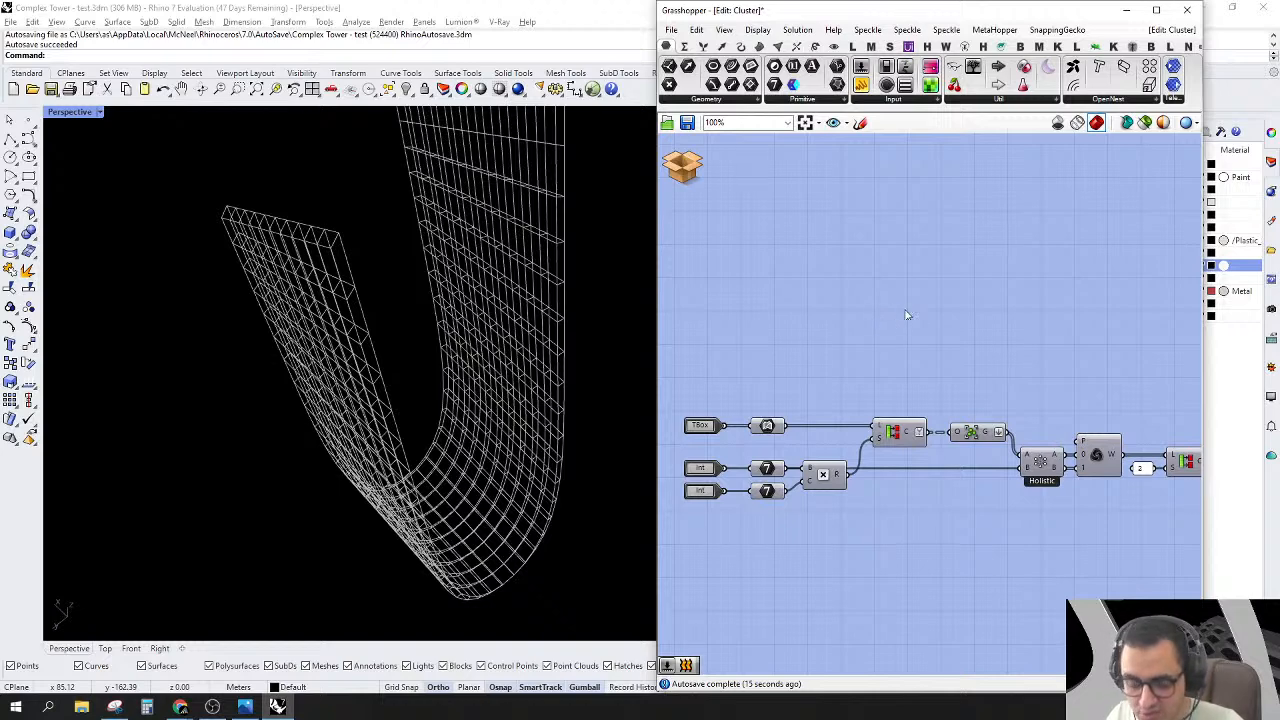
Step: Open the upper SubD-to-Brep cluster for editing and examine the components that sort the surfaces before the Panels component
{"action": "scroll", "coordinate": [760, 390], "scroll_direction": "up", "scroll_amount": 3}
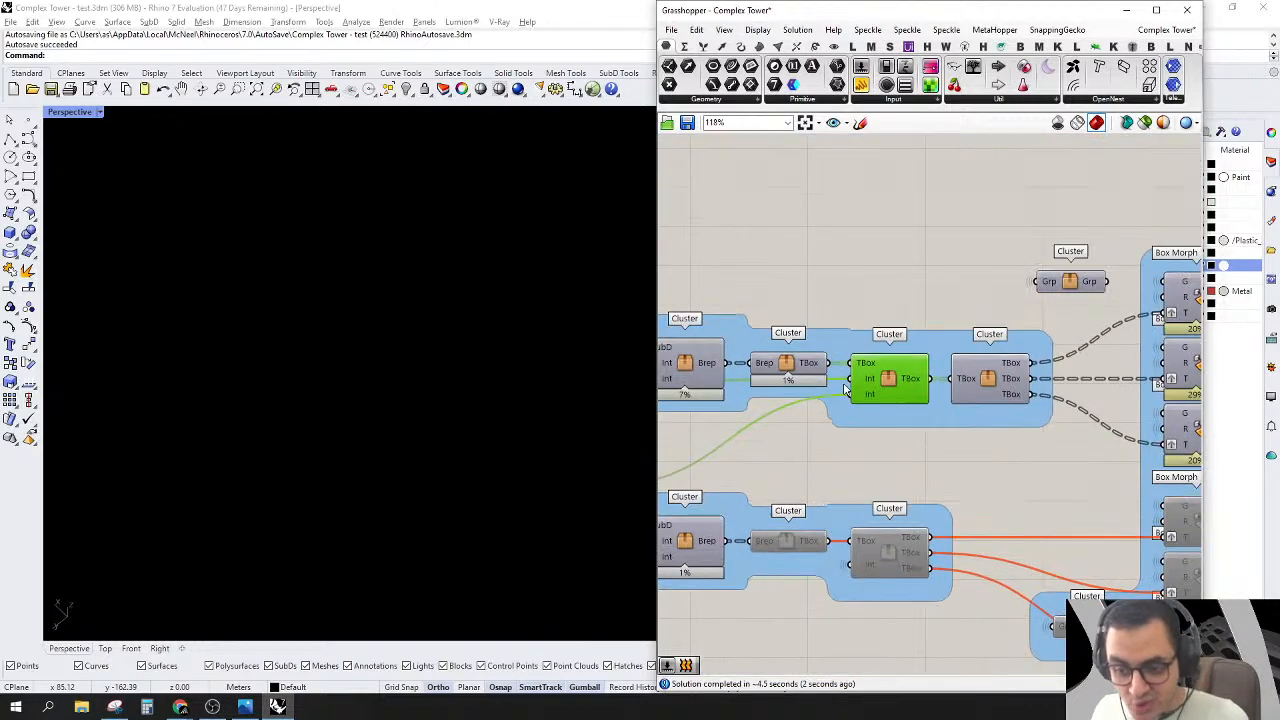
{"action": "left_click", "coordinate": [748, 383]}
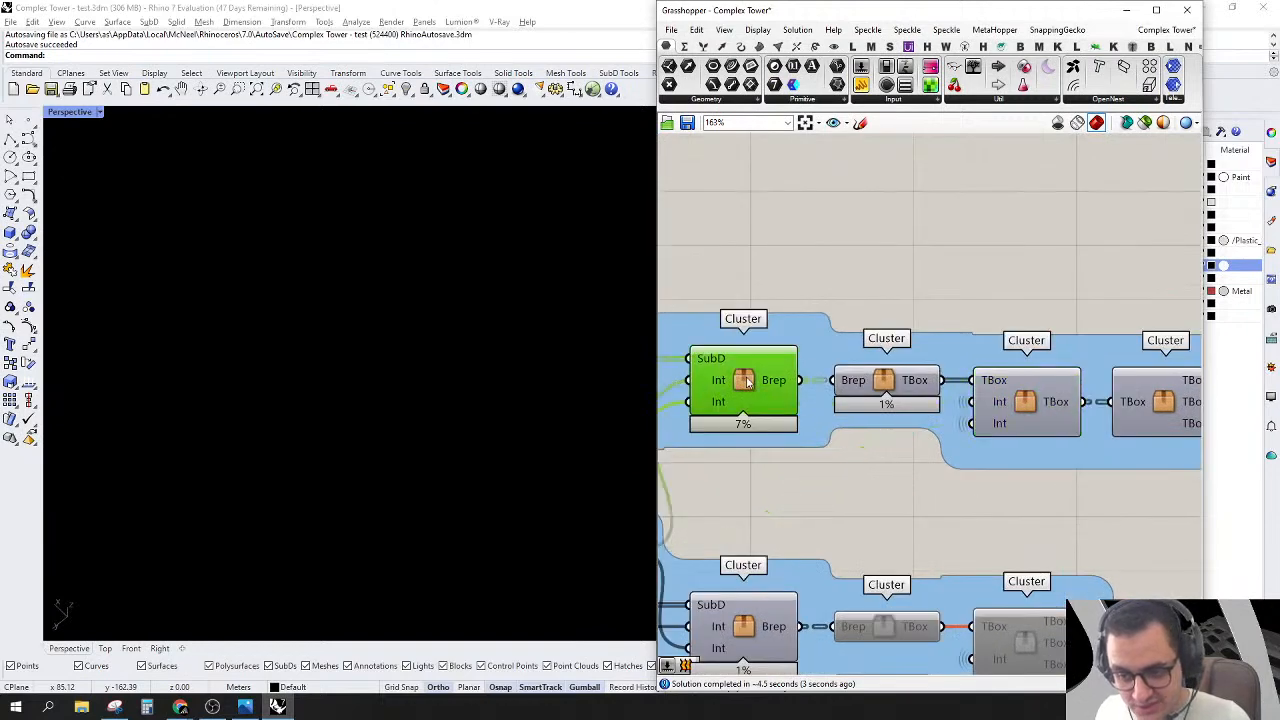
{"action": "double_click", "coordinate": [748, 383]}
{"action": "scroll", "coordinate": [786, 391], "scroll_direction": "down", "scroll_amount": 5}
{"action": "right_click_drag", "start_coordinate": [681, 416], "coordinate": [730, 404]}
{"action": "scroll", "coordinate": [730, 404], "scroll_direction": "up", "scroll_amount": 2}
{"action": "right_click_drag", "start_coordinate": [944, 420], "coordinate": [778, 398]}
{"action": "scroll", "coordinate": [836, 405], "scroll_direction": "up", "scroll_amount": 1}
{"action": "scroll", "coordinate": [1026, 424], "scroll_direction": "up", "scroll_amount": 2}
{"action": "left_click_drag", "start_coordinate": [1046, 330], "coordinate": [870, 452]}
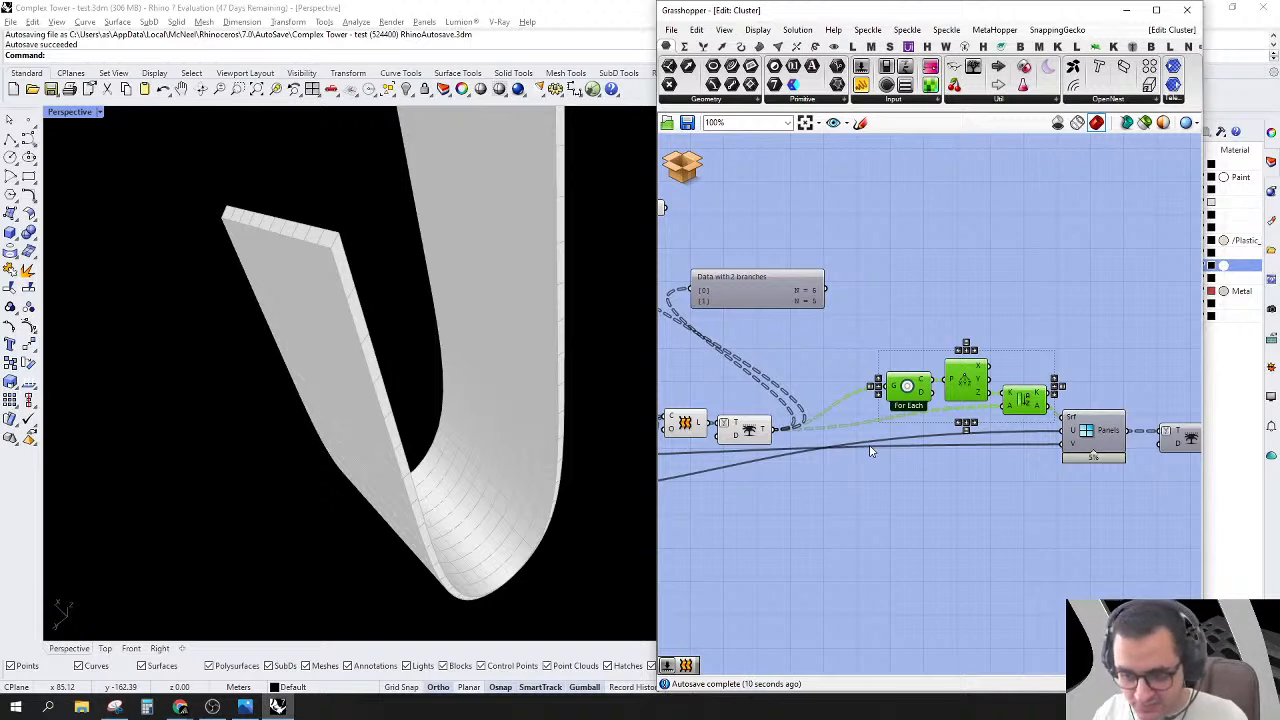
{"action": "left_click", "coordinate": [870, 452]}
{"action": "right_click_drag", "start_coordinate": [1130, 290], "coordinate": [986, 288]}
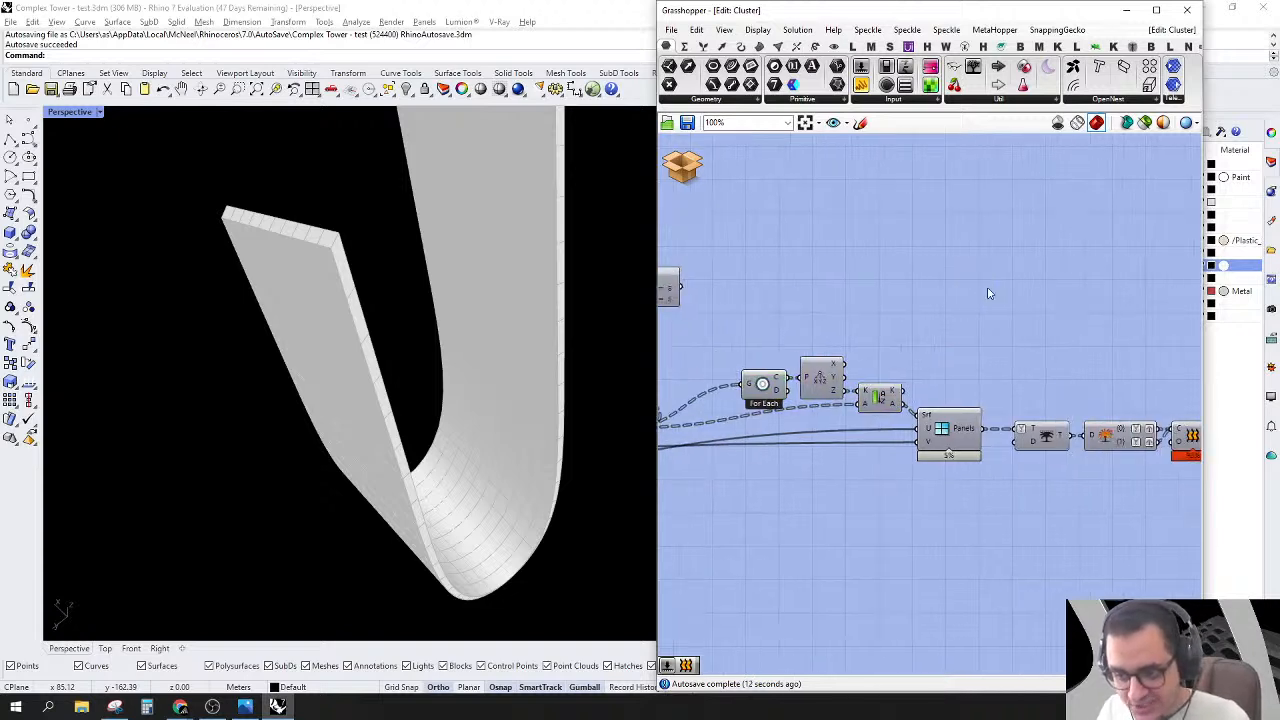
Step: Add a List Item component above the Panels component and wire the Sort List's A output into its L input
{"action": "double_click", "coordinate": [946, 317]}
{"action": "type", "text": "li"}
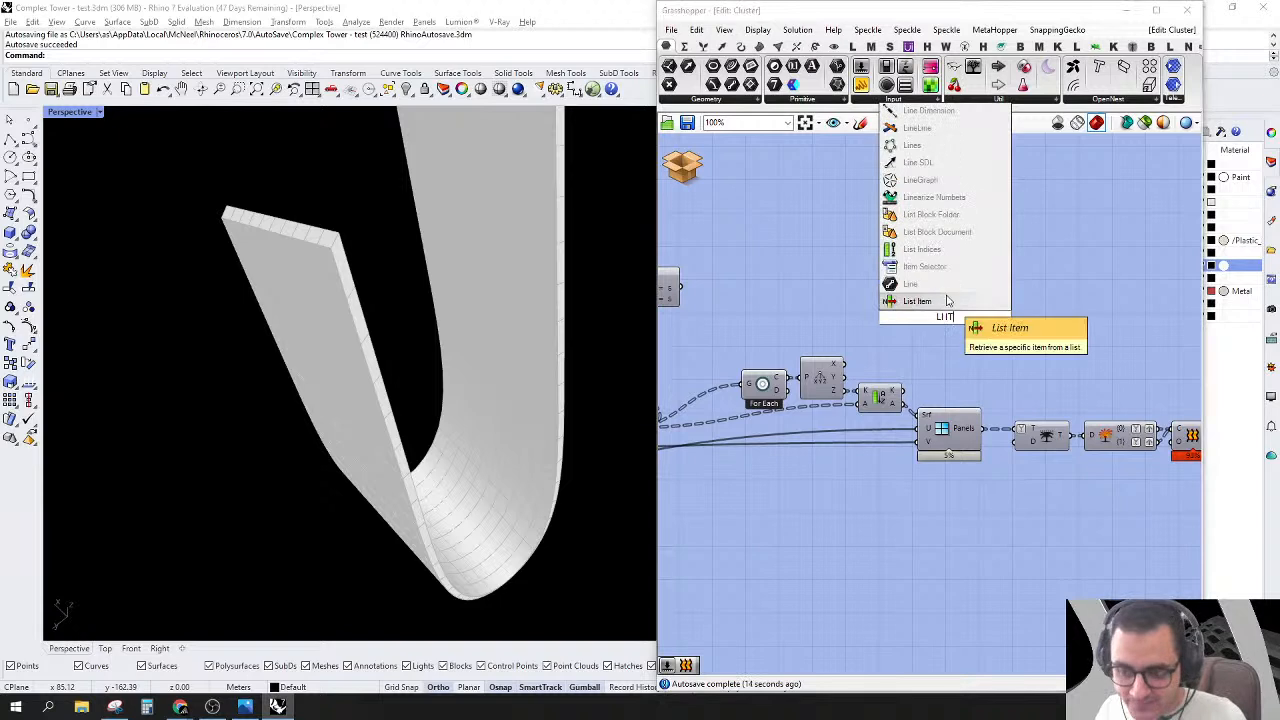
{"action": "left_click", "coordinate": [948, 293]}
{"action": "key", "text": "ctrl+z"}
{"action": "double_click", "coordinate": [948, 328]}
{"action": "type", "text": "list"}
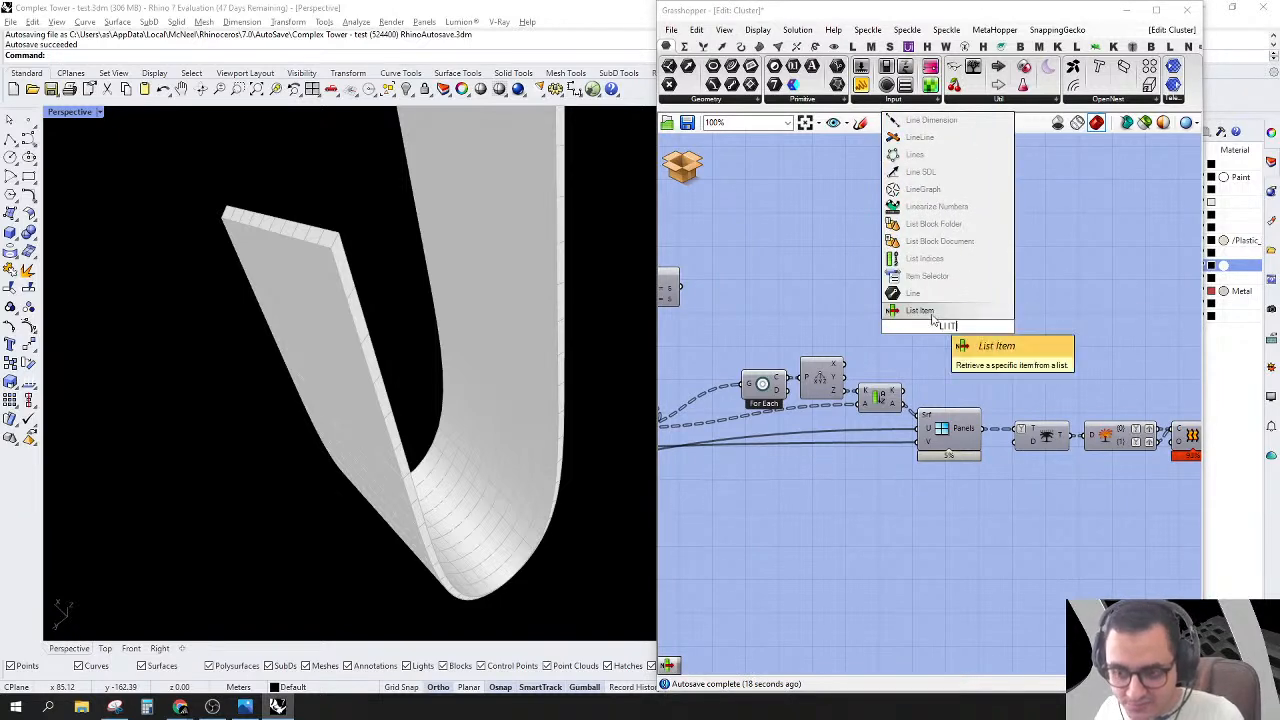
{"action": "left_click", "coordinate": [929, 311]}
{"action": "left_click_drag", "start_coordinate": [928, 314], "coordinate": [904, 405]}
{"action": "left_click_drag", "start_coordinate": [951, 332], "coordinate": [963, 291]}
{"action": "mouse_move", "coordinate": [415, 495]}
{"action": "right_mouse_down"}
{"action": "mouse_move", "coordinate": [368, 534]}
{"action": "mouse_move", "coordinate": [411, 548]}
{"action": "mouse_move", "coordinate": [401, 502]}
{"action": "right_mouse_up"}
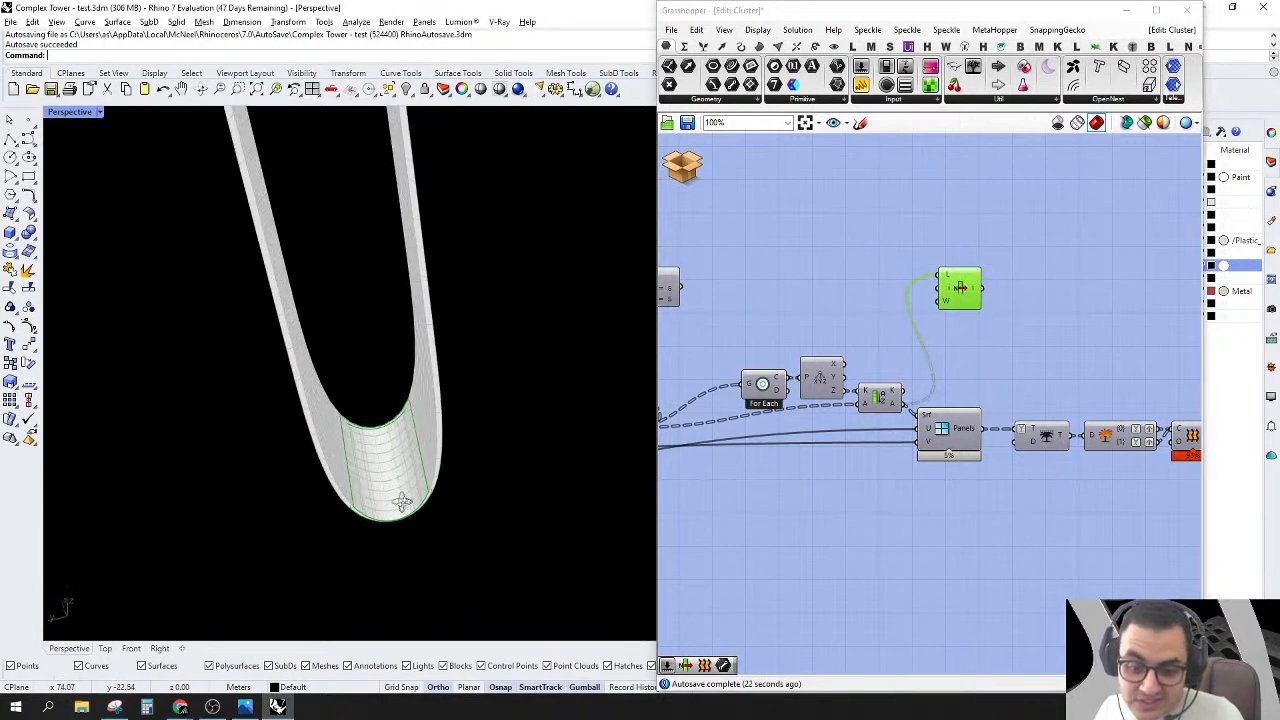
Step: Add a +1 output to the List Item component
{"action": "scroll", "coordinate": [968, 332], "scroll_direction": "up", "scroll_amount": 6}
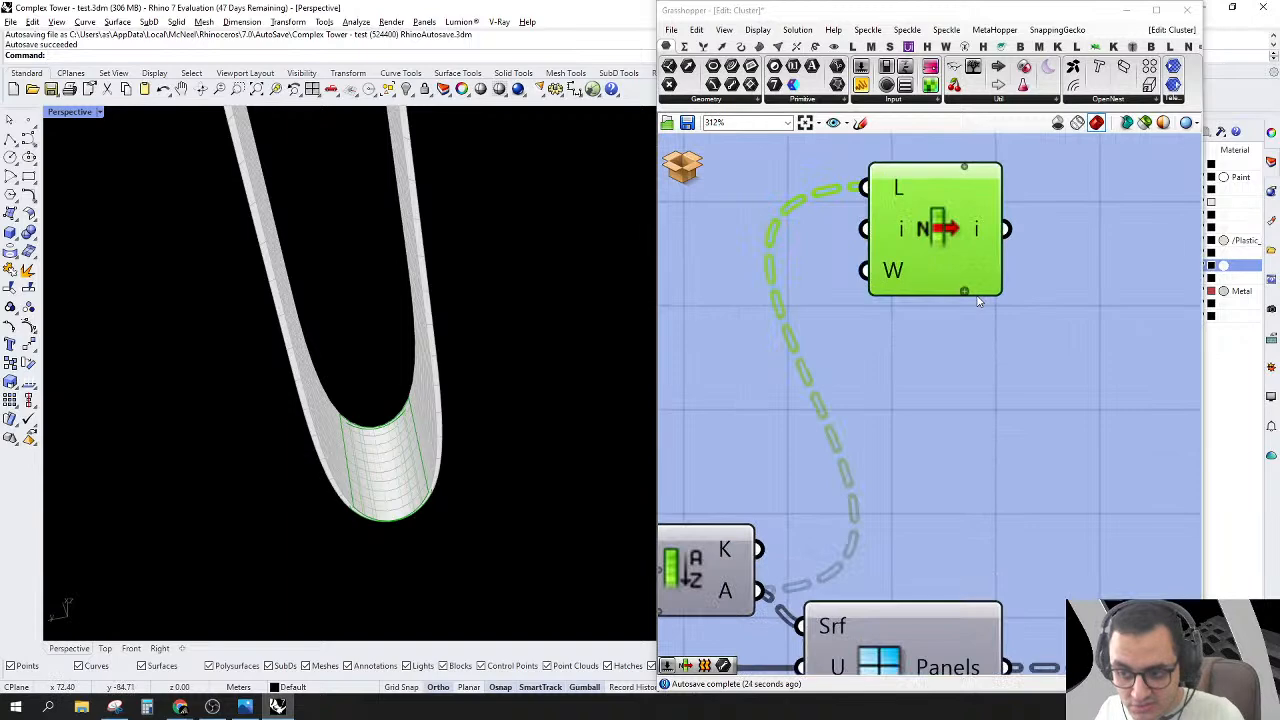
{"action": "left_click", "coordinate": [965, 292]}
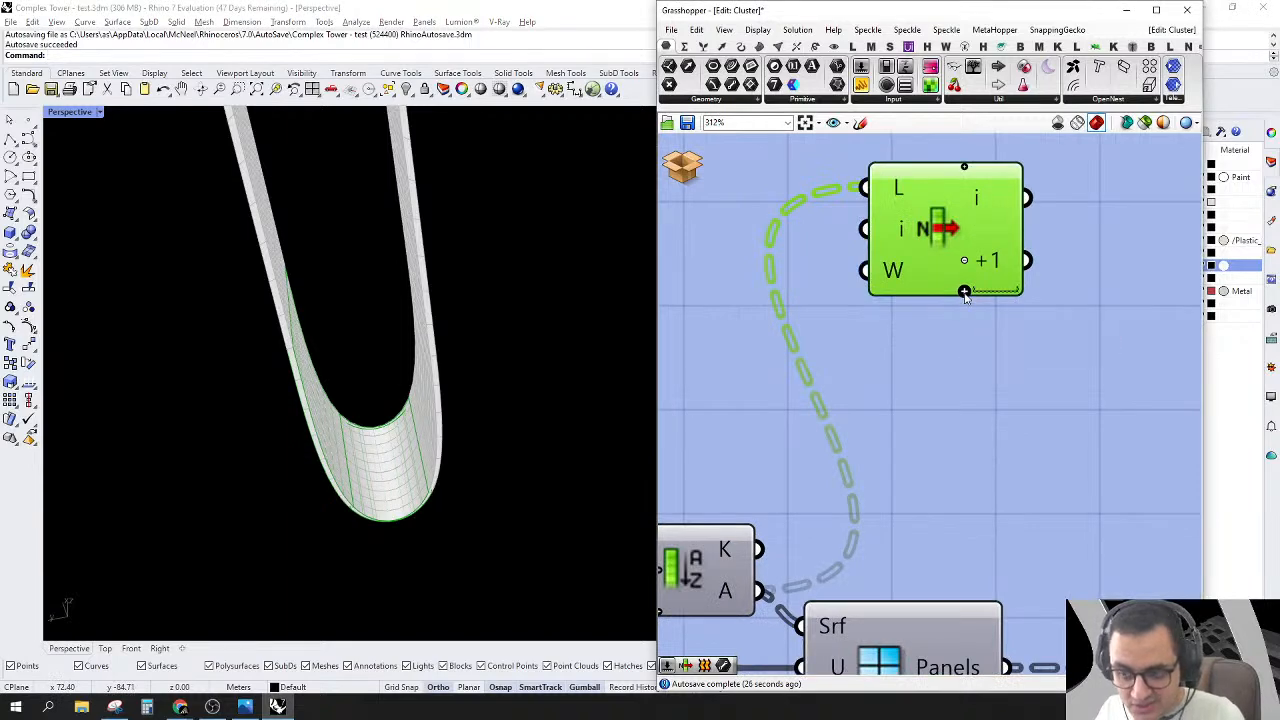
{"action": "scroll", "coordinate": [735, 432], "scroll_direction": "down", "scroll_amount": 6}
Step: Hide the previews of the components before and after the sorting, and show the preview of the Sort List
{"action": "right_click_drag", "start_coordinate": [920, 430], "coordinate": [812, 365]}
{"action": "left_click_drag", "start_coordinate": [1012, 384], "coordinate": [950, 482]}
{"action": "right_click", "coordinate": [968, 295]}
{"action": "left_click", "coordinate": [972, 301]}
{"action": "left_click", "coordinate": [911, 319]}
{"action": "right_click_drag", "start_coordinate": [911, 319], "coordinate": [1089, 339]}
{"action": "scroll", "coordinate": [930, 325], "scroll_direction": "down", "scroll_amount": 2}
{"action": "left_click_drag", "start_coordinate": [892, 522], "coordinate": [625, 319]}
{"action": "right_click_drag", "start_coordinate": [728, 327], "coordinate": [982, 313]}
{"action": "left_click_drag", "start_coordinate": [1113, 195], "coordinate": [757, 480]}
{"action": "right_click", "coordinate": [713, 261]}
{"action": "left_click", "coordinate": [731, 283]}
{"action": "right_click_drag", "start_coordinate": [994, 337], "coordinate": [781, 349]}
{"action": "right_click_drag", "start_coordinate": [1185, 290], "coordinate": [1021, 304]}
{"action": "scroll", "coordinate": [940, 383], "scroll_direction": "up", "scroll_amount": 2}
{"action": "right_click_drag", "start_coordinate": [905, 399], "coordinate": [905, 370]}
{"action": "right_click", "coordinate": [895, 411]}
{"action": "left_click", "coordinate": [926, 434]}
{"action": "left_click", "coordinate": [940, 293]}
{"action": "right_click_drag", "start_coordinate": [1002, 315], "coordinate": [926, 311]}
Step: Add +2 and +3 outputs to the List Item component to highlight more of the sorted surfaces
{"action": "right_click_drag", "start_coordinate": [585, 362], "coordinate": [497, 374]}
{"action": "scroll", "coordinate": [520, 408], "scroll_direction": "down", "scroll_amount": 6}
{"action": "scroll", "coordinate": [415, 295], "scroll_direction": "up", "scroll_amount": 5}
{"action": "right_click_drag", "start_coordinate": [410, 305], "coordinate": [460, 318]}
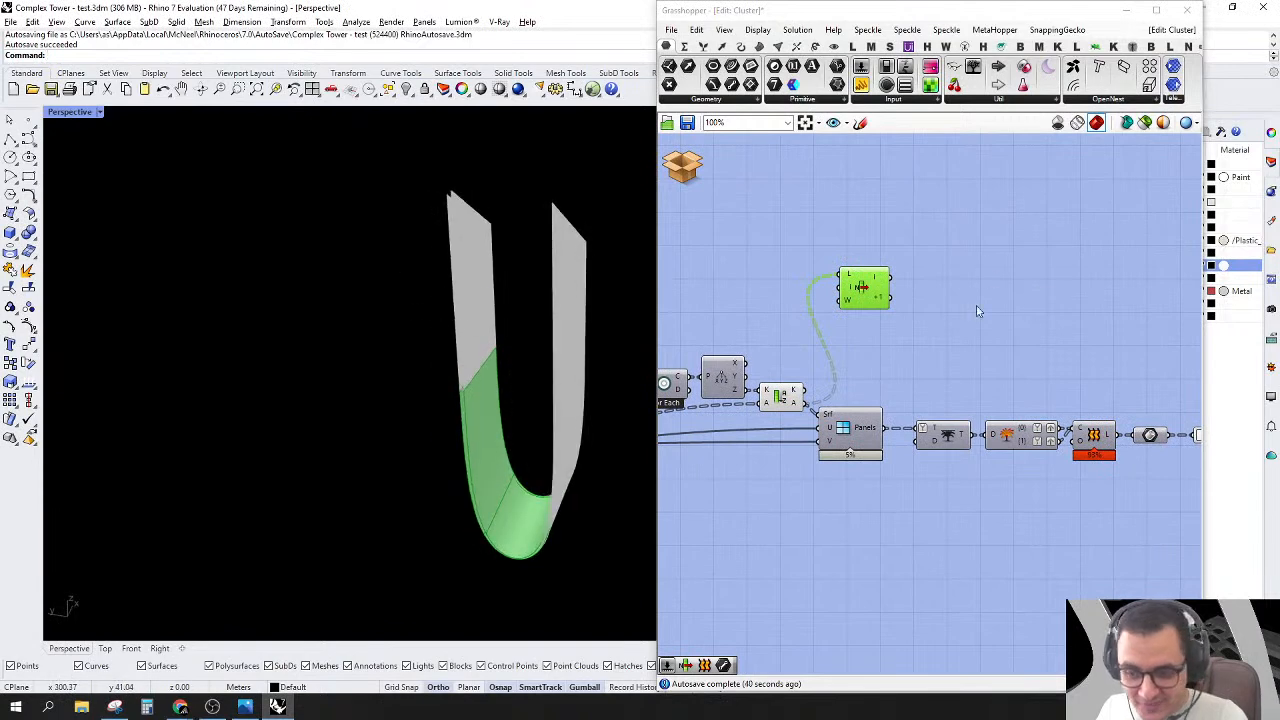
{"action": "scroll", "coordinate": [965, 315], "scroll_direction": "up", "scroll_amount": 2}
{"action": "scroll", "coordinate": [816, 316], "scroll_direction": "up", "scroll_amount": 4}
{"action": "left_click", "coordinate": [806, 286]}
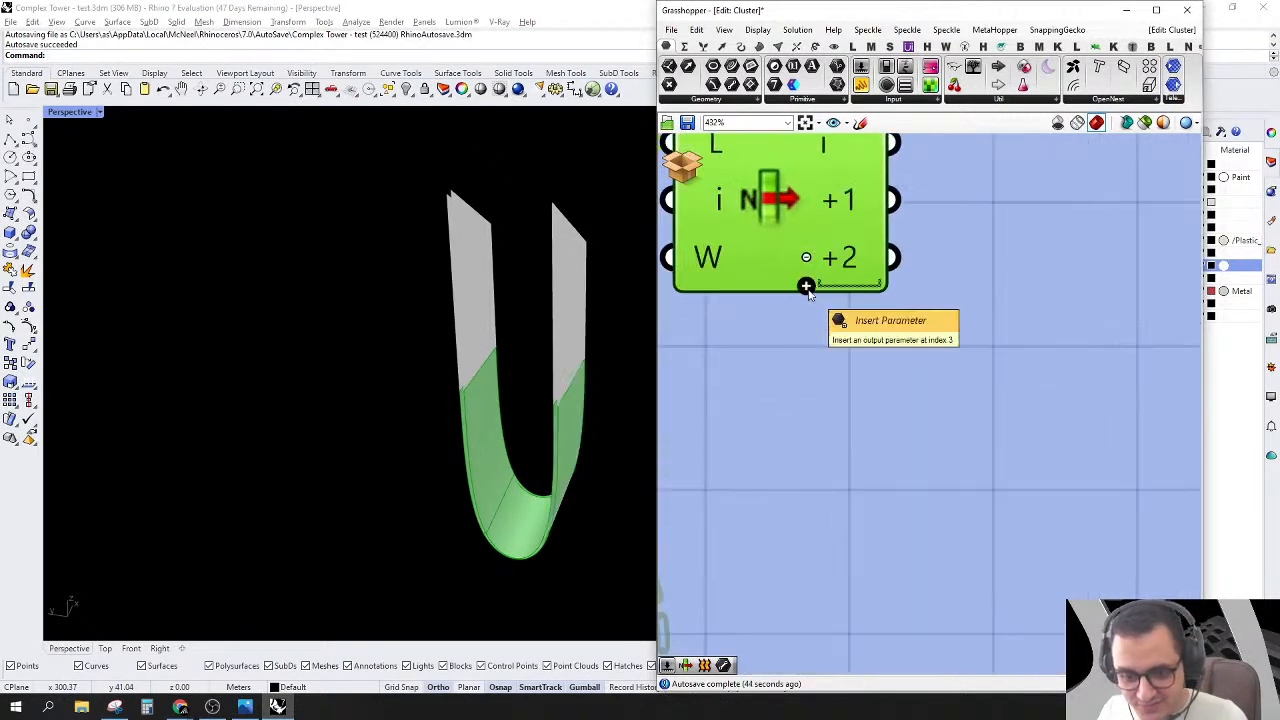
{"action": "left_click", "coordinate": [806, 286]}
{"action": "scroll", "coordinate": [808, 288], "scroll_direction": "down", "scroll_amount": 4}
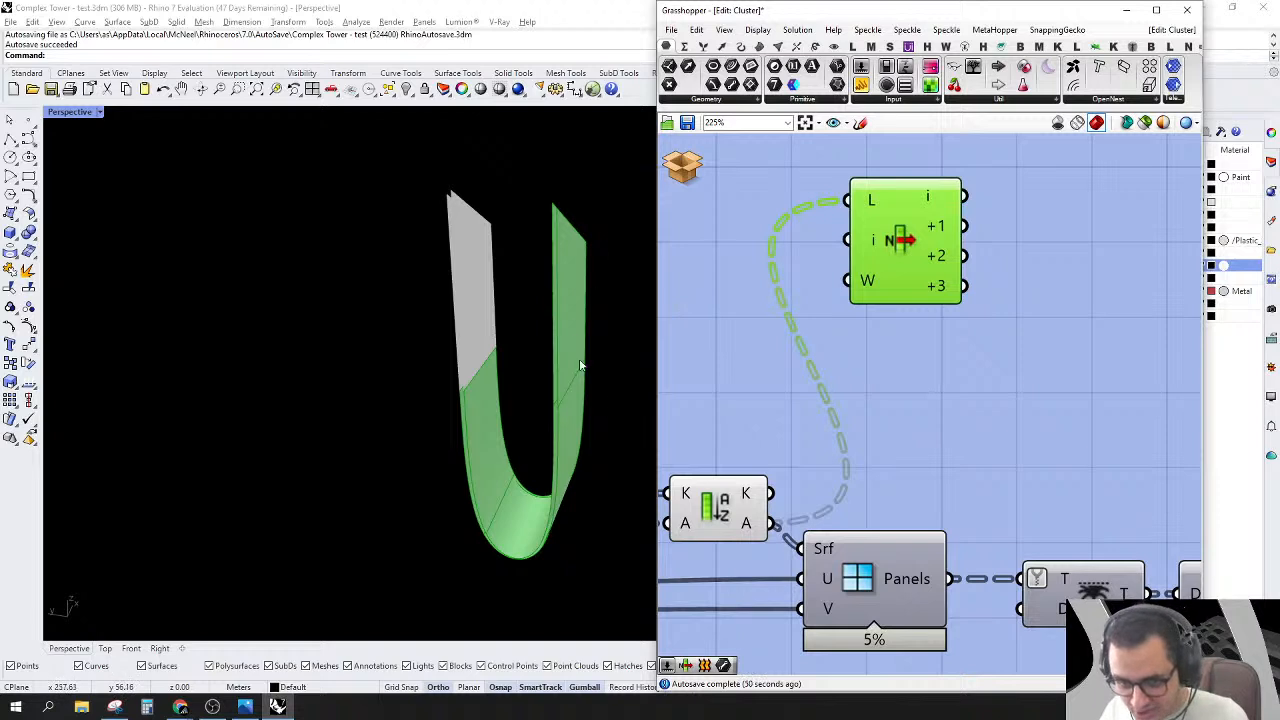
Step: Delete the List Item component and leave the cluster without saving its changes
{"action": "left_click", "coordinate": [1000, 365]}
{"action": "left_click", "coordinate": [895, 240]}
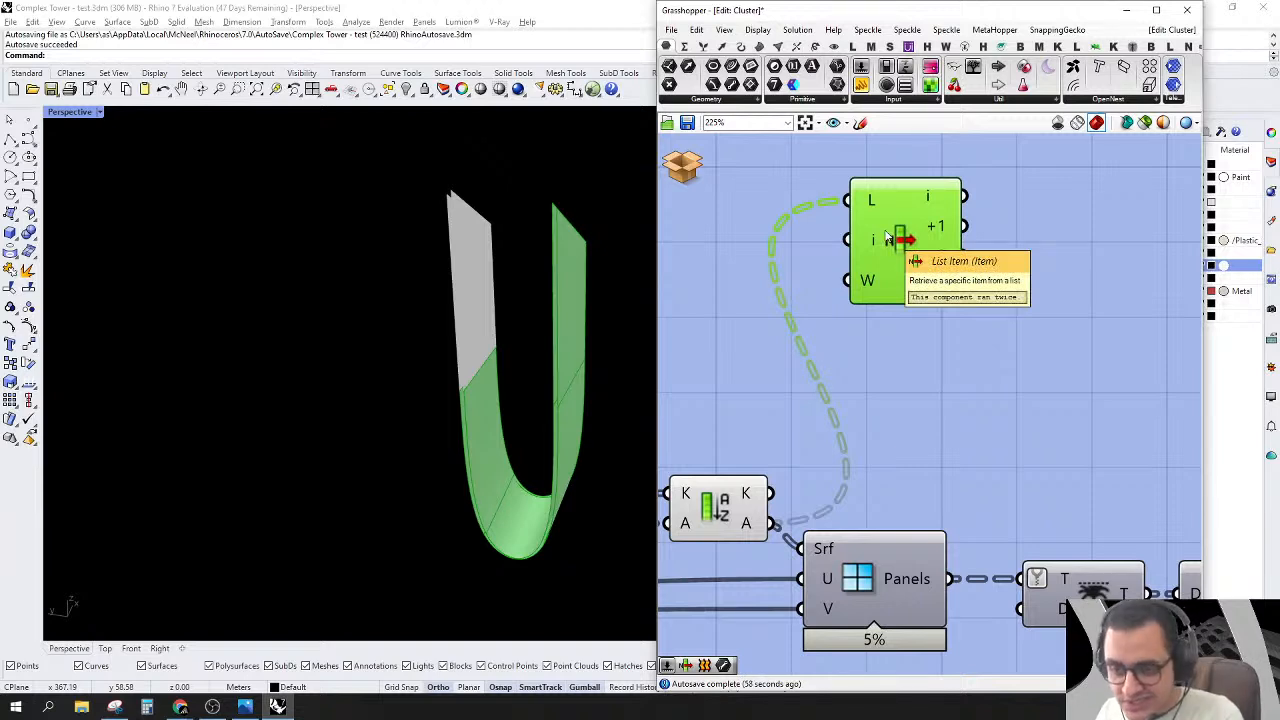
{"action": "key", "text": "Delete"}
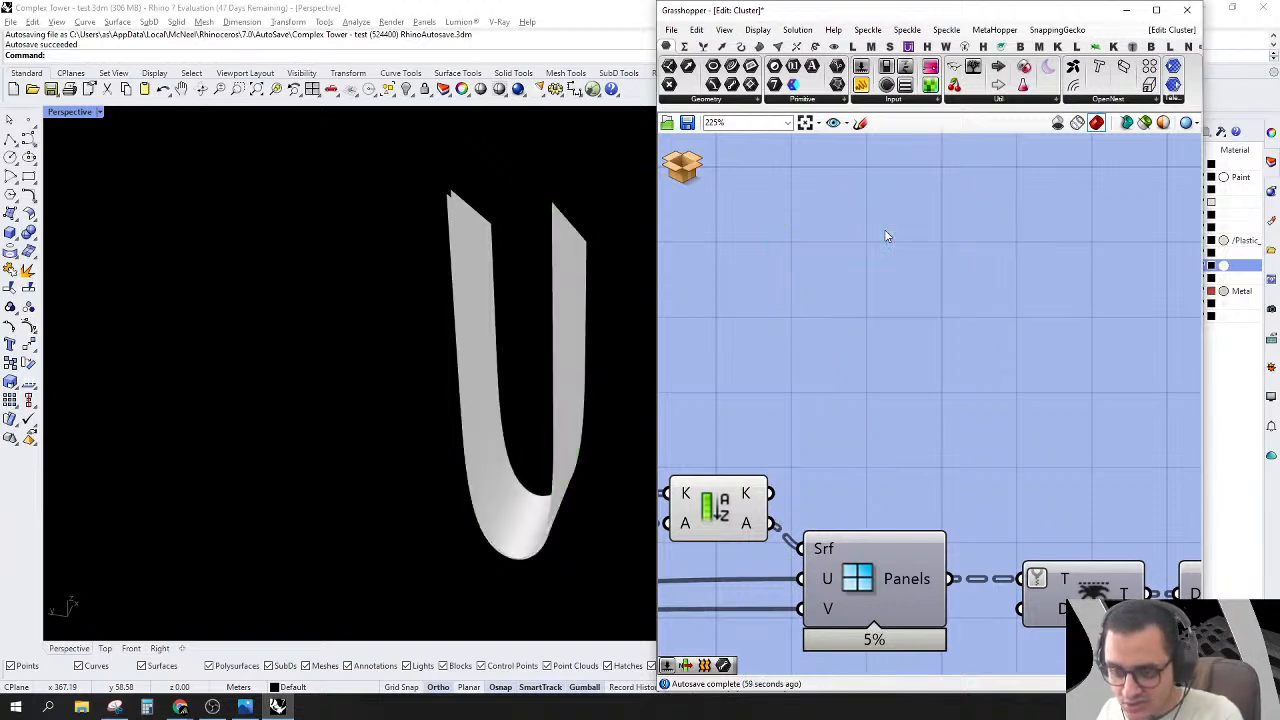
{"action": "left_click", "coordinate": [686, 169]}
{"action": "left_click", "coordinate": [725, 192]}
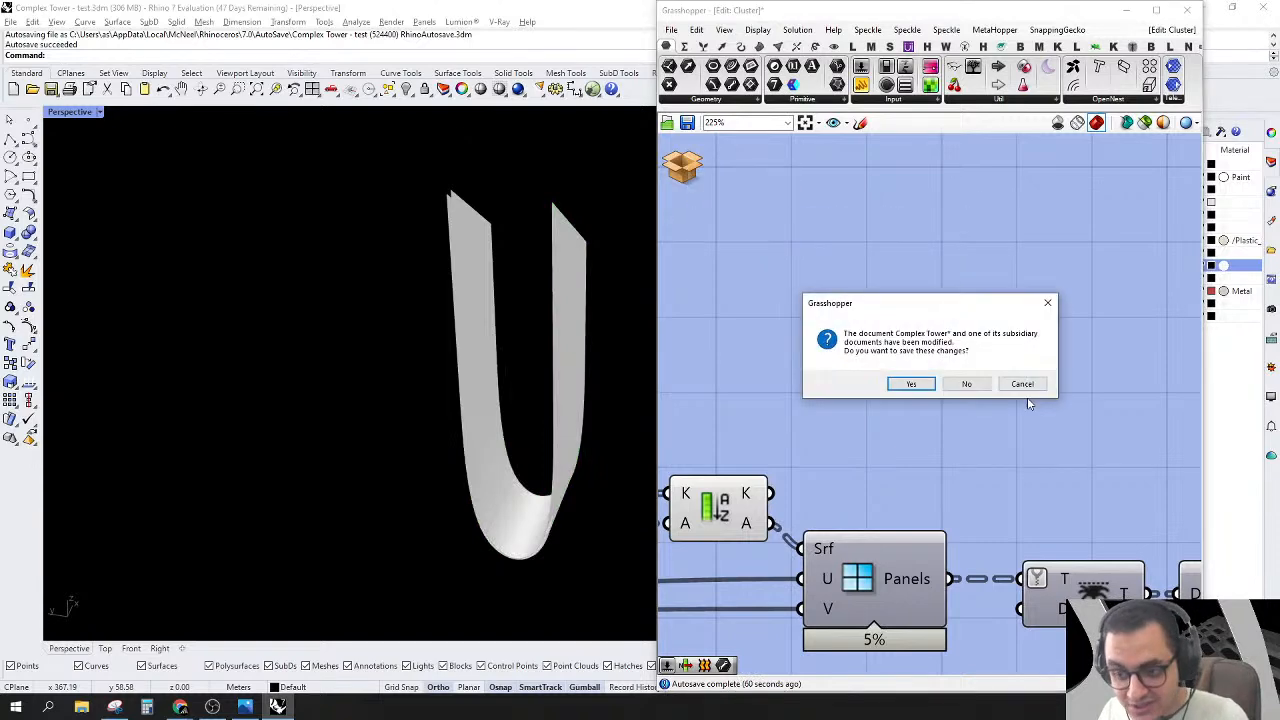
{"action": "left_click", "coordinate": [966, 384]}
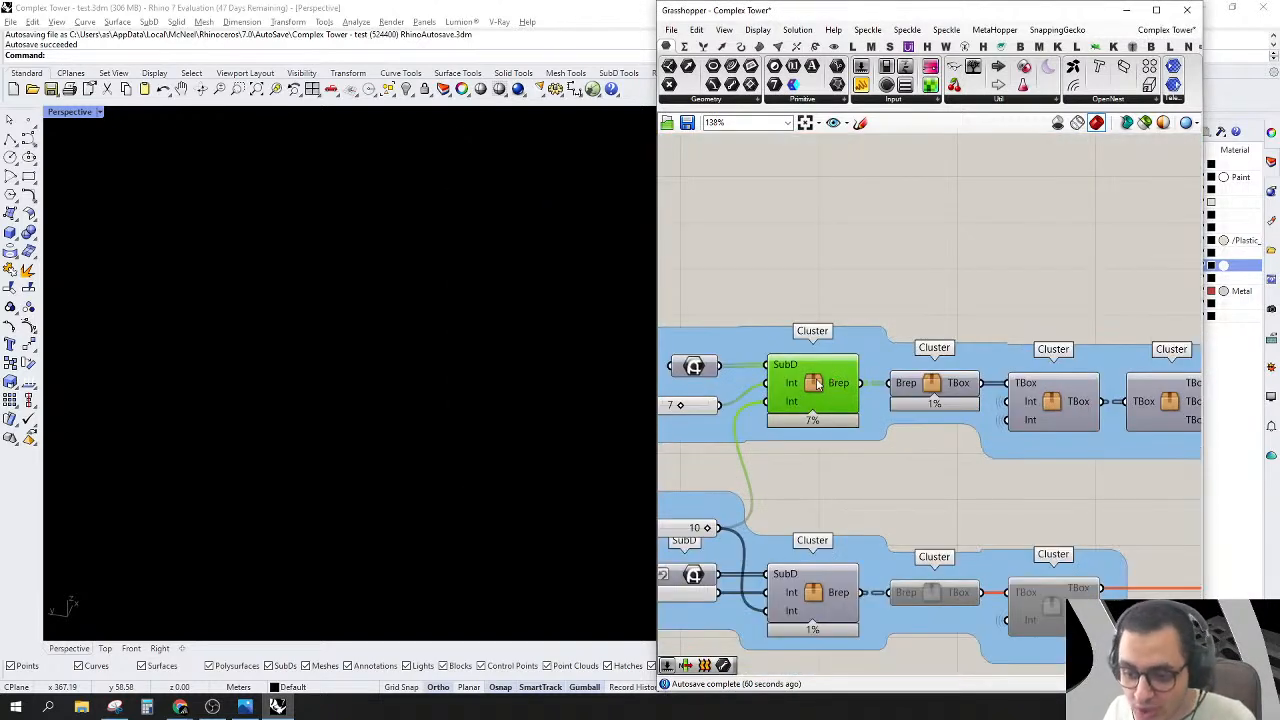
Step: Reopen the upper SubD-to-Brep cluster for editing and examine the point deconstruction and Sort List components
{"action": "right_click", "coordinate": [817, 383]}
{"action": "left_click", "coordinate": [809, 383]}
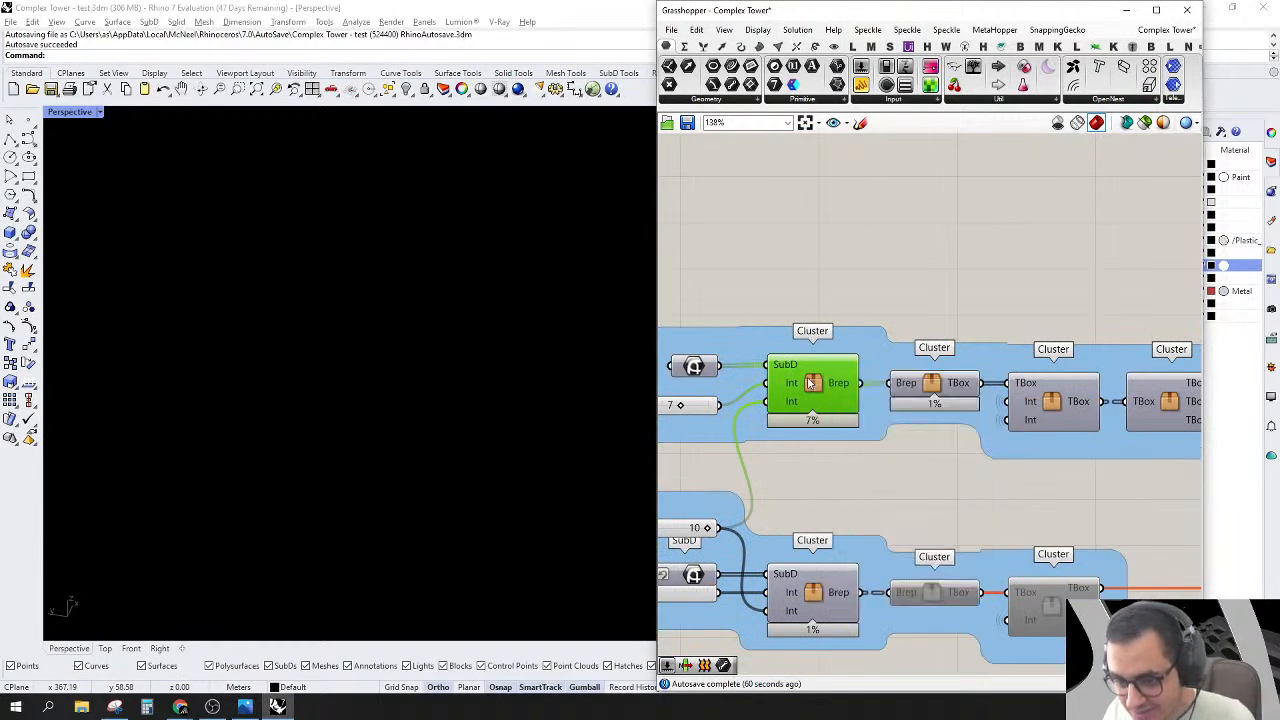
{"action": "double_click", "coordinate": [809, 383]}
{"action": "scroll", "coordinate": [1009, 409], "scroll_direction": "up", "scroll_amount": 3}
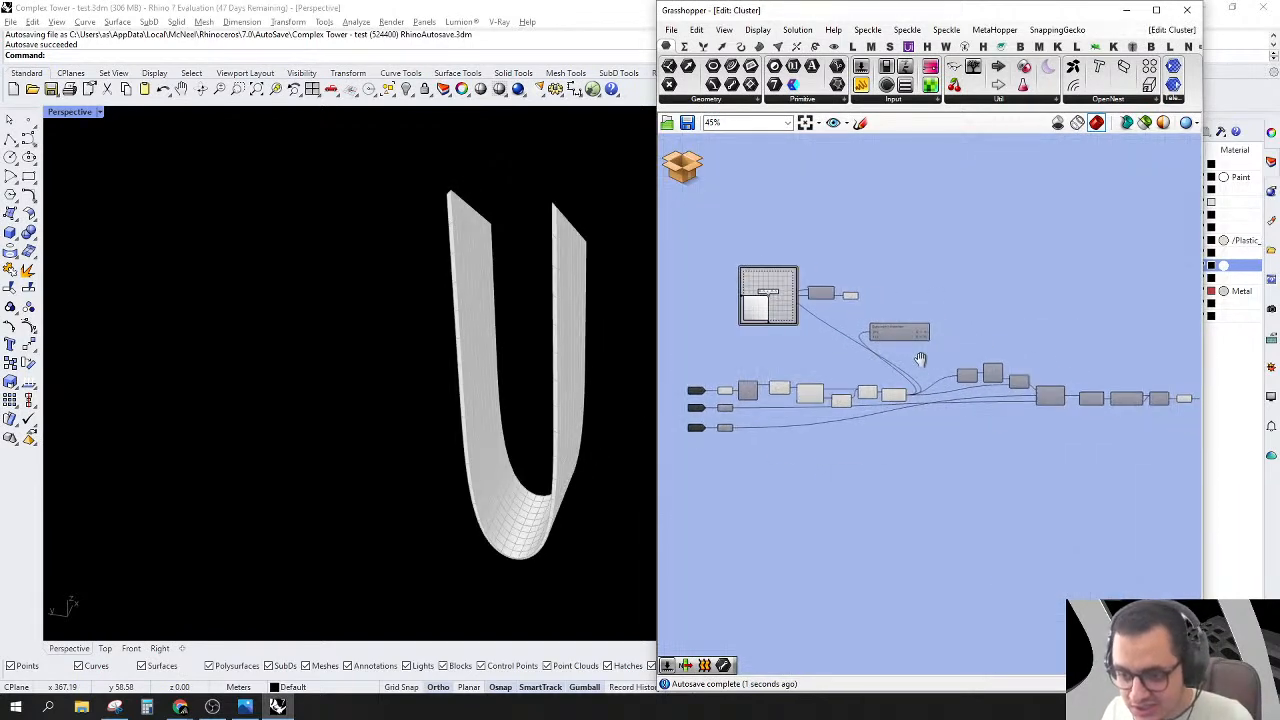
{"action": "right_click_drag", "start_coordinate": [888, 429], "coordinate": [870, 463]}
{"action": "scroll", "coordinate": [843, 426], "scroll_direction": "up", "scroll_amount": 1}
{"action": "left_click", "coordinate": [840, 403]}
{"action": "left_click_drag", "start_coordinate": [1034, 324], "coordinate": [963, 517]}
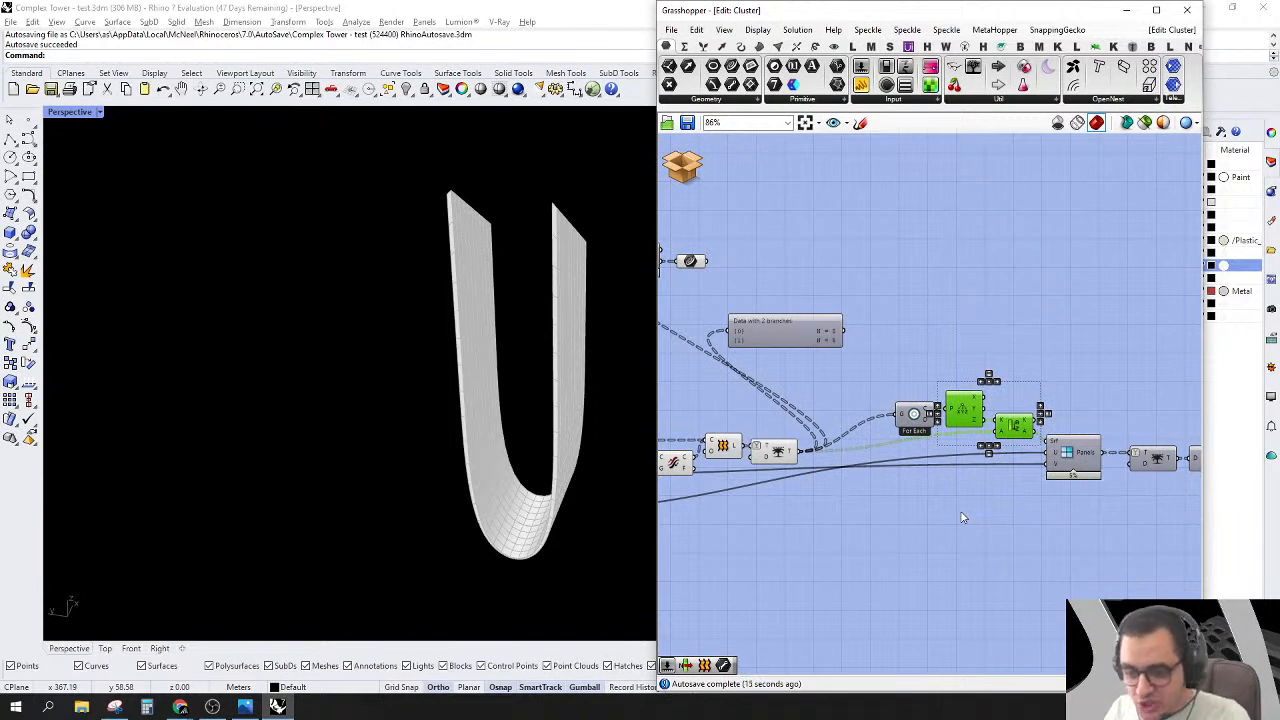
Step: Add a Brep Wireframe component below the main chain and feed it the surface tree that enters the sorting components
{"action": "double_click", "coordinate": [944, 297]}
{"action": "type", "text": "li"}
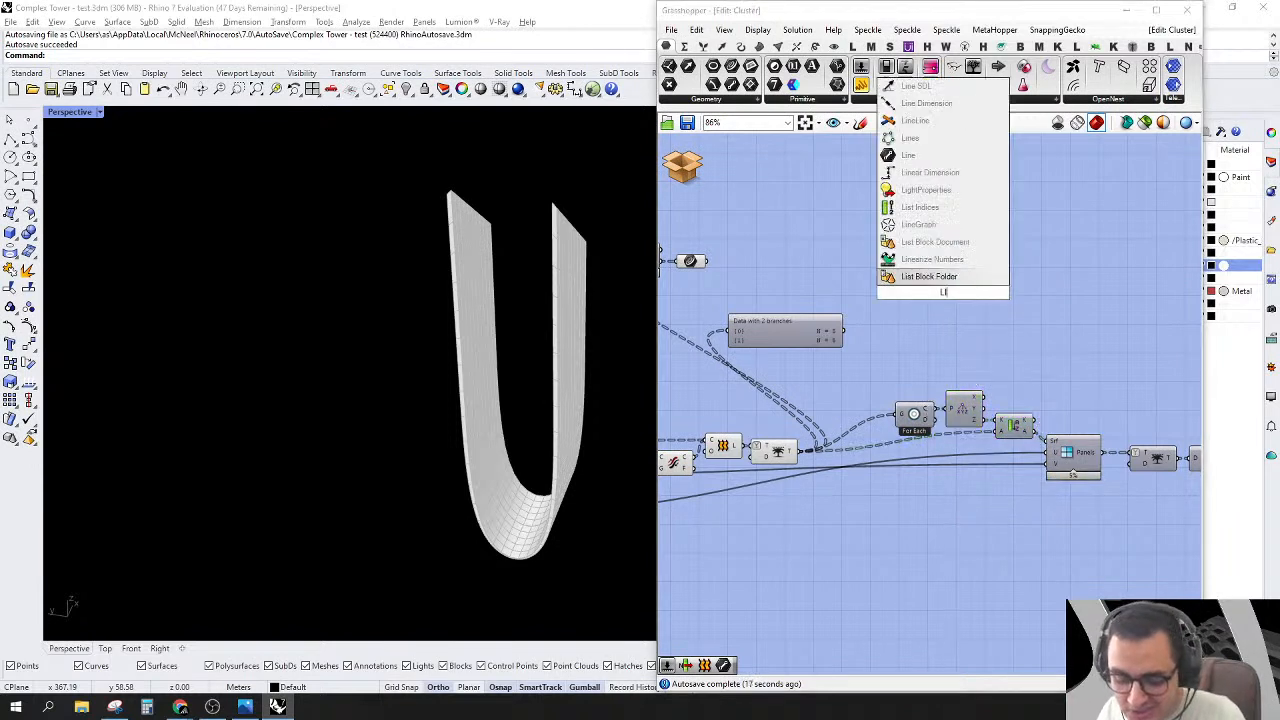
{"action": "key", "text": "BackSpace"}
{"action": "key", "text": "BackSpace"}
{"action": "type", "text": "WI"}
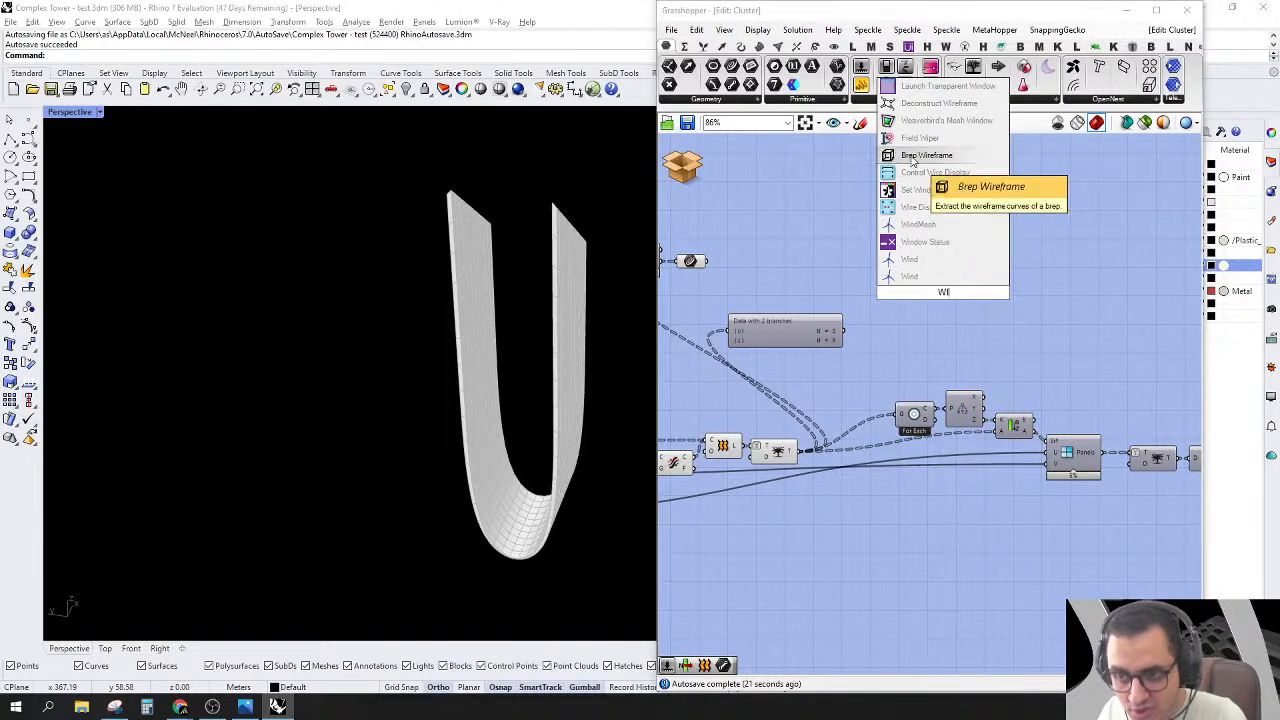
{"action": "left_click", "coordinate": [908, 156]}
{"action": "left_click_drag", "start_coordinate": [924, 288], "coordinate": [855, 537]}
{"action": "left_click", "coordinate": [790, 456]}
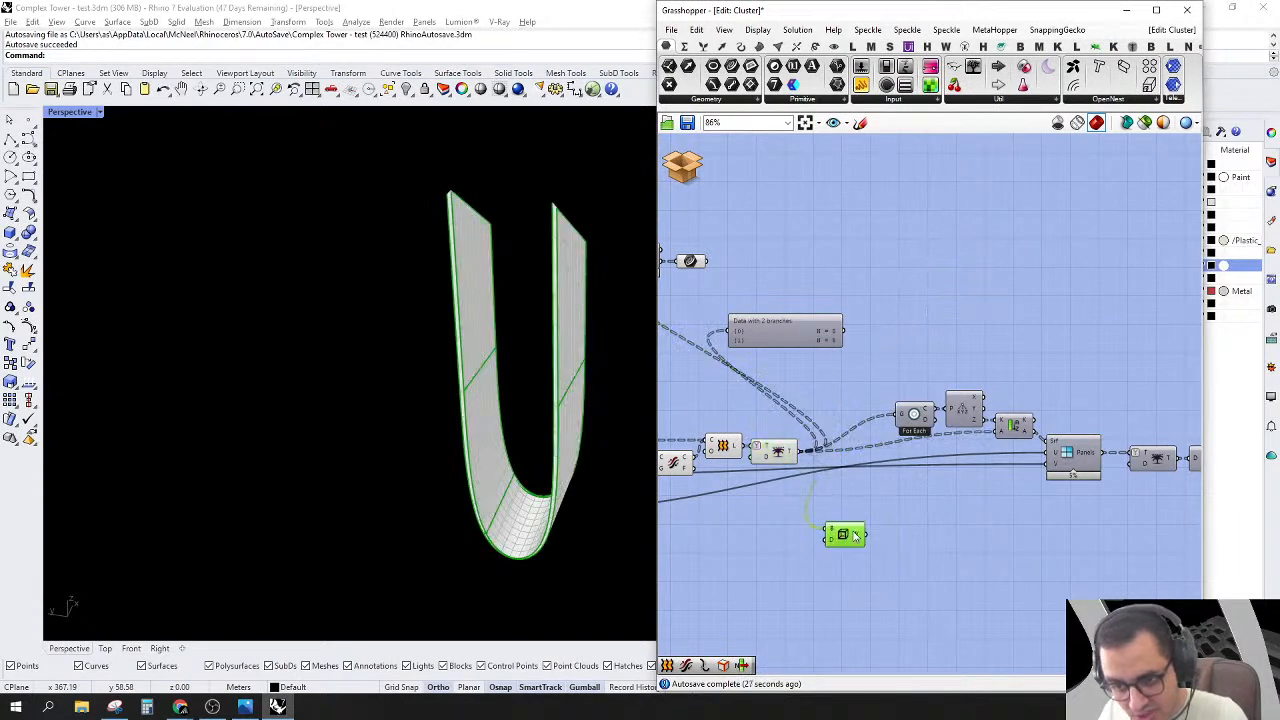
Step: Add a List Item component beside the Brep Wireframe and wire the W output into its L input
{"action": "scroll", "coordinate": [854, 491], "scroll_direction": "up", "scroll_amount": 4}
{"action": "double_click", "coordinate": [854, 491]}
{"action": "type", "text": "List item"}
{"action": "key", "text": "Return"}
{"action": "left_click_drag", "start_coordinate": [828, 503], "coordinate": [793, 534]}
{"action": "scroll", "coordinate": [835, 537], "scroll_direction": "up", "scroll_amount": 5}
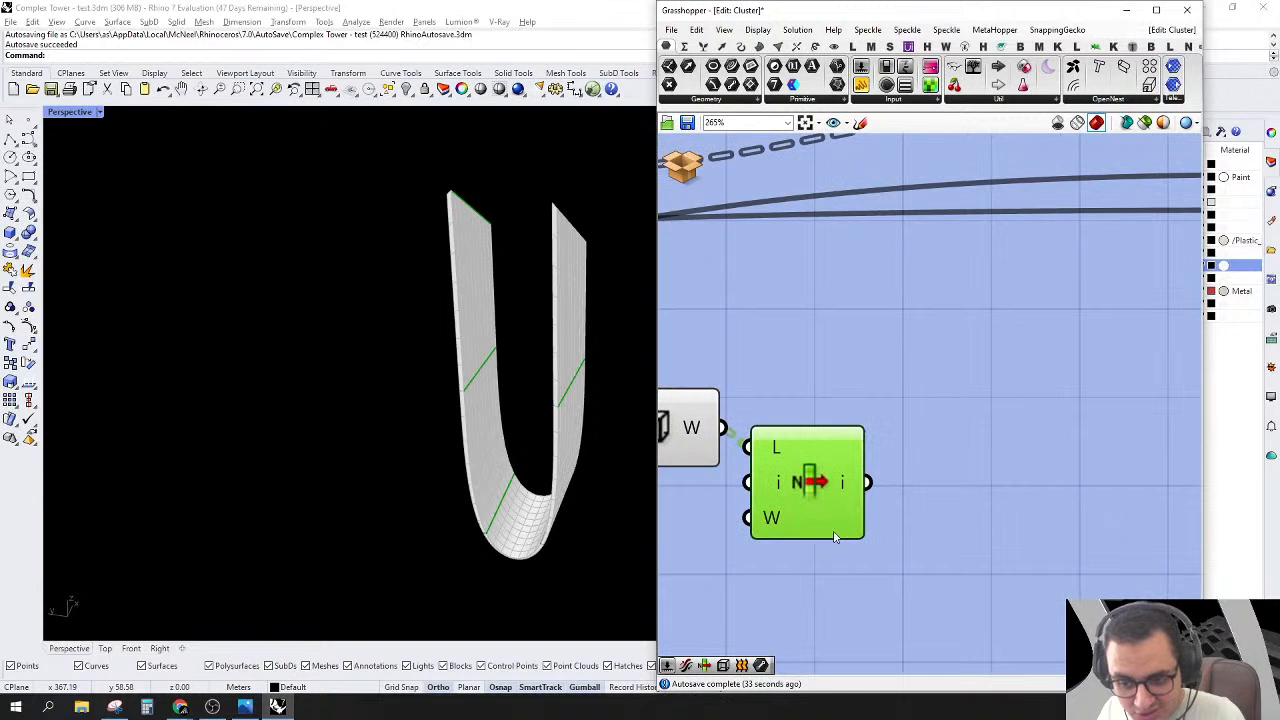
Step: Add a +1 output to the List Item component that reads the wireframe edges
{"action": "scroll", "coordinate": [835, 537], "scroll_direction": "up", "scroll_amount": 4}
{"action": "left_click", "coordinate": [834, 537]}
{"action": "left_click_drag", "start_coordinate": [837, 472], "coordinate": [851, 452]}
{"action": "right_click_drag", "start_coordinate": [459, 358], "coordinate": [386, 397]}
{"action": "scroll", "coordinate": [996, 440], "scroll_direction": "down", "scroll_amount": 2}
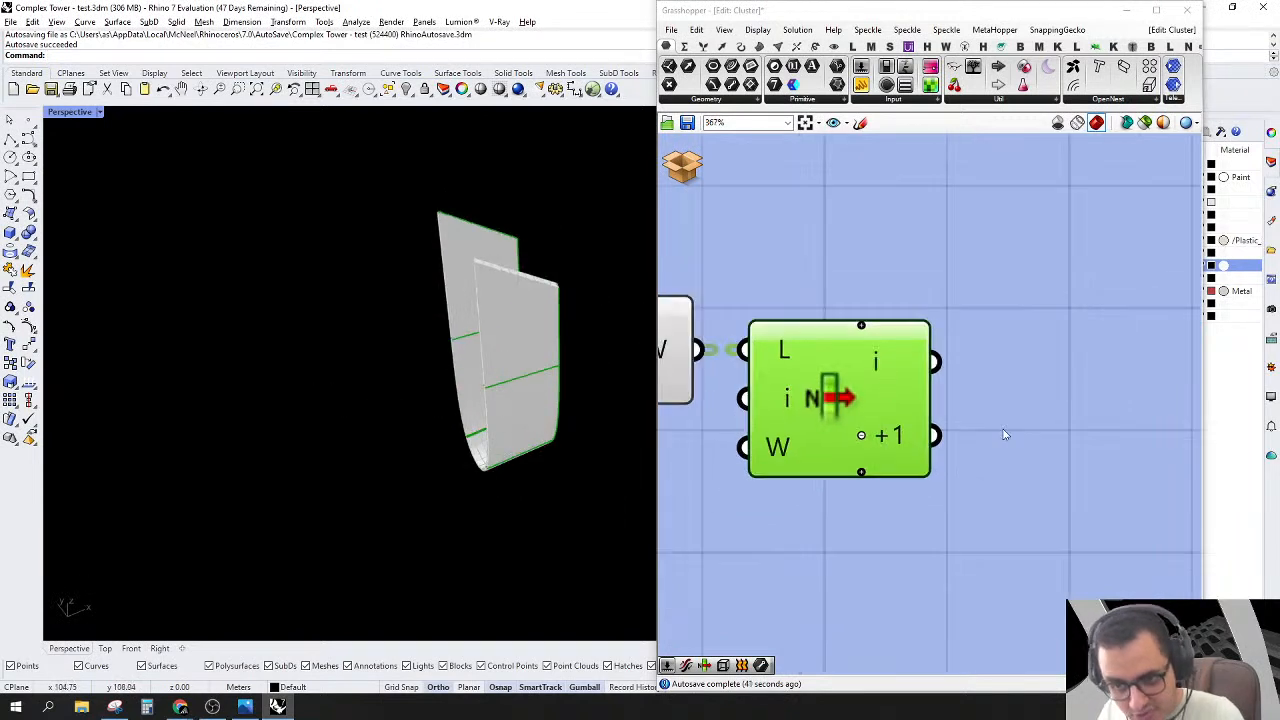
Step: Add a Curve parameter fed by the List Item's +1 output and inspect its edges and data structure
{"action": "right_click_drag", "start_coordinate": [996, 440], "coordinate": [941, 436]}
{"action": "left_click", "coordinate": [952, 447]}
{"action": "left_click_drag", "start_coordinate": [750, 66], "coordinate": [973, 440]}
{"action": "right_click_drag", "start_coordinate": [345, 398], "coordinate": [255, 380]}
{"action": "scroll", "coordinate": [255, 380], "scroll_direction": "down", "scroll_amount": 4}
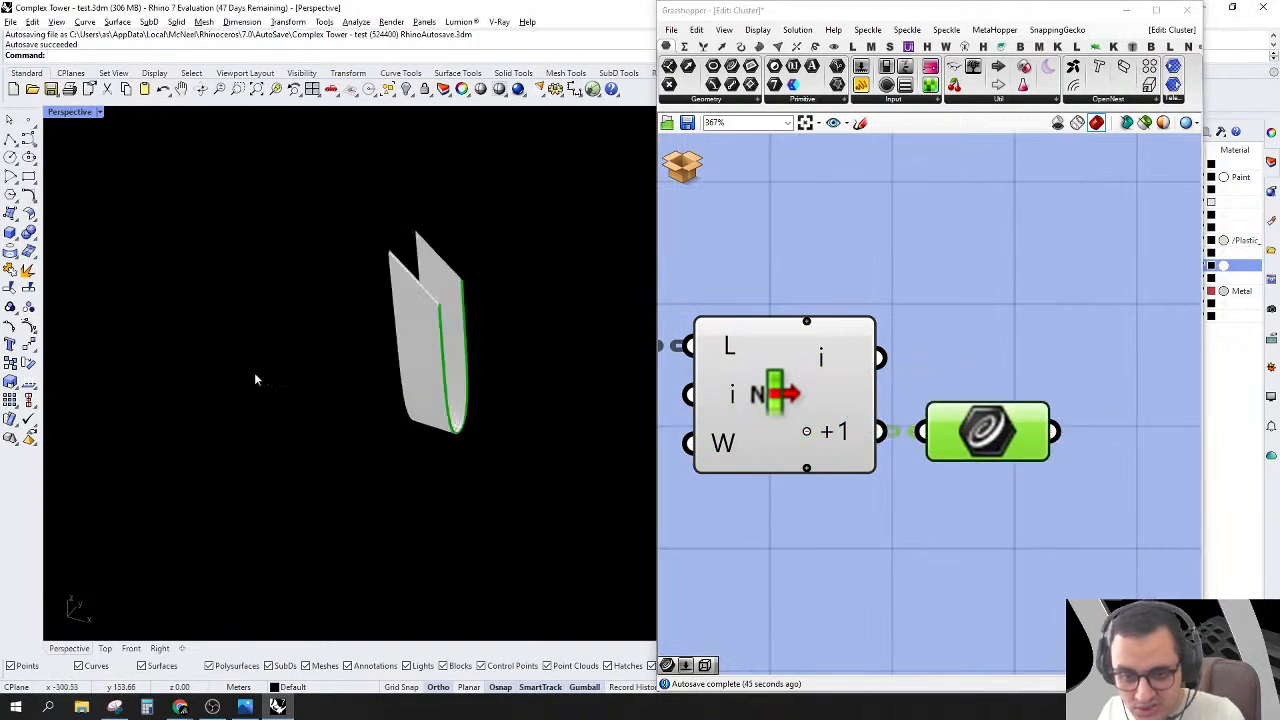
{"action": "scroll", "coordinate": [510, 336], "scroll_direction": "up", "scroll_amount": 6}
{"action": "right_click_drag", "start_coordinate": [440, 437], "coordinate": [405, 426]}
{"action": "scroll", "coordinate": [1100, 378], "scroll_direction": "down", "scroll_amount": 3}
{"action": "right_click_drag", "start_coordinate": [1016, 367], "coordinate": [846, 373]}
{"action": "scroll", "coordinate": [920, 408], "scroll_direction": "down", "scroll_amount": 3}
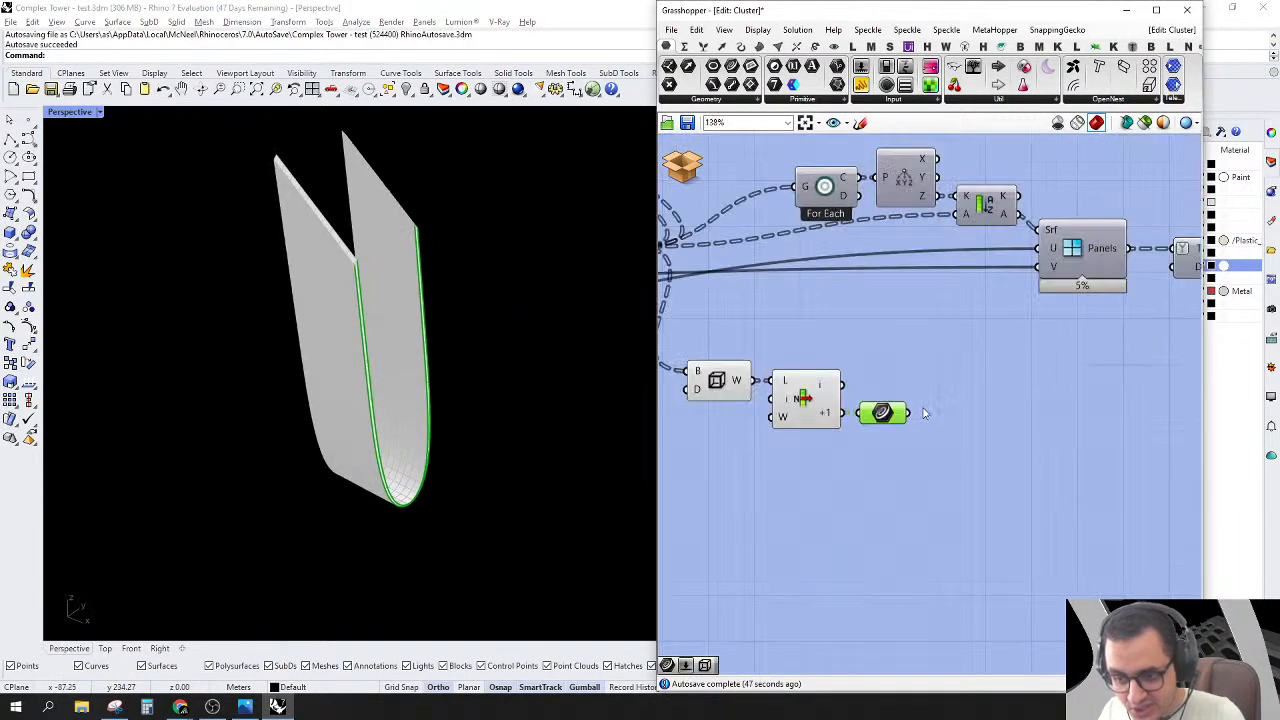
{"action": "scroll", "coordinate": [925, 413], "scroll_direction": "up", "scroll_amount": 2}
{"action": "scroll", "coordinate": [833, 414], "scroll_direction": "up", "scroll_amount": 1}
{"action": "mouse_move", "coordinate": [833, 414]}
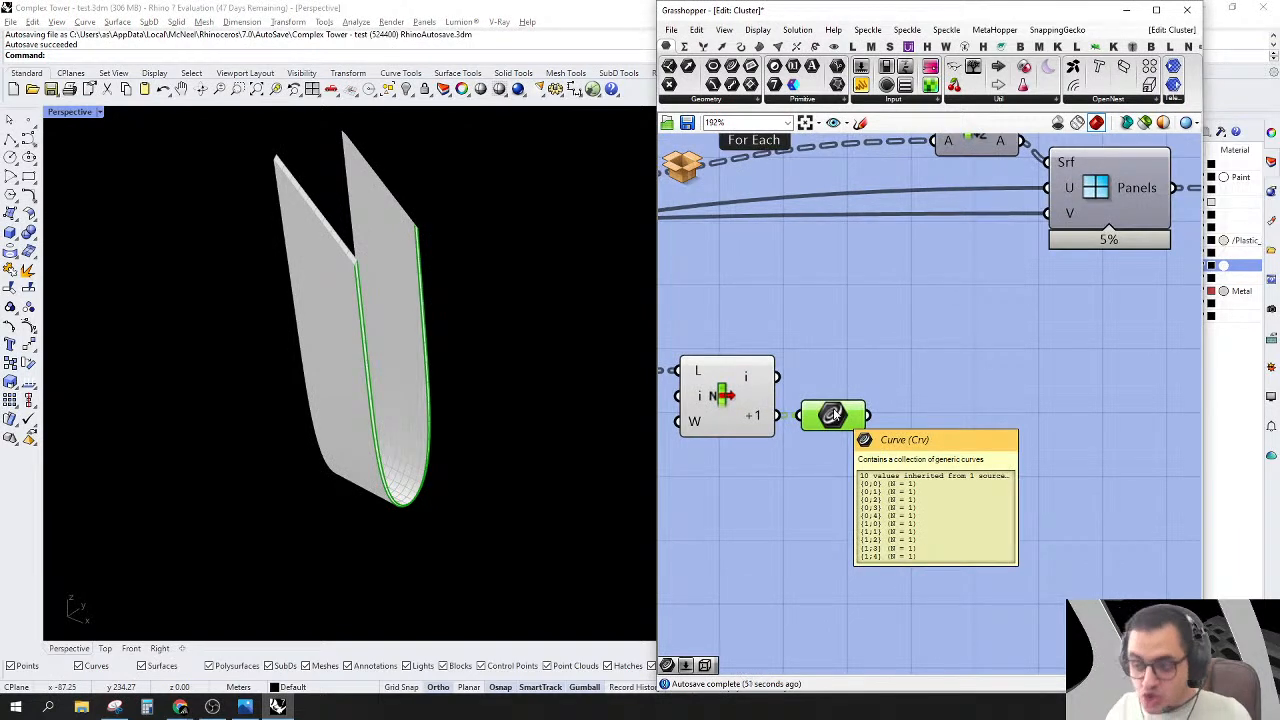
Step: Add a Trim Tree component after the Curve parameter and wire the curves into its T input
{"action": "double_click", "coordinate": [891, 413]}
{"action": "type", "text": "trim"}
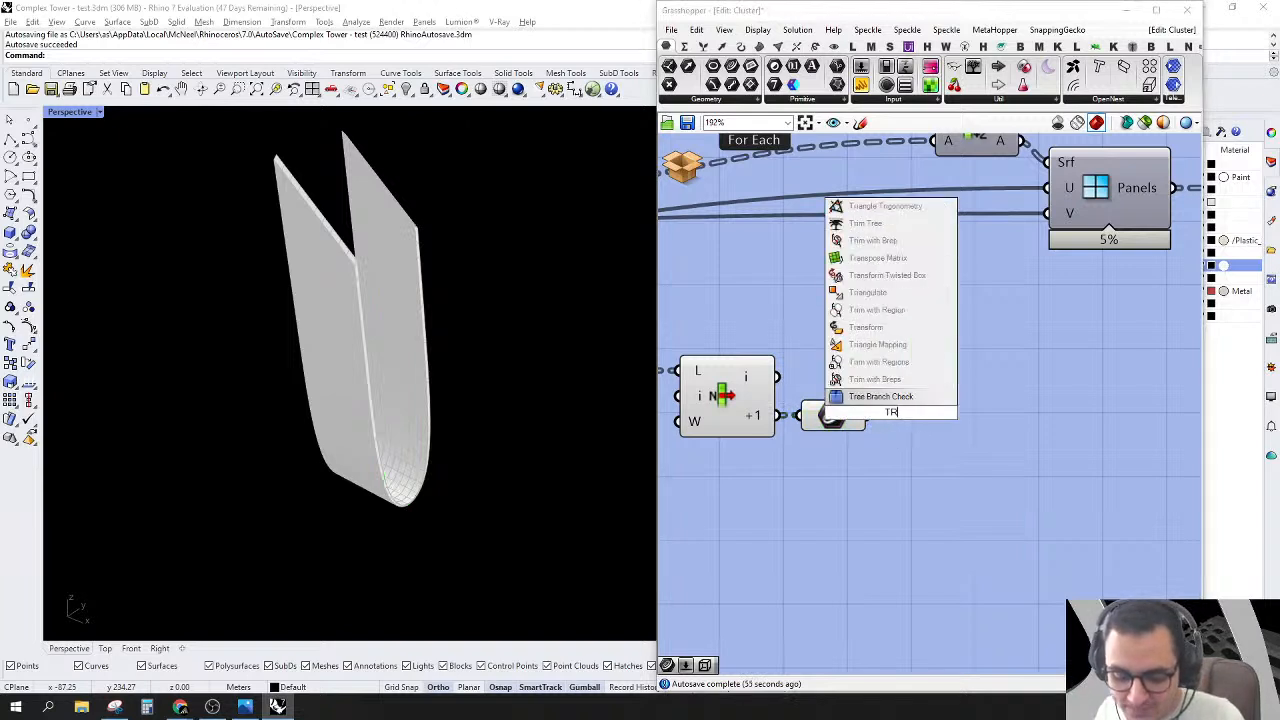
{"action": "left_click", "coordinate": [878, 312]}
{"action": "left_click_drag", "start_coordinate": [857, 425], "coordinate": [900, 437]}
{"action": "left_click_drag", "start_coordinate": [904, 442], "coordinate": [907, 433]}
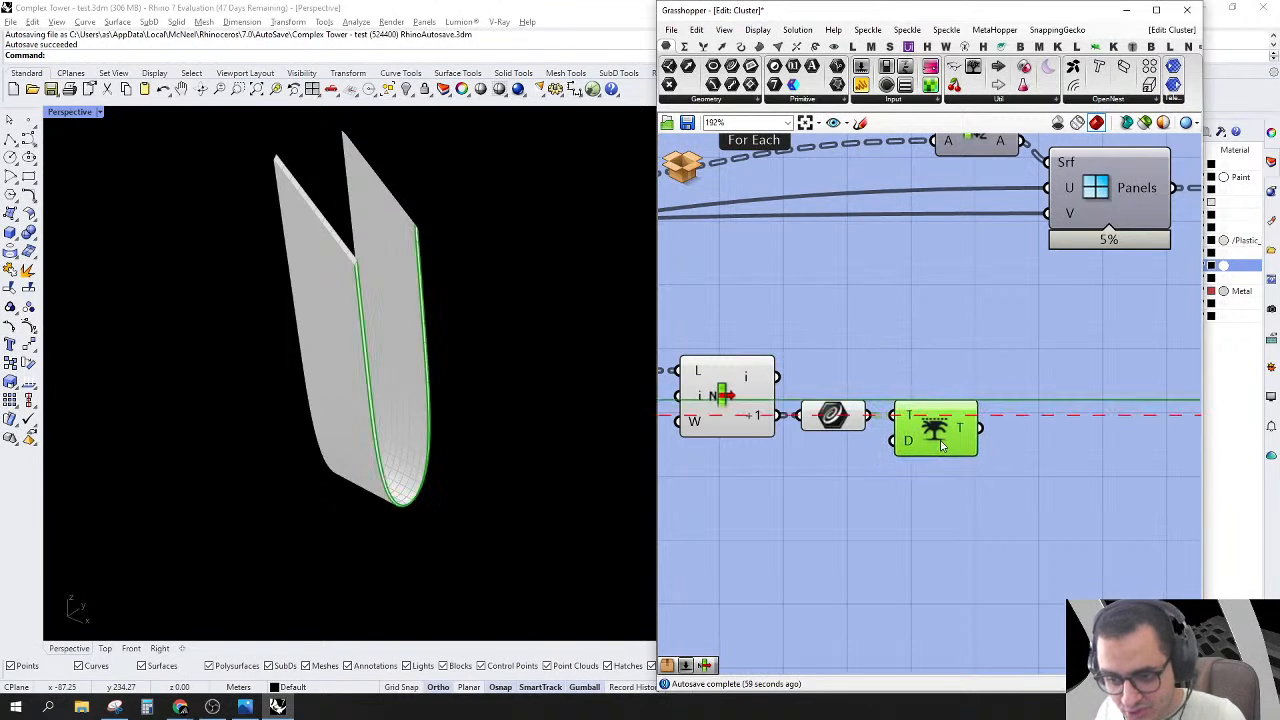
Step: Simplify the T input of the new Trim Tree component
{"action": "left_click", "coordinate": [921, 325]}
{"action": "double_click", "coordinate": [923, 300]}
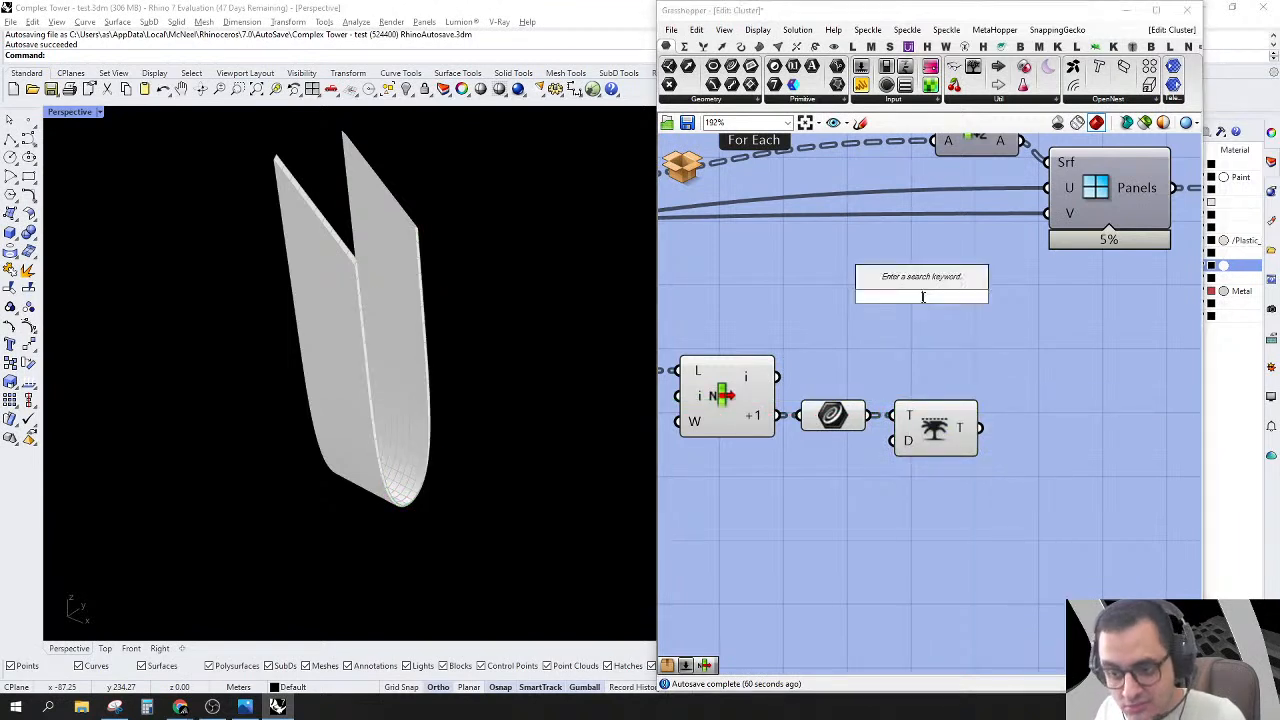
{"action": "right_click", "coordinate": [907, 418]}
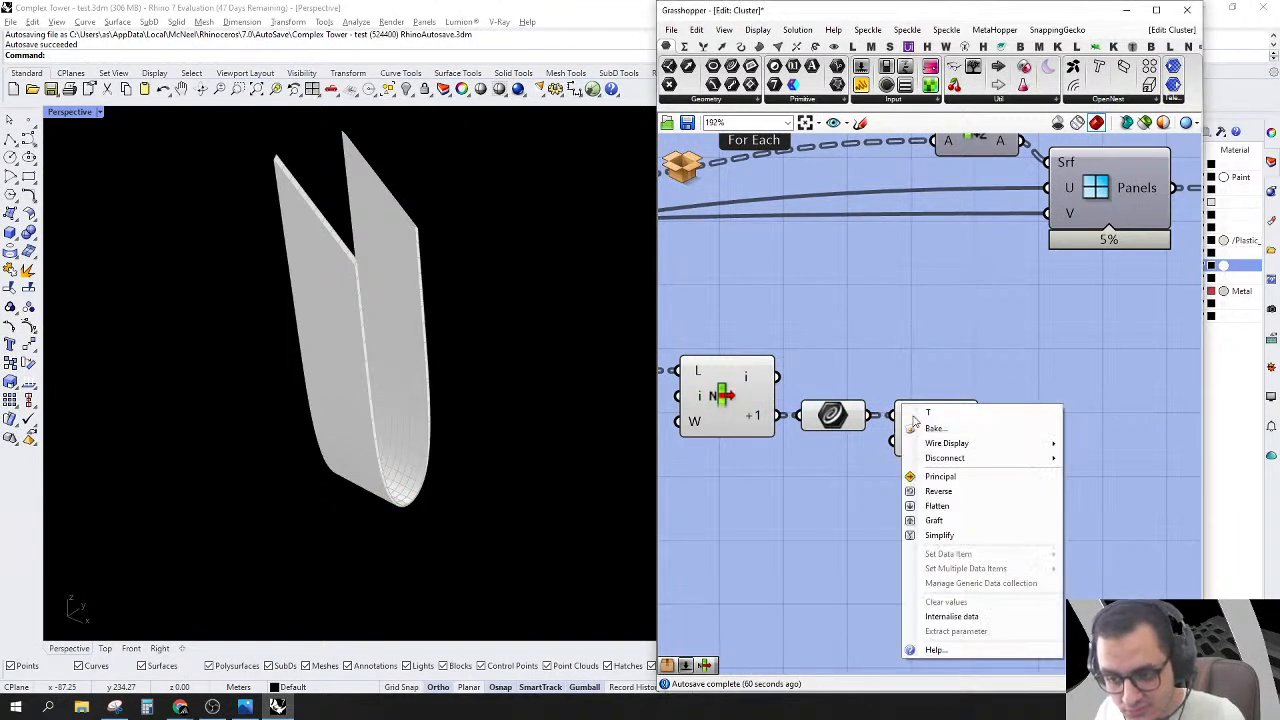
{"action": "mouse_move", "coordinate": [938, 446]}
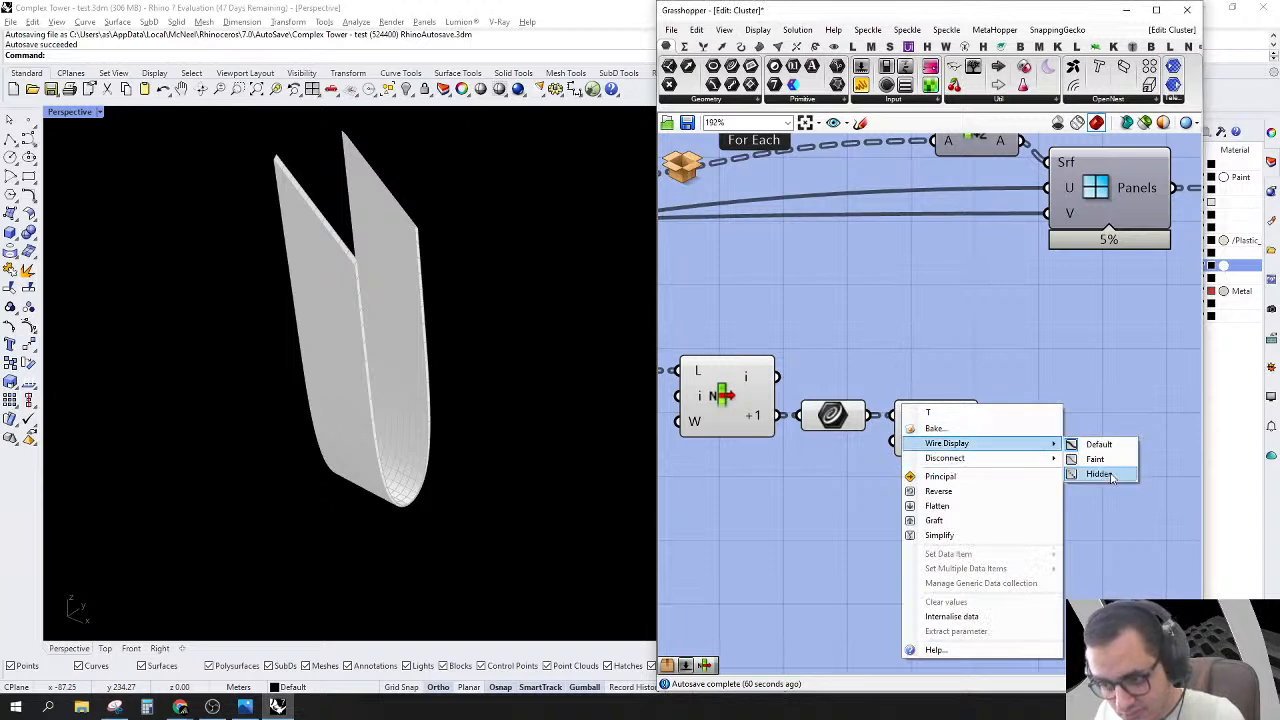
{"action": "left_click", "coordinate": [831, 463]}
{"action": "right_click", "coordinate": [896, 411]}
{"action": "left_click", "coordinate": [891, 379]}
{"action": "right_click", "coordinate": [905, 417]}
{"action": "left_click", "coordinate": [940, 548]}
{"action": "left_click_drag", "start_coordinate": [936, 428], "coordinate": [956, 428]}
{"action": "right_click_drag", "start_coordinate": [1103, 444], "coordinate": [1035, 445]}
{"action": "mouse_move", "coordinate": [916, 428]}
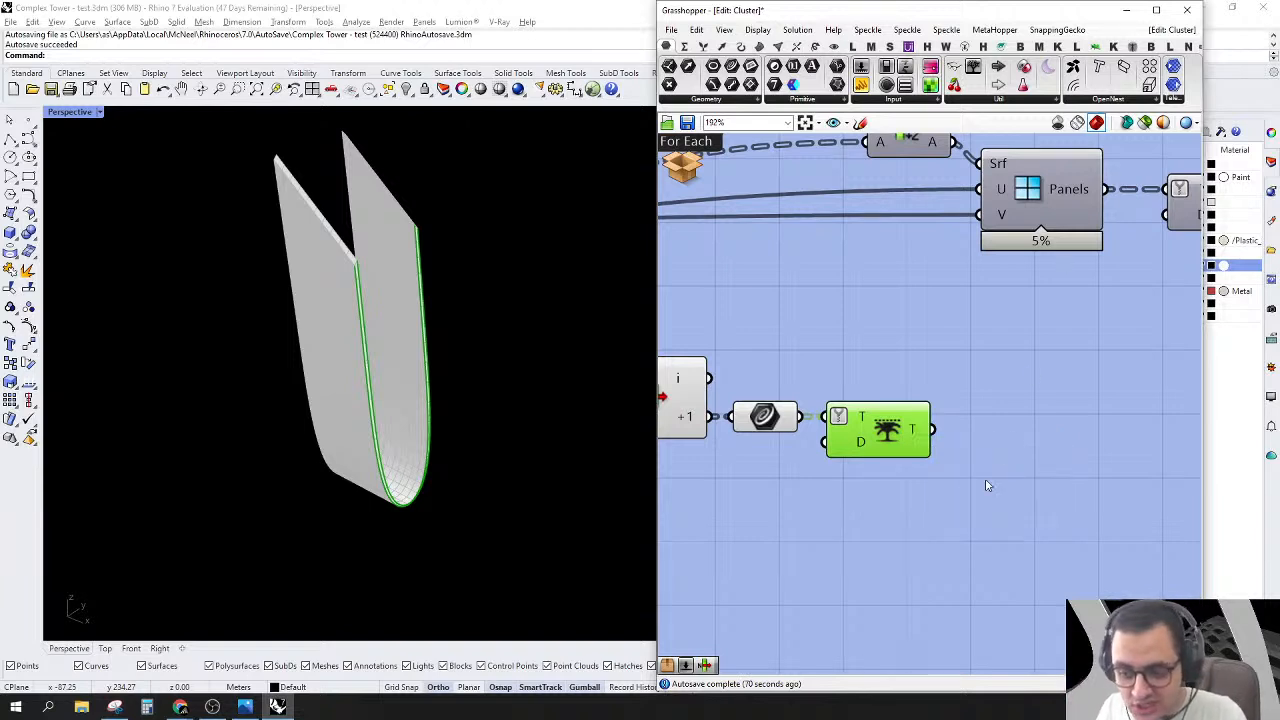
Step: Add a Join Curves component after the Trim Tree and wire the T output into its C input
{"action": "double_click", "coordinate": [1000, 440]}
{"action": "type", "text": "cull"}
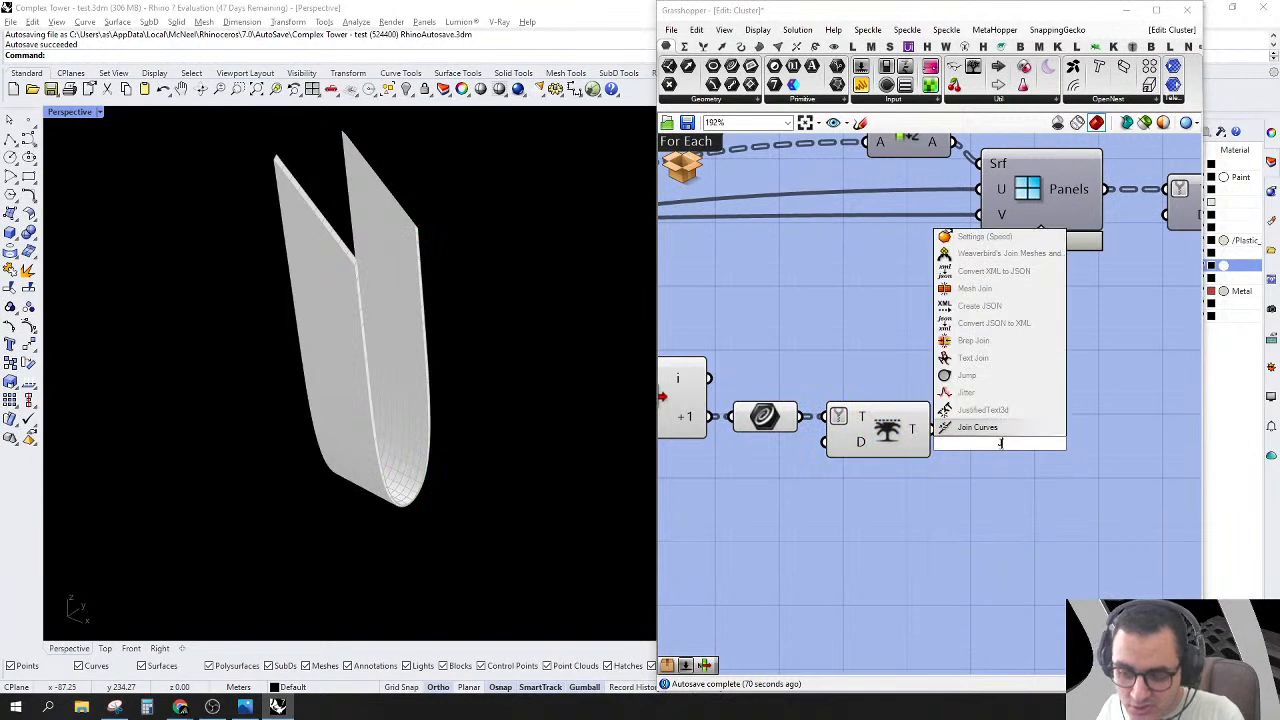
{"action": "key", "text": "Return"}
{"action": "left_click", "coordinate": [985, 440]}
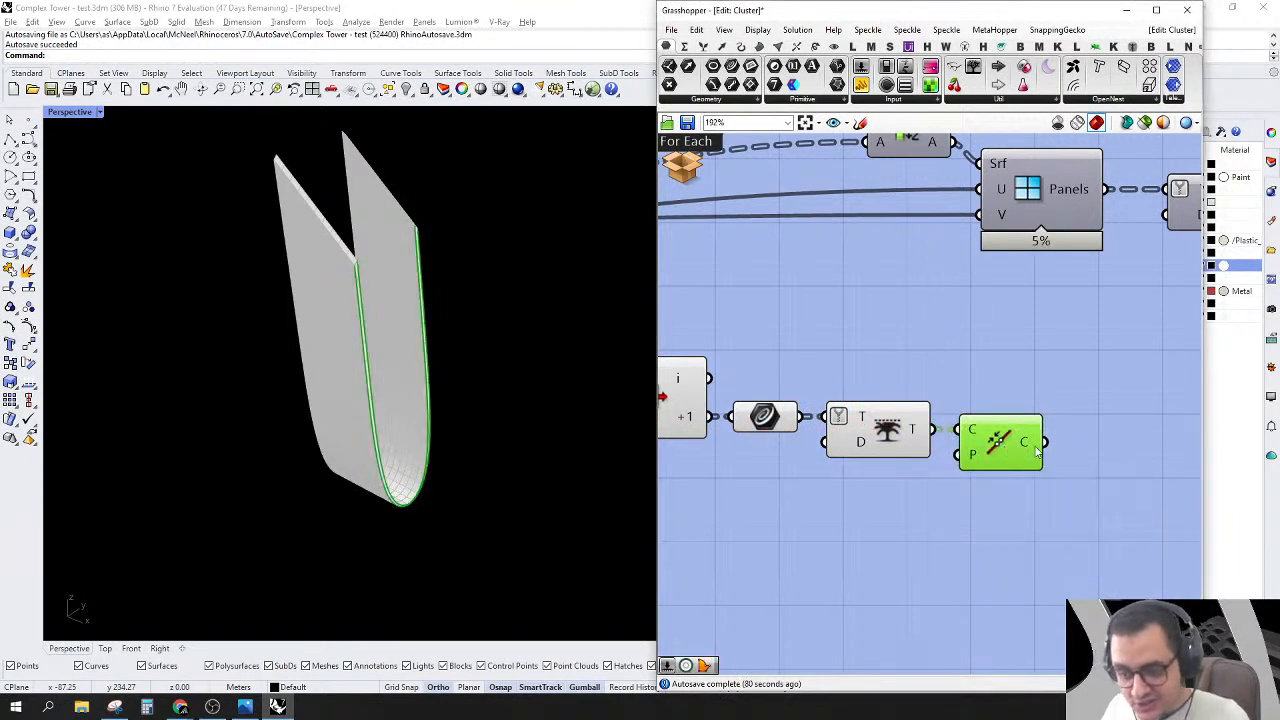
Step: Make room on the canvas ahead of the Panels component and delete the point deconstruction and Sort List components
{"action": "scroll", "coordinate": [1037, 450], "scroll_direction": "down", "scroll_amount": 4}
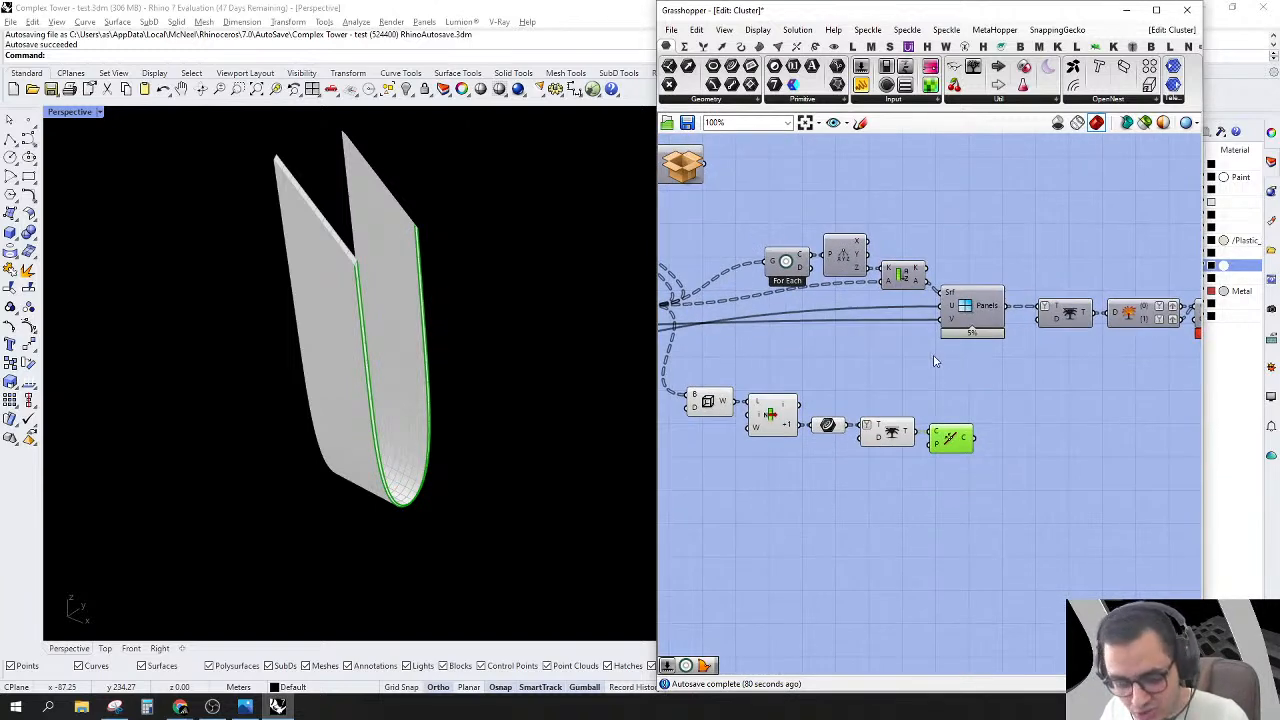
{"action": "left_click_drag", "start_coordinate": [936, 361], "coordinate": [1046, 381], "text": "alt"}
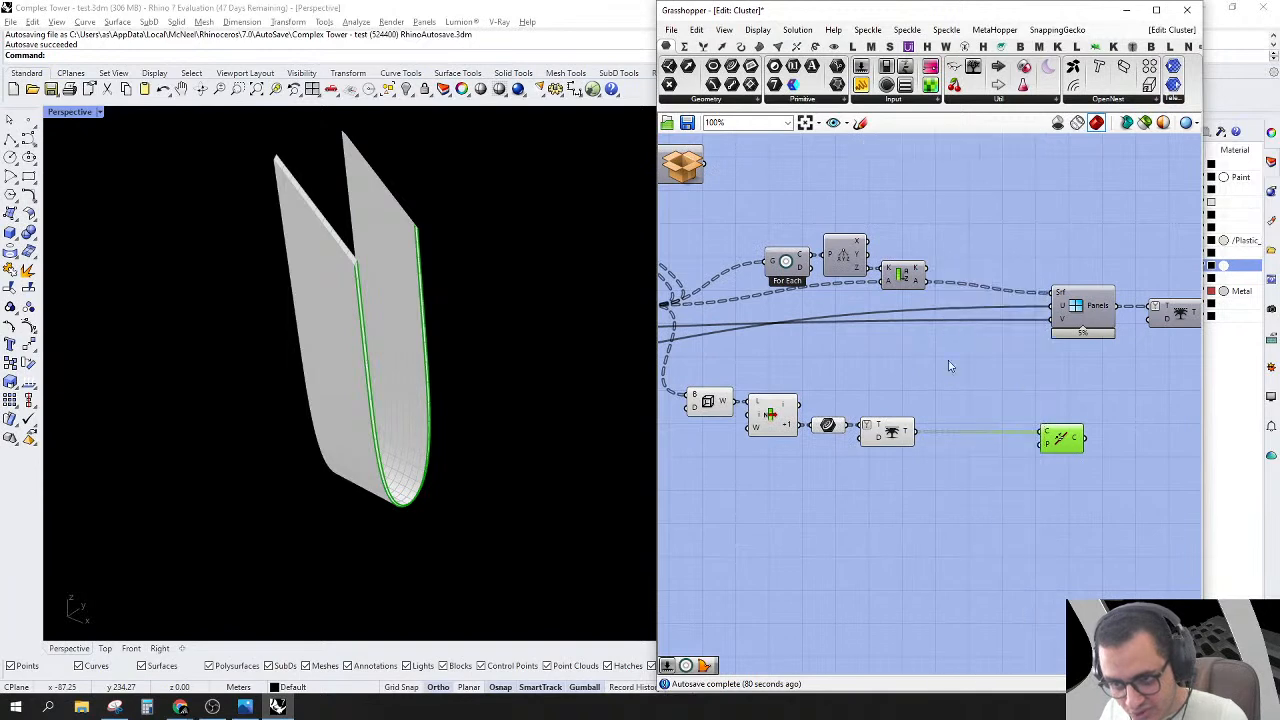
{"action": "right_click_drag", "start_coordinate": [931, 325], "coordinate": [930, 382]}
{"action": "left_click", "coordinate": [899, 340]}
{"action": "left_click_drag", "start_coordinate": [912, 262], "coordinate": [830, 366]}
{"action": "right_click_drag", "start_coordinate": [872, 382], "coordinate": [912, 392]}
{"action": "key", "text": "Delete"}
Step: Turn on the preview of the For Each centroid component and examine the points on the tower strips
{"action": "left_click_drag", "start_coordinate": [835, 341], "coordinate": [847, 337]}
{"action": "right_click", "coordinate": [837, 330]}
{"action": "left_click", "coordinate": [835, 345]}
{"action": "right_click_drag", "start_coordinate": [528, 352], "coordinate": [470, 342]}
{"action": "right_click_drag", "start_coordinate": [924, 242], "coordinate": [882, 278]}
Step: Add a Sort Along Curve component, feeding the centroids into P and the joined curves into C
{"action": "double_click", "coordinate": [902, 326]}
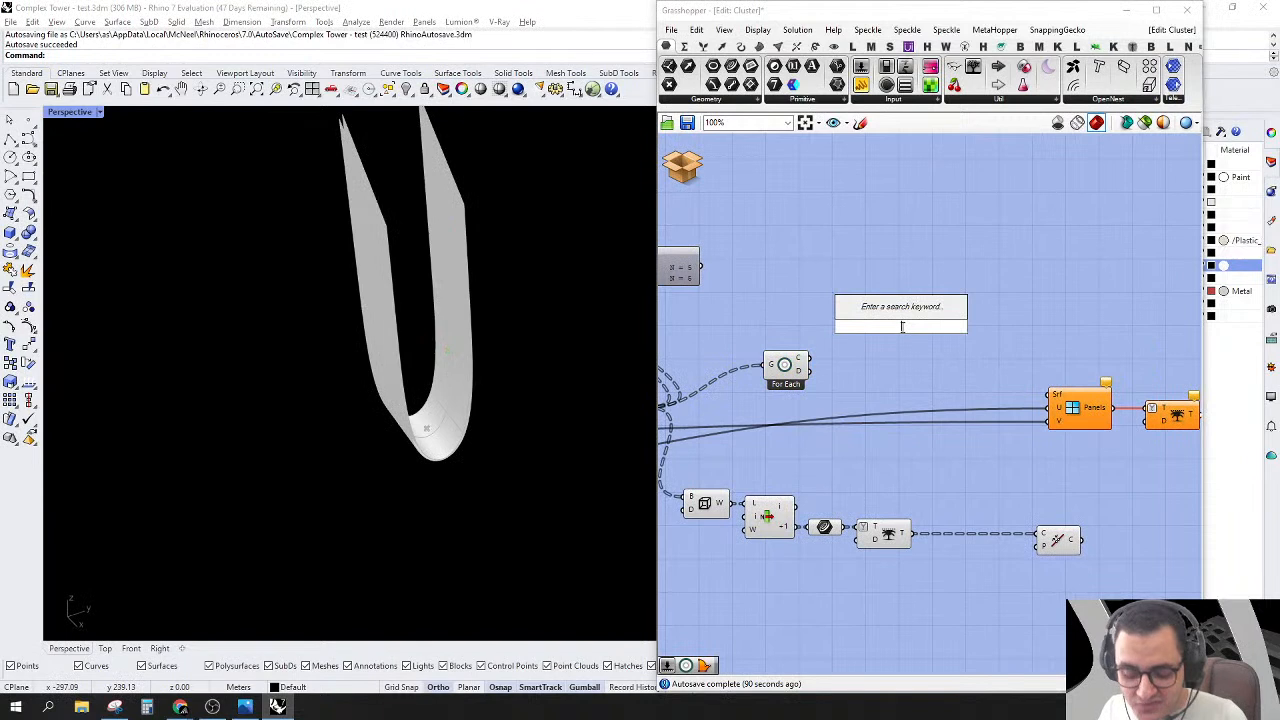
{"action": "type", "text": "SO"}
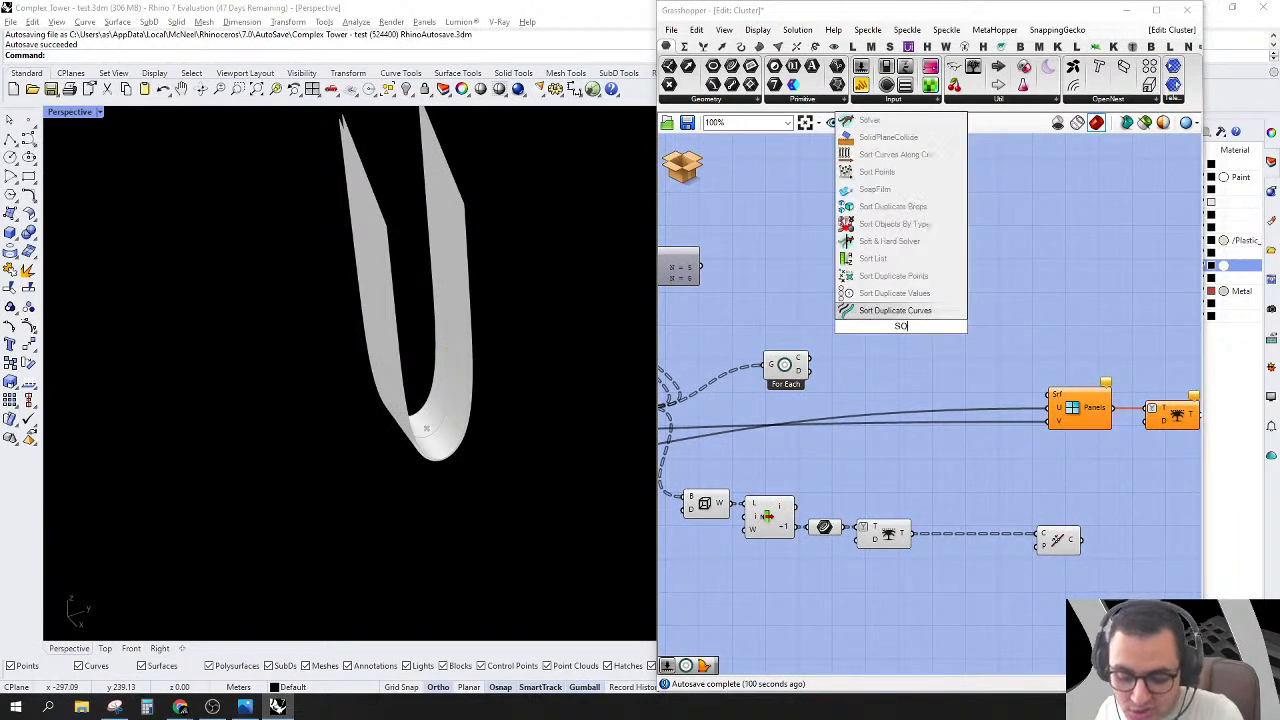
{"action": "type", "text": "R"}
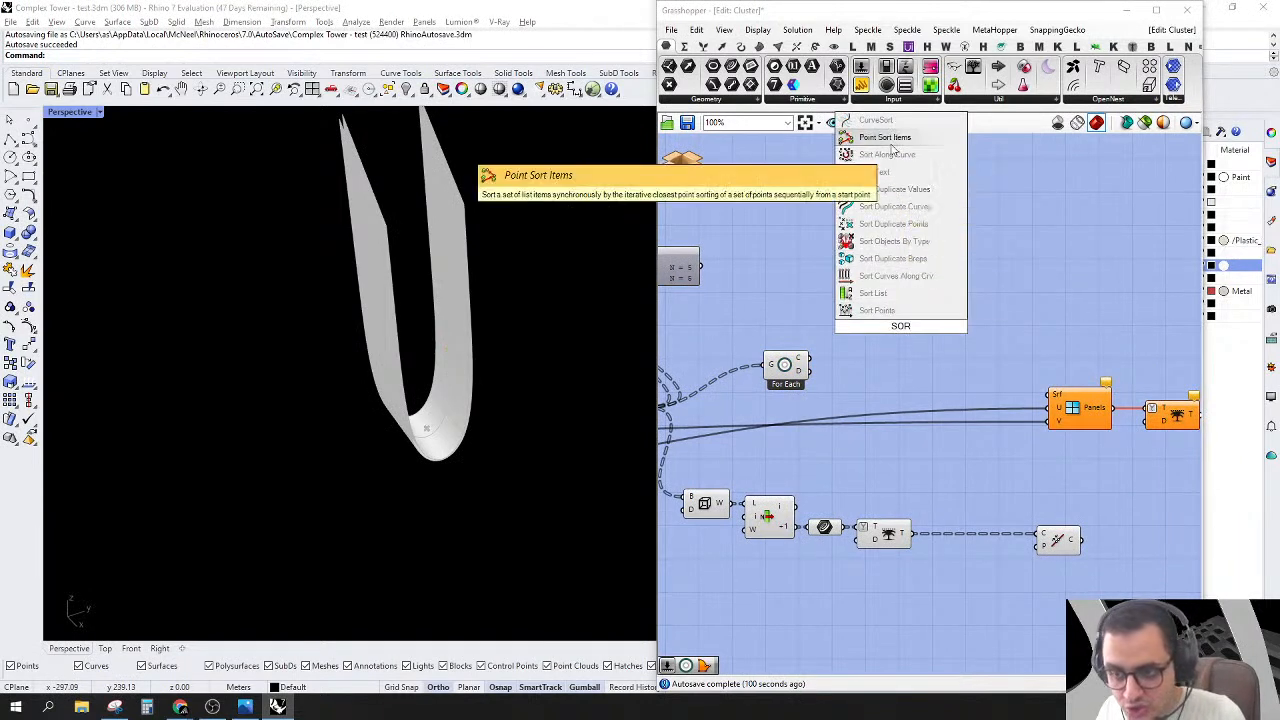
{"action": "left_click", "coordinate": [886, 154]}
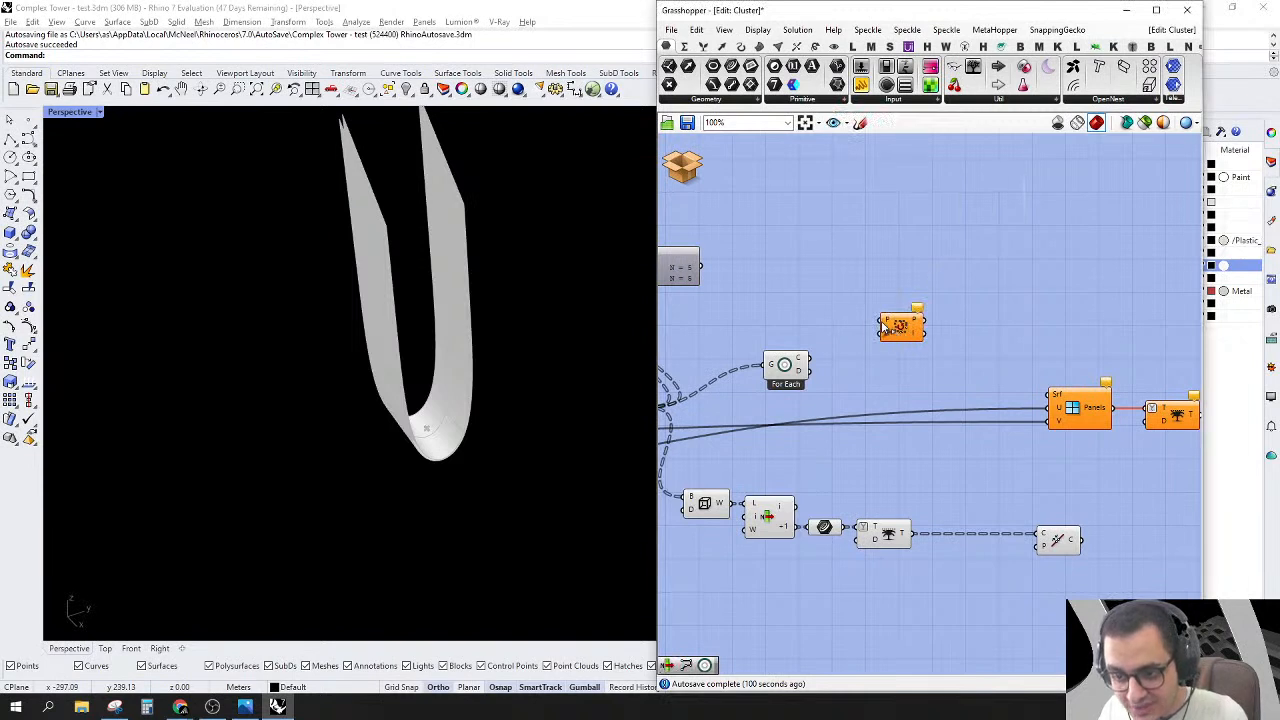
{"action": "left_click_drag", "start_coordinate": [903, 330], "coordinate": [934, 341]}
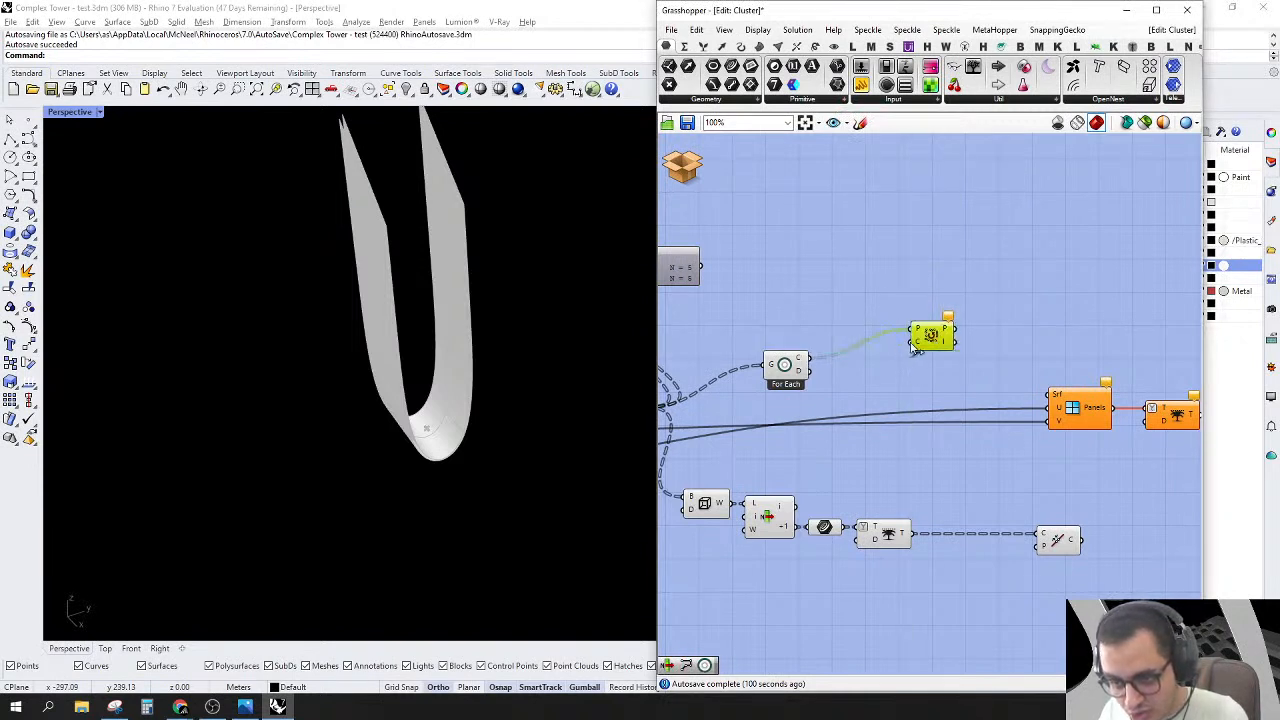
{"action": "left_click_drag", "start_coordinate": [955, 395], "coordinate": [958, 543]}
{"action": "left_click_drag", "start_coordinate": [955, 337], "coordinate": [933, 367]}
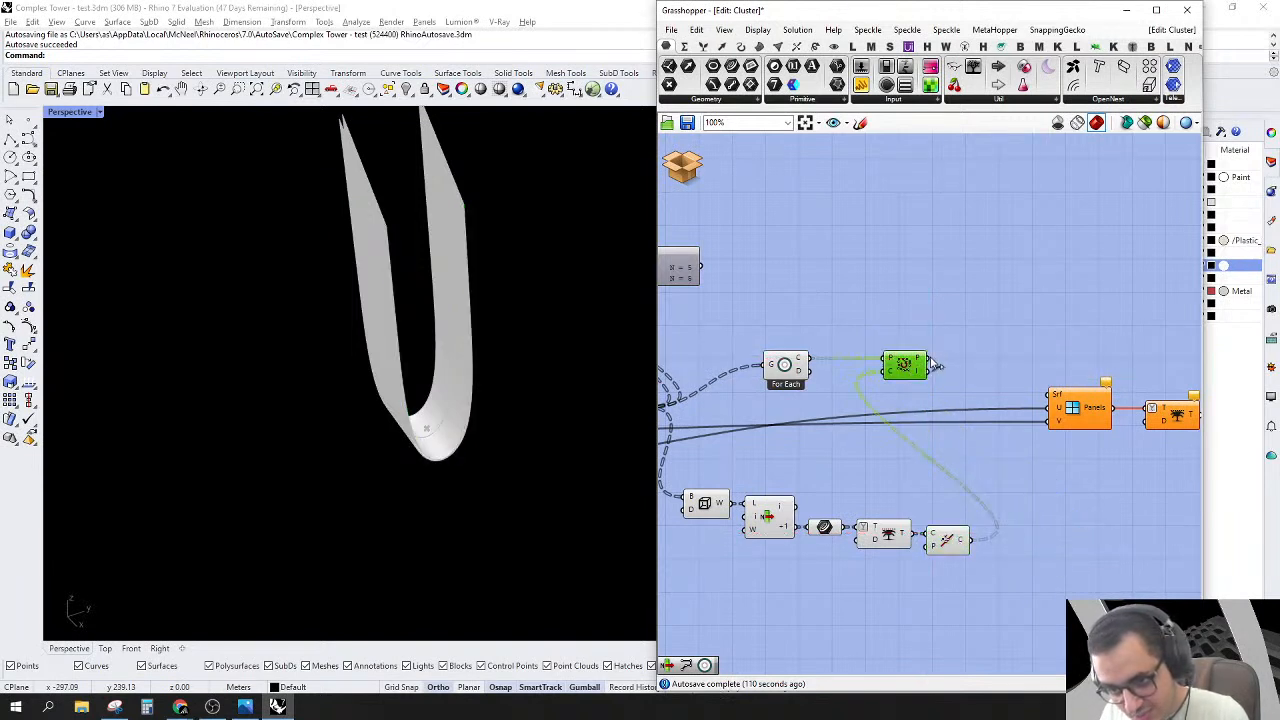
Step: Add a List Item component with the surface tree wired into L and the Sort Along Curve indices into i
{"action": "double_click", "coordinate": [1005, 366]}
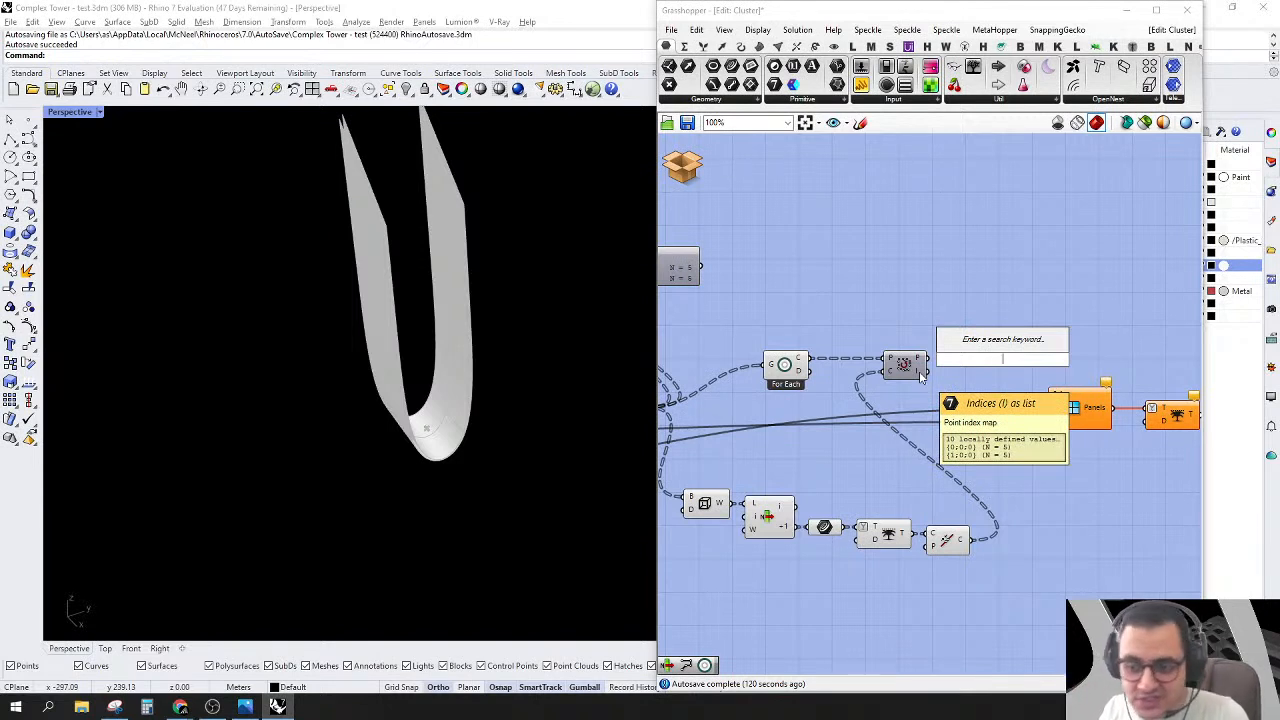
{"action": "double_click", "coordinate": [973, 317]}
{"action": "type", "text": "list"}
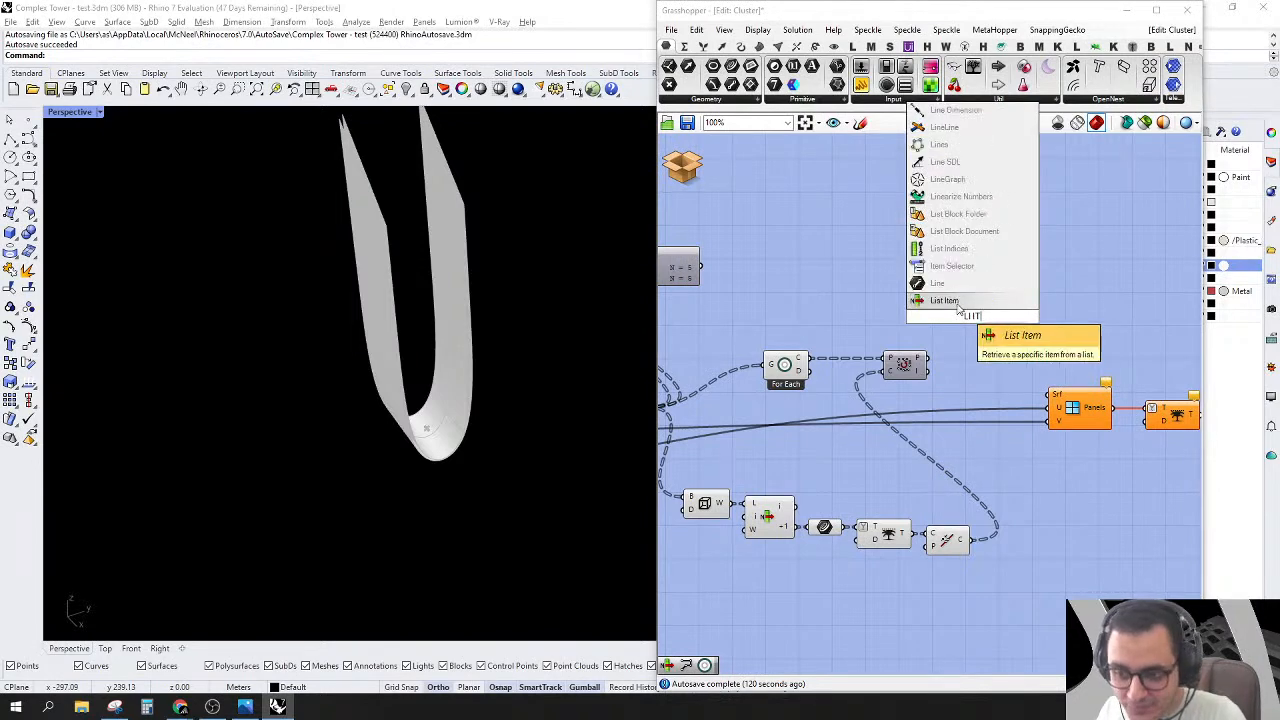
{"action": "left_click", "coordinate": [958, 304]}
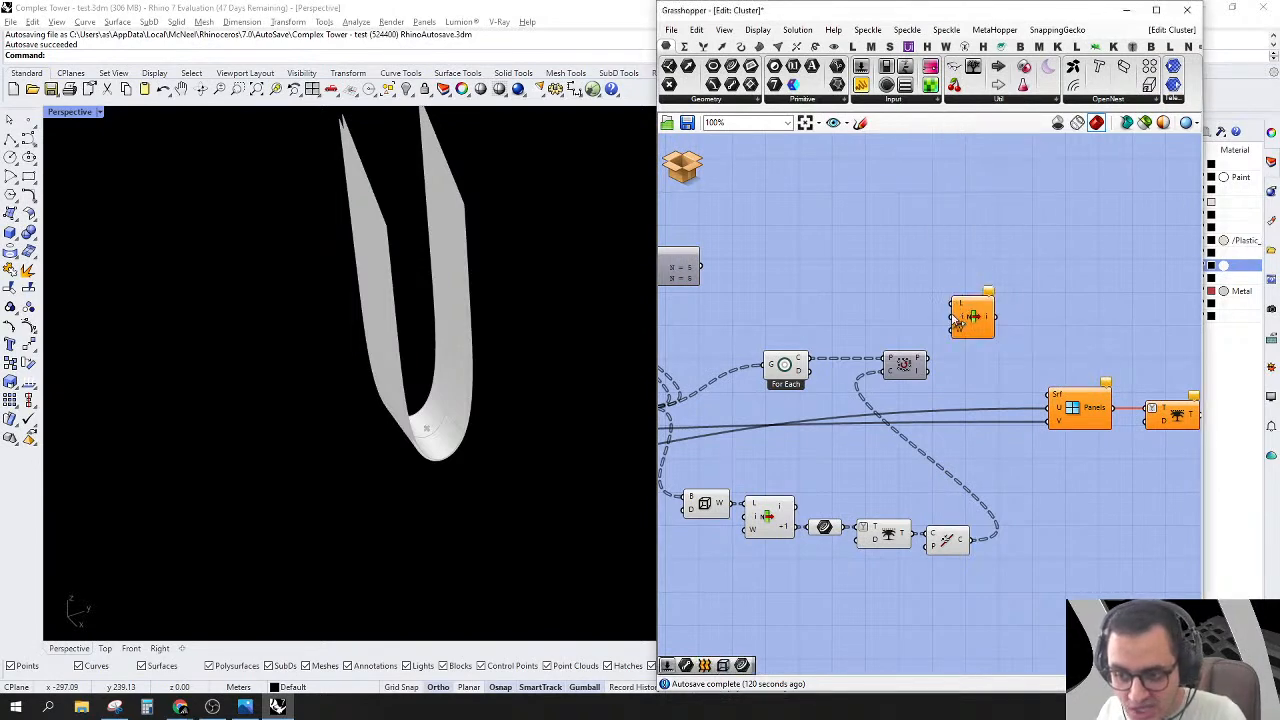
{"action": "left_click_drag", "start_coordinate": [920, 324], "coordinate": [806, 408]}
{"action": "right_click_drag", "start_coordinate": [1012, 422], "coordinate": [908, 443]}
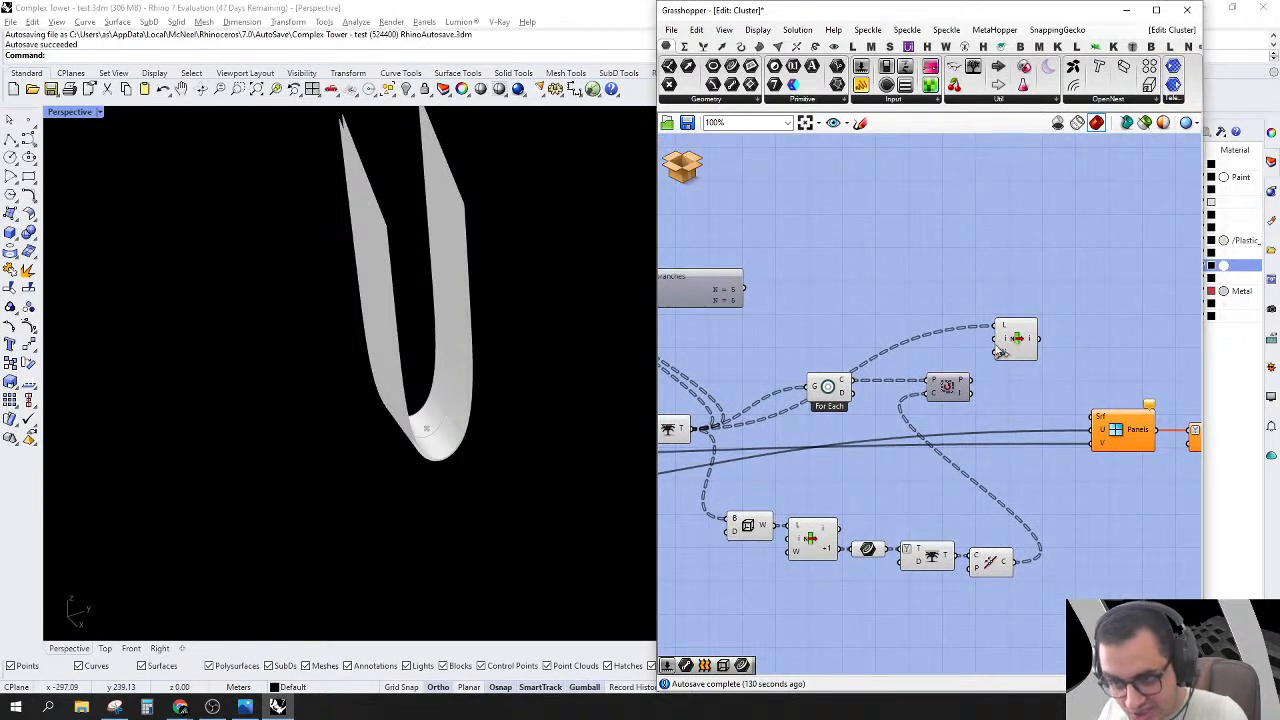
{"action": "left_click", "coordinate": [1017, 341]}
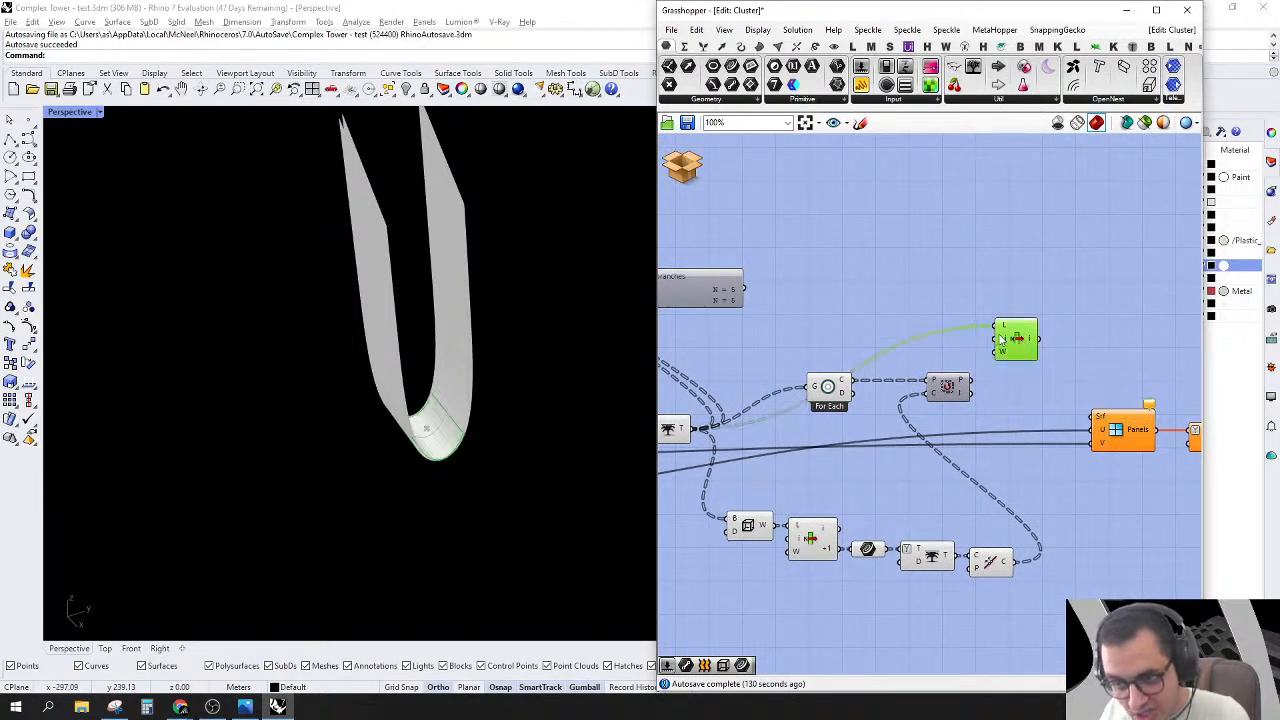
{"action": "left_click_drag", "start_coordinate": [1000, 349], "coordinate": [968, 419]}
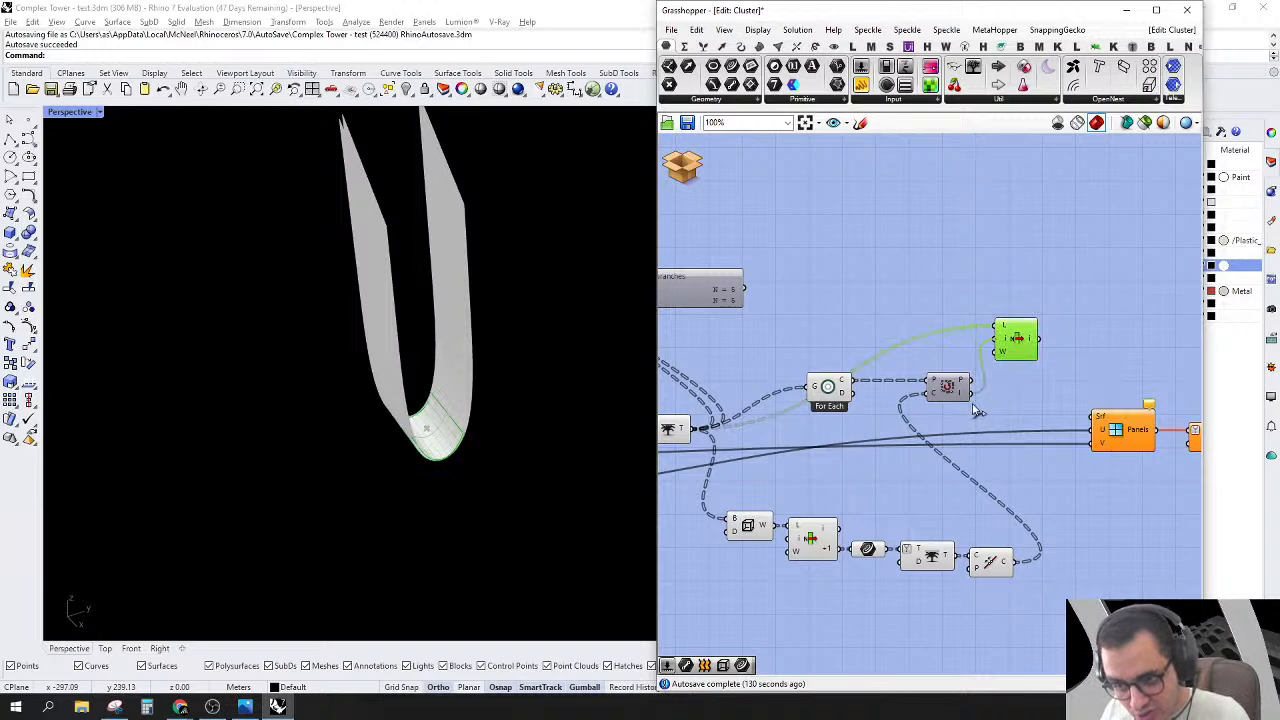
Step: Add a Panel above the List Item and feed it the sorted indices to check their order
{"action": "scroll", "coordinate": [1051, 376], "scroll_direction": "up", "scroll_amount": 2}
{"action": "left_click_drag", "start_coordinate": [861, 88], "coordinate": [1008, 228]}
{"action": "scroll", "coordinate": [1005, 245], "scroll_direction": "up", "scroll_amount": 3}
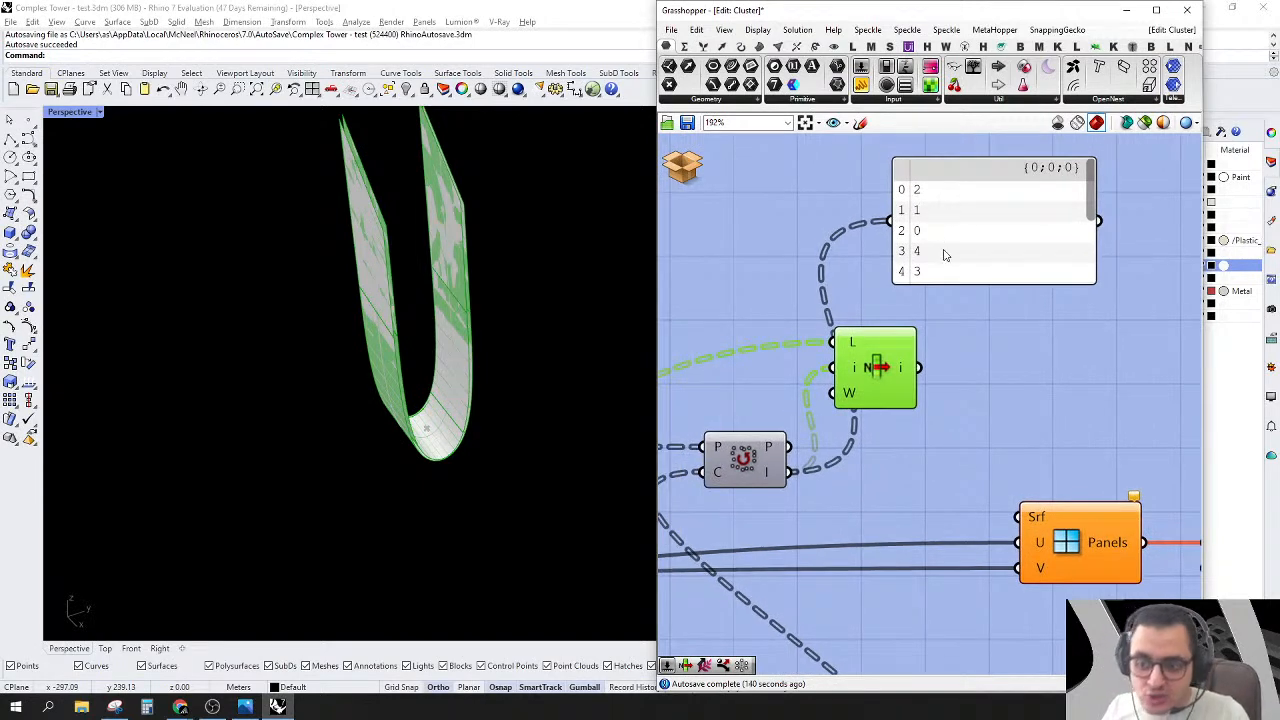
{"action": "scroll", "coordinate": [1037, 255], "scroll_direction": "down", "scroll_amount": 1}
{"action": "left_click_drag", "start_coordinate": [1080, 197], "coordinate": [1092, 142]}
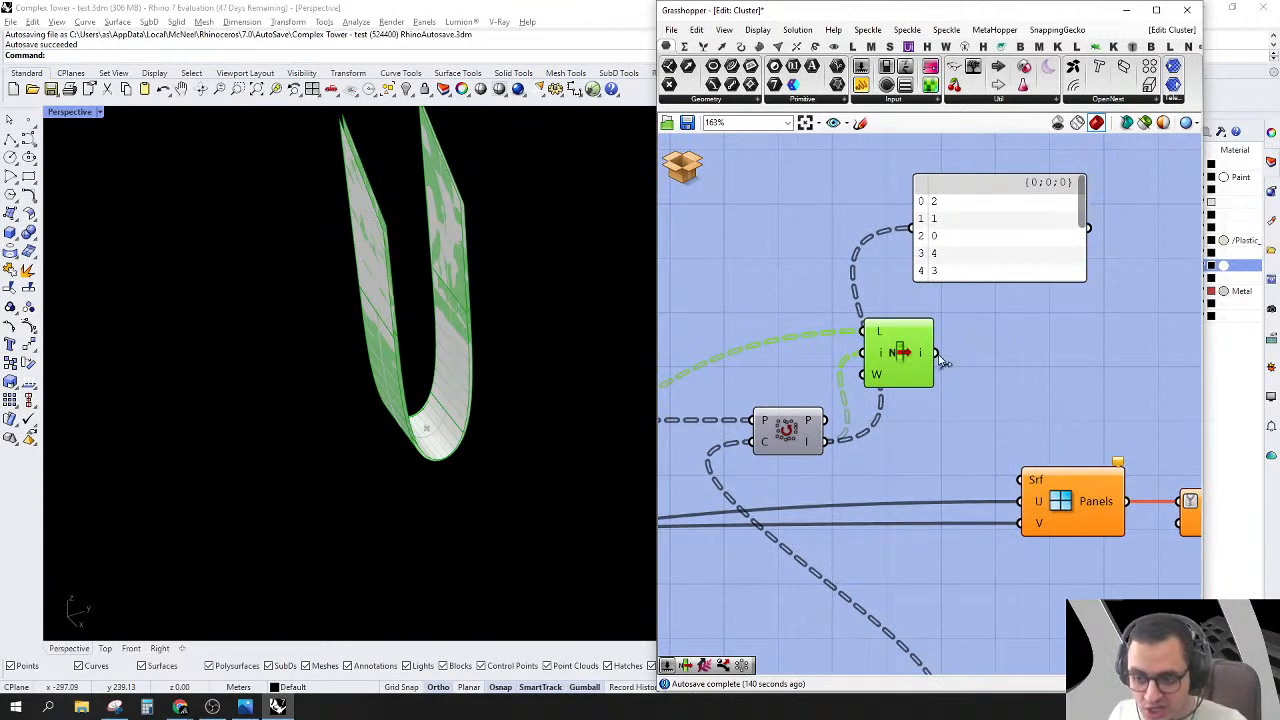
Step: Add a second List Item component and wire the sorted surfaces into its L input
{"action": "double_click", "coordinate": [977, 397]}
{"action": "type", "text": "list"}
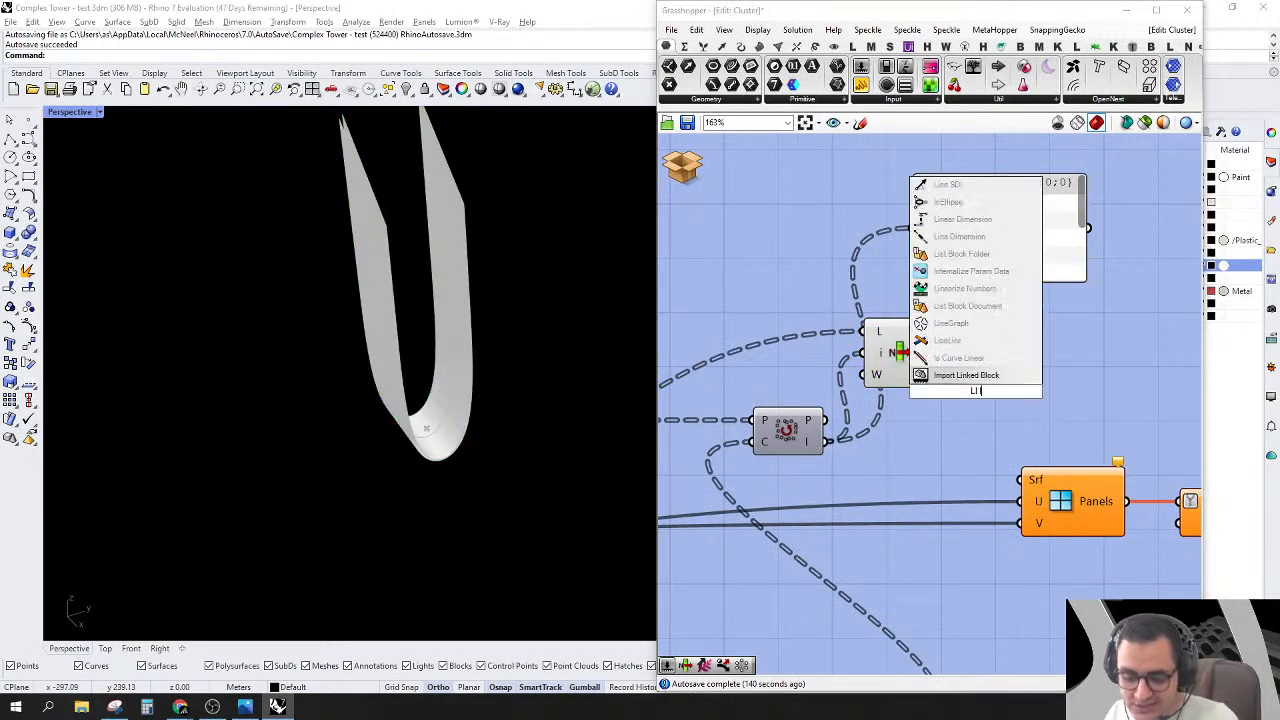
{"action": "left_click", "coordinate": [975, 374]}
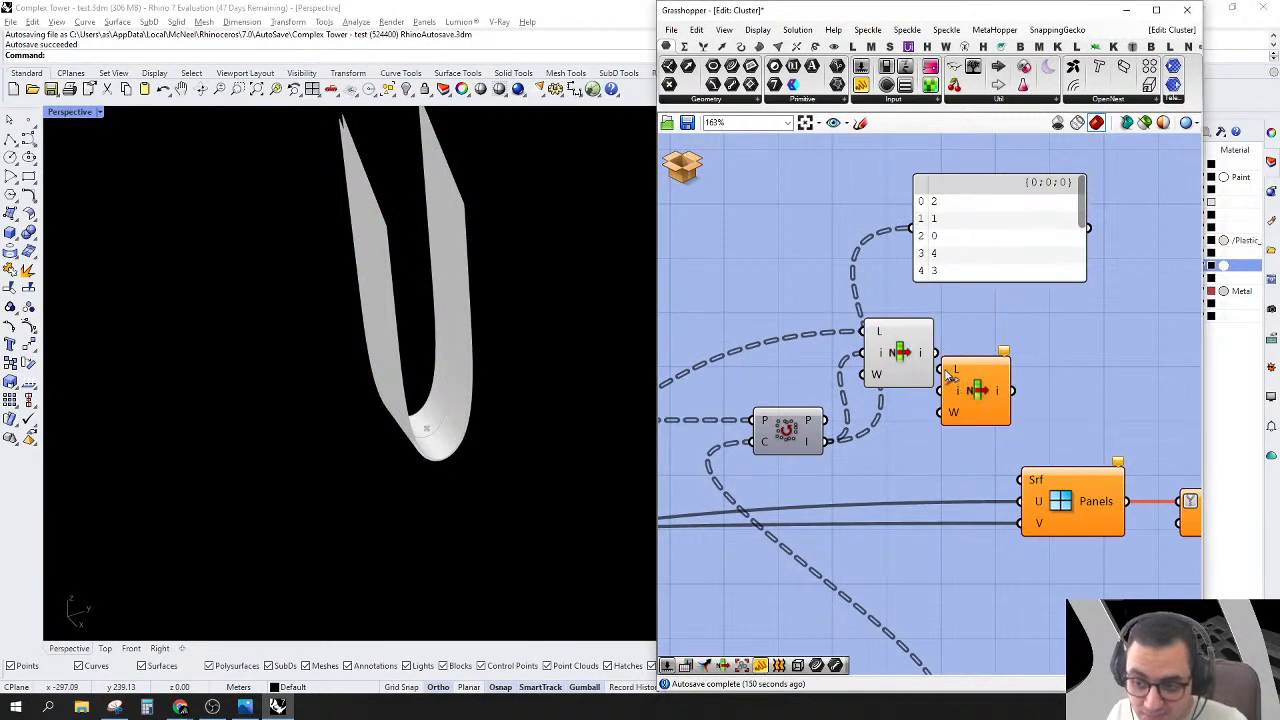
{"action": "left_click_drag", "start_coordinate": [945, 372], "coordinate": [937, 352]}
{"action": "scroll", "coordinate": [1023, 418], "scroll_direction": "up", "scroll_amount": 3}
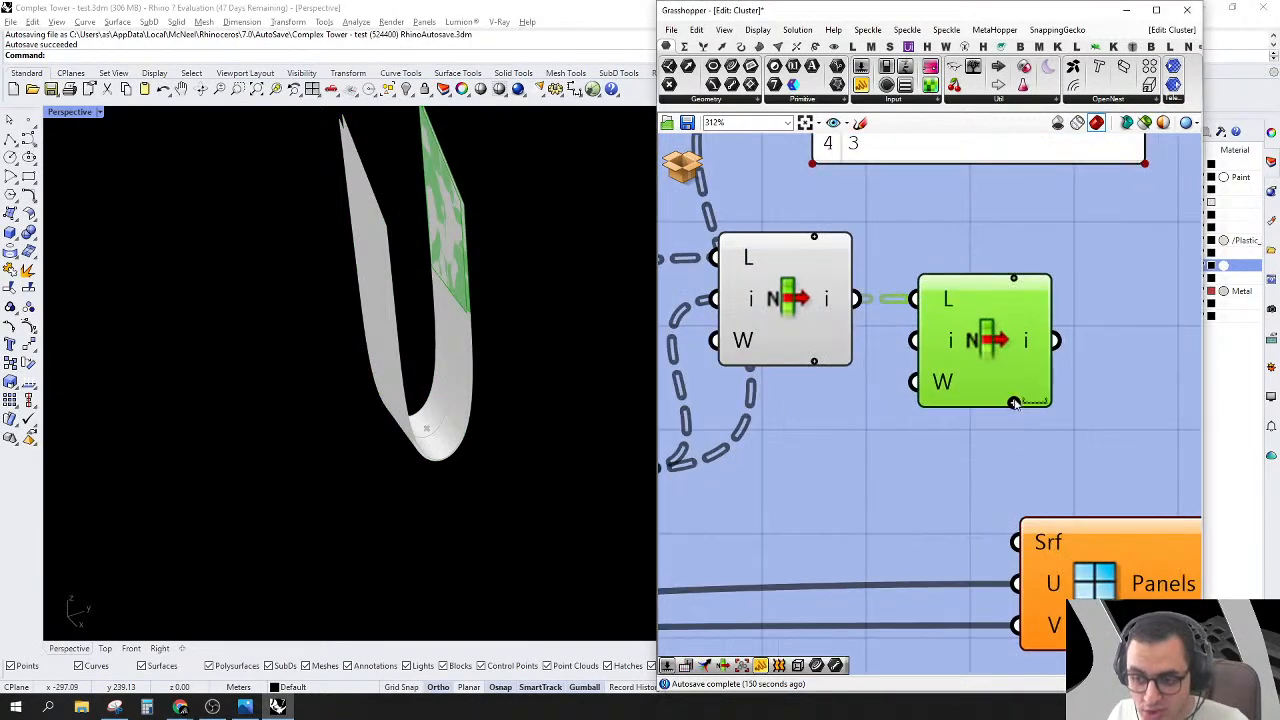
Step: Expand the second List Item with extra outputs to check the surface order on the tower, and delete the component
{"action": "left_click", "coordinate": [1015, 403]}
{"action": "left_click", "coordinate": [1015, 403]}
{"action": "right_click_drag", "start_coordinate": [468, 511], "coordinate": [374, 477]}
{"action": "left_click", "coordinate": [1015, 403]}
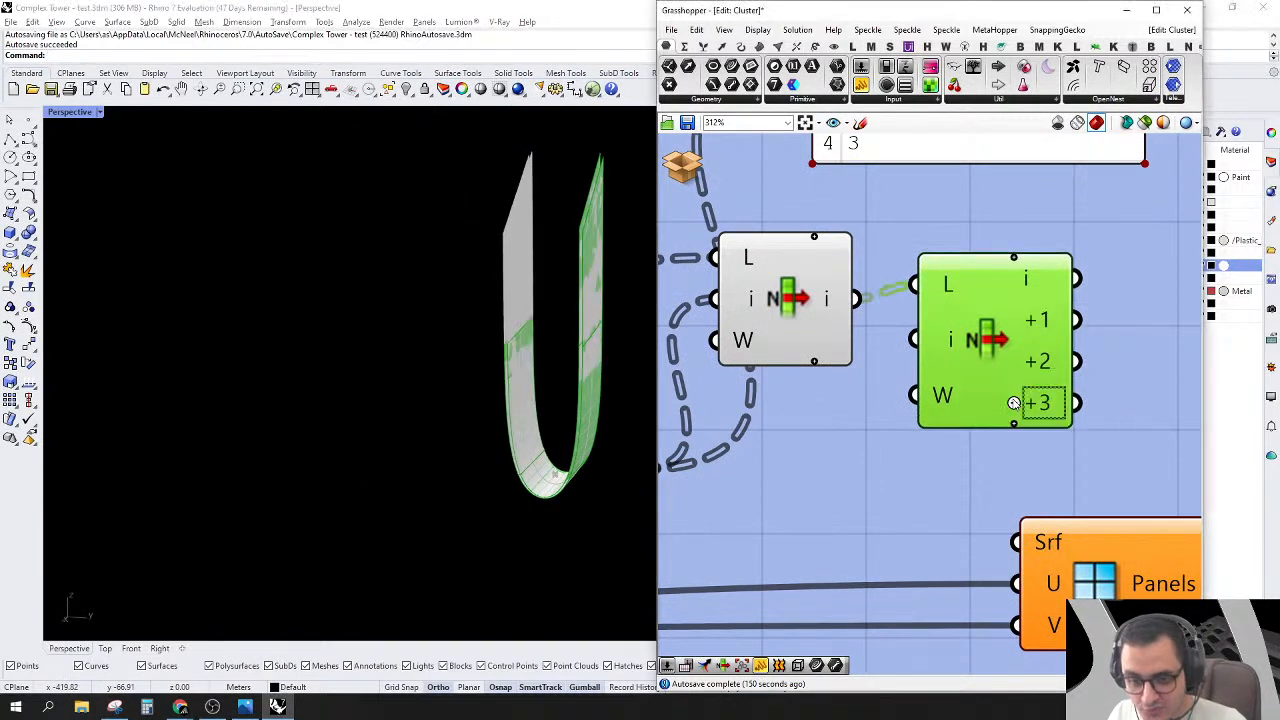
{"action": "left_click", "coordinate": [1014, 423]}
{"action": "left_click_drag", "start_coordinate": [1000, 340], "coordinate": [983, 370]}
{"action": "key", "text": "Delete"}
Step: Wire the List Item's sorted surfaces into the Srf input of the Panels component
{"action": "scroll", "coordinate": [965, 330], "scroll_direction": "down", "scroll_amount": 3}
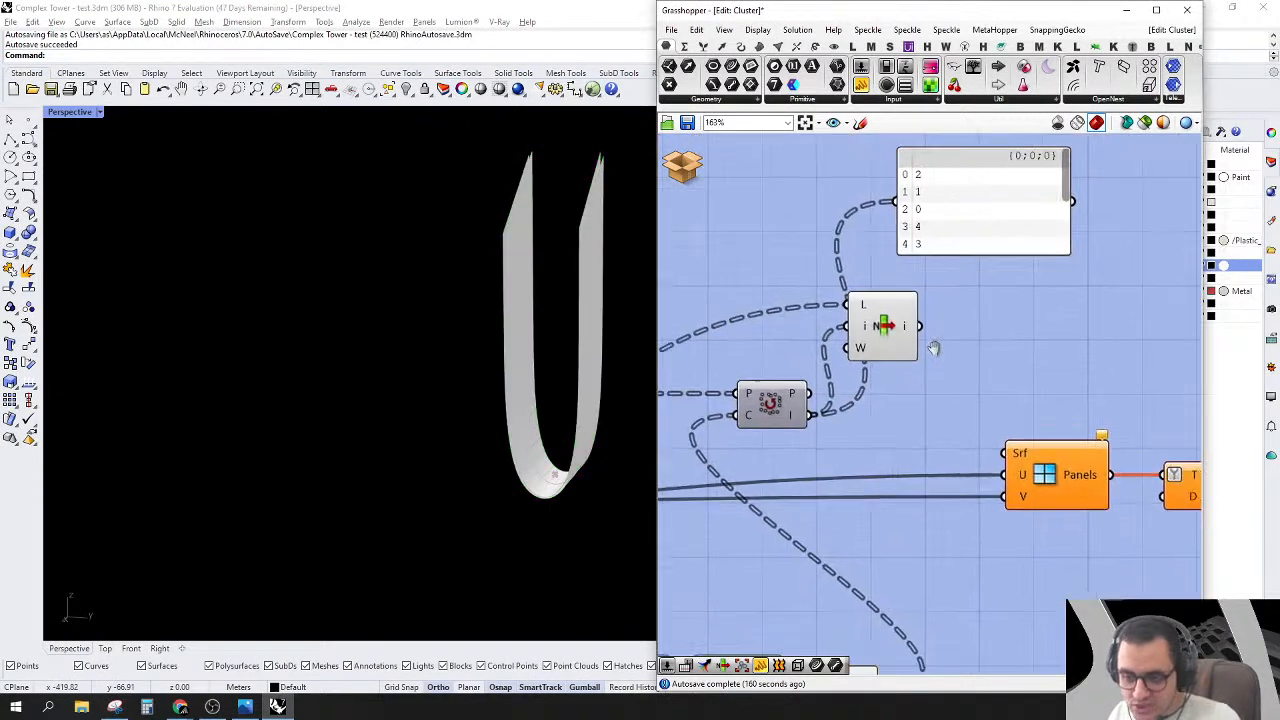
{"action": "left_click_drag", "start_coordinate": [906, 307], "coordinate": [993, 434]}
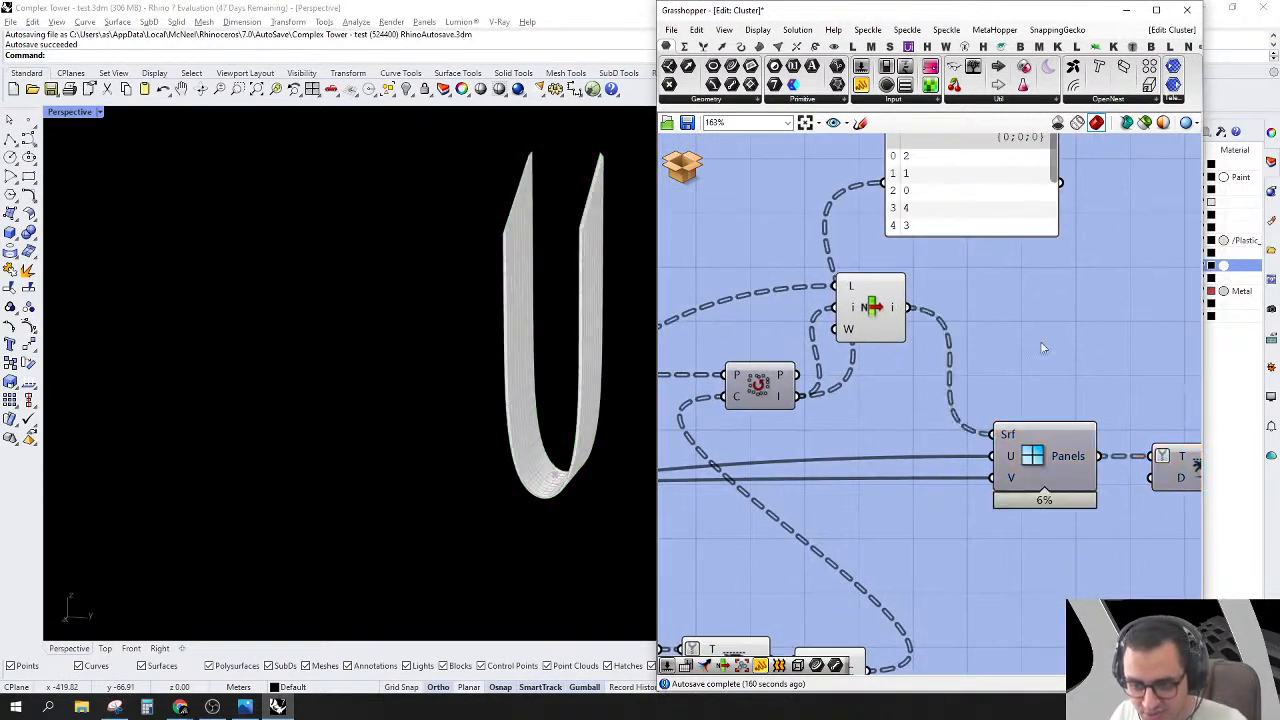
{"action": "scroll", "coordinate": [1045, 380], "scroll_direction": "down", "scroll_amount": 3}
Step: Delete the branch data viewer above the surface tree and look over the rebuilt sorting chain
{"action": "right_click_drag", "start_coordinate": [994, 398], "coordinate": [1247, 441]}
{"action": "left_click_drag", "start_coordinate": [963, 195], "coordinate": [630, 367]}
{"action": "right_click_drag", "start_coordinate": [890, 320], "coordinate": [834, 324]}
{"action": "key", "text": "Delete"}
{"action": "scroll", "coordinate": [889, 330], "scroll_direction": "down", "scroll_amount": 3}
{"action": "scroll", "coordinate": [995, 369], "scroll_direction": "up", "scroll_amount": 3}
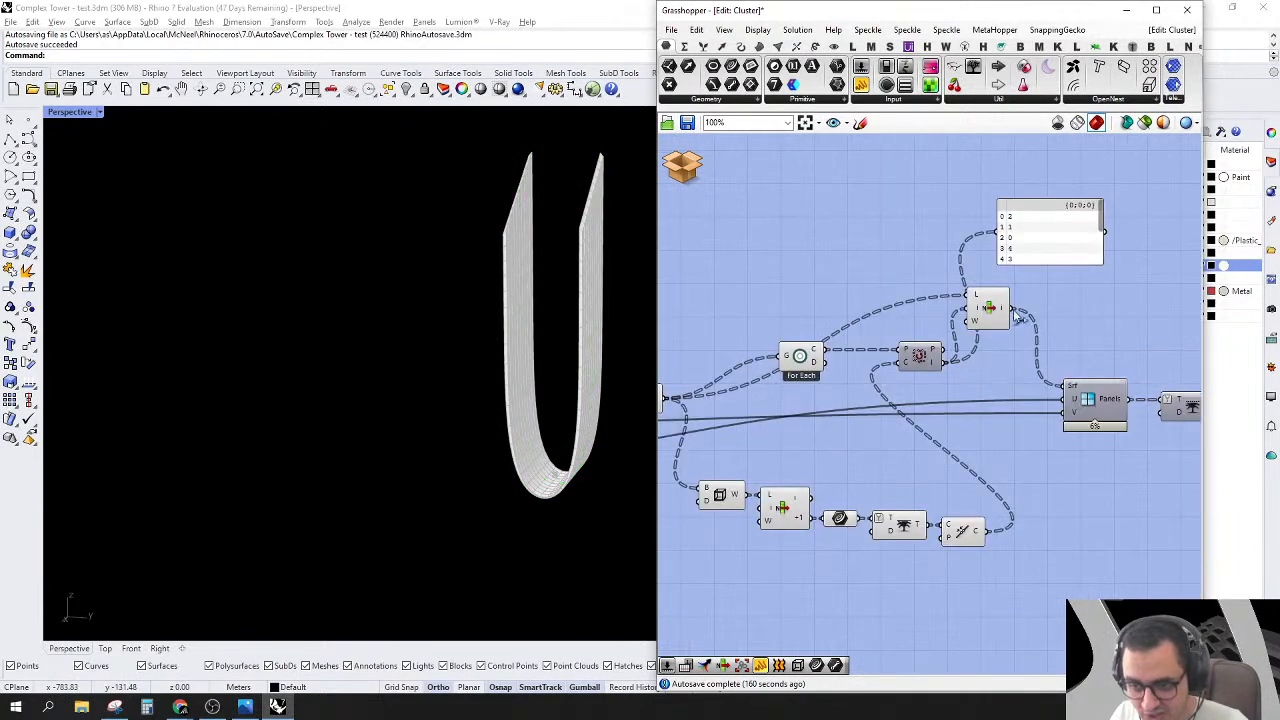
Step: Line up the List Item, the sort-along-curve component and the For Each component close in front of the Panels component
{"action": "left_click", "coordinate": [1018, 385]}
{"action": "scroll", "coordinate": [945, 387], "scroll_direction": "up", "scroll_amount": 3}
{"action": "left_click_drag", "start_coordinate": [903, 355], "coordinate": [962, 380]}
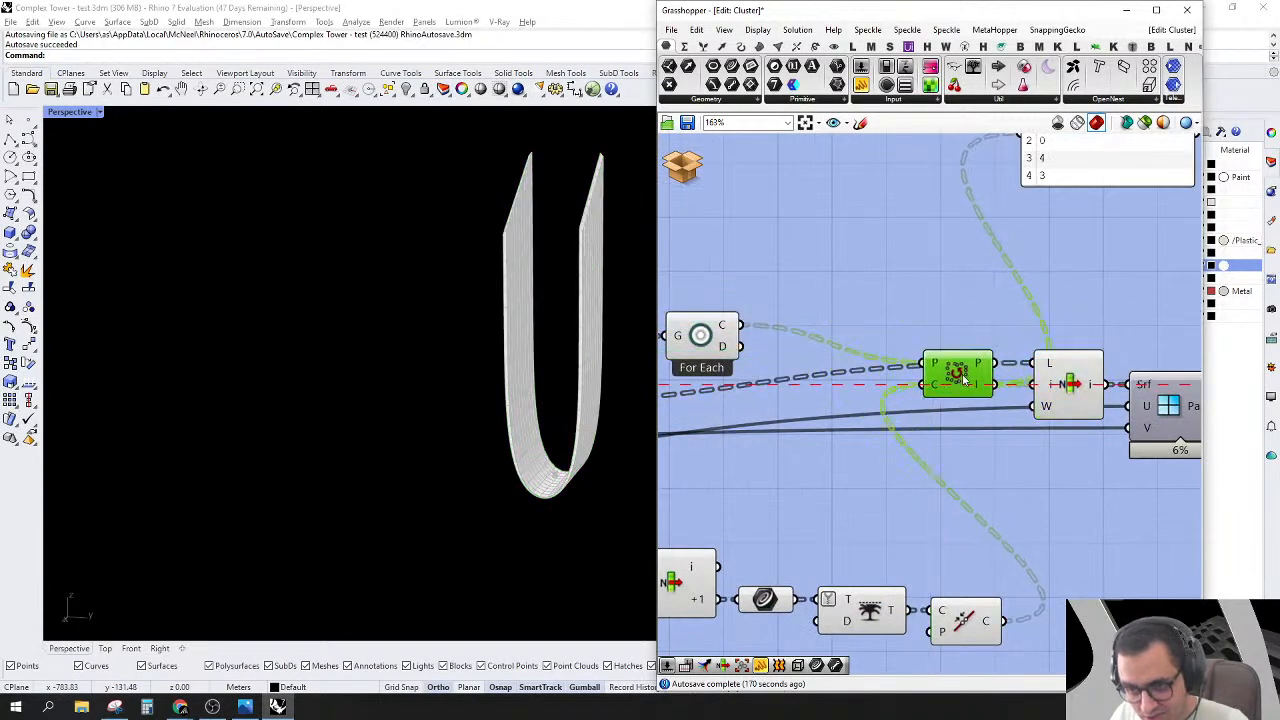
{"action": "left_click_drag", "start_coordinate": [718, 343], "coordinate": [847, 382]}
{"action": "scroll", "coordinate": [1015, 466], "scroll_direction": "down", "scroll_amount": 1}
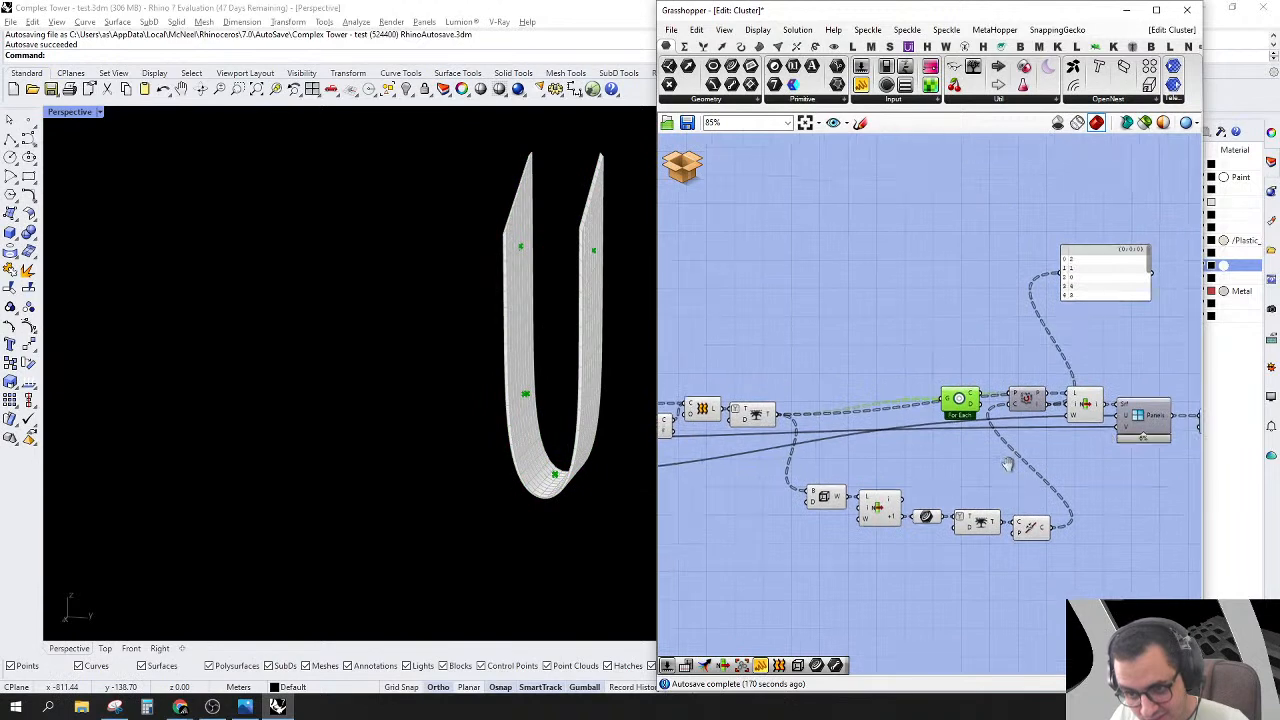
{"action": "scroll", "coordinate": [1031, 480], "scroll_direction": "up", "scroll_amount": 1}
Step: Move the edge-curve chain up beside the surface tree and open up space between the tree and the edge extraction component
{"action": "left_click_drag", "start_coordinate": [1070, 467], "coordinate": [553, 592]}
{"action": "left_click_drag", "start_coordinate": [726, 496], "coordinate": [674, 341]}
{"action": "right_click_drag", "start_coordinate": [943, 493], "coordinate": [1073, 555]}
{"action": "right_click_drag", "start_coordinate": [797, 491], "coordinate": [836, 504]}
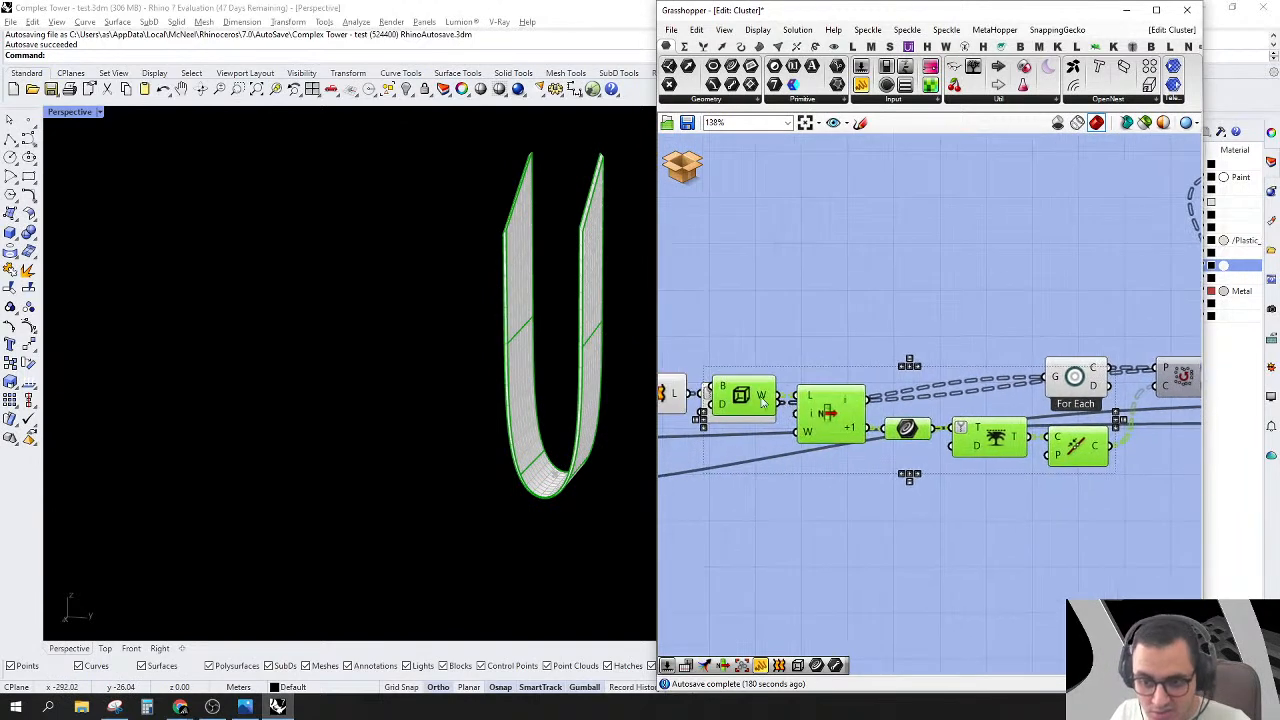
{"action": "mouse_move", "coordinate": [739, 393]}
{"action": "left_mouse_down"}
{"action": "mouse_move", "coordinate": [747, 401]}
{"action": "mouse_move", "coordinate": [743, 391]}
{"action": "left_mouse_up"}
{"action": "left_click", "coordinate": [778, 503]}
{"action": "left_click_drag", "start_coordinate": [739, 481], "coordinate": [832, 492], "text": "alt"}
{"action": "left_click_drag", "start_coordinate": [816, 420], "coordinate": [721, 421]}
{"action": "scroll", "coordinate": [757, 361], "scroll_direction": "down", "scroll_amount": 2}
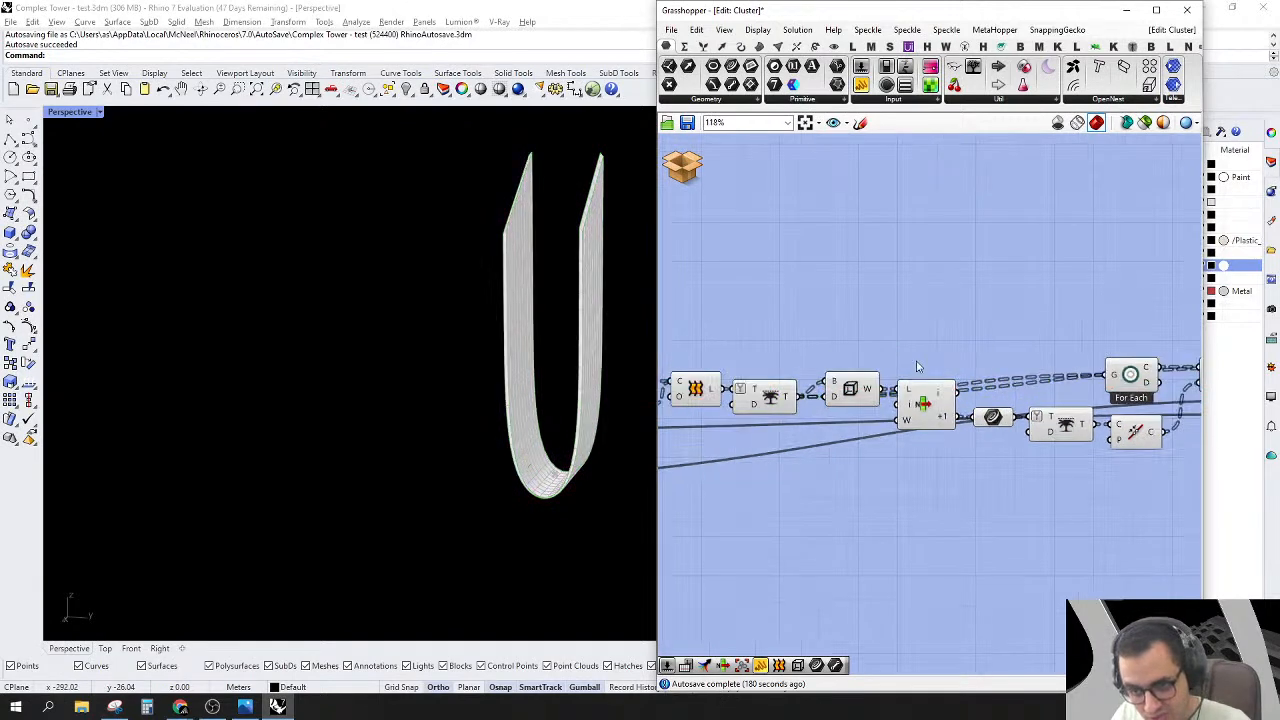
Step: Raise the surface tree and For Each components above the edge-curve chain, and delete the panel listing the sort indices
{"action": "left_click_drag", "start_coordinate": [743, 373], "coordinate": [753, 352]}
{"action": "left_click", "coordinate": [781, 311]}
{"action": "right_click_drag", "start_coordinate": [1109, 400], "coordinate": [1035, 406]}
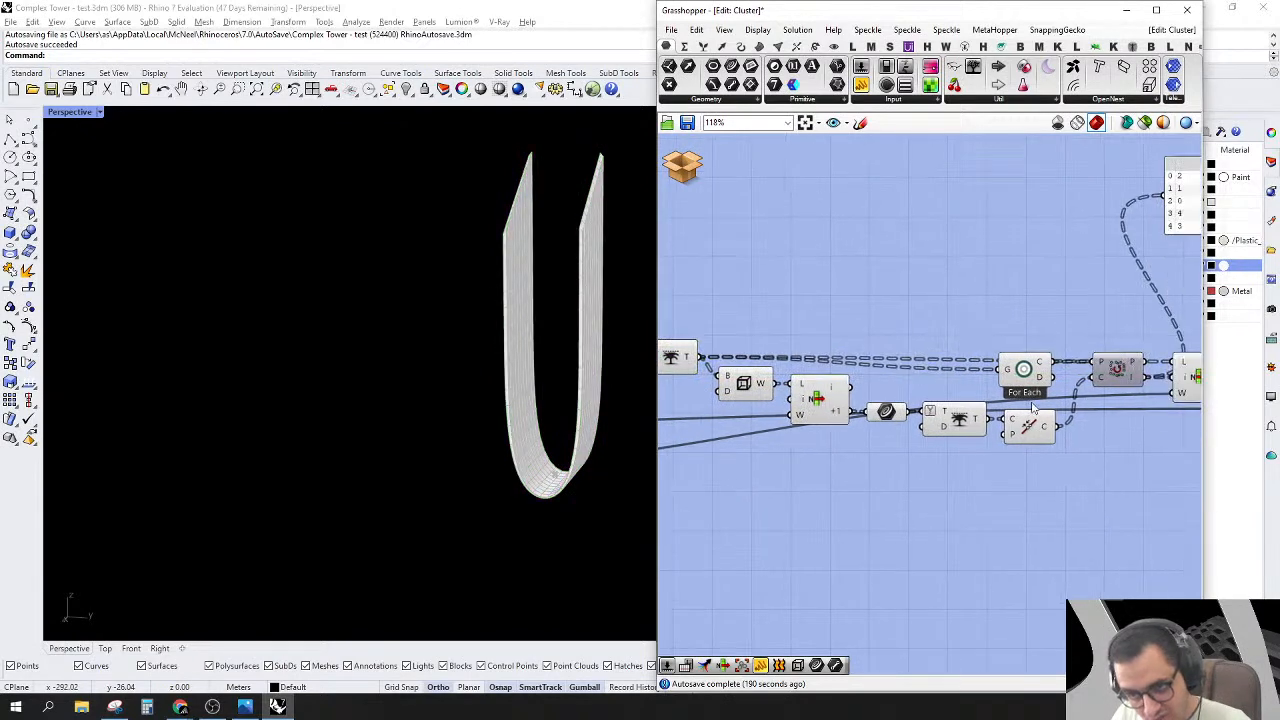
{"action": "left_click_drag", "start_coordinate": [1025, 390], "coordinate": [1030, 342]}
{"action": "left_click", "coordinate": [989, 275]}
{"action": "scroll", "coordinate": [1147, 307], "scroll_direction": "down", "scroll_amount": 3}
{"action": "right_click_drag", "start_coordinate": [1147, 307], "coordinate": [922, 346]}
{"action": "left_click", "coordinate": [980, 276]}
{"action": "key", "text": "Delete"}
Step: Turn off the preview of all the cluster's components ahead of the final geometry parameter
{"action": "scroll", "coordinate": [1078, 305], "scroll_direction": "down", "scroll_amount": 3}
{"action": "key", "text": "ctrl+a"}
{"action": "middle_click", "coordinate": [700, 328]}
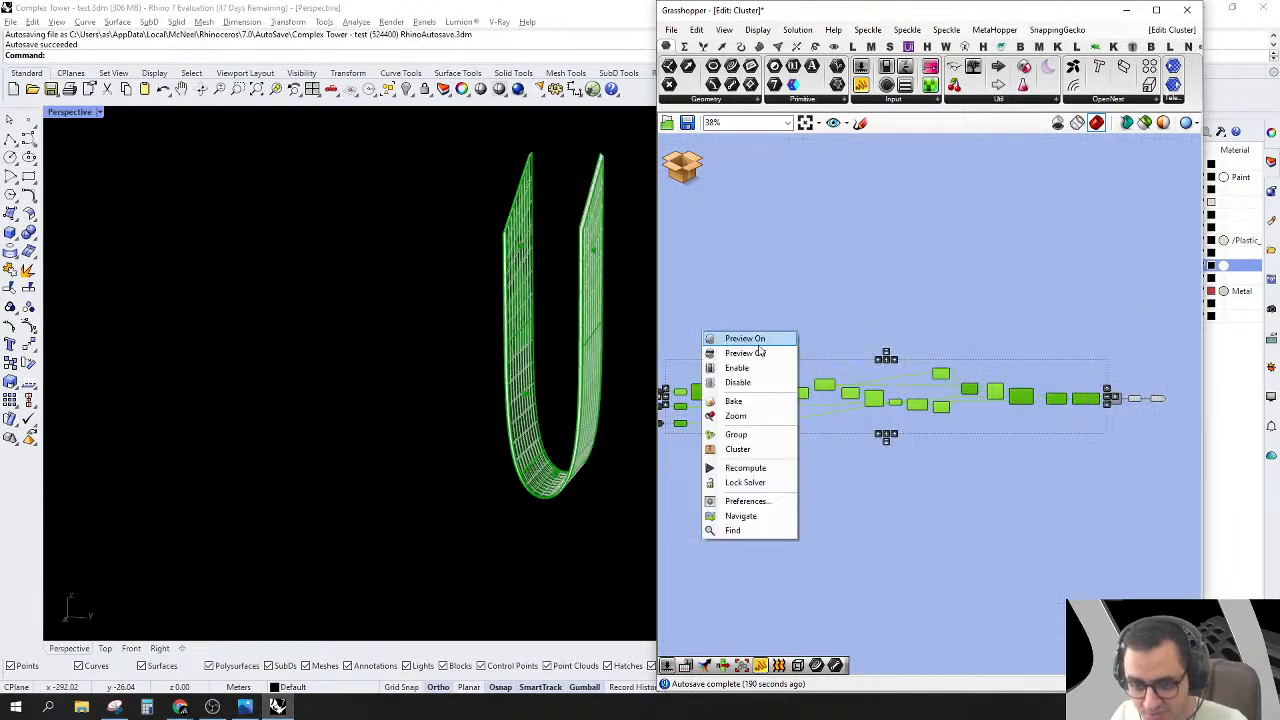
{"action": "left_click", "coordinate": [762, 355]}
{"action": "left_click", "coordinate": [749, 330]}
{"action": "scroll", "coordinate": [1062, 360], "scroll_direction": "up", "scroll_amount": 3}
{"action": "right_click_drag", "start_coordinate": [1118, 421], "coordinate": [955, 352]}
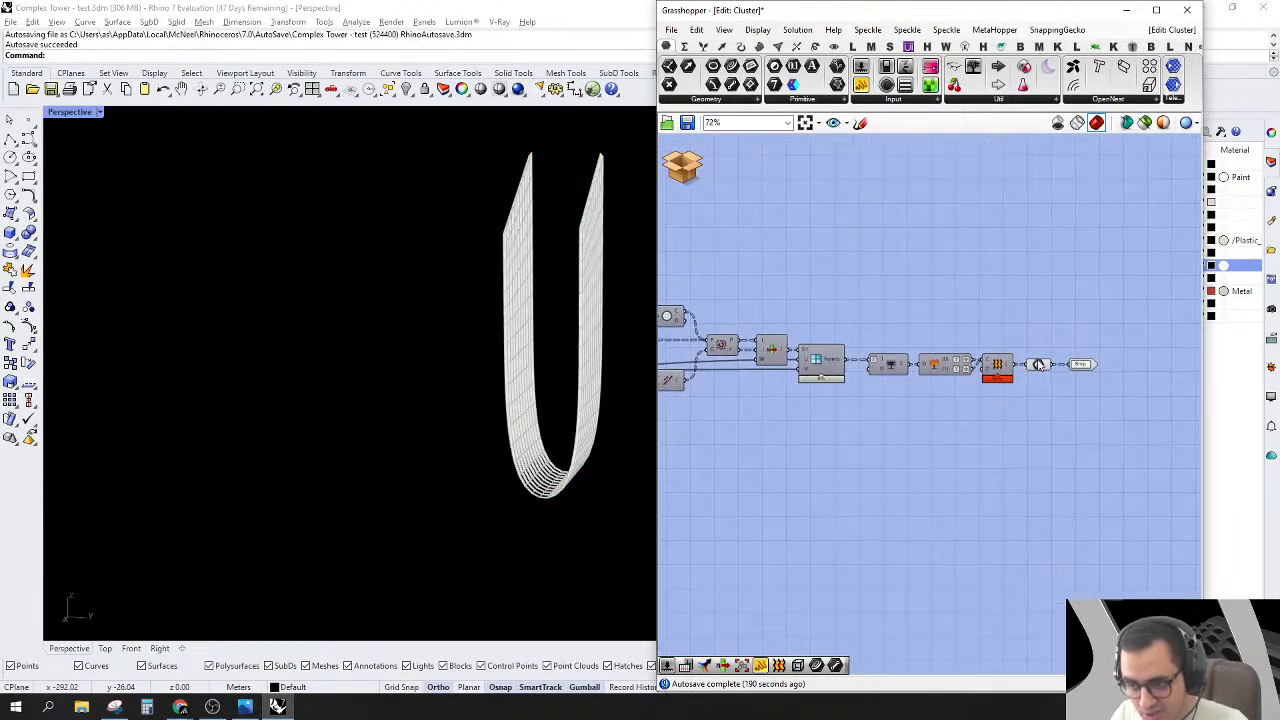
Step: Check the resulting panel grid on the tower strip, and save and close the cluster
{"action": "left_click", "coordinate": [1038, 365]}
{"action": "right_click_drag", "start_coordinate": [590, 285], "coordinate": [451, 371]}
{"action": "right_click_drag", "start_coordinate": [1028, 306], "coordinate": [1104, 326]}
{"action": "left_click", "coordinate": [1104, 326]}
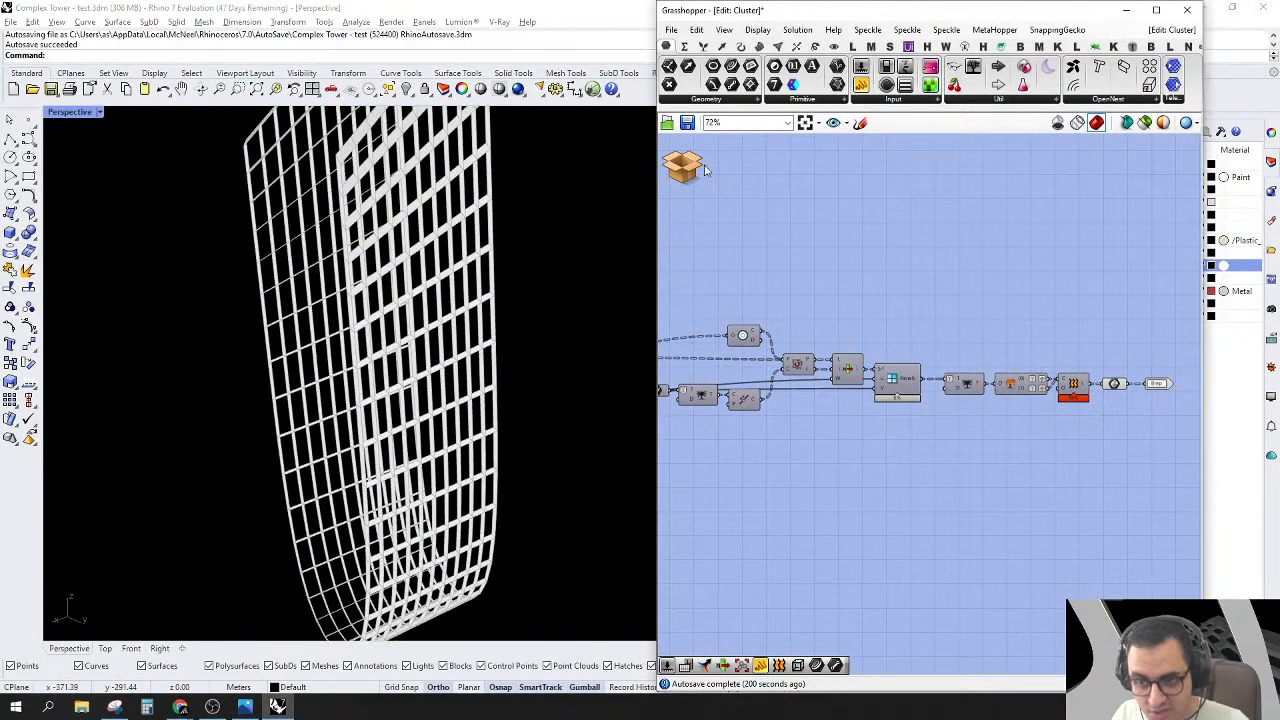
{"action": "left_click", "coordinate": [678, 167]}
{"action": "left_click", "coordinate": [768, 178]}
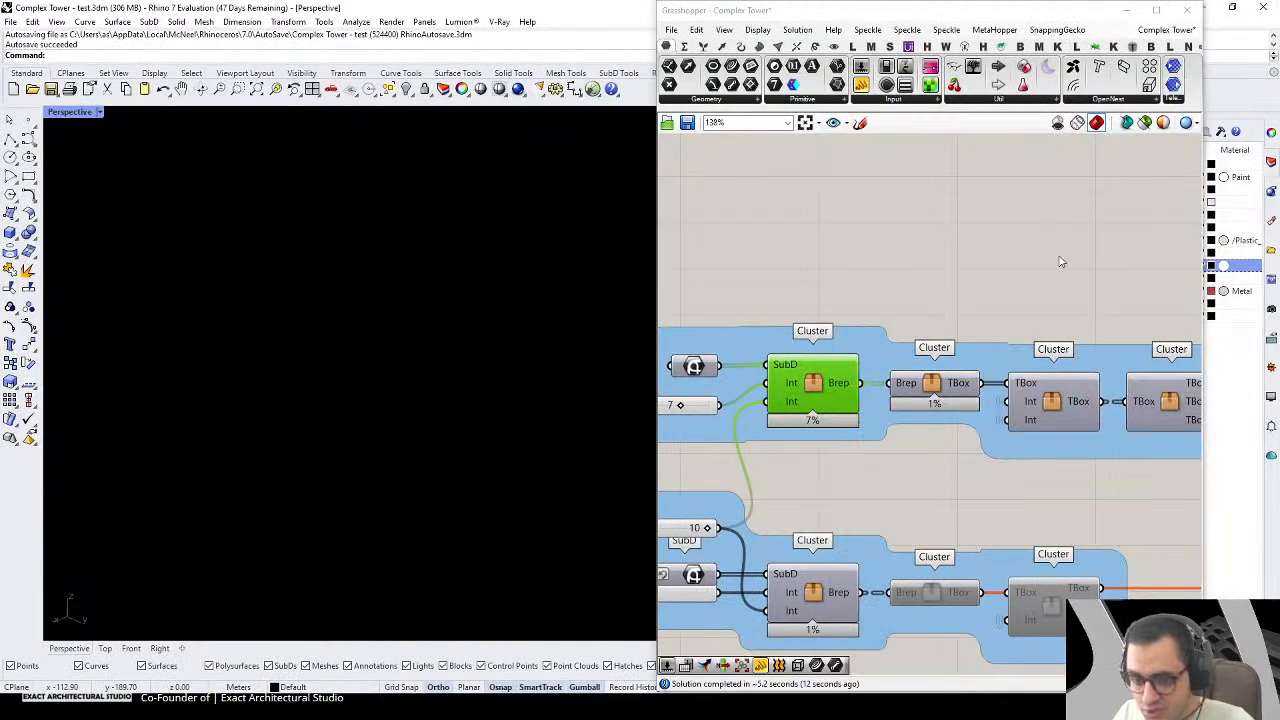
{"action": "scroll", "coordinate": [843, 243], "scroll_direction": "down", "scroll_amount": 5}
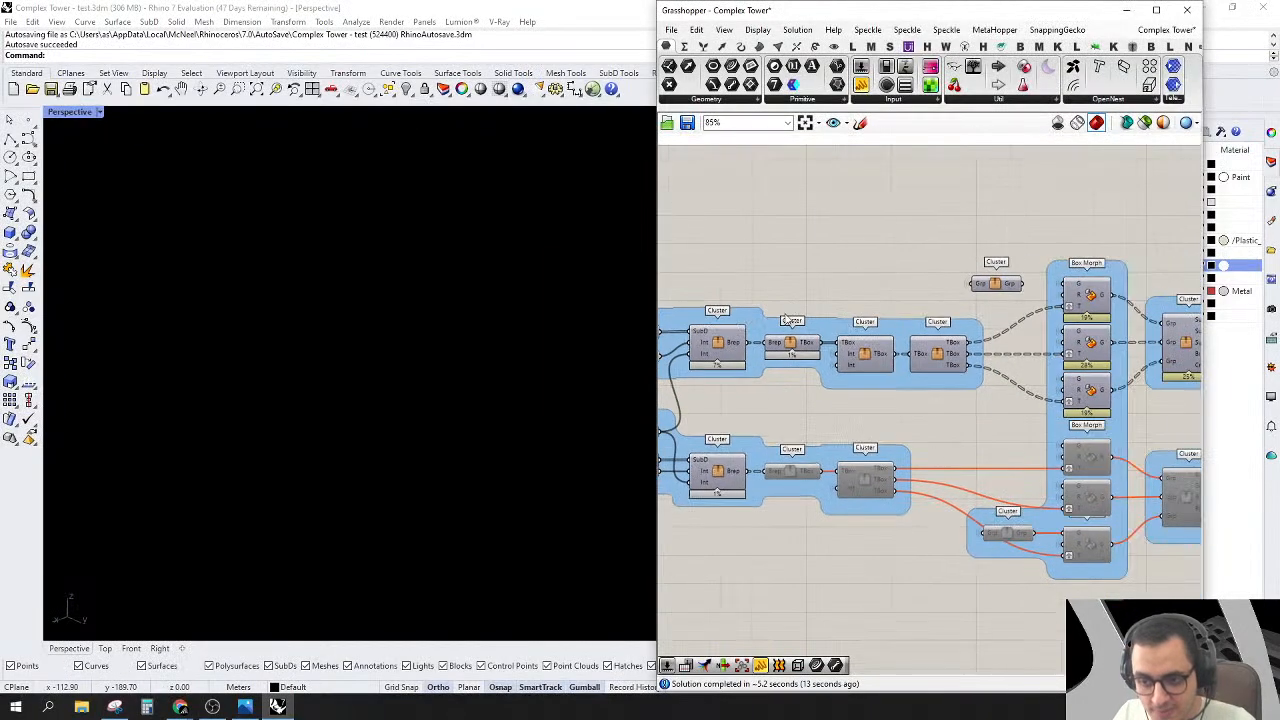
Step: Turn on the preview of the upper cluster that collects the Box Morph outputs
{"action": "right_click_drag", "start_coordinate": [997, 340], "coordinate": [935, 328]}
{"action": "right_click", "coordinate": [1085, 332]}
{"action": "left_click", "coordinate": [1090, 330]}
{"action": "left_click", "coordinate": [1090, 330]}
{"action": "right_click", "coordinate": [1095, 332]}
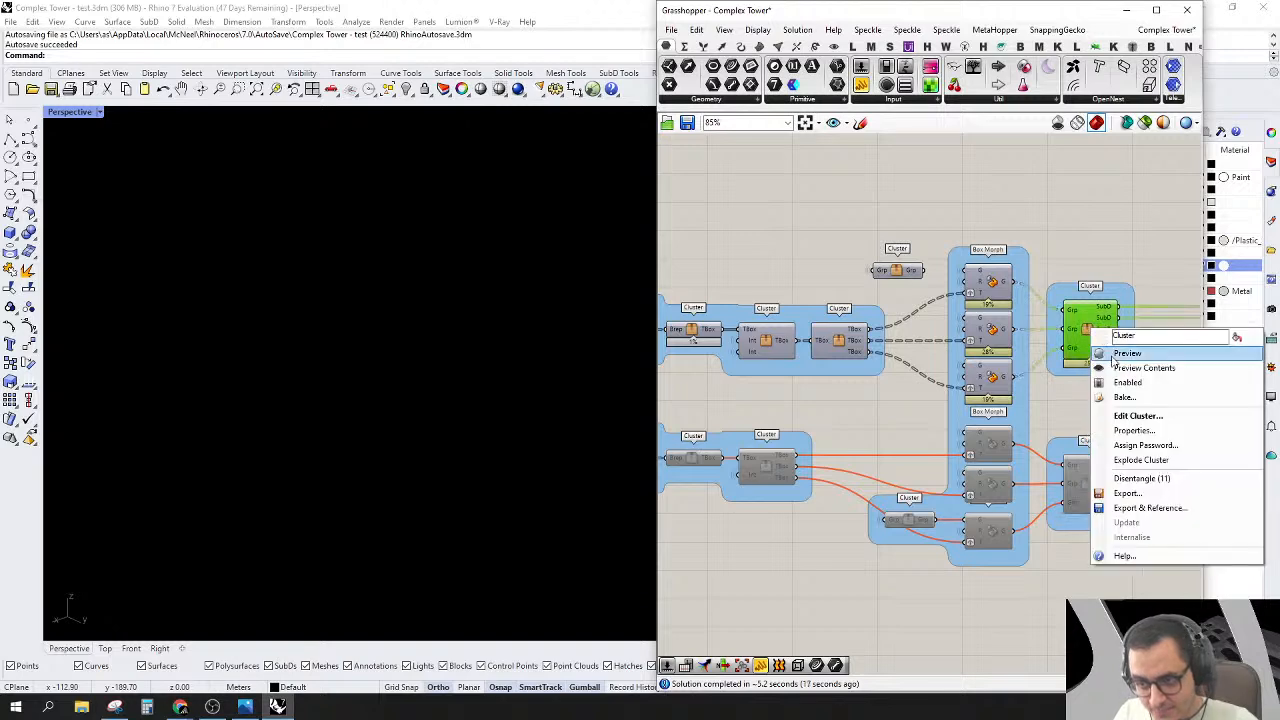
{"action": "left_click", "coordinate": [1115, 355]}
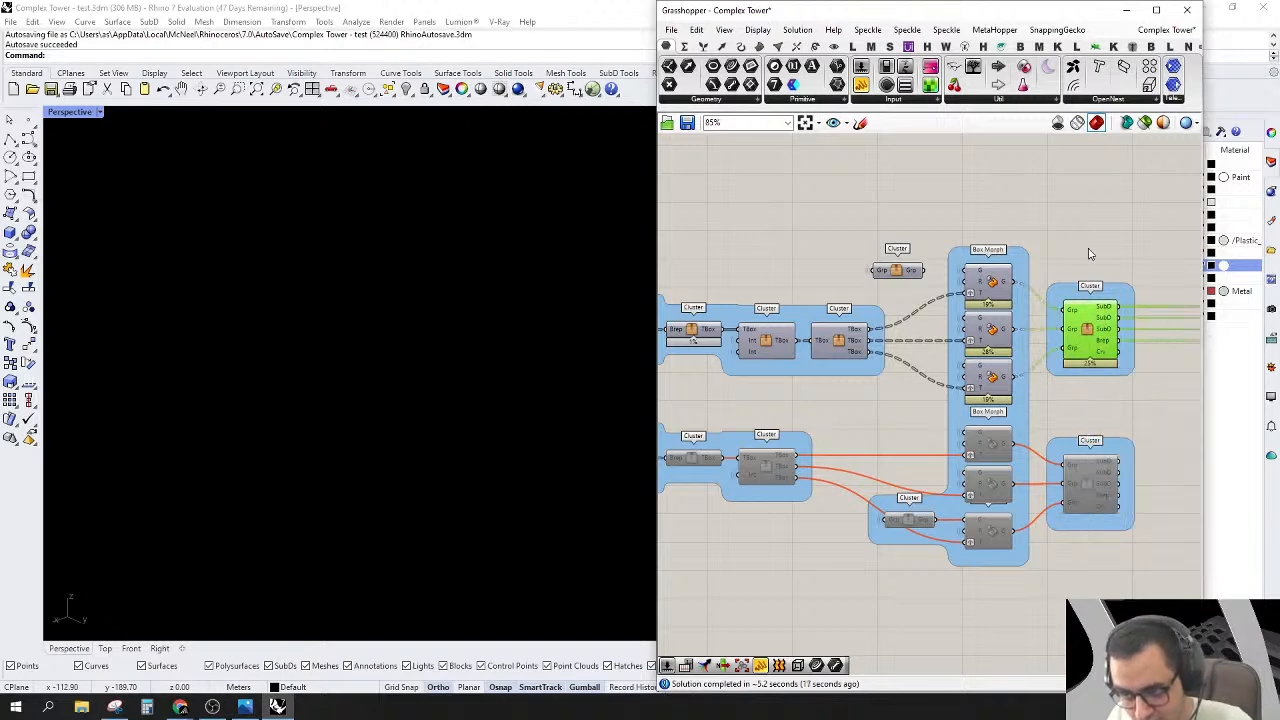
{"action": "left_click", "coordinate": [1090, 253]}
Step: Examine the mapped facade modules at the upper ends and along the curved base of the tower strip
{"action": "right_click_drag", "start_coordinate": [302, 331], "coordinate": [503, 165]}
{"action": "scroll", "coordinate": [503, 165], "scroll_direction": "down", "scroll_amount": 4}
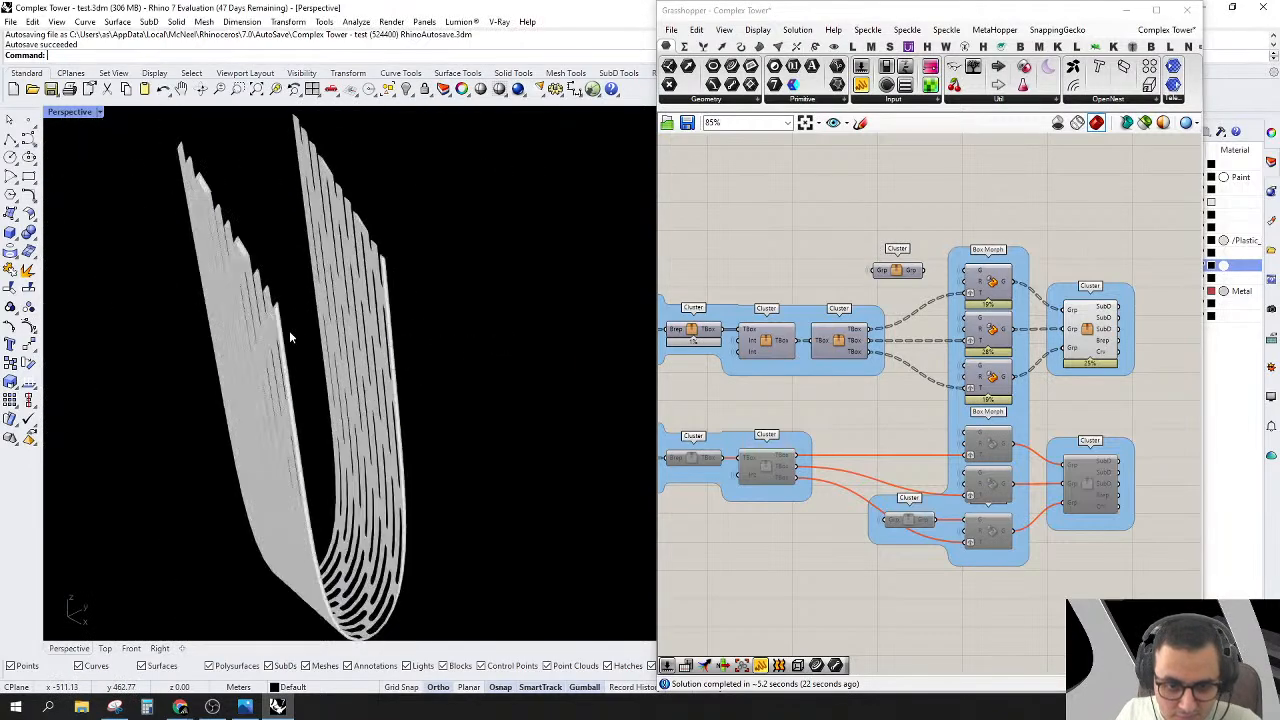
{"action": "scroll", "coordinate": [292, 334], "scroll_direction": "up", "scroll_amount": 15}
{"action": "right_click_drag", "start_coordinate": [494, 387], "coordinate": [524, 420]}
{"action": "scroll", "coordinate": [437, 424], "scroll_direction": "down", "scroll_amount": 10}
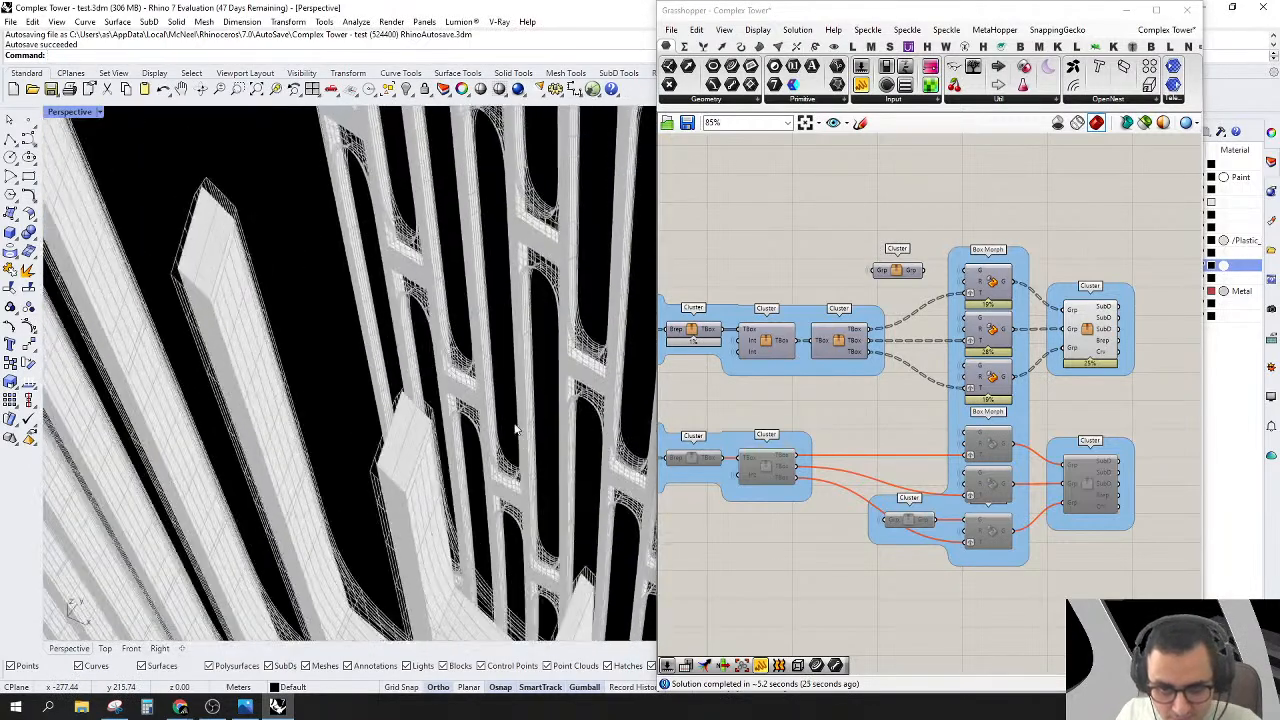
{"action": "scroll", "coordinate": [437, 424], "scroll_direction": "up", "scroll_amount": 10}
{"action": "right_click_drag", "start_coordinate": [424, 452], "coordinate": [424, 530]}
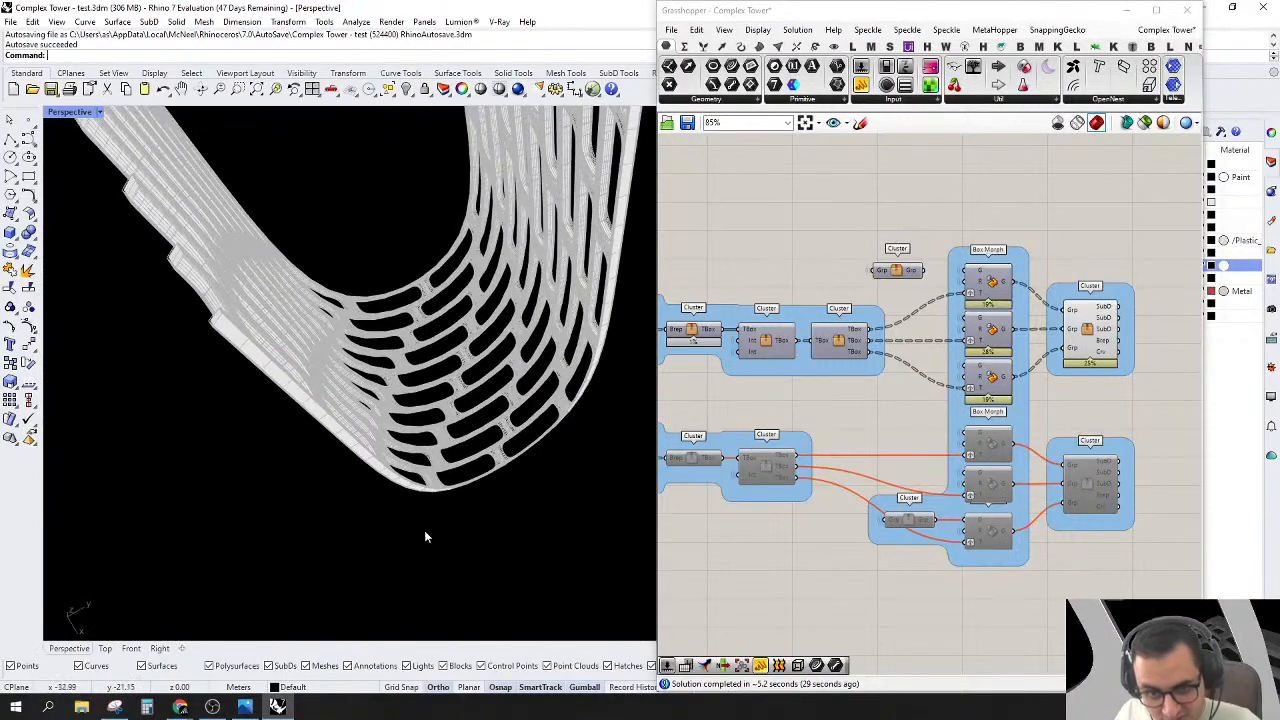
{"action": "scroll", "coordinate": [424, 530], "scroll_direction": "down", "scroll_amount": 5}
{"action": "scroll", "coordinate": [435, 440], "scroll_direction": "up", "scroll_amount": 5}
{"action": "right_click_drag", "start_coordinate": [314, 548], "coordinate": [306, 512]}
Step: Hide the preview of the upper Box Morph output cluster and enable the material preview cluster wired after it
{"action": "right_click_drag", "start_coordinate": [1056, 325], "coordinate": [898, 341]}
{"action": "scroll", "coordinate": [932, 327], "scroll_direction": "up", "scroll_amount": 4}
{"action": "right_click", "coordinate": [898, 341]}
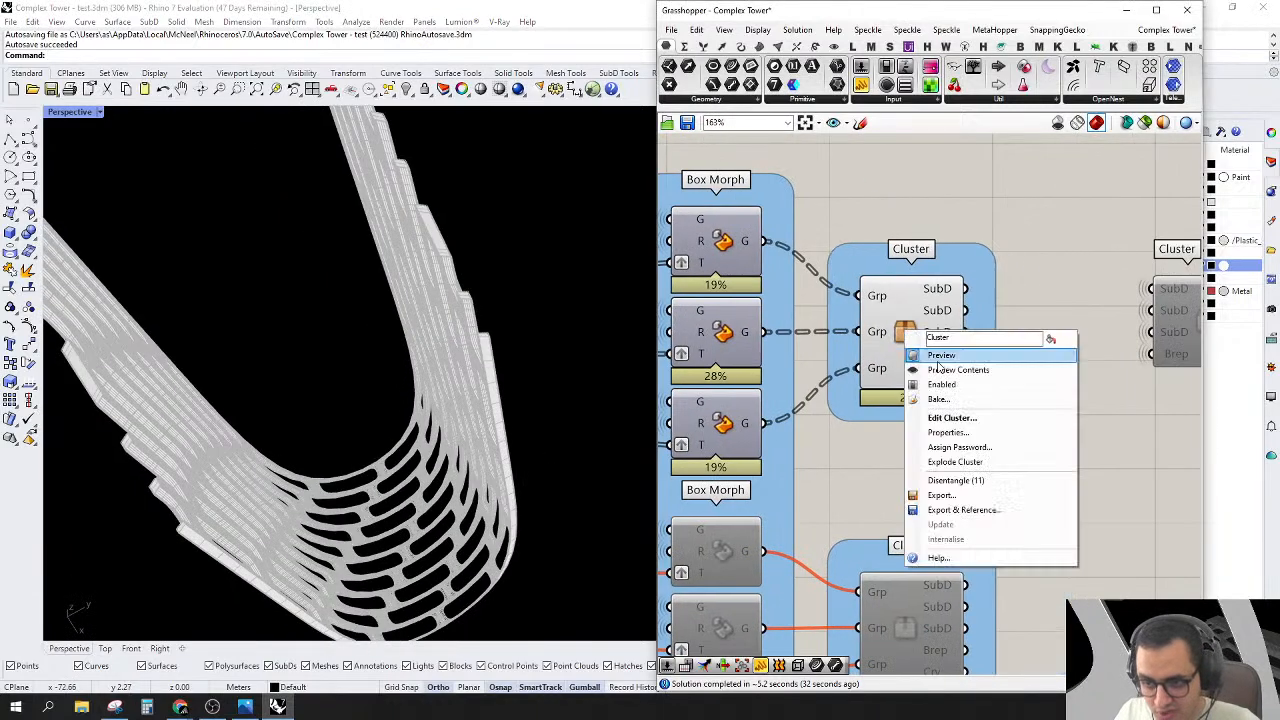
{"action": "left_click", "coordinate": [939, 352]}
{"action": "right_click_drag", "start_coordinate": [1190, 332], "coordinate": [1120, 322]}
{"action": "right_click", "coordinate": [1094, 314]}
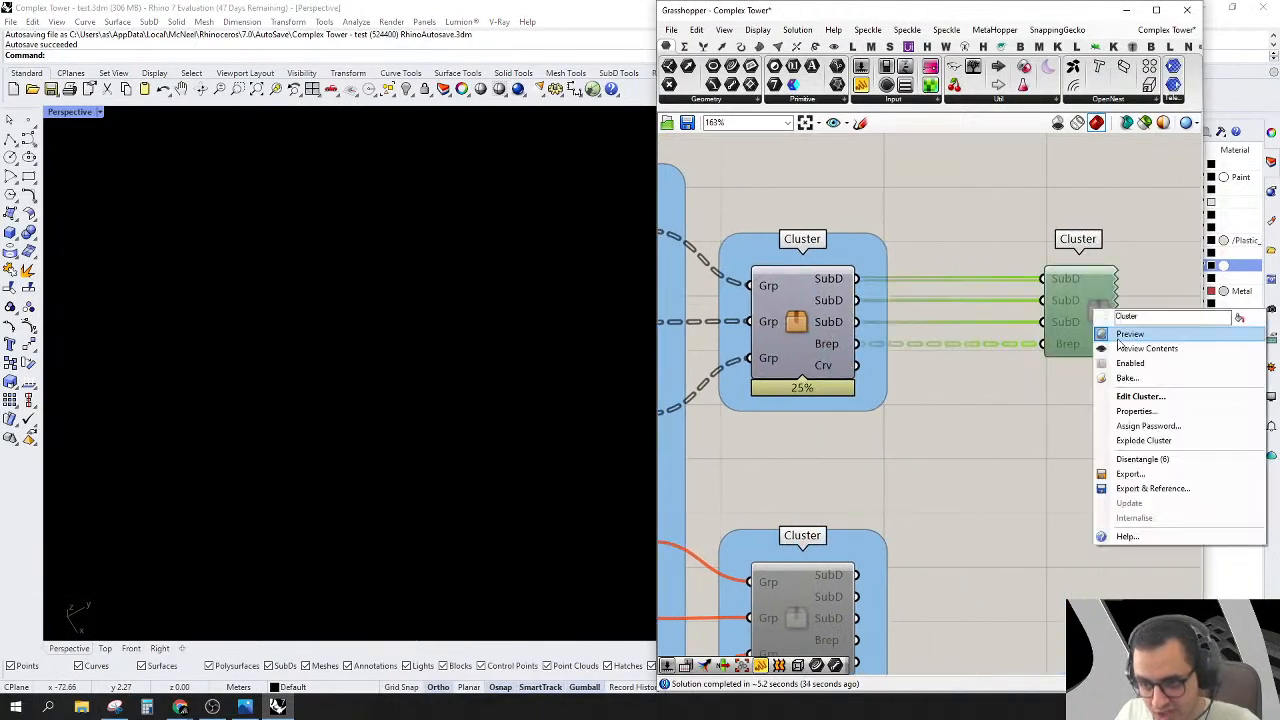
{"action": "left_click", "coordinate": [1120, 364]}
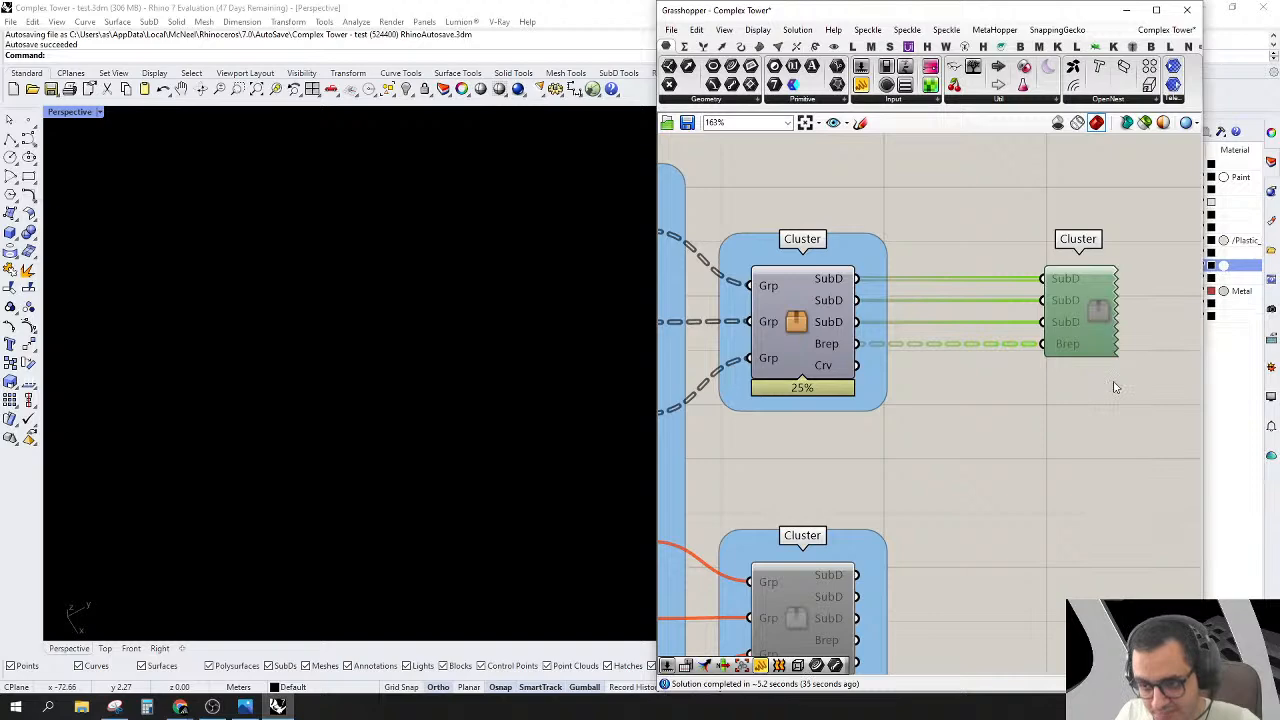
Step: Open the material preview cluster, check the coloured facade up close, and bake the first SubD preview as a group
{"action": "double_click", "coordinate": [1097, 330]}
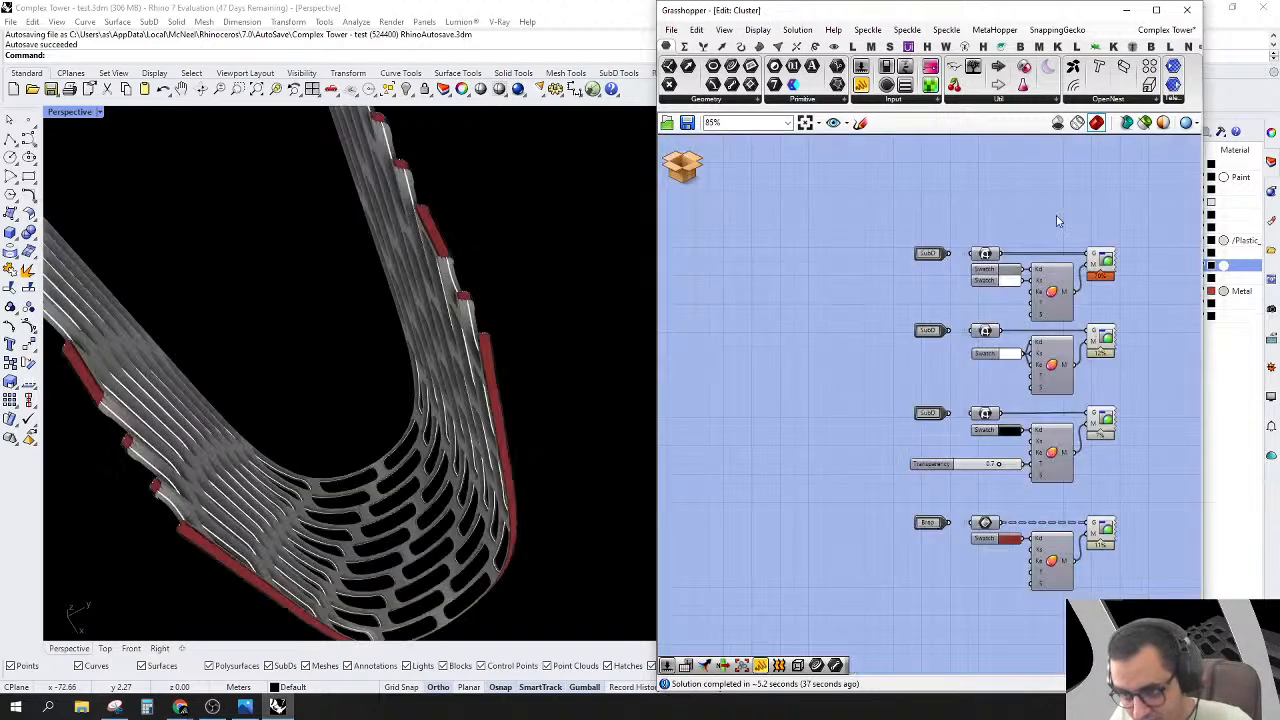
{"action": "scroll", "coordinate": [424, 470], "scroll_direction": "up", "scroll_amount": 5}
{"action": "right_click_drag", "start_coordinate": [424, 470], "coordinate": [553, 352]}
{"action": "scroll", "coordinate": [492, 408], "scroll_direction": "up", "scroll_amount": 6}
{"action": "right_click_drag", "start_coordinate": [500, 430], "coordinate": [560, 388]}
{"action": "right_click_drag", "start_coordinate": [436, 576], "coordinate": [510, 520]}
{"action": "scroll", "coordinate": [968, 418], "scroll_direction": "up", "scroll_amount": 1}
{"action": "left_click", "coordinate": [975, 215]}
{"action": "left_click", "coordinate": [1005, 285]}
{"action": "left_click", "coordinate": [980, 359]}
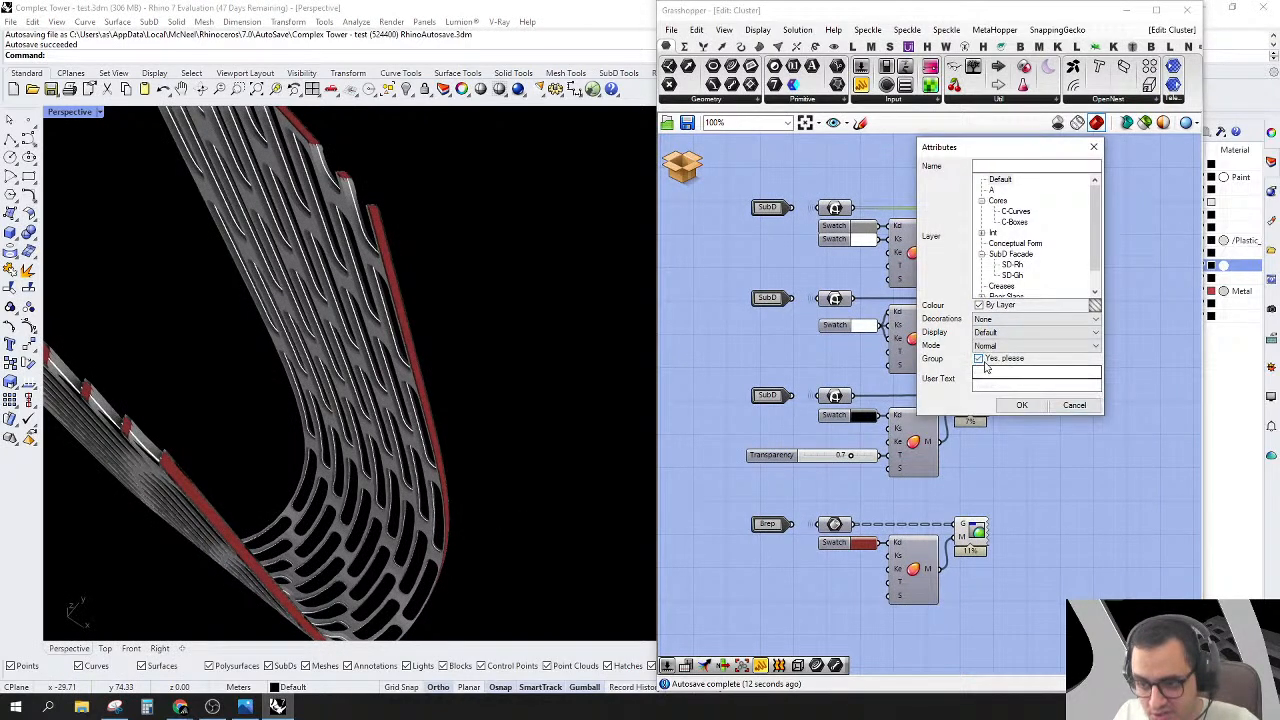
{"action": "left_click", "coordinate": [1021, 405]}
Step: Bake the remaining two SubD previews and the Brep preview with the red material
{"action": "right_click", "coordinate": [975, 305]}
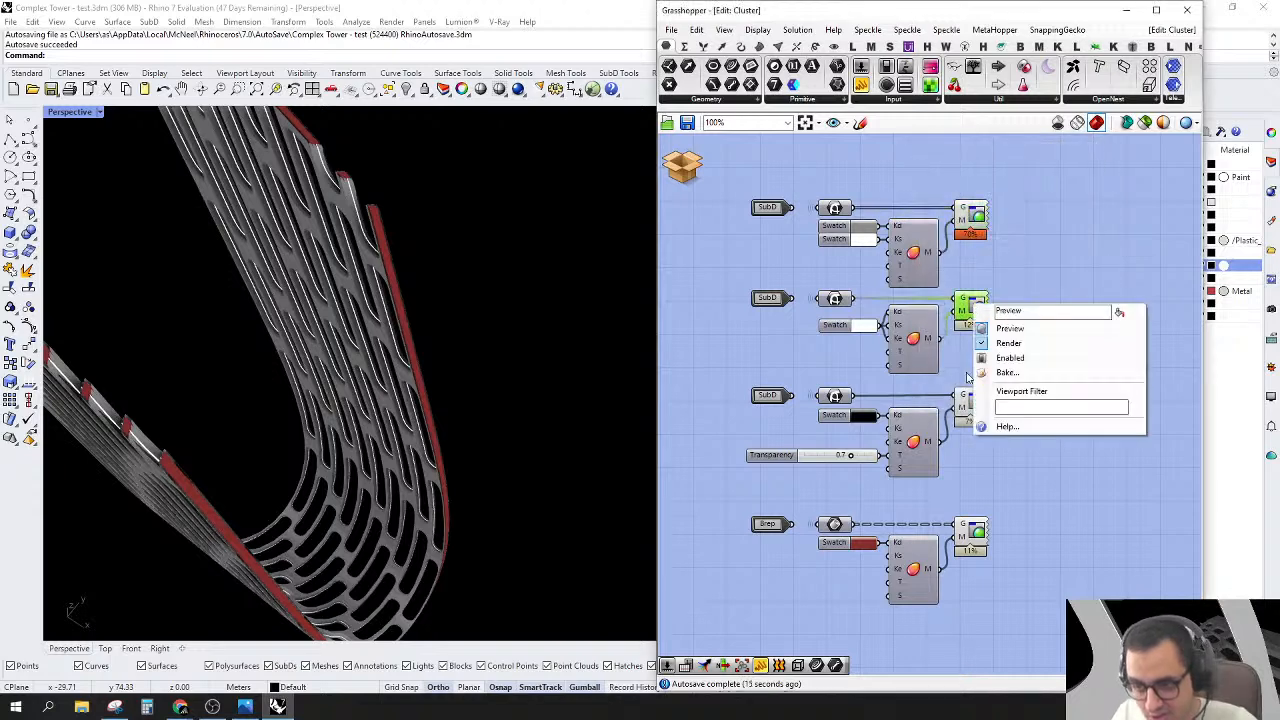
{"action": "left_click", "coordinate": [985, 379]}
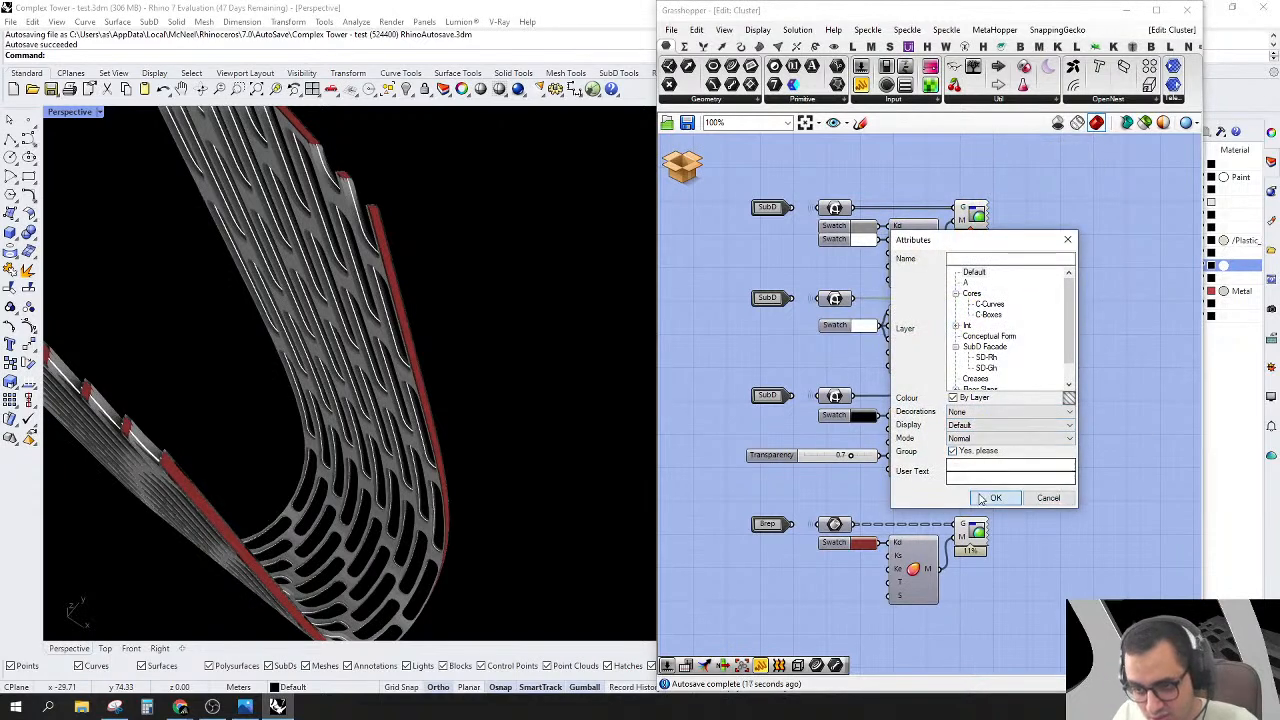
{"action": "left_click", "coordinate": [996, 497]}
{"action": "right_click", "coordinate": [972, 405]}
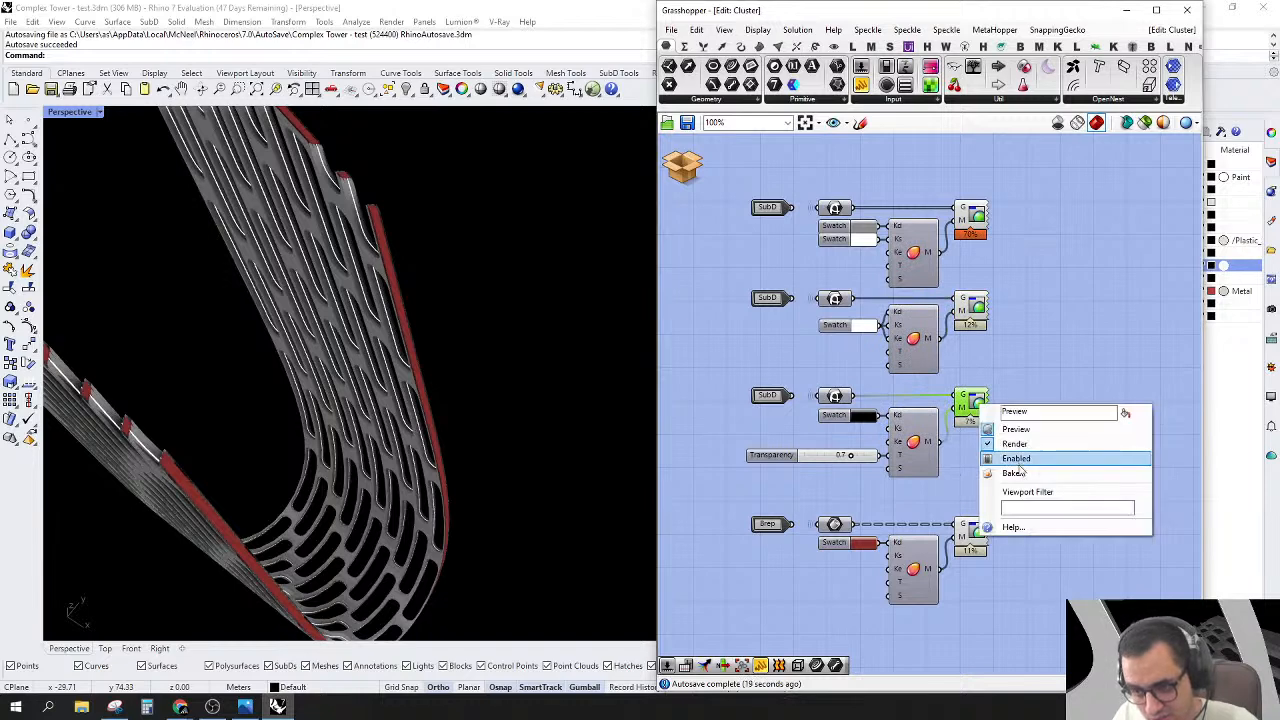
{"action": "left_click", "coordinate": [1017, 472]}
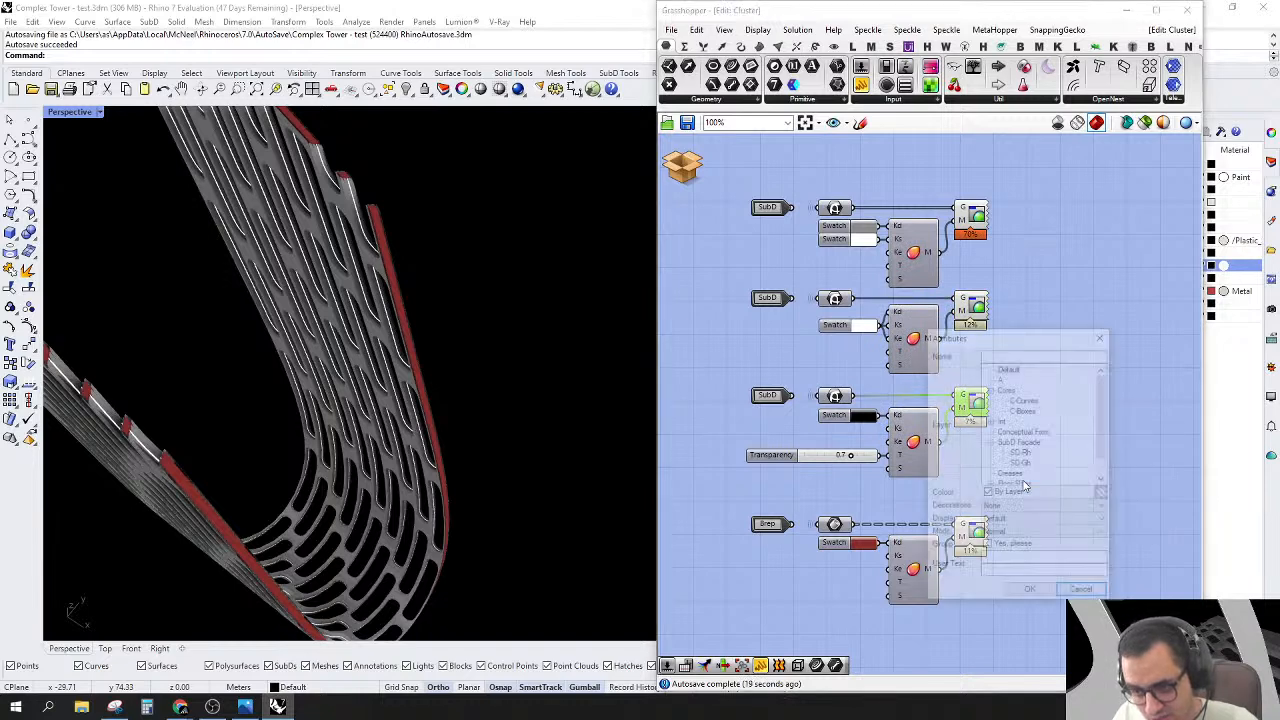
{"action": "left_click", "coordinate": [1030, 593]}
{"action": "right_click", "coordinate": [968, 532]}
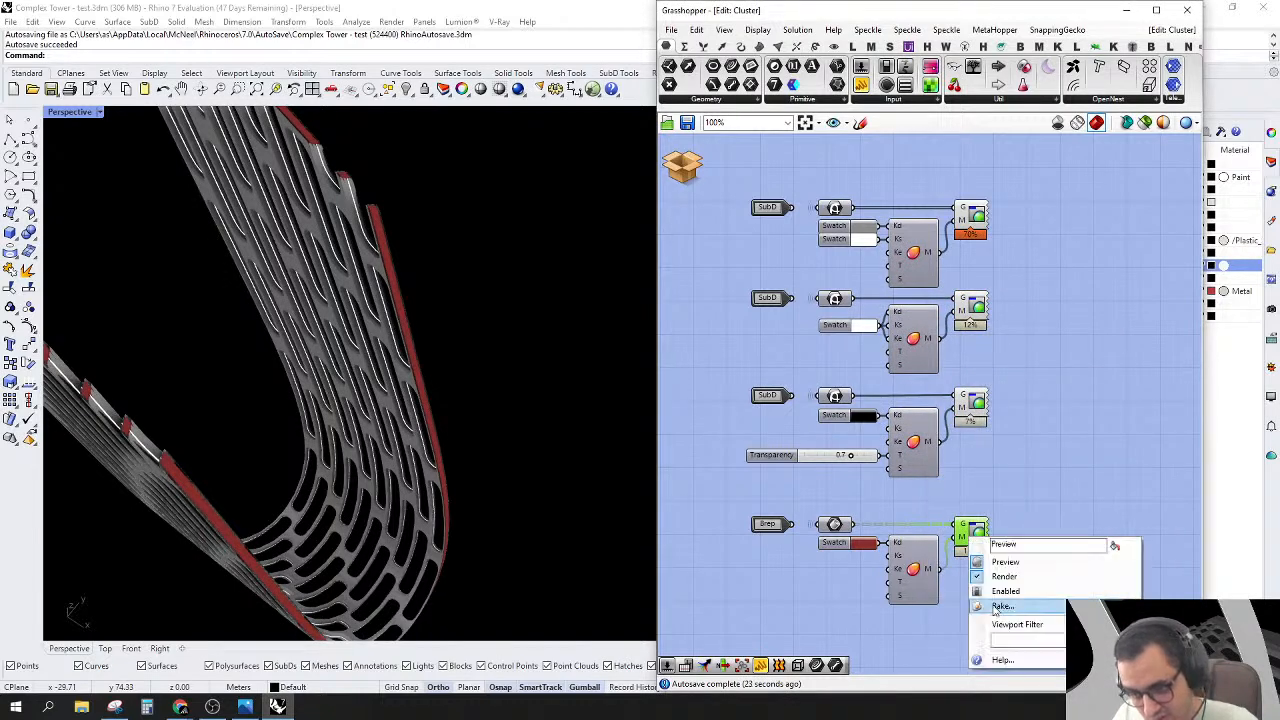
{"action": "left_click", "coordinate": [1001, 607]}
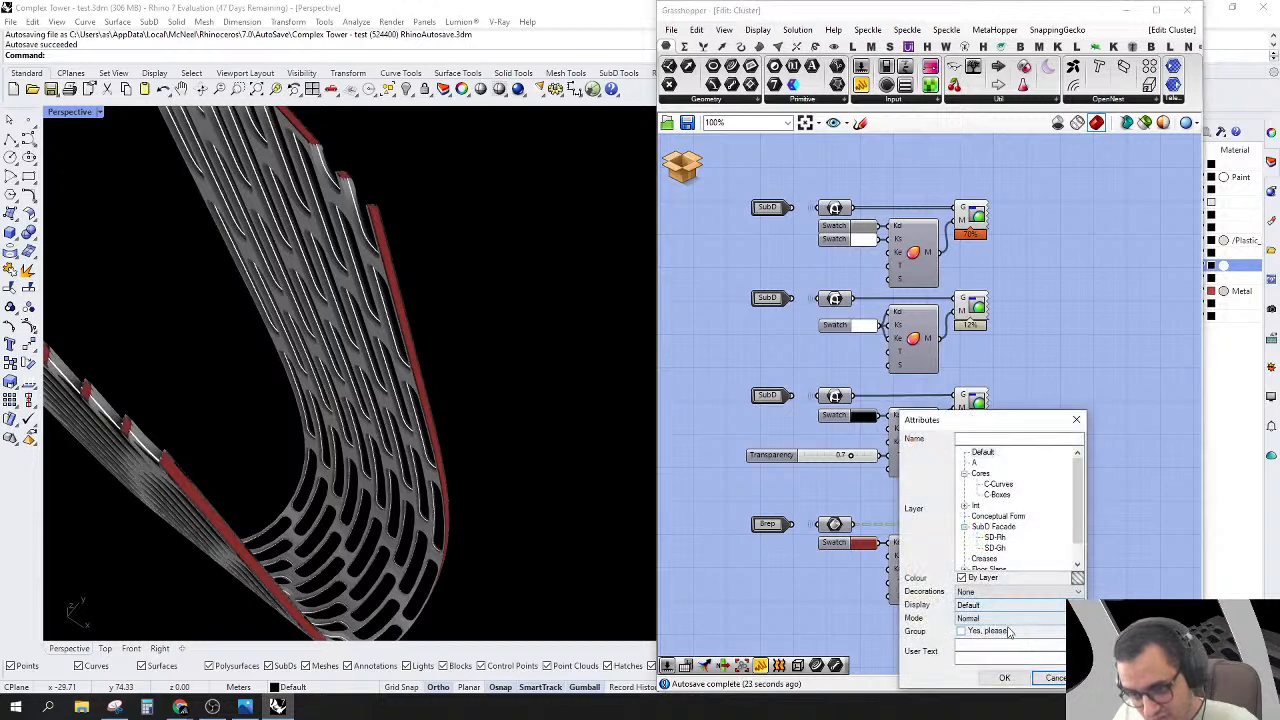
{"action": "left_click", "coordinate": [1001, 679]}
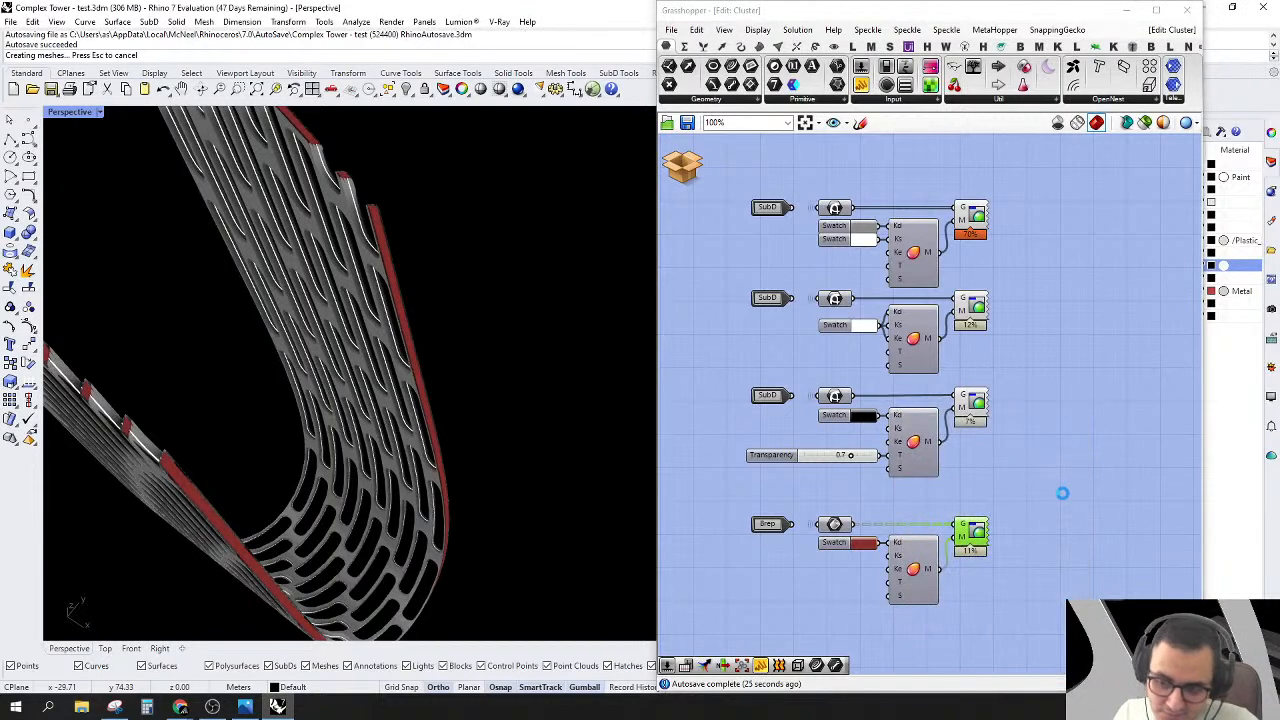
Step: Close the material preview cluster without saving its changes, and disable it in the main definition
{"action": "left_click", "coordinate": [681, 170]}
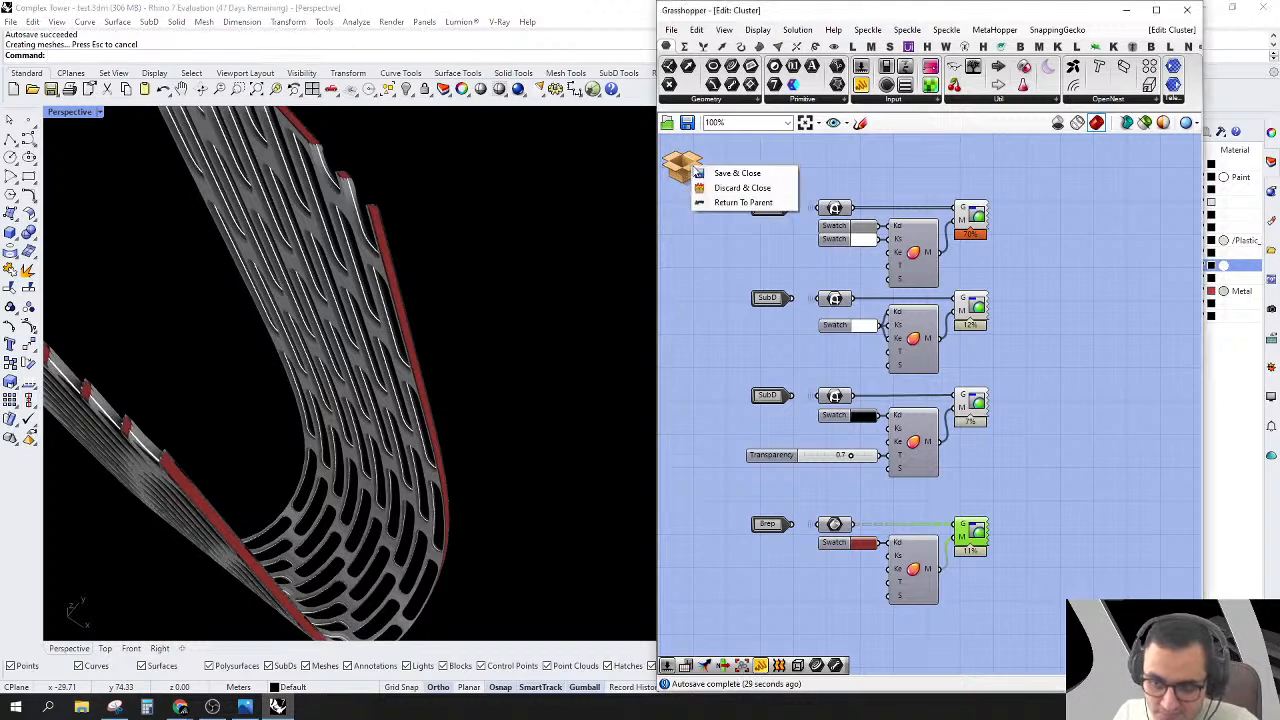
{"action": "left_click", "coordinate": [717, 190]}
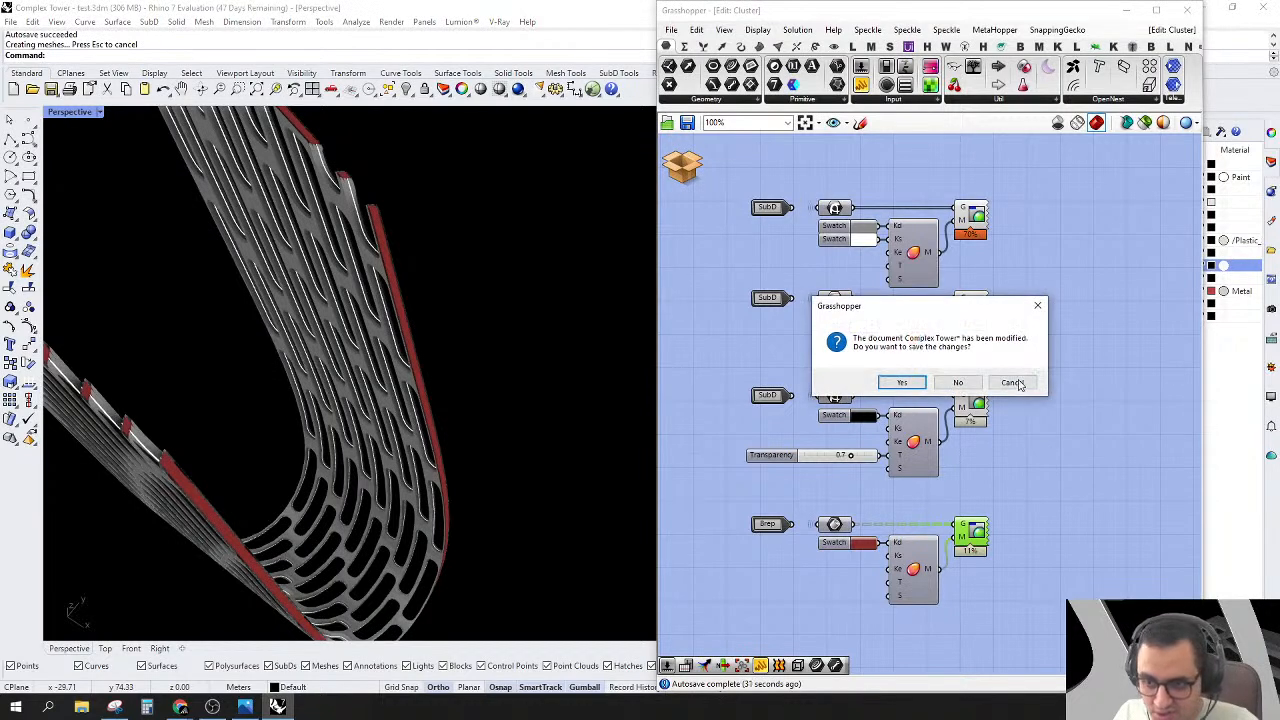
{"action": "left_click", "coordinate": [955, 382]}
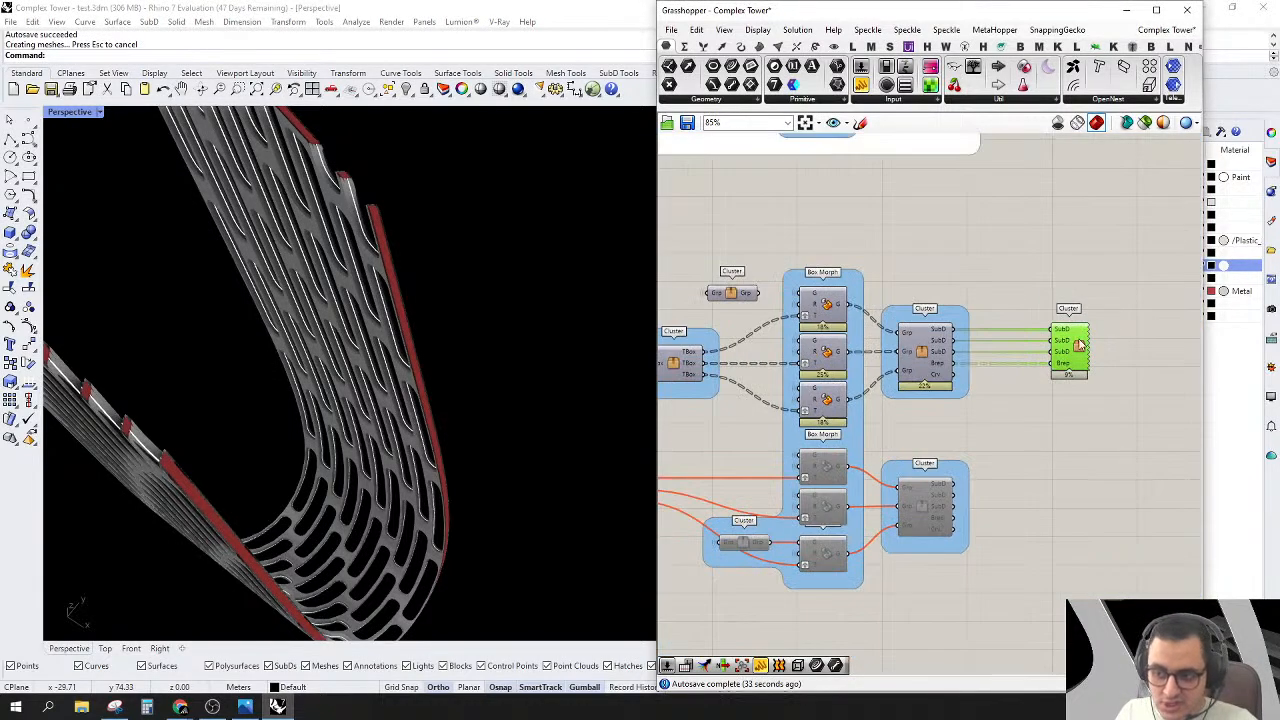
{"action": "right_click", "coordinate": [1079, 345]}
{"action": "left_click", "coordinate": [1112, 391]}
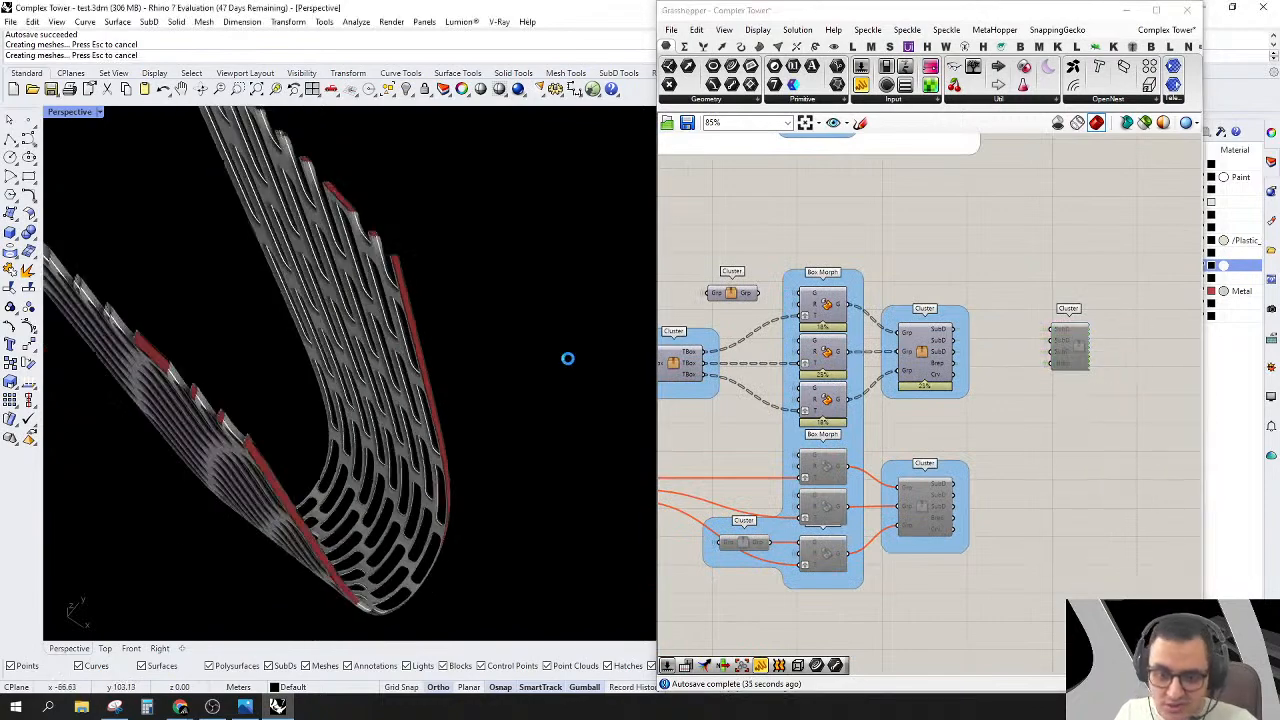
Step: Examine the baked facade modules along the stepped upper edge and down the sides of the tower strip
{"action": "scroll", "coordinate": [349, 257], "scroll_direction": "up", "scroll_amount": 8}
{"action": "right_click_drag", "start_coordinate": [543, 348], "coordinate": [560, 349]}
{"action": "scroll", "coordinate": [476, 308], "scroll_direction": "down", "scroll_amount": 8}
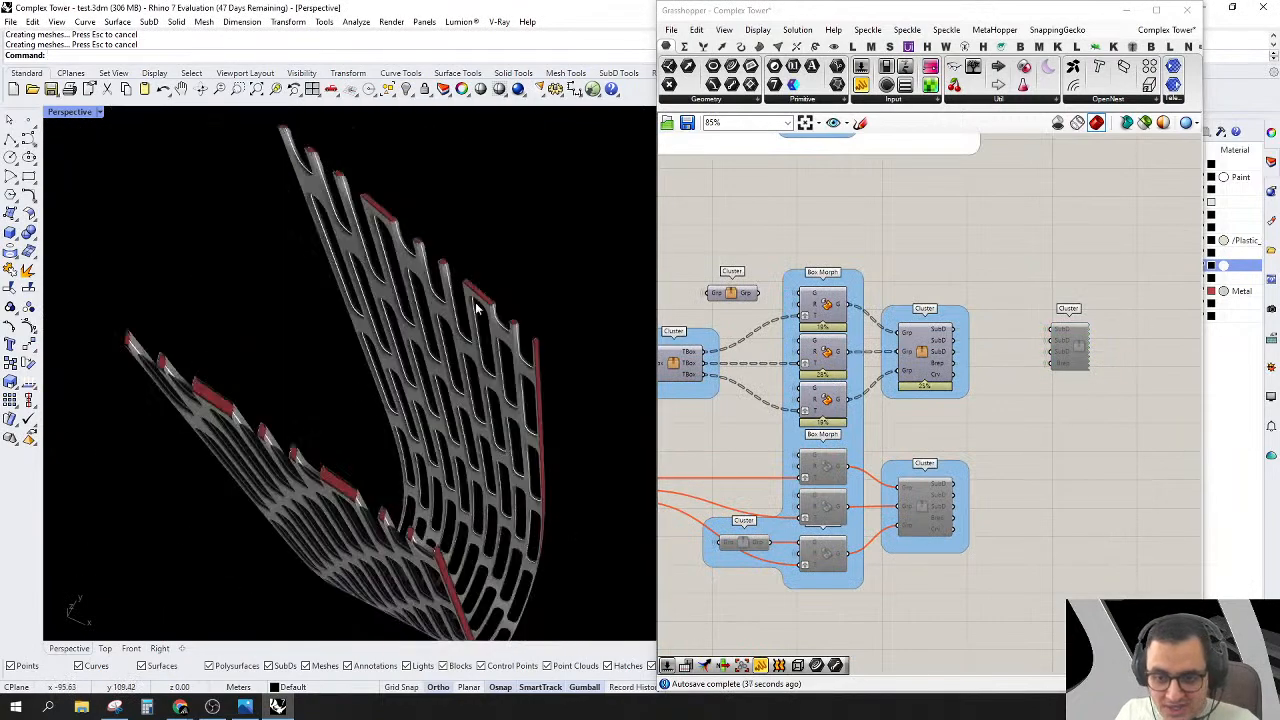
{"action": "scroll", "coordinate": [458, 325], "scroll_direction": "up", "scroll_amount": 6}
{"action": "scroll", "coordinate": [360, 292], "scroll_direction": "down", "scroll_amount": 6}
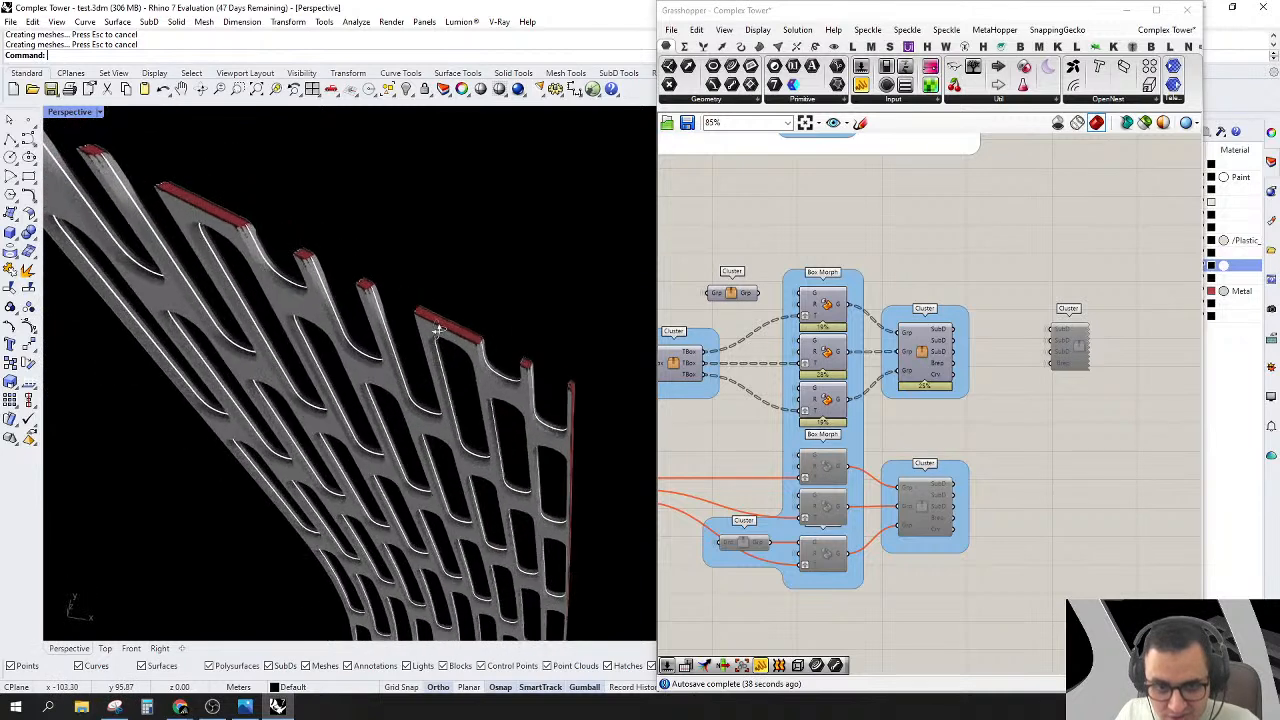
{"action": "scroll", "coordinate": [495, 347], "scroll_direction": "up", "scroll_amount": 2}
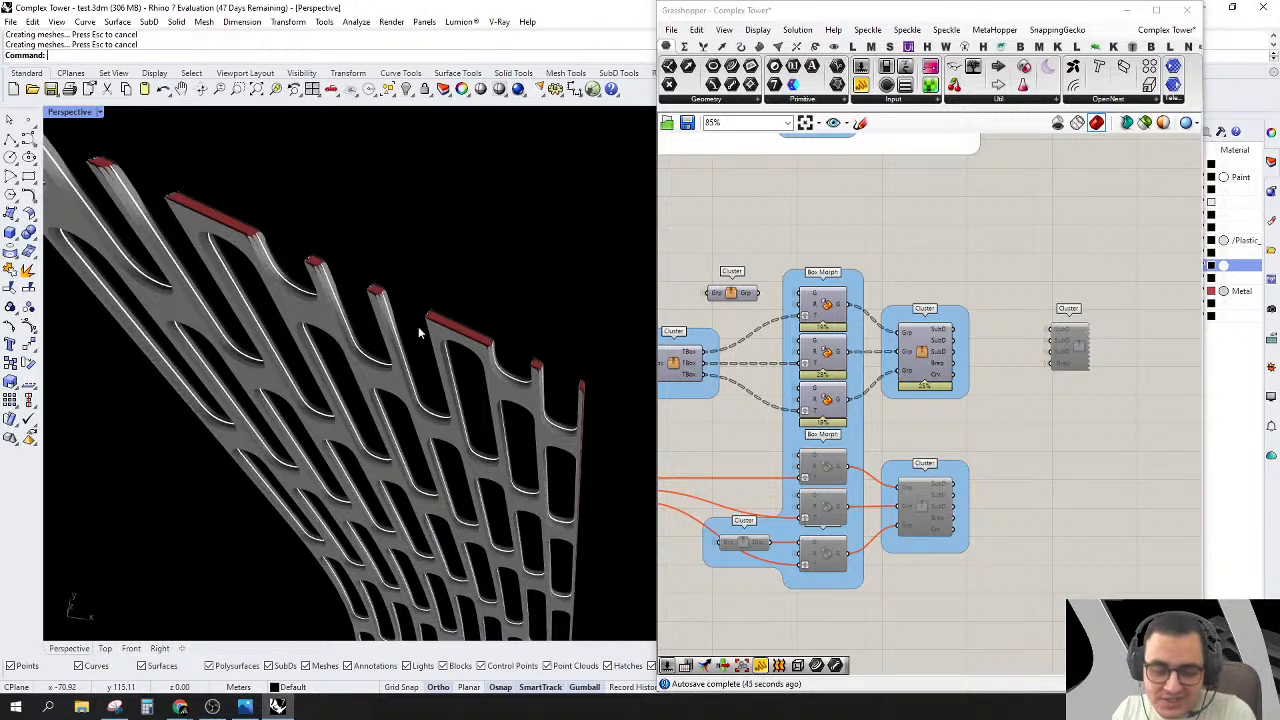
{"action": "right_click_drag", "start_coordinate": [418, 333], "coordinate": [437, 437]}
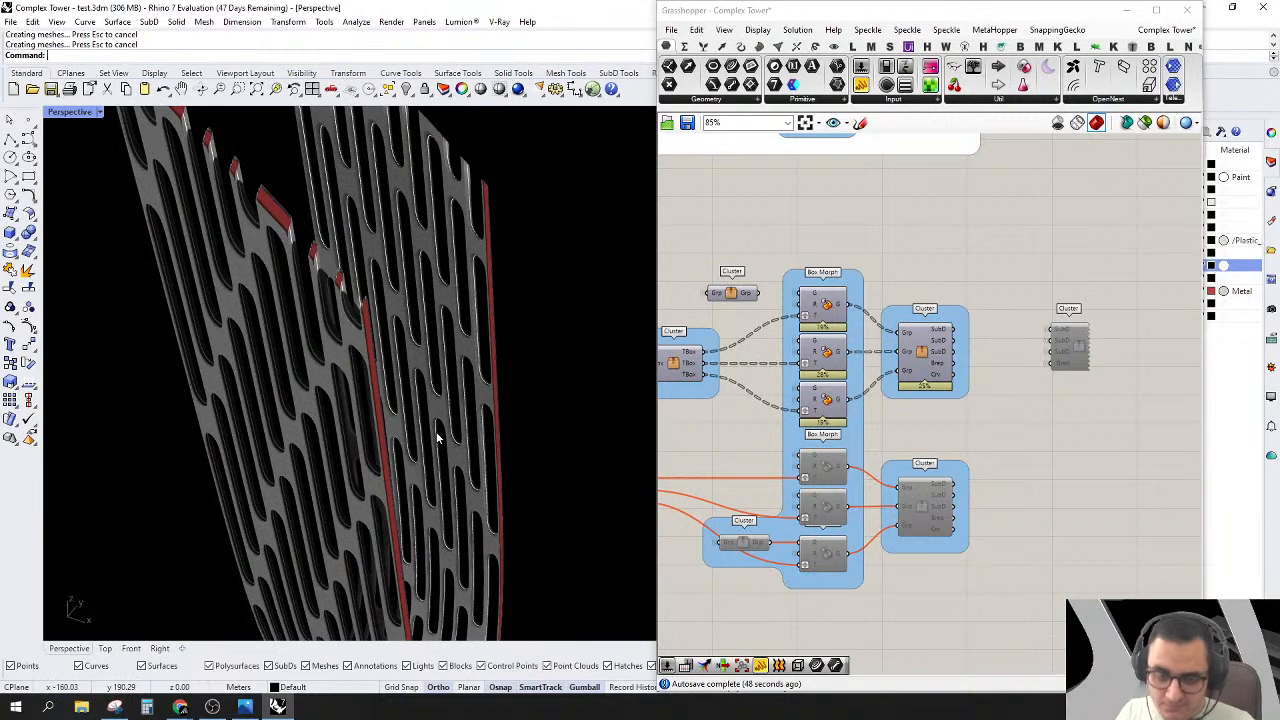
{"action": "right_click_drag", "start_coordinate": [1063, 418], "coordinate": [1111, 428]}
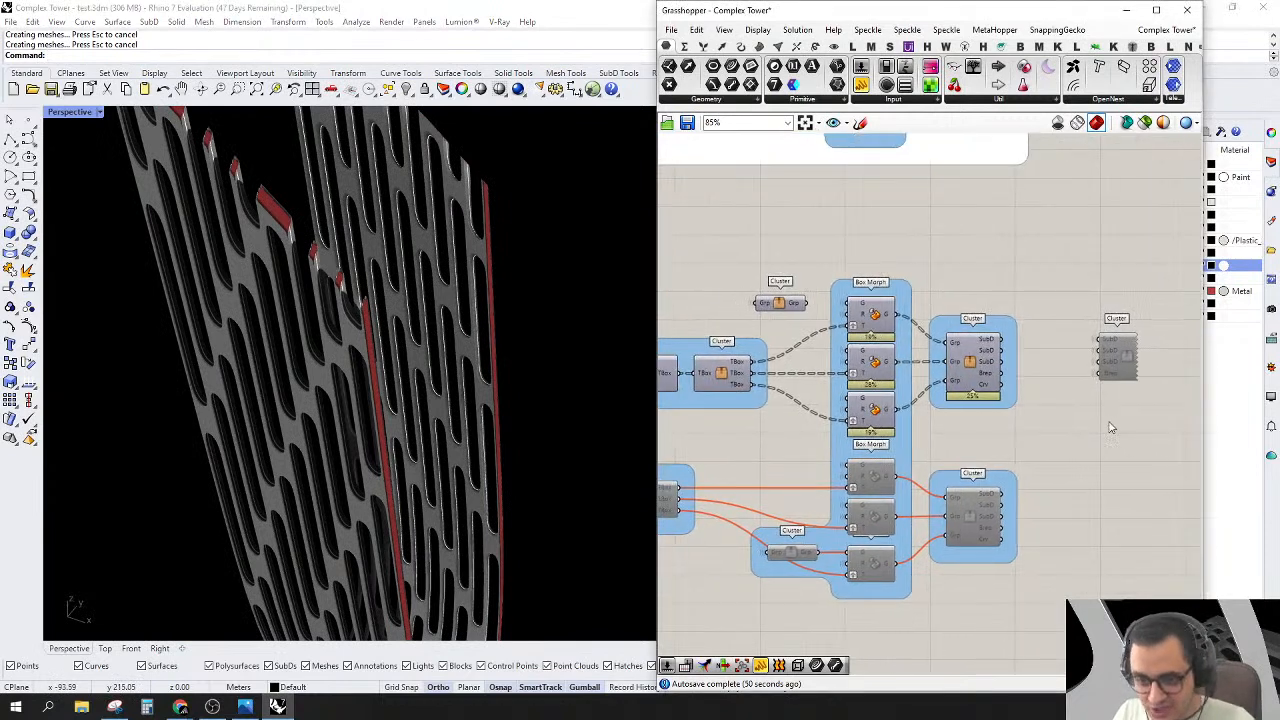
{"action": "scroll", "coordinate": [1068, 404], "scroll_direction": "down", "scroll_amount": 1}
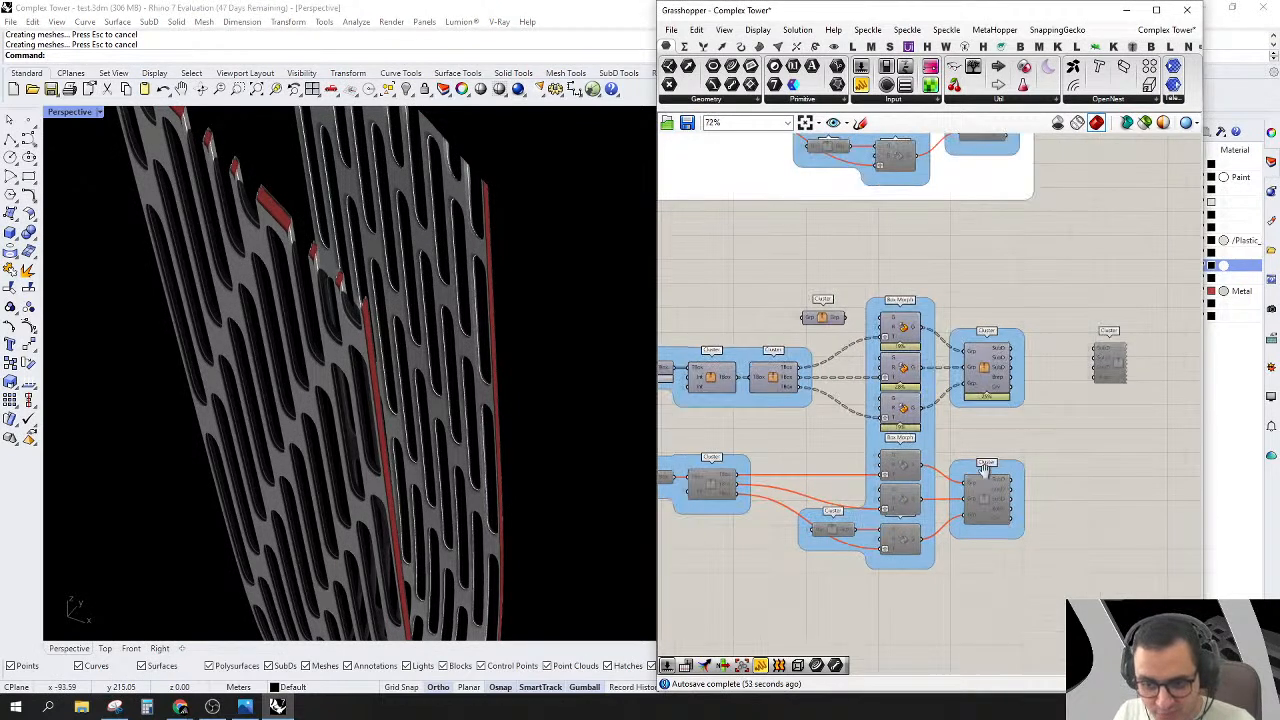
{"action": "right_click_drag", "start_coordinate": [983, 473], "coordinate": [1047, 454]}
Step: Move all the baked facade modules 100 m along the X axis, away from the tower
{"action": "double_click", "coordinate": [701, 17]}
{"action": "scroll", "coordinate": [507, 444], "scroll_direction": "down", "scroll_amount": 8}
{"action": "right_click_drag", "start_coordinate": [507, 444], "coordinate": [478, 423]}
{"action": "left_click", "coordinate": [497, 338]}
{"action": "left_click_drag", "start_coordinate": [594, 237], "coordinate": [155, 558]}
{"action": "right_click_drag", "start_coordinate": [488, 402], "coordinate": [494, 448]}
{"action": "left_click", "coordinate": [499, 452]}
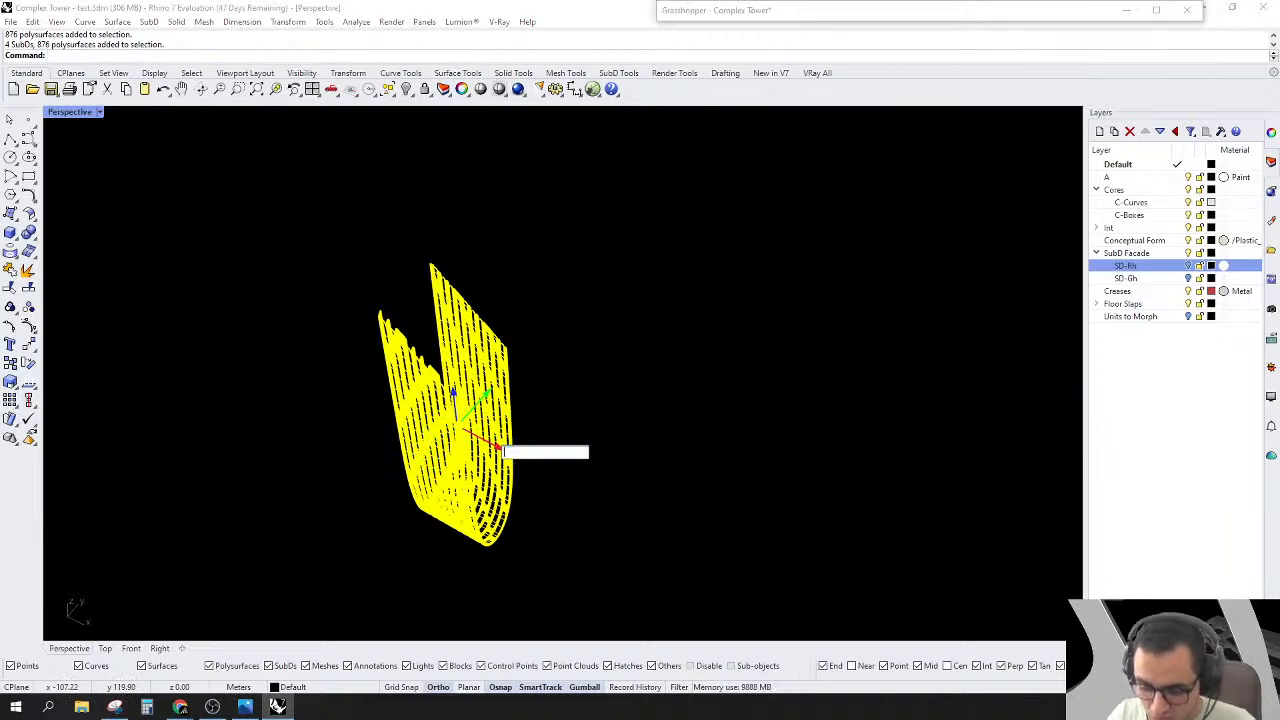
{"action": "key", "text": "Return"}
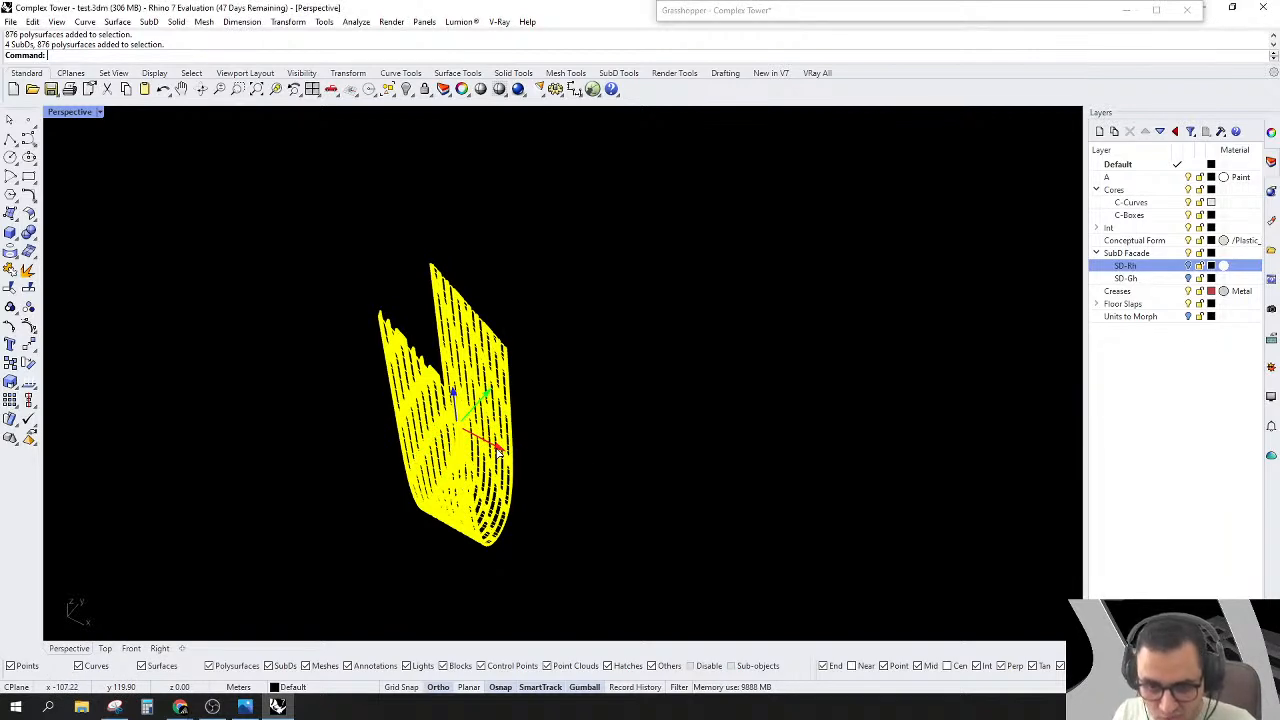
{"action": "left_click", "coordinate": [786, 437]}
{"action": "left_click", "coordinate": [705, 323]}
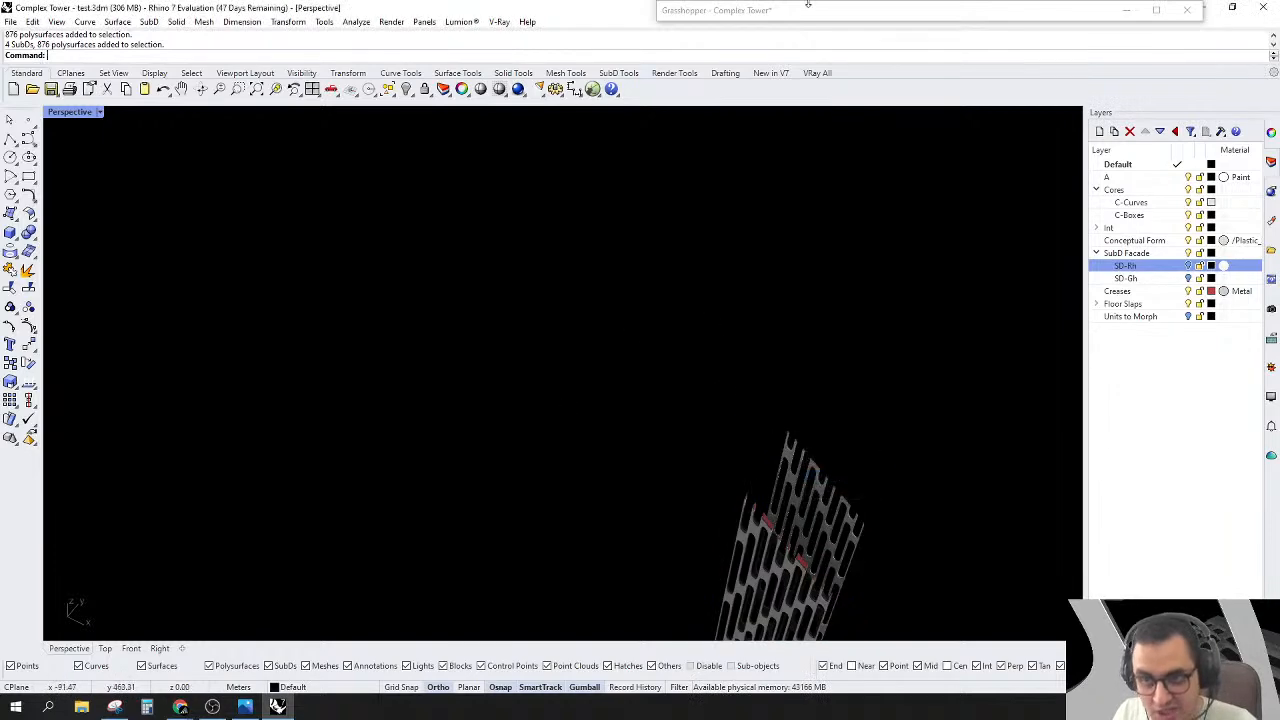
Step: Show the SD-Rh layer and set the sloped roof SubD of a tower volume as the lower branch's SubD input
{"action": "left_click", "coordinate": [1190, 265]}
{"action": "right_click_drag", "start_coordinate": [626, 465], "coordinate": [578, 470]}
{"action": "scroll", "coordinate": [630, 388], "scroll_direction": "up", "scroll_amount": 6}
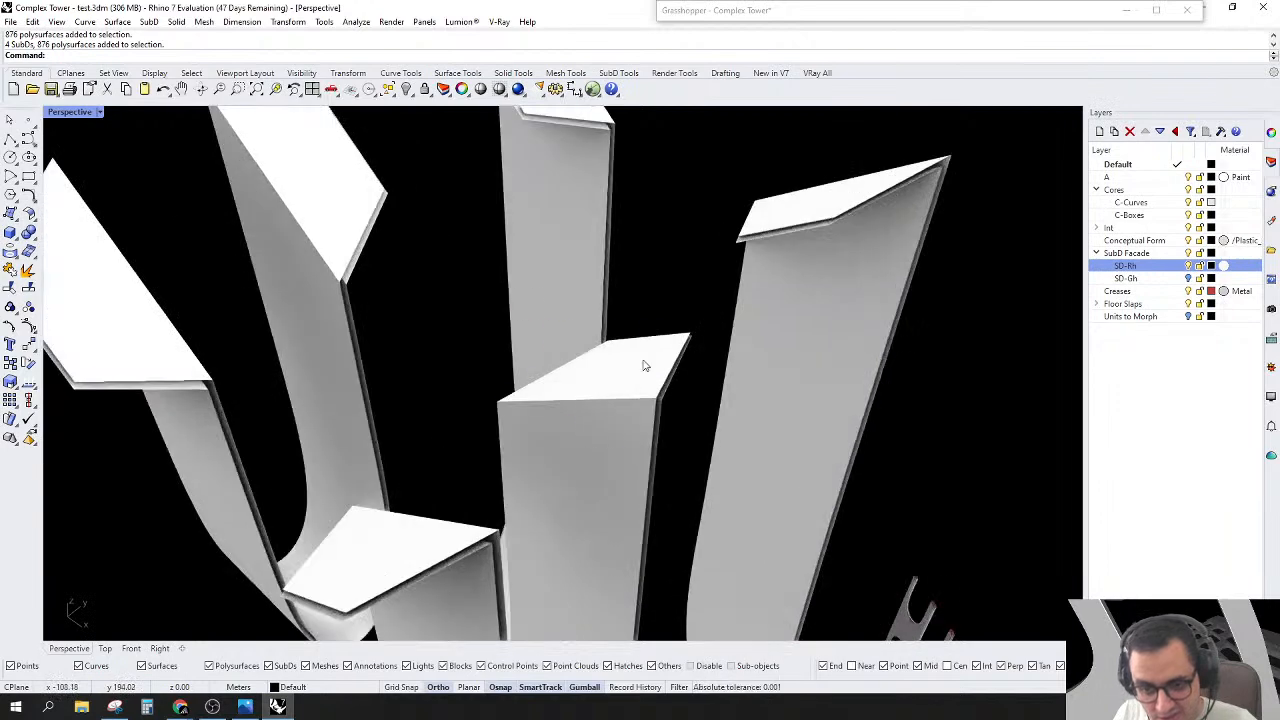
{"action": "left_click", "coordinate": [645, 365]}
{"action": "left_click", "coordinate": [665, 349]}
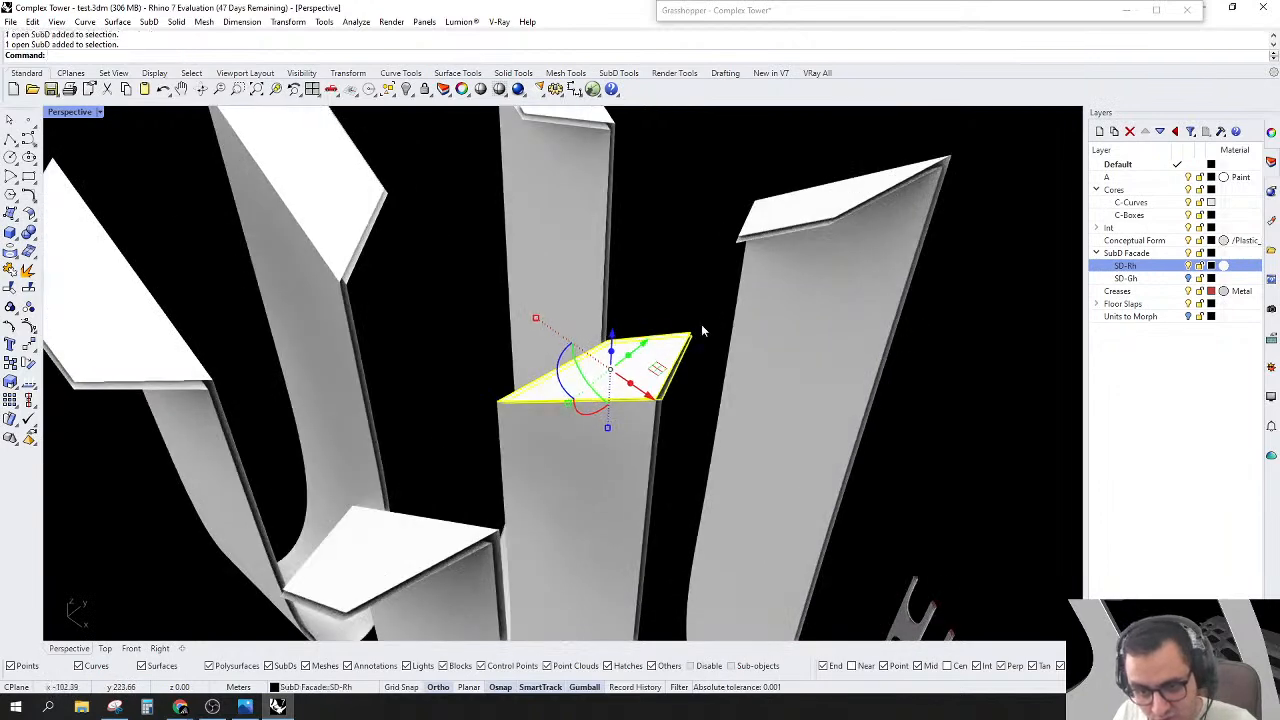
{"action": "double_click", "coordinate": [797, 5]}
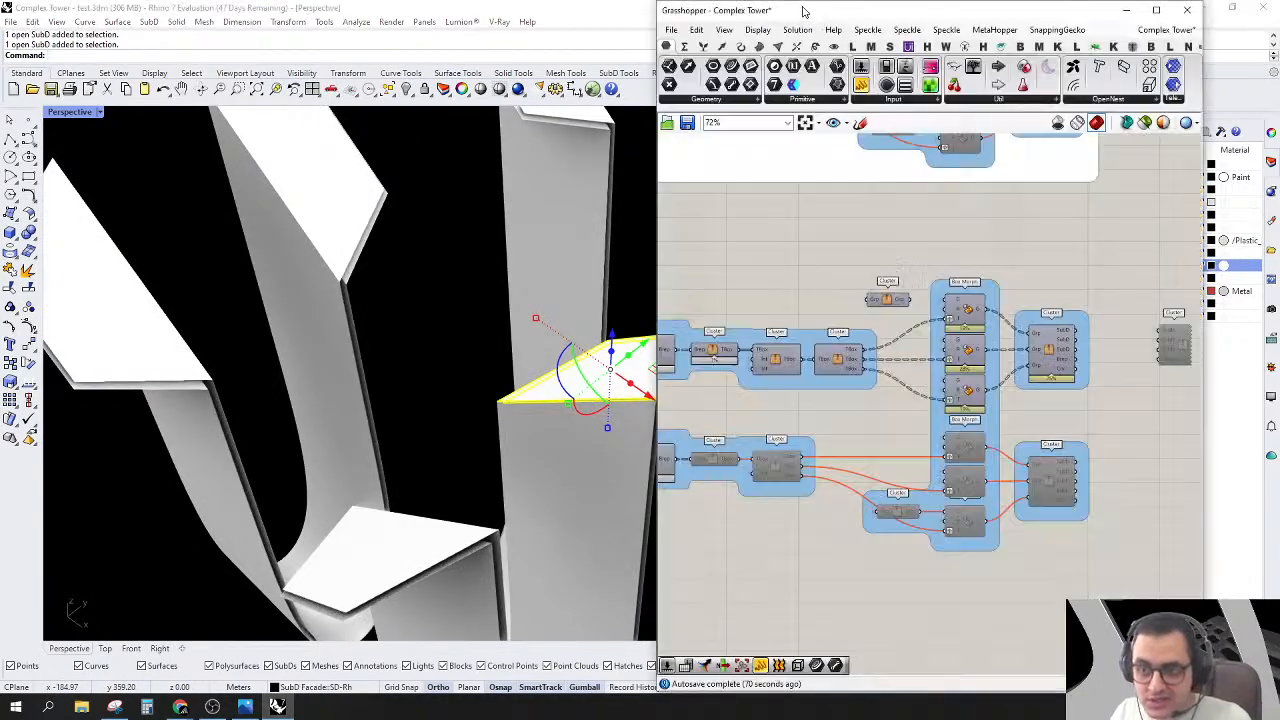
{"action": "scroll", "coordinate": [912, 398], "scroll_direction": "up", "scroll_amount": 4}
{"action": "right_click", "coordinate": [912, 398]}
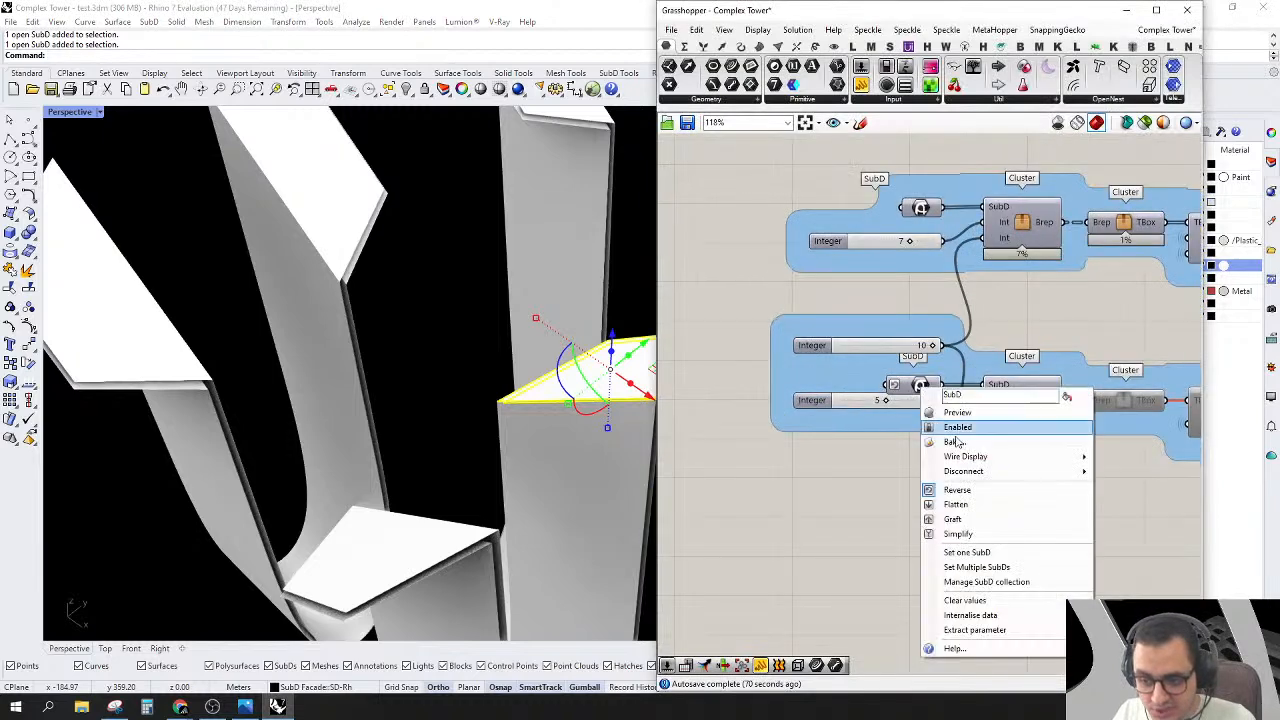
{"action": "left_click", "coordinate": [968, 558]}
Step: Disable the upper branch's clusters, Box Morph components and output cluster in the working definition
{"action": "scroll", "coordinate": [963, 471], "scroll_direction": "down", "scroll_amount": 4}
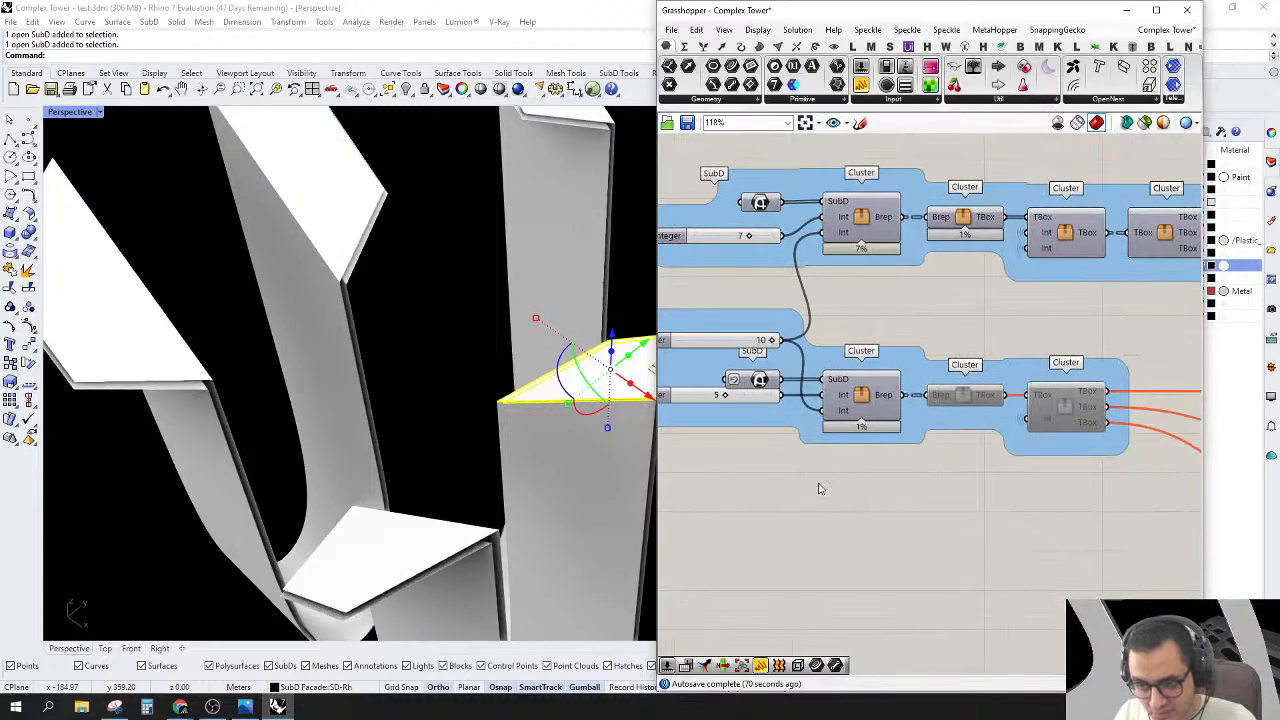
{"action": "scroll", "coordinate": [963, 459], "scroll_direction": "down", "scroll_amount": 3}
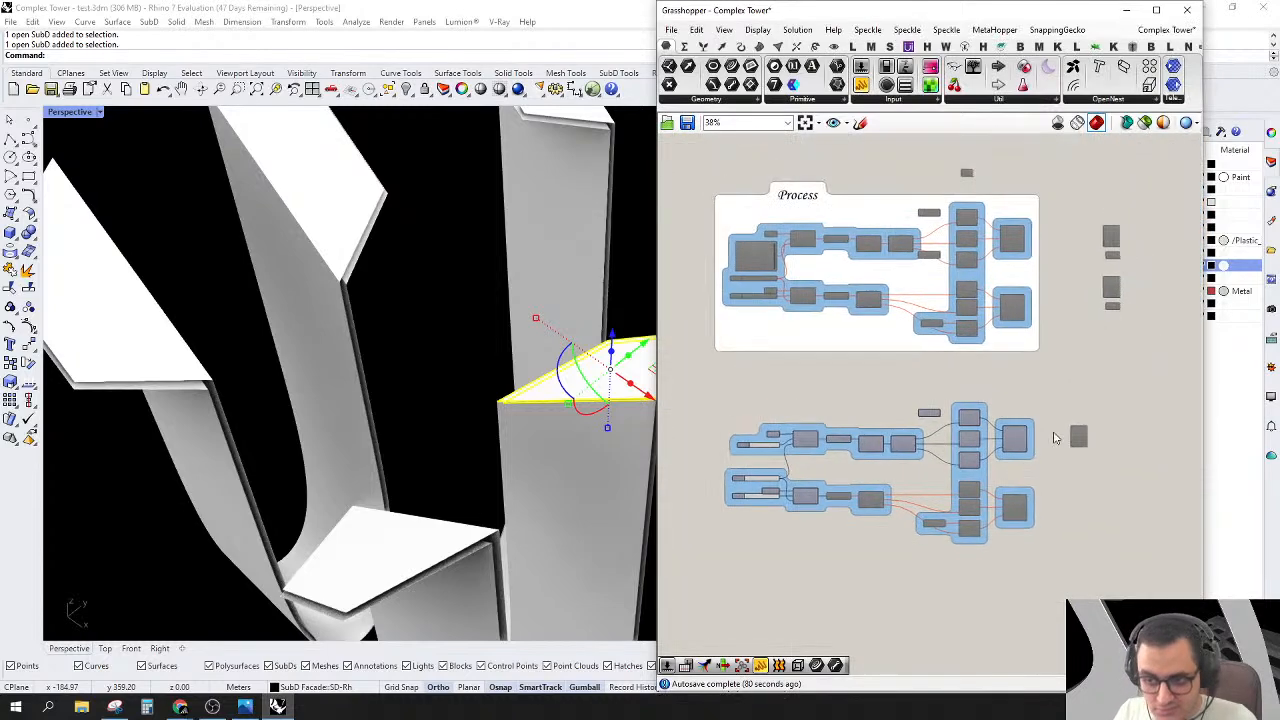
{"action": "scroll", "coordinate": [1007, 385], "scroll_direction": "up", "scroll_amount": 3}
{"action": "left_click_drag", "start_coordinate": [716, 293], "coordinate": [1165, 452]}
{"action": "right_click", "coordinate": [1062, 304]}
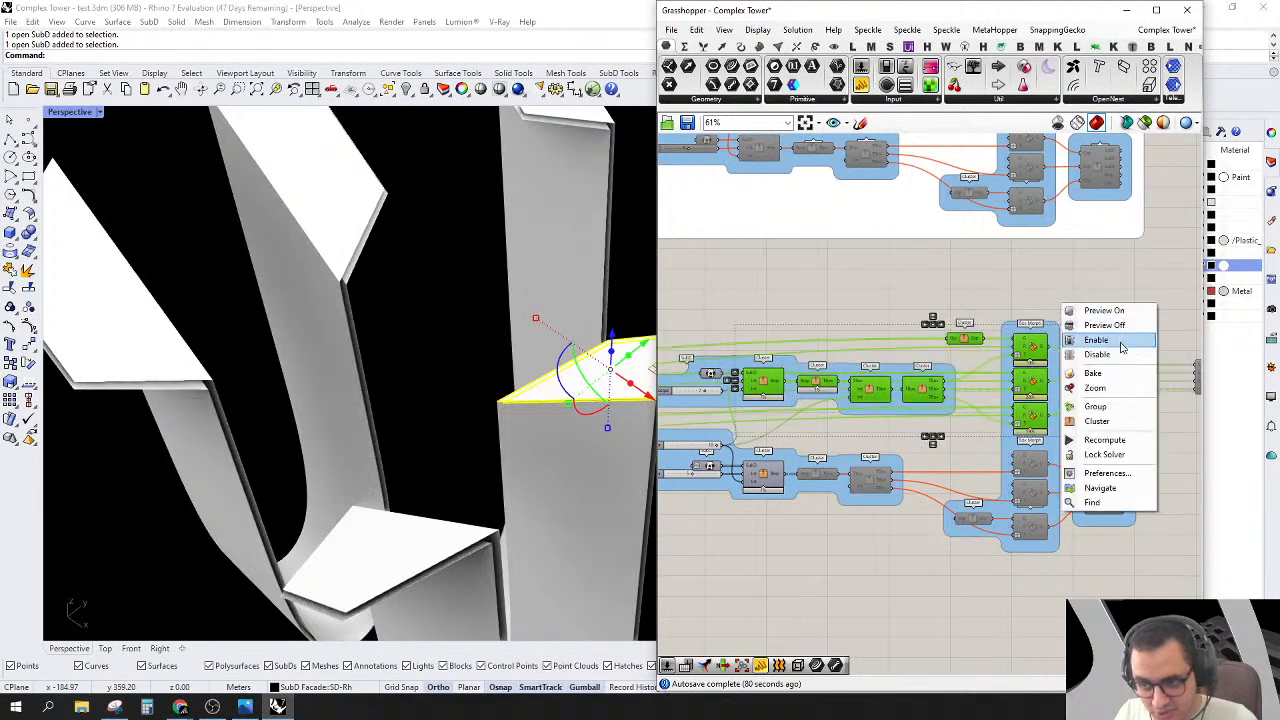
{"action": "left_click", "coordinate": [1110, 355]}
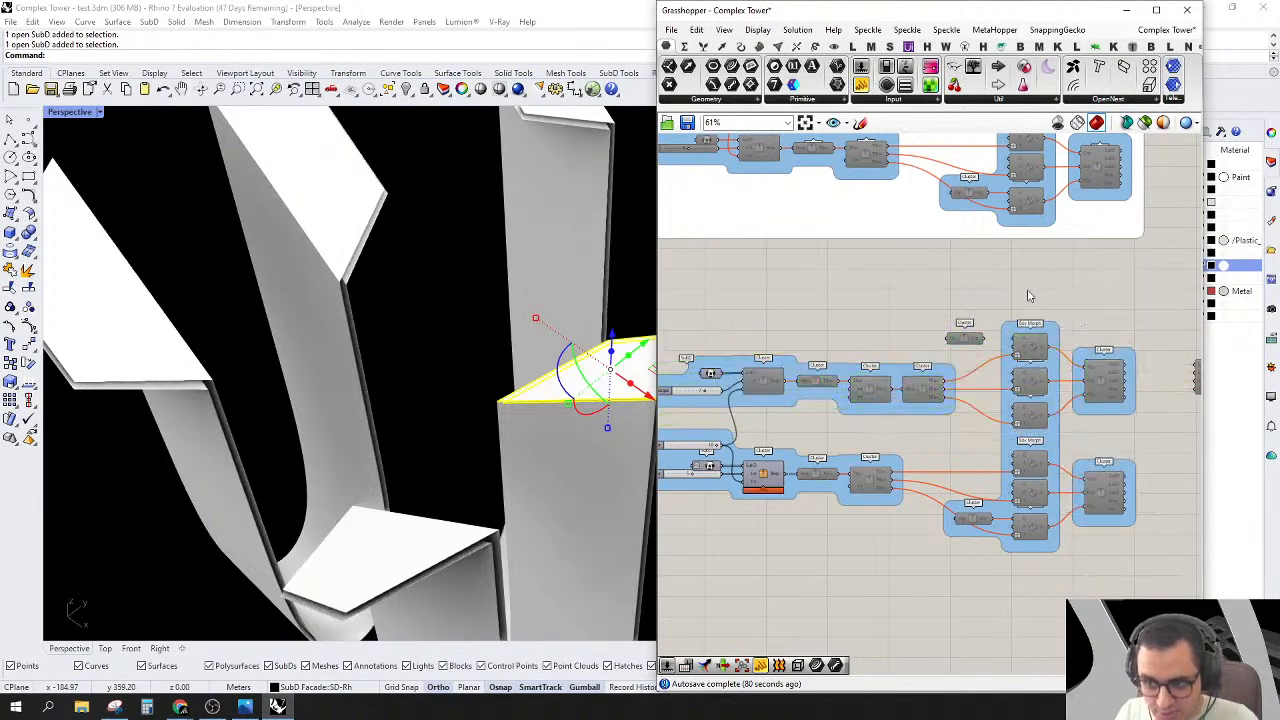
{"action": "scroll", "coordinate": [971, 417], "scroll_direction": "down", "scroll_amount": 2}
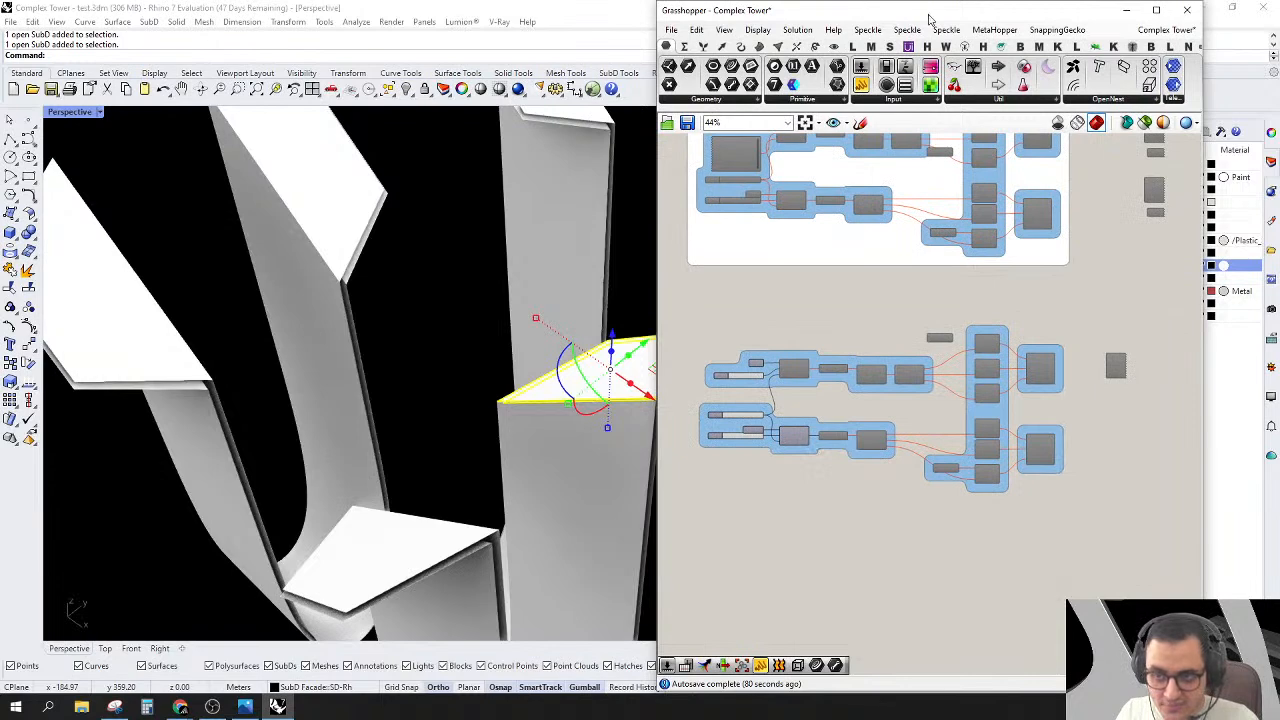
Step: Hide the SD-Rh layer and turn on the preview of the lower branch's SubD panelling cluster
{"action": "double_click", "coordinate": [929, 18]}
{"action": "left_click", "coordinate": [1189, 265]}
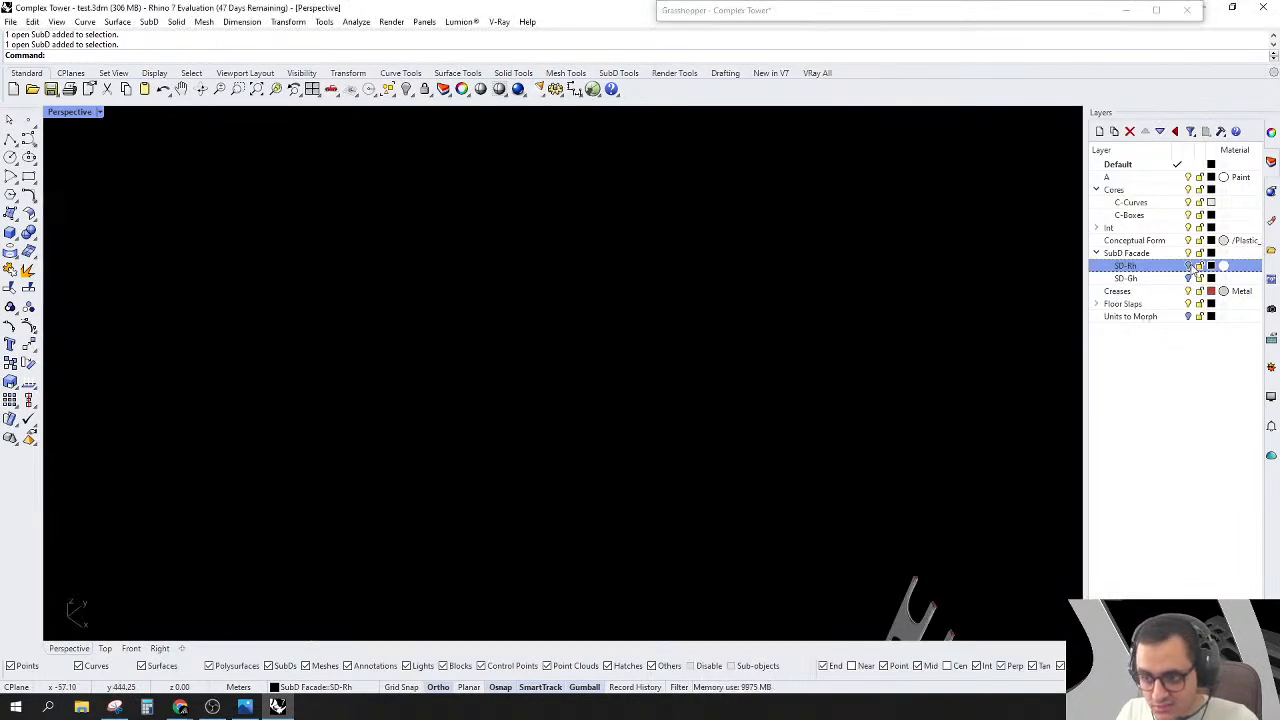
{"action": "double_click", "coordinate": [802, 14]}
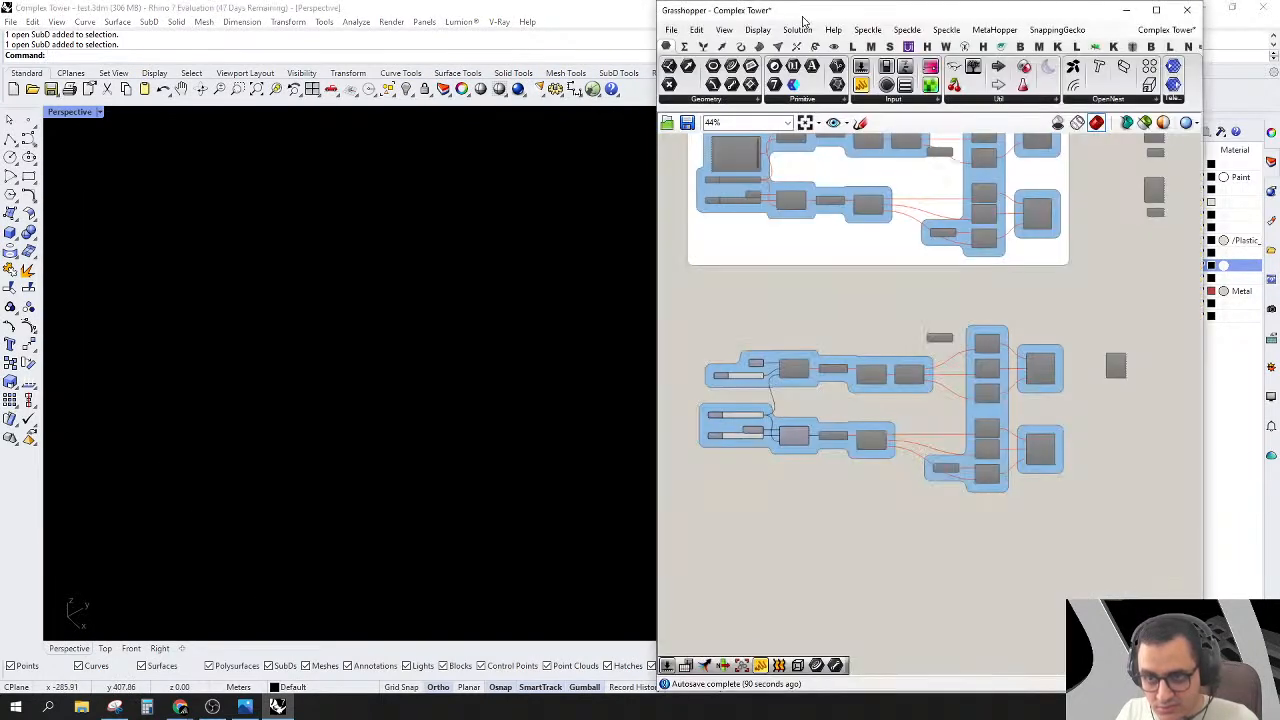
{"action": "scroll", "coordinate": [720, 340], "scroll_direction": "up", "scroll_amount": 3}
{"action": "left_click", "coordinate": [820, 368]}
{"action": "right_click", "coordinate": [818, 366]}
{"action": "left_click", "coordinate": [851, 400]}
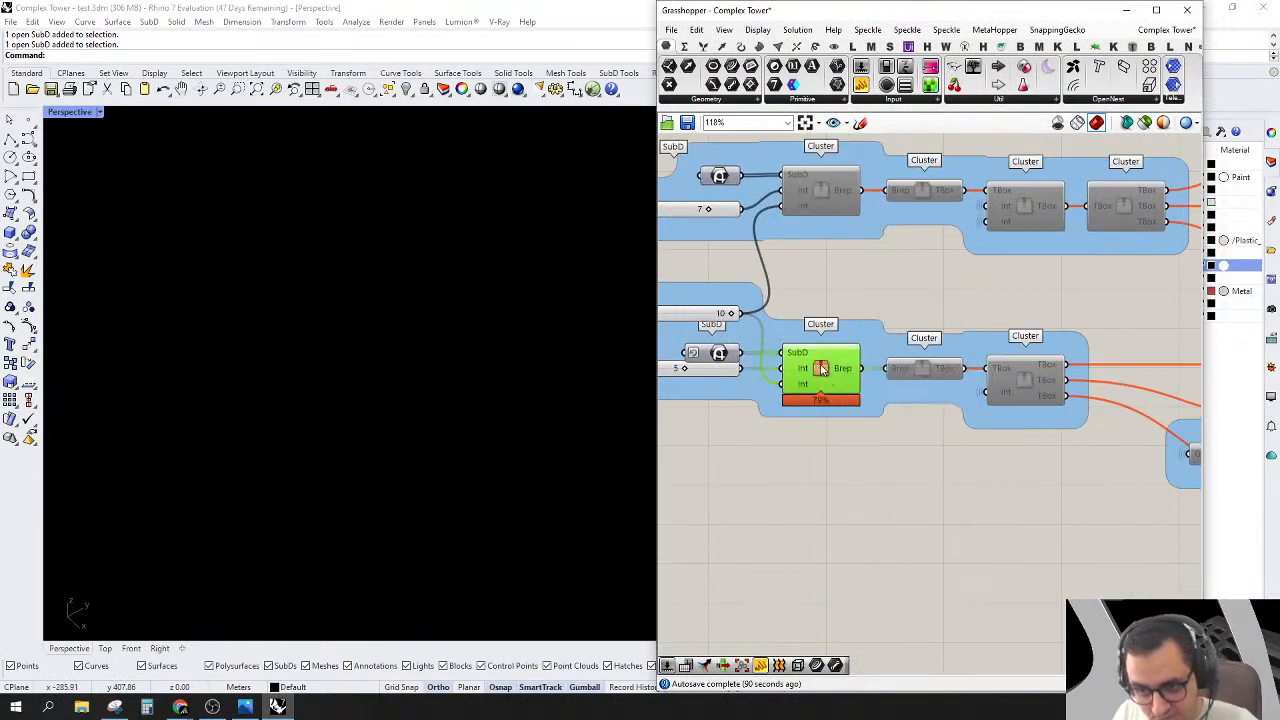
Step: Open the lower panelling cluster, zoom the viewport to its Brep output and examine the panels across the roof surface
{"action": "double_click", "coordinate": [820, 368]}
{"action": "left_click", "coordinate": [1108, 369]}
{"action": "right_click", "coordinate": [1003, 243]}
{"action": "left_click", "coordinate": [1046, 331]}
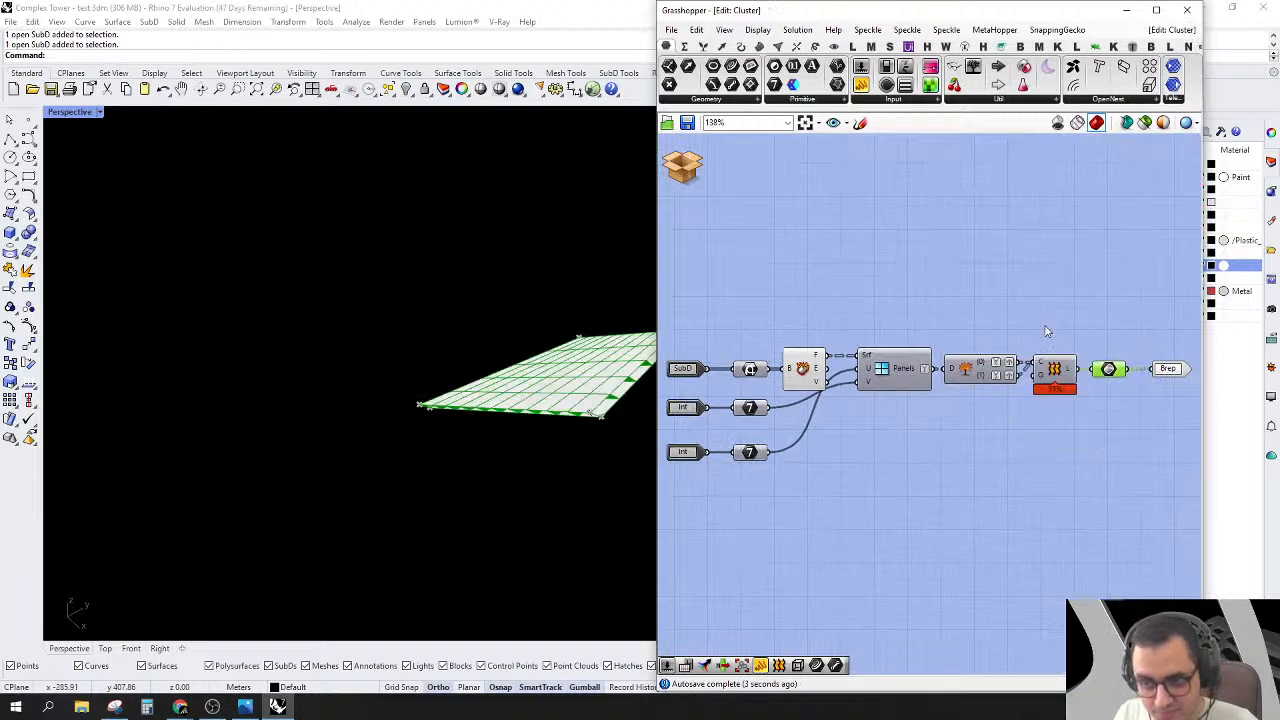
{"action": "right_click_drag", "start_coordinate": [525, 423], "coordinate": [522, 436]}
{"action": "scroll", "coordinate": [443, 402], "scroll_direction": "down", "scroll_amount": 4}
{"action": "right_click_drag", "start_coordinate": [443, 402], "coordinate": [546, 370]}
{"action": "scroll", "coordinate": [530, 428], "scroll_direction": "up", "scroll_amount": 5}
{"action": "scroll", "coordinate": [531, 418], "scroll_direction": "up", "scroll_amount": 4}
{"action": "left_click", "coordinate": [838, 263]}
Step: Close the panelling cluster without saving its changes and return to the main definition
{"action": "left_click", "coordinate": [686, 170]}
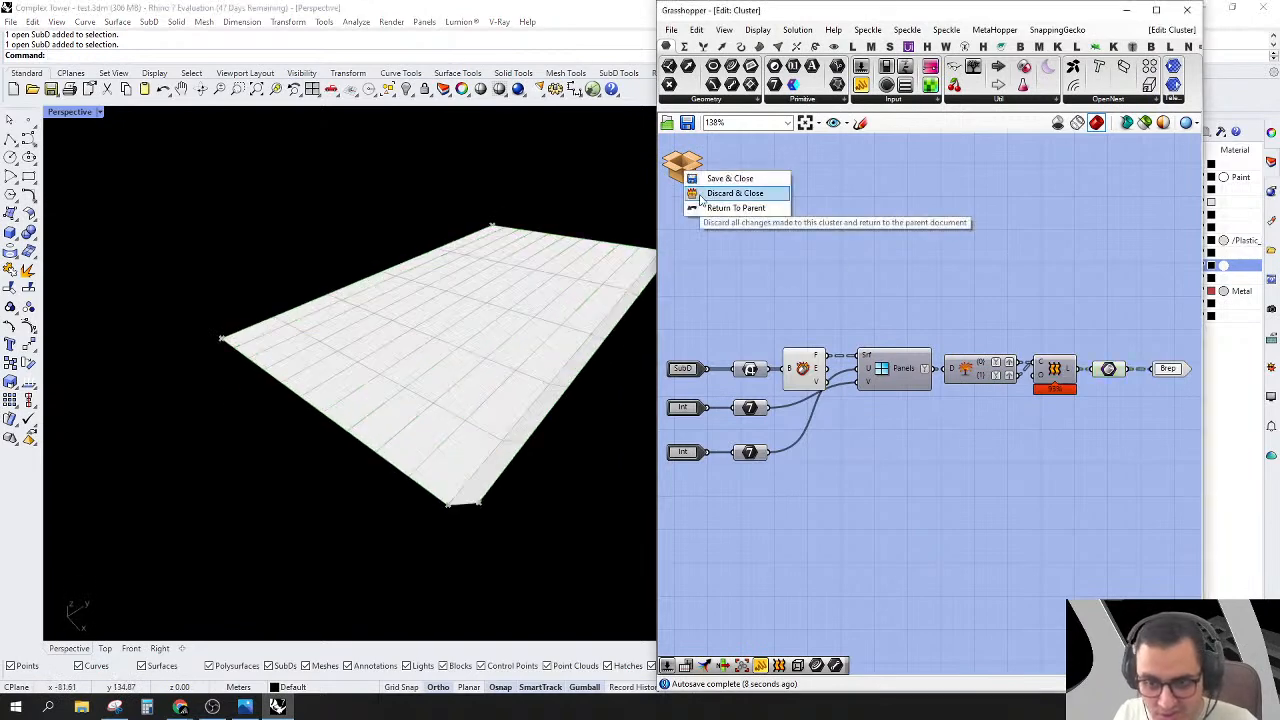
{"action": "left_click", "coordinate": [700, 200]}
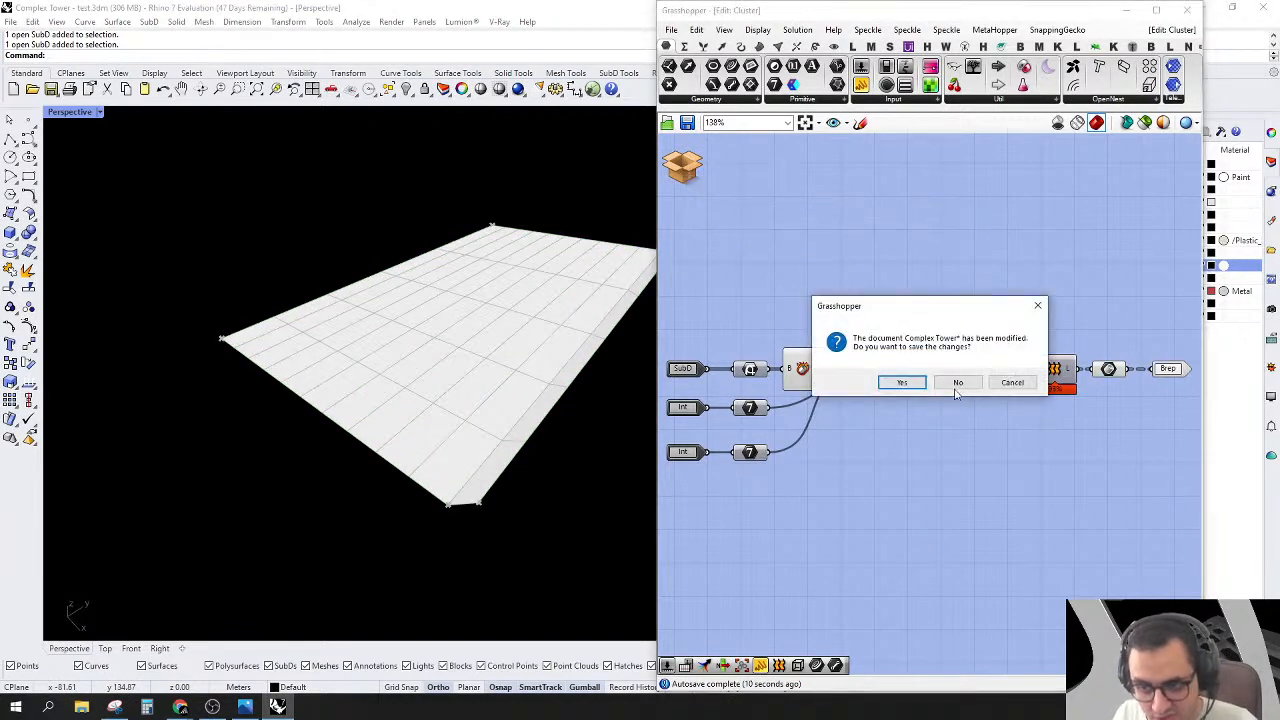
{"action": "left_click", "coordinate": [956, 381]}
{"action": "scroll", "coordinate": [689, 337], "scroll_direction": "down", "scroll_amount": 1}
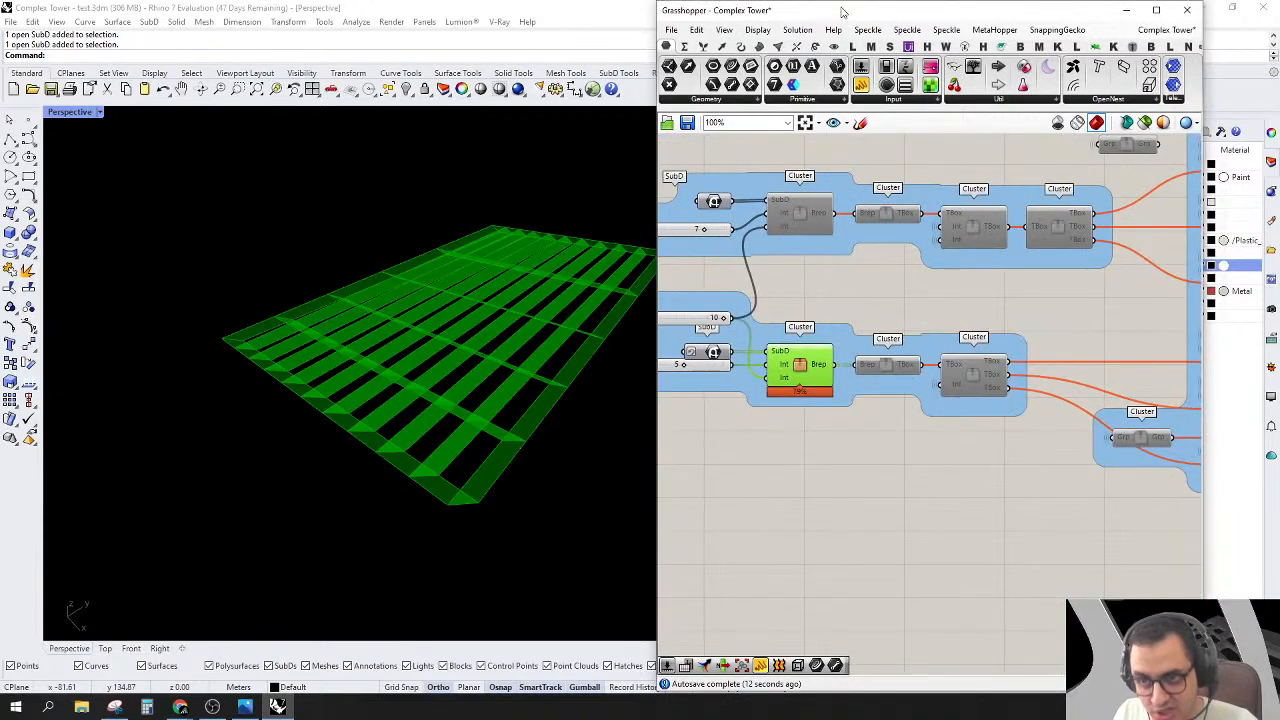
Step: Select all the baked facade modules and move them -100 m along the X axis
{"action": "double_click", "coordinate": [842, 12]}
{"action": "double_click", "coordinate": [882, 12]}
{"action": "double_click", "coordinate": [882, 12]}
{"action": "scroll", "coordinate": [703, 340], "scroll_direction": "down", "scroll_amount": 10}
{"action": "scroll", "coordinate": [765, 592], "scroll_direction": "up", "scroll_amount": 3}
{"action": "left_click_drag", "start_coordinate": [848, 576], "coordinate": [701, 426]}
{"action": "left_click", "coordinate": [750, 578]}
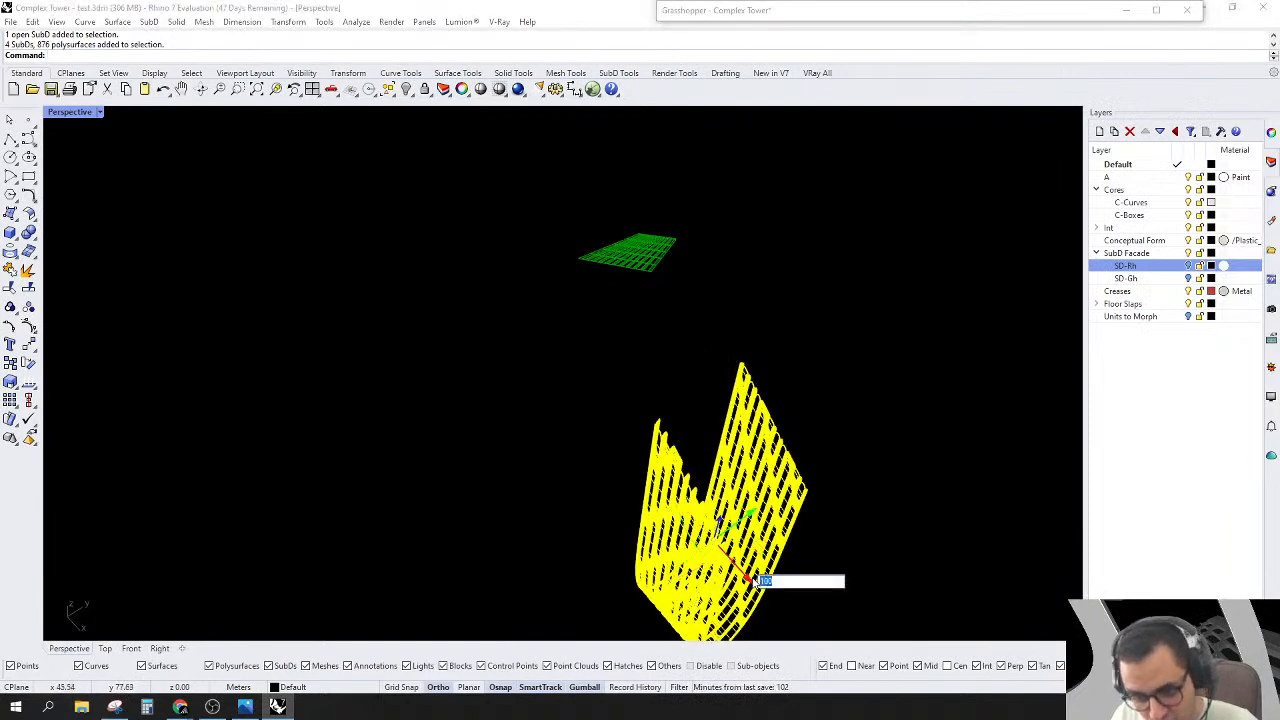
{"action": "type", "text": "-100"}
{"action": "key", "text": "Return"}
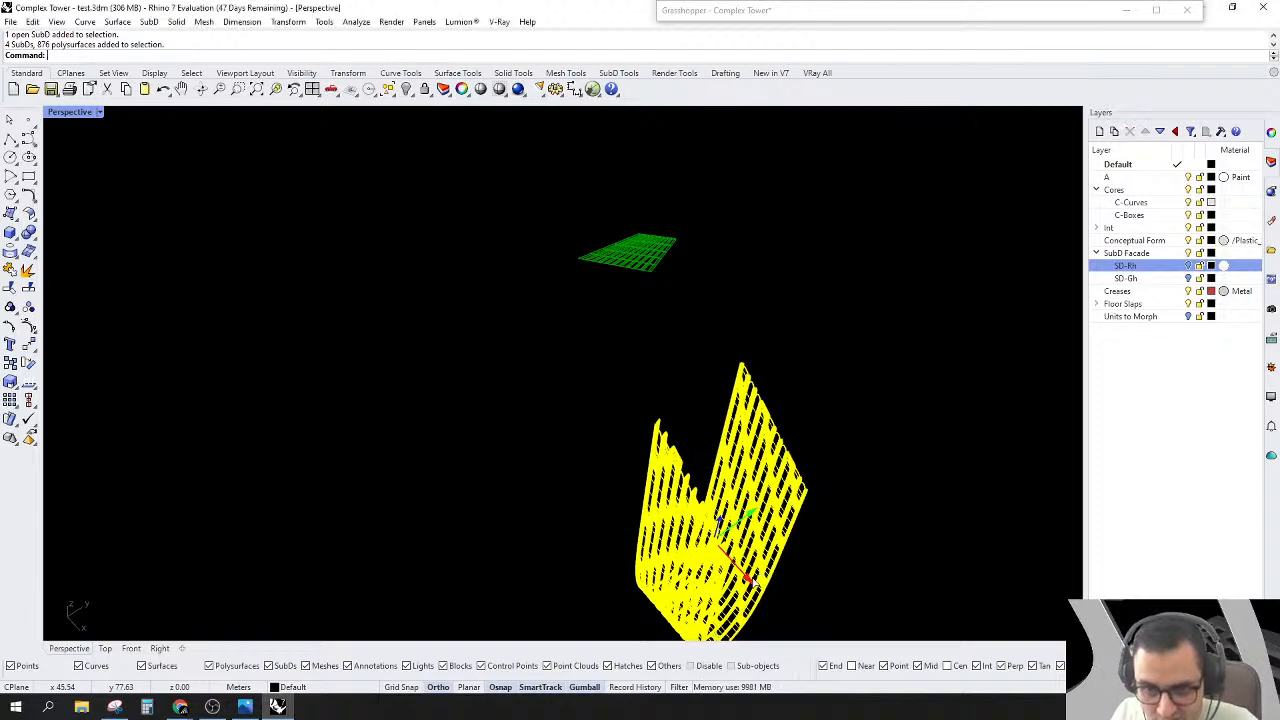
Step: Undo the last move of the facade modules
{"action": "key", "text": "ctrl+z"}
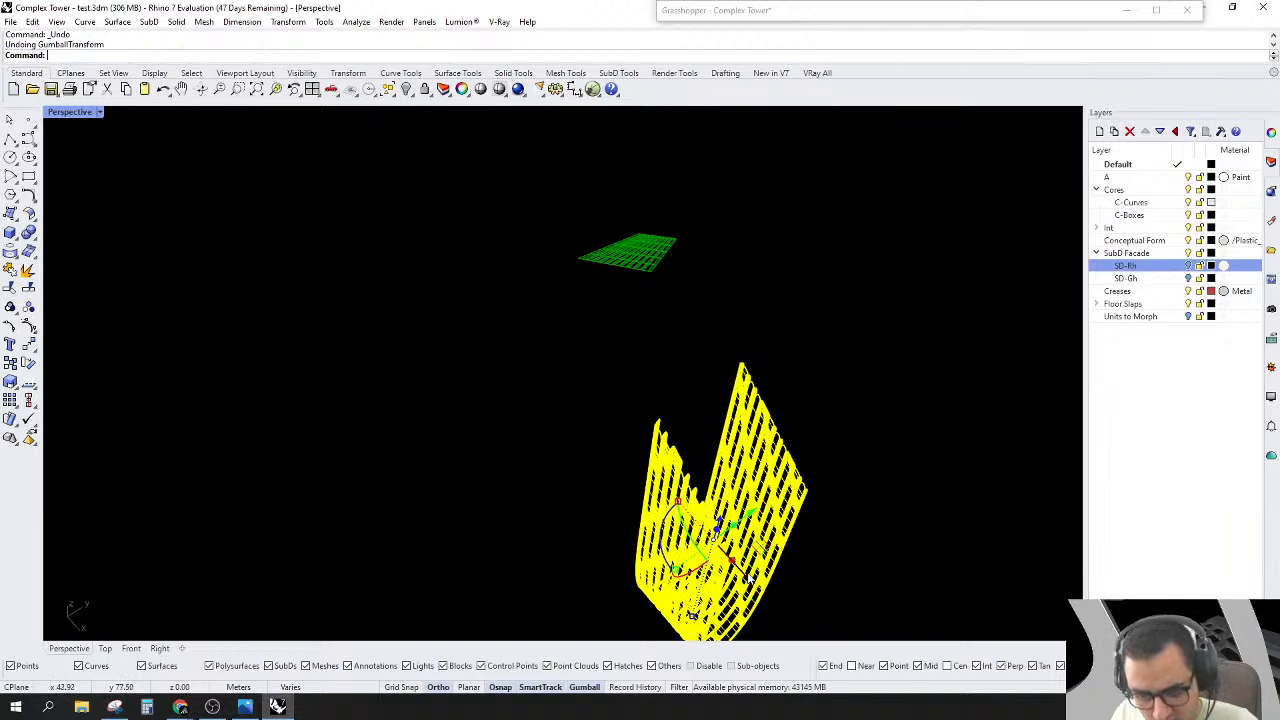
{"action": "left_click", "coordinate": [748, 577]}
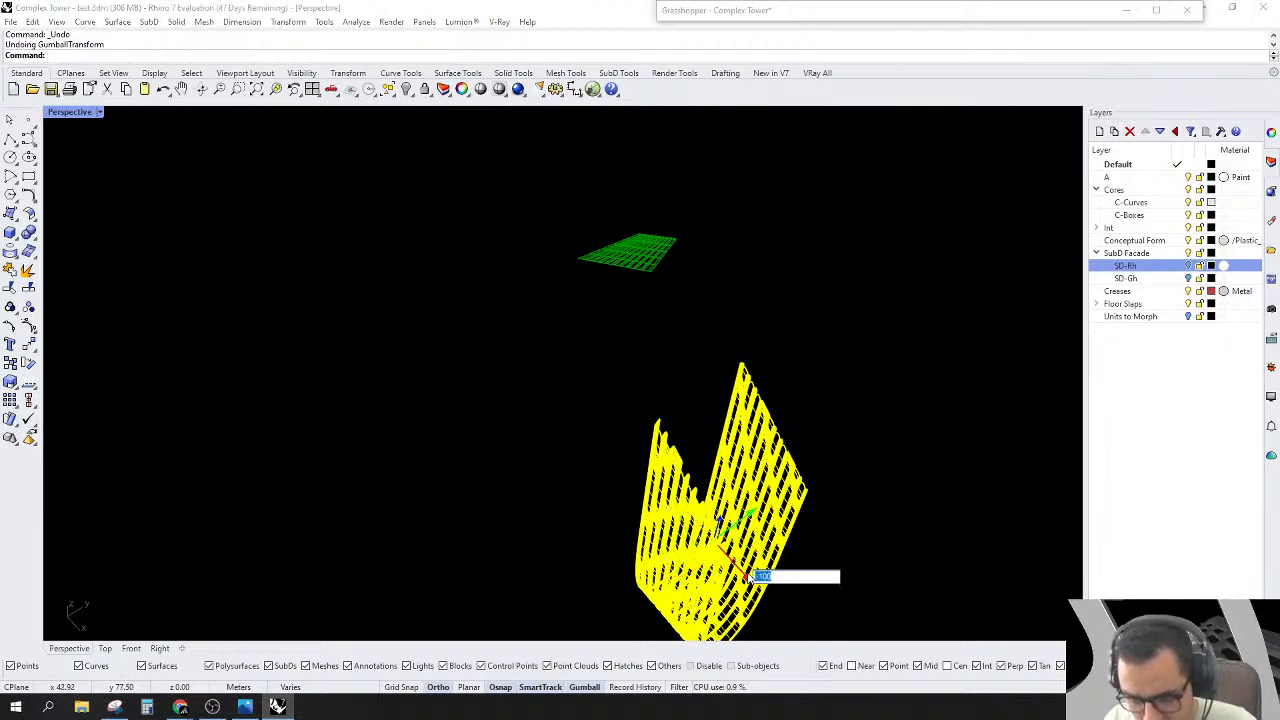
{"action": "key", "text": "Escape"}
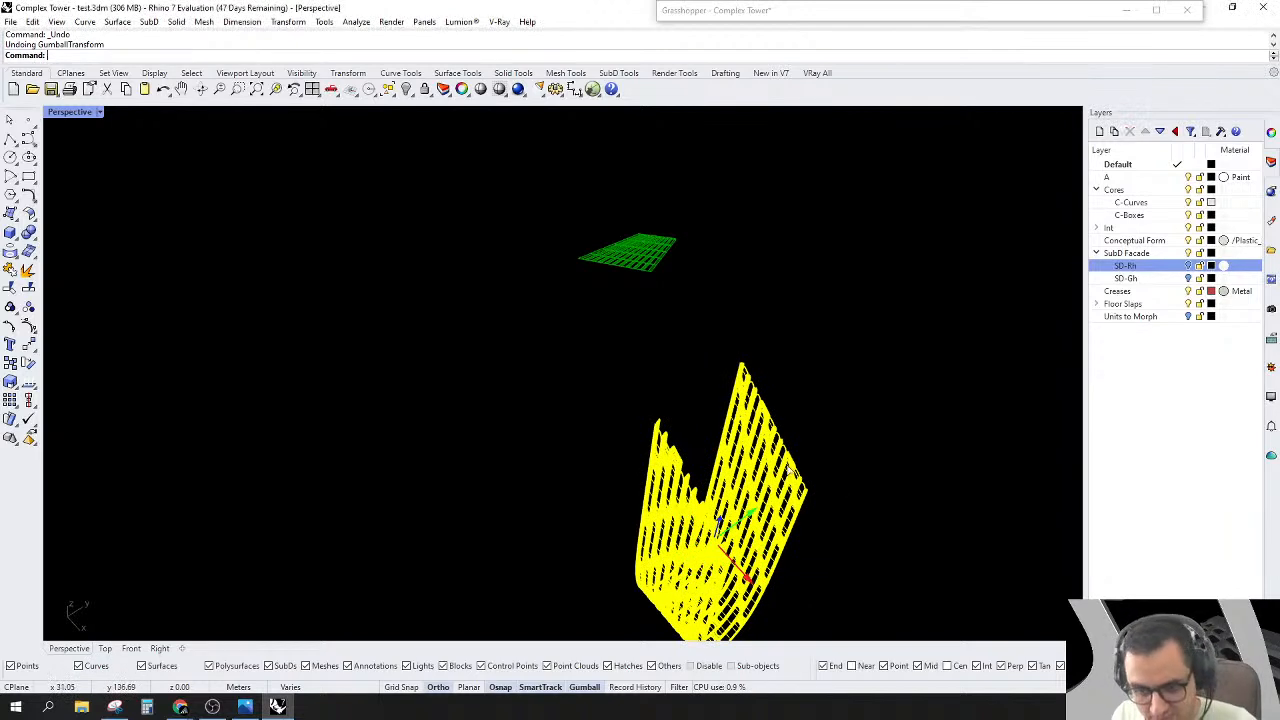
Step: Move the selected facade modules 100 m along the X axis
{"action": "right_click_drag", "start_coordinate": [828, 497], "coordinate": [1060, 491]}
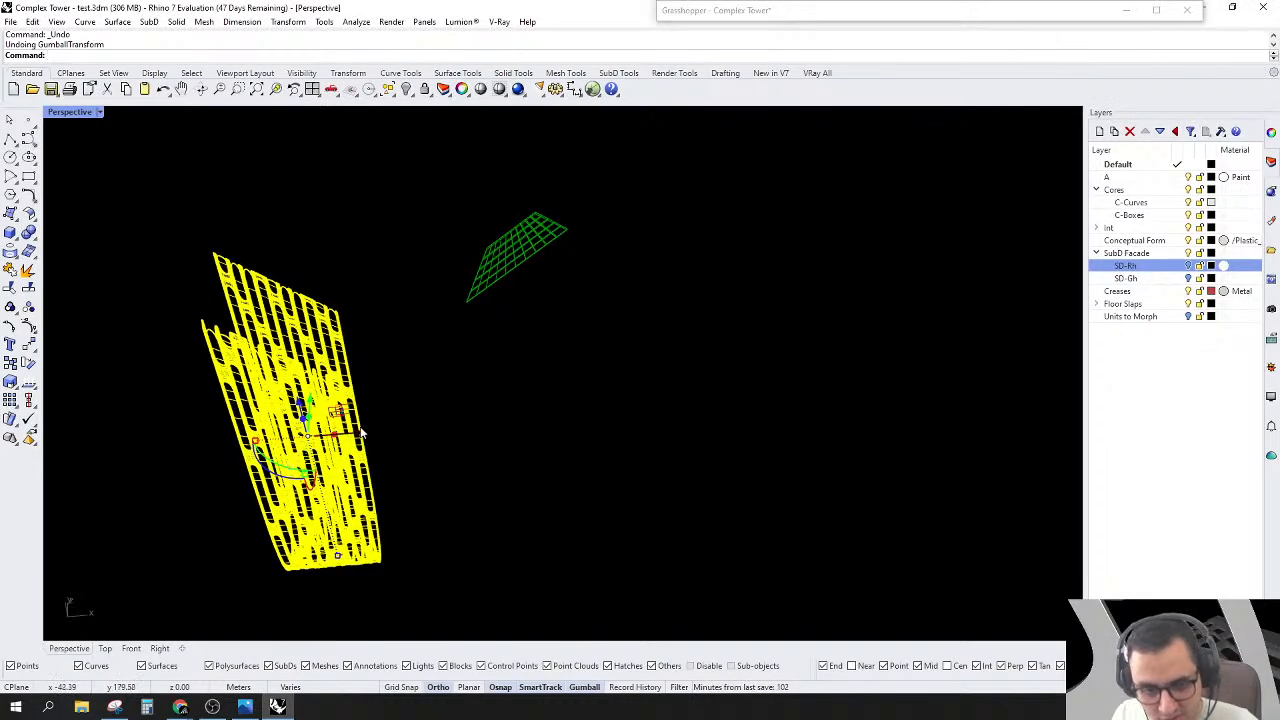
{"action": "left_click", "coordinate": [362, 432]}
{"action": "type", "text": "100"}
{"action": "key", "text": "Return"}
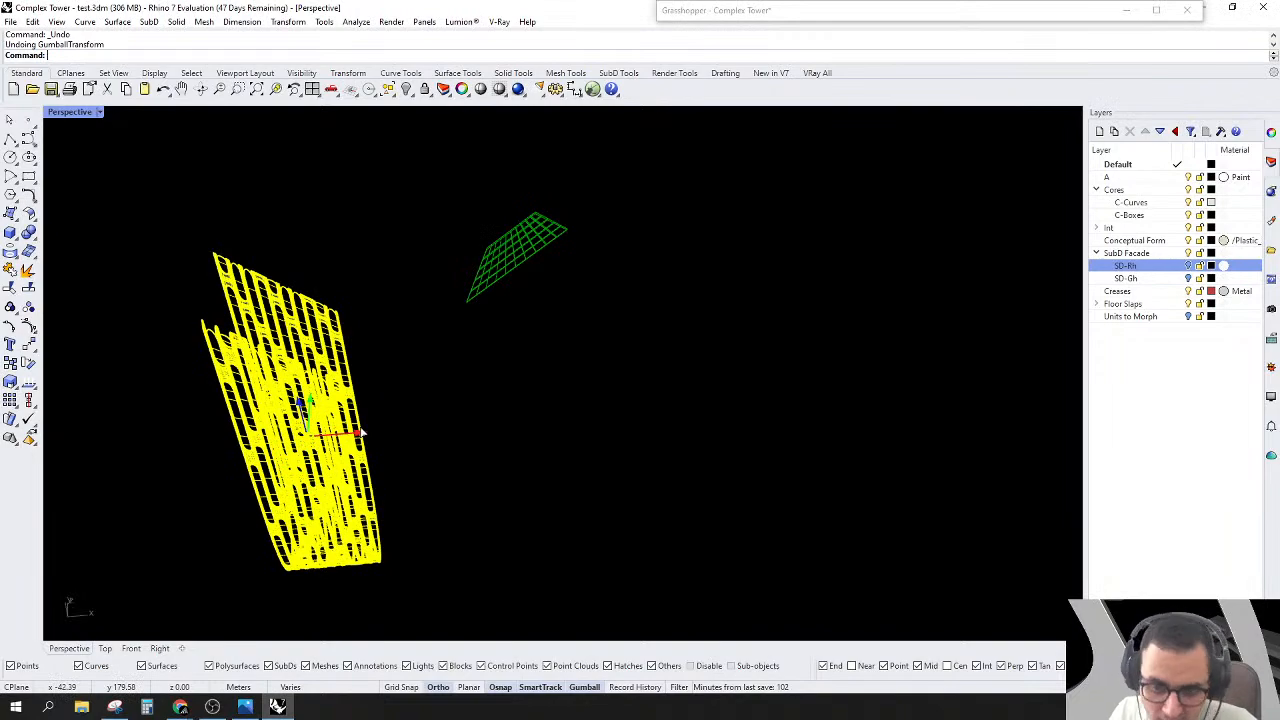
Step: Show the SD-Rh layer to compare the facade modules' position with the tower surfaces
{"action": "right_click_drag", "start_coordinate": [360, 431], "coordinate": [296, 418]}
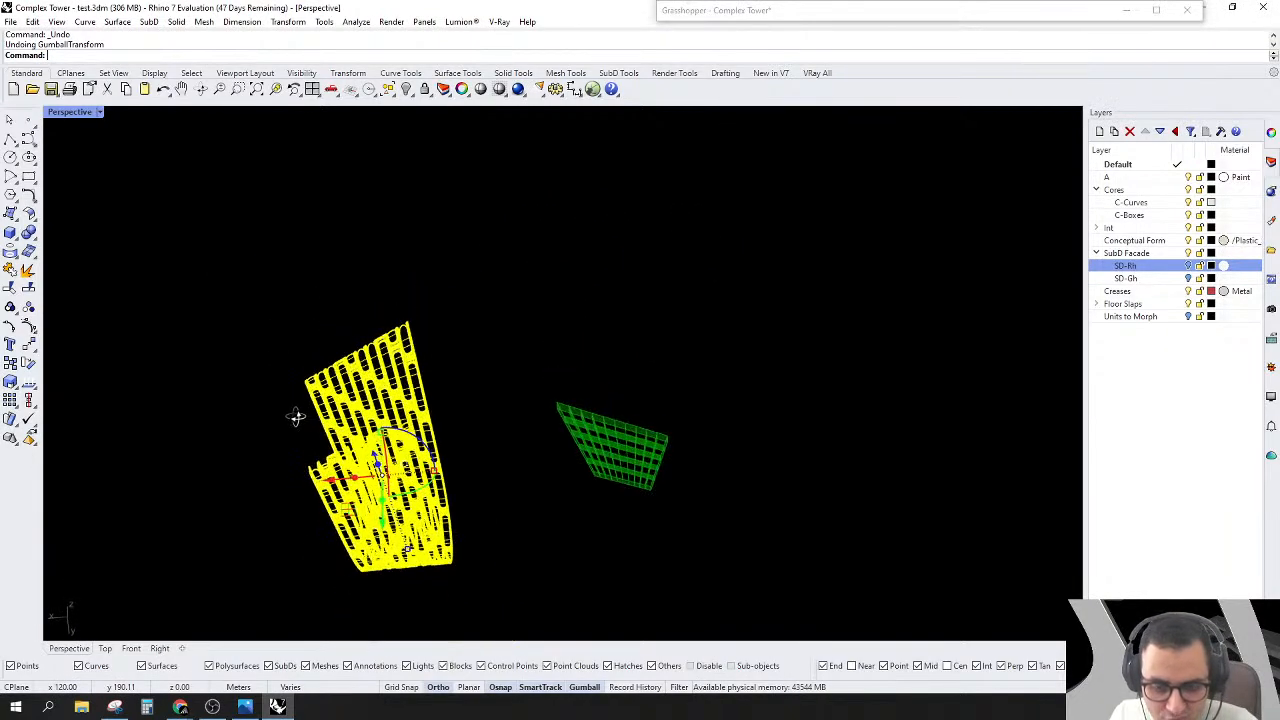
{"action": "left_click", "coordinate": [1189, 268]}
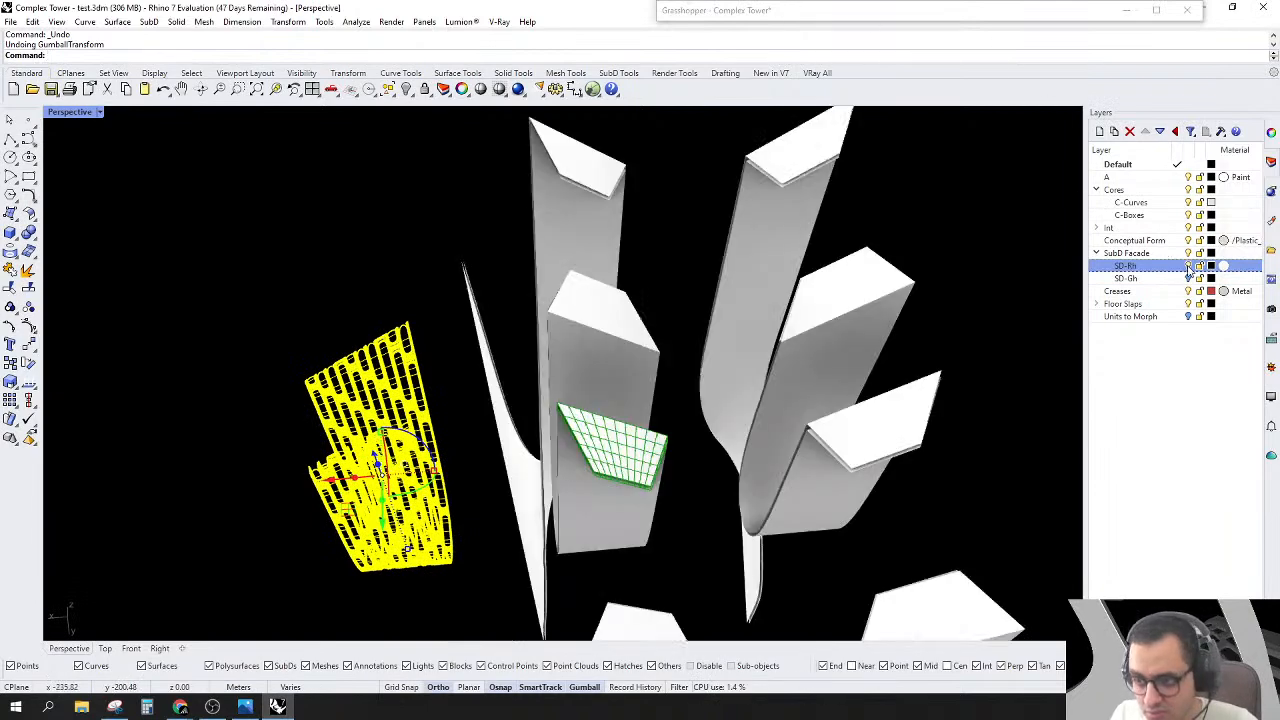
{"action": "right_click_drag", "start_coordinate": [900, 300], "coordinate": [774, 410]}
{"action": "left_click", "coordinate": [774, 410]}
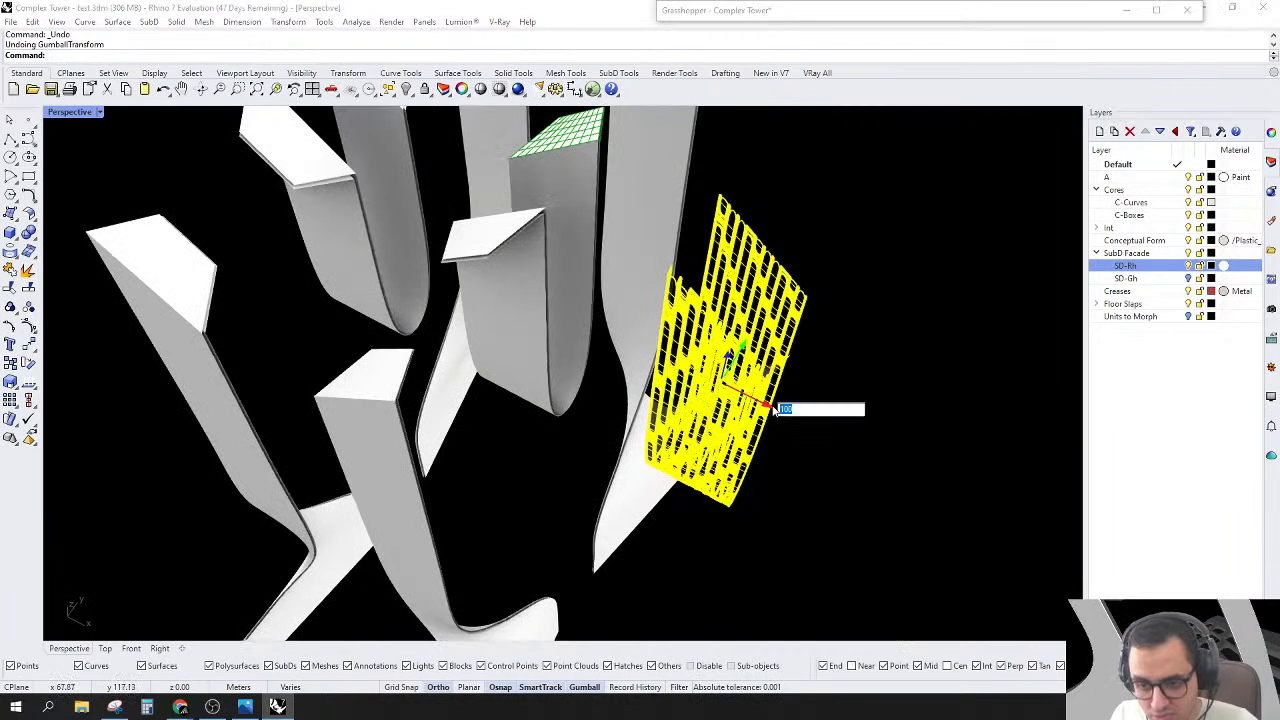
{"action": "type", "text": "-"}
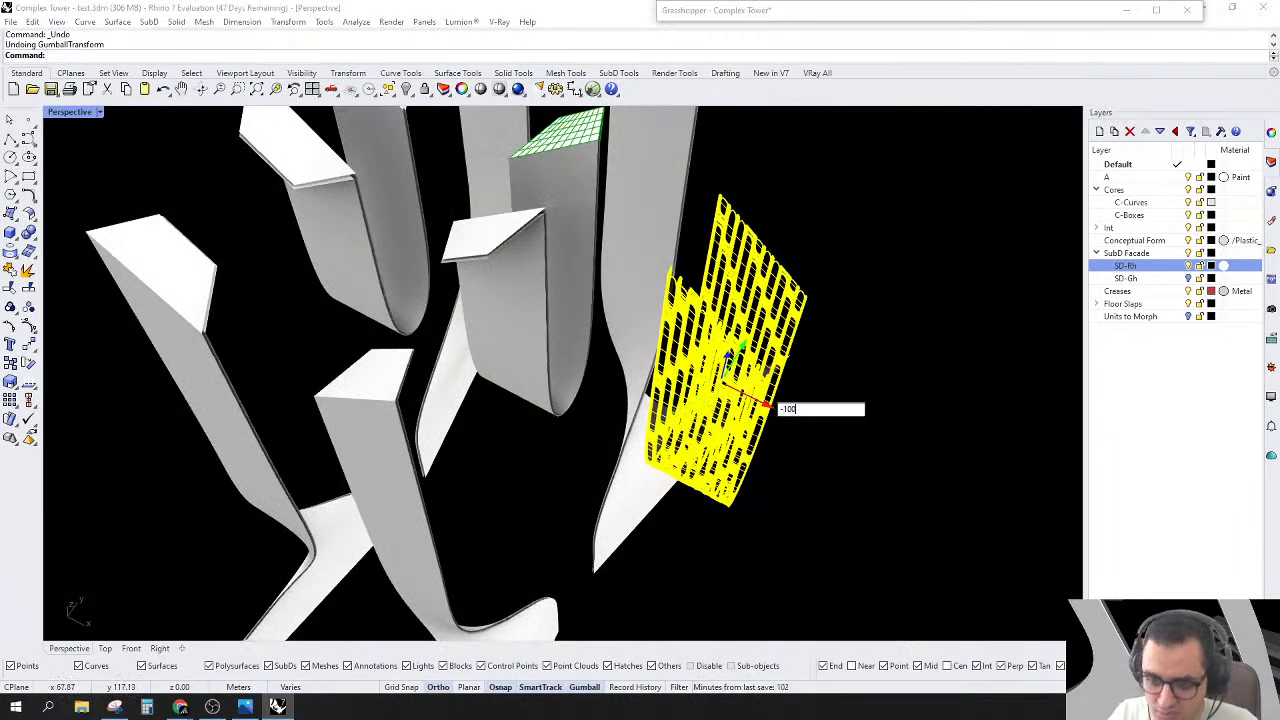
{"action": "key", "text": "Escape"}
Step: Undo the facade moves and delete the baked facade modules from the tower strip
{"action": "key", "text": "ctrl+z"}
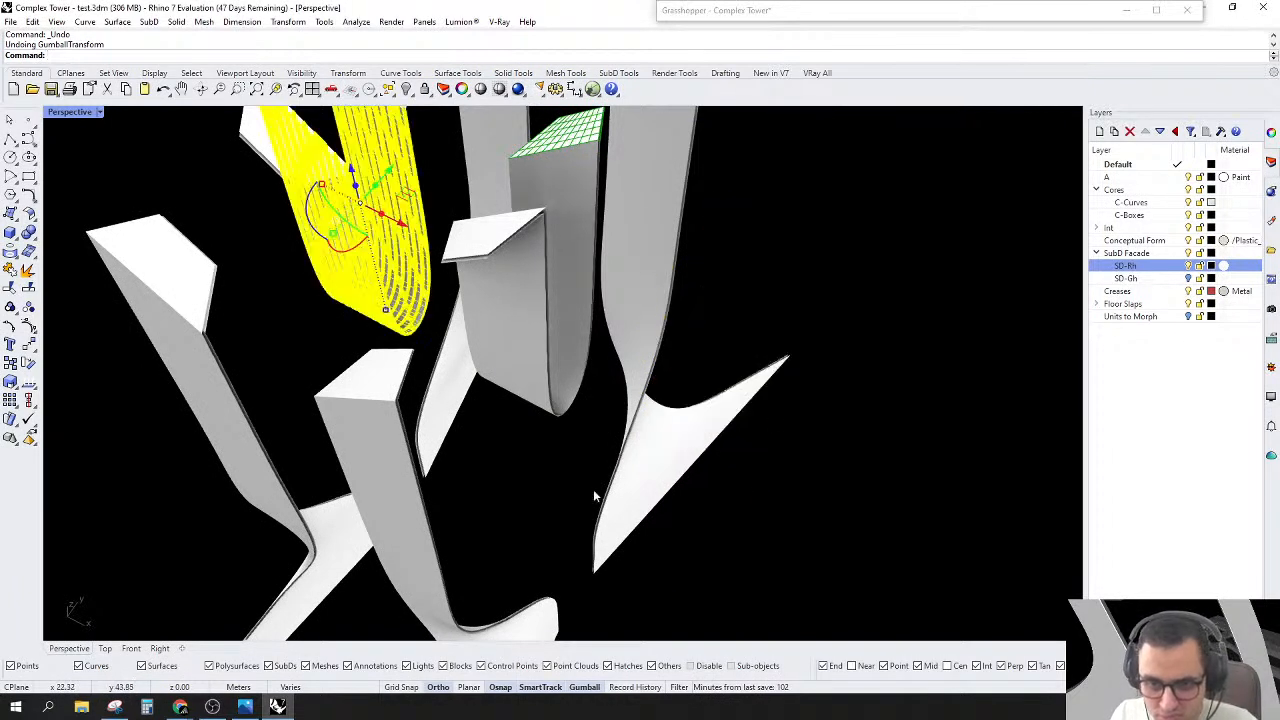
{"action": "key", "text": "Delete"}
{"action": "scroll", "coordinate": [540, 498], "scroll_direction": "down", "scroll_amount": 2}
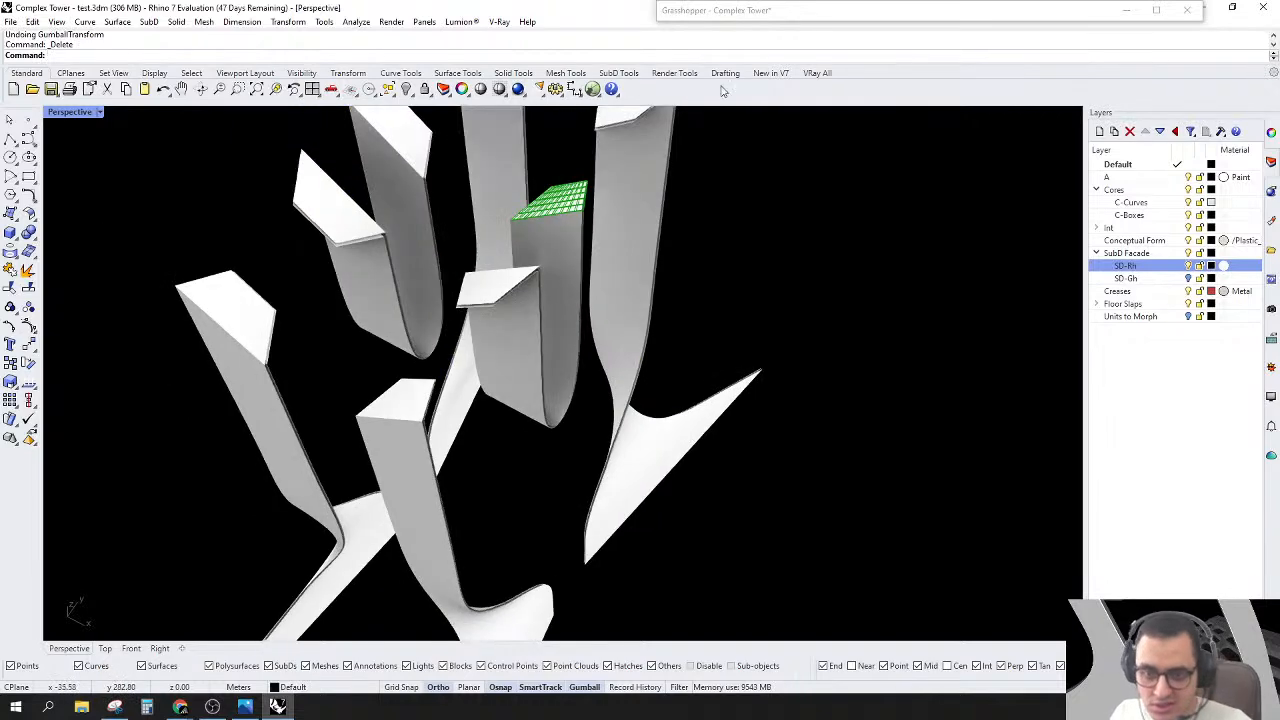
Step: Enable the upper branch's clusters and Box Morph components in the Grasshopper definition
{"action": "left_click", "coordinate": [805, 14]}
{"action": "scroll", "coordinate": [978, 330], "scroll_direction": "down", "scroll_amount": 3}
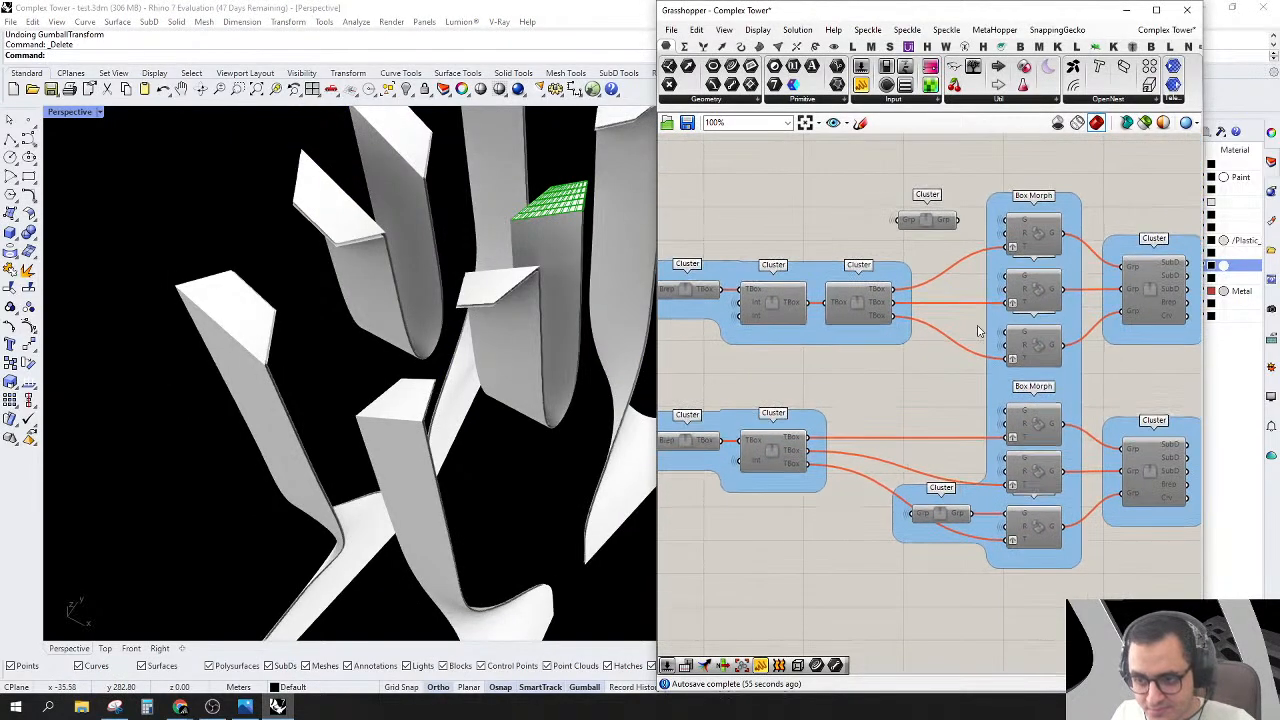
{"action": "right_click_drag", "start_coordinate": [978, 327], "coordinate": [957, 332]}
{"action": "right_click_drag", "start_coordinate": [1013, 198], "coordinate": [970, 231]}
{"action": "scroll", "coordinate": [971, 232], "scroll_direction": "down", "scroll_amount": 2}
{"action": "right_click_drag", "start_coordinate": [814, 268], "coordinate": [910, 286]}
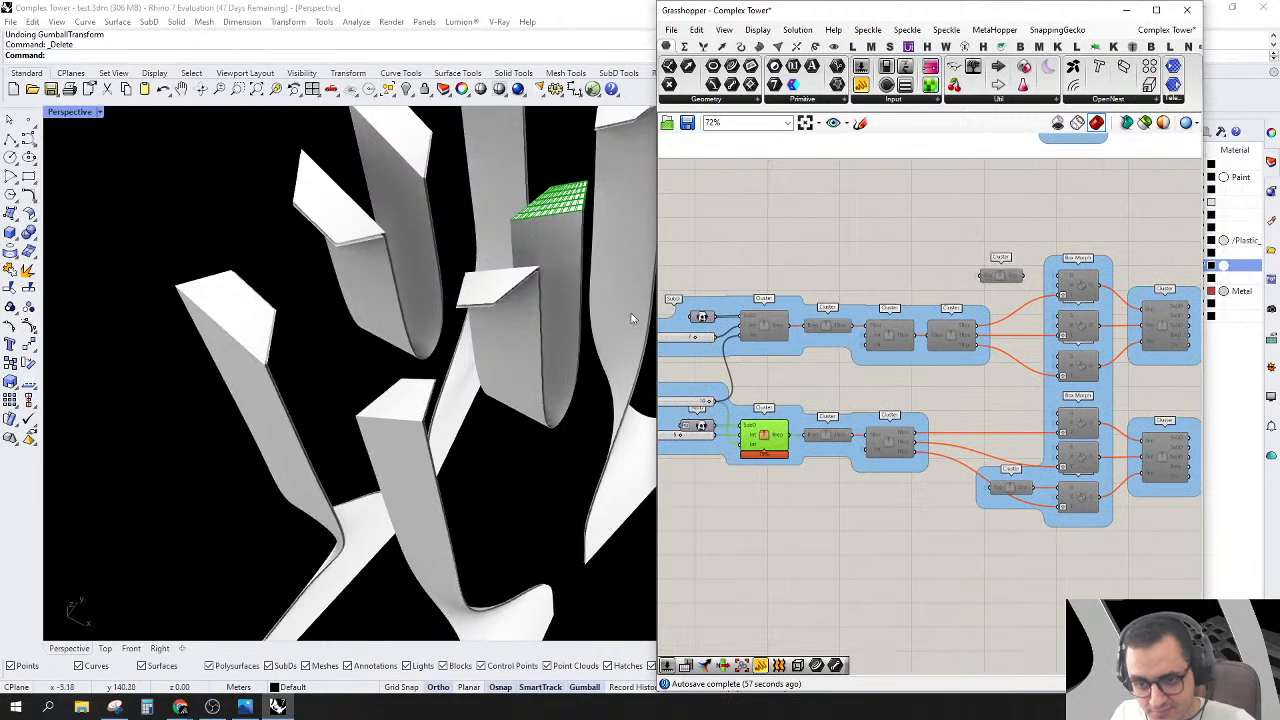
{"action": "left_click_drag", "start_coordinate": [704, 210], "coordinate": [1208, 402]}
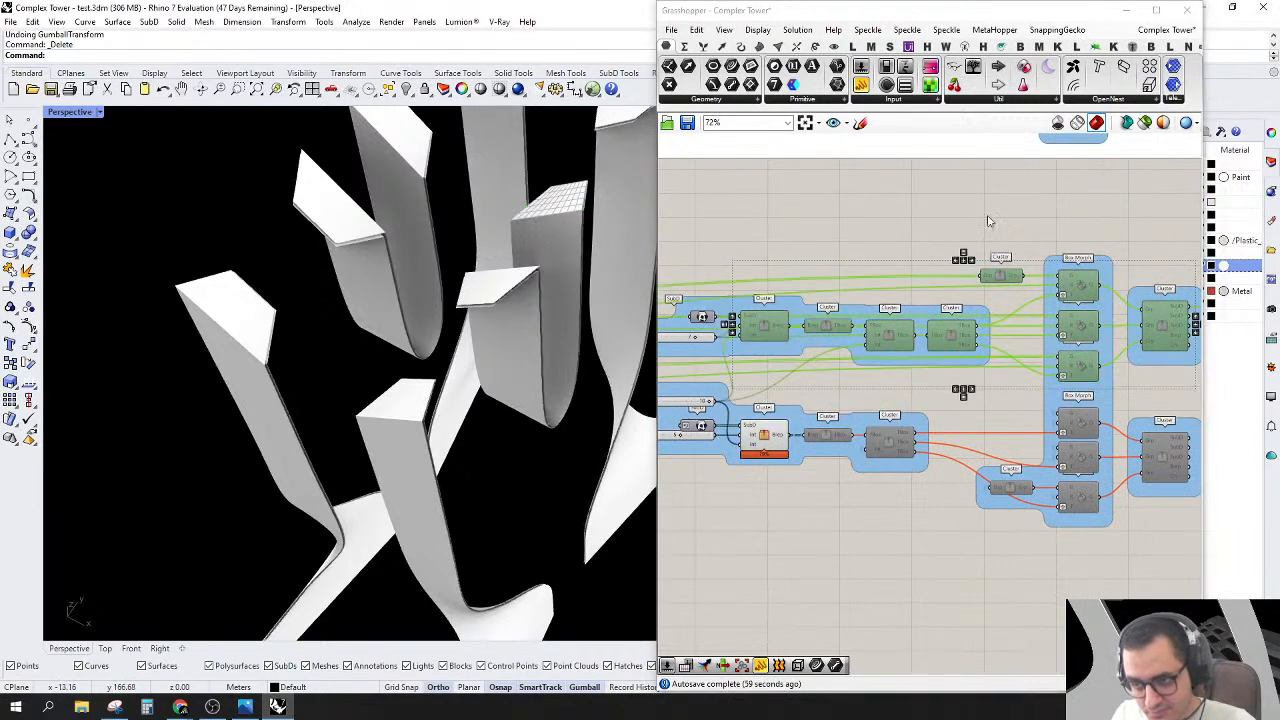
{"action": "right_click", "coordinate": [1011, 216]}
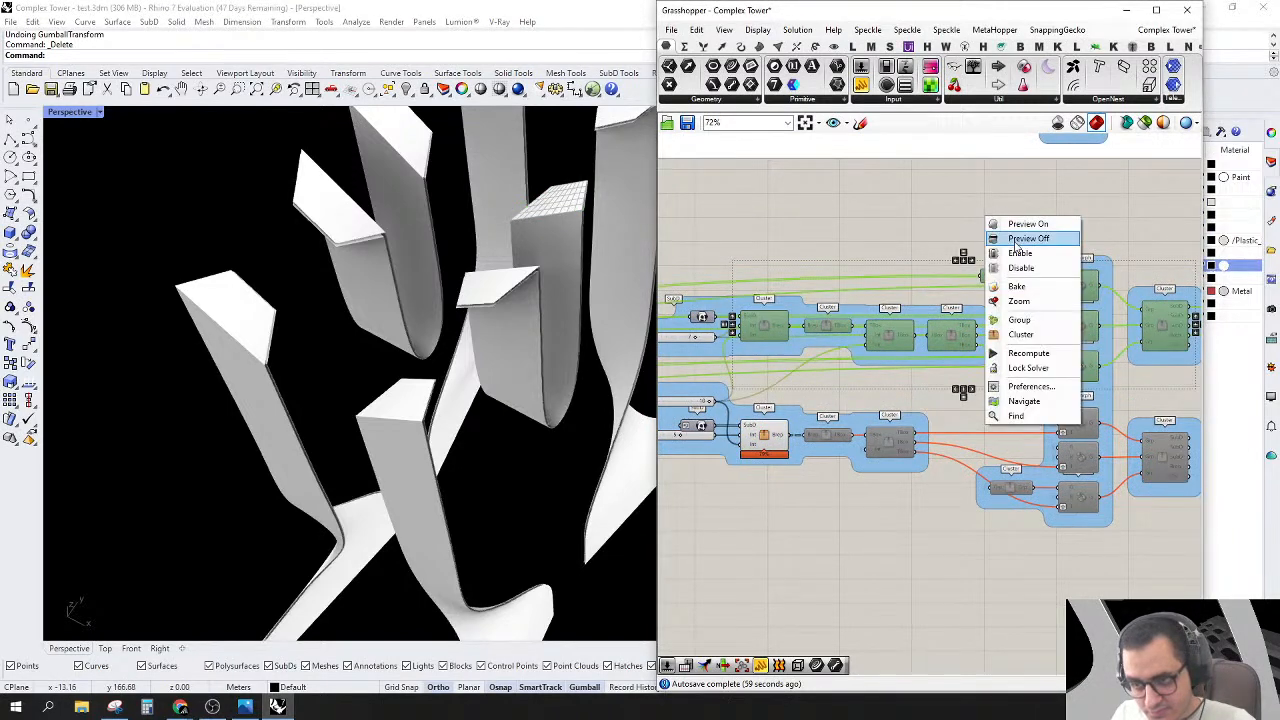
{"action": "left_click", "coordinate": [892, 217]}
{"action": "right_click_drag", "start_coordinate": [866, 225], "coordinate": [903, 213]}
{"action": "left_click_drag", "start_coordinate": [1147, 251], "coordinate": [689, 372]}
{"action": "right_click", "coordinate": [798, 255]}
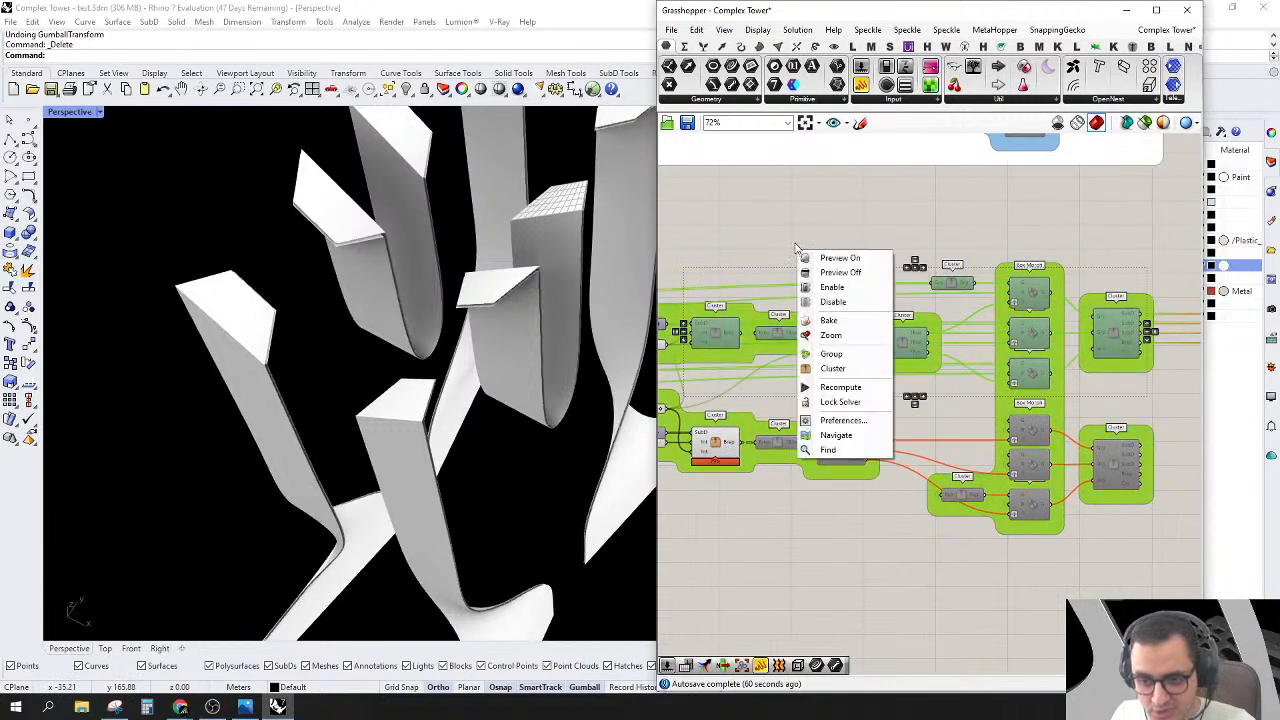
{"action": "left_click", "coordinate": [828, 287]}
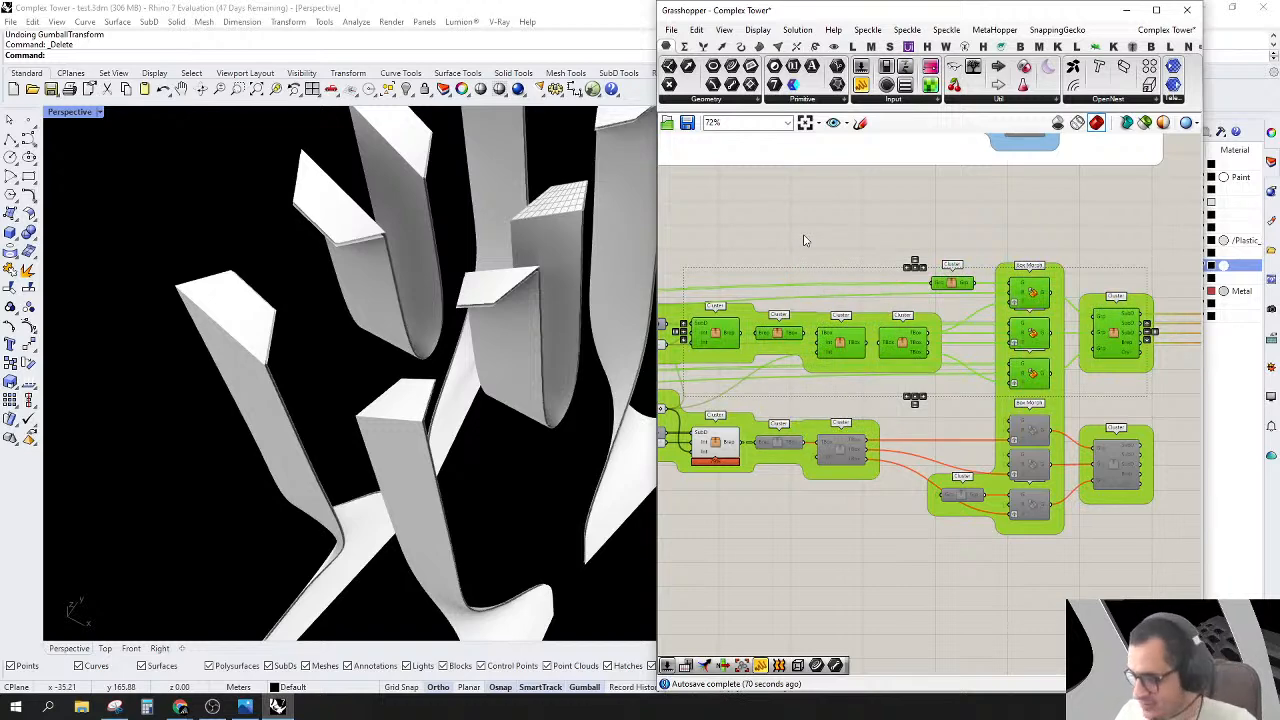
{"action": "key", "text": "alt+Tab"}
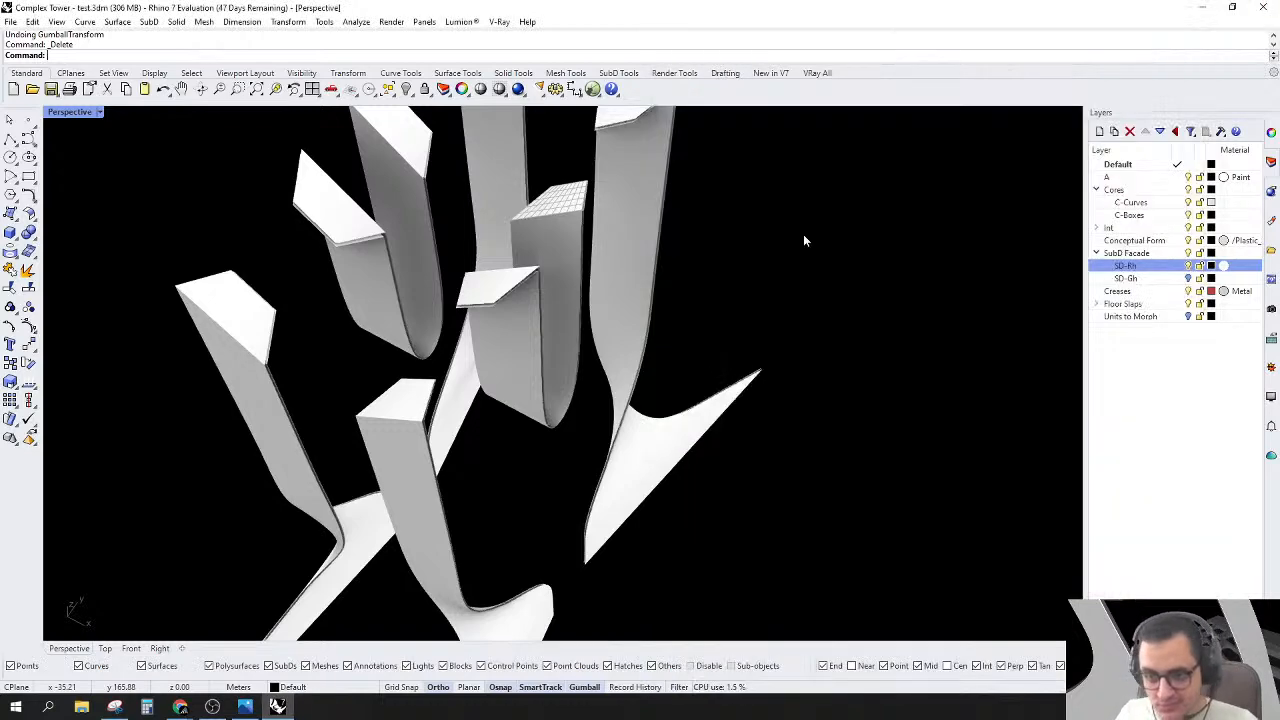
{"action": "left_click", "coordinate": [278, 707]}
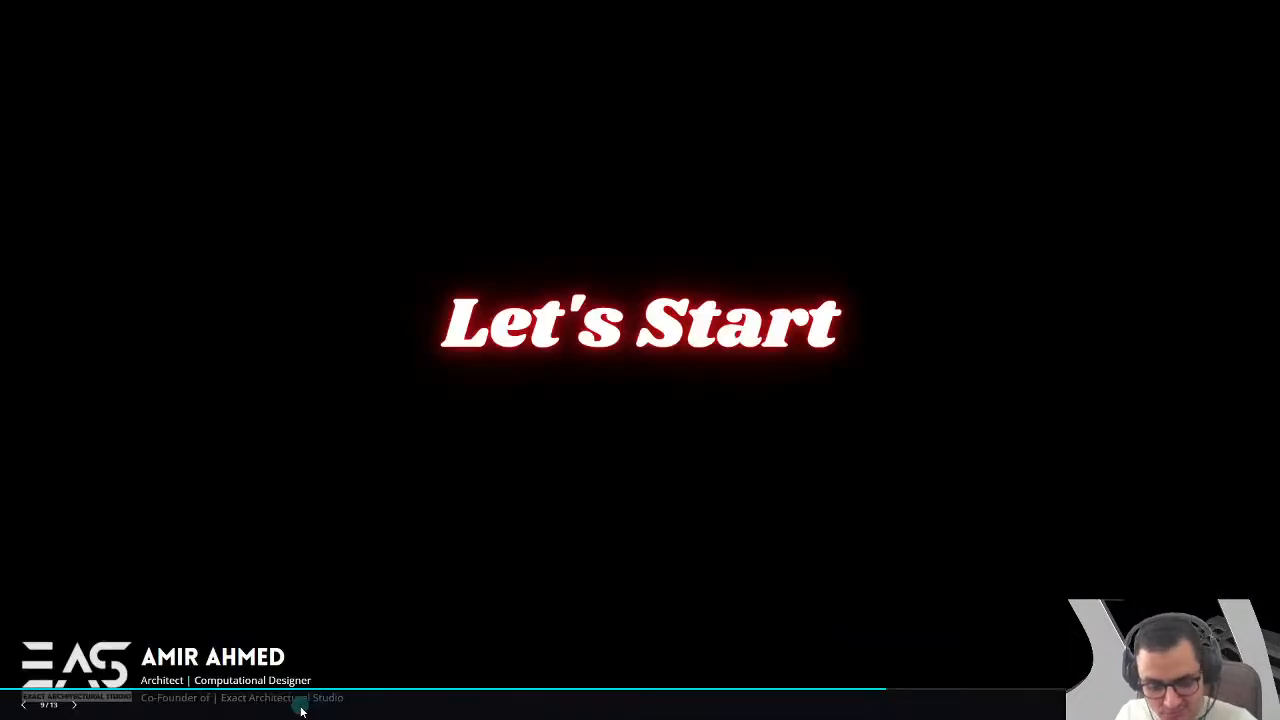
{"action": "key", "text": "alt+Tab"}
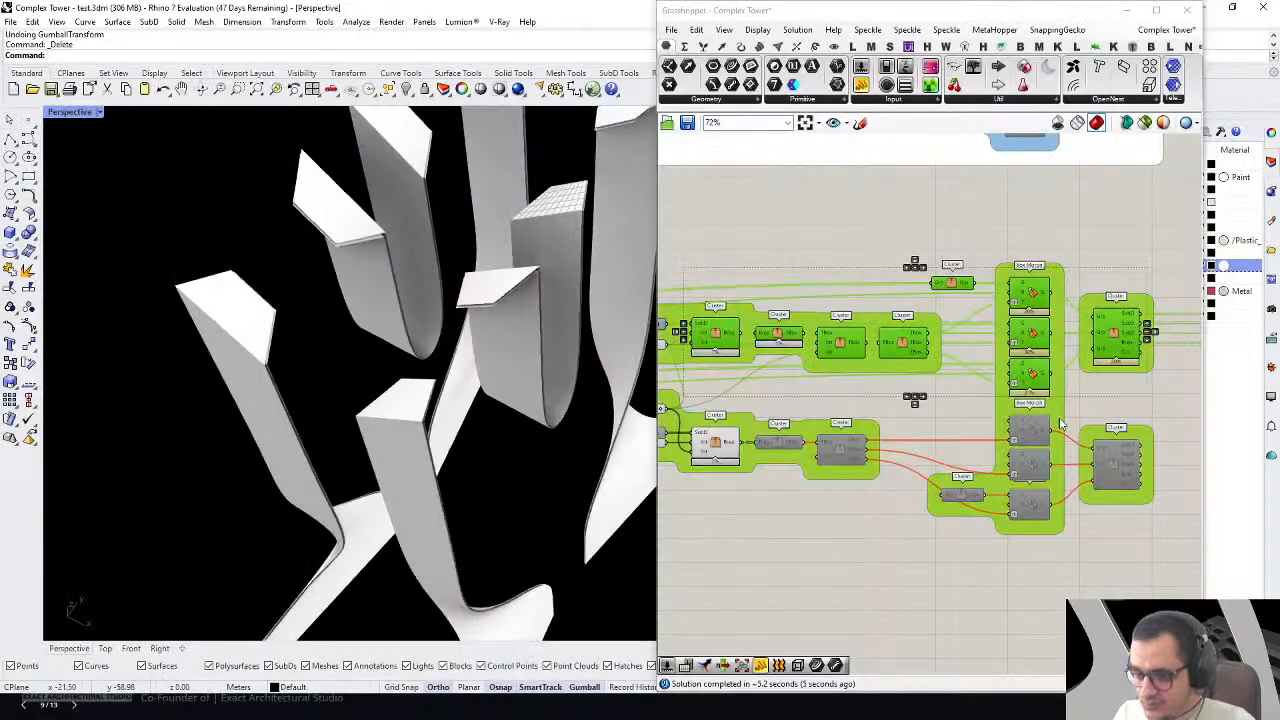
Step: Enable the preview cluster connected to the upper branch's output cluster
{"action": "left_click", "coordinate": [965, 420]}
{"action": "right_click_drag", "start_coordinate": [1005, 428], "coordinate": [718, 425]}
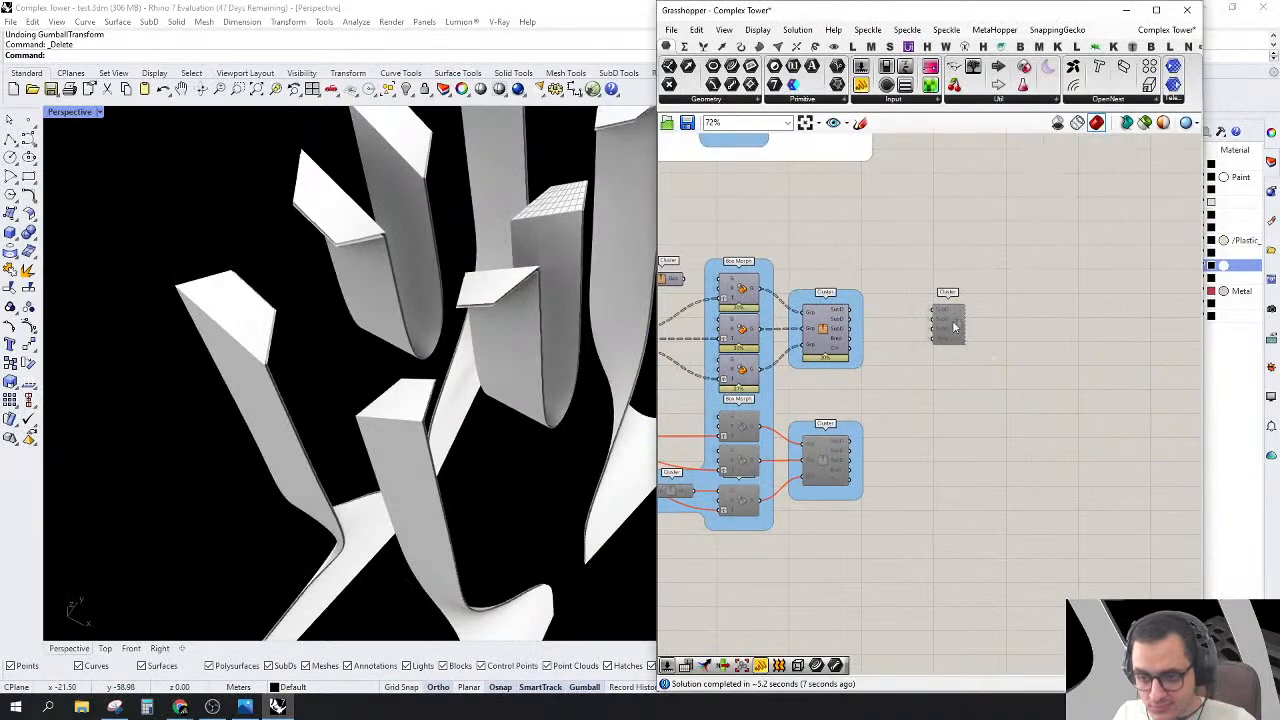
{"action": "right_click", "coordinate": [957, 322]}
{"action": "left_click", "coordinate": [1000, 376]}
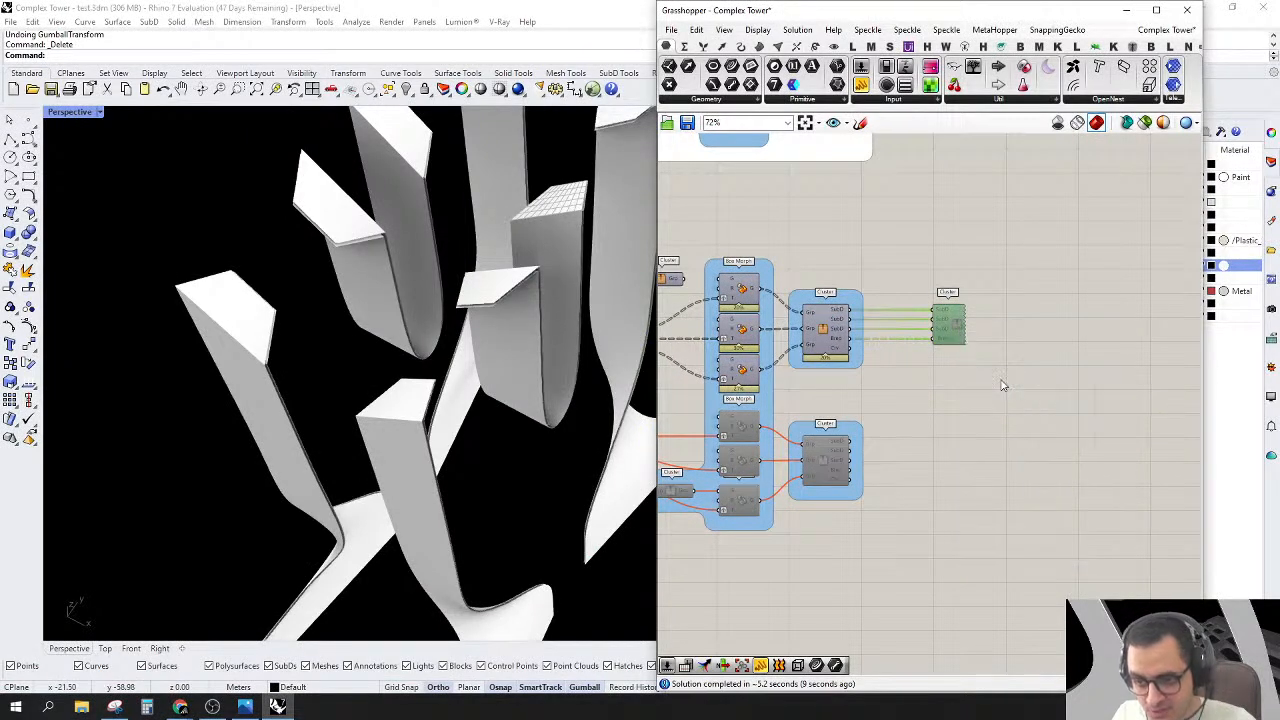
Step: Open the preview cluster and examine the facade panels previewed on the tower strip in the perspective view
{"action": "double_click", "coordinate": [958, 322]}
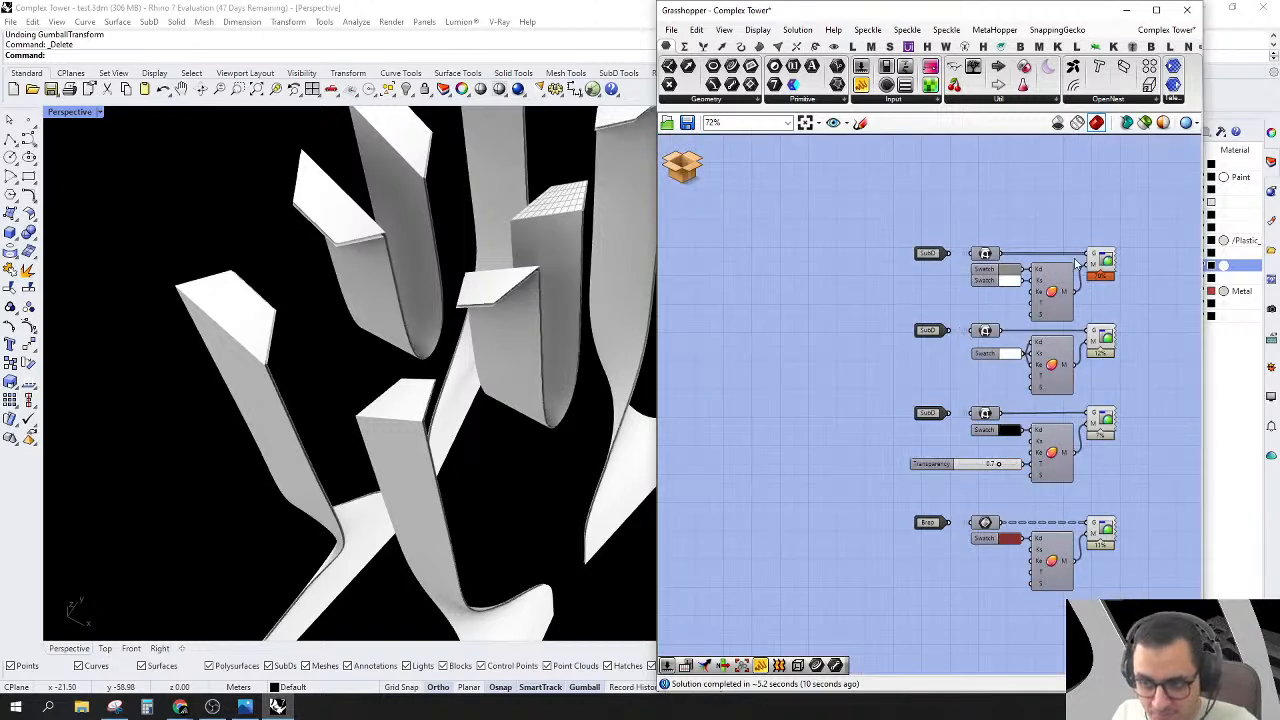
{"action": "scroll", "coordinate": [1090, 262], "scroll_direction": "up", "scroll_amount": 2}
{"action": "left_click", "coordinate": [1038, 228]}
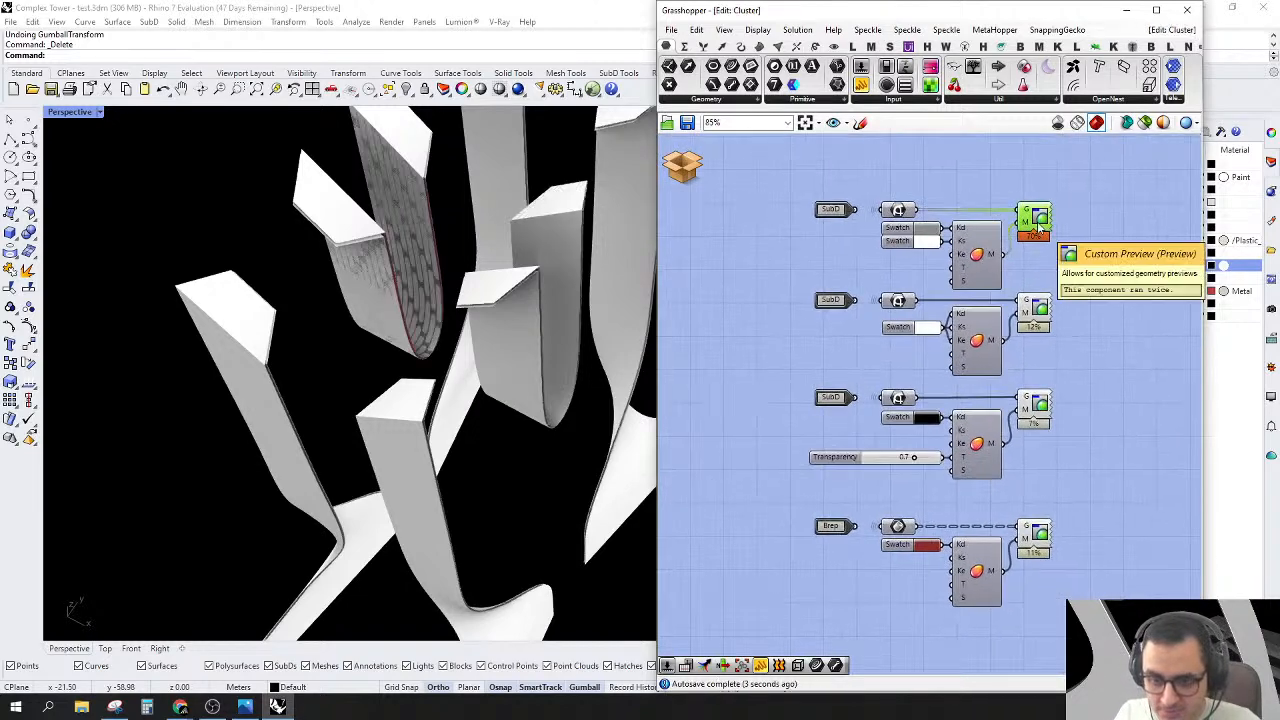
{"action": "right_click_drag", "start_coordinate": [358, 192], "coordinate": [608, 480]}
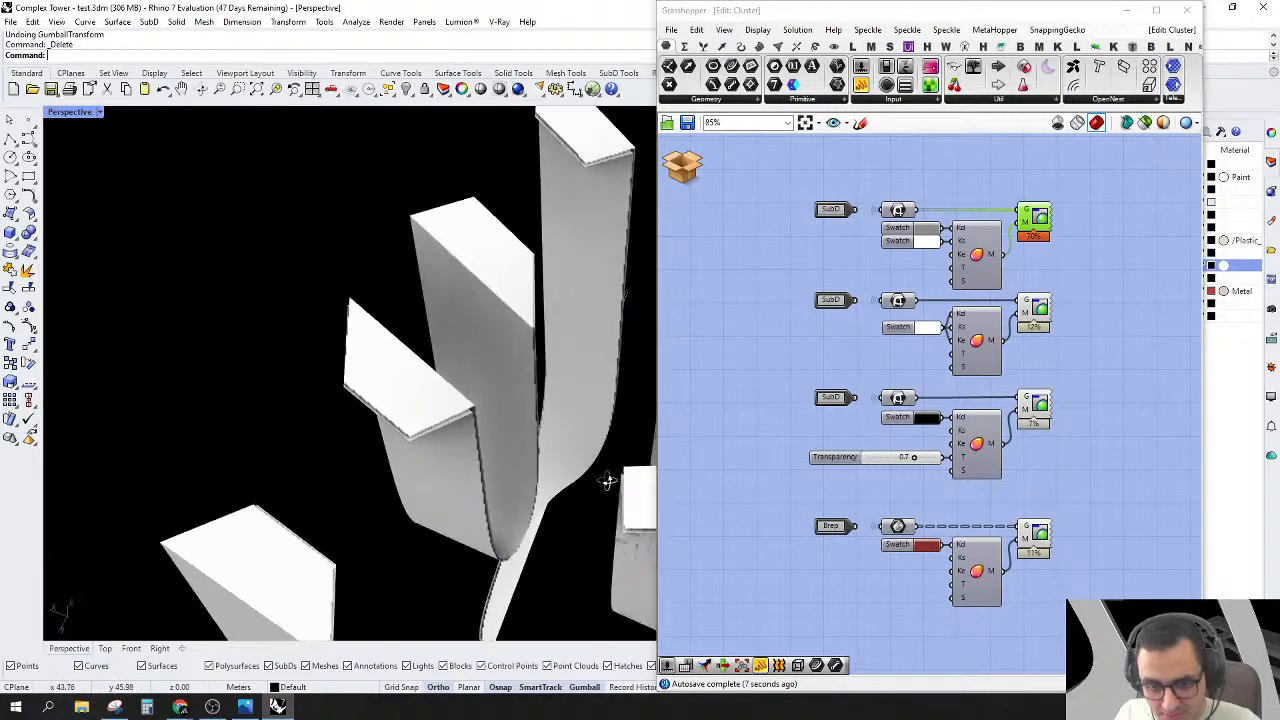
{"action": "scroll", "coordinate": [608, 480], "scroll_direction": "down", "scroll_amount": 5}
{"action": "scroll", "coordinate": [527, 398], "scroll_direction": "up", "scroll_amount": 5}
{"action": "mouse_move", "coordinate": [527, 398]}
{"action": "right_mouse_down"}
{"action": "mouse_move", "coordinate": [499, 297]}
{"action": "mouse_move", "coordinate": [523, 395]}
{"action": "right_mouse_up"}
{"action": "scroll", "coordinate": [499, 297], "scroll_direction": "down", "scroll_amount": 4}
{"action": "scroll", "coordinate": [499, 297], "scroll_direction": "up", "scroll_amount": 4}
Step: Bake the first two SubD custom previews, grouping the baked objects
{"action": "left_click", "coordinate": [1028, 226]}
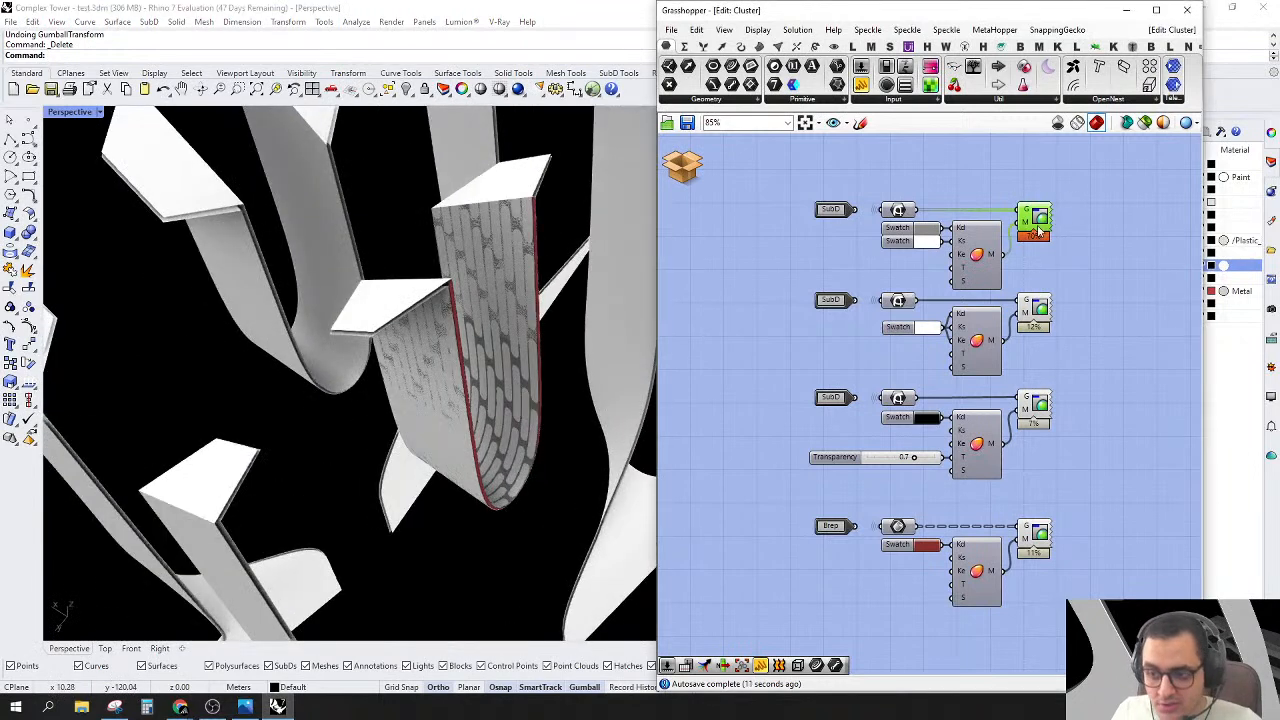
{"action": "right_click", "coordinate": [1040, 214]}
{"action": "left_click", "coordinate": [1090, 280]}
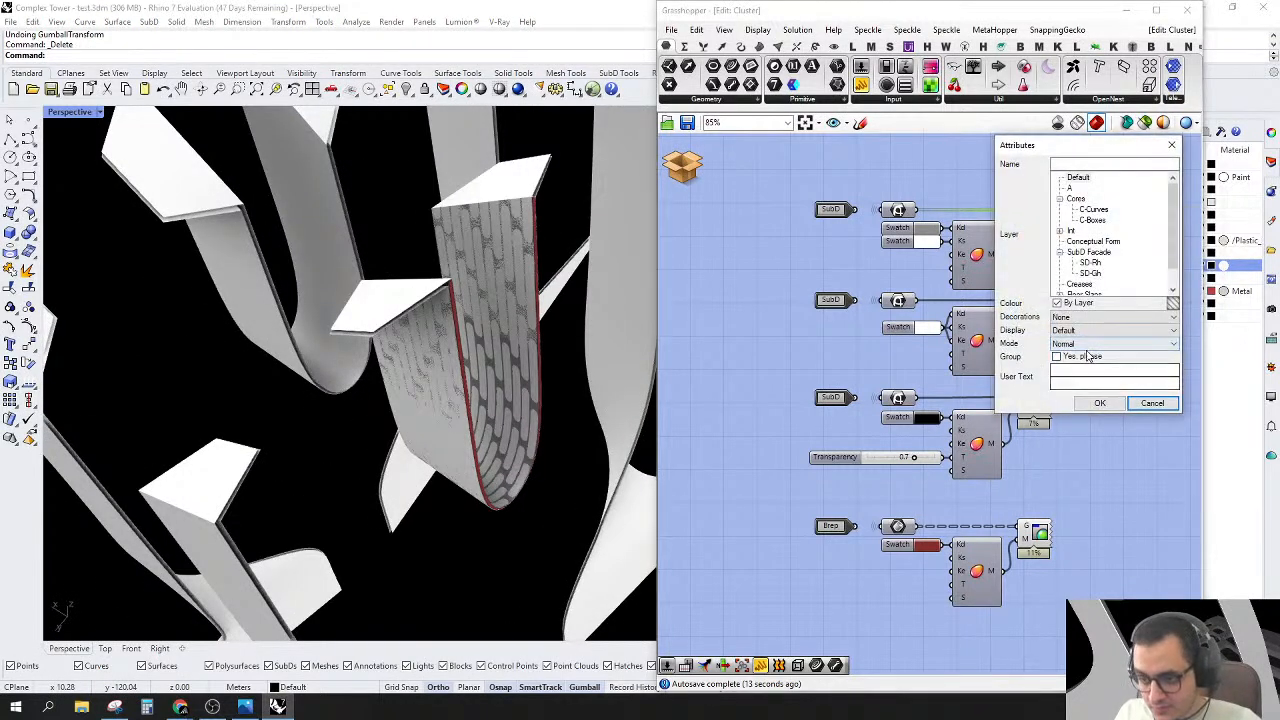
{"action": "left_click", "coordinate": [1099, 403]}
{"action": "right_click", "coordinate": [1046, 311]}
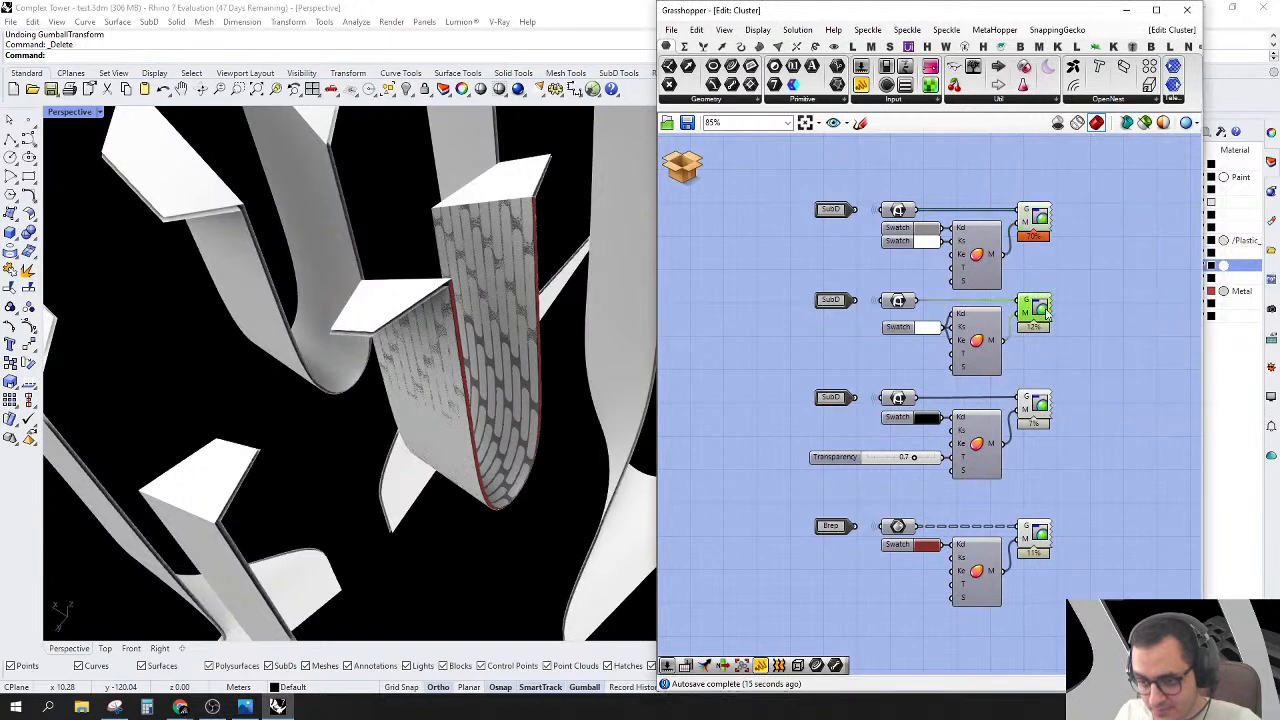
{"action": "left_click", "coordinate": [1078, 378]}
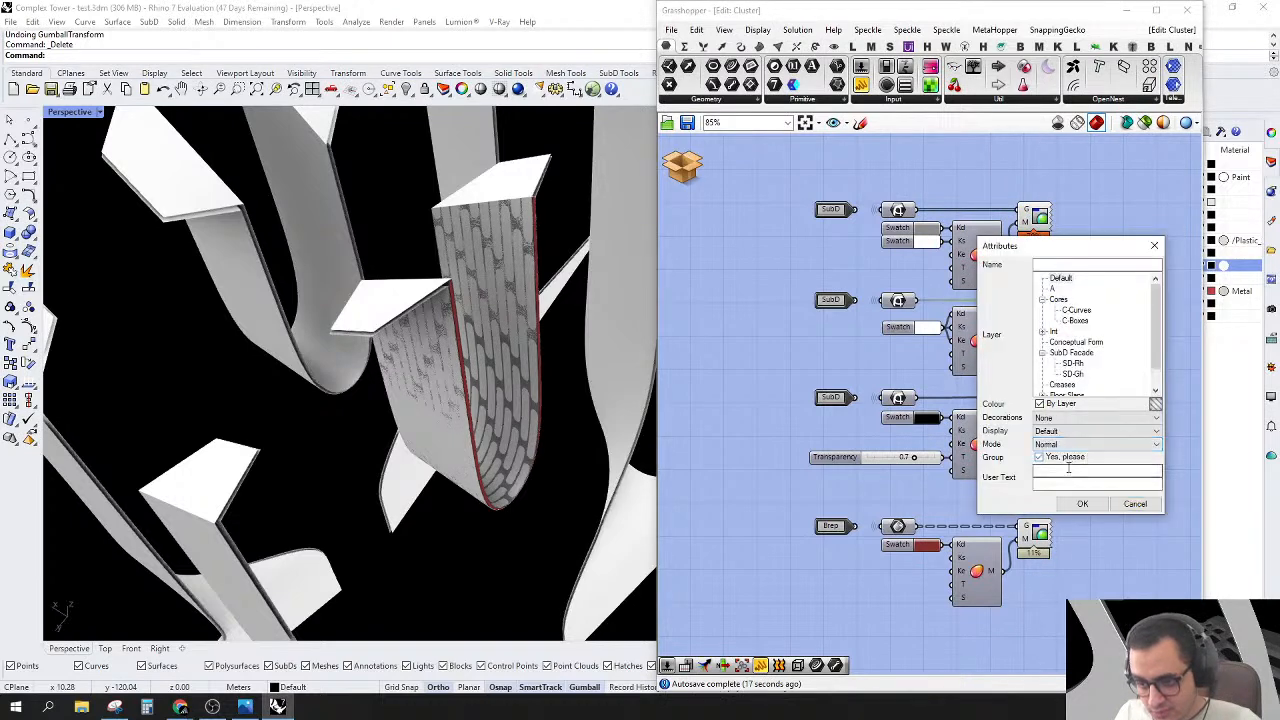
{"action": "left_click", "coordinate": [1081, 505]}
Step: Bake the transparent black SubD preview and the red Brep preview, grouping the baked objects
{"action": "right_click", "coordinate": [1041, 412]}
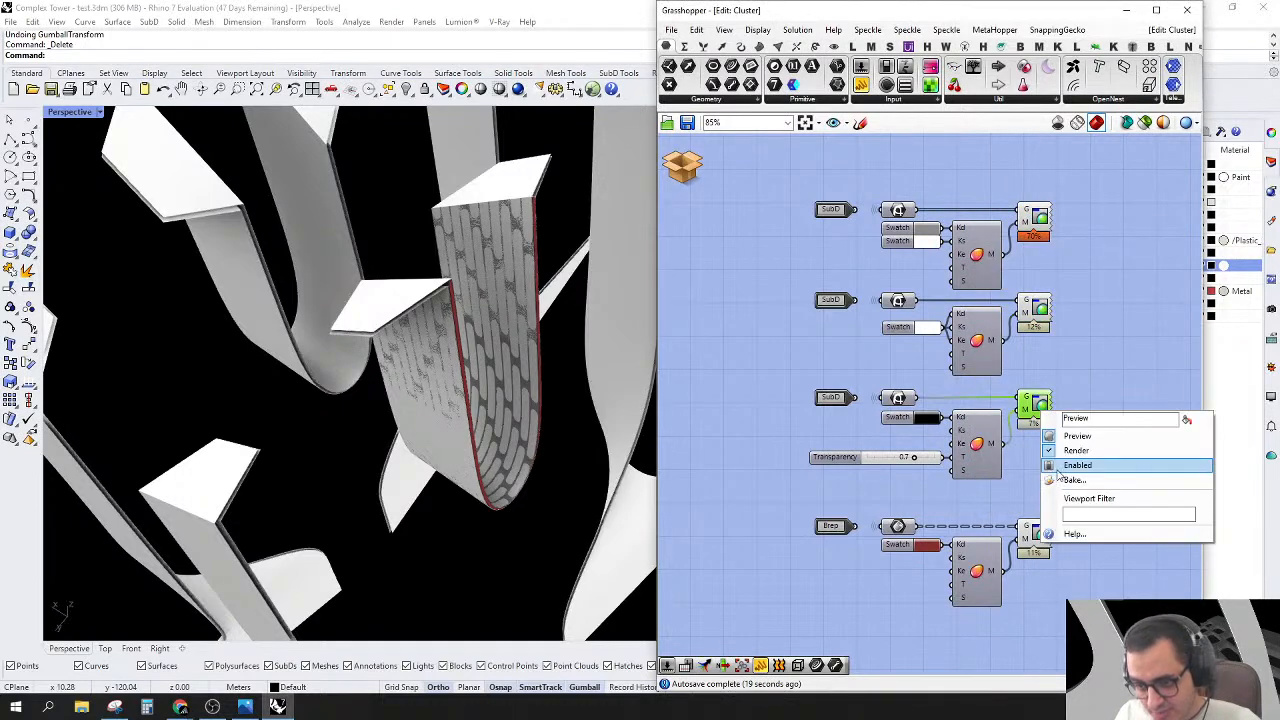
{"action": "left_click", "coordinate": [1070, 480]}
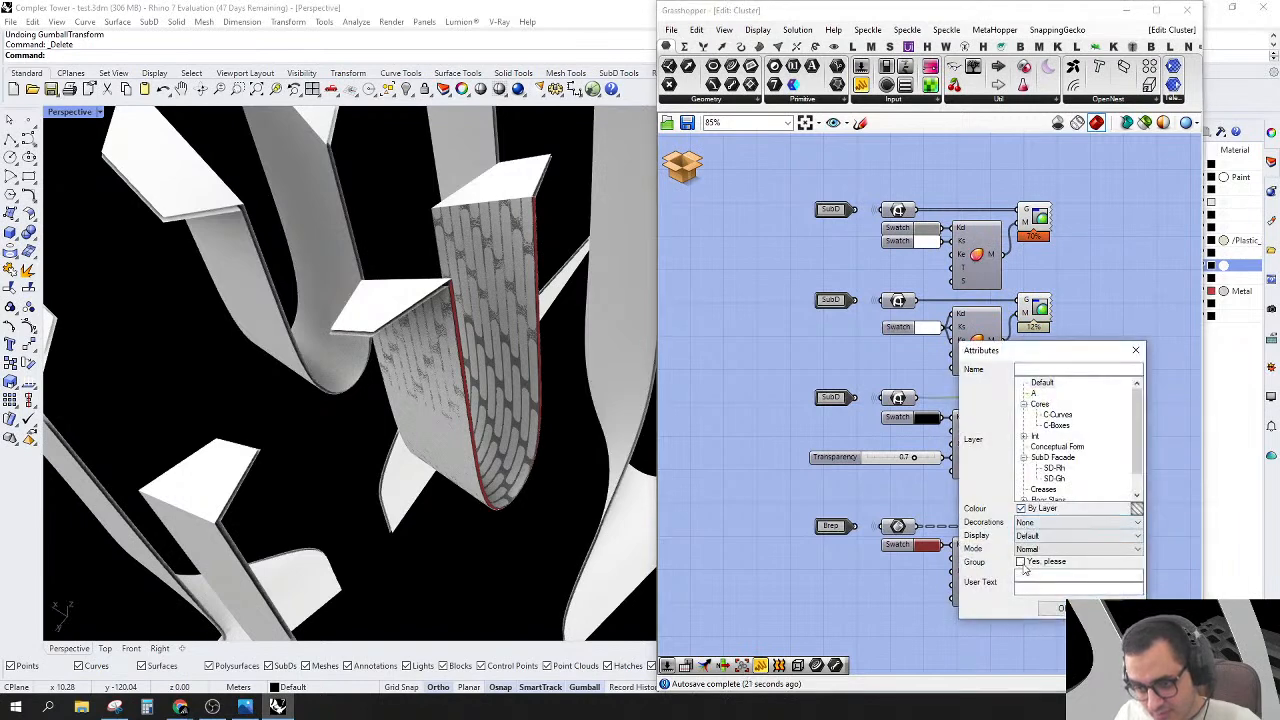
{"action": "left_click", "coordinate": [1062, 608]}
{"action": "right_click", "coordinate": [1035, 530]}
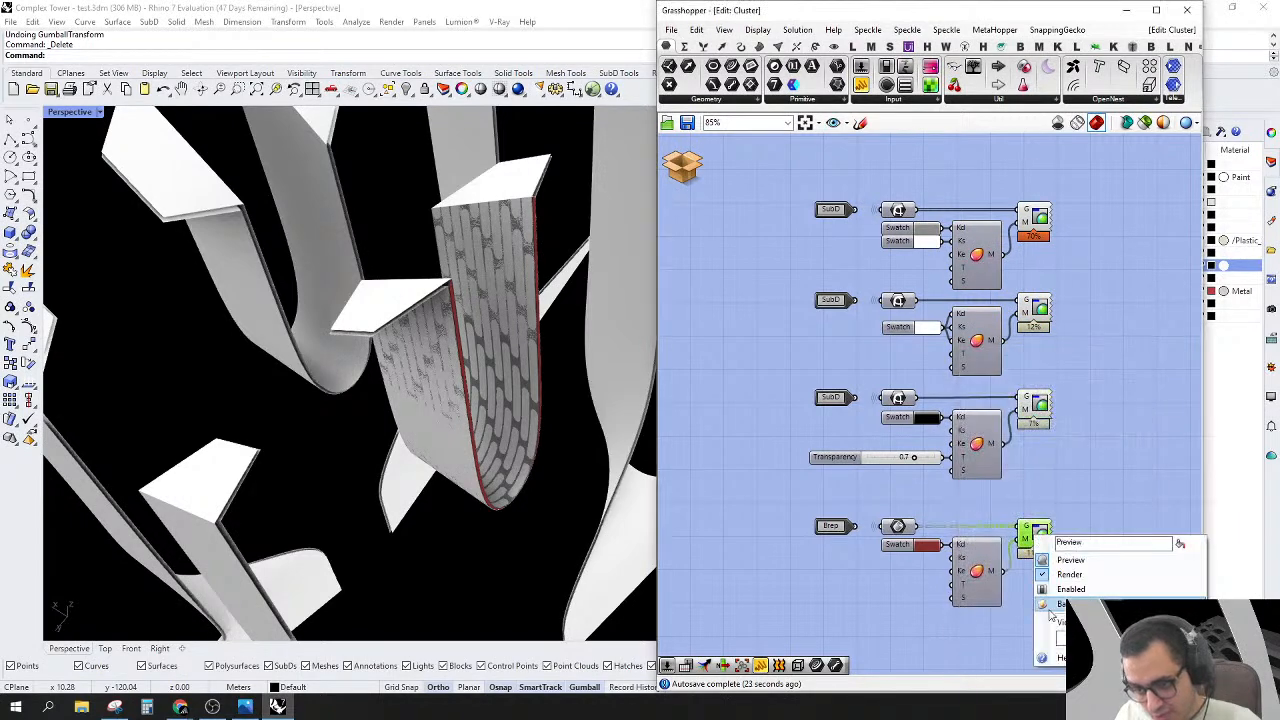
{"action": "left_click", "coordinate": [1060, 605]}
{"action": "left_click", "coordinate": [1057, 678]}
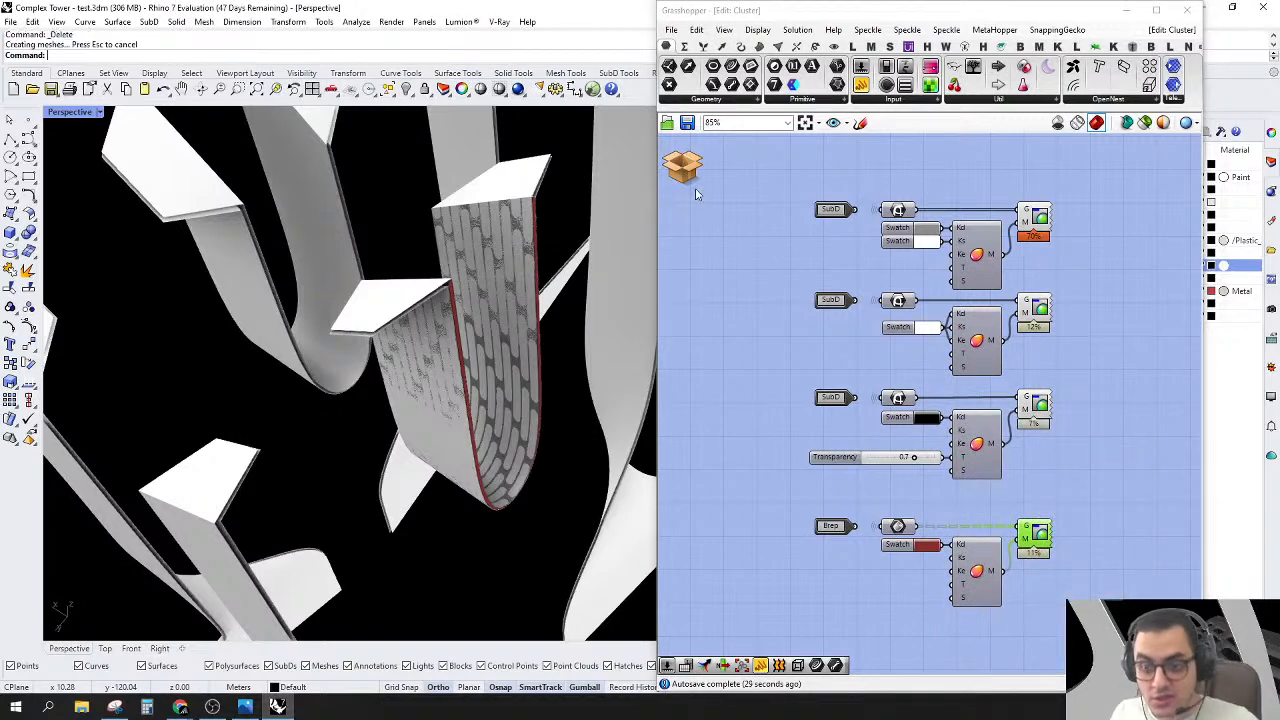
Step: Save and close the preview cluster, declining to save the document changes
{"action": "mouse_move", "coordinate": [699, 176]}
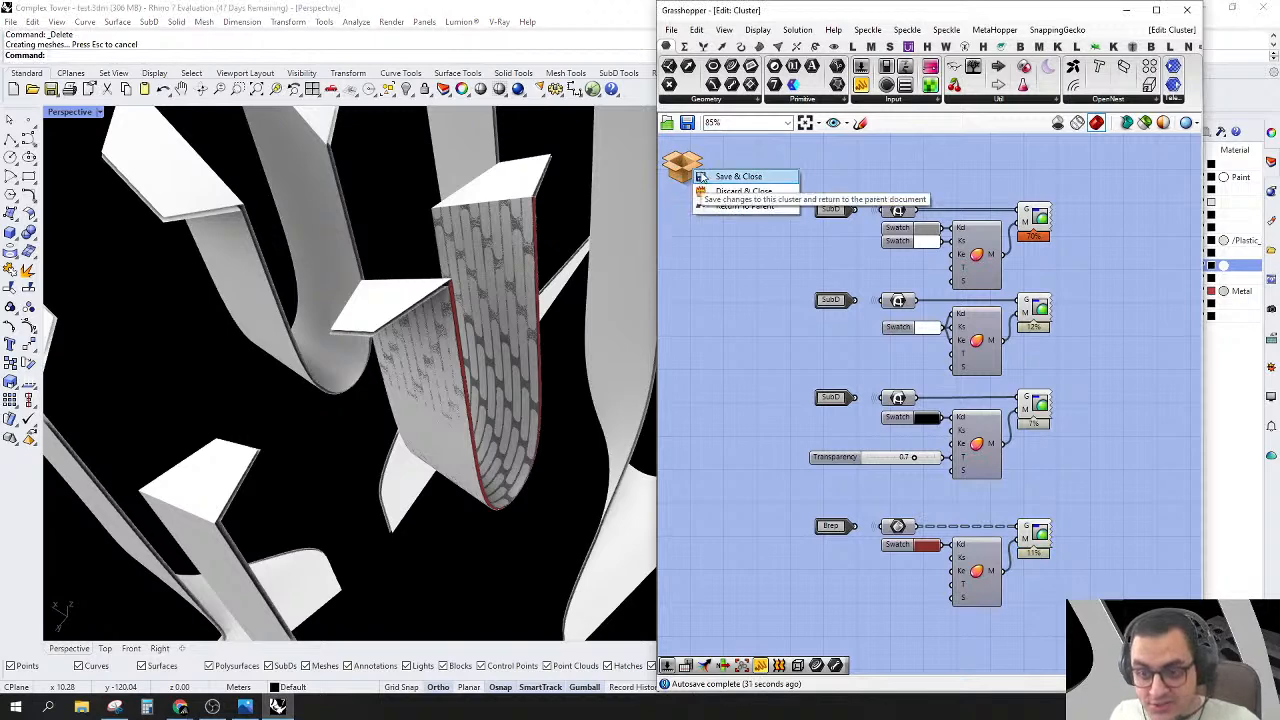
{"action": "left_click", "coordinate": [701, 177]}
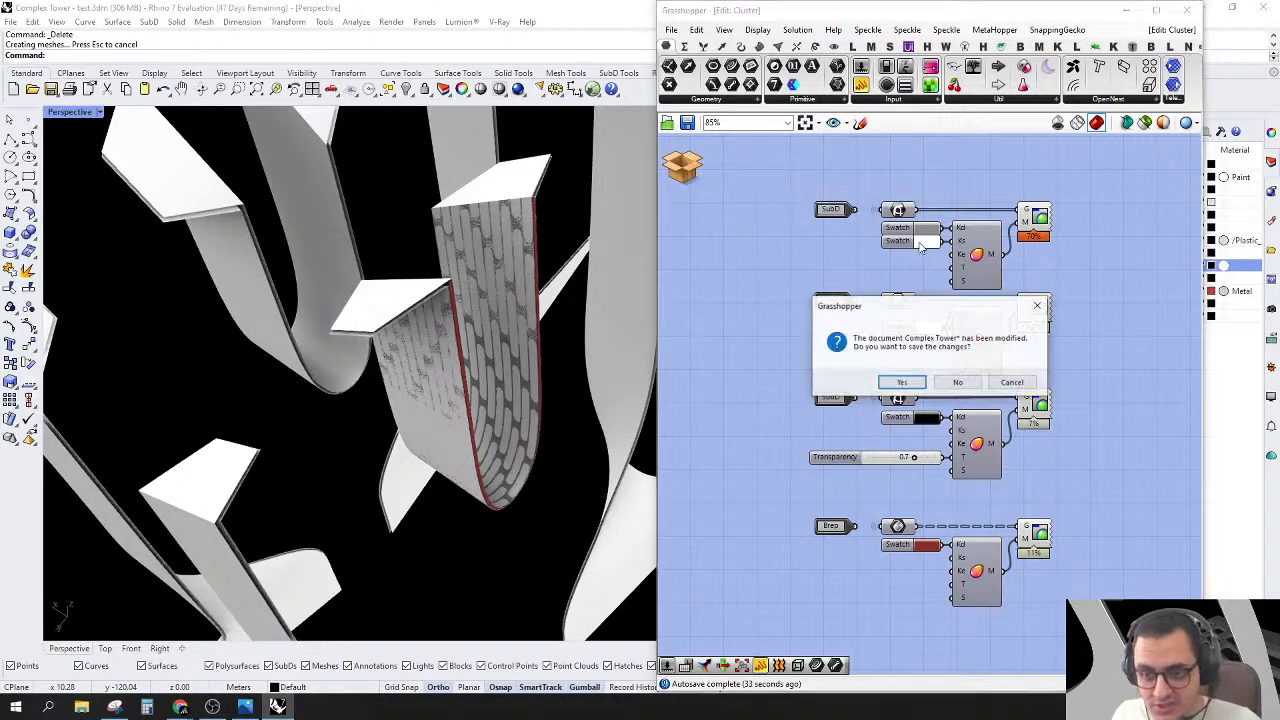
{"action": "left_click", "coordinate": [967, 387]}
Step: Assign the paneled strip's two roof SubDs to the lower branch's SubD parameter and turn off its Reverse option
{"action": "scroll", "coordinate": [449, 287], "scroll_direction": "up", "scroll_amount": 2}
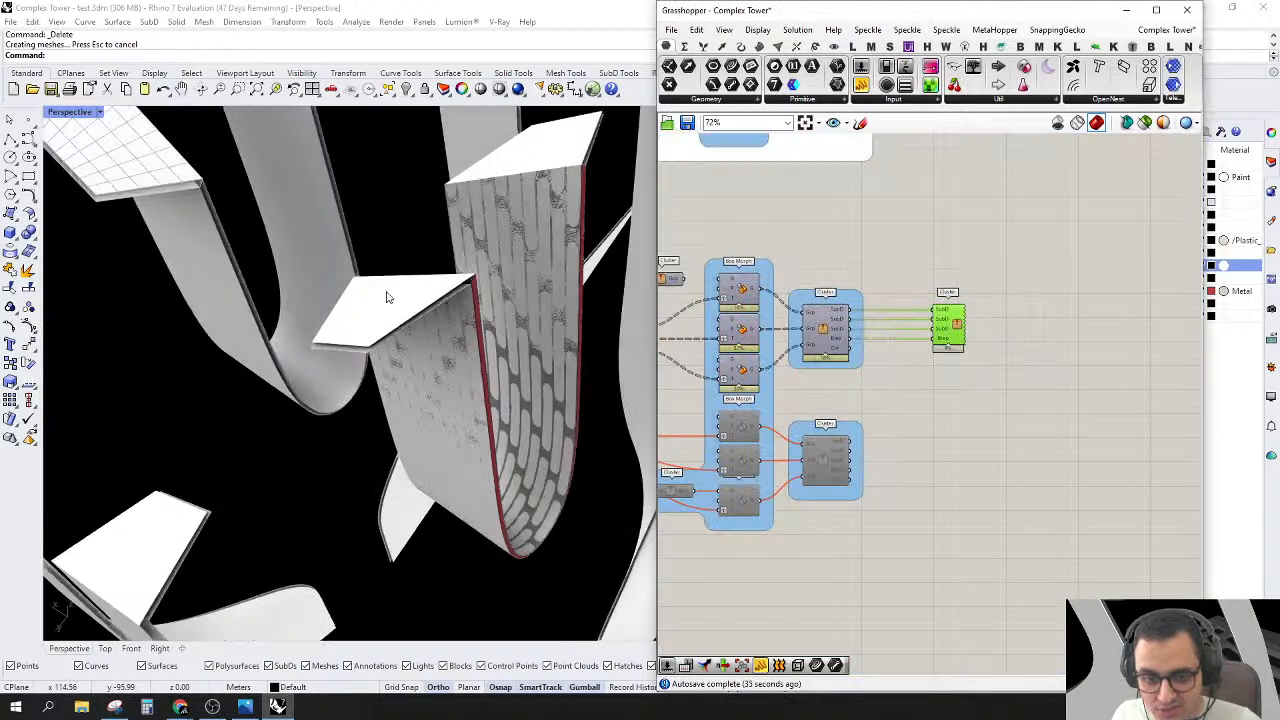
{"action": "left_click", "coordinate": [387, 300]}
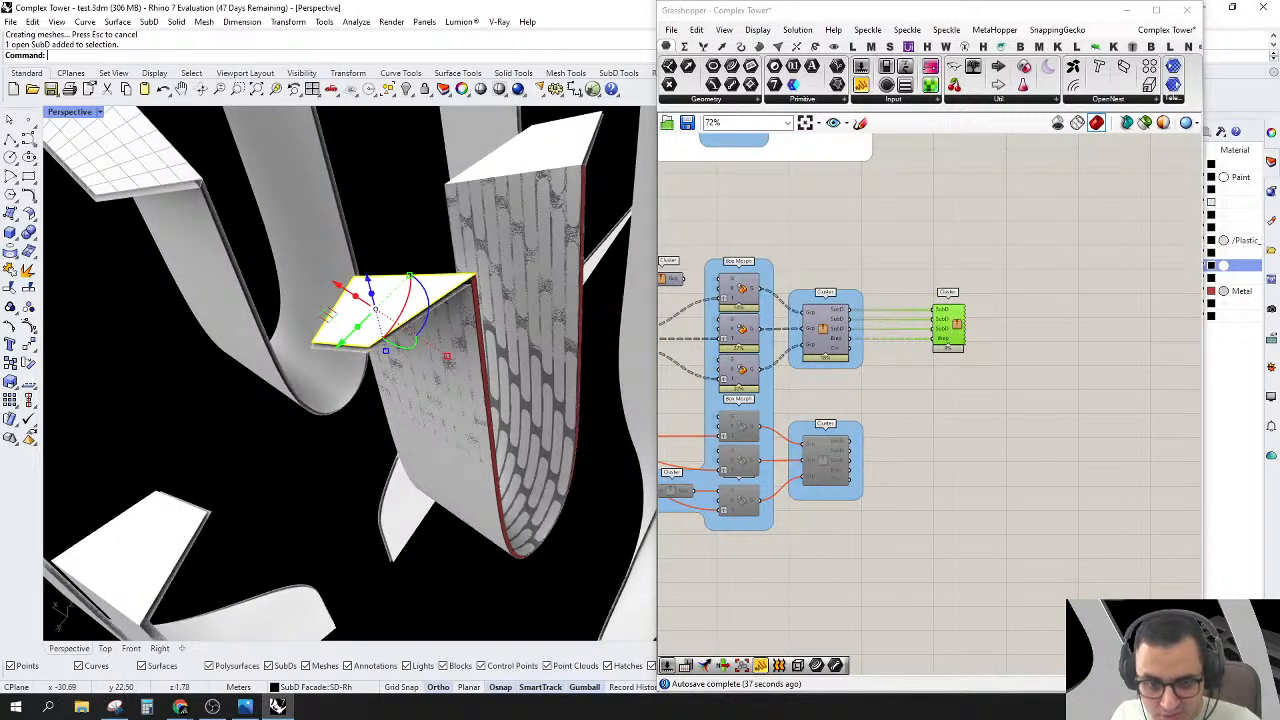
{"action": "double_click", "coordinate": [847, 17]}
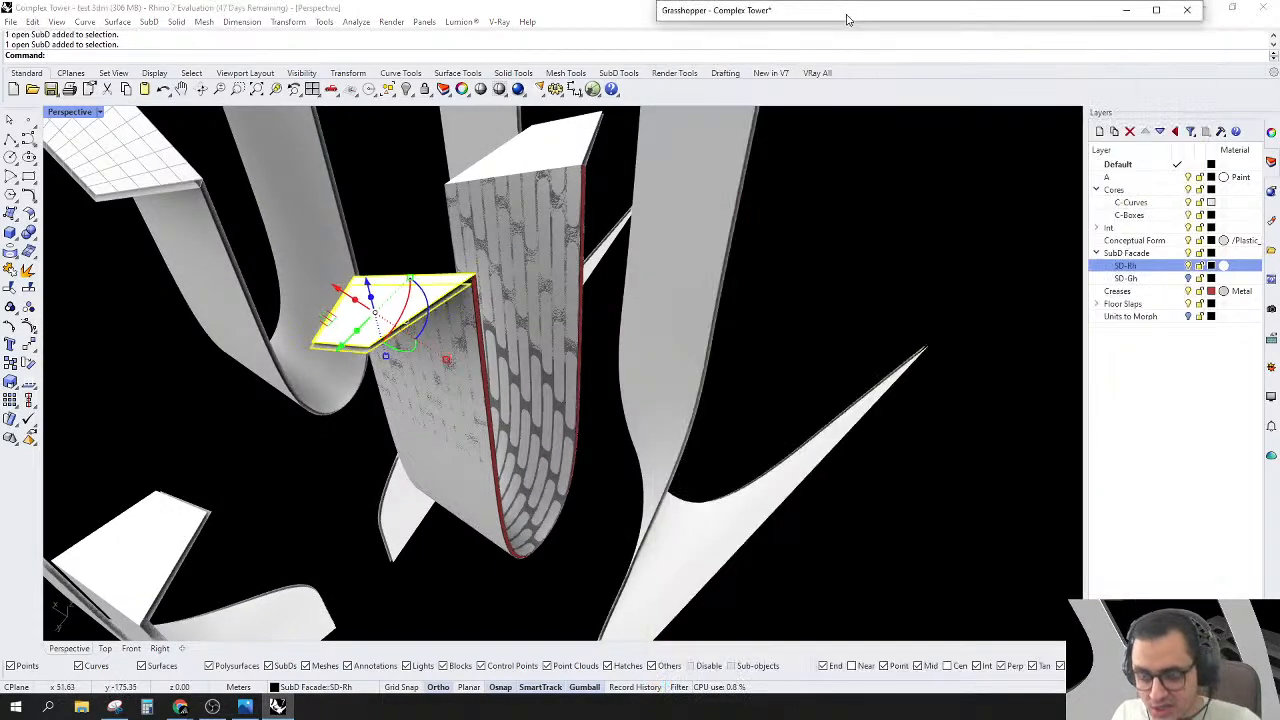
{"action": "double_click", "coordinate": [847, 17]}
{"action": "scroll", "coordinate": [812, 427], "scroll_direction": "up", "scroll_amount": 3}
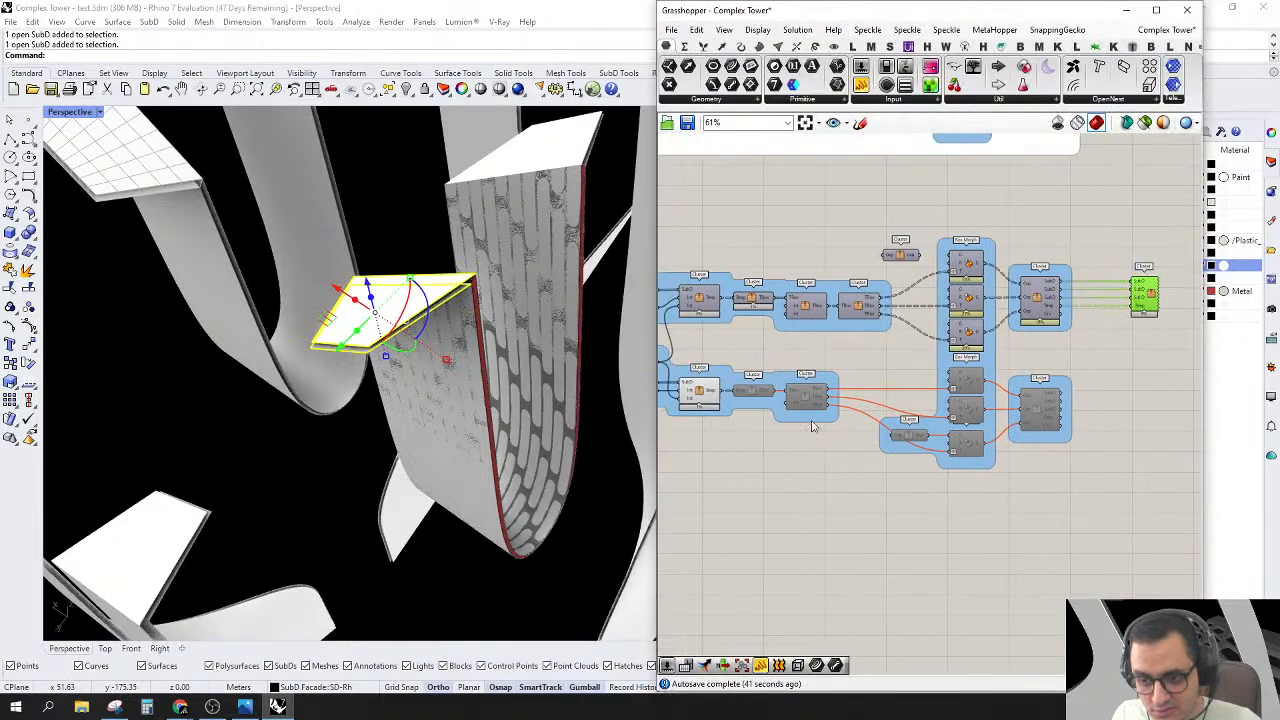
{"action": "scroll", "coordinate": [812, 427], "scroll_direction": "up", "scroll_amount": 3}
{"action": "right_click", "coordinate": [810, 357]}
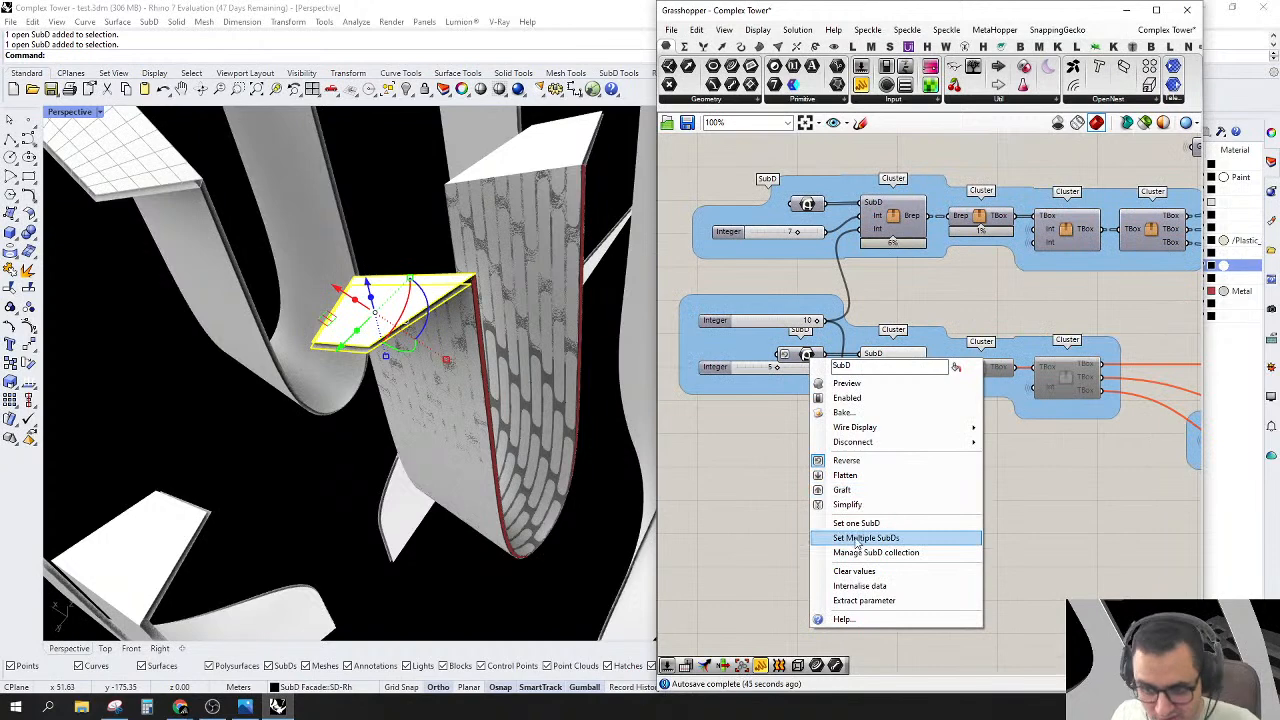
{"action": "key", "text": "Escape"}
{"action": "scroll", "coordinate": [802, 389], "scroll_direction": "up", "scroll_amount": 3}
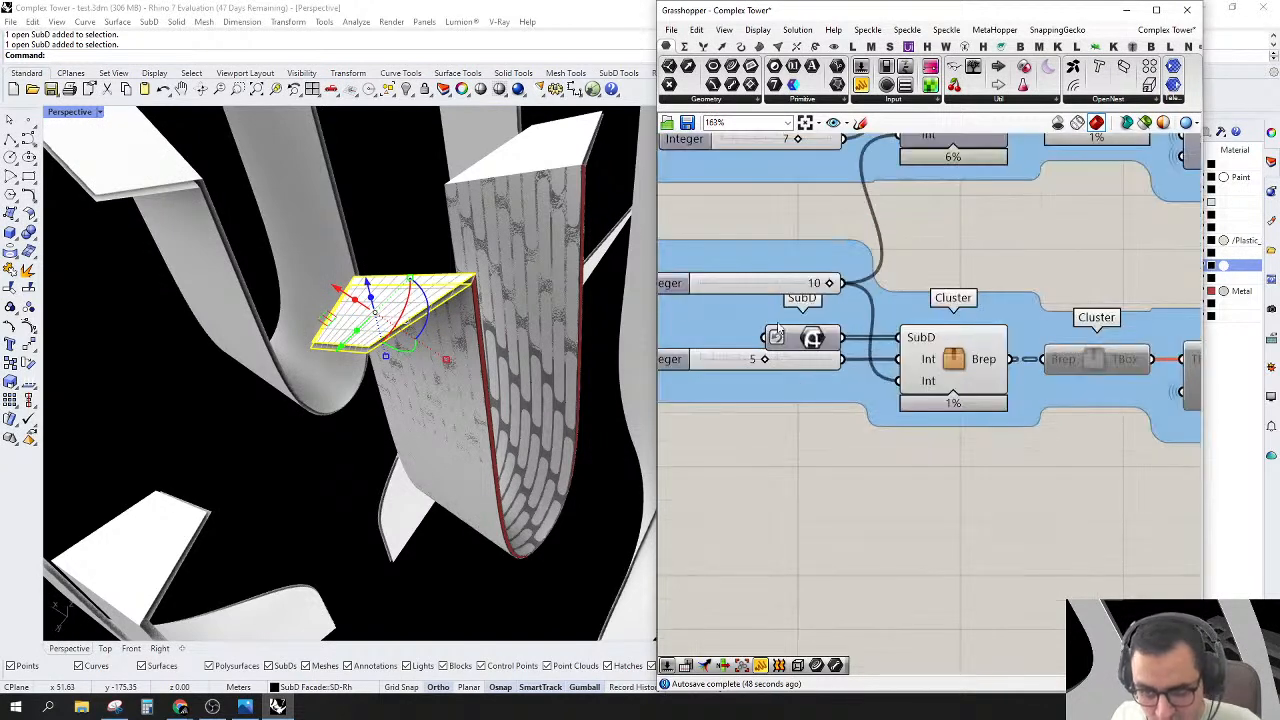
{"action": "right_click", "coordinate": [781, 338]}
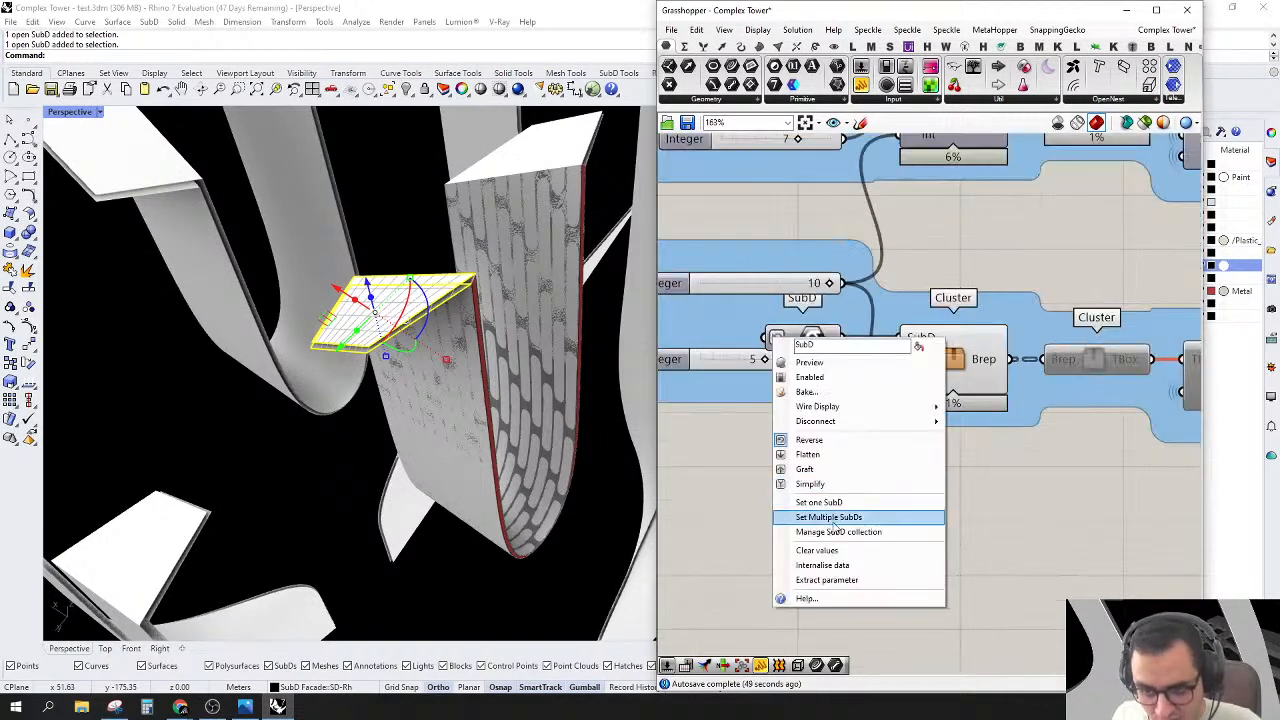
{"action": "left_click", "coordinate": [809, 444]}
Step: Disable the upper branch's clusters and Box Morph components together with the connected preview cluster
{"action": "scroll", "coordinate": [788, 403], "scroll_direction": "down", "scroll_amount": 3}
{"action": "scroll", "coordinate": [925, 420], "scroll_direction": "down", "scroll_amount": 4}
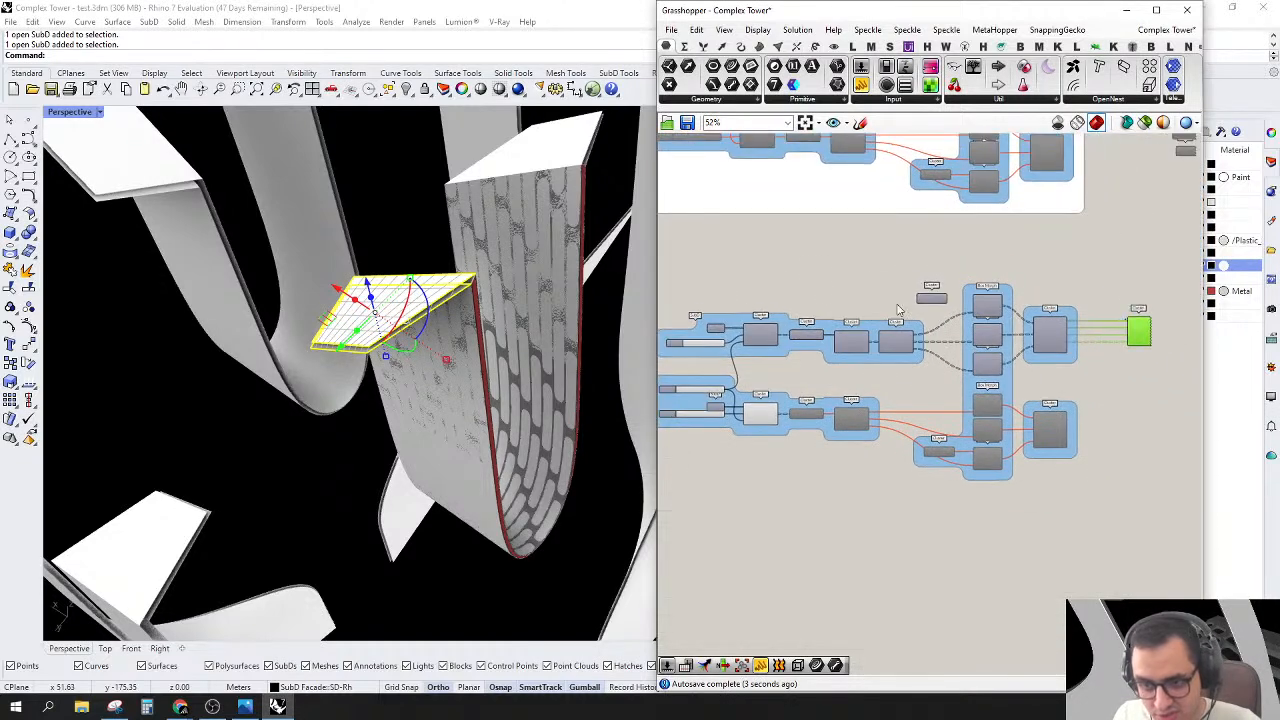
{"action": "left_click_drag", "start_coordinate": [665, 252], "coordinate": [845, 267]}
{"action": "left_click_drag", "start_coordinate": [735, 283], "coordinate": [1200, 394]}
{"action": "right_click", "coordinate": [958, 253]}
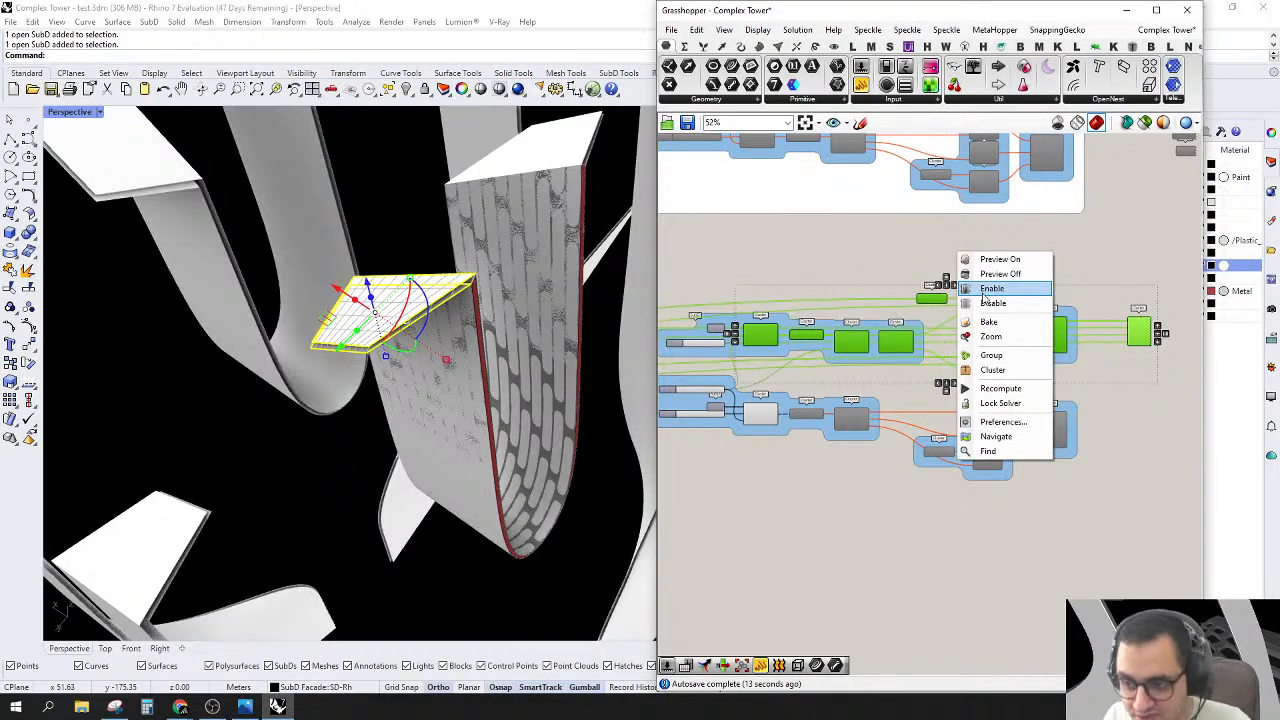
{"action": "left_click", "coordinate": [990, 302]}
Step: Enable the lower branch's Brep-to-TBox cluster and the three-output TBox cluster that follows it
{"action": "right_click_drag", "start_coordinate": [887, 465], "coordinate": [848, 438]}
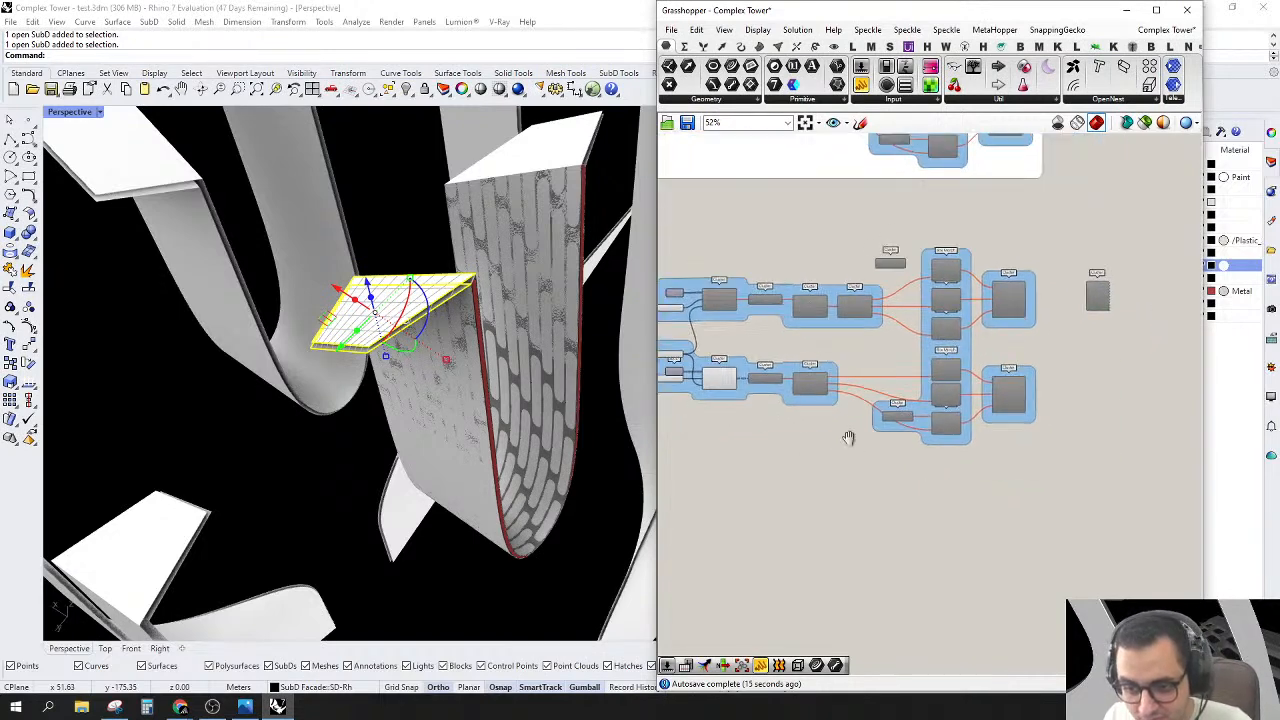
{"action": "scroll", "coordinate": [760, 436], "scroll_direction": "up", "scroll_amount": 2}
{"action": "left_click_drag", "start_coordinate": [692, 437], "coordinate": [1124, 329]}
{"action": "right_click", "coordinate": [820, 326]}
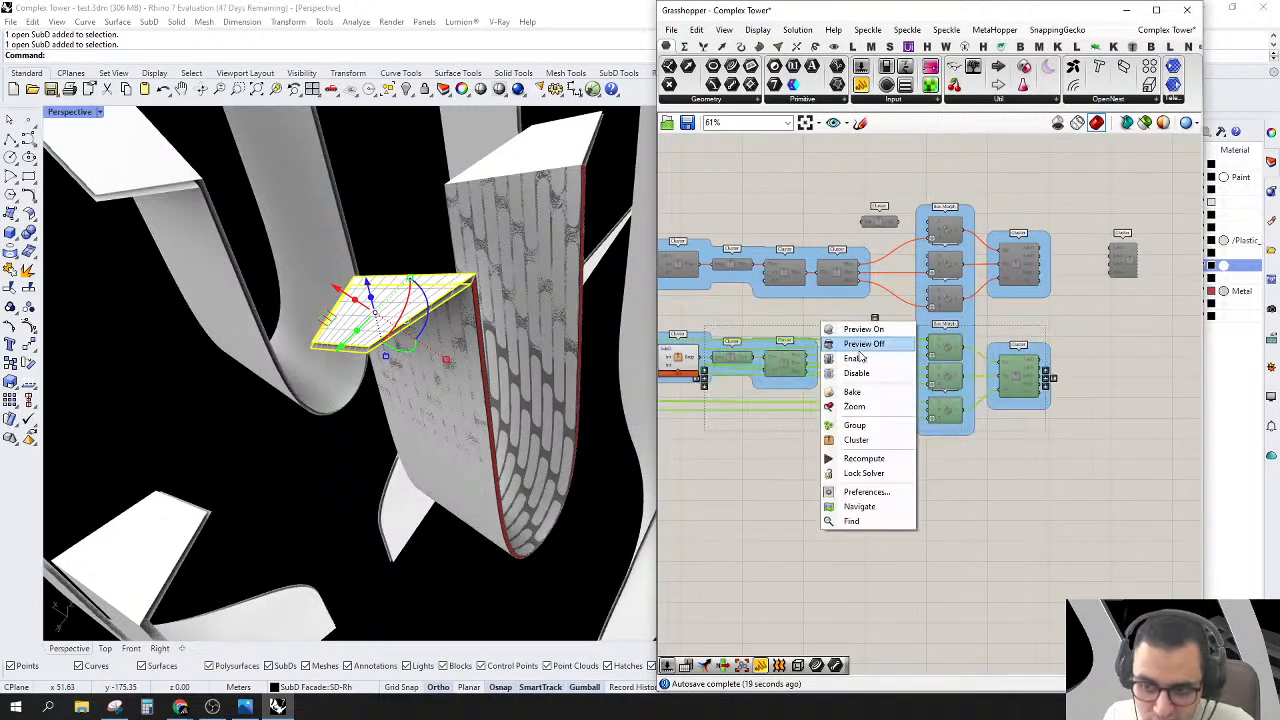
{"action": "left_click", "coordinate": [858, 357]}
{"action": "scroll", "coordinate": [860, 358], "scroll_direction": "up", "scroll_amount": 3}
{"action": "right_click", "coordinate": [813, 366]}
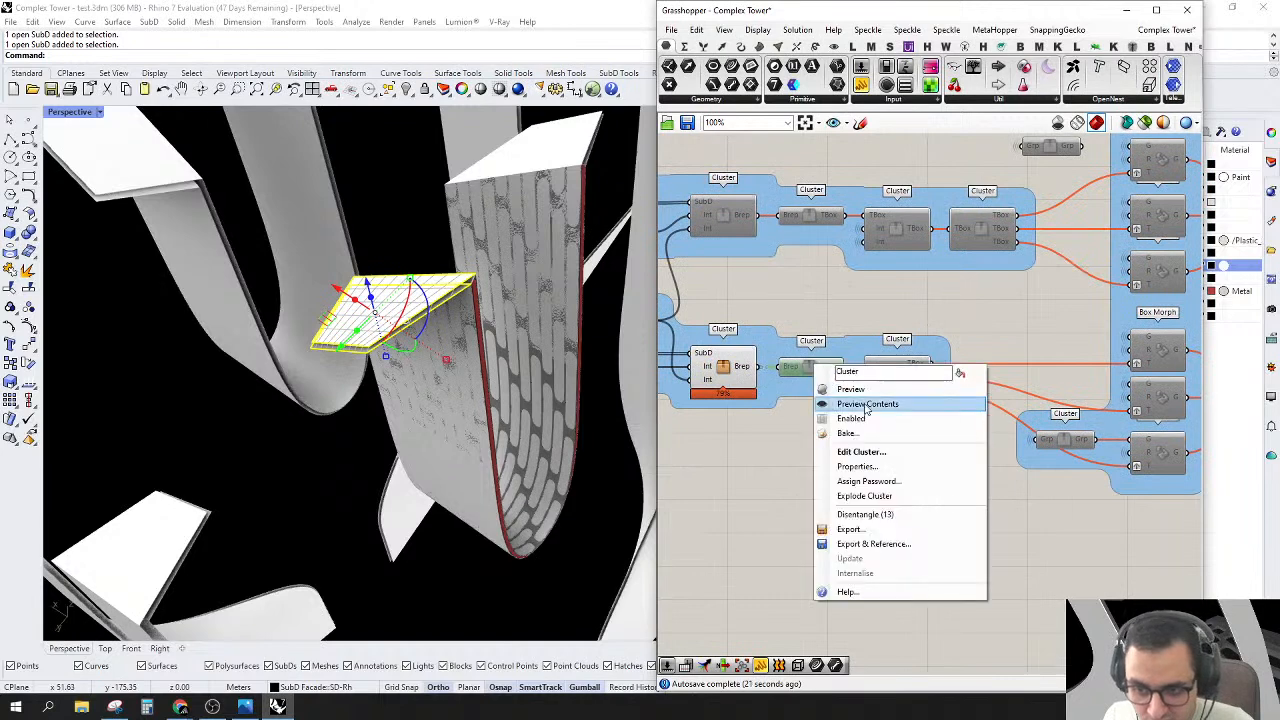
{"action": "left_click", "coordinate": [851, 418]}
{"action": "right_click", "coordinate": [902, 372]}
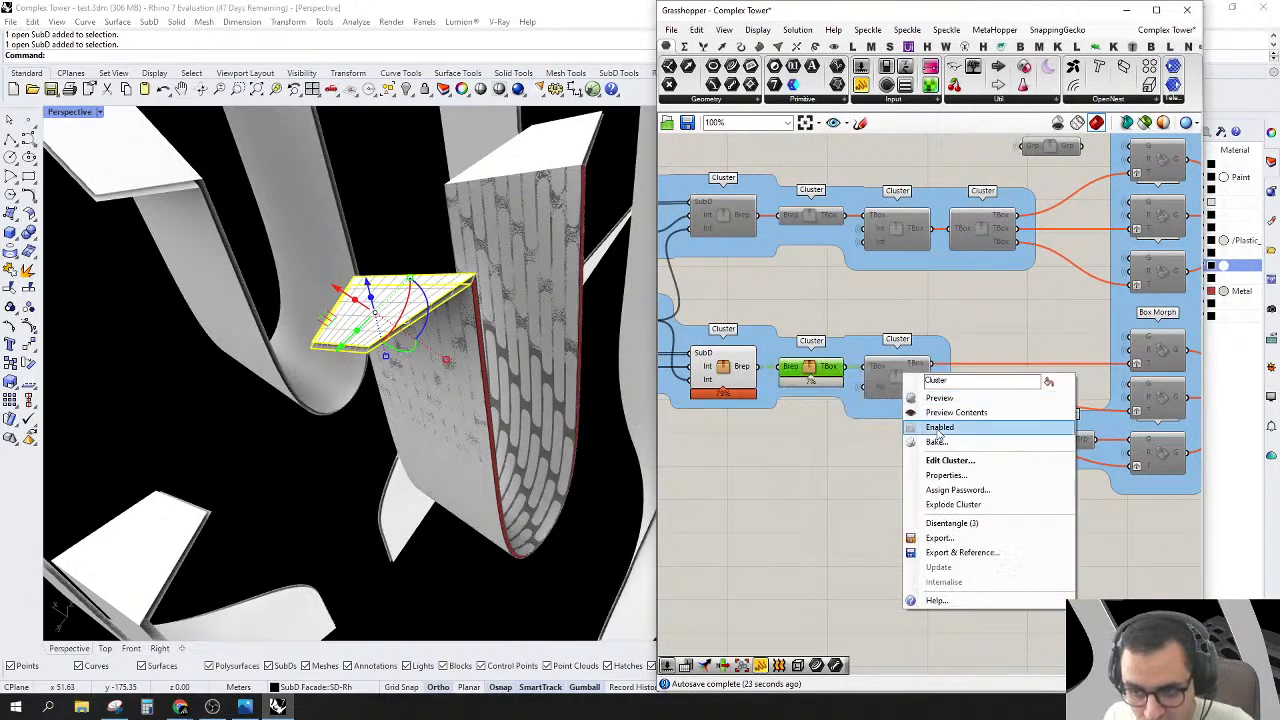
{"action": "left_click", "coordinate": [938, 430]}
Step: Enable the lower branch's three Box Morph components together with the group cluster feeding them
{"action": "right_click_drag", "start_coordinate": [1030, 405], "coordinate": [844, 433]}
{"action": "right_click_drag", "start_coordinate": [728, 446], "coordinate": [854, 408]}
{"action": "right_click_drag", "start_coordinate": [877, 347], "coordinate": [840, 369]}
{"action": "right_click_drag", "start_coordinate": [951, 336], "coordinate": [837, 336]}
{"action": "left_click_drag", "start_coordinate": [780, 515], "coordinate": [1050, 304]}
{"action": "right_click", "coordinate": [1050, 304]}
{"action": "left_click", "coordinate": [1095, 342]}
{"action": "left_click", "coordinate": [1088, 318]}
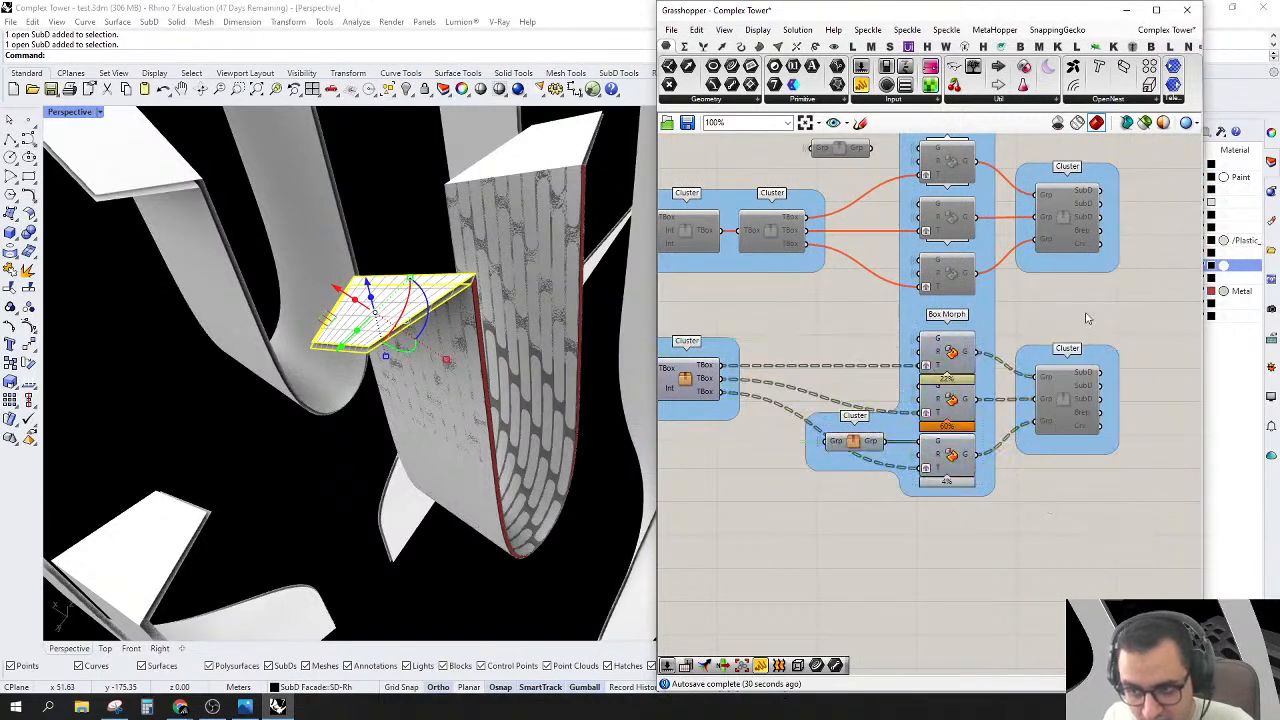
Step: Turn on the preview of the lower branch's three Box Morph components
{"action": "left_click", "coordinate": [953, 360]}
{"action": "left_click", "coordinate": [962, 411], "text": "shift"}
{"action": "left_click", "coordinate": [951, 472], "text": "shift"}
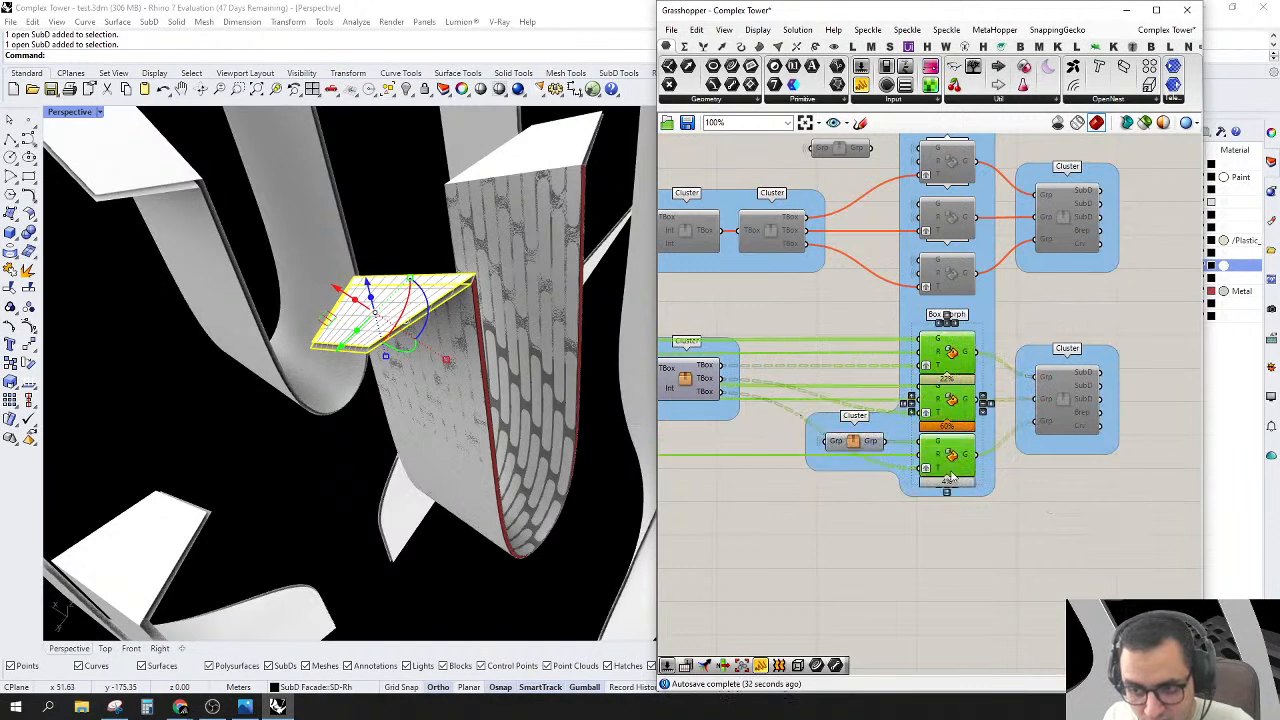
{"action": "right_click", "coordinate": [1057, 488]}
{"action": "left_click", "coordinate": [1097, 494]}
Step: Hide the SD-Rh layer to isolate the mapped modules, collapsing the Grasshopper window temporarily to reach the layers
{"action": "right_click_drag", "start_coordinate": [358, 500], "coordinate": [480, 160]}
{"action": "scroll", "coordinate": [422, 153], "scroll_direction": "up", "scroll_amount": 5}
{"action": "double_click", "coordinate": [945, 15]}
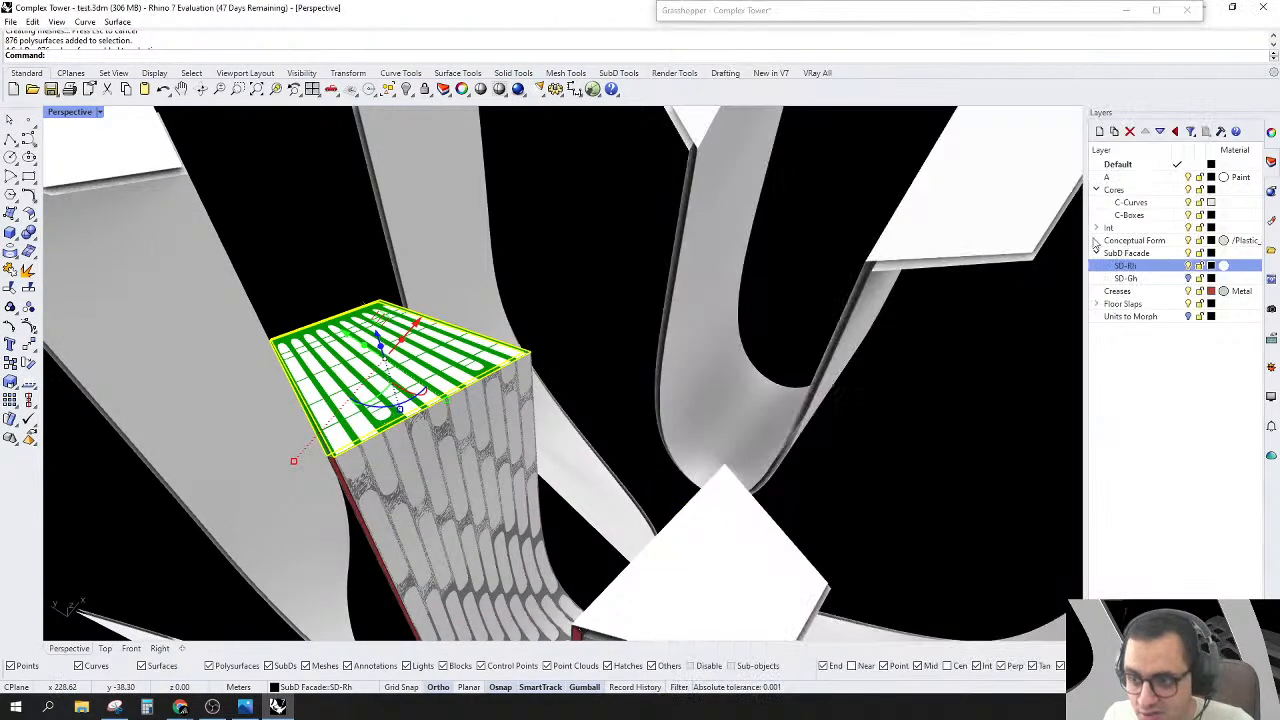
{"action": "left_click", "coordinate": [1188, 266]}
{"action": "right_click_drag", "start_coordinate": [530, 424], "coordinate": [537, 430]}
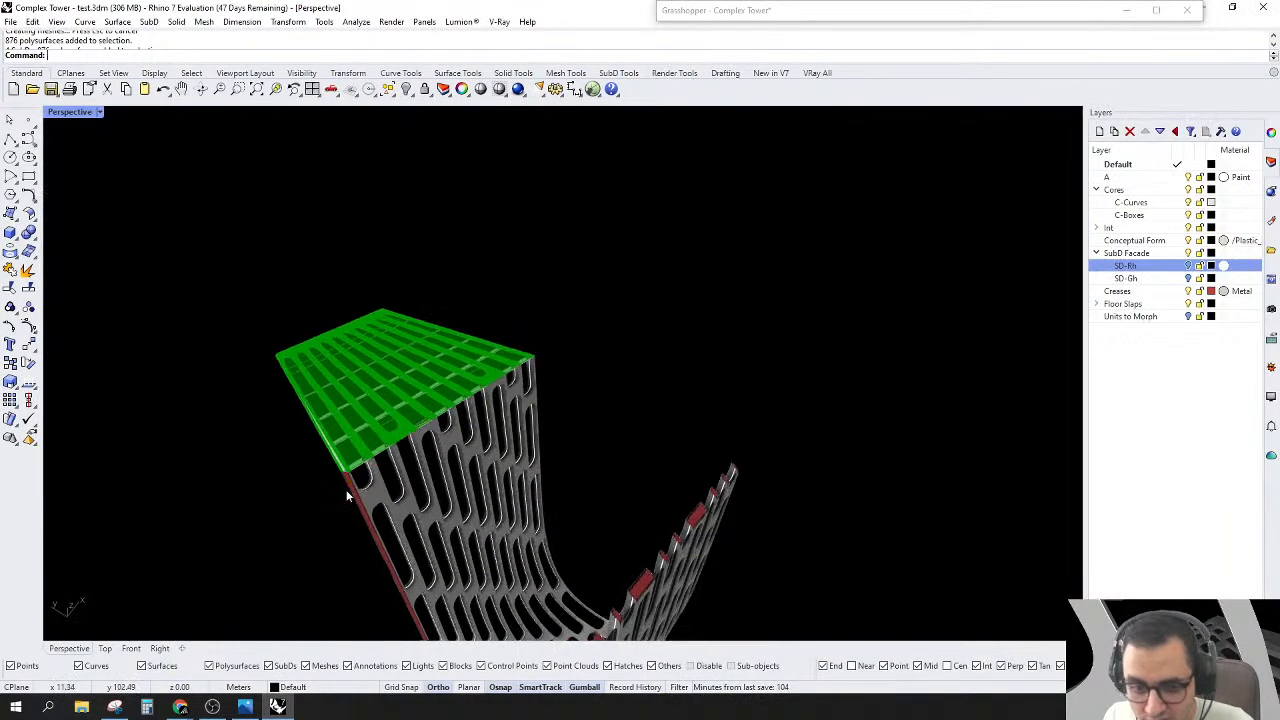
{"action": "scroll", "coordinate": [348, 494], "scroll_direction": "up", "scroll_amount": 6}
{"action": "double_click", "coordinate": [762, 8]}
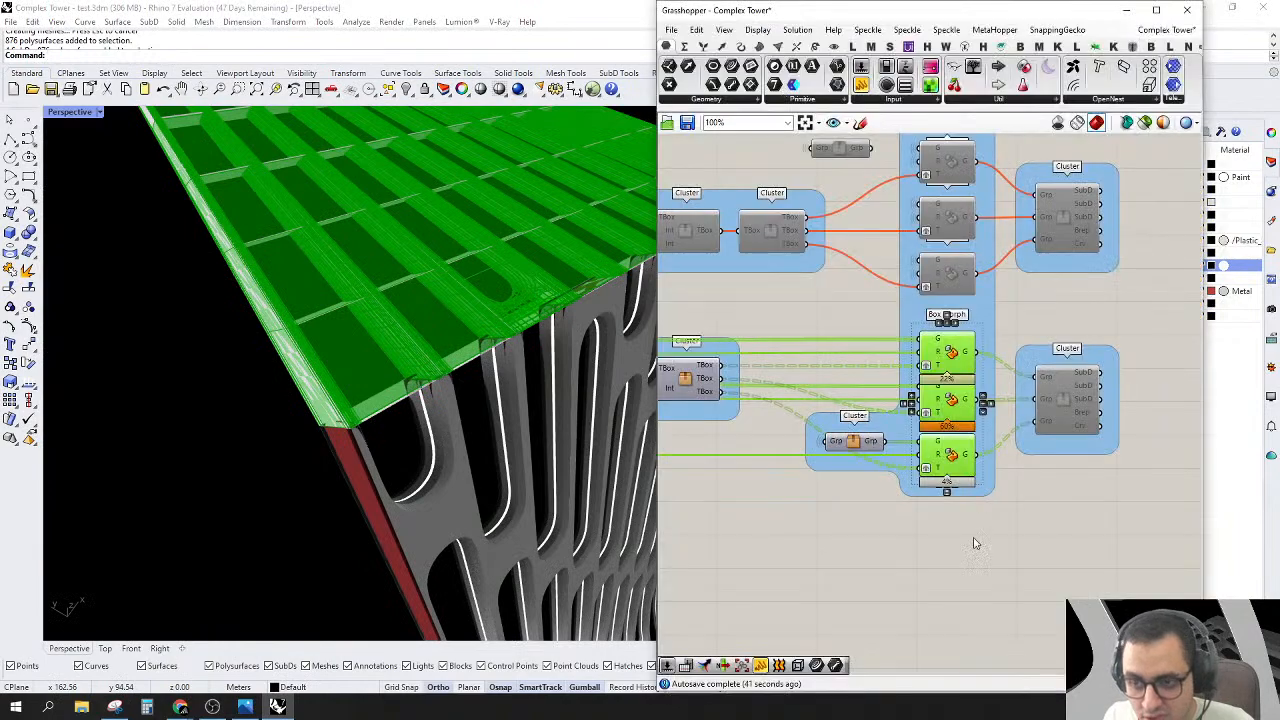
Step: Zoom to the lower branch's SubD parameter and turn off the preview of the two clusters following it
{"action": "left_click", "coordinate": [870, 487]}
{"action": "scroll", "coordinate": [888, 305], "scroll_direction": "down", "scroll_amount": 4}
{"action": "right_click_drag", "start_coordinate": [500, 365], "coordinate": [825, 391]}
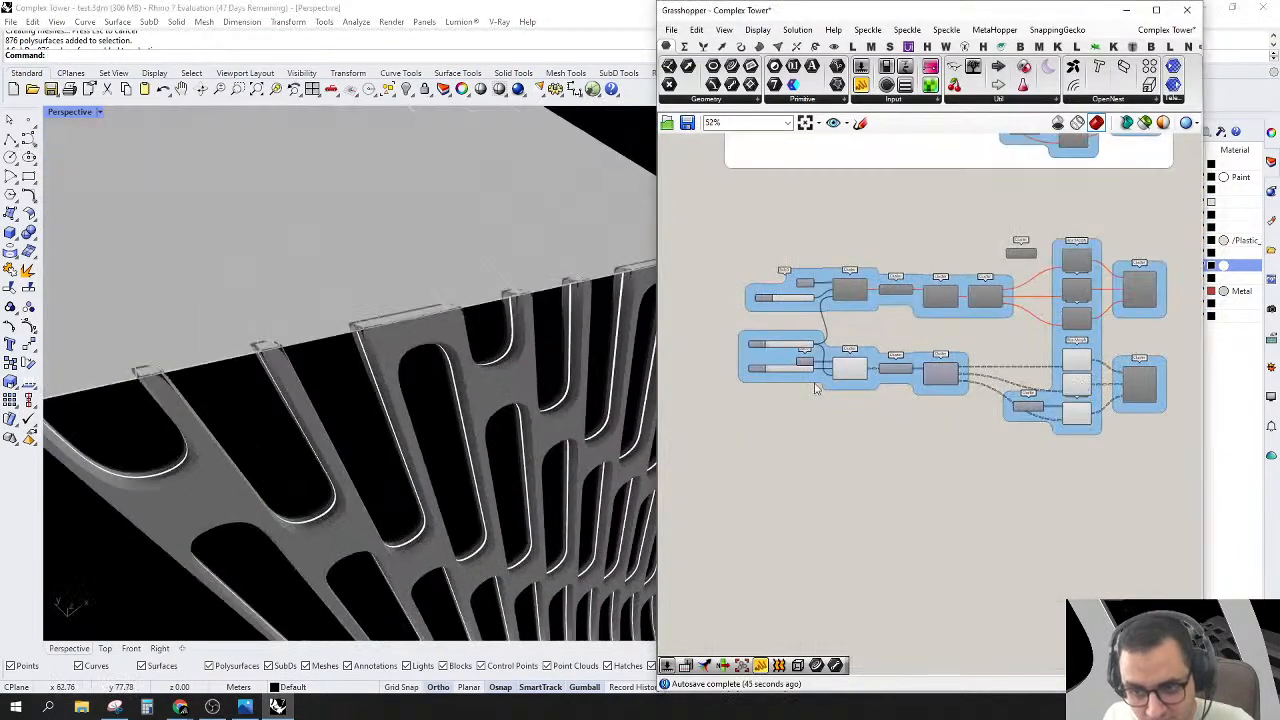
{"action": "scroll", "coordinate": [788, 376], "scroll_direction": "up", "scroll_amount": 3}
{"action": "left_click", "coordinate": [818, 350]}
{"action": "right_click", "coordinate": [797, 479]}
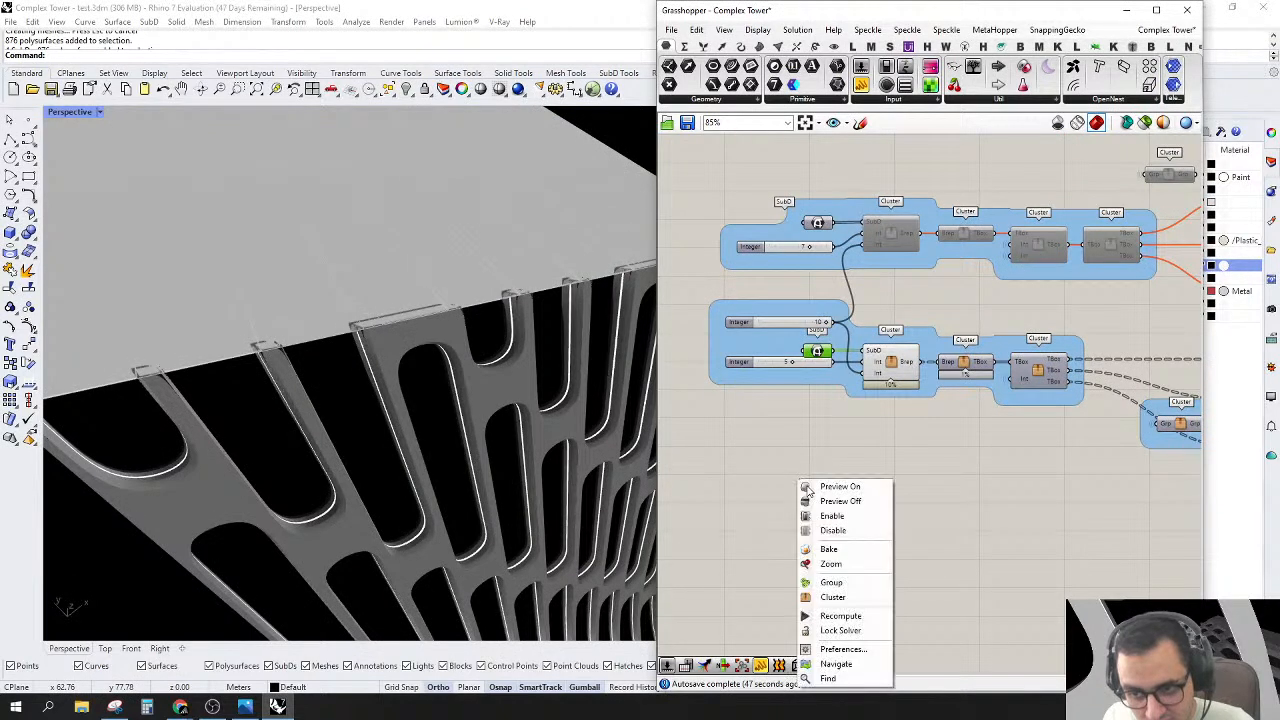
{"action": "left_click", "coordinate": [831, 564]}
{"action": "left_click_drag", "start_coordinate": [790, 484], "coordinate": [984, 320]}
{"action": "right_click", "coordinate": [928, 300]}
{"action": "left_click", "coordinate": [960, 331]}
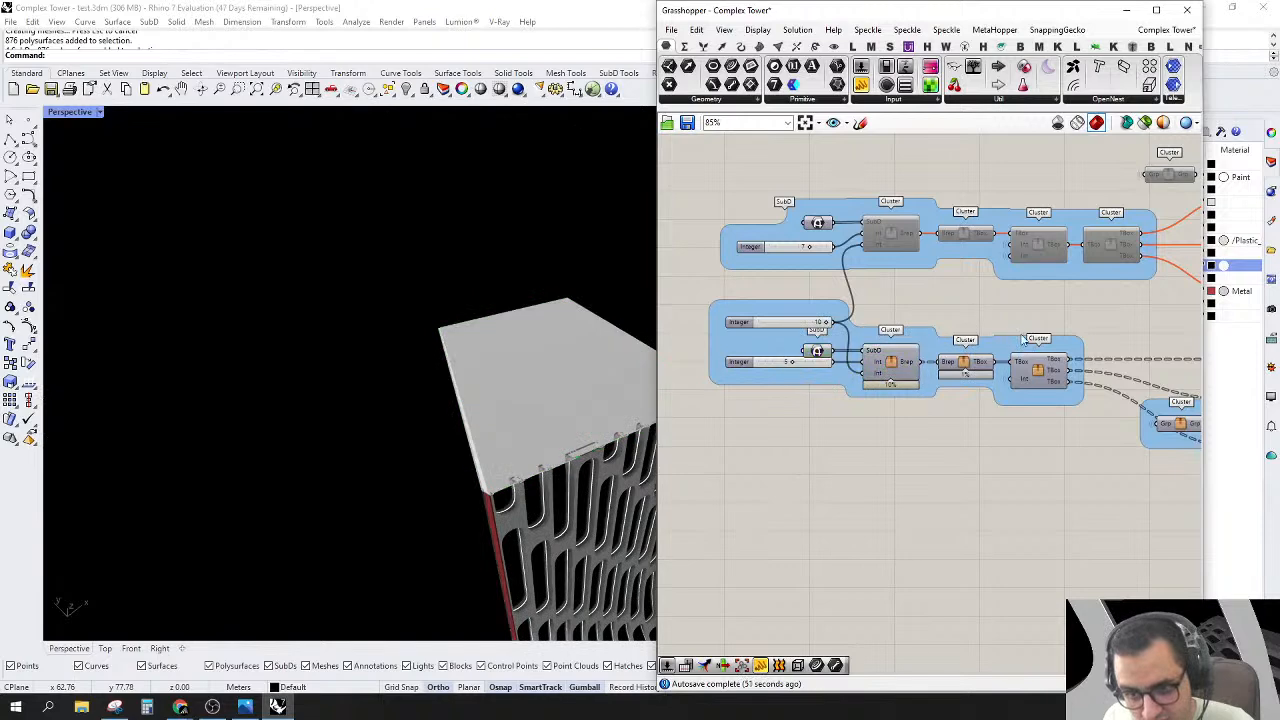
Step: Examine the morphed roof modules from above and below to check which way they face
{"action": "scroll", "coordinate": [1015, 345], "scroll_direction": "down", "scroll_amount": 3}
{"action": "scroll", "coordinate": [1015, 345], "scroll_direction": "down", "scroll_amount": 1}
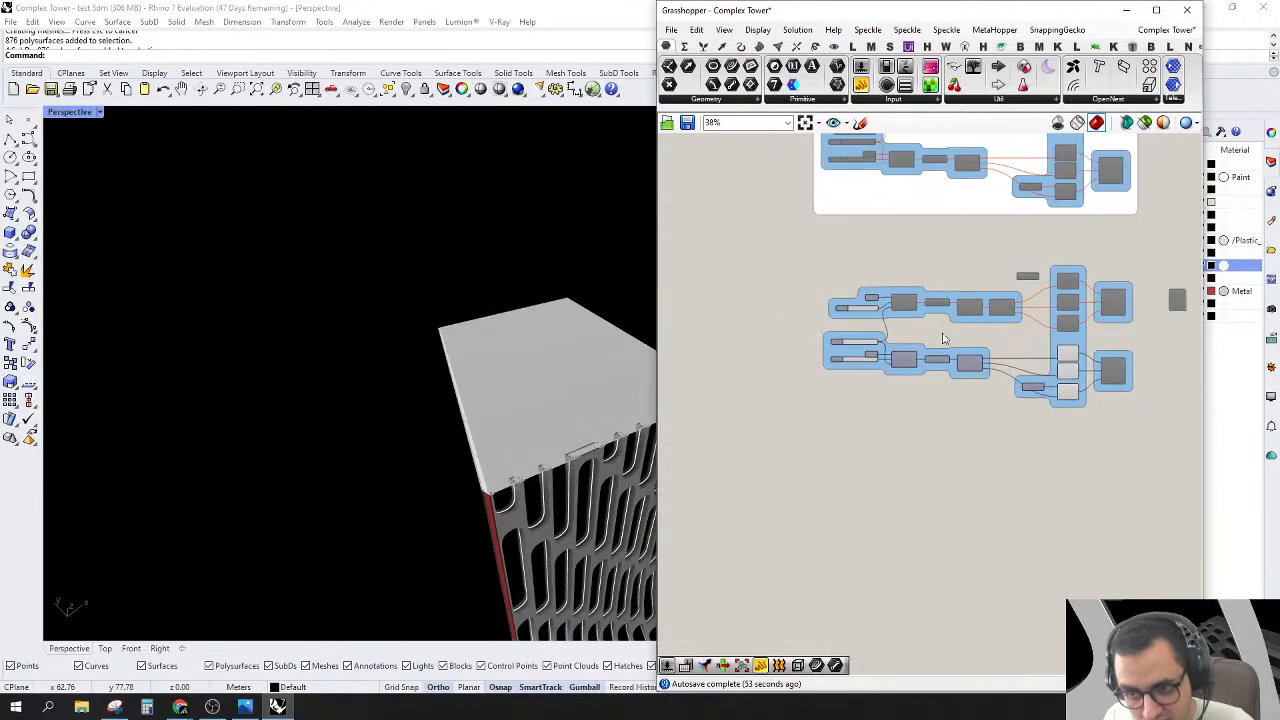
{"action": "right_click_drag", "start_coordinate": [555, 437], "coordinate": [592, 446]}
{"action": "scroll", "coordinate": [962, 397], "scroll_direction": "down", "scroll_amount": 4}
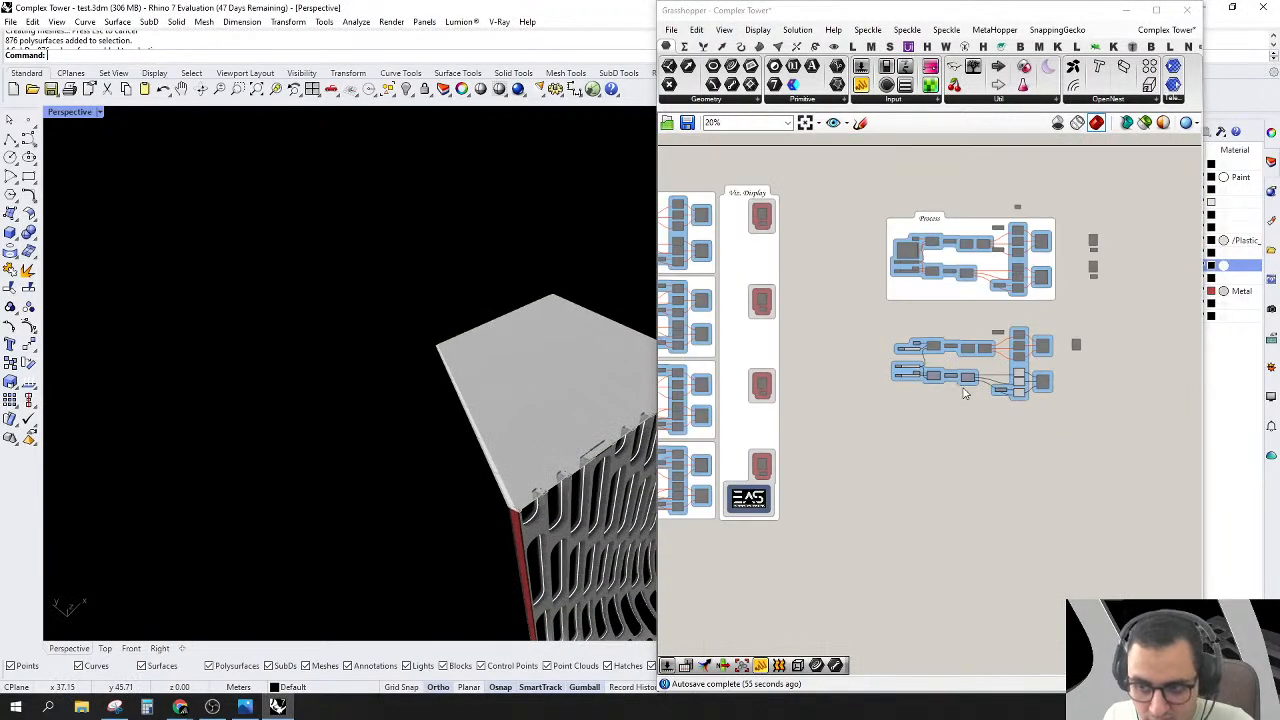
{"action": "scroll", "coordinate": [965, 393], "scroll_direction": "up", "scroll_amount": 3}
{"action": "scroll", "coordinate": [613, 379], "scroll_direction": "up", "scroll_amount": 3}
{"action": "scroll", "coordinate": [475, 496], "scroll_direction": "up", "scroll_amount": 3}
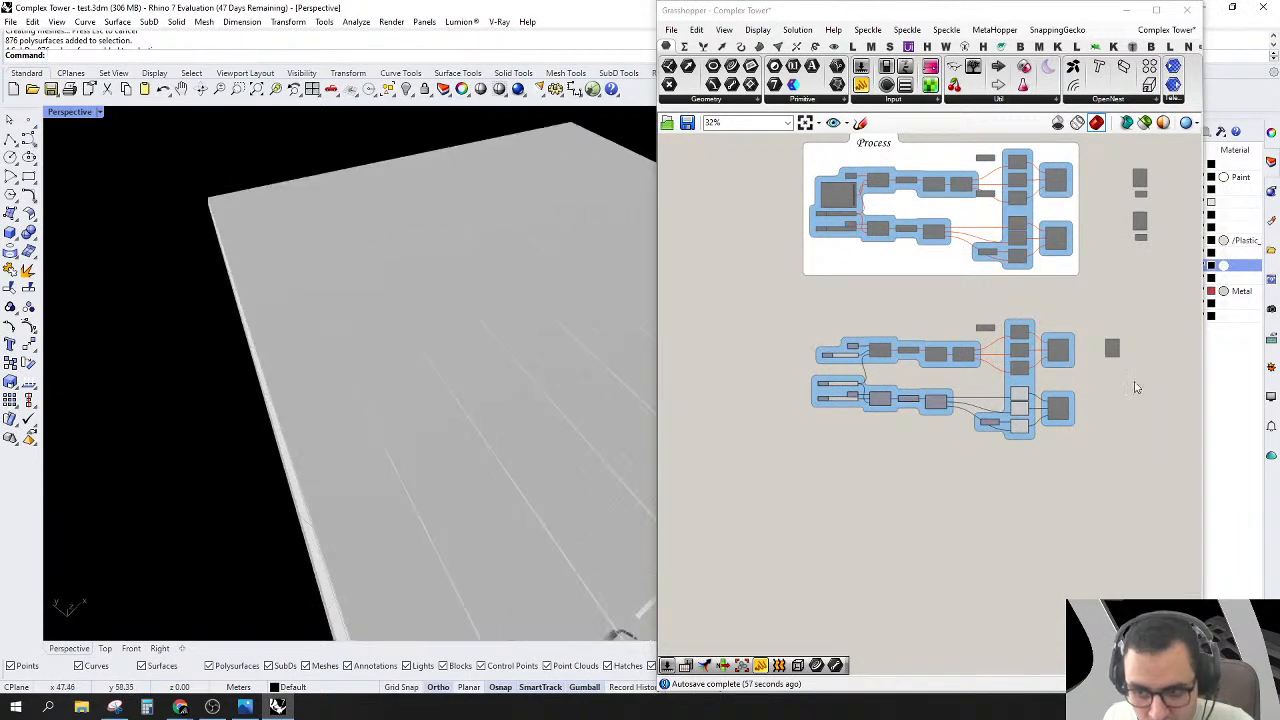
{"action": "scroll", "coordinate": [1101, 375], "scroll_direction": "up", "scroll_amount": 4}
{"action": "scroll", "coordinate": [283, 284], "scroll_direction": "down", "scroll_amount": 5}
{"action": "right_click_drag", "start_coordinate": [424, 418], "coordinate": [487, 312]}
{"action": "scroll", "coordinate": [487, 312], "scroll_direction": "up", "scroll_amount": 2}
{"action": "scroll", "coordinate": [490, 315], "scroll_direction": "up", "scroll_amount": 5}
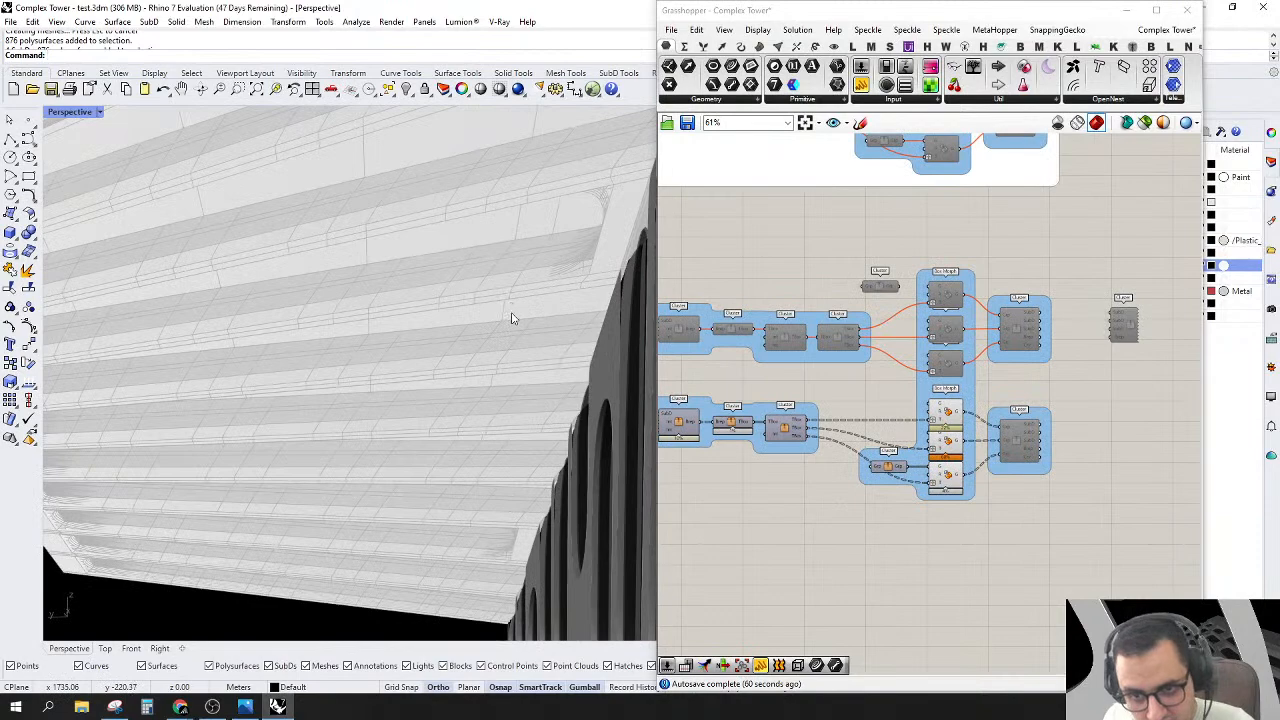
{"action": "right_click_drag", "start_coordinate": [518, 282], "coordinate": [531, 380]}
Step: Turn on the Reverse option of the lower branch's SubD parameter
{"action": "right_click_drag", "start_coordinate": [811, 465], "coordinate": [903, 457]}
{"action": "scroll", "coordinate": [845, 430], "scroll_direction": "up", "scroll_amount": 5}
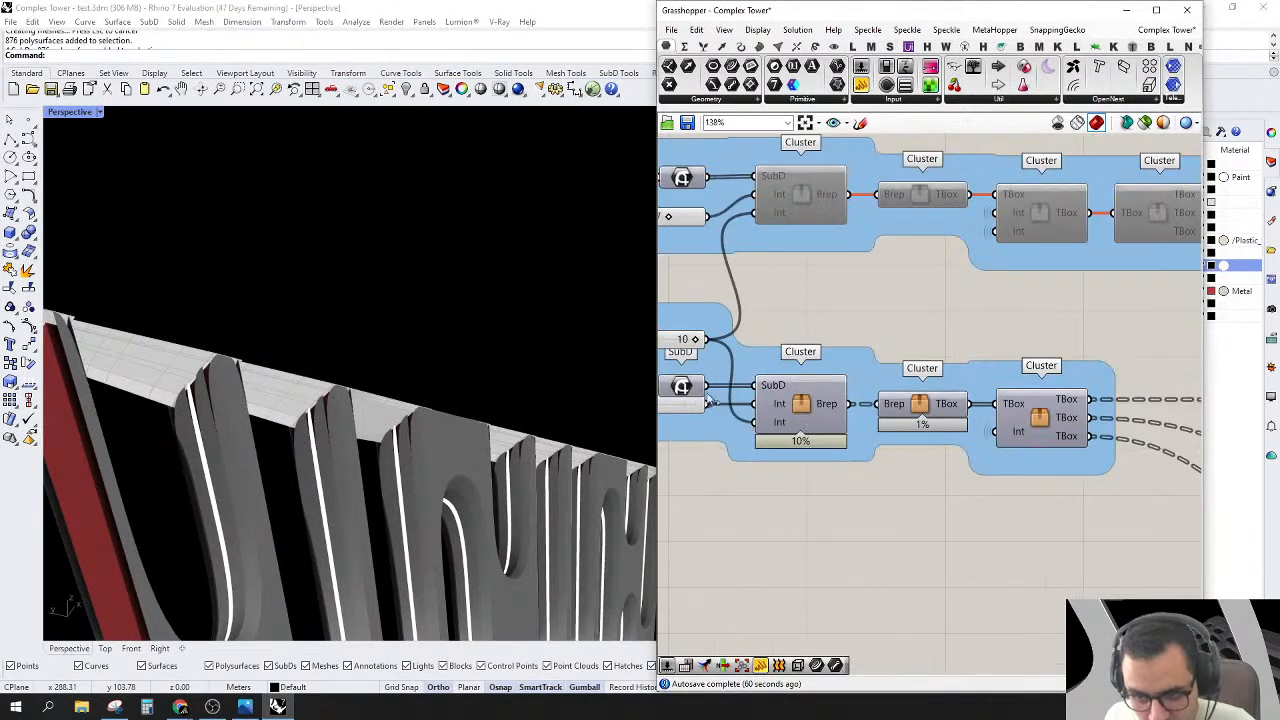
{"action": "right_click", "coordinate": [682, 388]}
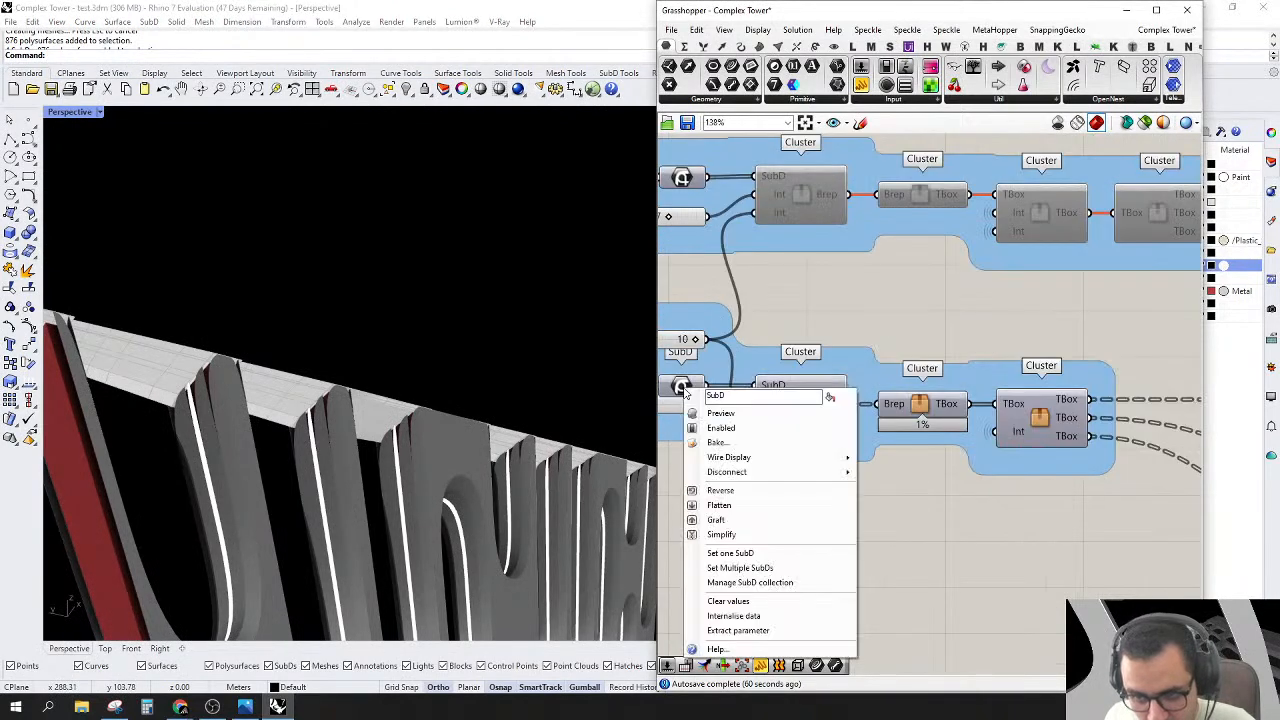
{"action": "left_click", "coordinate": [722, 490]}
{"action": "mouse_move", "coordinate": [469, 446]}
{"action": "right_mouse_down"}
{"action": "mouse_move", "coordinate": [537, 523]}
{"action": "mouse_move", "coordinate": [505, 407]}
{"action": "mouse_move", "coordinate": [509, 371]}
{"action": "mouse_move", "coordinate": [491, 366]}
{"action": "mouse_move", "coordinate": [467, 436]}
{"action": "right_mouse_up"}
{"action": "left_click", "coordinate": [737, 432]}
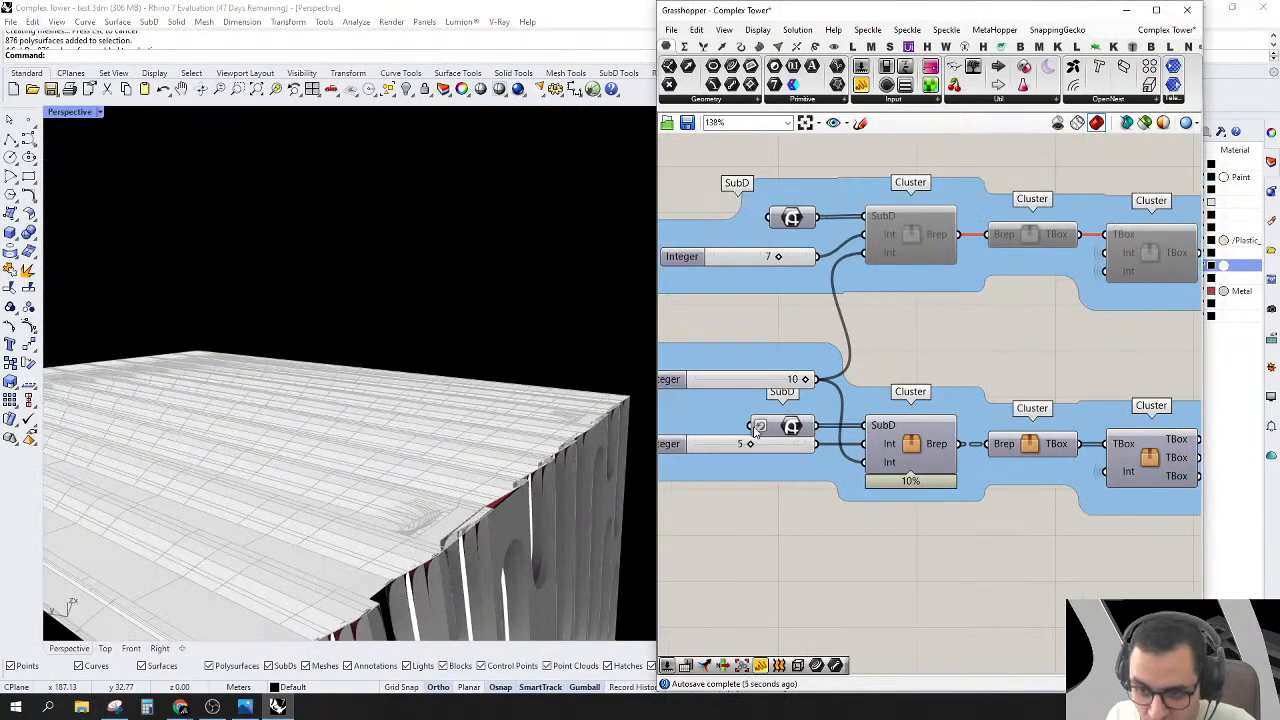
Step: Select the lower branch's first and second Box Morph components in turn to examine their modules along the roof edge
{"action": "scroll", "coordinate": [760, 432], "scroll_direction": "down", "scroll_amount": 5}
{"action": "scroll", "coordinate": [830, 423], "scroll_direction": "up", "scroll_amount": 4}
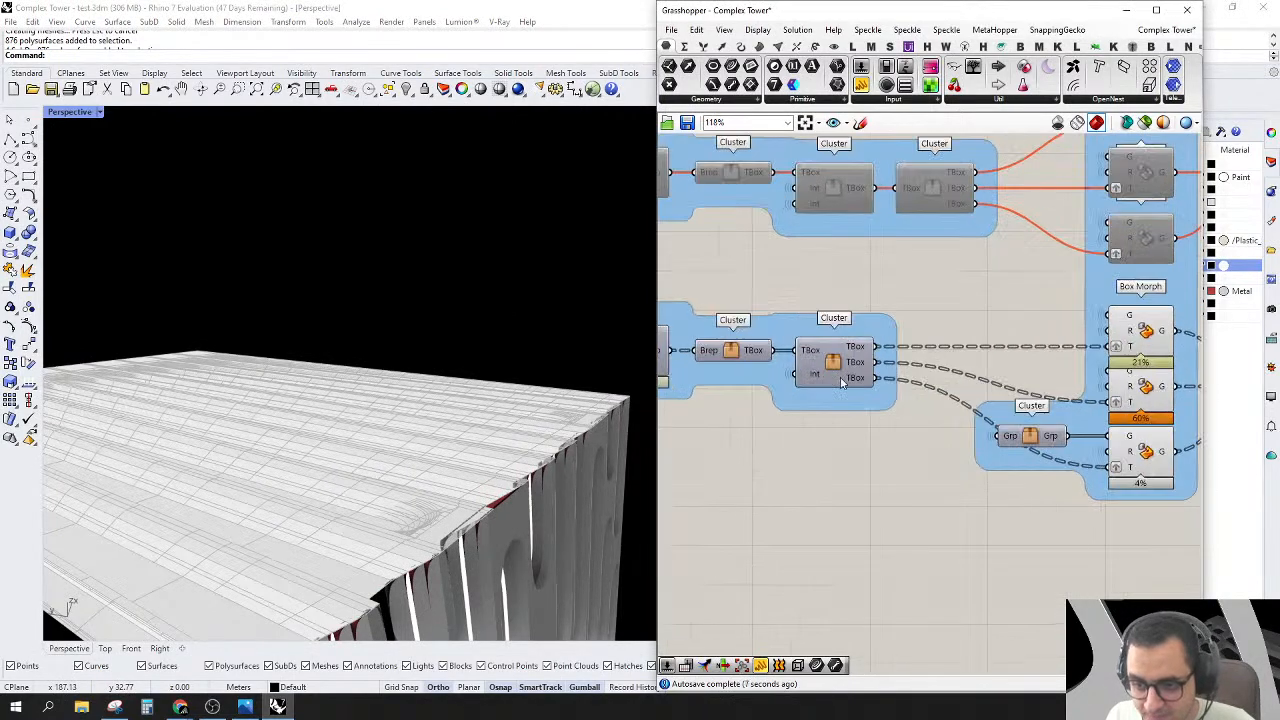
{"action": "right_click_drag", "start_coordinate": [985, 478], "coordinate": [901, 461]}
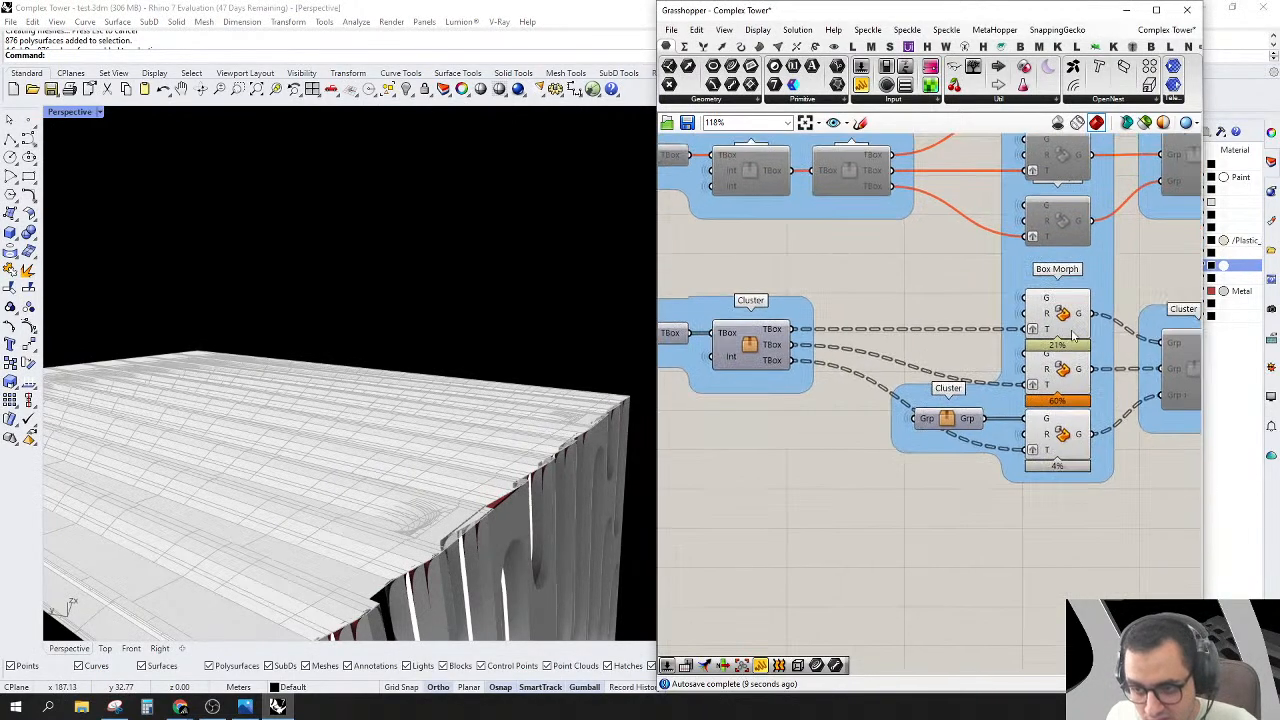
{"action": "left_click", "coordinate": [1072, 316]}
{"action": "right_click_drag", "start_coordinate": [404, 266], "coordinate": [594, 506]}
{"action": "left_click", "coordinate": [1066, 388]}
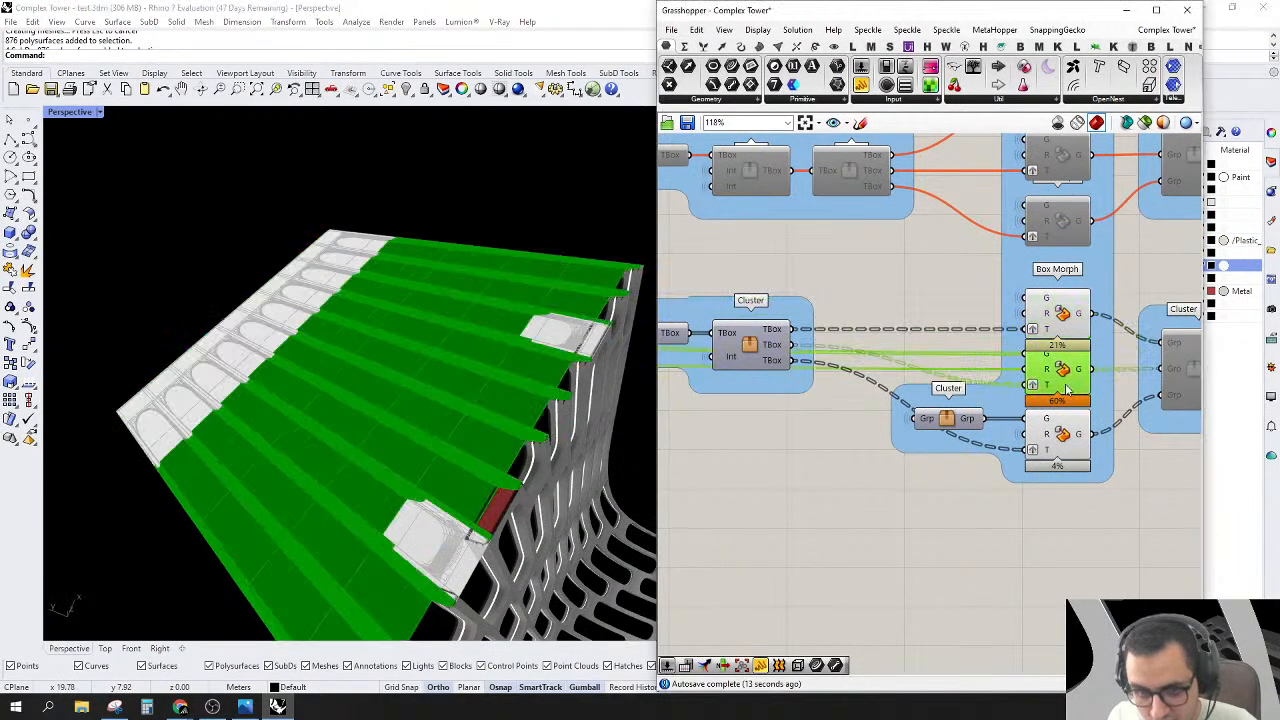
{"action": "right_click_drag", "start_coordinate": [277, 534], "coordinate": [445, 410]}
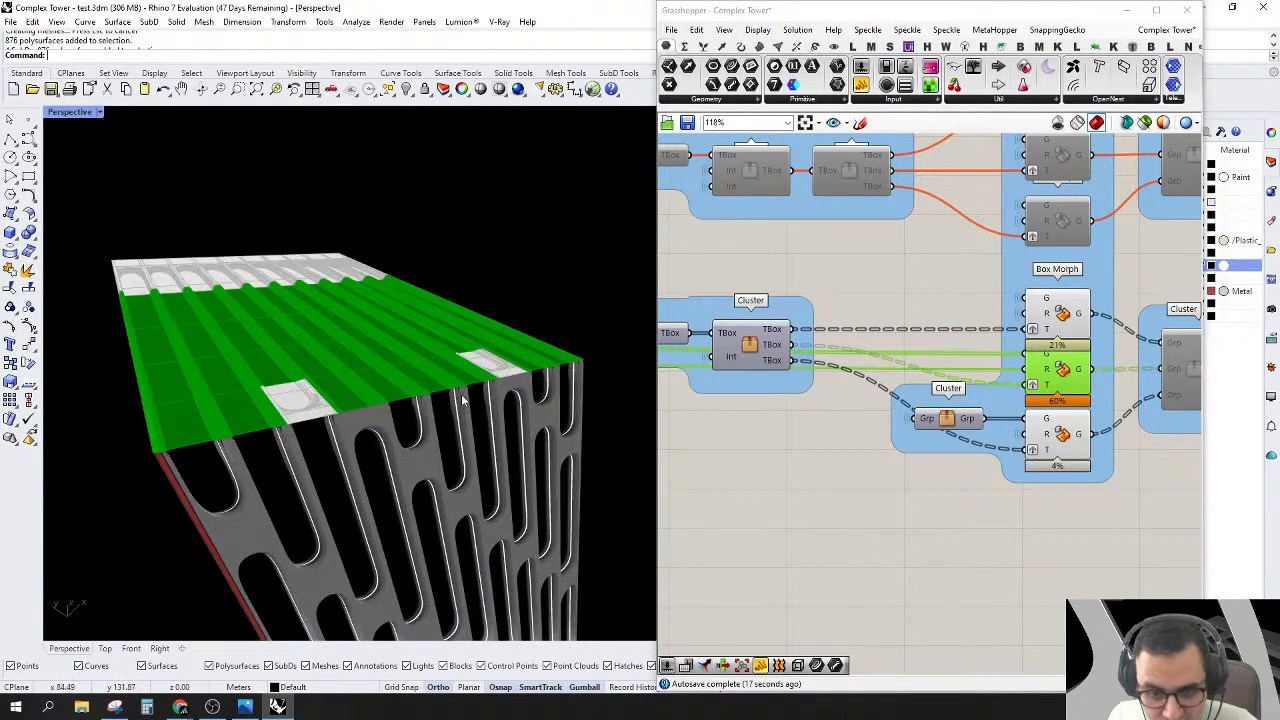
{"action": "scroll", "coordinate": [463, 400], "scroll_direction": "up", "scroll_amount": 2}
{"action": "right_click_drag", "start_coordinate": [531, 397], "coordinate": [518, 397]}
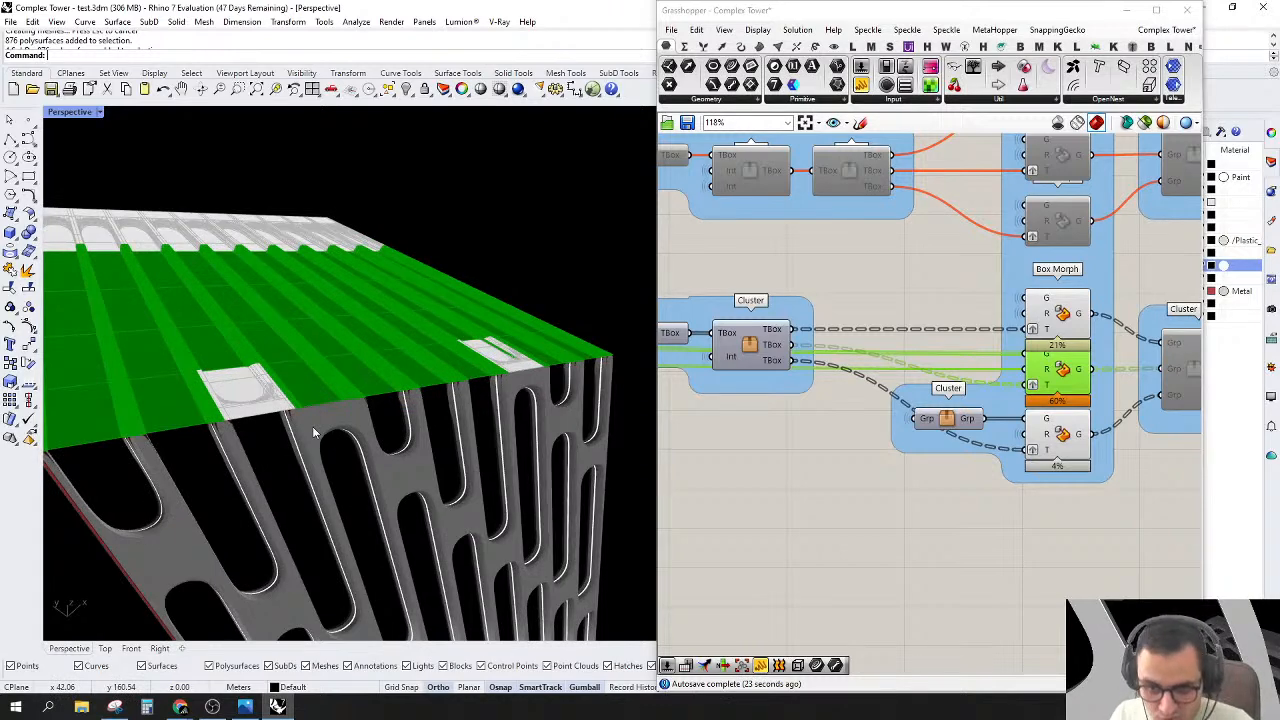
Step: Disentangle the lower branch's three-output TBox cluster from its other instances and open it for editing
{"action": "right_click_drag", "start_coordinate": [815, 460], "coordinate": [833, 347]}
{"action": "left_click", "coordinate": [828, 347]}
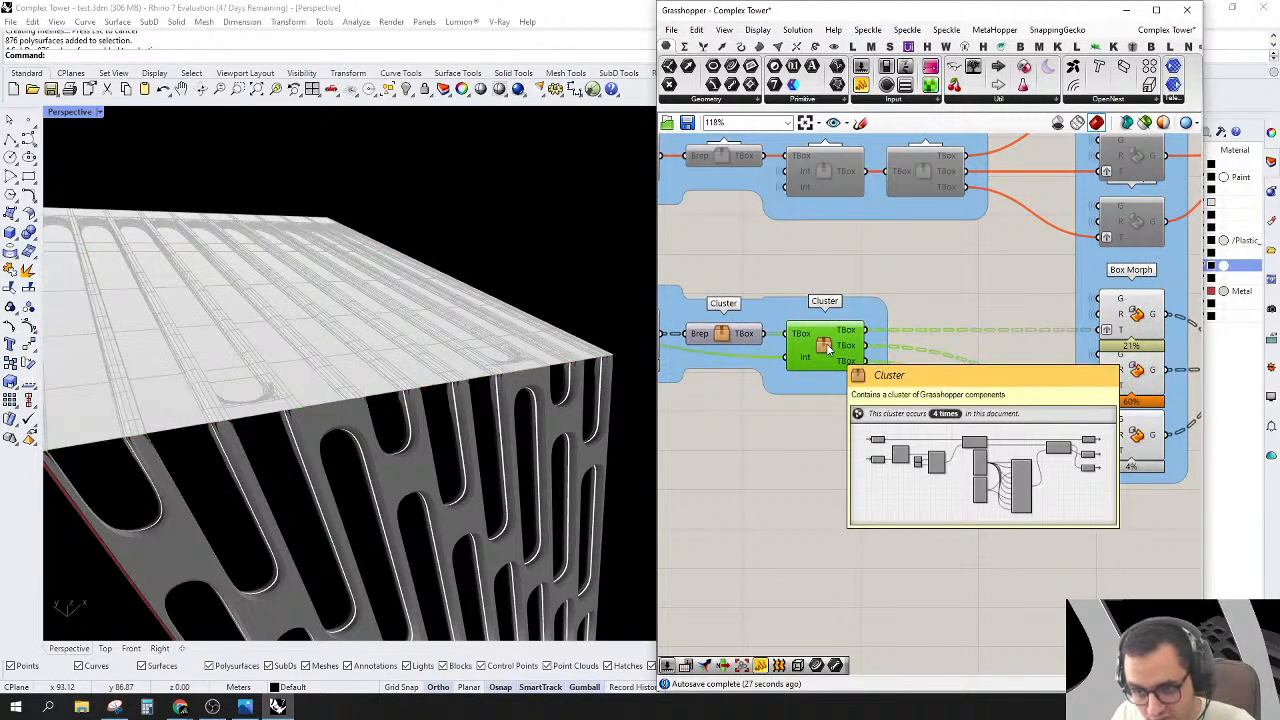
{"action": "right_click", "coordinate": [828, 347]}
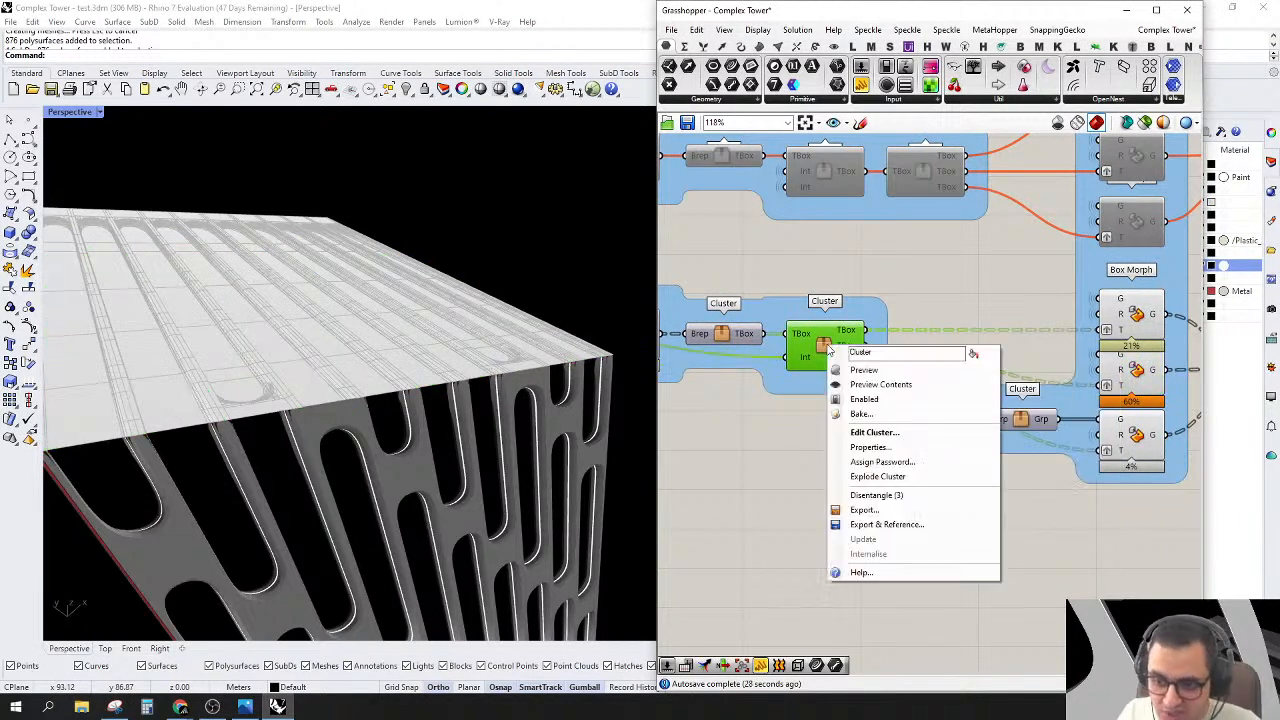
{"action": "left_click", "coordinate": [871, 498]}
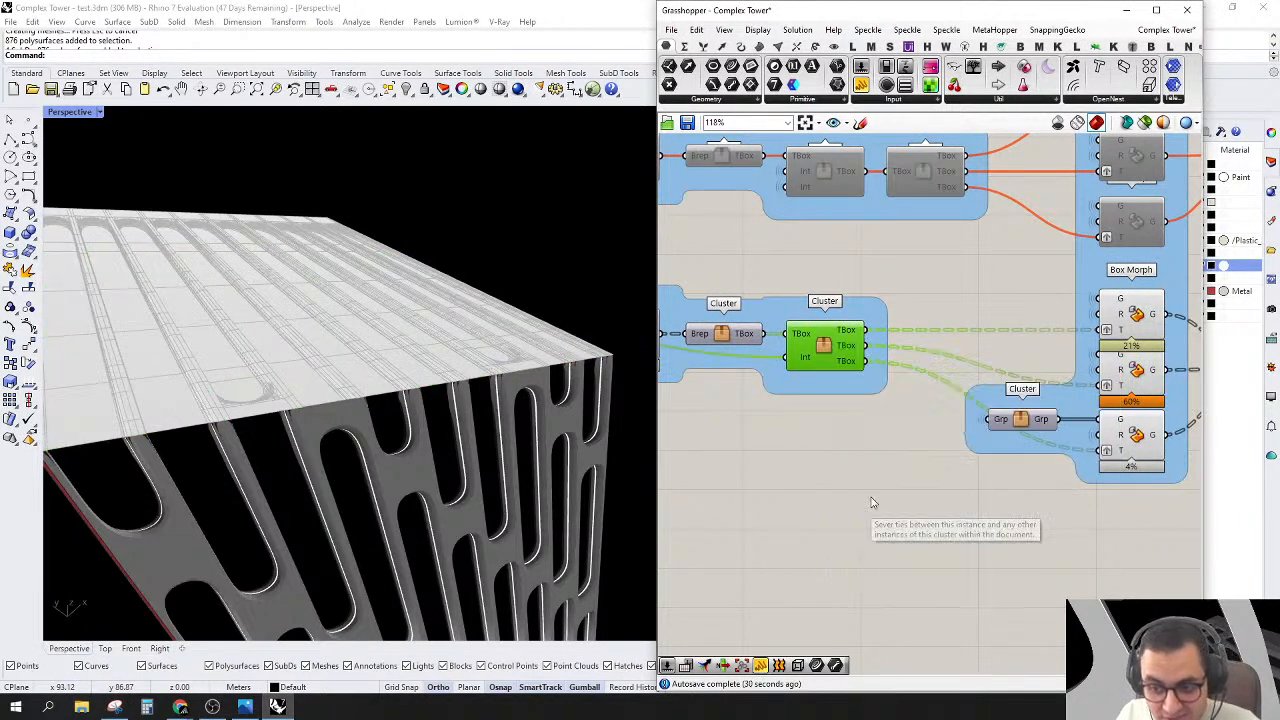
{"action": "right_click", "coordinate": [828, 347]}
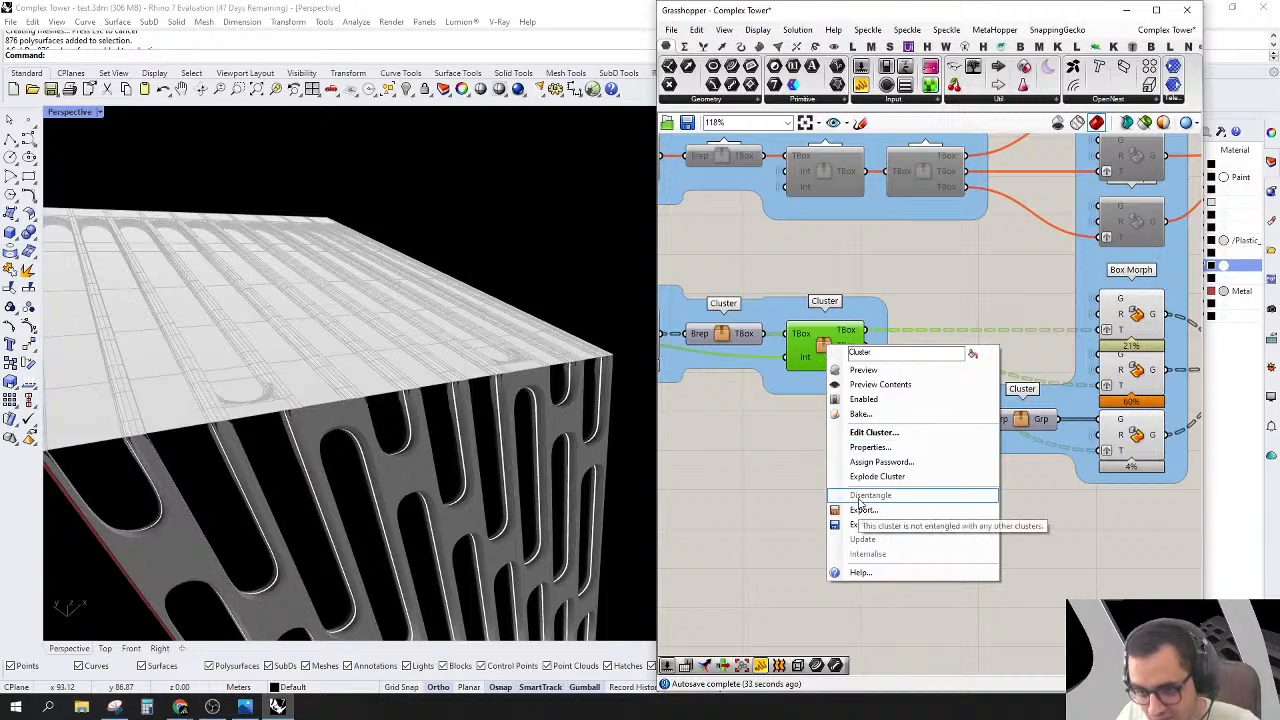
{"action": "double_click", "coordinate": [828, 341]}
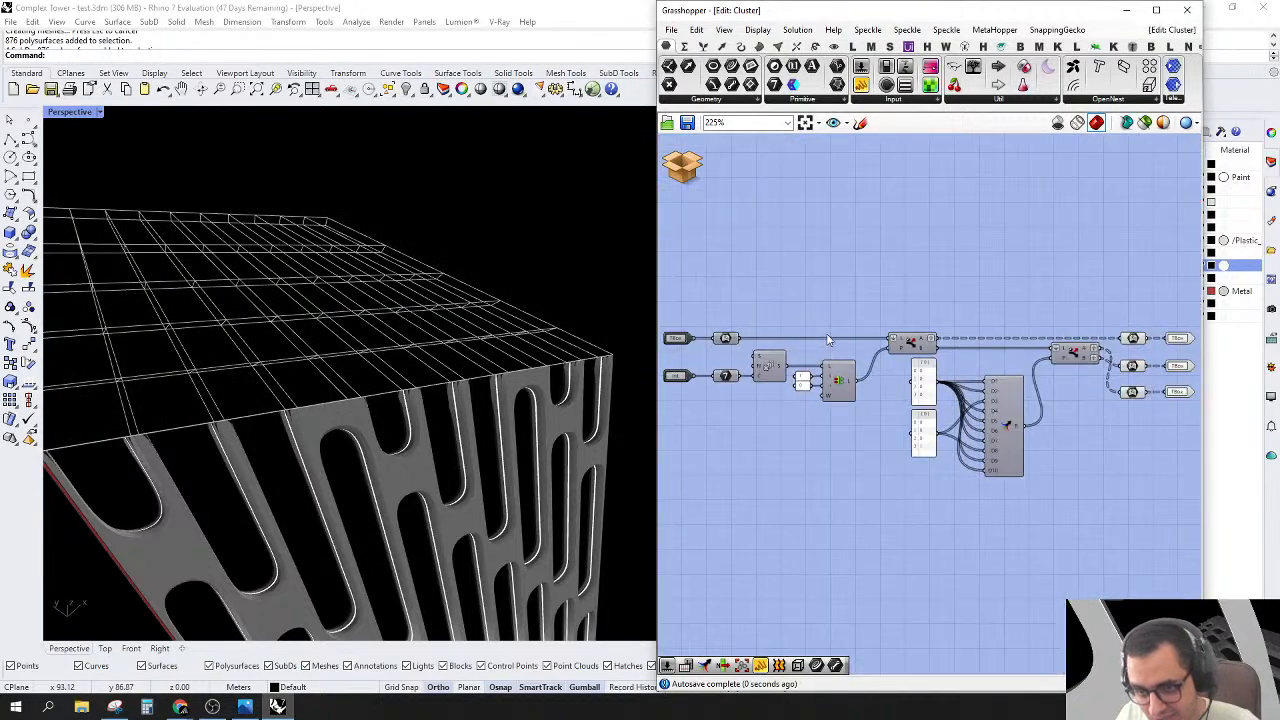
Step: Inspect the cluster's output parameters and pattern lists against the highlighted roof boxes and the facade edge
{"action": "right_click_drag", "start_coordinate": [929, 466], "coordinate": [887, 453]}
{"action": "scroll", "coordinate": [1006, 437], "scroll_direction": "up", "scroll_amount": 2}
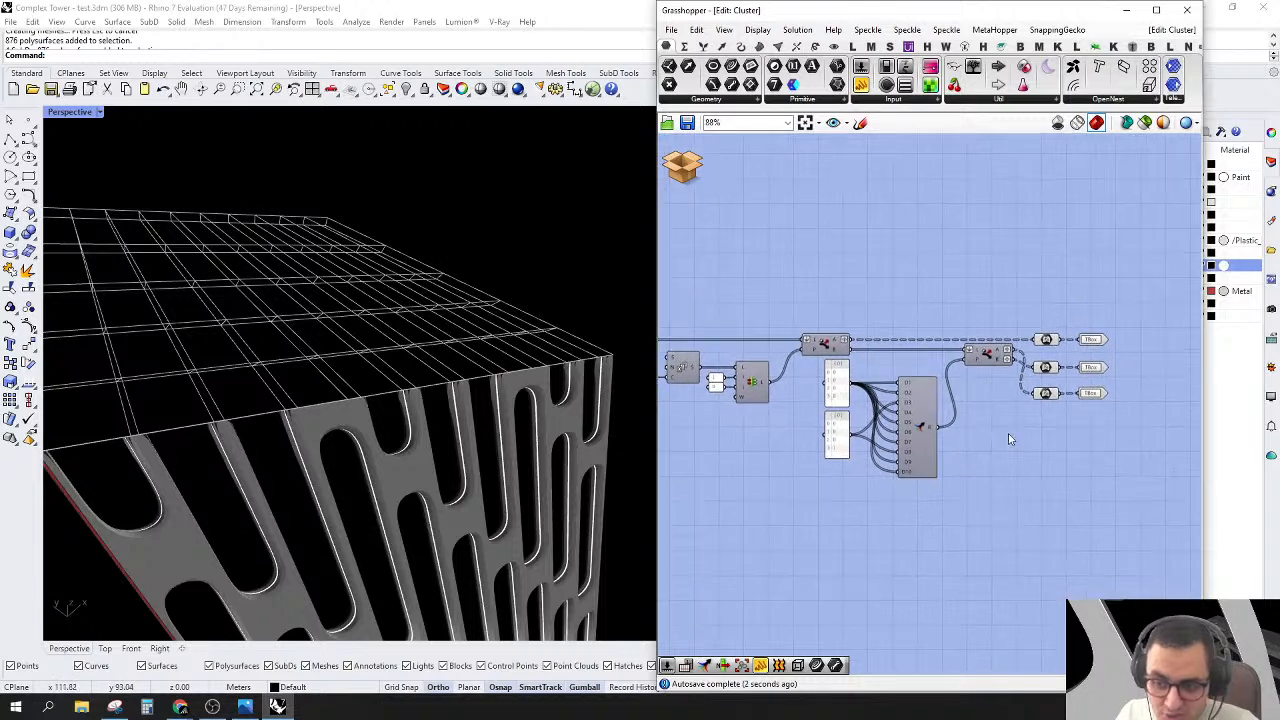
{"action": "left_click", "coordinate": [1068, 330]}
{"action": "left_click", "coordinate": [1068, 370]}
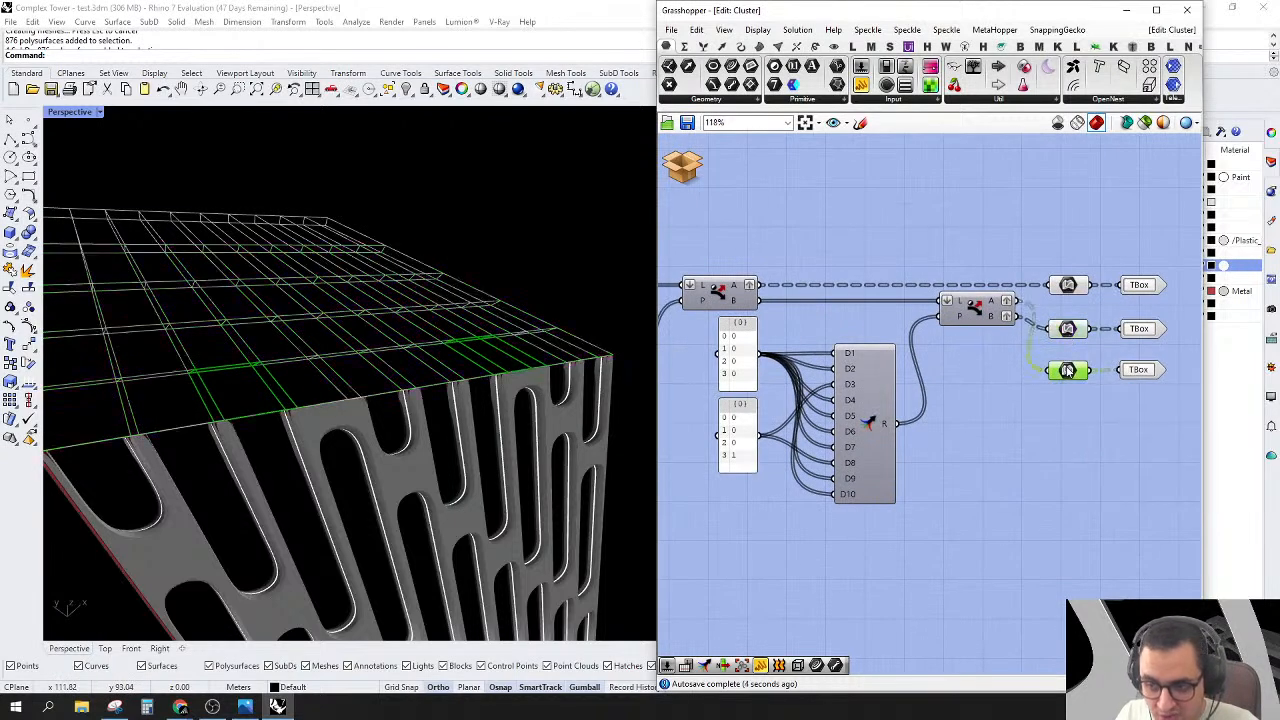
{"action": "right_click_drag", "start_coordinate": [750, 501], "coordinate": [791, 489]}
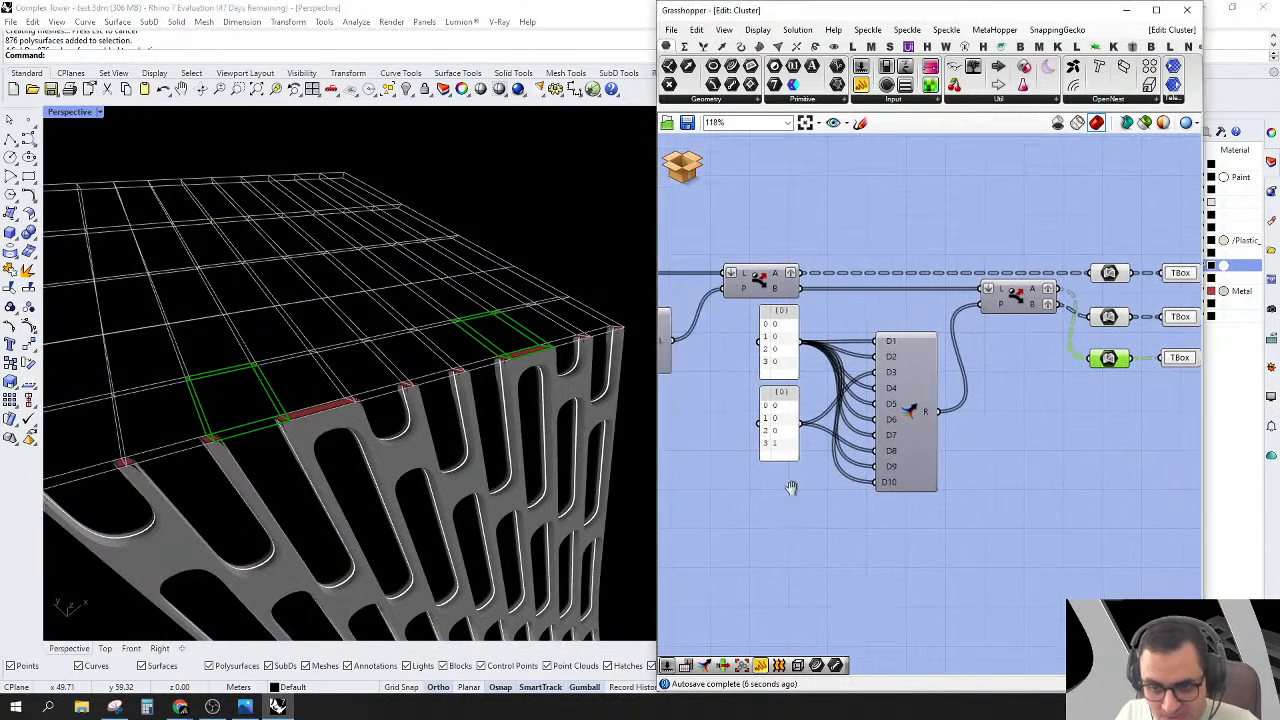
{"action": "right_click_drag", "start_coordinate": [625, 375], "coordinate": [619, 379]}
{"action": "mouse_move", "coordinate": [837, 423]}
{"action": "right_mouse_down"}
{"action": "mouse_move", "coordinate": [819, 408]}
{"action": "mouse_move", "coordinate": [838, 410]}
{"action": "right_mouse_up"}
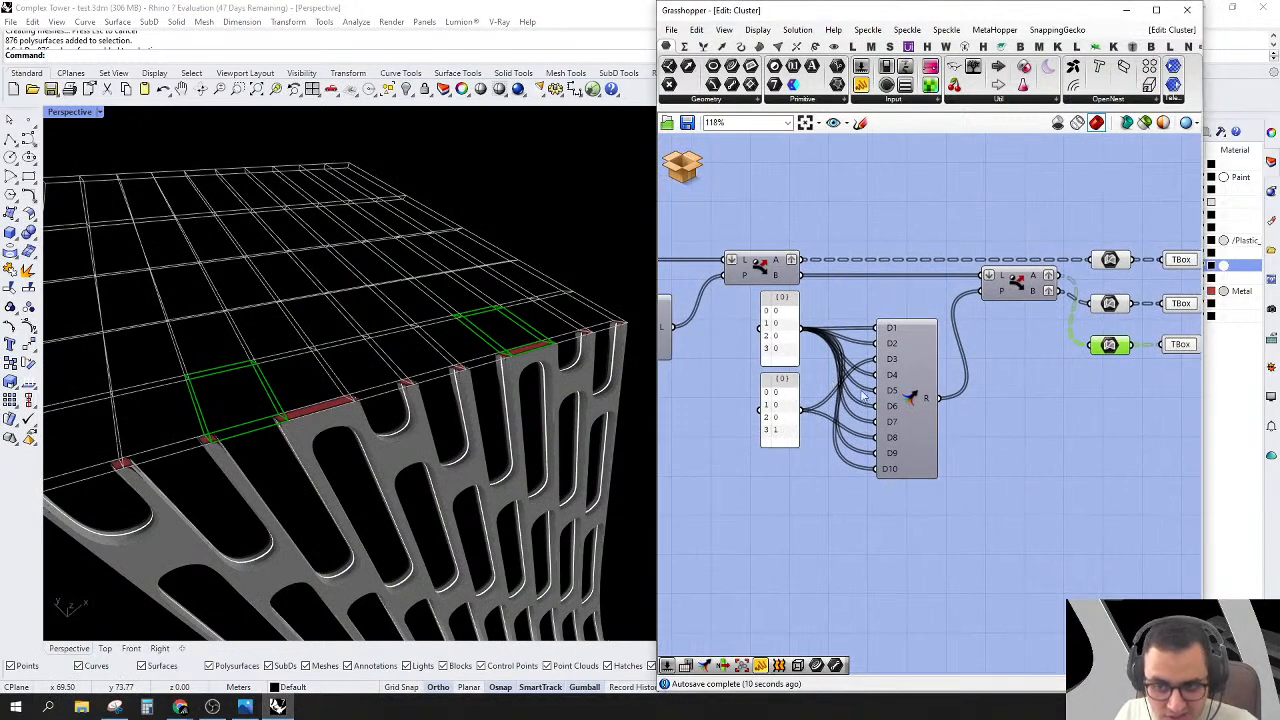
{"action": "mouse_move", "coordinate": [889, 369]}
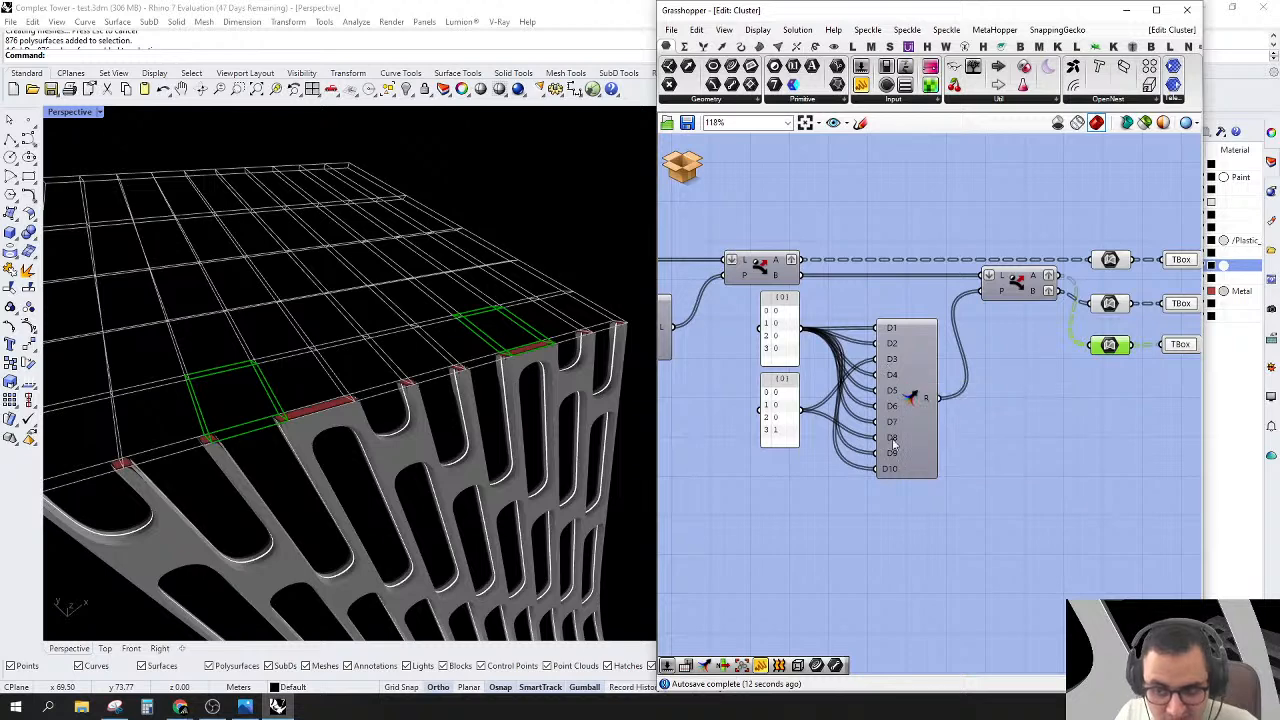
{"action": "mouse_move", "coordinate": [893, 443]}
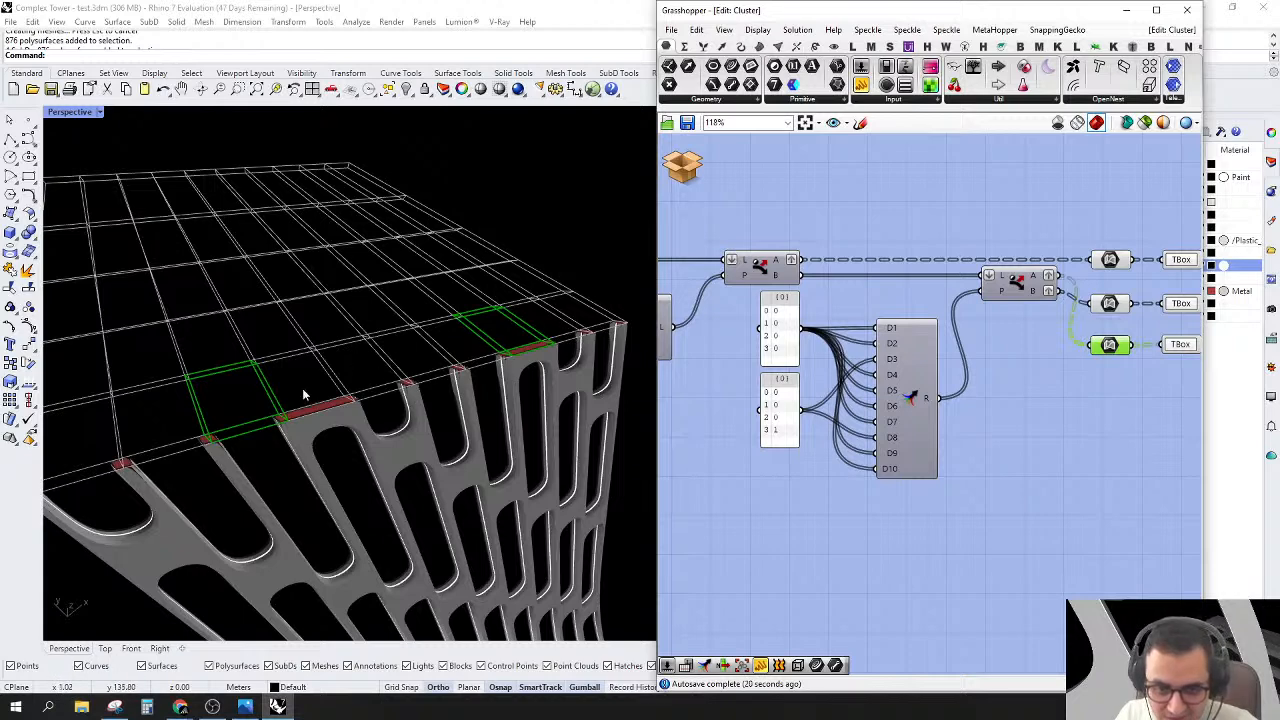
Step: Rewire the pattern lists around input D8 to shift the highlighted roof box onto the wide facade panel, and save the cluster
{"action": "scroll", "coordinate": [796, 428], "scroll_direction": "up", "scroll_amount": 3}
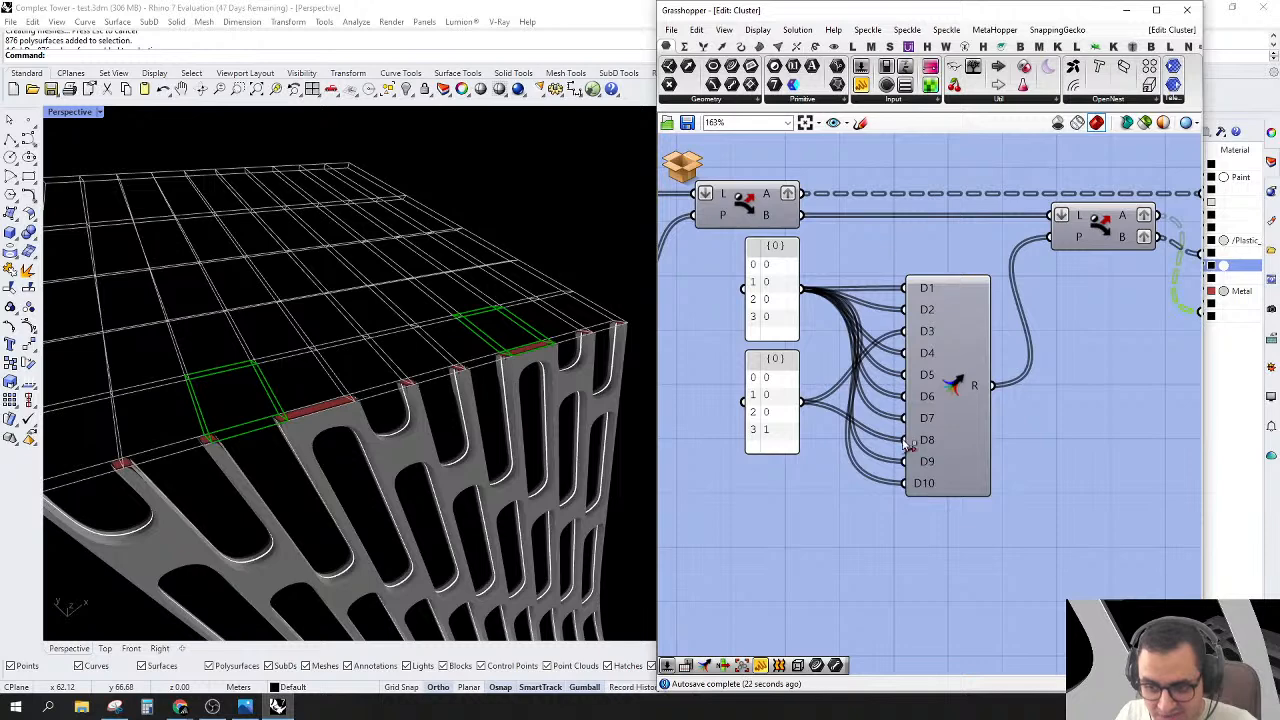
{"action": "left_click_drag", "start_coordinate": [862, 435], "coordinate": [793, 400], "text": "ctrl"}
{"action": "left_click_drag", "start_coordinate": [909, 442], "coordinate": [788, 292]}
{"action": "scroll", "coordinate": [829, 426], "scroll_direction": "down", "scroll_amount": 4}
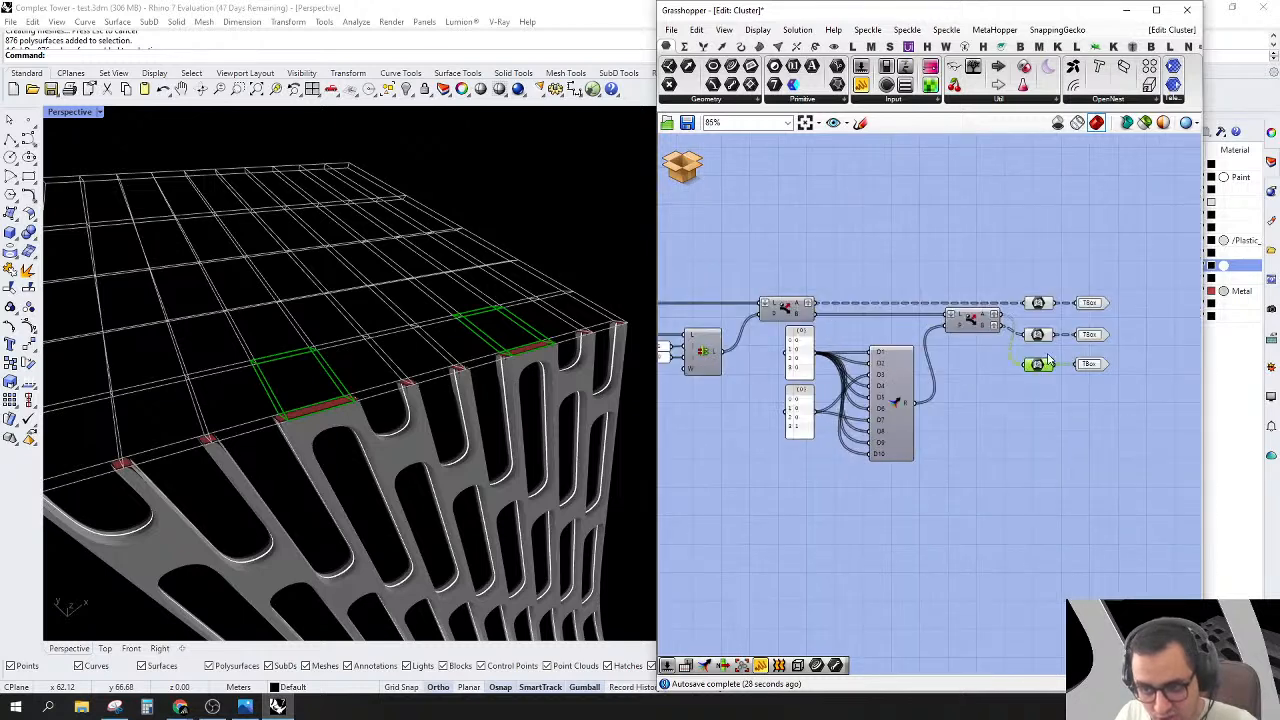
{"action": "scroll", "coordinate": [1048, 360], "scroll_direction": "up", "scroll_amount": 2}
{"action": "right_click_drag", "start_coordinate": [288, 458], "coordinate": [452, 392]}
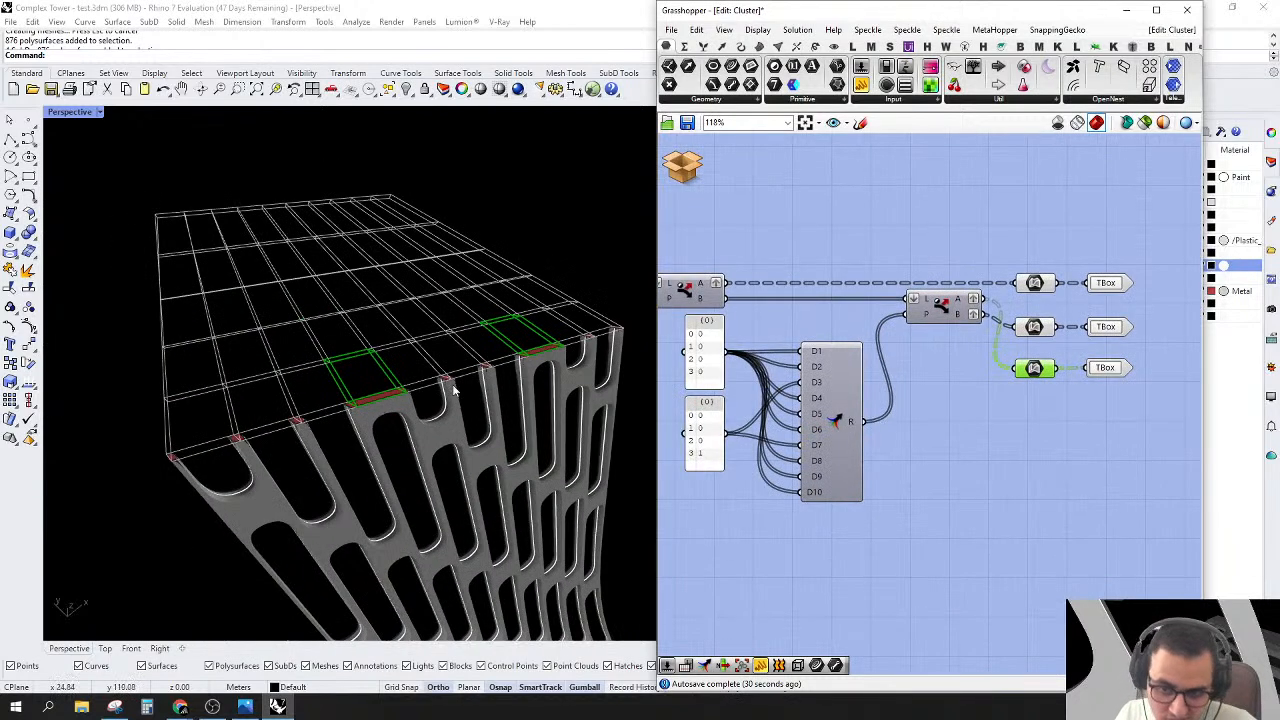
{"action": "left_click", "coordinate": [686, 163]}
{"action": "left_click", "coordinate": [700, 168]}
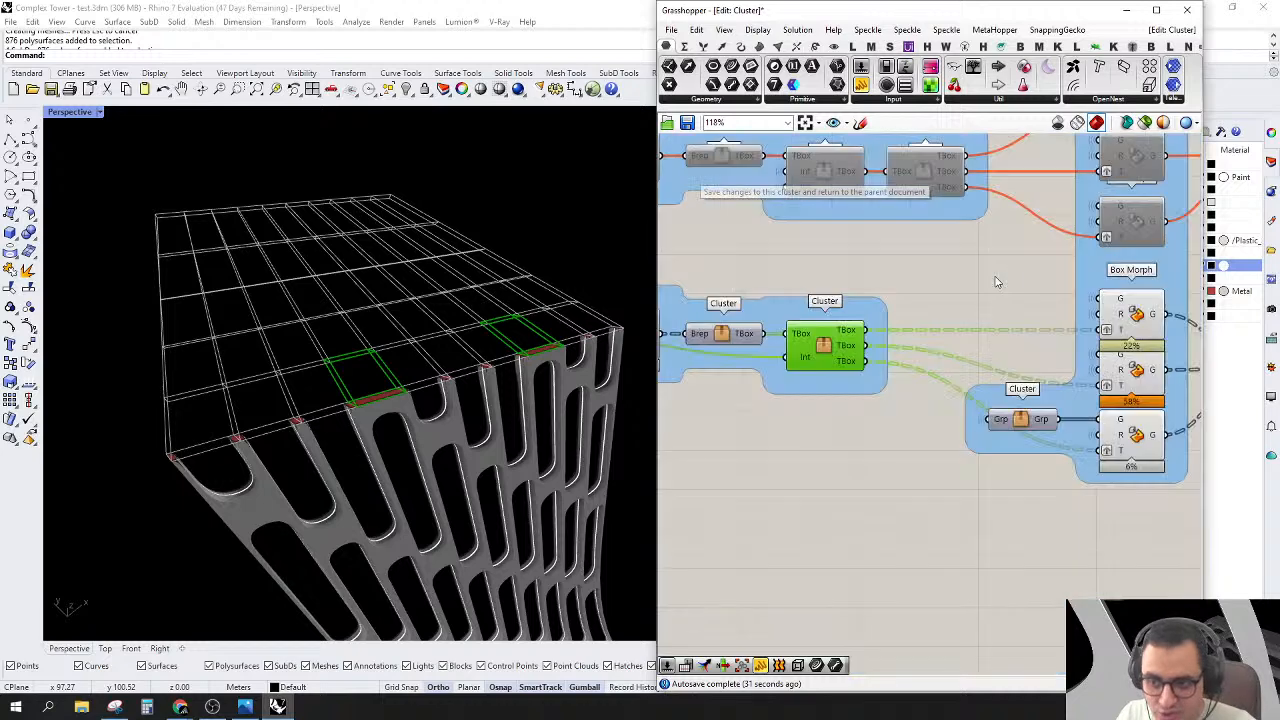
Step: Enable all six Box Morph components and disable the upper branch's three again
{"action": "scroll", "coordinate": [970, 388], "scroll_direction": "down", "scroll_amount": 4}
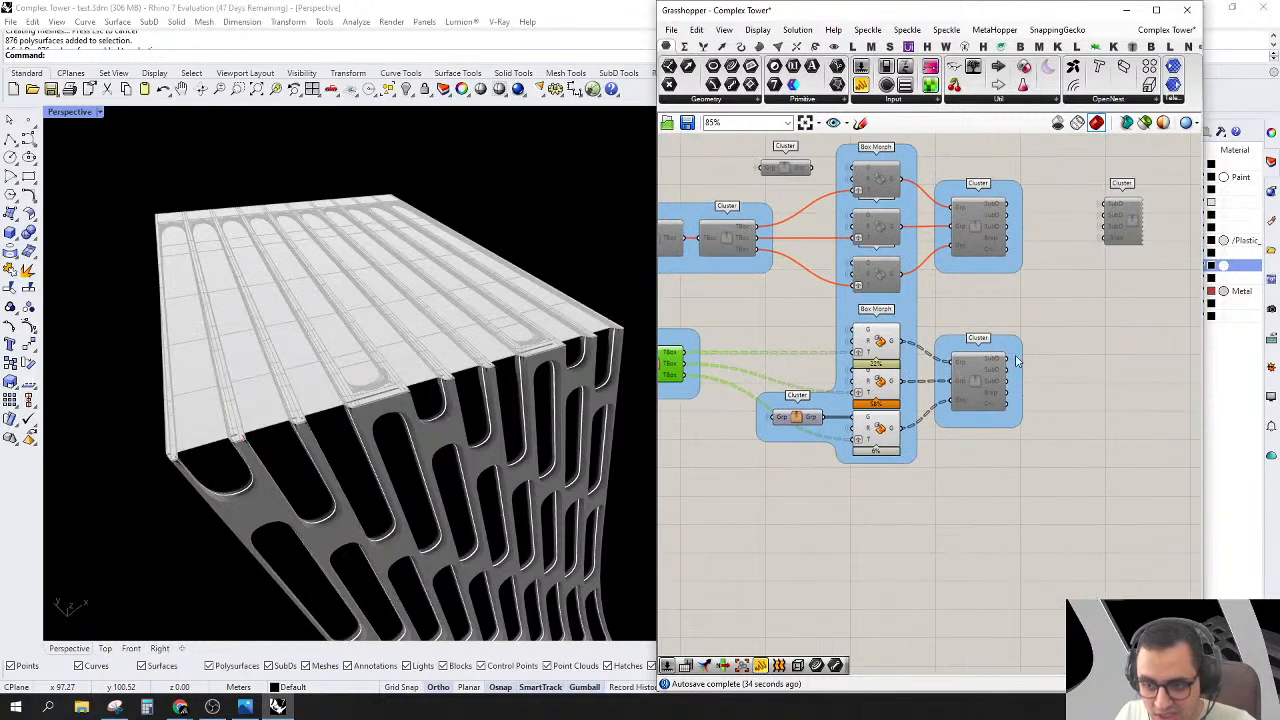
{"action": "right_click_drag", "start_coordinate": [1163, 323], "coordinate": [1158, 308]}
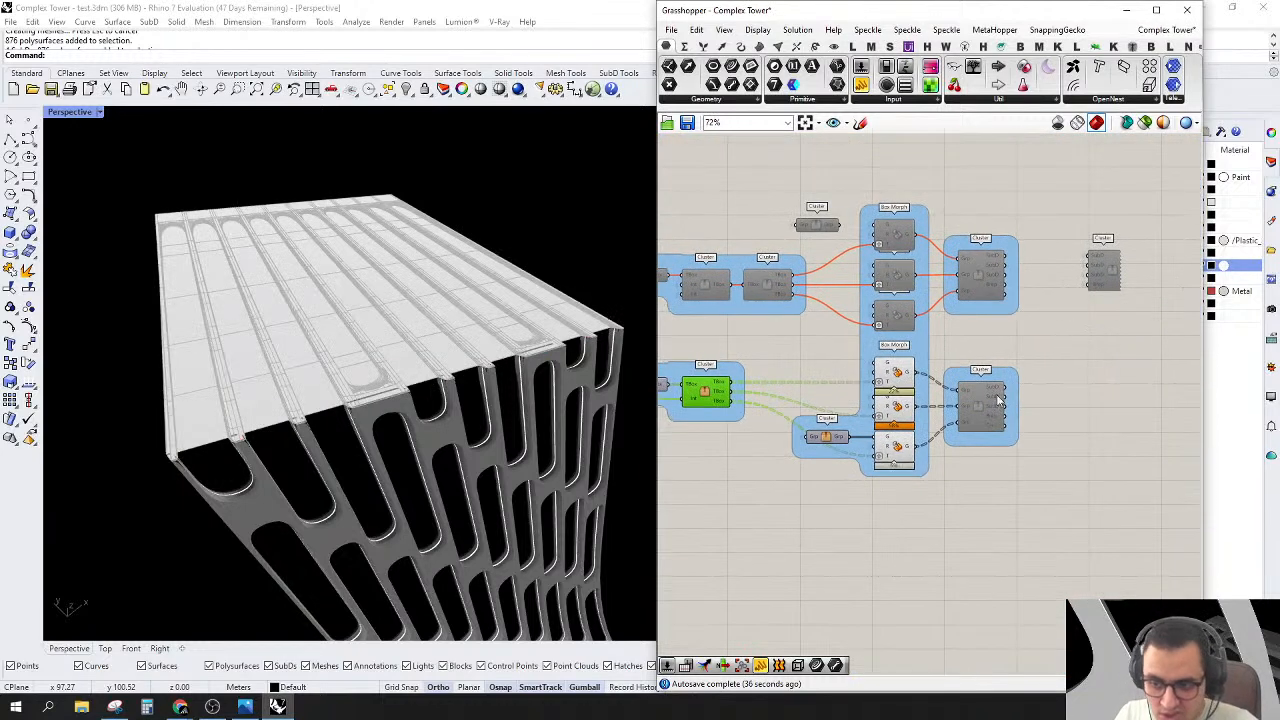
{"action": "left_click_drag", "start_coordinate": [840, 520], "coordinate": [918, 154]}
{"action": "right_click", "coordinate": [961, 184]}
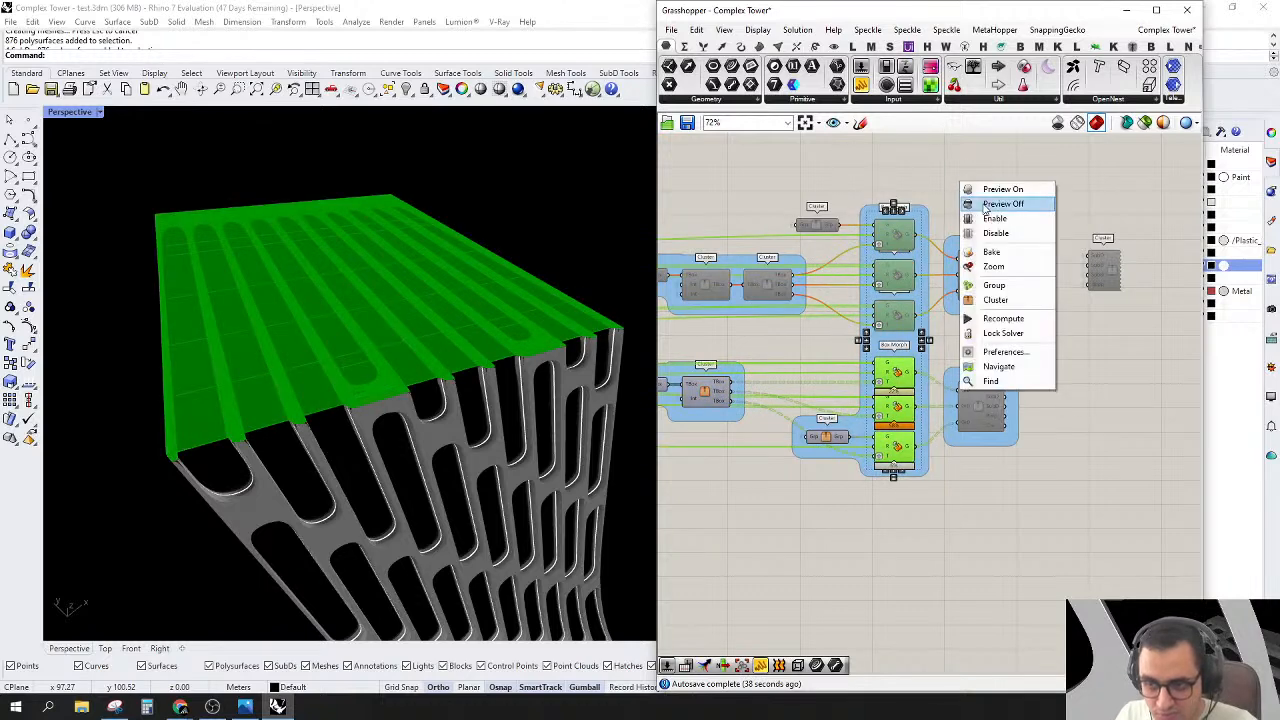
{"action": "left_click", "coordinate": [984, 219]}
{"action": "left_click", "coordinate": [973, 194]}
{"action": "right_click_drag", "start_coordinate": [968, 240], "coordinate": [1010, 250]}
{"action": "right_click", "coordinate": [922, 164]}
{"action": "left_click_drag", "start_coordinate": [882, 160], "coordinate": [1035, 553]}
{"action": "right_click", "coordinate": [977, 199]}
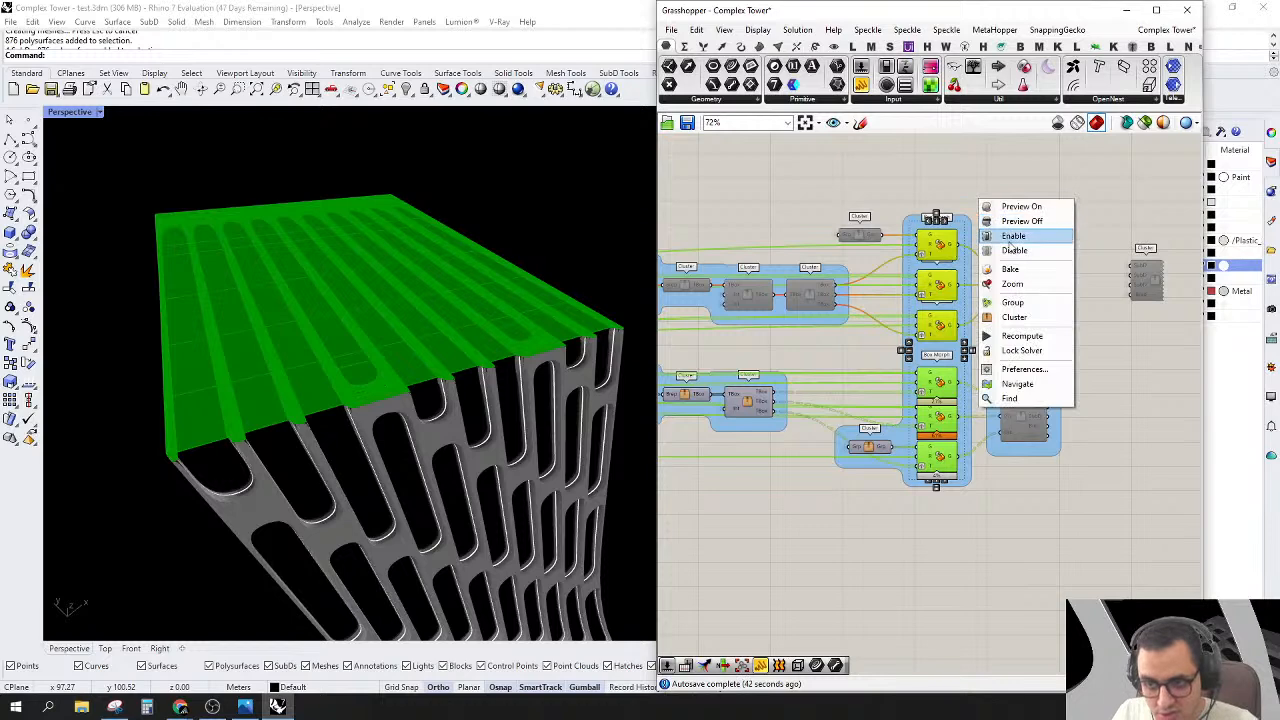
{"action": "left_click", "coordinate": [1013, 221]}
{"action": "left_click_drag", "start_coordinate": [894, 166], "coordinate": [990, 341]}
{"action": "right_click", "coordinate": [979, 210]}
{"action": "left_click", "coordinate": [1050, 264]}
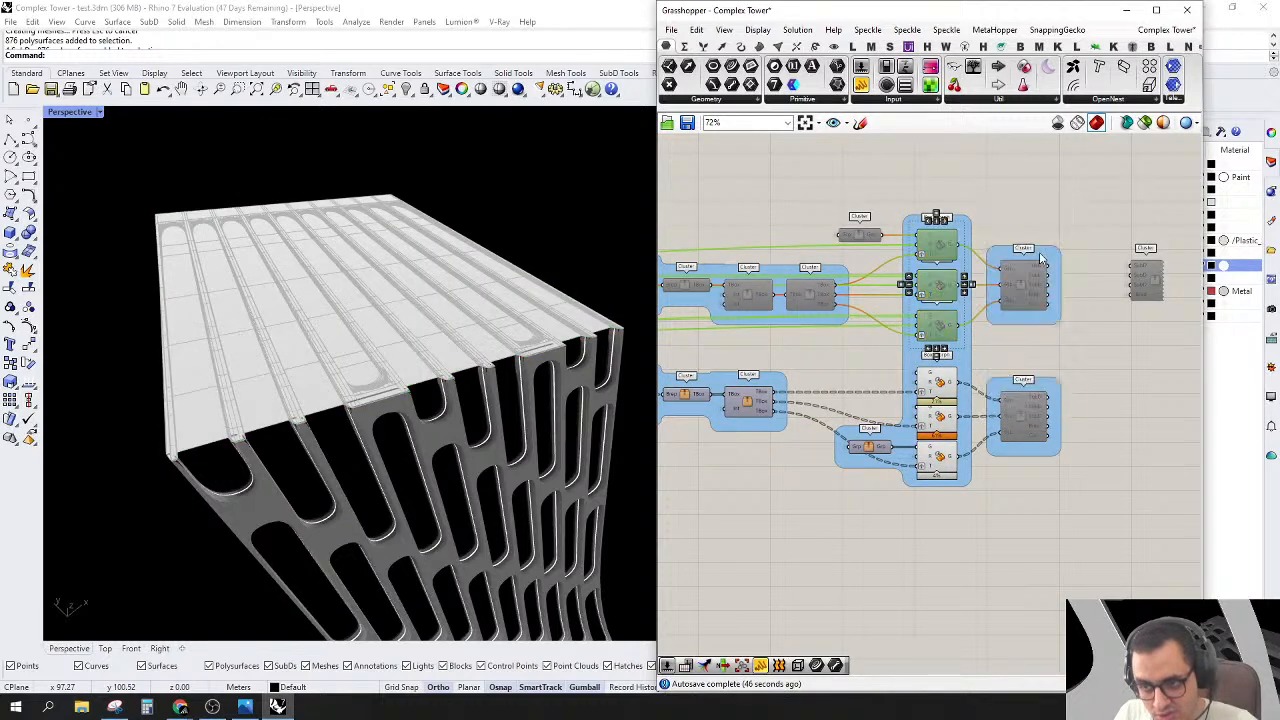
Step: Enable the lower branch's output cluster that gathers the three Box Morph results
{"action": "right_click", "coordinate": [1030, 412]}
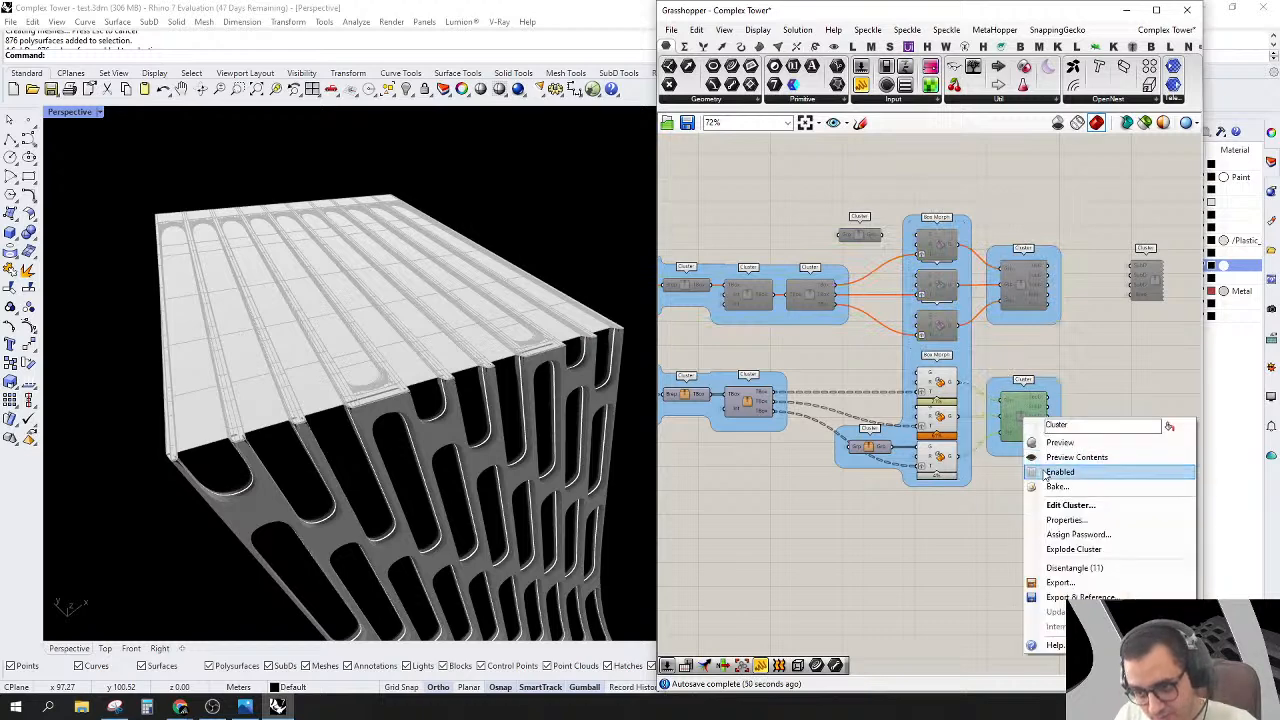
{"action": "left_click", "coordinate": [1060, 471]}
{"action": "right_click_drag", "start_coordinate": [1070, 470], "coordinate": [981, 452]}
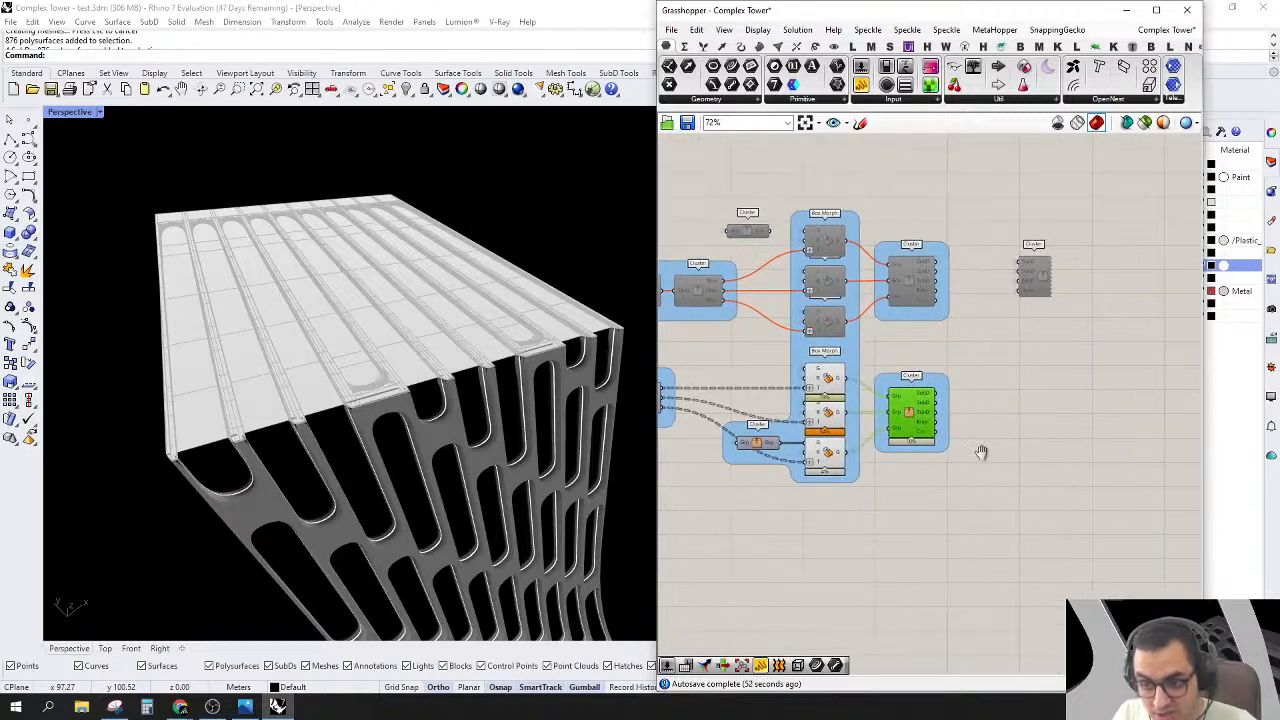
Step: Connect a copy of the display cluster to the lower output cluster's three SubD outputs and Brep output, and enable it
{"action": "left_click", "coordinate": [1041, 283]}
{"action": "left_click_drag", "start_coordinate": [1041, 283], "coordinate": [1031, 399], "text": "alt"}
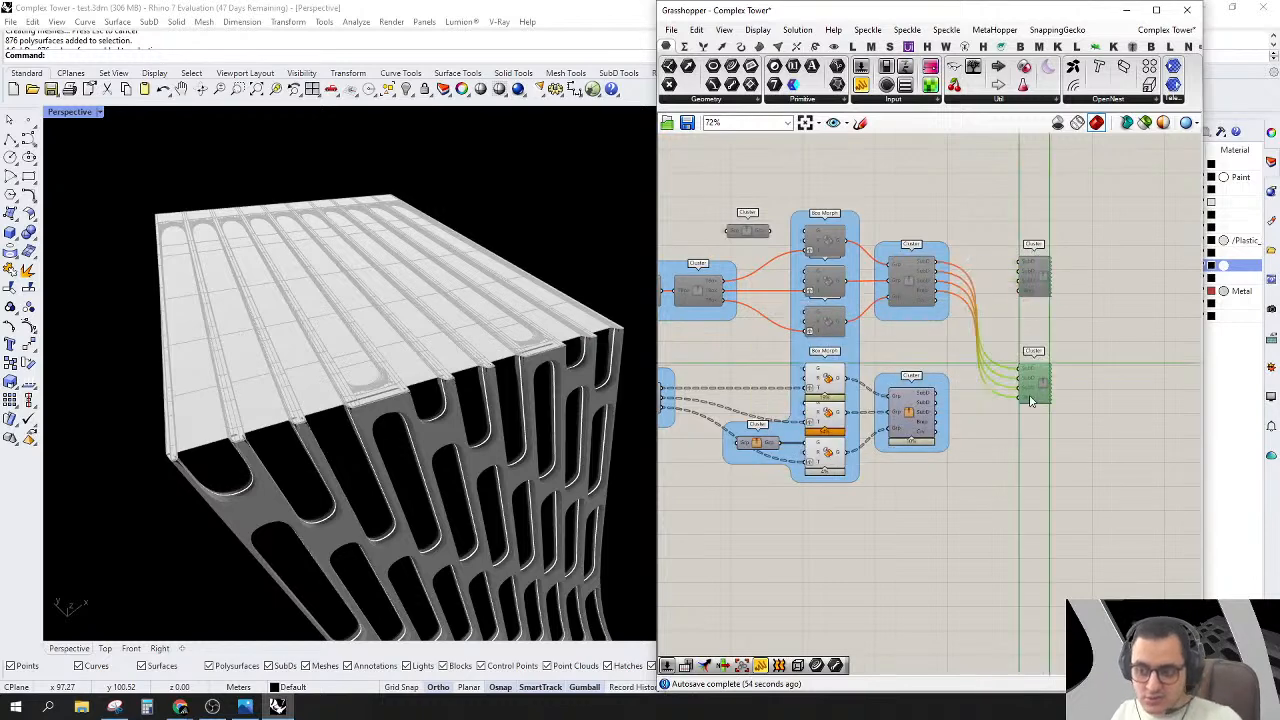
{"action": "scroll", "coordinate": [985, 390], "scroll_direction": "up", "scroll_amount": 4}
{"action": "left_click_drag", "start_coordinate": [940, 355], "coordinate": [1045, 365]}
{"action": "left_click_drag", "start_coordinate": [905, 368], "coordinate": [1012, 368]}
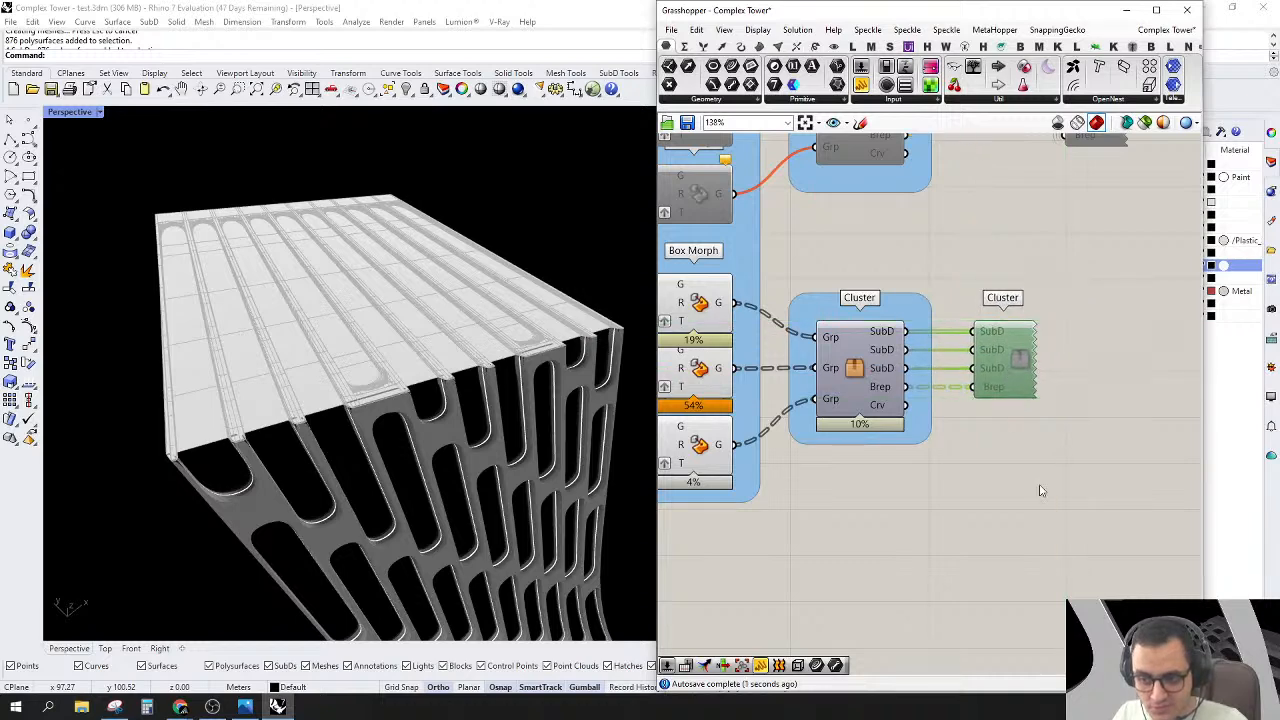
{"action": "scroll", "coordinate": [995, 410], "scroll_direction": "down", "scroll_amount": 3}
{"action": "scroll", "coordinate": [1035, 370], "scroll_direction": "up", "scroll_amount": 3}
{"action": "right_click", "coordinate": [1030, 362]}
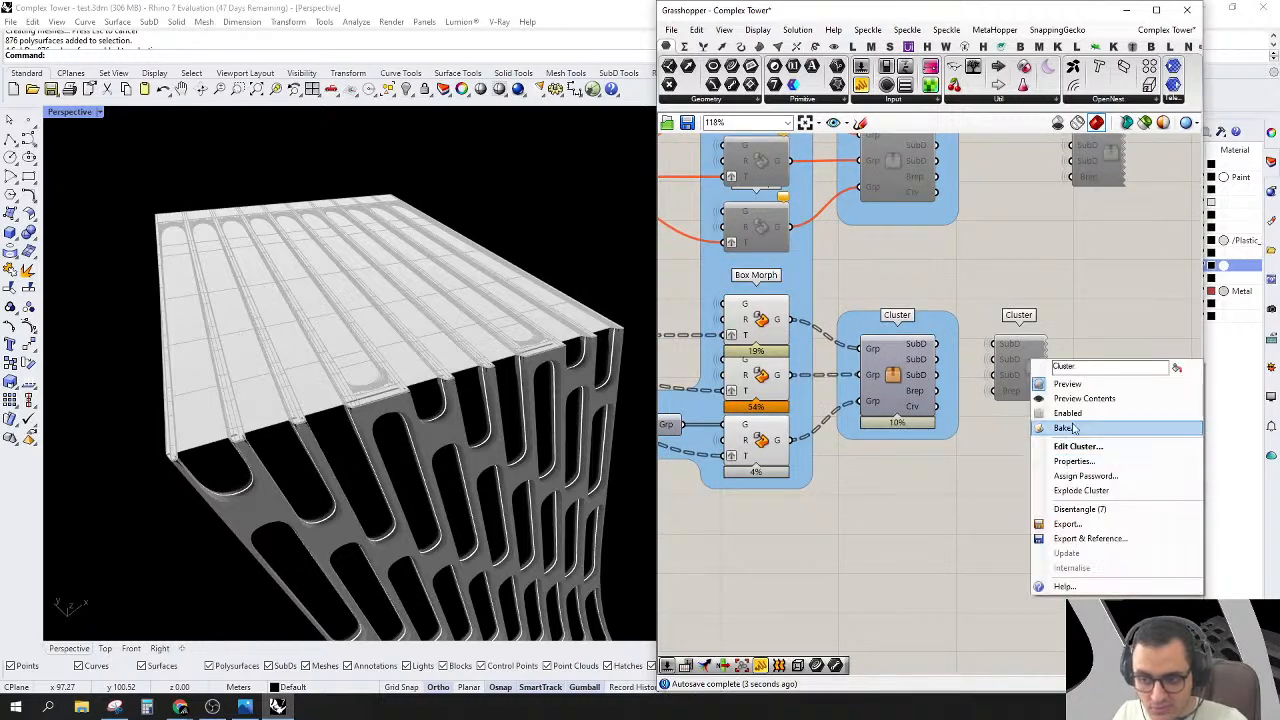
{"action": "left_click", "coordinate": [1067, 413]}
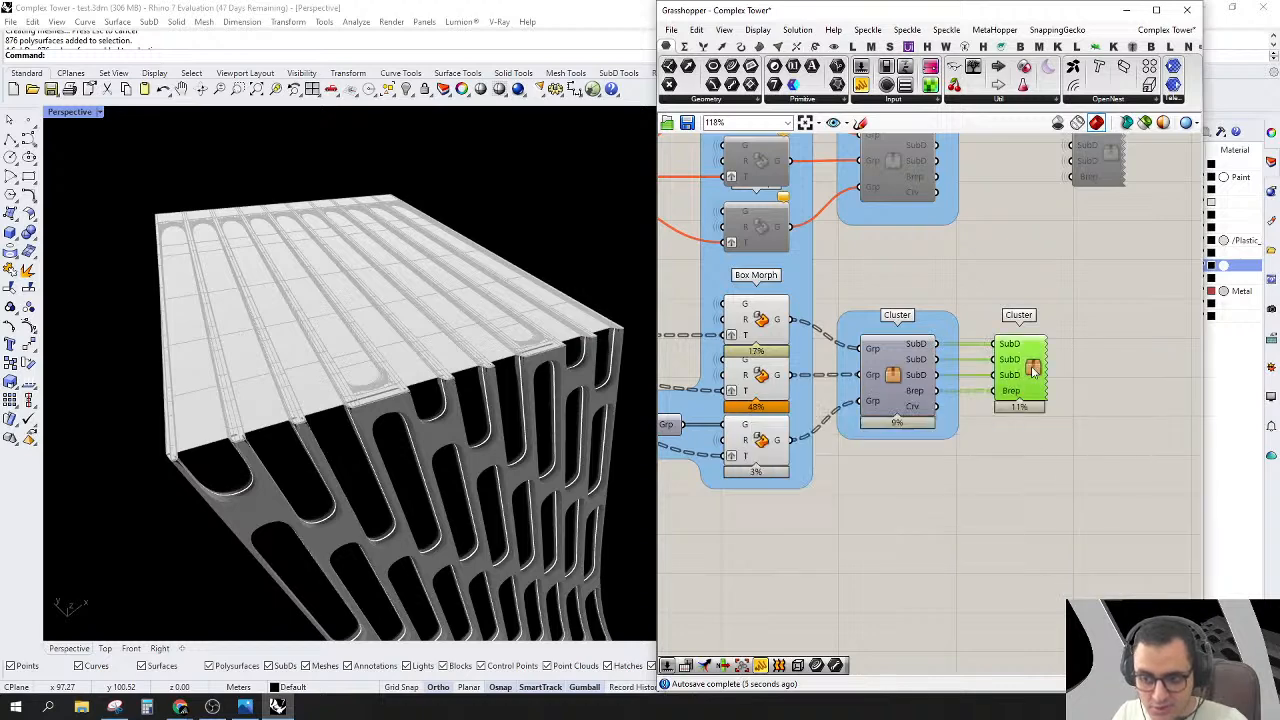
Step: Open the copied display cluster to inspect the corner joints between roof and facade modules, and close it without saving changes
{"action": "double_click", "coordinate": [1033, 370]}
{"action": "right_click_drag", "start_coordinate": [470, 440], "coordinate": [583, 395]}
{"action": "scroll", "coordinate": [532, 430], "scroll_direction": "up", "scroll_amount": 7}
{"action": "right_click_drag", "start_coordinate": [494, 466], "coordinate": [530, 436]}
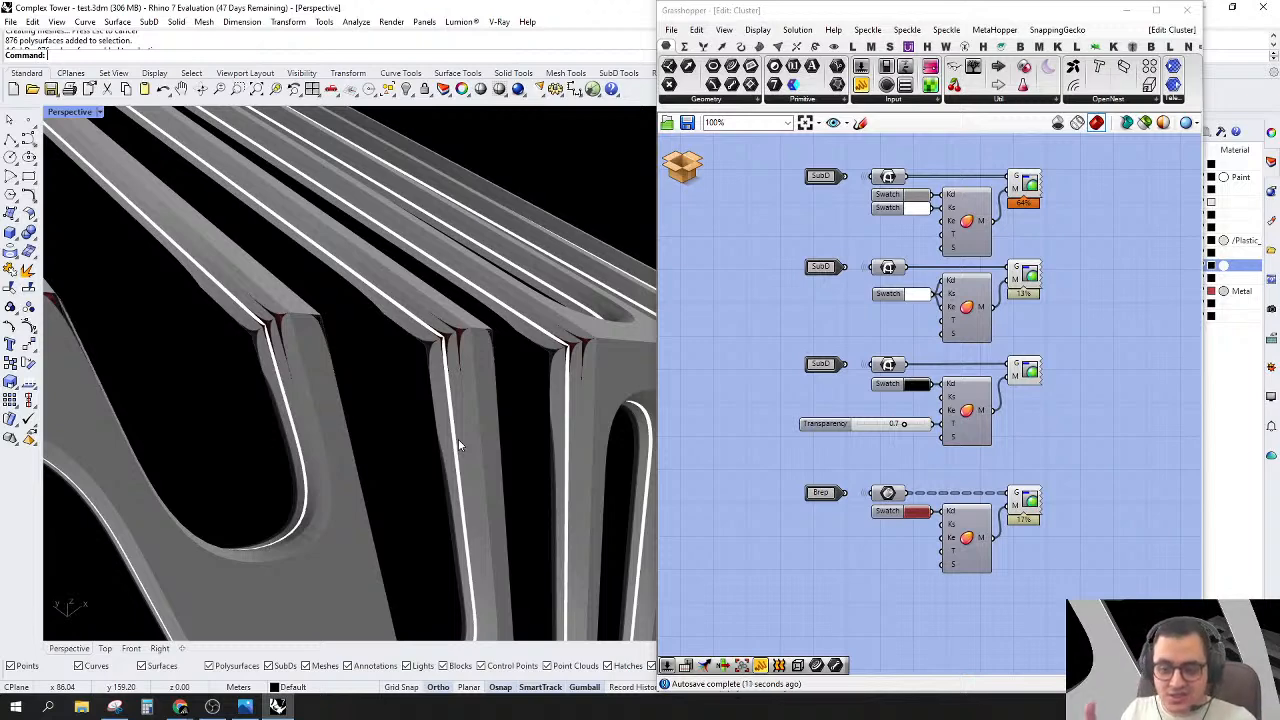
{"action": "scroll", "coordinate": [450, 400], "scroll_direction": "up", "scroll_amount": 5}
{"action": "mouse_move", "coordinate": [524, 346]}
{"action": "right_mouse_down"}
{"action": "mouse_move", "coordinate": [497, 336]}
{"action": "mouse_move", "coordinate": [510, 338]}
{"action": "right_mouse_up"}
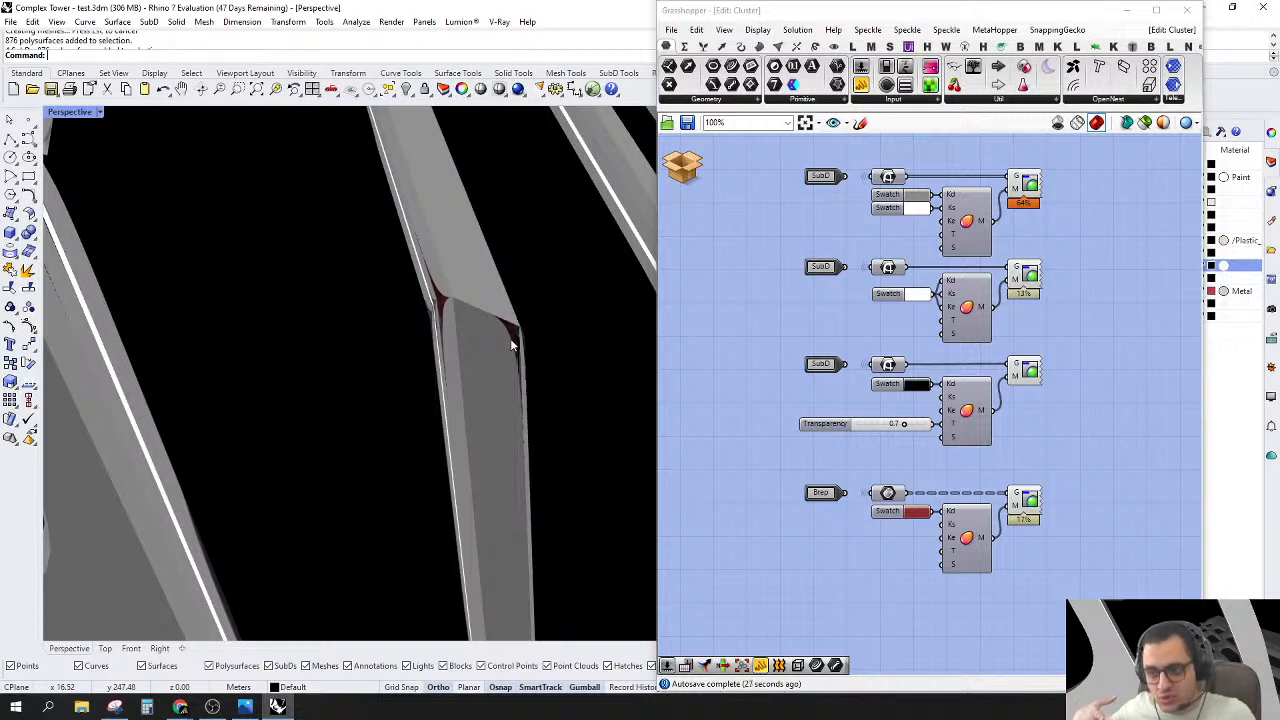
{"action": "right_click_drag", "start_coordinate": [511, 345], "coordinate": [413, 374]}
{"action": "left_click_drag", "start_coordinate": [413, 374], "coordinate": [527, 307]}
{"action": "key", "text": "ctrl+z"}
{"action": "right_click_drag", "start_coordinate": [453, 285], "coordinate": [390, 385]}
{"action": "left_click", "coordinate": [683, 165]}
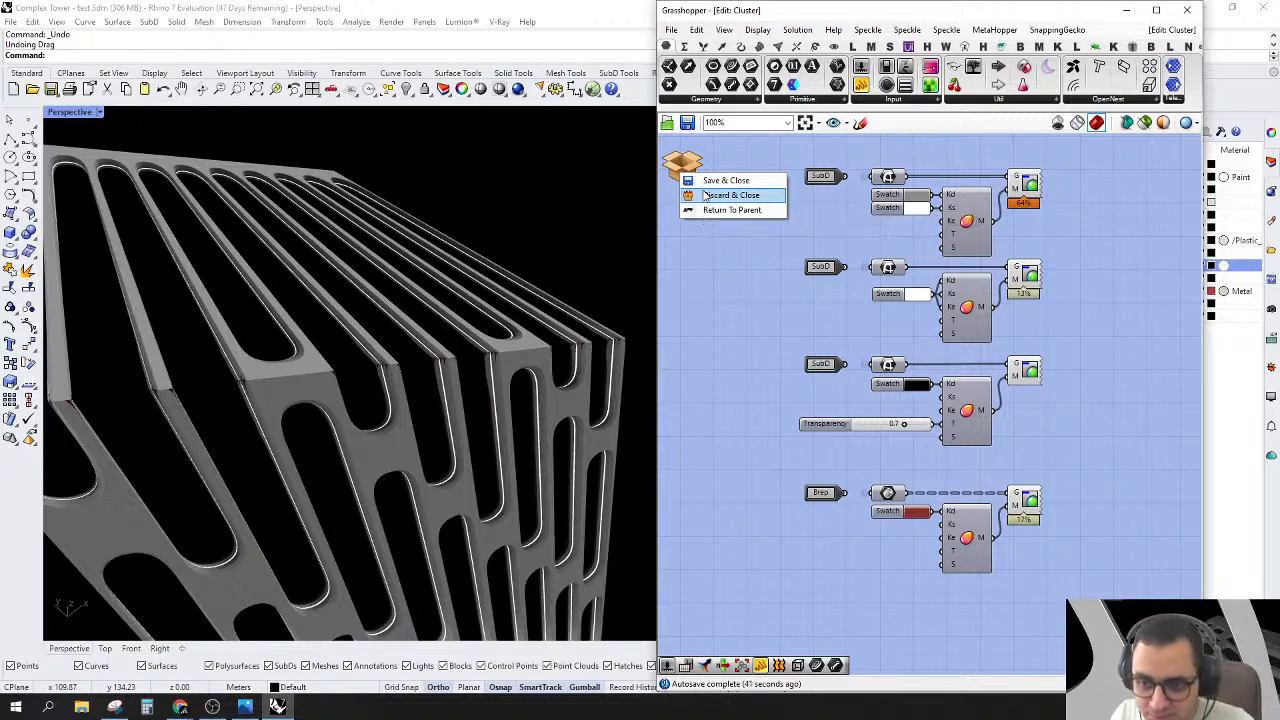
{"action": "left_click", "coordinate": [706, 195]}
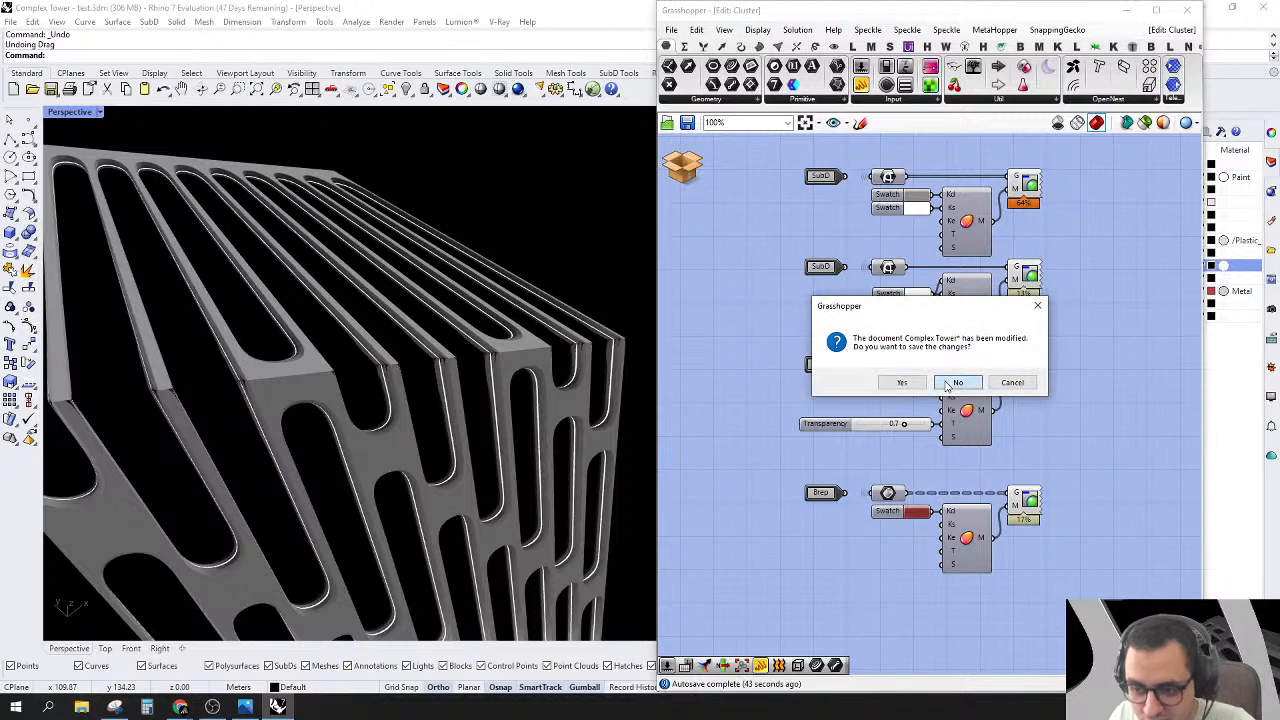
{"action": "left_click", "coordinate": [948, 383]}
Step: Disable all components of the lower working branch, including its Box Morphs and display cluster
{"action": "scroll", "coordinate": [1036, 378], "scroll_direction": "down", "scroll_amount": 4}
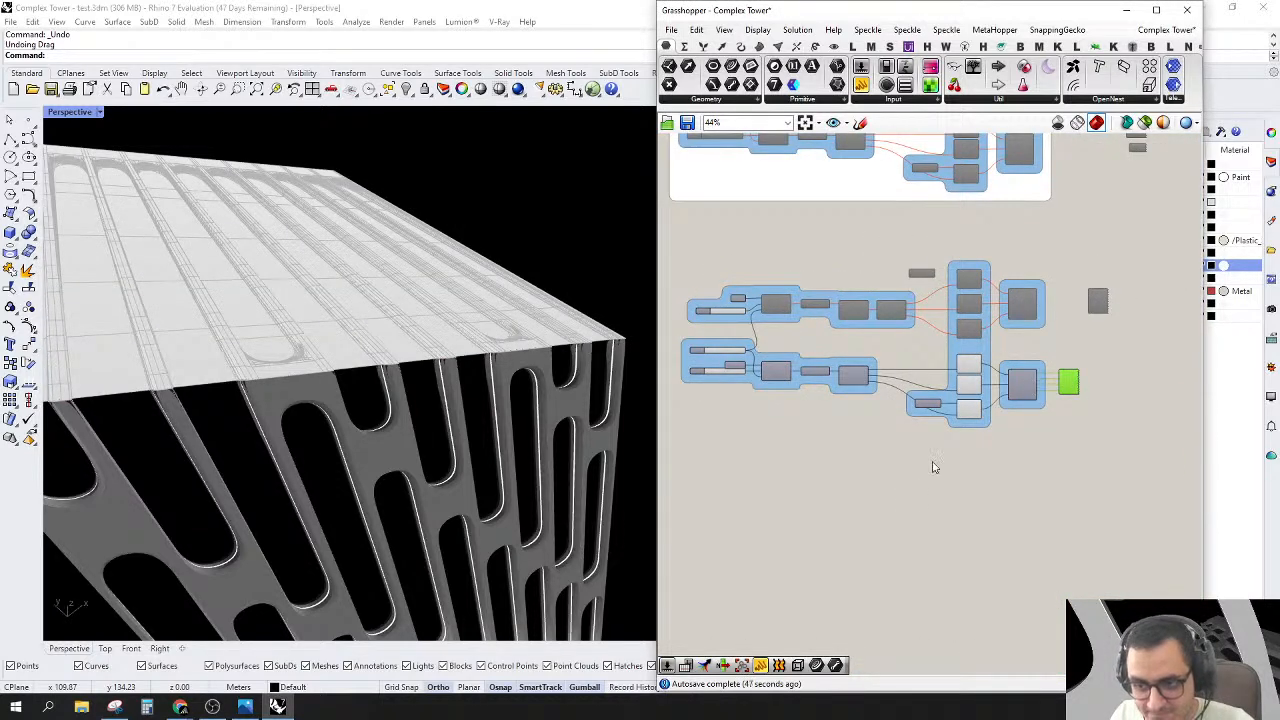
{"action": "left_click", "coordinate": [776, 474]}
{"action": "scroll", "coordinate": [849, 434], "scroll_direction": "down", "scroll_amount": 2}
{"action": "left_click_drag", "start_coordinate": [737, 428], "coordinate": [1076, 258]}
{"action": "right_click", "coordinate": [1068, 252]}
{"action": "left_click", "coordinate": [1109, 302]}
{"action": "left_click", "coordinate": [1019, 329]}
{"action": "right_click_drag", "start_coordinate": [1017, 329], "coordinate": [1043, 332]}
Step: Duplicate the lower branch's three consecutive clusters, from SubD input to three-output TBox, and place the copies below the originals
{"action": "scroll", "coordinate": [853, 404], "scroll_direction": "up", "scroll_amount": 3}
{"action": "left_click_drag", "start_coordinate": [723, 393], "coordinate": [1024, 300]}
{"action": "scroll", "coordinate": [1021, 316], "scroll_direction": "up", "scroll_amount": 3}
{"action": "right_click_drag", "start_coordinate": [903, 432], "coordinate": [952, 390]}
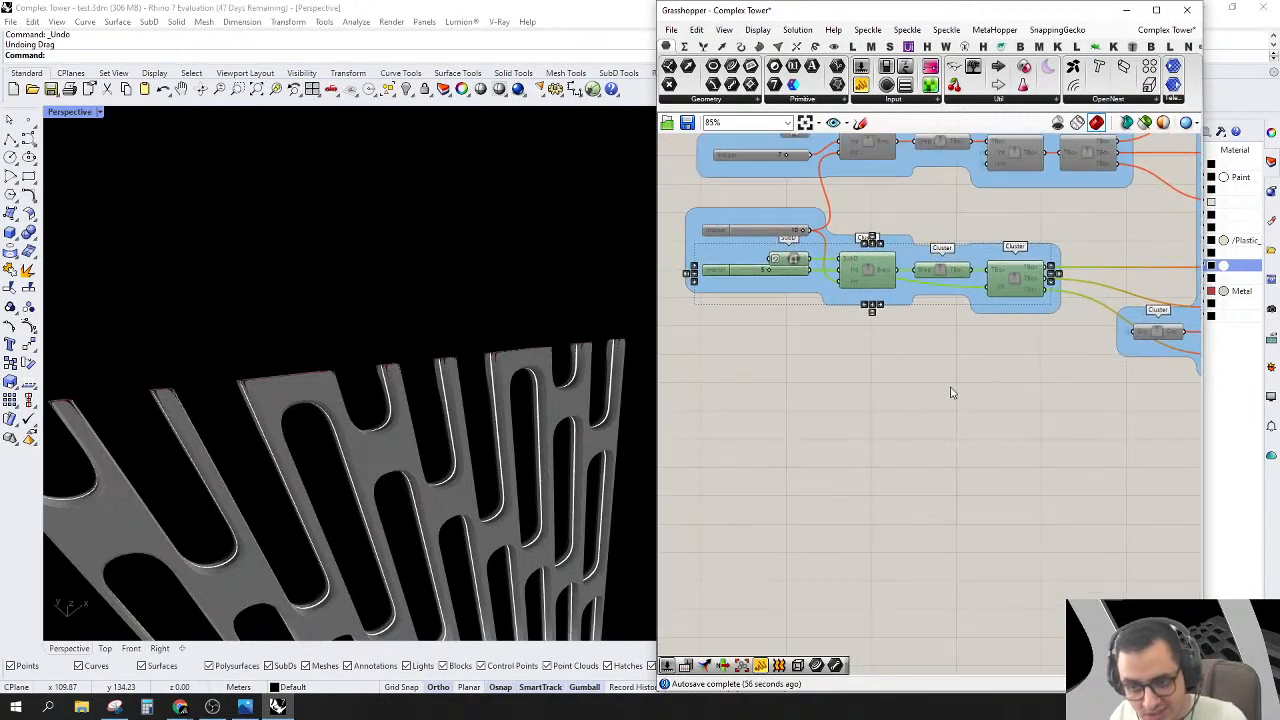
{"action": "left_click", "coordinate": [870, 288]}
{"action": "left_click", "coordinate": [962, 272], "text": "shift"}
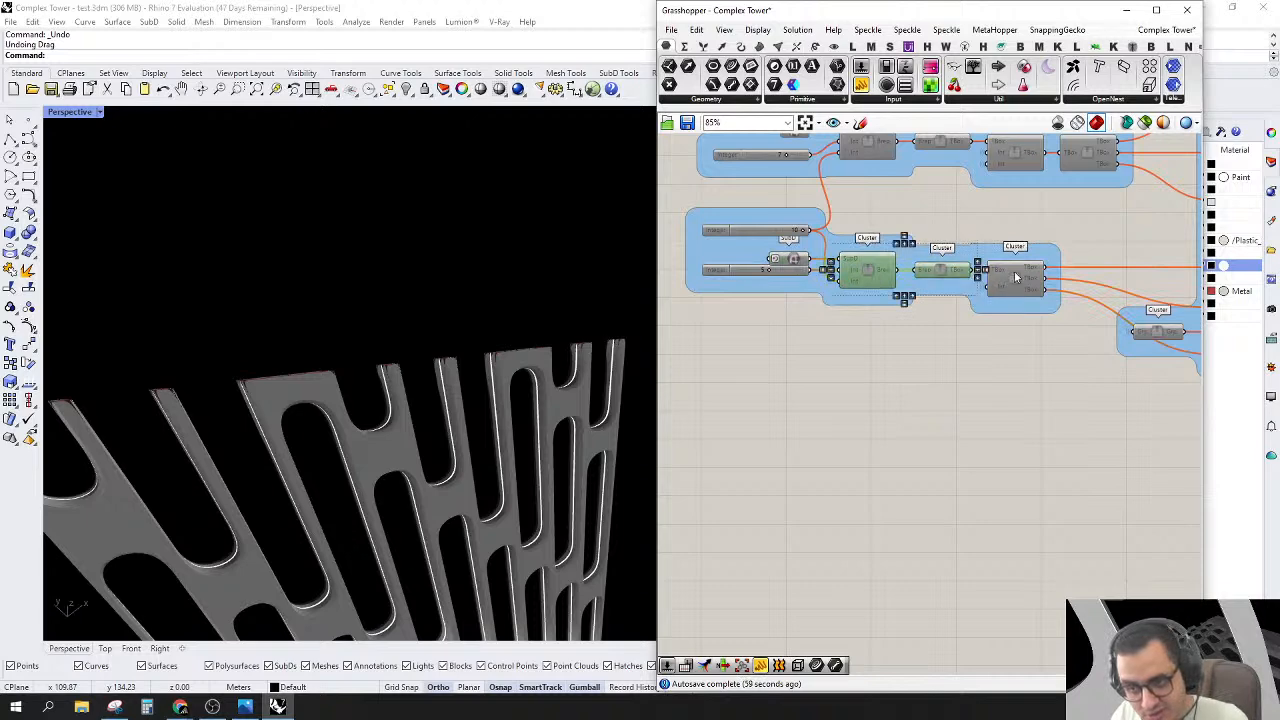
{"action": "left_click", "coordinate": [1016, 278], "text": "shift"}
{"action": "right_click_drag", "start_coordinate": [996, 369], "coordinate": [970, 364]}
{"action": "key", "text": "ctrl+c"}
{"action": "key", "text": "ctrl+v"}
{"action": "left_click_drag", "start_coordinate": [992, 277], "coordinate": [986, 342]}
Step: Duplicate the lower branch's SubD parameter and place it as the SubD input of the copied cluster row
{"action": "left_click", "coordinate": [764, 521]}
{"action": "right_click_drag", "start_coordinate": [764, 521], "coordinate": [840, 546]}
{"action": "scroll", "coordinate": [840, 286], "scroll_direction": "up", "scroll_amount": 2}
{"action": "left_click", "coordinate": [841, 280]}
{"action": "key", "text": "ctrl+c"}
{"action": "key", "text": "ctrl+v"}
{"action": "left_click_drag", "start_coordinate": [841, 280], "coordinate": [847, 378]}
{"action": "scroll", "coordinate": [847, 378], "scroll_direction": "down", "scroll_amount": 3}
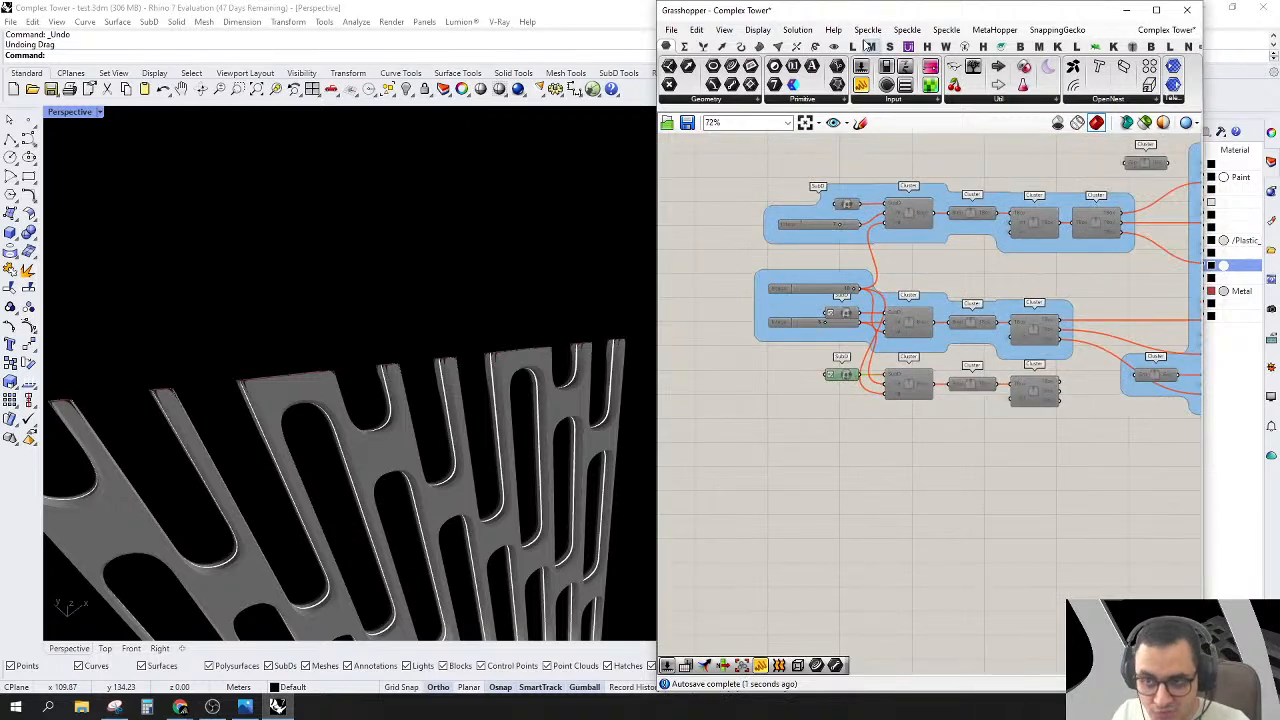
Step: Examine the folded facade strip's two open top edges and their end modules from several directions in the Rhino viewport
{"action": "double_click", "coordinate": [870, 12]}
{"action": "scroll", "coordinate": [659, 165], "scroll_direction": "down", "scroll_amount": 6}
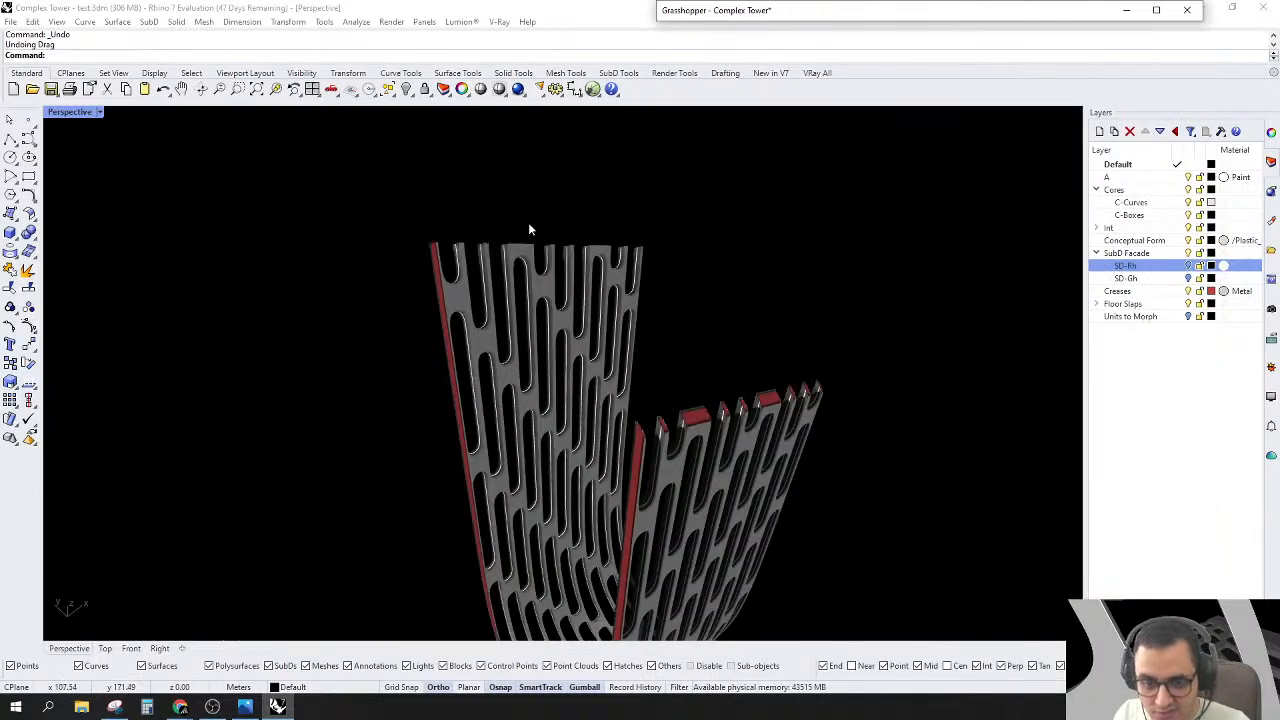
{"action": "right_click_drag", "start_coordinate": [528, 224], "coordinate": [665, 168]}
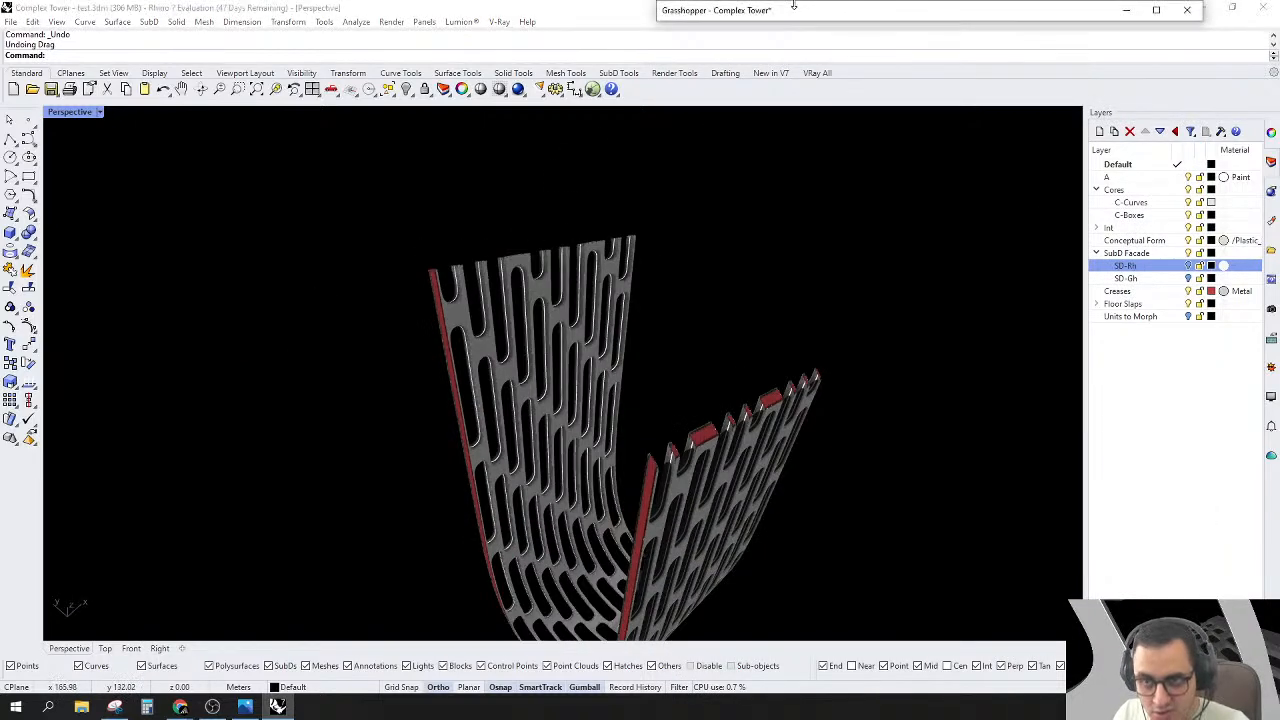
{"action": "double_click", "coordinate": [785, 14]}
{"action": "scroll", "coordinate": [409, 246], "scroll_direction": "down", "scroll_amount": 4}
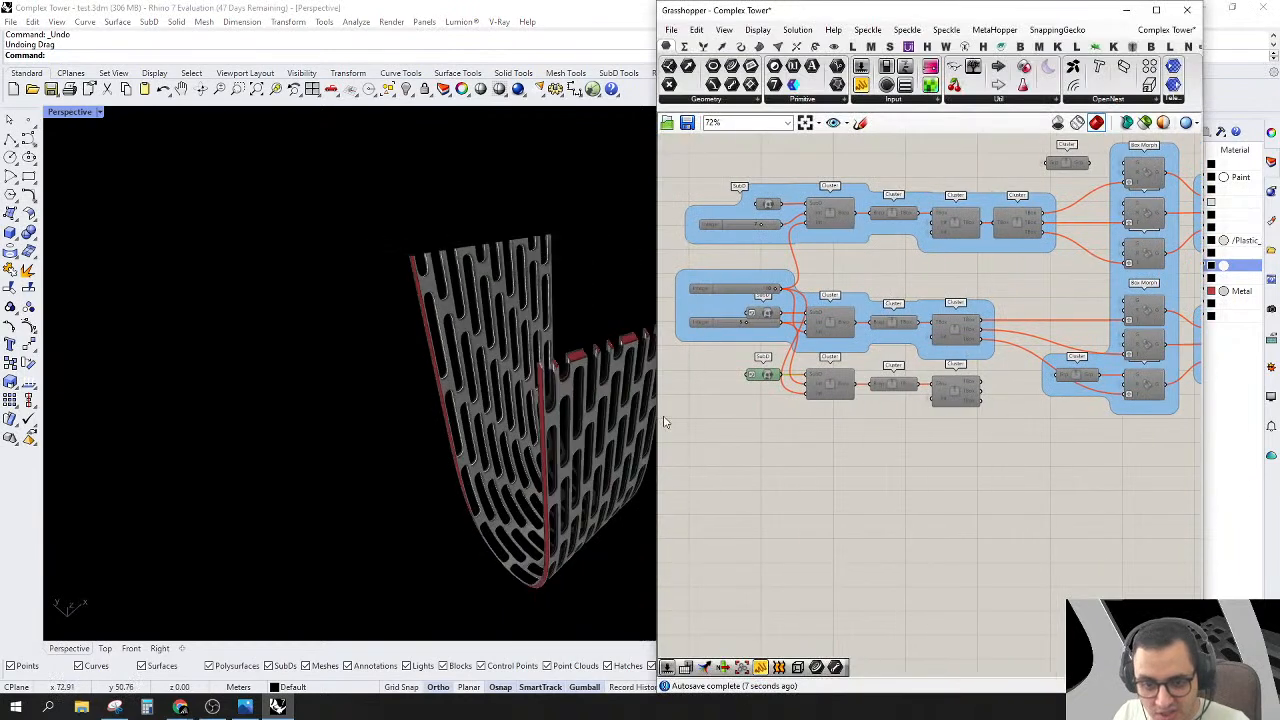
{"action": "scroll", "coordinate": [667, 420], "scroll_direction": "up", "scroll_amount": 1}
{"action": "scroll", "coordinate": [588, 353], "scroll_direction": "up", "scroll_amount": 2}
{"action": "scroll", "coordinate": [443, 376], "scroll_direction": "down", "scroll_amount": 3}
{"action": "scroll", "coordinate": [560, 345], "scroll_direction": "up", "scroll_amount": 6}
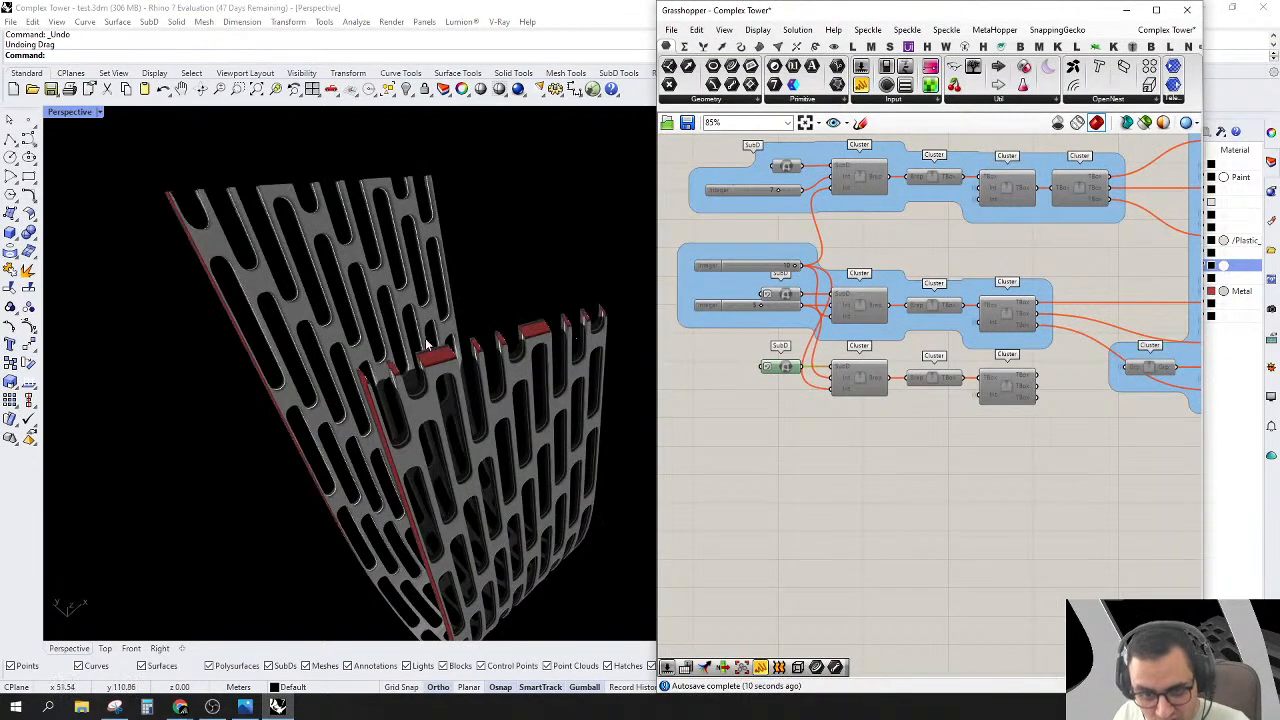
{"action": "scroll", "coordinate": [995, 390], "scroll_direction": "up", "scroll_amount": 3}
Step: Disentangle the copied three-output TBox cluster from its other instance
{"action": "right_click", "coordinate": [1015, 397]}
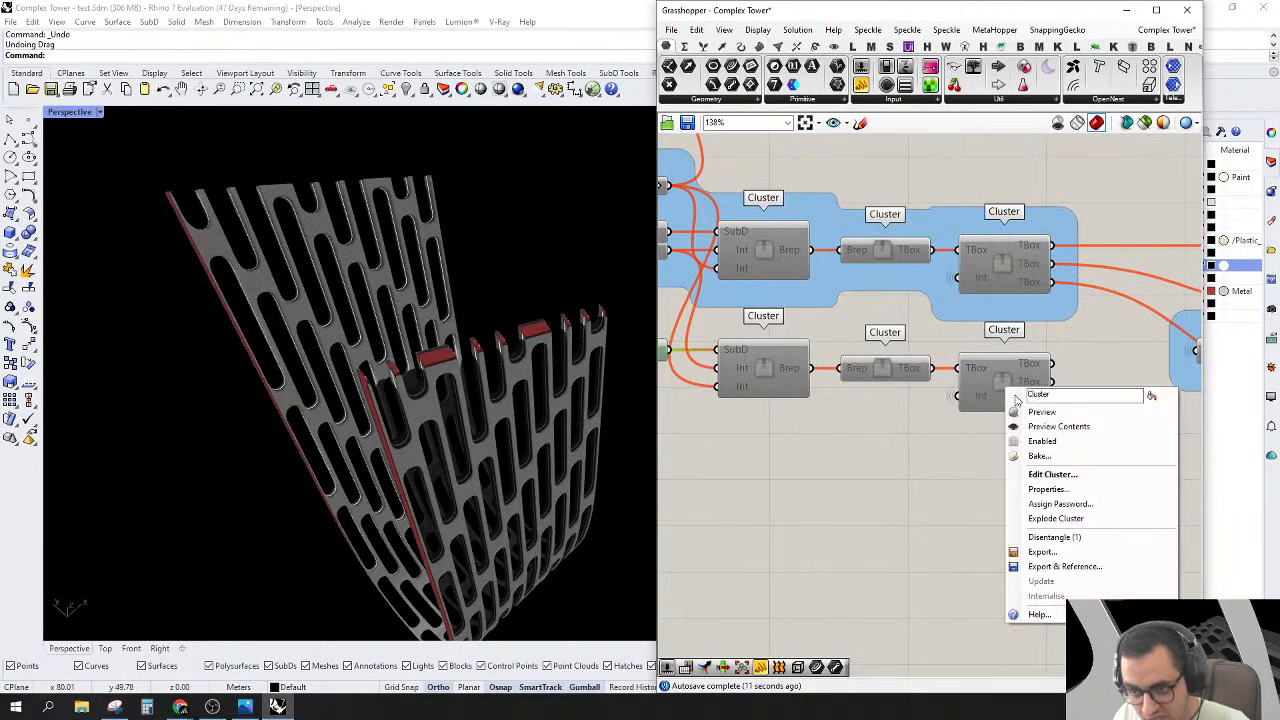
{"action": "left_click", "coordinate": [1053, 538]}
{"action": "scroll", "coordinate": [975, 370], "scroll_direction": "down", "scroll_amount": 3}
{"action": "scroll", "coordinate": [848, 300], "scroll_direction": "up", "scroll_amount": 2}
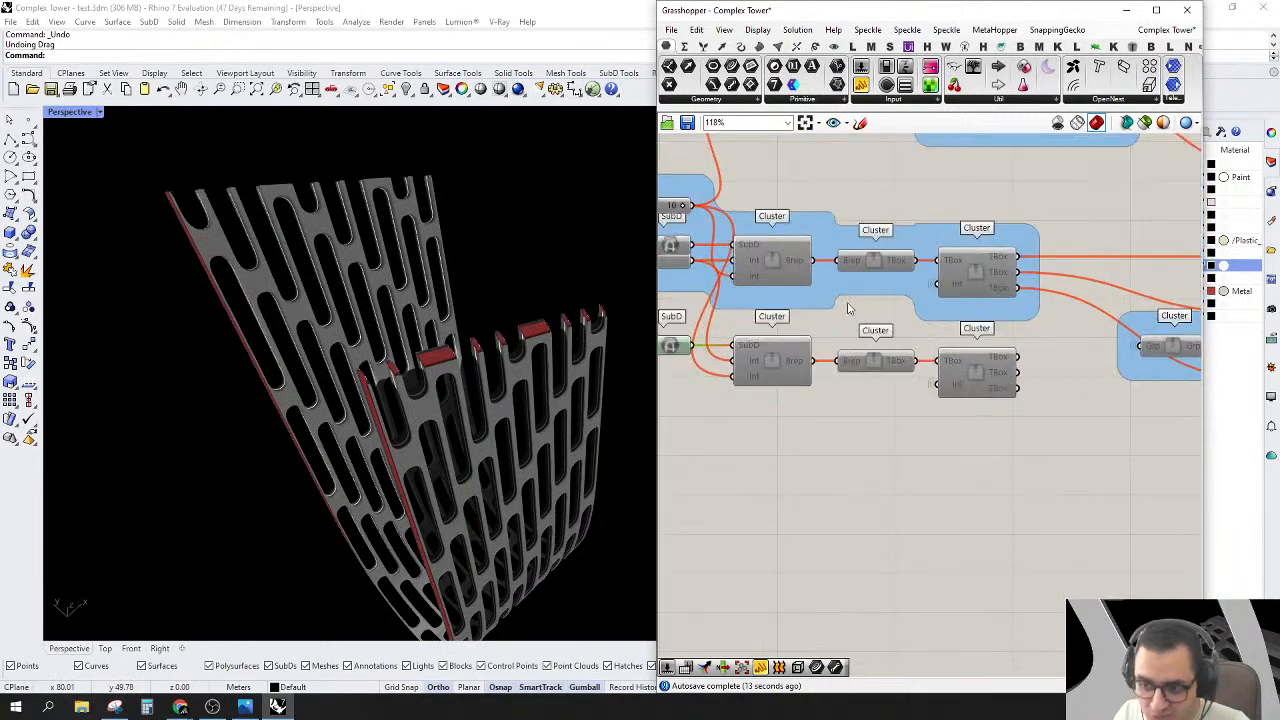
Step: Turn on the SD-Gh layer and inspect the facade strips with their roof connections
{"action": "double_click", "coordinate": [1015, 12]}
{"action": "left_click", "coordinate": [1188, 279]}
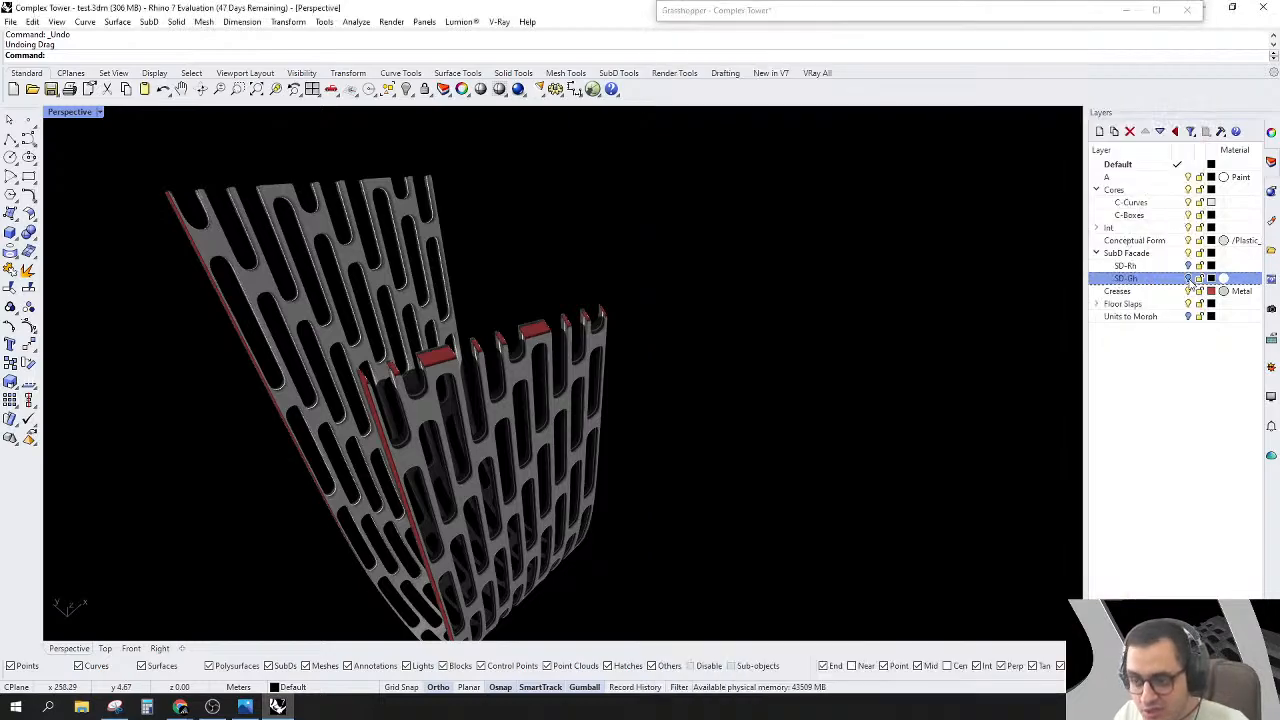
{"action": "right_click_drag", "start_coordinate": [530, 440], "coordinate": [540, 465]}
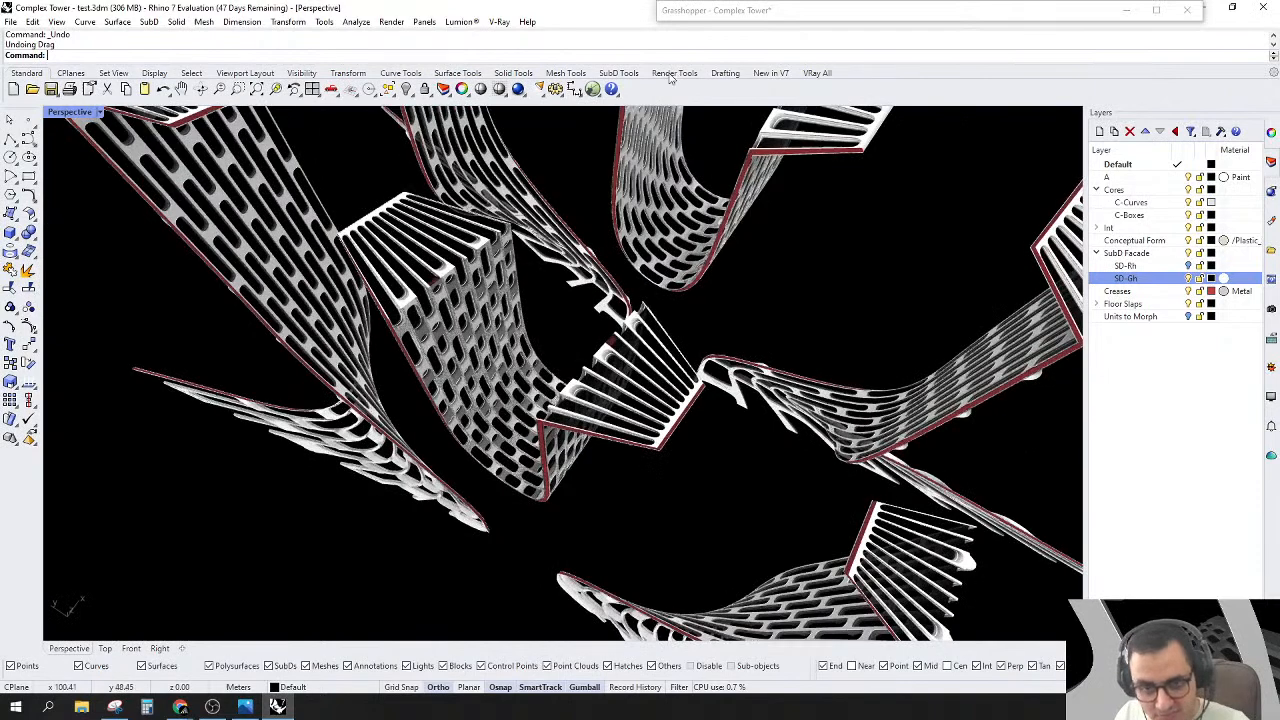
{"action": "double_click", "coordinate": [787, 12]}
Step: Disable the display group together with the separate morph branches beside it
{"action": "scroll", "coordinate": [1040, 370], "scroll_direction": "down", "scroll_amount": 5}
{"action": "scroll", "coordinate": [1040, 368], "scroll_direction": "down", "scroll_amount": 4}
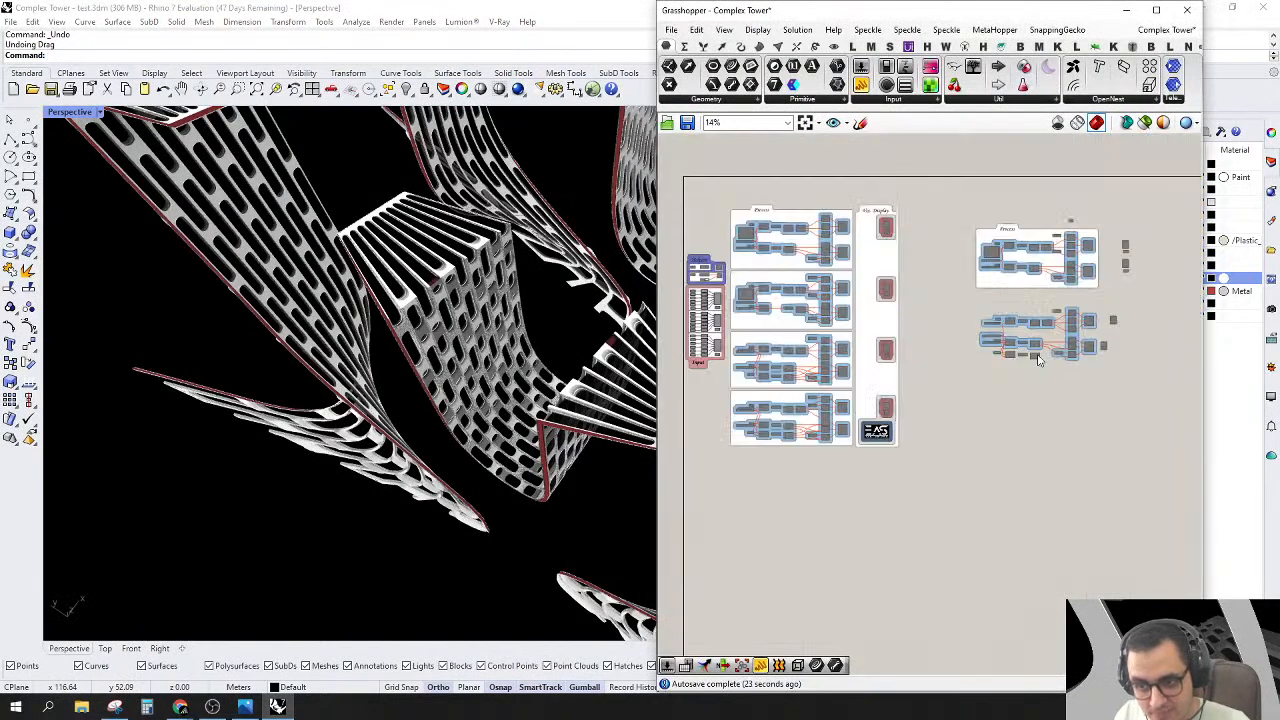
{"action": "scroll", "coordinate": [1020, 366], "scroll_direction": "down", "scroll_amount": 1}
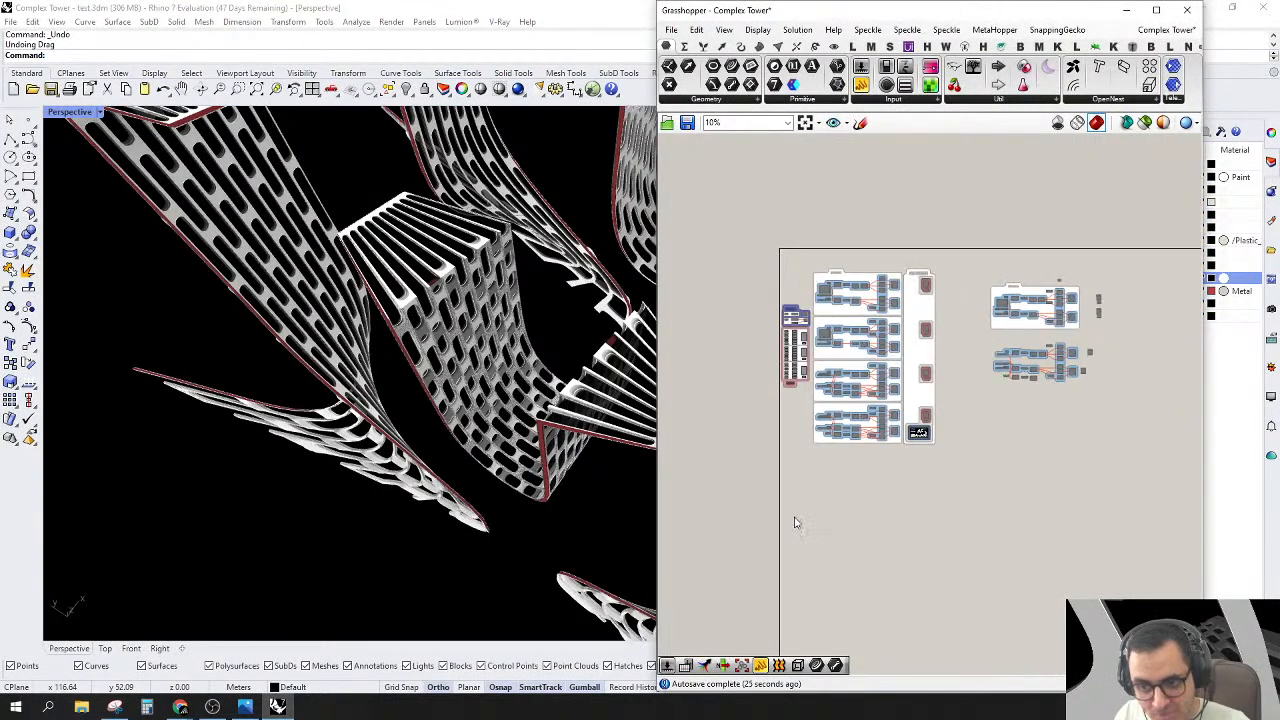
{"action": "left_click_drag", "start_coordinate": [734, 509], "coordinate": [1125, 204]}
{"action": "right_click", "coordinate": [1126, 199]}
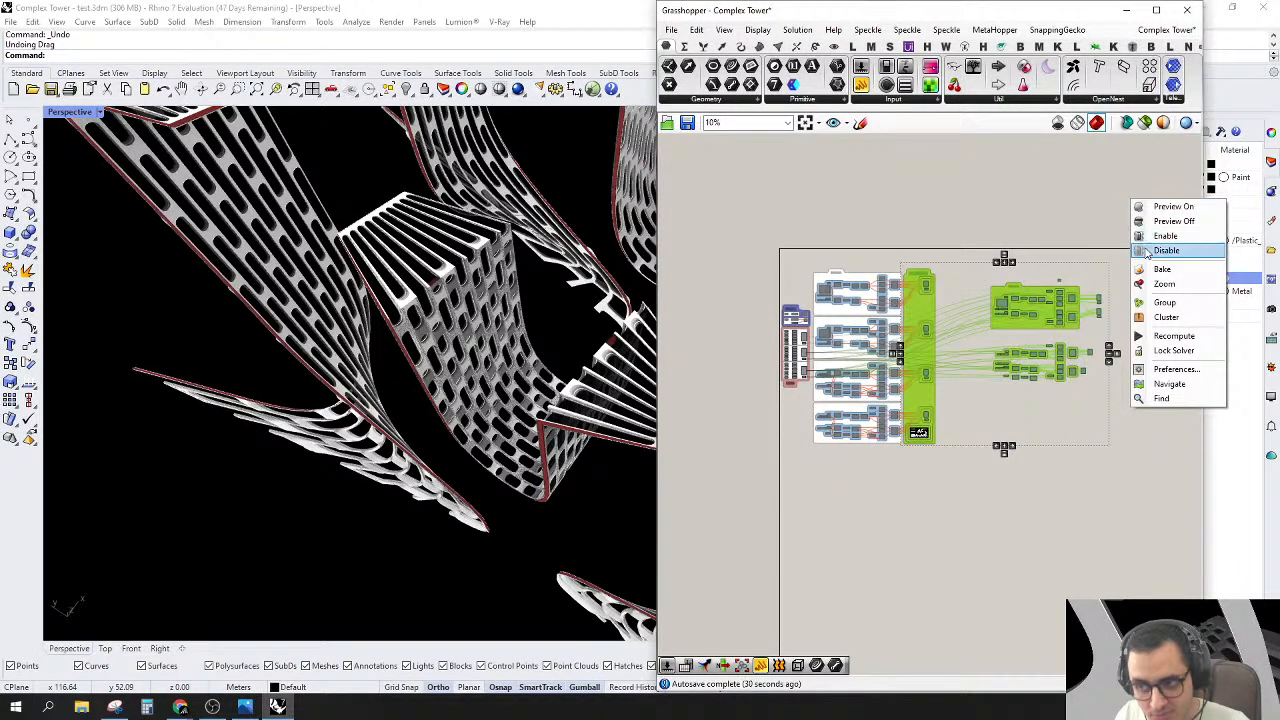
{"action": "left_click", "coordinate": [1119, 217]}
{"action": "mouse_move", "coordinate": [1166, 30]}
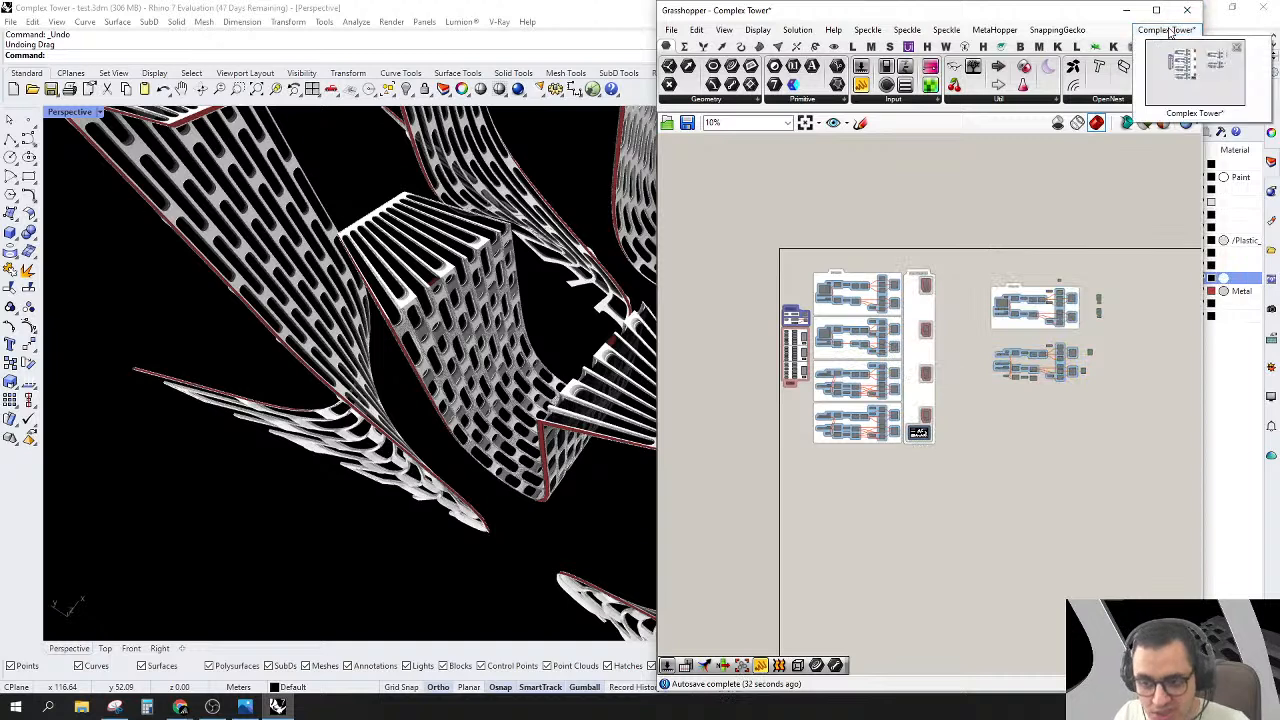
Step: Close the Complex Tower definition with its changes saved and reopen it from the recent files
{"action": "left_click", "coordinate": [1237, 48]}
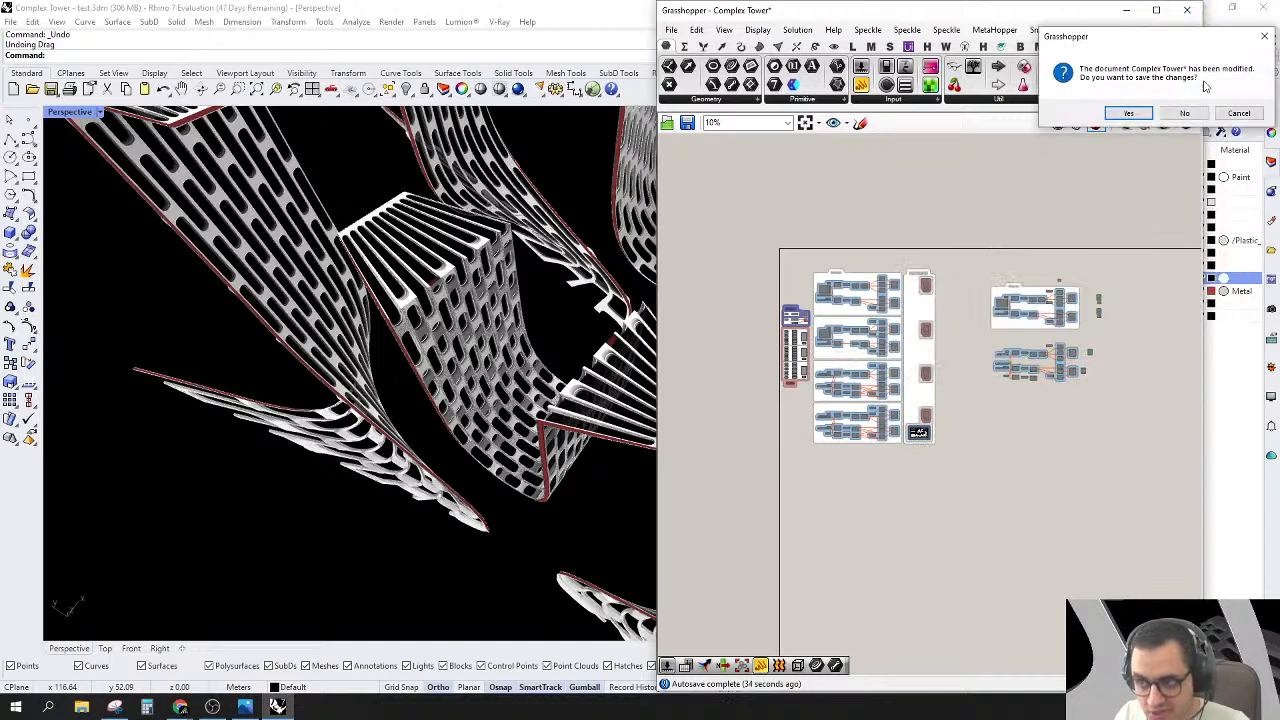
{"action": "left_click", "coordinate": [1129, 114]}
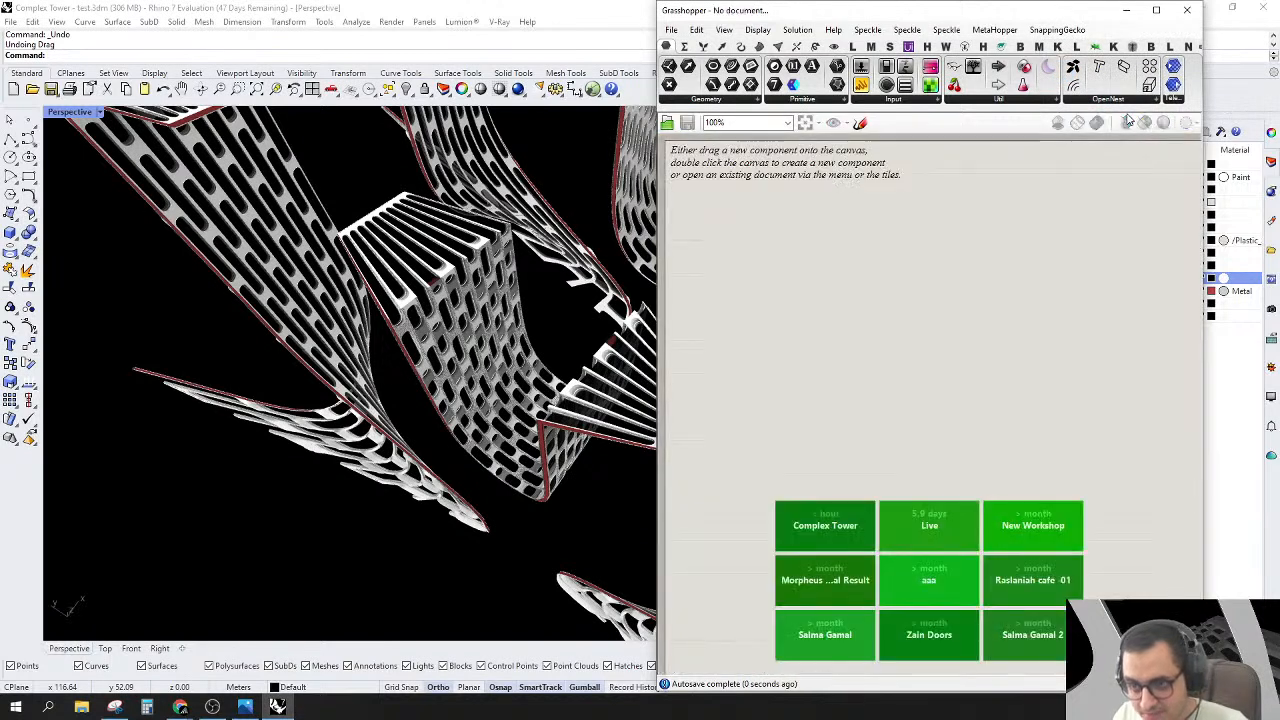
{"action": "left_click", "coordinate": [853, 516]}
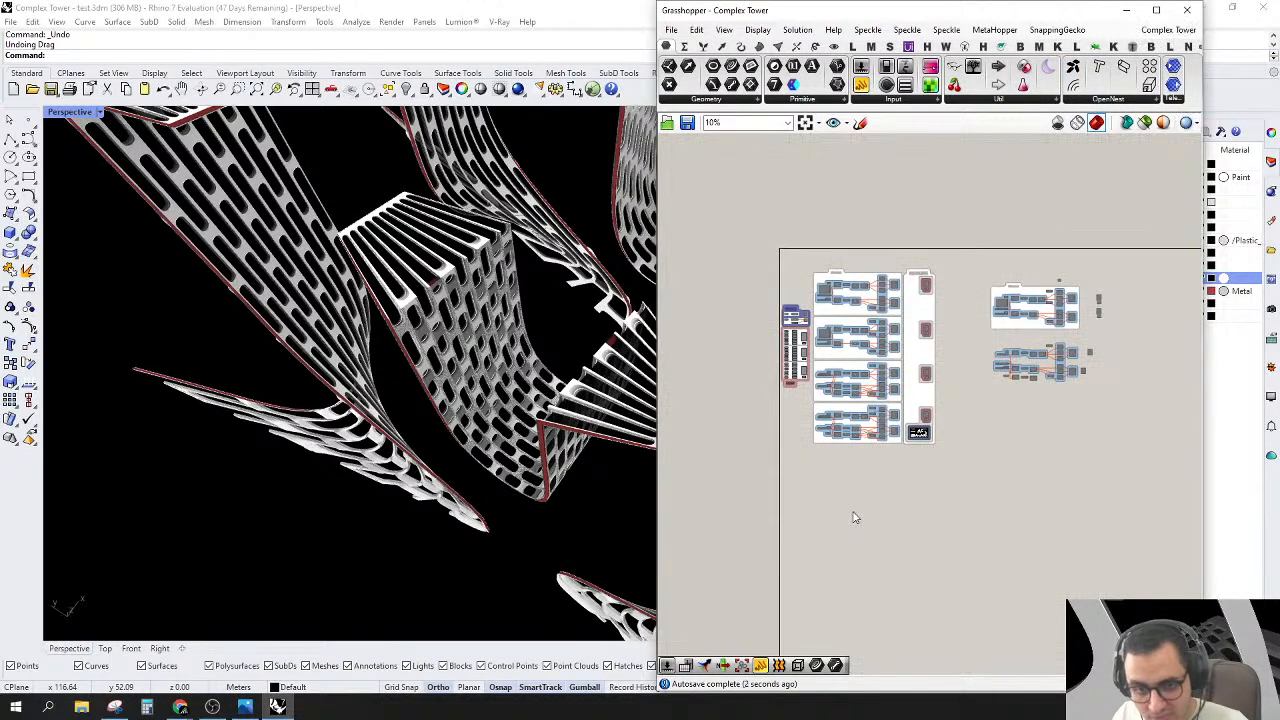
Step: Collapse the Grasshopper window and delete all the objects on Rhino's Default layer, clearing the geometry that overlaps the facade strips
{"action": "scroll", "coordinate": [470, 315], "scroll_direction": "up", "scroll_amount": 10}
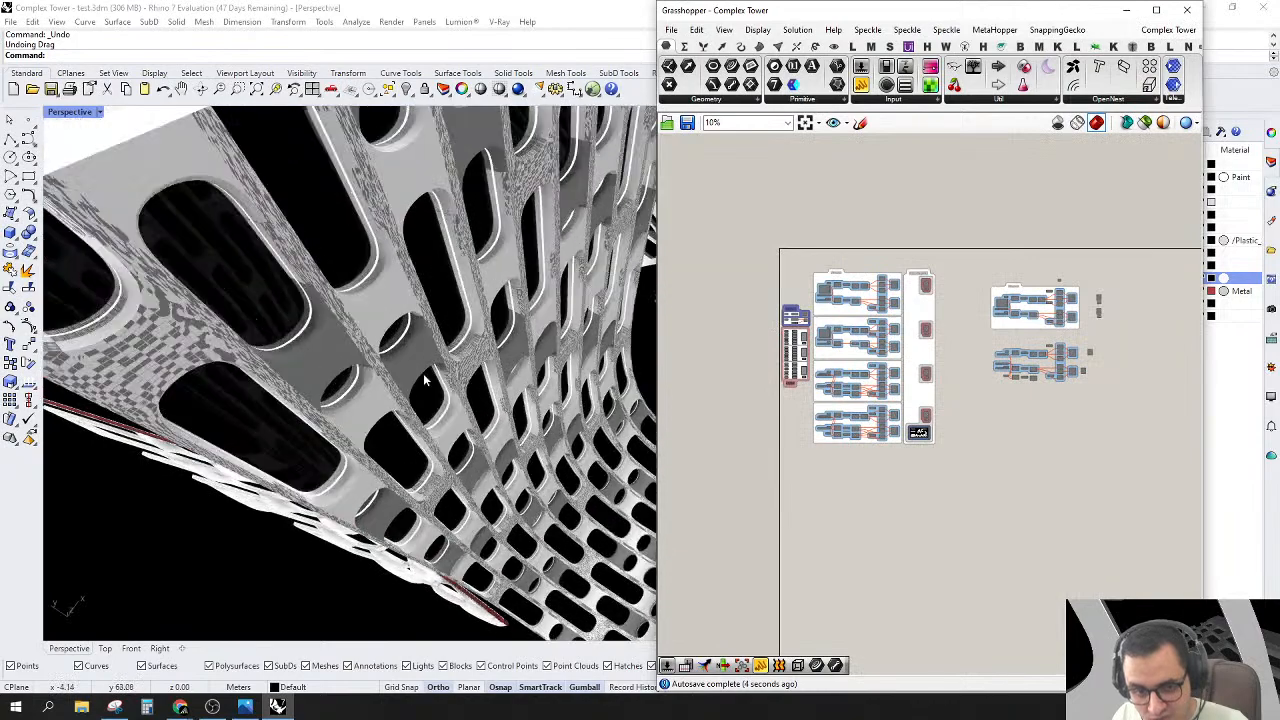
{"action": "scroll", "coordinate": [383, 363], "scroll_direction": "up", "scroll_amount": 3}
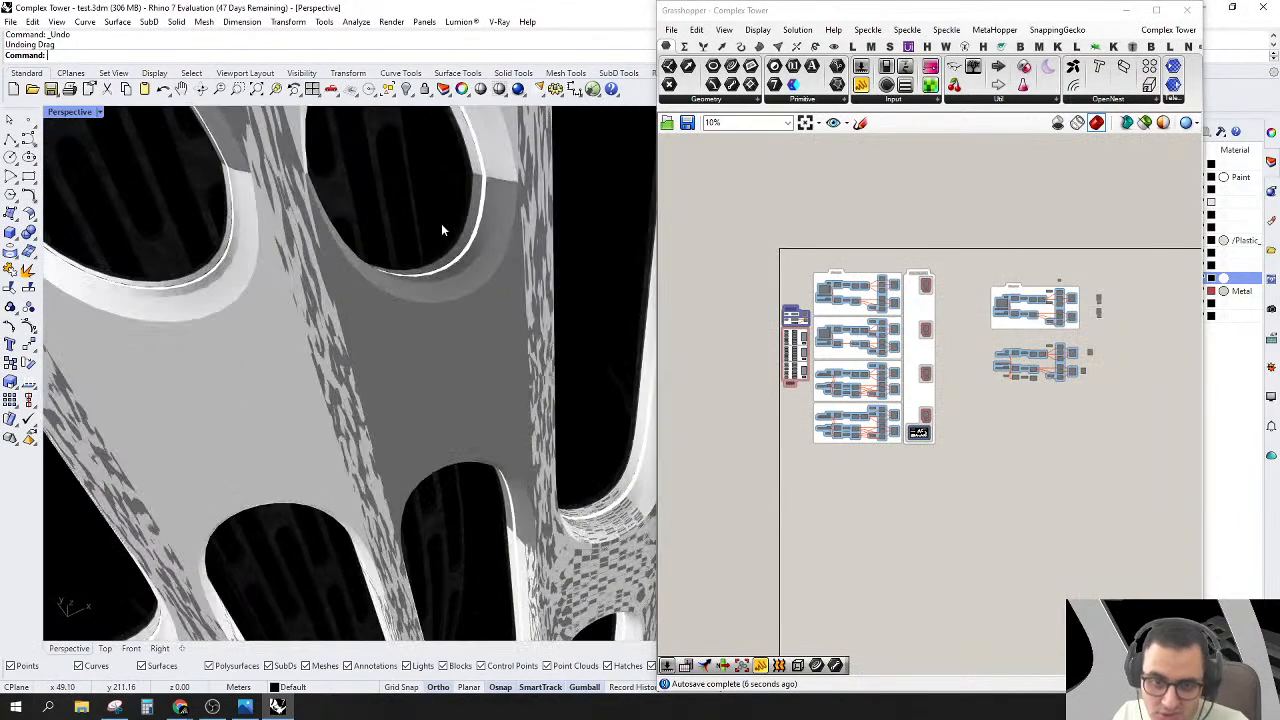
{"action": "left_click", "coordinate": [434, 385]}
{"action": "left_click", "coordinate": [482, 337]}
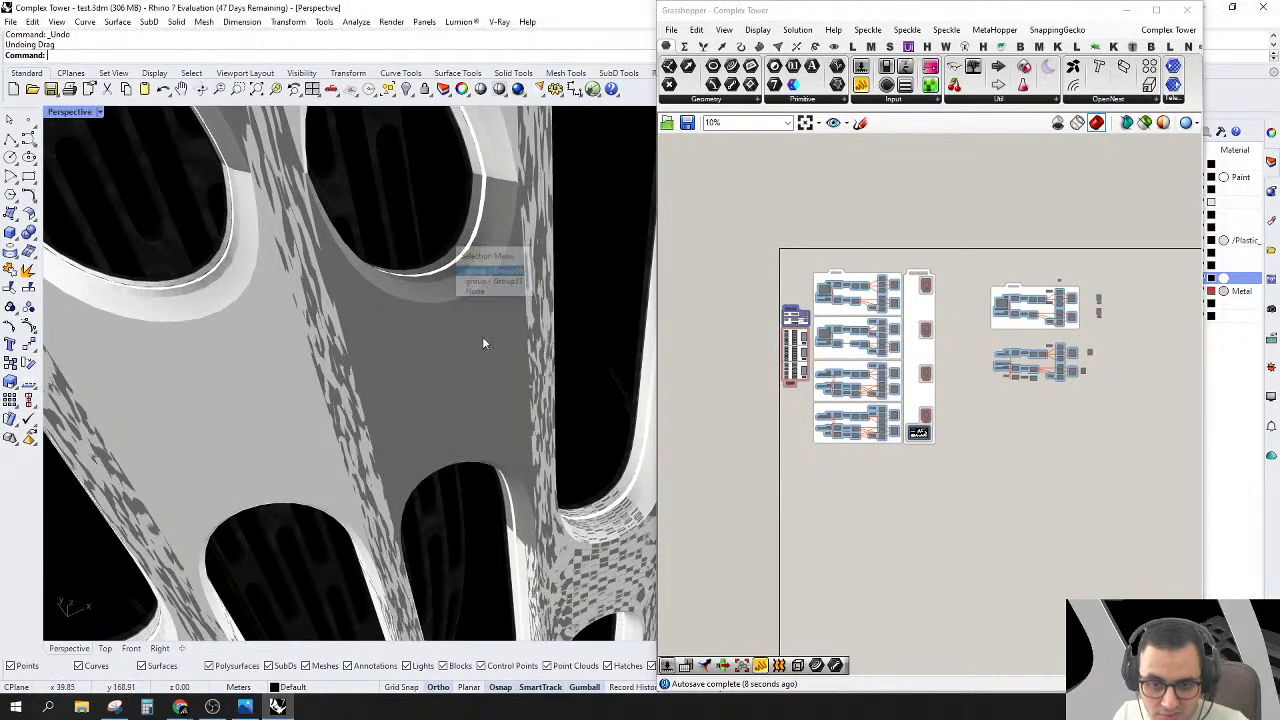
{"action": "scroll", "coordinate": [482, 337], "scroll_direction": "down", "scroll_amount": 9}
{"action": "scroll", "coordinate": [451, 345], "scroll_direction": "down", "scroll_amount": 6}
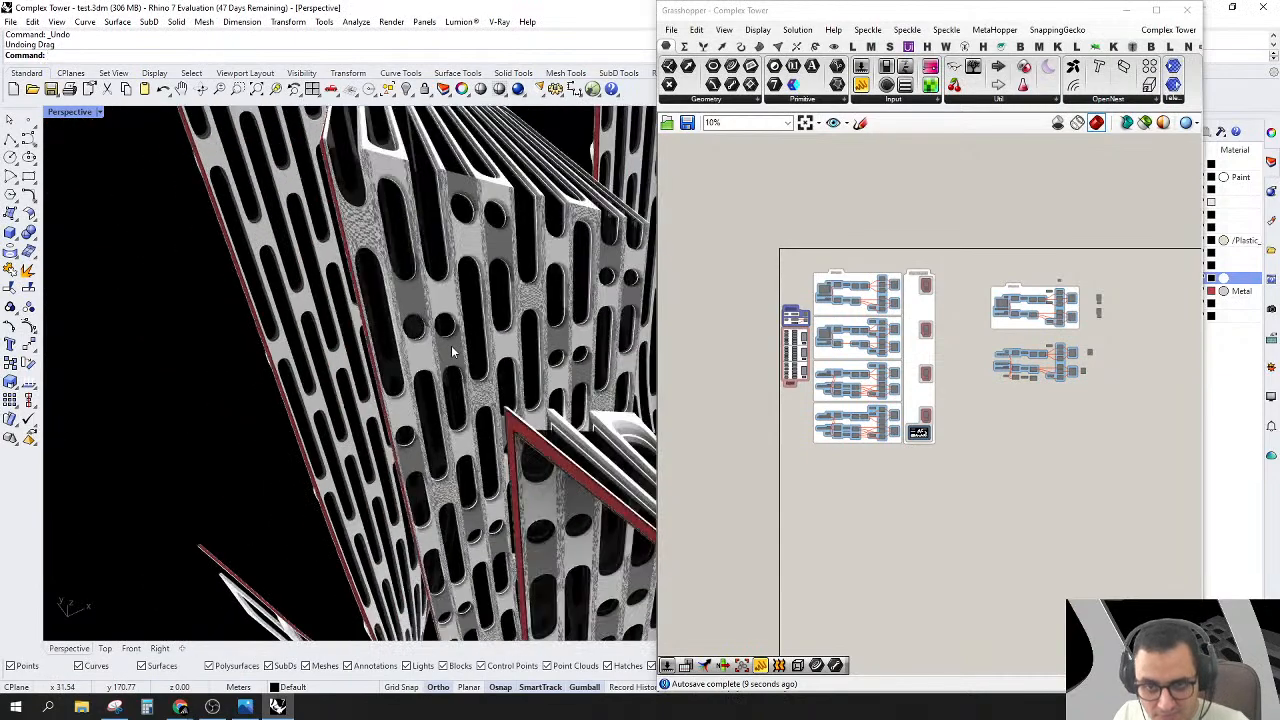
{"action": "double_click", "coordinate": [936, 12]}
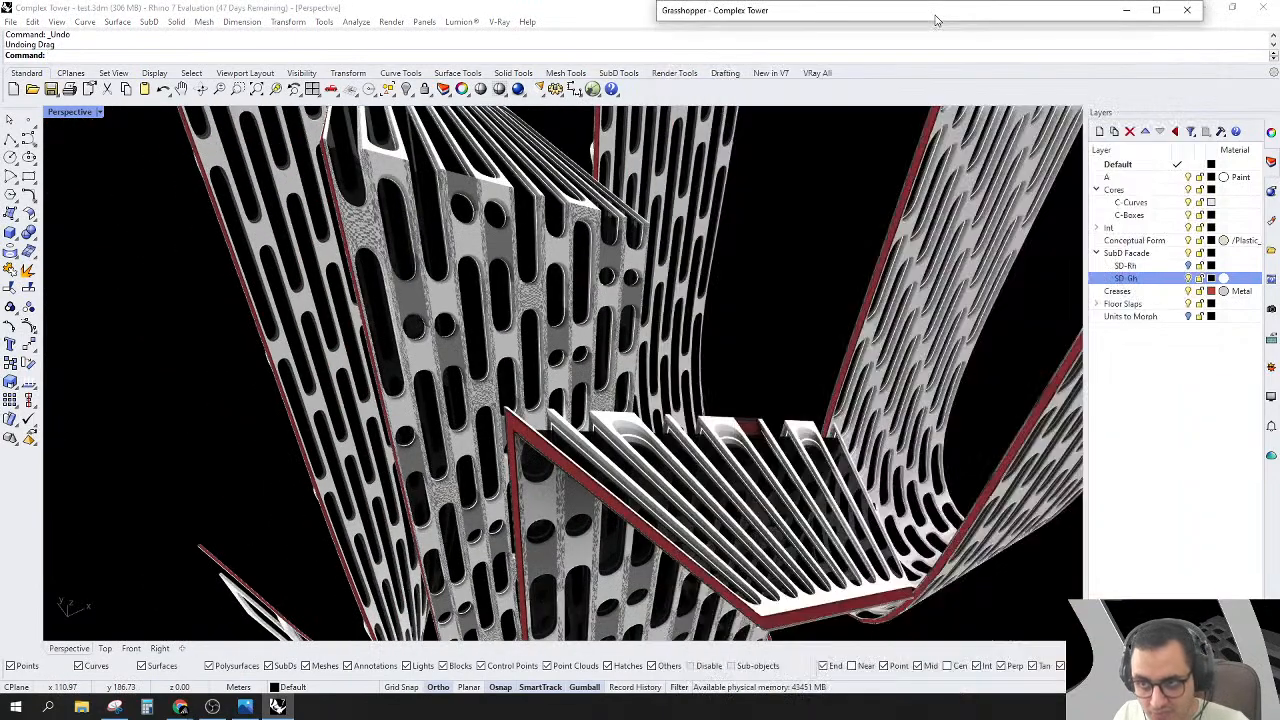
{"action": "left_click", "coordinate": [1127, 167]}
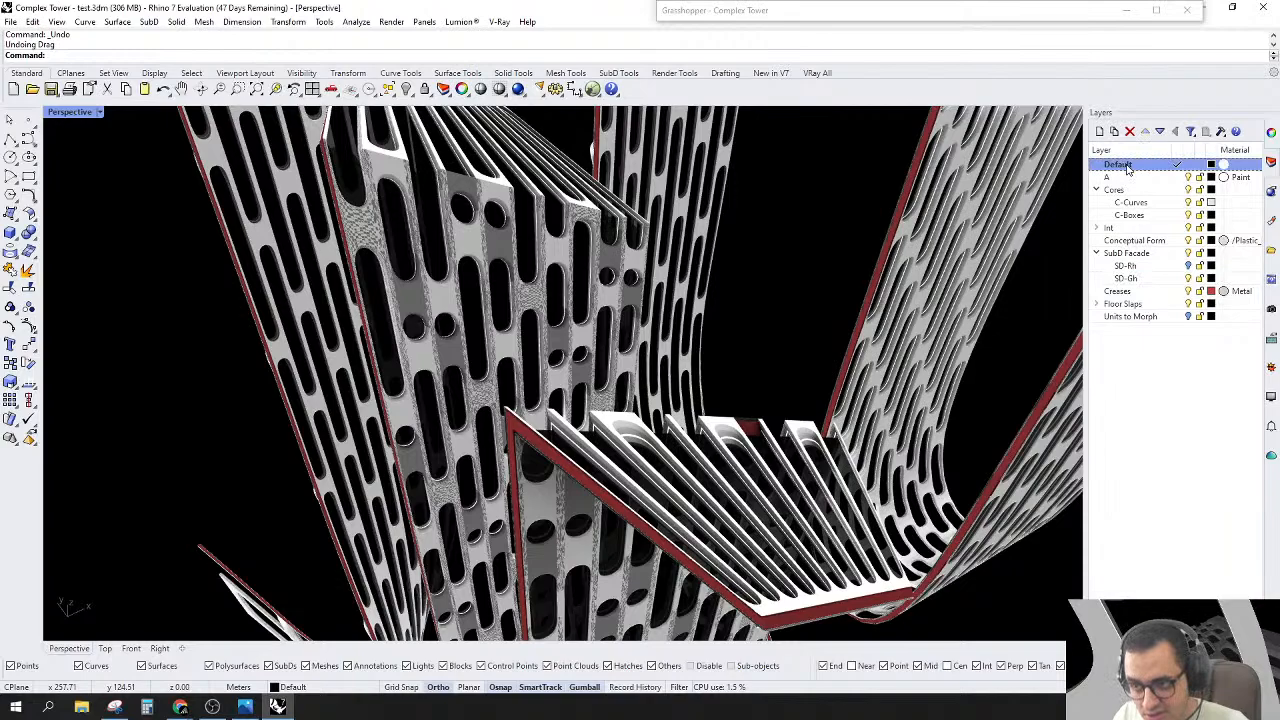
{"action": "right_click", "coordinate": [1127, 167]}
{"action": "left_click", "coordinate": [1200, 368]}
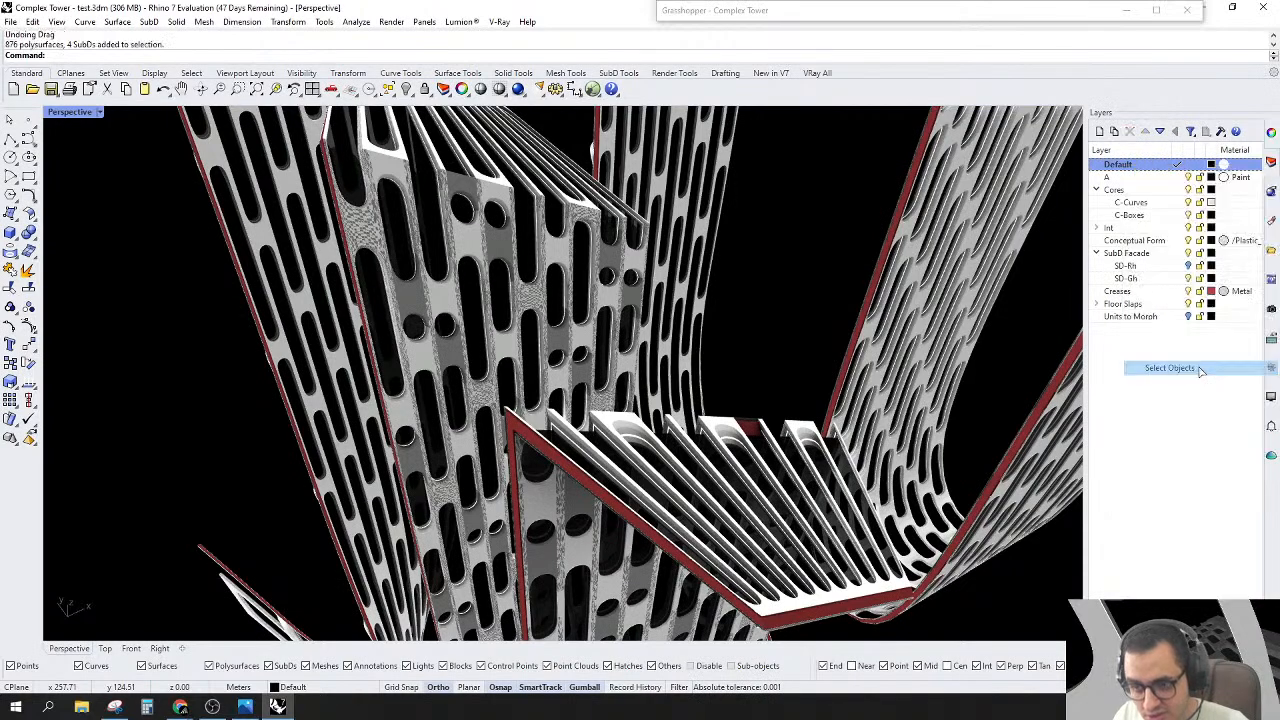
{"action": "scroll", "coordinate": [450, 318], "scroll_direction": "down", "scroll_amount": 8}
{"action": "scroll", "coordinate": [496, 358], "scroll_direction": "up", "scroll_amount": 10}
{"action": "key", "text": "Delete"}
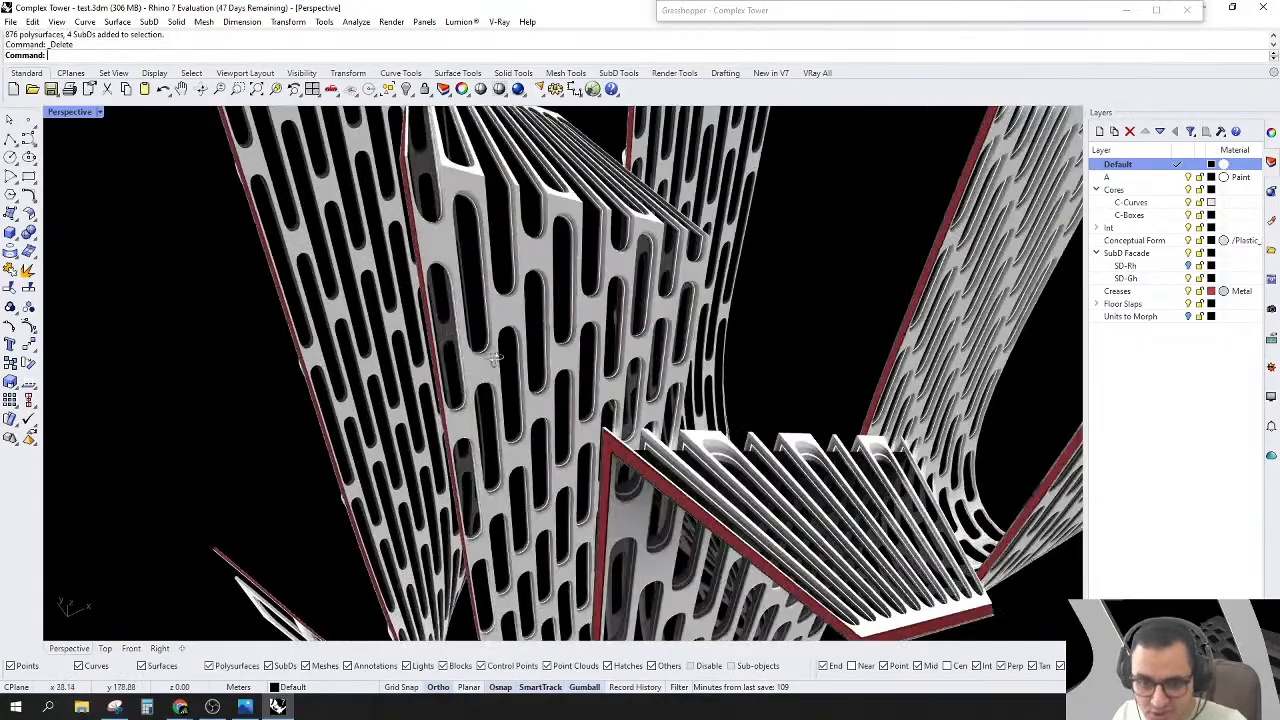
Step: Examine the facade strips and the corners where the wall modules meet the roof modules from several directions
{"action": "right_click_drag", "start_coordinate": [496, 358], "coordinate": [623, 371]}
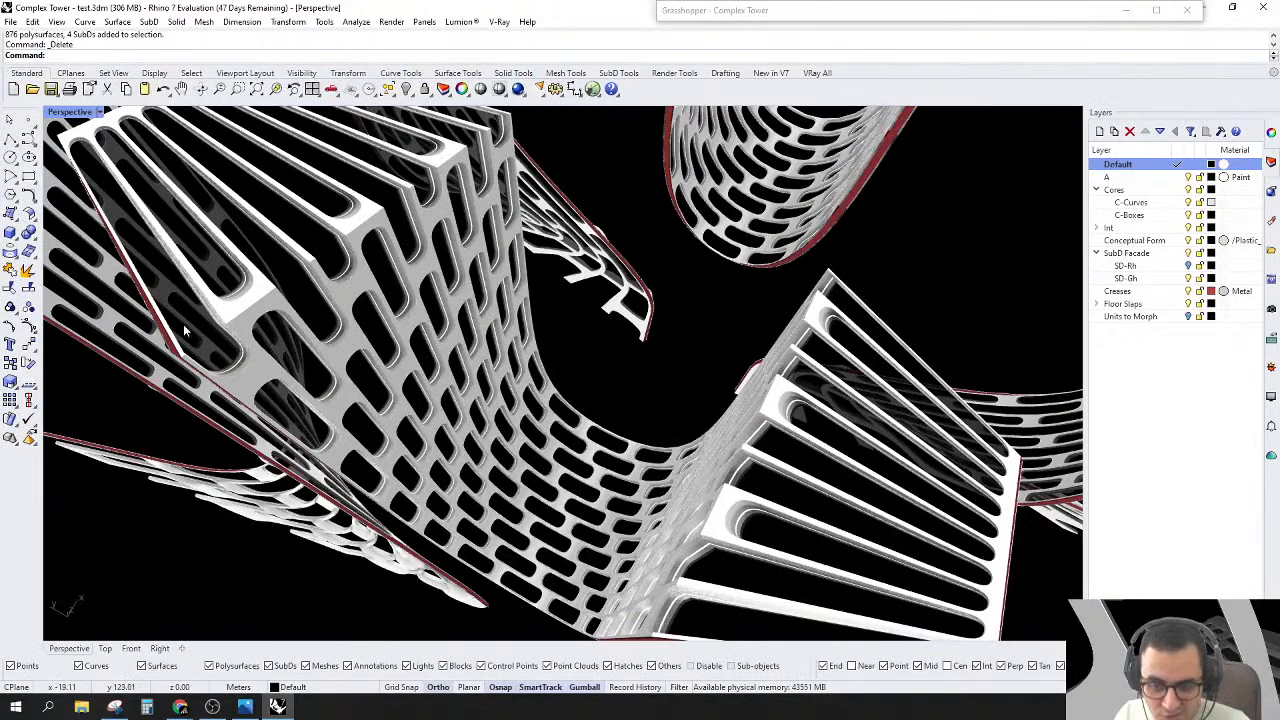
{"action": "right_click_drag", "start_coordinate": [550, 458], "coordinate": [573, 280]}
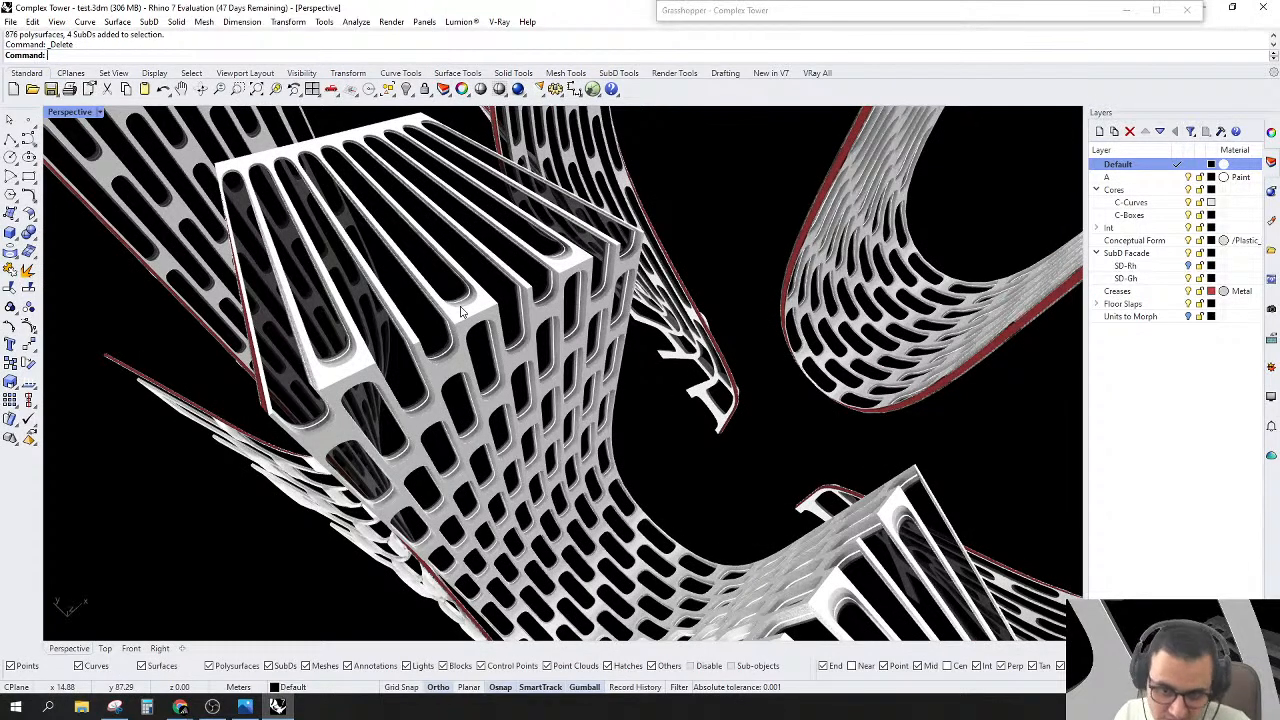
{"action": "right_click_drag", "start_coordinate": [352, 372], "coordinate": [782, 231]}
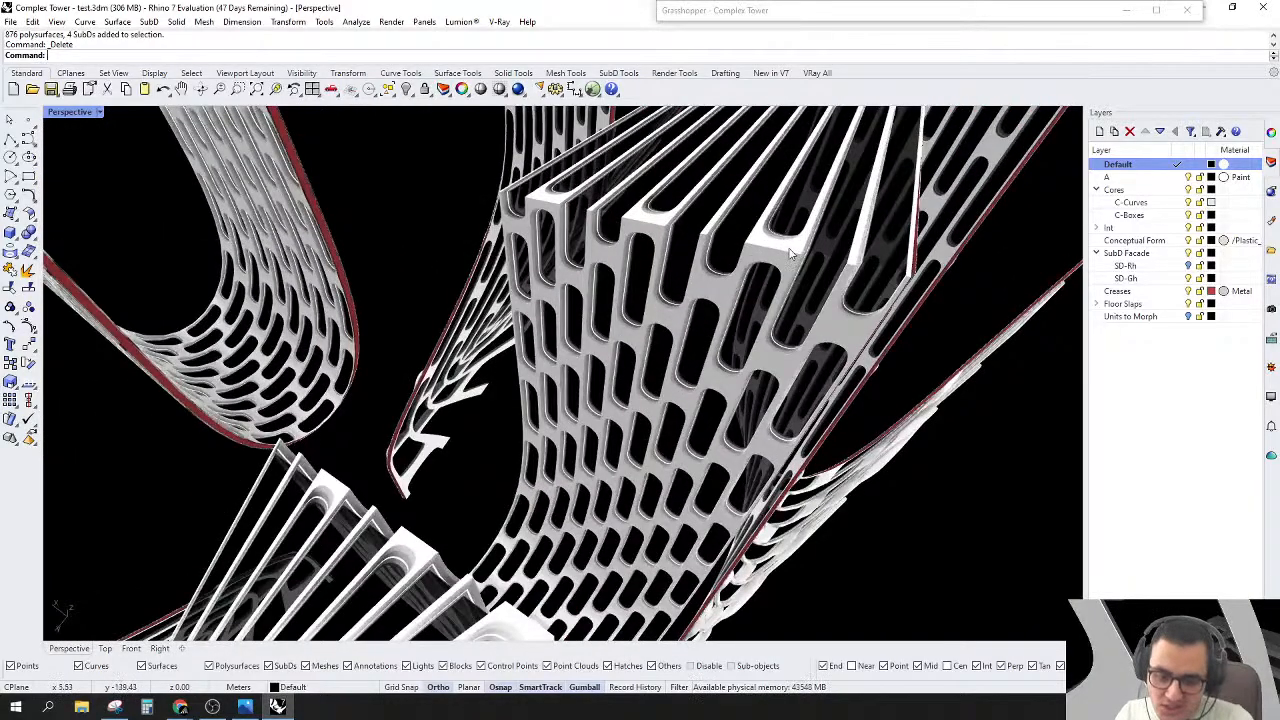
{"action": "scroll", "coordinate": [628, 365], "scroll_direction": "down", "scroll_amount": 8}
{"action": "right_click_drag", "start_coordinate": [555, 422], "coordinate": [681, 313]}
{"action": "scroll", "coordinate": [640, 486], "scroll_direction": "up", "scroll_amount": 5}
{"action": "scroll", "coordinate": [661, 216], "scroll_direction": "down", "scroll_amount": 4}
{"action": "scroll", "coordinate": [638, 457], "scroll_direction": "up", "scroll_amount": 5}
{"action": "scroll", "coordinate": [615, 402], "scroll_direction": "down", "scroll_amount": 6}
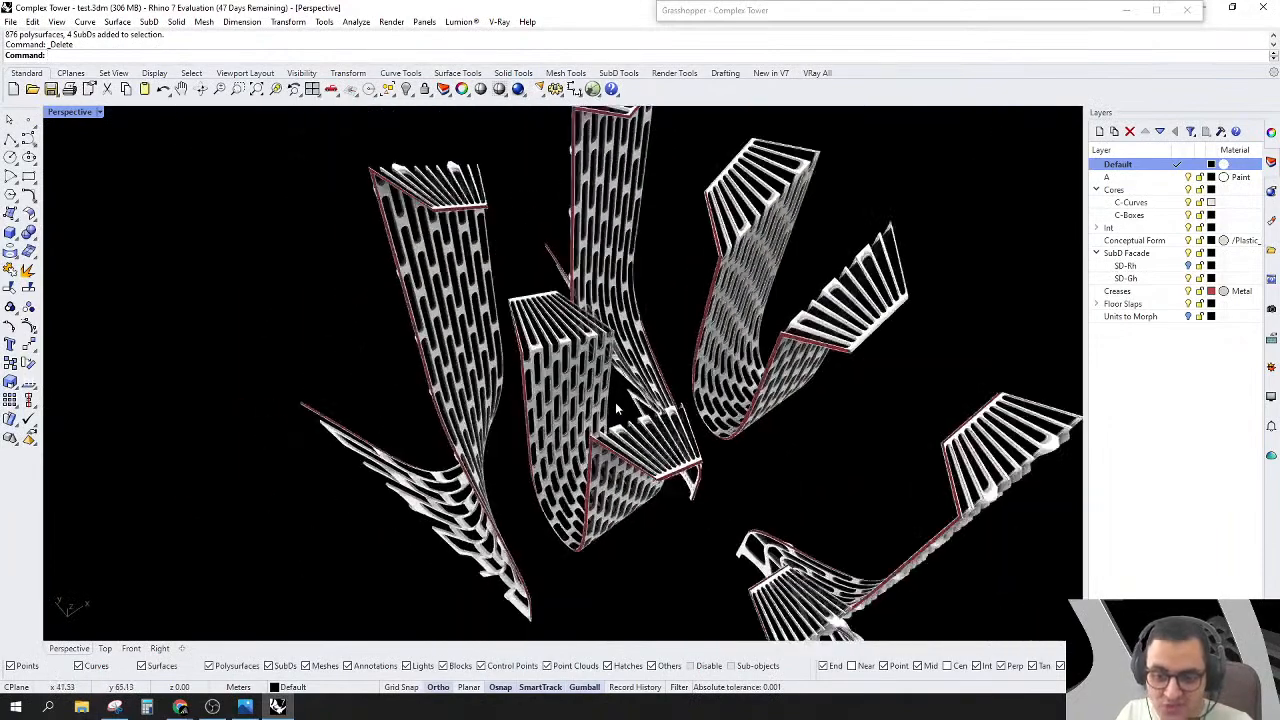
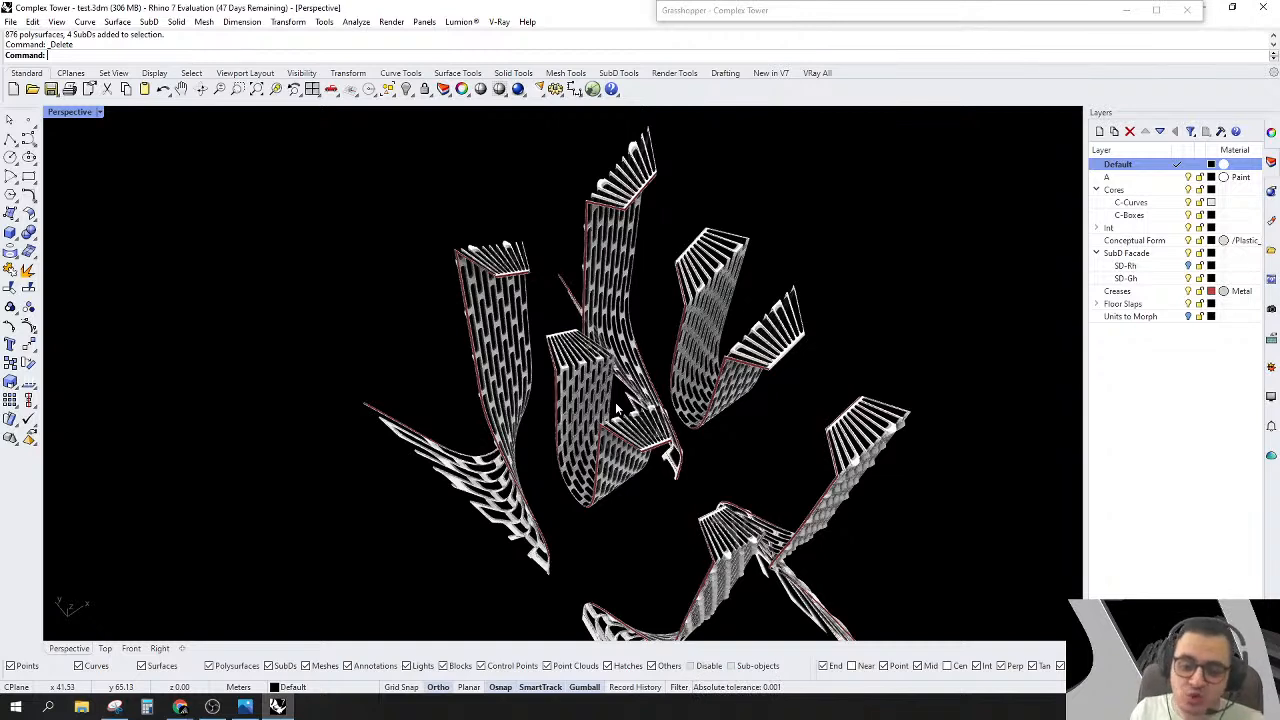
Step: Show all the hidden objects and view the complete tower with its facade strips from the front
{"action": "right_click_drag", "start_coordinate": [645, 457], "coordinate": [743, 129]}
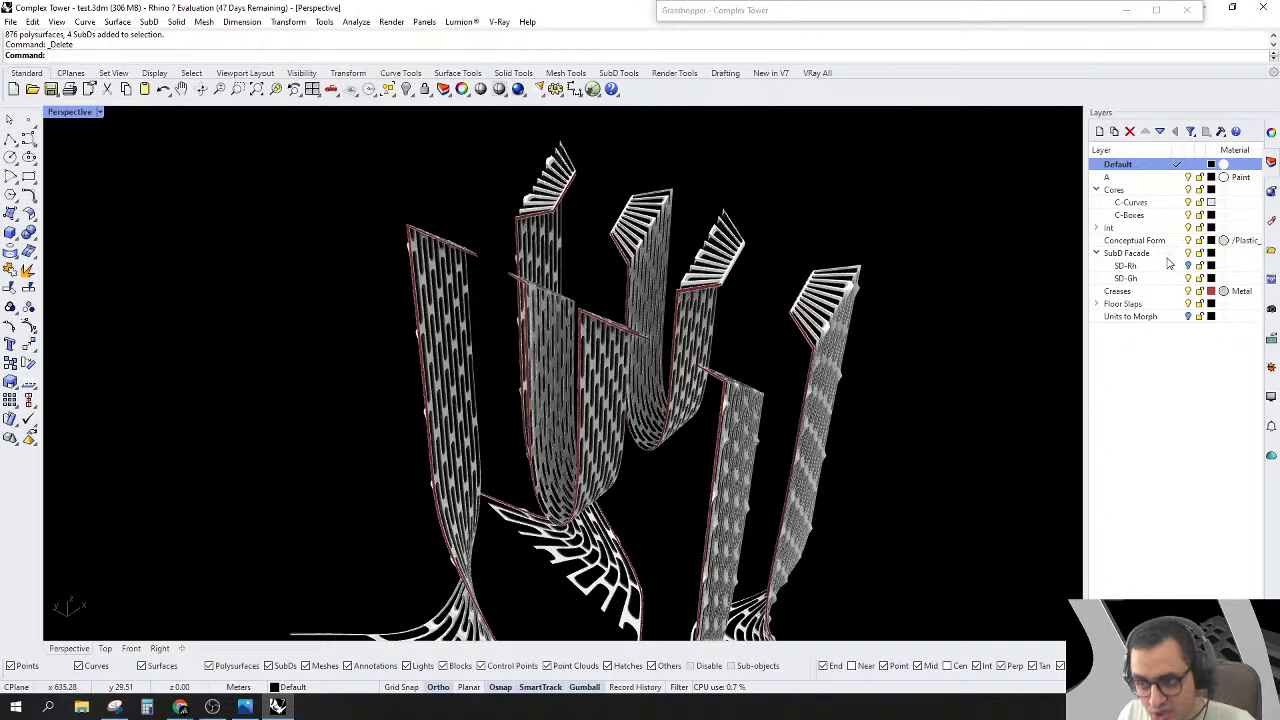
{"action": "type", "text": "Show"}
{"action": "key", "text": "Return"}
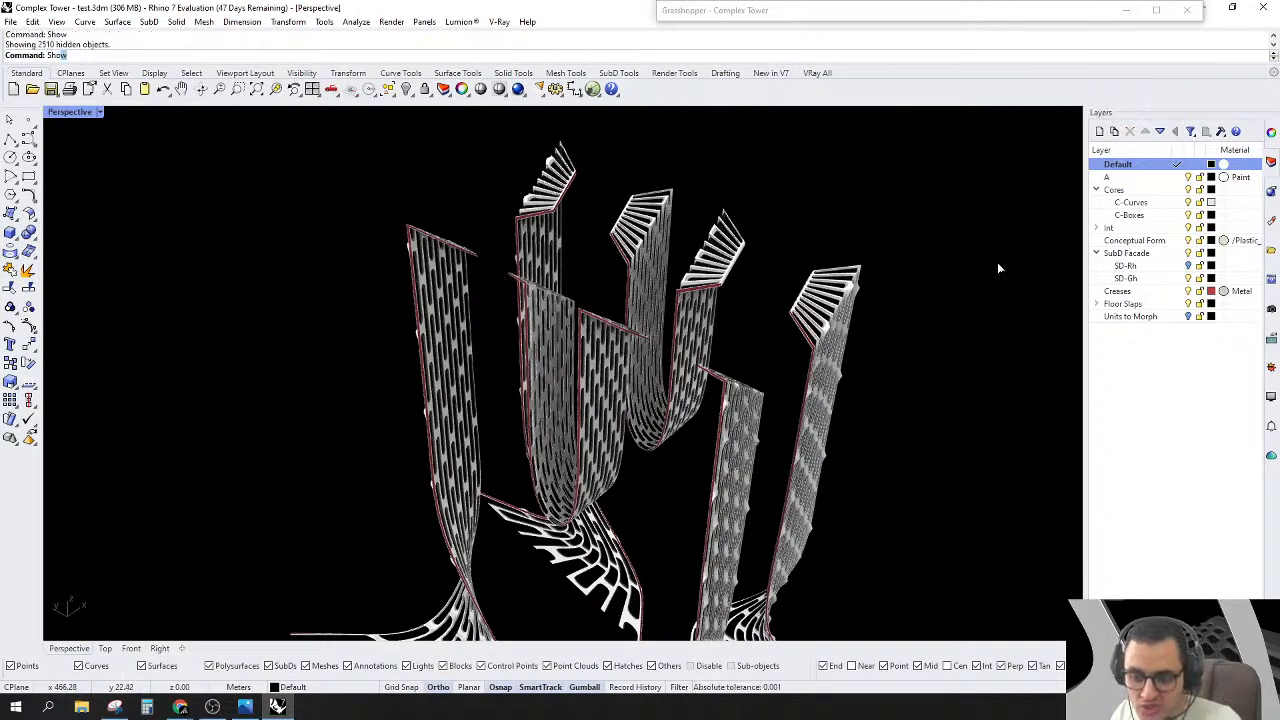
{"action": "right_click_drag", "start_coordinate": [785, 415], "coordinate": [690, 375]}
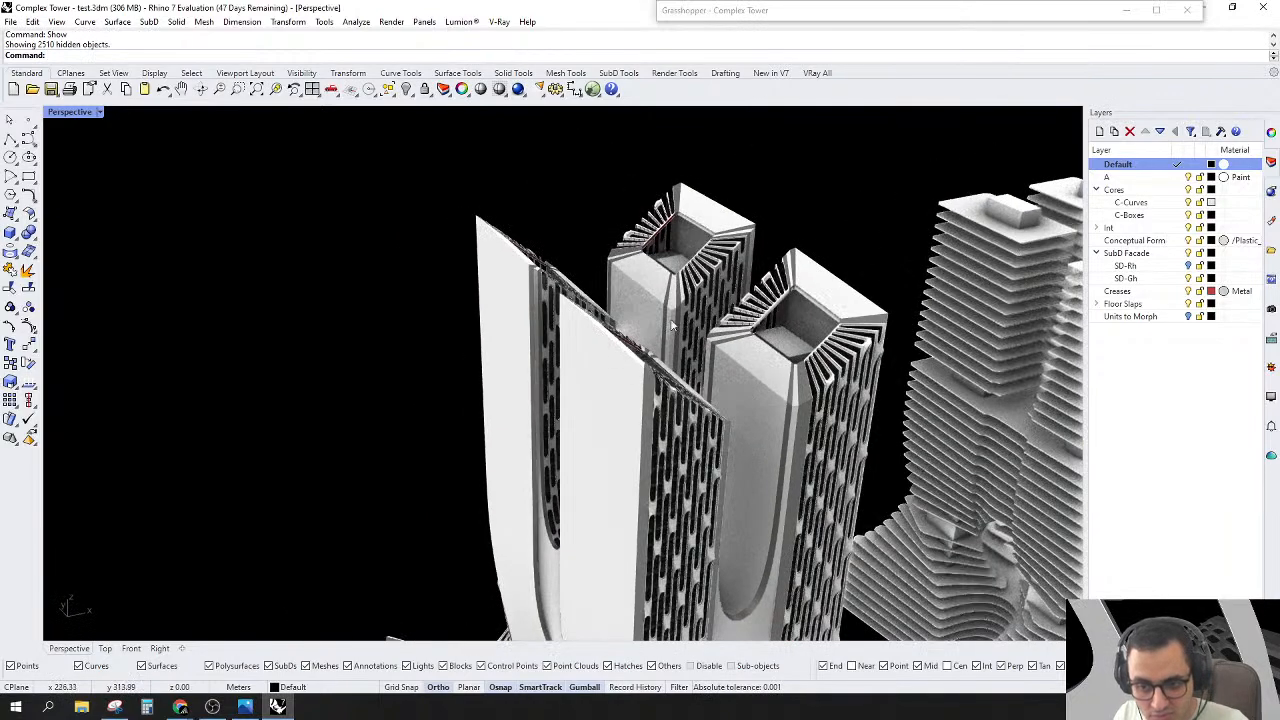
{"action": "scroll", "coordinate": [610, 320], "scroll_direction": "down", "scroll_amount": 8}
{"action": "right_click_drag", "start_coordinate": [544, 355], "coordinate": [620, 306]}
{"action": "scroll", "coordinate": [620, 335], "scroll_direction": "up", "scroll_amount": 6}
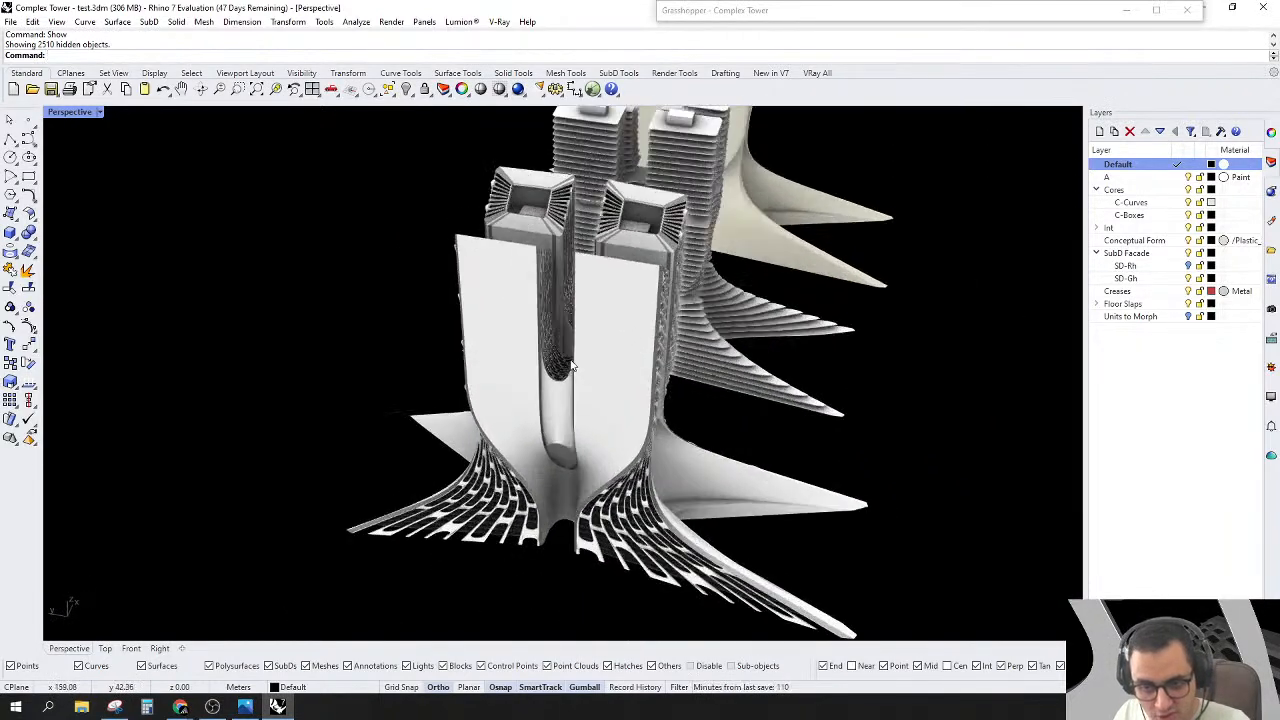
{"action": "left_click", "coordinate": [643, 327]}
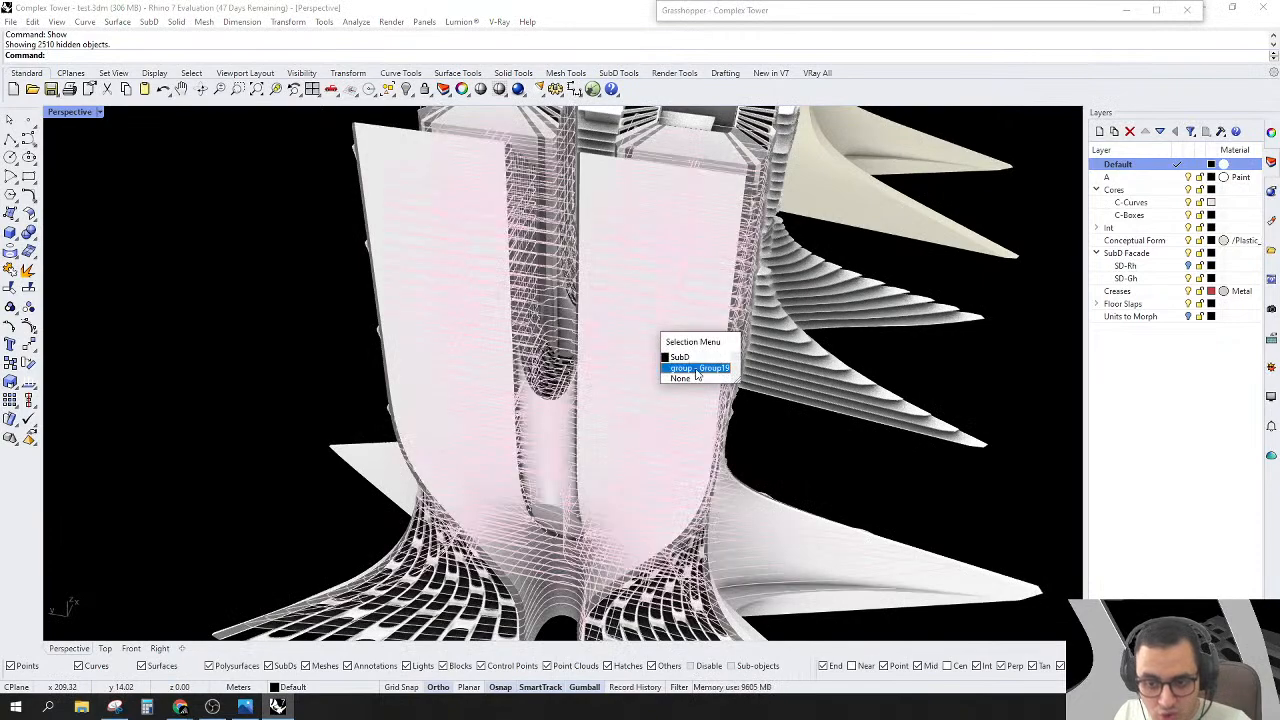
{"action": "left_click", "coordinate": [673, 360]}
{"action": "scroll", "coordinate": [654, 375], "scroll_direction": "up", "scroll_amount": 5}
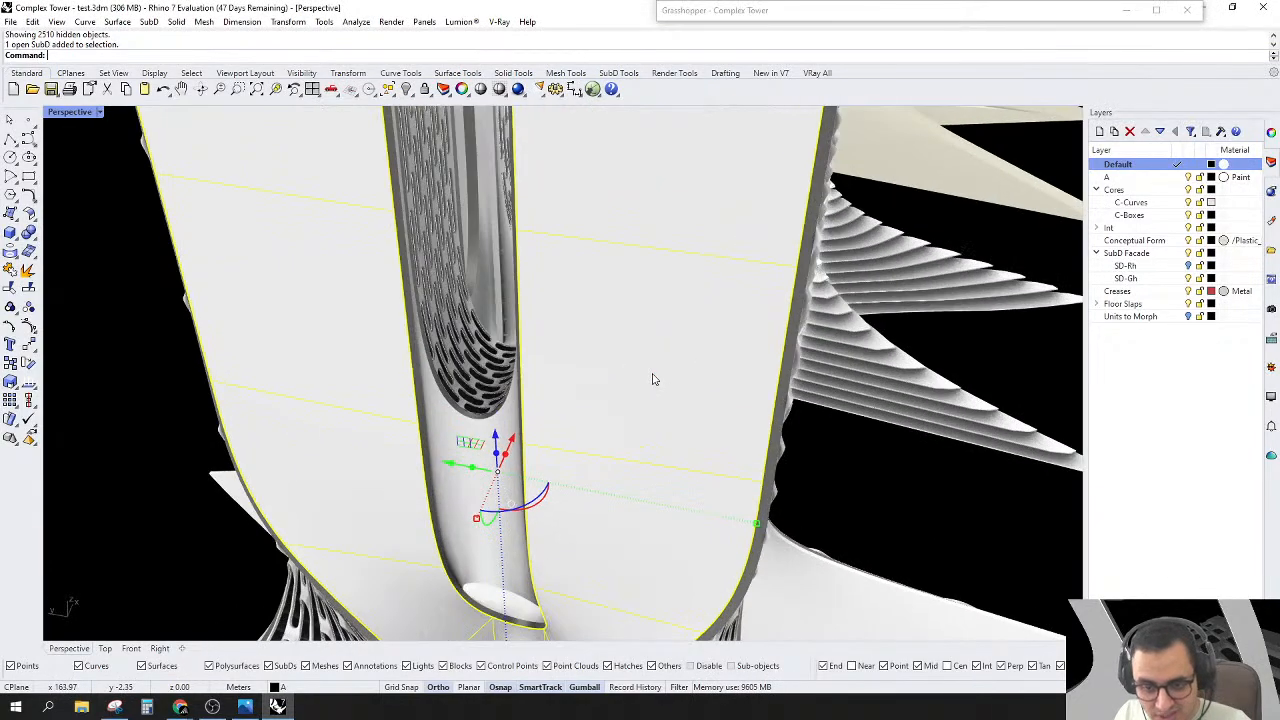
{"action": "left_click", "coordinate": [654, 375], "text": "shift"}
{"action": "scroll", "coordinate": [655, 376], "scroll_direction": "down", "scroll_amount": 6}
{"action": "key", "text": "Escape"}
Step: Select the open SubD surfaces forming the tower's solid front face beside the slotted facade strip
{"action": "right_click_drag", "start_coordinate": [760, 386], "coordinate": [659, 367]}
{"action": "scroll", "coordinate": [659, 367], "scroll_direction": "up", "scroll_amount": 5}
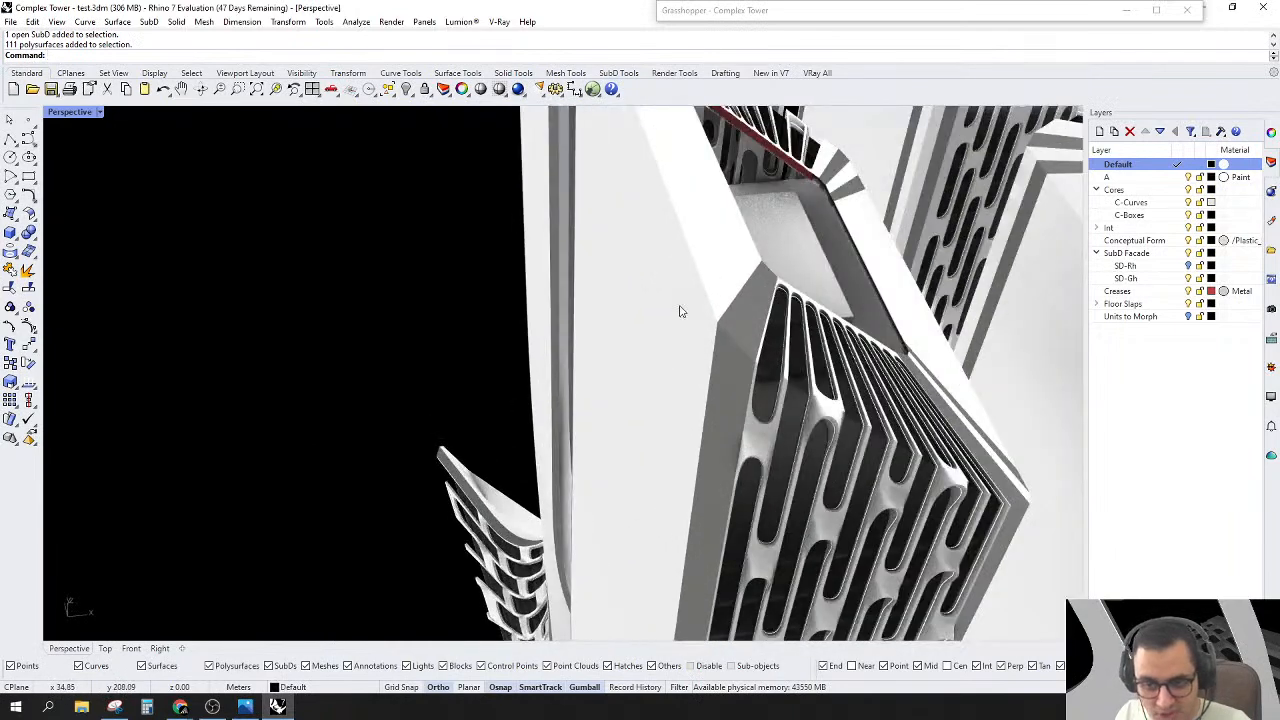
{"action": "left_click", "coordinate": [689, 294]}
{"action": "left_click", "coordinate": [689, 294], "text": "shift"}
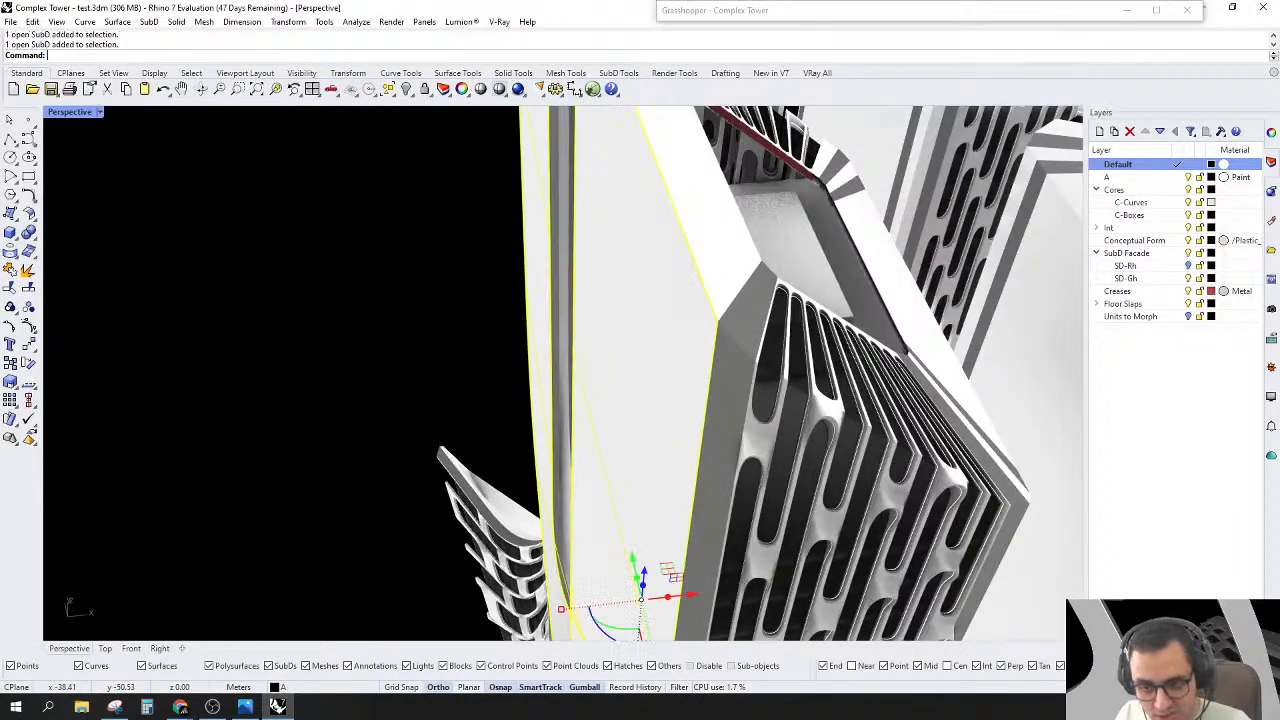
Step: Expand the Grasshopper window and examine the copied branch's TBox clusters and their Box Morph connections
{"action": "left_click", "coordinate": [820, 17]}
{"action": "scroll", "coordinate": [974, 310], "scroll_direction": "down", "scroll_amount": 2}
{"action": "scroll", "coordinate": [975, 340], "scroll_direction": "up", "scroll_amount": 3}
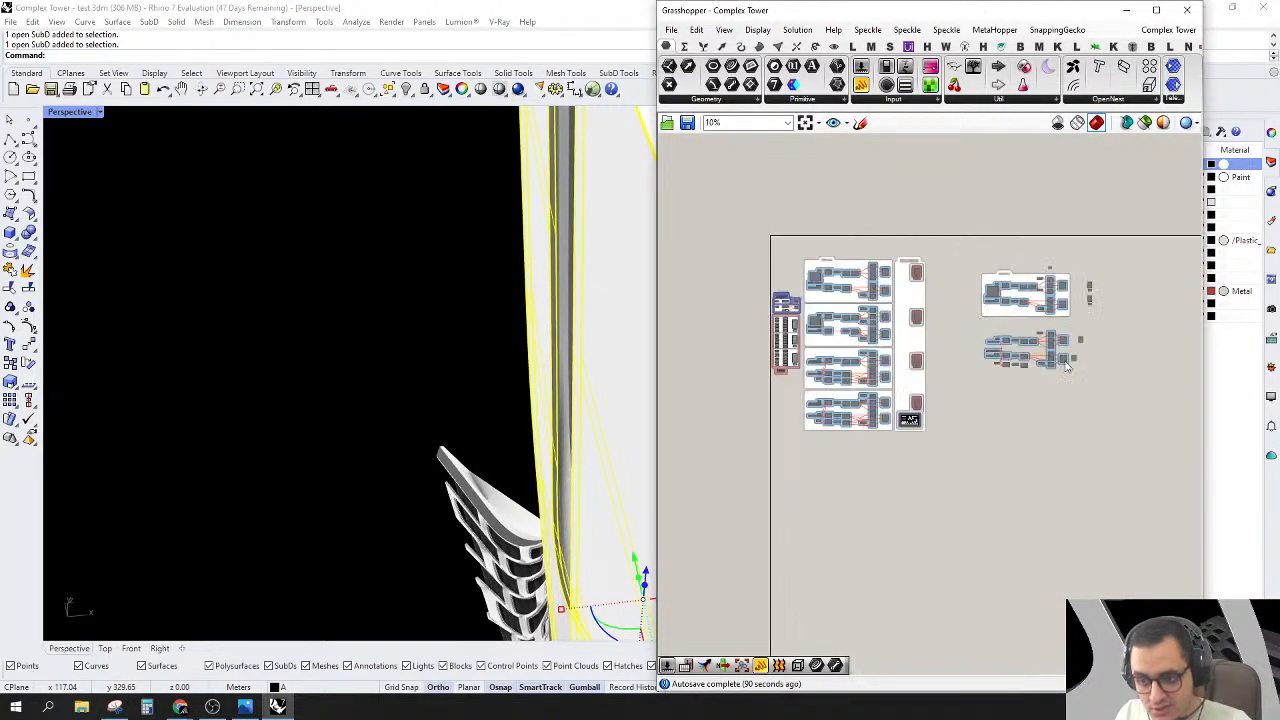
{"action": "scroll", "coordinate": [975, 365], "scroll_direction": "up", "scroll_amount": 4}
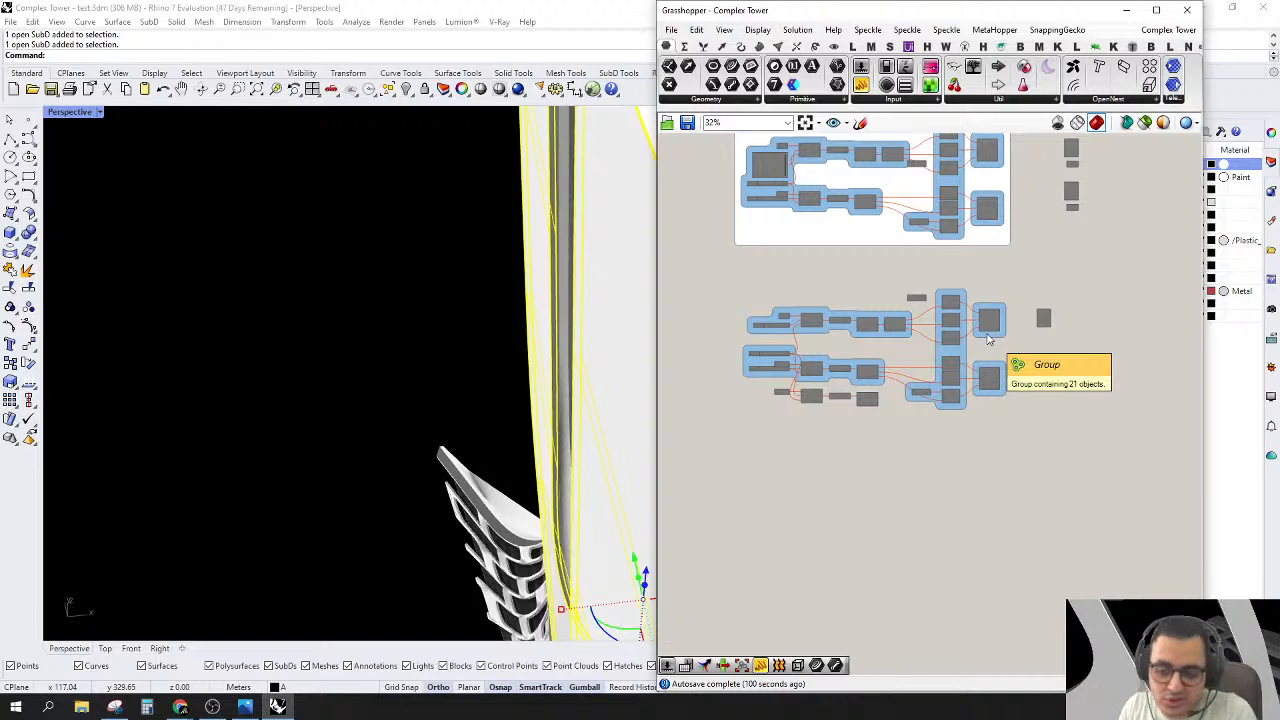
{"action": "scroll", "coordinate": [990, 338], "scroll_direction": "down", "scroll_amount": 3}
{"action": "scroll", "coordinate": [990, 338], "scroll_direction": "up", "scroll_amount": 4}
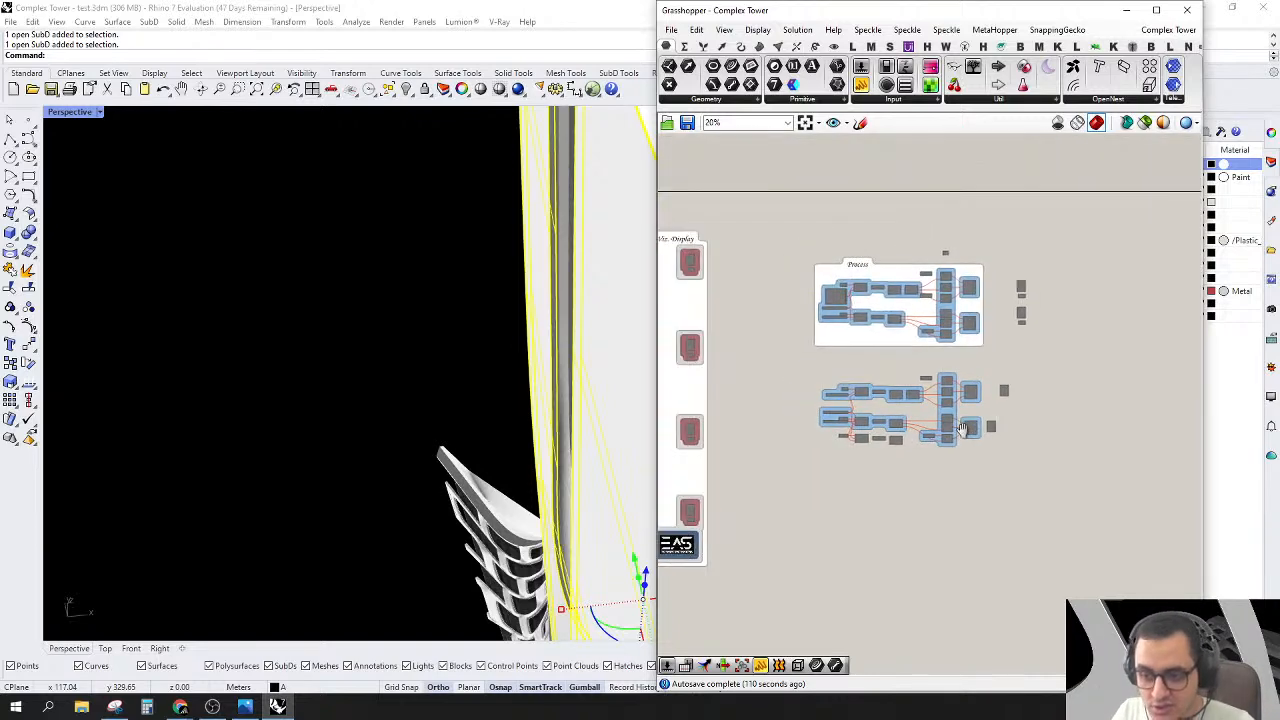
{"action": "scroll", "coordinate": [990, 338], "scroll_direction": "up", "scroll_amount": 5}
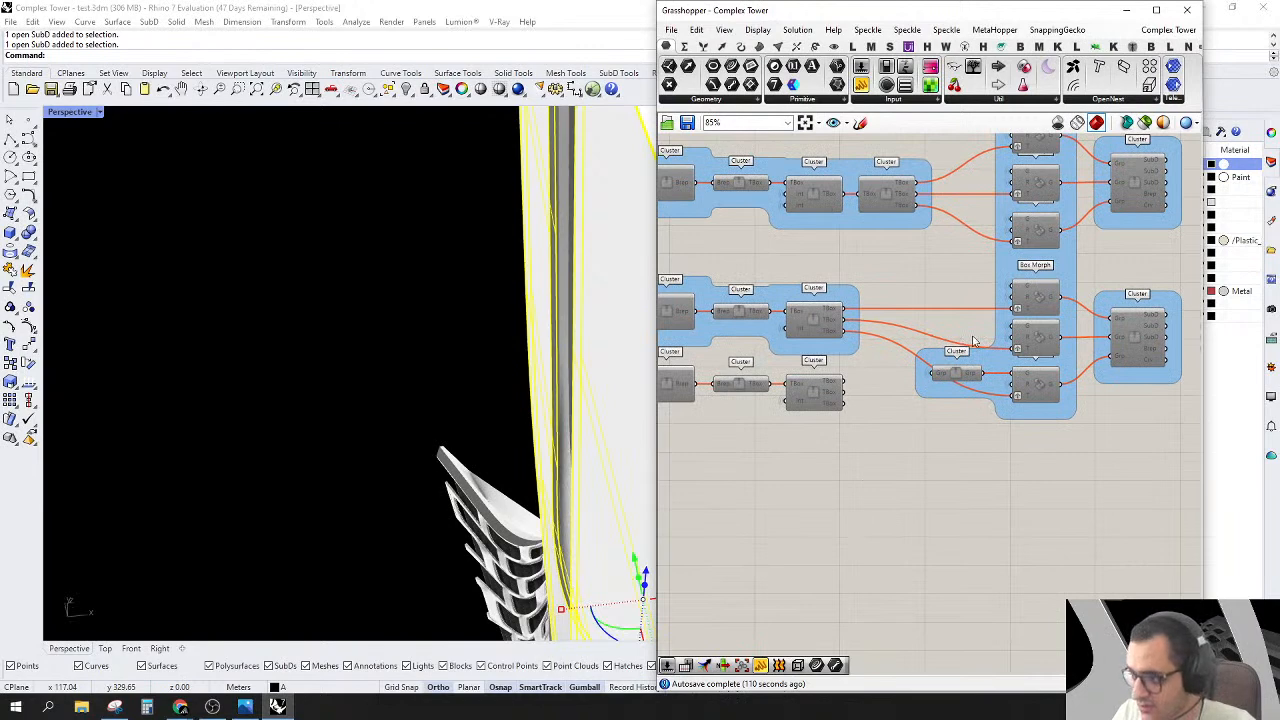
{"action": "scroll", "coordinate": [998, 321], "scroll_direction": "down", "scroll_amount": 3}
{"action": "scroll", "coordinate": [918, 358], "scroll_direction": "up", "scroll_amount": 3}
{"action": "scroll", "coordinate": [918, 358], "scroll_direction": "down", "scroll_amount": 3}
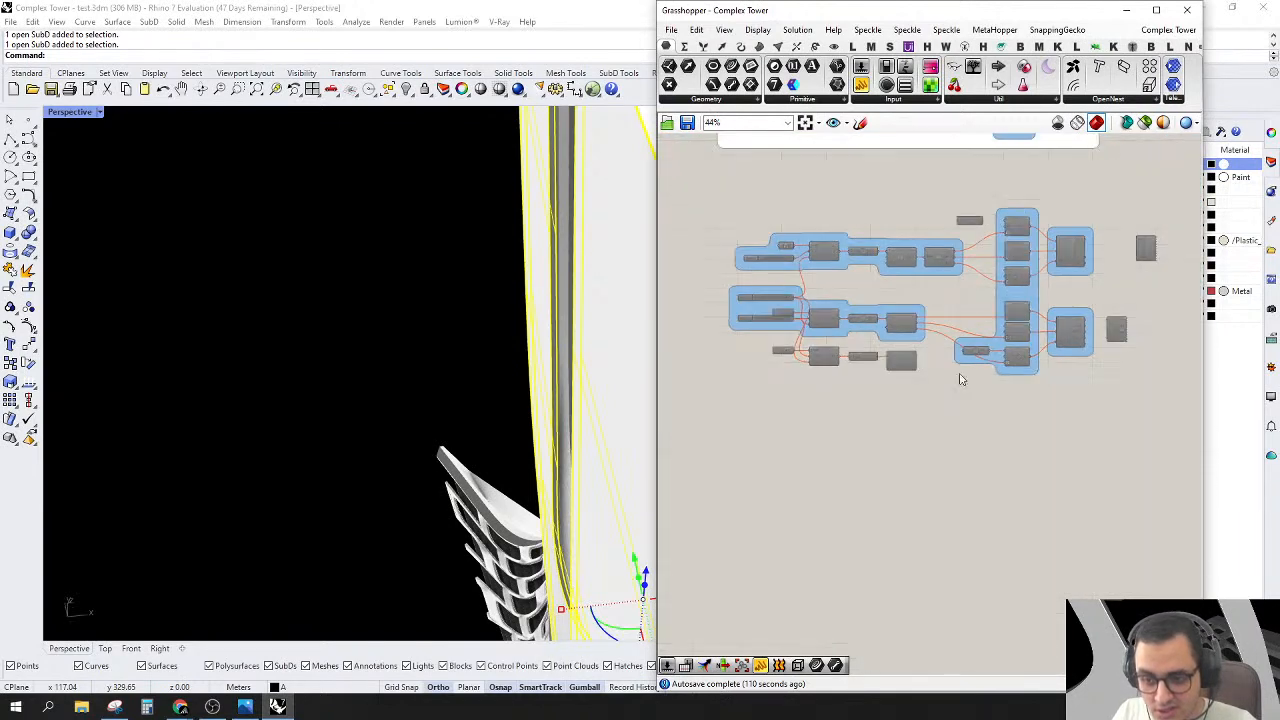
{"action": "right_click_drag", "start_coordinate": [957, 372], "coordinate": [955, 356]}
Step: Inspect the selected front SubD surfaces in Rhino, from the tower's upper wings down to the base arch
{"action": "scroll", "coordinate": [320, 326], "scroll_direction": "down", "scroll_amount": 7}
{"action": "right_click_drag", "start_coordinate": [363, 451], "coordinate": [455, 386]}
{"action": "scroll", "coordinate": [420, 345], "scroll_direction": "down", "scroll_amount": 6}
{"action": "right_click_drag", "start_coordinate": [551, 403], "coordinate": [625, 440]}
{"action": "scroll", "coordinate": [553, 488], "scroll_direction": "up", "scroll_amount": 3}
{"action": "scroll", "coordinate": [530, 447], "scroll_direction": "down", "scroll_amount": 6}
{"action": "right_click_drag", "start_coordinate": [530, 447], "coordinate": [463, 534]}
{"action": "scroll", "coordinate": [463, 534], "scroll_direction": "up", "scroll_amount": 4}
Step: Review the copied branch's extra SubD cluster chain, Box Morph components and output clusters beneath the Process group
{"action": "right_click_drag", "start_coordinate": [892, 435], "coordinate": [913, 418]}
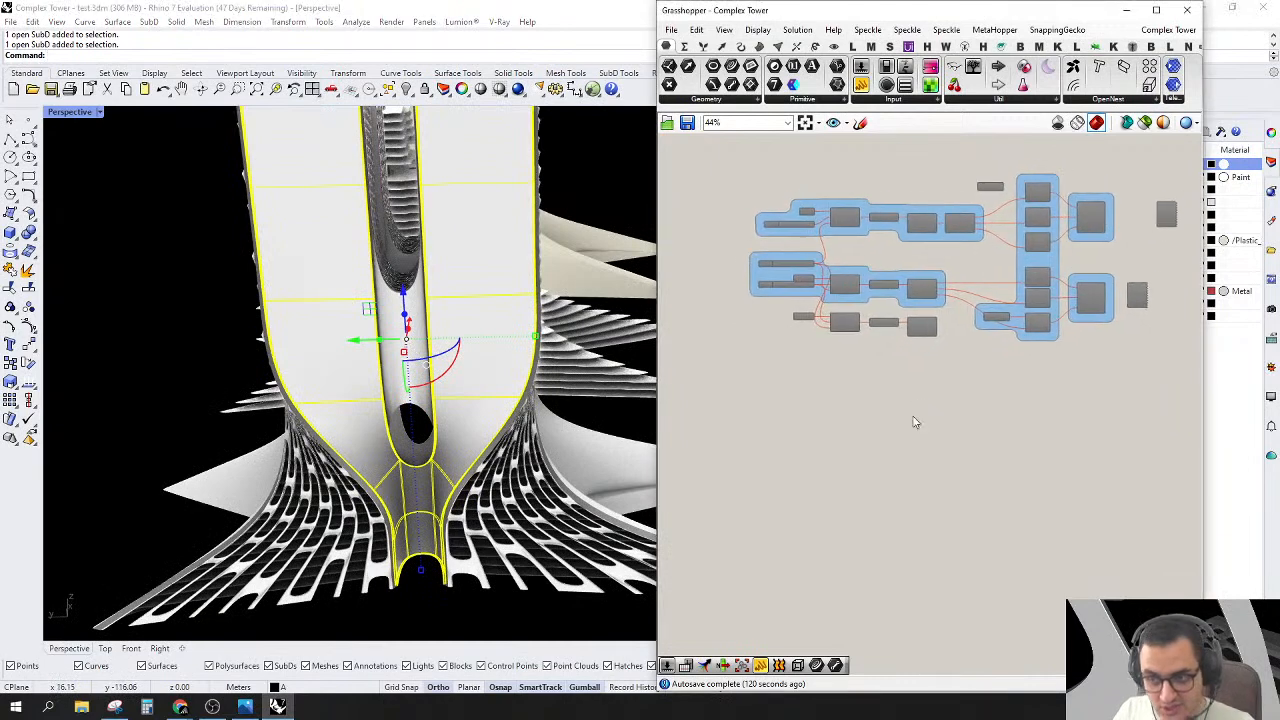
{"action": "right_click_drag", "start_coordinate": [1090, 315], "coordinate": [1054, 316]}
{"action": "scroll", "coordinate": [903, 298], "scroll_direction": "up", "scroll_amount": 4}
{"action": "right_click_drag", "start_coordinate": [876, 342], "coordinate": [906, 298]}
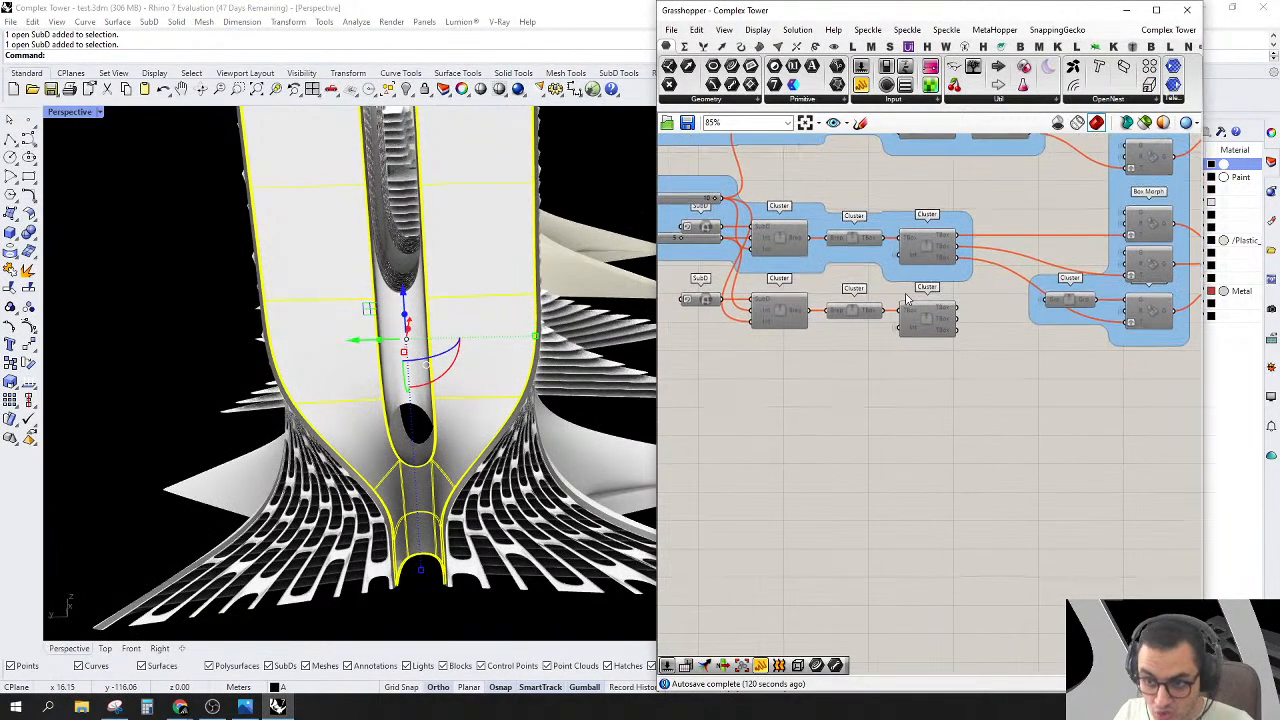
{"action": "scroll", "coordinate": [881, 318], "scroll_direction": "down", "scroll_amount": 2}
{"action": "right_click_drag", "start_coordinate": [1080, 314], "coordinate": [983, 348]}
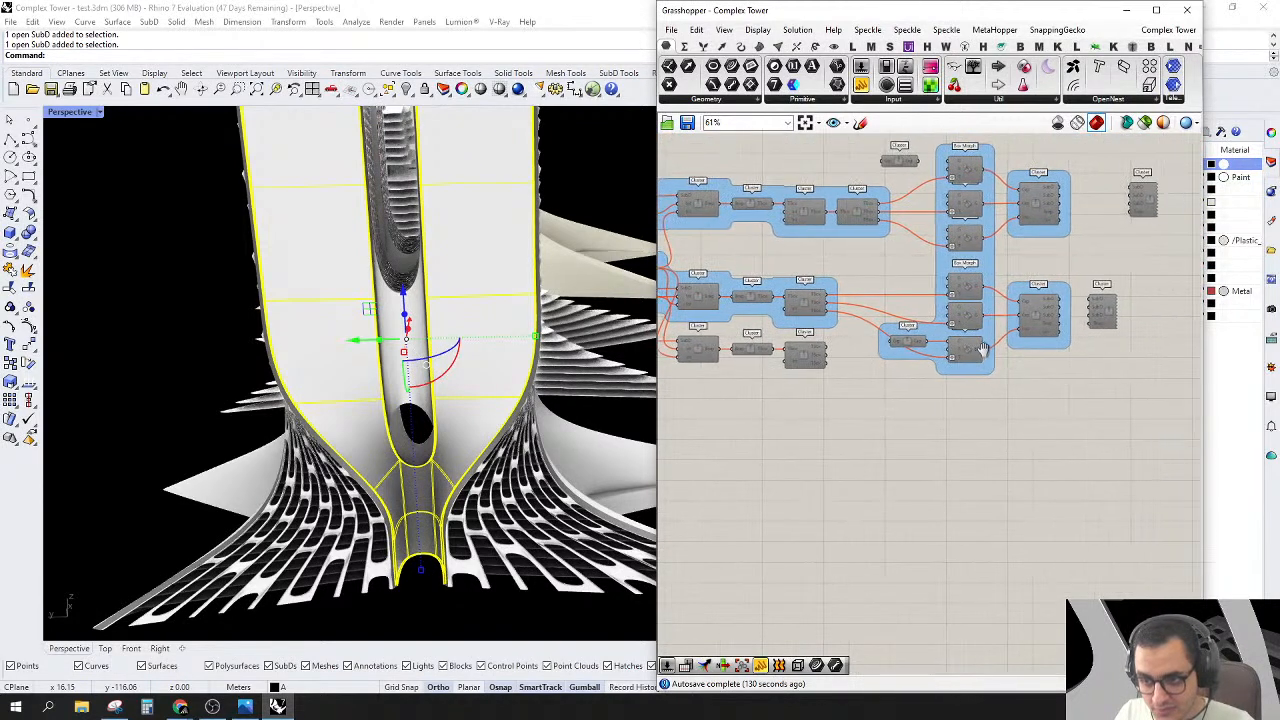
{"action": "scroll", "coordinate": [1065, 263], "scroll_direction": "down", "scroll_amount": 2}
{"action": "right_click_drag", "start_coordinate": [1000, 300], "coordinate": [989, 380]}
{"action": "scroll", "coordinate": [1071, 300], "scroll_direction": "up", "scroll_amount": 2}
{"action": "scroll", "coordinate": [1060, 267], "scroll_direction": "down", "scroll_amount": 1}
{"action": "right_click_drag", "start_coordinate": [946, 227], "coordinate": [981, 242]}
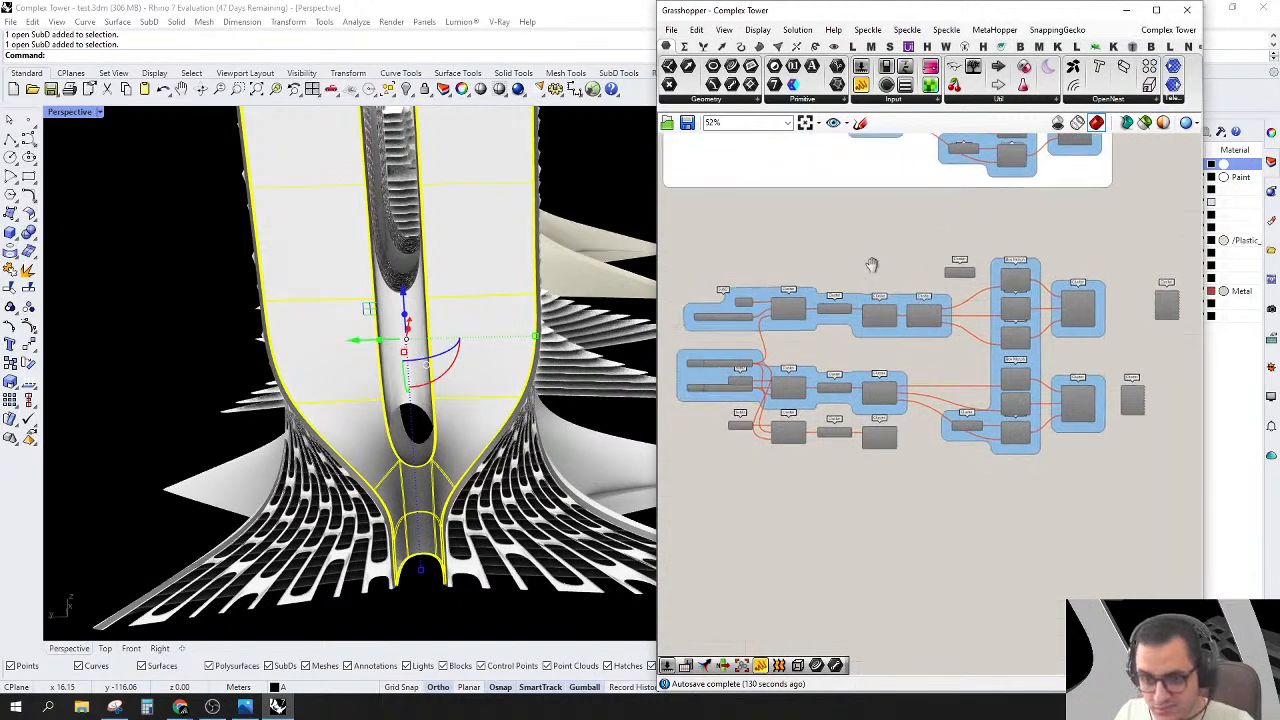
{"action": "left_click_drag", "start_coordinate": [675, 211], "coordinate": [1042, 261]}
{"action": "scroll", "coordinate": [1030, 270], "scroll_direction": "down", "scroll_amount": 4}
{"action": "right_click_drag", "start_coordinate": [970, 225], "coordinate": [948, 310]}
{"action": "scroll", "coordinate": [948, 310], "scroll_direction": "up", "scroll_amount": 3}
{"action": "left_click_drag", "start_coordinate": [667, 399], "coordinate": [1118, 204]}
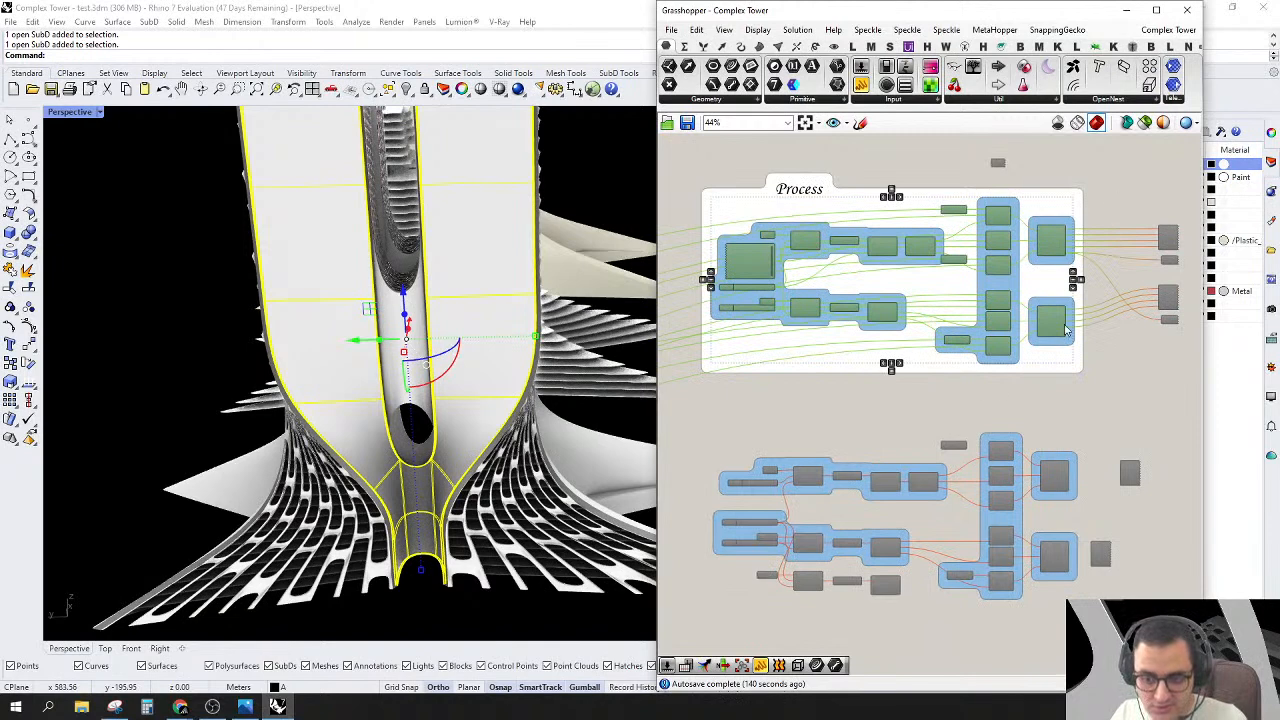
{"action": "left_click", "coordinate": [855, 442]}
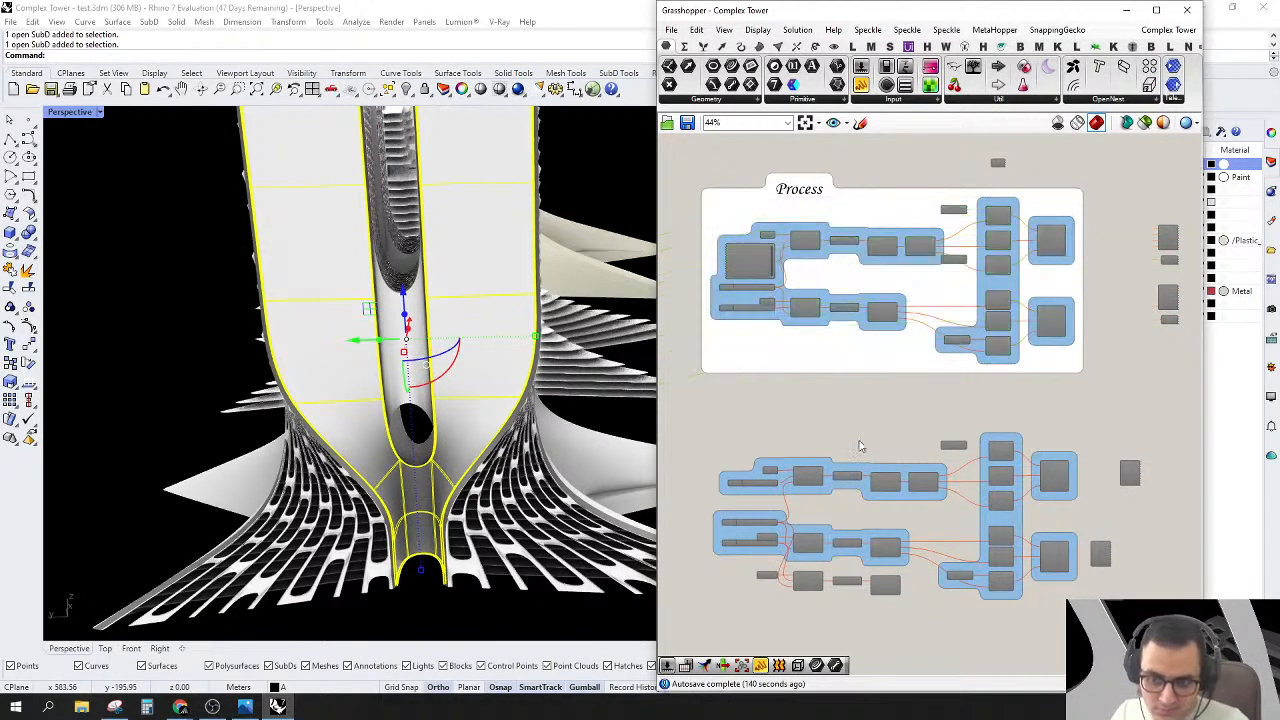
Step: Duplicate the upper SubD cluster chain with its Box Morph components and output cluster beneath the existing copied branch
{"action": "right_click_drag", "start_coordinate": [855, 442], "coordinate": [861, 342]}
{"action": "left_click_drag", "start_coordinate": [697, 317], "coordinate": [1120, 422]}
{"action": "right_click_drag", "start_coordinate": [992, 405], "coordinate": [1000, 347]}
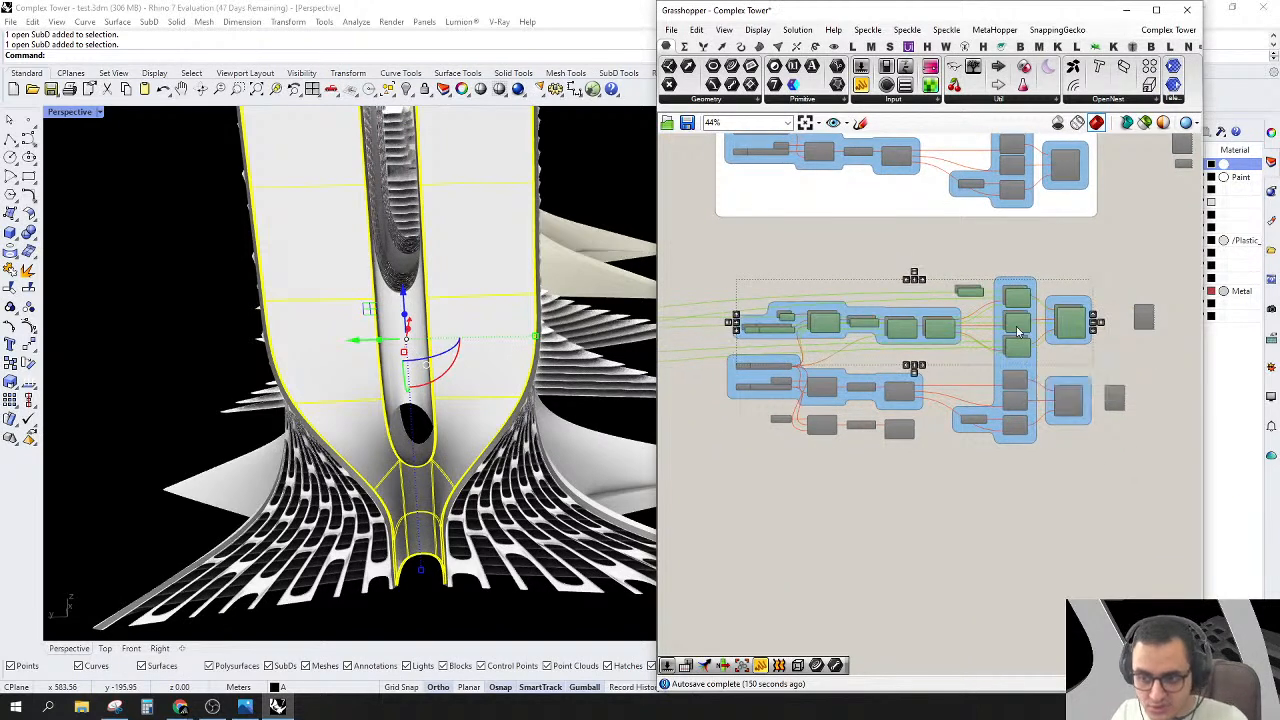
{"action": "left_click_drag", "start_coordinate": [1023, 330], "coordinate": [1016, 605]}
{"action": "left_click", "coordinate": [1024, 534]}
{"action": "right_click_drag", "start_coordinate": [1027, 532], "coordinate": [1013, 420]}
{"action": "scroll", "coordinate": [895, 526], "scroll_direction": "up", "scroll_amount": 2}
{"action": "scroll", "coordinate": [712, 478], "scroll_direction": "up", "scroll_amount": 3}
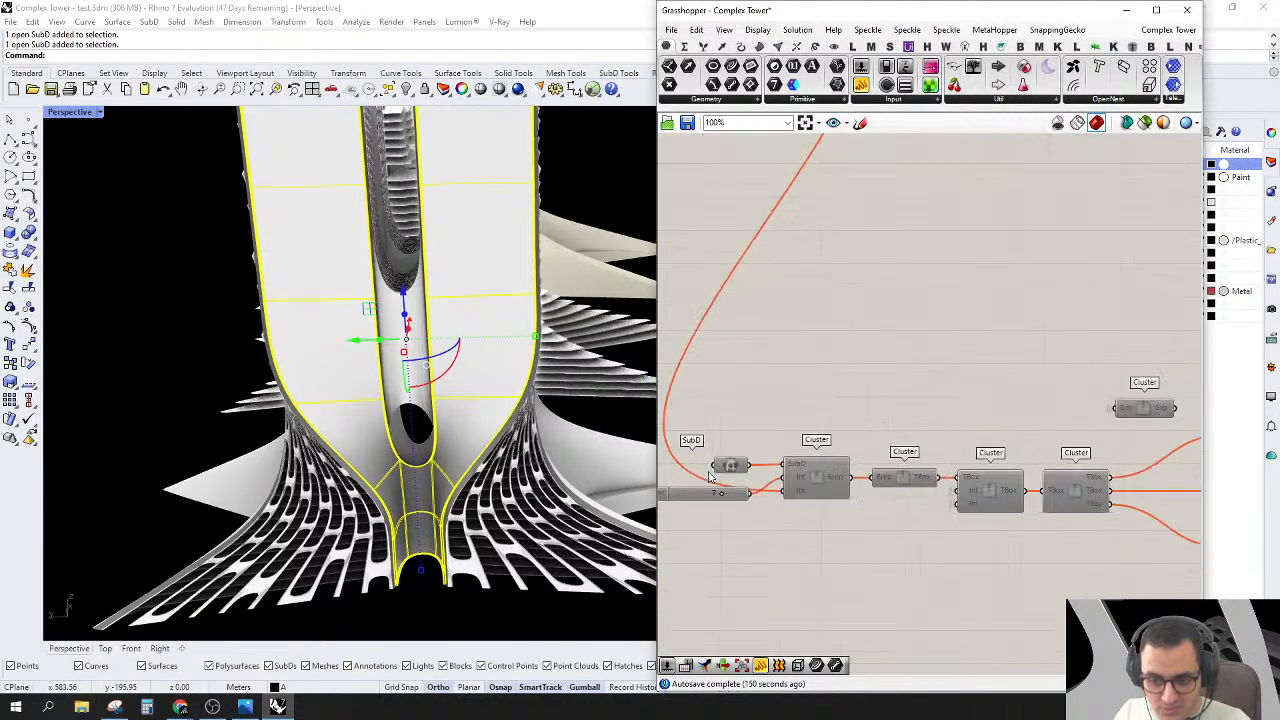
Step: Enable the SubD input, integer slider and first cluster of the duplicated chain
{"action": "right_click", "coordinate": [731, 466]}
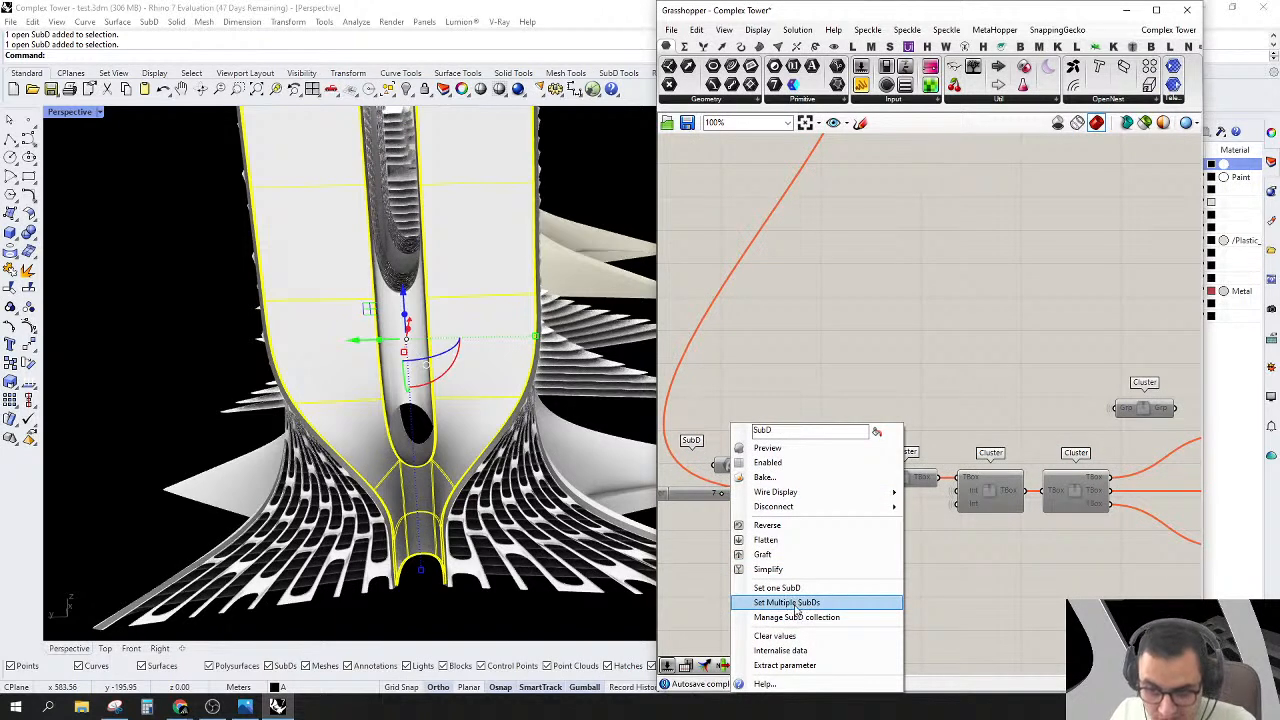
{"action": "key", "text": "Escape"}
{"action": "scroll", "coordinate": [808, 514], "scroll_direction": "down", "scroll_amount": 4}
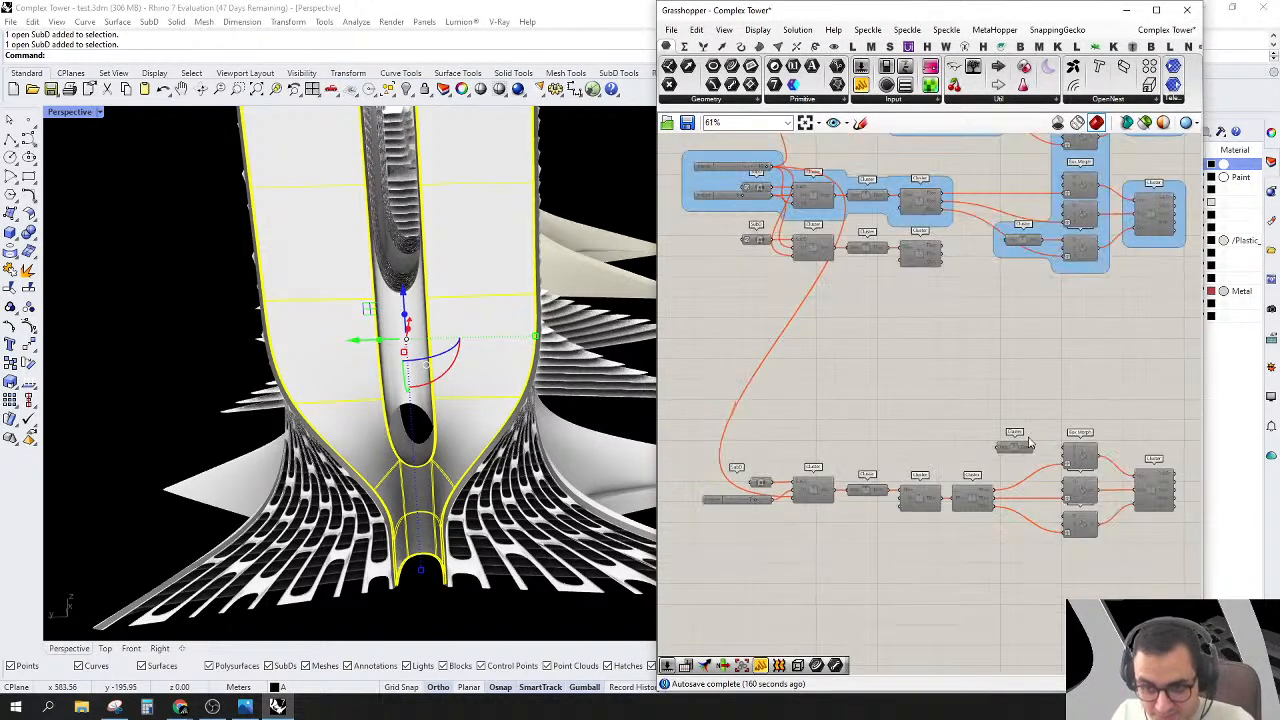
{"action": "left_click_drag", "start_coordinate": [804, 405], "coordinate": [685, 497]}
{"action": "right_click", "coordinate": [749, 374]}
{"action": "left_click", "coordinate": [776, 412]}
{"action": "left_click", "coordinate": [776, 379]}
Step: Duplicate the integer slider set to 10 into the empty canvas area above the duplicated chain
{"action": "scroll", "coordinate": [900, 323], "scroll_direction": "down", "scroll_amount": 2}
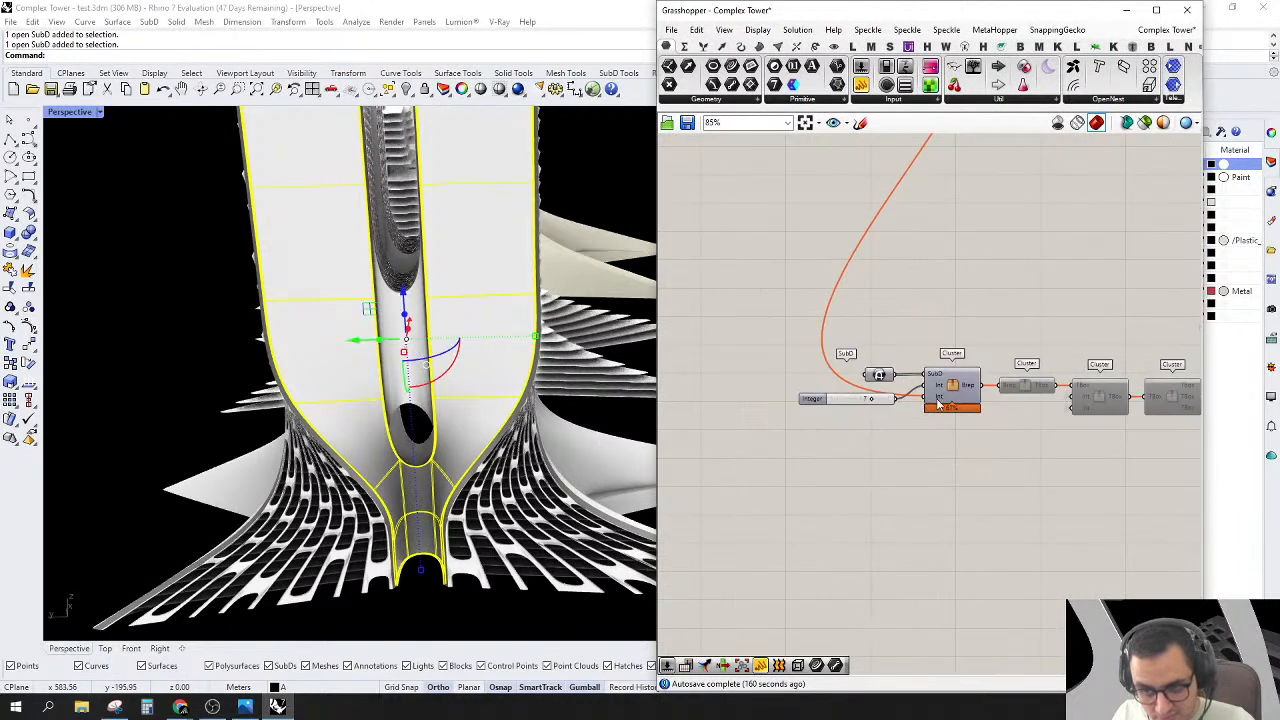
{"action": "scroll", "coordinate": [865, 213], "scroll_direction": "up", "scroll_amount": 3}
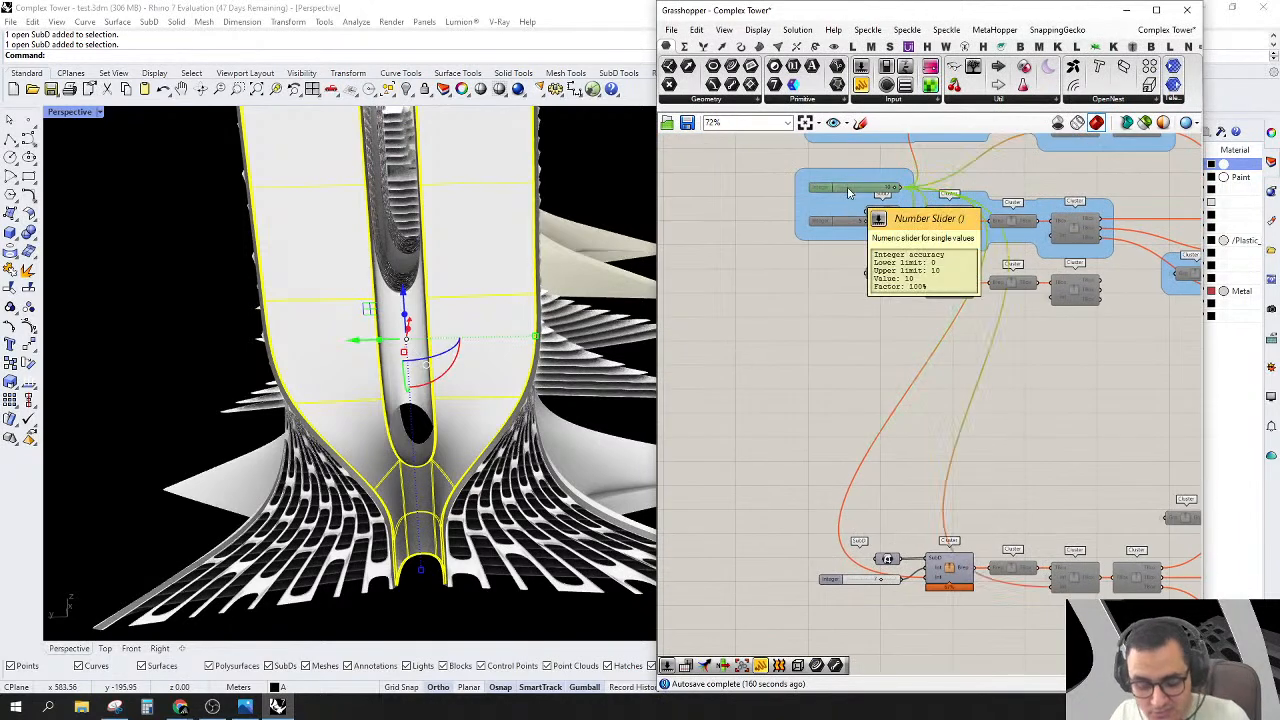
{"action": "left_click_drag", "start_coordinate": [848, 192], "coordinate": [815, 312]}
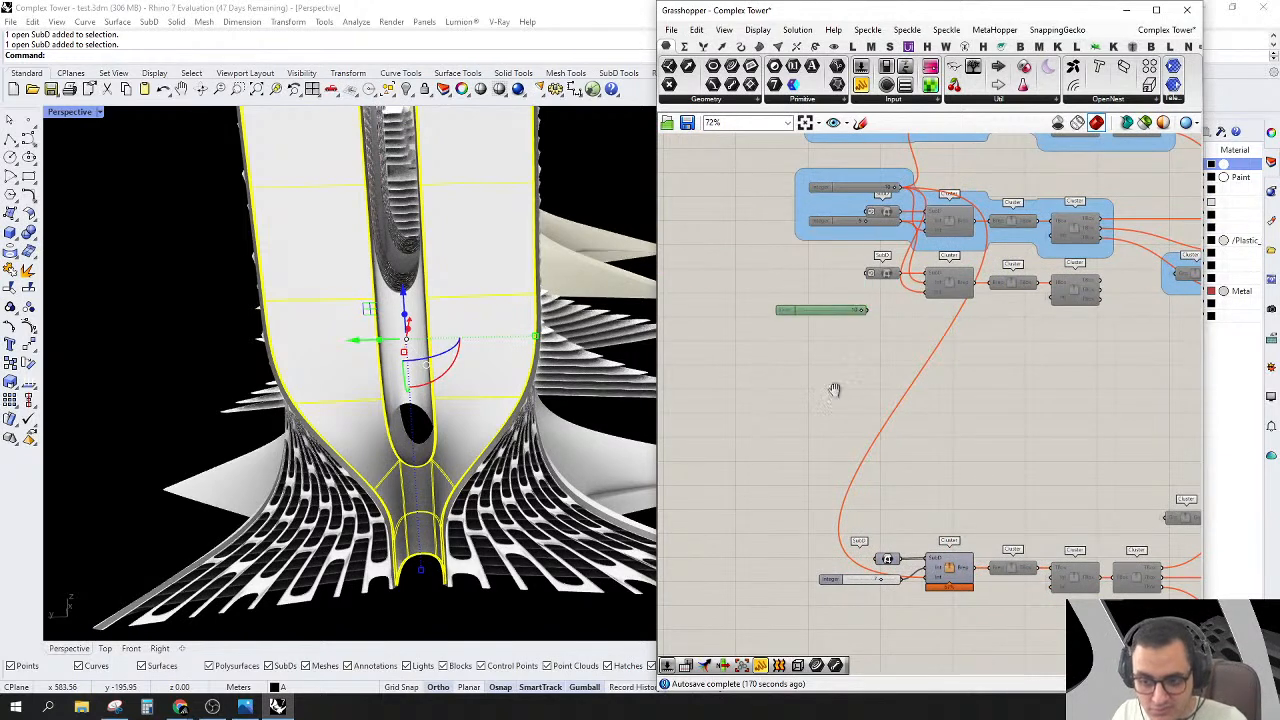
{"action": "right_click_drag", "start_coordinate": [829, 337], "coordinate": [772, 262]}
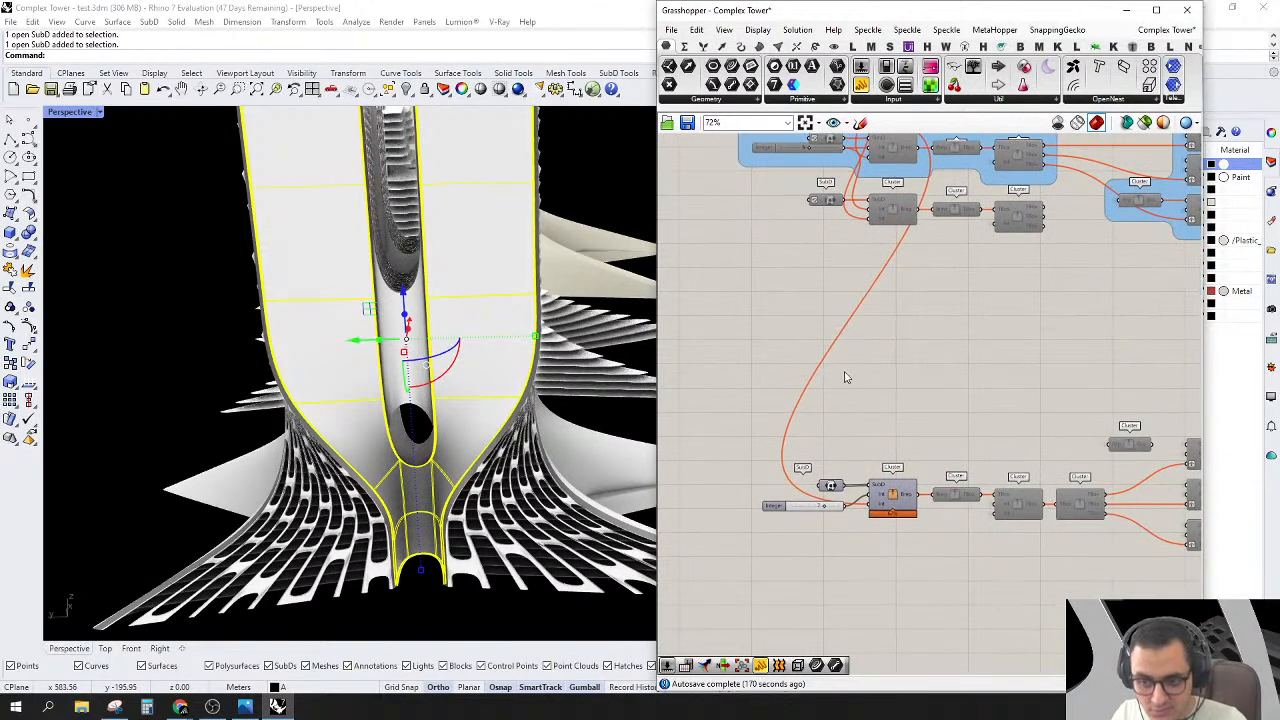
Step: Delete the duplicated SubD cluster chain from the canvas beneath the copied branch
{"action": "scroll", "coordinate": [861, 470], "scroll_direction": "down", "scroll_amount": 3}
{"action": "left_click", "coordinate": [1221, 408]}
{"action": "left_click_drag", "start_coordinate": [1162, 411], "coordinate": [688, 642]}
{"action": "key", "text": "Delete"}
Step: Duplicate the entire copied branch, including both grouped chains, the extra SubD chain and output components, directly beneath itself
{"action": "right_click_drag", "start_coordinate": [903, 378], "coordinate": [815, 441]}
{"action": "left_click_drag", "start_coordinate": [1133, 214], "coordinate": [682, 448]}
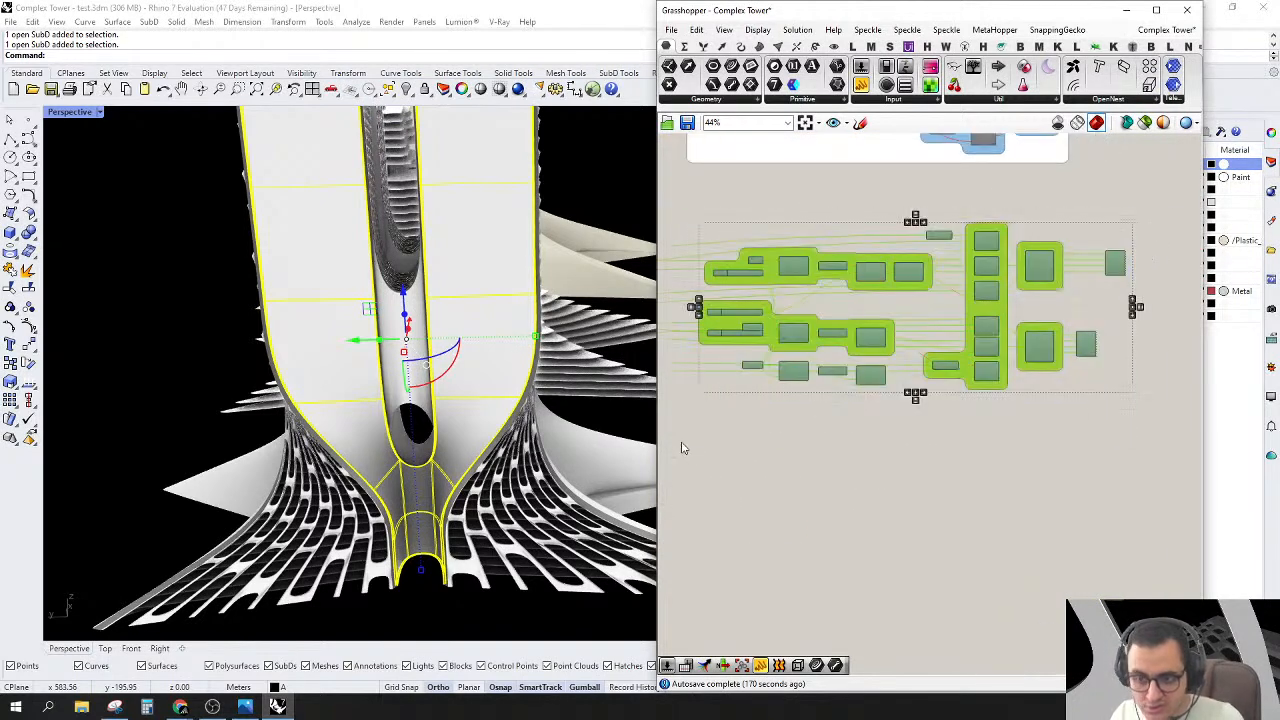
{"action": "left_click_drag", "start_coordinate": [805, 273], "coordinate": [792, 534]}
{"action": "right_click_drag", "start_coordinate": [805, 507], "coordinate": [817, 366]}
{"action": "scroll", "coordinate": [793, 411], "scroll_direction": "up", "scroll_amount": 1}
{"action": "left_click_drag", "start_coordinate": [793, 411], "coordinate": [800, 395]}
{"action": "left_click", "coordinate": [800, 395]}
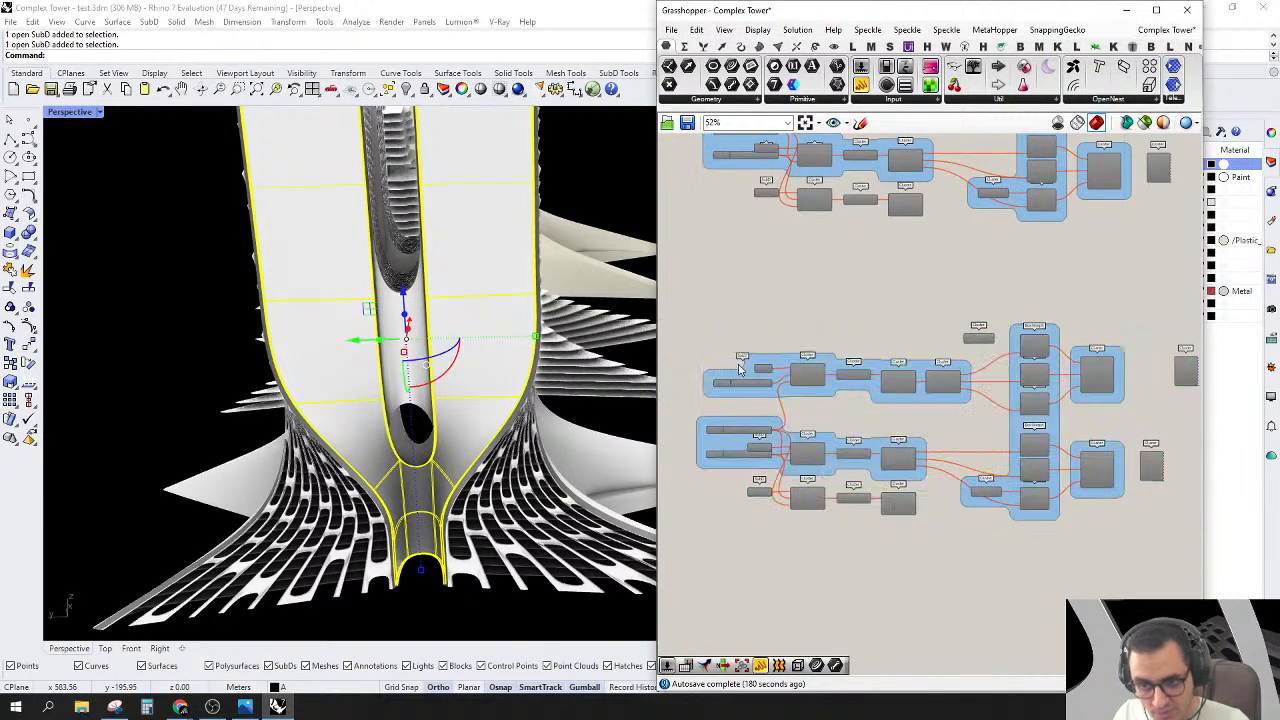
Step: Assign the selected front SubD surfaces to the upper SubD parameter of the new branch as multiple SubDs
{"action": "scroll", "coordinate": [797, 393], "scroll_direction": "up", "scroll_amount": 6}
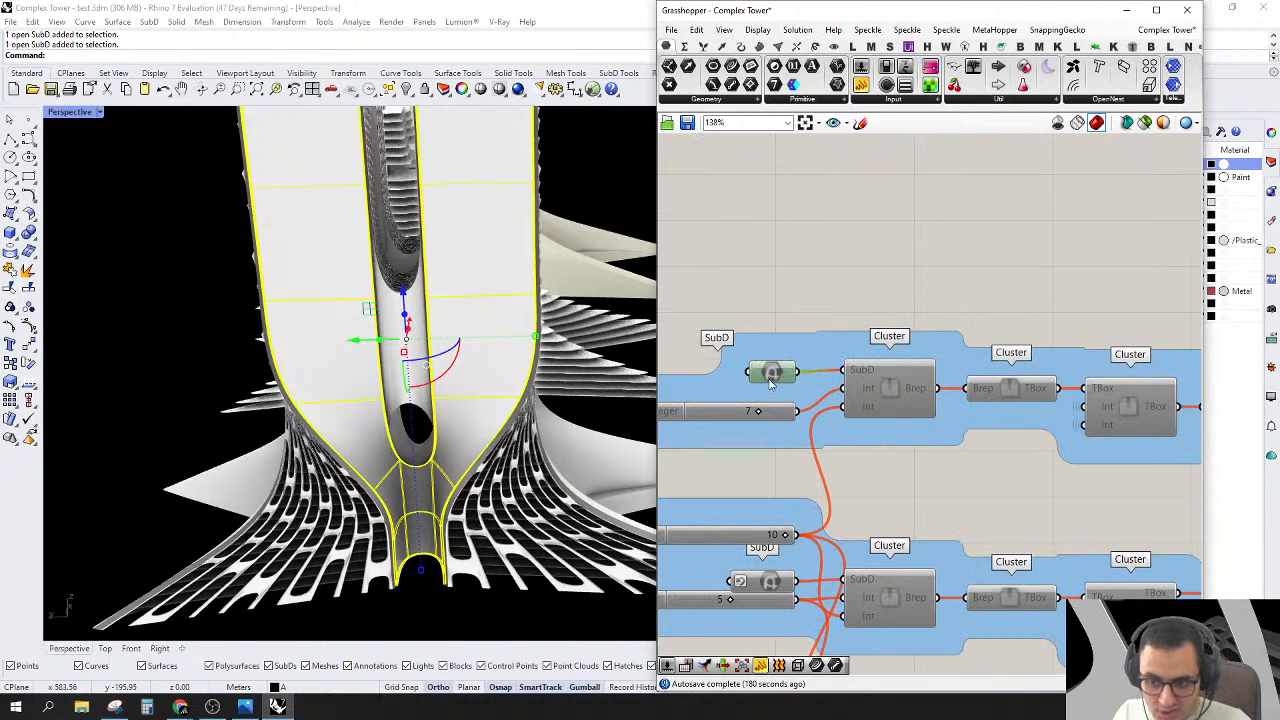
{"action": "right_click", "coordinate": [770, 378]}
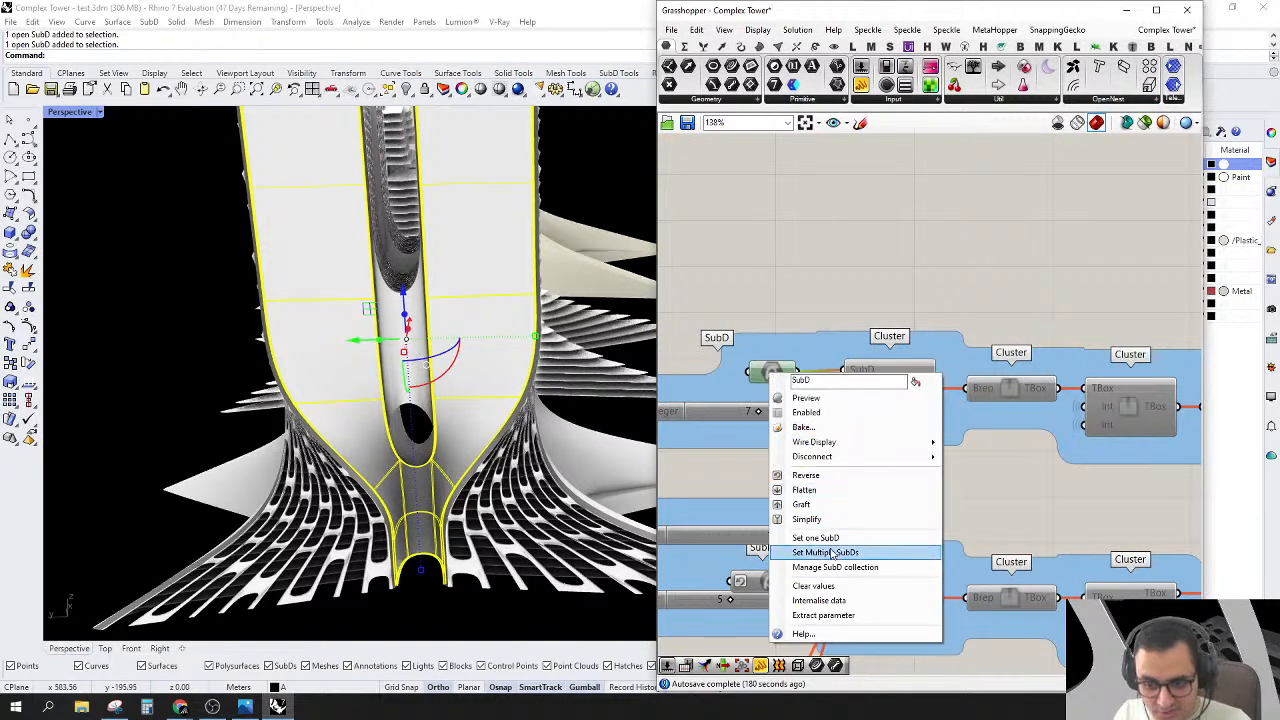
{"action": "left_click", "coordinate": [830, 553]}
{"action": "scroll", "coordinate": [880, 375], "scroll_direction": "down", "scroll_amount": 4}
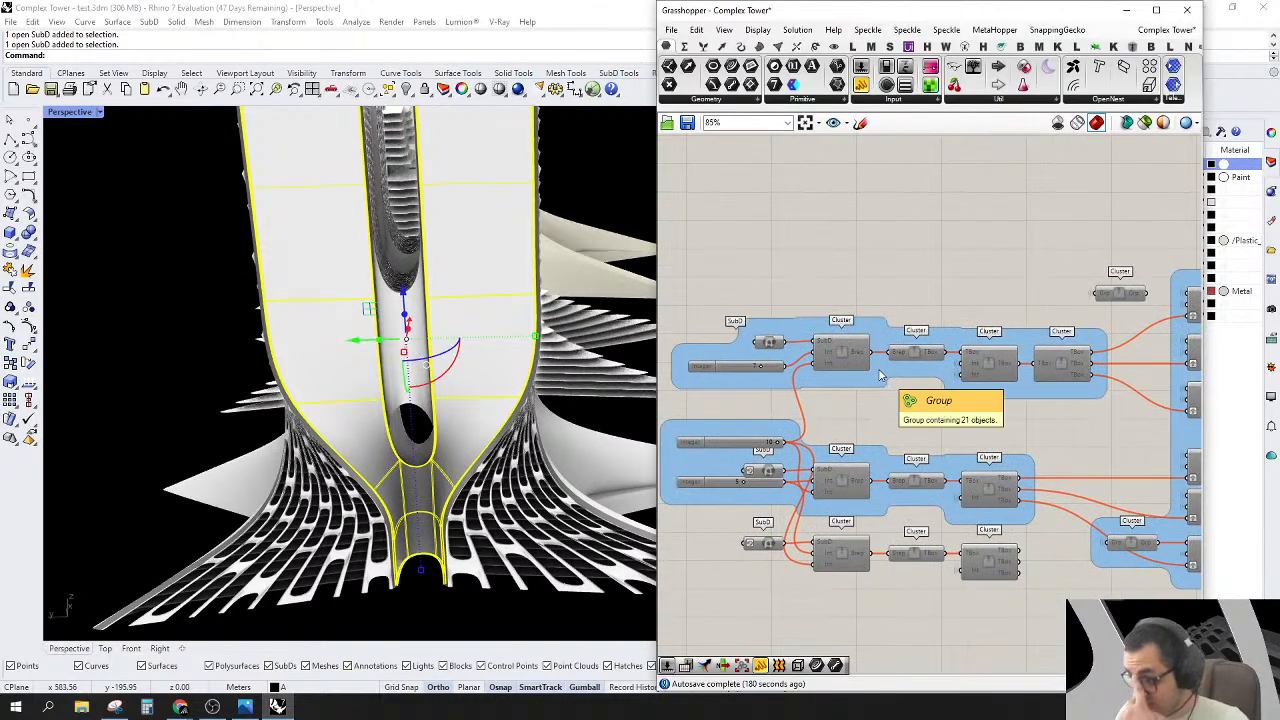
{"action": "scroll", "coordinate": [829, 320], "scroll_direction": "up", "scroll_amount": 4}
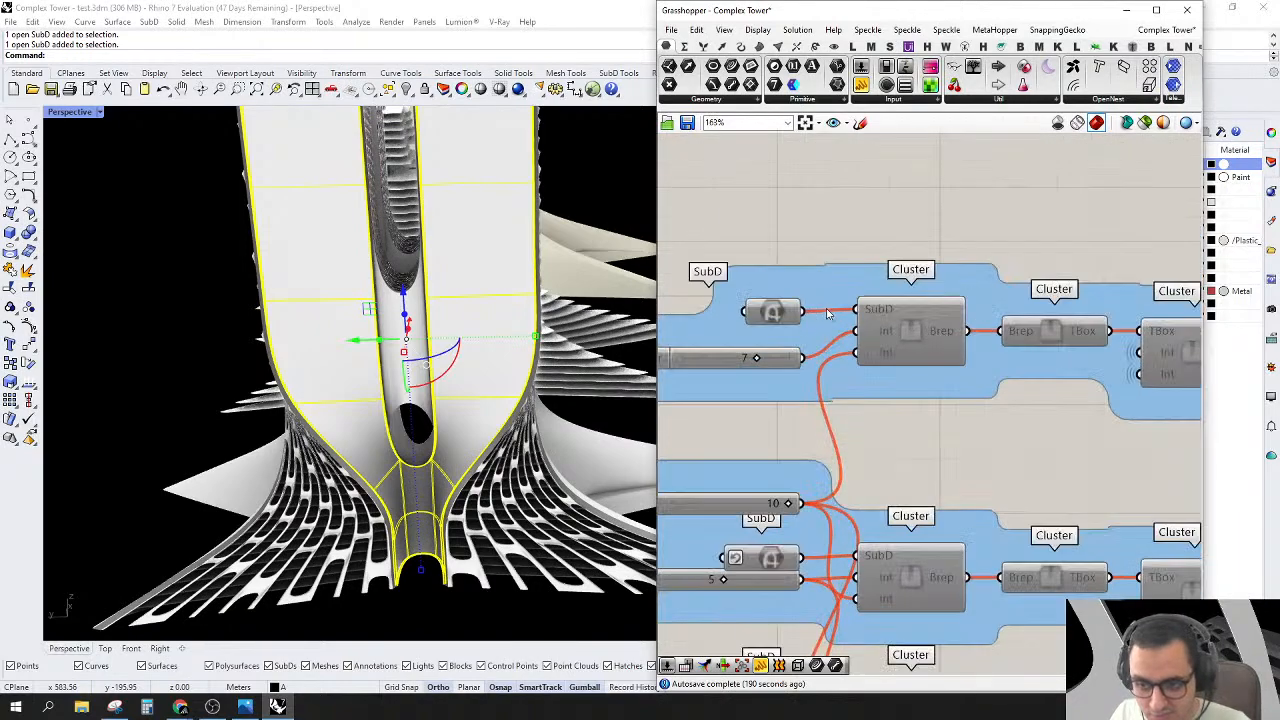
{"action": "left_click", "coordinate": [778, 318]}
Step: Enable the new branch's upper SubD input, integer slider, first SubD cluster and neighbouring Brep-to-TBox cluster
{"action": "scroll", "coordinate": [817, 295], "scroll_direction": "down", "scroll_amount": 4}
{"action": "right_click_drag", "start_coordinate": [964, 265], "coordinate": [868, 221]}
{"action": "right_click_drag", "start_coordinate": [1000, 400], "coordinate": [880, 408]}
{"action": "scroll", "coordinate": [880, 408], "scroll_direction": "down", "scroll_amount": 4}
{"action": "right_click_drag", "start_coordinate": [957, 399], "coordinate": [975, 645]}
{"action": "scroll", "coordinate": [1036, 365], "scroll_direction": "down", "scroll_amount": 4}
{"action": "right_click_drag", "start_coordinate": [1043, 320], "coordinate": [1015, 233]}
{"action": "scroll", "coordinate": [966, 427], "scroll_direction": "up", "scroll_amount": 4}
{"action": "scroll", "coordinate": [615, 414], "scroll_direction": "up", "scroll_amount": 2}
{"action": "scroll", "coordinate": [810, 340], "scroll_direction": "up", "scroll_amount": 2}
{"action": "left_click_drag", "start_coordinate": [674, 266], "coordinate": [932, 410]}
{"action": "right_click", "coordinate": [840, 266]}
{"action": "left_click", "coordinate": [870, 306]}
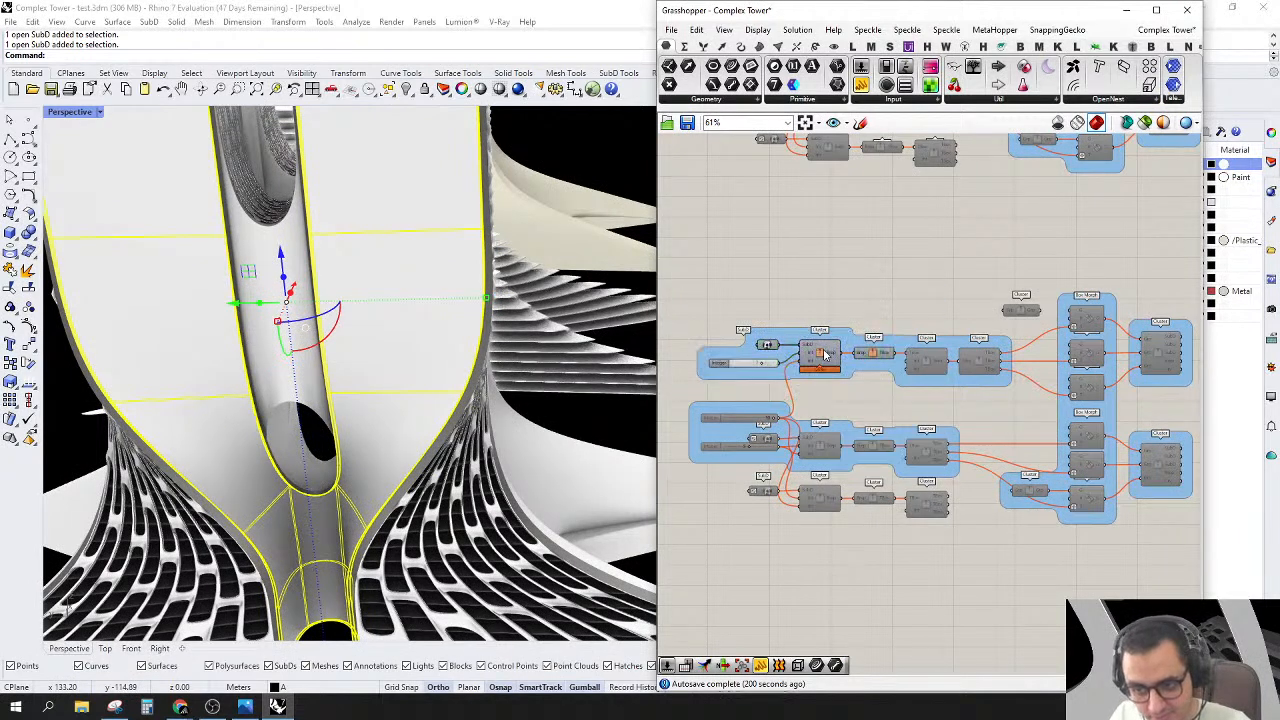
Step: Toggle the preview of the upper chain's first SubD cluster in the new branch
{"action": "right_click", "coordinate": [825, 355]}
{"action": "left_click", "coordinate": [845, 371]}
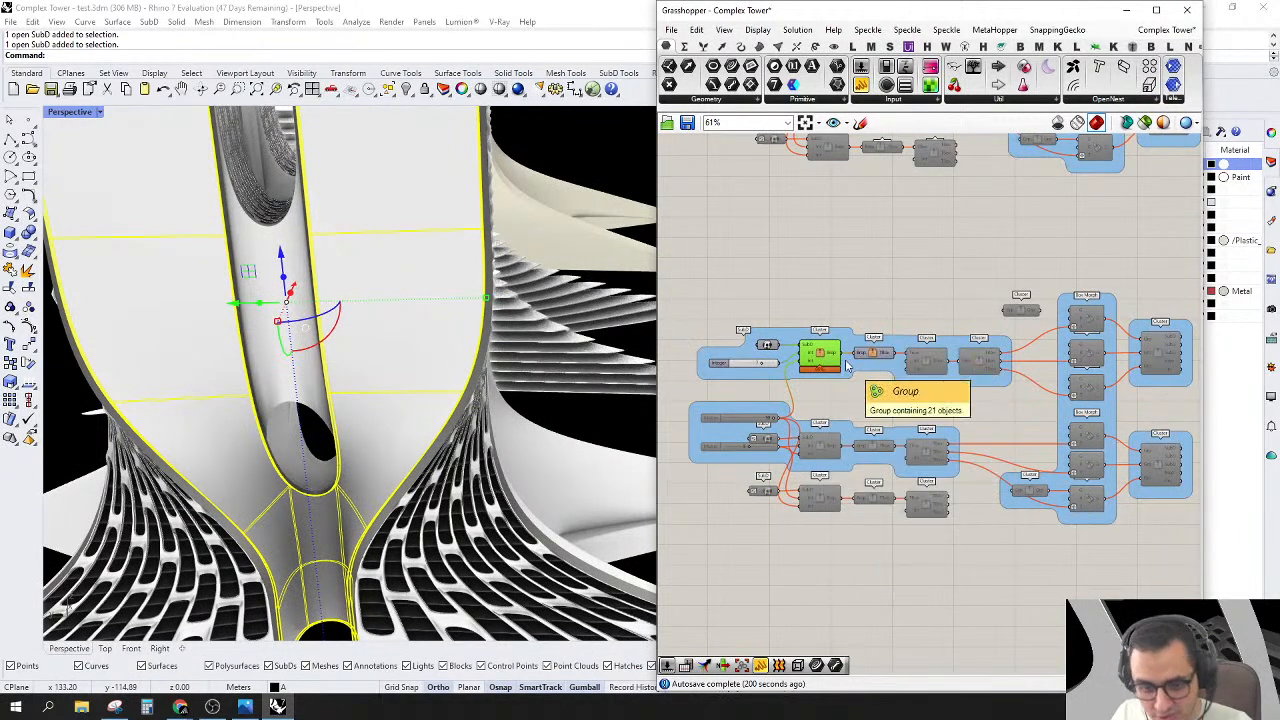
{"action": "scroll", "coordinate": [909, 380], "scroll_direction": "up", "scroll_amount": 1}
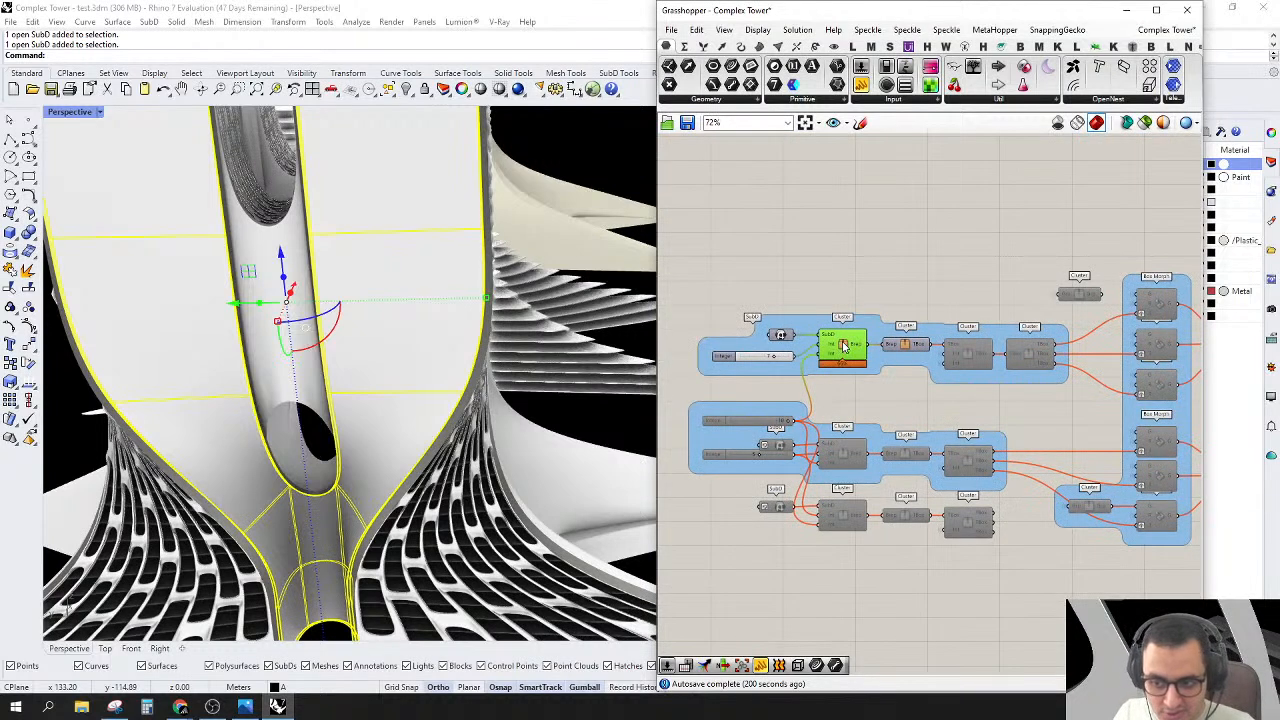
Step: Open the upper chain's first SubD cluster, examine its internal component network, and return to the main definition
{"action": "double_click", "coordinate": [842, 345]}
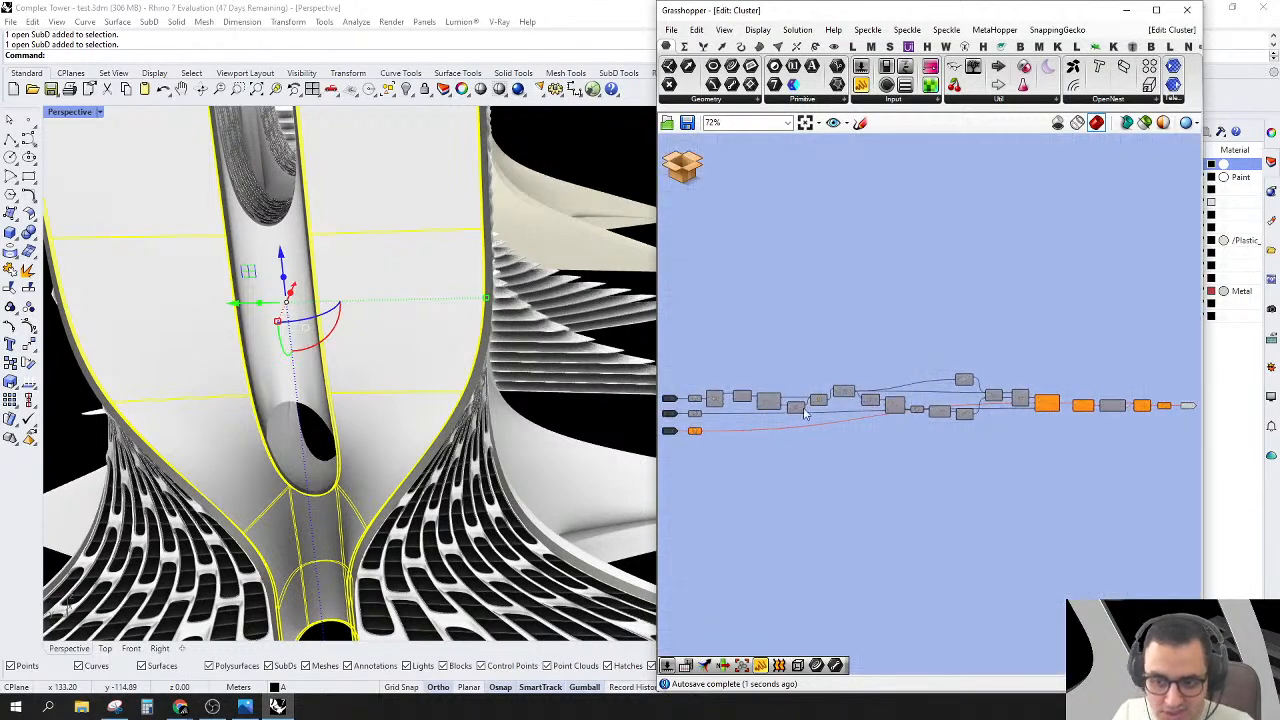
{"action": "scroll", "coordinate": [905, 380], "scroll_direction": "up", "scroll_amount": 2}
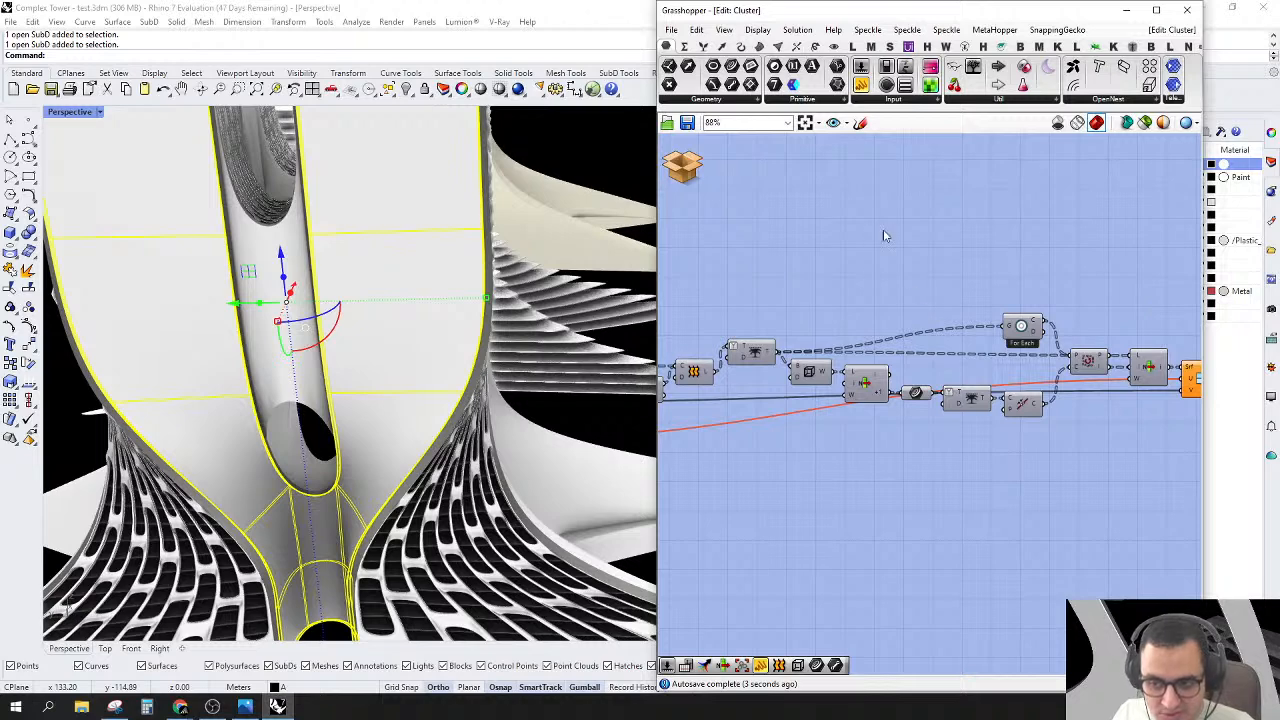
{"action": "left_click", "coordinate": [684, 167]}
{"action": "left_click", "coordinate": [737, 194]}
{"action": "left_click", "coordinate": [965, 388]}
{"action": "scroll", "coordinate": [966, 391], "scroll_direction": "down", "scroll_amount": 1}
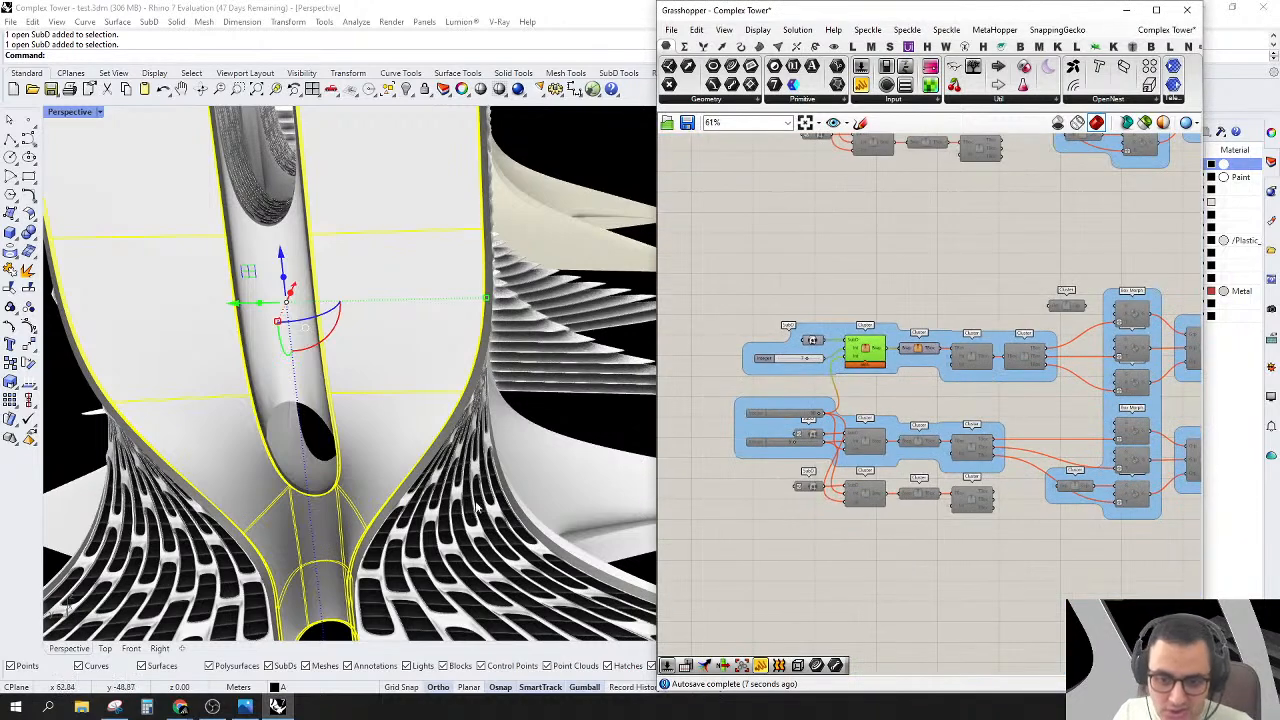
Step: Collapse the Grasshopper window and hide the SD-Gh facade layer in Rhino
{"action": "scroll", "coordinate": [528, 460], "scroll_direction": "down", "scroll_amount": 4}
{"action": "double_click", "coordinate": [829, 14]}
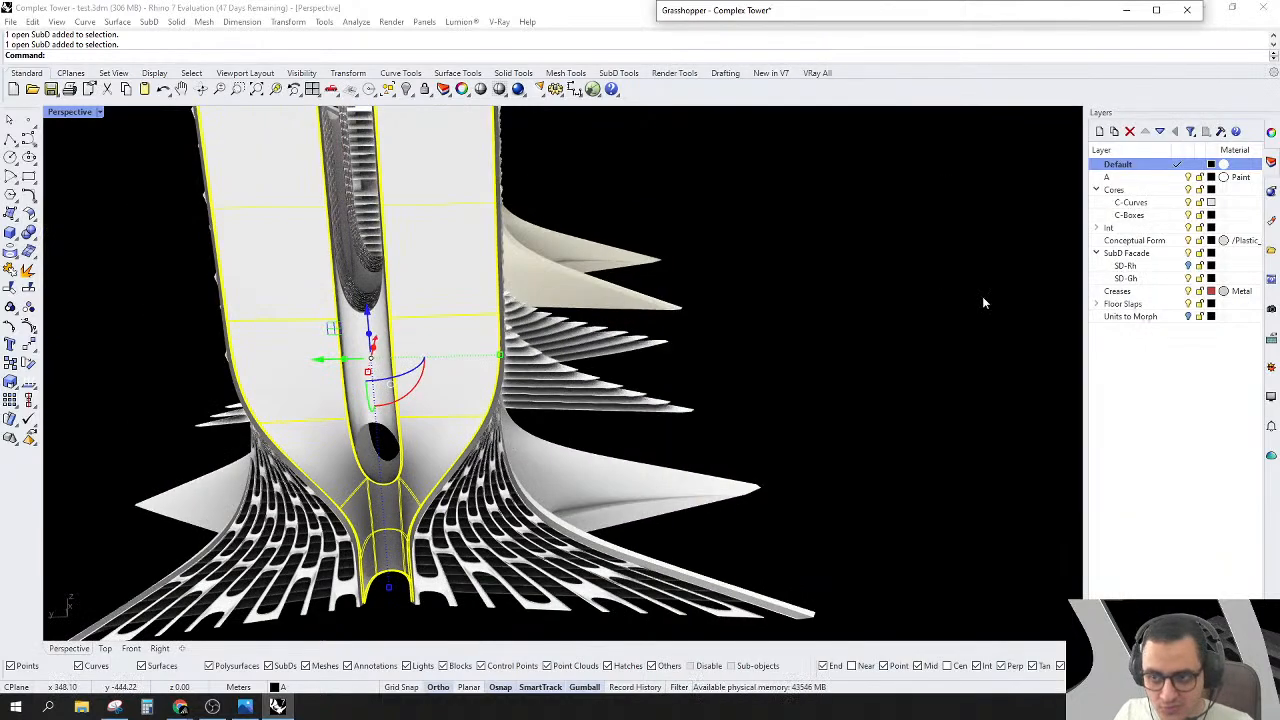
{"action": "right_click_drag", "start_coordinate": [1026, 229], "coordinate": [500, 448]}
{"action": "left_click", "coordinate": [1188, 280]}
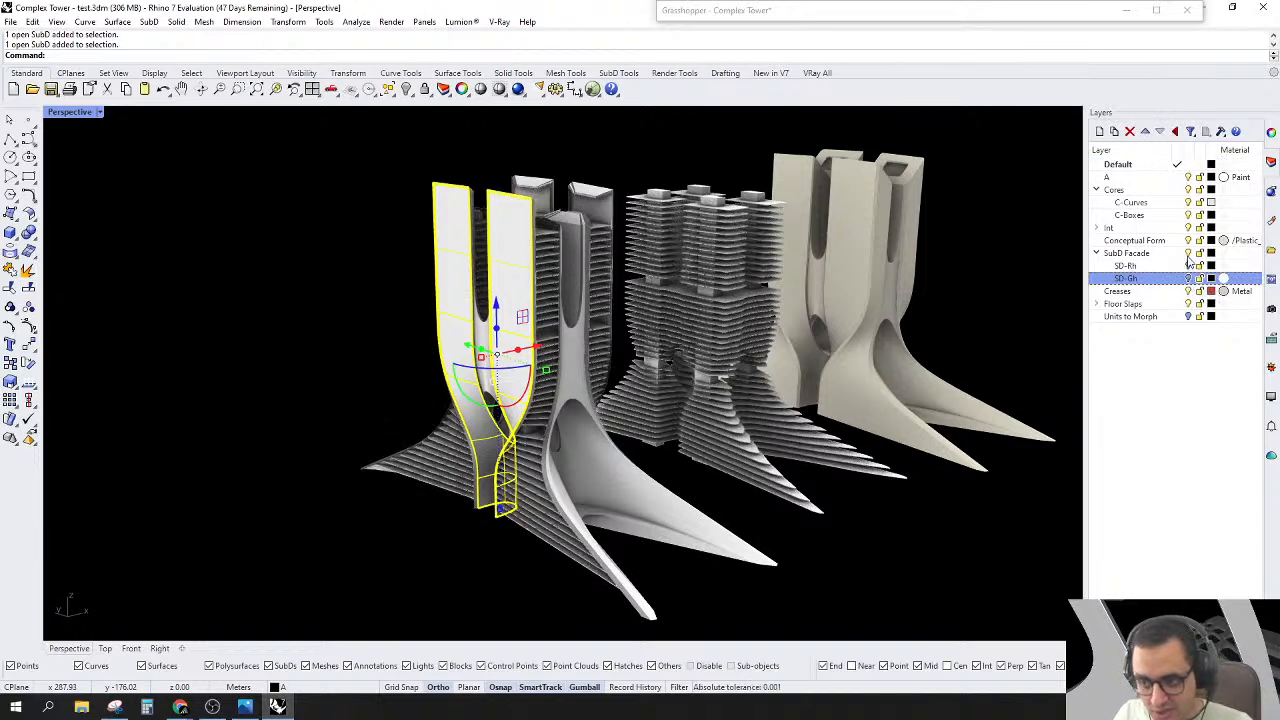
{"action": "left_click", "coordinate": [1189, 265]}
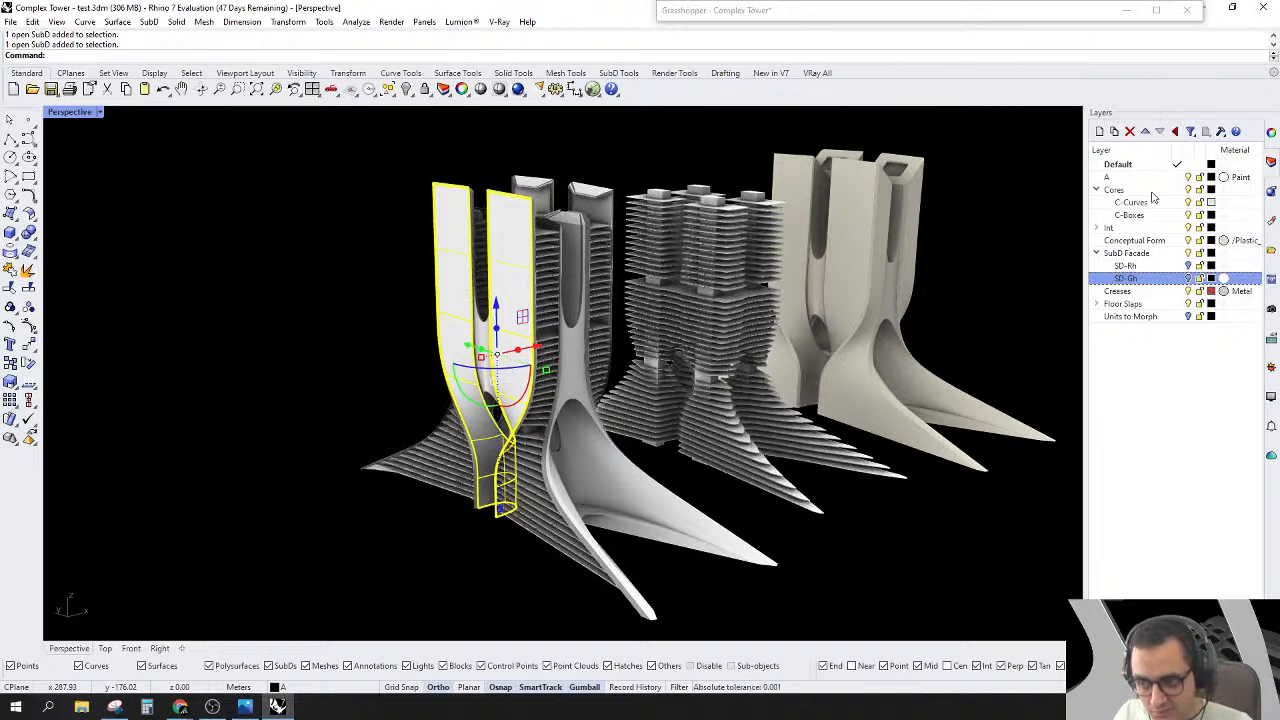
{"action": "right_click_drag", "start_coordinate": [910, 400], "coordinate": [545, 486]}
Step: Hide the floor-slab tower and the beige tower that stand beside the facade tower
{"action": "left_click", "coordinate": [105, 648]}
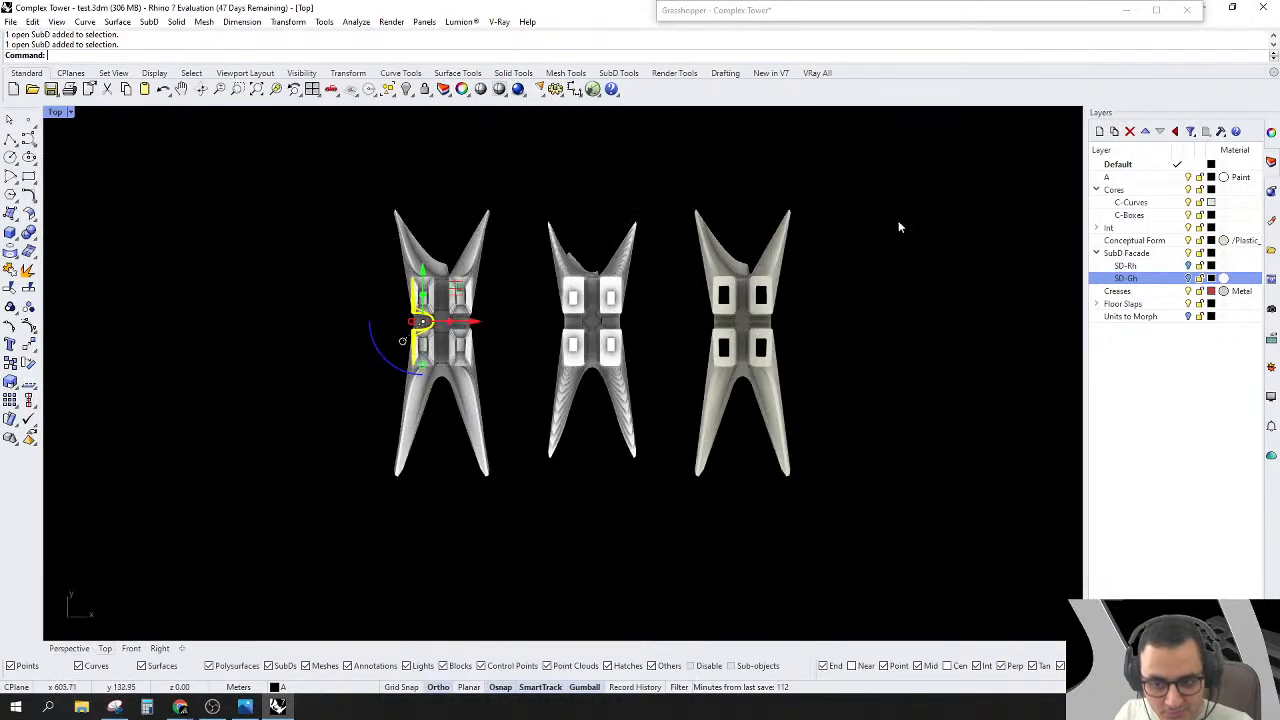
{"action": "left_click_drag", "start_coordinate": [894, 164], "coordinate": [512, 546]}
{"action": "key", "text": "Return"}
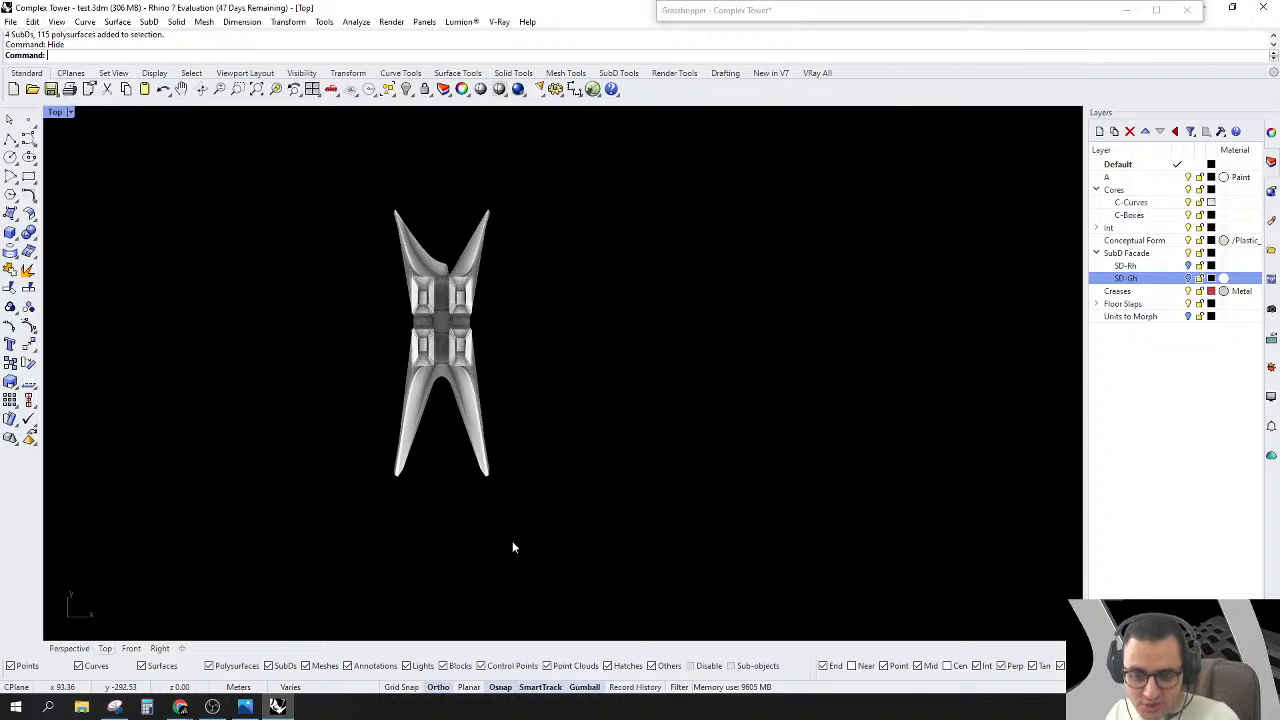
{"action": "scroll", "coordinate": [319, 376], "scroll_direction": "up", "scroll_amount": 10}
{"action": "right_click_drag", "start_coordinate": [664, 310], "coordinate": [578, 513]}
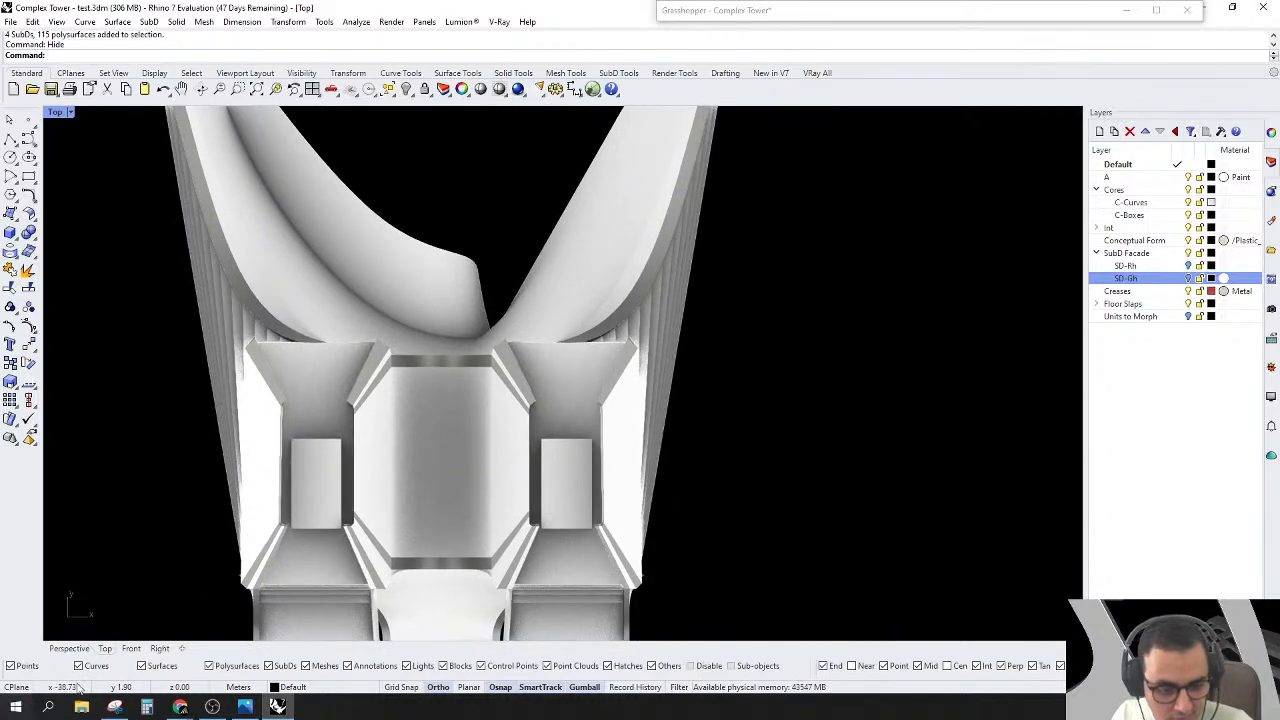
Step: Select the front-face SubD surfaces of the remaining tower and hide them
{"action": "left_click", "coordinate": [69, 648]}
{"action": "right_click_drag", "start_coordinate": [499, 408], "coordinate": [577, 370]}
{"action": "left_click", "coordinate": [577, 370]}
{"action": "left_click", "coordinate": [570, 358]}
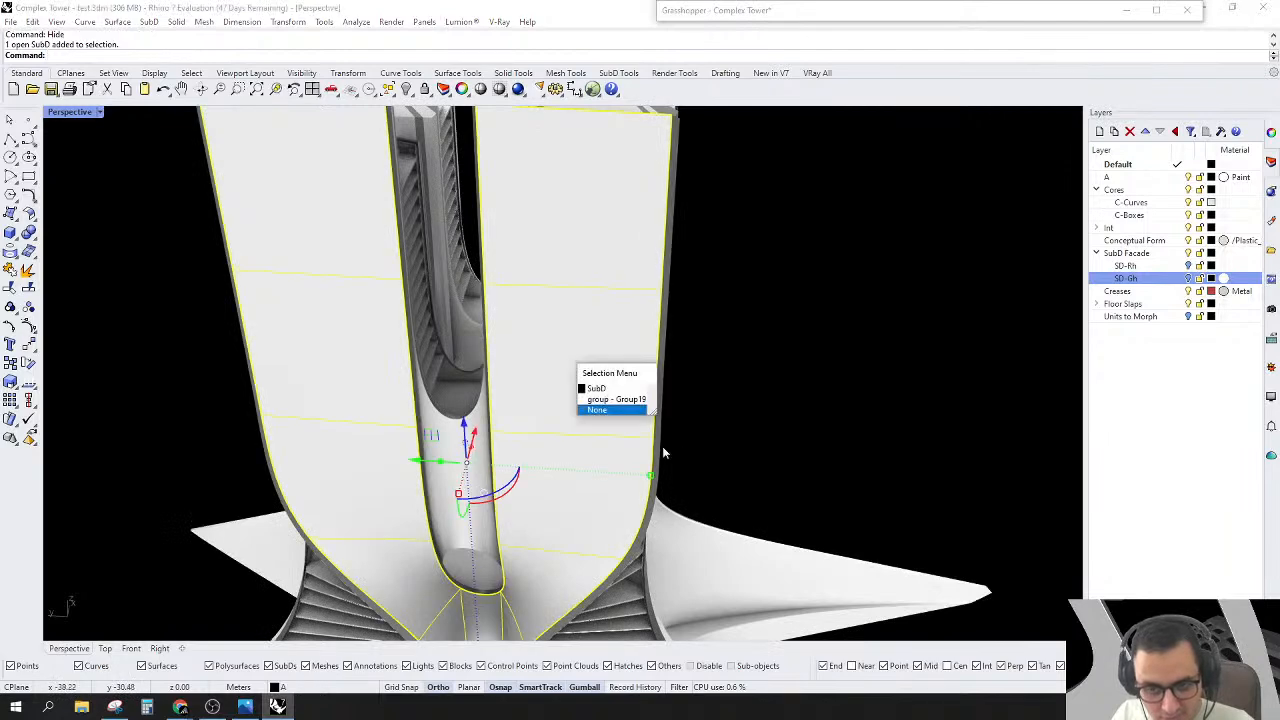
{"action": "left_click", "coordinate": [615, 392]}
{"action": "right_click_drag", "start_coordinate": [615, 392], "coordinate": [535, 335]}
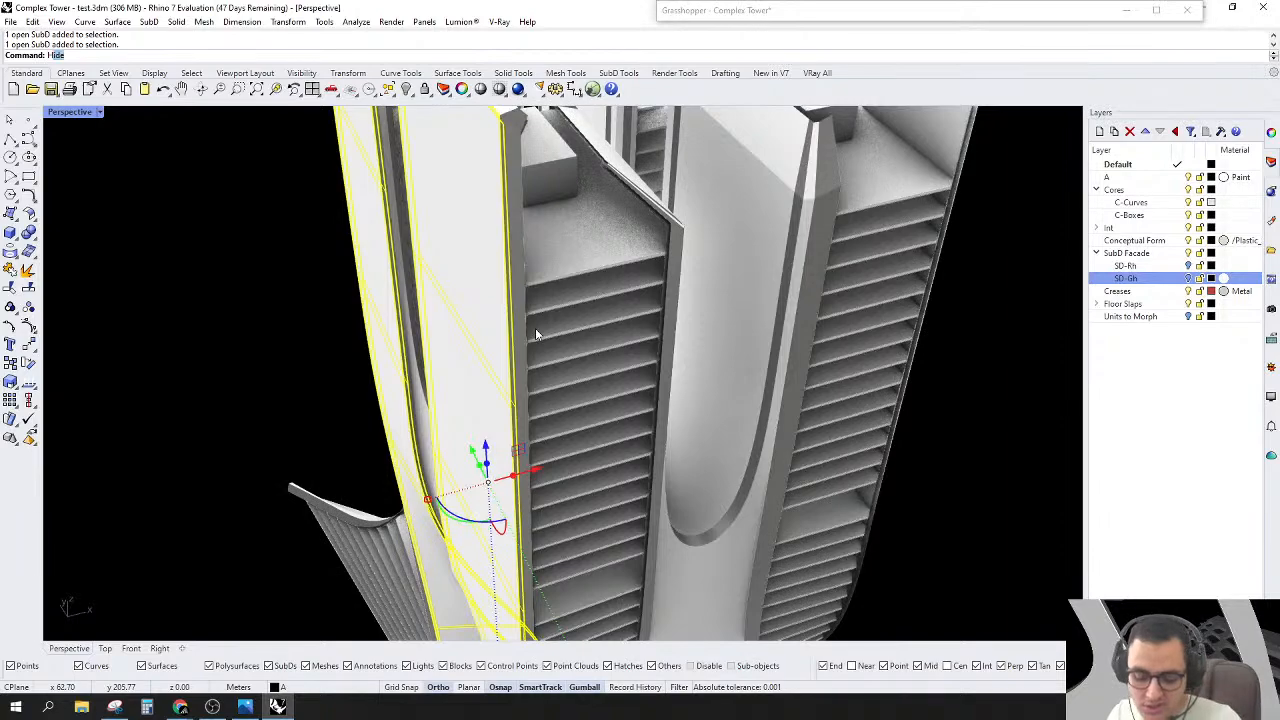
{"action": "key", "text": "Return"}
Step: Select the tower's grouped floor slabs and hide them
{"action": "scroll", "coordinate": [536, 334], "scroll_direction": "down", "scroll_amount": 6}
{"action": "right_click_drag", "start_coordinate": [529, 430], "coordinate": [654, 351]}
{"action": "scroll", "coordinate": [634, 250], "scroll_direction": "down", "scroll_amount": 5}
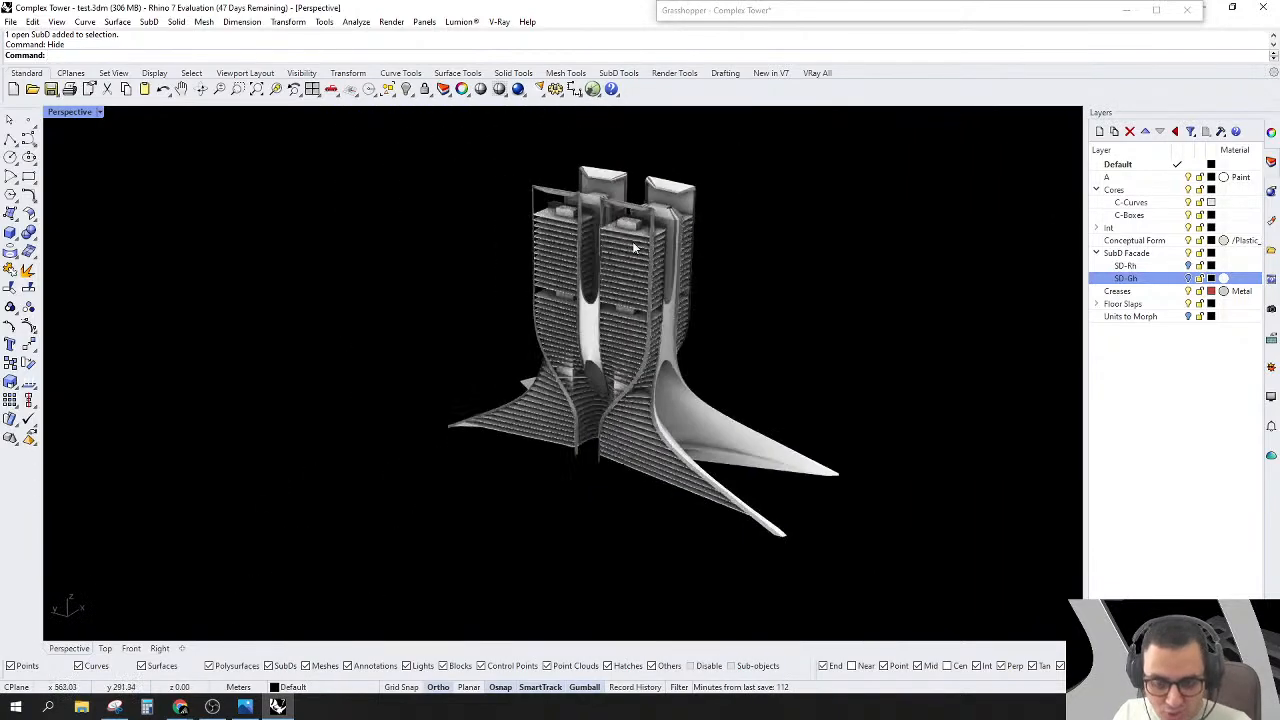
{"action": "scroll", "coordinate": [612, 427], "scroll_direction": "up", "scroll_amount": 3}
{"action": "scroll", "coordinate": [669, 362], "scroll_direction": "up", "scroll_amount": 3}
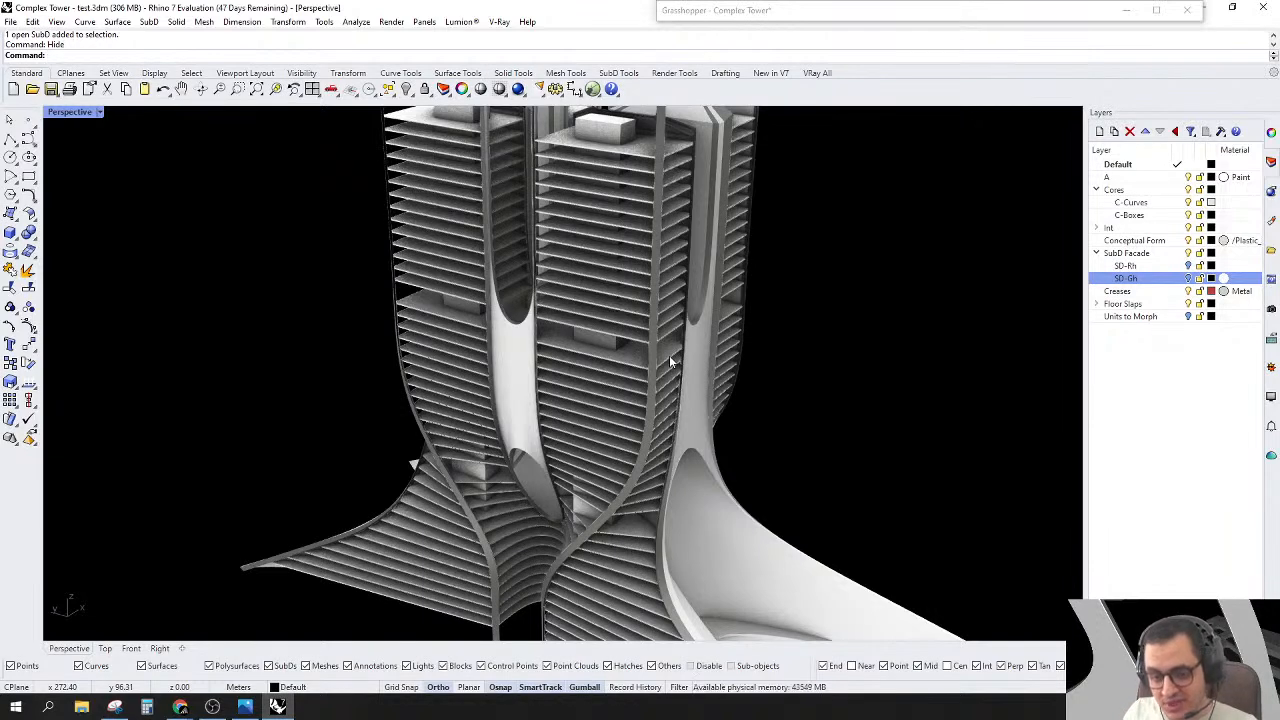
{"action": "left_click", "coordinate": [607, 228]}
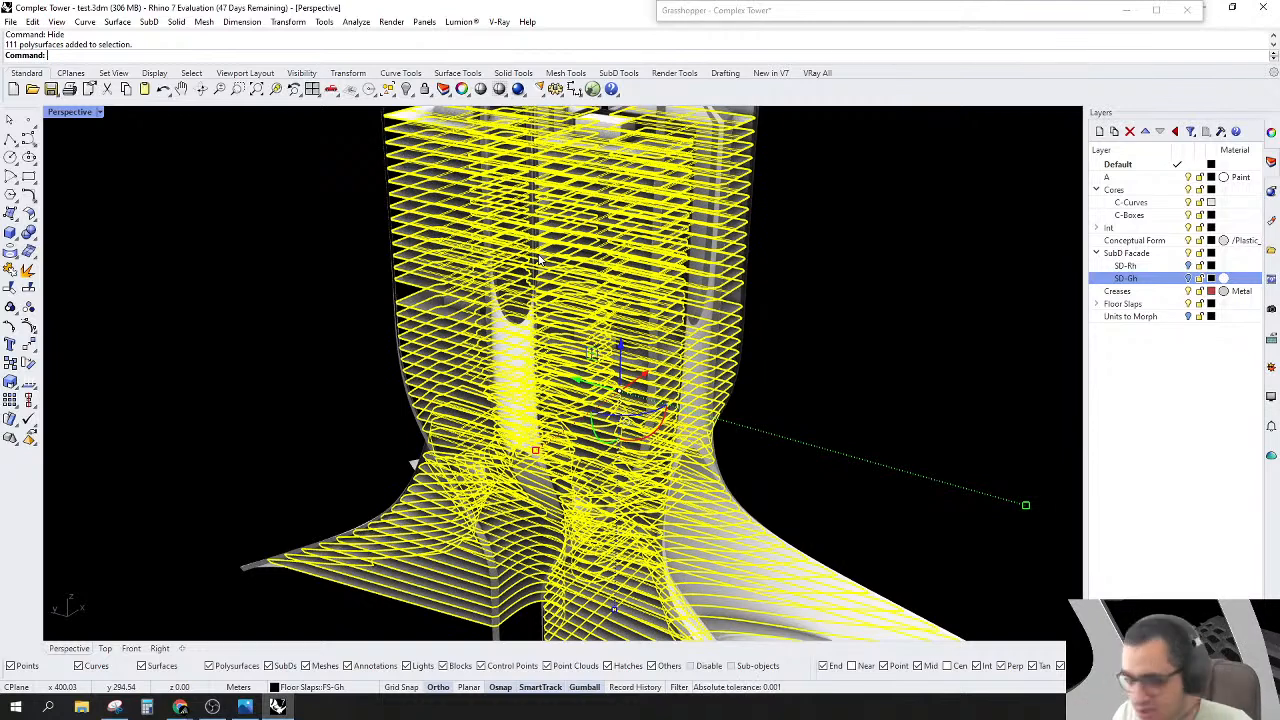
{"action": "scroll", "coordinate": [572, 284], "scroll_direction": "down", "scroll_amount": 4}
{"action": "right_click_drag", "start_coordinate": [572, 284], "coordinate": [630, 314]}
{"action": "scroll", "coordinate": [632, 311], "scroll_direction": "up", "scroll_amount": 2}
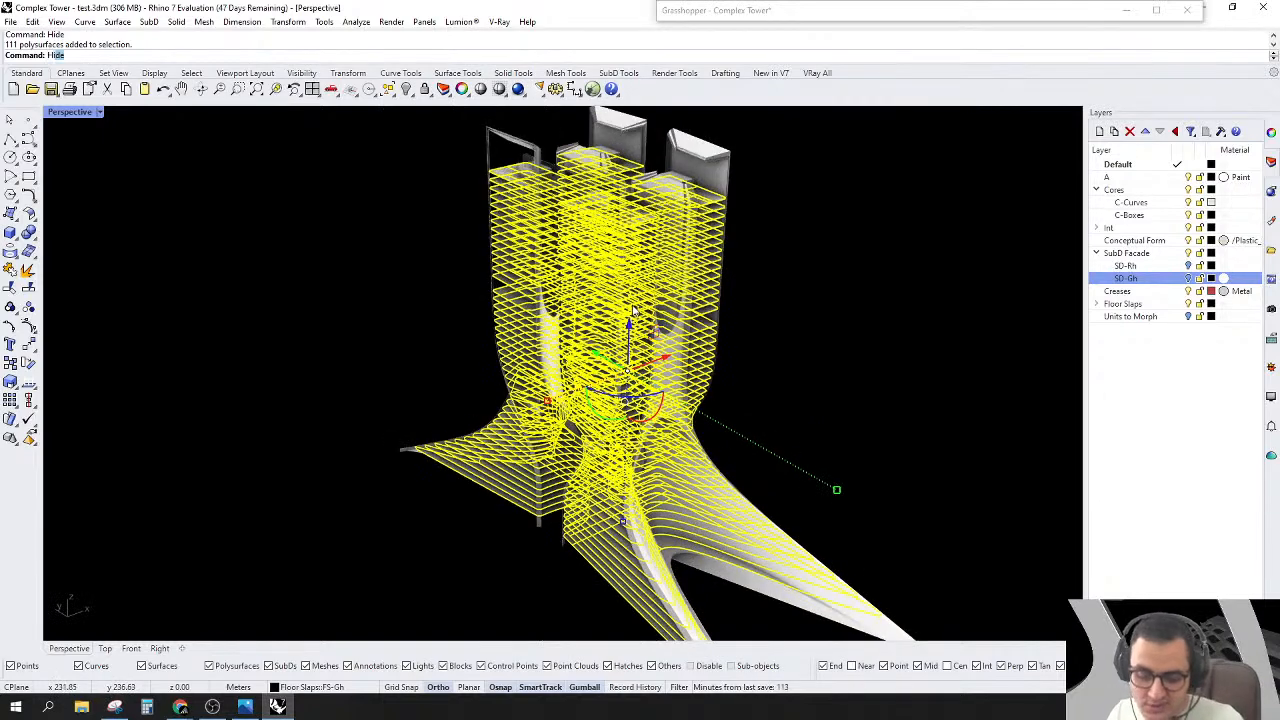
{"action": "key", "text": "Return"}
Step: Select all the remaining tower geometry and hide it, leaving the viewport empty
{"action": "left_click", "coordinate": [593, 297]}
{"action": "left_click", "coordinate": [514, 241], "text": "shift"}
{"action": "scroll", "coordinate": [735, 195], "scroll_direction": "down", "scroll_amount": 5}
{"action": "left_click_drag", "start_coordinate": [754, 162], "coordinate": [245, 494]}
{"action": "type", "text": "Hide"}
{"action": "key", "text": "Return"}
Step: Expand the Grasshopper window, look inside the upper SubD cluster again, and close it back to the main definition
{"action": "double_click", "coordinate": [739, 14]}
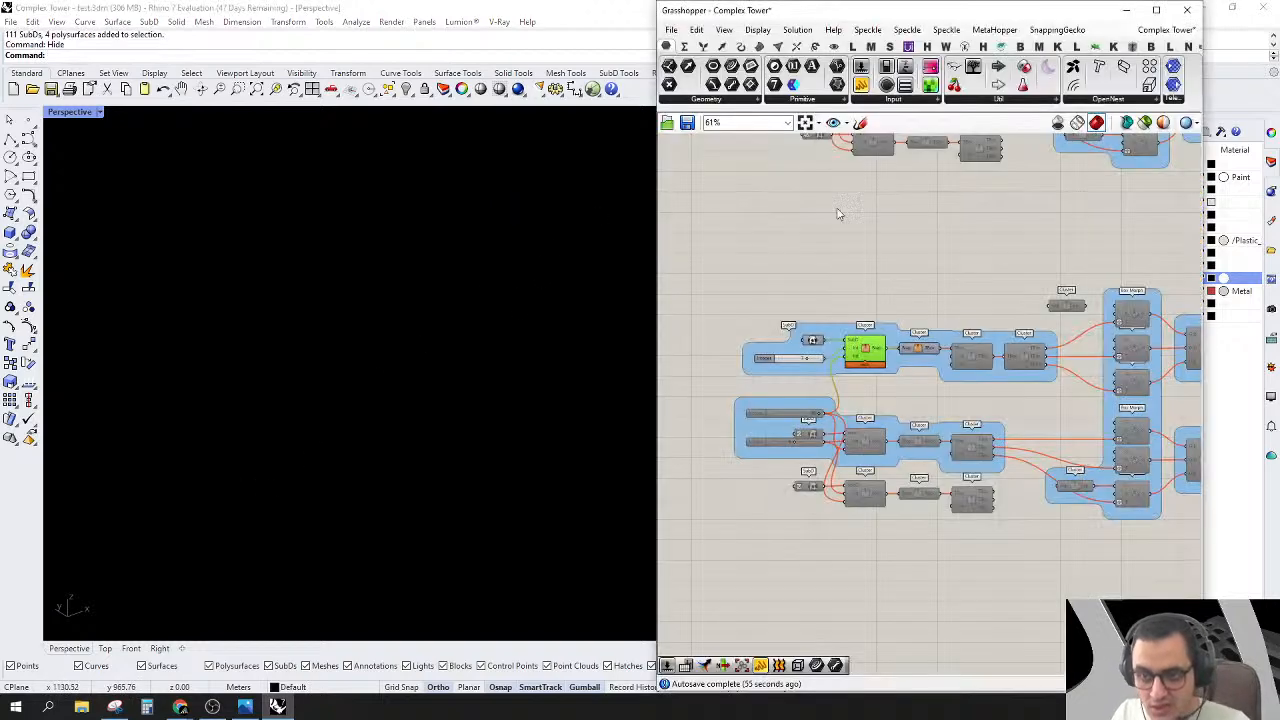
{"action": "scroll", "coordinate": [851, 345], "scroll_direction": "up", "scroll_amount": 3}
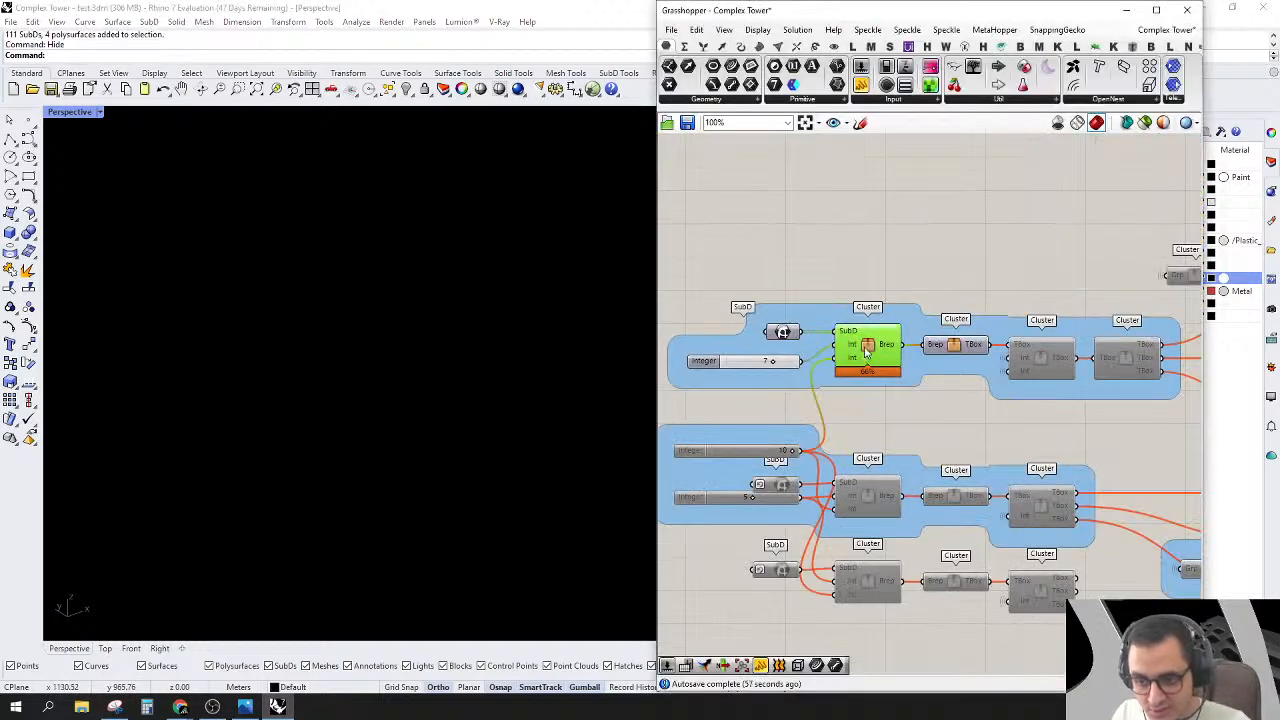
{"action": "double_click", "coordinate": [866, 348]}
{"action": "scroll", "coordinate": [738, 454], "scroll_direction": "up", "scroll_amount": 3}
{"action": "left_click", "coordinate": [676, 166]}
{"action": "left_click", "coordinate": [691, 188]}
{"action": "left_click", "coordinate": [954, 383]}
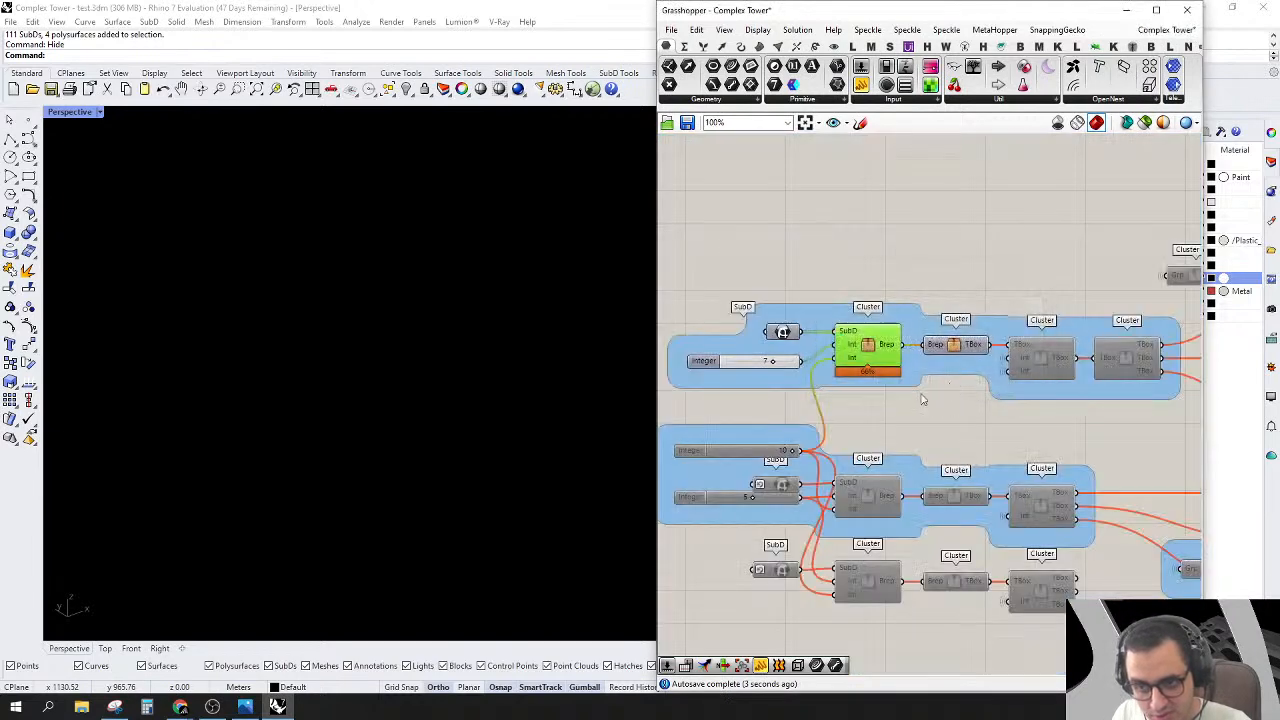
Step: Enable the two integer sliders and both SubD inputs of the lower chains, and select the upper chain's first cluster
{"action": "right_click_drag", "start_coordinate": [849, 416], "coordinate": [983, 337]}
{"action": "scroll", "coordinate": [868, 372], "scroll_direction": "down", "scroll_amount": 3}
{"action": "scroll", "coordinate": [888, 381], "scroll_direction": "up", "scroll_amount": 3}
{"action": "left_click_drag", "start_coordinate": [727, 559], "coordinate": [978, 331]}
{"action": "right_click", "coordinate": [788, 340]}
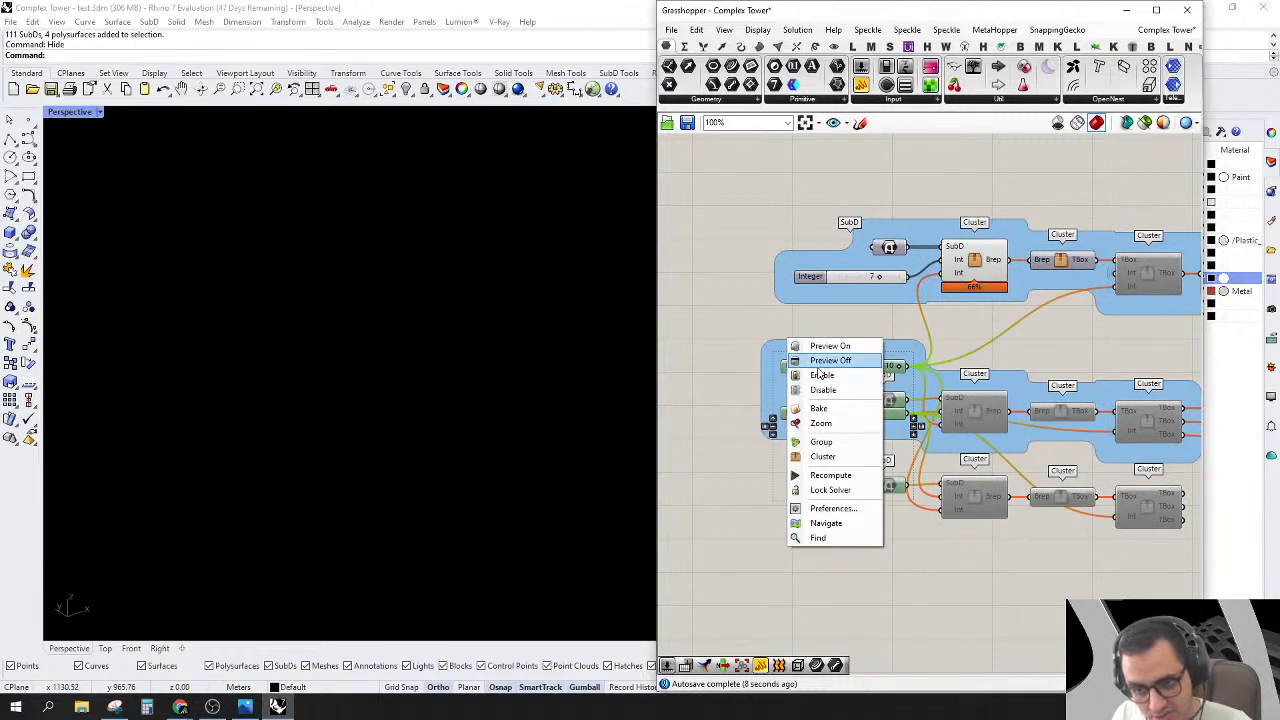
{"action": "left_click", "coordinate": [821, 374]}
{"action": "left_click", "coordinate": [679, 340]}
{"action": "right_click_drag", "start_coordinate": [983, 304], "coordinate": [890, 351]}
{"action": "left_click", "coordinate": [891, 312]}
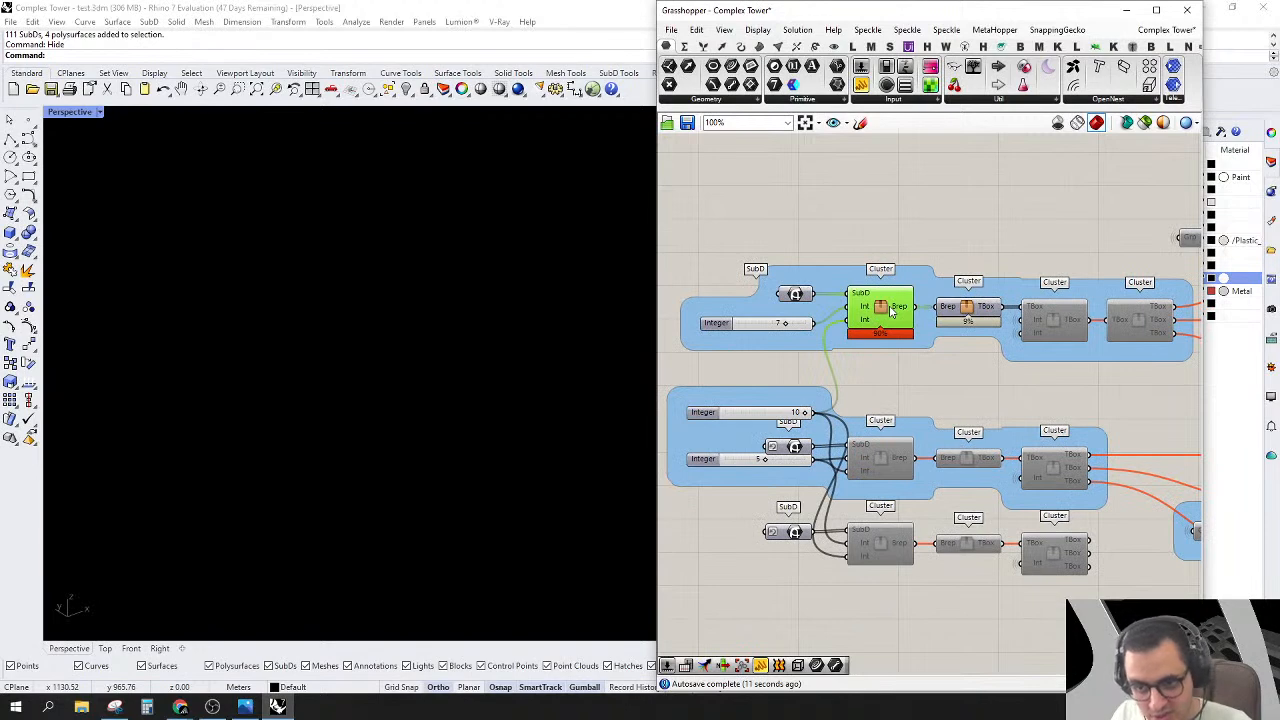
Step: Open the first cluster in the upper SubD row and examine its panelled tower geometry and opening component chain
{"action": "double_click", "coordinate": [891, 312]}
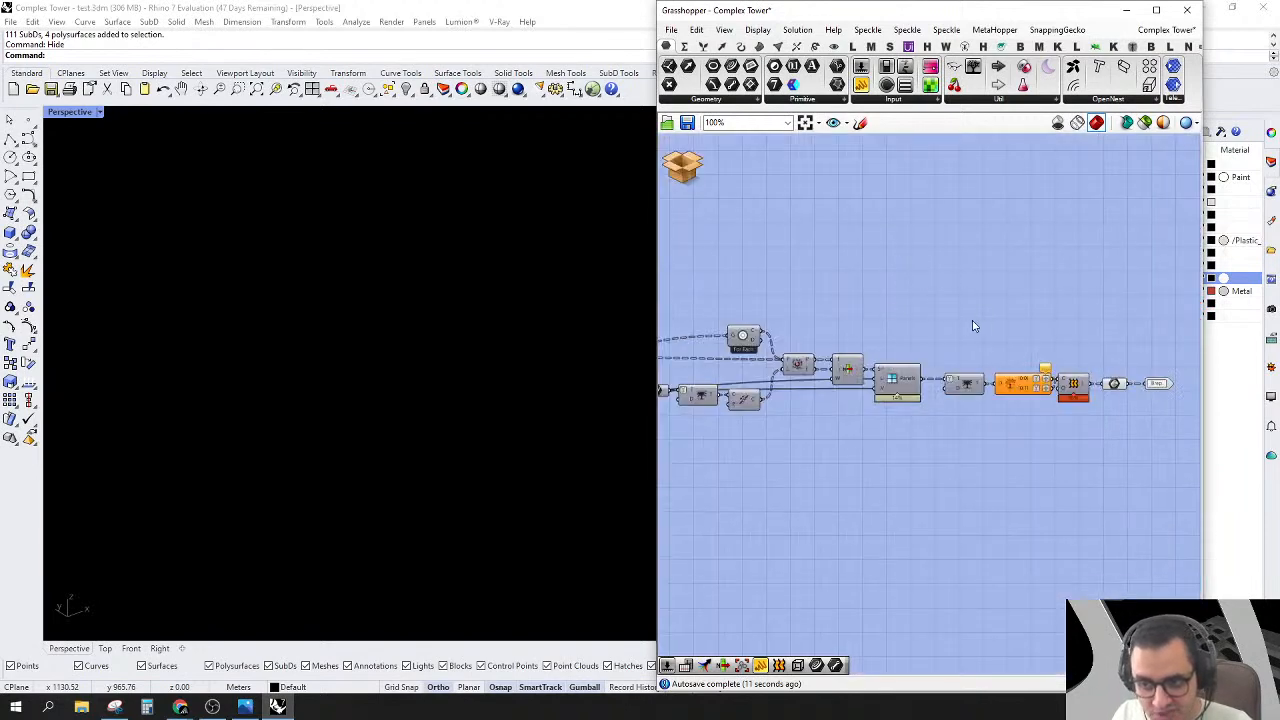
{"action": "scroll", "coordinate": [1065, 311], "scroll_direction": "down", "scroll_amount": 2}
{"action": "right_click", "coordinate": [1098, 305]}
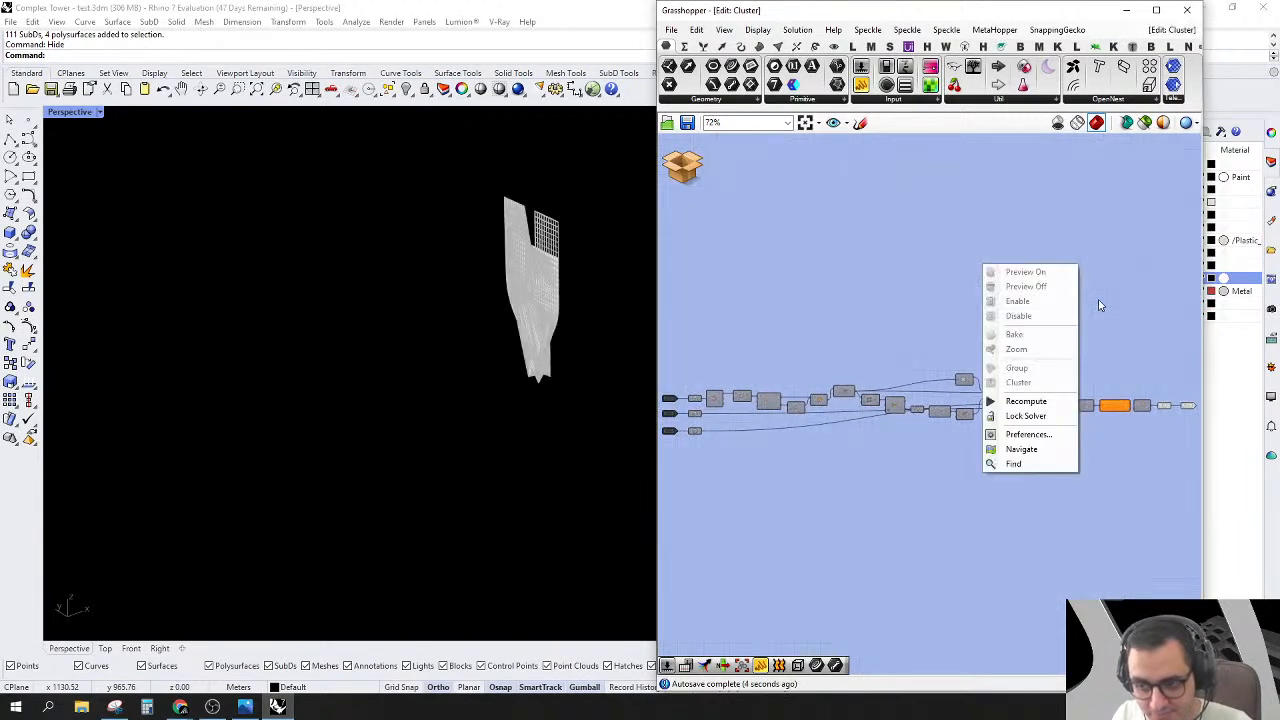
{"action": "left_click", "coordinate": [977, 236]}
{"action": "scroll", "coordinate": [983, 297], "scroll_direction": "down", "scroll_amount": 3}
{"action": "scroll", "coordinate": [540, 300], "scroll_direction": "up", "scroll_amount": 5}
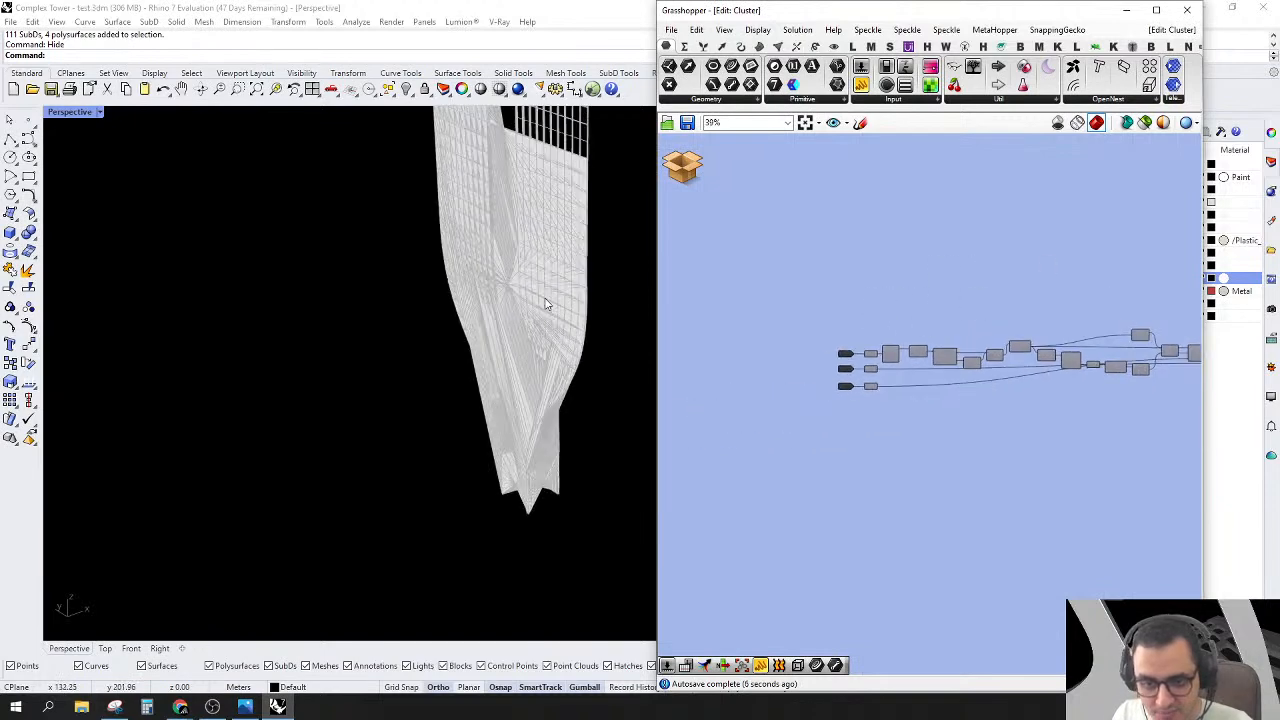
{"action": "right_click_drag", "start_coordinate": [535, 450], "coordinate": [543, 478]}
{"action": "scroll", "coordinate": [545, 477], "scroll_direction": "down", "scroll_amount": 5}
{"action": "scroll", "coordinate": [551, 306], "scroll_direction": "up", "scroll_amount": 7}
{"action": "right_click_drag", "start_coordinate": [551, 306], "coordinate": [557, 407]}
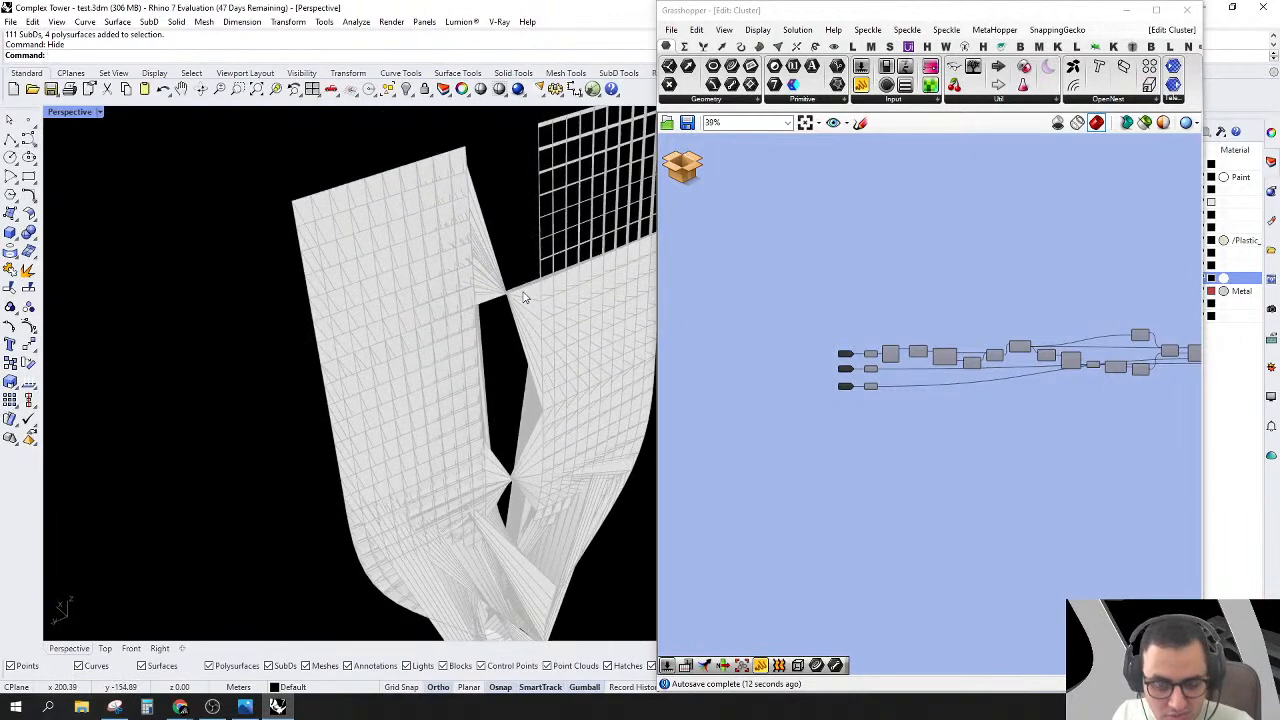
{"action": "scroll", "coordinate": [520, 295], "scroll_direction": "down", "scroll_amount": 3}
{"action": "right_click_drag", "start_coordinate": [520, 295], "coordinate": [606, 323]}
{"action": "scroll", "coordinate": [602, 330], "scroll_direction": "up", "scroll_amount": 5}
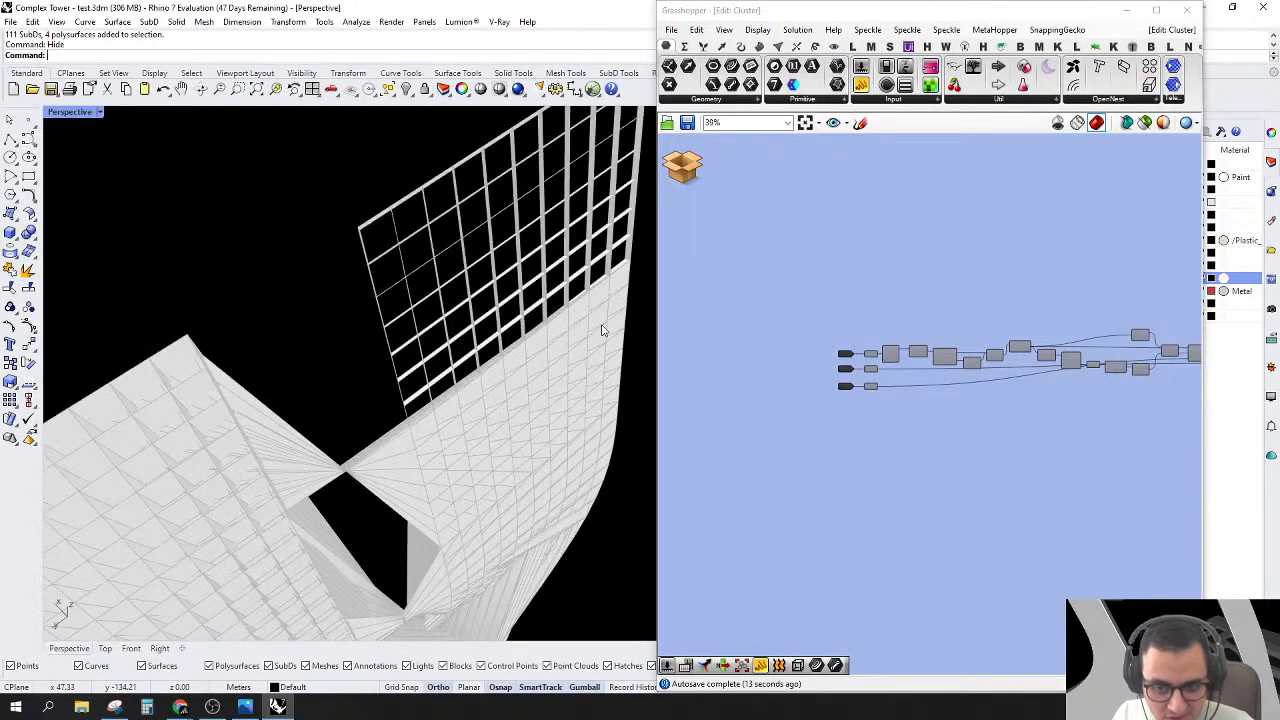
{"action": "scroll", "coordinate": [929, 360], "scroll_direction": "up", "scroll_amount": 5}
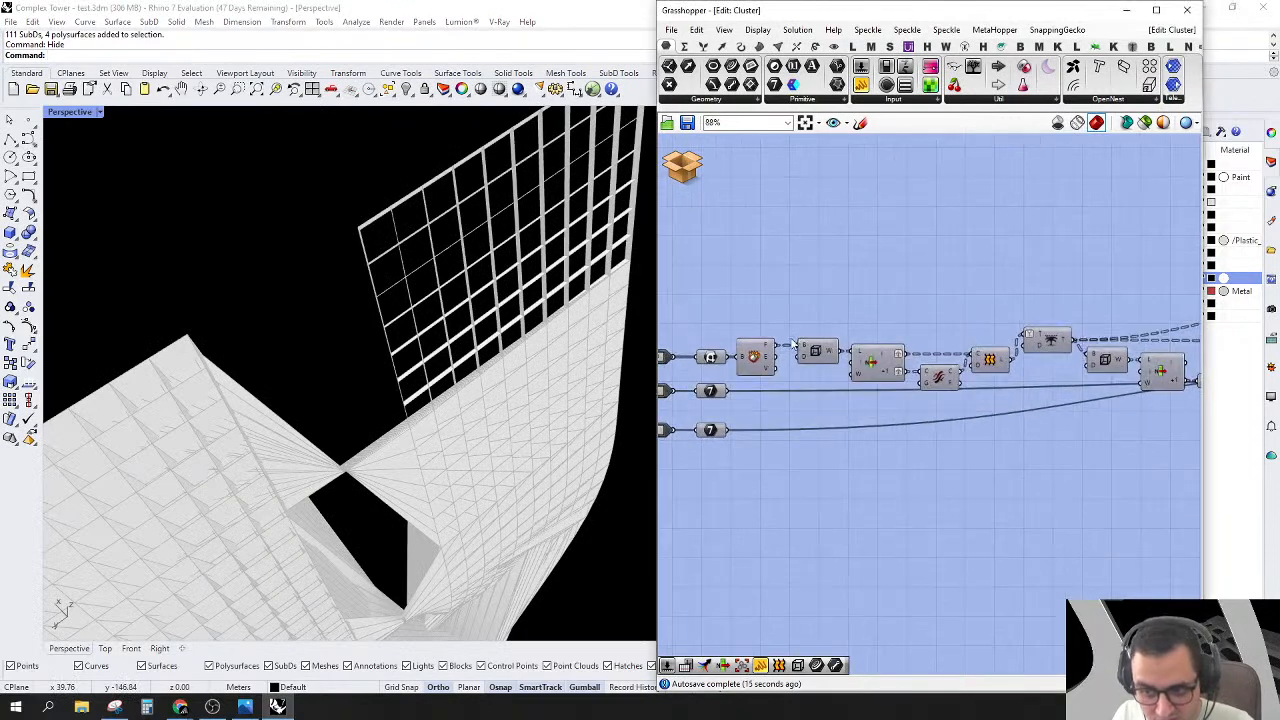
{"action": "scroll", "coordinate": [755, 357], "scroll_direction": "up", "scroll_amount": 1}
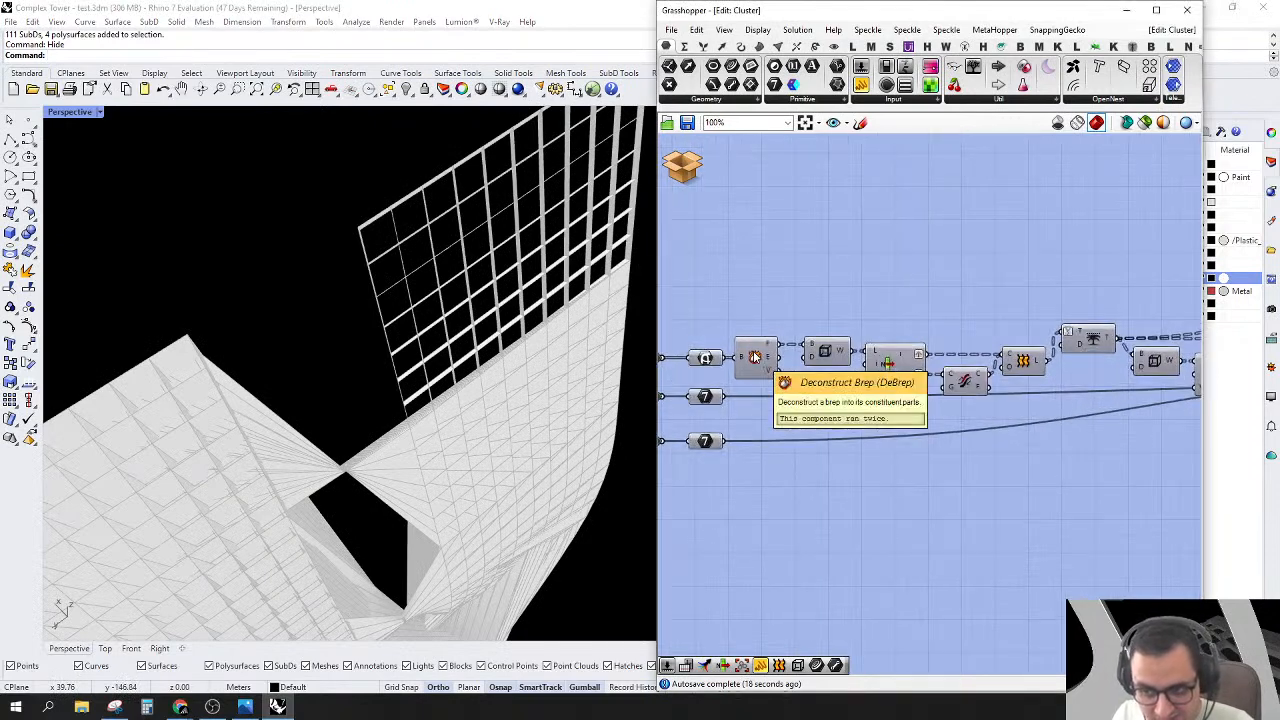
{"action": "right_click_drag", "start_coordinate": [792, 268], "coordinate": [813, 345]}
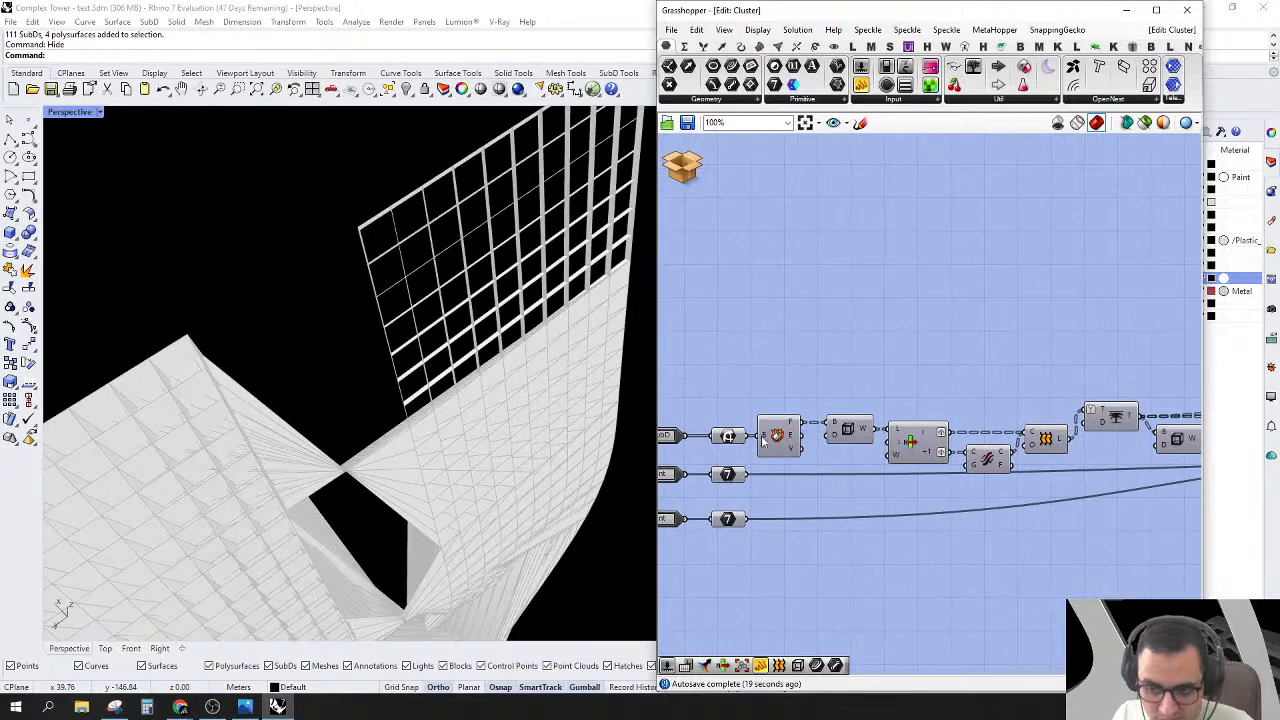
{"action": "double_click", "coordinate": [831, 335]}
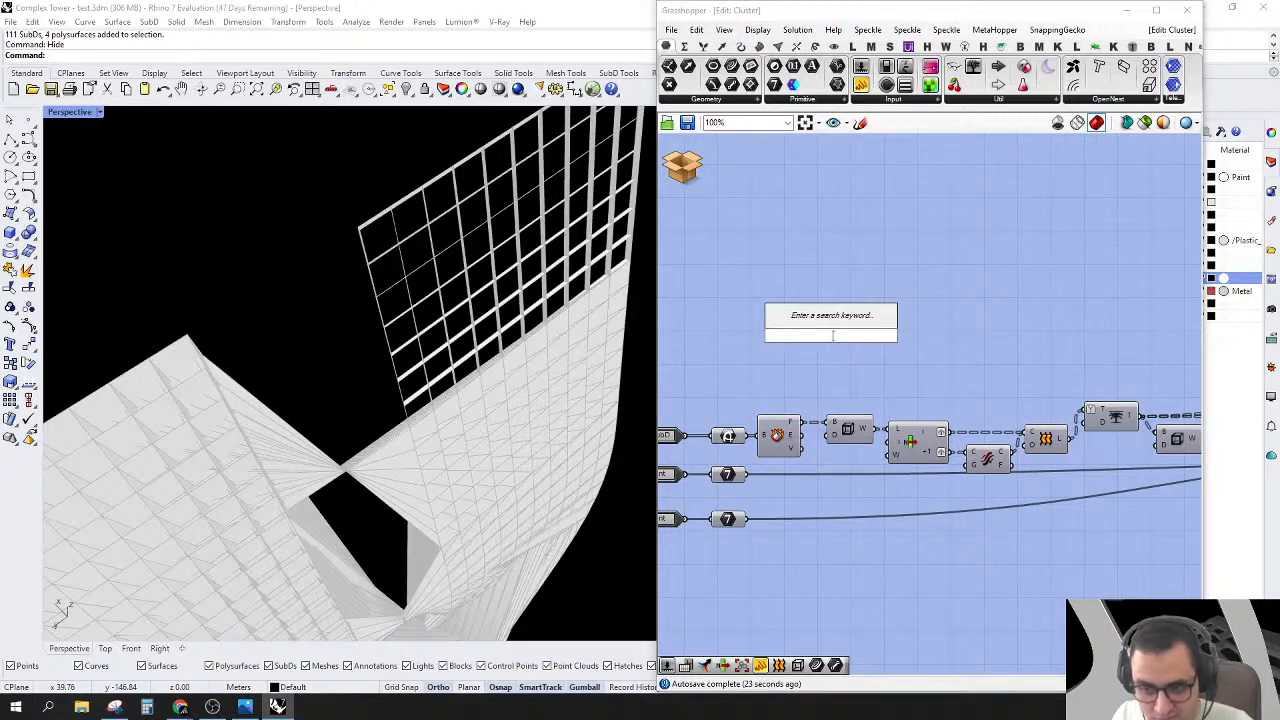
{"action": "left_click", "coordinate": [843, 362]}
{"action": "double_click", "coordinate": [842, 300]}
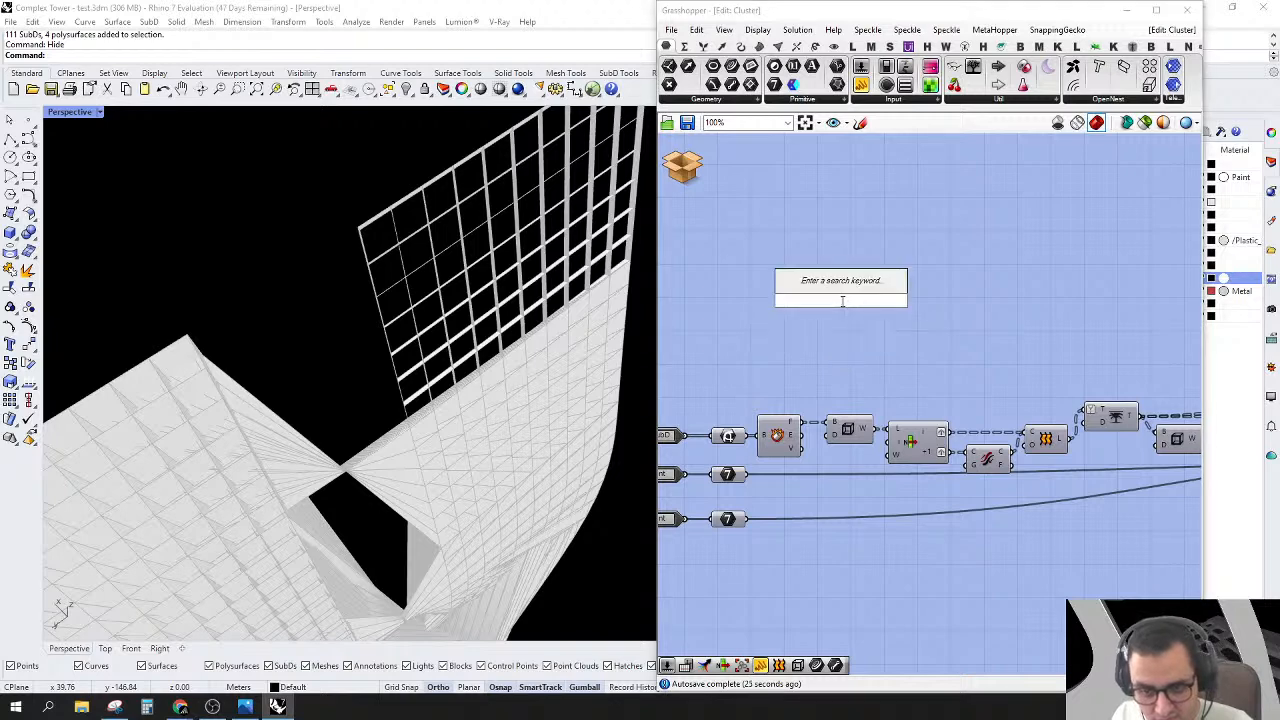
Step: Turn on the preview of the Loft component inside the cluster
{"action": "right_click_drag", "start_coordinate": [898, 369], "coordinate": [939, 319]}
{"action": "scroll", "coordinate": [609, 387], "scroll_direction": "down", "scroll_amount": 5}
{"action": "right_click_drag", "start_coordinate": [485, 372], "coordinate": [485, 503]}
{"action": "scroll", "coordinate": [485, 503], "scroll_direction": "up", "scroll_amount": 5}
{"action": "right_click_drag", "start_coordinate": [1023, 365], "coordinate": [837, 344]}
{"action": "left_click", "coordinate": [900, 367]}
{"action": "right_click", "coordinate": [905, 369]}
{"action": "left_click", "coordinate": [940, 389]}
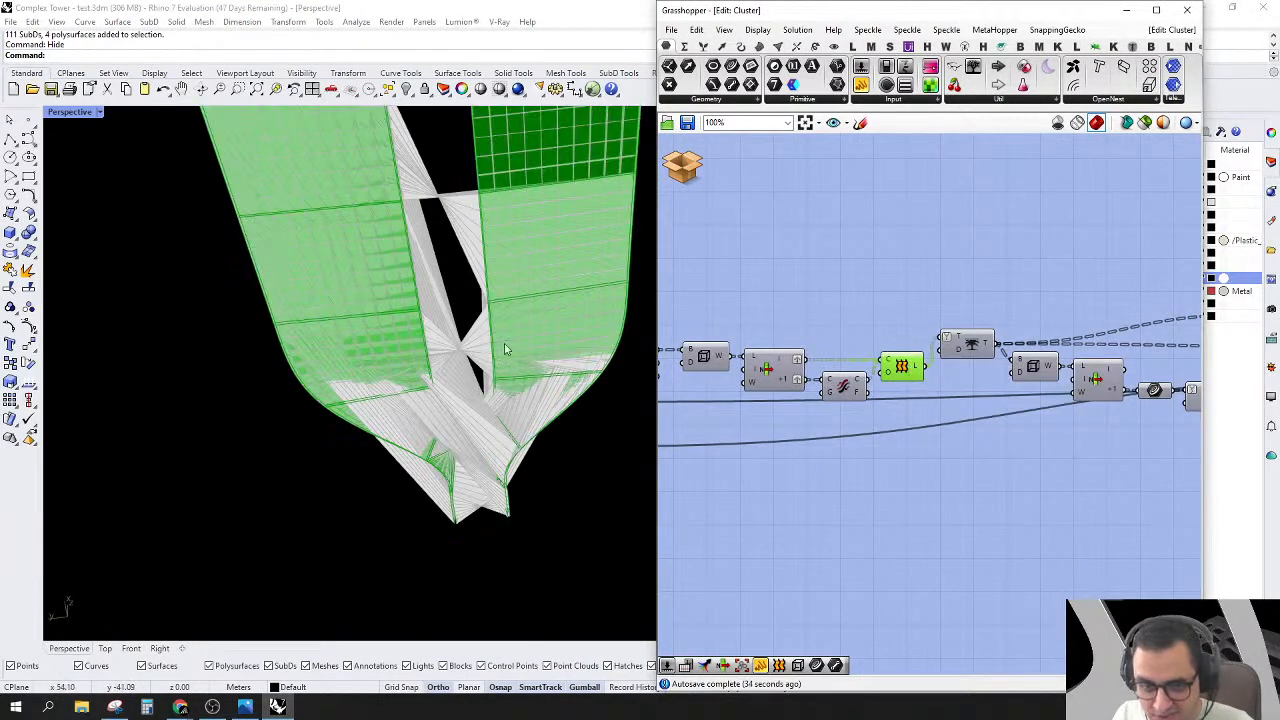
Step: Inspect the previewed loft surfaces along the tower from several angles
{"action": "scroll", "coordinate": [500, 388], "scroll_direction": "down", "scroll_amount": 5}
{"action": "right_click_drag", "start_coordinate": [495, 392], "coordinate": [209, 468]}
{"action": "scroll", "coordinate": [520, 437], "scroll_direction": "up", "scroll_amount": 8}
{"action": "scroll", "coordinate": [557, 486], "scroll_direction": "up", "scroll_amount": 5}
{"action": "scroll", "coordinate": [471, 406], "scroll_direction": "up", "scroll_amount": 4}
{"action": "right_click_drag", "start_coordinate": [475, 407], "coordinate": [600, 443]}
{"action": "scroll", "coordinate": [972, 352], "scroll_direction": "down", "scroll_amount": 4}
Step: Wire the Loft output directly into the surface input of the panelling component
{"action": "left_click_drag", "start_coordinate": [977, 278], "coordinate": [723, 480]}
{"action": "right_click_drag", "start_coordinate": [811, 303], "coordinate": [849, 306]}
{"action": "left_click", "coordinate": [791, 437]}
{"action": "scroll", "coordinate": [791, 437], "scroll_direction": "up", "scroll_amount": 2}
{"action": "left_click_drag", "start_coordinate": [884, 375], "coordinate": [1194, 364]}
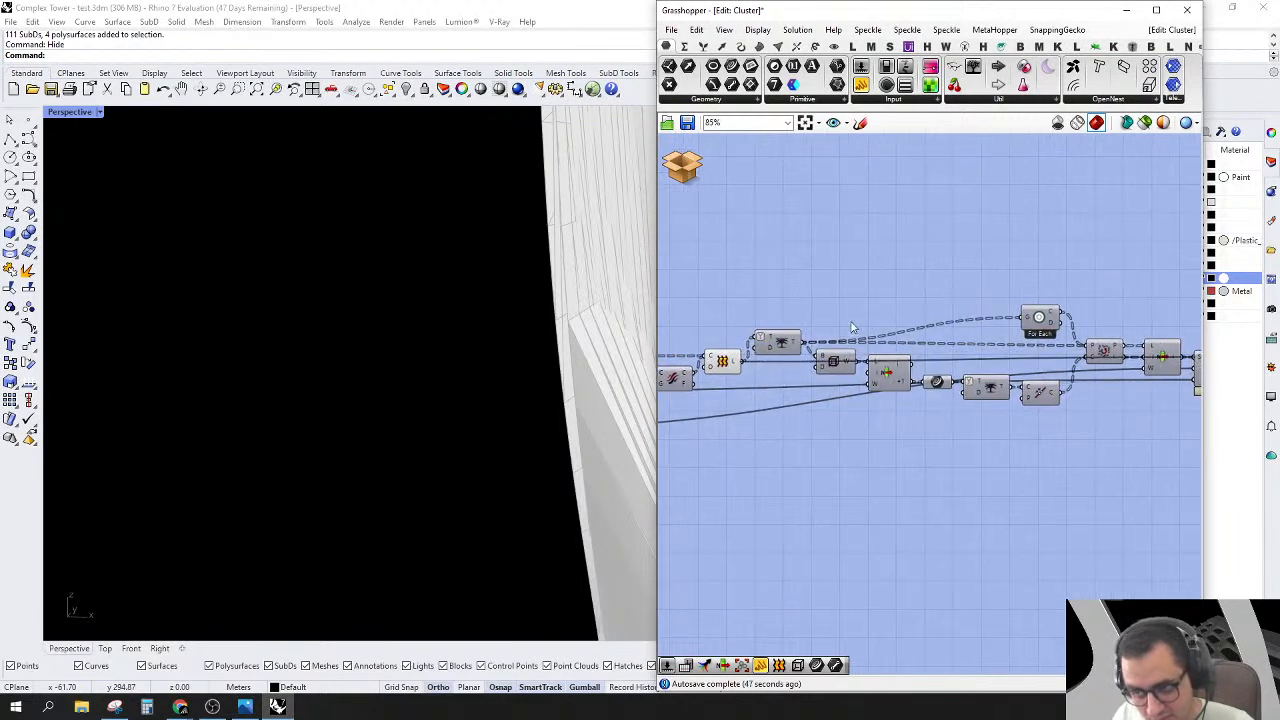
Step: Move the intermediate components between Loft and the panelling component up, clear of the direct connection
{"action": "scroll", "coordinate": [852, 327], "scroll_direction": "down", "scroll_amount": 3}
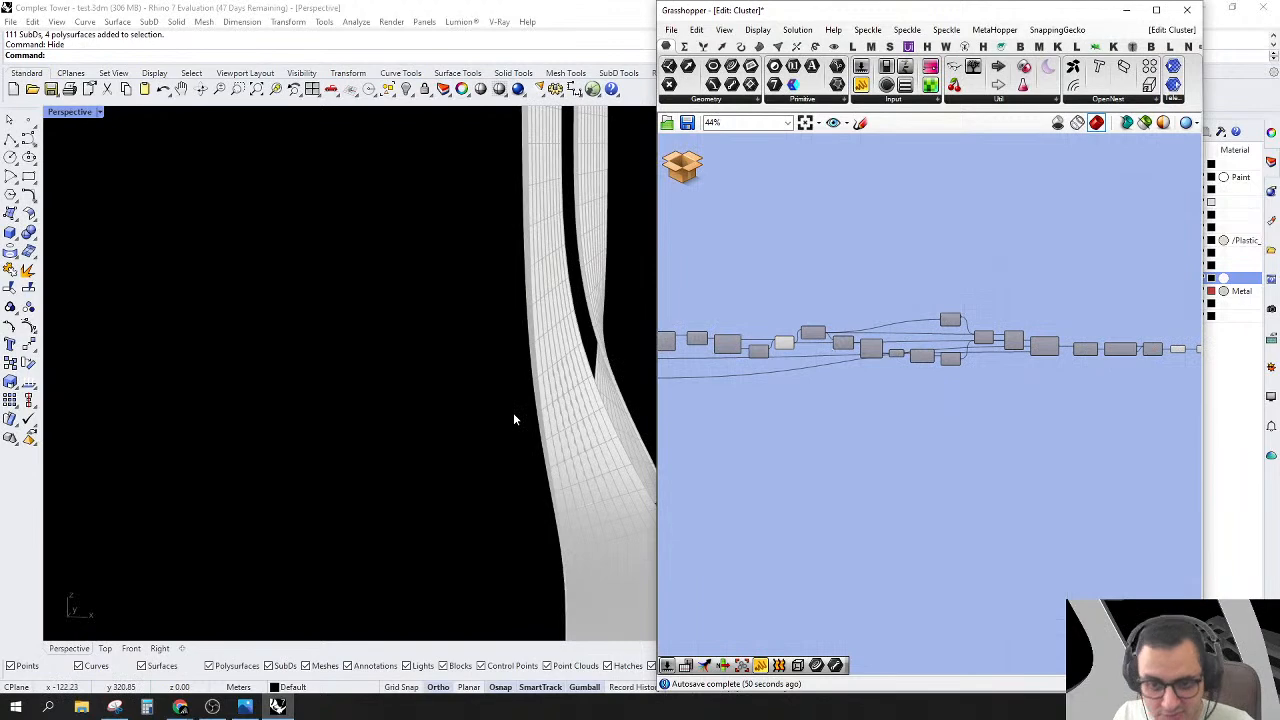
{"action": "scroll", "coordinate": [515, 420], "scroll_direction": "down", "scroll_amount": 5}
{"action": "right_click_drag", "start_coordinate": [540, 490], "coordinate": [660, 465]}
{"action": "scroll", "coordinate": [517, 523], "scroll_direction": "up", "scroll_amount": 10}
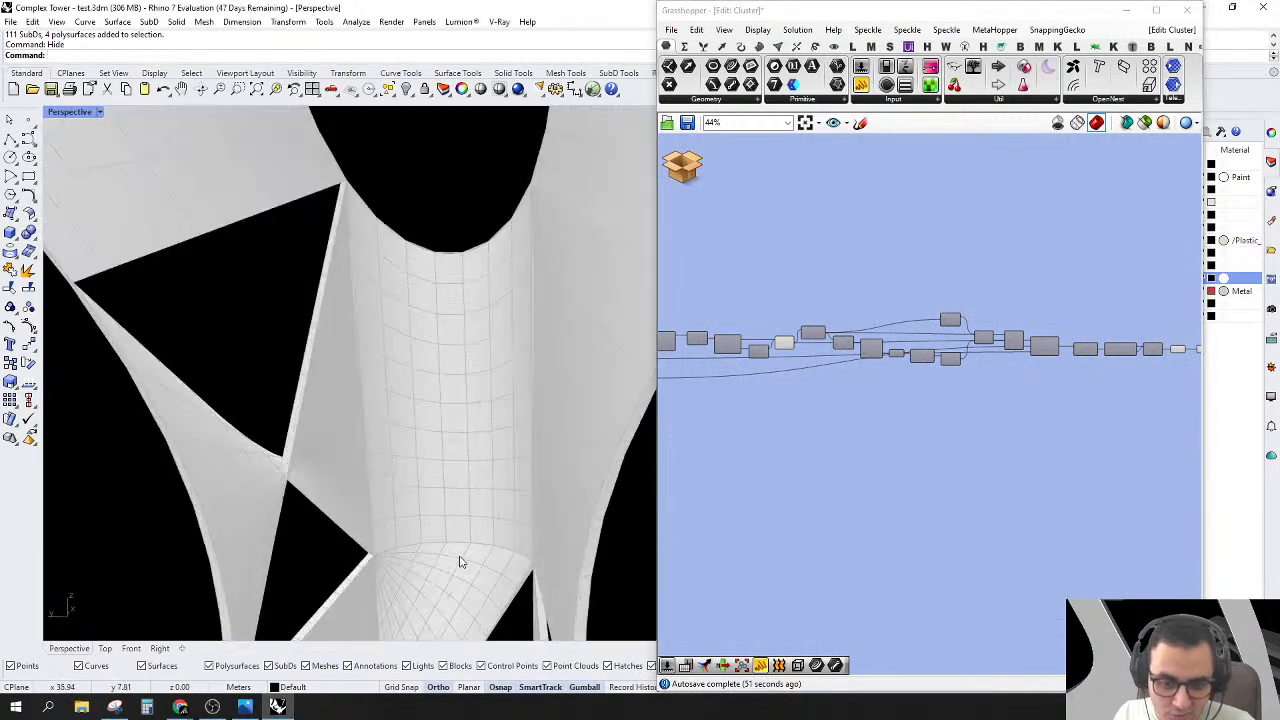
{"action": "scroll", "coordinate": [933, 303], "scroll_direction": "up", "scroll_amount": 3}
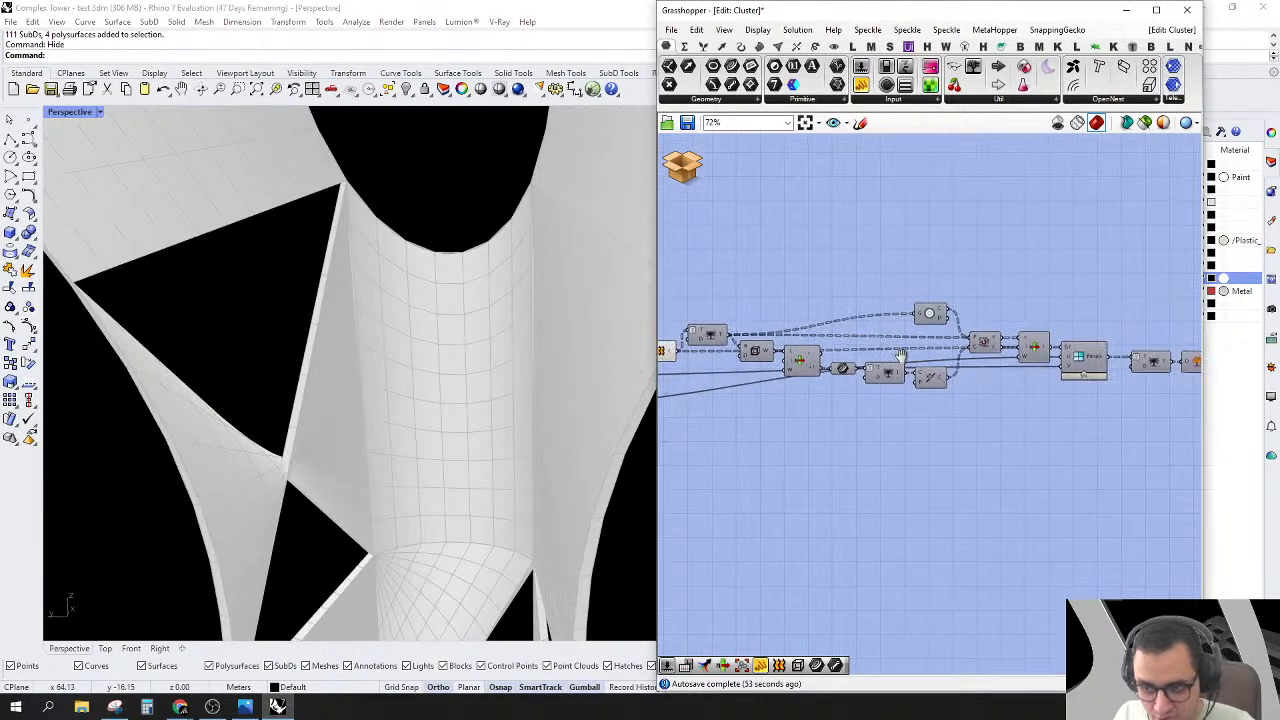
{"action": "right_click_drag", "start_coordinate": [889, 349], "coordinate": [967, 314]}
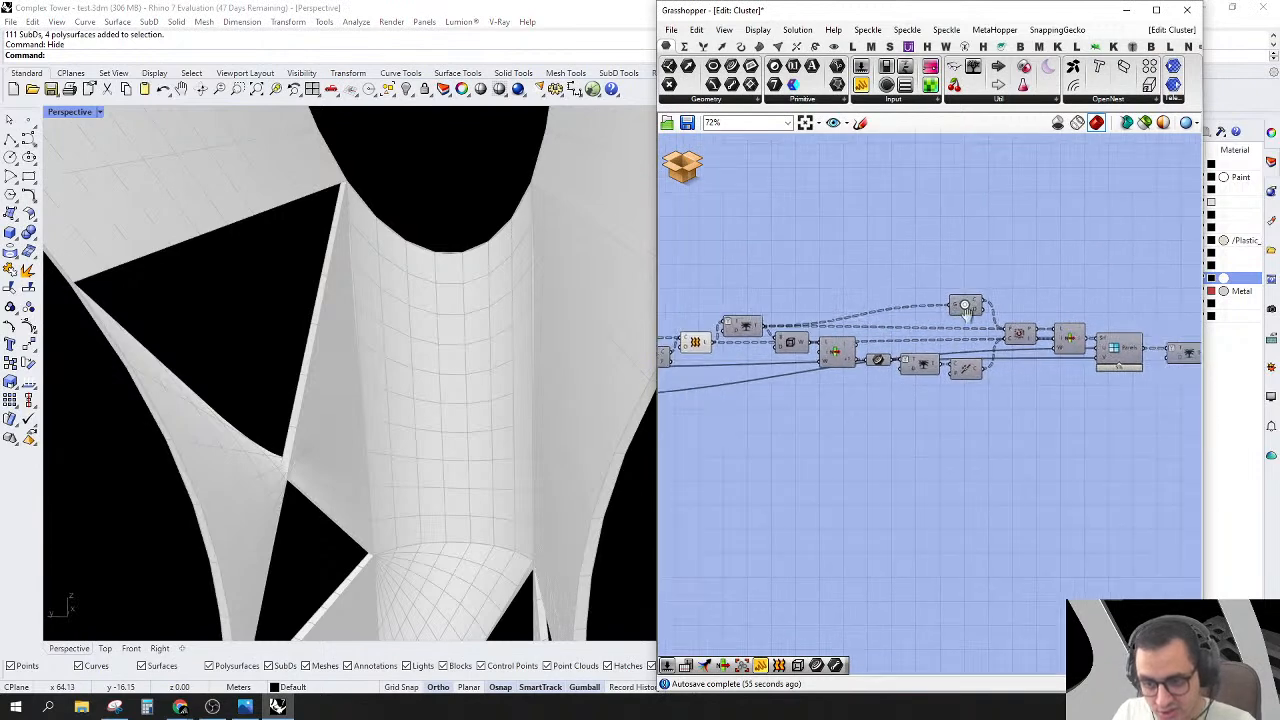
{"action": "left_click_drag", "start_coordinate": [1085, 277], "coordinate": [743, 414]}
{"action": "left_click_drag", "start_coordinate": [758, 320], "coordinate": [763, 239]}
{"action": "left_click", "coordinate": [752, 288]}
Step: Leave the cluster and discard its unsaved changes
{"action": "left_click", "coordinate": [686, 172]}
{"action": "left_click", "coordinate": [700, 192]}
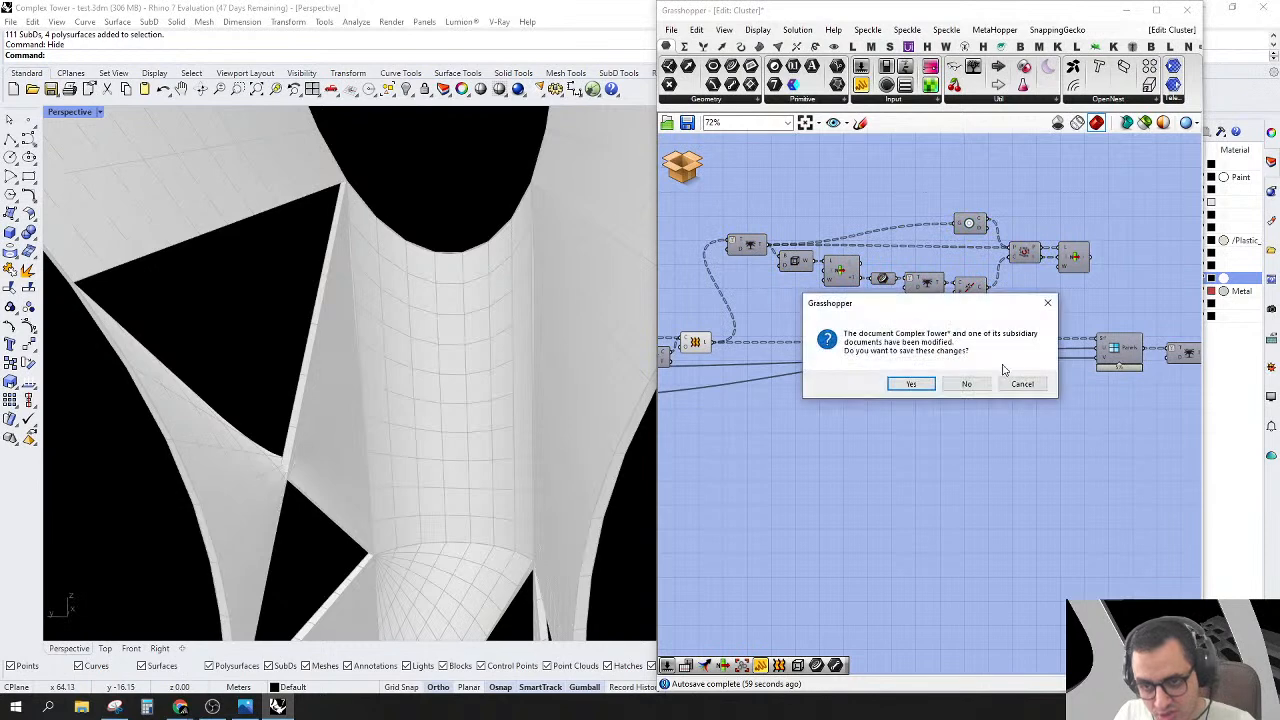
{"action": "left_click", "coordinate": [968, 384]}
Step: Disentangle the first cluster in the upper SubD row from its copy and reopen it for editing
{"action": "right_click", "coordinate": [882, 311]}
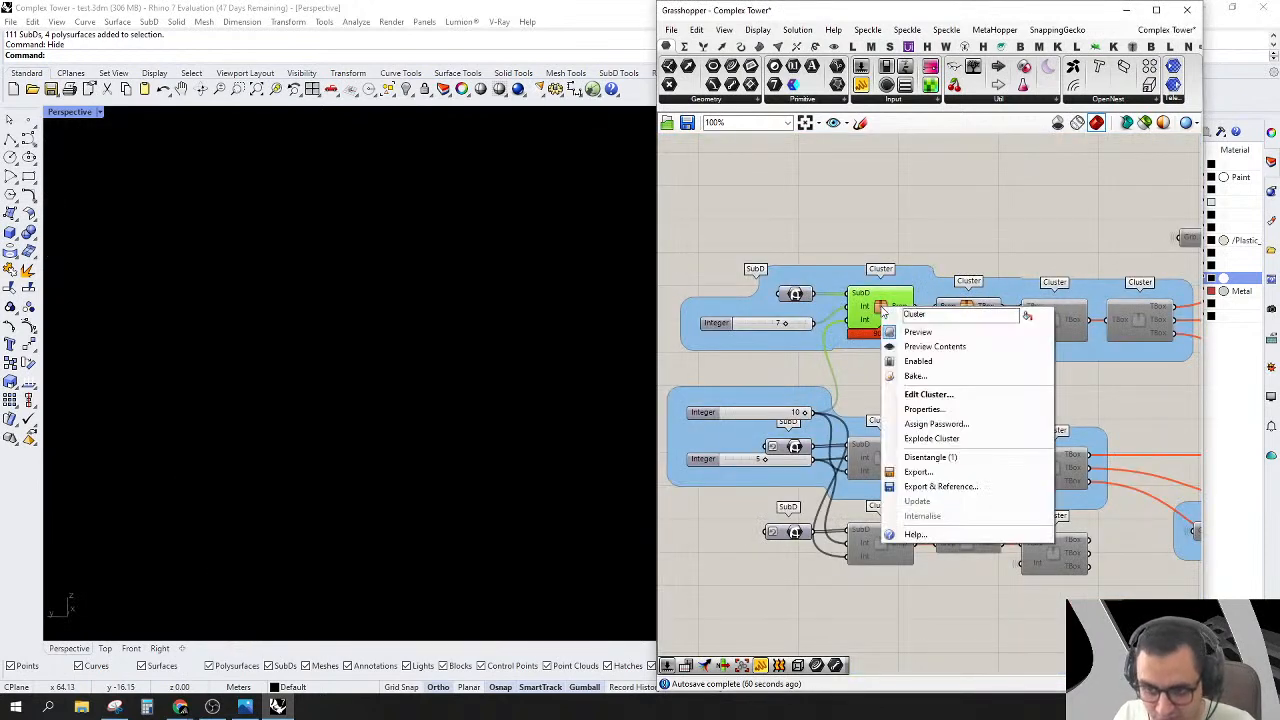
{"action": "left_click", "coordinate": [930, 457]}
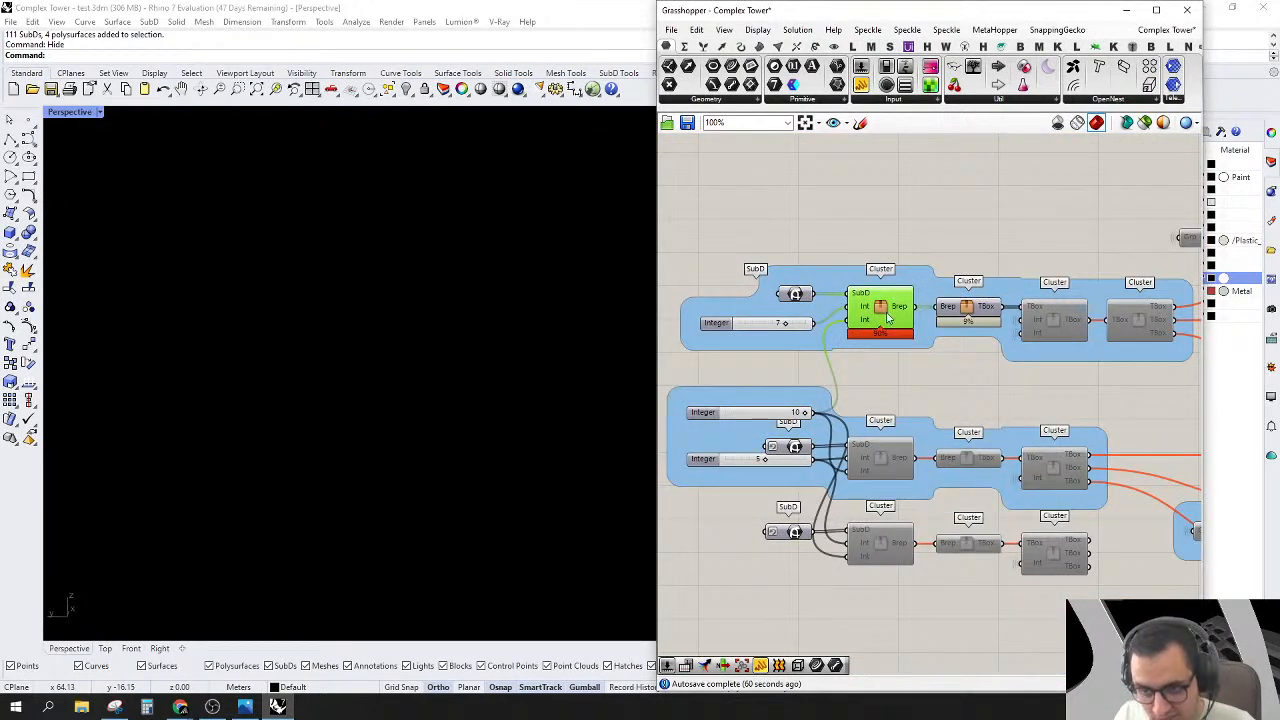
{"action": "double_click", "coordinate": [886, 318]}
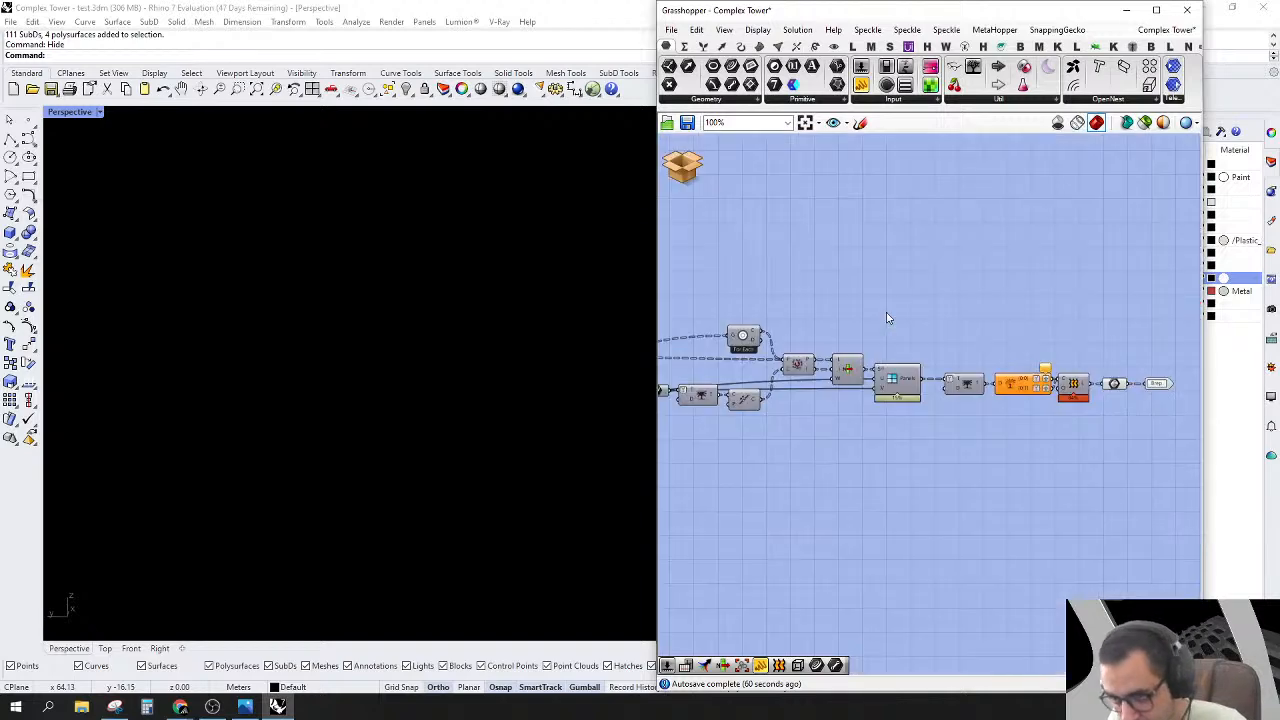
Step: Delete all components between Loft and the panelling component, and wire the Loft output into the panelling component's surface input
{"action": "scroll", "coordinate": [817, 339], "scroll_direction": "down", "scroll_amount": 1}
{"action": "right_click_drag", "start_coordinate": [817, 339], "coordinate": [1184, 407]}
{"action": "scroll", "coordinate": [1184, 407], "scroll_direction": "down", "scroll_amount": 4}
{"action": "scroll", "coordinate": [1060, 405], "scroll_direction": "up", "scroll_amount": 3}
{"action": "right_click_drag", "start_coordinate": [1060, 405], "coordinate": [852, 340]}
{"action": "scroll", "coordinate": [1120, 326], "scroll_direction": "up", "scroll_amount": 2}
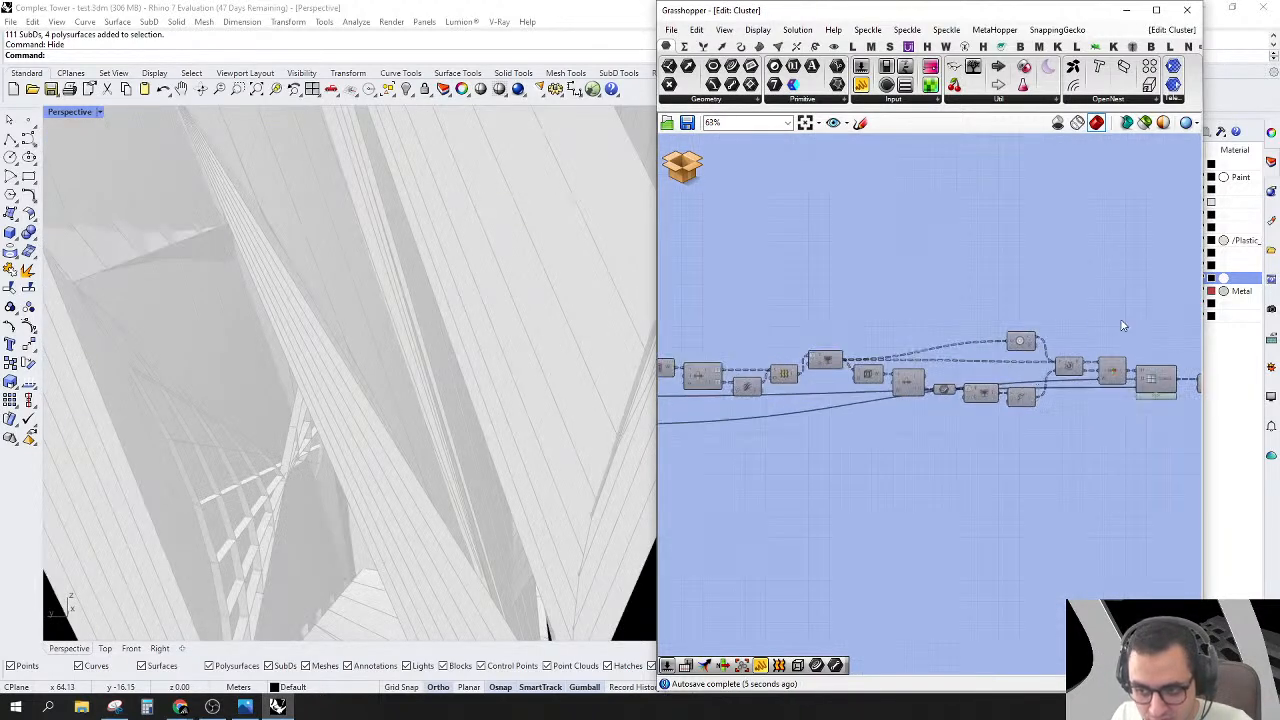
{"action": "left_click_drag", "start_coordinate": [1113, 304], "coordinate": [768, 511]}
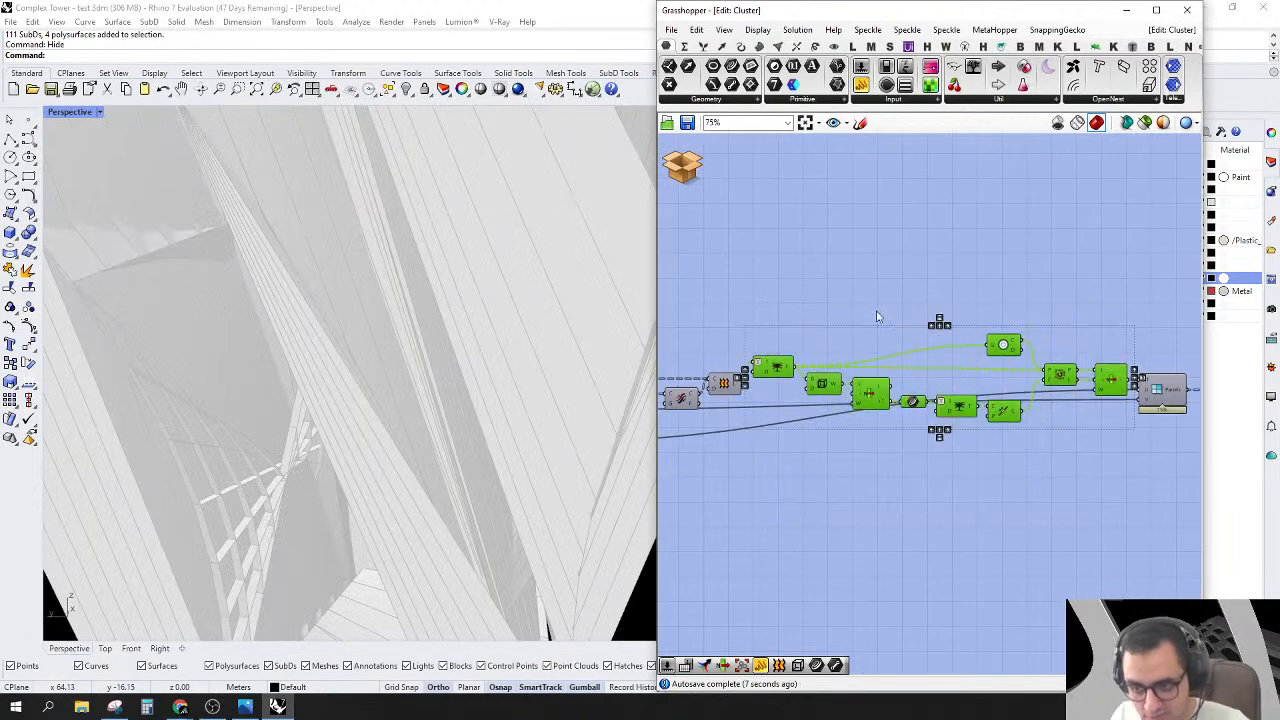
{"action": "key", "text": "Delete"}
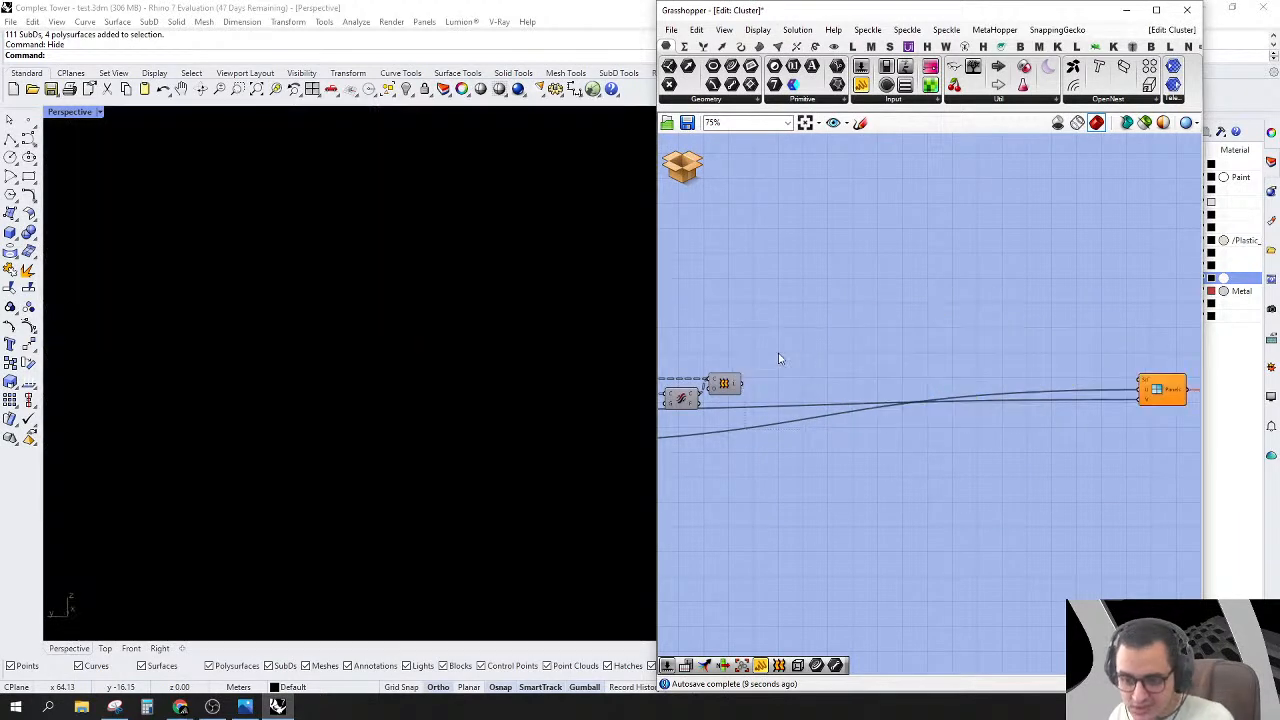
{"action": "left_click_drag", "start_coordinate": [741, 386], "coordinate": [1143, 383]}
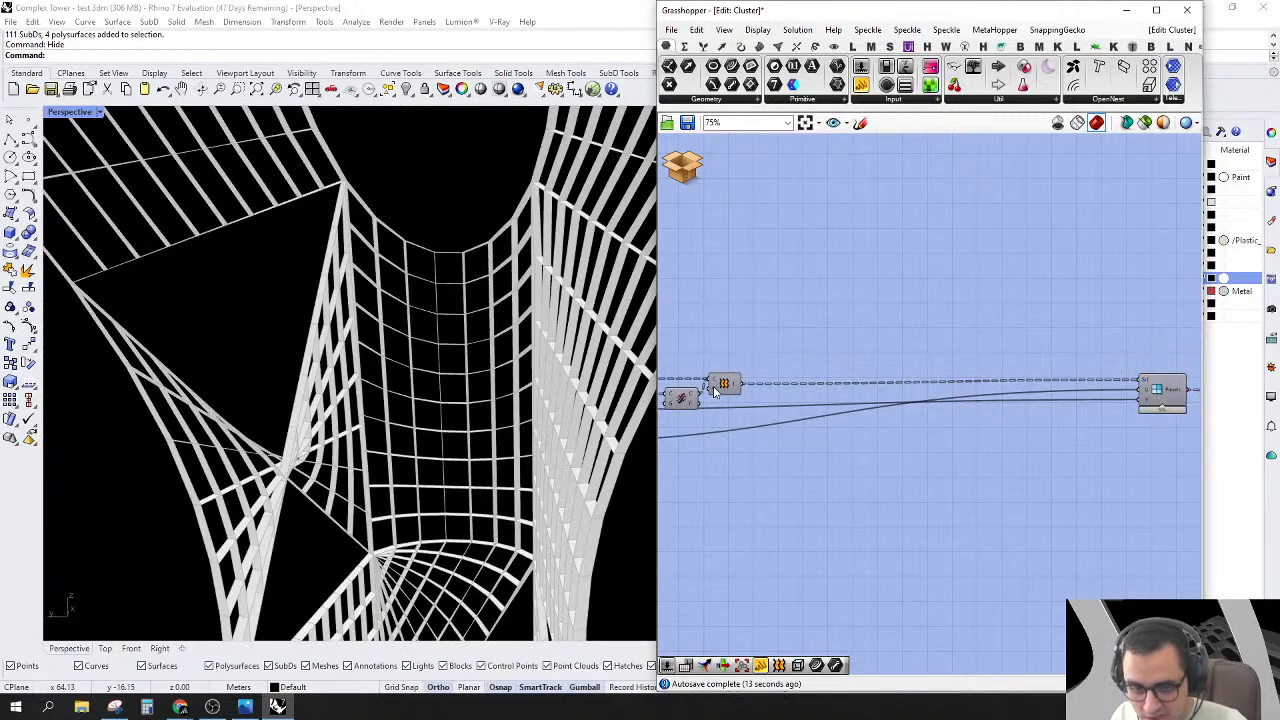
Step: Check the loft type choices on the Loft component and commit its options with the Normal type
{"action": "scroll", "coordinate": [422, 444], "scroll_direction": "down", "scroll_amount": 5}
{"action": "right_click_drag", "start_coordinate": [424, 442], "coordinate": [495, 490]}
{"action": "scroll", "coordinate": [468, 497], "scroll_direction": "up", "scroll_amount": 6}
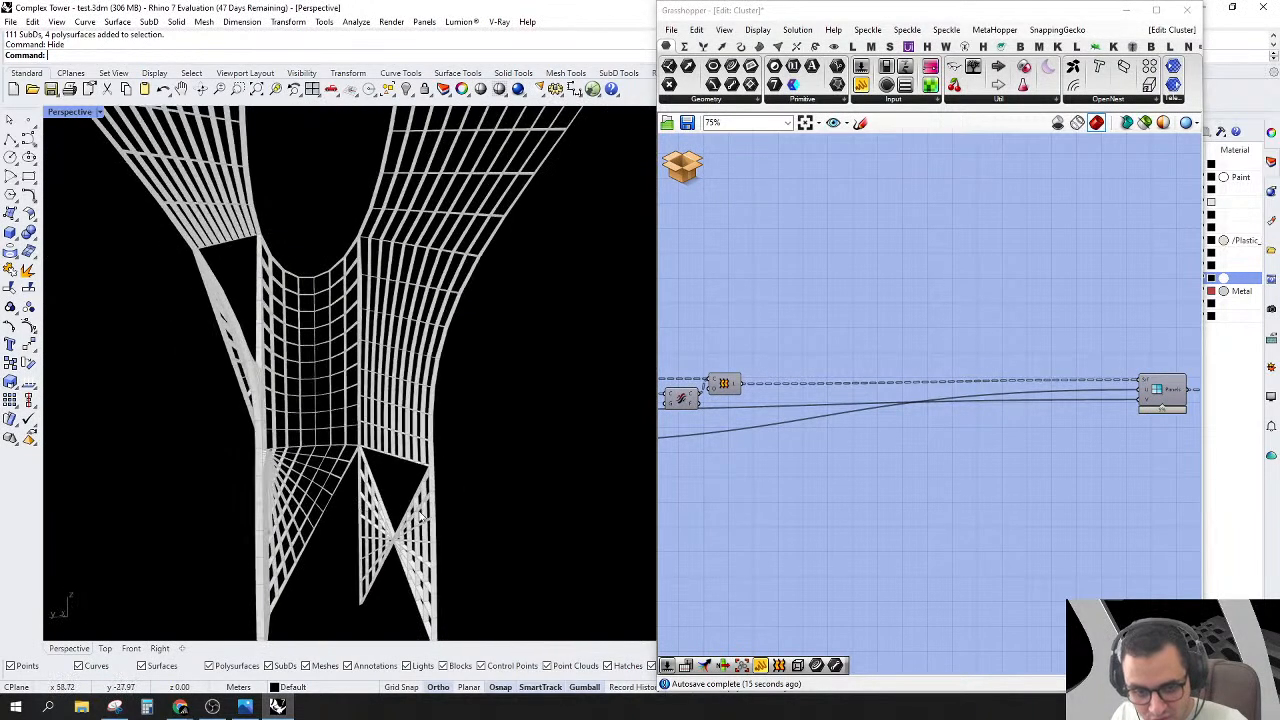
{"action": "scroll", "coordinate": [722, 458], "scroll_direction": "up", "scroll_amount": 3}
{"action": "right_click", "coordinate": [712, 327]}
{"action": "mouse_move", "coordinate": [757, 444]}
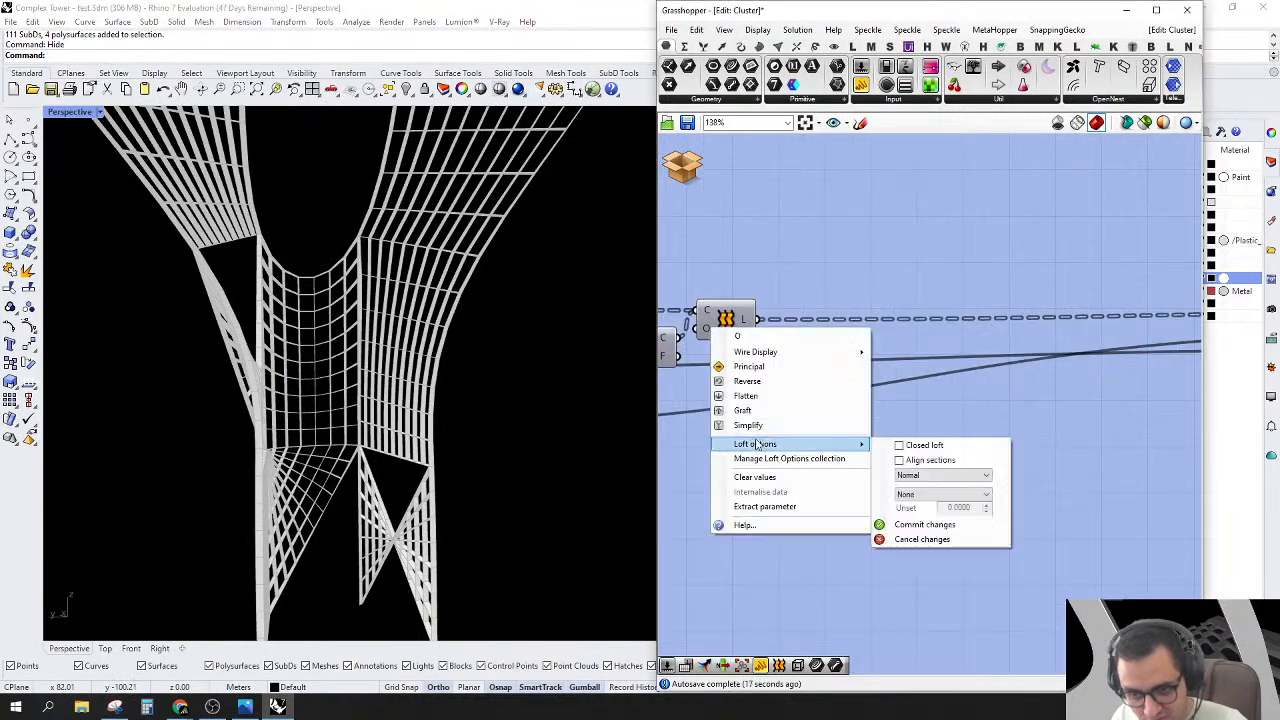
{"action": "left_click", "coordinate": [919, 476]}
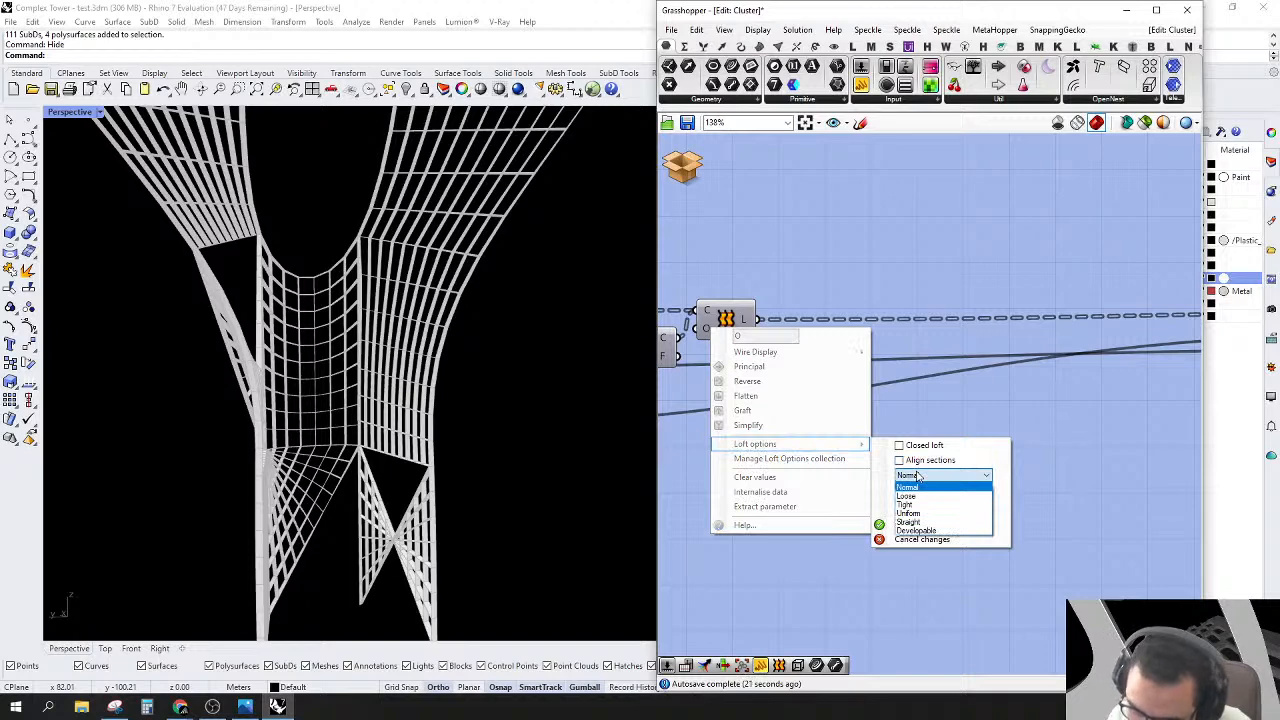
{"action": "left_click", "coordinate": [919, 476]}
{"action": "left_click", "coordinate": [910, 525]}
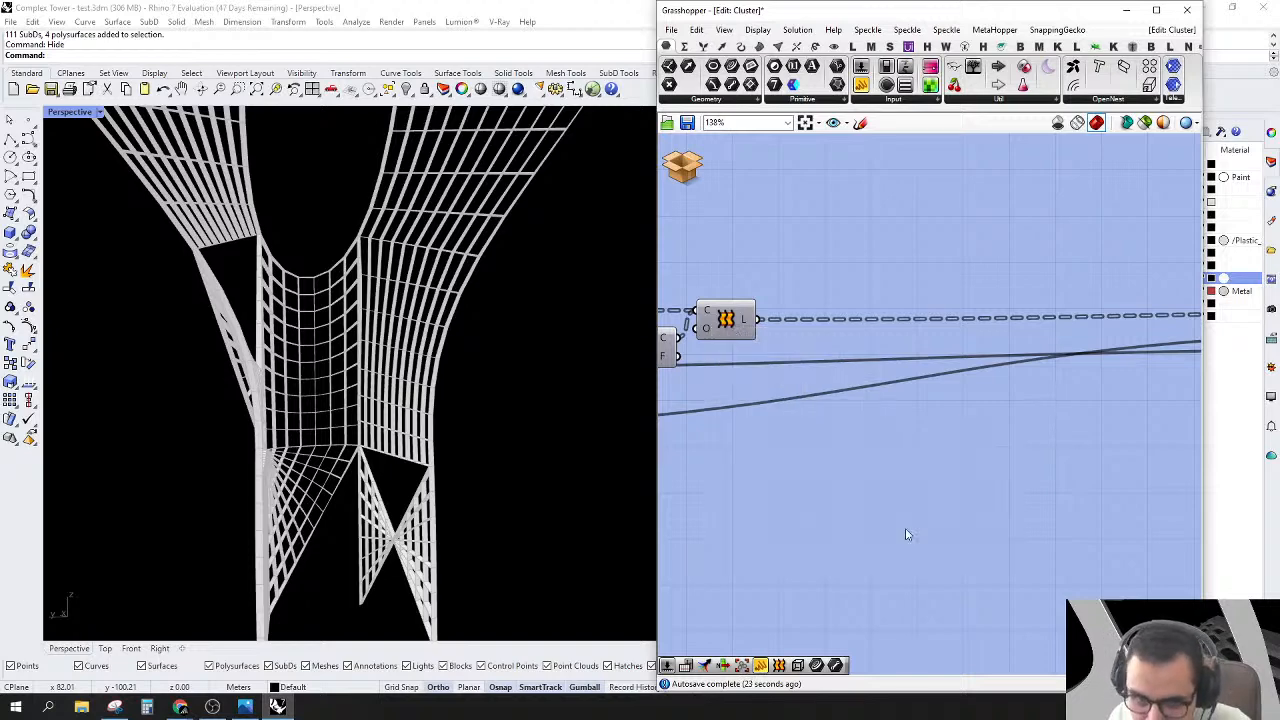
Step: Examine the panel grid where the tower's legs meet and along the curved lower strip
{"action": "right_click_drag", "start_coordinate": [341, 407], "coordinate": [345, 490]}
{"action": "scroll", "coordinate": [345, 490], "scroll_direction": "up", "scroll_amount": 10}
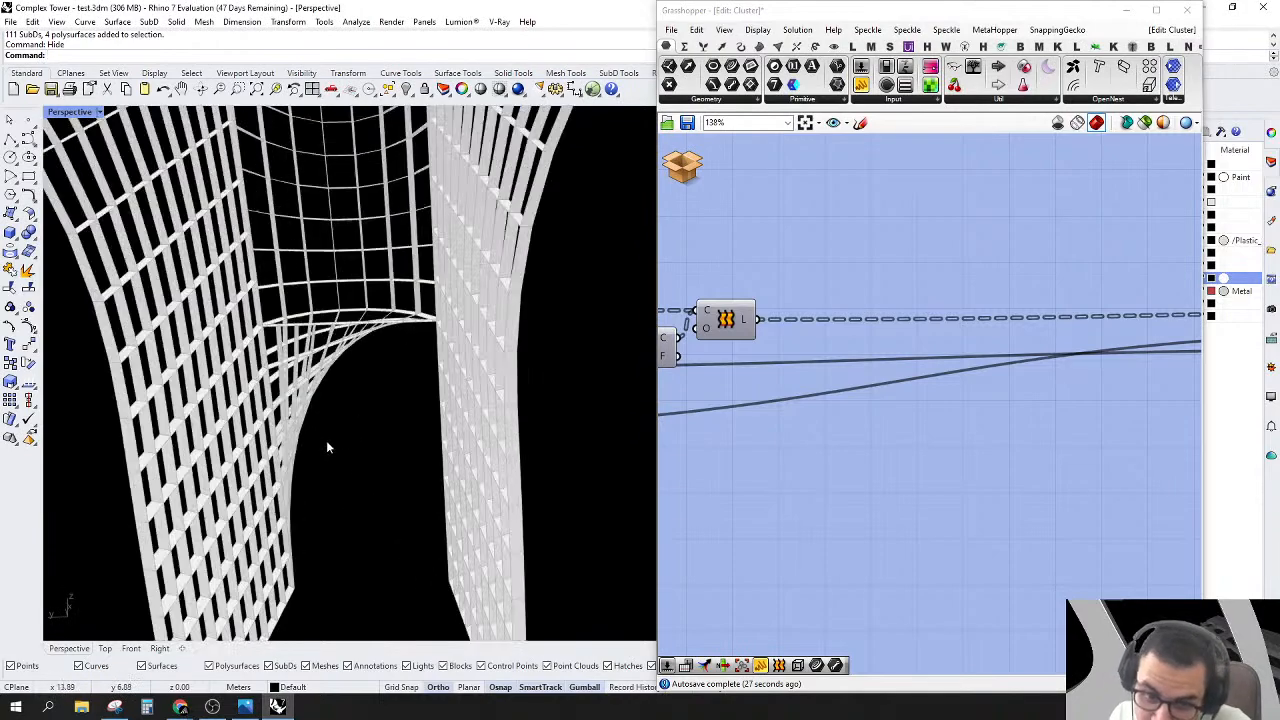
{"action": "scroll", "coordinate": [358, 348], "scroll_direction": "up", "scroll_amount": 3}
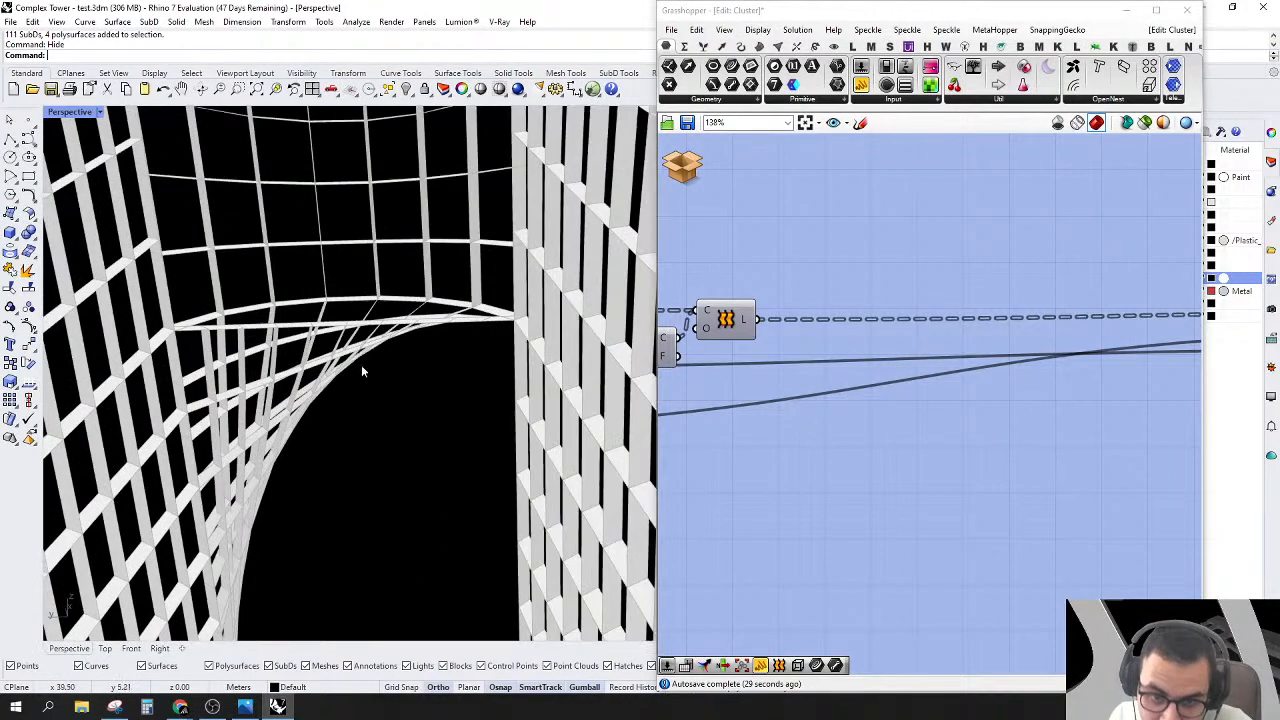
{"action": "scroll", "coordinate": [924, 323], "scroll_direction": "down", "scroll_amount": 5}
{"action": "scroll", "coordinate": [394, 405], "scroll_direction": "down", "scroll_amount": 8}
{"action": "right_click_drag", "start_coordinate": [414, 459], "coordinate": [397, 414]}
{"action": "scroll", "coordinate": [412, 422], "scroll_direction": "up", "scroll_amount": 5}
{"action": "scroll", "coordinate": [397, 414], "scroll_direction": "up", "scroll_amount": 2}
{"action": "scroll", "coordinate": [879, 373], "scroll_direction": "up", "scroll_amount": 5}
{"action": "right_click_drag", "start_coordinate": [872, 321], "coordinate": [924, 341]}
{"action": "double_click", "coordinate": [937, 307]}
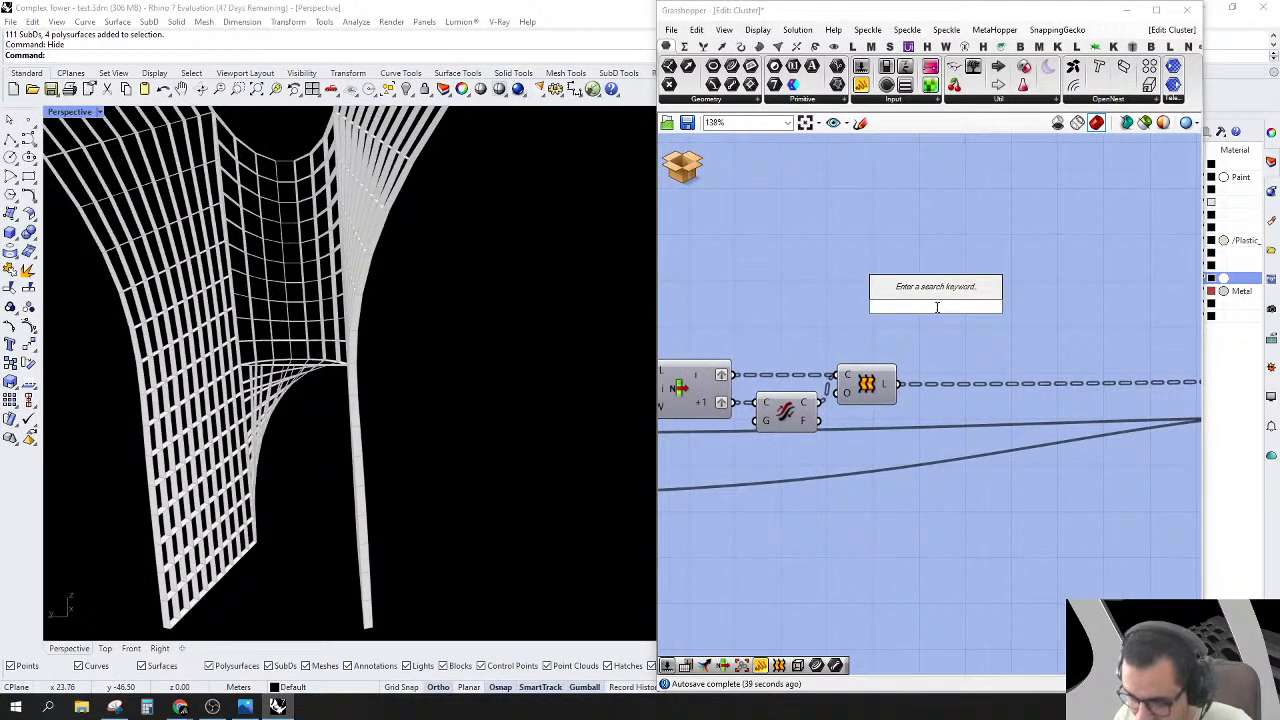
{"action": "left_click", "coordinate": [972, 363]}
{"action": "mouse_move", "coordinate": [1016, 337]}
{"action": "right_mouse_down"}
{"action": "mouse_move", "coordinate": [946, 329]}
{"action": "mouse_move", "coordinate": [997, 332]}
{"action": "right_mouse_up"}
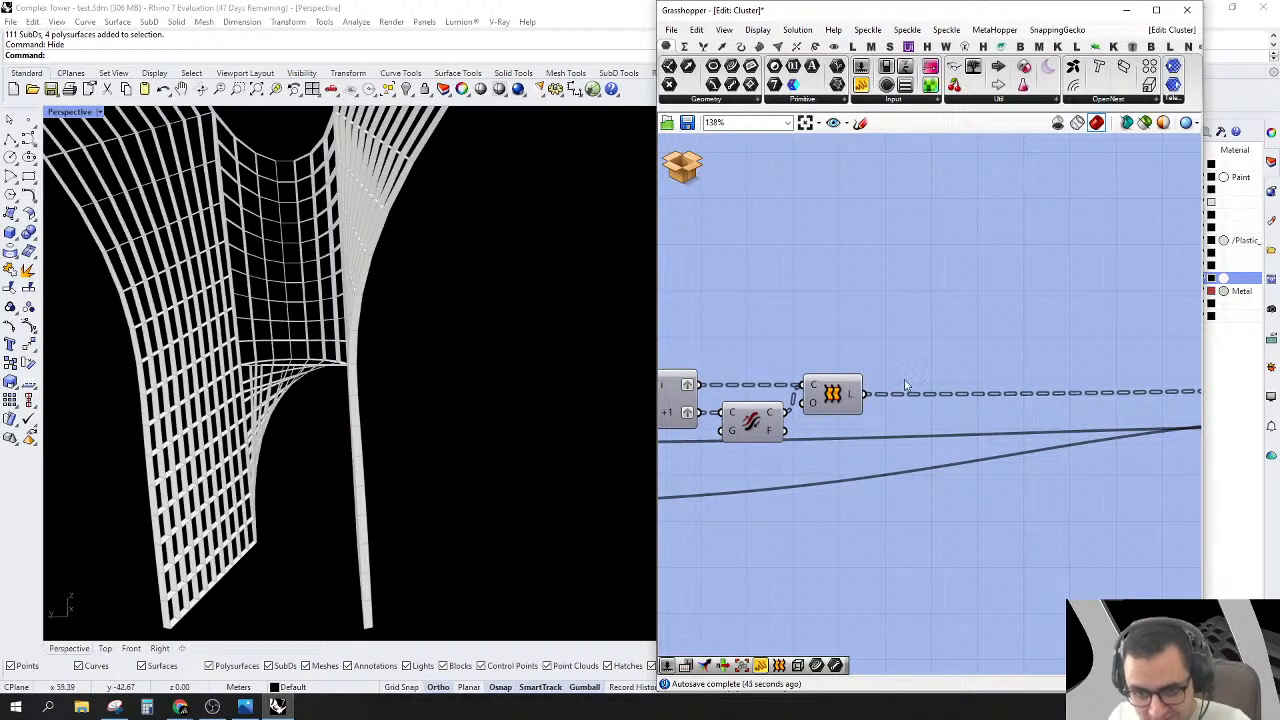
{"action": "right_click_drag", "start_coordinate": [692, 371], "coordinate": [1113, 372]}
{"action": "right_click_drag", "start_coordinate": [1039, 388], "coordinate": [870, 408]}
{"action": "left_click_drag", "start_coordinate": [815, 415], "coordinate": [805, 414]}
{"action": "left_click", "coordinate": [918, 323]}
{"action": "right_click_drag", "start_coordinate": [907, 307], "coordinate": [863, 325]}
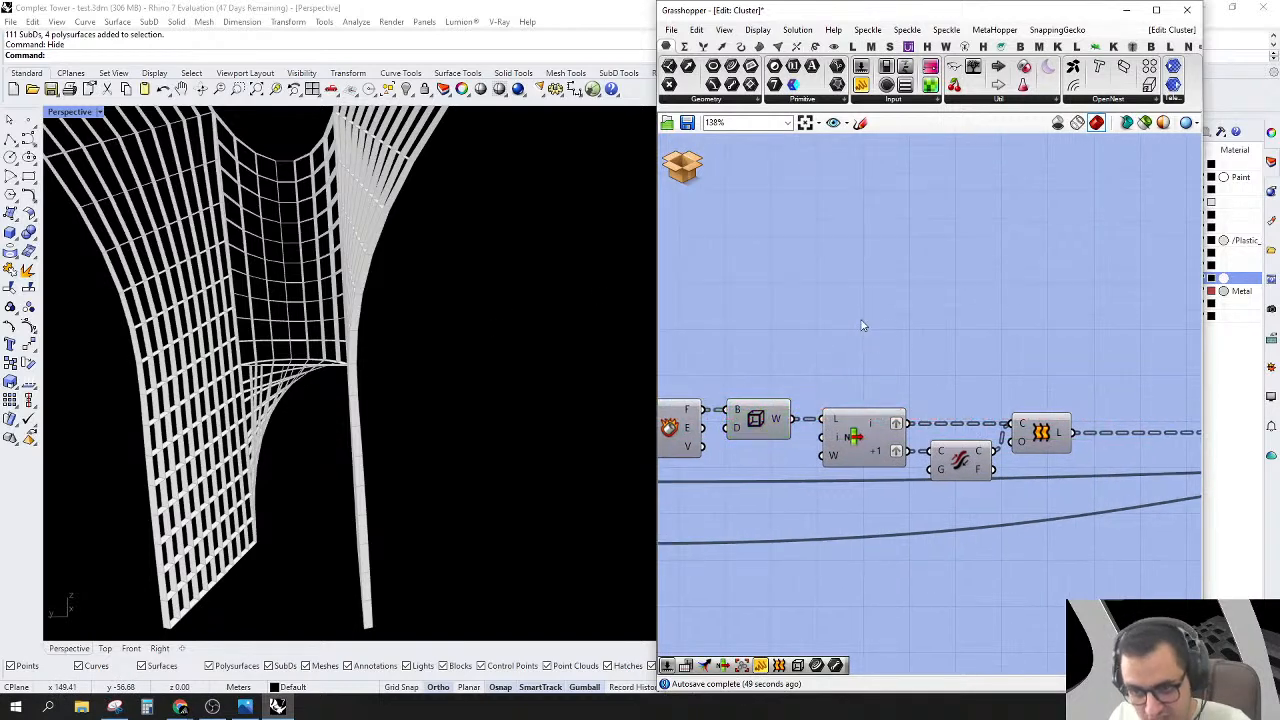
{"action": "double_click", "coordinate": [863, 325]}
{"action": "type", "text": "S"}
{"action": "key", "text": "BackSpace"}
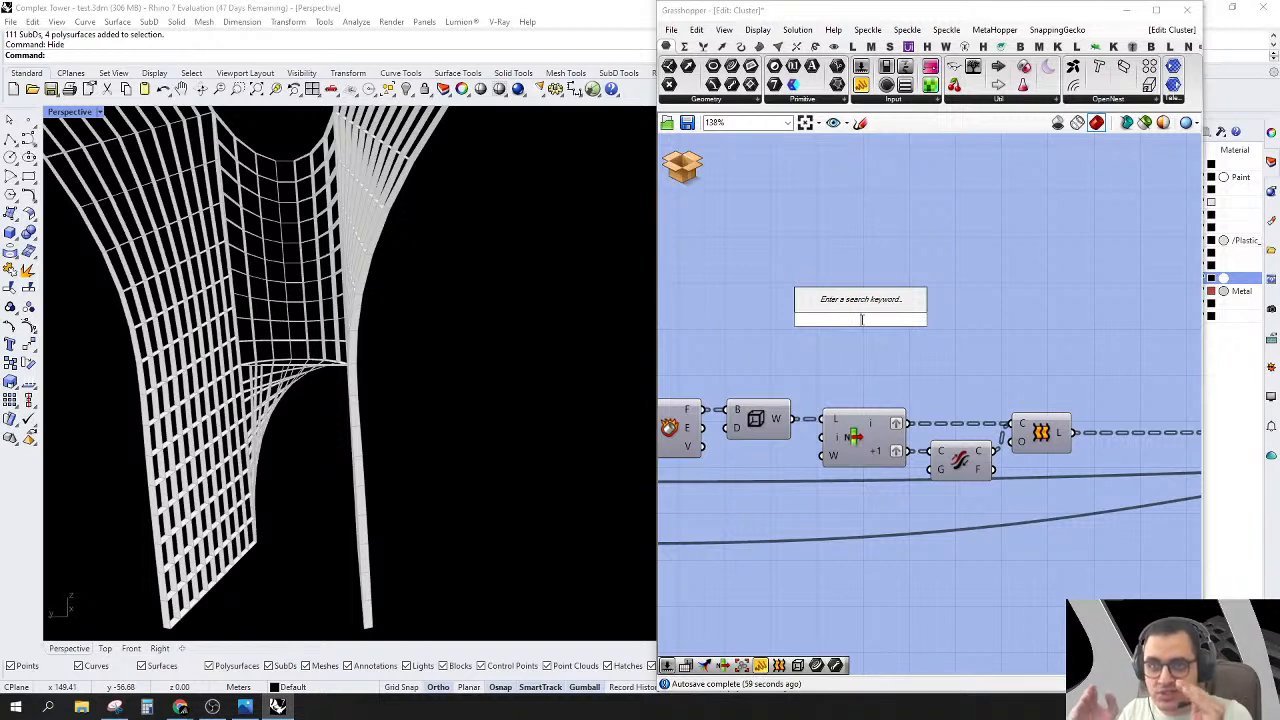
{"action": "key", "text": "Escape"}
Step: Add a Point On Curve component fed by the Brep Wireframe output and set its parameter to 0.250
{"action": "double_click", "coordinate": [862, 320]}
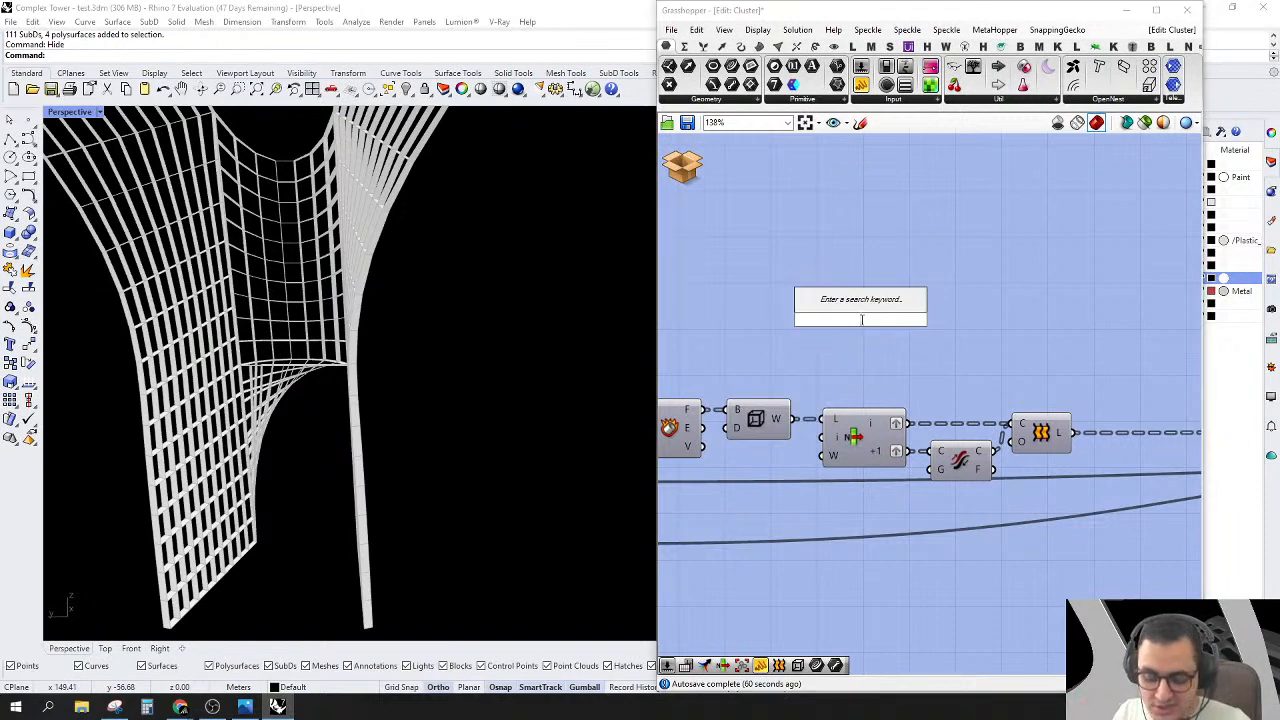
{"action": "type", "text": "PO"}
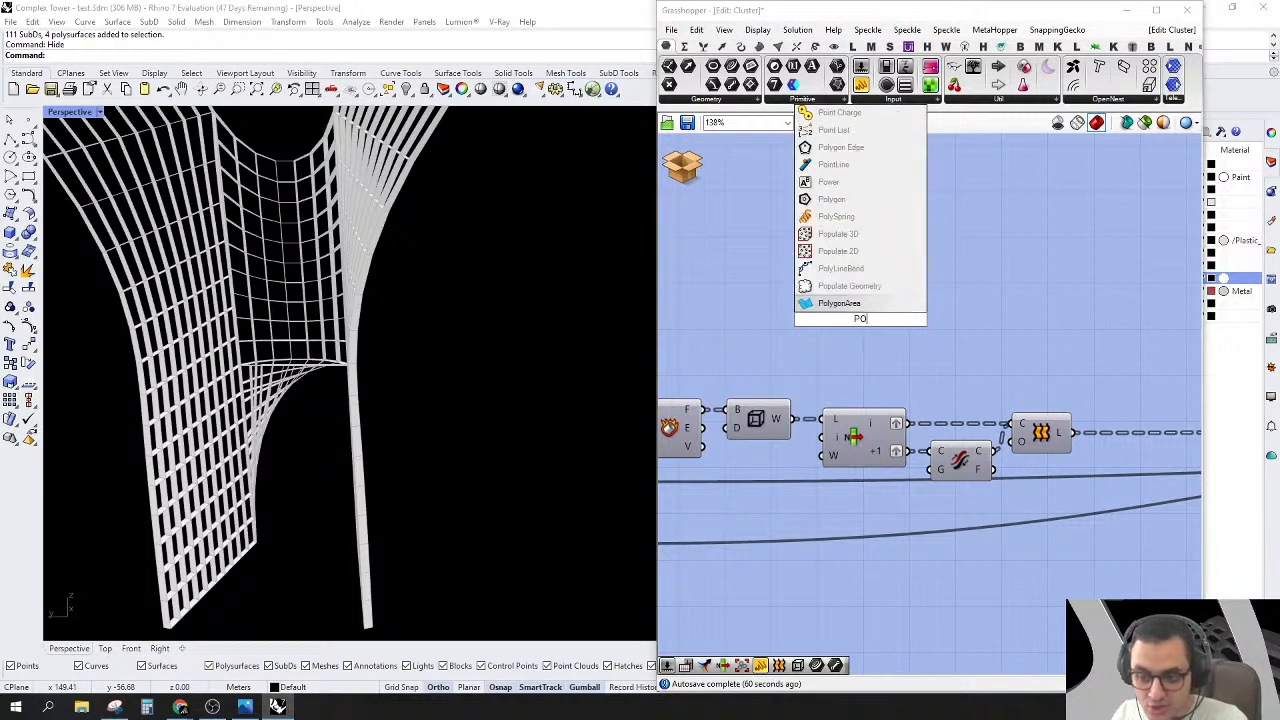
{"action": "type", "text": "I"}
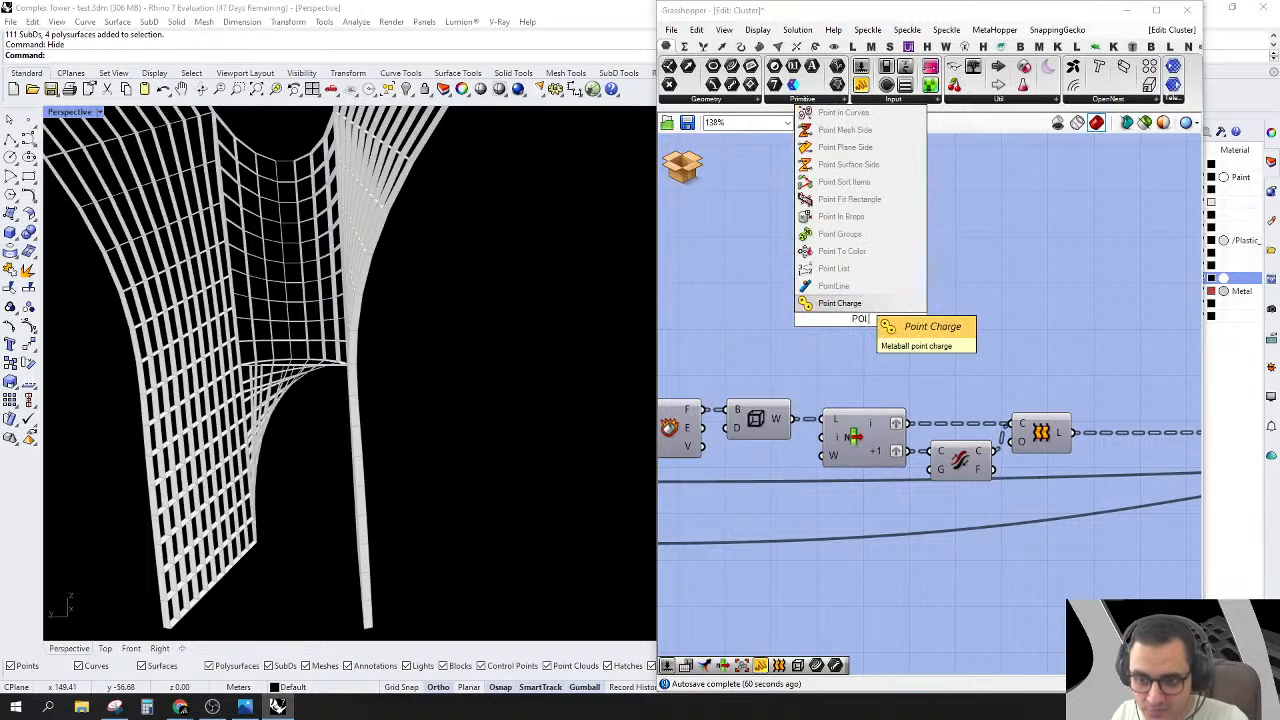
{"action": "type", "text": " ON CU"}
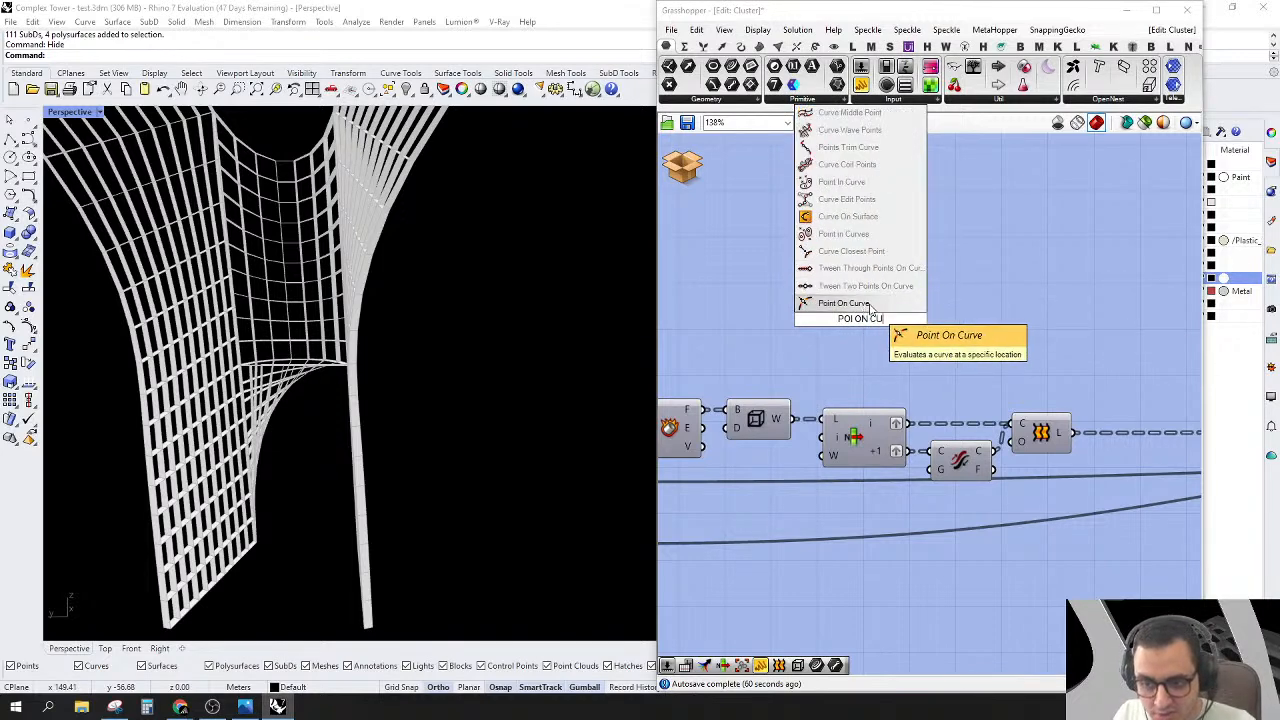
{"action": "left_click", "coordinate": [853, 303]}
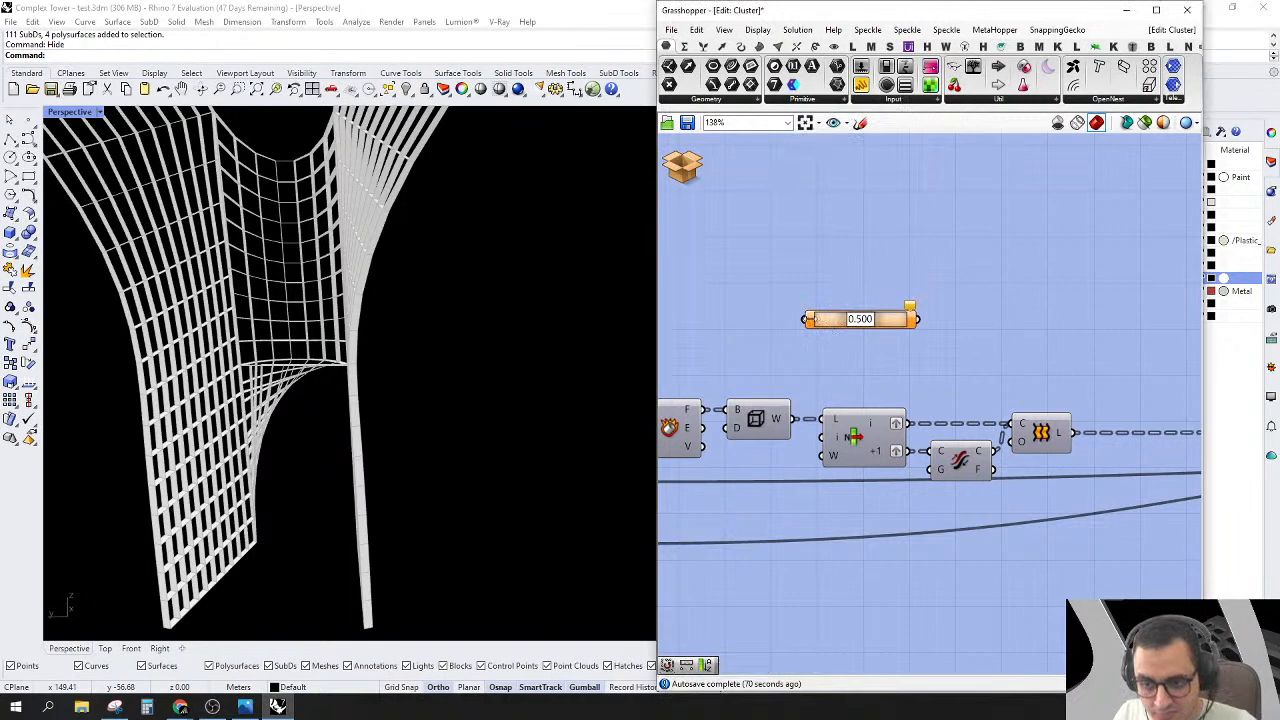
{"action": "left_click_drag", "start_coordinate": [808, 320], "coordinate": [791, 420]}
{"action": "scroll", "coordinate": [878, 318], "scroll_direction": "up", "scroll_amount": 3}
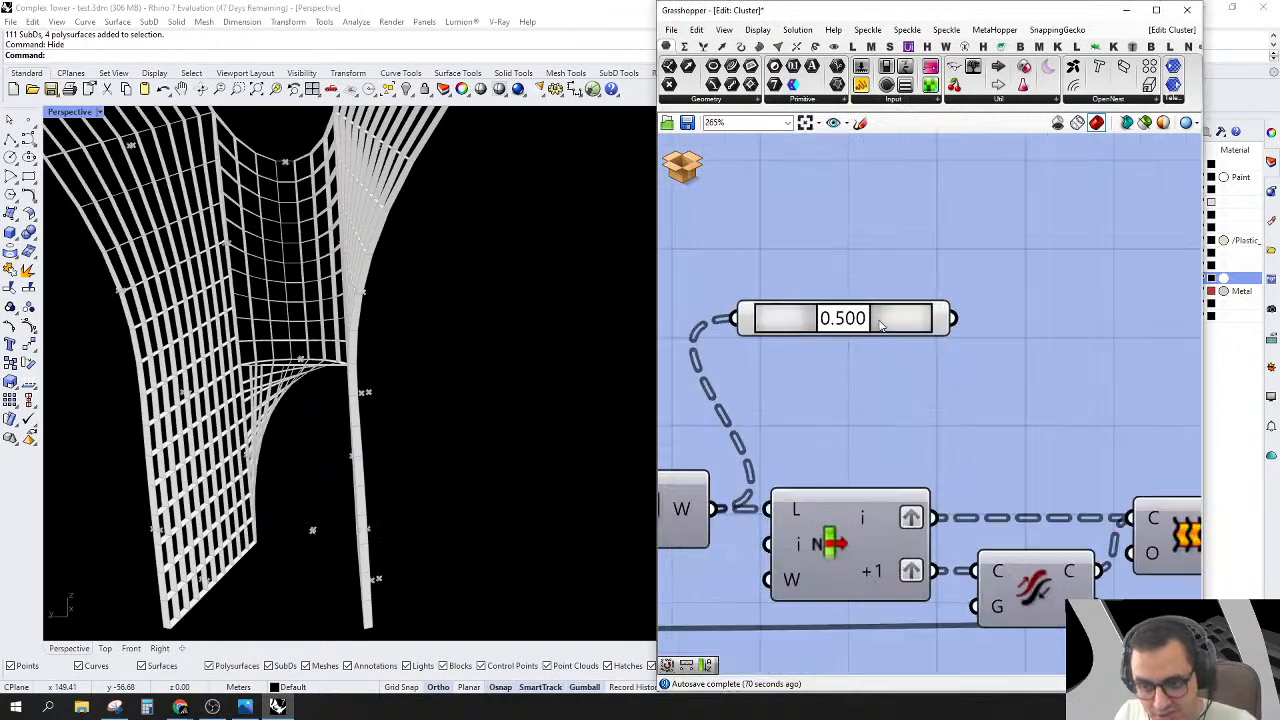
{"action": "right_click", "coordinate": [880, 322]}
{"action": "left_click", "coordinate": [930, 422]}
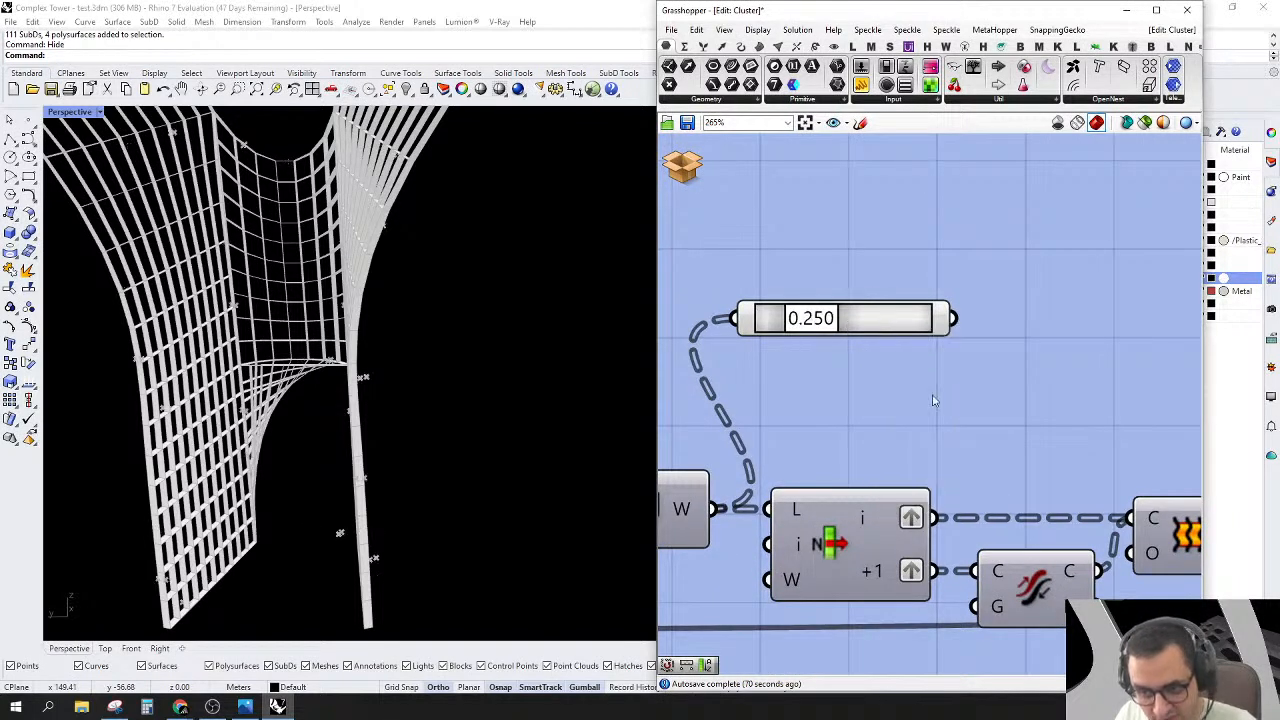
{"action": "right_click_drag", "start_coordinate": [118, 490], "coordinate": [429, 286]}
{"action": "left_click", "coordinate": [888, 329]}
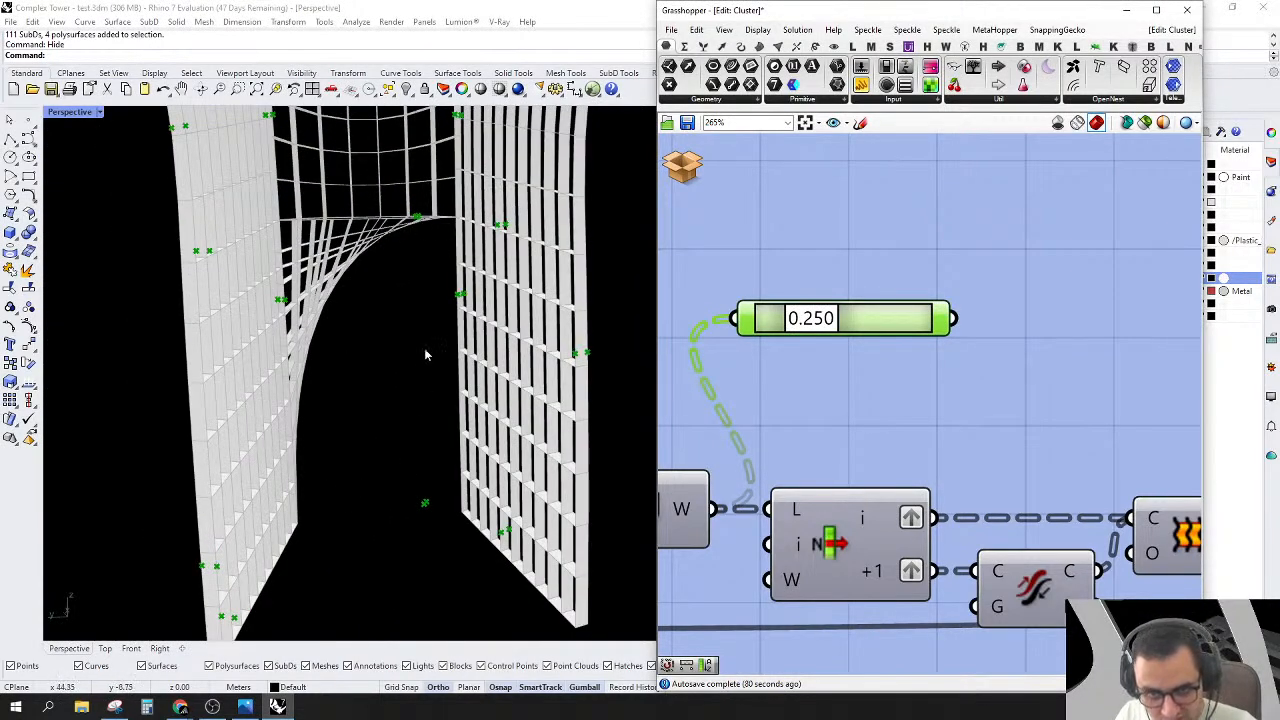
Step: Add a Deconstruct component and feed it the point output of Point On Curve
{"action": "scroll", "coordinate": [903, 360], "scroll_direction": "down", "scroll_amount": 4}
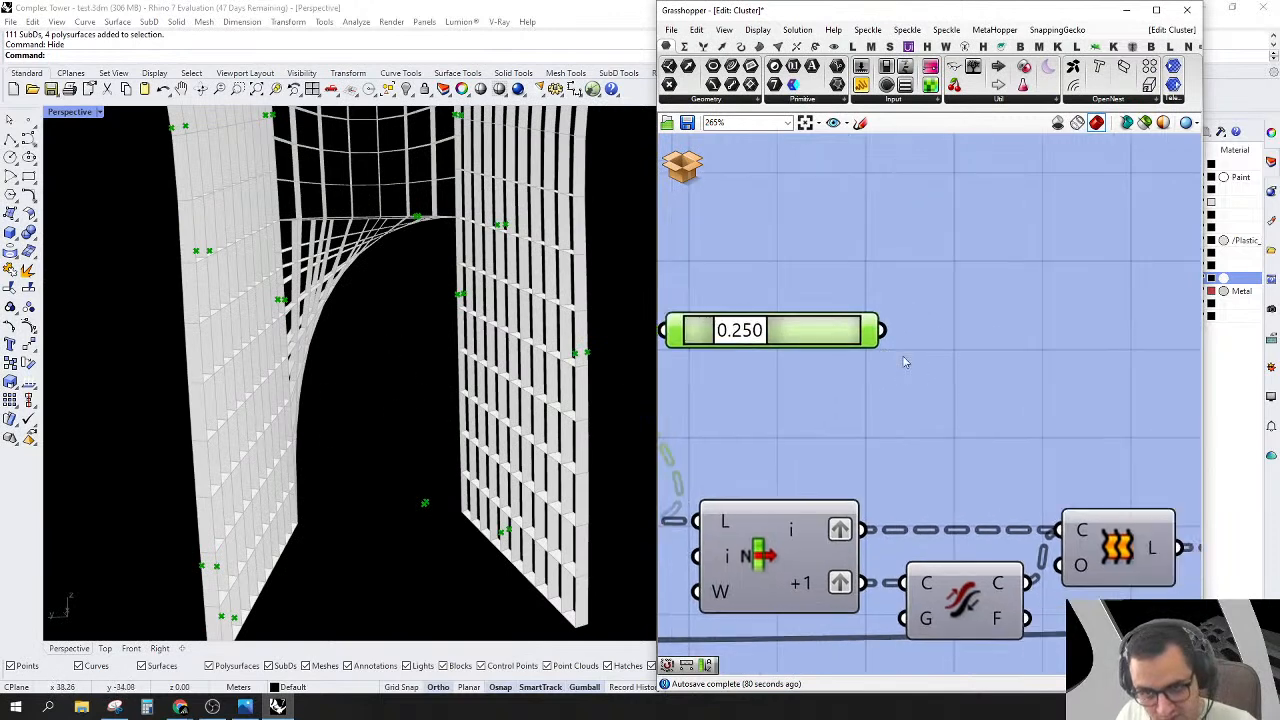
{"action": "scroll", "coordinate": [865, 375], "scroll_direction": "down", "scroll_amount": 1}
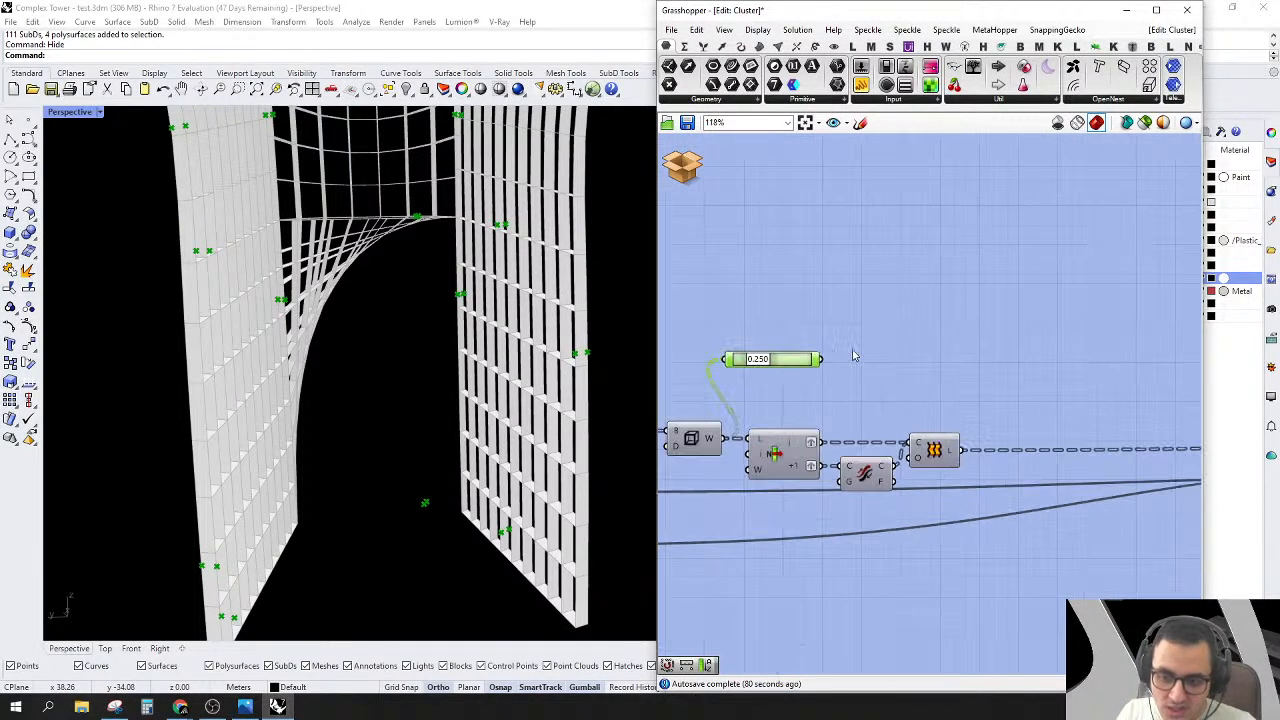
{"action": "double_click", "coordinate": [910, 355]}
{"action": "type", "text": "s"}
{"action": "key", "text": "BackSpace"}
{"action": "type", "text": "DE"}
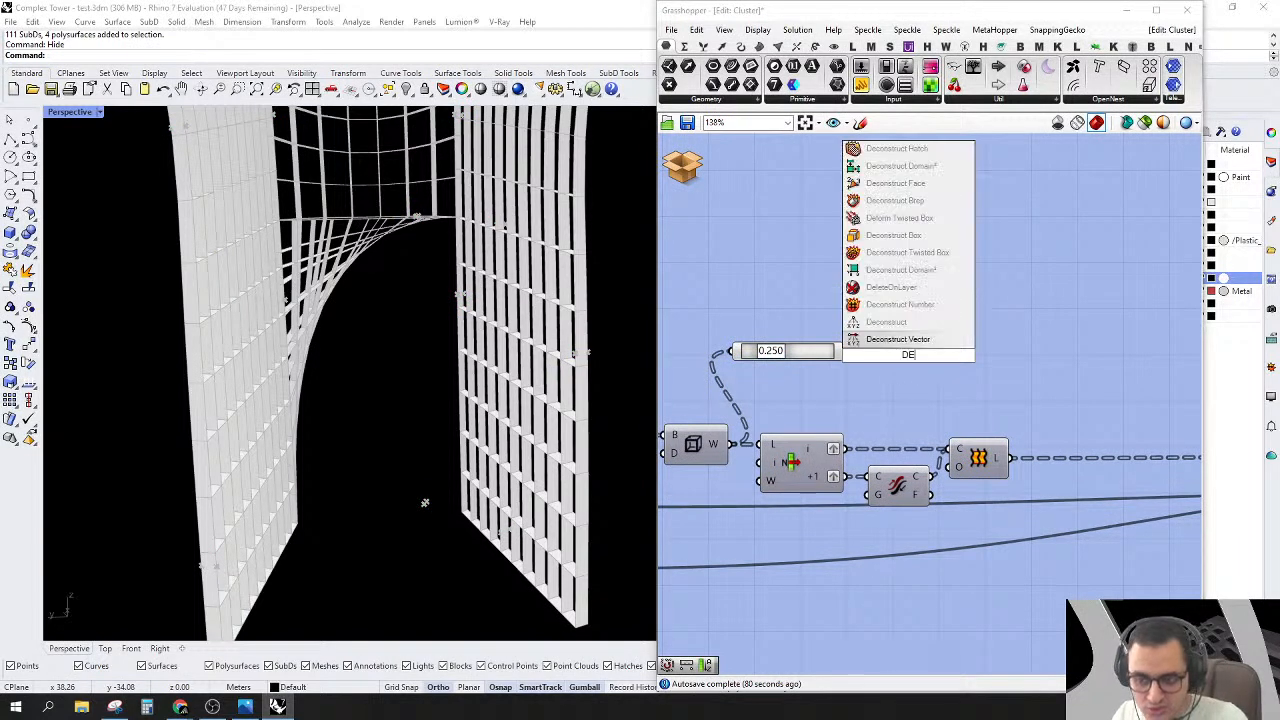
{"action": "left_click", "coordinate": [893, 321]}
{"action": "mouse_move", "coordinate": [868, 360]}
{"action": "left_mouse_down"}
{"action": "mouse_move", "coordinate": [846, 352]}
{"action": "mouse_move", "coordinate": [890, 367]}
{"action": "left_mouse_up"}
Step: Add a Sort List component, with the Z coordinates as keys and the Brep Wireframe curves as values A
{"action": "double_click", "coordinate": [938, 372]}
{"action": "type", "text": "SORT"}
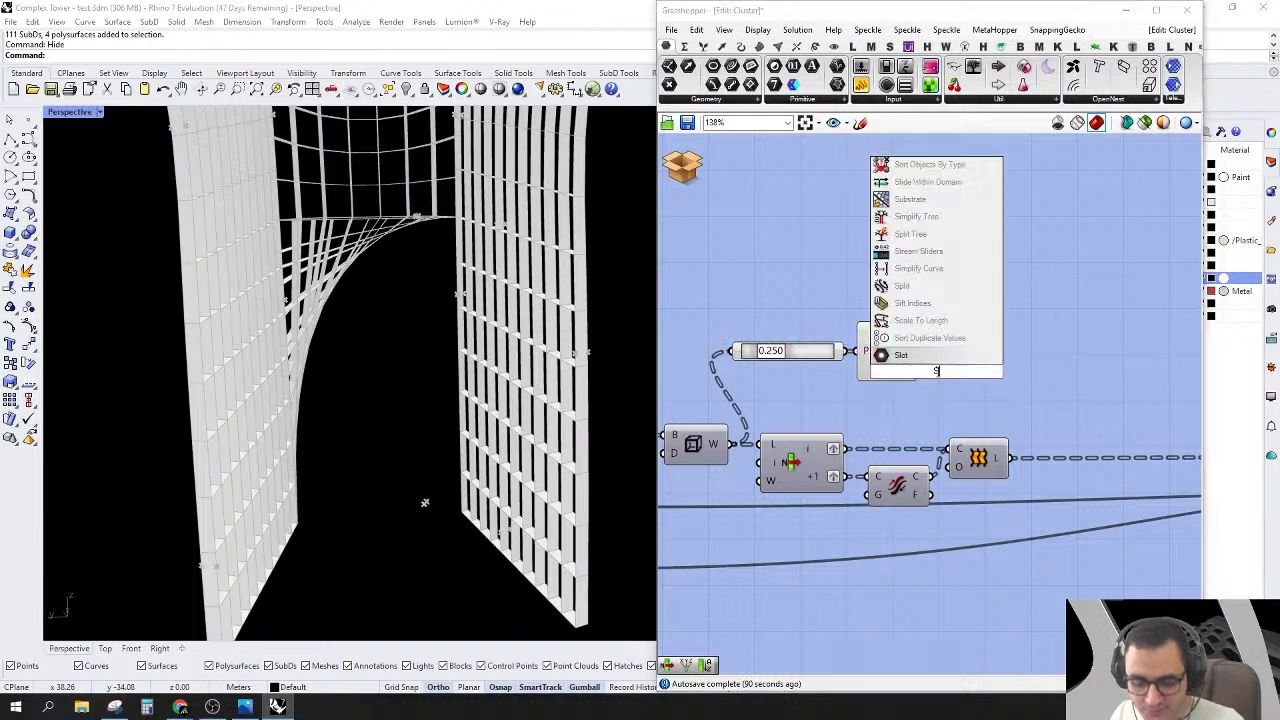
{"action": "left_click", "coordinate": [924, 343]}
{"action": "mouse_move", "coordinate": [926, 373]}
{"action": "left_mouse_down"}
{"action": "mouse_move", "coordinate": [1001, 383]}
{"action": "mouse_move", "coordinate": [926, 352]}
{"action": "mouse_move", "coordinate": [927, 386]}
{"action": "left_mouse_up"}
{"action": "scroll", "coordinate": [968, 412], "scroll_direction": "up", "scroll_amount": 2}
{"action": "left_click_drag", "start_coordinate": [1013, 382], "coordinate": [716, 445]}
Step: Make room around the List Item component and delete the Flip Curve and Loft components that follow it
{"action": "right_click_drag", "start_coordinate": [1080, 436], "coordinate": [1047, 398]}
{"action": "left_click_drag", "start_coordinate": [1047, 398], "coordinate": [737, 523]}
{"action": "left_click_drag", "start_coordinate": [758, 453], "coordinate": [903, 453]}
{"action": "right_click_drag", "start_coordinate": [903, 453], "coordinate": [746, 381]}
{"action": "left_click_drag", "start_coordinate": [972, 282], "coordinate": [776, 436]}
{"action": "key", "text": "Delete"}
Step: Place the List Item component after Sort List and wire the sorted A output into its list input
{"action": "scroll", "coordinate": [894, 360], "scroll_direction": "up", "scroll_amount": 1}
{"action": "left_click_drag", "start_coordinate": [855, 400], "coordinate": [770, 405]}
{"action": "scroll", "coordinate": [807, 421], "scroll_direction": "up", "scroll_amount": 3}
{"action": "scroll", "coordinate": [807, 421], "scroll_direction": "up", "scroll_amount": 1}
{"action": "scroll", "coordinate": [815, 410], "scroll_direction": "down", "scroll_amount": 3}
{"action": "left_click_drag", "start_coordinate": [828, 399], "coordinate": [1068, 354]}
{"action": "left_click_drag", "start_coordinate": [1146, 311], "coordinate": [1064, 298]}
{"action": "left_click_drag", "start_coordinate": [1185, 355], "coordinate": [1163, 347]}
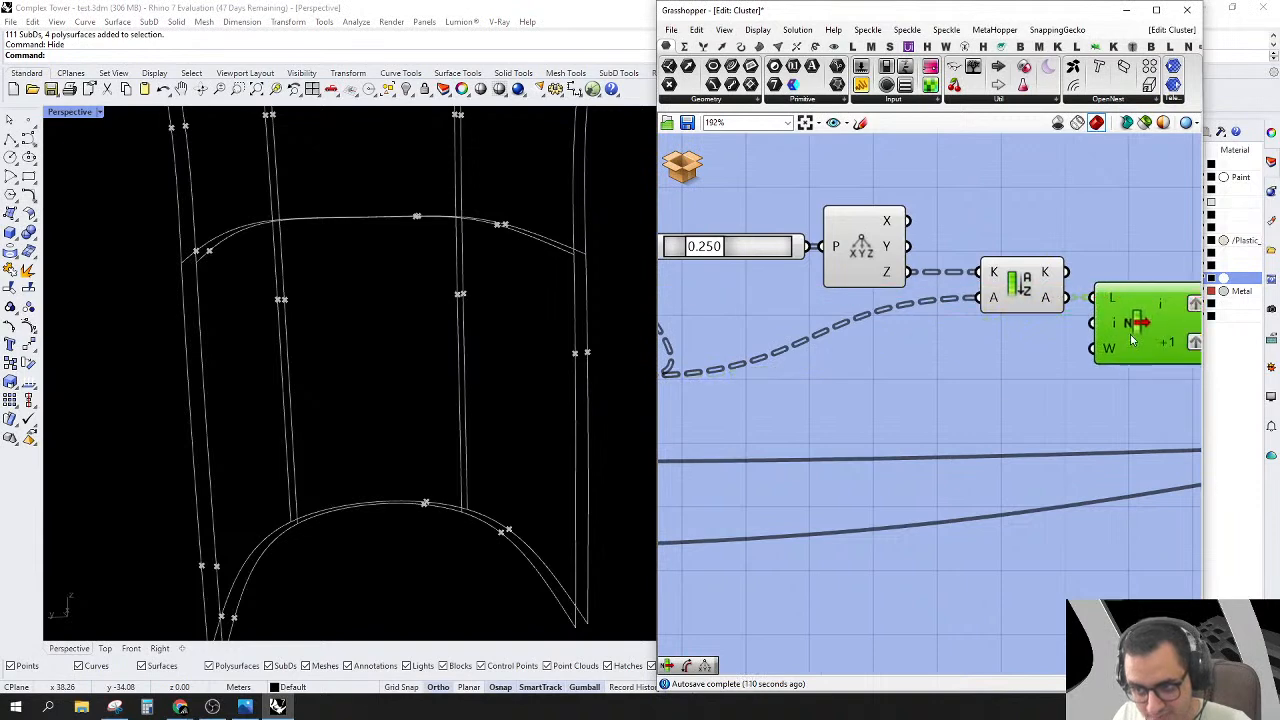
Step: Extend the List Item component with the extra outputs +2 and +3
{"action": "scroll", "coordinate": [1160, 345], "scroll_direction": "down", "scroll_amount": 4}
{"action": "scroll", "coordinate": [1023, 330], "scroll_direction": "up", "scroll_amount": 3}
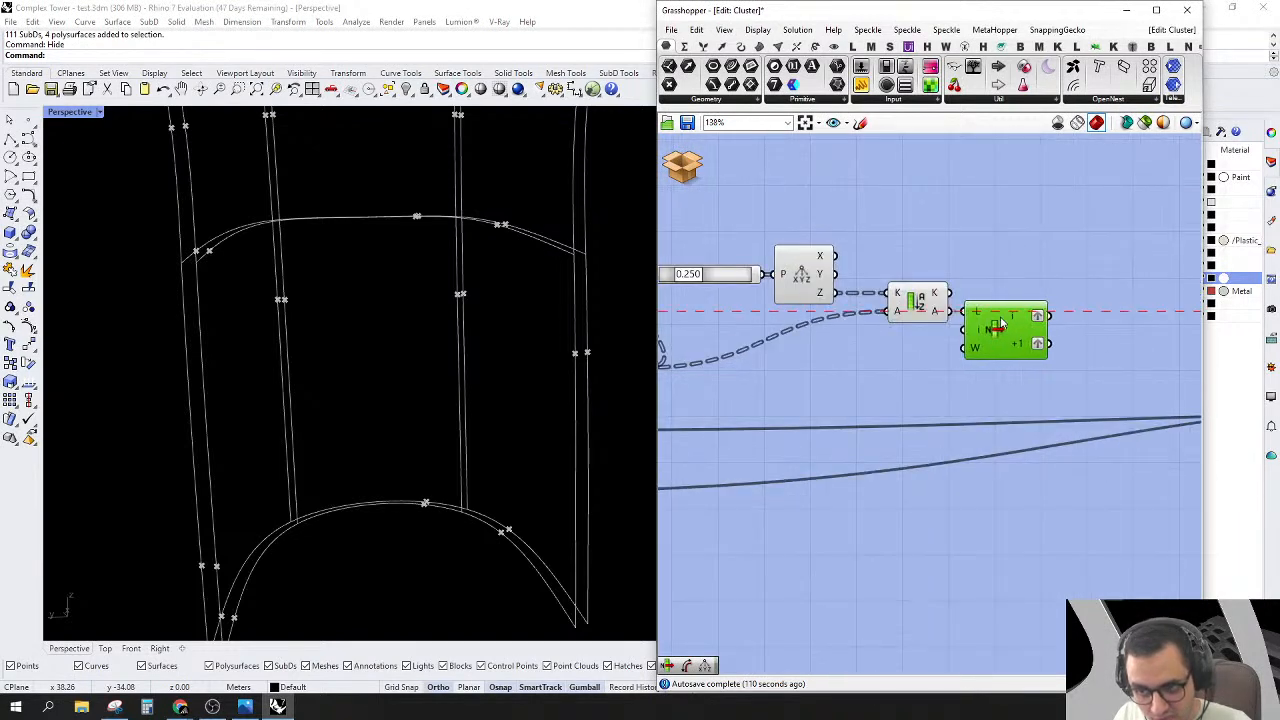
{"action": "scroll", "coordinate": [994, 331], "scroll_direction": "up", "scroll_amount": 3}
{"action": "double_click", "coordinate": [932, 320]}
{"action": "scroll", "coordinate": [746, 362], "scroll_direction": "up", "scroll_amount": 4}
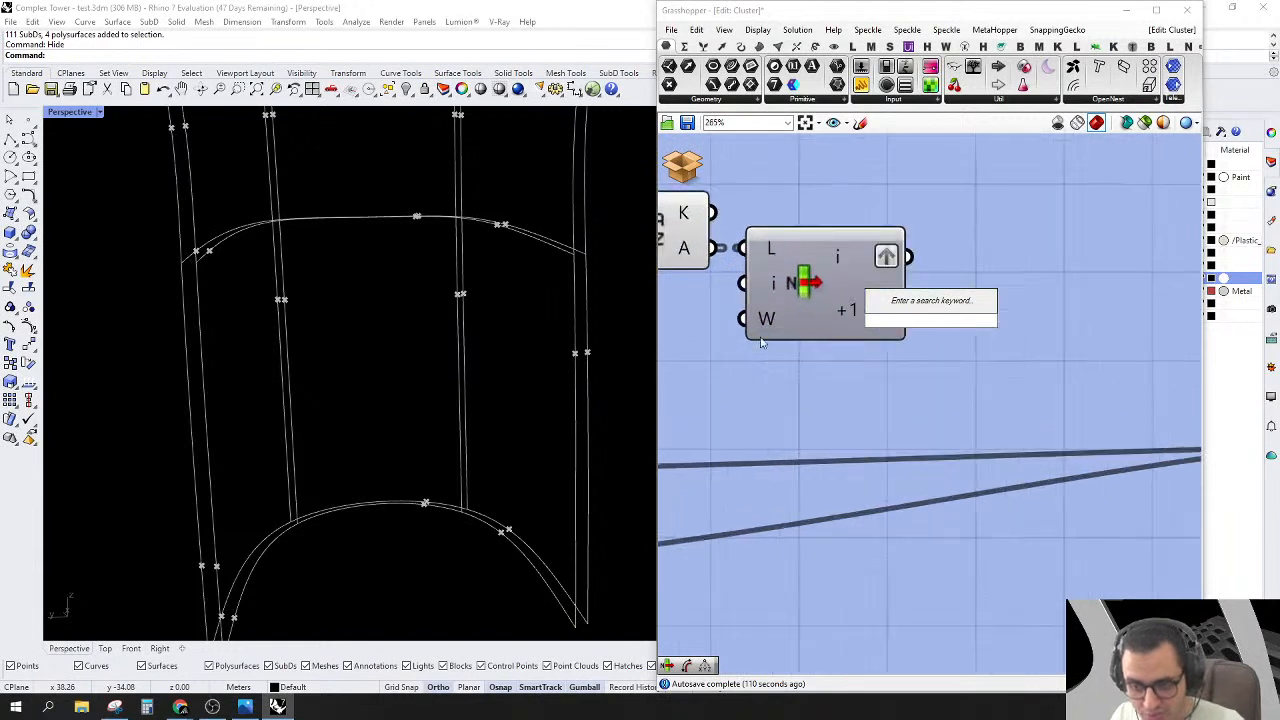
{"action": "left_click", "coordinate": [847, 338]}
{"action": "left_click", "coordinate": [848, 348]}
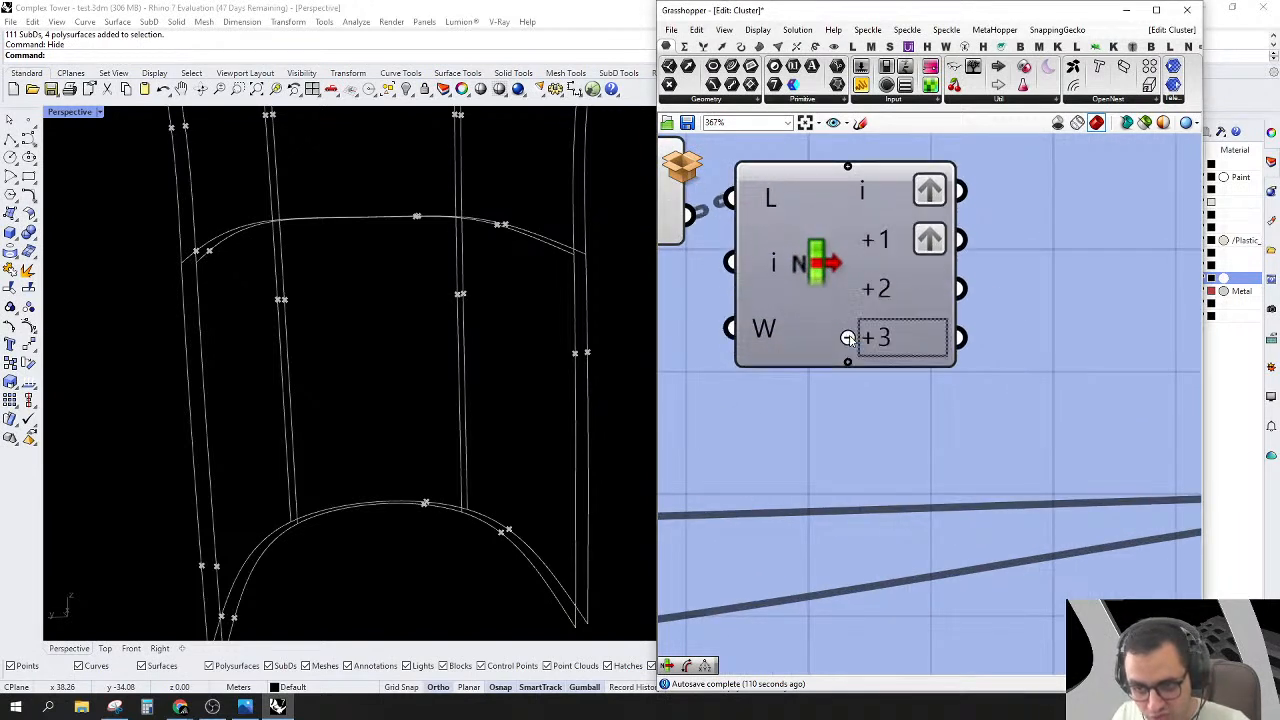
Step: Remove the graft from the i and +1 outputs of the List Item component
{"action": "right_click", "coordinate": [932, 250]}
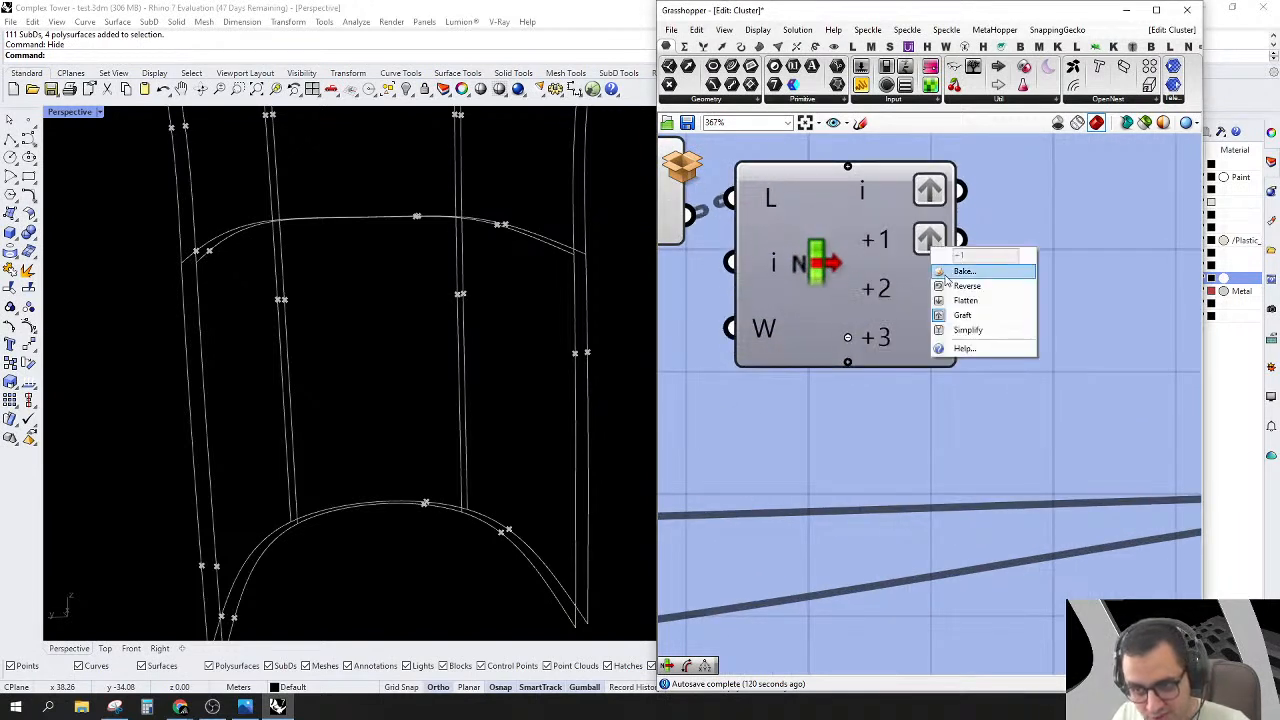
{"action": "left_click", "coordinate": [966, 318]}
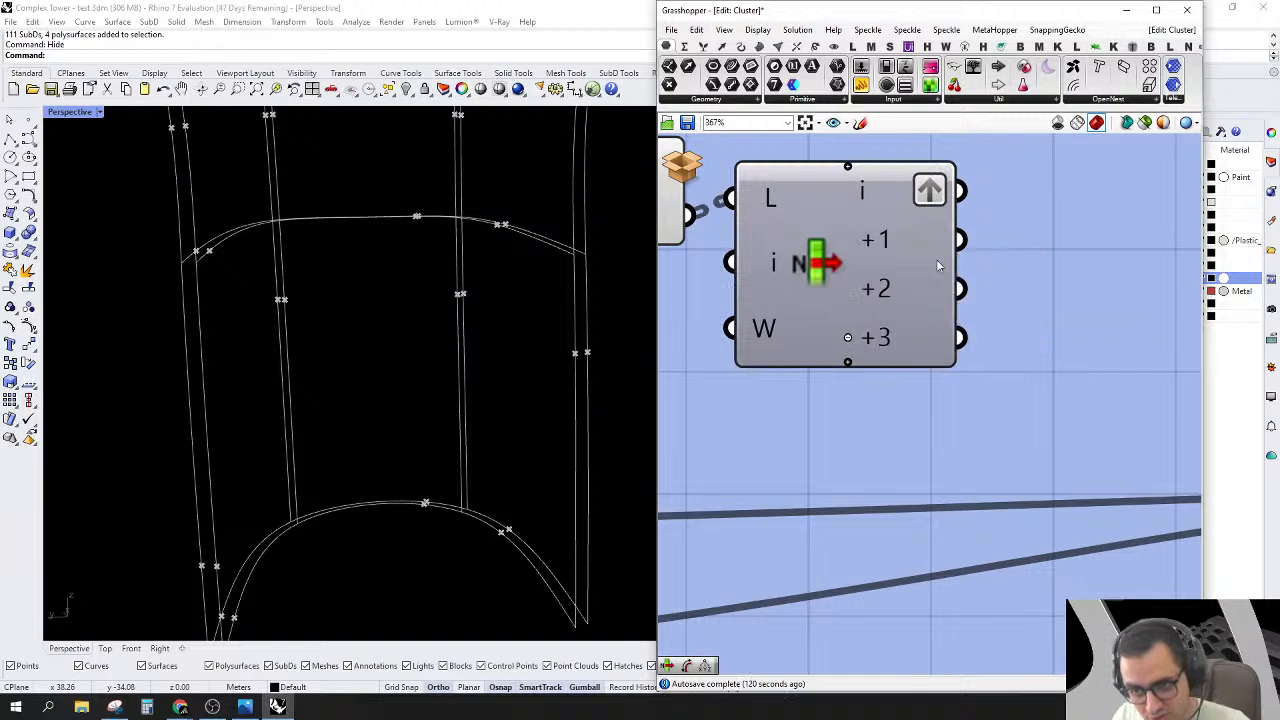
{"action": "right_click", "coordinate": [930, 192]}
{"action": "left_click", "coordinate": [962, 258]}
Step: Add an Edge Surface component and wire List Item outputs i, +1, +2 and +3 into its A, B, C and D inputs
{"action": "scroll", "coordinate": [951, 307], "scroll_direction": "down", "scroll_amount": 3}
{"action": "right_click_drag", "start_coordinate": [951, 307], "coordinate": [843, 300]}
{"action": "double_click", "coordinate": [841, 297]}
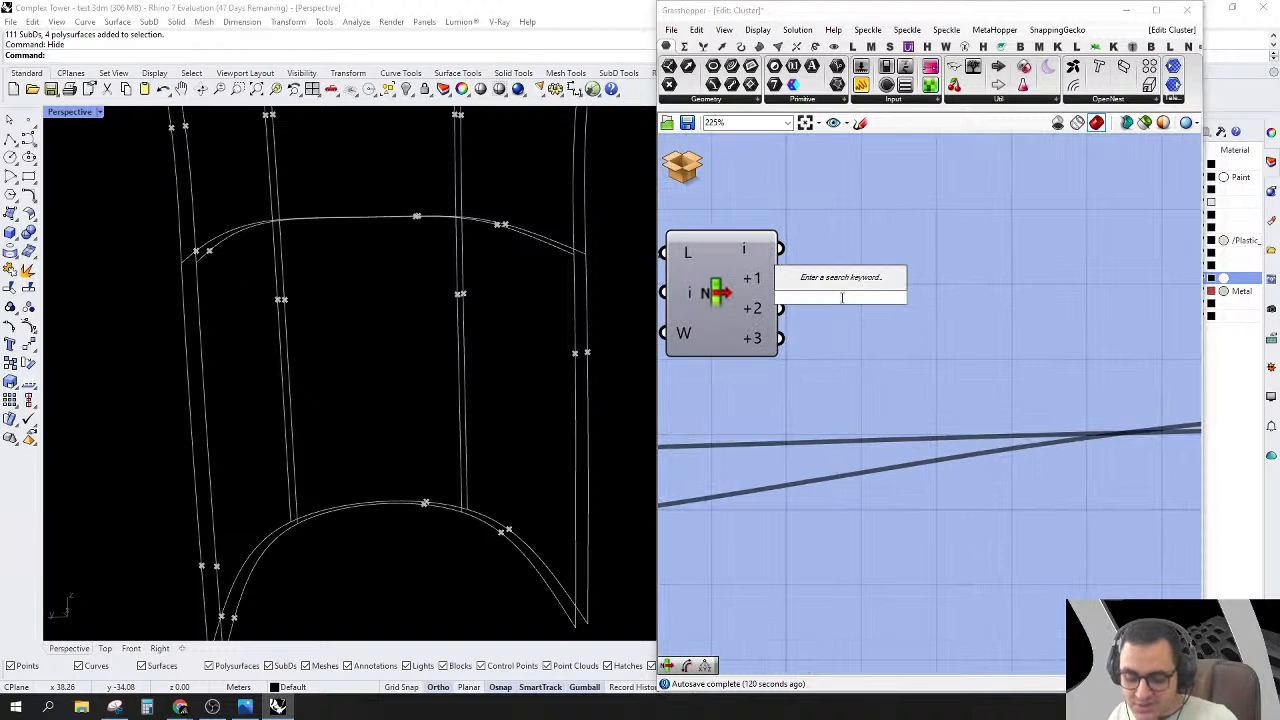
{"action": "type", "text": "4"}
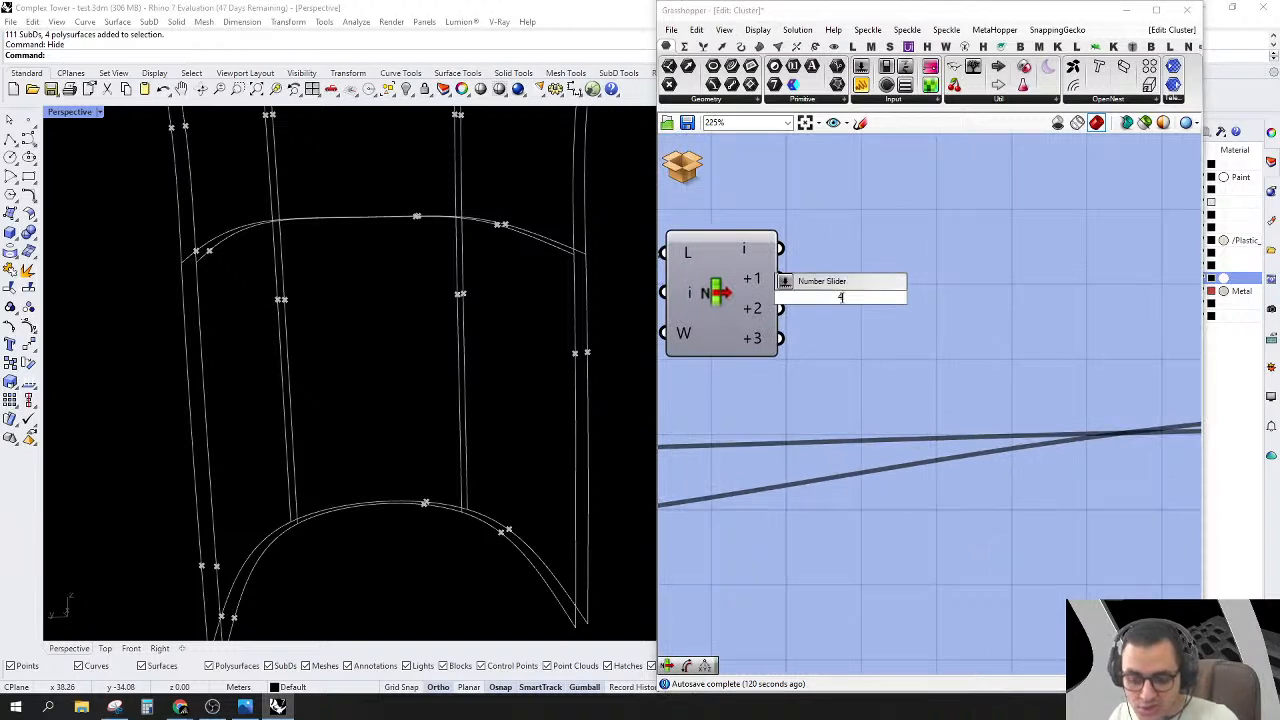
{"action": "type", "text": " ED"}
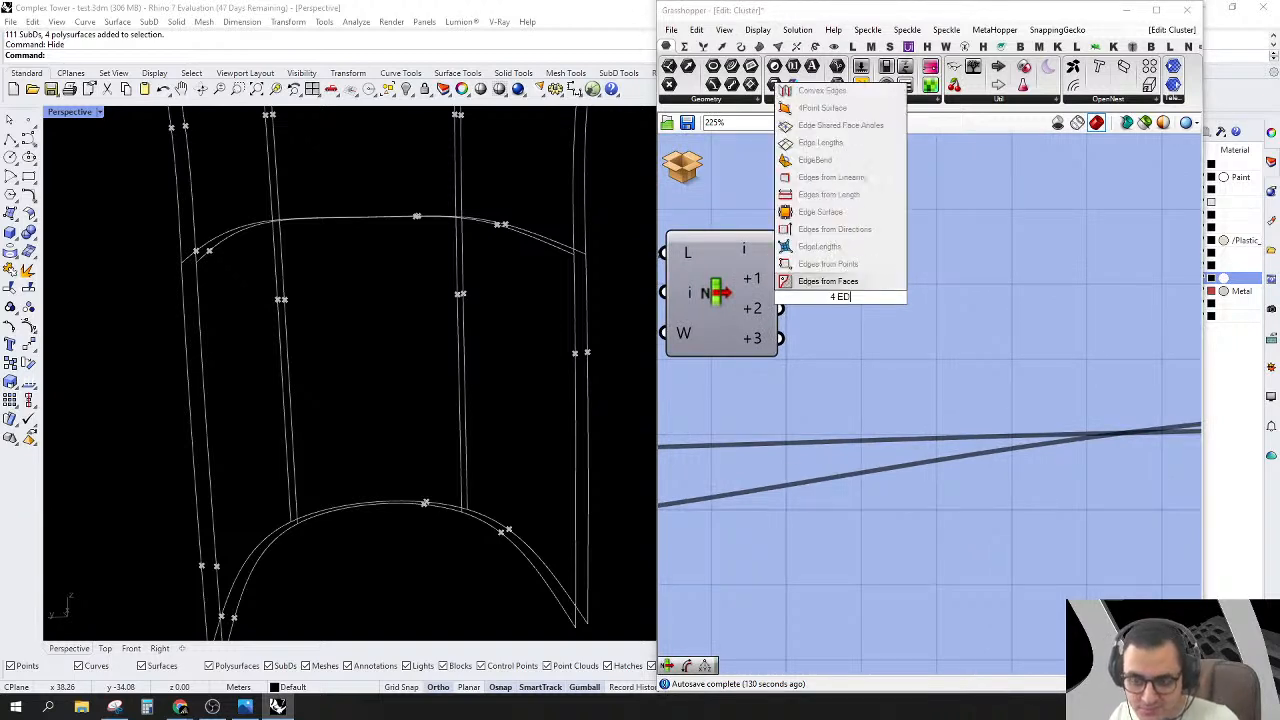
{"action": "left_click", "coordinate": [820, 212]}
{"action": "left_click_drag", "start_coordinate": [788, 282], "coordinate": [773, 343]}
{"action": "left_click_drag", "start_coordinate": [861, 344], "coordinate": [883, 344]}
Step: Add a Loft component and place it a short distance beyond Edge Surface
{"action": "scroll", "coordinate": [1070, 281], "scroll_direction": "down", "scroll_amount": 3}
{"action": "scroll", "coordinate": [986, 277], "scroll_direction": "up", "scroll_amount": 3}
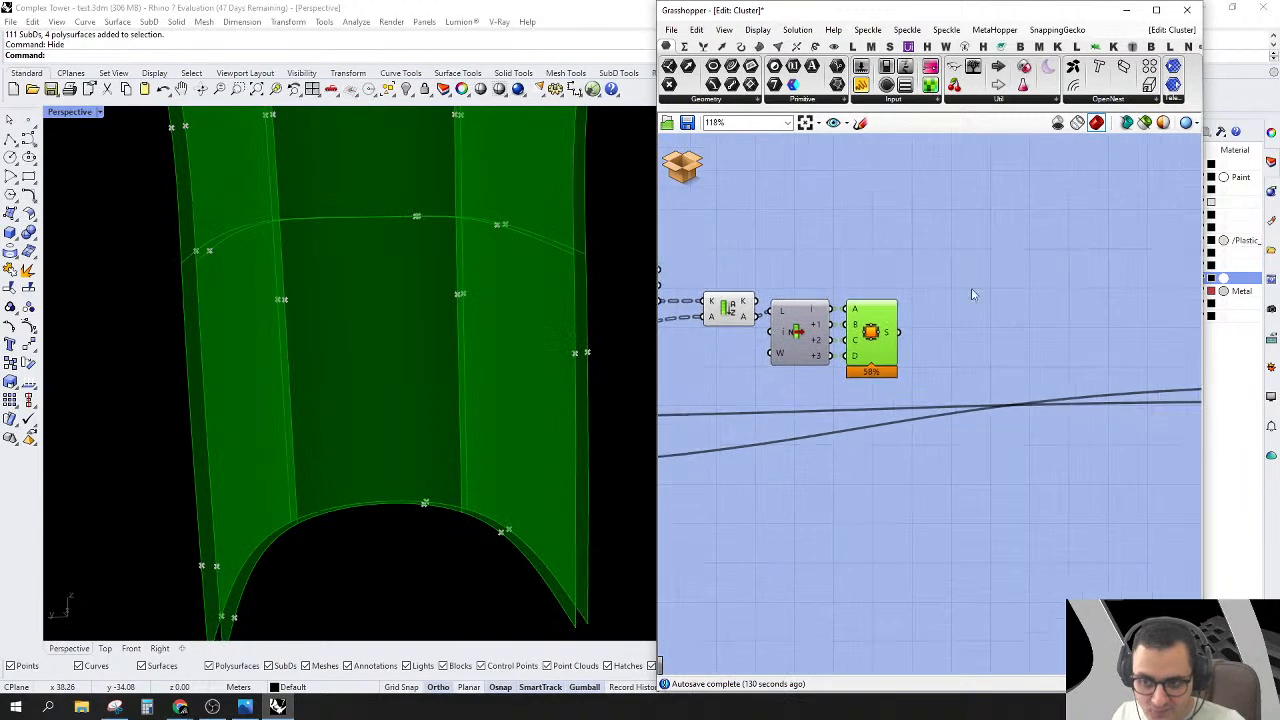
{"action": "double_click", "coordinate": [918, 323]}
{"action": "type", "text": "L"}
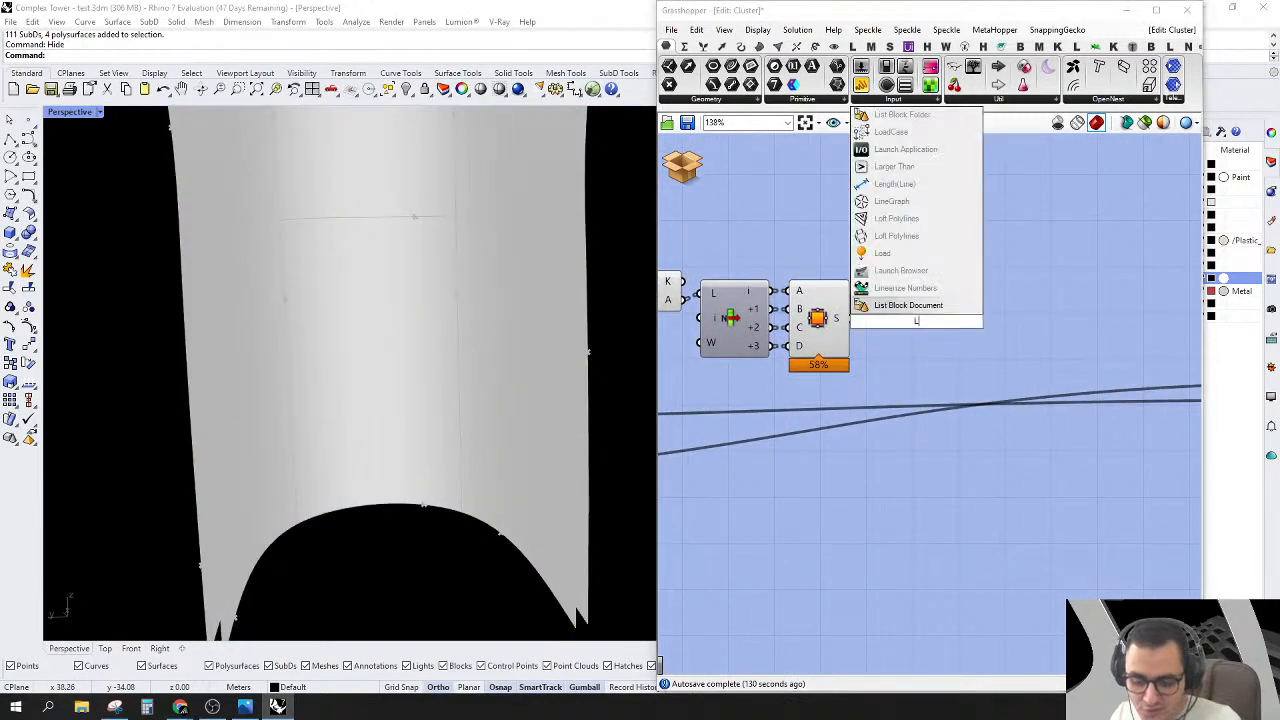
{"action": "type", "text": "Oft"}
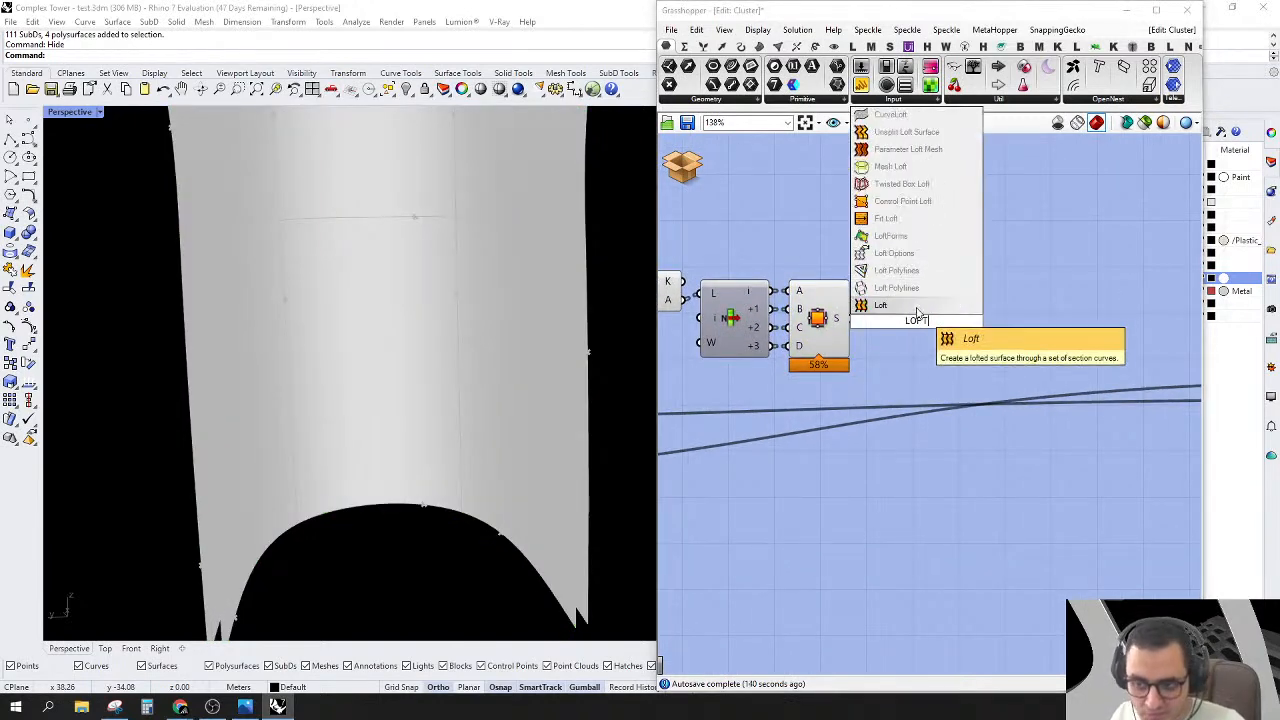
{"action": "key", "text": "Return"}
{"action": "mouse_move", "coordinate": [840, 320]}
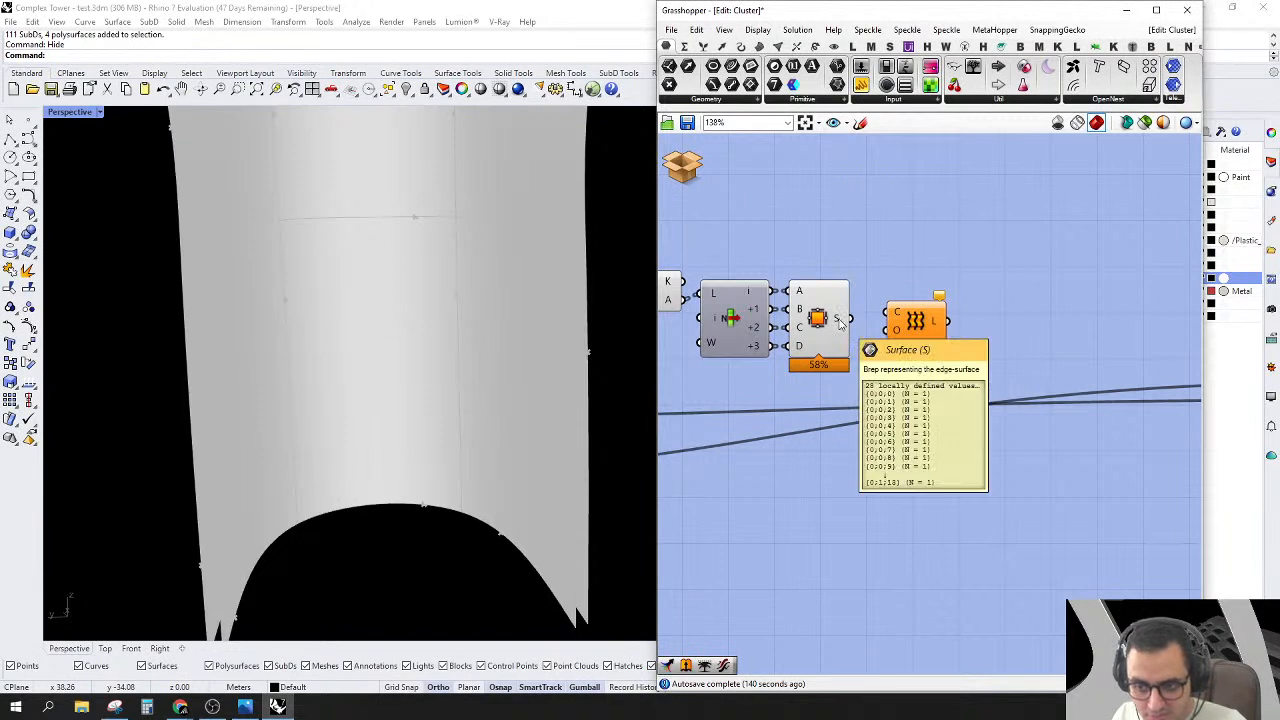
{"action": "left_click_drag", "start_coordinate": [915, 321], "coordinate": [1011, 337]}
{"action": "left_click", "coordinate": [894, 275]}
{"action": "double_click", "coordinate": [896, 280]}
{"action": "type", "text": "TRIM"}
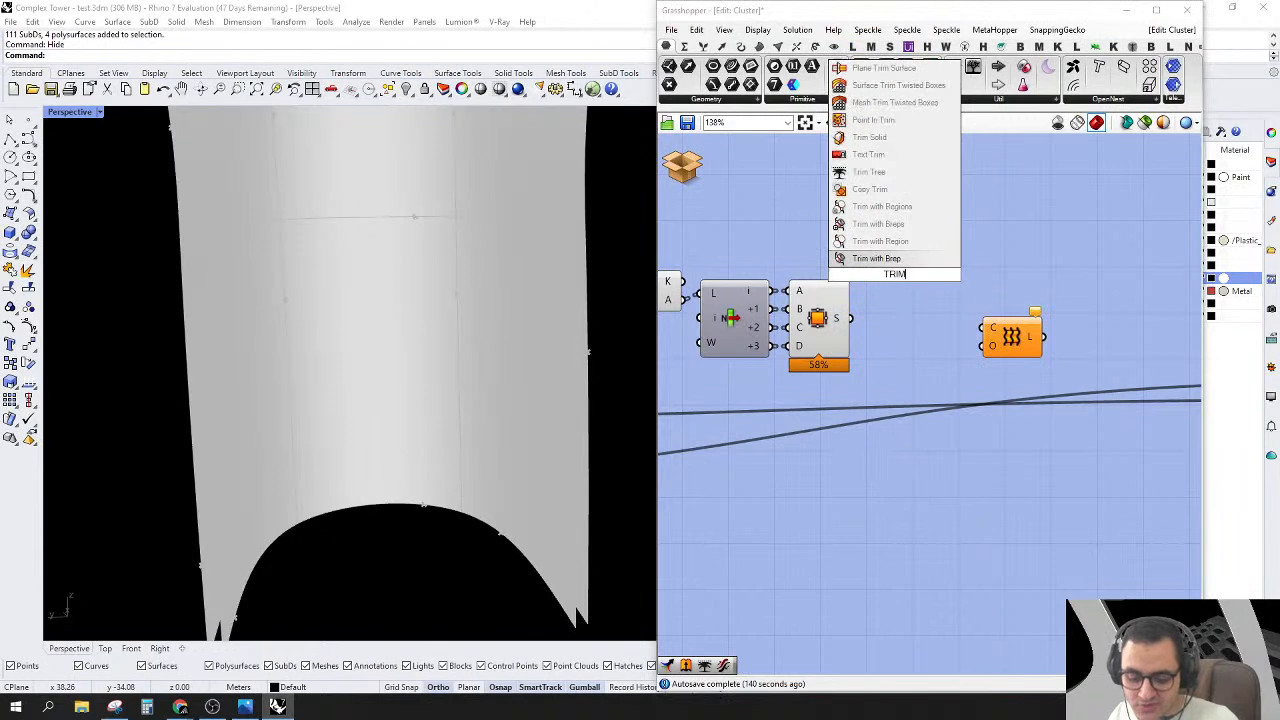
{"action": "left_click", "coordinate": [895, 188]}
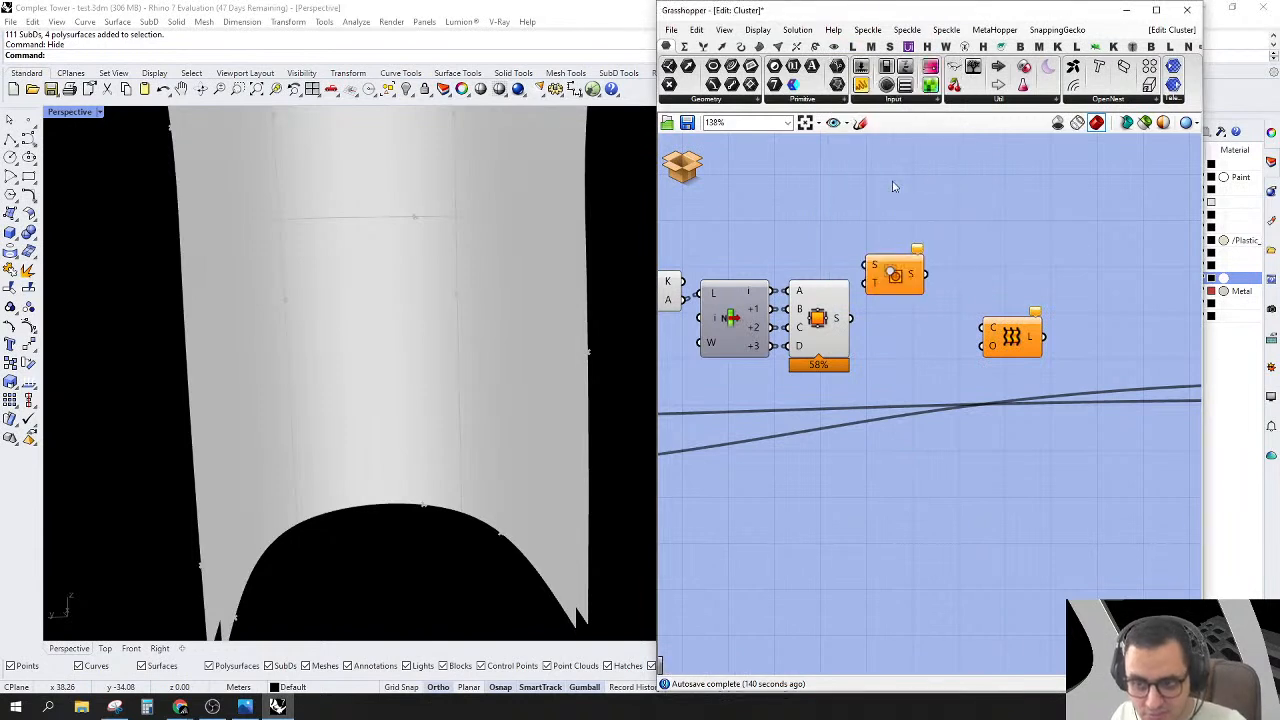
{"action": "key", "text": "Delete"}
Step: Insert a Trim Tree component between the Edge Surface output and the Loft curve input, and simplify its tree input
{"action": "double_click", "coordinate": [900, 282]}
{"action": "type", "text": "TRIM TREE"}
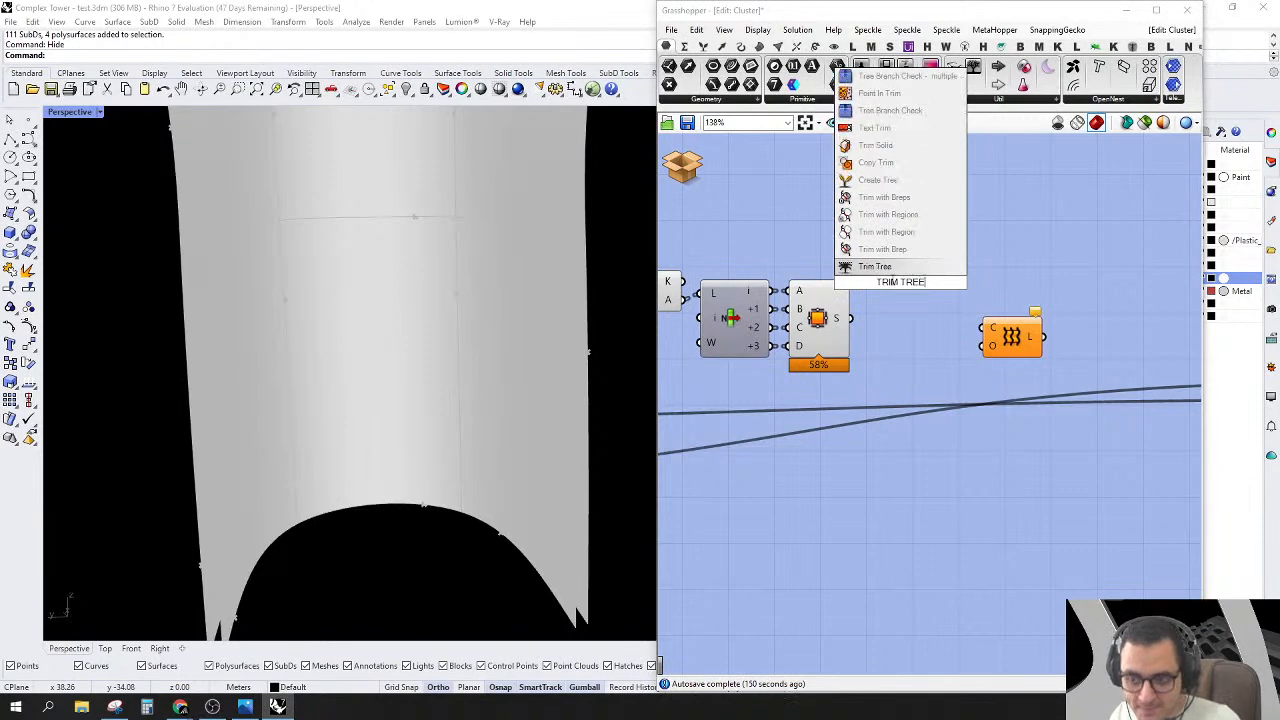
{"action": "left_click", "coordinate": [878, 268]}
{"action": "left_click_drag", "start_coordinate": [870, 273], "coordinate": [884, 322]}
{"action": "scroll", "coordinate": [916, 334], "scroll_direction": "up", "scroll_amount": 2}
{"action": "left_click_drag", "start_coordinate": [961, 352], "coordinate": [1056, 352]}
{"action": "right_click", "coordinate": [787, 318]}
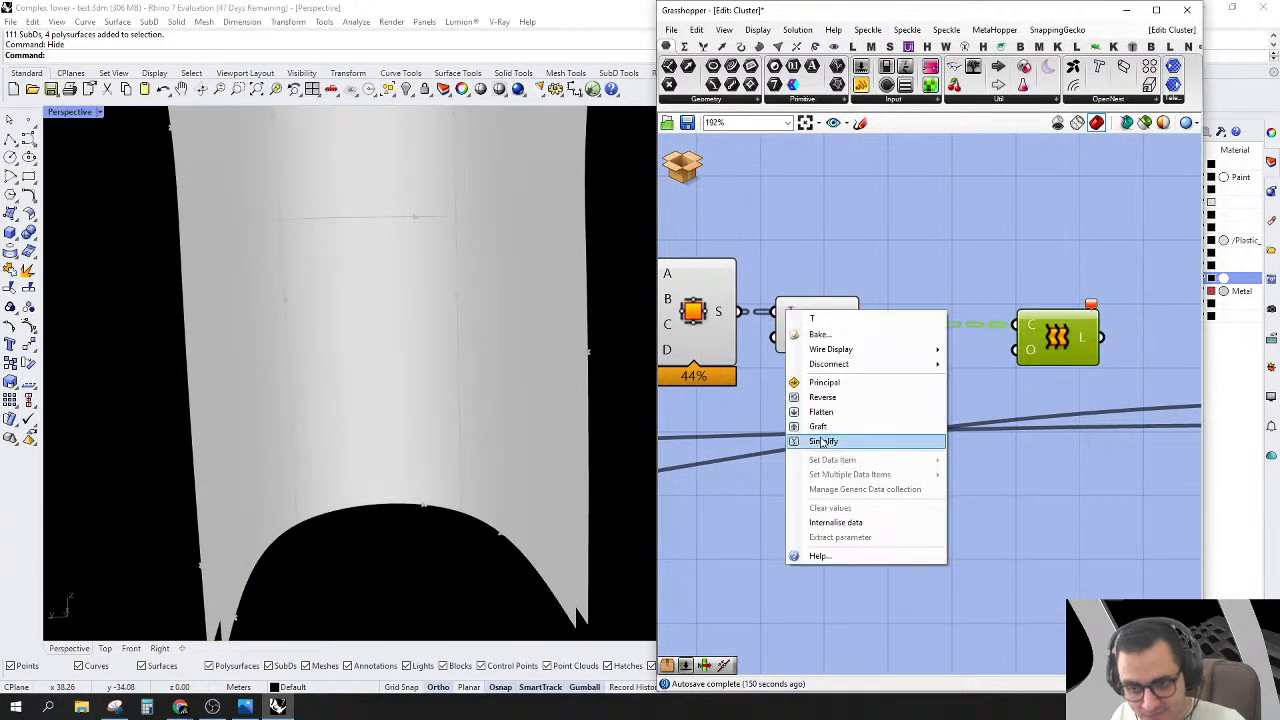
{"action": "left_click", "coordinate": [815, 437]}
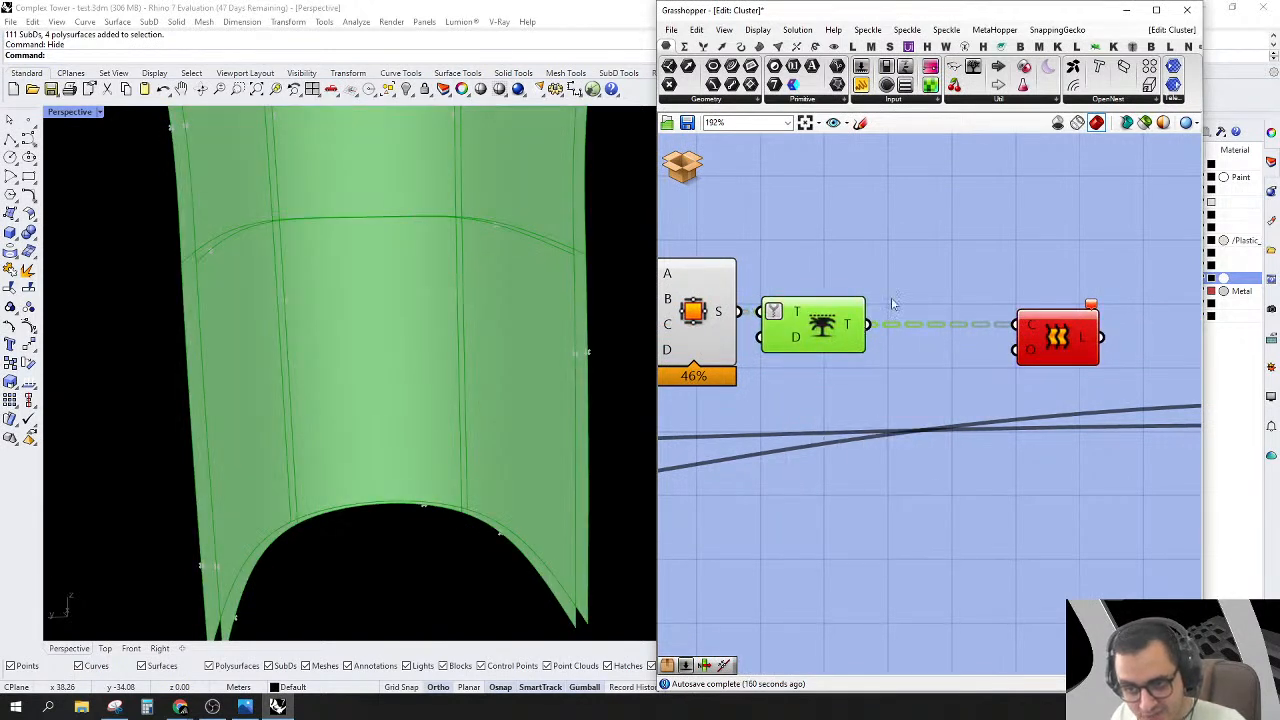
{"action": "double_click", "coordinate": [895, 291]}
{"action": "type", "text": "EXD"}
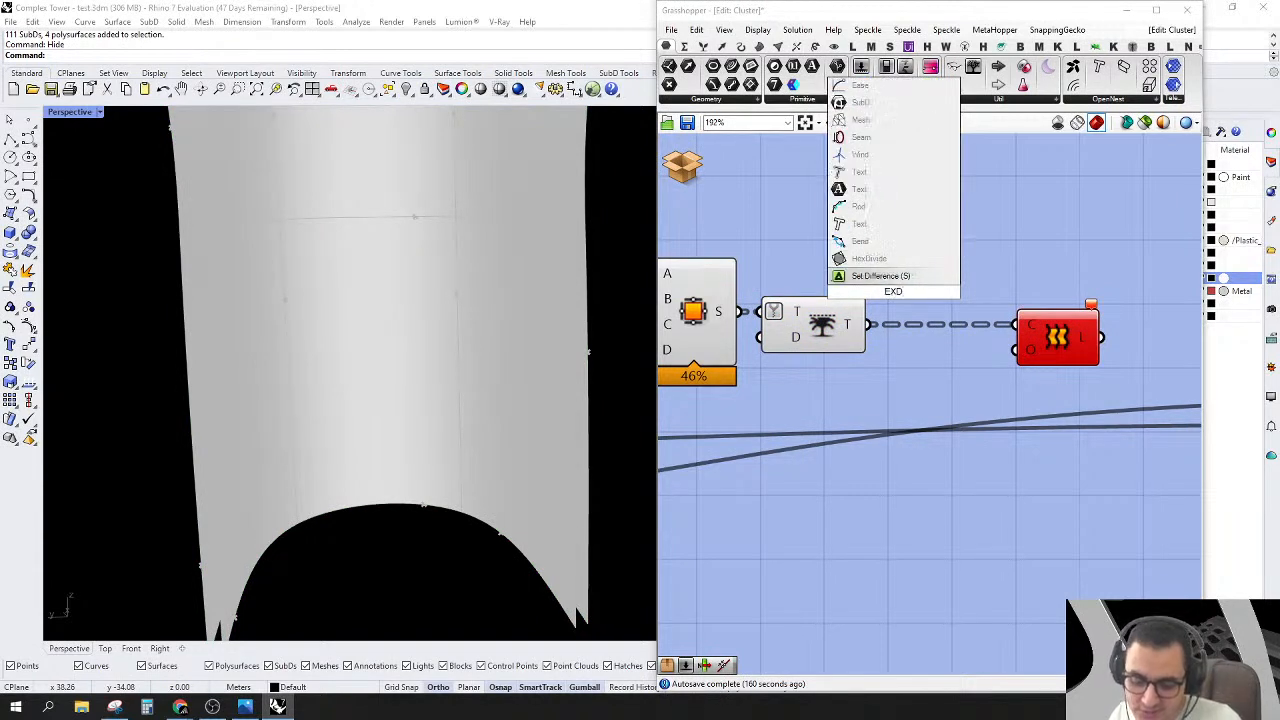
{"action": "key", "text": "BackSpace"}
{"action": "key", "text": "BackSpace"}
{"action": "key", "text": "BackSpace"}
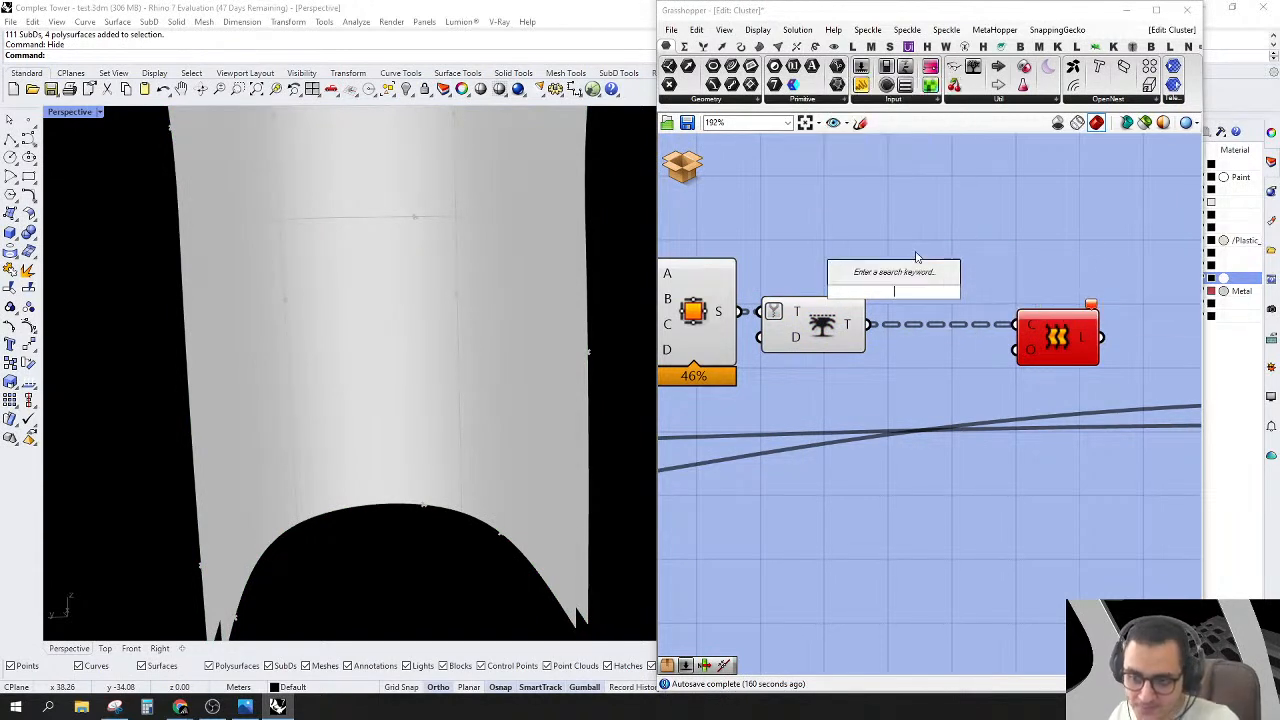
{"action": "type", "text": "EX"}
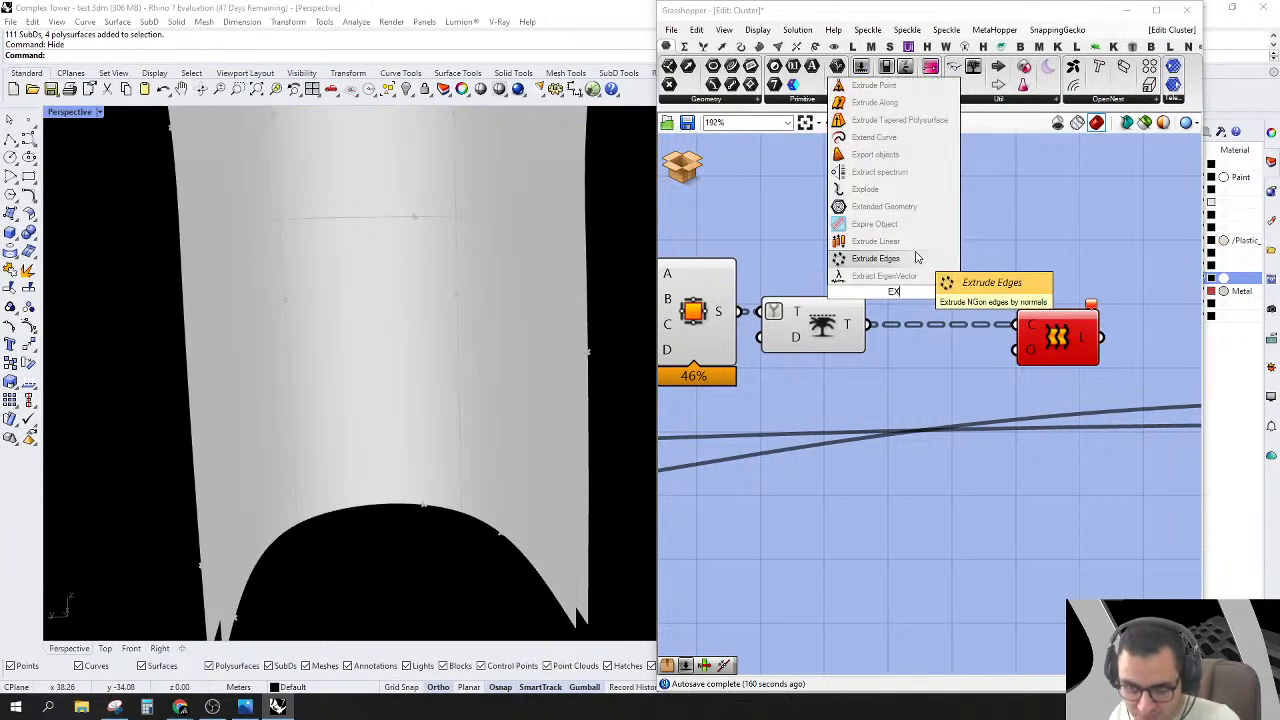
{"action": "key", "text": "BackSpace"}
{"action": "key", "text": "BackSpace"}
{"action": "type", "text": "DFE"}
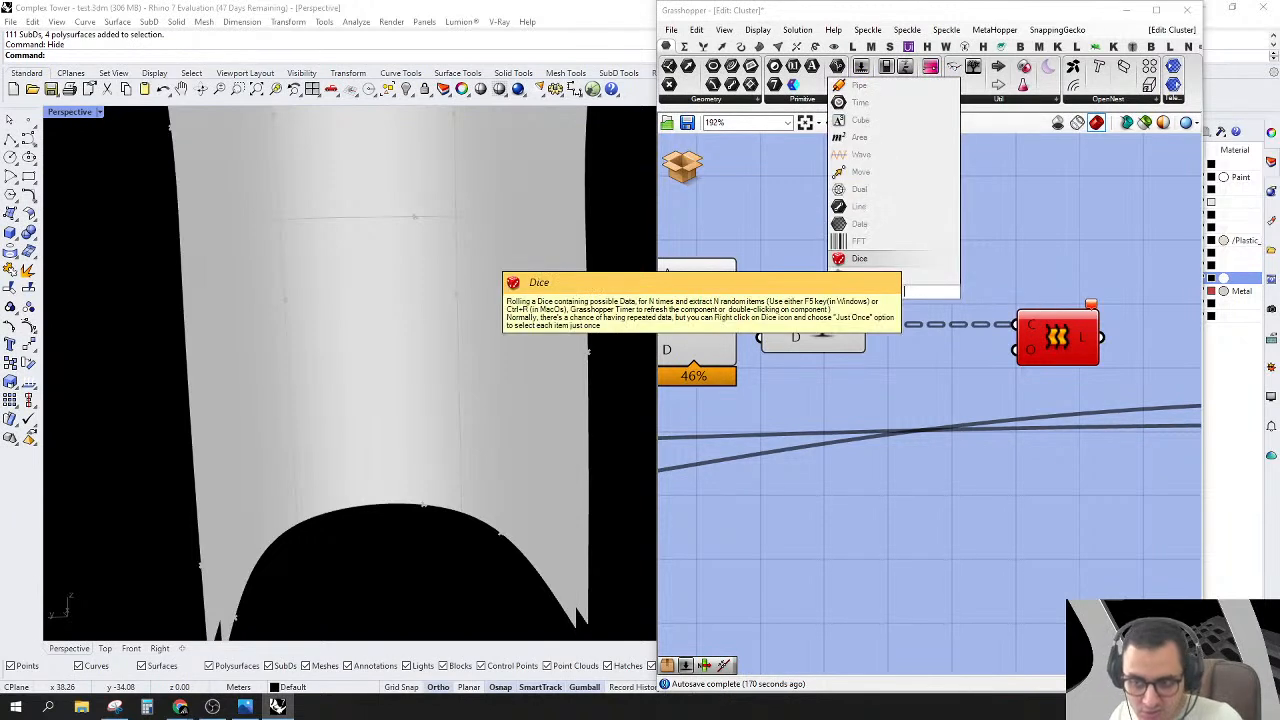
{"action": "key", "text": "BackSpace"}
{"action": "key", "text": "BackSpace"}
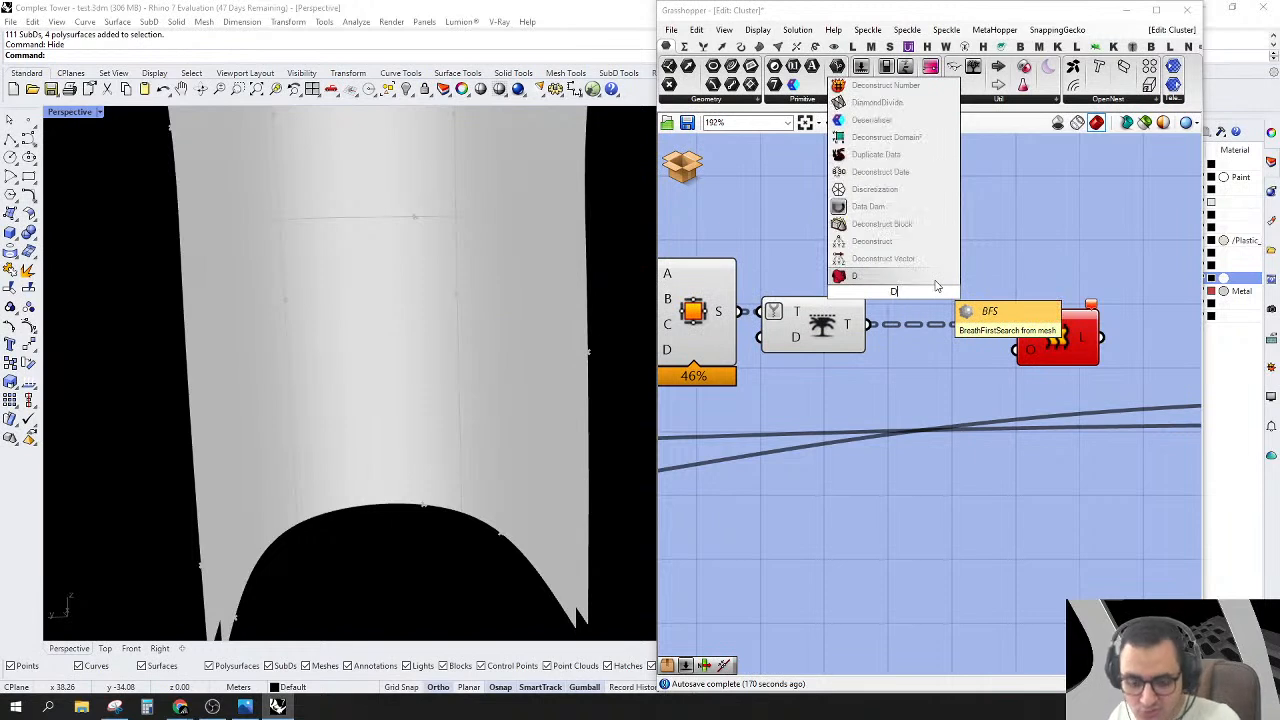
{"action": "type", "text": "D"}
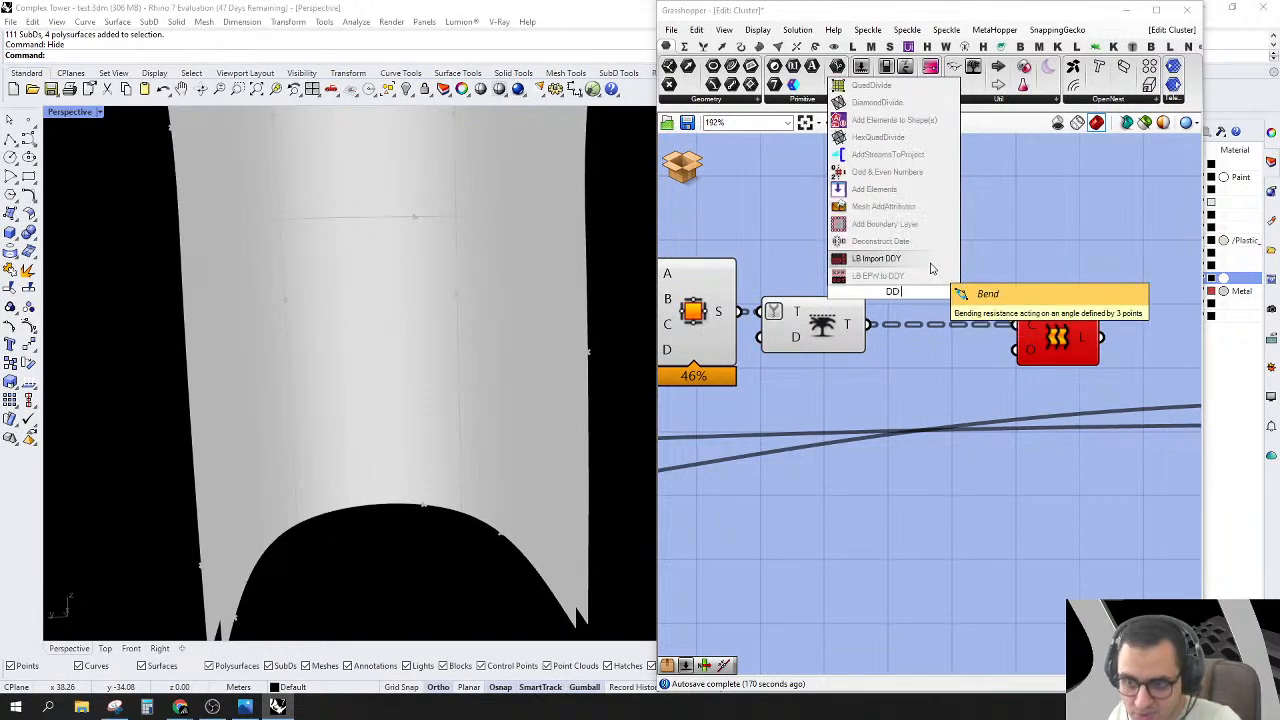
{"action": "type", "text": " P"}
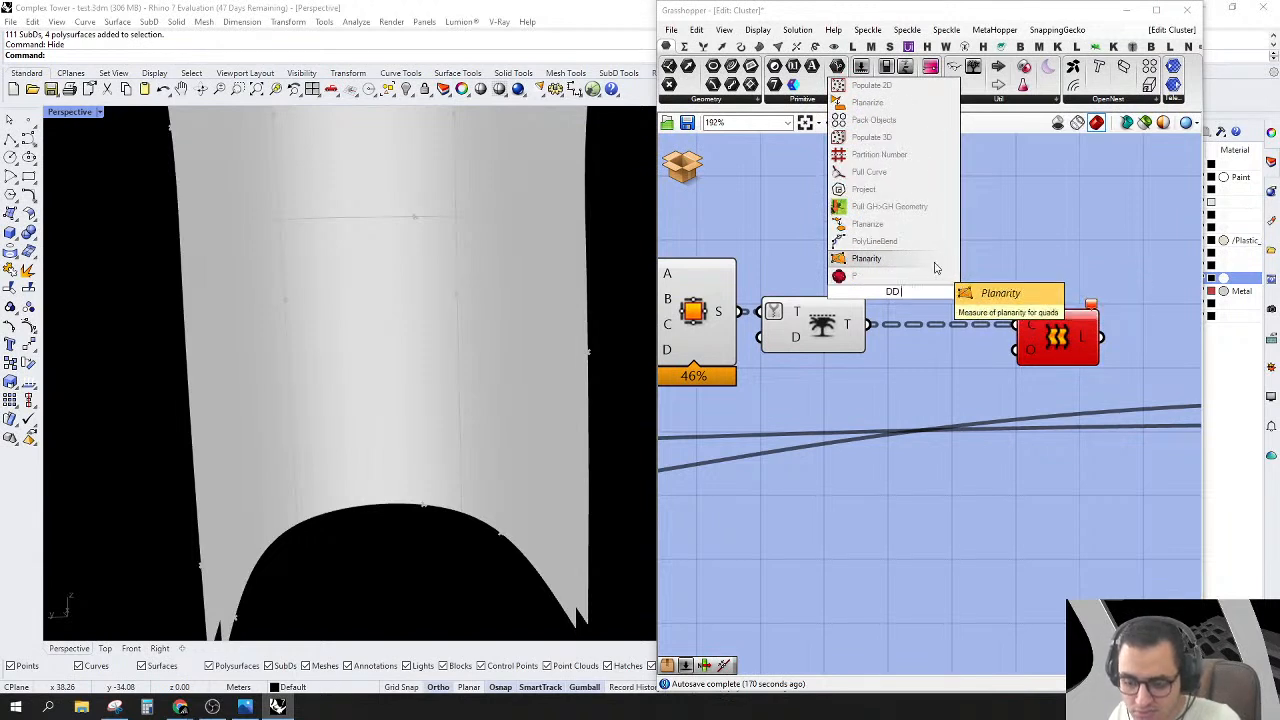
{"action": "key", "text": "BackSpace"}
{"action": "key", "text": "BackSpace"}
{"action": "key", "text": "BackSpace"}
Step: Add a Deconstruct Brep component, wire the Trim Tree output into B and its F output into the Loft curve input
{"action": "type", "text": "E"}
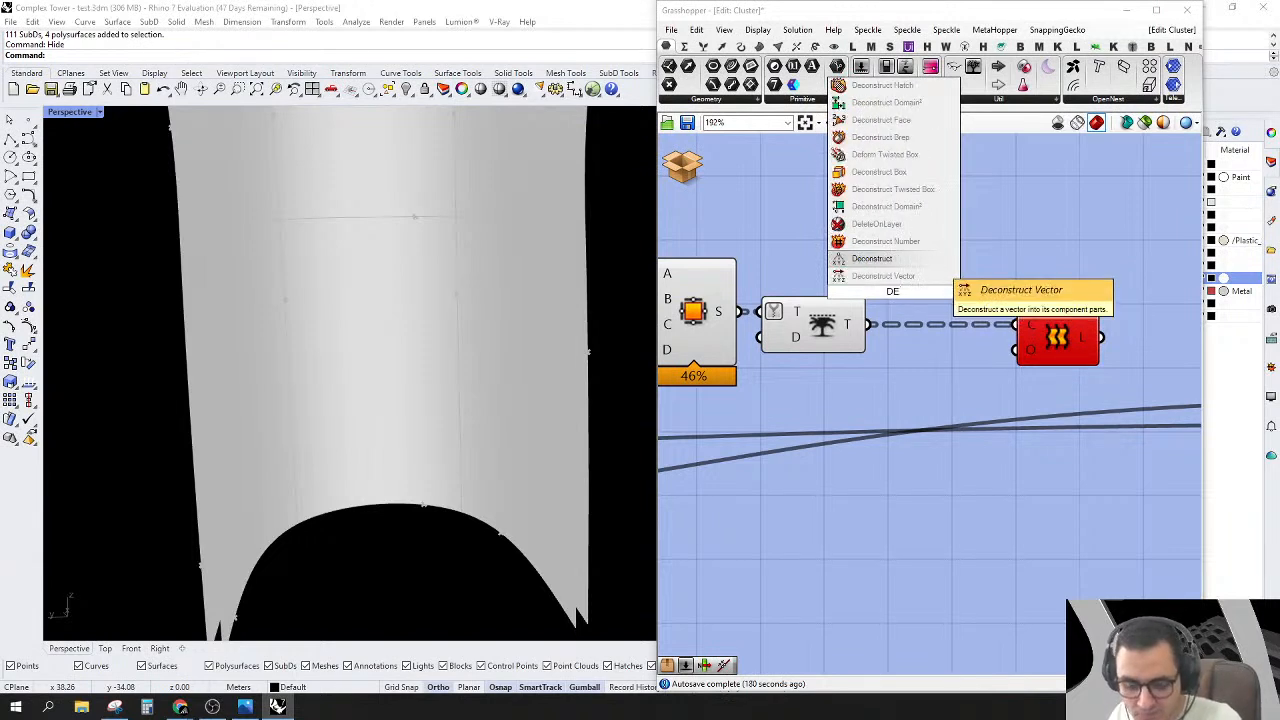
{"action": "key", "text": "Up"}
{"action": "key", "text": "Up"}
{"action": "key", "text": "Up"}
{"action": "key", "text": "Up"}
{"action": "key", "text": "Up"}
{"action": "key", "text": "Up"}
{"action": "key", "text": "Up"}
{"action": "key", "text": "Return"}
{"action": "left_click_drag", "start_coordinate": [854, 290], "coordinate": [931, 243]}
{"action": "right_click_drag", "start_coordinate": [986, 268], "coordinate": [925, 277]}
{"action": "left_click_drag", "start_coordinate": [940, 305], "coordinate": [1032, 303]}
{"action": "scroll", "coordinate": [410, 398], "scroll_direction": "down", "scroll_amount": 5}
{"action": "right_click_drag", "start_coordinate": [410, 398], "coordinate": [848, 279]}
{"action": "mouse_move", "coordinate": [902, 232]}
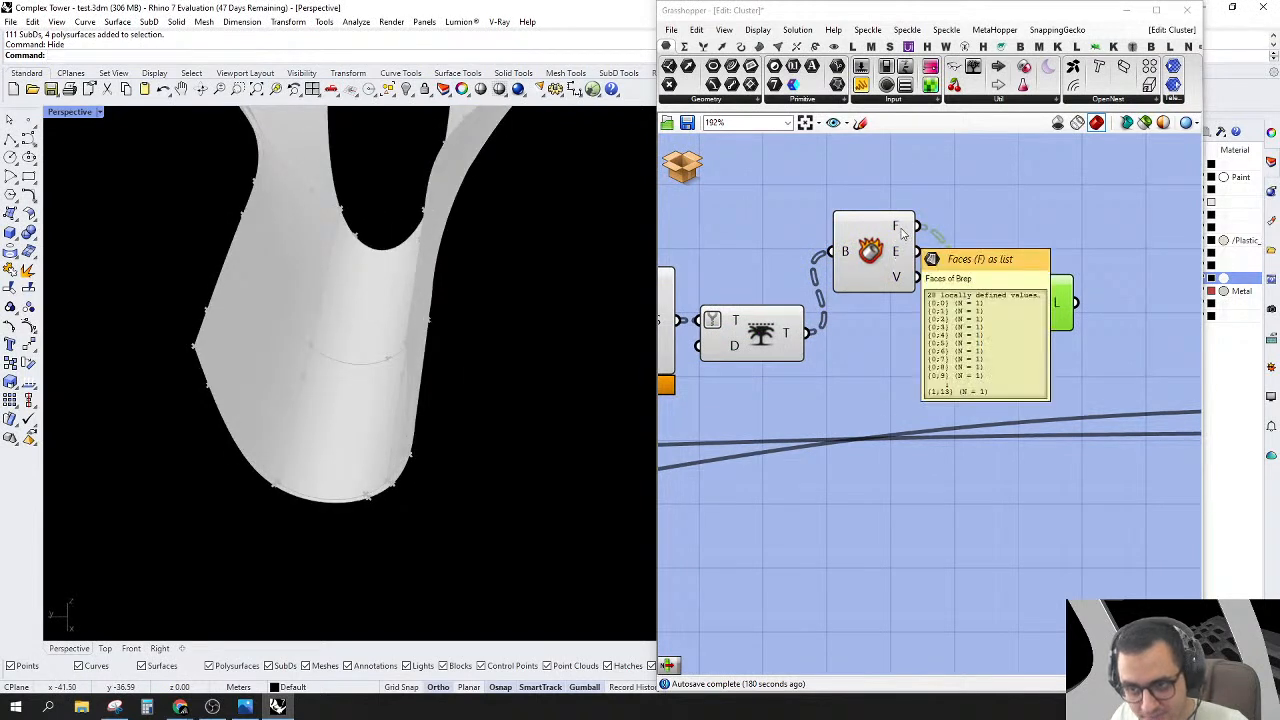
Step: Rewire the chain so Edge Surface S feeds Deconstruct Brep, its F output feeds Trim Tree, and Trim Tree feeds Loft
{"action": "right_click_drag", "start_coordinate": [944, 190], "coordinate": [923, 240]}
{"action": "double_click", "coordinate": [923, 240]}
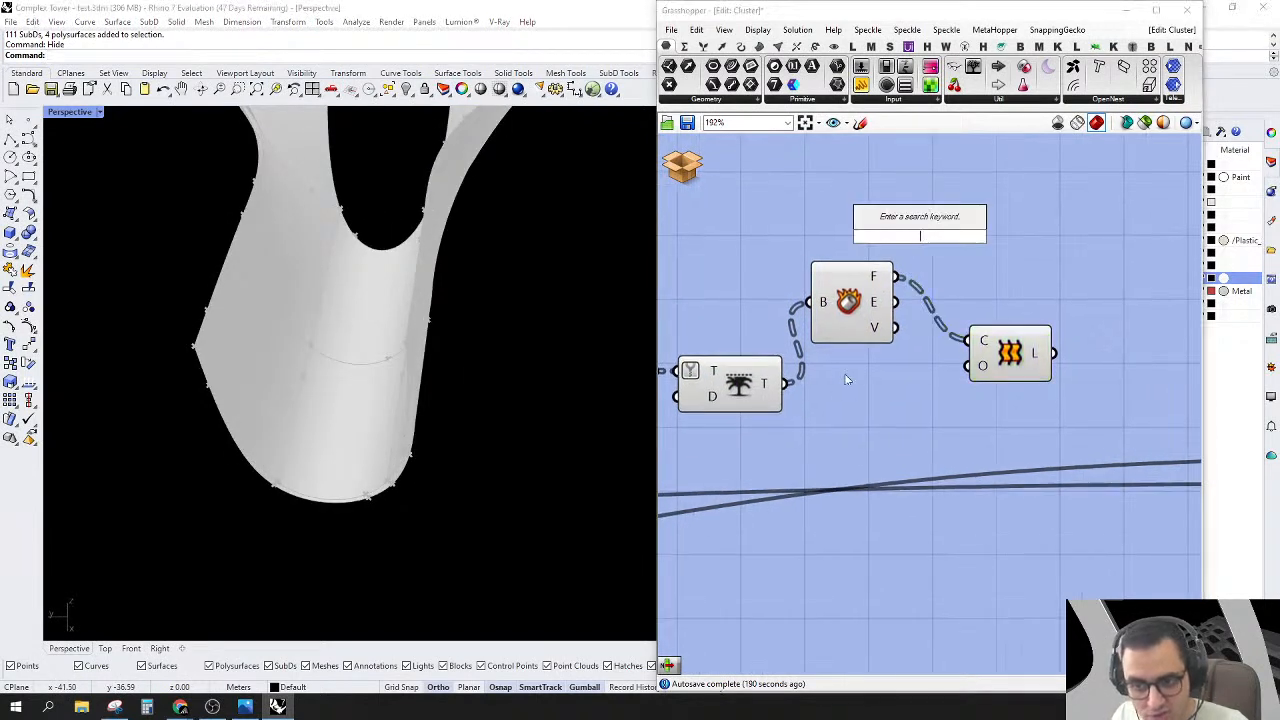
{"action": "right_click_drag", "start_coordinate": [849, 395], "coordinate": [960, 387]}
{"action": "left_click_drag", "start_coordinate": [829, 375], "coordinate": [940, 483]}
{"action": "left_click_drag", "start_coordinate": [803, 370], "coordinate": [772, 361]}
{"action": "left_click_drag", "start_coordinate": [986, 288], "coordinate": [857, 356]}
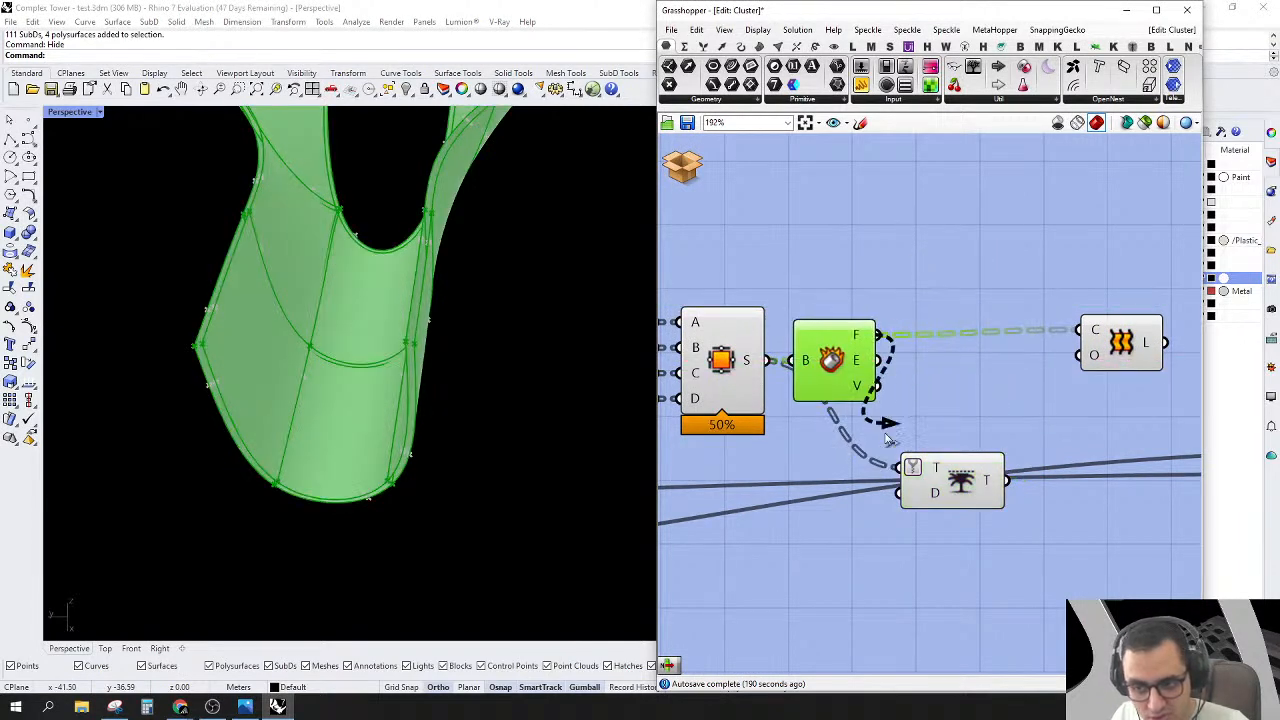
{"action": "left_click_drag", "start_coordinate": [960, 482], "coordinate": [966, 400]}
{"action": "left_click_drag", "start_coordinate": [1072, 321], "coordinate": [1120, 377]}
{"action": "right_click_drag", "start_coordinate": [1043, 392], "coordinate": [977, 390]}
{"action": "mouse_move", "coordinate": [929, 400]}
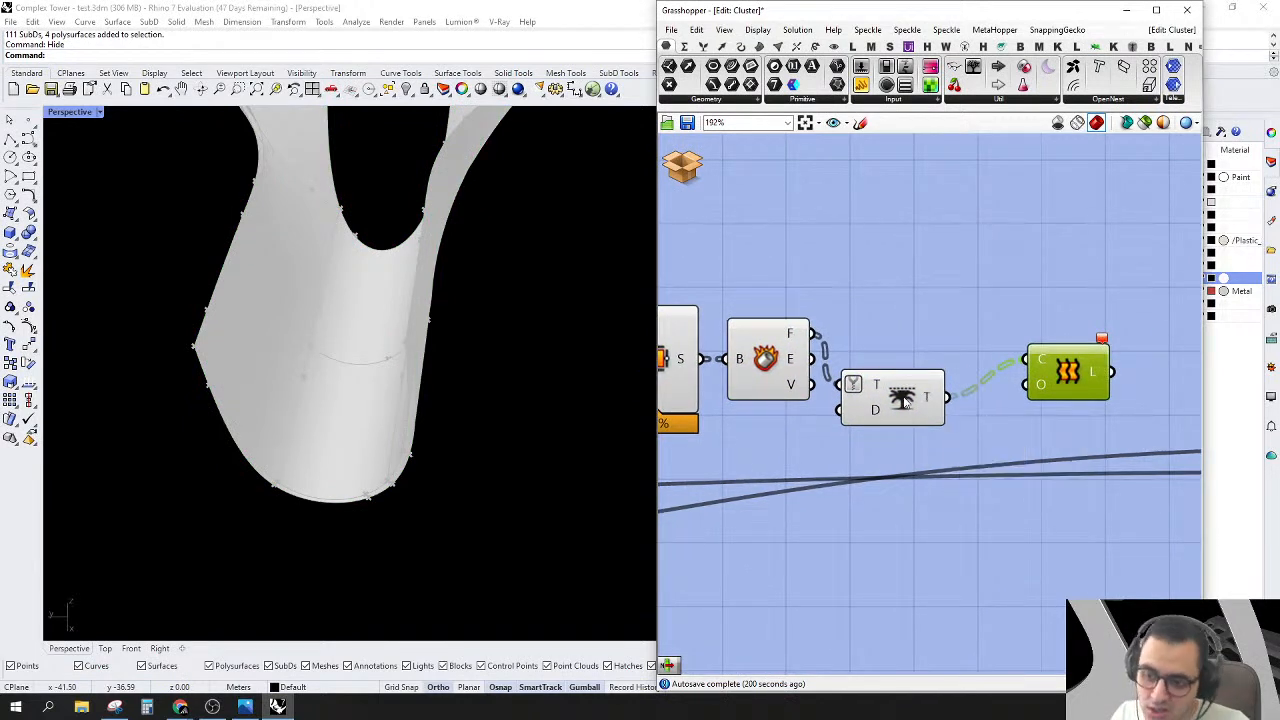
Step: Arrange Trim Tree and Loft close together in one row beside Deconstruct Brep
{"action": "left_click_drag", "start_coordinate": [901, 402], "coordinate": [903, 350]}
{"action": "right_click_drag", "start_coordinate": [930, 336], "coordinate": [887, 362]}
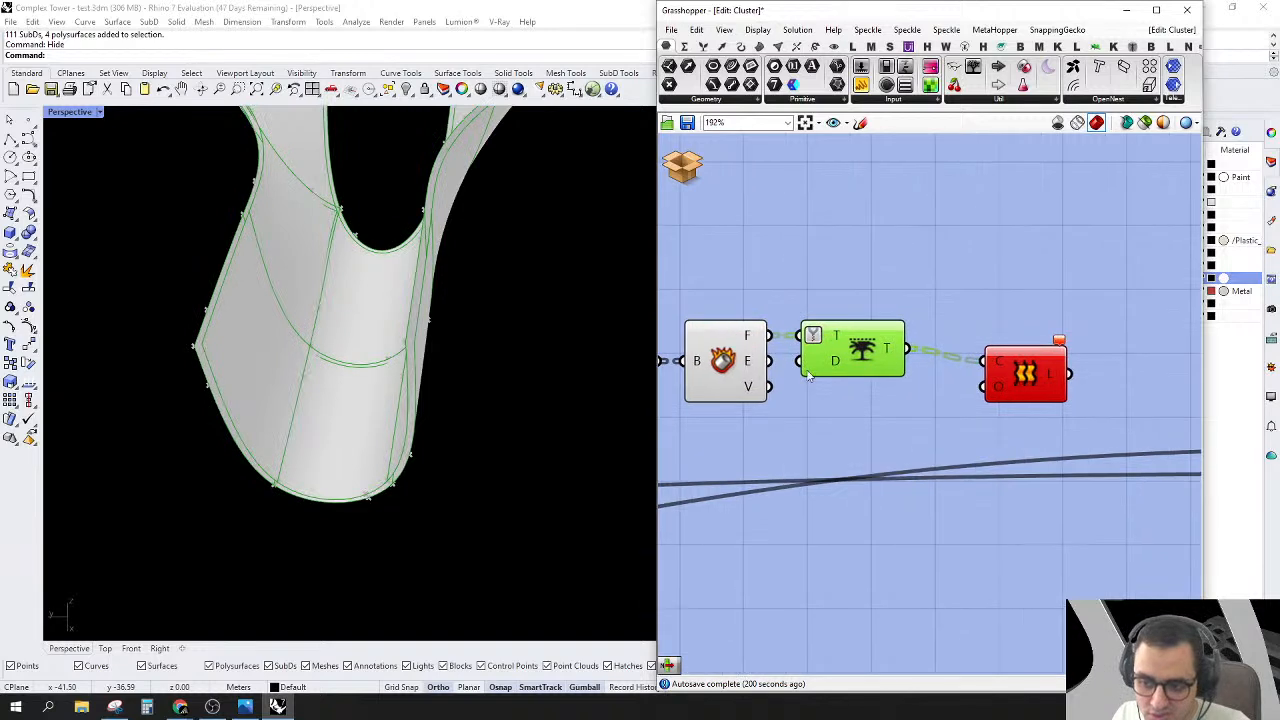
{"action": "left_click_drag", "start_coordinate": [928, 238], "coordinate": [812, 415]}
{"action": "right_click_drag", "start_coordinate": [847, 409], "coordinate": [882, 418]}
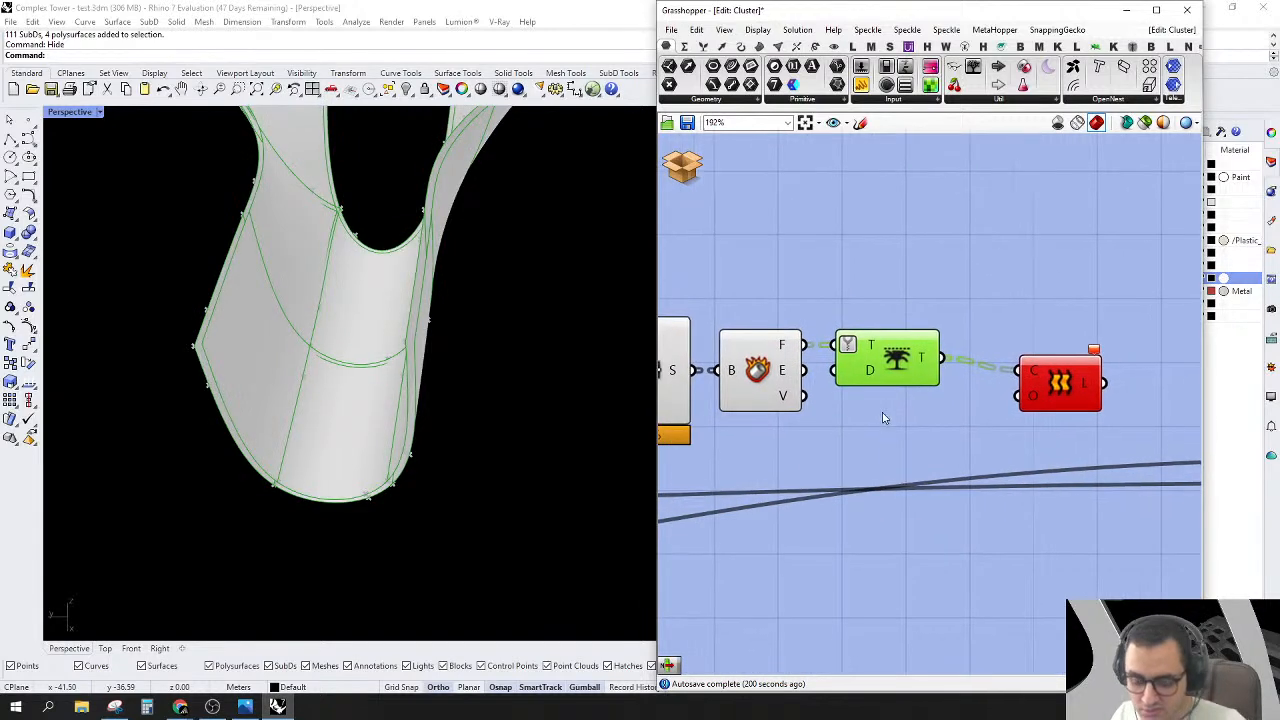
{"action": "left_click_drag", "start_coordinate": [1063, 380], "coordinate": [1022, 368]}
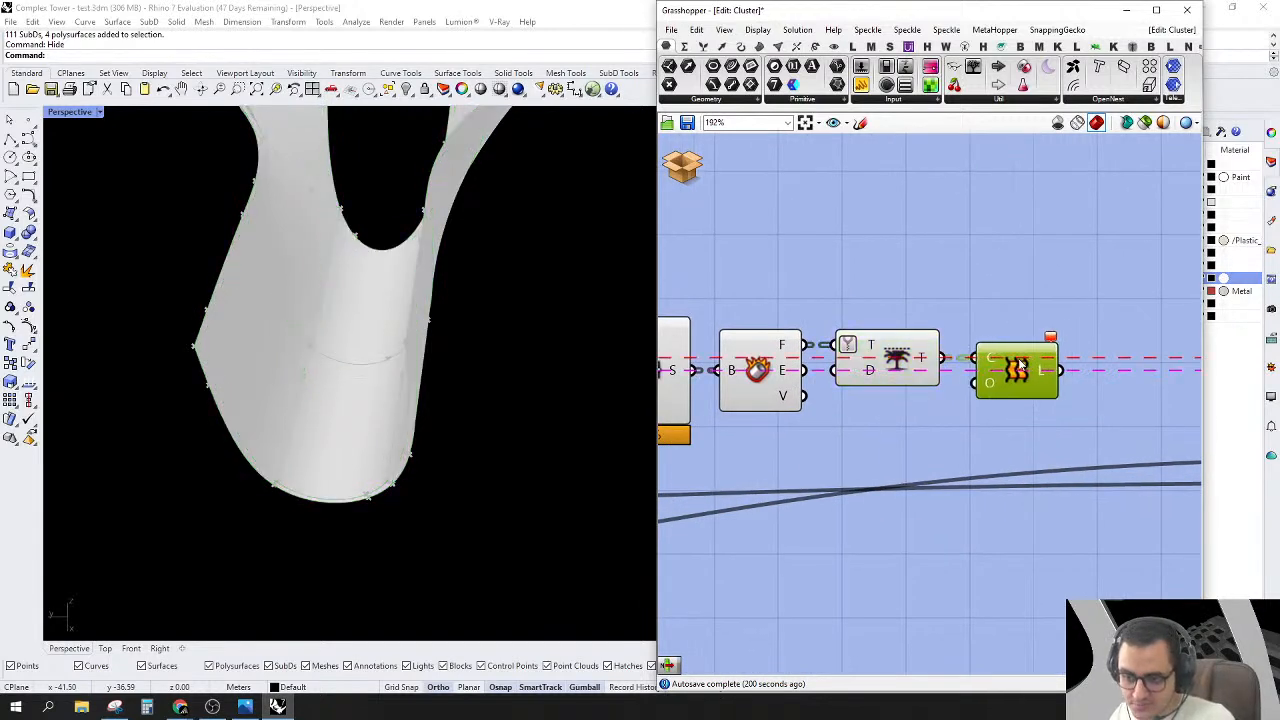
{"action": "right_click_drag", "start_coordinate": [919, 363], "coordinate": [880, 358]}
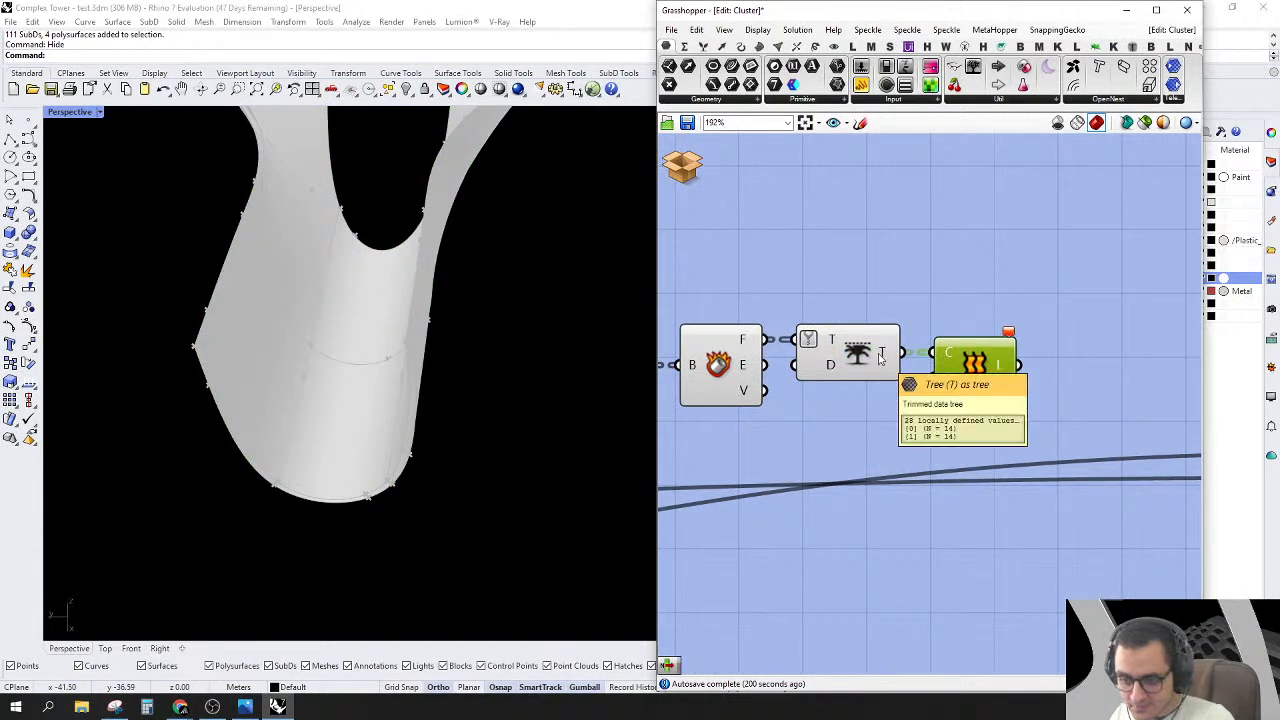
Step: Insert a Flip Matrix component between the Trim Tree output and the Loft curve input, and line up the row
{"action": "double_click", "coordinate": [891, 301]}
{"action": "type", "text": "FLIP"}
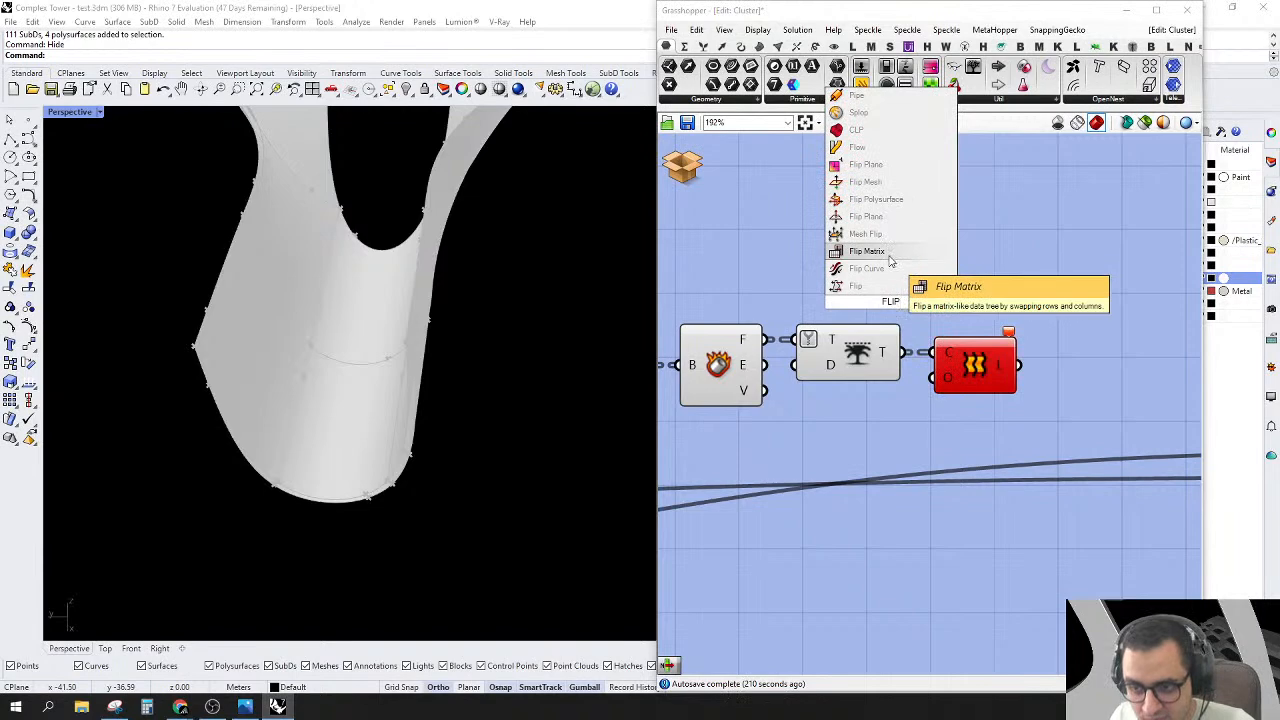
{"action": "left_click", "coordinate": [888, 254]}
{"action": "left_click_drag", "start_coordinate": [937, 301], "coordinate": [1105, 365]}
{"action": "right_click_drag", "start_coordinate": [552, 312], "coordinate": [472, 451]}
{"action": "right_click_drag", "start_coordinate": [972, 367], "coordinate": [920, 343]}
{"action": "left_click_drag", "start_coordinate": [838, 277], "coordinate": [909, 329]}
{"action": "left_click_drag", "start_coordinate": [1036, 345], "coordinate": [1024, 362]}
Step: Enable Align sections in the Loft component's loft options and commit the change
{"action": "right_click_drag", "start_coordinate": [349, 371], "coordinate": [290, 331]}
{"action": "scroll", "coordinate": [357, 366], "scroll_direction": "up", "scroll_amount": 3}
{"action": "scroll", "coordinate": [1078, 420], "scroll_direction": "up", "scroll_amount": 3}
{"action": "right_click", "coordinate": [963, 340]}
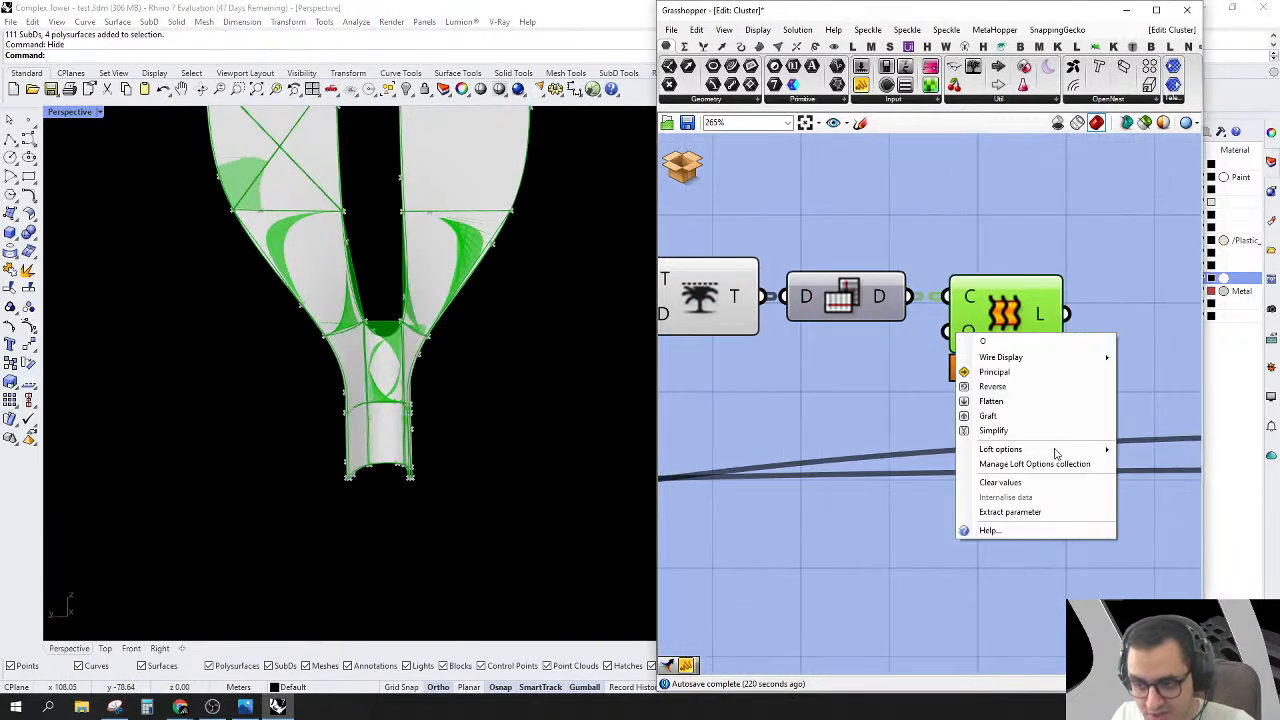
{"action": "mouse_move", "coordinate": [1057, 455]}
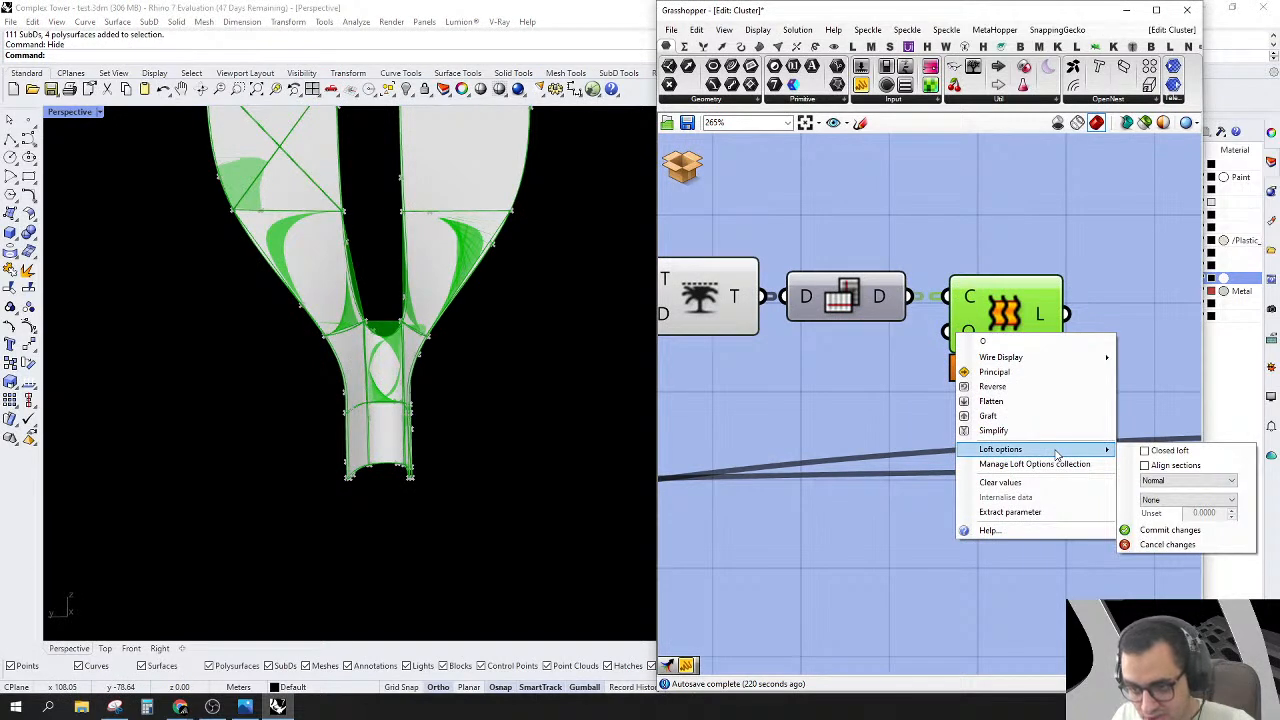
{"action": "left_click", "coordinate": [1154, 467]}
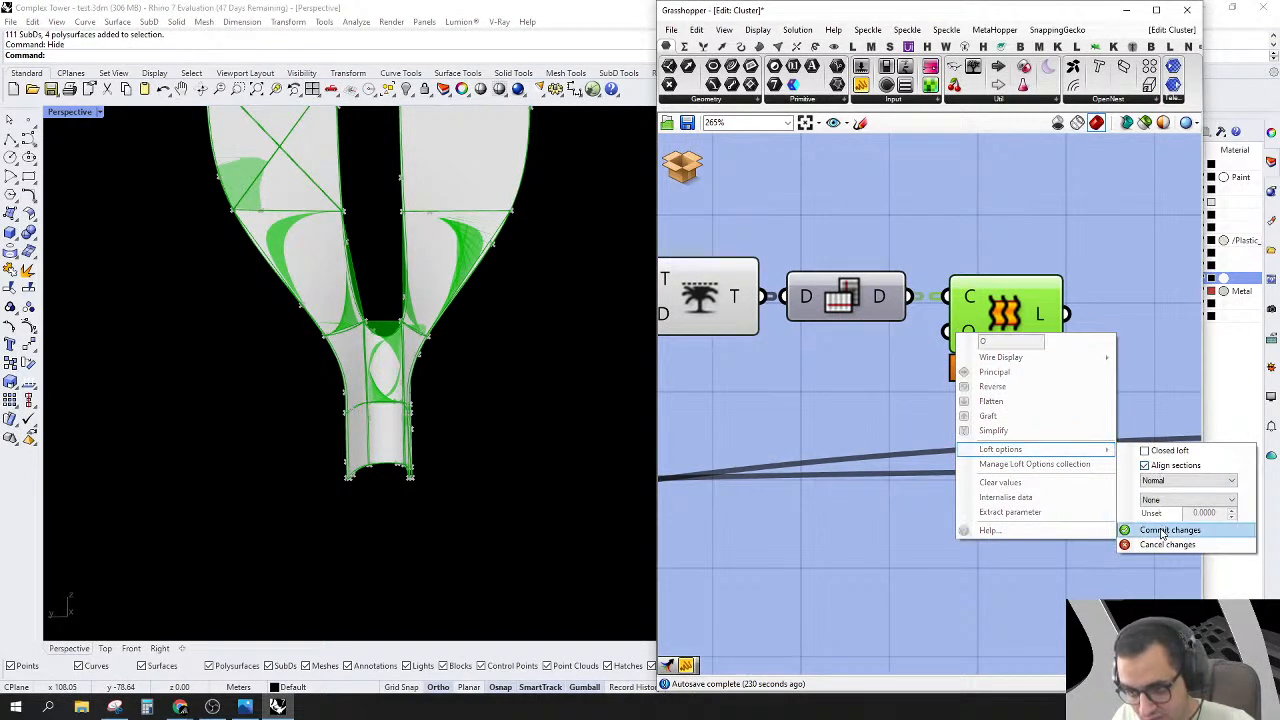
{"action": "left_click", "coordinate": [1163, 531]}
Step: Examine the lofted surfaces over the tower's base, branches and thin edges for twisted or diagonal panels
{"action": "scroll", "coordinate": [423, 447], "scroll_direction": "up", "scroll_amount": 10}
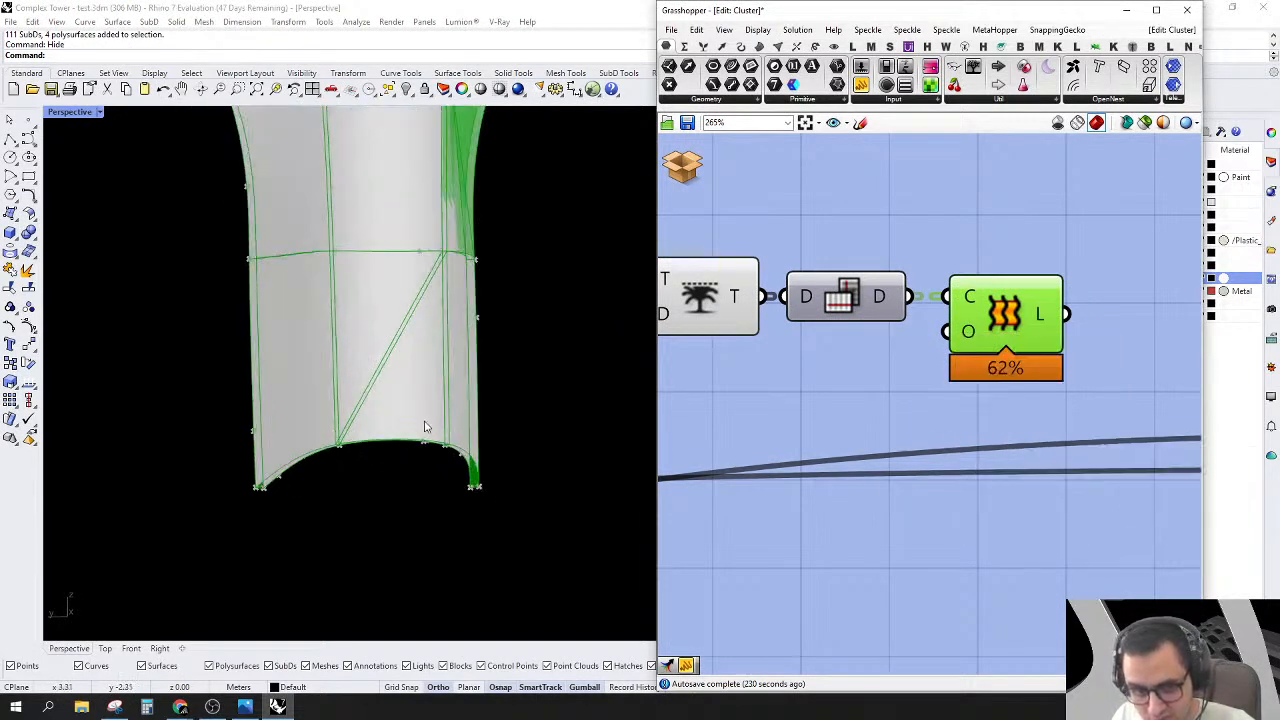
{"action": "right_click_drag", "start_coordinate": [383, 449], "coordinate": [438, 487]}
{"action": "scroll", "coordinate": [438, 489], "scroll_direction": "down", "scroll_amount": 5}
{"action": "scroll", "coordinate": [440, 489], "scroll_direction": "down", "scroll_amount": 10}
{"action": "right_click_drag", "start_coordinate": [491, 326], "coordinate": [400, 437]}
{"action": "scroll", "coordinate": [423, 449], "scroll_direction": "down", "scroll_amount": 5}
{"action": "scroll", "coordinate": [493, 306], "scroll_direction": "up", "scroll_amount": 9}
{"action": "mouse_move", "coordinate": [493, 306]}
{"action": "right_mouse_down"}
{"action": "mouse_move", "coordinate": [420, 414]}
{"action": "mouse_move", "coordinate": [480, 463]}
{"action": "mouse_move", "coordinate": [546, 480]}
{"action": "mouse_move", "coordinate": [522, 465]}
{"action": "mouse_move", "coordinate": [486, 320]}
{"action": "mouse_move", "coordinate": [507, 290]}
{"action": "right_mouse_up"}
{"action": "scroll", "coordinate": [511, 286], "scroll_direction": "up", "scroll_amount": 4}
{"action": "scroll", "coordinate": [511, 286], "scroll_direction": "down", "scroll_amount": 5}
{"action": "scroll", "coordinate": [398, 420], "scroll_direction": "up", "scroll_amount": 6}
{"action": "right_click_drag", "start_coordinate": [396, 412], "coordinate": [365, 291]}
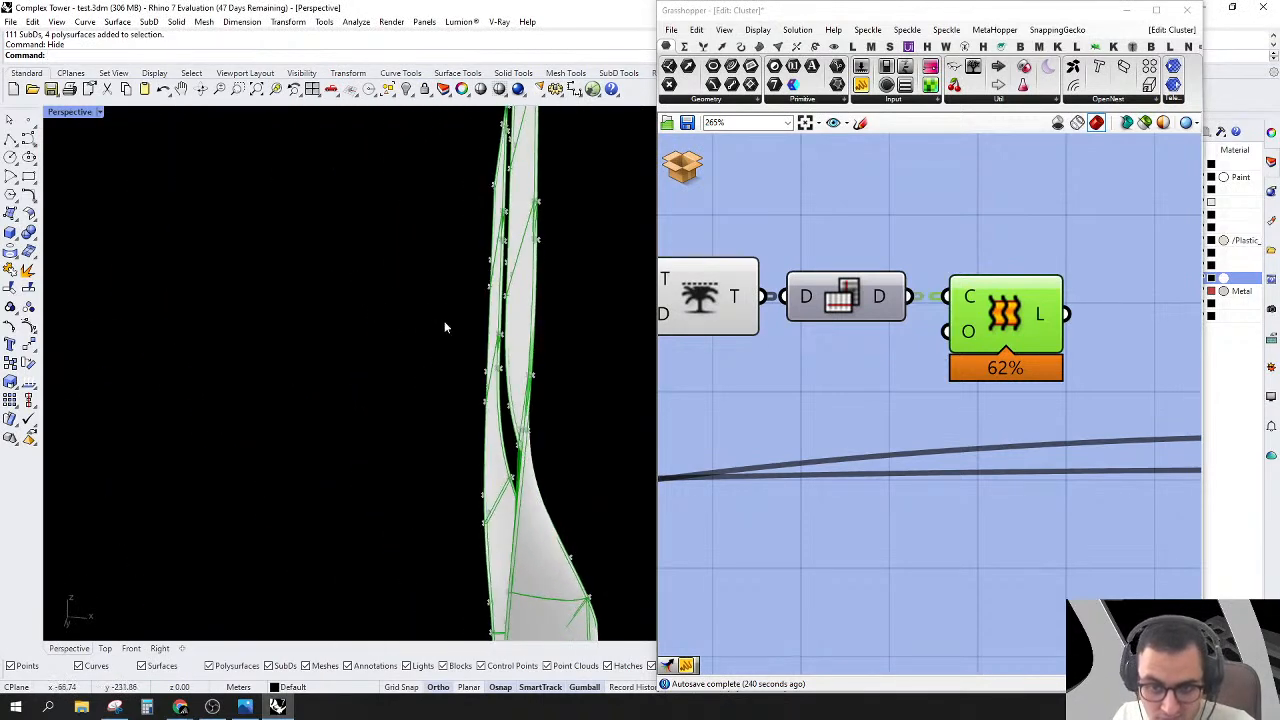
{"action": "scroll", "coordinate": [517, 309], "scroll_direction": "up", "scroll_amount": 6}
{"action": "scroll", "coordinate": [518, 312], "scroll_direction": "down", "scroll_amount": 6}
{"action": "scroll", "coordinate": [531, 398], "scroll_direction": "up", "scroll_amount": 4}
{"action": "right_click_drag", "start_coordinate": [531, 398], "coordinate": [600, 486]}
{"action": "scroll", "coordinate": [576, 334], "scroll_direction": "down", "scroll_amount": 6}
{"action": "right_click_drag", "start_coordinate": [480, 370], "coordinate": [634, 440]}
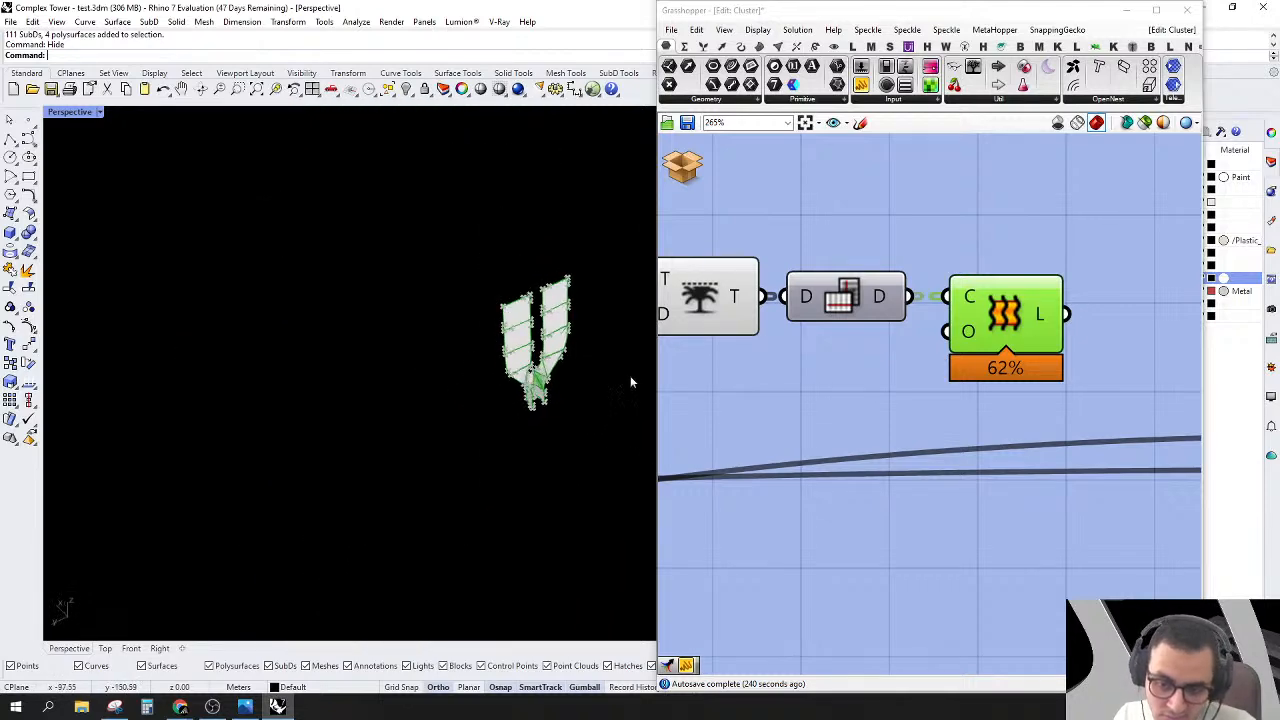
{"action": "scroll", "coordinate": [610, 332], "scroll_direction": "up", "scroll_amount": 7}
{"action": "right_click_drag", "start_coordinate": [449, 356], "coordinate": [447, 331]}
{"action": "scroll", "coordinate": [905, 349], "scroll_direction": "down", "scroll_amount": 4}
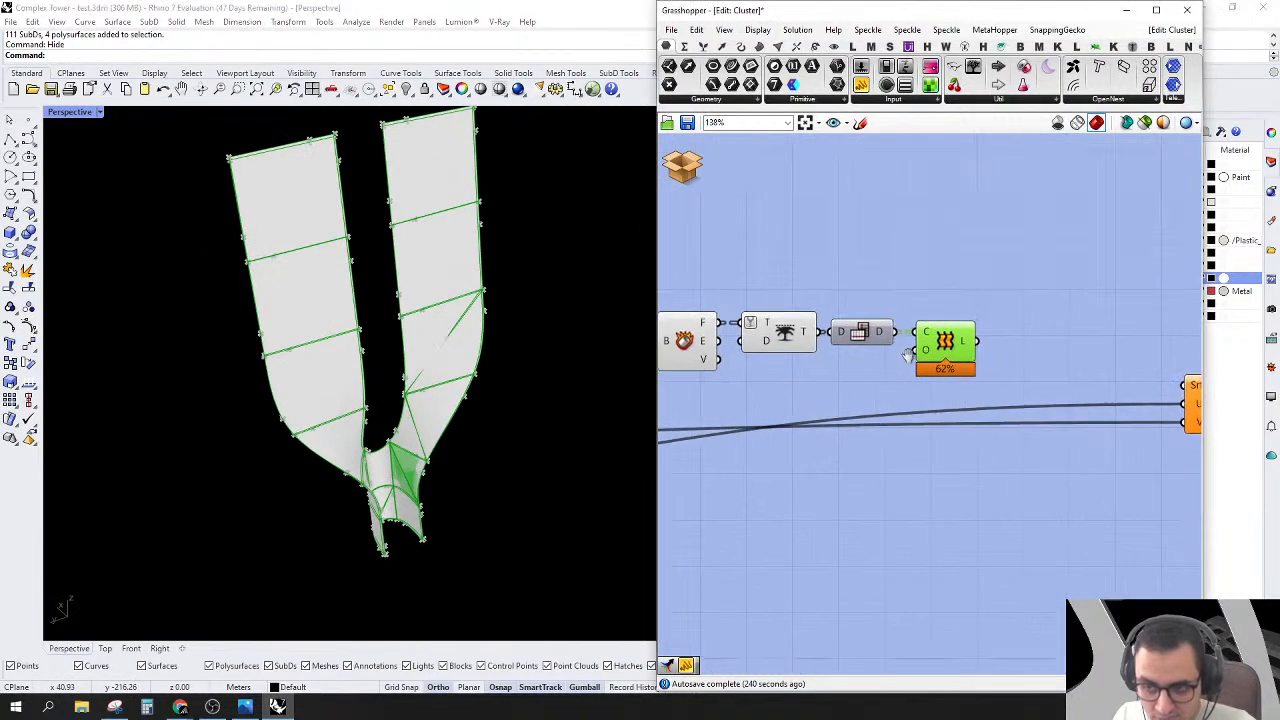
Step: Check the component chain from List Item and Edge Surface to Loft against the lofts at the tower's base
{"action": "scroll", "coordinate": [940, 342], "scroll_direction": "up", "scroll_amount": 2}
{"action": "scroll", "coordinate": [1057, 293], "scroll_direction": "down", "scroll_amount": 4}
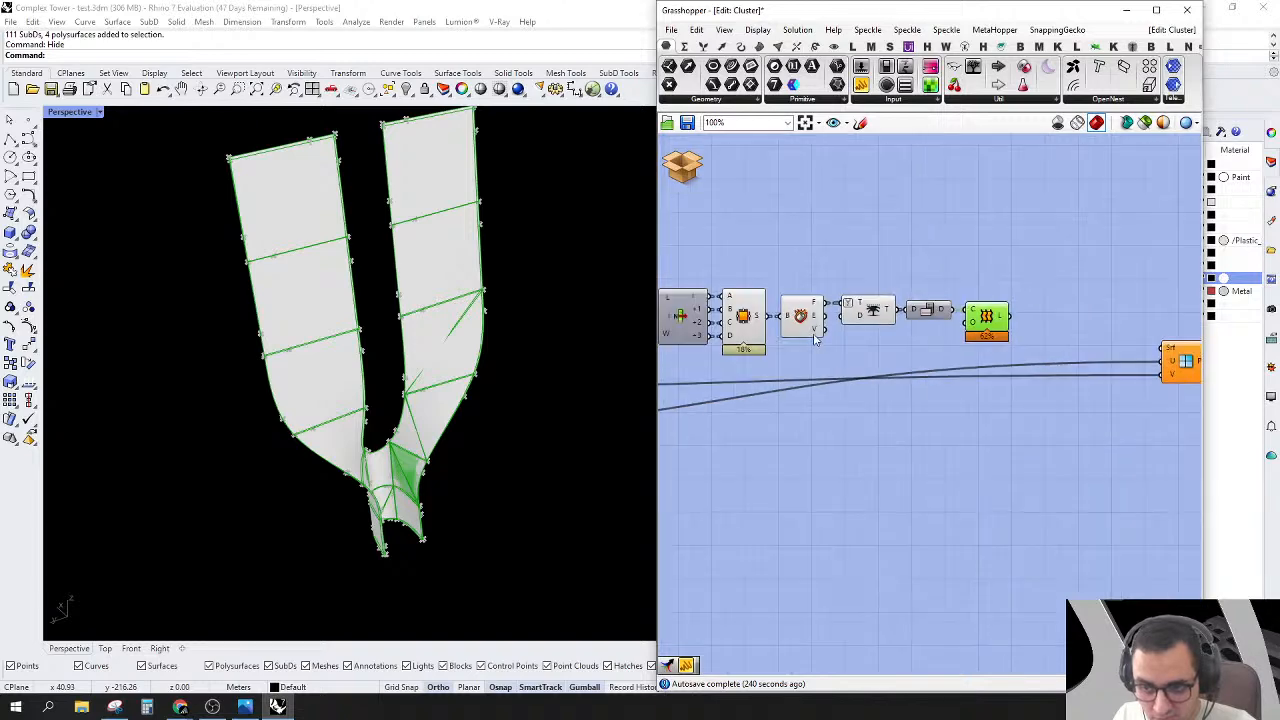
{"action": "right_click_drag", "start_coordinate": [808, 337], "coordinate": [895, 338]}
{"action": "scroll", "coordinate": [893, 337], "scroll_direction": "up", "scroll_amount": 4}
{"action": "right_click_drag", "start_coordinate": [738, 336], "coordinate": [788, 335]}
{"action": "scroll", "coordinate": [788, 335], "scroll_direction": "up", "scroll_amount": 3}
{"action": "mouse_move", "coordinate": [805, 344]}
{"action": "left_mouse_down"}
{"action": "mouse_move", "coordinate": [793, 363]}
{"action": "mouse_move", "coordinate": [833, 363]}
{"action": "mouse_move", "coordinate": [796, 323]}
{"action": "left_mouse_up"}
{"action": "left_click_drag", "start_coordinate": [833, 364], "coordinate": [795, 368]}
{"action": "scroll", "coordinate": [460, 350], "scroll_direction": "down", "scroll_amount": 7}
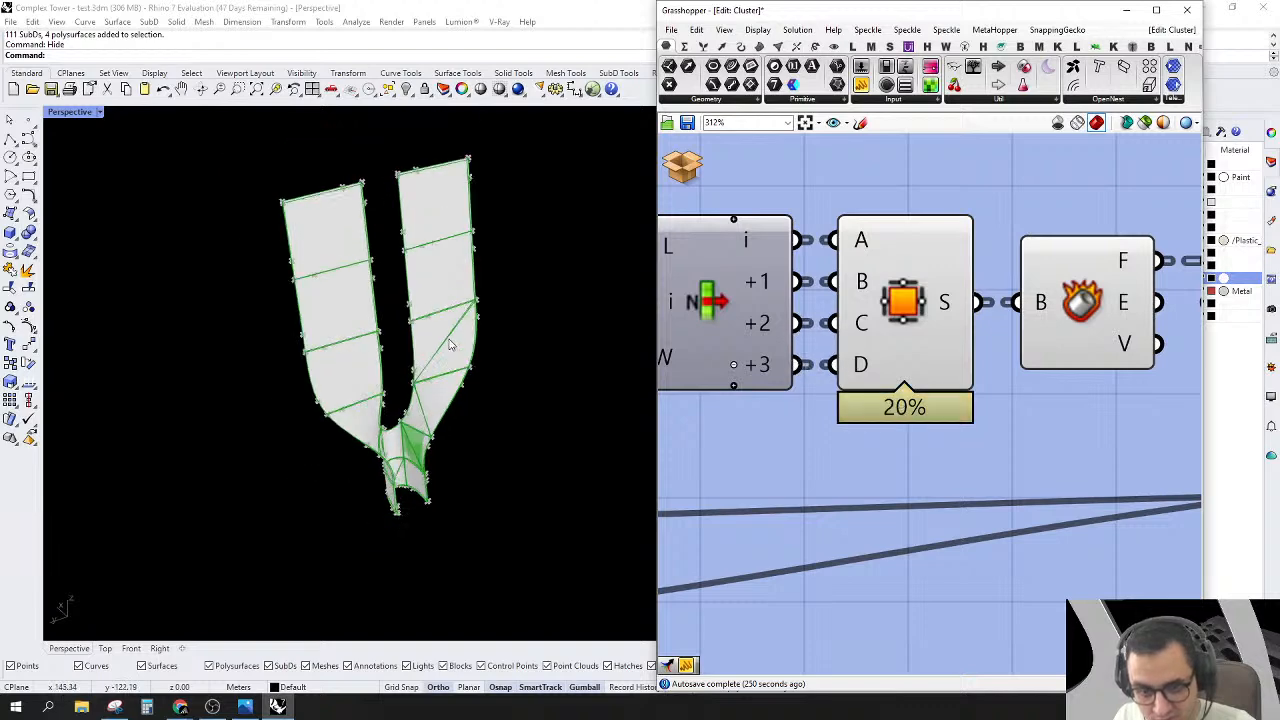
{"action": "right_click_drag", "start_coordinate": [949, 332], "coordinate": [880, 323]}
{"action": "scroll", "coordinate": [860, 329], "scroll_direction": "down", "scroll_amount": 4}
{"action": "right_click_drag", "start_coordinate": [1154, 375], "coordinate": [945, 358]}
{"action": "right_click_drag", "start_coordinate": [1032, 343], "coordinate": [899, 369]}
{"action": "scroll", "coordinate": [935, 346], "scroll_direction": "down", "scroll_amount": 3}
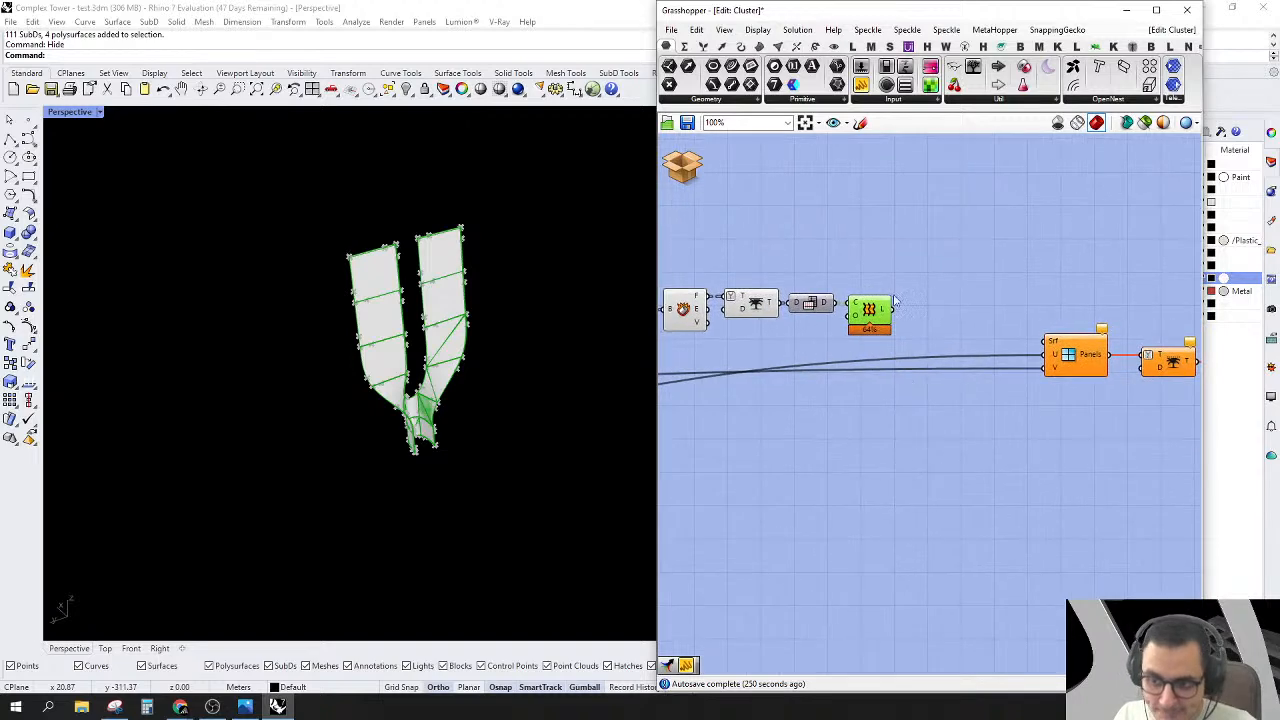
{"action": "scroll", "coordinate": [895, 300], "scroll_direction": "up", "scroll_amount": 2}
{"action": "scroll", "coordinate": [410, 420], "scroll_direction": "up", "scroll_amount": 10}
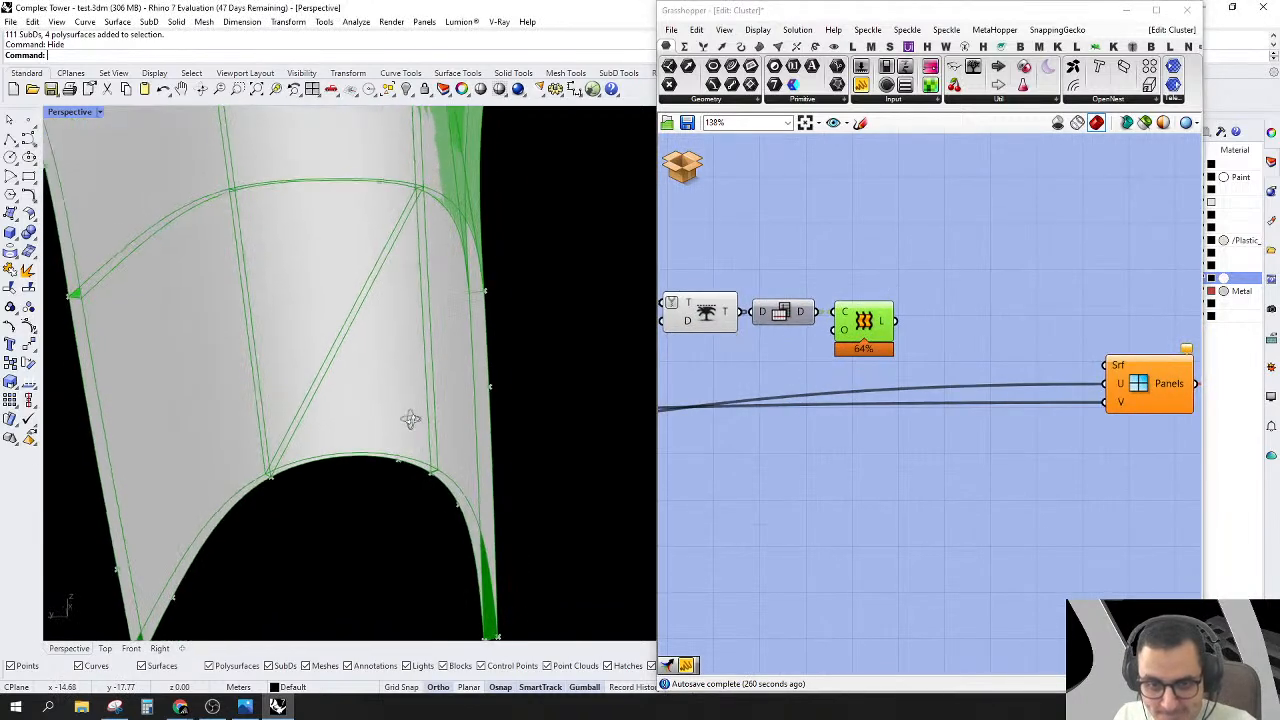
{"action": "scroll", "coordinate": [410, 420], "scroll_direction": "down", "scroll_amount": 3}
{"action": "scroll", "coordinate": [1037, 366], "scroll_direction": "up", "scroll_amount": 2}
{"action": "right_click_drag", "start_coordinate": [903, 380], "coordinate": [1017, 372]}
Step: Add a Brep Wireframe component above Trim Tree and wire Deconstruct Brep's F output into its B input
{"action": "left_click_drag", "start_coordinate": [962, 324], "coordinate": [968, 328]}
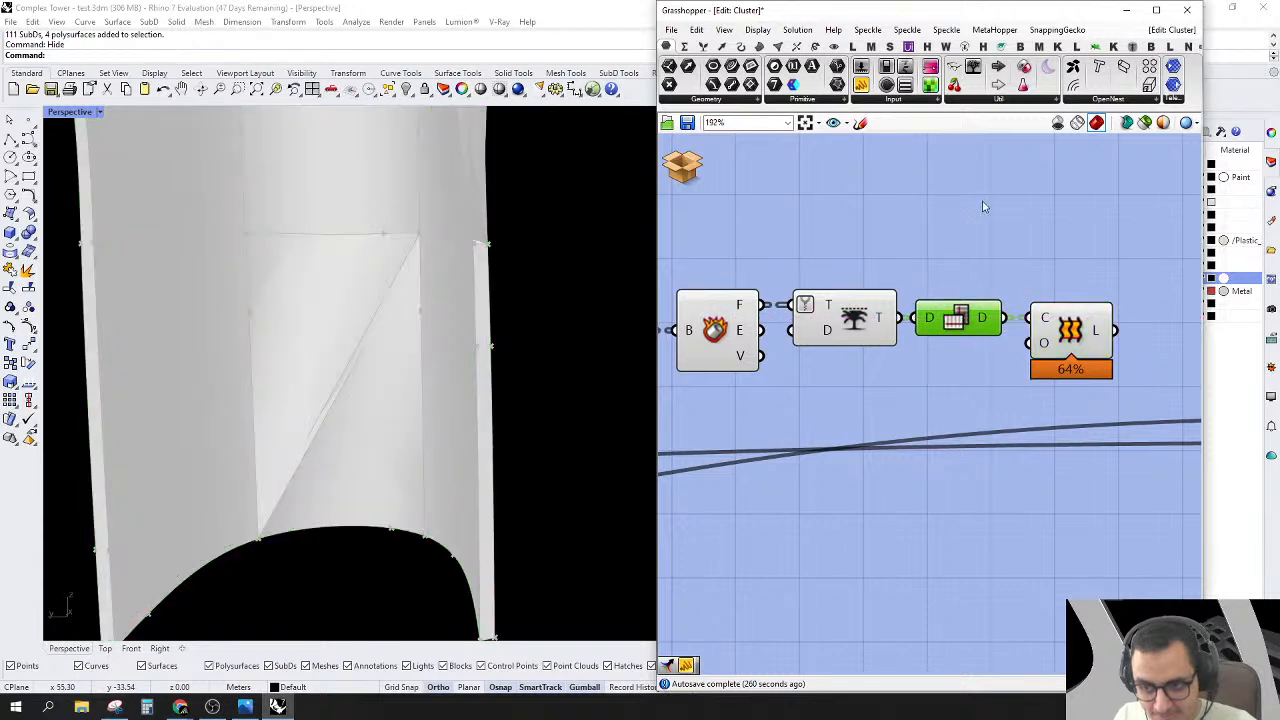
{"action": "right_click_drag", "start_coordinate": [982, 207], "coordinate": [963, 280]}
{"action": "double_click", "coordinate": [964, 278]}
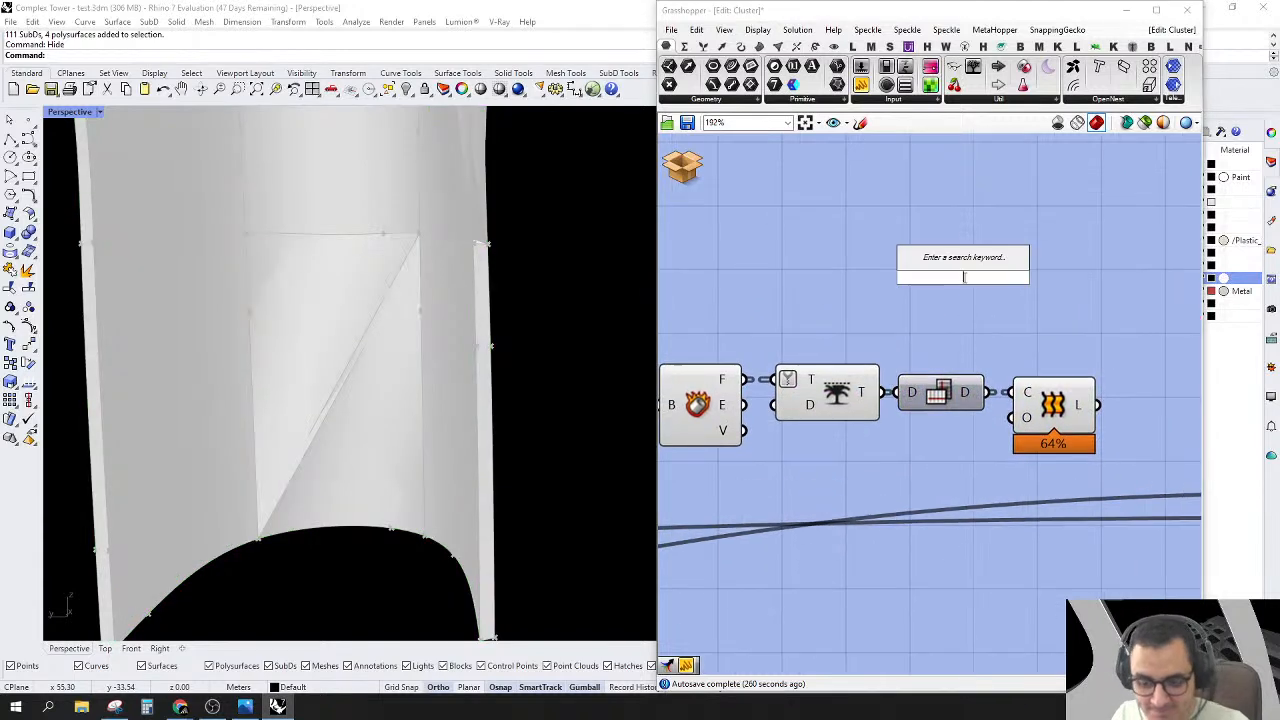
{"action": "double_click", "coordinate": [839, 303]}
{"action": "type", "text": "WIRE"}
{"action": "left_click", "coordinate": [822, 267]}
{"action": "left_click_drag", "start_coordinate": [840, 308], "coordinate": [825, 316]}
Step: Add a List Item component beside Brep Wireframe and wire the W output into its L input
{"action": "double_click", "coordinate": [1008, 269]}
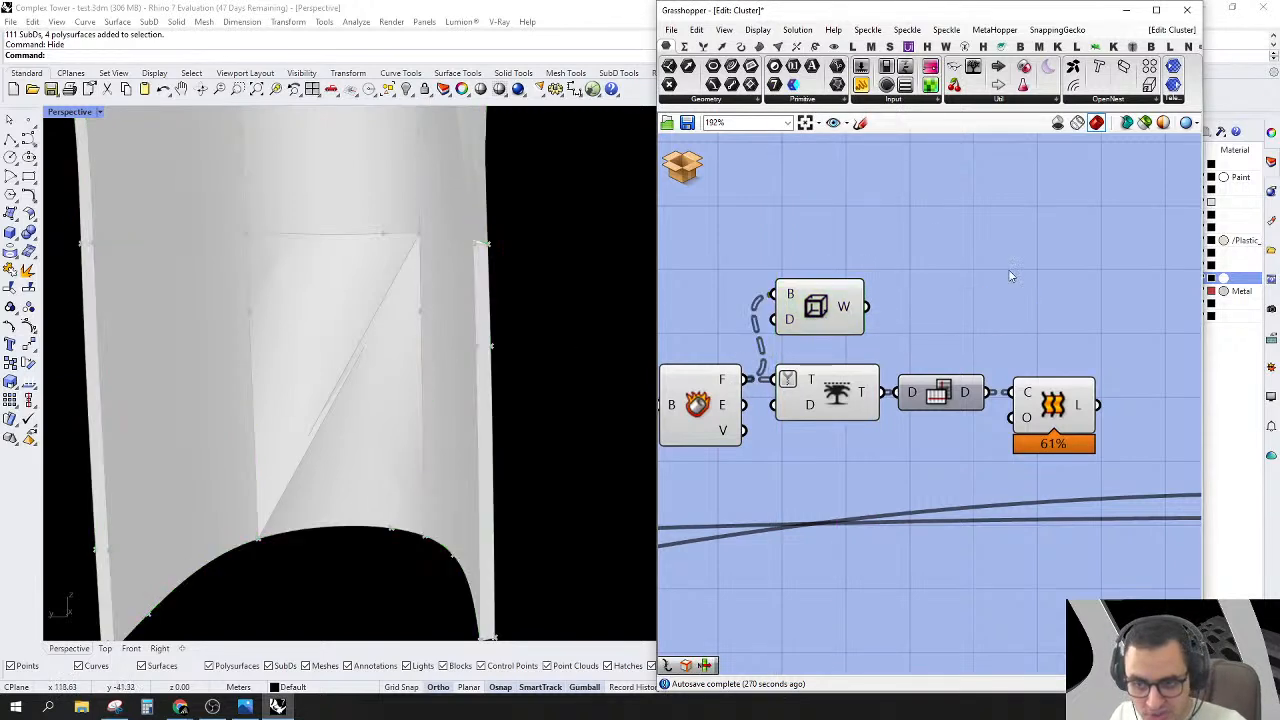
{"action": "type", "text": "LIIT"}
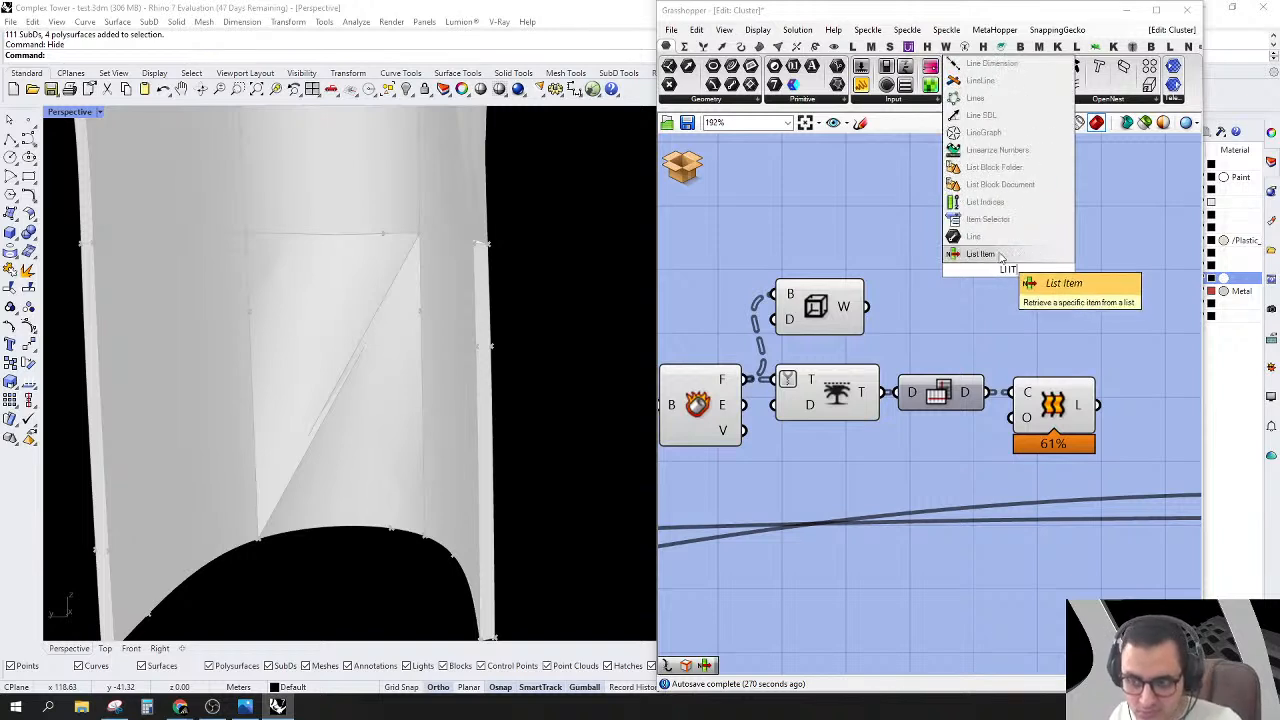
{"action": "left_click", "coordinate": [956, 250]}
{"action": "left_click_drag", "start_coordinate": [906, 297], "coordinate": [868, 306]}
{"action": "left_click_drag", "start_coordinate": [1032, 245], "coordinate": [967, 307]}
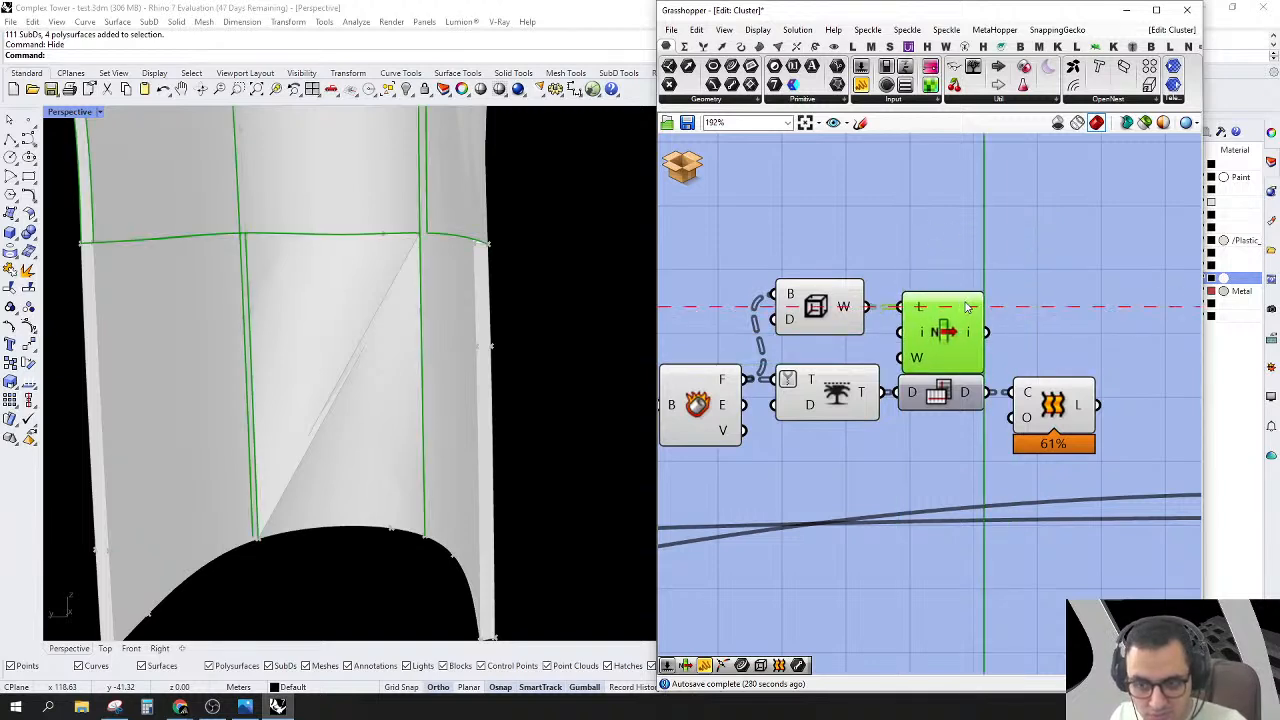
Step: Add a tree branch component with Data and i inputs beyond the List Item connected to Brep Wireframe
{"action": "scroll", "coordinate": [311, 445], "scroll_direction": "down", "scroll_amount": 6}
{"action": "right_click_drag", "start_coordinate": [311, 448], "coordinate": [388, 465]}
{"action": "double_click", "coordinate": [1022, 281]}
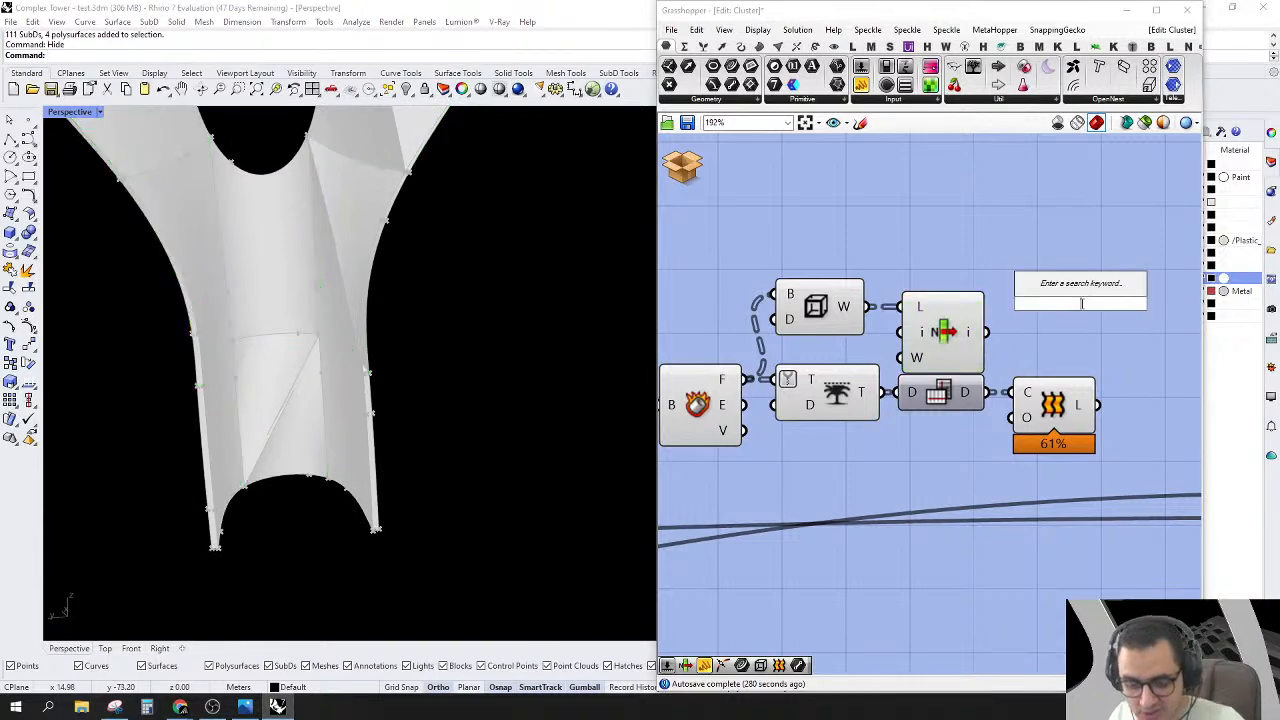
{"action": "type", "text": "TR BR"}
{"action": "left_click", "coordinate": [1070, 252]}
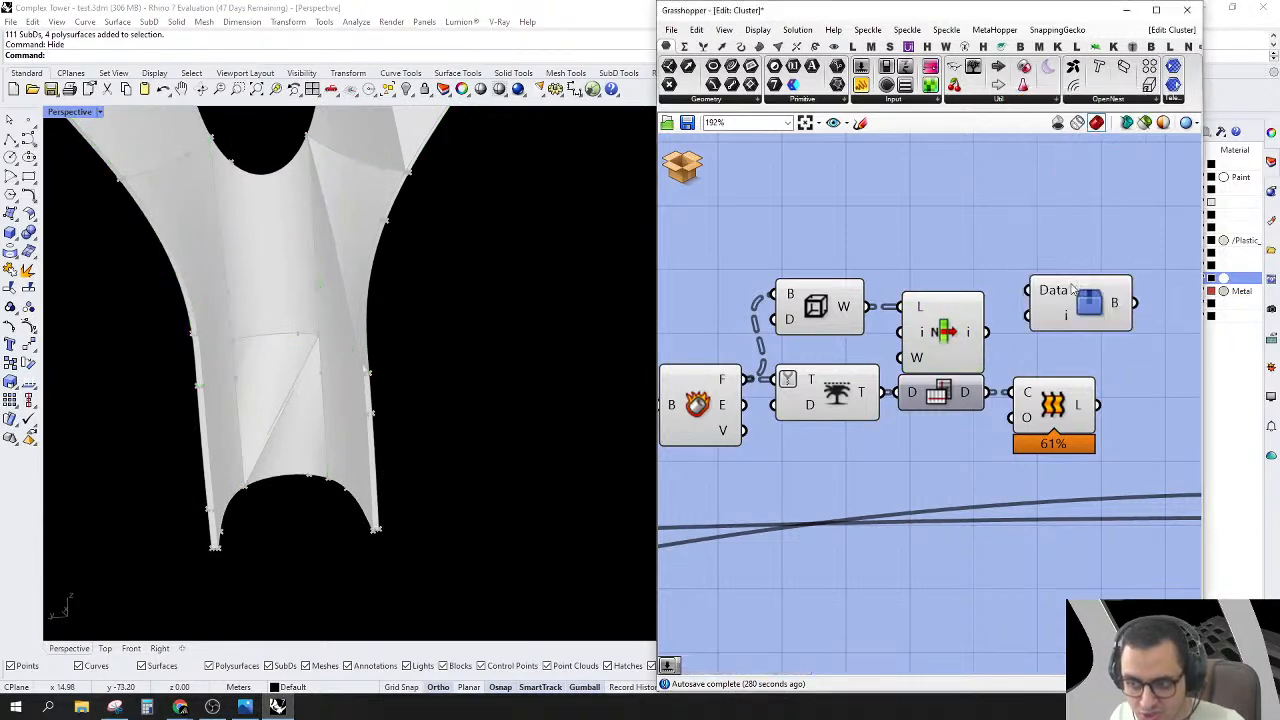
Step: Wire List Item's i output into the Tree Branch Check component's Data input and examine the resulting curve on the tower's base
{"action": "left_click_drag", "start_coordinate": [1085, 303], "coordinate": [1112, 318]}
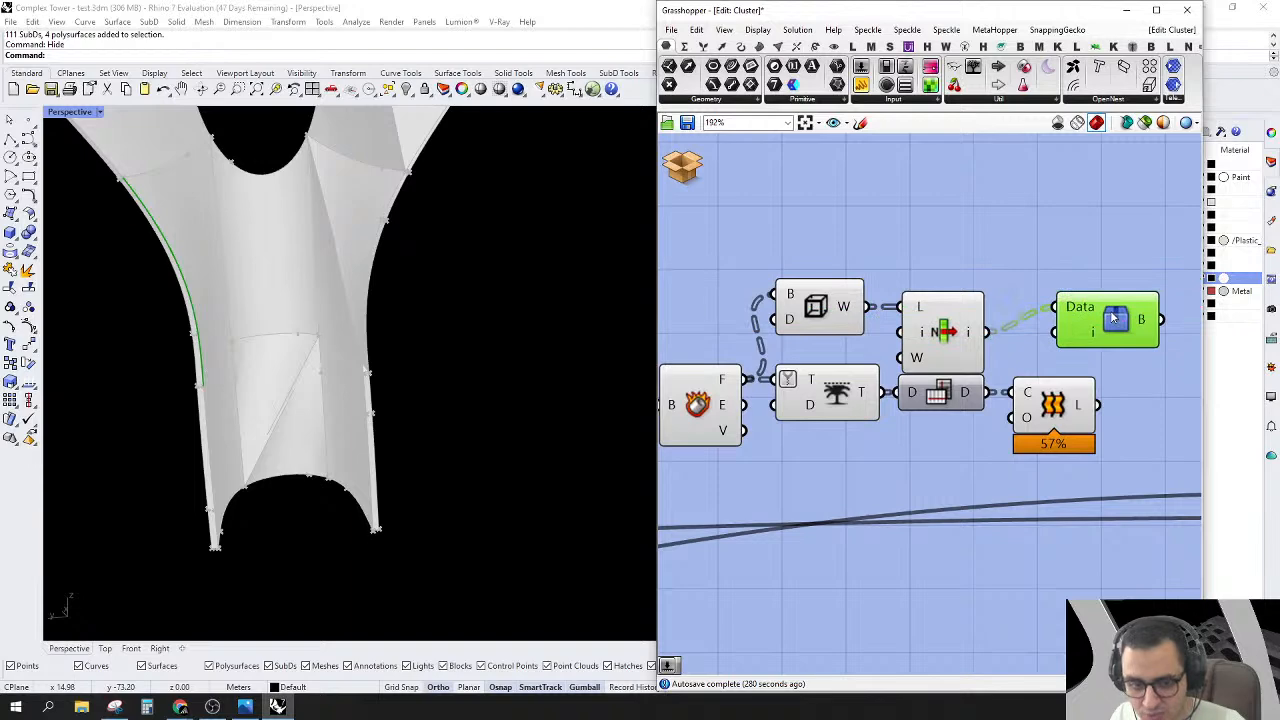
{"action": "right_click_drag", "start_coordinate": [303, 308], "coordinate": [318, 362]}
{"action": "right_click_drag", "start_coordinate": [1076, 323], "coordinate": [993, 338]}
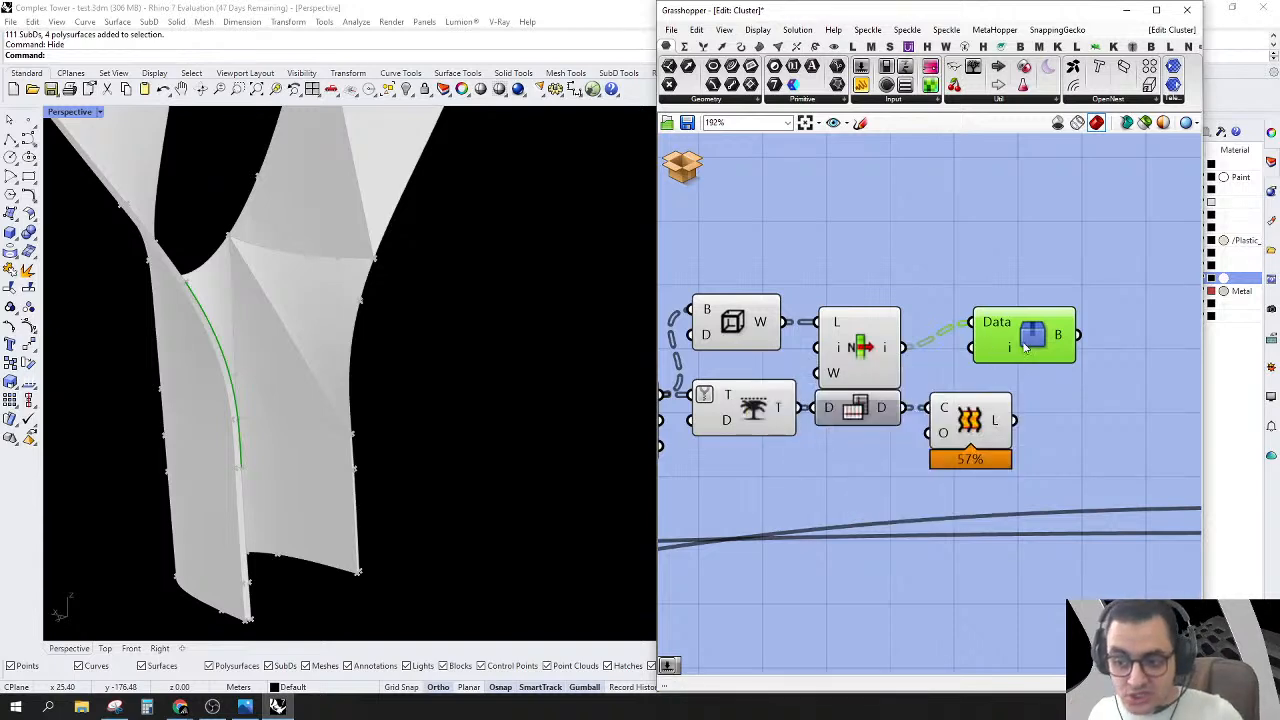
{"action": "right_click_drag", "start_coordinate": [514, 448], "coordinate": [347, 509]}
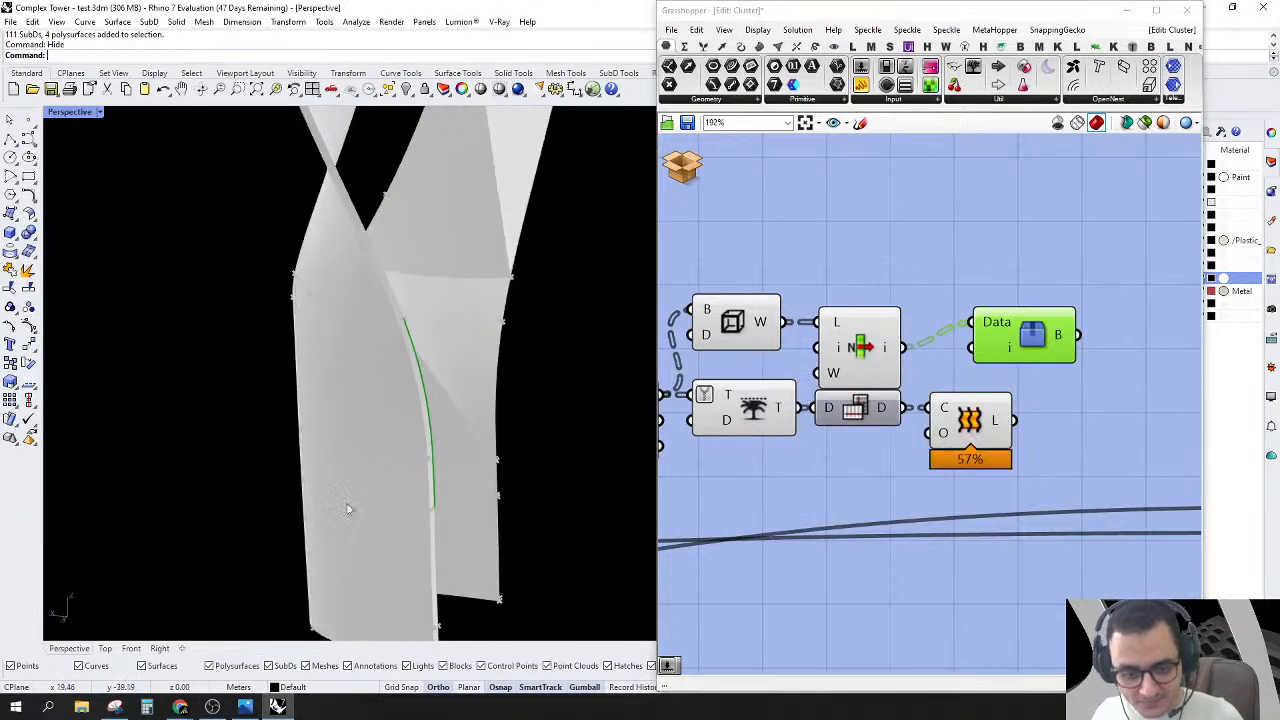
Step: Look inside the Tree Branch Check cluster at its data tree and component chain, and close it discarding changes
{"action": "double_click", "coordinate": [1020, 333]}
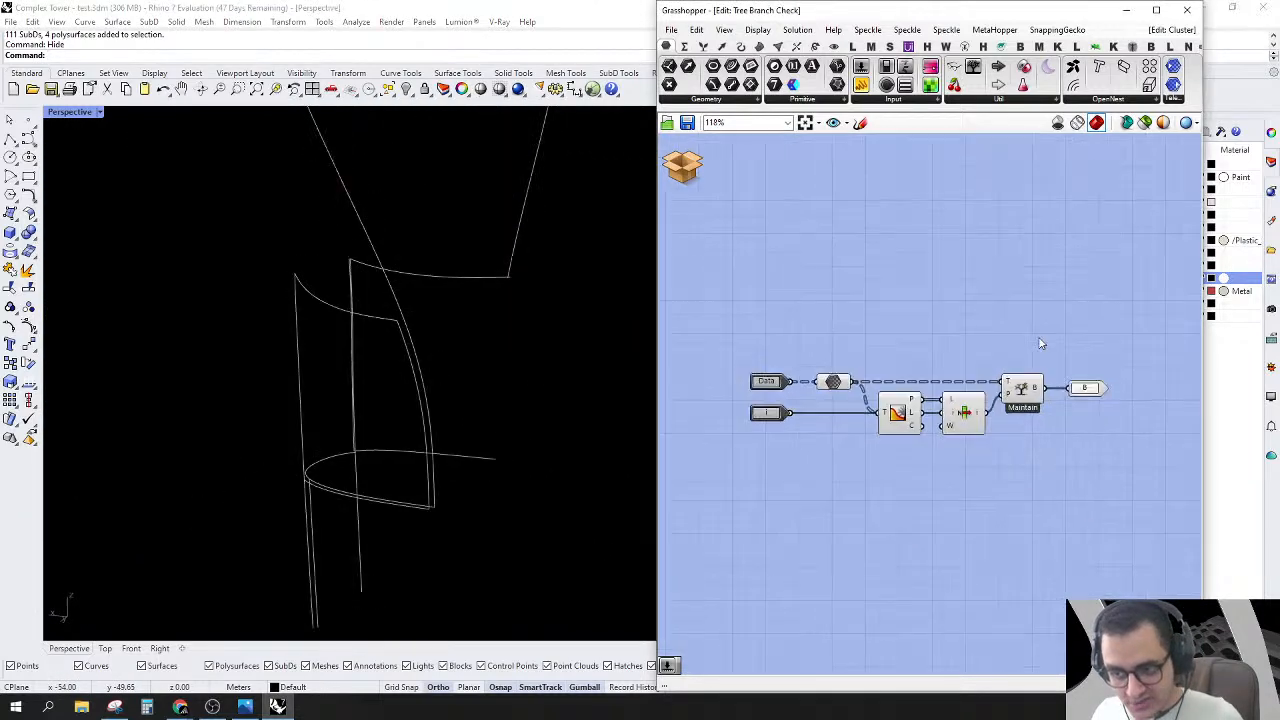
{"action": "mouse_move", "coordinate": [776, 376]}
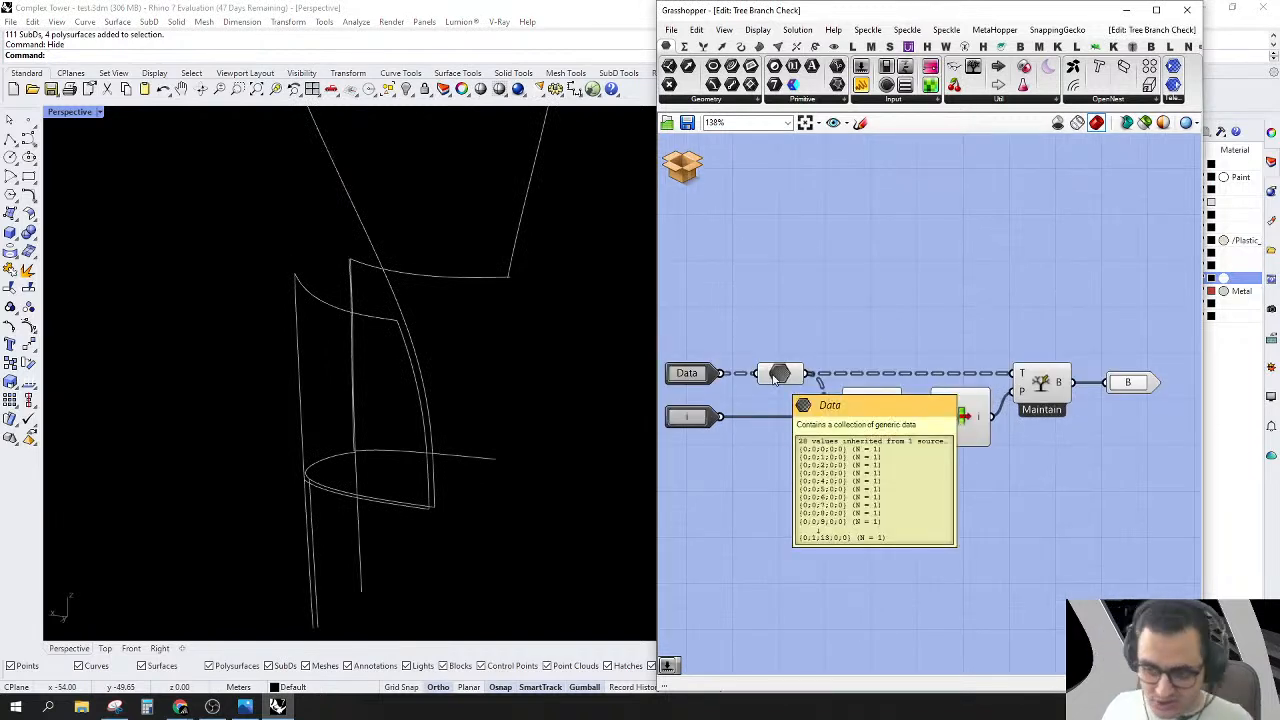
{"action": "mouse_move", "coordinate": [868, 418]}
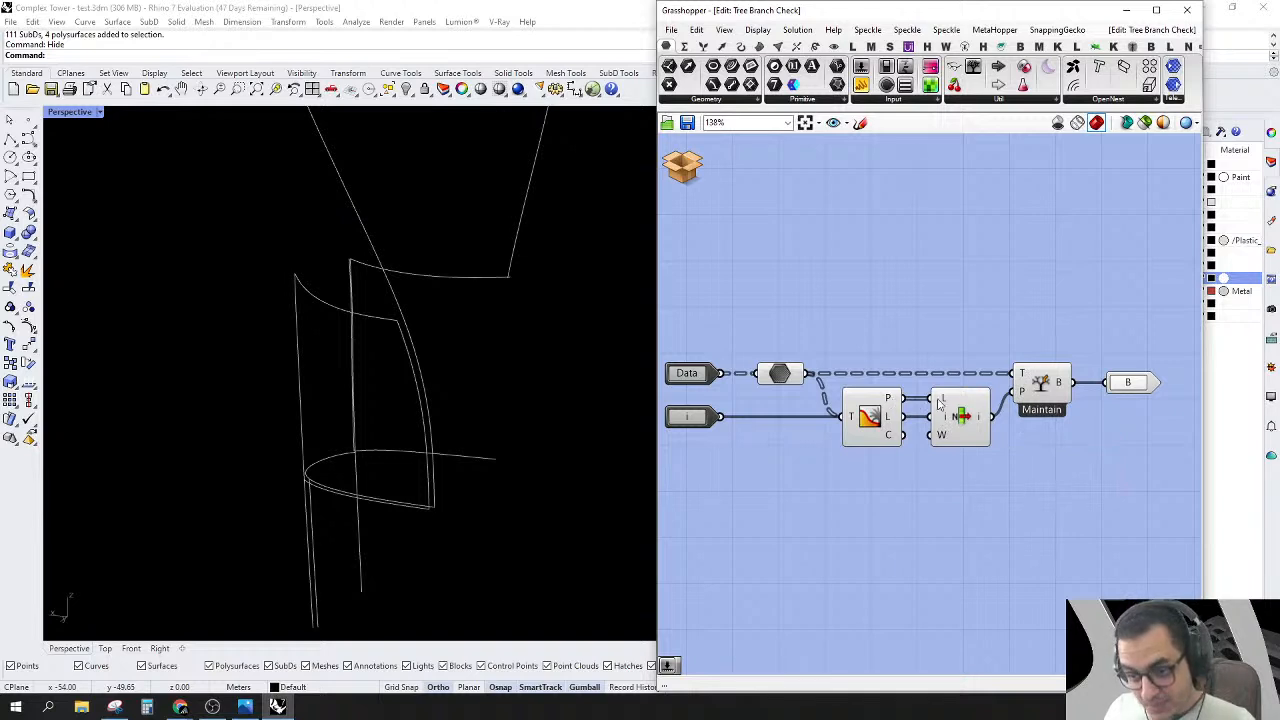
{"action": "mouse_move", "coordinate": [1046, 390]}
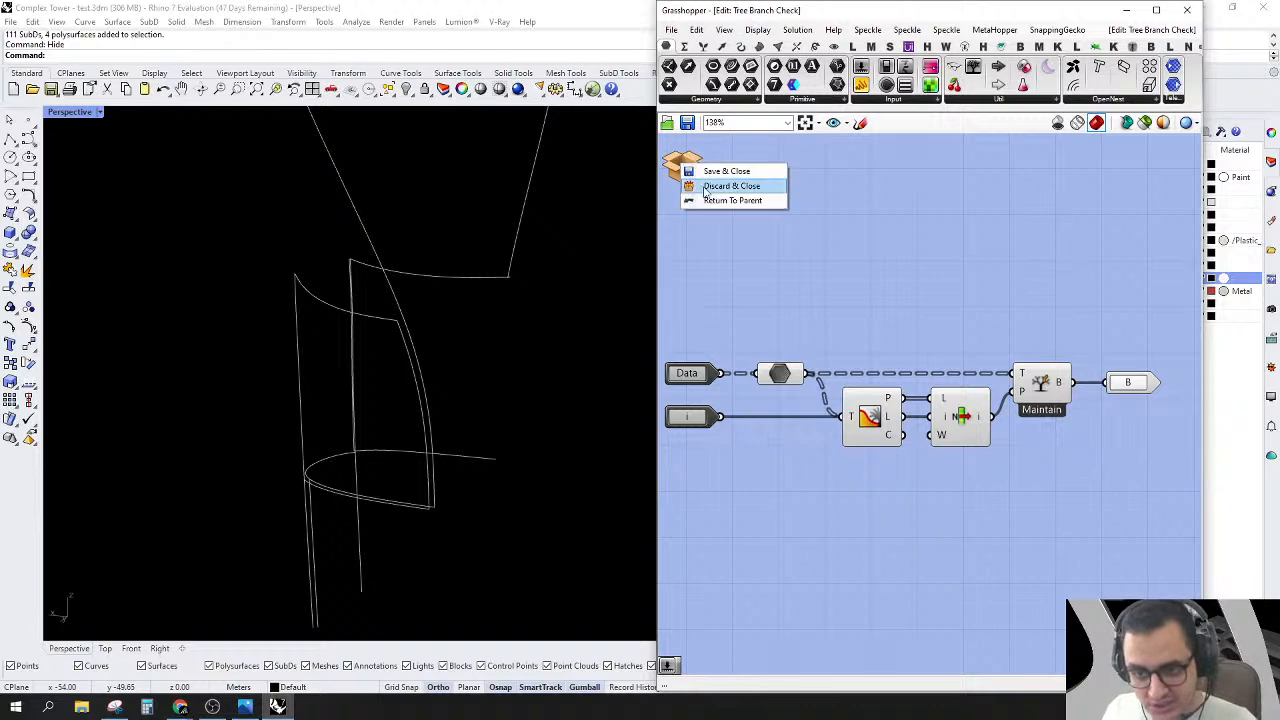
{"action": "left_click", "coordinate": [706, 190]}
Step: Move Tree Branch Check clear of List Item and zoom the Rhino view to its output
{"action": "left_click", "coordinate": [941, 388]}
{"action": "right_click_drag", "start_coordinate": [1040, 339], "coordinate": [957, 351]}
{"action": "left_click_drag", "start_coordinate": [949, 353], "coordinate": [1045, 286]}
{"action": "right_click_drag", "start_coordinate": [1044, 286], "coordinate": [982, 332]}
{"action": "left_click", "coordinate": [837, 306]}
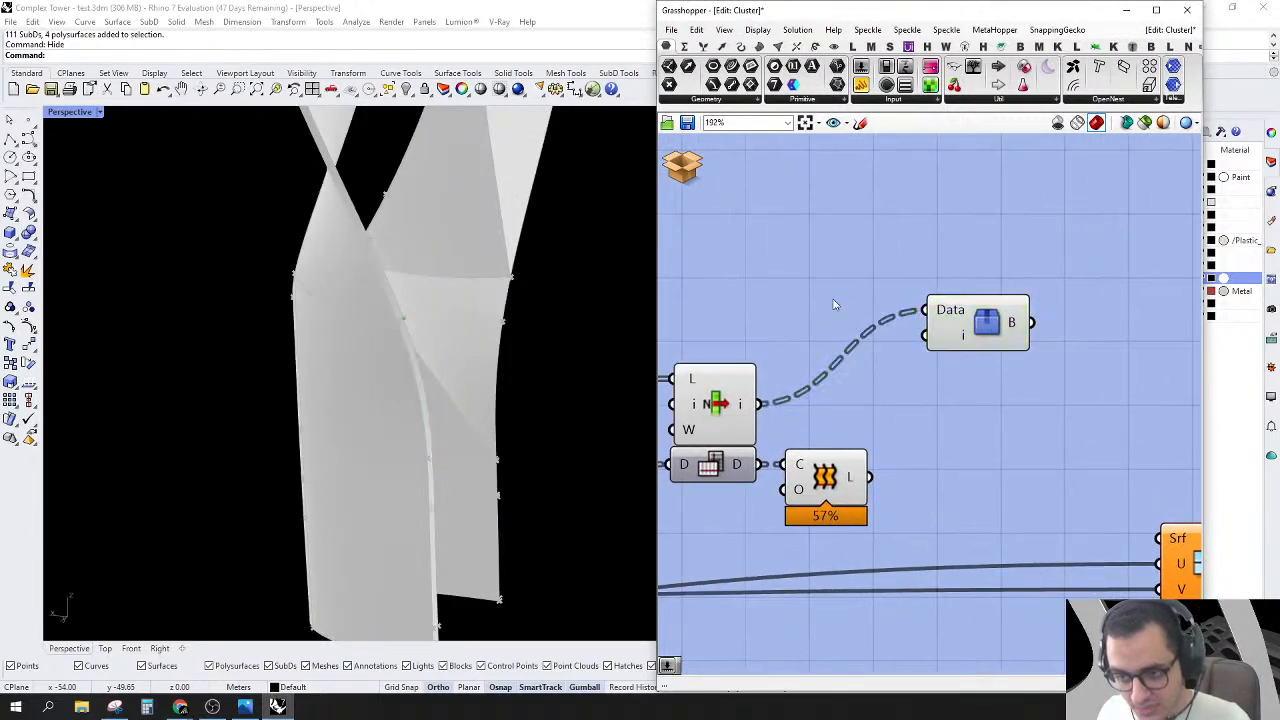
{"action": "left_click", "coordinate": [989, 332]}
{"action": "right_click", "coordinate": [950, 230]}
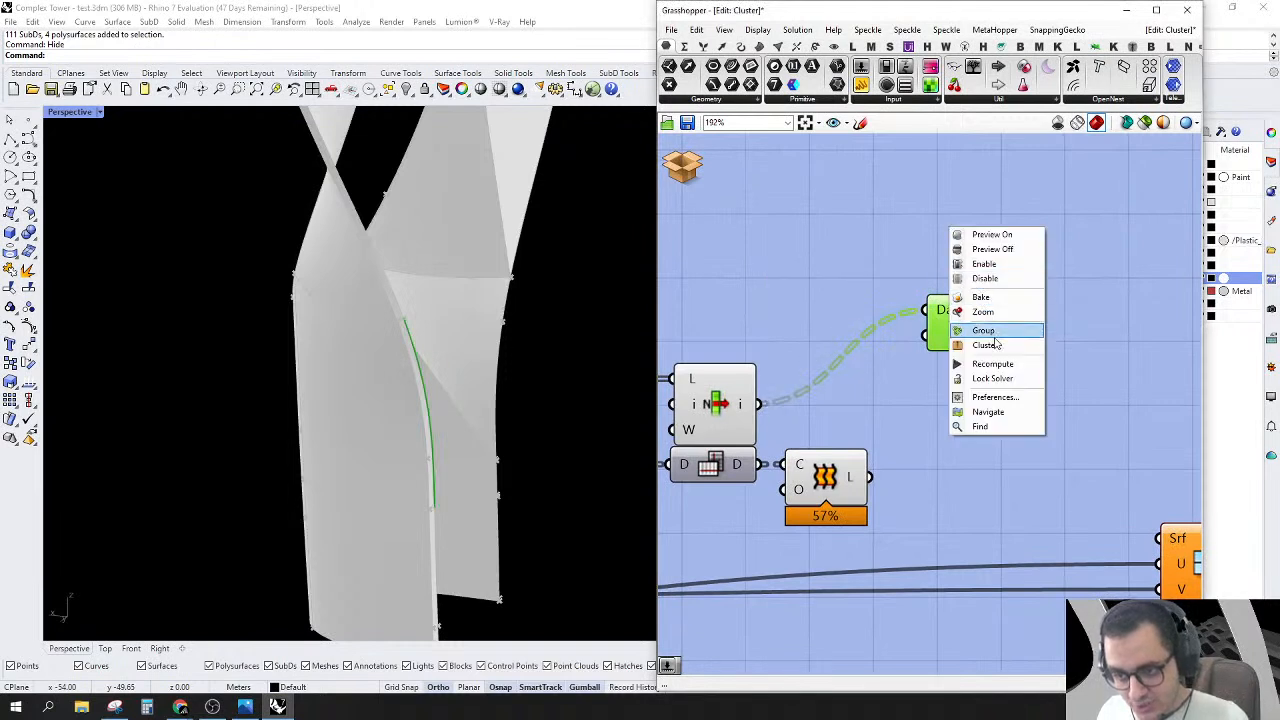
{"action": "left_click", "coordinate": [978, 312]}
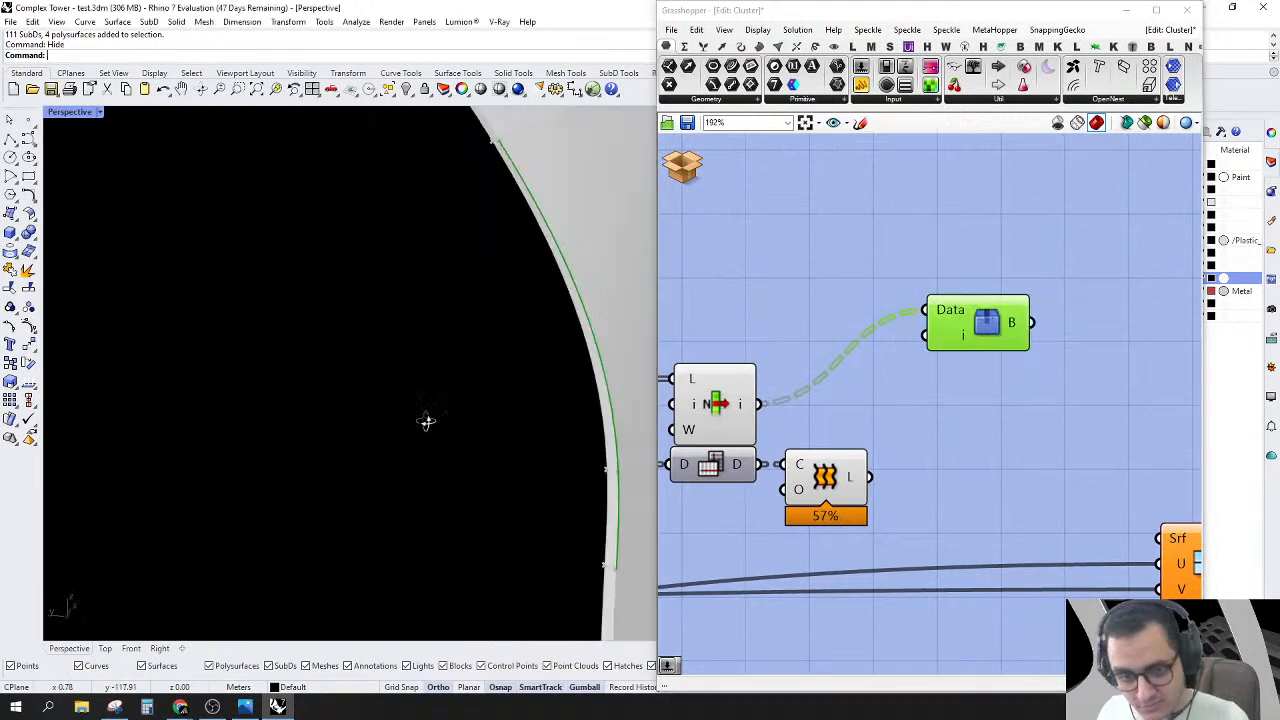
{"action": "scroll", "coordinate": [395, 417], "scroll_direction": "down", "scroll_amount": 5}
{"action": "scroll", "coordinate": [455, 420], "scroll_direction": "up", "scroll_amount": 3}
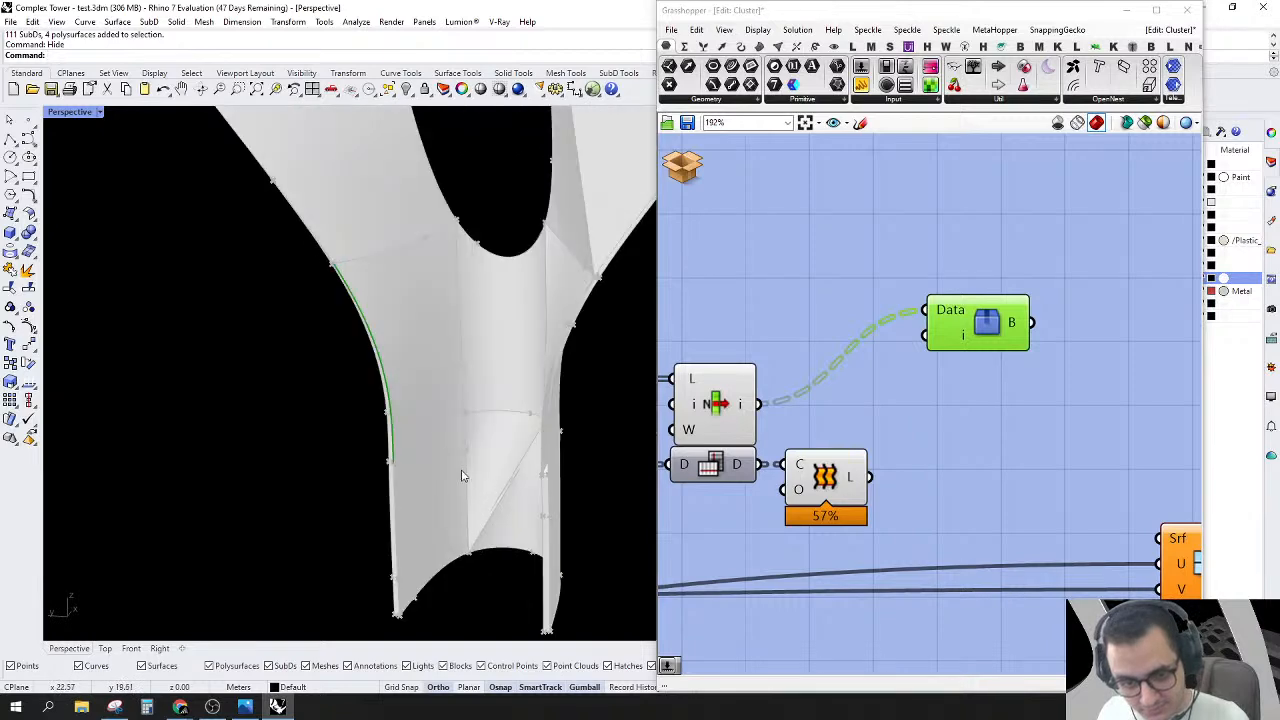
{"action": "scroll", "coordinate": [1073, 447], "scroll_direction": "down", "scroll_amount": 5}
Step: Turn off the previews of Deconstruct, Sort List, List Item, Edge Surface and Deconstruct Brep upstream of Trim Tree
{"action": "right_click_drag", "start_coordinate": [884, 363], "coordinate": [924, 382]}
{"action": "scroll", "coordinate": [946, 353], "scroll_direction": "up", "scroll_amount": 2}
{"action": "left_click_drag", "start_coordinate": [948, 342], "coordinate": [802, 466]}
{"action": "middle_click", "coordinate": [832, 281]}
{"action": "left_click", "coordinate": [858, 303]}
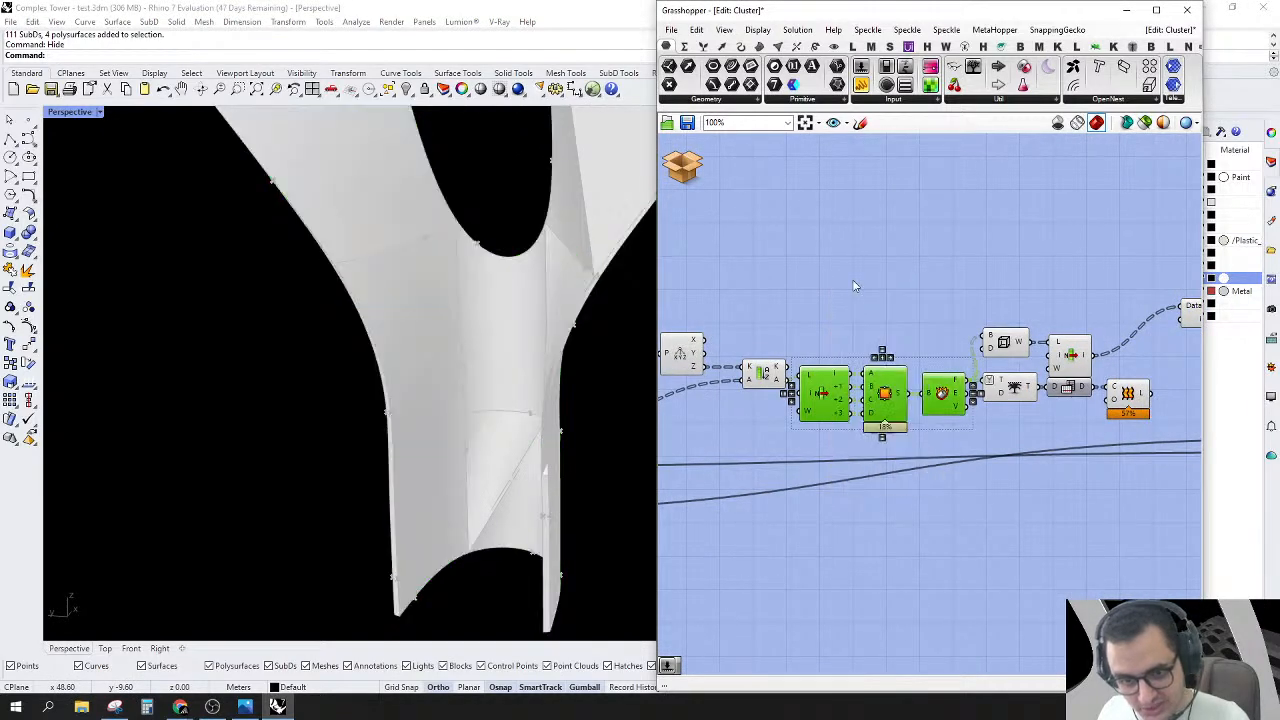
{"action": "right_click_drag", "start_coordinate": [969, 283], "coordinate": [1062, 301]}
{"action": "left_click_drag", "start_coordinate": [931, 338], "coordinate": [697, 463]}
{"action": "middle_click", "coordinate": [736, 299]}
{"action": "left_click", "coordinate": [764, 322]}
{"action": "left_click", "coordinate": [765, 299]}
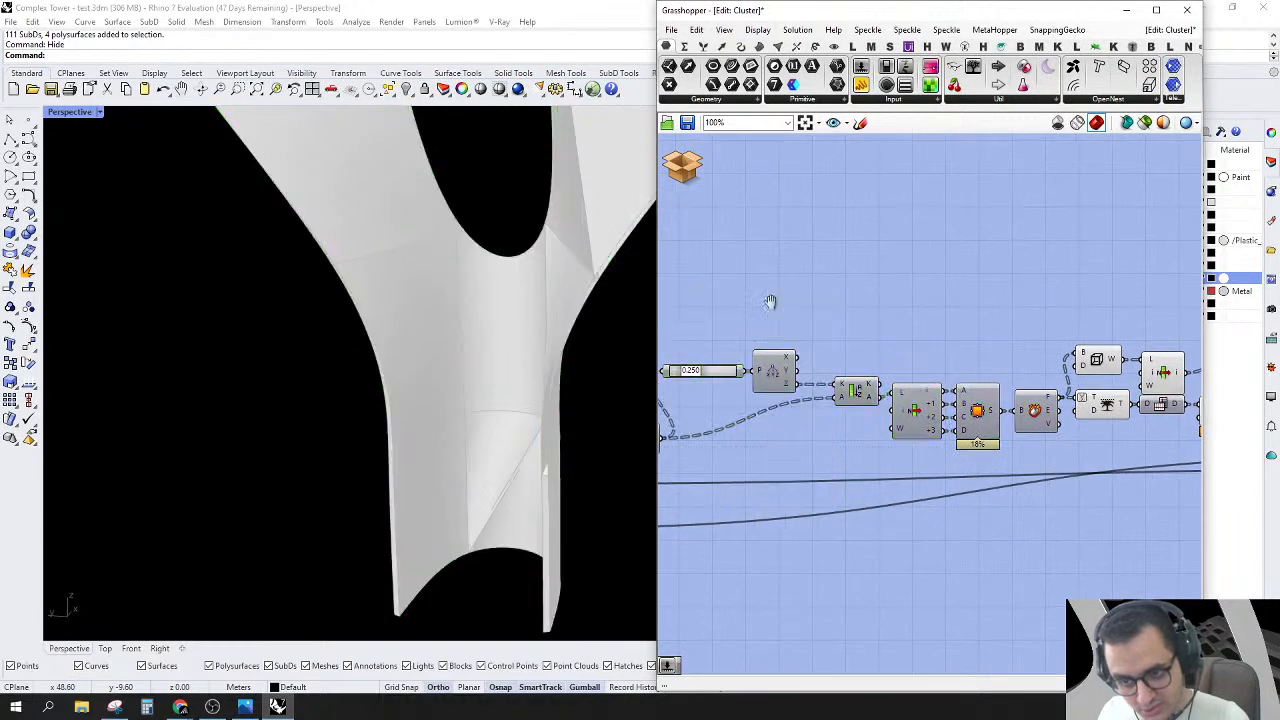
Step: Turn off the preview of the Trim Tree component after Deconstruct Brep
{"action": "right_click_drag", "start_coordinate": [765, 303], "coordinate": [1065, 260]}
{"action": "scroll", "coordinate": [779, 338], "scroll_direction": "down", "scroll_amount": 2}
{"action": "right_click_drag", "start_coordinate": [1192, 322], "coordinate": [1058, 309]}
{"action": "scroll", "coordinate": [1056, 309], "scroll_direction": "up", "scroll_amount": 3}
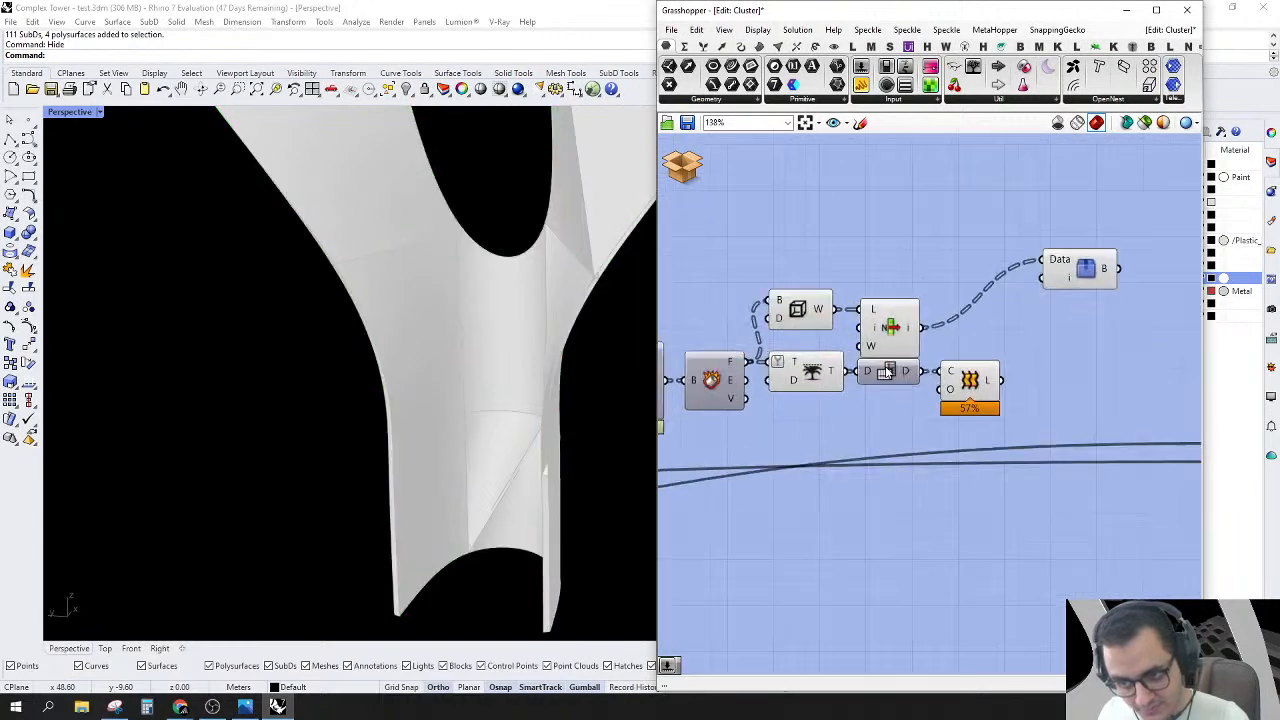
{"action": "left_click", "coordinate": [815, 373]}
{"action": "middle_click", "coordinate": [822, 370]}
{"action": "left_click", "coordinate": [855, 391]}
Step: Examine the Loft, List Item and Tree Branch Check outputs against each other around the tower's base
{"action": "right_click_drag", "start_coordinate": [868, 427], "coordinate": [911, 423]}
{"action": "left_click", "coordinate": [932, 385]}
{"action": "scroll", "coordinate": [896, 318], "scroll_direction": "up", "scroll_amount": 2}
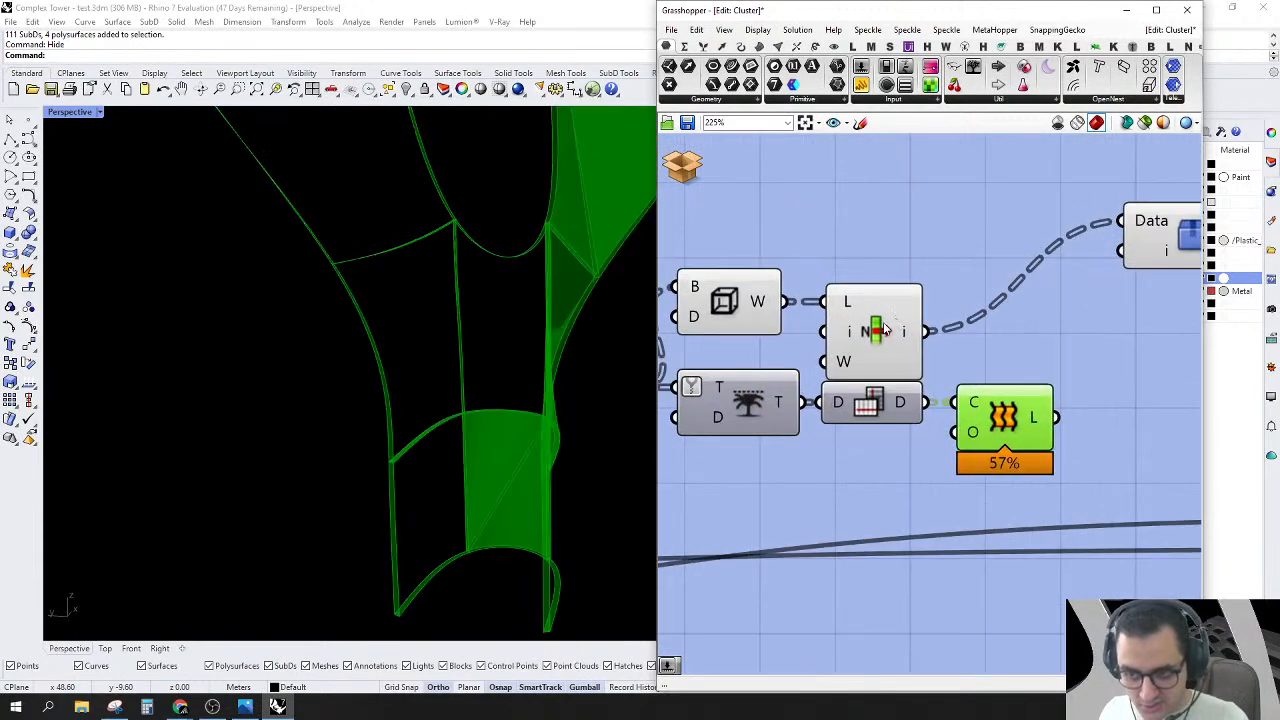
{"action": "left_click", "coordinate": [880, 328]}
{"action": "right_click_drag", "start_coordinate": [981, 308], "coordinate": [766, 320]}
{"action": "left_click", "coordinate": [962, 244]}
{"action": "middle_click", "coordinate": [942, 148]}
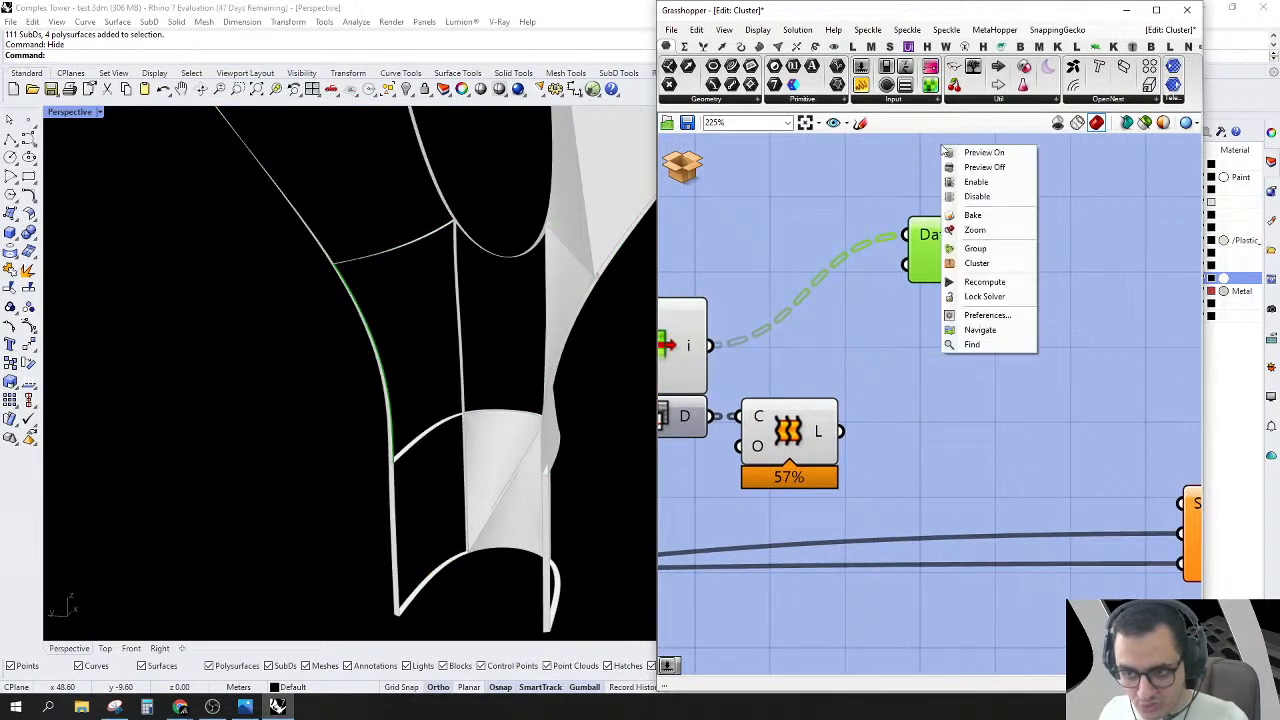
{"action": "left_click", "coordinate": [977, 232]}
{"action": "right_click_drag", "start_coordinate": [575, 437], "coordinate": [600, 330]}
{"action": "scroll", "coordinate": [884, 332], "scroll_direction": "down", "scroll_amount": 2}
{"action": "right_click_drag", "start_coordinate": [538, 363], "coordinate": [432, 505]}
{"action": "left_click", "coordinate": [826, 395]}
Step: Try Brep Wireframe's W output as Tree Branch Check's Data source and restore List Item's i output
{"action": "left_click", "coordinate": [933, 292]}
{"action": "left_click", "coordinate": [749, 343]}
{"action": "right_click_drag", "start_coordinate": [749, 343], "coordinate": [932, 368]}
{"action": "left_click_drag", "start_coordinate": [880, 348], "coordinate": [1082, 305]}
{"action": "left_click", "coordinate": [1122, 326]}
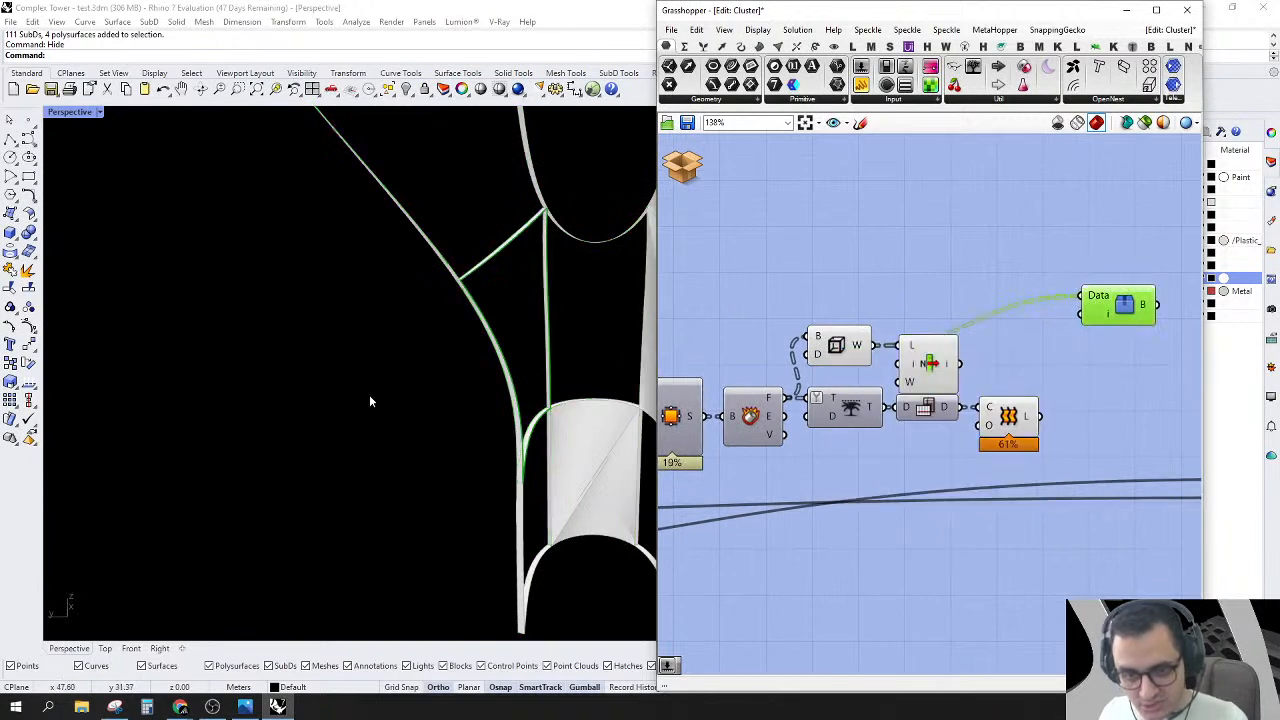
{"action": "left_click_drag", "start_coordinate": [960, 364], "coordinate": [1084, 299]}
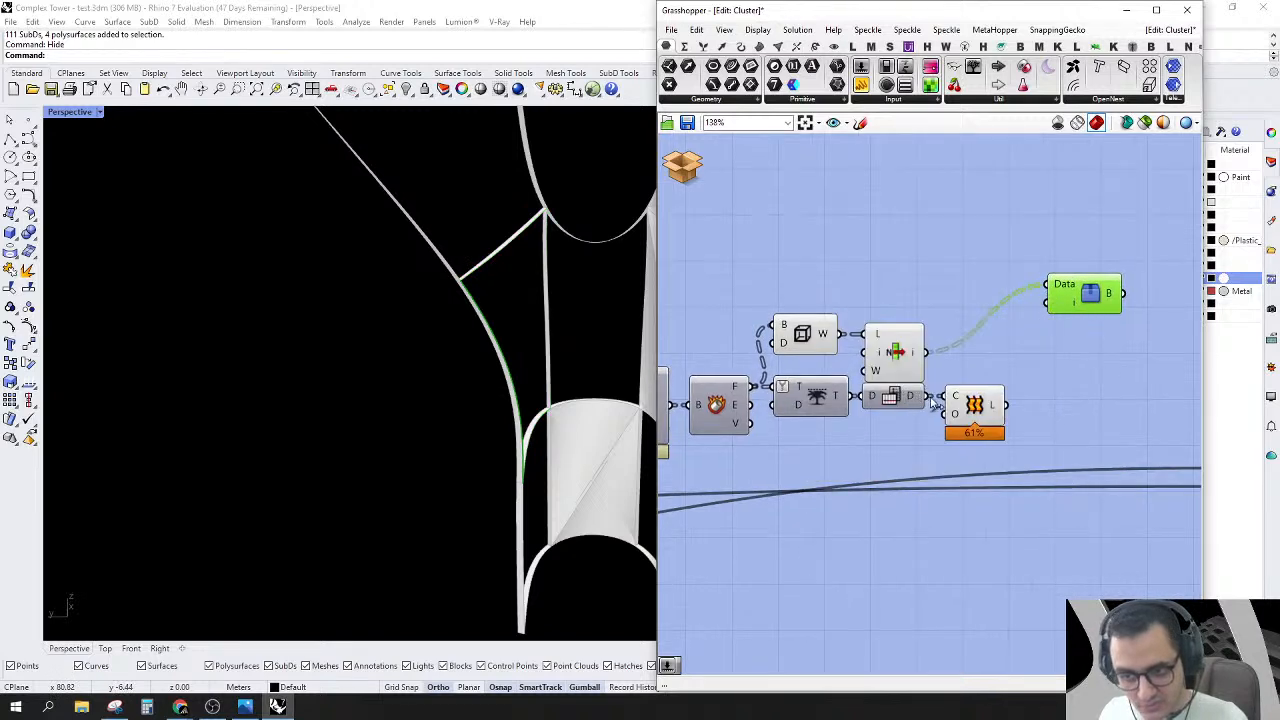
Step: Wire Flip Matrix's D output into Brep Wireframe's B input and examine the resulting curve from several angles
{"action": "left_click_drag", "start_coordinate": [927, 397], "coordinate": [776, 326]}
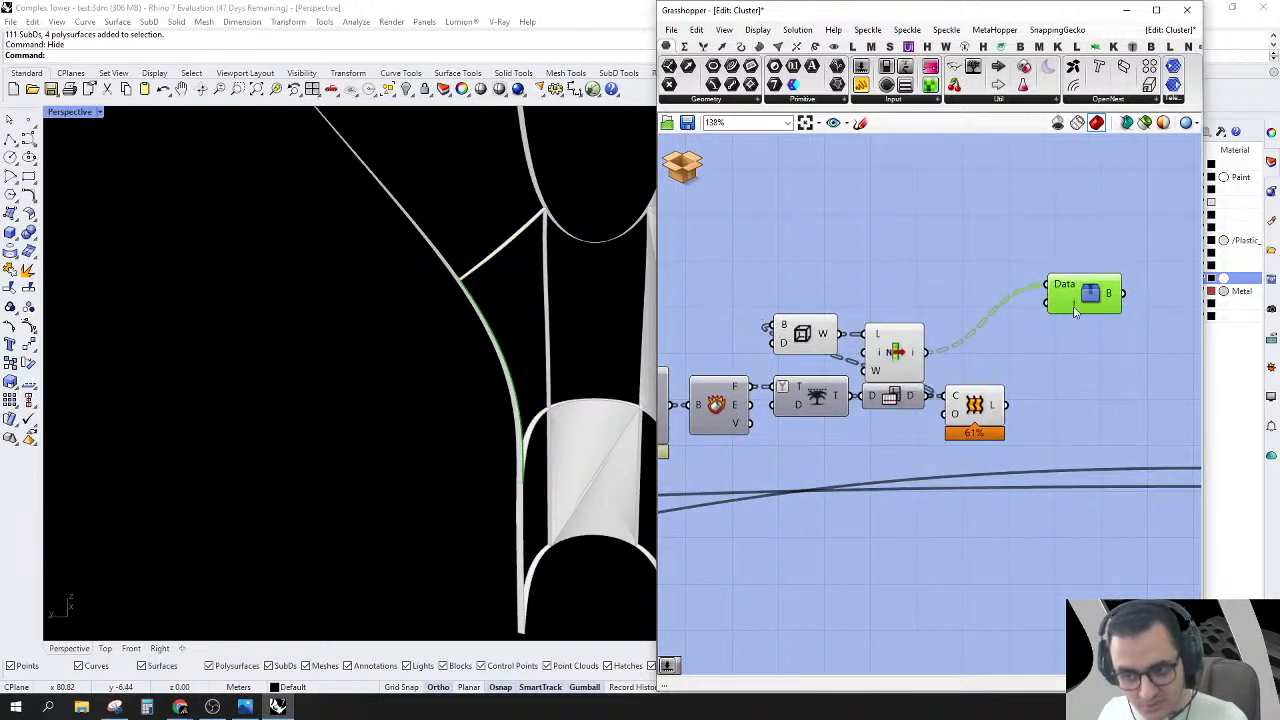
{"action": "scroll", "coordinate": [485, 350], "scroll_direction": "down", "scroll_amount": 5}
{"action": "right_click_drag", "start_coordinate": [497, 391], "coordinate": [526, 351]}
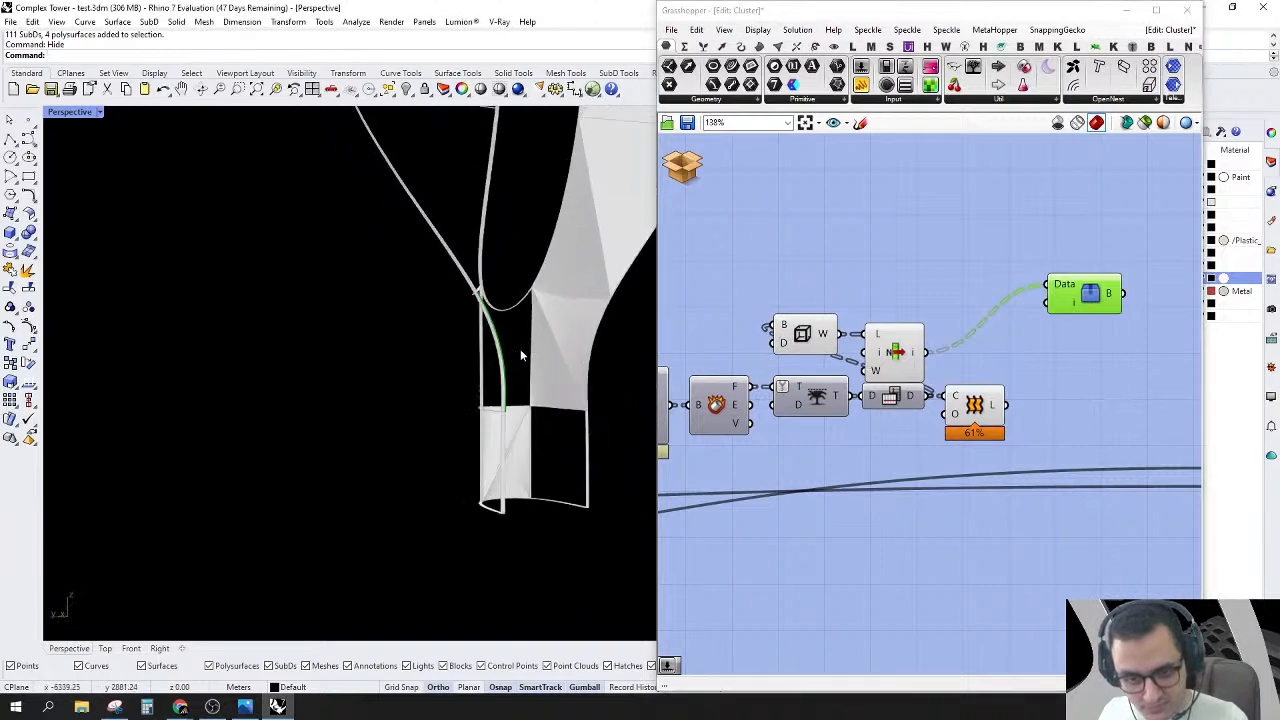
{"action": "scroll", "coordinate": [520, 345], "scroll_direction": "up", "scroll_amount": 6}
{"action": "right_click_drag", "start_coordinate": [466, 400], "coordinate": [425, 395]}
{"action": "scroll", "coordinate": [907, 356], "scroll_direction": "up", "scroll_amount": 2}
Step: Move List Item aside and wire Brep Wireframe's W output directly into Tree Branch Check's Data input
{"action": "left_click_drag", "start_coordinate": [906, 355], "coordinate": [1030, 377]}
{"action": "left_click_drag", "start_coordinate": [809, 325], "coordinate": [1097, 256]}
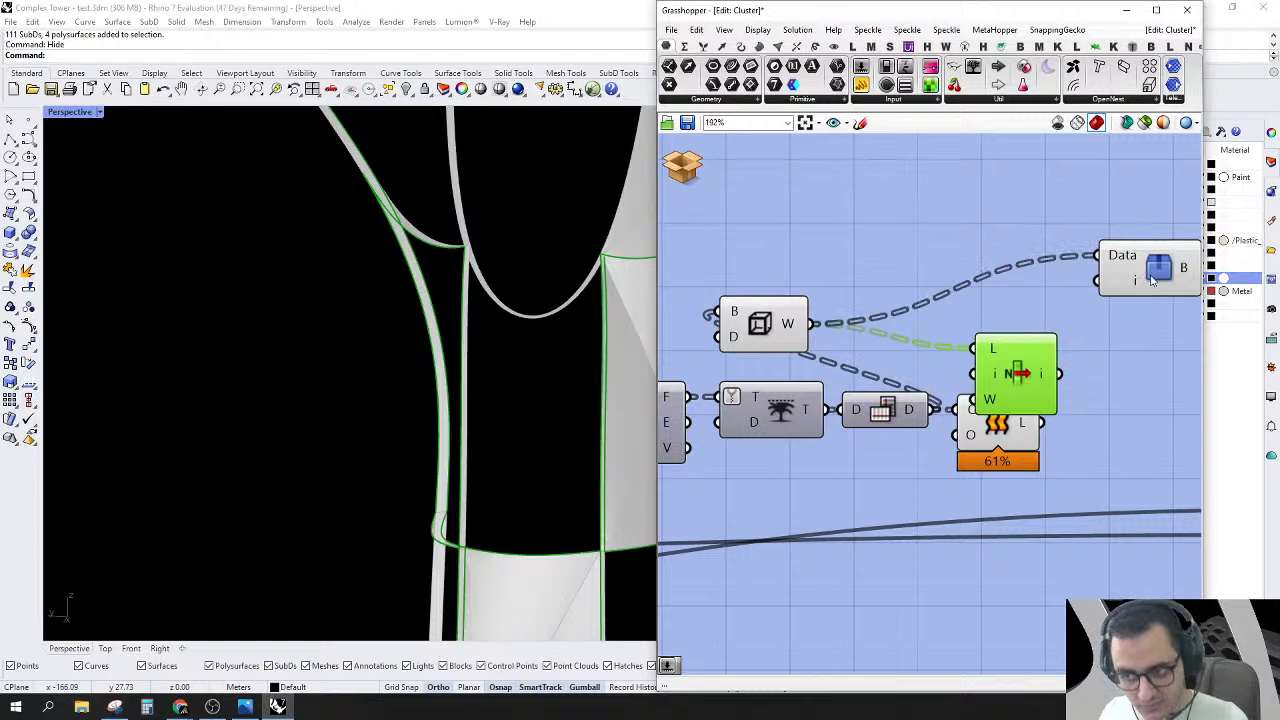
{"action": "left_click", "coordinate": [1155, 280]}
Step: Delete the Trim Tree and Flip Matrix components and move Brep Wireframe away from Deconstruct Brep
{"action": "scroll", "coordinate": [960, 450], "scroll_direction": "down", "scroll_amount": 1}
{"action": "left_click_drag", "start_coordinate": [944, 237], "coordinate": [800, 440]}
{"action": "right_click_drag", "start_coordinate": [800, 440], "coordinate": [836, 449]}
{"action": "left_click_drag", "start_coordinate": [961, 500], "coordinate": [848, 405]}
{"action": "key", "text": "Delete"}
{"action": "left_click_drag", "start_coordinate": [826, 349], "coordinate": [937, 373]}
Step: Check the data tree paths of Deconstruct Brep's F output
{"action": "left_click", "coordinate": [908, 440]}
{"action": "right_click_drag", "start_coordinate": [908, 445], "coordinate": [885, 424]}
{"action": "double_click", "coordinate": [885, 424]}
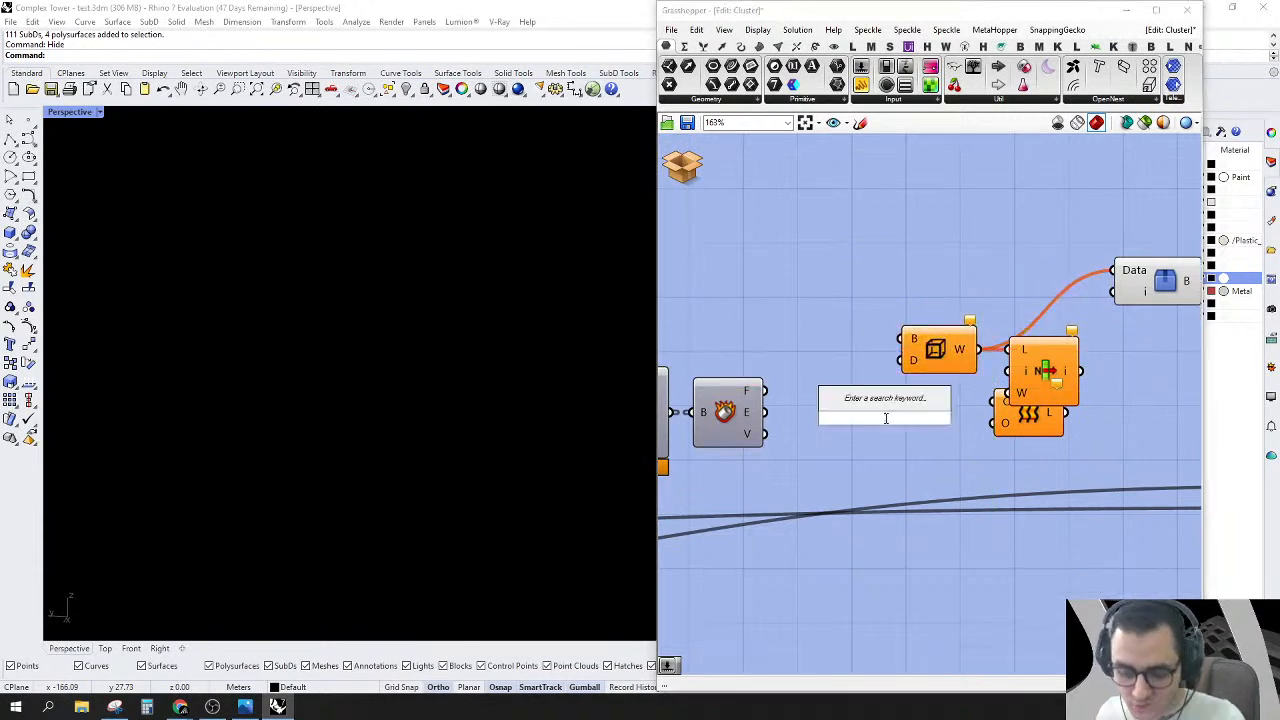
{"action": "left_click", "coordinate": [785, 417]}
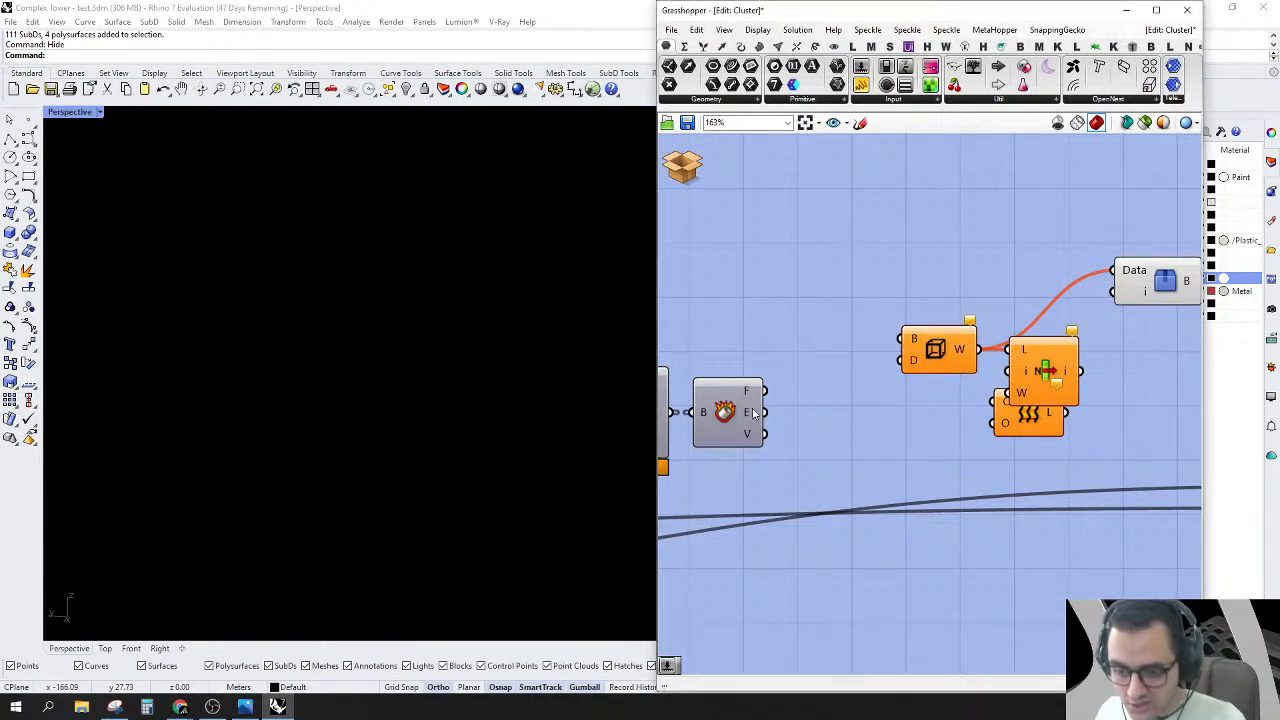
{"action": "mouse_move", "coordinate": [753, 390]}
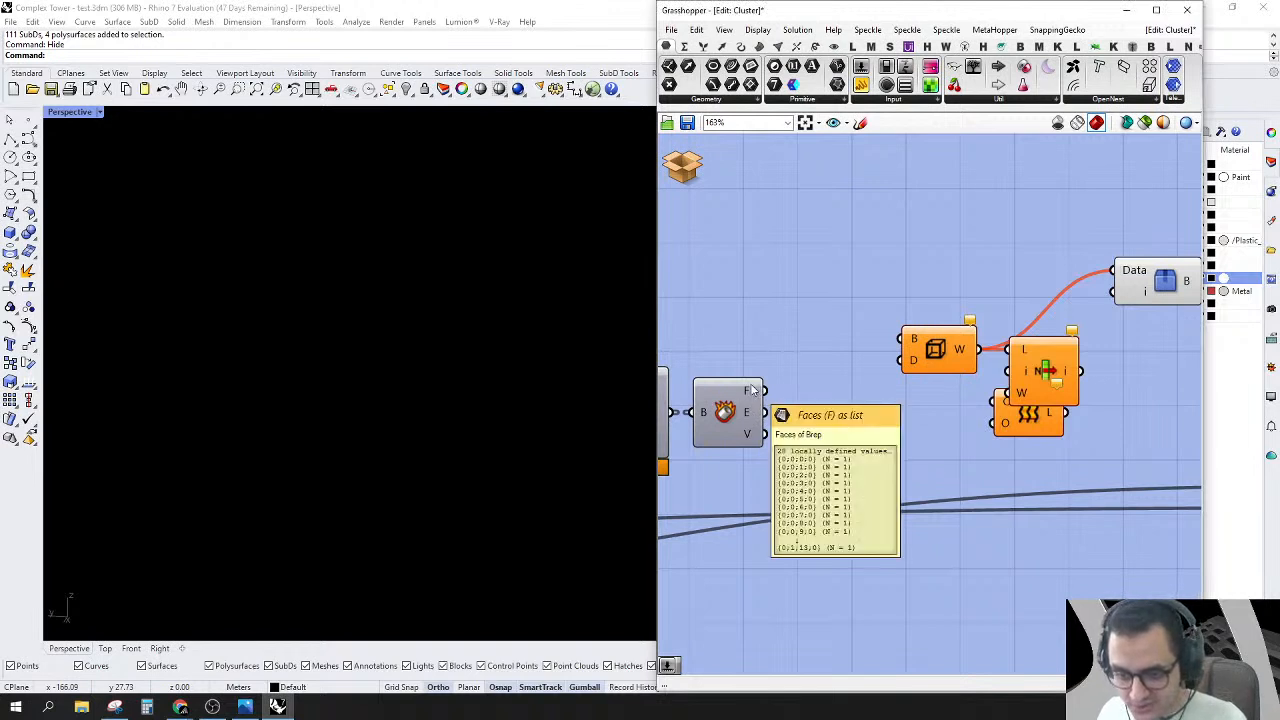
Step: Add a Trim Tree component fed by Deconstruct Brep's F output and simplify its T input
{"action": "double_click", "coordinate": [851, 406]}
{"action": "type", "text": "TRIM"}
{"action": "left_click", "coordinate": [822, 304]}
{"action": "left_click_drag", "start_coordinate": [816, 393], "coordinate": [756, 391]}
{"action": "left_click_drag", "start_coordinate": [856, 404], "coordinate": [845, 401]}
{"action": "right_click", "coordinate": [806, 386]}
{"action": "left_click", "coordinate": [807, 385]}
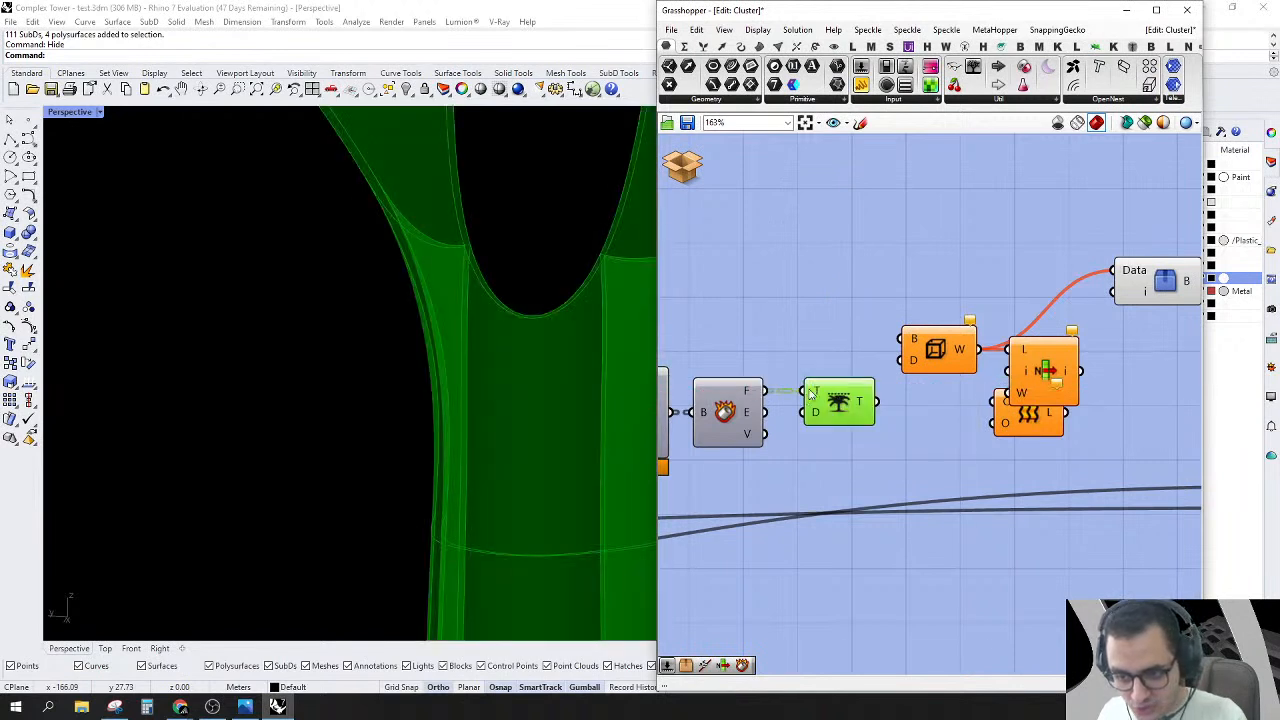
{"action": "right_click", "coordinate": [808, 390]}
{"action": "left_click", "coordinate": [845, 503]}
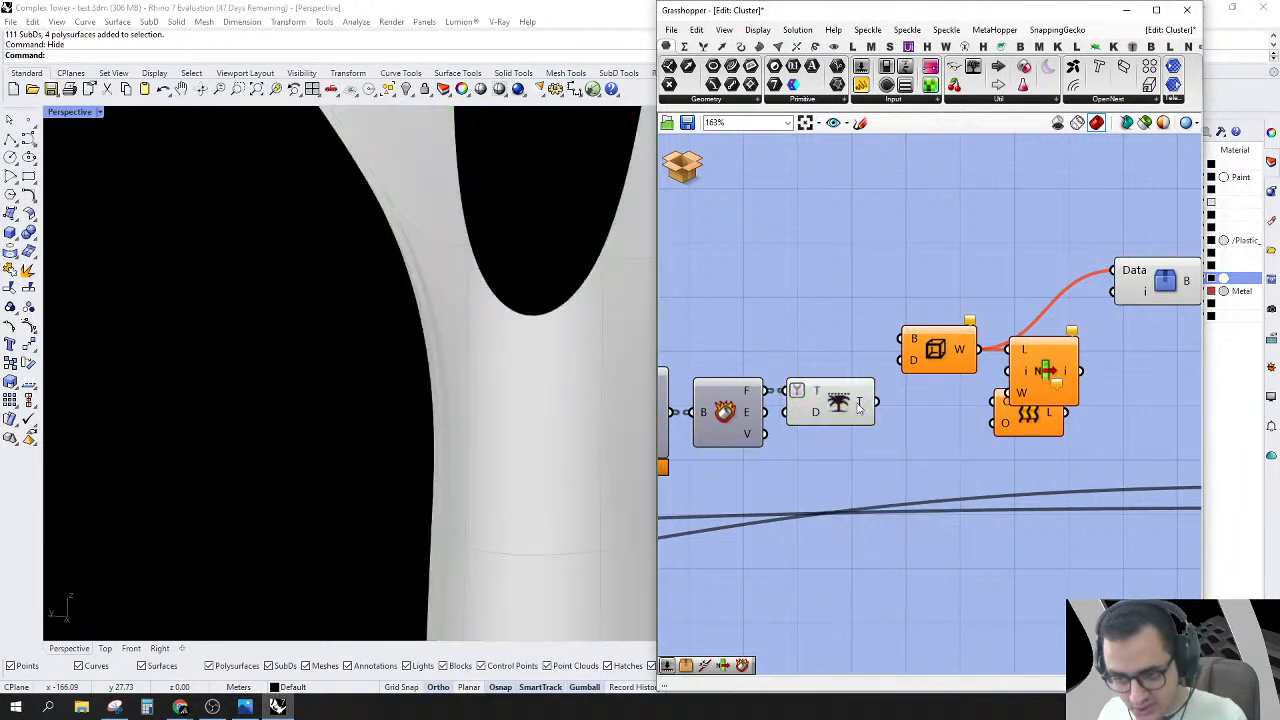
{"action": "mouse_move", "coordinate": [869, 403]}
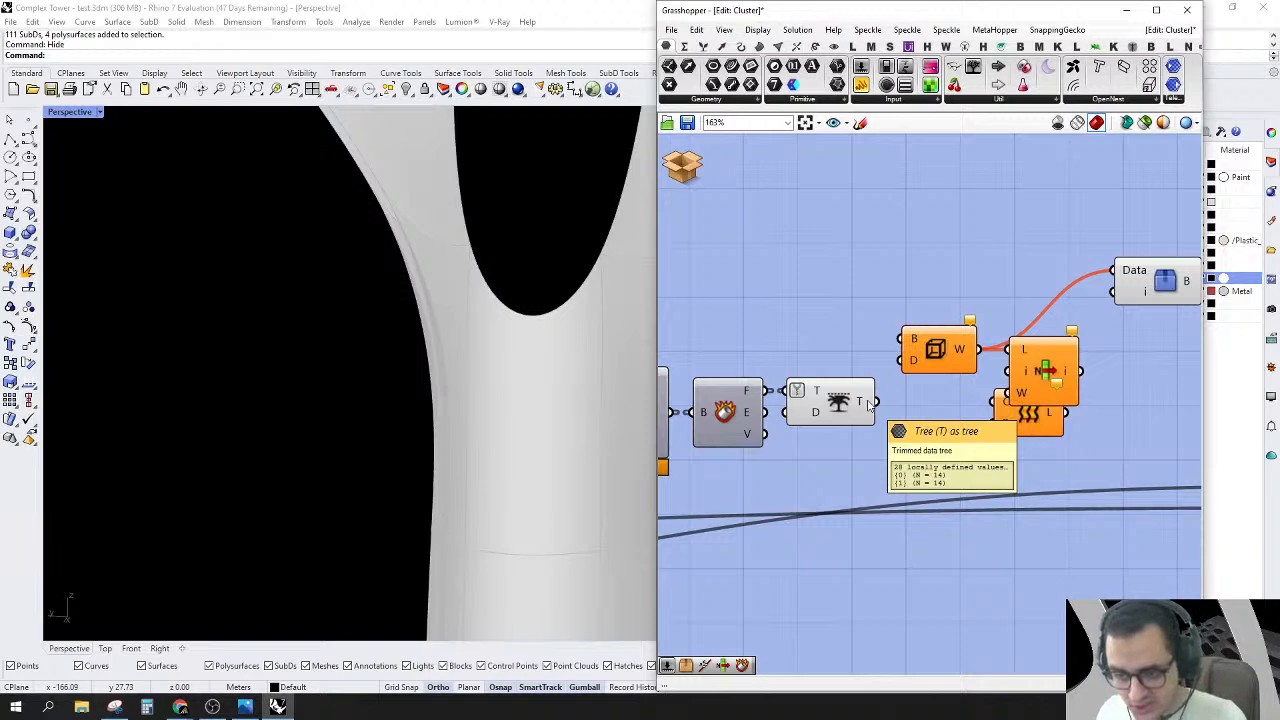
Step: Add a Flip Matrix component after Trim Tree and wire its D output into Tree Branch Check's Data input
{"action": "double_click", "coordinate": [909, 410]}
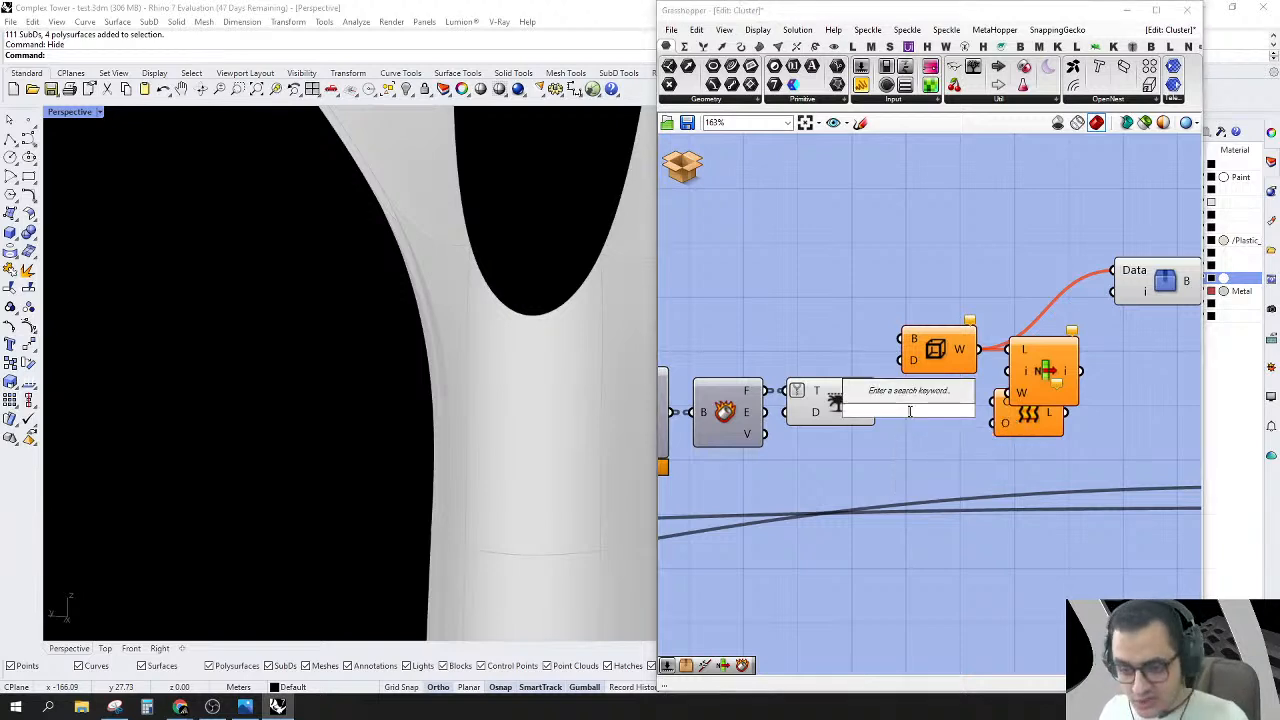
{"action": "type", "text": "FLIP"}
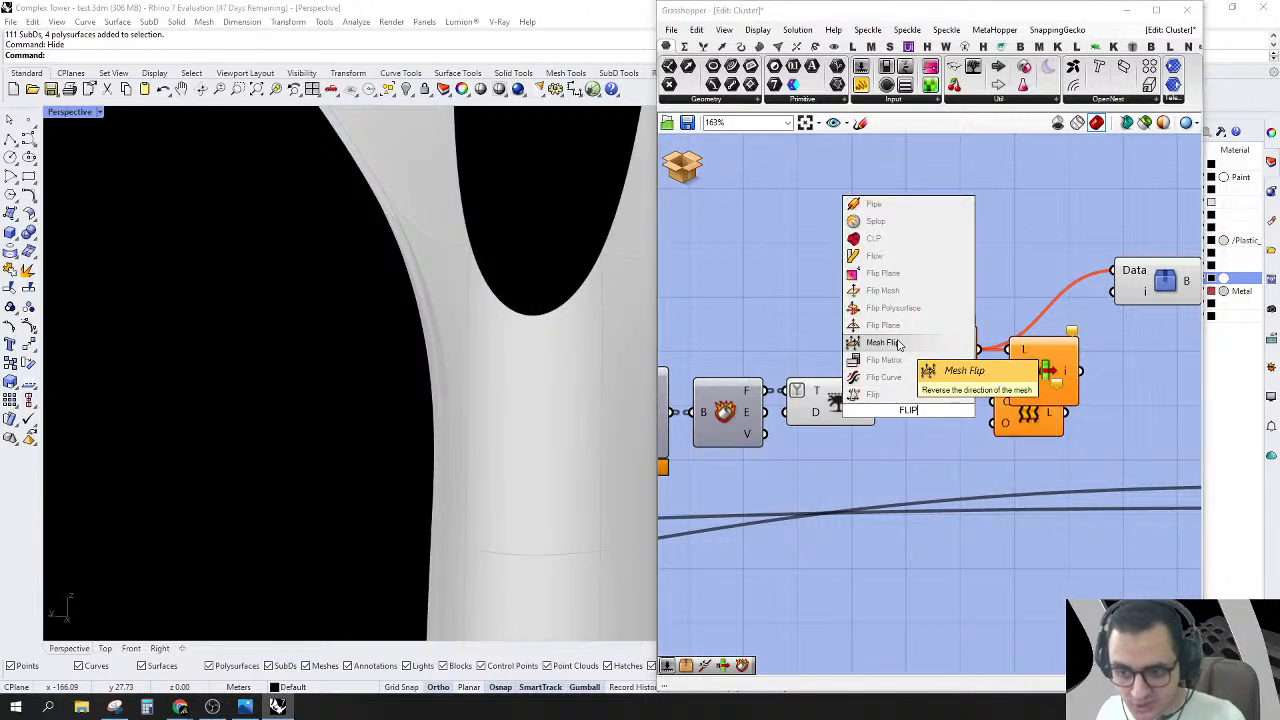
{"action": "left_click", "coordinate": [901, 364]}
{"action": "left_click_drag", "start_coordinate": [872, 420], "coordinate": [1116, 272]}
{"action": "left_click", "coordinate": [1170, 286]}
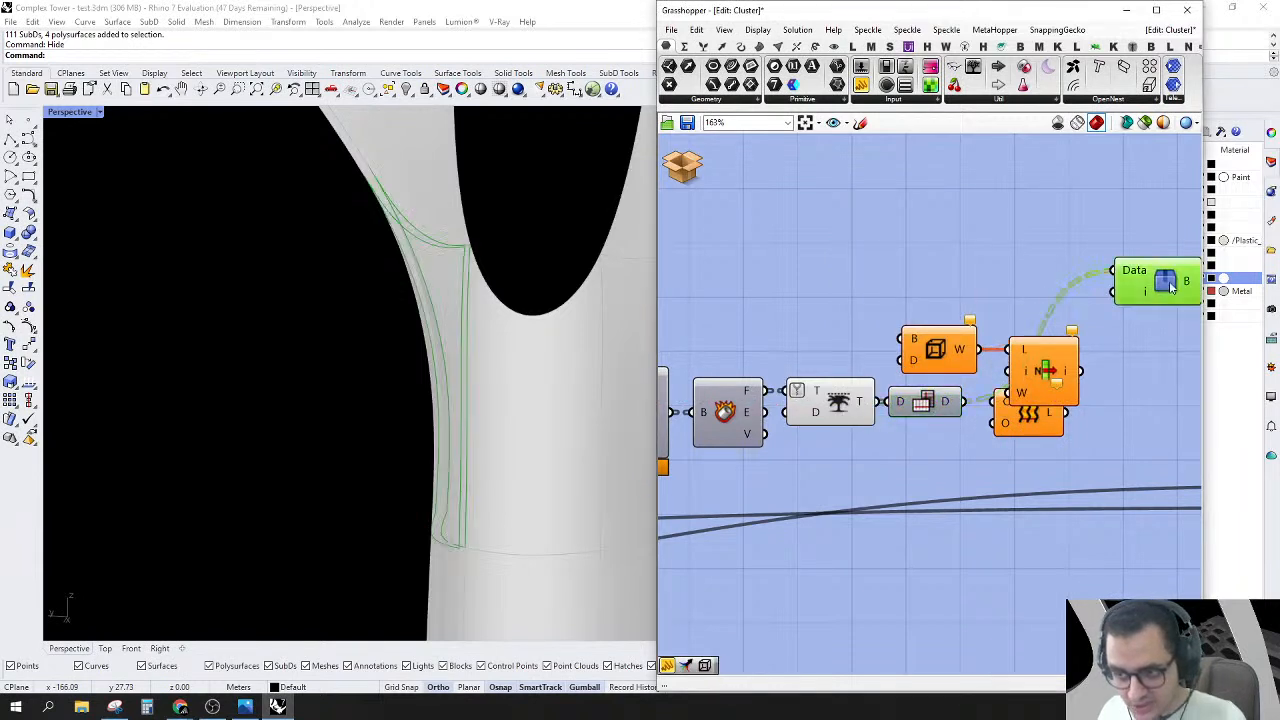
{"action": "scroll", "coordinate": [273, 393], "scroll_direction": "down", "scroll_amount": 6}
{"action": "right_click_drag", "start_coordinate": [275, 396], "coordinate": [271, 465]}
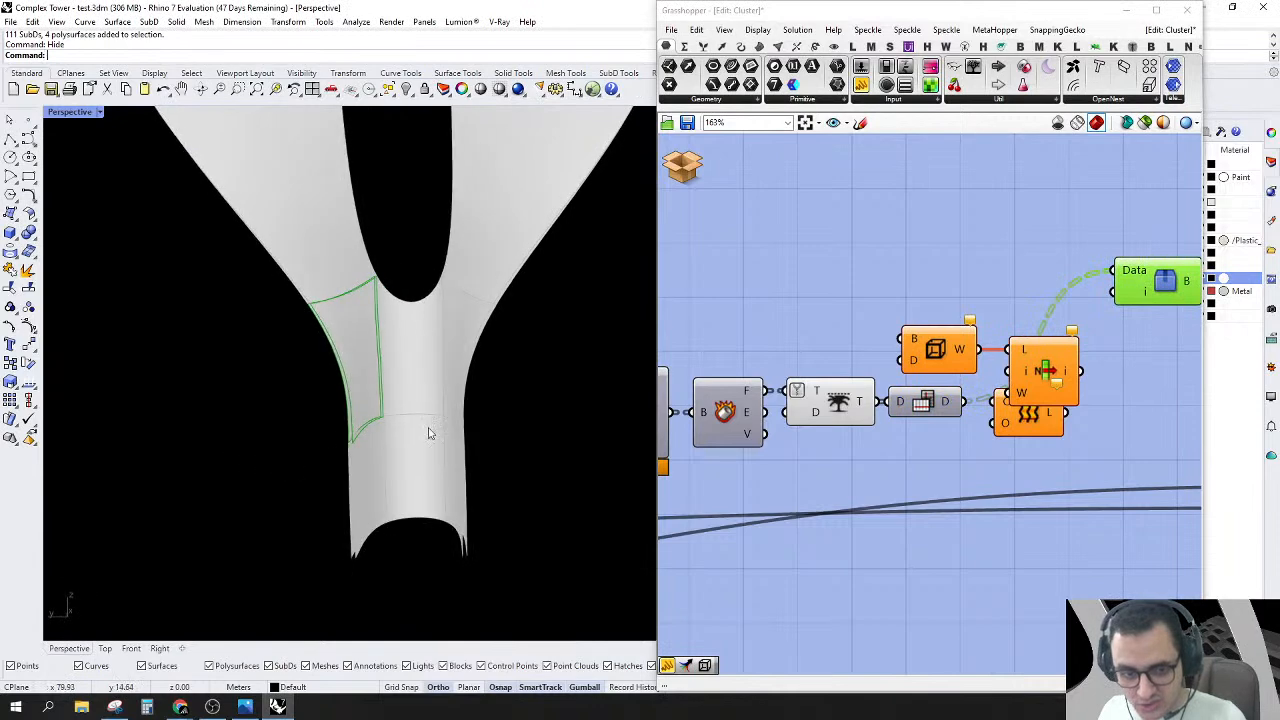
Step: Delete the leftover Loft, List Item and Brep Wireframe components and move Tree Branch Check closer to Flip Matrix
{"action": "left_click_drag", "start_coordinate": [1104, 318], "coordinate": [1020, 473]}
{"action": "right_click_drag", "start_coordinate": [1020, 473], "coordinate": [983, 463]}
{"action": "key", "text": "Delete"}
{"action": "left_click", "coordinate": [902, 341]}
{"action": "key", "text": "Delete"}
{"action": "right_click_drag", "start_coordinate": [1047, 313], "coordinate": [916, 325]}
{"action": "left_click_drag", "start_coordinate": [995, 300], "coordinate": [910, 333]}
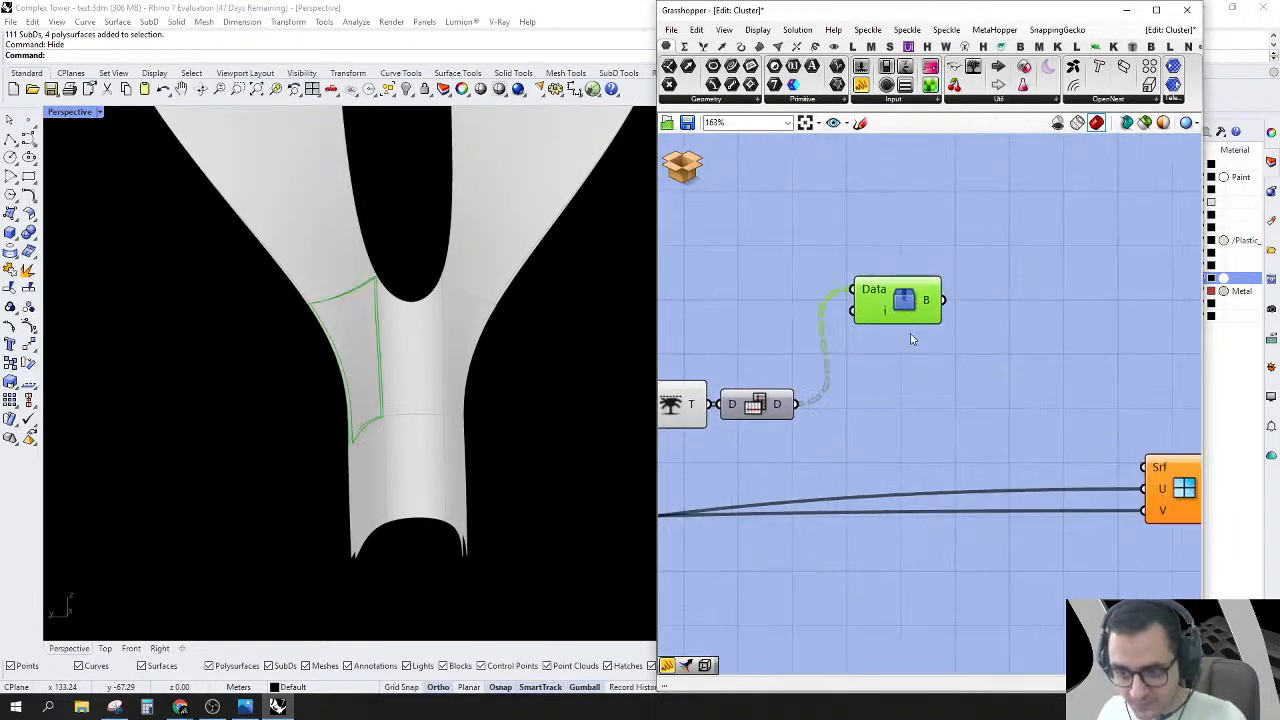
Step: Add an index slider set to 5 and wire it into Tree Branch Check's i input
{"action": "right_click_drag", "start_coordinate": [910, 379], "coordinate": [951, 346]}
{"action": "double_click", "coordinate": [951, 343]}
{"action": "type", "text": "5"}
{"action": "key", "text": "Return"}
{"action": "left_click_drag", "start_coordinate": [893, 278], "coordinate": [1042, 343]}
Step: Locate and examine the faces picked out by Tree Branch Check on the tower
{"action": "left_click", "coordinate": [968, 264]}
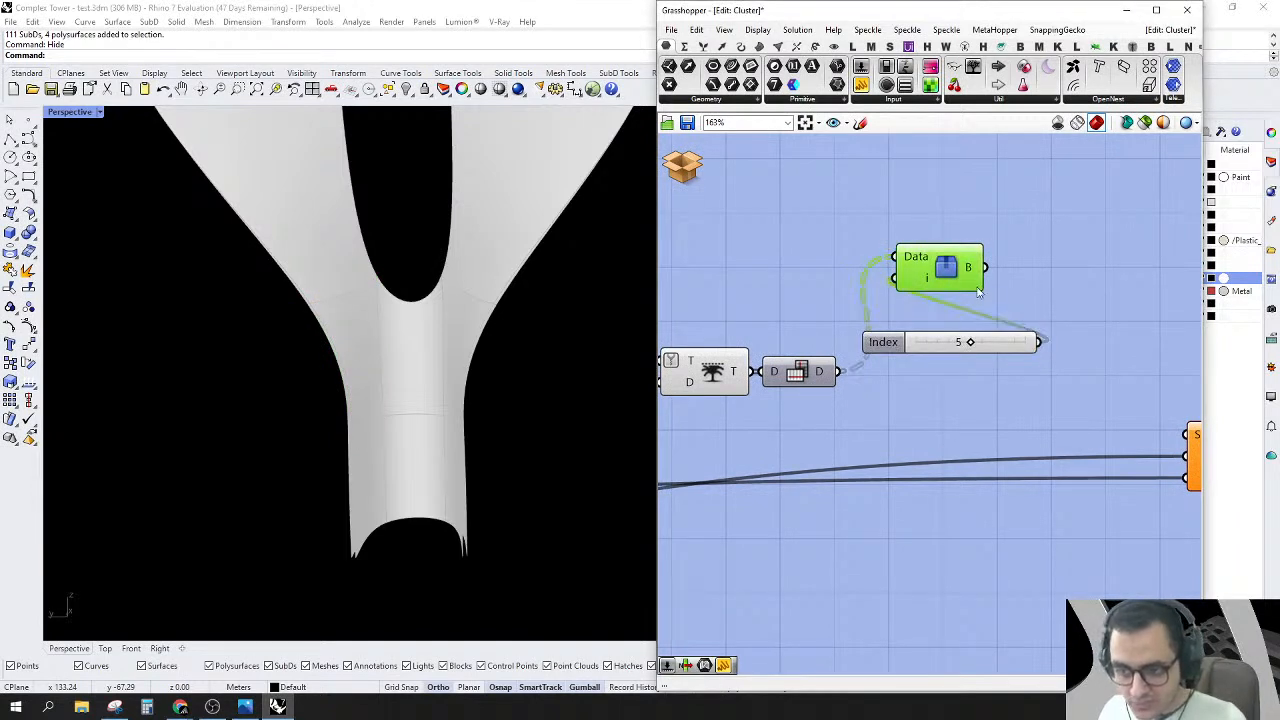
{"action": "scroll", "coordinate": [233, 462], "scroll_direction": "down", "scroll_amount": 10}
{"action": "right_click_drag", "start_coordinate": [235, 460], "coordinate": [366, 387]}
{"action": "scroll", "coordinate": [366, 387], "scroll_direction": "up", "scroll_amount": 5}
{"action": "scroll", "coordinate": [365, 386], "scroll_direction": "up", "scroll_amount": 3}
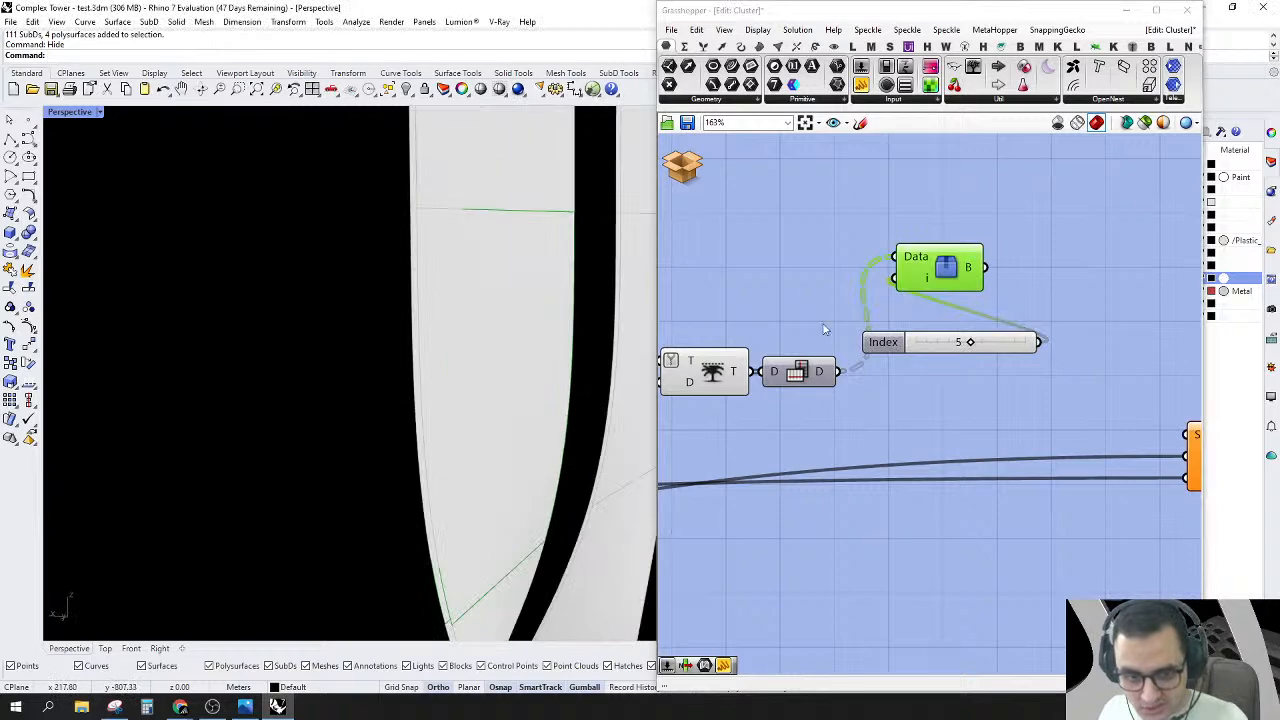
Step: Turn off the previews of Trim Tree and Flip Matrix and highlight Tree Branch Check's selected faces in isolation
{"action": "scroll", "coordinate": [864, 300], "scroll_direction": "down", "scroll_amount": 3}
{"action": "right_click_drag", "start_coordinate": [865, 300], "coordinate": [907, 308]}
{"action": "left_click_drag", "start_coordinate": [903, 307], "coordinate": [764, 350]}
{"action": "middle_click", "coordinate": [762, 298]}
{"action": "left_click", "coordinate": [800, 319]}
{"action": "scroll", "coordinate": [390, 400], "scroll_direction": "down", "scroll_amount": 5}
{"action": "right_click_drag", "start_coordinate": [390, 400], "coordinate": [434, 408]}
{"action": "left_click", "coordinate": [955, 292]}
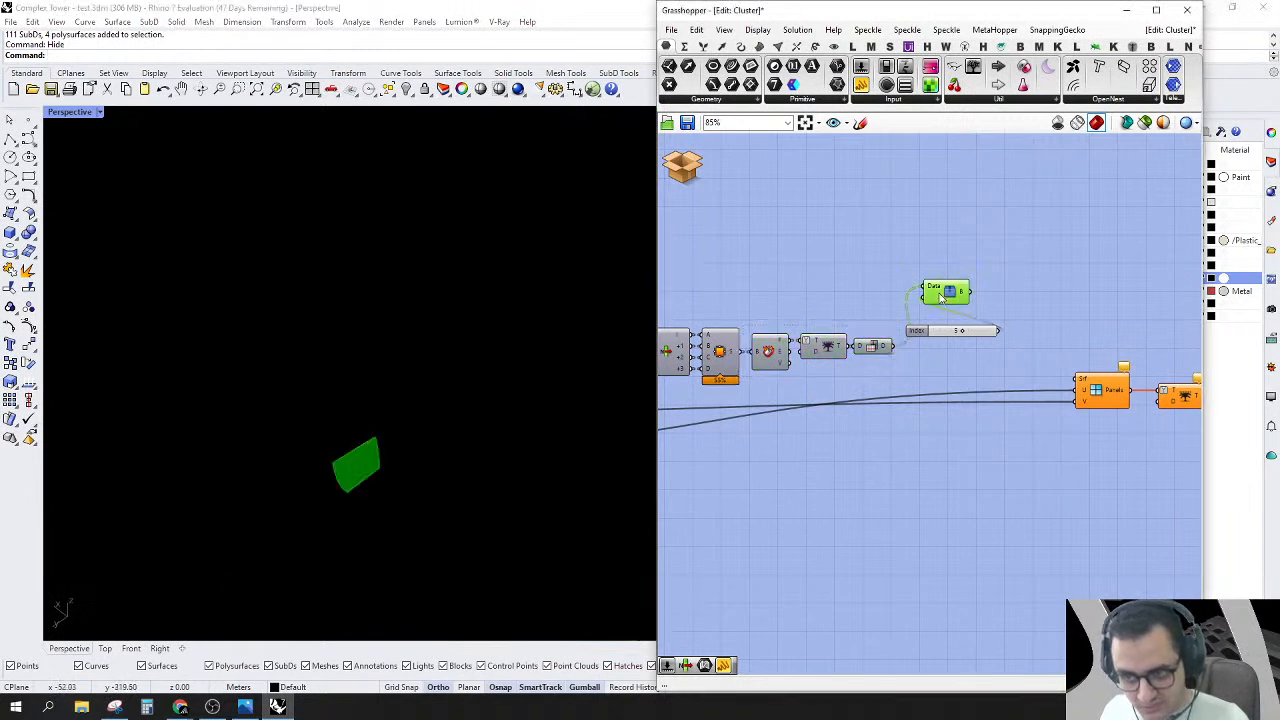
Step: Set the index slider to 0 and examine the tower faces that Tree Branch Check picks out
{"action": "right_click", "coordinate": [942, 298]}
{"action": "left_click", "coordinate": [966, 321]}
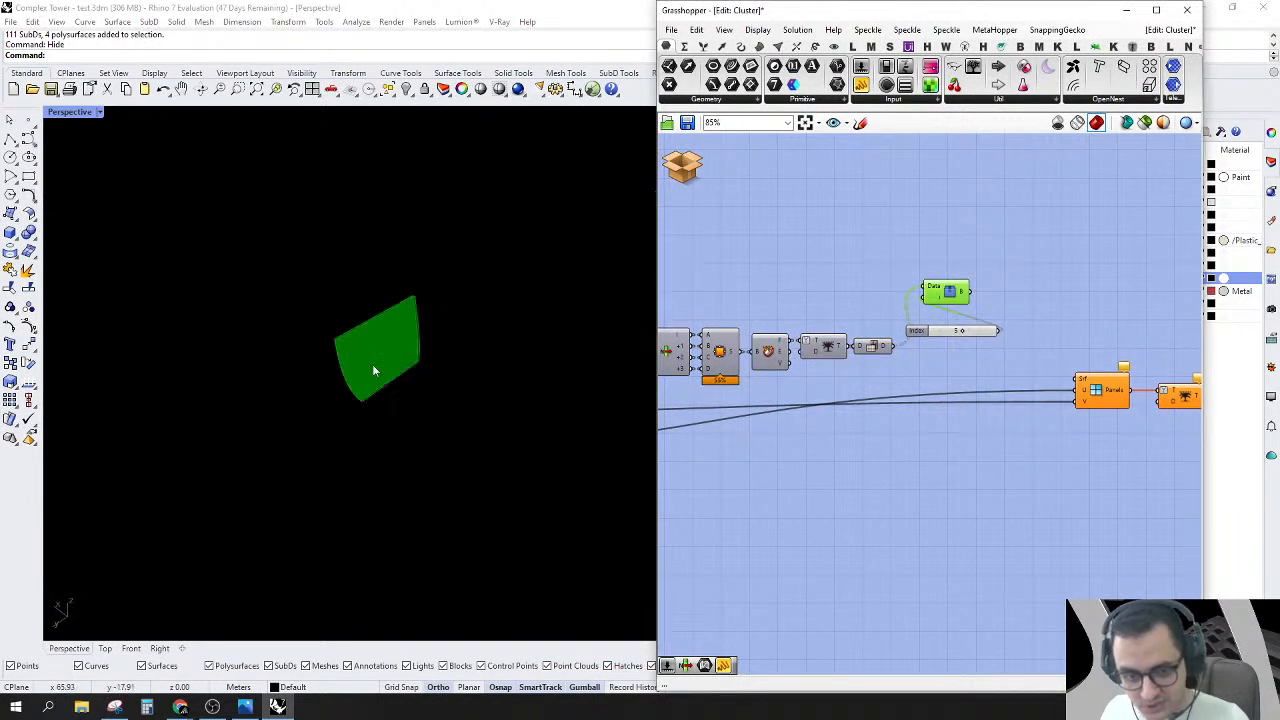
{"action": "scroll", "coordinate": [937, 317], "scroll_direction": "up", "scroll_amount": 3}
{"action": "left_click_drag", "start_coordinate": [987, 352], "coordinate": [870, 388]}
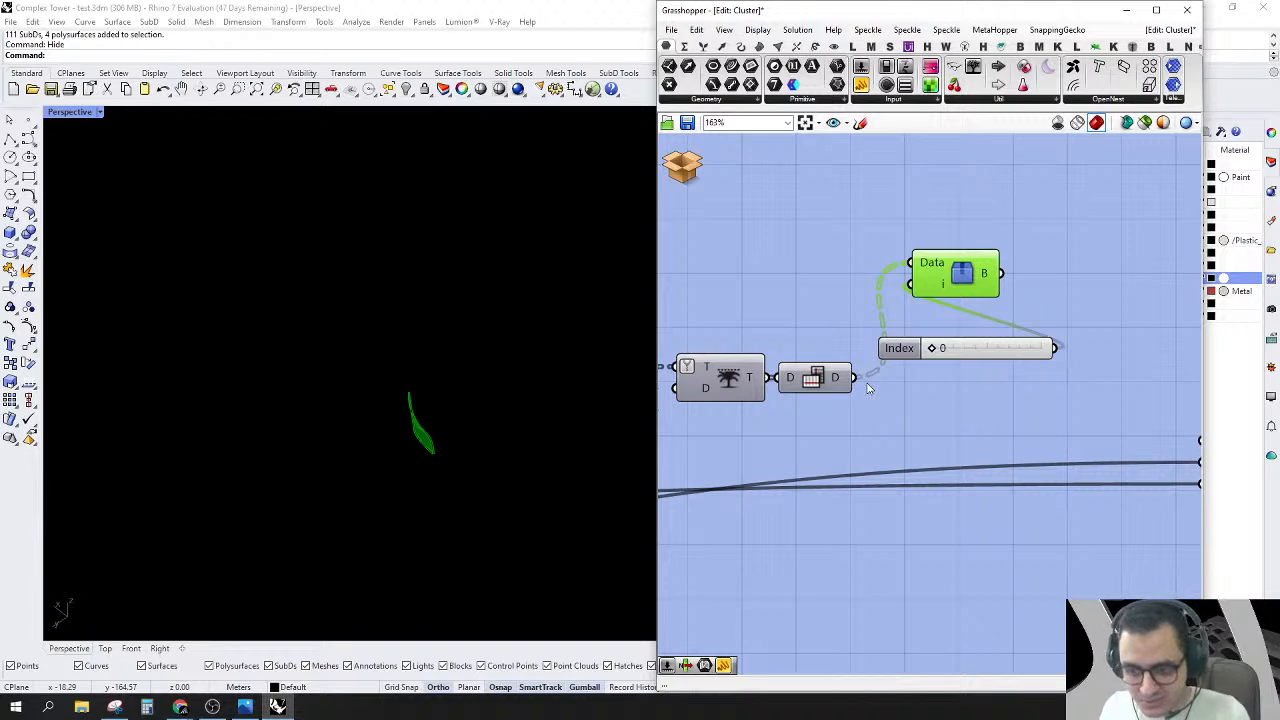
{"action": "left_click", "coordinate": [870, 396]}
{"action": "scroll", "coordinate": [1000, 381], "scroll_direction": "down", "scroll_amount": 2}
{"action": "right_click_drag", "start_coordinate": [1040, 375], "coordinate": [929, 320]}
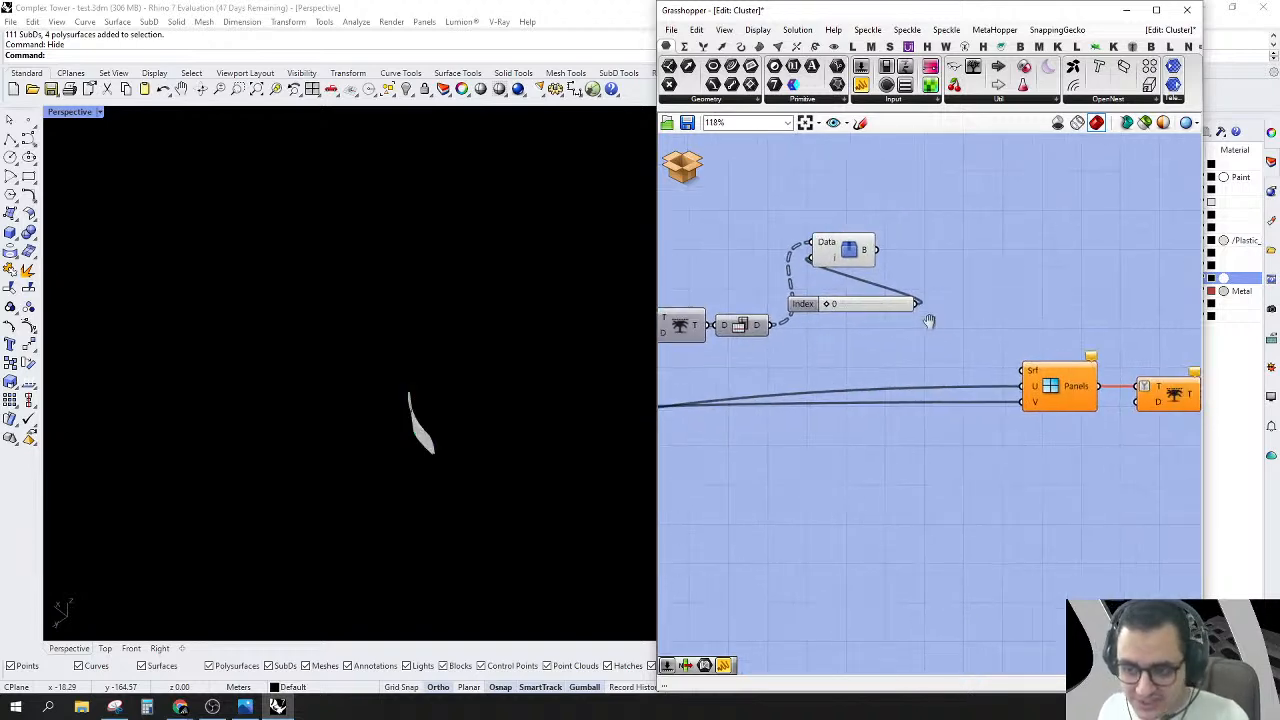
Step: Delete Tree Branch Check and its index slider from the canvas beside Flip Matrix
{"action": "scroll", "coordinate": [846, 312], "scroll_direction": "up", "scroll_amount": 2}
{"action": "left_click_drag", "start_coordinate": [843, 311], "coordinate": [680, 246]}
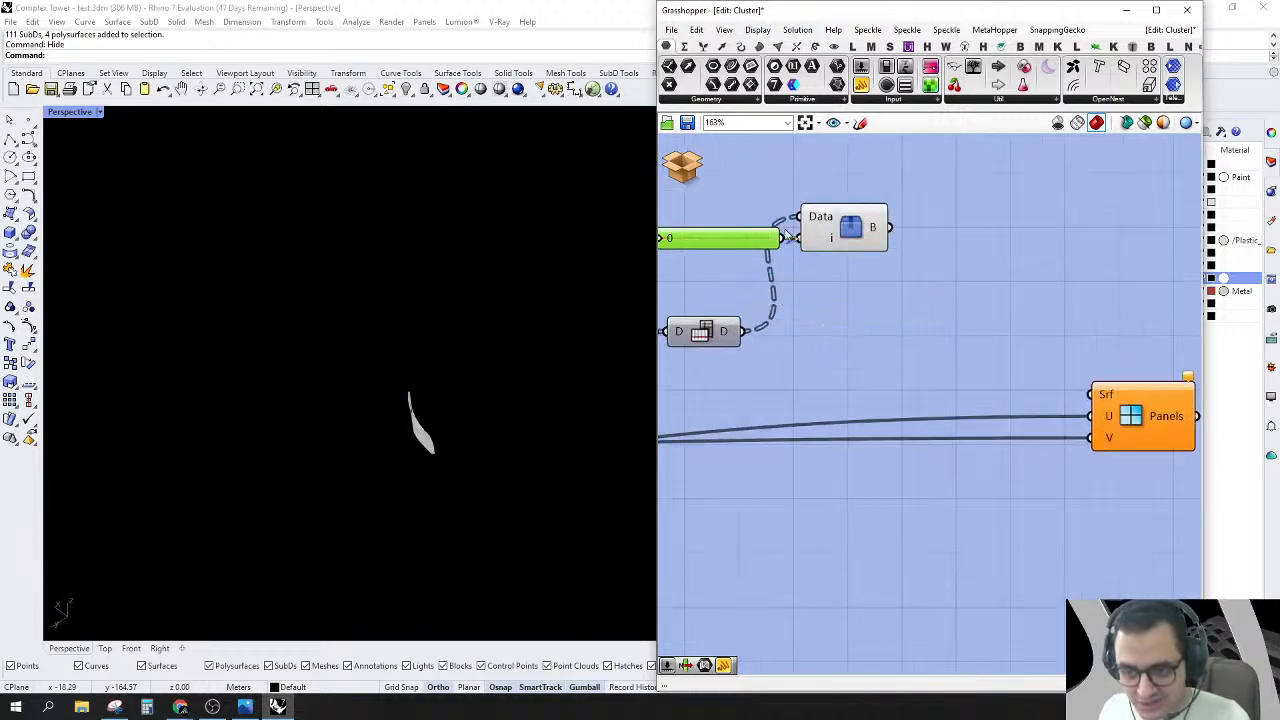
{"action": "left_click_drag", "start_coordinate": [848, 230], "coordinate": [831, 346]}
{"action": "right_click_drag", "start_coordinate": [972, 312], "coordinate": [1055, 344]}
{"action": "scroll", "coordinate": [933, 332], "scroll_direction": "down", "scroll_amount": 2}
{"action": "scroll", "coordinate": [1055, 344], "scroll_direction": "up", "scroll_amount": 2}
{"action": "left_click_drag", "start_coordinate": [1013, 388], "coordinate": [832, 194]}
{"action": "right_click_drag", "start_coordinate": [864, 206], "coordinate": [867, 211]}
{"action": "key", "text": "Delete"}
{"action": "mouse_move", "coordinate": [788, 345]}
{"action": "left_mouse_down"}
{"action": "mouse_move", "coordinate": [808, 350]}
{"action": "mouse_move", "coordinate": [798, 346]}
{"action": "left_mouse_up"}
{"action": "double_click", "coordinate": [865, 362]}
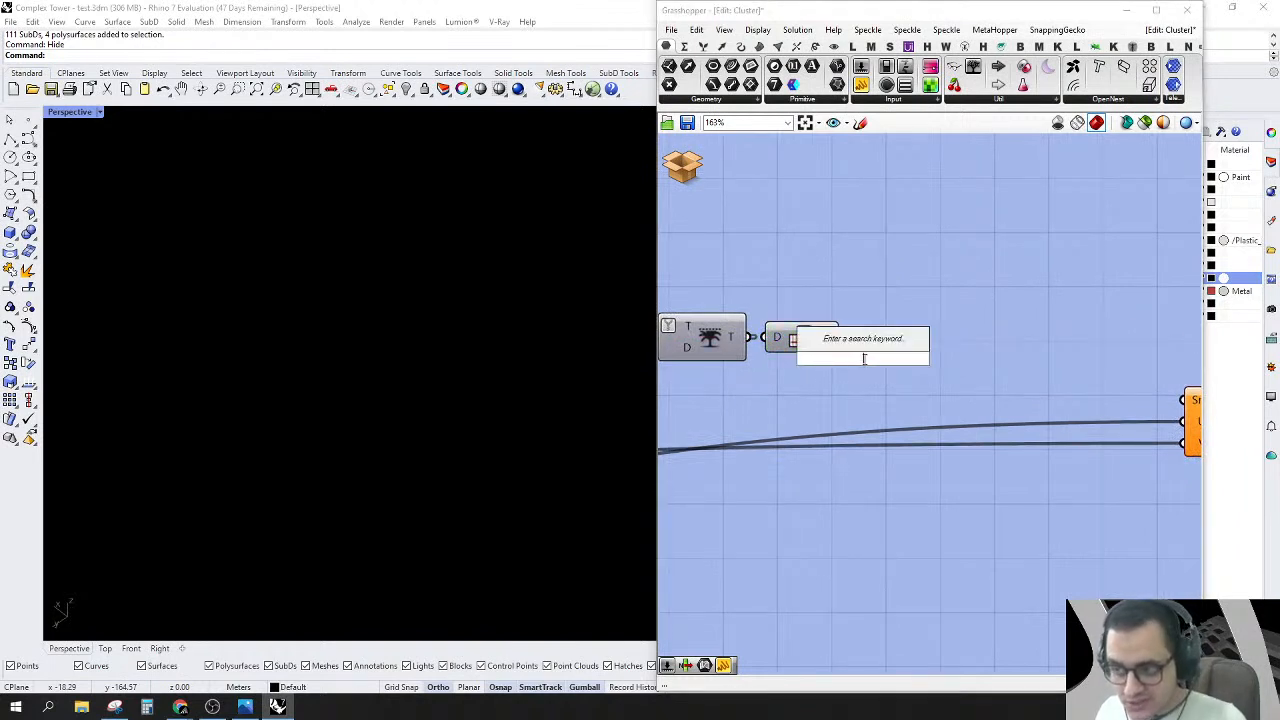
{"action": "key", "text": "Escape"}
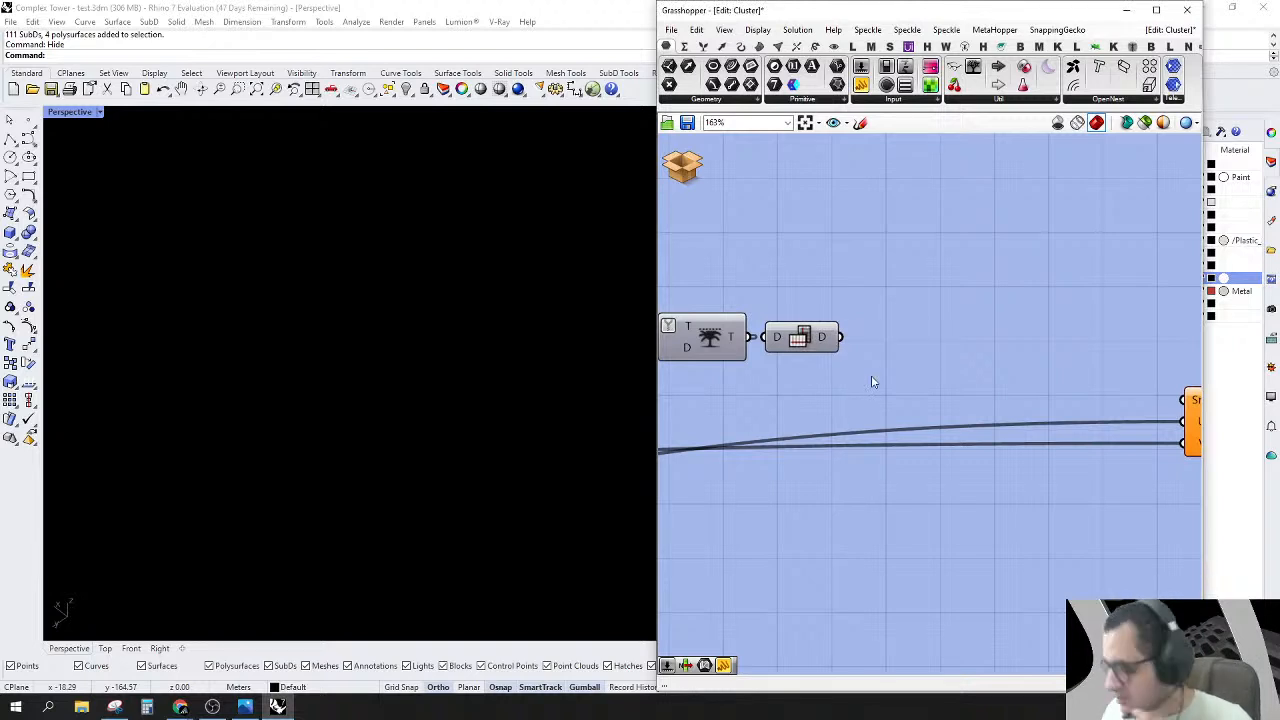
{"action": "double_click", "coordinate": [889, 372]}
{"action": "key", "text": "Escape"}
Step: Add a Brep Wireframe component after Flip Matrix and wire Flip Matrix's output into its B input
{"action": "double_click", "coordinate": [902, 354]}
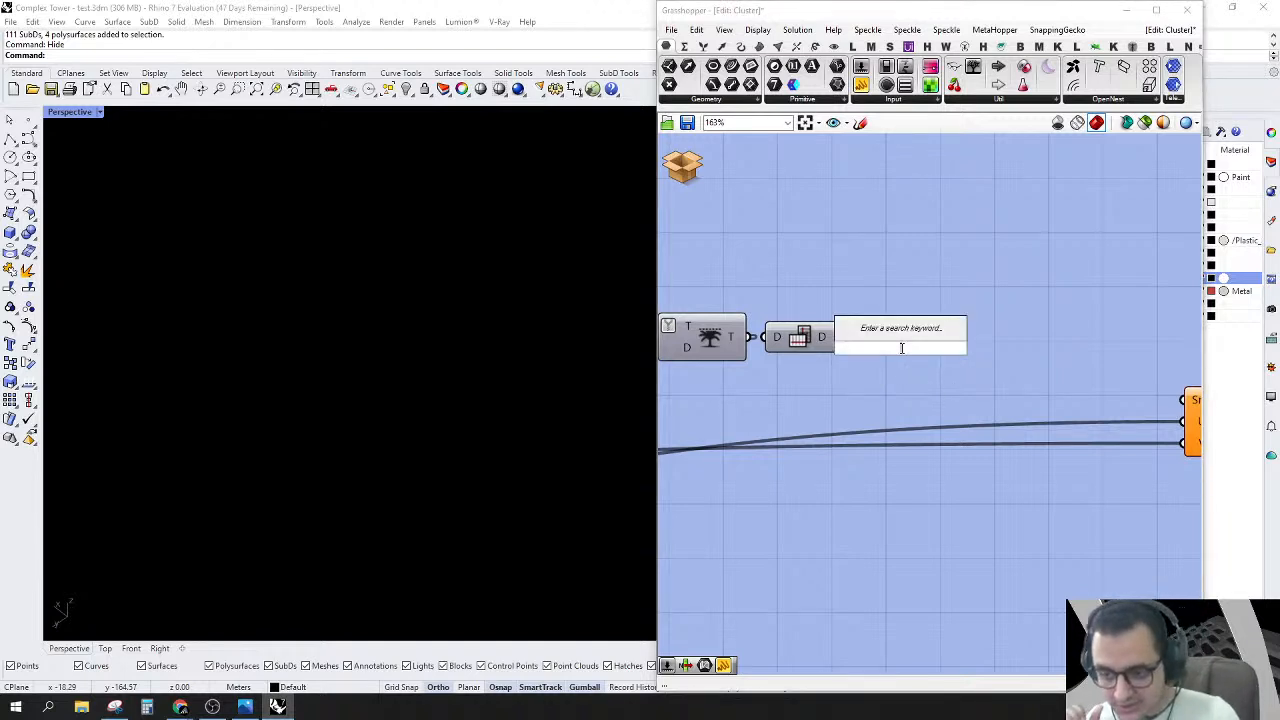
{"action": "type", "text": "WIR"}
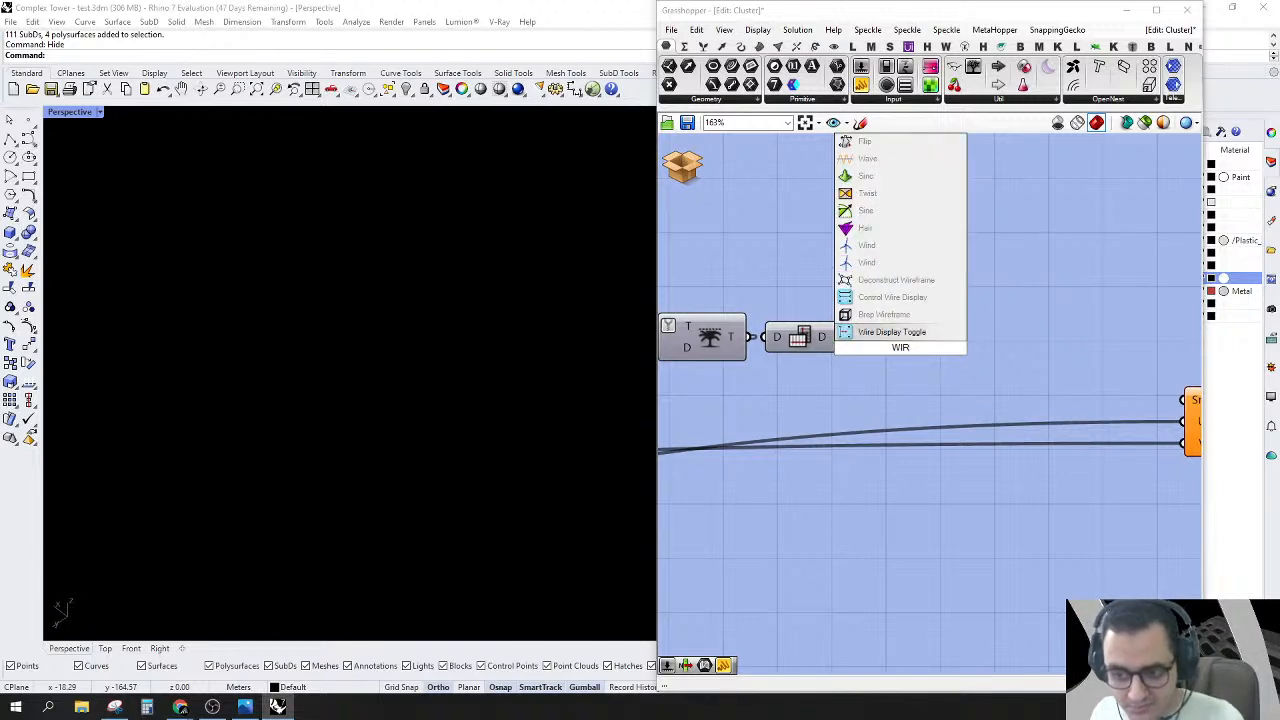
{"action": "left_click", "coordinate": [886, 331]}
{"action": "left_click_drag", "start_coordinate": [865, 344], "coordinate": [893, 357]}
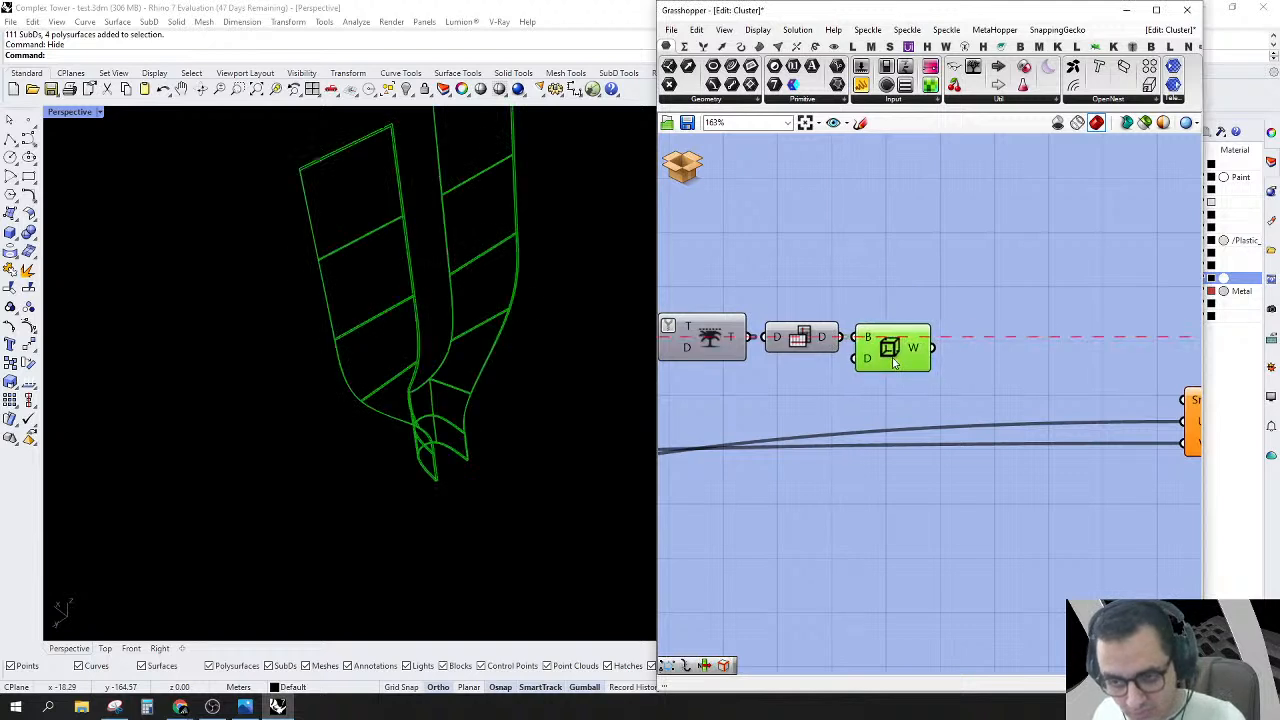
Step: Add a Join Curves component and wire Brep Wireframe's W output into its C input
{"action": "double_click", "coordinate": [964, 358]}
{"action": "type", "text": "joi"}
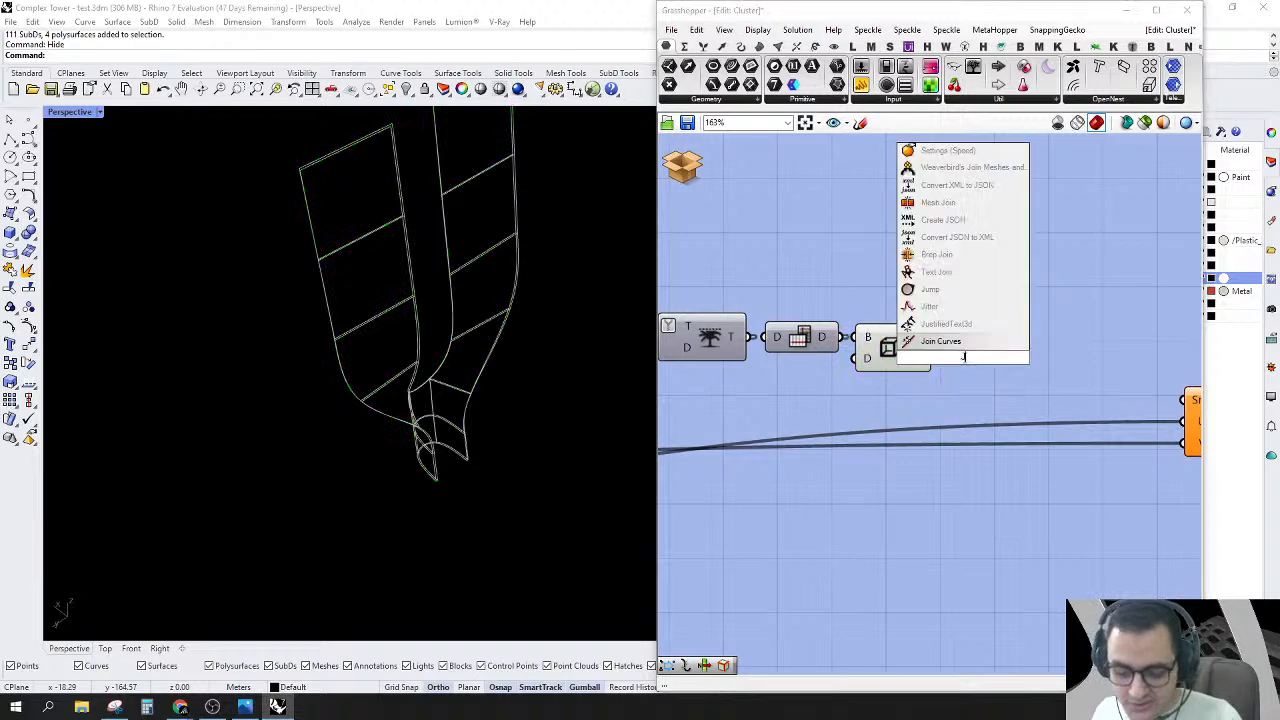
{"action": "left_click", "coordinate": [943, 343]}
{"action": "left_click_drag", "start_coordinate": [937, 348], "coordinate": [981, 358]}
{"action": "right_click_drag", "start_coordinate": [1043, 378], "coordinate": [958, 393]}
{"action": "double_click", "coordinate": [958, 393]}
{"action": "key", "text": "Escape"}
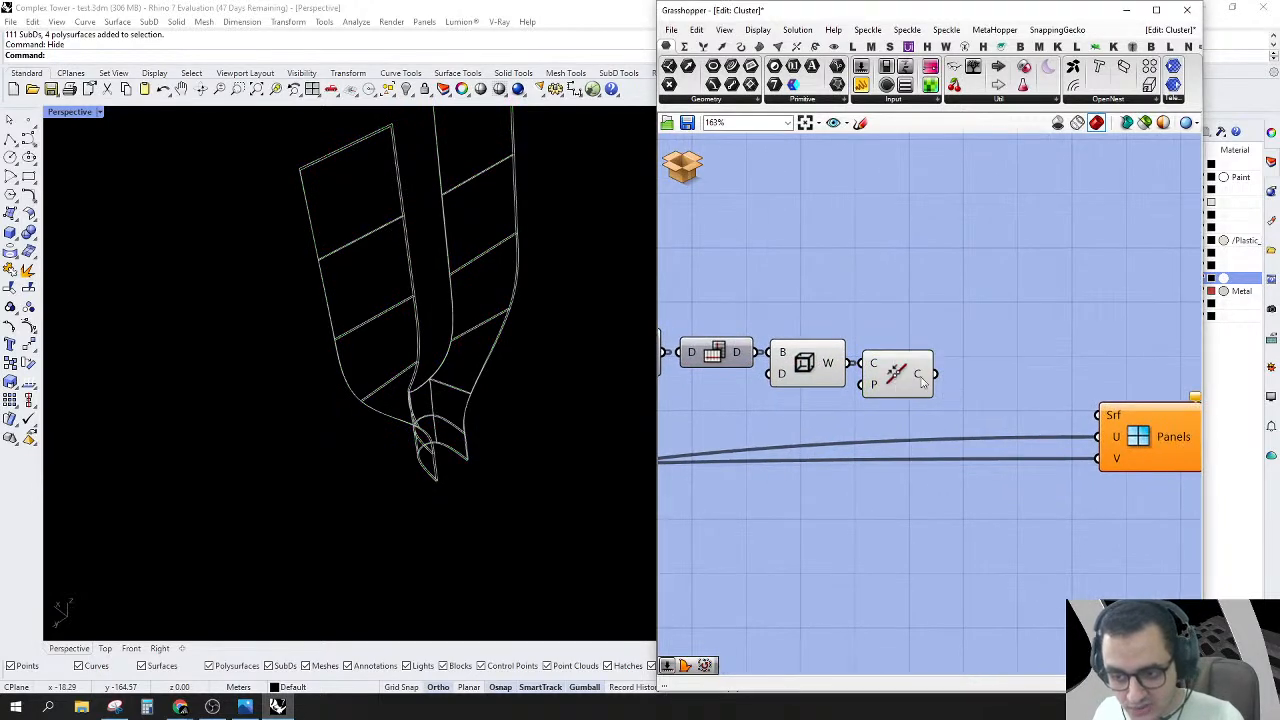
Step: Add a Trim Tree component after Join Curves and wire the joined curves into its T input
{"action": "double_click", "coordinate": [959, 373]}
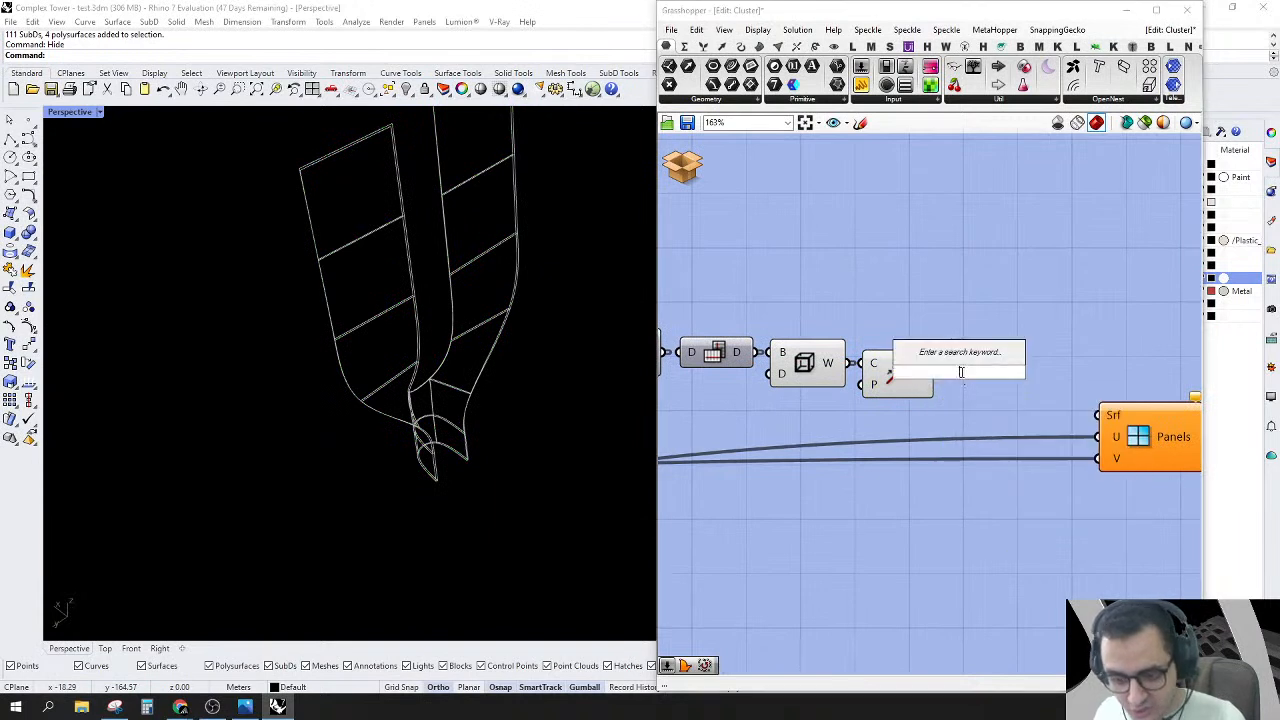
{"action": "type", "text": "TRIM"}
{"action": "key", "text": "Up"}
{"action": "key", "text": "Up"}
{"action": "key", "text": "Up"}
{"action": "key", "text": "Up"}
{"action": "key", "text": "Up"}
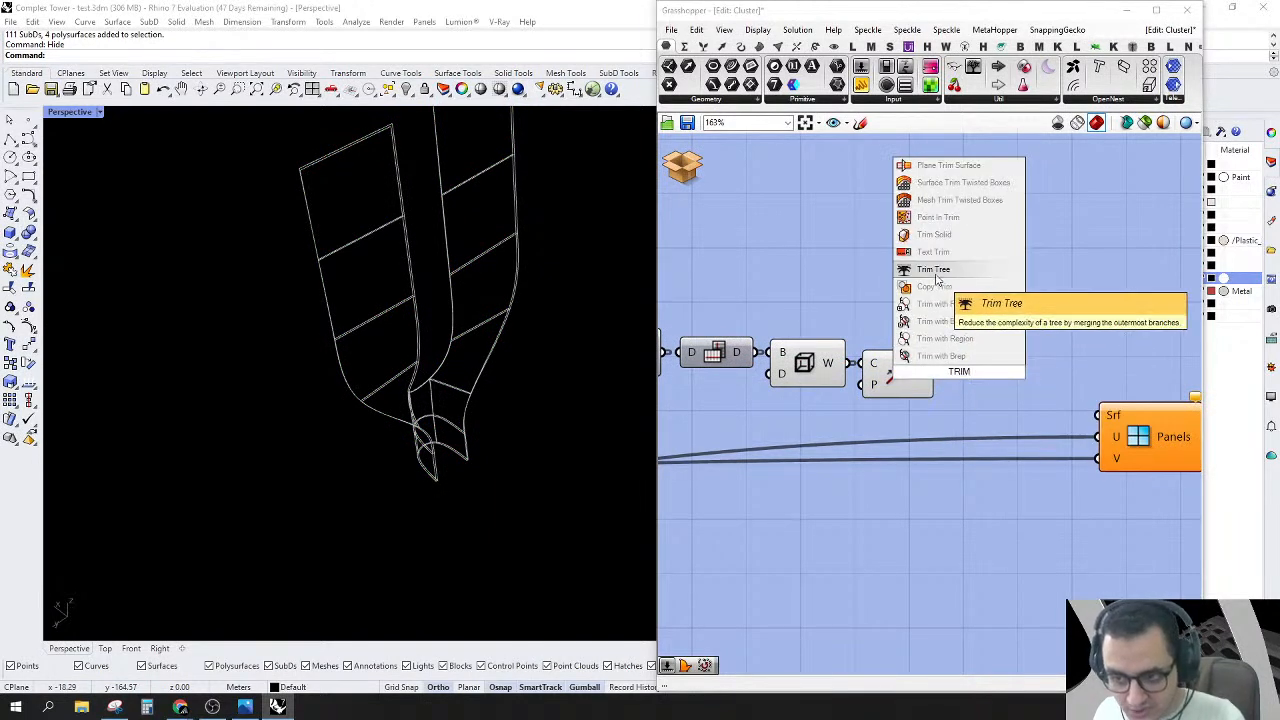
{"action": "key", "text": "Return"}
{"action": "key", "text": "Delete"}
{"action": "double_click", "coordinate": [980, 373]}
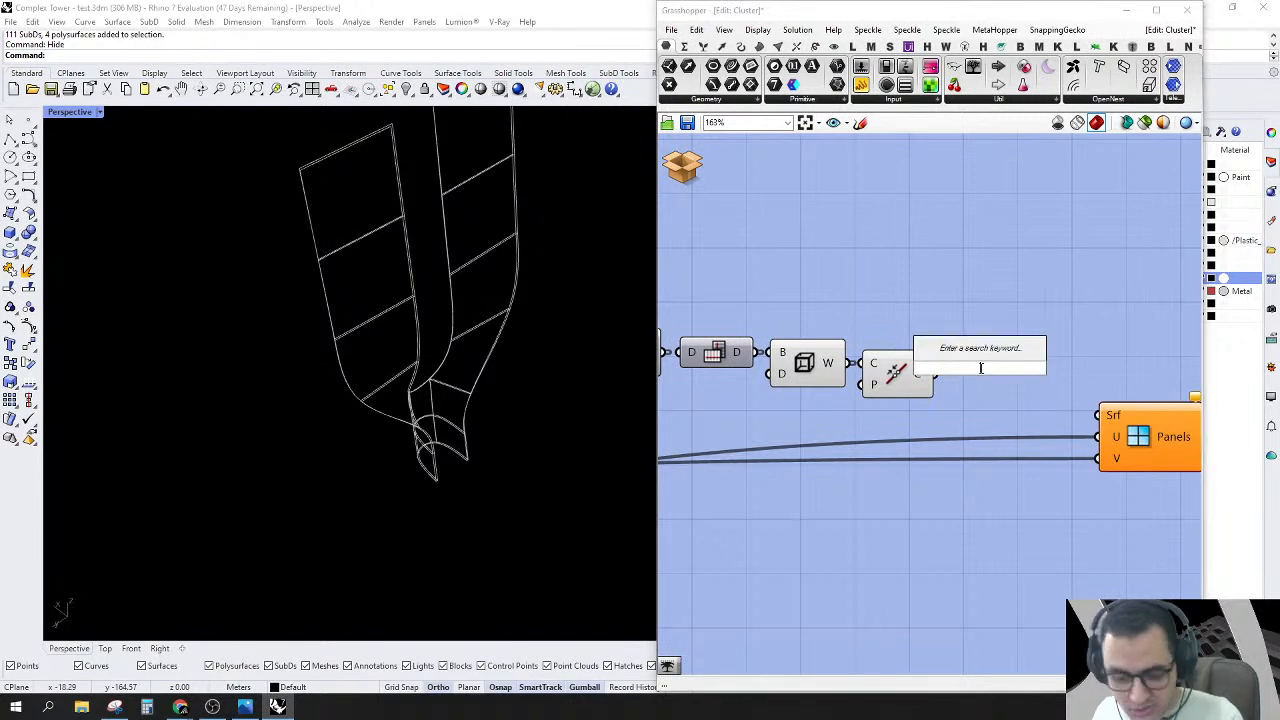
{"action": "type", "text": "TRIM"}
{"action": "left_click", "coordinate": [965, 270]}
{"action": "left_click_drag", "start_coordinate": [936, 373], "coordinate": [988, 372]}
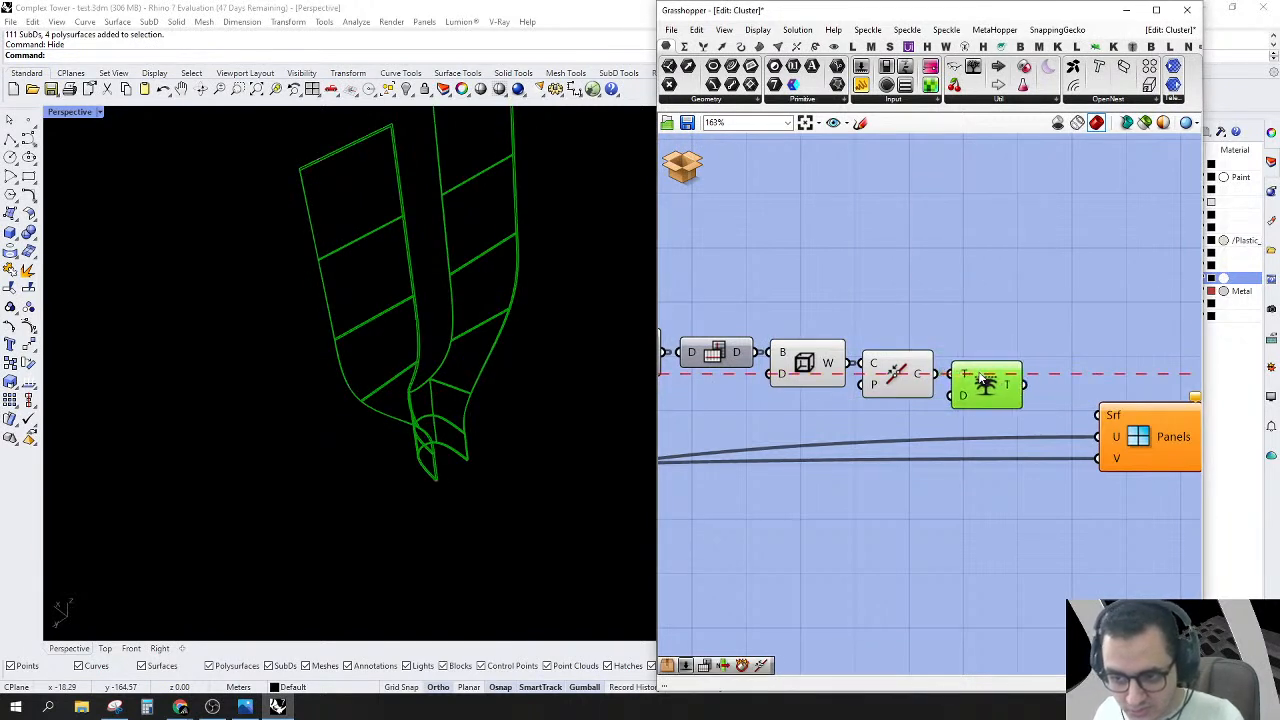
Step: Examine the branch structure of the new Trim Tree's output and its place ahead of the Panels component
{"action": "scroll", "coordinate": [1010, 388], "scroll_direction": "up", "scroll_amount": 3}
{"action": "scroll", "coordinate": [1012, 390], "scroll_direction": "up", "scroll_amount": 1}
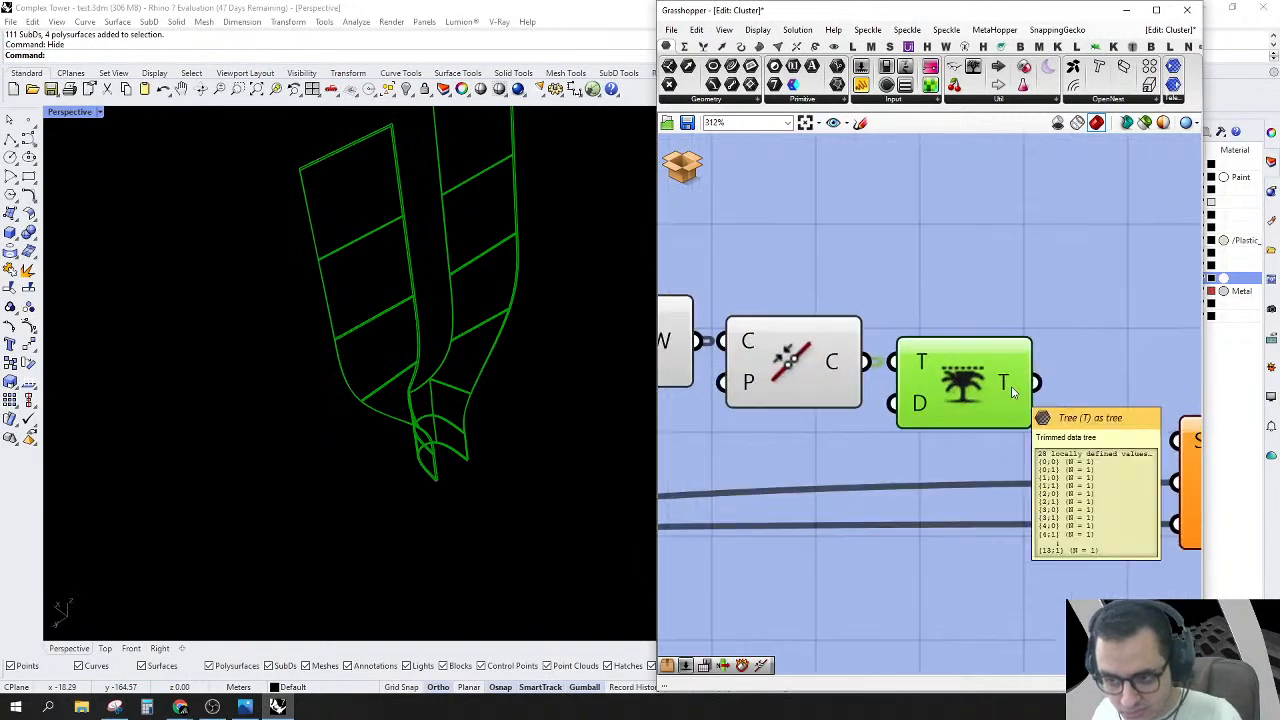
{"action": "scroll", "coordinate": [1014, 391], "scroll_direction": "down", "scroll_amount": 10}
{"action": "scroll", "coordinate": [1014, 391], "scroll_direction": "up", "scroll_amount": 3}
{"action": "right_click_drag", "start_coordinate": [1038, 445], "coordinate": [926, 437]}
{"action": "scroll", "coordinate": [935, 358], "scroll_direction": "down", "scroll_amount": 1}
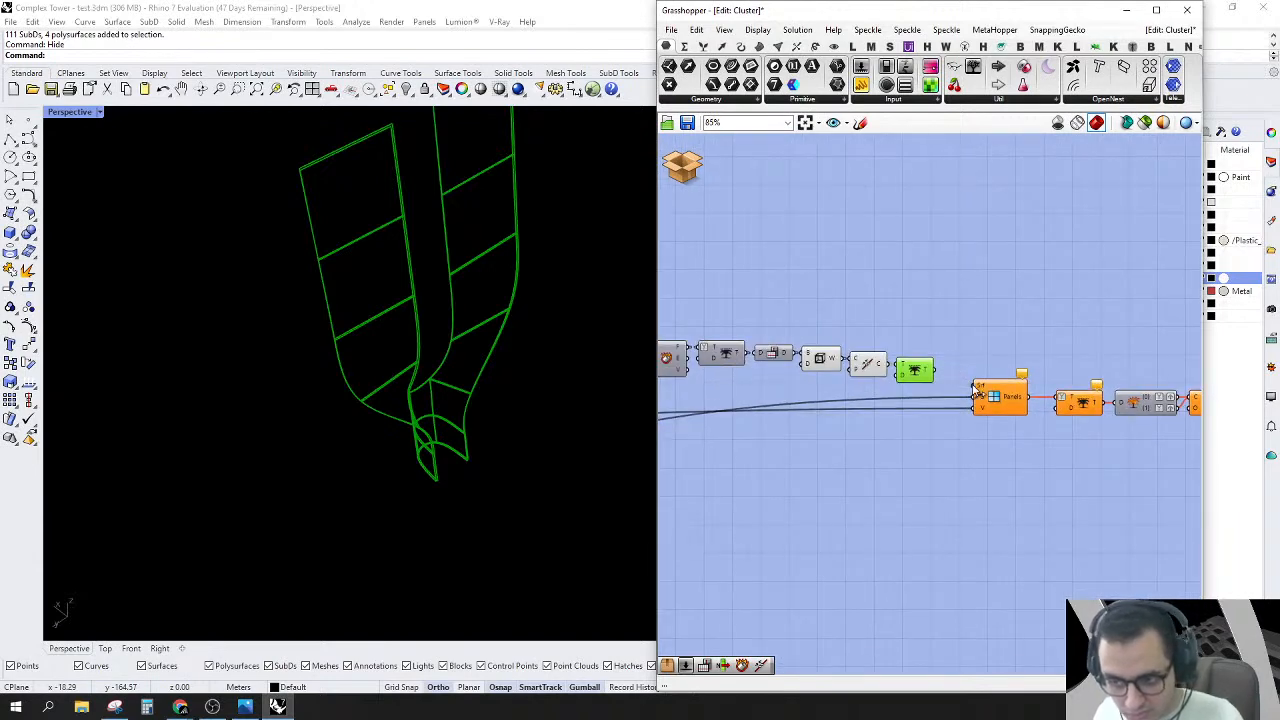
{"action": "scroll", "coordinate": [942, 375], "scroll_direction": "up", "scroll_amount": 4}
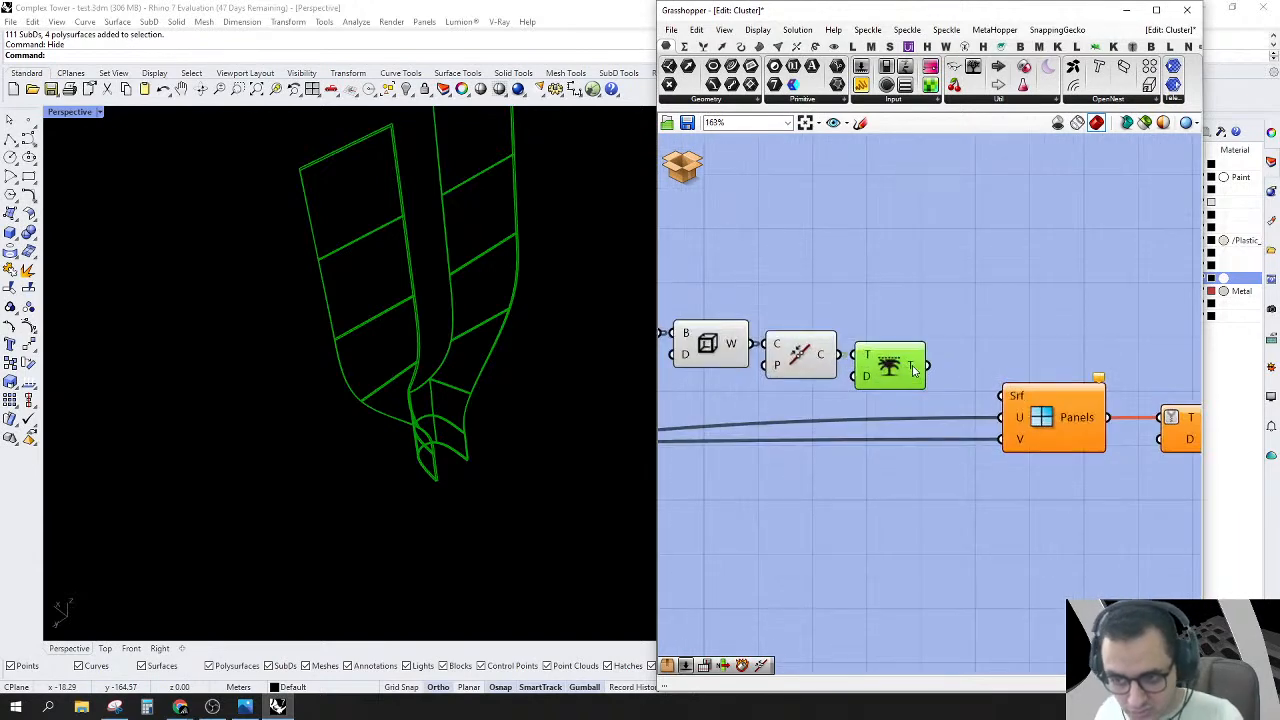
{"action": "mouse_move", "coordinate": [913, 370]}
Step: Delete the Join Curves and Trim Tree components that follow Brep Wireframe
{"action": "right_click_drag", "start_coordinate": [875, 306], "coordinate": [892, 352]}
{"action": "left_click_drag", "start_coordinate": [898, 353], "coordinate": [797, 475]}
{"action": "right_click_drag", "start_coordinate": [832, 433], "coordinate": [873, 446]}
{"action": "key", "text": "Delete"}
Step: Add an Edge Surface component between Brep Wireframe and the Panels component
{"action": "double_click", "coordinate": [917, 361]}
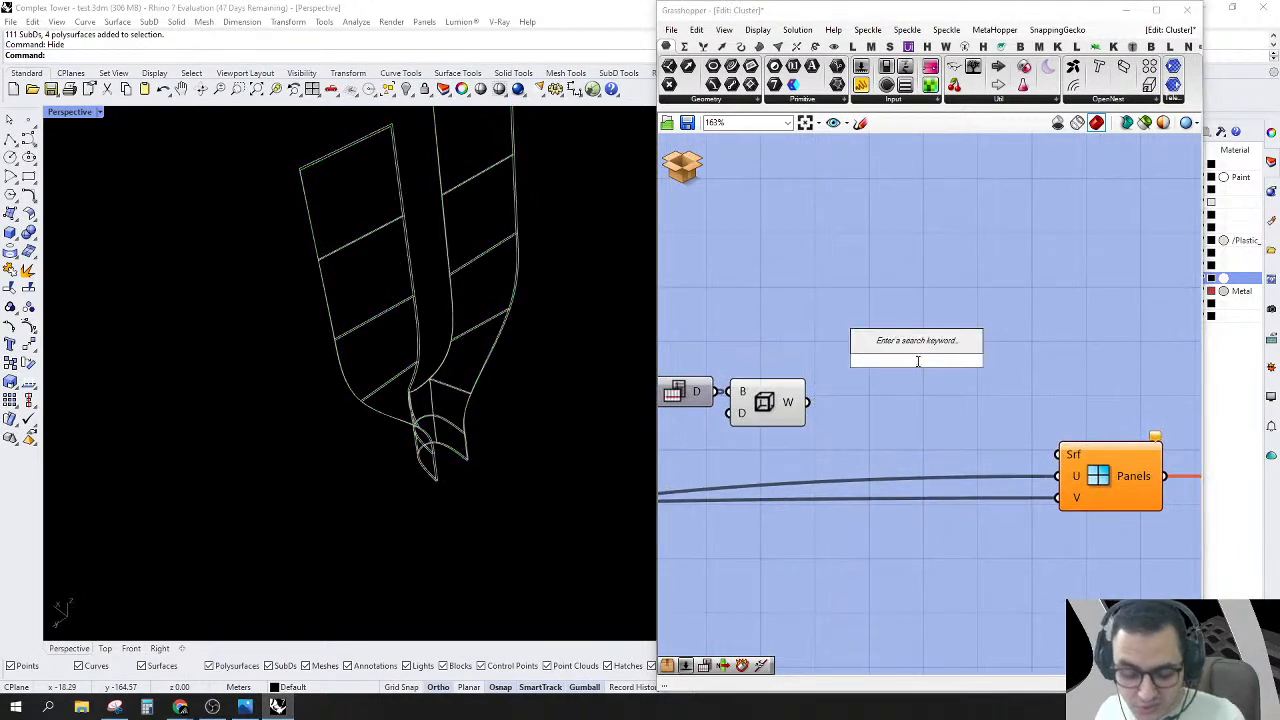
{"action": "type", "text": "4r"}
{"action": "key", "text": "BackSpace"}
{"action": "type", "text": "d"}
{"action": "key", "text": "BackSpace"}
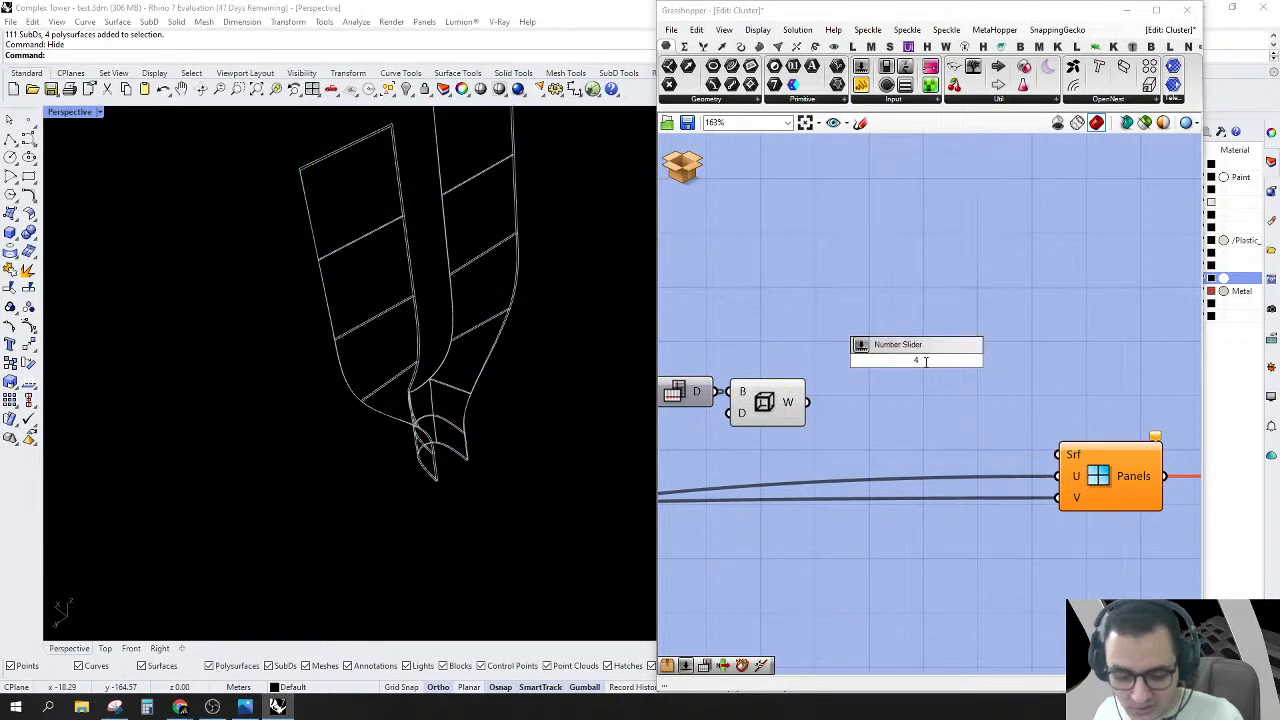
{"action": "type", "text": "edg"}
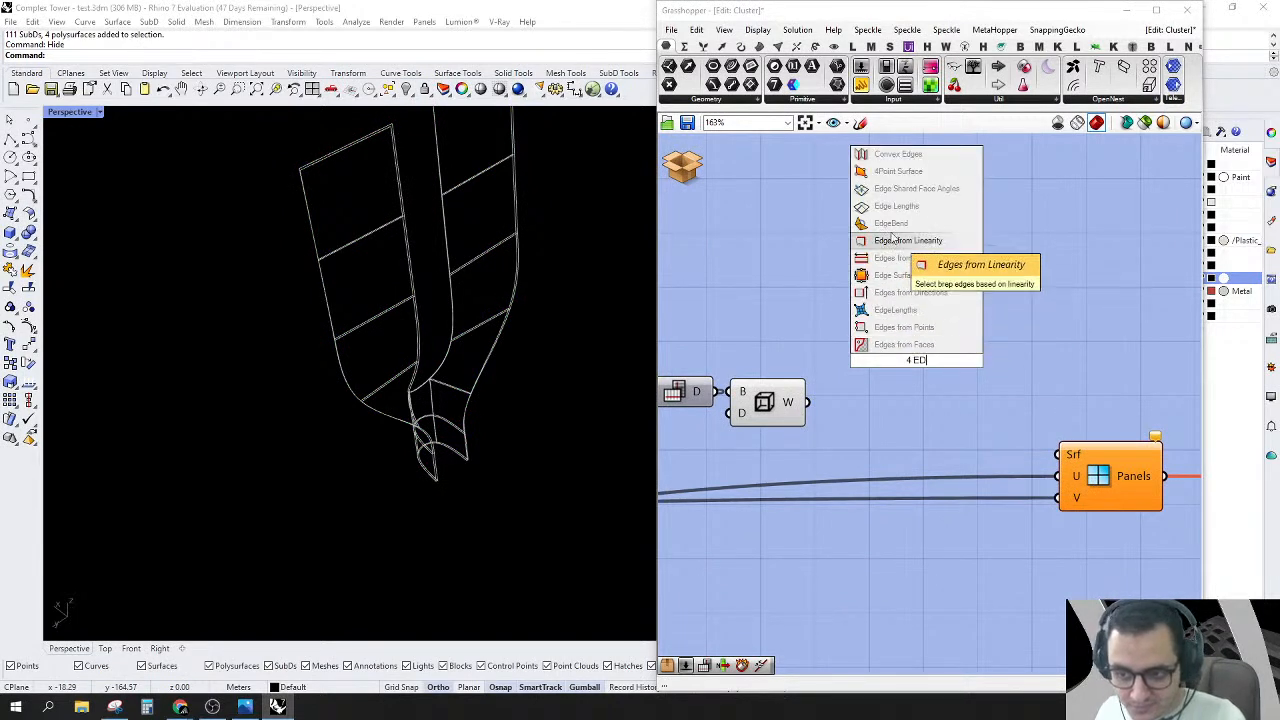
{"action": "left_click", "coordinate": [916, 278]}
{"action": "left_click_drag", "start_coordinate": [882, 328], "coordinate": [845, 386]}
Step: Add a List Item component and wire Brep Wireframe's W output into its L input
{"action": "double_click", "coordinate": [845, 386]}
{"action": "type", "text": "list"}
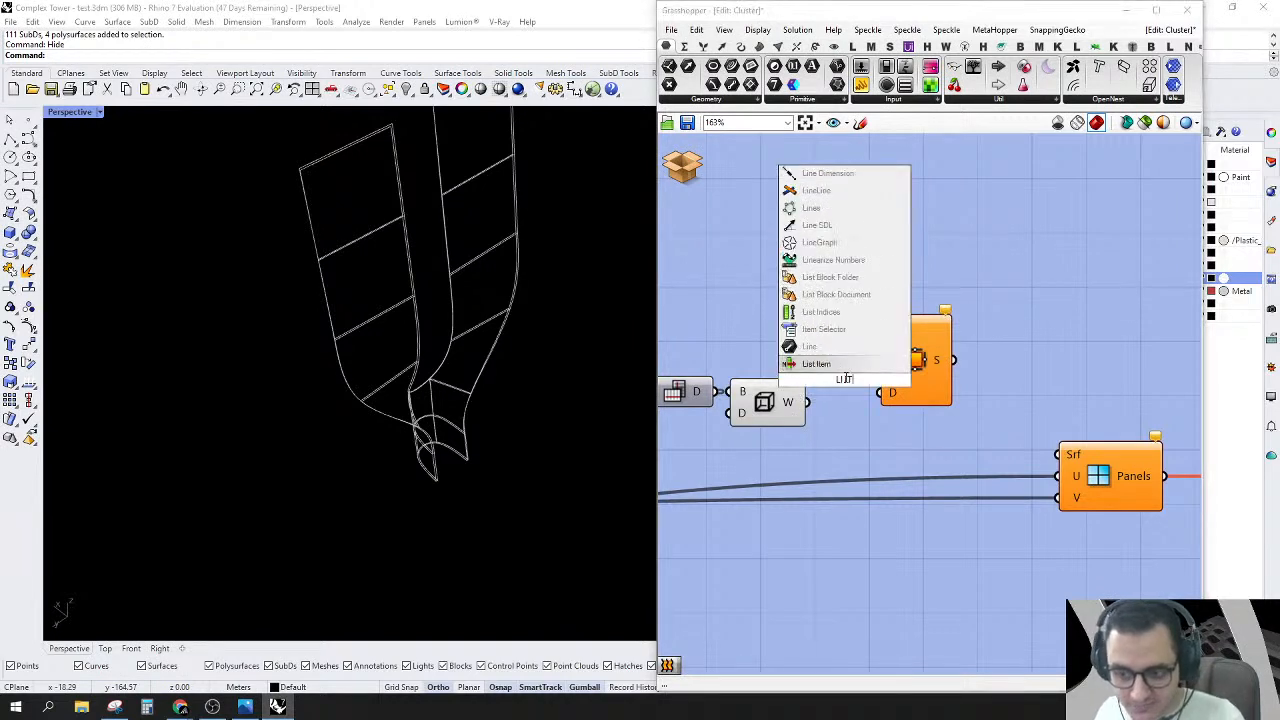
{"action": "left_click", "coordinate": [835, 358]}
{"action": "left_click_drag", "start_coordinate": [811, 360], "coordinate": [863, 434]}
Step: Add +1, +2 and +3 outputs to List Item and wire its four outputs into Edge Surface's A, B, C and D inputs
{"action": "left_click_drag", "start_coordinate": [912, 350], "coordinate": [898, 424]}
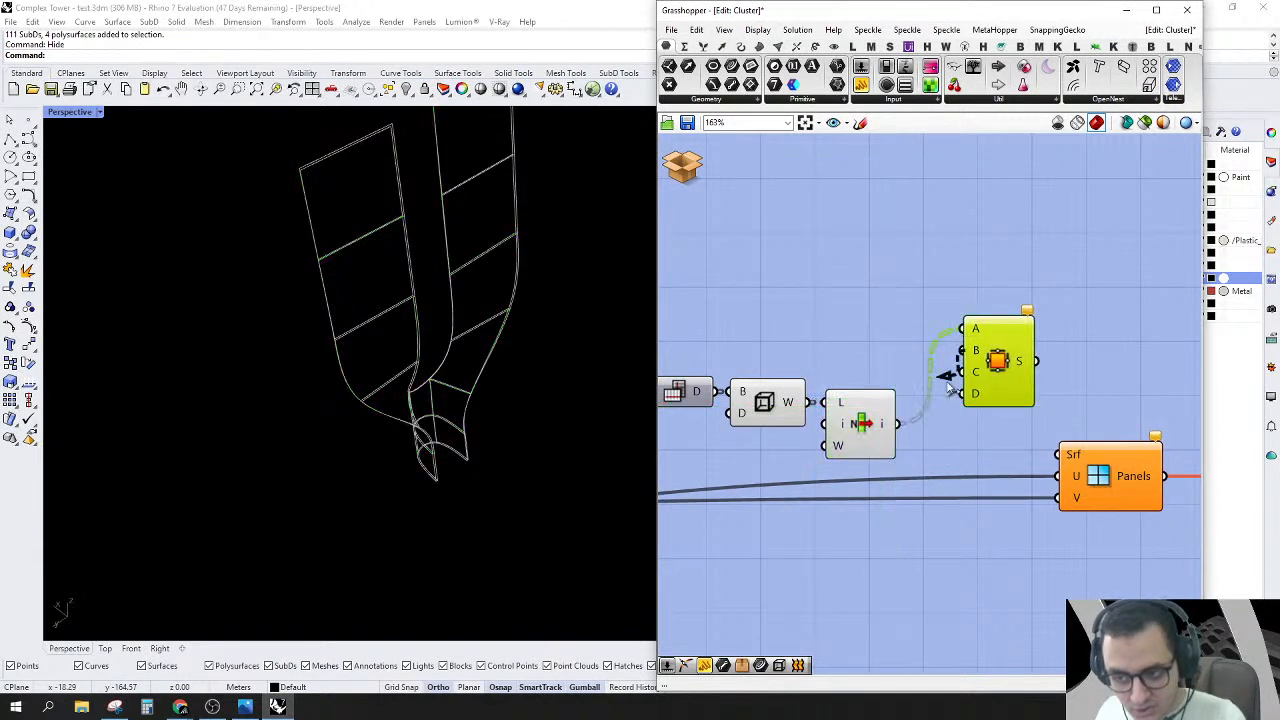
{"action": "scroll", "coordinate": [893, 470], "scroll_direction": "up", "scroll_amount": 4}
{"action": "left_click", "coordinate": [853, 441]}
{"action": "left_click", "coordinate": [851, 437]}
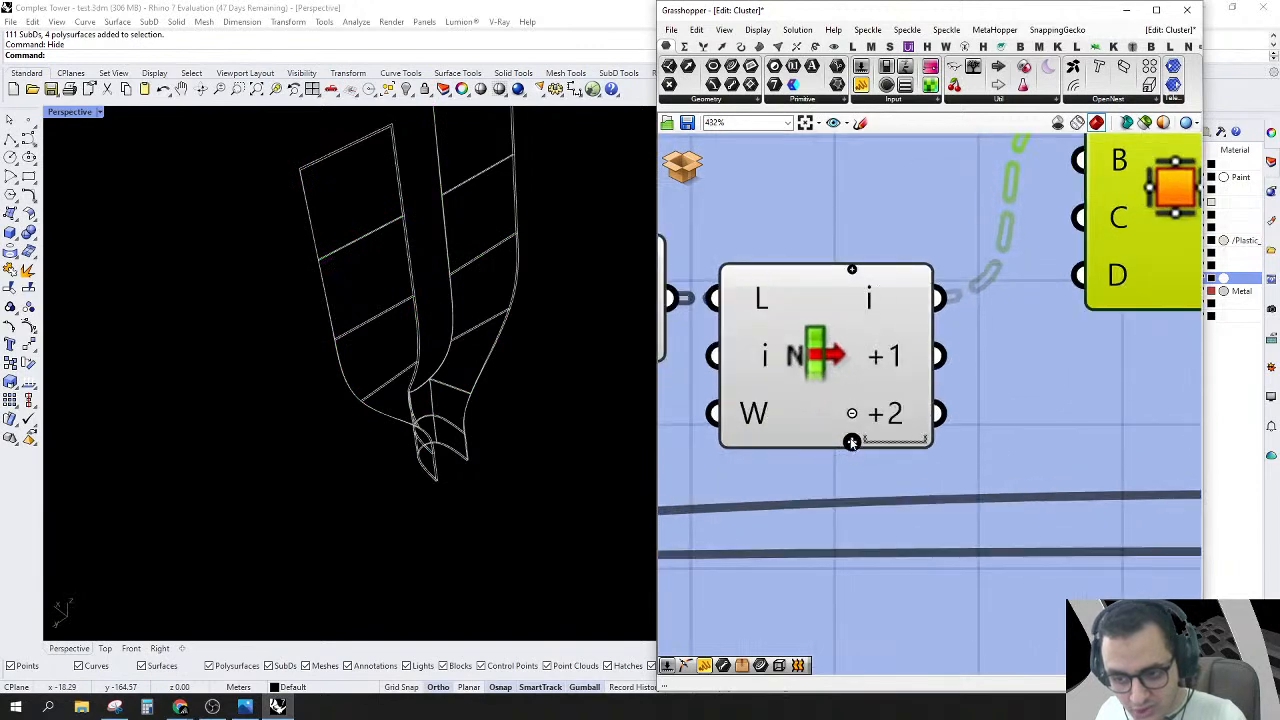
{"action": "left_click", "coordinate": [850, 437]}
{"action": "scroll", "coordinate": [850, 445], "scroll_direction": "down", "scroll_amount": 2}
{"action": "left_click", "coordinate": [841, 372]}
{"action": "left_click_drag", "start_coordinate": [841, 372], "coordinate": [844, 385]}
{"action": "left_click_drag", "start_coordinate": [971, 305], "coordinate": [903, 432]}
{"action": "left_click_drag", "start_coordinate": [968, 364], "coordinate": [903, 462]}
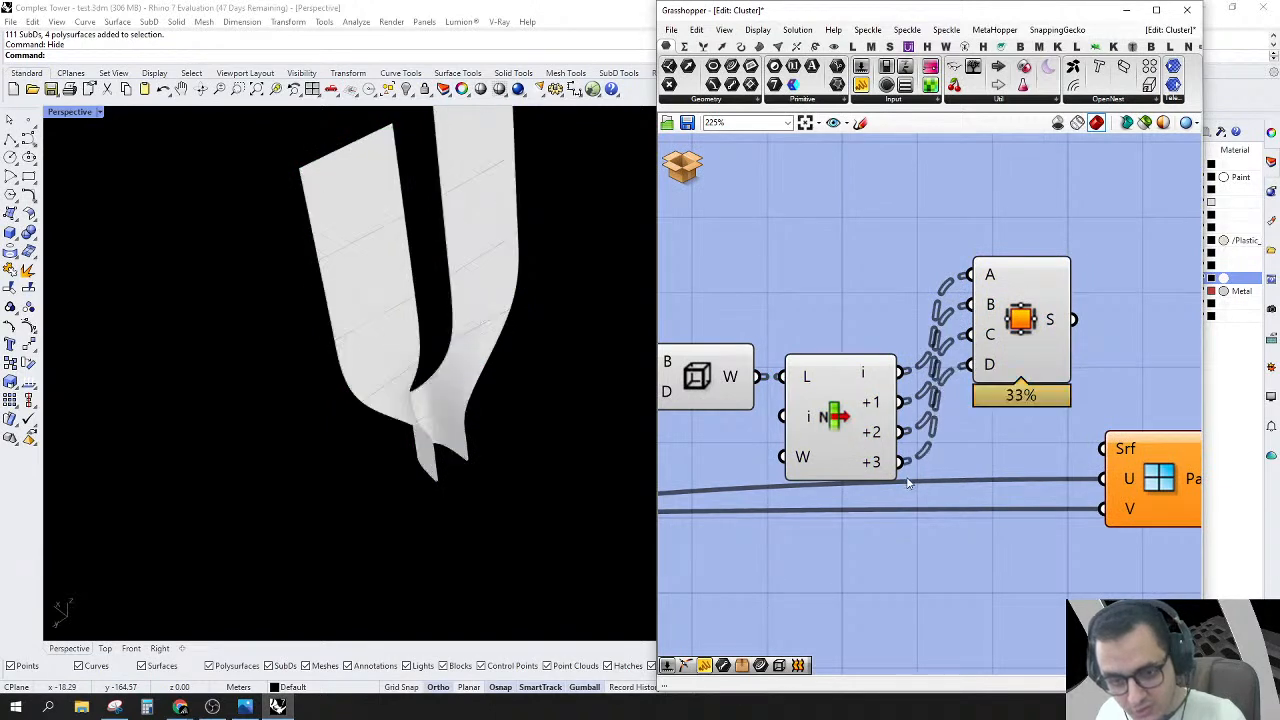
Step: Align Edge Surface with List Item and wire its S output into the Panels component's Srf input
{"action": "left_click_drag", "start_coordinate": [1022, 328], "coordinate": [985, 422]}
{"action": "right_click_drag", "start_coordinate": [1060, 438], "coordinate": [968, 418]}
{"action": "left_click_drag", "start_coordinate": [940, 398], "coordinate": [1027, 427]}
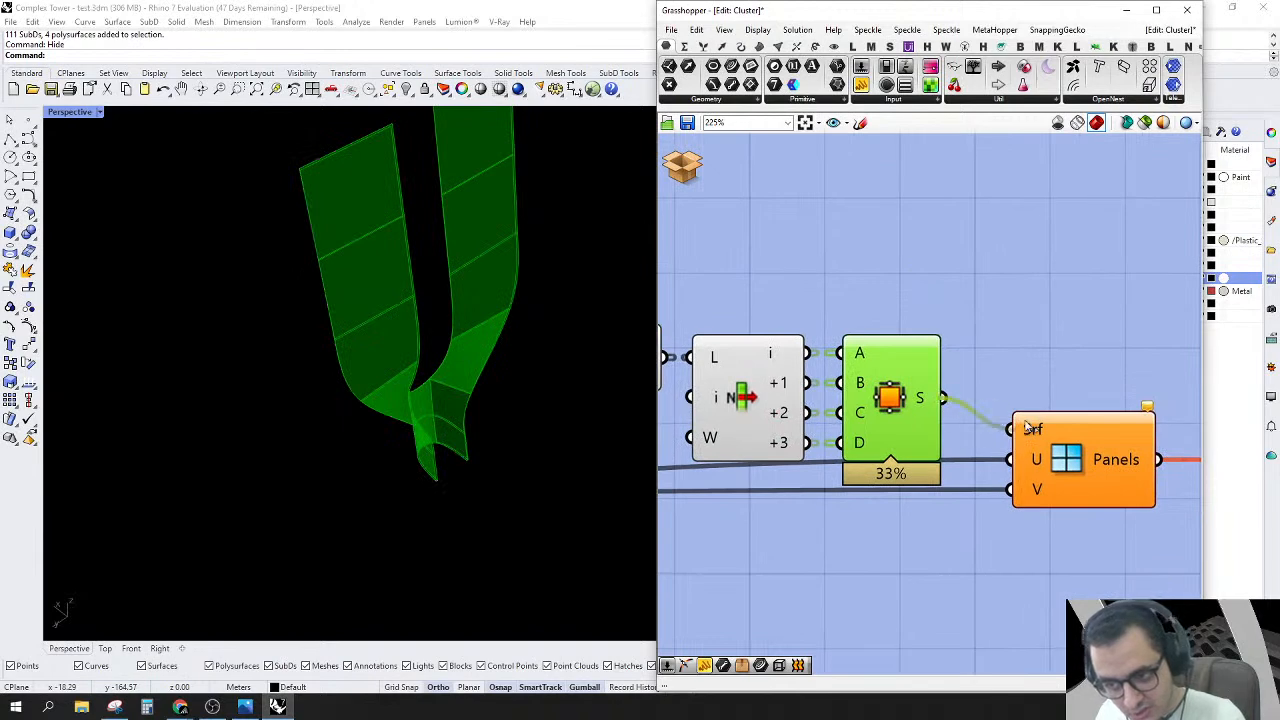
{"action": "scroll", "coordinate": [977, 427], "scroll_direction": "down", "scroll_amount": 3}
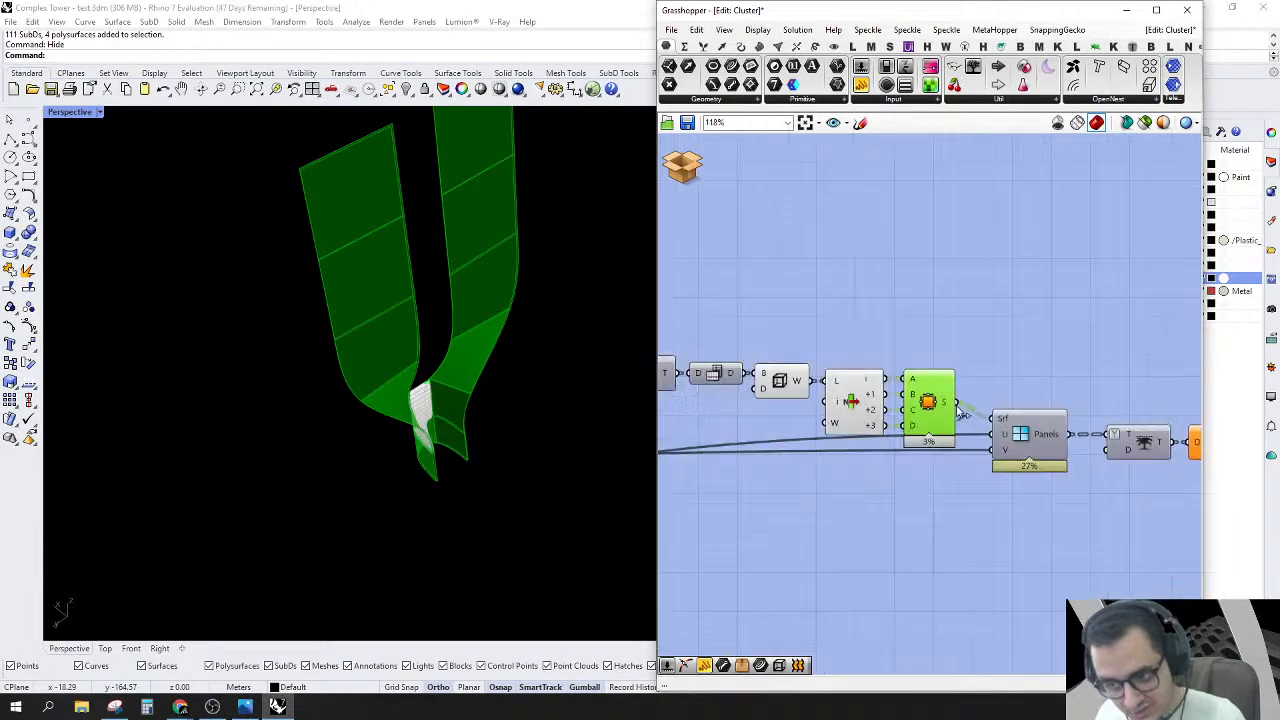
{"action": "right_click_drag", "start_coordinate": [1074, 427], "coordinate": [1031, 418]}
{"action": "left_click", "coordinate": [961, 414]}
{"action": "scroll", "coordinate": [884, 372], "scroll_direction": "up", "scroll_amount": 2}
{"action": "mouse_move", "coordinate": [898, 370]}
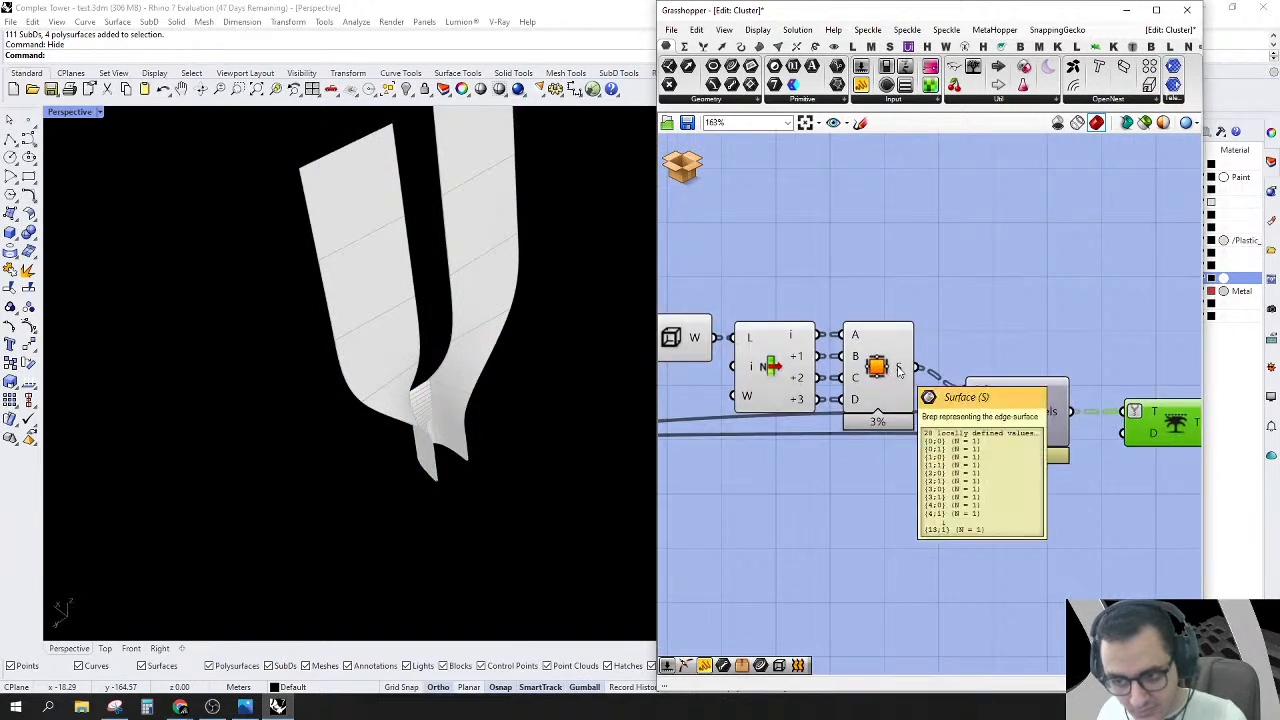
{"action": "double_click", "coordinate": [985, 292]}
{"action": "type", "text": "TRIM"}
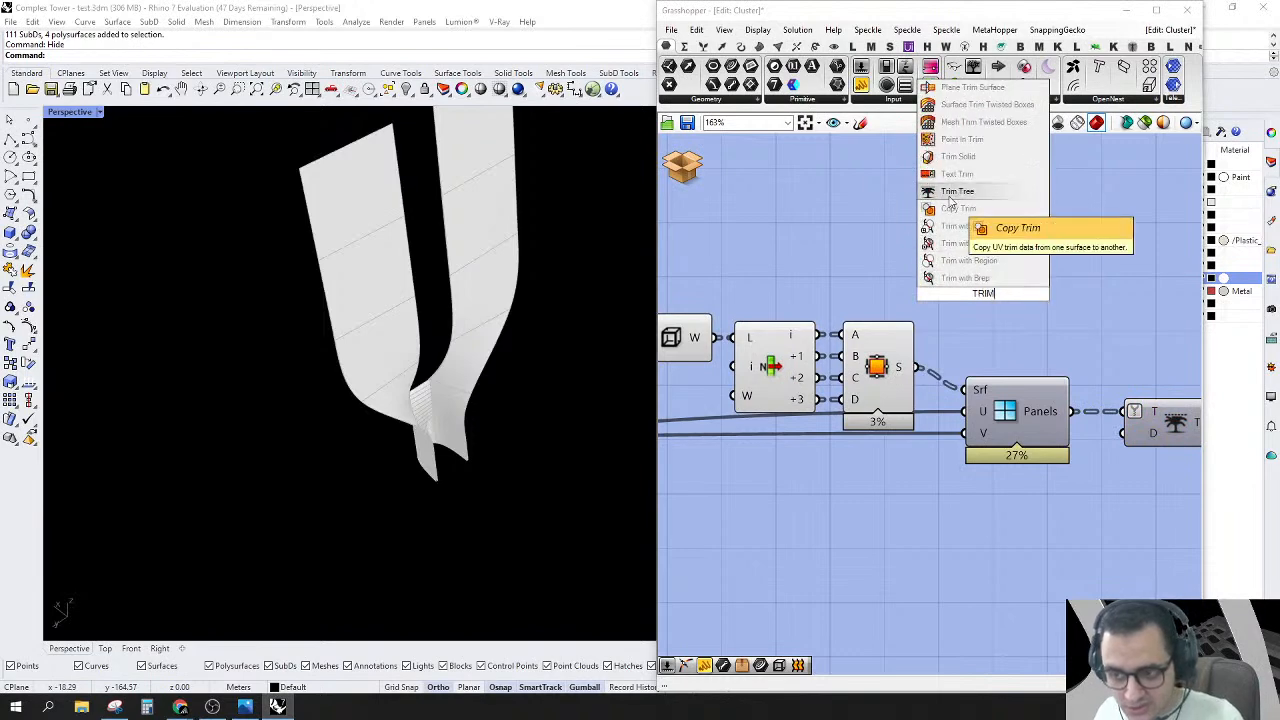
{"action": "left_click", "coordinate": [1003, 345]}
Step: Examine Edge Surface's generated surfaces on the tower and the branch structure of its S output
{"action": "scroll", "coordinate": [1002, 356], "scroll_direction": "down", "scroll_amount": 5}
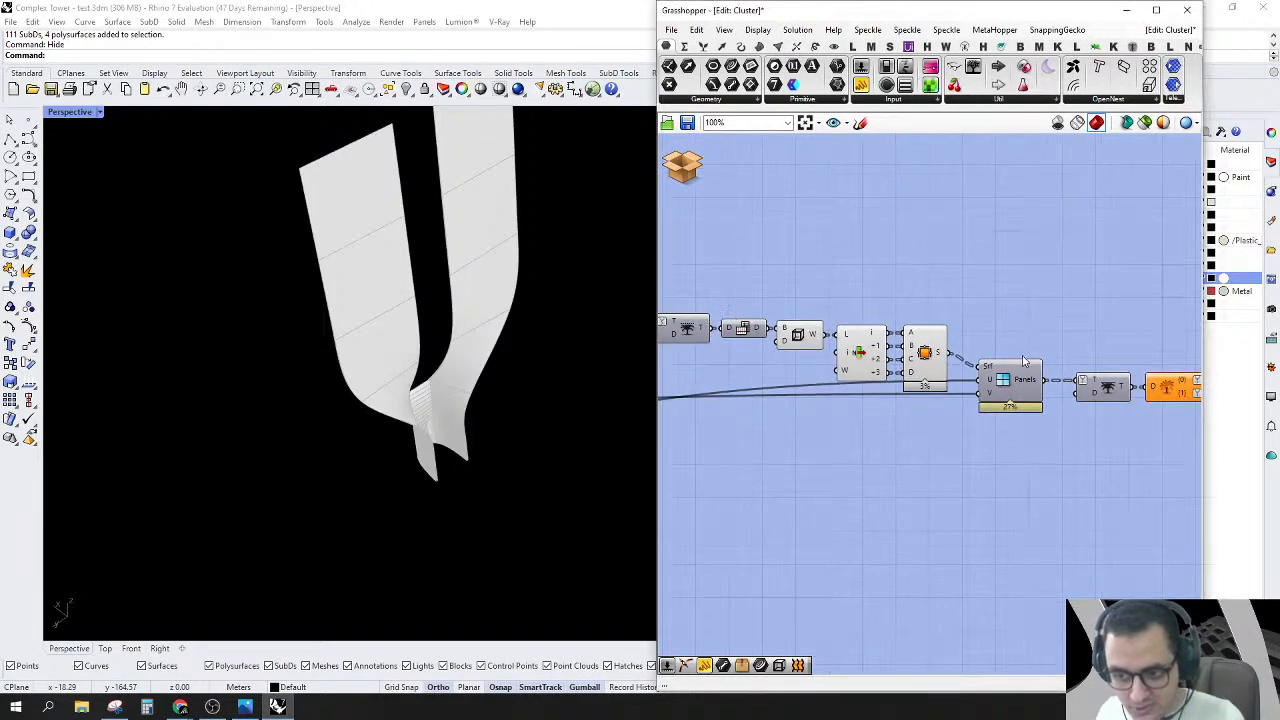
{"action": "right_click_drag", "start_coordinate": [973, 382], "coordinate": [924, 420]}
{"action": "scroll", "coordinate": [924, 417], "scroll_direction": "up", "scroll_amount": 3}
{"action": "left_click", "coordinate": [882, 405]}
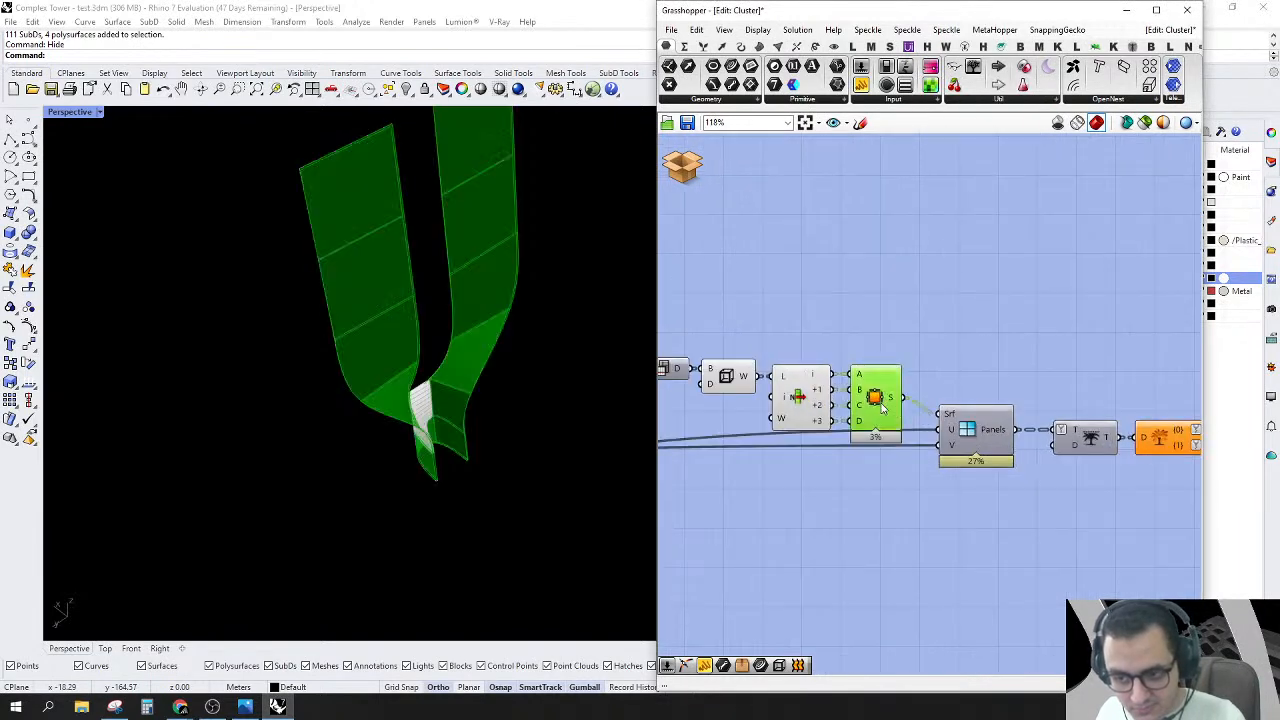
{"action": "right_click_drag", "start_coordinate": [976, 372], "coordinate": [1033, 404]}
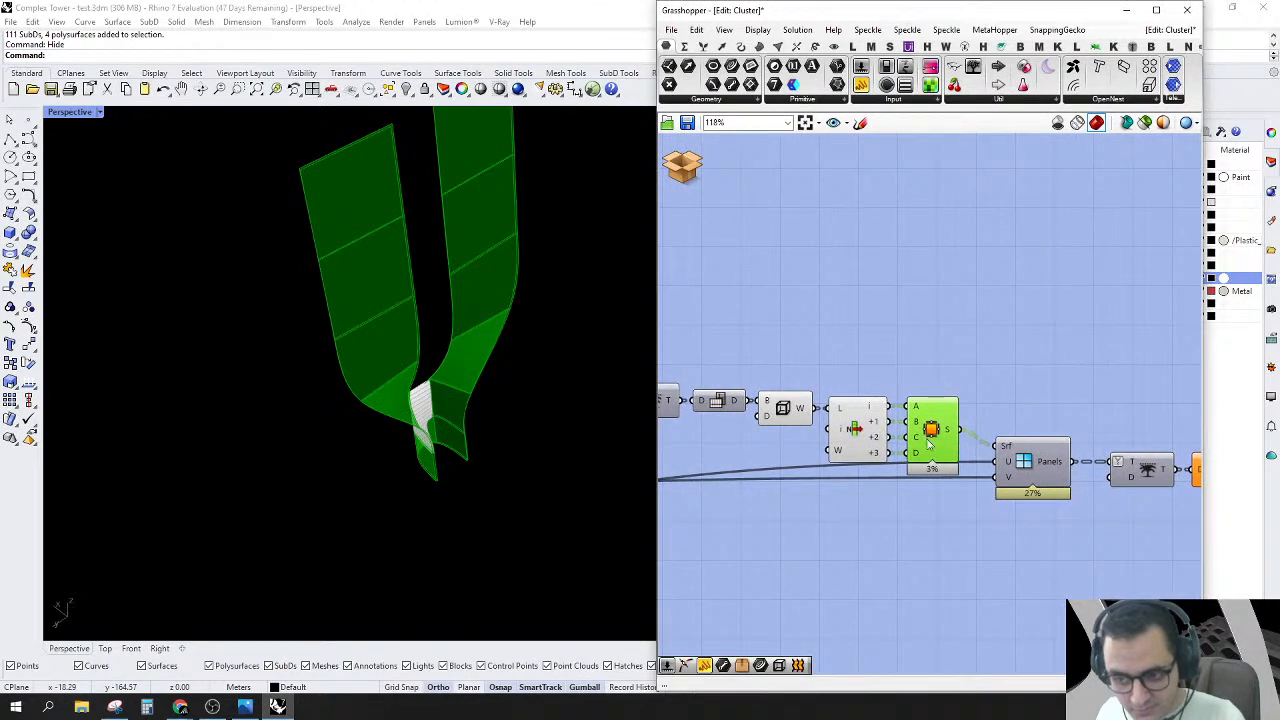
{"action": "mouse_move", "coordinate": [952, 430]}
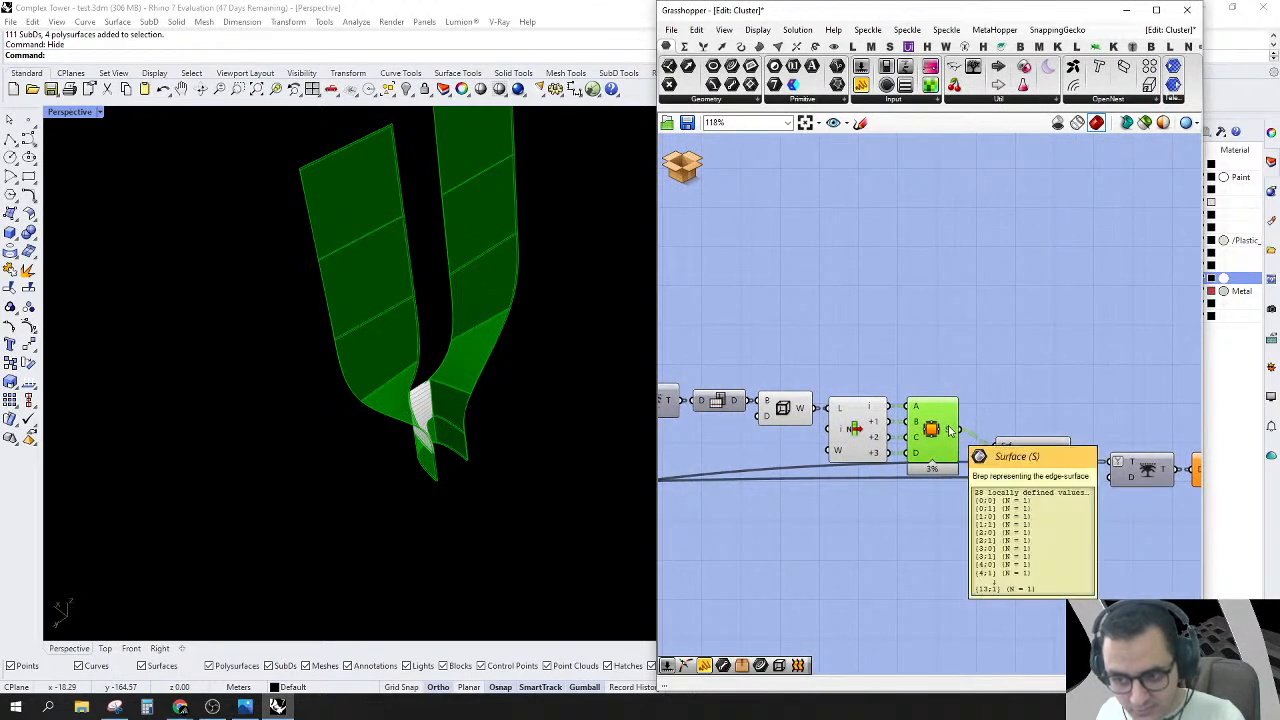
{"action": "left_click_drag", "start_coordinate": [952, 430], "coordinate": [1006, 462]}
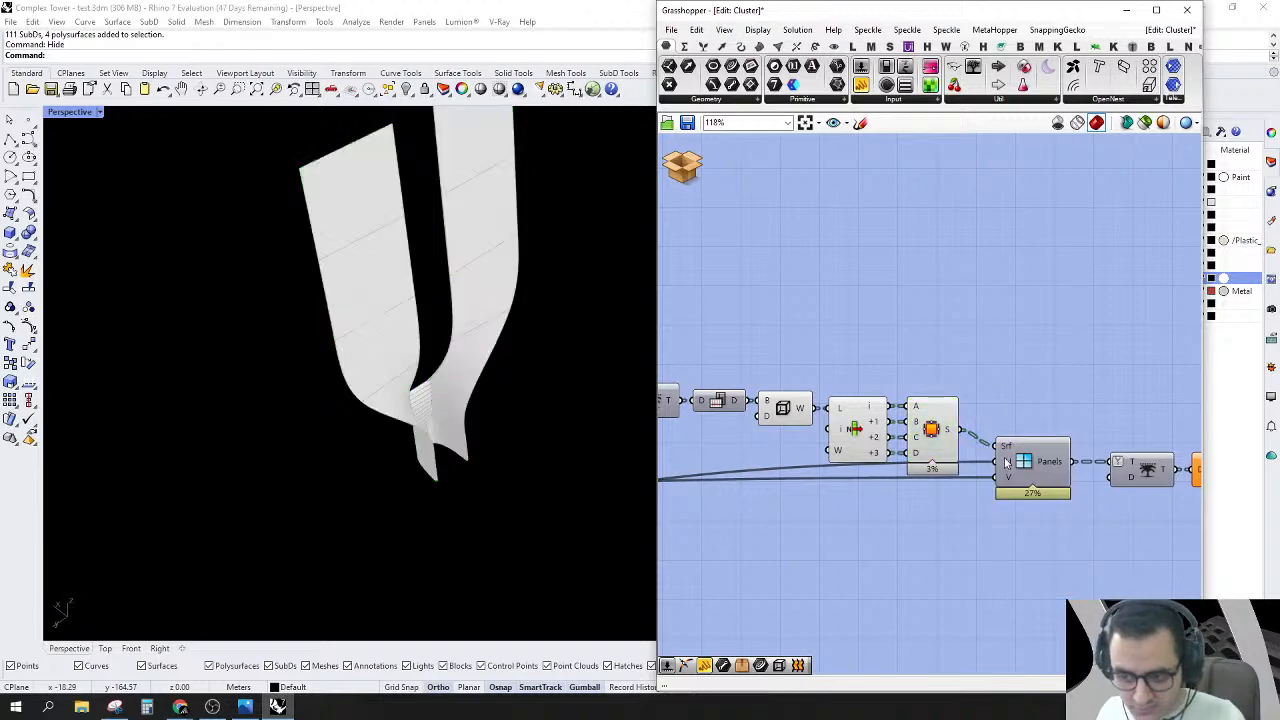
Step: Turn on the Panels component's preview and examine its panel grid closely where the tower's faces meet
{"action": "right_click", "coordinate": [1024, 465]}
{"action": "left_click", "coordinate": [1057, 517]}
{"action": "mouse_move", "coordinate": [1040, 465]}
{"action": "right_click_drag", "start_coordinate": [385, 445], "coordinate": [458, 427]}
{"action": "scroll", "coordinate": [503, 470], "scroll_direction": "up", "scroll_amount": 5}
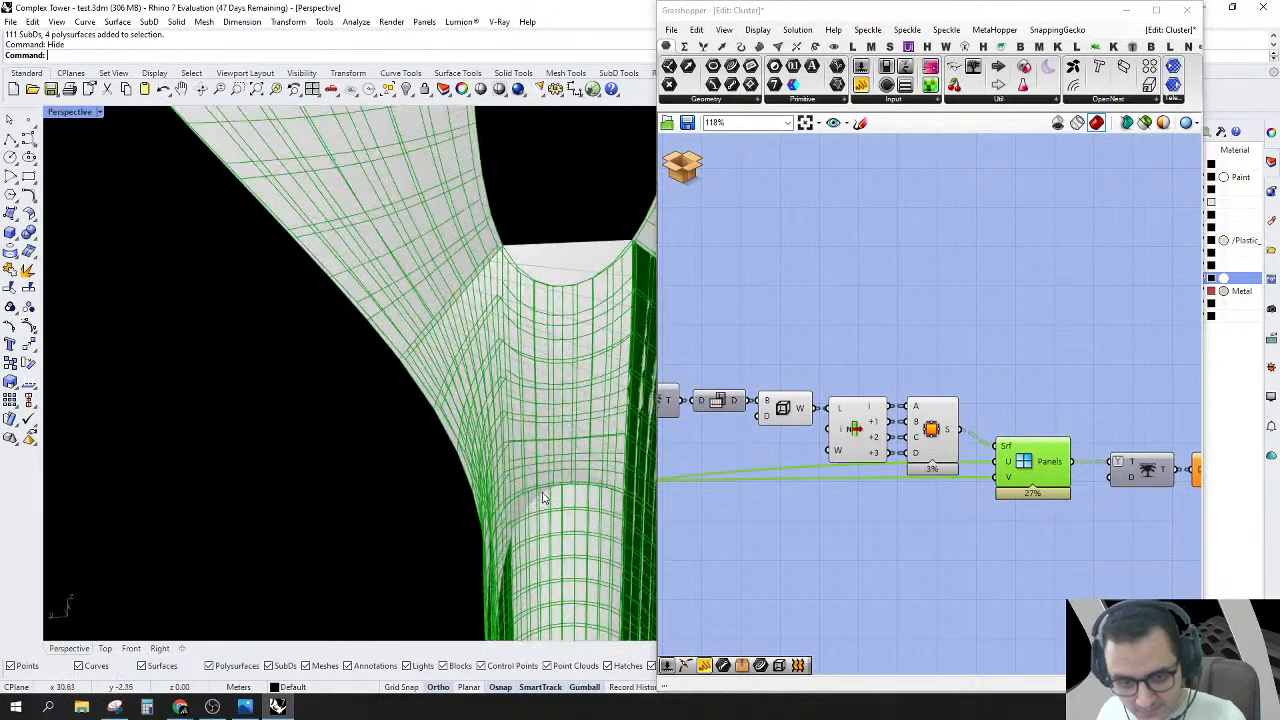
Step: Examine the panel grid along the tower's branches and junction from several angles and distances
{"action": "right_click_drag", "start_coordinate": [595, 347], "coordinate": [457, 413]}
{"action": "scroll", "coordinate": [541, 443], "scroll_direction": "up", "scroll_amount": 5}
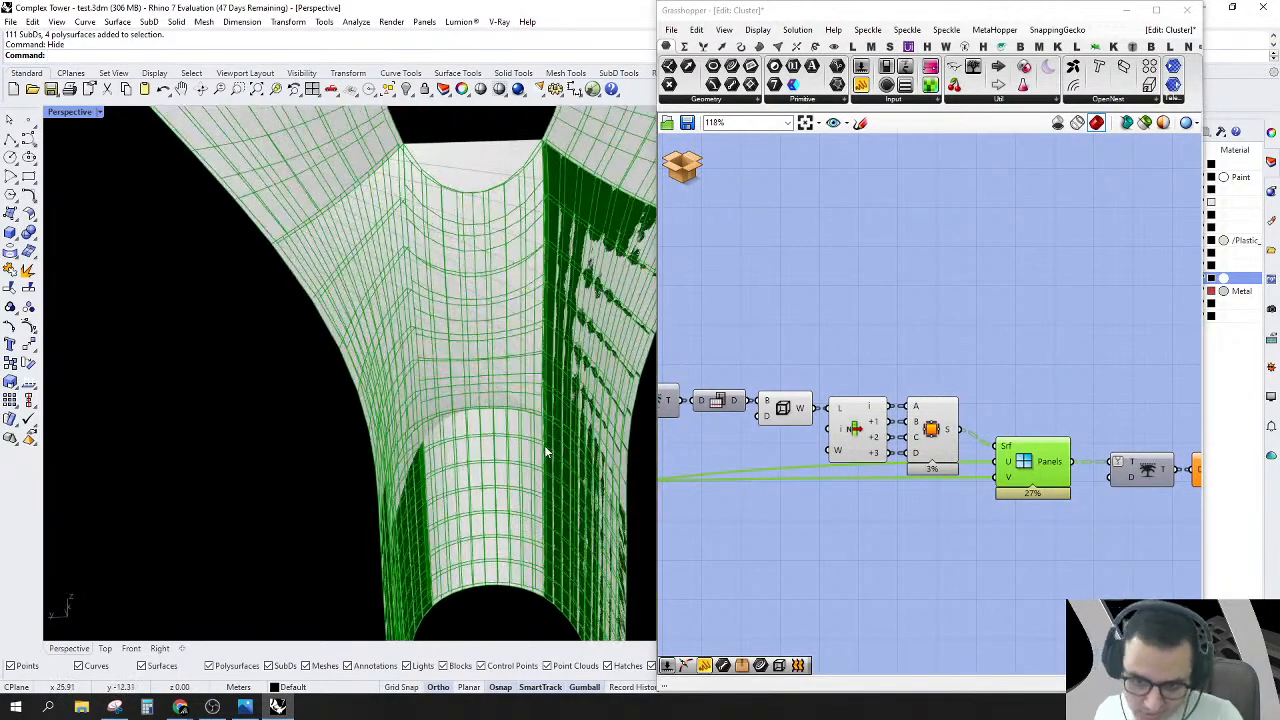
{"action": "right_click_drag", "start_coordinate": [359, 401], "coordinate": [342, 438]}
{"action": "scroll", "coordinate": [345, 398], "scroll_direction": "down", "scroll_amount": 6}
{"action": "scroll", "coordinate": [356, 460], "scroll_direction": "down", "scroll_amount": 6}
{"action": "scroll", "coordinate": [356, 462], "scroll_direction": "up", "scroll_amount": 8}
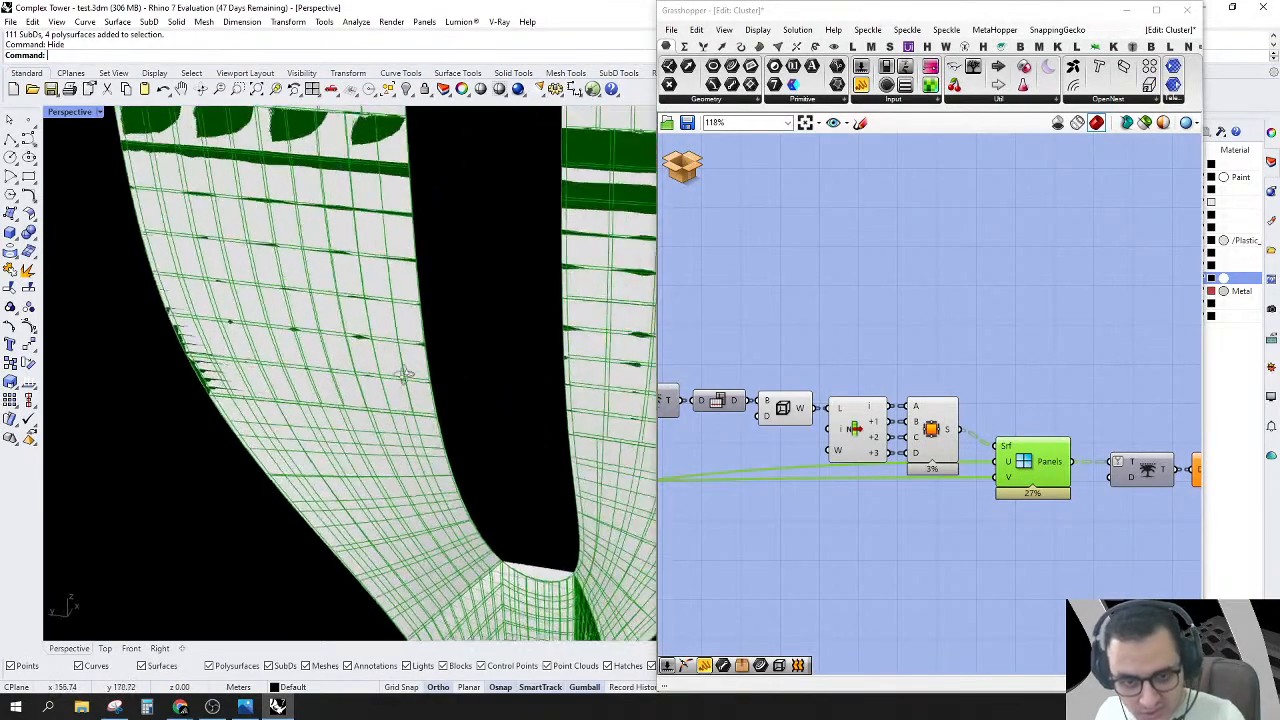
{"action": "scroll", "coordinate": [423, 363], "scroll_direction": "down", "scroll_amount": 4}
{"action": "right_click_drag", "start_coordinate": [443, 470], "coordinate": [473, 470]}
{"action": "scroll", "coordinate": [1010, 351], "scroll_direction": "down", "scroll_amount": 4}
Step: Turn off the preview of the components feeding Panels
{"action": "left_click_drag", "start_coordinate": [1007, 333], "coordinate": [825, 478]}
{"action": "middle_click", "coordinate": [949, 262]}
{"action": "left_click", "coordinate": [975, 282]}
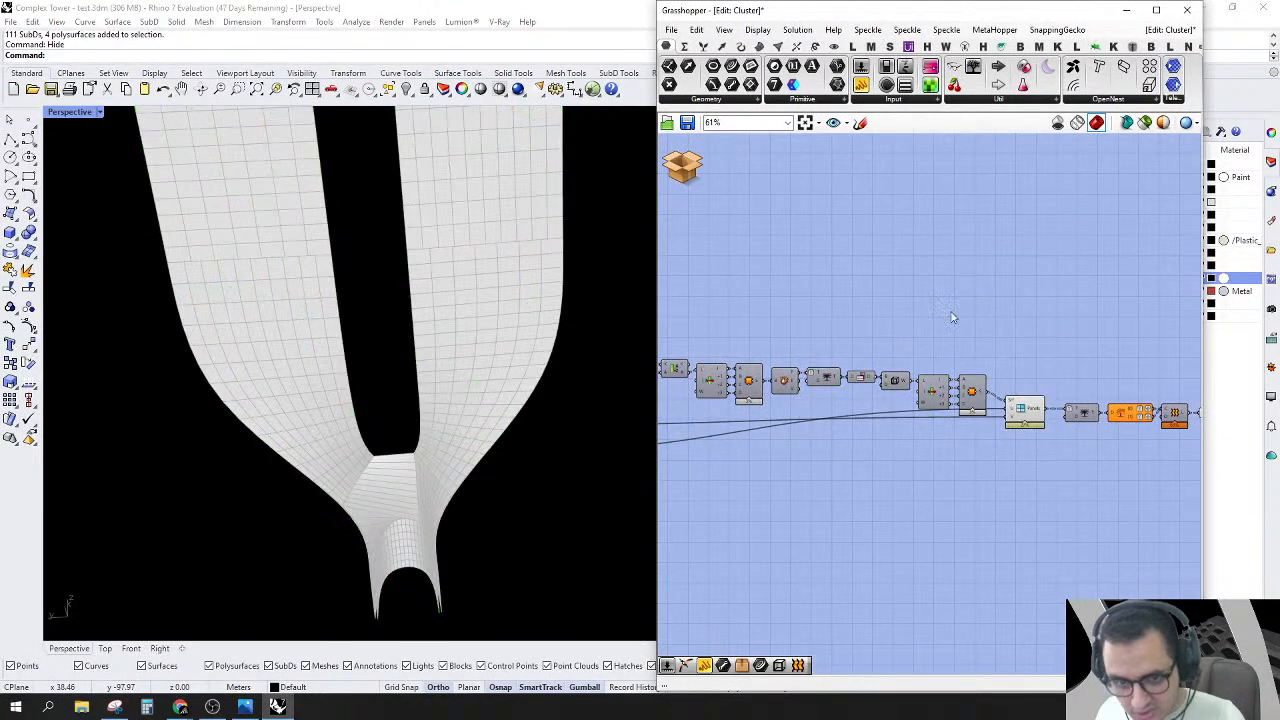
Step: Open up space after the Brep Wireframe component by shifting List Item and Edge Surface close to Panels
{"action": "scroll", "coordinate": [371, 372], "scroll_direction": "down", "scroll_amount": 8}
{"action": "scroll", "coordinate": [385, 400], "scroll_direction": "up", "scroll_amount": 8}
{"action": "scroll", "coordinate": [1015, 392], "scroll_direction": "up", "scroll_amount": 4}
{"action": "right_click_drag", "start_coordinate": [1015, 392], "coordinate": [813, 385]}
{"action": "left_click_drag", "start_coordinate": [771, 487], "coordinate": [917, 490], "text": "alt"}
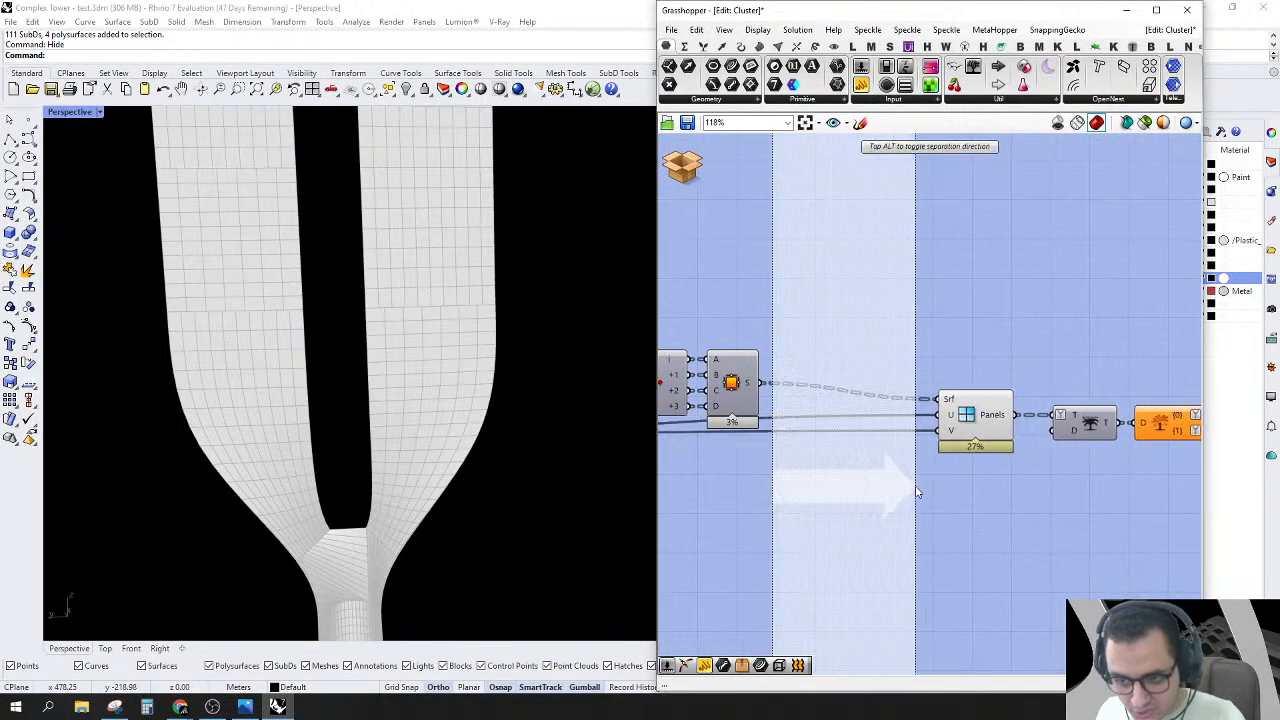
{"action": "scroll", "coordinate": [878, 343], "scroll_direction": "down", "scroll_amount": 3}
{"action": "scroll", "coordinate": [848, 340], "scroll_direction": "up", "scroll_amount": 2}
{"action": "left_click_drag", "start_coordinate": [846, 334], "coordinate": [856, 412]}
{"action": "left_click", "coordinate": [843, 328]}
{"action": "right_click_drag", "start_coordinate": [842, 328], "coordinate": [882, 317]}
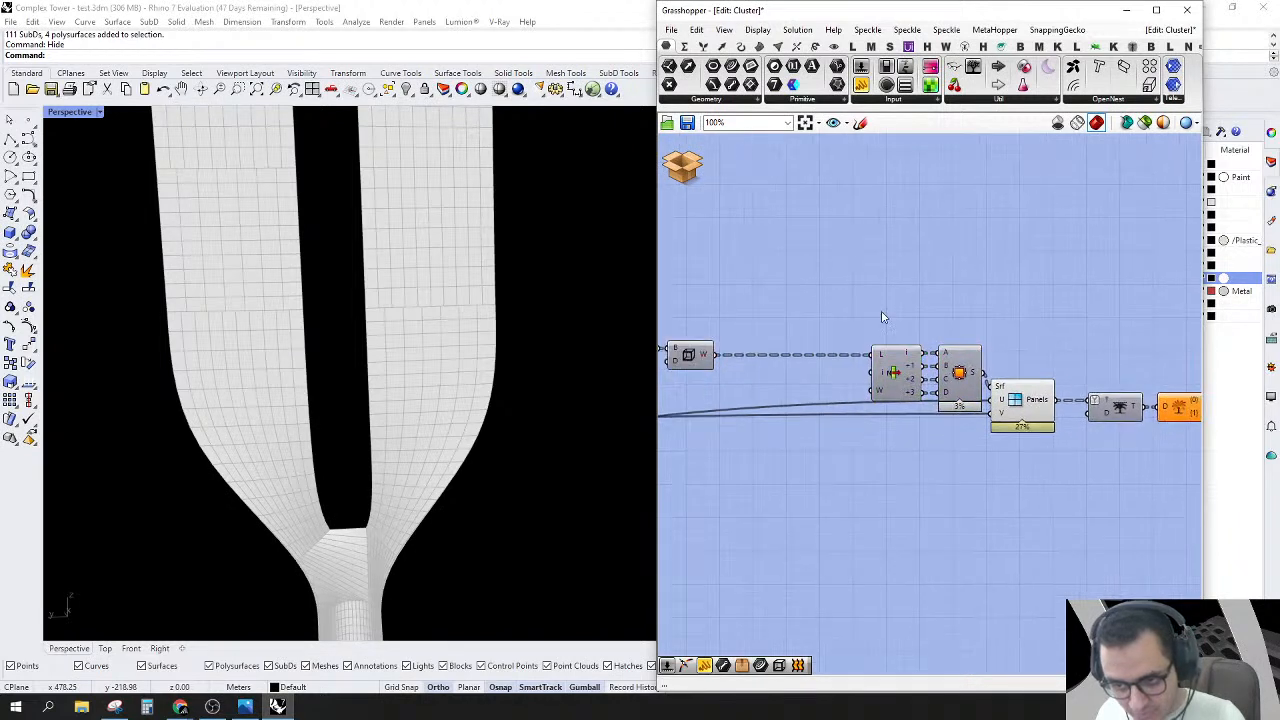
{"action": "double_click", "coordinate": [780, 293]}
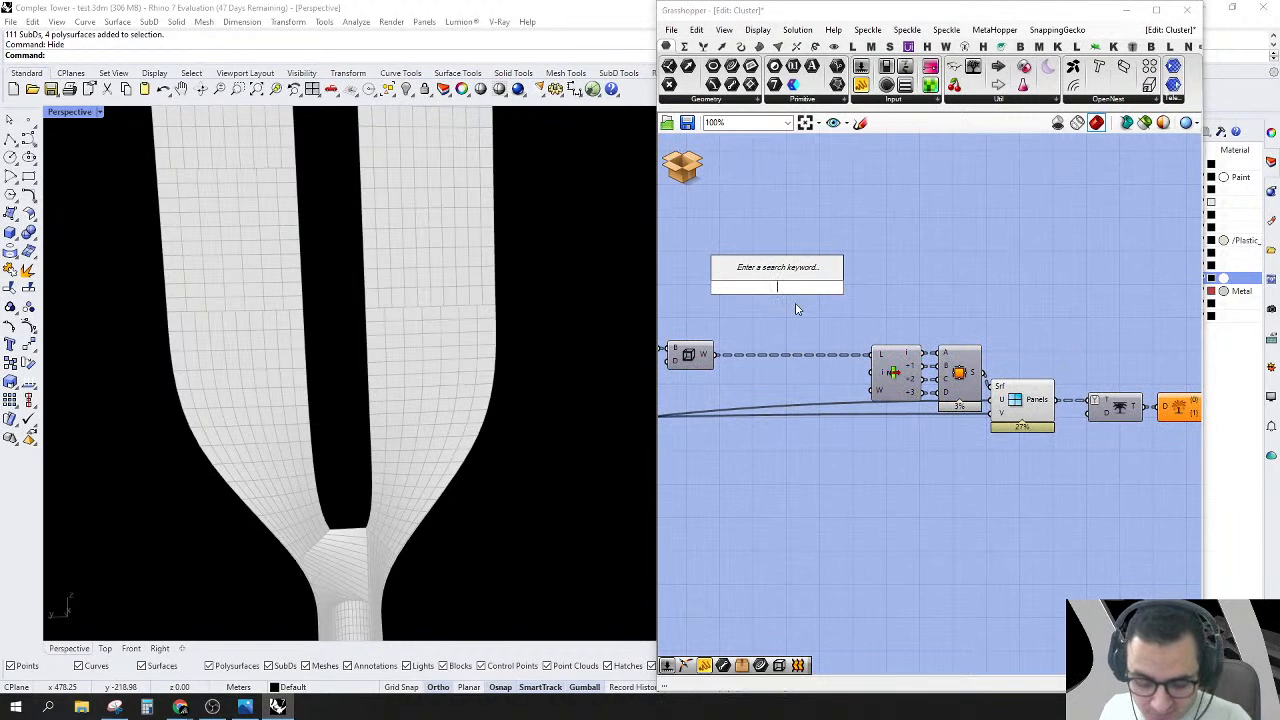
{"action": "double_click", "coordinate": [804, 333]}
{"action": "type", "text": "so"}
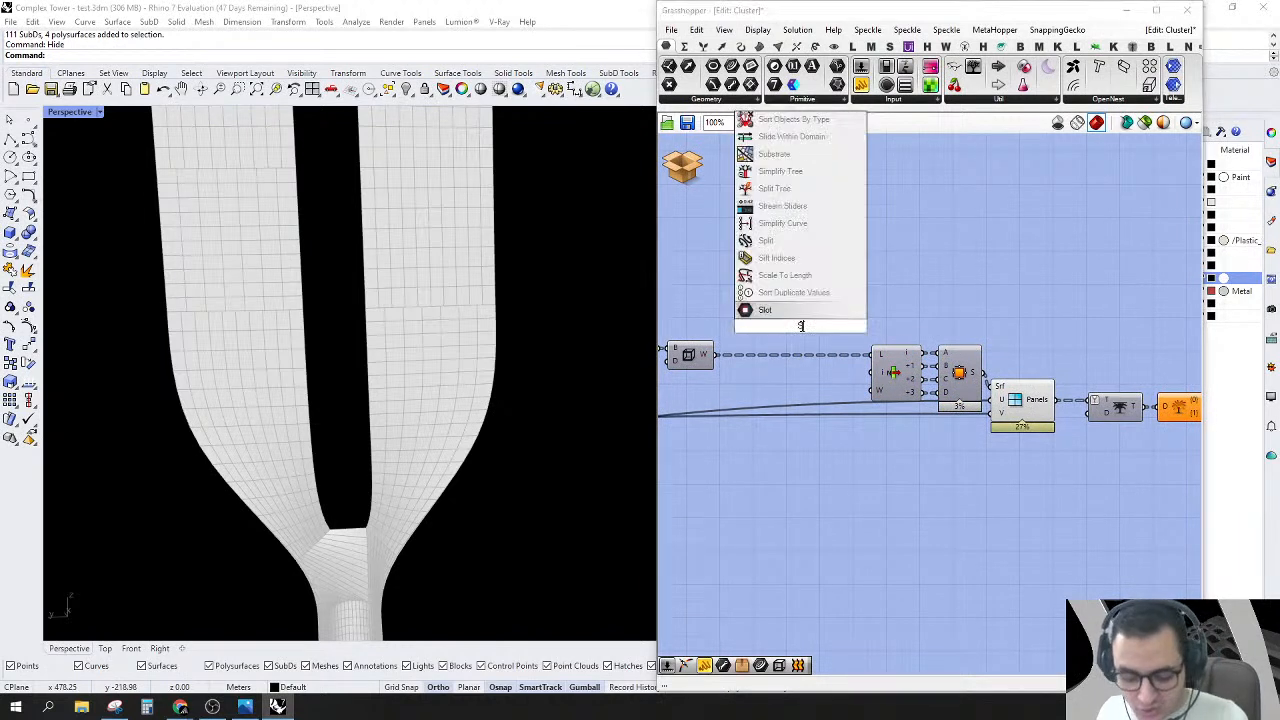
{"action": "type", "text": "rt"}
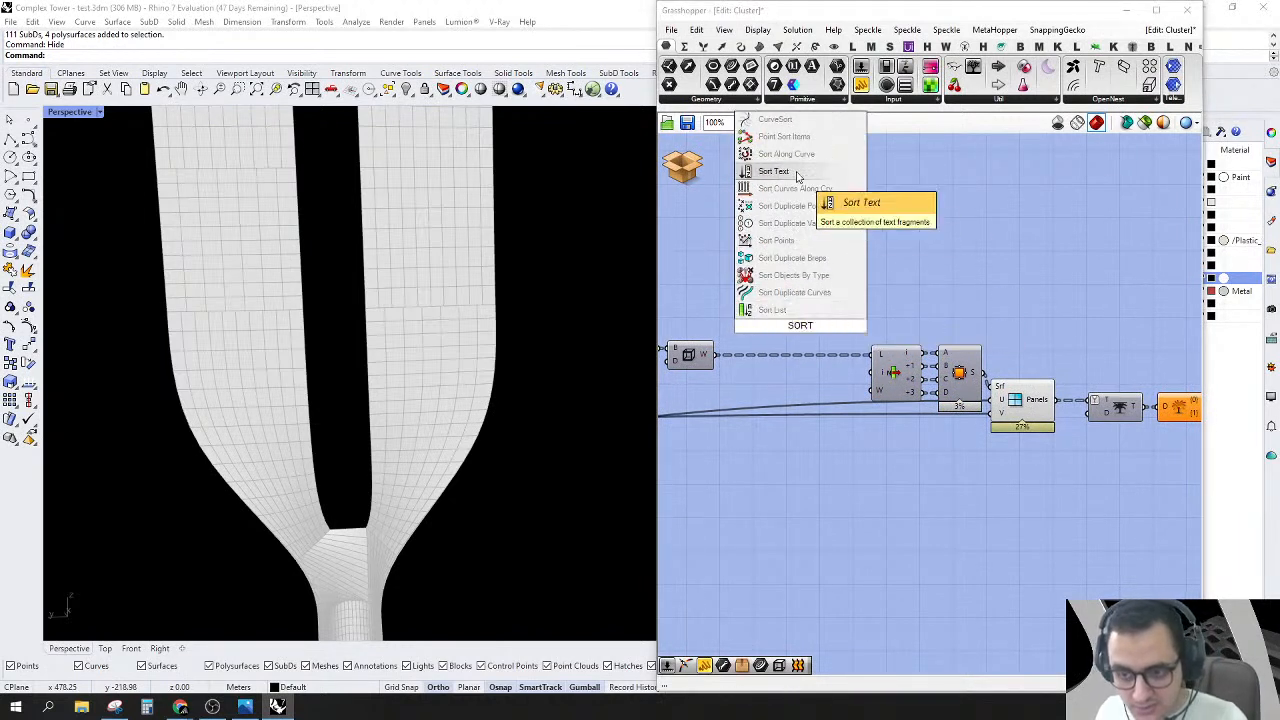
{"action": "left_click", "coordinate": [788, 156]}
{"action": "right_click_drag", "start_coordinate": [820, 308], "coordinate": [868, 290]}
Step: Widen the gap before List Item, add Point On Curve fed by Brep Wireframe's W output, and set its parameter to 0.871
{"action": "left_click_drag", "start_coordinate": [904, 343], "coordinate": [1125, 371], "text": "alt"}
{"action": "right_click_drag", "start_coordinate": [907, 330], "coordinate": [883, 316]}
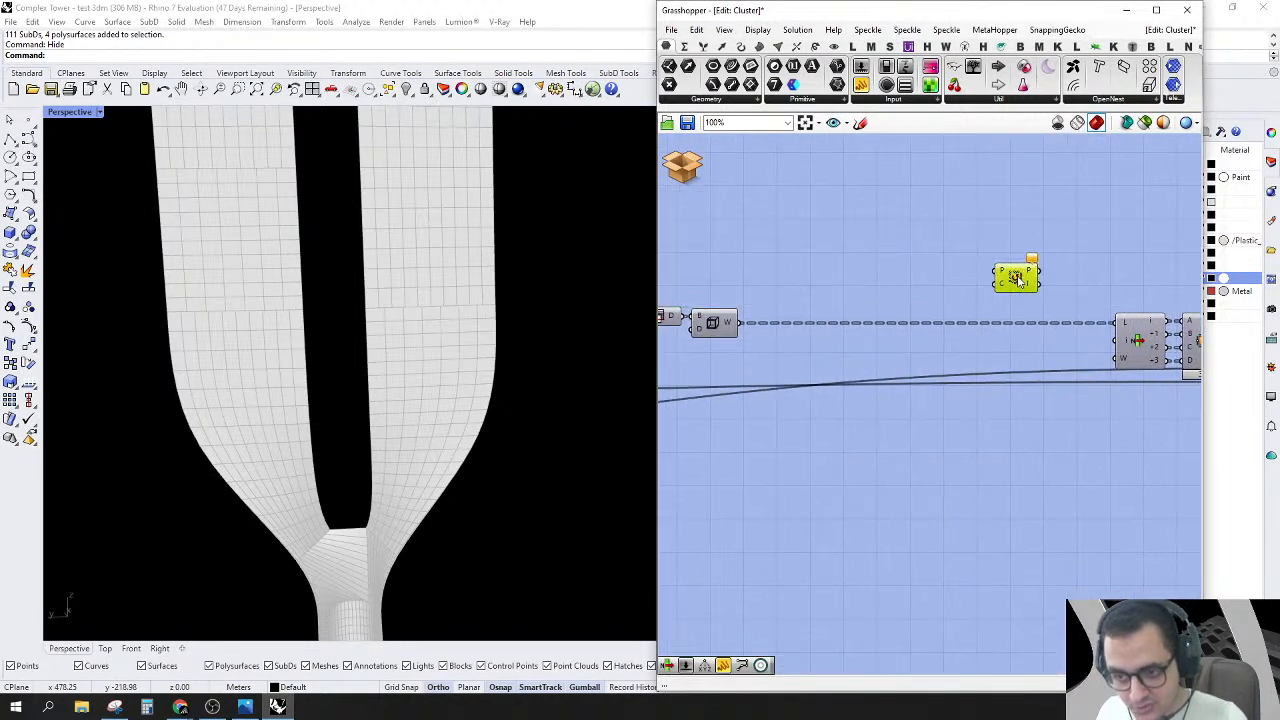
{"action": "double_click", "coordinate": [962, 316]}
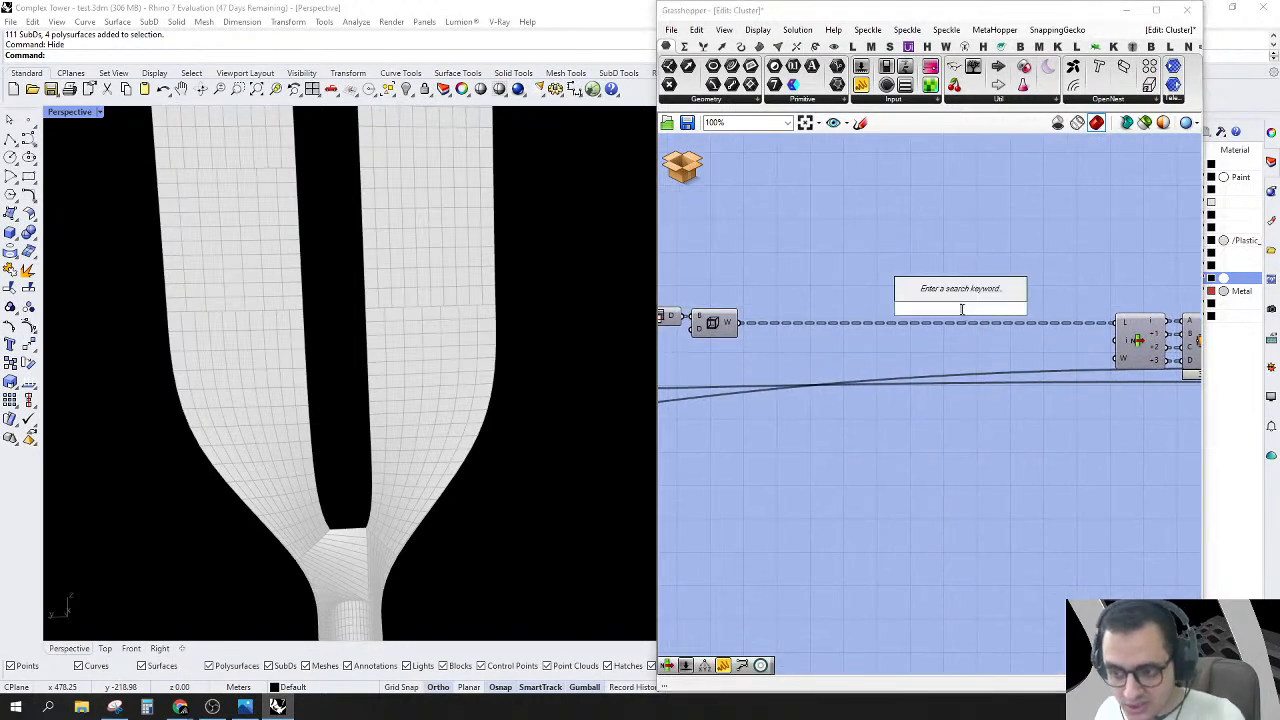
{"action": "double_click", "coordinate": [852, 288]}
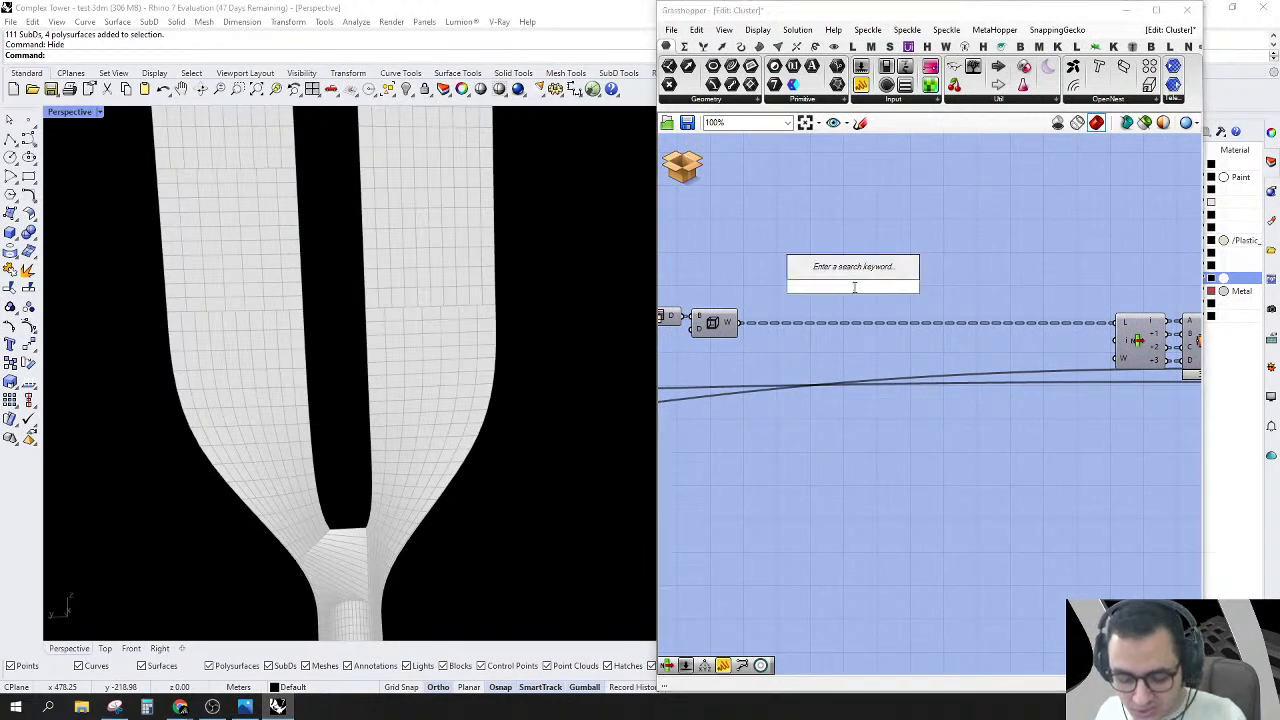
{"action": "type", "text": "o cu"}
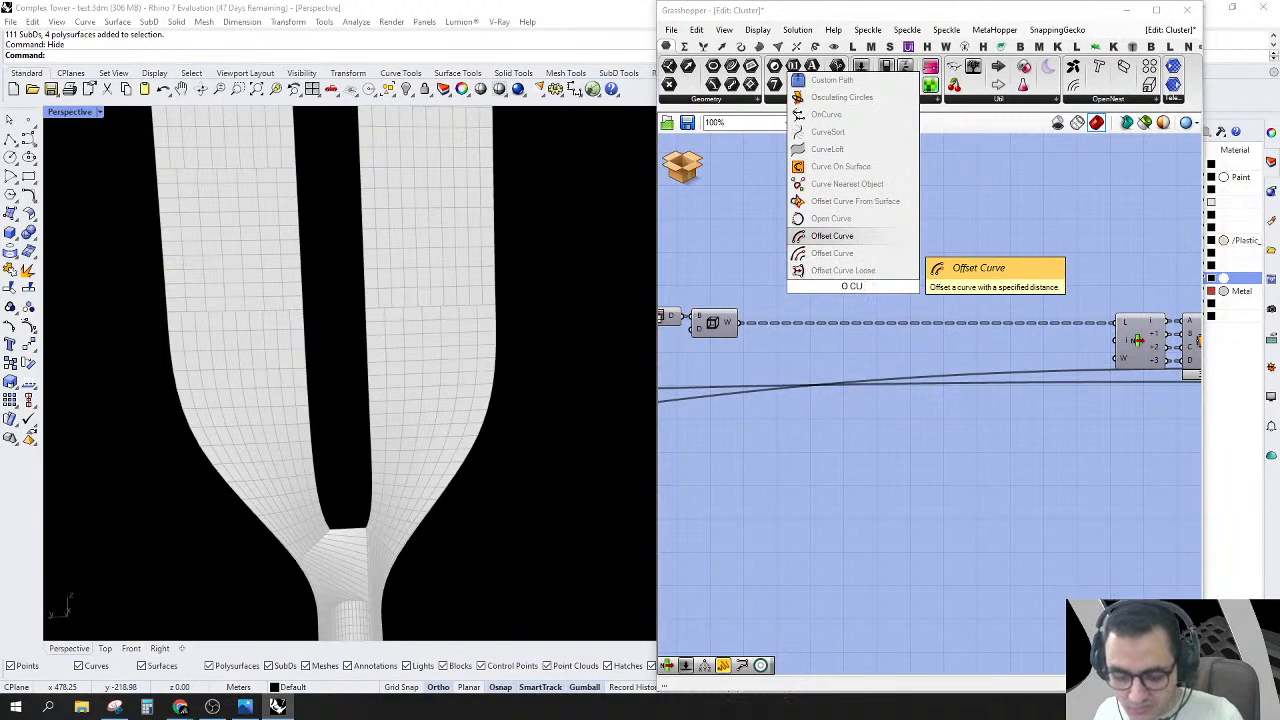
{"action": "key", "text": "Down"}
{"action": "key", "text": "Down"}
{"action": "key", "text": "Down"}
{"action": "key", "text": "Return"}
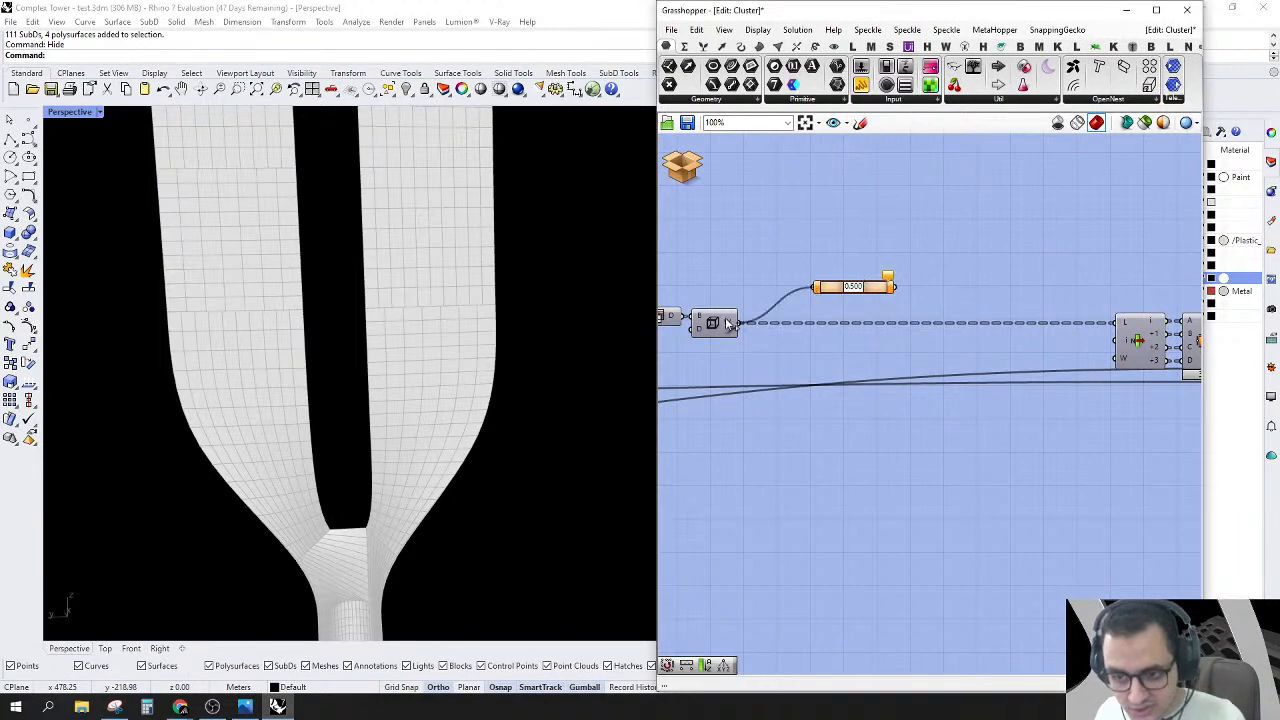
{"action": "scroll", "coordinate": [760, 310], "scroll_direction": "up", "scroll_amount": 5}
{"action": "left_click_drag", "start_coordinate": [800, 296], "coordinate": [842, 301]}
{"action": "scroll", "coordinate": [842, 302], "scroll_direction": "down", "scroll_amount": 4}
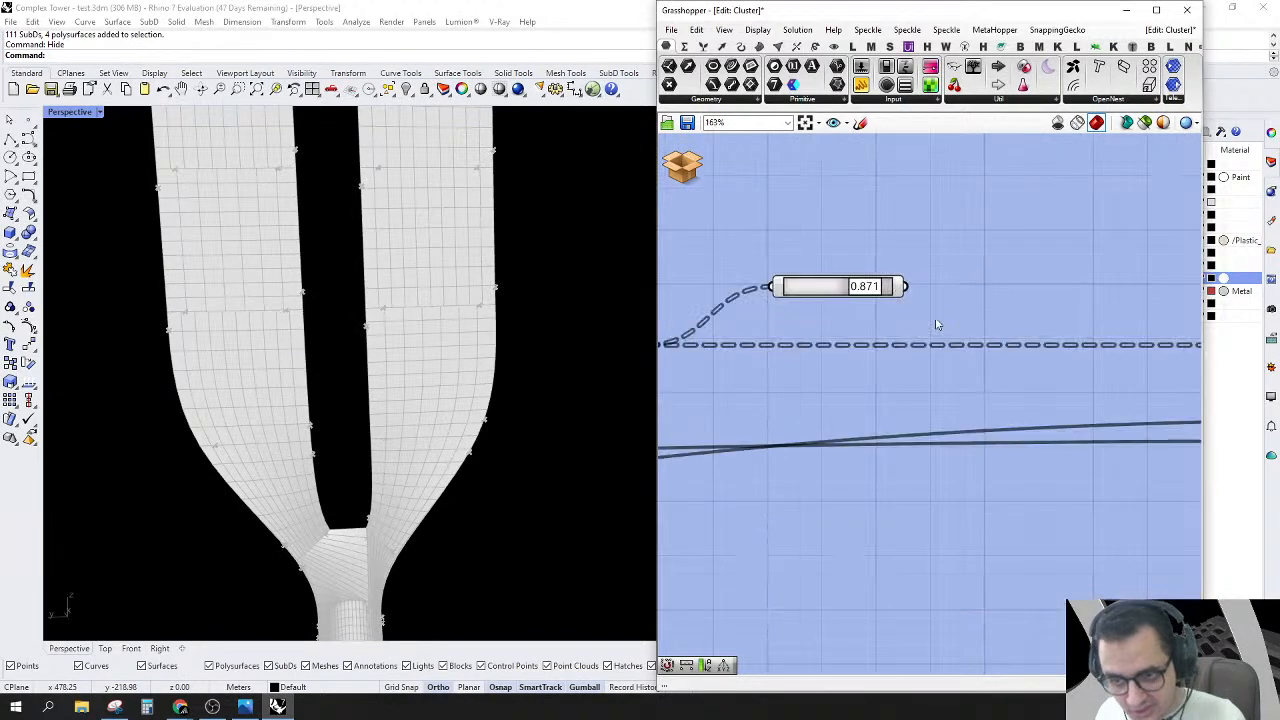
Step: Add a point Deconstruct component and wire Point On Curve's output into its P input
{"action": "double_click", "coordinate": [1022, 267]}
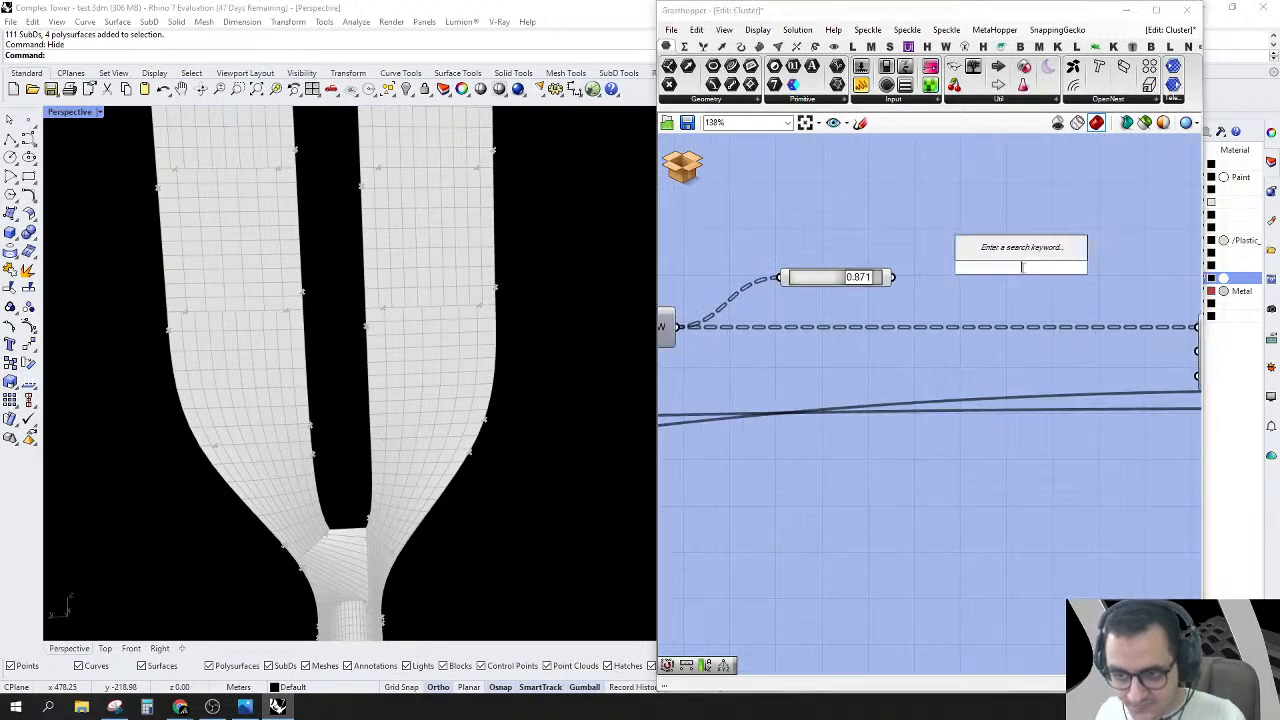
{"action": "type", "text": "DE"}
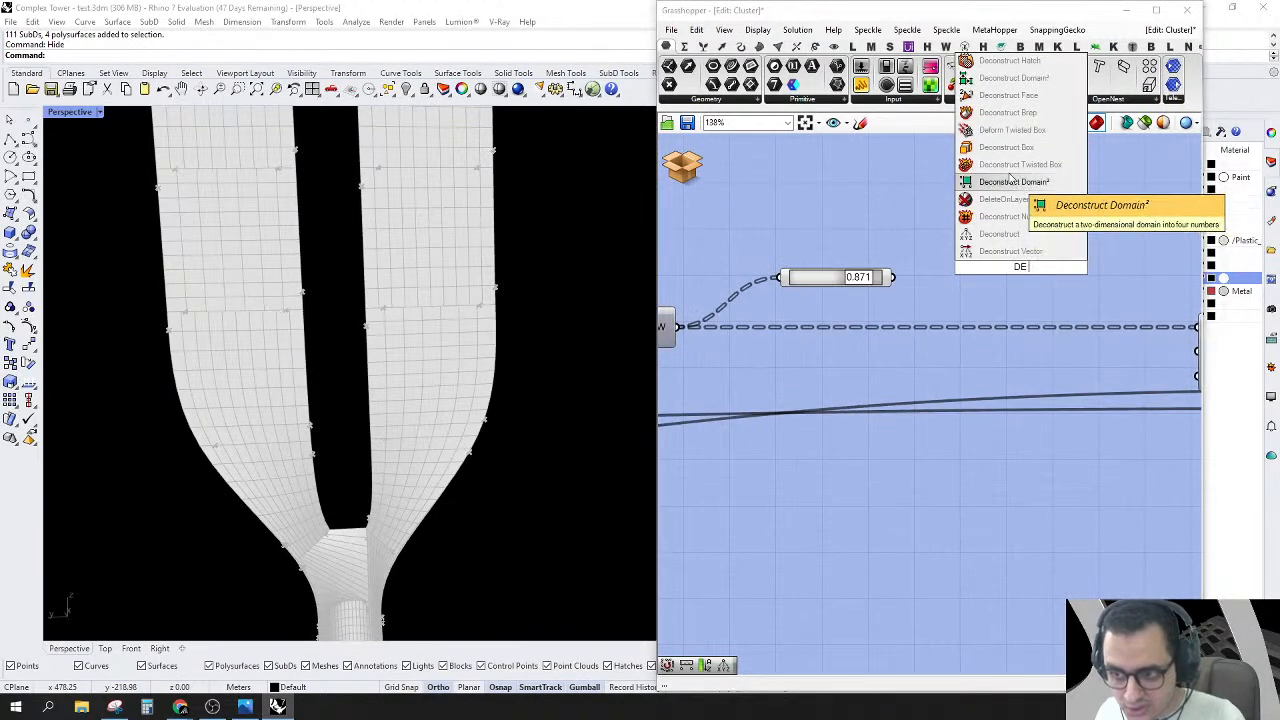
{"action": "left_click", "coordinate": [1008, 238]}
{"action": "left_click_drag", "start_coordinate": [917, 272], "coordinate": [893, 277]}
{"action": "left_click_drag", "start_coordinate": [1028, 274], "coordinate": [973, 283]}
{"action": "right_click_drag", "start_coordinate": [1003, 297], "coordinate": [971, 284]}
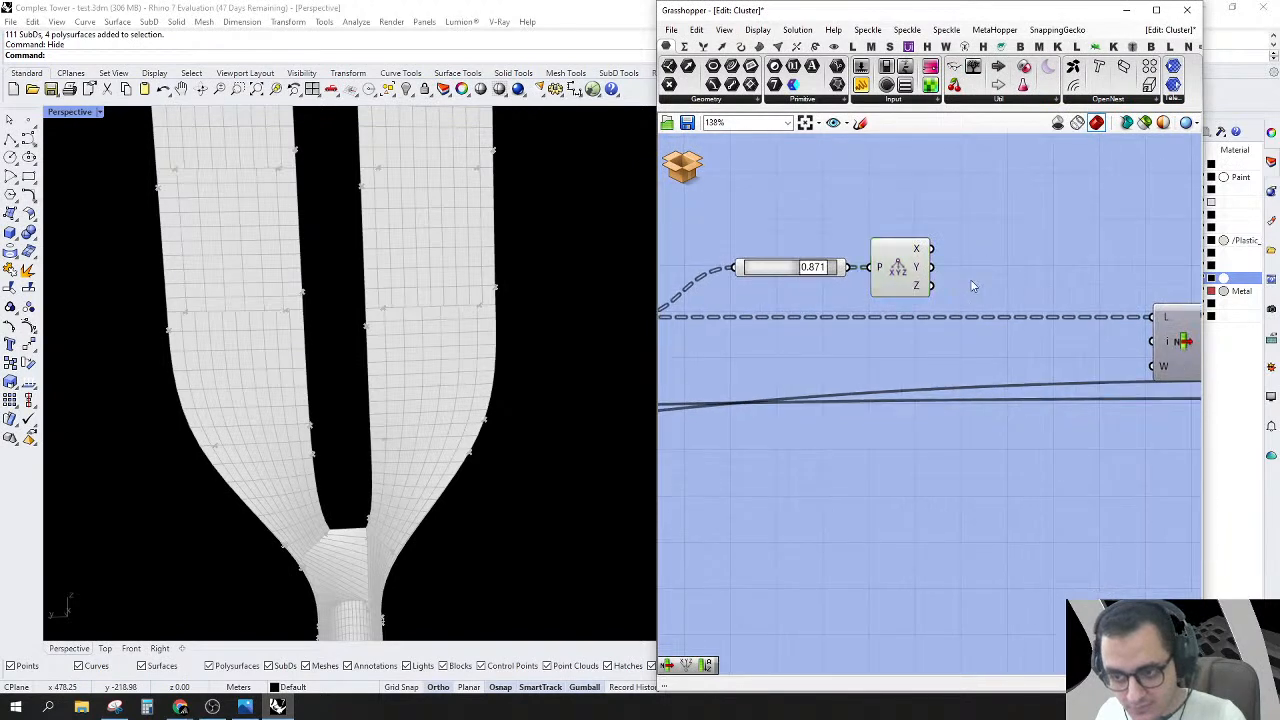
Step: Add Sort List, feed Deconstruct's Z into K and Wireframe's W into A, and wire its A output into List Item's L
{"action": "double_click", "coordinate": [971, 280]}
{"action": "type", "text": "SORT"}
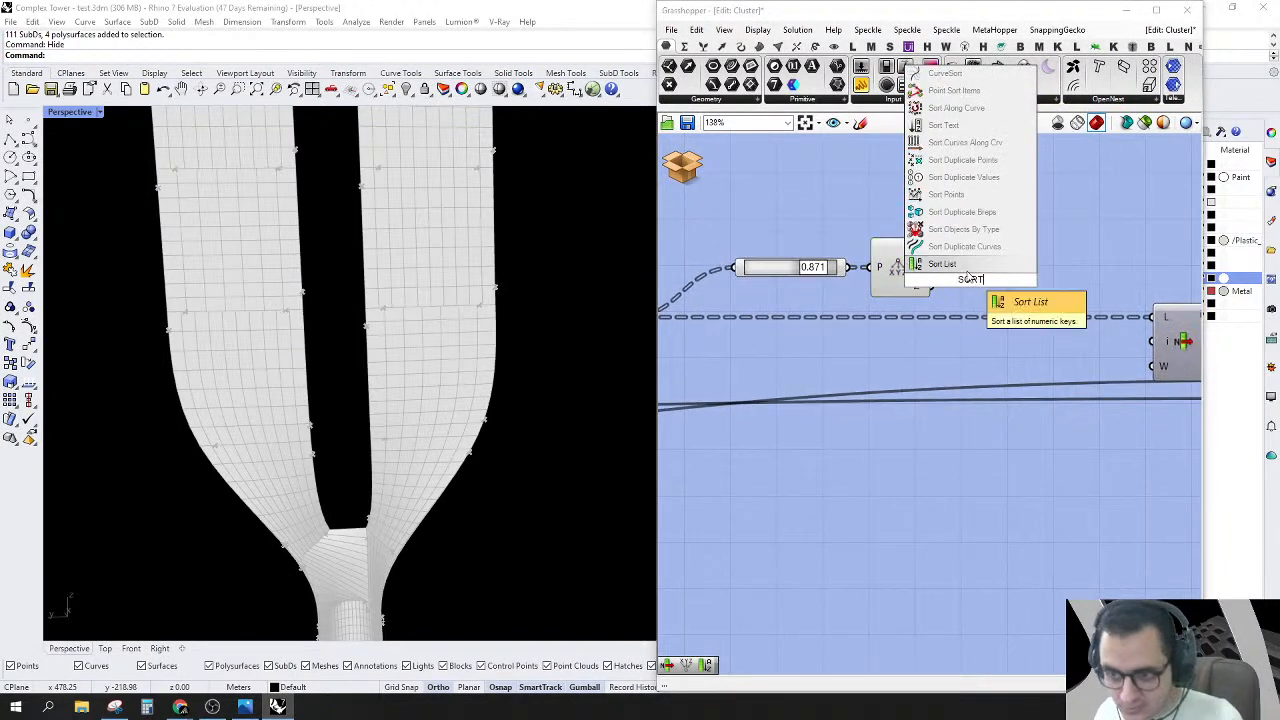
{"action": "key", "text": "Return"}
{"action": "left_click_drag", "start_coordinate": [965, 282], "coordinate": [733, 306]}
{"action": "scroll", "coordinate": [996, 289], "scroll_direction": "down", "scroll_amount": 3}
{"action": "scroll", "coordinate": [997, 289], "scroll_direction": "up", "scroll_amount": 2}
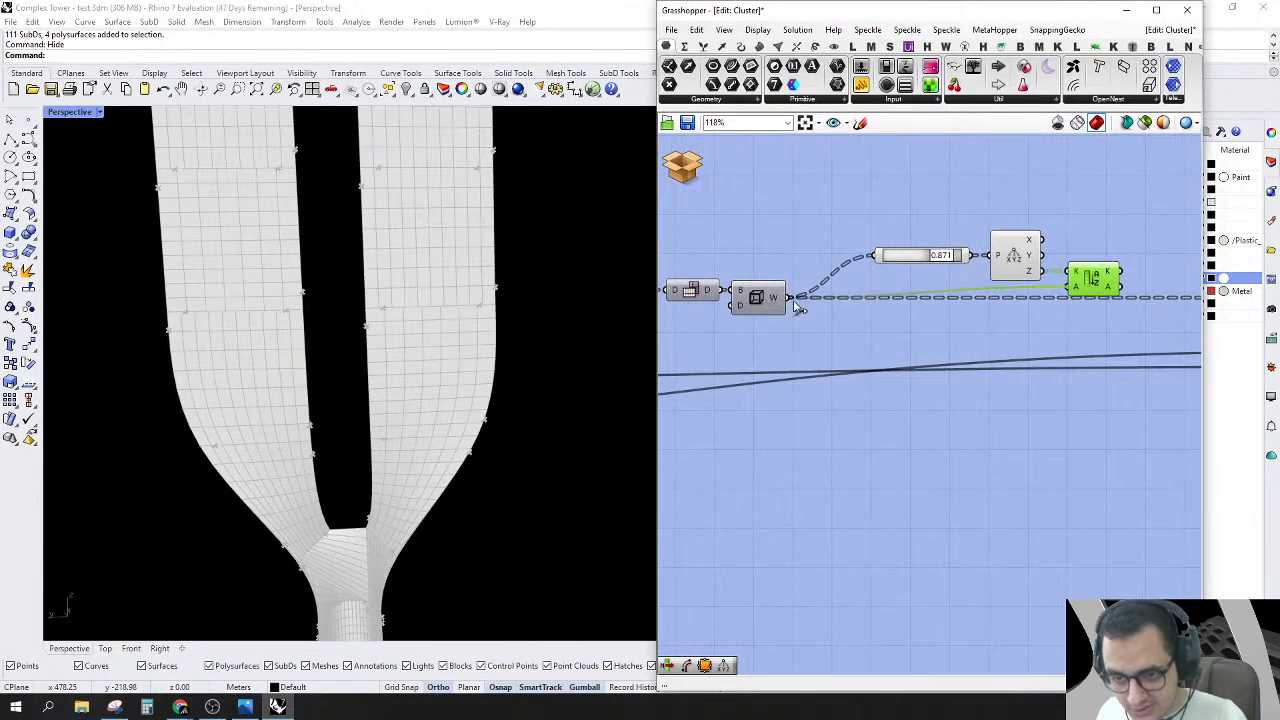
{"action": "scroll", "coordinate": [1017, 331], "scroll_direction": "down", "scroll_amount": 2}
{"action": "scroll", "coordinate": [956, 292], "scroll_direction": "up", "scroll_amount": 4}
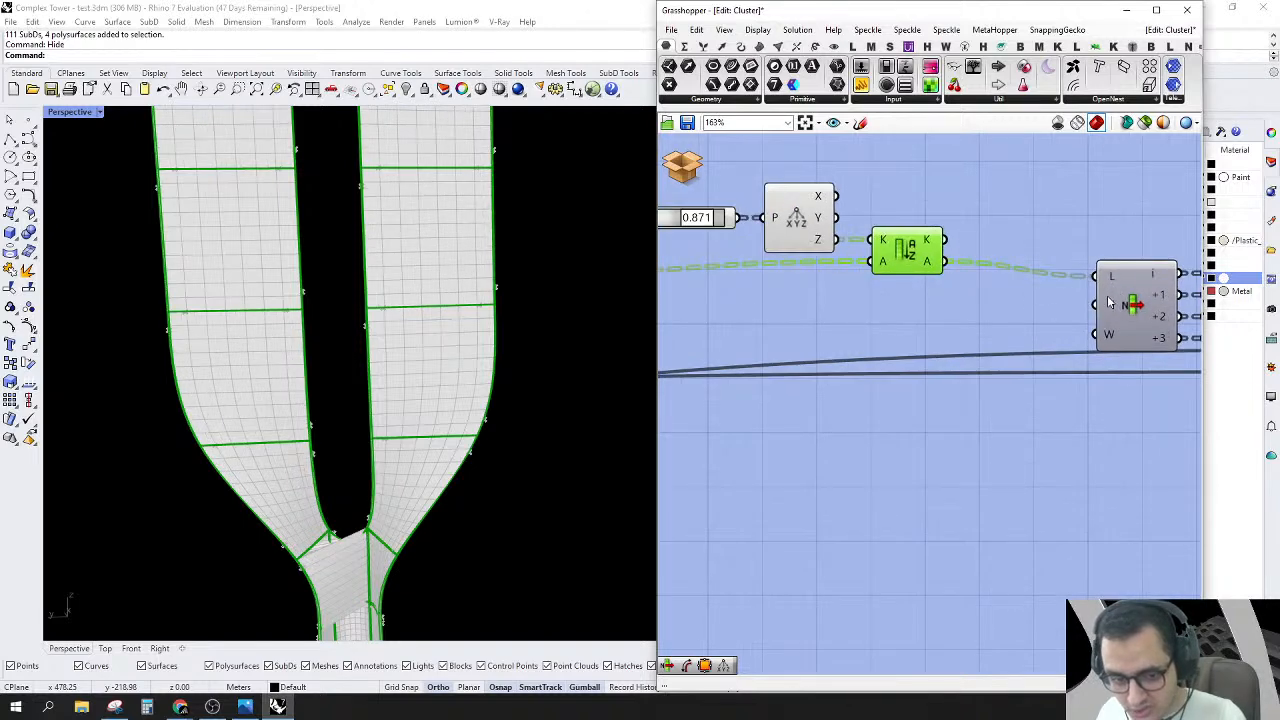
{"action": "scroll", "coordinate": [1108, 293], "scroll_direction": "down", "scroll_amount": 2}
{"action": "scroll", "coordinate": [1042, 284], "scroll_direction": "up", "scroll_amount": 2}
Step: Turn off the preview of the Point On Curve, Deconstruct and Sort List components
{"action": "right_click_drag", "start_coordinate": [1043, 284], "coordinate": [1002, 318]}
{"action": "scroll", "coordinate": [1027, 321], "scroll_direction": "down", "scroll_amount": 2}
{"action": "left_click_drag", "start_coordinate": [1027, 321], "coordinate": [742, 220]}
{"action": "right_click", "coordinate": [821, 245]}
{"action": "left_click", "coordinate": [840, 262]}
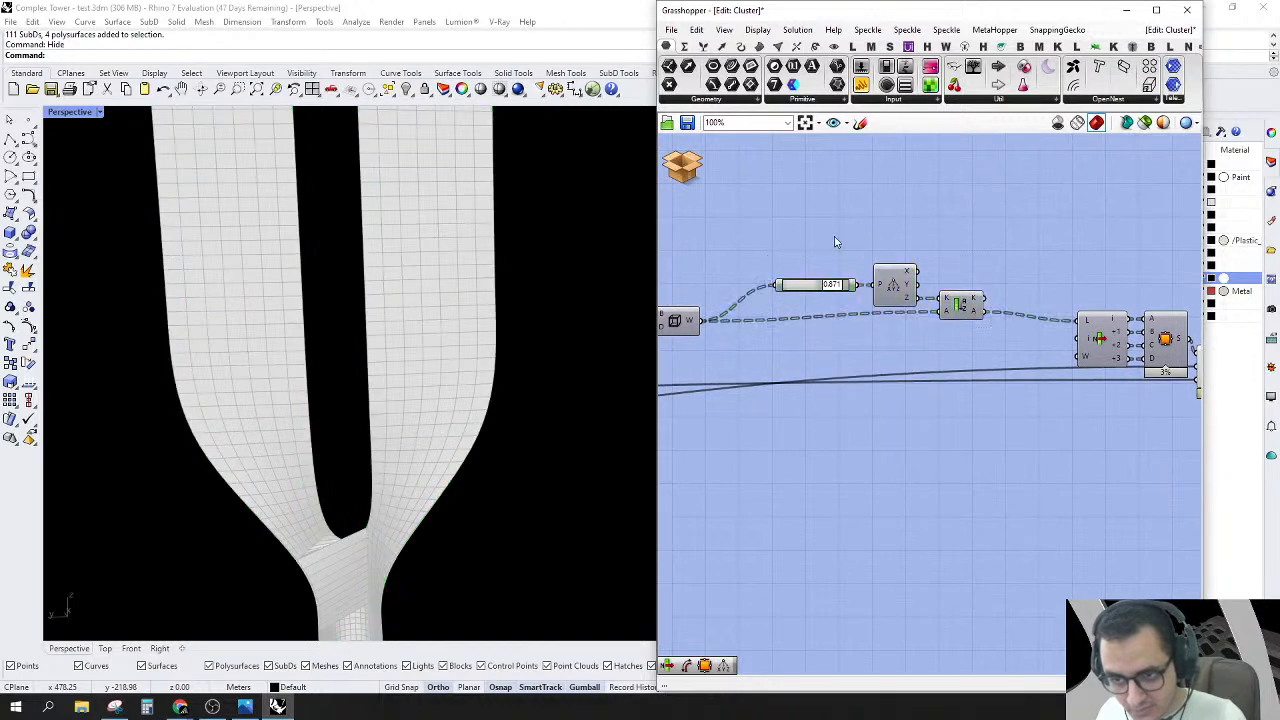
Step: Select the Panels component and examine its panels closely at the tower's junction face
{"action": "right_click_drag", "start_coordinate": [1150, 390], "coordinate": [975, 360]}
{"action": "left_click", "coordinate": [1052, 340]}
{"action": "scroll", "coordinate": [380, 432], "scroll_direction": "down", "scroll_amount": 5}
{"action": "right_click_drag", "start_coordinate": [384, 432], "coordinate": [279, 475]}
{"action": "scroll", "coordinate": [320, 529], "scroll_direction": "up", "scroll_amount": 6}
{"action": "scroll", "coordinate": [339, 432], "scroll_direction": "down", "scroll_amount": 5}
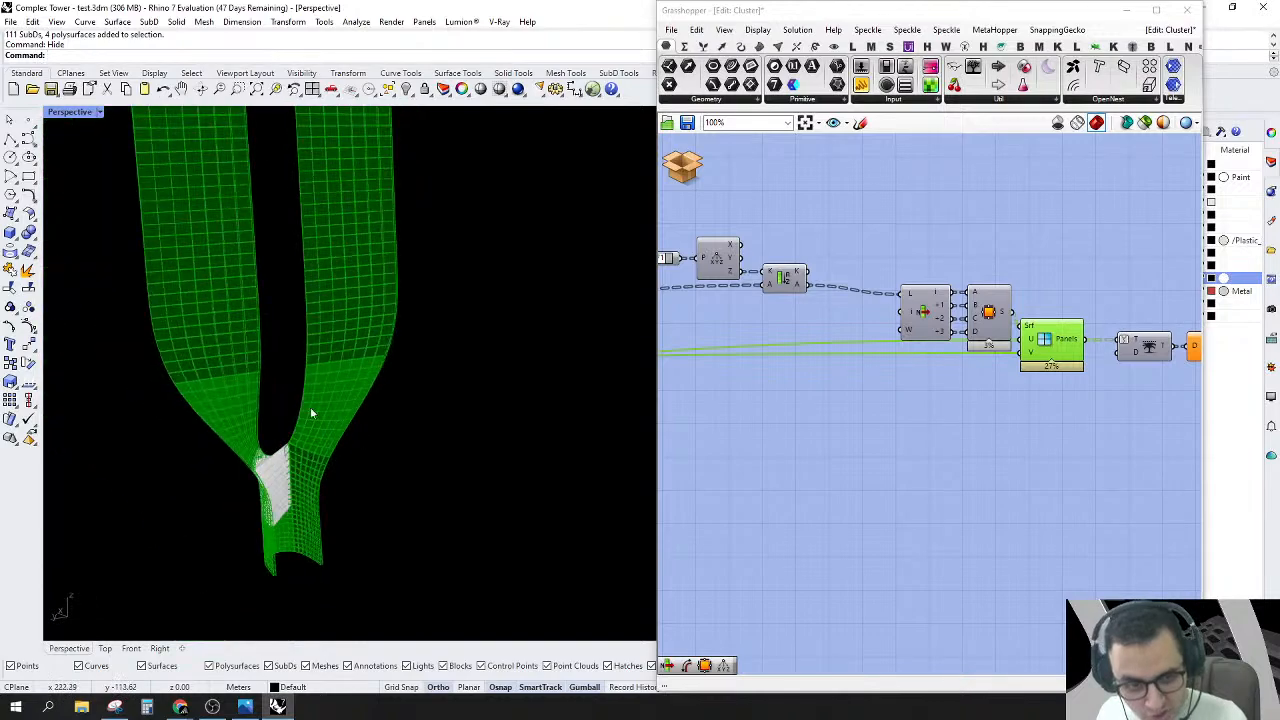
{"action": "right_click_drag", "start_coordinate": [338, 432], "coordinate": [384, 442]}
{"action": "scroll", "coordinate": [384, 442], "scroll_direction": "up", "scroll_amount": 6}
{"action": "scroll", "coordinate": [384, 329], "scroll_direction": "down", "scroll_amount": 6}
{"action": "scroll", "coordinate": [384, 332], "scroll_direction": "up", "scroll_amount": 7}
{"action": "right_click_drag", "start_coordinate": [384, 332], "coordinate": [406, 514]}
{"action": "scroll", "coordinate": [355, 488], "scroll_direction": "down", "scroll_amount": 7}
{"action": "scroll", "coordinate": [335, 460], "scroll_direction": "up", "scroll_amount": 7}
{"action": "scroll", "coordinate": [480, 434], "scroll_direction": "down", "scroll_amount": 6}
{"action": "scroll", "coordinate": [292, 339], "scroll_direction": "up", "scroll_amount": 6}
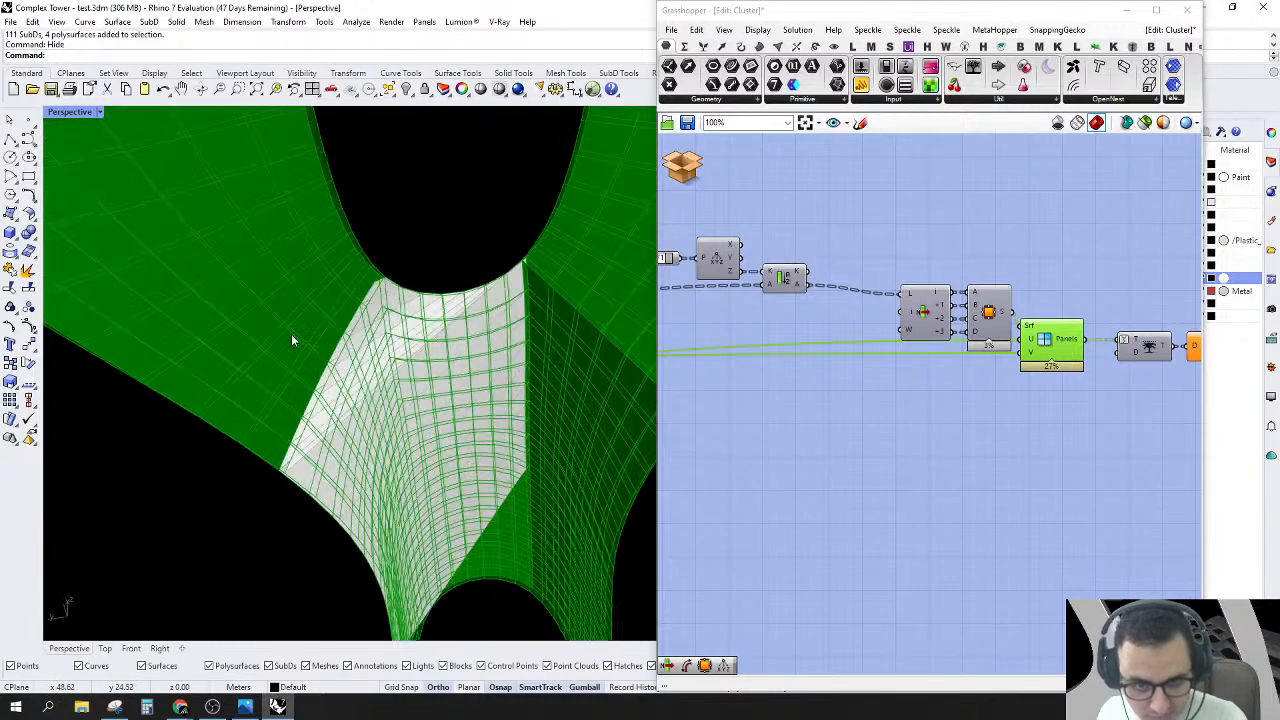
{"action": "scroll", "coordinate": [393, 400], "scroll_direction": "up", "scroll_amount": 3}
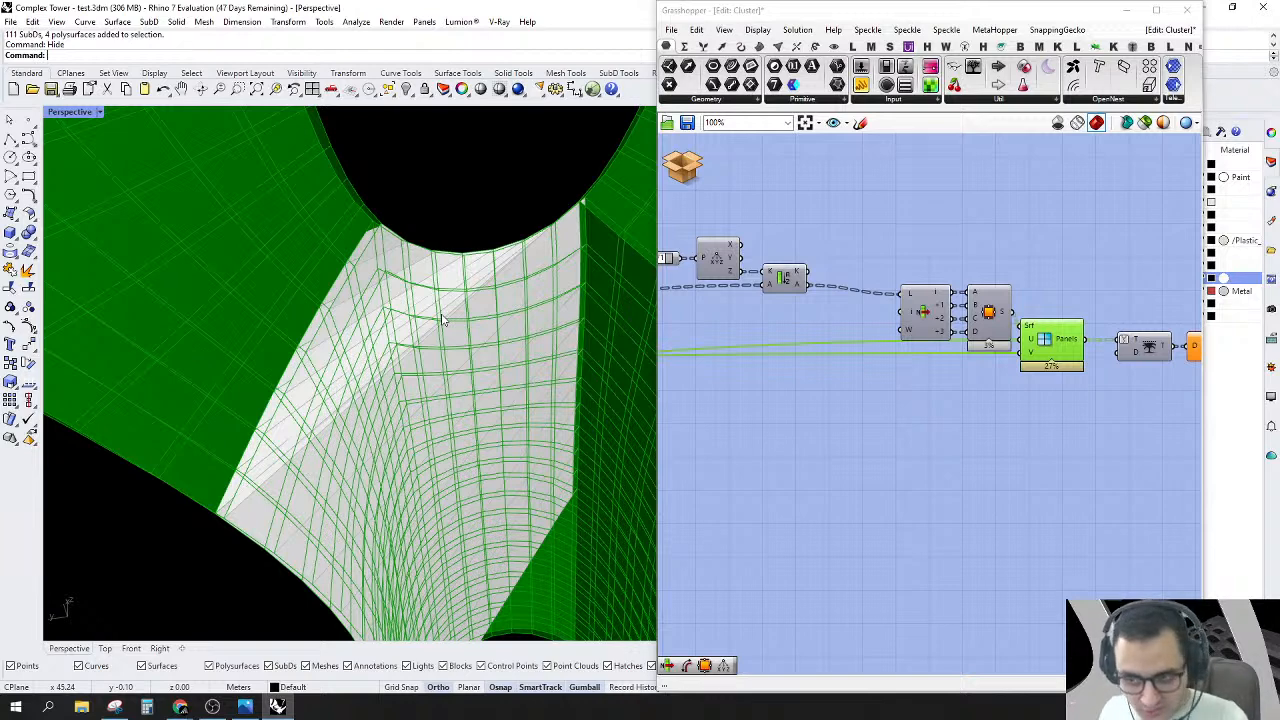
{"action": "scroll", "coordinate": [820, 402], "scroll_direction": "down", "scroll_amount": 3}
Step: Turn on the preview of the Brep Wireframe component and highlight its curves on the tower
{"action": "right_click_drag", "start_coordinate": [854, 380], "coordinate": [1006, 349]}
{"action": "scroll", "coordinate": [903, 334], "scroll_direction": "up", "scroll_amount": 3}
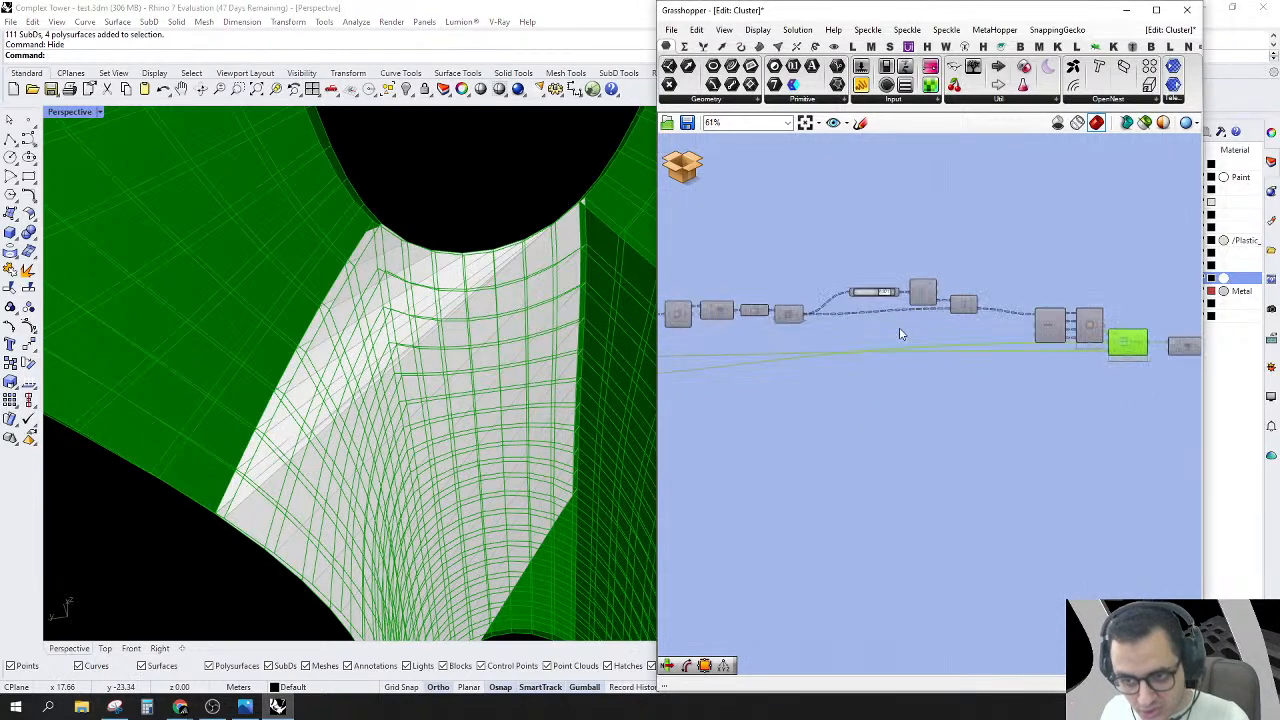
{"action": "right_click_drag", "start_coordinate": [795, 266], "coordinate": [841, 291]}
{"action": "double_click", "coordinate": [835, 258]}
{"action": "left_click", "coordinate": [852, 328]}
{"action": "scroll", "coordinate": [864, 320], "scroll_direction": "down", "scroll_amount": 3}
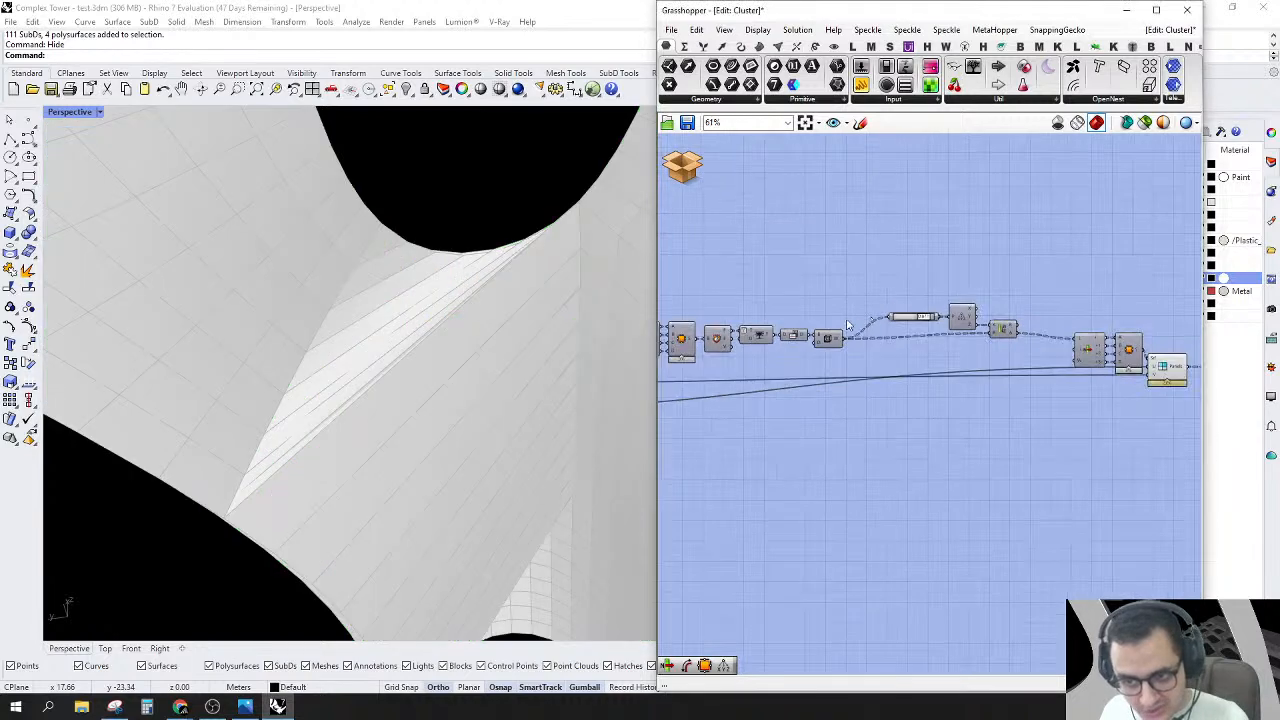
{"action": "scroll", "coordinate": [849, 345], "scroll_direction": "up", "scroll_amount": 3}
{"action": "right_click", "coordinate": [814, 318]}
{"action": "left_click", "coordinate": [824, 344]}
{"action": "left_click", "coordinate": [821, 333]}
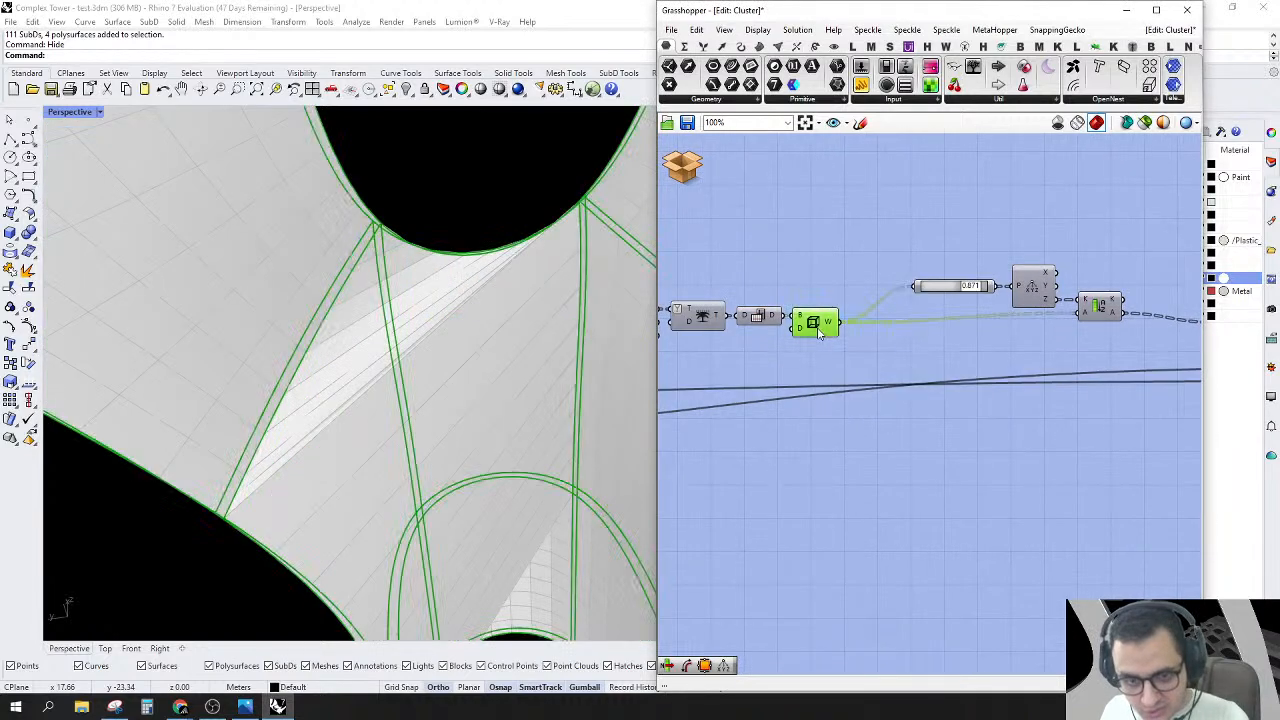
Step: Turn off the preview of the panel-generating components so the wireframe curves stand alone
{"action": "scroll", "coordinate": [821, 335], "scroll_direction": "down", "scroll_amount": 3}
{"action": "right_click_drag", "start_coordinate": [971, 334], "coordinate": [794, 330]}
{"action": "left_click_drag", "start_coordinate": [1044, 237], "coordinate": [853, 464]}
{"action": "right_click", "coordinate": [897, 293]}
{"action": "left_click", "coordinate": [906, 314]}
{"action": "left_click", "coordinate": [852, 286]}
{"action": "right_click_drag", "start_coordinate": [832, 278], "coordinate": [911, 276]}
{"action": "scroll", "coordinate": [880, 285], "scroll_direction": "up", "scroll_amount": 4}
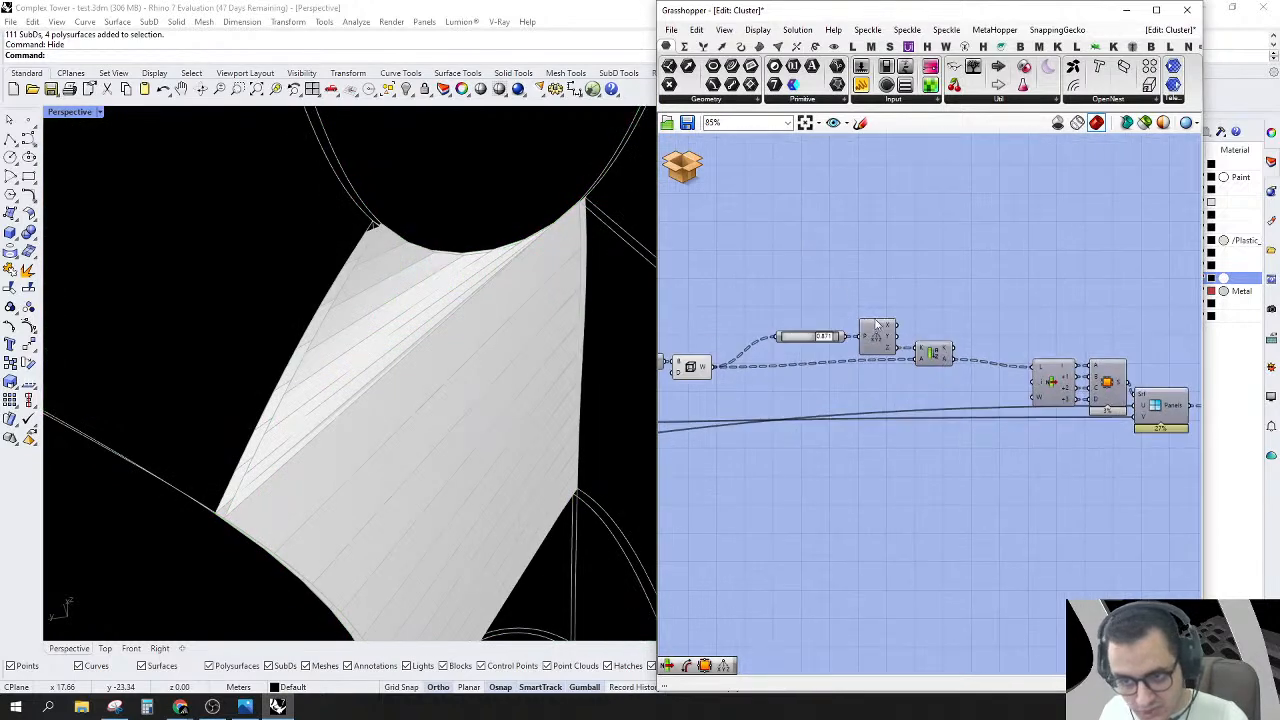
Step: Inspect the component chain around Panels and the Brep Wireframe's curves at the junction face
{"action": "double_click", "coordinate": [866, 270]}
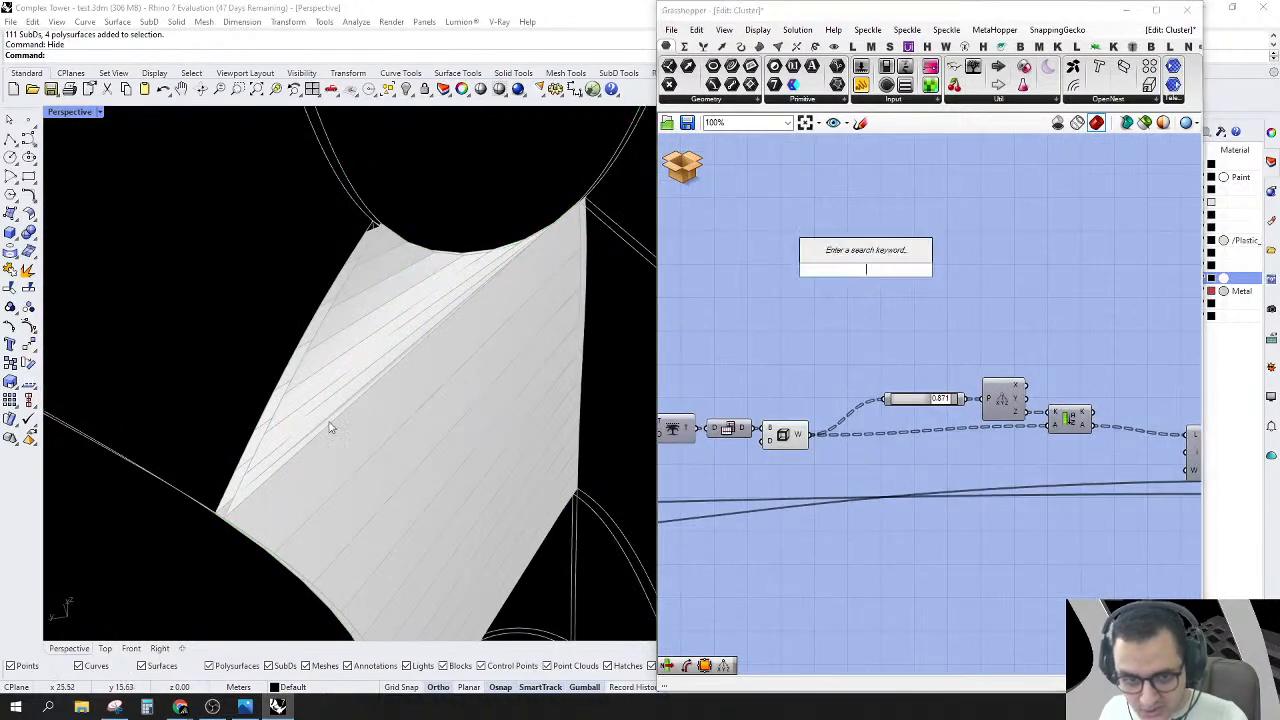
{"action": "left_click", "coordinate": [804, 351]}
{"action": "scroll", "coordinate": [960, 375], "scroll_direction": "down", "scroll_amount": 1}
{"action": "right_click_drag", "start_coordinate": [1140, 410], "coordinate": [780, 305]}
{"action": "left_click_drag", "start_coordinate": [1093, 300], "coordinate": [980, 450]}
{"action": "left_click", "coordinate": [996, 275]}
{"action": "right_click_drag", "start_coordinate": [935, 252], "coordinate": [1060, 273]}
{"action": "scroll", "coordinate": [1060, 273], "scroll_direction": "down", "scroll_amount": 3}
{"action": "right_click_drag", "start_coordinate": [803, 292], "coordinate": [986, 366]}
{"action": "scroll", "coordinate": [986, 366], "scroll_direction": "up", "scroll_amount": 4}
{"action": "left_click", "coordinate": [898, 408]}
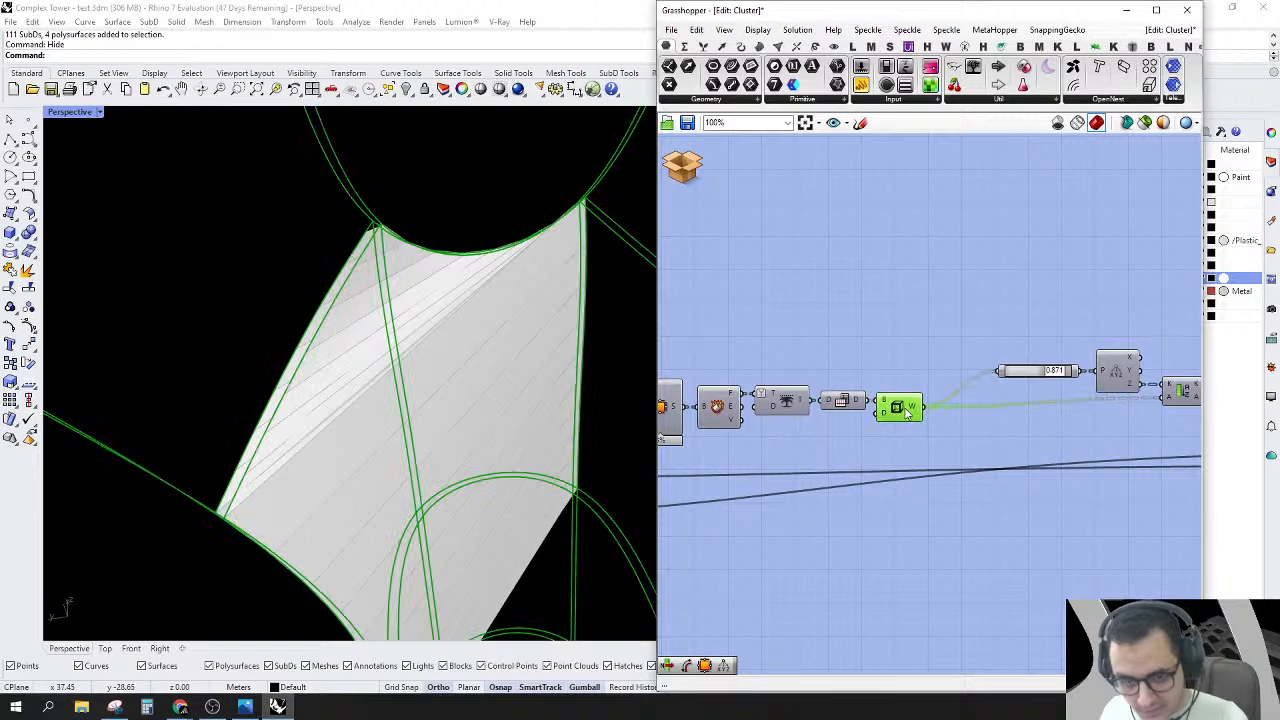
Step: Add a List Item component, wire Brep Wireframe's W output into its L input, and check the picked curves
{"action": "double_click", "coordinate": [968, 303]}
{"action": "type", "text": "list"}
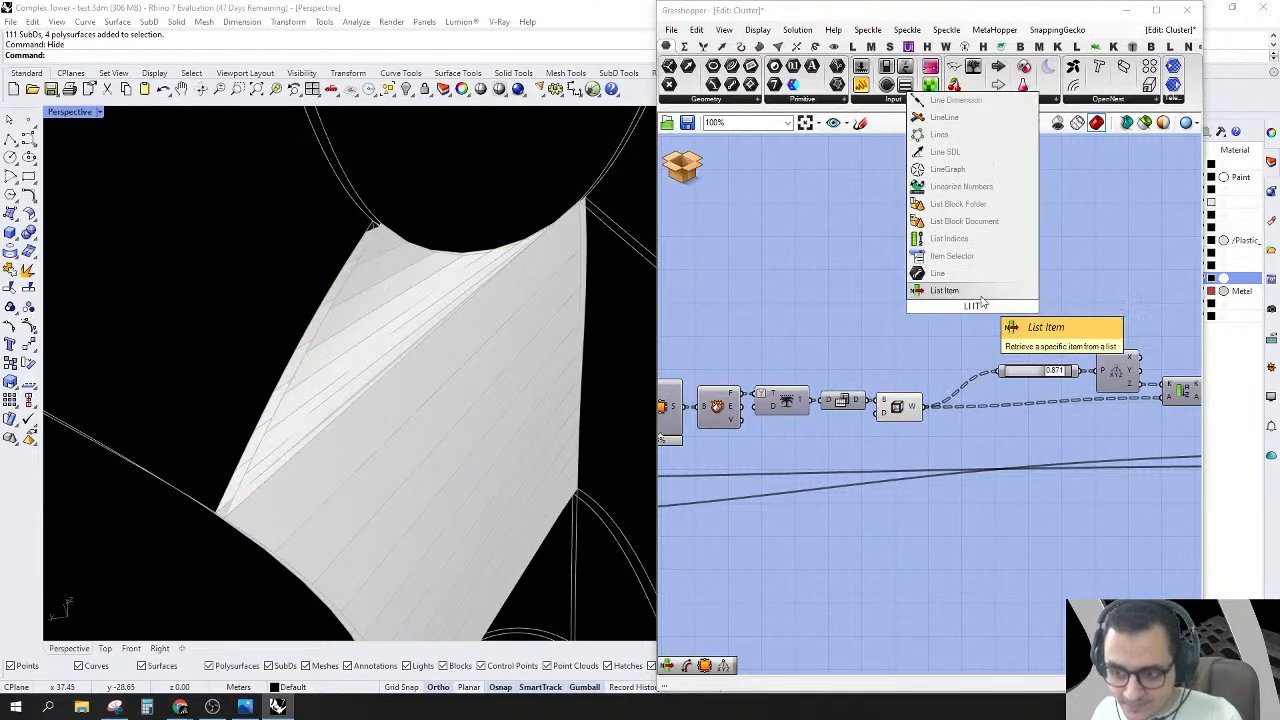
{"action": "key", "text": "Return"}
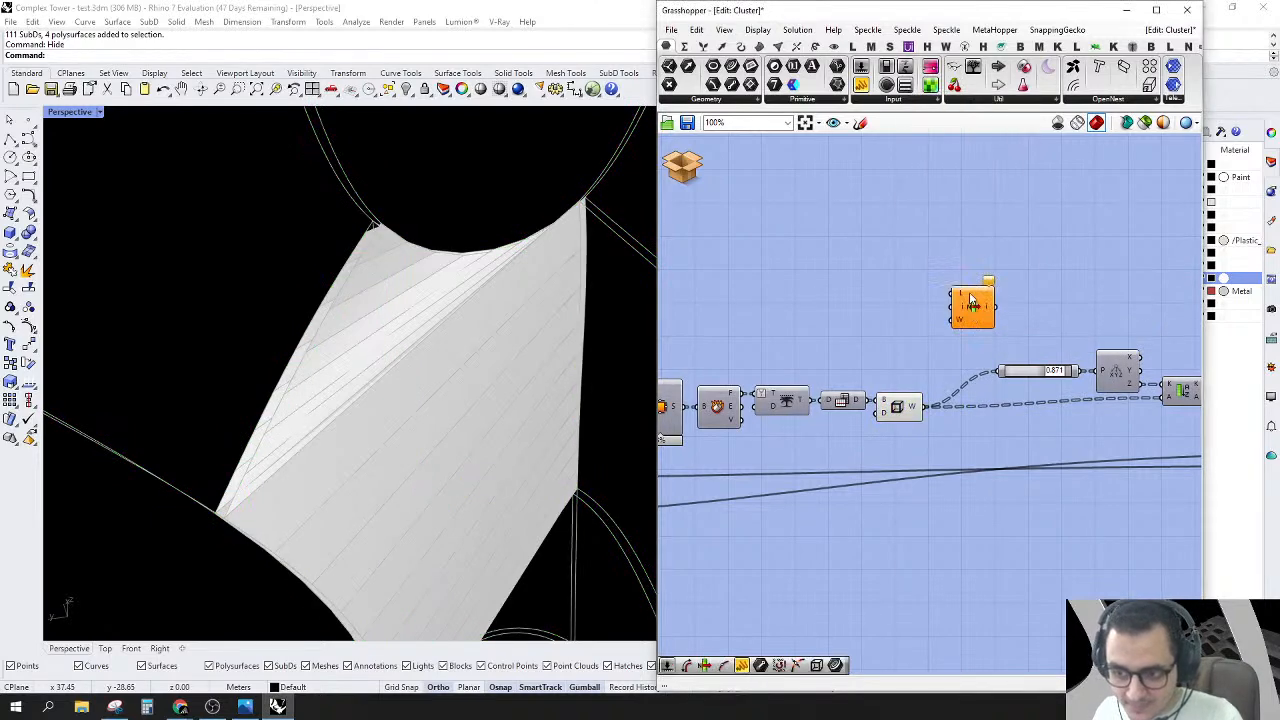
{"action": "left_click_drag", "start_coordinate": [942, 350], "coordinate": [923, 405]}
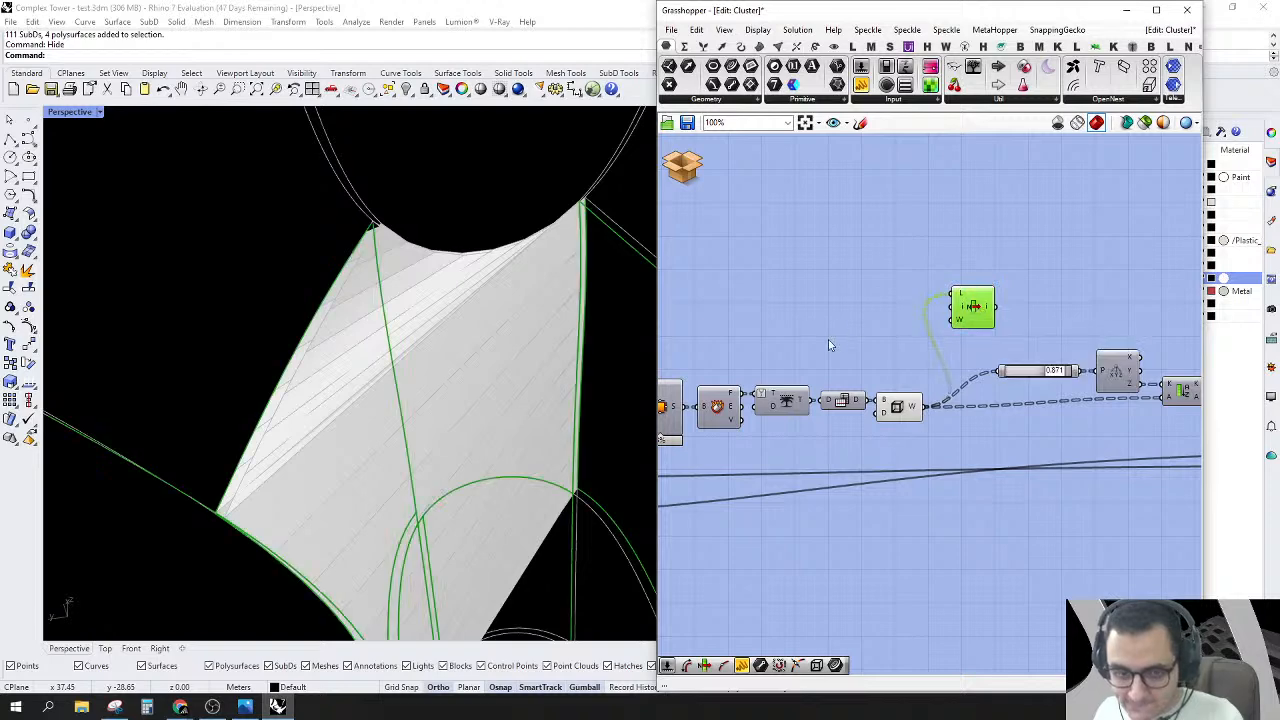
{"action": "scroll", "coordinate": [529, 357], "scroll_direction": "down", "scroll_amount": 3}
{"action": "right_click_drag", "start_coordinate": [529, 357], "coordinate": [570, 430]}
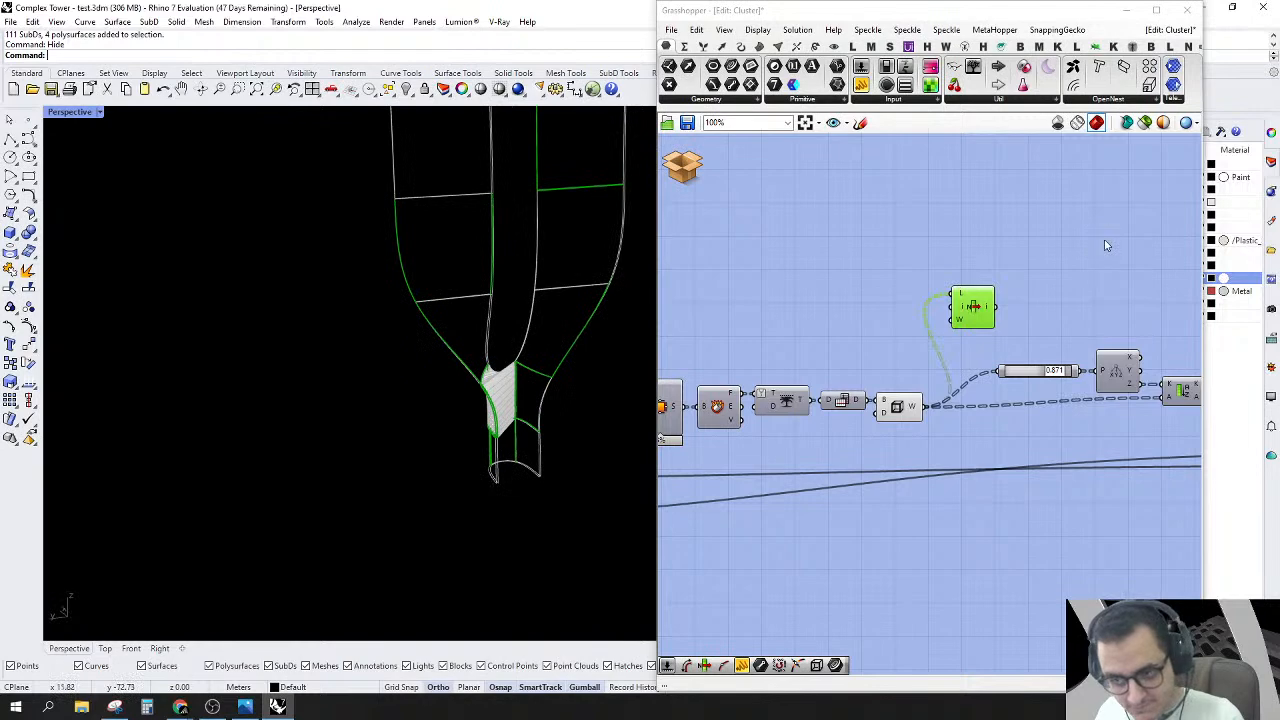
{"action": "right_click_drag", "start_coordinate": [940, 322], "coordinate": [1010, 320]}
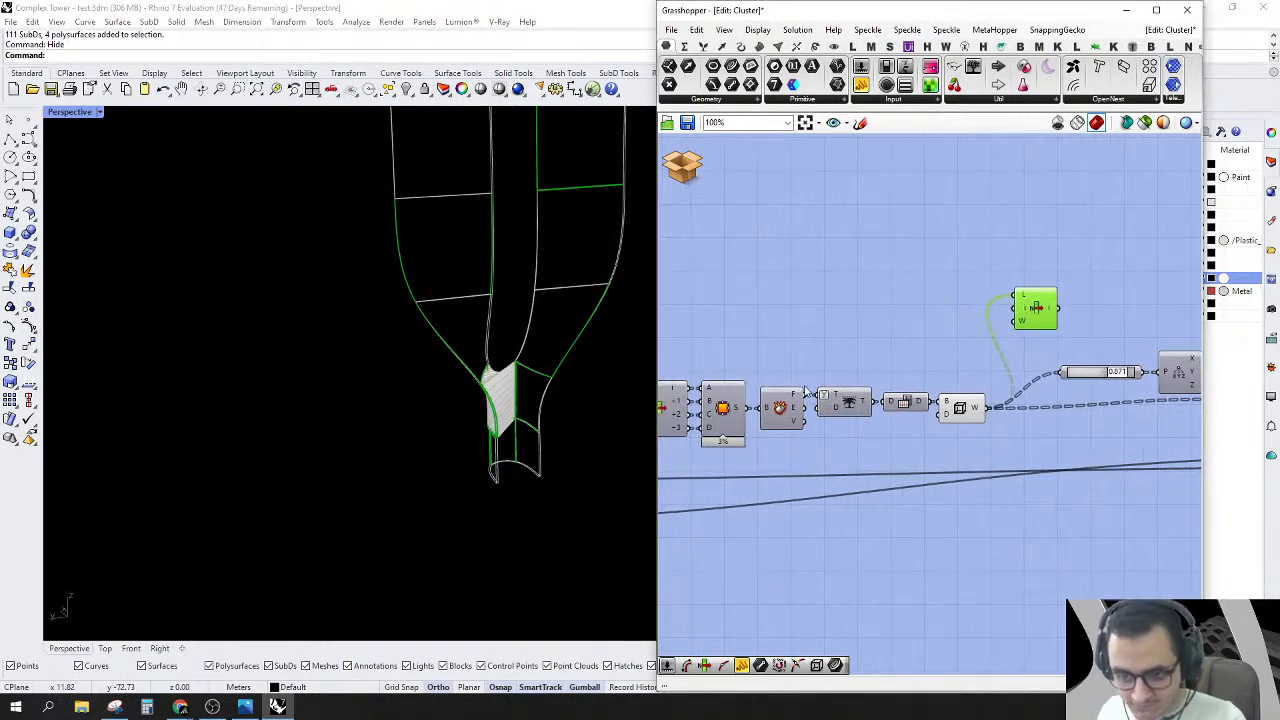
Step: Check the Deconstruct Brep, Trim Tree and Flip Matrix data, and delete the List Item component
{"action": "mouse_move", "coordinate": [795, 393]}
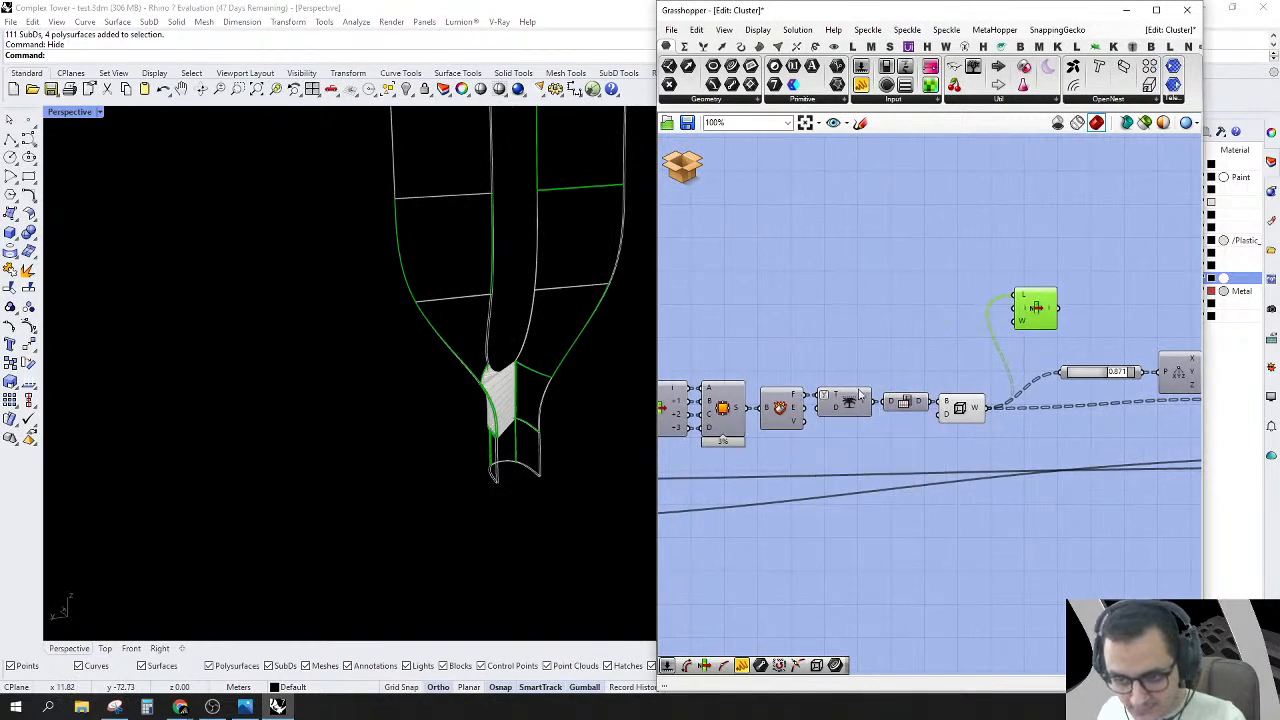
{"action": "mouse_move", "coordinate": [864, 401]}
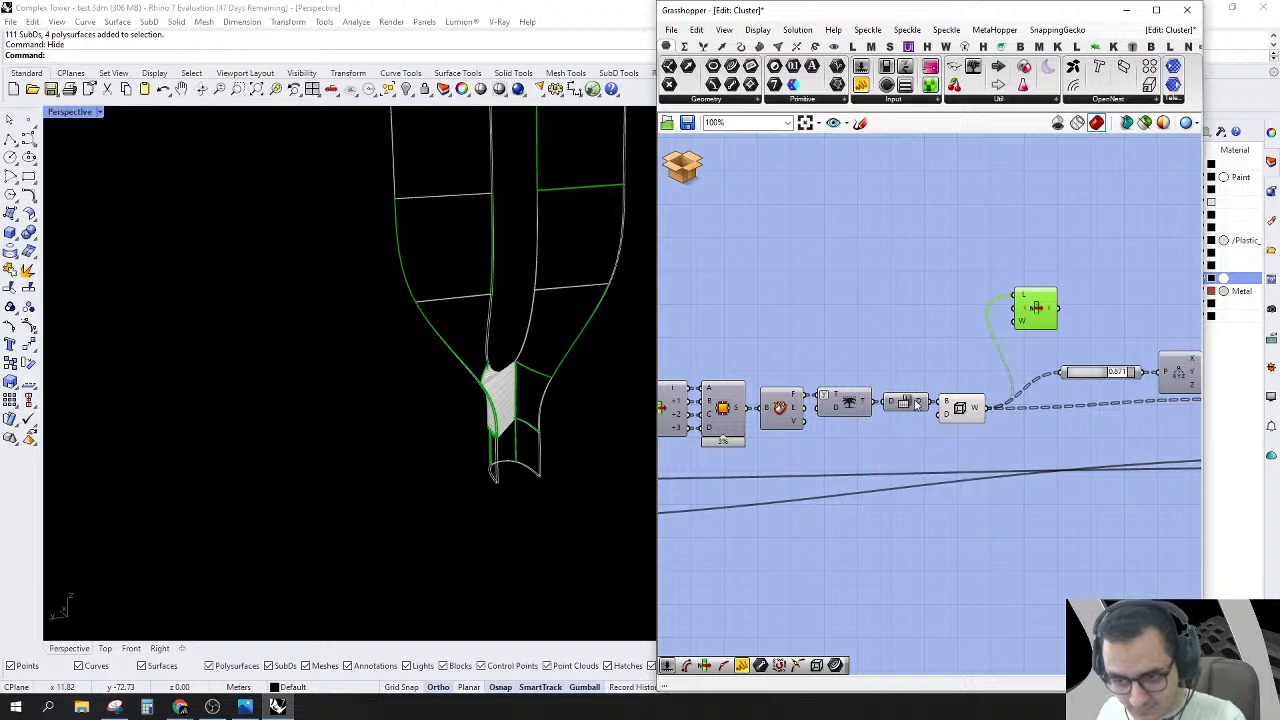
{"action": "key", "text": "Delete"}
Step: Add a Tree Branch Check component above Brep Wireframe and feed its Data input with the flipped face data
{"action": "double_click", "coordinate": [937, 316]}
{"action": "type", "text": "TREE"}
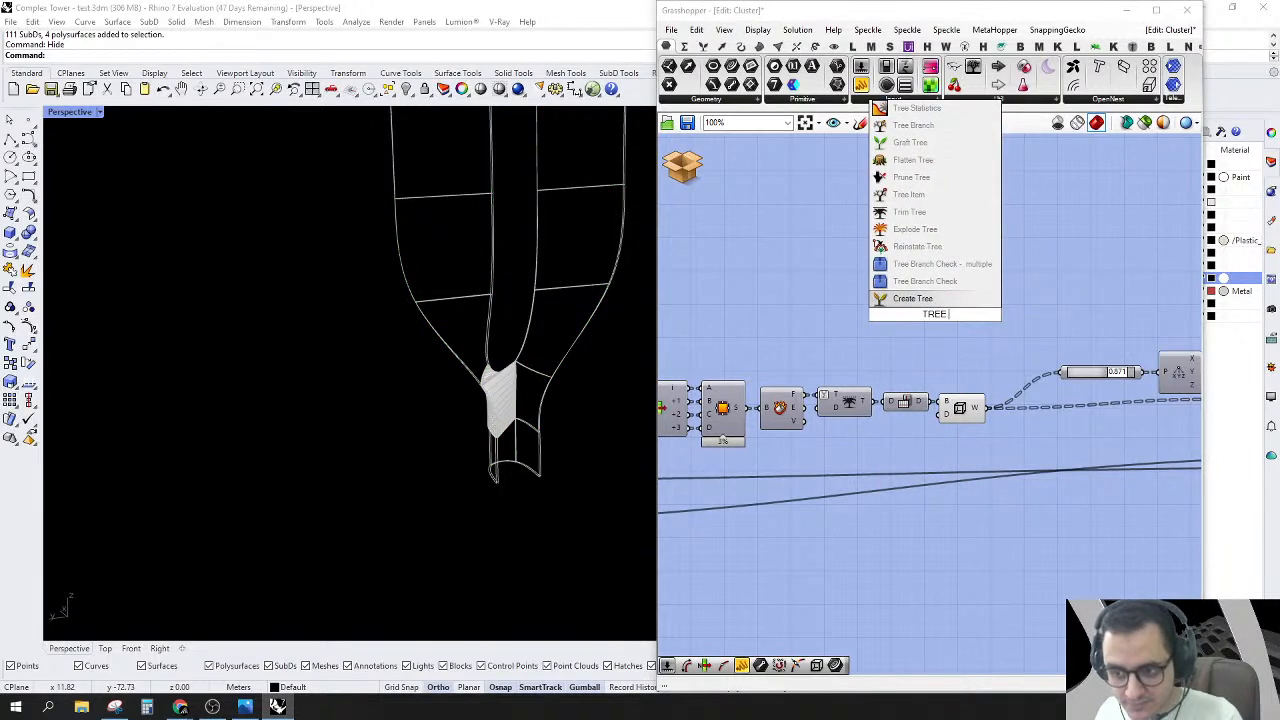
{"action": "left_click", "coordinate": [937, 283]}
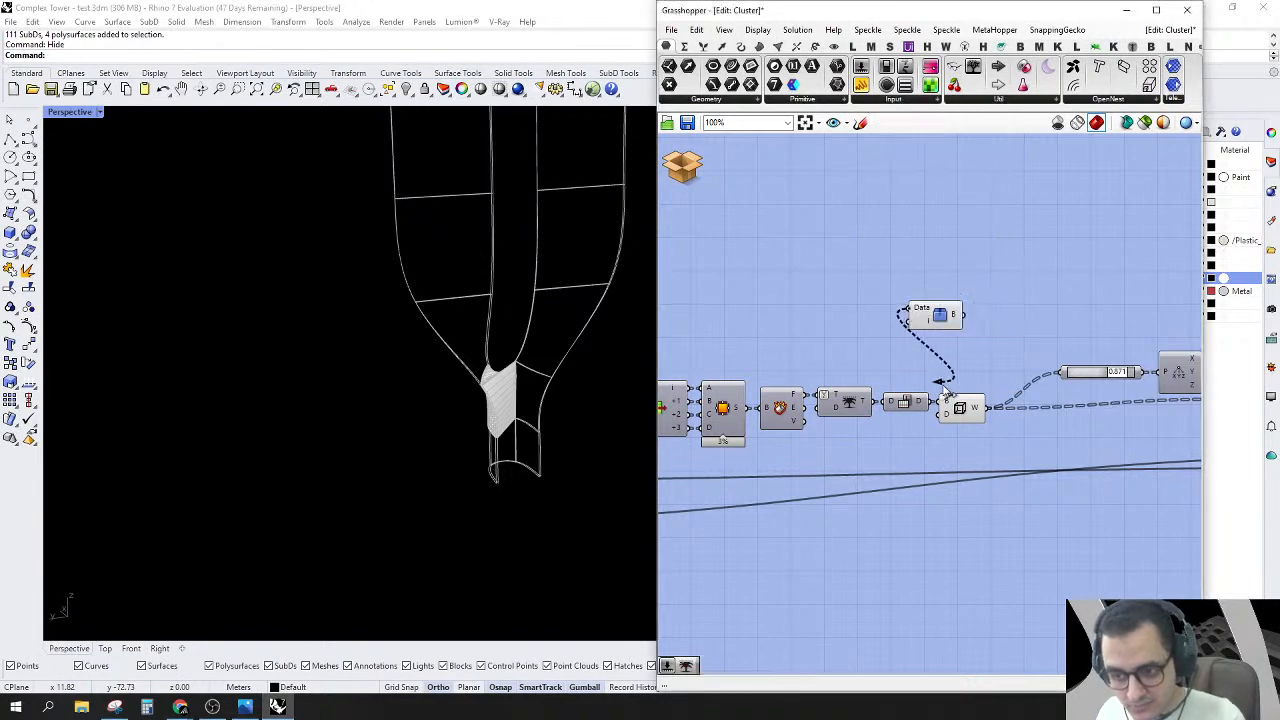
{"action": "left_click_drag", "start_coordinate": [937, 326], "coordinate": [962, 330]}
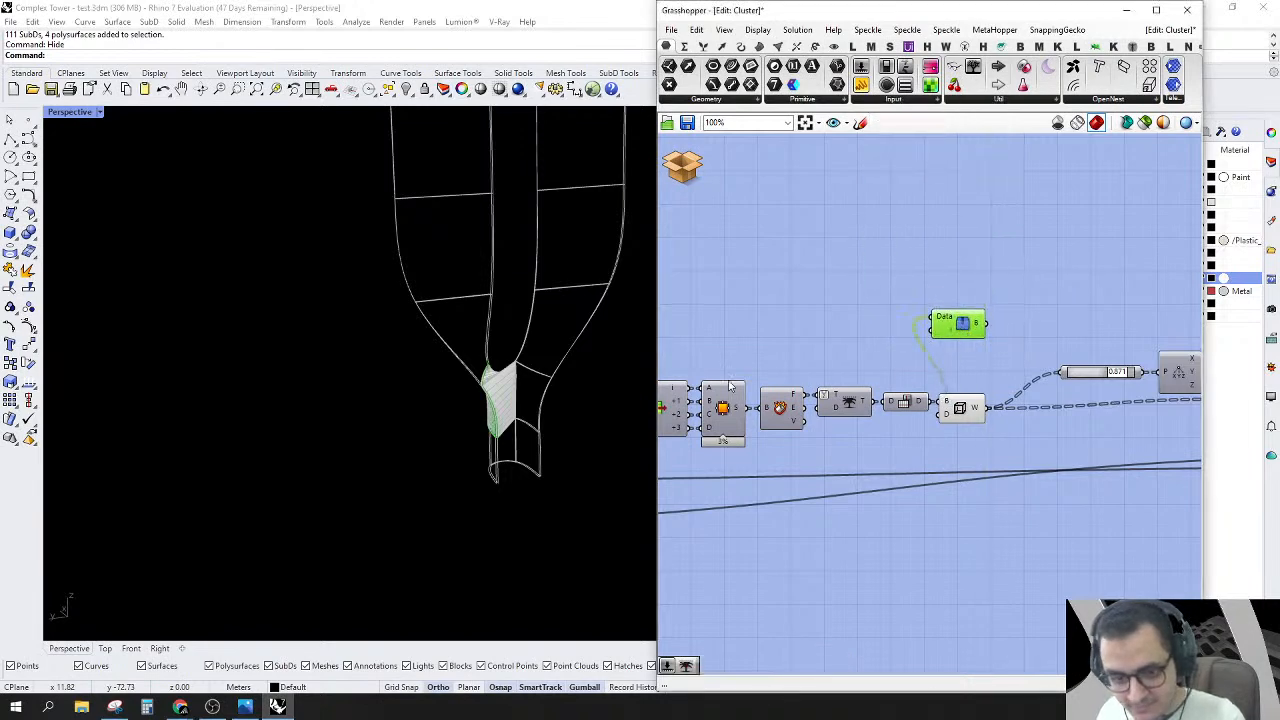
Step: Space the point-on-curve (0.871) and point Deconstruct components further away from Brep Wireframe
{"action": "scroll", "coordinate": [502, 403], "scroll_direction": "up", "scroll_amount": 10}
{"action": "right_click_drag", "start_coordinate": [474, 490], "coordinate": [389, 382]}
{"action": "right_click_drag", "start_coordinate": [434, 211], "coordinate": [432, 520]}
{"action": "right_click_drag", "start_coordinate": [944, 332], "coordinate": [850, 315]}
{"action": "right_click_drag", "start_coordinate": [904, 403], "coordinate": [845, 393]}
{"action": "right_click_drag", "start_coordinate": [903, 345], "coordinate": [841, 334]}
{"action": "left_click_drag", "start_coordinate": [1030, 355], "coordinate": [1108, 364]}
{"action": "left_click_drag", "start_coordinate": [960, 337], "coordinate": [1025, 347]}
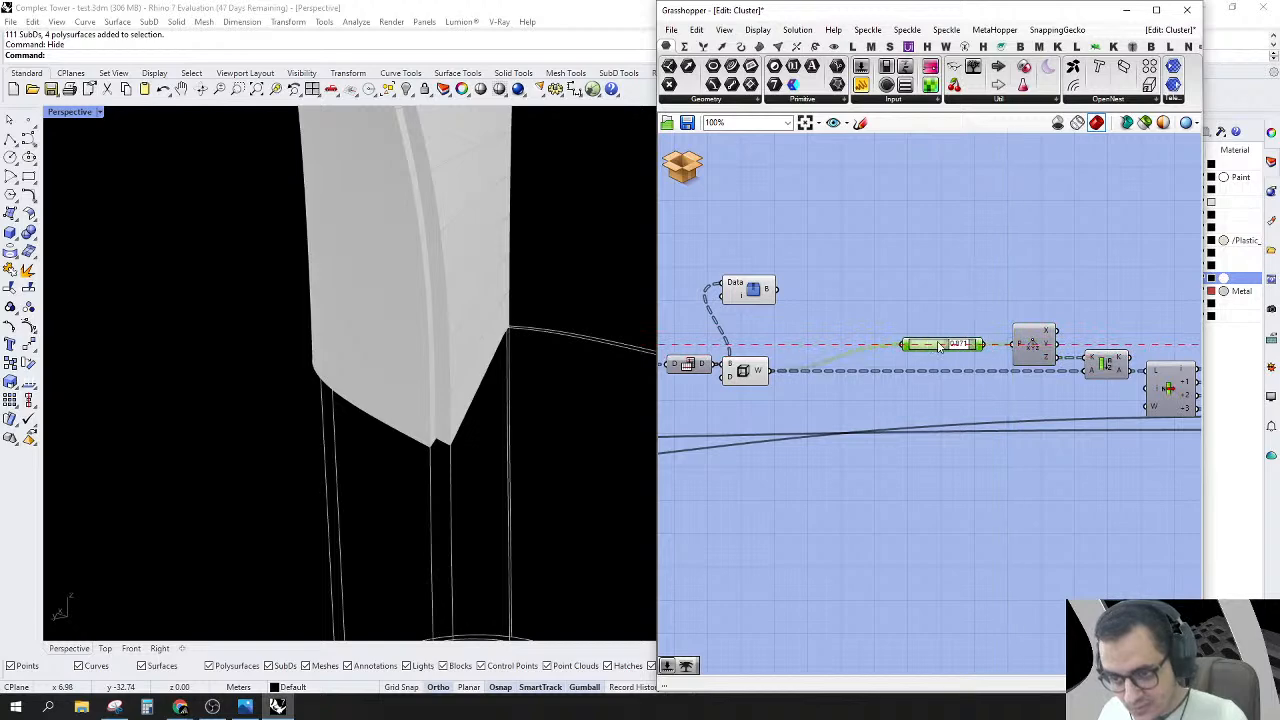
Step: Highlight the Tree Branch Check output and examine its faces on the tower junction
{"action": "left_click", "coordinate": [743, 289]}
{"action": "scroll", "coordinate": [312, 371], "scroll_direction": "down", "scroll_amount": 7}
{"action": "right_click_drag", "start_coordinate": [316, 377], "coordinate": [461, 430]}
{"action": "scroll", "coordinate": [337, 353], "scroll_direction": "up", "scroll_amount": 4}
{"action": "scroll", "coordinate": [336, 353], "scroll_direction": "up", "scroll_amount": 3}
{"action": "scroll", "coordinate": [958, 345], "scroll_direction": "down", "scroll_amount": 3}
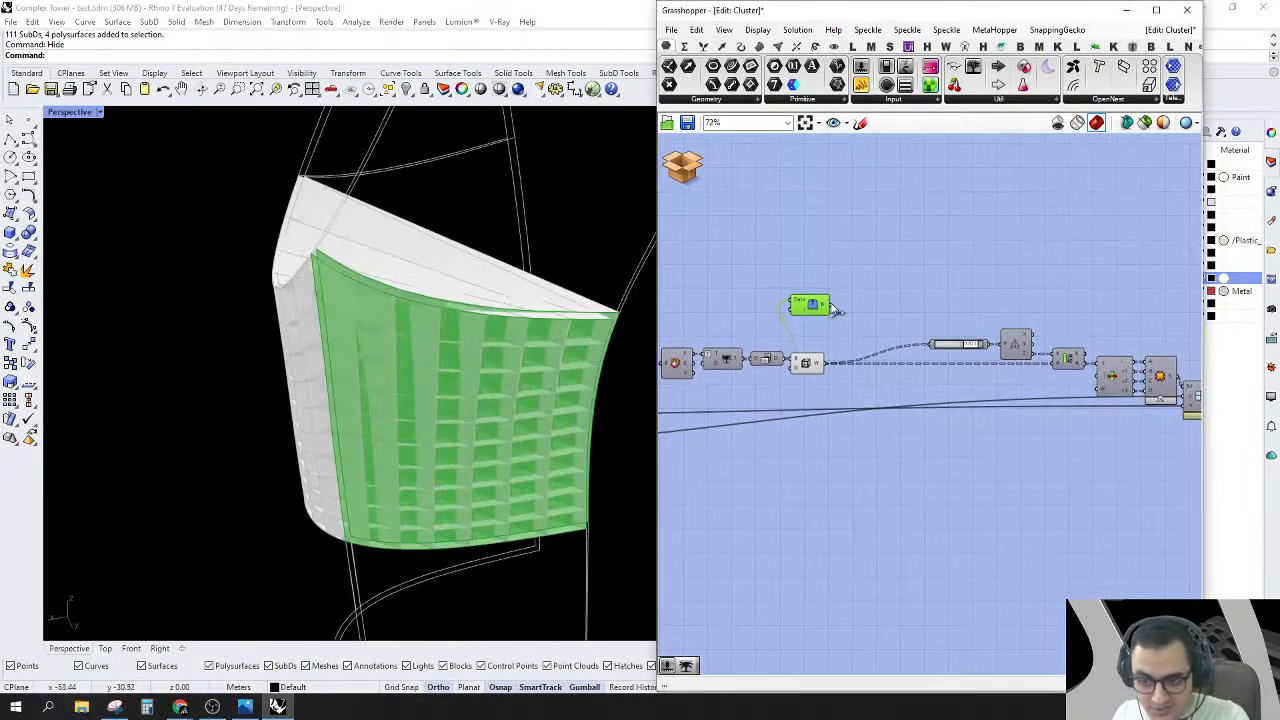
Step: Reposition Tree Branch Check, add a number slider of 2 for its i input, and highlight the picked branch
{"action": "right_click_drag", "start_coordinate": [853, 366], "coordinate": [785, 341]}
{"action": "scroll", "coordinate": [744, 283], "scroll_direction": "up", "scroll_amount": 5}
{"action": "left_click_drag", "start_coordinate": [744, 283], "coordinate": [837, 268]}
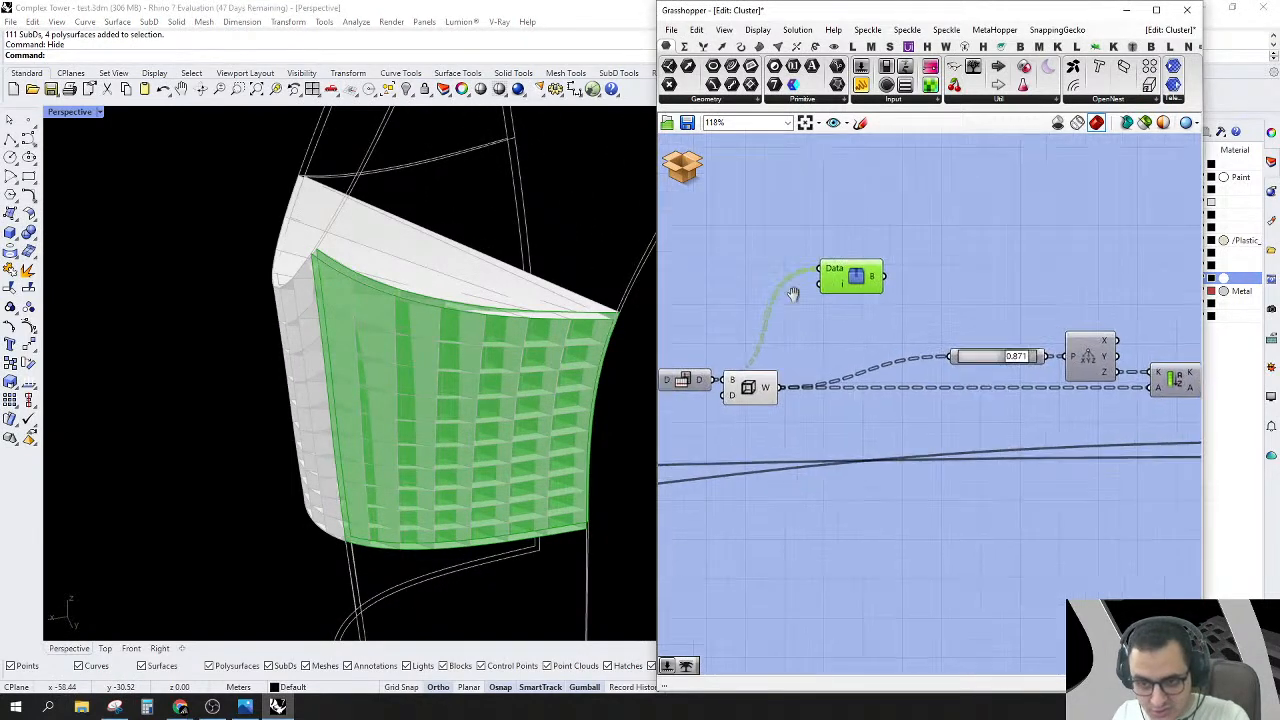
{"action": "right_click_drag", "start_coordinate": [702, 269], "coordinate": [831, 297]}
{"action": "left_click", "coordinate": [831, 297]}
{"action": "double_click", "coordinate": [831, 298]}
{"action": "type", "text": "2"}
{"action": "key", "text": "Return"}
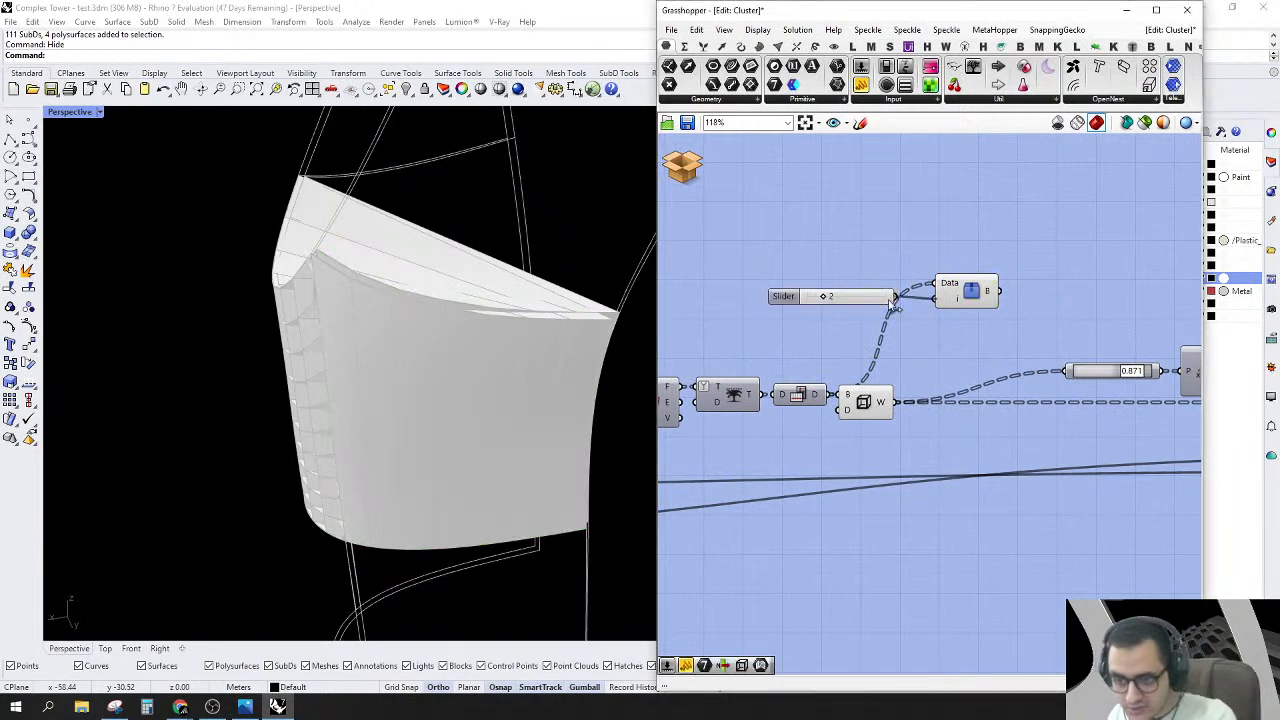
{"action": "left_click", "coordinate": [957, 300]}
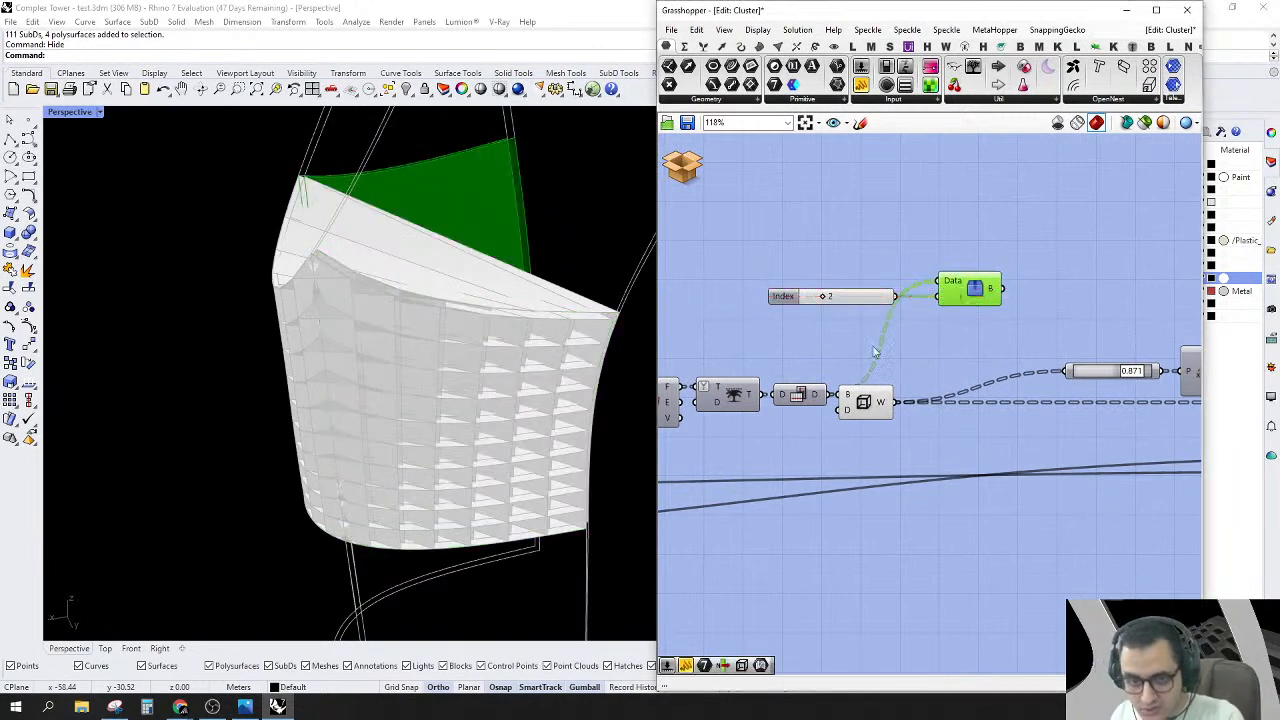
Step: Examine the branch at index 2 on the tower, then set the Index slider to 7 to check that branch
{"action": "scroll", "coordinate": [340, 393], "scroll_direction": "down", "scroll_amount": 8}
{"action": "right_click_drag", "start_coordinate": [246, 369], "coordinate": [323, 422]}
{"action": "scroll", "coordinate": [442, 243], "scroll_direction": "up", "scroll_amount": 2}
{"action": "right_click_drag", "start_coordinate": [442, 243], "coordinate": [397, 323]}
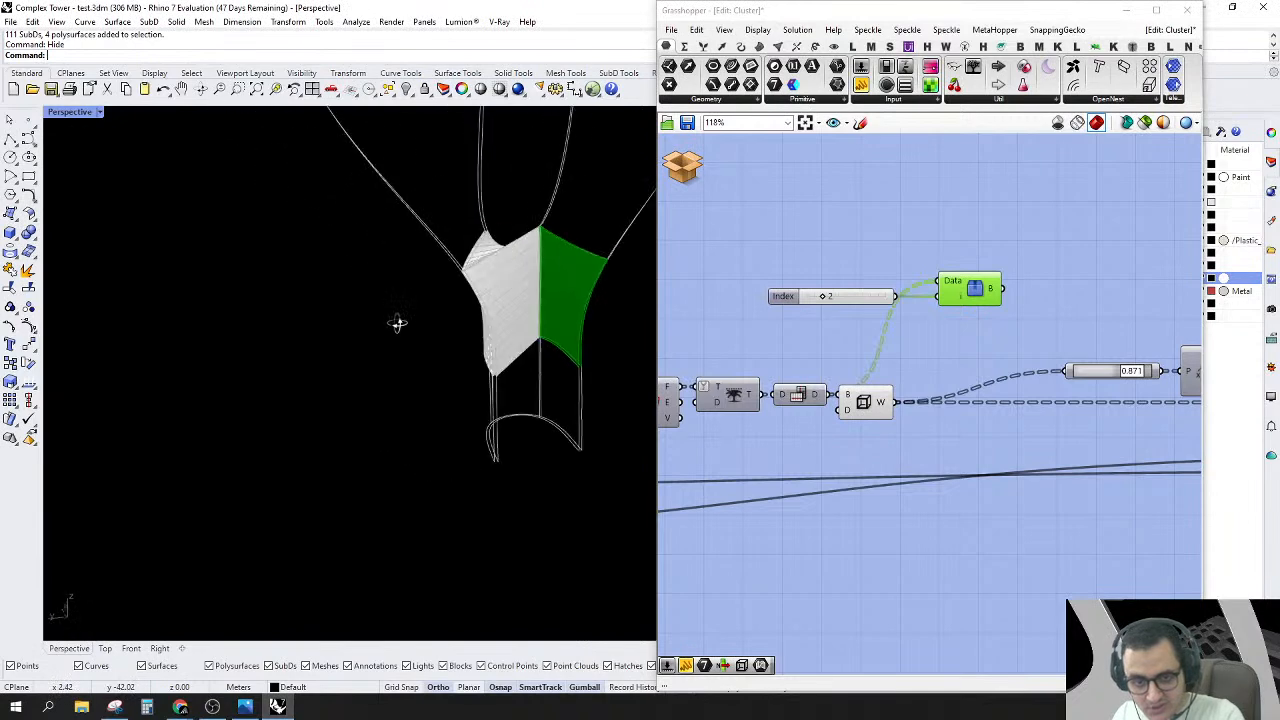
{"action": "scroll", "coordinate": [601, 231], "scroll_direction": "up", "scroll_amount": 2}
{"action": "scroll", "coordinate": [980, 285], "scroll_direction": "up", "scroll_amount": 1}
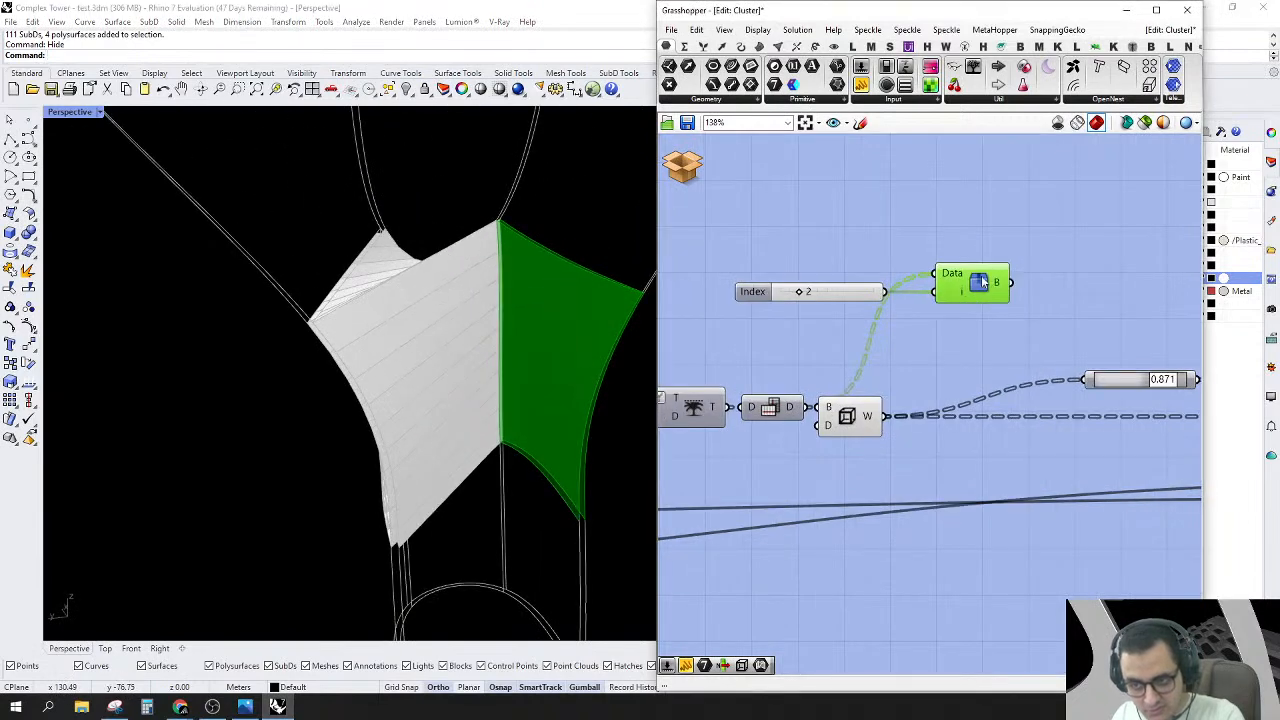
{"action": "left_click_drag", "start_coordinate": [800, 293], "coordinate": [844, 315]}
{"action": "scroll", "coordinate": [858, 364], "scroll_direction": "down", "scroll_amount": 3}
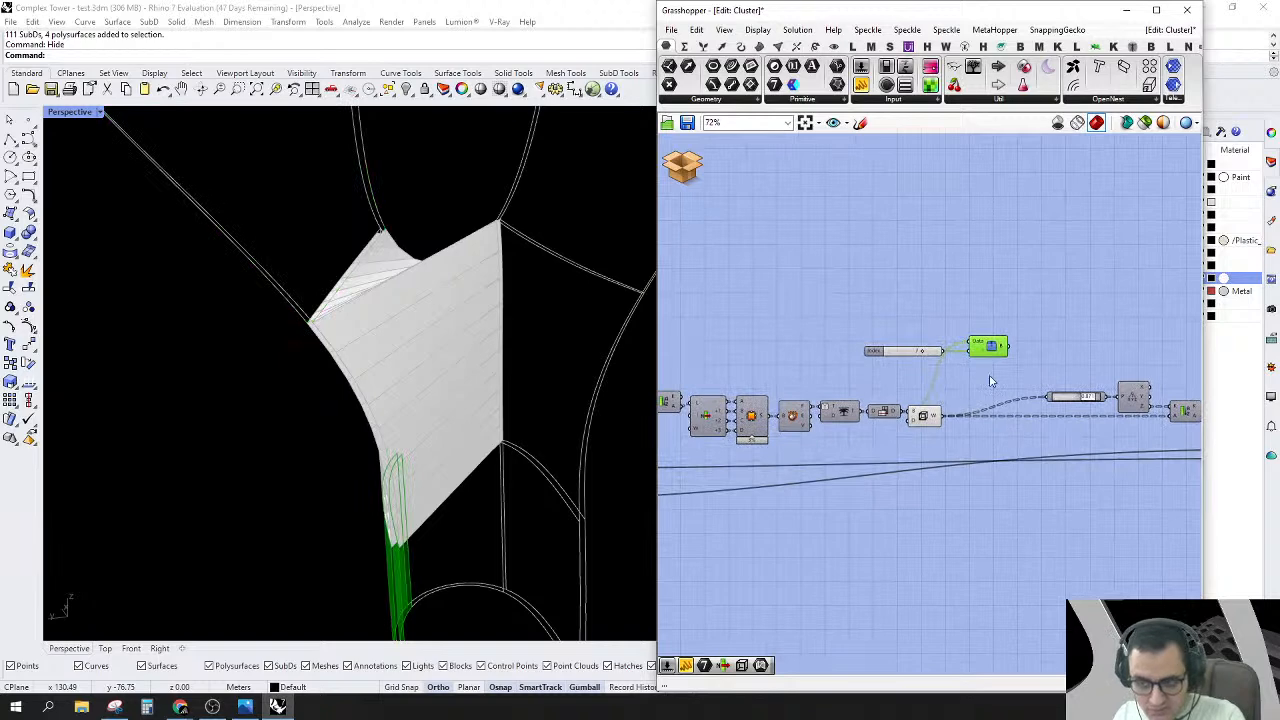
Step: Review the Index slider's settings, set it to 0, and compare the highlighted faces with Flip Matrix's data output
{"action": "scroll", "coordinate": [900, 360], "scroll_direction": "up", "scroll_amount": 3}
{"action": "double_click", "coordinate": [860, 349]}
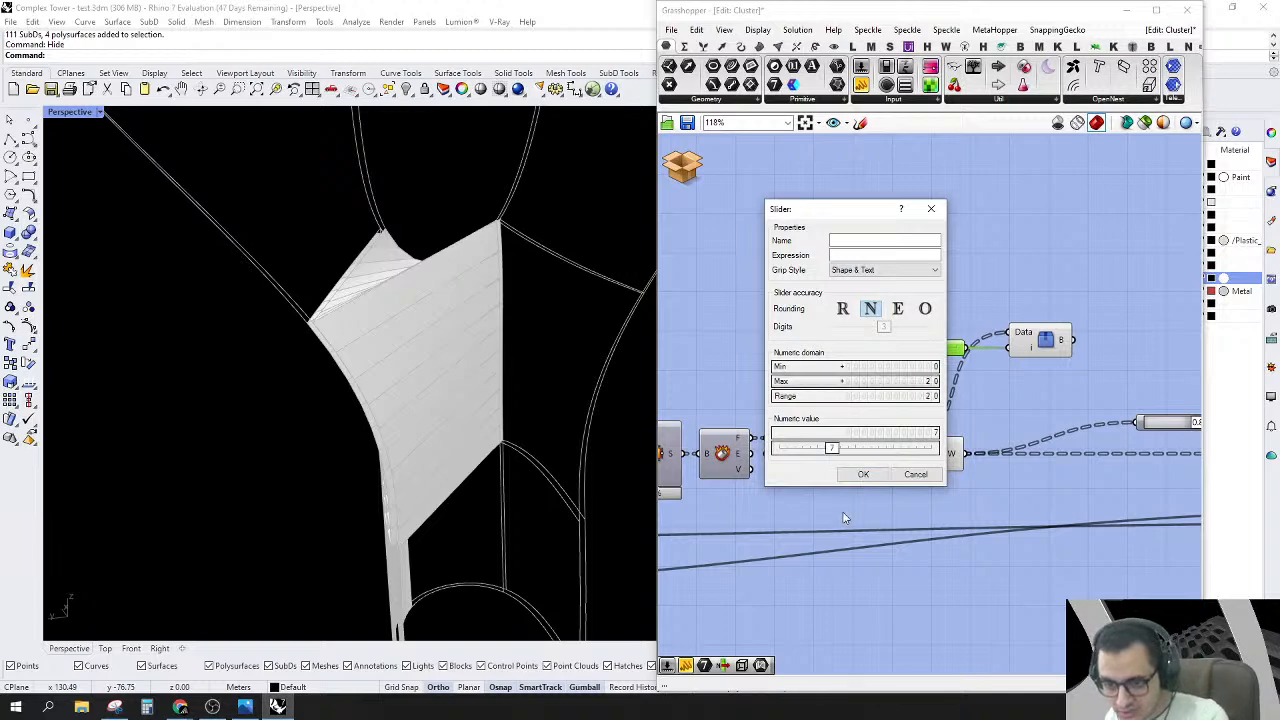
{"action": "left_click", "coordinate": [864, 474]}
{"action": "scroll", "coordinate": [943, 343], "scroll_direction": "up", "scroll_amount": 1}
{"action": "left_click_drag", "start_coordinate": [797, 330], "coordinate": [835, 330]}
{"action": "left_click_drag", "start_coordinate": [843, 330], "coordinate": [763, 337]}
{"action": "scroll", "coordinate": [872, 391], "scroll_direction": "down", "scroll_amount": 4}
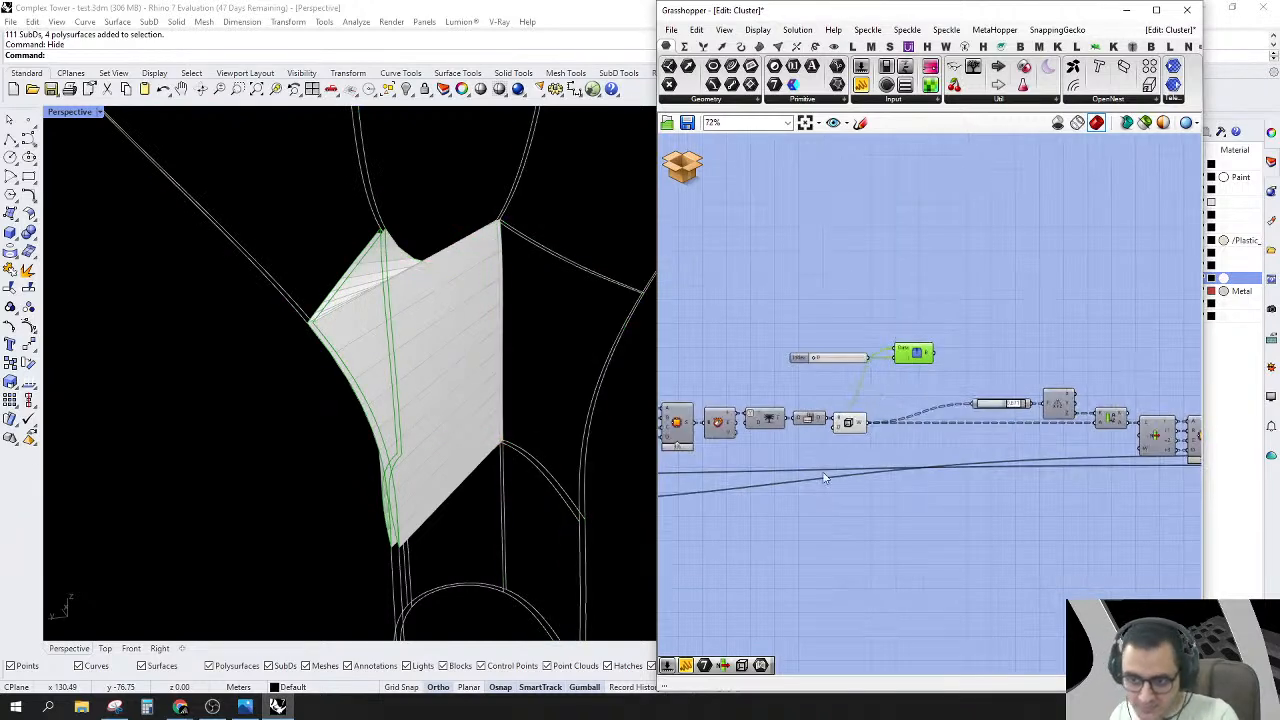
{"action": "scroll", "coordinate": [828, 466], "scroll_direction": "up", "scroll_amount": 3}
{"action": "mouse_move", "coordinate": [815, 393]}
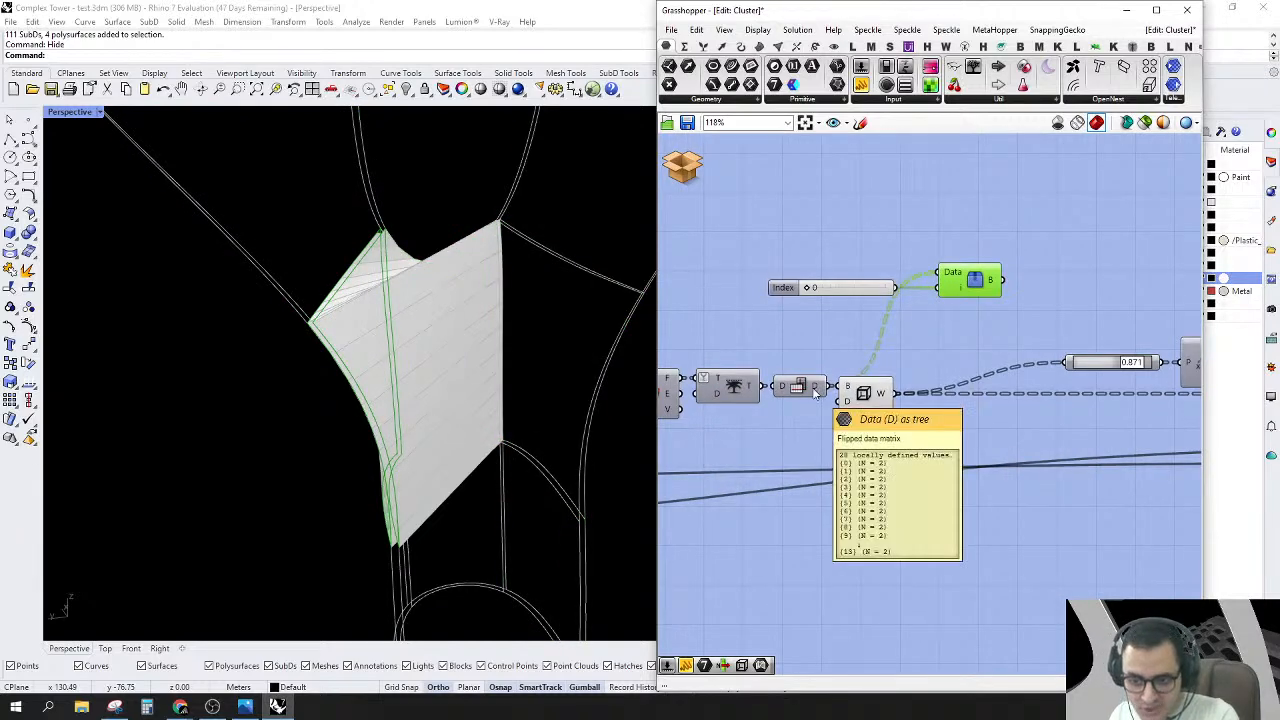
{"action": "scroll", "coordinate": [846, 325], "scroll_direction": "up", "scroll_amount": 3}
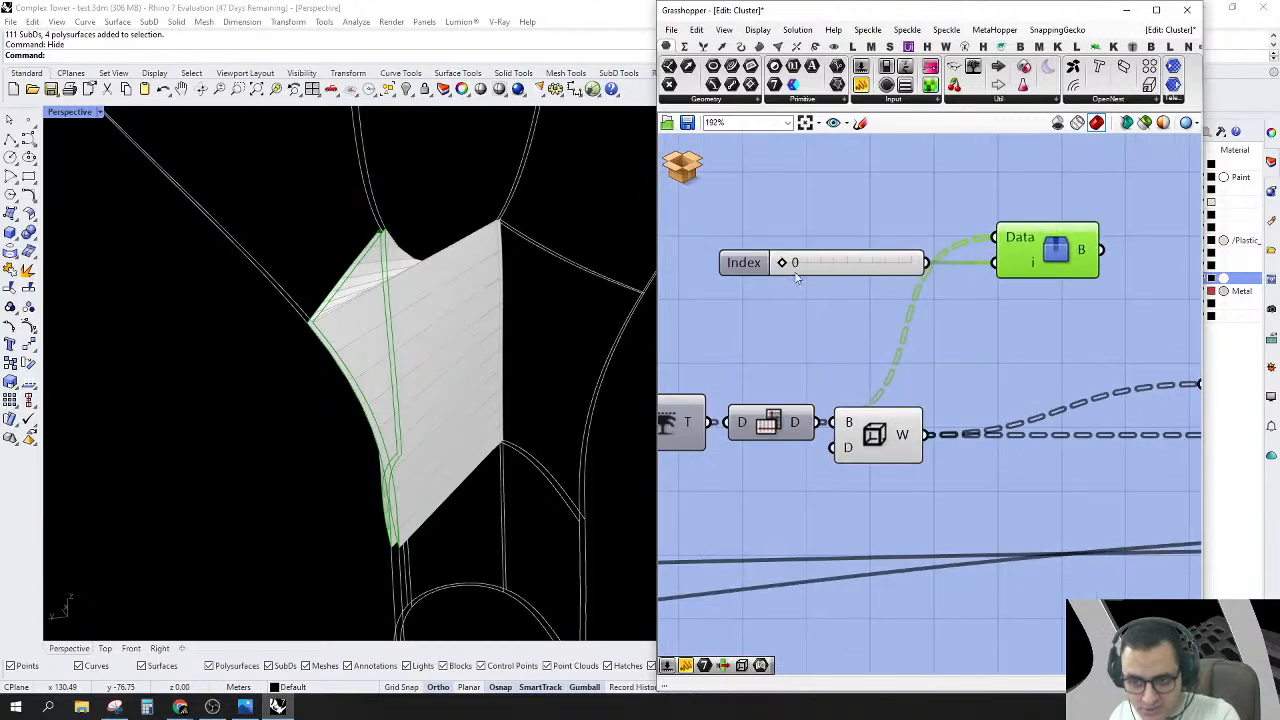
Step: Check further branches with the Index slider, then delete the slider and the Tree Branch Check component
{"action": "left_click_drag", "start_coordinate": [792, 265], "coordinate": [872, 295]}
{"action": "scroll", "coordinate": [430, 505], "scroll_direction": "down", "scroll_amount": 5}
{"action": "scroll", "coordinate": [872, 297], "scroll_direction": "down", "scroll_amount": 3}
{"action": "right_click_drag", "start_coordinate": [917, 346], "coordinate": [849, 364]}
{"action": "left_click_drag", "start_coordinate": [898, 293], "coordinate": [830, 320]}
{"action": "left_click_drag", "start_coordinate": [873, 250], "coordinate": [766, 320]}
{"action": "scroll", "coordinate": [766, 320], "scroll_direction": "down", "scroll_amount": 1}
{"action": "key", "text": "Delete"}
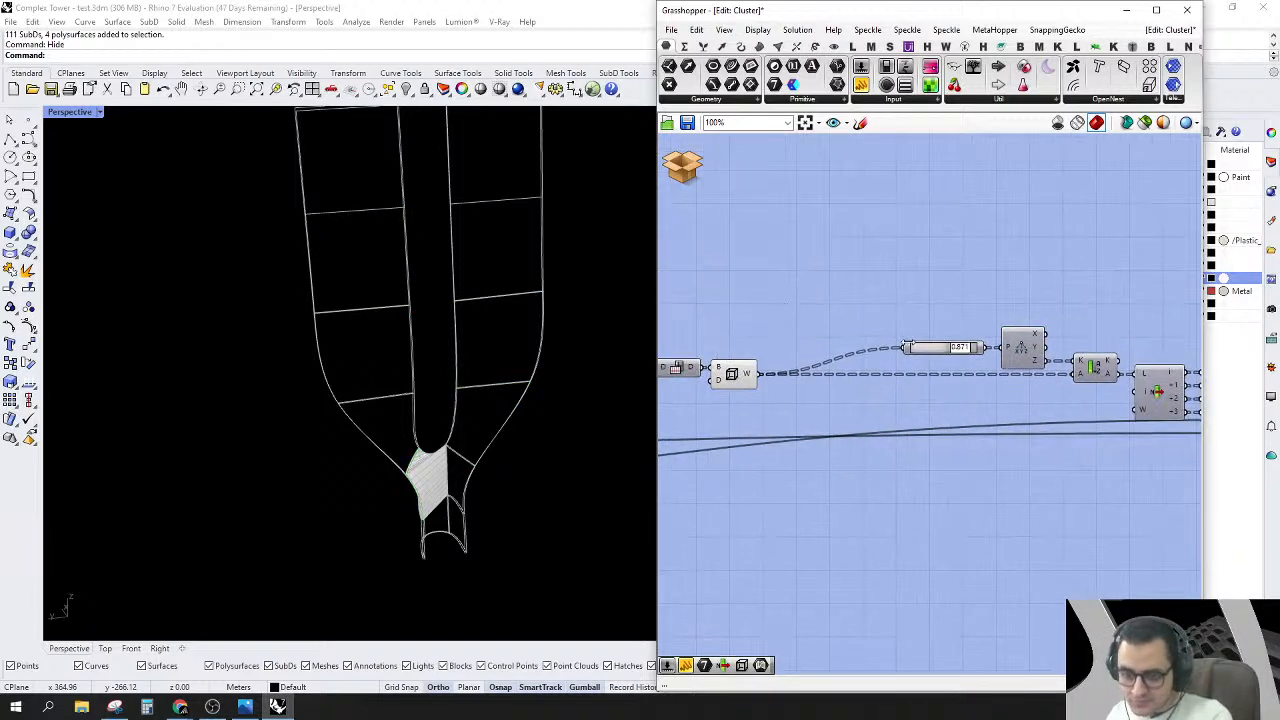
Step: Turn off the preview of the component chain from Trim Tree through Brep Wireframe to Sort List
{"action": "scroll", "coordinate": [985, 295], "scroll_direction": "down", "scroll_amount": 2}
{"action": "left_click_drag", "start_coordinate": [988, 257], "coordinate": [686, 442]}
{"action": "right_click", "coordinate": [756, 244]}
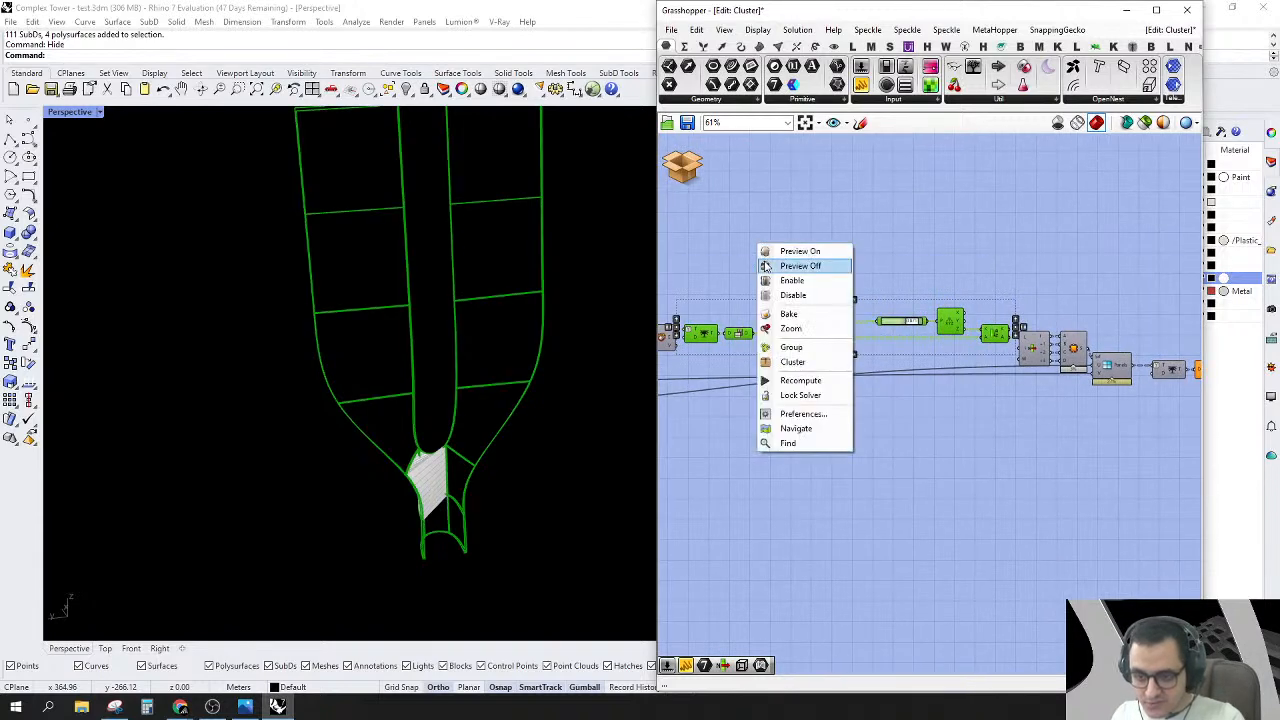
{"action": "left_click", "coordinate": [766, 263]}
{"action": "left_click", "coordinate": [768, 244]}
Step: Turn on the preview of the Panels component and examine its panels around the tower junction
{"action": "right_click_drag", "start_coordinate": [942, 282], "coordinate": [877, 262]}
{"action": "scroll", "coordinate": [898, 310], "scroll_direction": "up", "scroll_amount": 3}
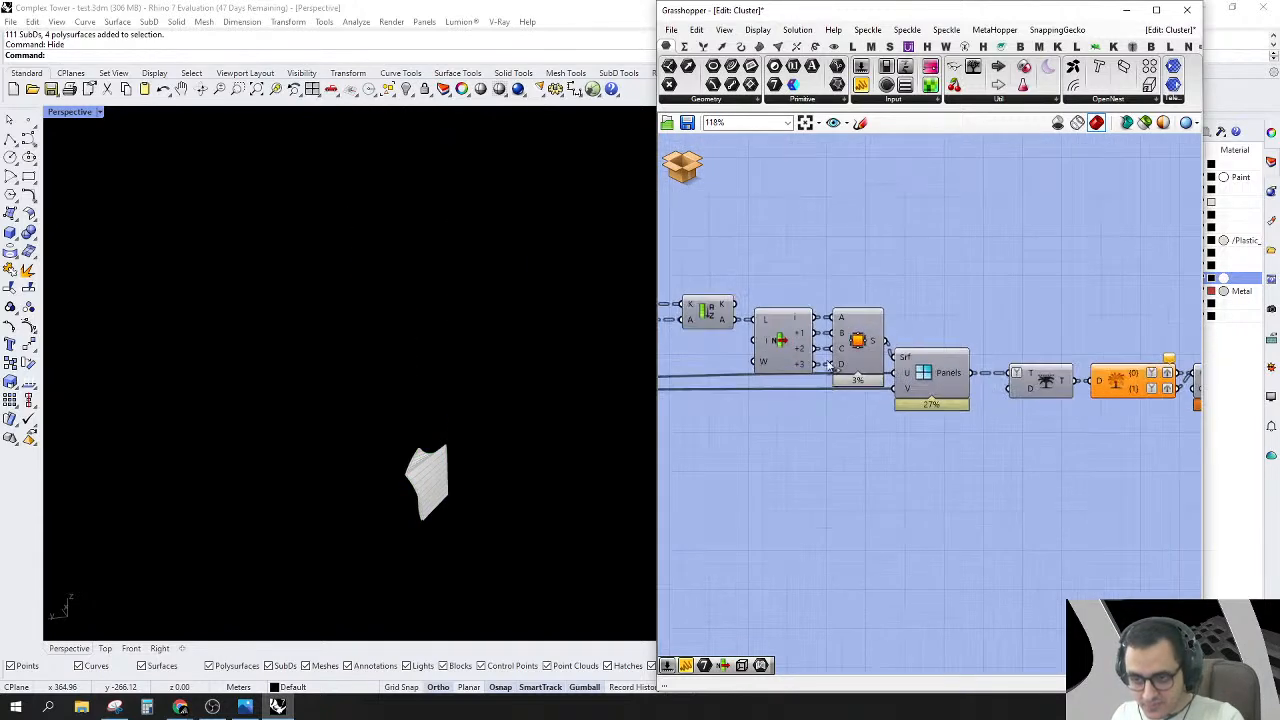
{"action": "right_click", "coordinate": [926, 374]}
{"action": "left_click", "coordinate": [936, 397]}
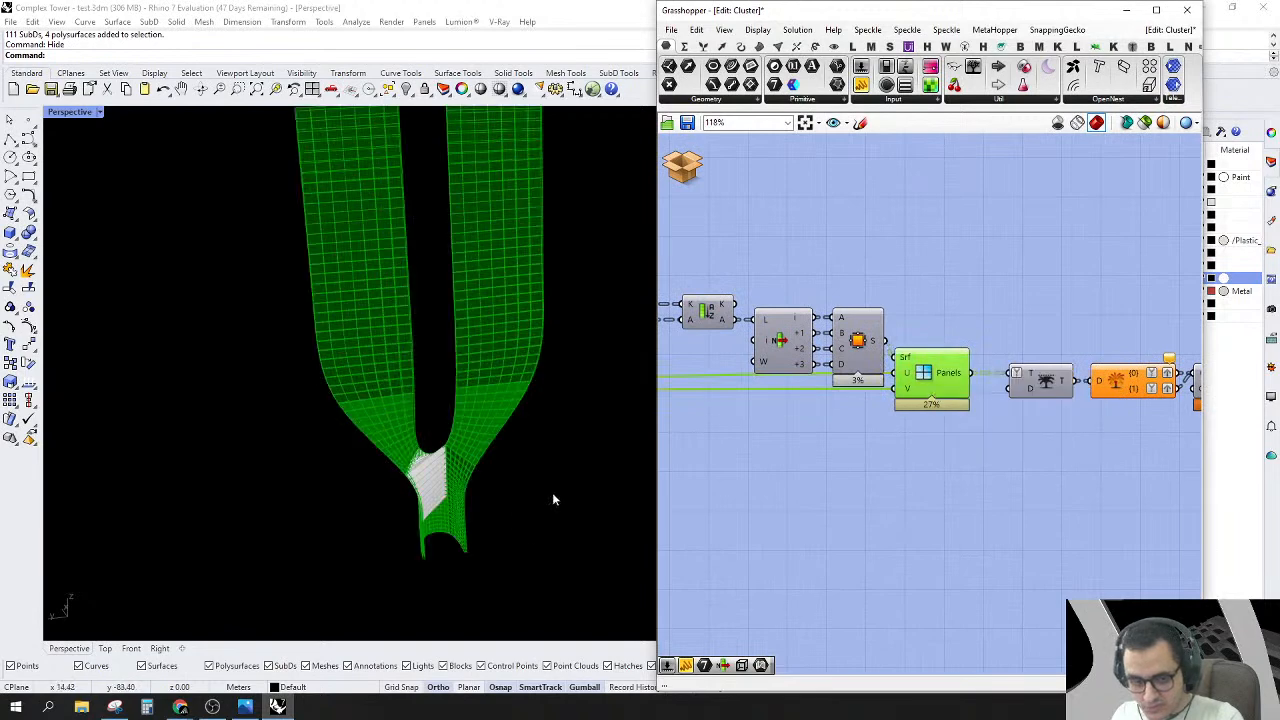
{"action": "scroll", "coordinate": [490, 502], "scroll_direction": "up", "scroll_amount": 10}
{"action": "right_click_drag", "start_coordinate": [269, 502], "coordinate": [345, 520]}
{"action": "scroll", "coordinate": [973, 368], "scroll_direction": "down", "scroll_amount": 2}
Step: Turn on the preview of the Trim Tree component that follows Panels
{"action": "right_click_drag", "start_coordinate": [1012, 377], "coordinate": [871, 371]}
{"action": "scroll", "coordinate": [871, 371], "scroll_direction": "up", "scroll_amount": 3}
{"action": "left_click", "coordinate": [891, 376]}
{"action": "right_click", "coordinate": [892, 366]}
{"action": "left_click", "coordinate": [890, 366]}
{"action": "left_click_drag", "start_coordinate": [890, 371], "coordinate": [877, 373]}
{"action": "right_click", "coordinate": [878, 369]}
{"action": "left_click", "coordinate": [904, 394]}
{"action": "left_click", "coordinate": [885, 321]}
{"action": "right_click_drag", "start_coordinate": [908, 320], "coordinate": [866, 325]}
Step: Highlight the Explode Tree, Trim Tree and Panels components in turn to compare their geometry at the junction
{"action": "left_click", "coordinate": [934, 371]}
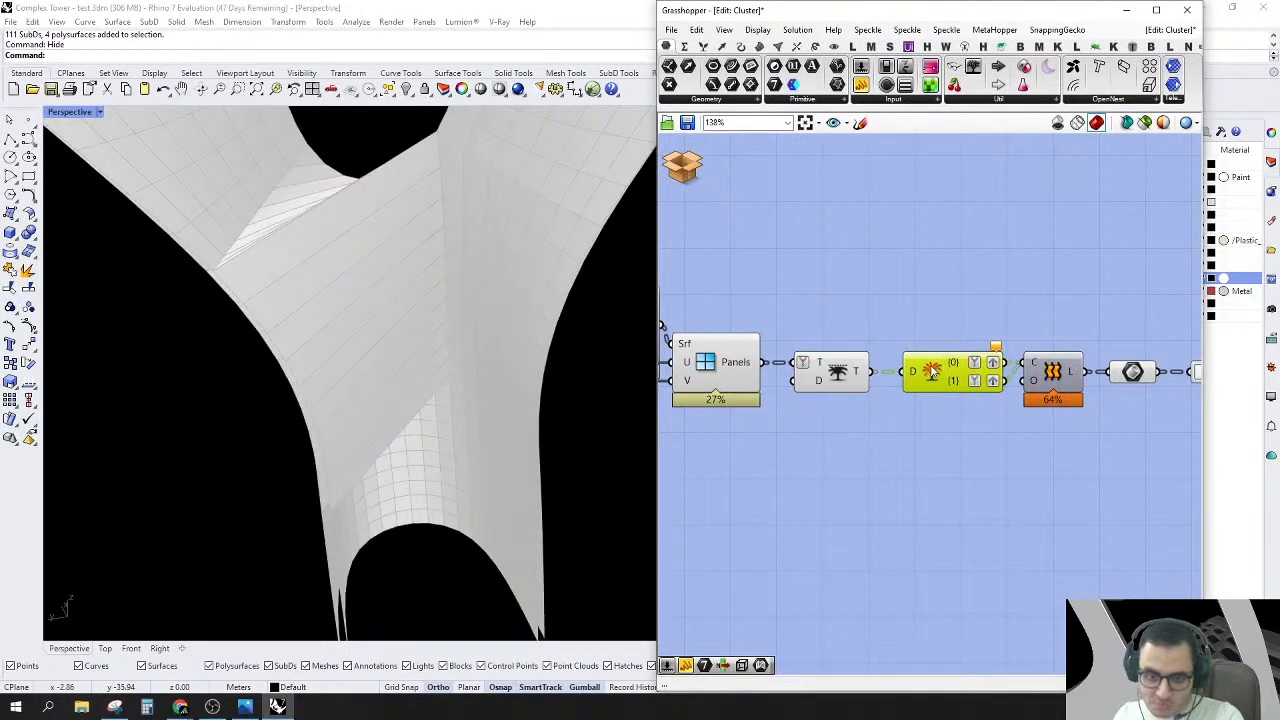
{"action": "left_click", "coordinate": [836, 372]}
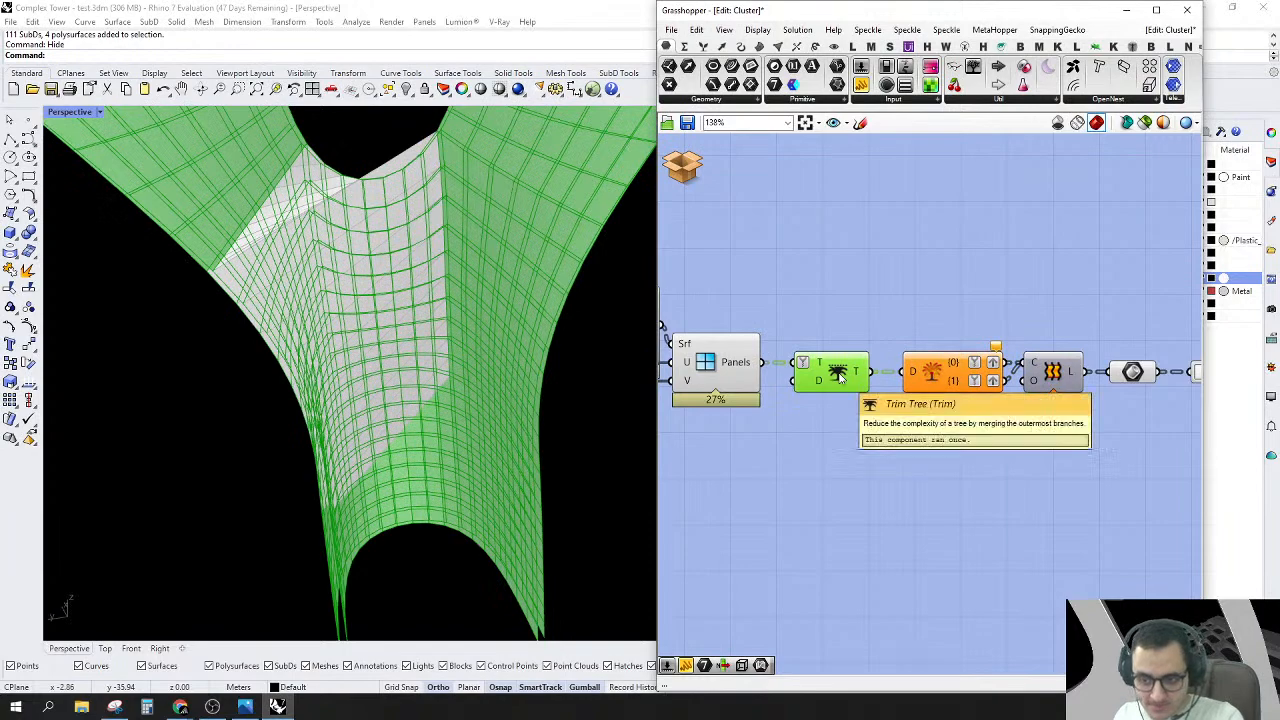
{"action": "left_click", "coordinate": [843, 251]}
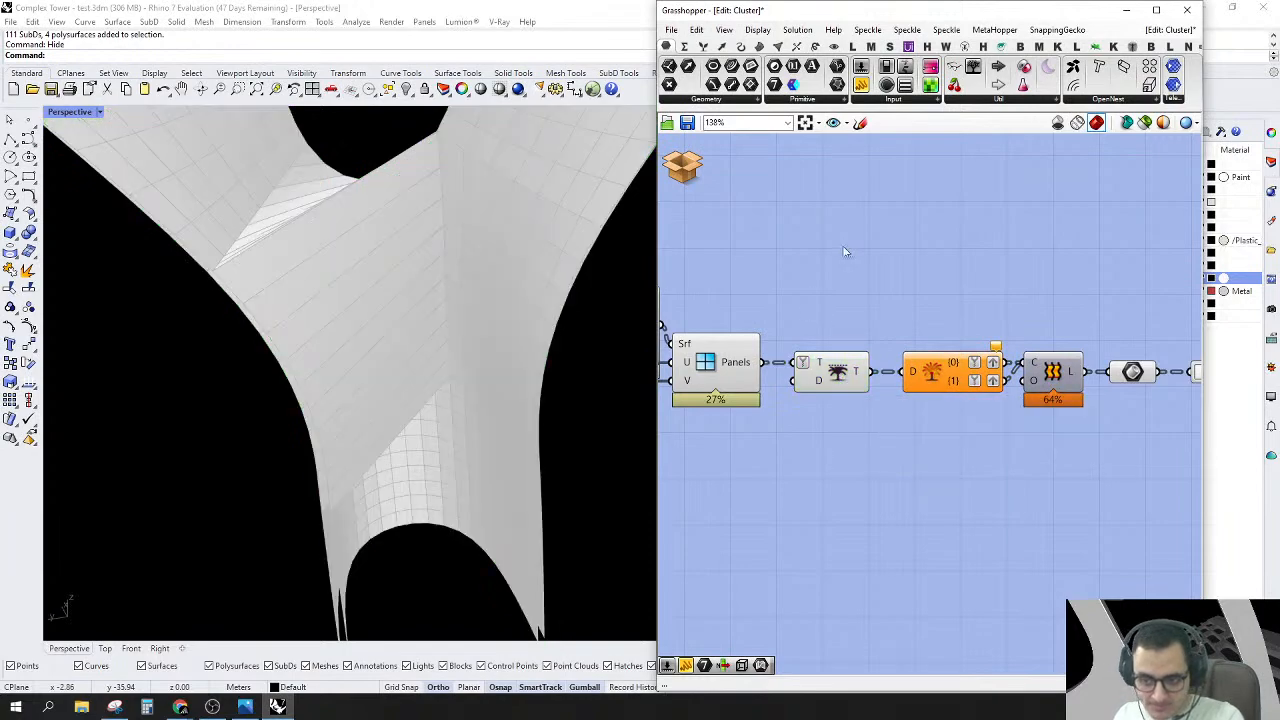
{"action": "left_click", "coordinate": [719, 367]}
{"action": "scroll", "coordinate": [360, 394], "scroll_direction": "up", "scroll_amount": 6}
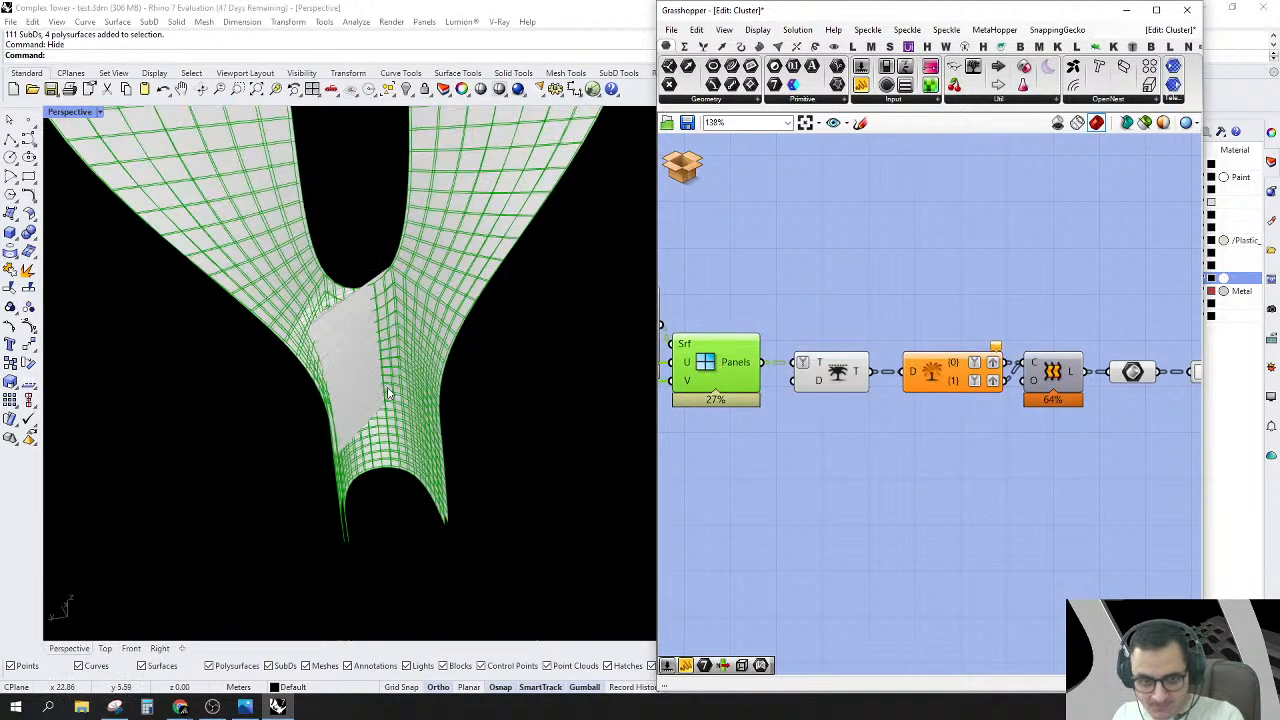
Step: Add a Tree Branch Check component above Explode Tree and wire the Panels output into its Data input
{"action": "left_click", "coordinate": [812, 310]}
{"action": "double_click", "coordinate": [812, 310]}
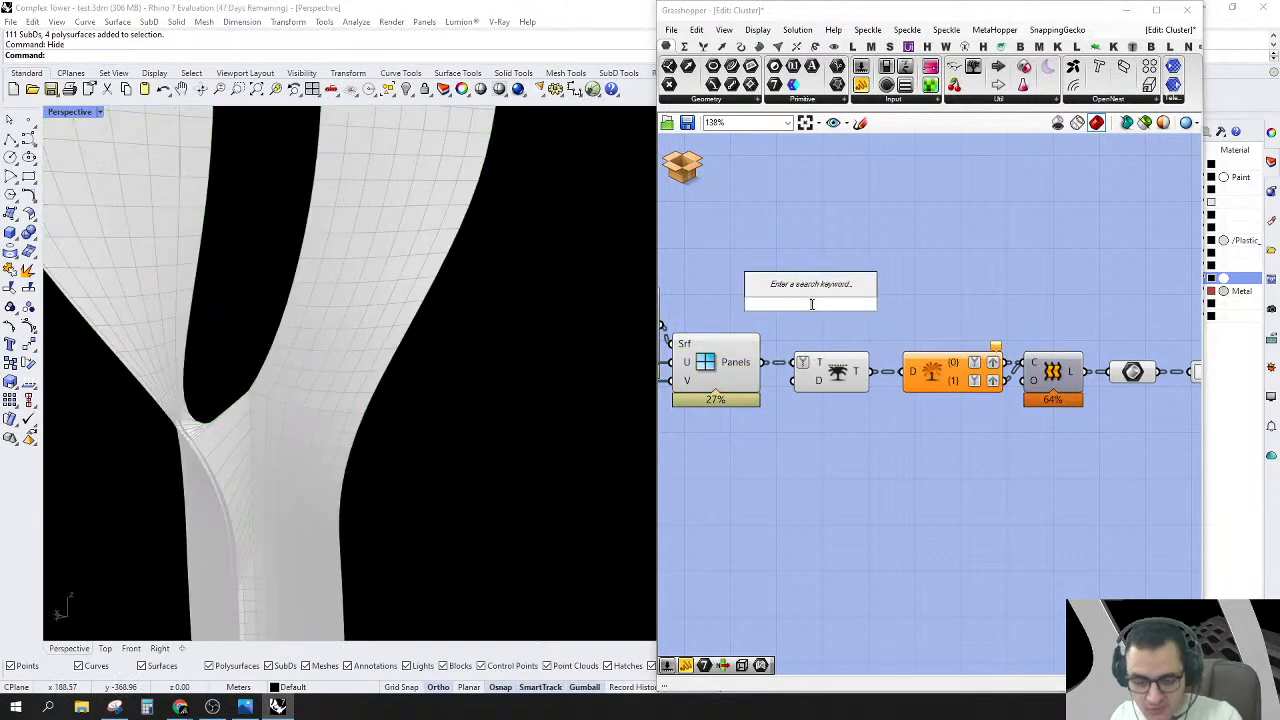
{"action": "type", "text": "TR"}
{"action": "key", "text": "Return"}
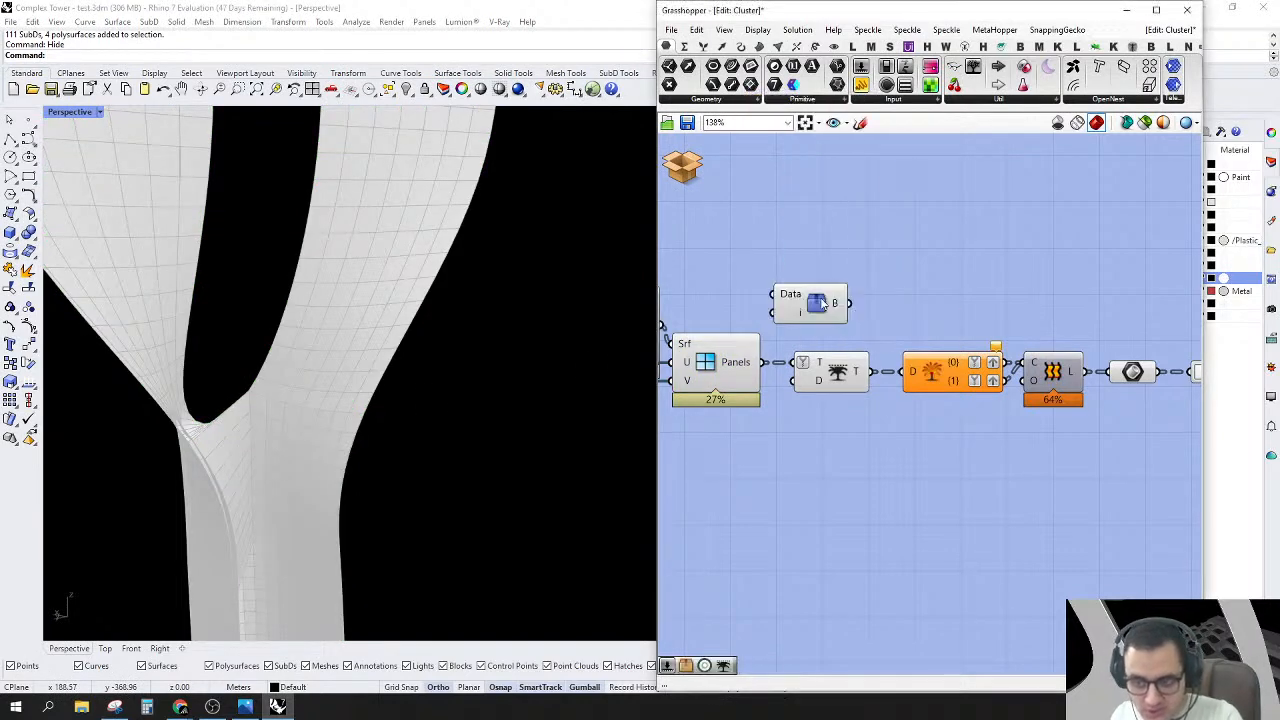
{"action": "left_click_drag", "start_coordinate": [812, 302], "coordinate": [945, 266]}
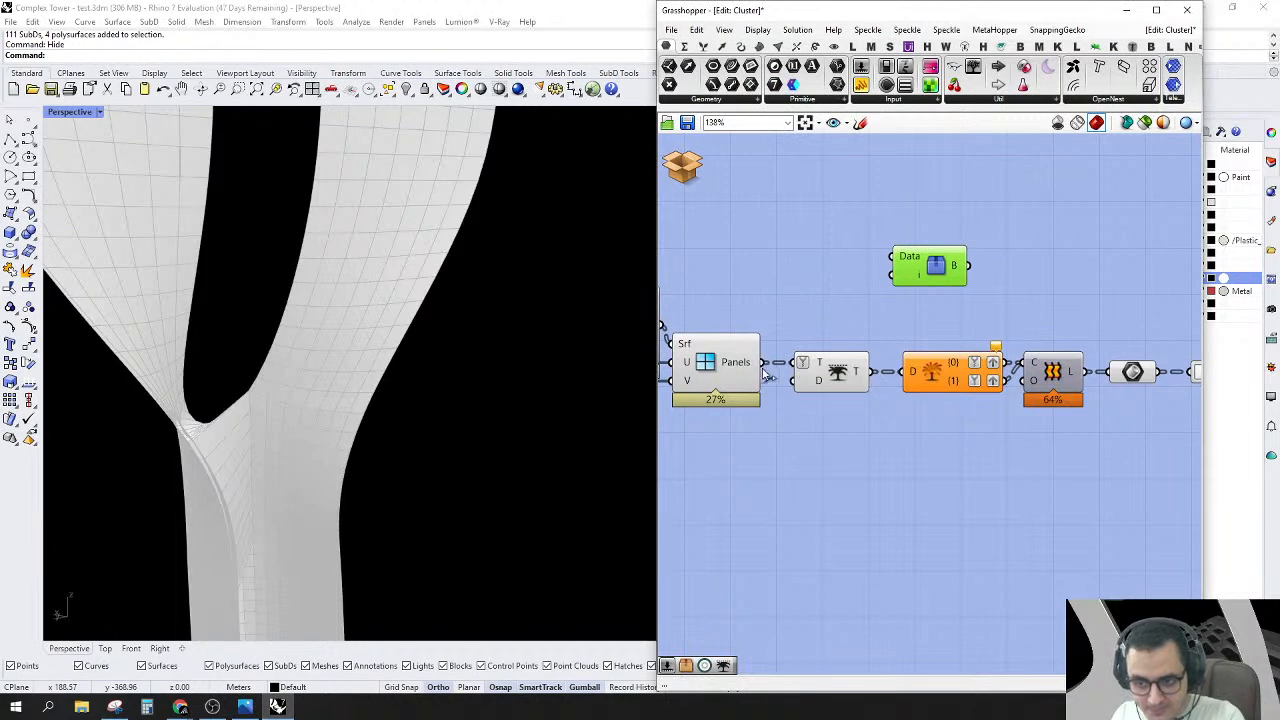
{"action": "left_click_drag", "start_coordinate": [766, 364], "coordinate": [891, 258]}
Step: Switch Tree Branch Check's Data input to Trim Tree's T output and check the highlighted panel branch
{"action": "right_click_drag", "start_coordinate": [240, 460], "coordinate": [394, 489]}
{"action": "left_click_drag", "start_coordinate": [868, 371], "coordinate": [960, 266]}
{"action": "right_click_drag", "start_coordinate": [417, 409], "coordinate": [405, 464]}
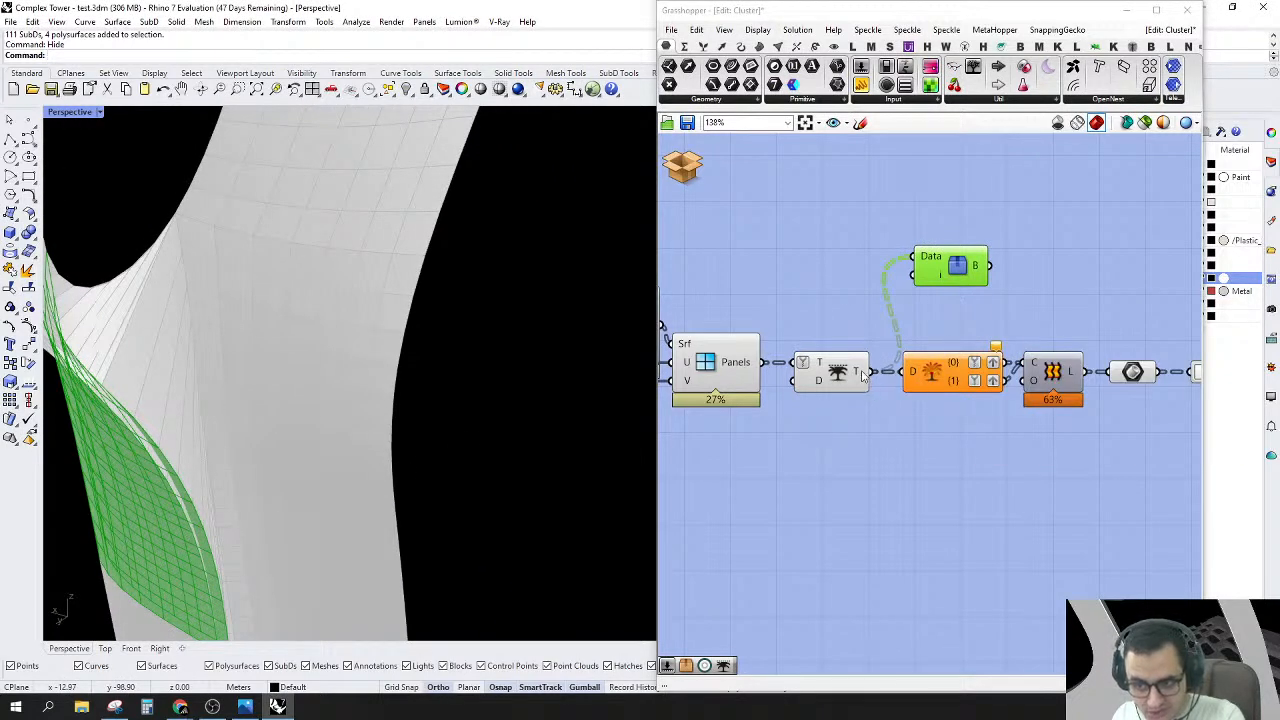
Step: Examine the Panels and Trim Tree data structures and the options of Trim Tree's D input
{"action": "mouse_move", "coordinate": [862, 372]}
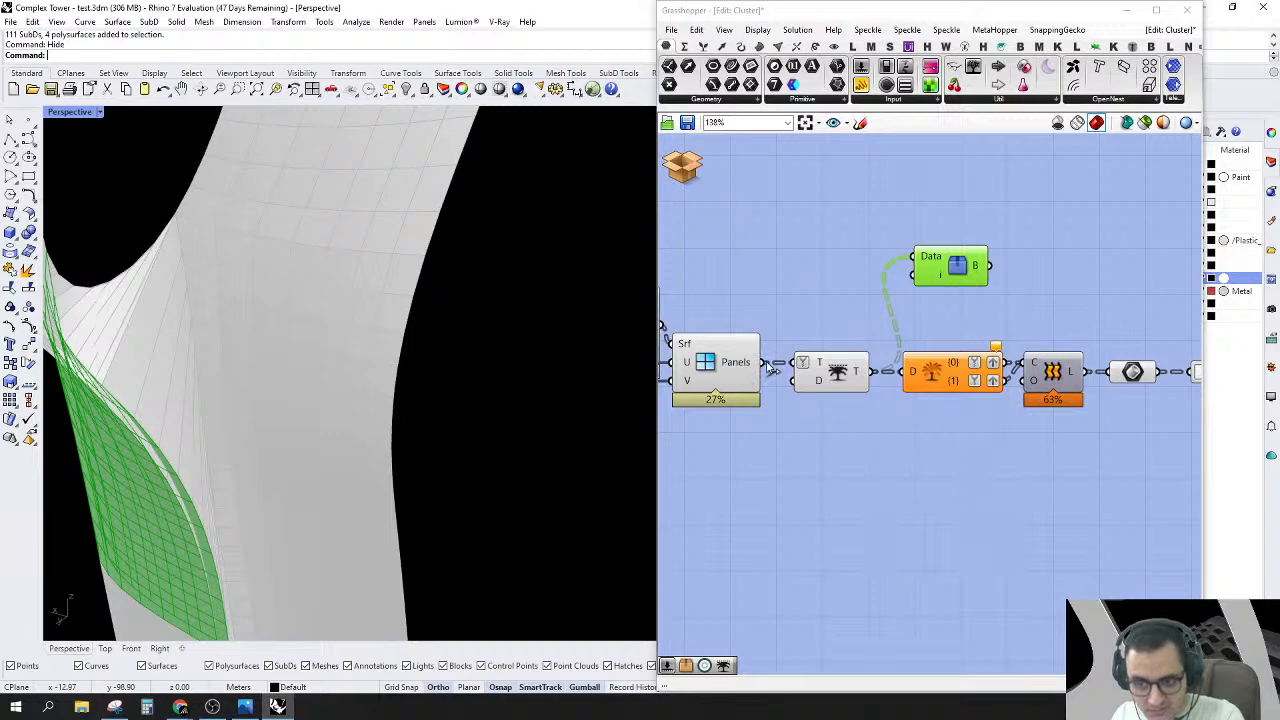
{"action": "right_click_drag", "start_coordinate": [841, 309], "coordinate": [894, 317]}
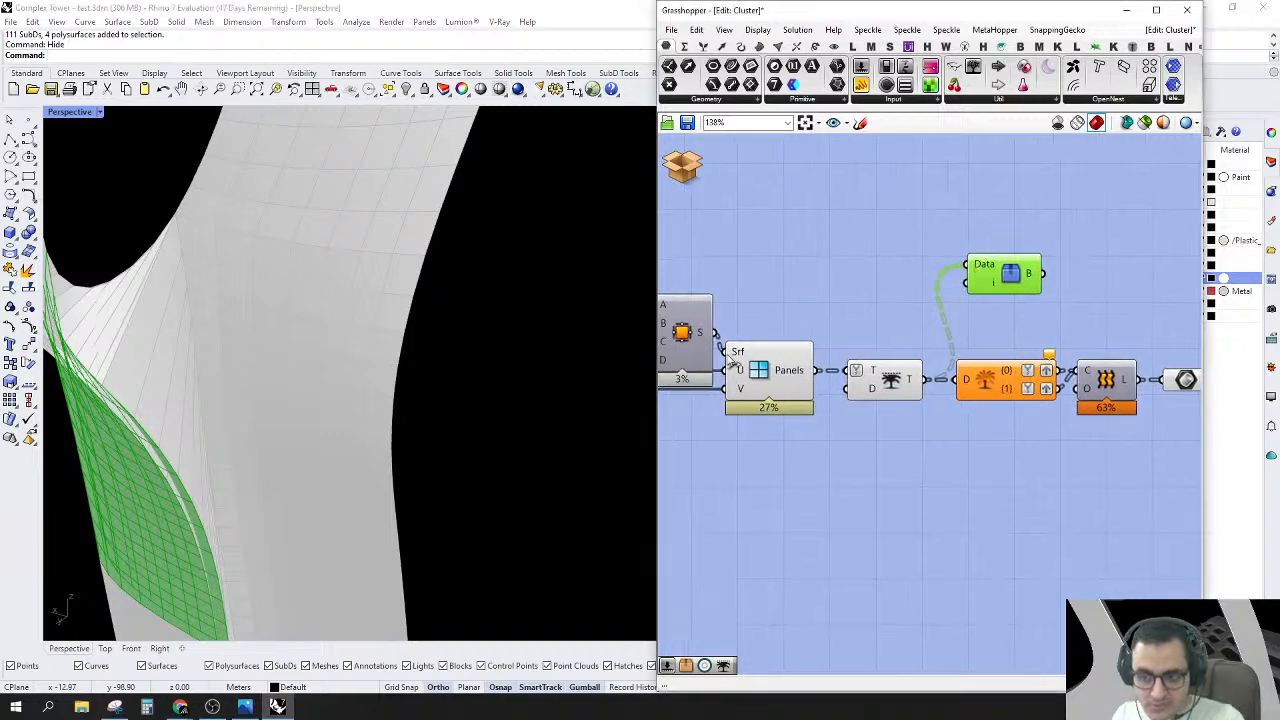
{"action": "left_click", "coordinate": [778, 367]}
{"action": "mouse_move", "coordinate": [801, 374]}
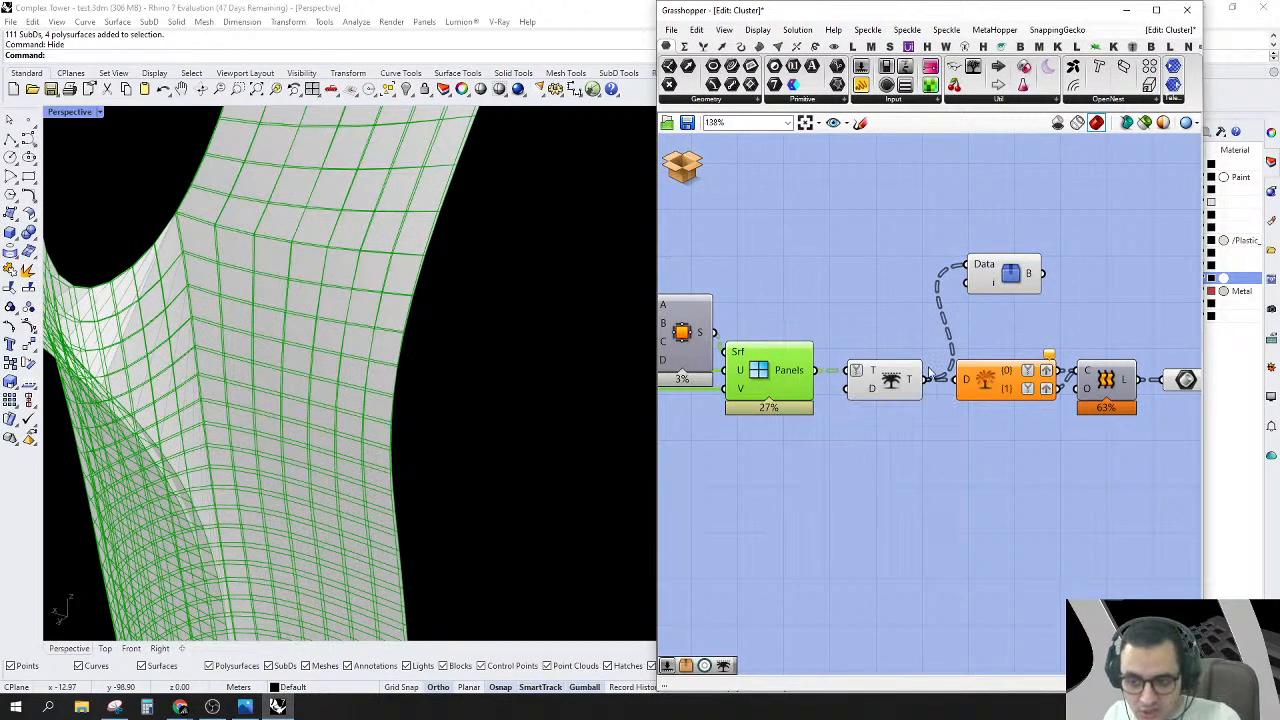
{"action": "right_click", "coordinate": [864, 389]}
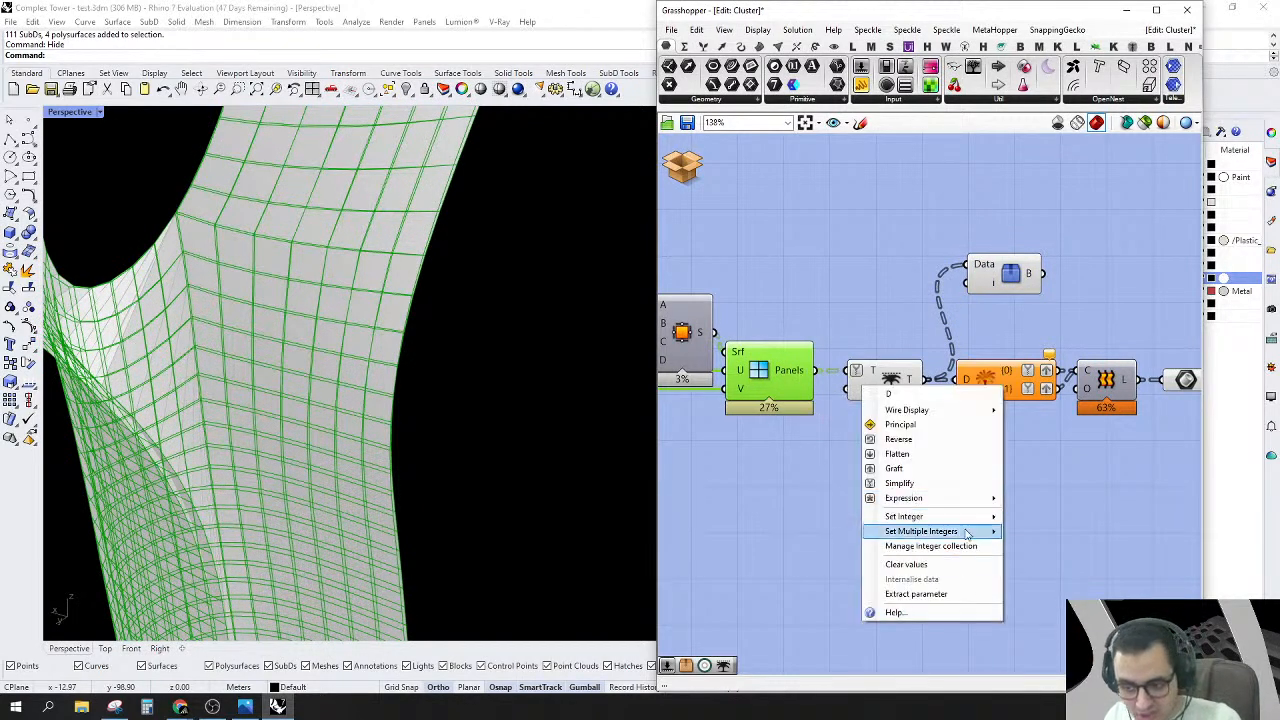
{"action": "mouse_move", "coordinate": [966, 524]}
{"action": "left_click", "coordinate": [788, 486]}
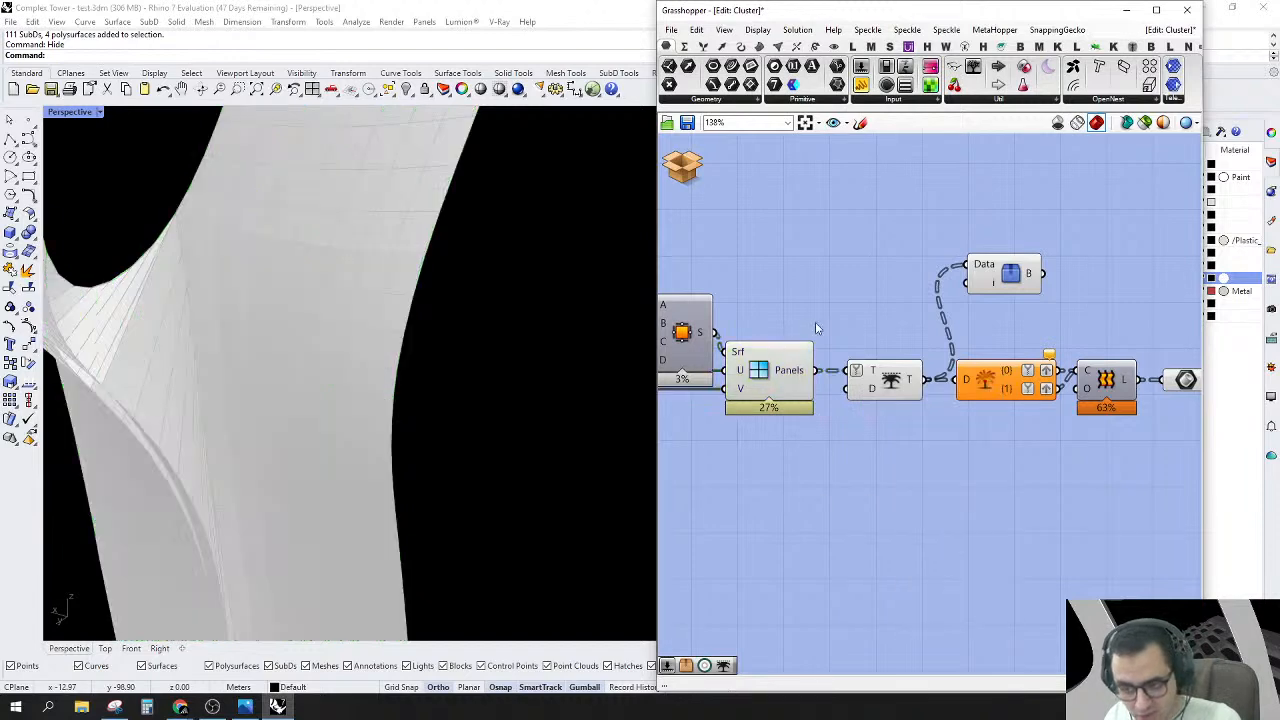
{"action": "right_click_drag", "start_coordinate": [788, 486], "coordinate": [836, 528]}
{"action": "left_click", "coordinate": [838, 420]}
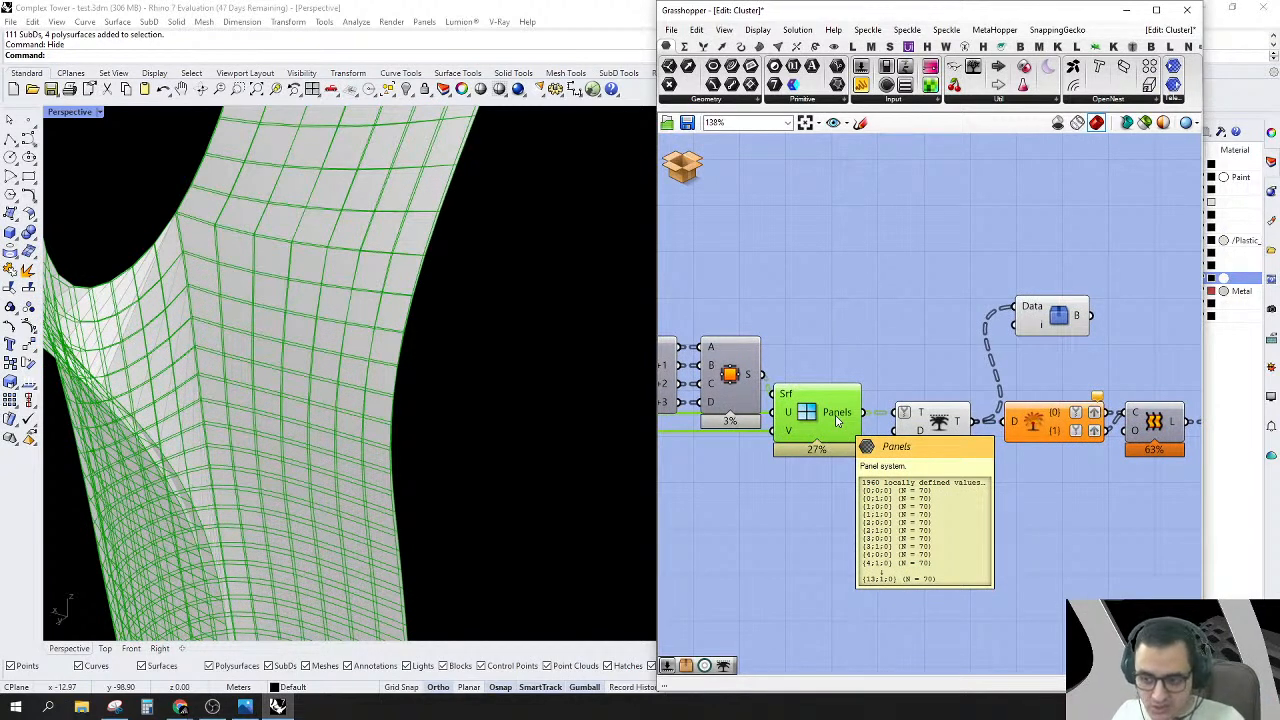
Step: Compare the branch paths of the Panels and Trim Tree outputs and their highlighted geometry
{"action": "left_click", "coordinate": [838, 421]}
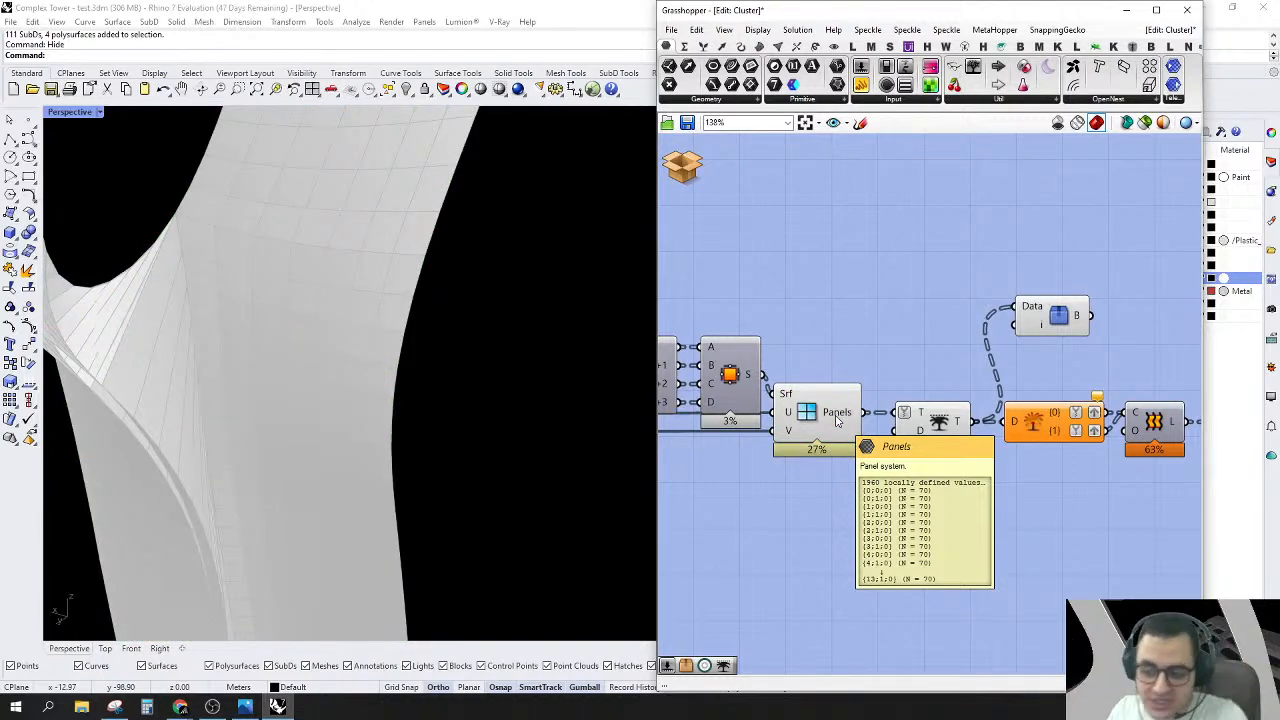
{"action": "right_click_drag", "start_coordinate": [871, 360], "coordinate": [858, 351]}
{"action": "left_click_drag", "start_coordinate": [1027, 307], "coordinate": [1029, 315]}
{"action": "right_click_drag", "start_coordinate": [976, 292], "coordinate": [924, 286]}
{"action": "double_click", "coordinate": [879, 300]}
{"action": "left_click", "coordinate": [847, 358]}
{"action": "double_click", "coordinate": [850, 305]}
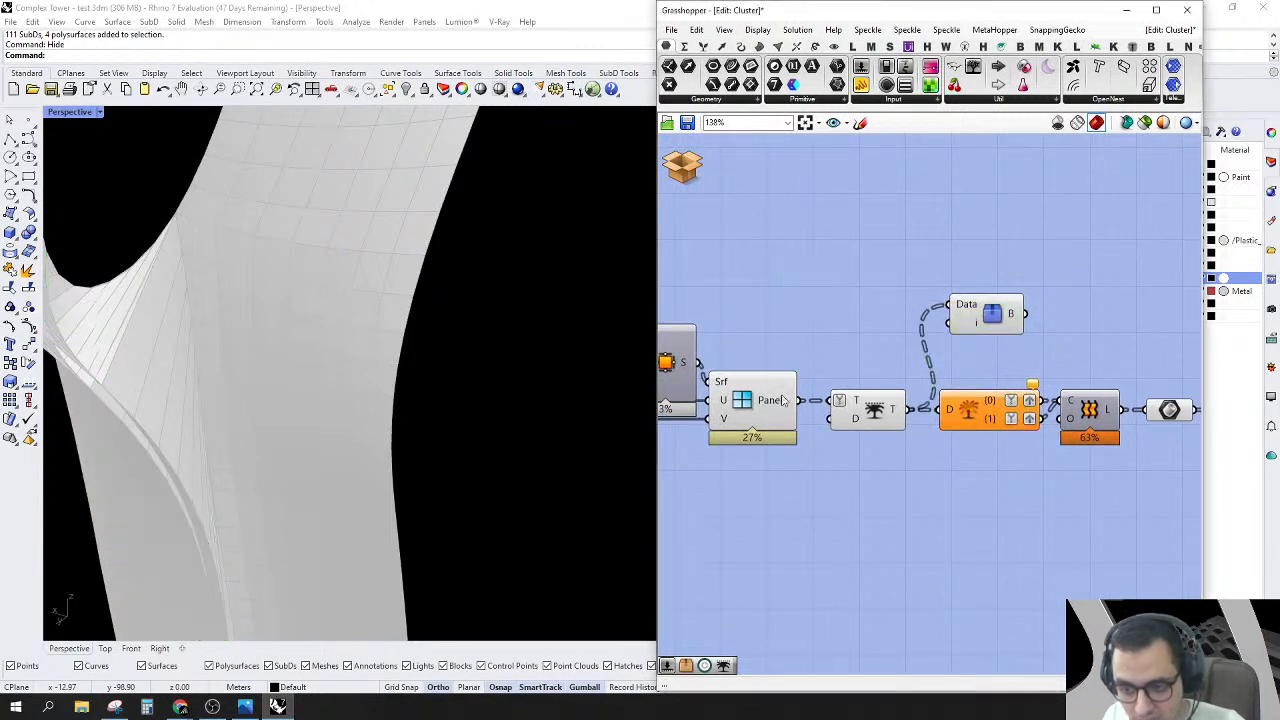
{"action": "mouse_move", "coordinate": [783, 401]}
{"action": "double_click", "coordinate": [806, 345]}
{"action": "left_click", "coordinate": [868, 412]}
{"action": "mouse_move", "coordinate": [895, 418]}
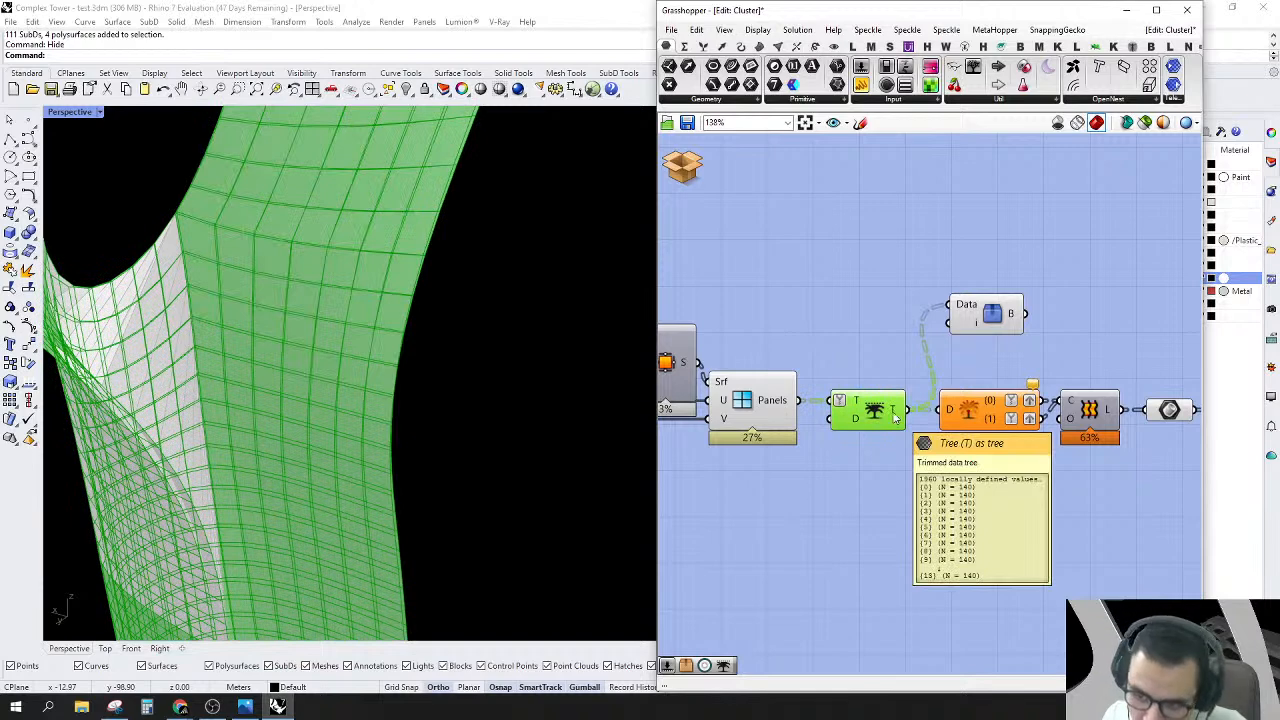
{"action": "right_click_drag", "start_coordinate": [772, 418], "coordinate": [929, 429]}
{"action": "mouse_move", "coordinate": [934, 415]}
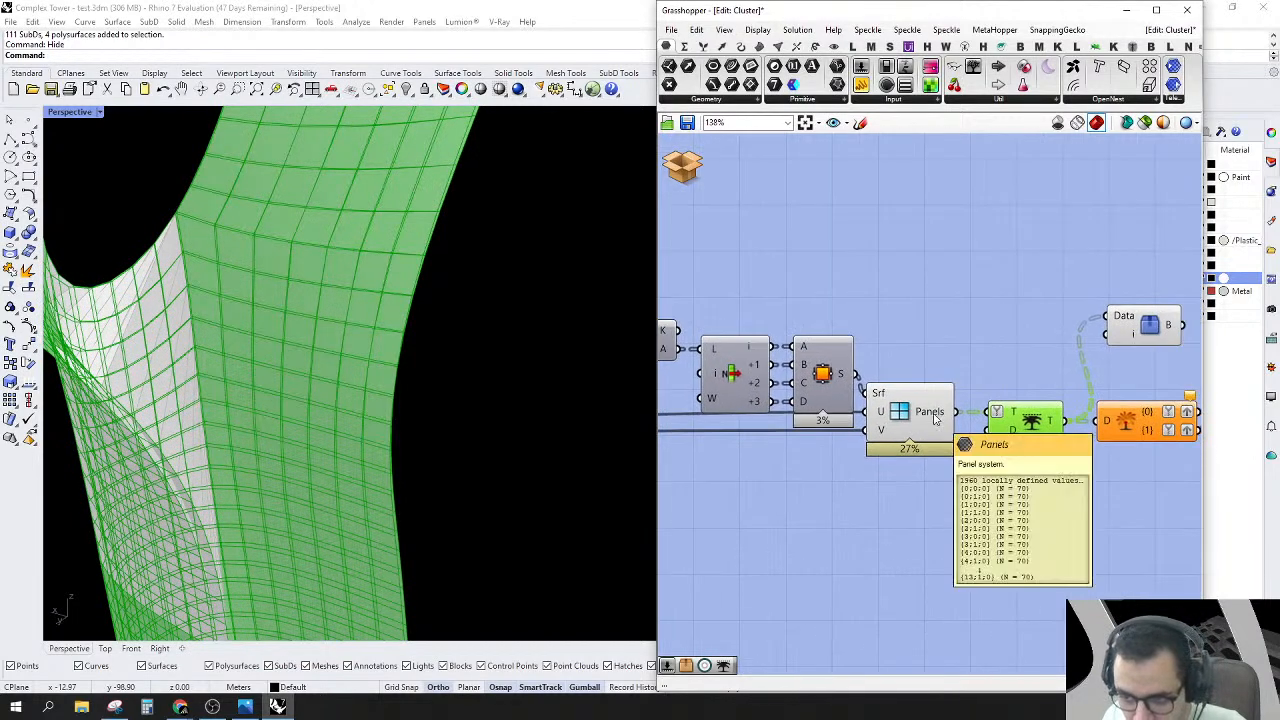
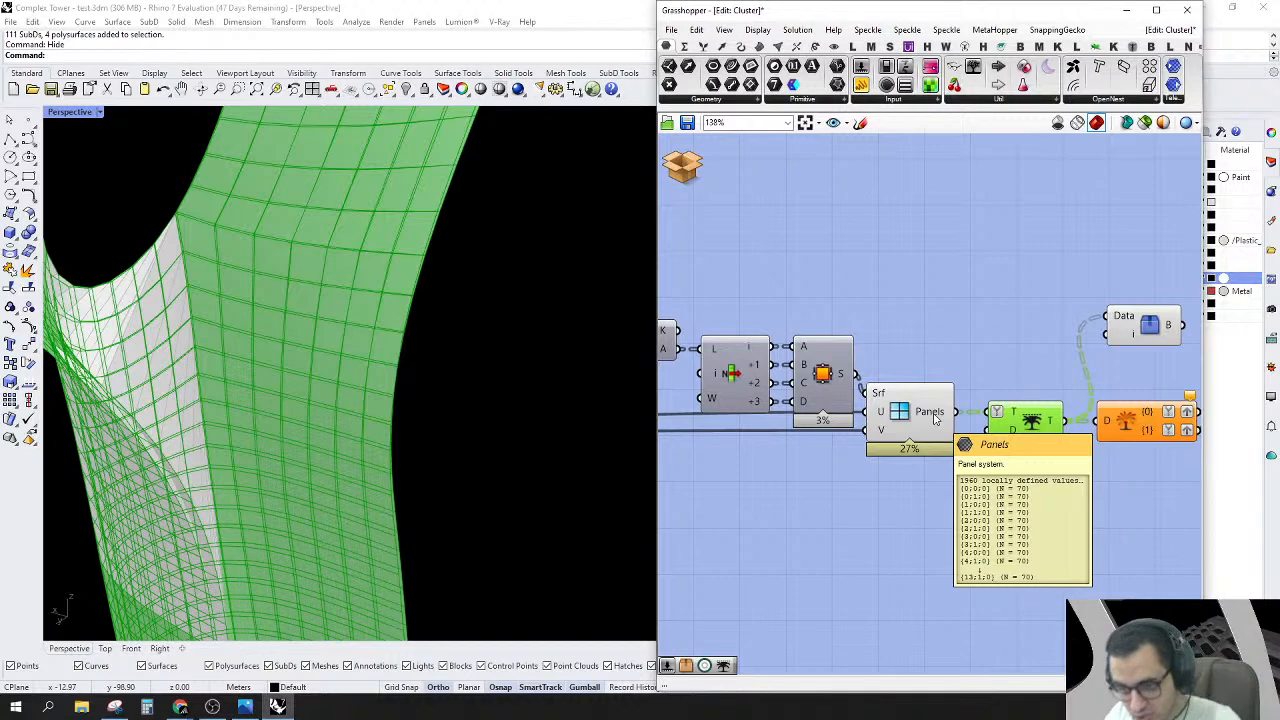
Step: Simplify the data paths of the Panels output
{"action": "right_click", "coordinate": [942, 420]}
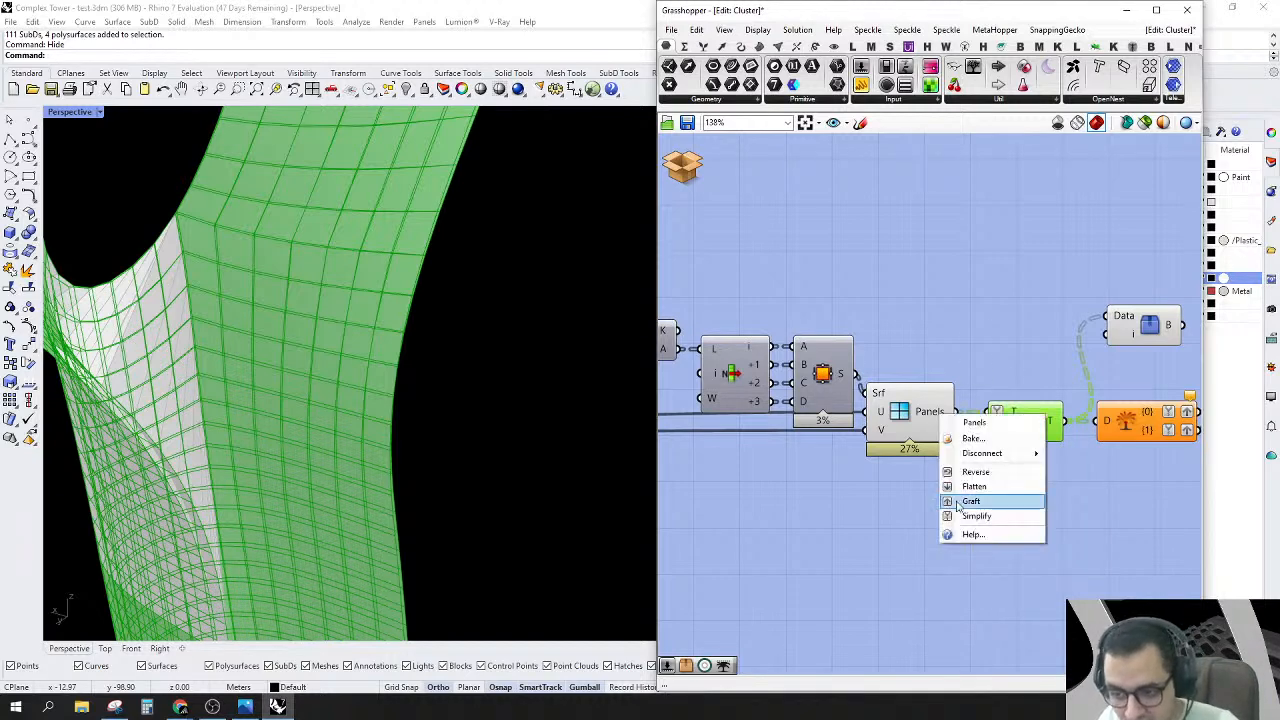
{"action": "left_click", "coordinate": [965, 517]}
{"action": "right_click_drag", "start_coordinate": [978, 350], "coordinate": [906, 353]}
Step: Add a Split Tree component above Trim Tree and wire the Panels output into its D input
{"action": "double_click", "coordinate": [905, 349]}
{"action": "type", "text": "S"}
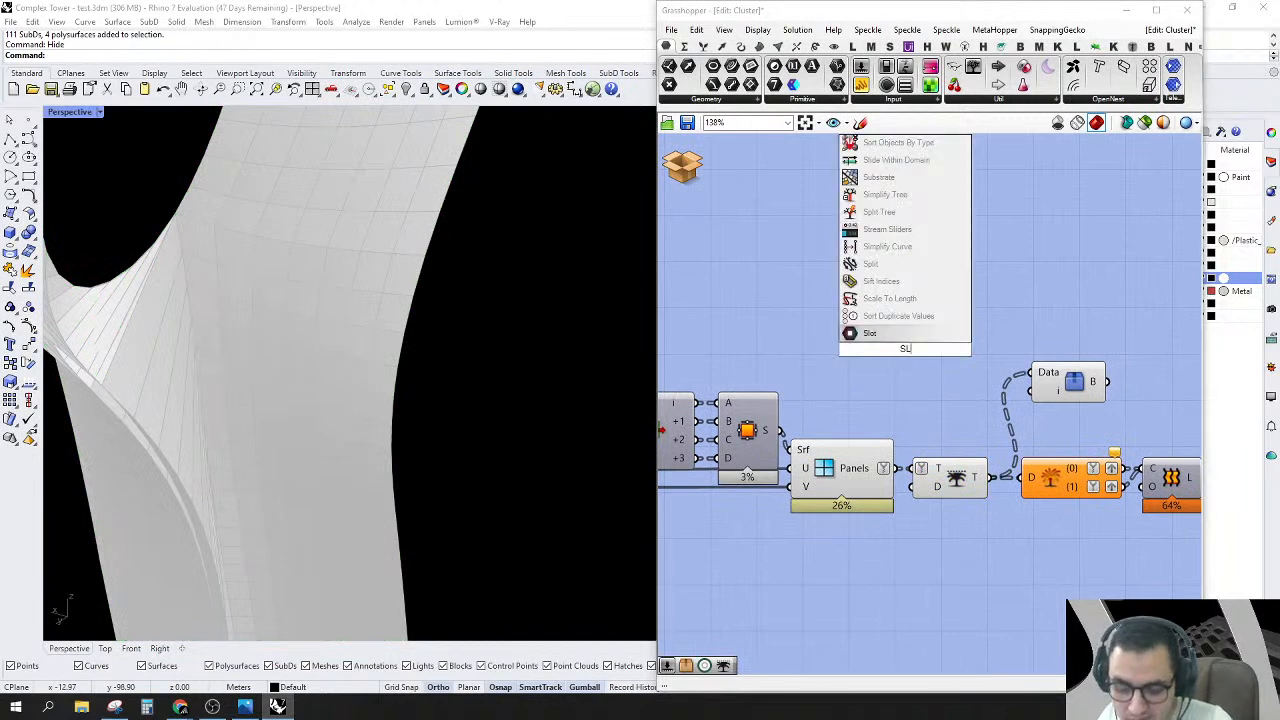
{"action": "type", "text": "L"}
{"action": "key", "text": "BackSpace"}
{"action": "type", "text": "P"}
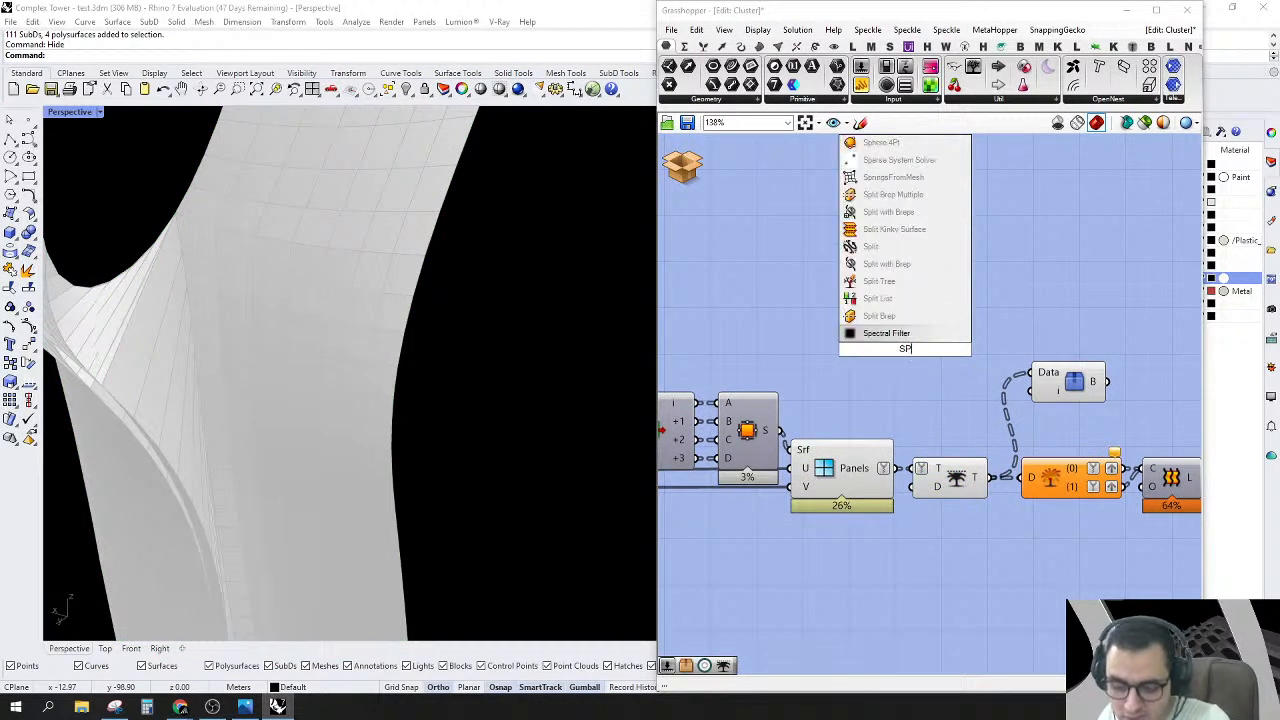
{"action": "type", "text": "LI"}
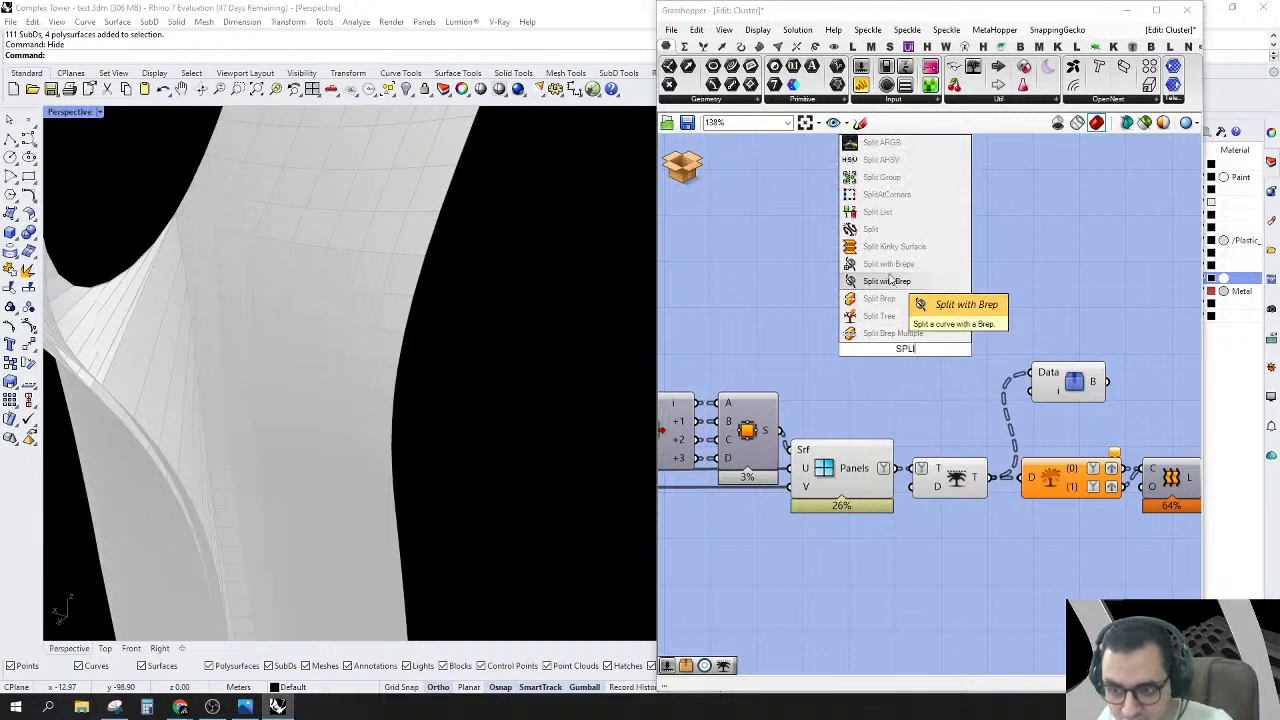
{"action": "left_click", "coordinate": [926, 335]}
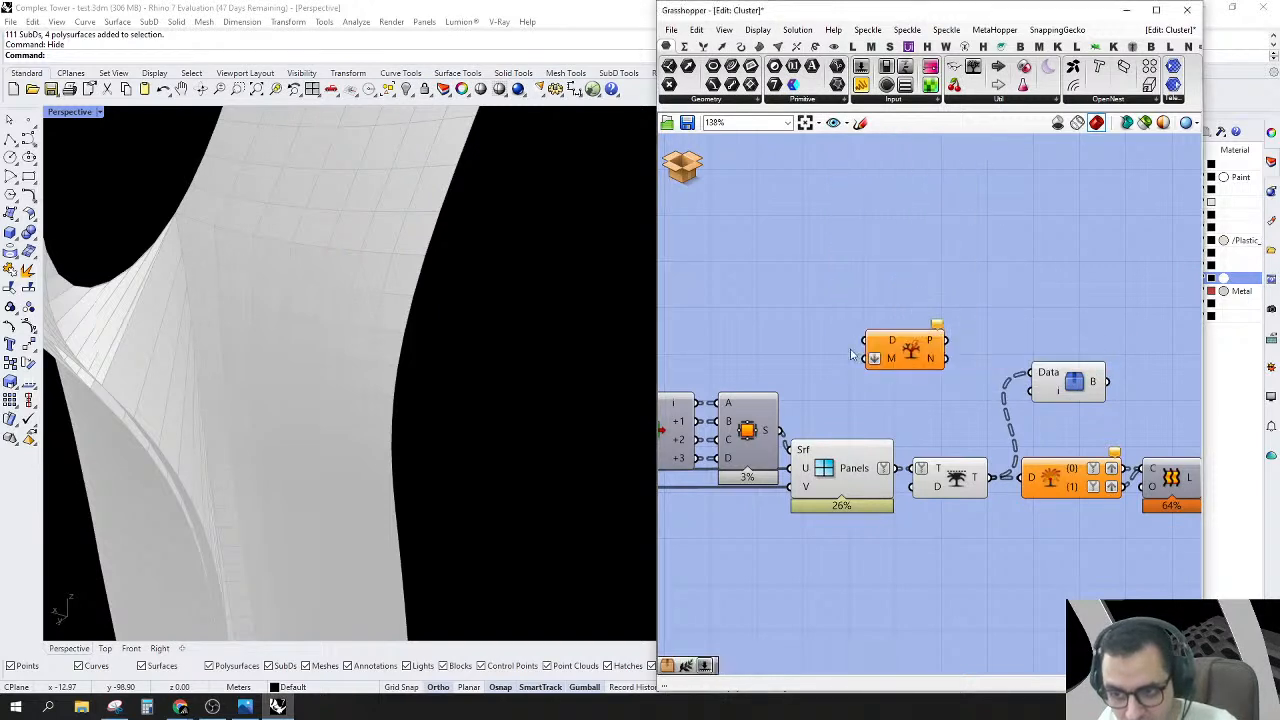
{"action": "left_click_drag", "start_coordinate": [866, 358], "coordinate": [890, 460]}
{"action": "left_click_drag", "start_coordinate": [878, 353], "coordinate": [956, 276]}
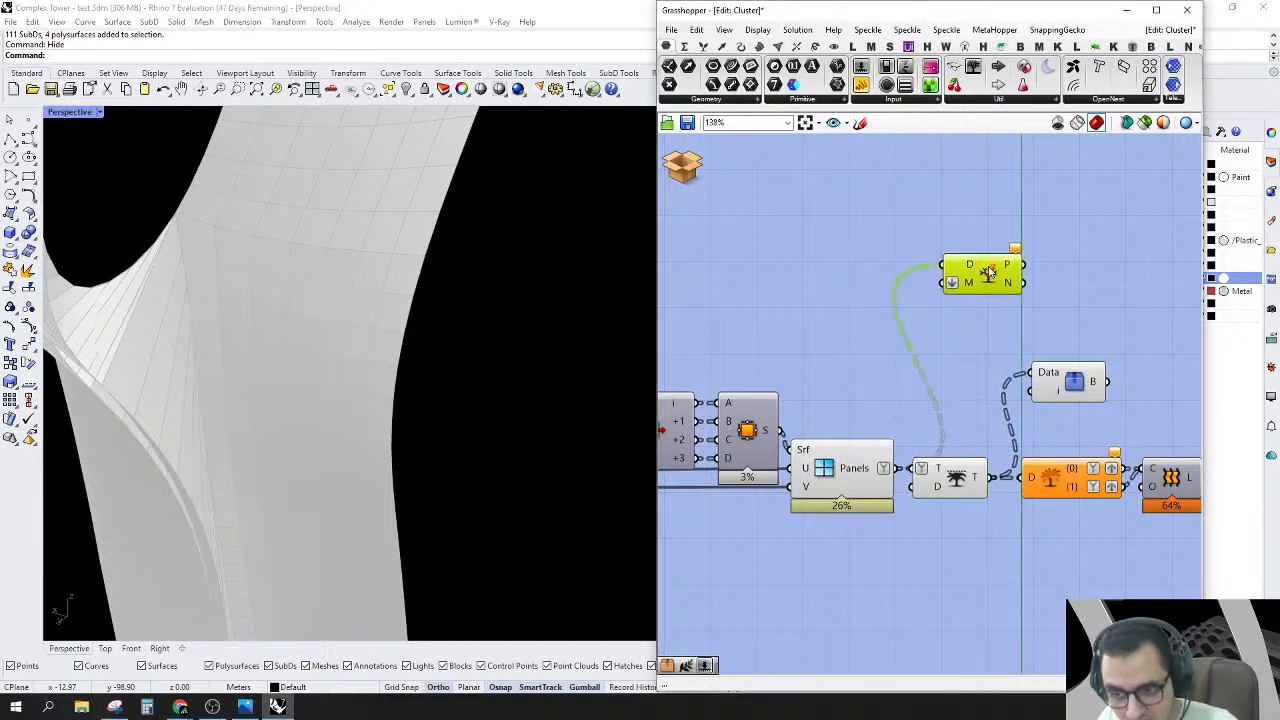
Step: Add a Custom Path component beside Split Tree, in the space above Panels
{"action": "double_click", "coordinate": [817, 314]}
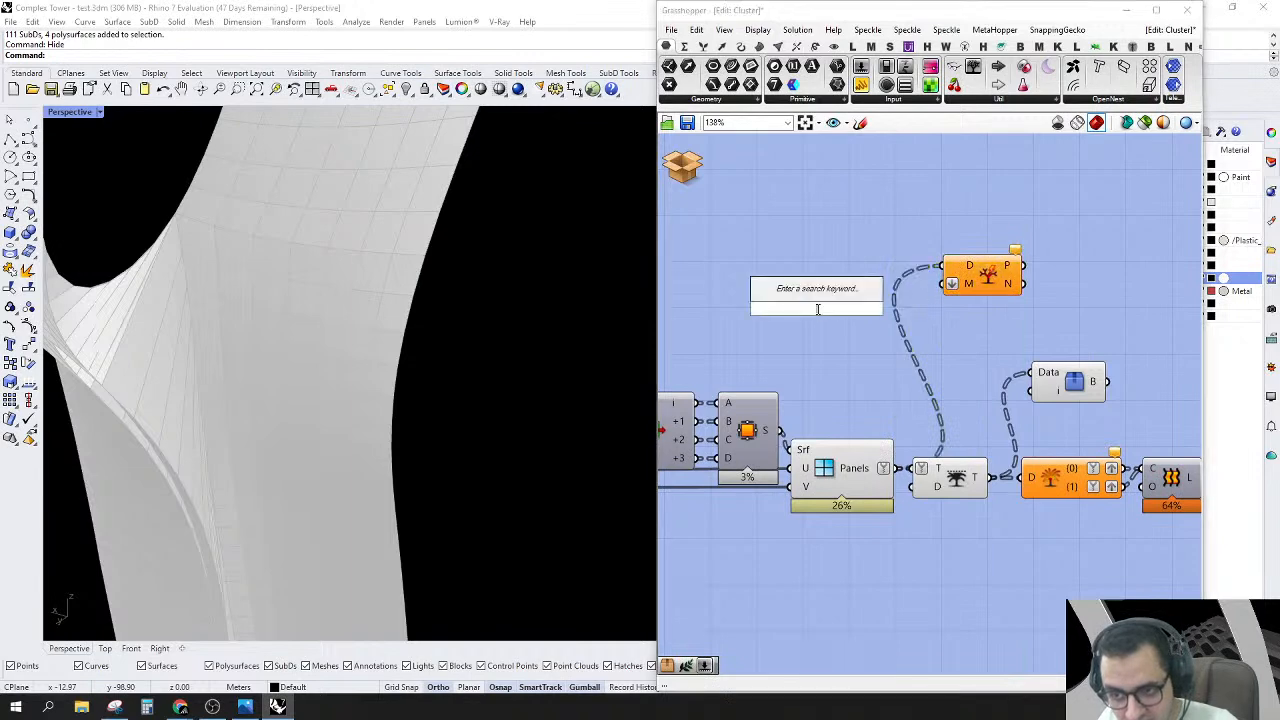
{"action": "type", "text": "custo"}
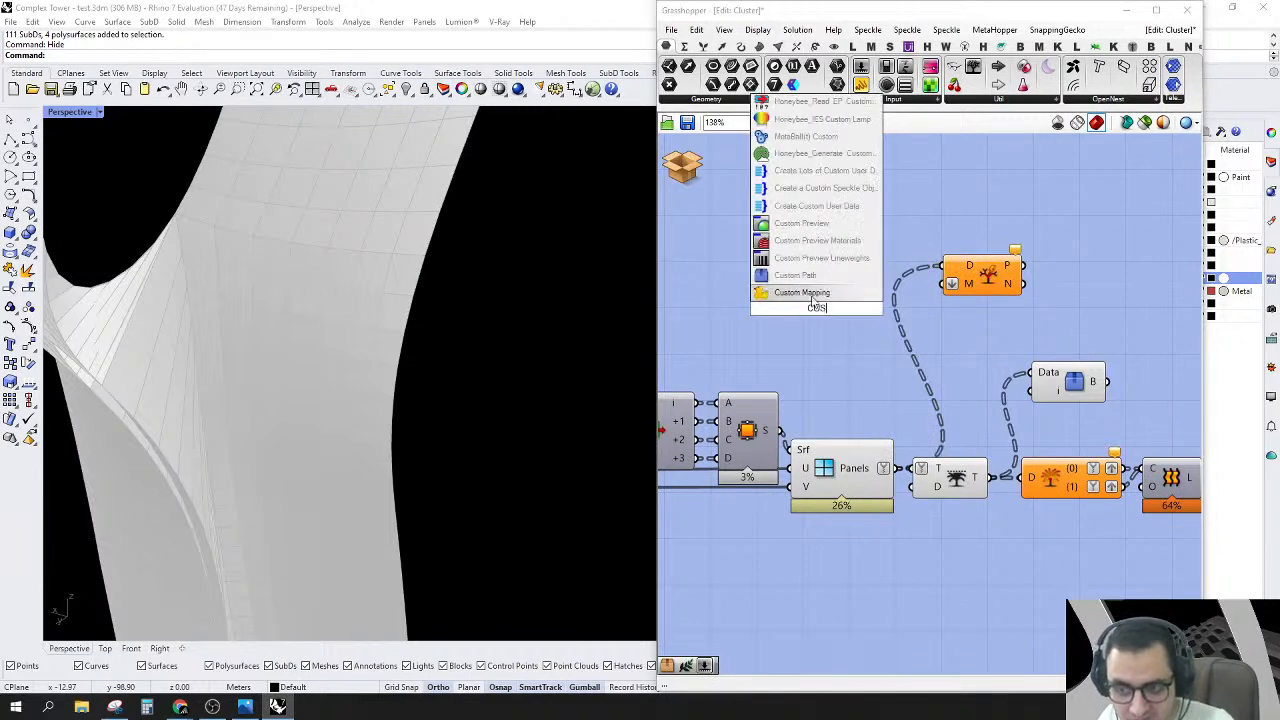
{"action": "left_click", "coordinate": [828, 275]}
{"action": "scroll", "coordinate": [836, 308], "scroll_direction": "up", "scroll_amount": 2}
{"action": "left_click", "coordinate": [842, 316]}
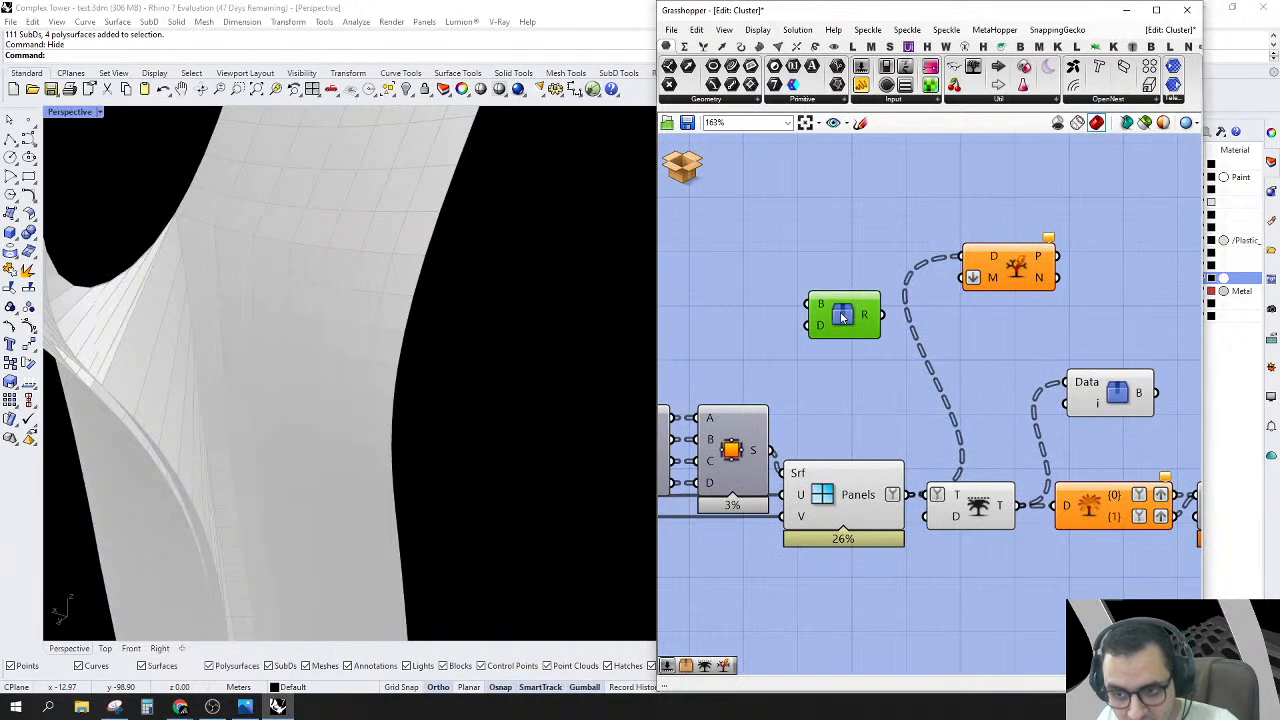
Step: Look inside the Custom Path cluster at how its Concatenate component builds the path, and return to the main cluster
{"action": "double_click", "coordinate": [844, 316]}
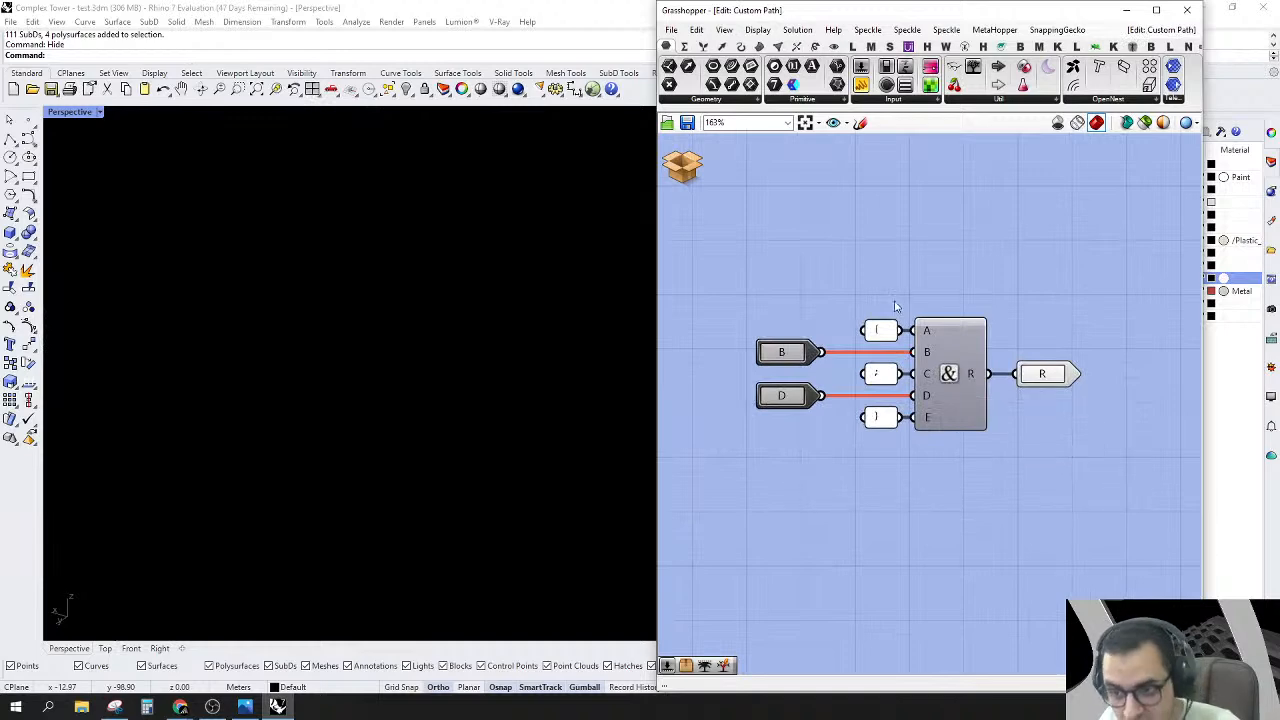
{"action": "left_click_drag", "start_coordinate": [898, 300], "coordinate": [860, 540]}
{"action": "left_click", "coordinate": [840, 283]}
{"action": "scroll", "coordinate": [889, 318], "scroll_direction": "up", "scroll_amount": 3}
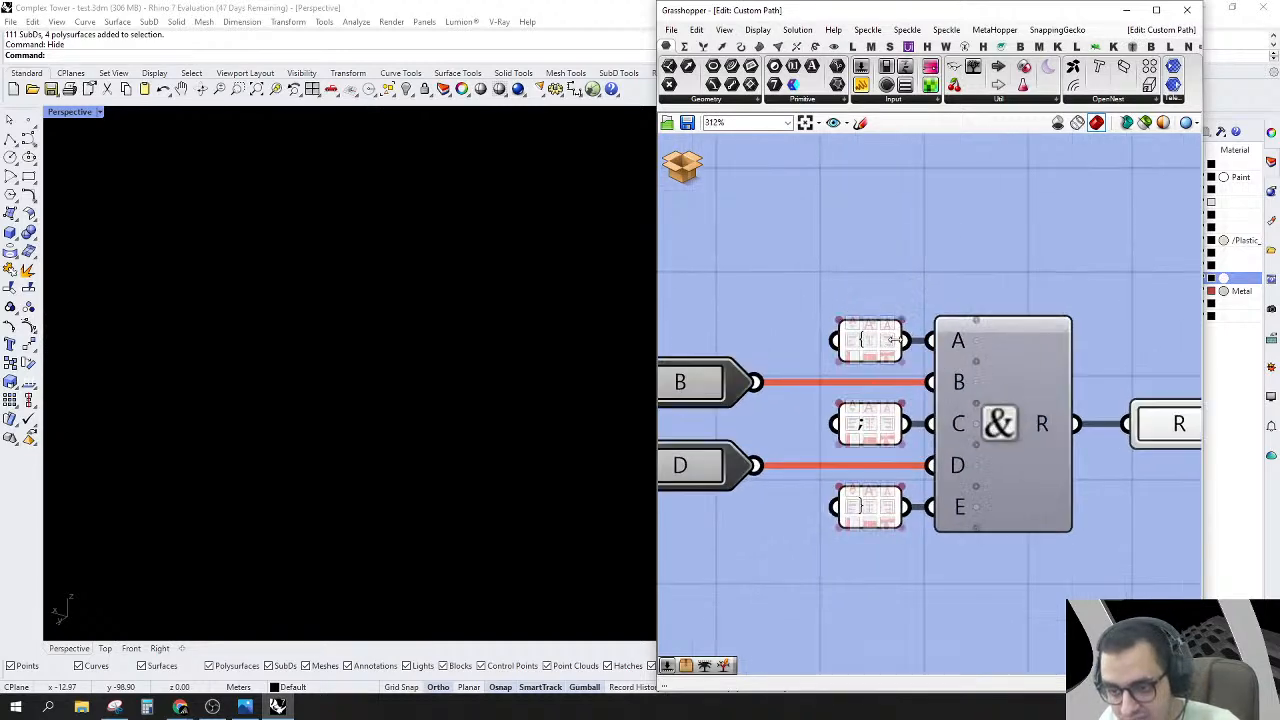
{"action": "scroll", "coordinate": [826, 242], "scroll_direction": "down", "scroll_amount": 3}
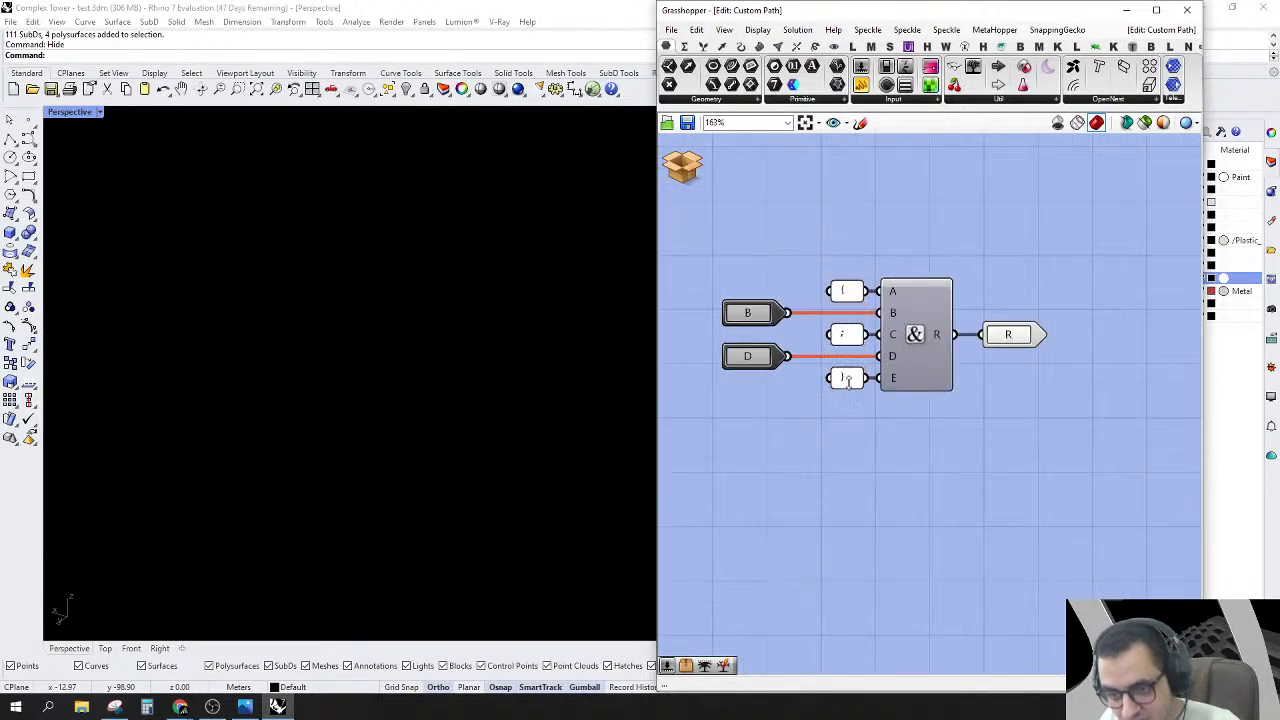
{"action": "left_click_drag", "start_coordinate": [810, 242], "coordinate": [722, 516]}
{"action": "left_click", "coordinate": [690, 155]}
{"action": "left_click", "coordinate": [696, 167]}
{"action": "left_click", "coordinate": [733, 190]}
{"action": "left_click", "coordinate": [952, 382]}
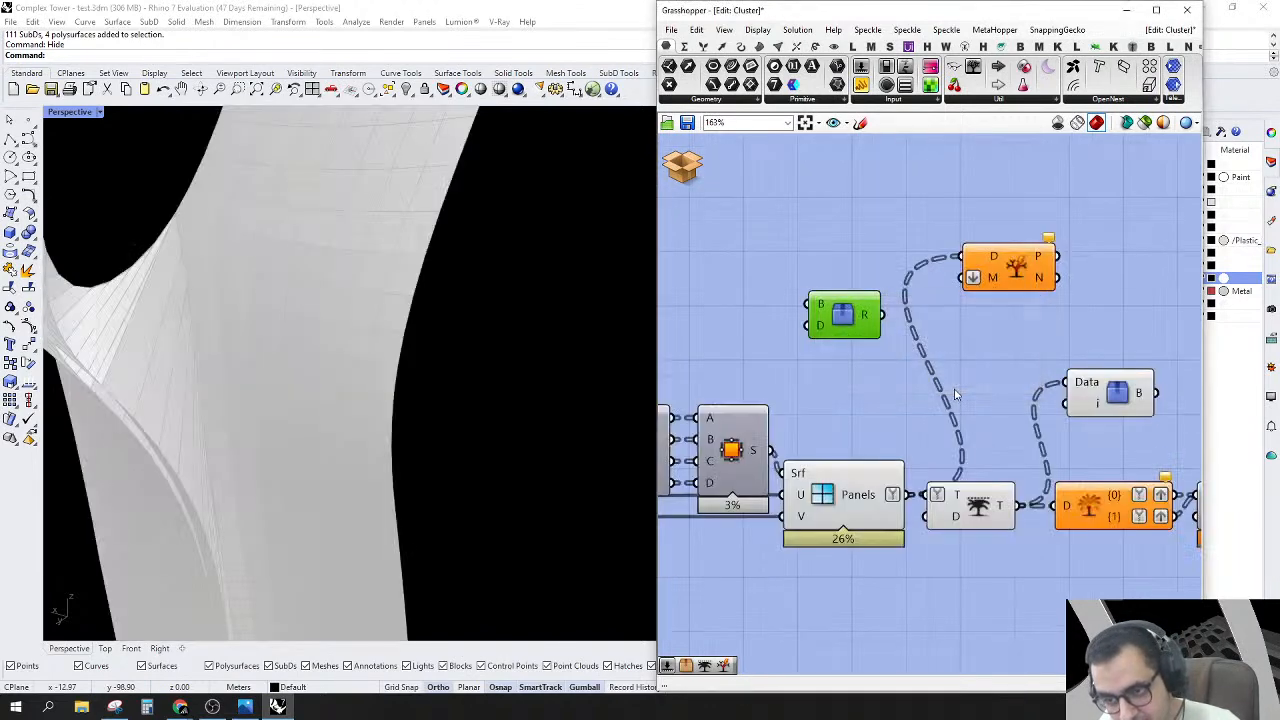
Step: Read the branch paths of the Panels output with a temporary Param Viewer, and delete the viewer
{"action": "scroll", "coordinate": [890, 345], "scroll_direction": "up", "scroll_amount": 2}
{"action": "right_click_drag", "start_coordinate": [906, 454], "coordinate": [877, 440]}
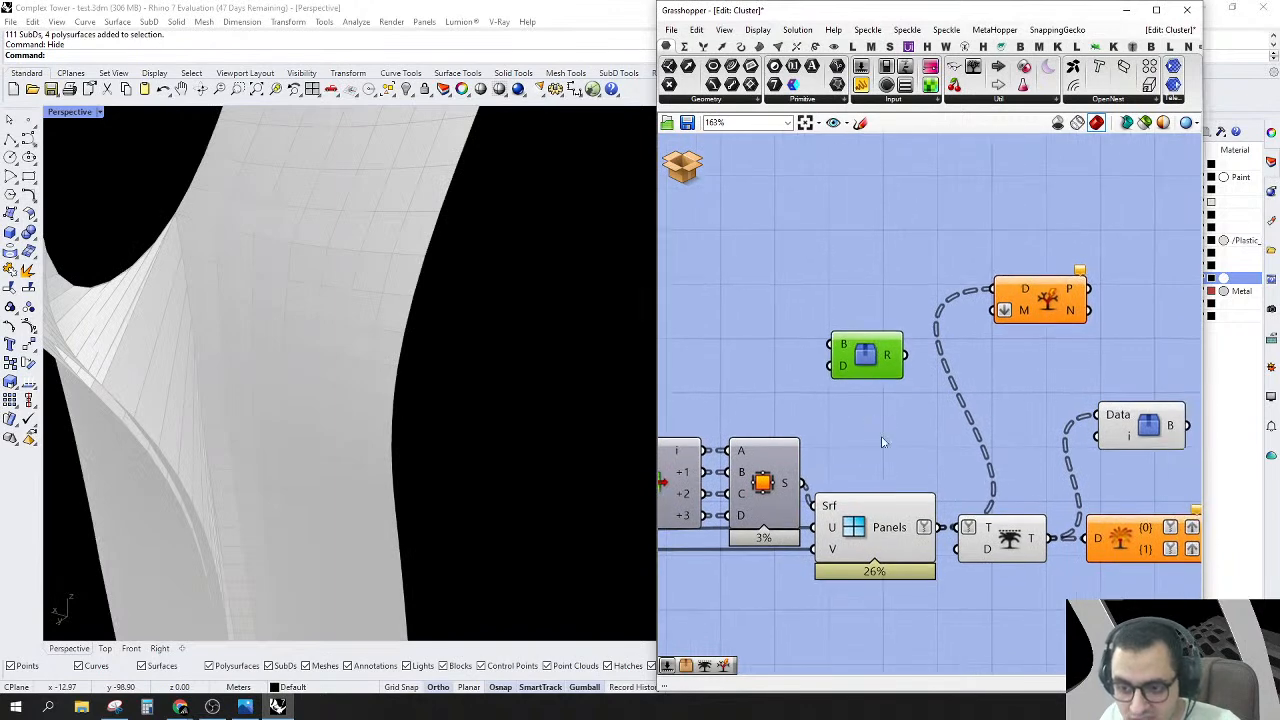
{"action": "left_click_drag", "start_coordinate": [863, 360], "coordinate": [870, 363]}
{"action": "mouse_move", "coordinate": [898, 532]}
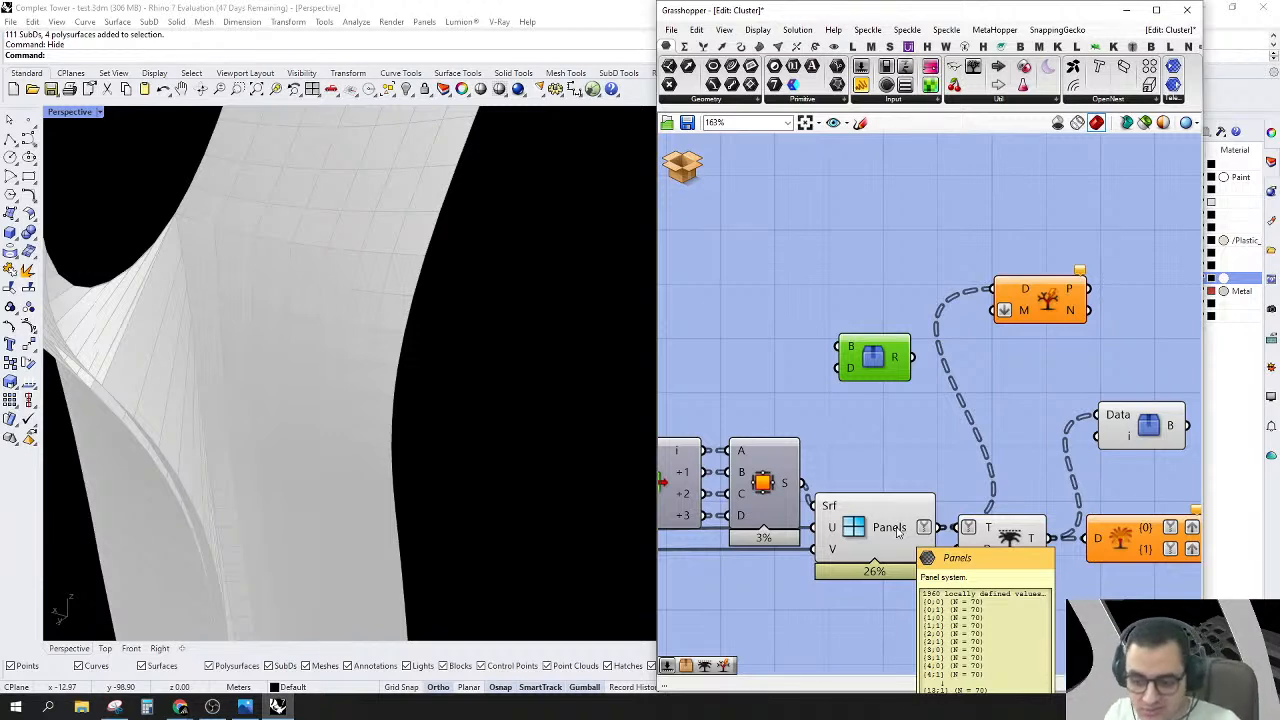
{"action": "left_click_drag", "start_coordinate": [974, 66], "coordinate": [935, 244]}
{"action": "left_click_drag", "start_coordinate": [830, 244], "coordinate": [938, 527]}
{"action": "scroll", "coordinate": [915, 357], "scroll_direction": "down", "scroll_amount": 3}
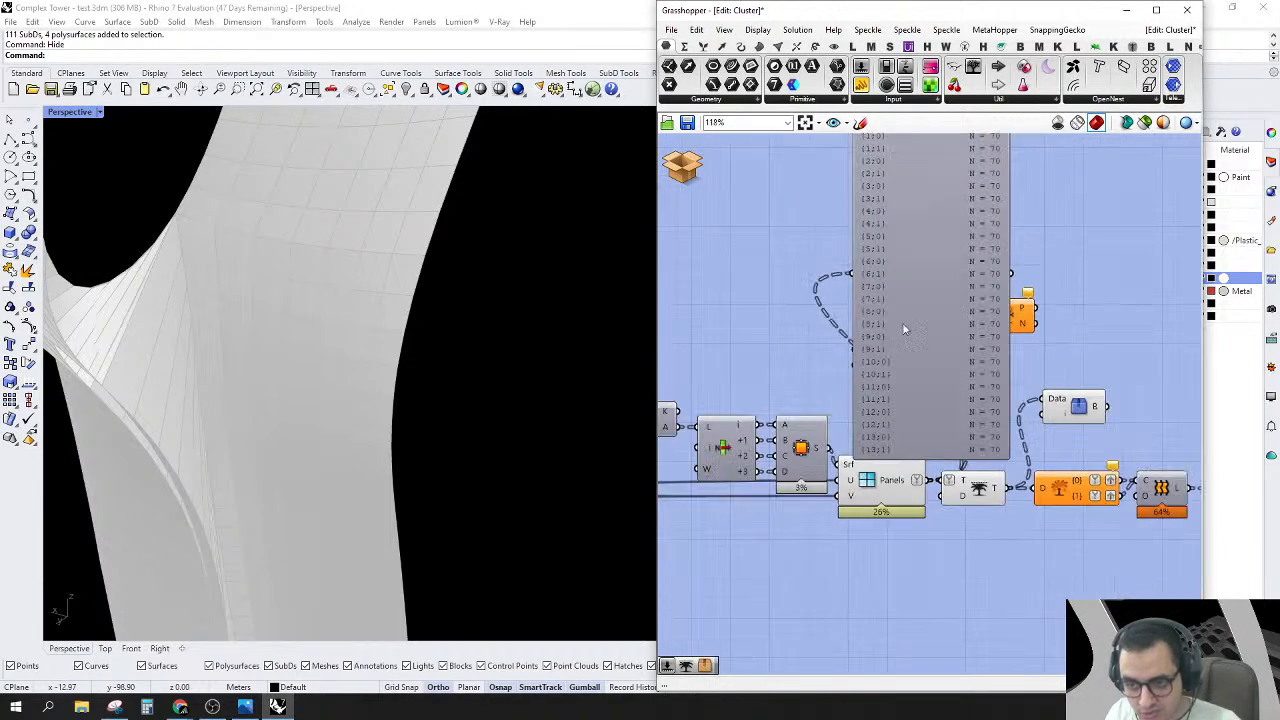
{"action": "scroll", "coordinate": [895, 245], "scroll_direction": "up", "scroll_amount": 5}
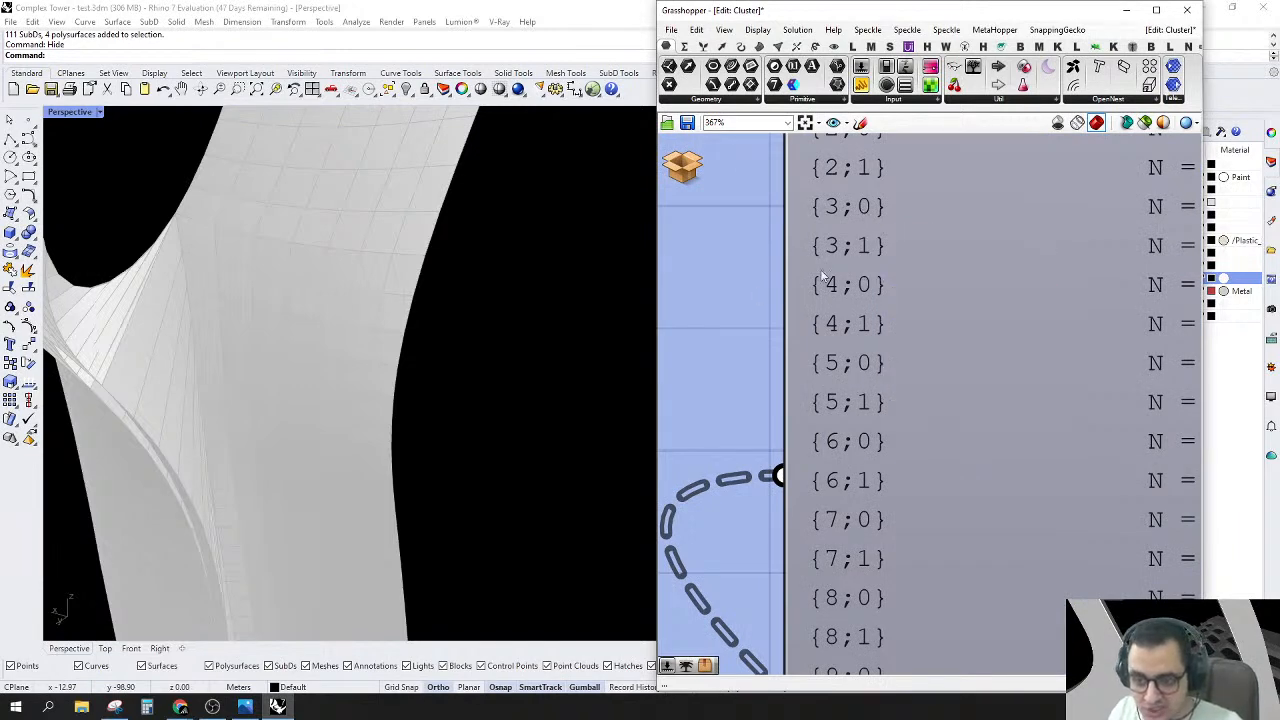
{"action": "scroll", "coordinate": [910, 489], "scroll_direction": "down", "scroll_amount": 4}
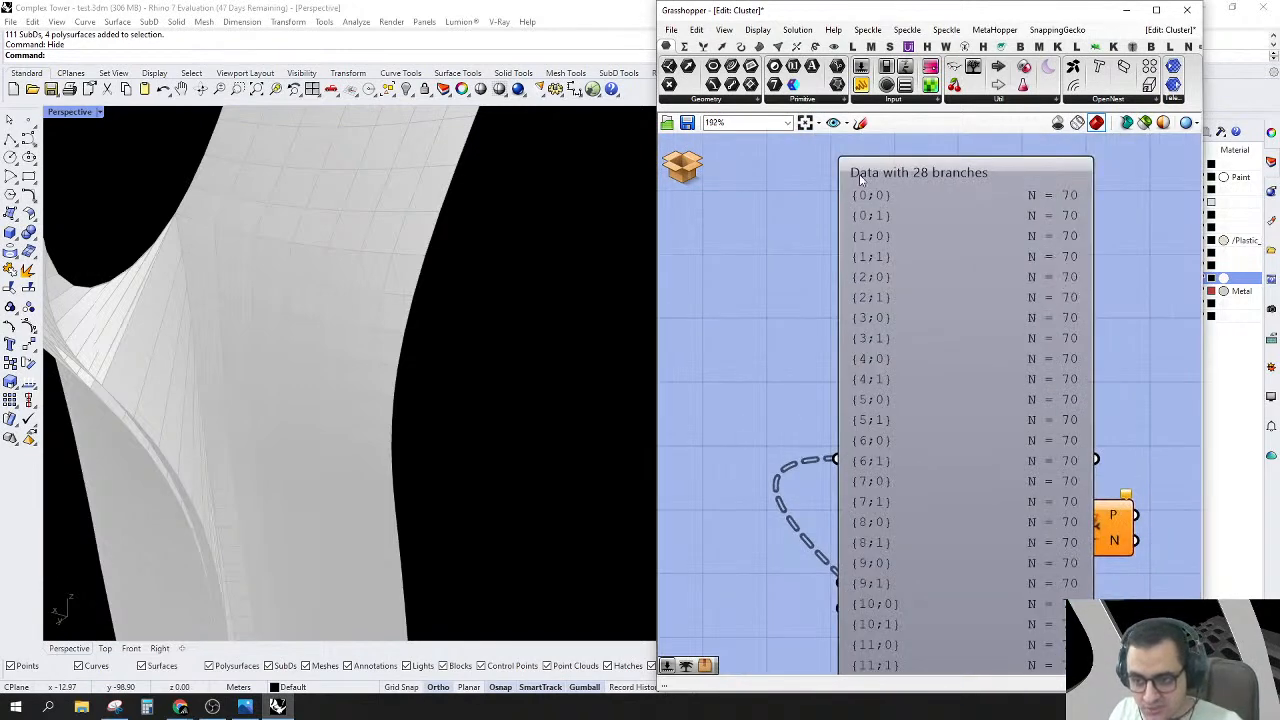
{"action": "left_click", "coordinate": [954, 208]}
{"action": "right_click_drag", "start_coordinate": [992, 311], "coordinate": [947, 304]}
{"action": "key", "text": "Delete"}
Step: Wire Custom Path's R output into Split Tree's M input and align the two components side by side
{"action": "scroll", "coordinate": [938, 417], "scroll_direction": "down", "scroll_amount": 2}
{"action": "right_click_drag", "start_coordinate": [873, 556], "coordinate": [779, 352]}
{"action": "left_click_drag", "start_coordinate": [789, 336], "coordinate": [785, 328]}
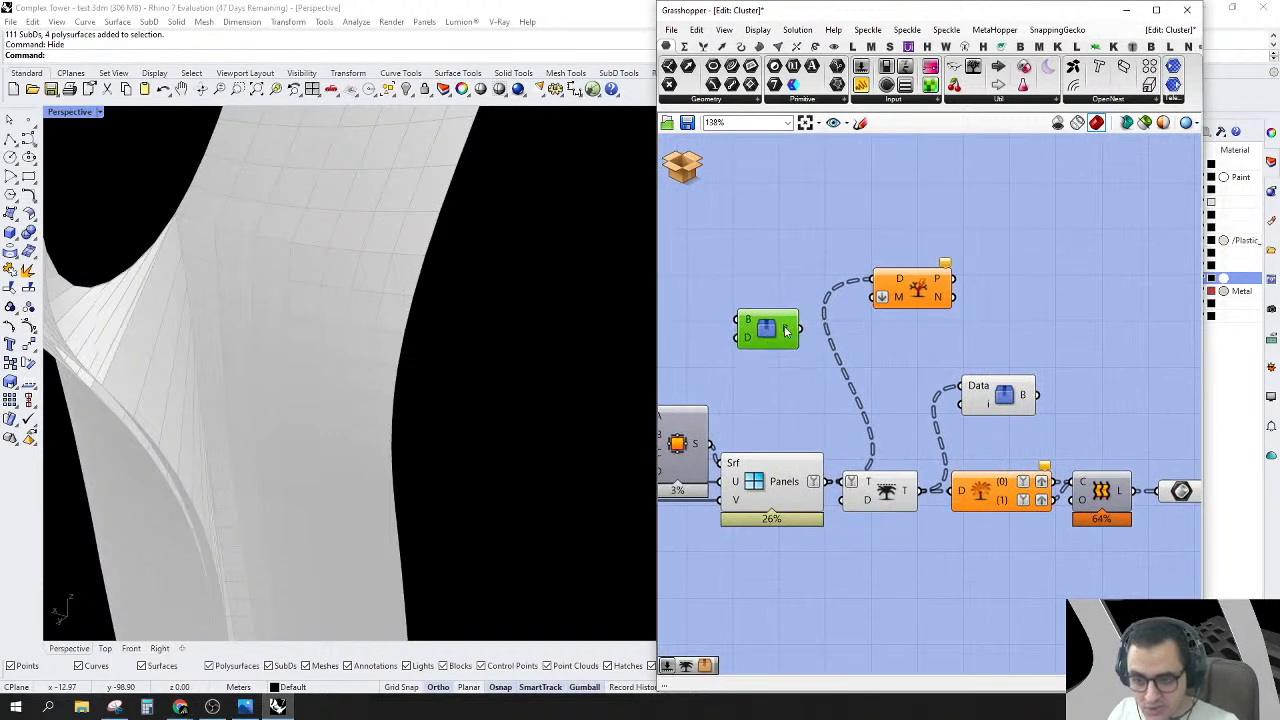
{"action": "right_click_drag", "start_coordinate": [785, 330], "coordinate": [835, 405]}
{"action": "left_click_drag", "start_coordinate": [850, 403], "coordinate": [862, 378]}
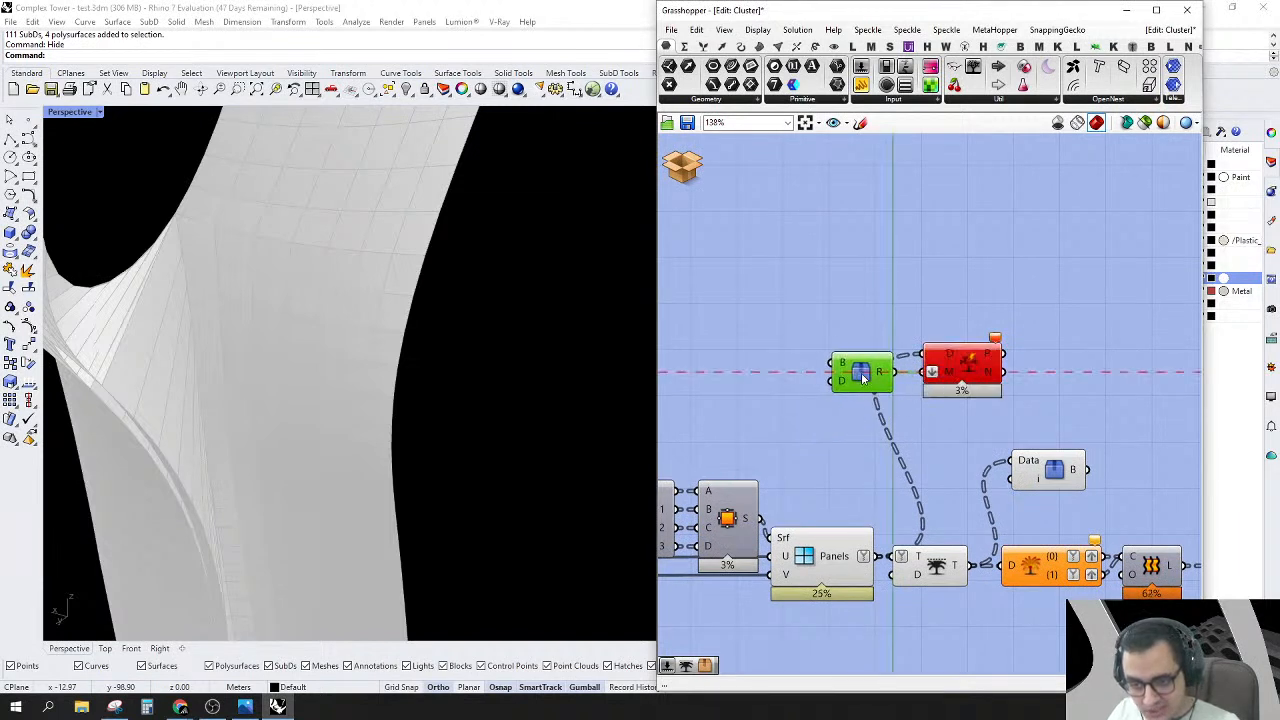
{"action": "double_click", "coordinate": [794, 377]}
{"action": "type", "text": "\""}
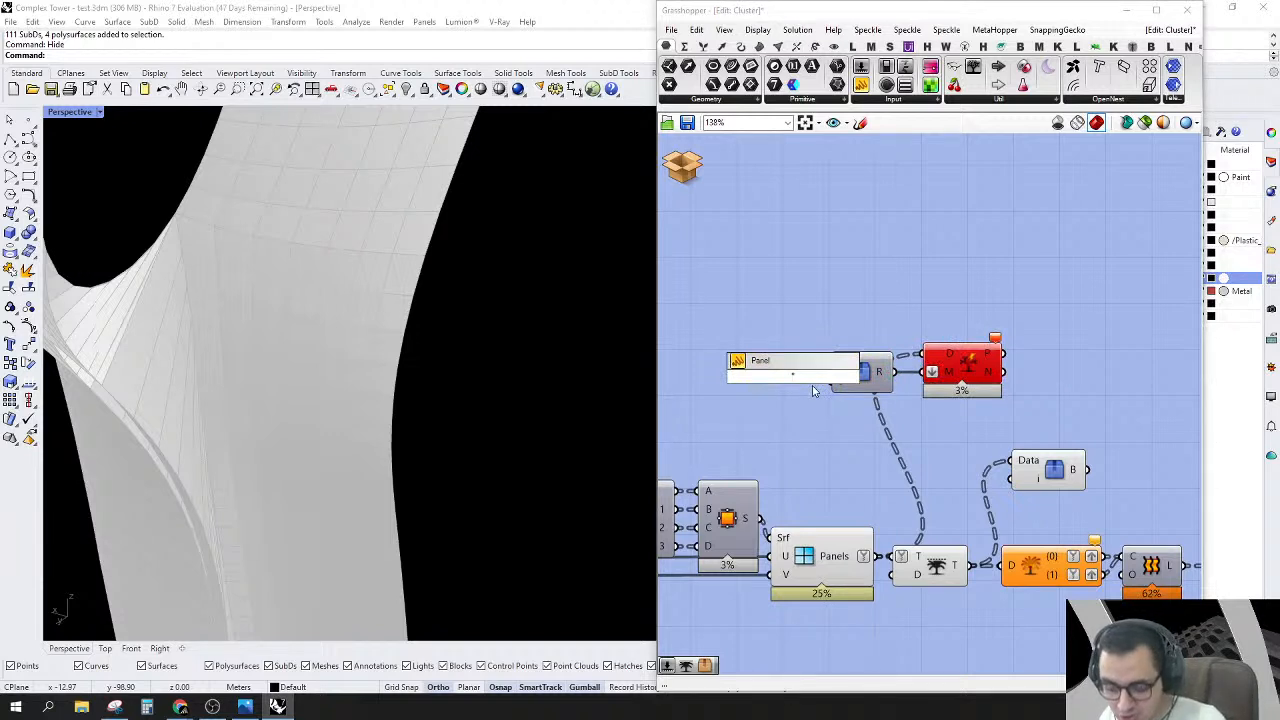
{"action": "key", "text": "Return"}
{"action": "left_click", "coordinate": [808, 416]}
{"action": "key", "text": "Delete"}
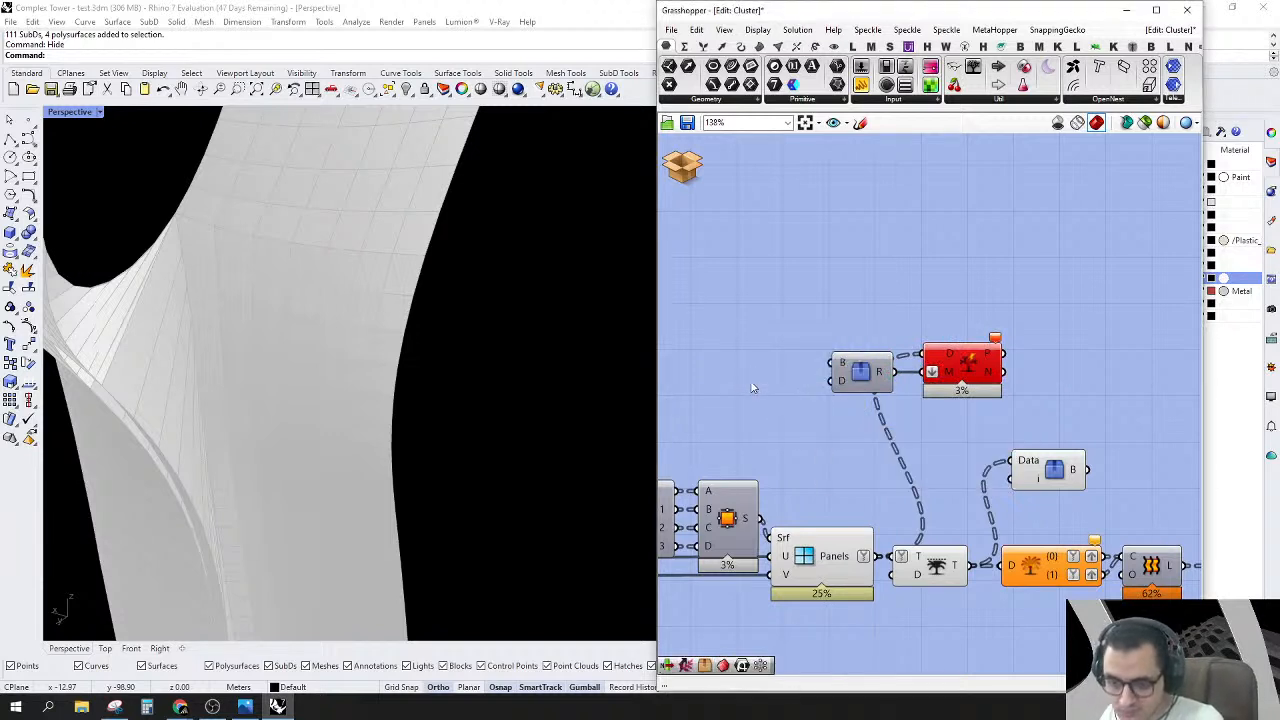
Step: Add a panel containing * and wire it into Custom Path's B input, placing it beside the component
{"action": "double_click", "coordinate": [755, 390]}
{"action": "type", "text": "//"}
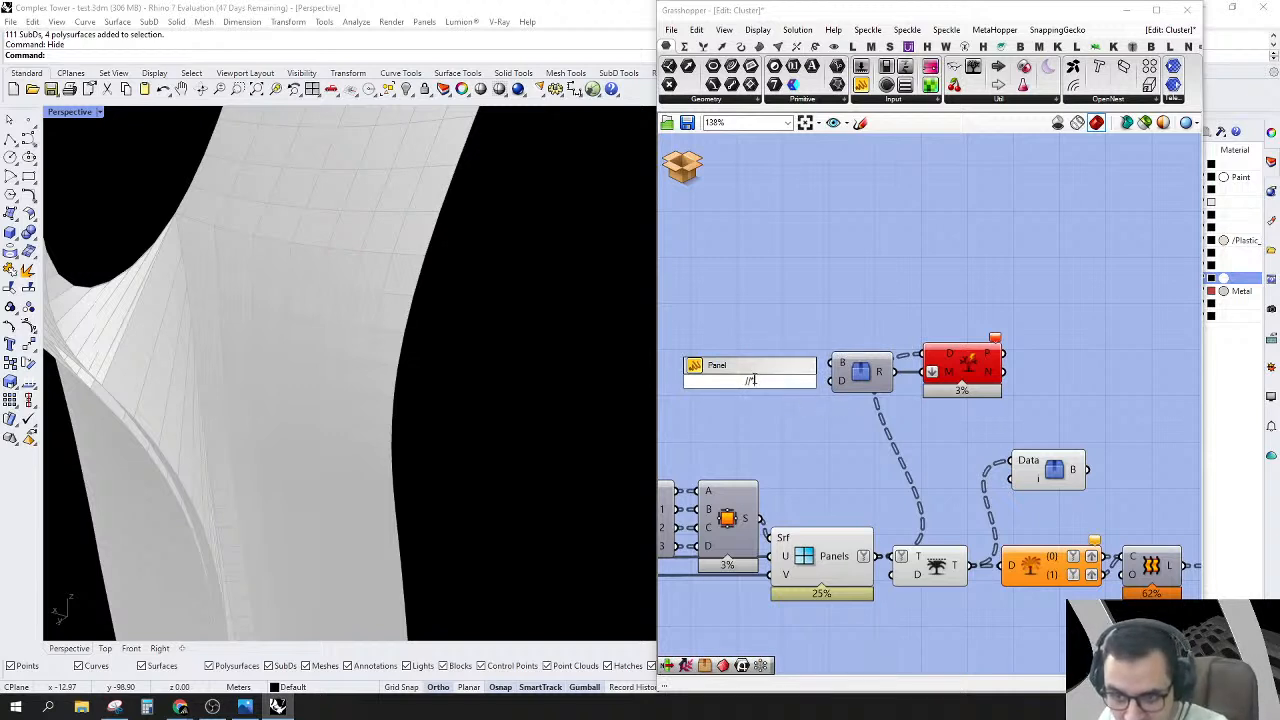
{"action": "key", "text": "Return"}
{"action": "left_click_drag", "start_coordinate": [768, 382], "coordinate": [834, 363]}
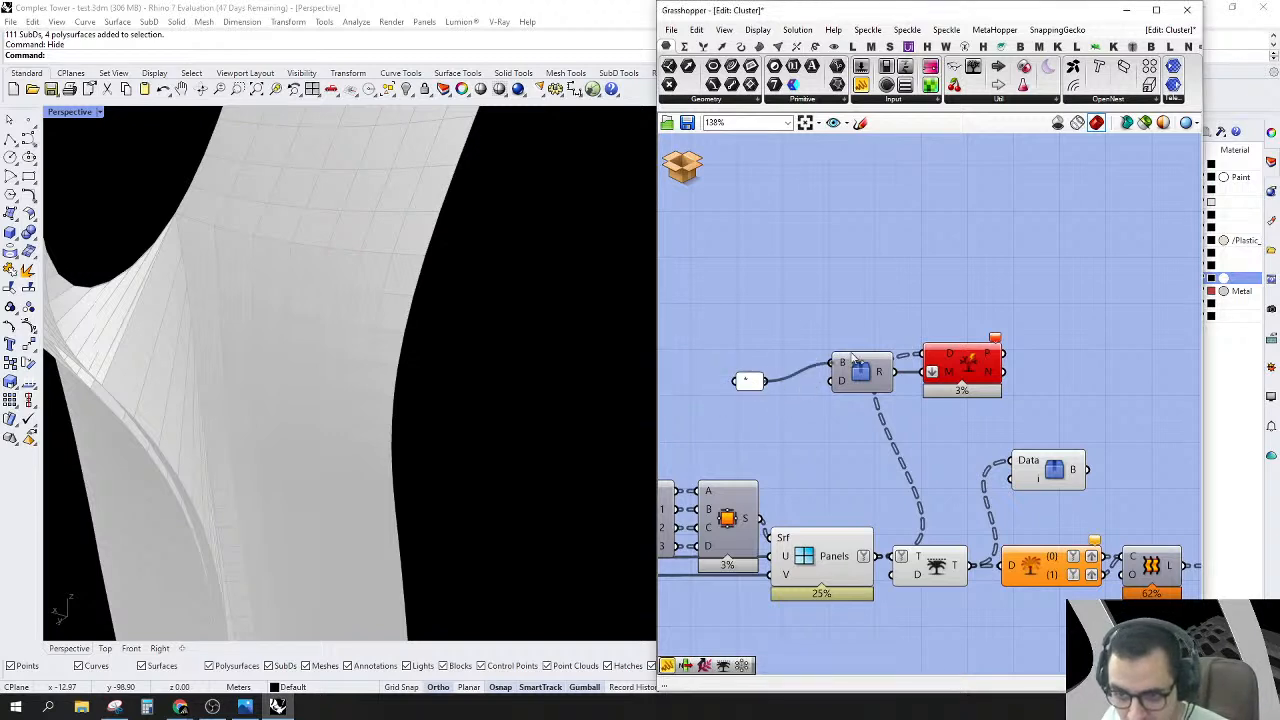
{"action": "left_click", "coordinate": [752, 386]}
{"action": "left_click_drag", "start_coordinate": [752, 386], "coordinate": [797, 366]}
Step: Add a panel containing 0 below the * panel and wire it into Custom Path's D input
{"action": "left_click", "coordinate": [792, 422]}
{"action": "double_click", "coordinate": [792, 420]}
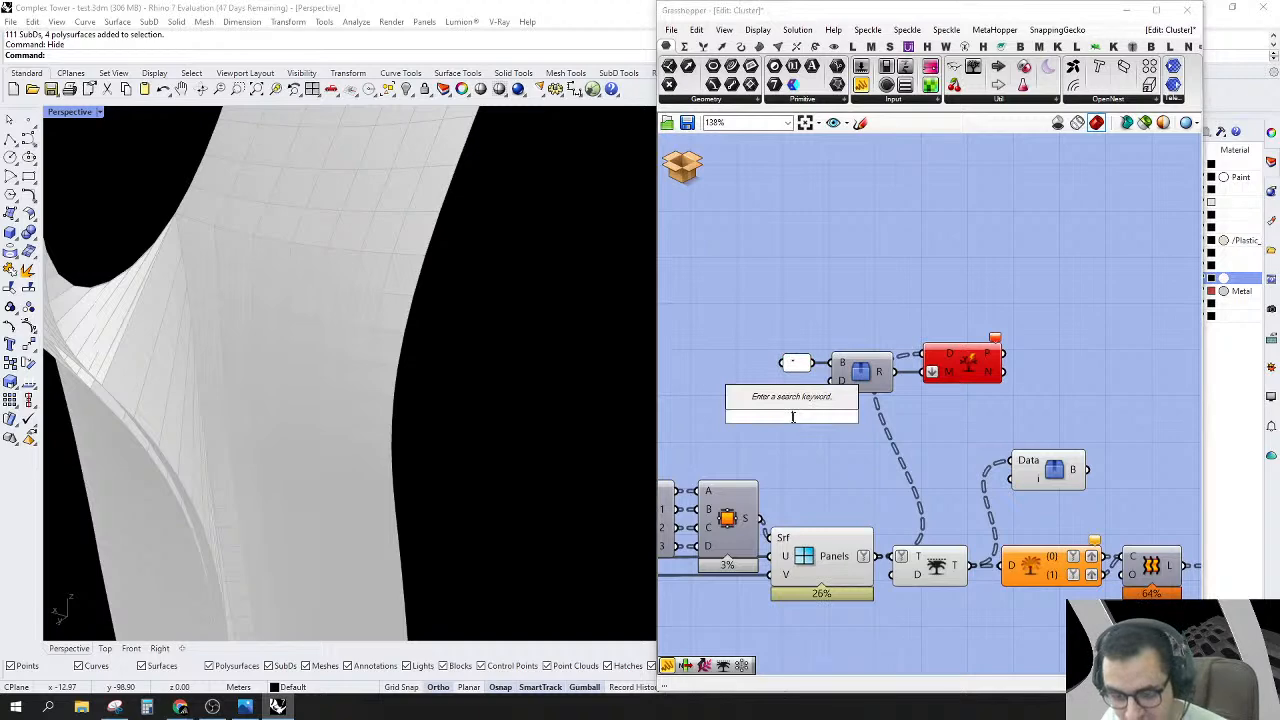
{"action": "type", "text": "Panel"}
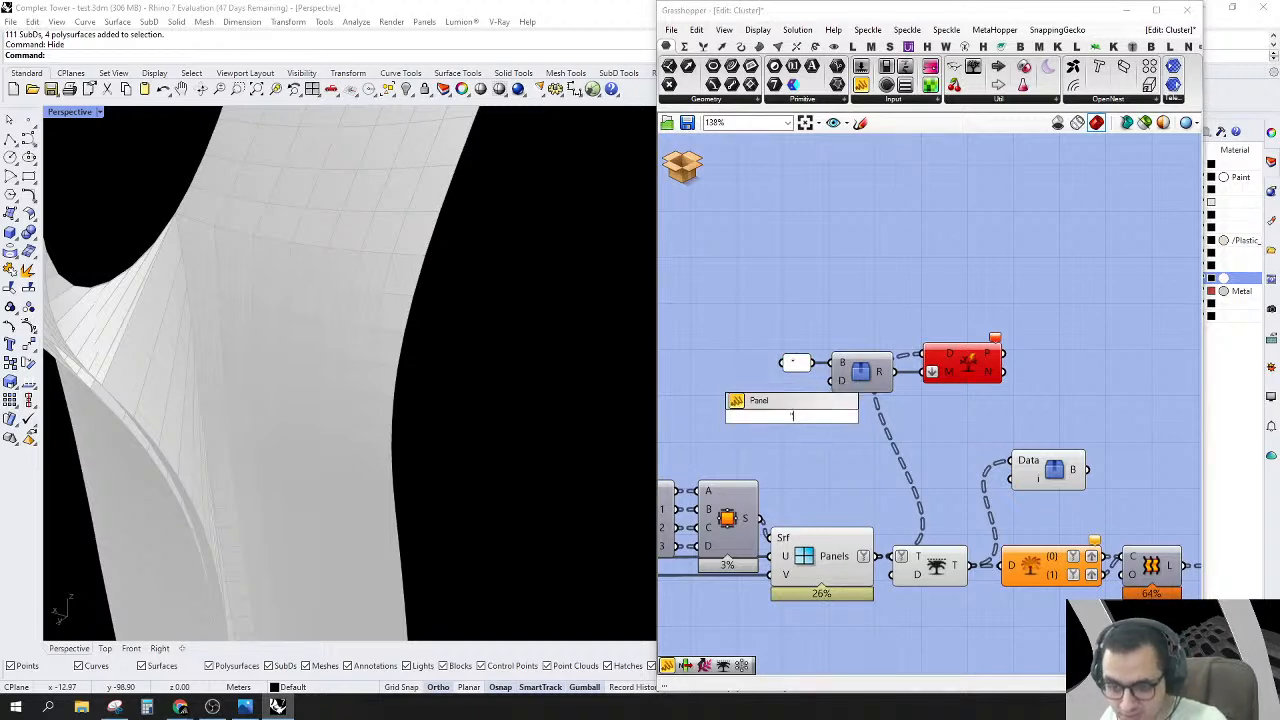
{"action": "key", "text": "Return"}
{"action": "left_click_drag", "start_coordinate": [830, 382], "coordinate": [809, 416]}
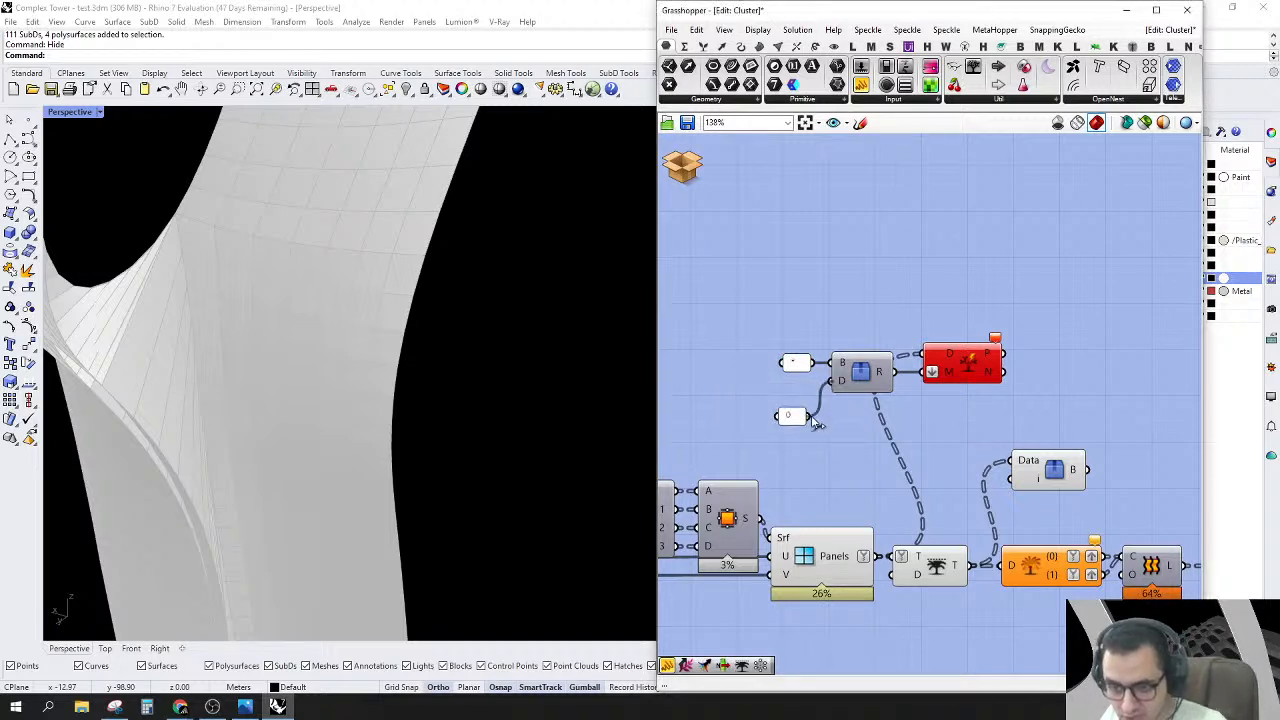
Step: Check Split Tree's result, add a Surface parameter beside it and wire Split Tree's P output into it
{"action": "left_click", "coordinate": [969, 359]}
{"action": "mouse_move", "coordinate": [993, 357]}
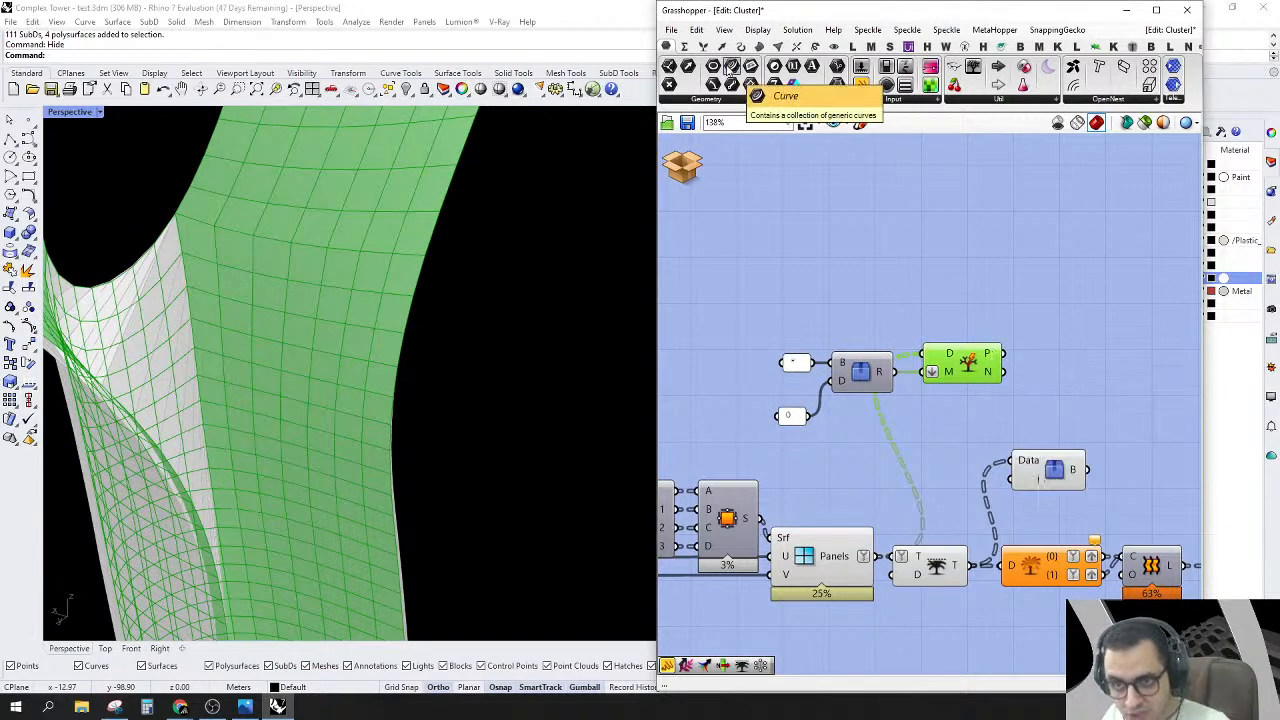
{"action": "left_click", "coordinate": [733, 102]}
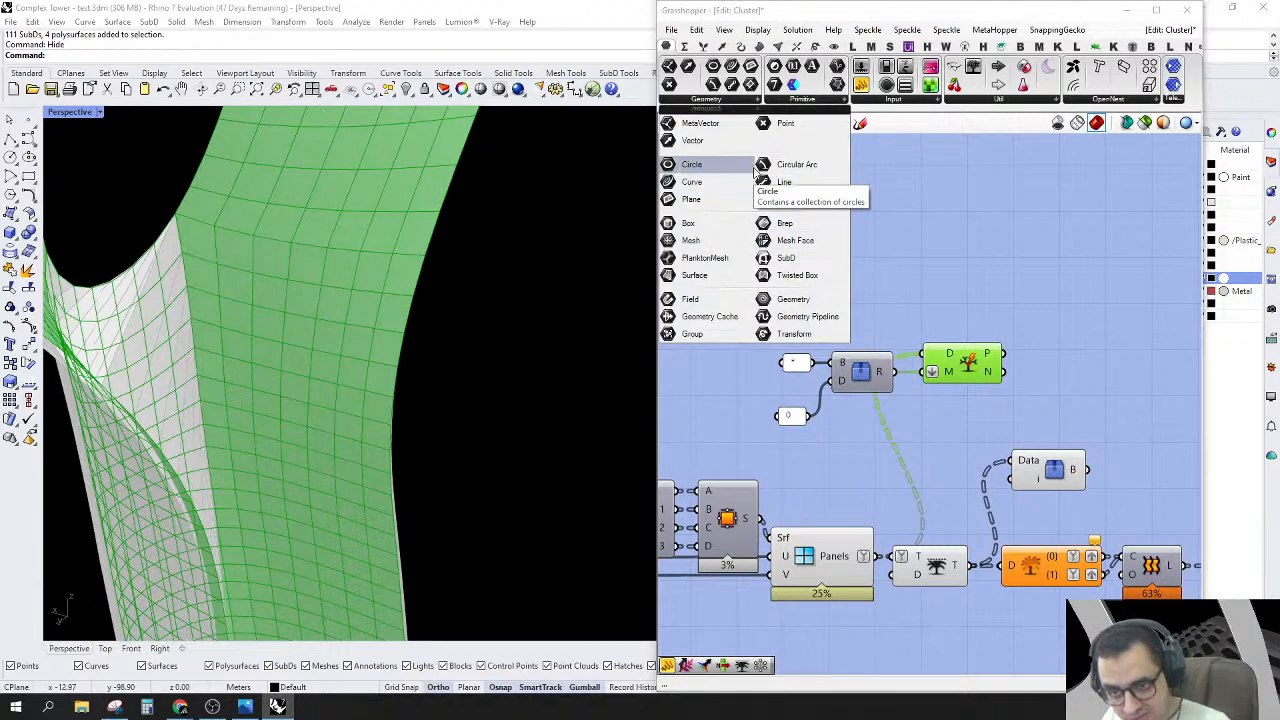
{"action": "left_click", "coordinate": [694, 275]}
{"action": "left_click", "coordinate": [1070, 292]}
{"action": "left_click_drag", "start_coordinate": [1048, 292], "coordinate": [1004, 353]}
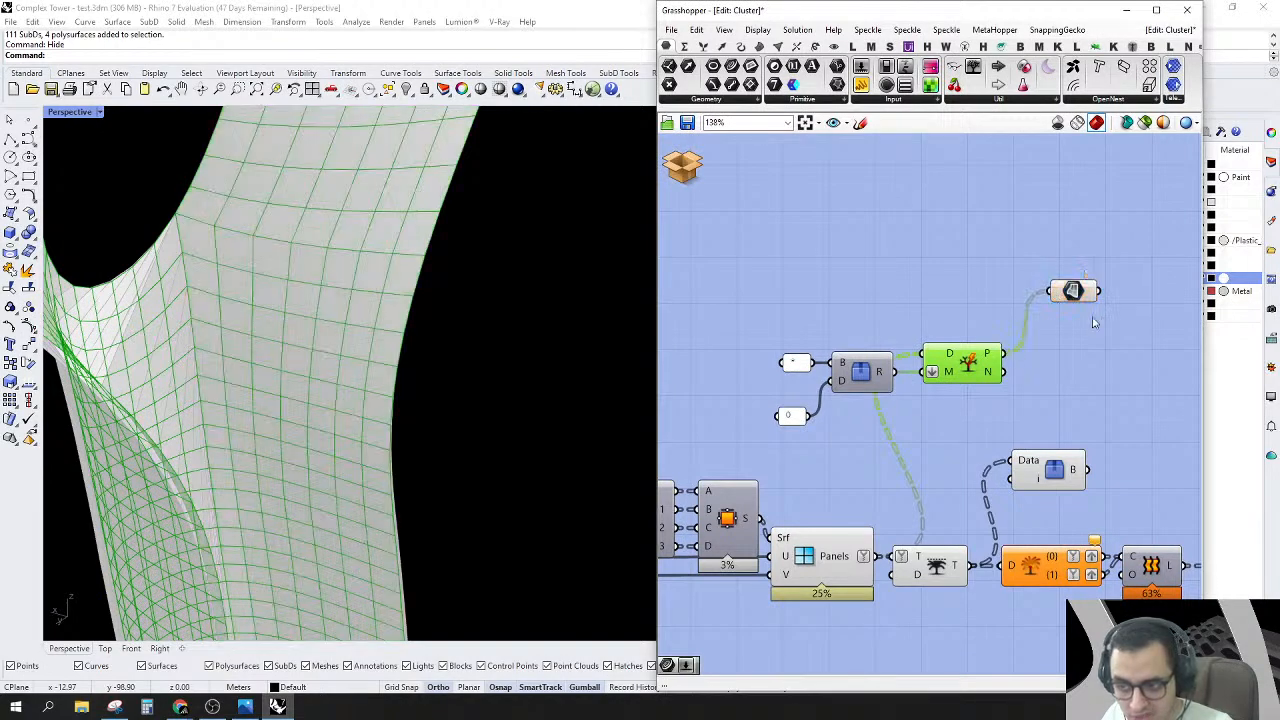
Step: Inspect the positive-branch surfaces on the tower, and delete the Surface parameter wired to Split Tree's P output
{"action": "right_click_drag", "start_coordinate": [312, 332], "coordinate": [277, 283]}
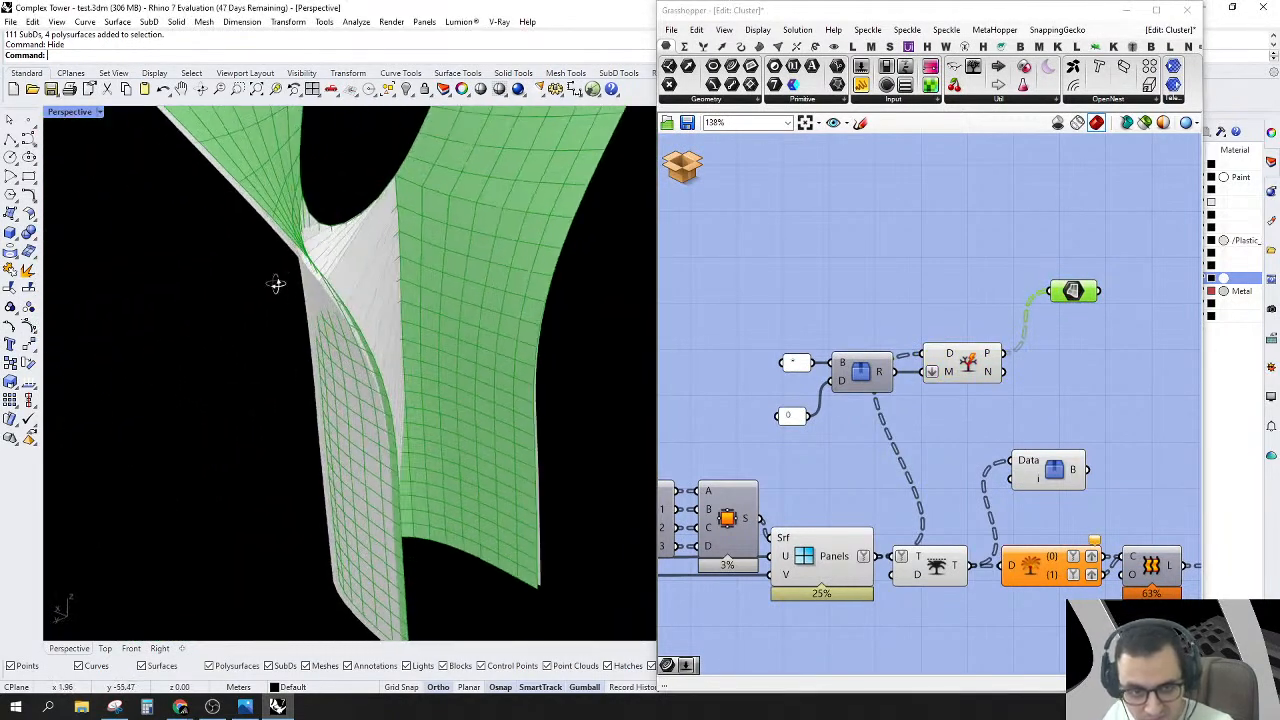
{"action": "scroll", "coordinate": [1154, 322], "scroll_direction": "up", "scroll_amount": 2}
{"action": "left_click_drag", "start_coordinate": [1028, 283], "coordinate": [975, 397]}
{"action": "left_click_drag", "start_coordinate": [1020, 316], "coordinate": [986, 395]}
{"action": "left_click", "coordinate": [966, 471]}
{"action": "left_click_drag", "start_coordinate": [966, 471], "coordinate": [968, 472]}
{"action": "key", "text": "Delete"}
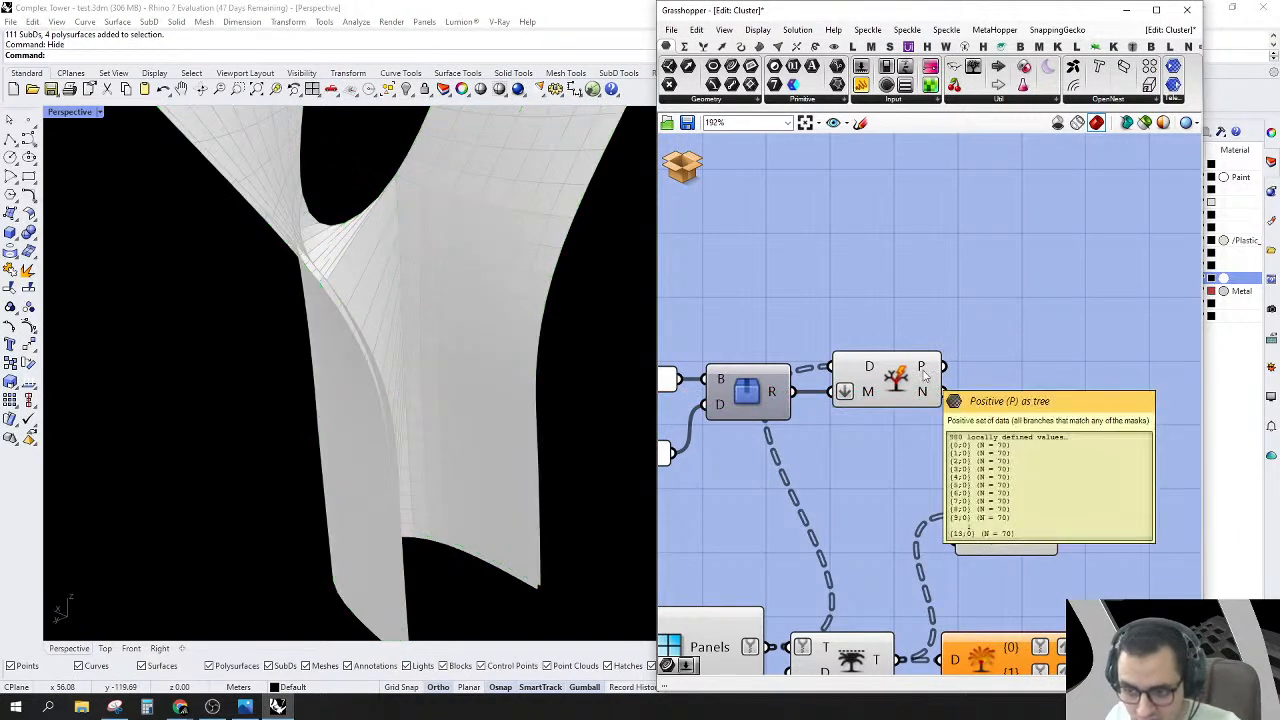
Step: Graft Split Tree's P and N outputs
{"action": "right_click", "coordinate": [922, 374]}
{"action": "left_click", "coordinate": [950, 440]}
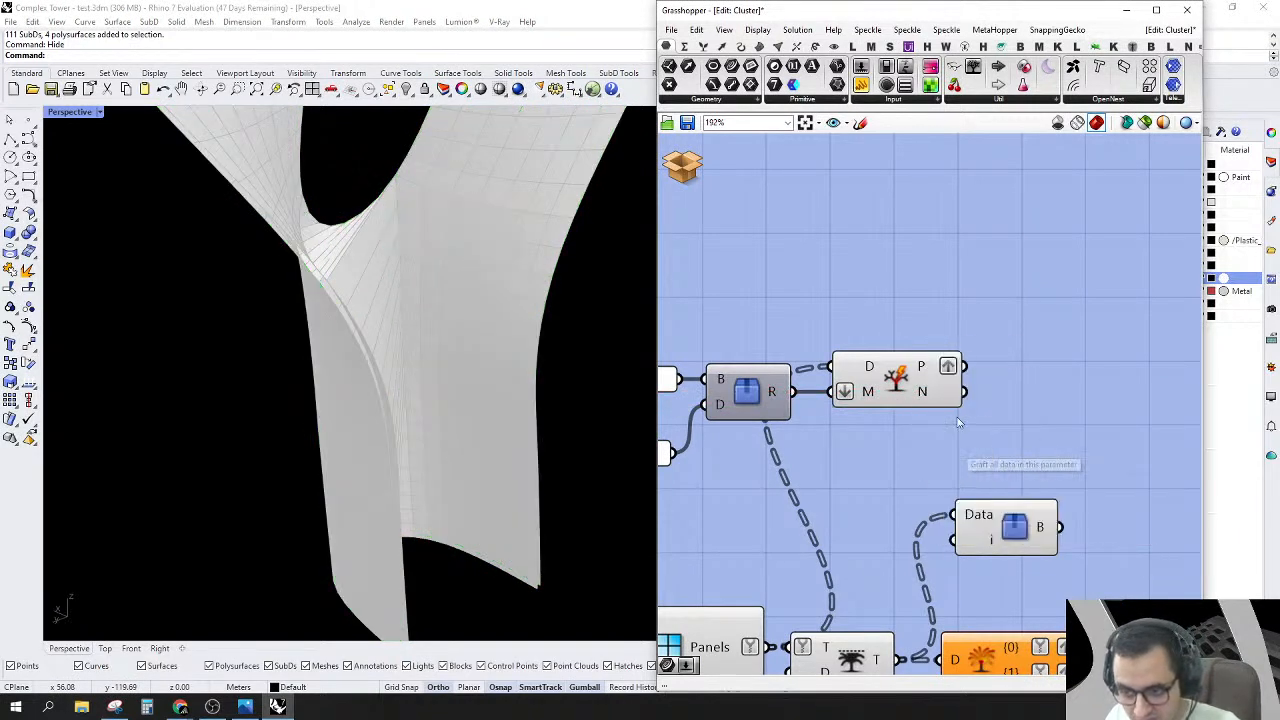
{"action": "right_click", "coordinate": [950, 396]}
{"action": "left_click", "coordinate": [958, 460]}
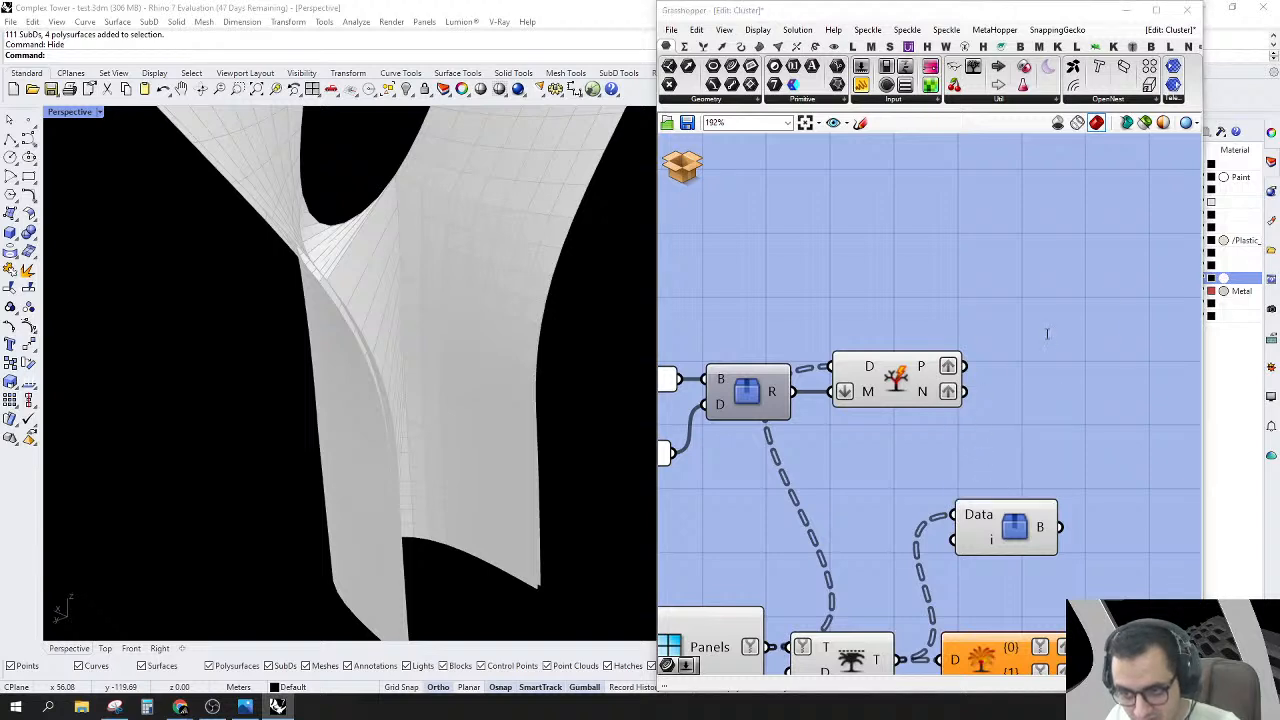
Step: Add a Loft component beside Split Tree and wire Split Tree's P output into its C input
{"action": "double_click", "coordinate": [1048, 340]}
{"action": "type", "text": "LOFT"}
{"action": "key", "text": "Return"}
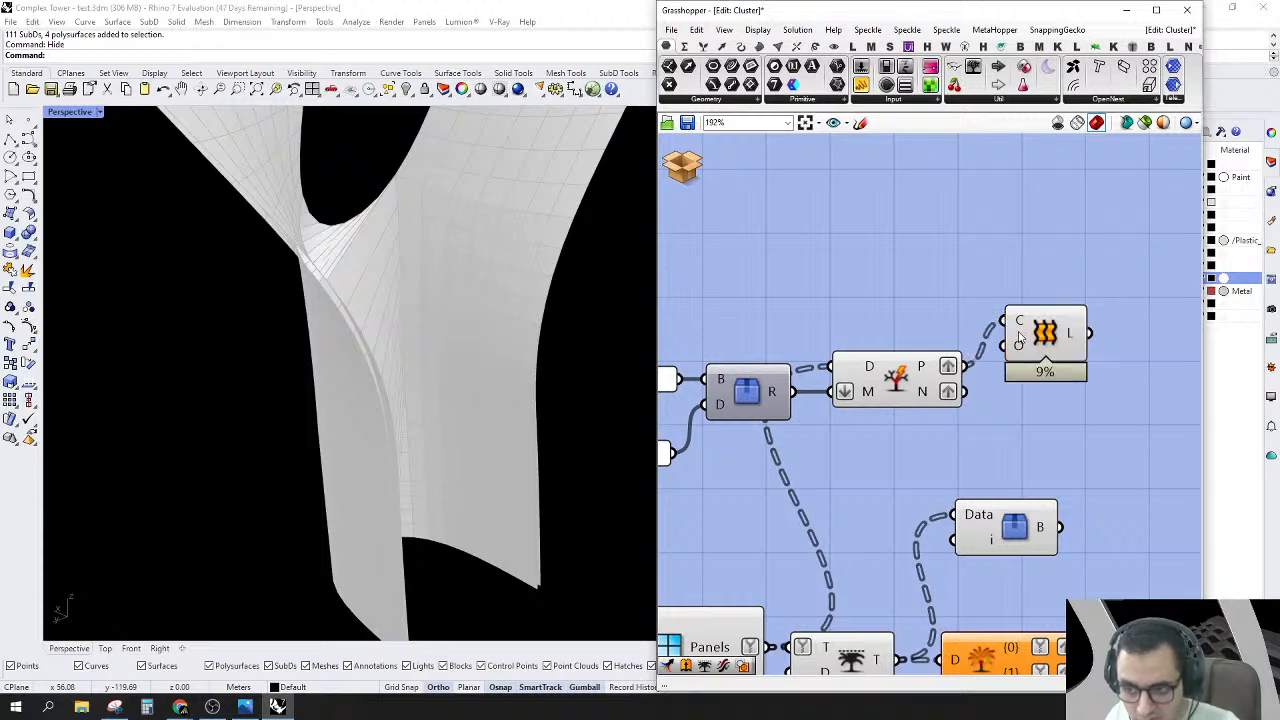
{"action": "left_click_drag", "start_coordinate": [1050, 345], "coordinate": [1045, 392]}
Step: Simplify Split Tree's P and N outputs and add the N output to Loft's C input, placing Loft beside Split Tree
{"action": "right_click_drag", "start_coordinate": [1085, 388], "coordinate": [956, 331]}
{"action": "scroll", "coordinate": [1028, 328], "scroll_direction": "down", "scroll_amount": 1}
{"action": "scroll", "coordinate": [812, 300], "scroll_direction": "up", "scroll_amount": 2}
{"action": "right_click", "coordinate": [812, 298]}
{"action": "left_click", "coordinate": [830, 396]}
{"action": "right_click", "coordinate": [817, 330]}
{"action": "left_click", "coordinate": [858, 435]}
{"action": "left_click_drag", "start_coordinate": [993, 317], "coordinate": [1014, 317]}
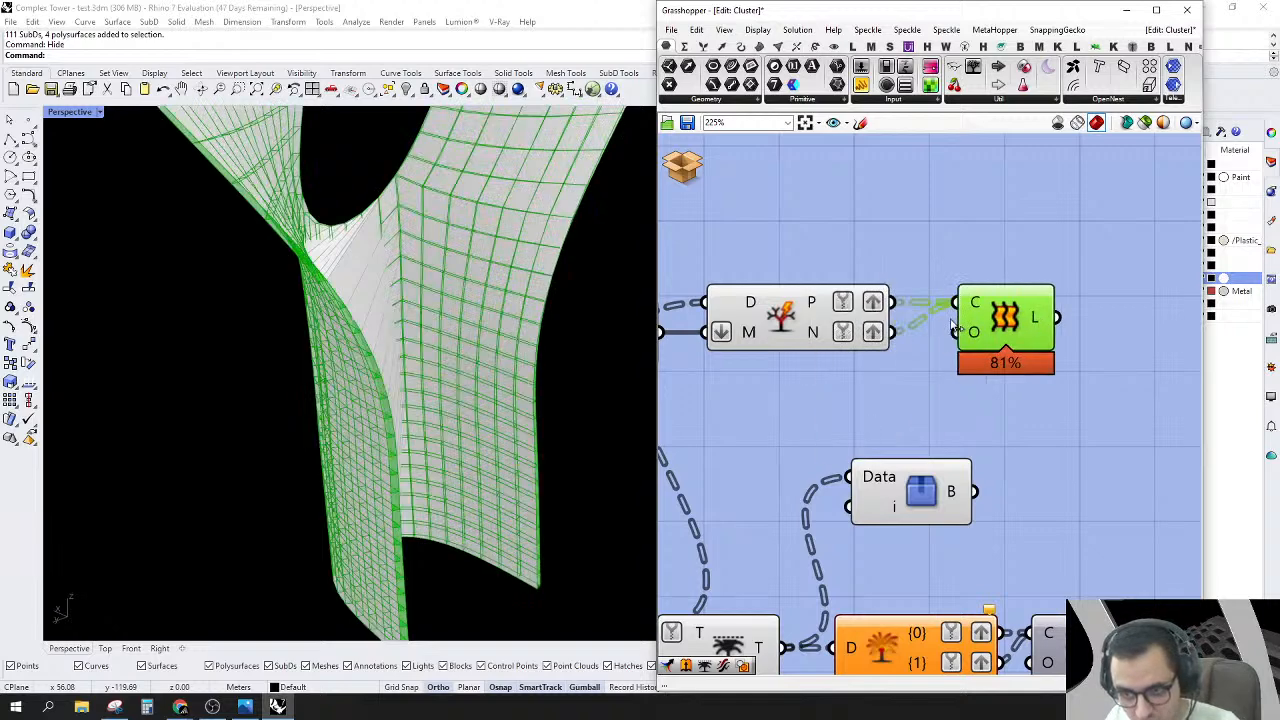
Step: Delete the old Explode Tree and the component with Data and i inputs above it
{"action": "scroll", "coordinate": [1008, 317], "scroll_direction": "down", "scroll_amount": 4}
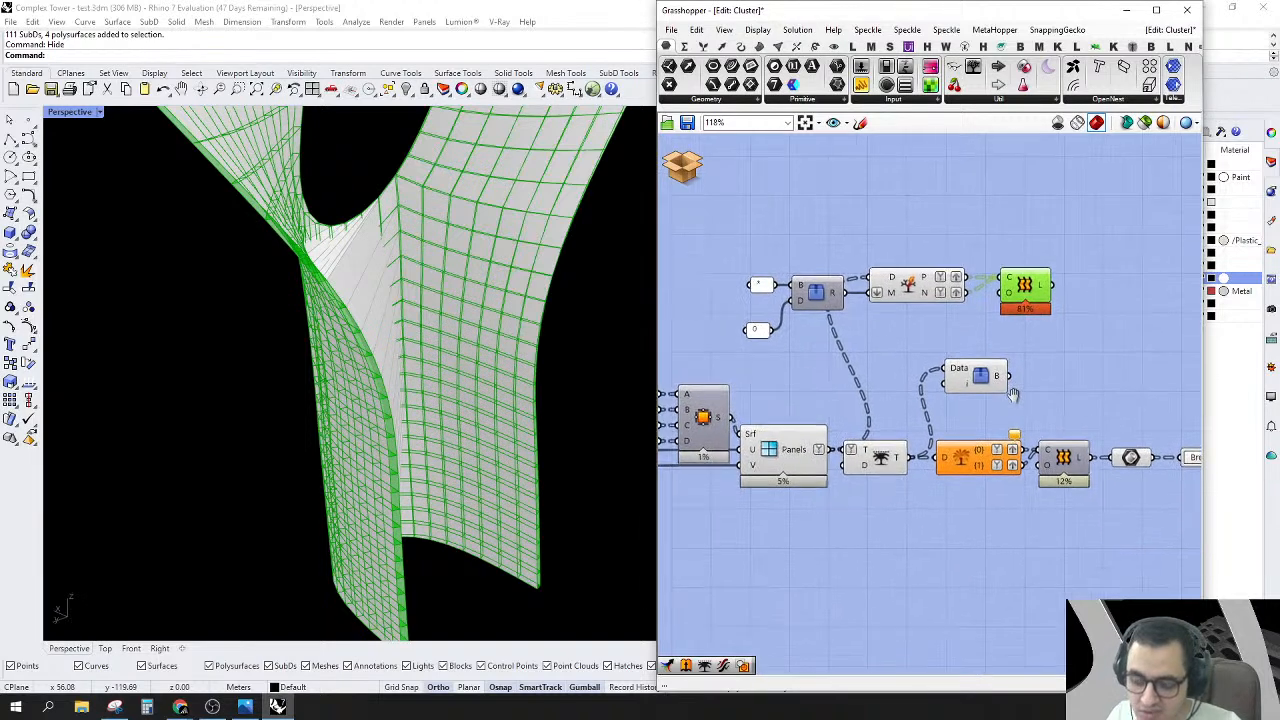
{"action": "right_click_drag", "start_coordinate": [1010, 393], "coordinate": [1020, 409]}
{"action": "left_click_drag", "start_coordinate": [1020, 343], "coordinate": [944, 594]}
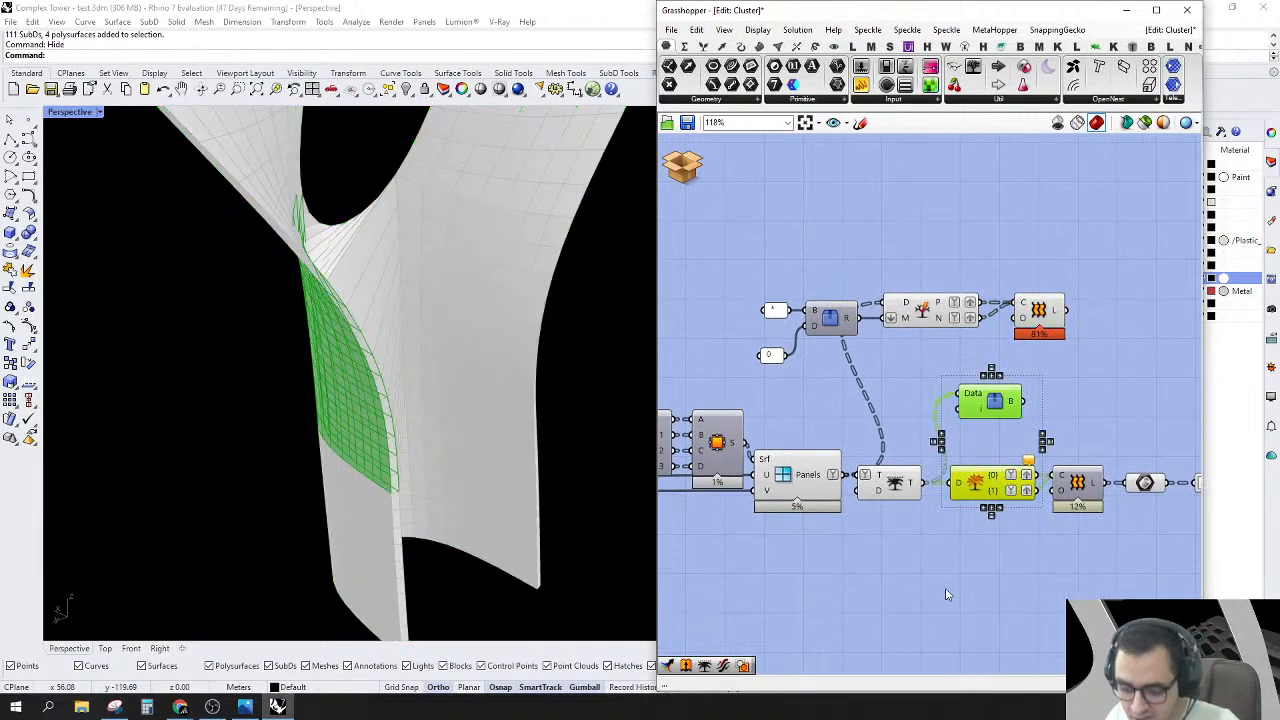
{"action": "key", "text": "Delete"}
Step: Move the 0 panel up directly beneath the * panel beside Custom Path
{"action": "scroll", "coordinate": [951, 365], "scroll_direction": "up", "scroll_amount": 2}
{"action": "left_click_drag", "start_coordinate": [785, 375], "coordinate": [788, 335]}
{"action": "scroll", "coordinate": [814, 410], "scroll_direction": "down", "scroll_amount": 2}
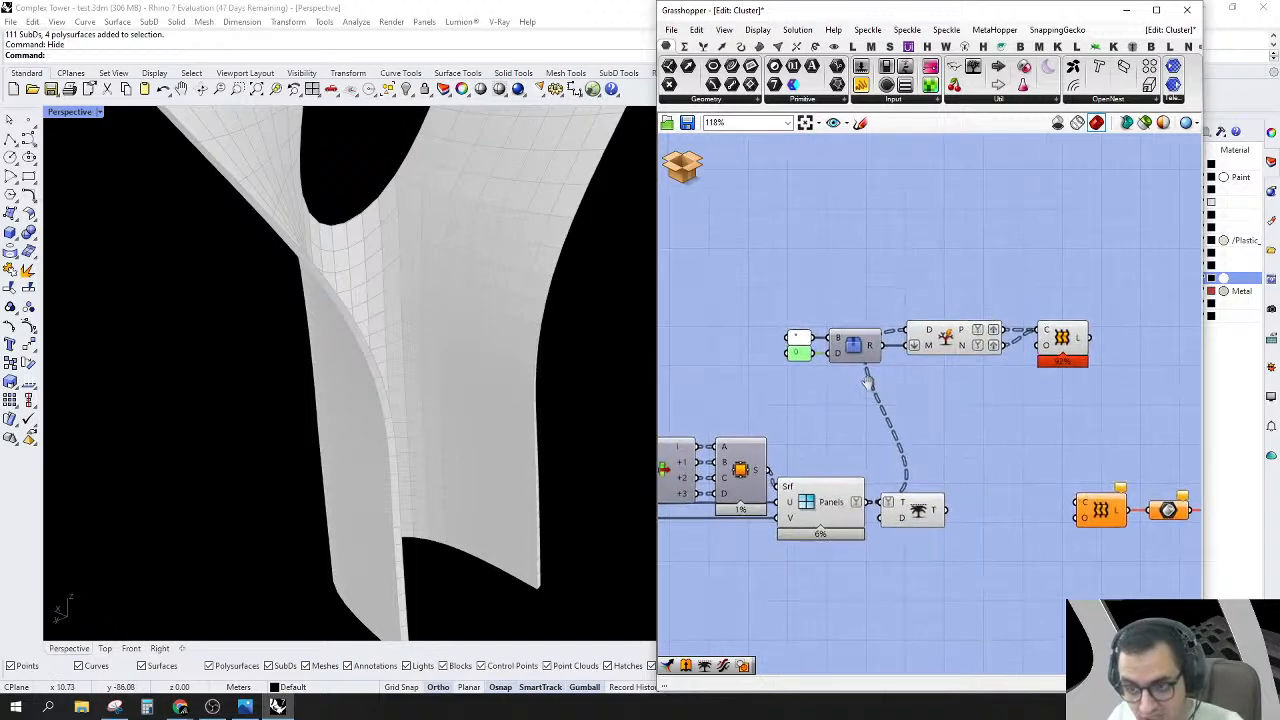
Step: Add a Path Mapper above Trim Tree and wire the Panels output into it
{"action": "right_click_drag", "start_coordinate": [1013, 428], "coordinate": [1000, 391]}
{"action": "double_click", "coordinate": [989, 396]}
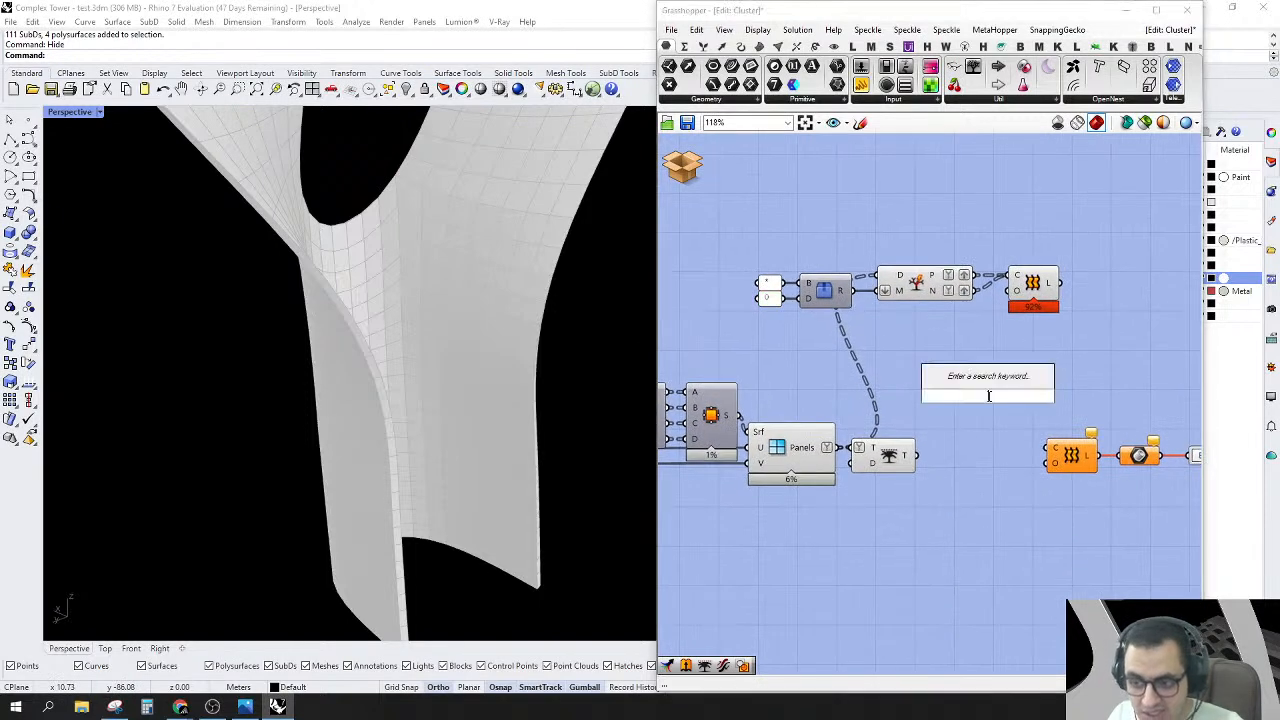
{"action": "type", "text": "PAT"}
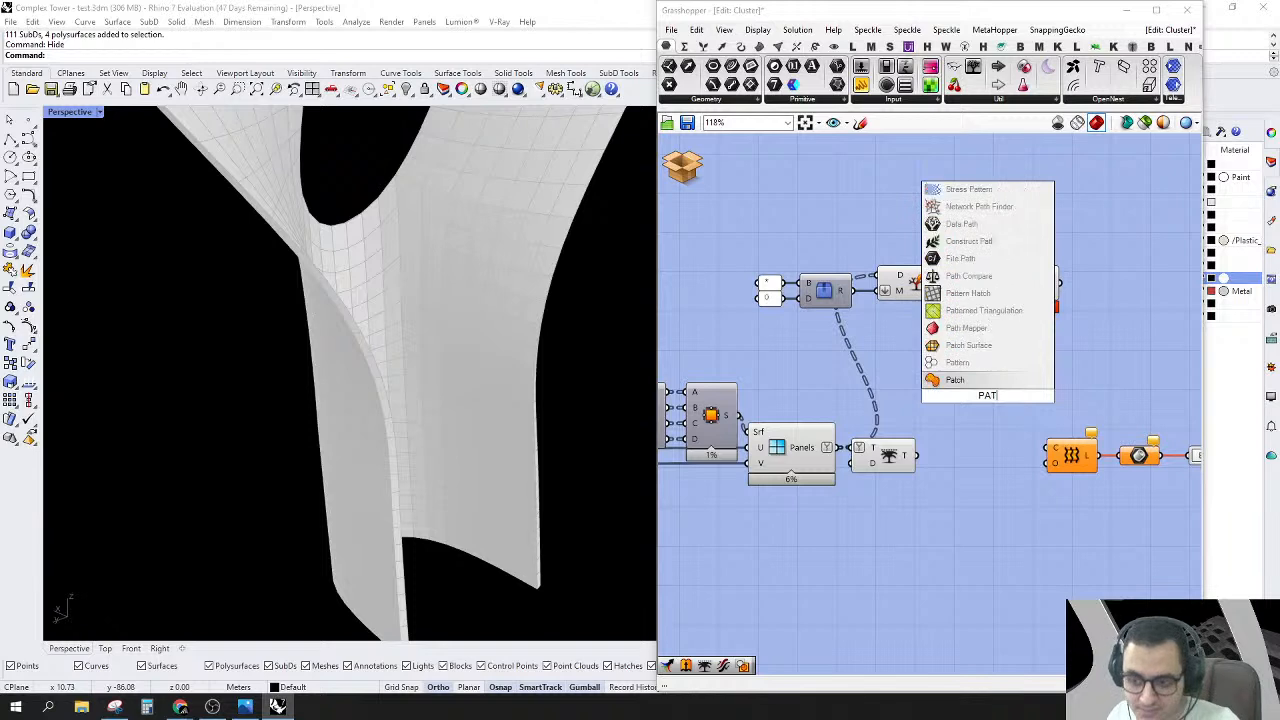
{"action": "left_click", "coordinate": [969, 345]}
{"action": "left_click_drag", "start_coordinate": [938, 401], "coordinate": [826, 452]}
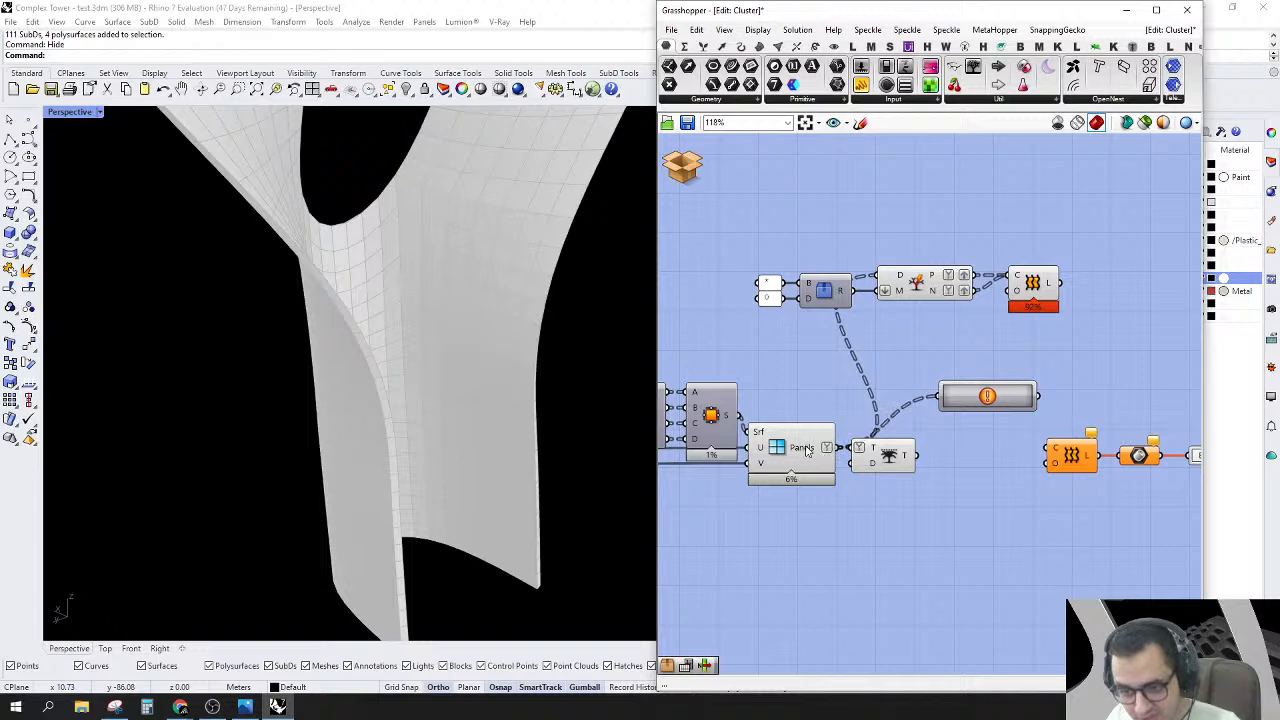
Step: Create a mapping in the Path Mapper with source {A;B} and target {B;A}
{"action": "right_click", "coordinate": [991, 397]}
{"action": "left_click", "coordinate": [997, 399]}
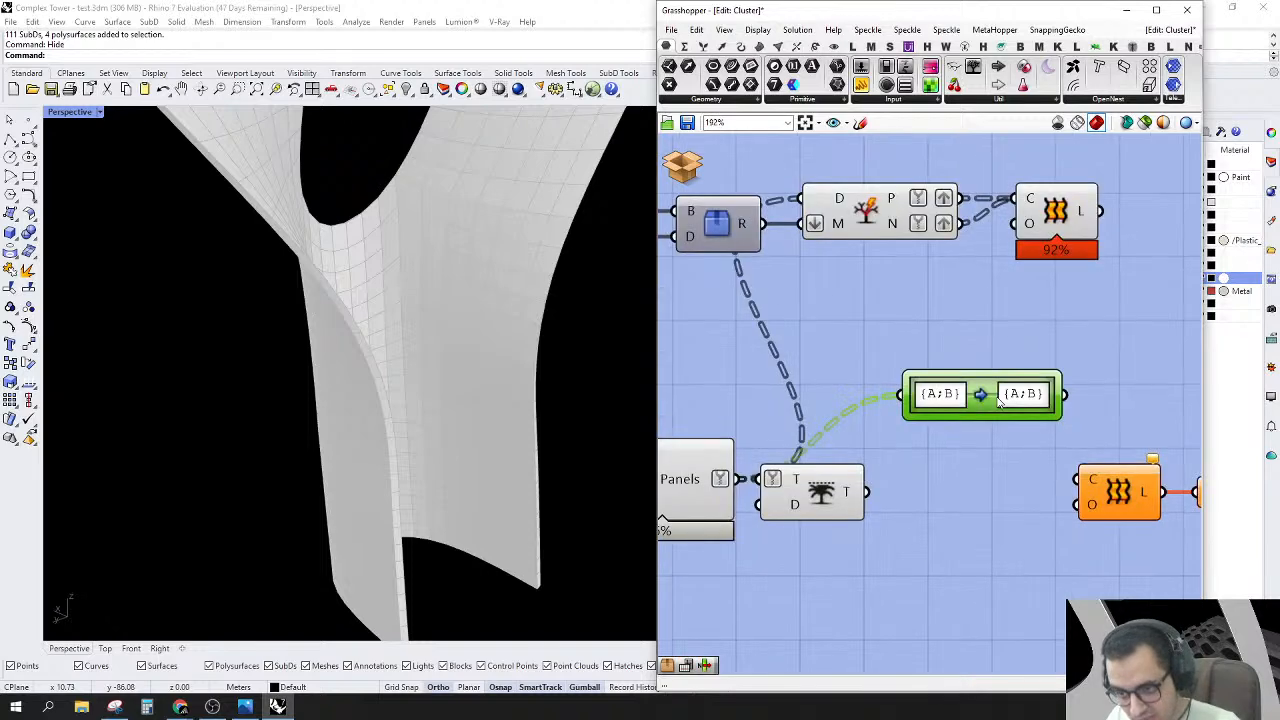
{"action": "left_click", "coordinate": [1007, 316]}
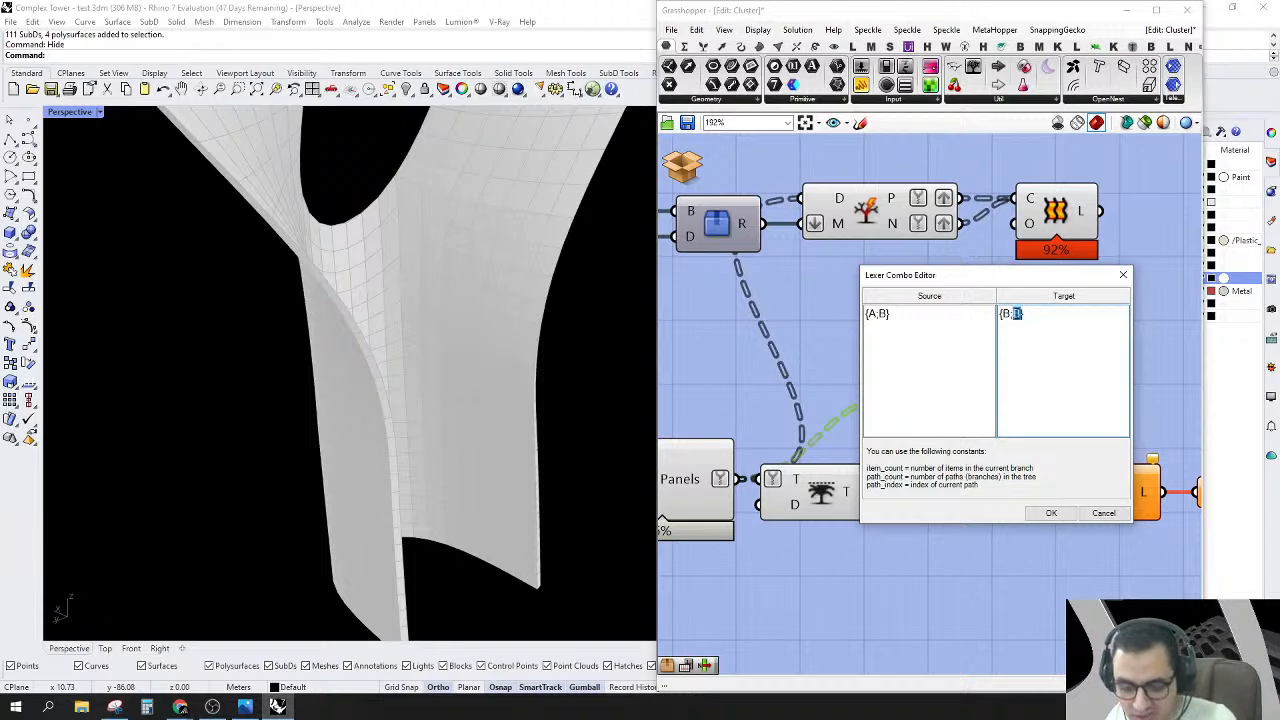
{"action": "left_click", "coordinate": [1052, 513]}
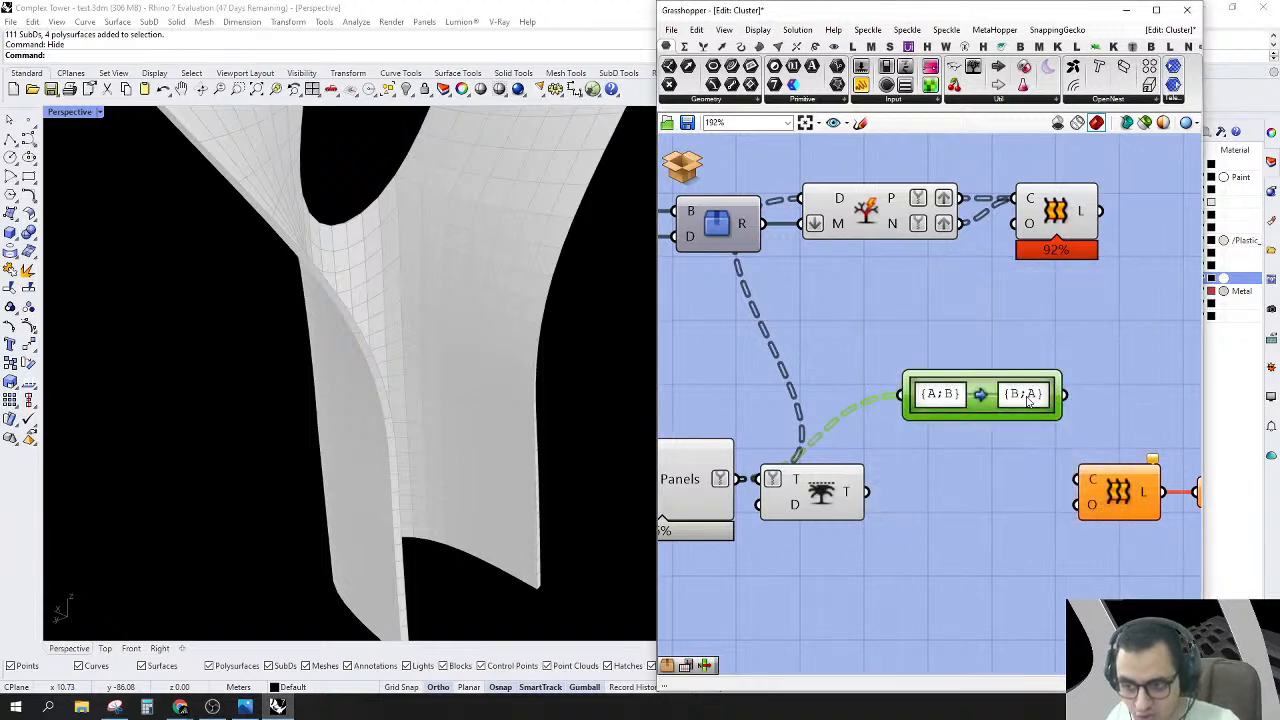
Step: Add a panel beside the Path Mapper and wire the mapper's output into it to examine the remapped paths
{"action": "right_click_drag", "start_coordinate": [1060, 341], "coordinate": [923, 356]}
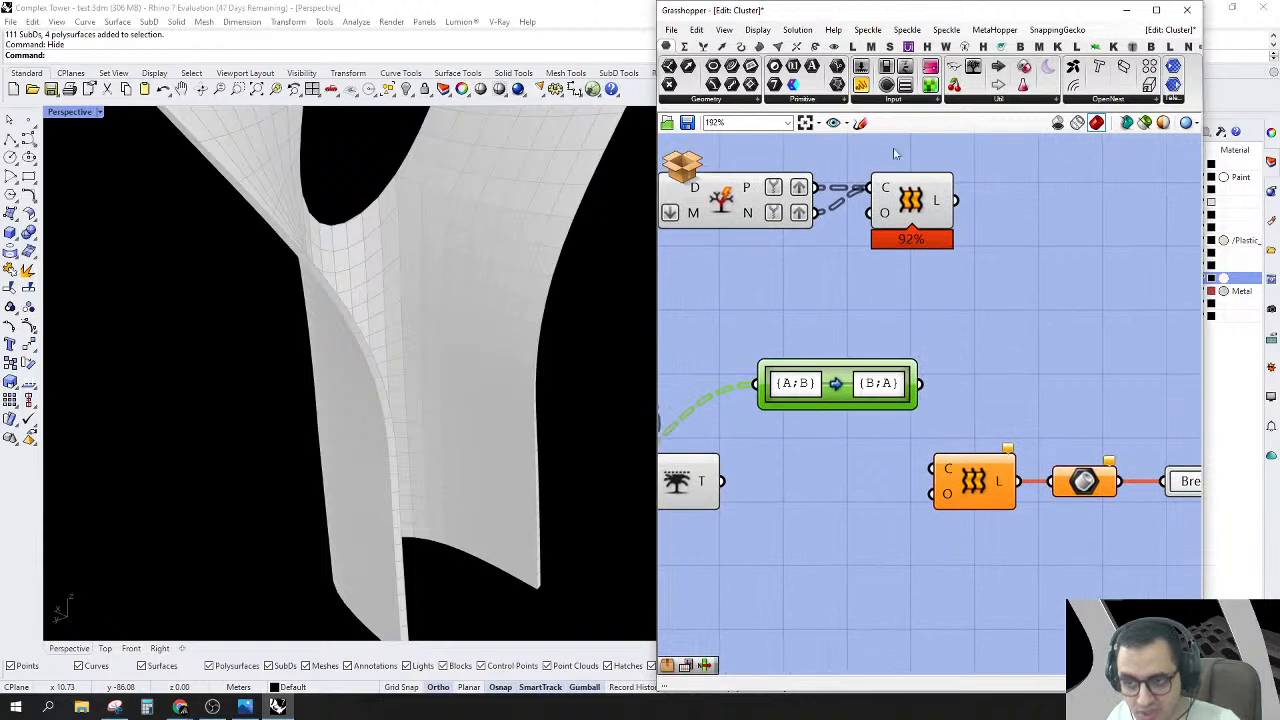
{"action": "left_click_drag", "start_coordinate": [973, 66], "coordinate": [978, 322]}
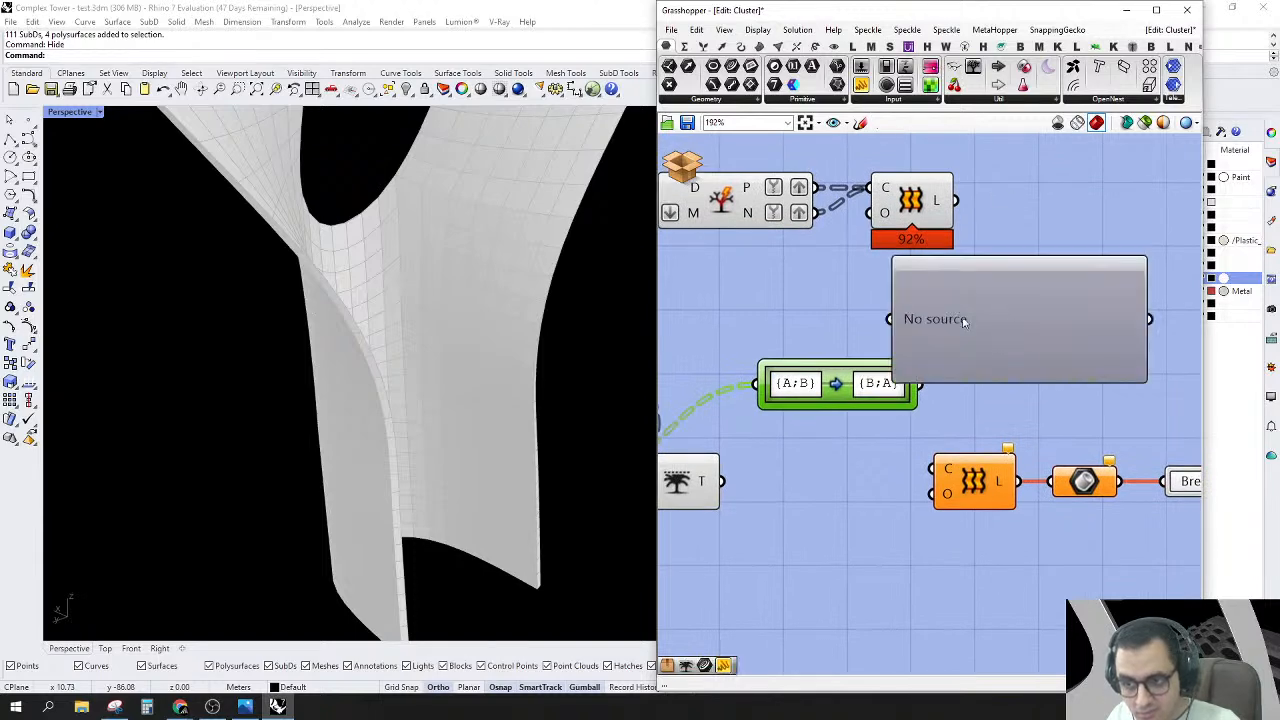
{"action": "left_click_drag", "start_coordinate": [891, 317], "coordinate": [918, 384]}
{"action": "scroll", "coordinate": [920, 392], "scroll_direction": "down", "scroll_amount": 3}
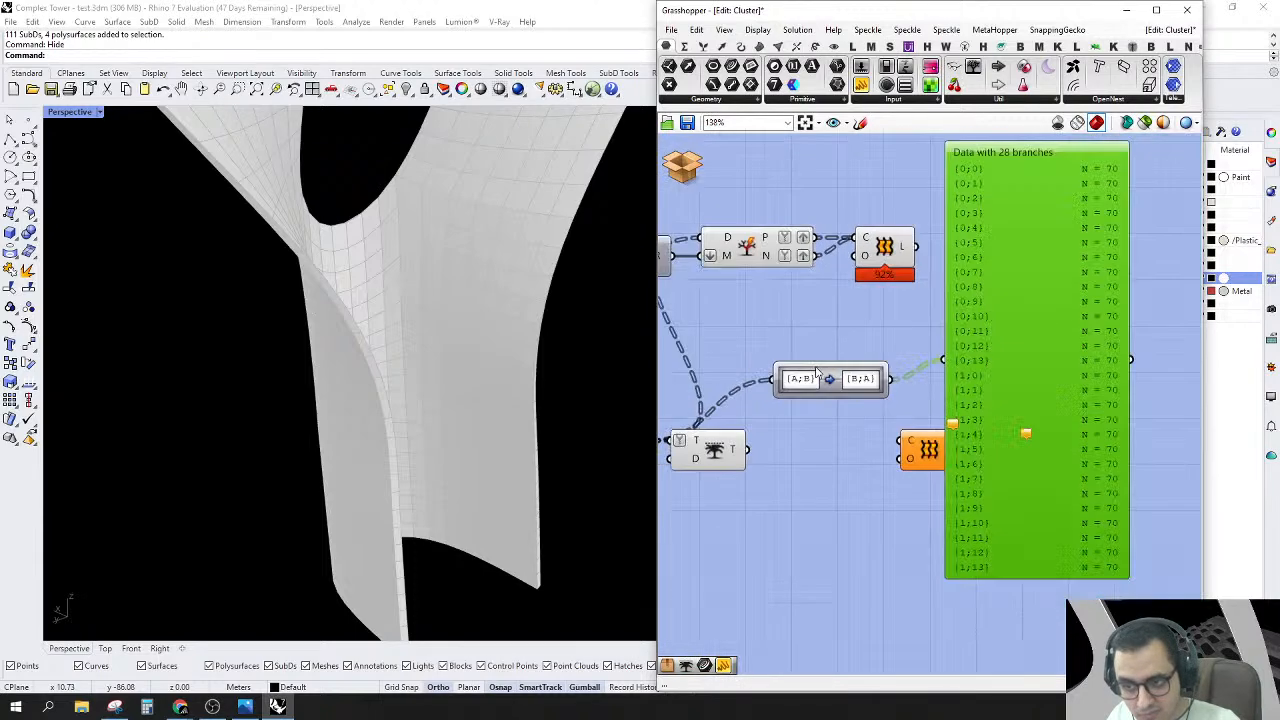
{"action": "scroll", "coordinate": [963, 320], "scroll_direction": "up", "scroll_amount": 3}
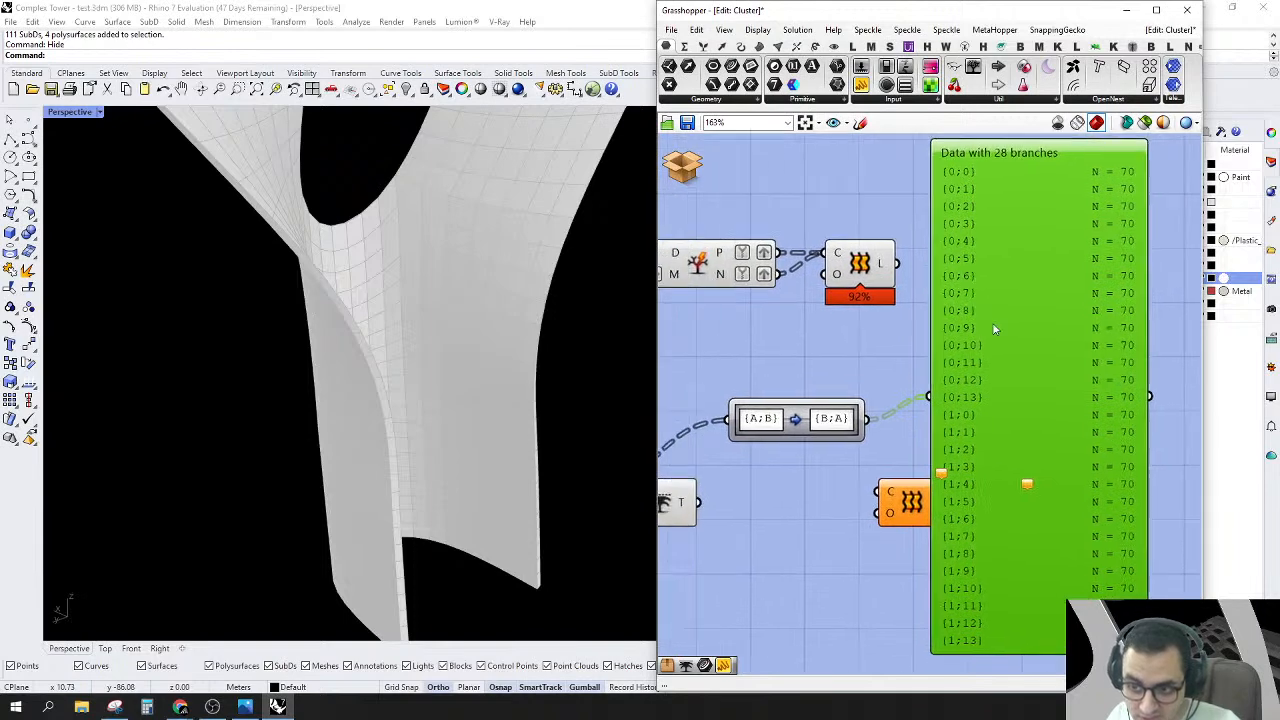
{"action": "double_click", "coordinate": [903, 347]}
{"action": "type", "text": "tr"}
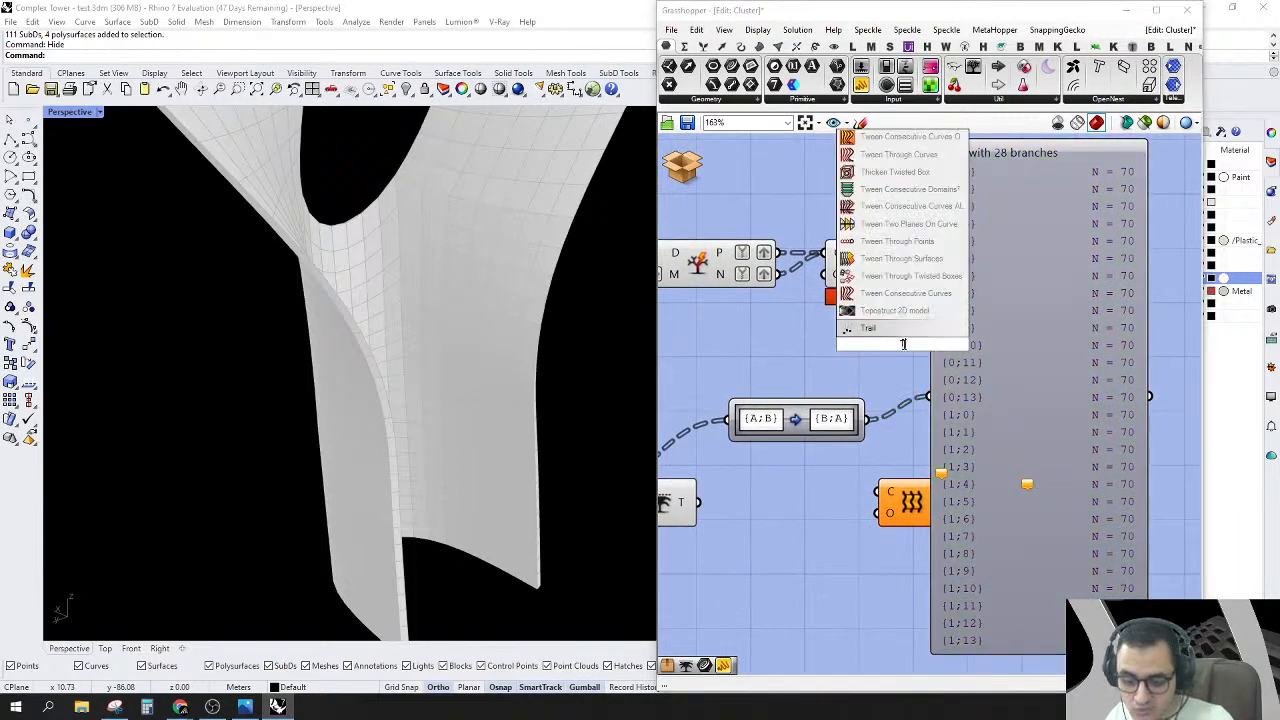
{"action": "left_click", "coordinate": [819, 363]}
Step: Wire Trim Tree's T output into the panel in place of the Path Mapper to examine the trimmed branches
{"action": "scroll", "coordinate": [819, 363], "scroll_direction": "down", "scroll_amount": 3}
{"action": "right_click_drag", "start_coordinate": [750, 476], "coordinate": [840, 469]}
{"action": "scroll", "coordinate": [840, 469], "scroll_direction": "up", "scroll_amount": 3}
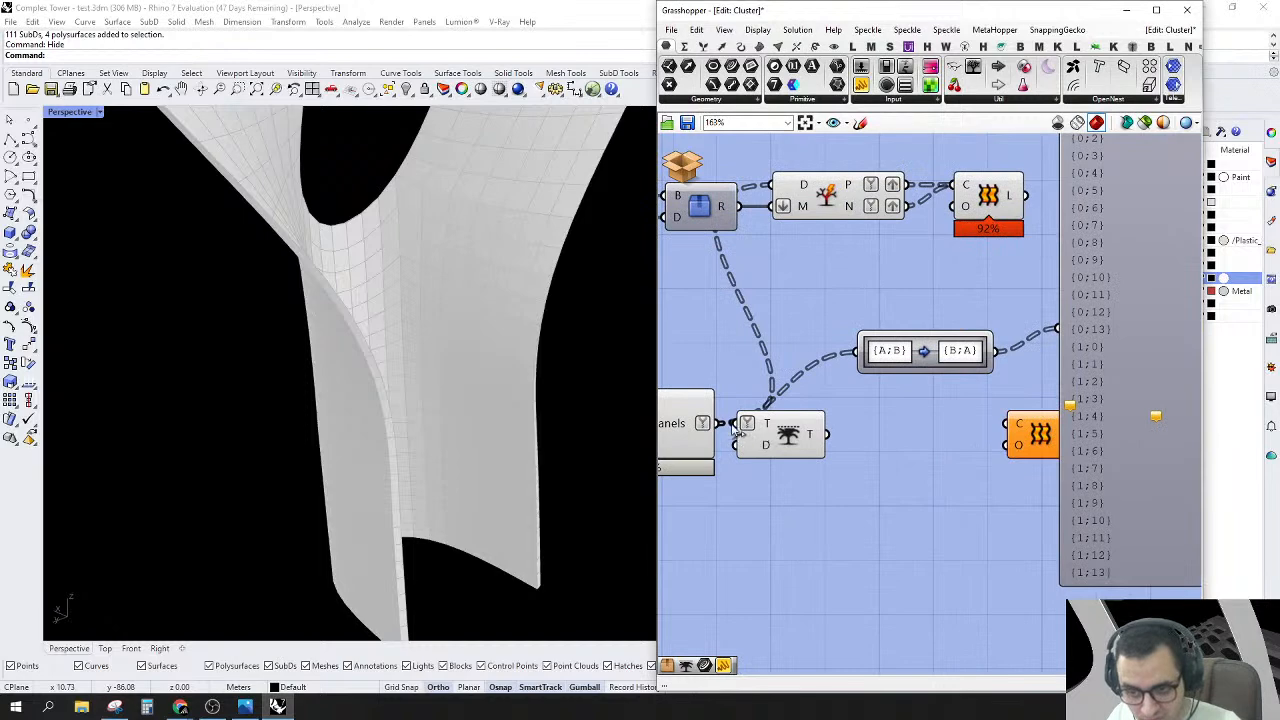
{"action": "left_click_drag", "start_coordinate": [830, 435], "coordinate": [1060, 336]}
{"action": "right_click_drag", "start_coordinate": [1125, 341], "coordinate": [975, 344]}
{"action": "scroll", "coordinate": [1077, 342], "scroll_direction": "up", "scroll_amount": 1}
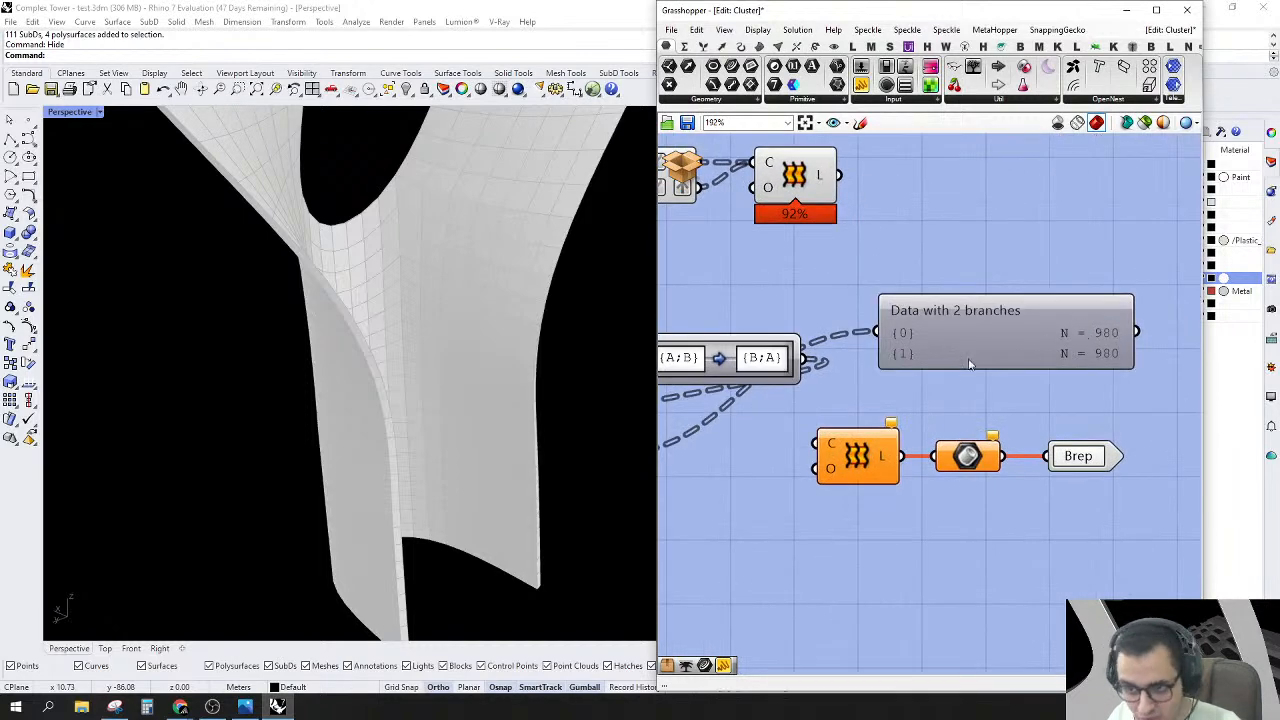
Step: Add an Explode Tree component below Trim Tree and wire Trim Tree's T output into its D input
{"action": "scroll", "coordinate": [1055, 352], "scroll_direction": "down", "scroll_amount": 1}
{"action": "right_click_drag", "start_coordinate": [780, 446], "coordinate": [866, 400]}
{"action": "double_click", "coordinate": [880, 450]}
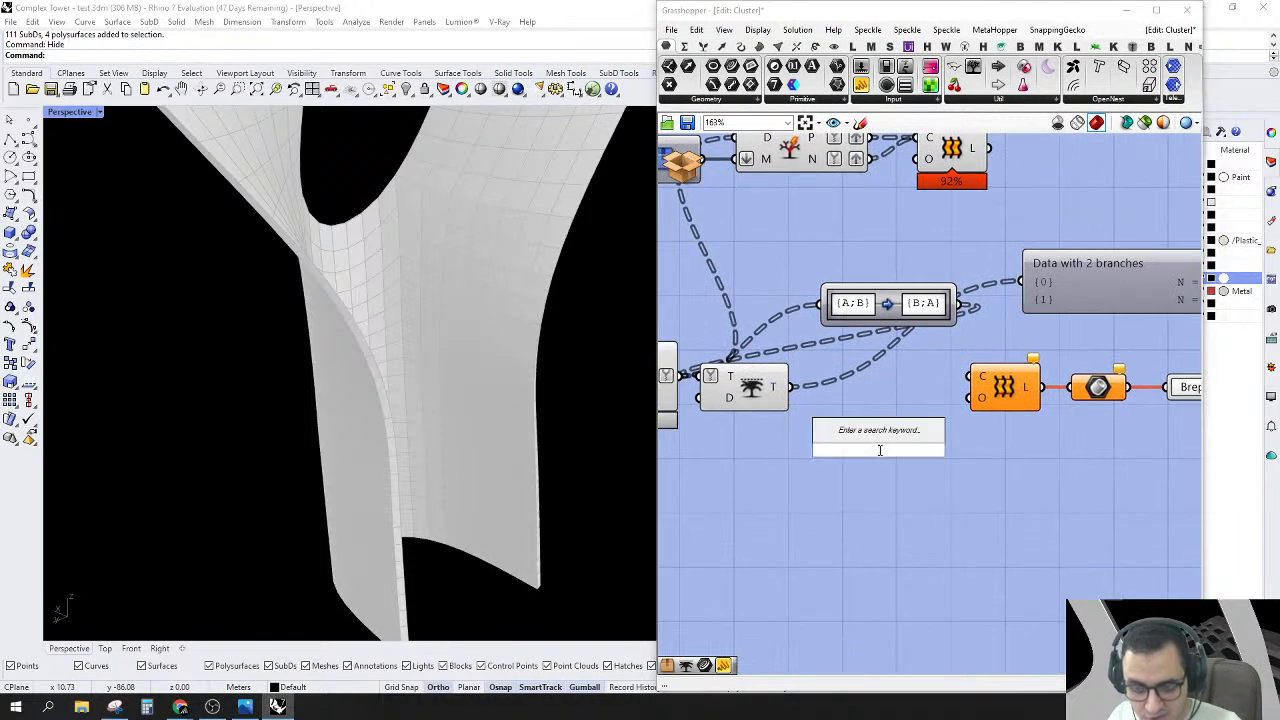
{"action": "type", "text": "EXP"}
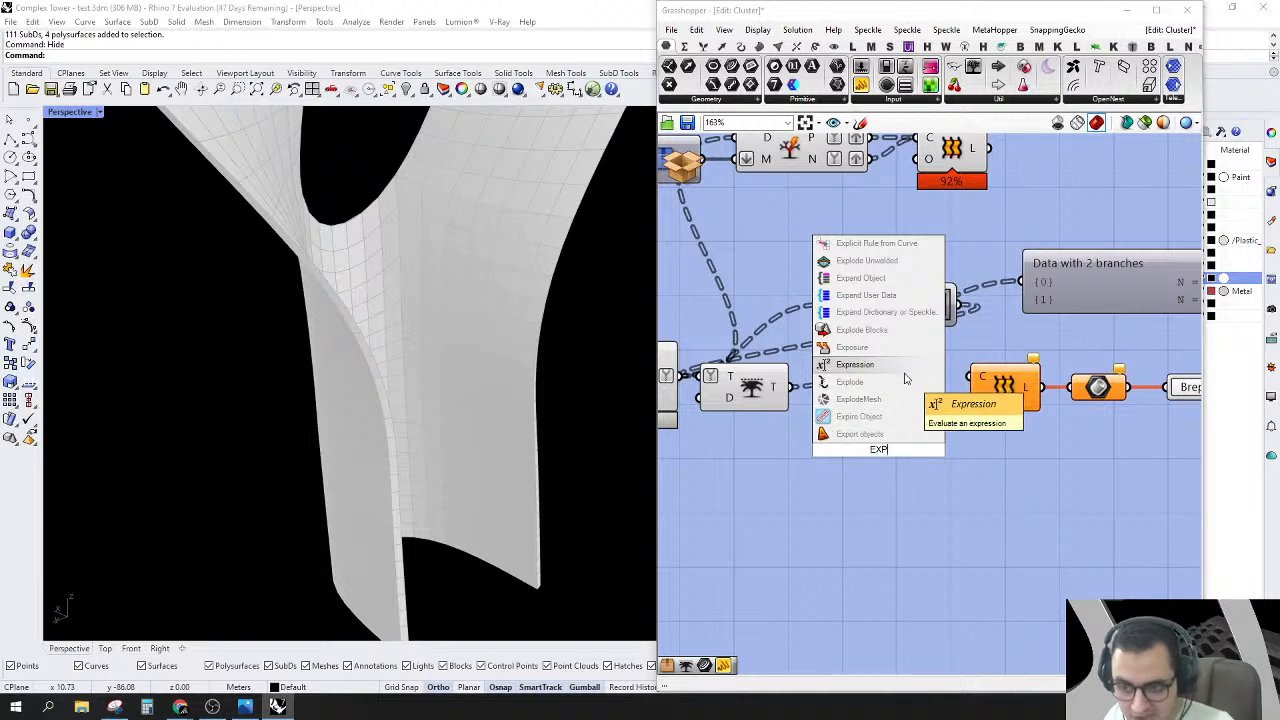
{"action": "key", "text": "BackSpace"}
{"action": "key", "text": "BackSpace"}
{"action": "key", "text": "BackSpace"}
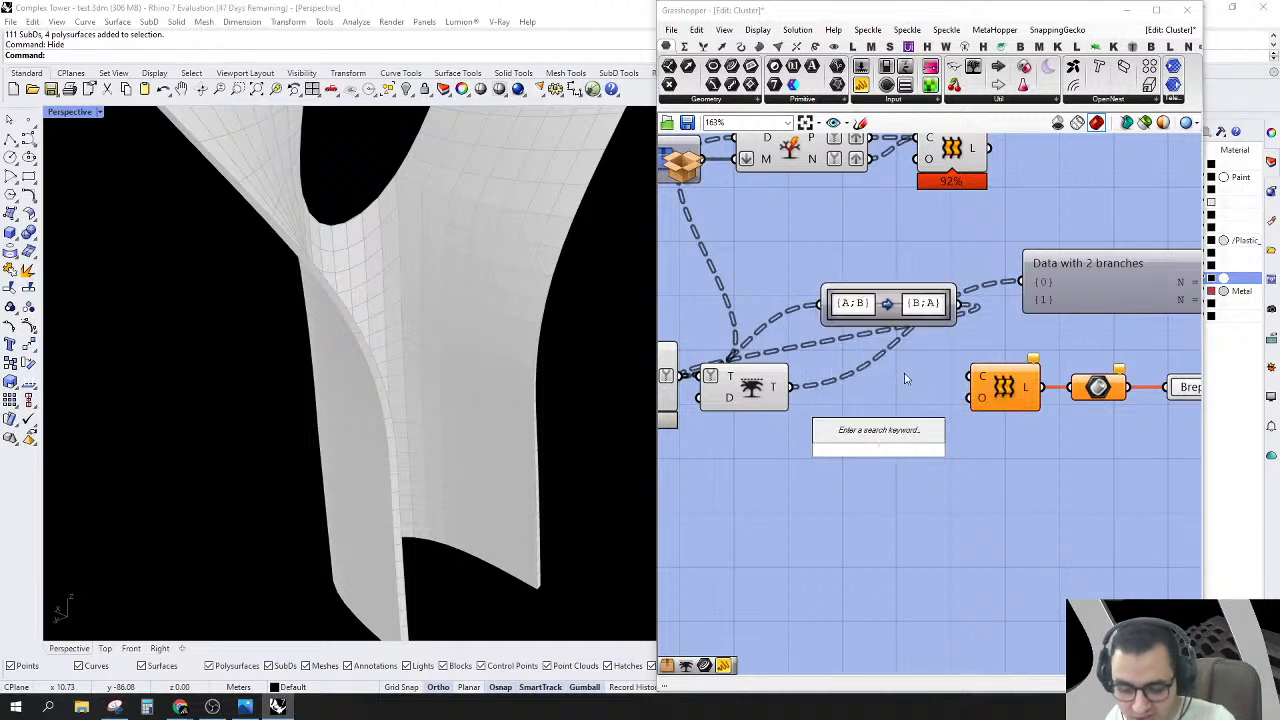
{"action": "type", "text": "B"}
{"action": "type", "text": "ANANA"}
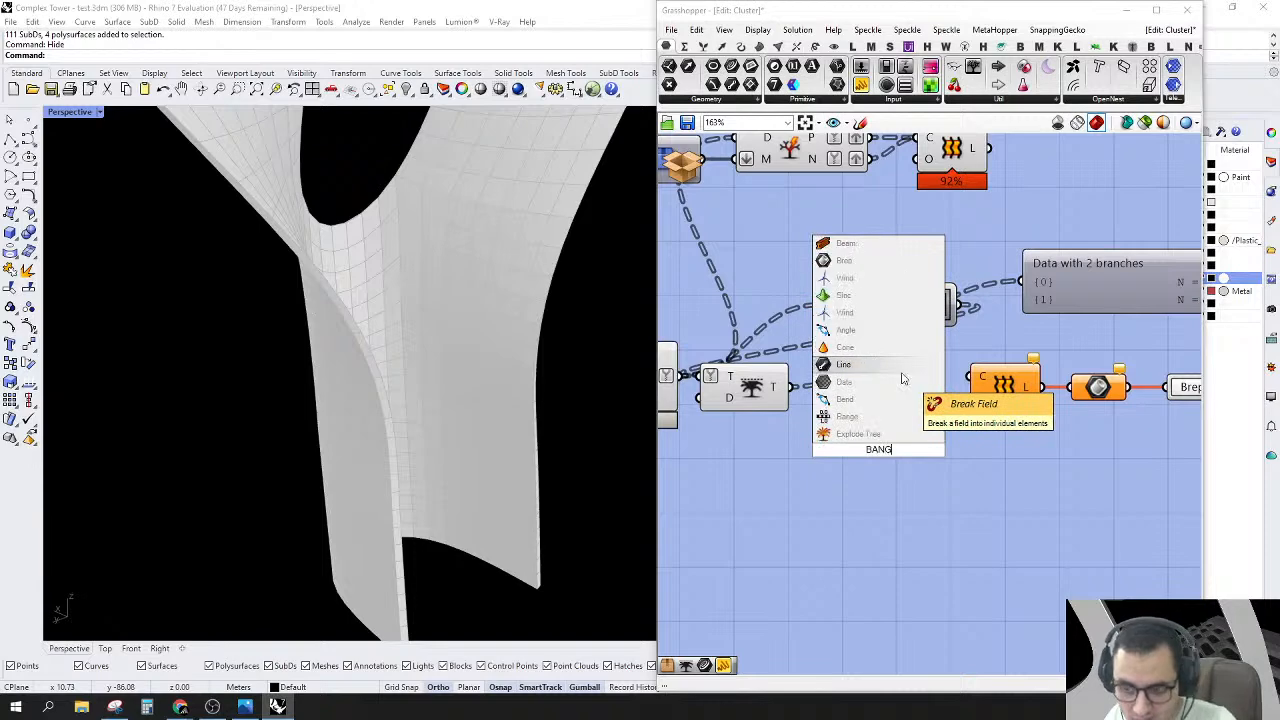
{"action": "key", "text": "Return"}
{"action": "left_click_drag", "start_coordinate": [846, 450], "coordinate": [789, 387]}
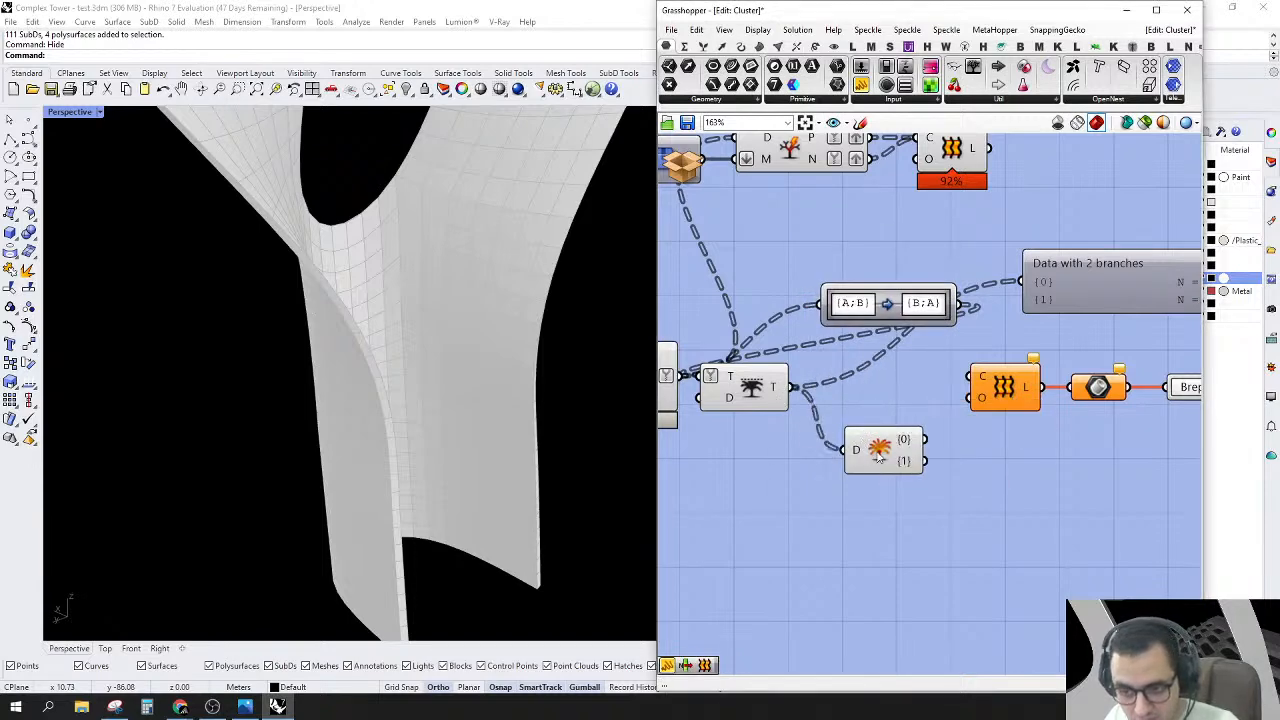
Step: Graft Explode Tree's {0} and {1} outputs, wire both into the lower Loft's C input and align it between Trim Tree and Loft
{"action": "scroll", "coordinate": [908, 447], "scroll_direction": "up", "scroll_amount": 2}
{"action": "right_click", "coordinate": [912, 436]}
{"action": "left_click", "coordinate": [940, 500]}
{"action": "right_click", "coordinate": [929, 467]}
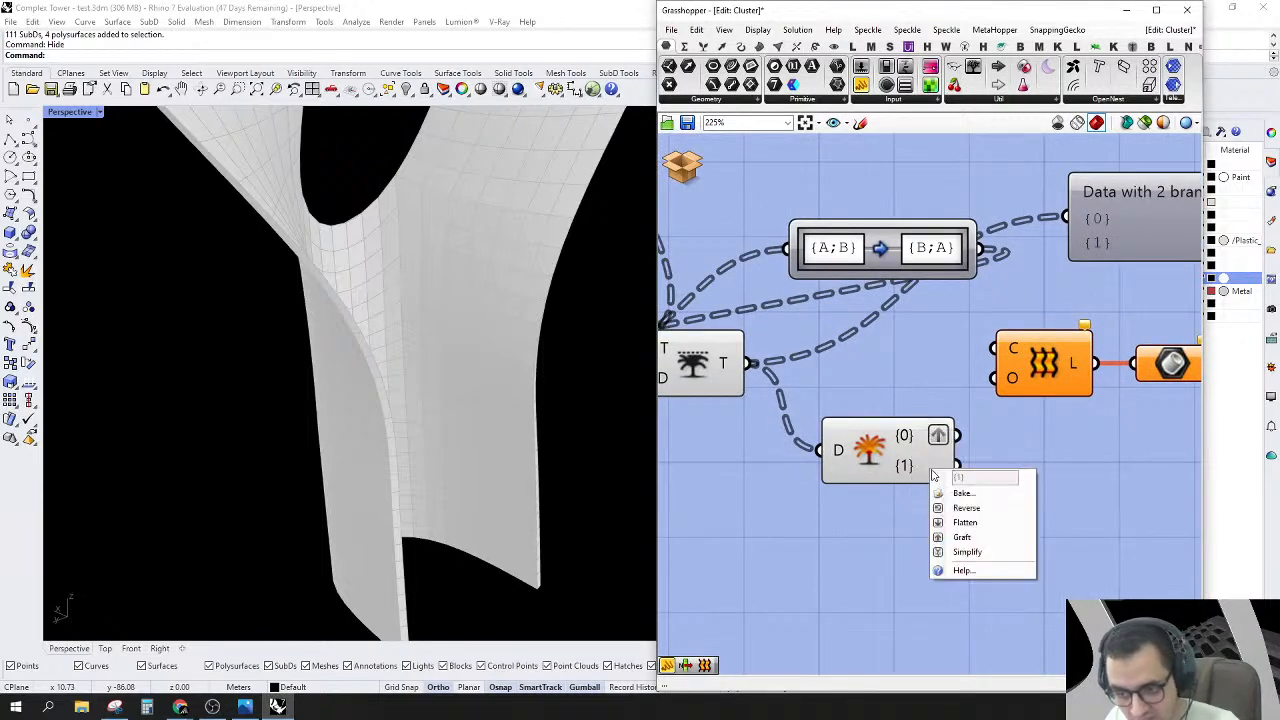
{"action": "left_click", "coordinate": [945, 535]}
{"action": "left_click_drag", "start_coordinate": [958, 437], "coordinate": [905, 377]}
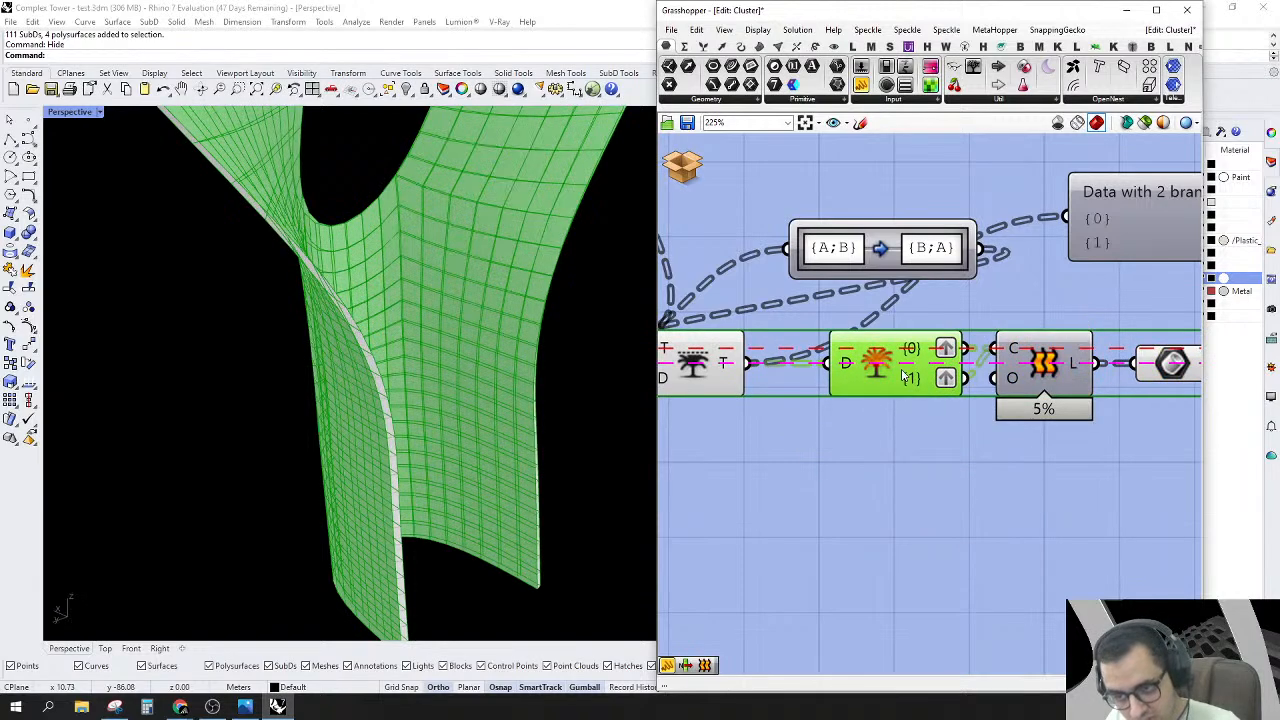
{"action": "left_click", "coordinate": [885, 432]}
Step: Examine the lofted panels along the tower's base, fork and upper branches in the Perspective viewport
{"action": "scroll", "coordinate": [416, 448], "scroll_direction": "down", "scroll_amount": 6}
{"action": "right_click_drag", "start_coordinate": [448, 423], "coordinate": [375, 348]}
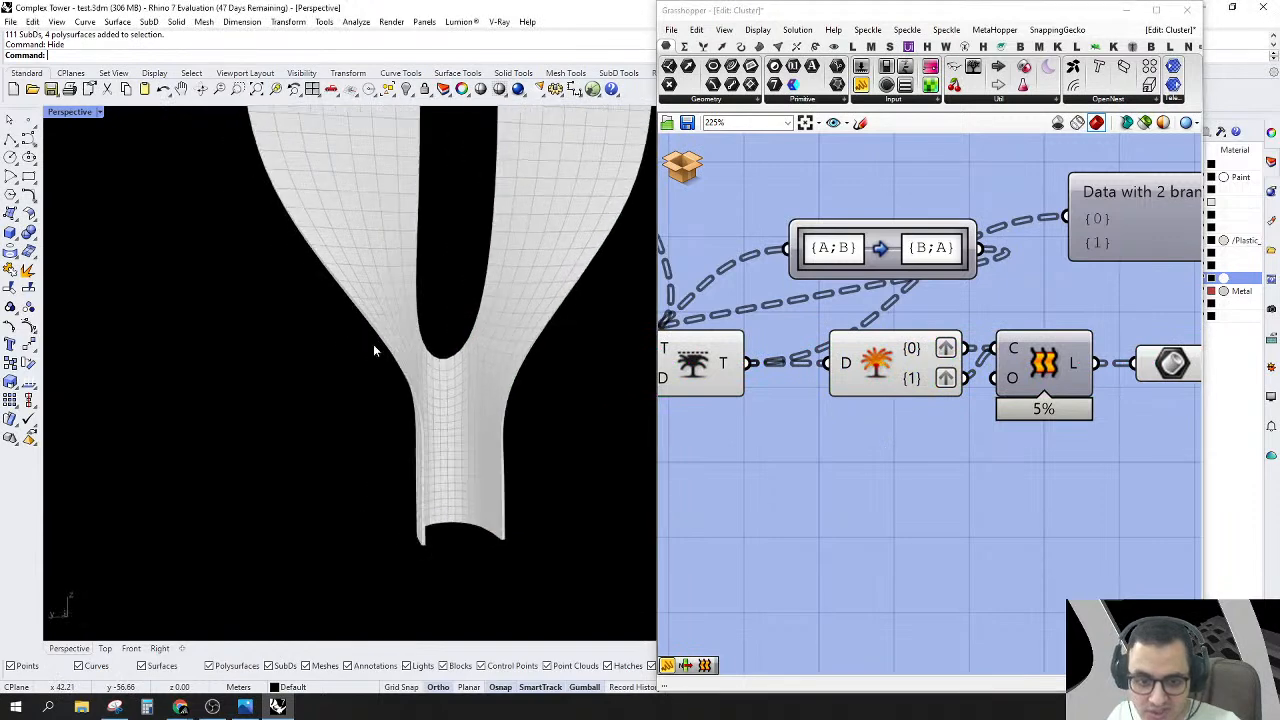
{"action": "scroll", "coordinate": [445, 398], "scroll_direction": "up", "scroll_amount": 7}
{"action": "right_click_drag", "start_coordinate": [469, 411], "coordinate": [391, 434]}
{"action": "scroll", "coordinate": [396, 462], "scroll_direction": "down", "scroll_amount": 11}
{"action": "scroll", "coordinate": [432, 270], "scroll_direction": "up", "scroll_amount": 6}
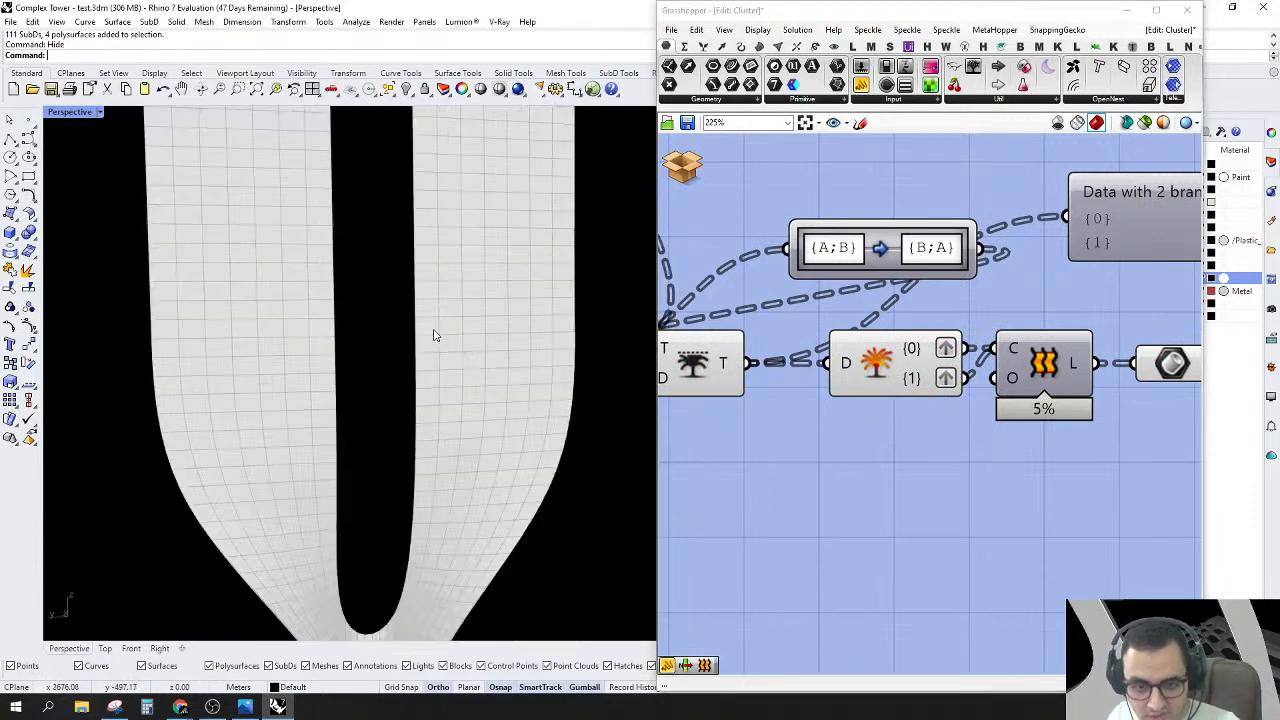
{"action": "scroll", "coordinate": [433, 335], "scroll_direction": "down", "scroll_amount": 8}
{"action": "scroll", "coordinate": [480, 420], "scroll_direction": "up", "scroll_amount": 4}
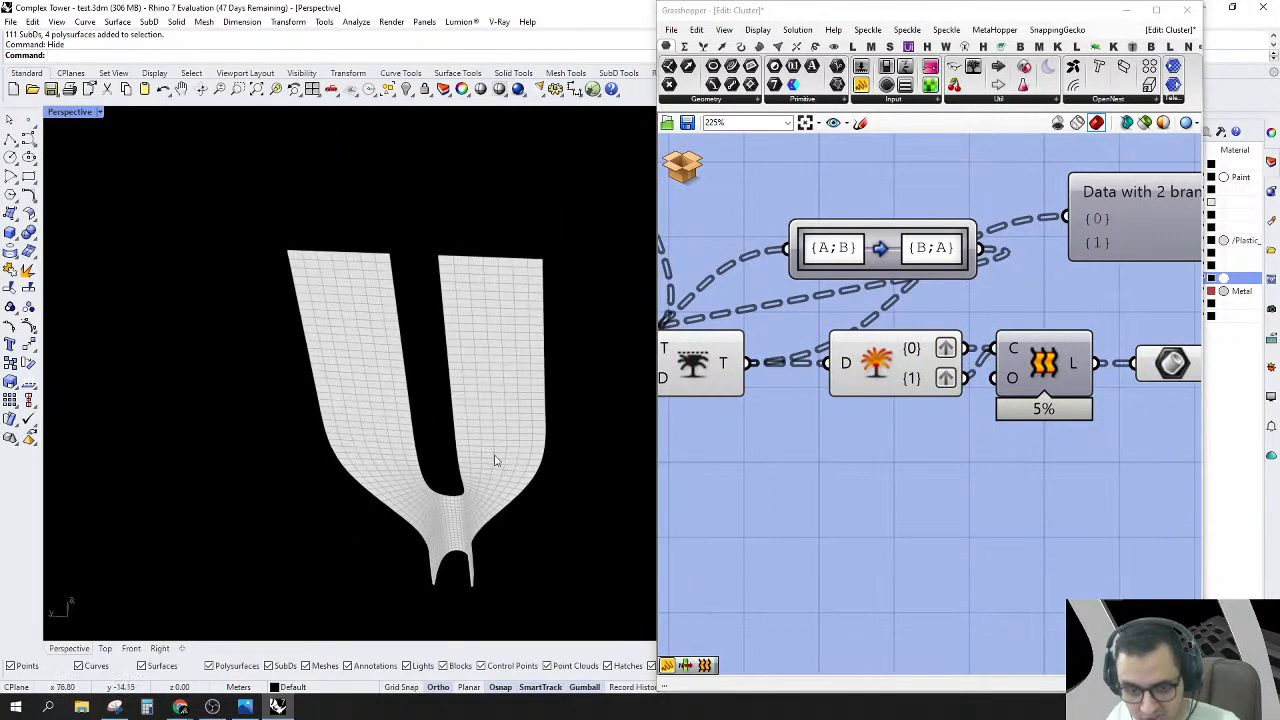
{"action": "scroll", "coordinate": [501, 502], "scroll_direction": "up", "scroll_amount": 2}
{"action": "scroll", "coordinate": [972, 345], "scroll_direction": "down", "scroll_amount": 4}
Step: Wire the upper Loft's L output into the parameter feeding the Brep output, and delete the branch-listing panel
{"action": "right_click_drag", "start_coordinate": [972, 345], "coordinate": [929, 426]}
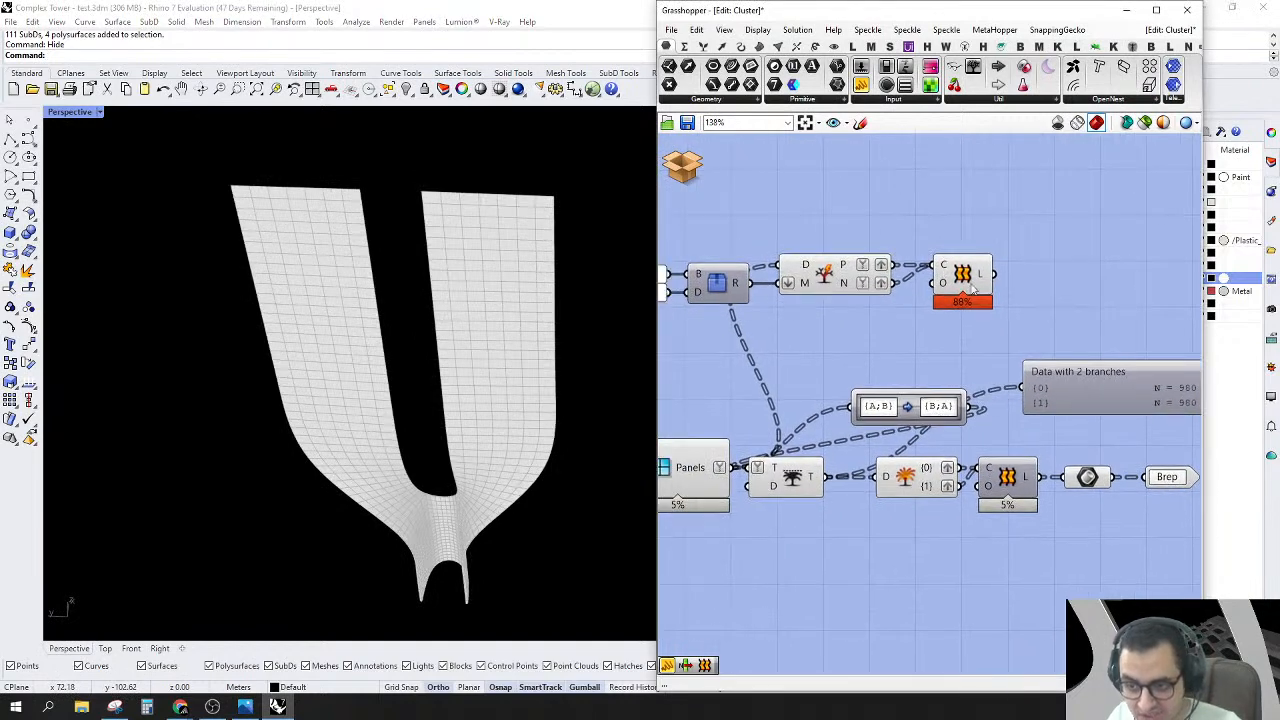
{"action": "left_click_drag", "start_coordinate": [995, 275], "coordinate": [1066, 479]}
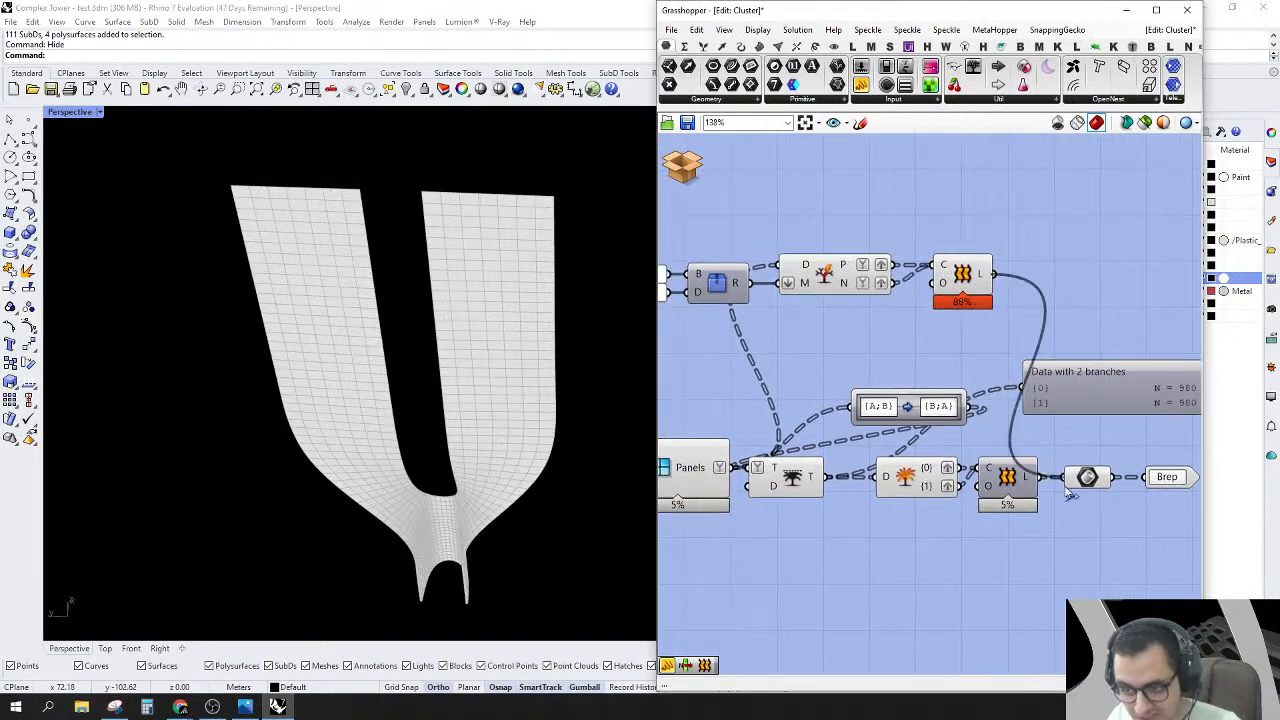
{"action": "left_click_drag", "start_coordinate": [1123, 304], "coordinate": [1029, 403]}
{"action": "right_click_drag", "start_coordinate": [1063, 405], "coordinate": [1036, 379]}
{"action": "key", "text": "Delete"}
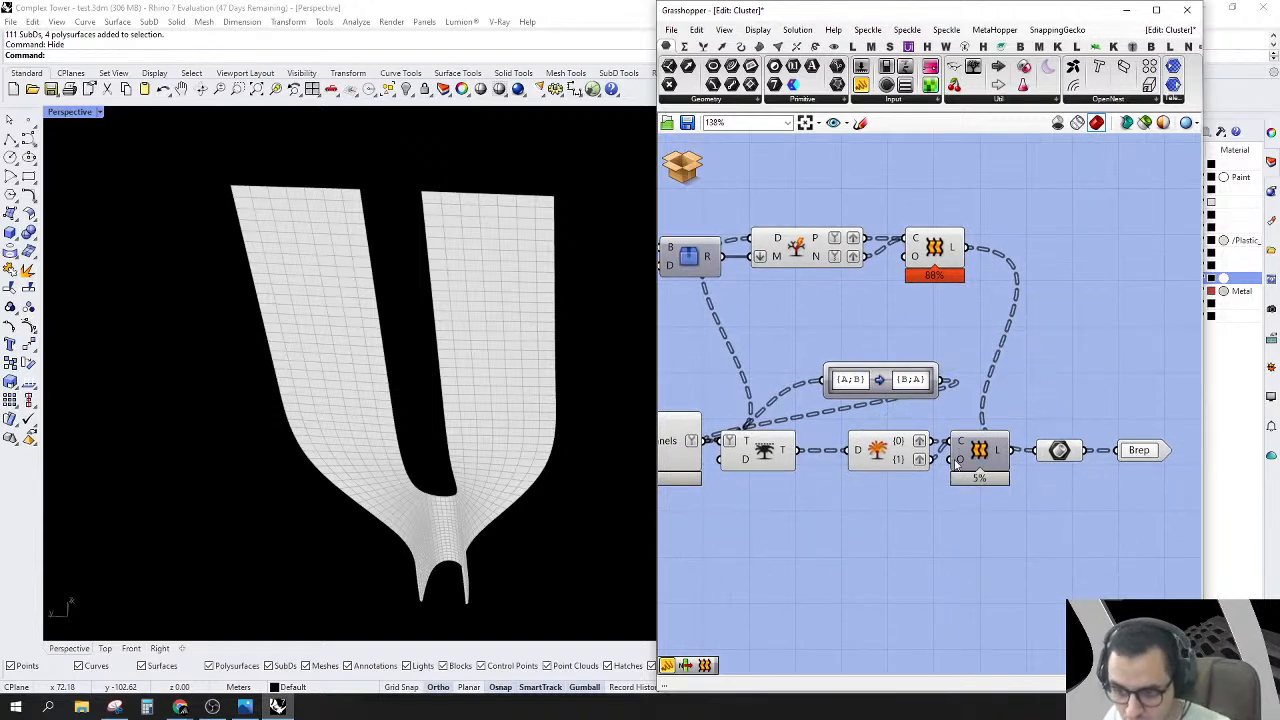
Step: Move the {A;B} to {B;A} path mapper so it sits above Trim Tree
{"action": "right_click_drag", "start_coordinate": [917, 362], "coordinate": [963, 370]}
{"action": "left_click_drag", "start_coordinate": [950, 385], "coordinate": [834, 360]}
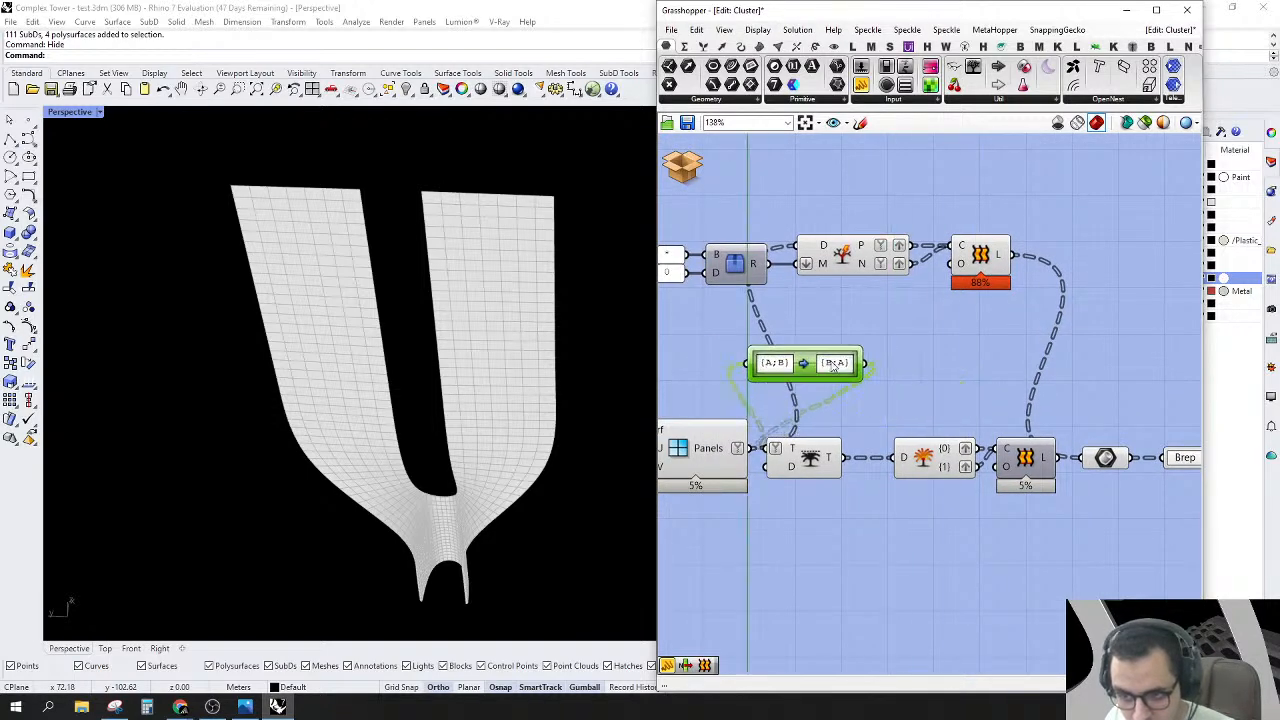
{"action": "scroll", "coordinate": [884, 371], "scroll_direction": "down", "scroll_amount": 6}
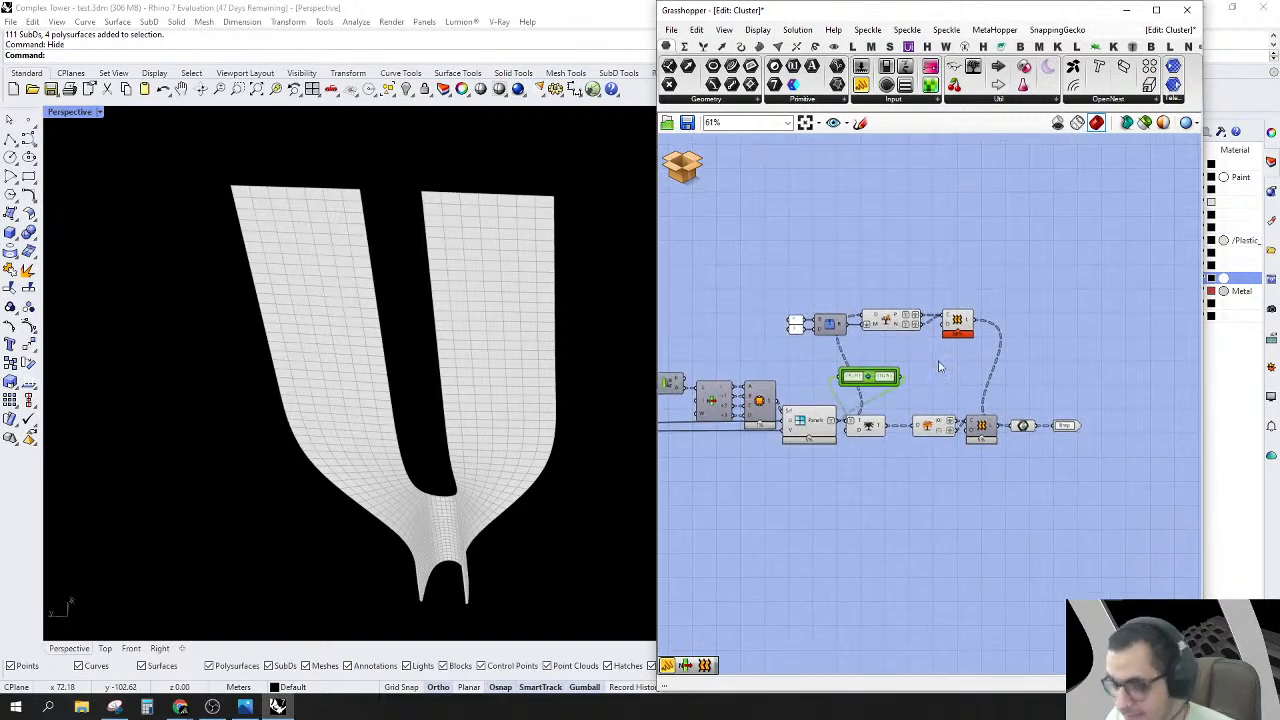
Step: Turn off the preview of all components in the cluster, and save and close it back to the parent definition
{"action": "right_click_drag", "start_coordinate": [1001, 402], "coordinate": [1055, 427]}
{"action": "scroll", "coordinate": [1055, 427], "scroll_direction": "up", "scroll_amount": 3}
{"action": "key", "text": "ctrl+a"}
{"action": "right_click", "coordinate": [821, 280]}
{"action": "left_click", "coordinate": [845, 302]}
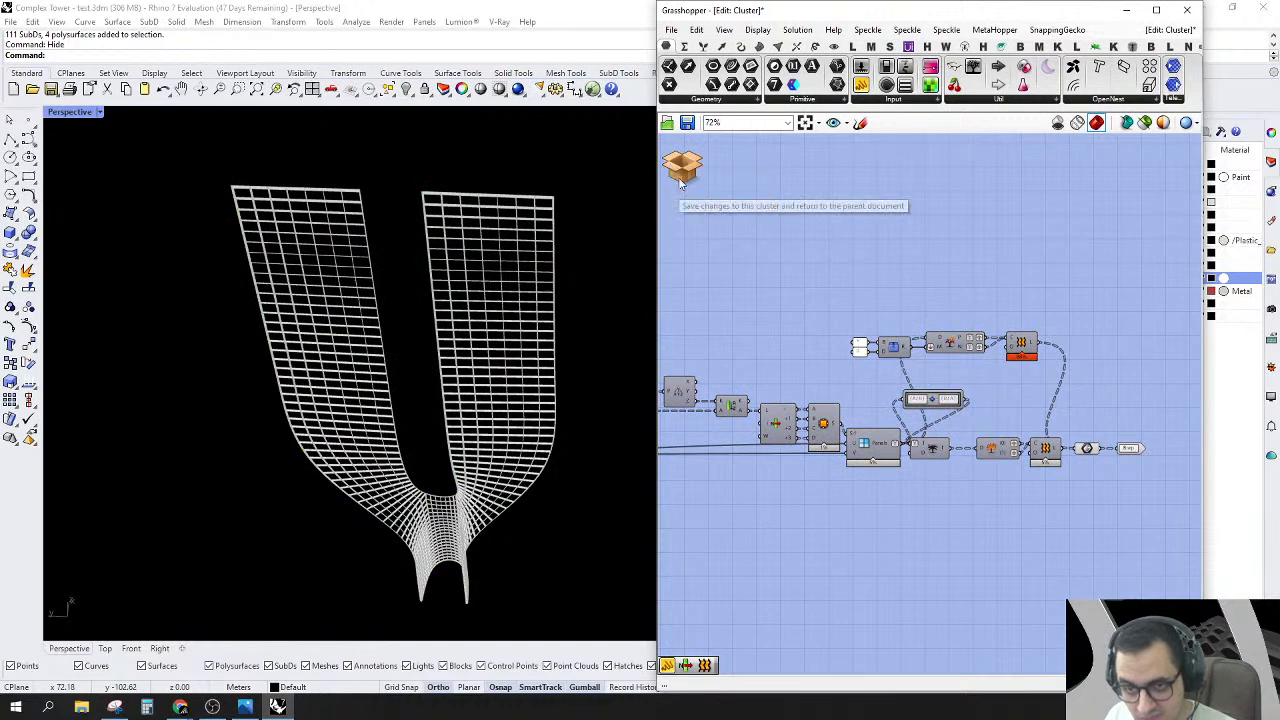
{"action": "left_click", "coordinate": [682, 168]}
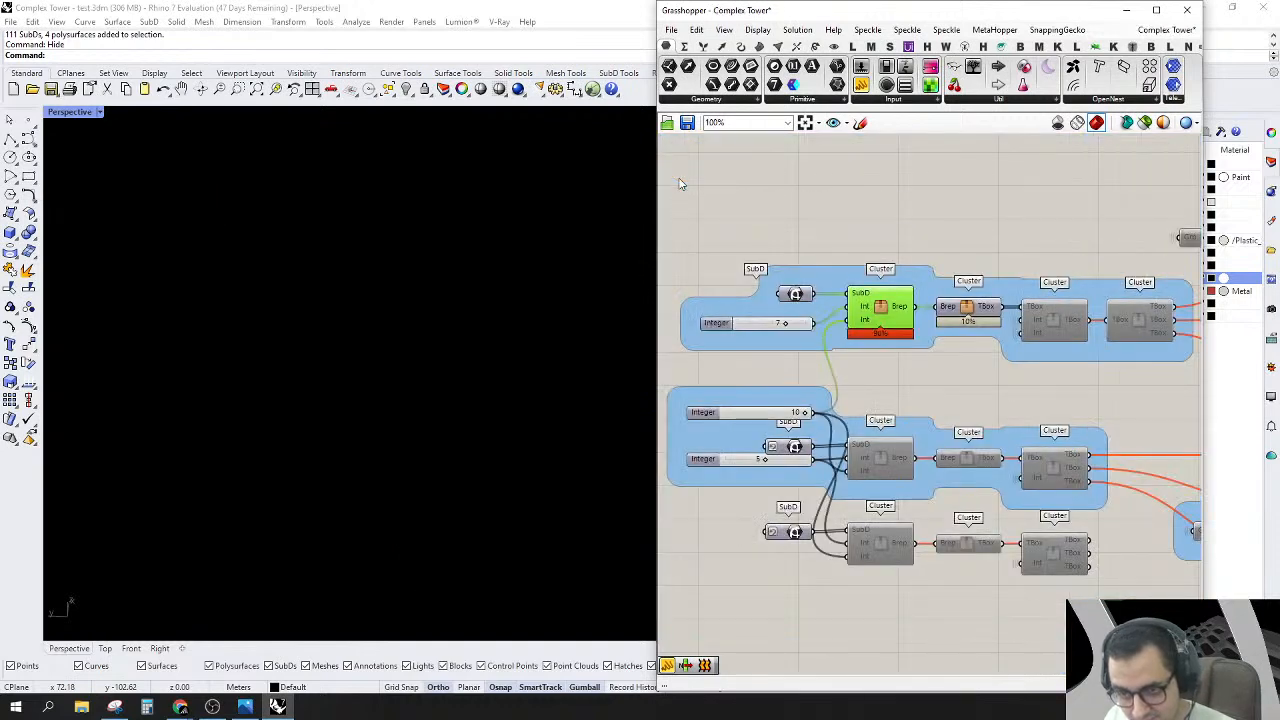
Step: Preview the twisted boxes of the upper row's Brep-to-TBox cluster, and hide them again
{"action": "left_click", "coordinate": [992, 212]}
{"action": "right_click", "coordinate": [972, 313]}
{"action": "left_click", "coordinate": [985, 330]}
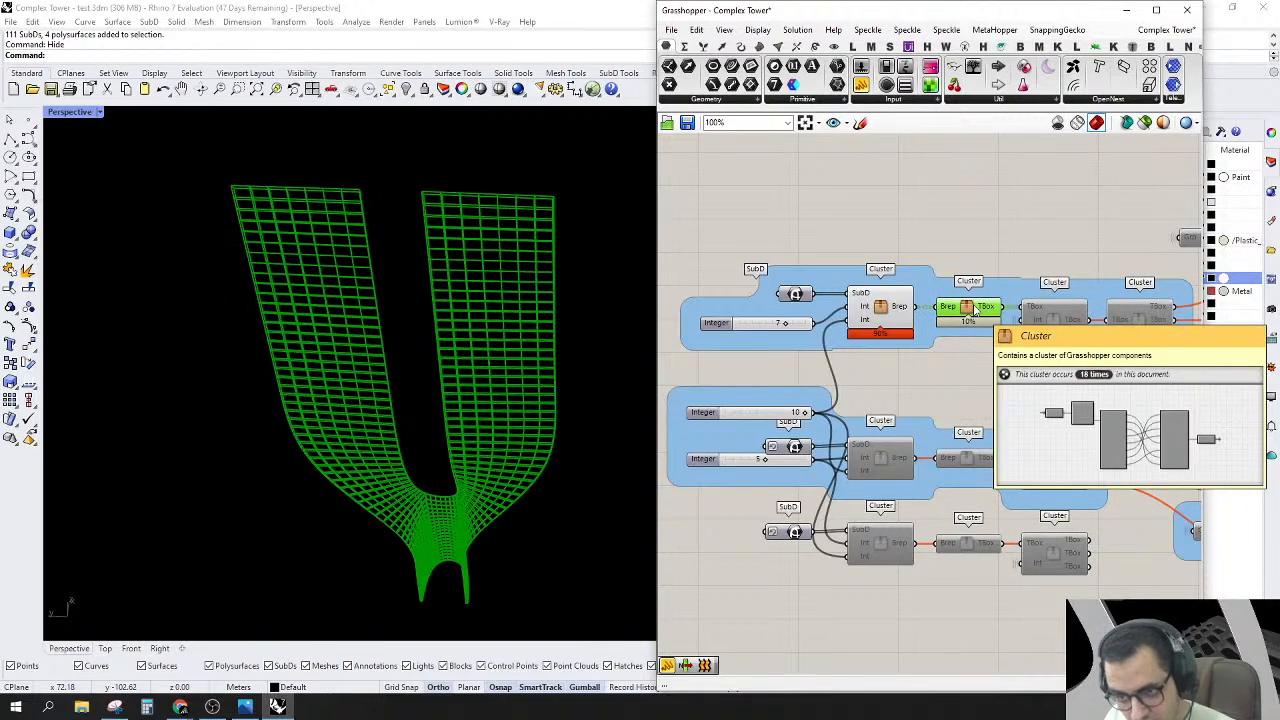
{"action": "right_click", "coordinate": [975, 312]}
{"action": "left_click", "coordinate": [985, 330]}
Step: Enable the upper row's cluster that follows the Brep-to-TBox one, and open it to inspect its final Twisted Box parameter
{"action": "right_click_drag", "start_coordinate": [1025, 296], "coordinate": [945, 292]}
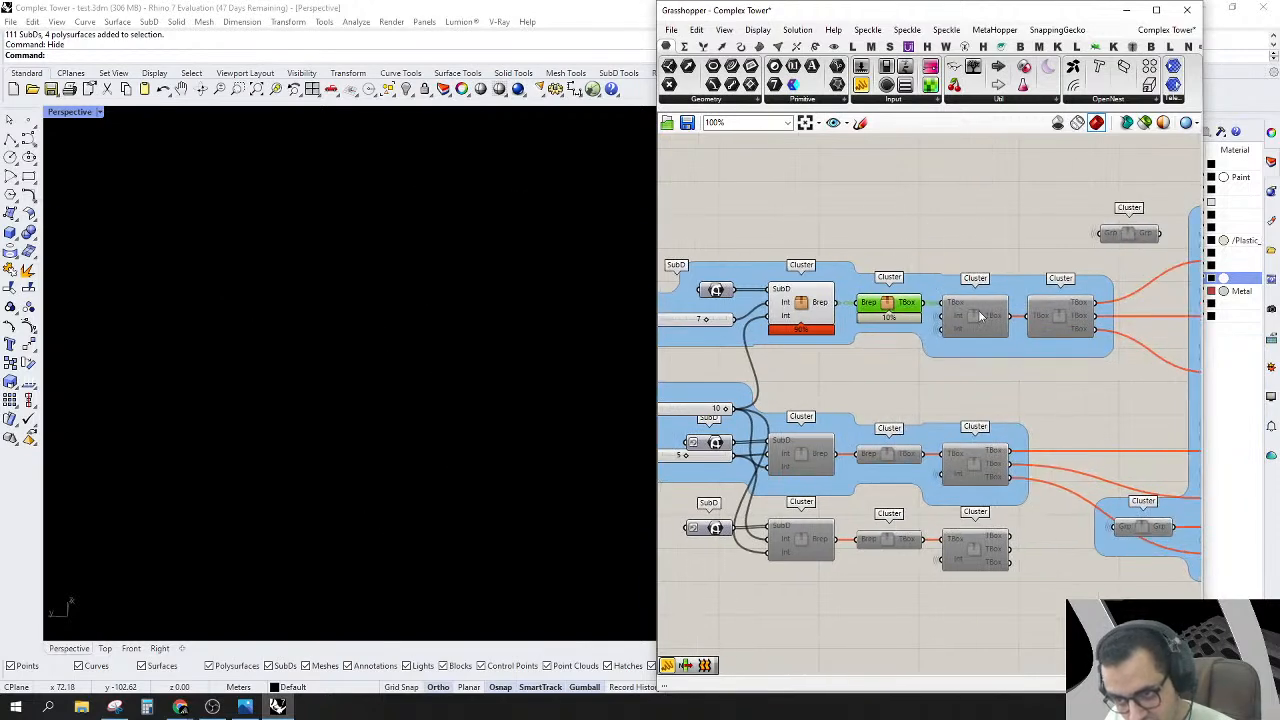
{"action": "right_click", "coordinate": [980, 317]}
{"action": "left_click", "coordinate": [1005, 366]}
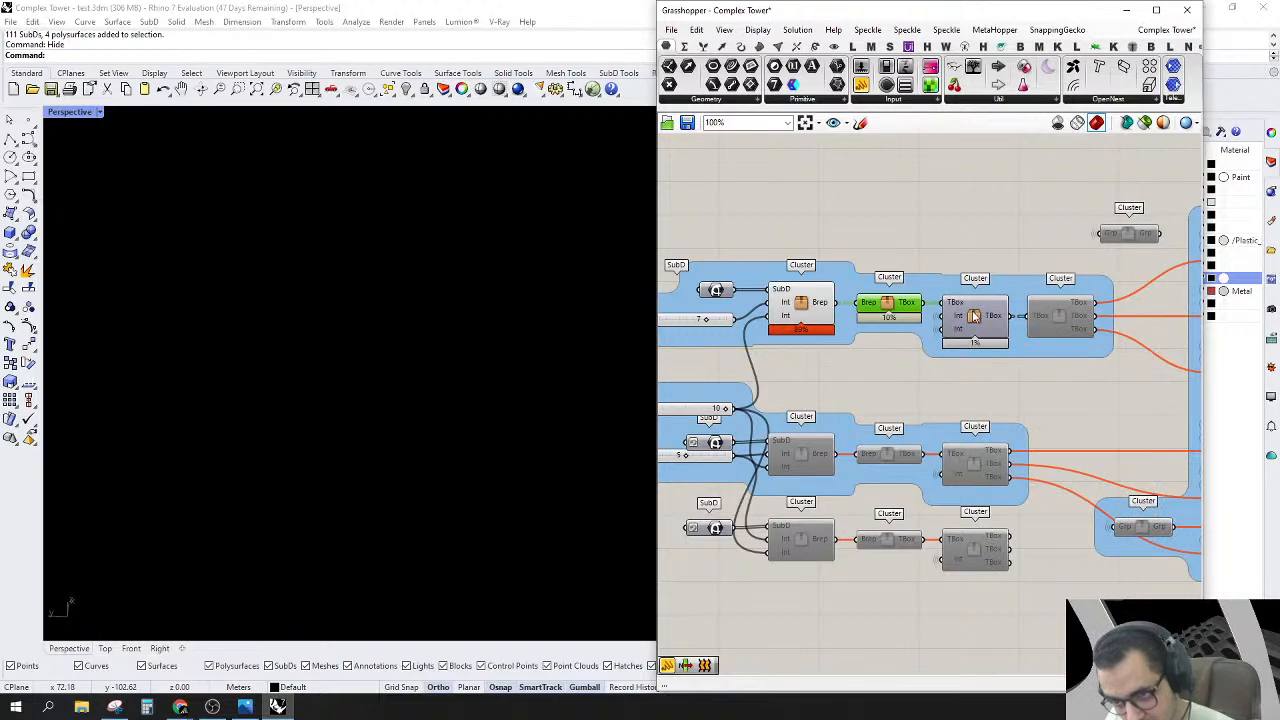
{"action": "double_click", "coordinate": [972, 313]}
{"action": "scroll", "coordinate": [971, 314], "scroll_direction": "down", "scroll_amount": 2}
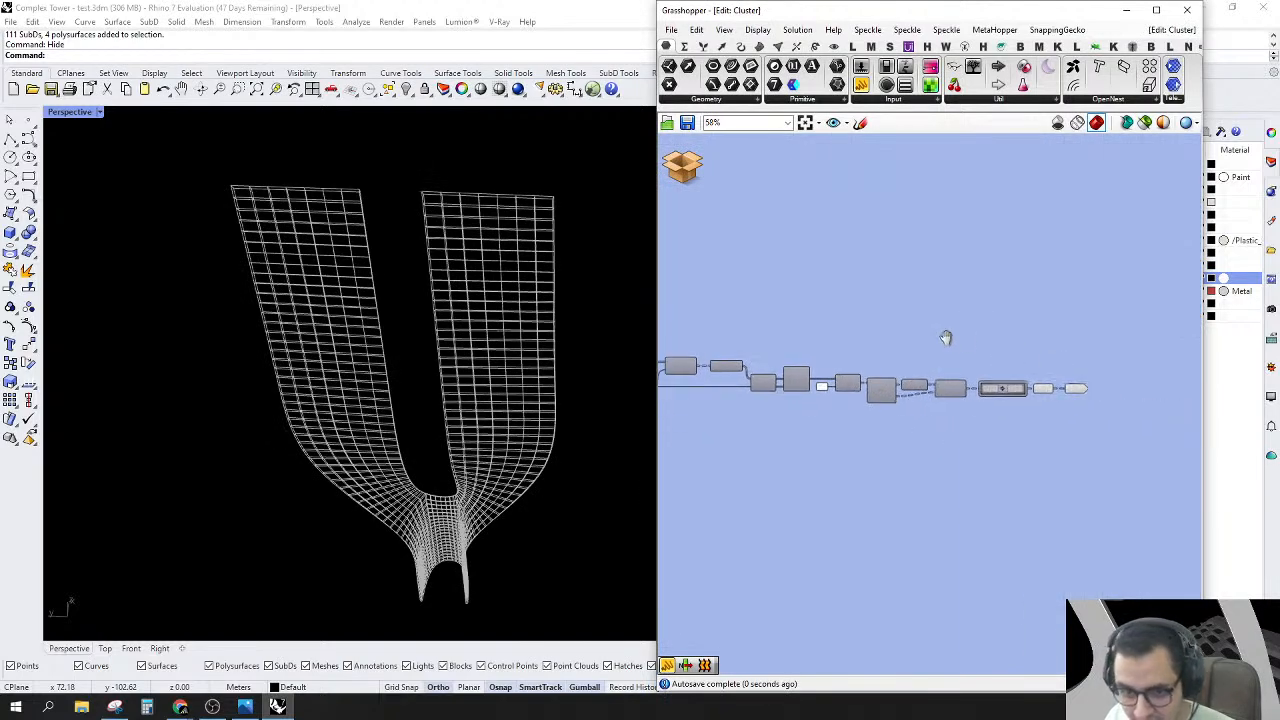
{"action": "scroll", "coordinate": [950, 338], "scroll_direction": "up", "scroll_amount": 3}
{"action": "left_click", "coordinate": [983, 373]}
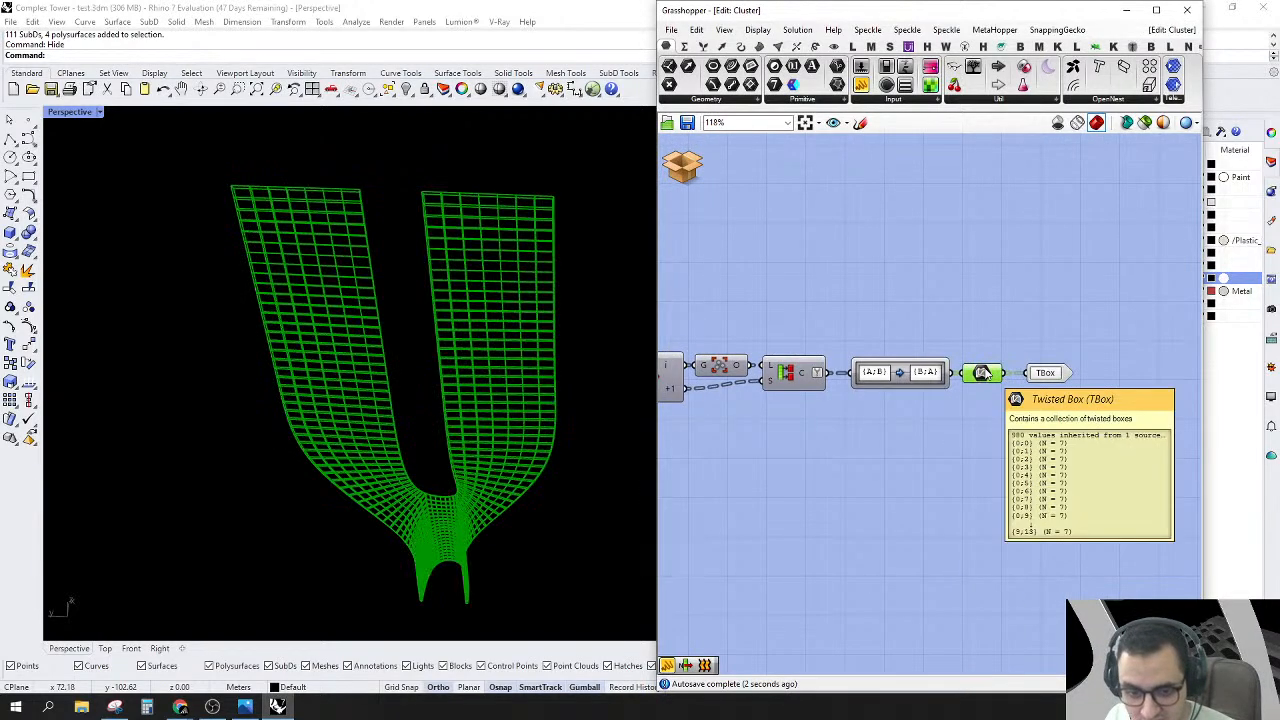
Step: Try a List Item component wired from the Twisted Box parameter, and close the cluster discarding the changes
{"action": "double_click", "coordinate": [1020, 289]}
{"action": "type", "text": "list"}
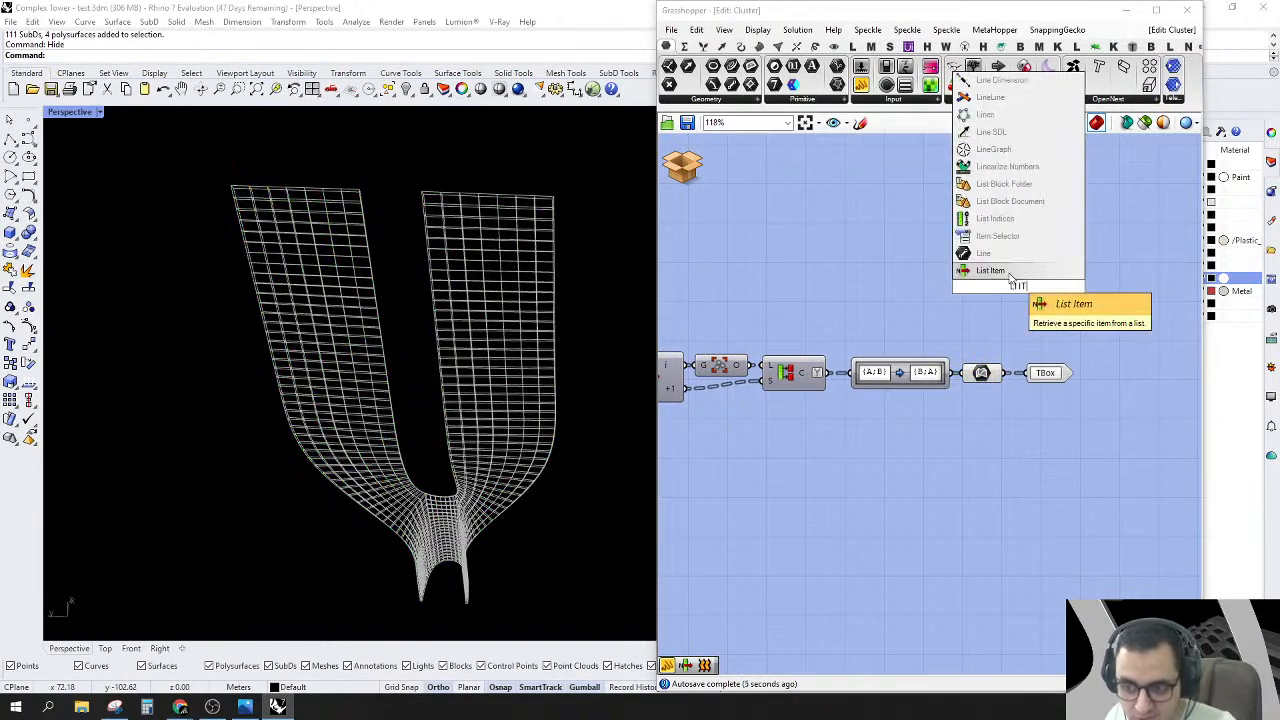
{"action": "left_click", "coordinate": [1010, 272]}
{"action": "left_click_drag", "start_coordinate": [994, 271], "coordinate": [1003, 372]}
{"action": "left_click_drag", "start_coordinate": [1021, 305], "coordinate": [1068, 326]}
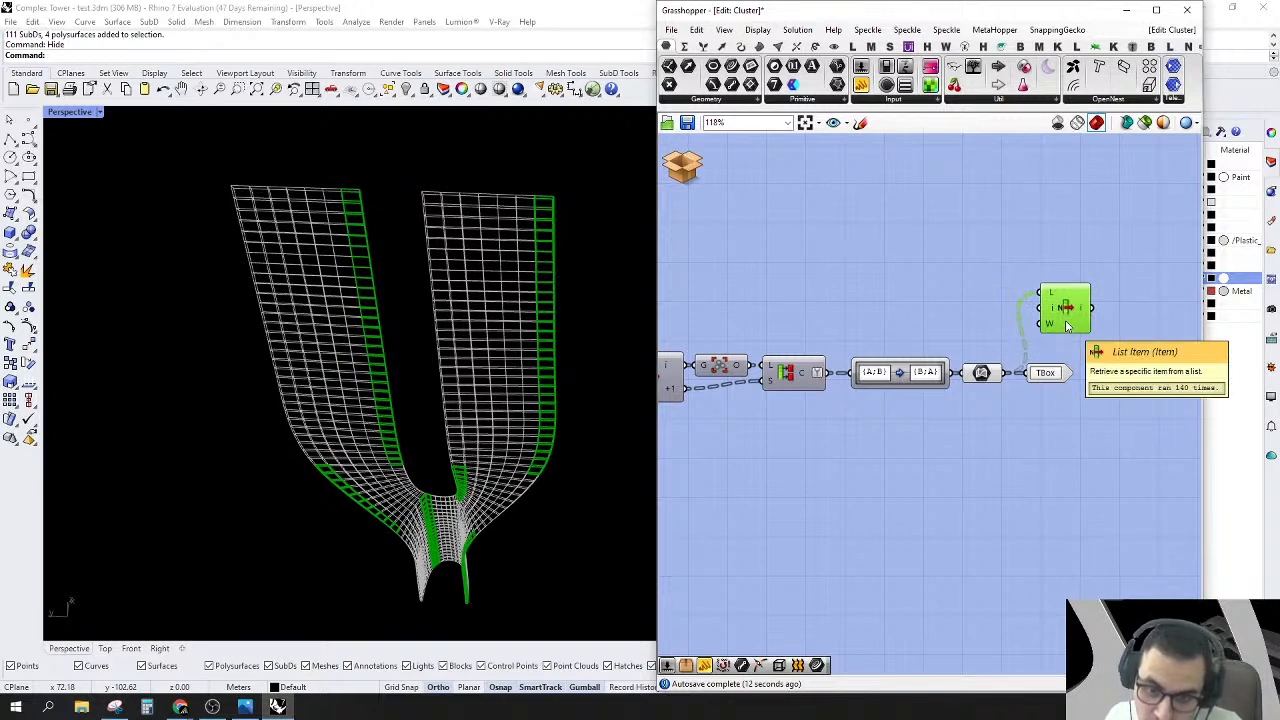
{"action": "left_click", "coordinate": [692, 175]}
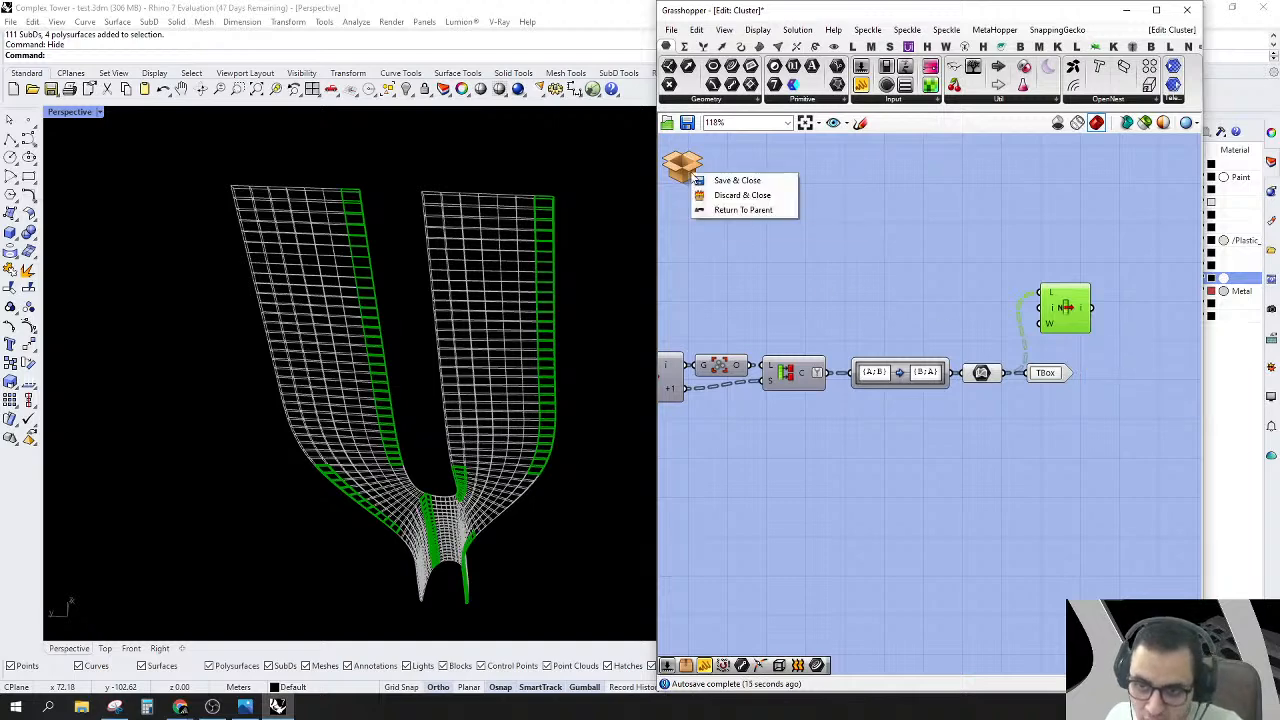
{"action": "left_click", "coordinate": [742, 195]}
{"action": "left_click", "coordinate": [966, 384]}
{"action": "scroll", "coordinate": [972, 384], "scroll_direction": "down", "scroll_amount": 1}
{"action": "scroll", "coordinate": [1007, 336], "scroll_direction": "up", "scroll_amount": 2}
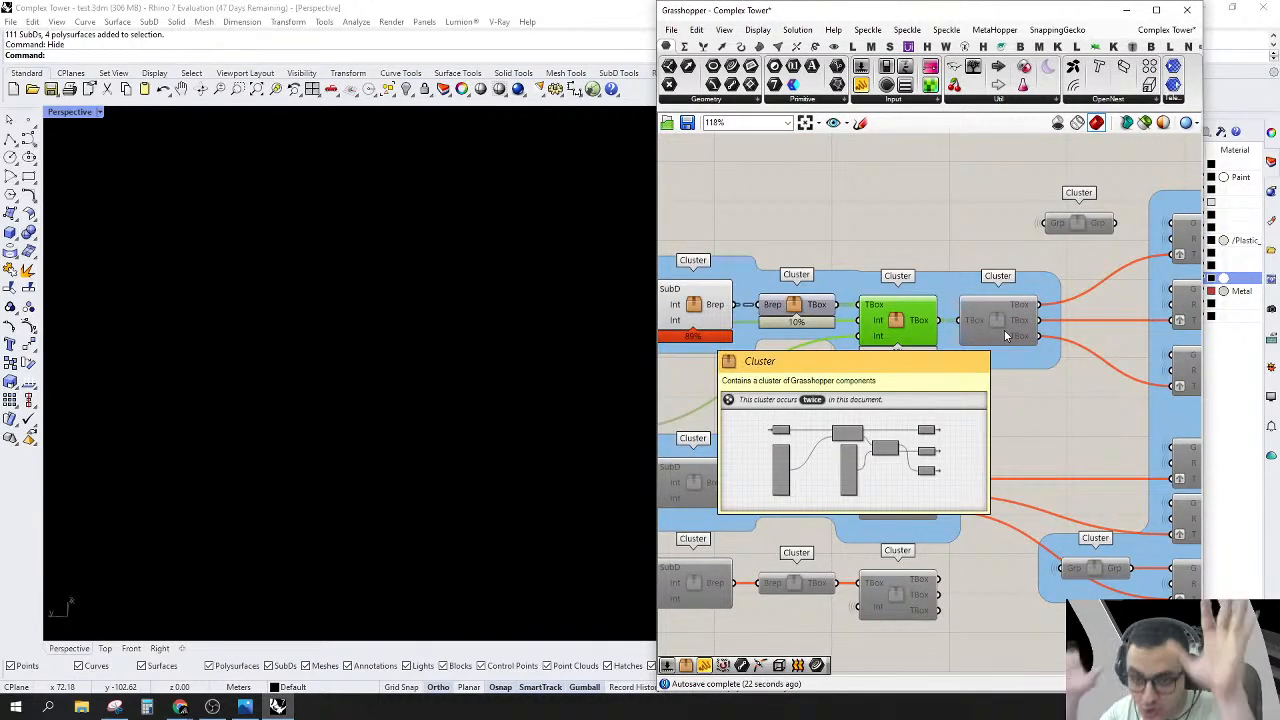
{"action": "scroll", "coordinate": [864, 307], "scroll_direction": "down", "scroll_amount": 1}
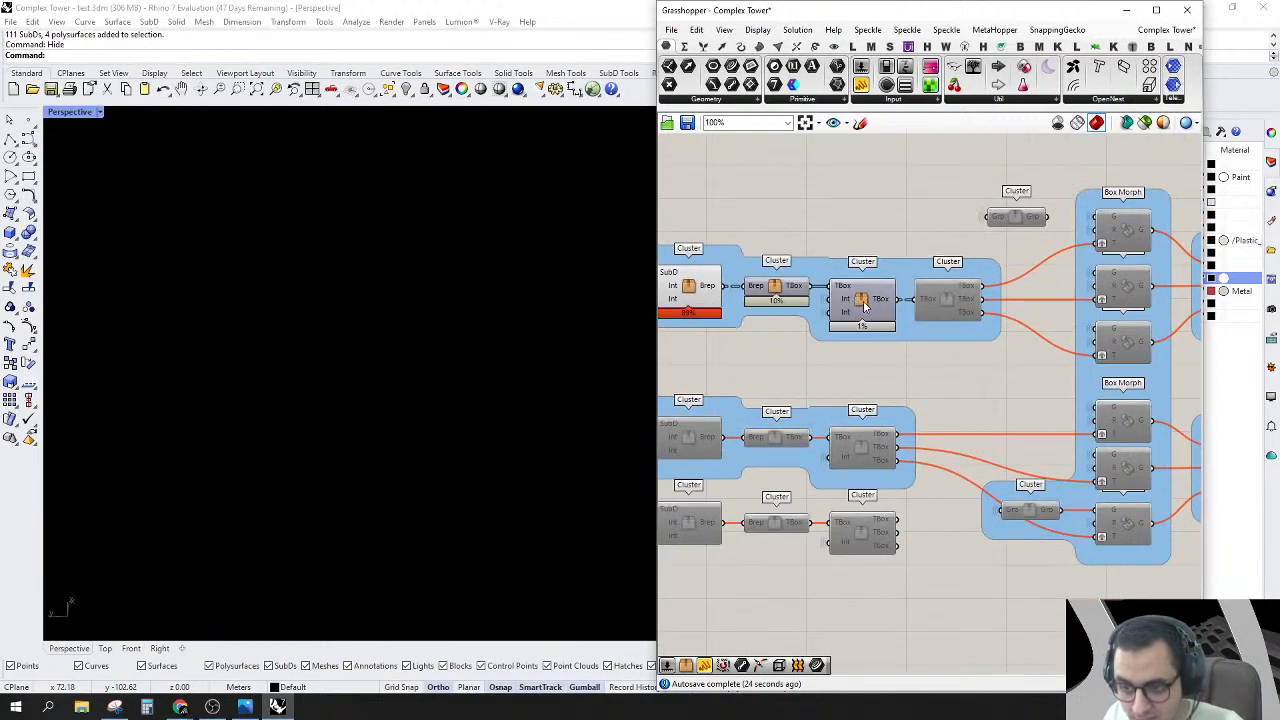
{"action": "double_click", "coordinate": [864, 307]}
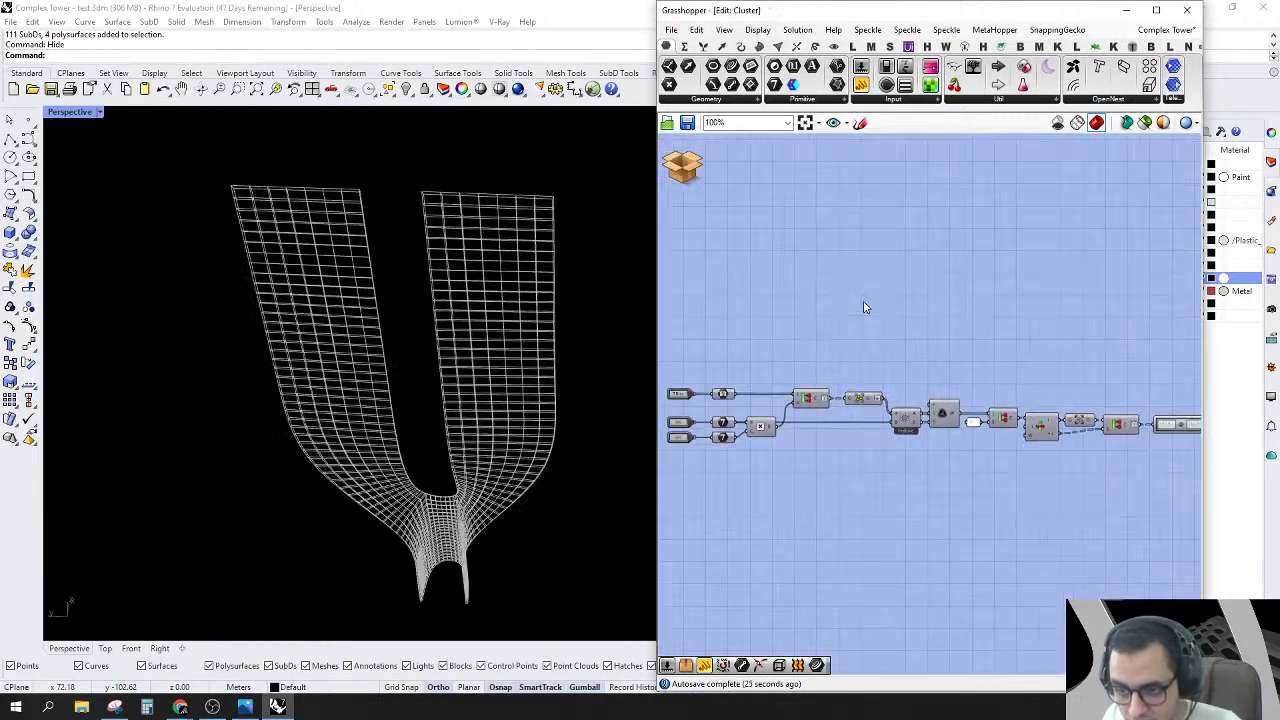
{"action": "left_click", "coordinate": [674, 176]}
{"action": "left_click", "coordinate": [715, 191]}
{"action": "left_click", "coordinate": [977, 383]}
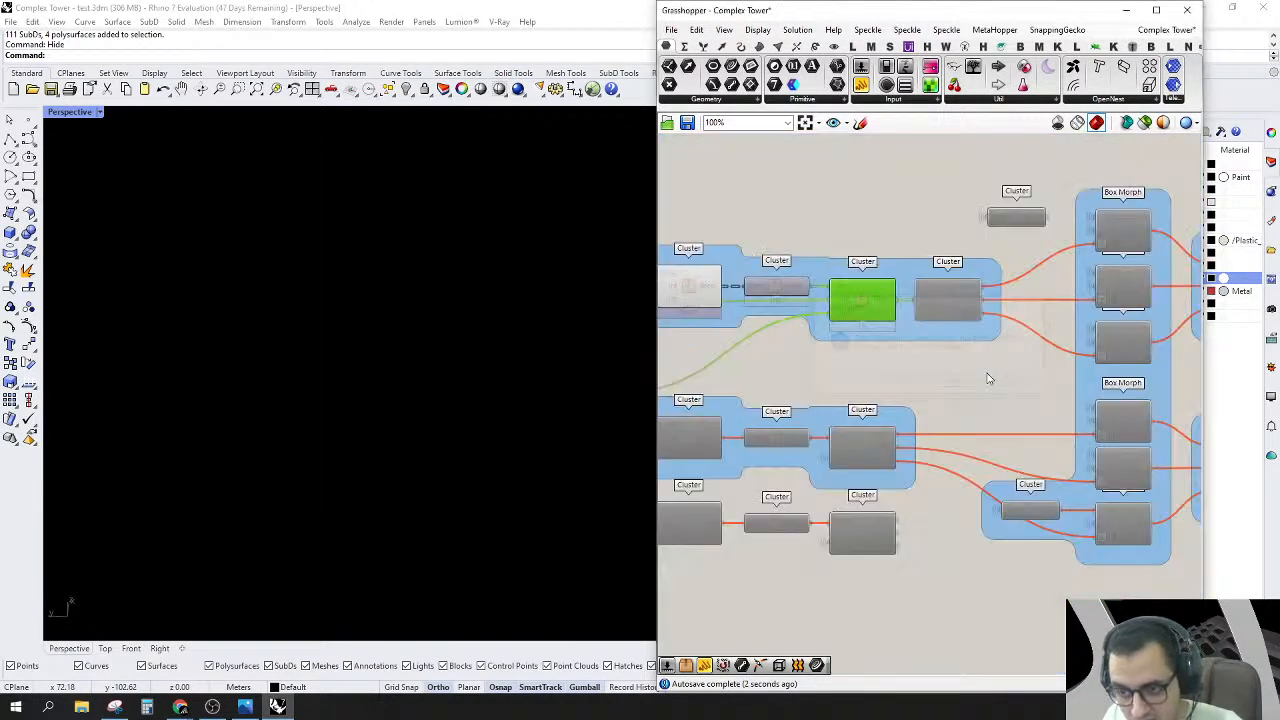
{"action": "right_click", "coordinate": [846, 293]}
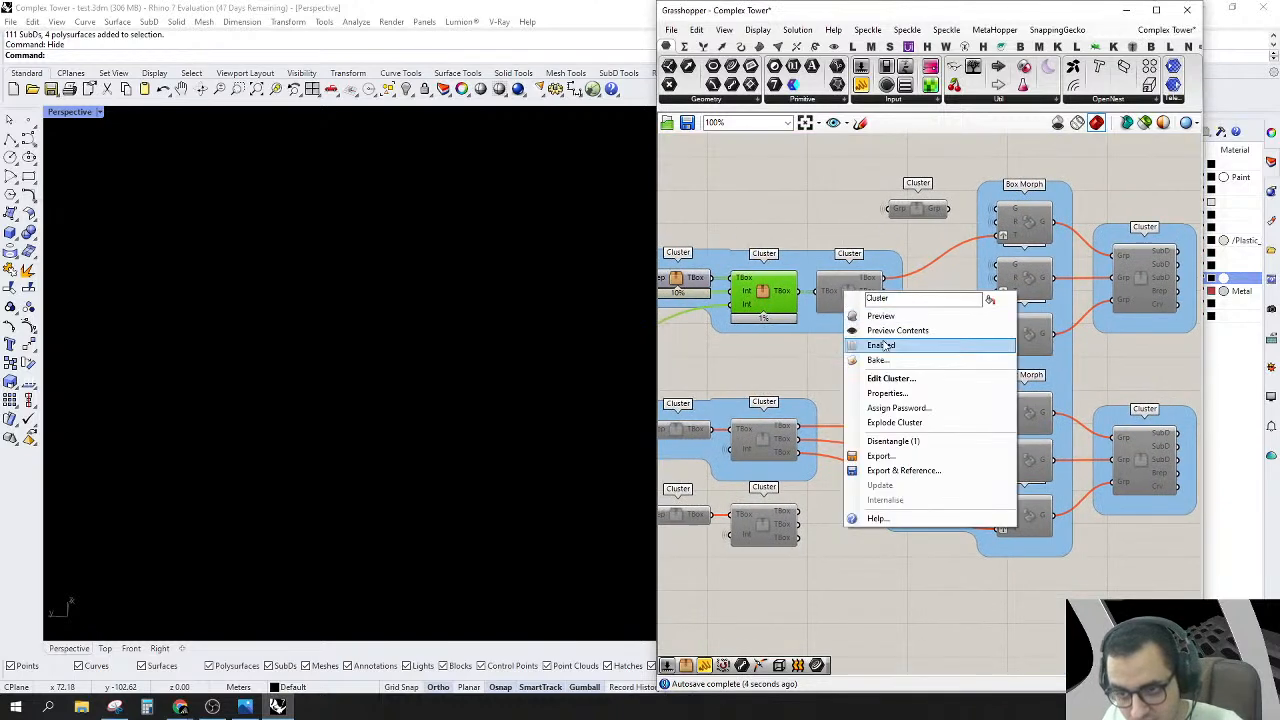
{"action": "left_click", "coordinate": [811, 211]}
{"action": "right_click_drag", "start_coordinate": [812, 213], "coordinate": [834, 270]}
{"action": "left_click", "coordinate": [872, 349]}
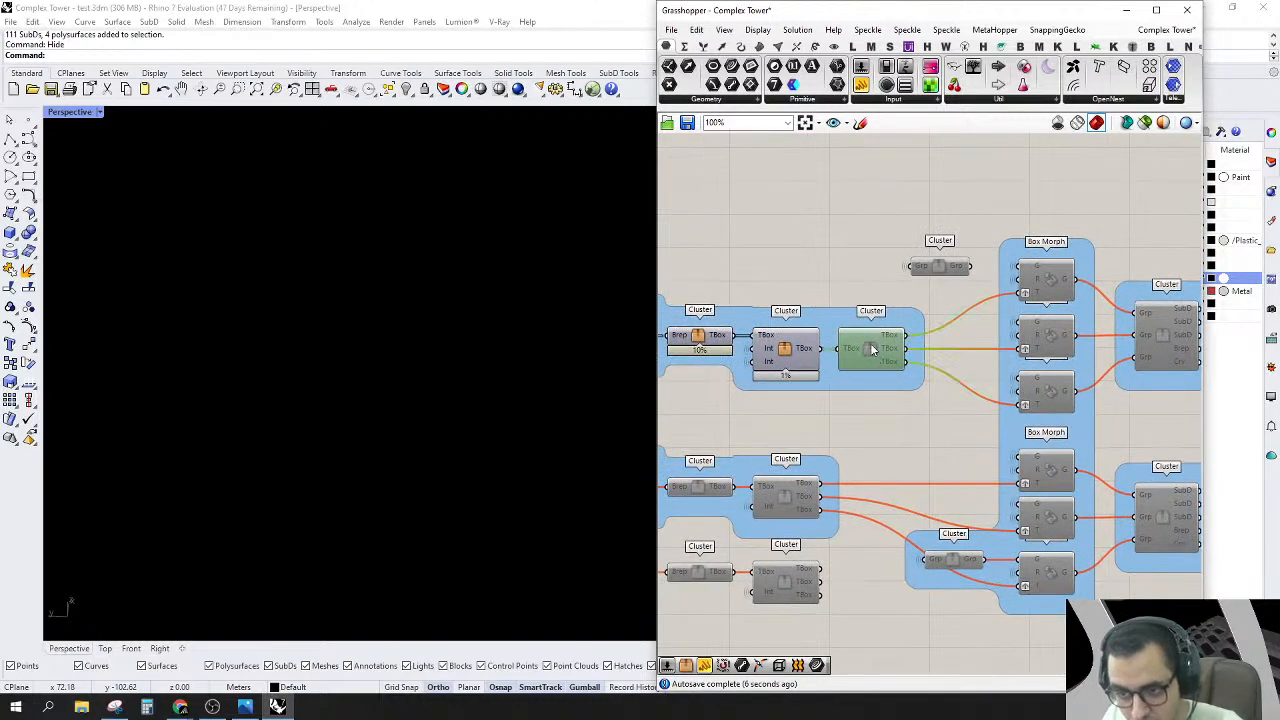
Step: Wire the enabled cluster's TBox output directly into the T input of the upper group's middle Box Morph, and enable that Box Morph
{"action": "left_click", "coordinate": [1050, 340]}
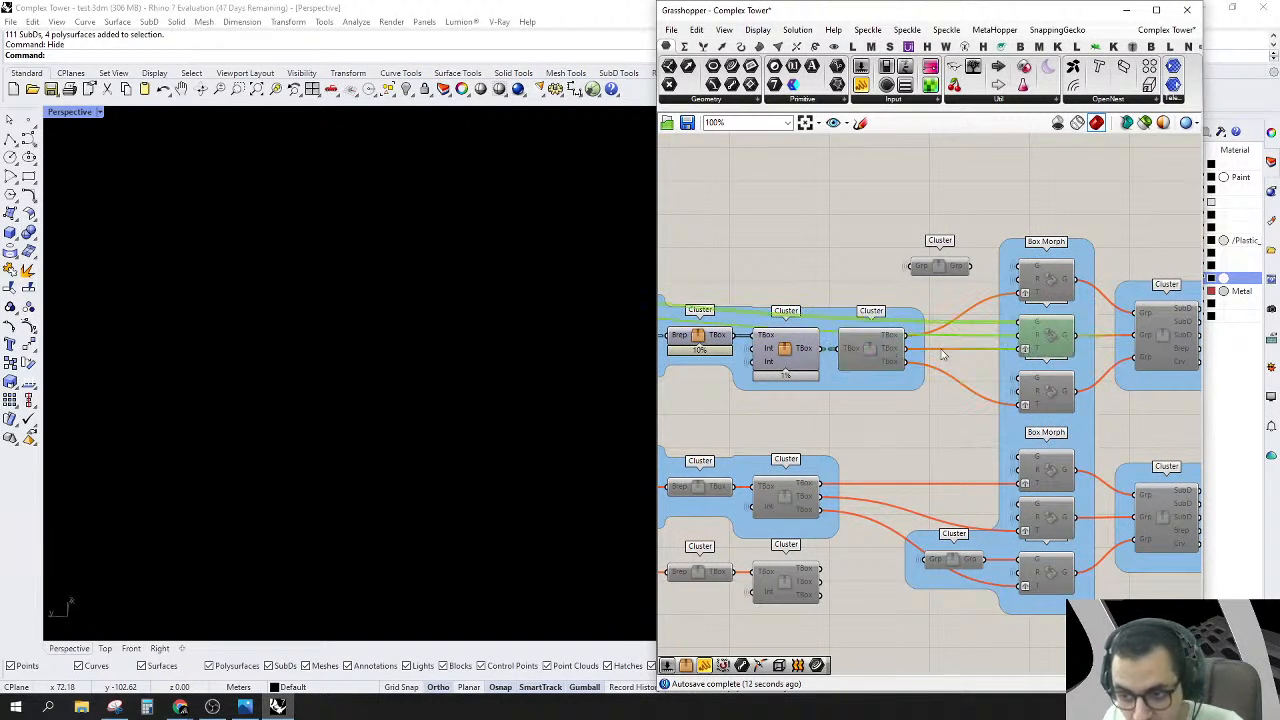
{"action": "left_click_drag", "start_coordinate": [1022, 350], "coordinate": [845, 350]}
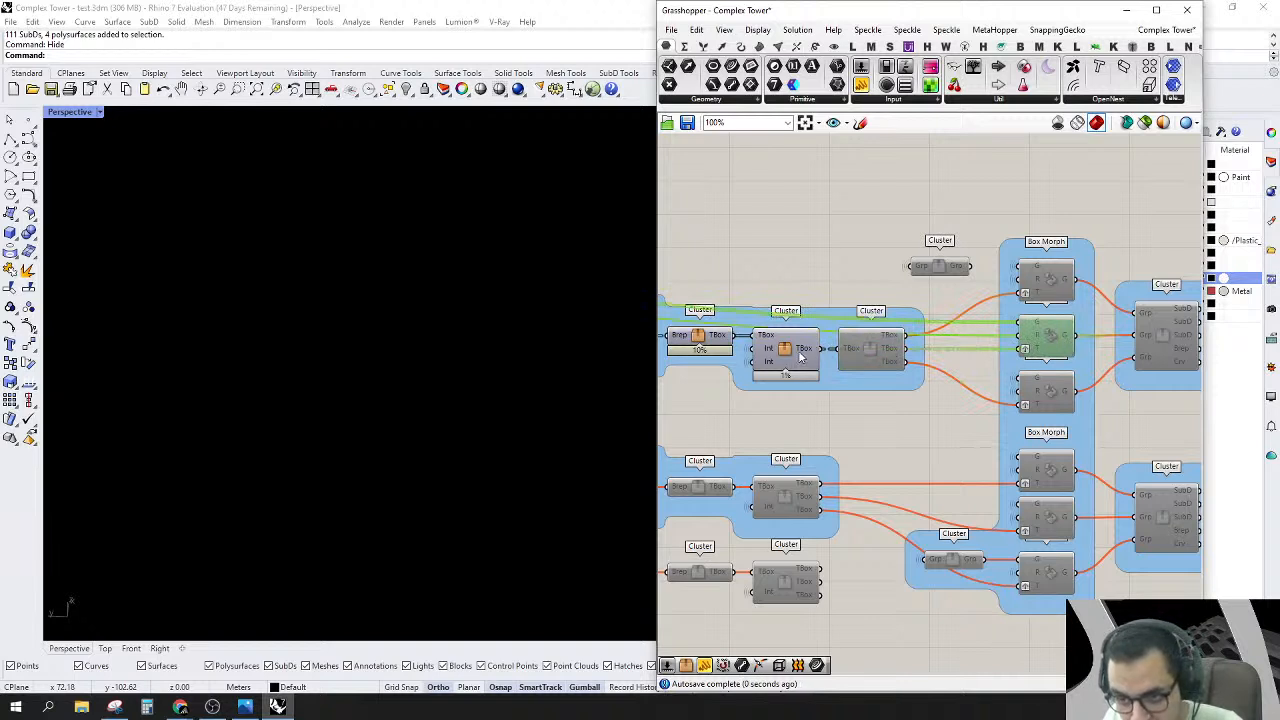
{"action": "mouse_move", "coordinate": [800, 357]}
{"action": "right_click", "coordinate": [1049, 337]}
{"action": "key", "text": "Escape"}
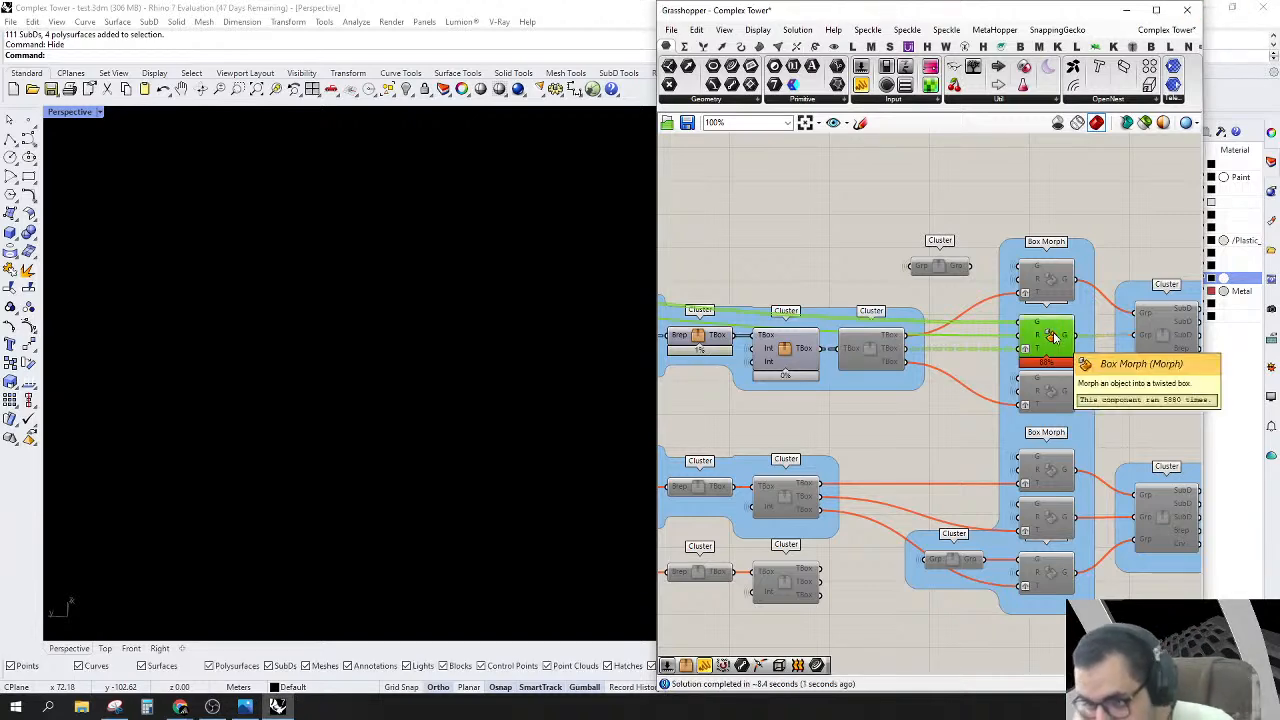
Step: Enable the cluster with Grp inputs and SubD outputs after the upper Box Morph group, and return to the Grasshopper window
{"action": "scroll", "coordinate": [1054, 338], "scroll_direction": "down", "scroll_amount": 4}
{"action": "scroll", "coordinate": [1116, 334], "scroll_direction": "up", "scroll_amount": 4}
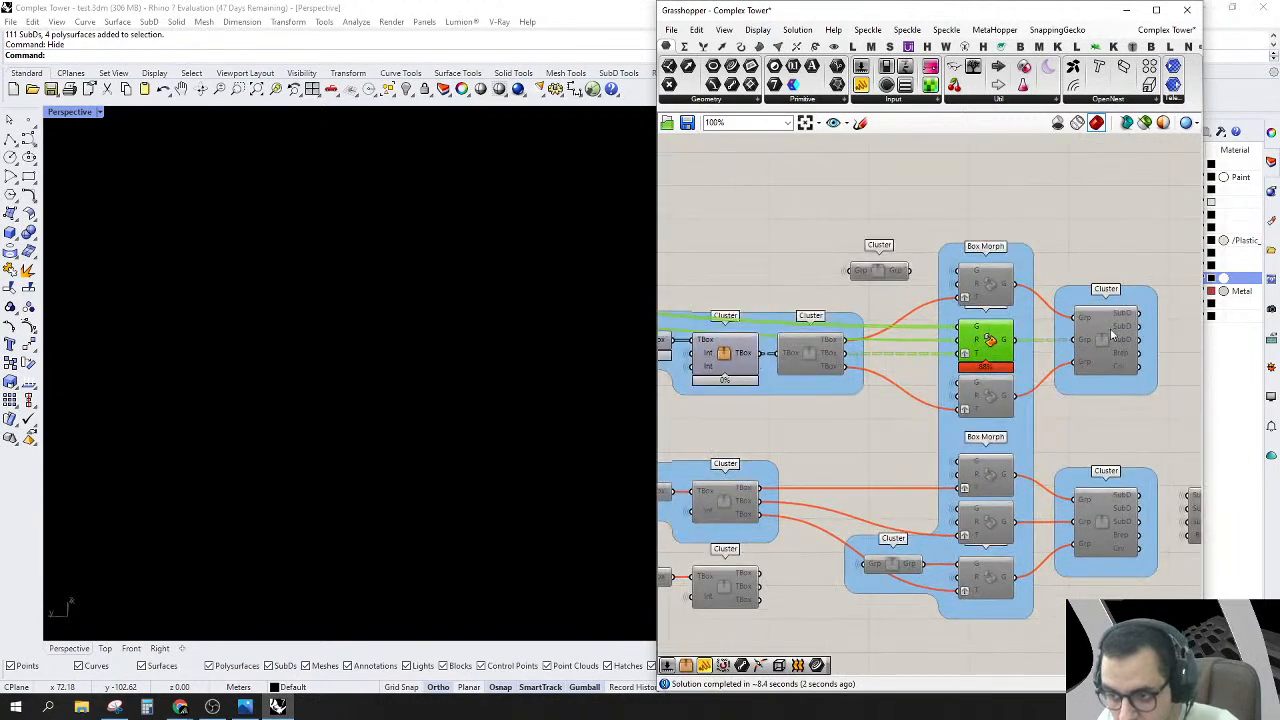
{"action": "right_click", "coordinate": [1107, 344]}
{"action": "left_click", "coordinate": [1138, 398]}
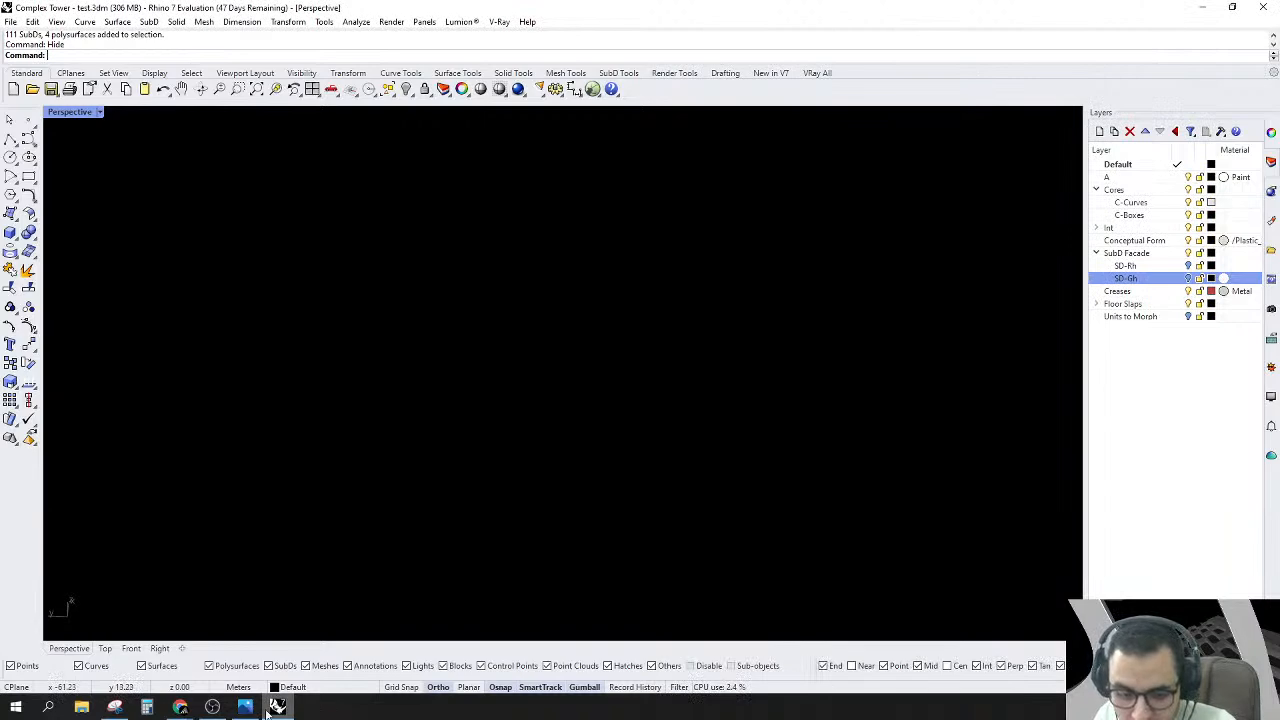
{"action": "left_click", "coordinate": [268, 712]}
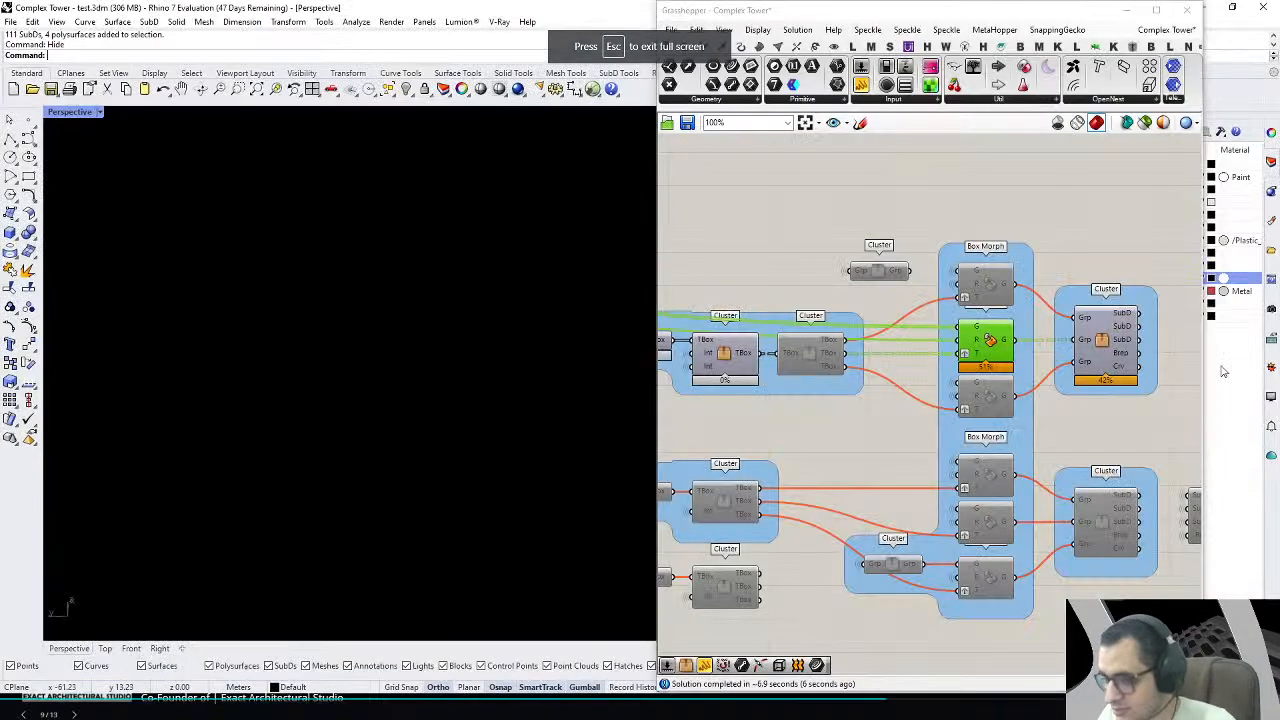
Step: Enable the upper display cluster that receives the three SubD outputs and the Brep output
{"action": "scroll", "coordinate": [1105, 355], "scroll_direction": "up", "scroll_amount": 3}
{"action": "right_click_drag", "start_coordinate": [1105, 355], "coordinate": [917, 314]}
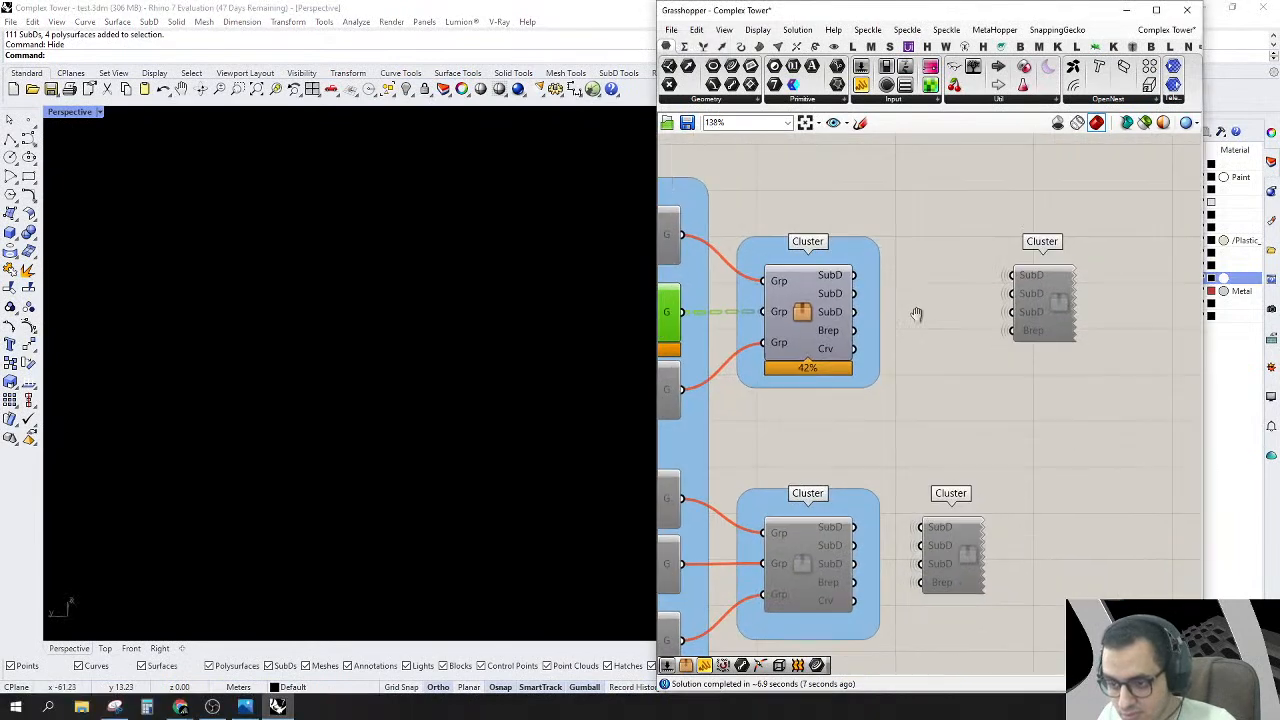
{"action": "right_click", "coordinate": [1030, 304]}
{"action": "left_click", "coordinate": [1066, 360]}
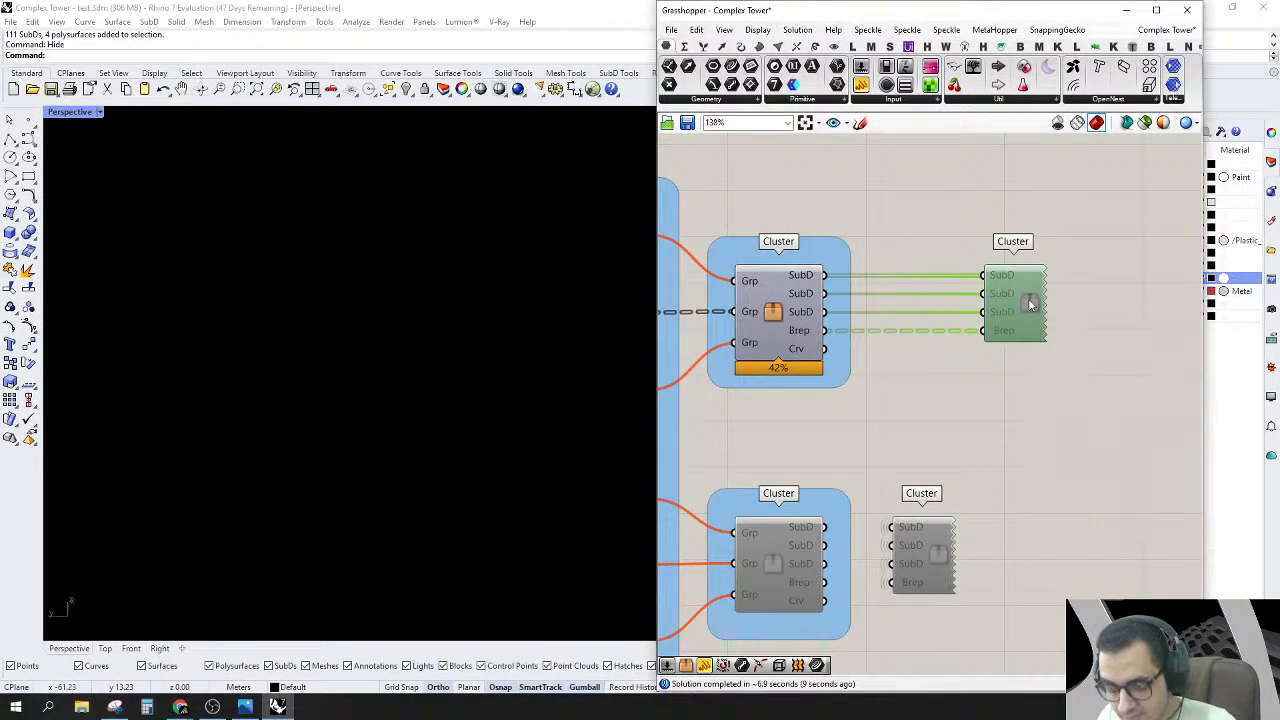
{"action": "right_click", "coordinate": [1030, 304]}
{"action": "left_click", "coordinate": [1050, 324]}
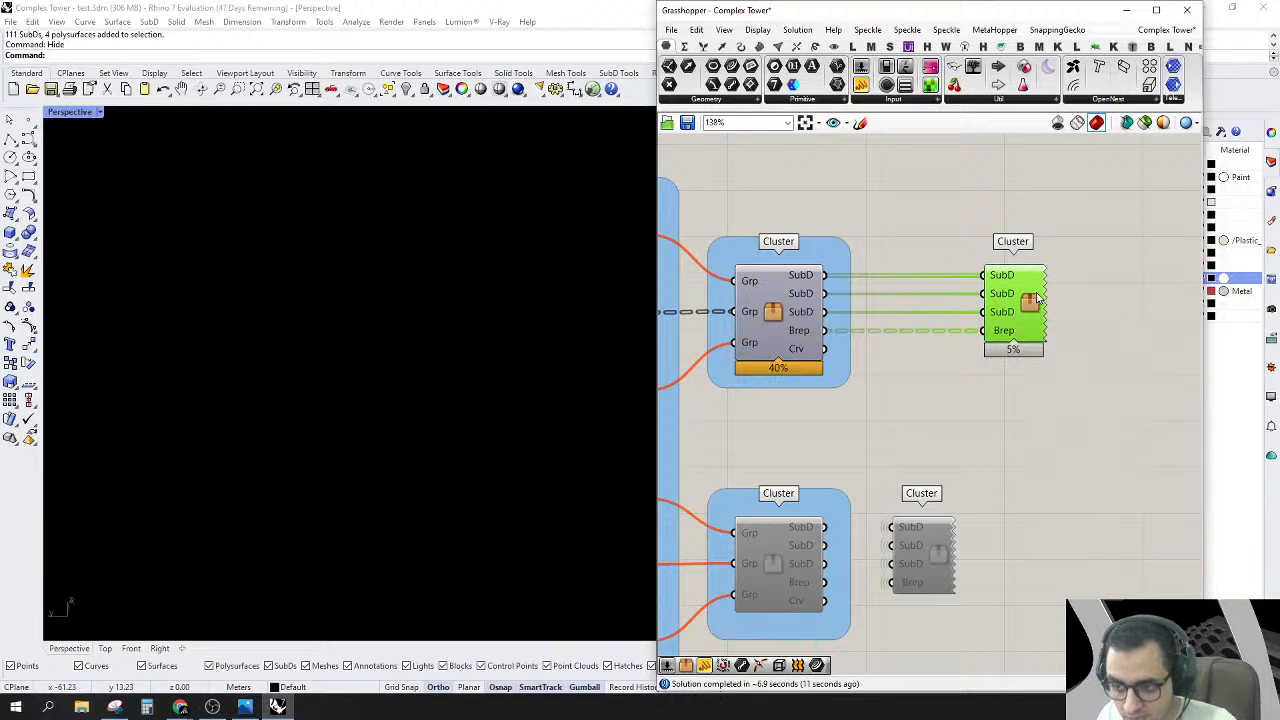
Step: Open the display cluster and examine the morphed facade strips around the tower's fork in the Perspective viewport
{"action": "double_click", "coordinate": [1037, 297]}
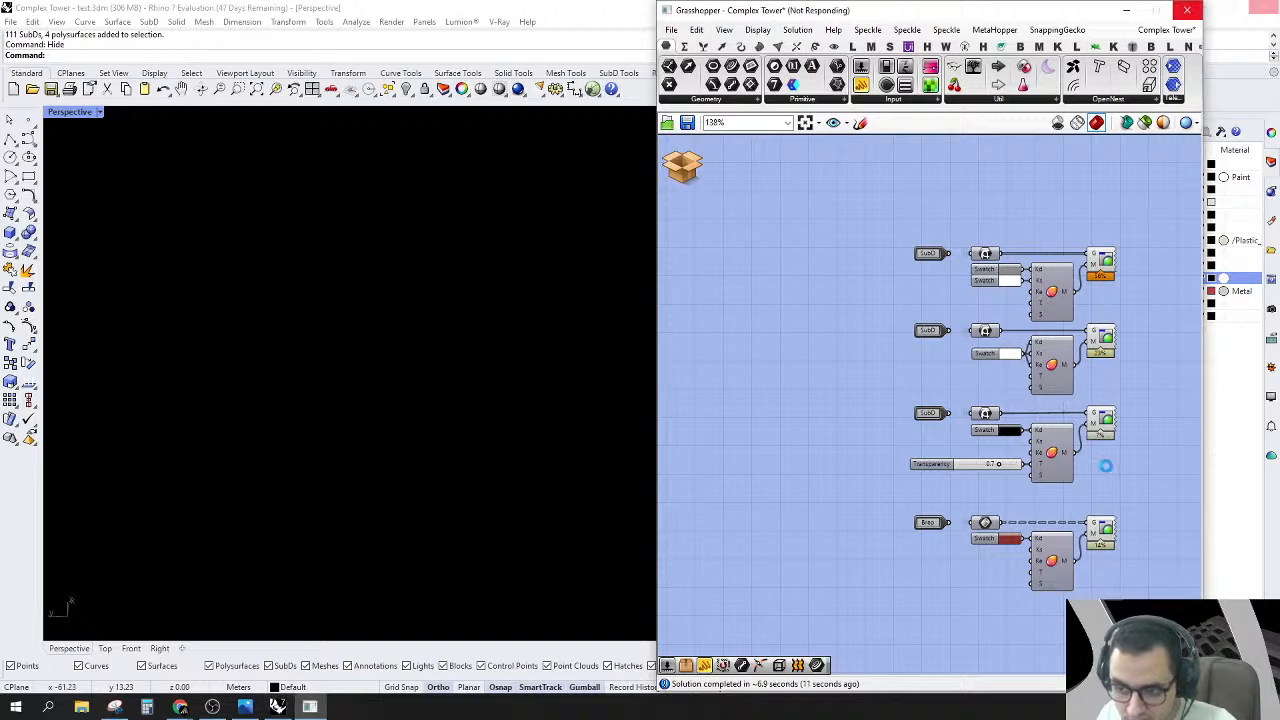
{"action": "scroll", "coordinate": [1107, 471], "scroll_direction": "up", "scroll_amount": 3}
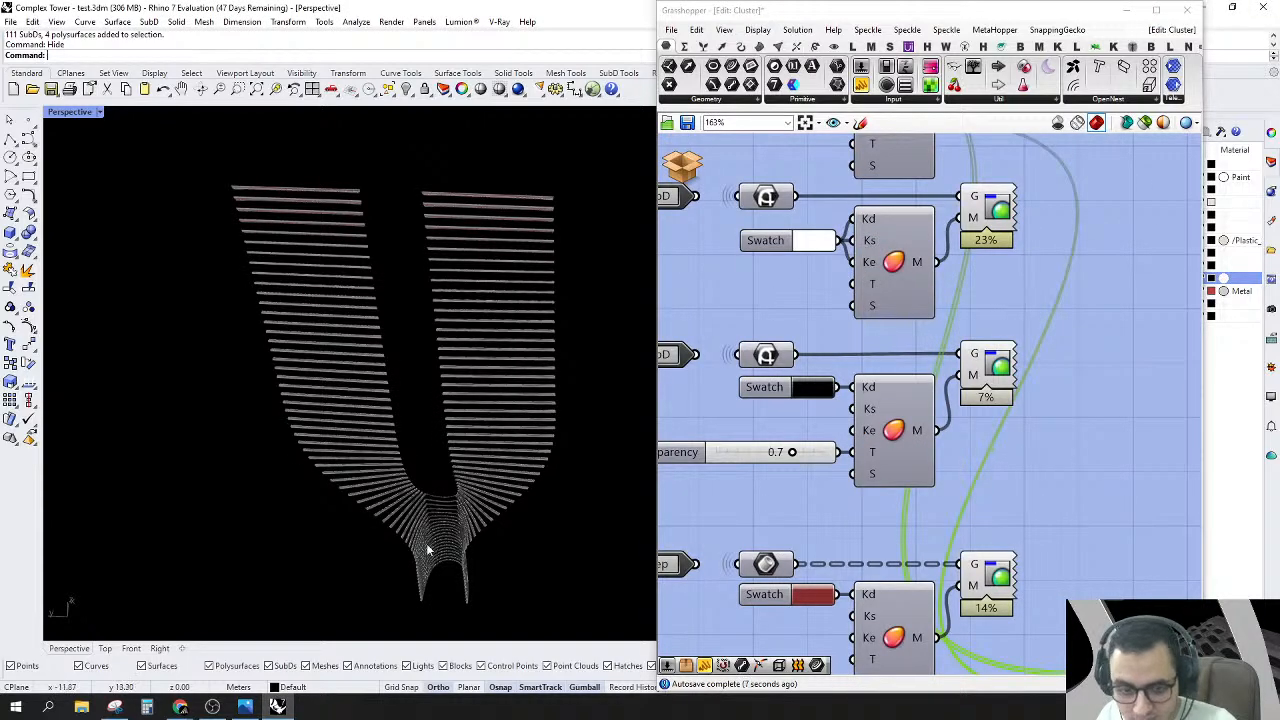
{"action": "scroll", "coordinate": [445, 550], "scroll_direction": "up", "scroll_amount": 6}
{"action": "right_click_drag", "start_coordinate": [435, 475], "coordinate": [437, 350]}
{"action": "scroll", "coordinate": [437, 350], "scroll_direction": "down", "scroll_amount": 5}
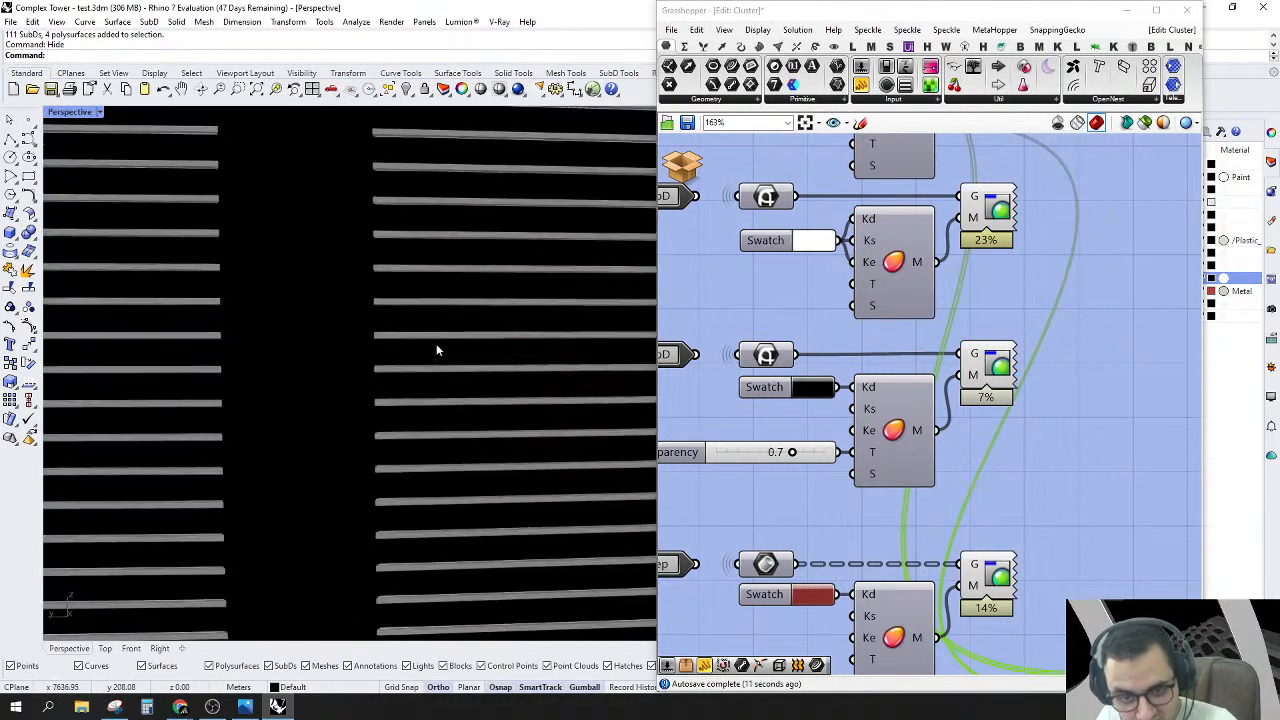
{"action": "scroll", "coordinate": [420, 377], "scroll_direction": "up", "scroll_amount": 3}
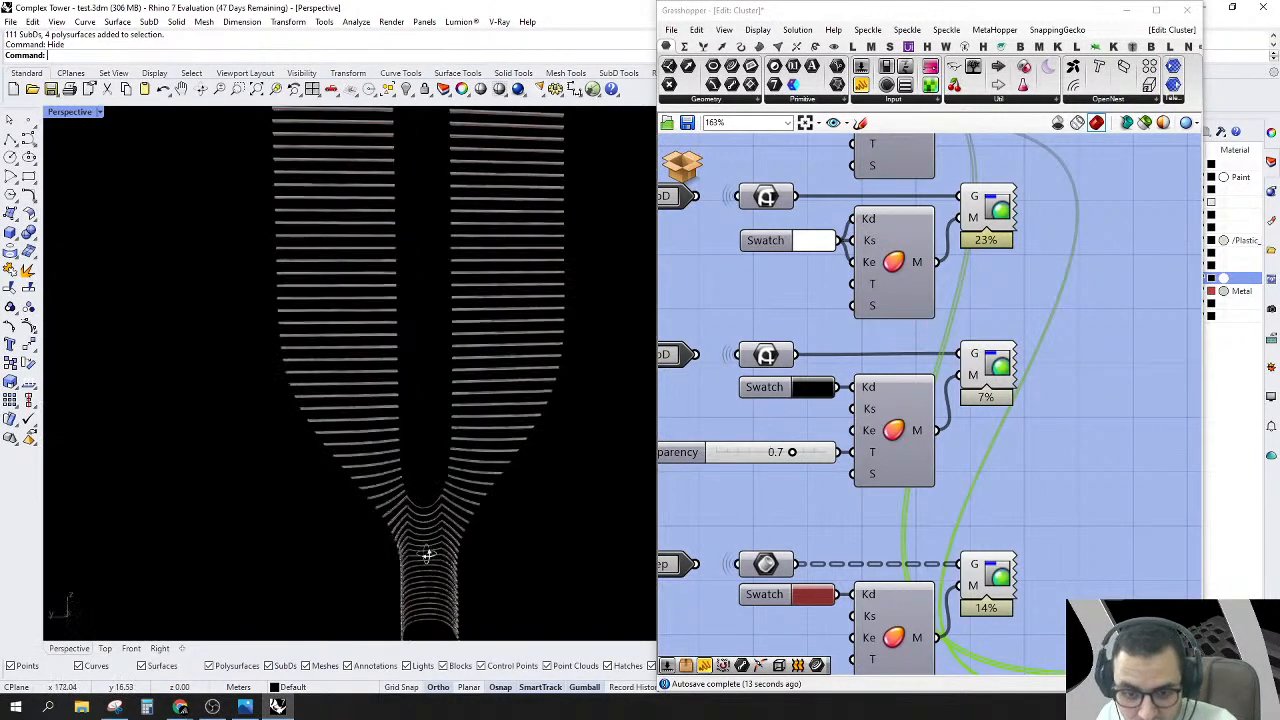
{"action": "scroll", "coordinate": [440, 560], "scroll_direction": "up", "scroll_amount": 5}
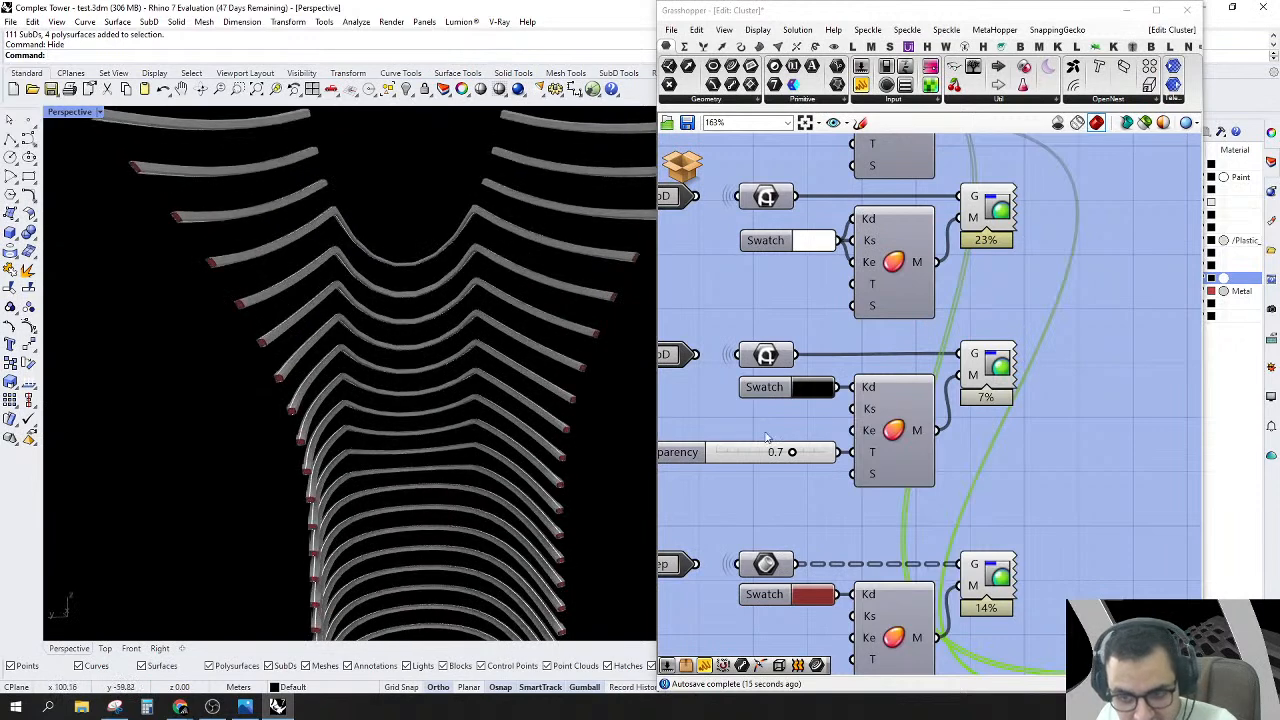
Step: Undo the displacement of the first Custom Preview component and close the display cluster
{"action": "scroll", "coordinate": [1023, 475], "scroll_direction": "down", "scroll_amount": 4}
{"action": "left_click", "coordinate": [1048, 446]}
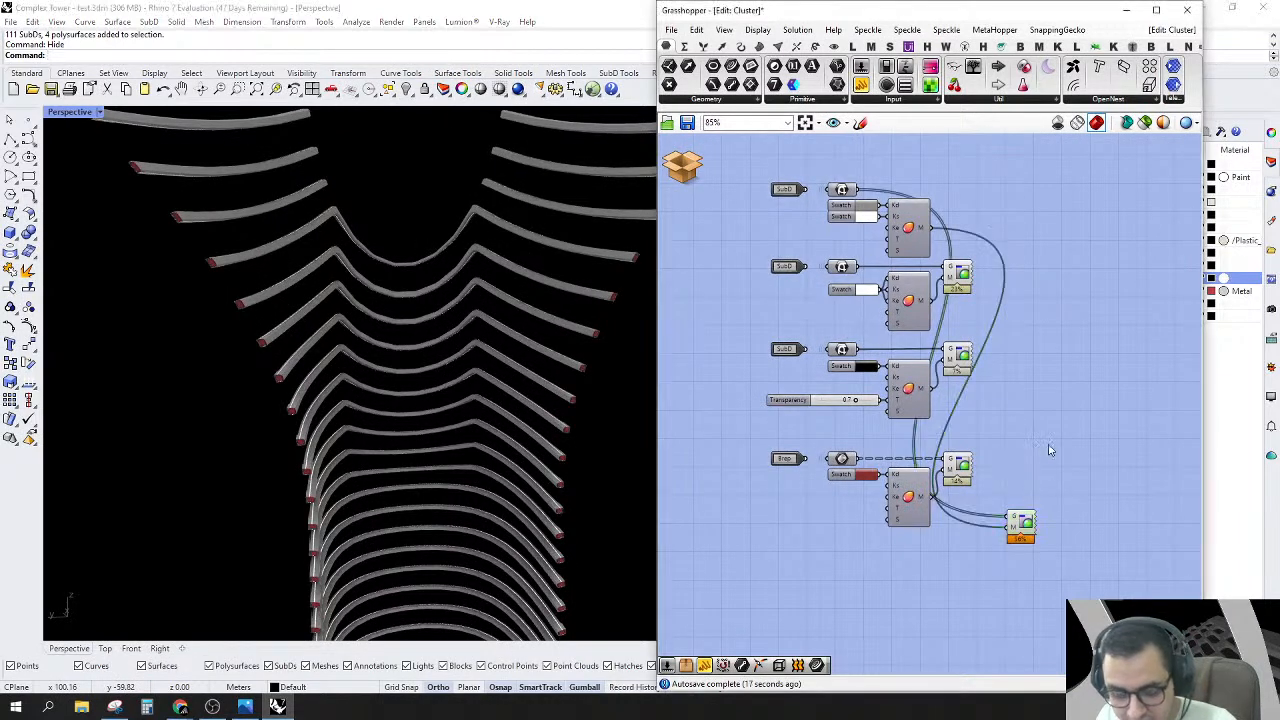
{"action": "key", "text": "ctrl+z"}
{"action": "left_click", "coordinate": [685, 172]}
{"action": "left_click", "coordinate": [730, 180]}
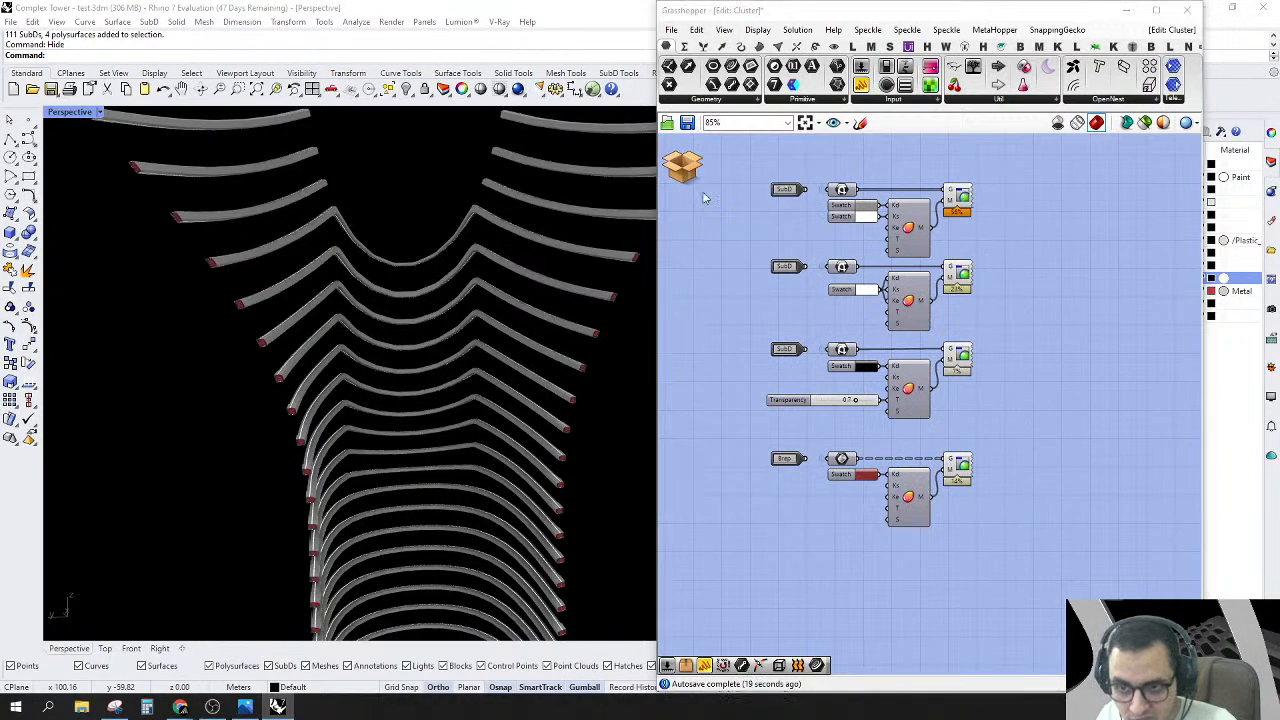
{"action": "left_click", "coordinate": [966, 382]}
Step: Duplicate the disabled Grp cluster above the upper Box Morph group and place the copy above the upper display cluster
{"action": "scroll", "coordinate": [782, 359], "scroll_direction": "up", "scroll_amount": 3}
{"action": "right_click_drag", "start_coordinate": [782, 359], "coordinate": [1040, 364]}
{"action": "left_click", "coordinate": [950, 231]}
{"action": "right_click_drag", "start_coordinate": [930, 236], "coordinate": [890, 235]}
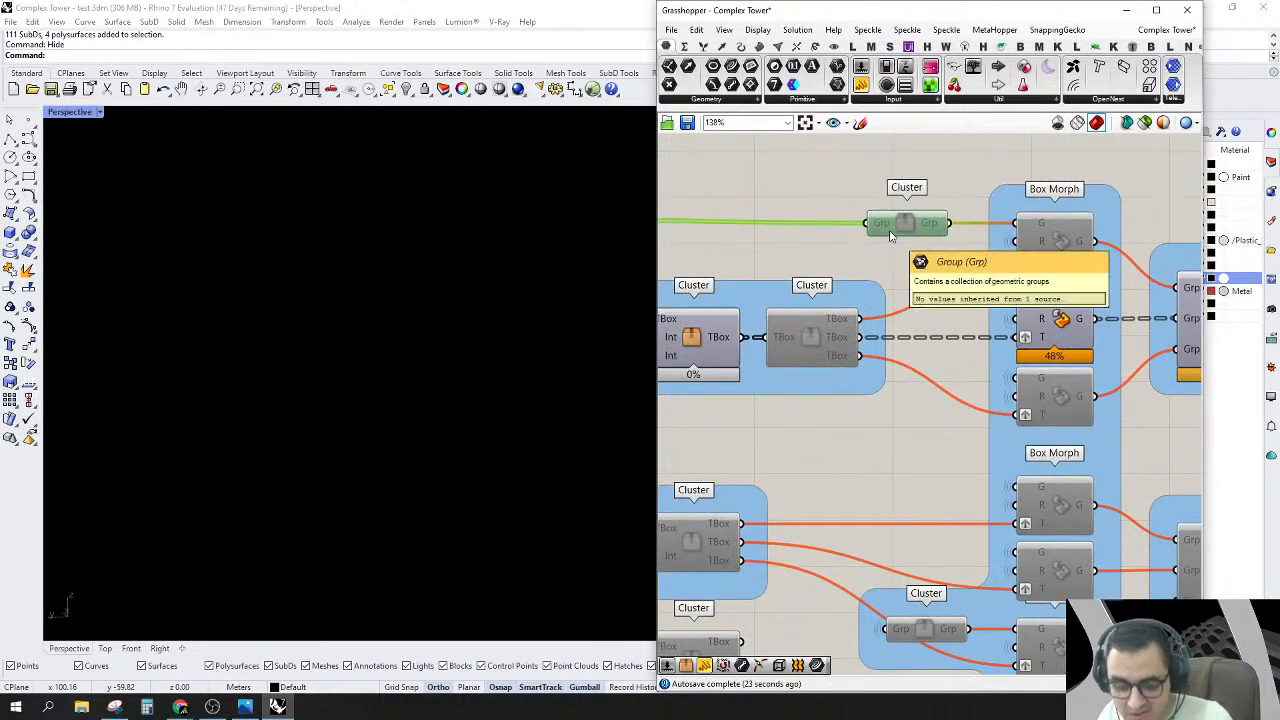
{"action": "key", "text": "ctrl+c"}
{"action": "key", "text": "ctrl+v"}
{"action": "scroll", "coordinate": [906, 239], "scroll_direction": "down", "scroll_amount": 3}
{"action": "left_click_drag", "start_coordinate": [908, 239], "coordinate": [1160, 213]}
{"action": "right_click_drag", "start_coordinate": [1168, 197], "coordinate": [1034, 218]}
{"action": "scroll", "coordinate": [1034, 220], "scroll_direction": "up", "scroll_amount": 3}
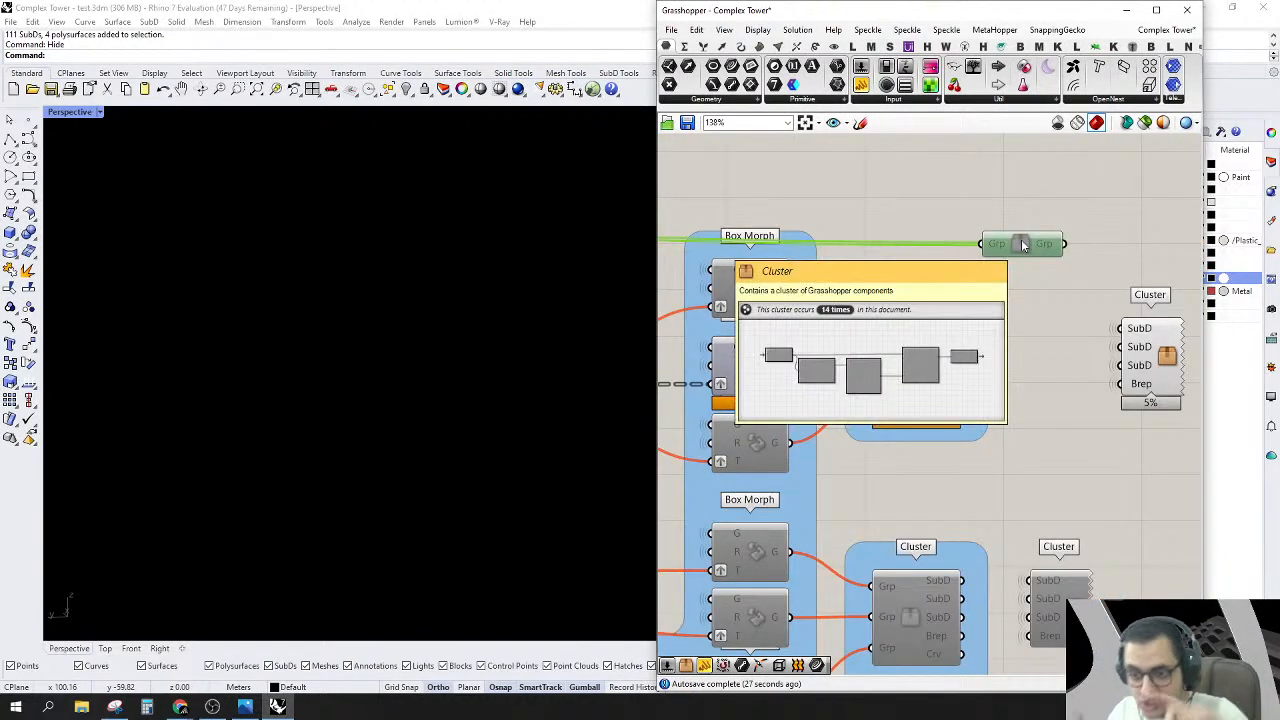
Step: Disentangle the copied Grp cluster from its other instances, and check its contents
{"action": "right_click", "coordinate": [1022, 245]}
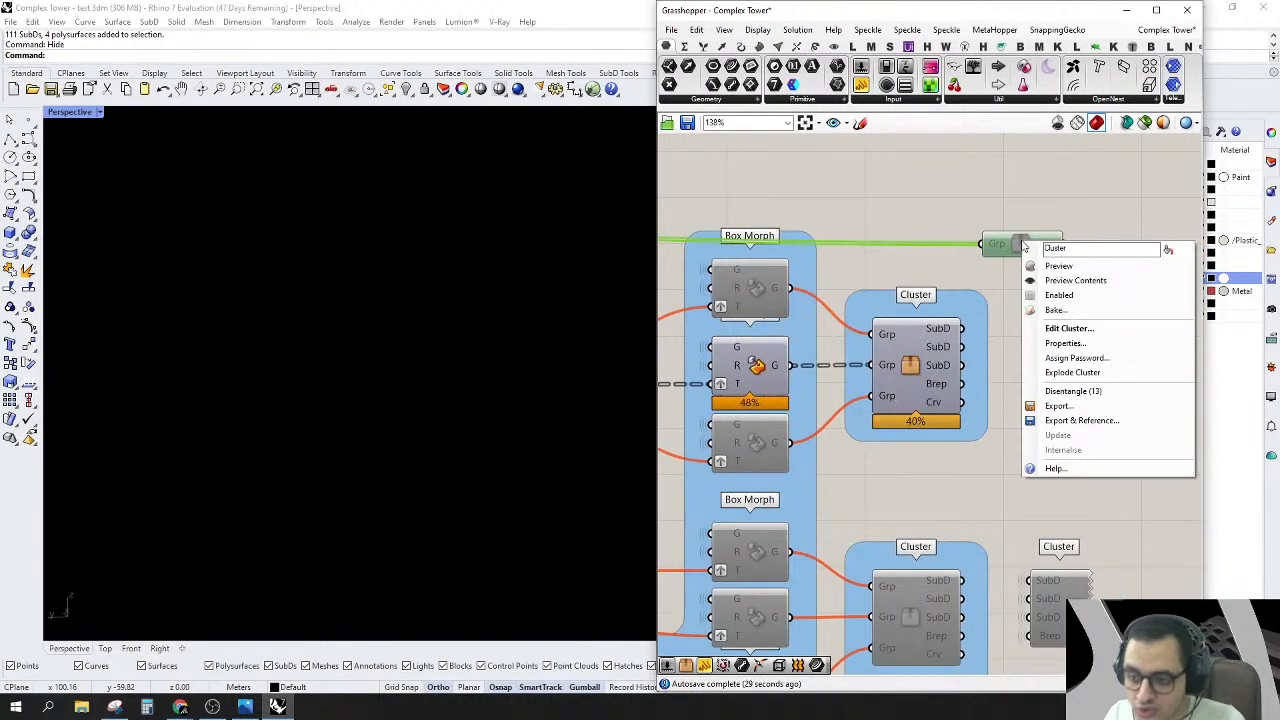
{"action": "left_click", "coordinate": [1080, 393]}
{"action": "right_click", "coordinate": [1025, 246]}
{"action": "left_click", "coordinate": [980, 224]}
{"action": "double_click", "coordinate": [1013, 239]}
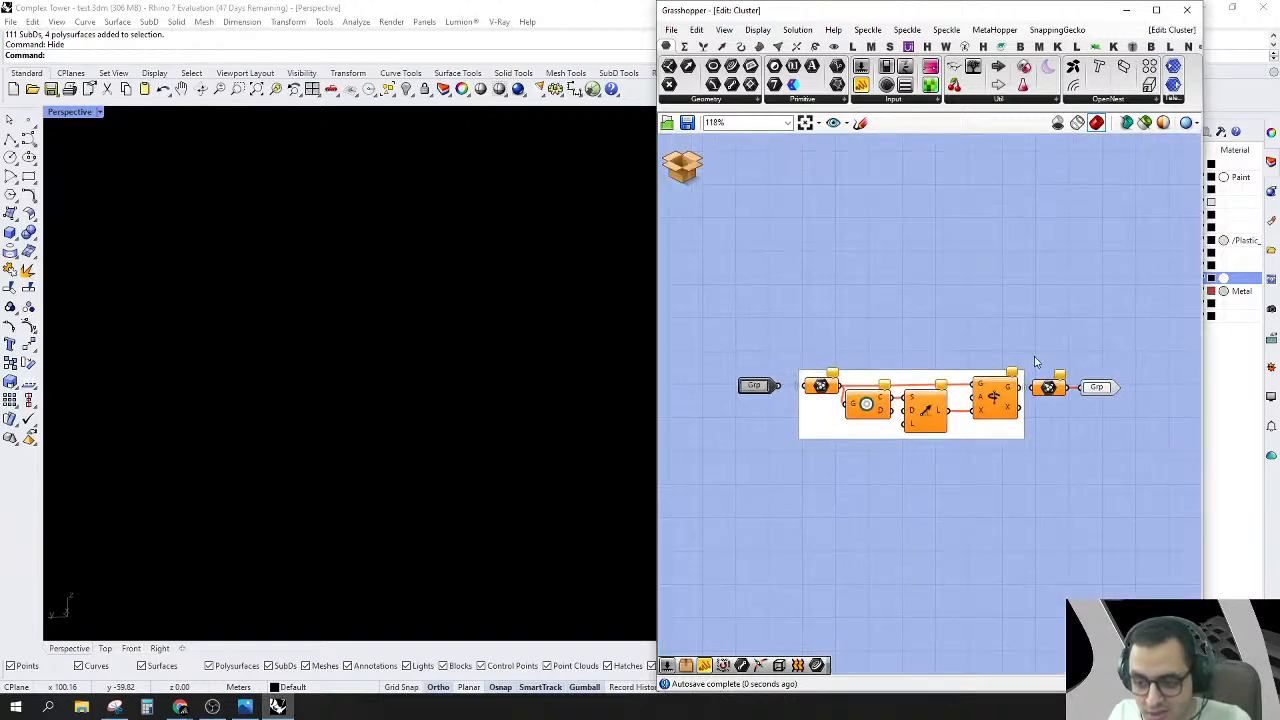
{"action": "left_click", "coordinate": [689, 182]}
{"action": "left_click", "coordinate": [713, 204]}
Step: Disconnect the Merge source from the copied cluster's Grp input
{"action": "left_click", "coordinate": [958, 383]}
{"action": "right_click", "coordinate": [1018, 243]}
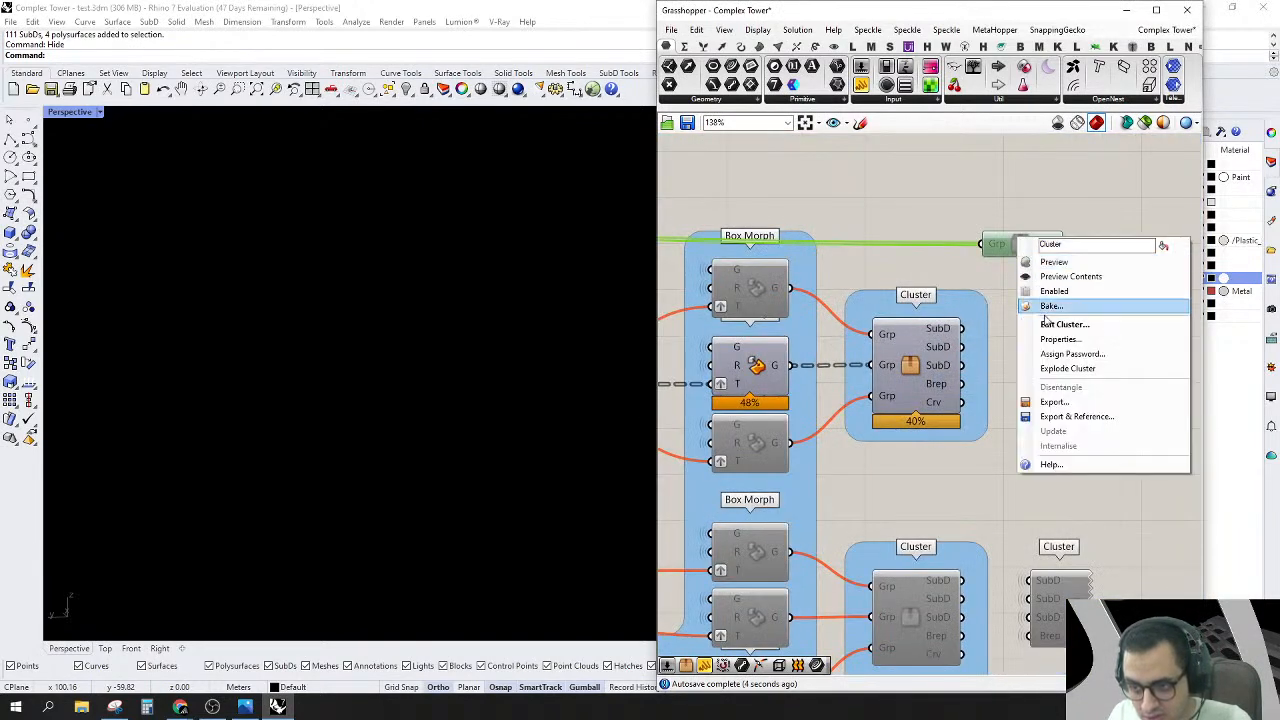
{"action": "left_click", "coordinate": [1020, 245]}
{"action": "right_click", "coordinate": [1022, 247]}
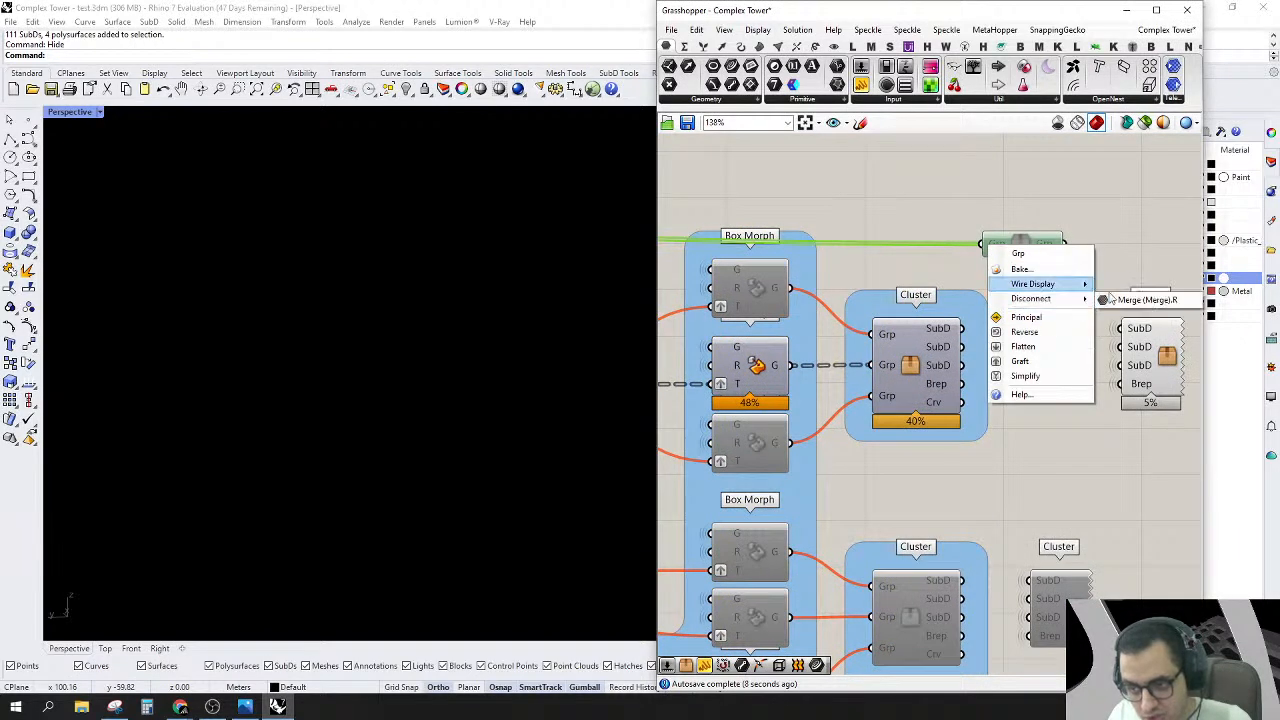
{"action": "left_click", "coordinate": [1125, 300]}
Step: Set the Rotate Axis angle inside the copied cluster to 0.5*Pi, and return to the main definition with the change saved
{"action": "scroll", "coordinate": [1043, 250], "scroll_direction": "down", "scroll_amount": 3}
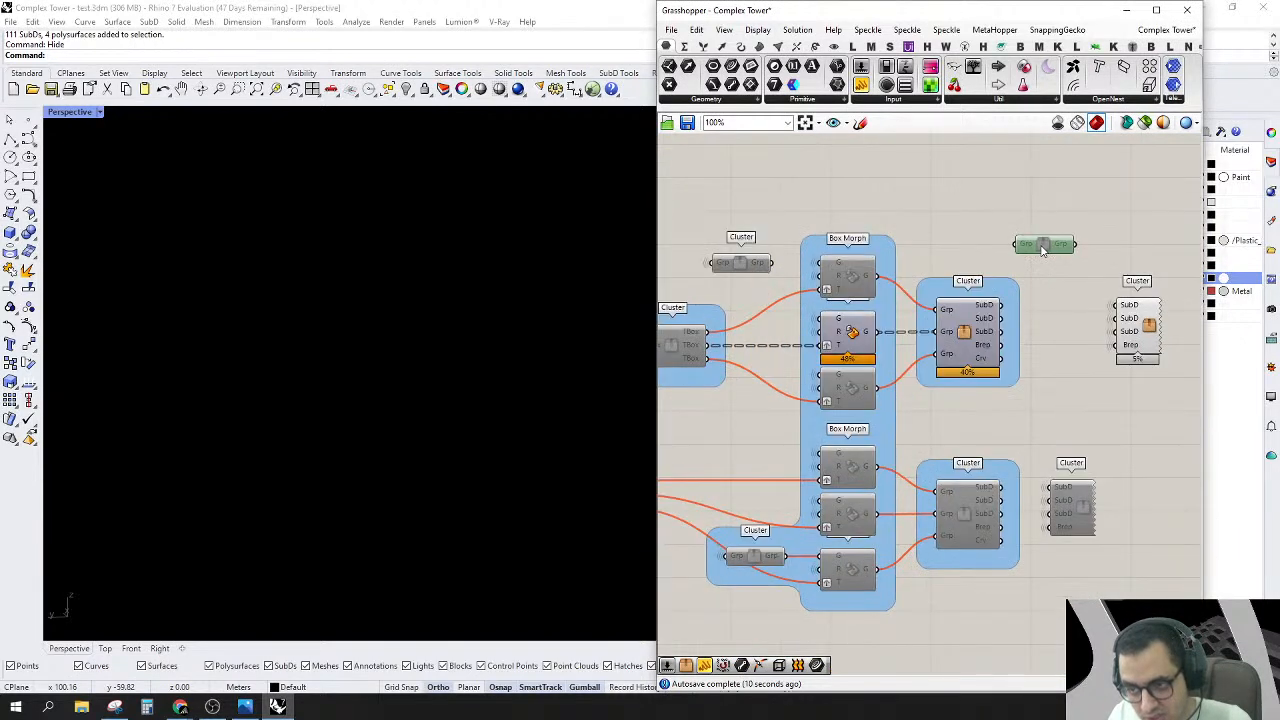
{"action": "double_click", "coordinate": [1043, 246]}
{"action": "scroll", "coordinate": [882, 405], "scroll_direction": "up", "scroll_amount": 3}
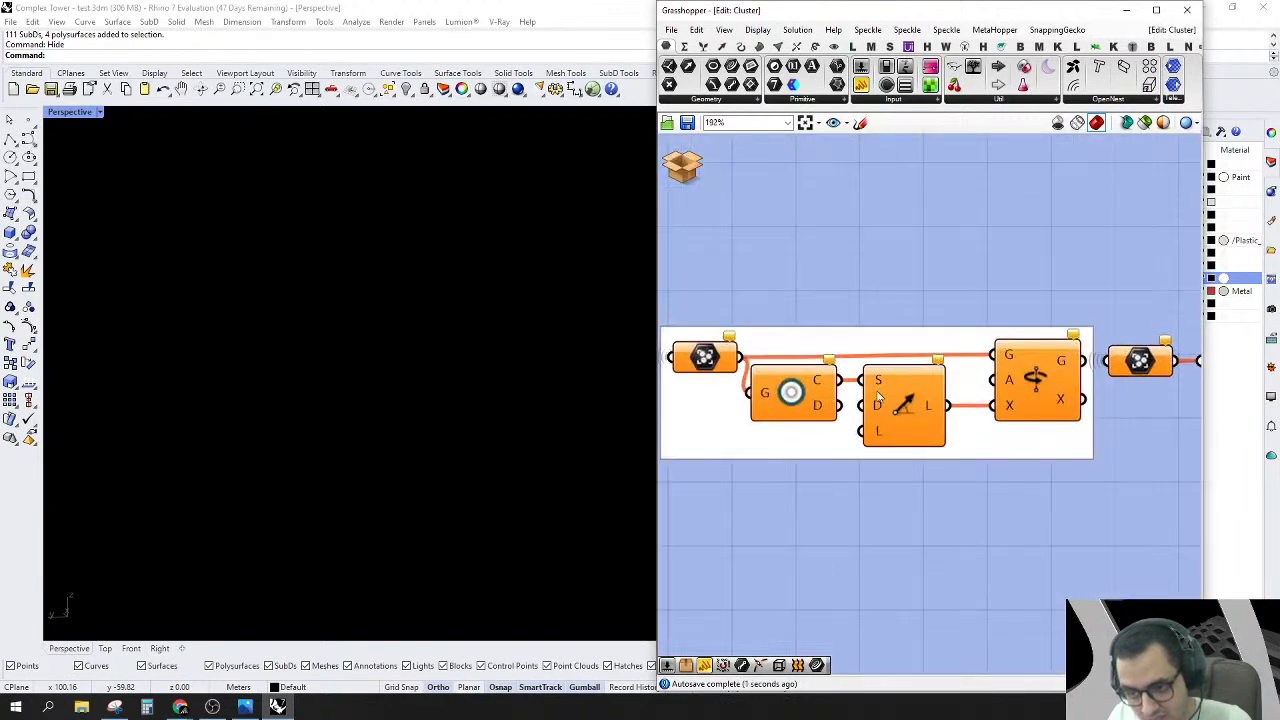
{"action": "mouse_move", "coordinate": [878, 405]}
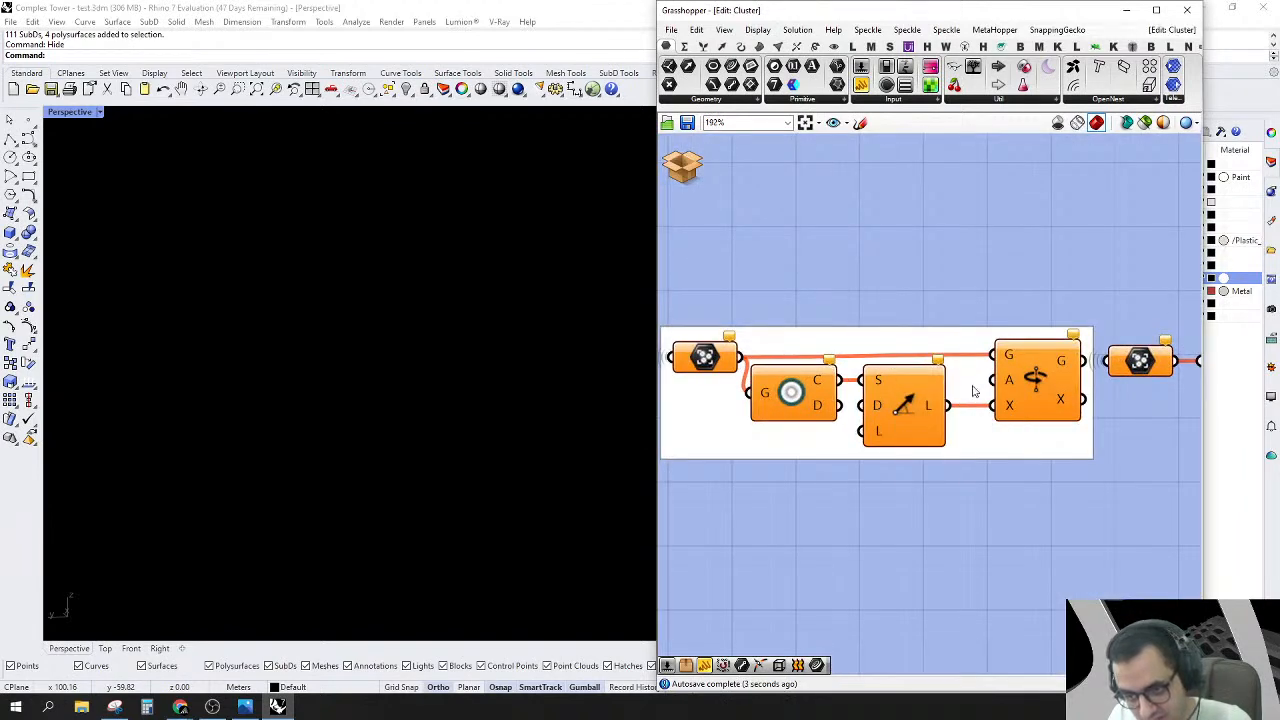
{"action": "right_click_drag", "start_coordinate": [1023, 375], "coordinate": [820, 364]}
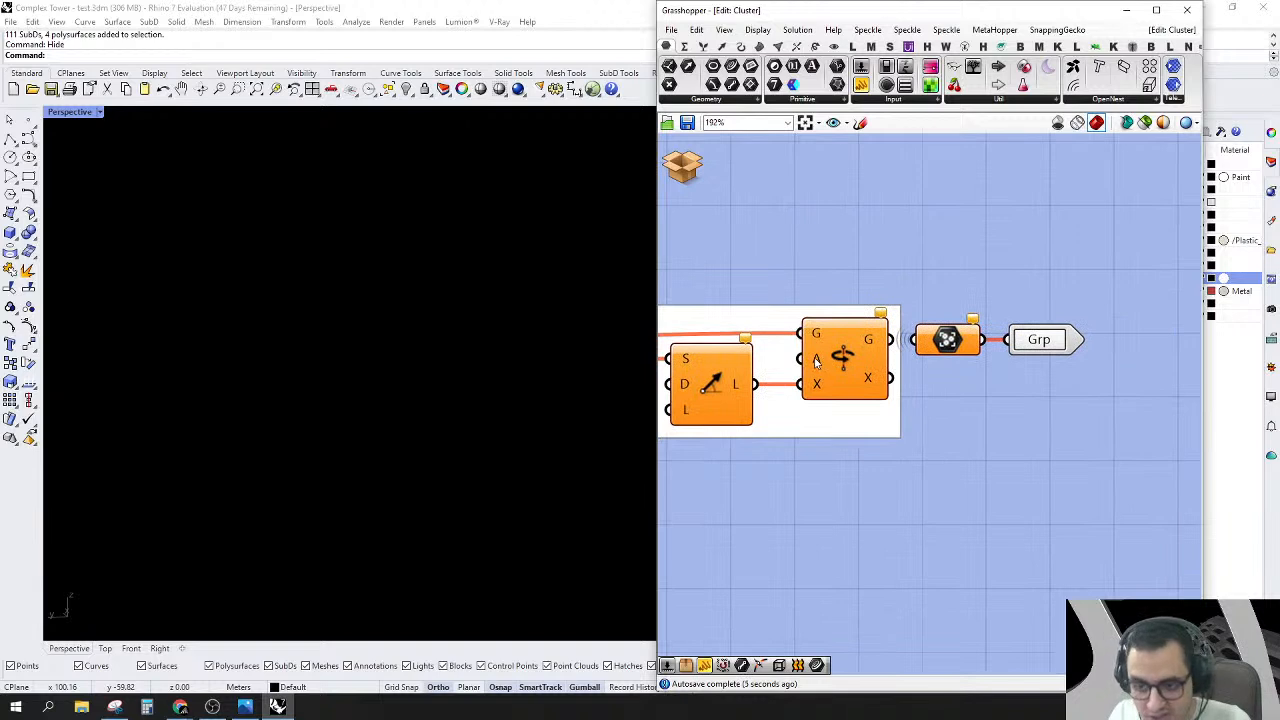
{"action": "right_click", "coordinate": [816, 362]}
{"action": "mouse_move", "coordinate": [908, 511]}
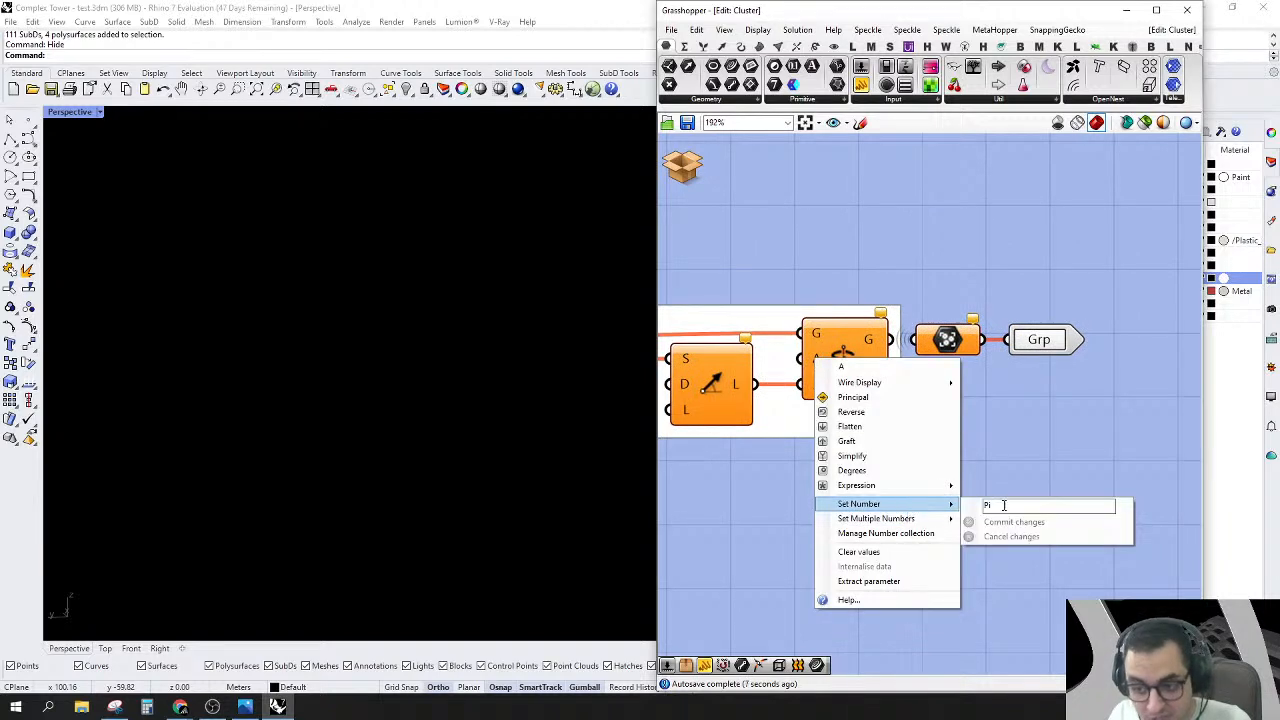
{"action": "left_click", "coordinate": [986, 508]}
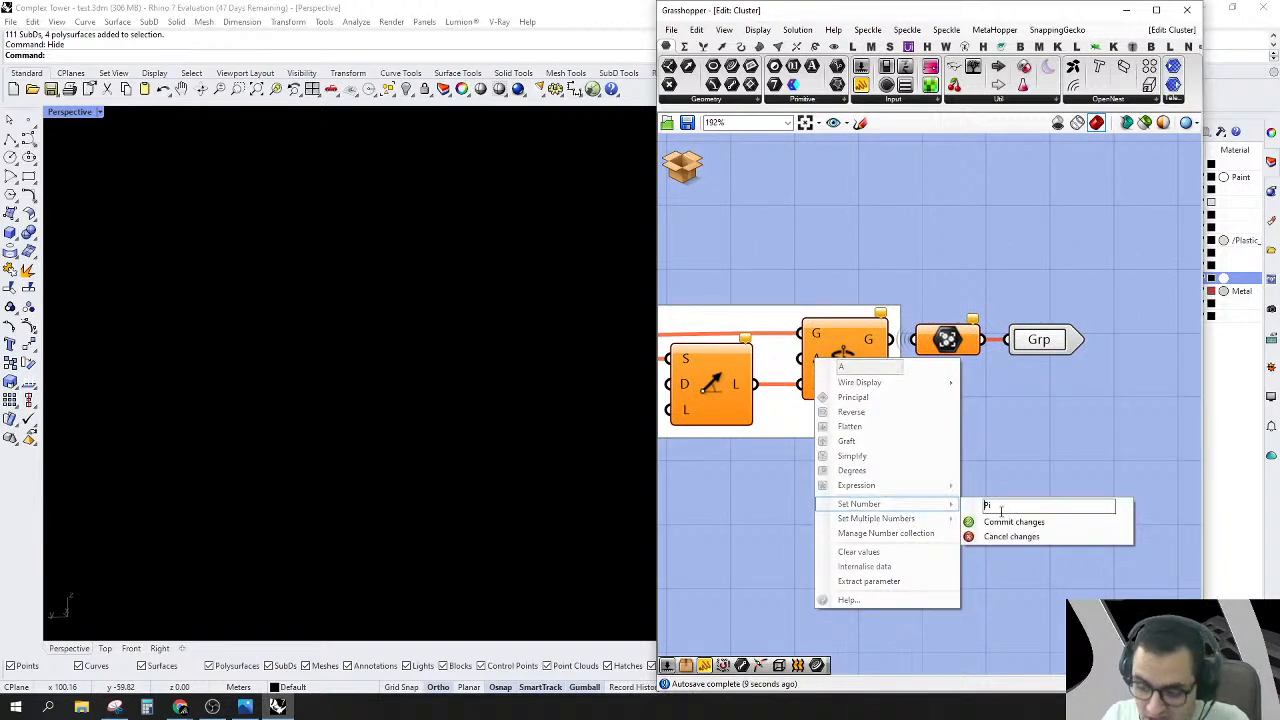
{"action": "type", "text": "0.5*"}
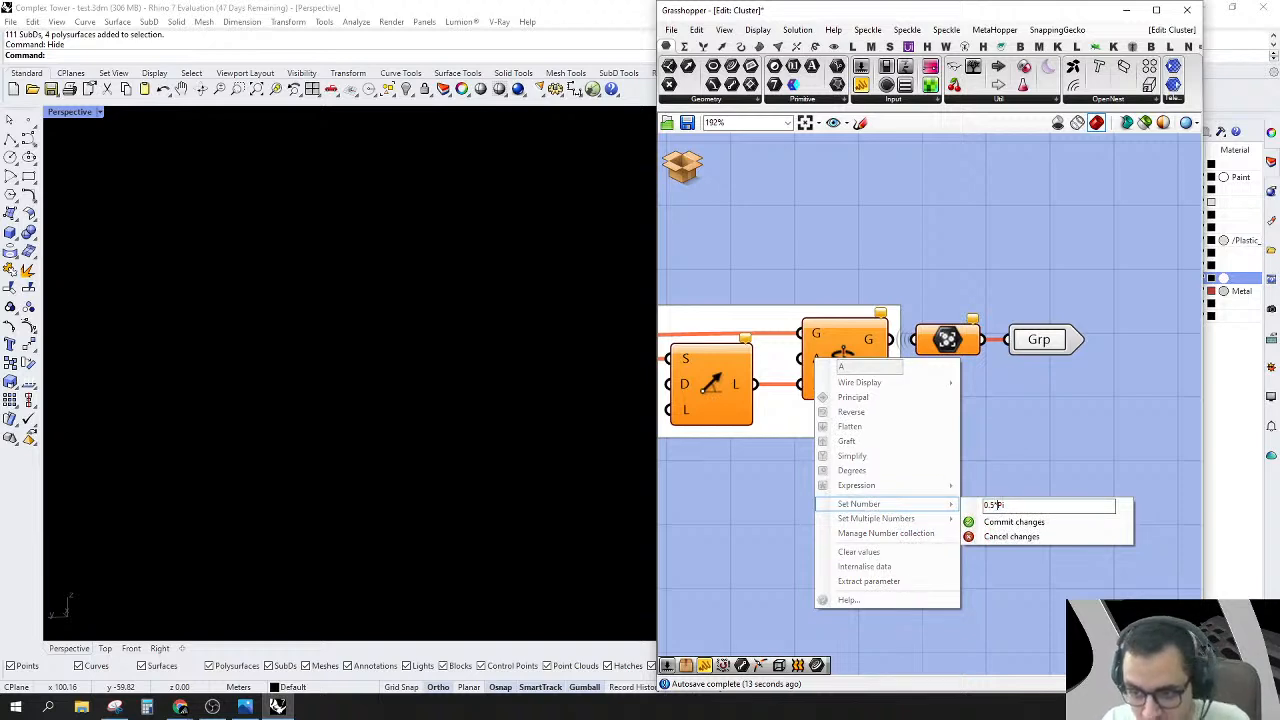
{"action": "left_click", "coordinate": [1013, 522]}
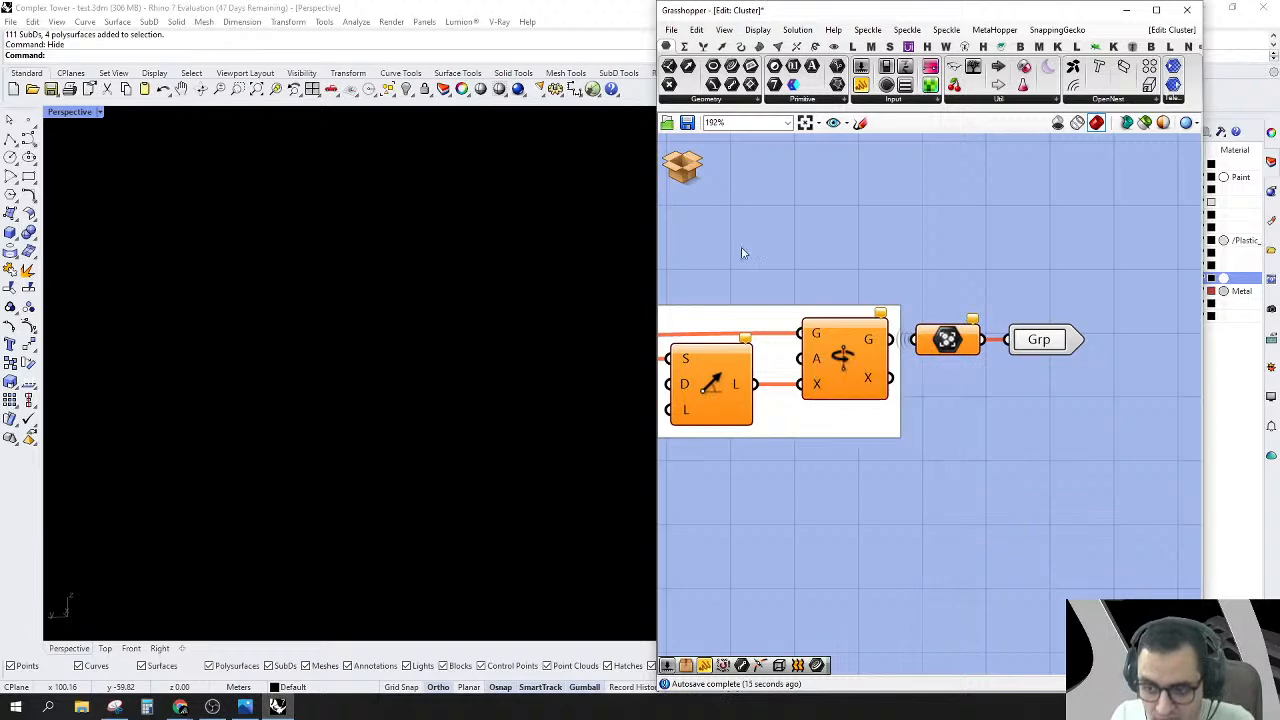
{"action": "left_click", "coordinate": [684, 162]}
{"action": "left_click", "coordinate": [720, 170]}
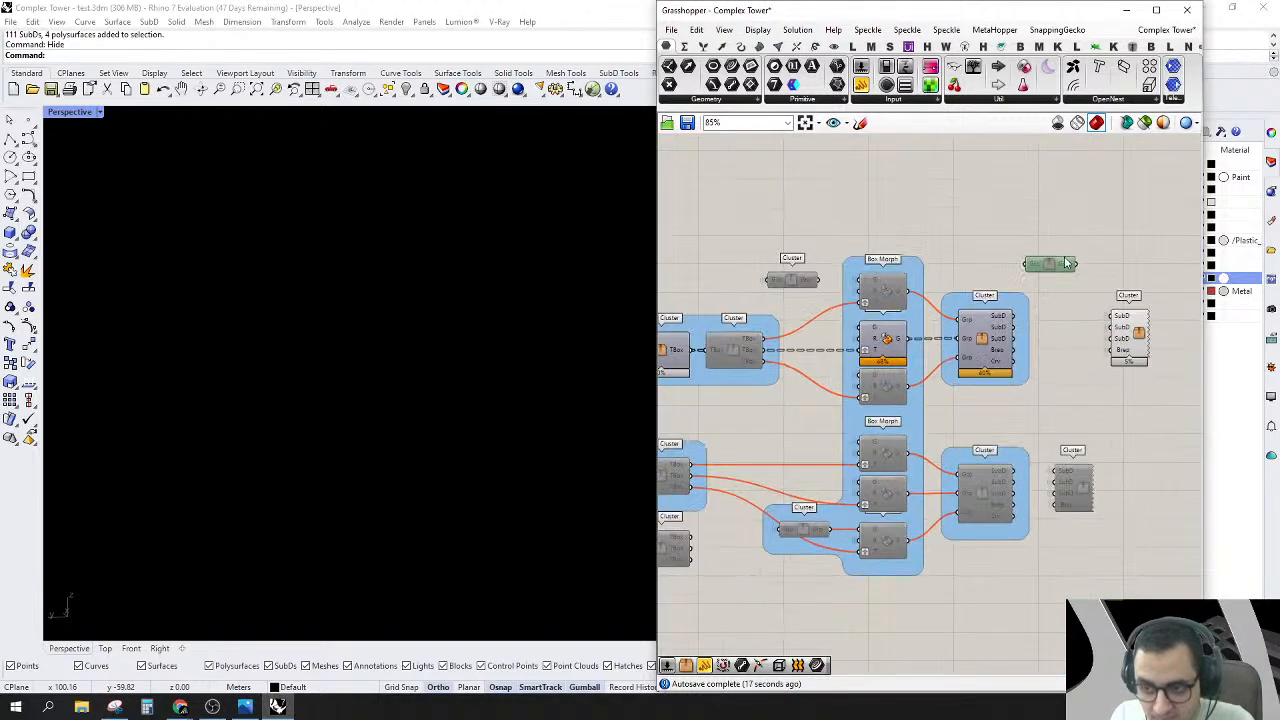
Step: Route the geometry of the upper group's middle Box Morph through the copied rotation cluster and enable that cluster
{"action": "left_click_drag", "start_coordinate": [1049, 263], "coordinate": [755, 411]}
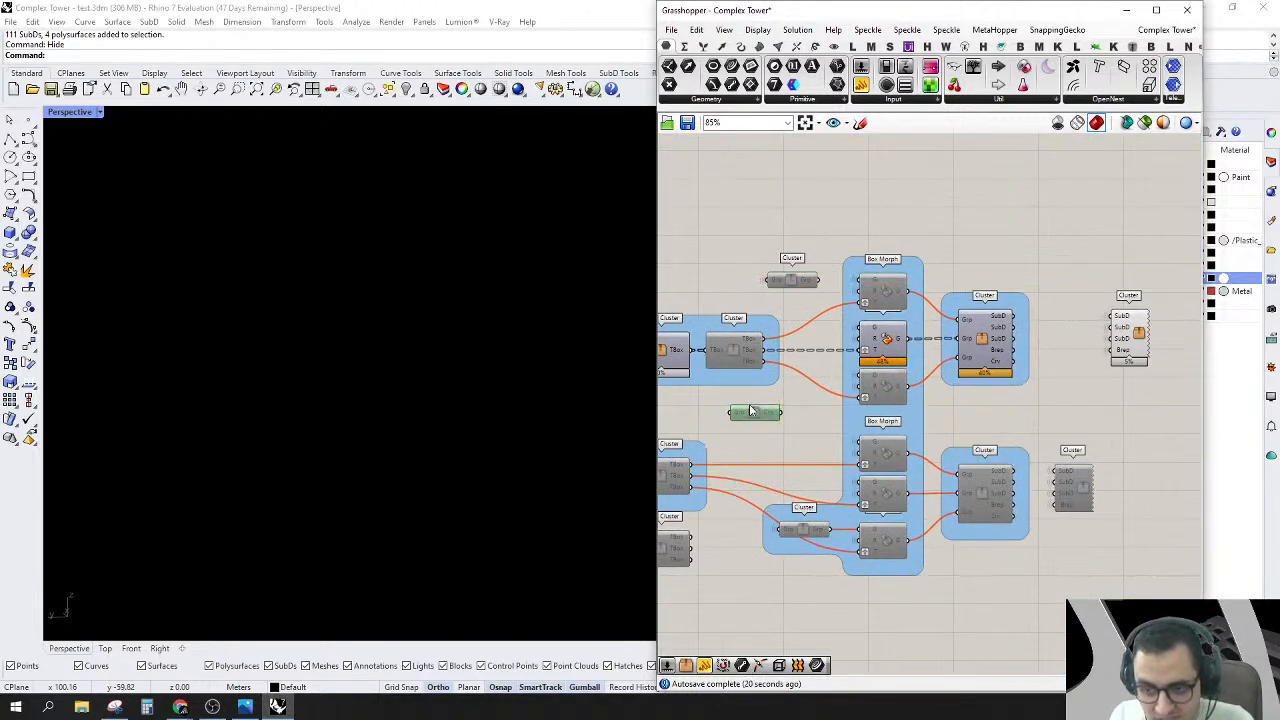
{"action": "scroll", "coordinate": [922, 398], "scroll_direction": "up", "scroll_amount": 3}
{"action": "left_click", "coordinate": [1066, 300]}
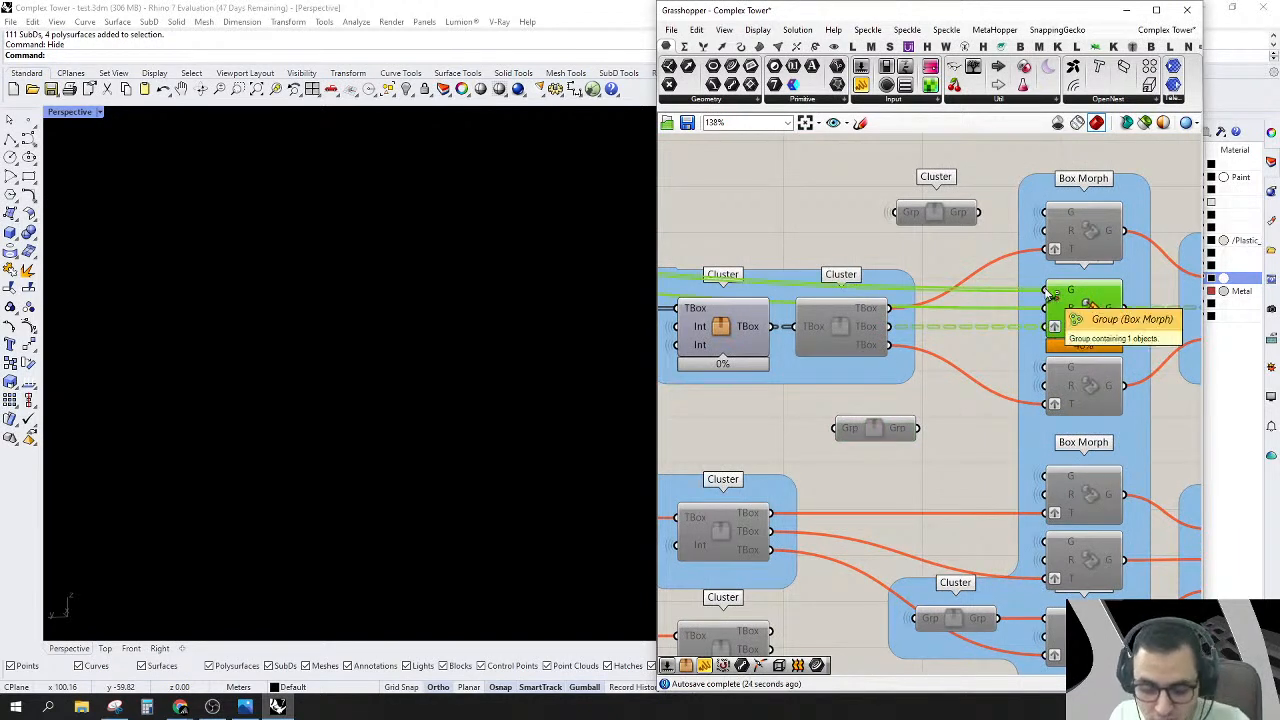
{"action": "left_click_drag", "start_coordinate": [920, 430], "coordinate": [1046, 290]}
{"action": "right_click", "coordinate": [874, 426]}
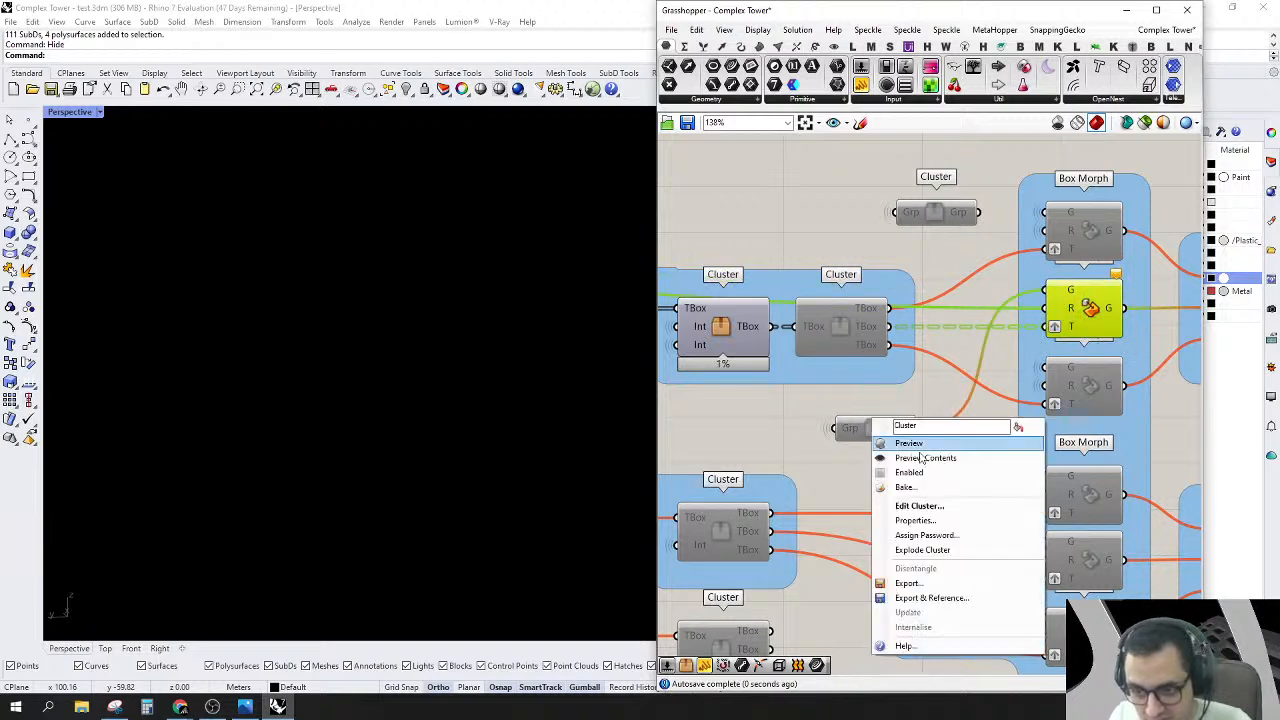
{"action": "left_click", "coordinate": [911, 473]}
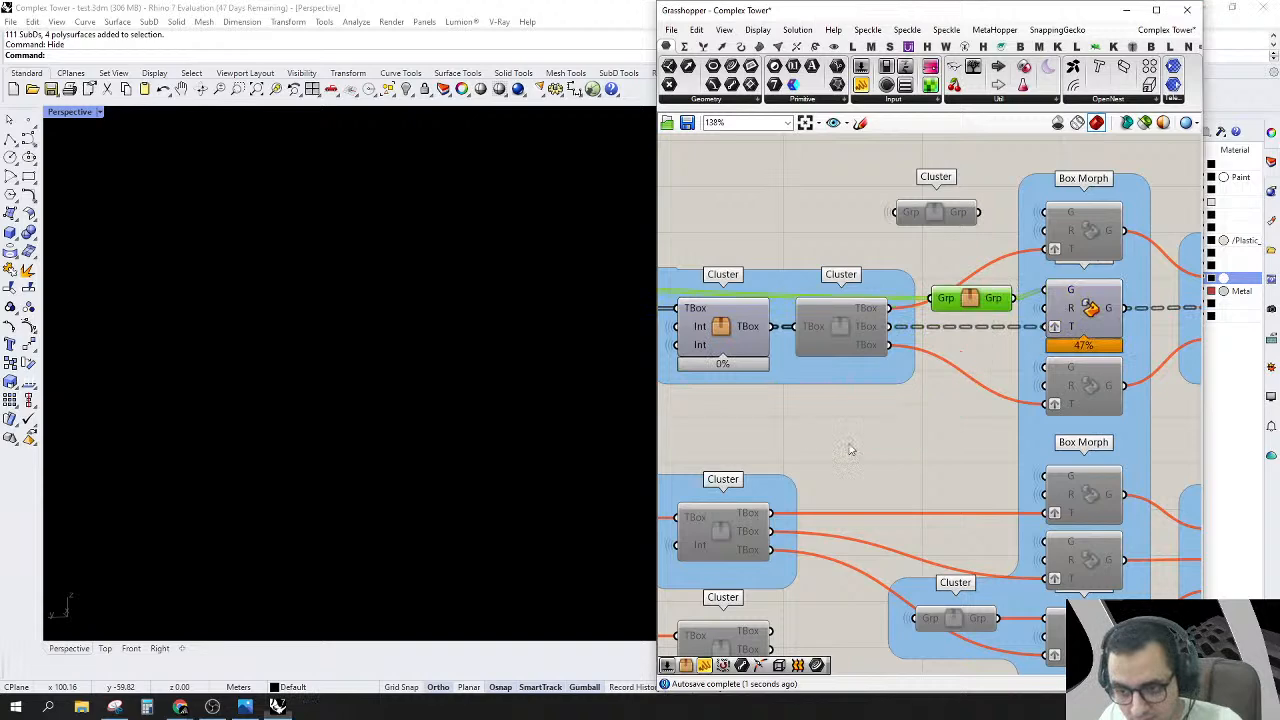
Step: Align the rotation cluster beside the middle Box Morph, and open the upper display cluster to preview the rotated units
{"action": "right_click_drag", "start_coordinate": [1003, 318], "coordinate": [937, 339]}
{"action": "left_click_drag", "start_coordinate": [904, 324], "coordinate": [900, 318]}
{"action": "scroll", "coordinate": [900, 322], "scroll_direction": "down", "scroll_amount": 4}
{"action": "right_click_drag", "start_coordinate": [1120, 345], "coordinate": [1086, 366]}
{"action": "scroll", "coordinate": [952, 350], "scroll_direction": "up", "scroll_amount": 2}
{"action": "left_click", "coordinate": [1097, 328]}
{"action": "scroll", "coordinate": [1100, 328], "scroll_direction": "down", "scroll_amount": 1}
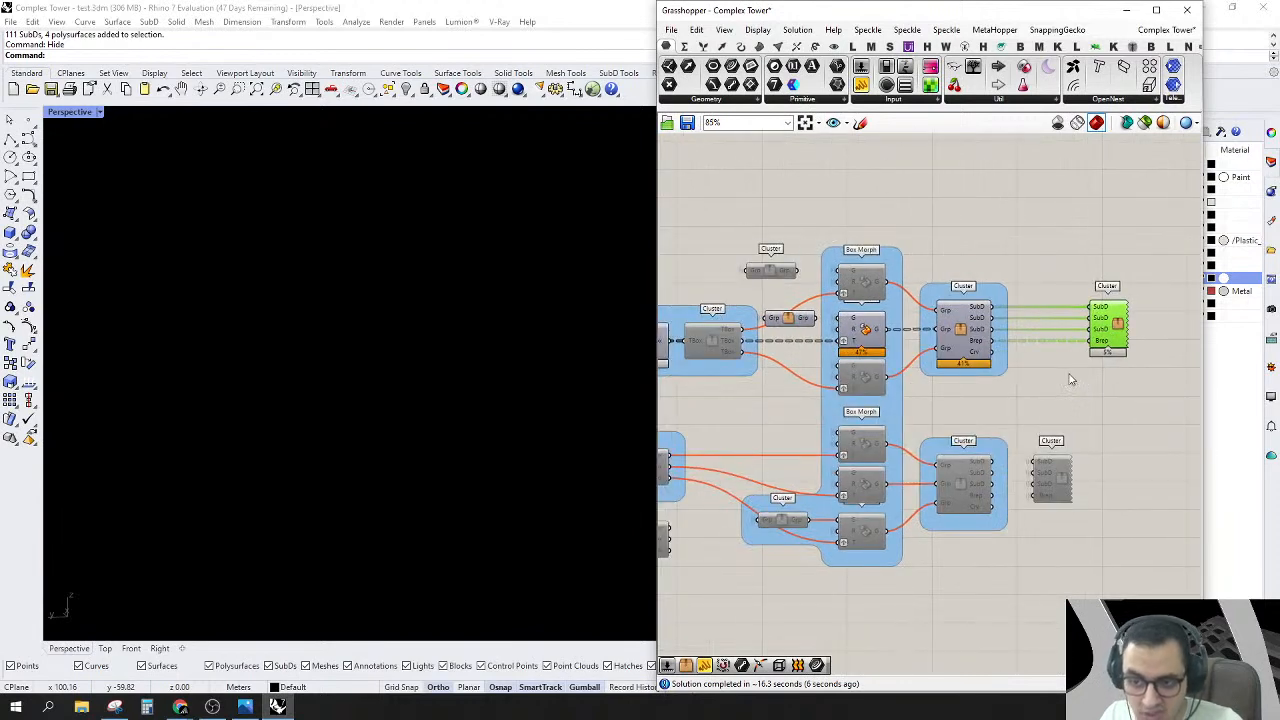
{"action": "double_click", "coordinate": [1118, 320]}
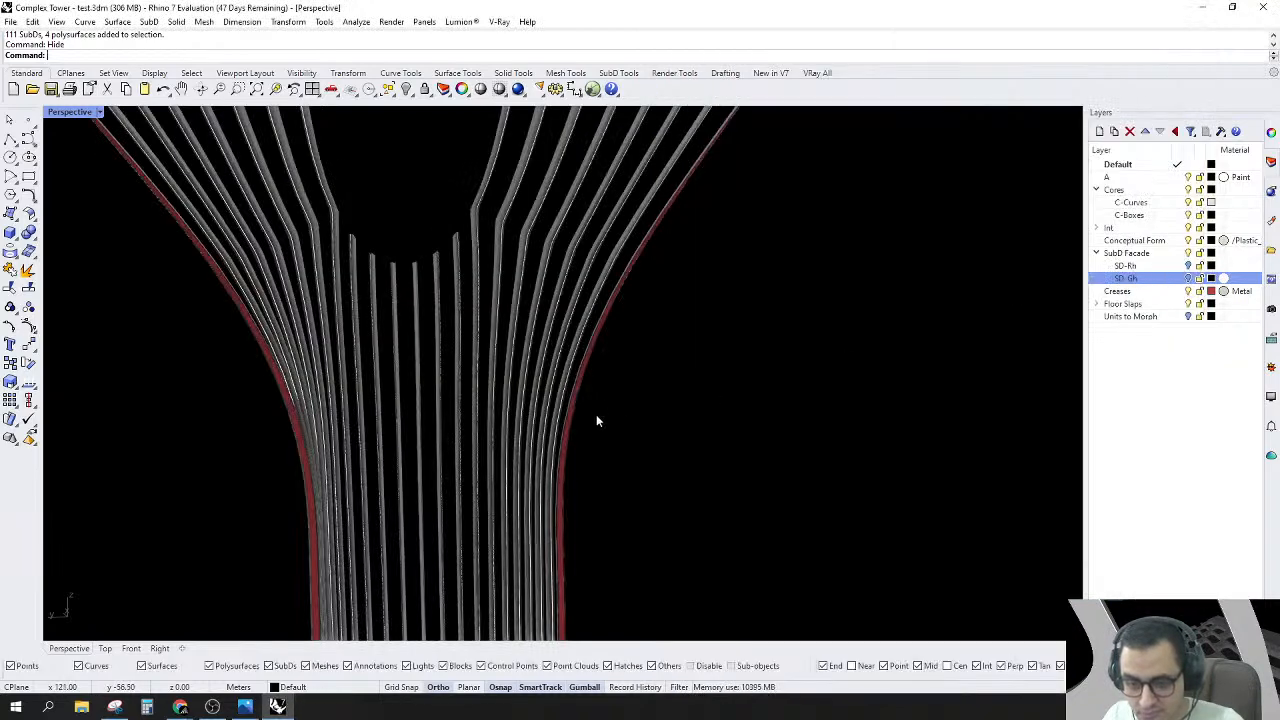
Step: Turn on the SD-Gh layer in Rhino and show all hidden objects
{"action": "scroll", "coordinate": [597, 420], "scroll_direction": "down", "scroll_amount": 5}
{"action": "scroll", "coordinate": [569, 486], "scroll_direction": "up", "scroll_amount": 4}
{"action": "right_click_drag", "start_coordinate": [578, 398], "coordinate": [600, 320]}
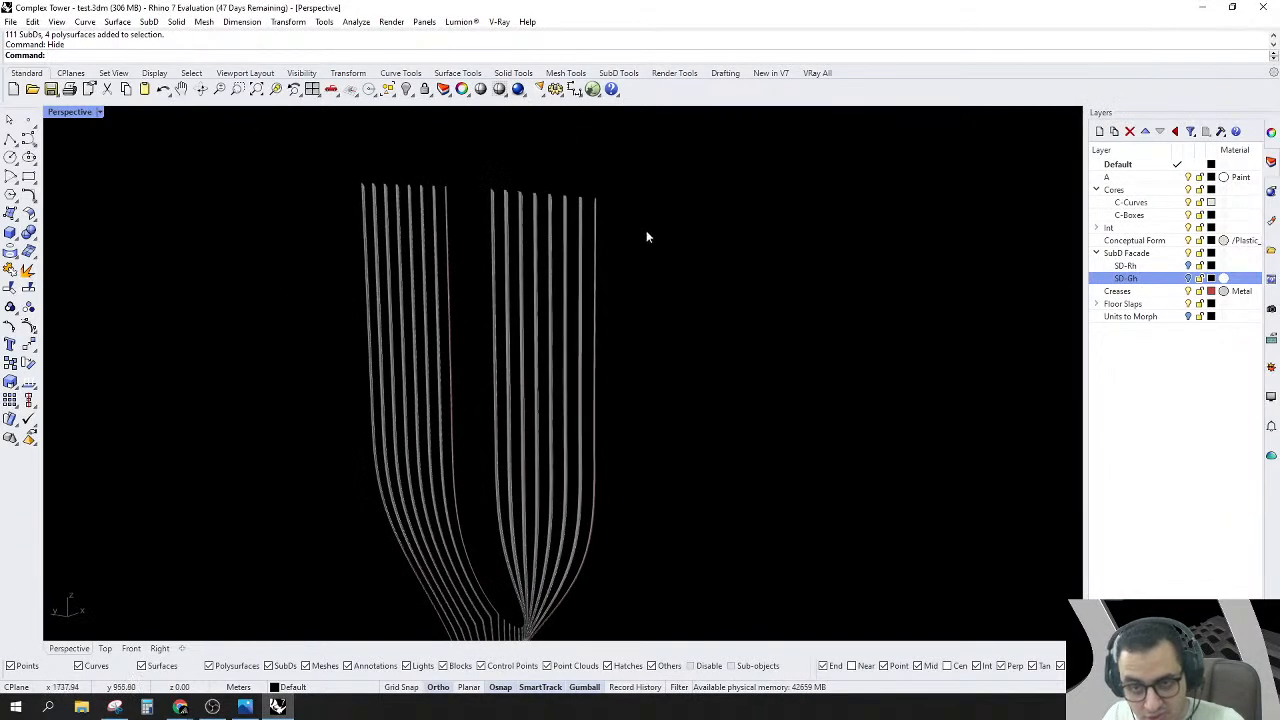
{"action": "left_click", "coordinate": [1188, 279]}
{"action": "right_click_drag", "start_coordinate": [832, 300], "coordinate": [893, 284]}
{"action": "type", "text": "Show"}
{"action": "key", "text": "Return"}
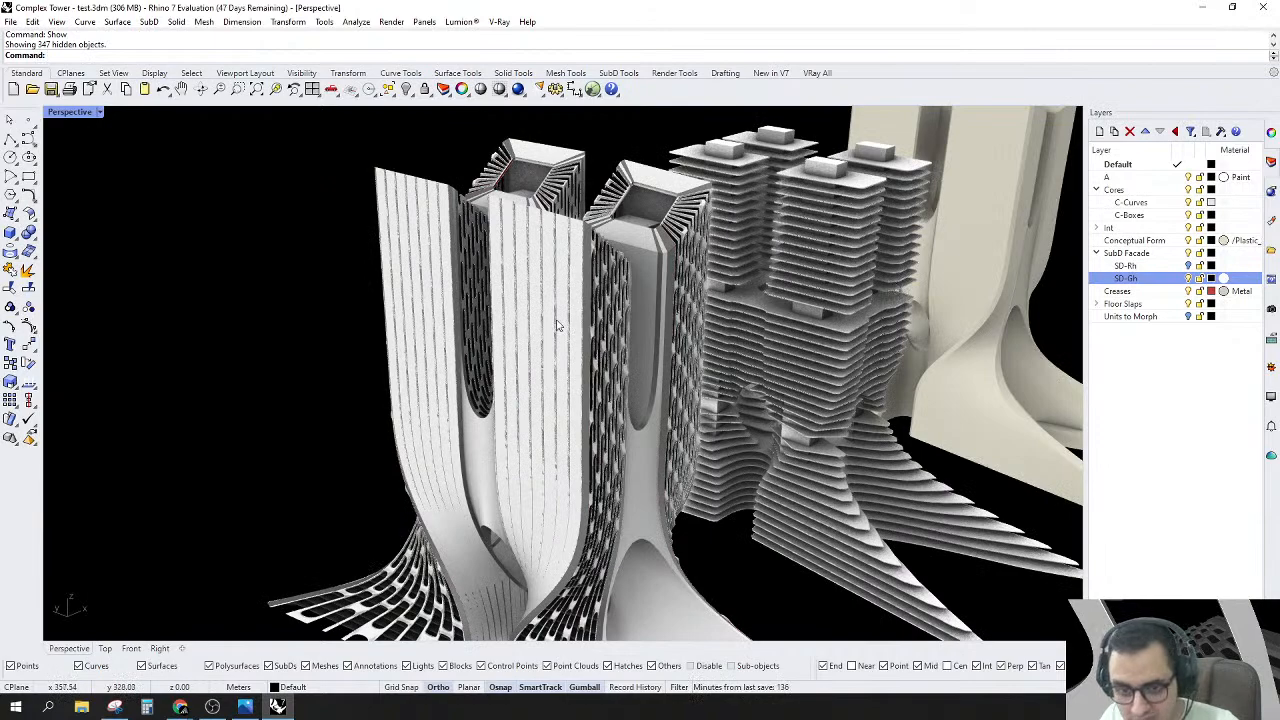
Step: Hide the two plain SubD surfaces that cover the morphed vertical strips on the tower's front facade
{"action": "scroll", "coordinate": [575, 300], "scroll_direction": "up", "scroll_amount": 5}
{"action": "scroll", "coordinate": [600, 279], "scroll_direction": "up", "scroll_amount": 2}
{"action": "left_click", "coordinate": [589, 280]}
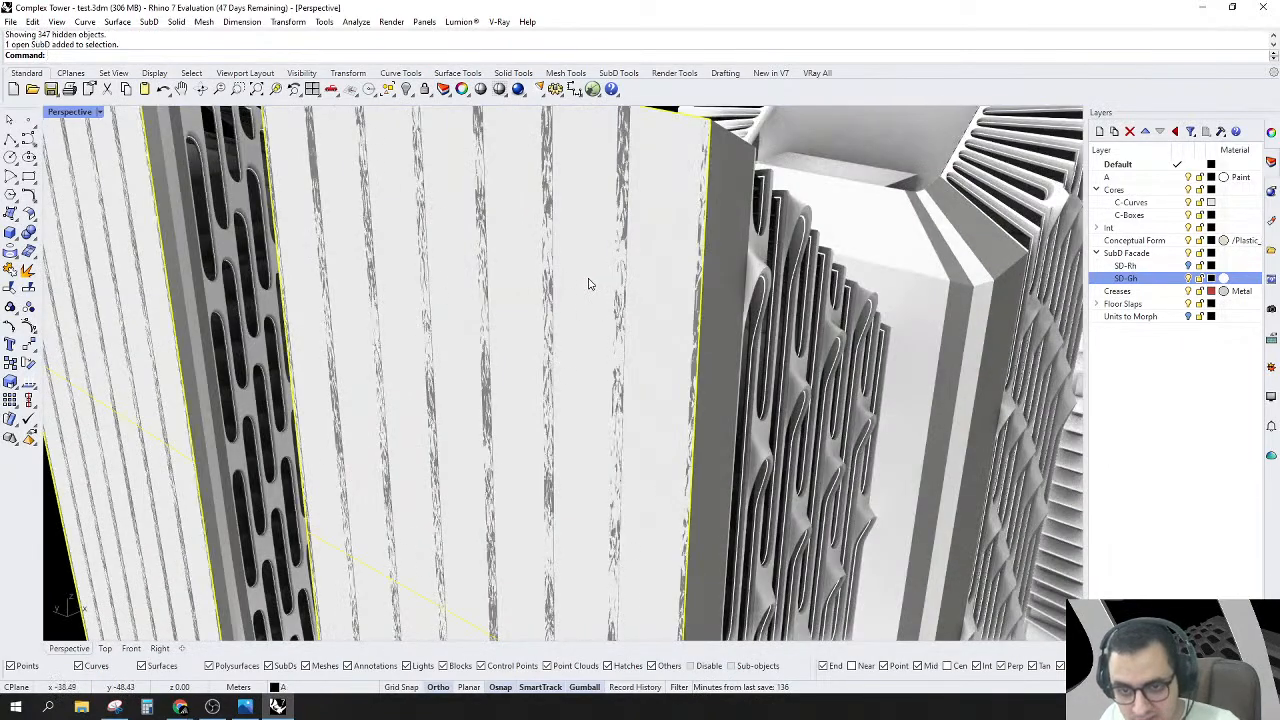
{"action": "left_click", "coordinate": [690, 333], "text": "shift"}
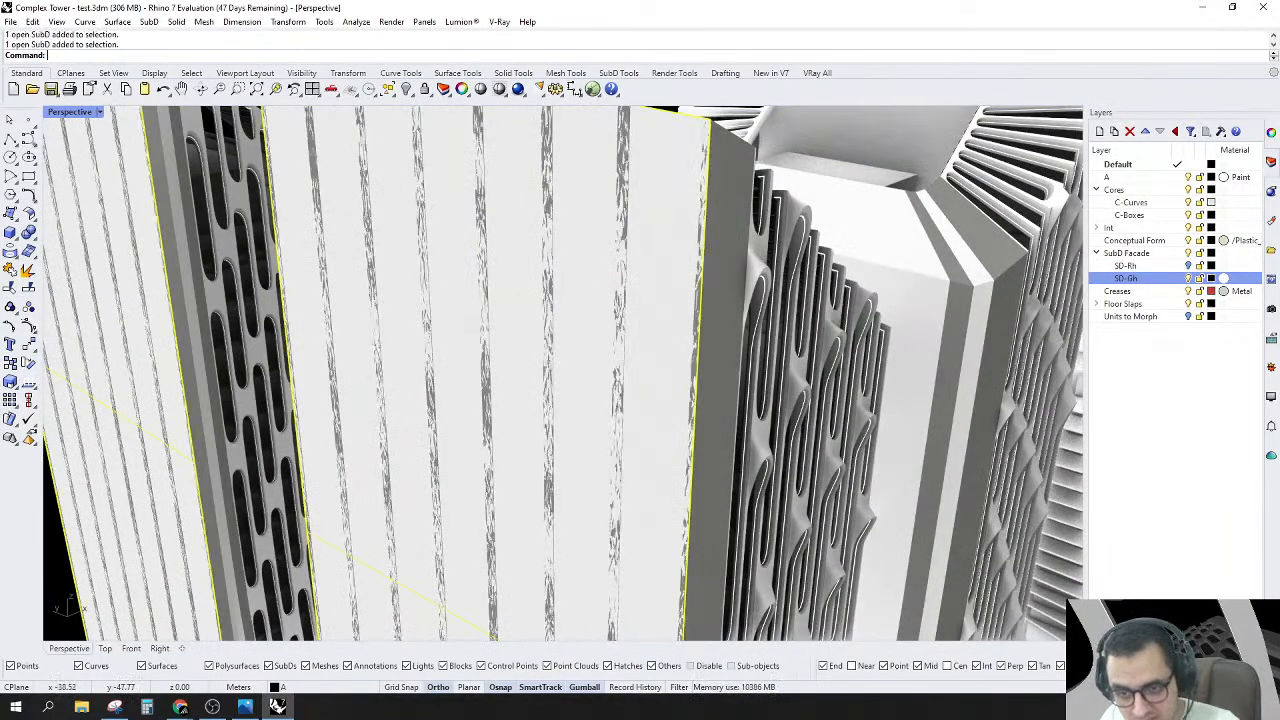
{"action": "scroll", "coordinate": [689, 333], "scroll_direction": "down", "scroll_amount": 2}
{"action": "right_click_drag", "start_coordinate": [687, 333], "coordinate": [667, 292]}
{"action": "scroll", "coordinate": [667, 292], "scroll_direction": "up", "scroll_amount": 2}
{"action": "type", "text": "HO"}
{"action": "key", "text": "BackSpace"}
{"action": "type", "text": "ide"}
{"action": "key", "text": "Return"}
{"action": "scroll", "coordinate": [599, 289], "scroll_direction": "down", "scroll_amount": 5}
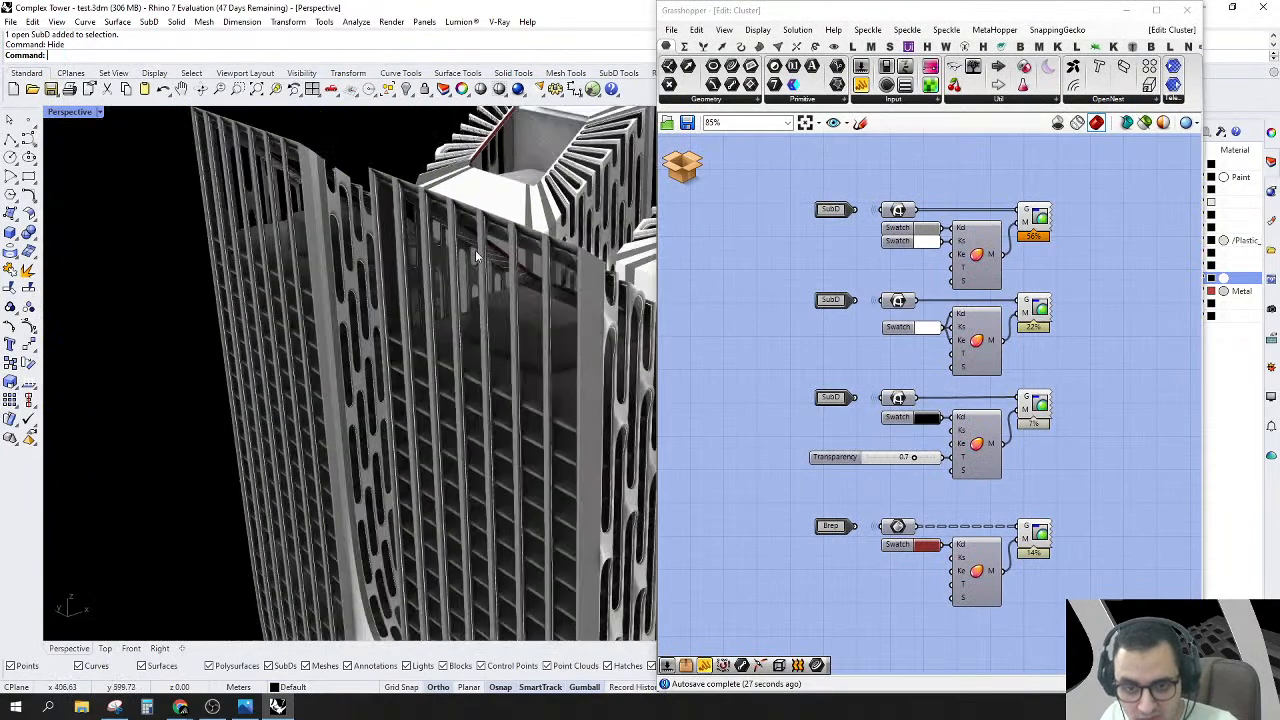
Step: Examine the vertical facade strips, floor slabs, roof openings and tower base from several angles in the Perspective viewport
{"action": "scroll", "coordinate": [455, 490], "scroll_direction": "up", "scroll_amount": 5}
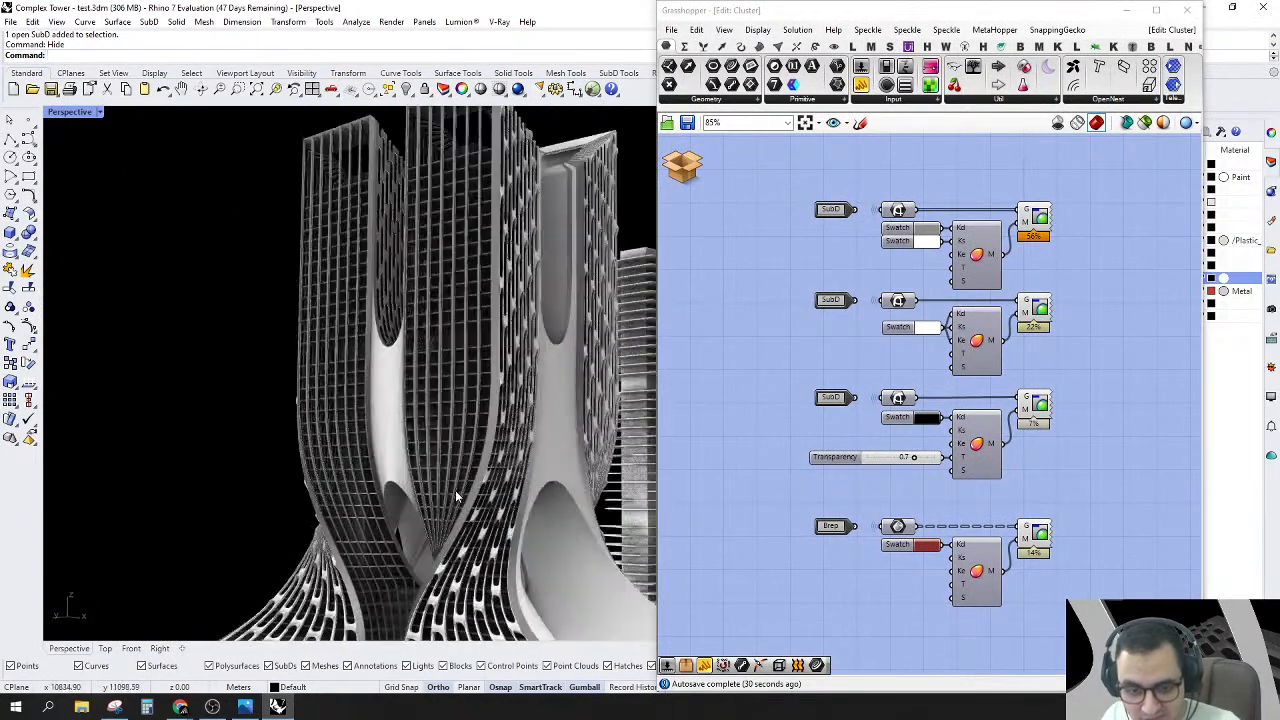
{"action": "scroll", "coordinate": [484, 452], "scroll_direction": "down", "scroll_amount": 2}
{"action": "scroll", "coordinate": [469, 321], "scroll_direction": "up", "scroll_amount": 5}
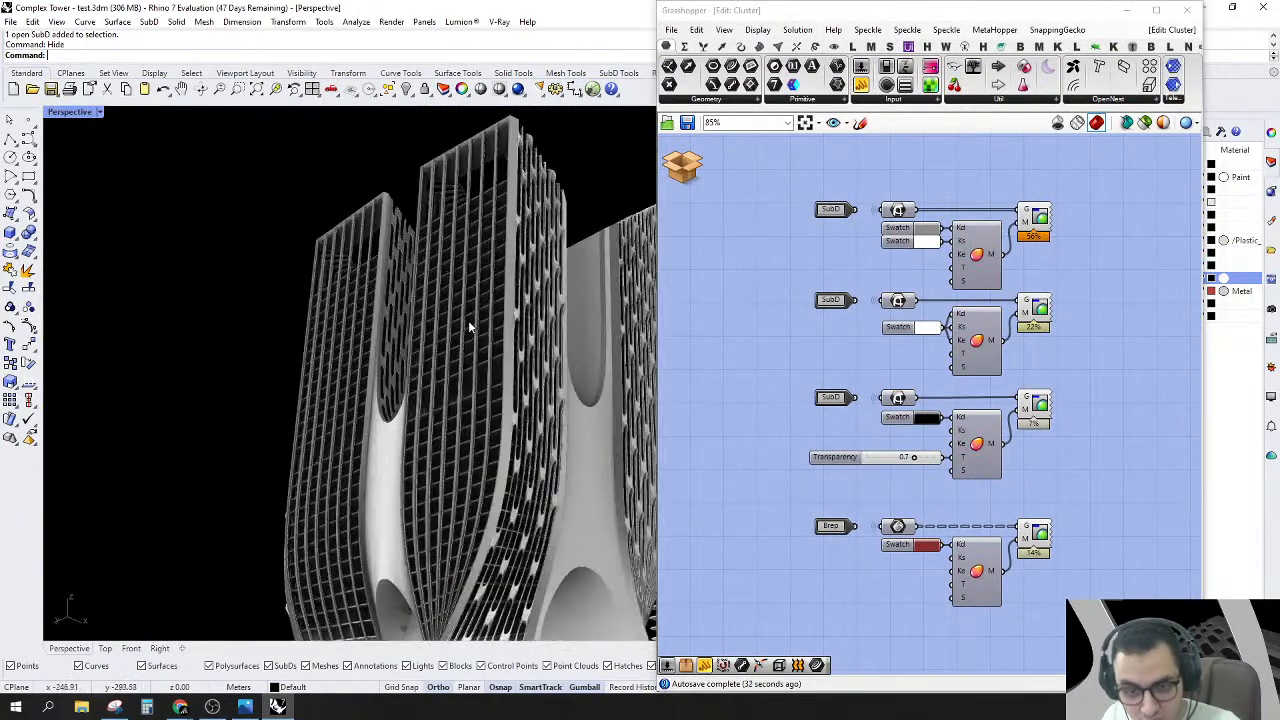
{"action": "scroll", "coordinate": [540, 370], "scroll_direction": "down", "scroll_amount": 4}
{"action": "right_click_drag", "start_coordinate": [497, 236], "coordinate": [480, 168]}
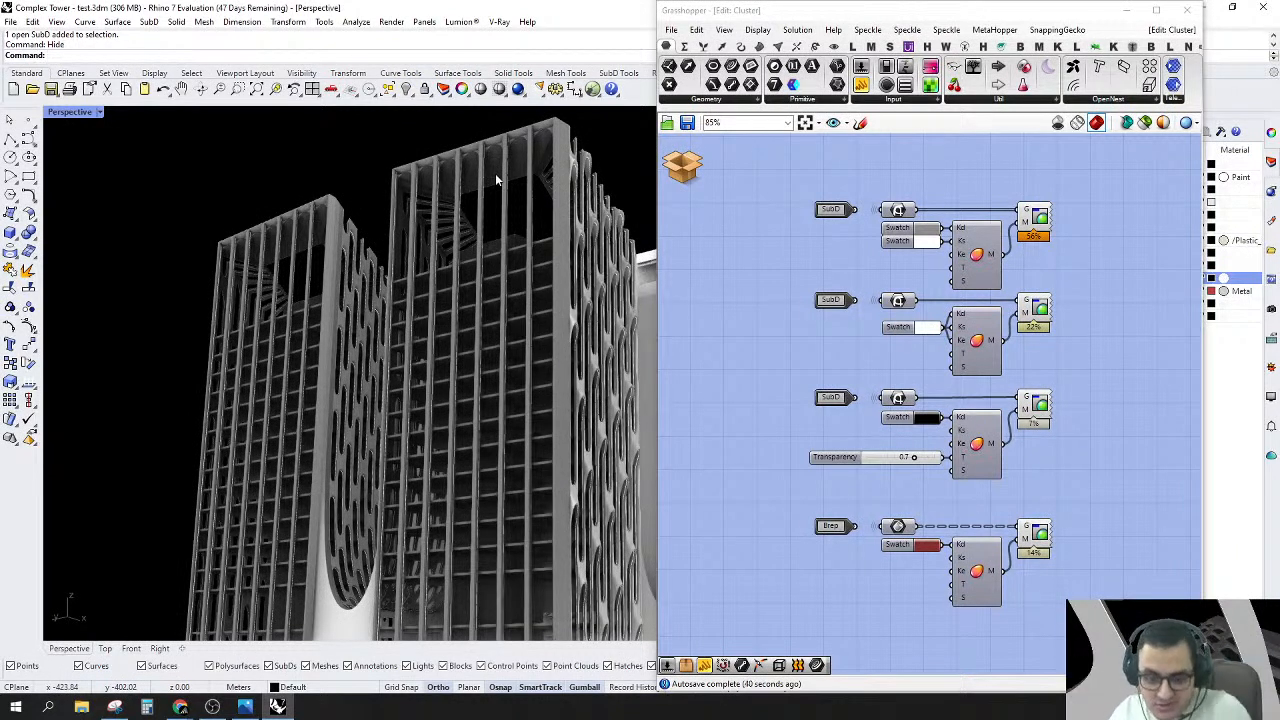
{"action": "right_click_drag", "start_coordinate": [495, 173], "coordinate": [432, 457]}
{"action": "scroll", "coordinate": [427, 311], "scroll_direction": "up", "scroll_amount": 2}
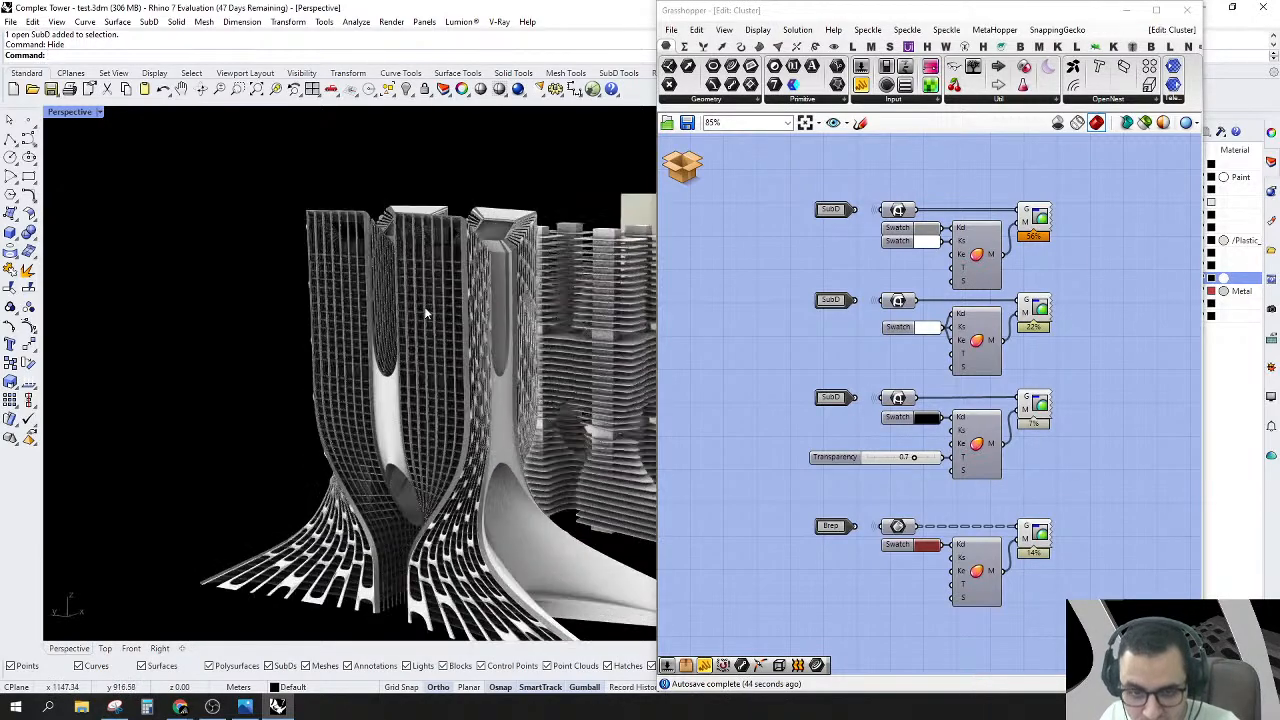
{"action": "right_click_drag", "start_coordinate": [427, 311], "coordinate": [469, 414]}
{"action": "scroll", "coordinate": [481, 404], "scroll_direction": "up", "scroll_amount": 8}
{"action": "scroll", "coordinate": [481, 404], "scroll_direction": "up", "scroll_amount": 10}
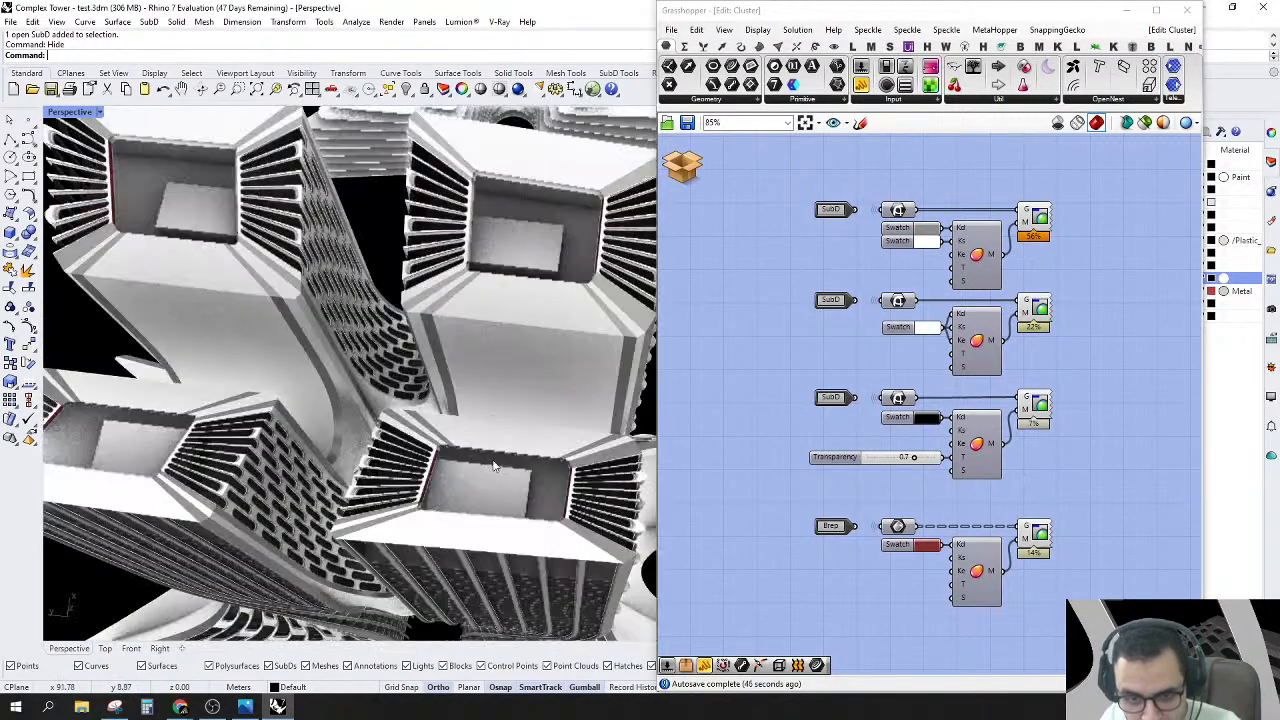
{"action": "scroll", "coordinate": [521, 398], "scroll_direction": "down", "scroll_amount": 8}
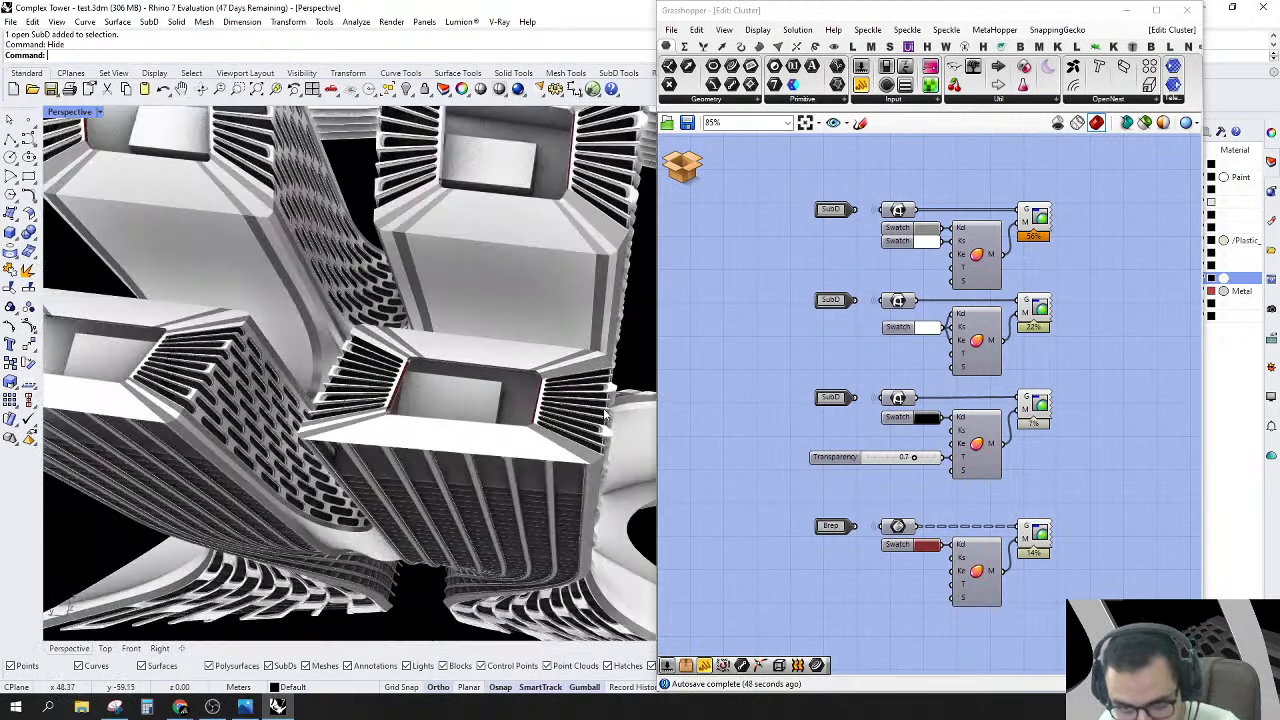
{"action": "scroll", "coordinate": [611, 440], "scroll_direction": "up", "scroll_amount": 4}
{"action": "scroll", "coordinate": [606, 435], "scroll_direction": "up", "scroll_amount": 6}
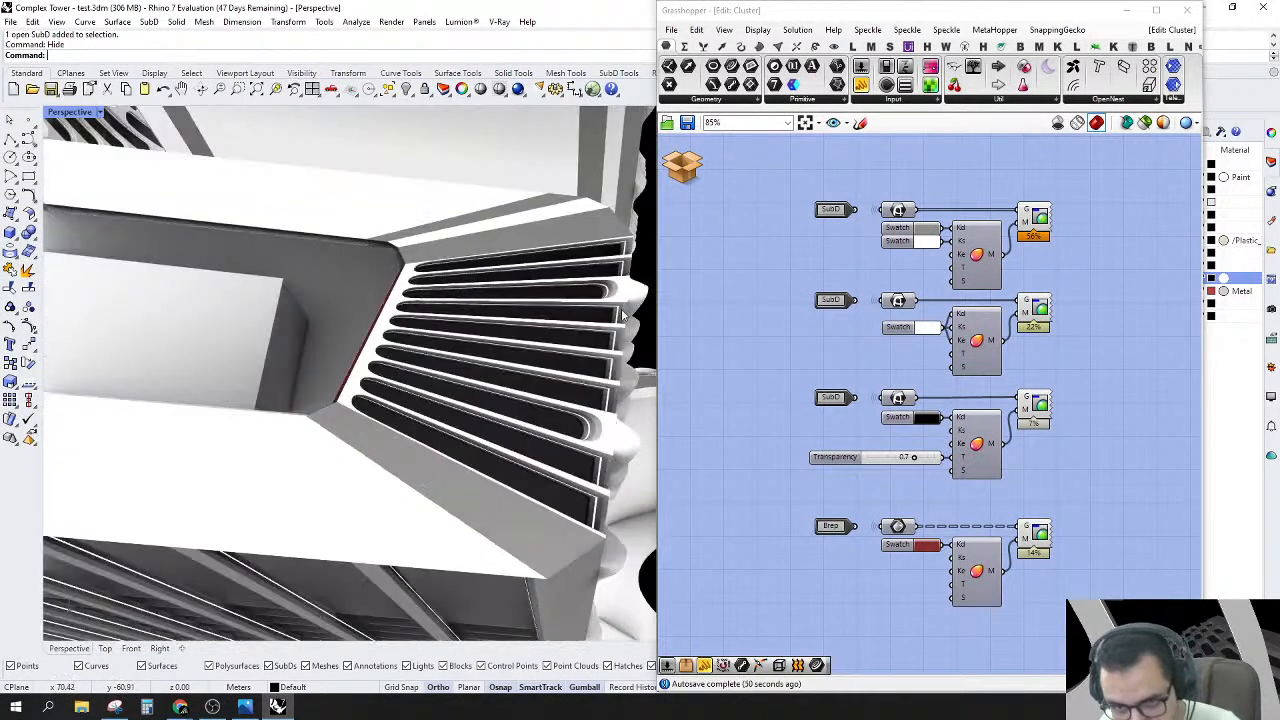
{"action": "right_click_drag", "start_coordinate": [627, 300], "coordinate": [435, 447]}
{"action": "scroll", "coordinate": [460, 430], "scroll_direction": "down", "scroll_amount": 7}
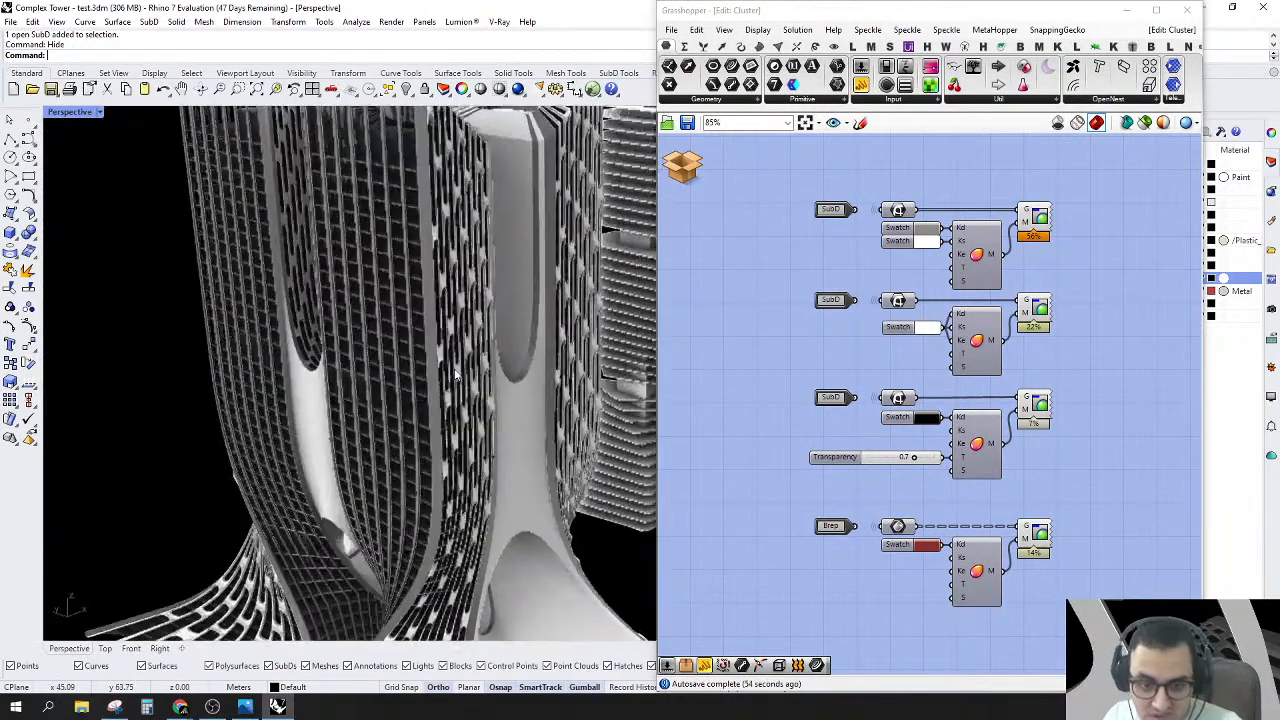
{"action": "scroll", "coordinate": [484, 397], "scroll_direction": "up", "scroll_amount": 2}
{"action": "scroll", "coordinate": [491, 418], "scroll_direction": "up", "scroll_amount": 2}
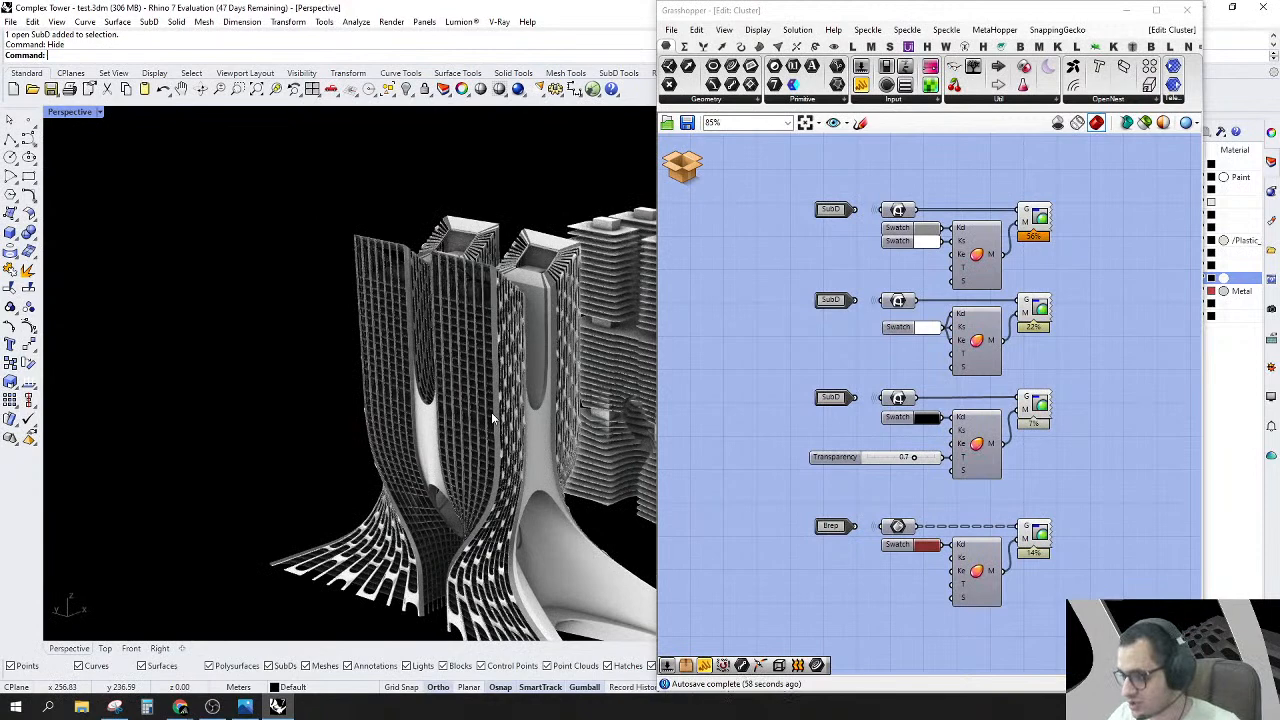
{"action": "scroll", "coordinate": [367, 399], "scroll_direction": "down", "scroll_amount": 6}
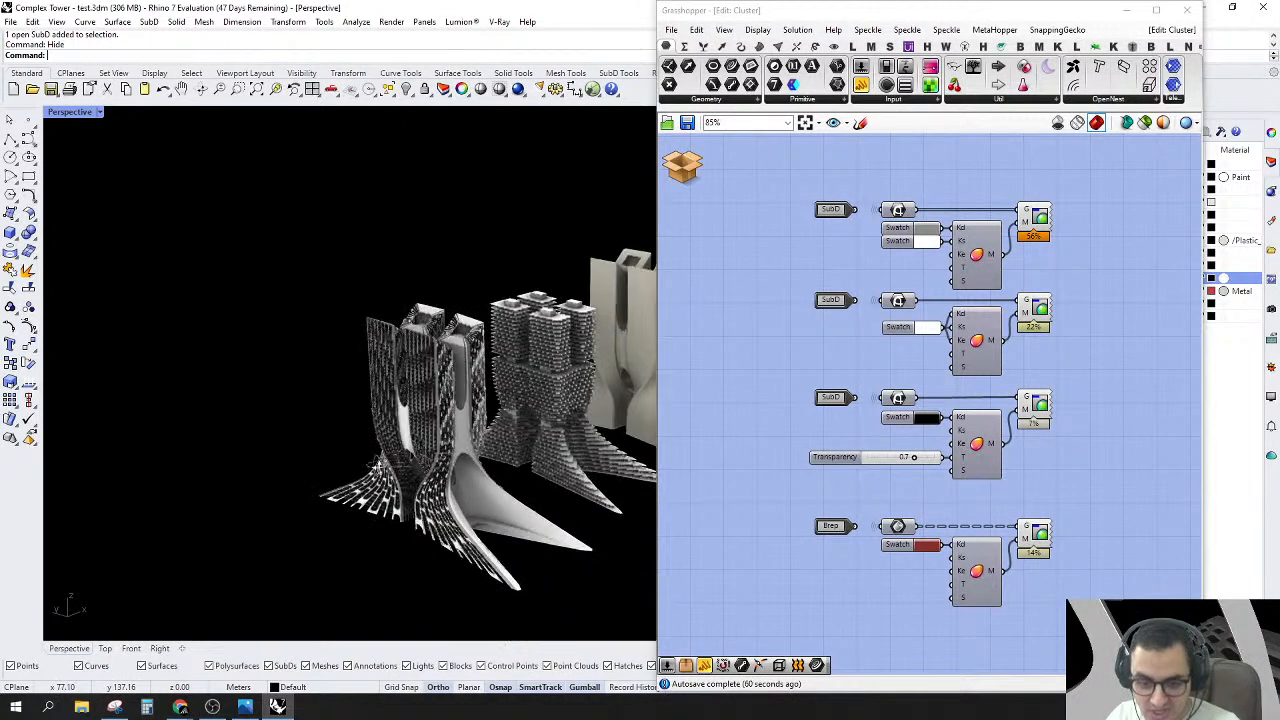
{"action": "right_click_drag", "start_coordinate": [366, 400], "coordinate": [370, 470]}
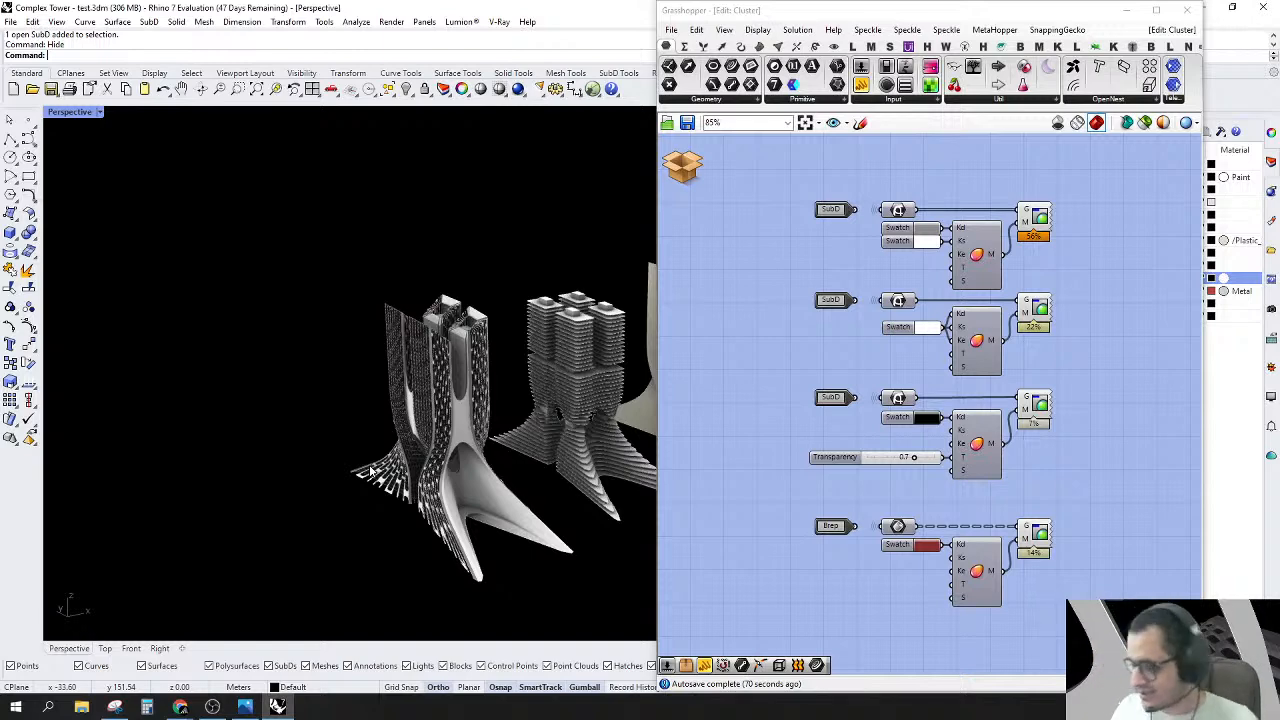
{"action": "scroll", "coordinate": [365, 390], "scroll_direction": "down", "scroll_amount": 1}
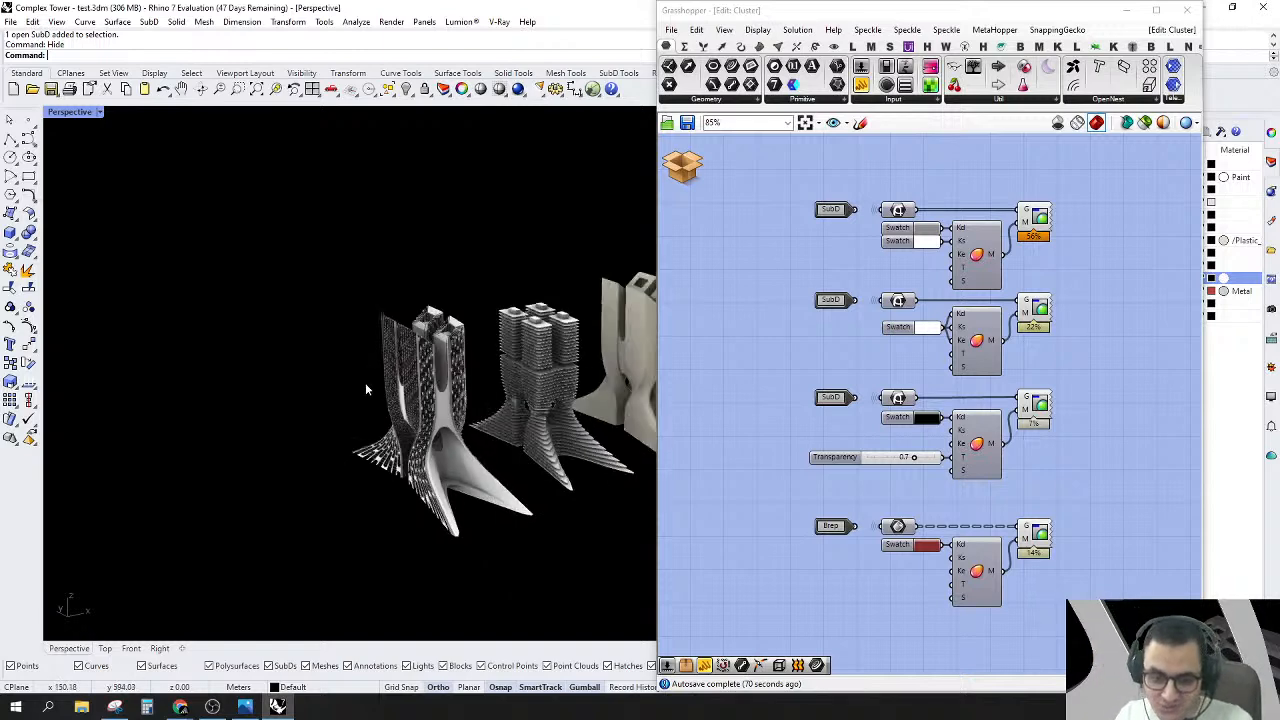
Step: Switch to the Chrome window showing the YouTube channel page with the Complex Tower playlist
{"action": "mouse_move", "coordinate": [186, 708]}
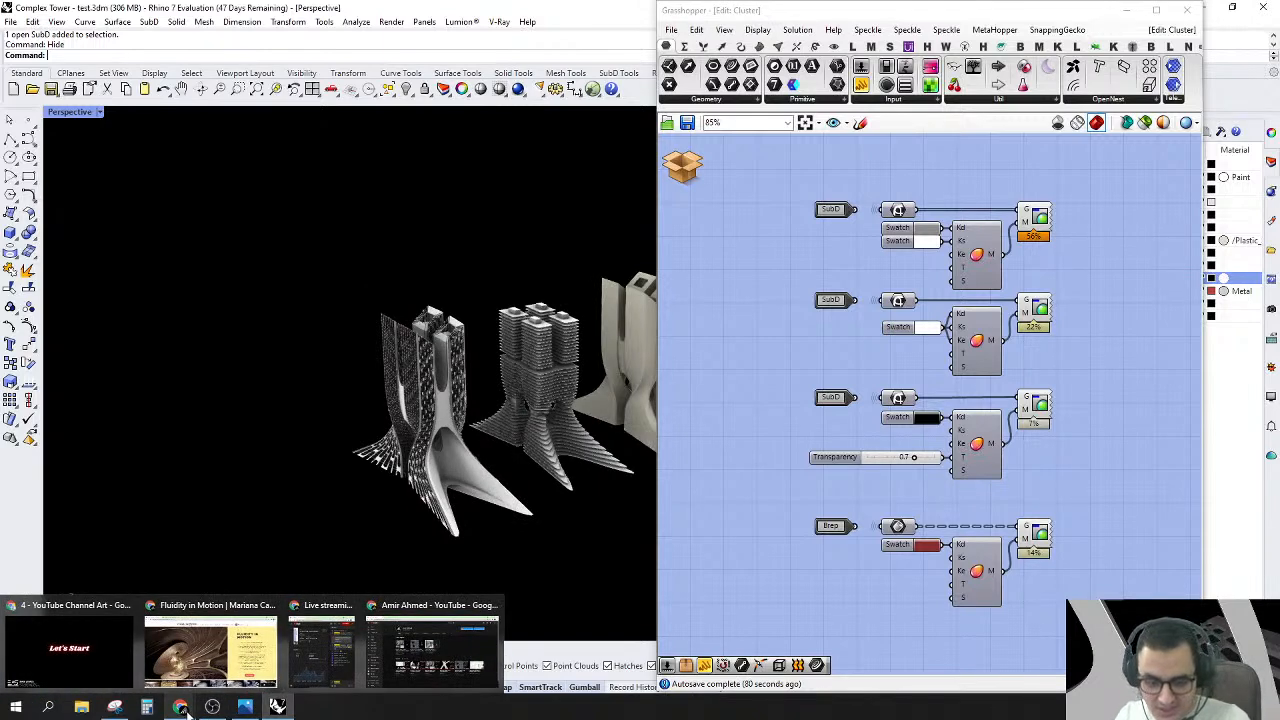
{"action": "left_click", "coordinate": [432, 650]}
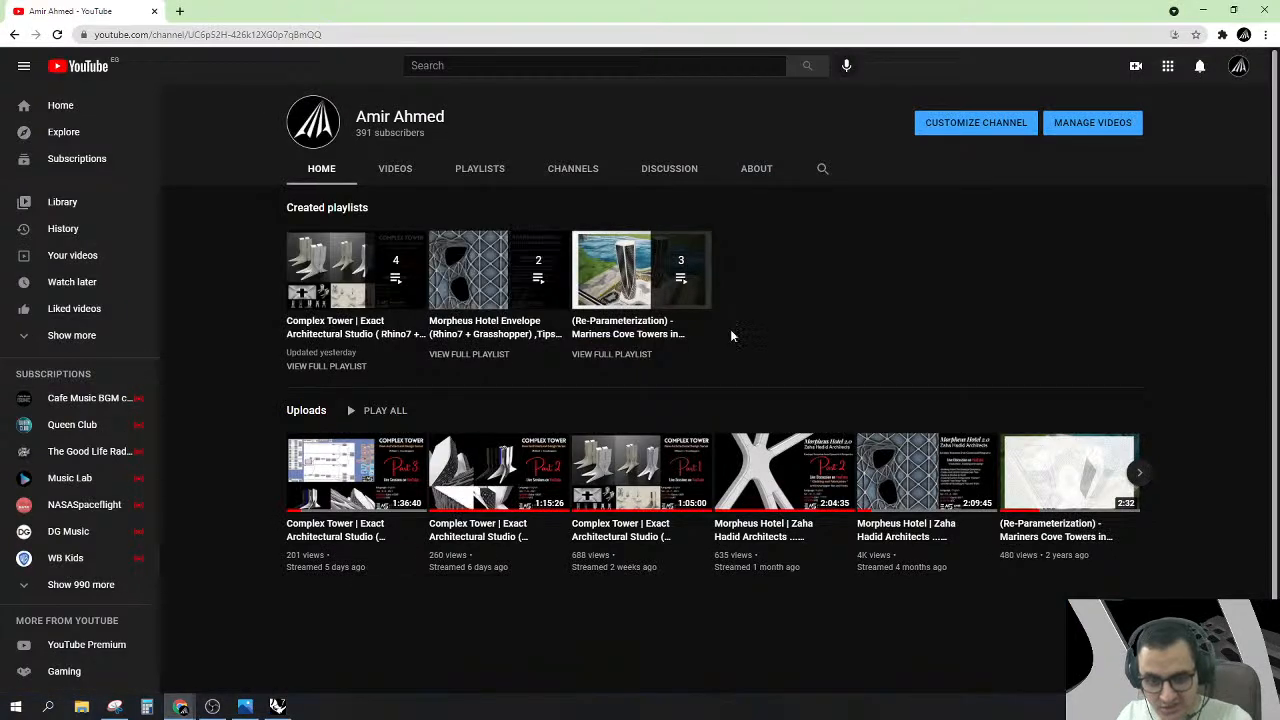